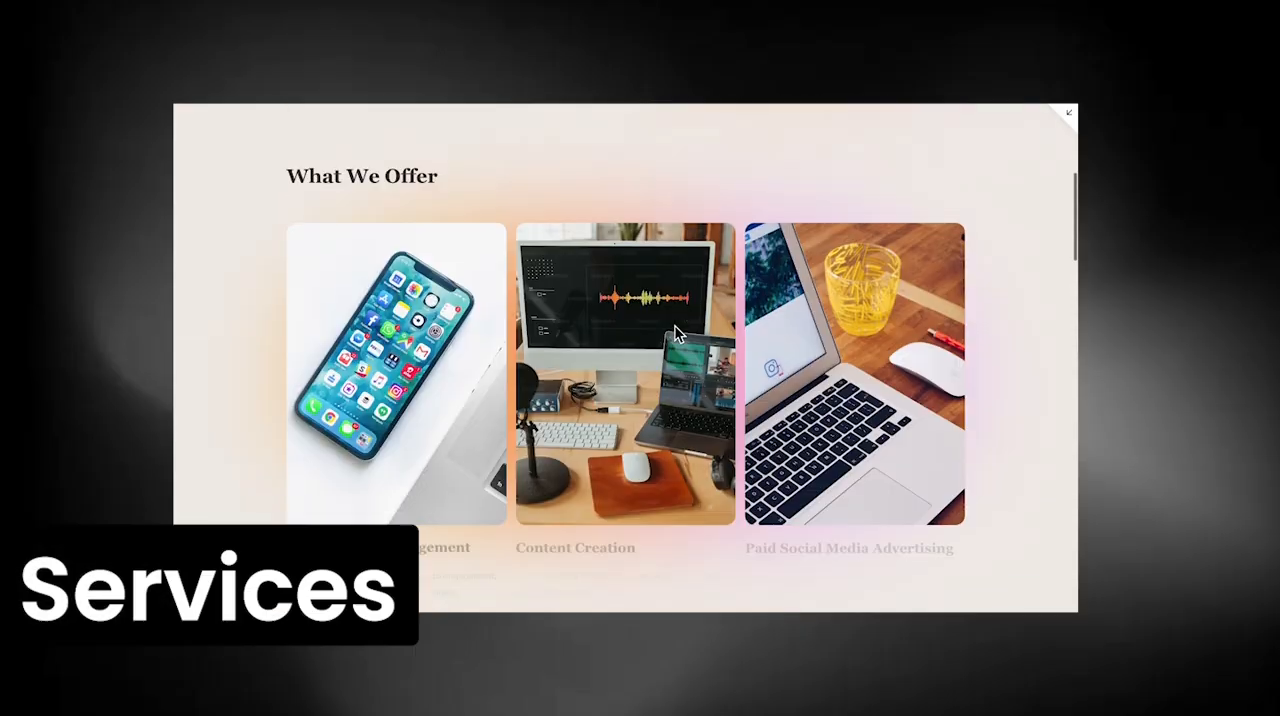
Review the finished site's service offers, work showcase, contact form and the mobile layout of the home page
scroll(634, 397, down, 6)
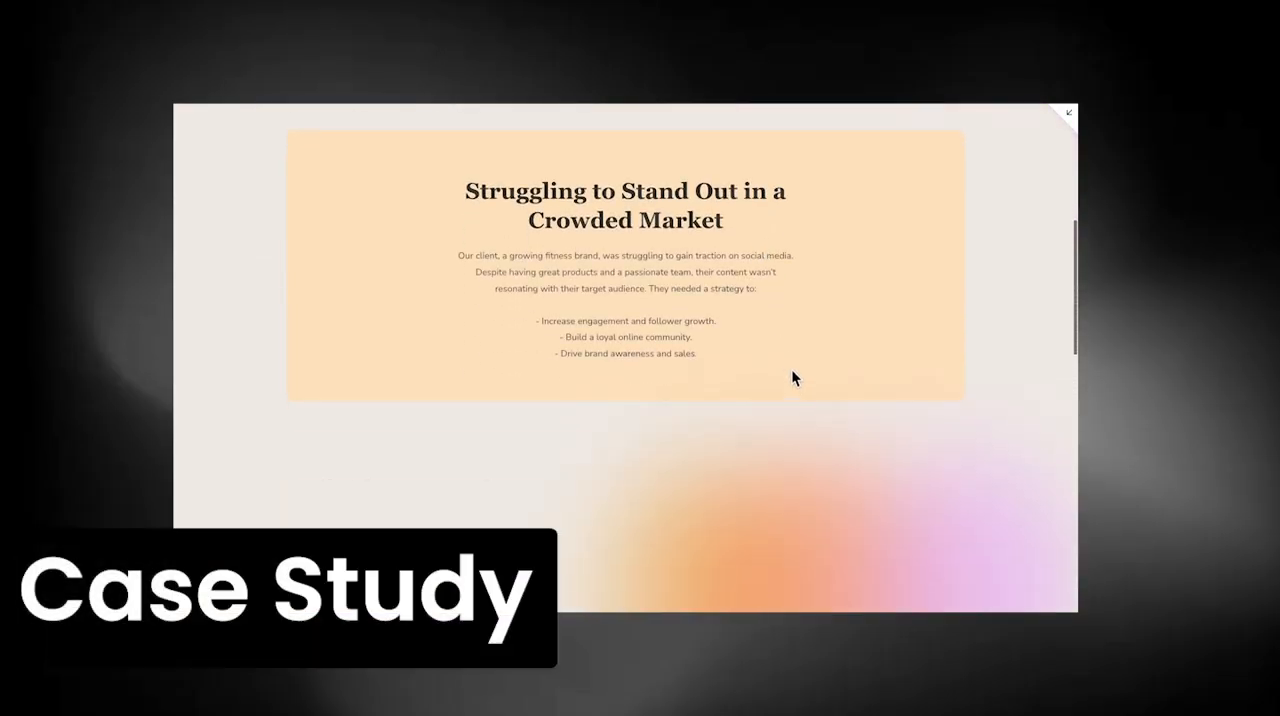
scroll(791, 370, down, 3)
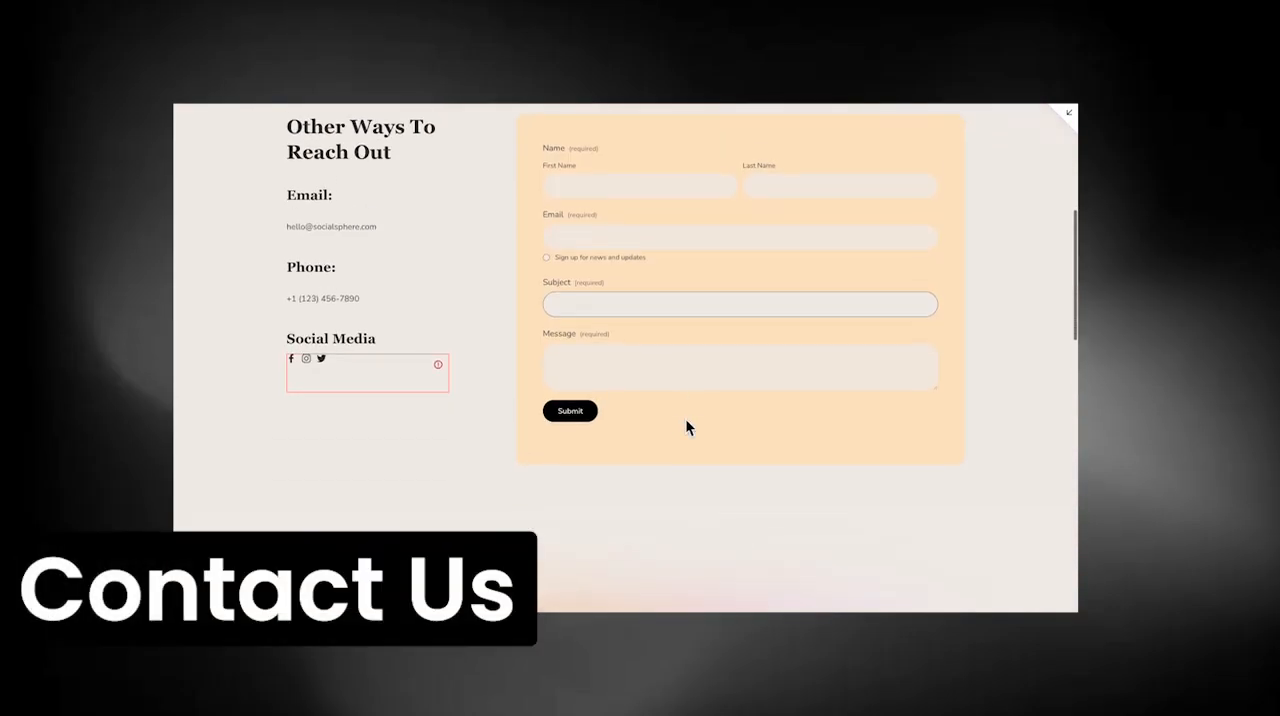
scroll(685, 425, down, 6)
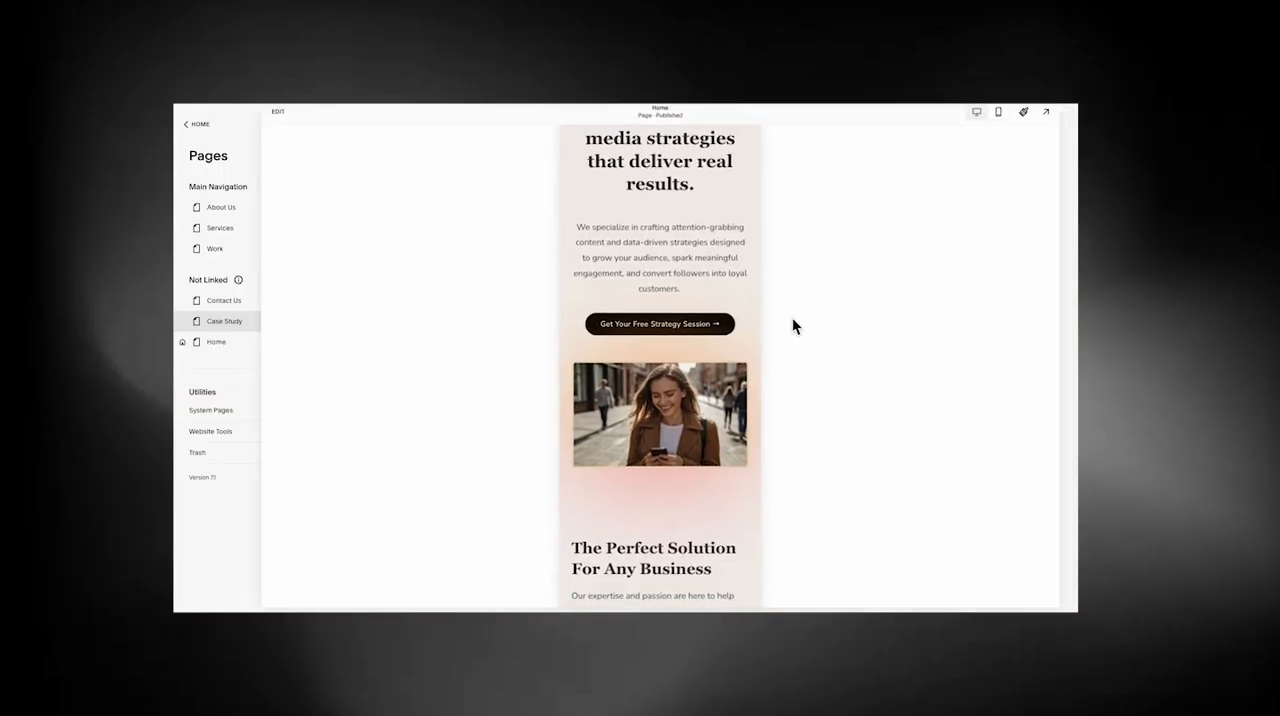
scroll(705, 390, down, 4)
scroll(705, 397, down, 5)
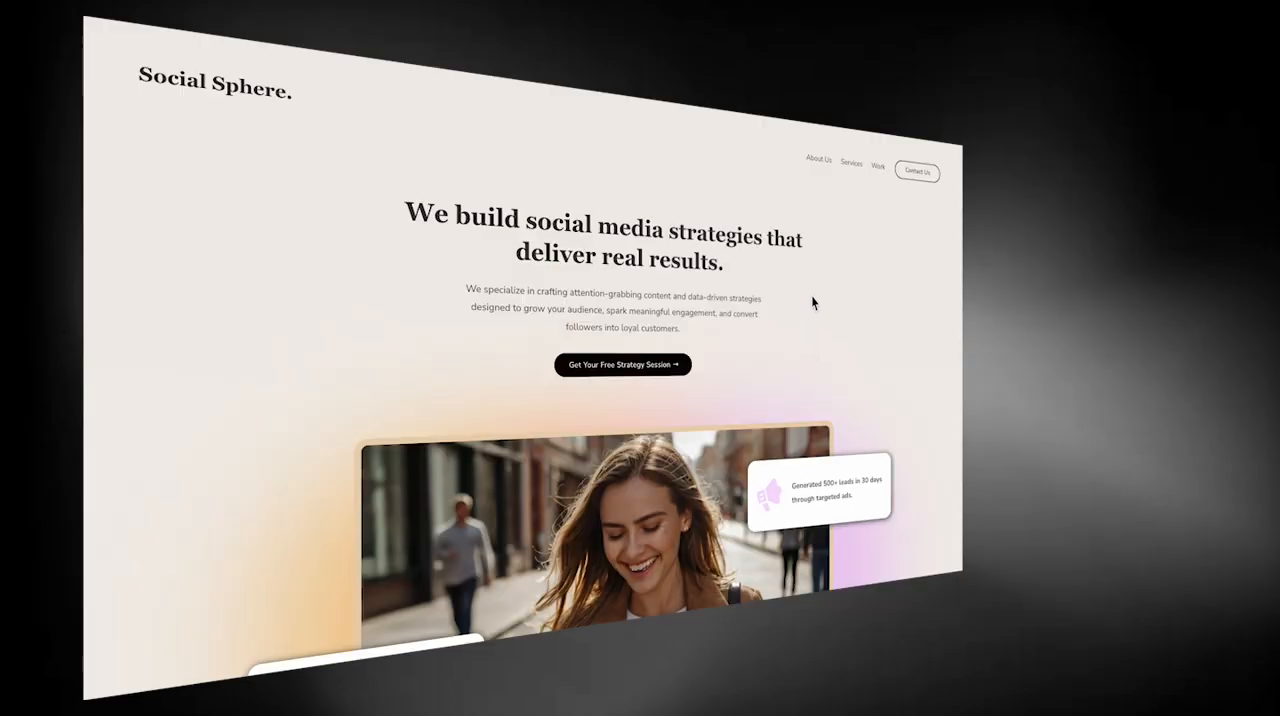
Examine the finished home page sections and the About page's impact figures, mission and values
scroll(812, 302, down, 6)
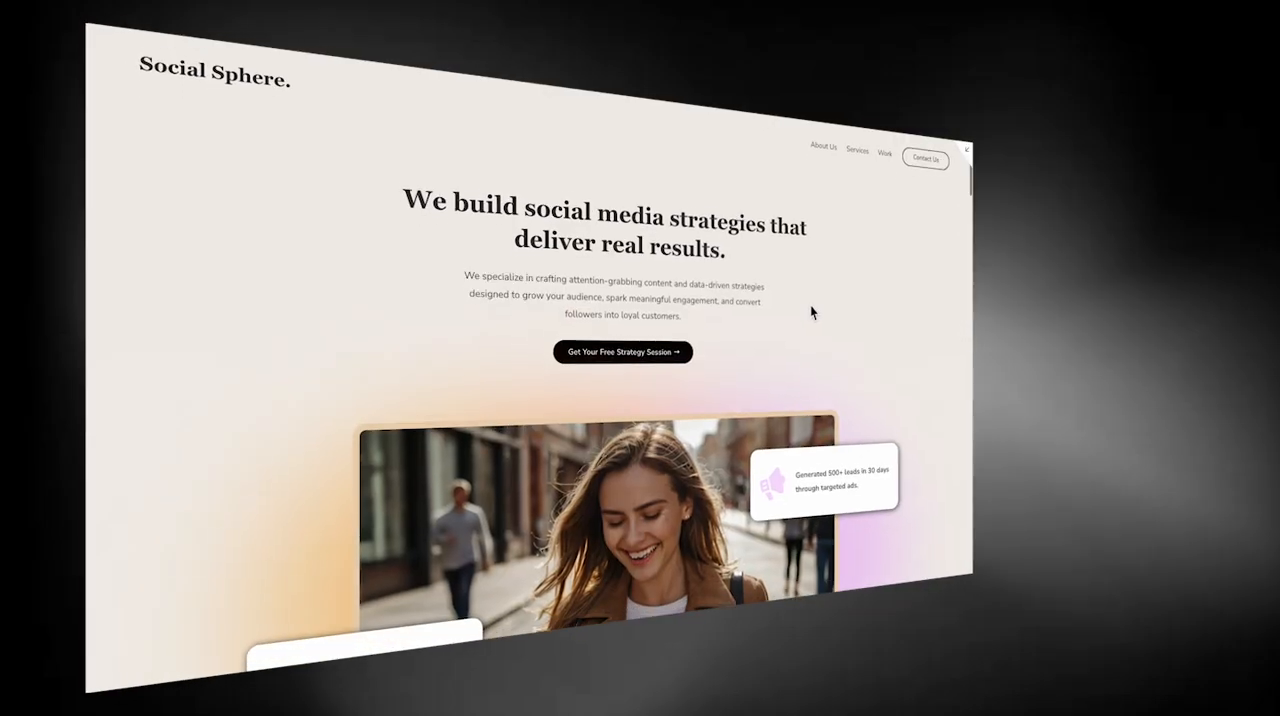
scroll(921, 408, down, 5)
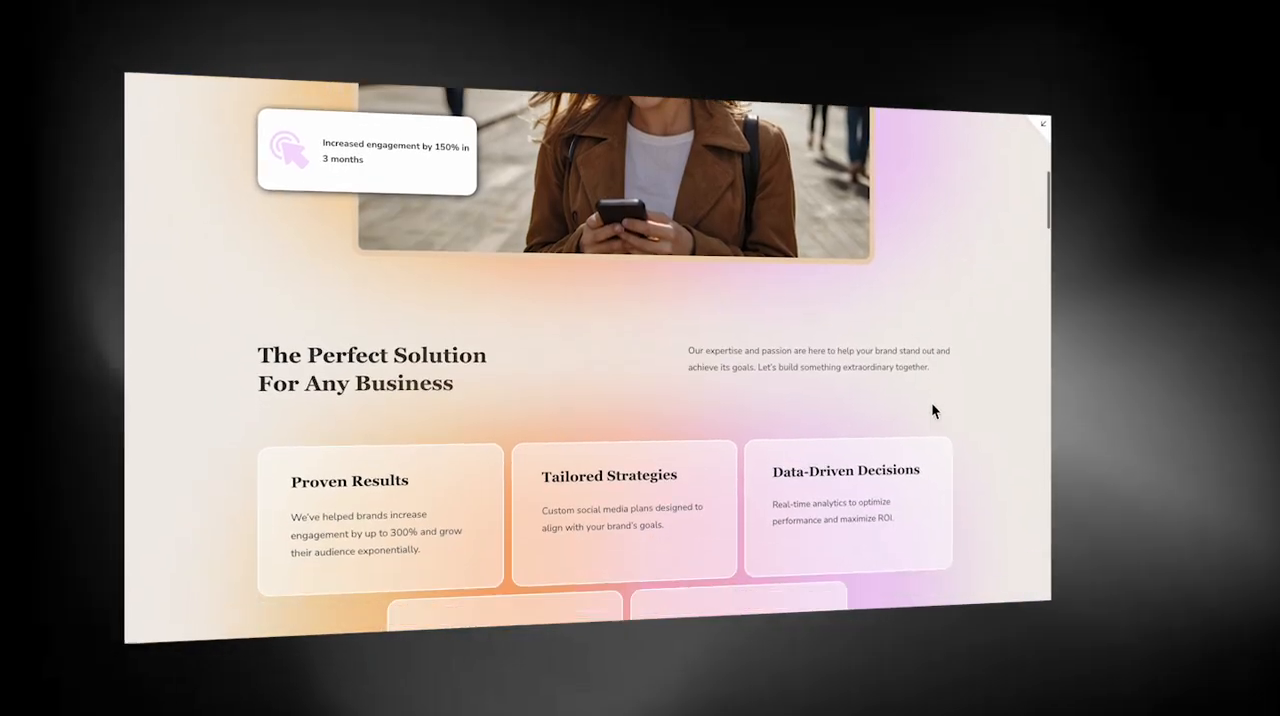
scroll(1016, 430, down, 5)
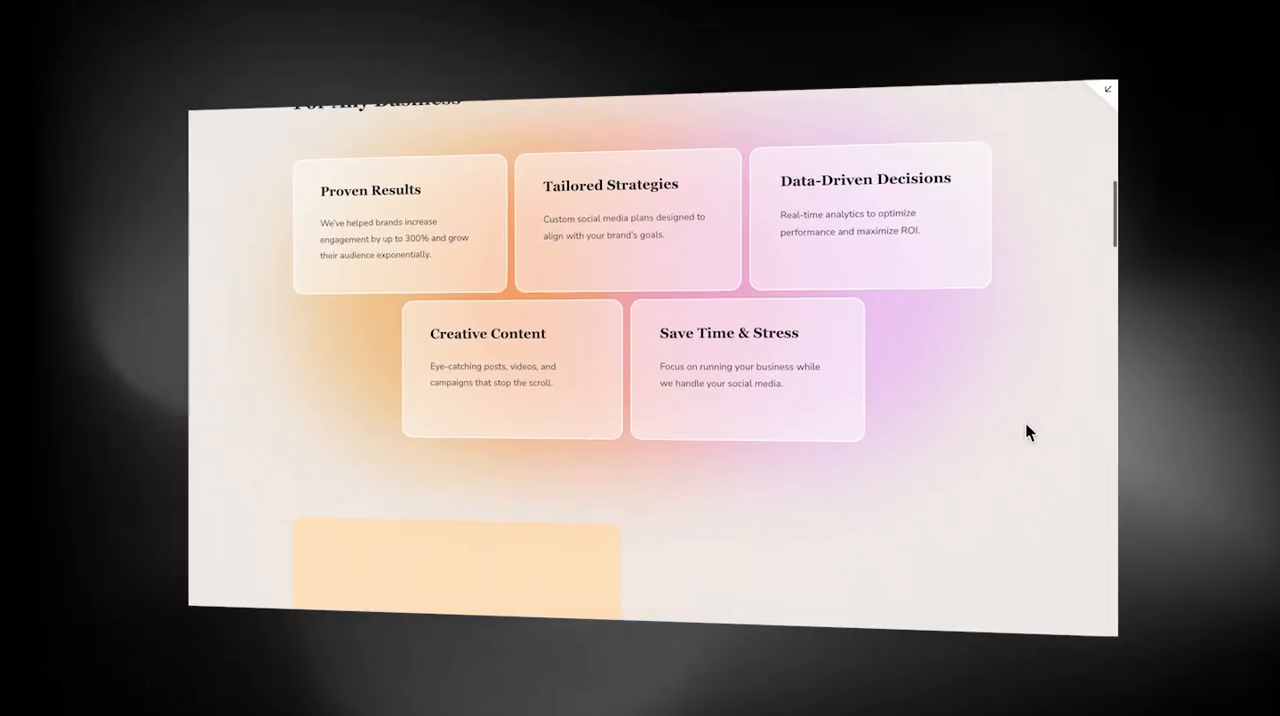
scroll(1043, 437, down, 8)
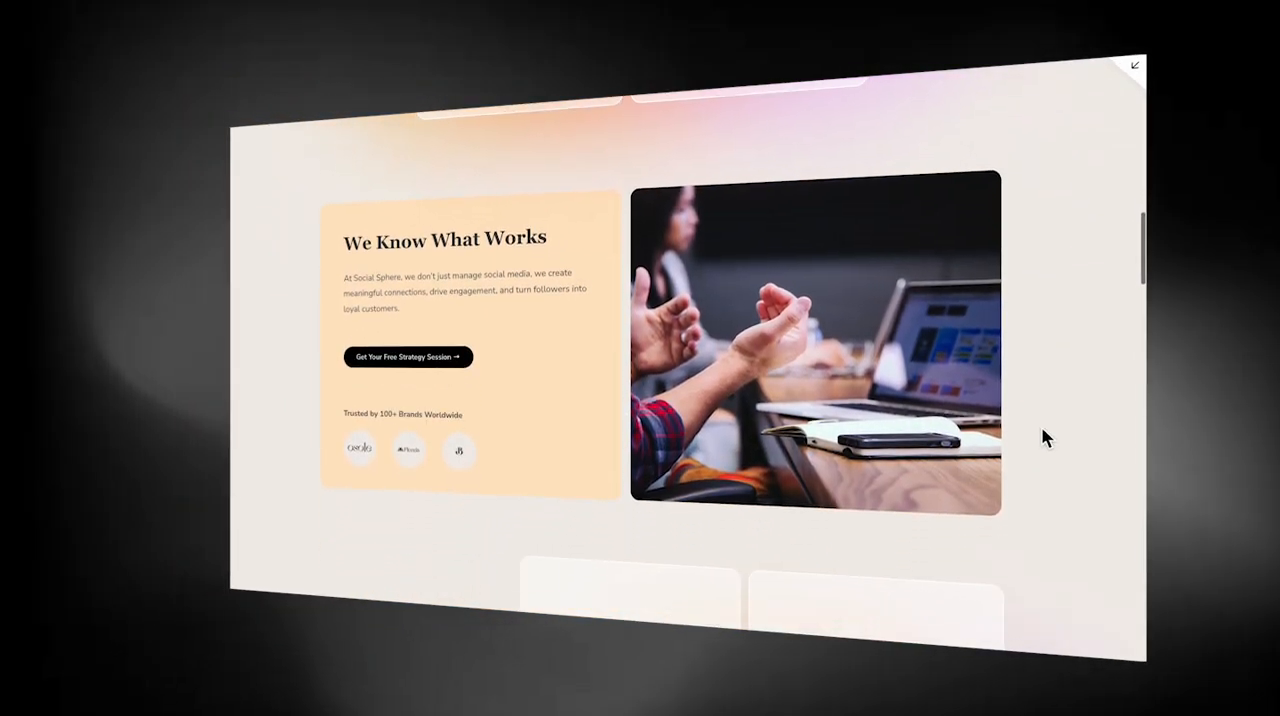
scroll(777, 321, down, 5)
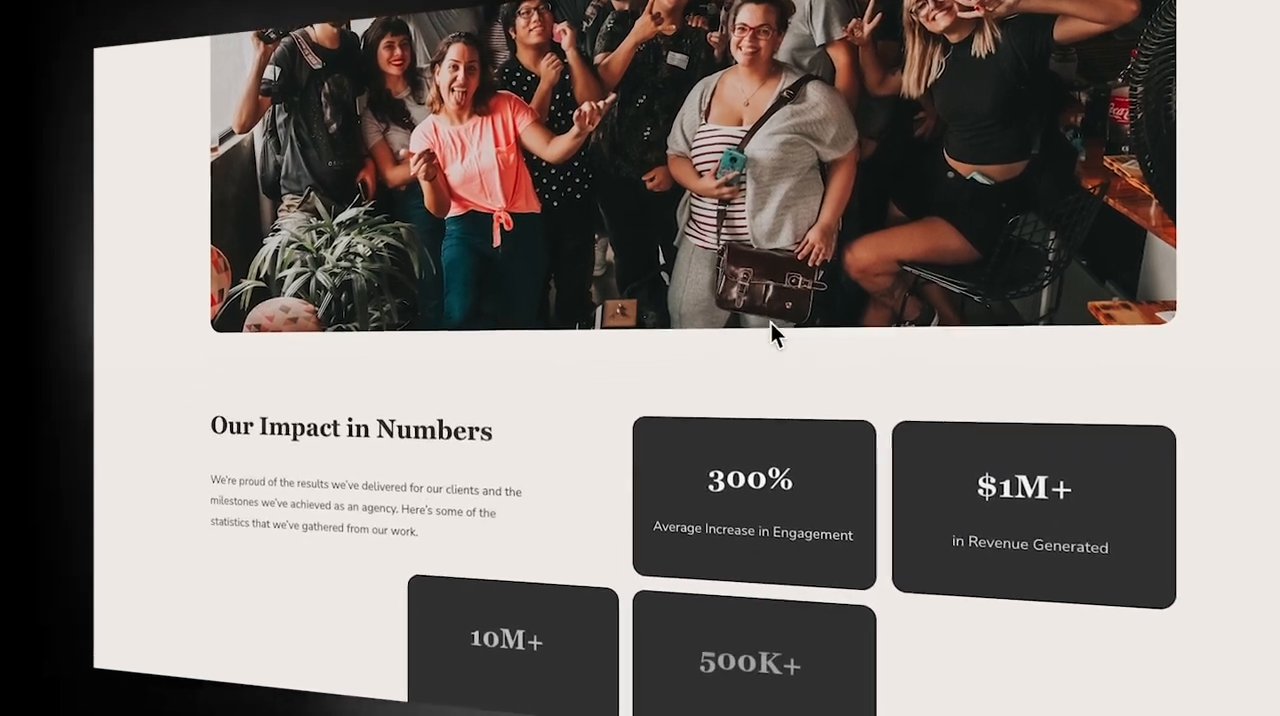
scroll(755, 337, down, 4)
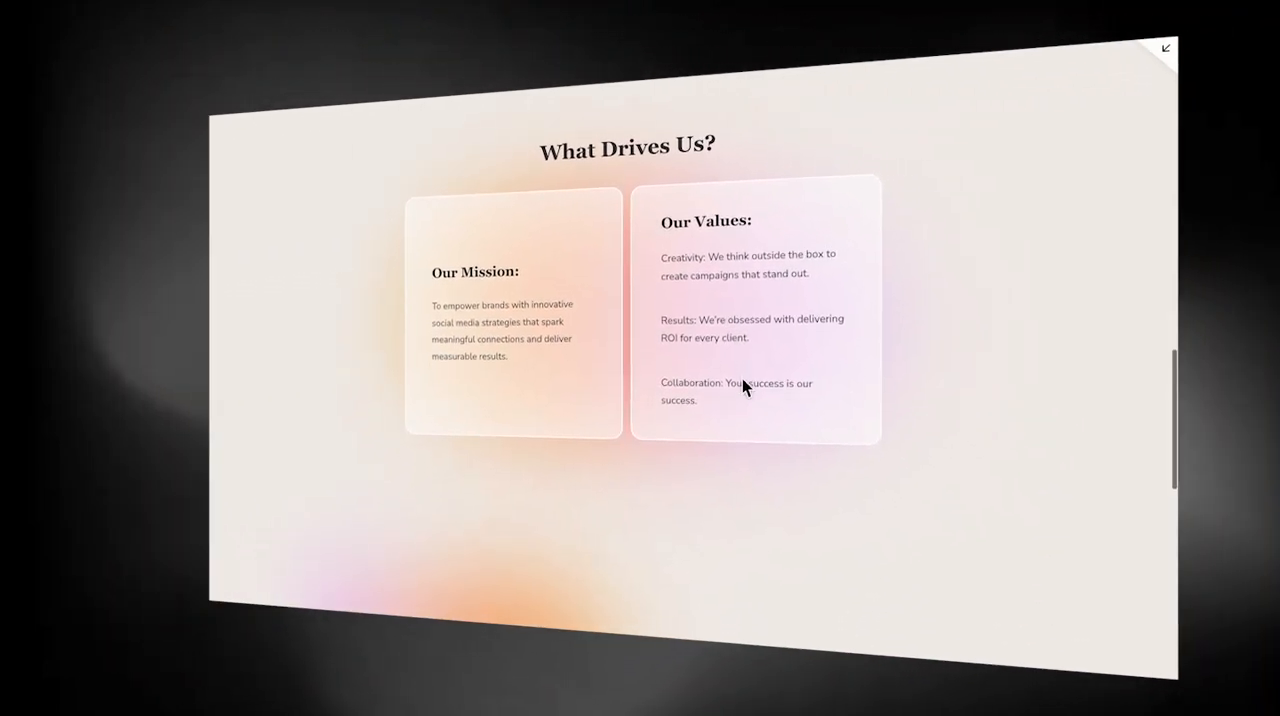
scroll(742, 378, down, 6)
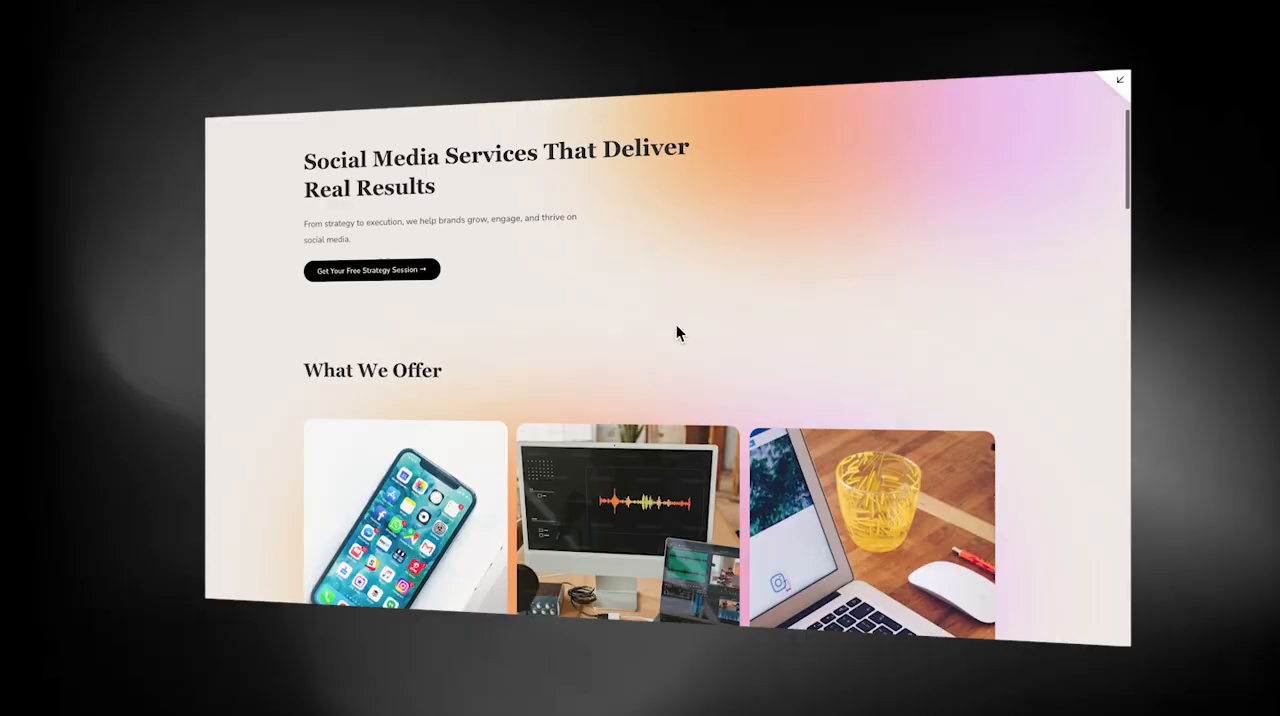
Examine the finished services page from the offers through pricing and FAQ, and the home page's hero section
scroll(676, 325, down, 5)
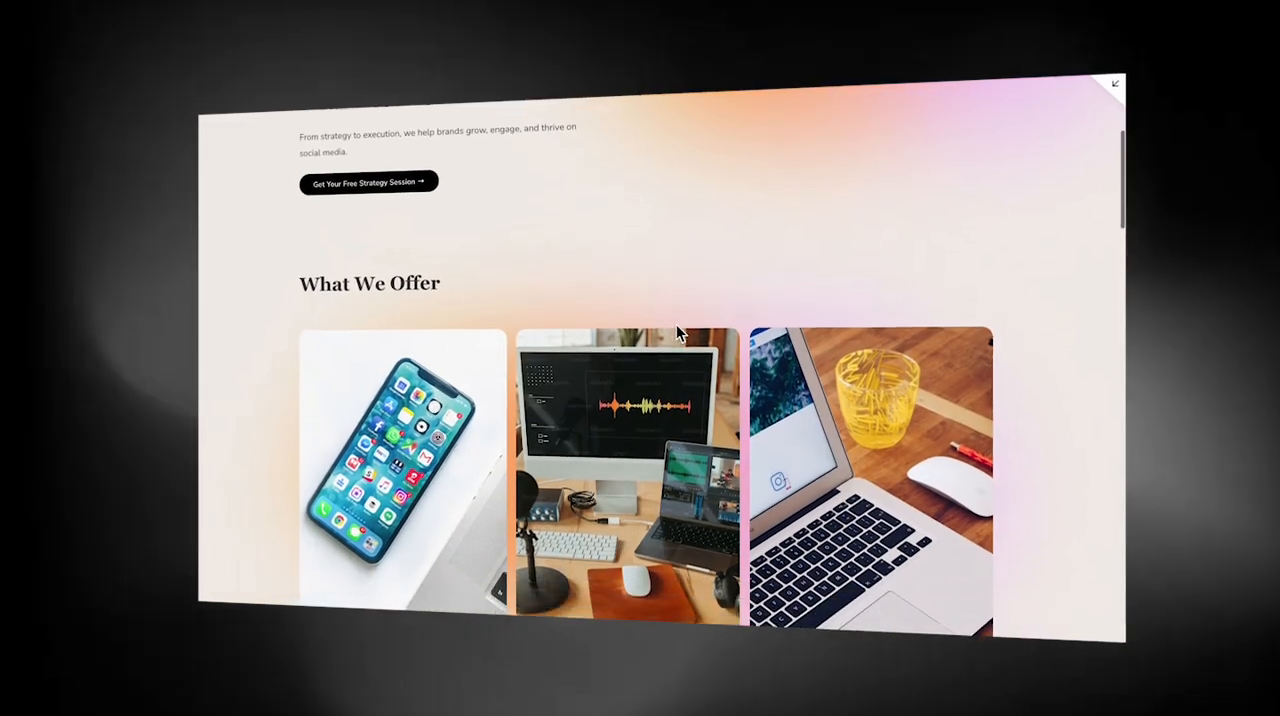
scroll(676, 328, down, 5)
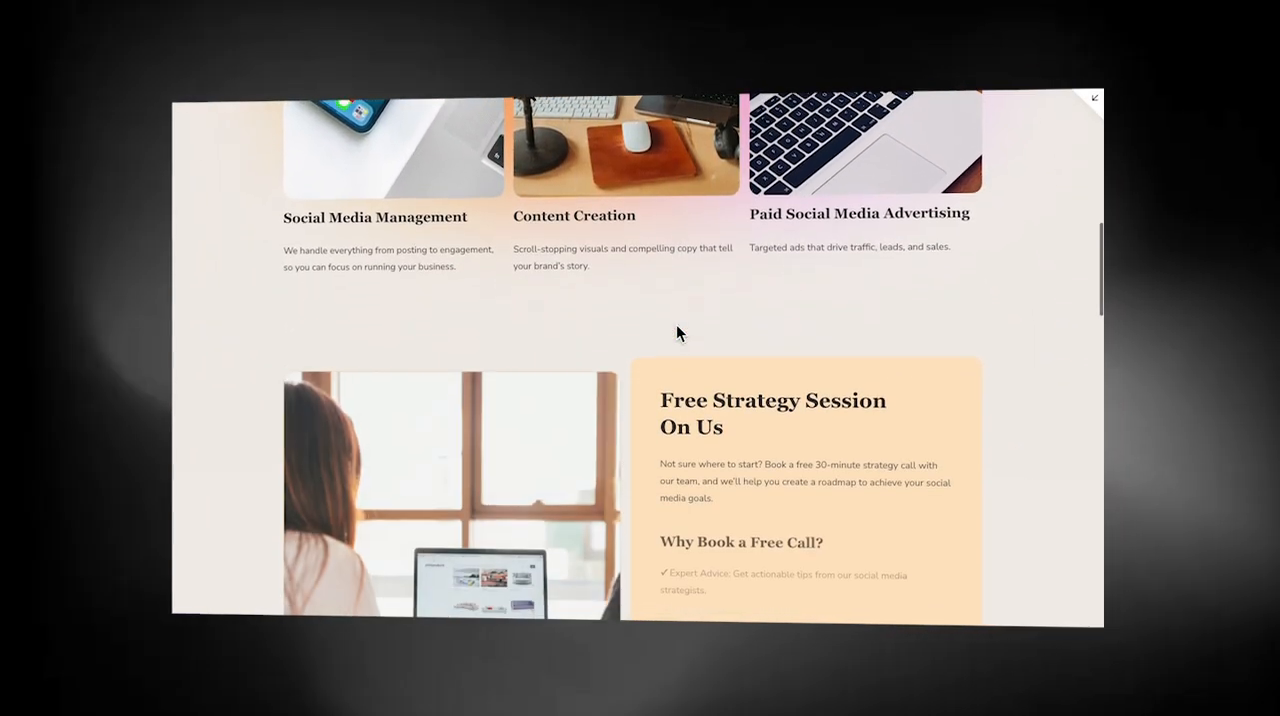
scroll(676, 324, down, 8)
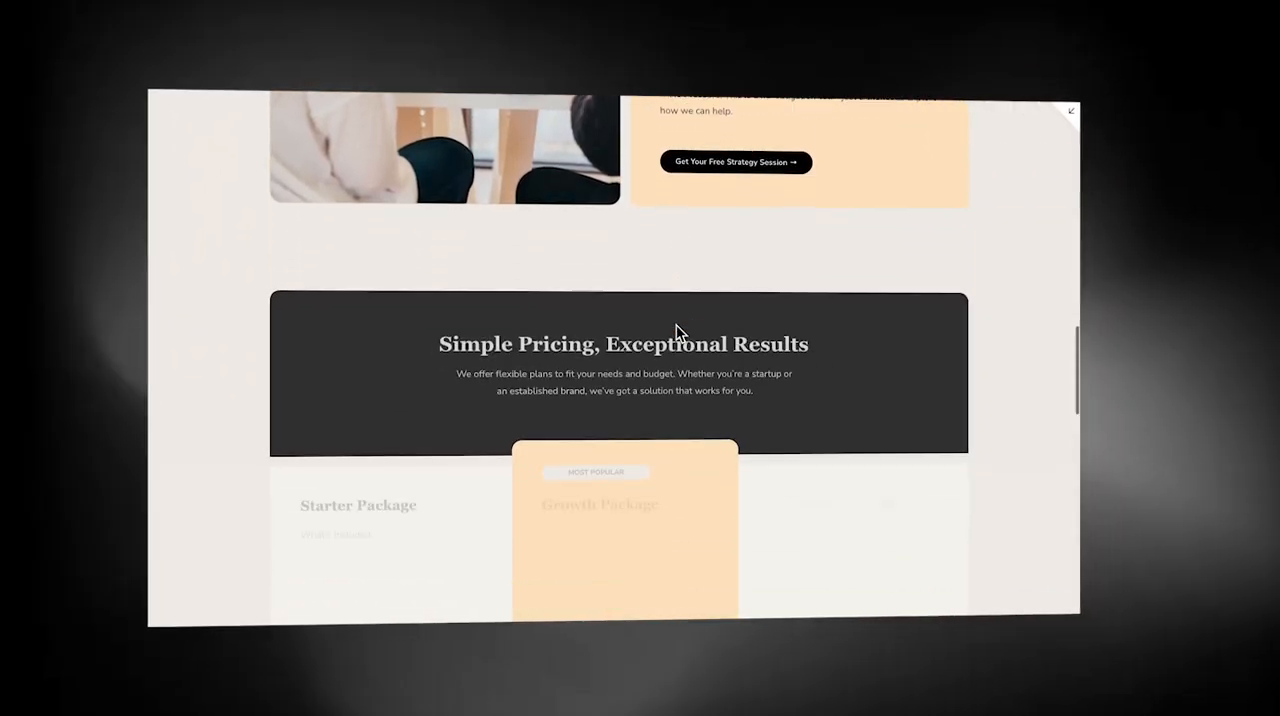
scroll(675, 324, down, 8)
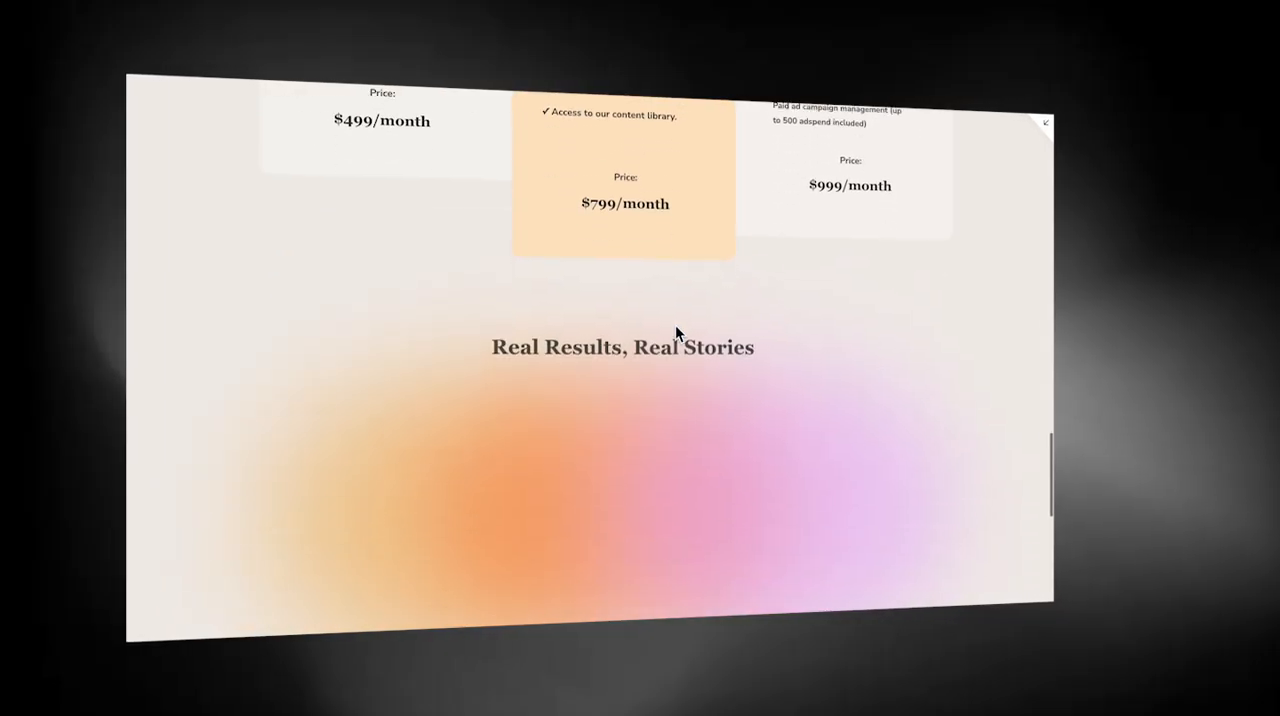
scroll(676, 328, down, 5)
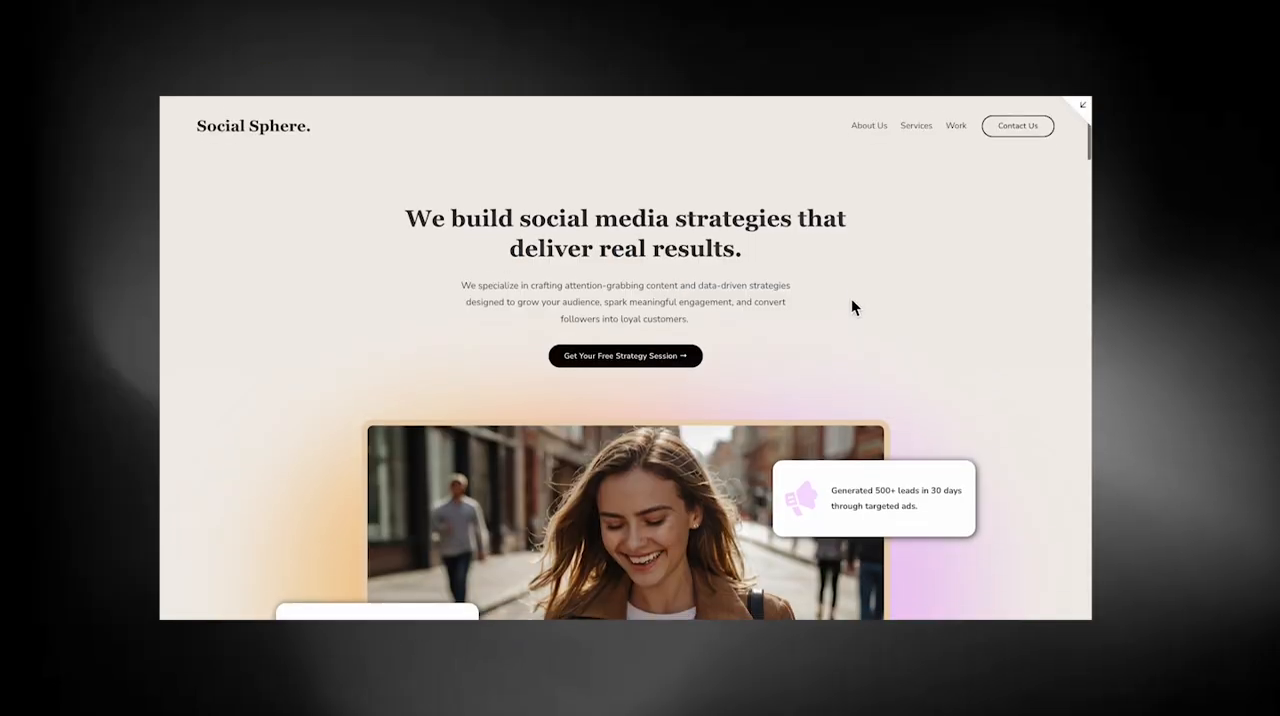
scroll(851, 298, down, 6)
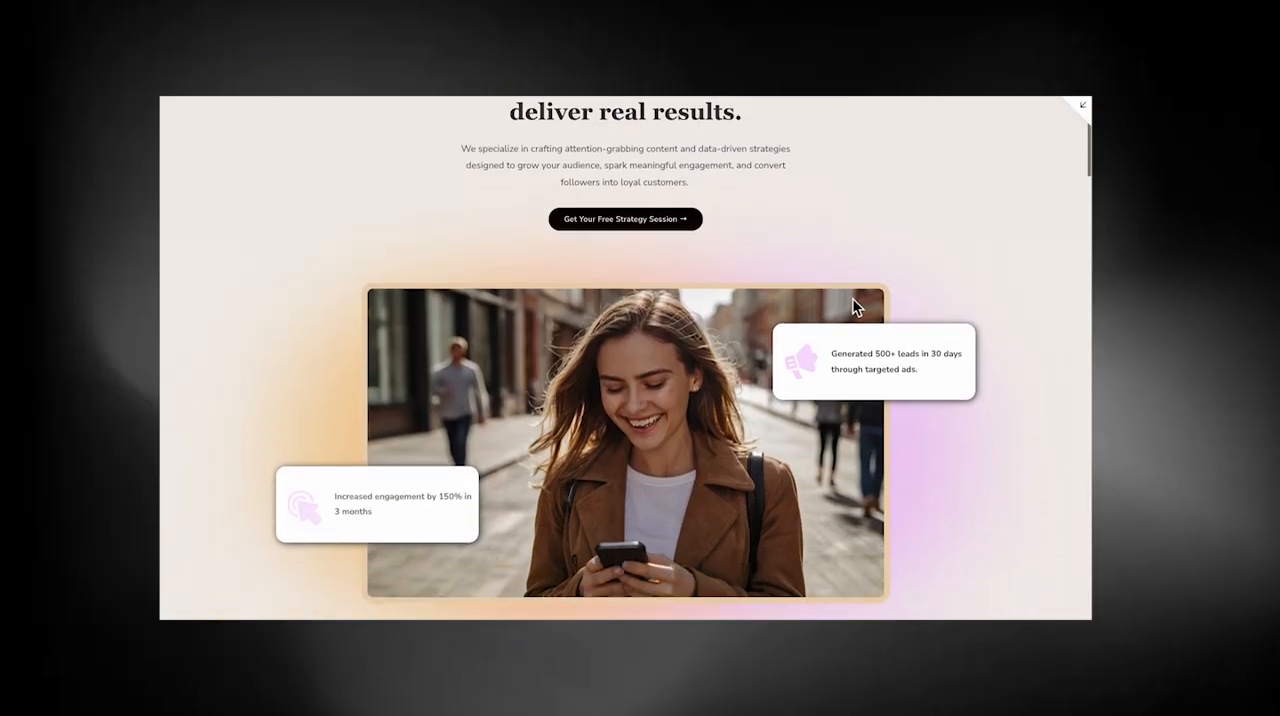
scroll(1008, 426, down, 4)
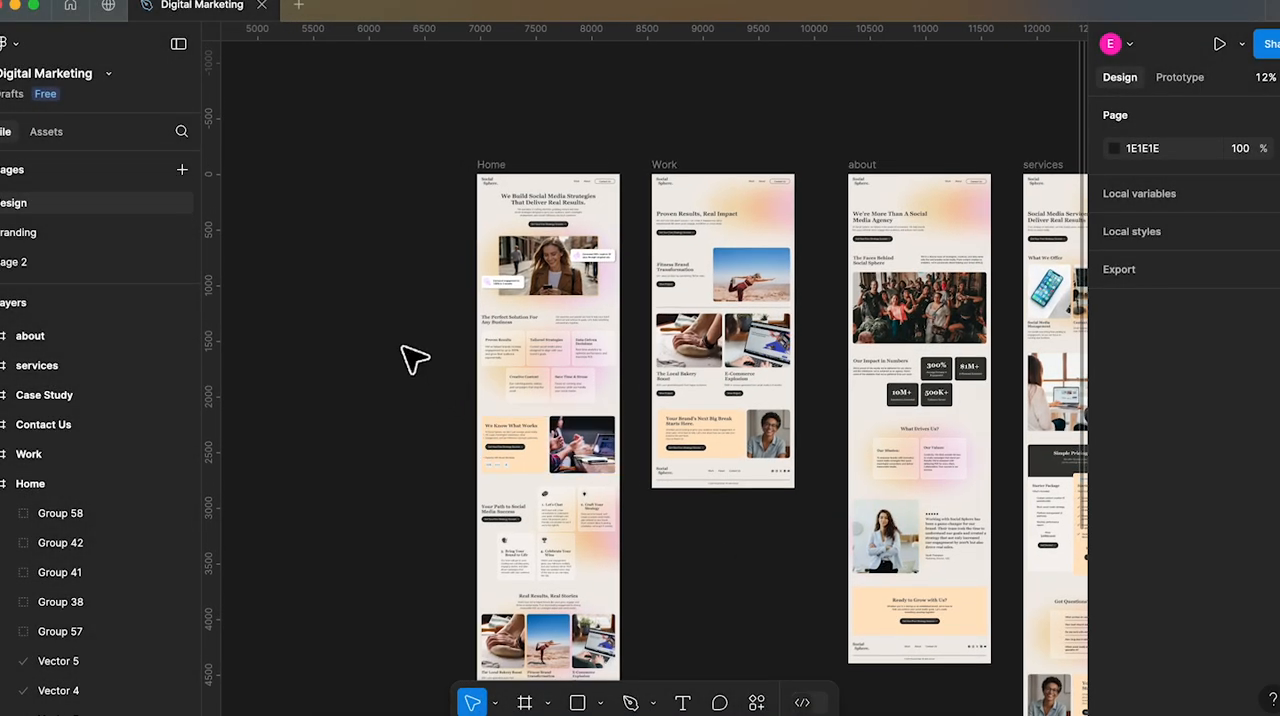
Open the Branding page of the Digital Marketing file in Figma and examine the colour palette and fonts
right_click(413, 356)
click(416, 302)
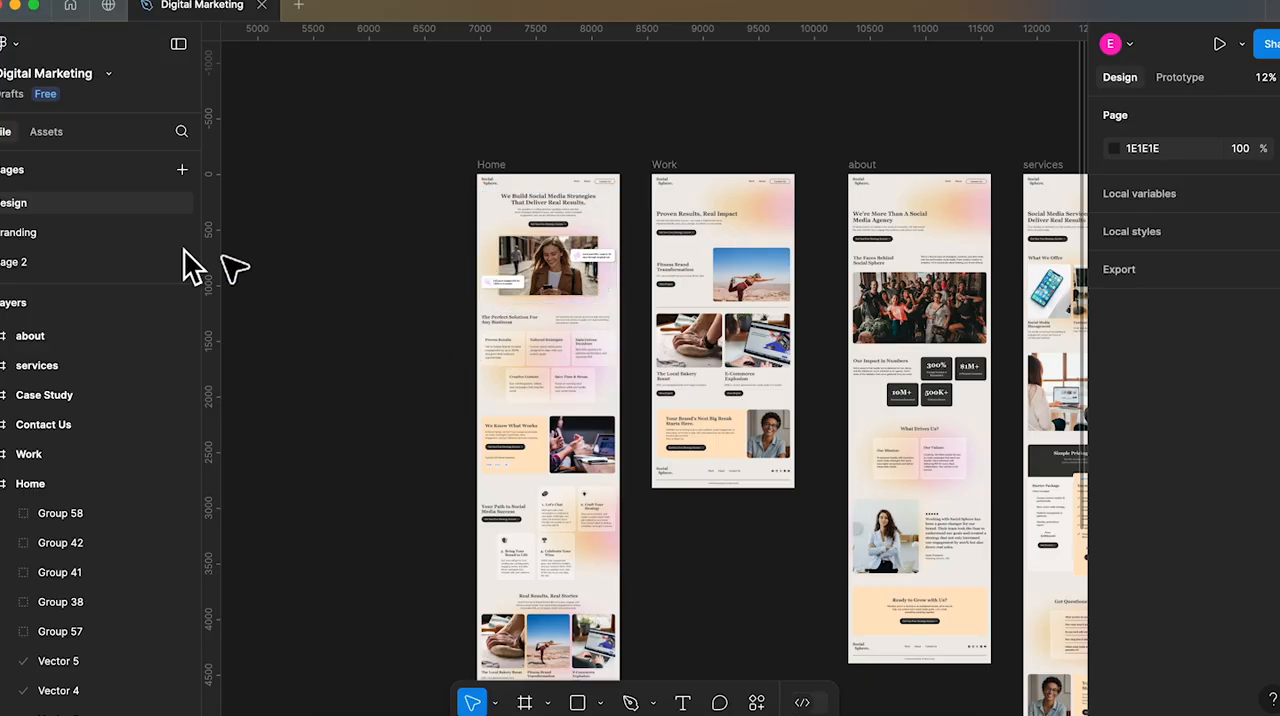
click(30, 236)
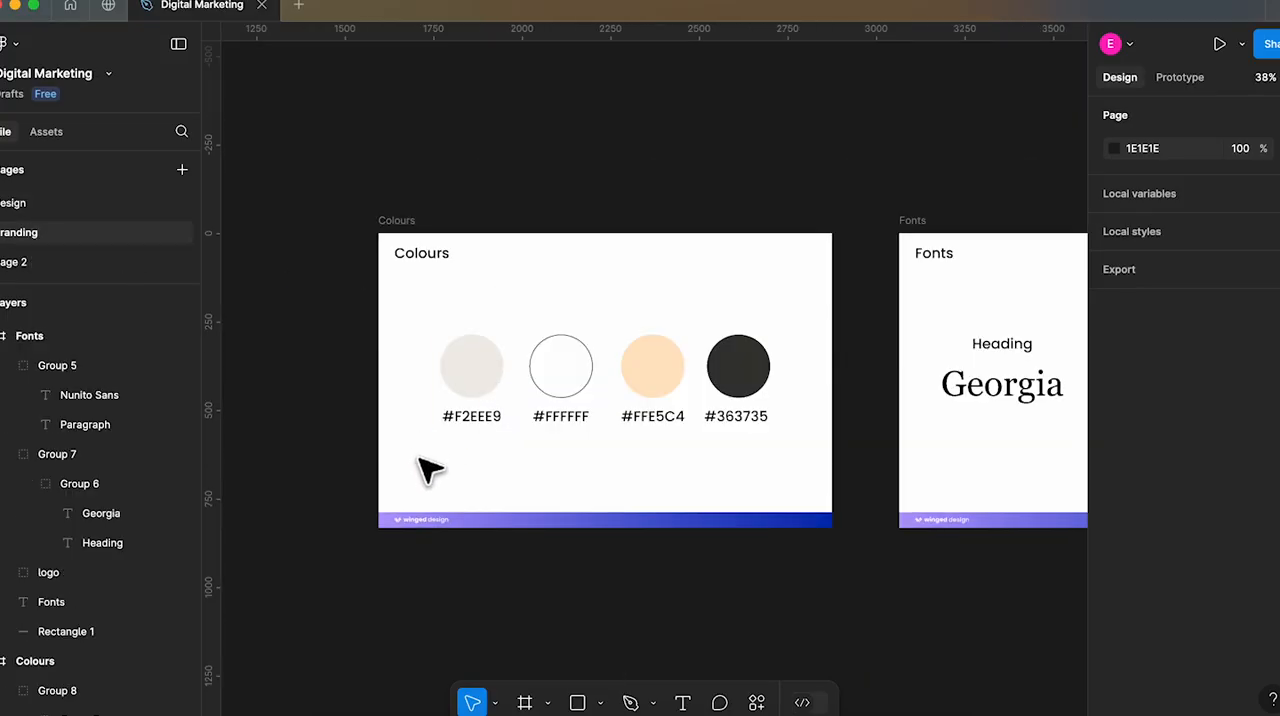
scroll(808, 494, right, 5)
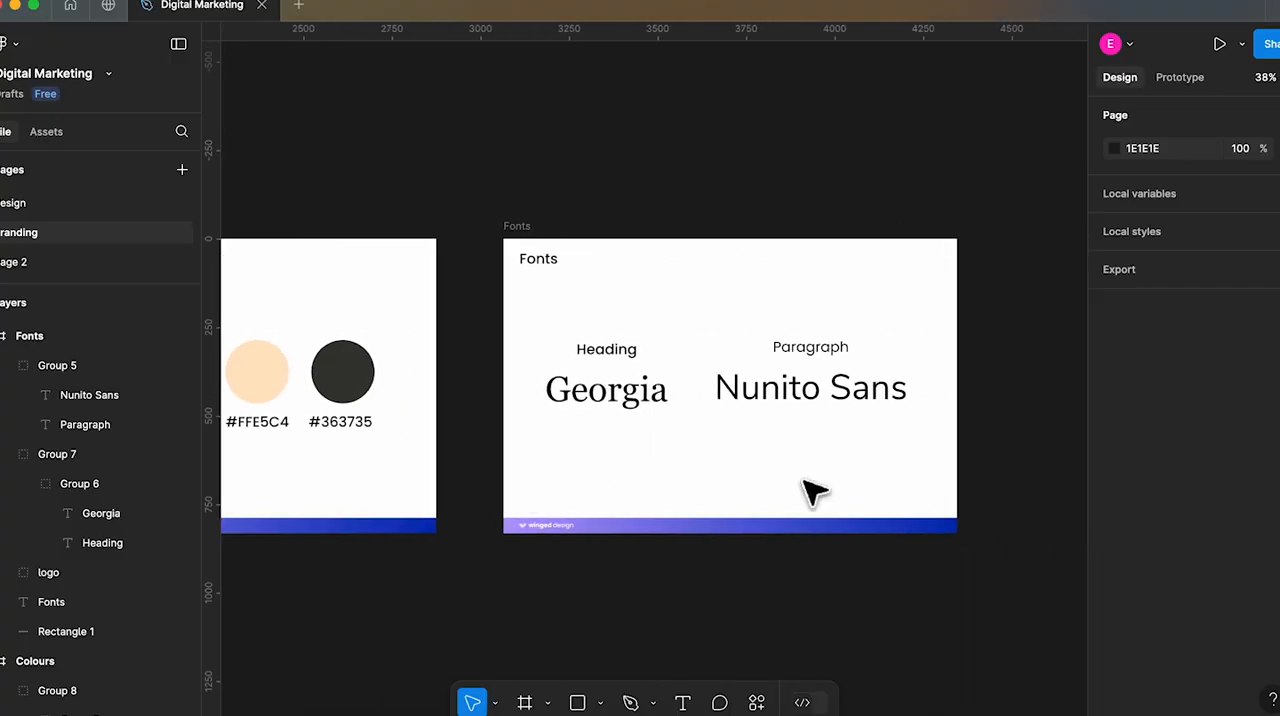
scroll(808, 494, right, 2)
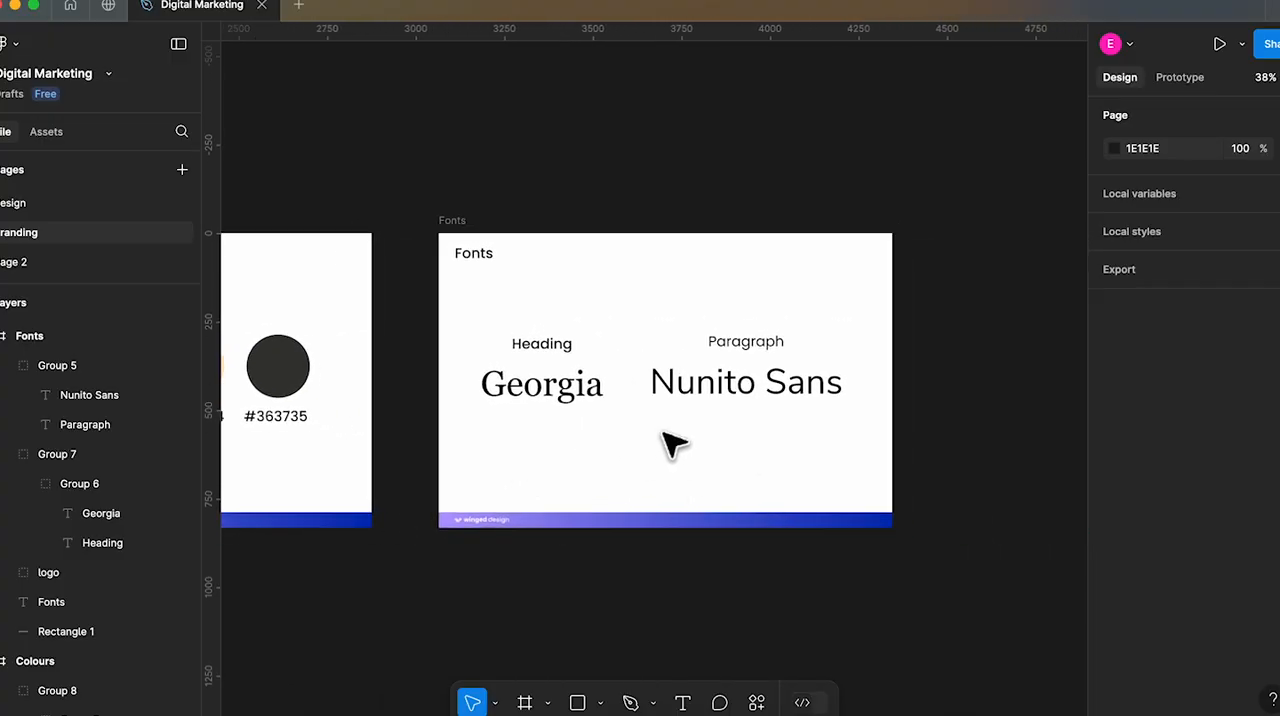
Return to the Design page and examine the Home and Work page layouts
click(51, 205)
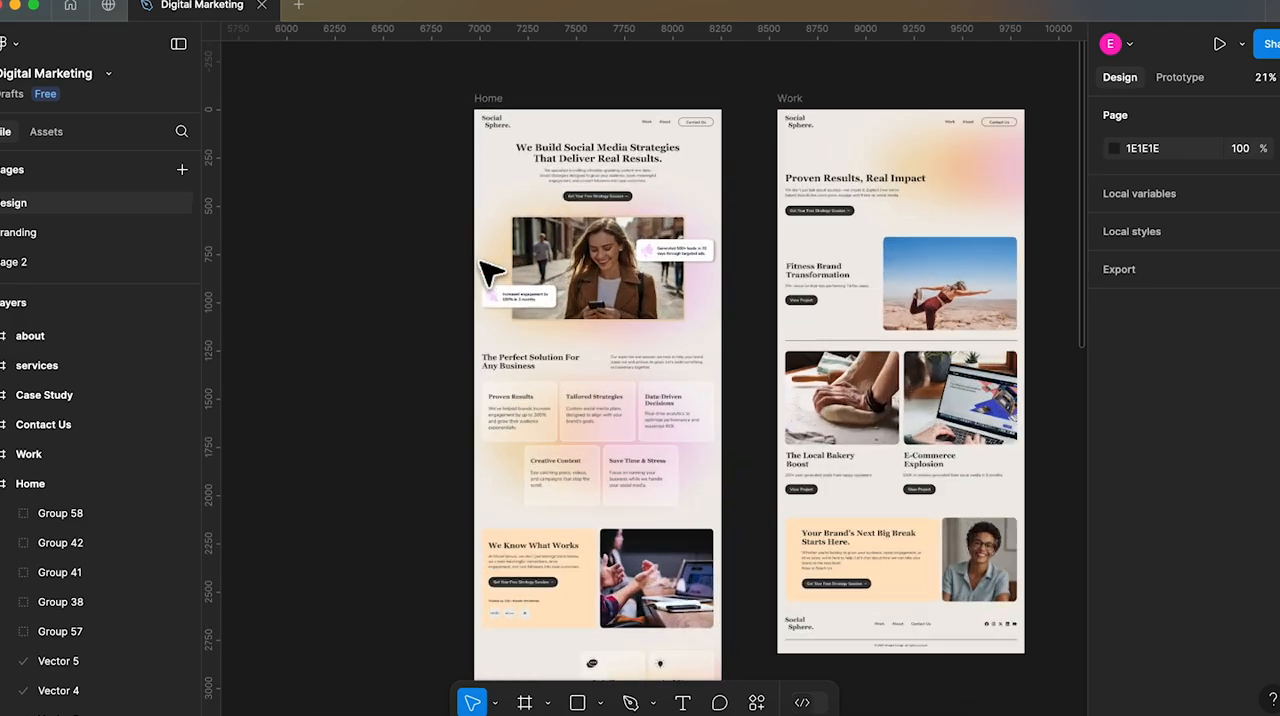
scroll(531, 476, down, 5)
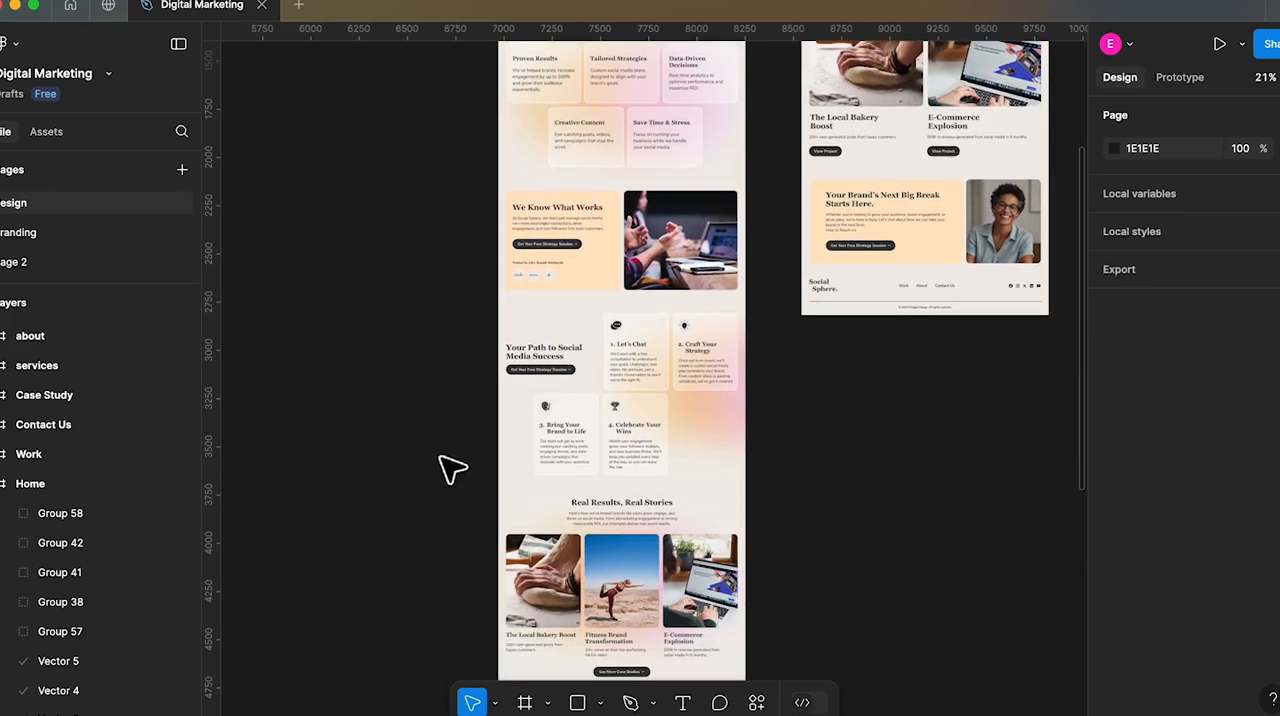
scroll(452, 470, down, 8)
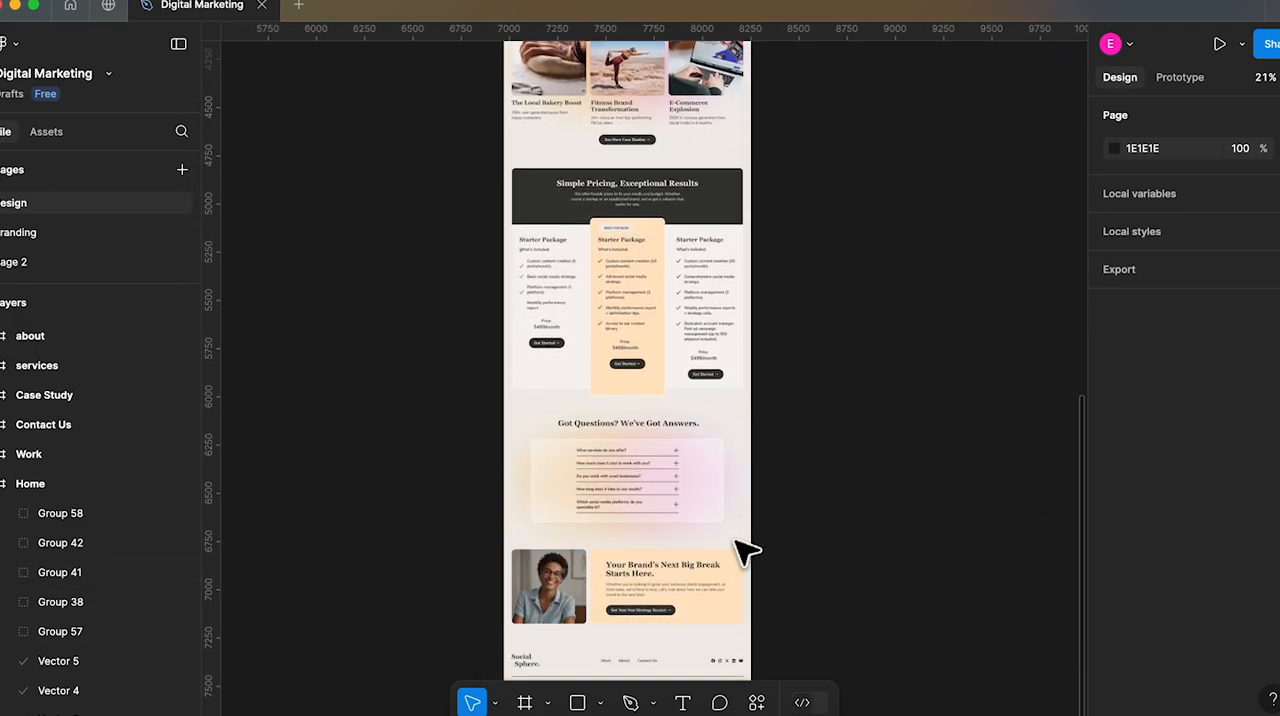
scroll(790, 405, up, 15)
scroll(790, 405, right, 3)
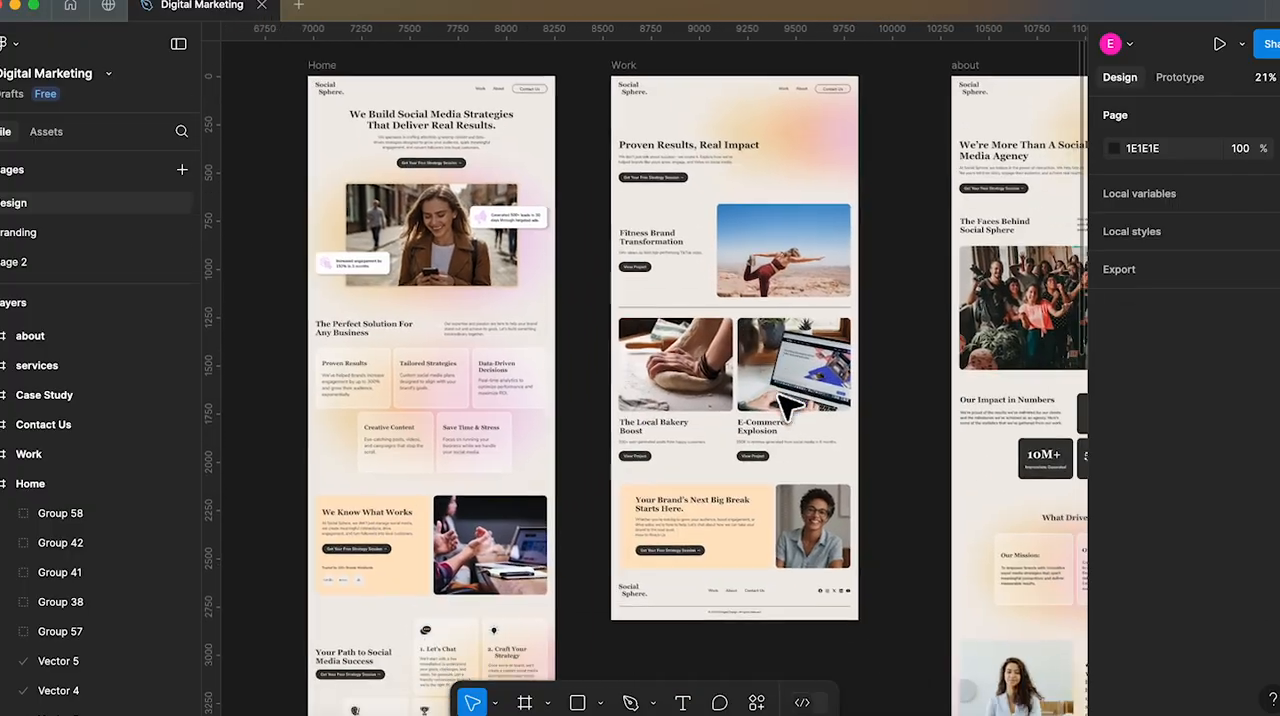
scroll(790, 405, right, 2)
scroll(710, 205, right, 2)
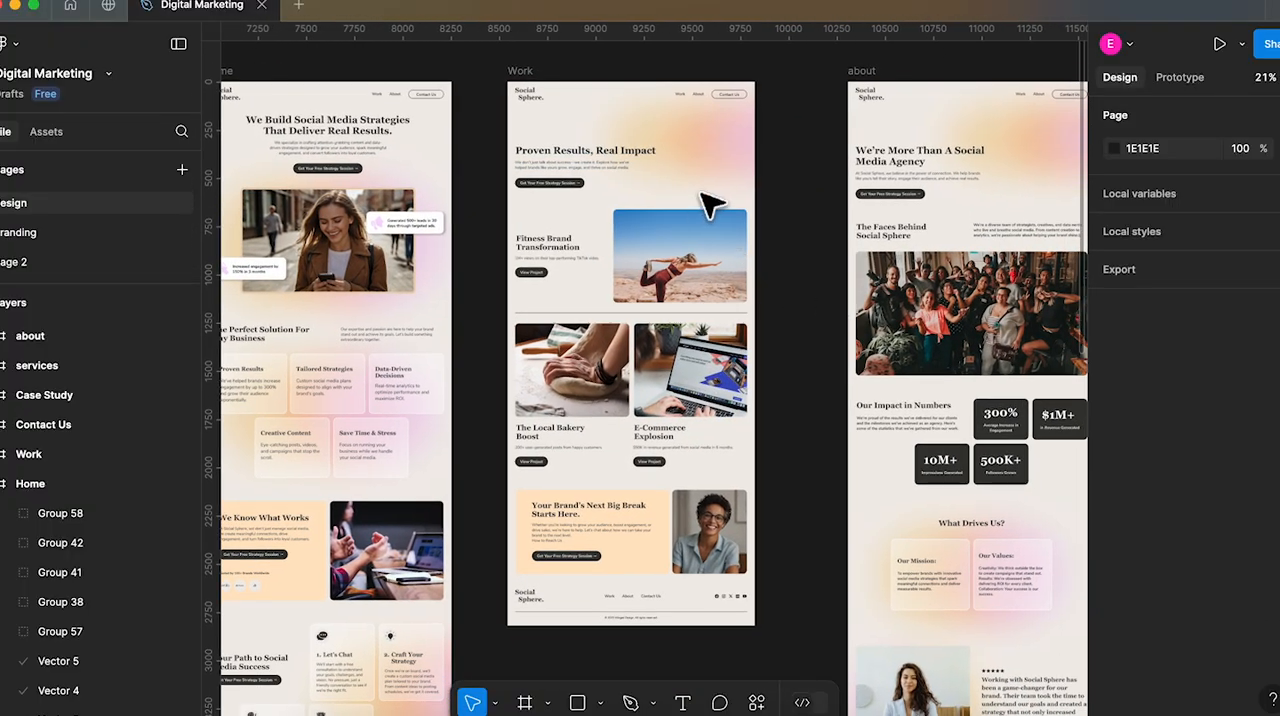
Examine the about and services page layouts from their headers down to their closing sections
scroll(797, 548, right, 10)
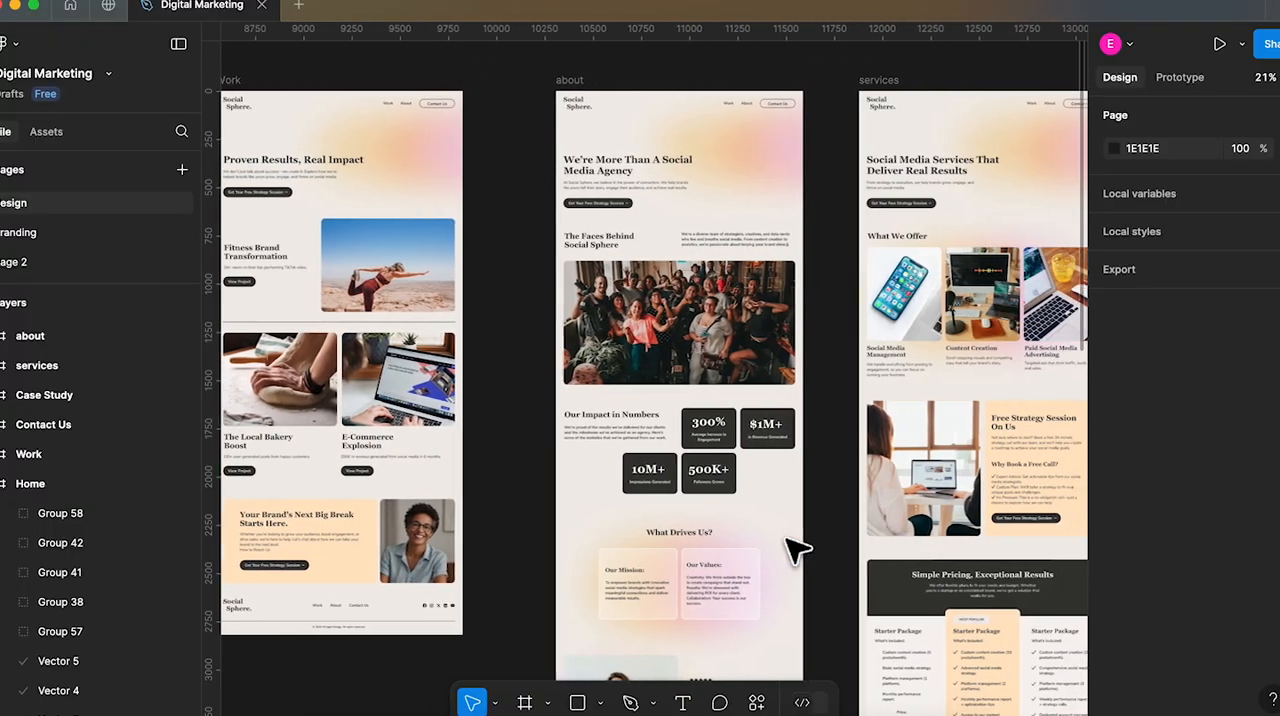
scroll(770, 495, down, 8)
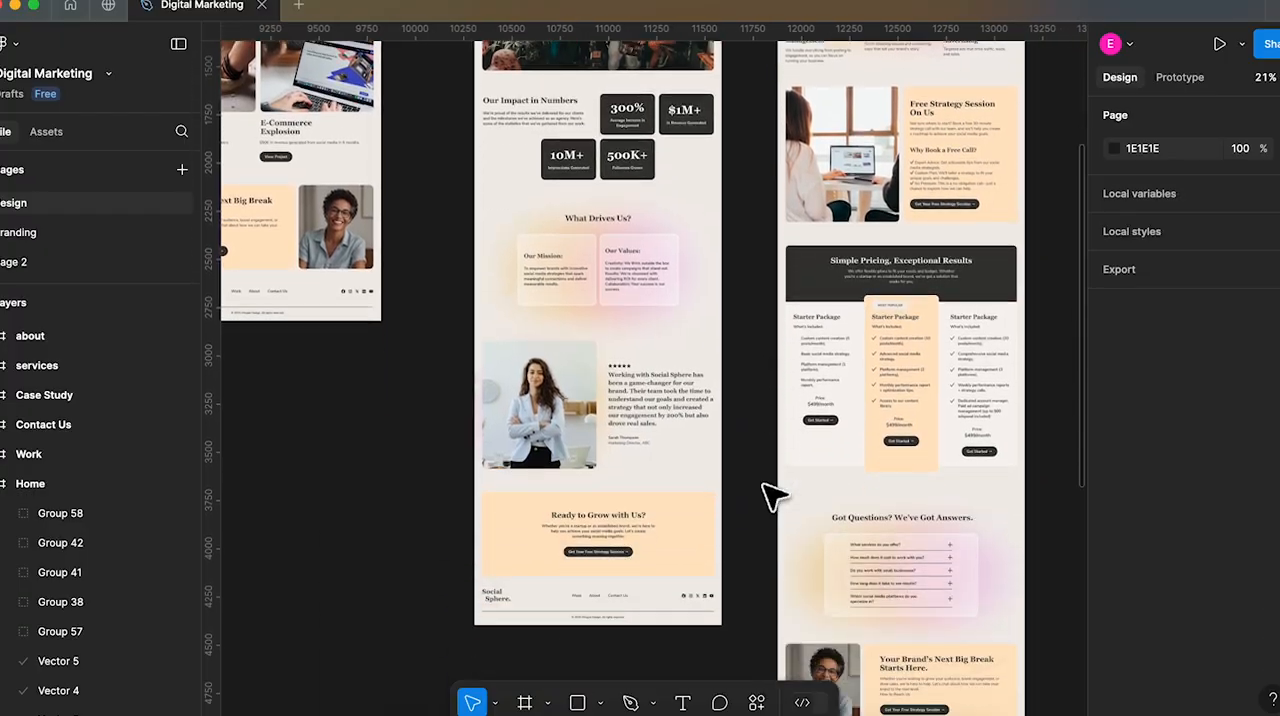
scroll(772, 495, up, 10)
scroll(770, 495, right, 3)
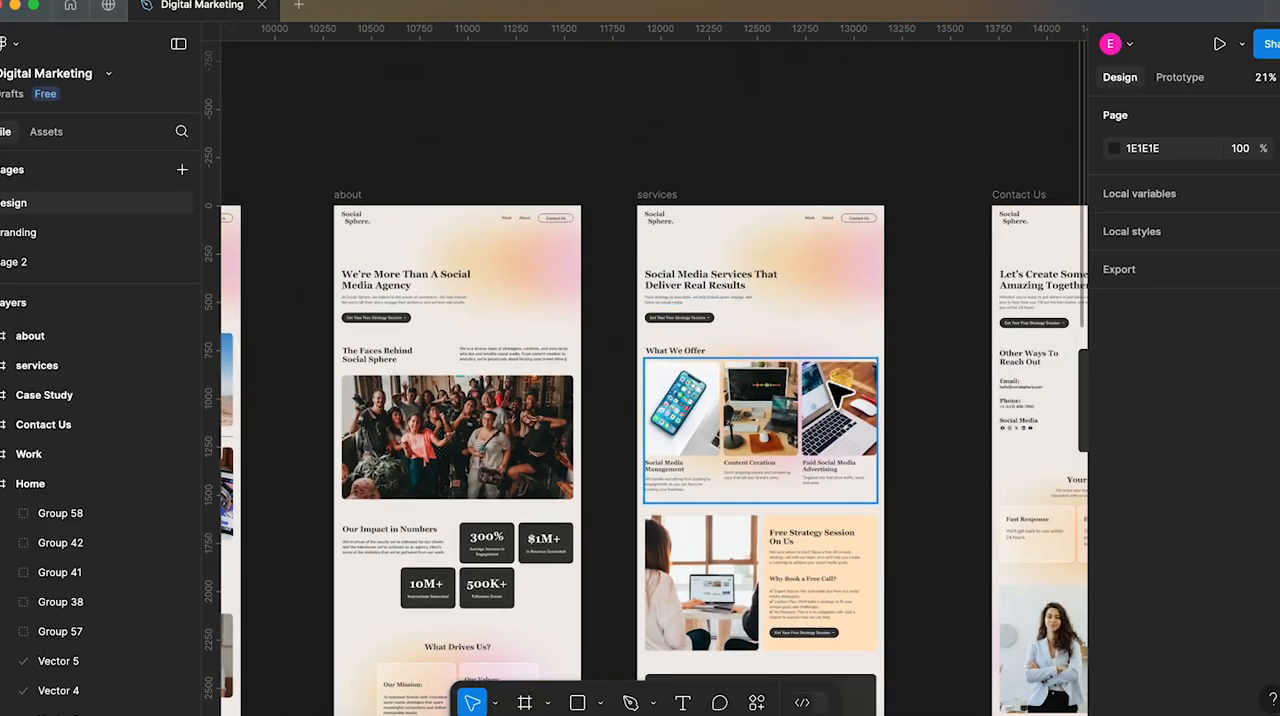
scroll(780, 480, down, 5)
scroll(823, 428, down, 6)
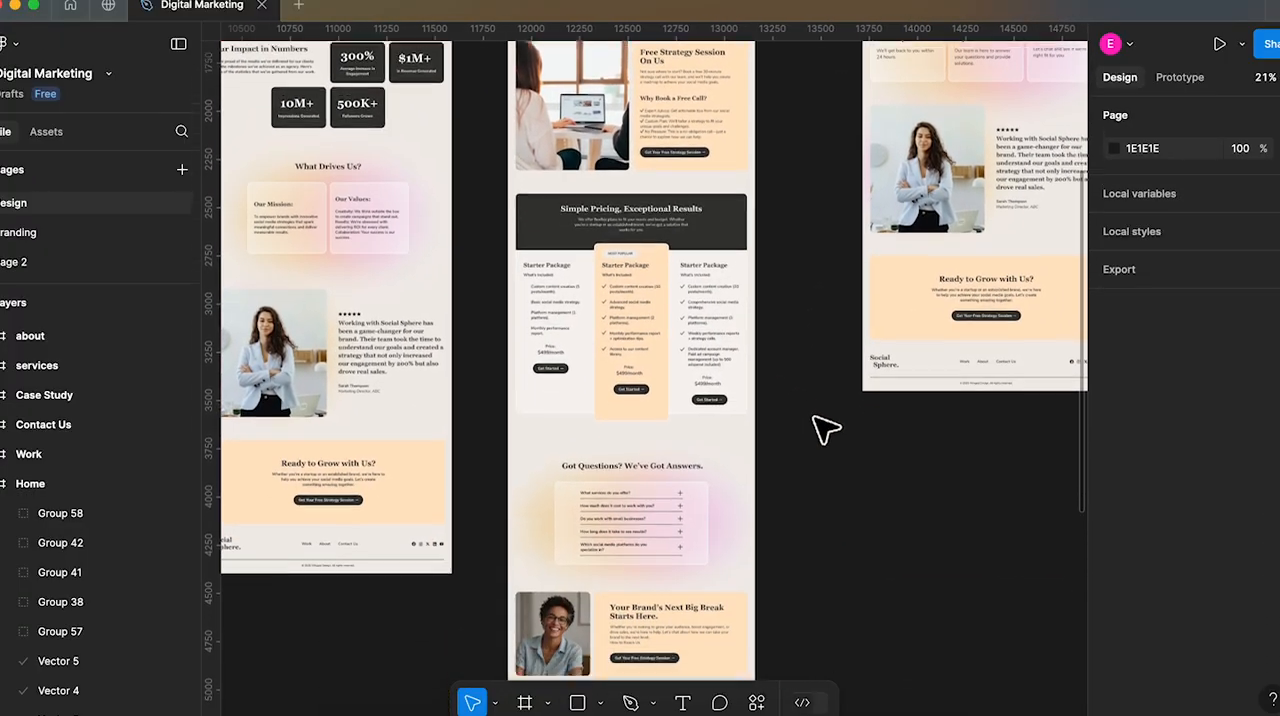
Examine the Contact Us and Case Study page layouts
scroll(823, 428, up, 10)
scroll(823, 428, right, 2)
scroll(823, 428, right, 5)
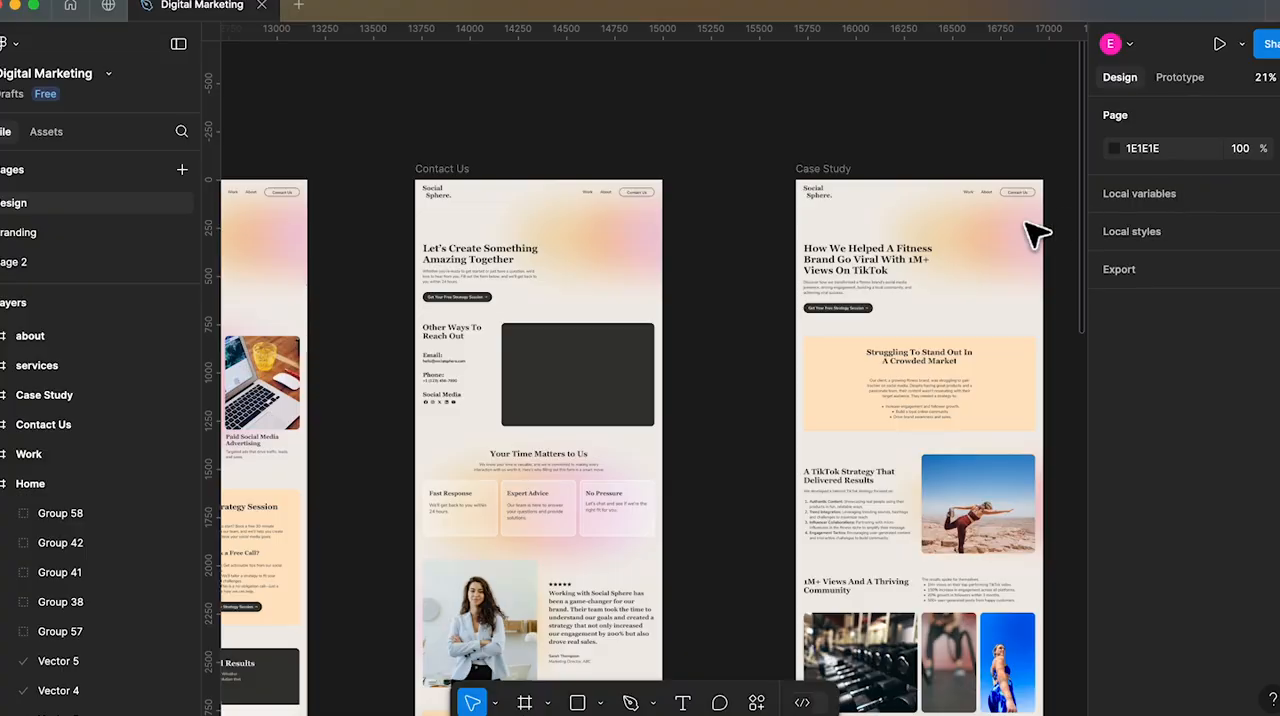
scroll(740, 280, down, 1)
scroll(740, 282, down, 5)
scroll(742, 284, left, 1)
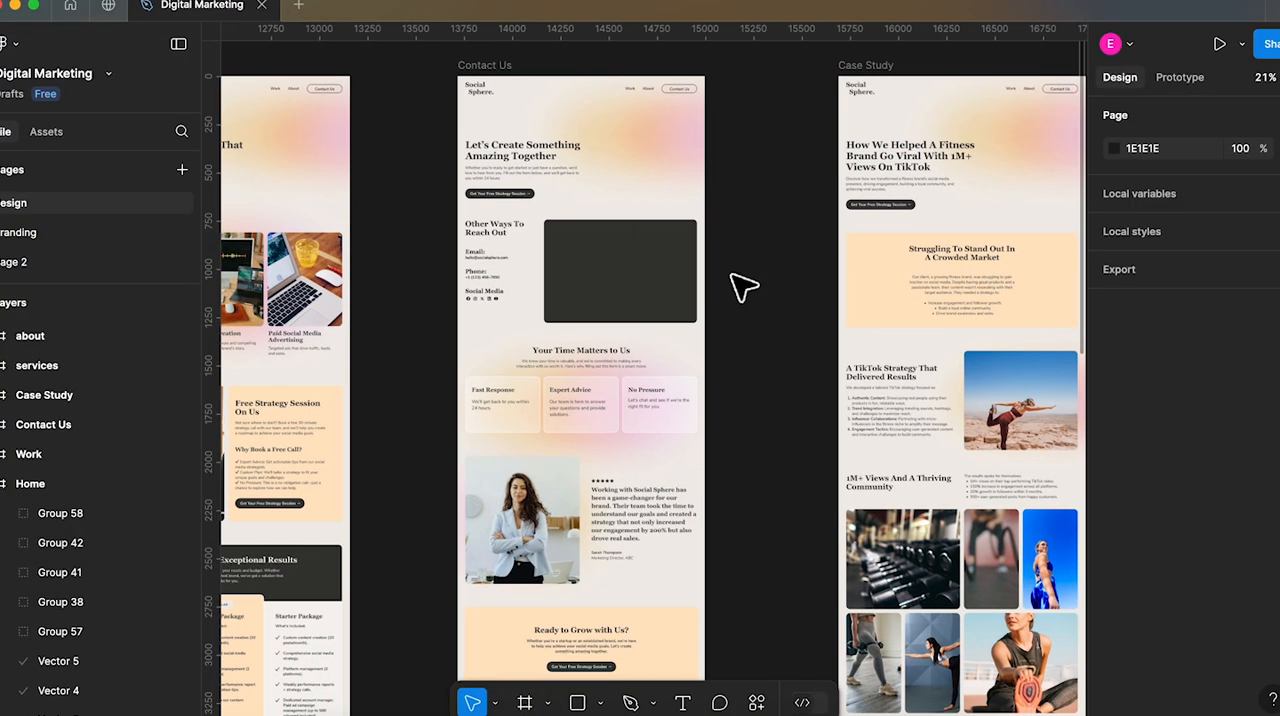
scroll(740, 286, up, 5)
scroll(740, 286, right, 6)
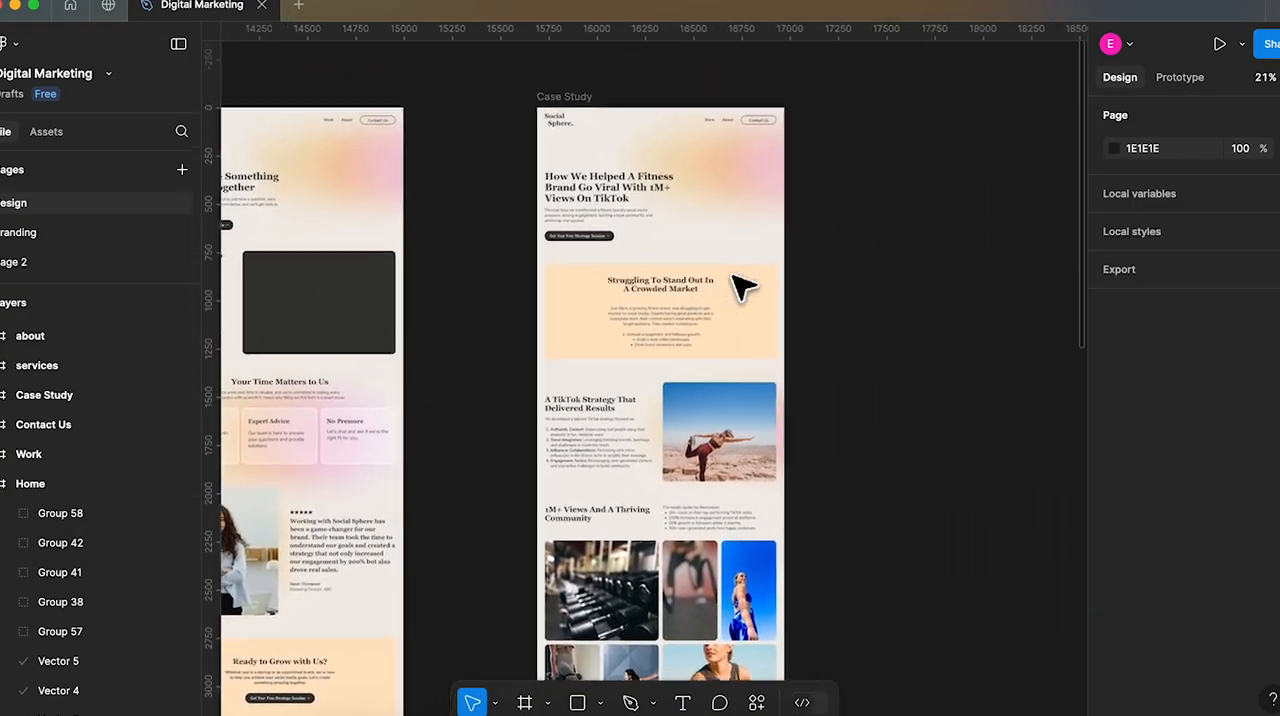
scroll(690, 447, down, 6)
scroll(690, 447, left, 2)
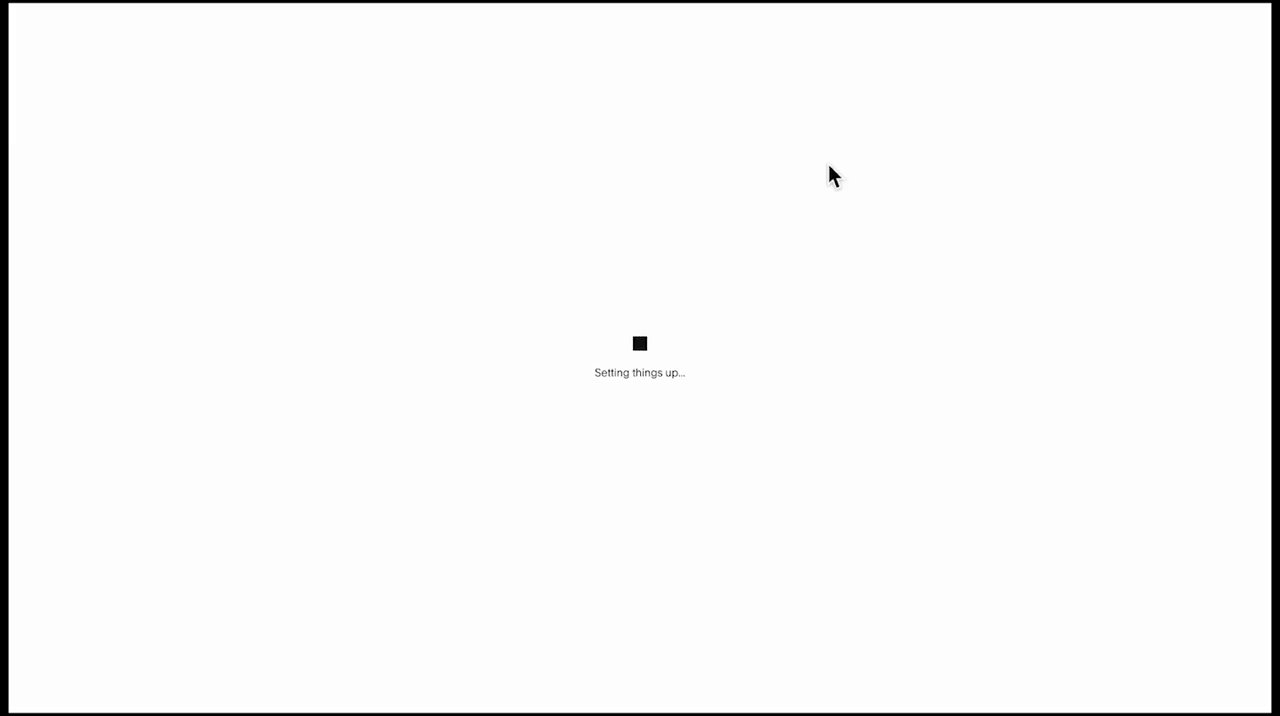
Title the new site "Social Sphere" and close the welcome introduction
text(a)
text(l so)
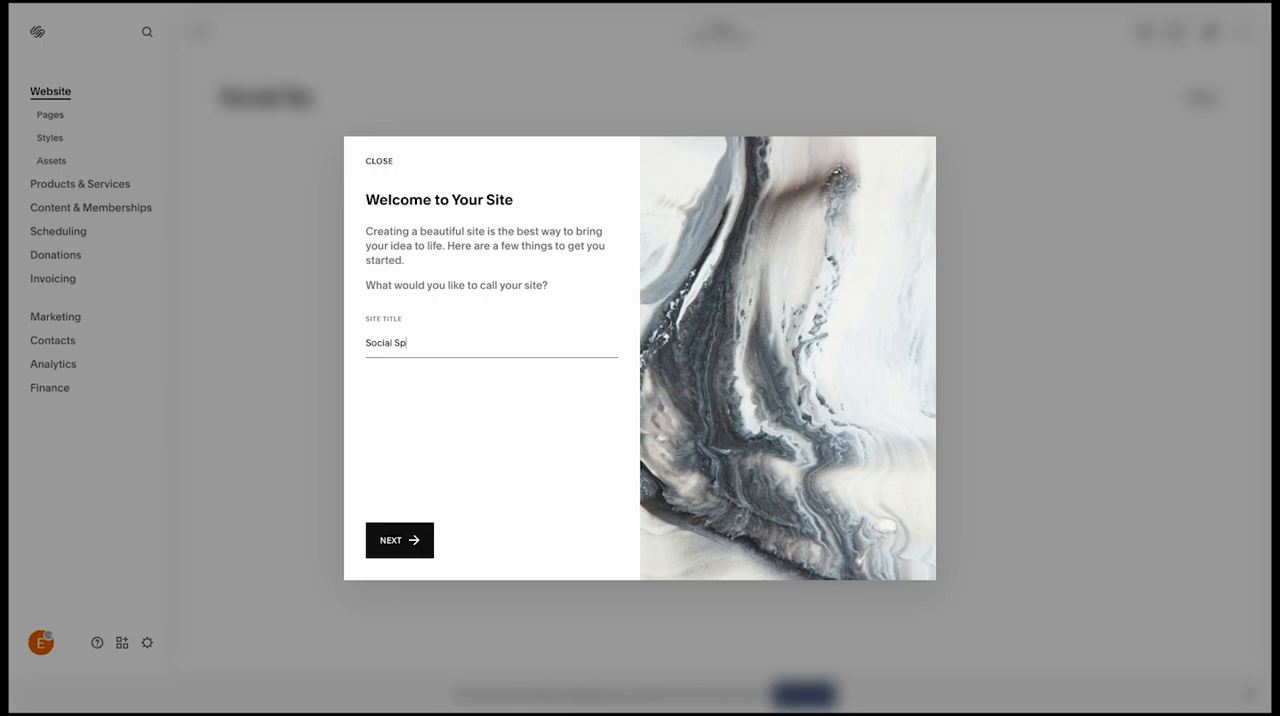
click(406, 530)
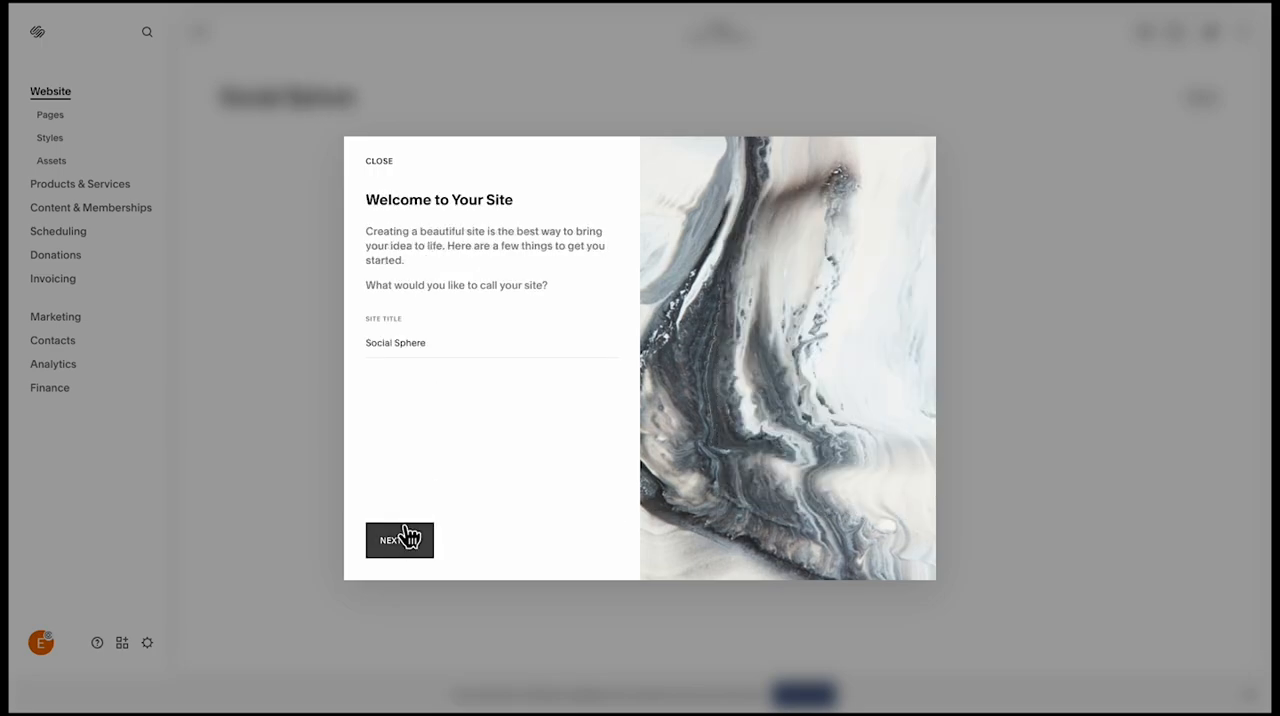
click(562, 543)
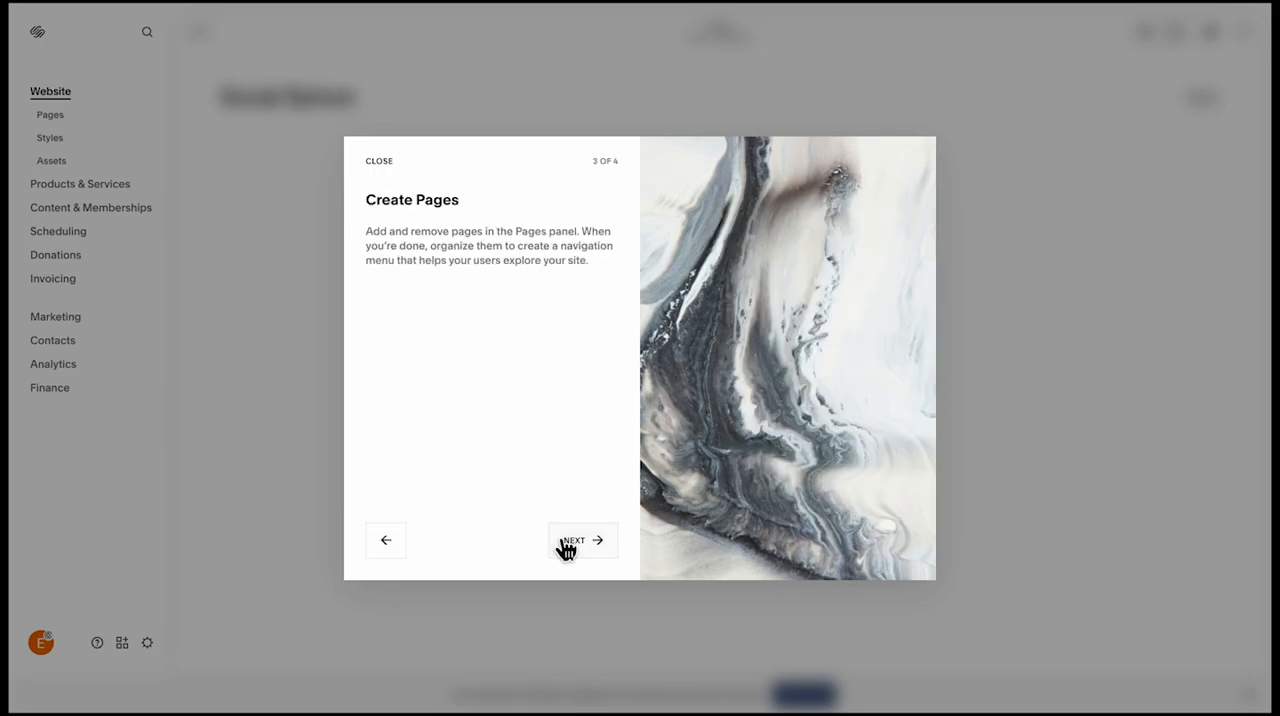
click(566, 545)
click(381, 164)
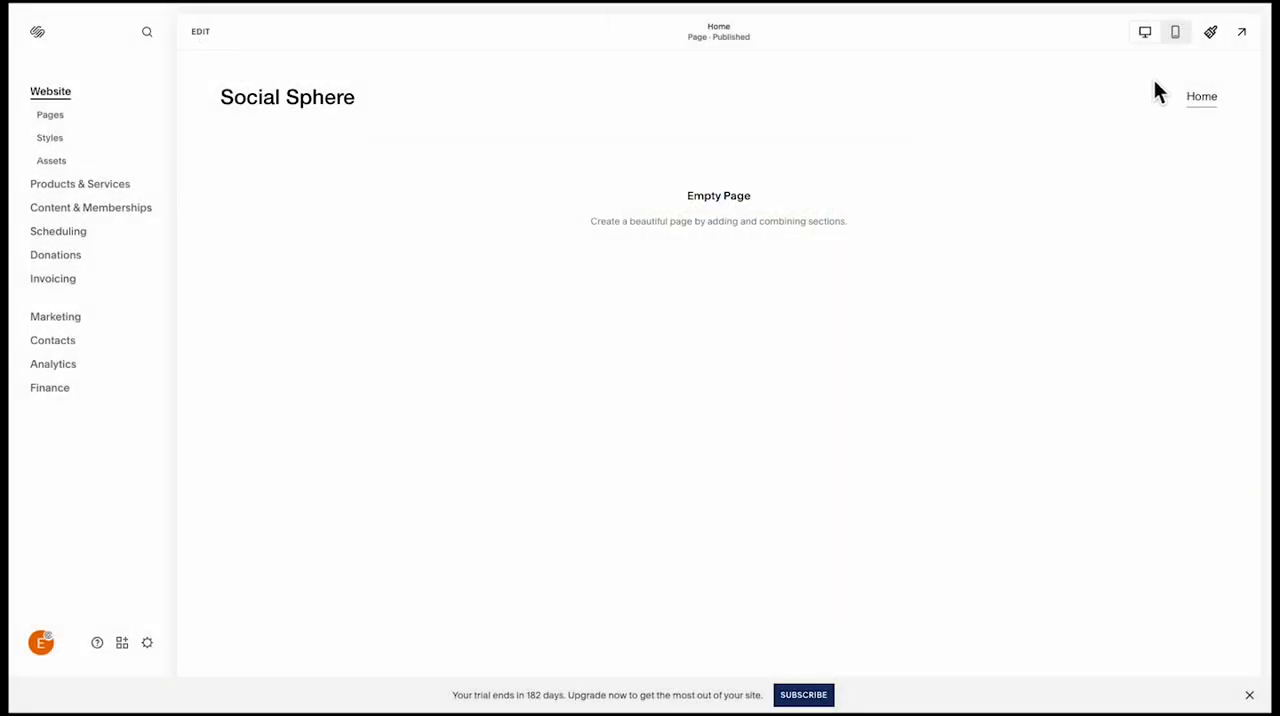
Dismiss the trial notice and open the site-wide font settings
click(1209, 40)
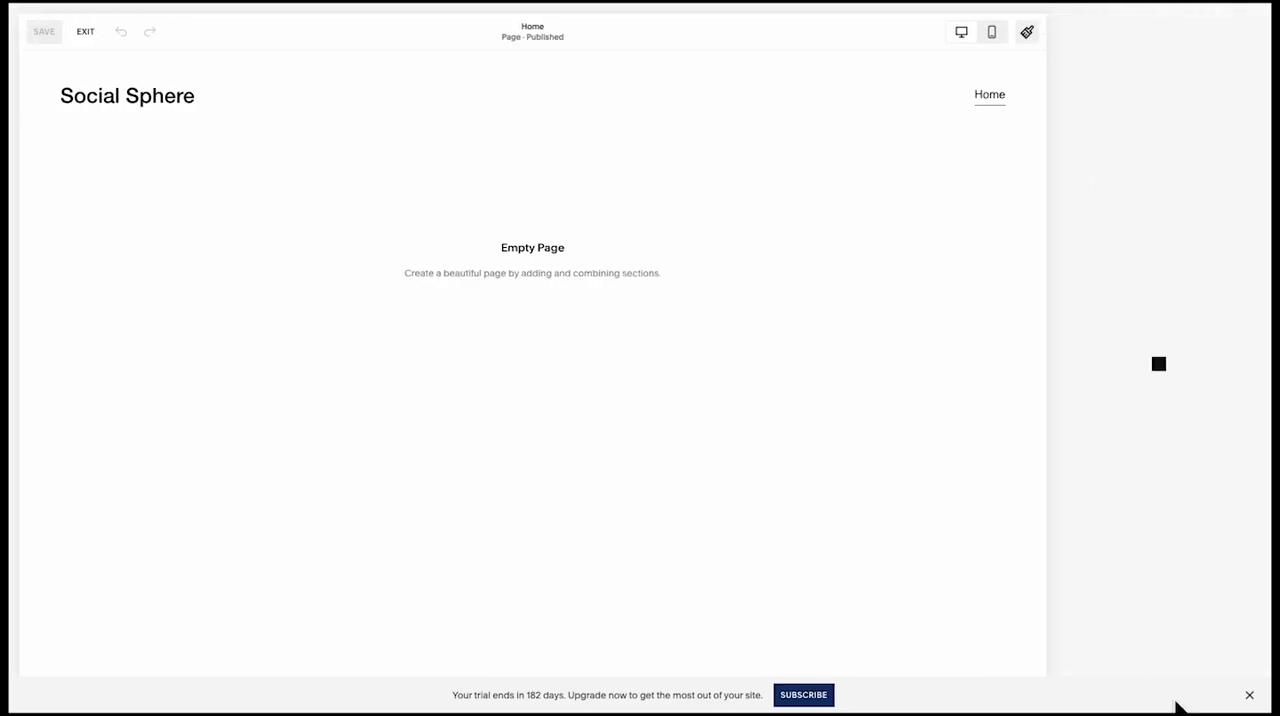
click(1250, 694)
click(1234, 690)
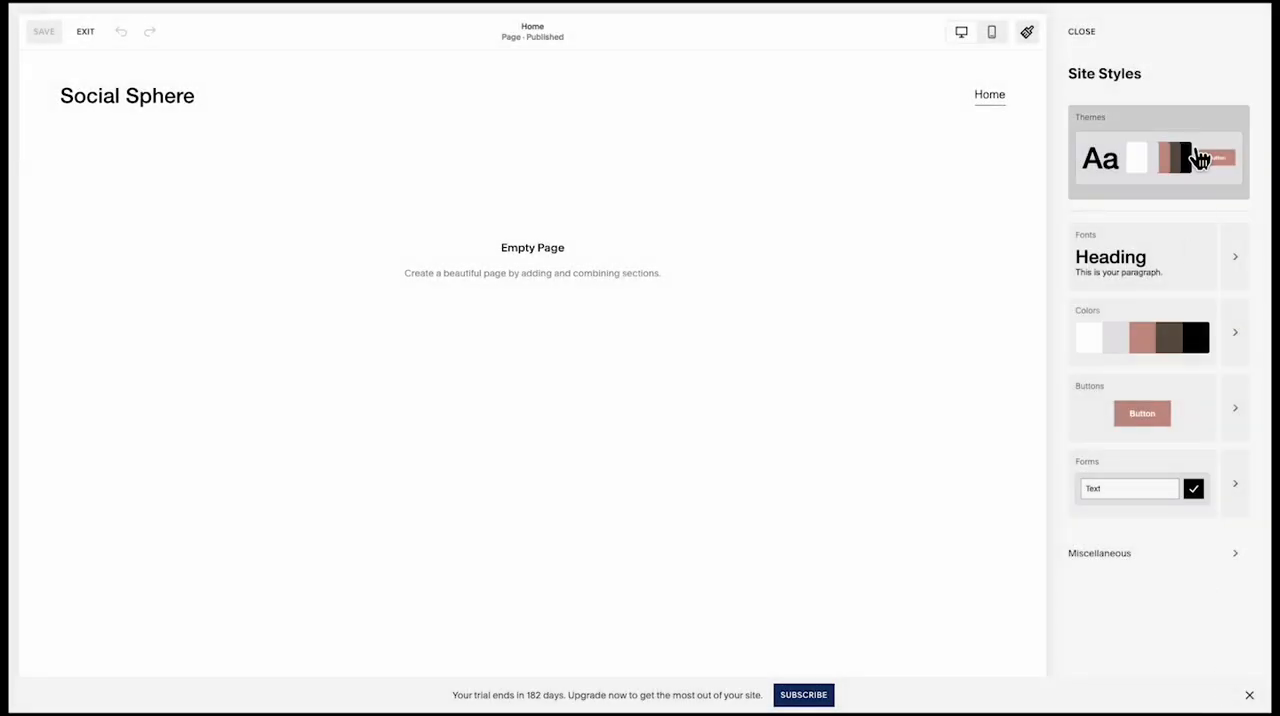
click(1231, 262)
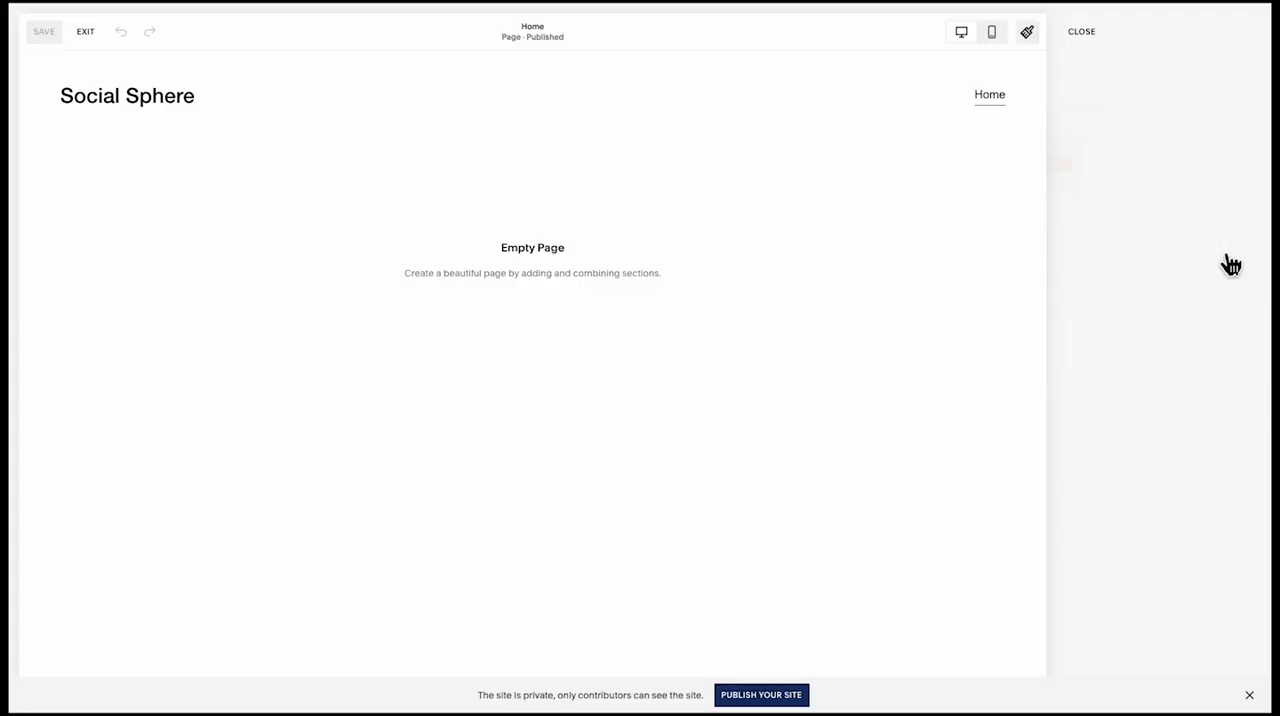
click(1190, 222)
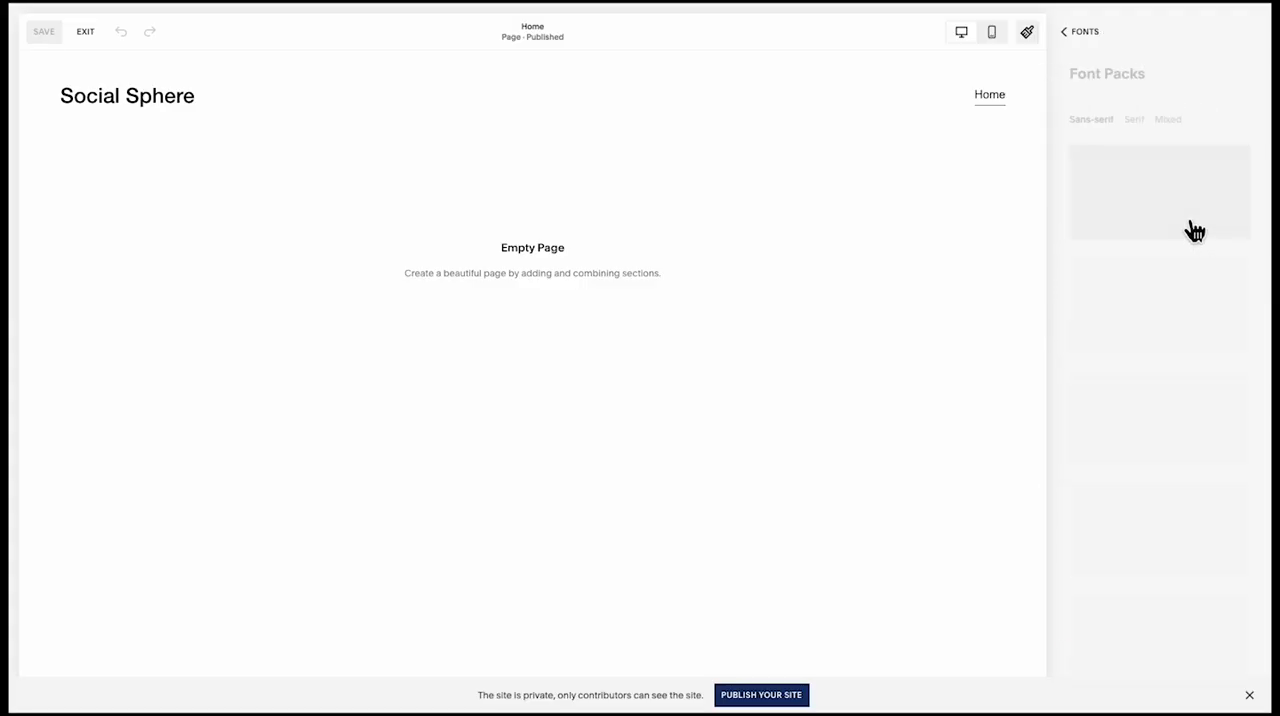
click(1086, 36)
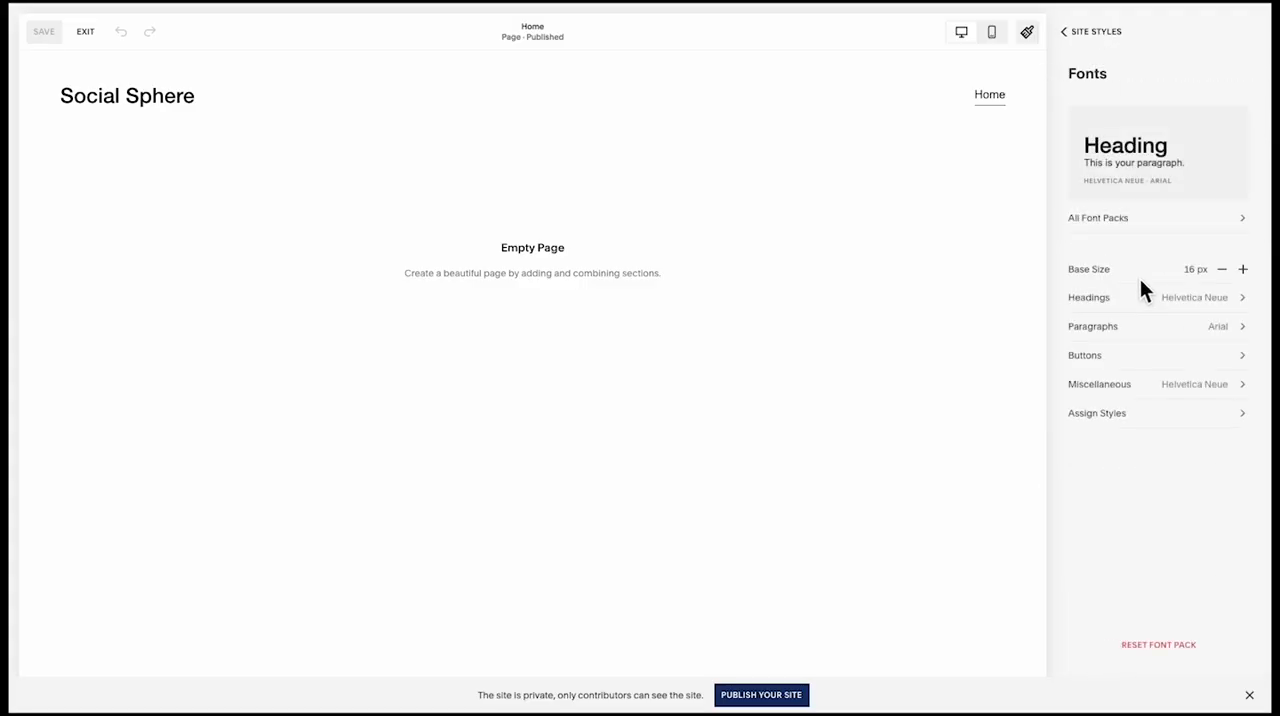
Change the site's heading font to Georgia
click(1136, 300)
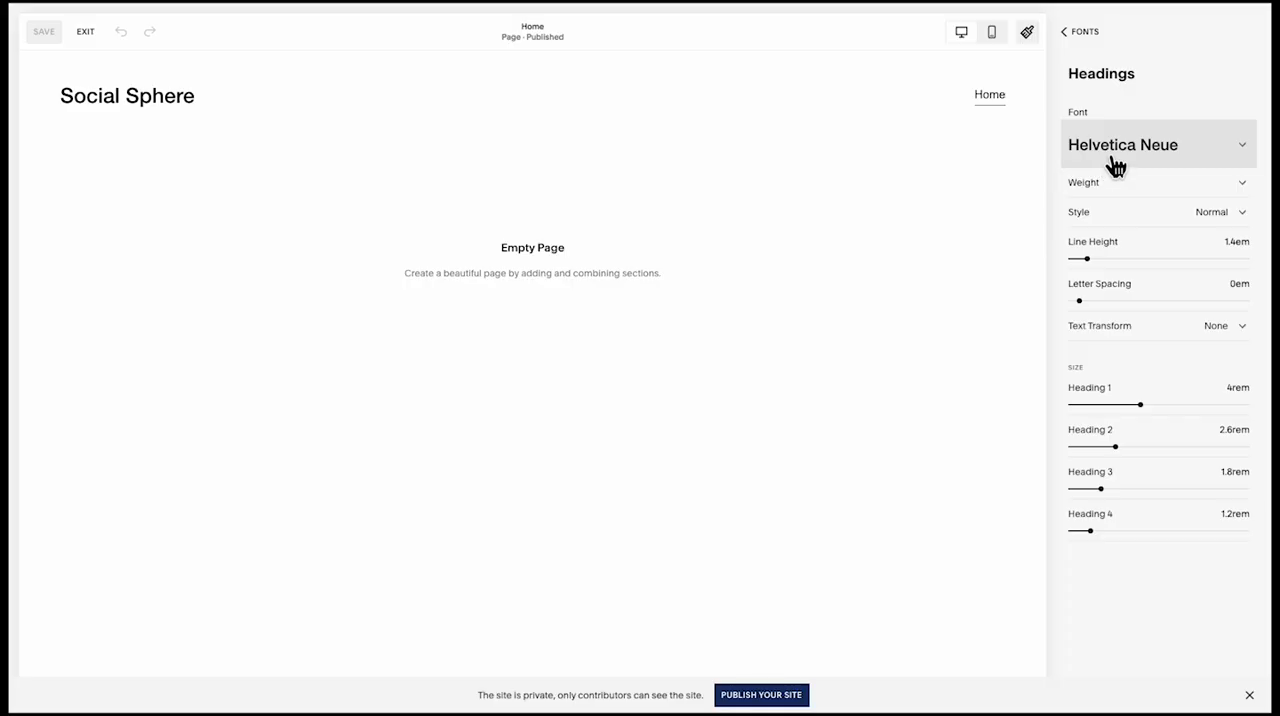
click(1115, 165)
text(geo)
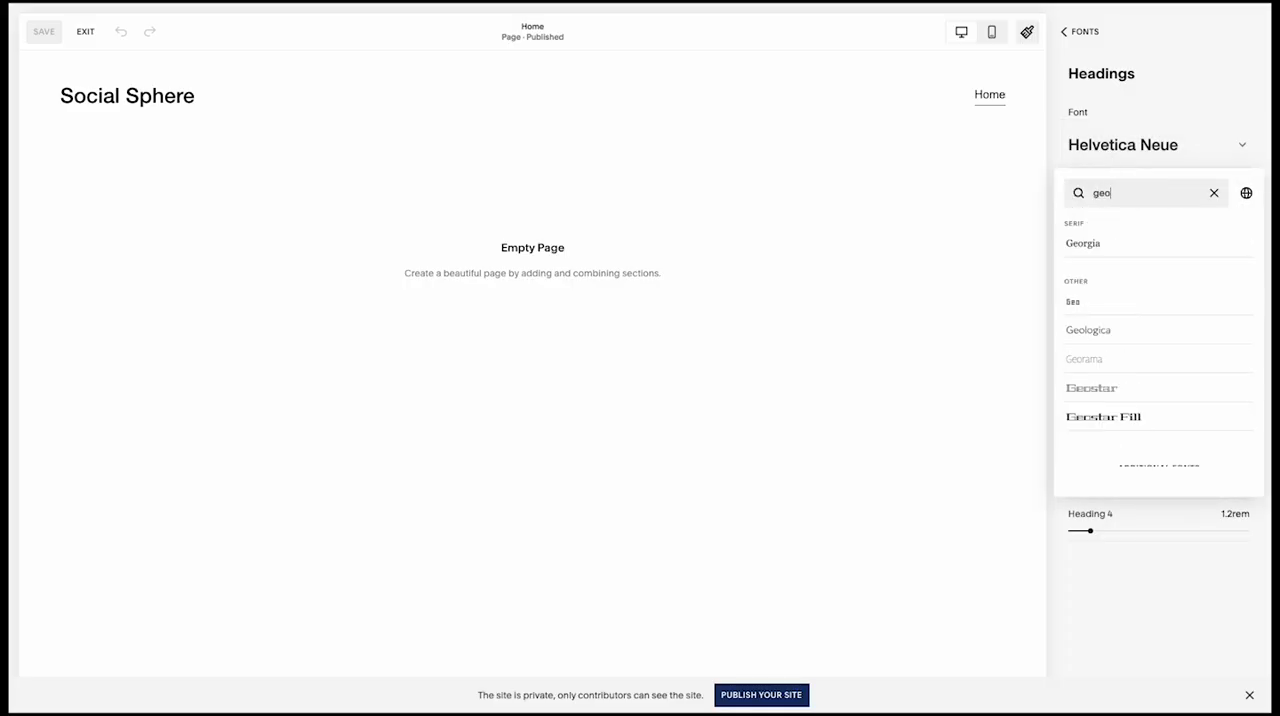
click(1090, 245)
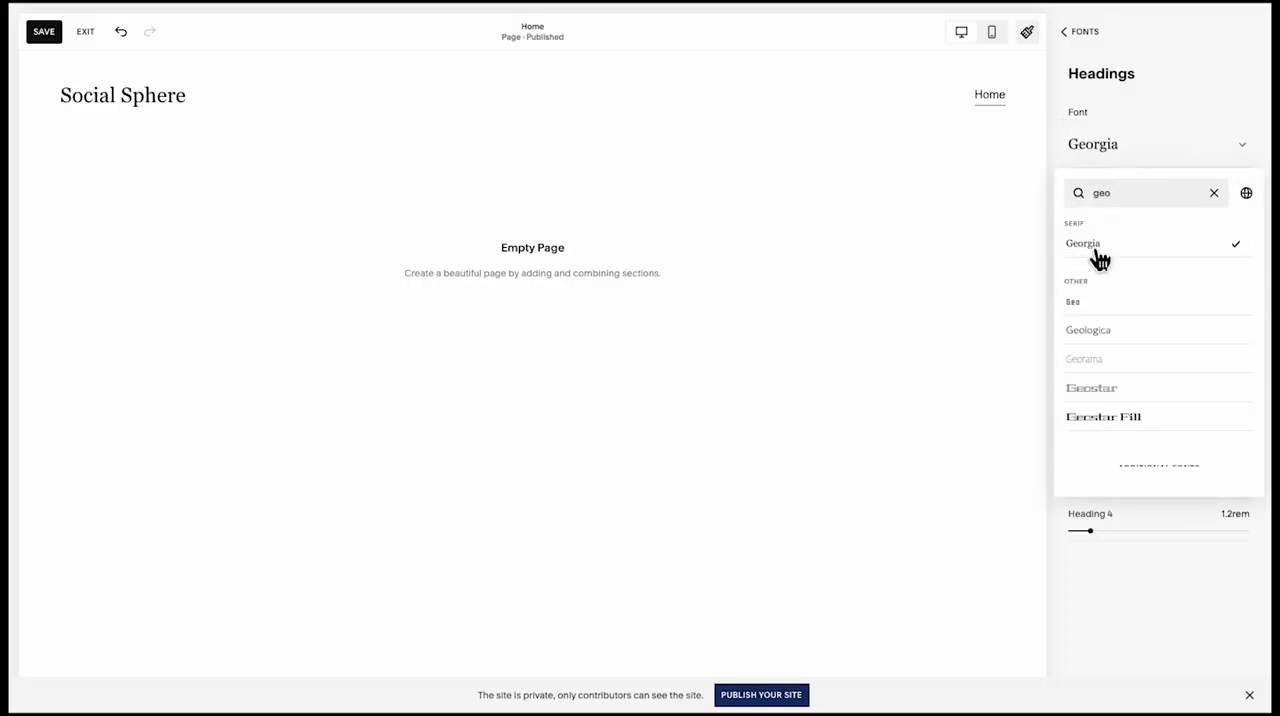
click(1199, 115)
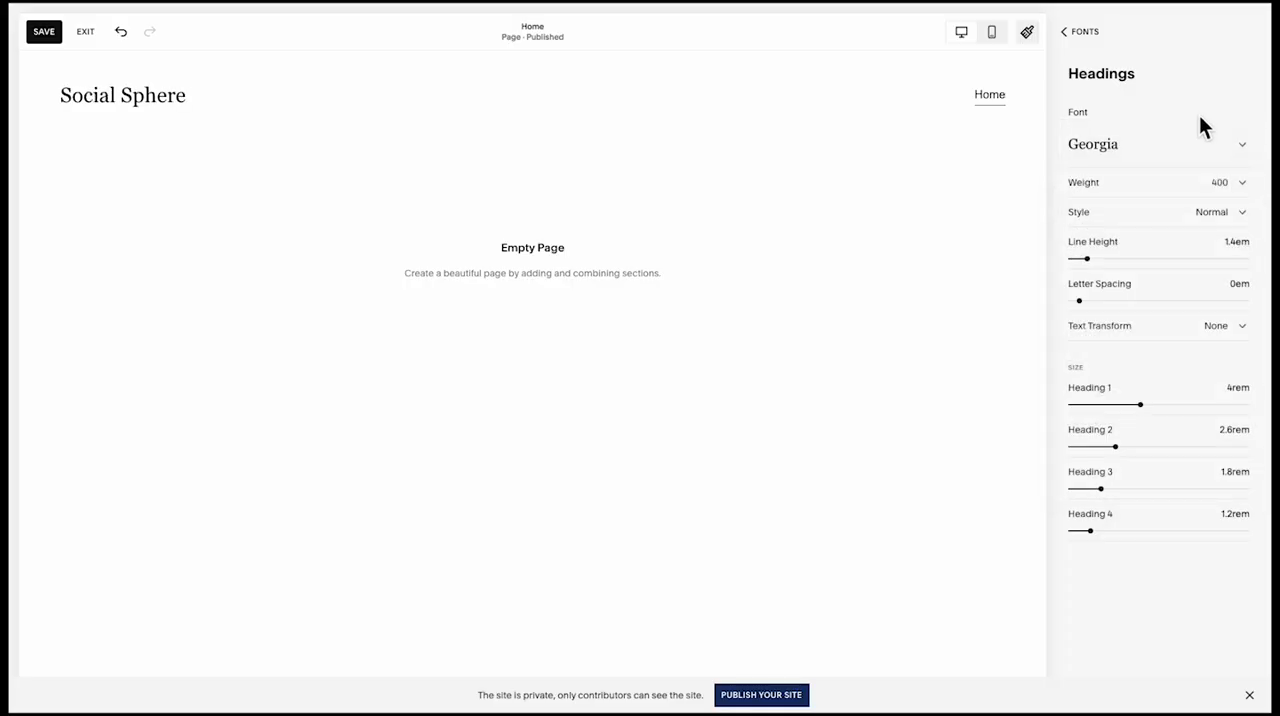
Set the heading weight to 700 and the Heading 1 size to 3rem
click(1186, 188)
click(1171, 210)
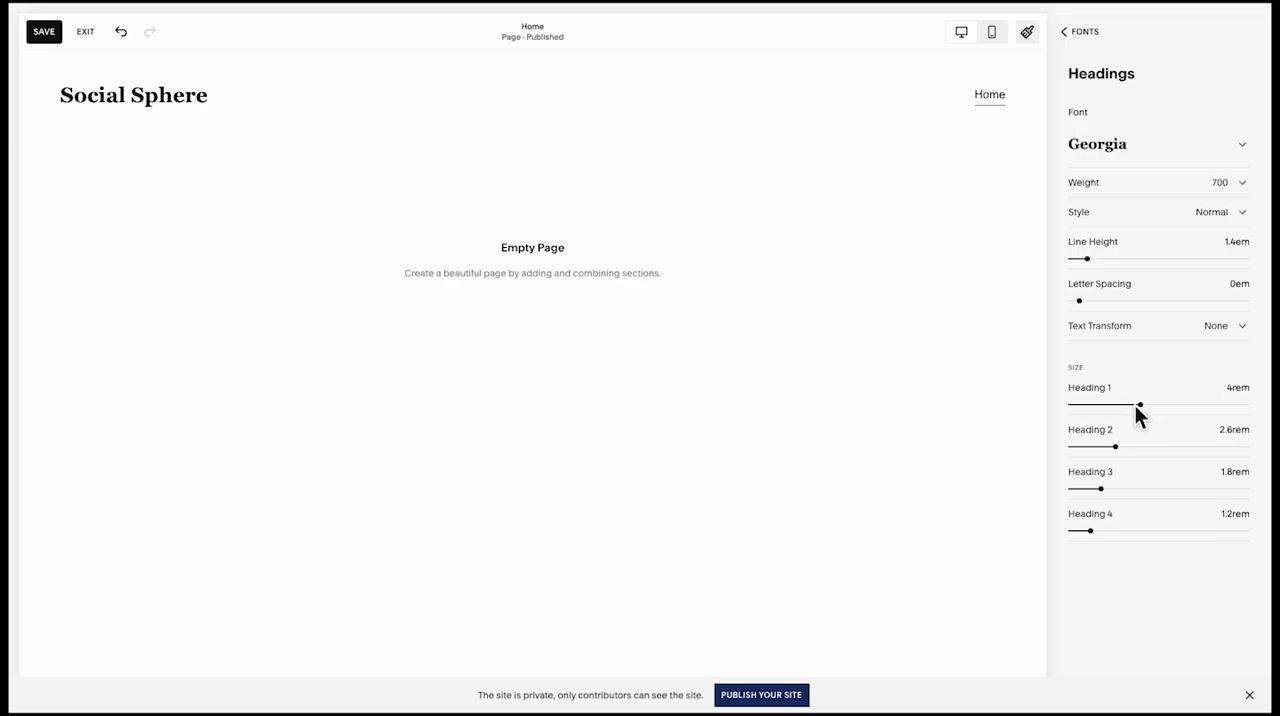
drag(1137, 407, 1144, 411)
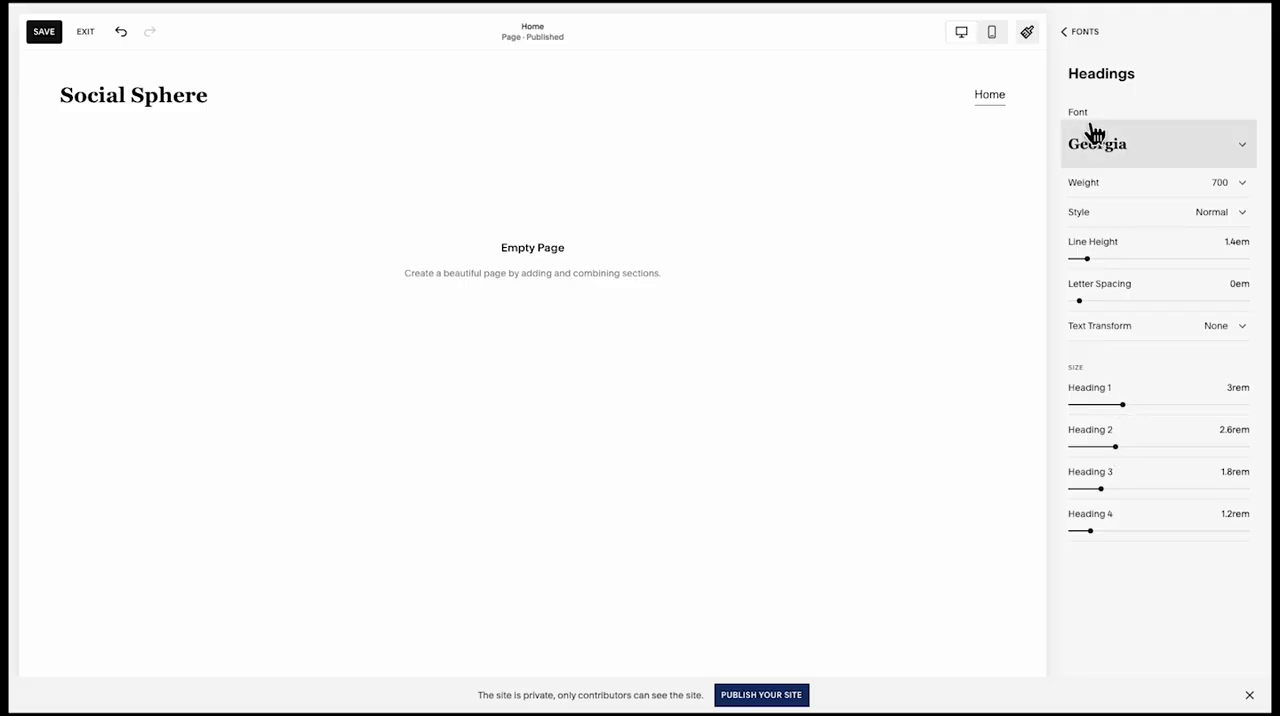
click(1080, 32)
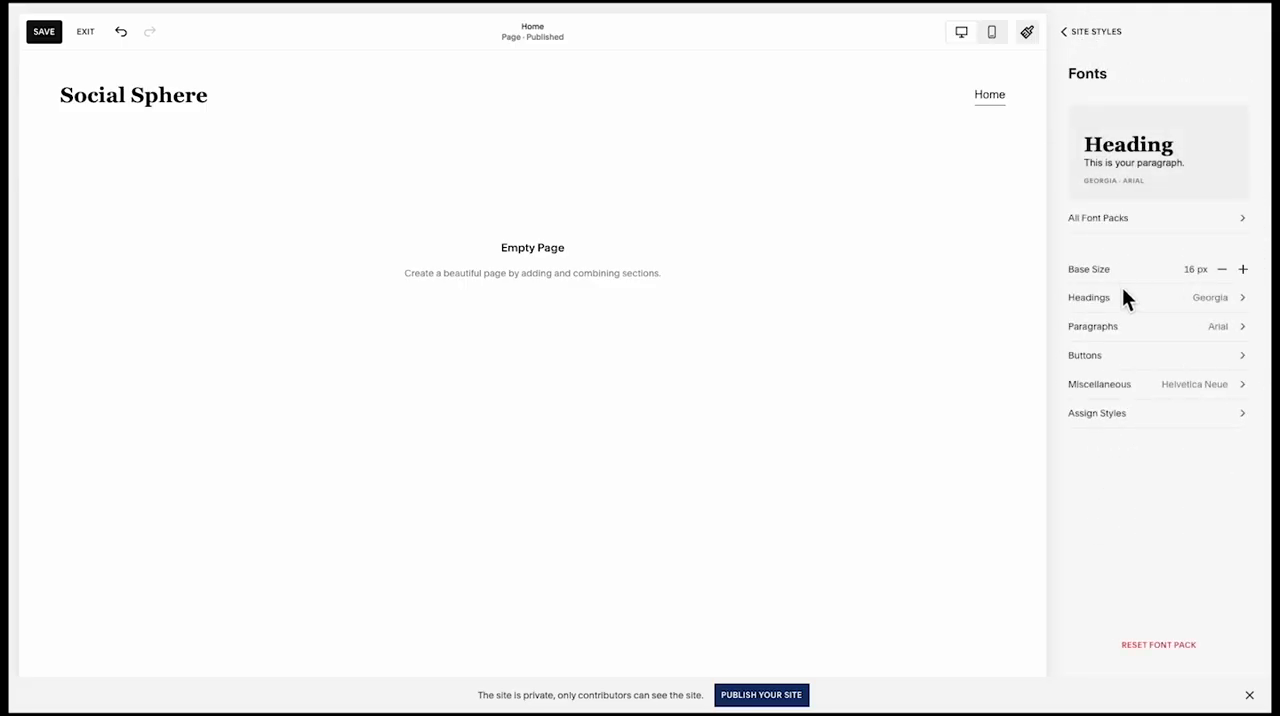
Change the site's paragraph font to Nunito Sans
click(1120, 328)
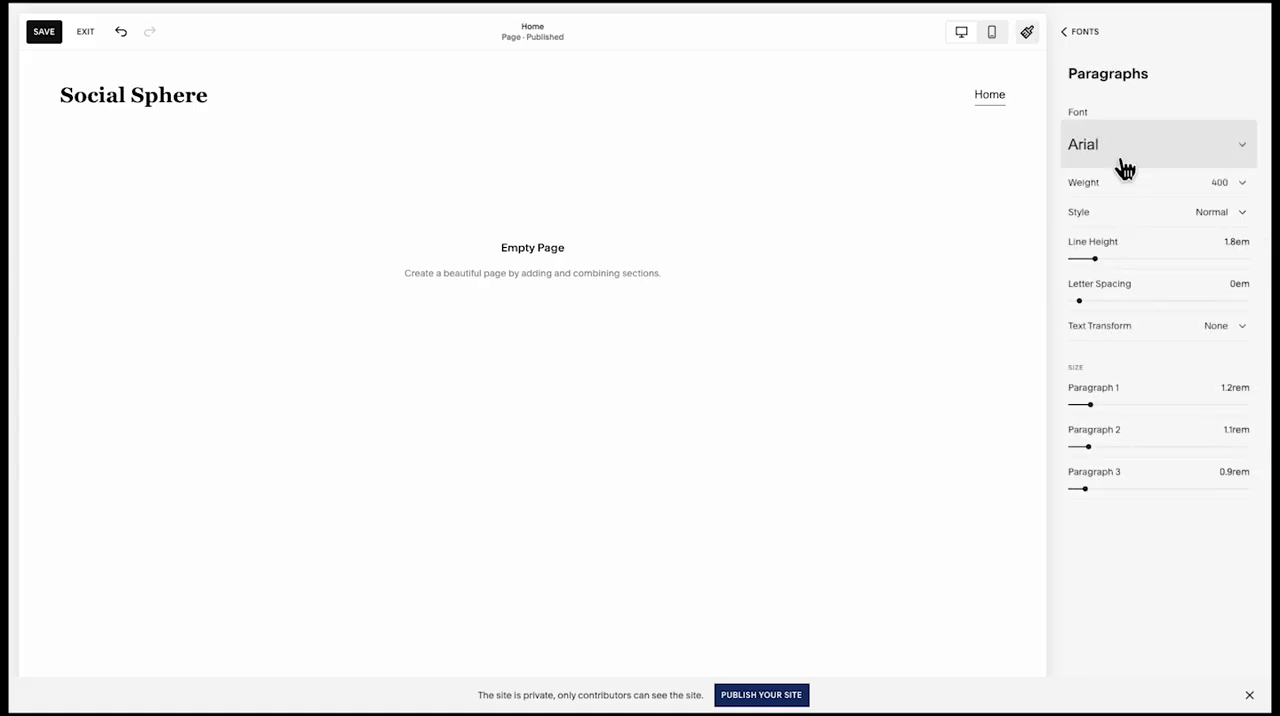
click(1128, 155)
text(nuni)
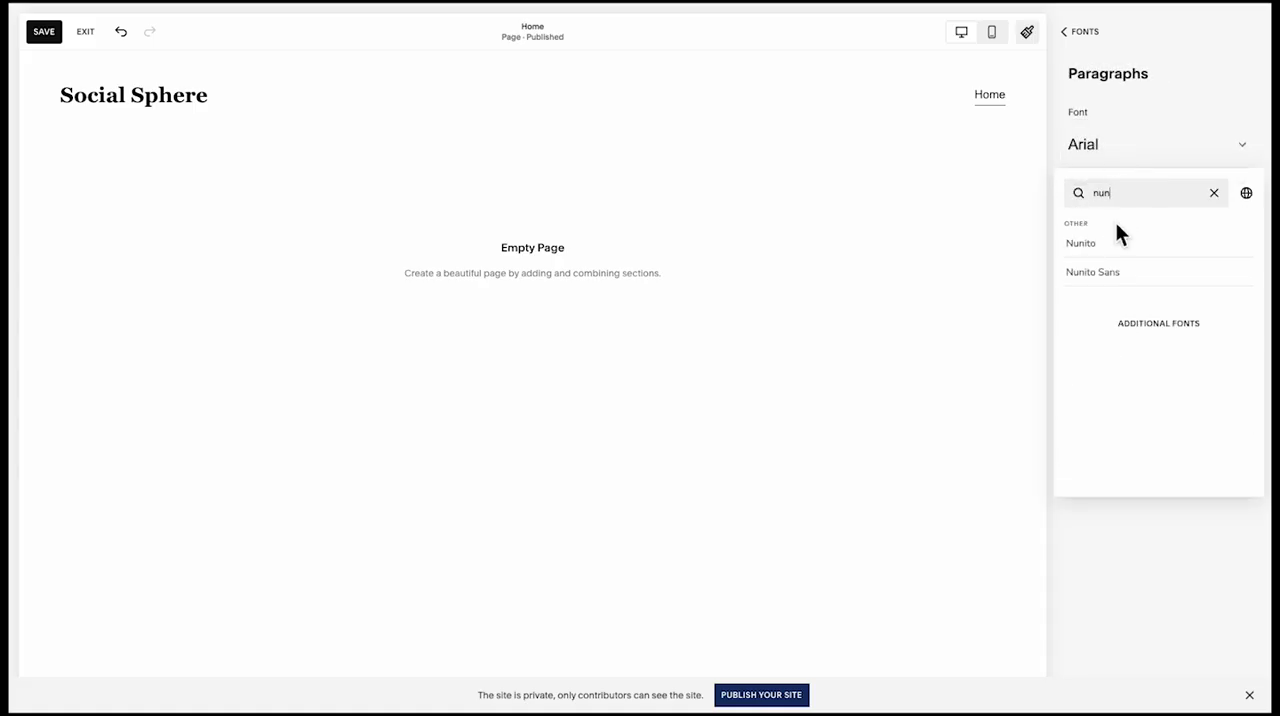
click(1116, 558)
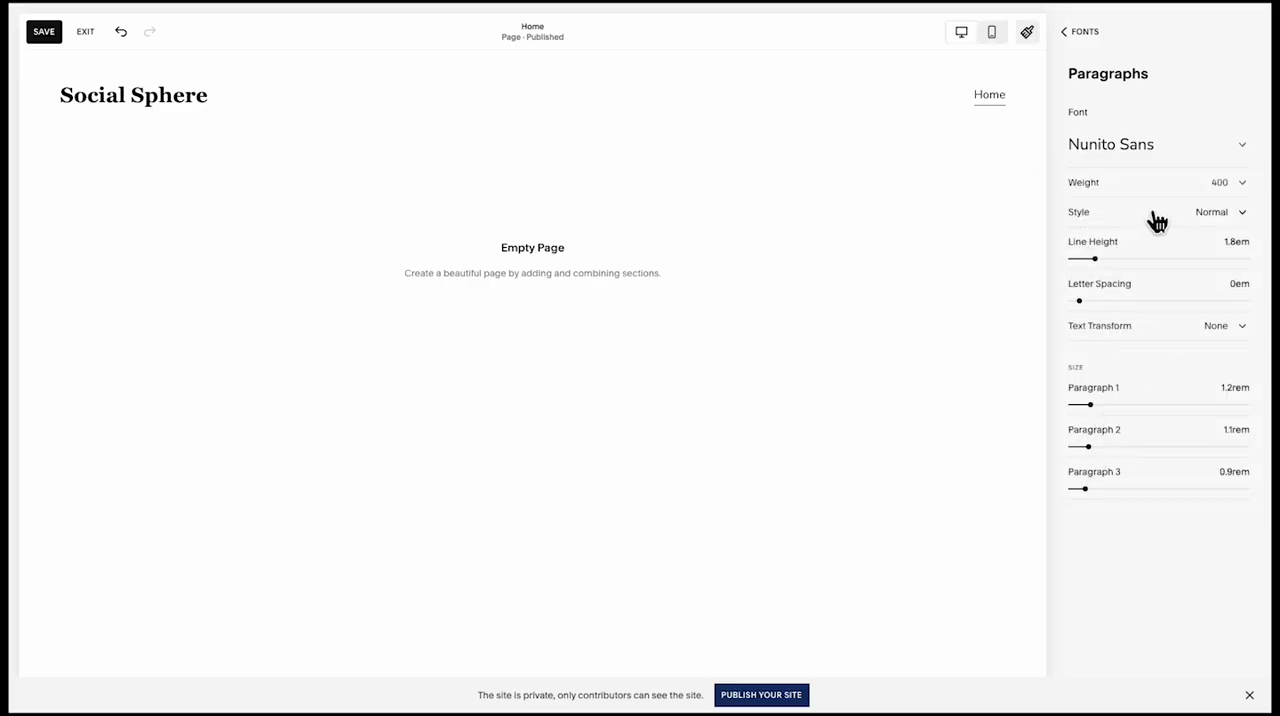
click(1084, 32)
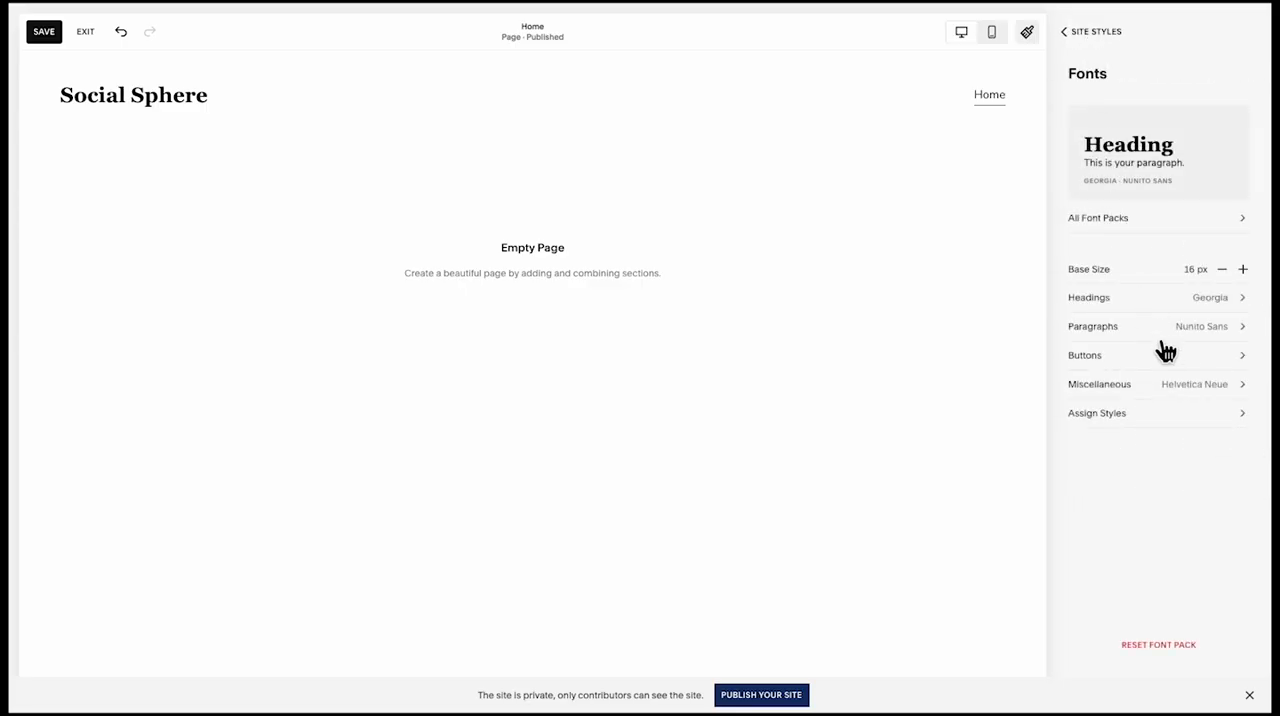
Set the font for miscellaneous text to Nunito Sans and check the style assignments of the page elements
click(1170, 390)
click(1178, 186)
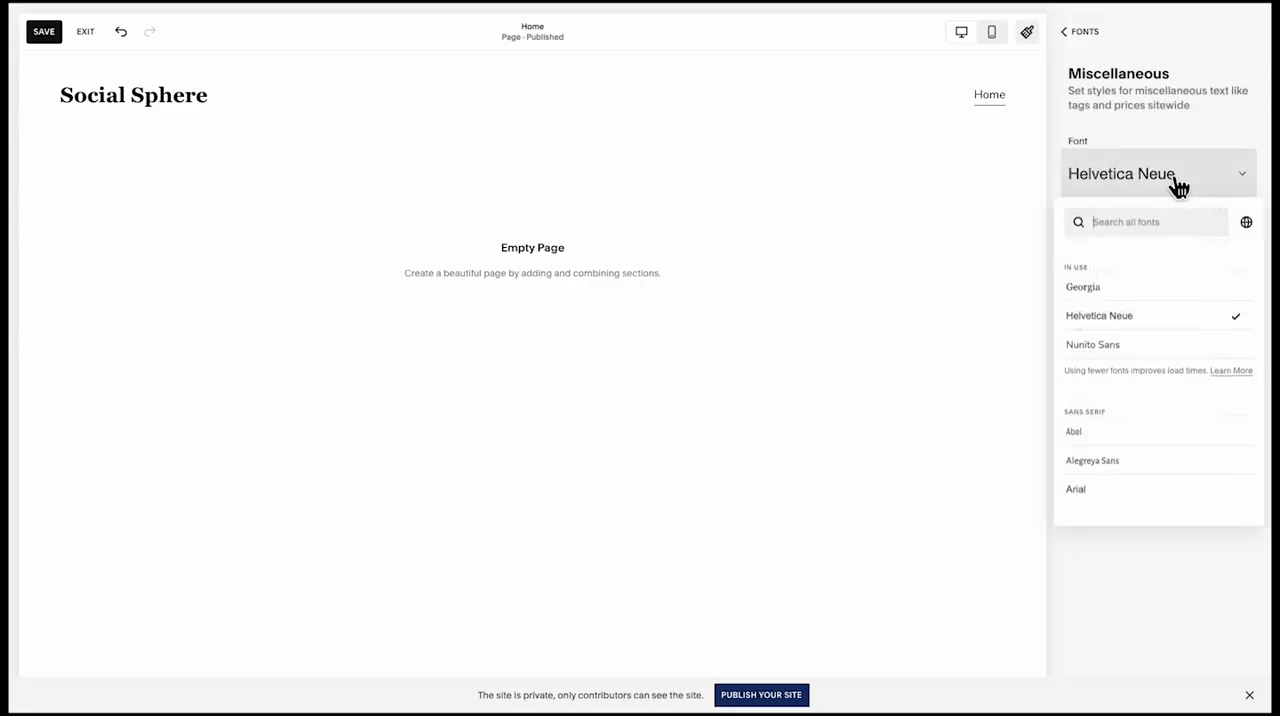
click(1134, 344)
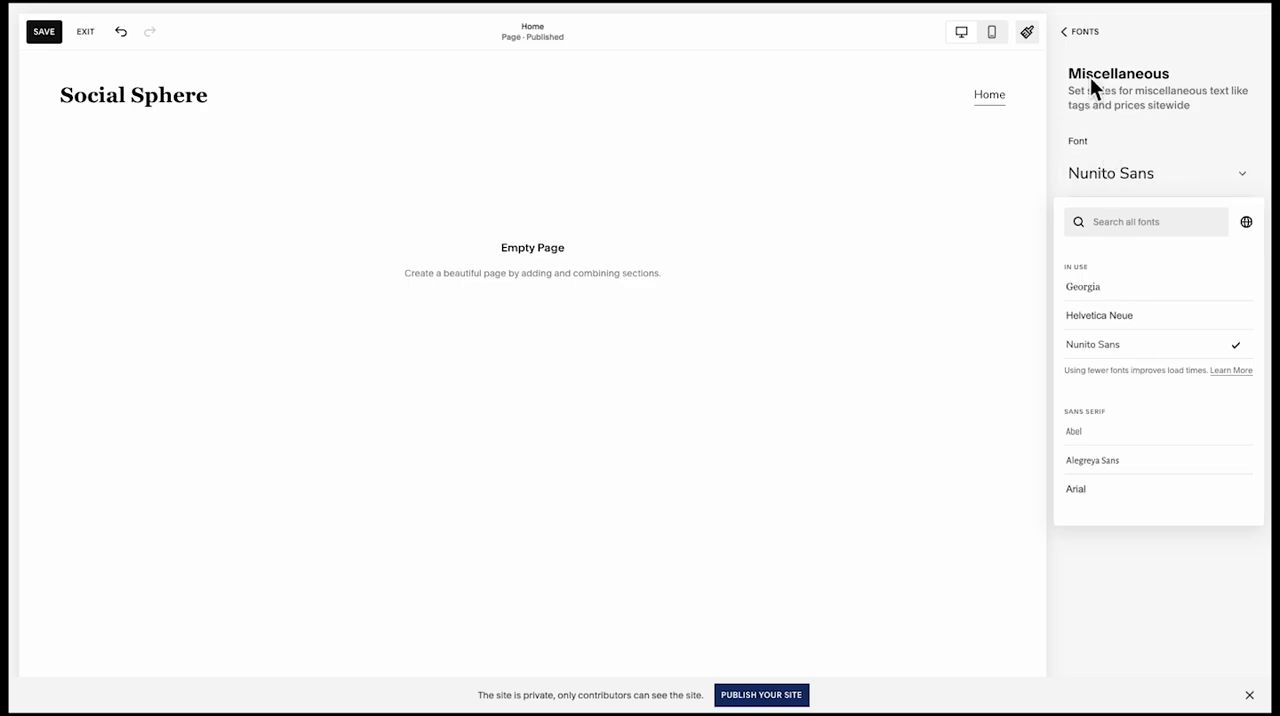
click(1086, 44)
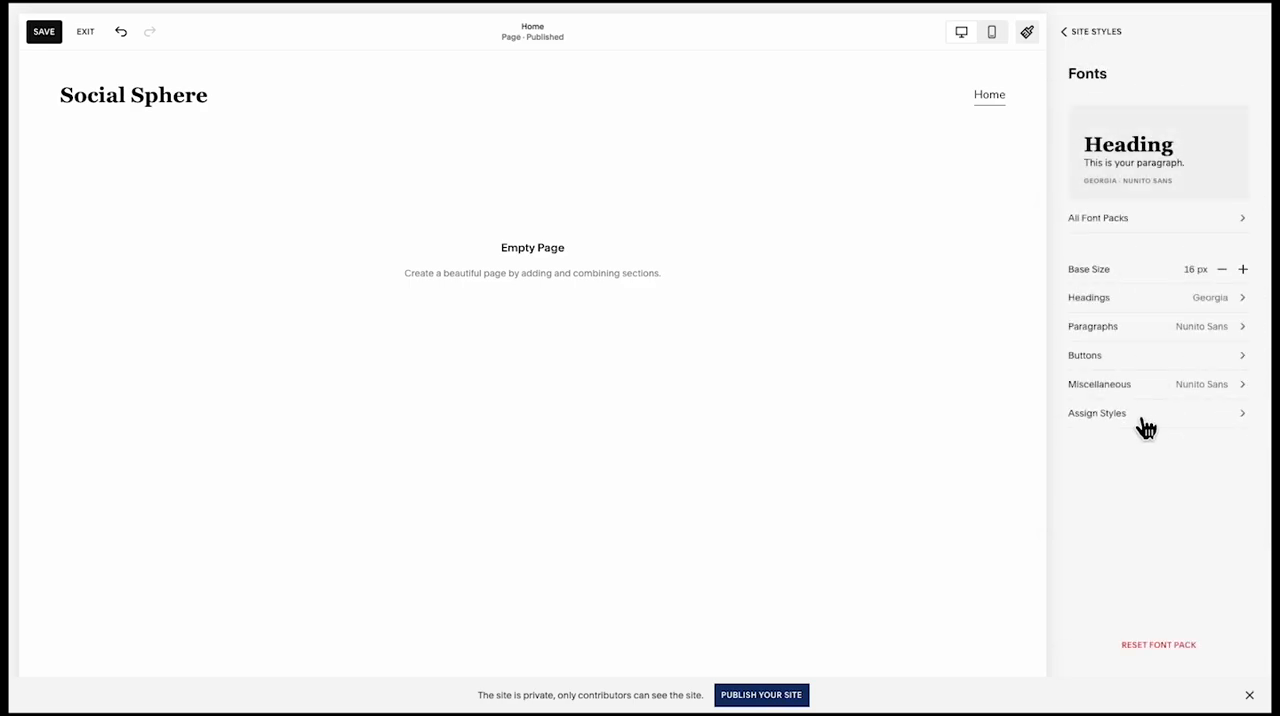
click(1142, 420)
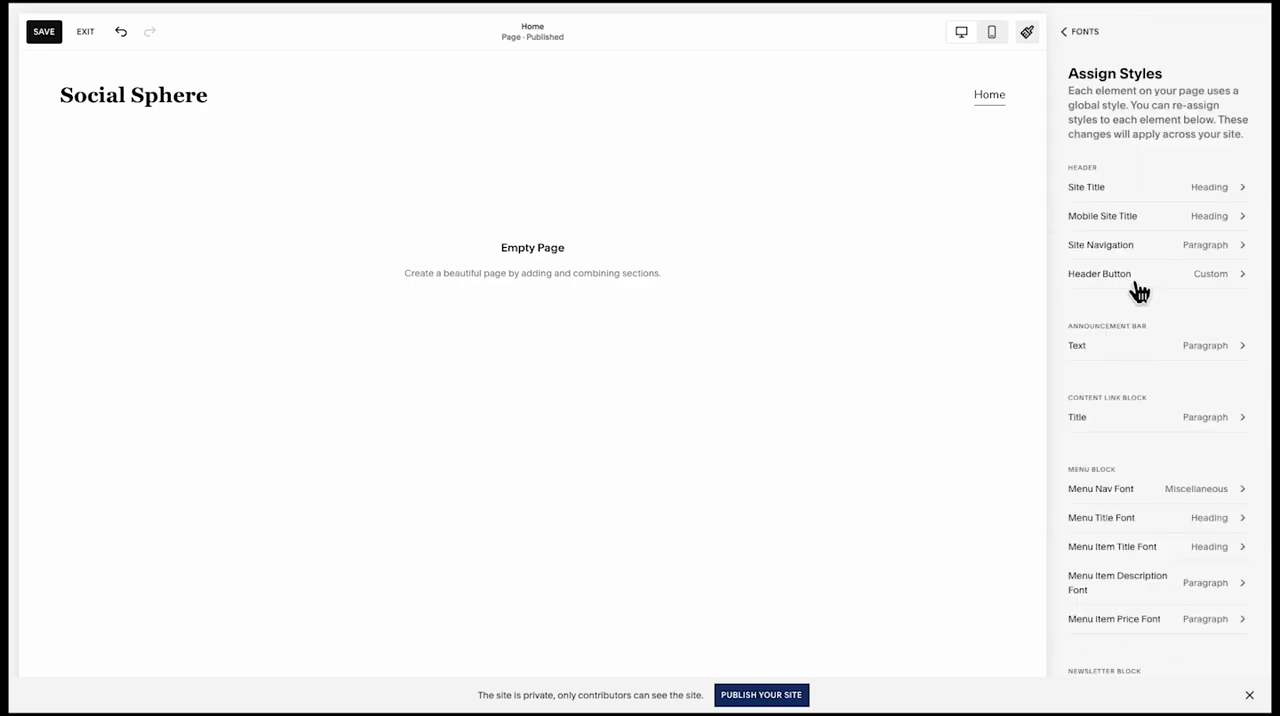
click(1086, 44)
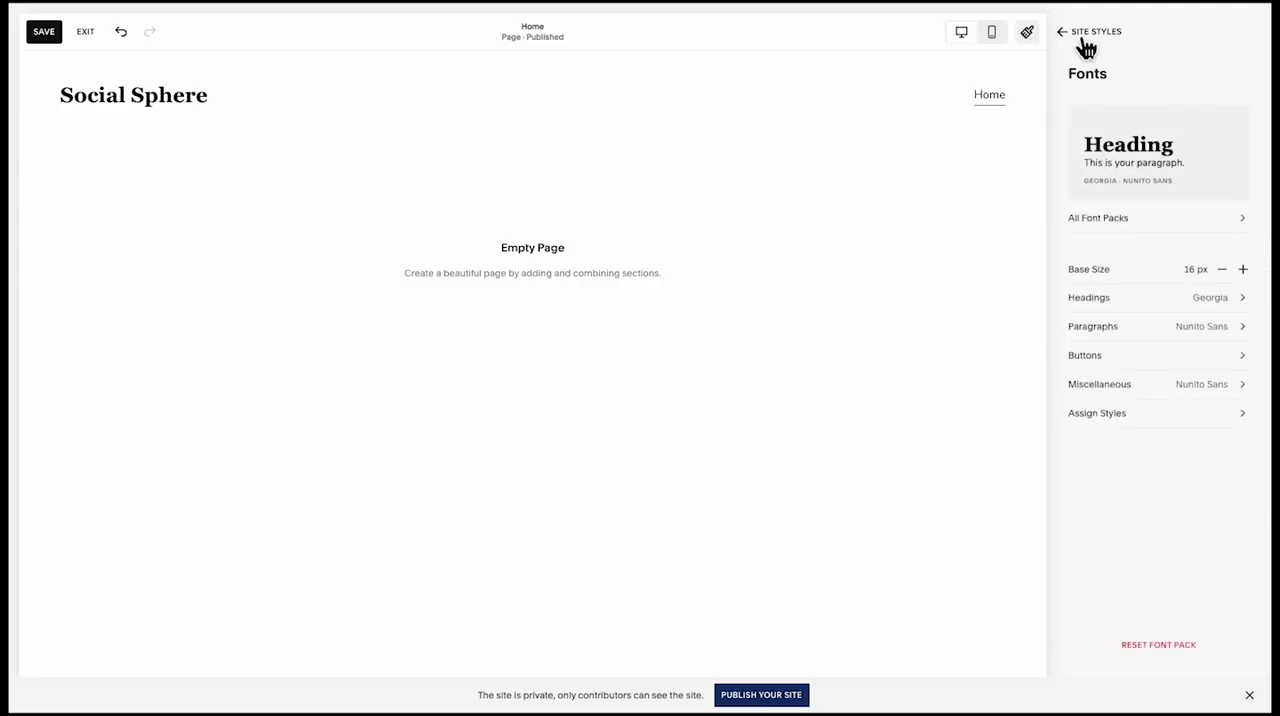
Open the site's colour palette for editing and set its first colour to #F2EEE9
click(1086, 44)
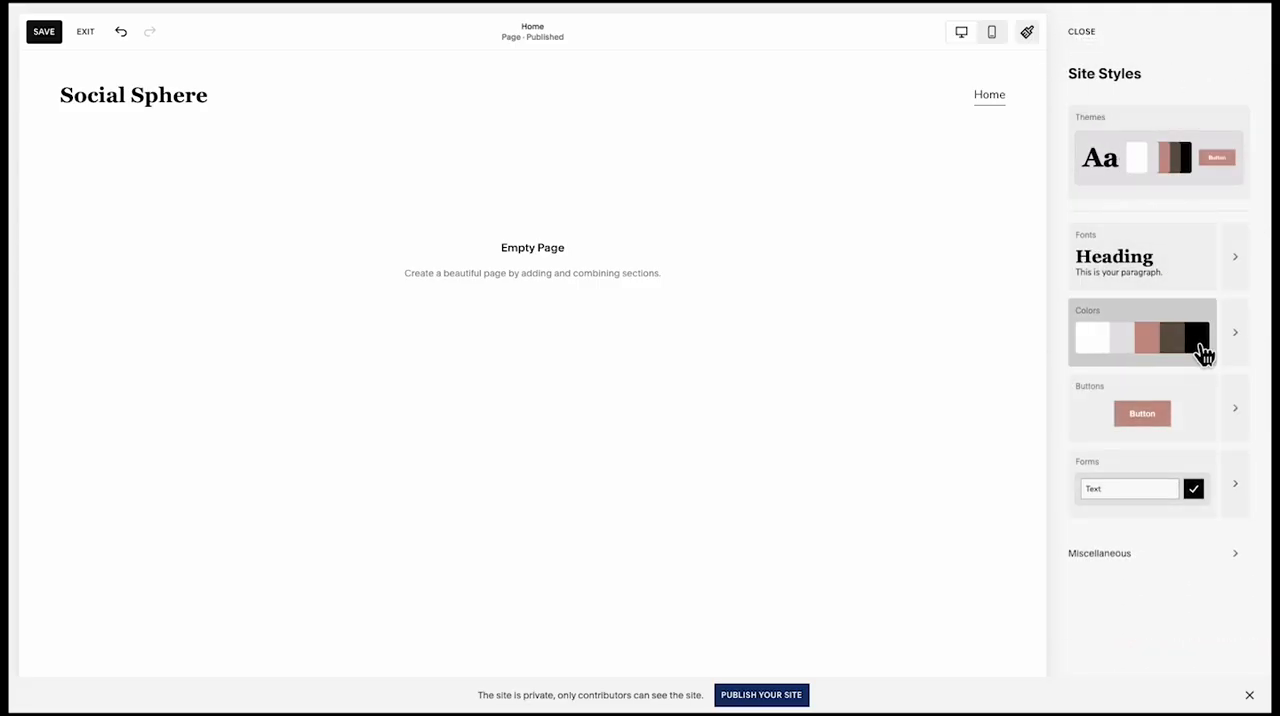
click(1233, 340)
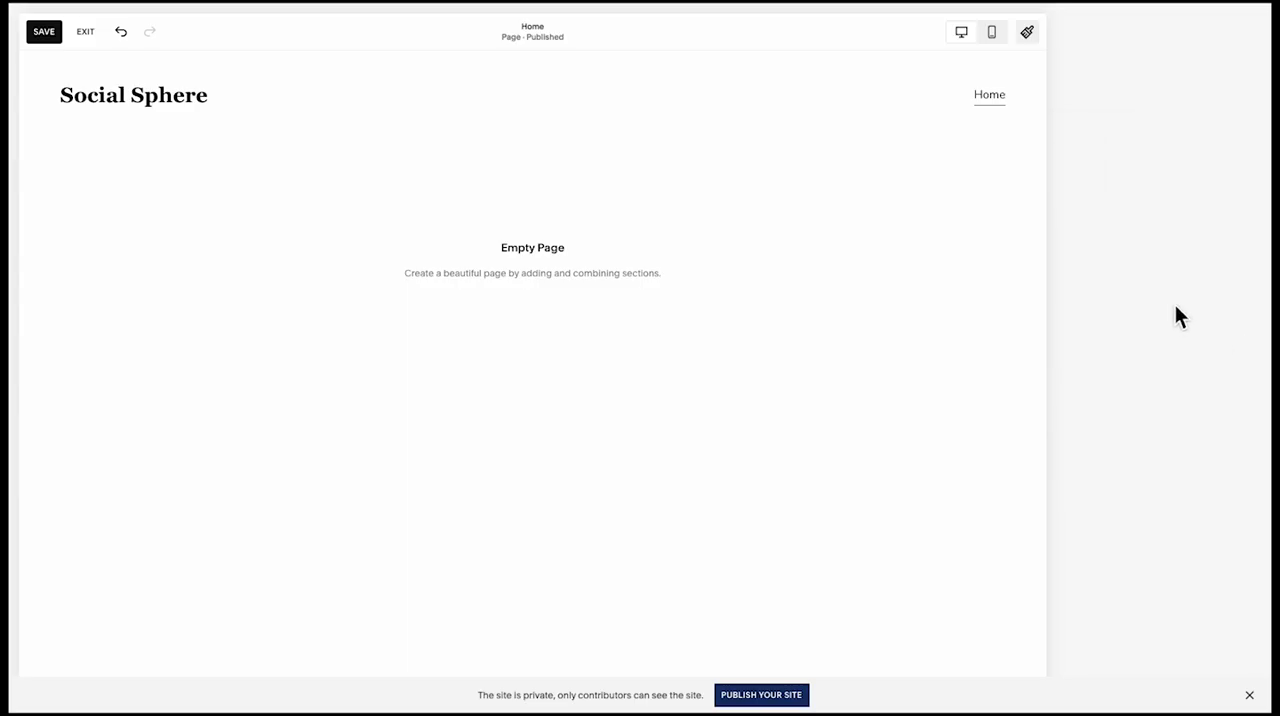
click(1201, 158)
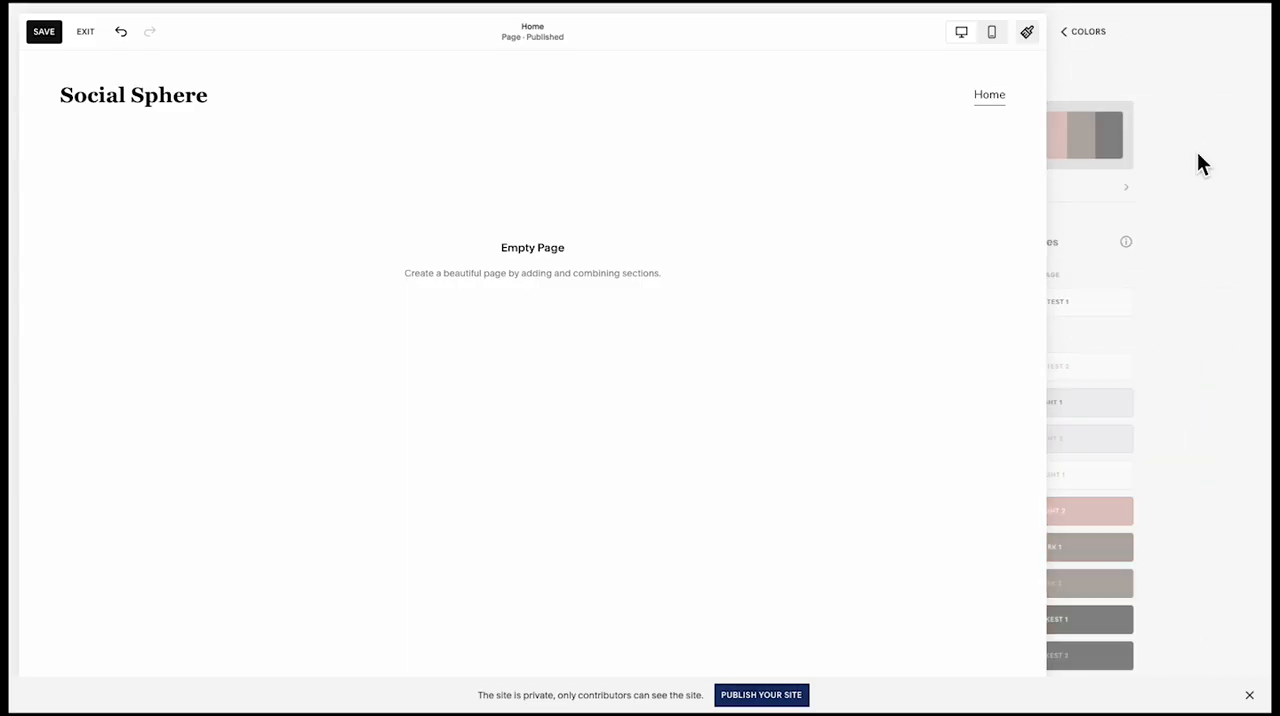
click(1095, 112)
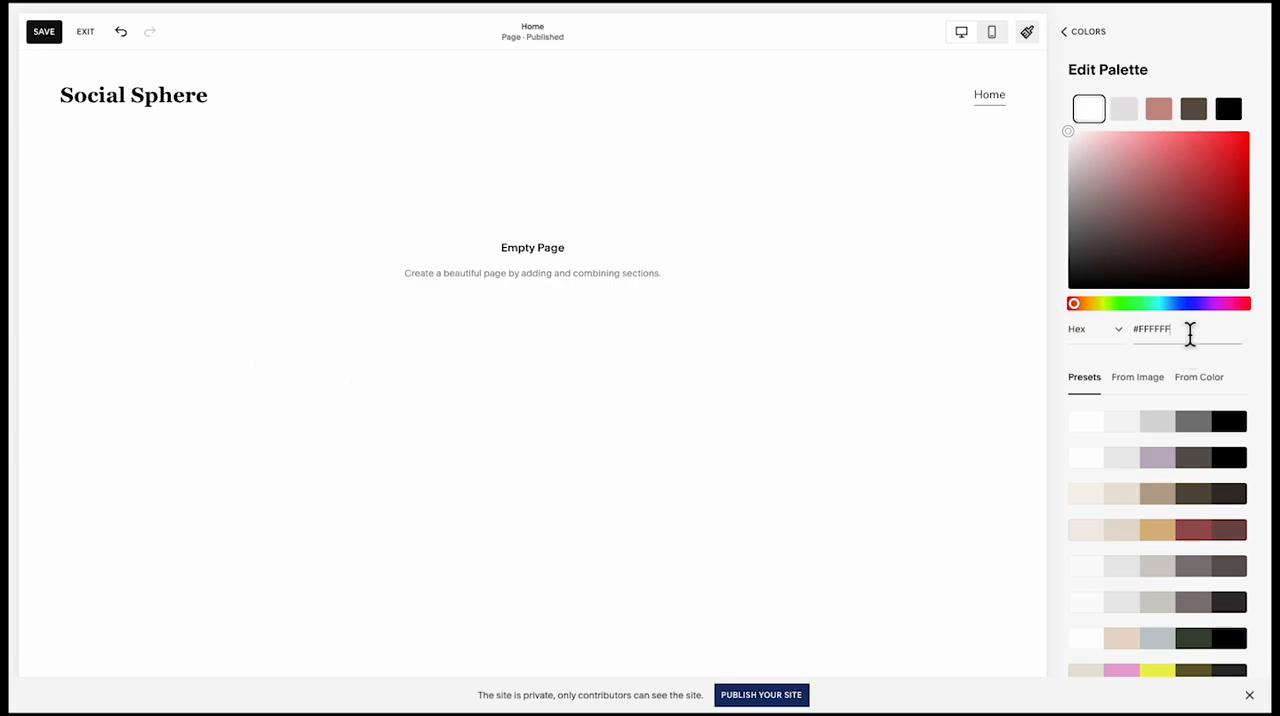
text(#F2EEE9)
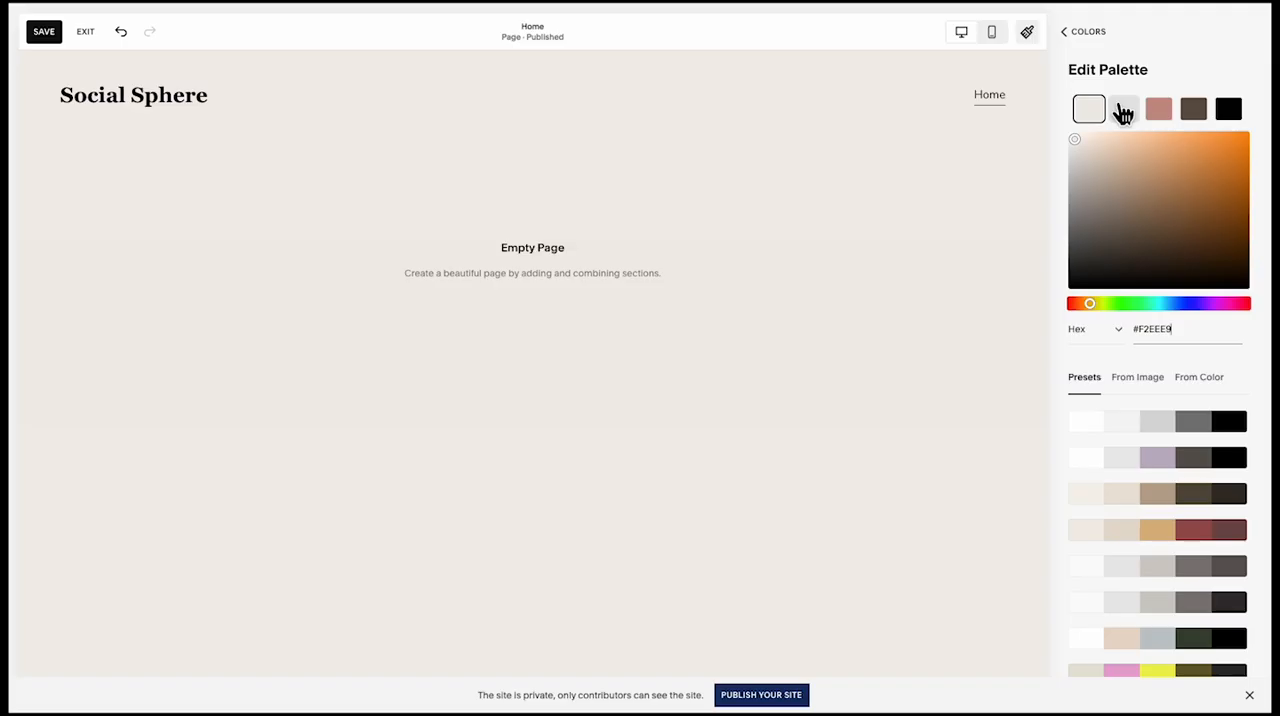
Set the remaining palette colours in order to pale orange, pink #F2C3FD, white and dark grey, and return to the site styles overview
click(1123, 109)
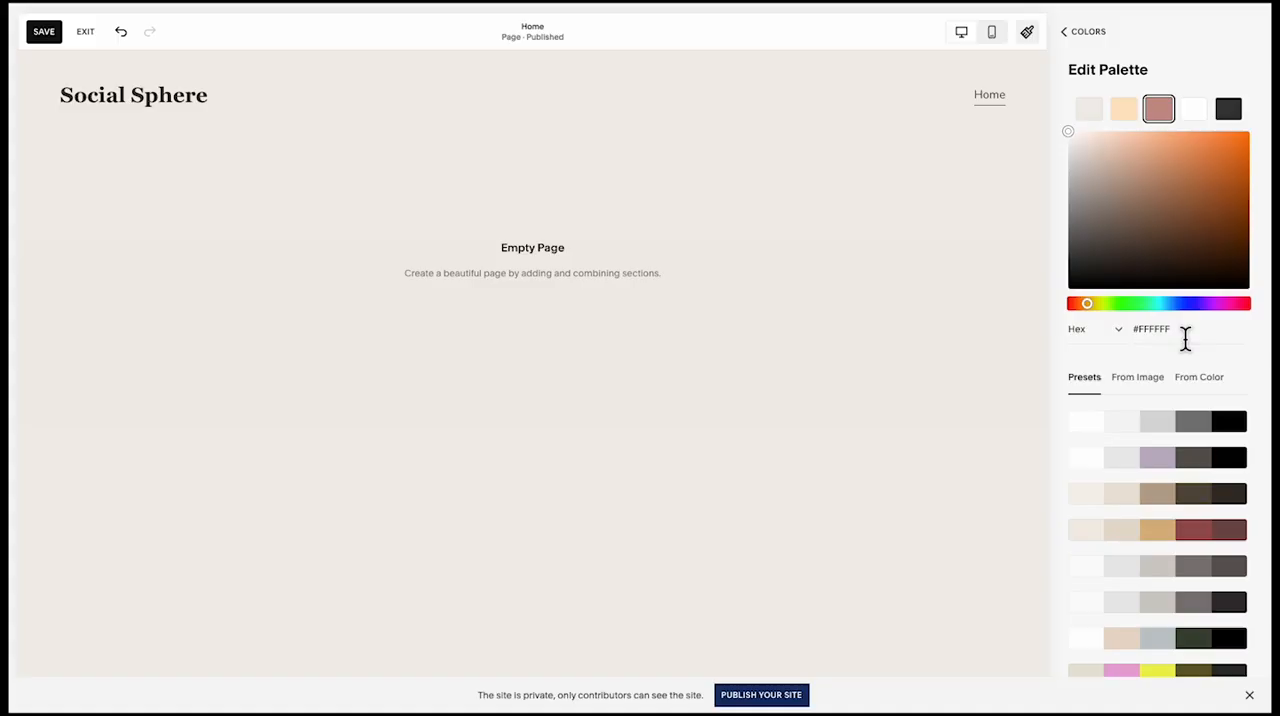
drag(1186, 337, 1152, 340)
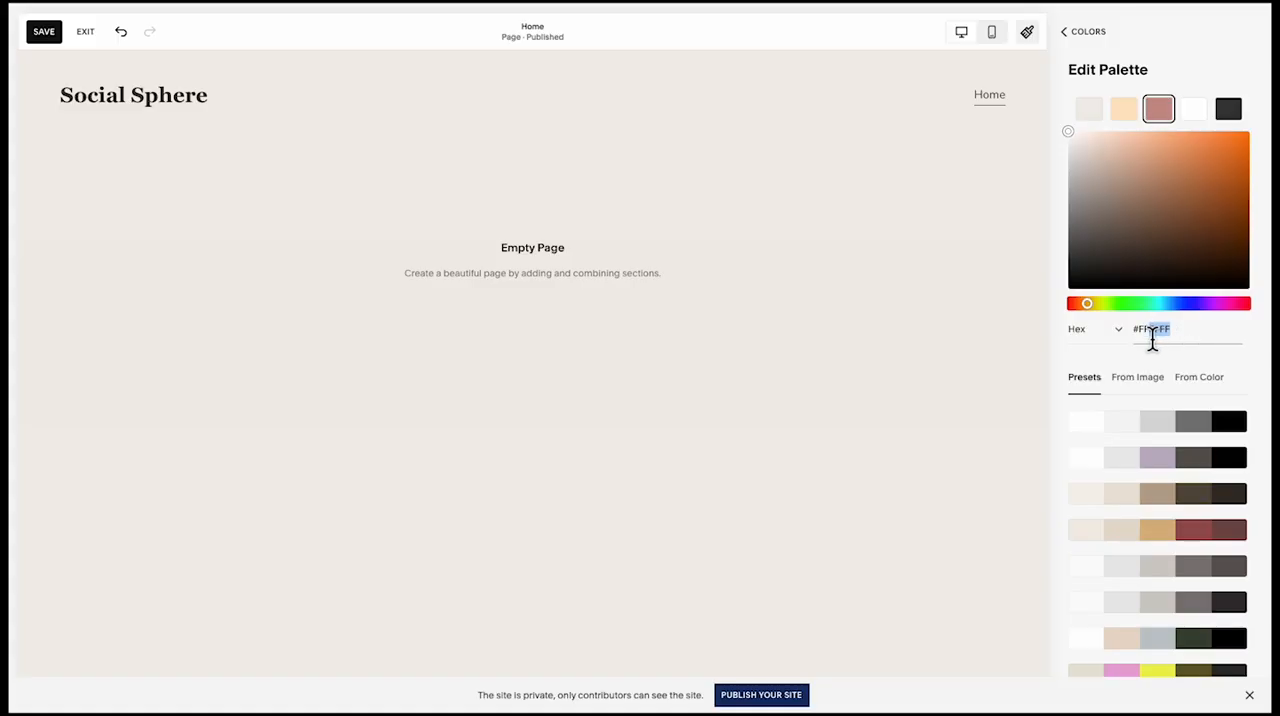
text(C3FD)
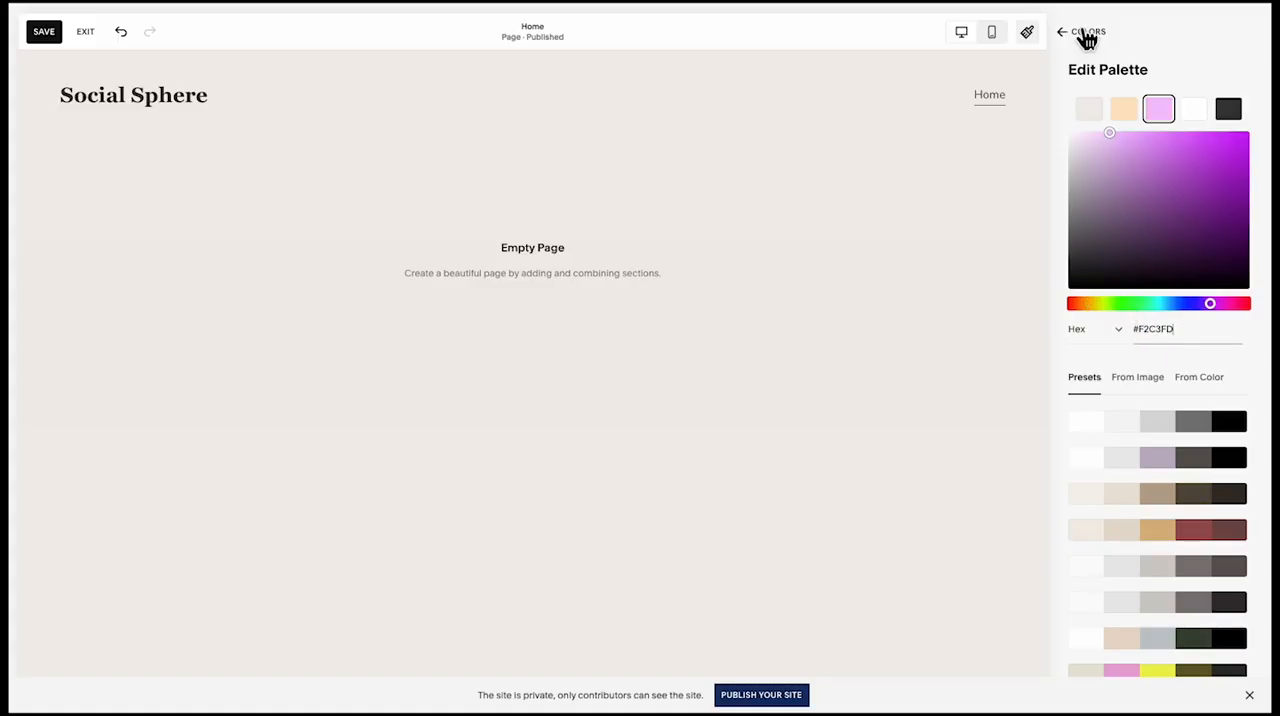
click(1087, 35)
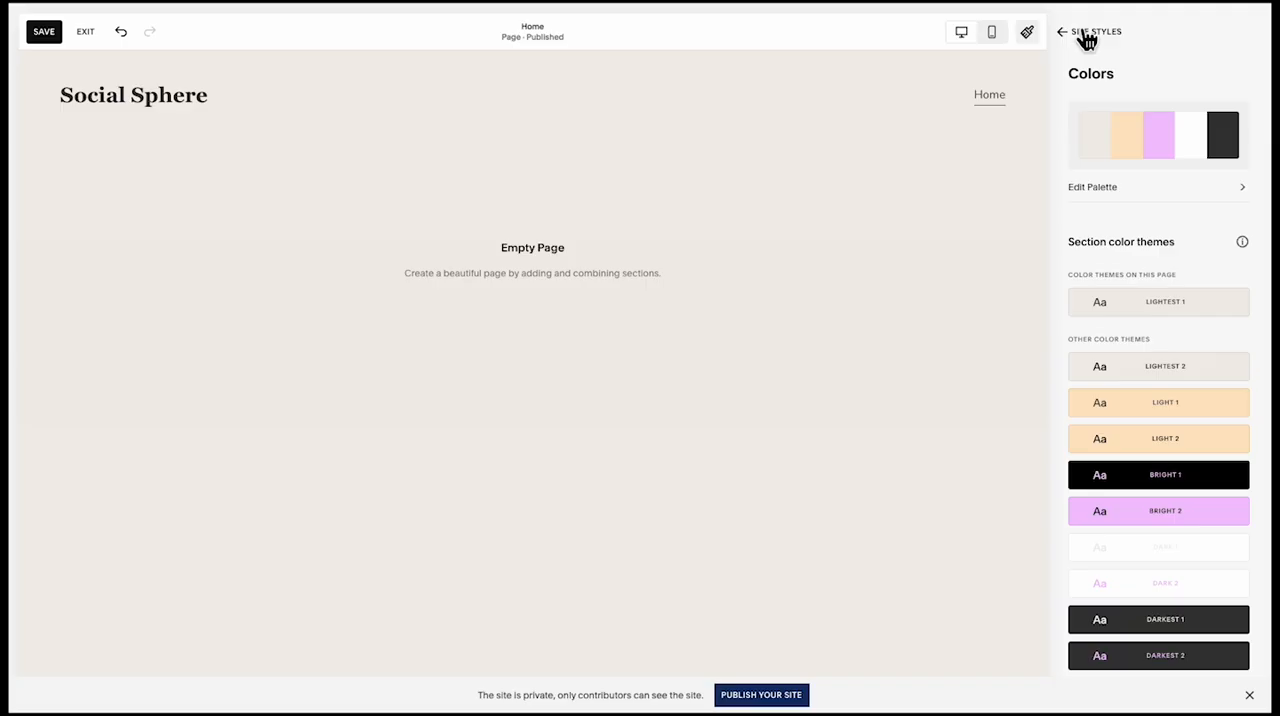
click(1087, 36)
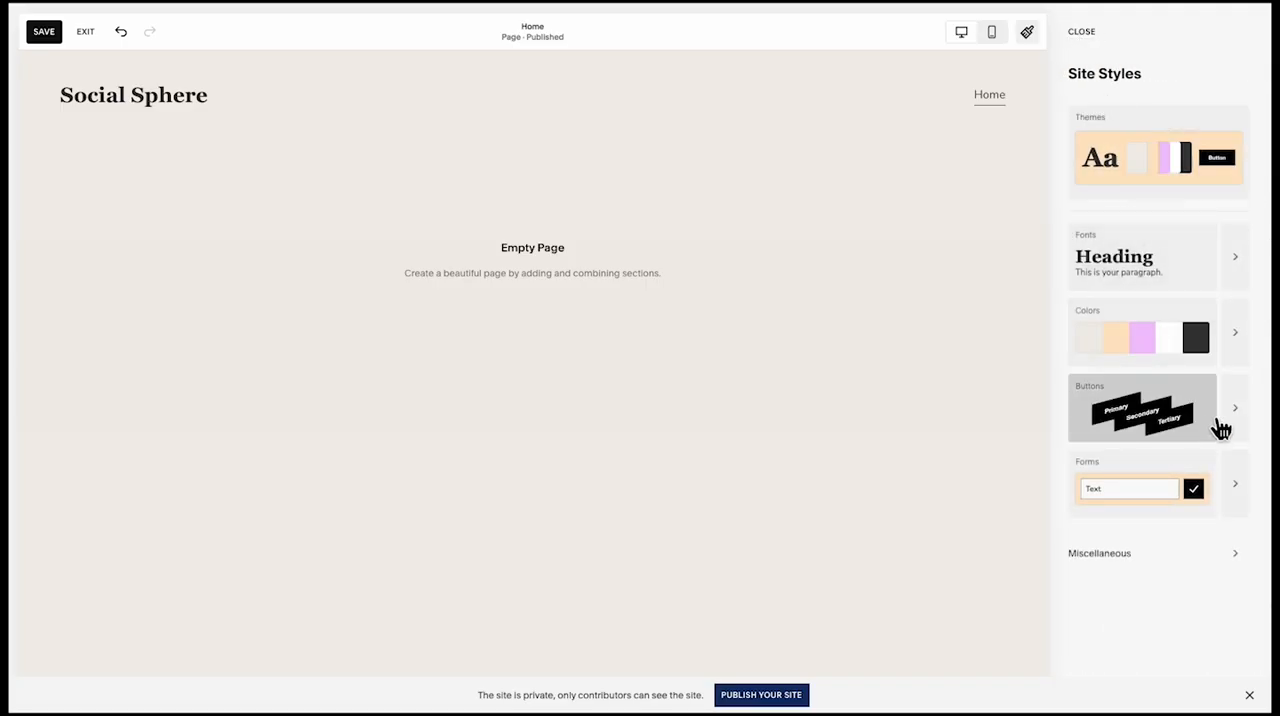
Apply the pill-shaped button pack with a filled primary, an outlined secondary and a text-only tertiary button to the site
click(1231, 413)
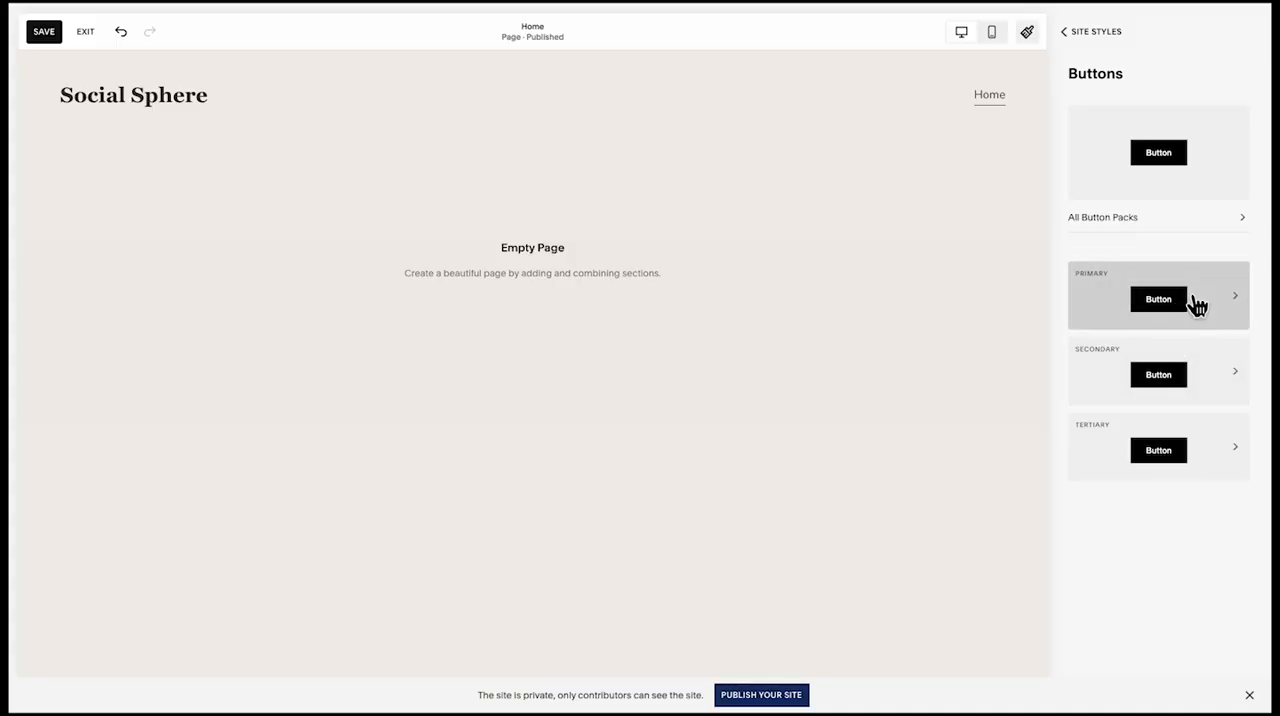
click(1200, 164)
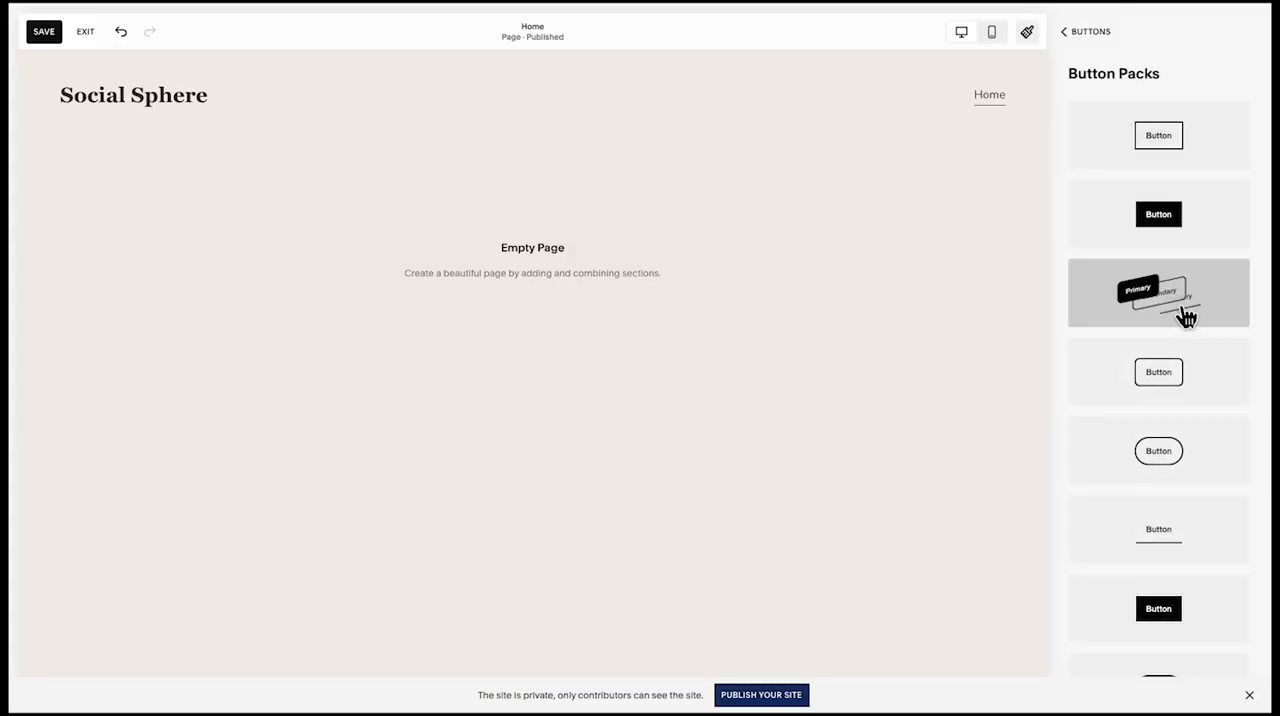
scroll(1180, 334, down, 3)
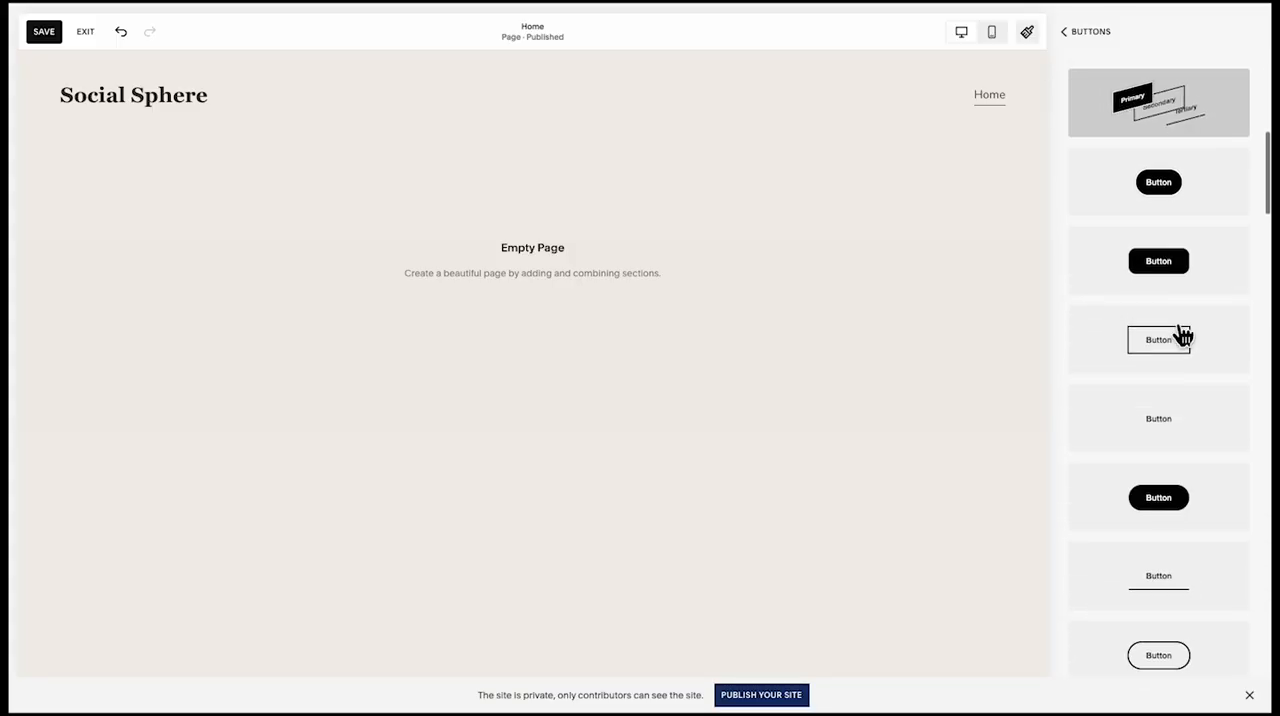
scroll(1180, 350, down, 2)
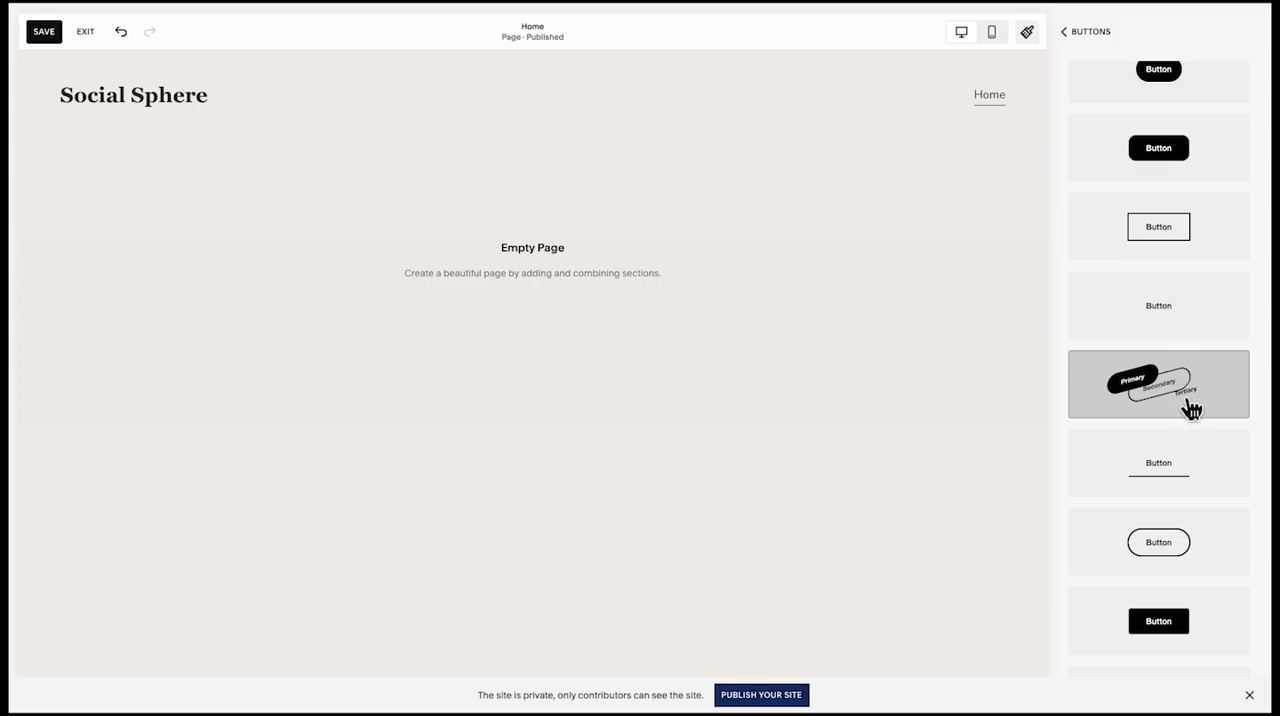
click(1100, 34)
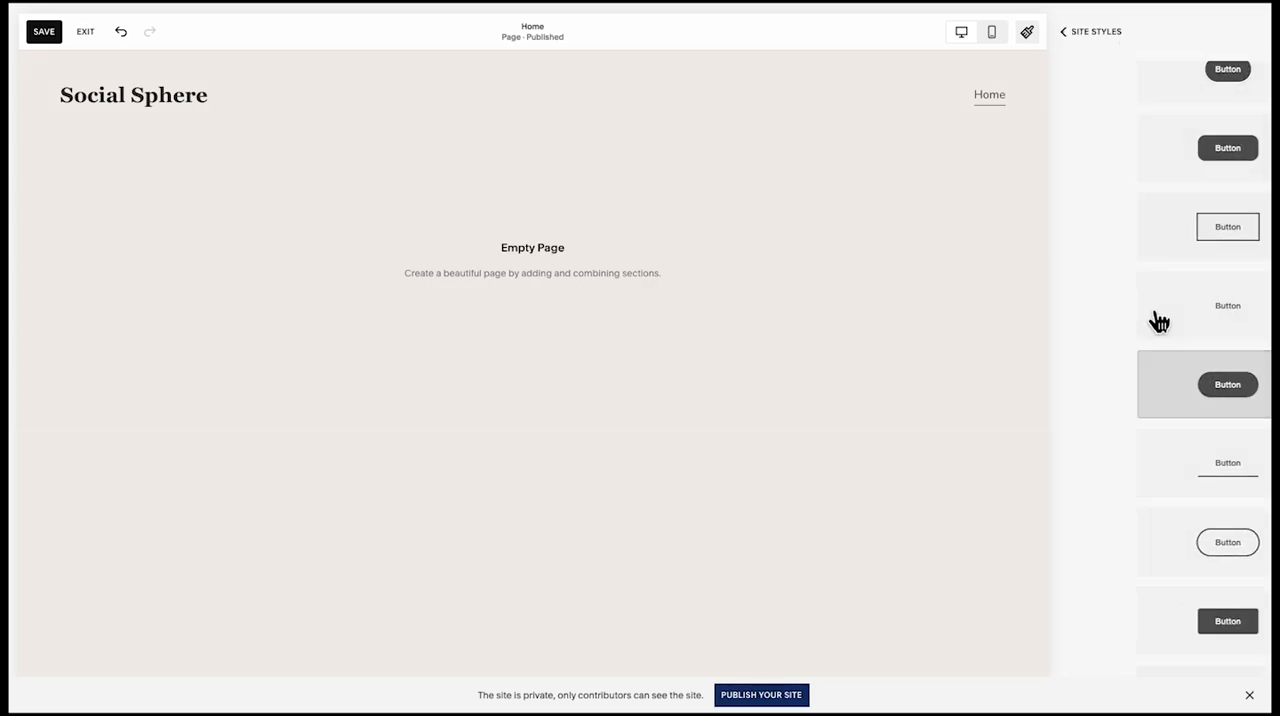
Set the primary button's font to Nunito Sans and check the secondary button's style settings
click(1222, 305)
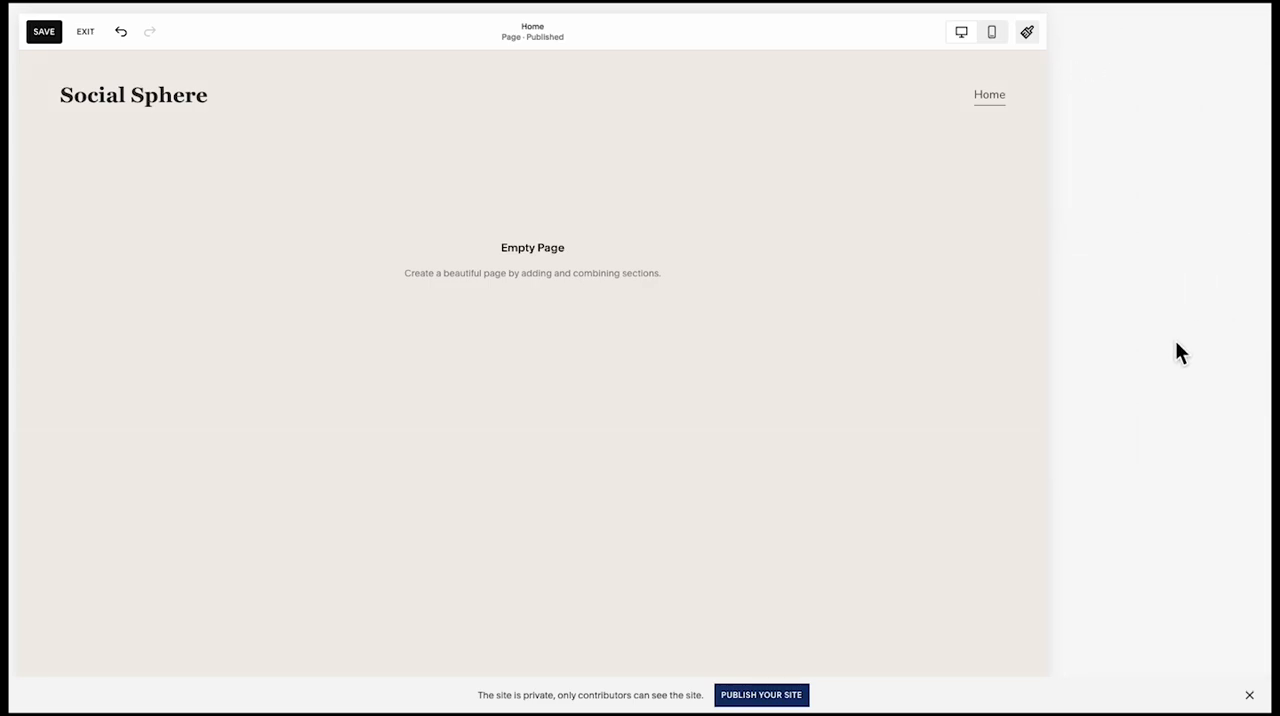
click(1172, 240)
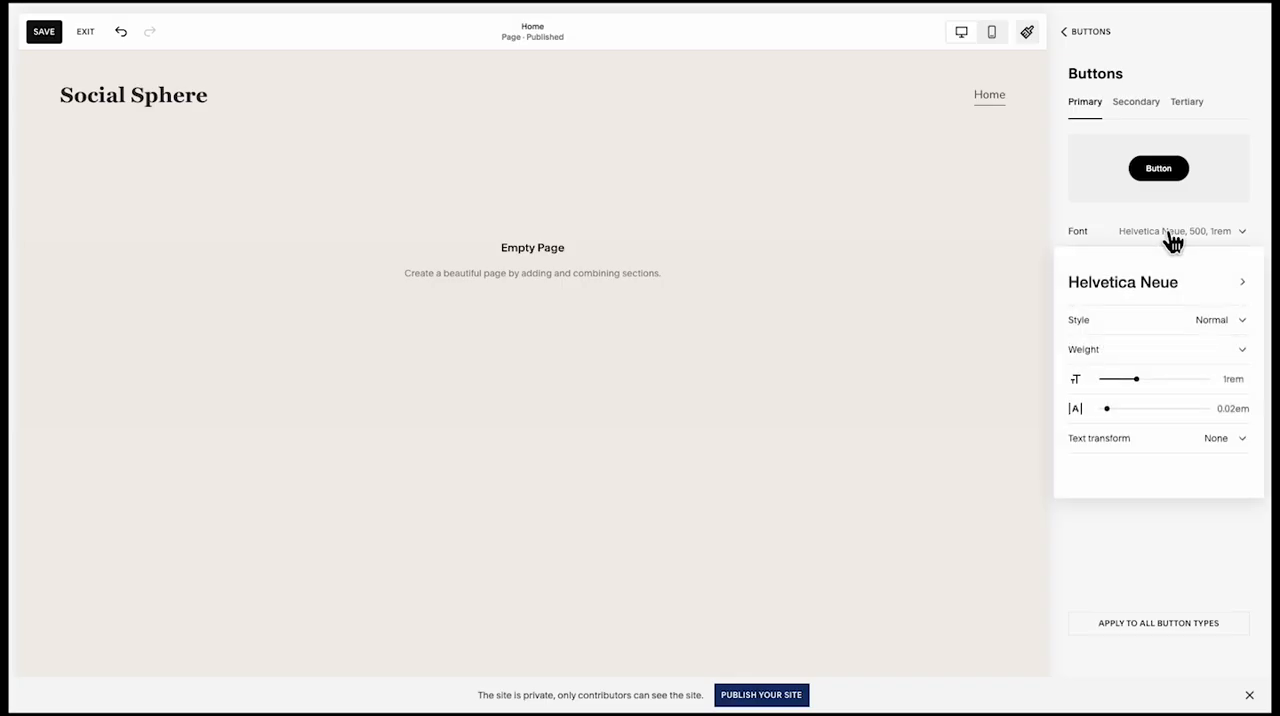
click(1166, 281)
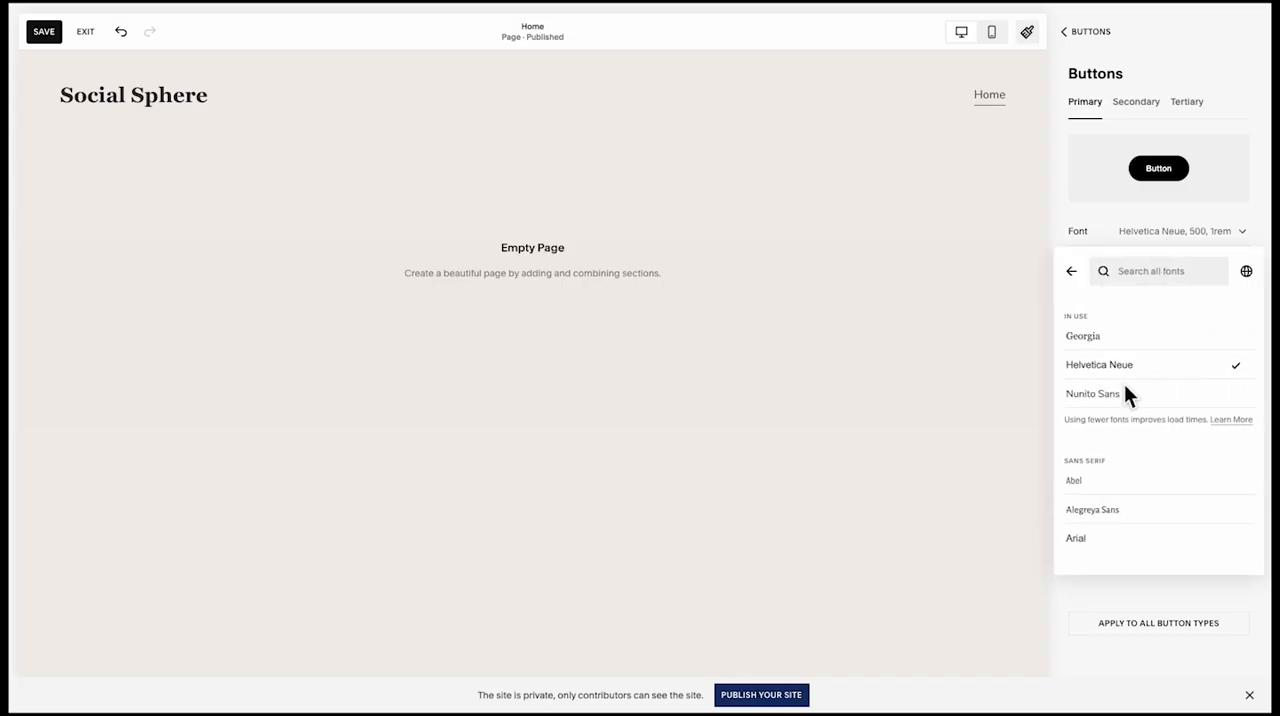
click(1124, 390)
click(1086, 40)
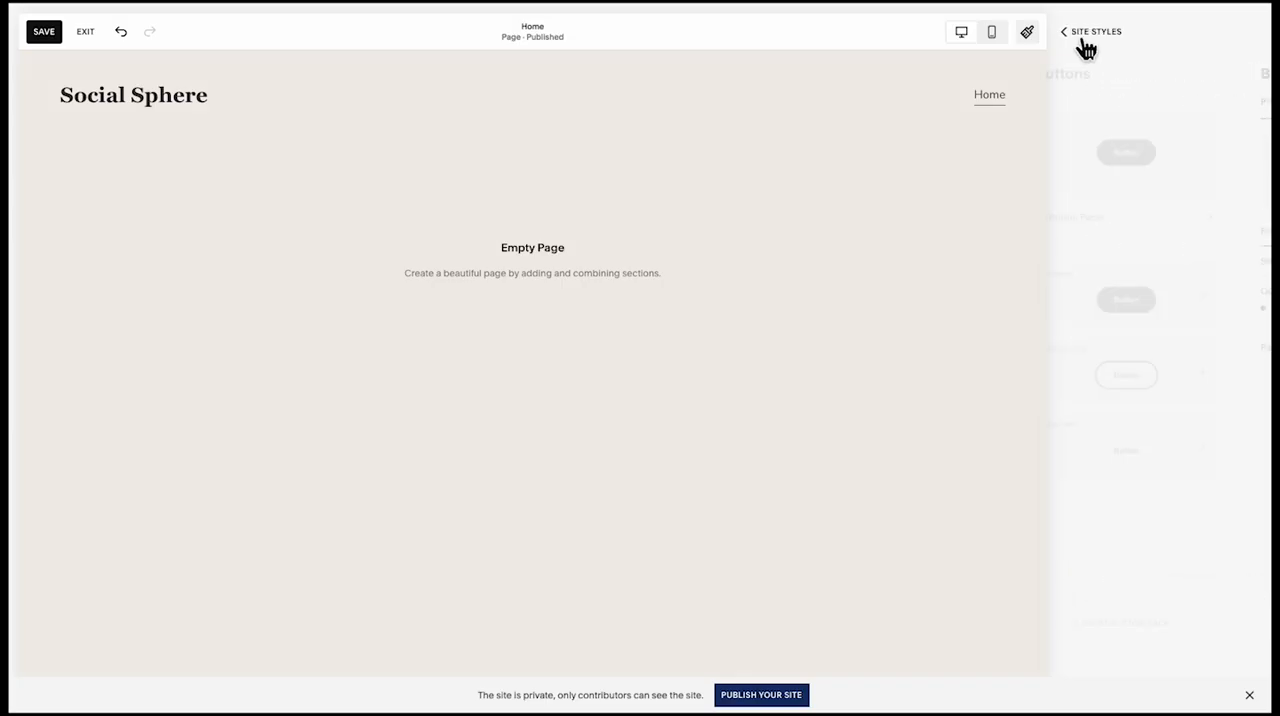
click(1178, 397)
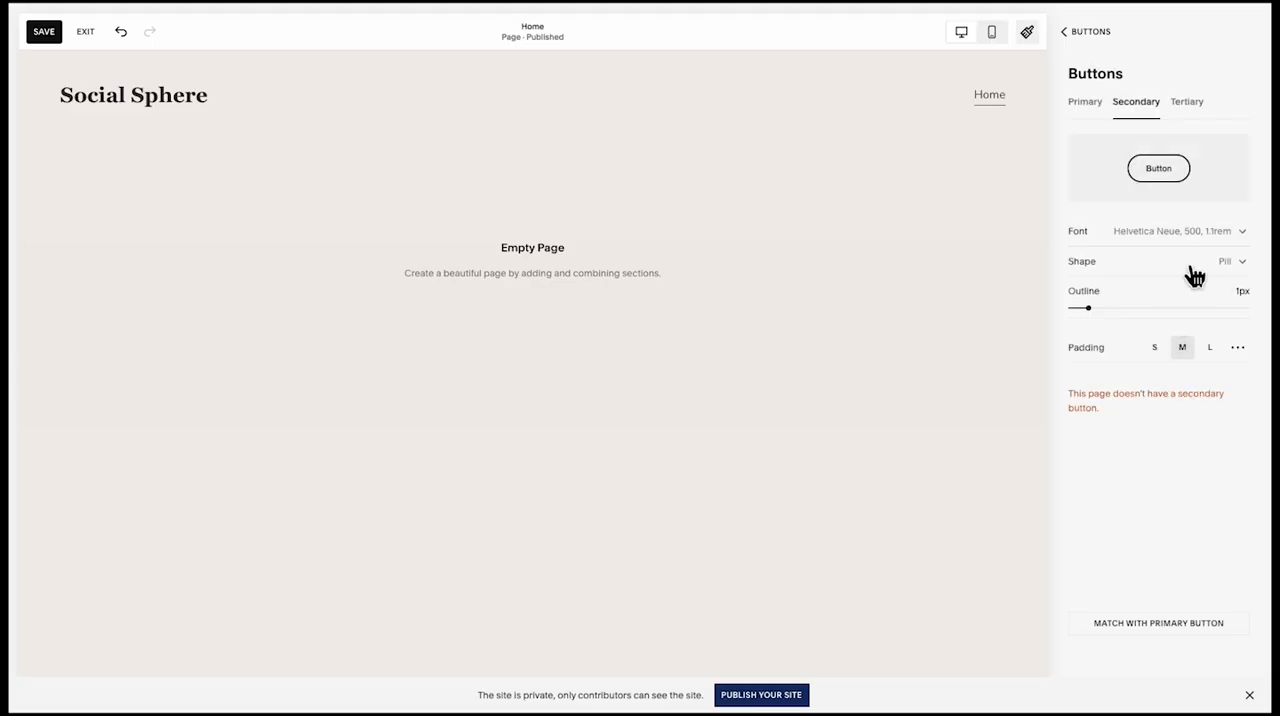
click(1090, 40)
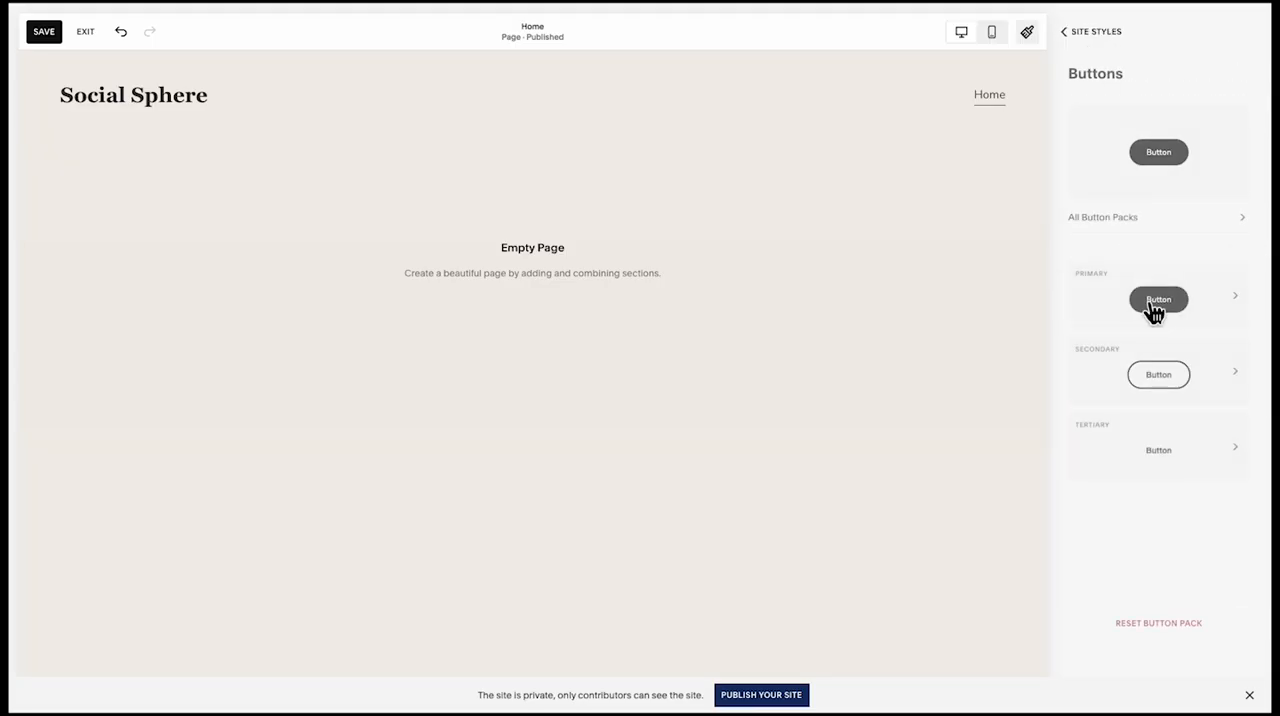
click(1154, 310)
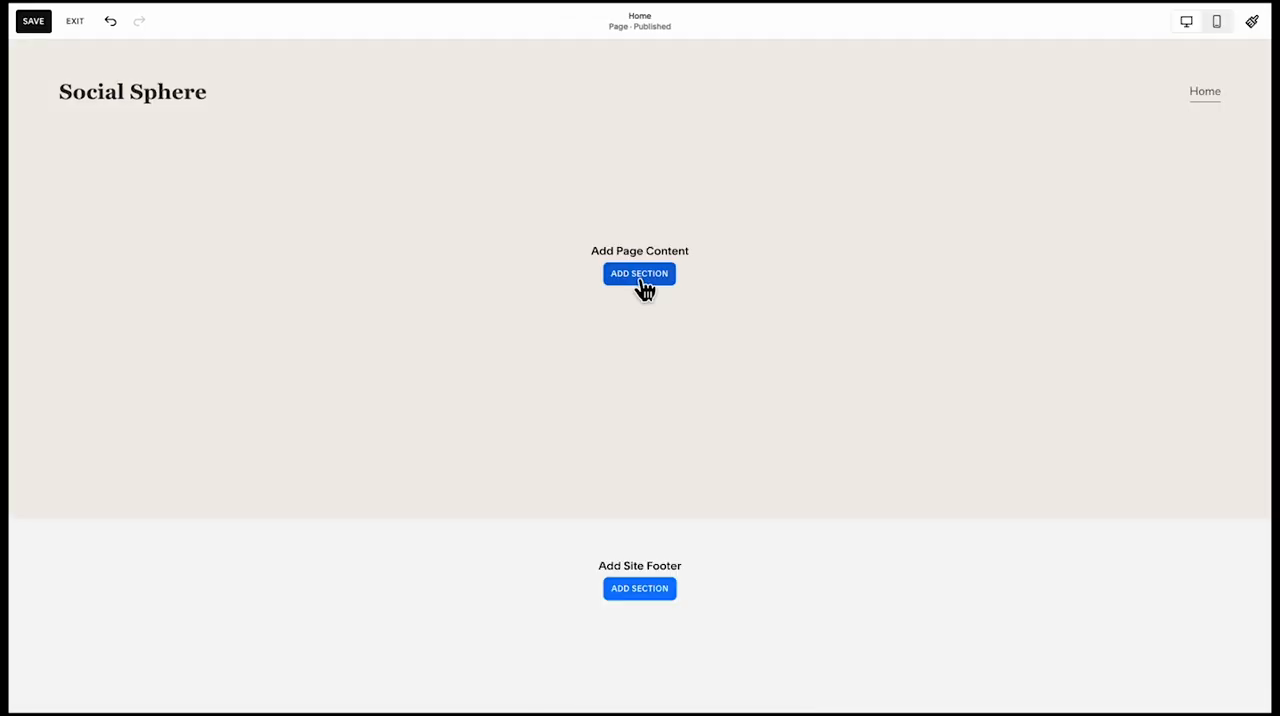
Edit the site header, check its navigation links and add a button element to it
mouse_move(636, 124)
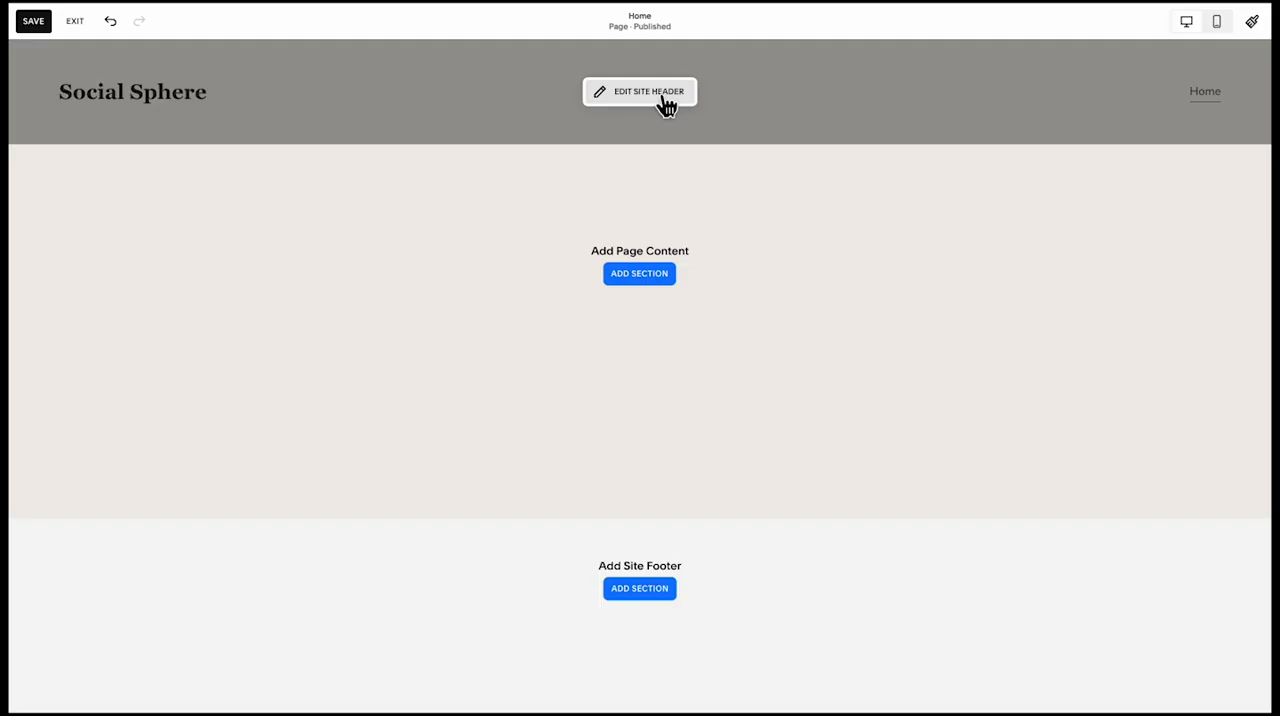
click(665, 100)
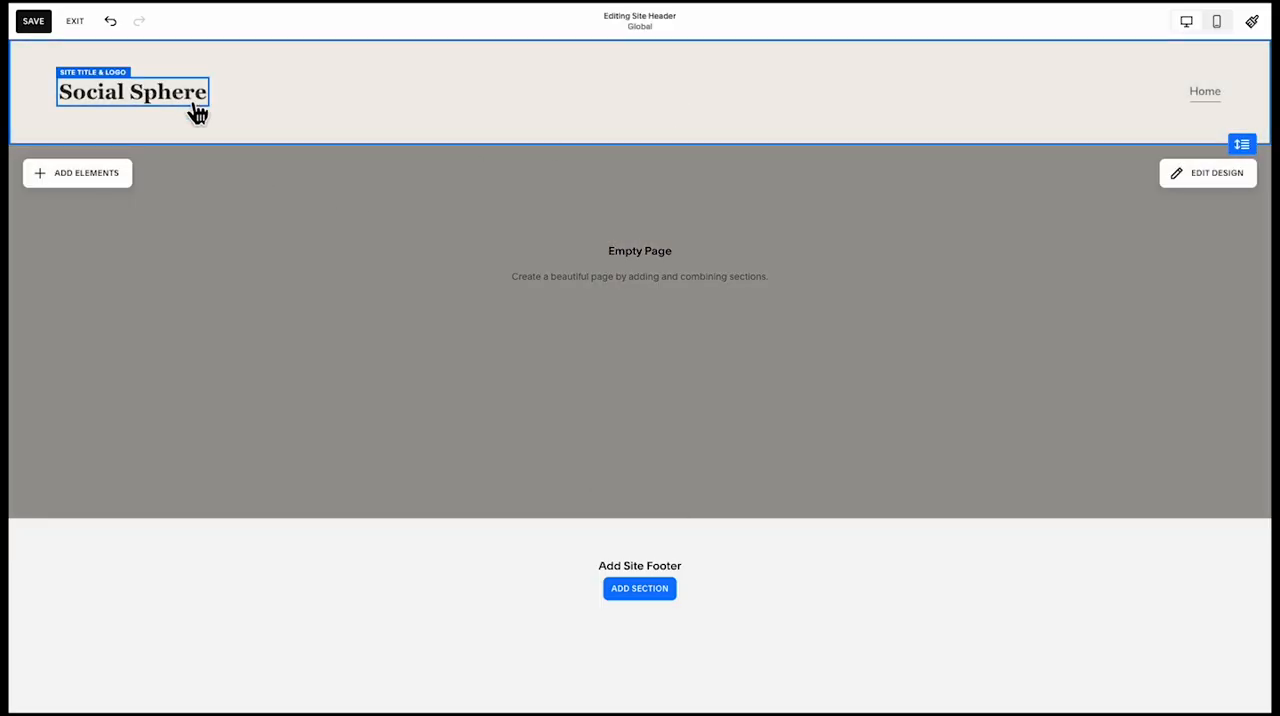
click(1208, 92)
click(1241, 91)
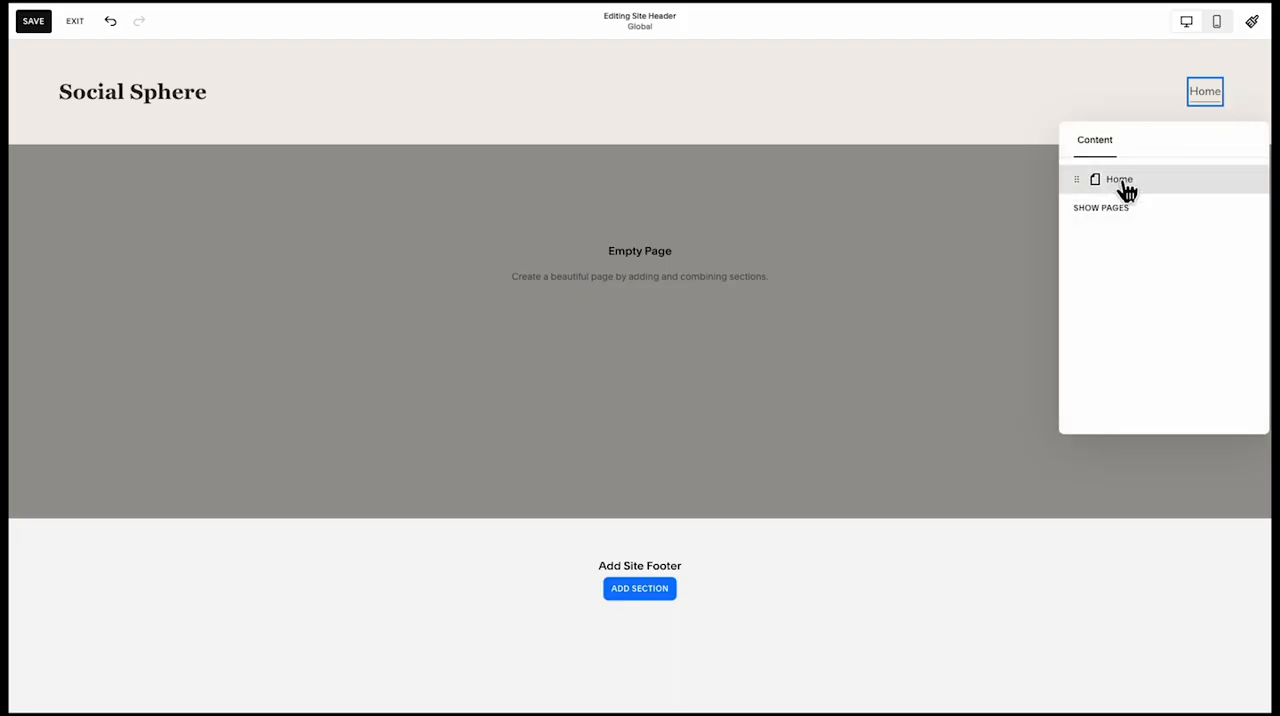
click(1018, 207)
click(114, 174)
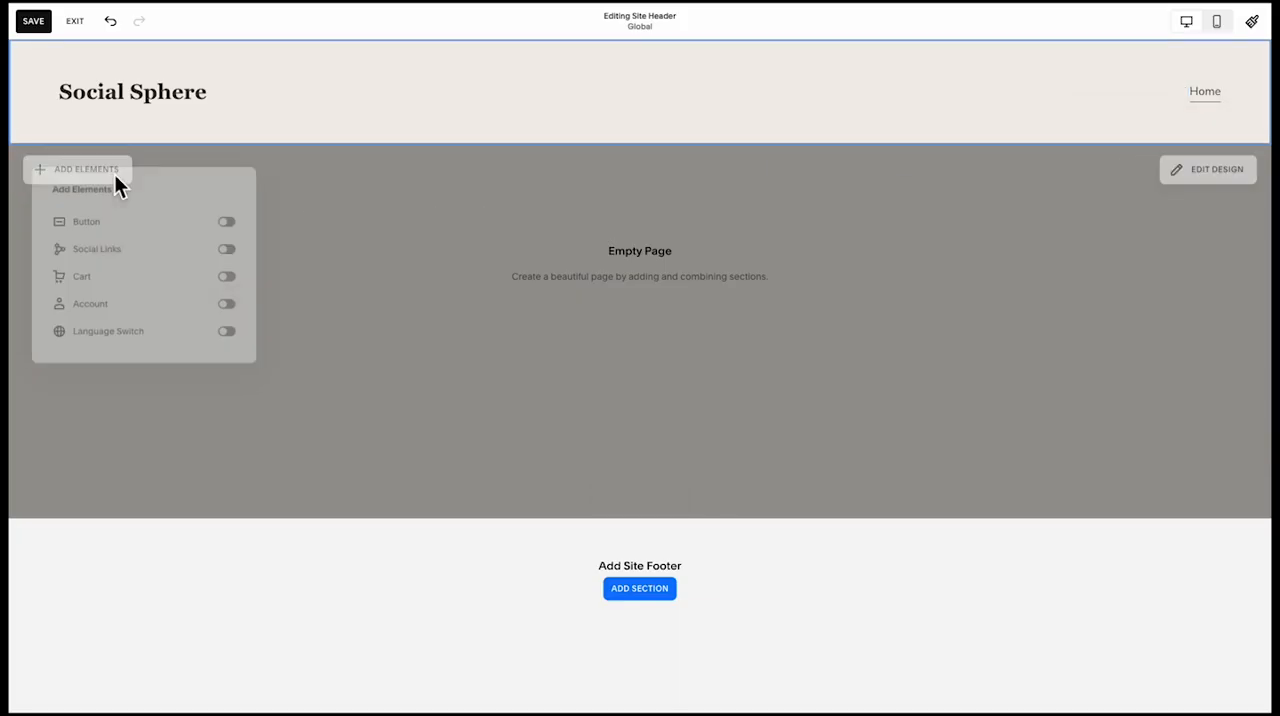
click(230, 222)
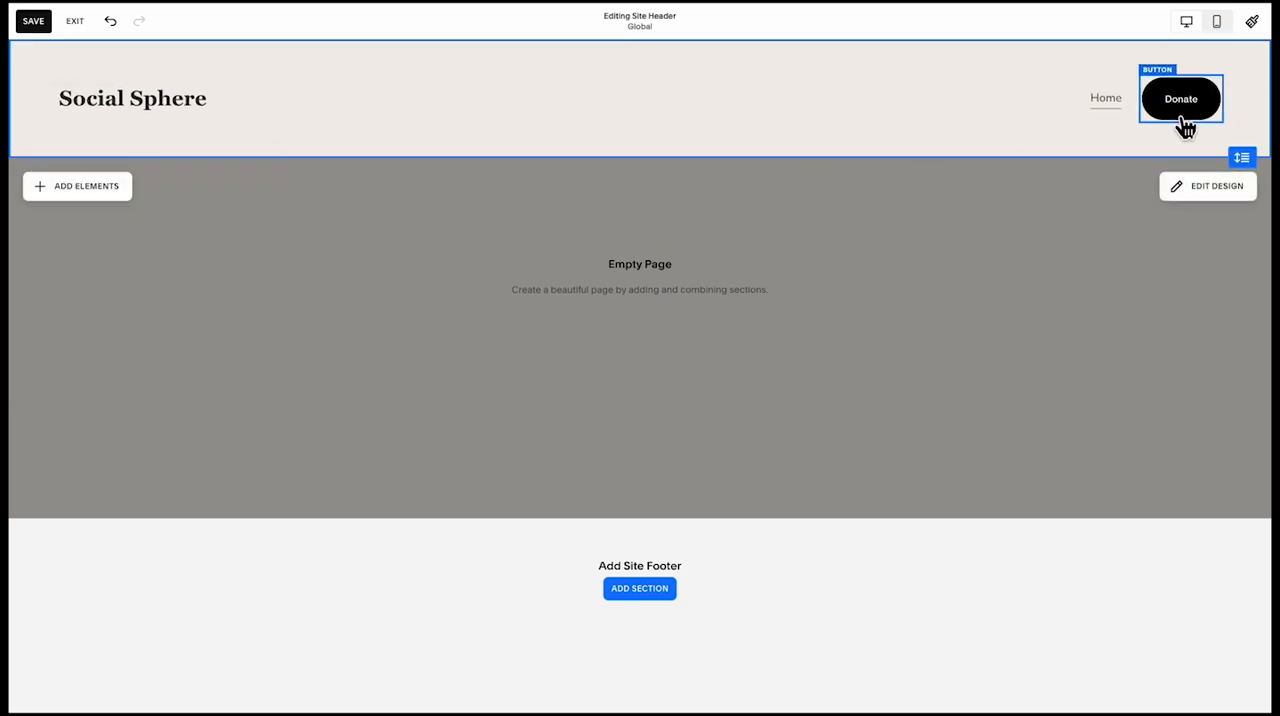
Change the header button's text to "Contact Us"
click(1176, 104)
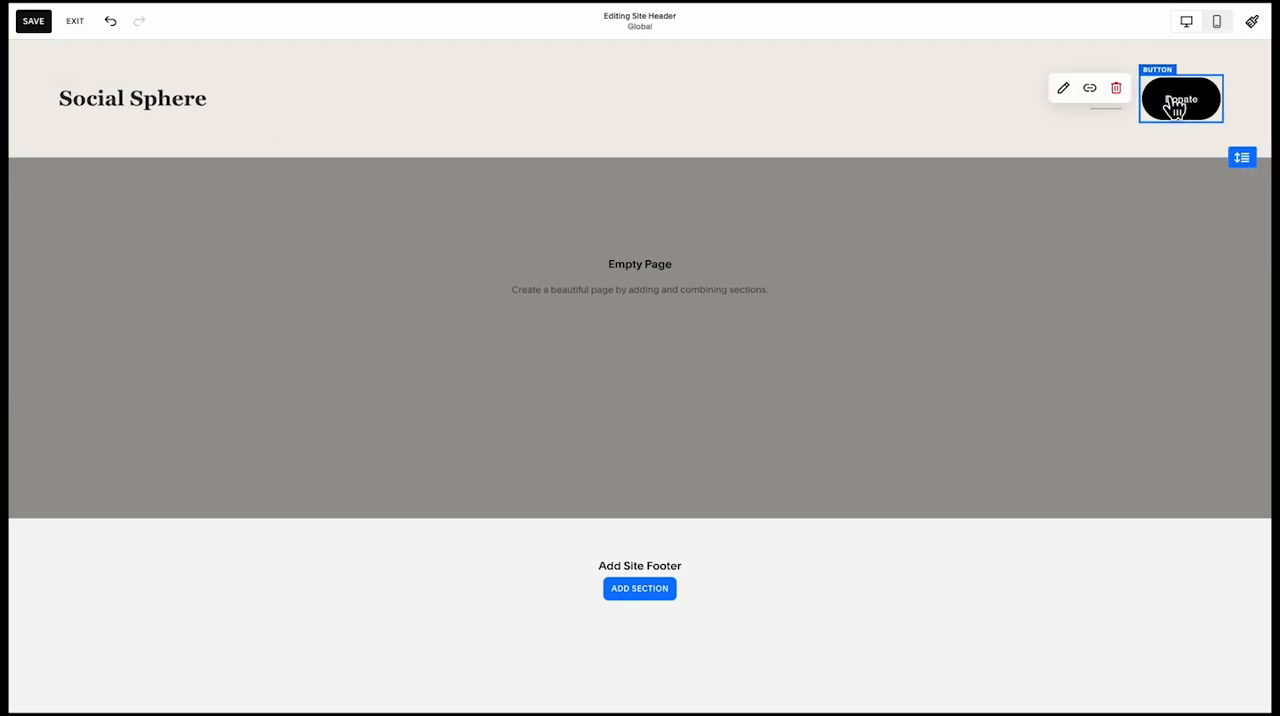
click(1066, 92)
drag(1128, 214, 1057, 229)
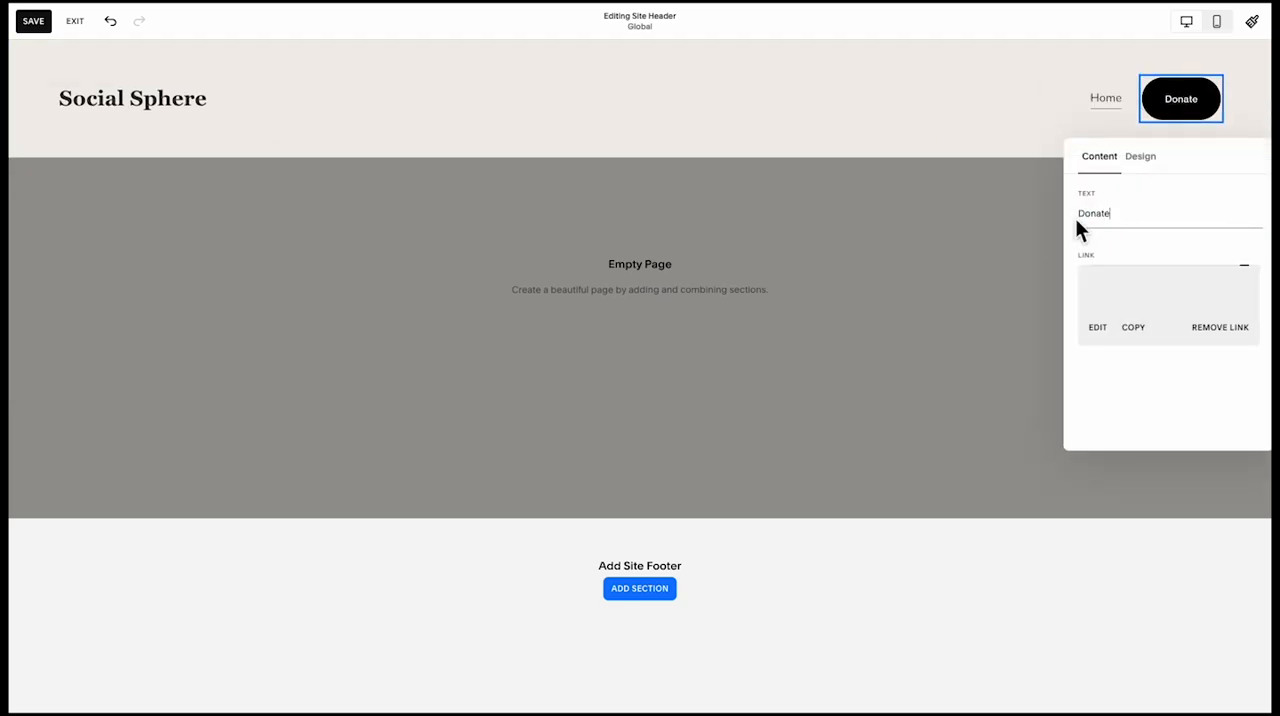
drag(1139, 228, 1089, 229)
text(Contact Us)
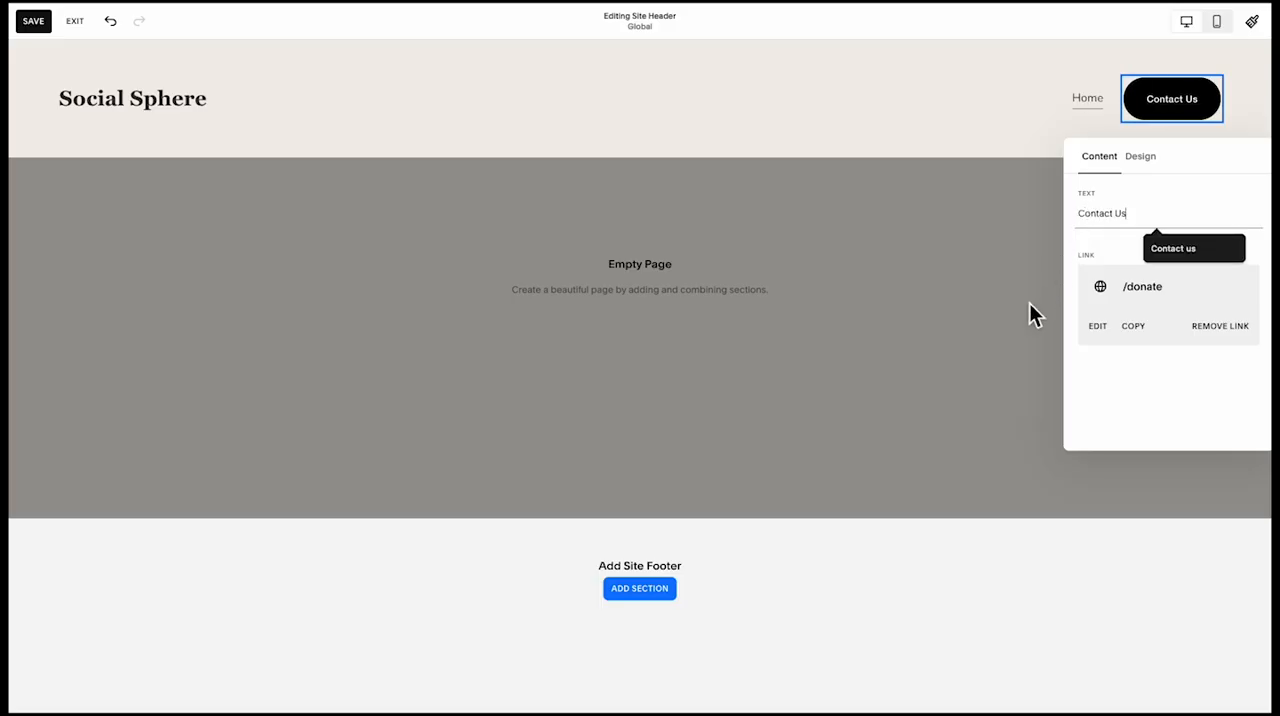
click(1030, 308)
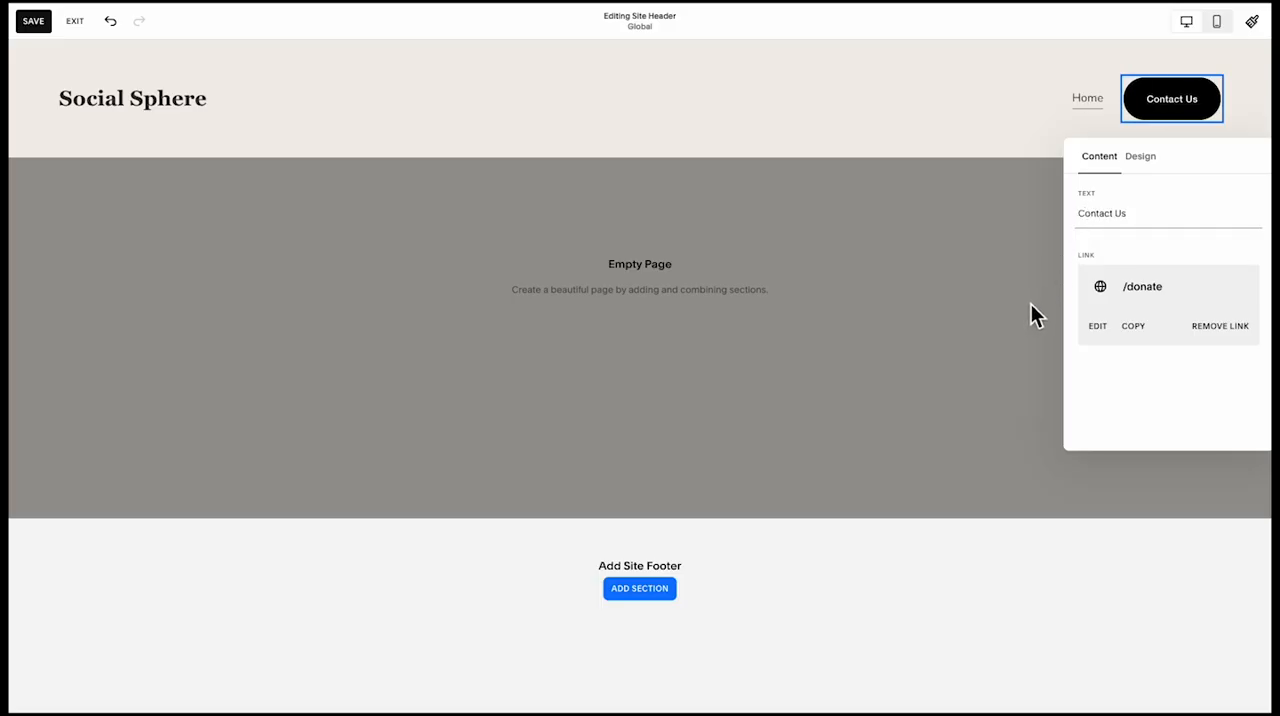
Examine the header's navigation content and its layout, spacing, effects, size and colour options
click(1090, 100)
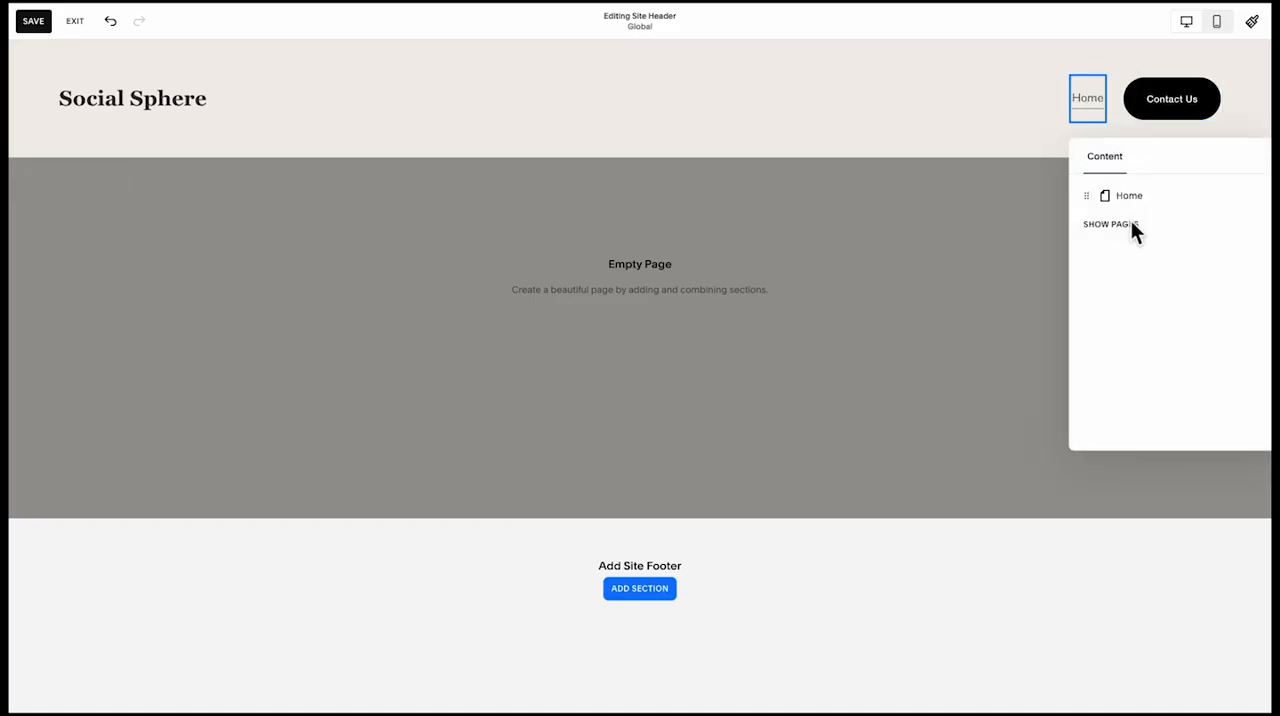
click(990, 200)
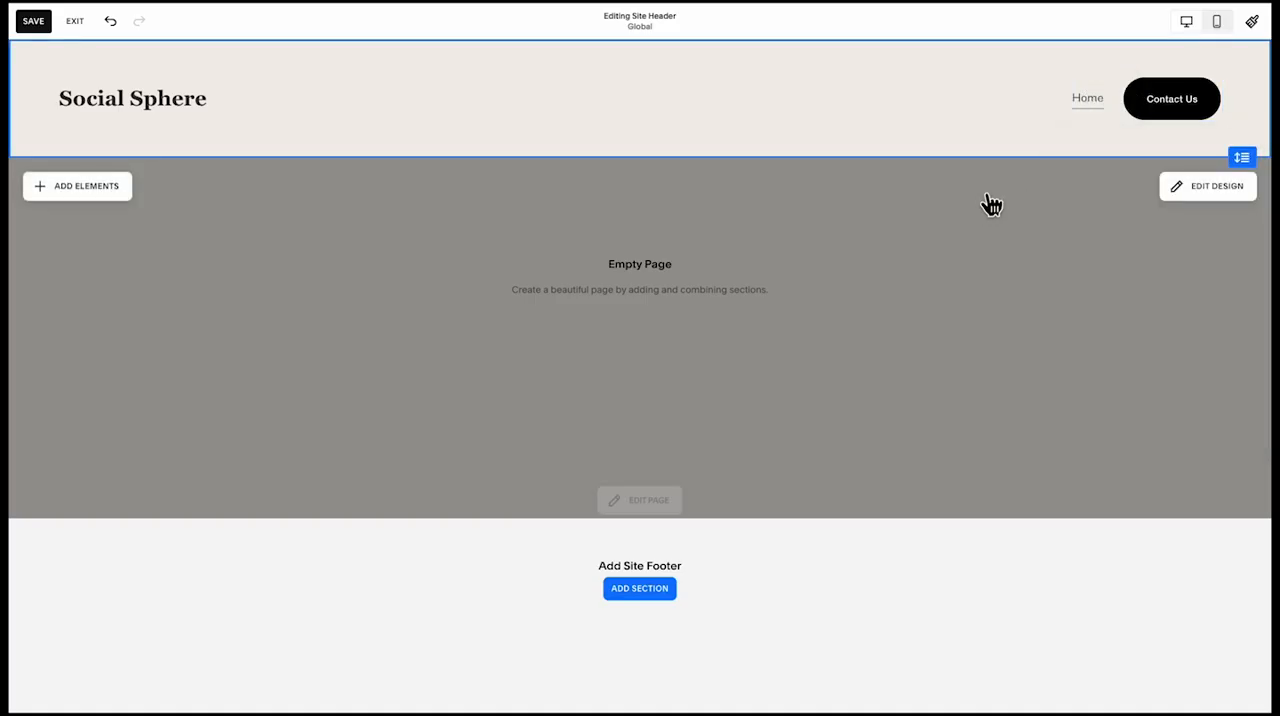
click(1168, 183)
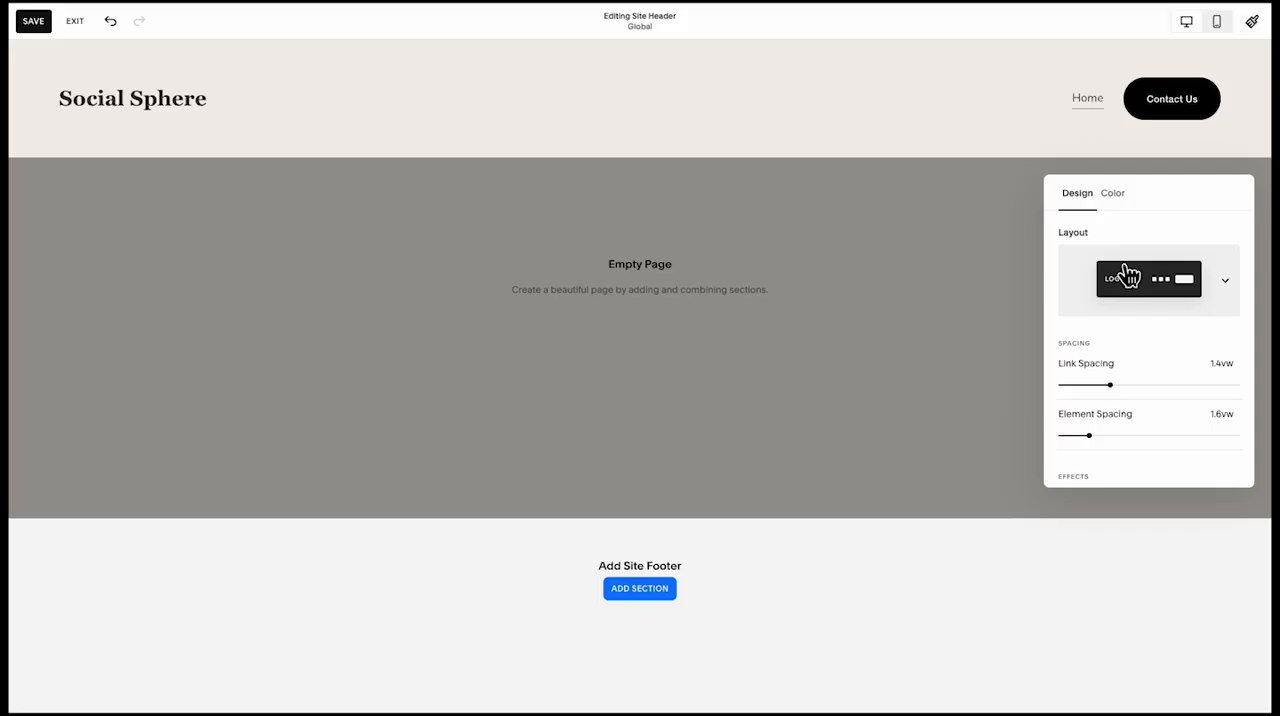
scroll(1128, 360, down, 5)
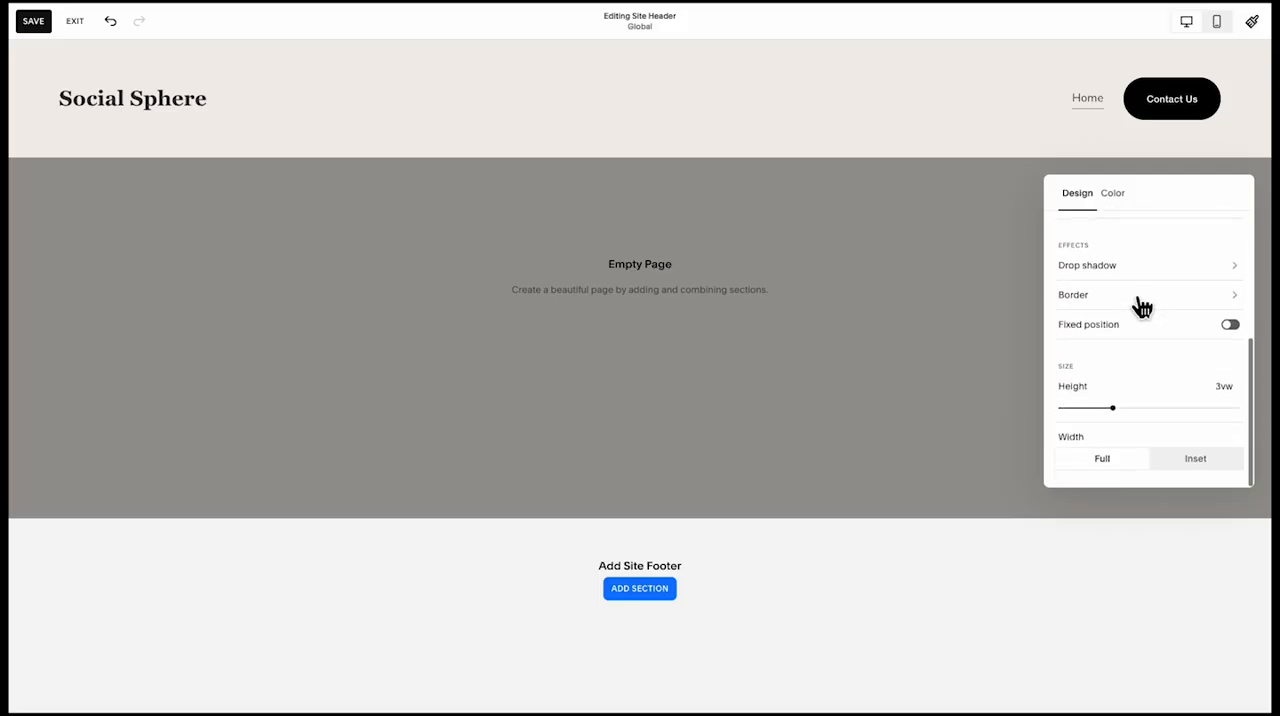
scroll(1130, 265, up, 5)
click(1112, 193)
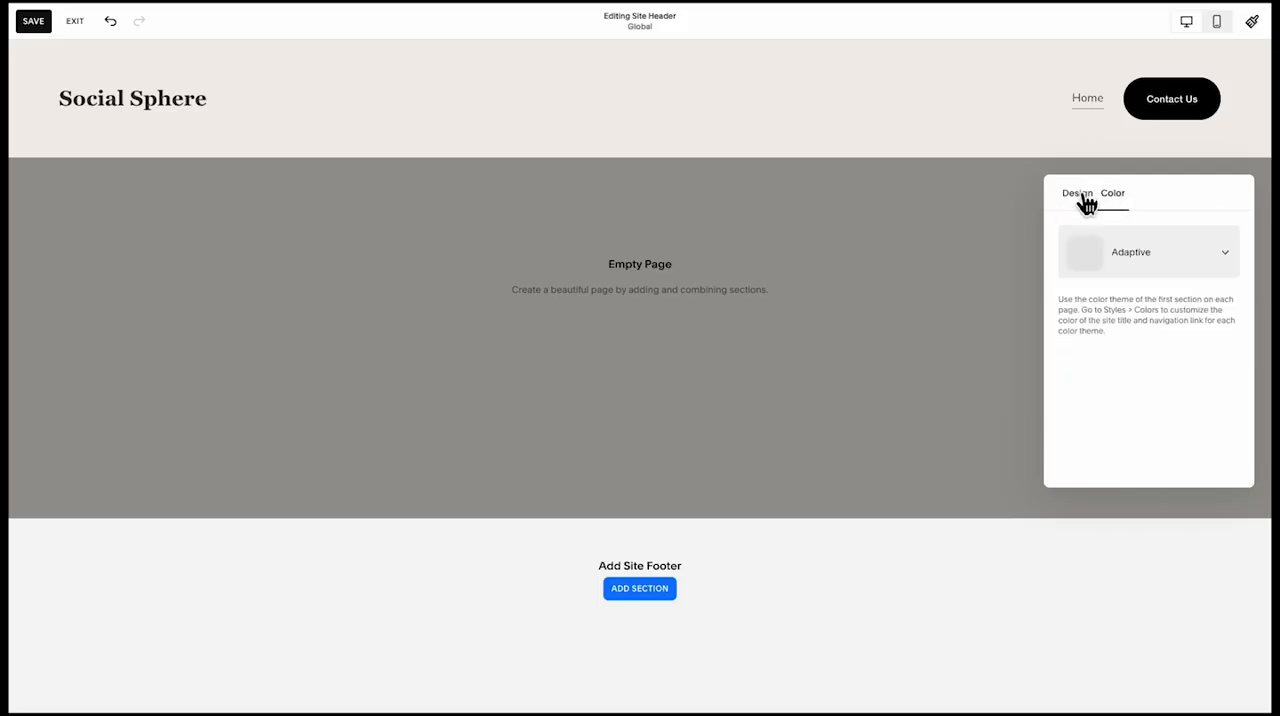
click(1082, 196)
Browse the button packs and give the header's Contact Us button the Secondary Button style
click(1170, 112)
scroll(1166, 371, down, 5)
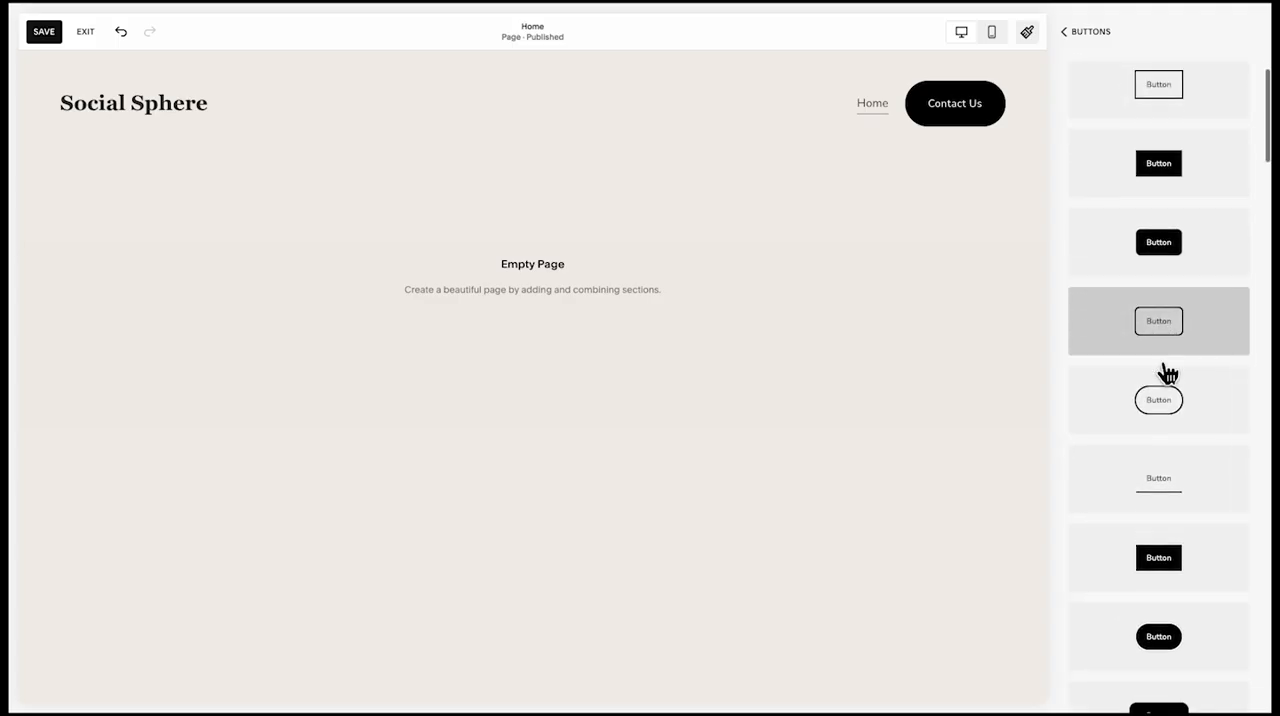
click(1183, 391)
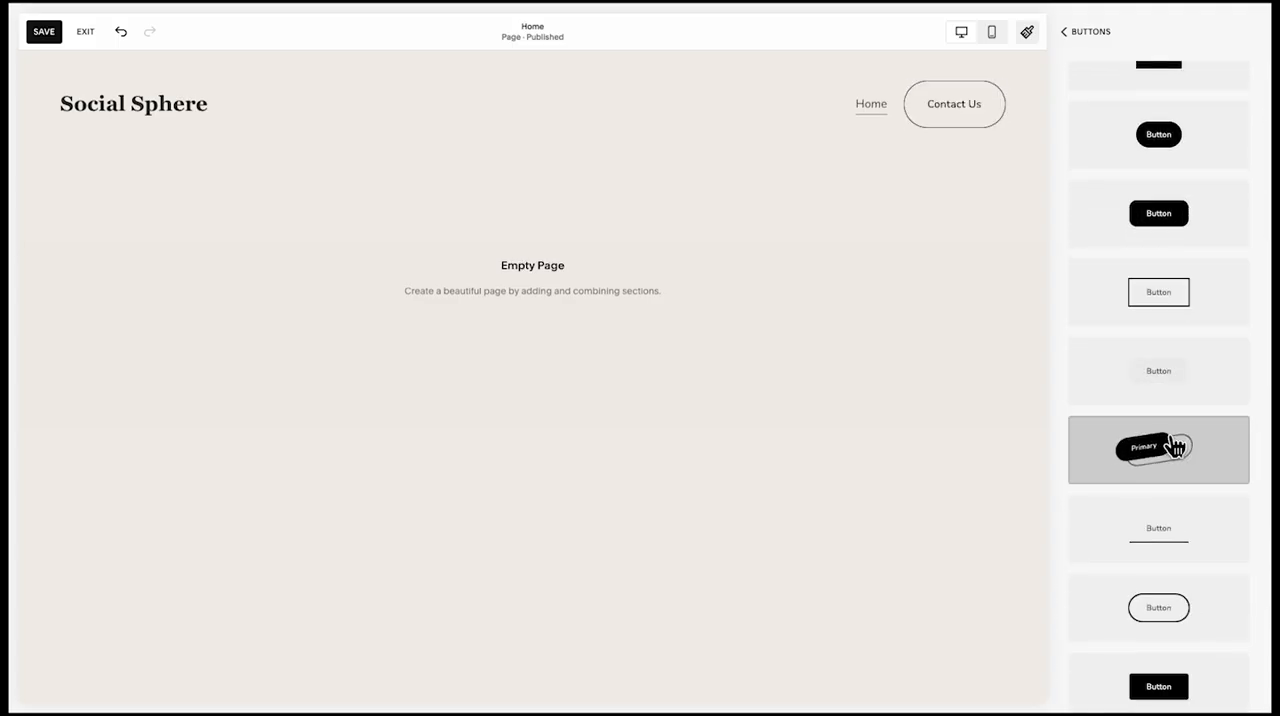
click(1068, 40)
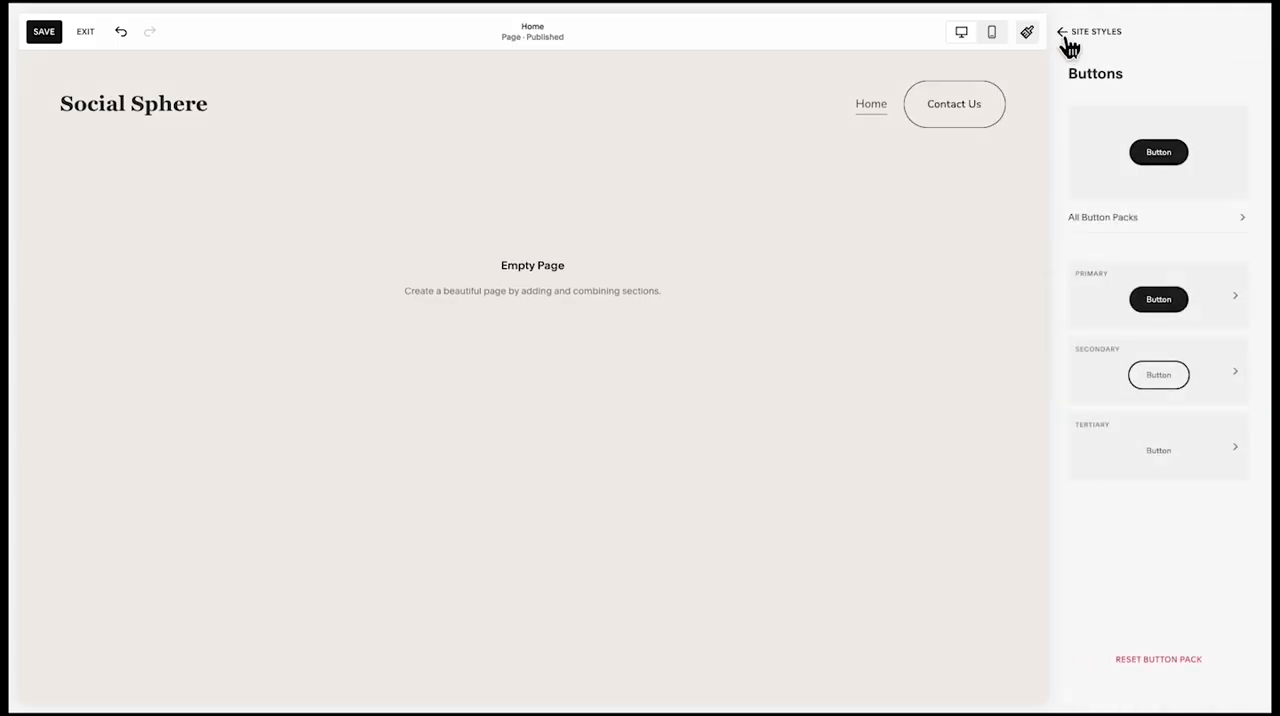
click(1068, 40)
click(1070, 44)
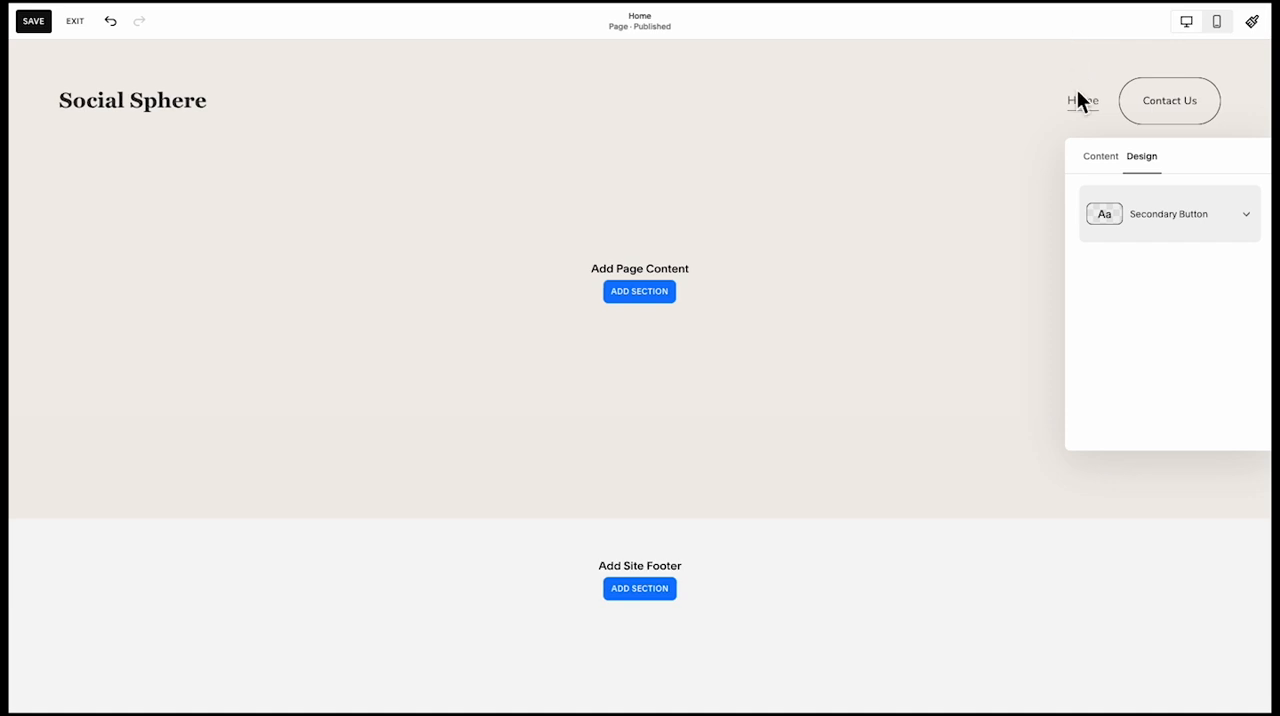
Set the secondary button's outline to 2px in the site styles and leave the button settings
click(1247, 26)
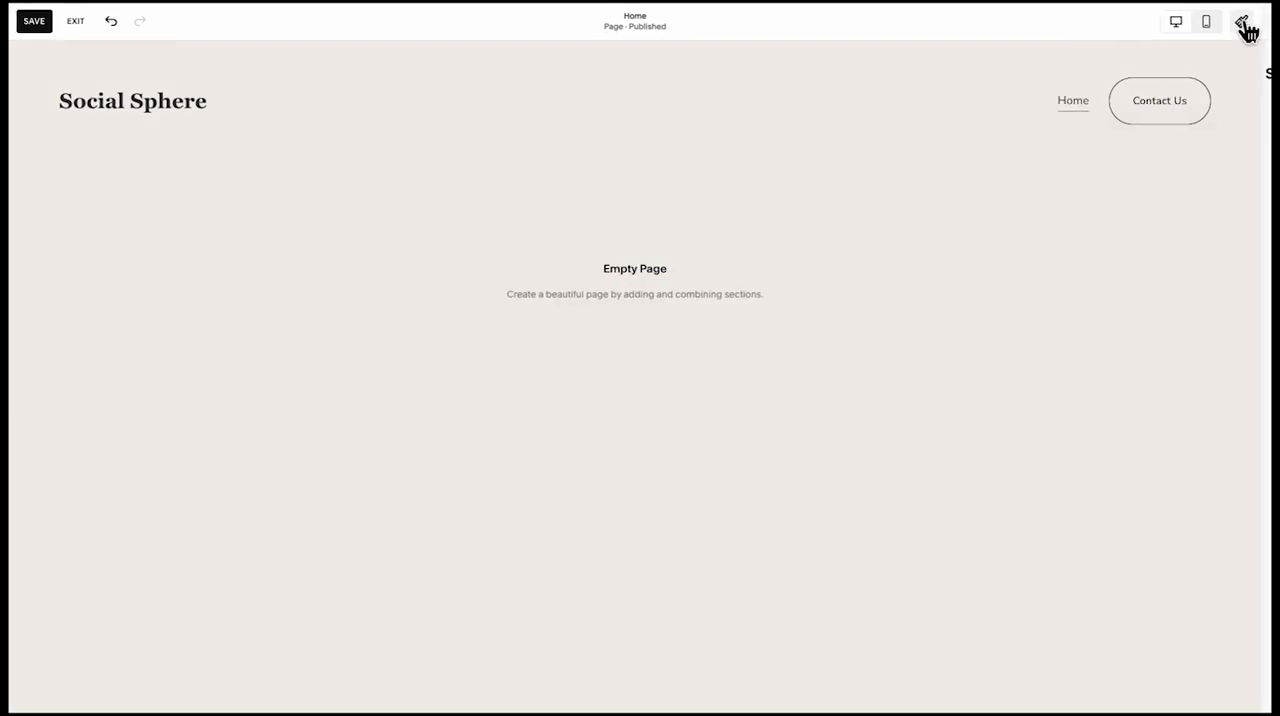
mouse_move(1167, 404)
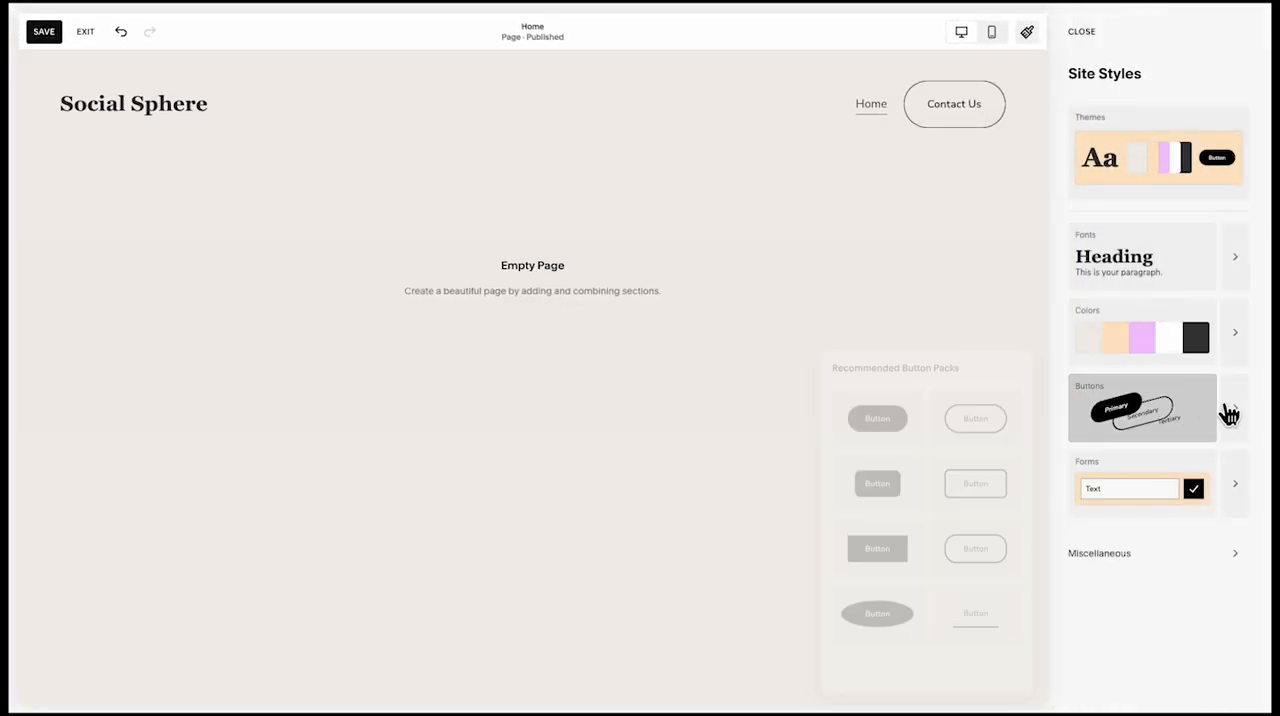
click(1233, 409)
click(1163, 372)
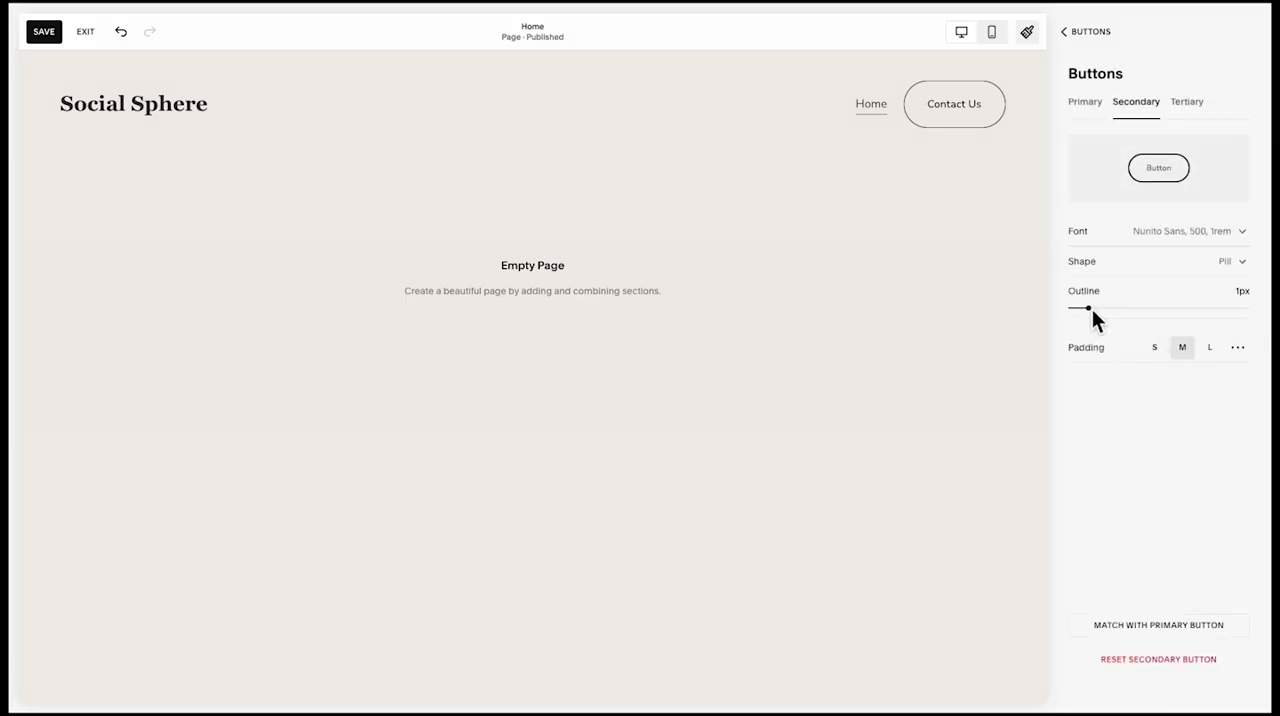
drag(1089, 309, 1112, 315)
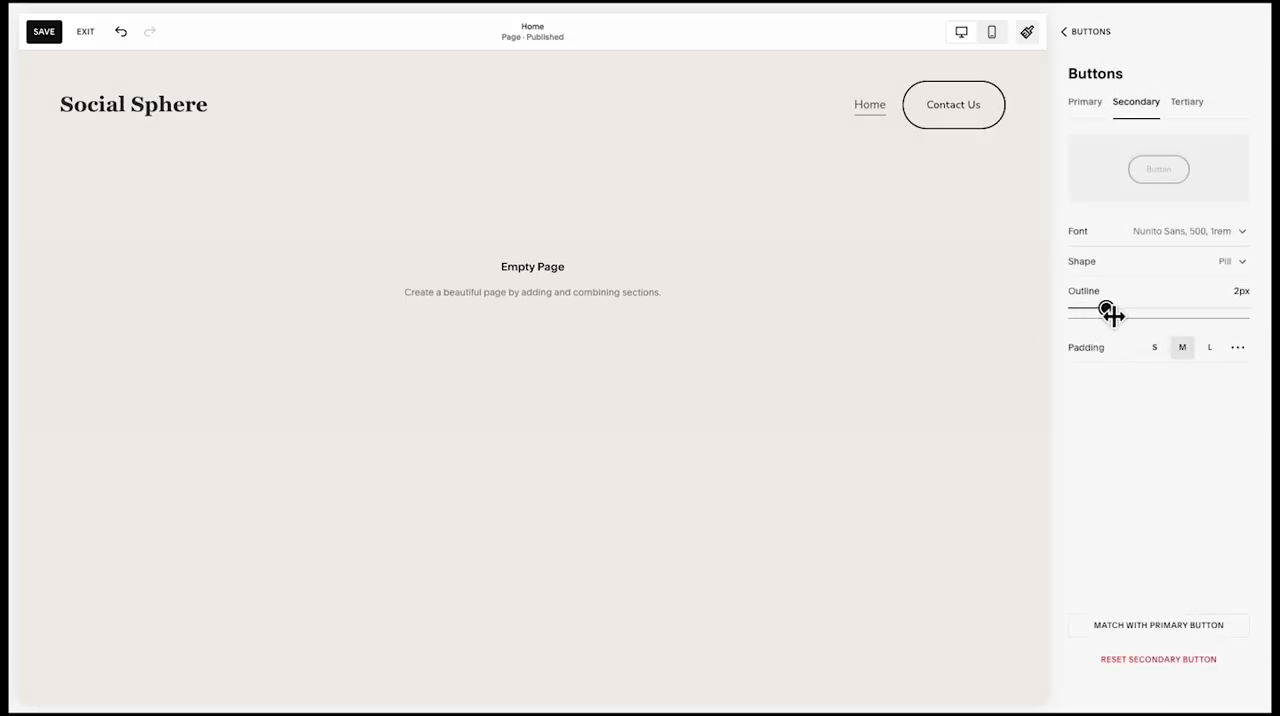
click(1088, 38)
click(1088, 40)
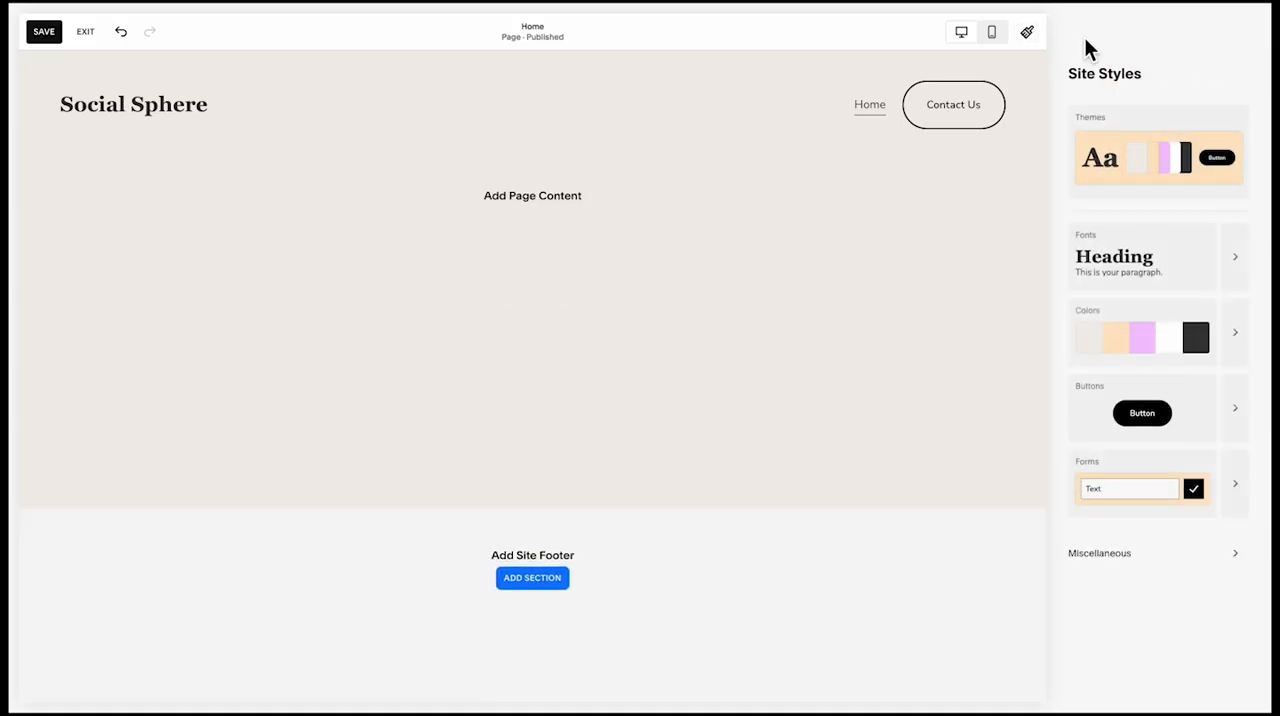
Set the secondary button's padding in the site styles to 0.6rem top and bottom and 2rem left and right
click(1087, 40)
click(1135, 113)
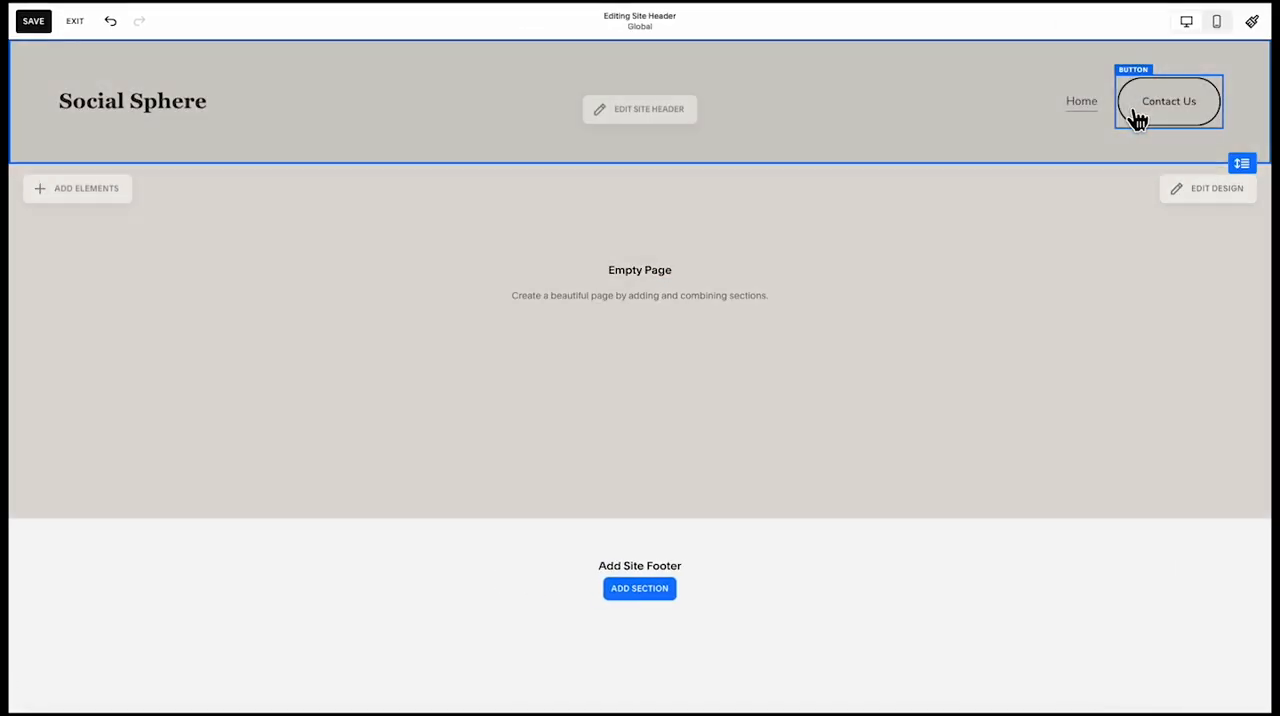
click(1166, 113)
click(1250, 23)
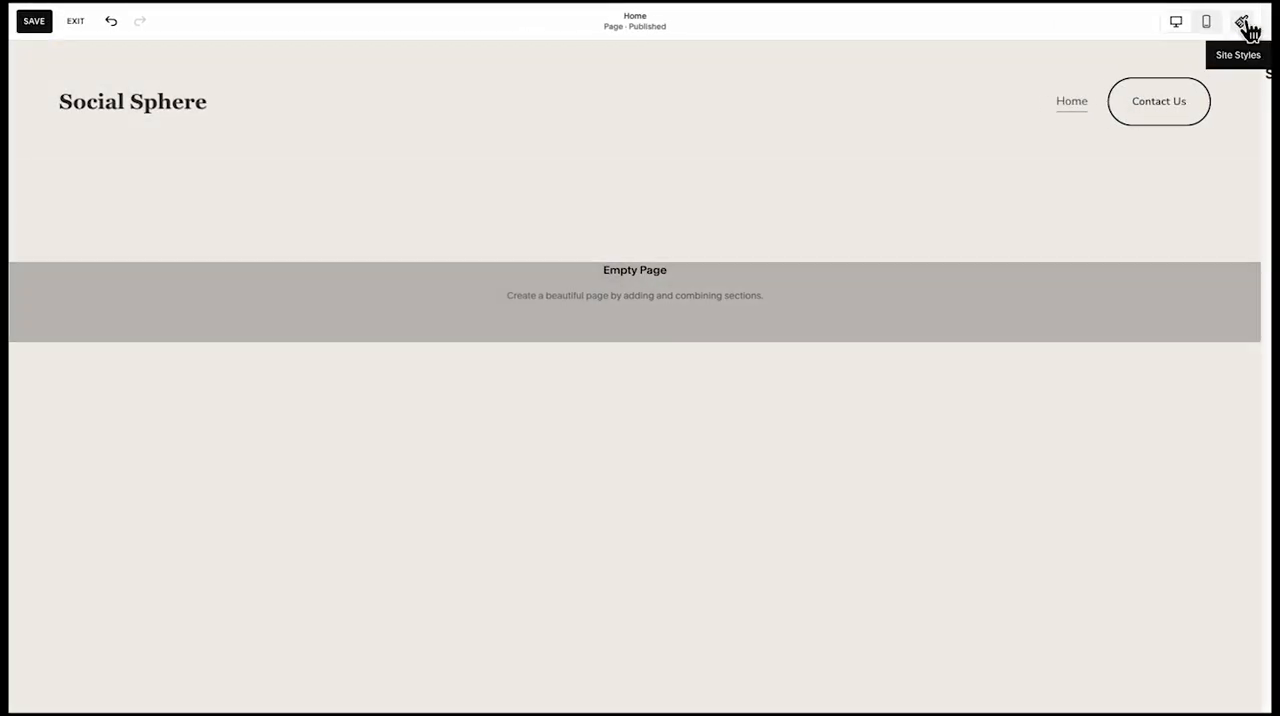
click(1214, 421)
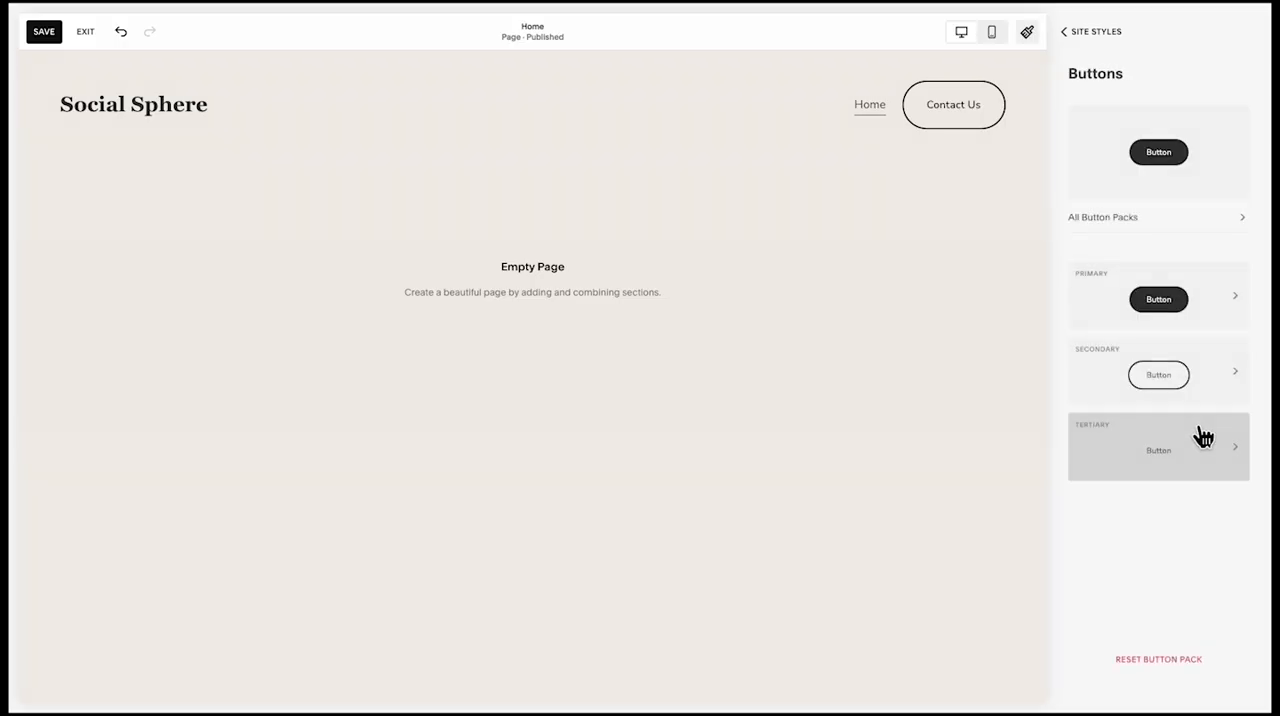
click(1192, 358)
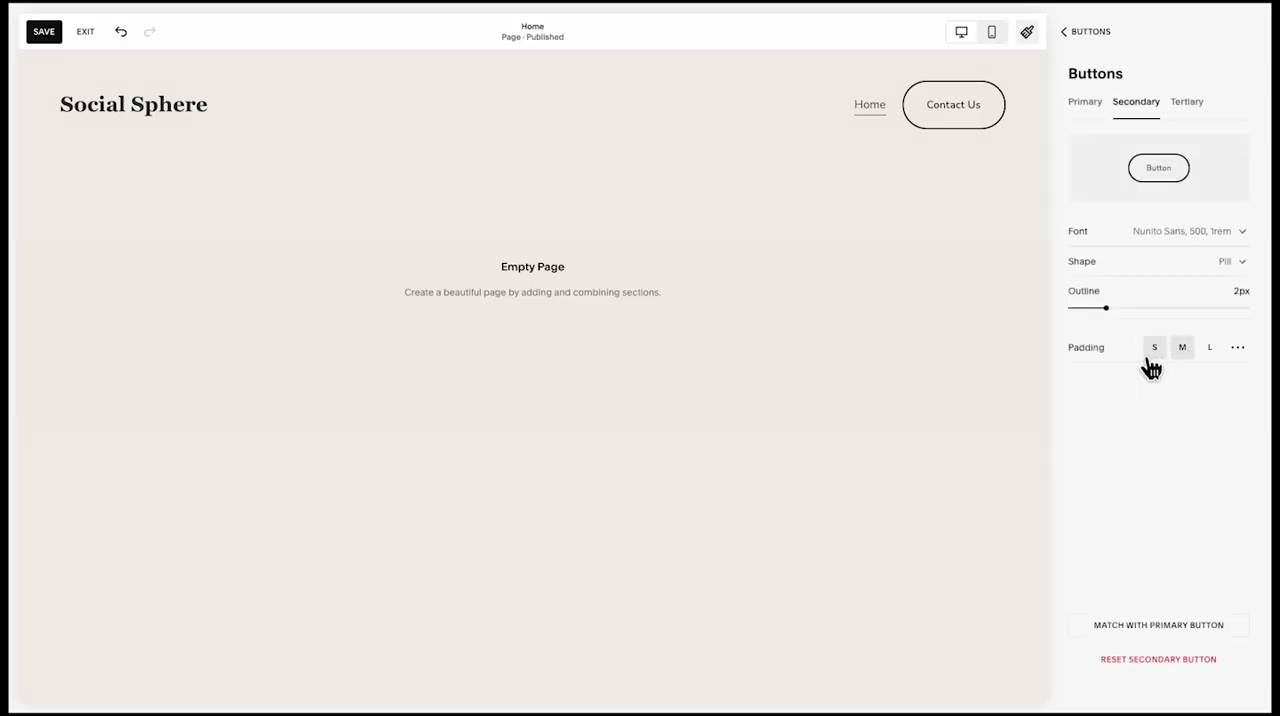
click(1156, 348)
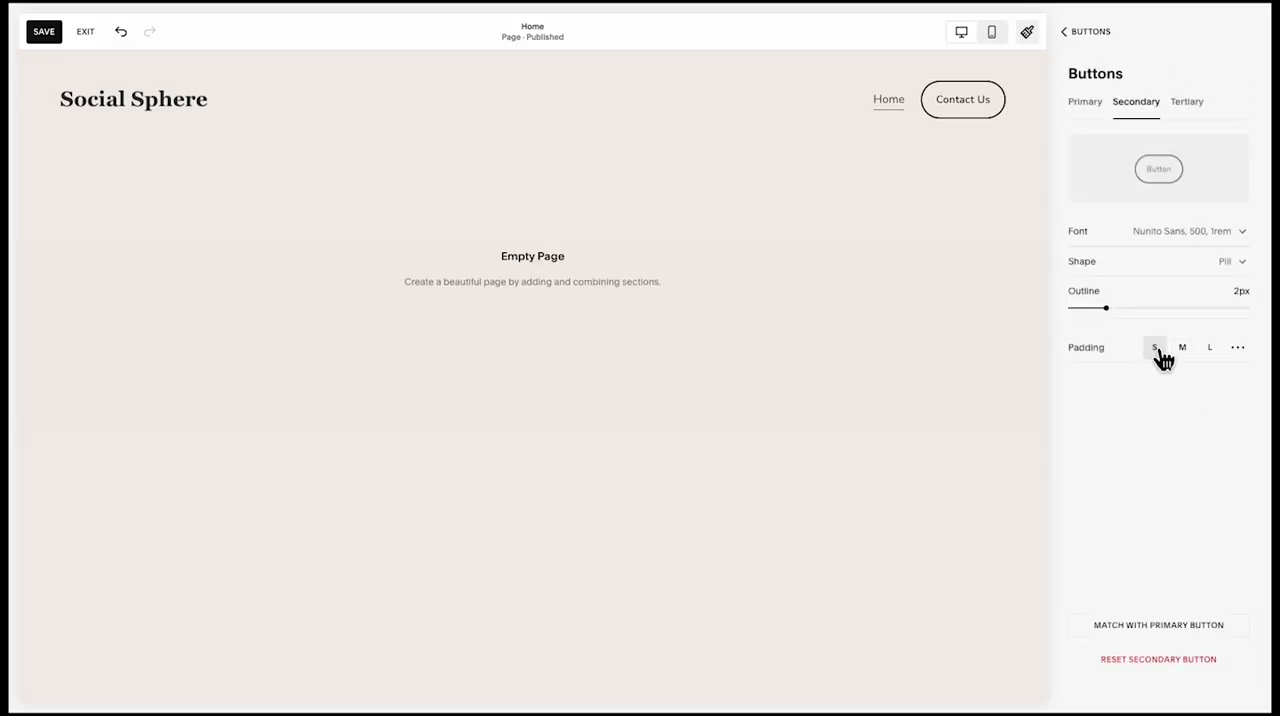
click(1239, 347)
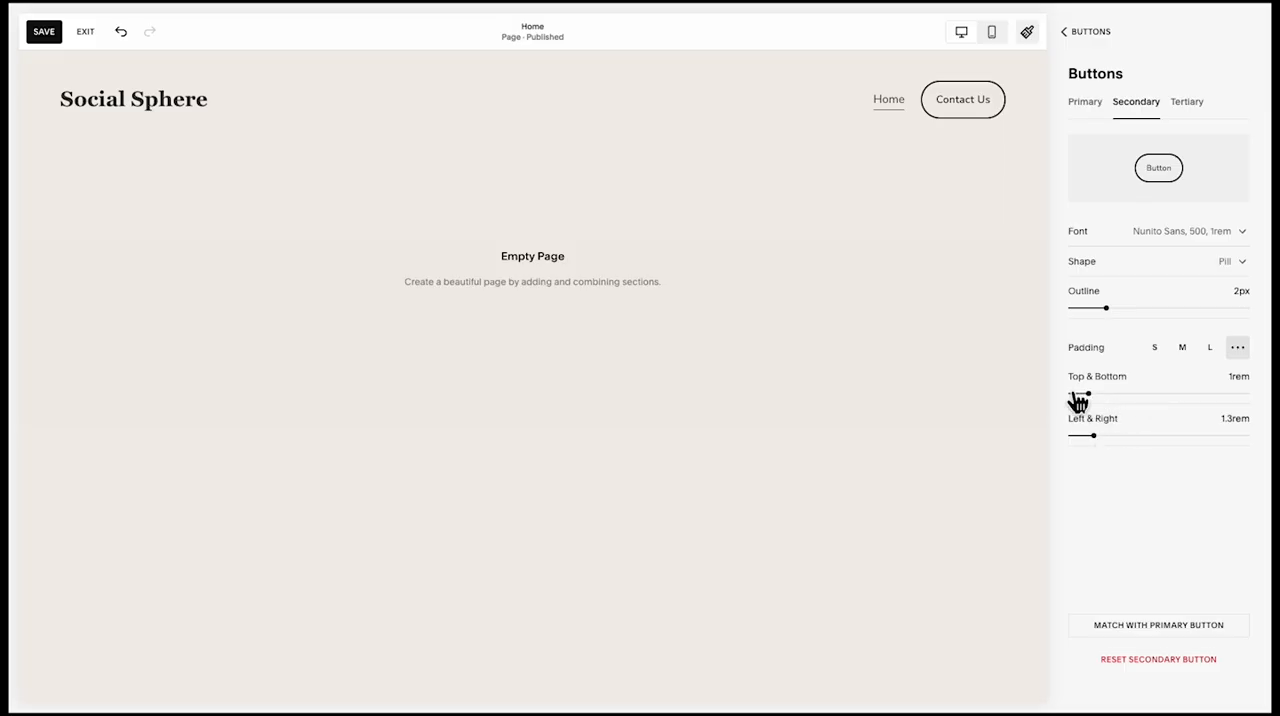
drag(1094, 400, 1091, 400)
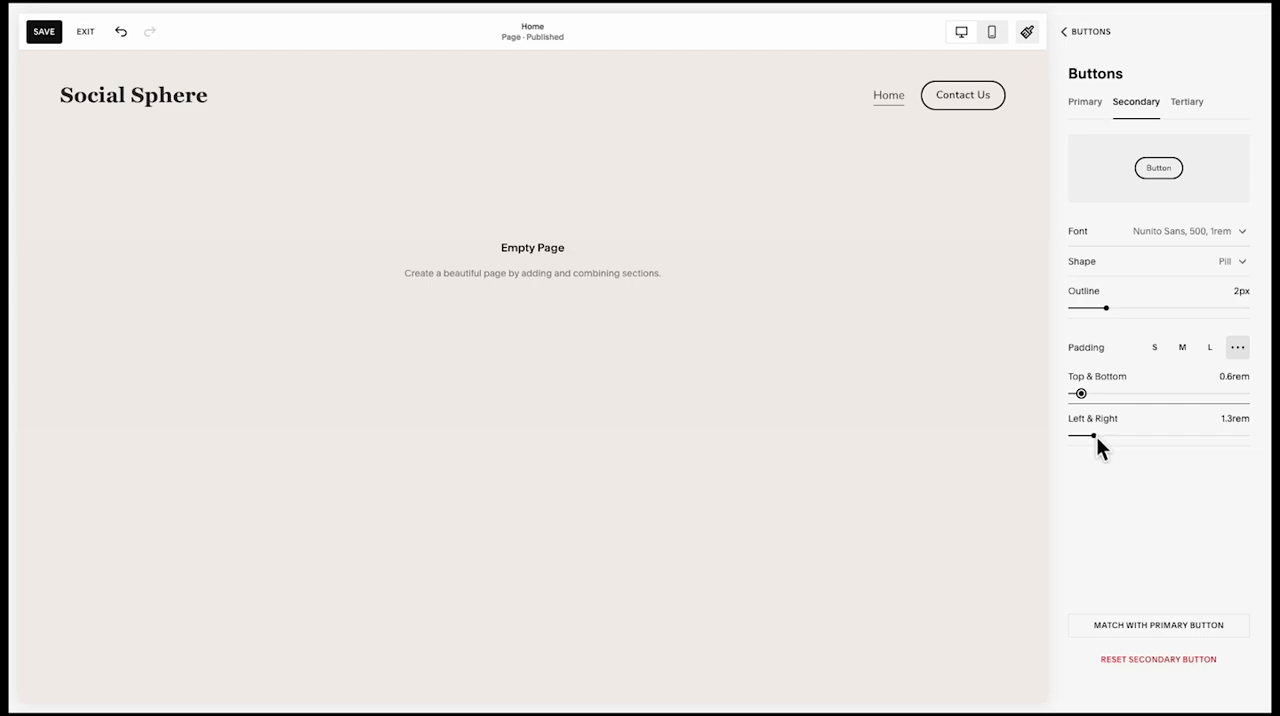
drag(1096, 435, 1115, 443)
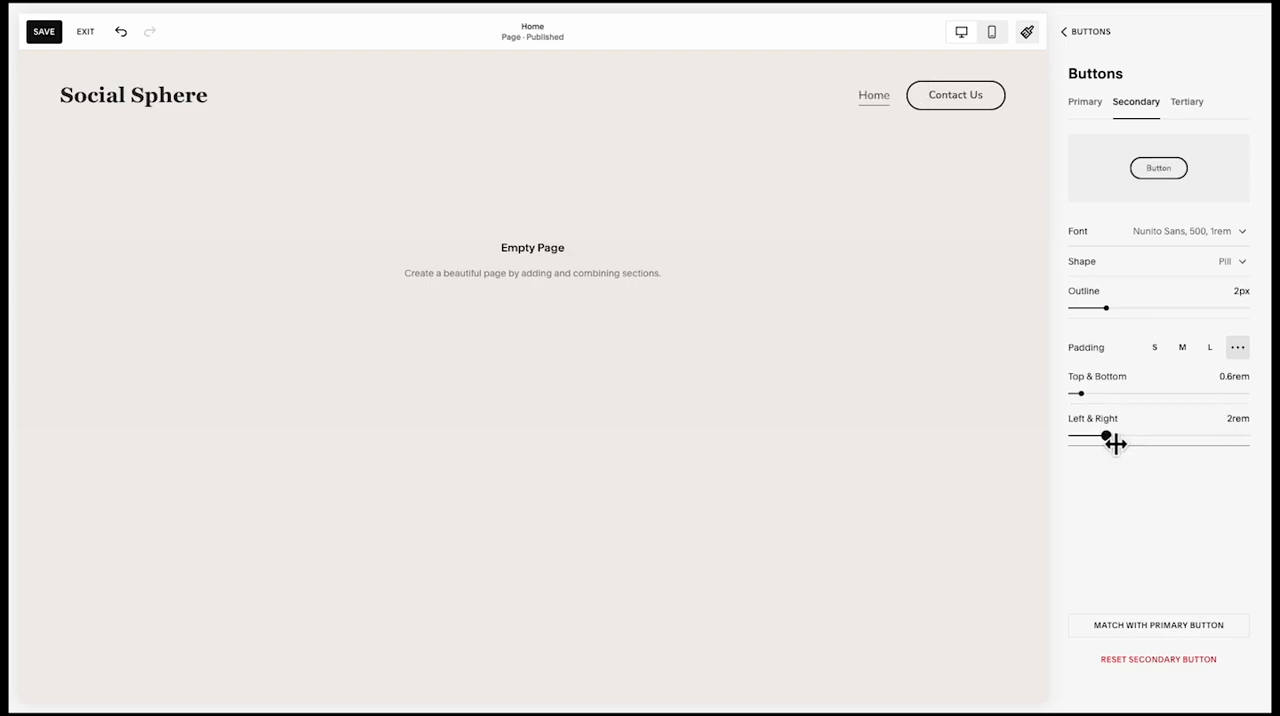
Set the primary button's padding to 0.6rem top and bottom and 2rem left and right, and leave the site styles
click(1090, 100)
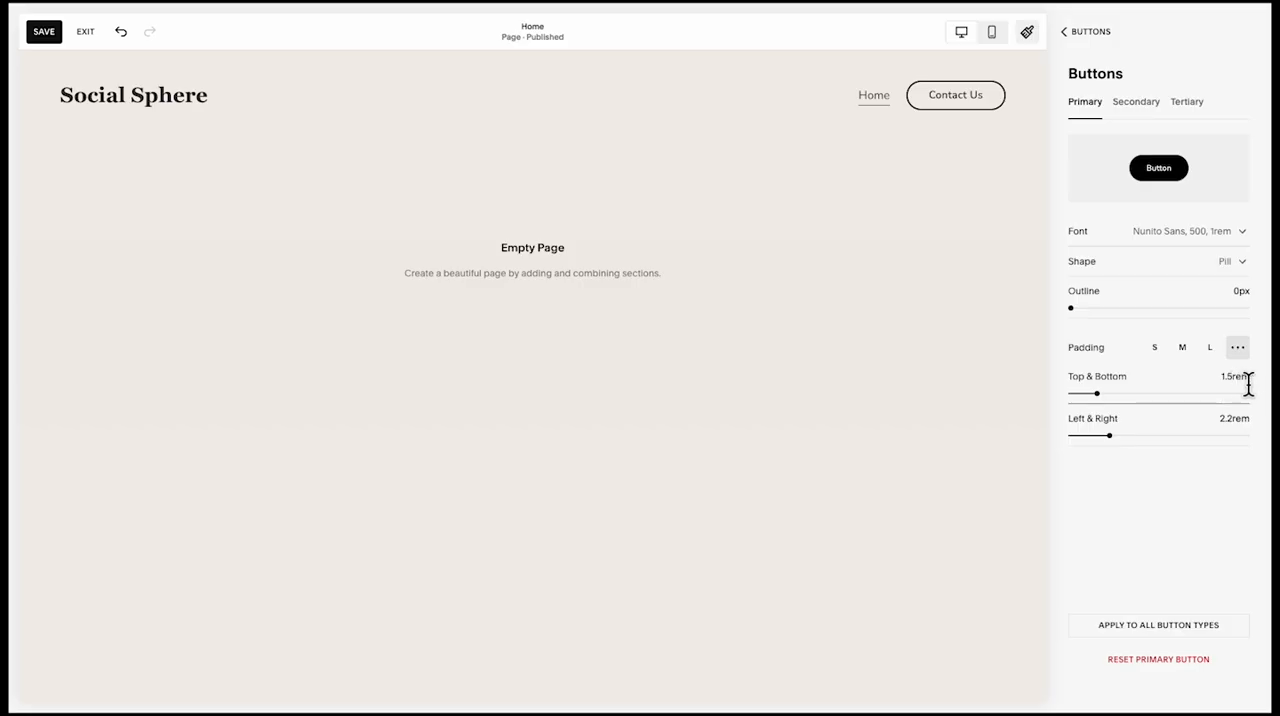
key(BackSpace)
key(BackSpace)
key(BackSpace)
text(0.6)
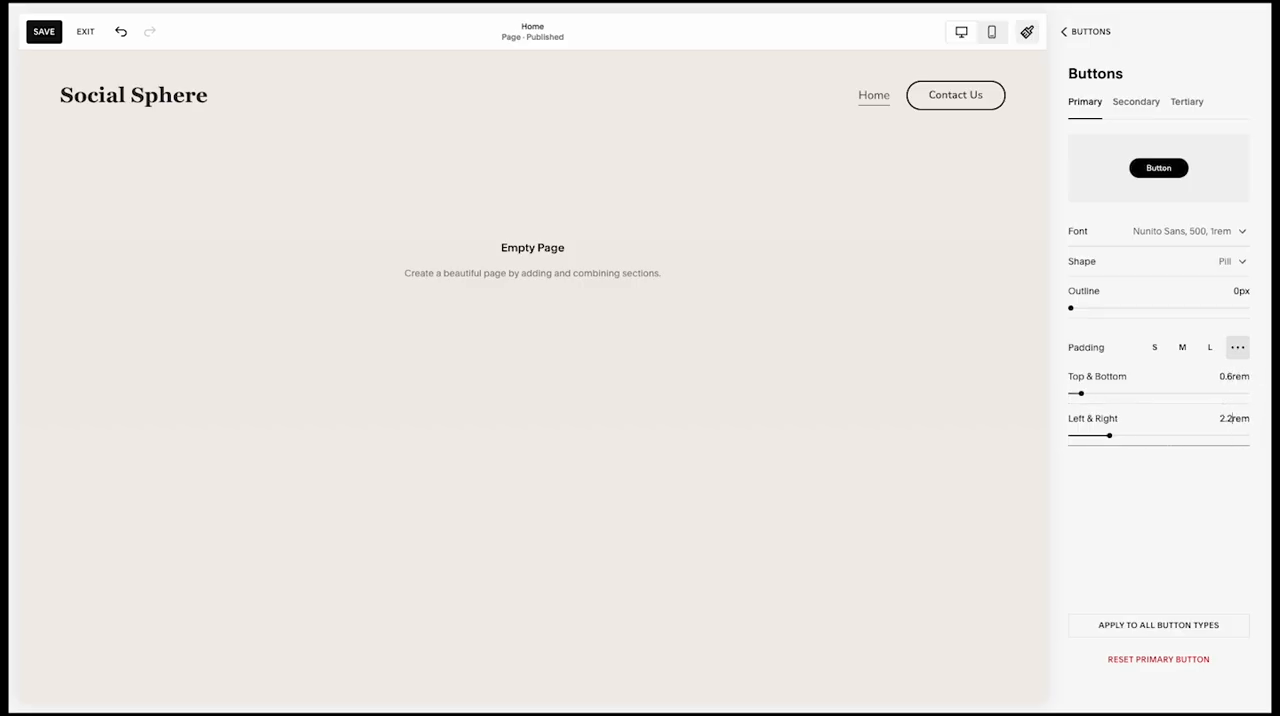
key(BackSpace)
key(BackSpace)
click(1078, 38)
click(1079, 38)
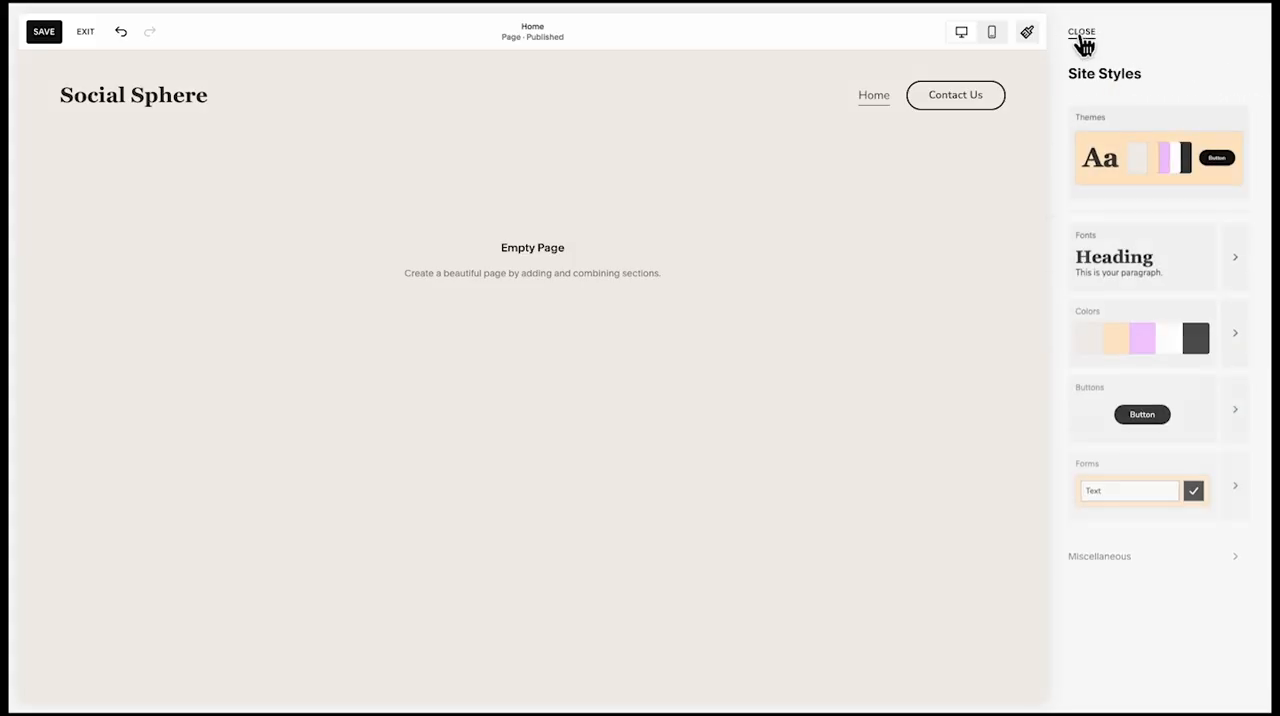
click(1079, 38)
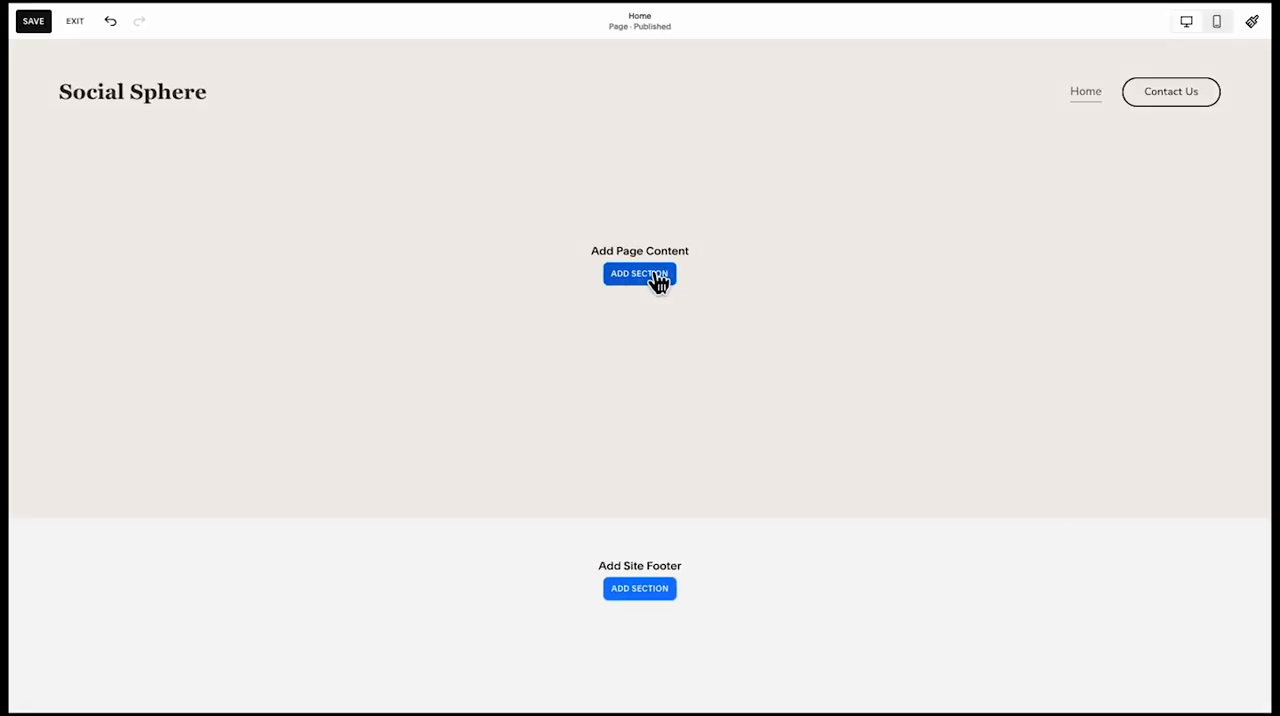
Add a blank section to the empty Home page
click(639, 274)
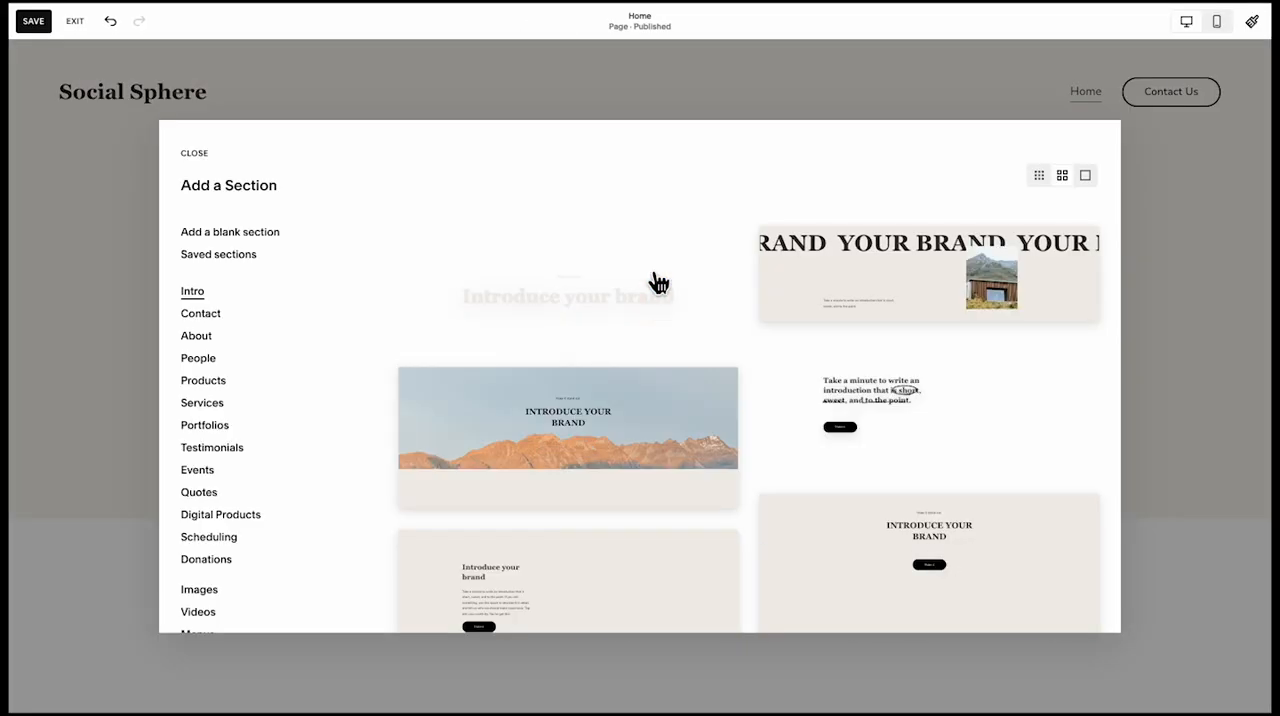
click(272, 231)
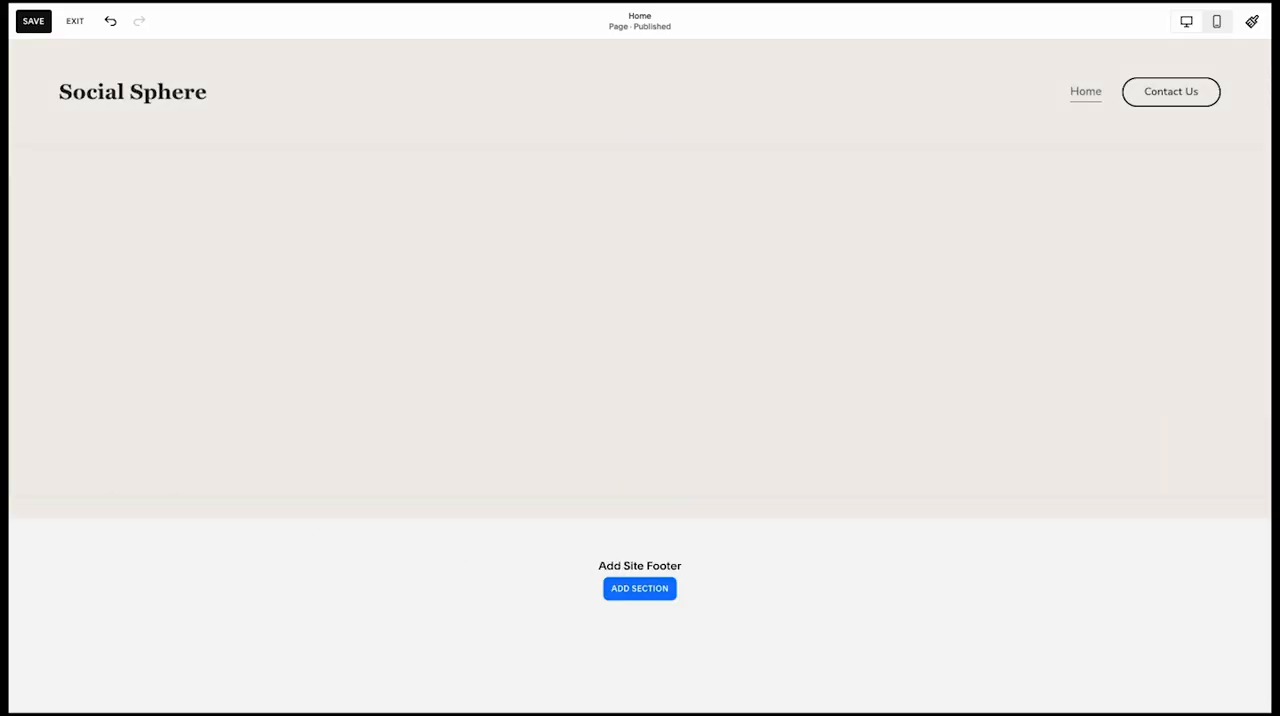
click(260, 89)
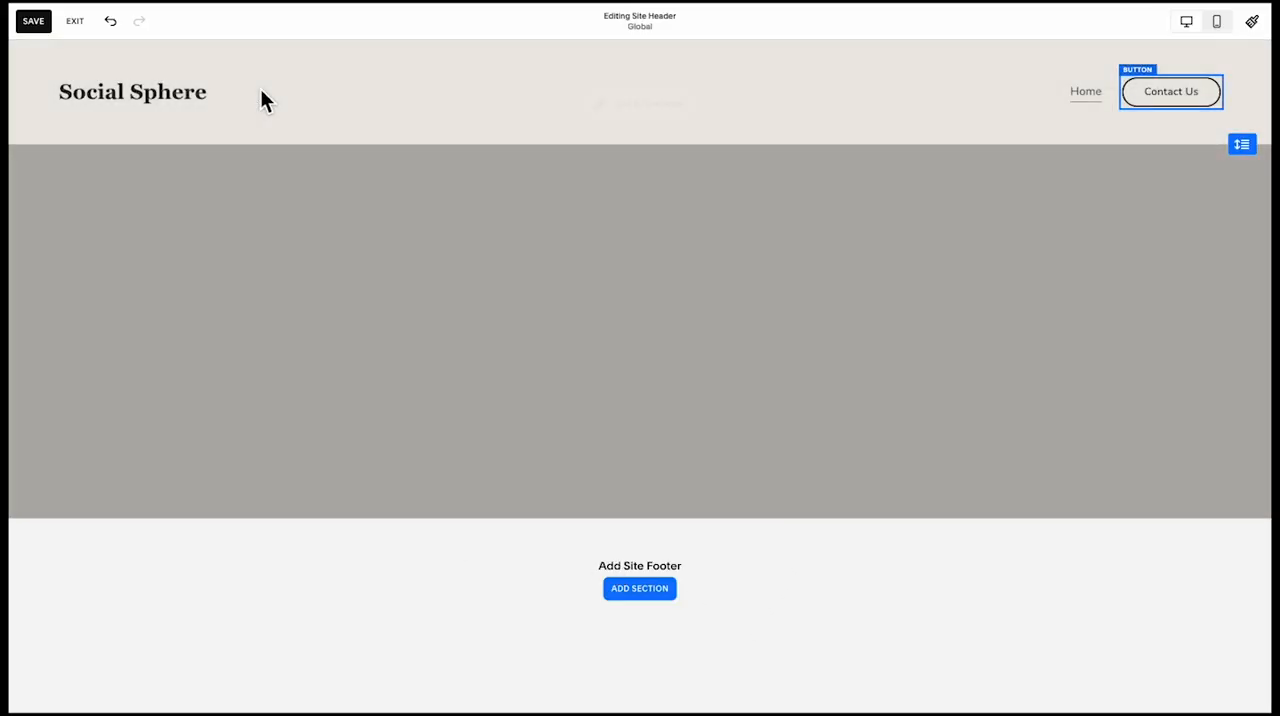
click(272, 350)
Add a text block reading "We build social media strategies that deliver real results." and format it as Heading 1
click(100, 178)
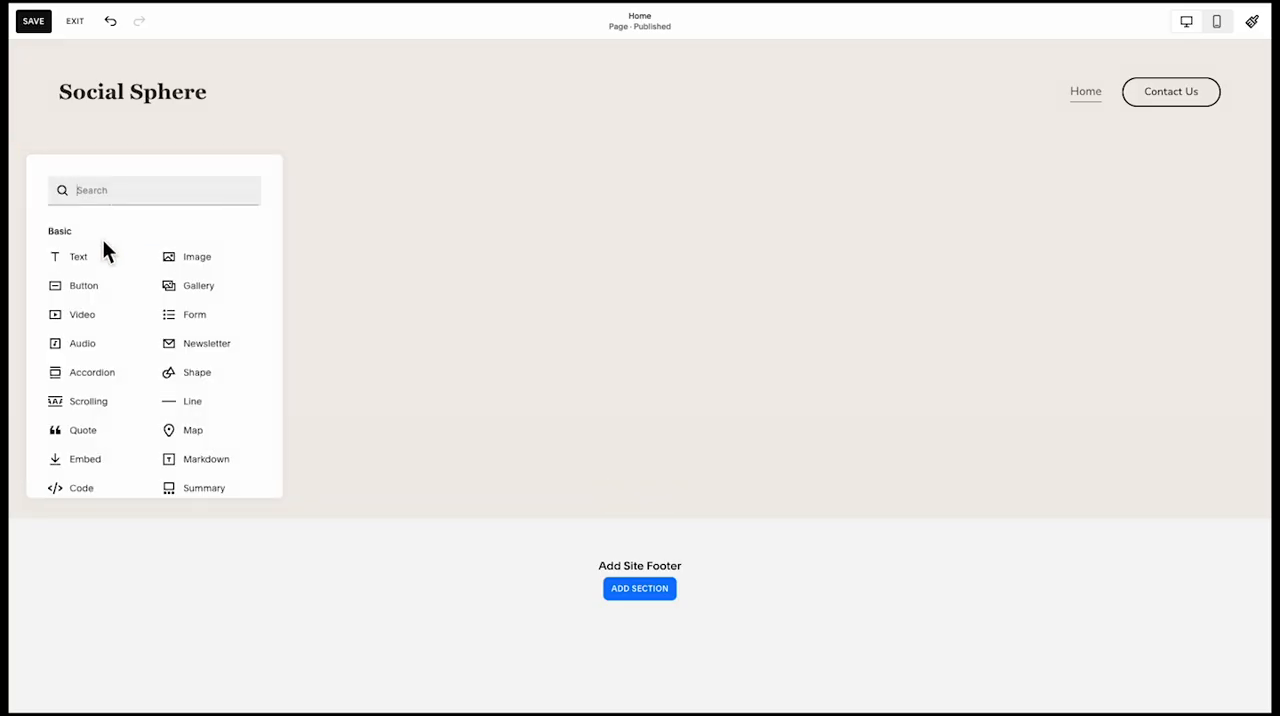
click(89, 255)
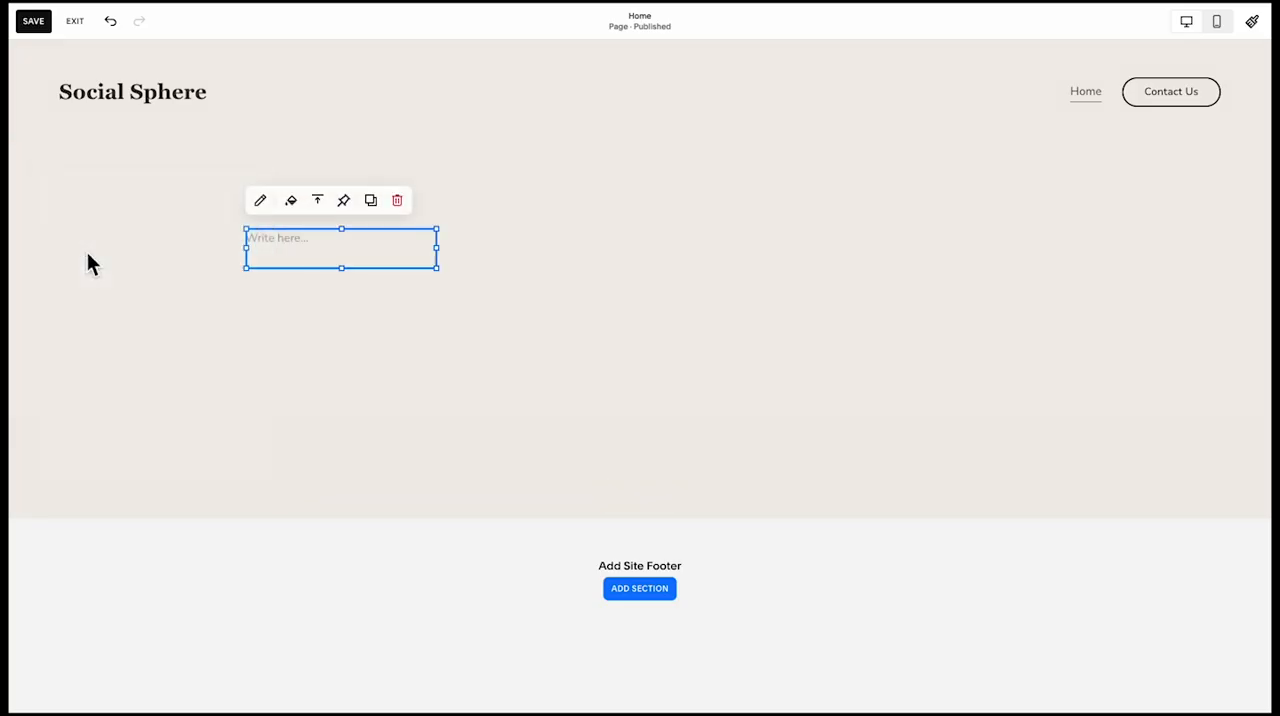
click(290, 245)
text(We build social media strategies that deliver real results.)
click(340, 195)
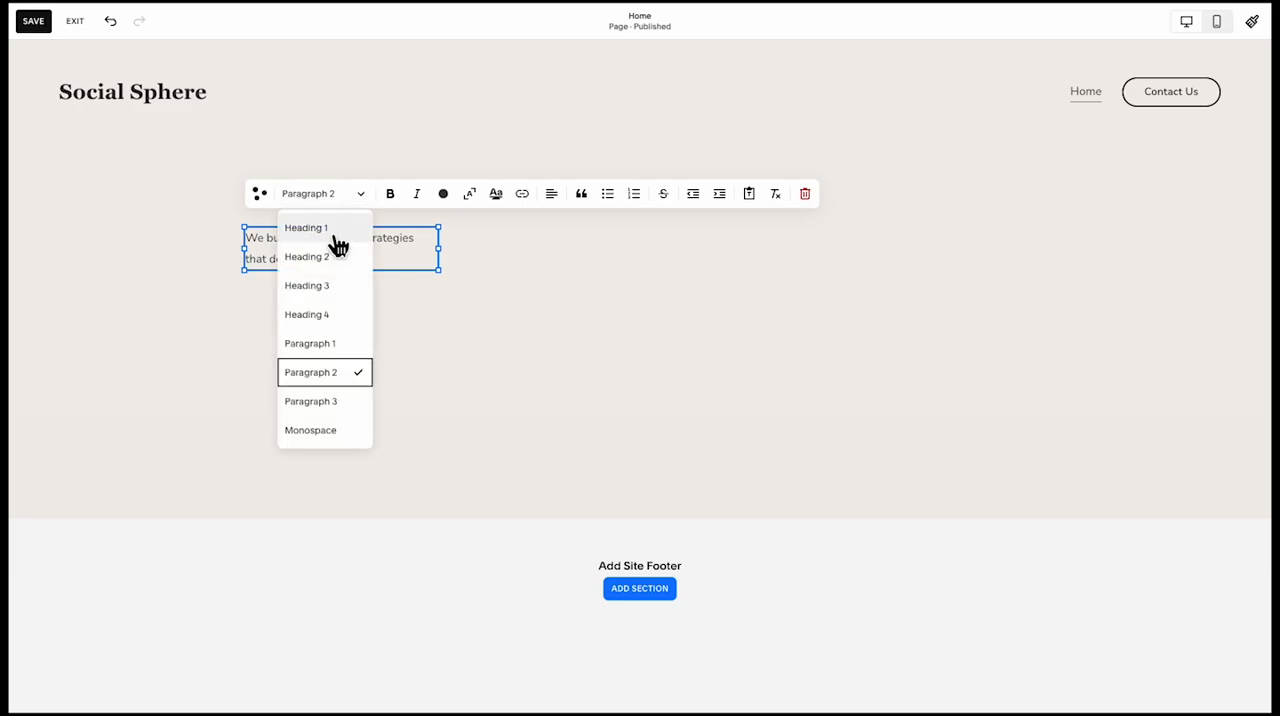
click(334, 236)
Widen the headline block to fit two lines, centre its text and position it centred at the section's upper edge
drag(449, 389, 852, 425)
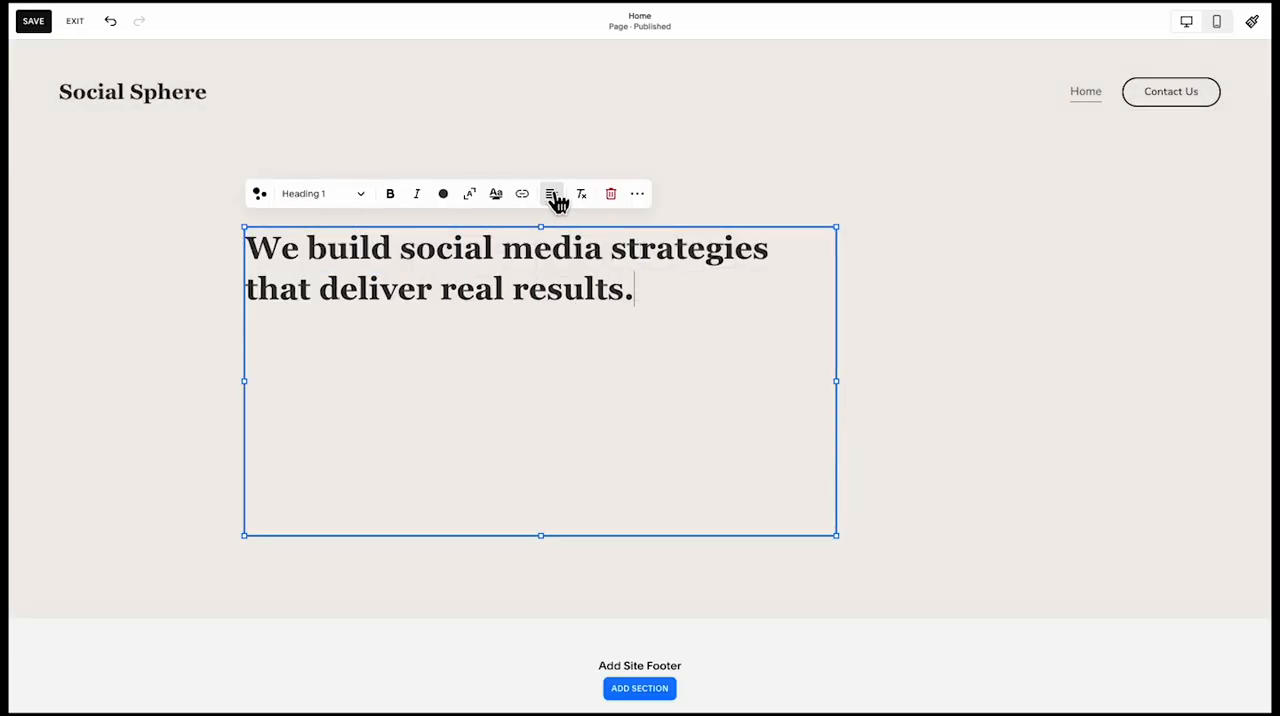
click(552, 194)
click(540, 226)
click(612, 407)
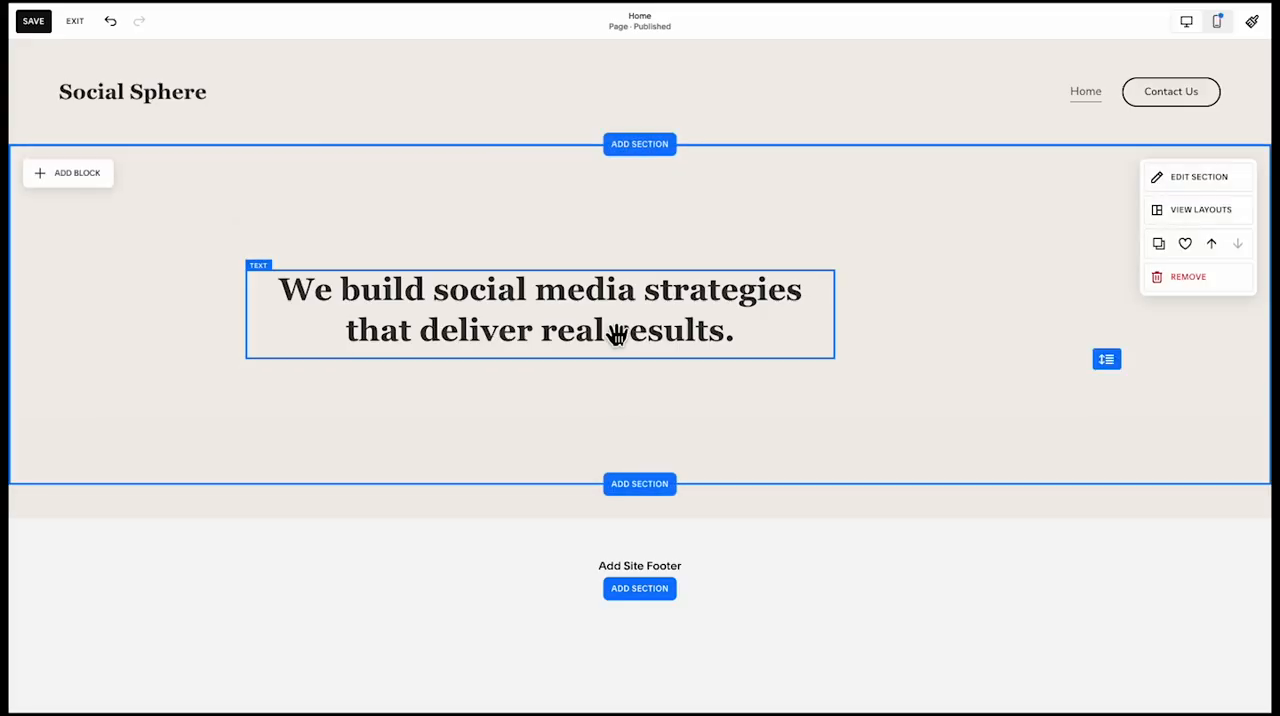
drag(622, 290, 712, 255)
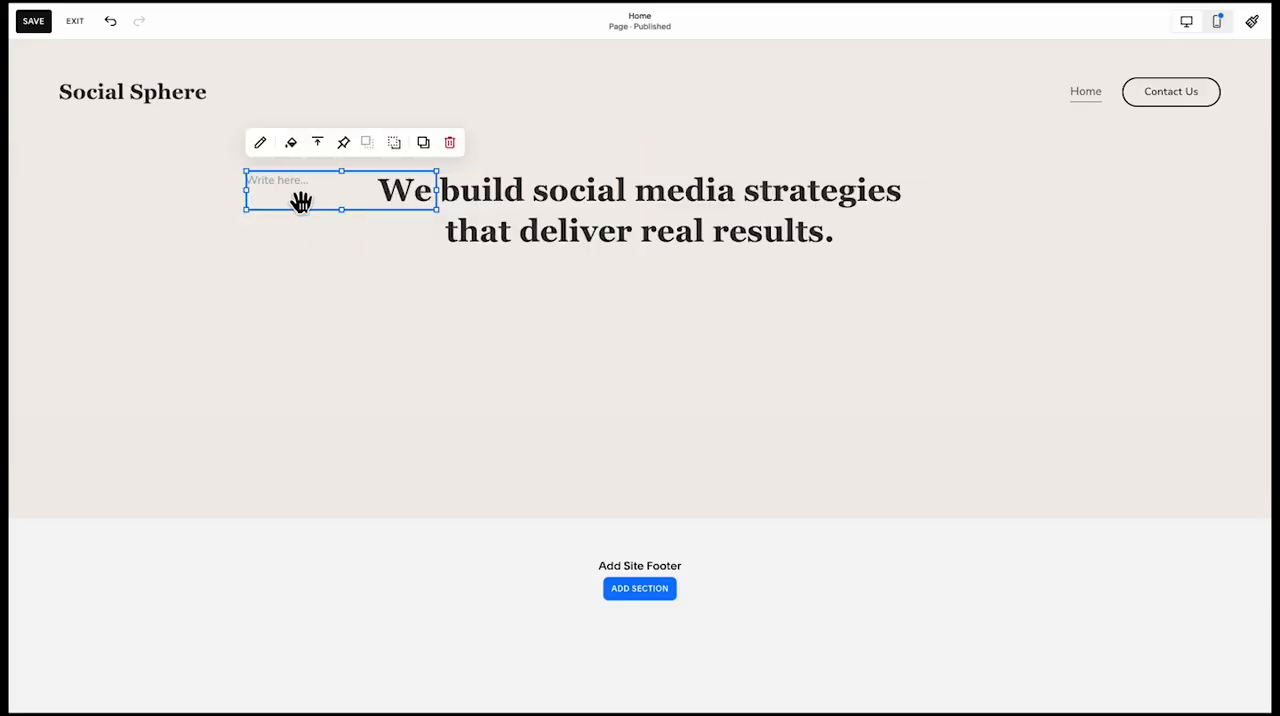
Add the "We specialize in crafting attention-grabbing content" text below the headline as Paragraph 1 and widen its block to fit three lines
drag(301, 202, 460, 305)
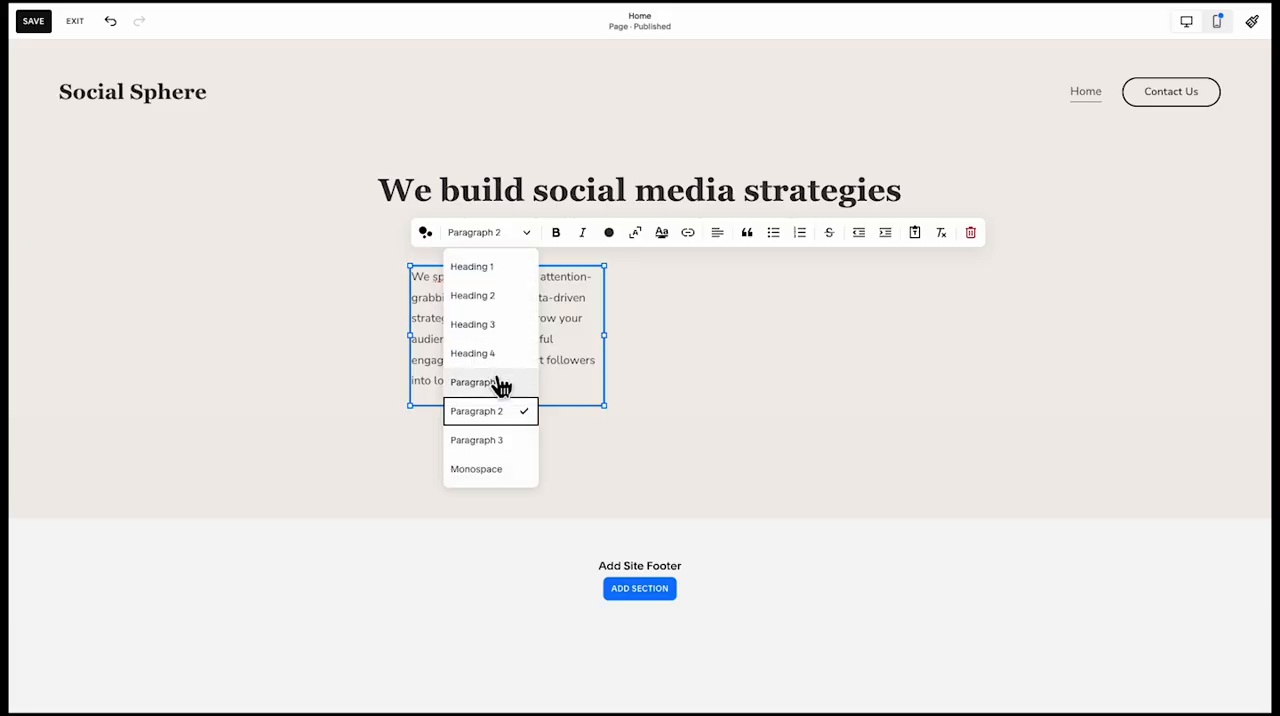
click(500, 383)
drag(618, 359, 815, 363)
drag(617, 437, 617, 357)
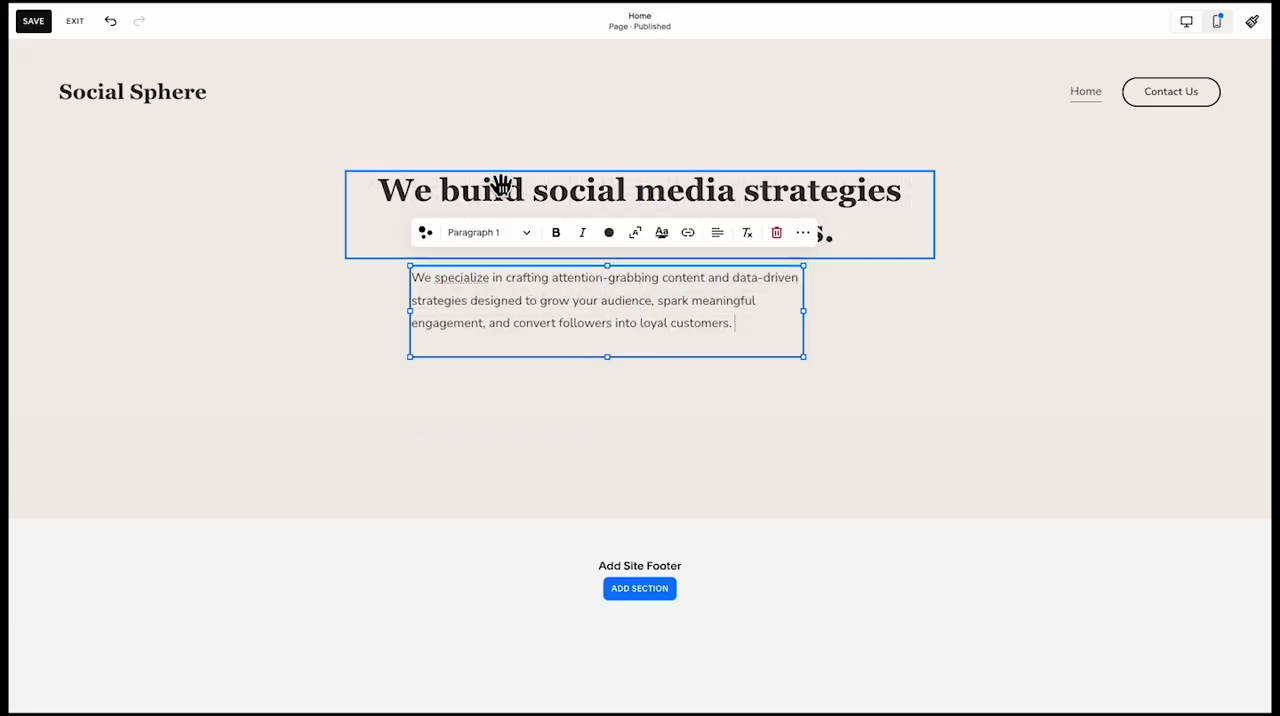
Centre-align the paragraph text and move its block so that it is centred beneath the headline
click(720, 234)
click(704, 265)
click(675, 395)
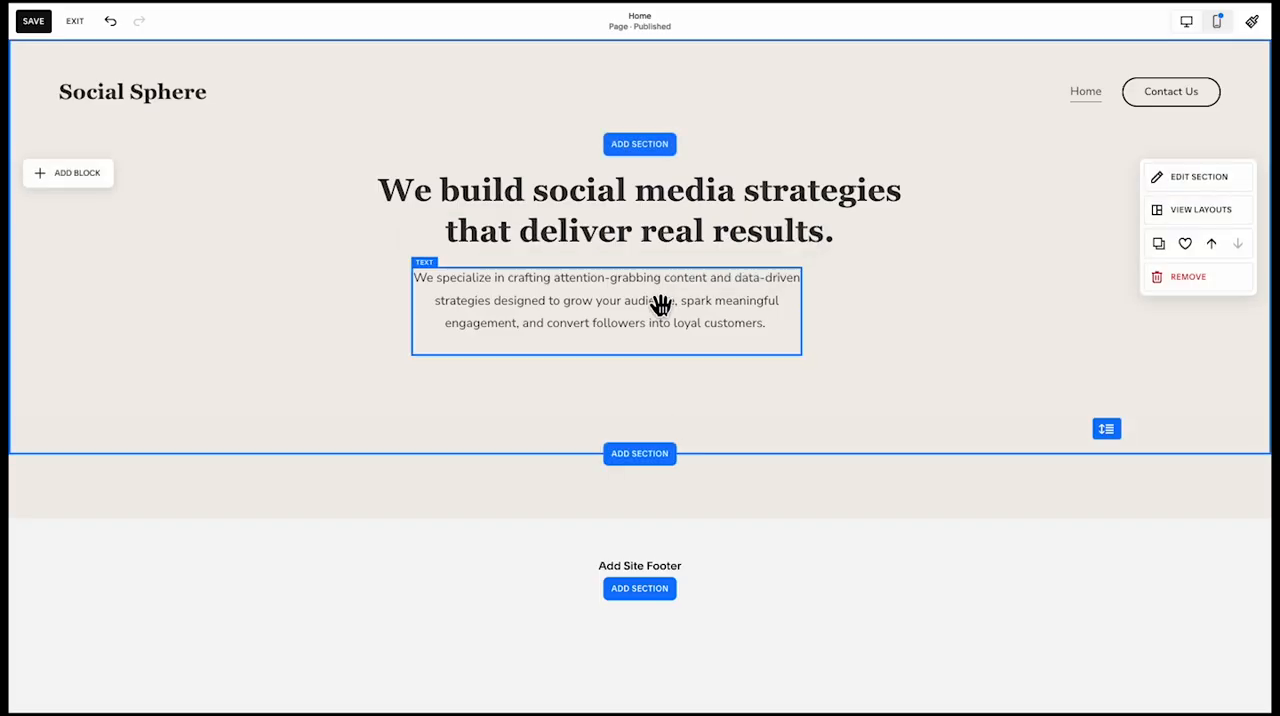
drag(660, 306, 707, 307)
click(696, 414)
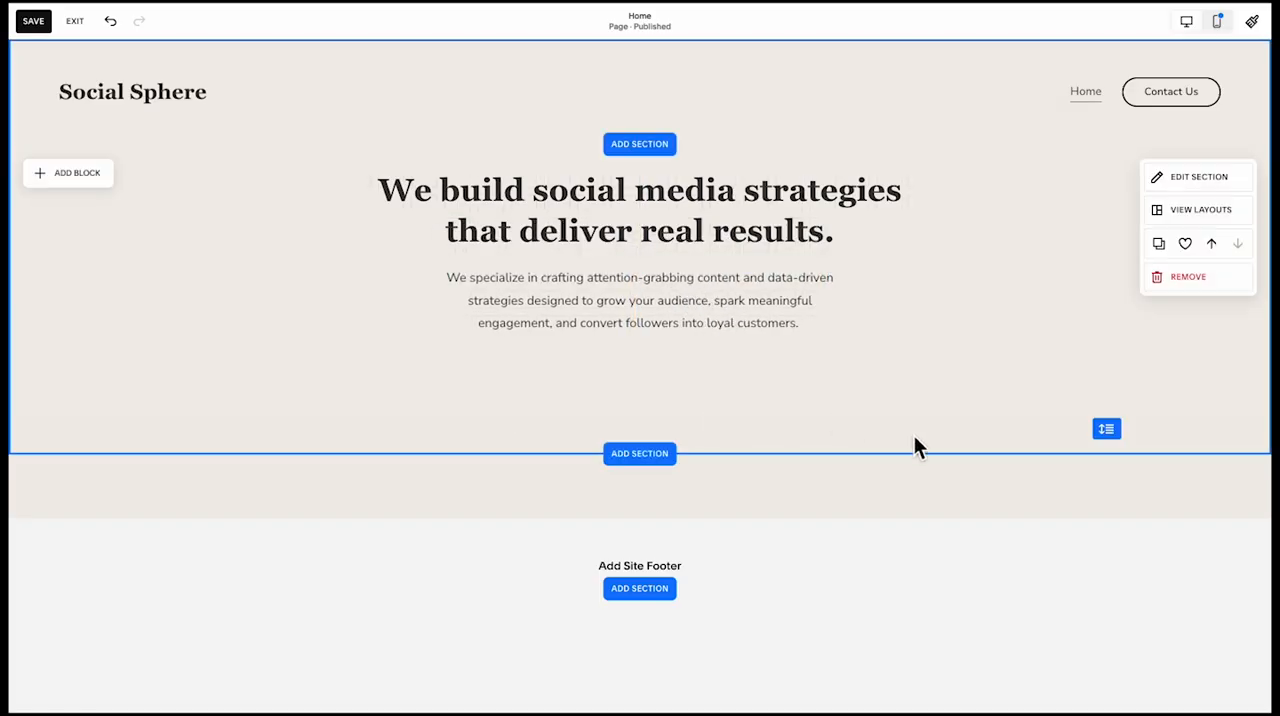
Extend the section downward and add a primary button labelled "Get Your Free Strategy Session →" centred below the paragraph
drag(1097, 432, 1100, 577)
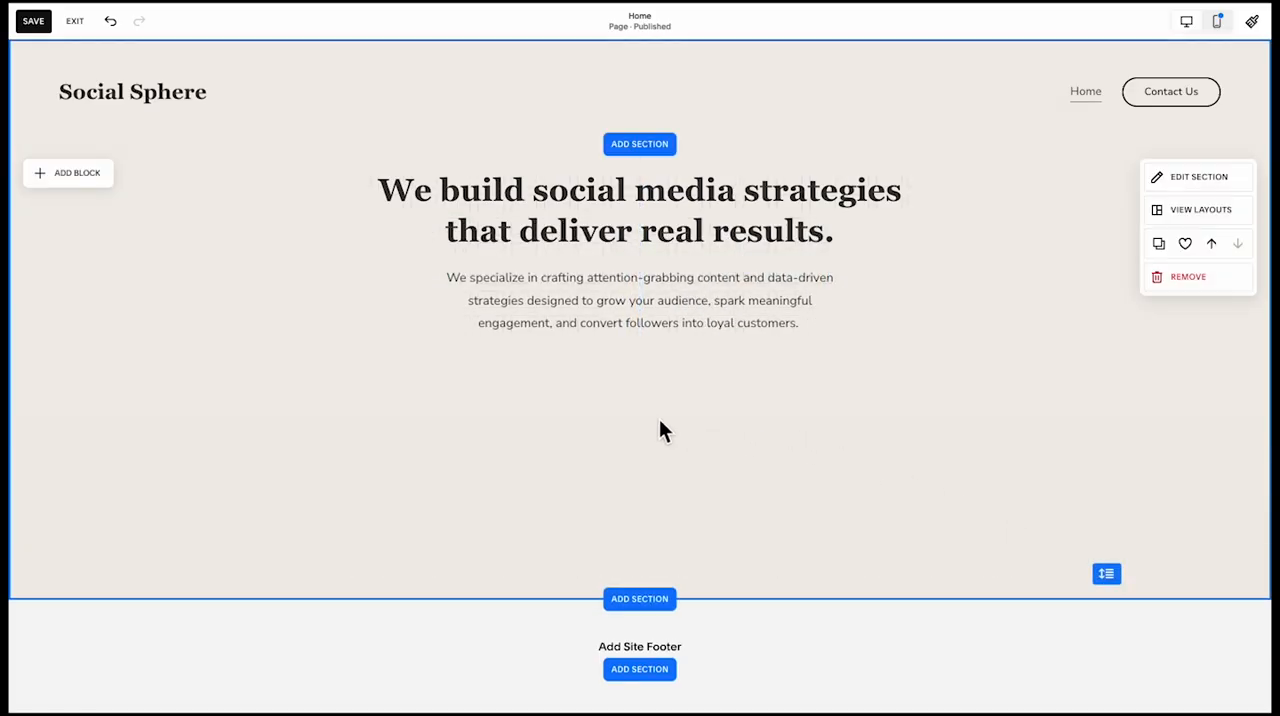
click(82, 174)
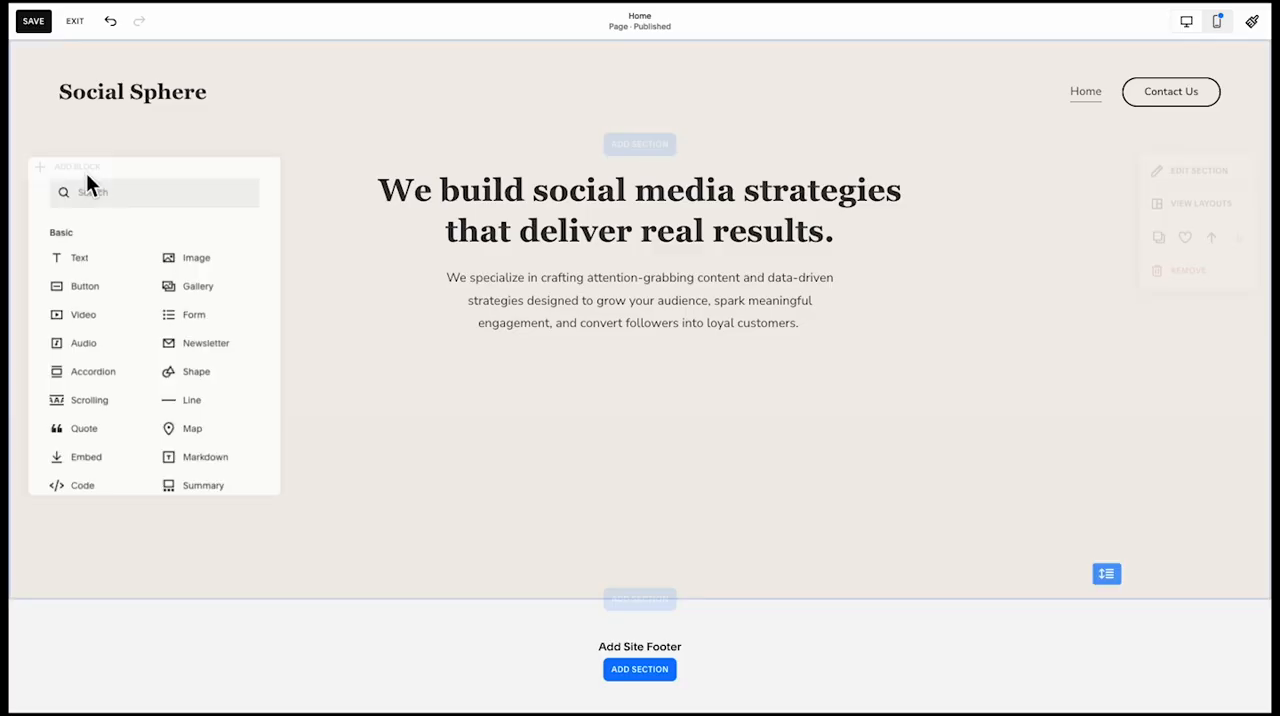
click(112, 288)
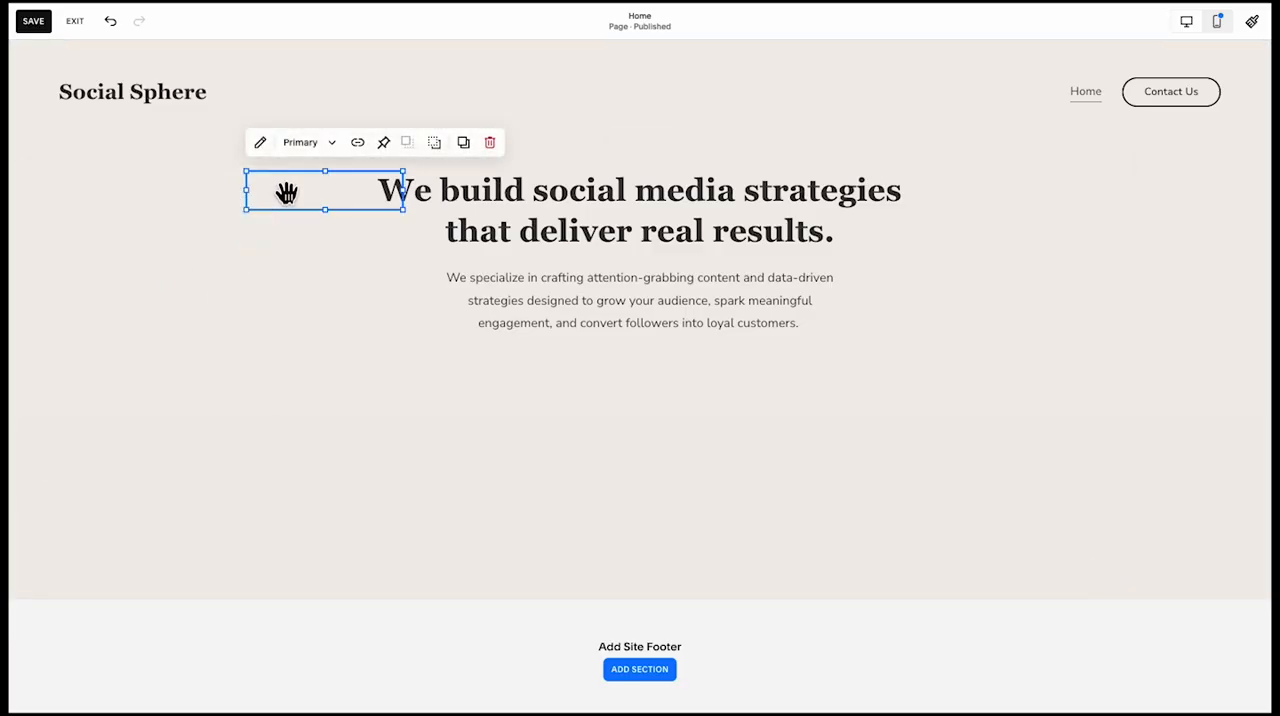
drag(287, 192, 605, 388)
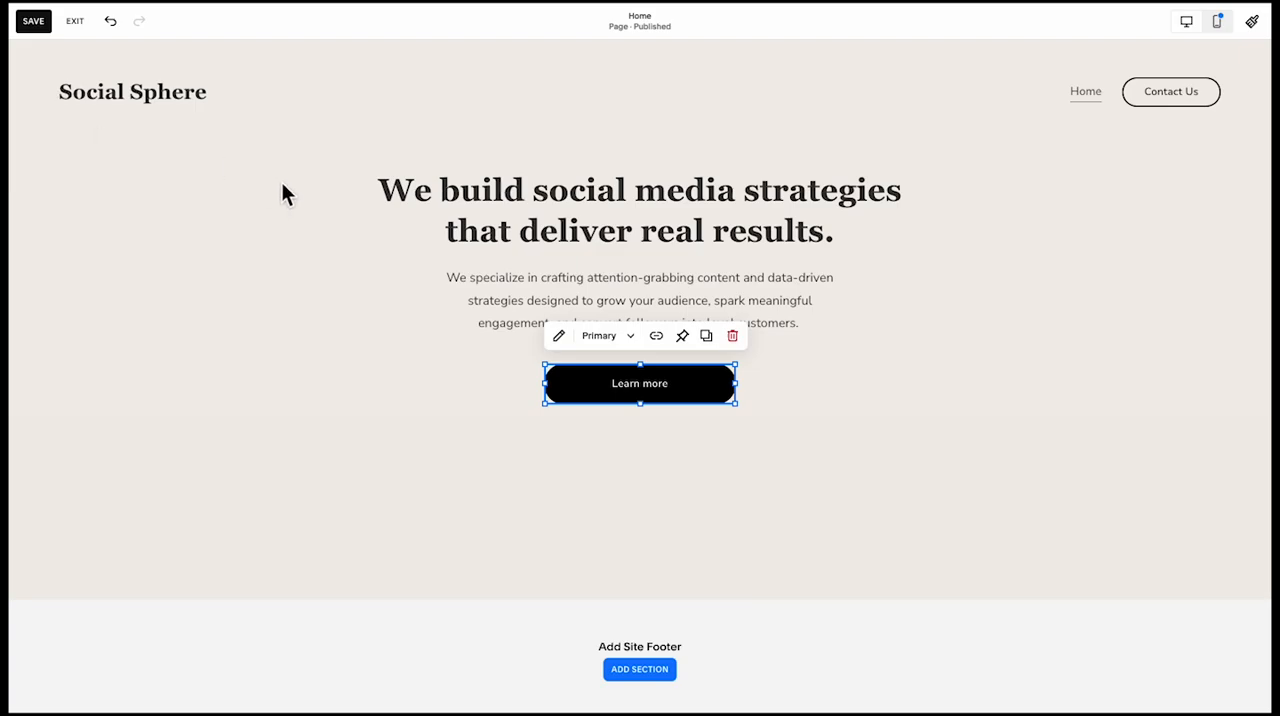
double_click(600, 373)
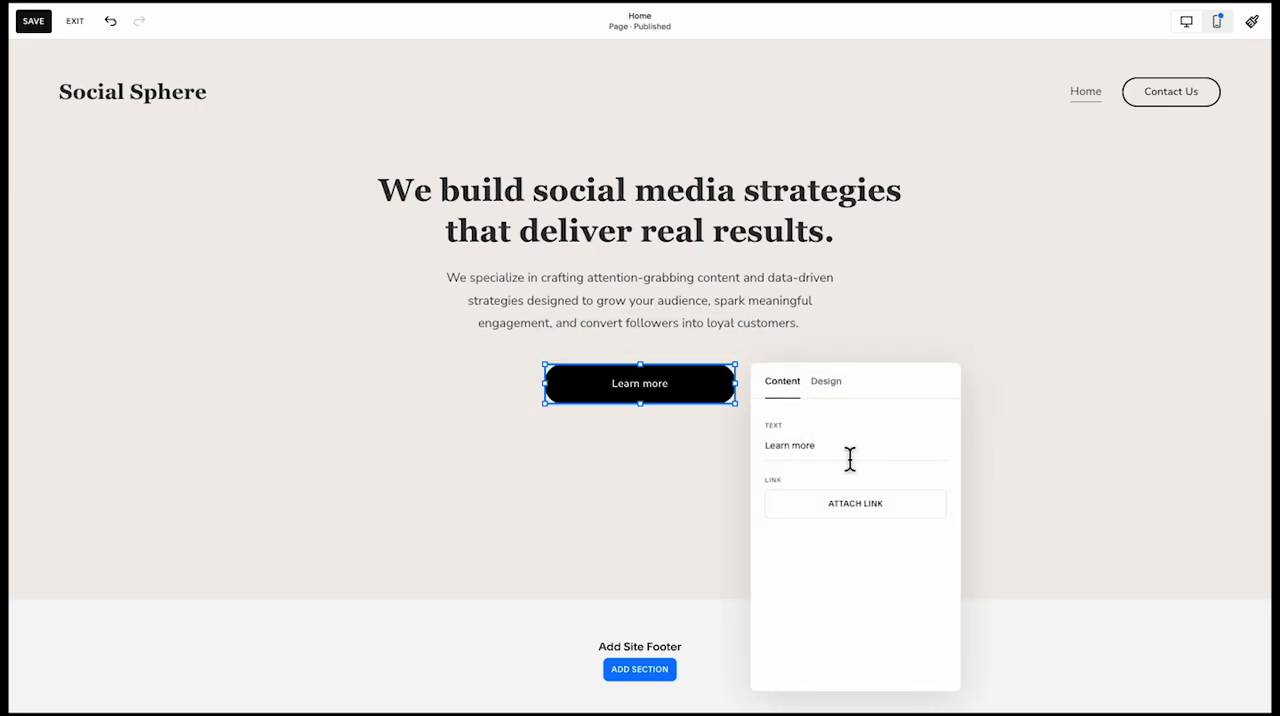
text(Get Your Free Strategy Session →)
click(690, 466)
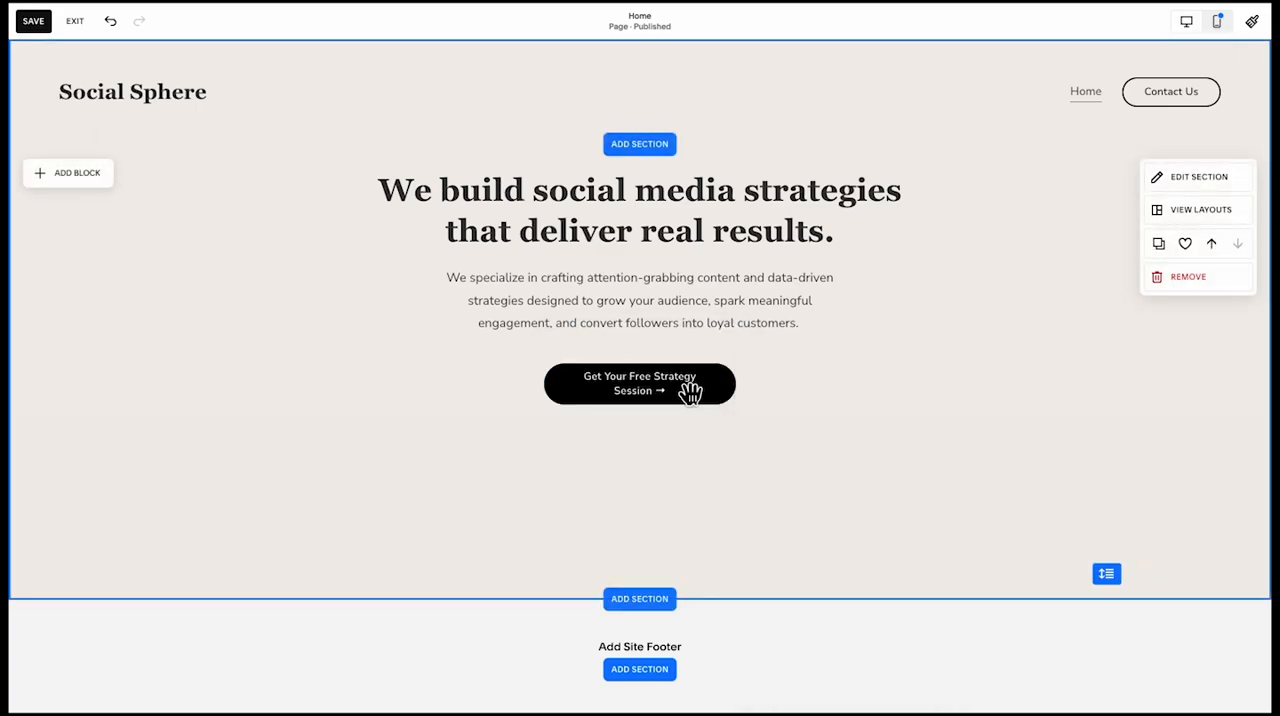
Widen the strategy session button on both sides so its label fits on one line
click(712, 372)
drag(738, 386, 675, 386)
click(688, 440)
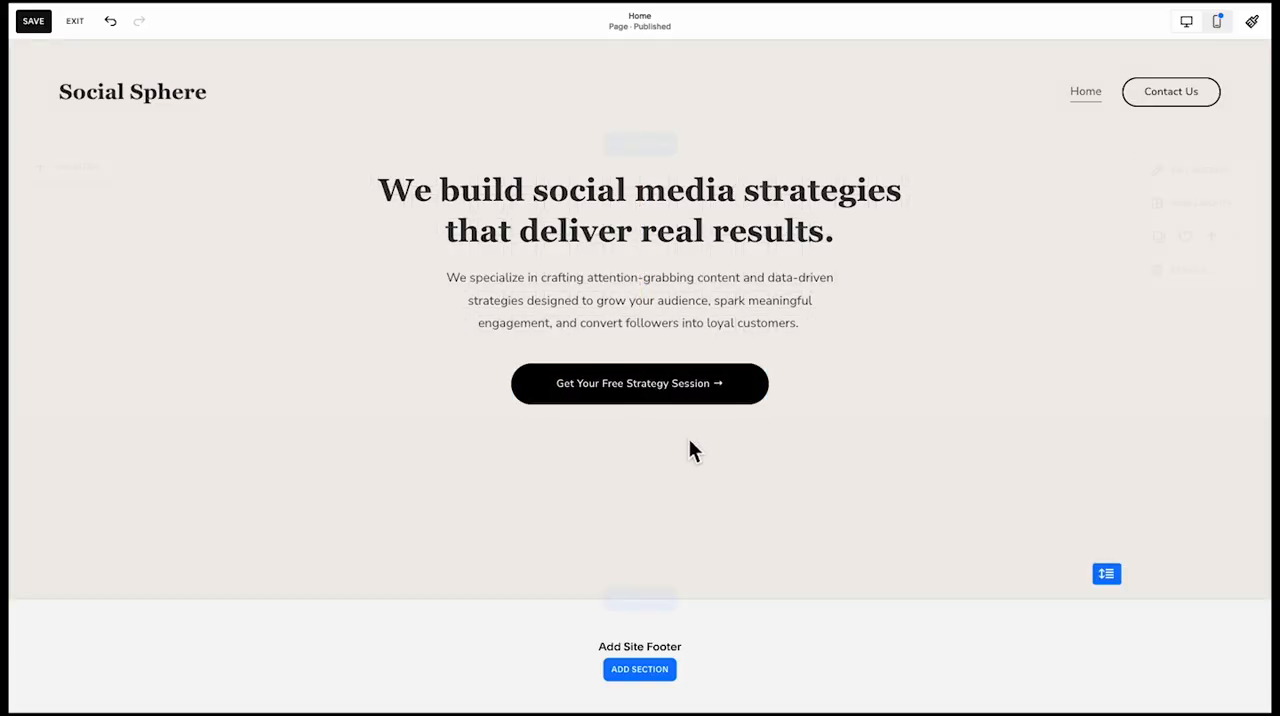
Try a narrower width for the strategy session button and recentre it below the paragraph
click(689, 382)
drag(776, 399, 737, 400)
mouse_move(523, 373)
mouse_down()
mouse_move(544, 387)
mouse_move(516, 382)
mouse_up()
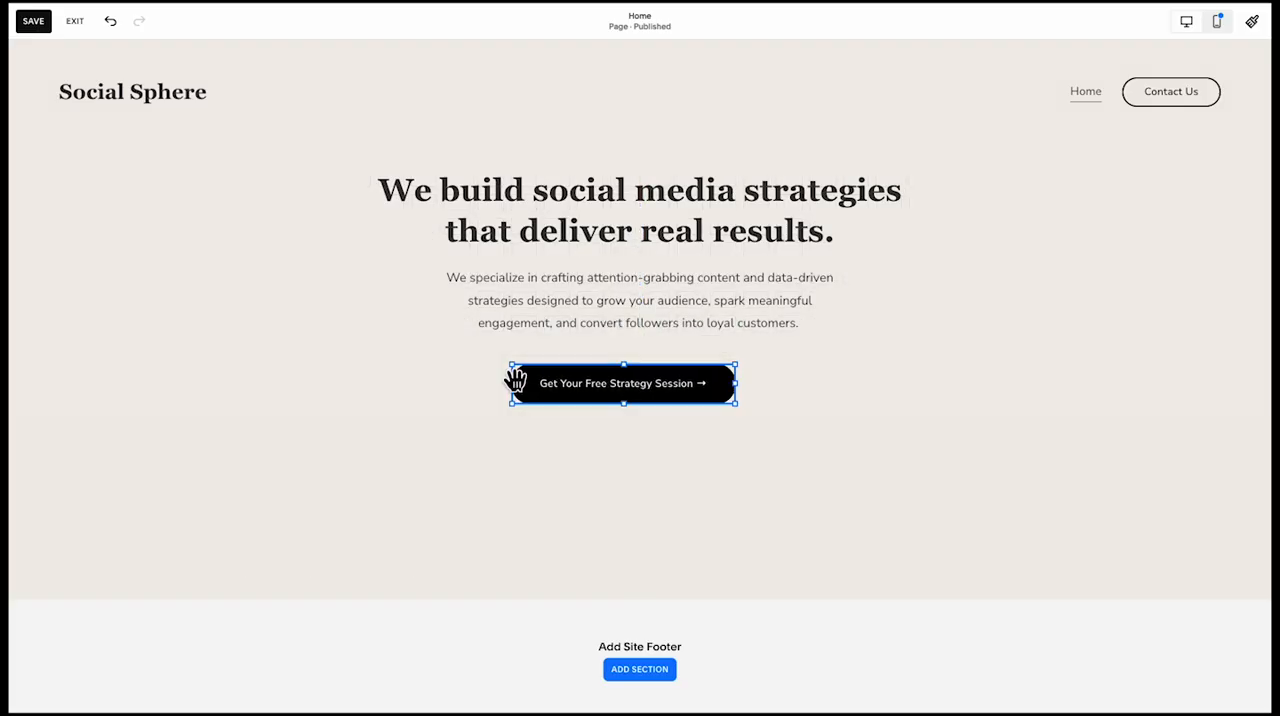
click(612, 453)
drag(612, 391, 627, 391)
click(633, 462)
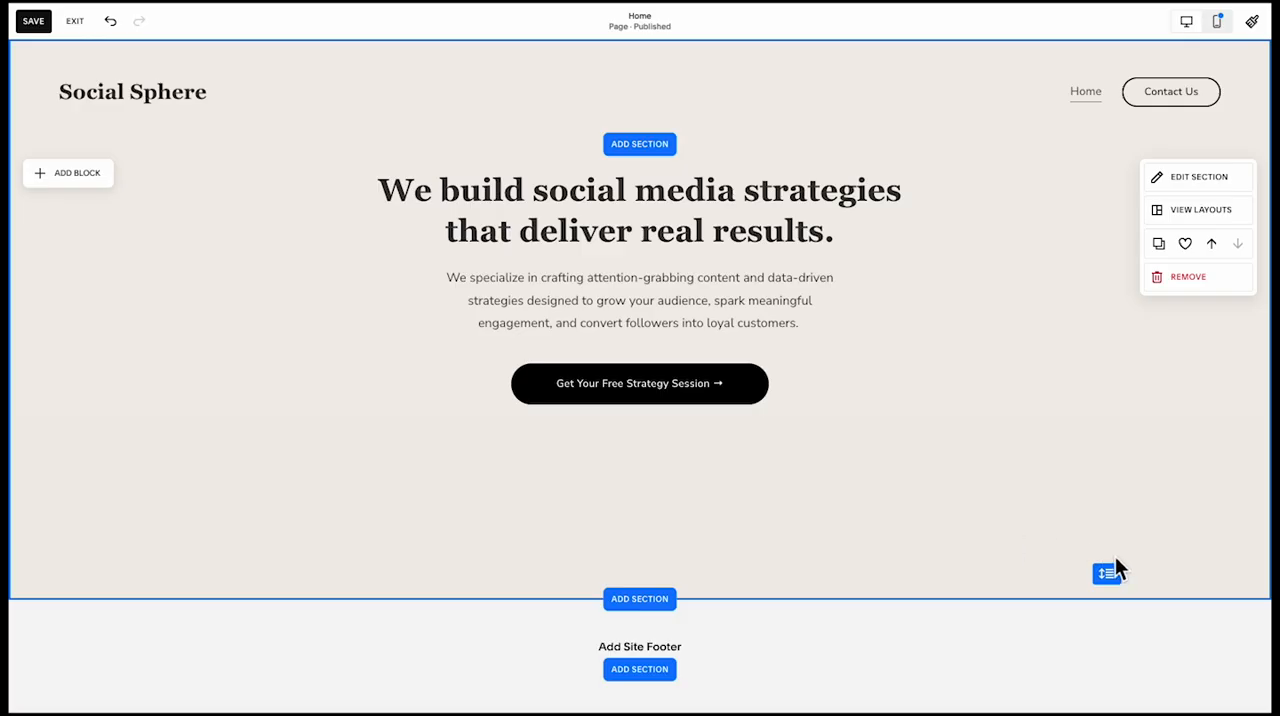
Extend the section further downward and place a shape block below the strategy session button, toward the section's left side
drag(1110, 566, 1100, 638)
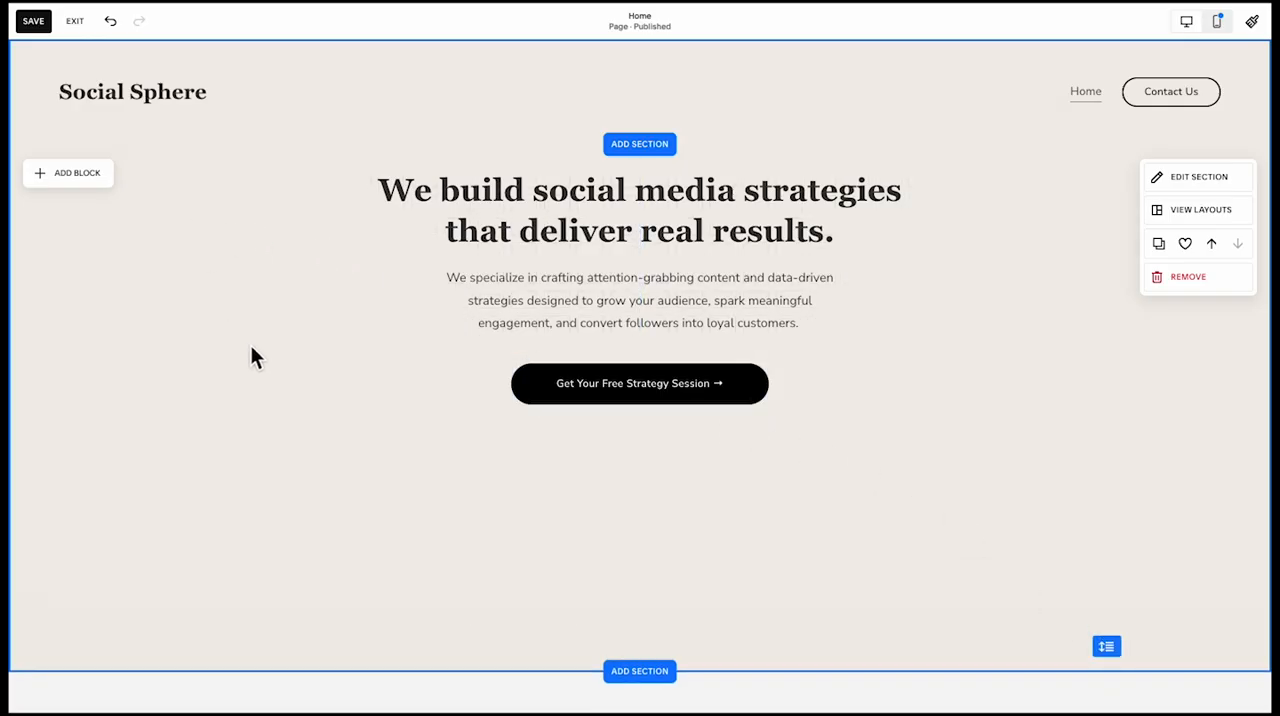
click(236, 276)
drag(240, 274, 323, 502)
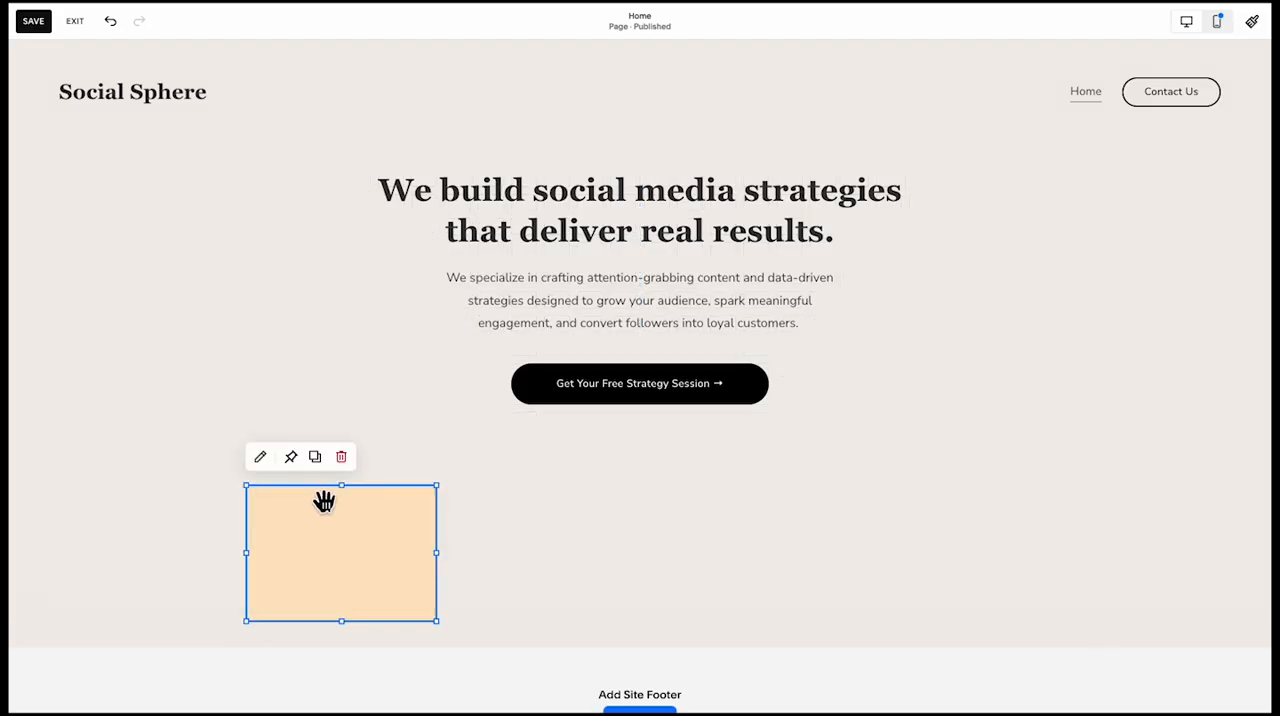
Set the shape block's fill to the custom orange #F1AF3D
click(259, 462)
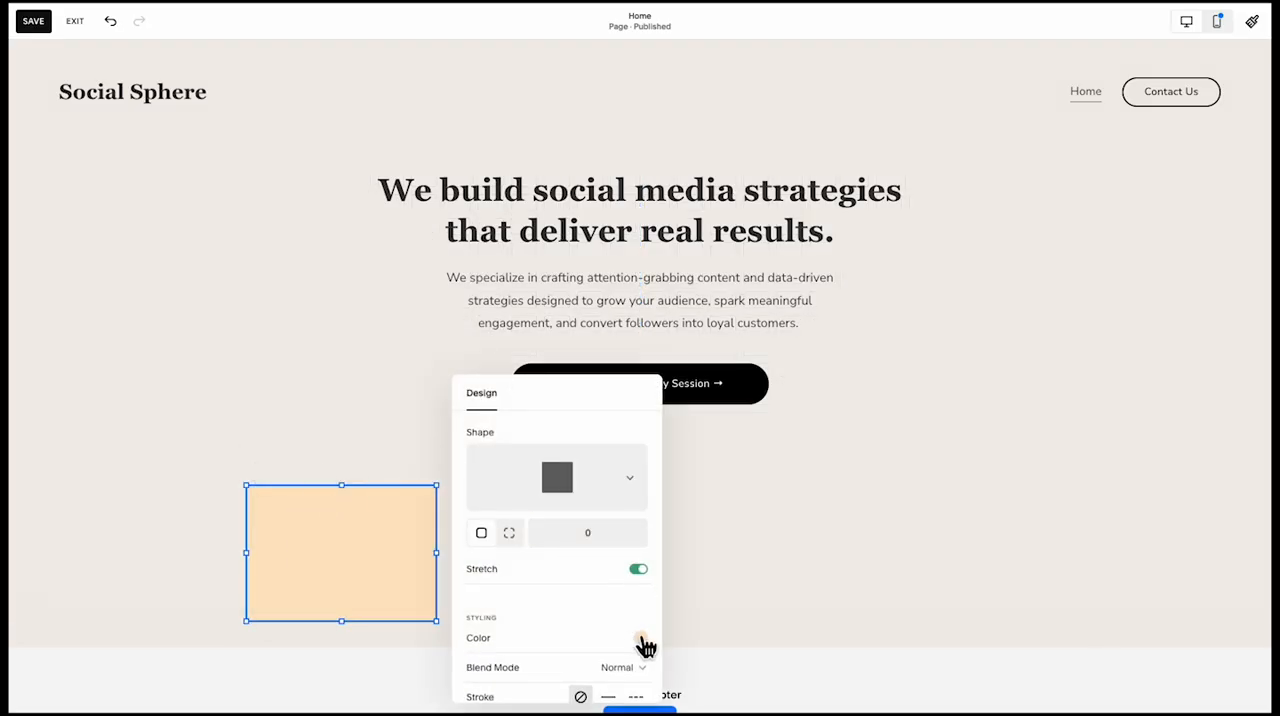
click(640, 639)
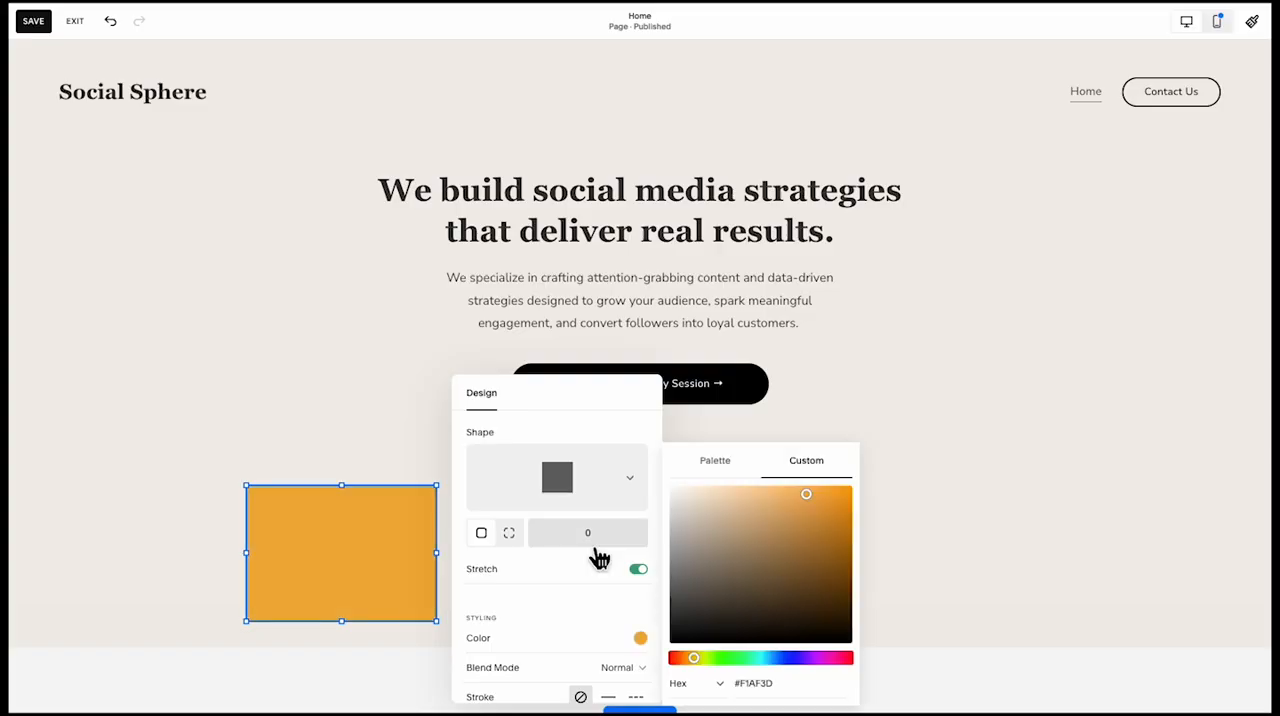
scroll(574, 589, down, 3)
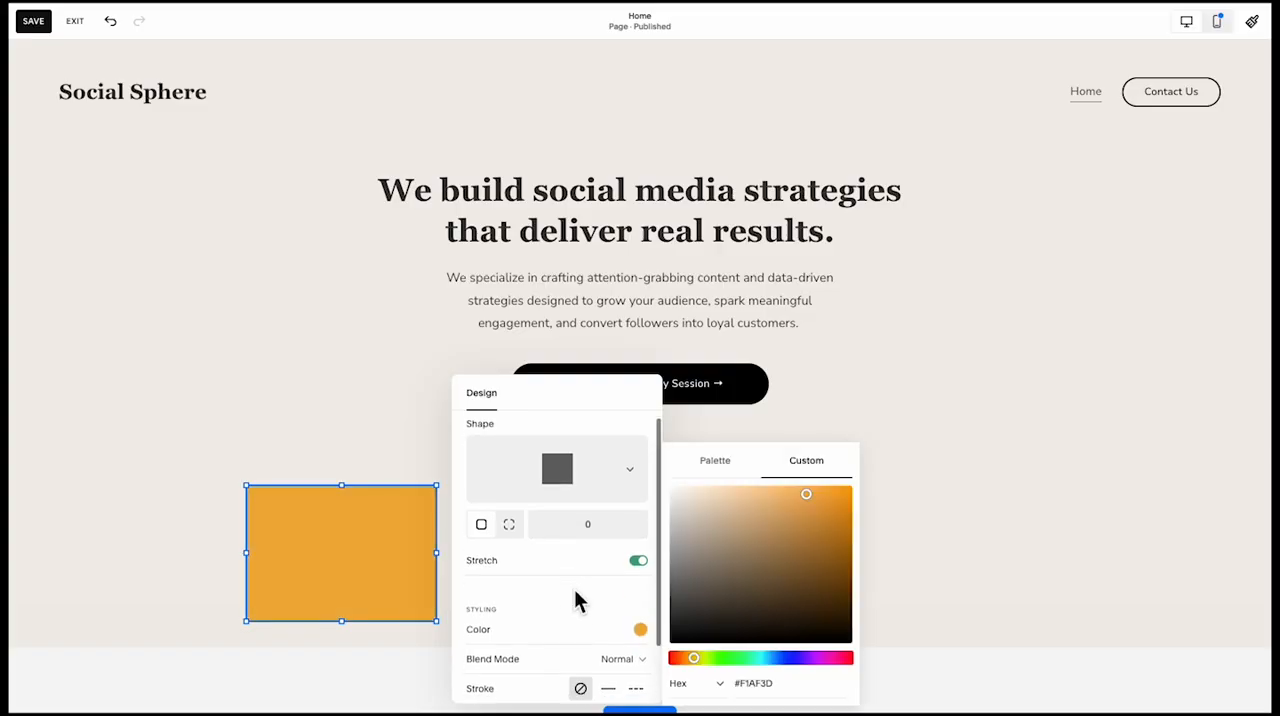
Turn on blur for the orange shape and raise the blur amount until its edges fade into a soft glow
click(636, 676)
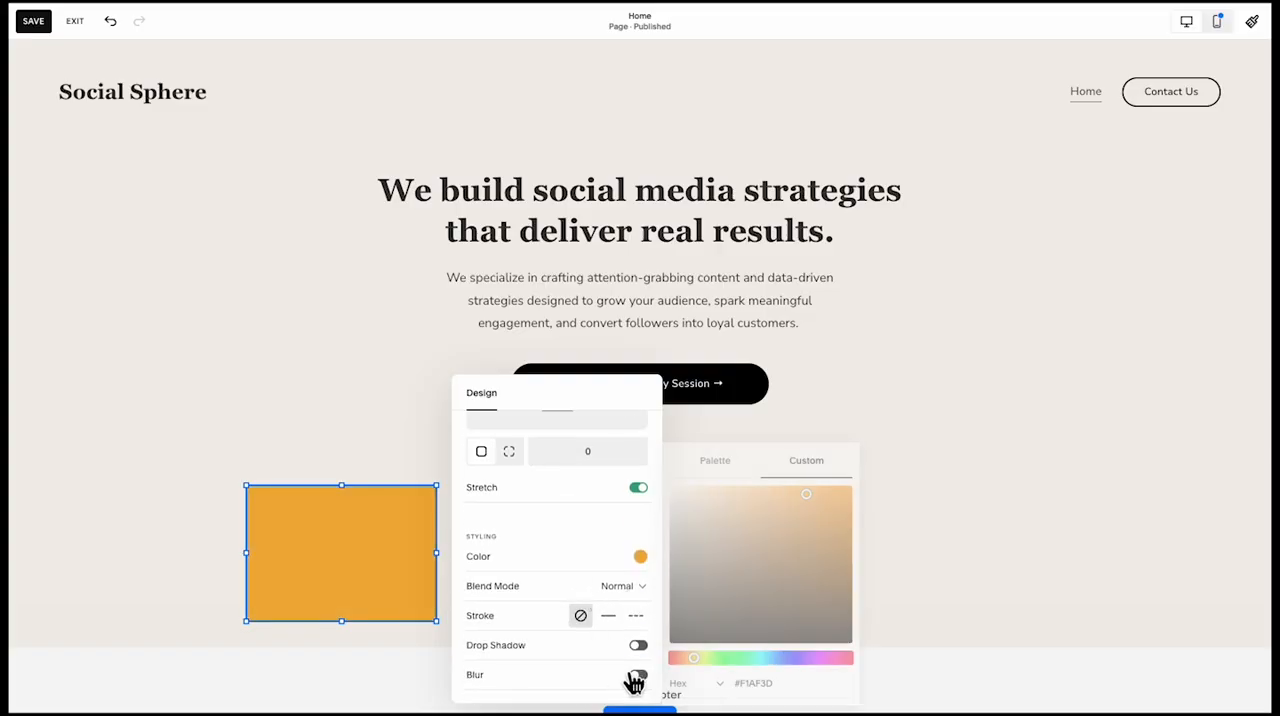
scroll(562, 673, down, 1)
drag(507, 672, 572, 676)
scroll(574, 523, up, 3)
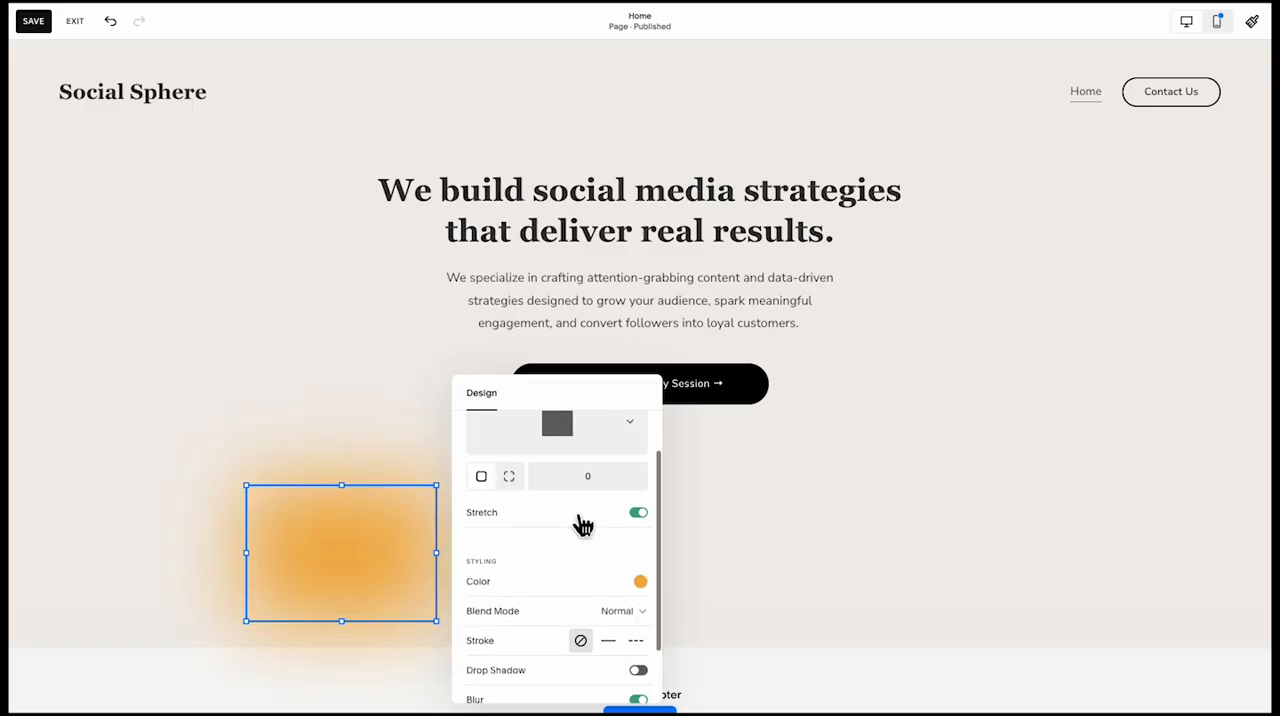
Change the blurred orange shape to a circle and overlap it with blurred orange-red and purple copies beside it
click(580, 479)
click(560, 475)
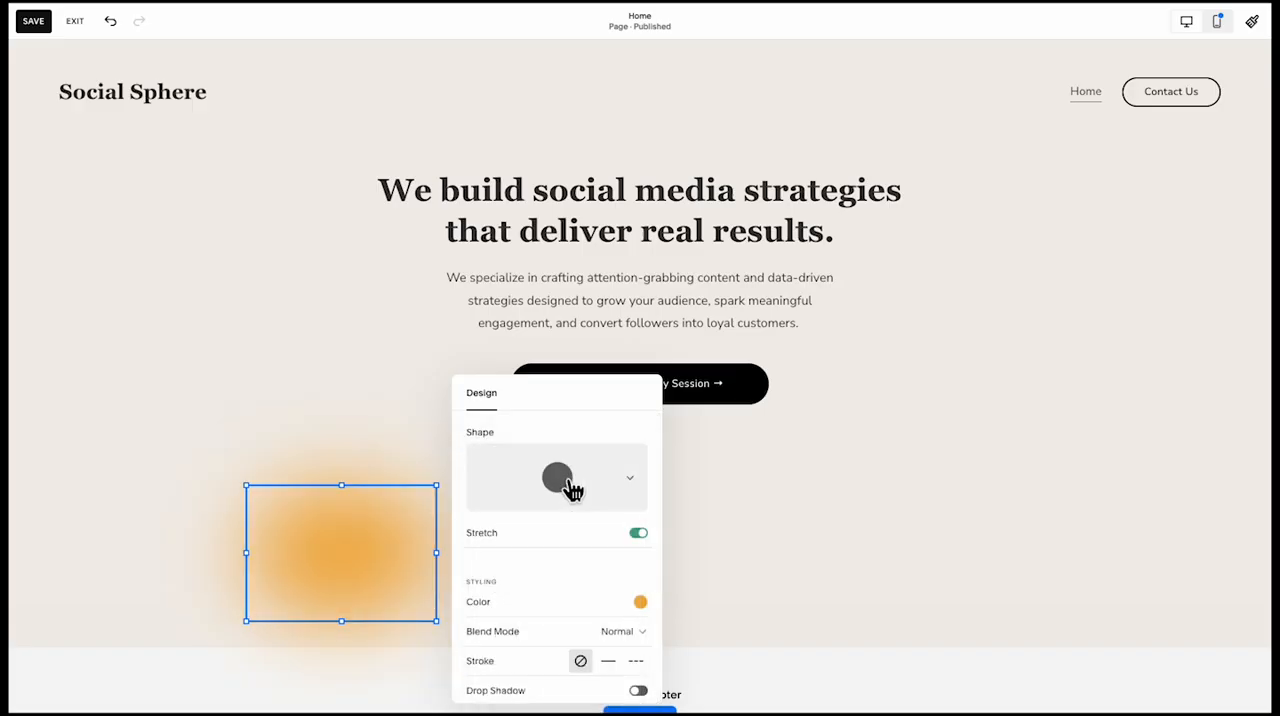
scroll(507, 610, down, 2)
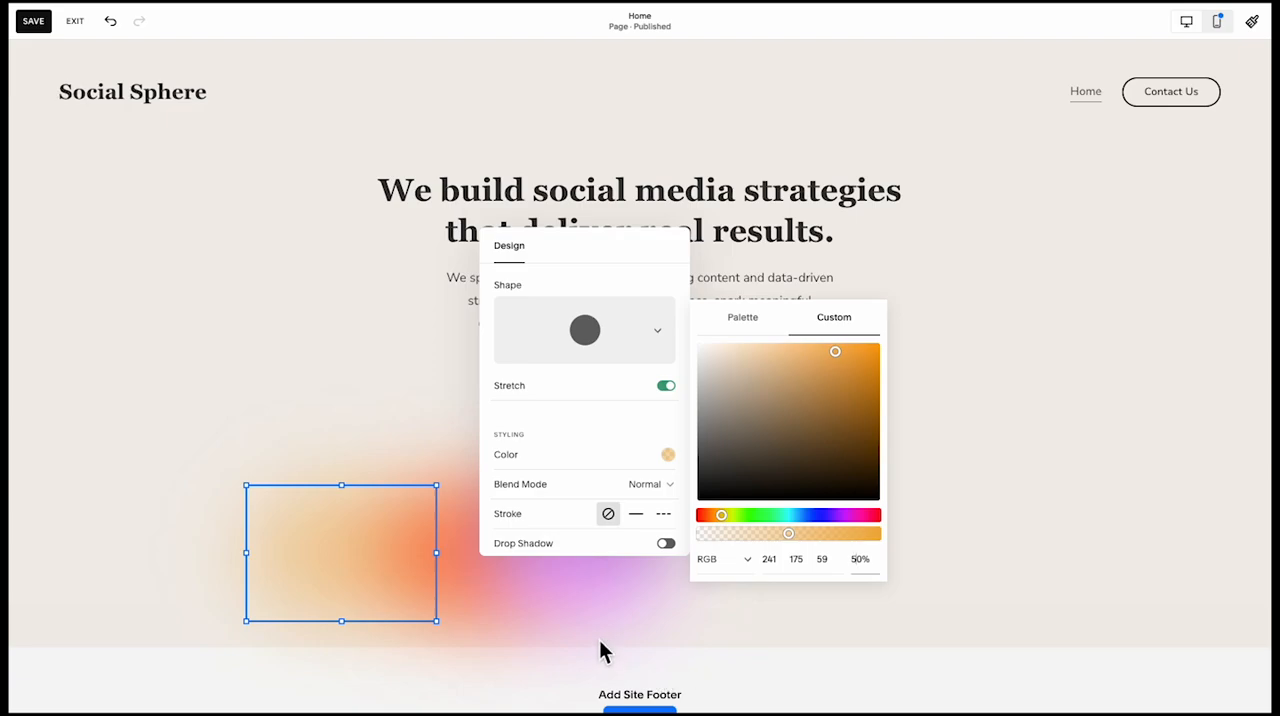
Open the custom color of the middle orange-red circle and switch its color format from Hex to RGB
click(507, 604)
click(455, 575)
click(388, 452)
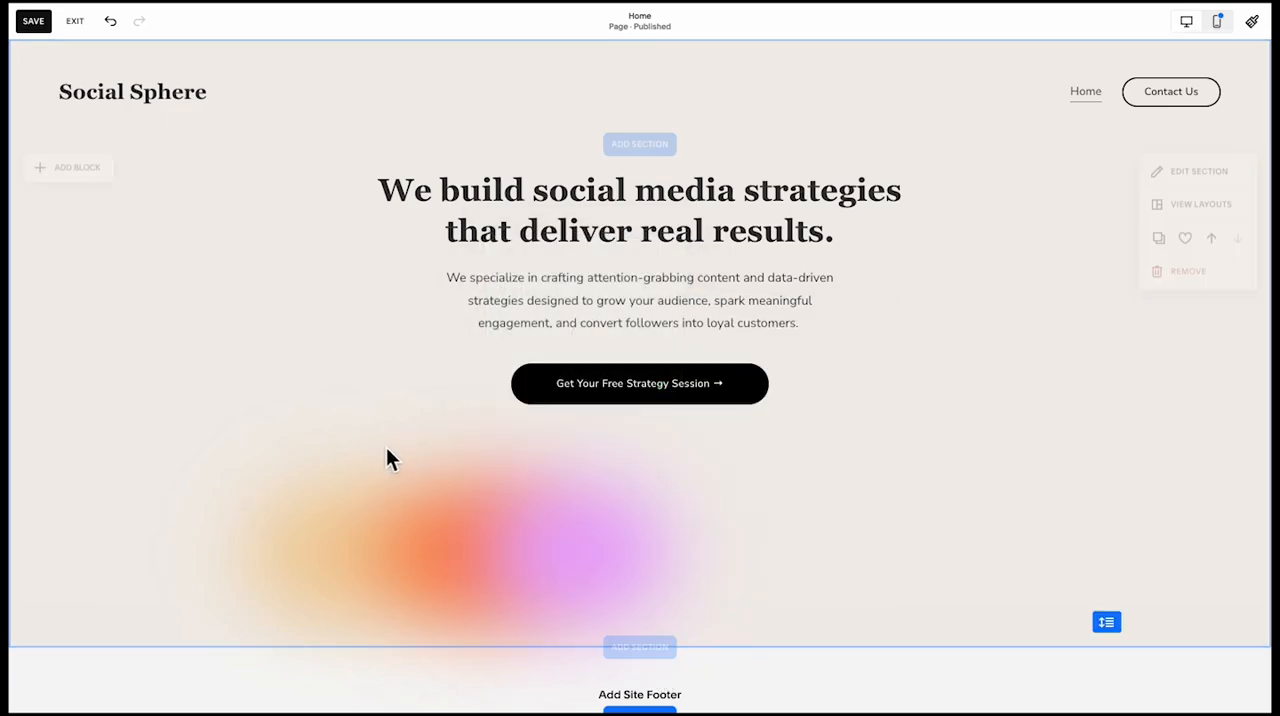
click(391, 490)
click(392, 458)
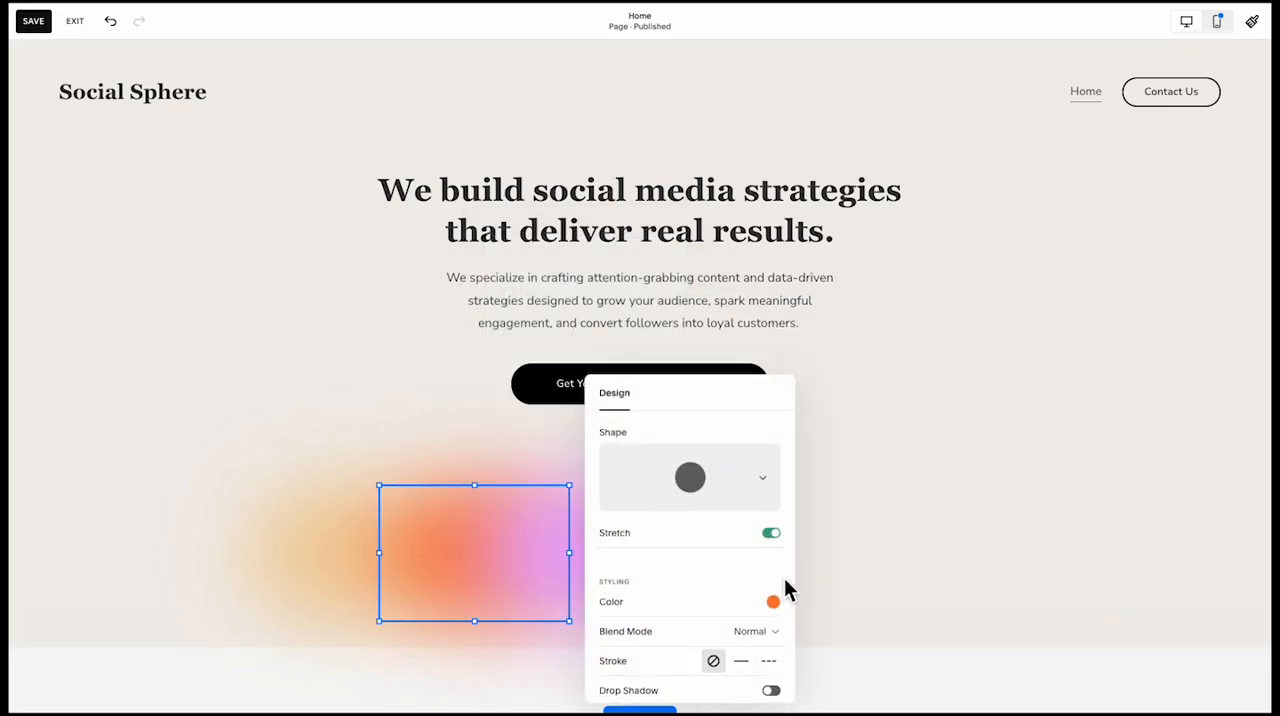
click(773, 601)
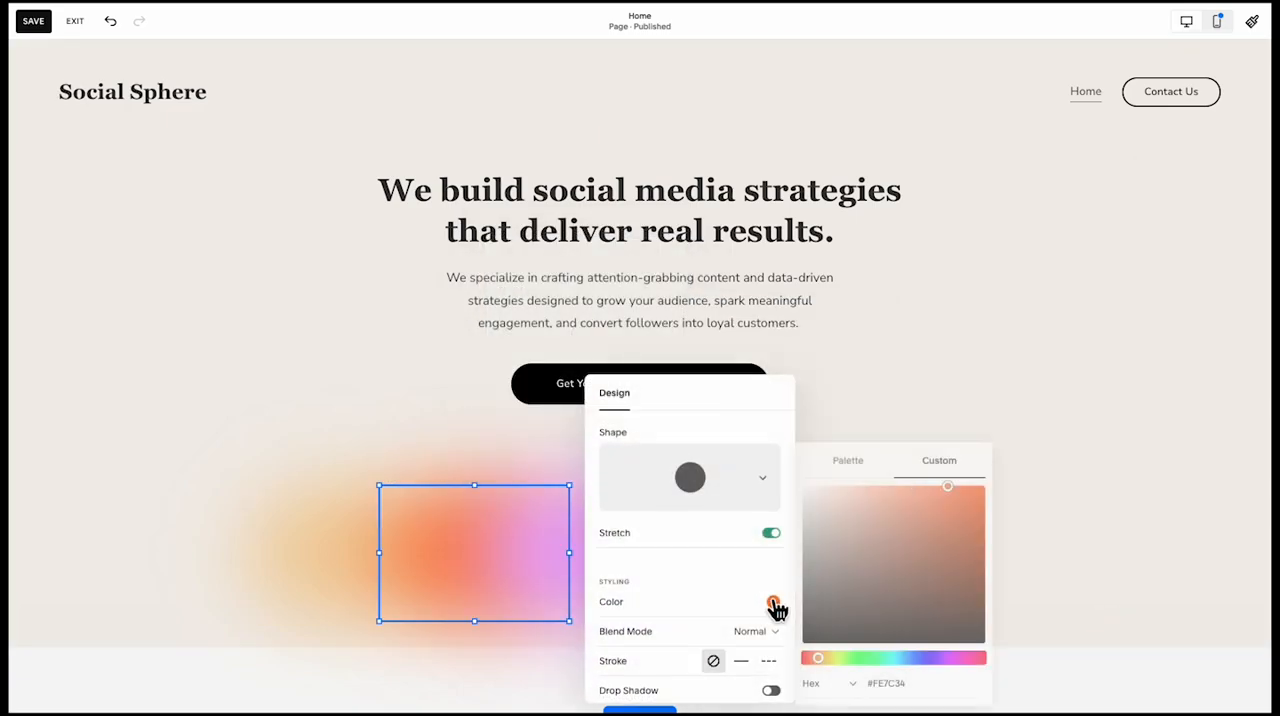
click(715, 377)
drag(725, 379, 730, 211)
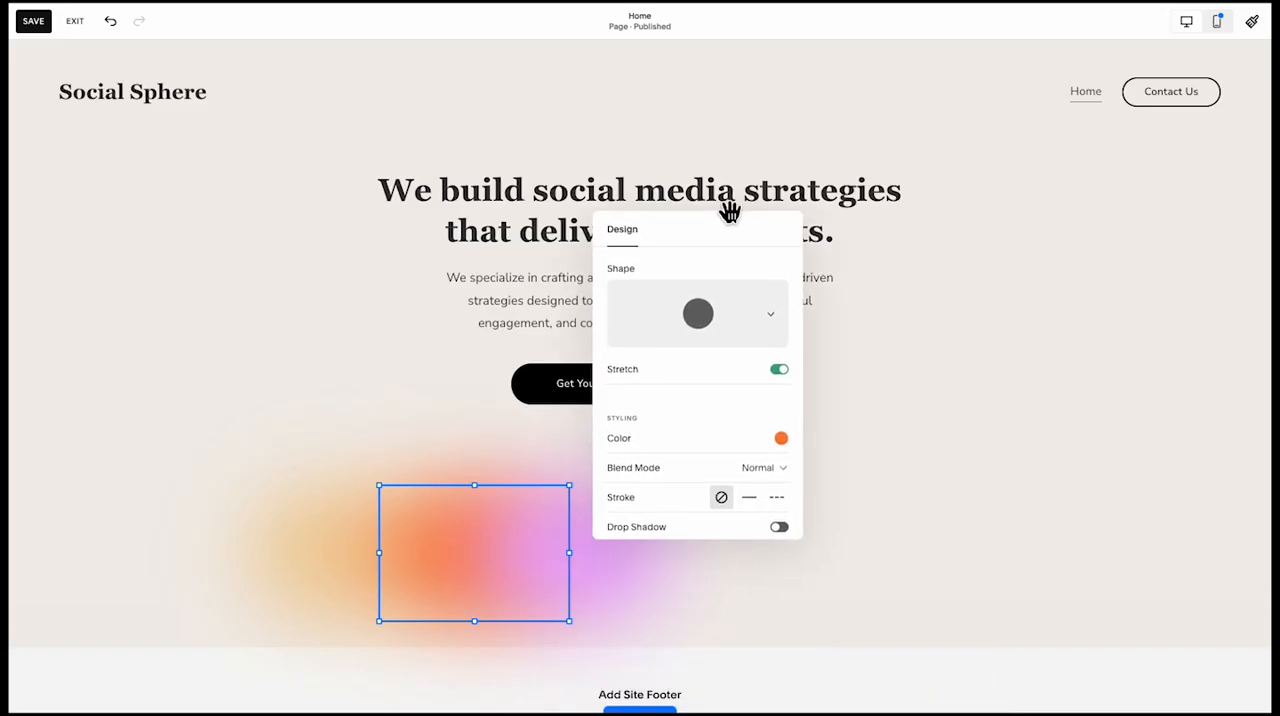
click(781, 438)
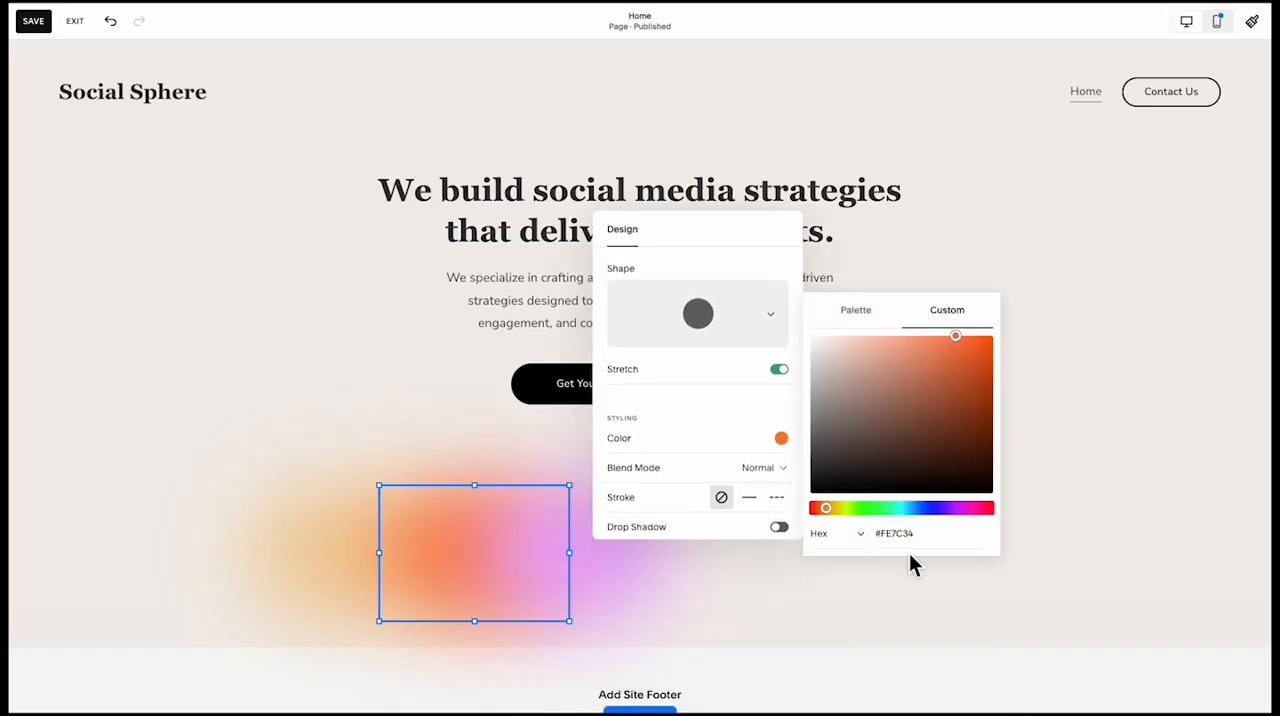
click(872, 328)
click(950, 374)
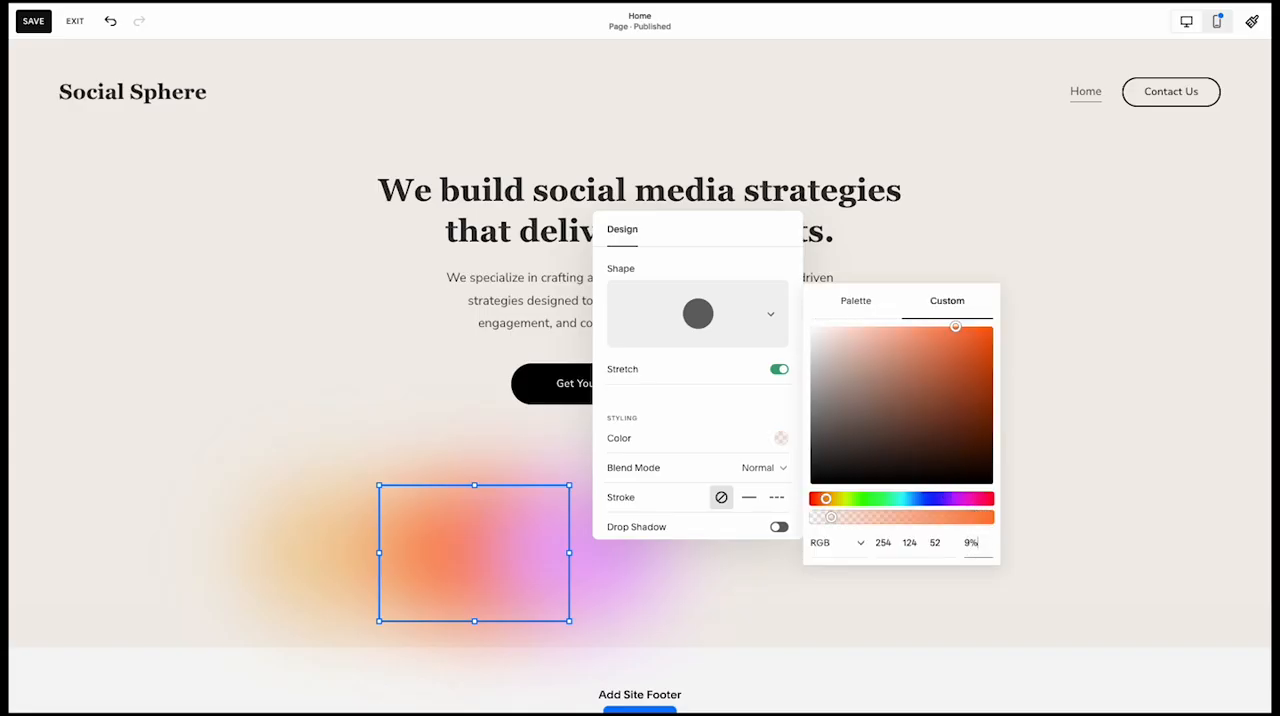
Set the middle orange-red circle's color opacity to 50%
key(Return)
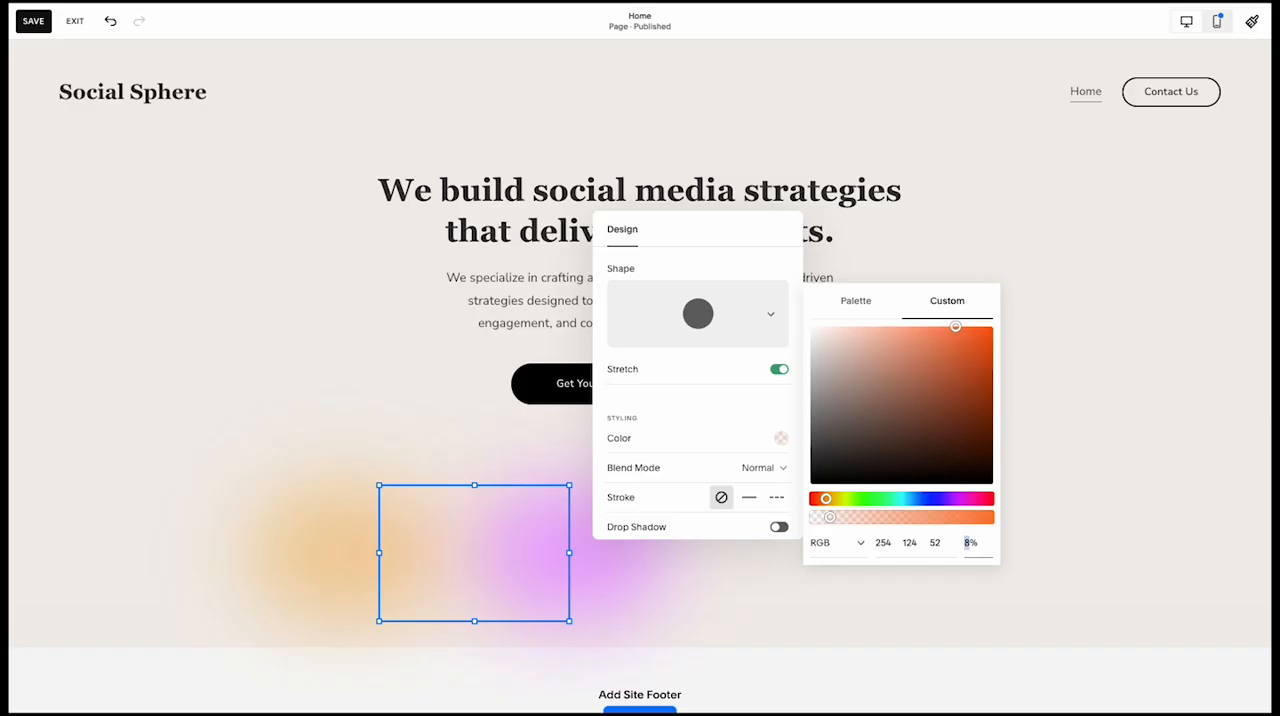
click(905, 518)
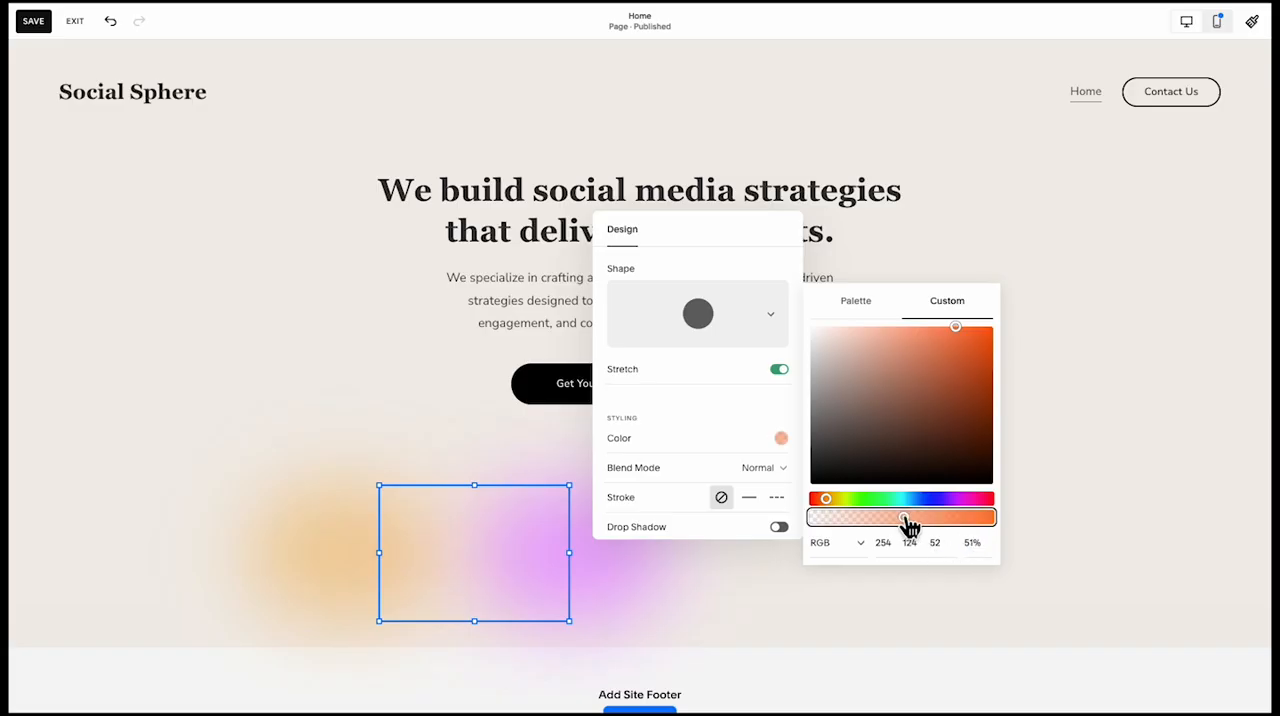
drag(905, 518, 901, 518)
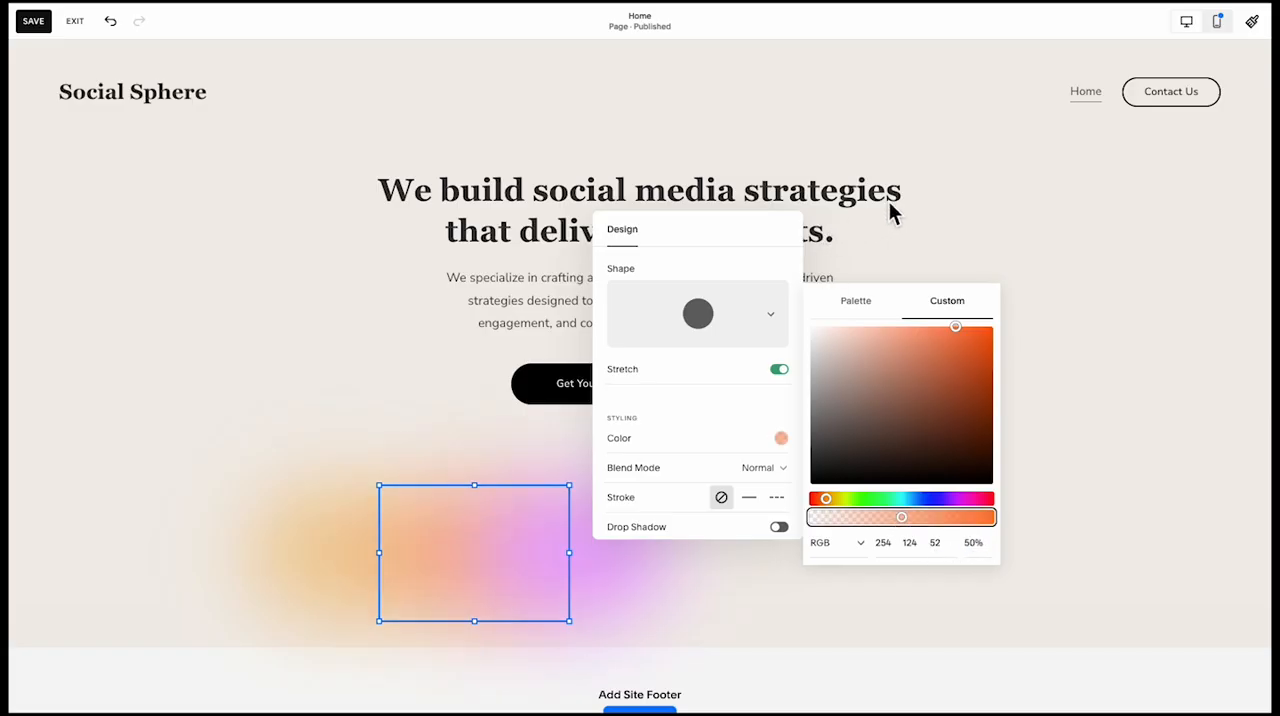
Switch the purple circle's custom color to RGB and lower its opacity to 48%
click(591, 494)
click(493, 459)
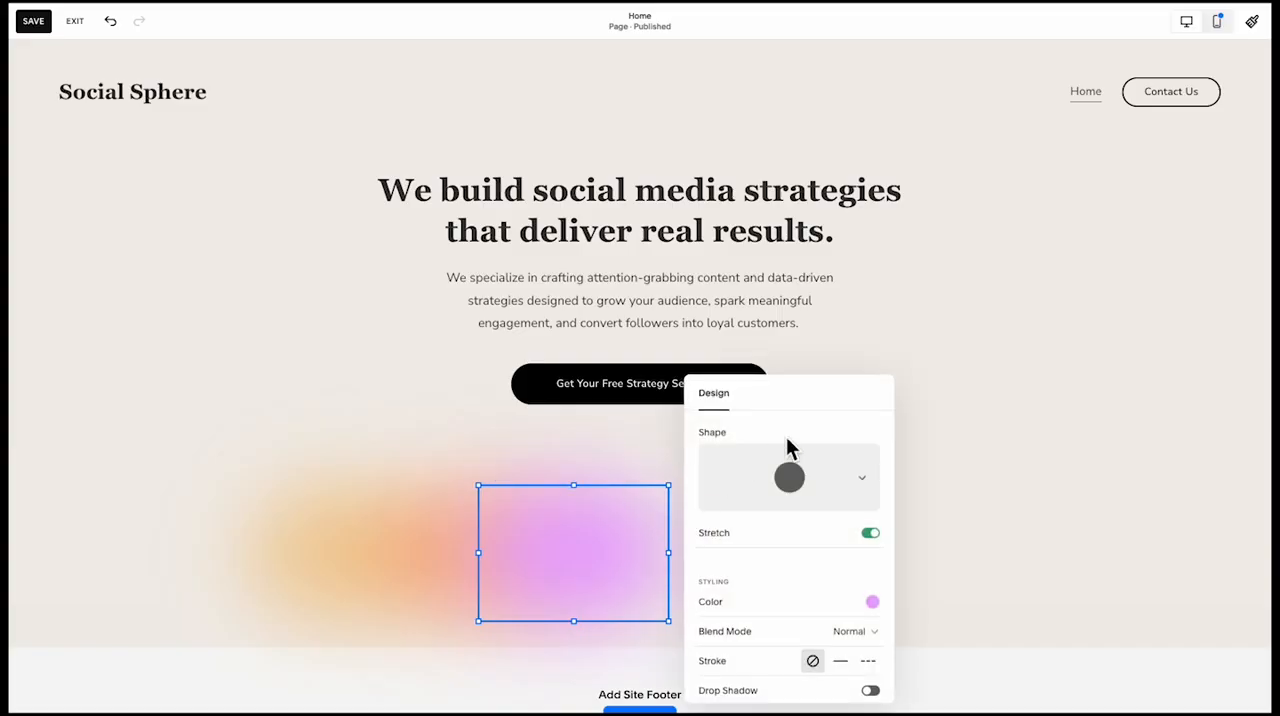
drag(818, 389, 863, 191)
click(917, 404)
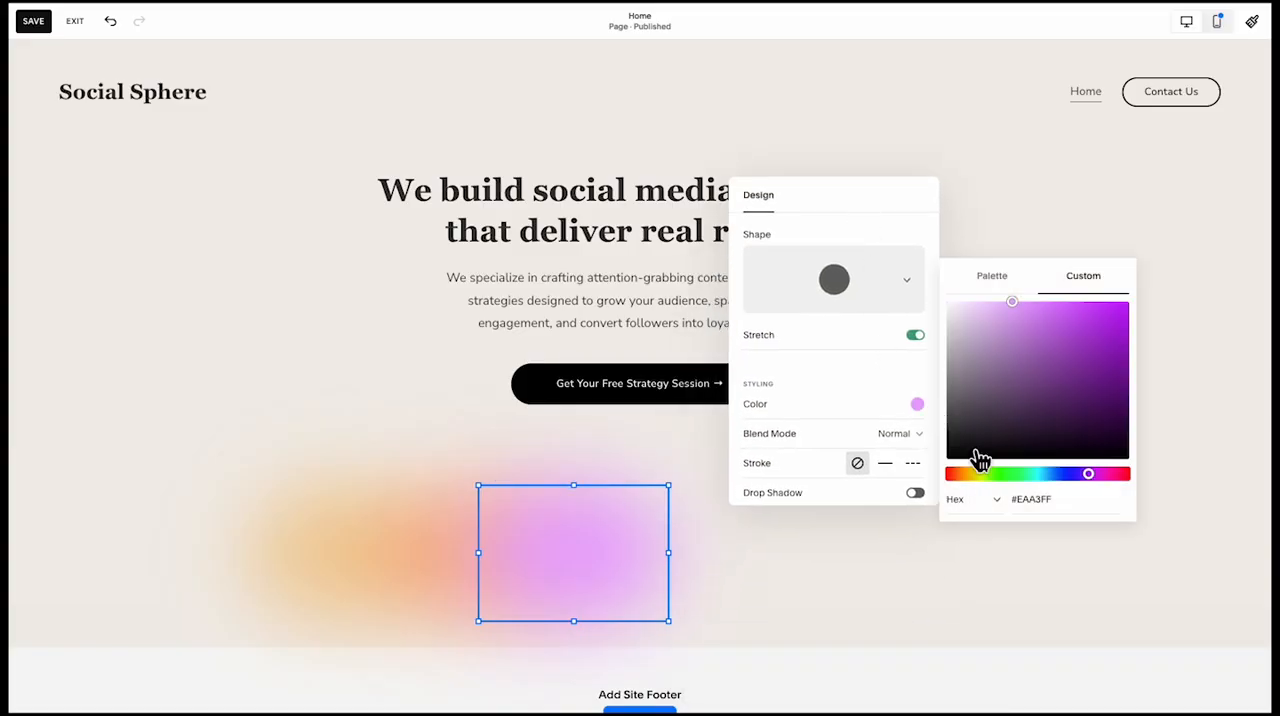
click(1003, 275)
click(1083, 345)
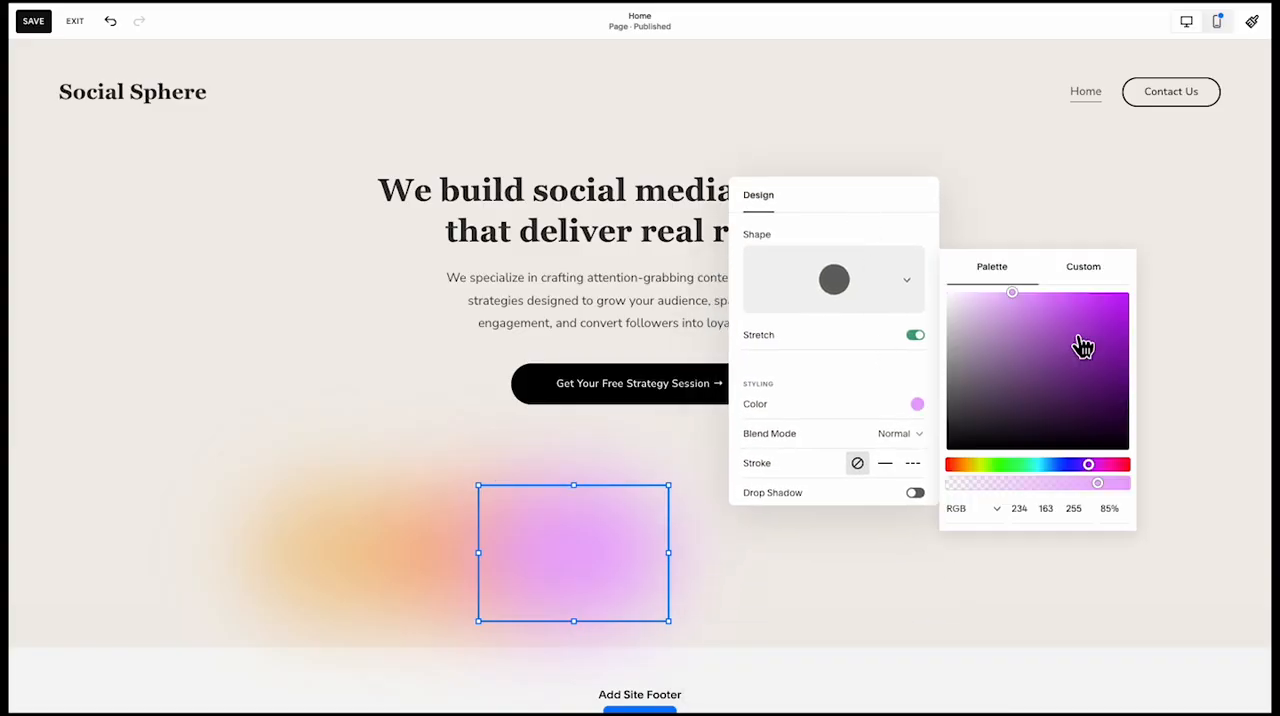
drag(1097, 484, 1036, 487)
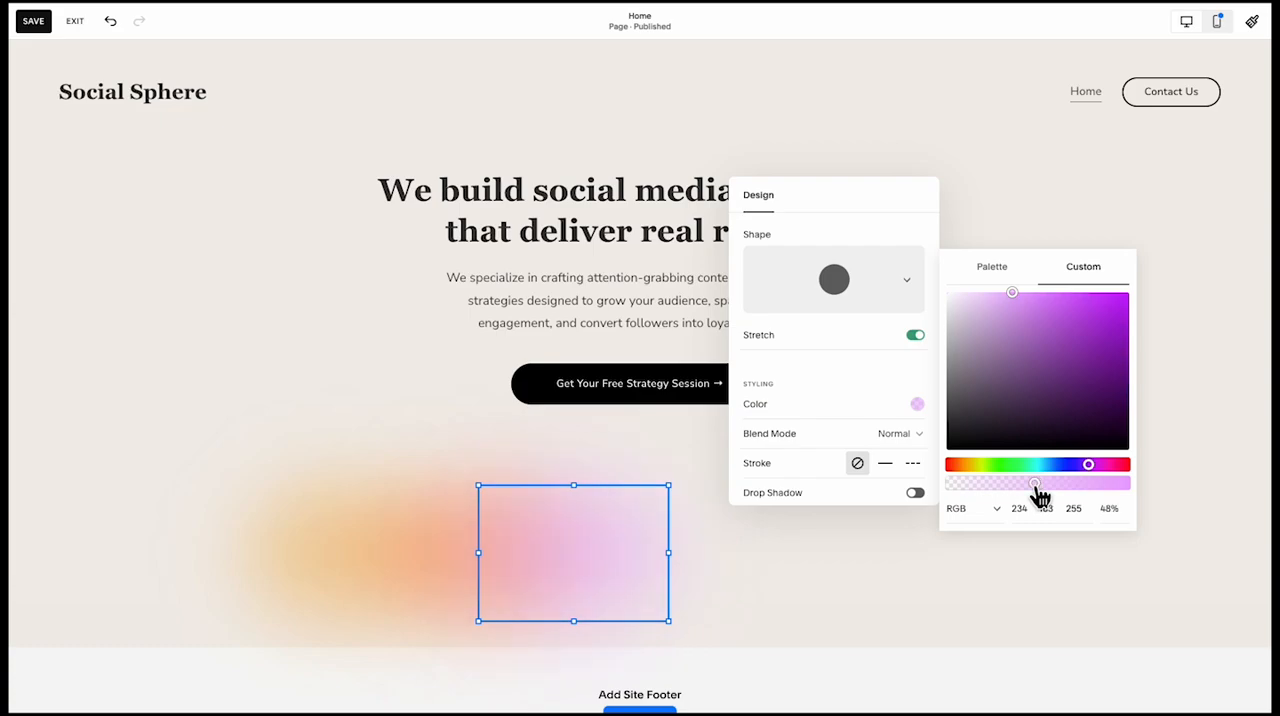
click(1050, 229)
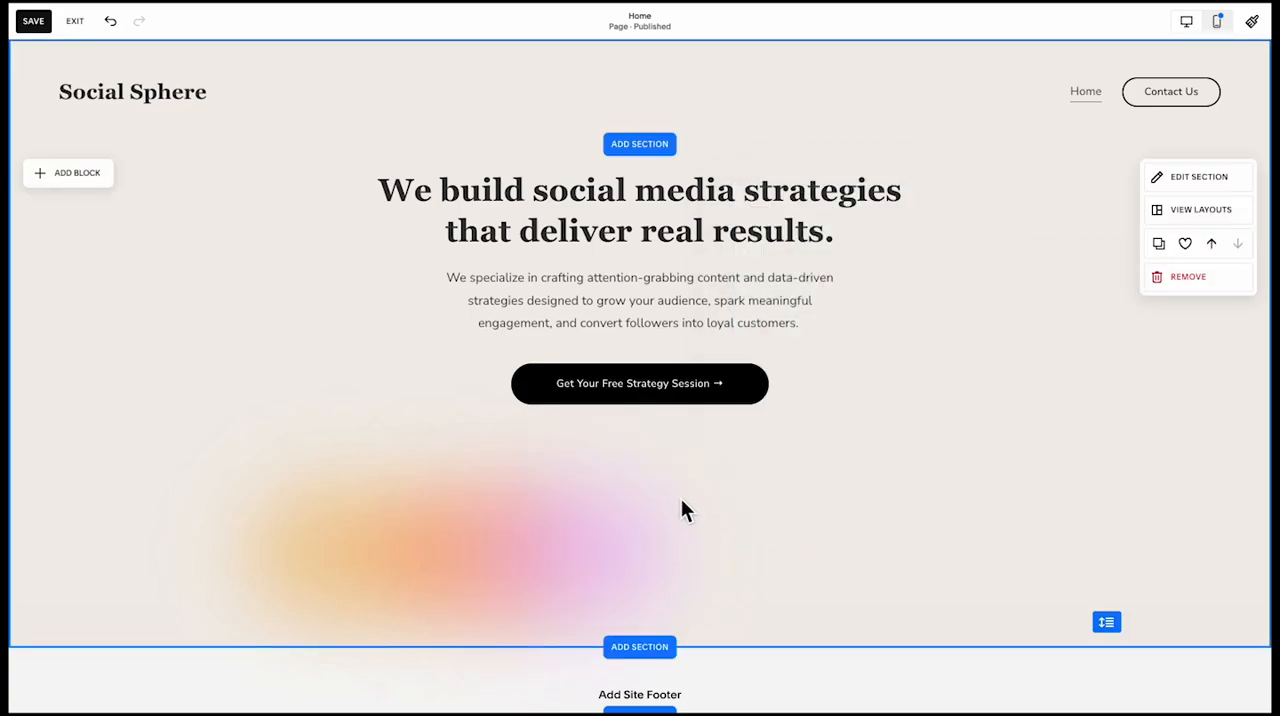
Select the three blurred circles together and enlarge them into a wide glow spanning the section below the strategy session button
click(574, 526)
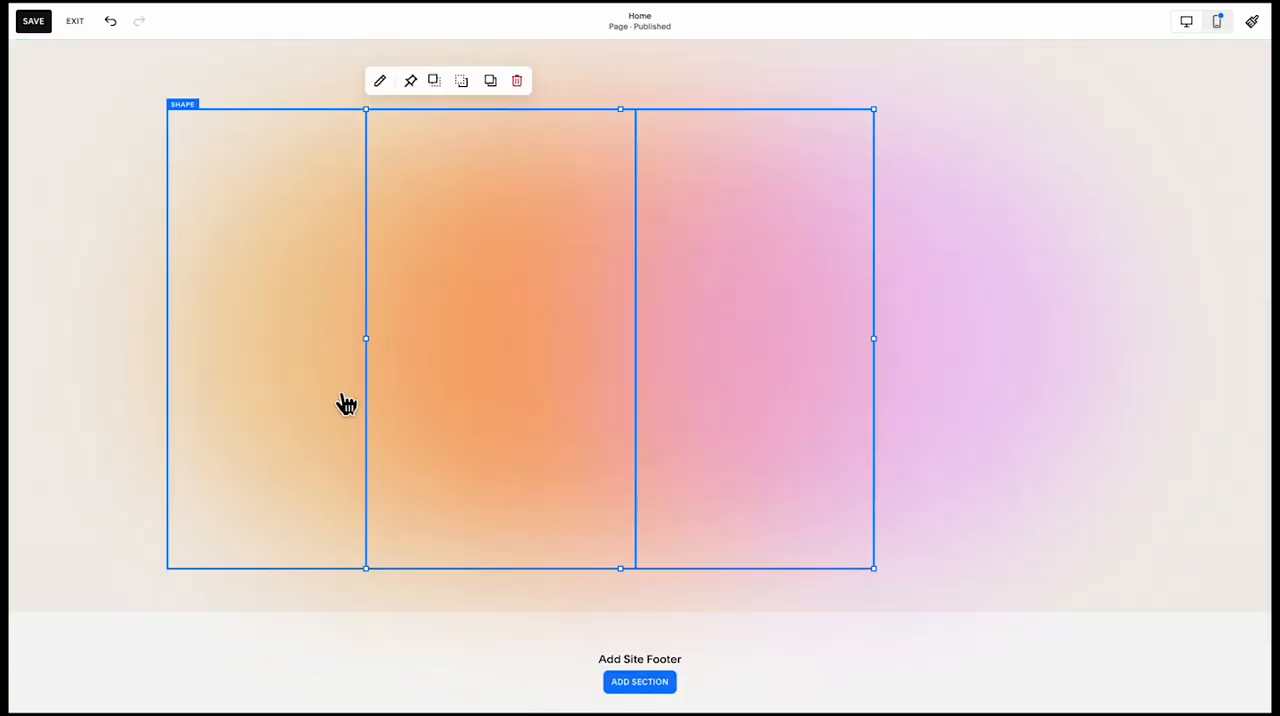
click(945, 400)
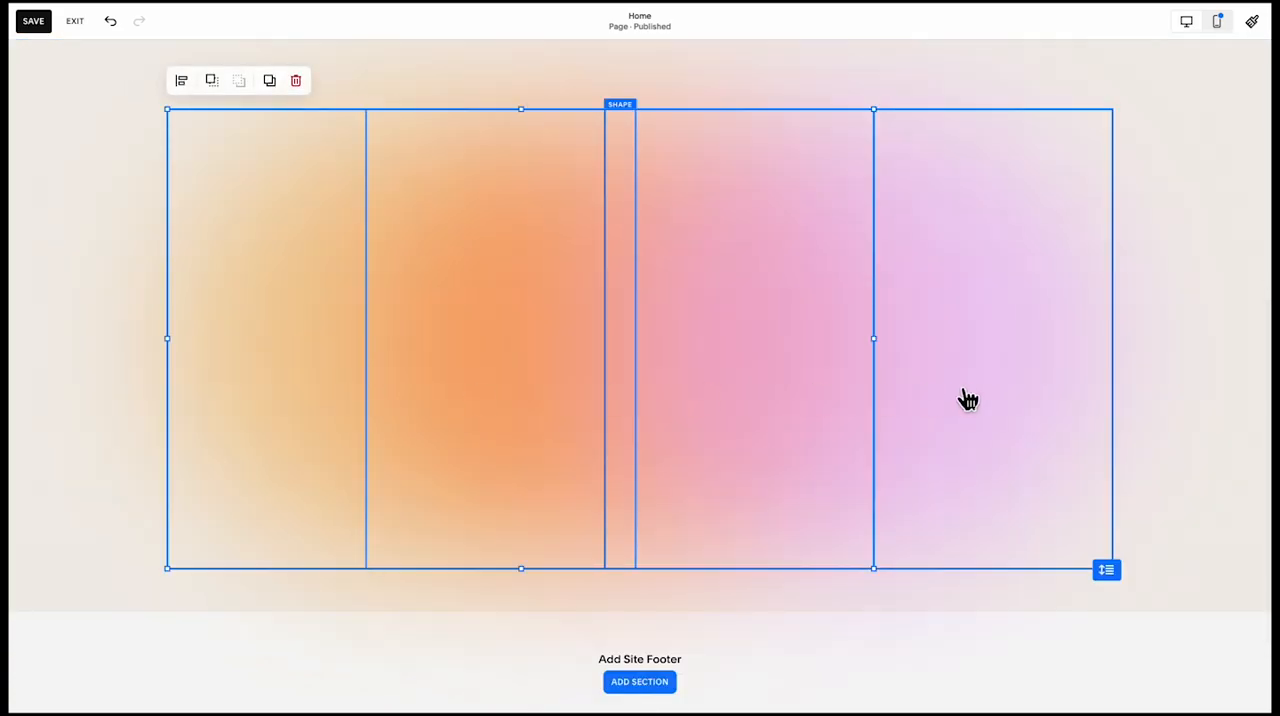
scroll(878, 387, up, 2)
mouse_move(654, 243)
mouse_down()
mouse_move(660, 285)
mouse_move(655, 232)
mouse_up()
scroll(819, 232, up, 1)
click(821, 232)
scroll(820, 220, up, 5)
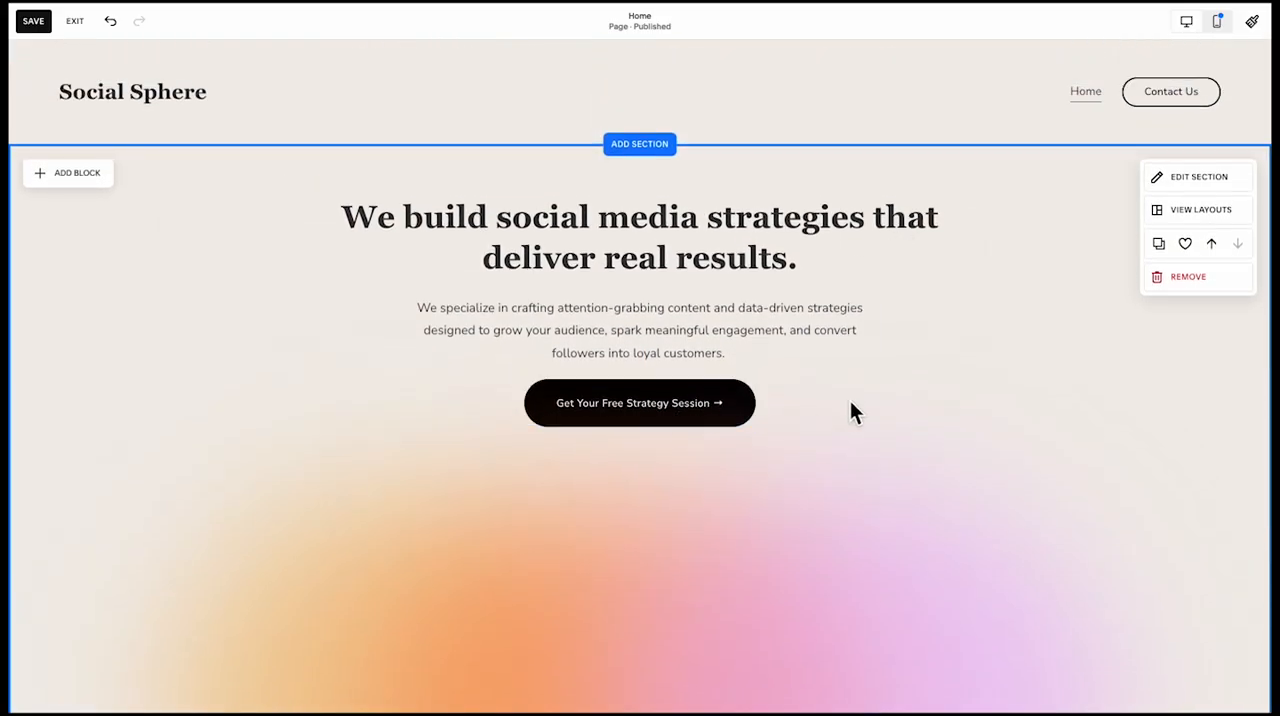
Add an image block with "hero image.png" over the blurred glow below the strategy session button and enlarge it
click(74, 176)
click(172, 260)
drag(284, 318, 438, 652)
drag(438, 652, 438, 652)
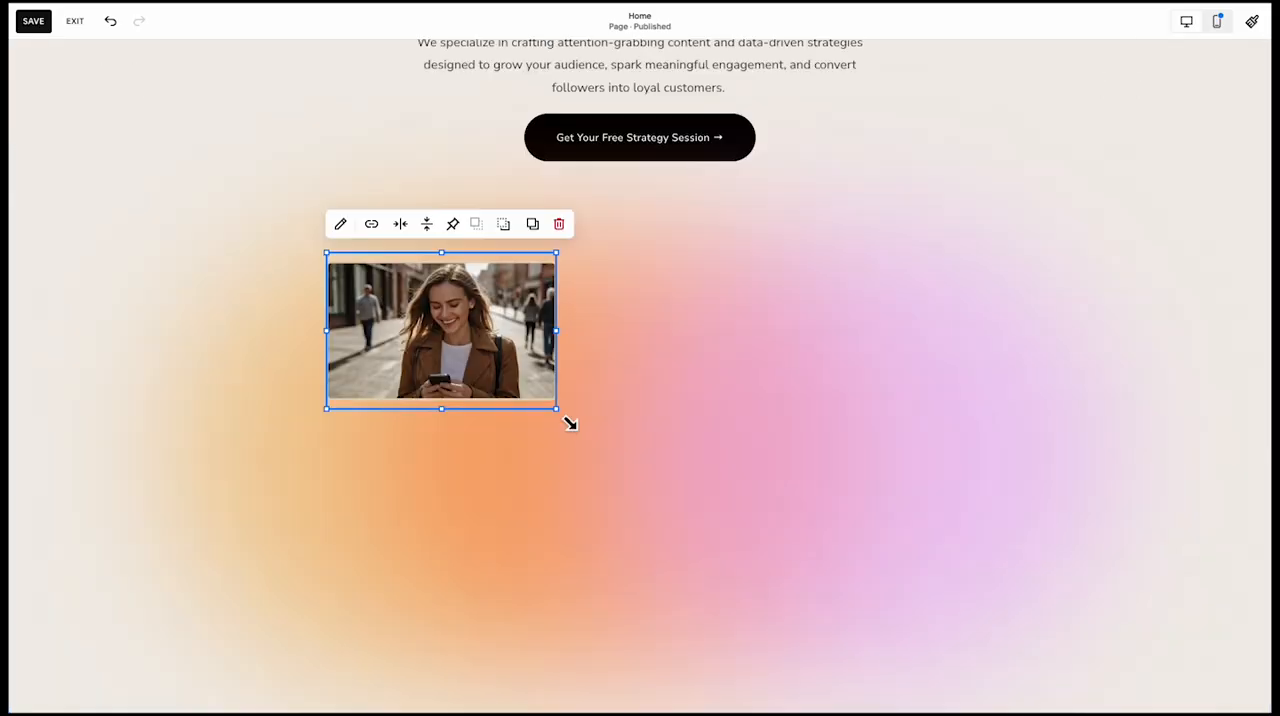
drag(570, 424, 1033, 684)
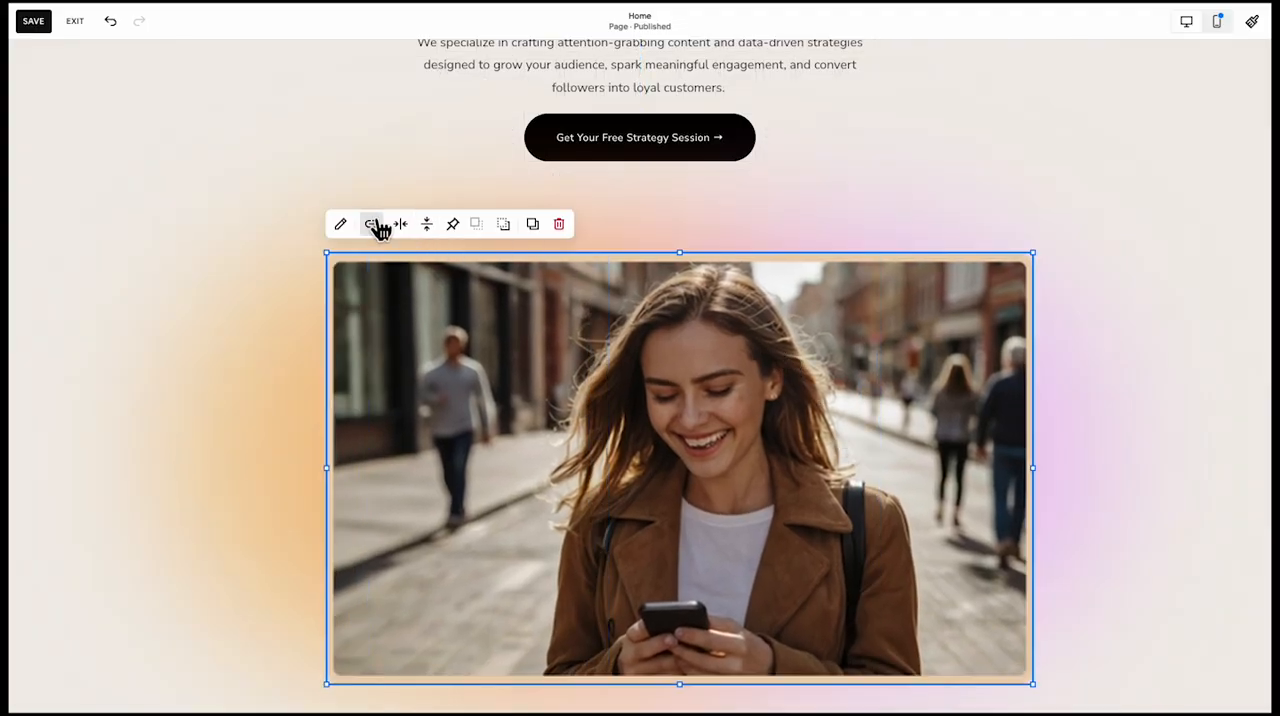
Try the Fill display option on the hero image and return it to Fit
click(341, 224)
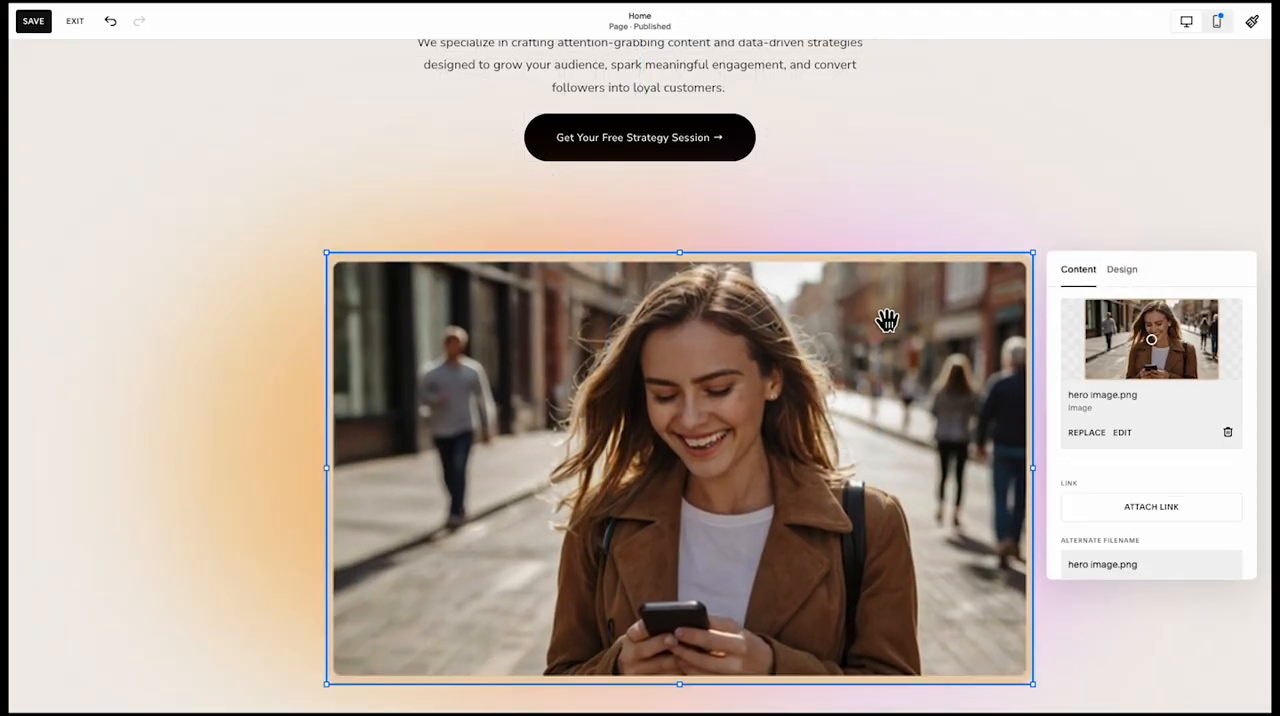
click(1123, 272)
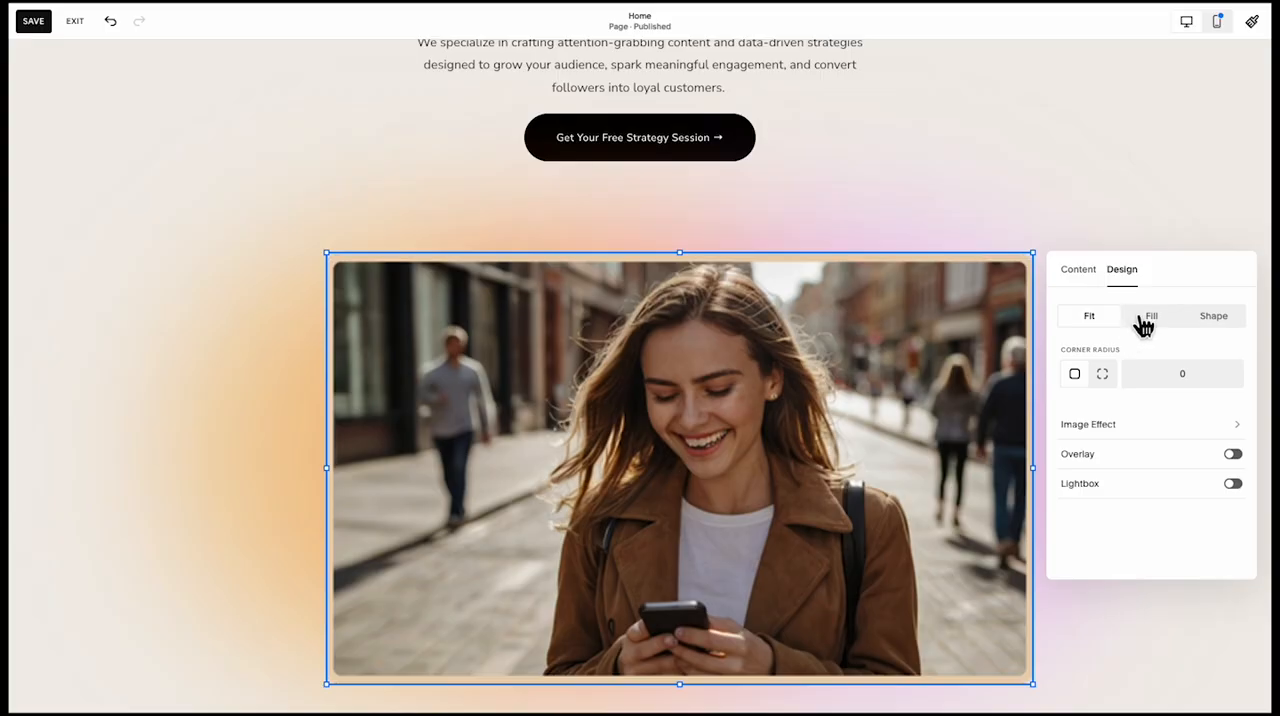
click(1148, 318)
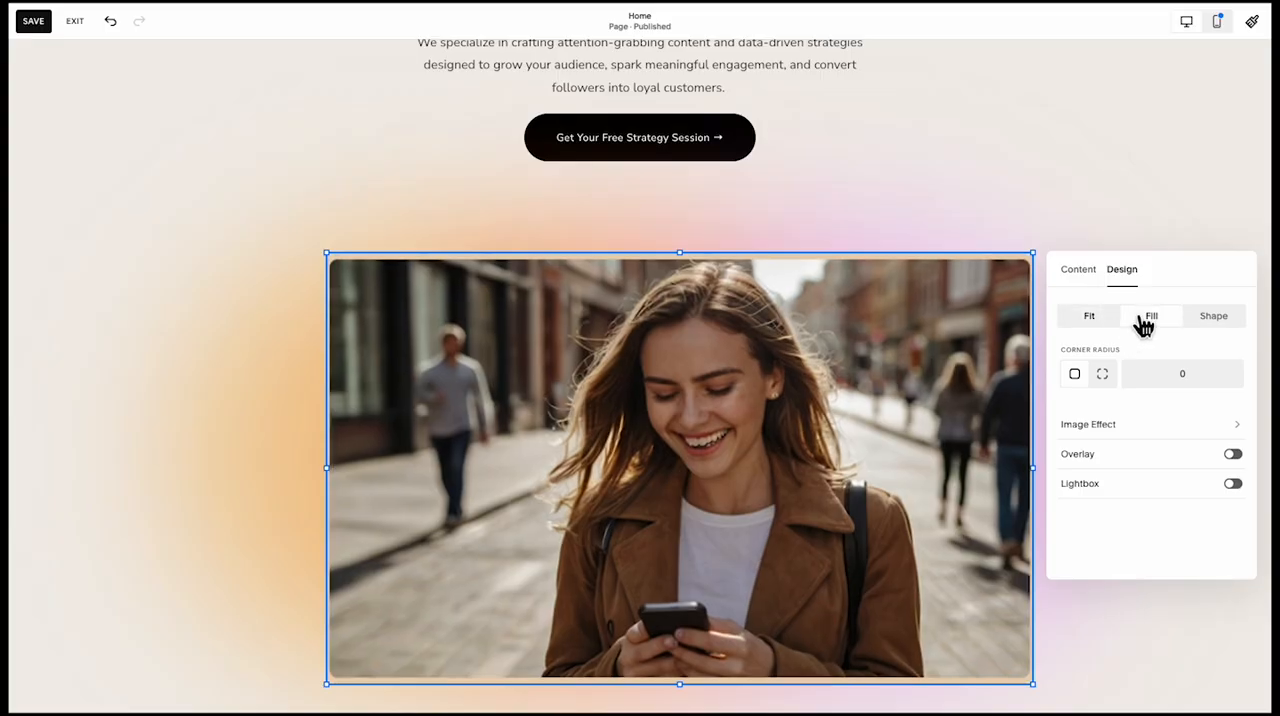
click(1088, 318)
click(1120, 222)
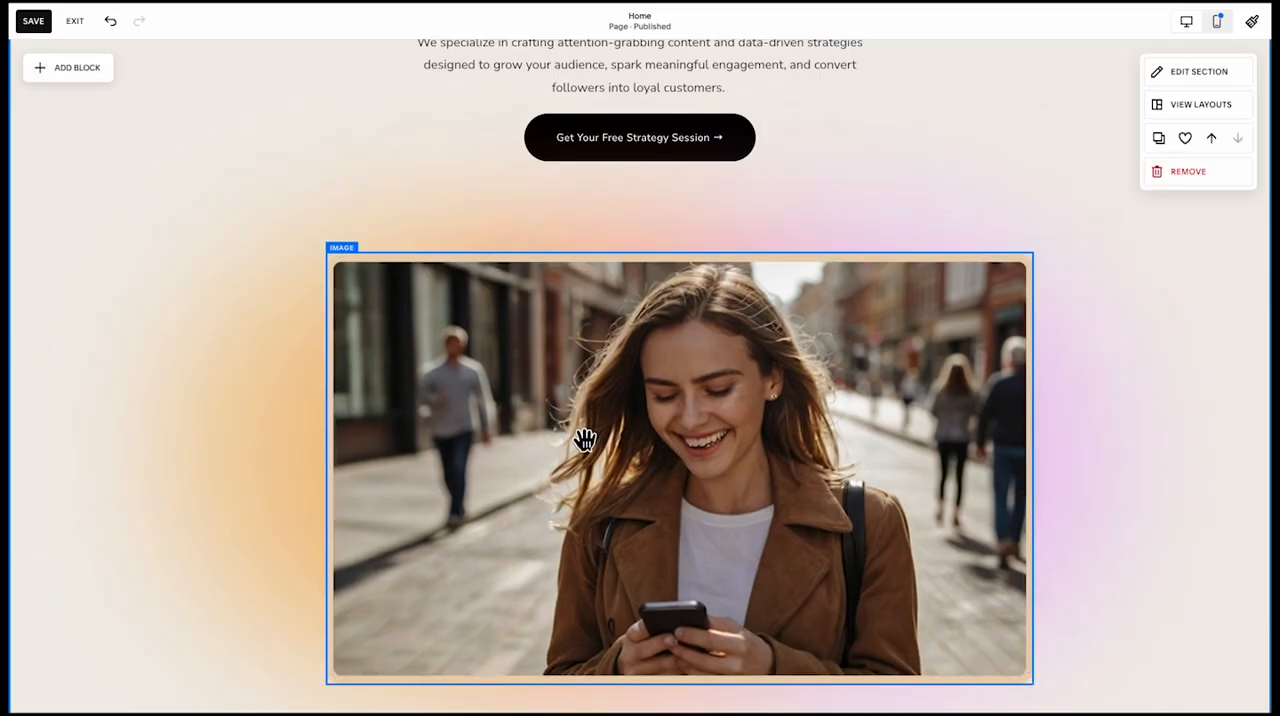
Widen the hero image block on its left side so the picture is centred below the strategy session button
click(545, 450)
drag(335, 484, 238, 478)
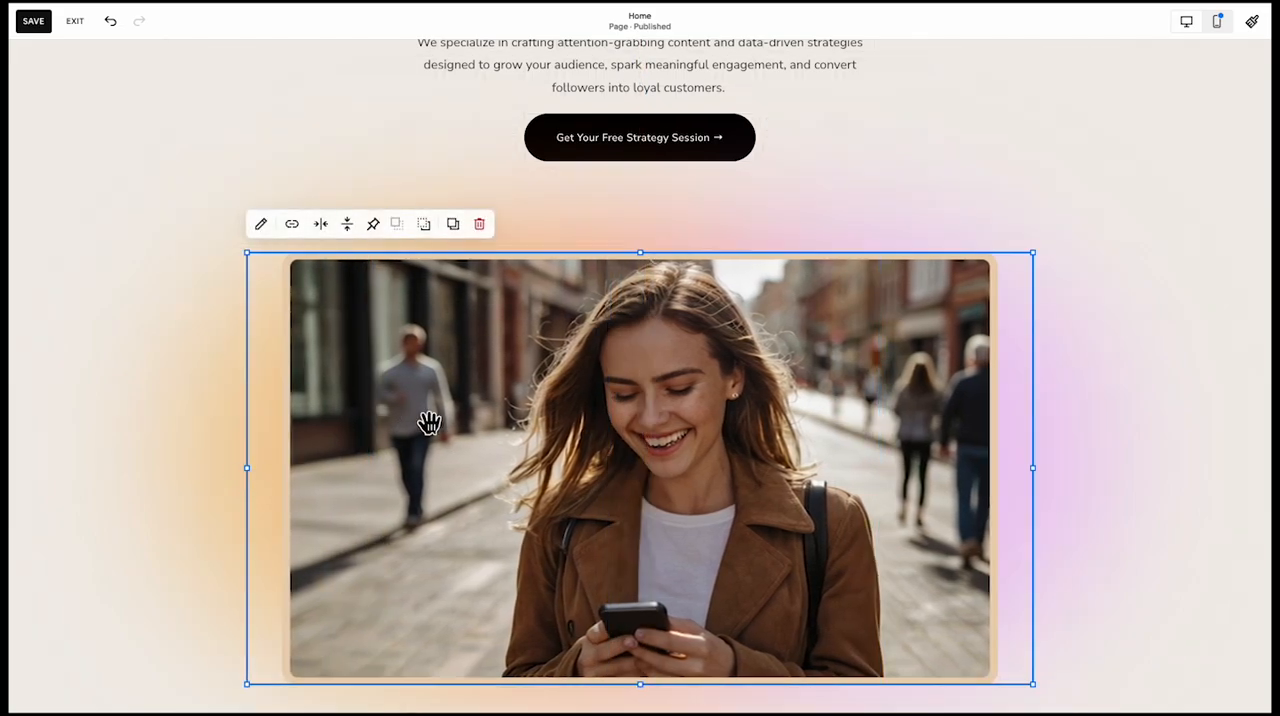
scroll(430, 424, down, 1)
Try shifting the left blurred circle outward and the hero image slightly to the right
click(183, 474)
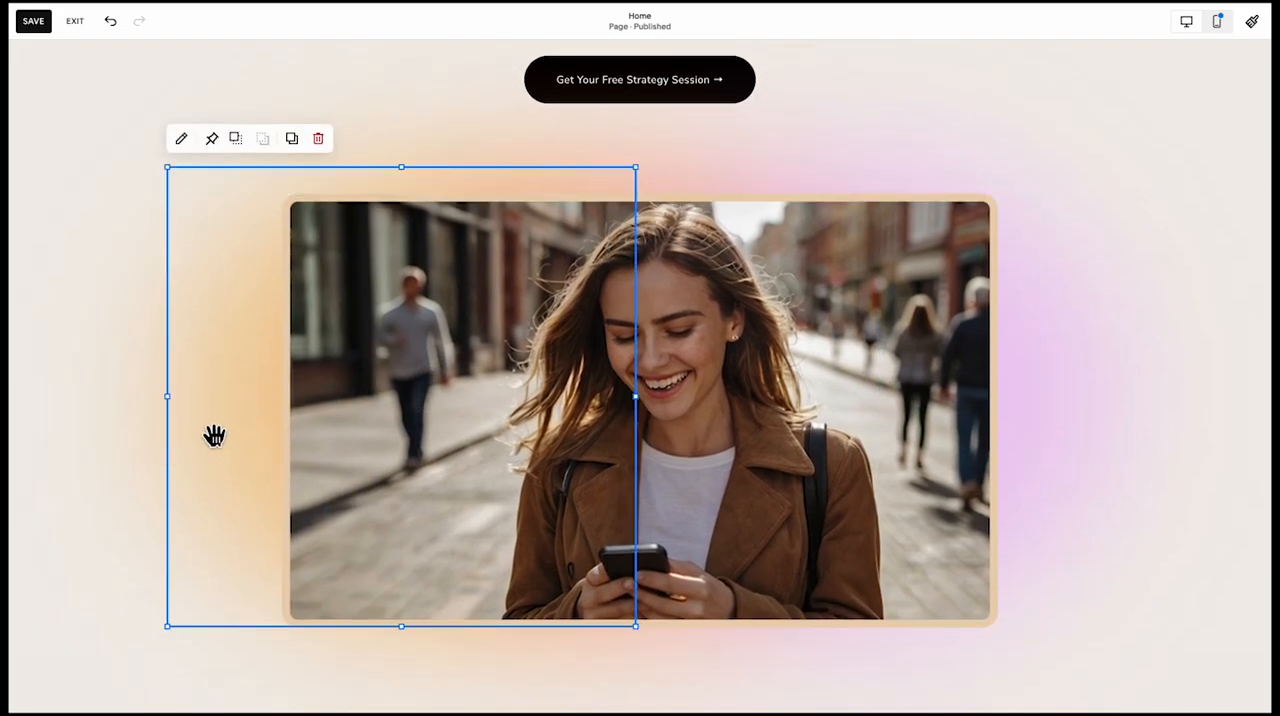
drag(194, 417, 146, 406)
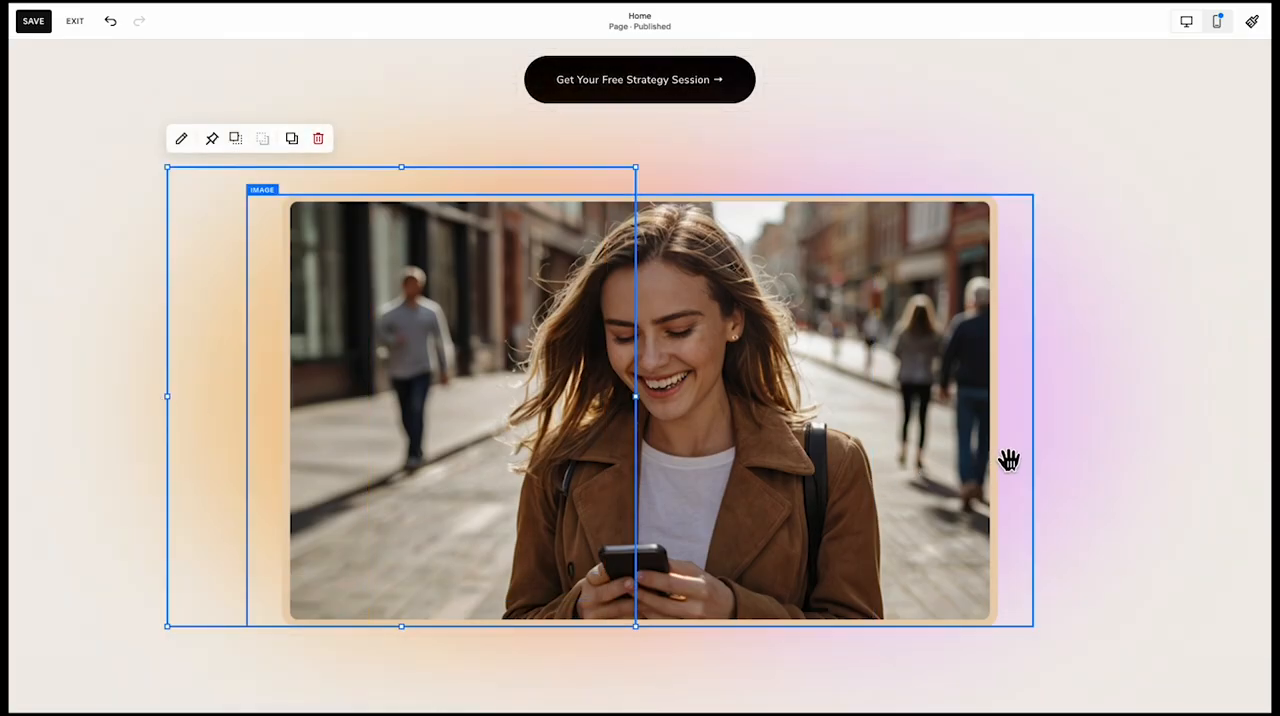
drag(1008, 460, 1046, 457)
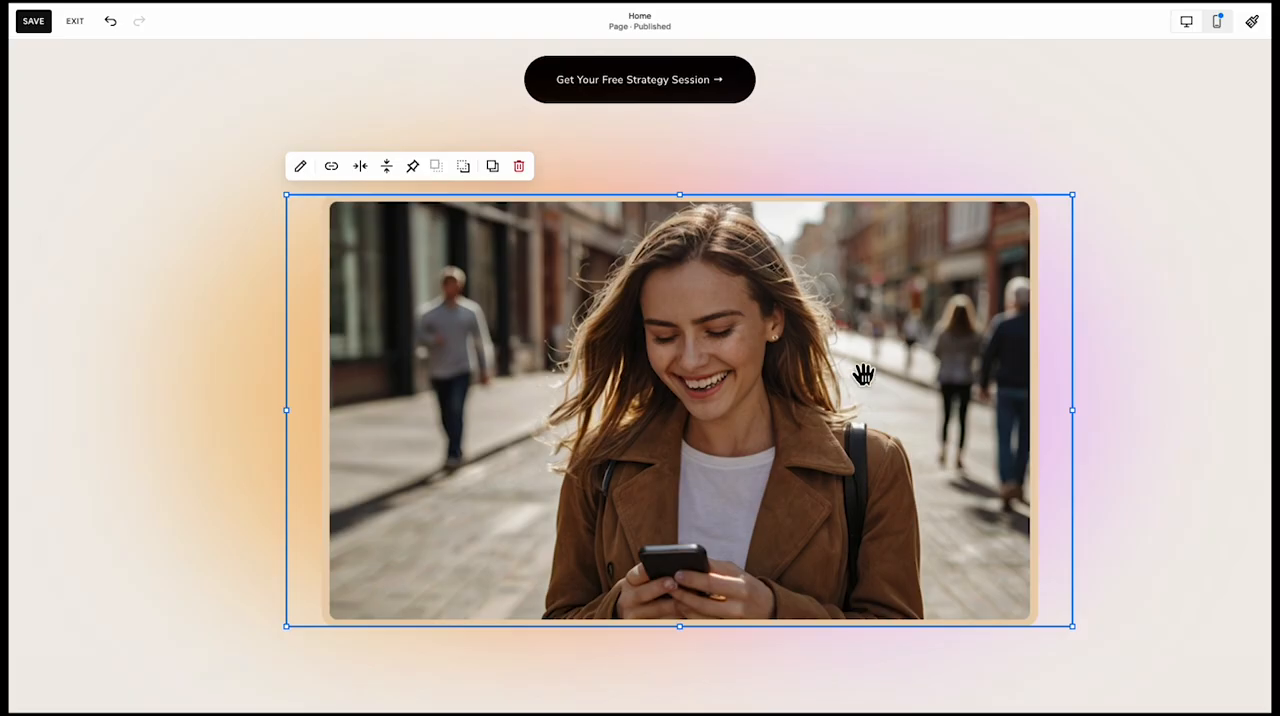
Recentre the hero image on the page and move it up closer to the strategy session button
drag(863, 374, 822, 594)
drag(948, 301, 957, 297)
drag(543, 486, 523, 294)
scroll(874, 185, up, 2)
click(882, 171)
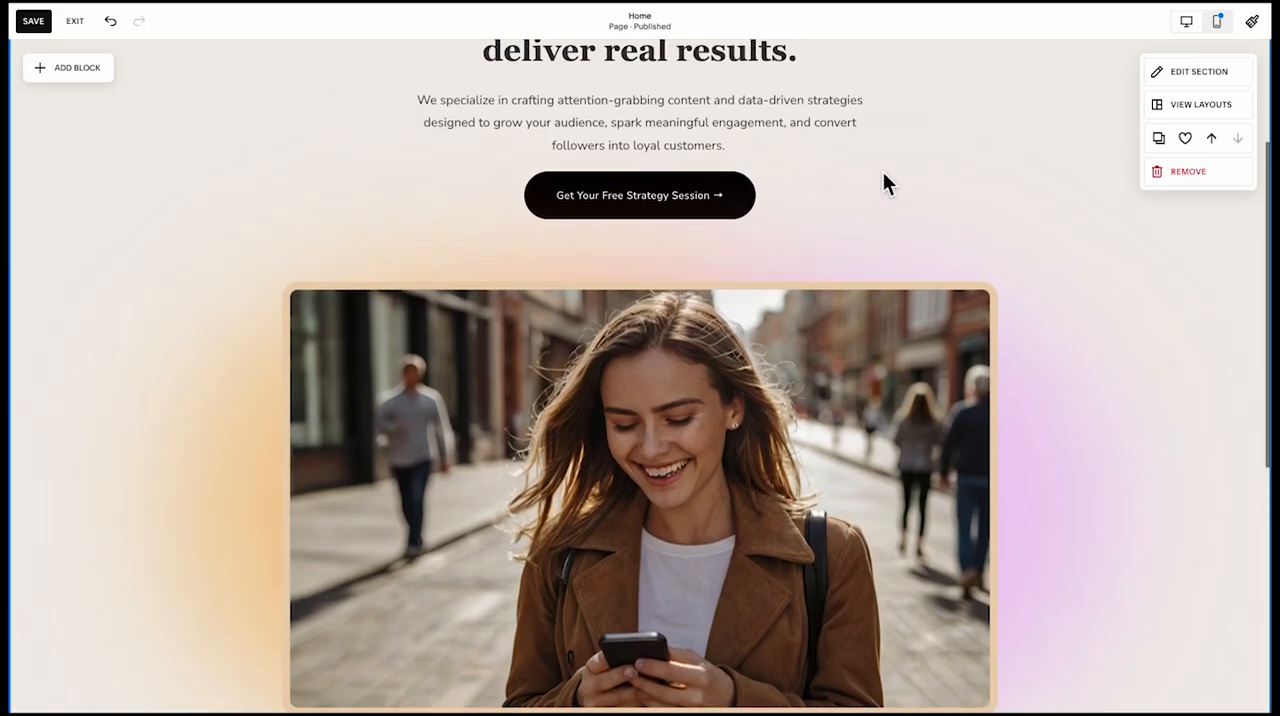
Round the white rectangle's corners to 20 and place it over the right edge of the hero image as an overlay card
scroll(882, 184, up, 3)
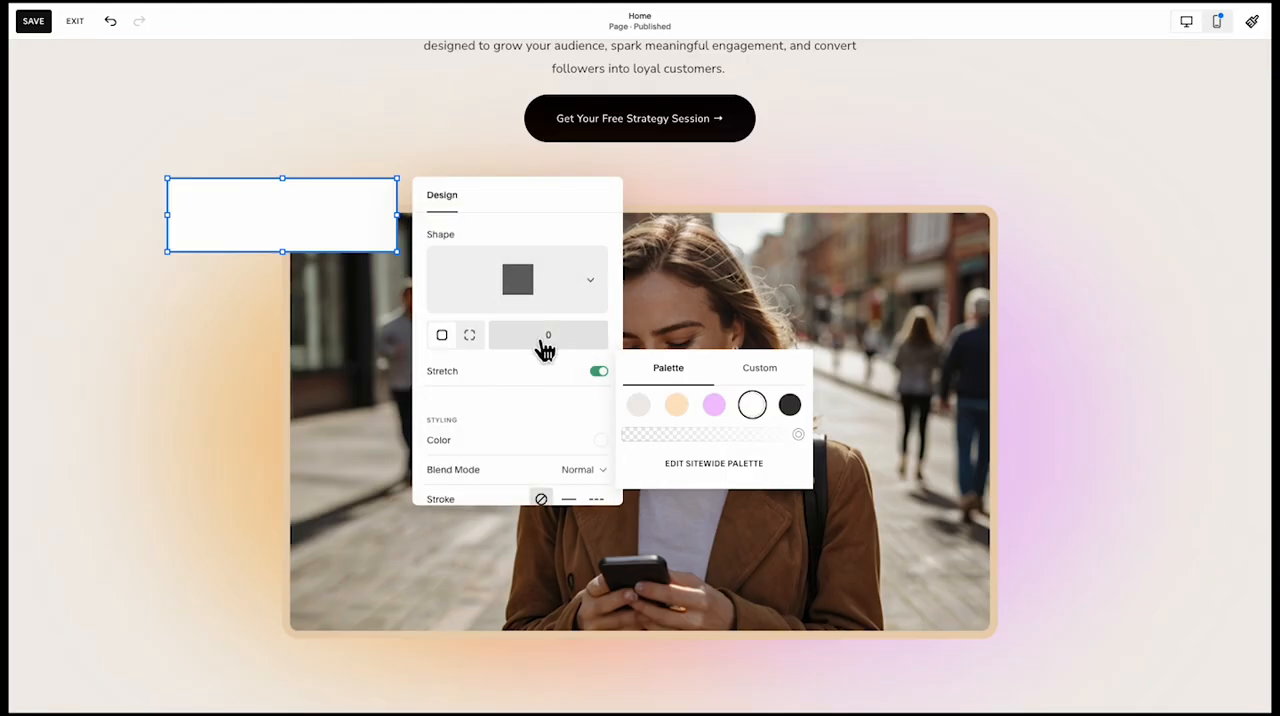
click(547, 343)
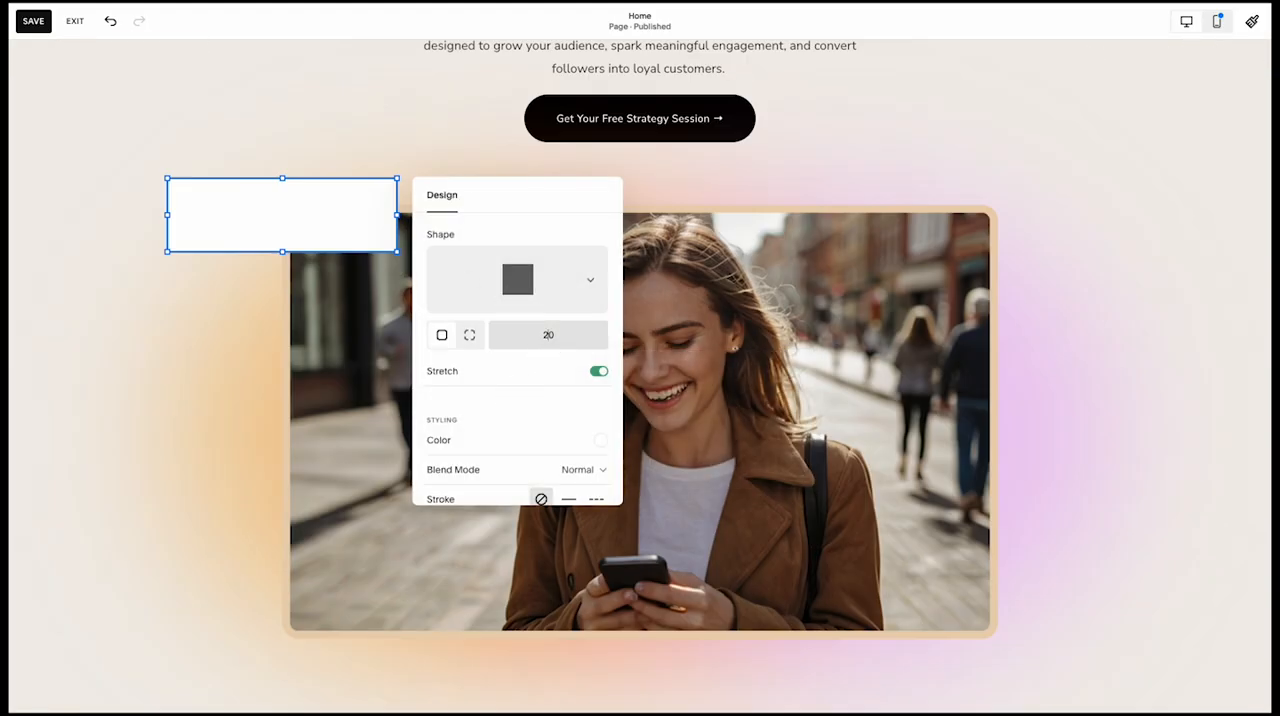
click(331, 379)
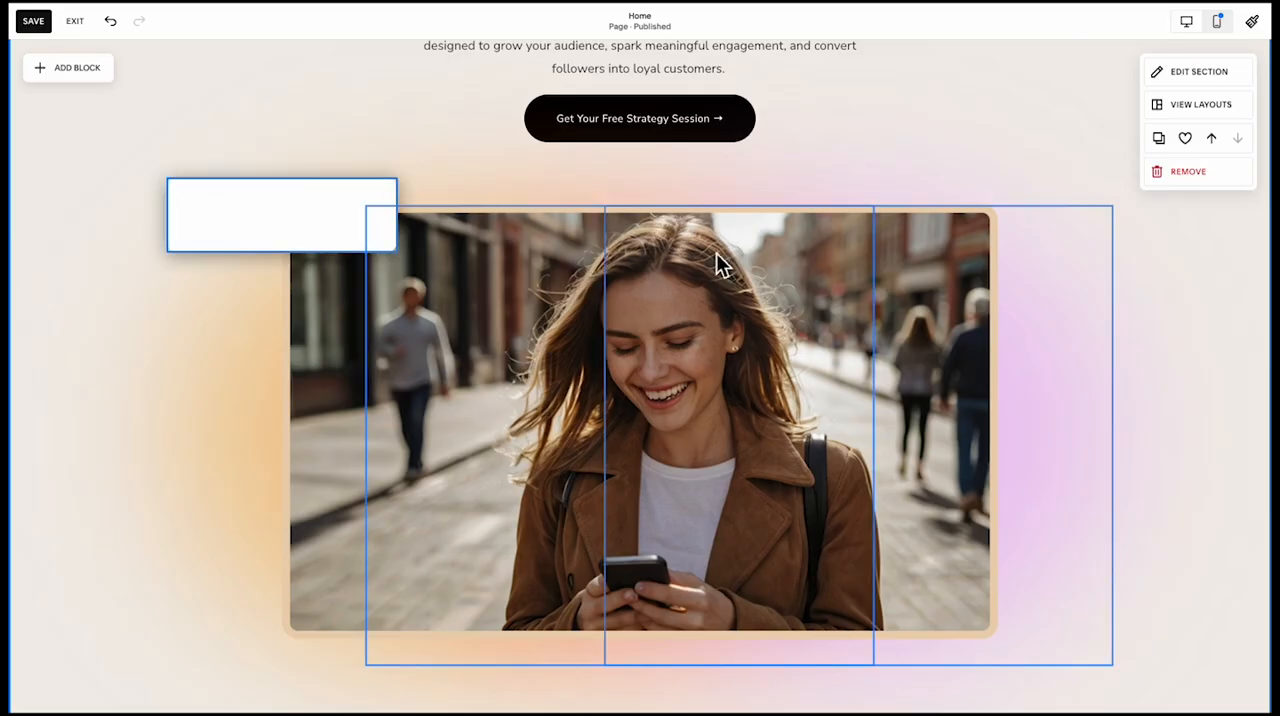
drag(722, 265, 903, 294)
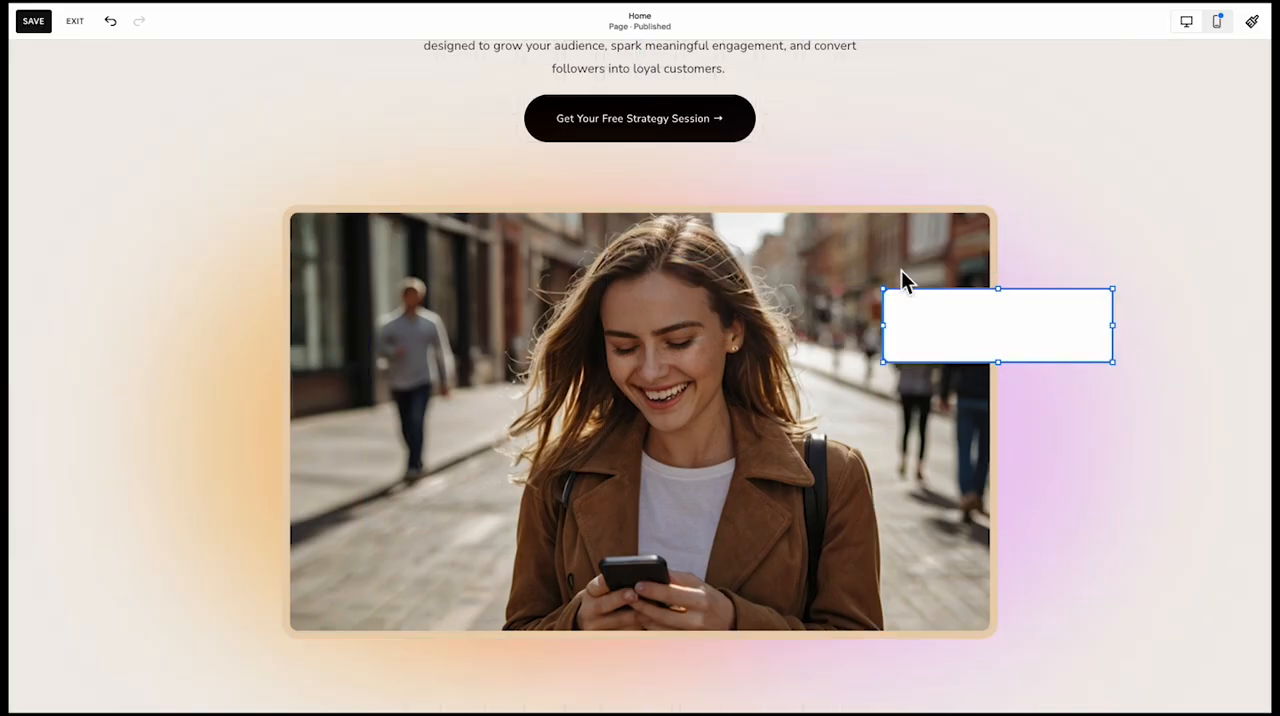
click(531, 200)
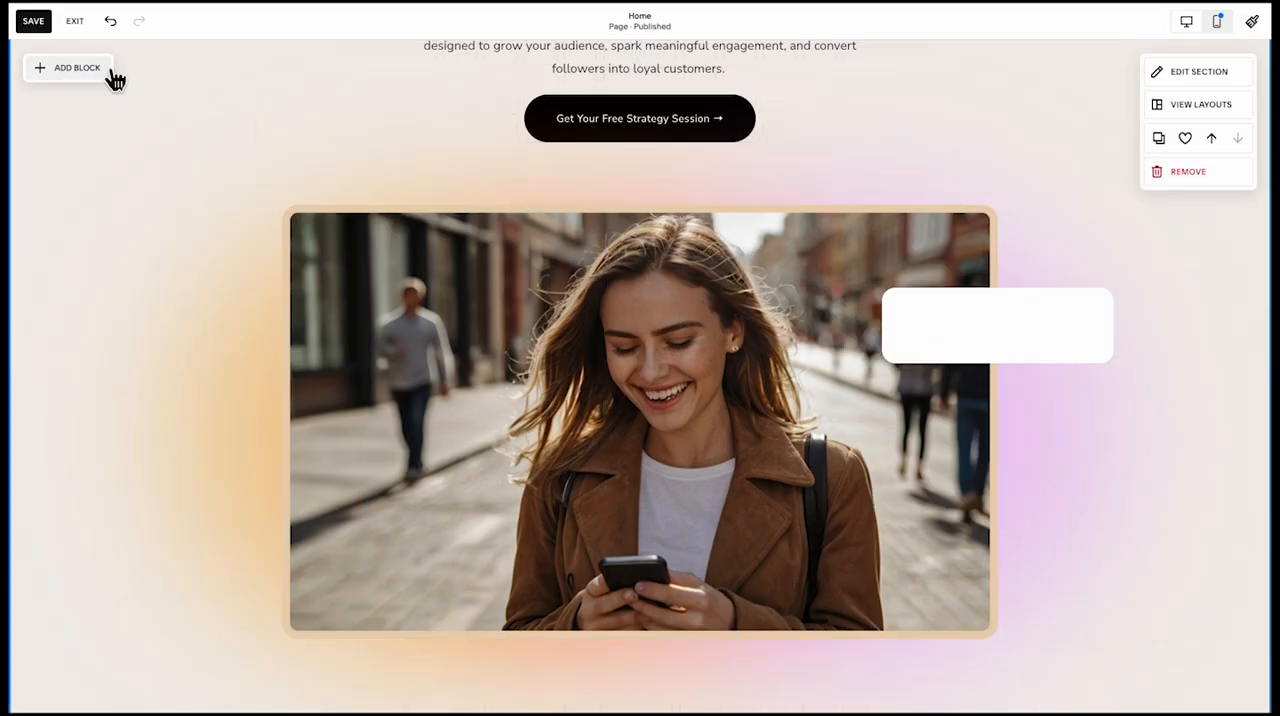
Add a text block reading "Generated 500+ leads in 30 days through targeted ads."
click(112, 74)
click(104, 192)
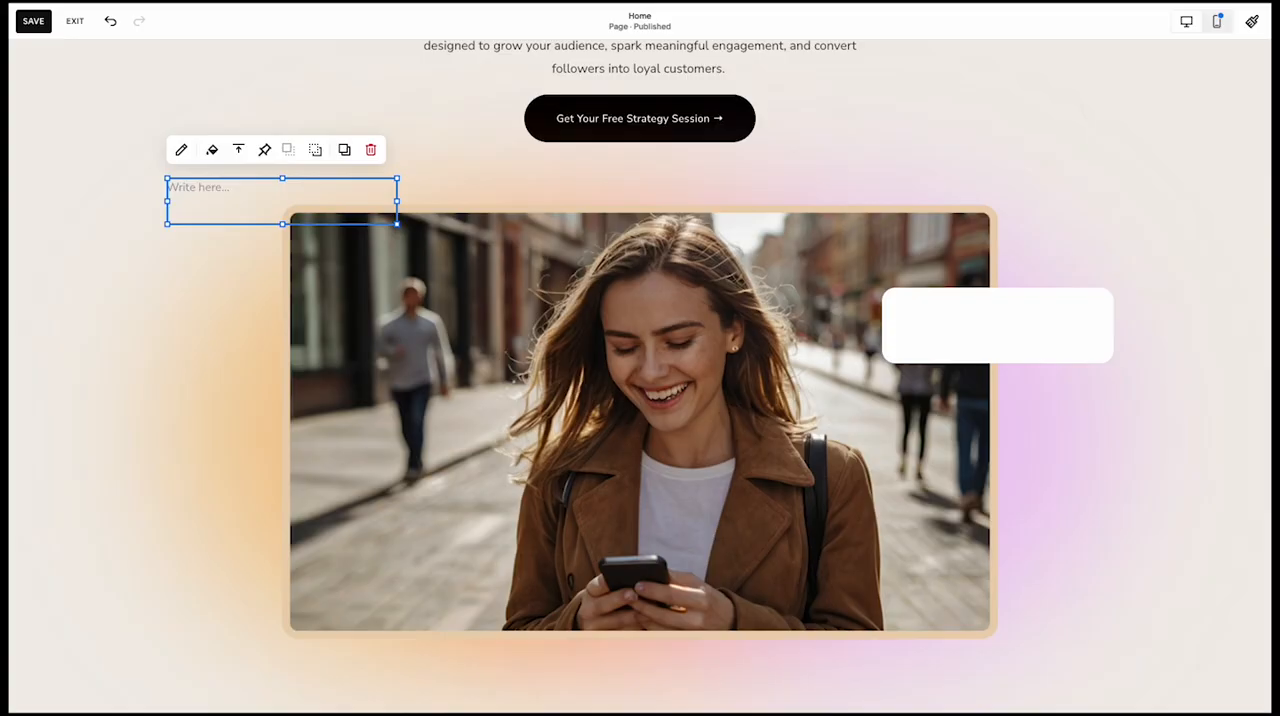
click(222, 198)
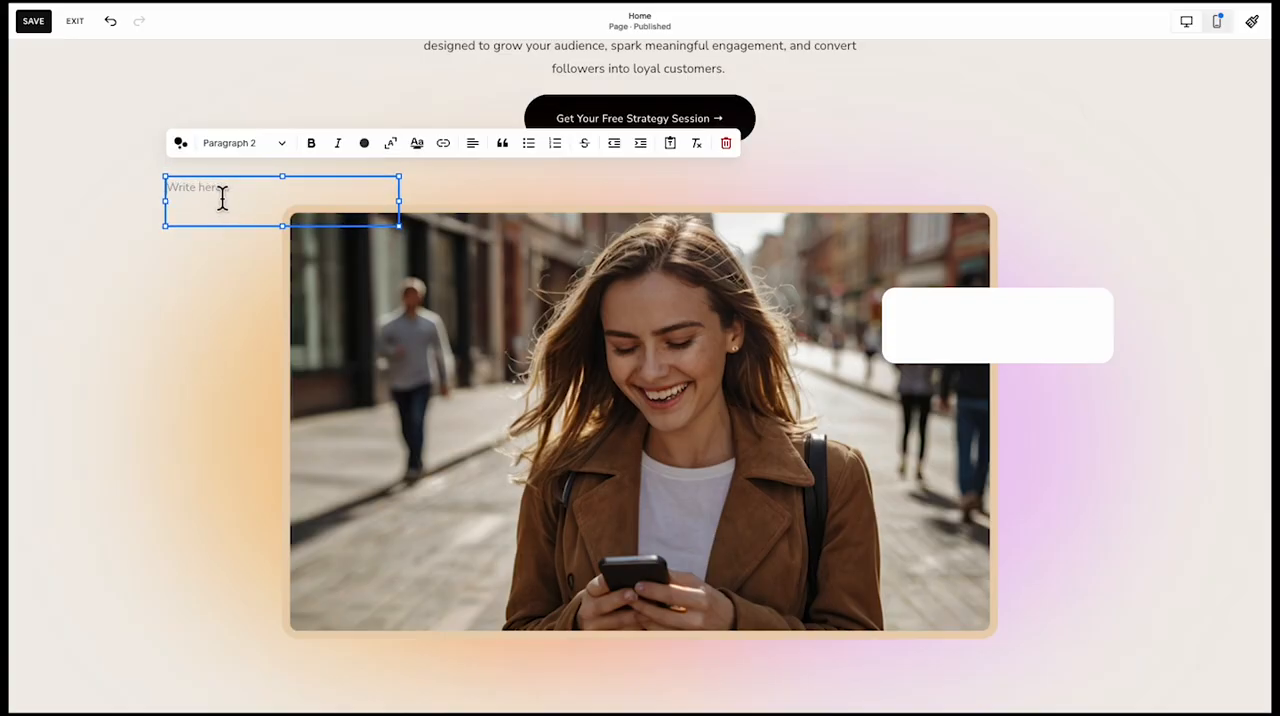
text(Generated 500+ leads in 30 days through targeted ads.)
click(266, 280)
Move the text block onto the white card and centre it vertically against the card
drag(230, 195, 1025, 297)
click(974, 317)
click(947, 405)
click(994, 260)
click(995, 292)
click(851, 351)
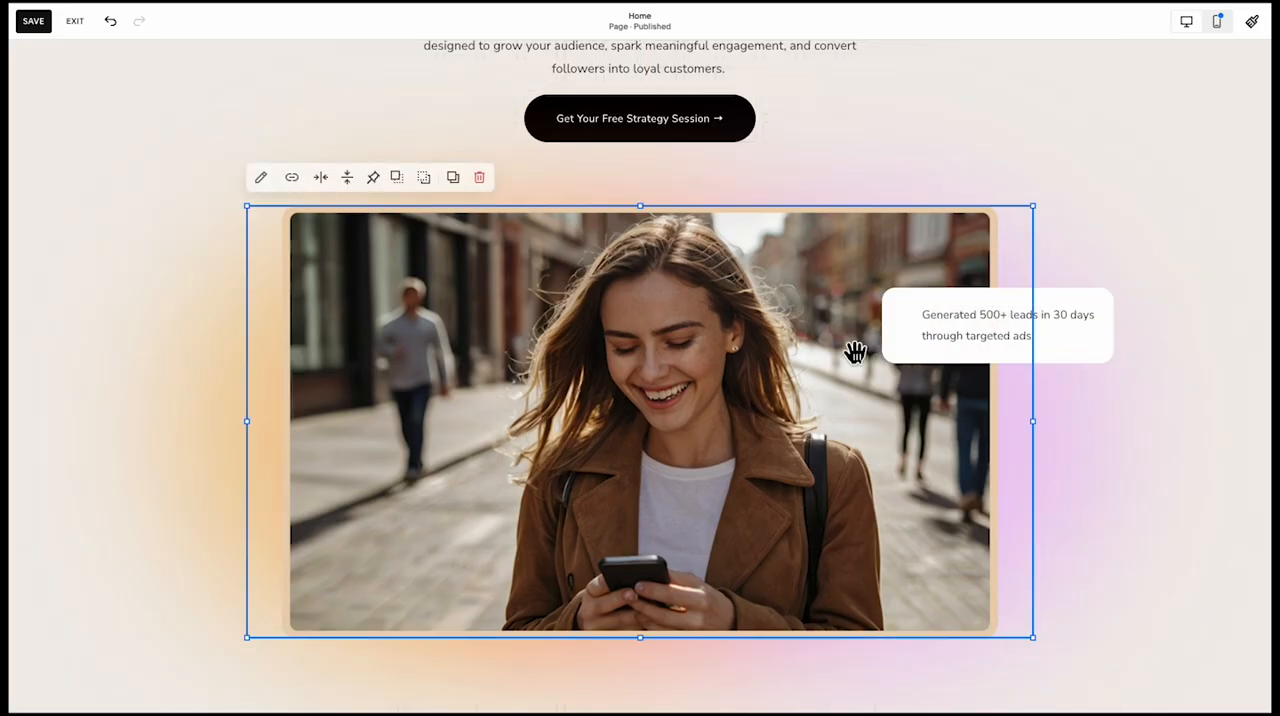
Widen the white card on its left side and add the megaphone image icon 1.png beside the text
click(894, 331)
drag(877, 337, 848, 327)
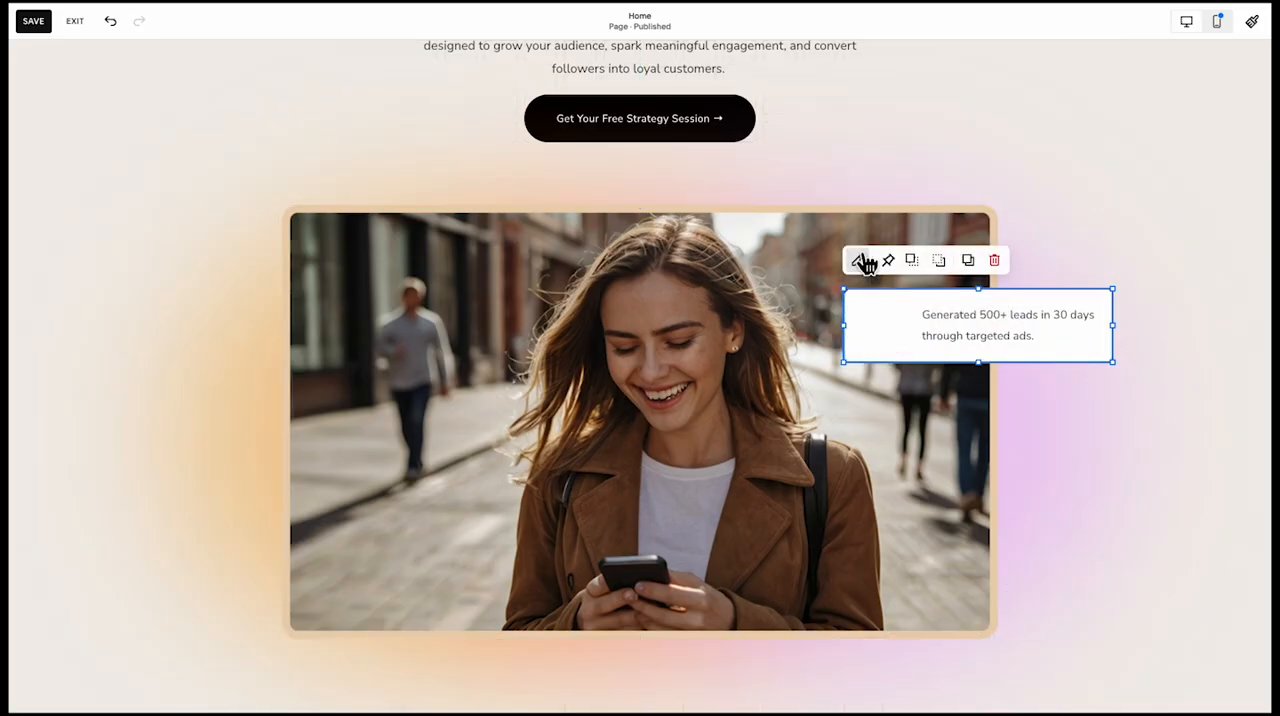
click(84, 105)
click(79, 71)
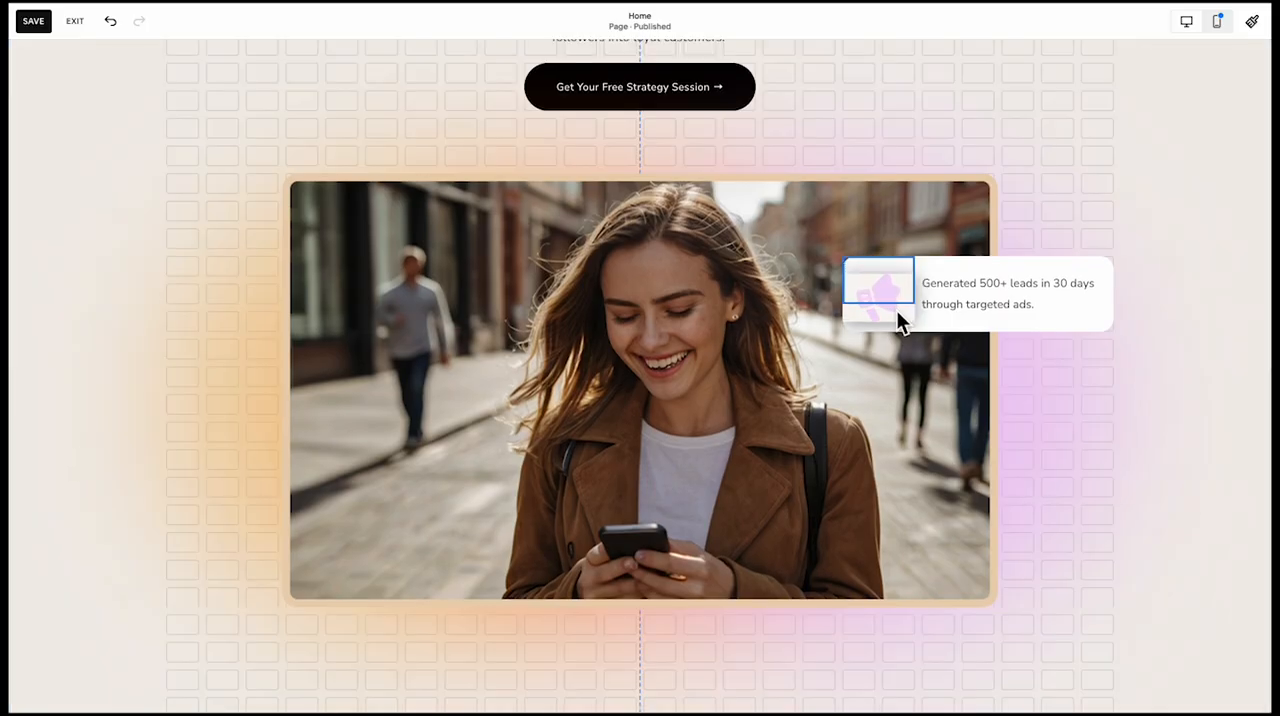
drag(896, 312, 891, 306)
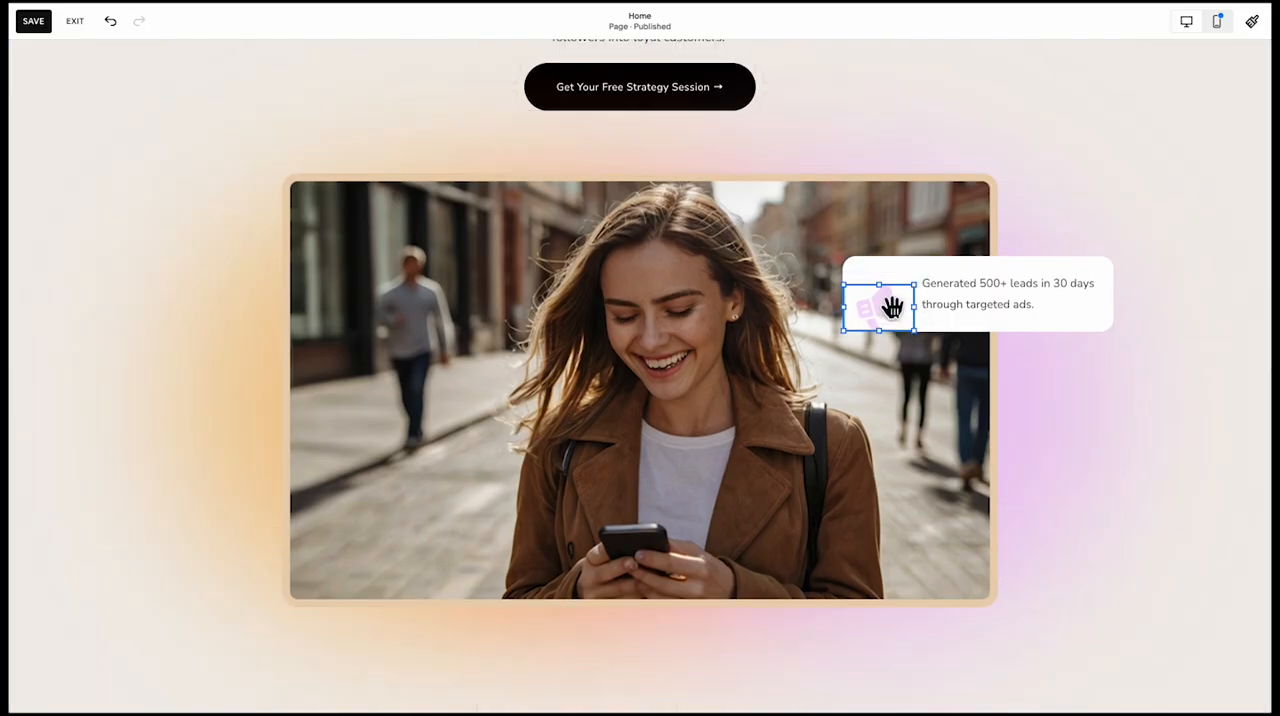
click(1017, 379)
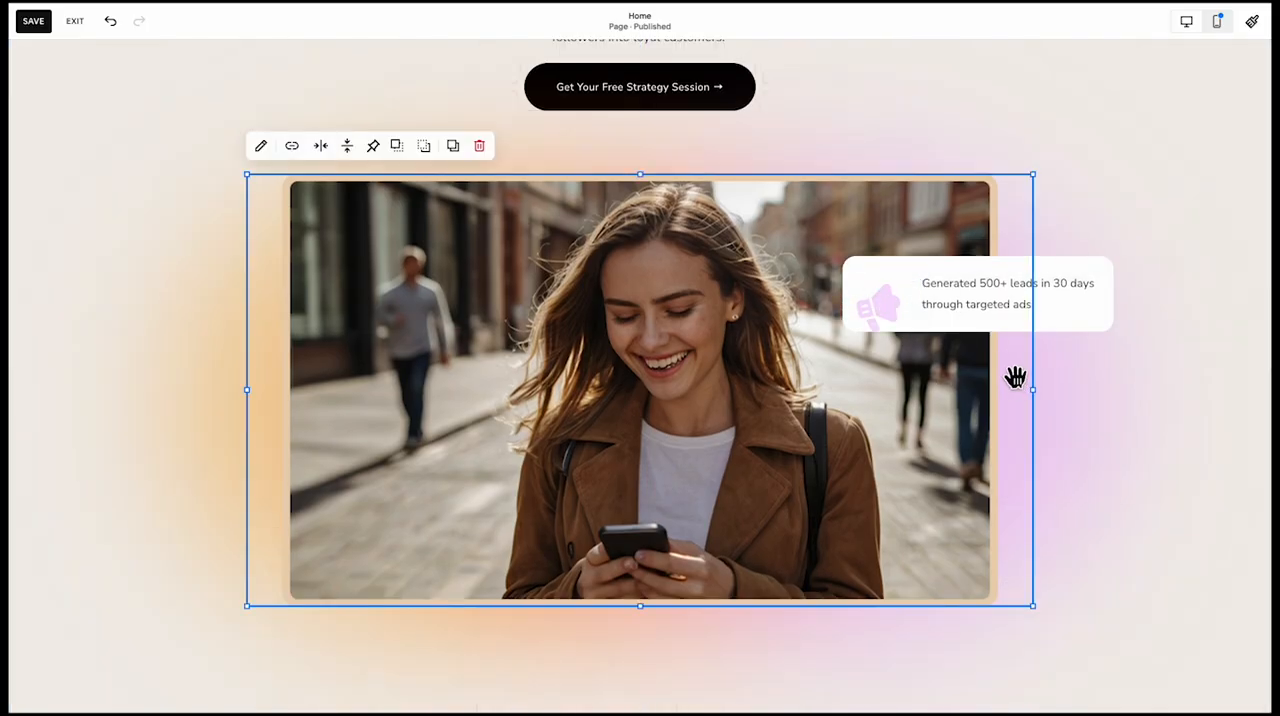
Stretch the megaphone icon block upward to the card's full height
click(903, 298)
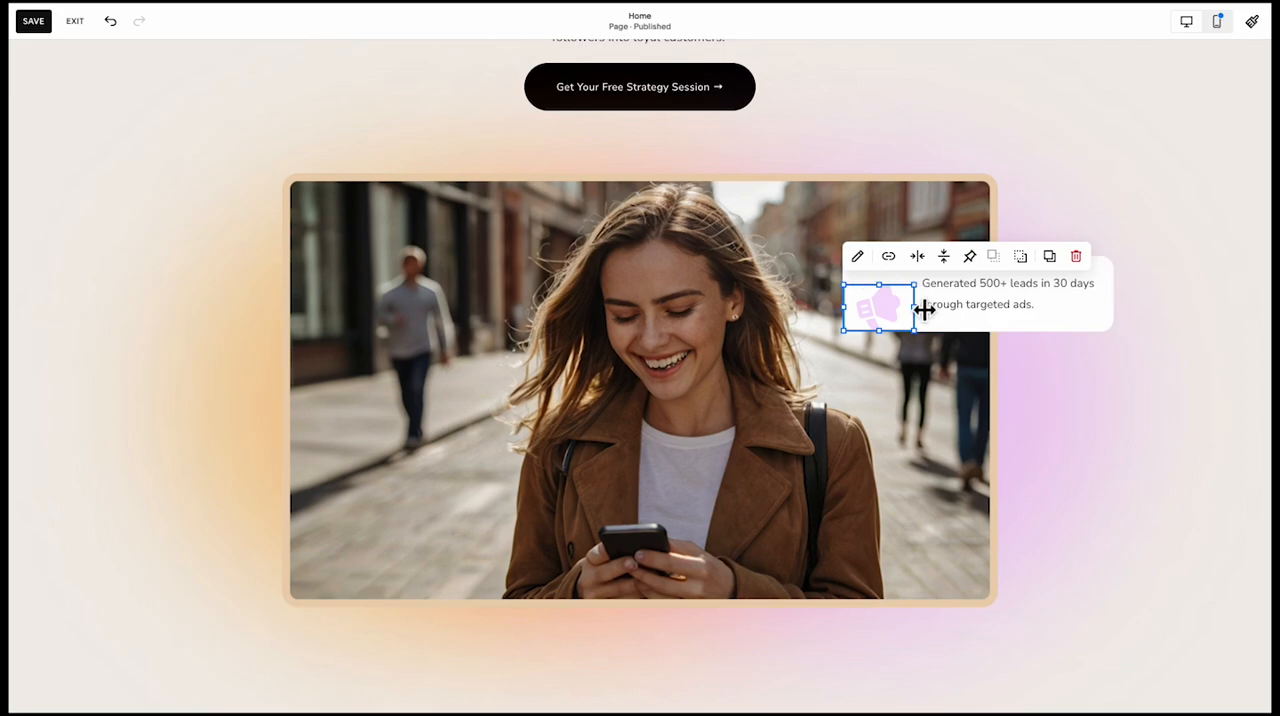
drag(928, 293, 917, 271)
click(855, 226)
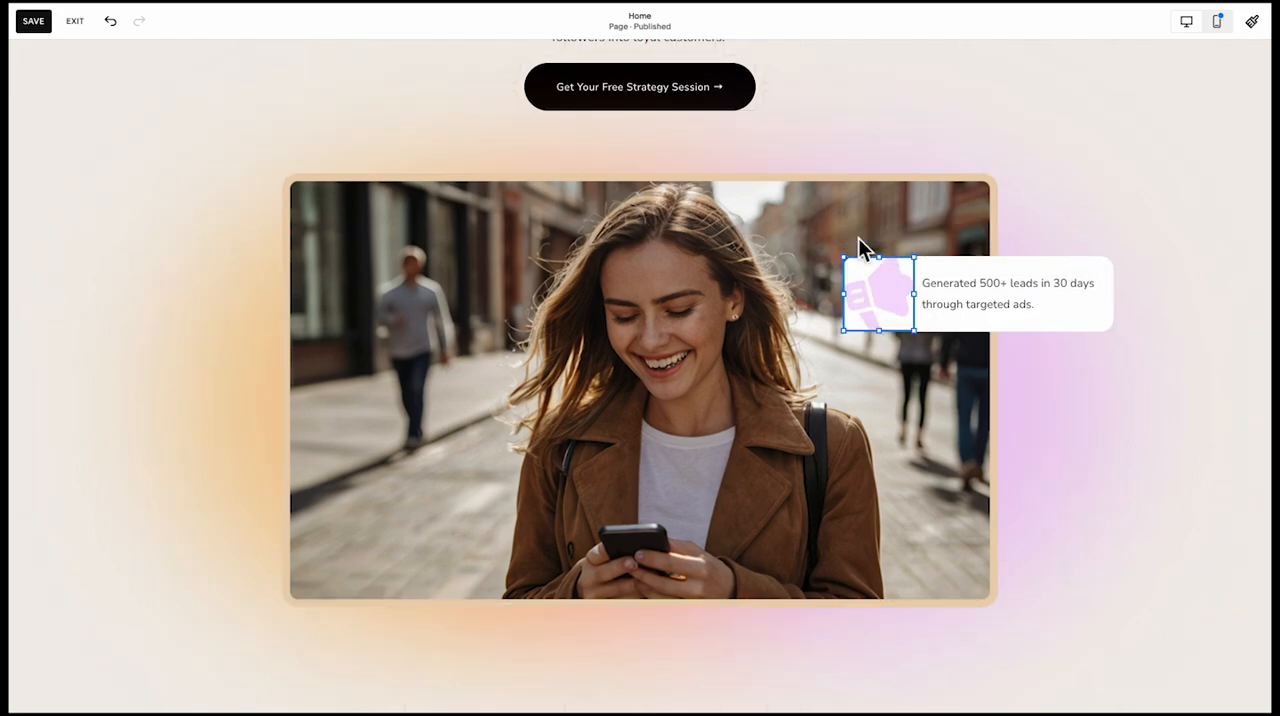
Try the Fill display option on the megaphone icon and return it to Fit
click(1005, 275)
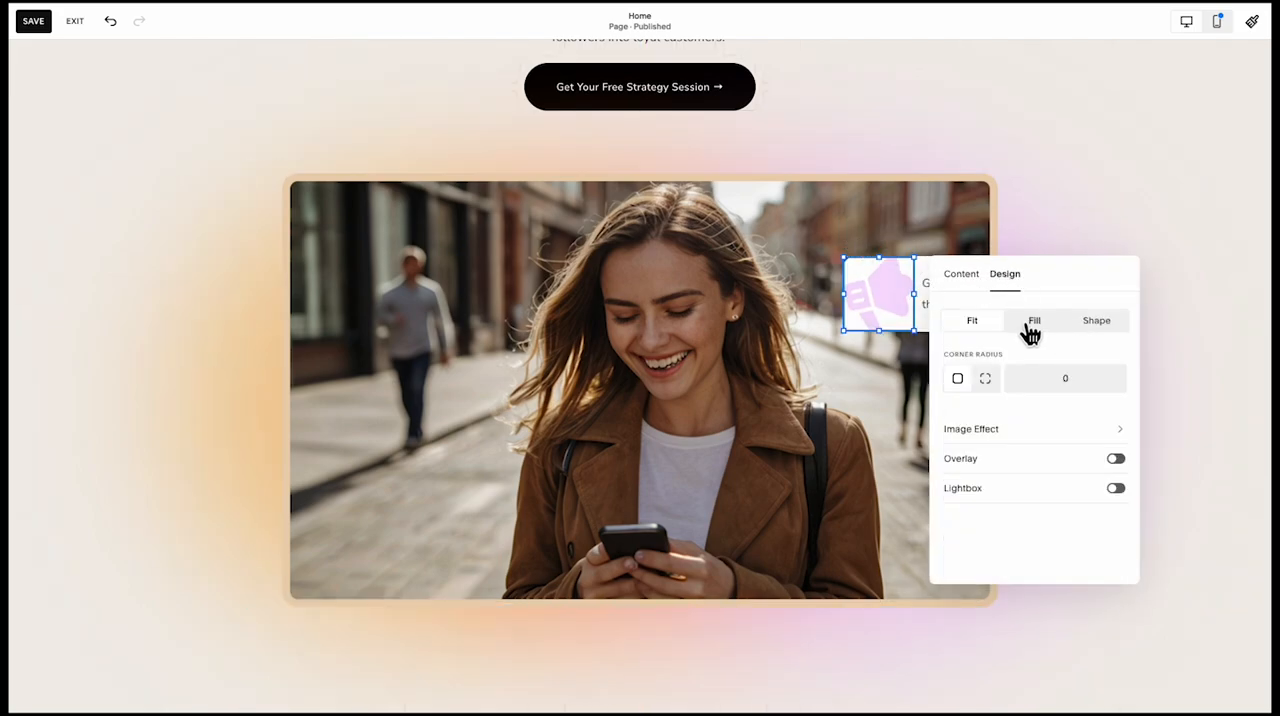
click(1031, 333)
click(980, 330)
click(955, 275)
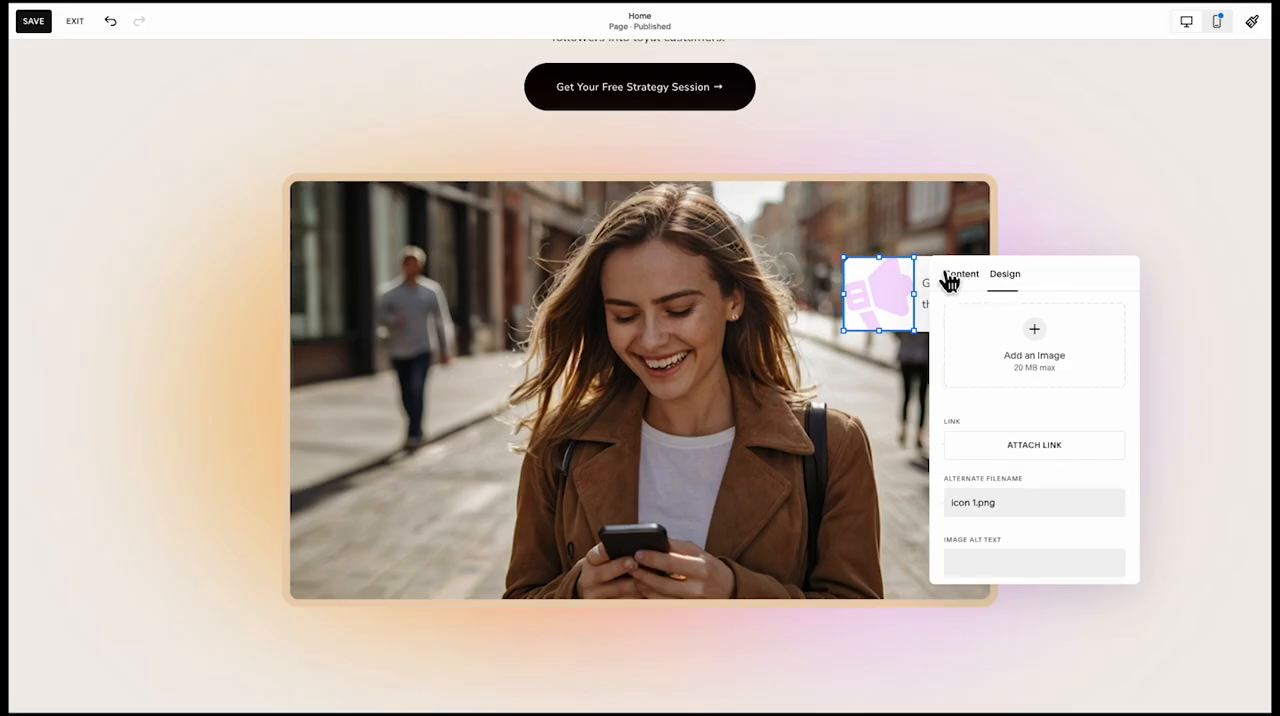
click(859, 365)
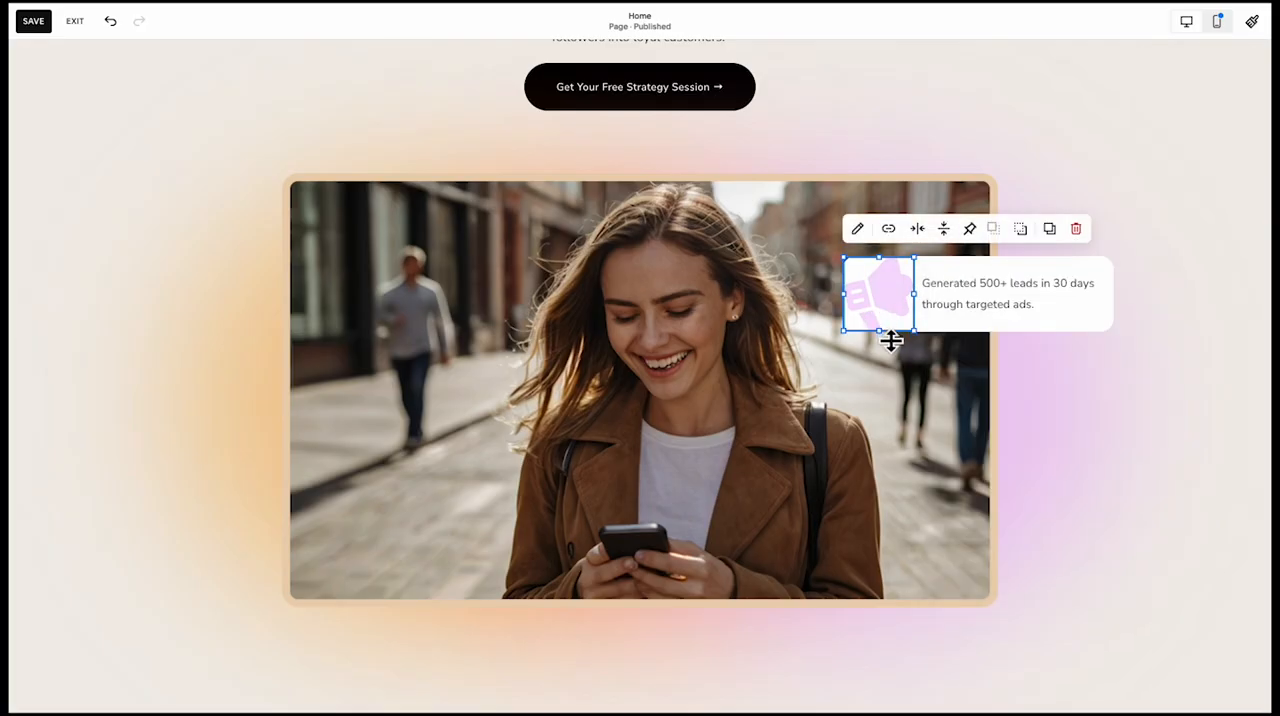
Shorten the megaphone icon block from below and make the white card taller so the icon sits centred in it
drag(891, 340, 892, 311)
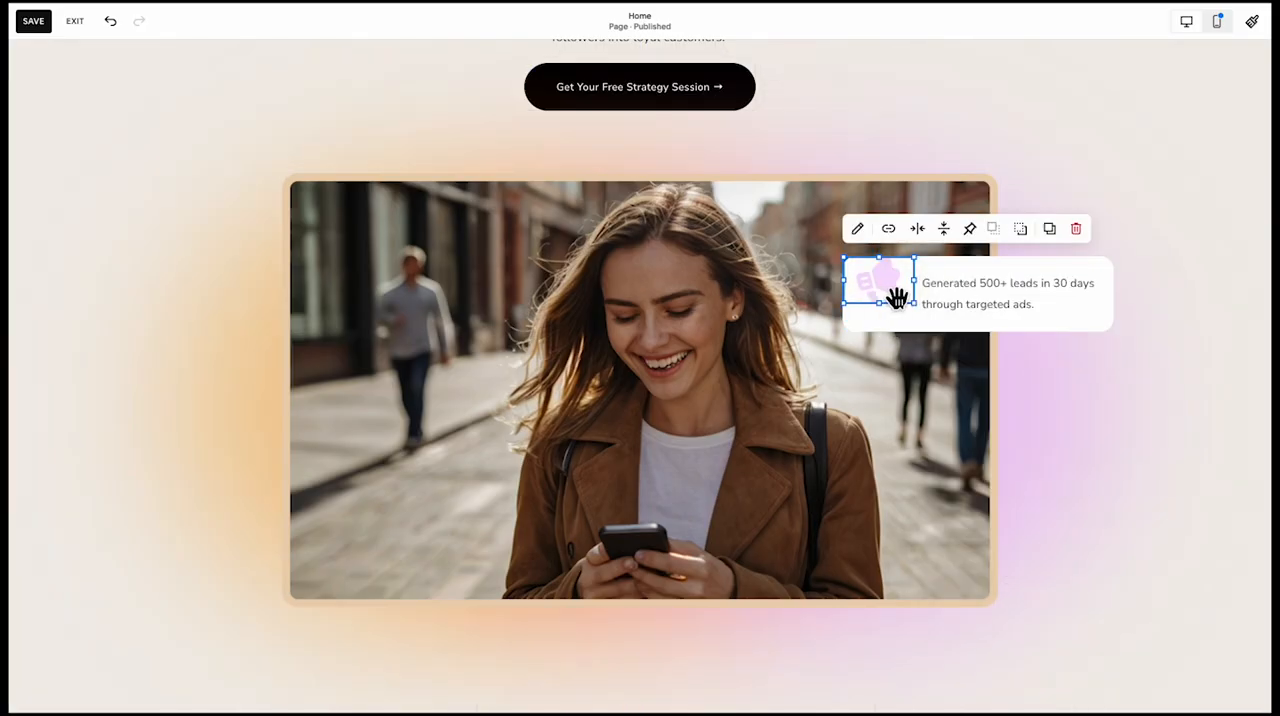
click(910, 327)
scroll(970, 380, up, 1)
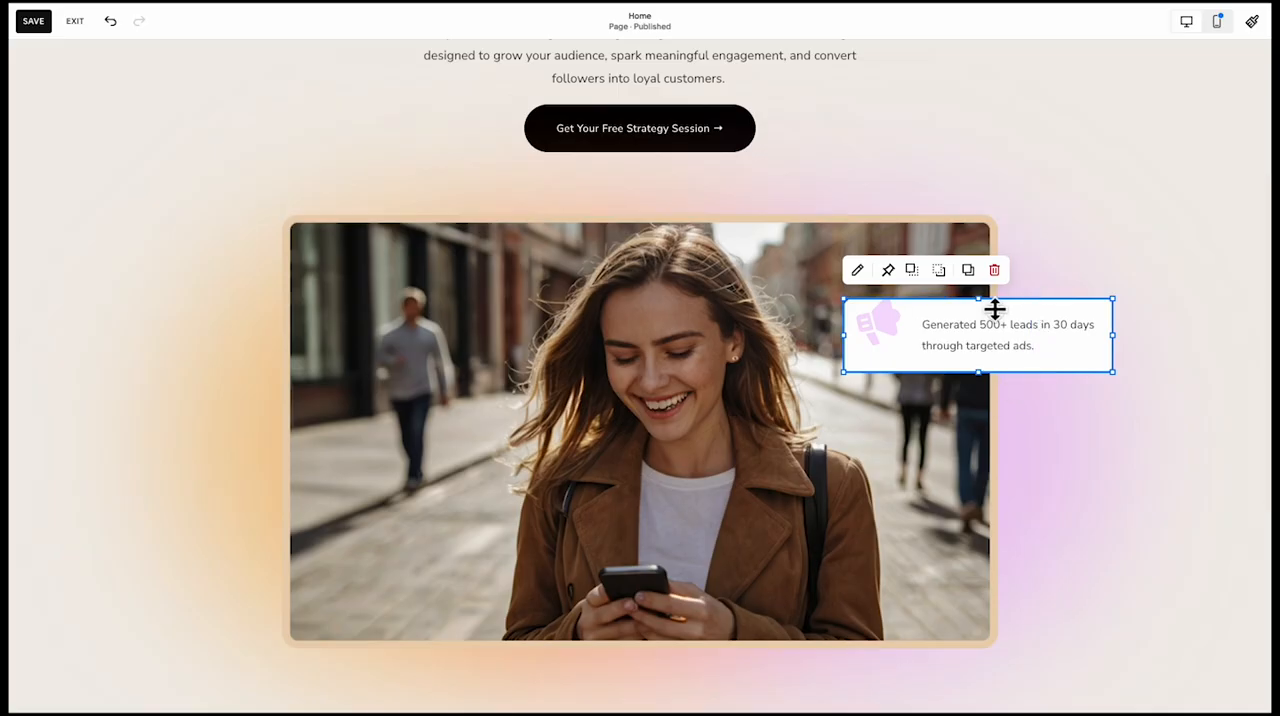
drag(994, 306, 994, 283)
scroll(1103, 453, up, 1)
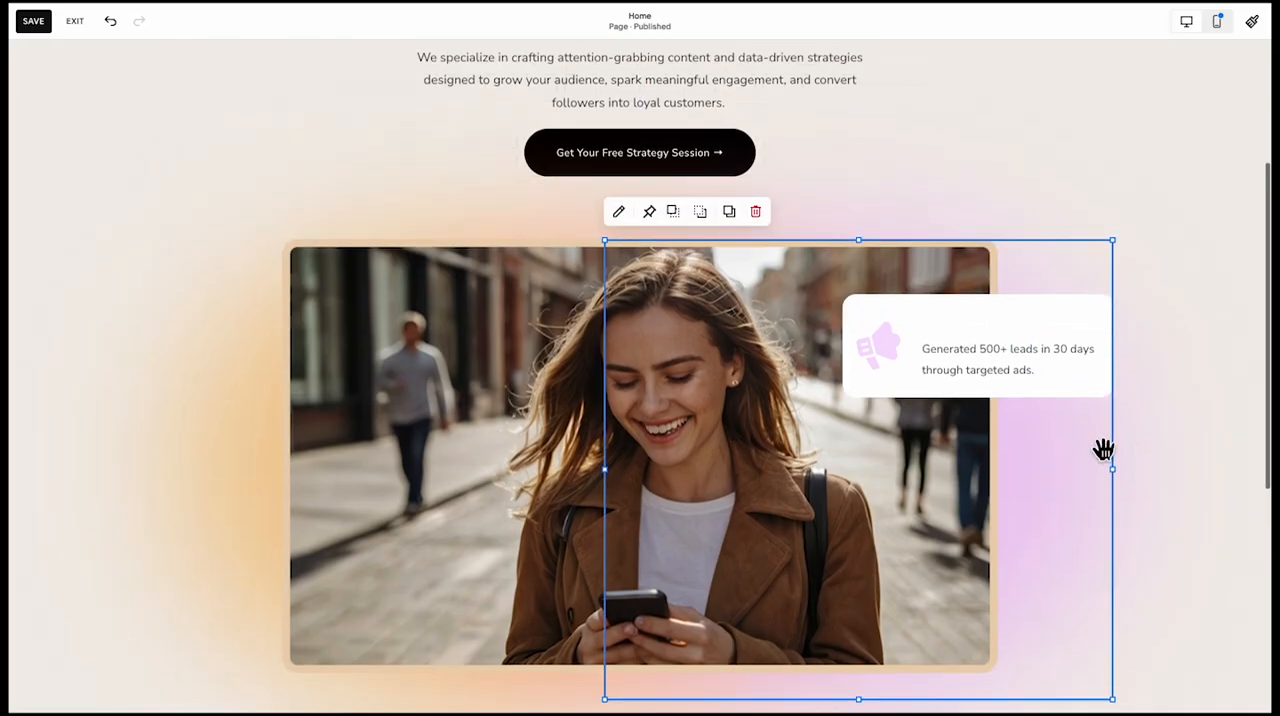
Extend the text block up to the card's top edge so the text lines up with the icon
click(956, 362)
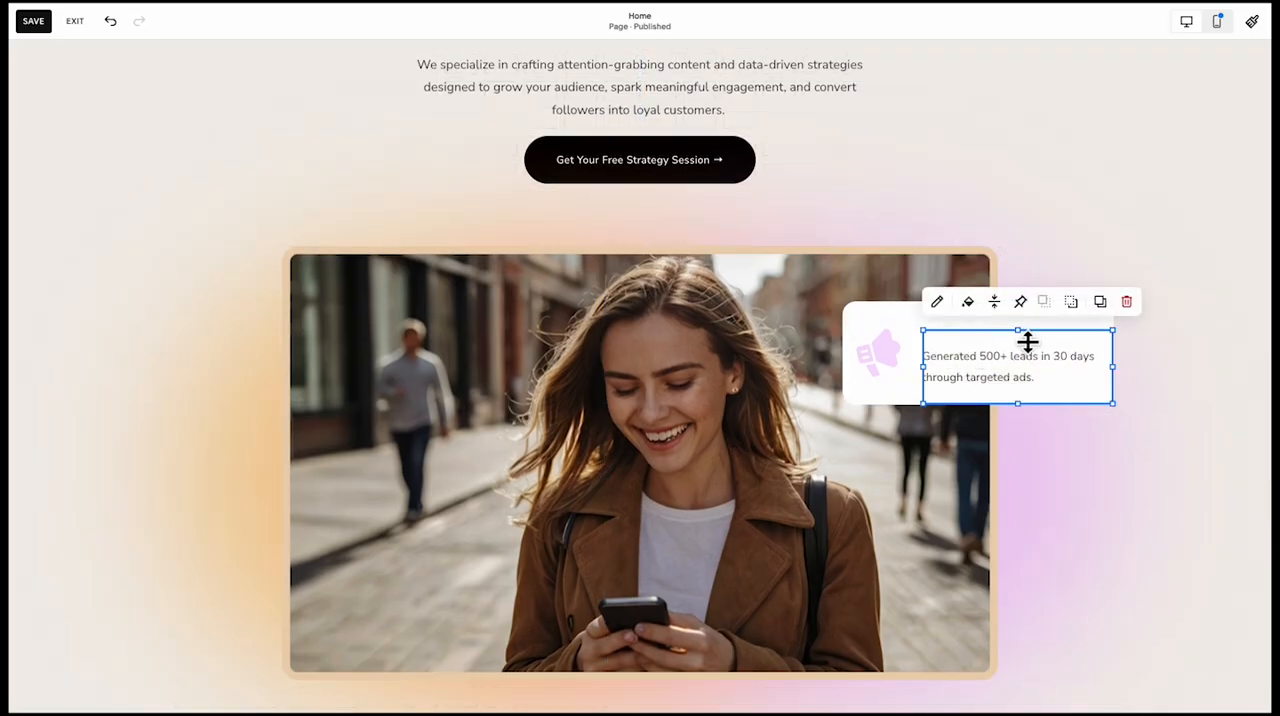
click(1026, 336)
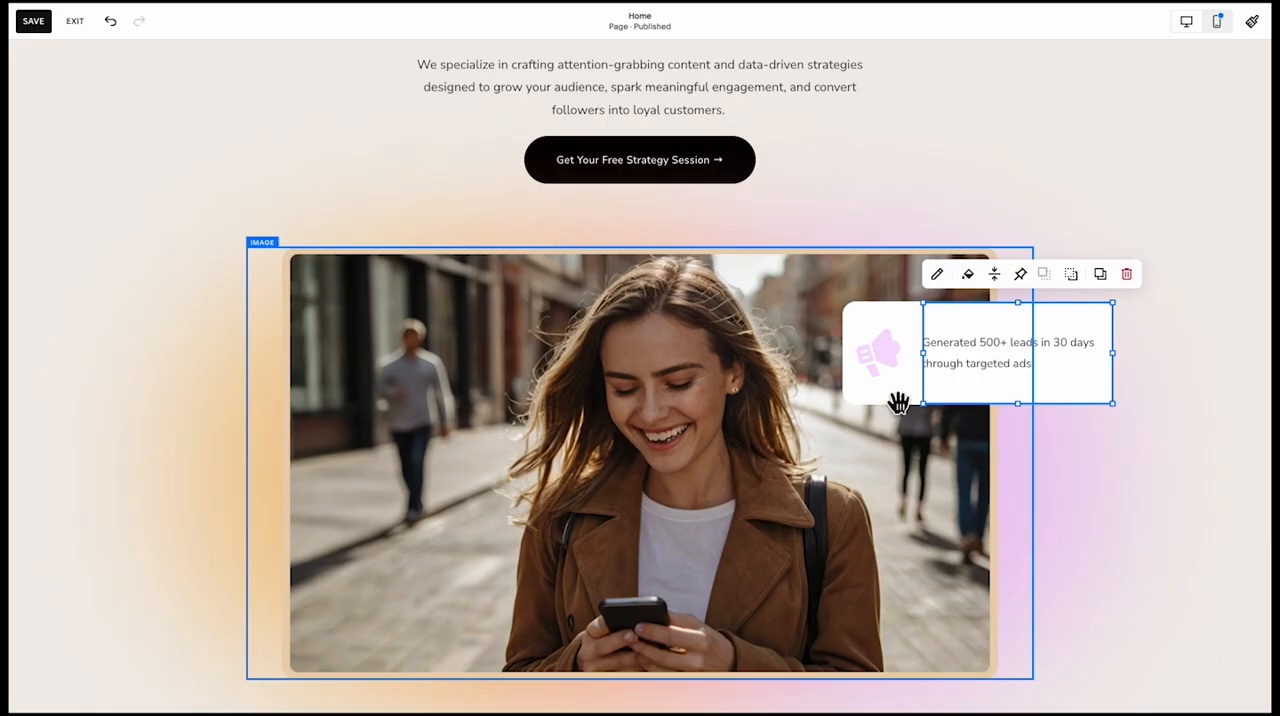
click(1203, 390)
Turn on the drop shadow for the white card shape
scroll(1203, 390, up, 1)
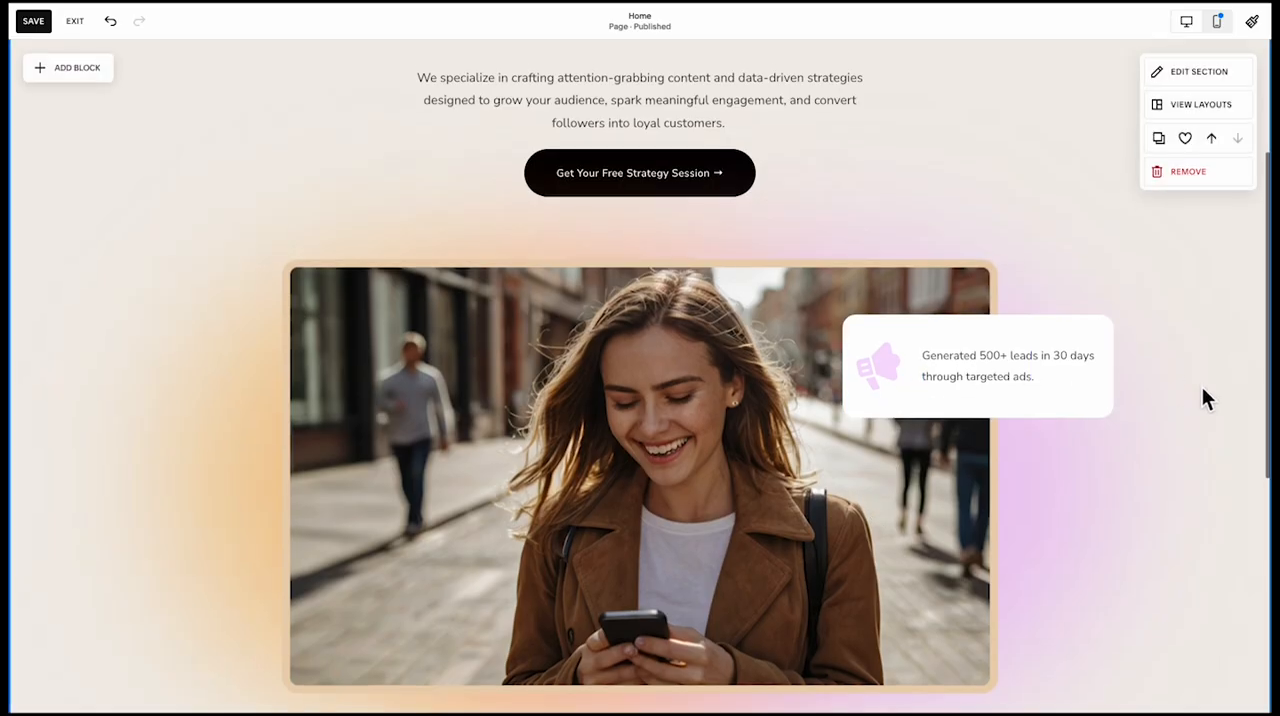
scroll(1203, 398, up, 1)
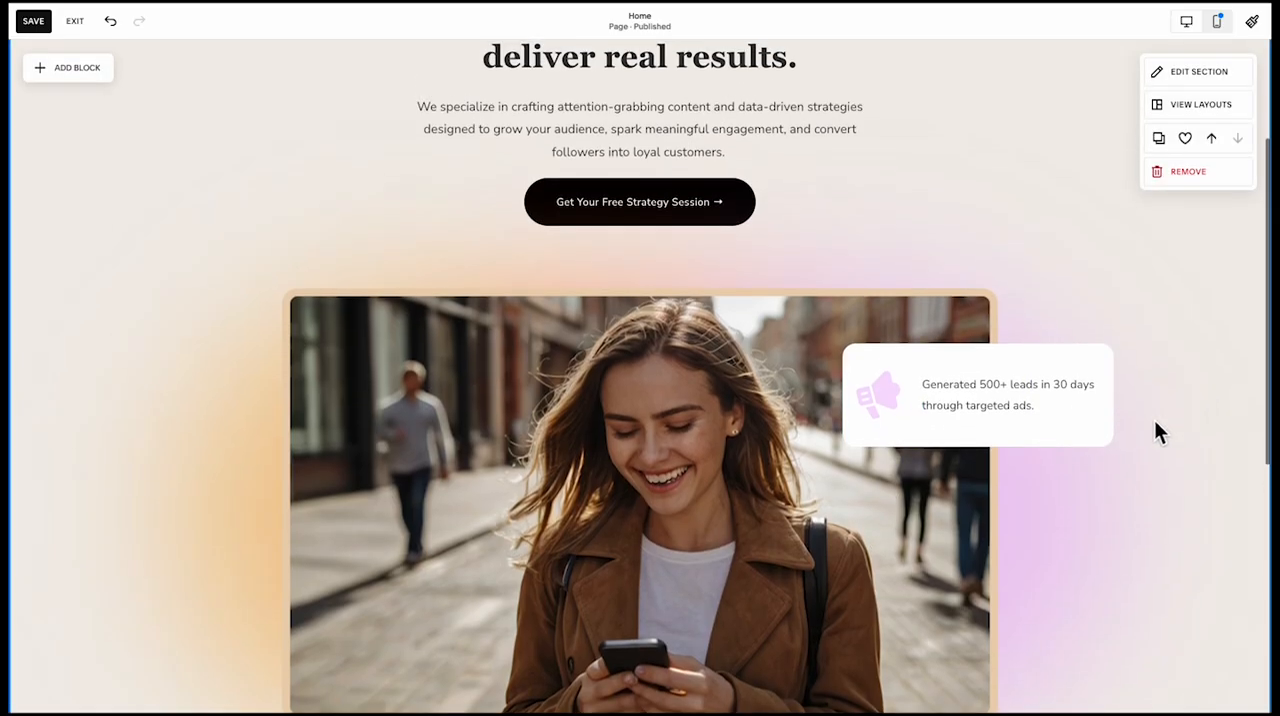
click(1094, 431)
click(862, 318)
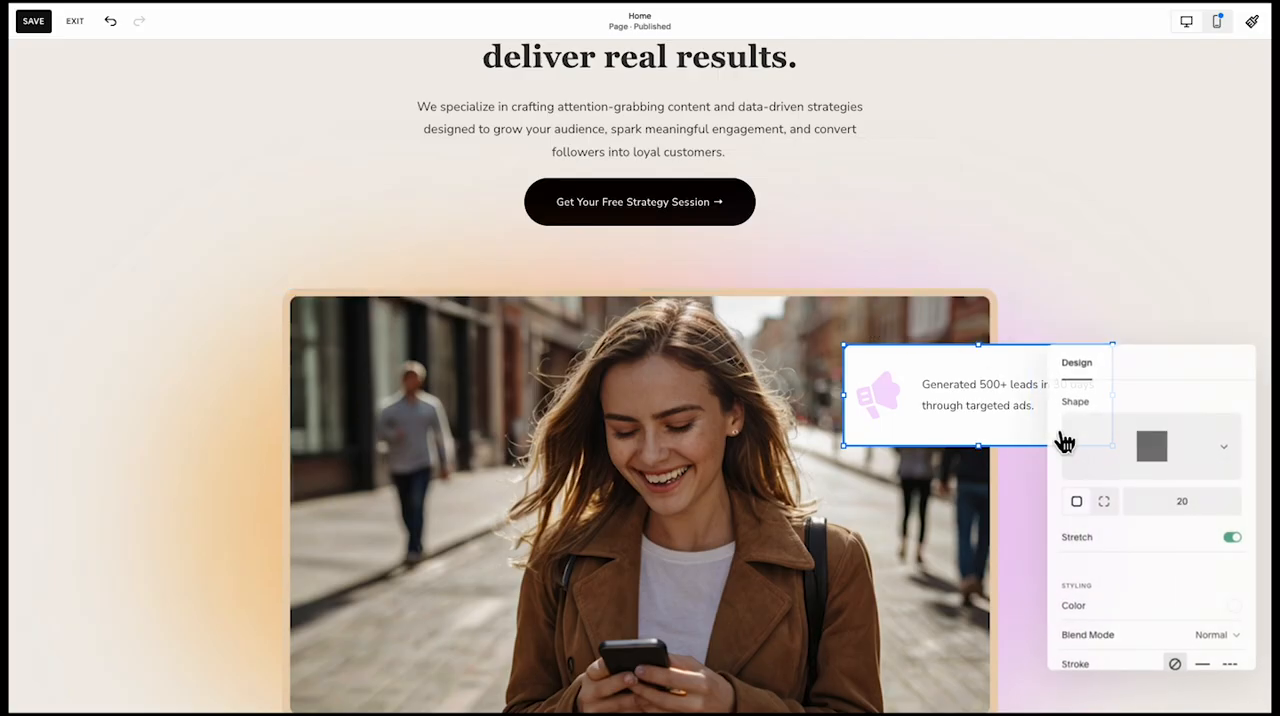
scroll(1068, 445, down, 2)
click(1234, 614)
scroll(1200, 645, down, 3)
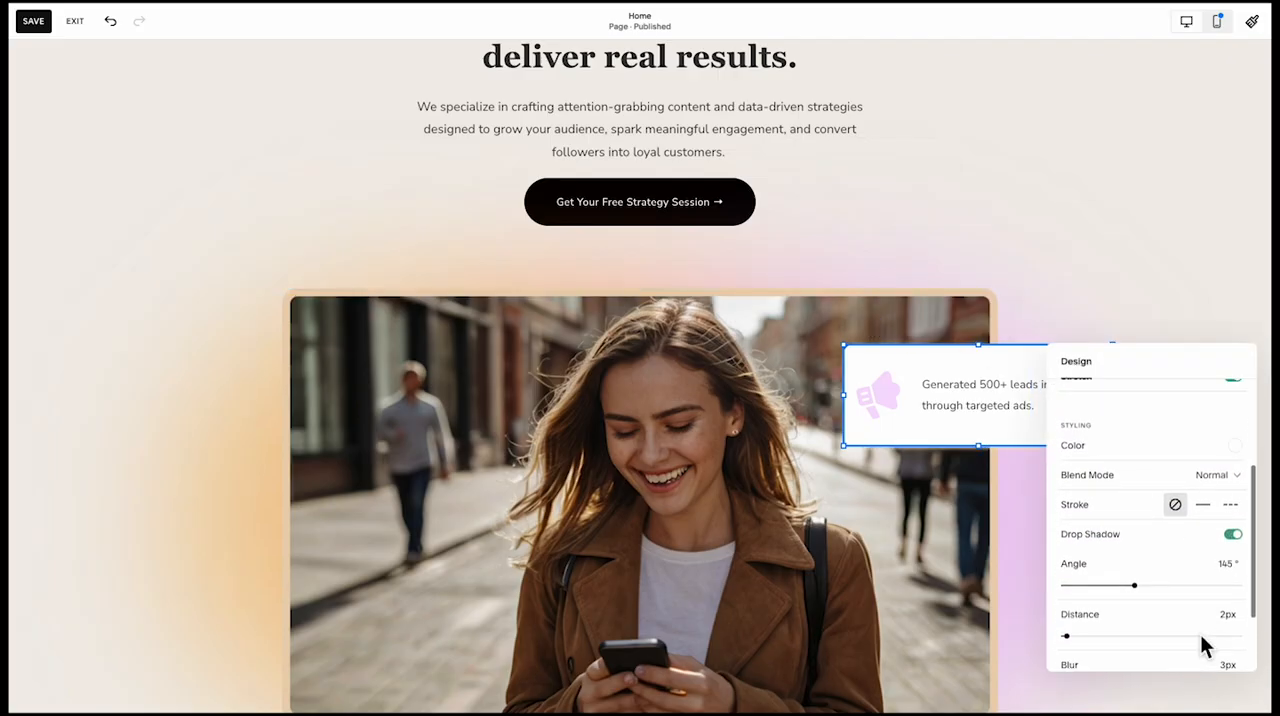
scroll(990, 515, down, 1)
scroll(1187, 614, down, 2)
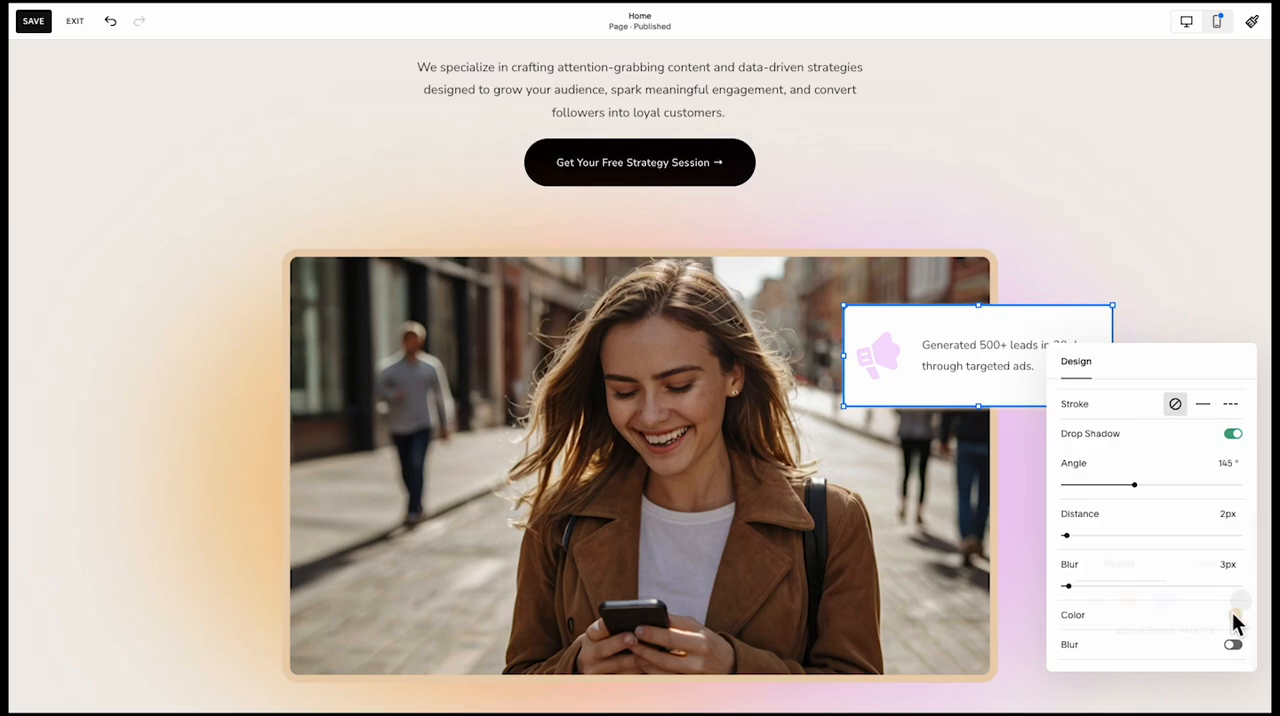
Set the card's shadow colour to the dark palette swatch and increase the shadow's blur
click(1235, 615)
click(1240, 600)
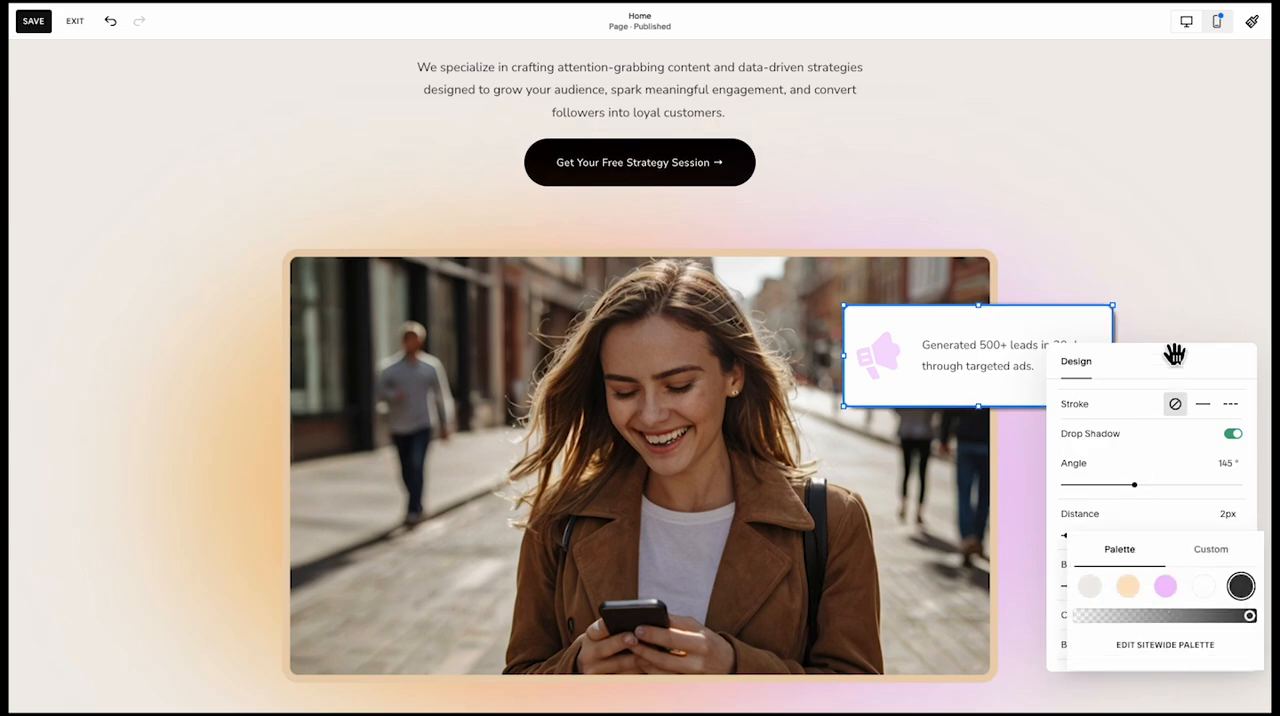
click(1200, 452)
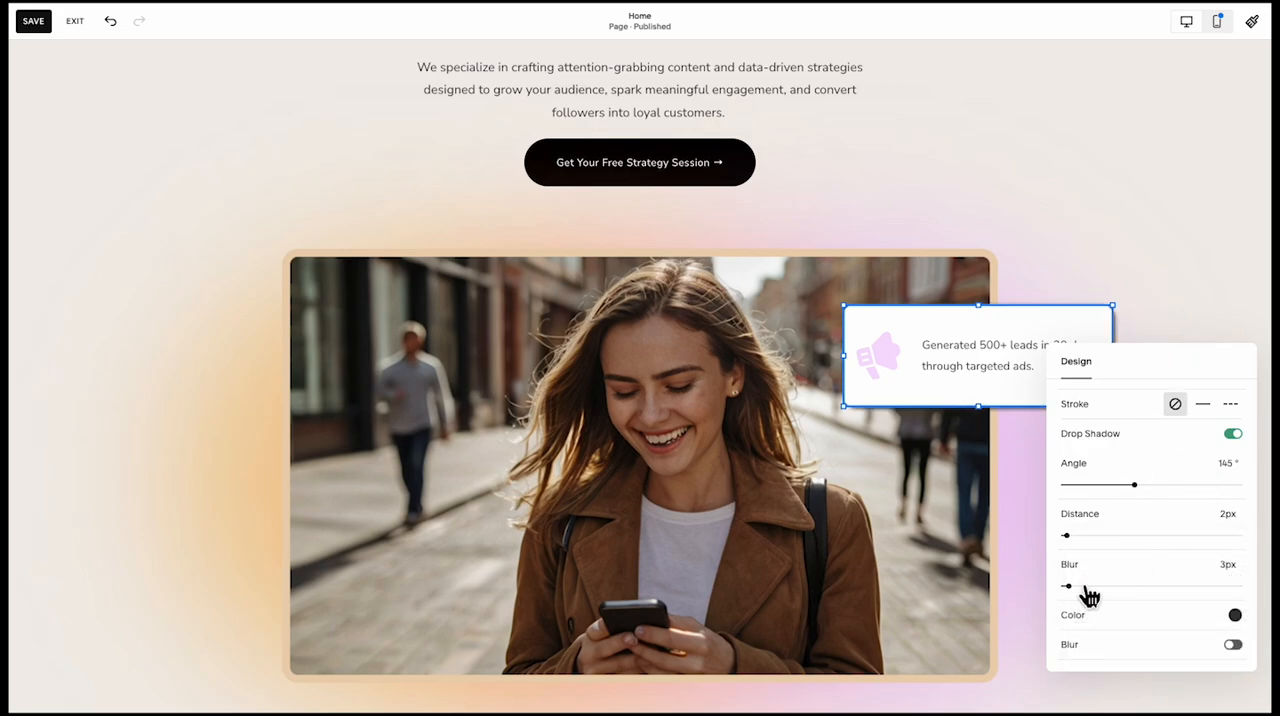
mouse_move(1066, 587)
mouse_down()
mouse_move(1118, 596)
mouse_move(1086, 585)
mouse_move(1085, 597)
mouse_up()
click(1187, 285)
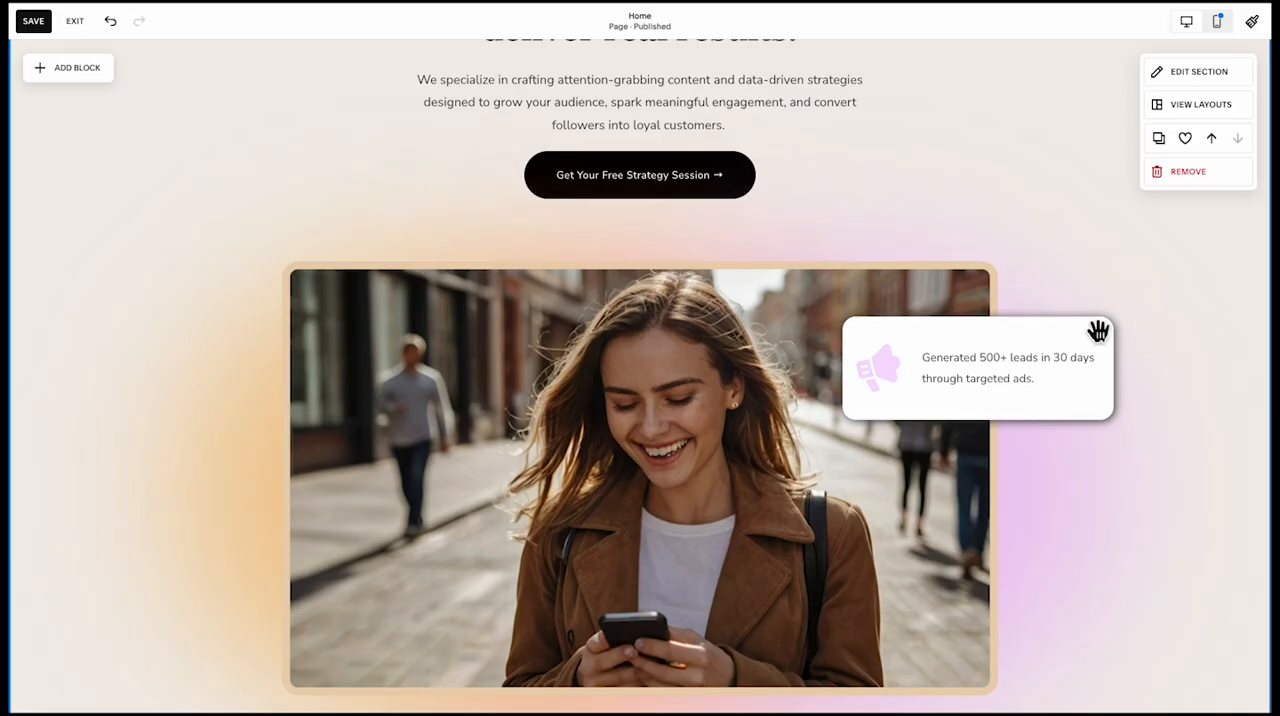
Make the card text about the generated leads bold
click(1006, 366)
double_click(1013, 378)
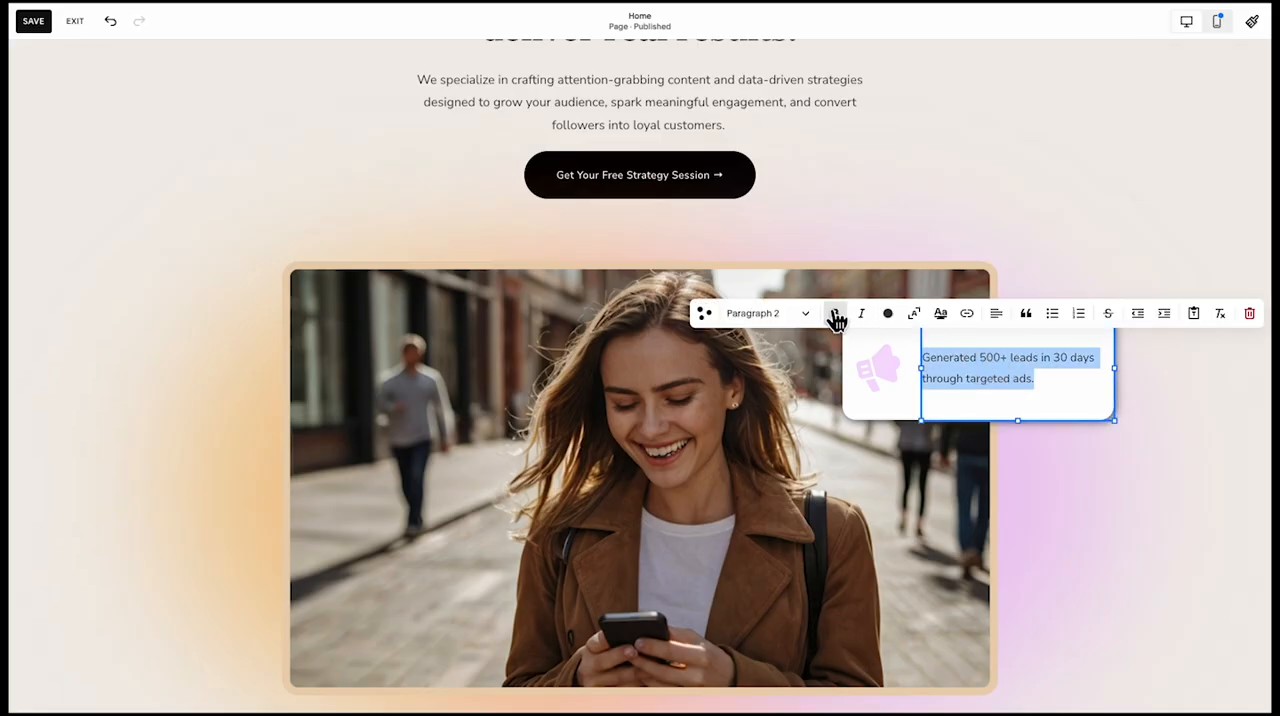
click(1005, 472)
click(963, 399)
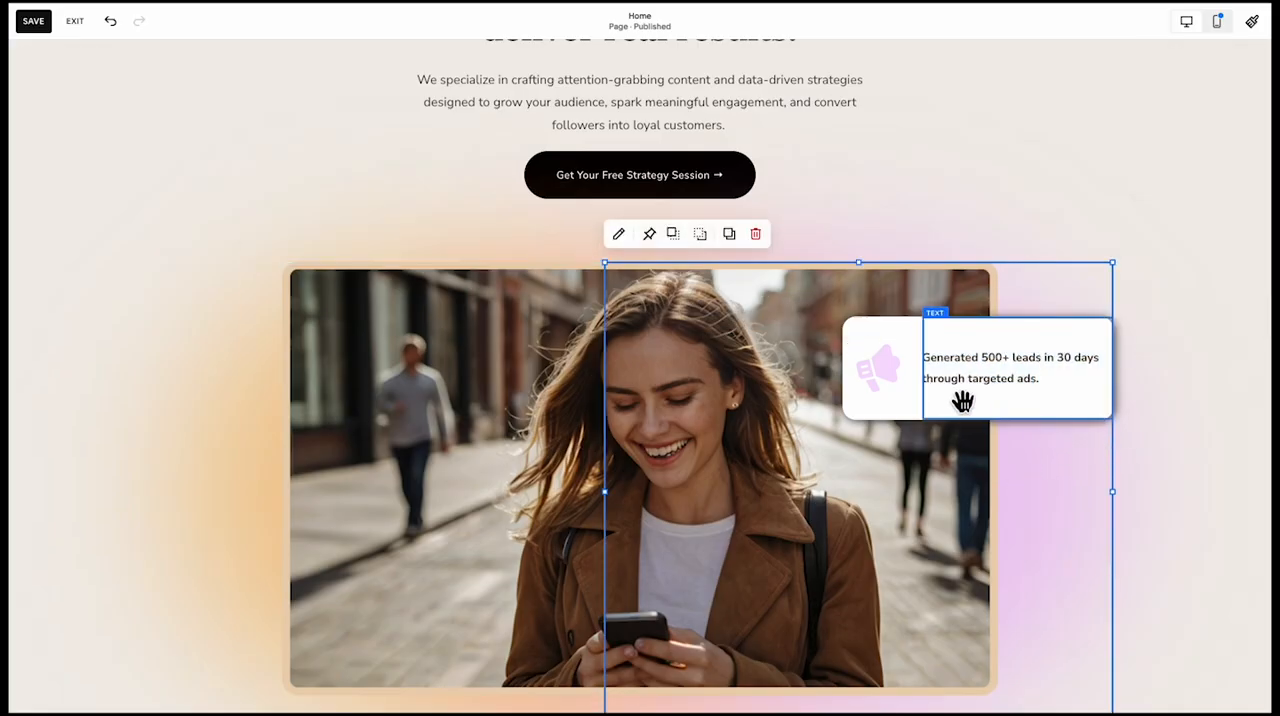
double_click(908, 402)
click(1148, 408)
Replace the hero photo with the file hero image.png
scroll(1161, 405, up, 3)
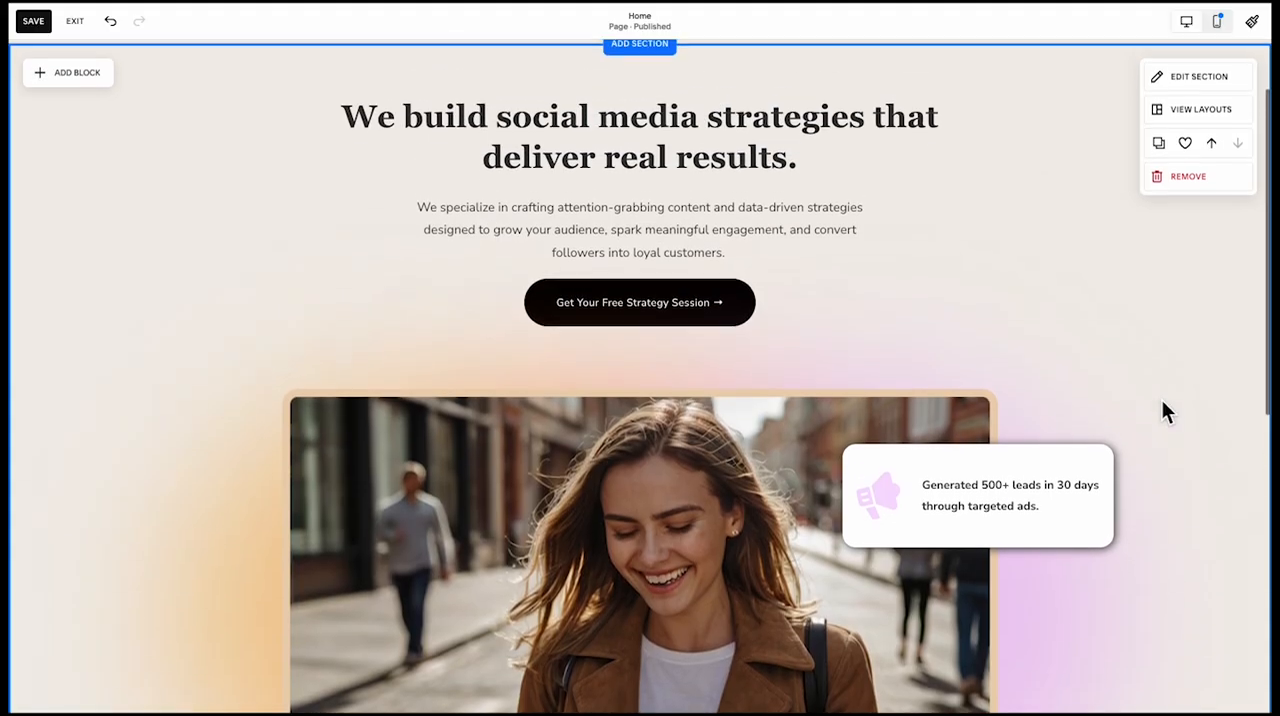
scroll(1161, 405, down, 3)
click(729, 457)
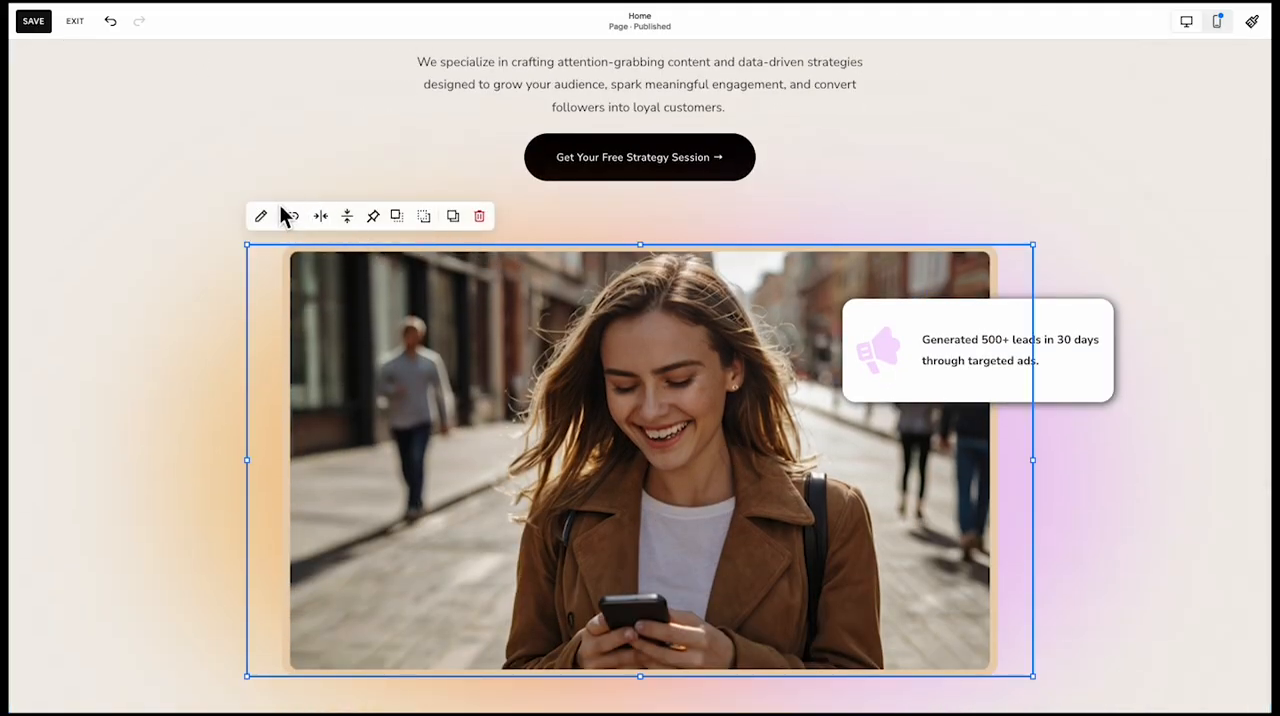
click(265, 216)
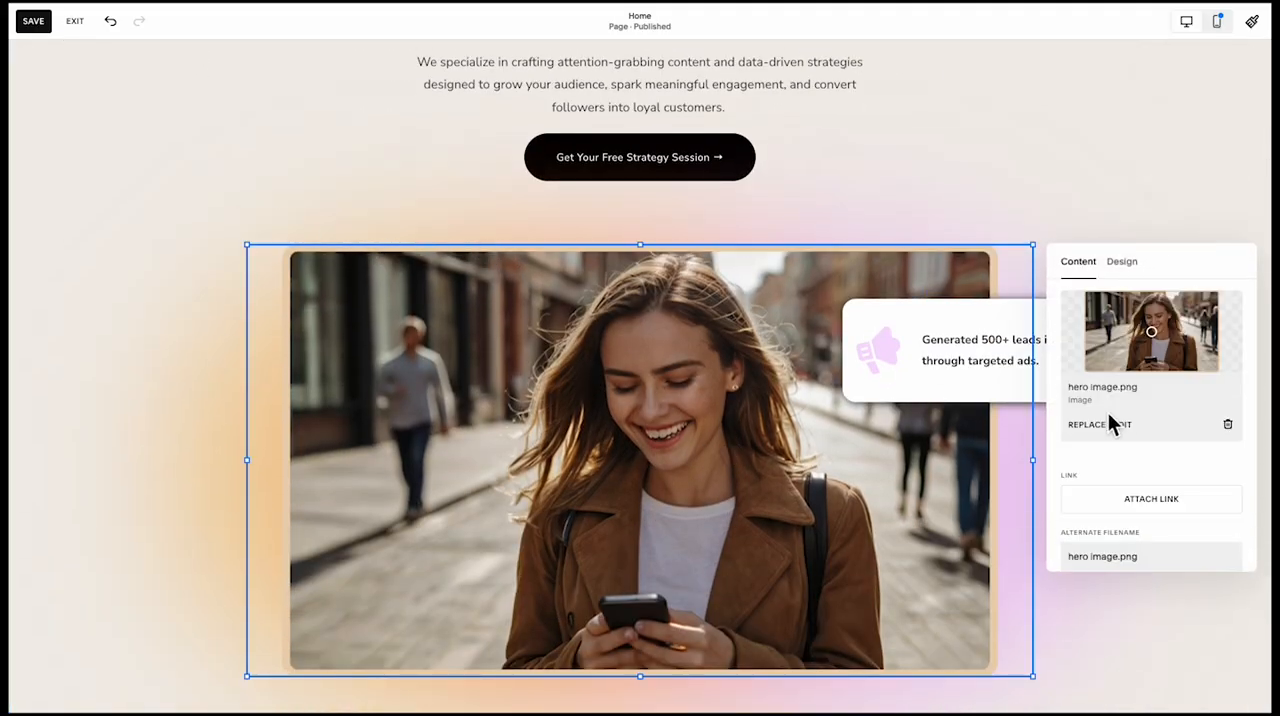
click(1094, 424)
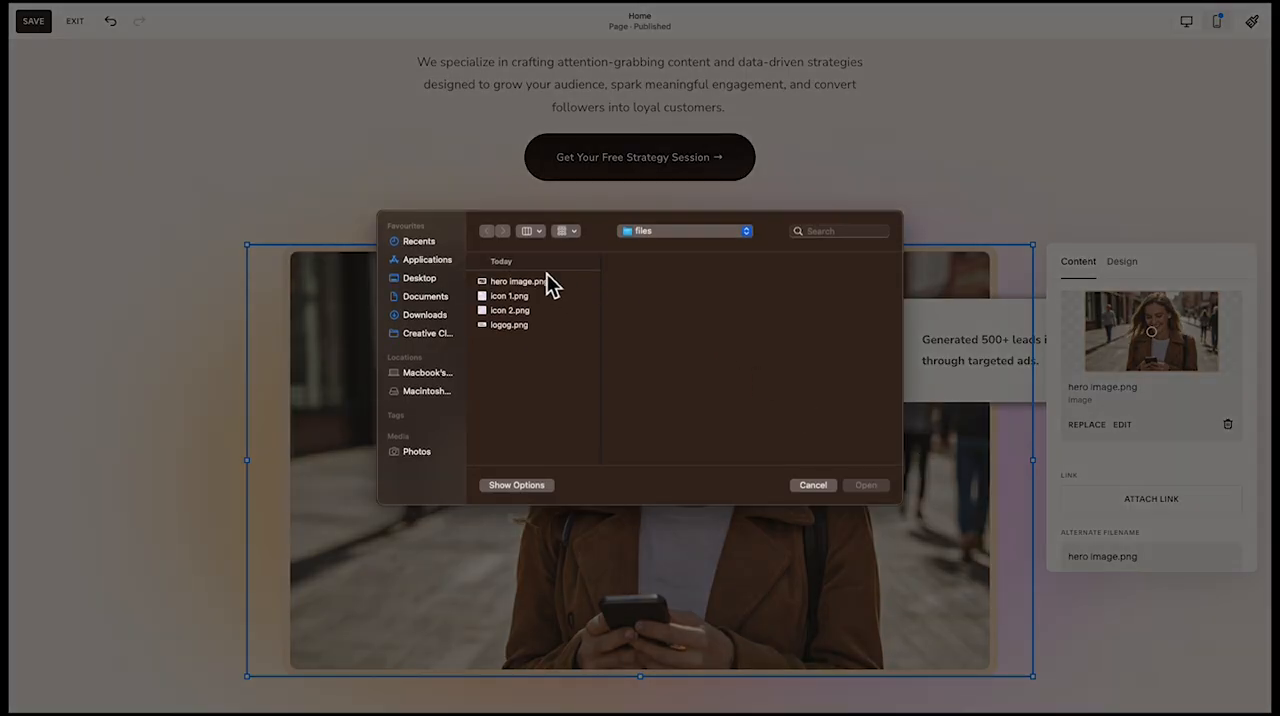
double_click(533, 281)
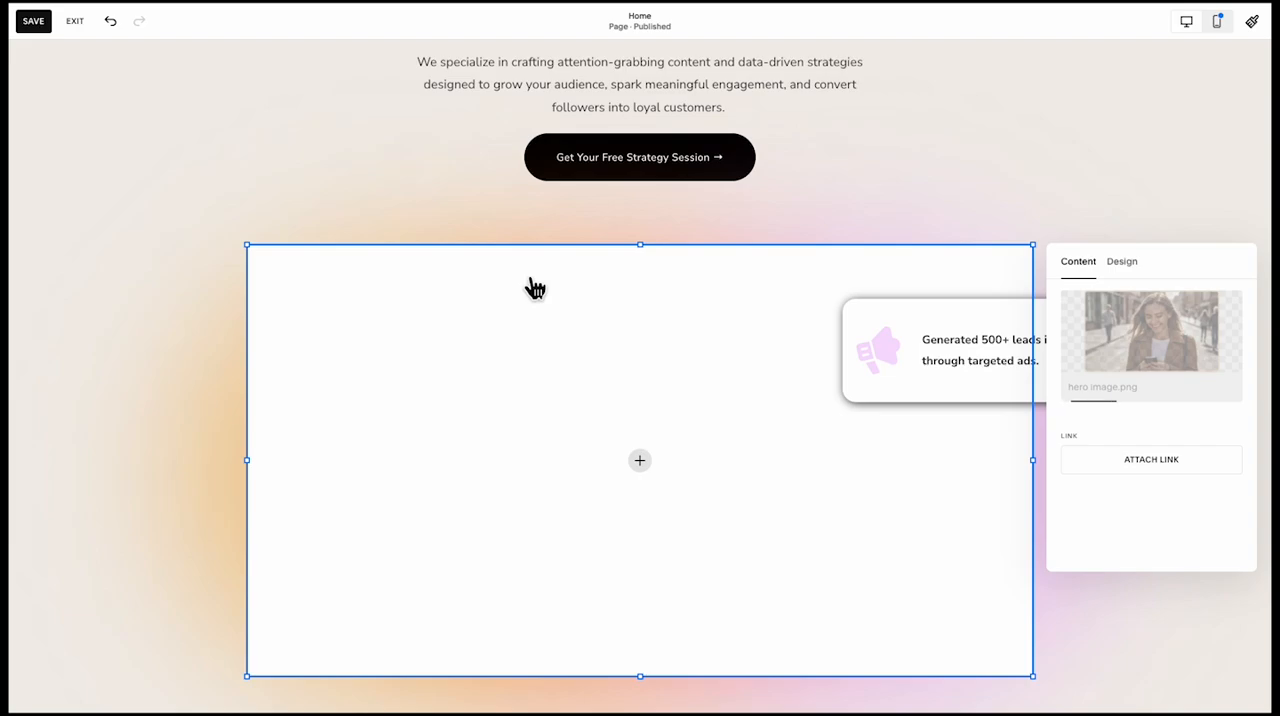
Add a blank section below the hero section
scroll(620, 560, down, 2)
click(628, 549)
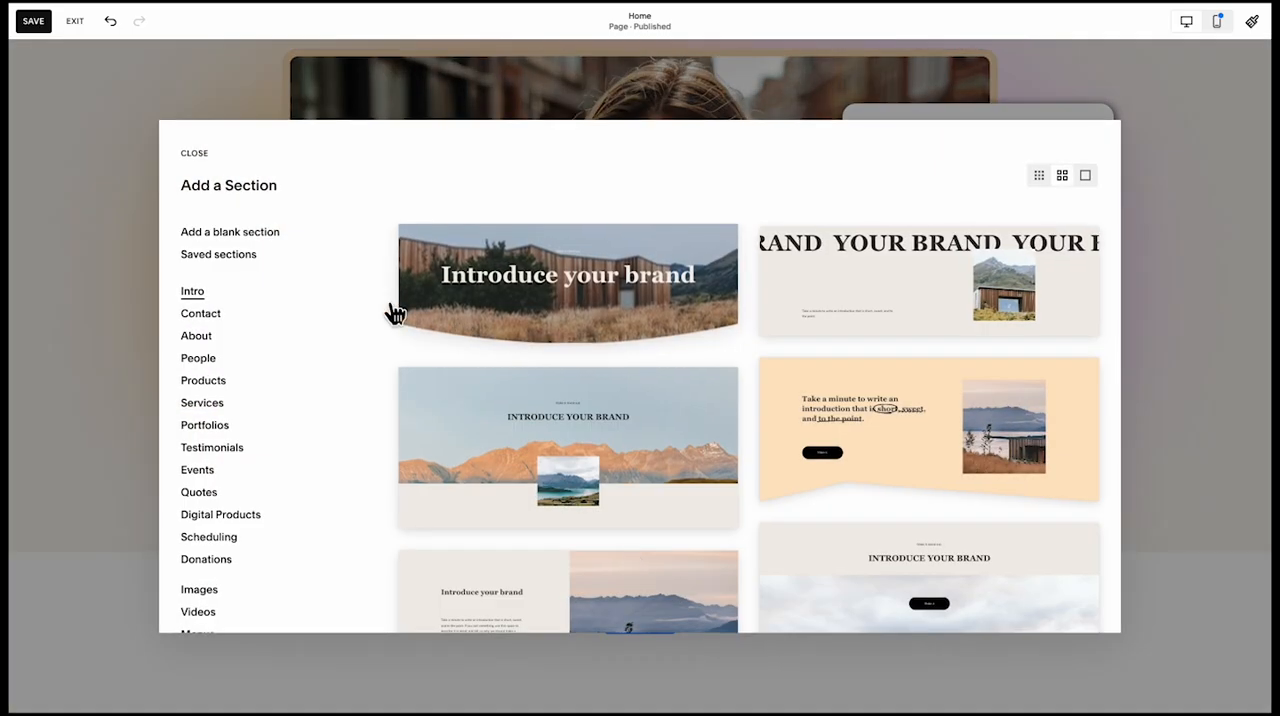
click(230, 232)
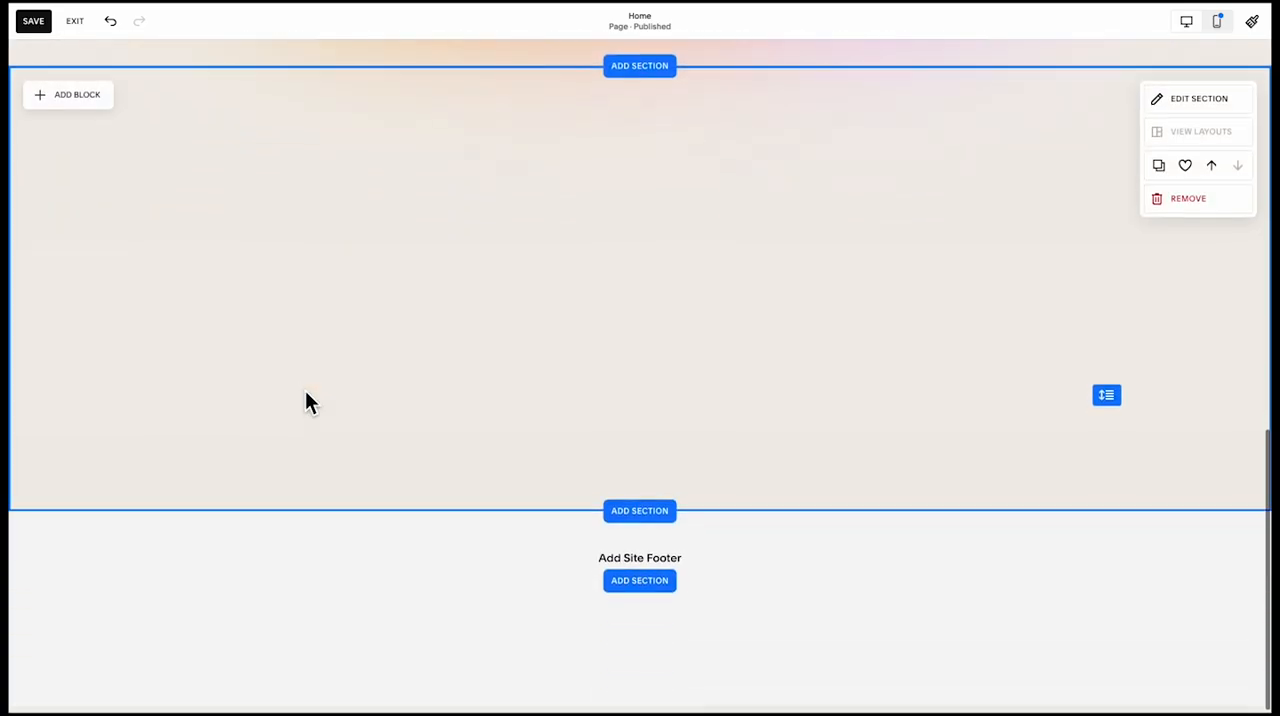
Extend the new blank section's height downward to make room for more content
scroll(305, 401, up, 1)
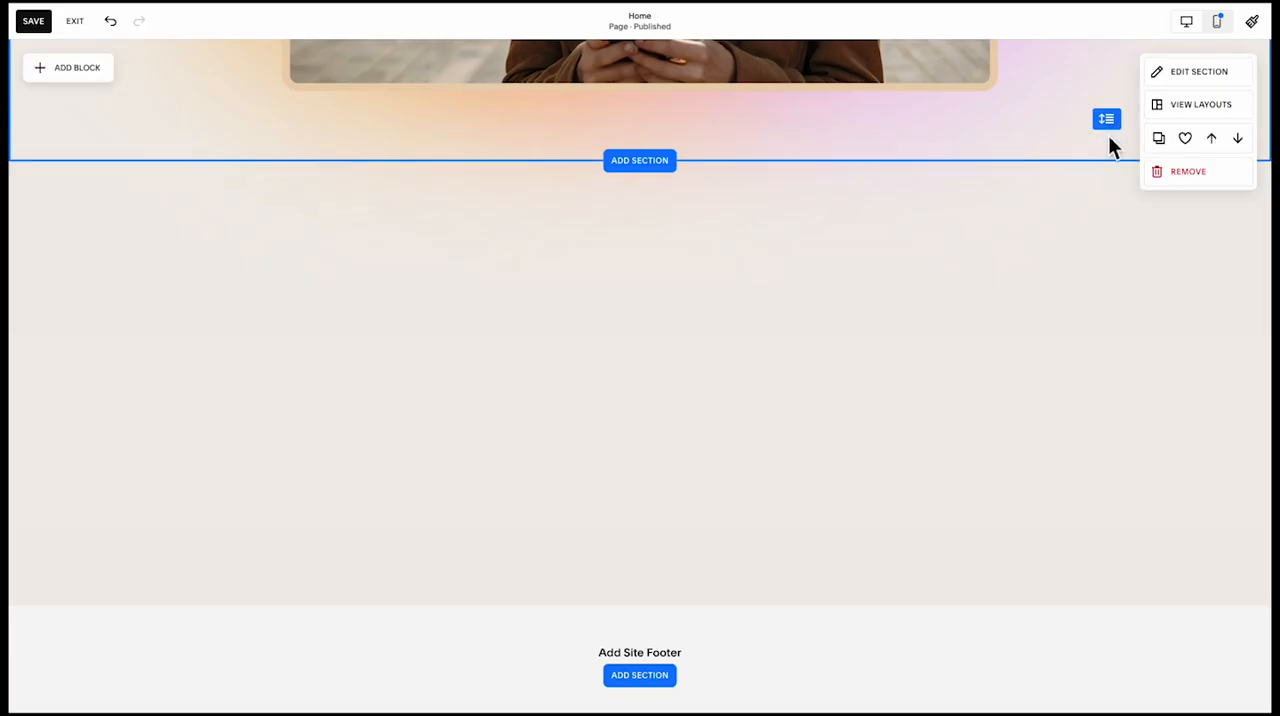
mouse_move(1117, 471)
mouse_down()
mouse_move(1117, 508)
mouse_move(1117, 484)
mouse_up()
scroll(1091, 427, up, 1)
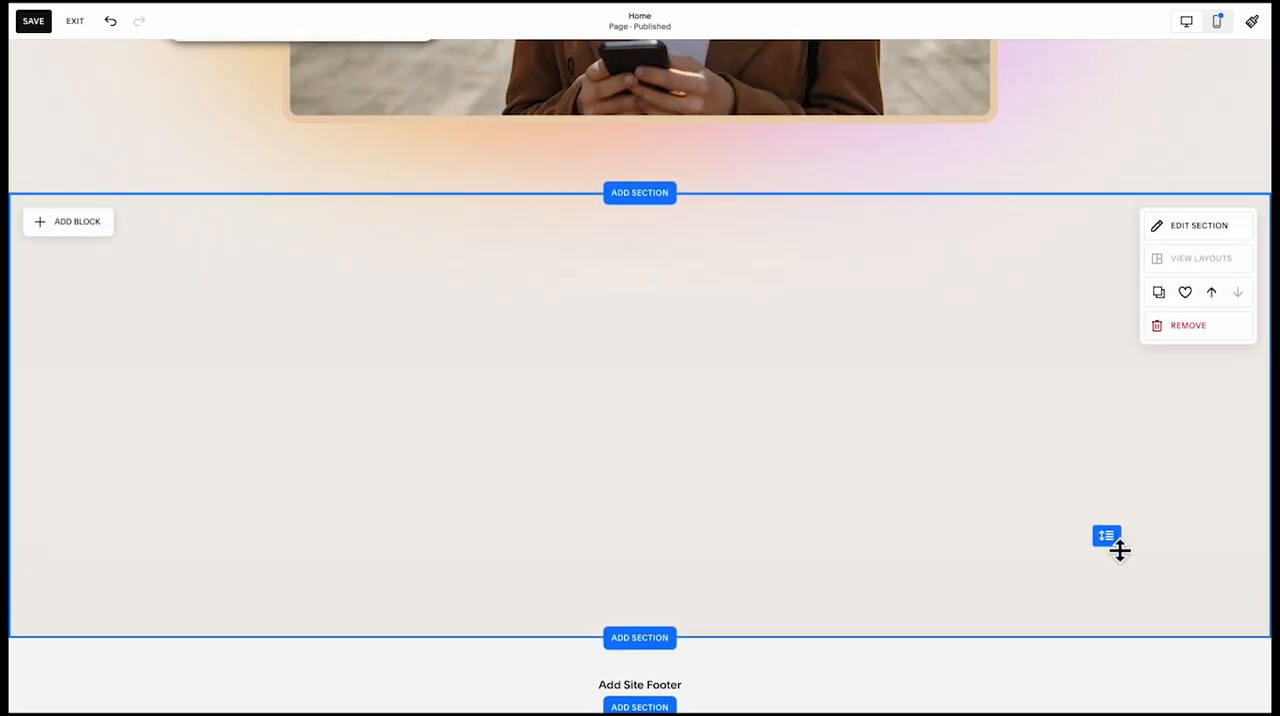
drag(1119, 549, 1118, 638)
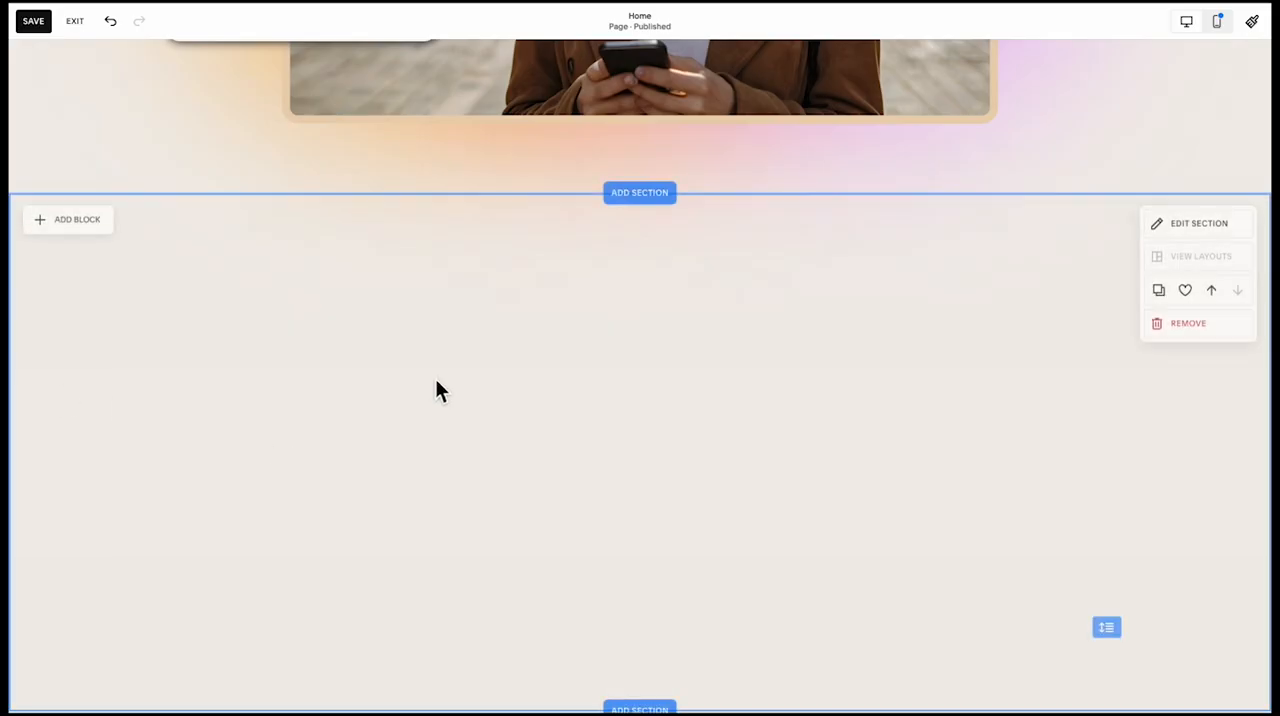
scroll(436, 384, down, 3)
scroll(436, 384, up, 1)
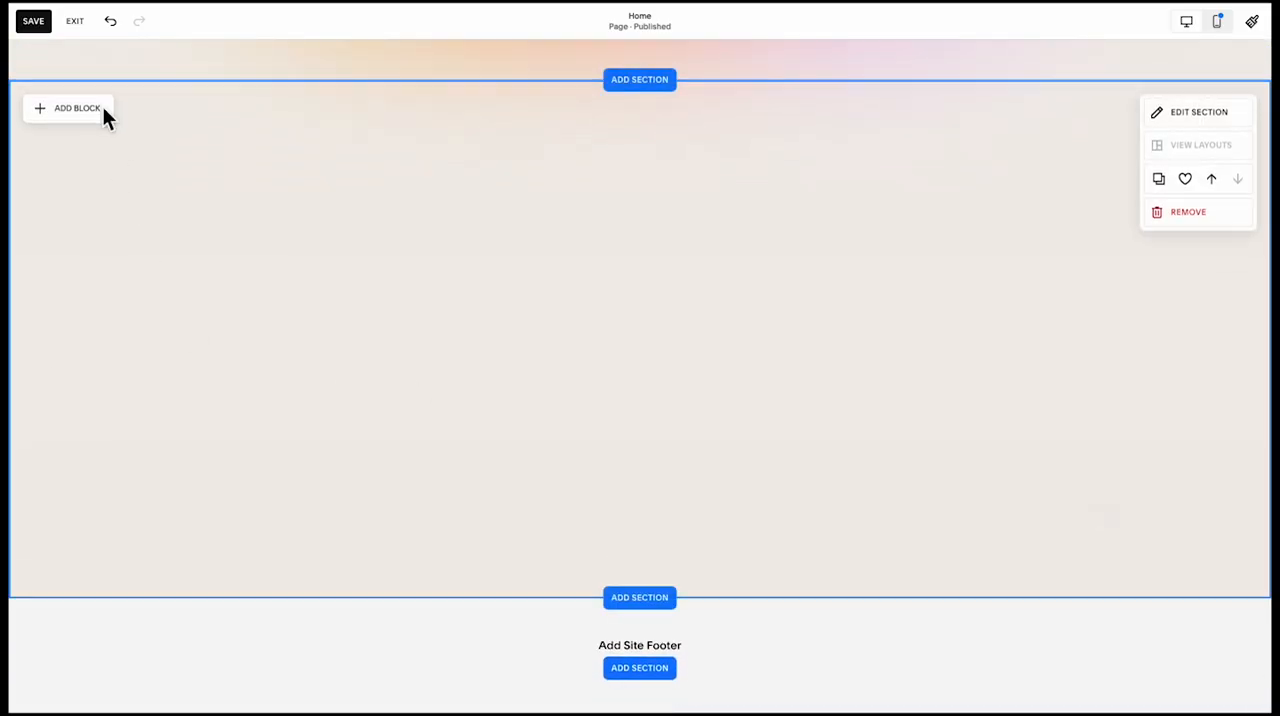
Add a text block to the blank section and paste in "The Perfect Solution For Any Business"
click(103, 108)
click(114, 208)
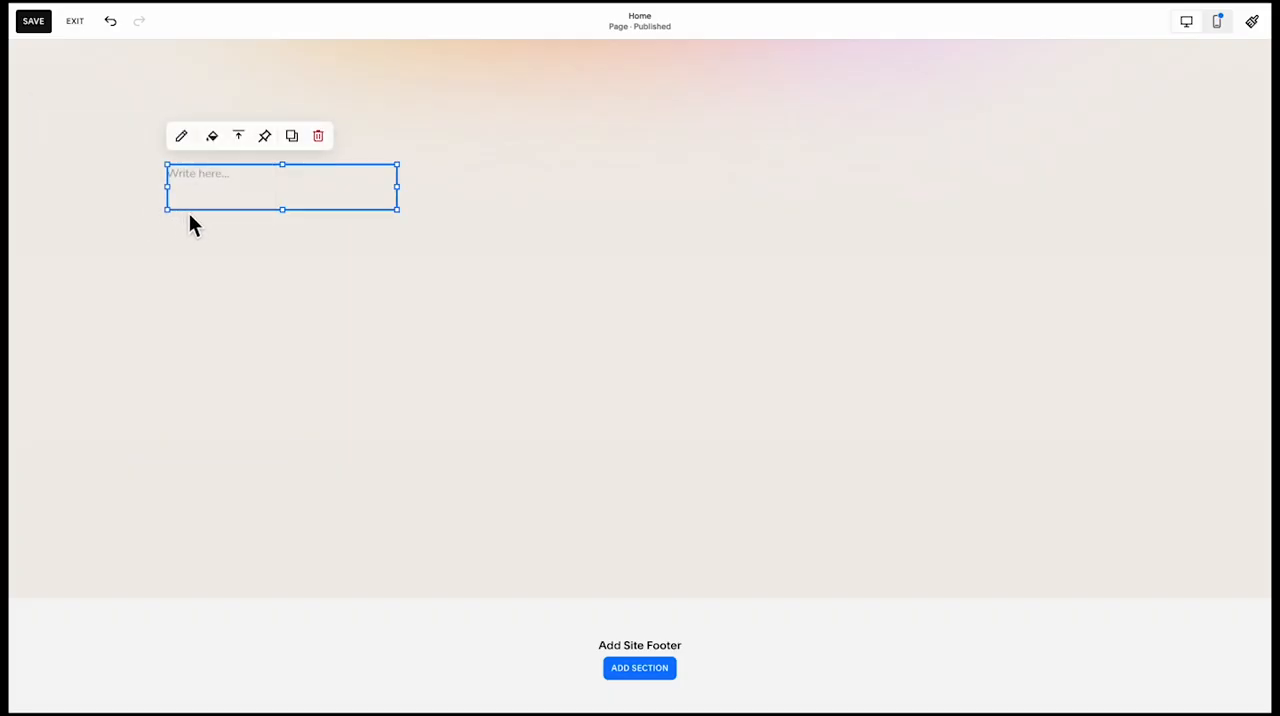
drag(198, 188, 200, 206)
scroll(200, 194, up, 5)
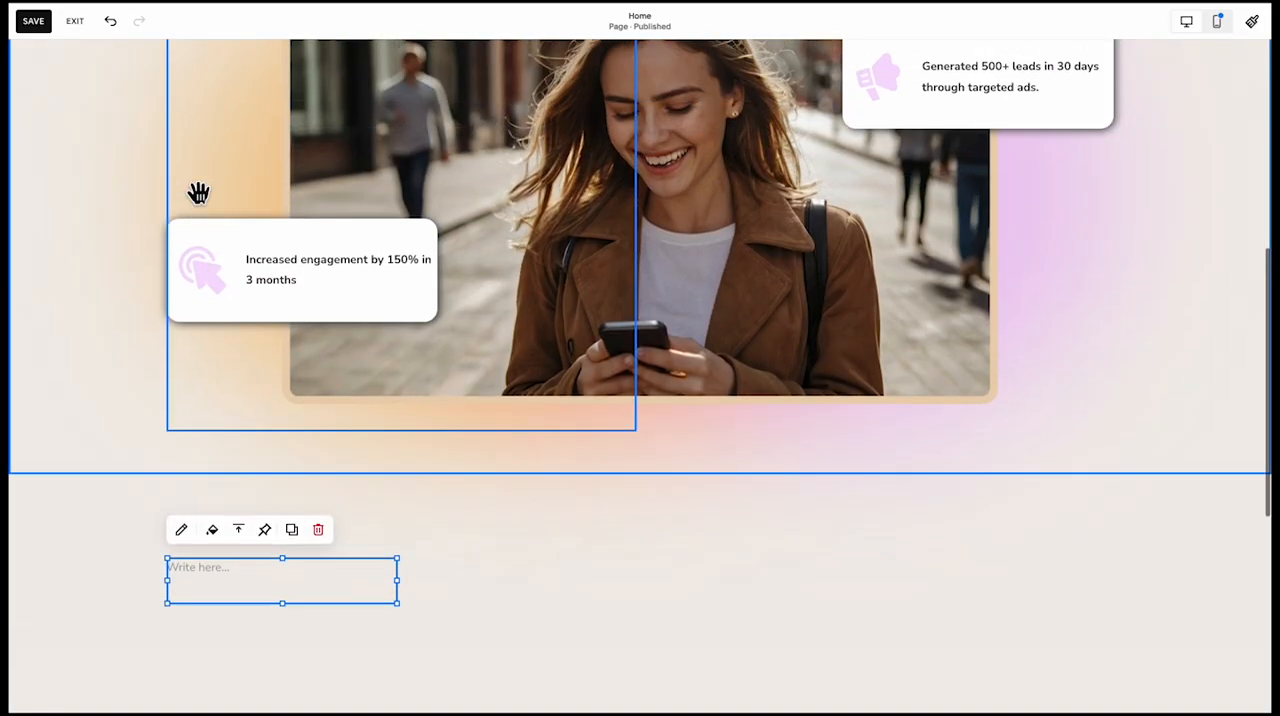
scroll(198, 193, down, 4)
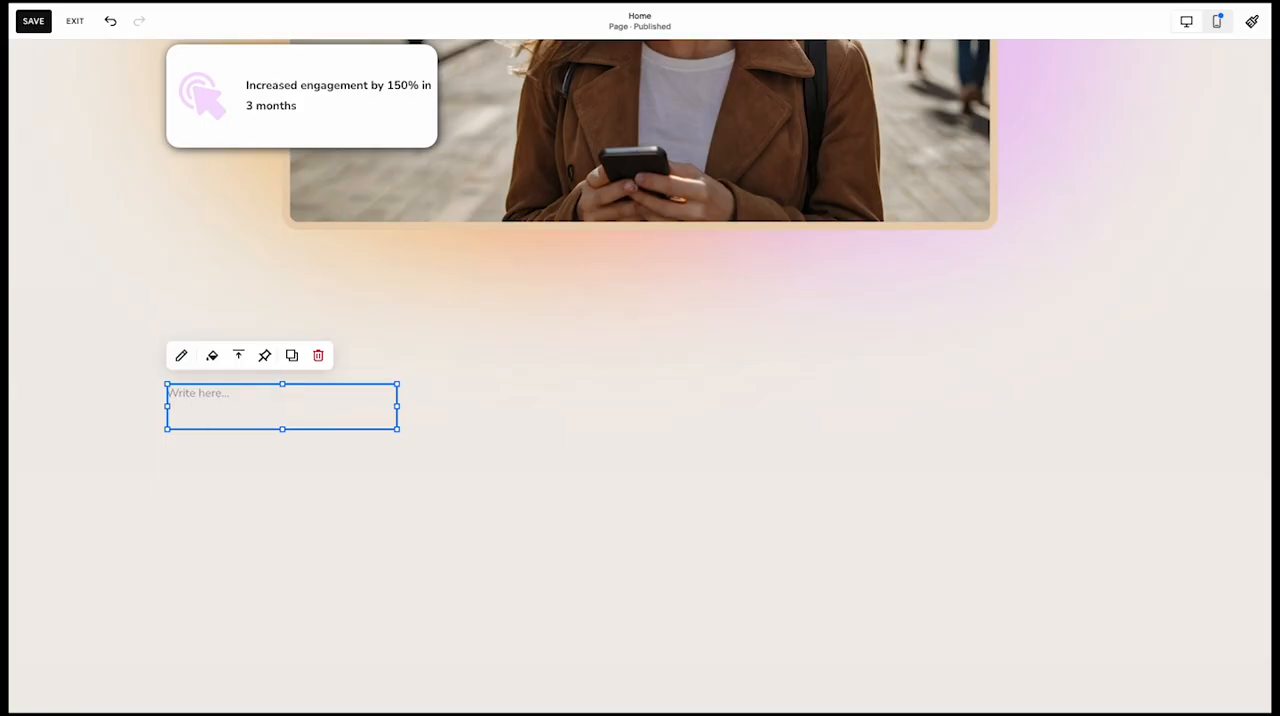
click(213, 413)
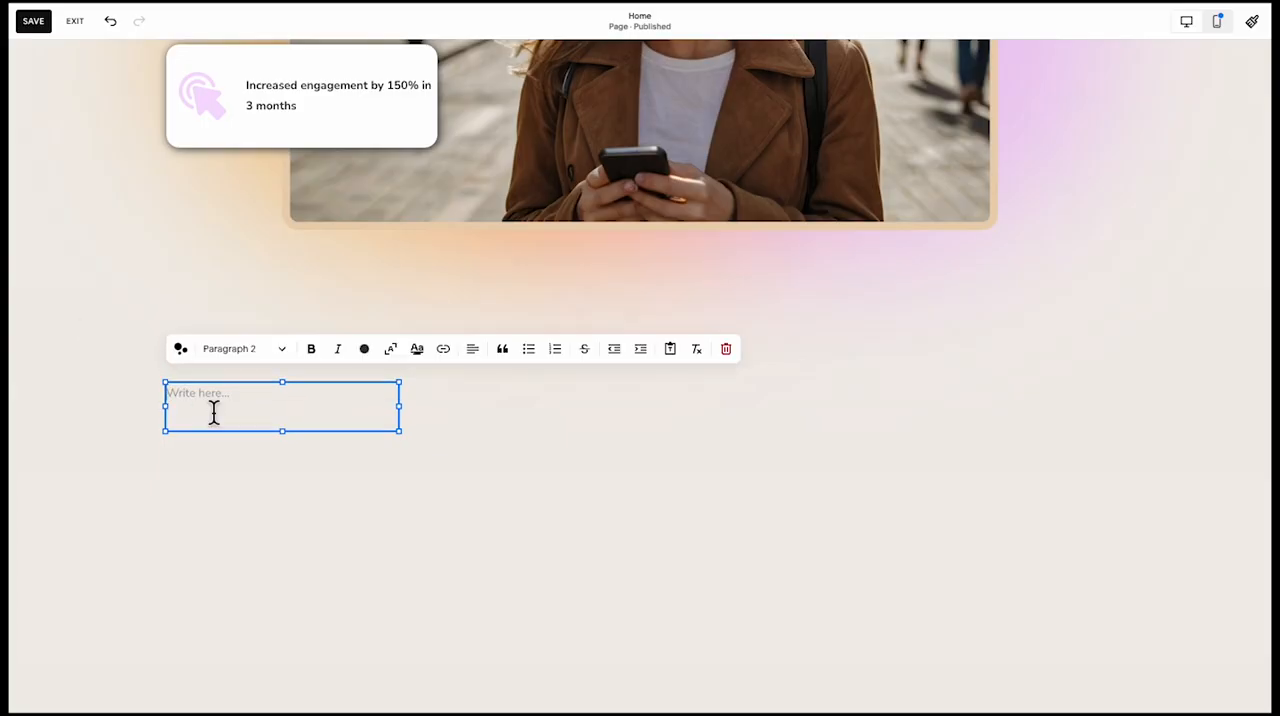
text(The Perfect Solution For Any Business)
double_click(257, 411)
key(ctrl+a)
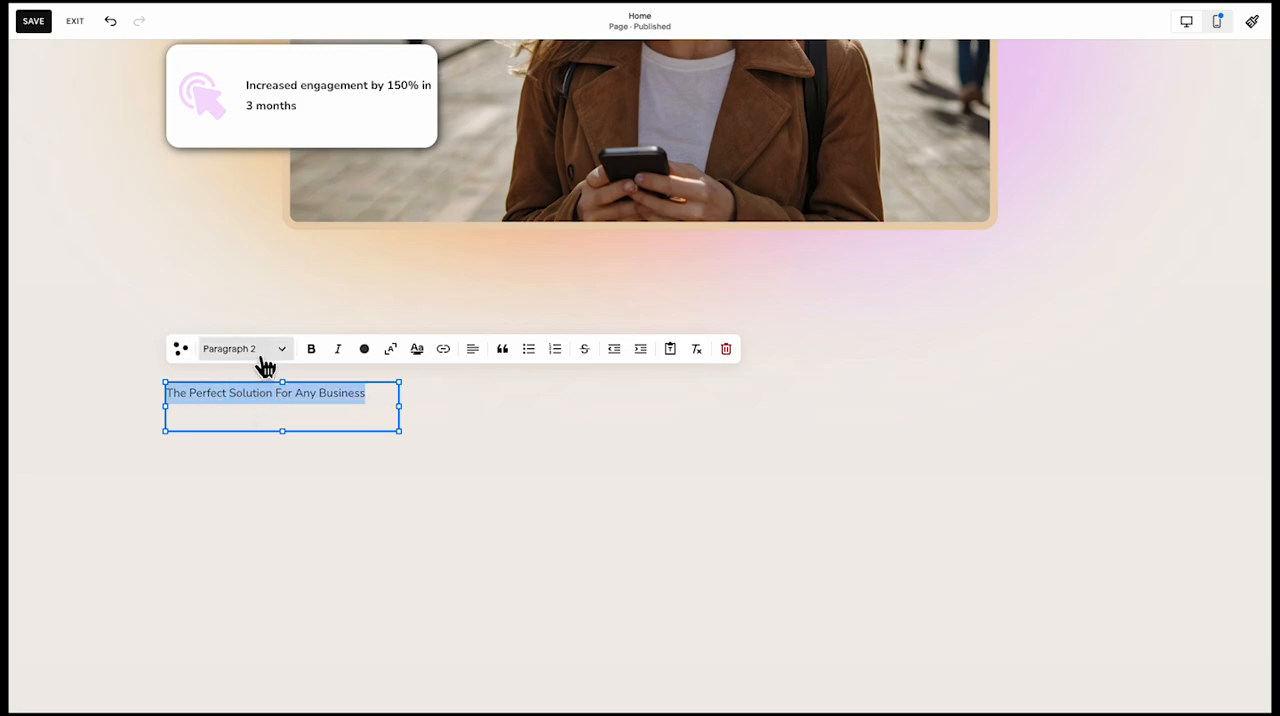
Try the Heading 3 style on the new section's title text
click(250, 350)
click(248, 443)
click(343, 462)
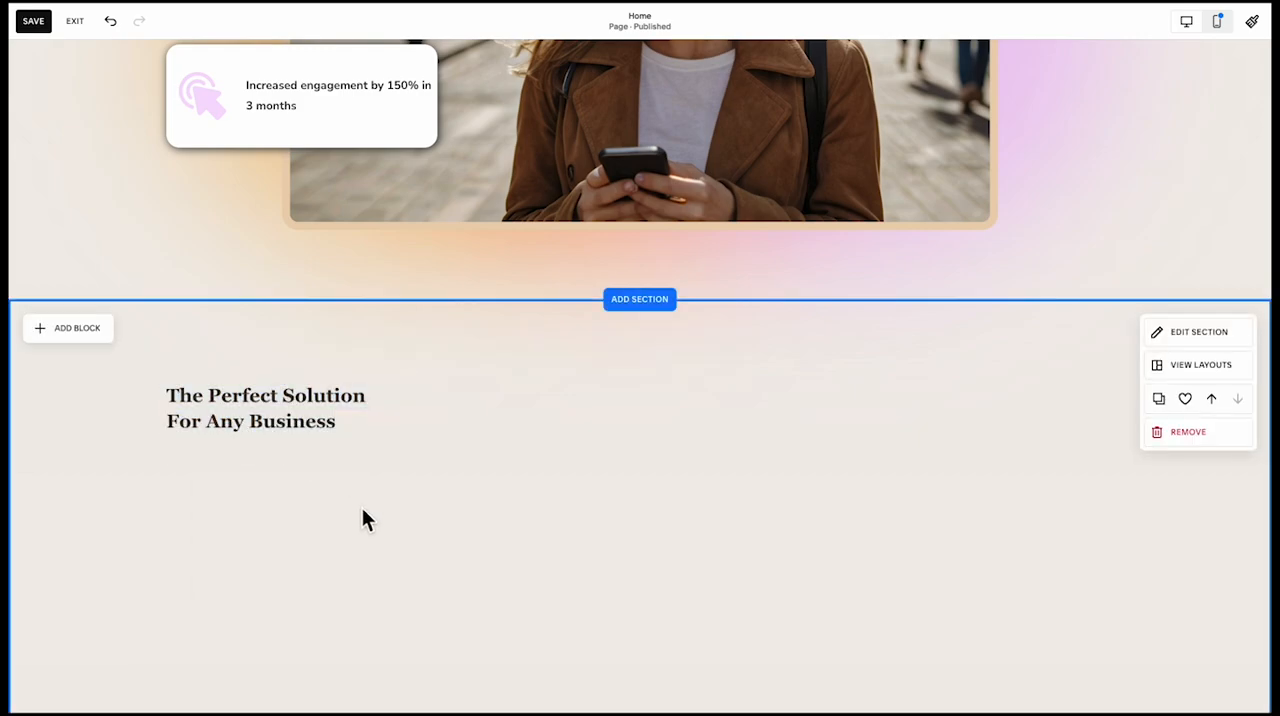
click(343, 437)
click(390, 487)
Set the section title to Heading 2, then widen its block and shorten it to fit the two lines
double_click(354, 414)
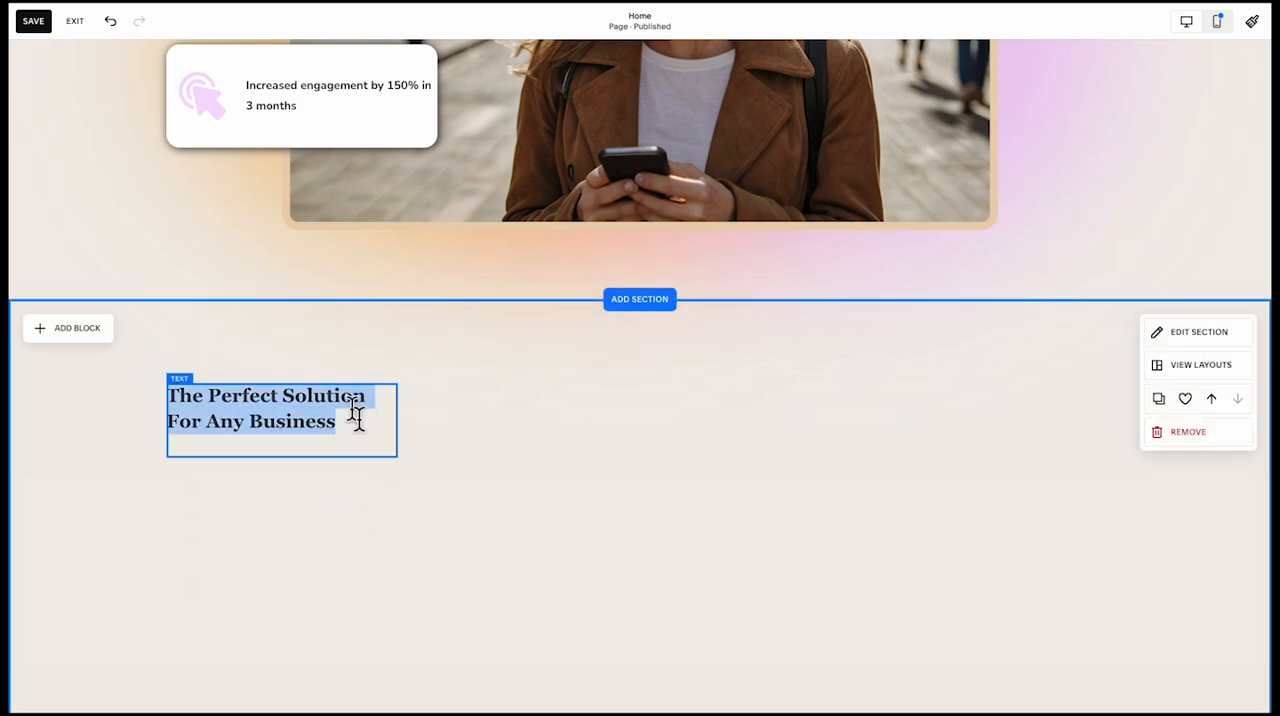
click(252, 349)
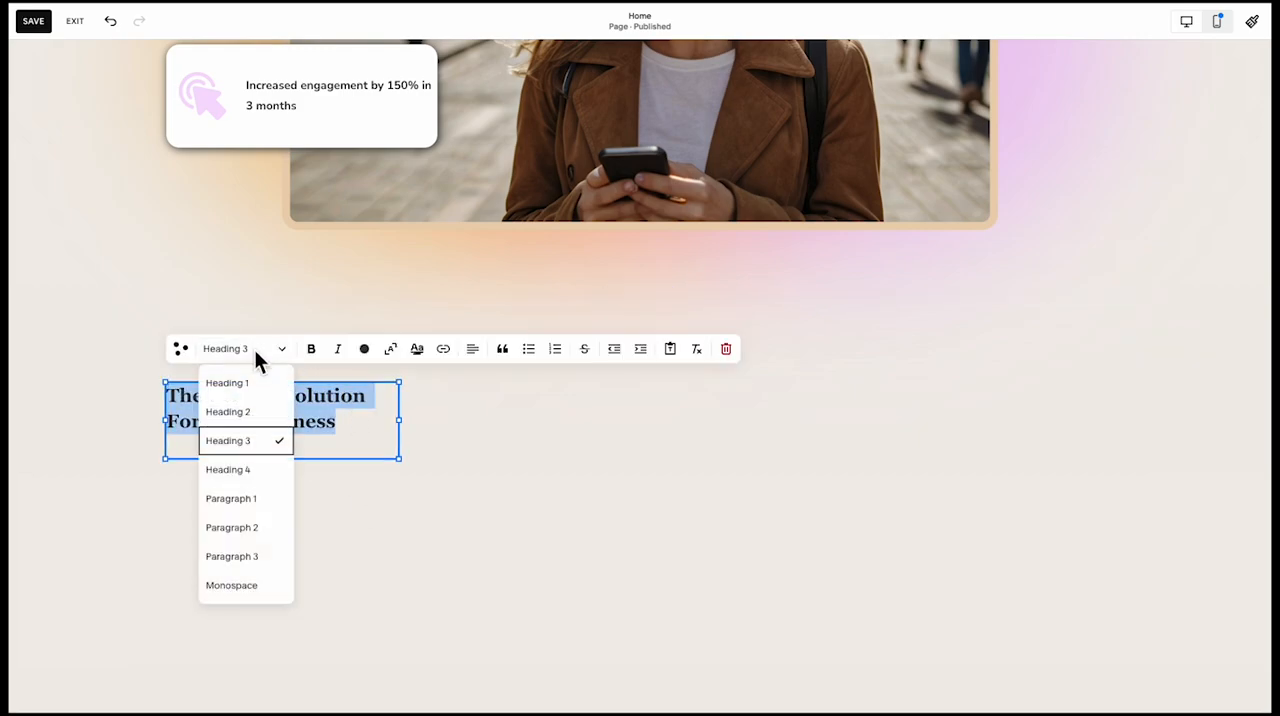
click(244, 411)
click(393, 477)
drag(410, 466, 480, 462)
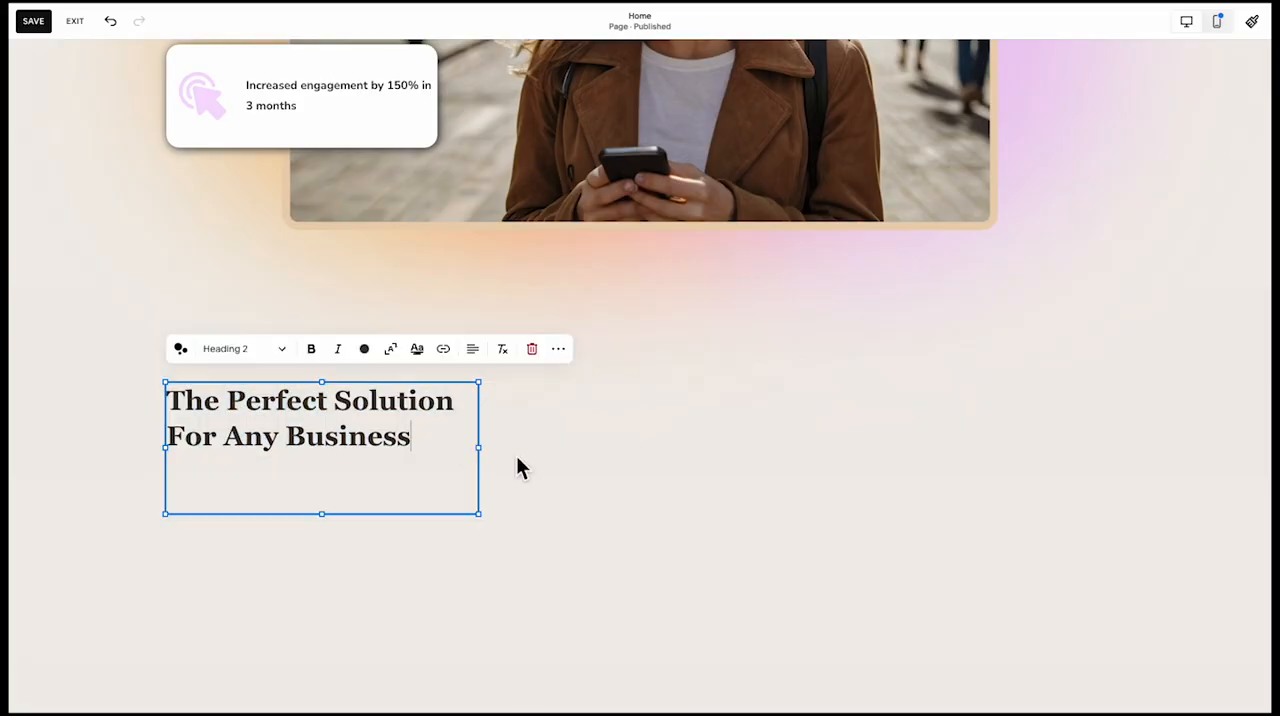
drag(335, 513, 331, 451)
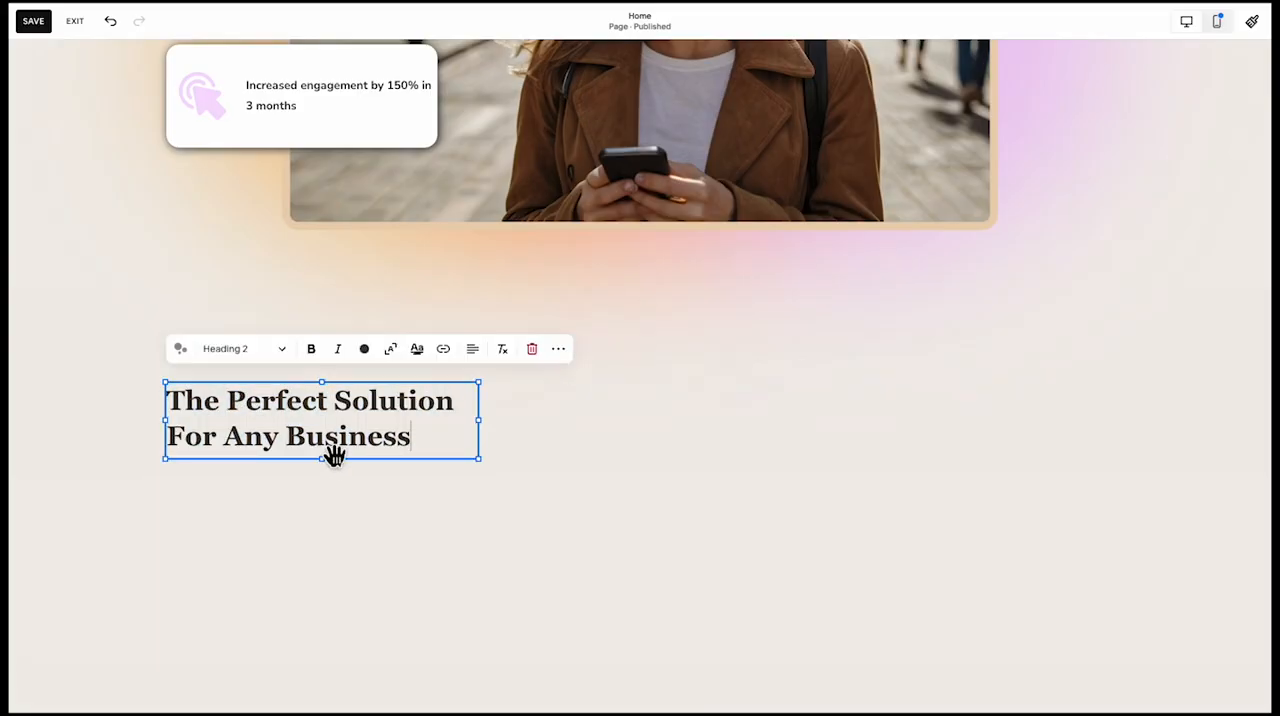
click(464, 538)
Duplicate the section title to its right and replace the copy's text with the "Our expertise and passion are here to help your brand" paragraph
scroll(464, 538, down, 1)
scroll(450, 530, down, 2)
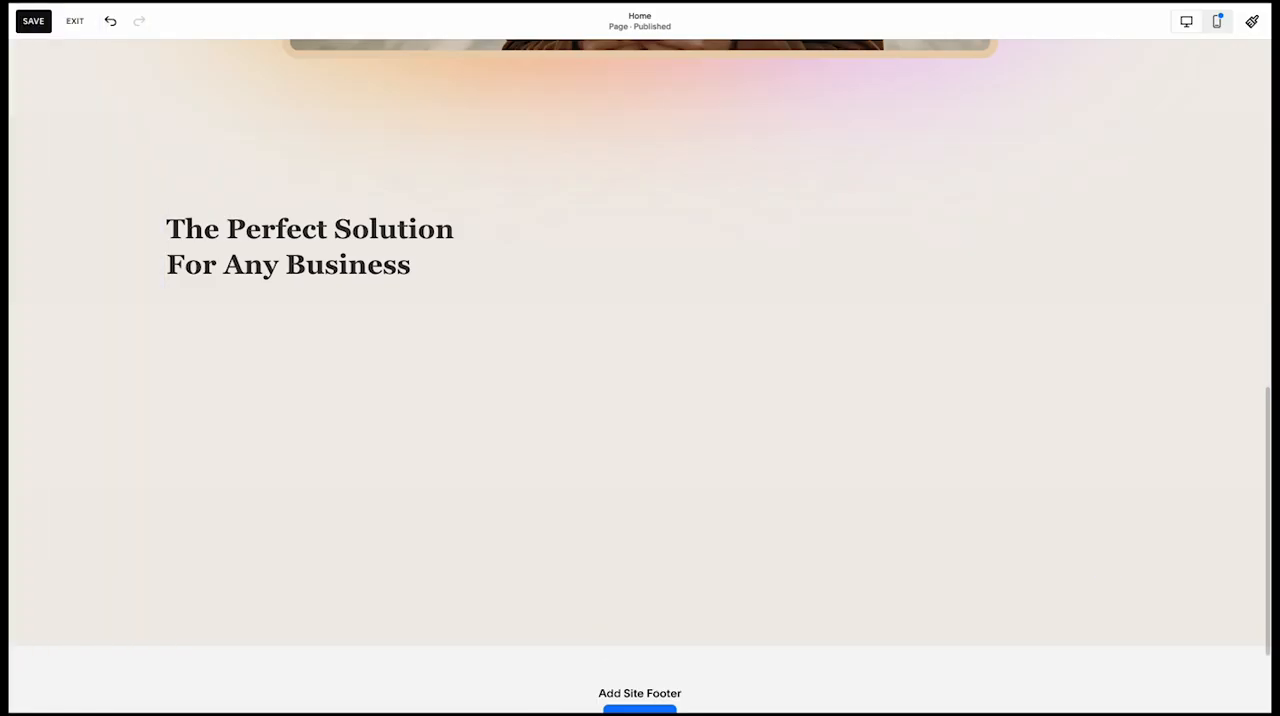
drag(370, 282, 838, 255)
triple_click(837, 256)
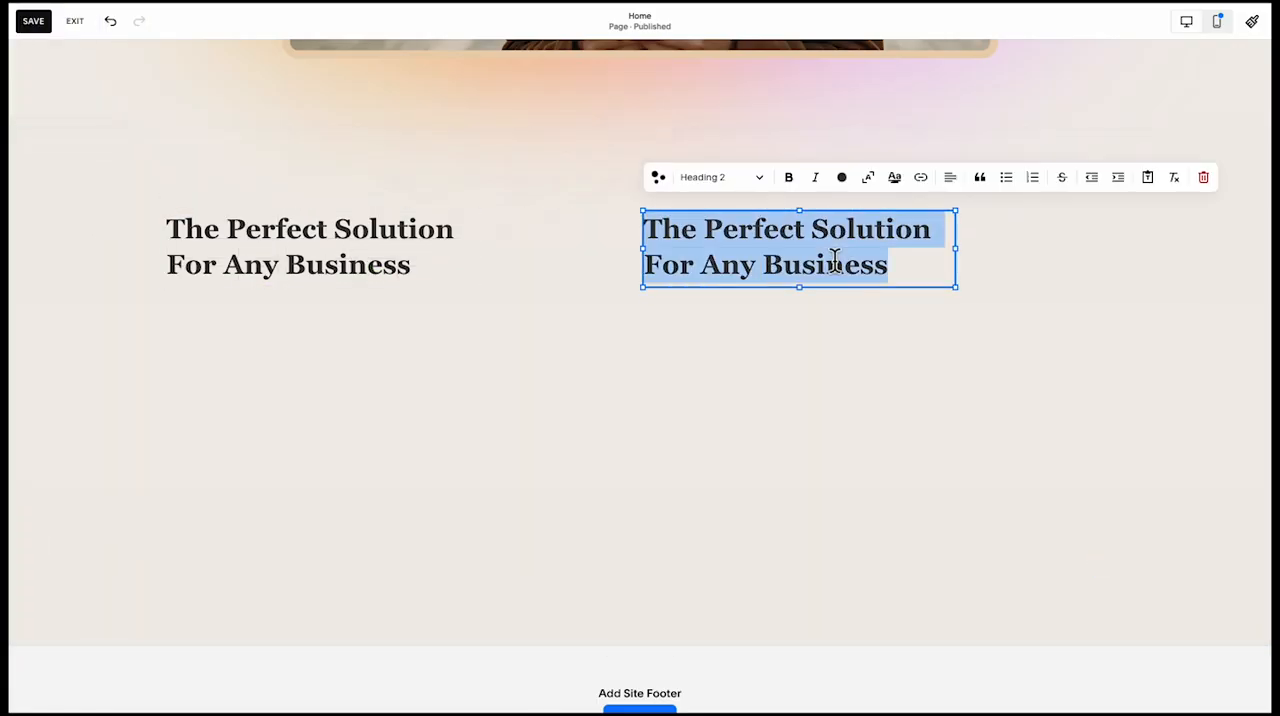
text(Our expertise and passion are here to help your brand stand out and achieve its goals. Let’s build something extraordinary together.)
key(ctrl+a)
click(750, 197)
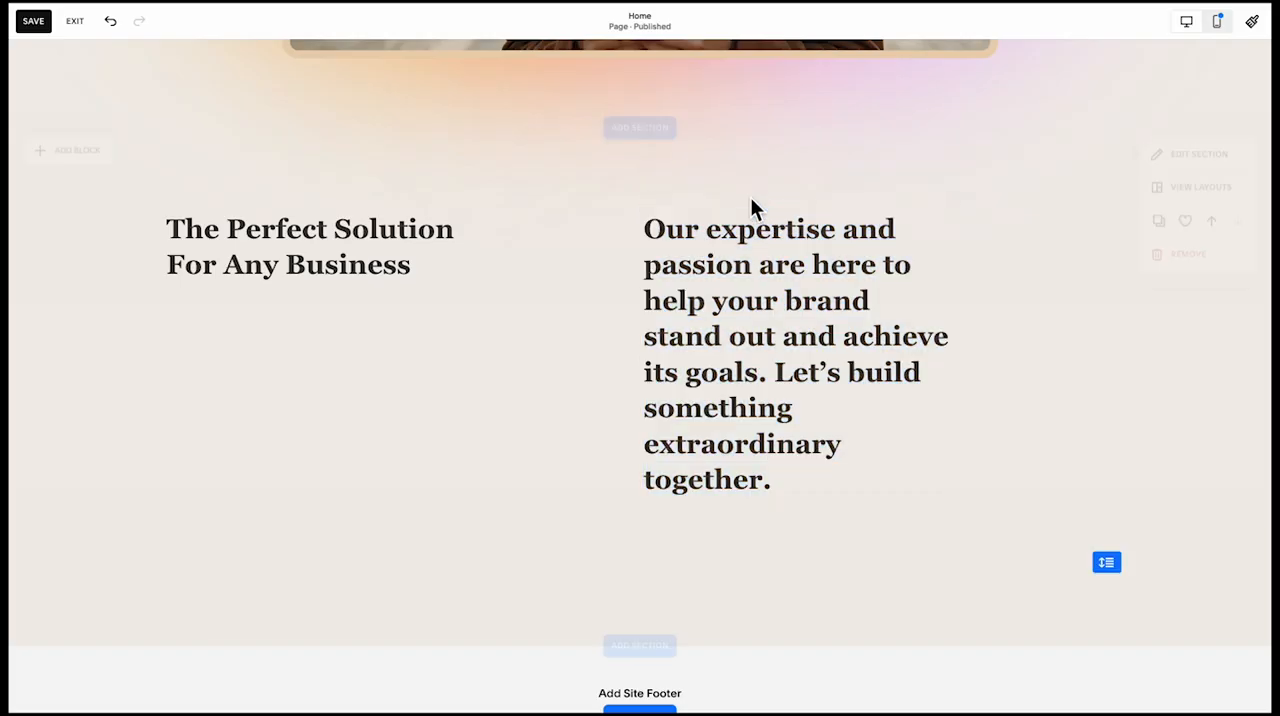
Change the pasted expertise text from a heading to the Paragraph 1 style
double_click(754, 337)
click(735, 182)
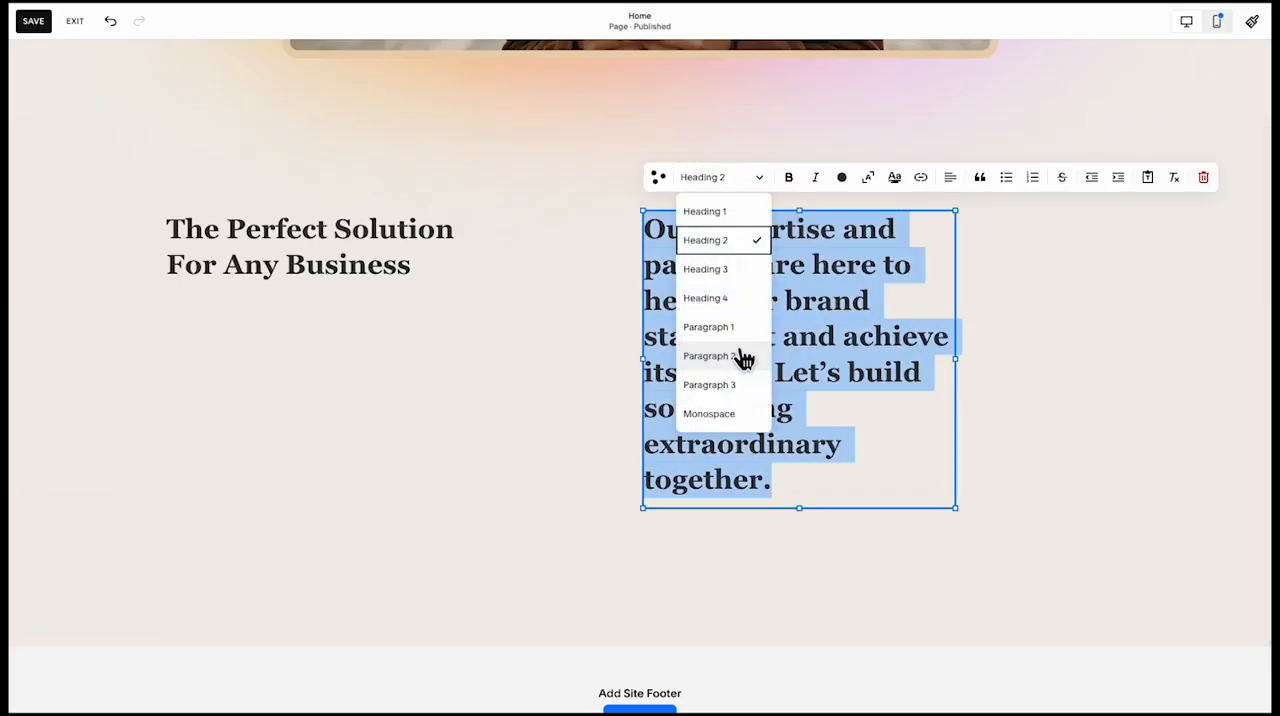
click(733, 327)
click(1008, 392)
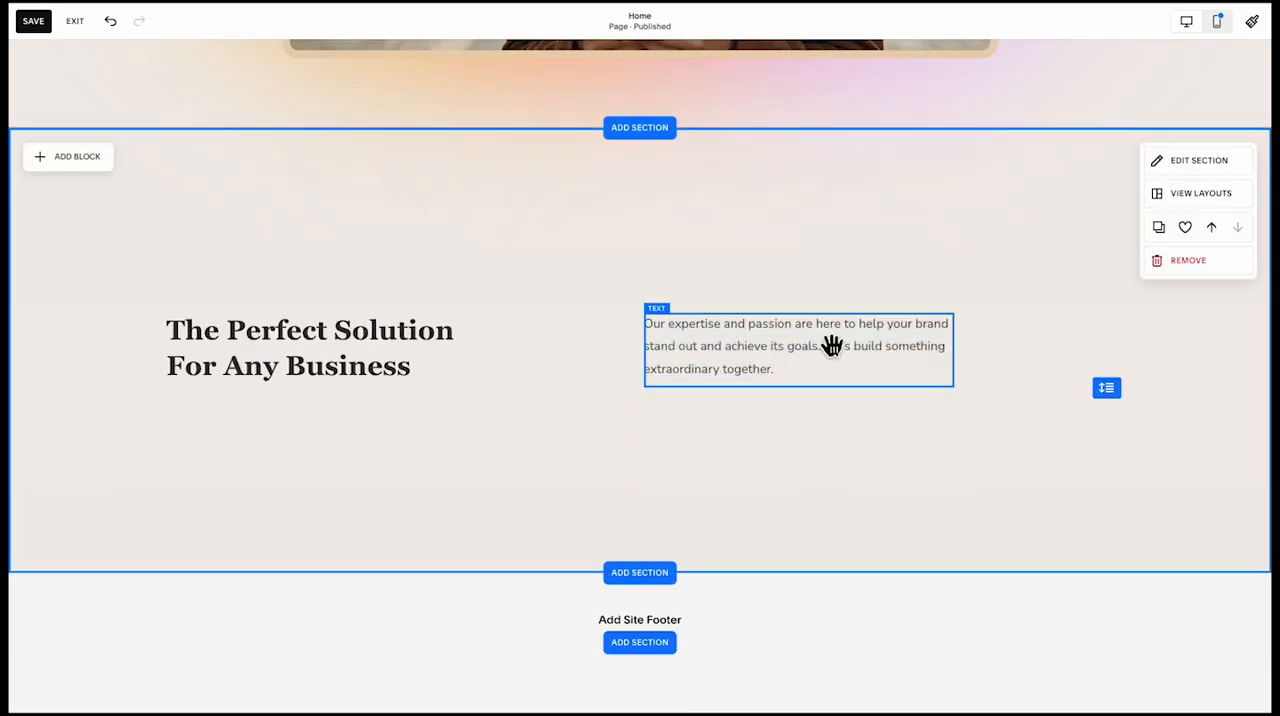
Move the expertise paragraph to the right end of the content area and widen it leftward so it fits on two lines
drag(831, 351, 988, 351)
drag(813, 359, 726, 355)
click(419, 337)
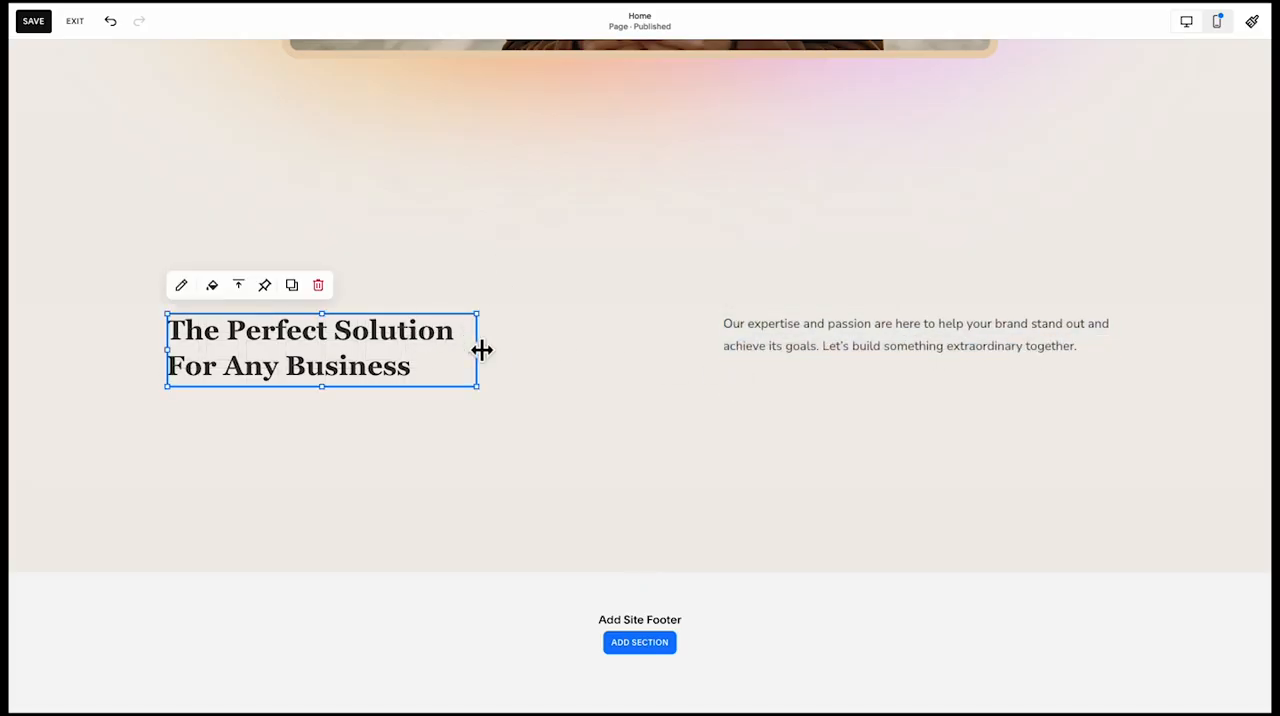
shift+click(806, 337)
Increase the section's height so the title and paragraph sit near its top with empty space below
click(802, 268)
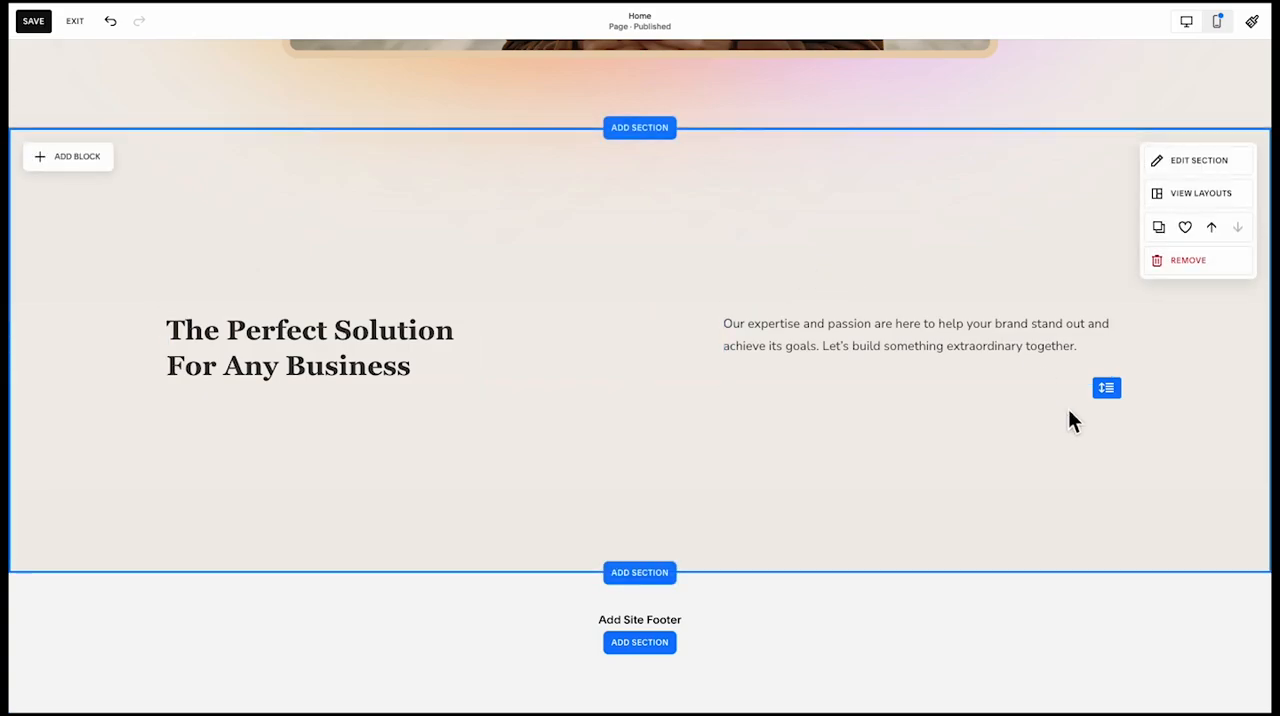
drag(1107, 389, 1114, 514)
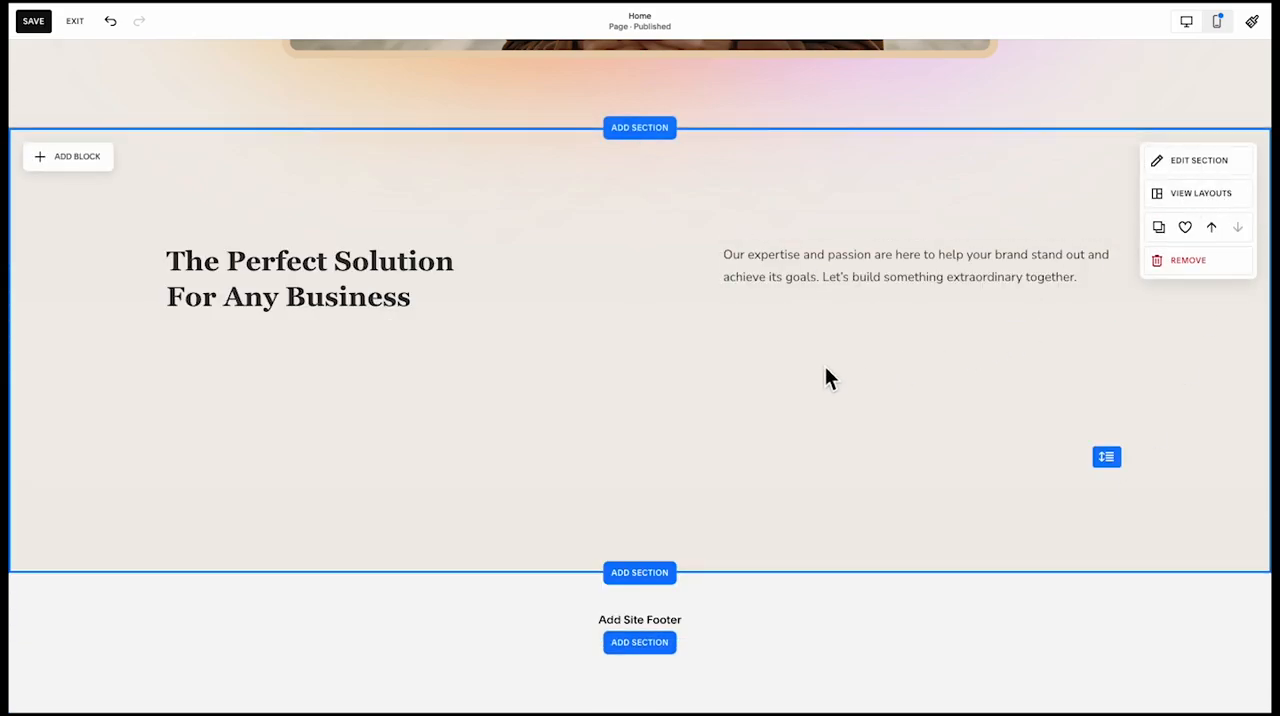
drag(1120, 452, 1112, 562)
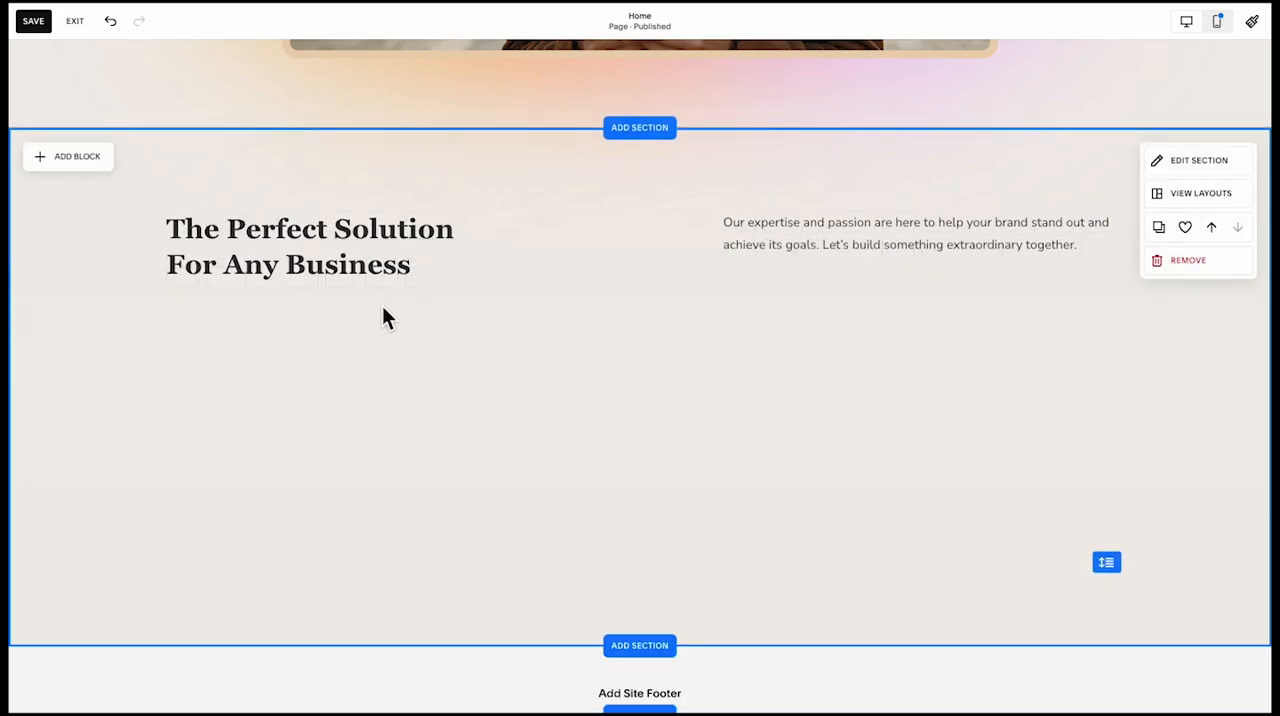
Add a shape block to the section and place it below the title, aligned with its left edge
click(100, 158)
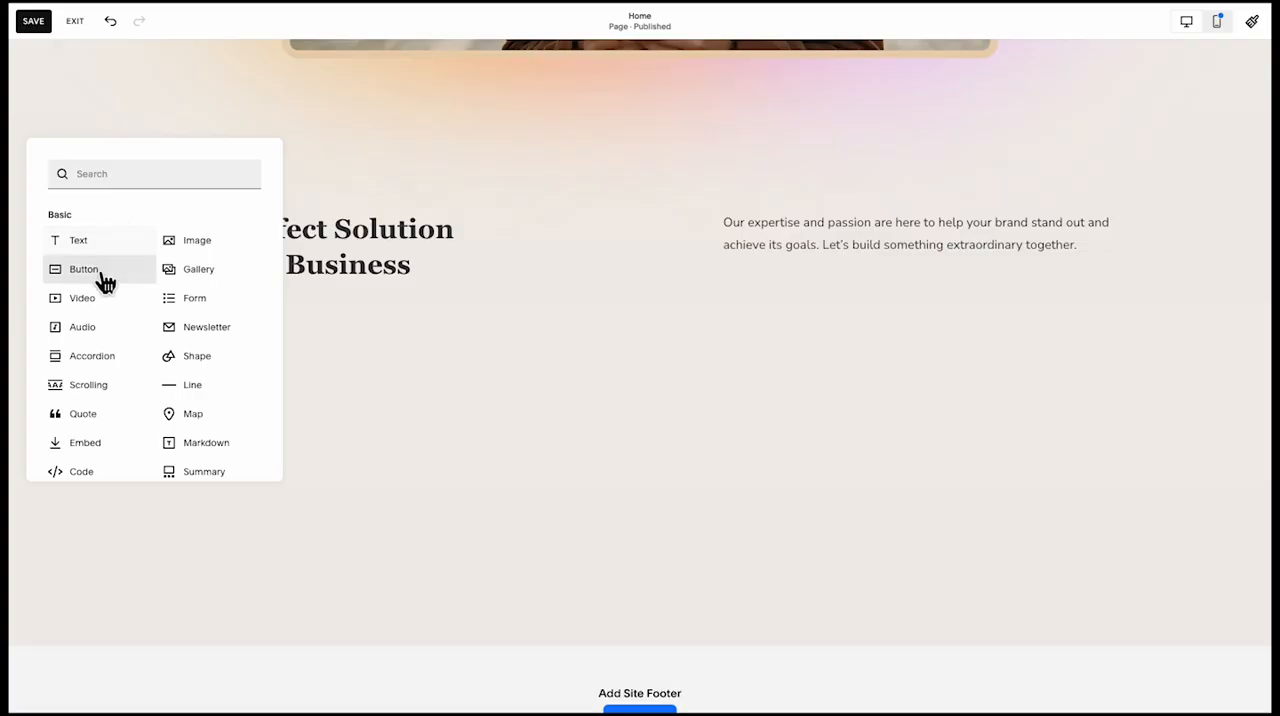
click(198, 357)
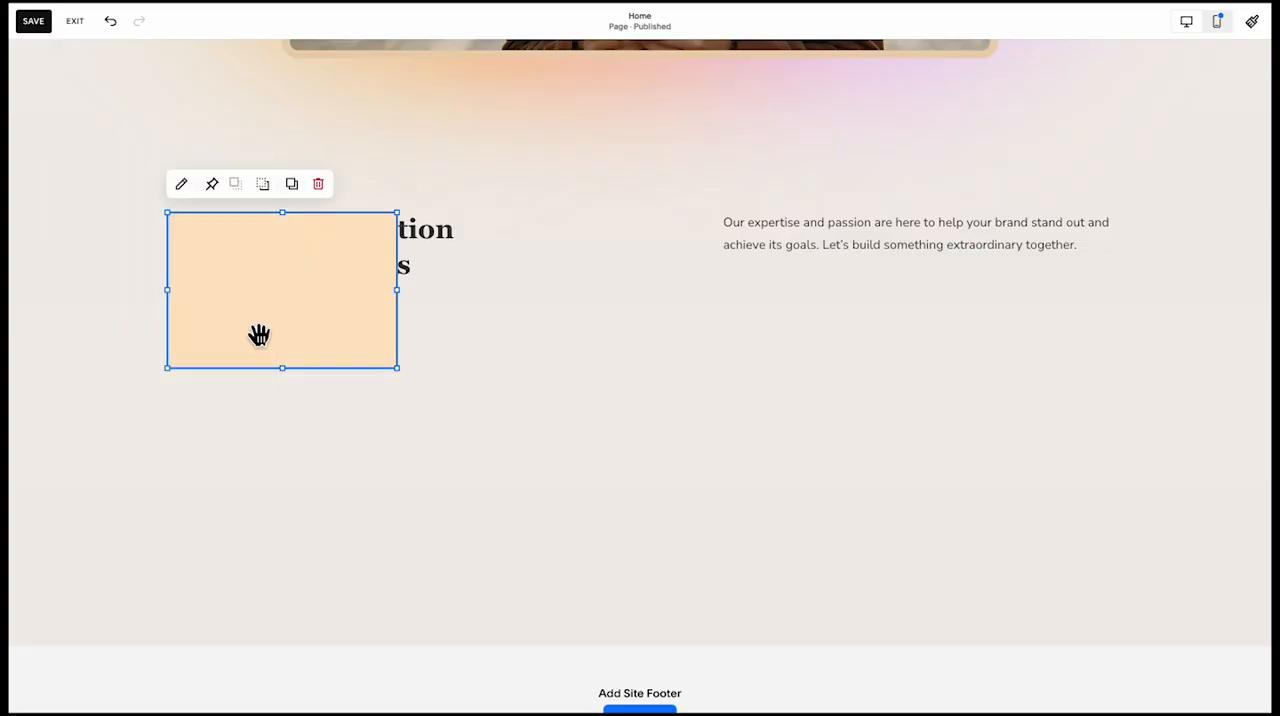
drag(257, 337, 272, 440)
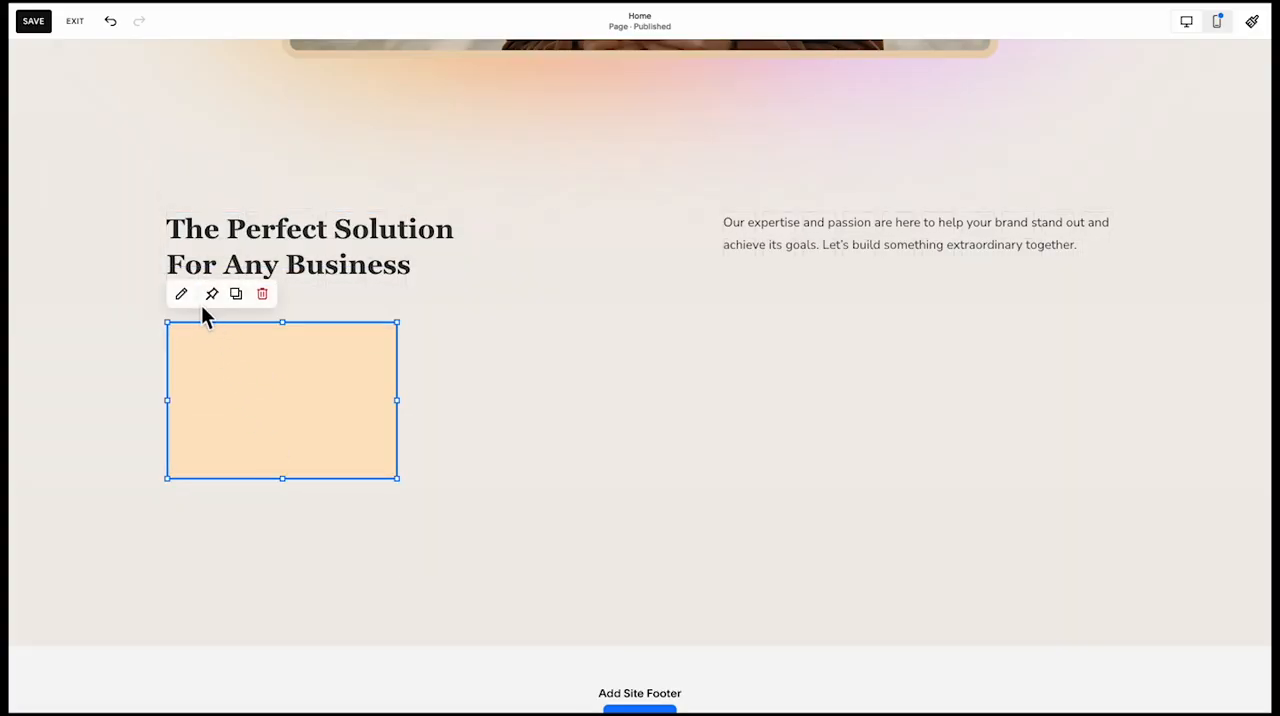
Set the new shape's colour to the white palette swatch with reduced opacity
click(190, 296)
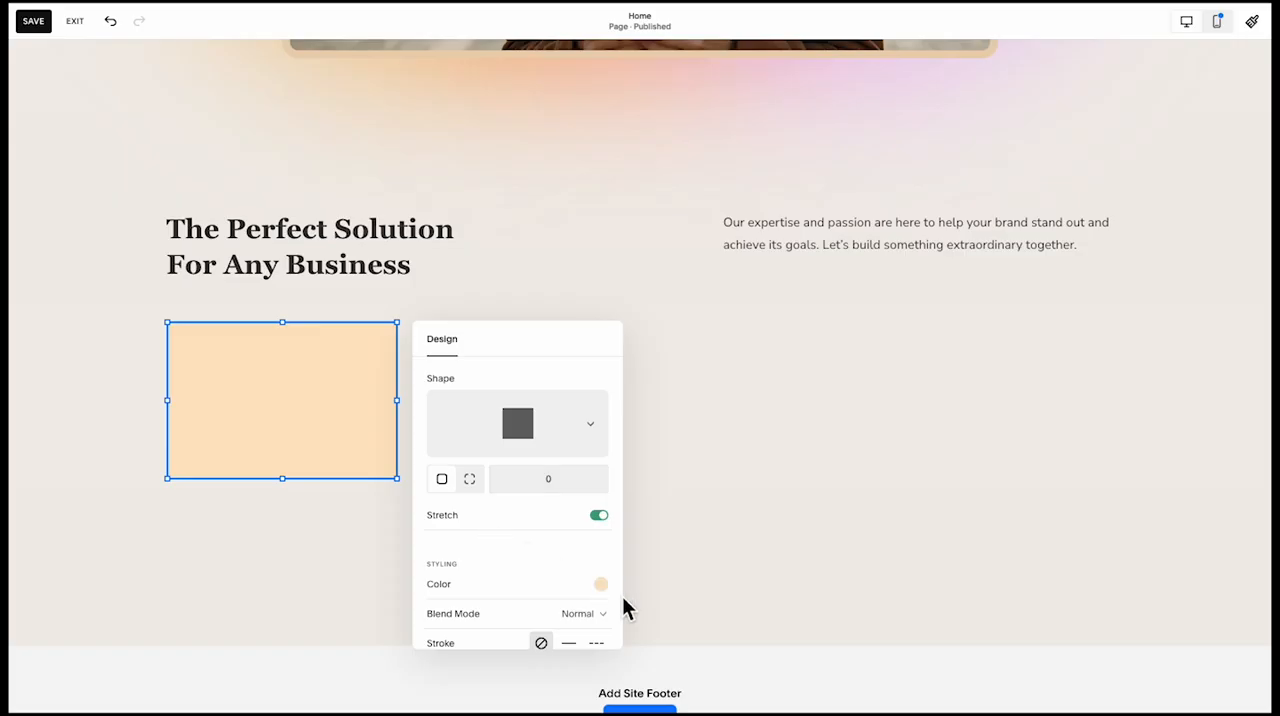
click(602, 585)
click(758, 574)
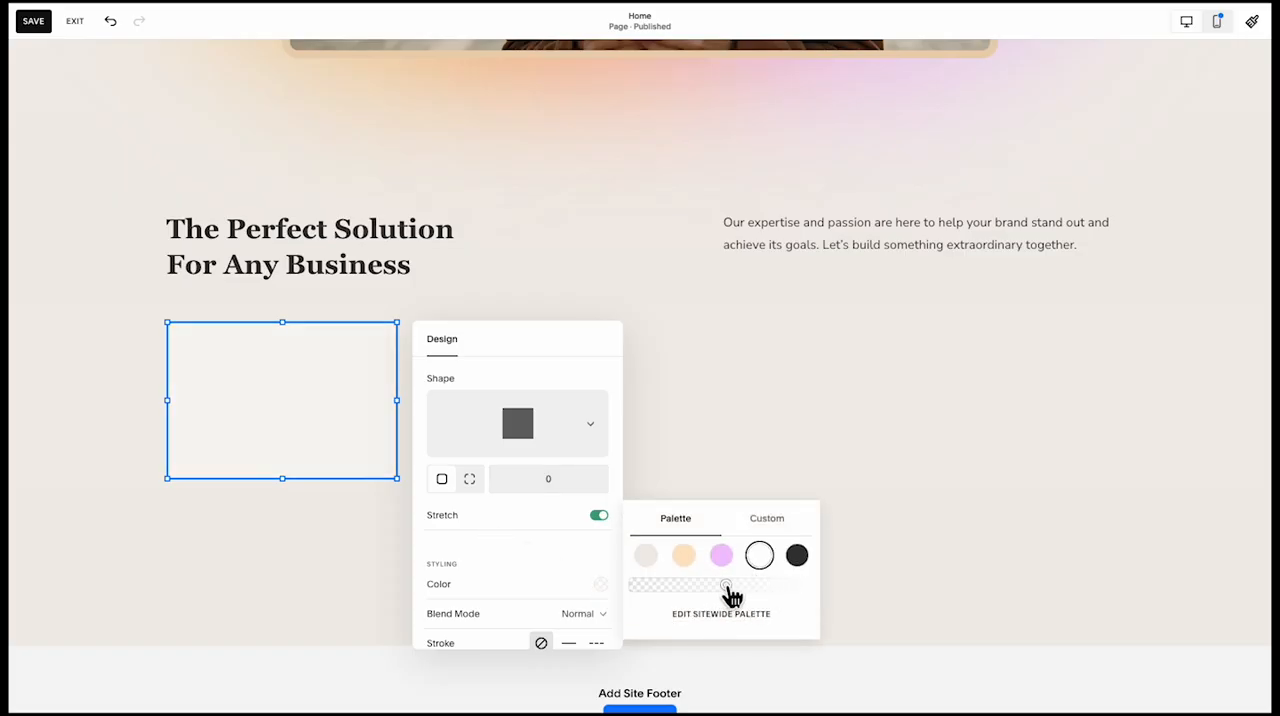
Copy the blurred gradient shapes behind the hero image and paste them into the "Perfect Solution For Any Business" section
click(771, 443)
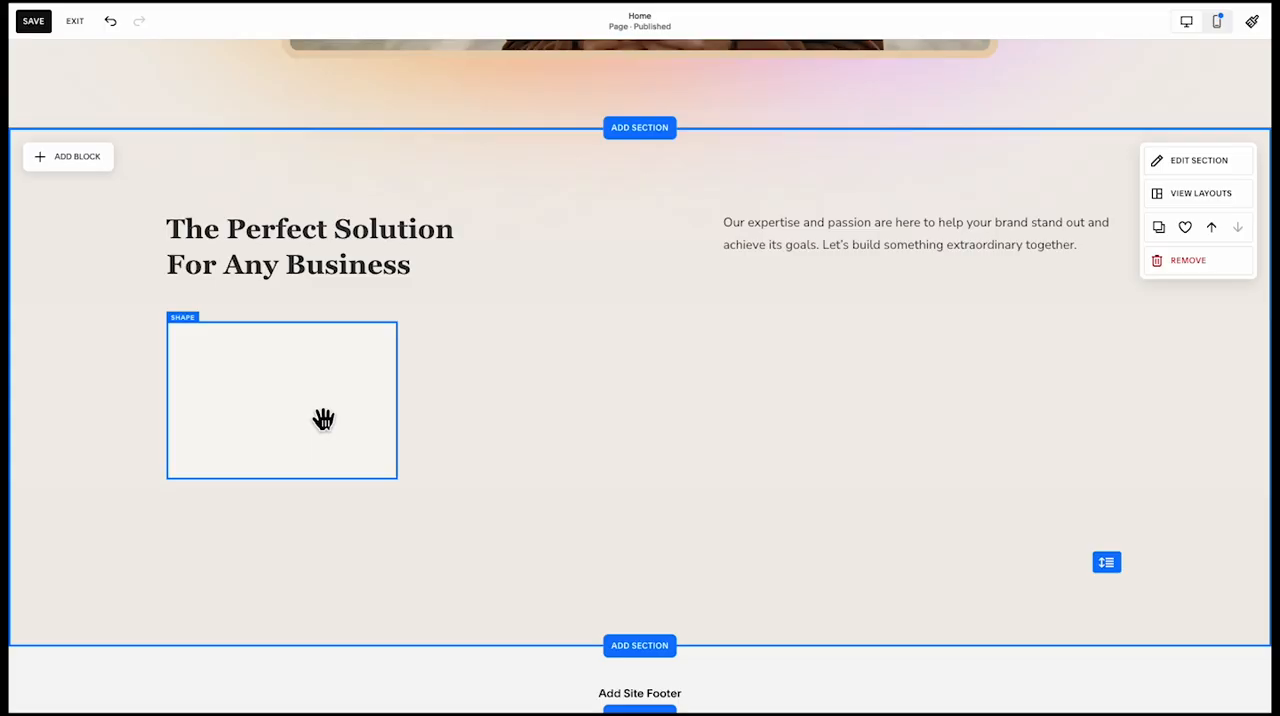
scroll(760, 294, up, 3)
click(914, 234)
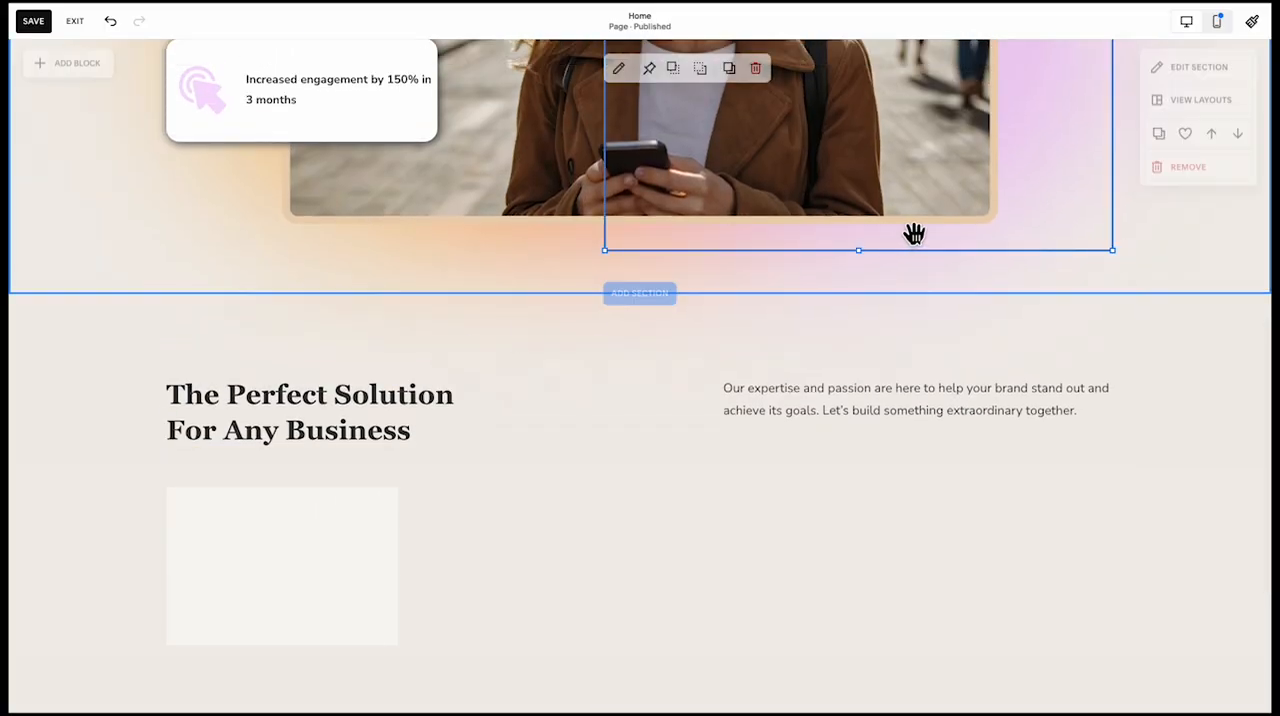
shift+click(567, 246)
shift+click(339, 246)
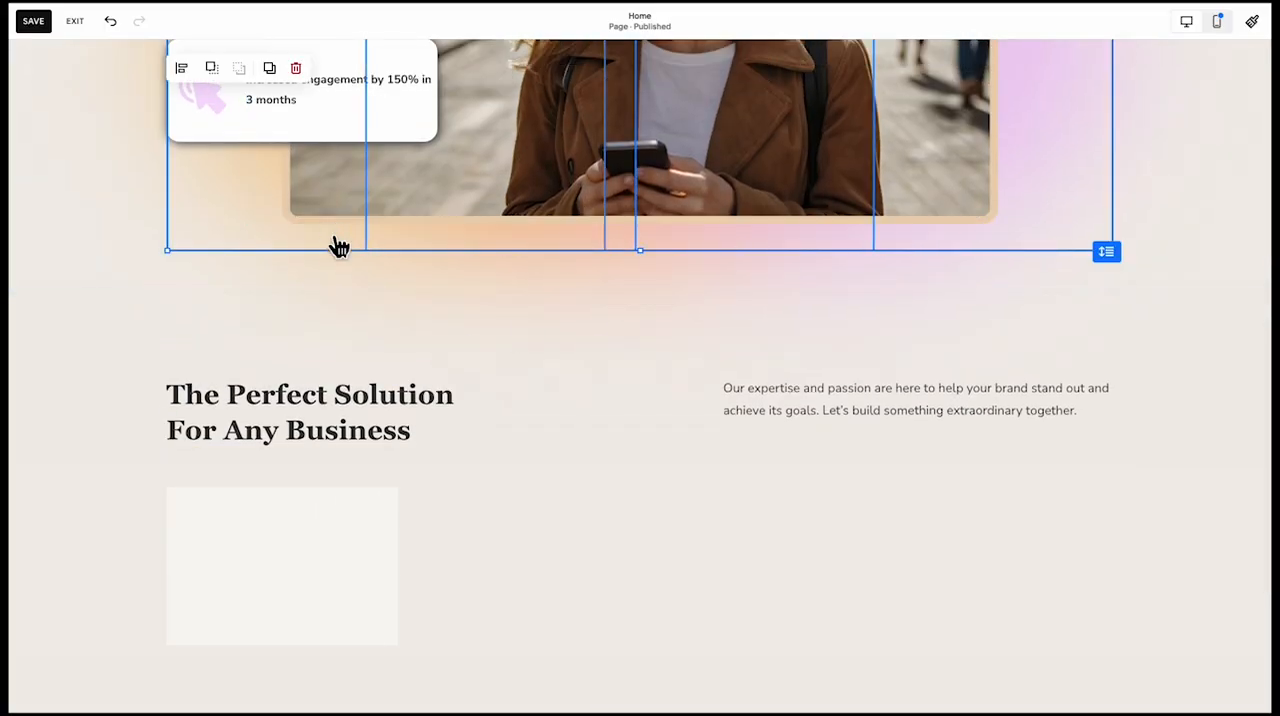
click(569, 546)
key(super+v)
scroll(598, 473, down, 1)
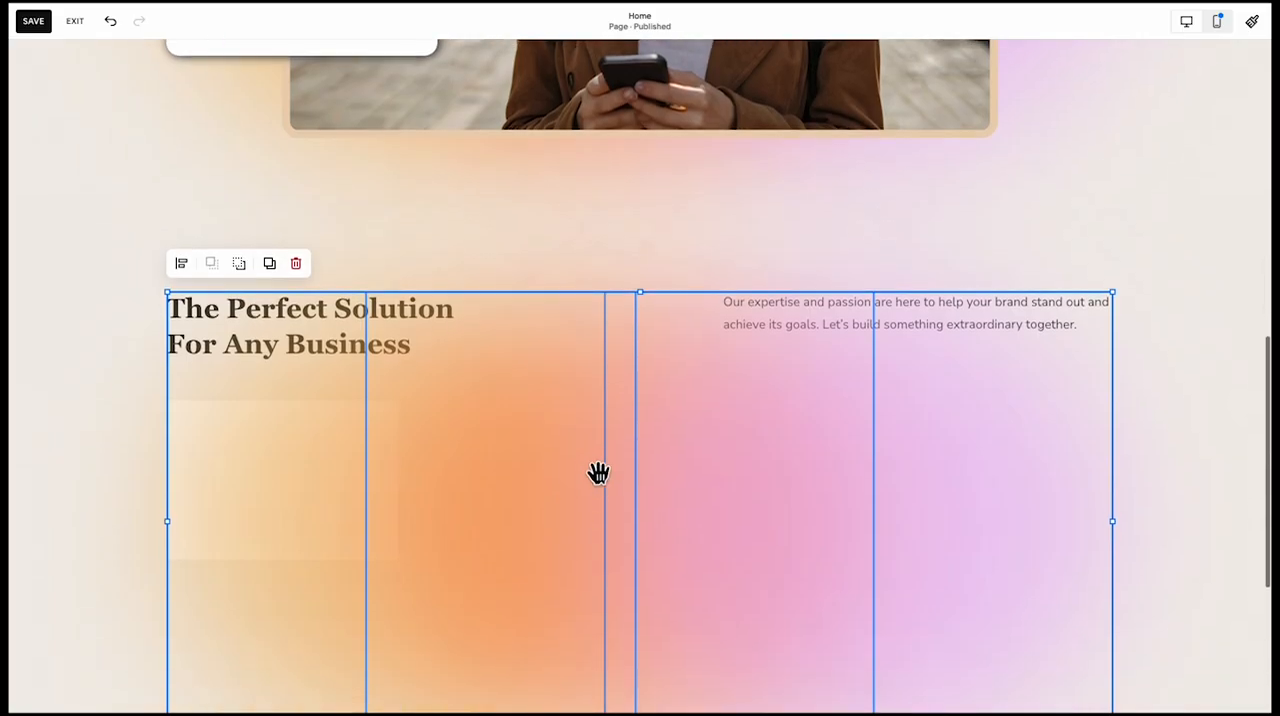
Move the pasted gradient shapes down below the section title and send them behind the white shape and text
drag(598, 473, 608, 563)
scroll(566, 528, down, 1)
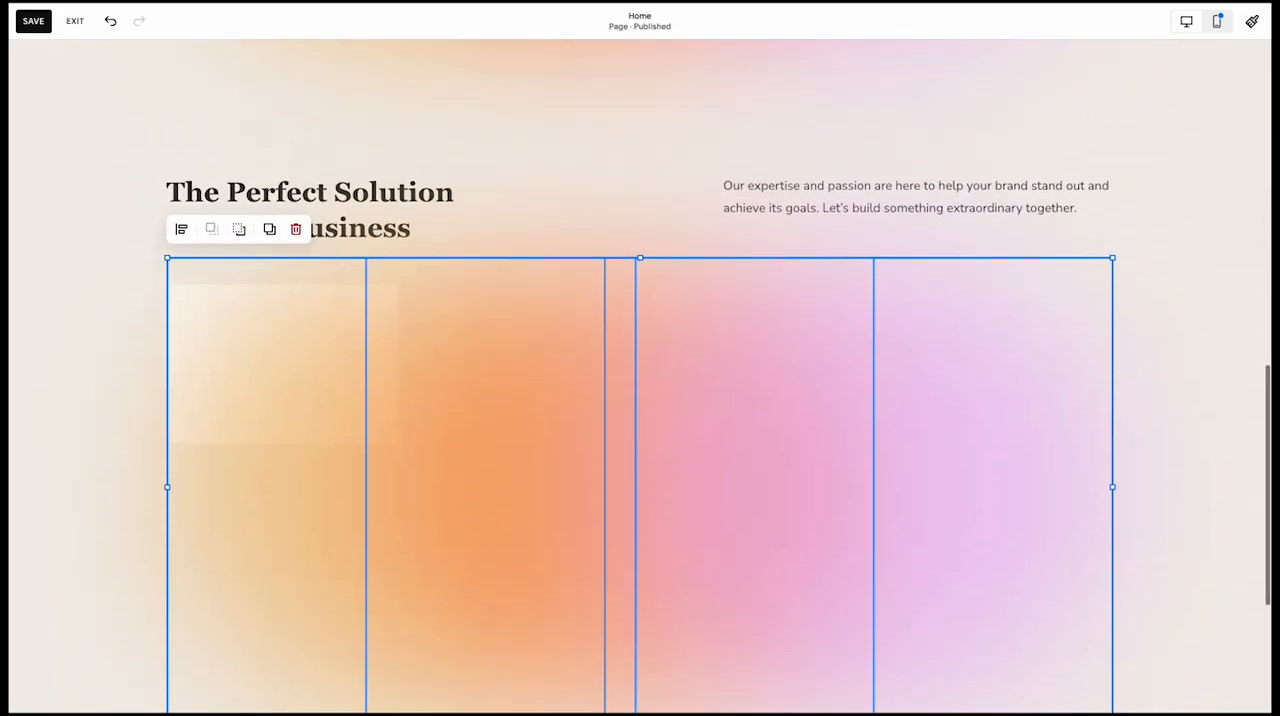
click(239, 229)
scroll(147, 599, down, 1)
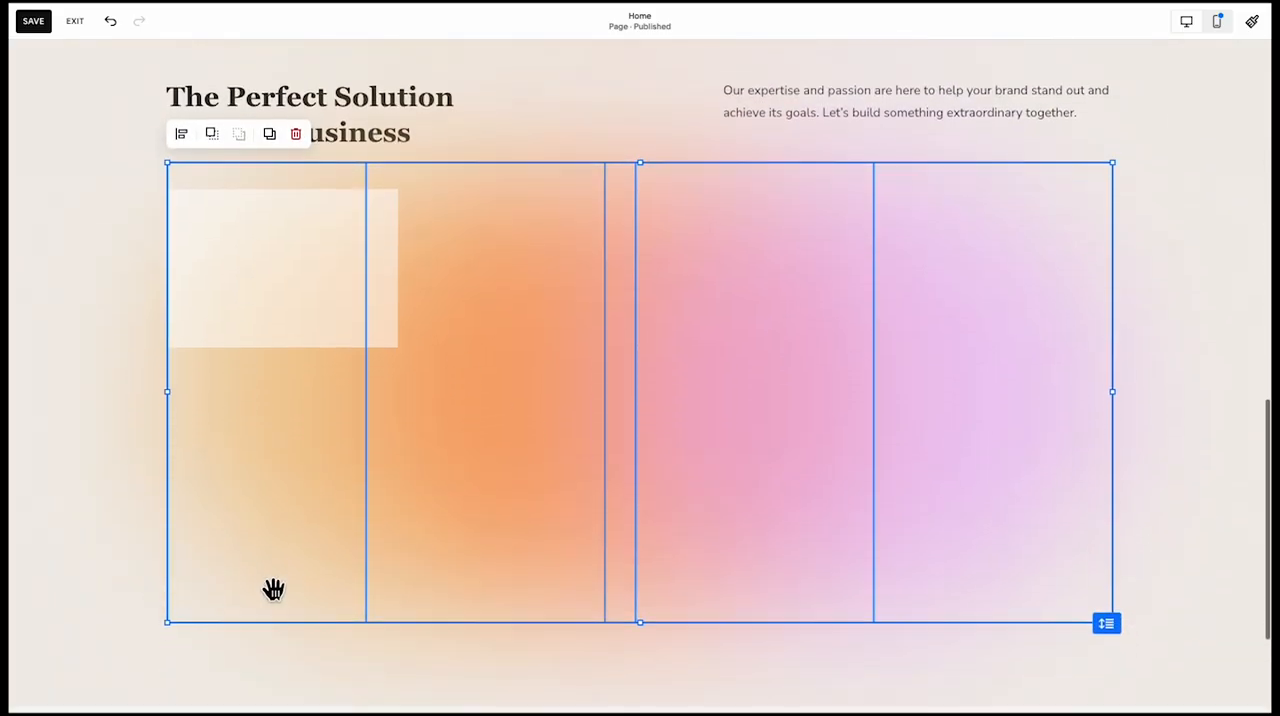
click(107, 572)
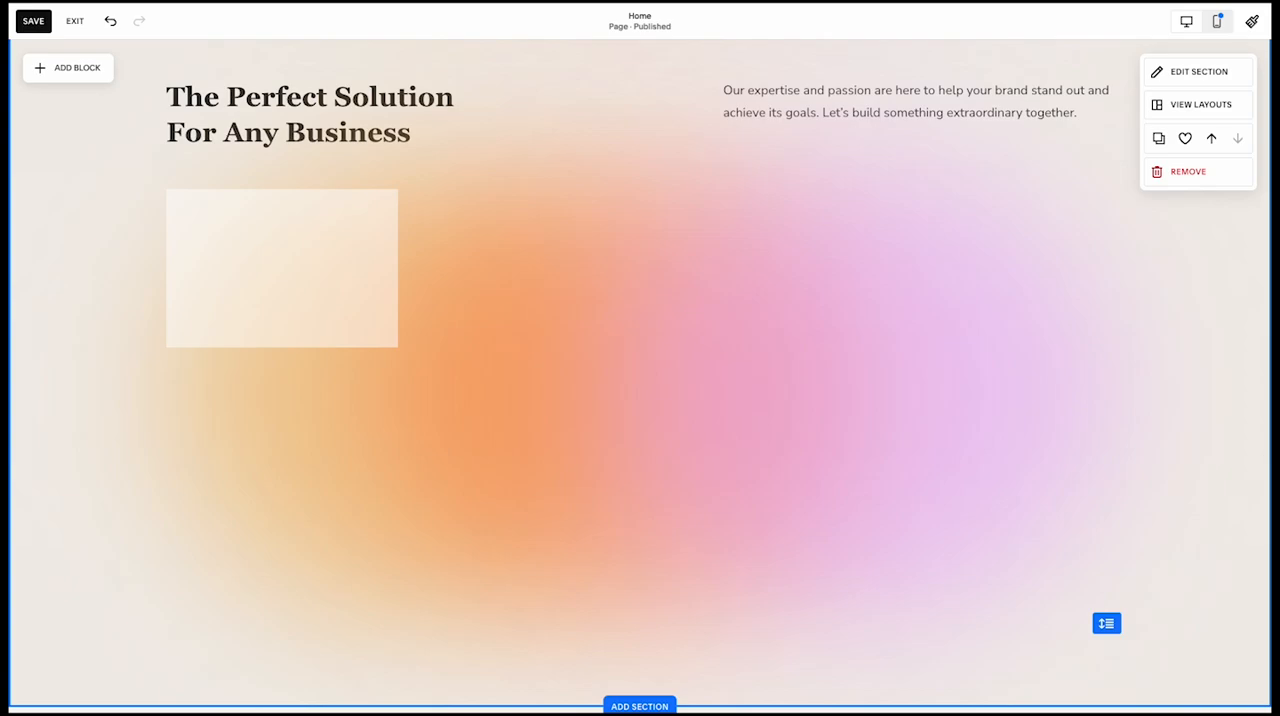
Set the white shape's corner radius to 20, then try its blur effect and turn it back off
click(289, 334)
click(181, 161)
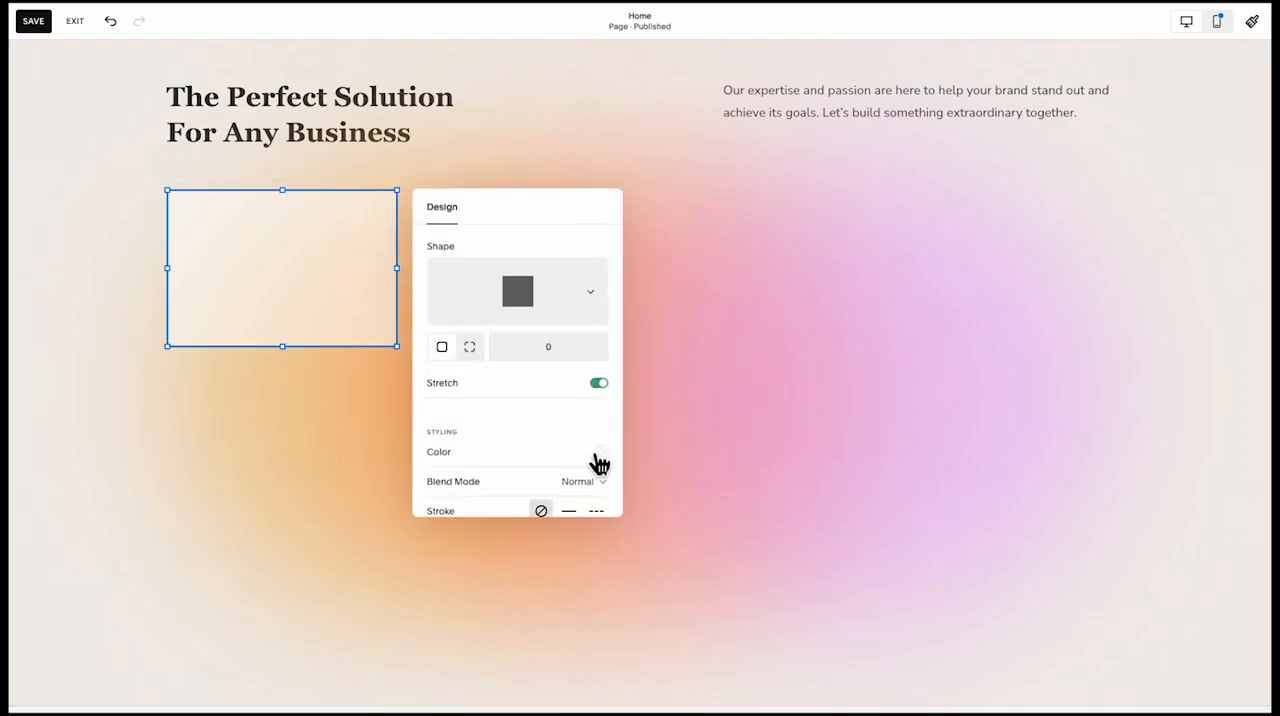
scroll(598, 463, down, 1)
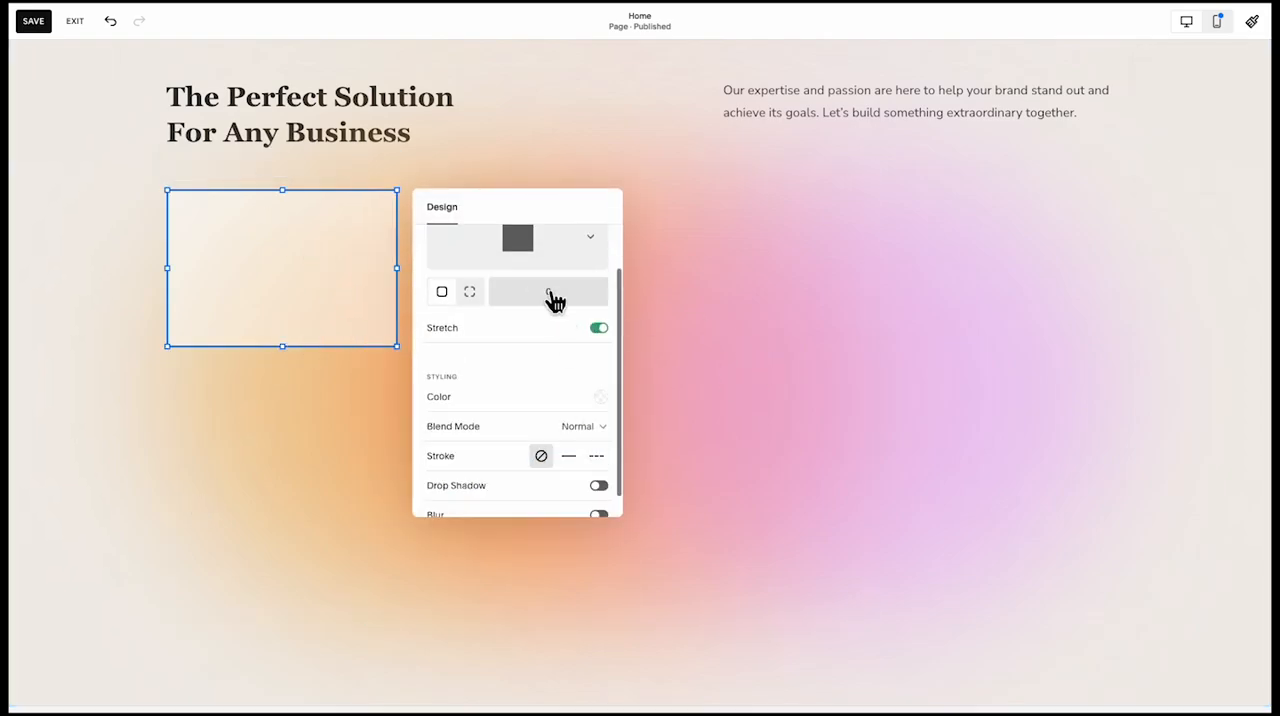
click(596, 322)
scroll(557, 382, down, 1)
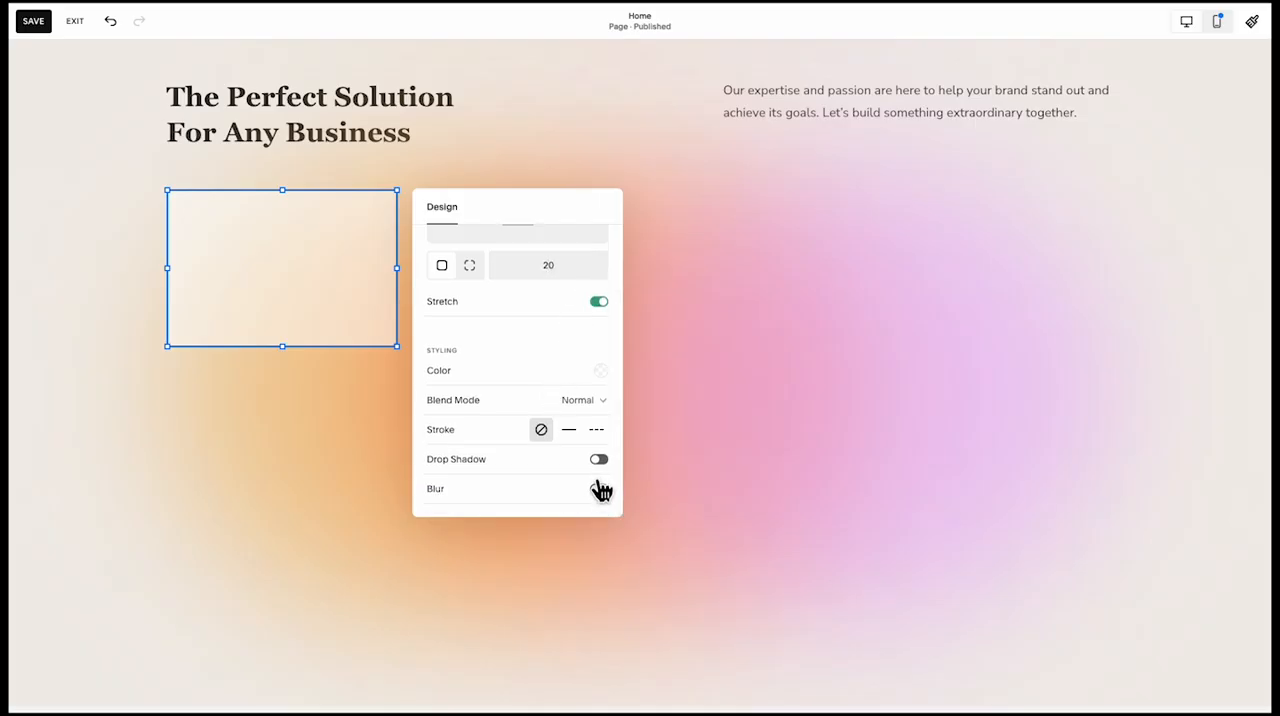
click(599, 490)
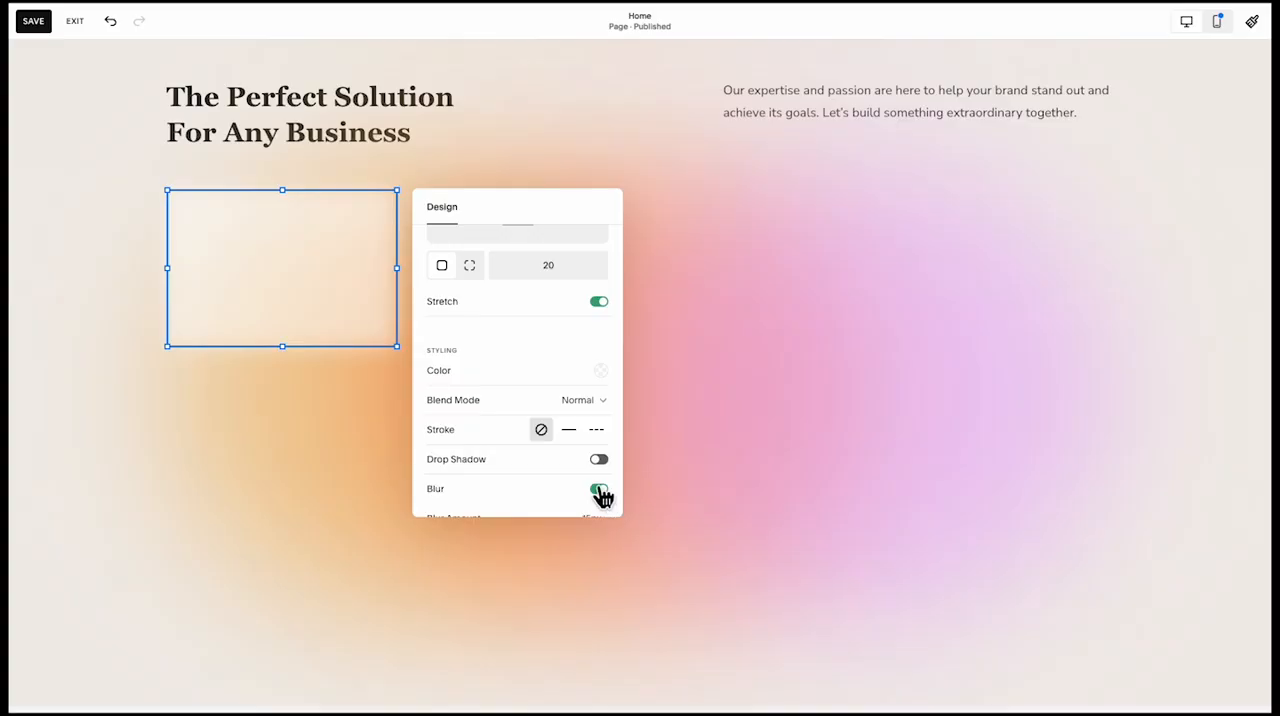
click(600, 490)
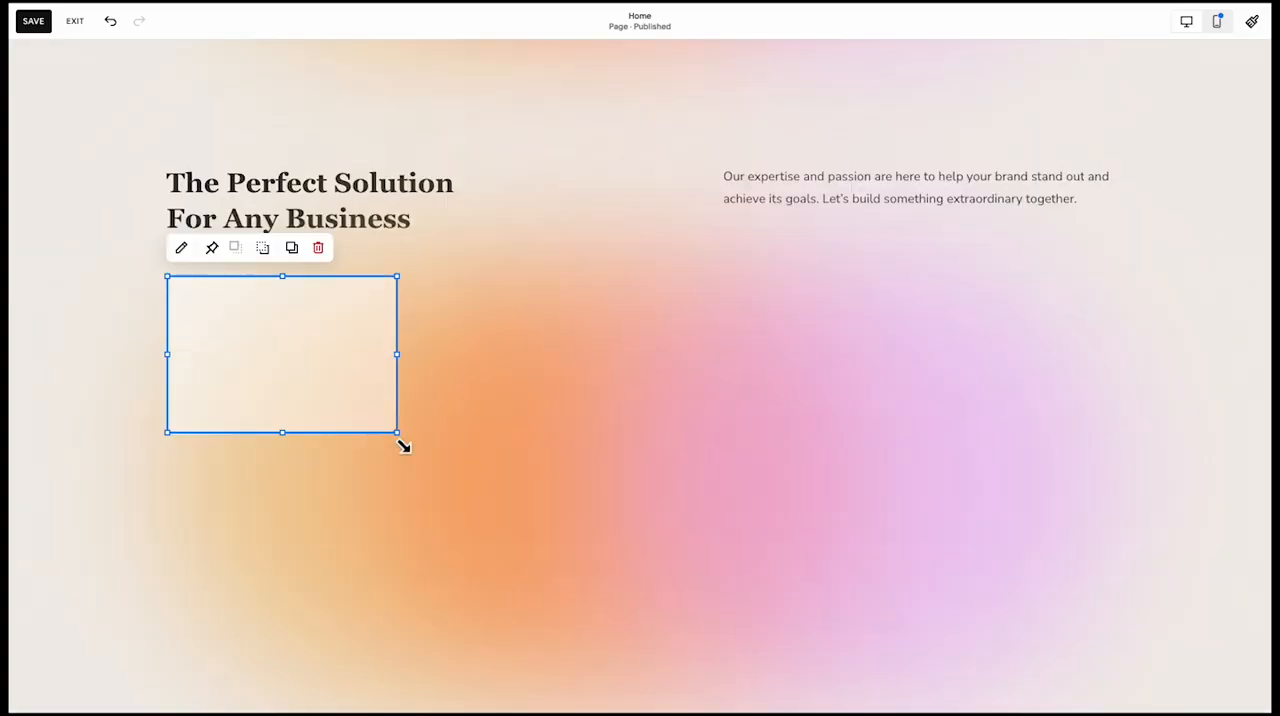
Enlarge the rounded shape to about a third of the content width and duplicate it into a row of three equal cards
drag(399, 437, 477, 462)
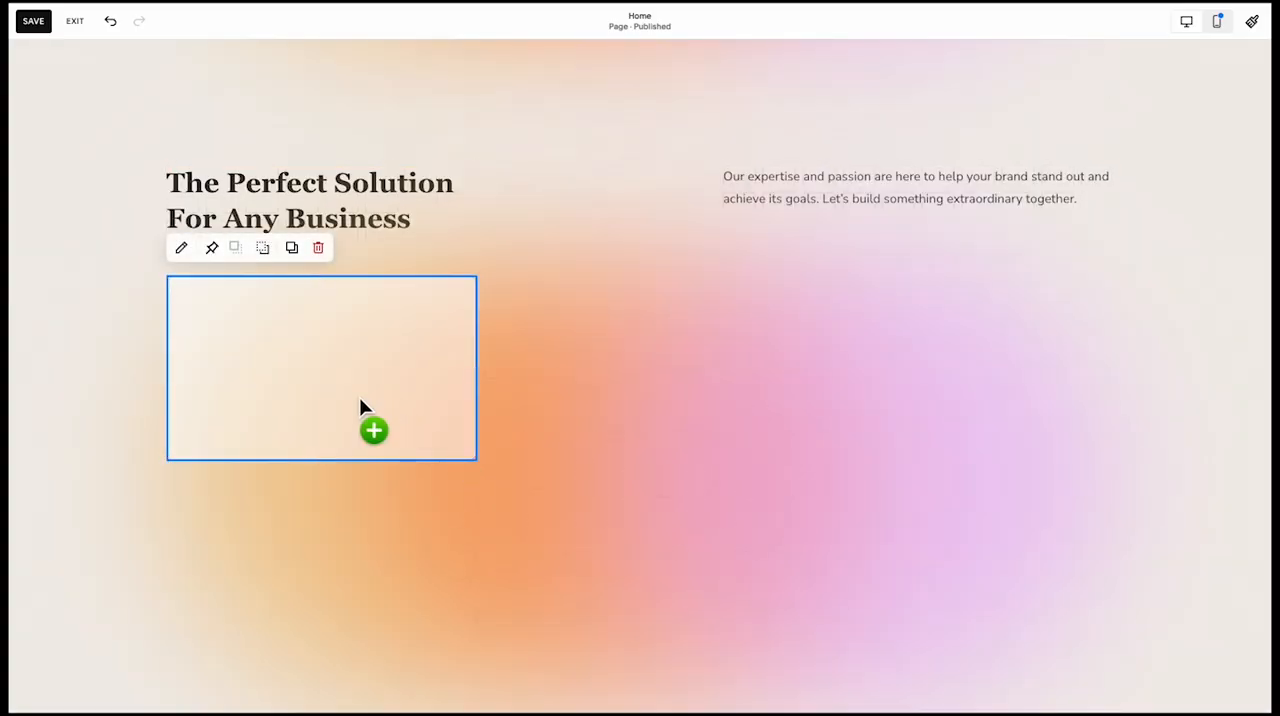
drag(363, 409, 966, 393)
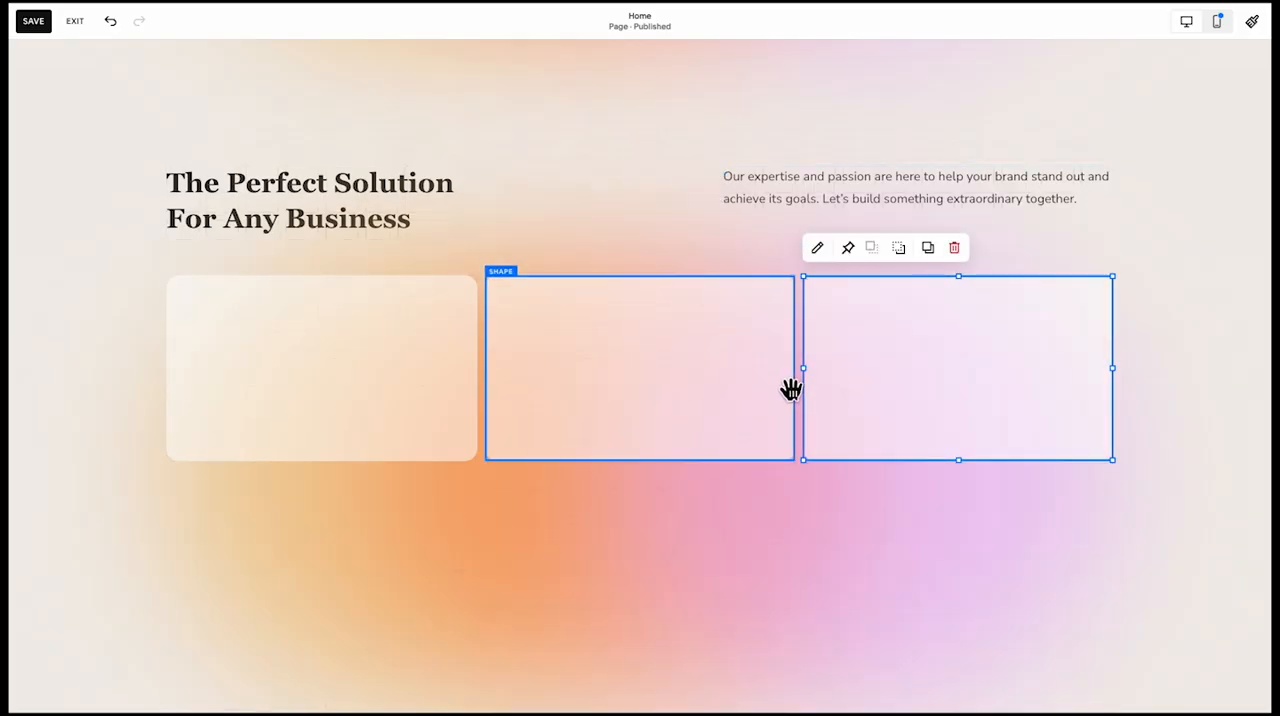
click(1165, 423)
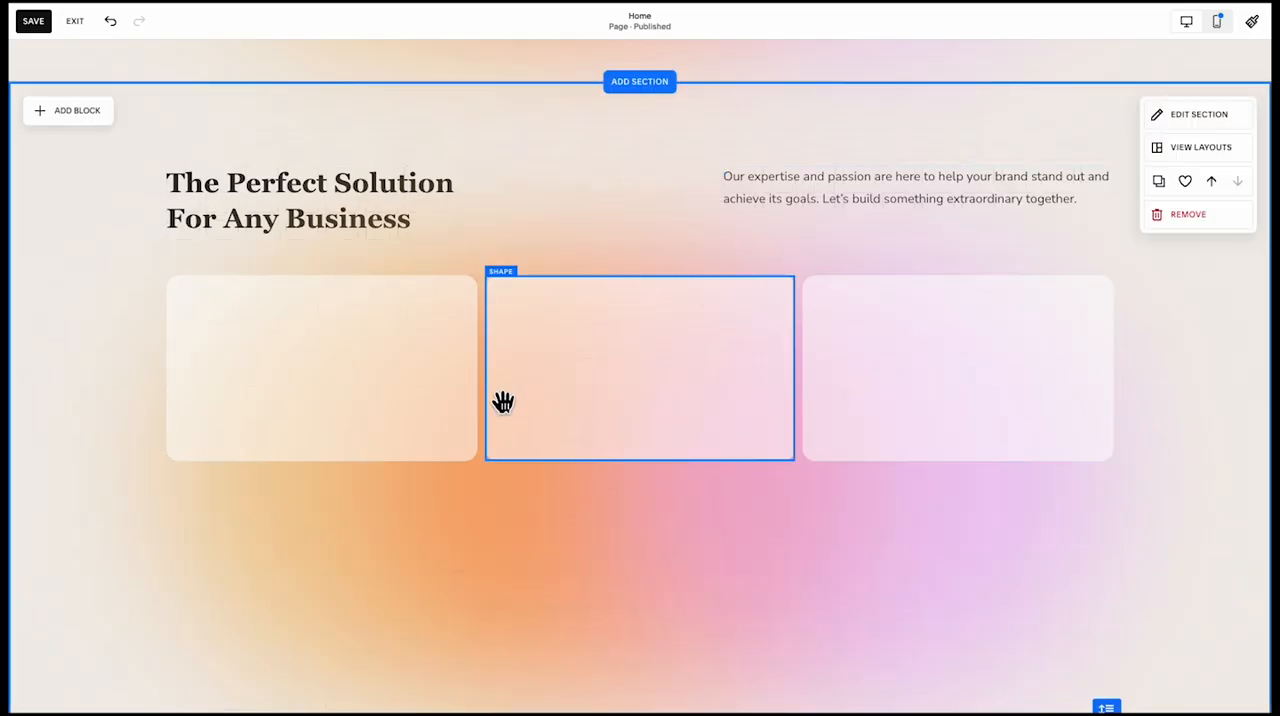
drag(350, 226, 362, 368)
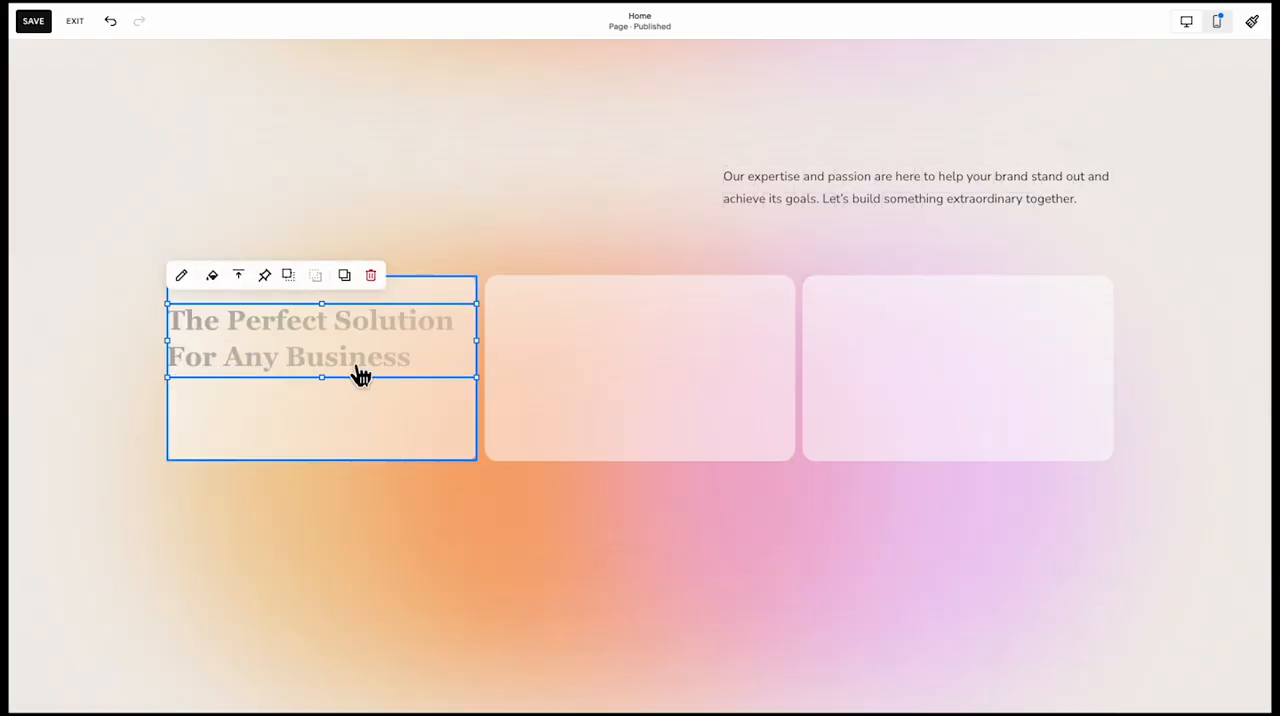
key(ctrl+z)
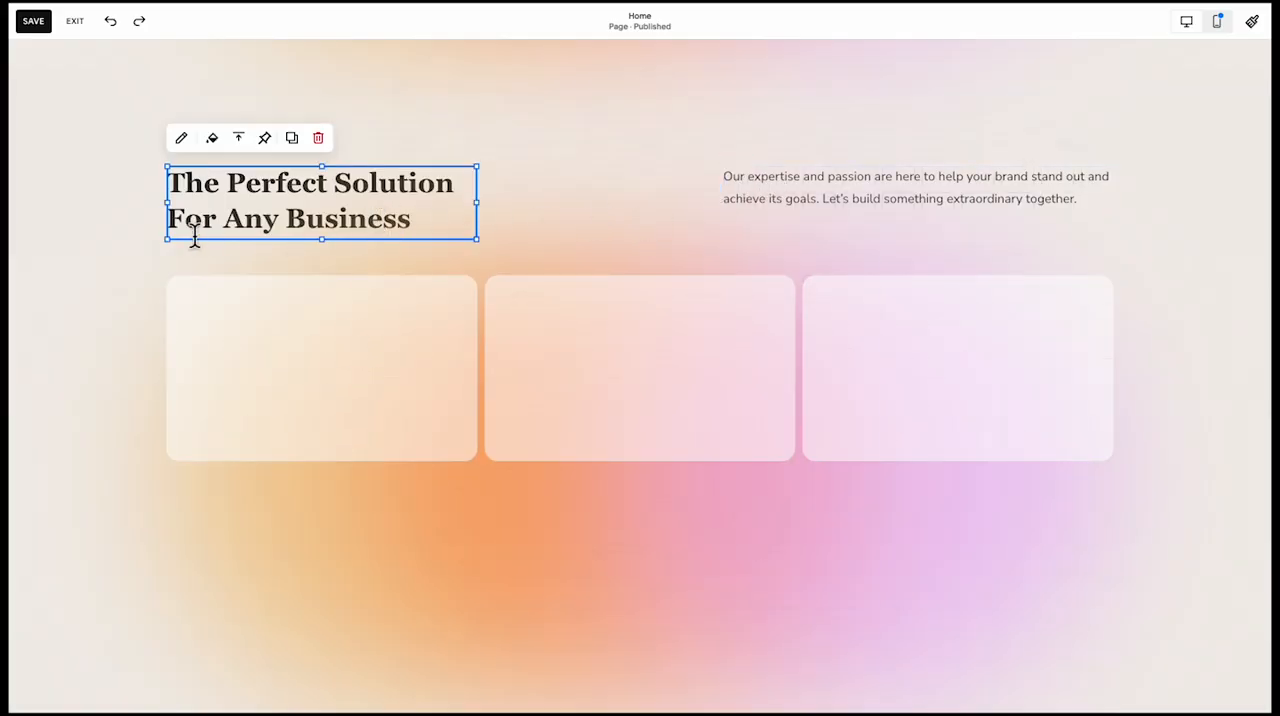
click(151, 262)
Add a text block in the first card reading "Proven Results" with the paragraph "We've helped brands increase engagement by up to 300% and grow their audience exponentially."
click(70, 107)
click(72, 201)
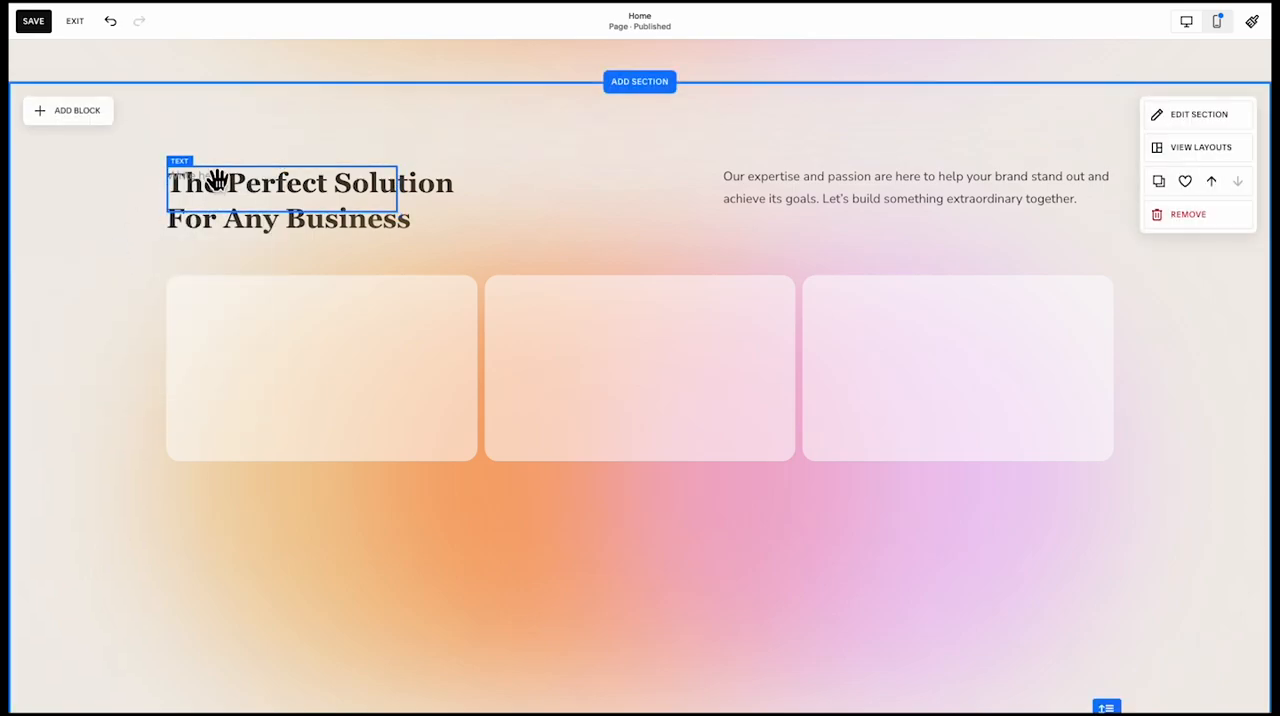
drag(214, 177, 250, 318)
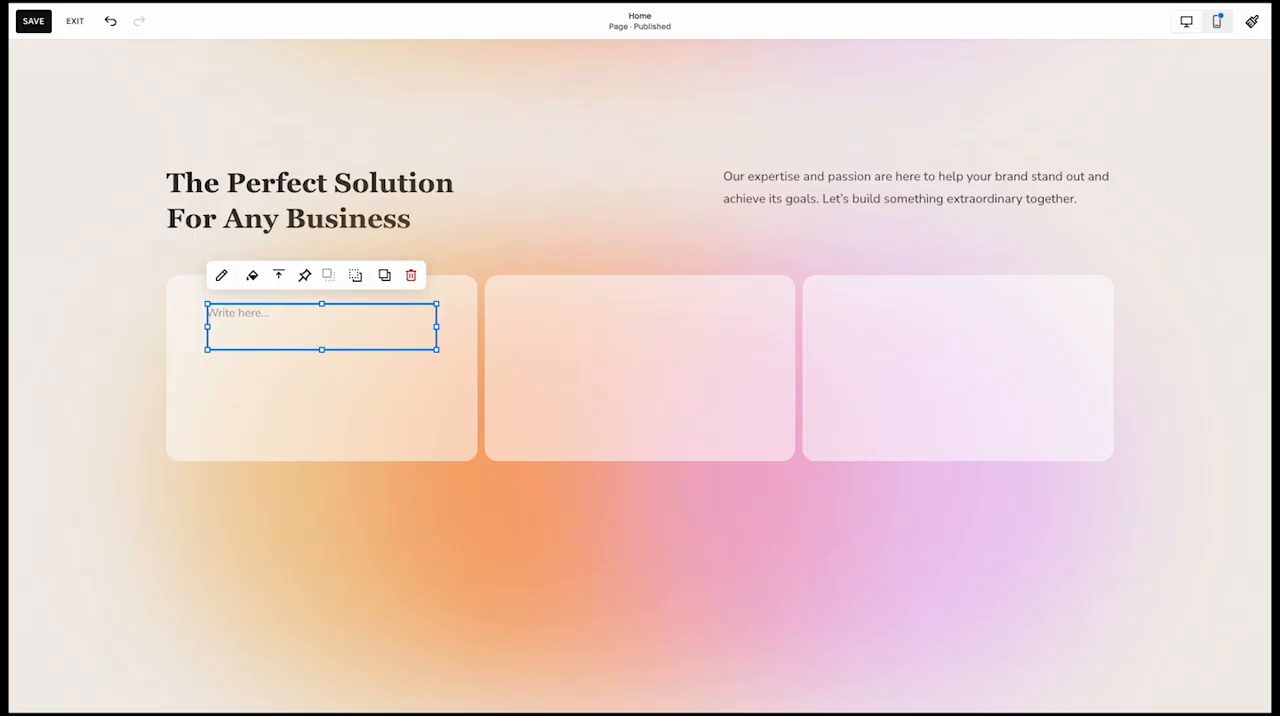
click(283, 328)
text(Proven Results)
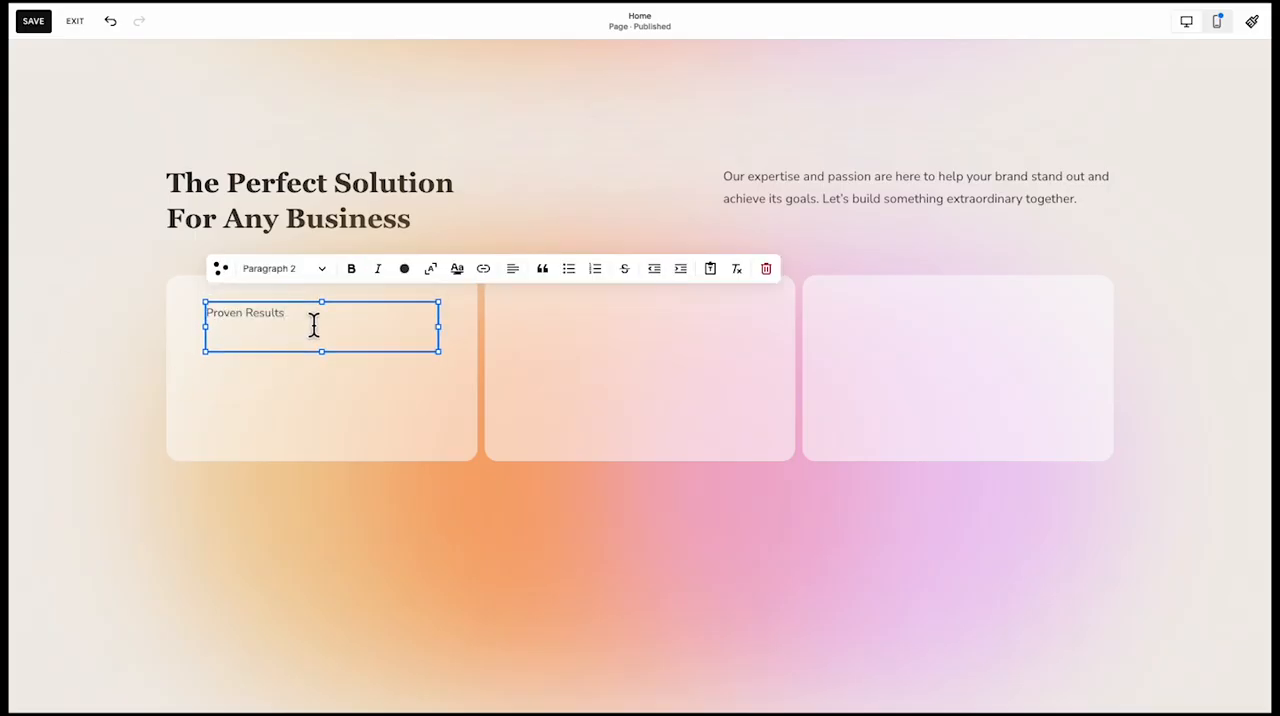
key(Return)
text(We've helped brands increase engagement by up to 300% and grow their audience exponentially.)
Format "Proven Results" as Heading 3 and the description beneath it as Paragraph 1
drag(300, 326, 193, 330)
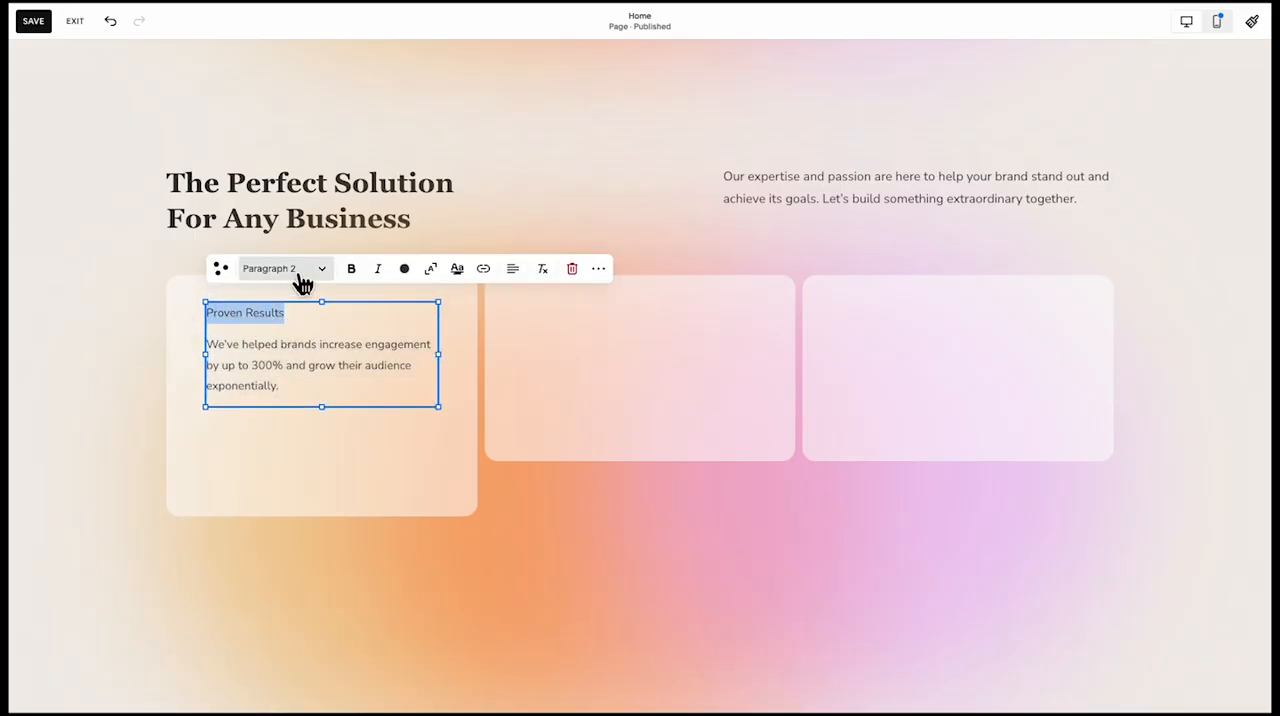
click(300, 276)
click(308, 362)
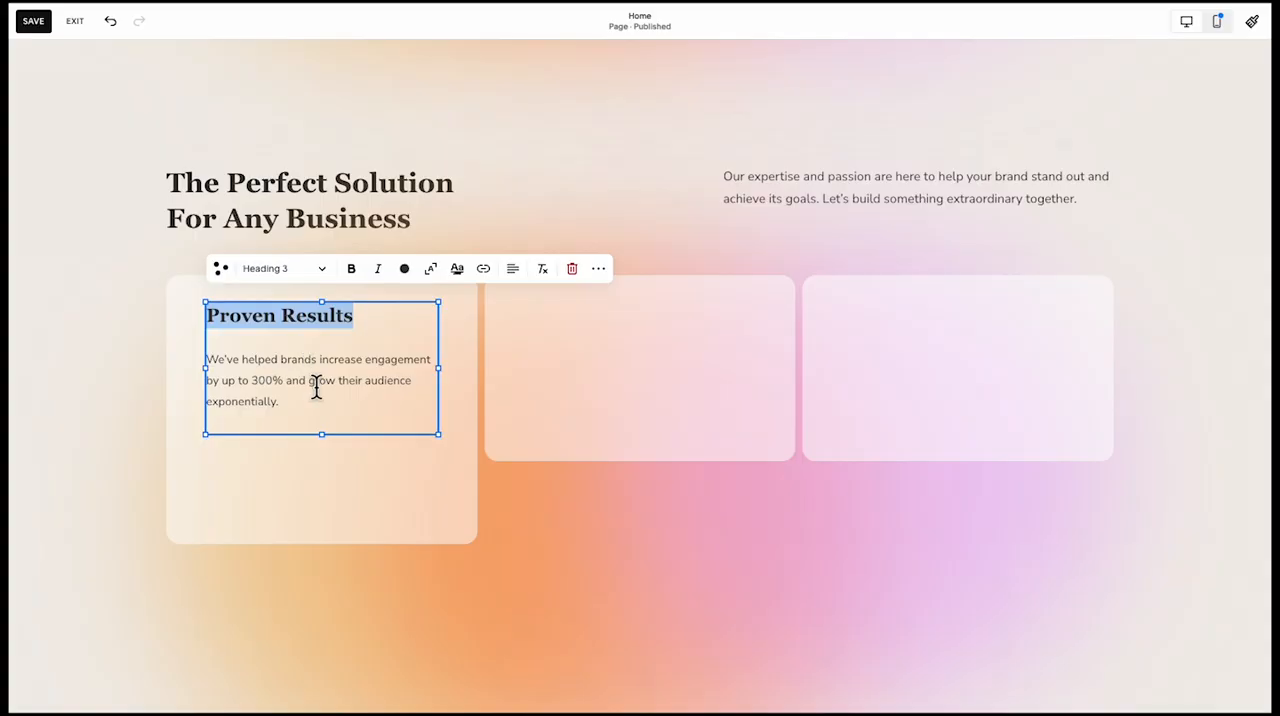
drag(316, 396, 243, 376)
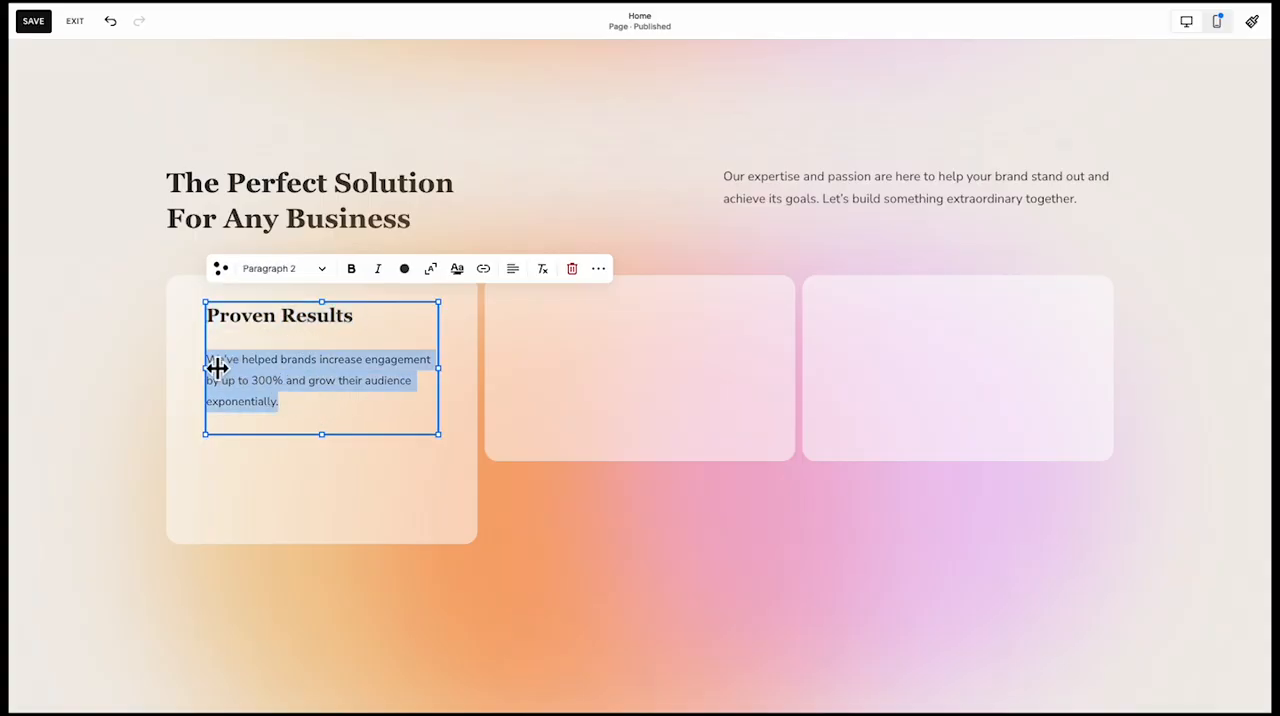
click(322, 268)
click(329, 420)
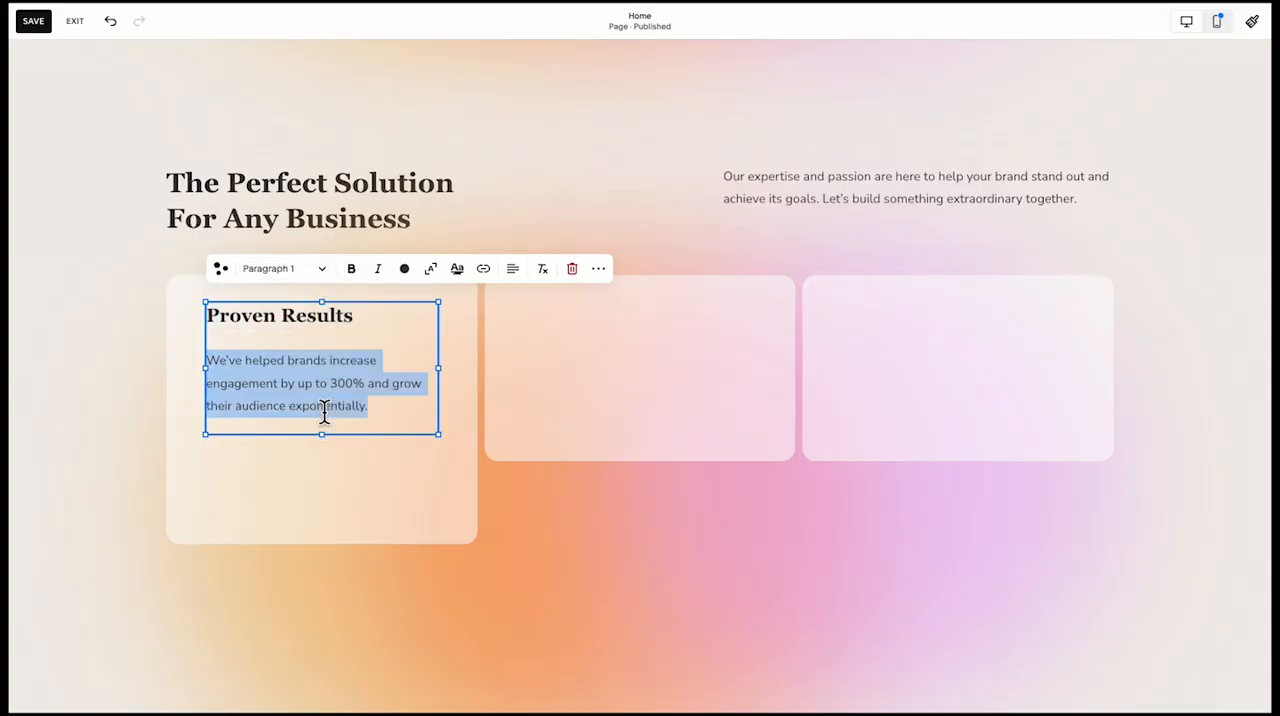
Shorten the first card from below so only a small margin remains under its description
click(197, 463)
click(277, 403)
click(323, 523)
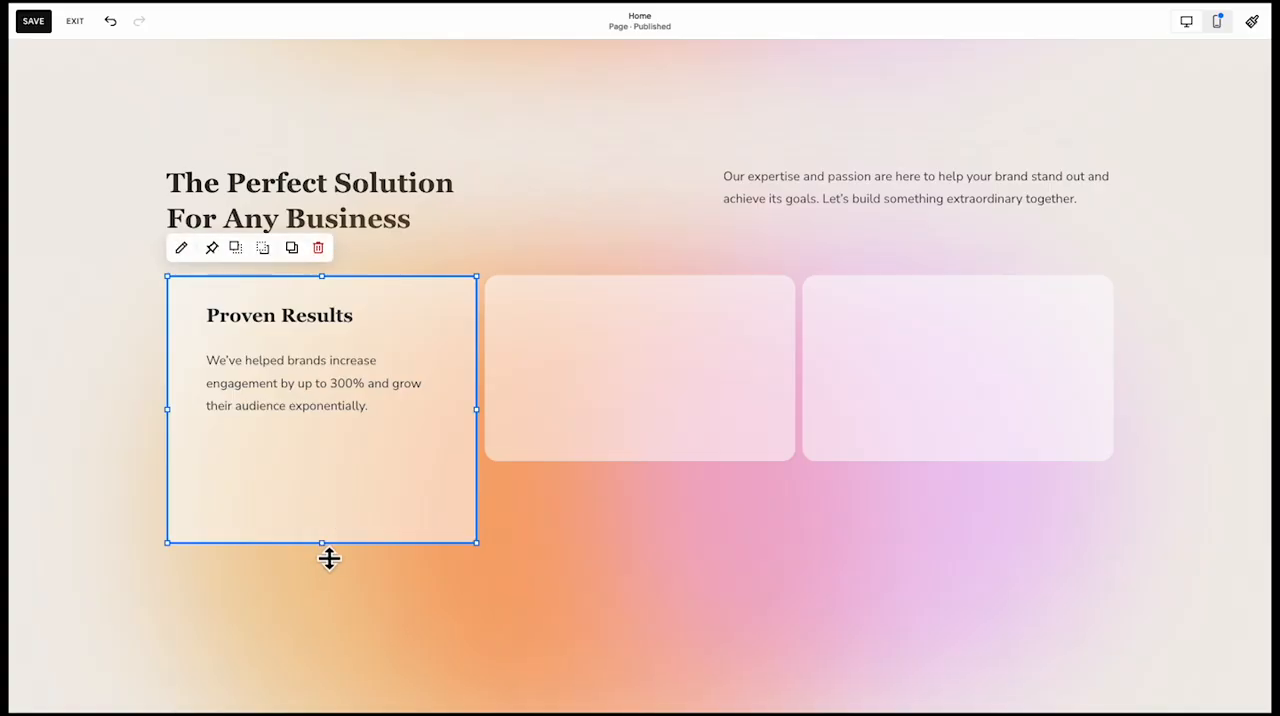
drag(325, 545, 331, 487)
Duplicate the first card's text block into the middle card and change its heading to "Tailored Strategies"
triple_click(337, 406)
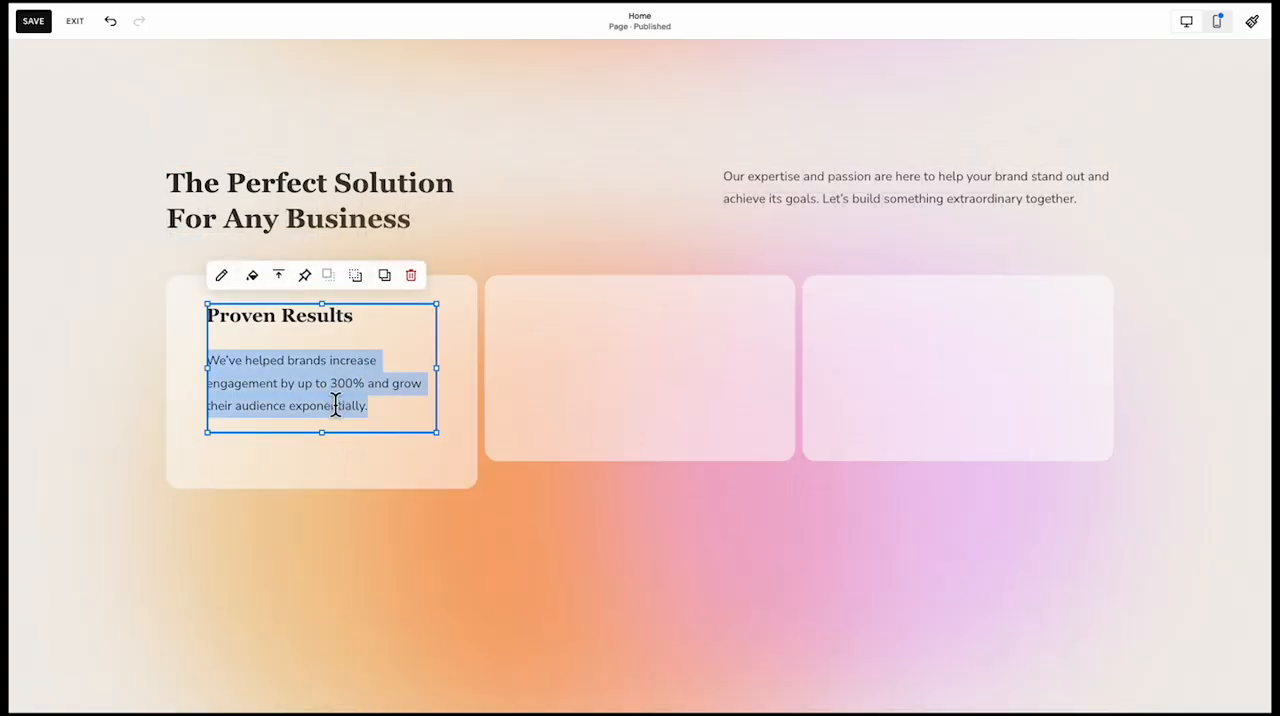
drag(335, 400, 659, 390)
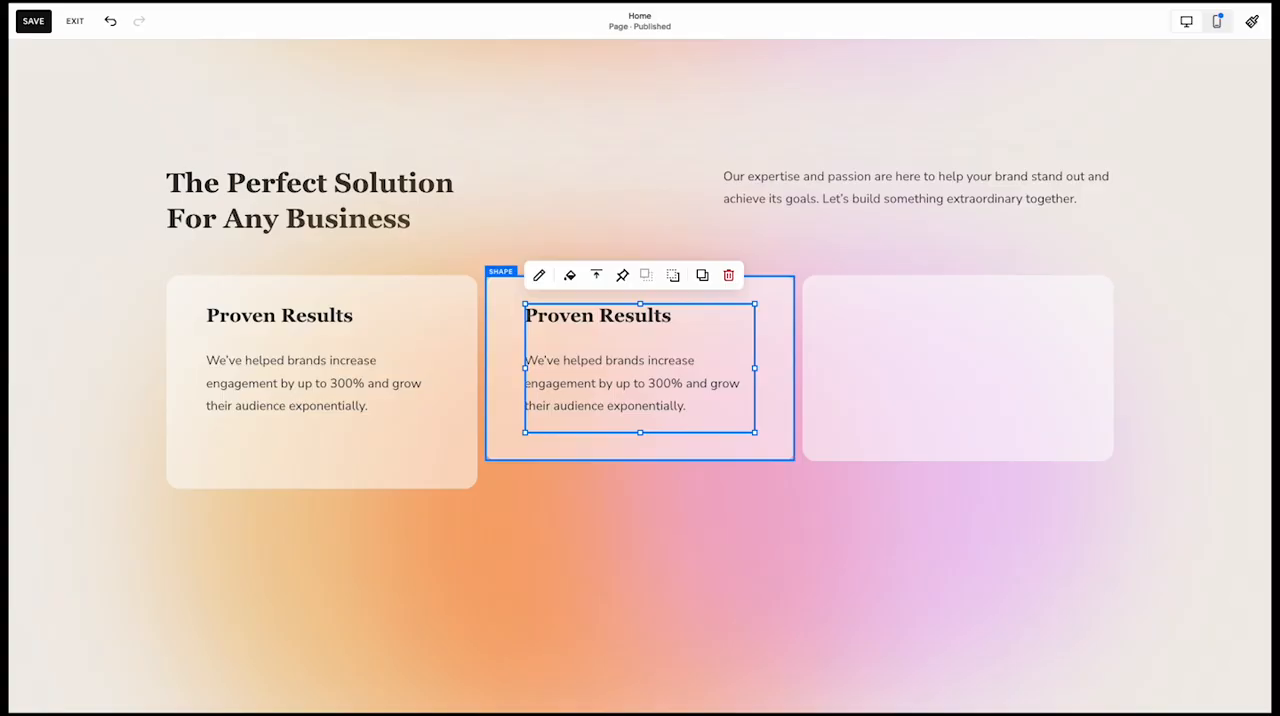
triple_click(595, 329)
text(Tailored StrategiesWe've helped brands increase engagement by up to 300% and grow their audience)
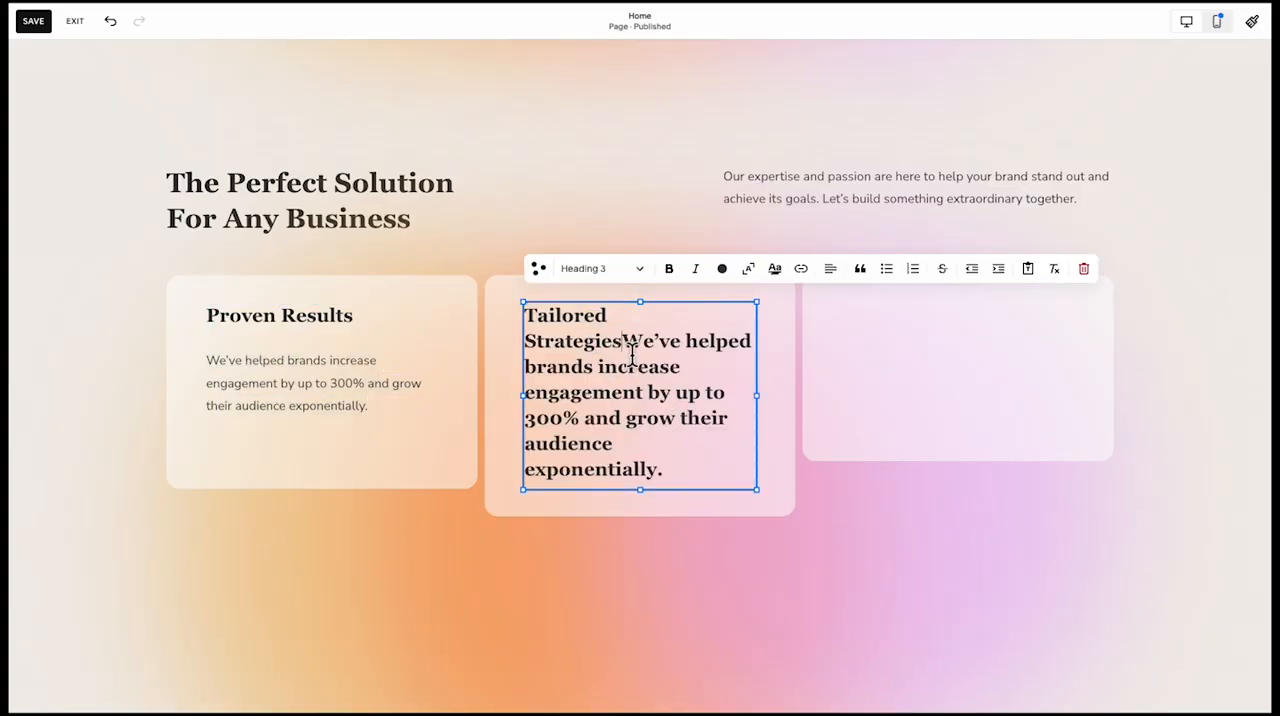
Replace the middle card's description with "Custom social media plans designed to align with your brand's goals." on its own line below the heading
drag(632, 355, 717, 509)
key(super+Tab)
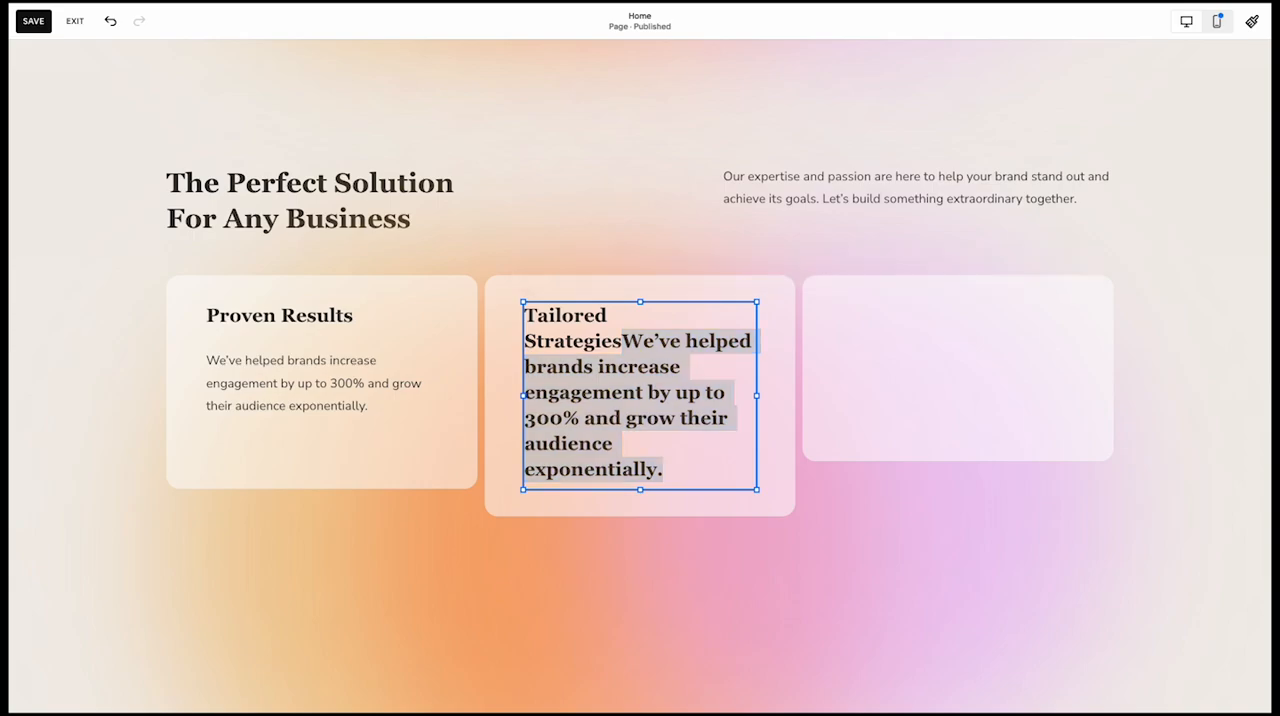
key(super+Tab)
text(Custom social media plans designed to align with your brand’s goals.)
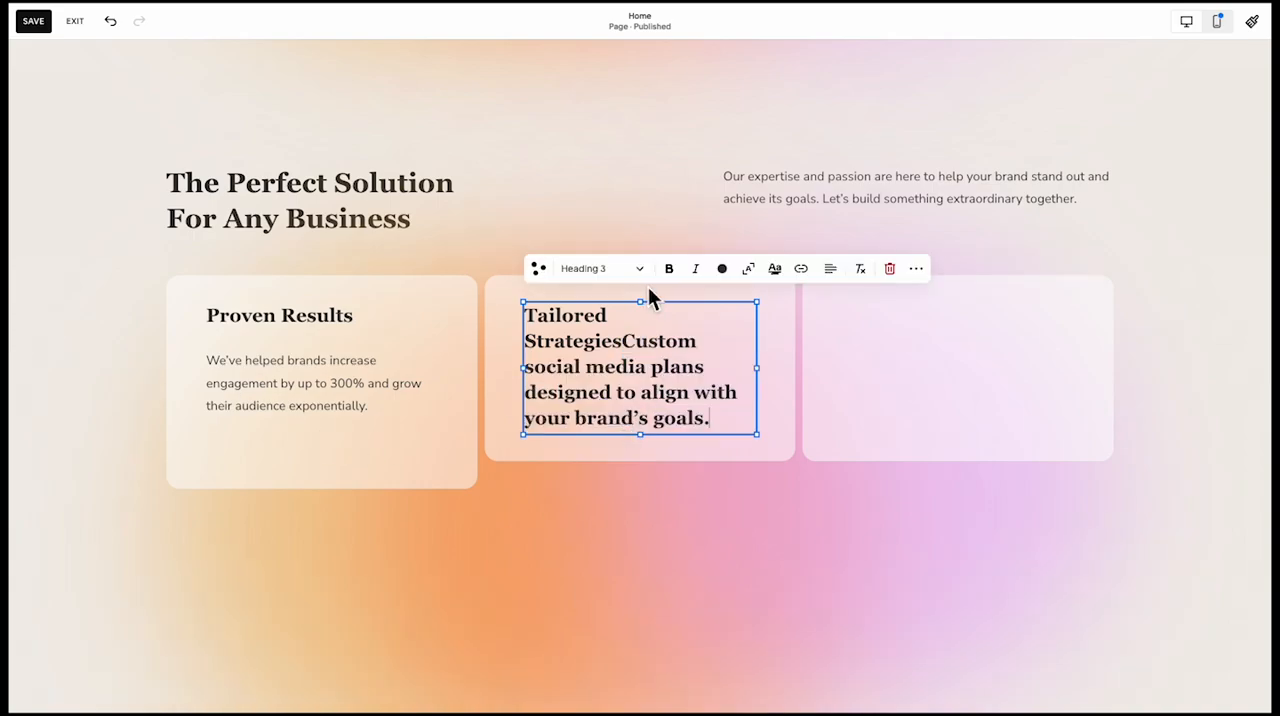
key(Return)
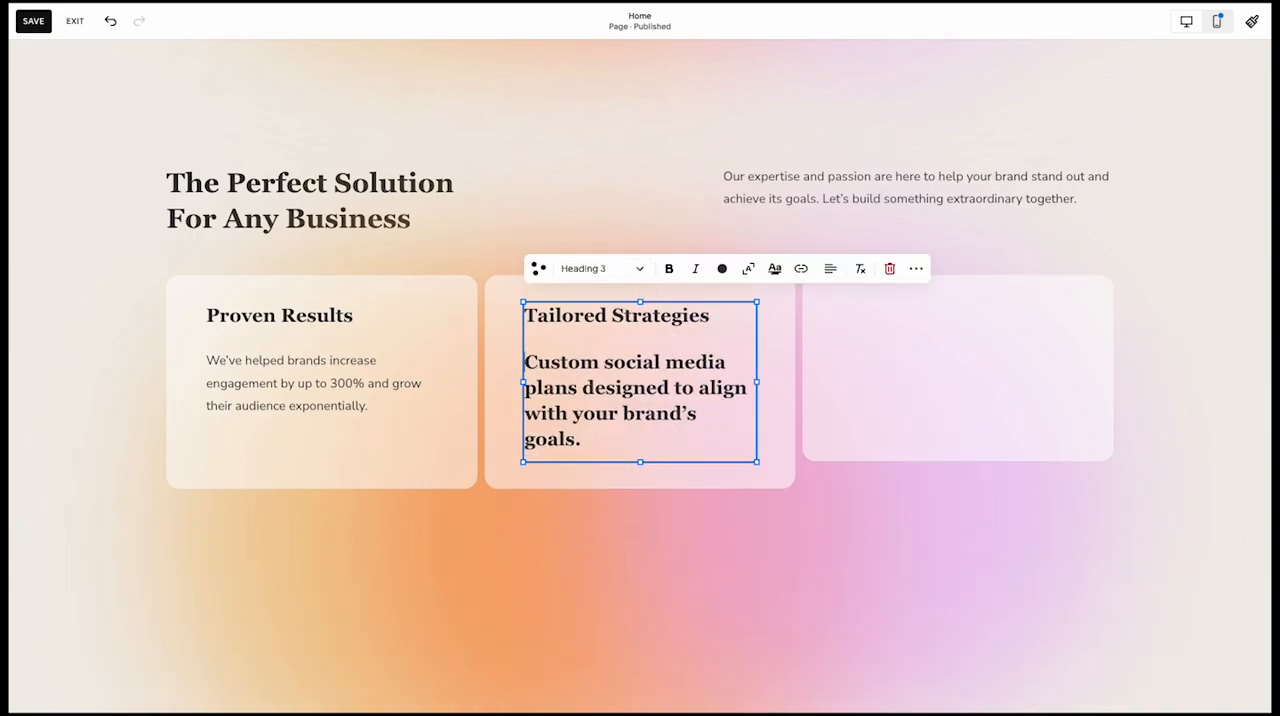
Format the middle card's description as Paragraph 1
drag(633, 447, 523, 362)
click(609, 270)
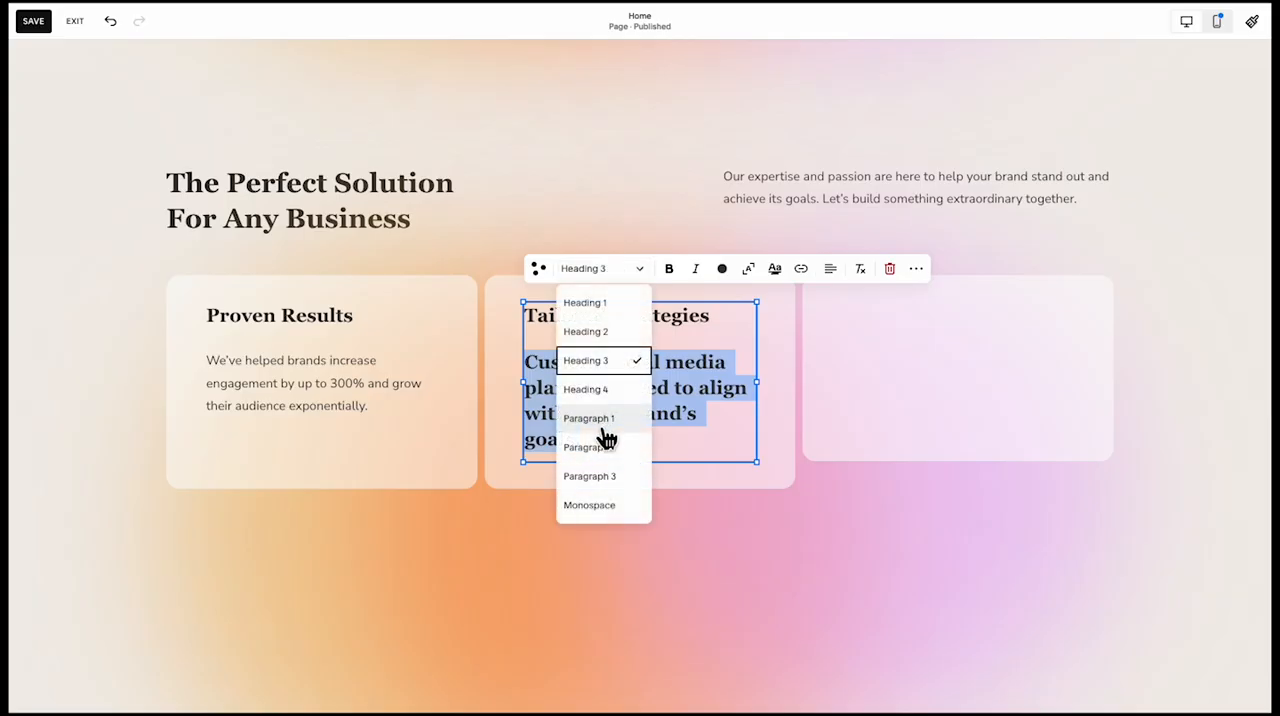
click(606, 424)
click(609, 432)
Extend the middle card downward to match the first card's height
click(566, 414)
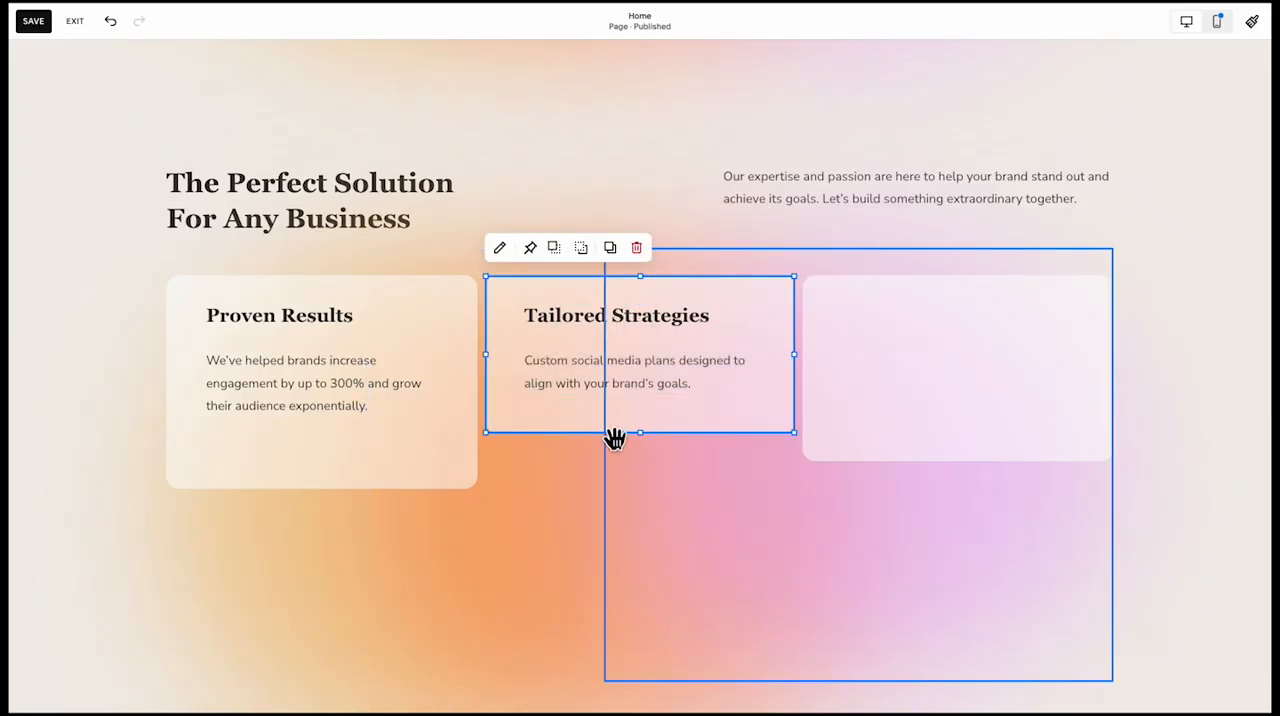
drag(651, 451, 641, 492)
click(523, 509)
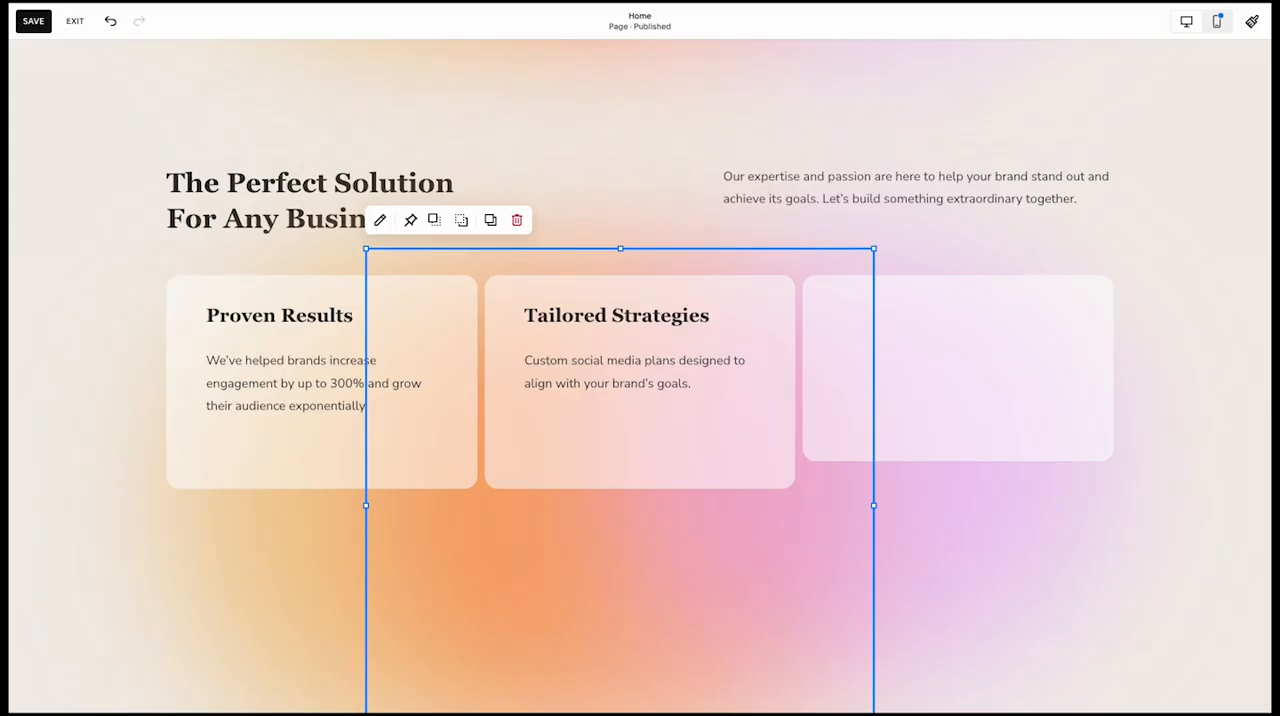
Duplicate the middle card's text block into the third card and change its heading to "Data-Driven Decisions"
click(846, 434)
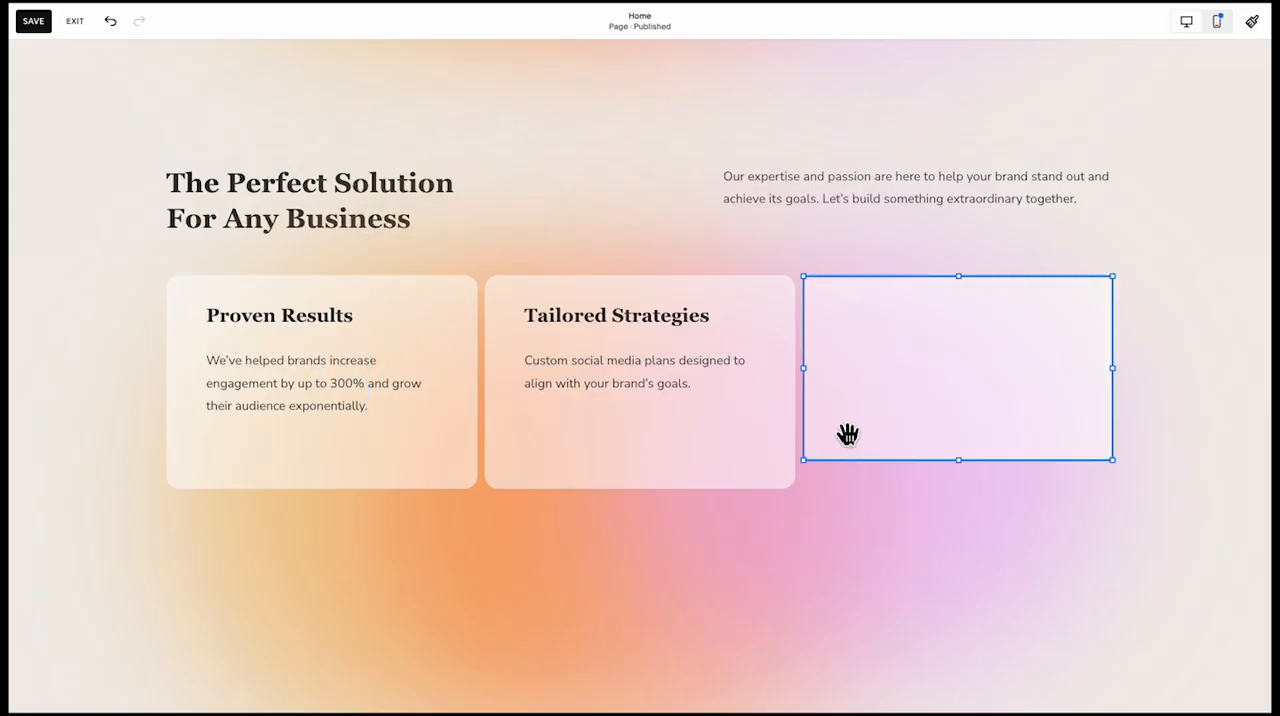
click(594, 337)
drag(606, 343, 929, 370)
double_click(868, 363)
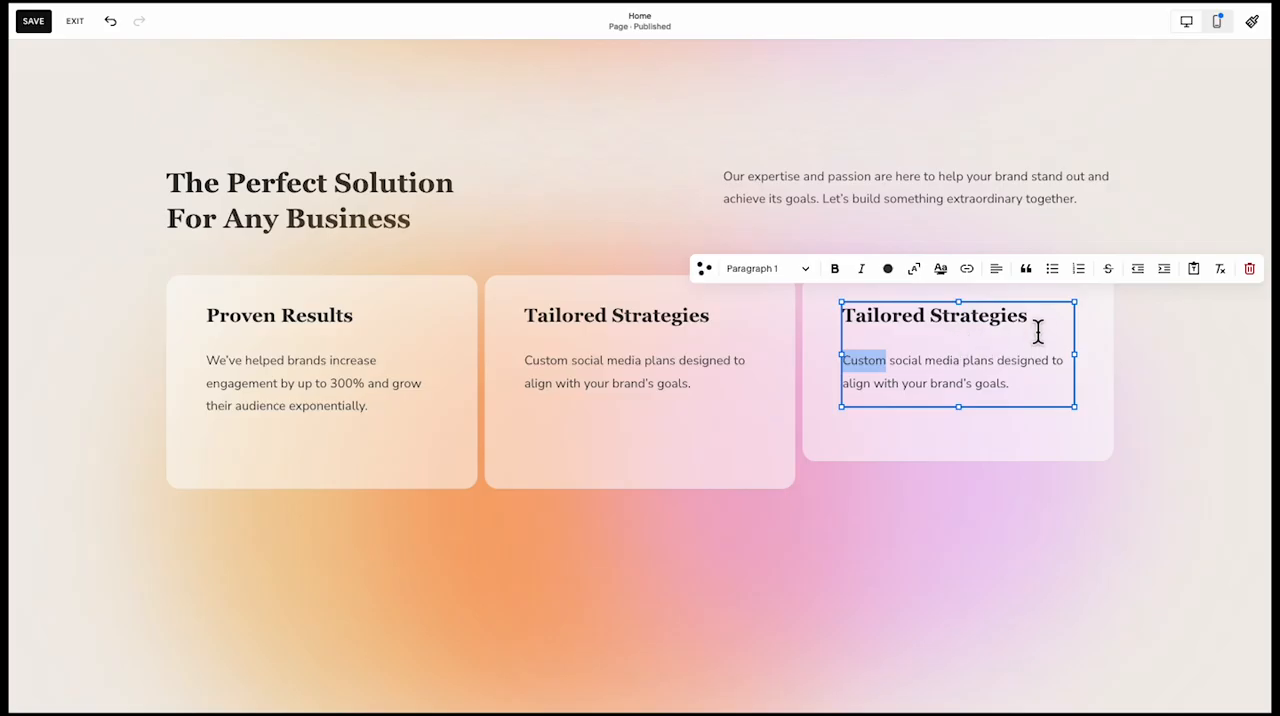
drag(1022, 321, 863, 320)
key(ctrl+z)
triple_click(966, 328)
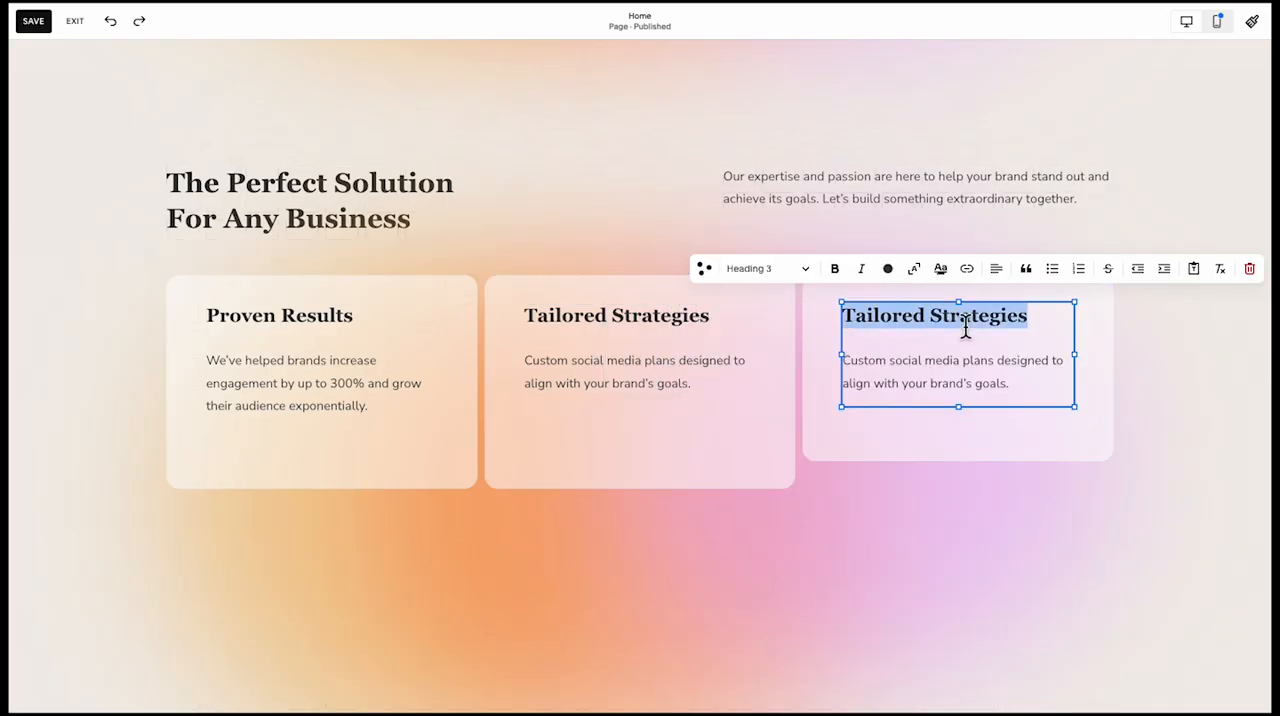
text(Data-Driven Decisions)
key(Escape)
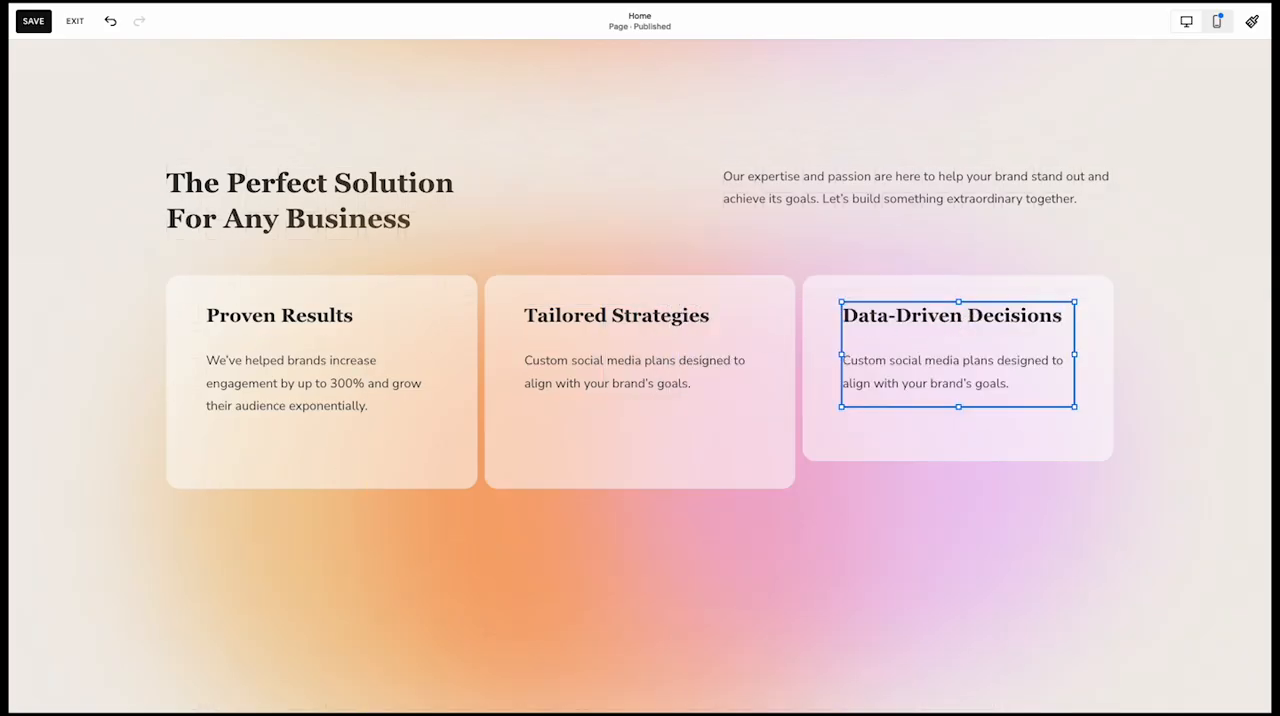
Replace the third card's description with "Real-time analytics to optimize performance and maximize ROI."
triple_click(955, 390)
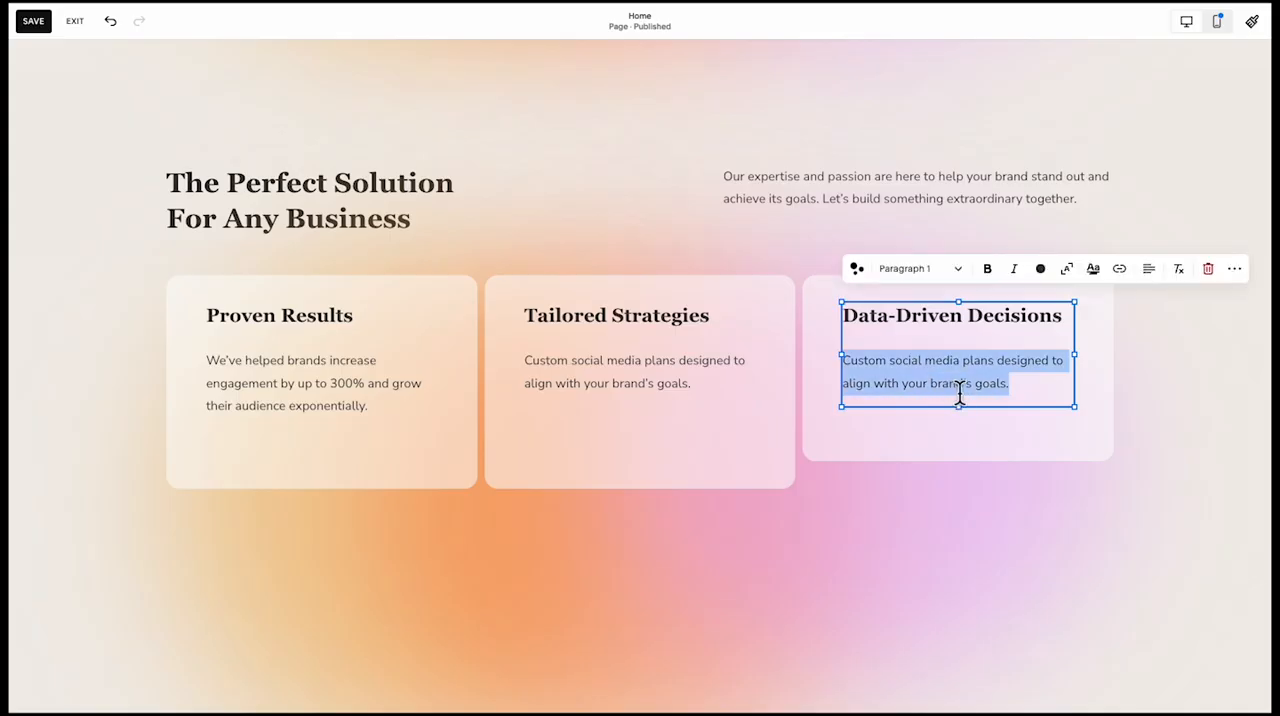
text(Real-time analytics to optimize performance and maximize ROI.)
click(935, 445)
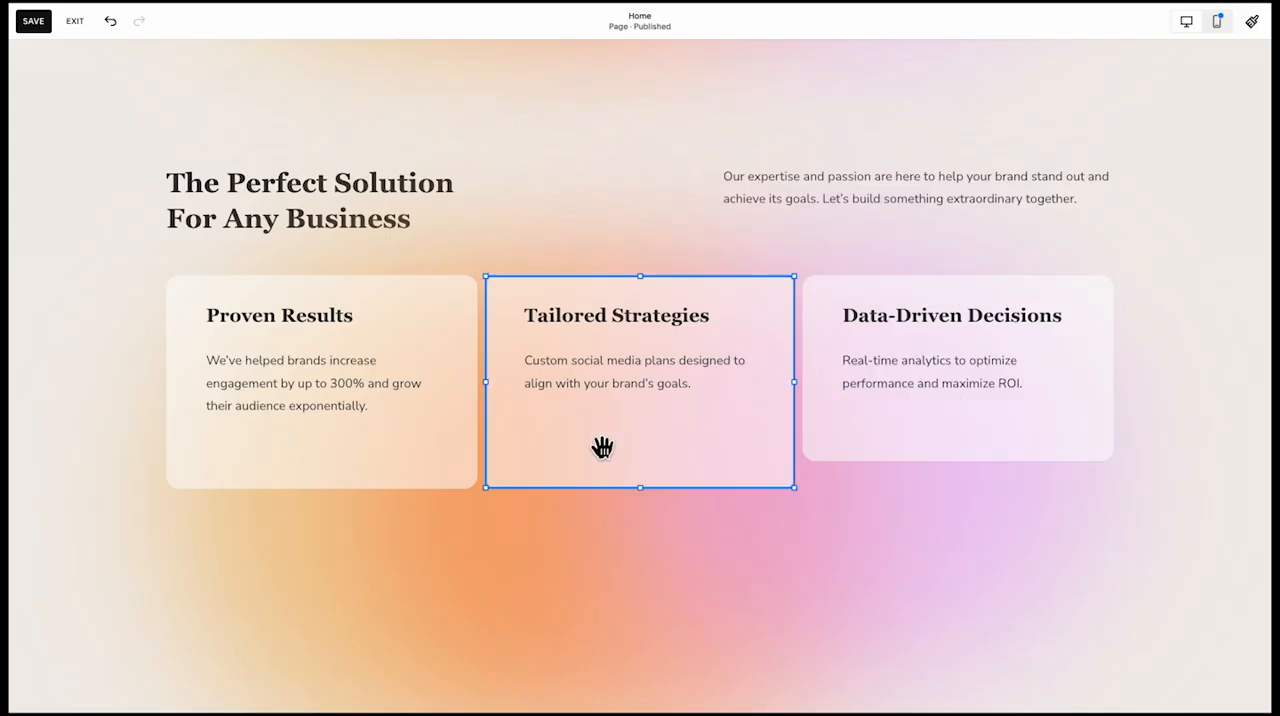
scroll(180, 206, down, 2)
scroll(205, 284, up, 1)
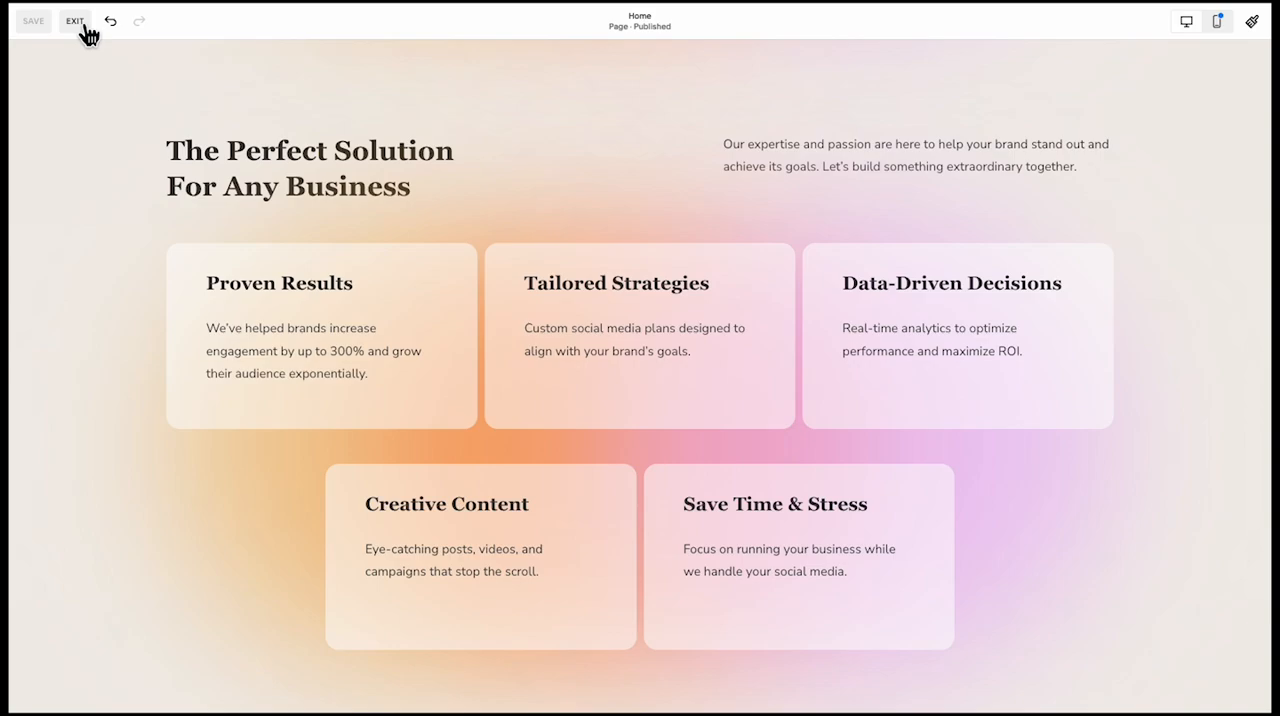
Exit page editing and open the site's Custom CSS editor from the website tools
click(75, 22)
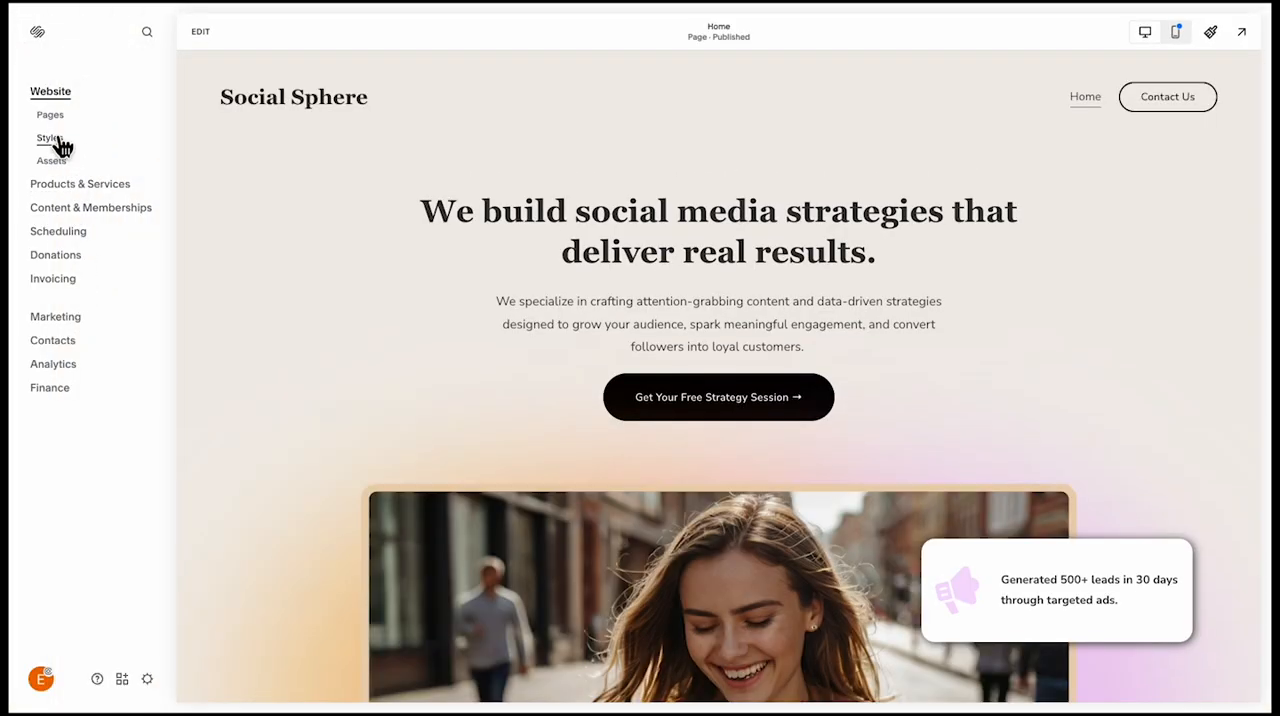
click(52, 138)
click(85, 31)
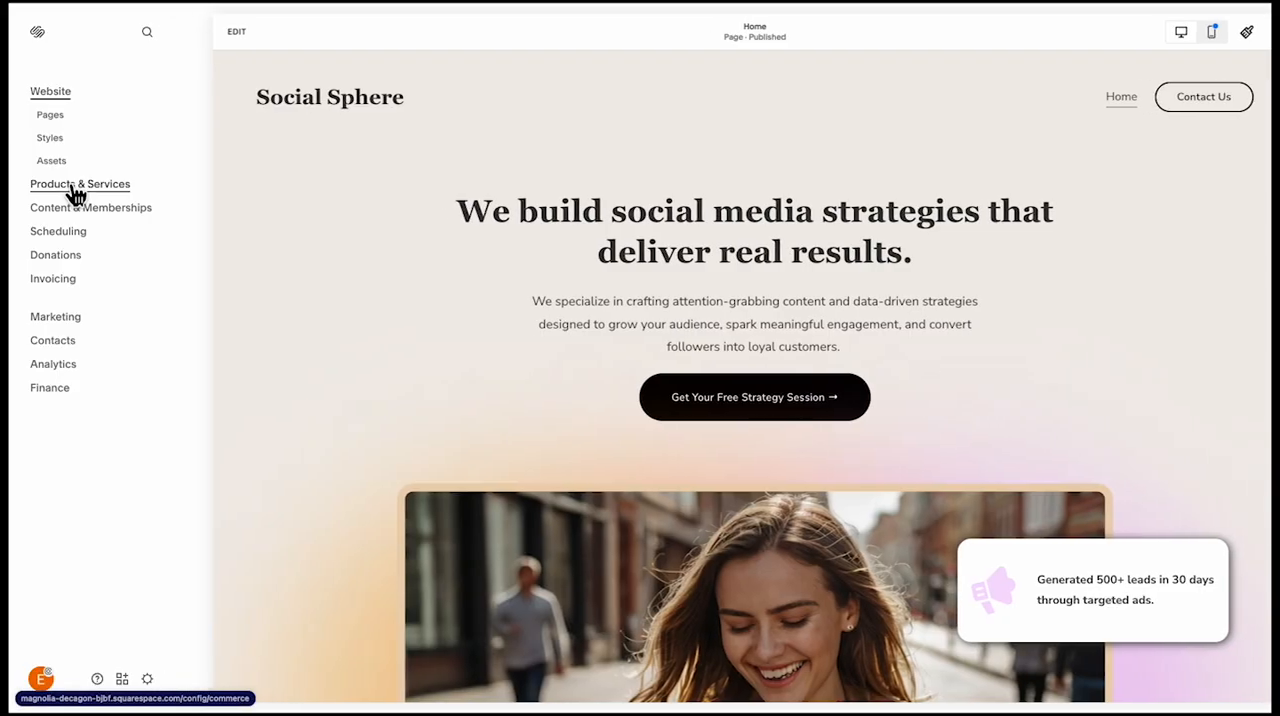
click(75, 190)
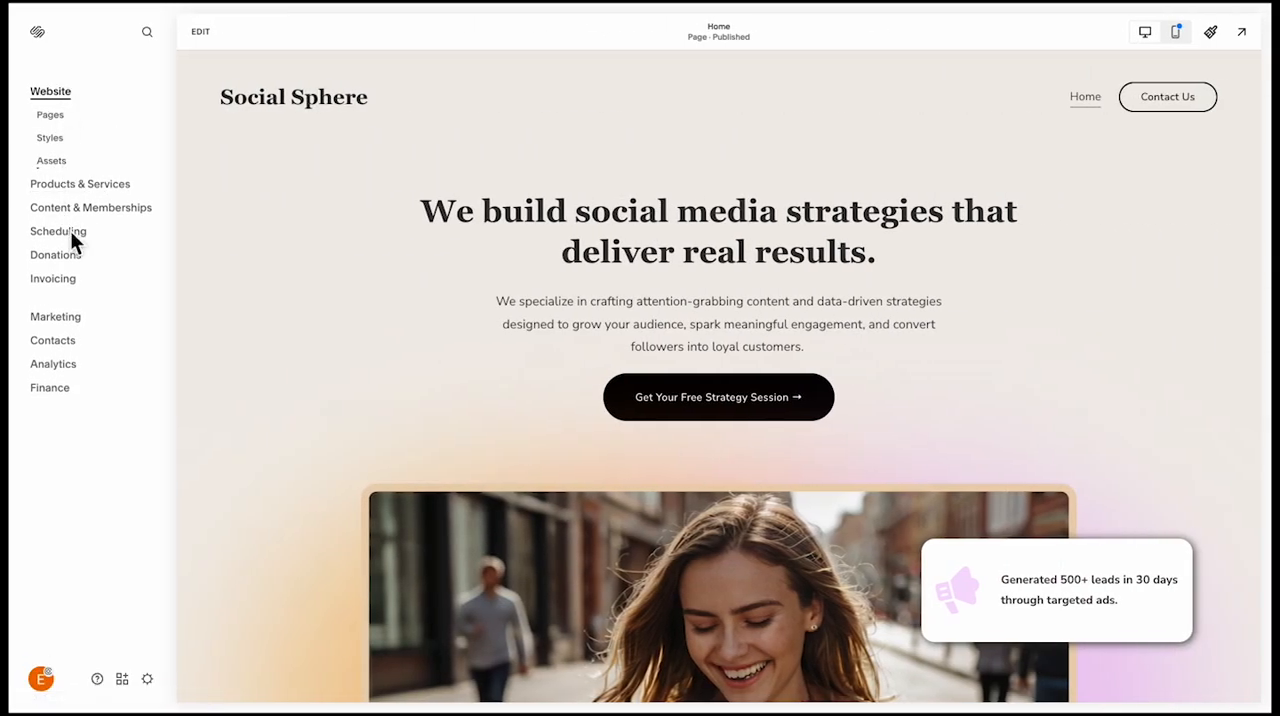
click(50, 116)
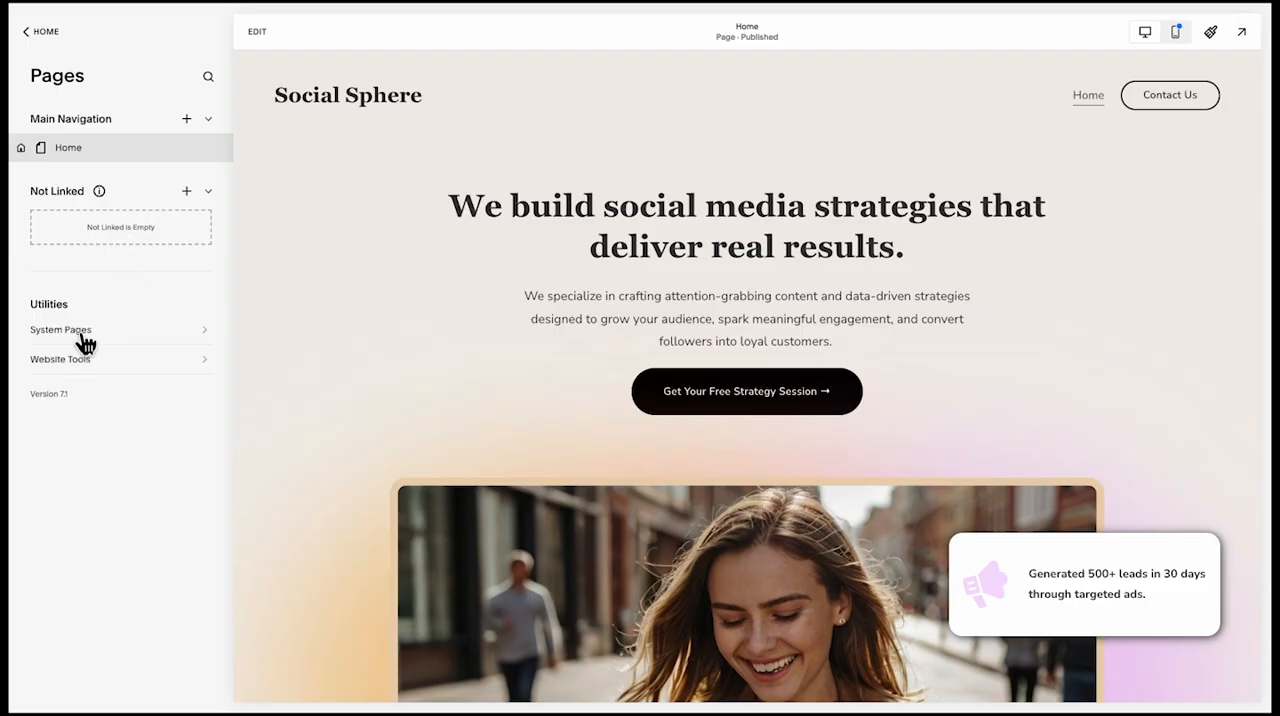
click(77, 360)
click(121, 137)
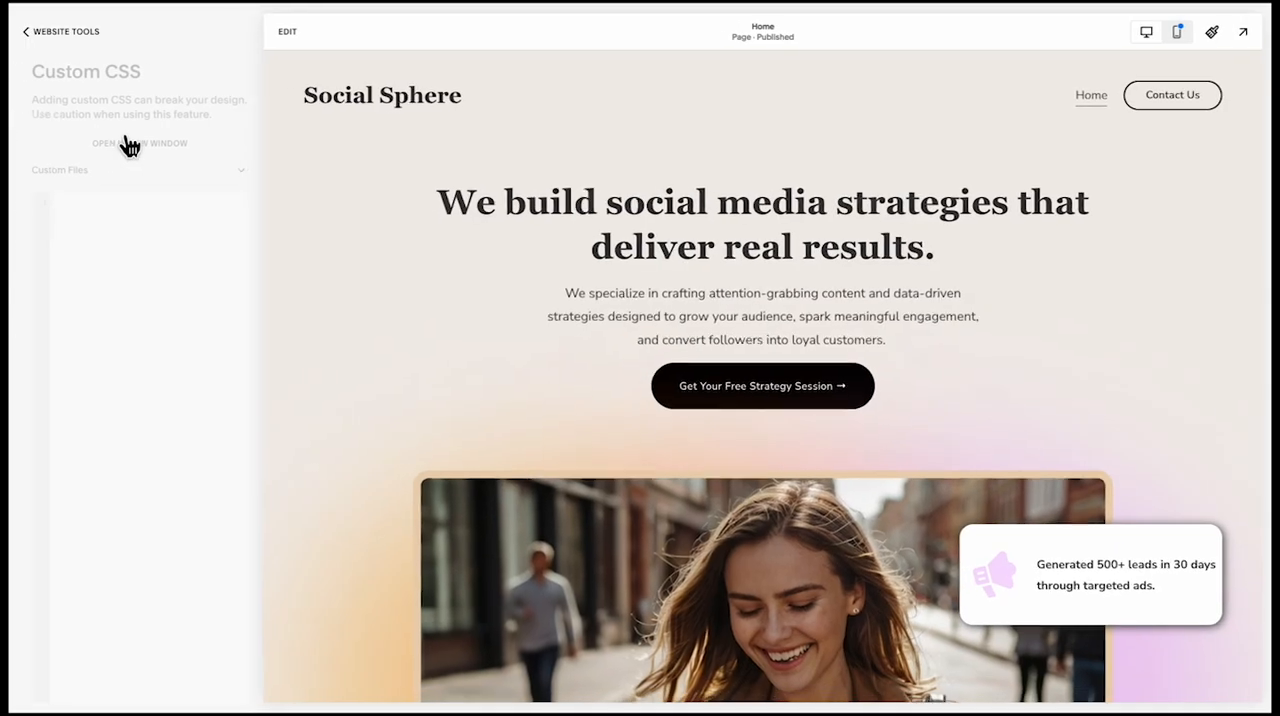
Show the block IDs of the "Perfect Solution For Any Business" section with the Squarespace ID Finder extension
scroll(565, 452, down, 2)
scroll(563, 450, down, 8)
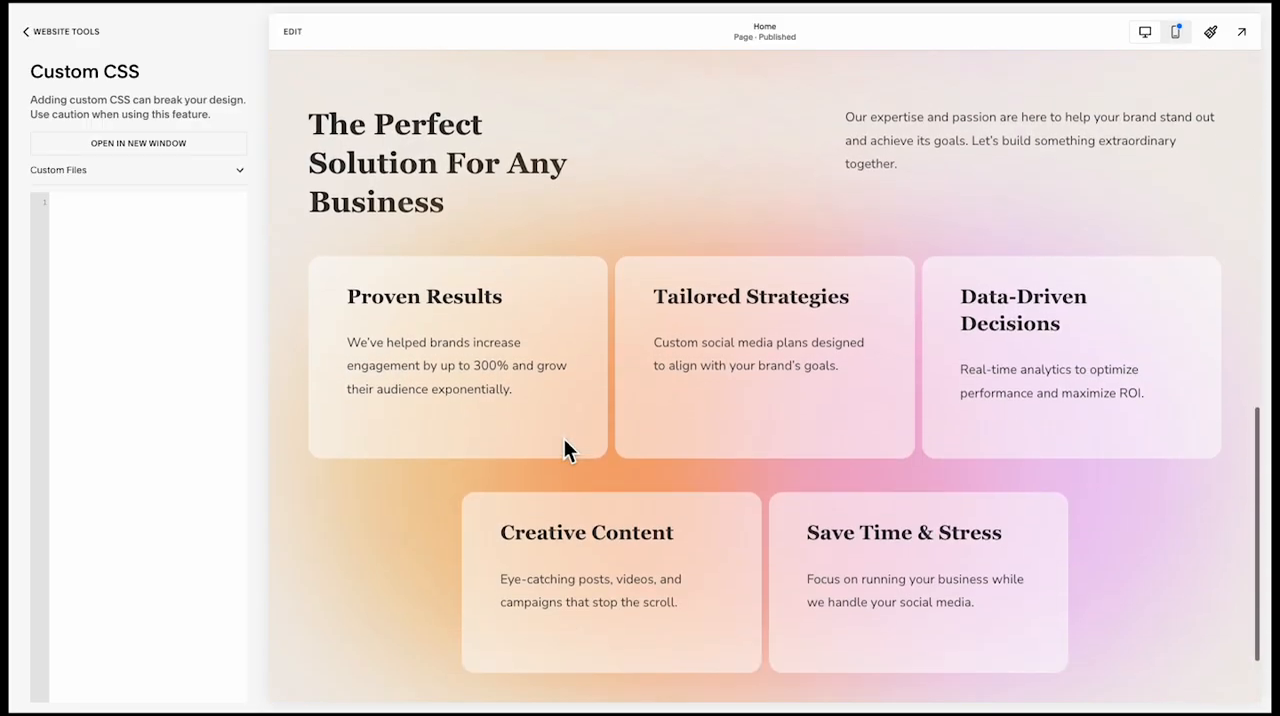
mouse_move(435, 18)
click(299, 11)
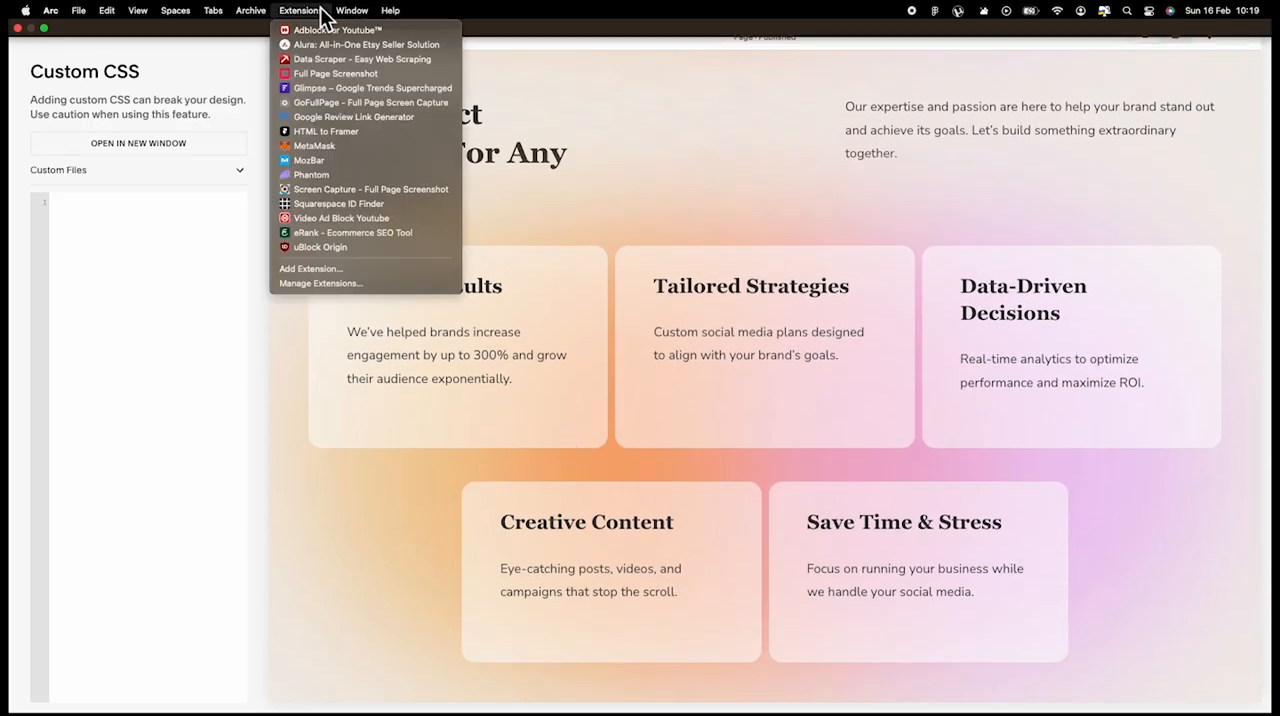
click(342, 215)
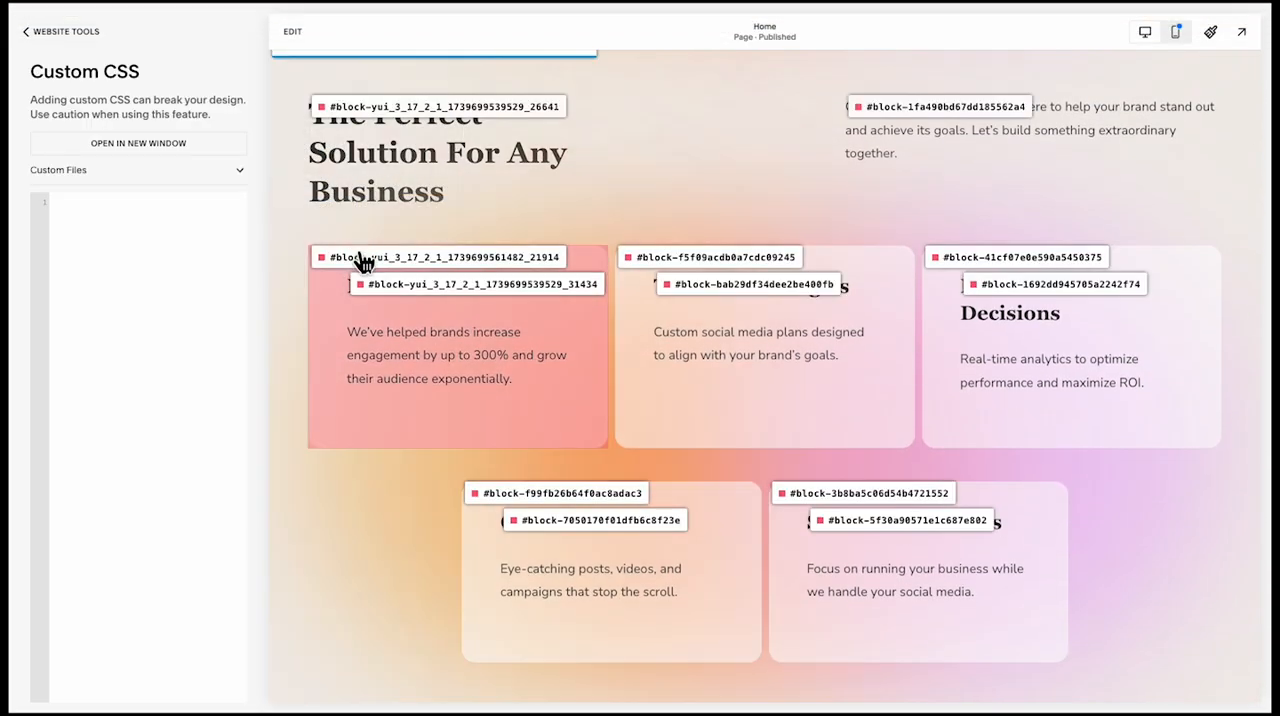
click(362, 260)
key(ctrl+v)
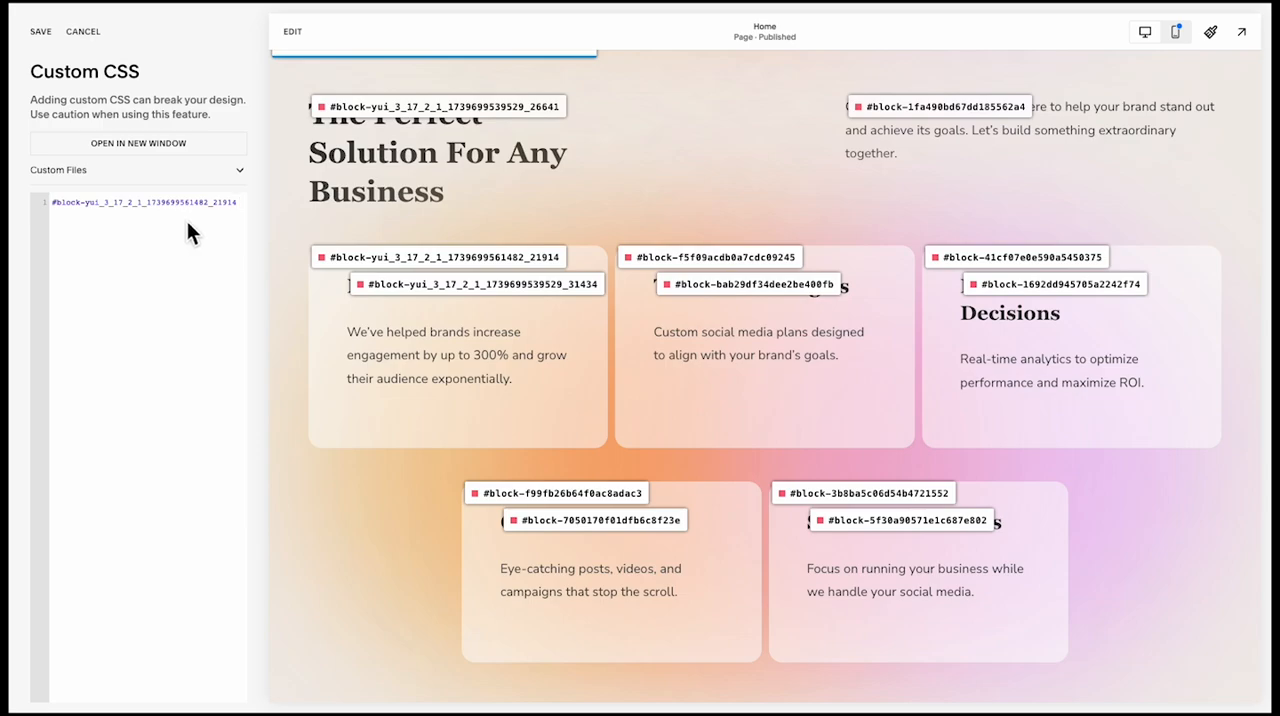
text(,)
click(708, 272)
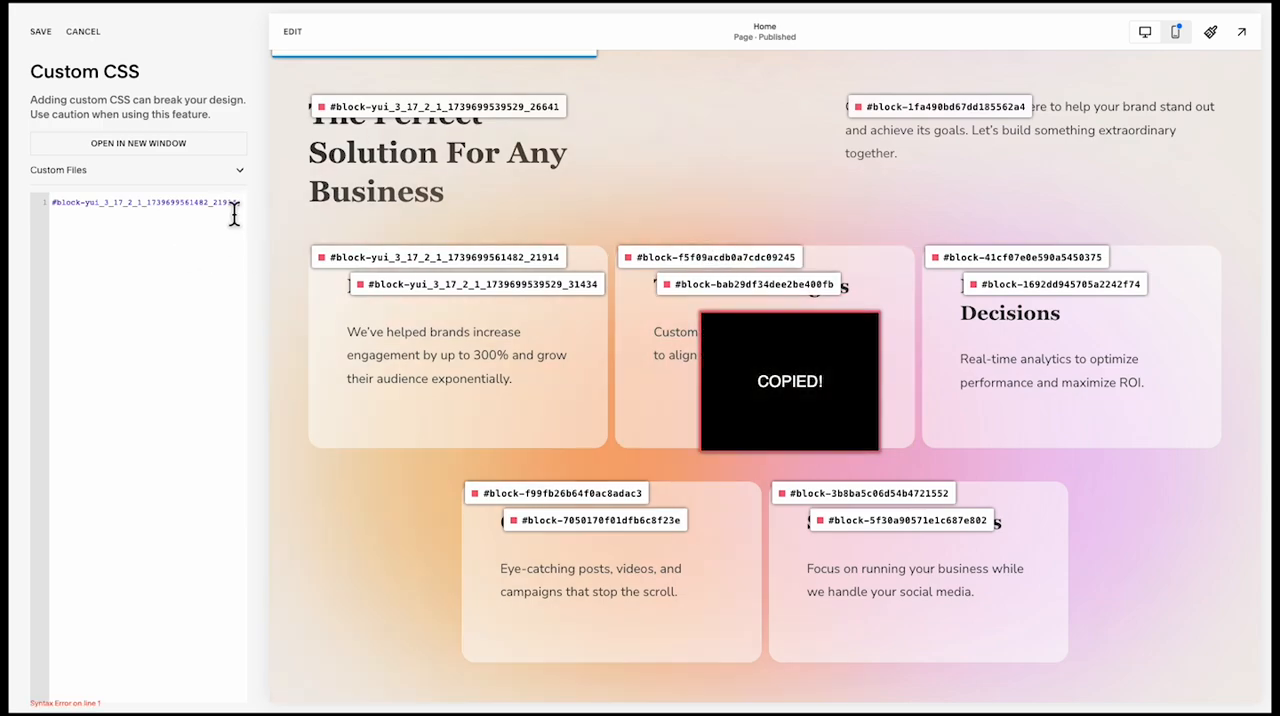
key(ctrl+v)
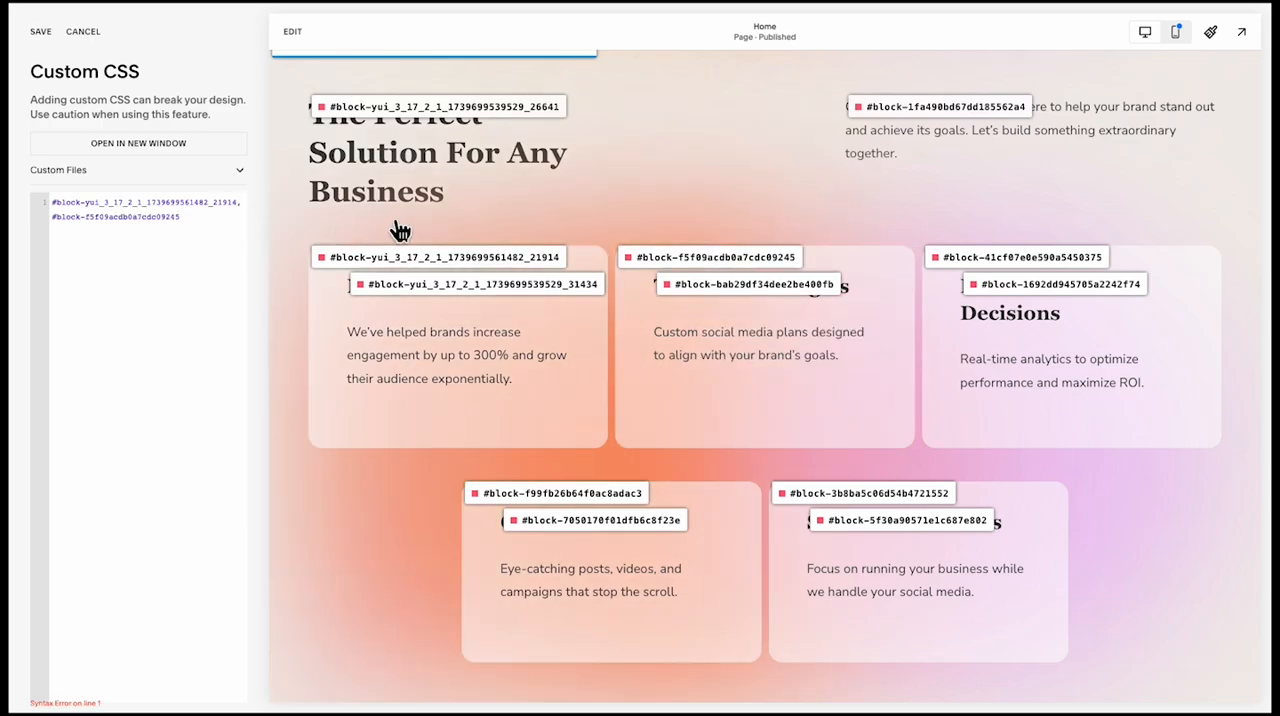
Append the remaining three card shapes' IDs to the CSS selector: #block-41cf07e0e590a5450375, #block-f99fb26b64f0ac8adac3 and #block-3b8ba5c06d54b4721552
click(997, 262)
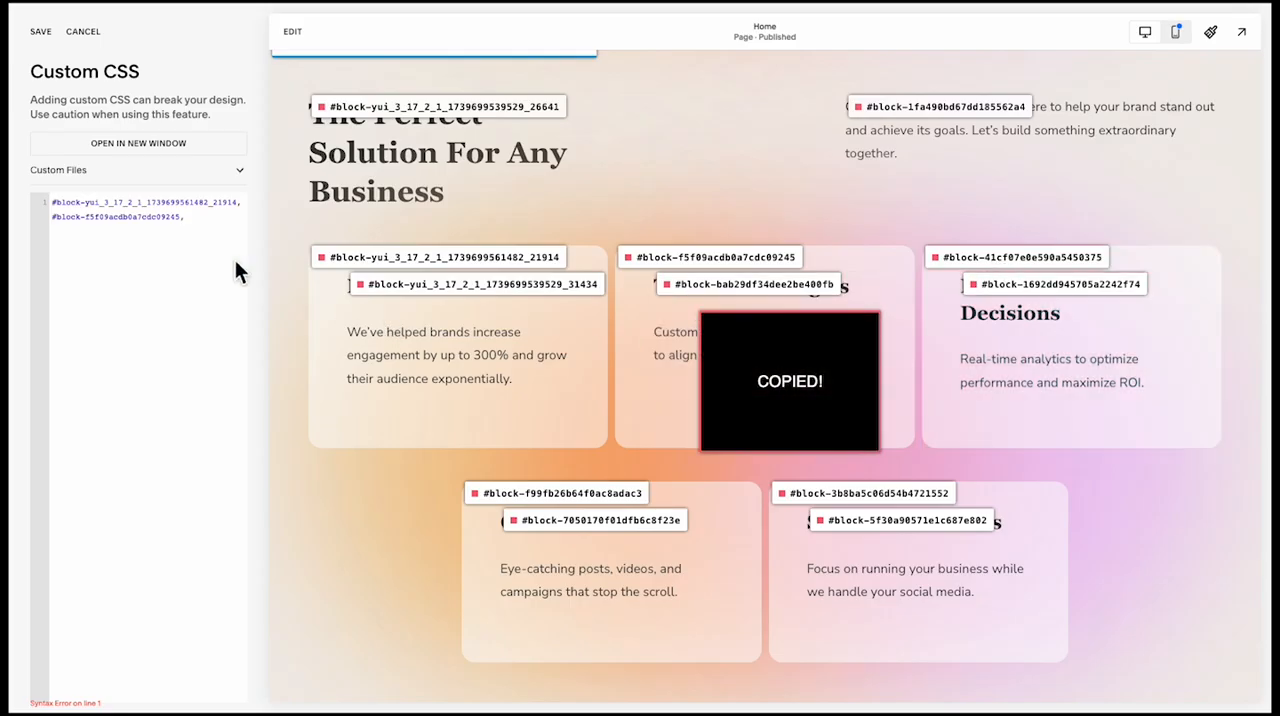
click(203, 229)
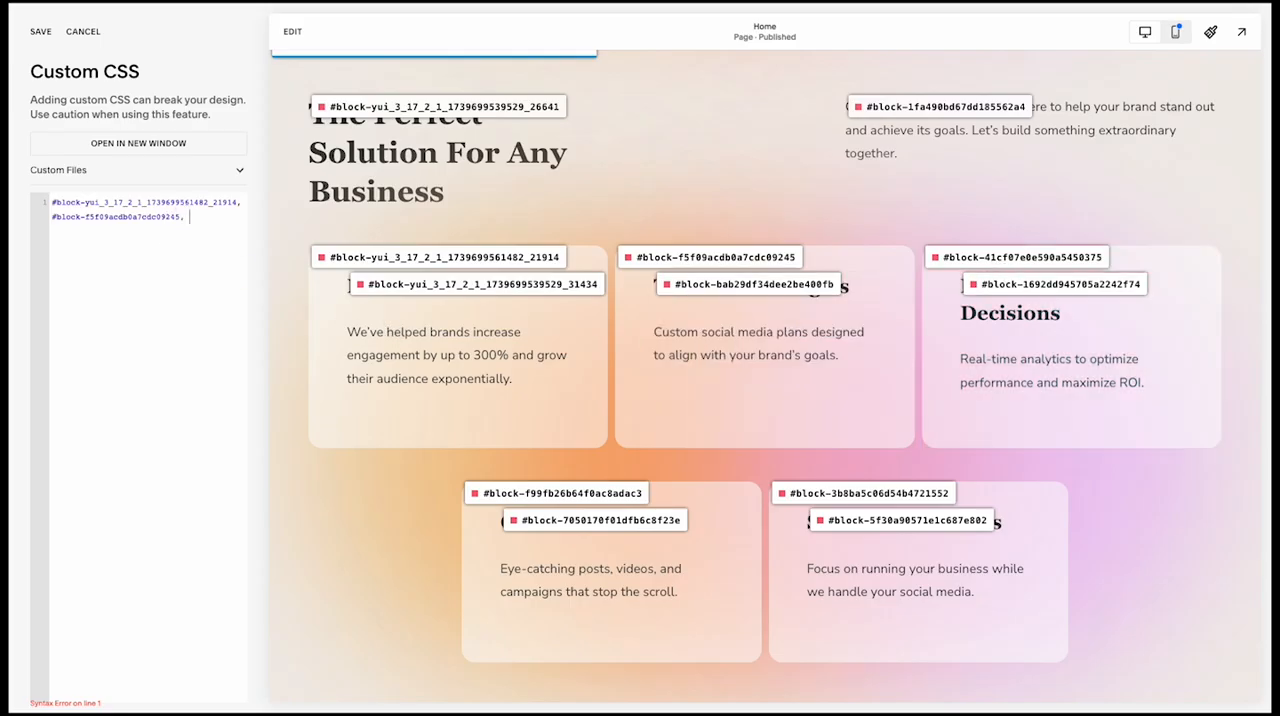
key(ctrl+v)
click(486, 494)
key(ctrl+v)
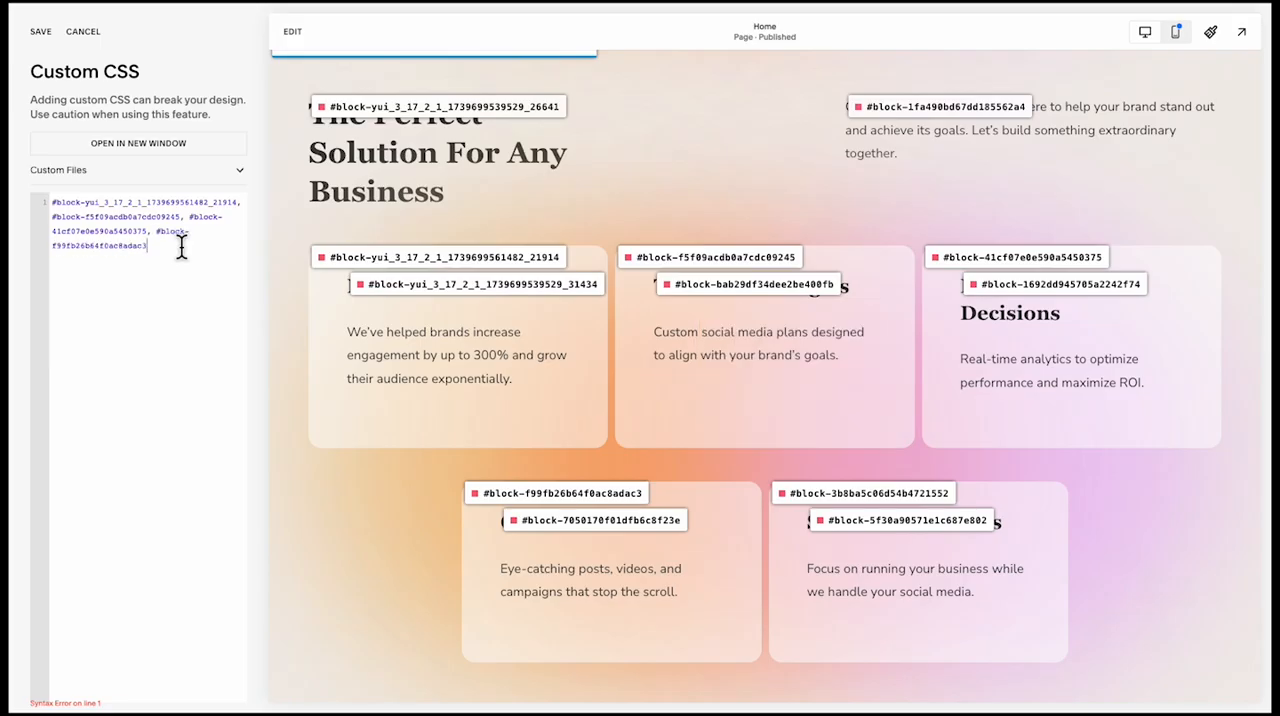
click(794, 491)
text(,)
key(ctrl+v)
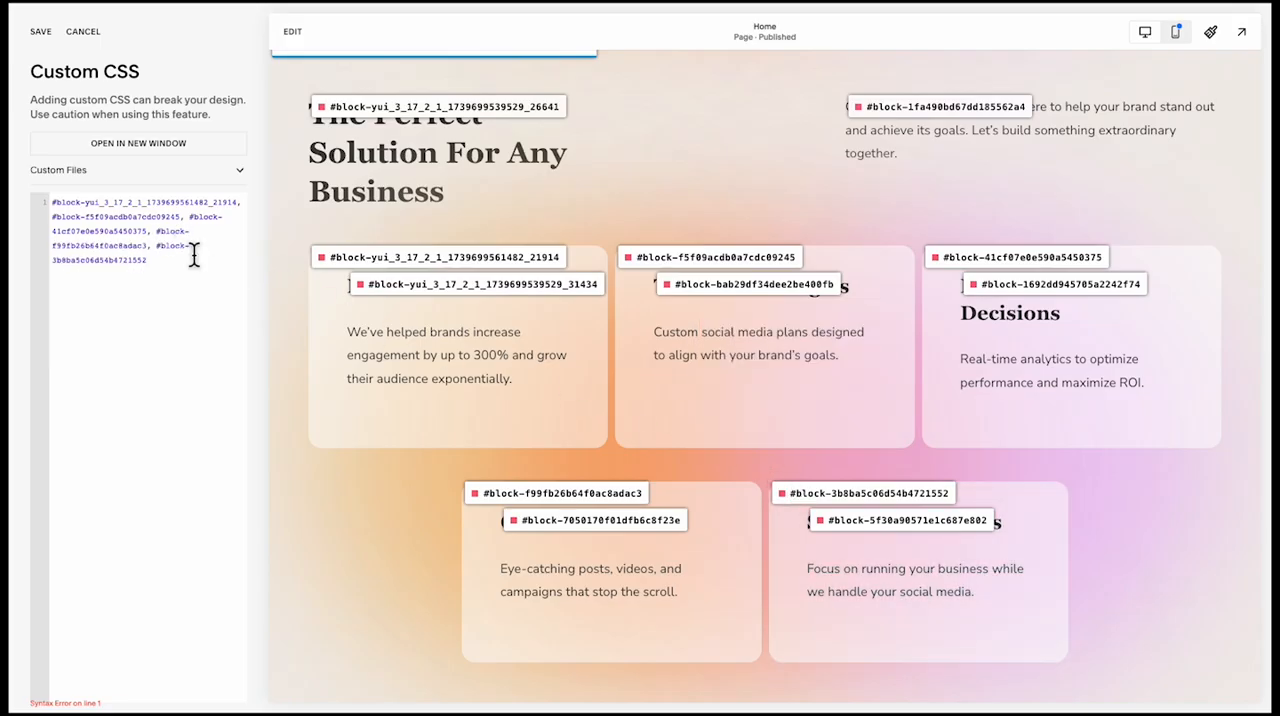
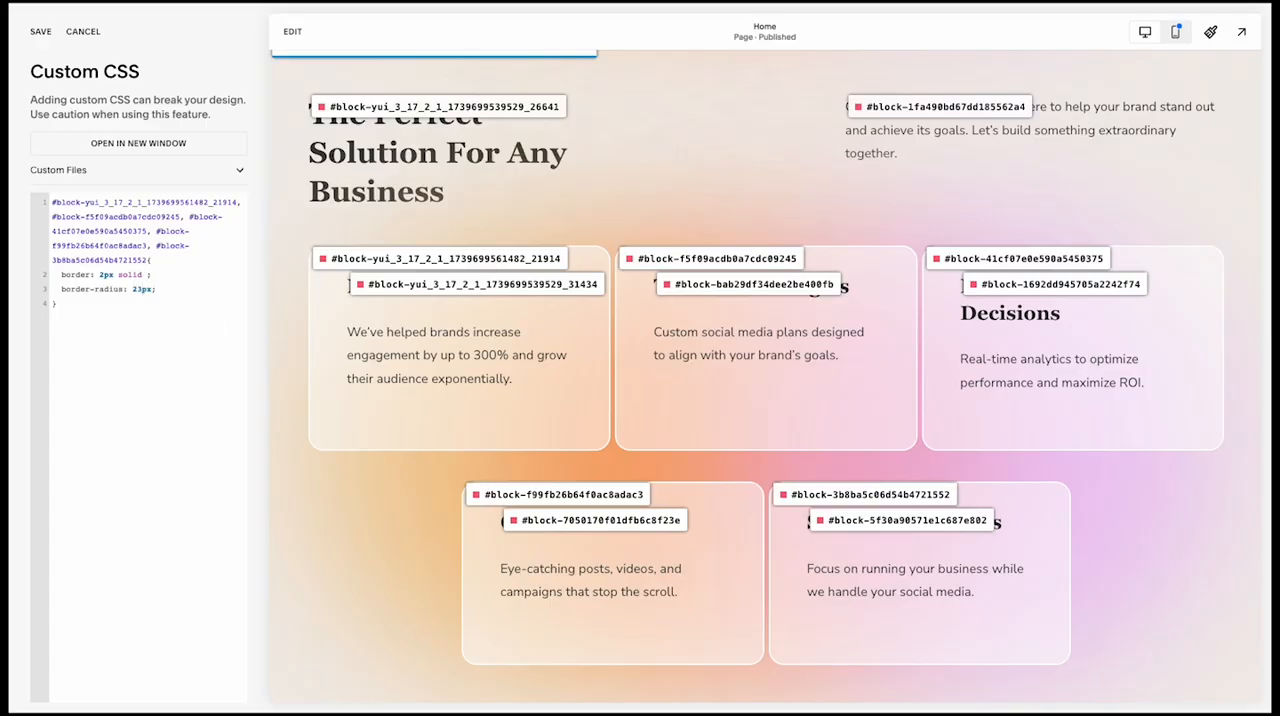
Set the five card shapes' CSS border colour to #ffffff and save the custom CSS
text(#ffffff)
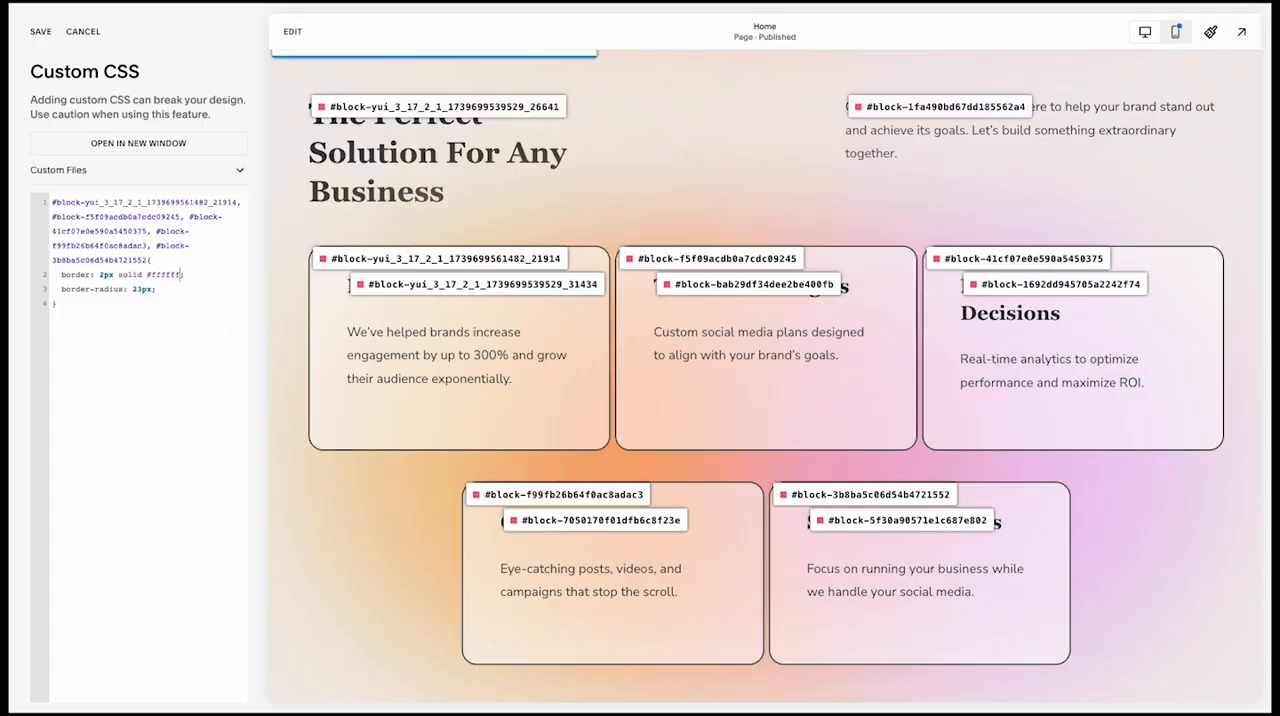
click(41, 31)
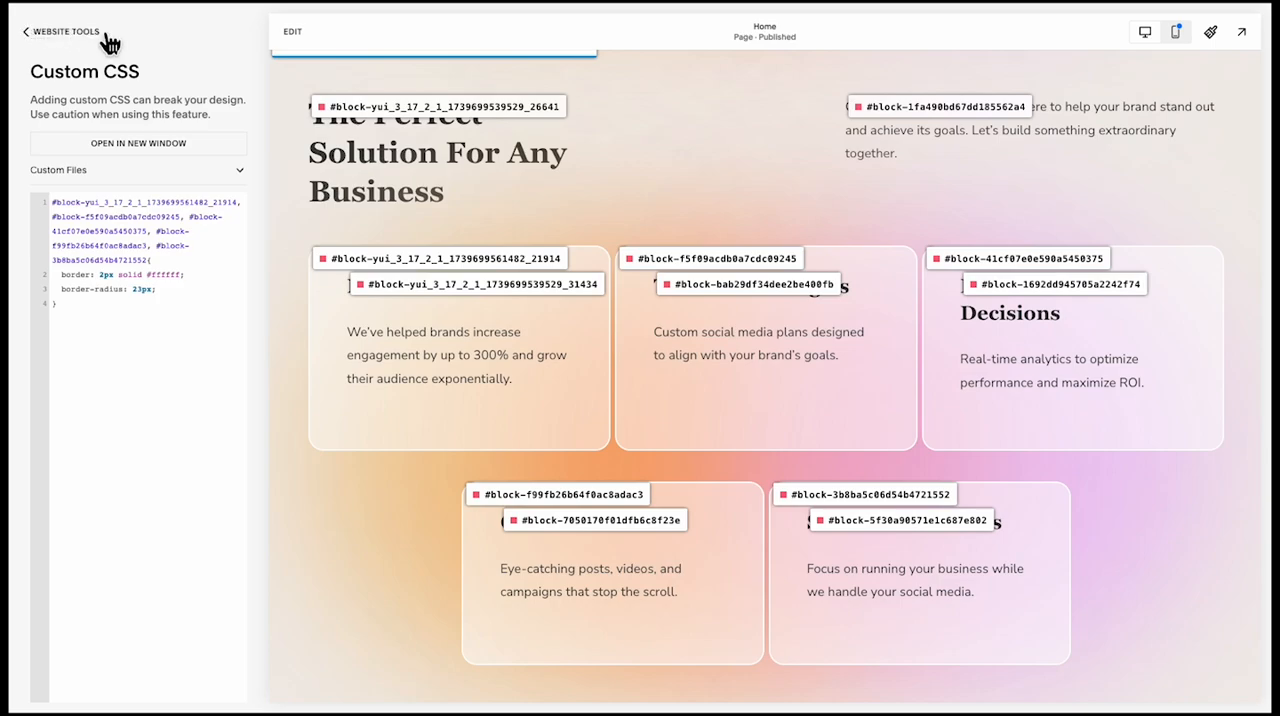
Reopen the Home page for editing and turn off the Squarespace ID Finder labels
click(292, 35)
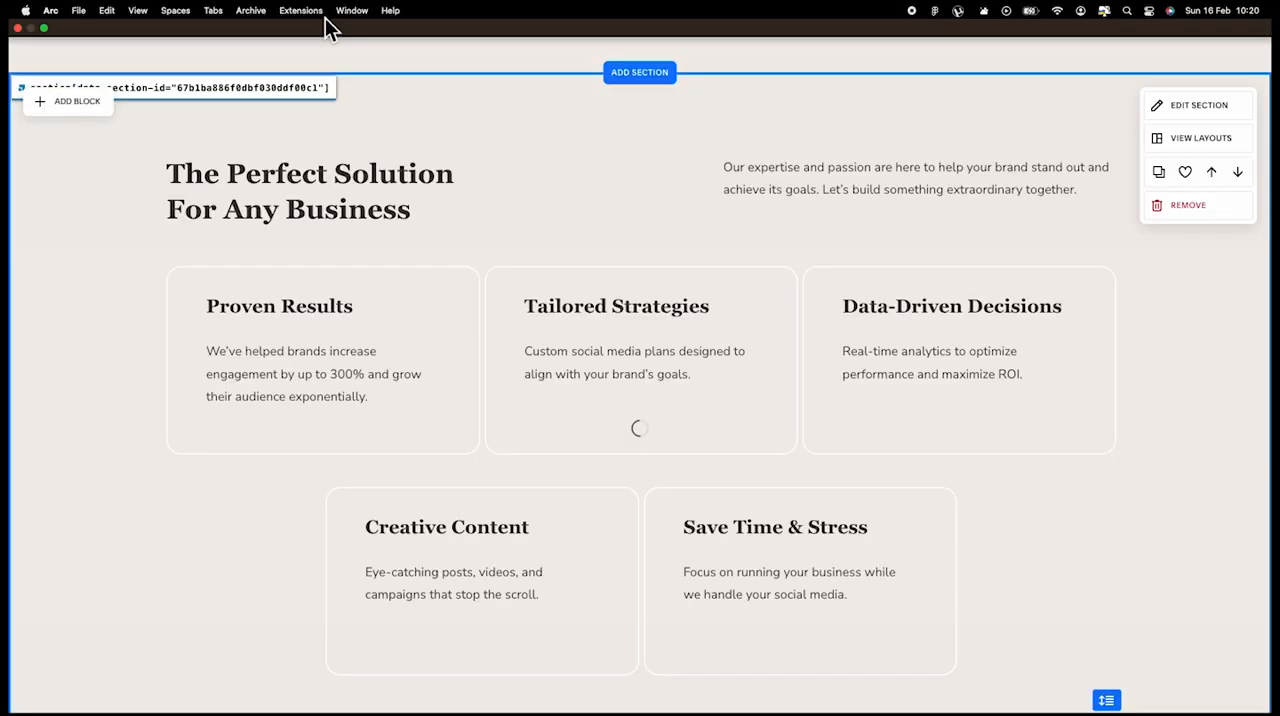
click(300, 10)
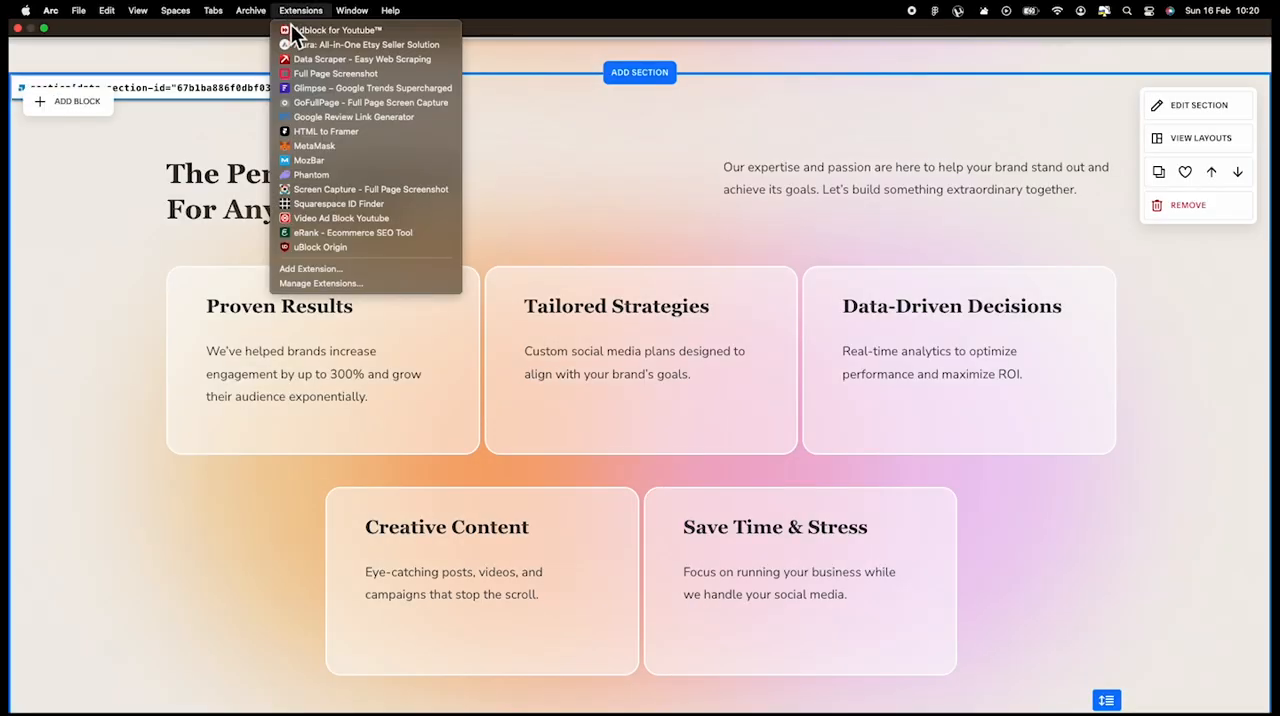
click(317, 204)
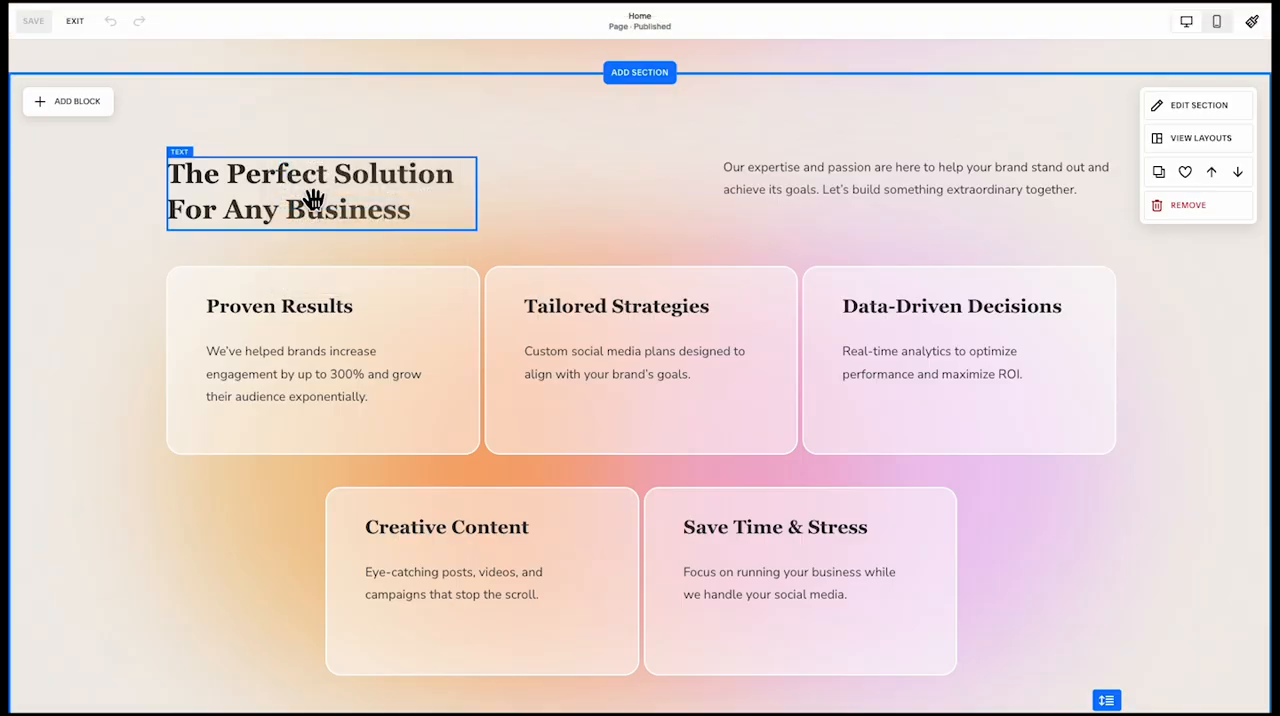
Add a blank section below the "Perfect Solution For Any Business" section
scroll(240, 506, down, 3)
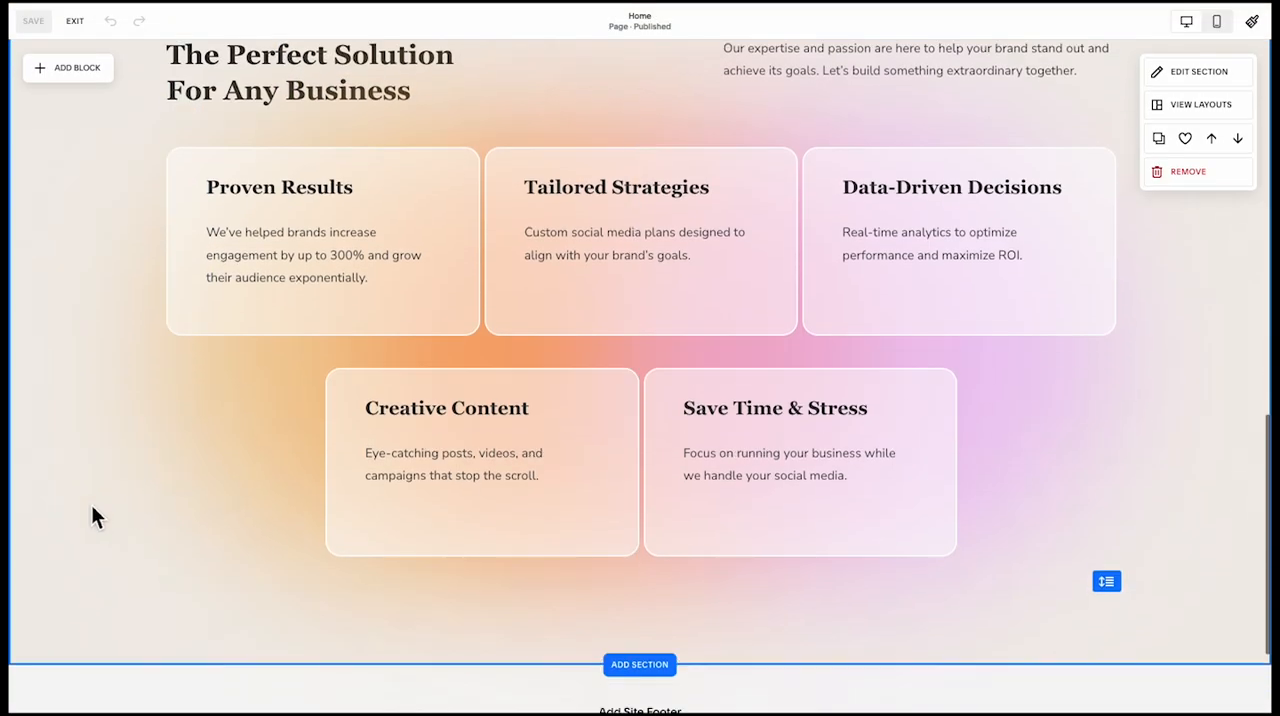
scroll(91, 506, up, 2)
scroll(131, 506, down, 3)
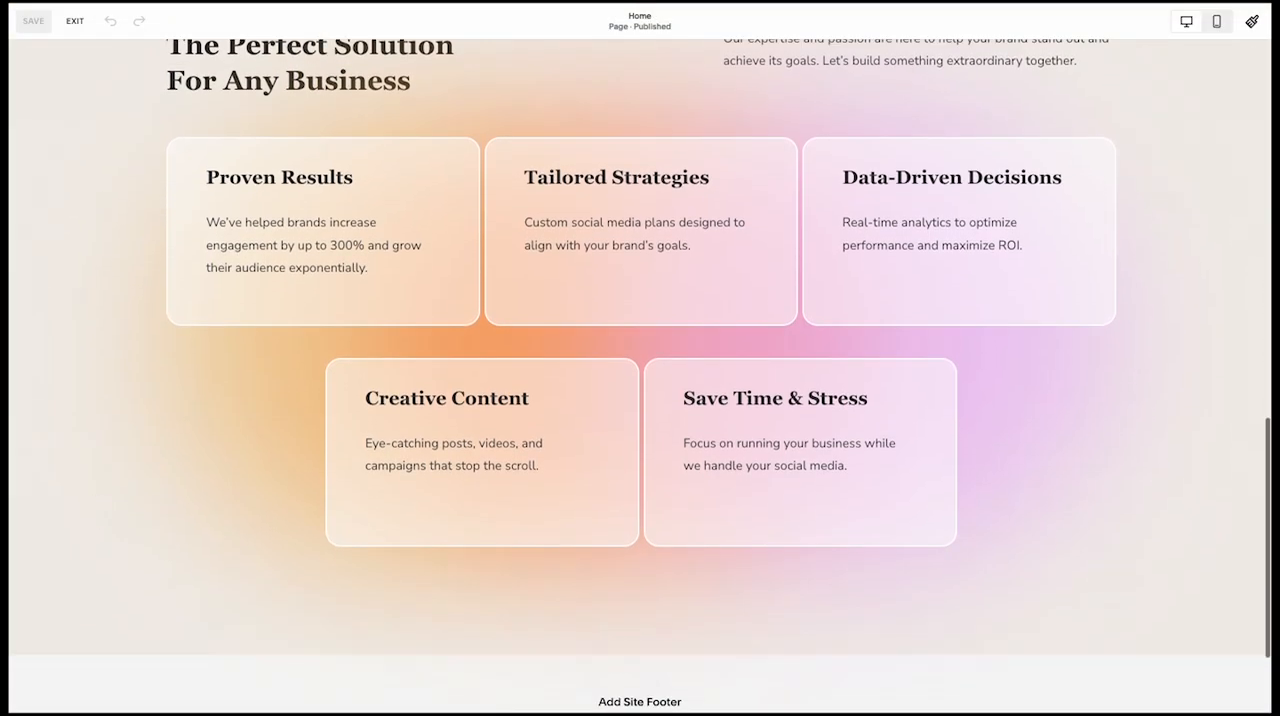
scroll(470, 620, down, 2)
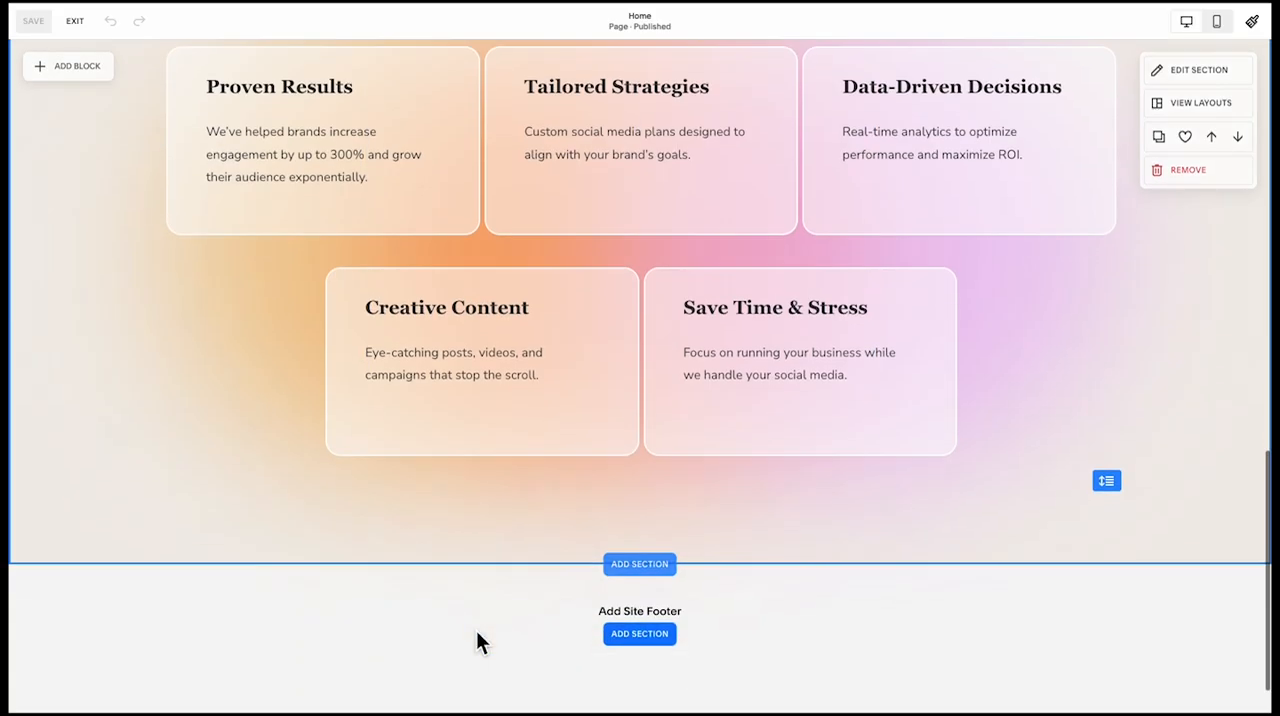
click(662, 553)
click(531, 371)
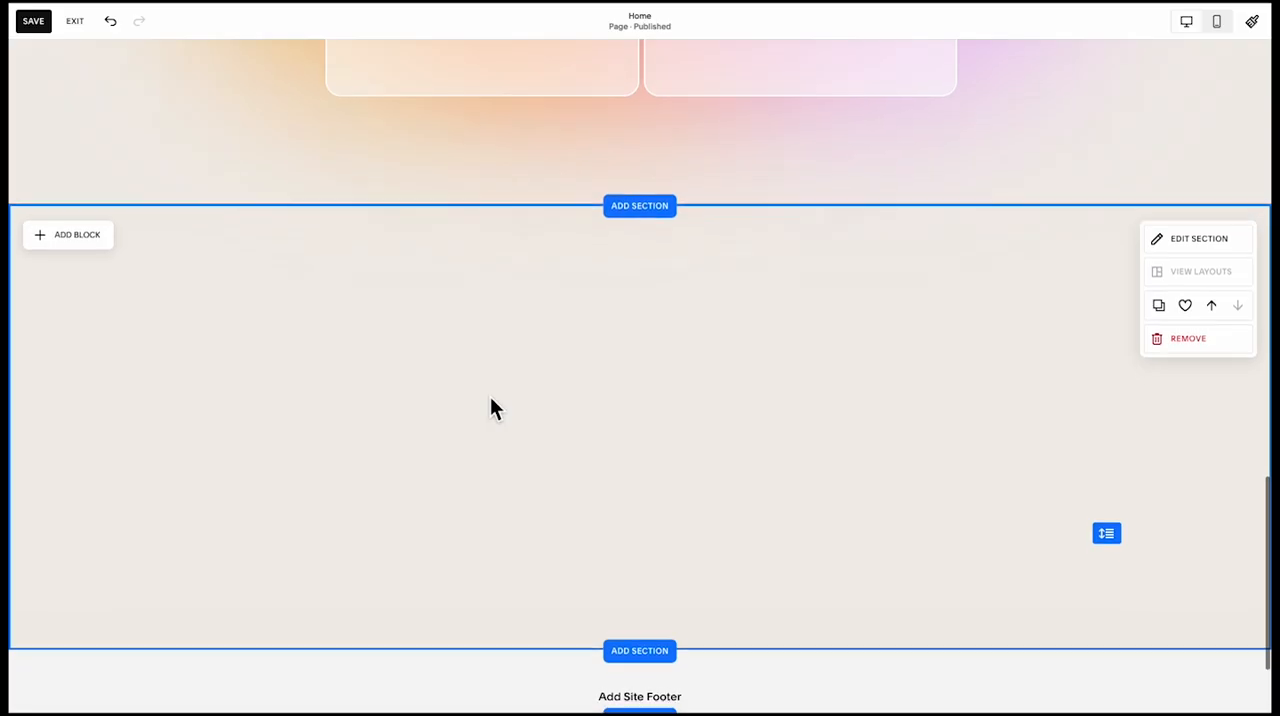
Insert an image block in the blank section and enlarge it to fill the right half of the content area
click(97, 235)
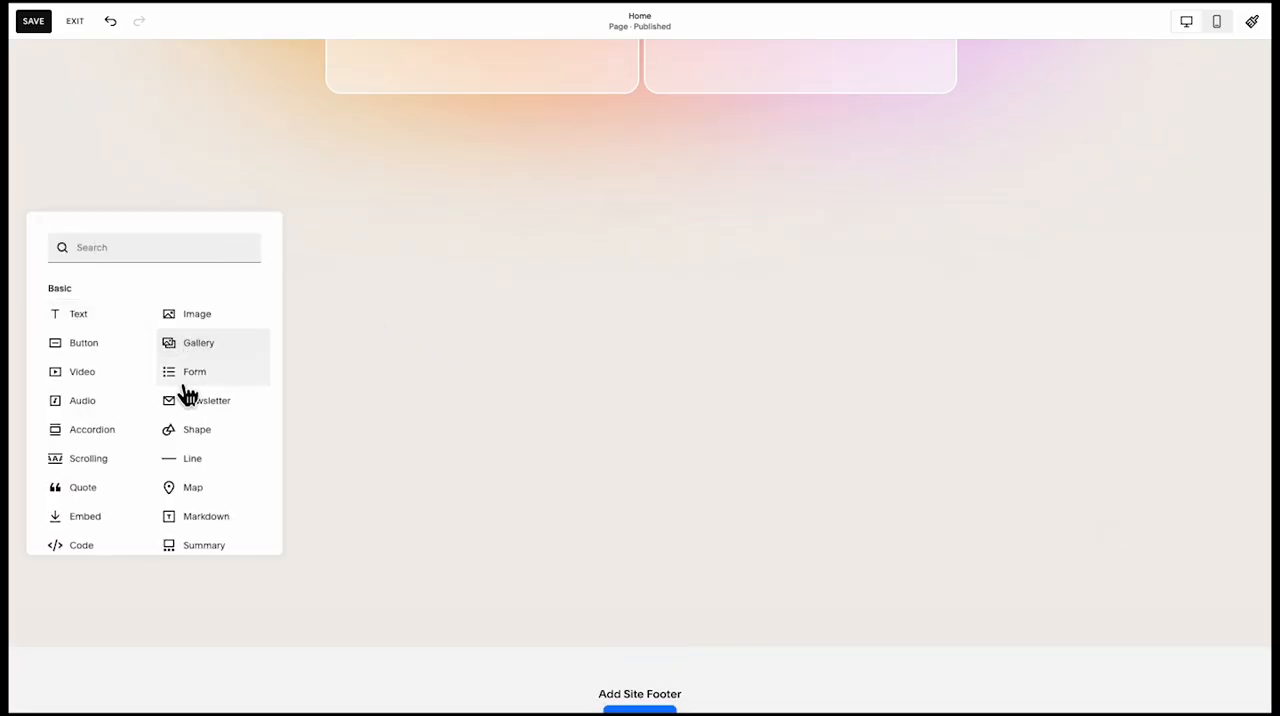
click(188, 318)
mouse_move(750, 369)
mouse_down()
mouse_move(717, 380)
mouse_move(733, 375)
mouse_up()
drag(884, 485, 1120, 688)
click(557, 348)
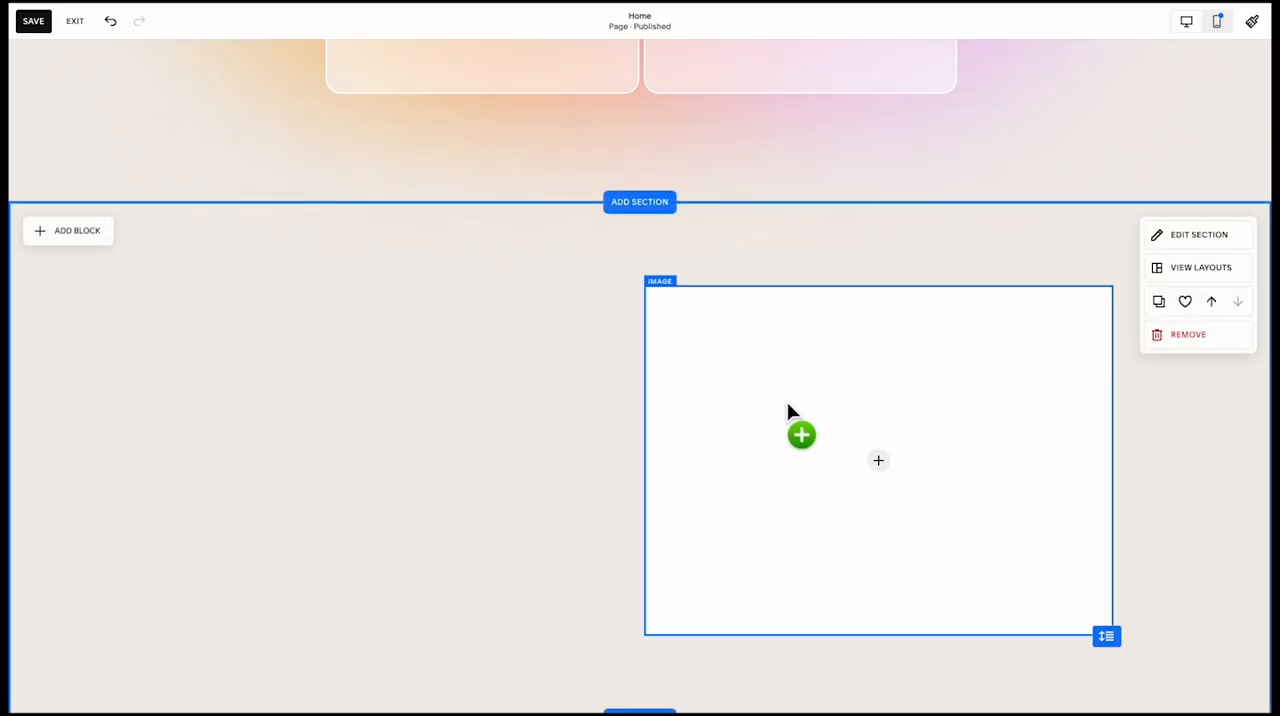
Add a shape block filling the left half beside the image block, matching its height, and round its corners
click(83, 240)
text(sha)
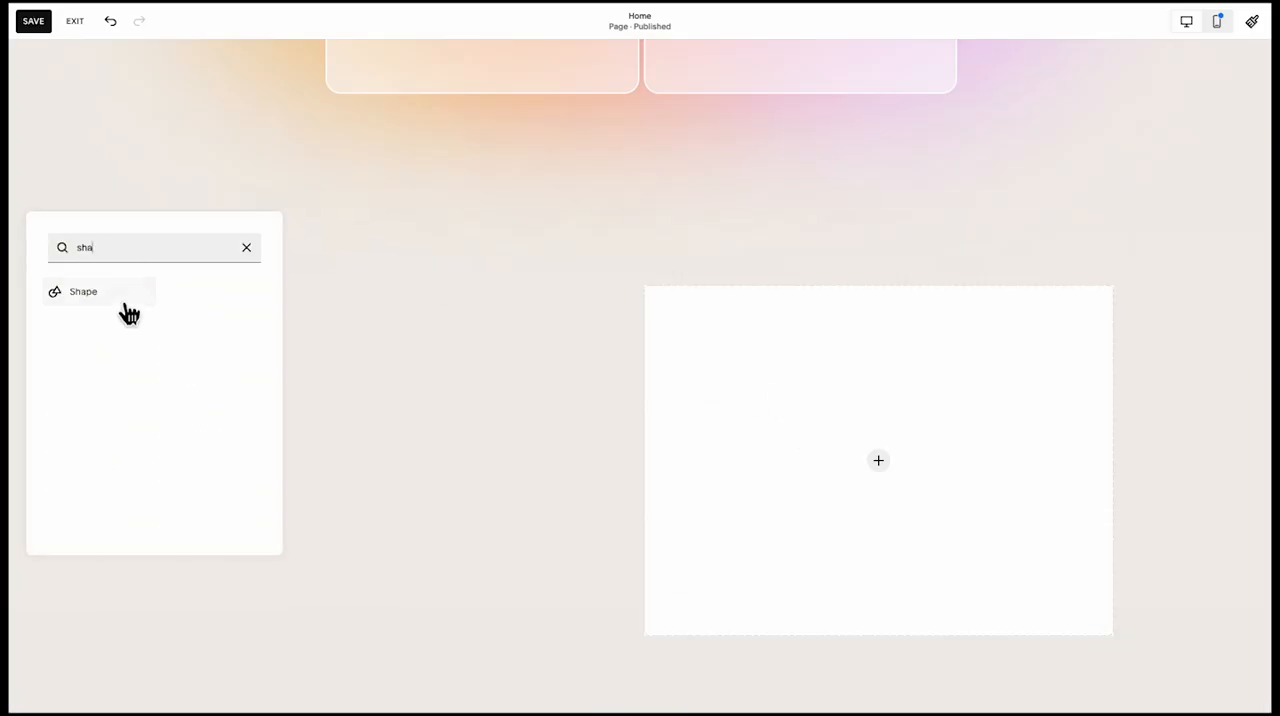
click(123, 295)
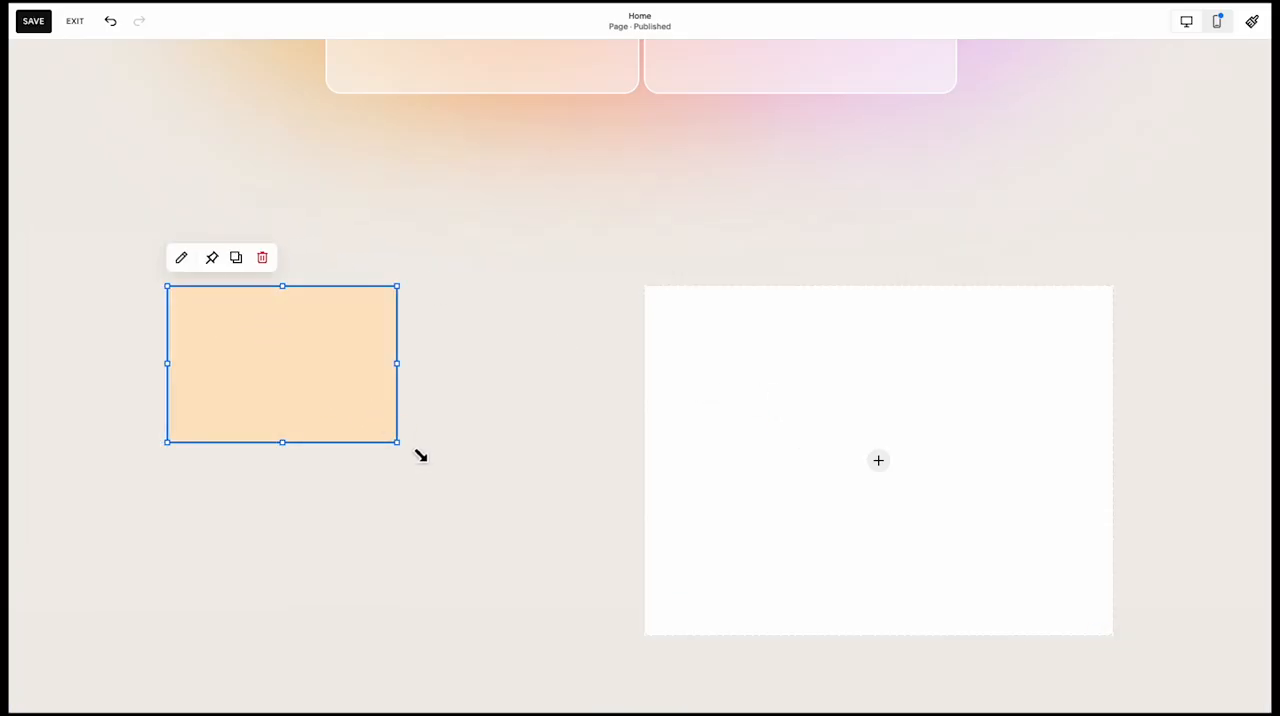
drag(410, 450, 638, 646)
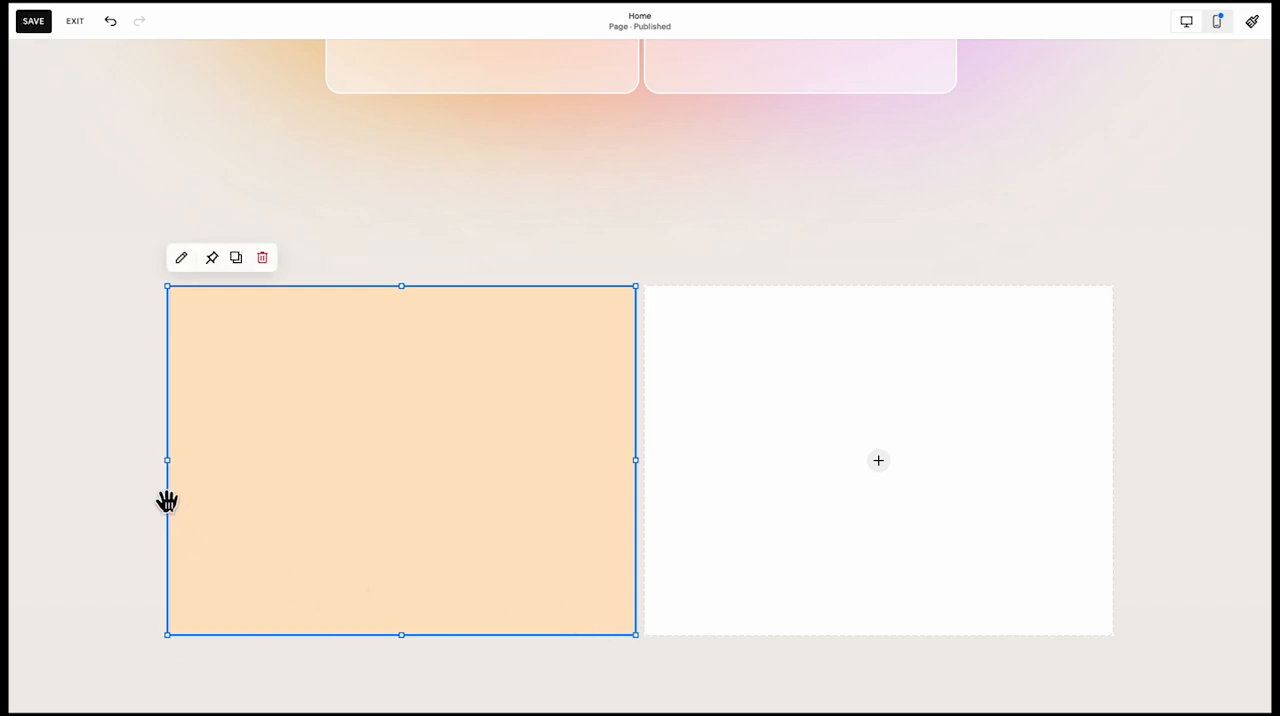
drag(166, 461, 176, 495)
click(181, 257)
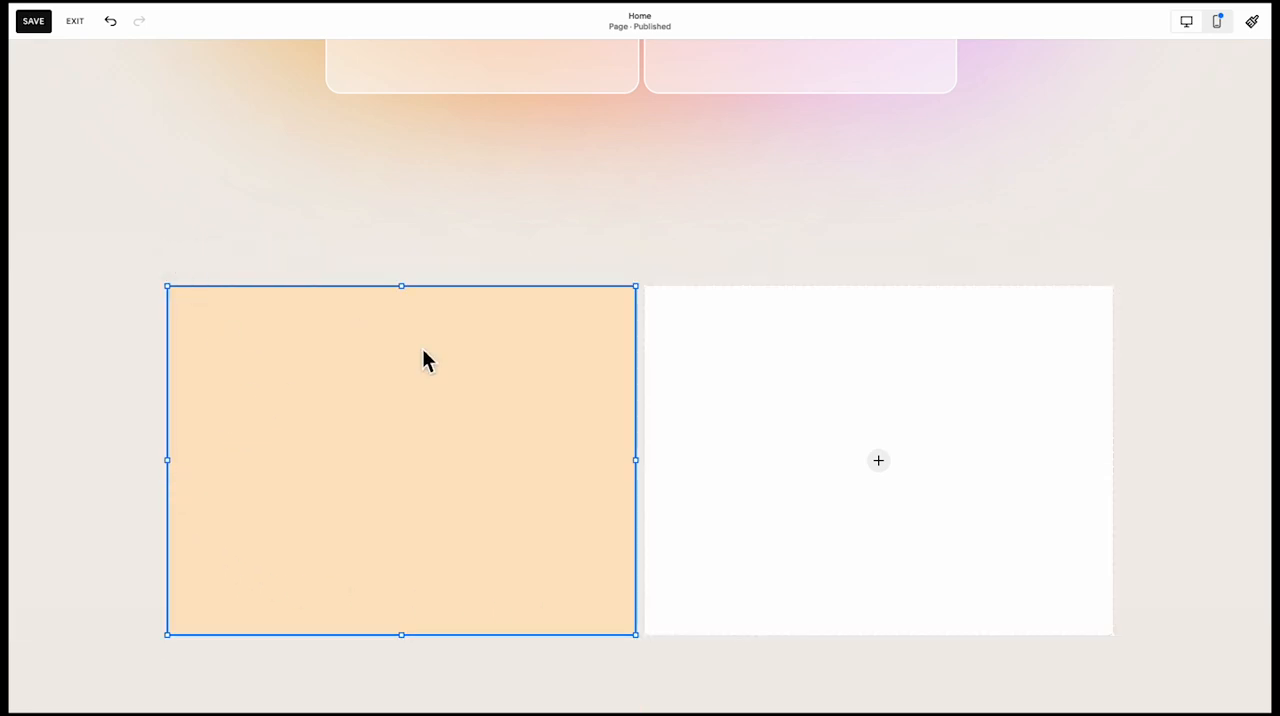
click(969, 448)
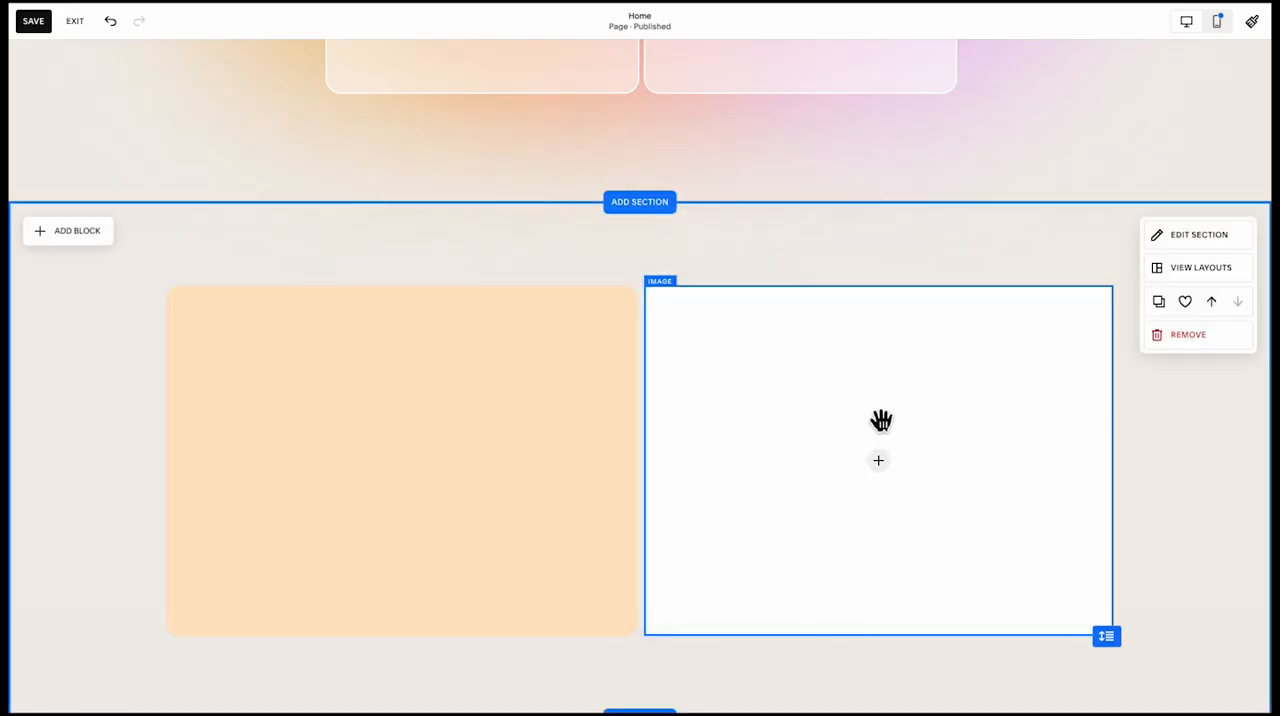
Upload img1.png into the empty image block beside the orange shape
click(877, 419)
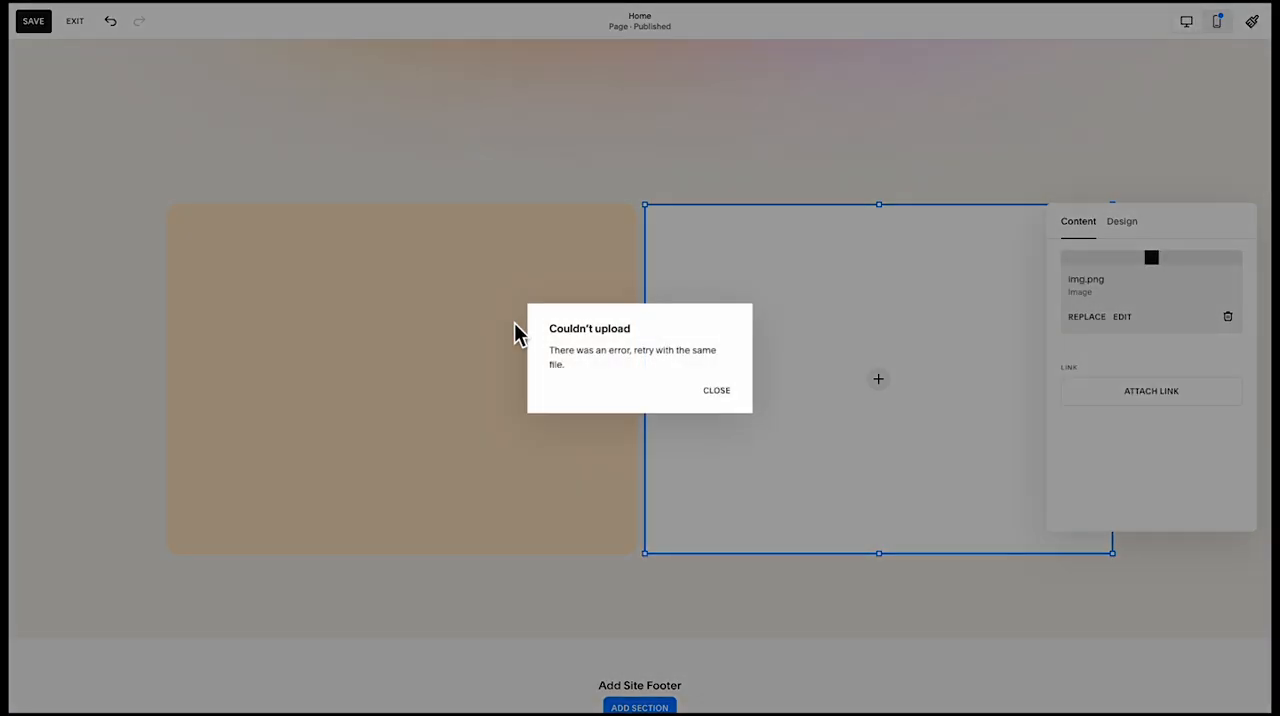
click(717, 391)
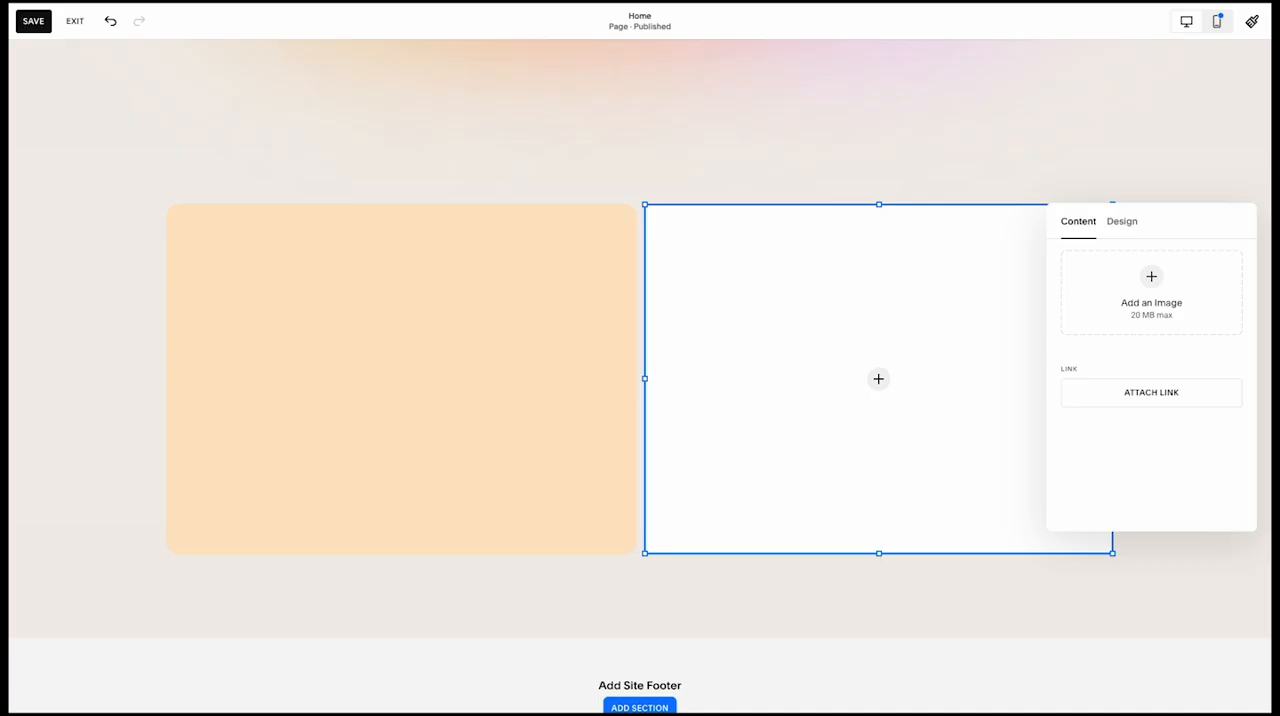
click(1151, 279)
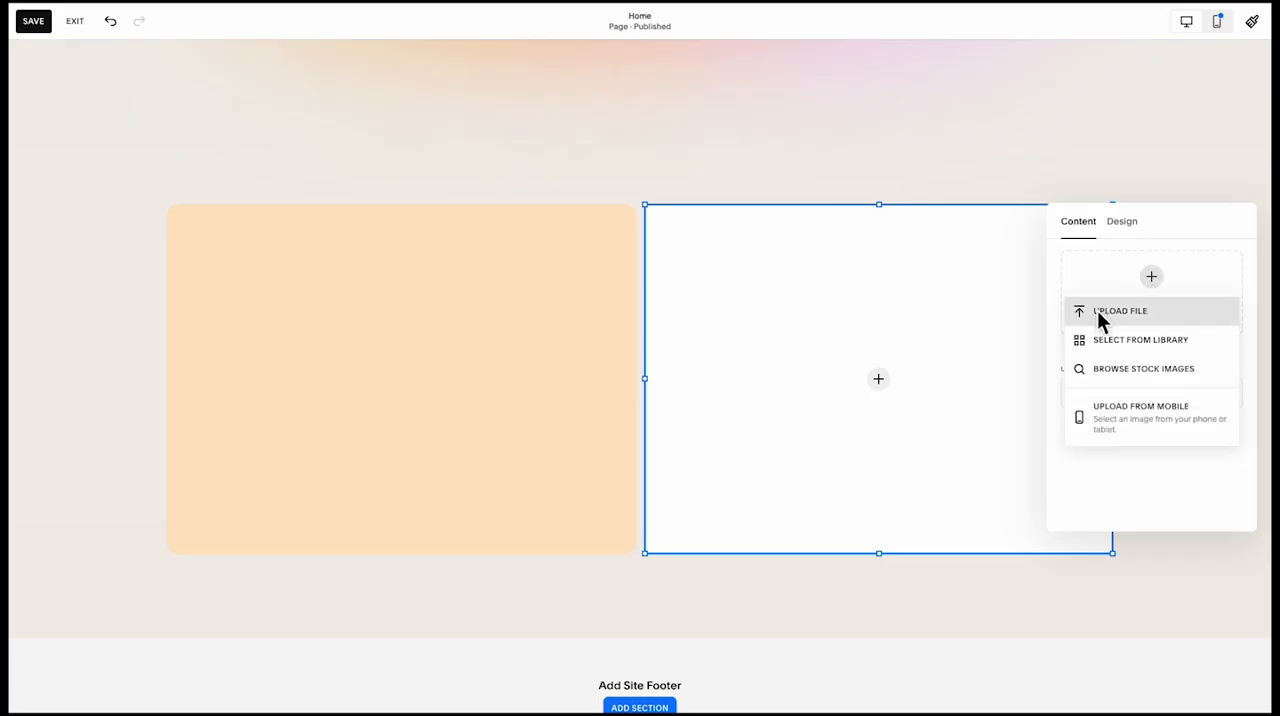
click(1097, 310)
double_click(521, 340)
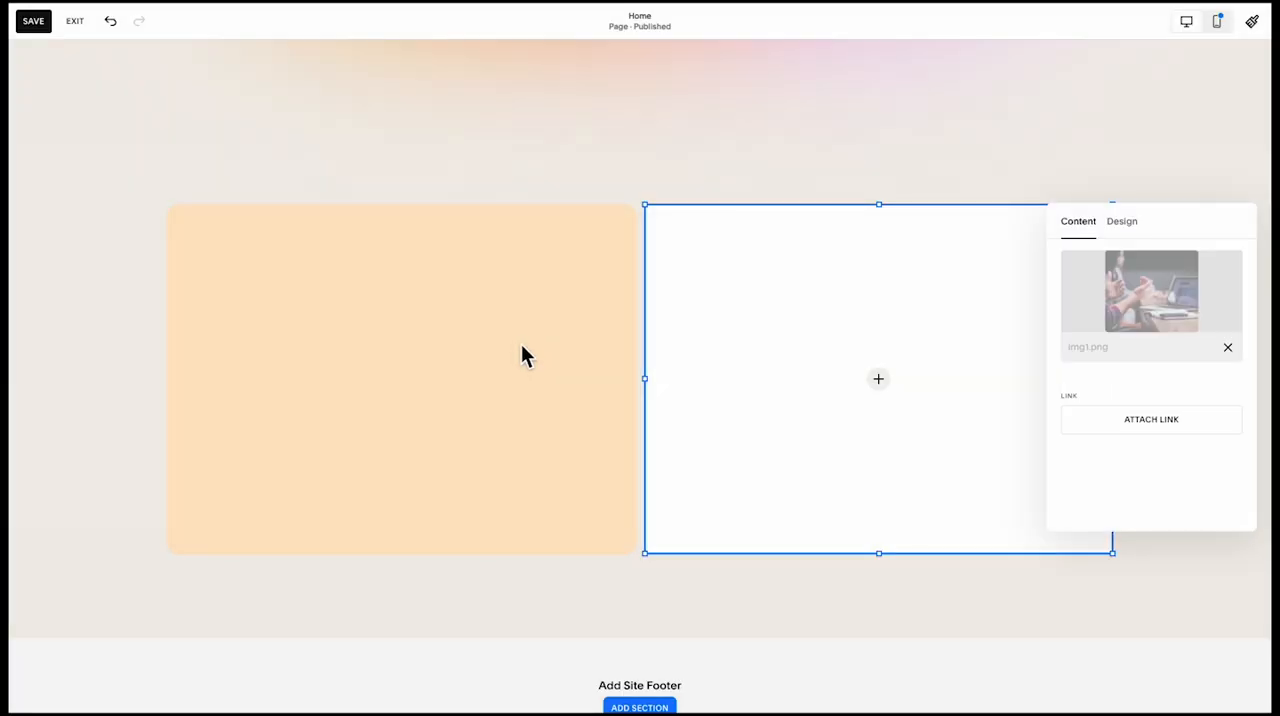
click(527, 357)
Copy the heading and intro paragraph of the "Perfect Solution For Any Business" section into the section with the orange shape
scroll(400, 270, up, 6)
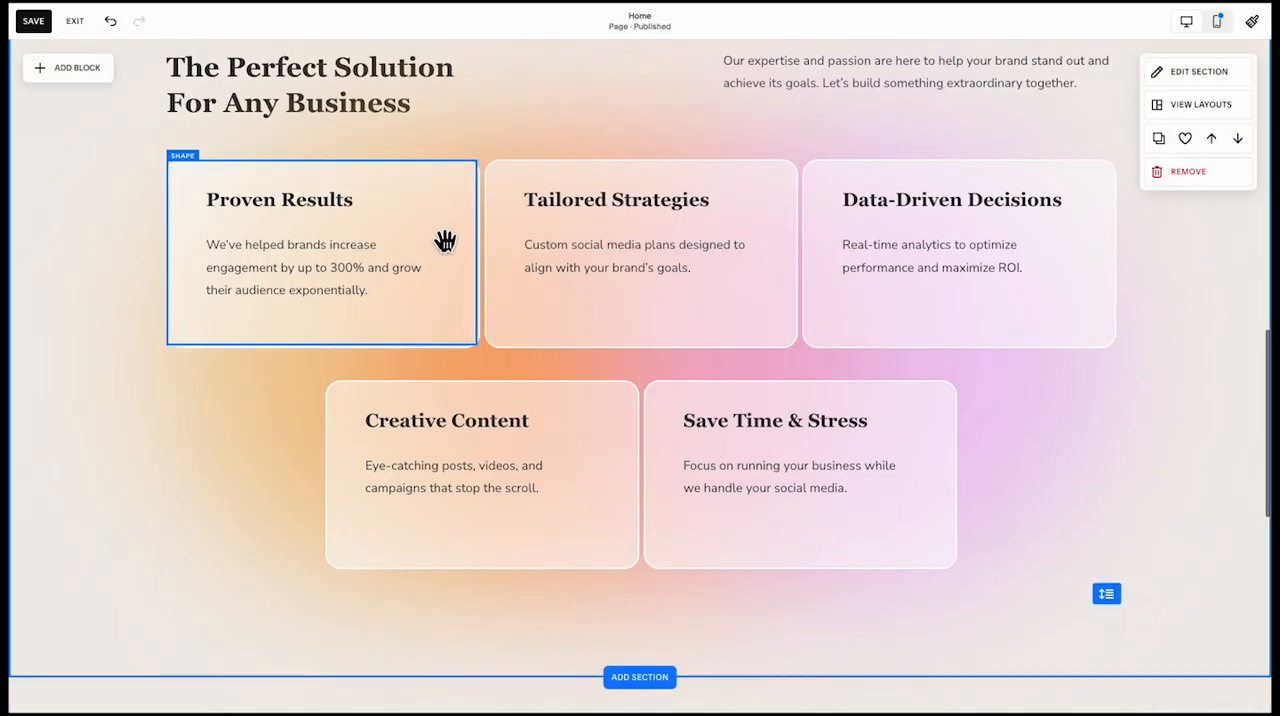
click(374, 200)
shift+click(809, 200)
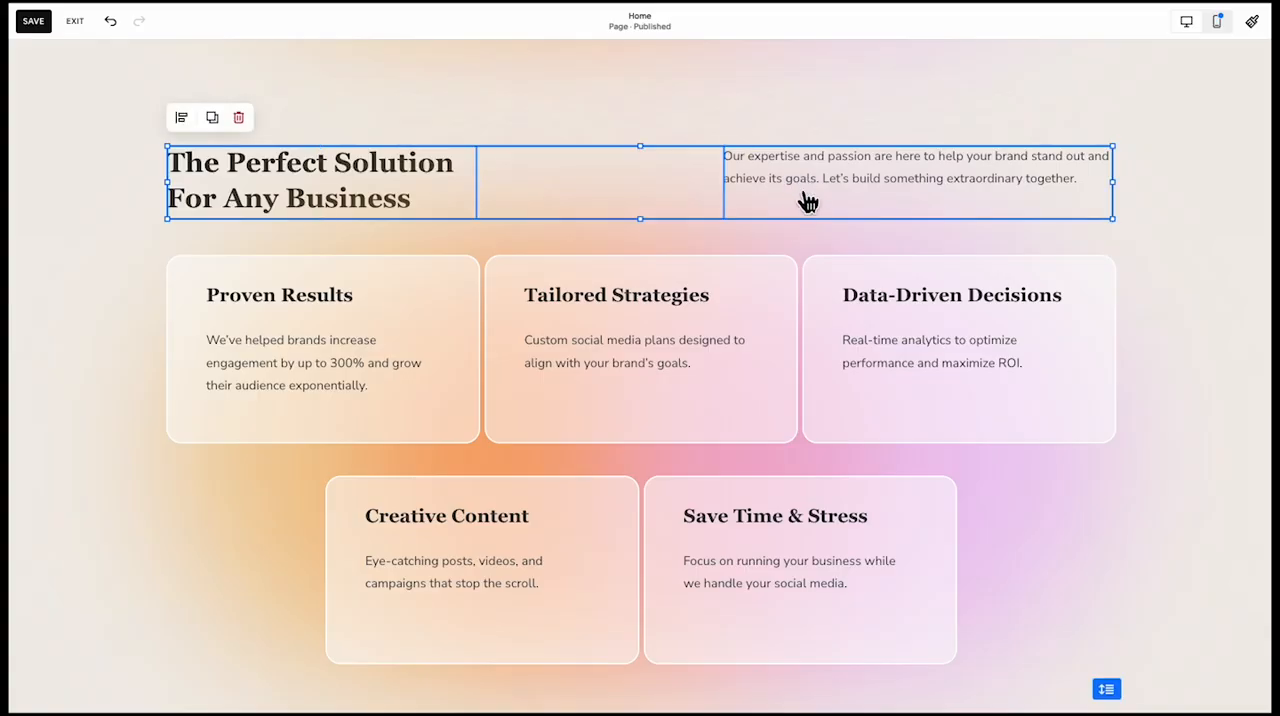
scroll(769, 207, down, 5)
key(super+v)
scroll(446, 503, down, 1)
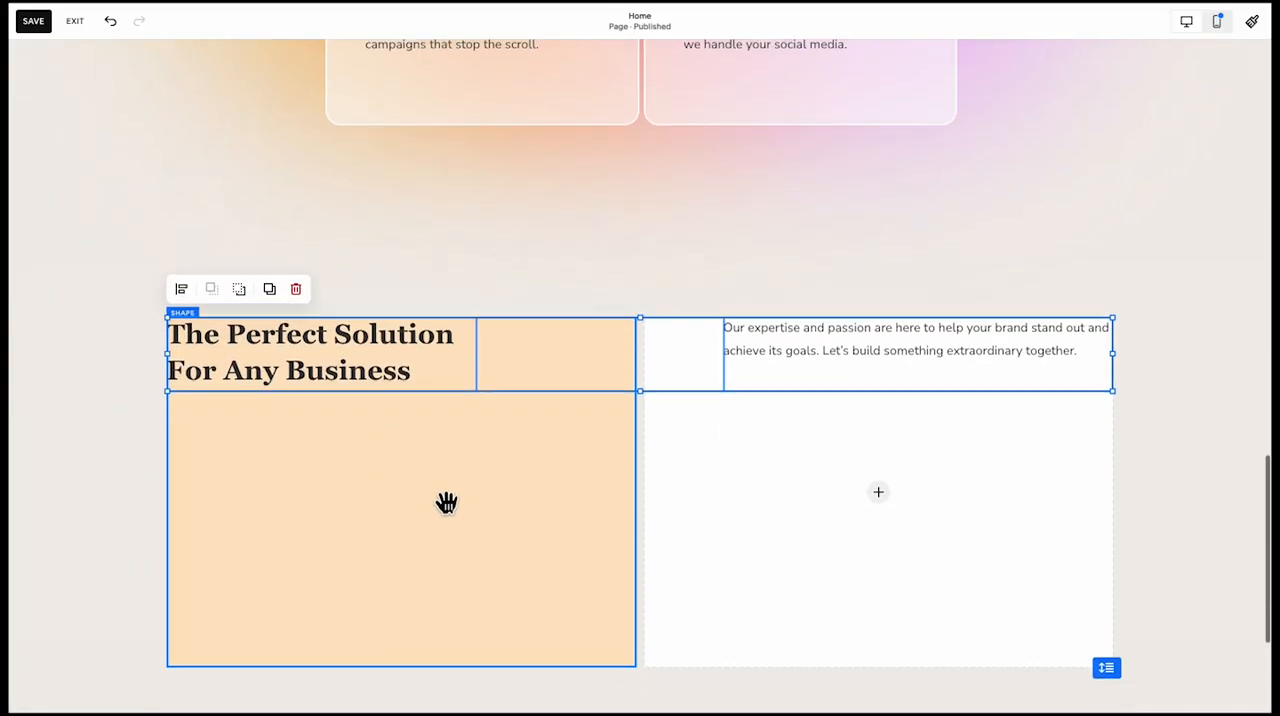
click(446, 503)
Arrange the "We Know What Works" heading inside the orange shape with its paragraph directly beneath it
drag(733, 322, 264, 447)
drag(340, 335, 391, 374)
drag(523, 437, 534, 474)
Try Fill sizing on the hero's "Get Your Free Strategy Session" button and undo the change
scroll(531, 465, down, 1)
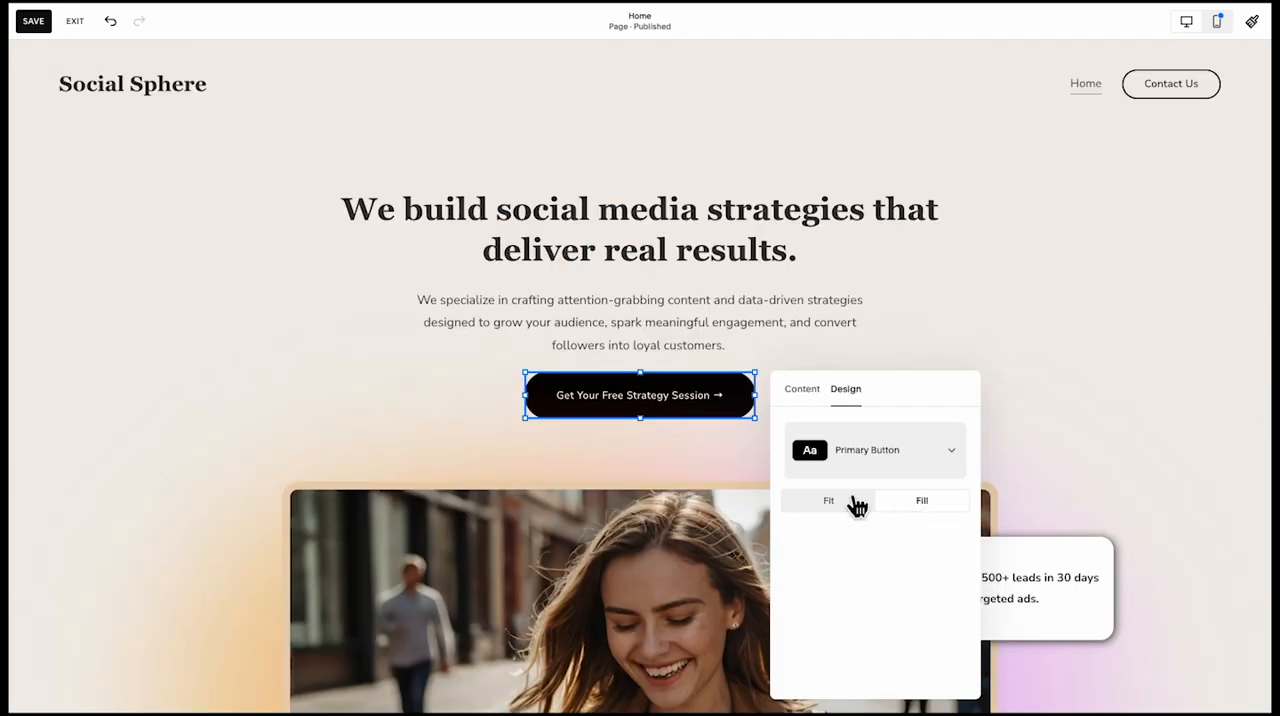
click(917, 503)
drag(655, 403, 645, 416)
click(820, 350)
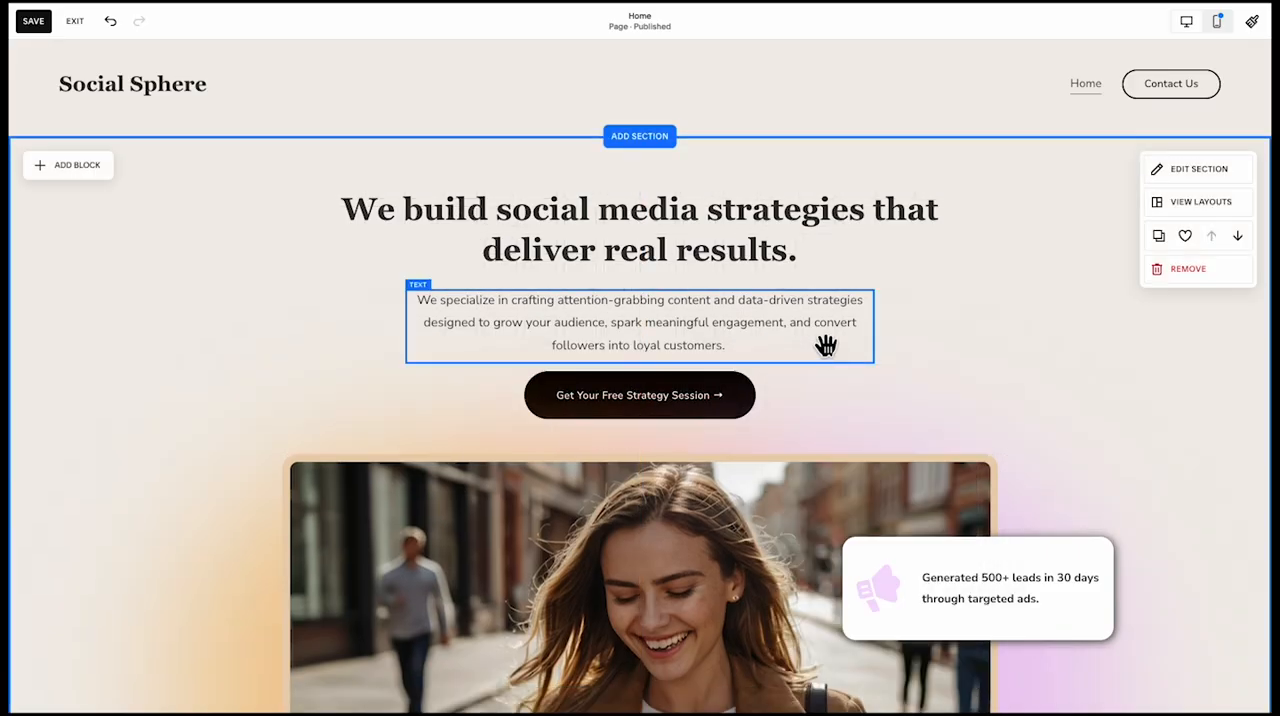
key(ctrl+z)
key(ctrl+shift+z)
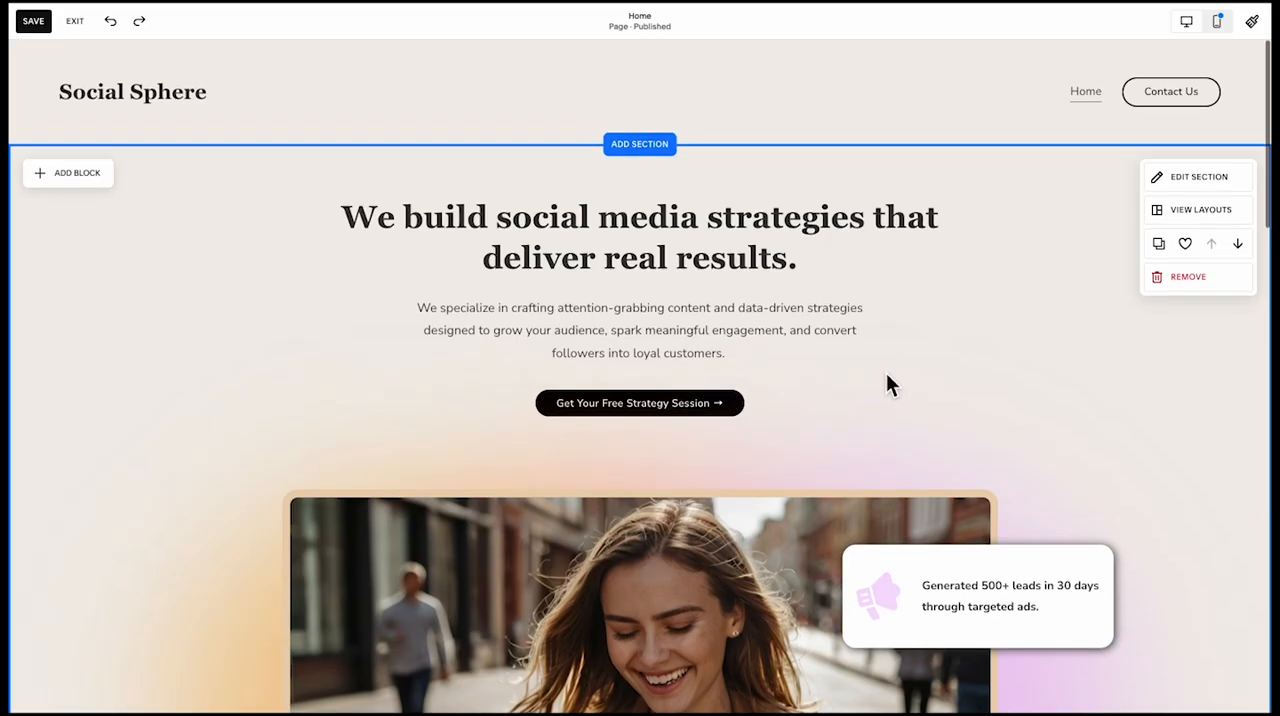
Try a taller block for the hero's "Get Your Free Strategy Session" button and undo the resize
click(728, 403)
drag(657, 435, 646, 463)
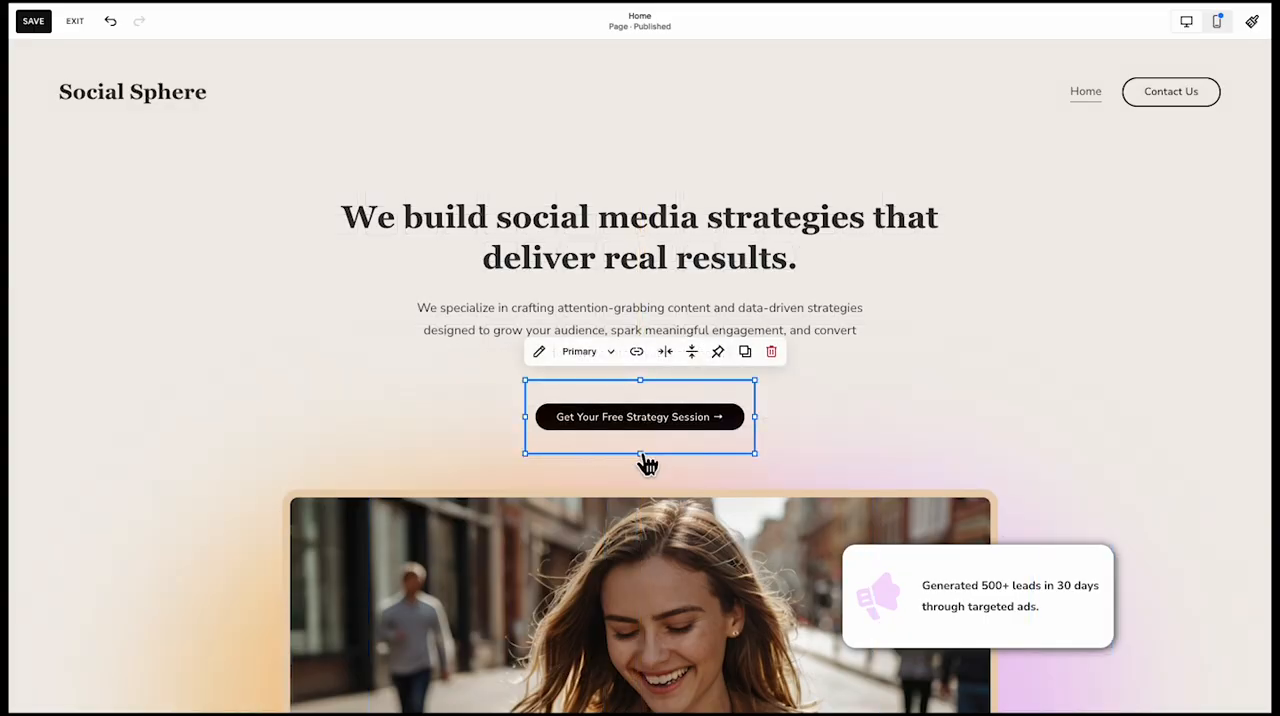
click(842, 415)
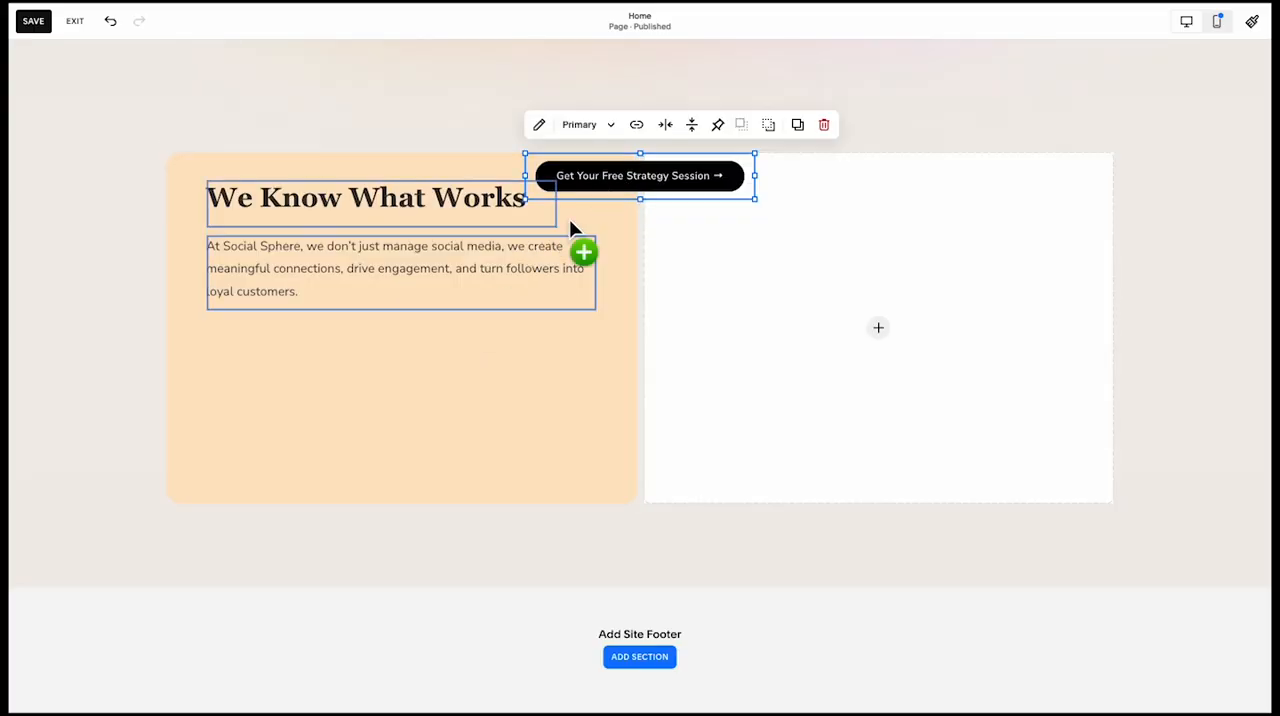
Place a copy of the strategy session button beneath the orange shape's paragraph, and a copy of that paragraph below the button
drag(570, 222, 300, 346)
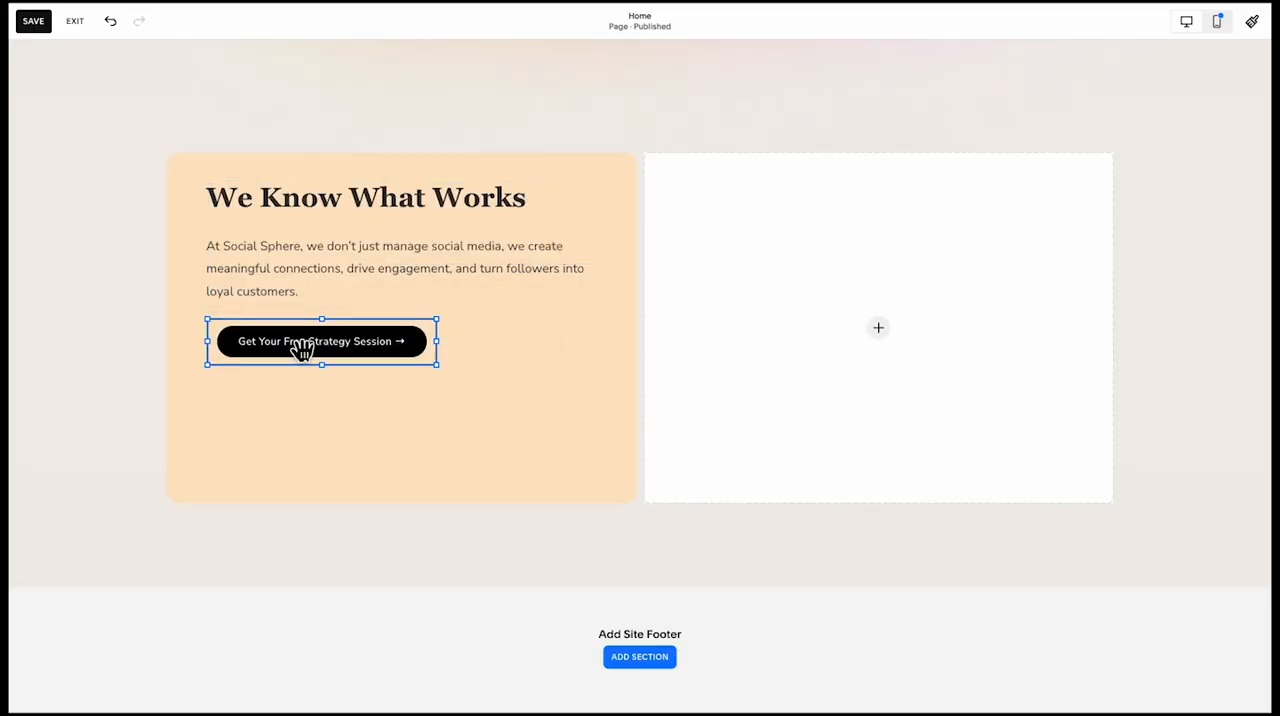
click(313, 452)
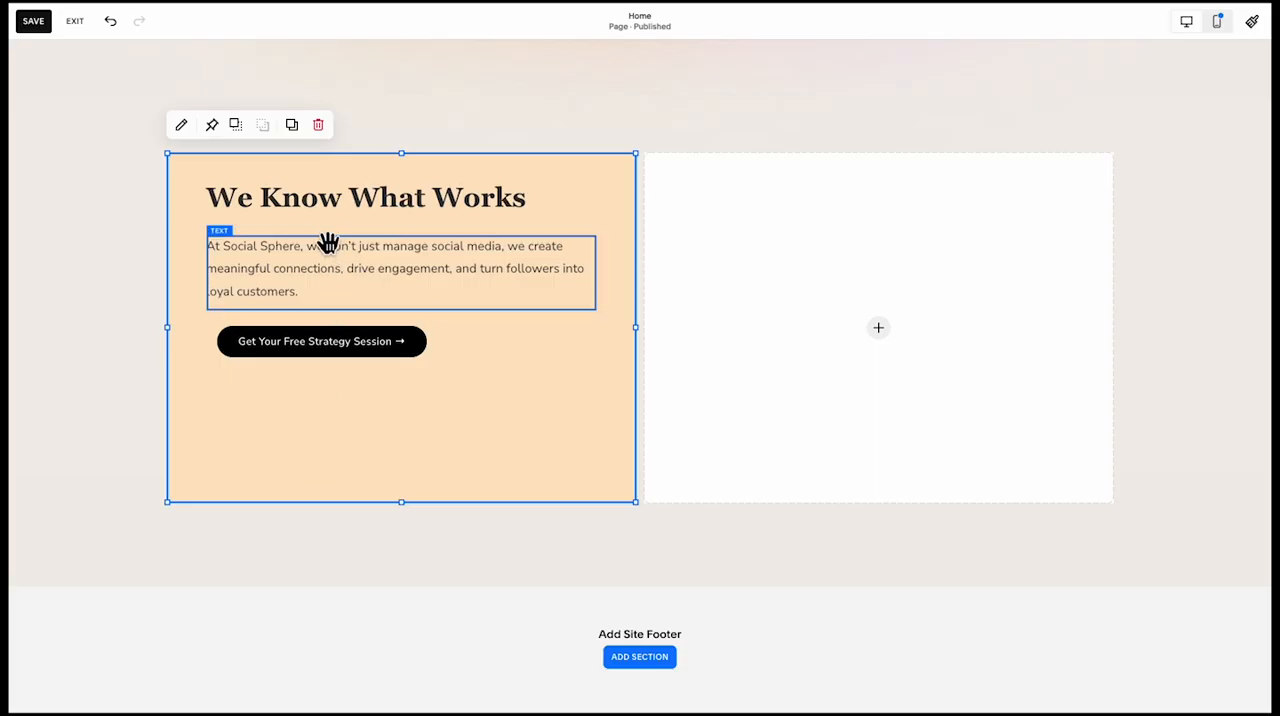
click(326, 289)
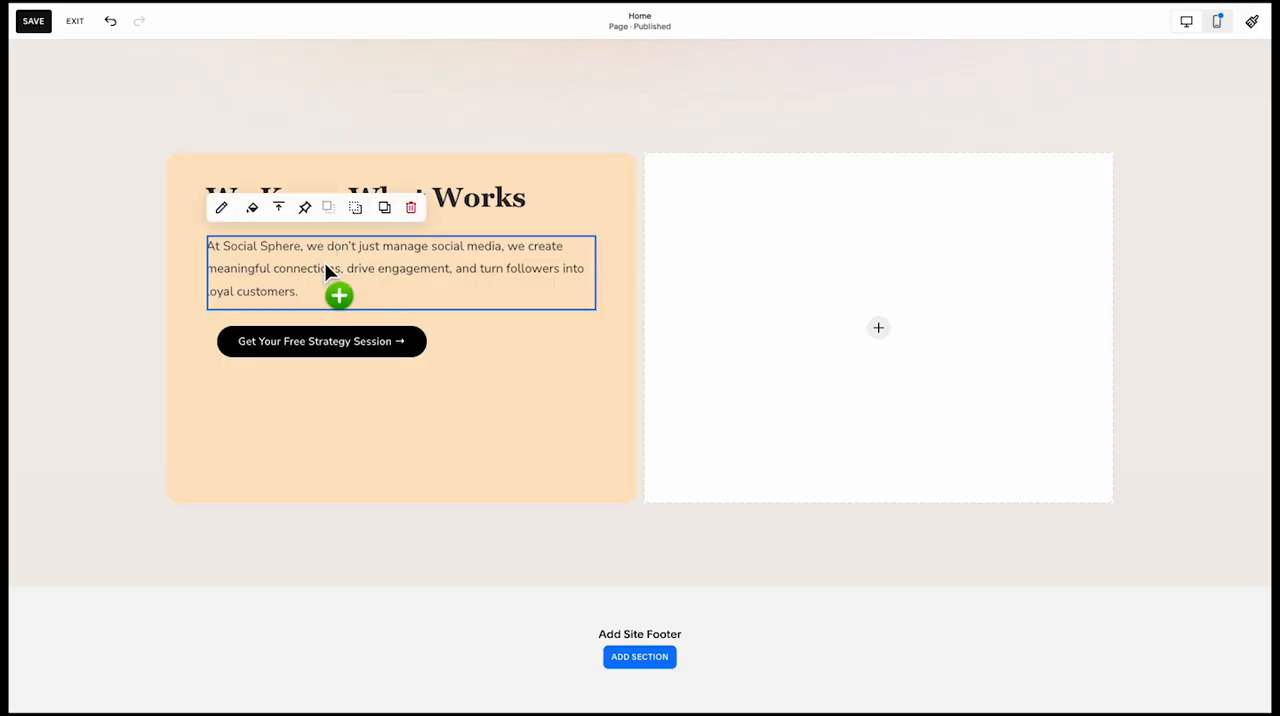
drag(324, 263, 323, 438)
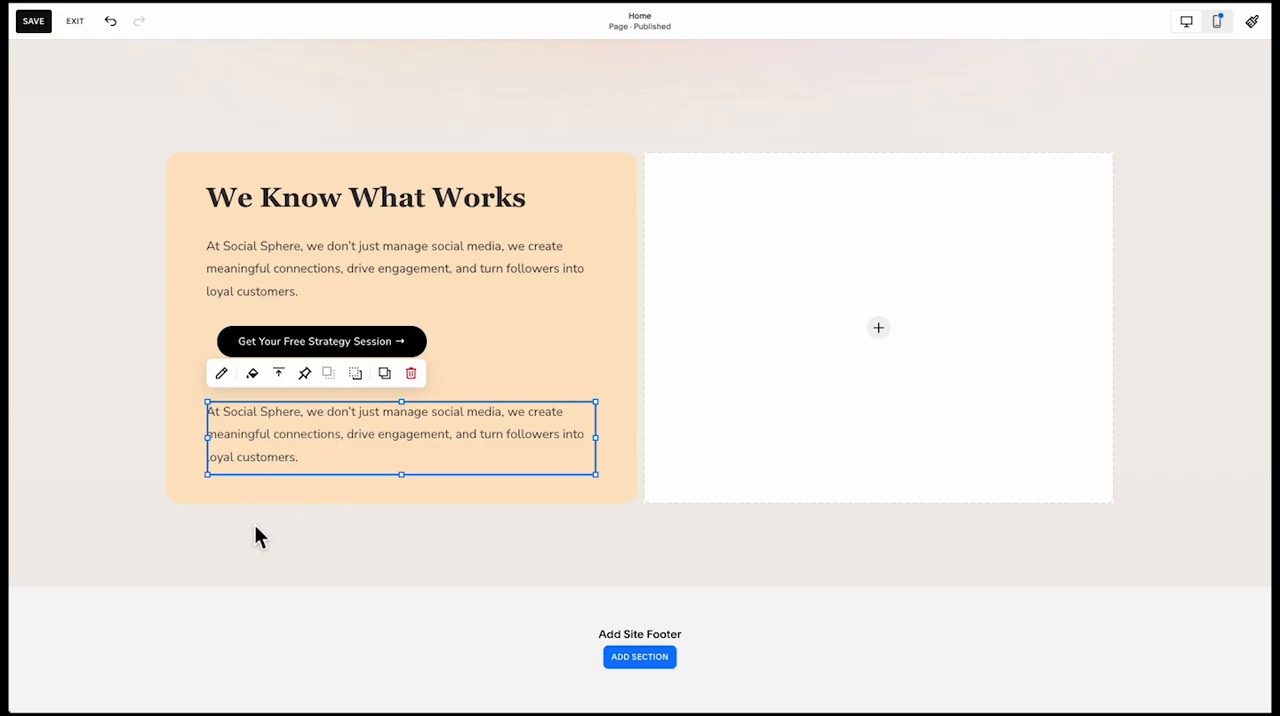
Replace the copied paragraph below the button with "Trusted by 100+ Brands Worldwide" and make it bold
double_click(289, 436)
key(ctrl+a)
text(Trusted by 100+ Brands Worldwide)
key(ctrl+a)
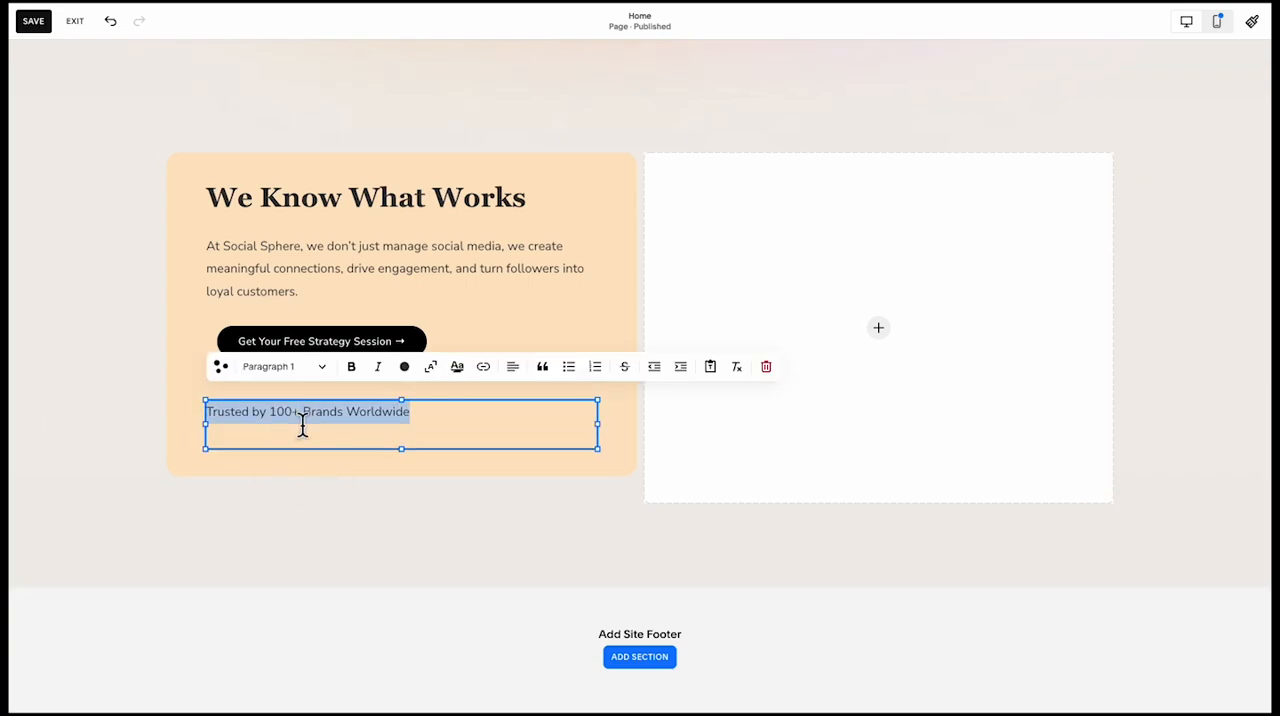
key(ctrl+b)
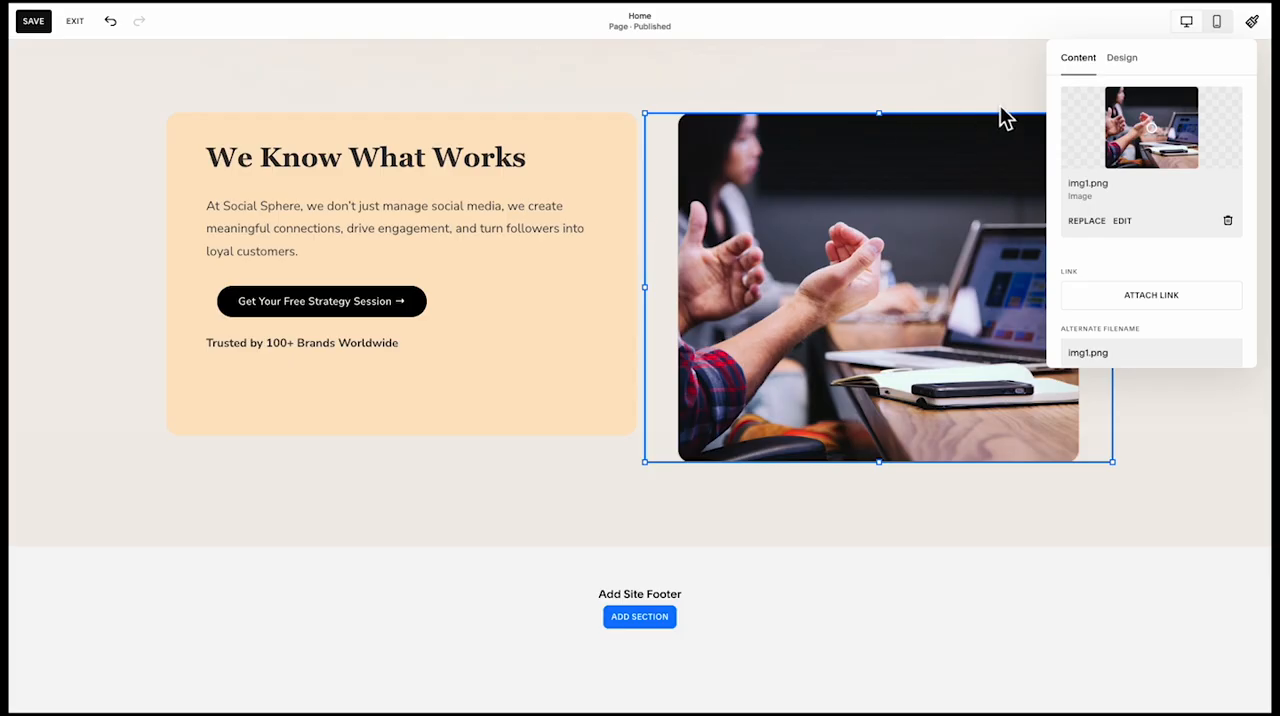
Make the image beside the "We Know What Works" card fill its block, with a corner radius of 20
click(1118, 60)
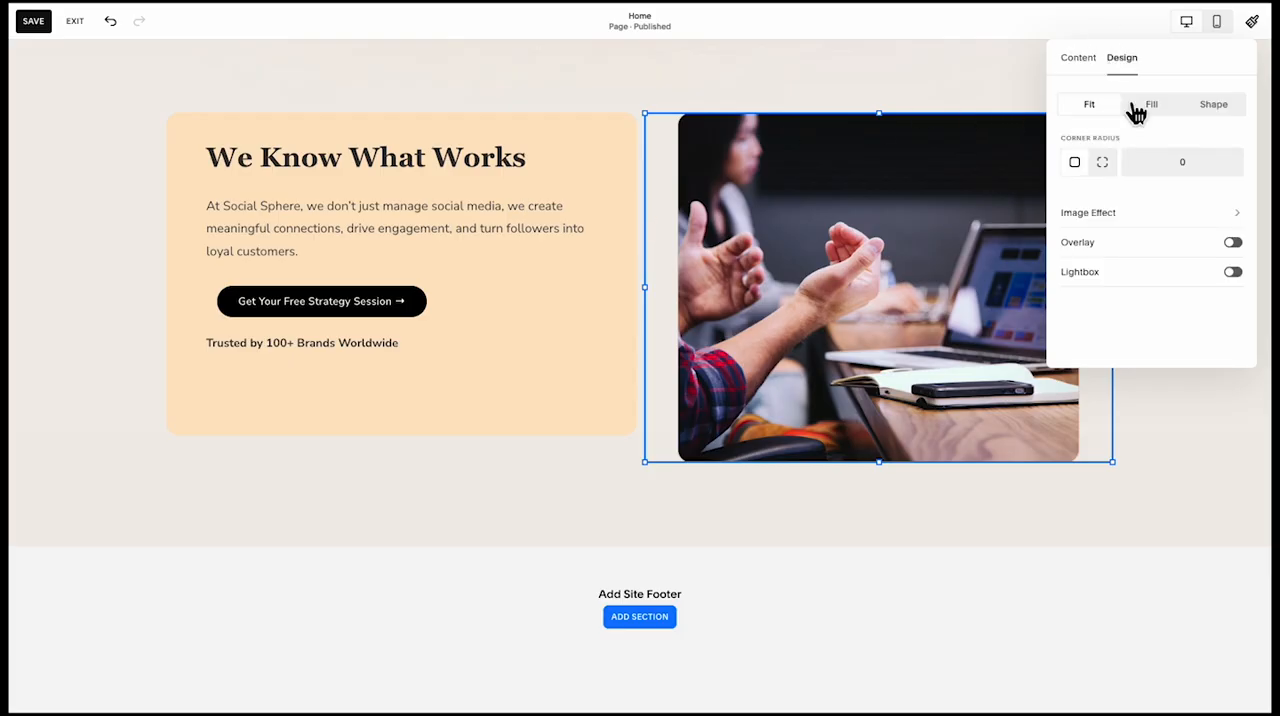
click(1140, 107)
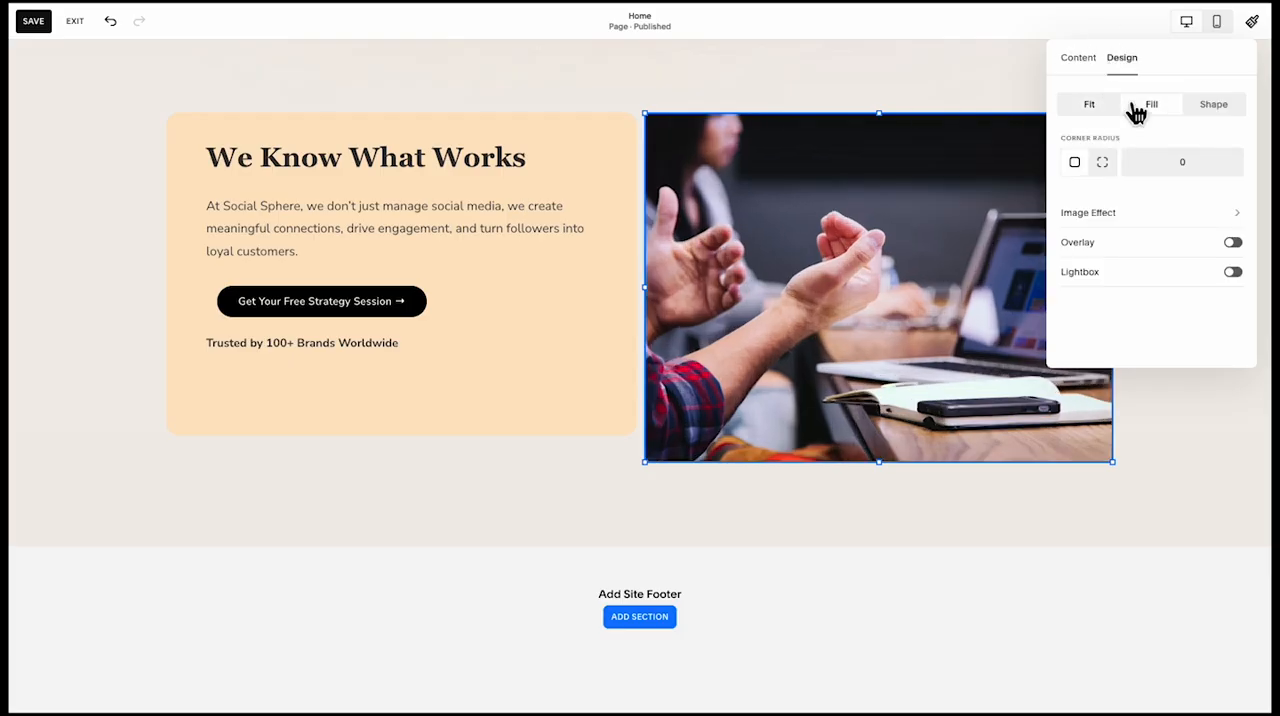
click(1175, 167)
text(20)
click(939, 92)
scroll(693, 188, up, 1)
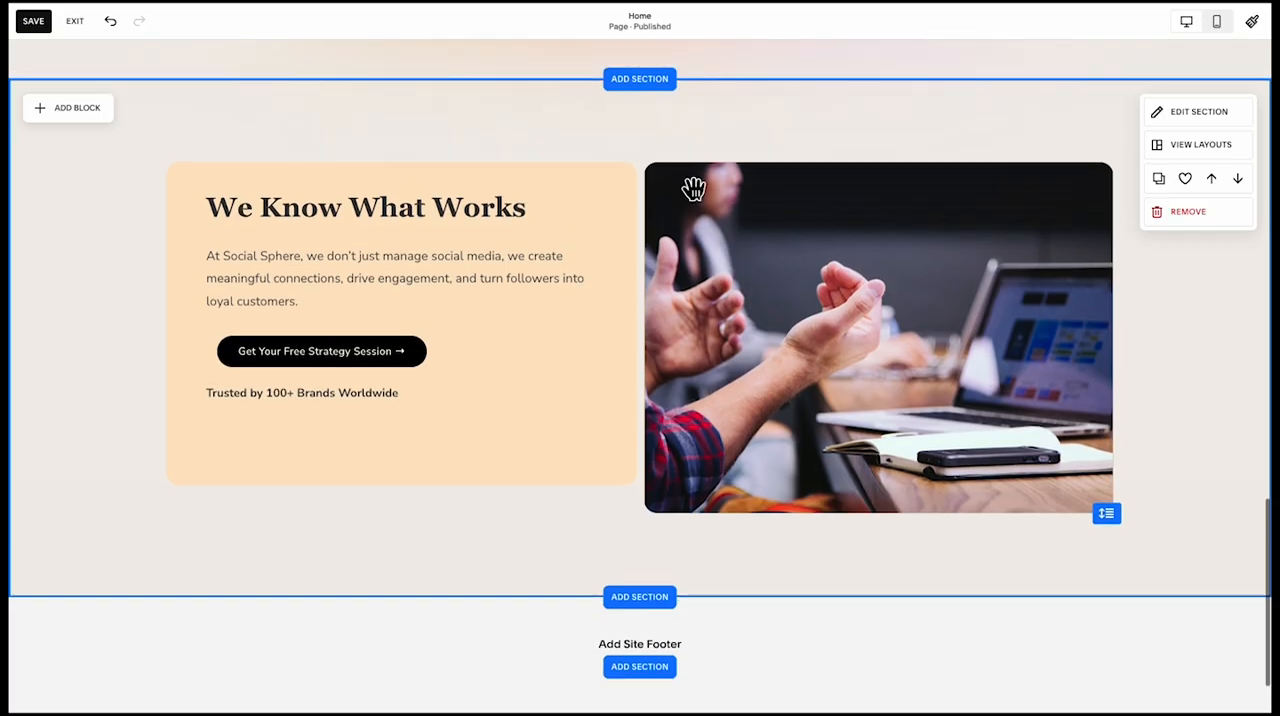
Extend the orange shape downward so its lower edge lines up with the image beside it
click(414, 451)
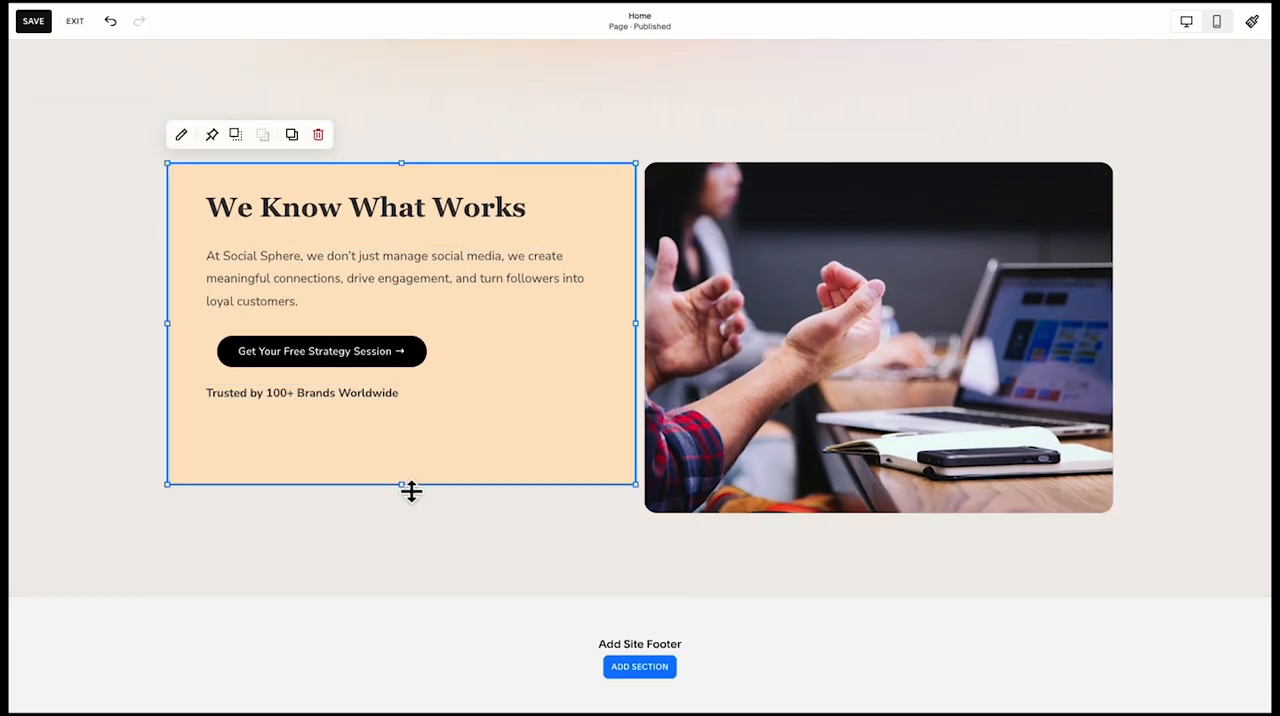
drag(411, 490, 404, 530)
click(342, 581)
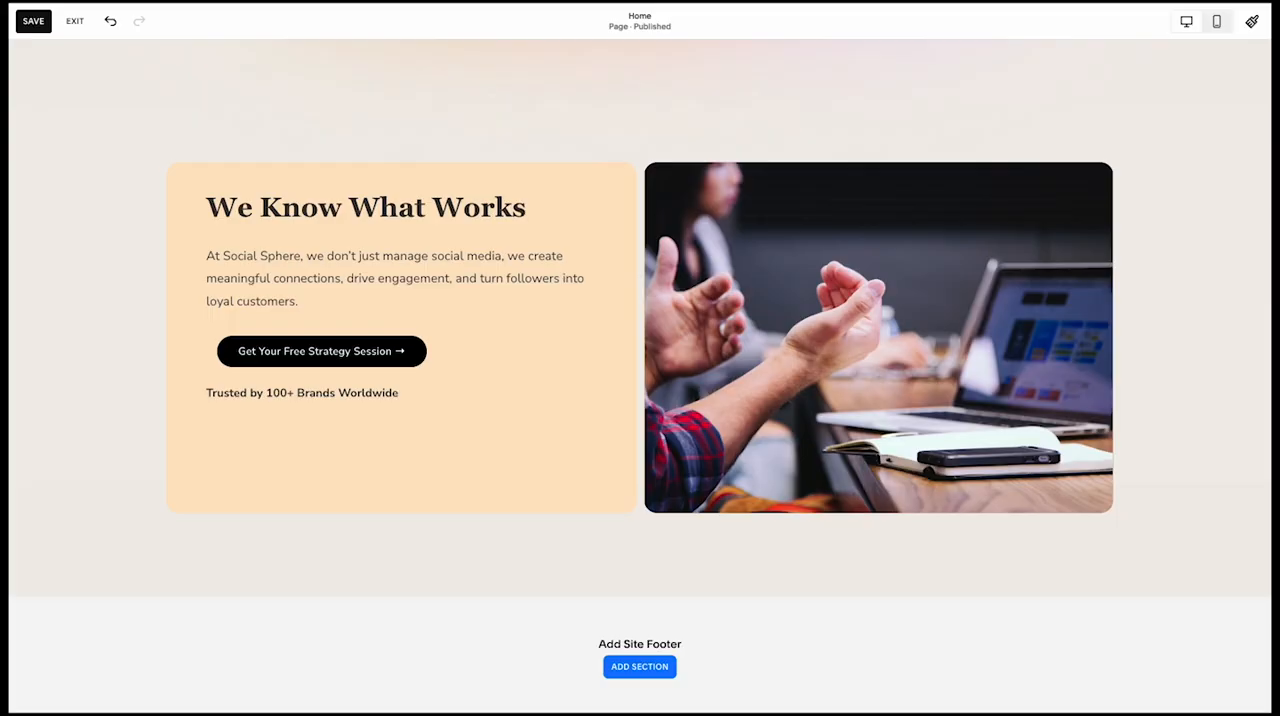
Add a small square image block beneath the "Trusted by 100+ Brands Worldwide" text
click(62, 108)
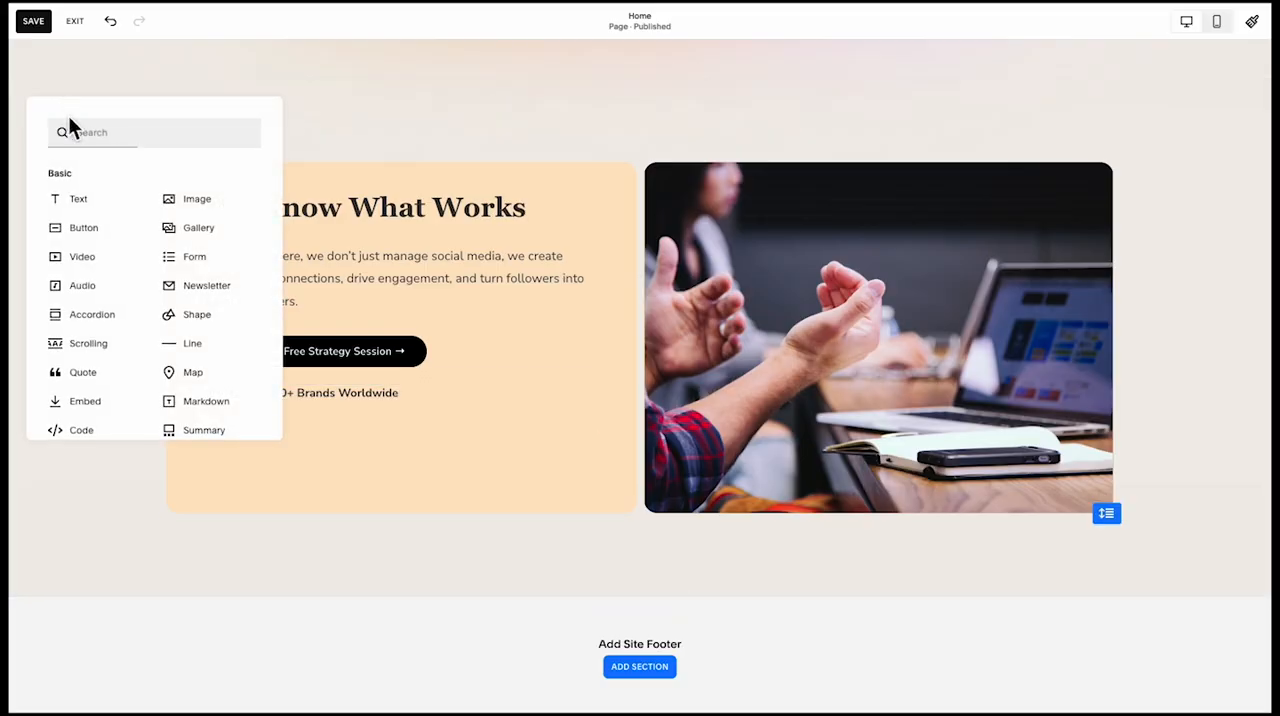
click(168, 198)
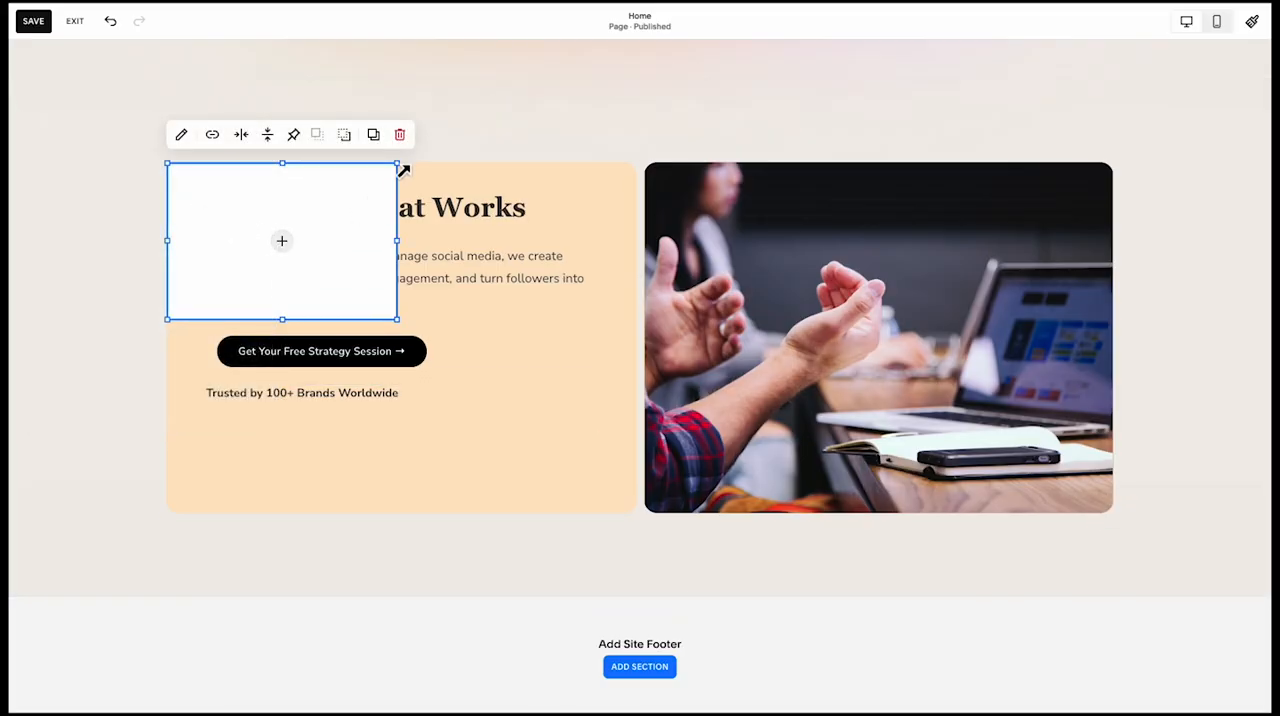
drag(403, 170, 252, 462)
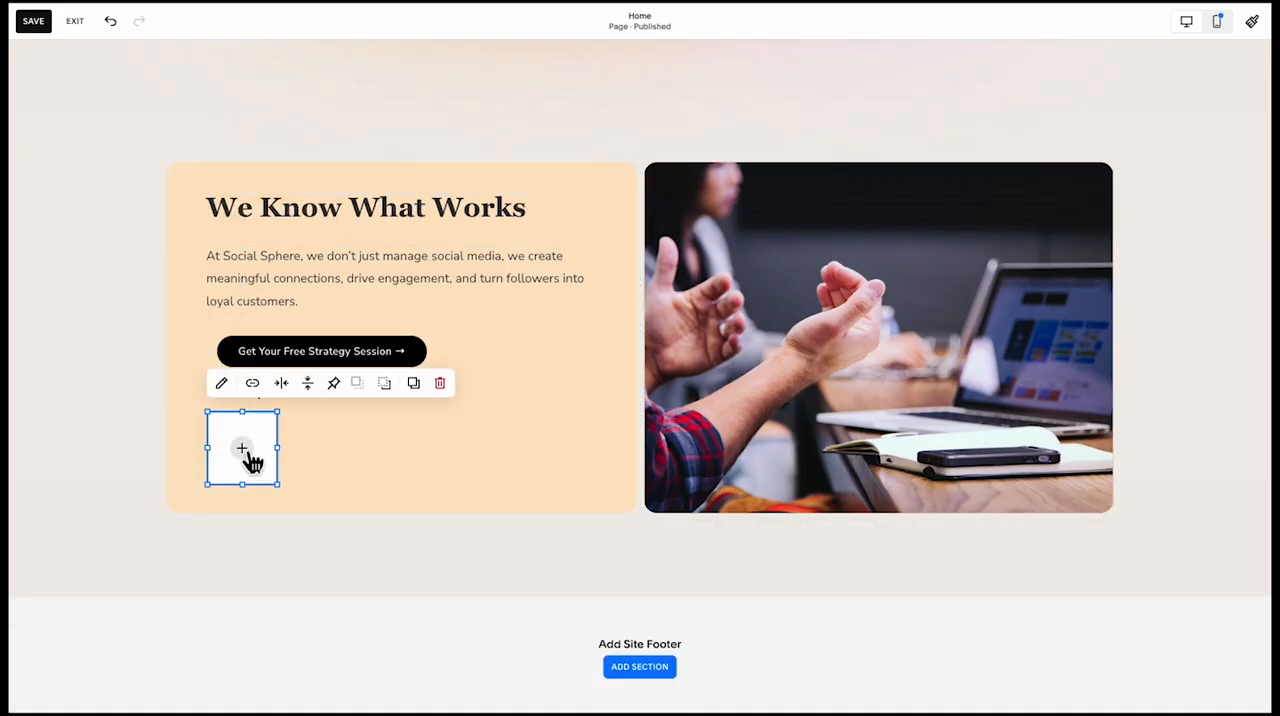
Upload Ellipse 11.png into the small image block below the "Trusted by" line
click(250, 462)
click(205, 446)
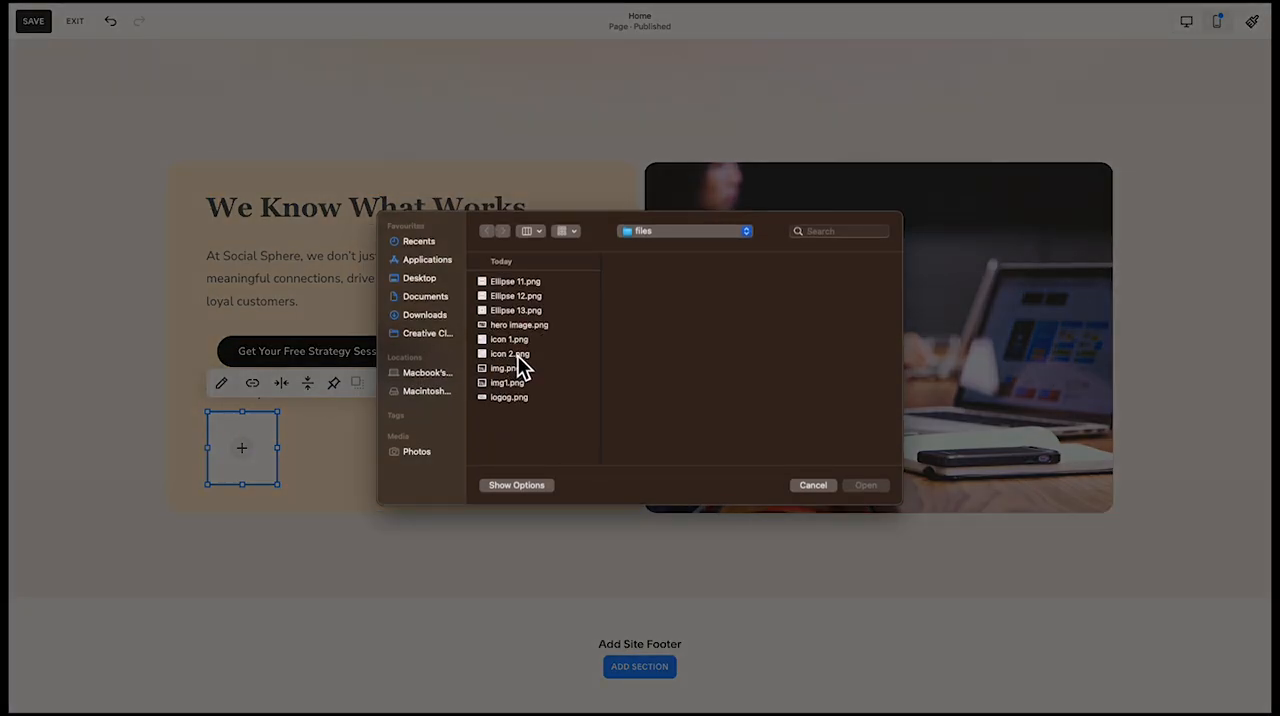
click(517, 355)
click(530, 326)
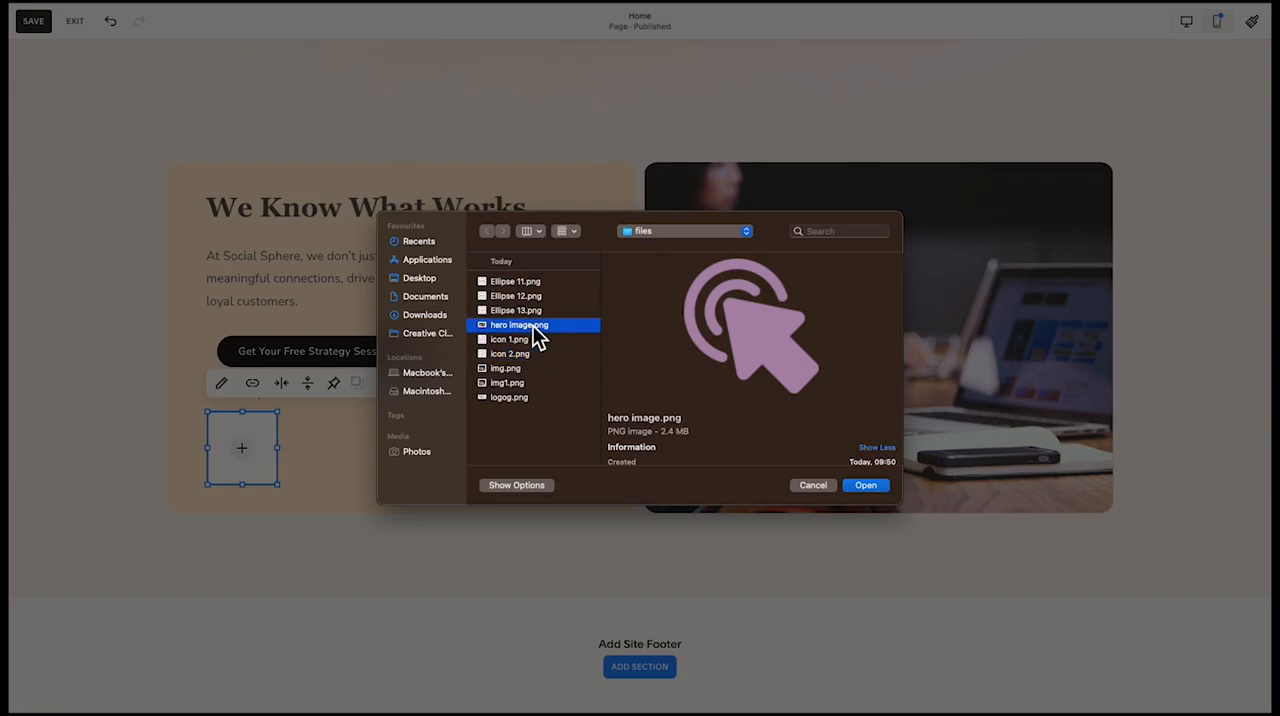
click(534, 284)
double_click(522, 280)
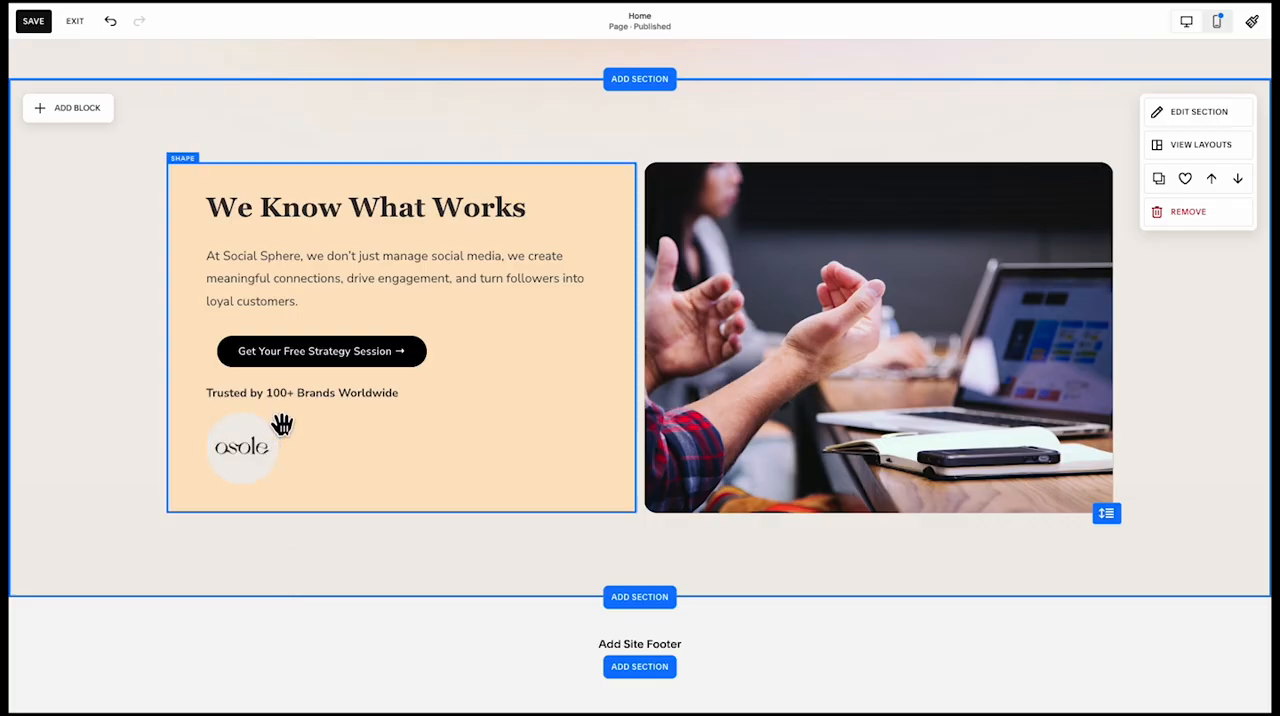
Left-align the strategy session button and the middle brand logo within their blocks
click(293, 360)
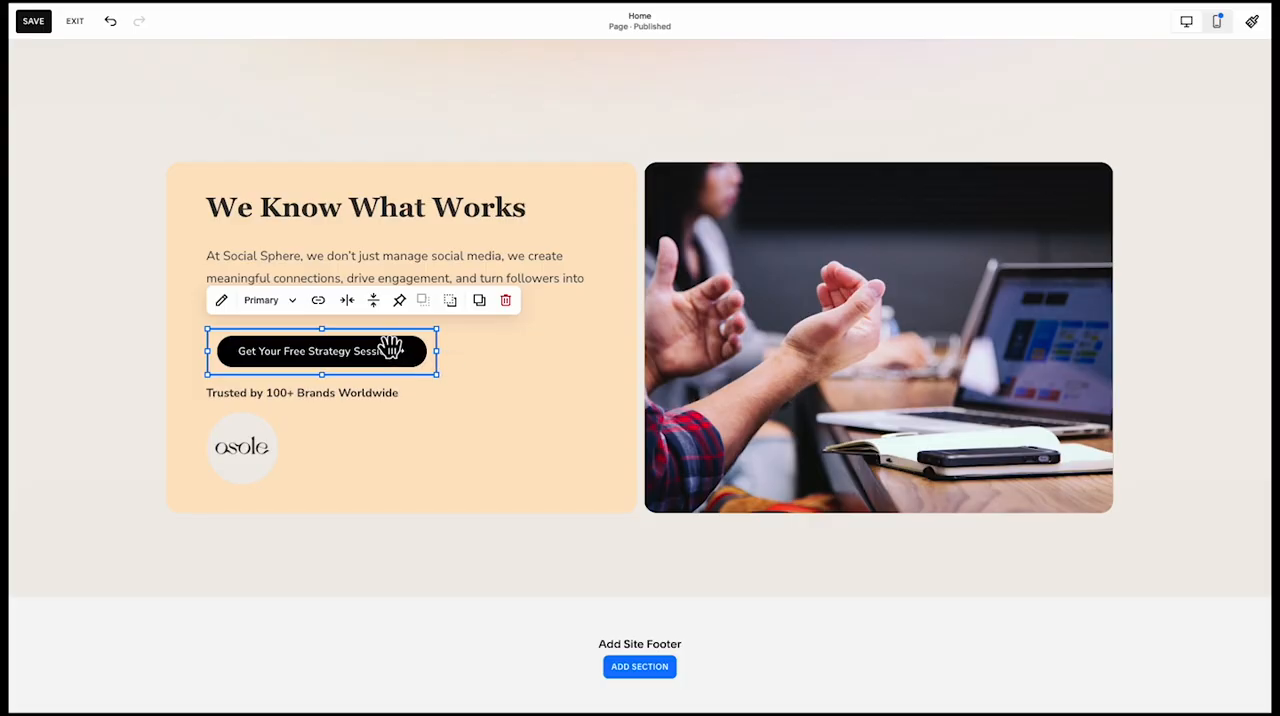
click(373, 300)
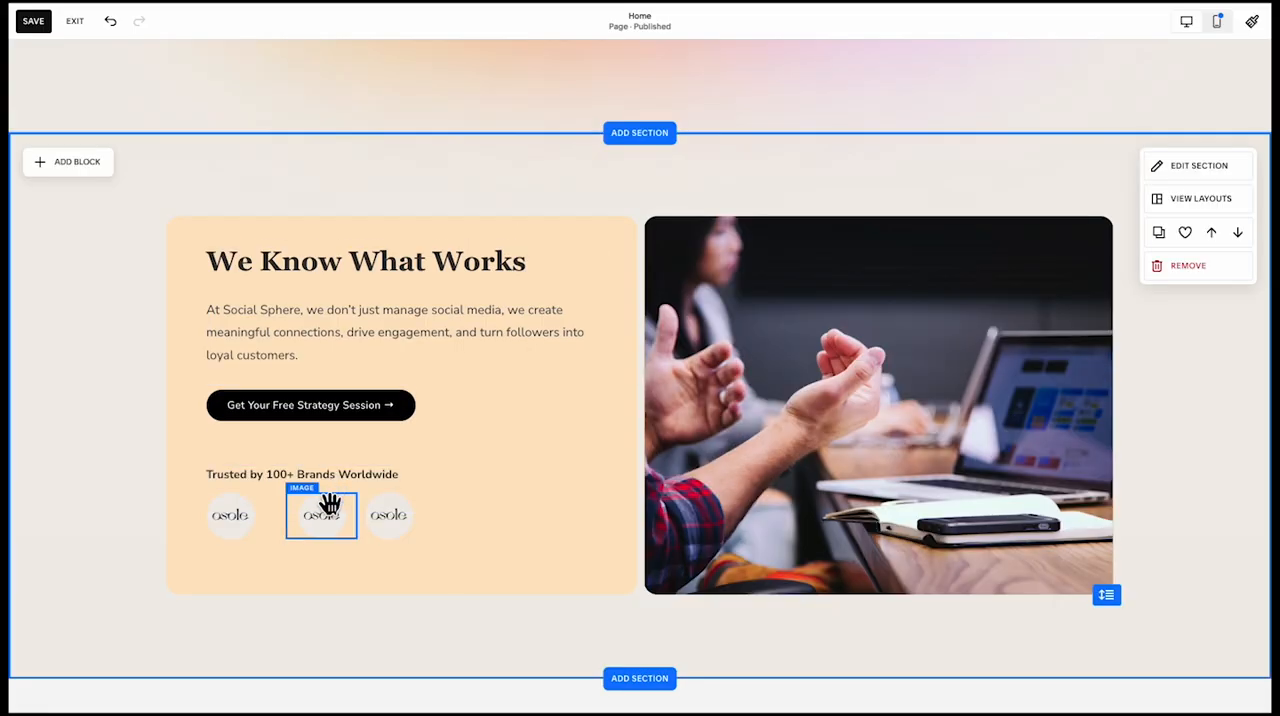
click(329, 508)
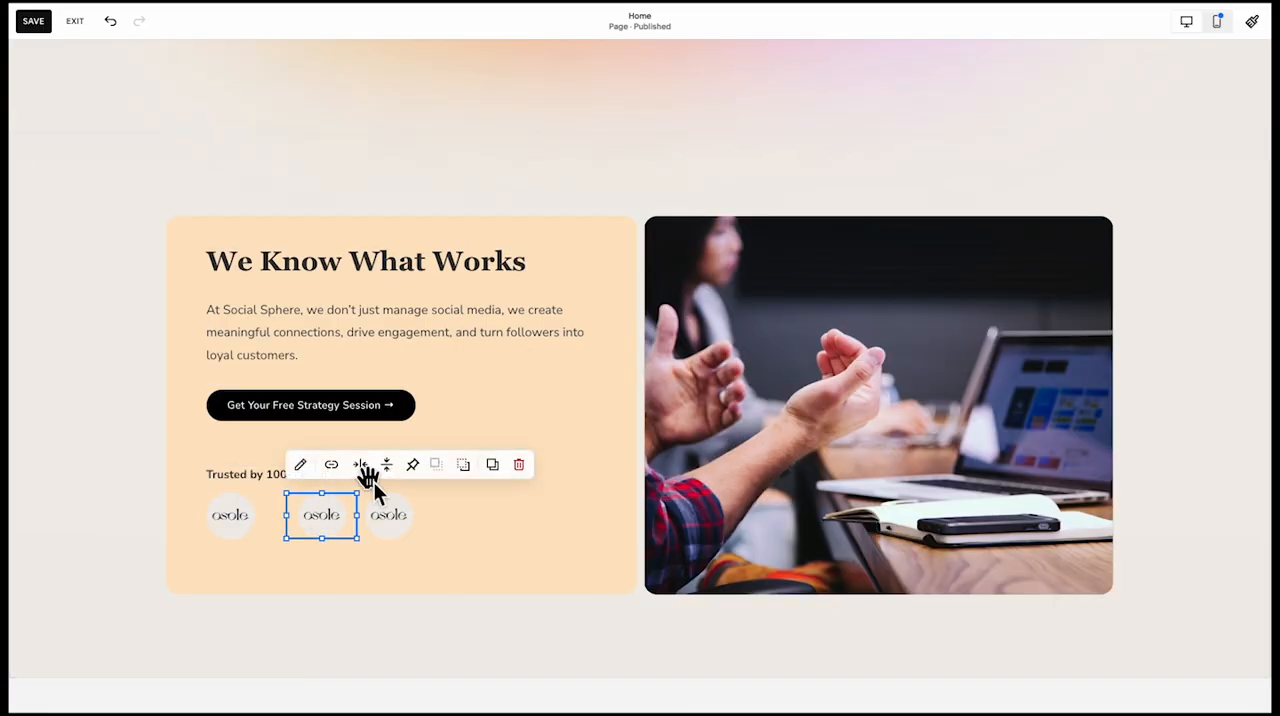
click(360, 464)
click(323, 620)
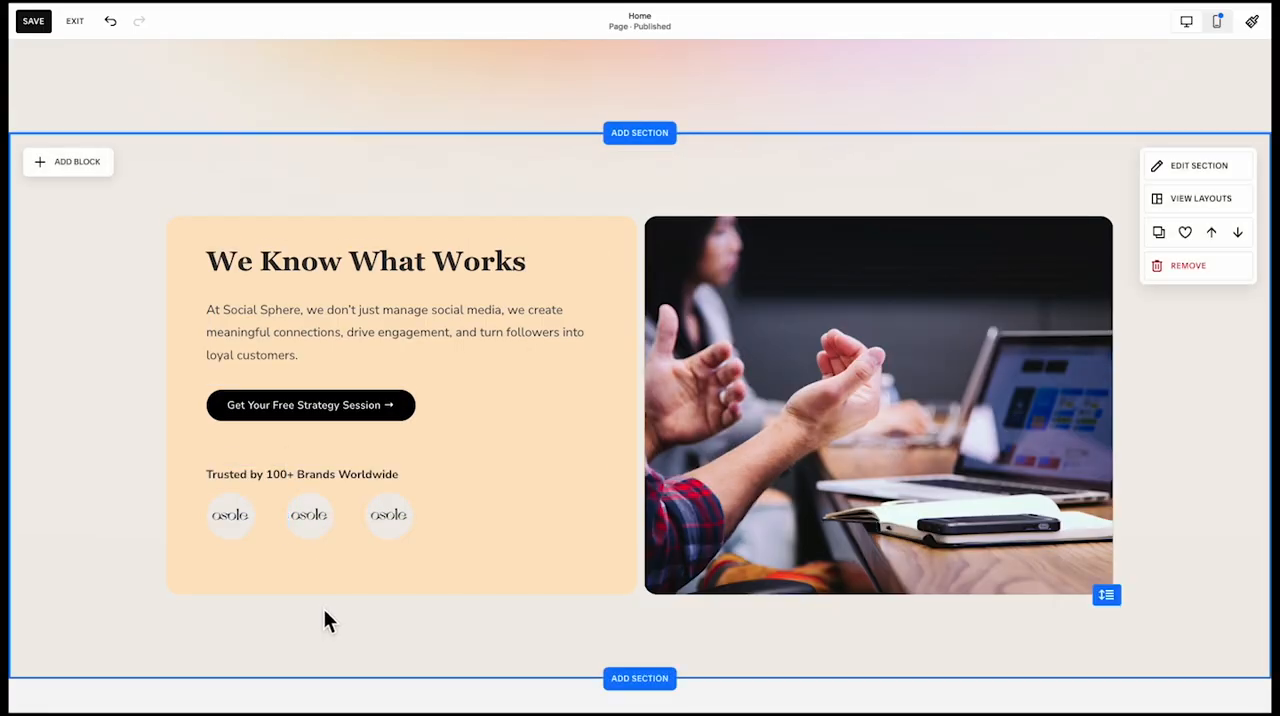
Move all three brand logos together one grid row down, clear of the "Trusted by" text block
click(328, 485)
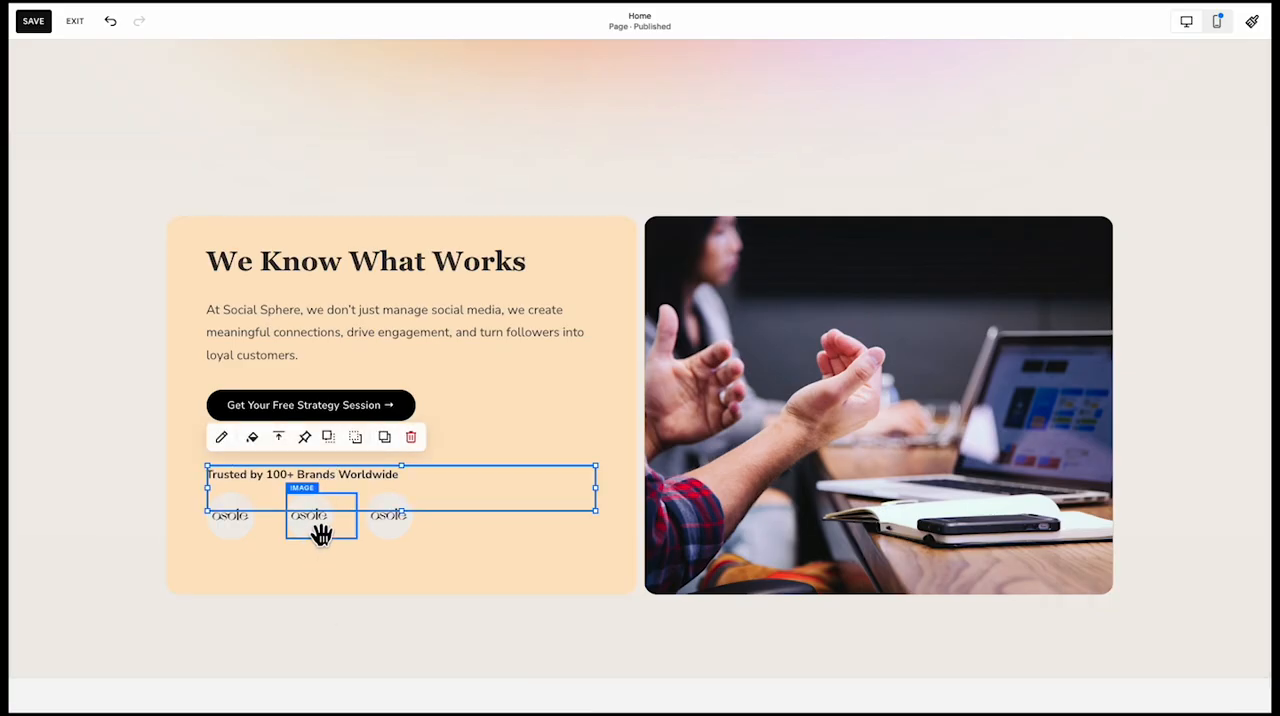
click(321, 534)
shift+click(230, 536)
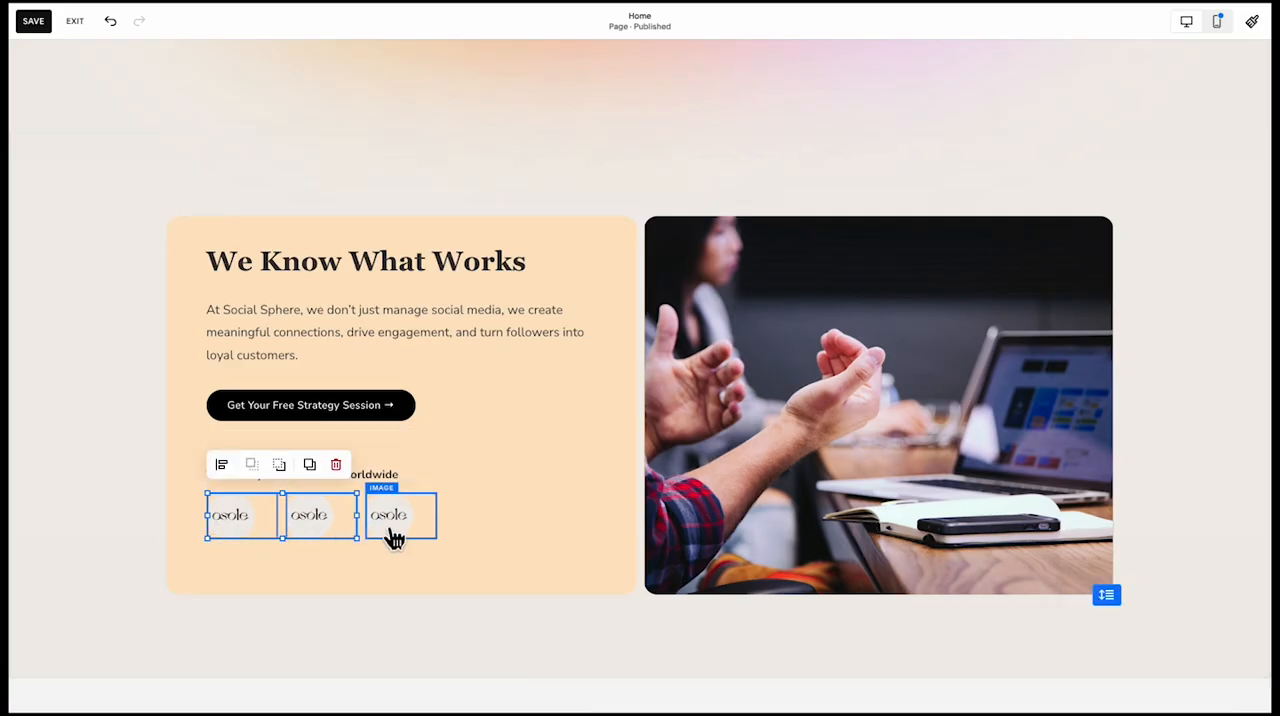
shift+click(391, 533)
drag(399, 517, 401, 545)
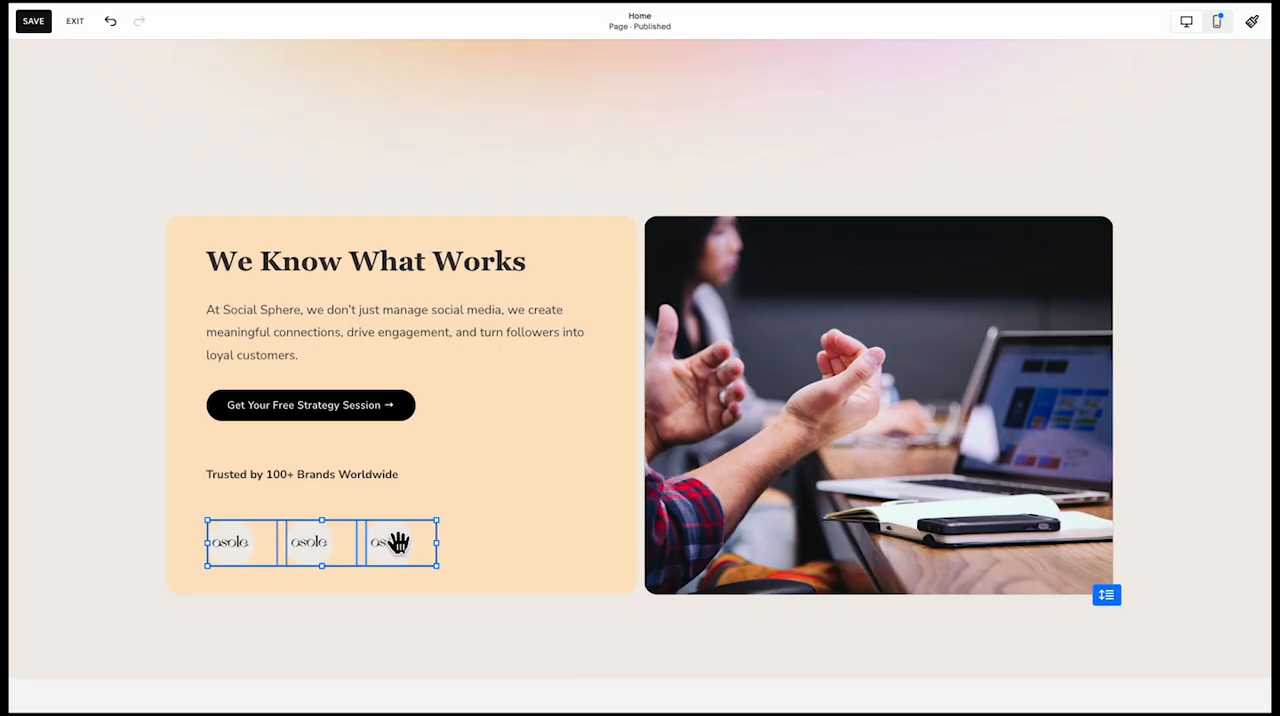
Align the "Trusted by 100+ Brands Worldwide" text to the bottom of its block
click(411, 482)
click(307, 479)
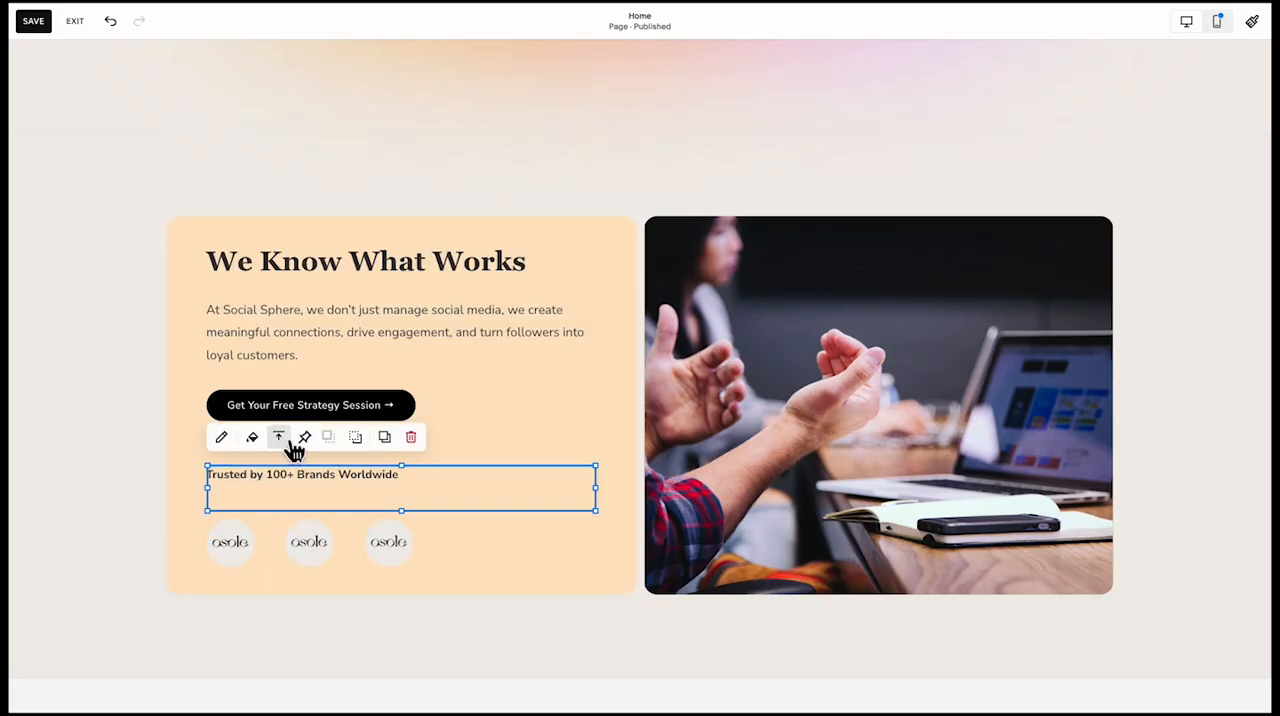
click(303, 477)
click(266, 563)
Select the "Trusted by" text with the three brand logos and move them together one grid row up
click(293, 525)
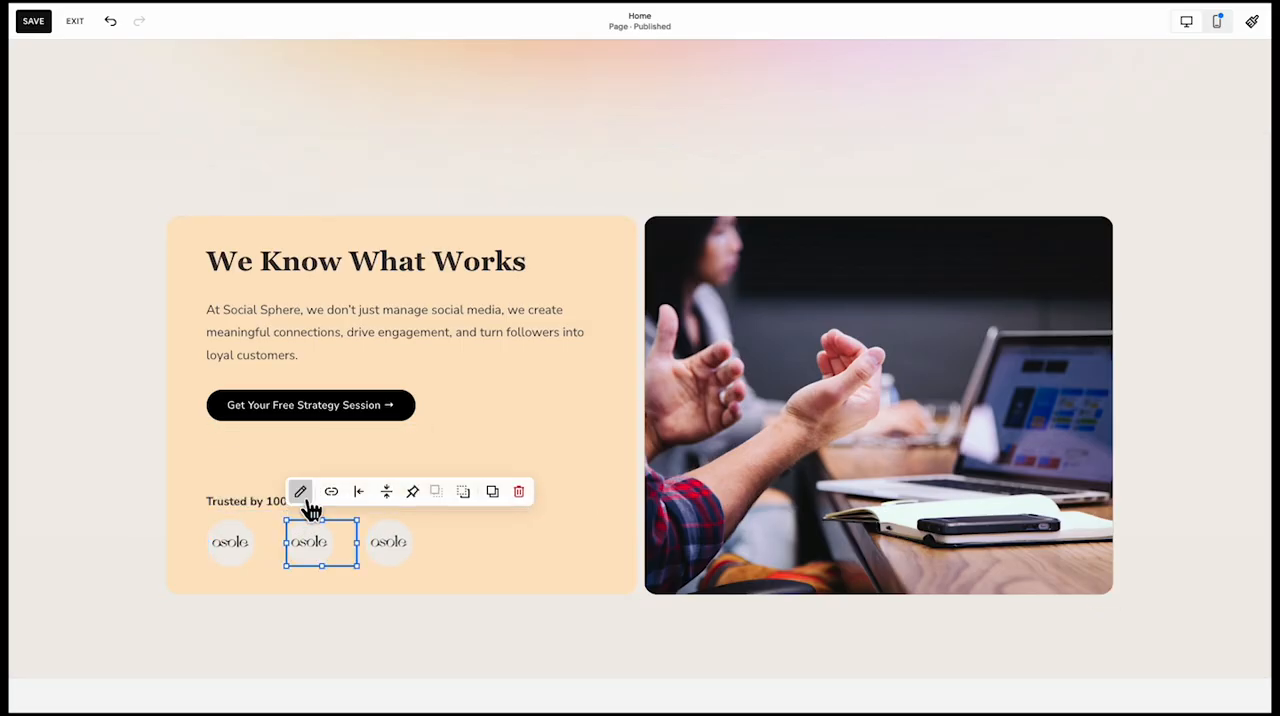
click(307, 500)
click(234, 536)
shift+click(350, 555)
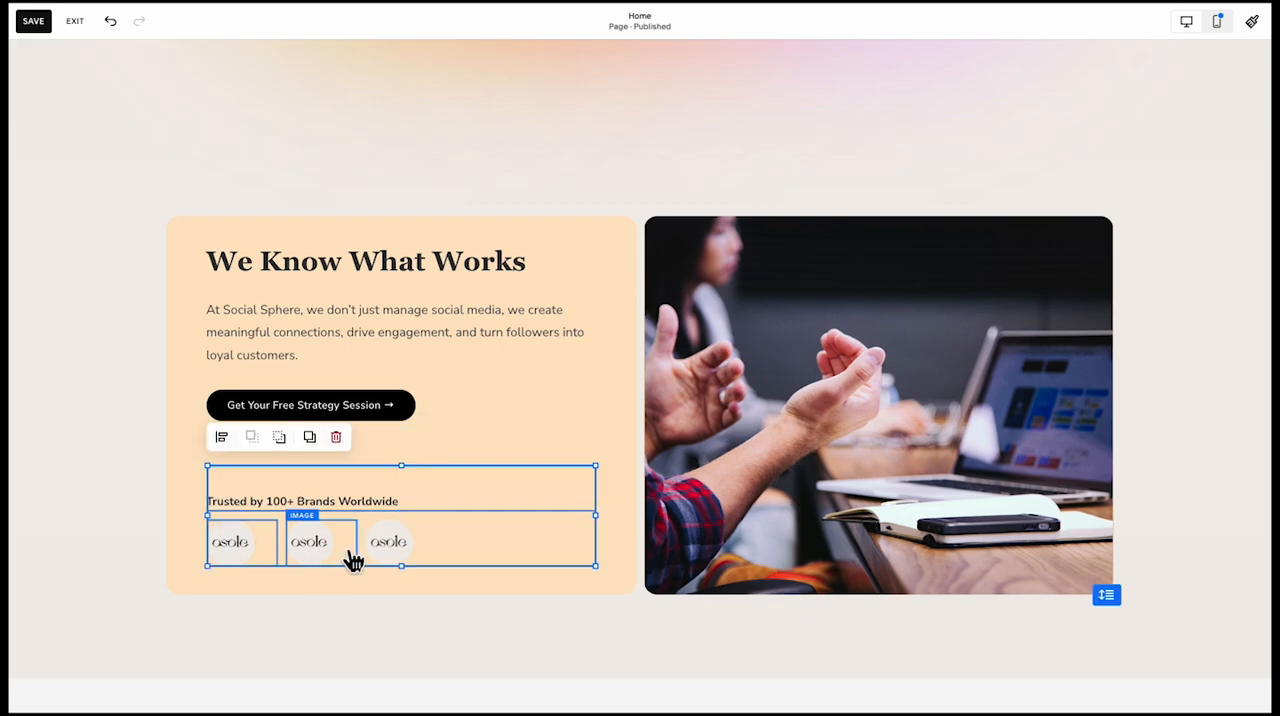
shift+click(381, 543)
drag(381, 543, 373, 485)
click(376, 568)
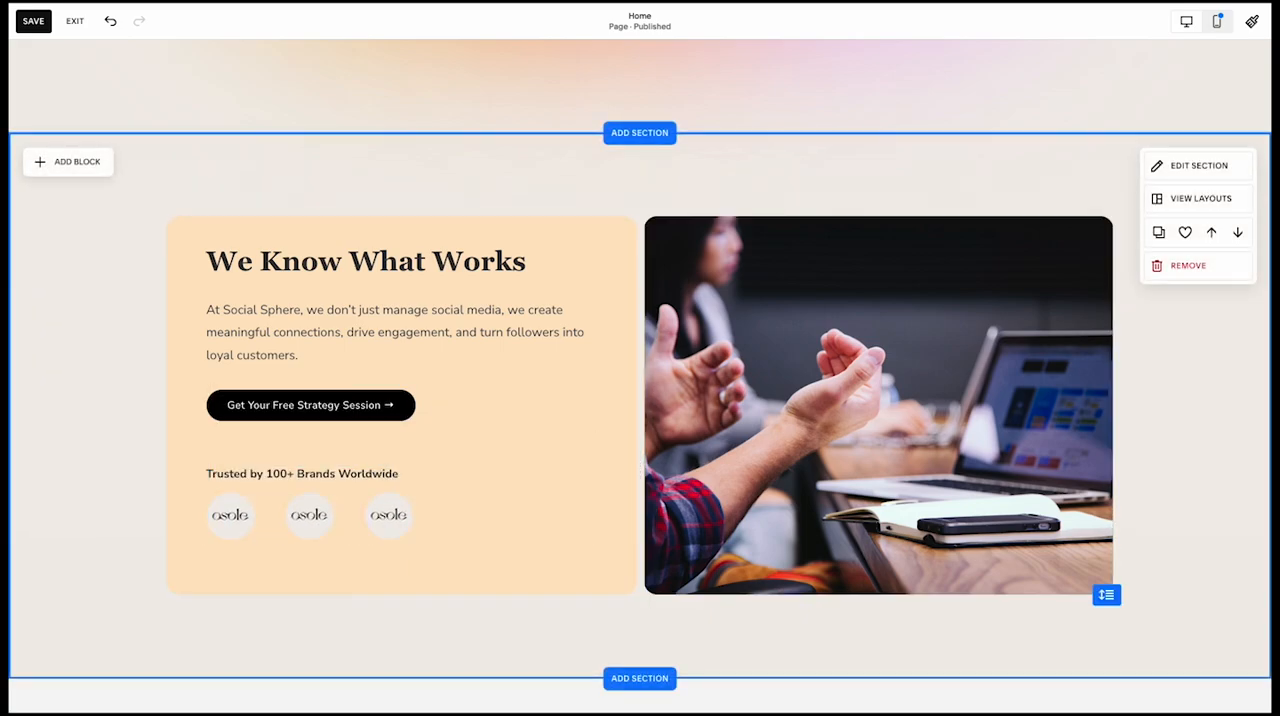
Shorten the orange shape and the image by one grid row so both end just below the logos
click(376, 568)
mouse_move(403, 596)
mouse_down()
mouse_move(417, 546)
mouse_move(409, 577)
mouse_up()
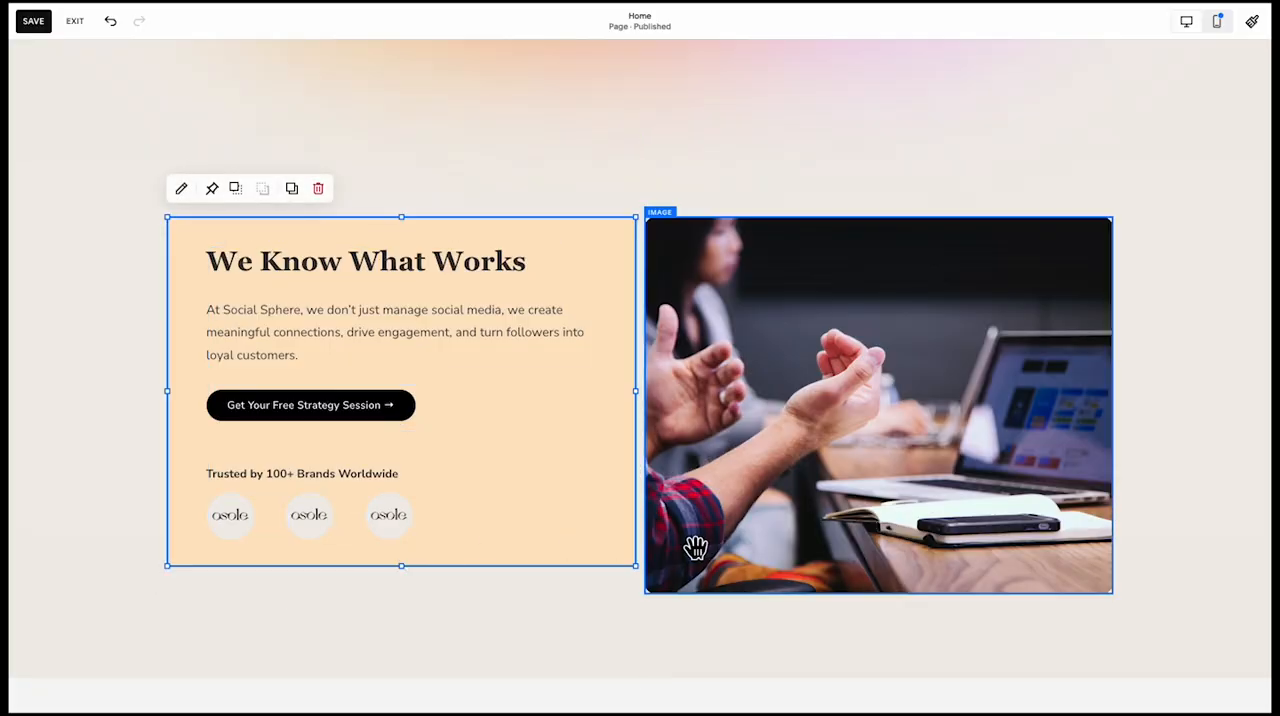
click(694, 549)
drag(886, 601, 886, 552)
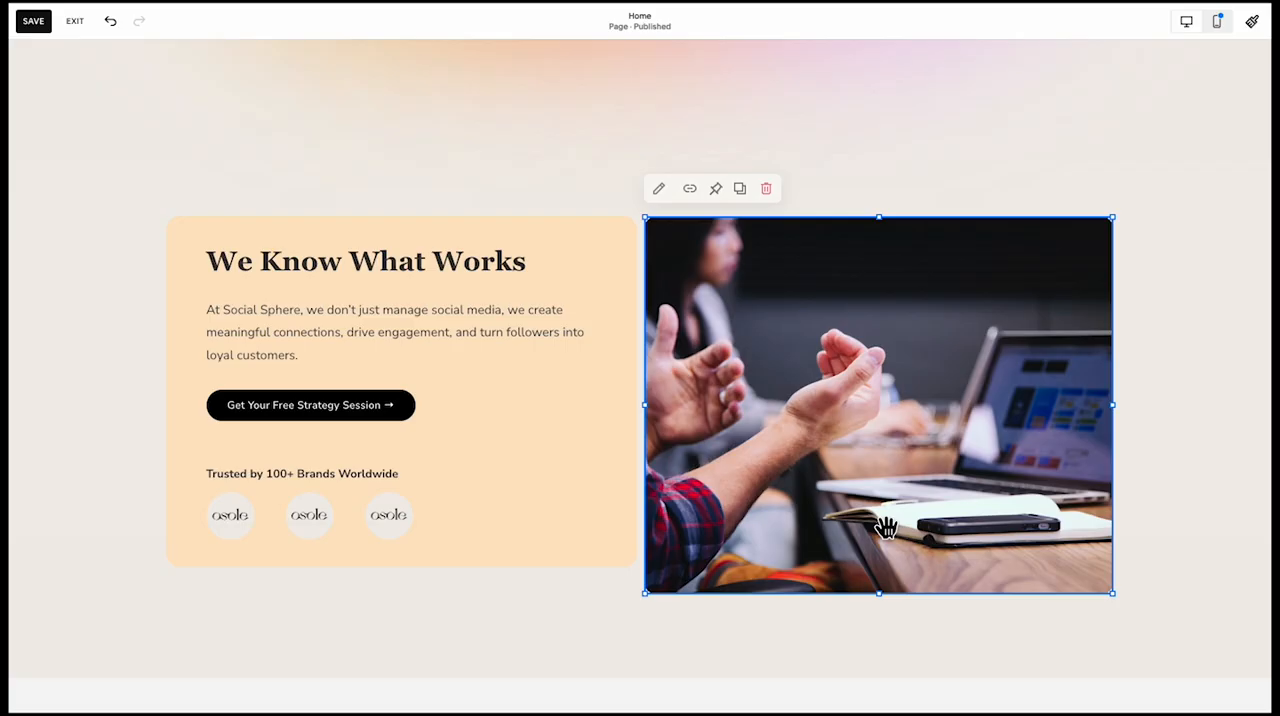
drag(886, 597, 880, 565)
click(877, 611)
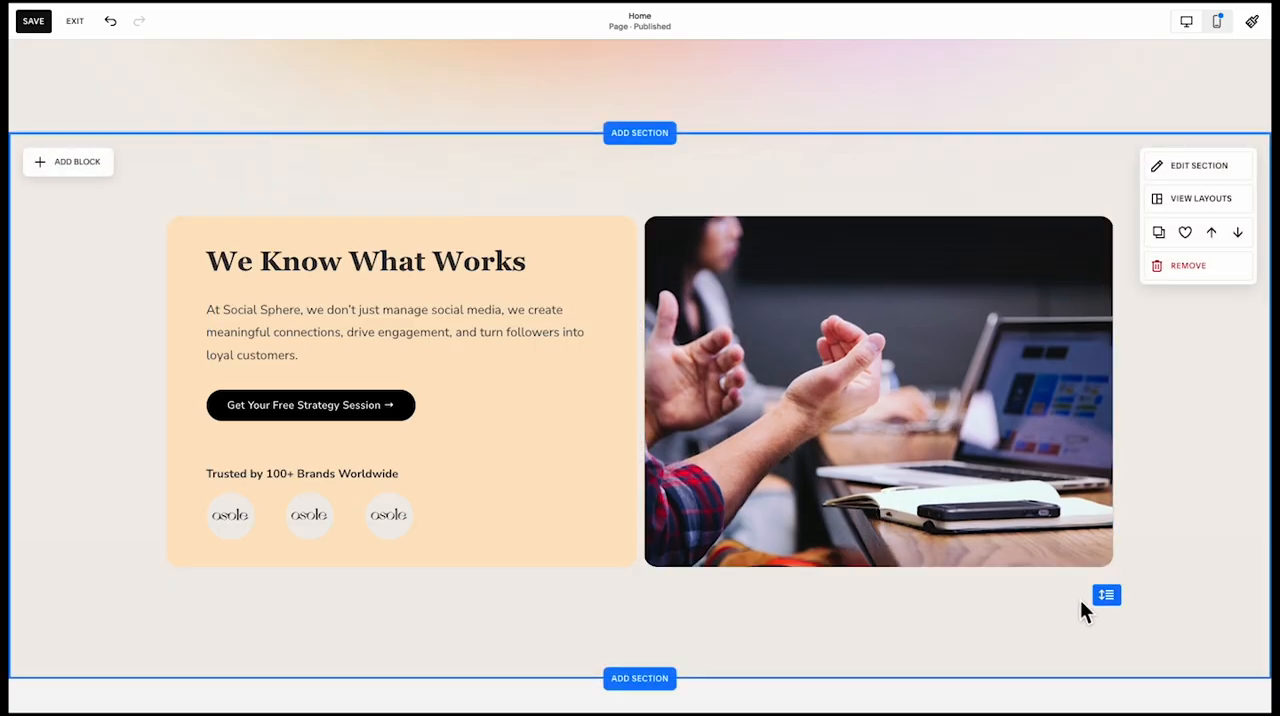
click(1088, 543)
Replace the middle brand logo with Ellipse 12.png
click(315, 535)
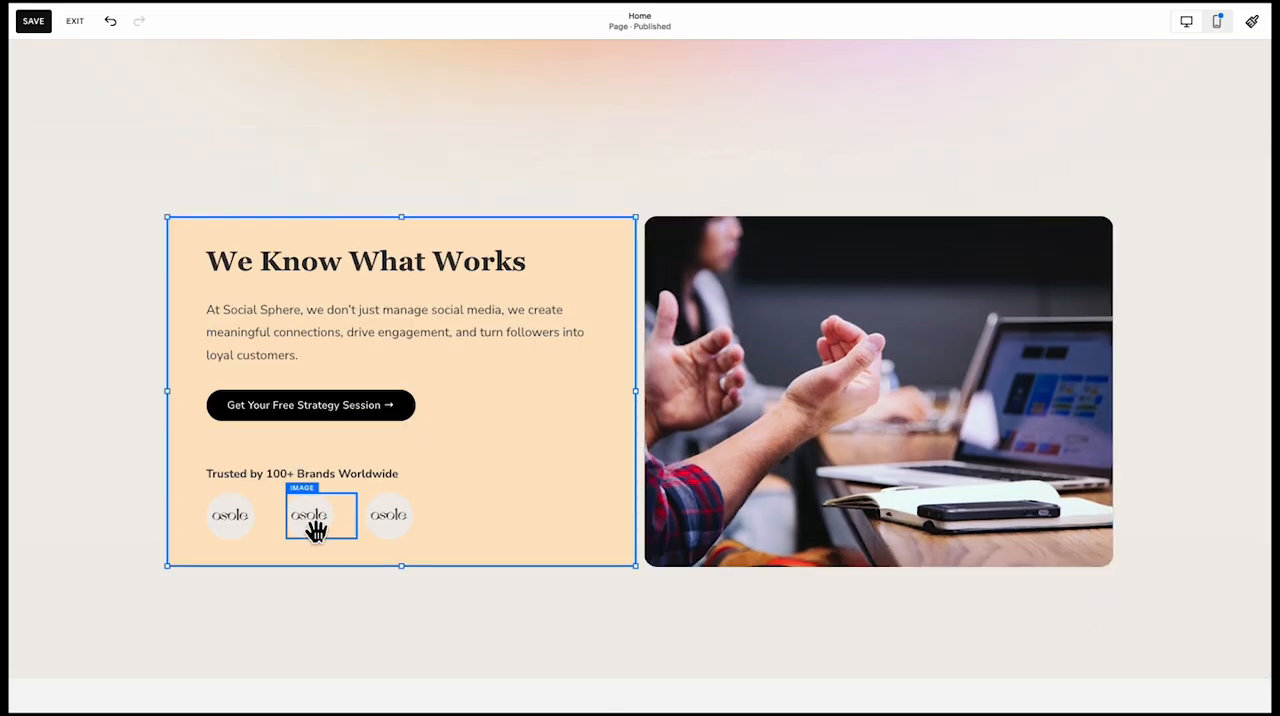
click(315, 533)
click(300, 466)
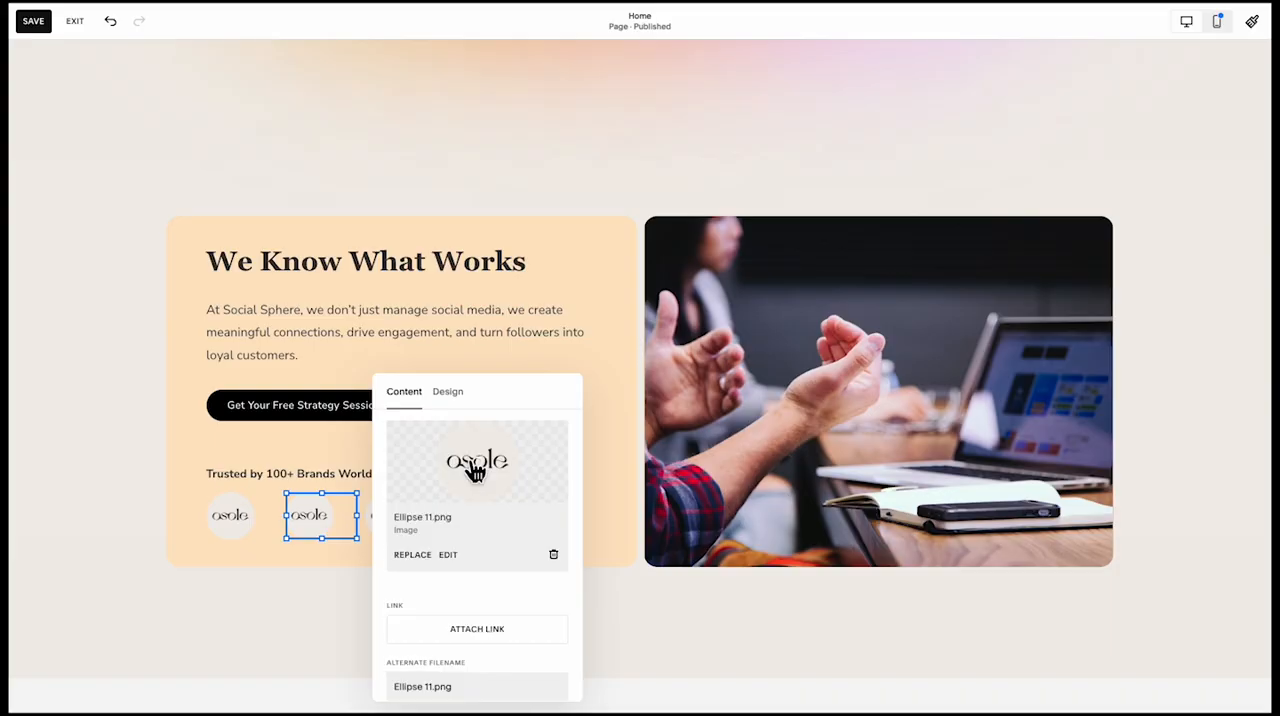
click(410, 554)
click(500, 408)
double_click(536, 297)
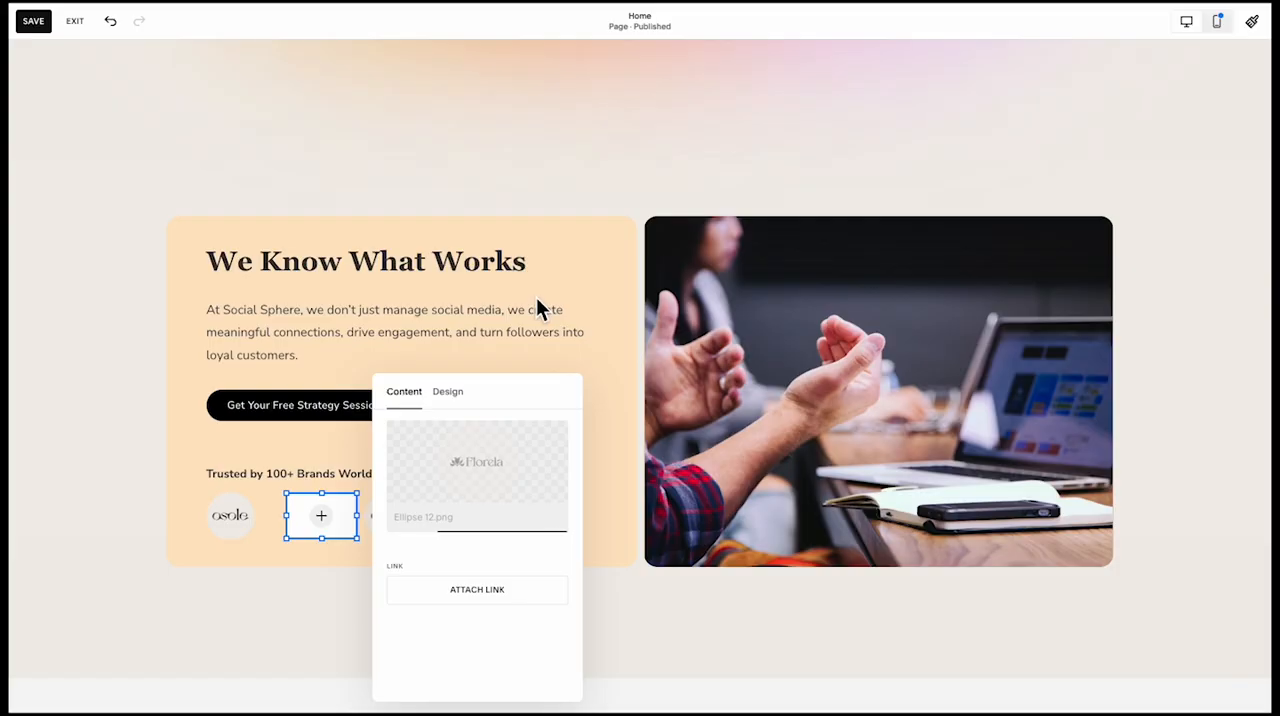
Copy the blurred gradient shapes behind the benefit cards into the blank section below "We Know What Works"
scroll(991, 283, up, 3)
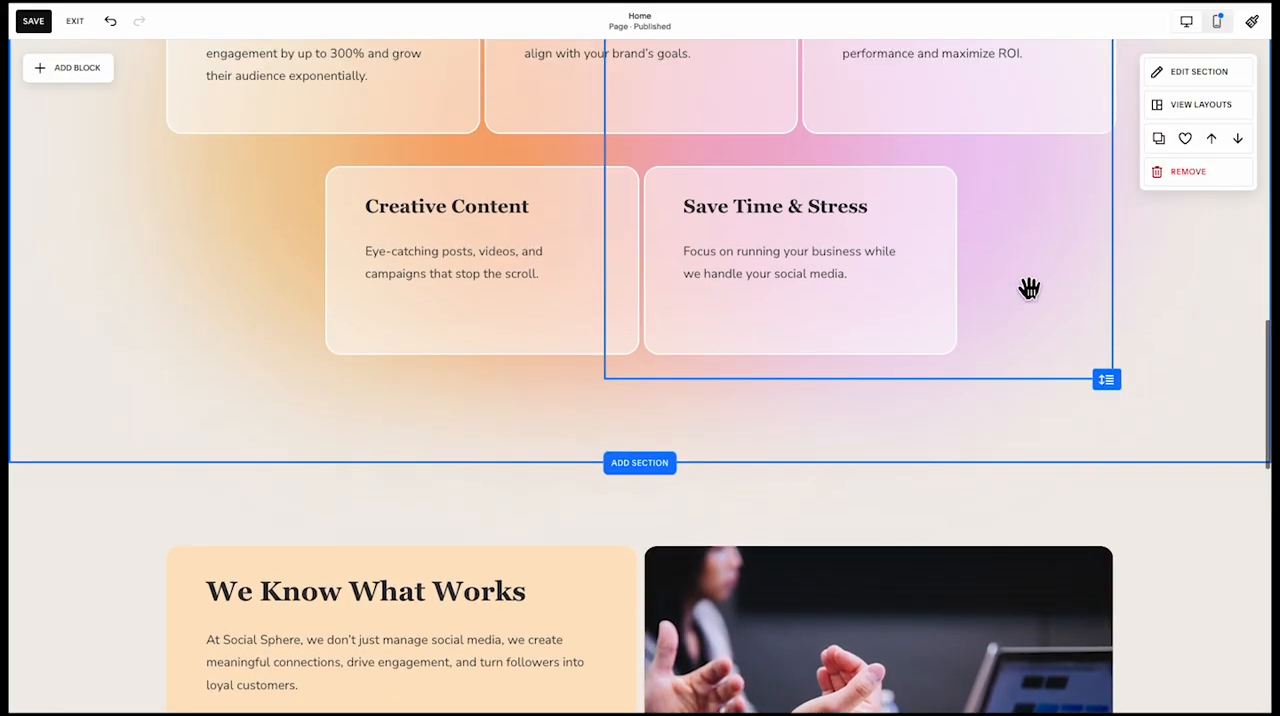
click(1029, 289)
scroll(1029, 289, up, 2)
drag(606, 296, 289, 297)
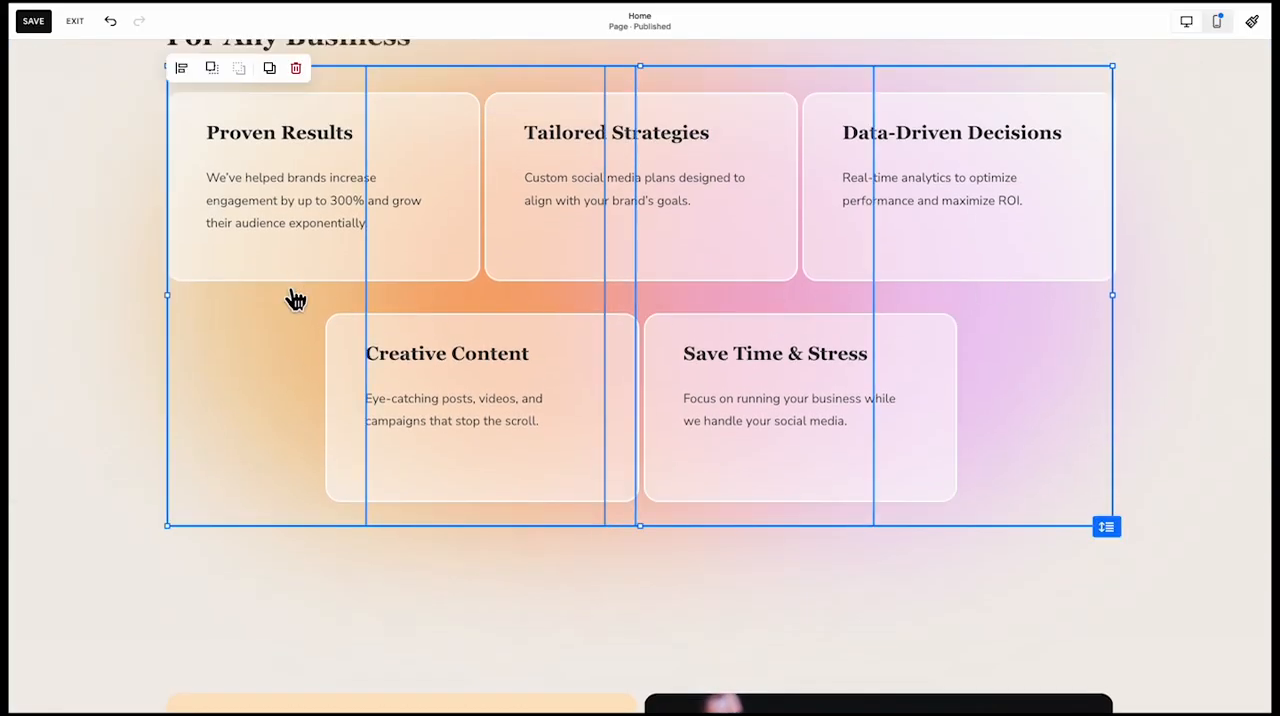
scroll(289, 290, down, 2)
scroll(323, 380, down, 10)
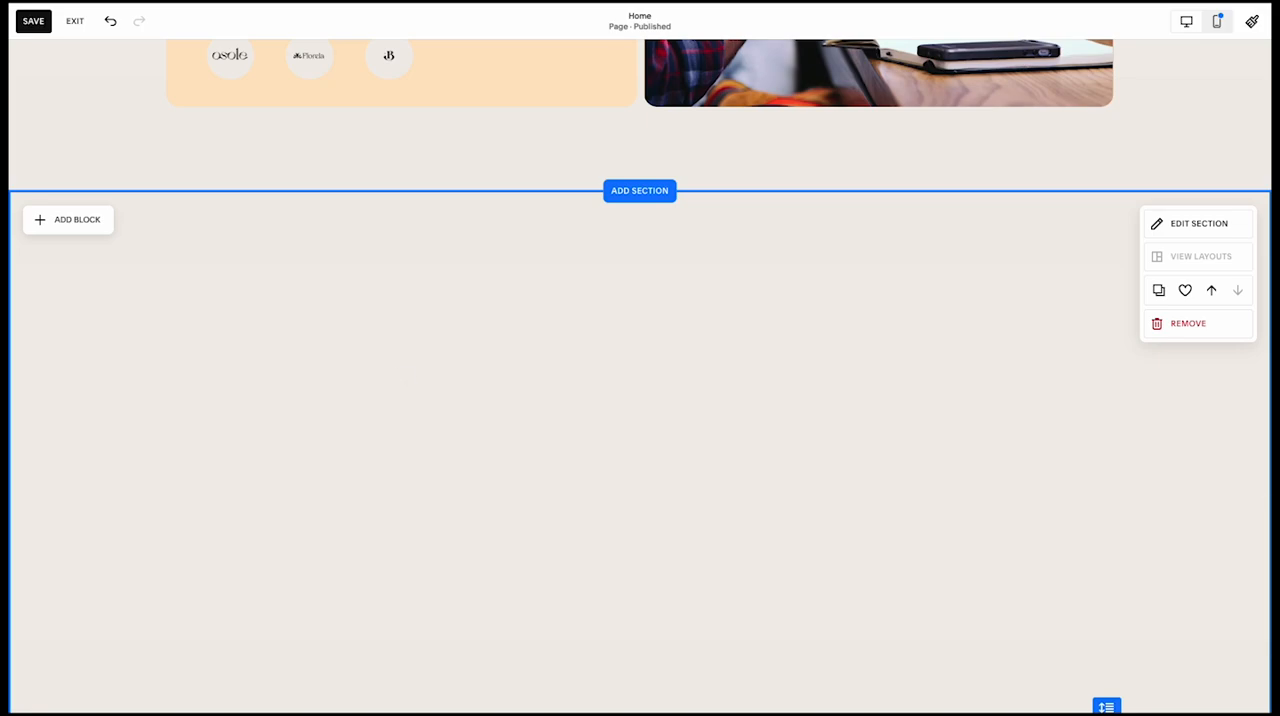
key(ctrl+v)
scroll(400, 381, down, 2)
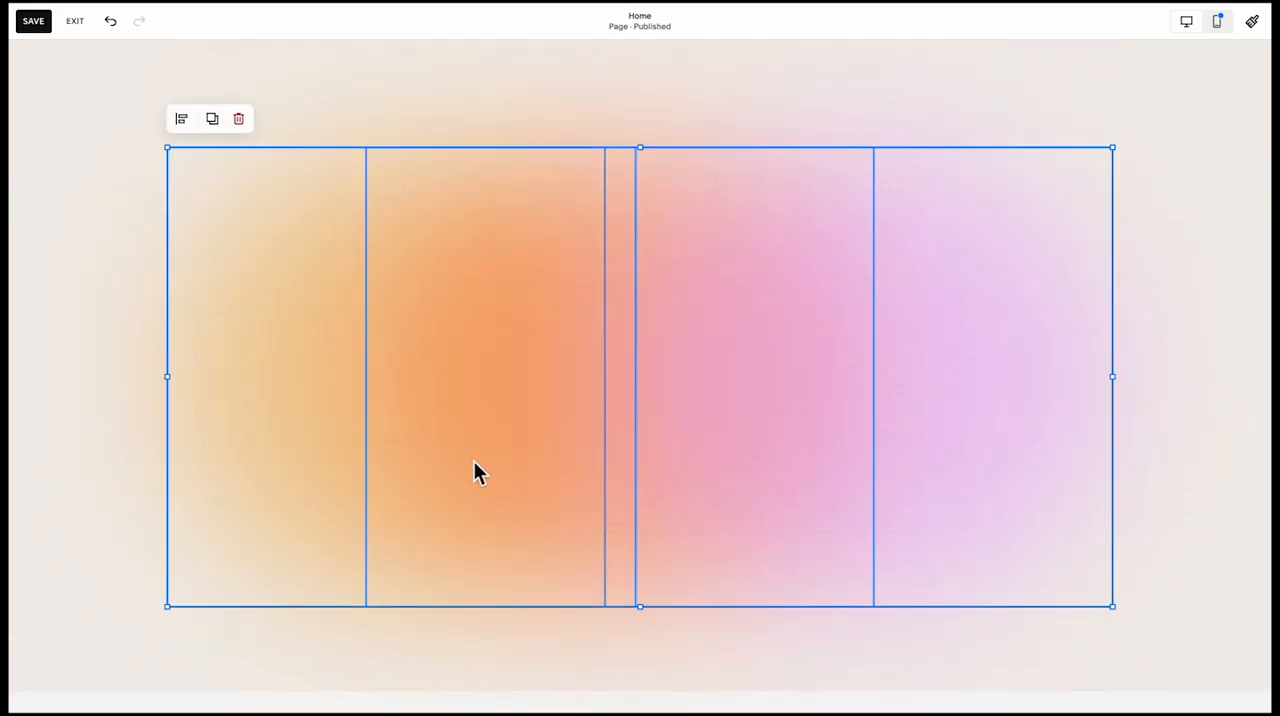
Shift the pasted gradient shapes together to the right, up to the section's edge
drag(496, 456, 802, 453)
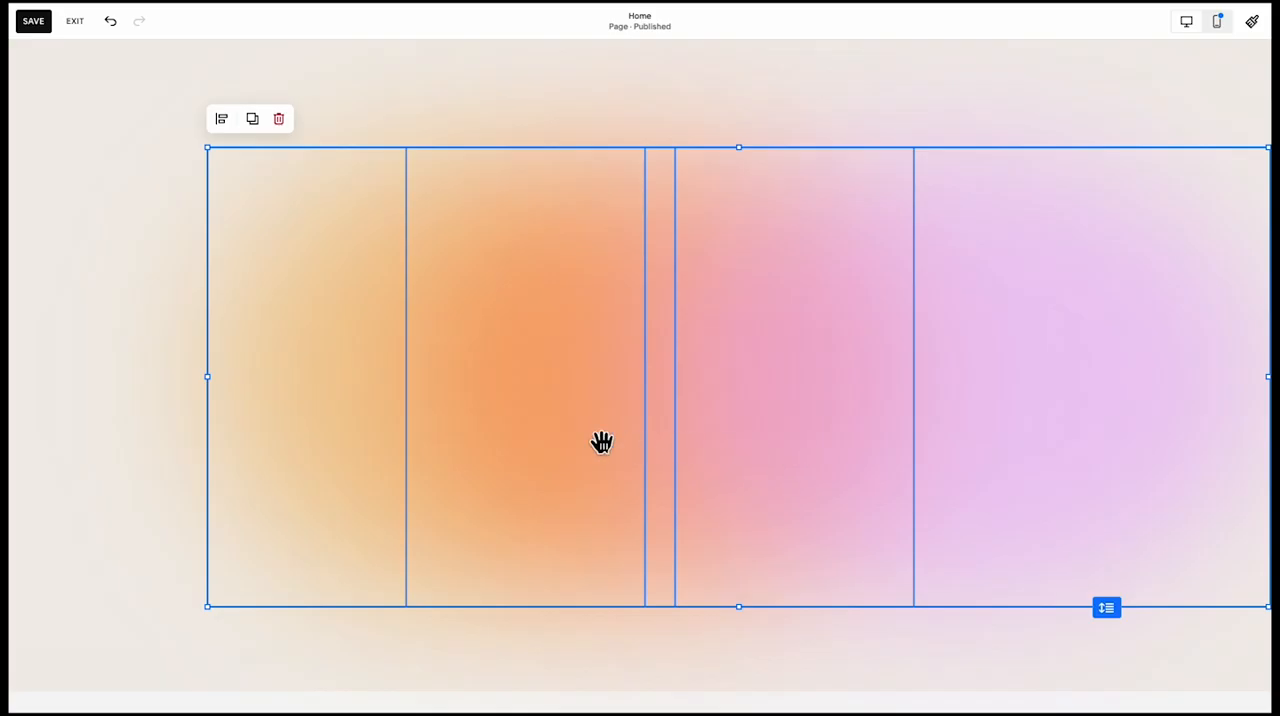
drag(723, 454, 770, 450)
click(659, 640)
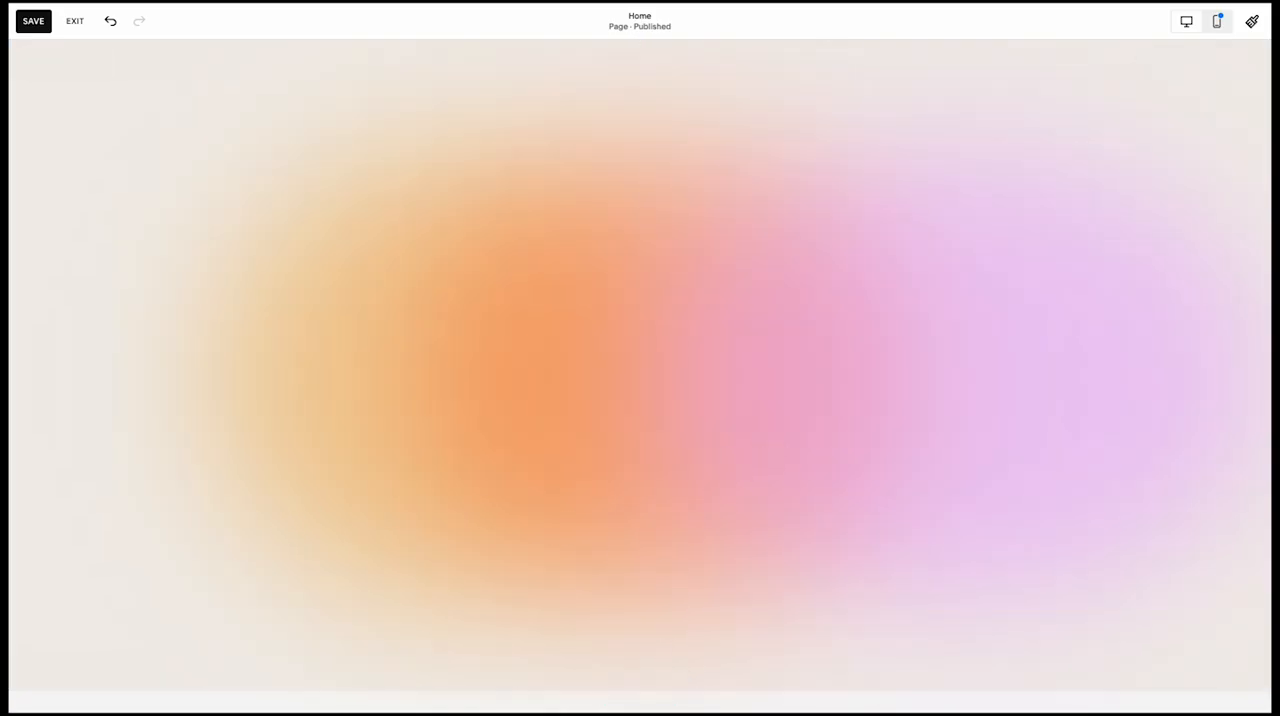
Shift the pink, orange and yellow gradient shapes to the right individually so the overlapping gradient fills the section's right half
drag(584, 484, 836, 470)
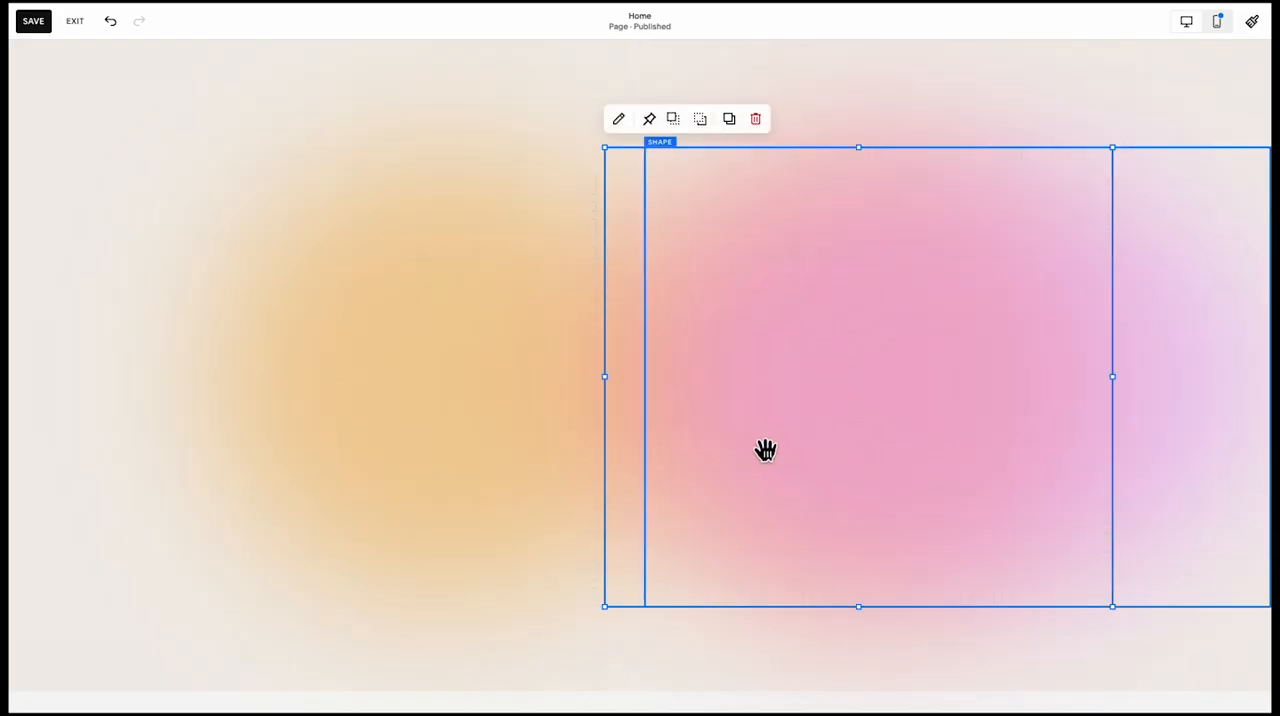
drag(664, 389, 944, 384)
click(480, 374)
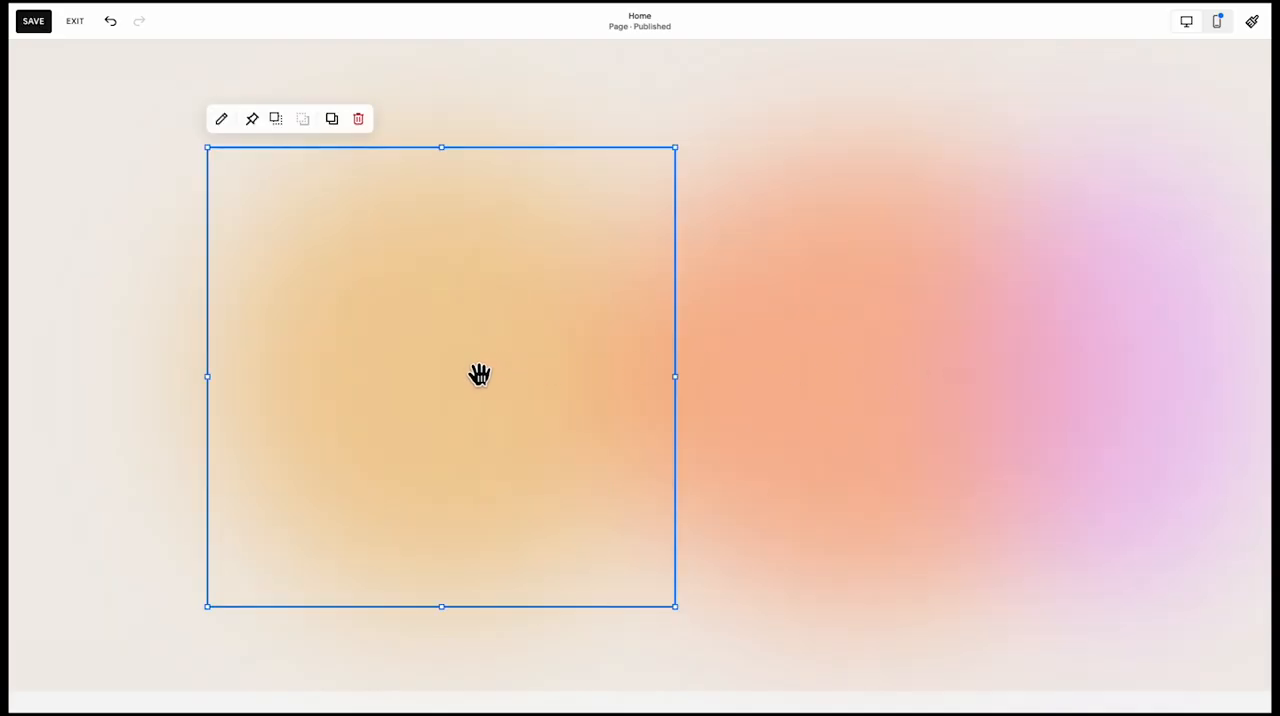
drag(480, 374, 752, 386)
click(903, 369)
click(586, 380)
drag(406, 377, 483, 380)
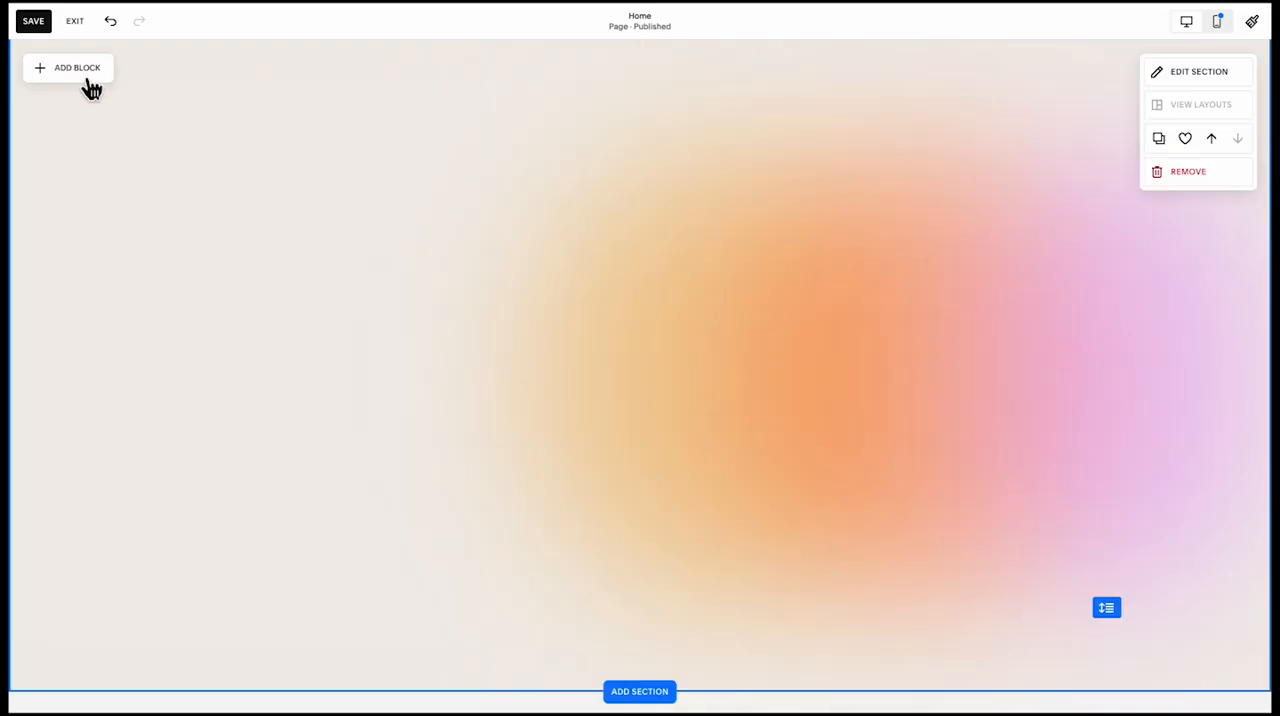
Copy the "The Perfect Solution For Any Business" heading into the gradient section below "We Know What Works"
scroll(364, 348, up, 3)
scroll(364, 348, up, 10)
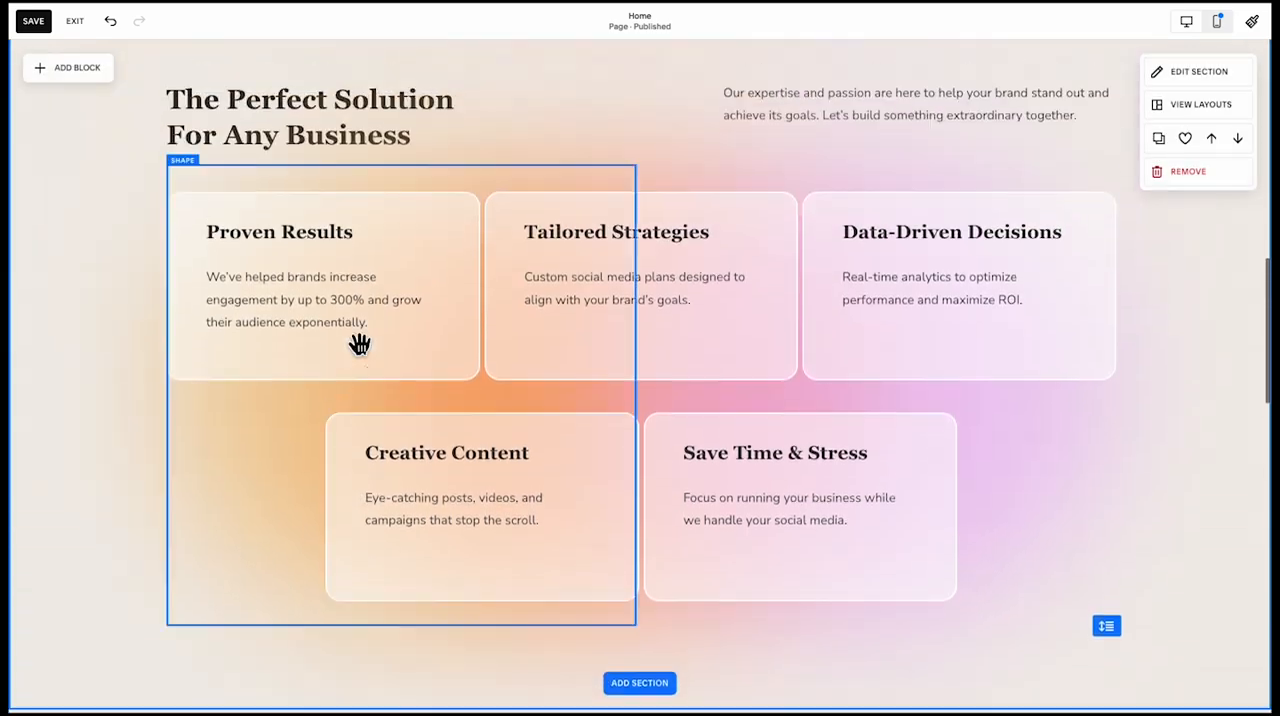
scroll(371, 380, down, 3)
scroll(370, 418, up, 1)
scroll(369, 418, up, 3)
click(379, 193)
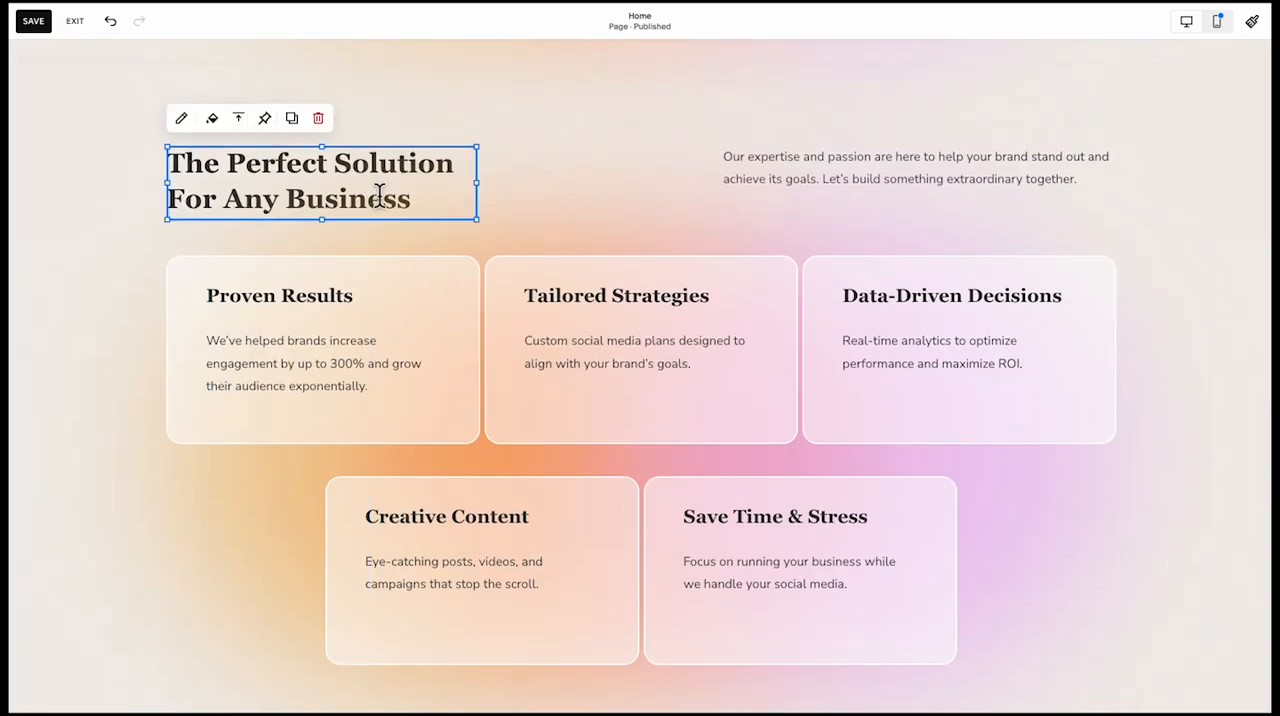
click(291, 118)
click(411, 145)
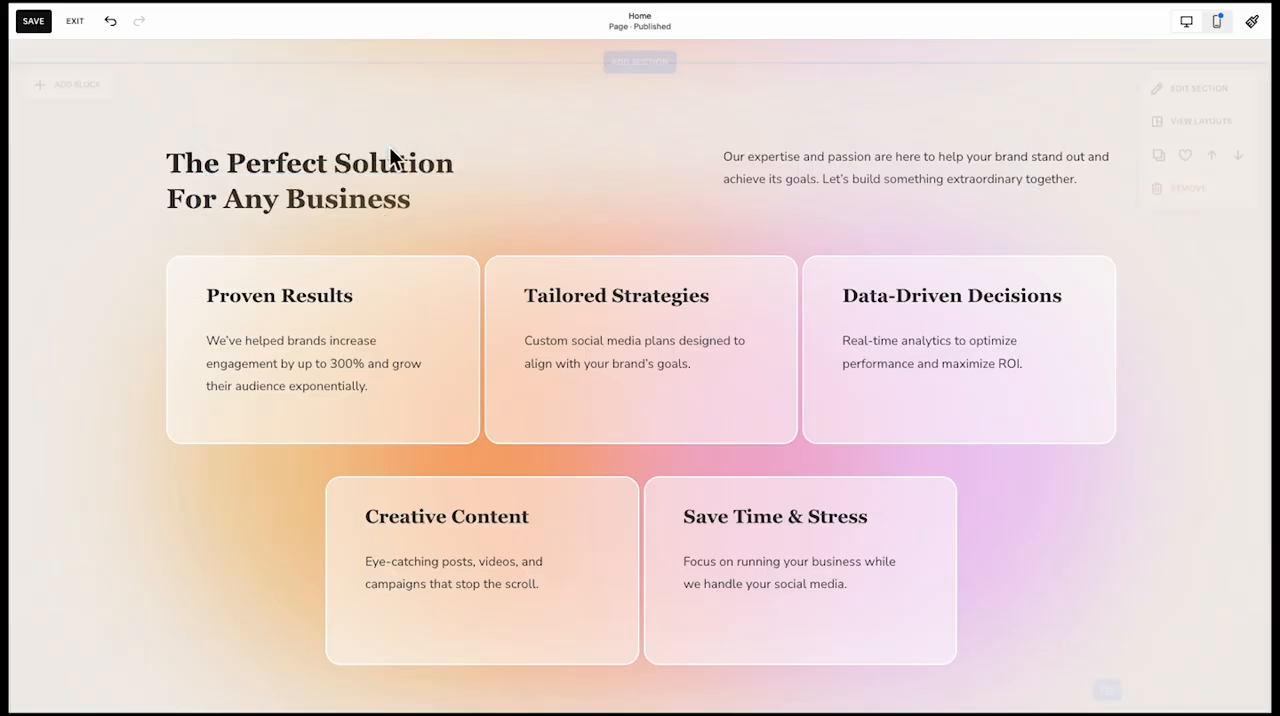
click(468, 234)
click(564, 162)
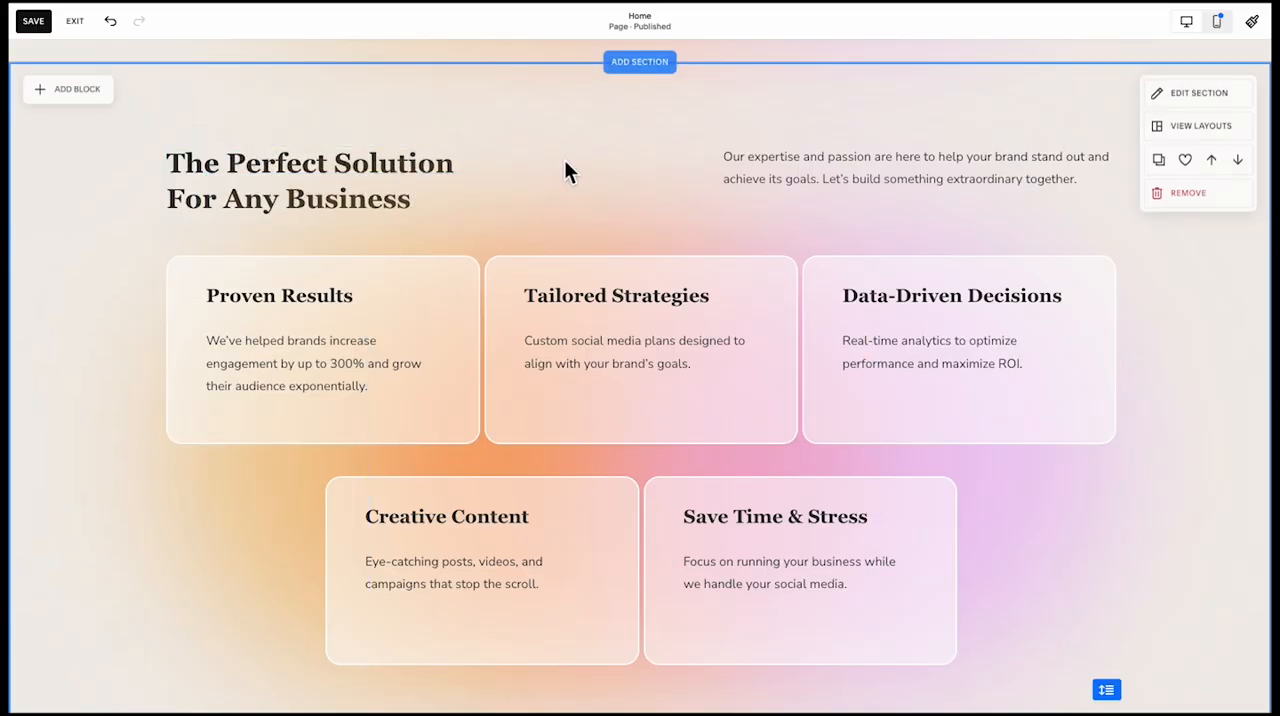
scroll(560, 160, down, 8)
key(super+v)
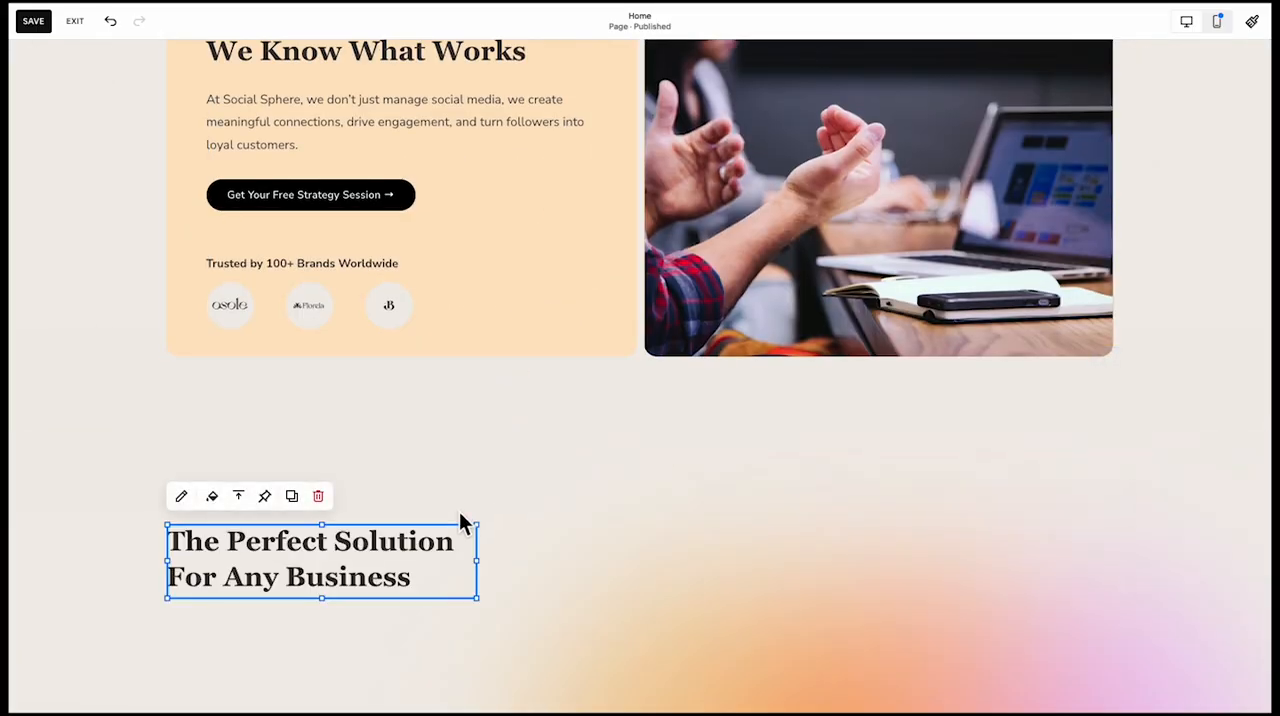
Replace the pasted heading's text with "Your Path to Social Media Success" and format it as Heading 2
scroll(440, 509, down, 2)
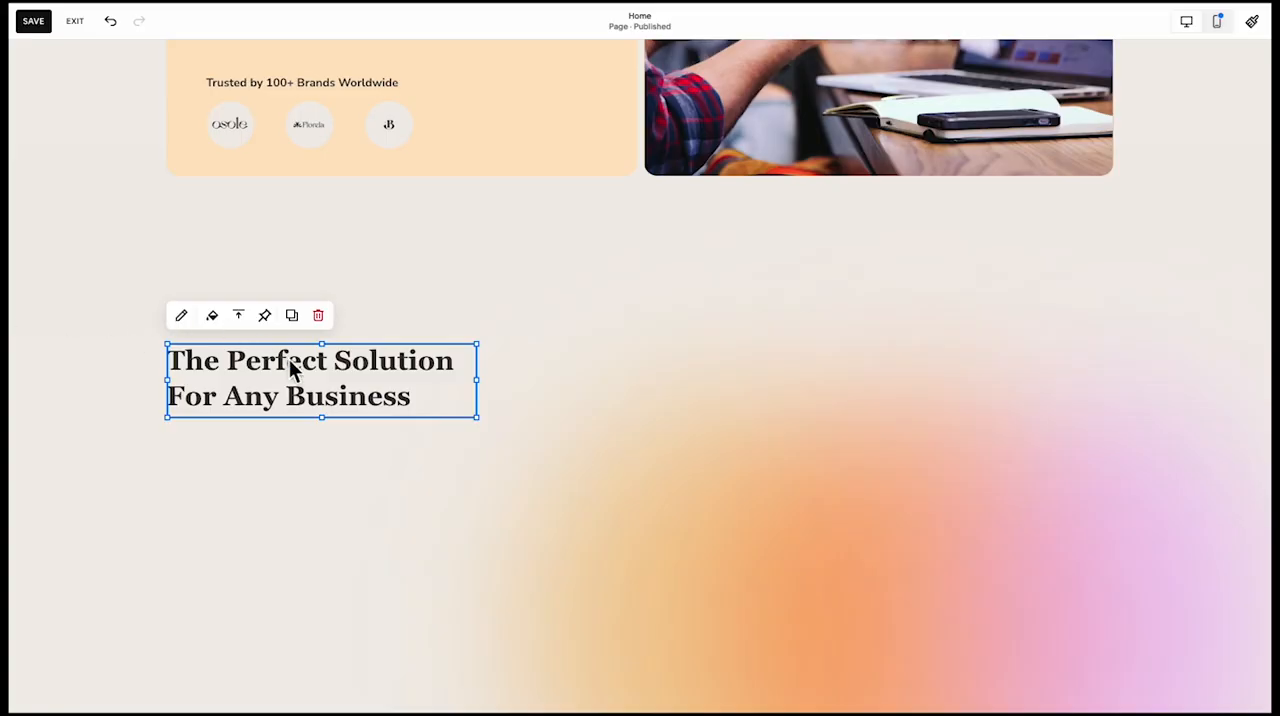
click(184, 317)
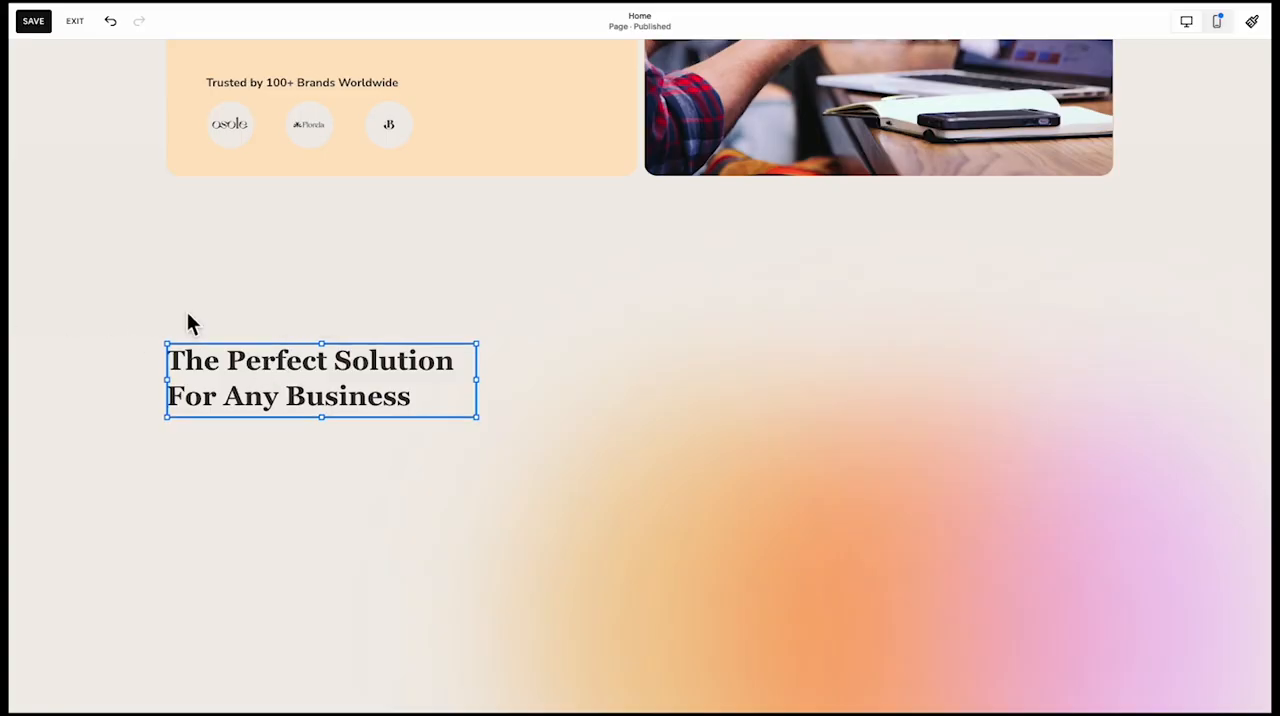
double_click(251, 362)
key(ctrl+a)
text(Your Path to Social Media Success)
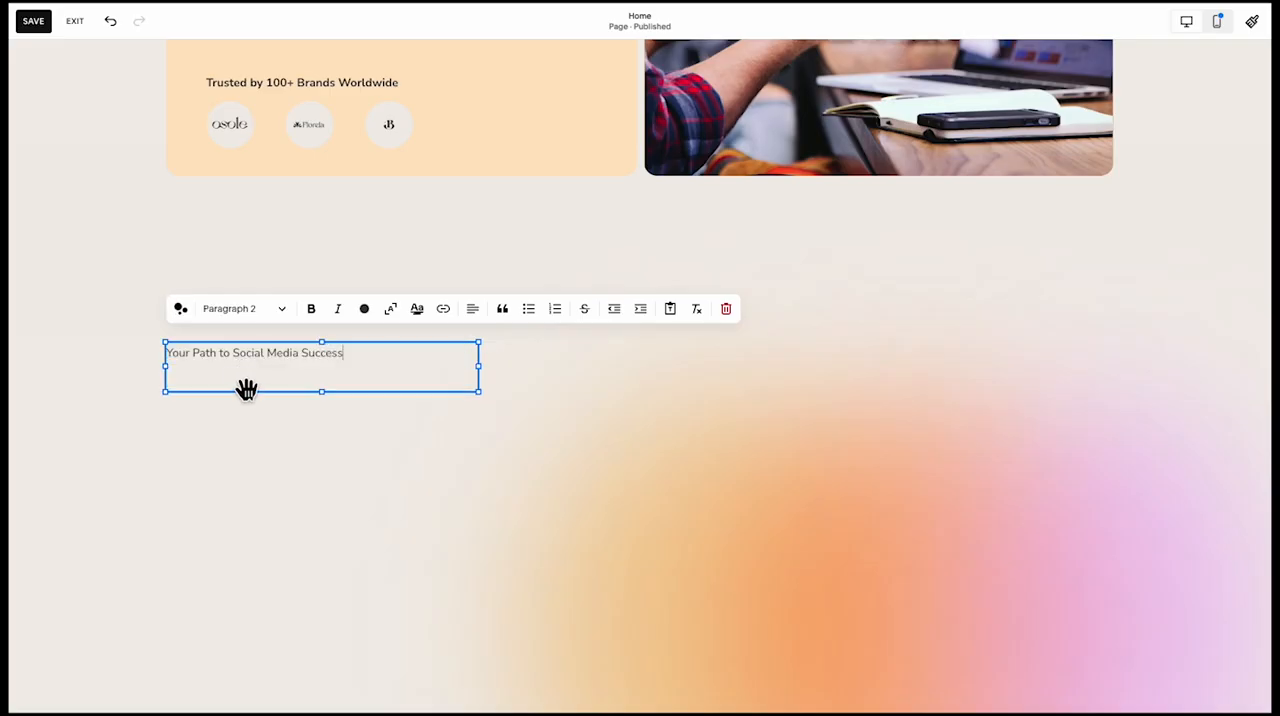
click(246, 312)
click(248, 372)
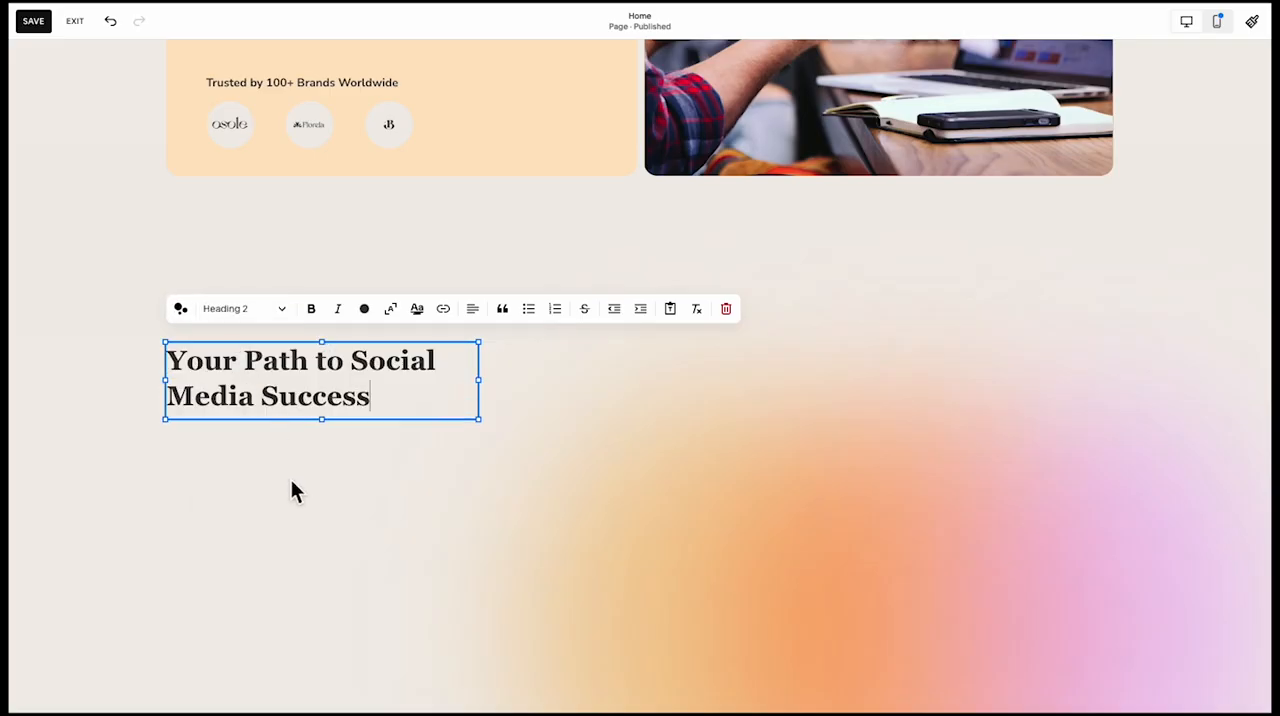
click(291, 482)
Copy the "Get Your Free Strategy Session" button into the gradient section and place it left-aligned directly below the heading
scroll(165, 500, up, 6)
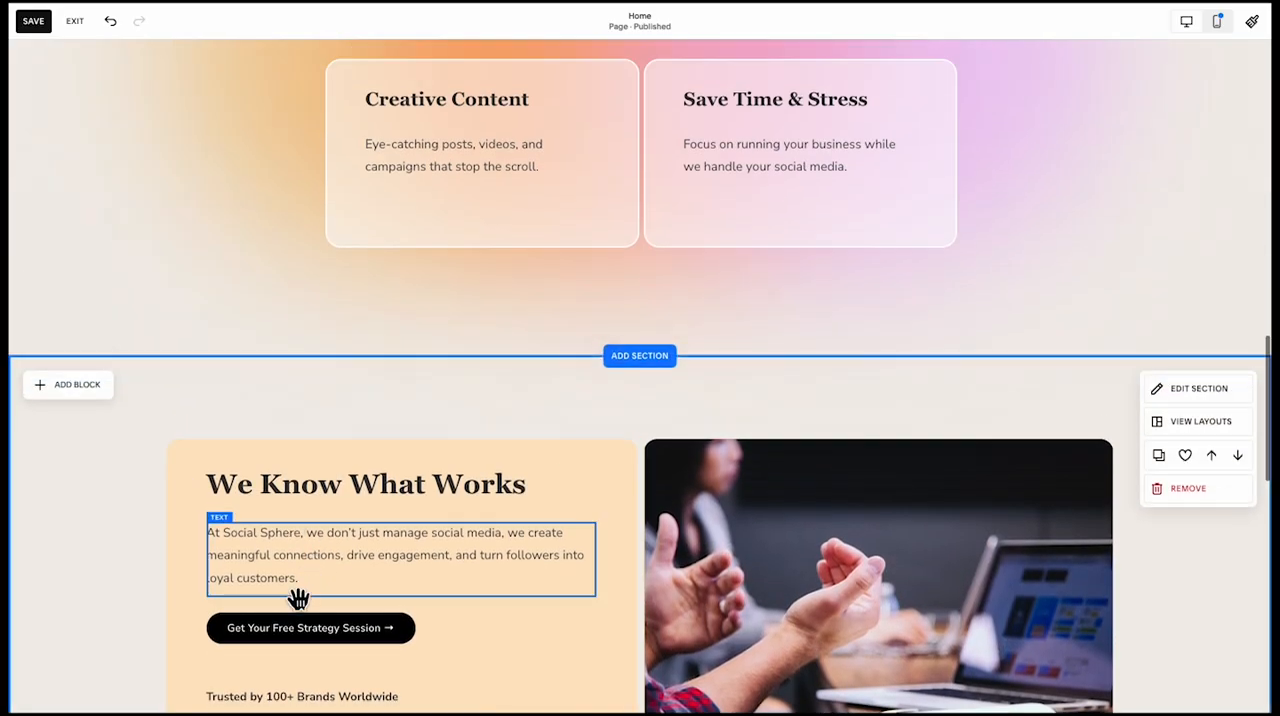
click(283, 638)
scroll(280, 640, down, 1)
scroll(280, 636, down, 4)
click(294, 541)
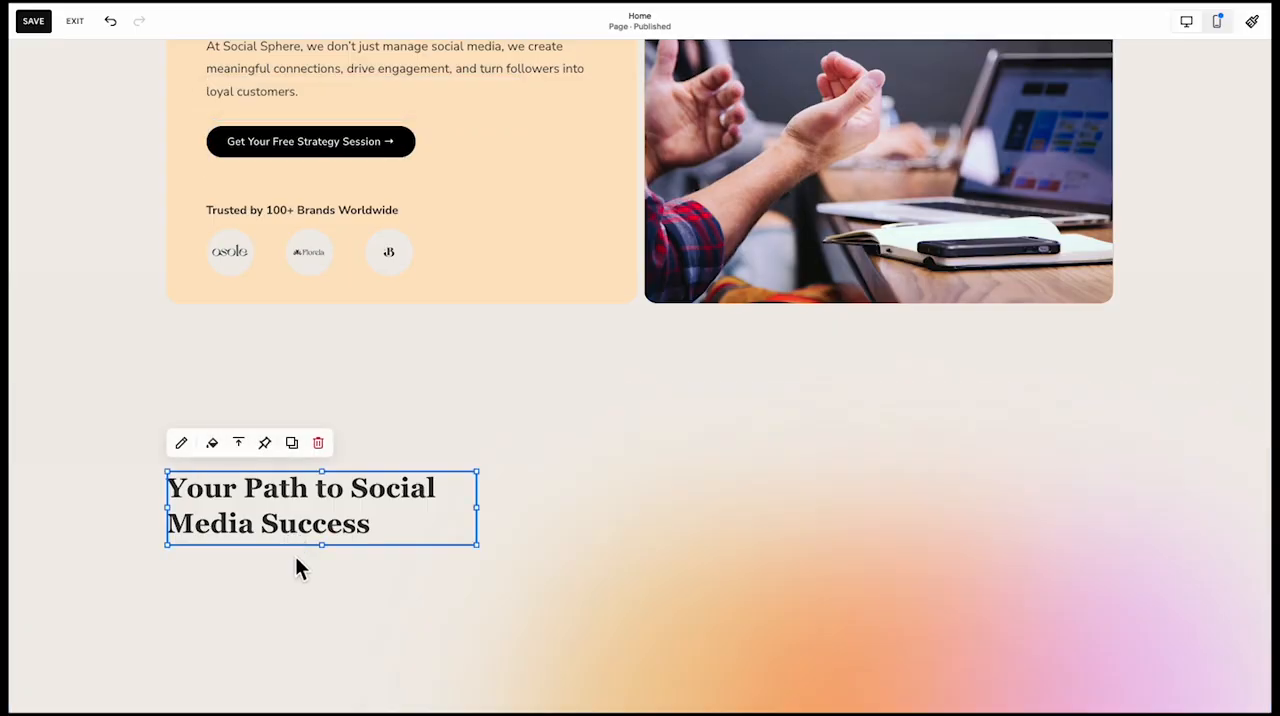
click(295, 559)
key(super+v)
scroll(295, 560, down, 1)
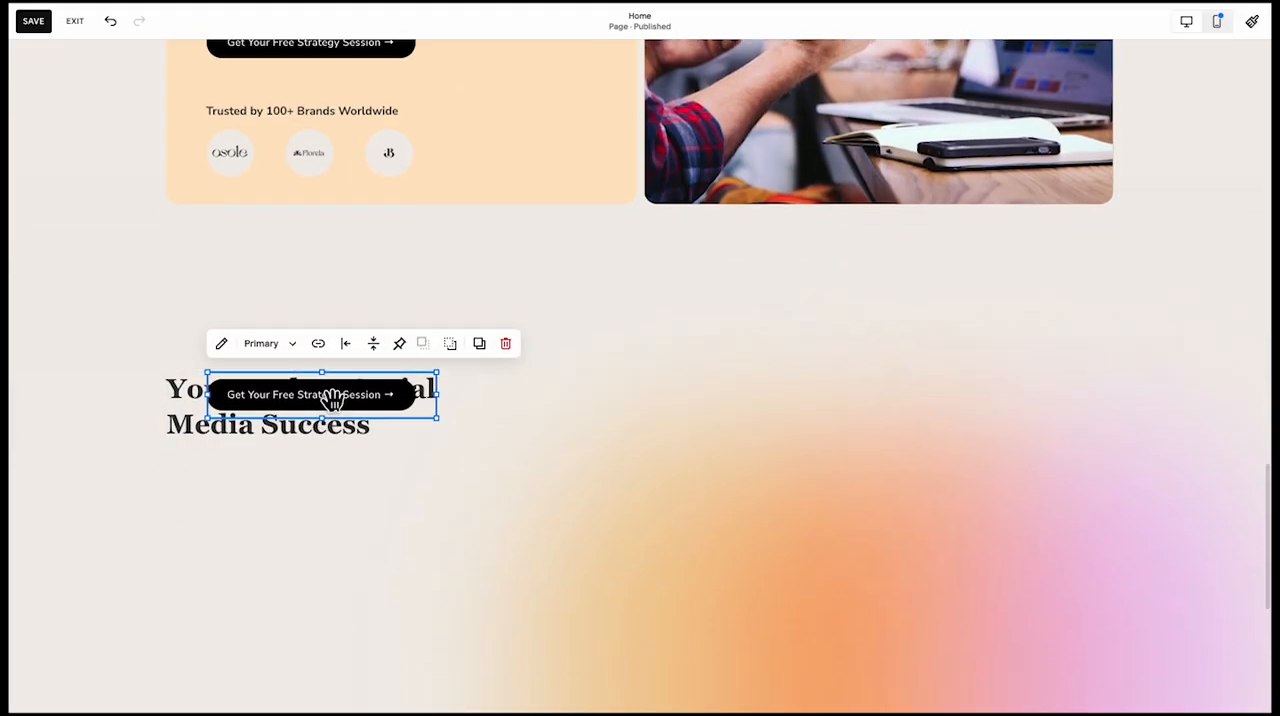
drag(331, 394, 293, 480)
scroll(320, 510, down, 1)
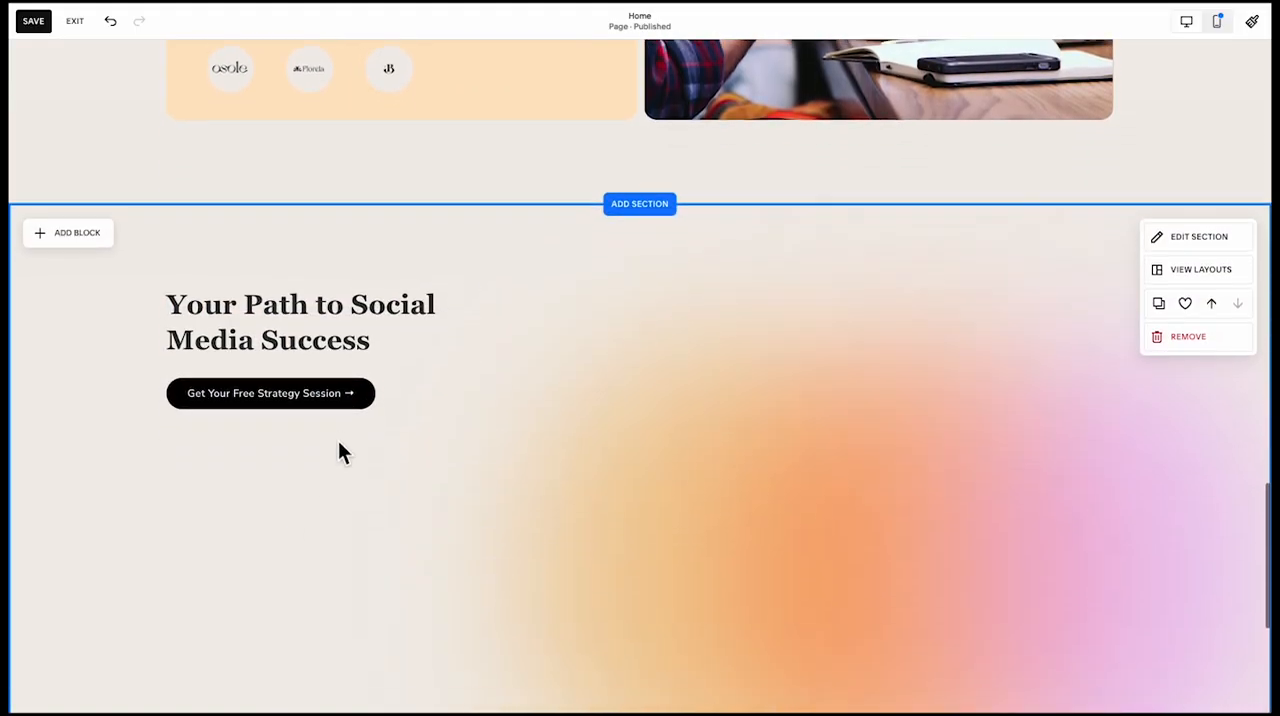
click(345, 392)
Copy the "Tailored Strategies" card with its text into the gradient section and place it one column further right
click(260, 396)
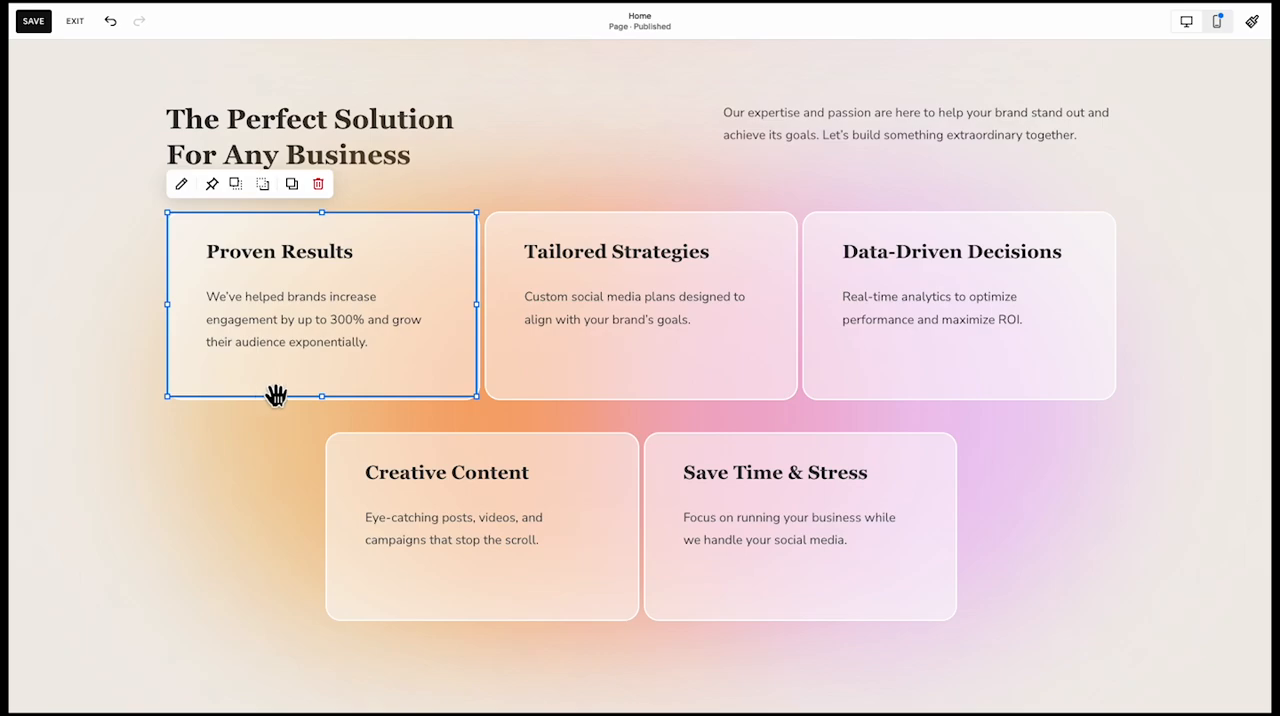
click(493, 257)
scroll(548, 266, down, 12)
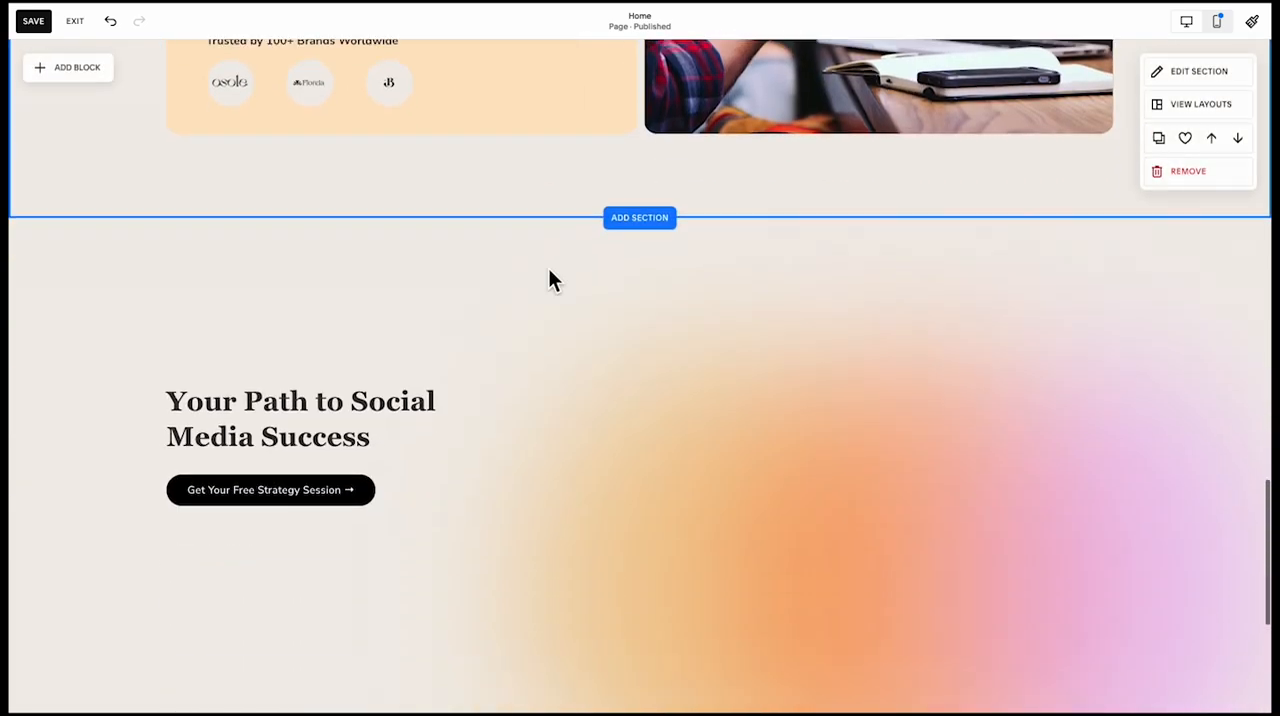
key(ctrl+v)
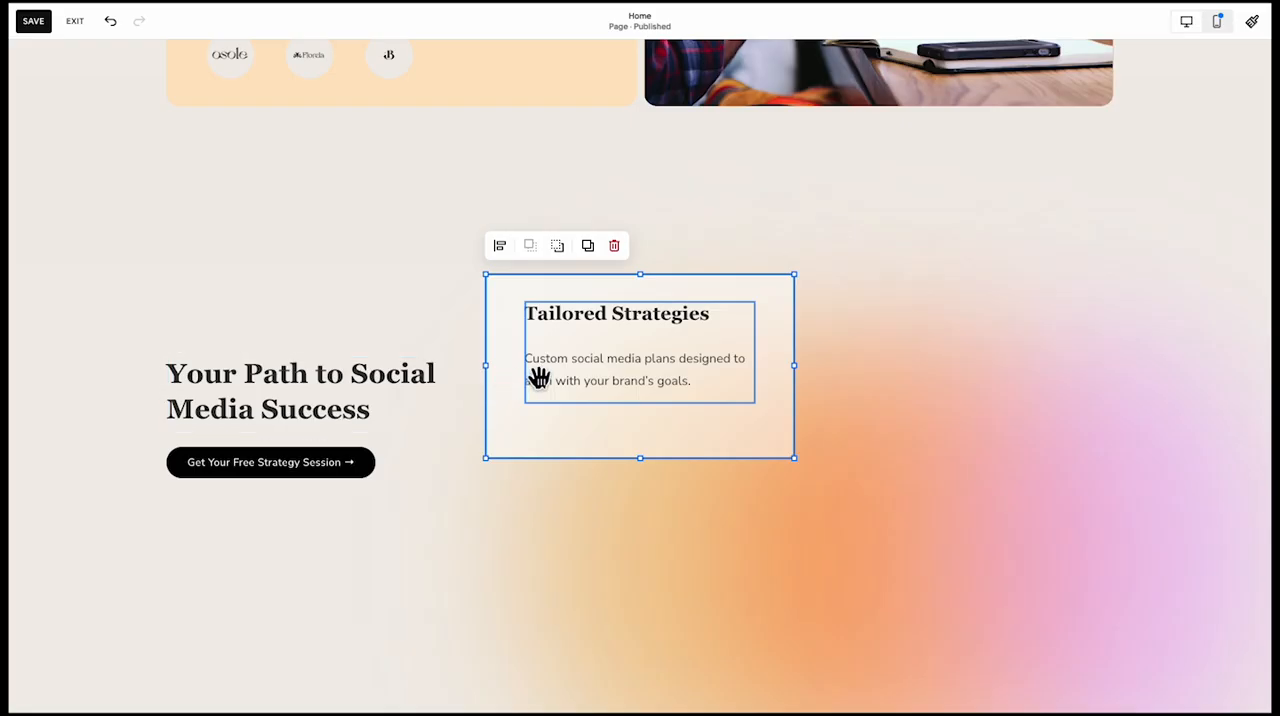
drag(537, 374, 585, 381)
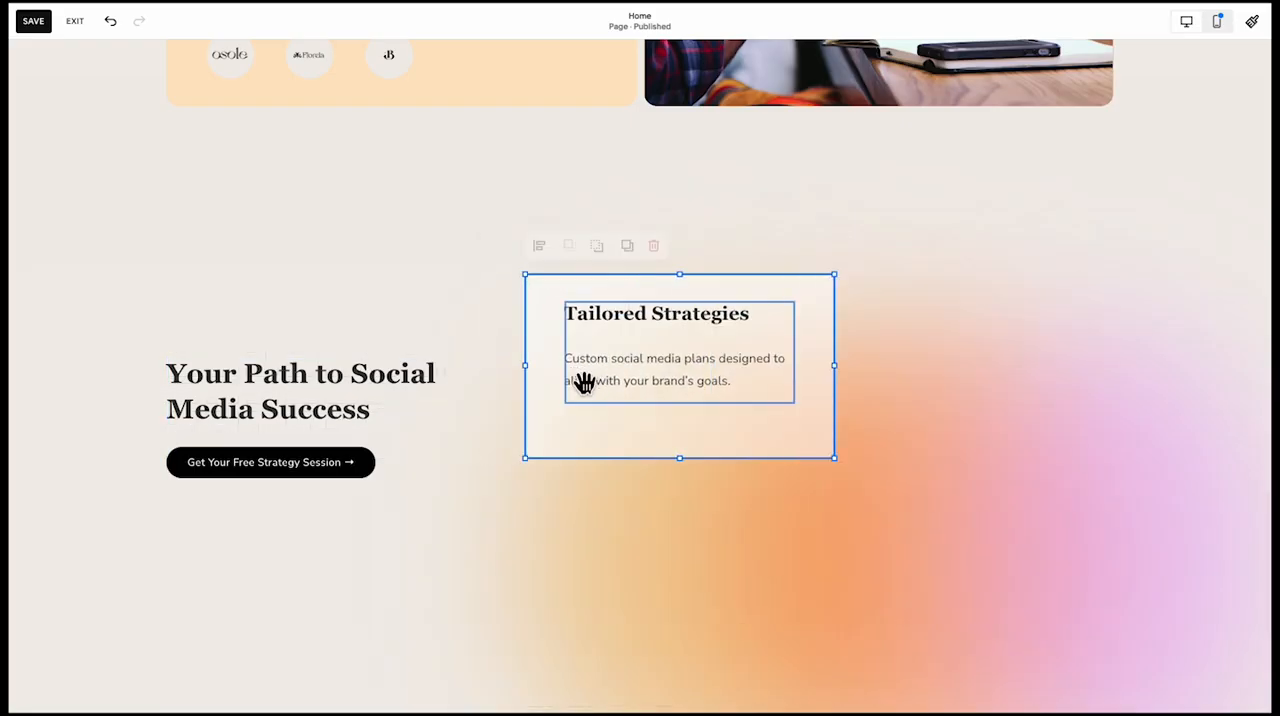
Extend the copied card downward by three grid rows and move its text block down three rows
drag(695, 471, 688, 560)
drag(660, 343, 663, 425)
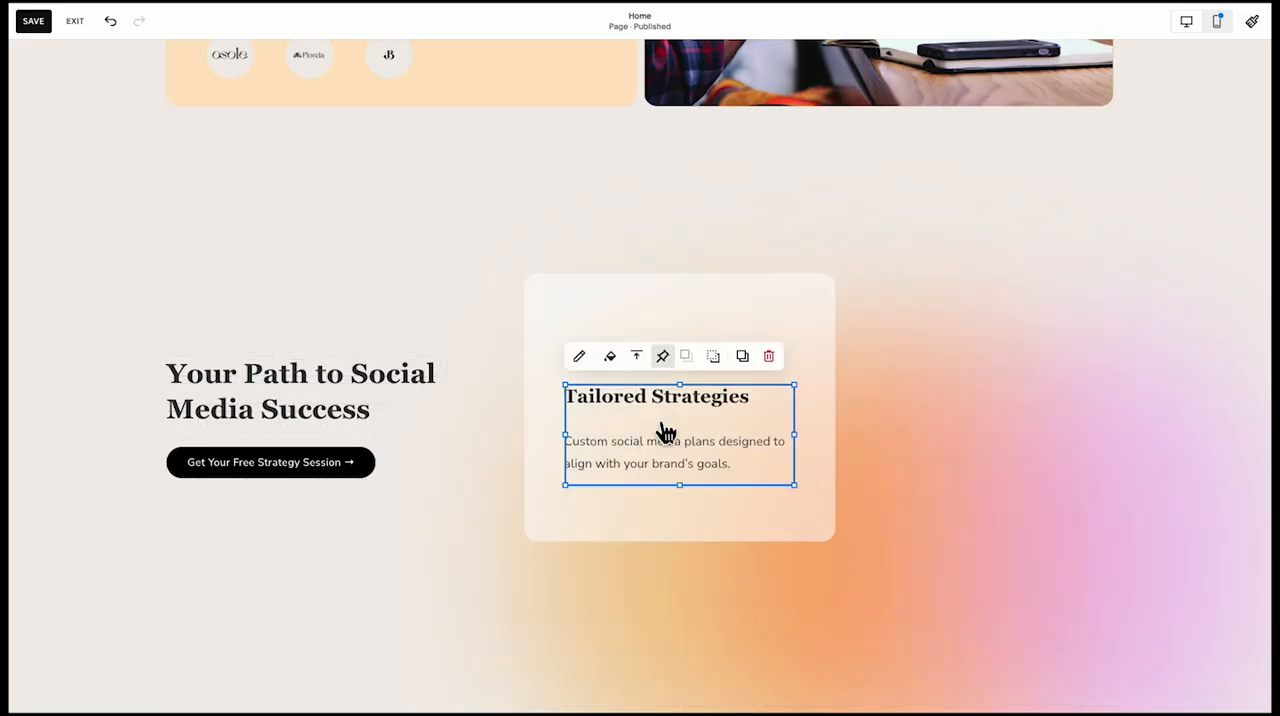
click(380, 326)
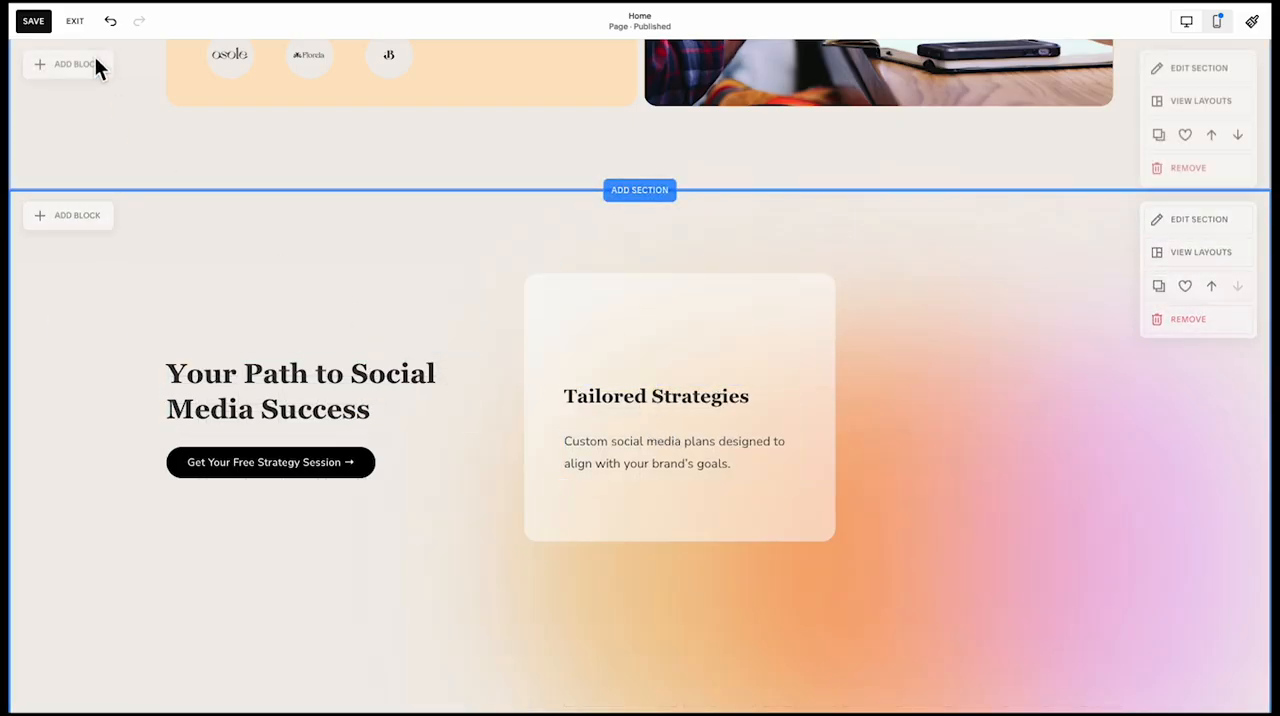
Add a small image block above the card's "Tailored Strategies" text and fill it with the chat-bubble icon
click(70, 219)
click(196, 304)
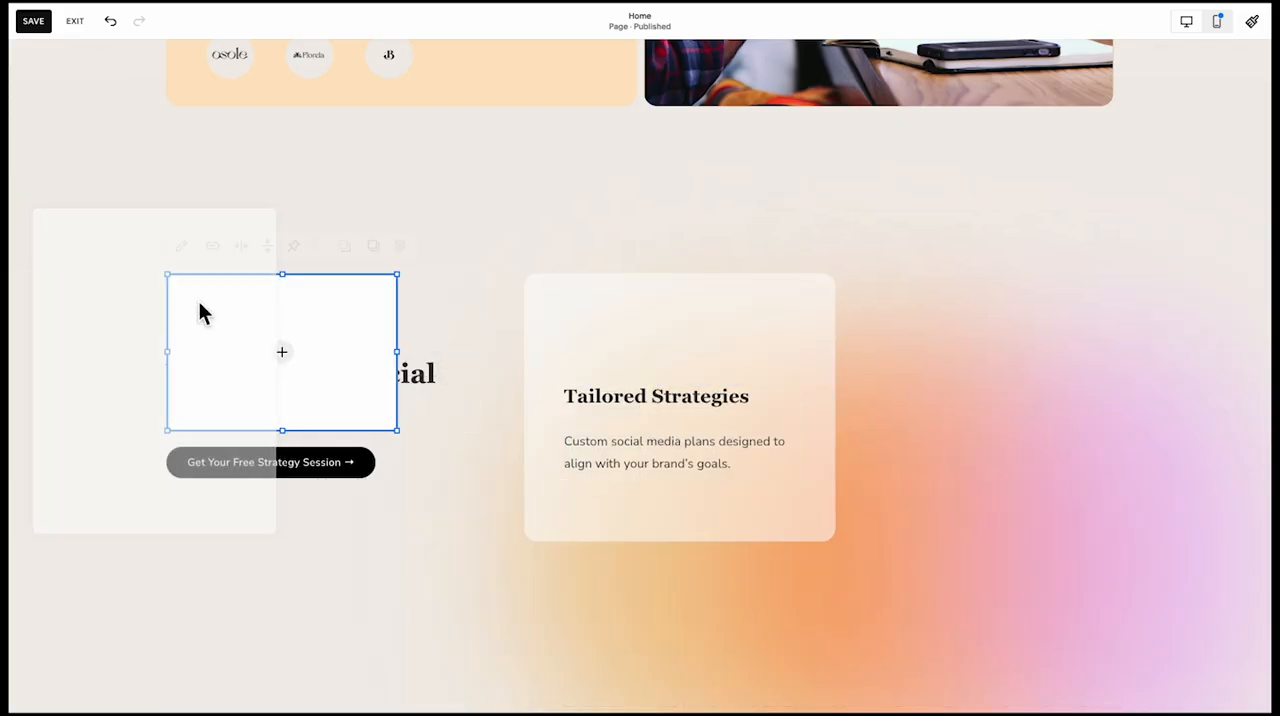
drag(399, 435, 598, 336)
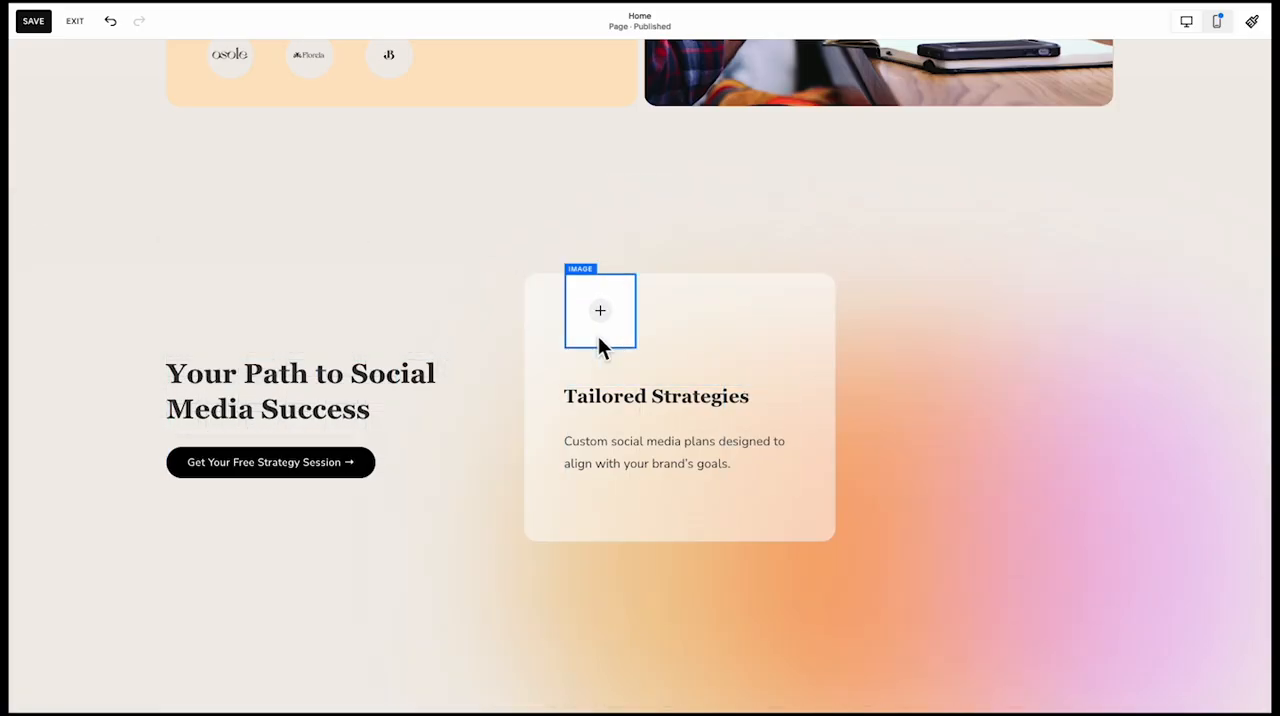
click(492, 389)
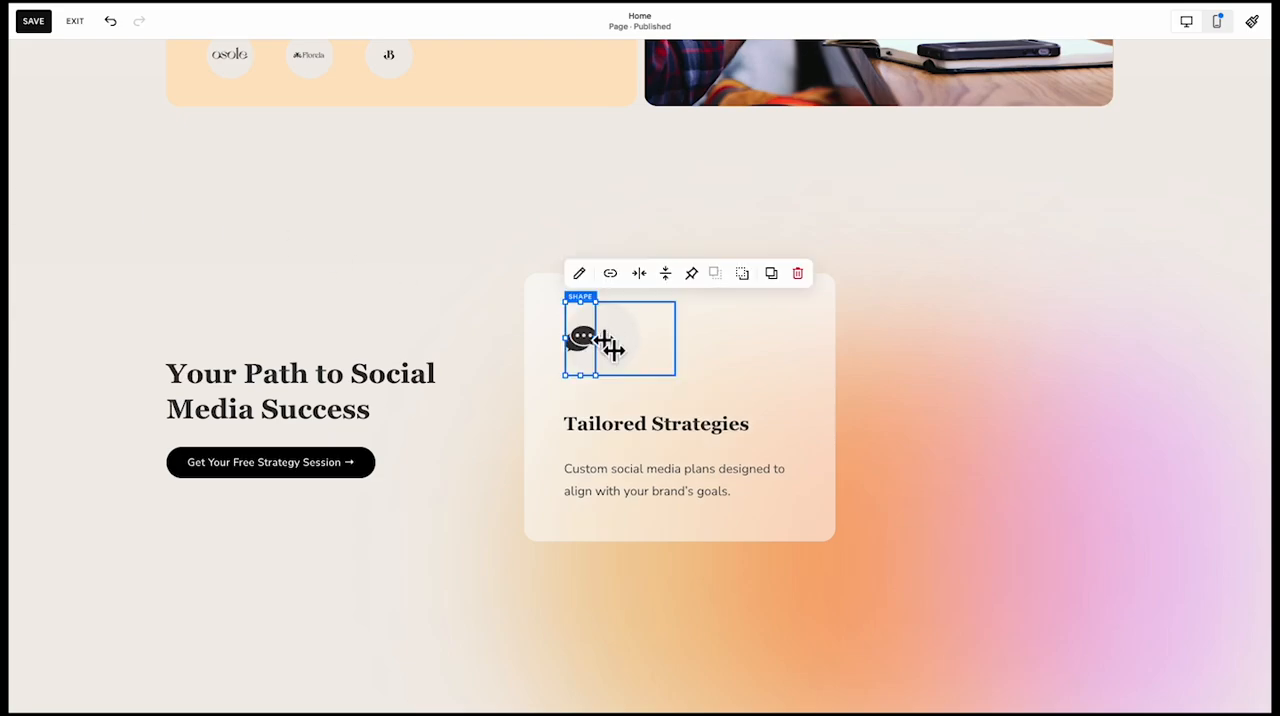
Resize the chat-bubble icon to a small square aligned with the card's text and remove the pale circle behind it
drag(600, 340, 697, 408)
click(800, 322)
click(631, 371)
click(732, 361)
drag(620, 360, 671, 407)
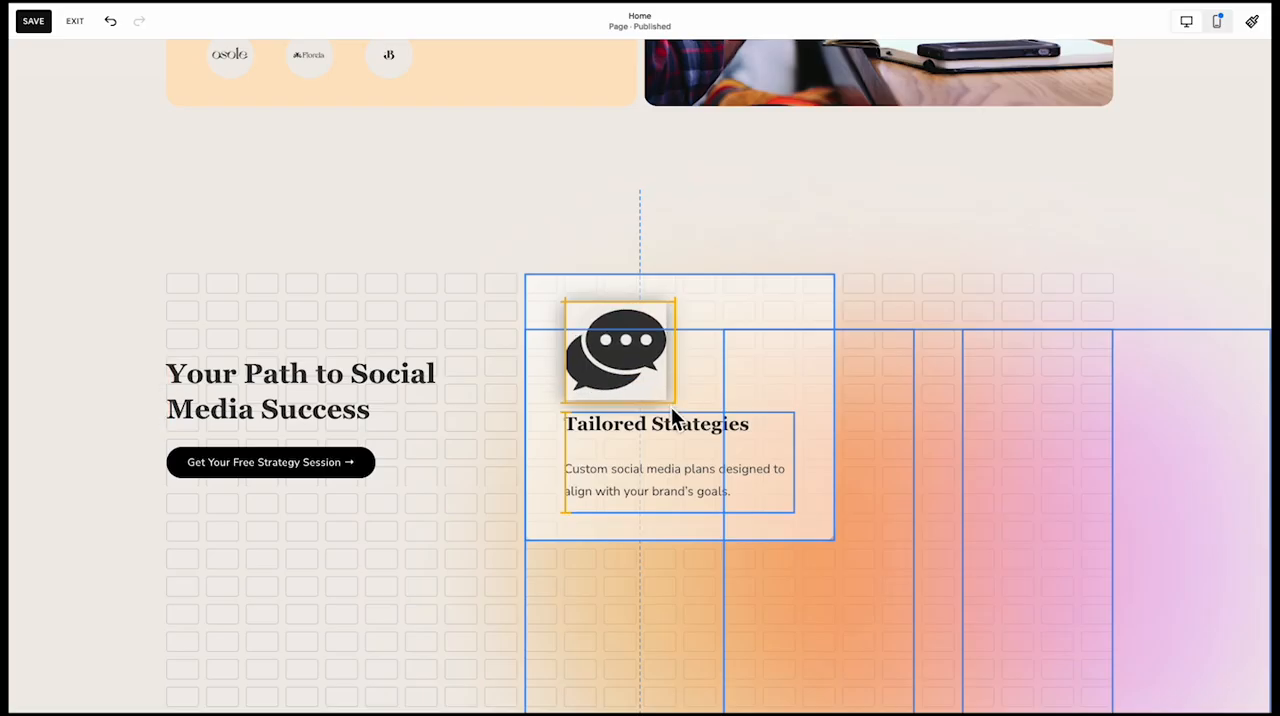
click(724, 351)
click(643, 355)
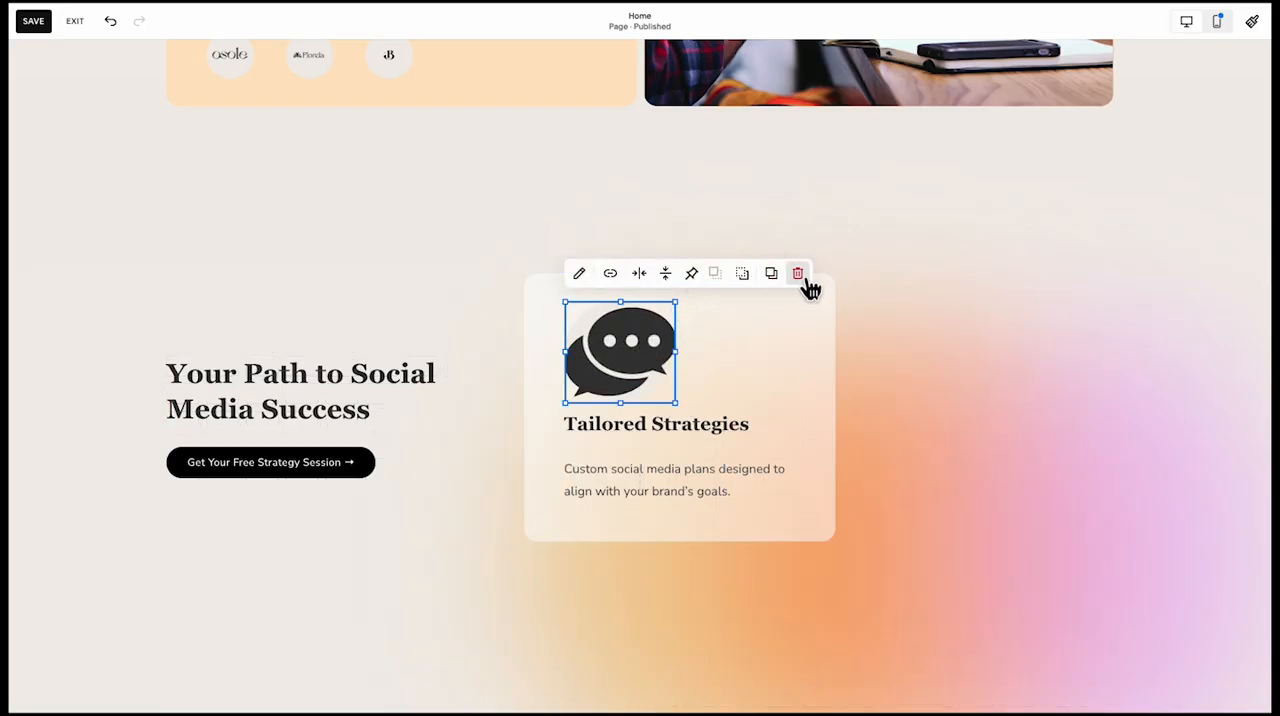
drag(677, 403, 638, 368)
click(690, 343)
click(658, 366)
click(767, 276)
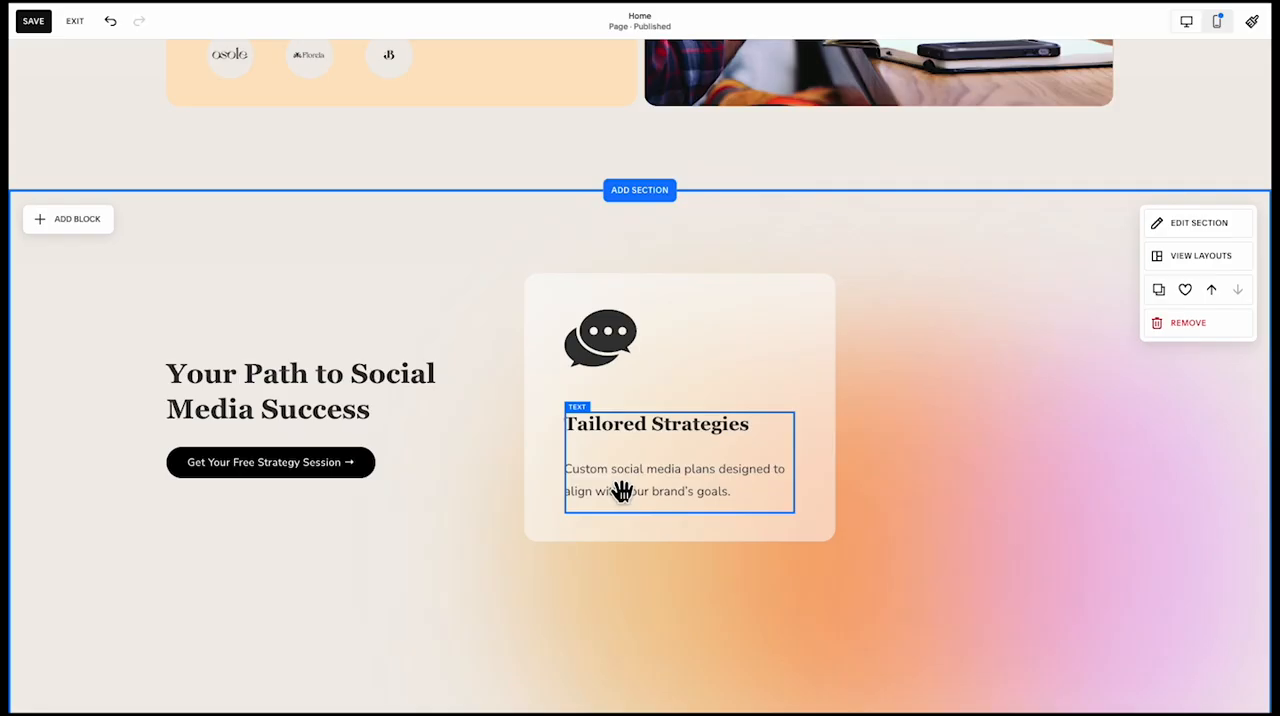
Change the card's title to "Let's Chat" and format it as the first item of a numbered list
click(734, 414)
drag(734, 414, 517, 402)
text(Let's Chat)
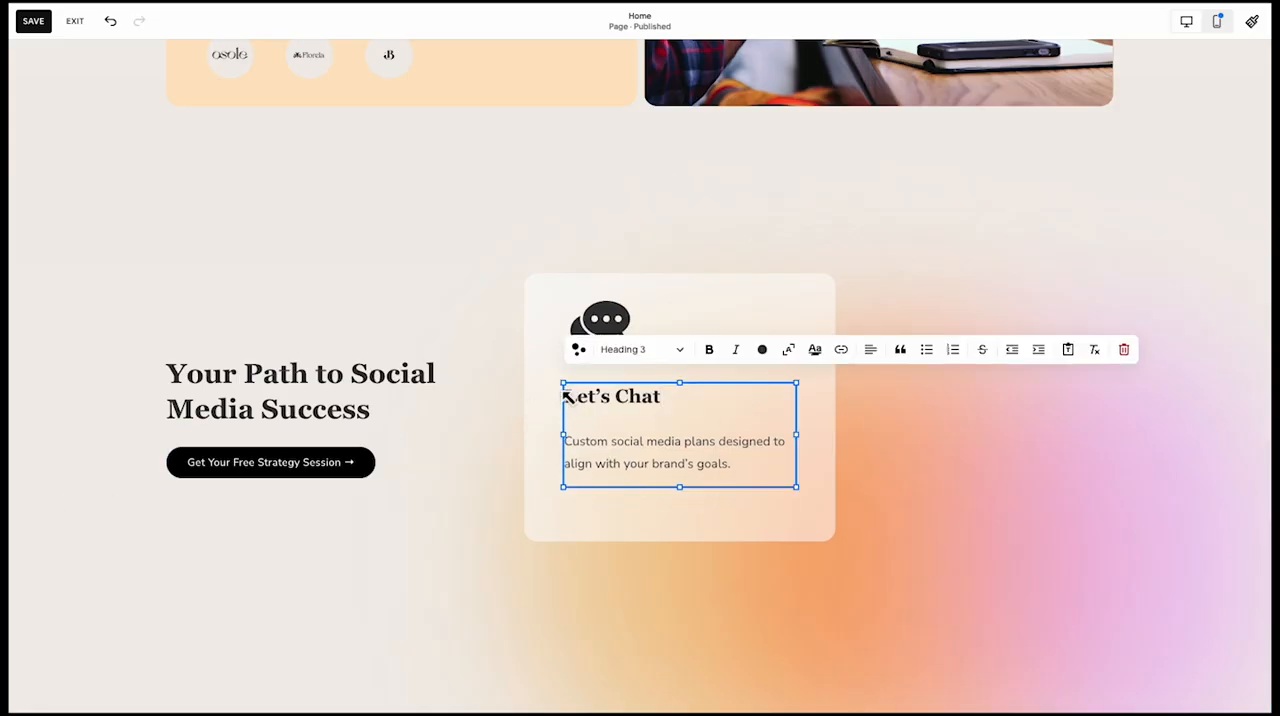
text(1.)
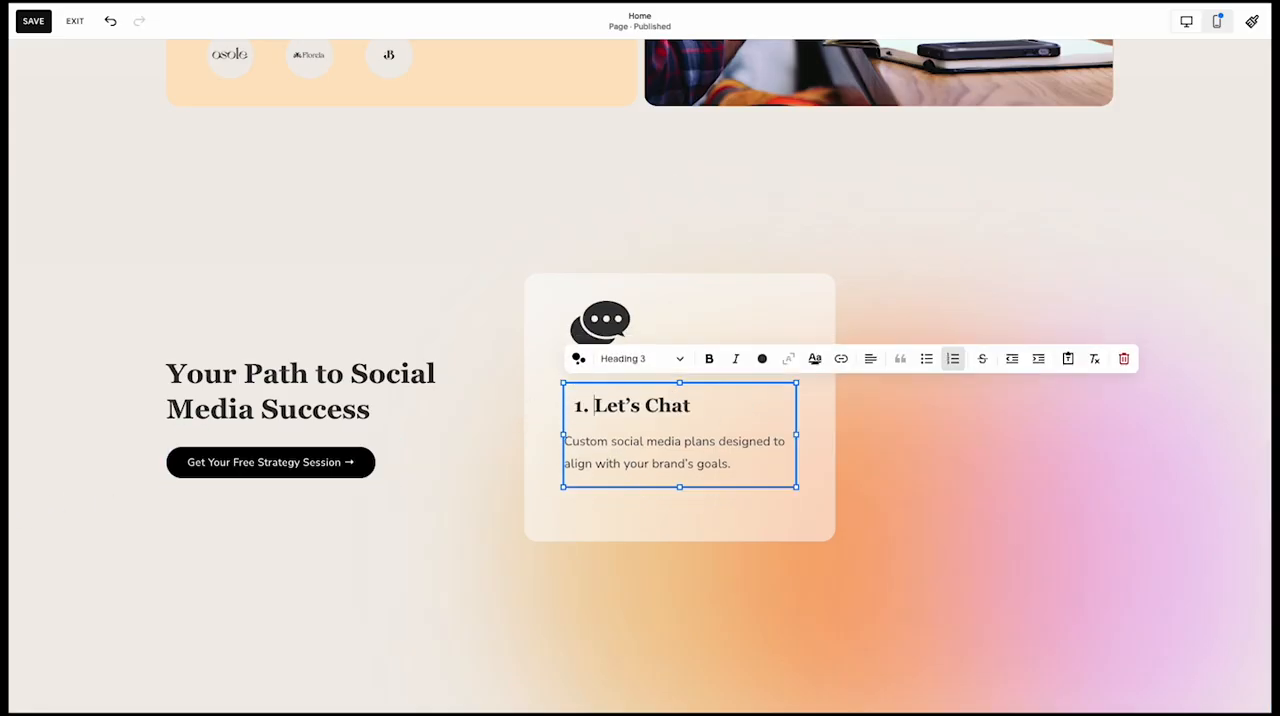
key(Escape)
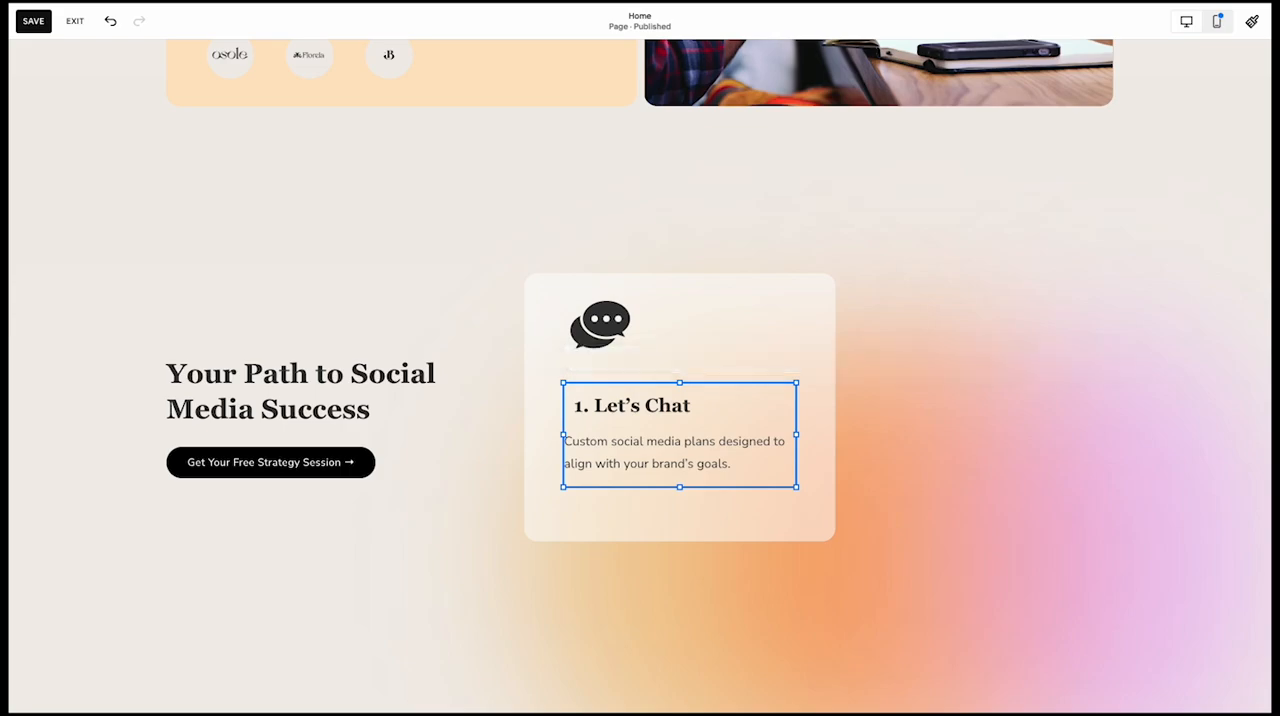
Replace the card's description with the paragraph beginning "We'll start with a free consultation to understand your goals, challenges, and vision."
triple_click(637, 470)
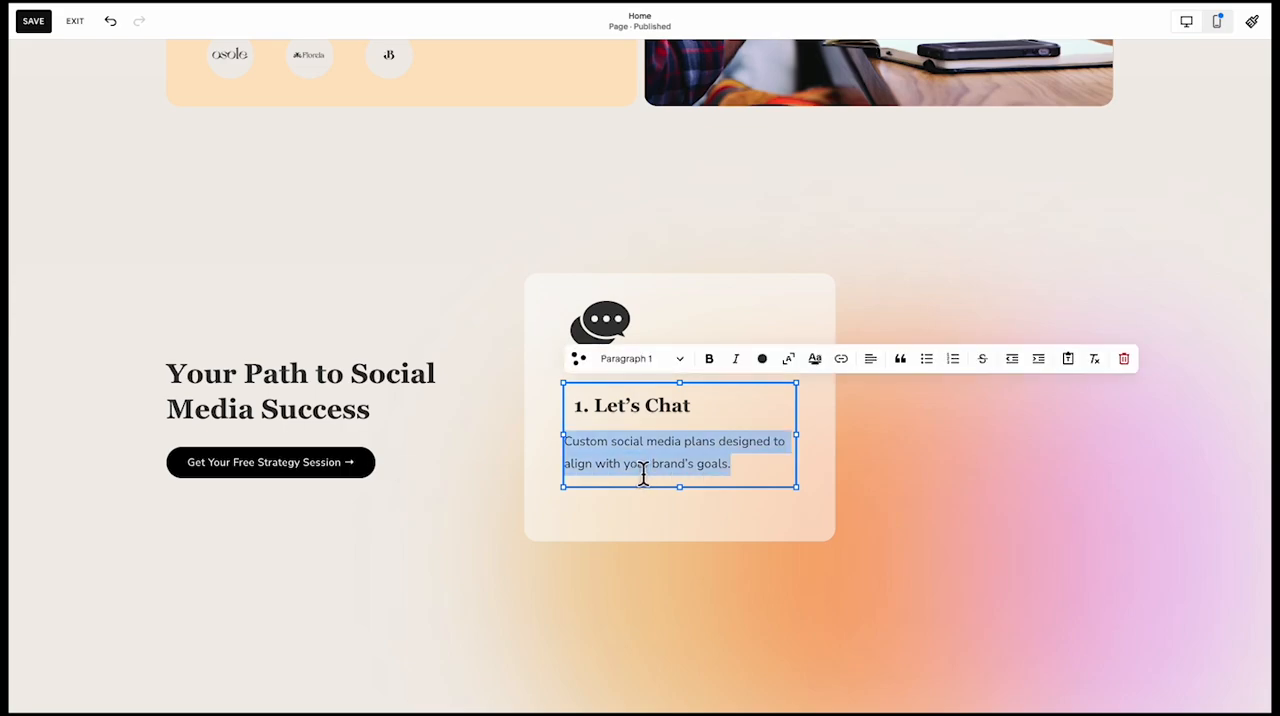
text(We’ll start with a free consultation to understand your goals, challenges, and vision. No pressure, just a friendly conversation to see if we’re the right fit.)
click(525, 496)
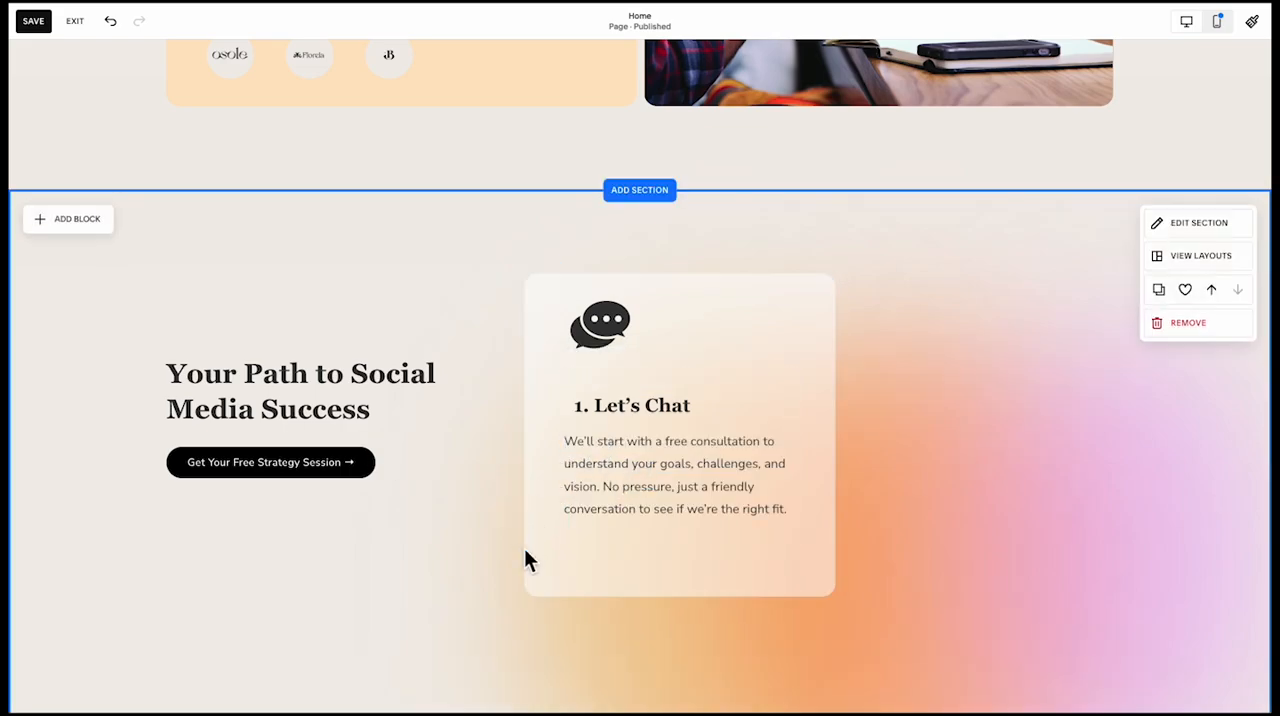
Shorten the "Let's Chat" card's background shape by one grid row from below
click(624, 568)
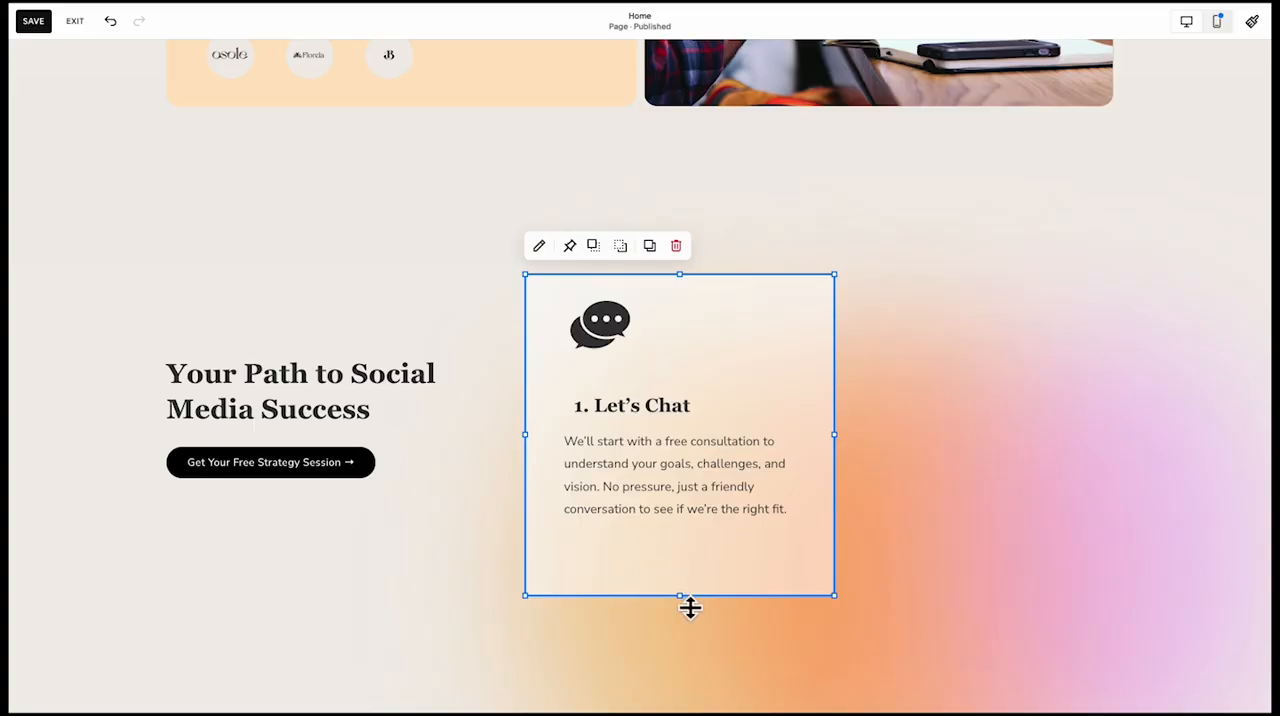
drag(690, 607, 685, 567)
click(427, 569)
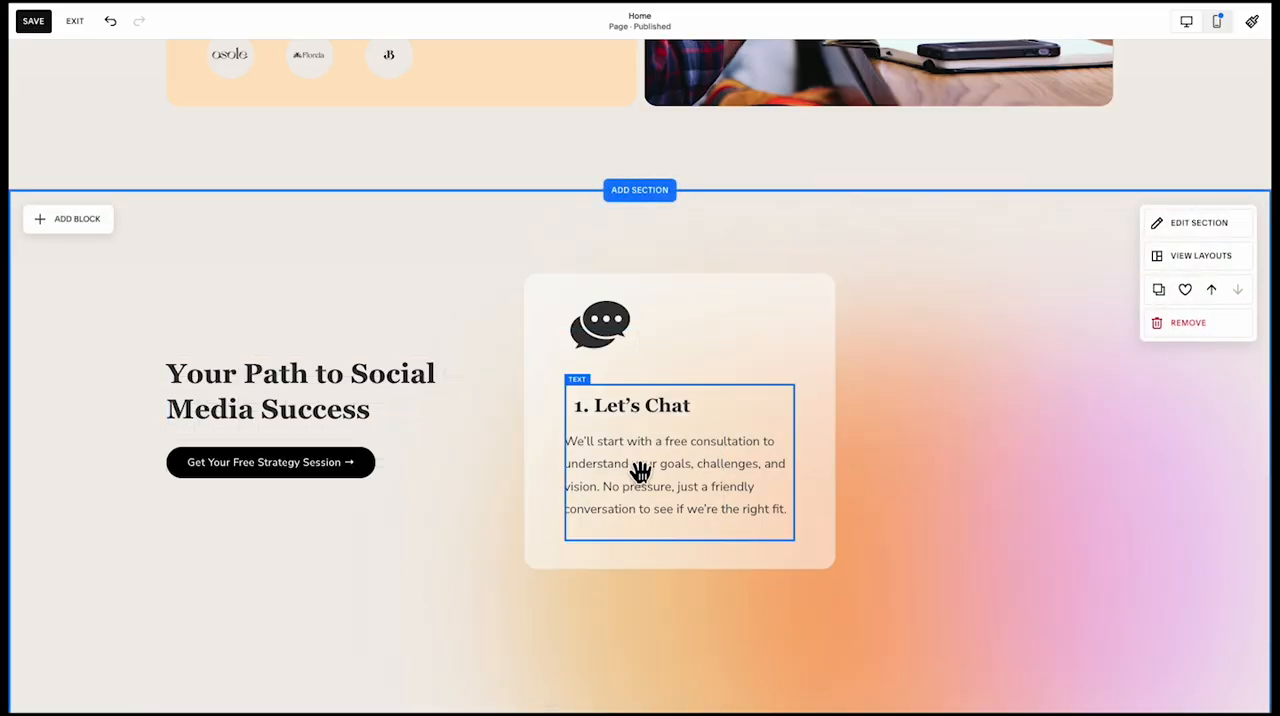
Duplicate the entire "Let's Chat" card and place the copy to its right, flush with the content area's right edge
click(580, 517)
shift+click(543, 523)
shift+click(604, 321)
drag(594, 325, 880, 330)
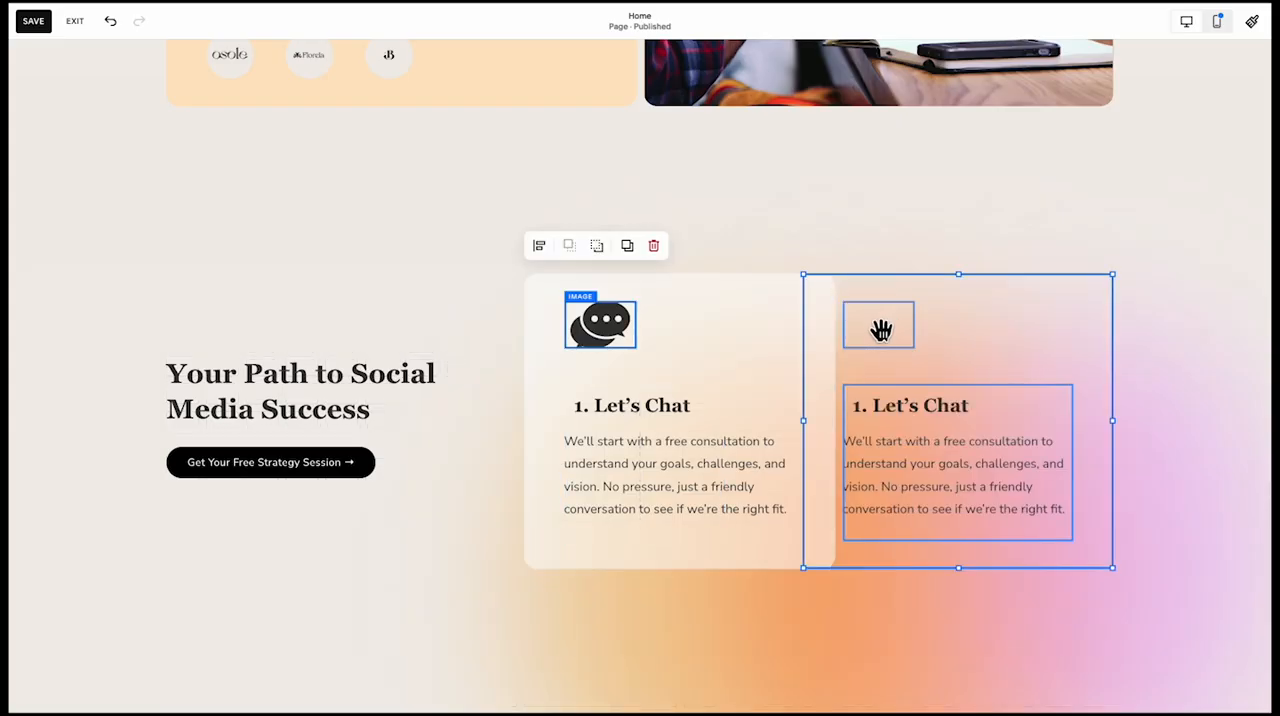
Shift the original "Let's Chat" card's shape, icon and text one grid column left to separate it from the copy
click(682, 378)
click(606, 329)
shift+click(636, 446)
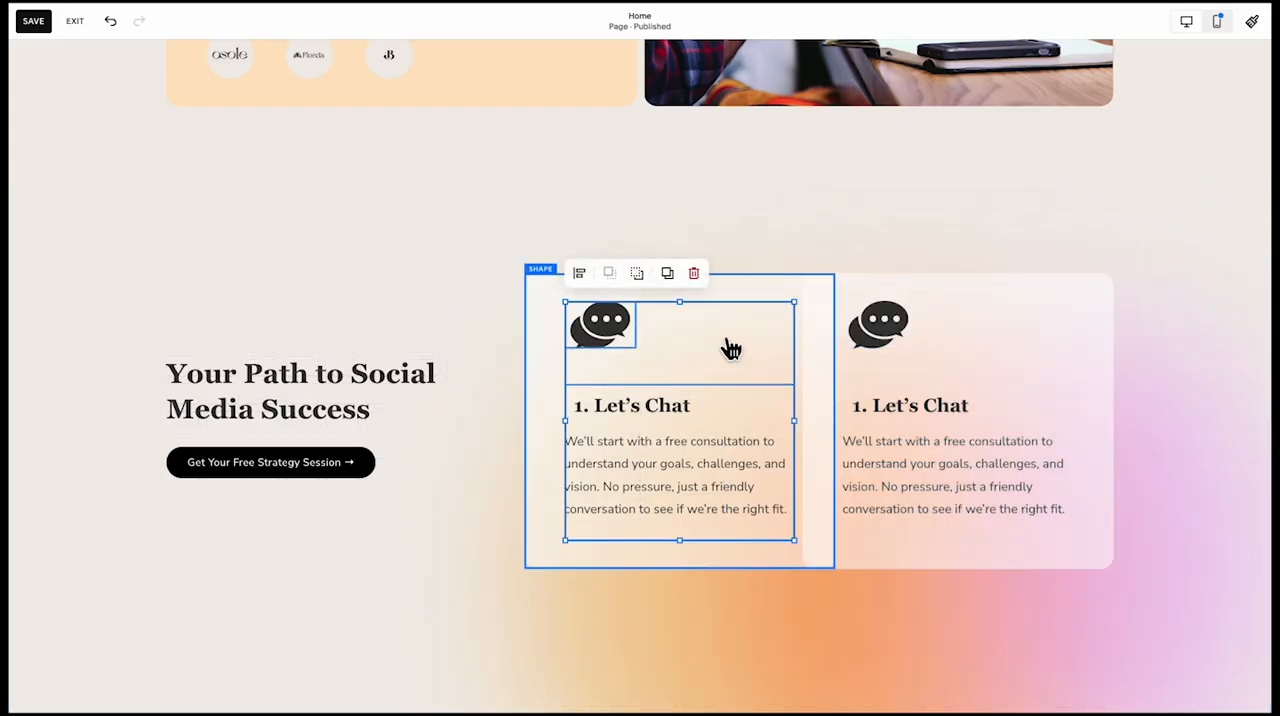
drag(726, 334, 686, 334)
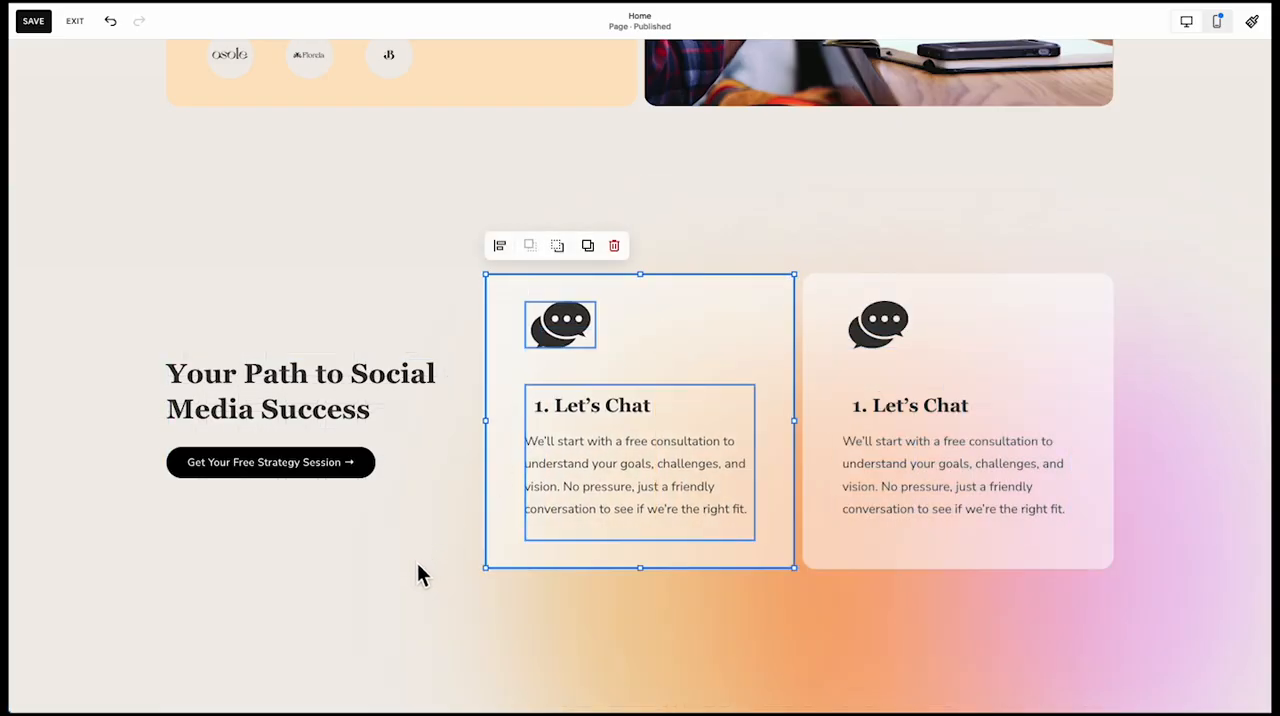
Narrow the "Your Path to Social Media Success" heading block by one grid column so it clears the first card
click(417, 562)
click(406, 393)
drag(479, 393, 447, 399)
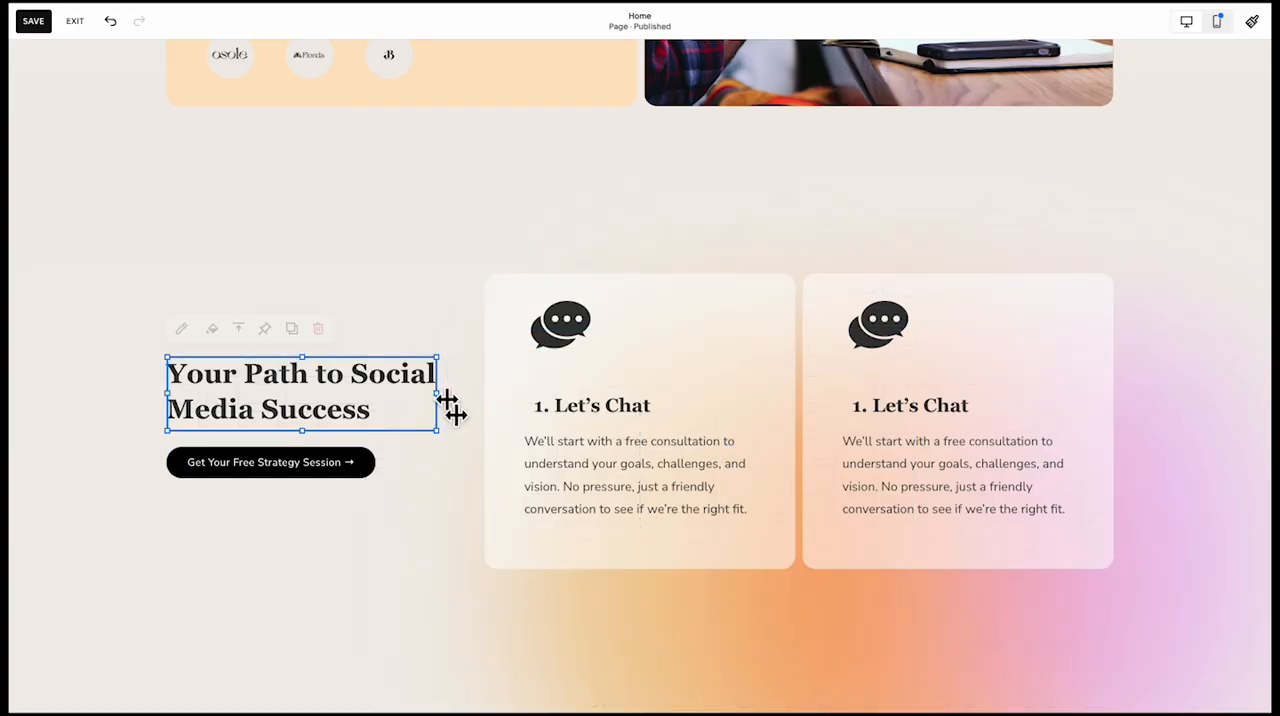
click(427, 500)
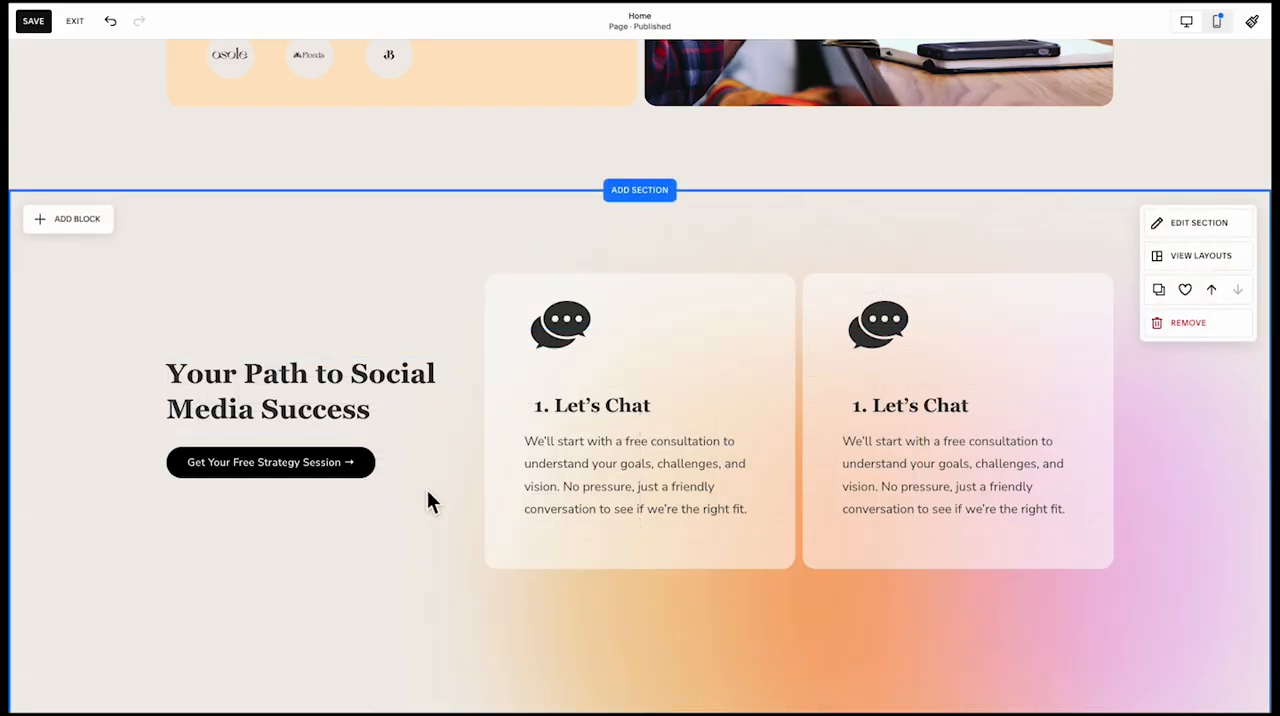
Retitle the second card "2. Craft Your Strategy" and rewrite the first card's title as plain text "1. Let's Chat"
scroll(427, 500, down, 1)
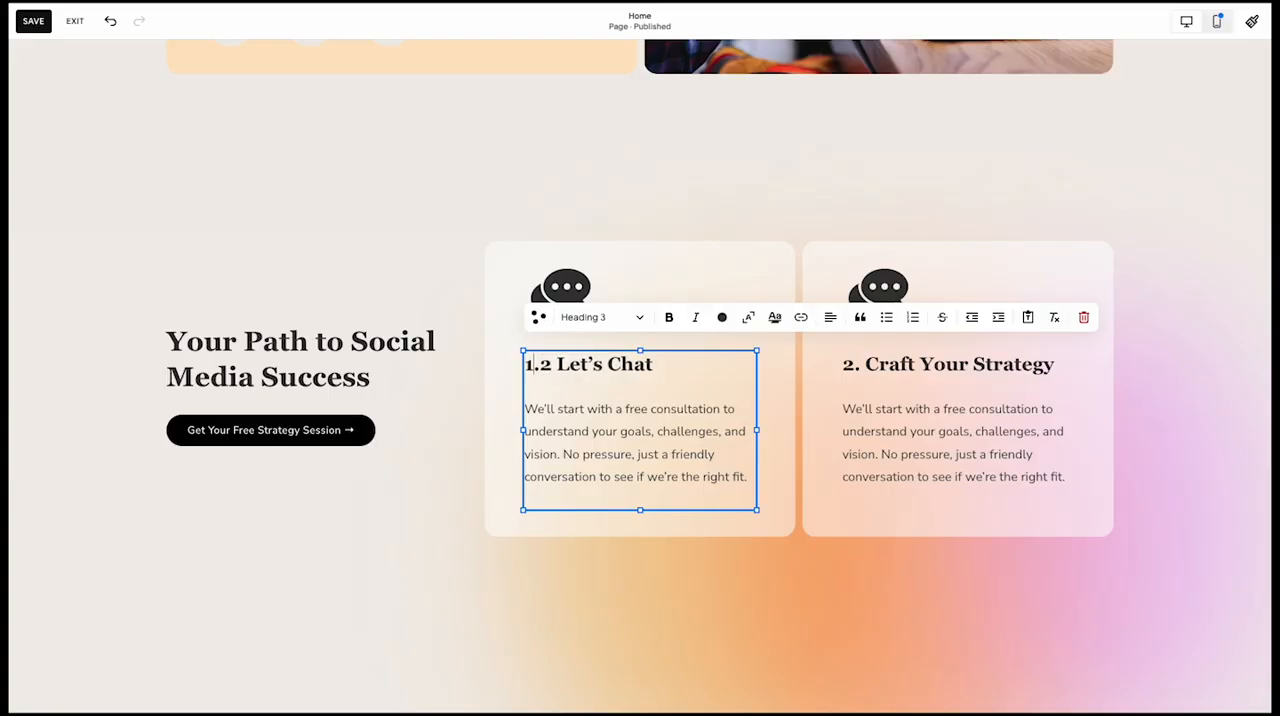
click(816, 432)
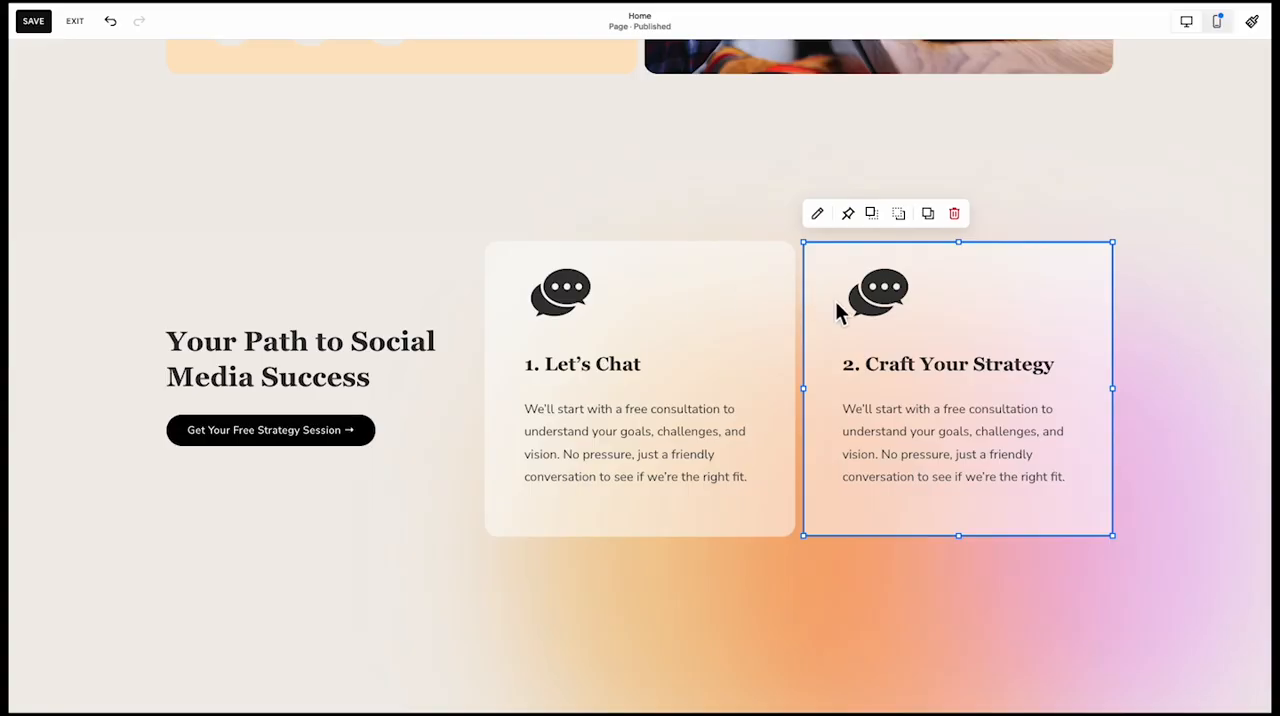
Replace the chat-bubble icon in the "Craft Your Strategy" card with the lightbulb.png image
click(869, 293)
click(860, 243)
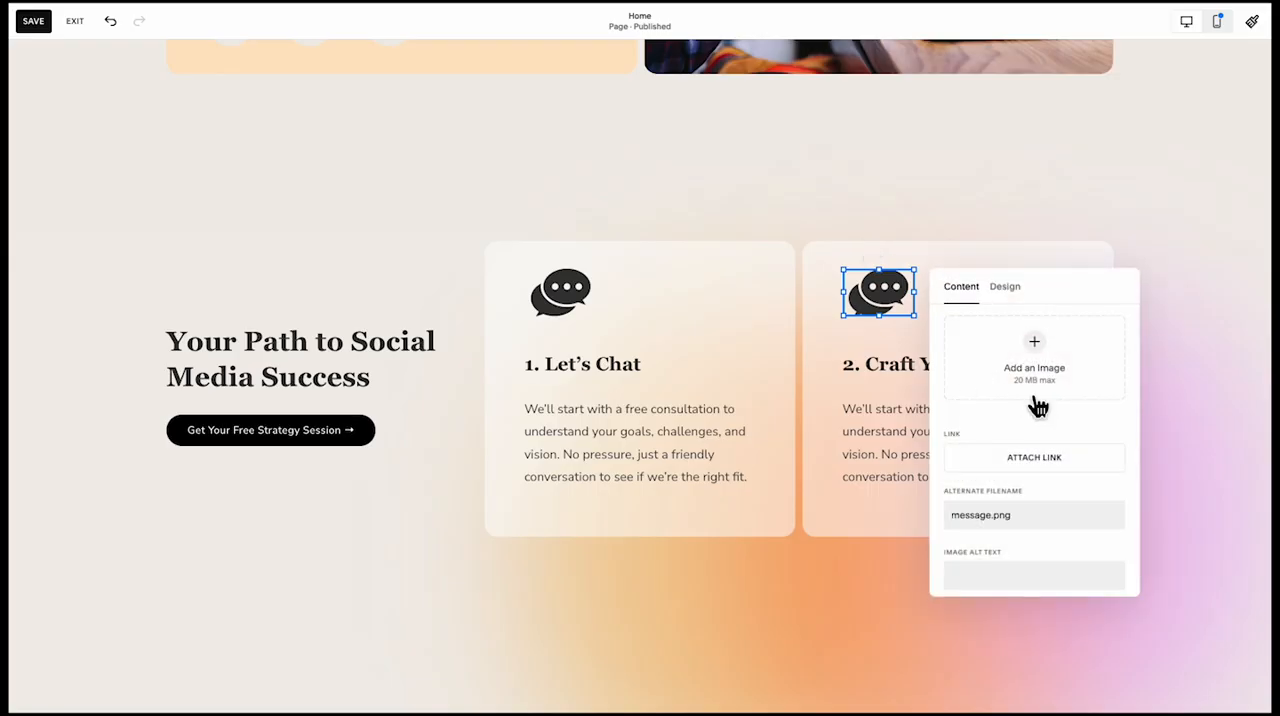
click(970, 450)
click(1013, 483)
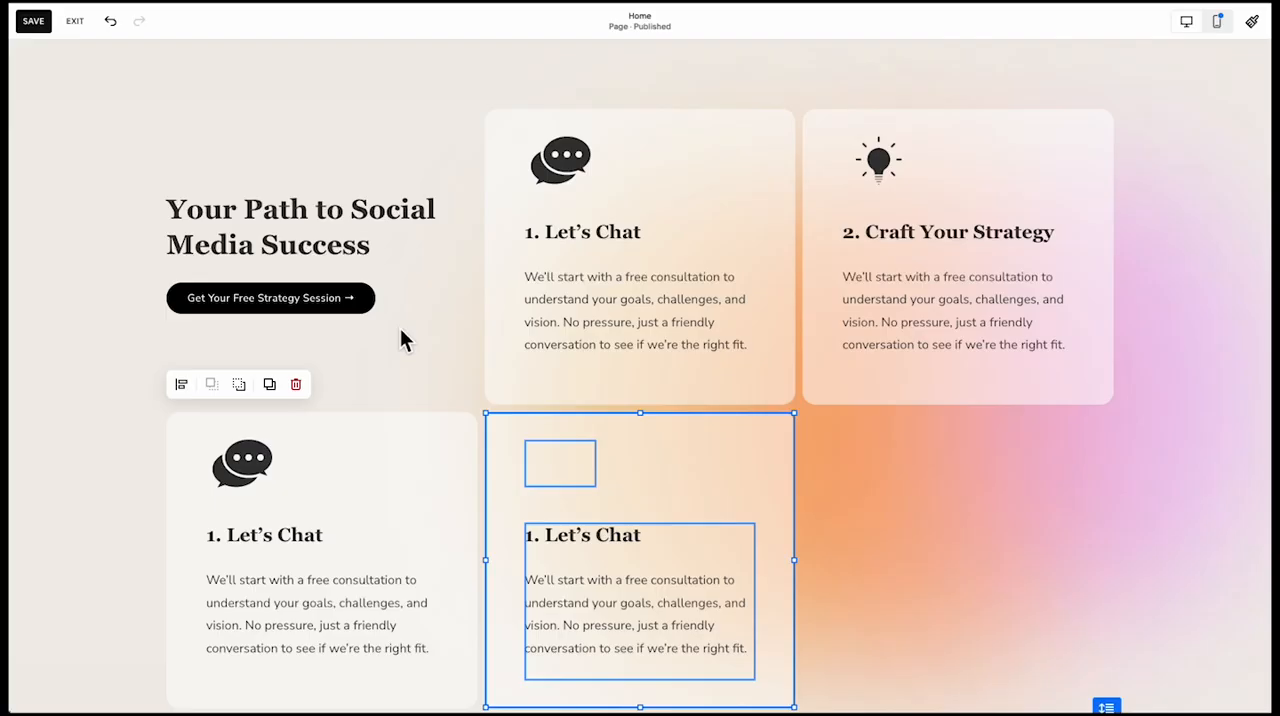
click(428, 352)
Set the horizontal grid gap of the "We Know What Works" section to 20
scroll(441, 352, up, 2)
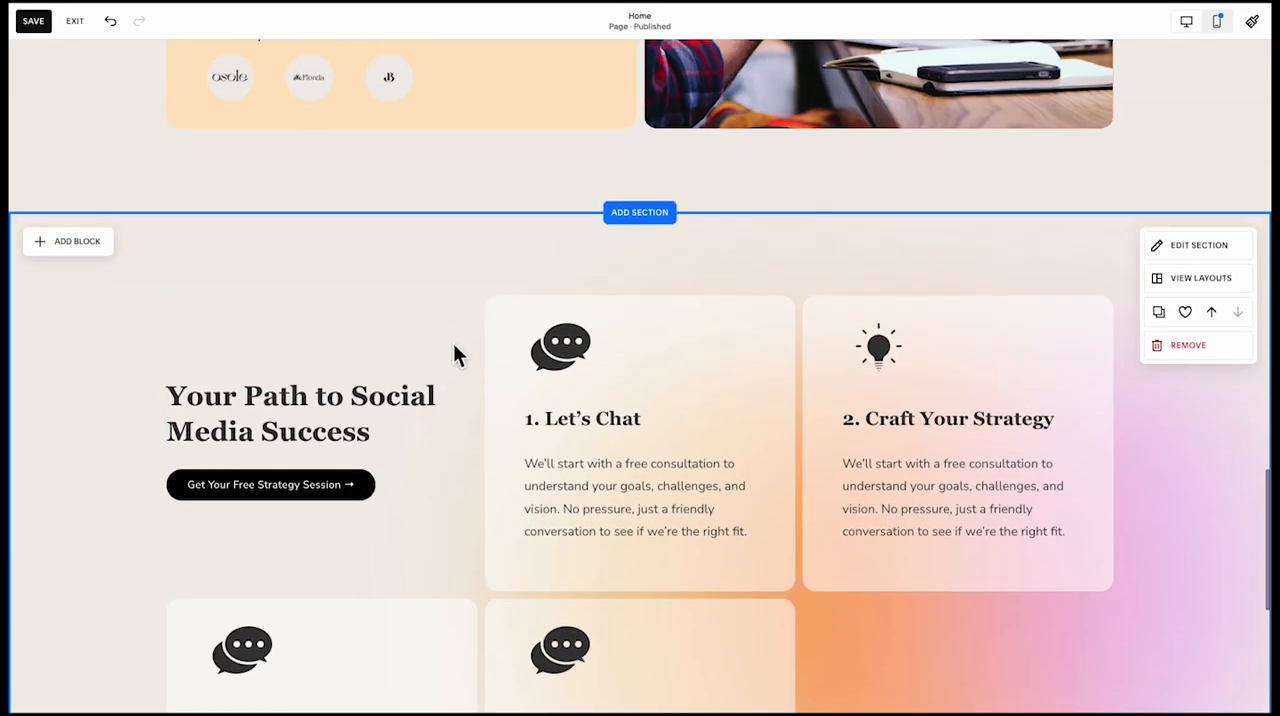
scroll(1000, 215, up, 6)
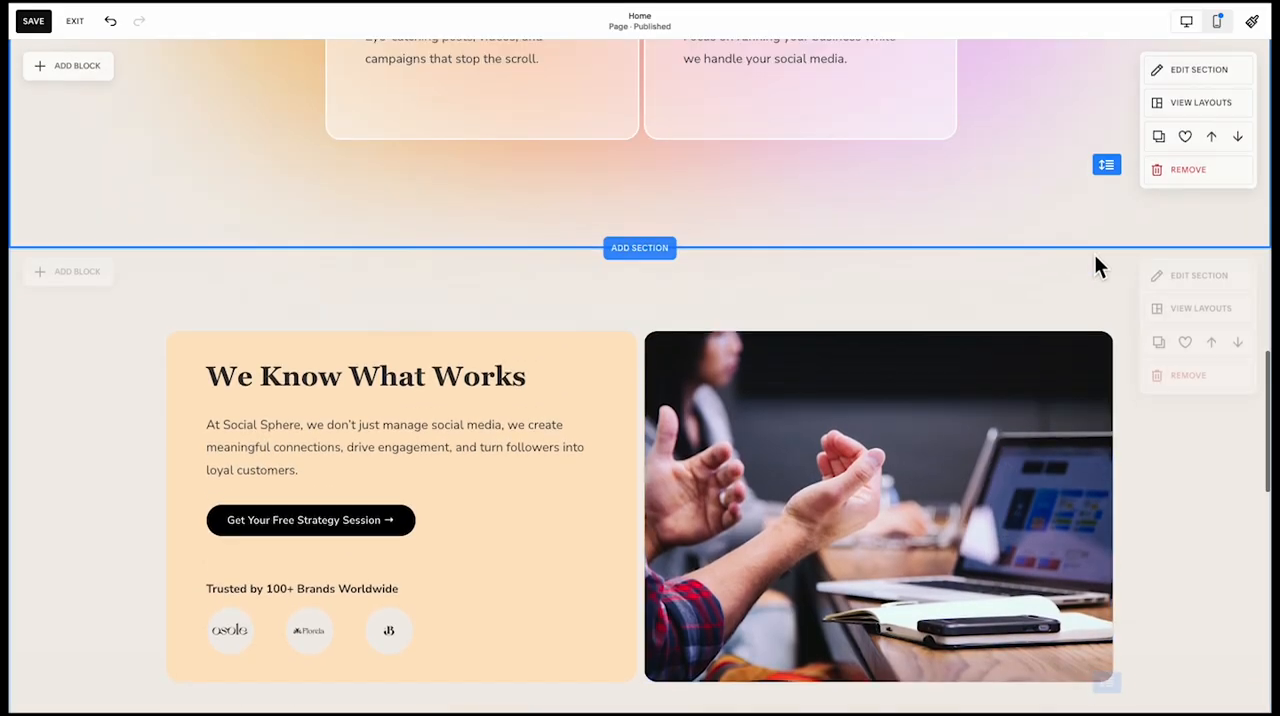
click(1205, 285)
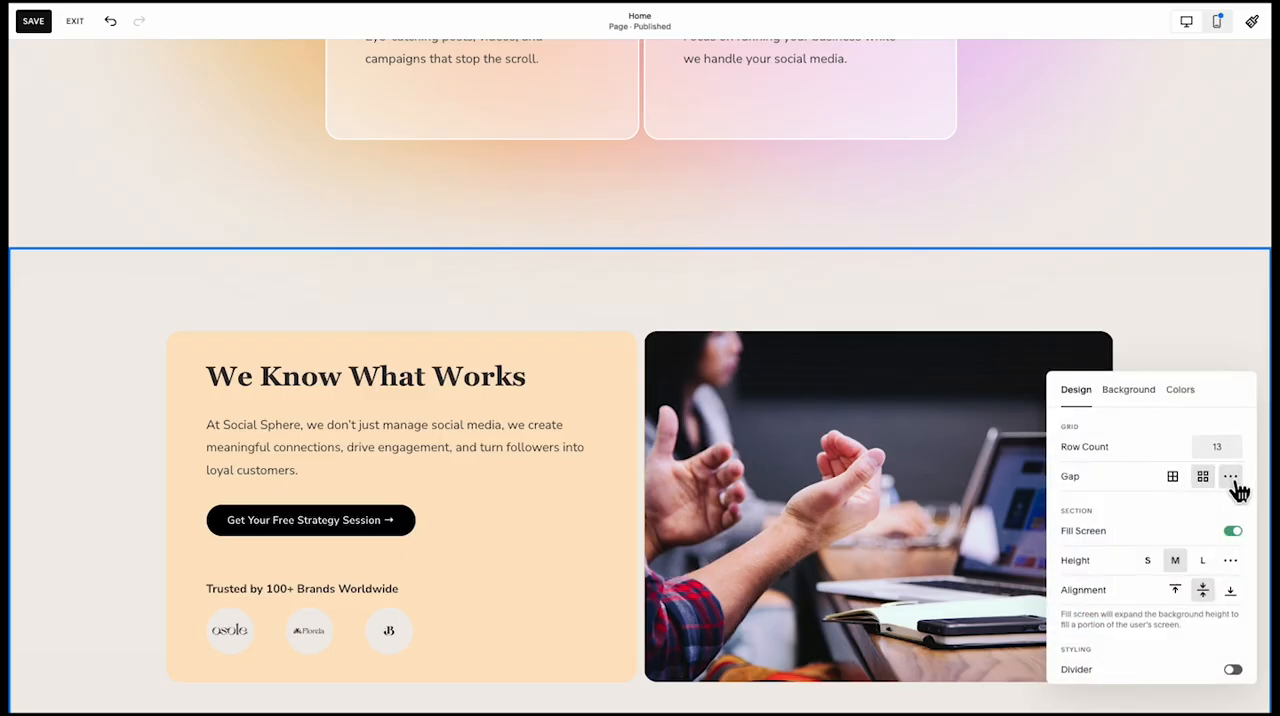
click(1230, 478)
mouse_move(1129, 511)
mouse_down()
mouse_move(1157, 511)
mouse_move(1145, 513)
mouse_up()
click(1120, 341)
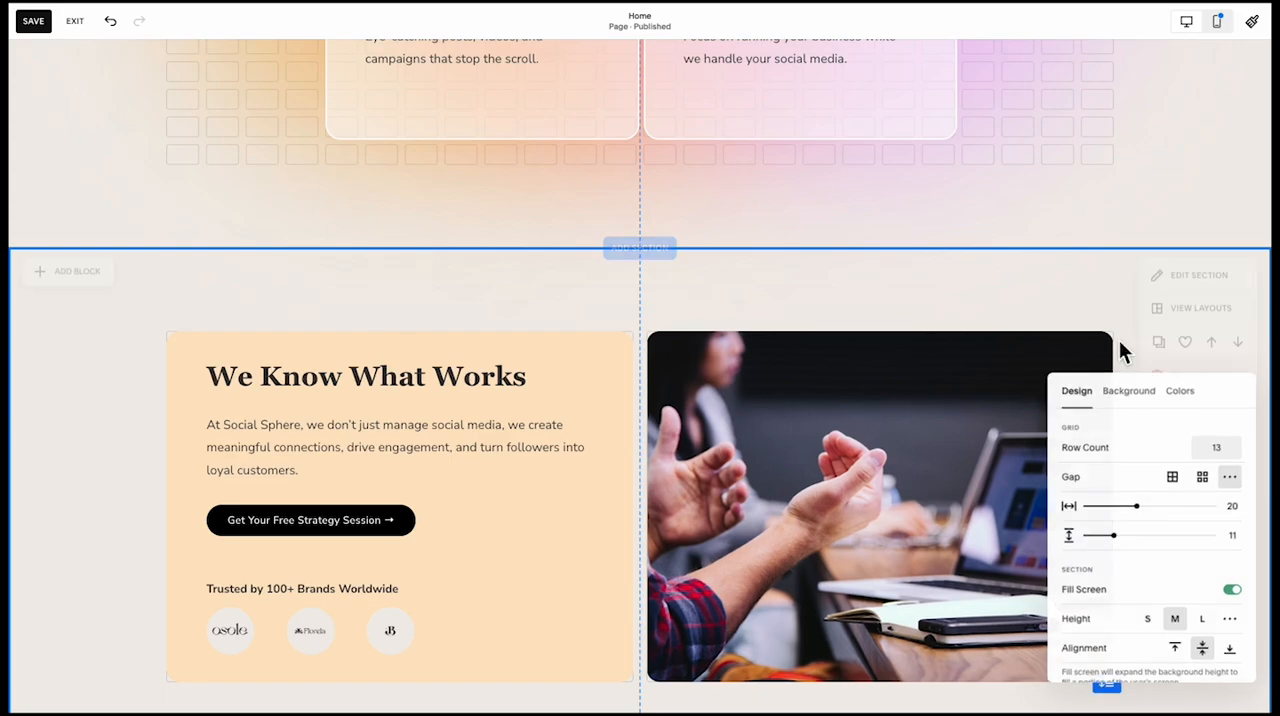
Set the horizontal grid gap of the "The Perfect Solution For Any Business" section to 20
scroll(1122, 336, up, 3)
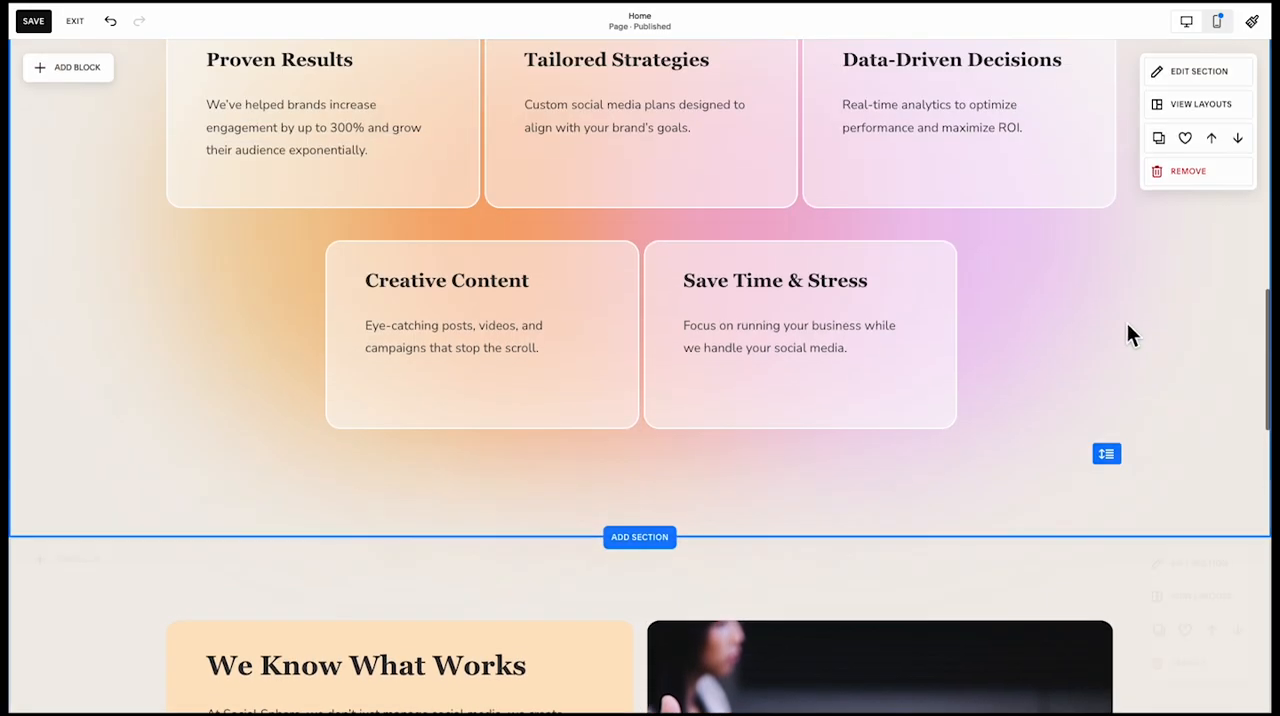
click(1205, 72)
click(1231, 197)
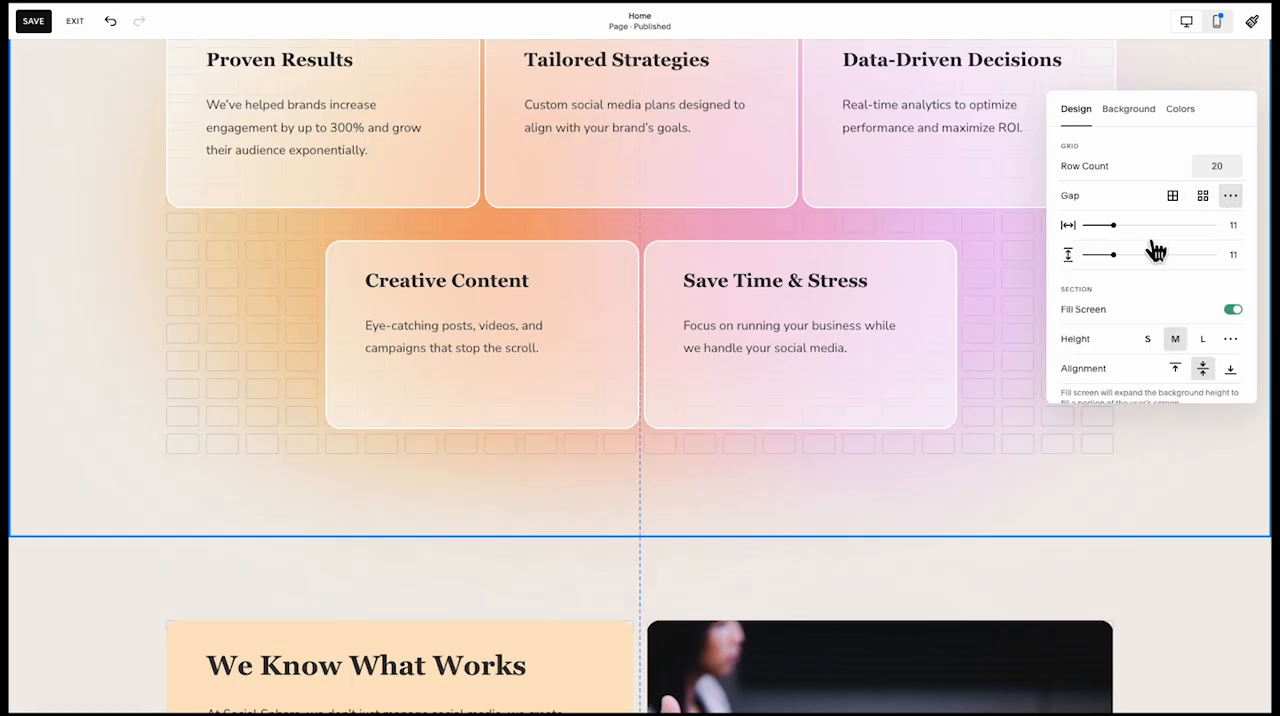
drag(1124, 232, 1143, 232)
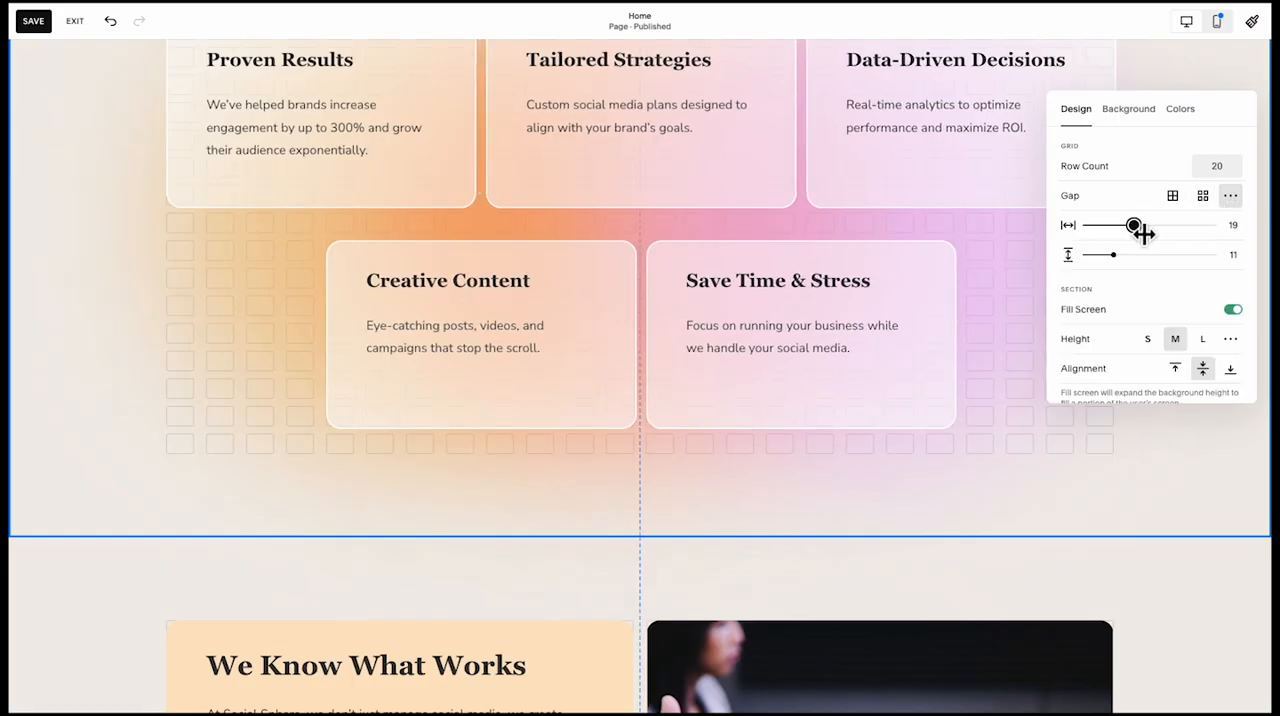
Widen the hero section's horizontal grid gap to match the other sections
scroll(1009, 260, up, 10)
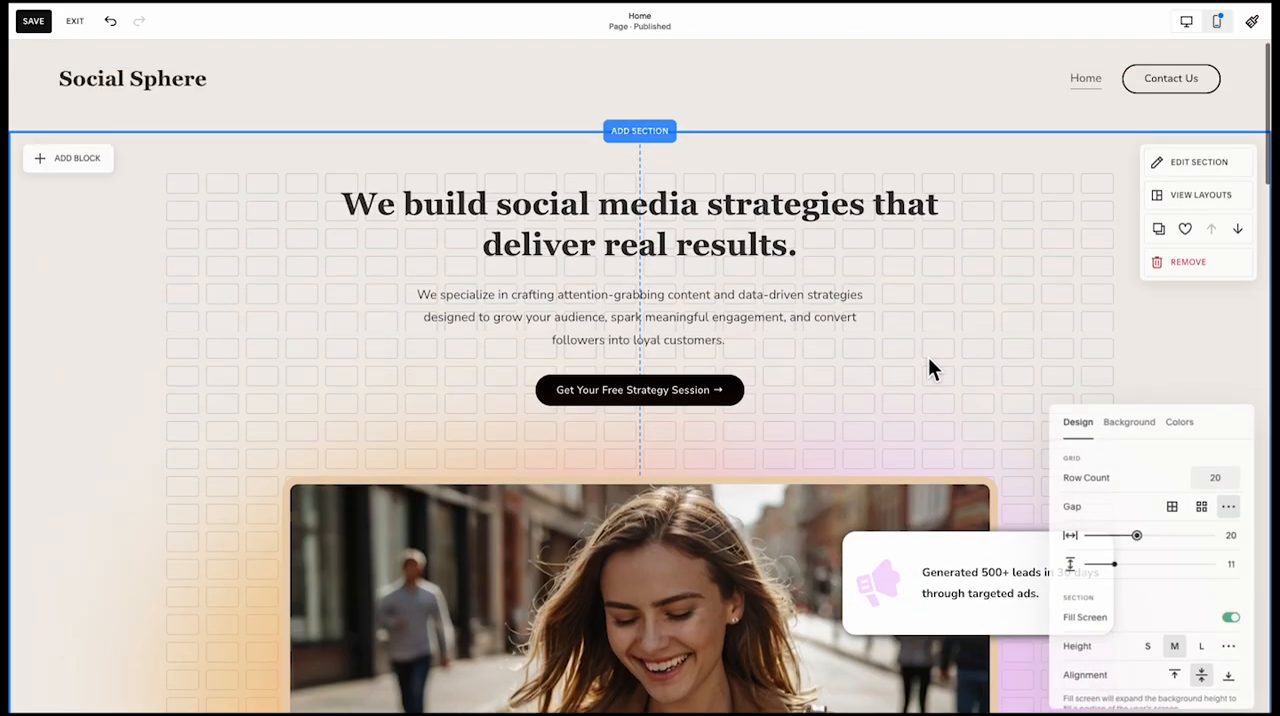
click(1237, 172)
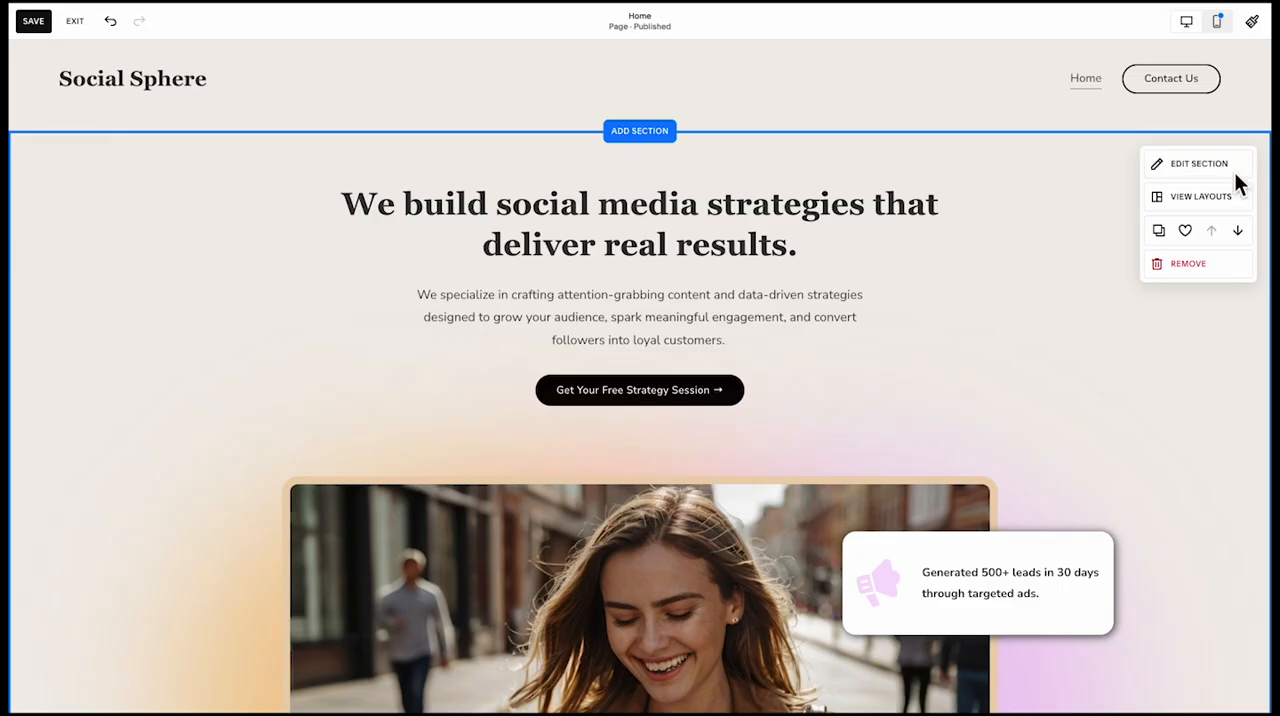
click(1231, 289)
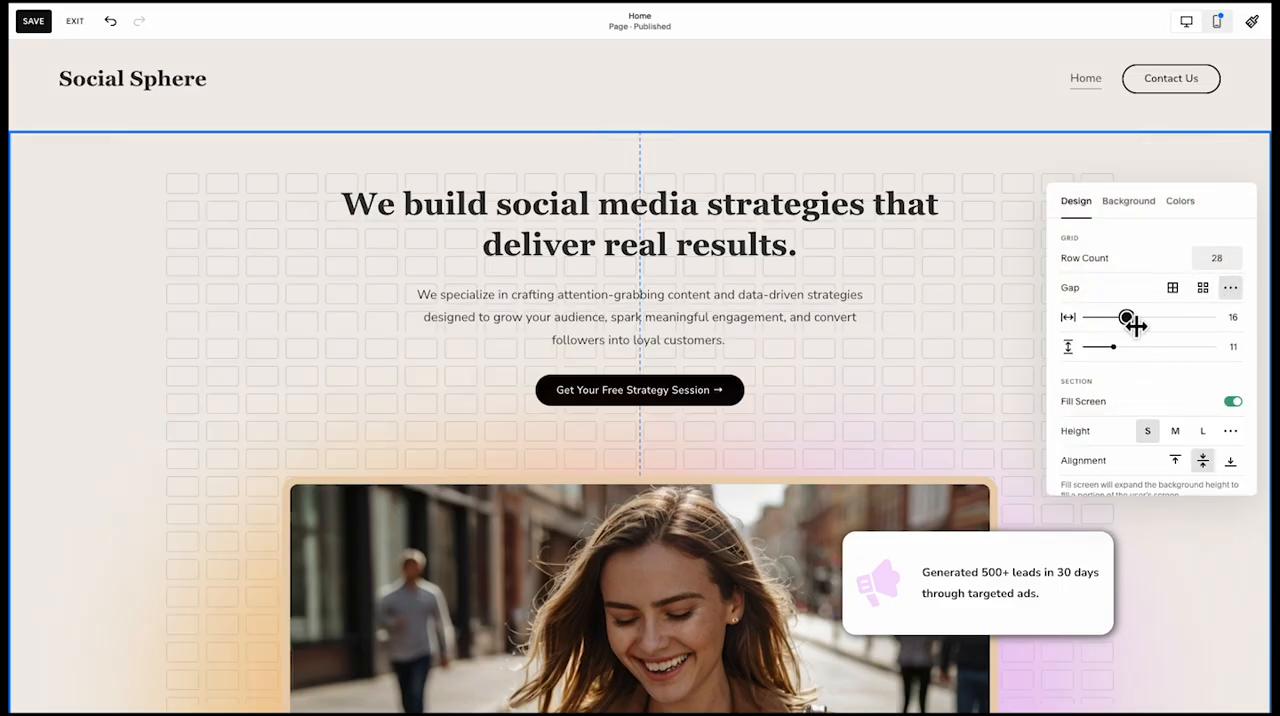
drag(1135, 323, 1143, 325)
click(949, 379)
Change the horizontal alignment of the megaphone icon inside the "Generated 500+ leads in 30 days" card
scroll(949, 379, down, 3)
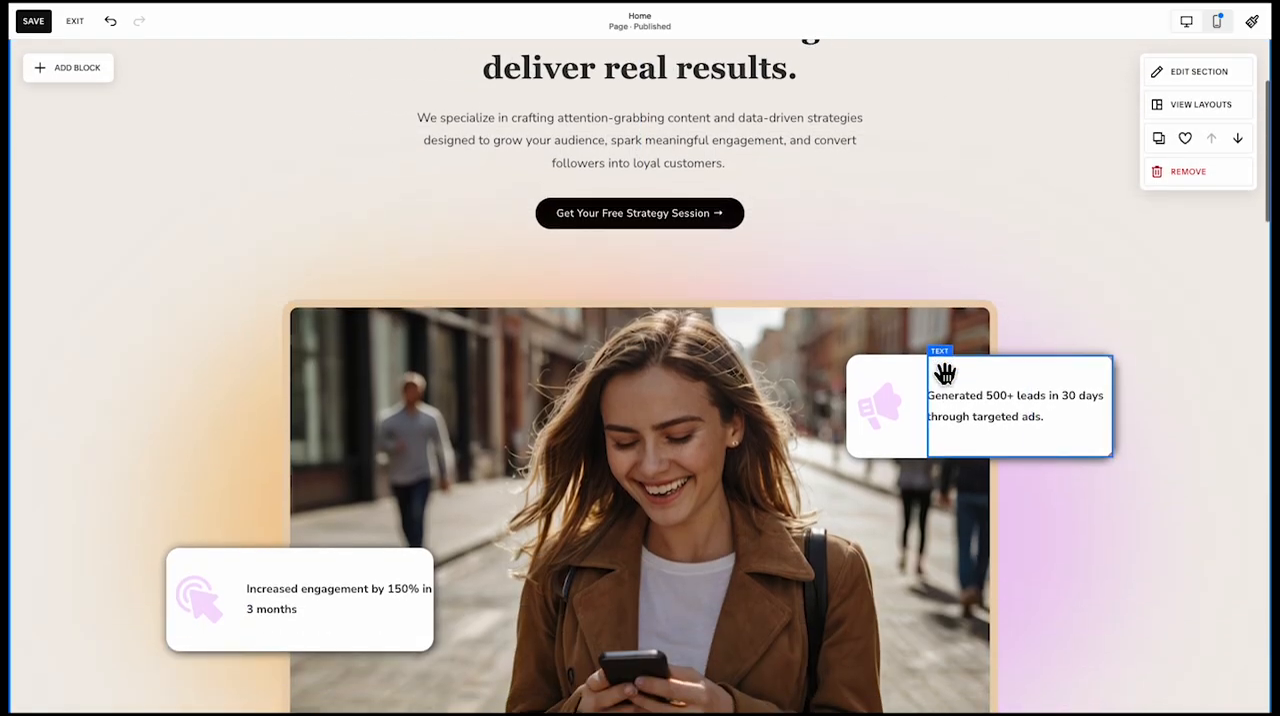
click(893, 410)
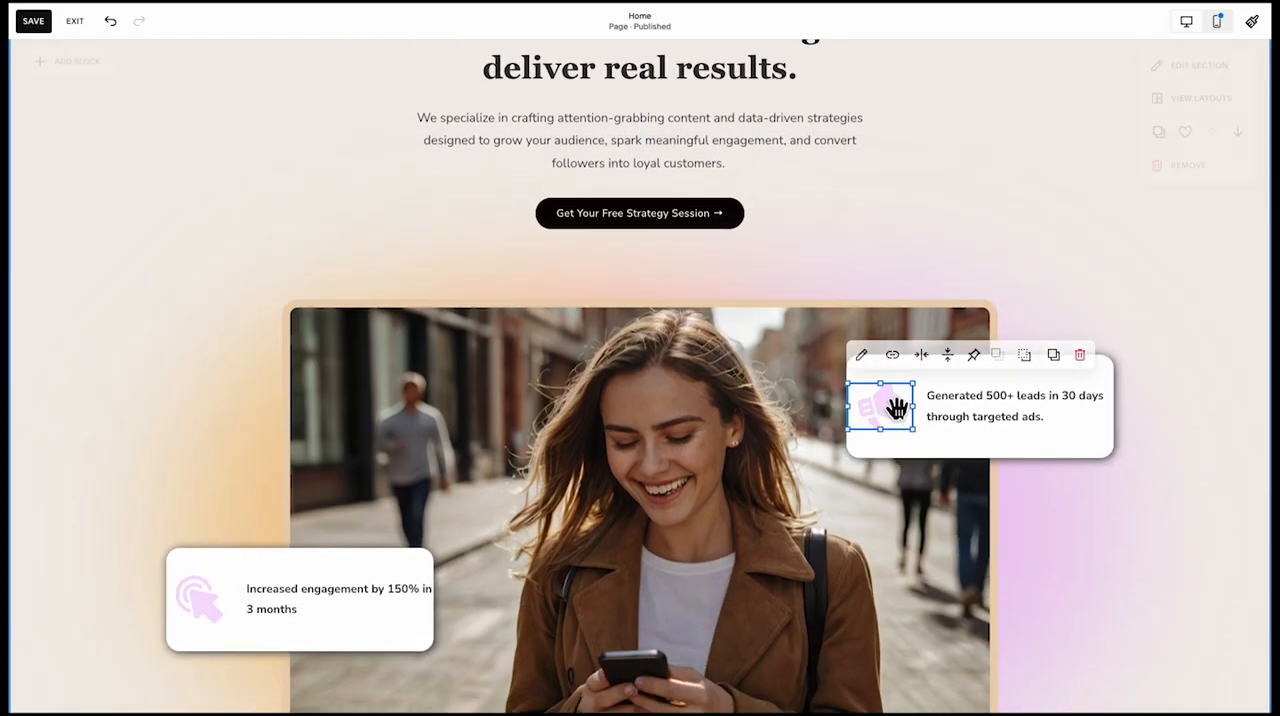
click(925, 356)
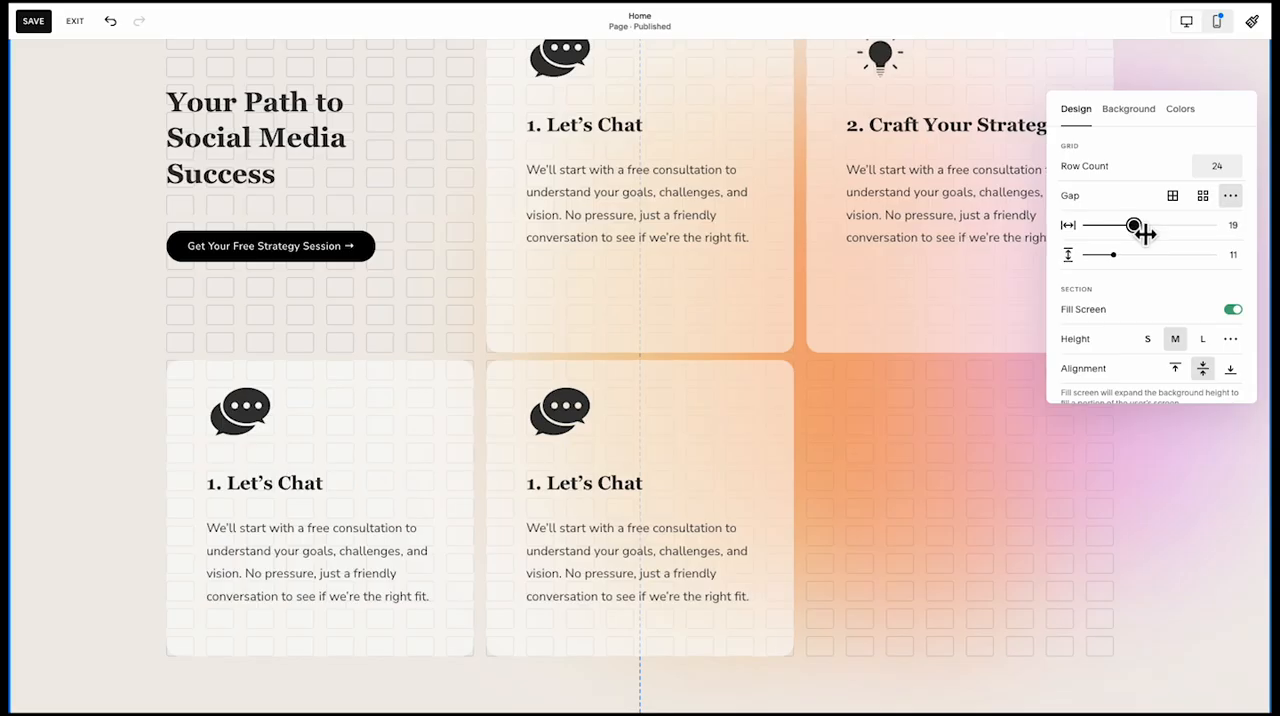
Shorten the text blocks and background shapes of the "Let's Chat" and "Craft Your Strategy" cards by two grid rows from below
click(473, 346)
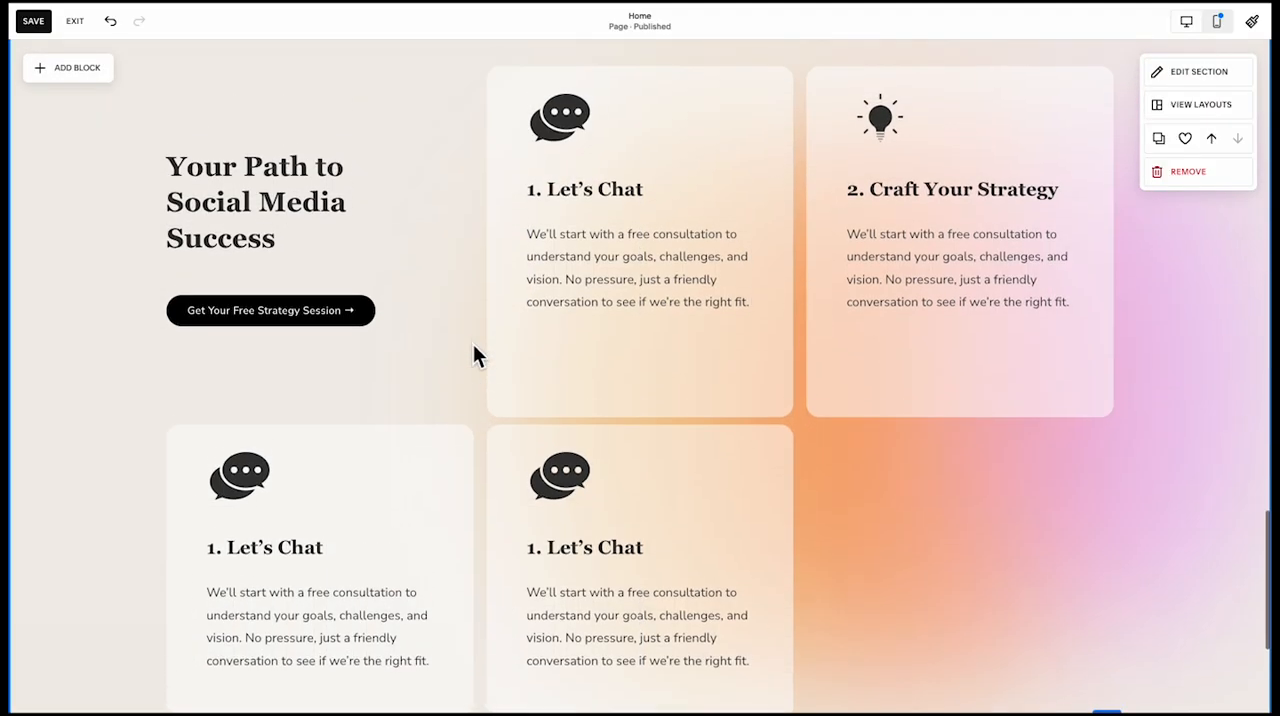
click(565, 365)
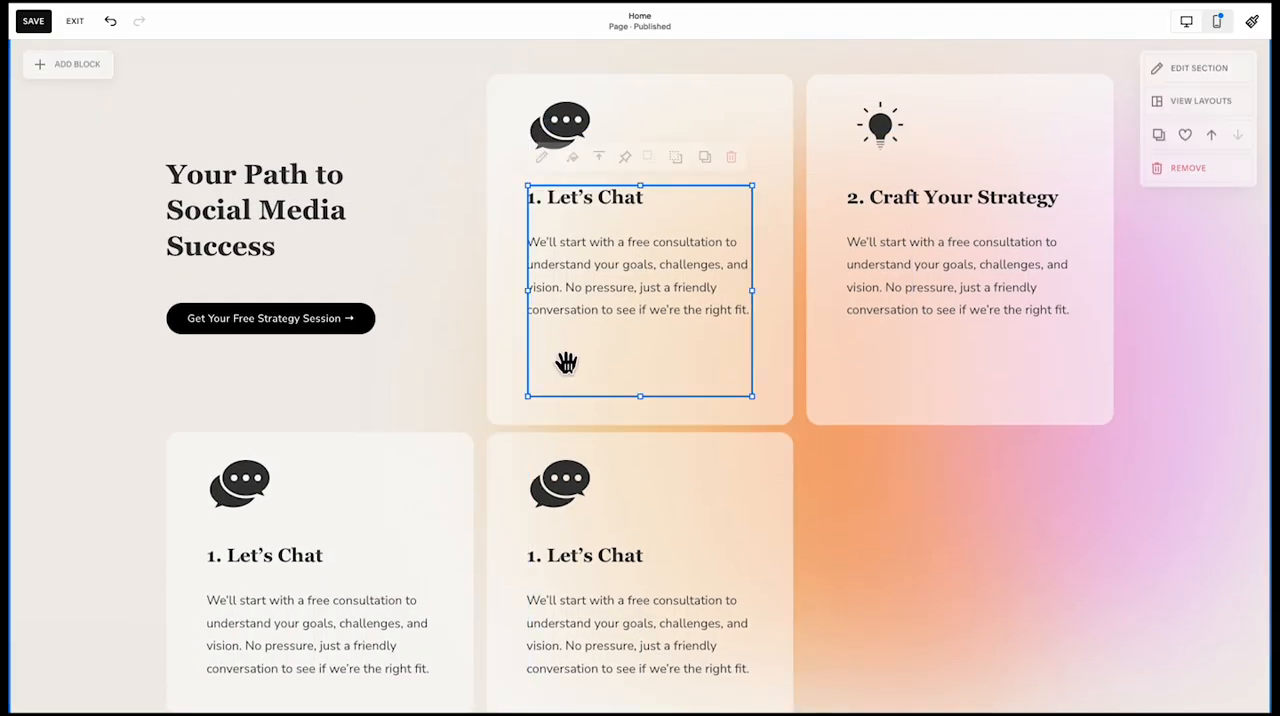
shift+click(870, 338)
drag(806, 398, 812, 334)
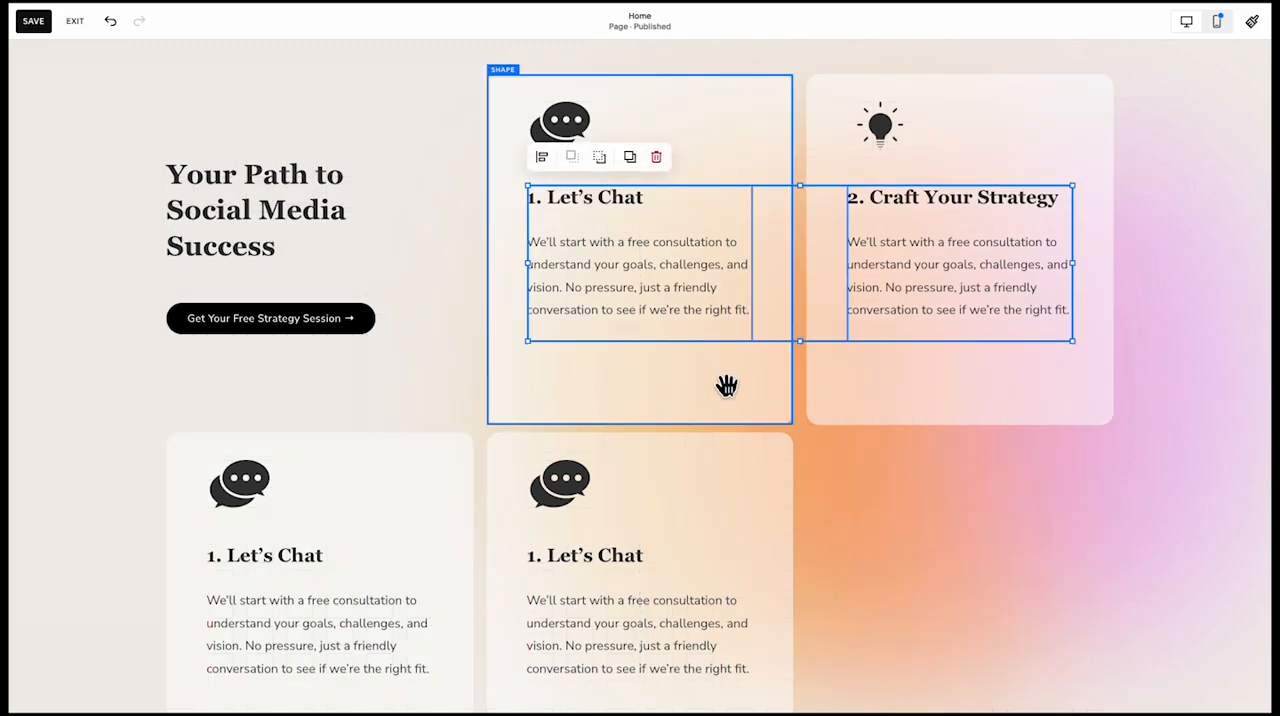
click(808, 407)
shift+click(767, 415)
drag(811, 428, 814, 366)
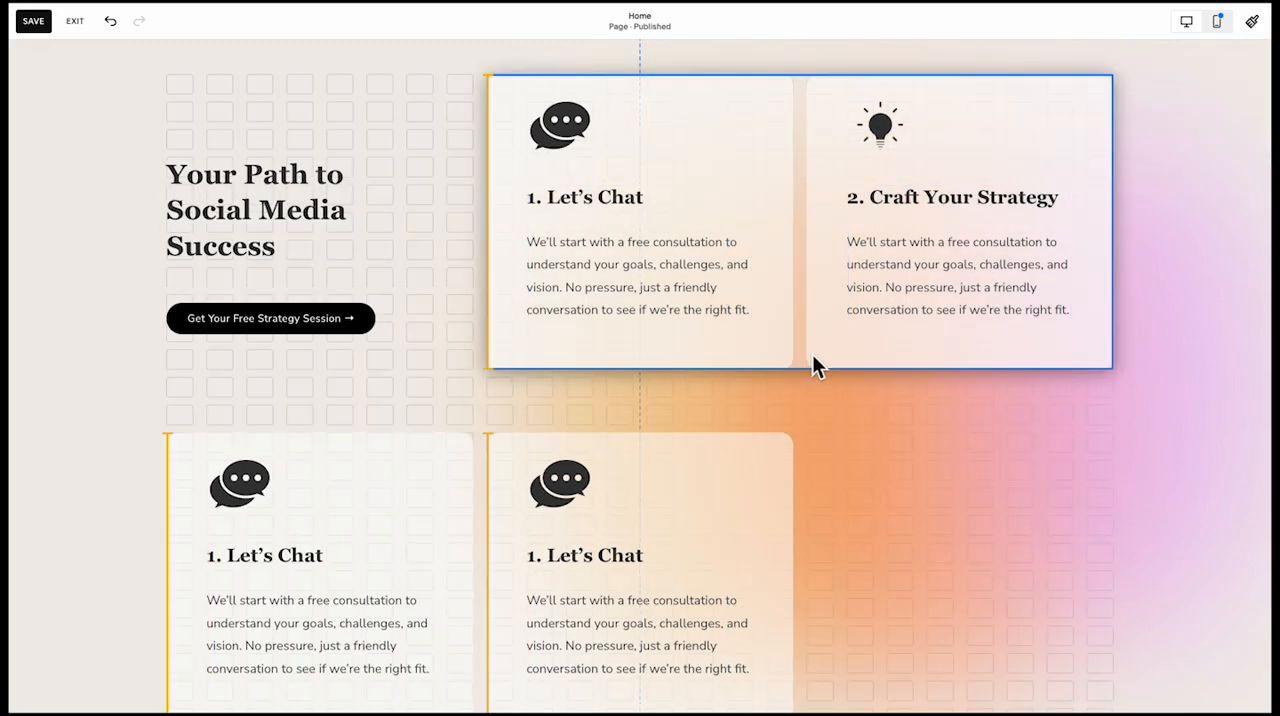
Widen the step-card section's vertical grid gap and set the vertical gap of the "The Perfect Solution For Any Business" section to 20
drag(1119, 260, 1145, 261)
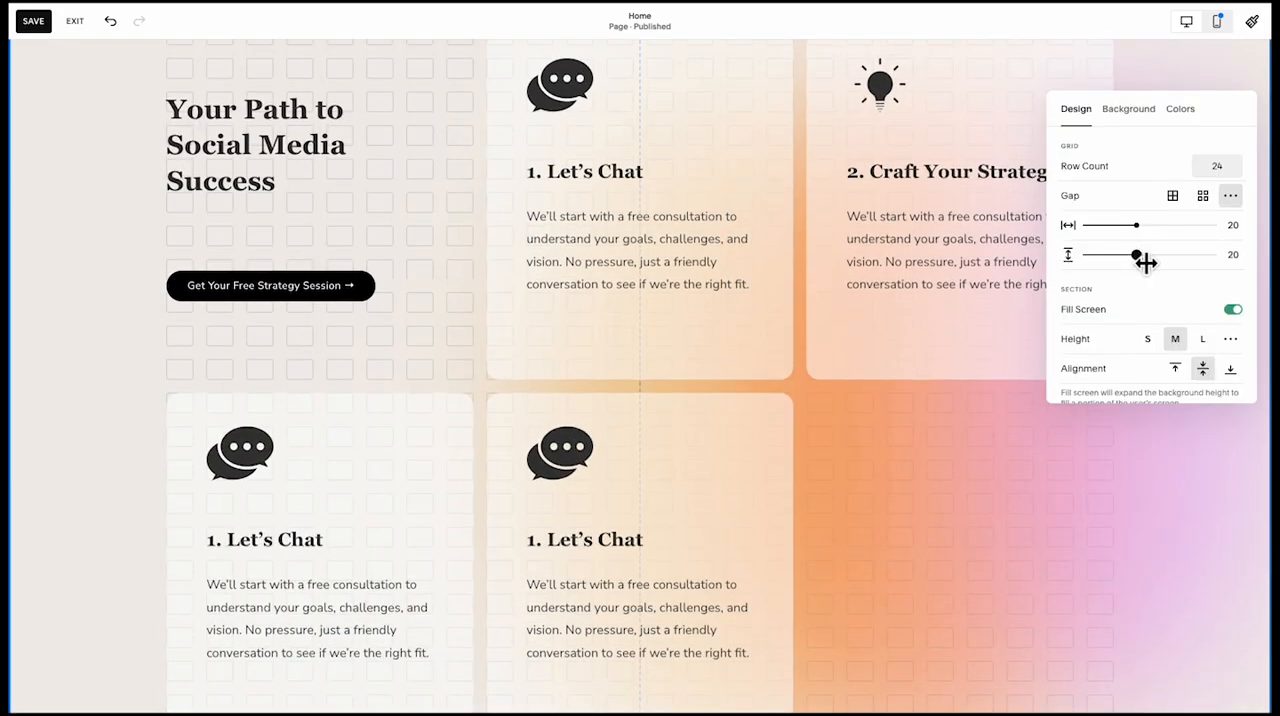
scroll(888, 228, up, 15)
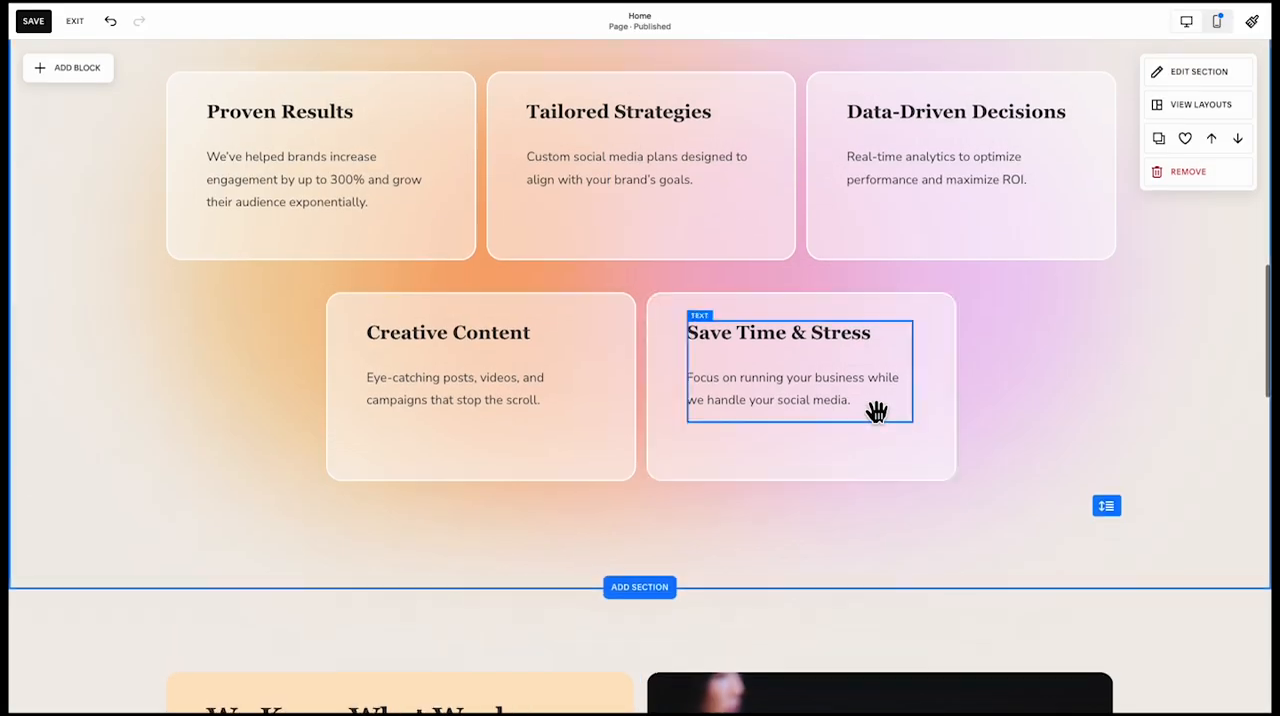
scroll(999, 338, up, 2)
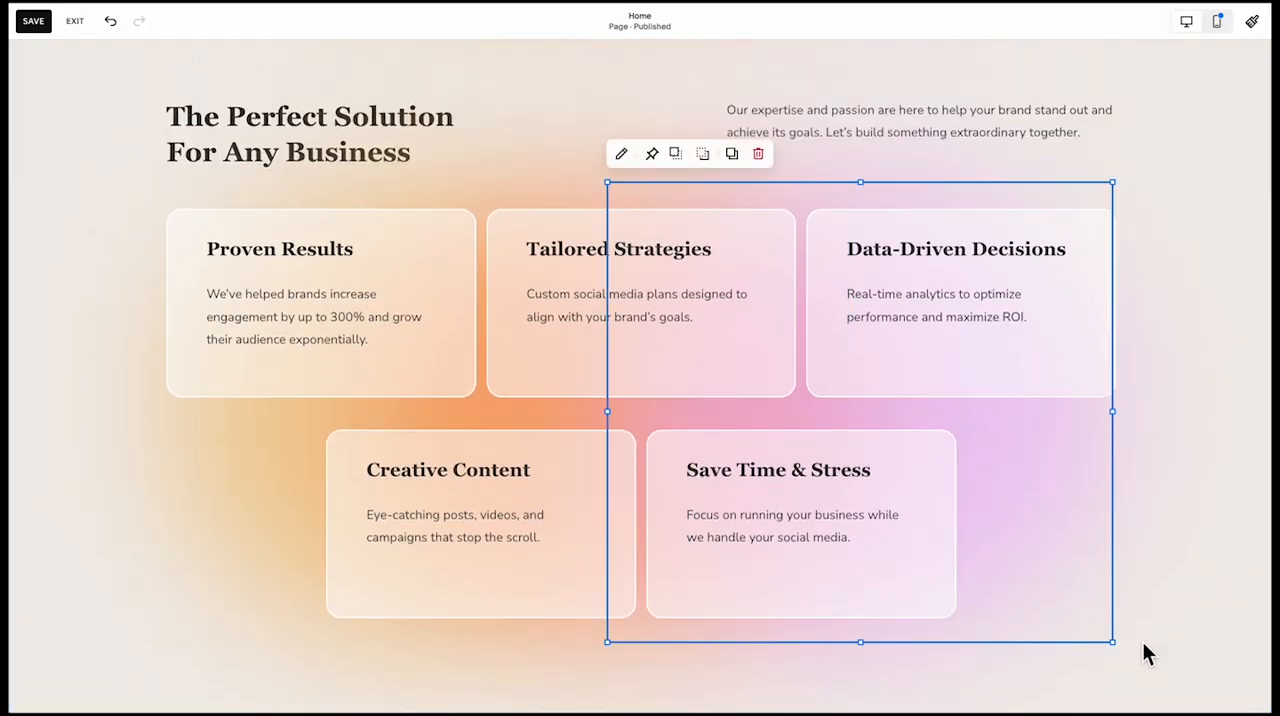
click(1214, 72)
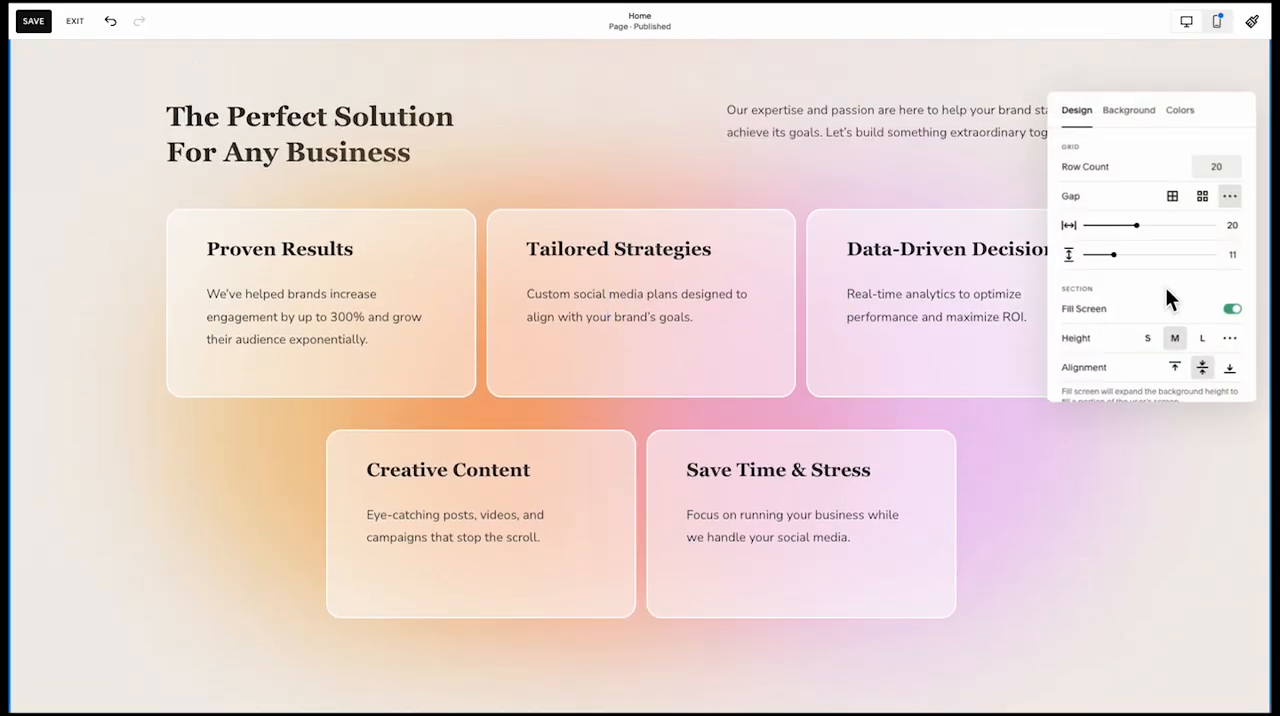
drag(1129, 259, 1148, 261)
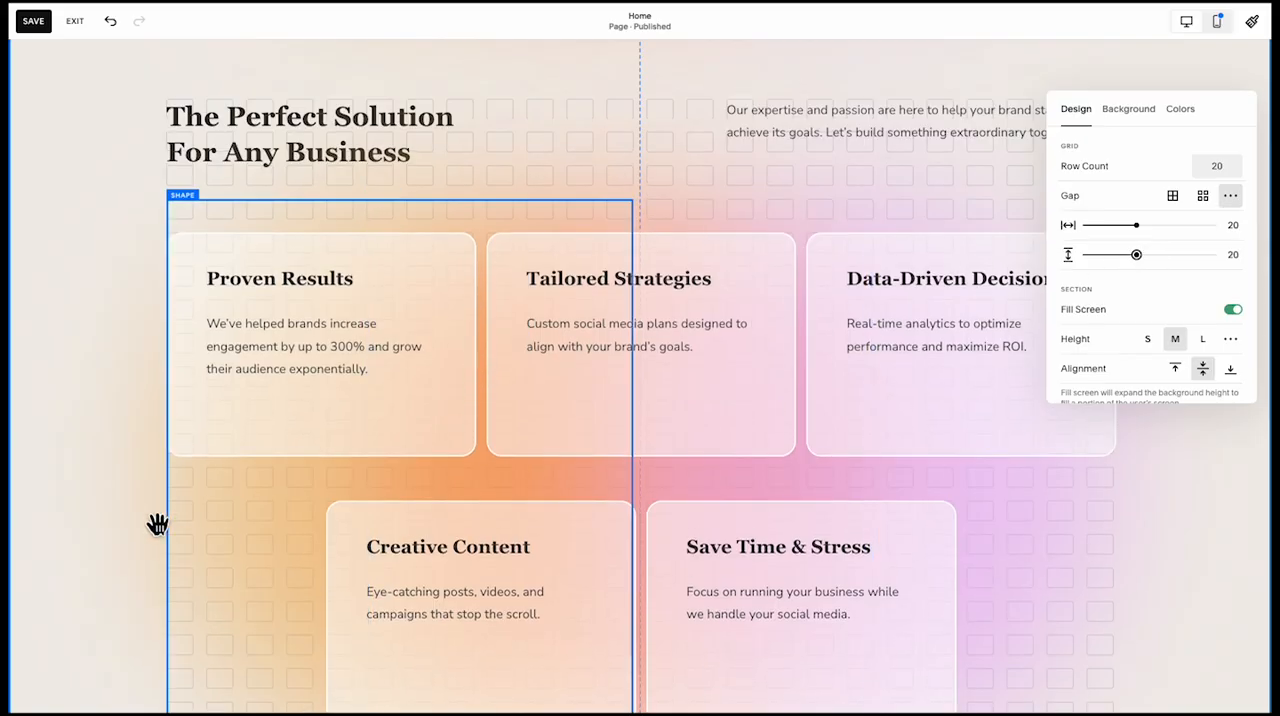
click(145, 585)
Shorten the five benefit cards by one grid row and move the lower two up to sit one gap below the upper row
scroll(143, 589, down, 1)
drag(106, 570, 990, 267)
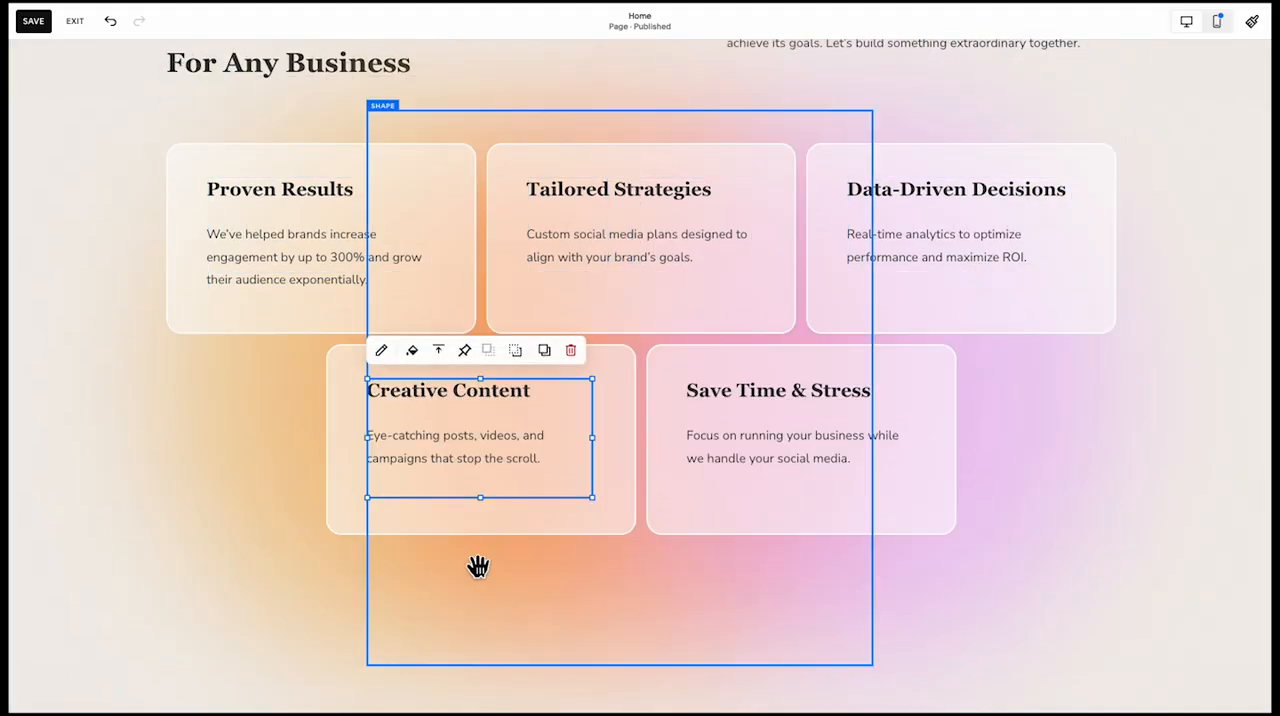
click(478, 566)
scroll(478, 566, up, 1)
Shorten the blurred gradient shapes behind the benefit cards by two grid rows and trim the section's empty rows to match
click(352, 621)
shift+click(545, 630)
shift+click(727, 631)
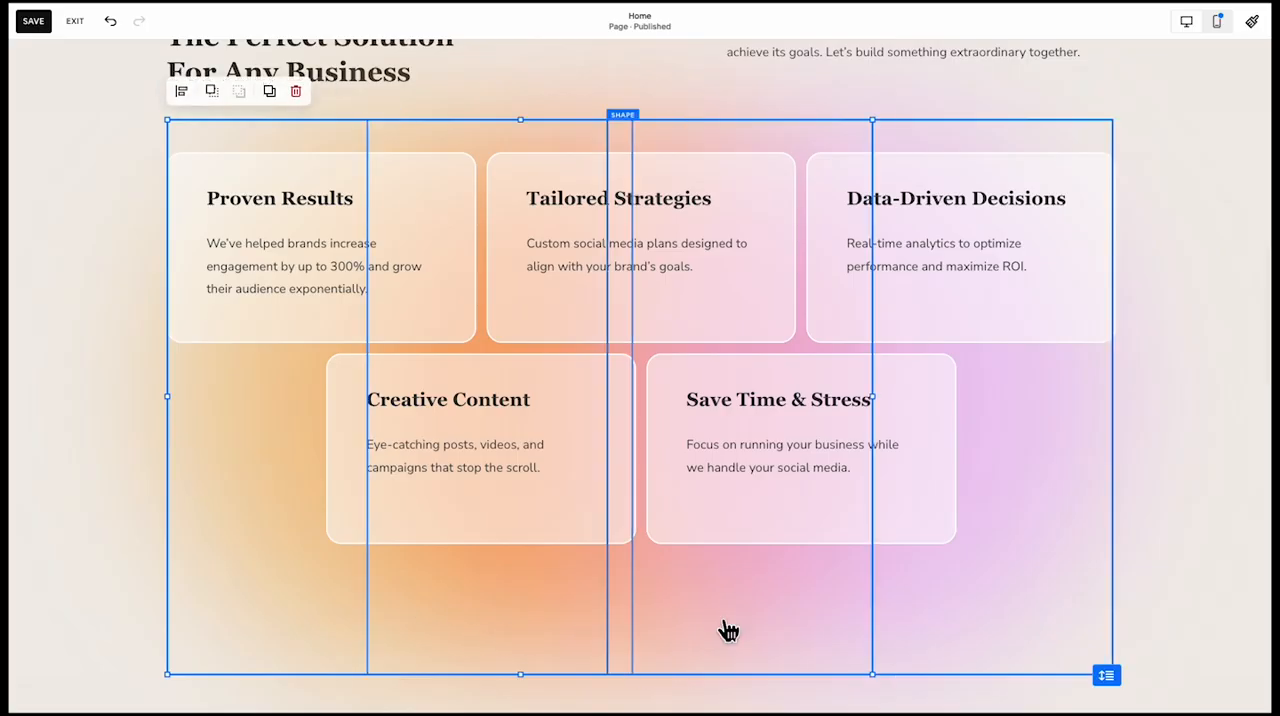
drag(641, 675, 663, 601)
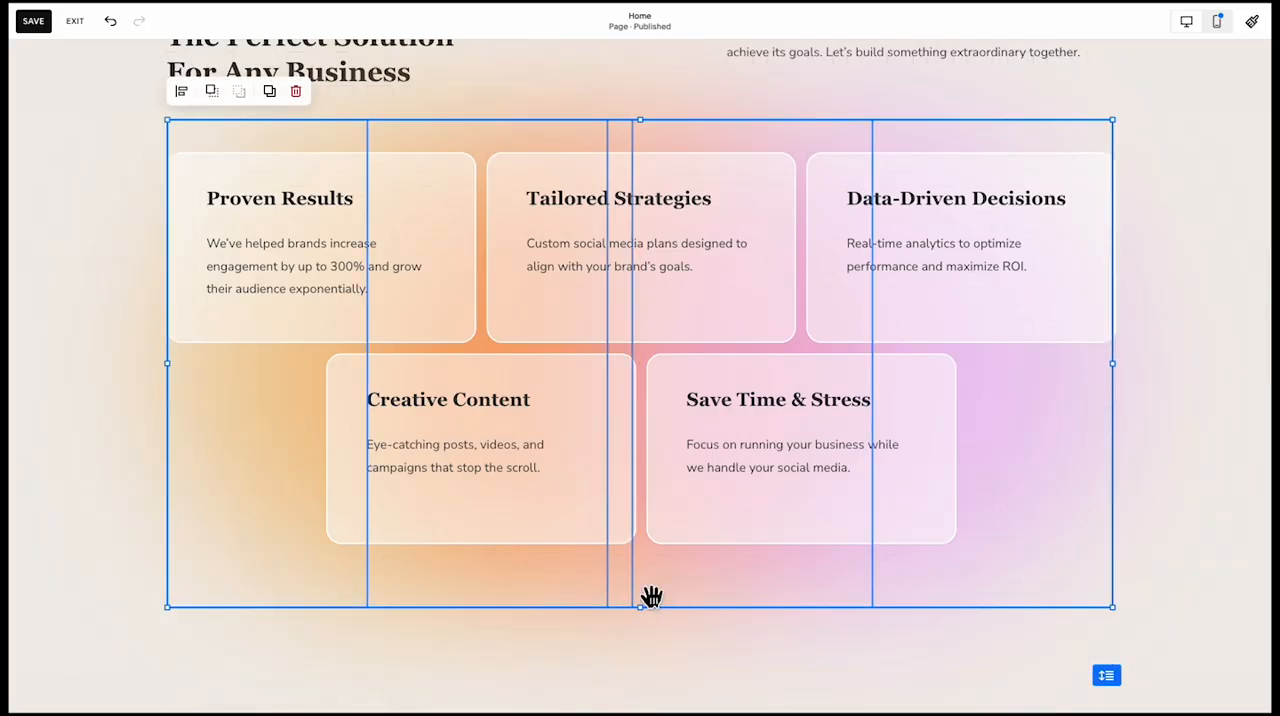
click(638, 637)
drag(1111, 680, 1111, 537)
Raise the lower edge of the gradient shapes behind the benefit cards by one more grid row
shift+click(590, 601)
shift+click(352, 590)
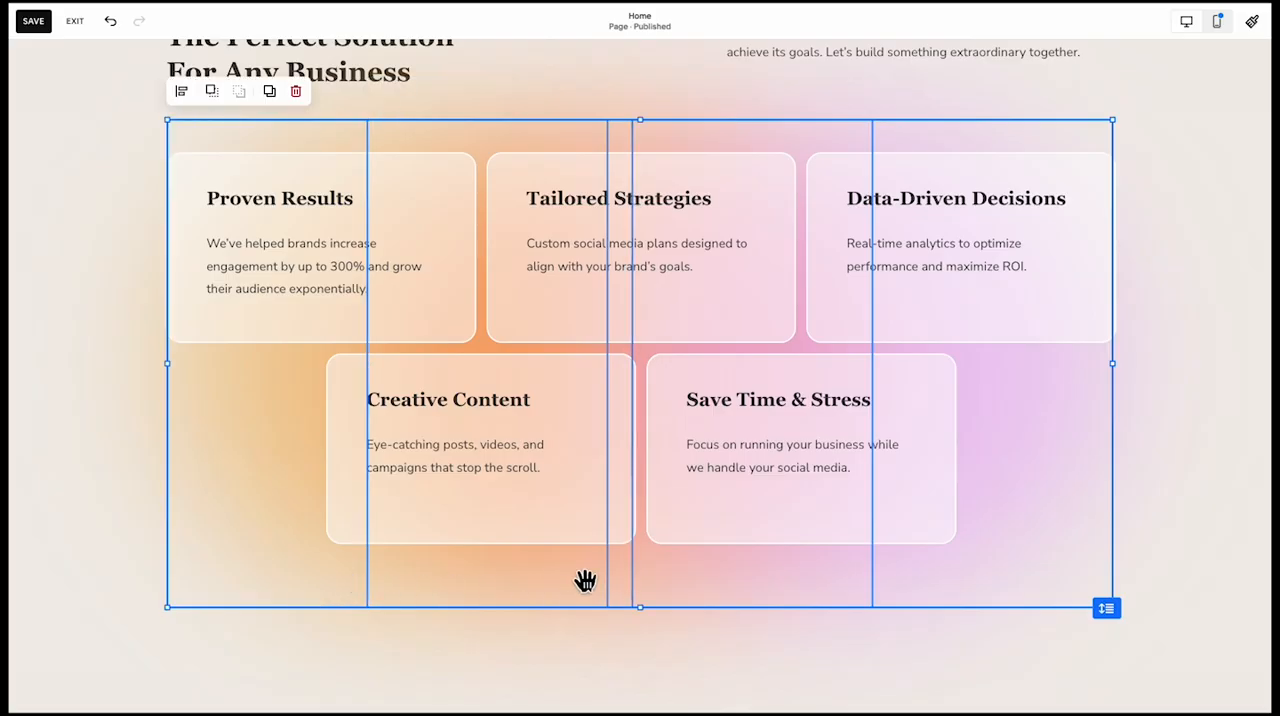
drag(649, 622, 646, 574)
click(791, 618)
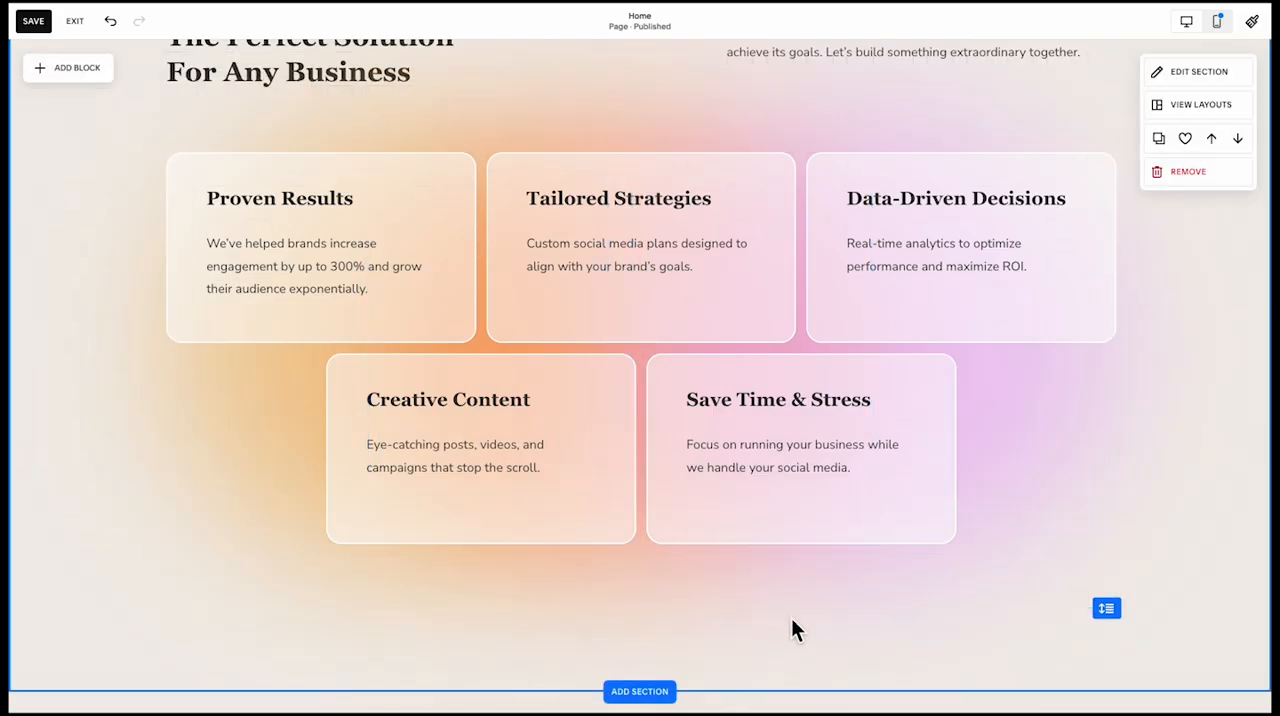
Trim one empty grid row below the benefit cards in the "The Perfect Solution For Any Business" section
drag(1107, 609, 1100, 517)
scroll(1171, 455, up, 2)
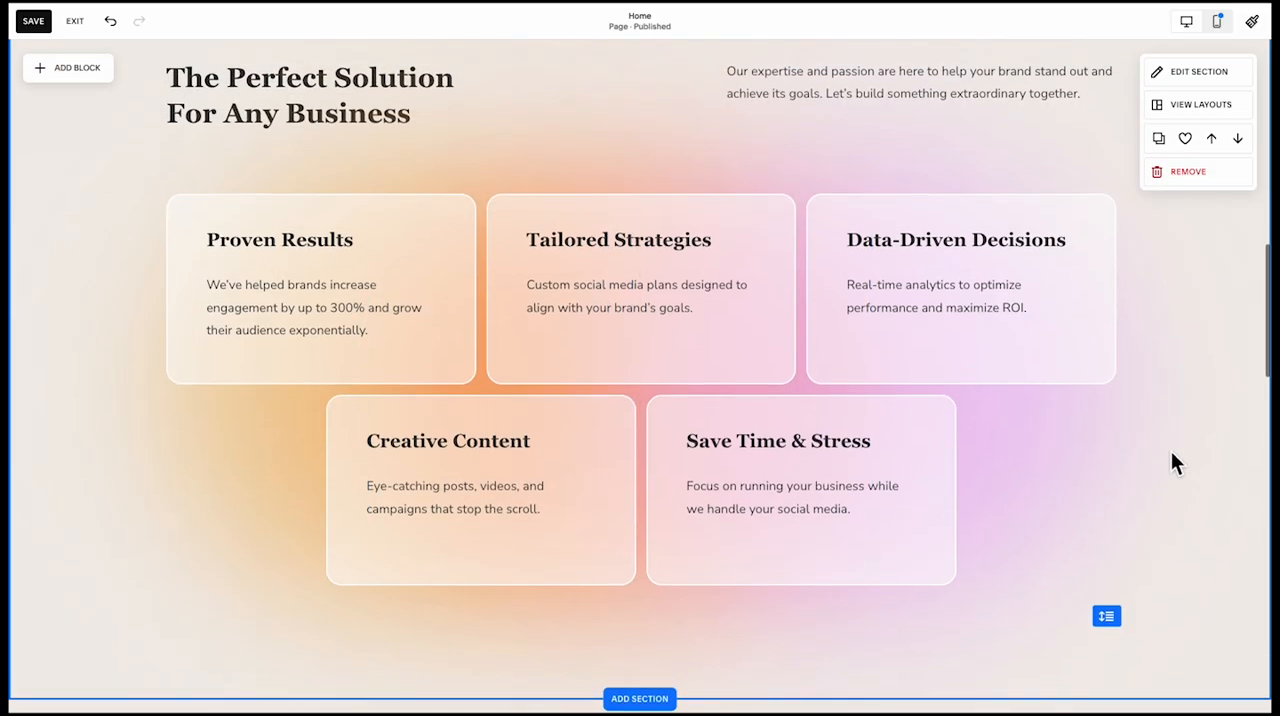
click(666, 229)
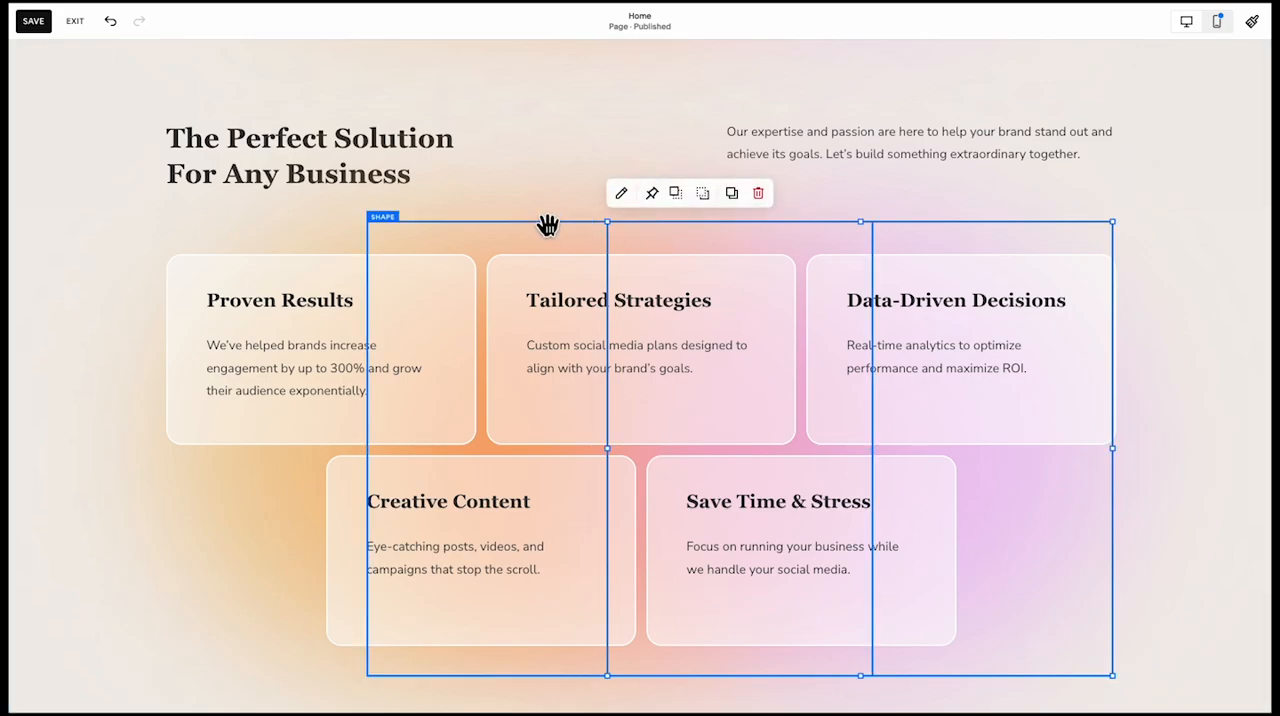
scroll(547, 225, down, 1)
scroll(400, 350, down, 1)
click(258, 540)
Shorten the upper two step cards by one grid row and turn the lower two into "3. Bring Your Brand to Life" and "4. Celebrate Your Wins"
scroll(256, 540, down, 6)
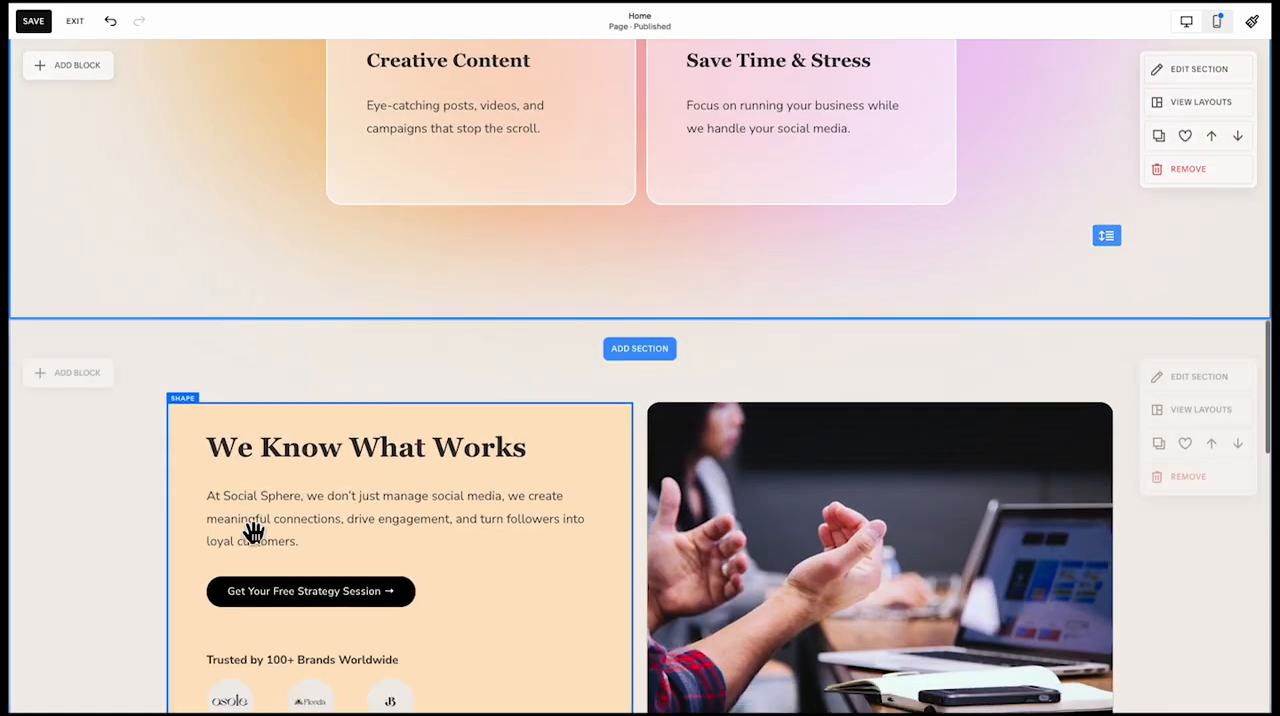
scroll(254, 545, down, 4)
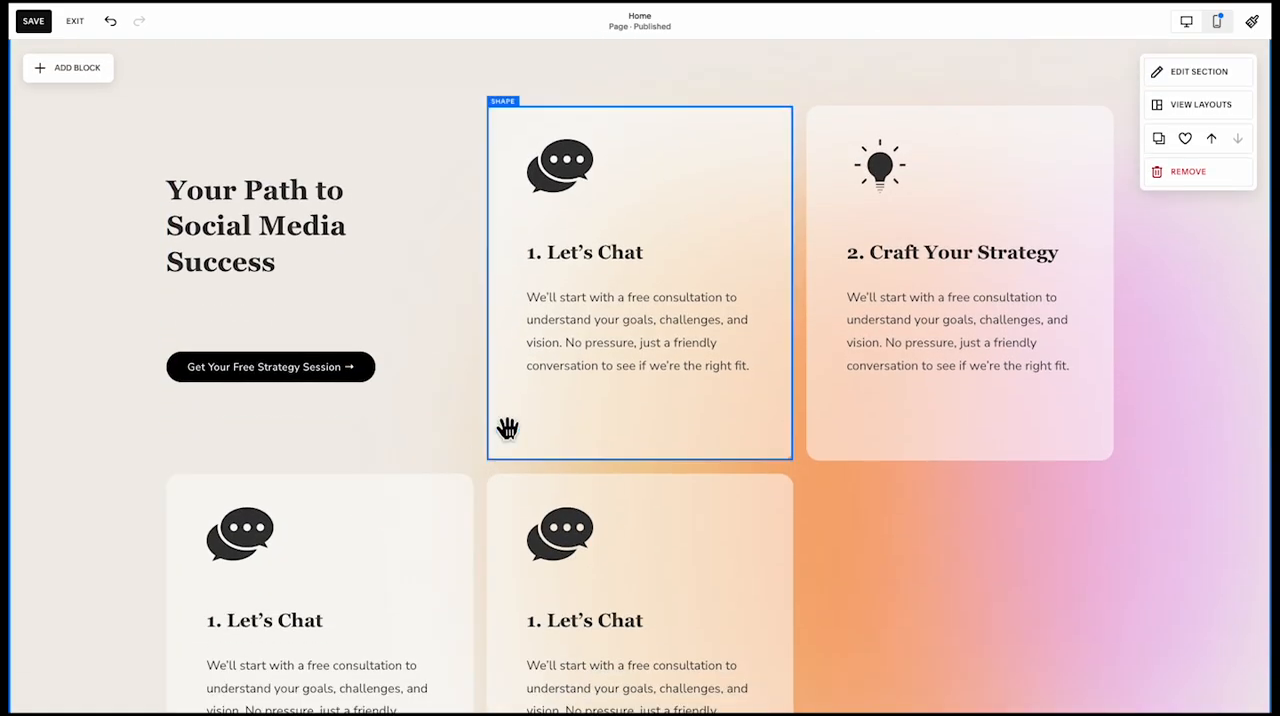
click(797, 448)
click(674, 371)
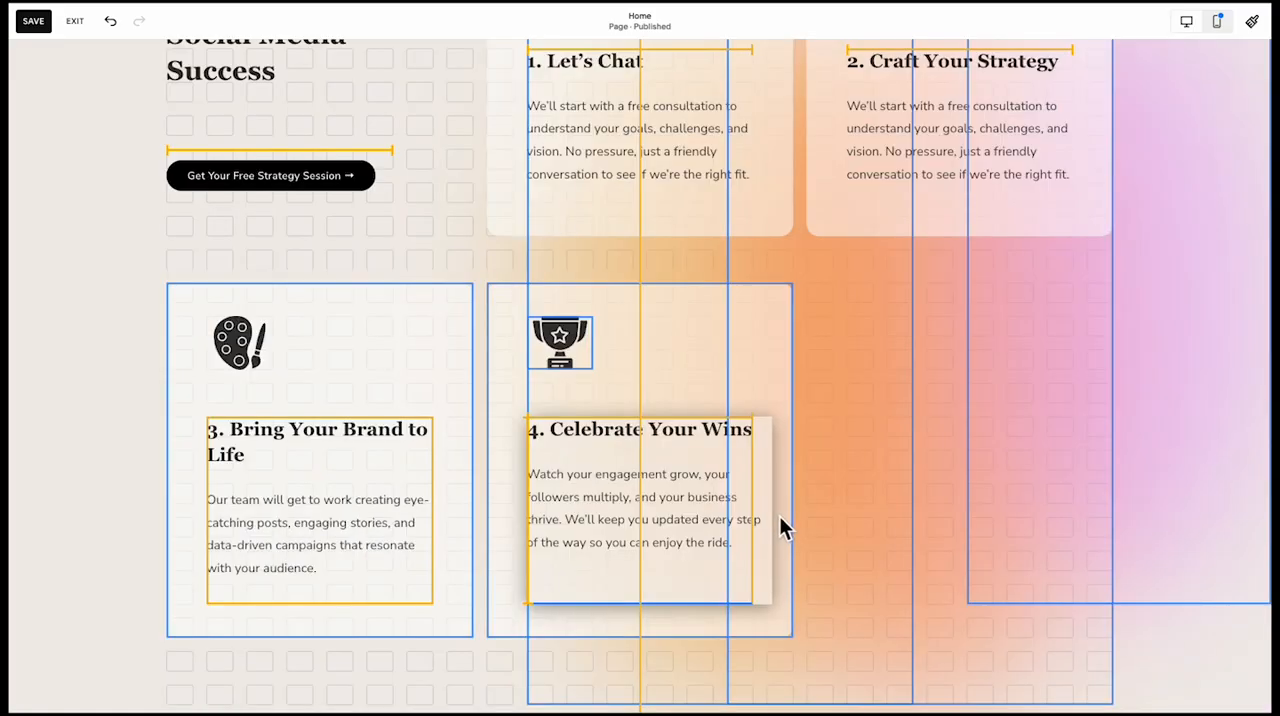
drag(783, 530, 778, 532)
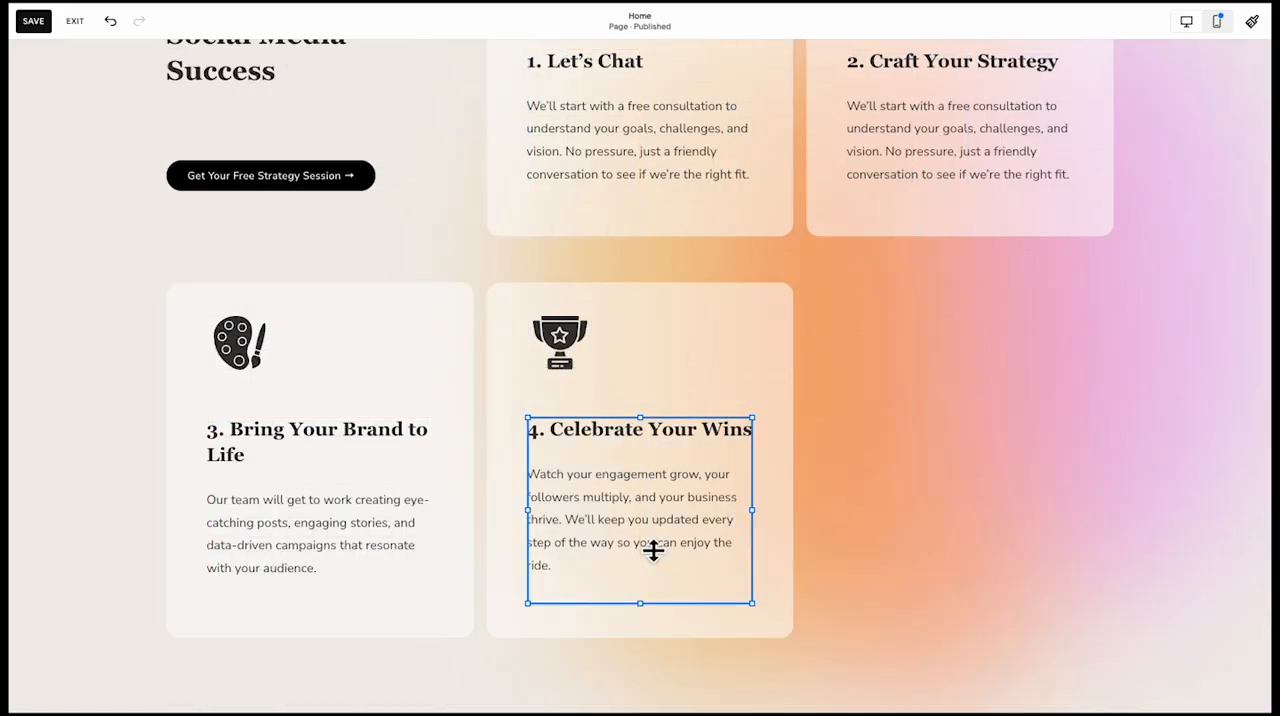
scroll(343, 540, up, 5)
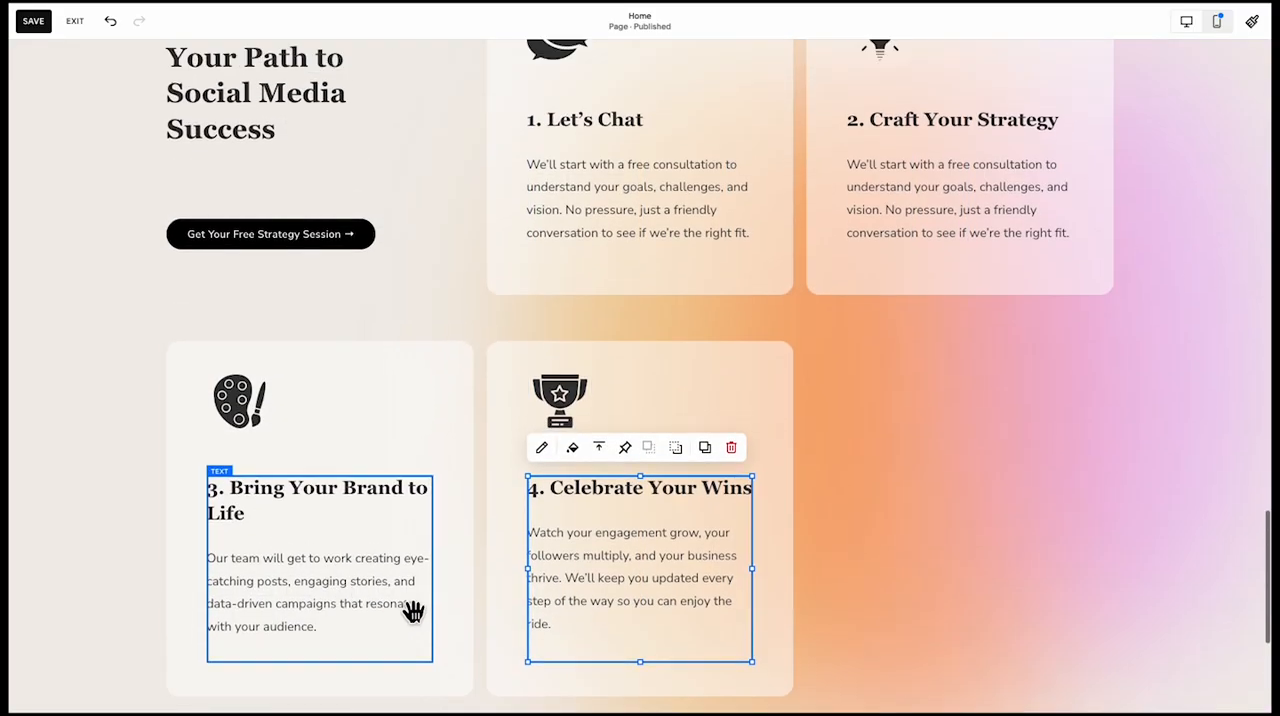
scroll(462, 416, down, 7)
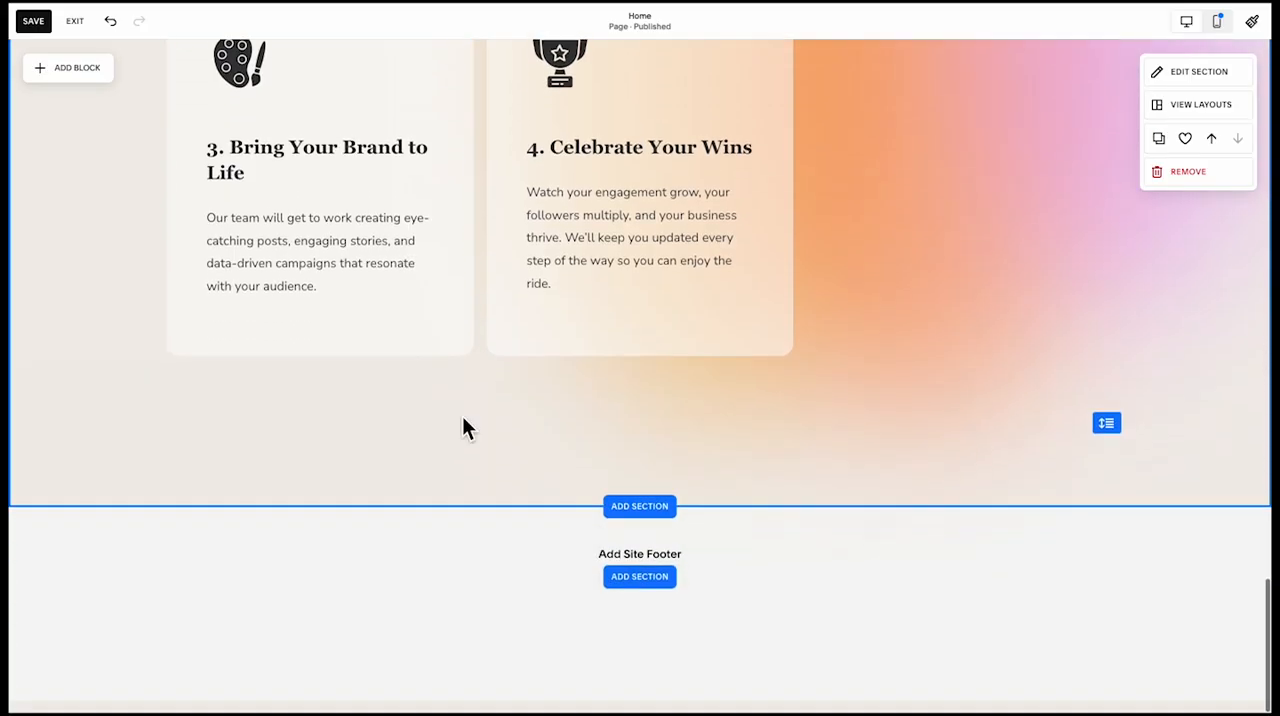
Widen the "Your Path to Social Media Success" heading to the card column's width and shorten its box to fit two lines
scroll(462, 416, up, 8)
click(411, 270)
drag(441, 282, 473, 280)
click(313, 405)
click(322, 340)
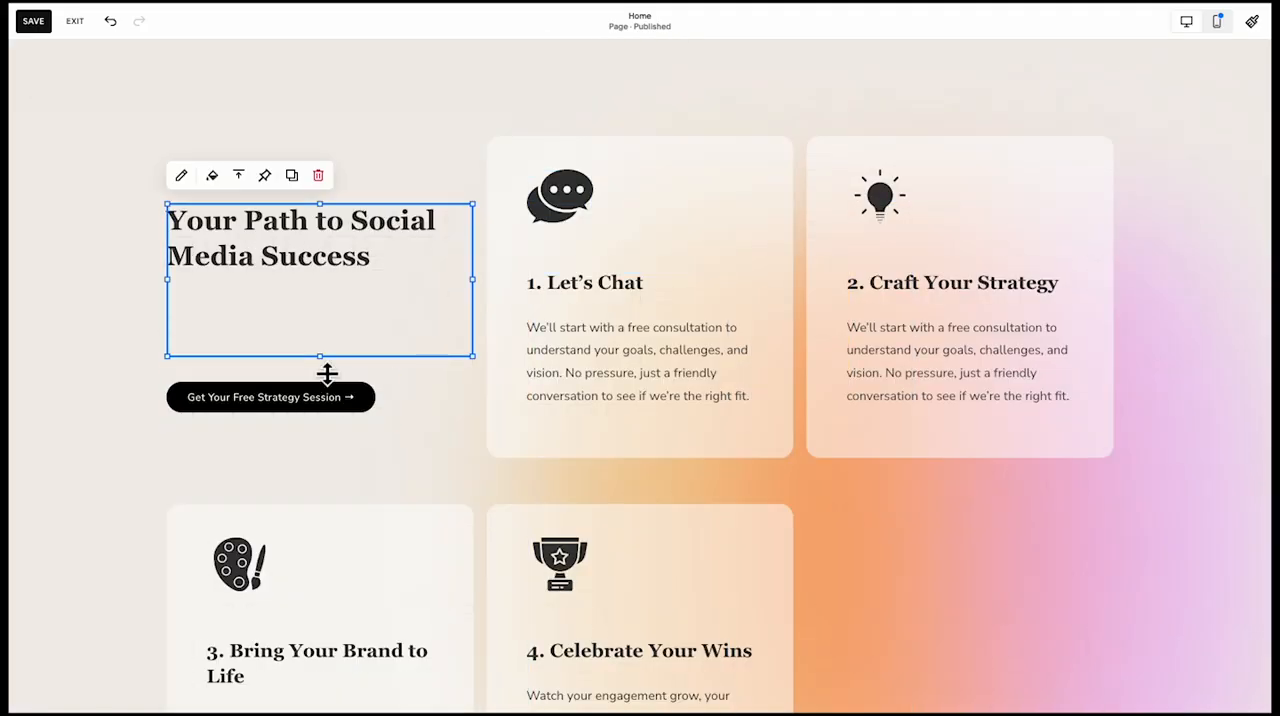
drag(326, 370, 328, 290)
Move the strategy session button up one grid row and the "Your Path to Social Media Success" heading down one row
drag(314, 393, 329, 370)
scroll(340, 338, up, 1)
shift+click(329, 331)
click(303, 555)
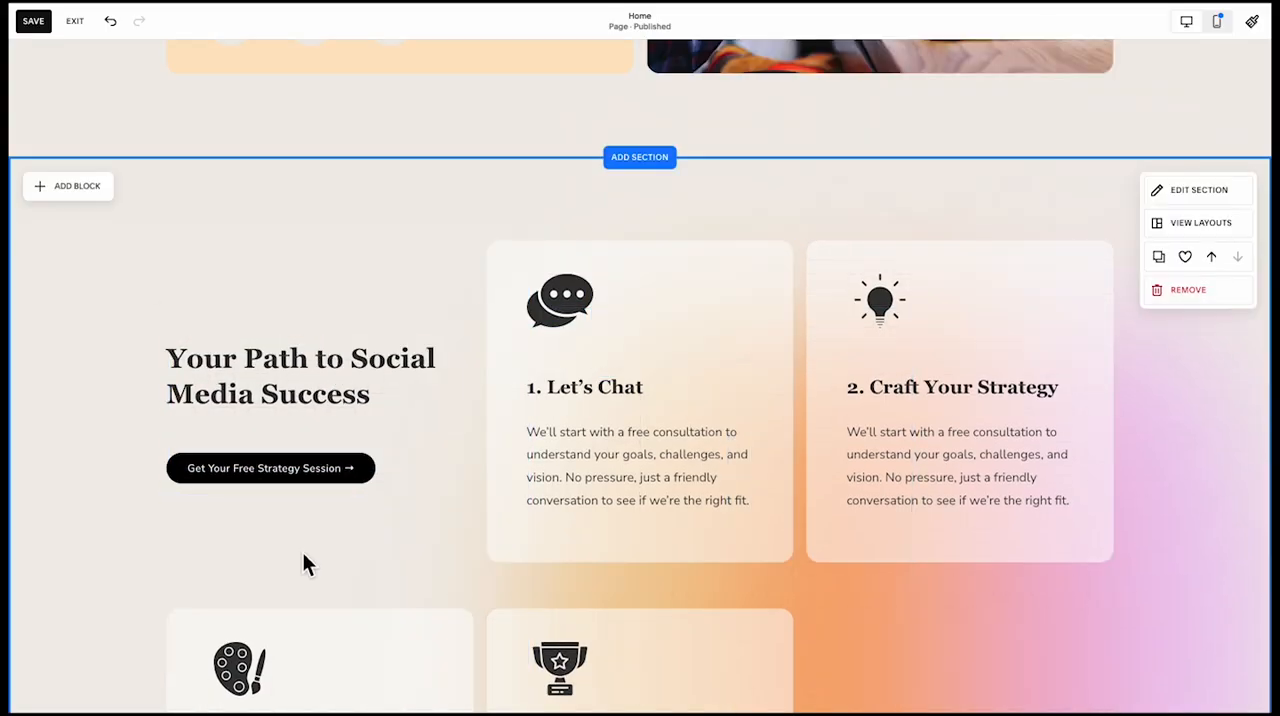
Align the "Your Path to Social Media Success" heading text to the bottom of its box
scroll(303, 554, down, 1)
click(288, 372)
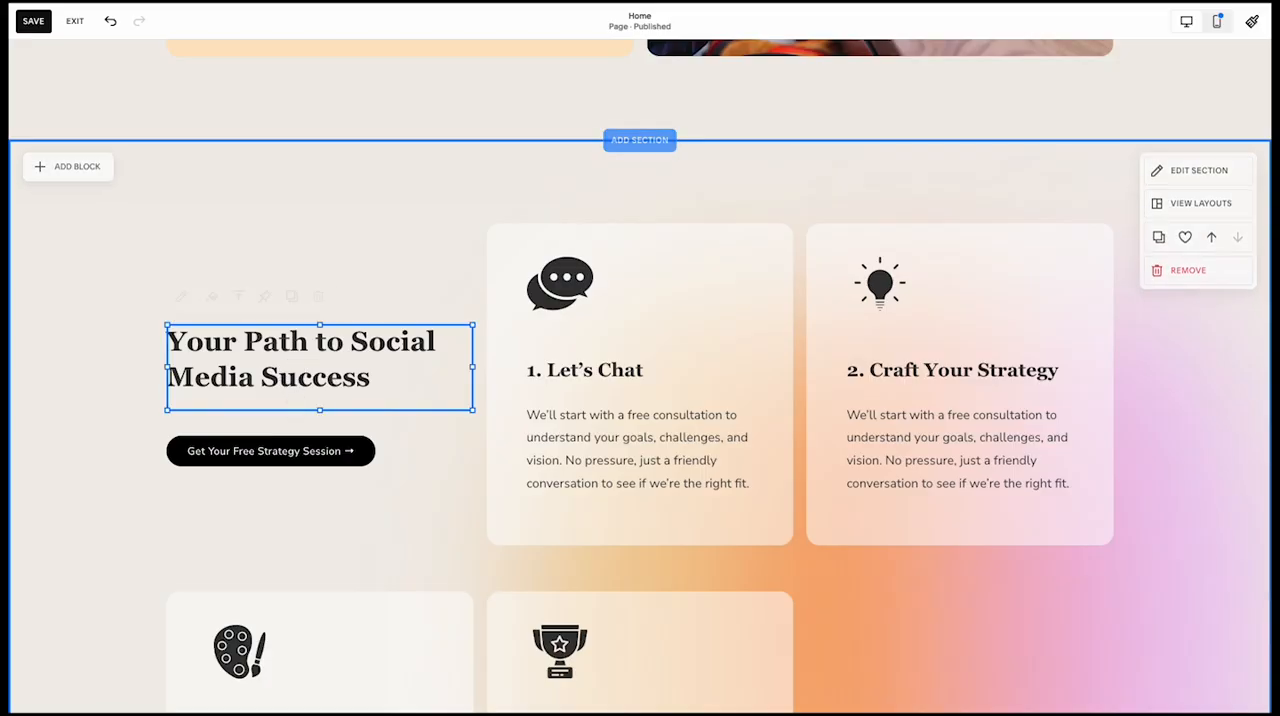
drag(291, 450, 298, 437)
click(350, 360)
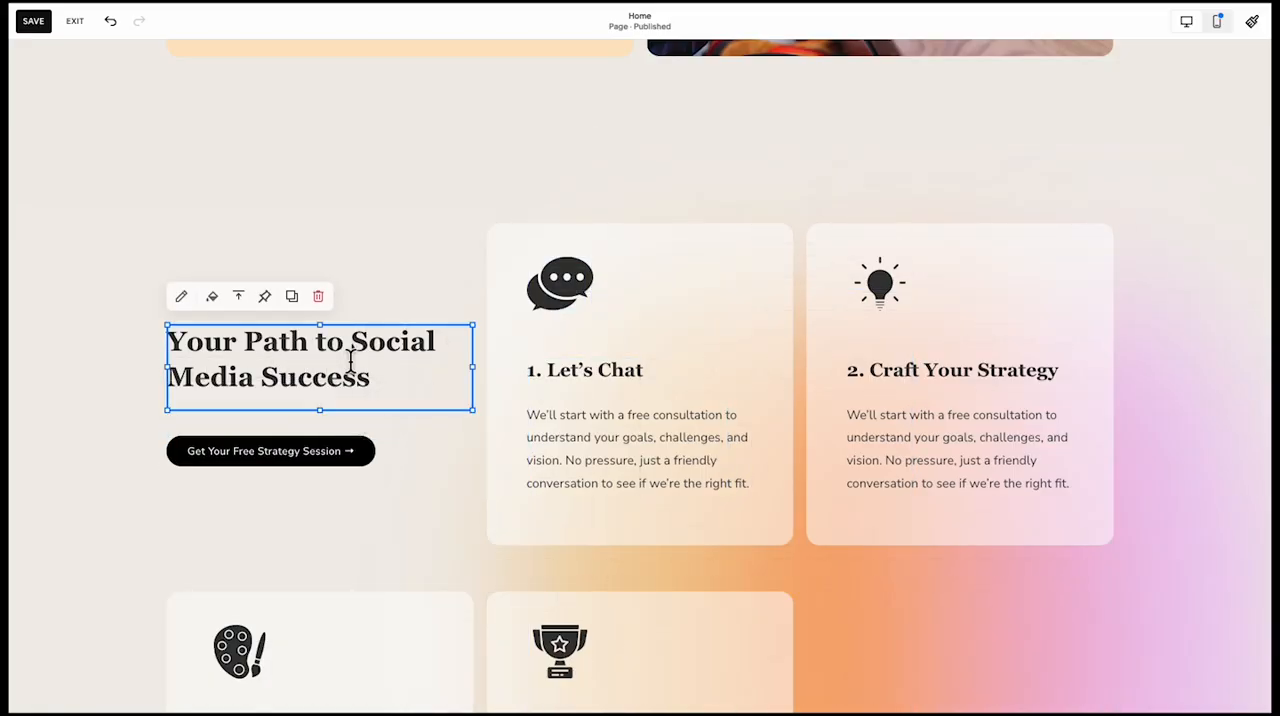
click(244, 299)
click(268, 324)
click(266, 503)
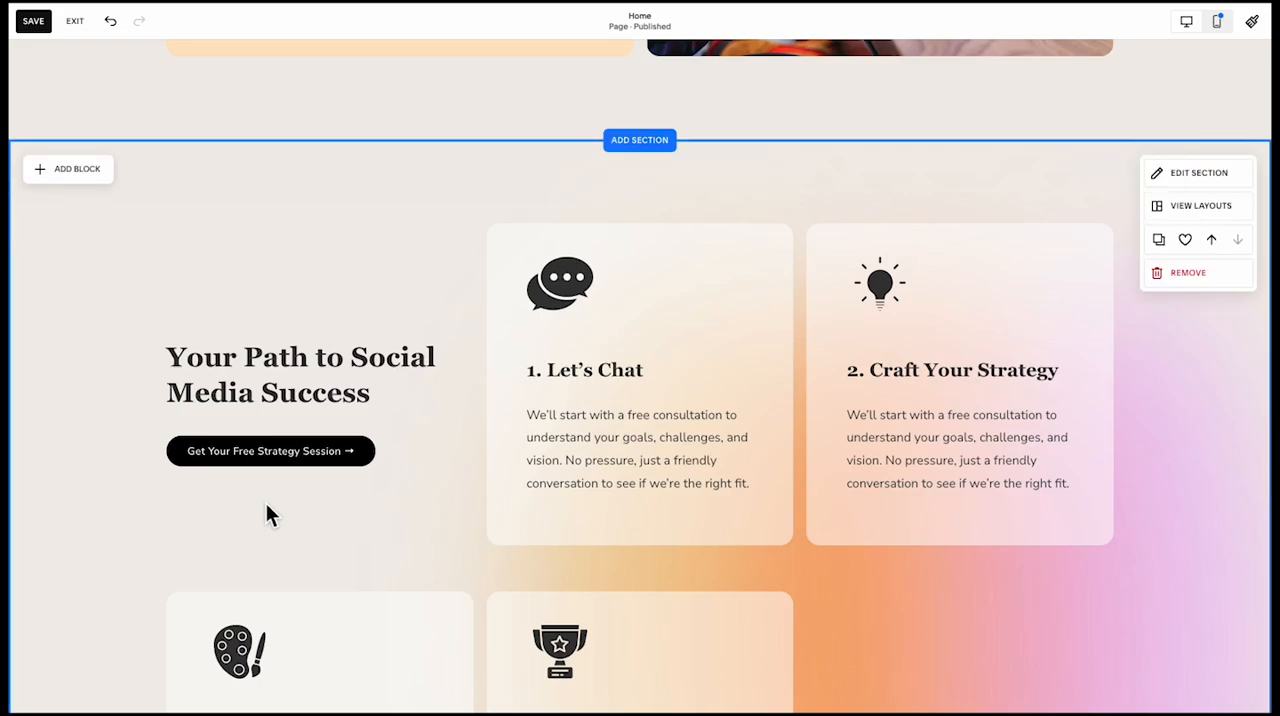
Copy the "We Know What Works" heading and paragraph into a new blank section below the step cards and centre them
click(214, 449)
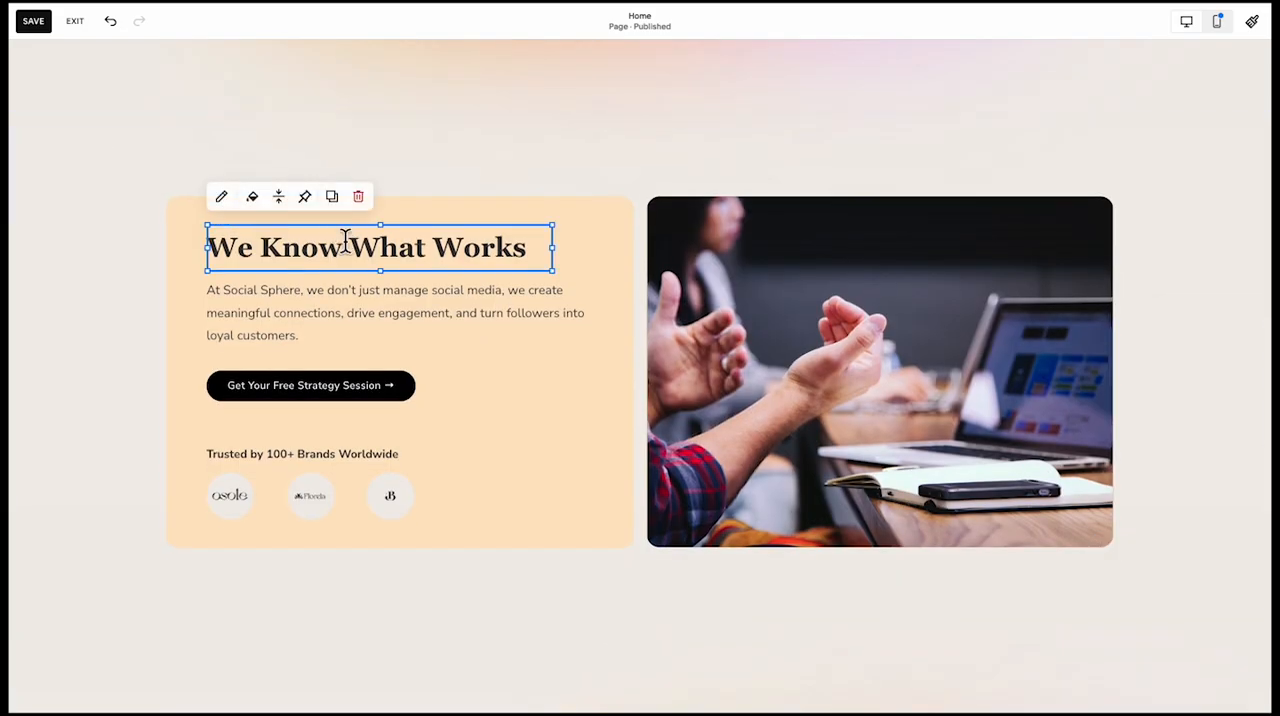
scroll(323, 346, down, 15)
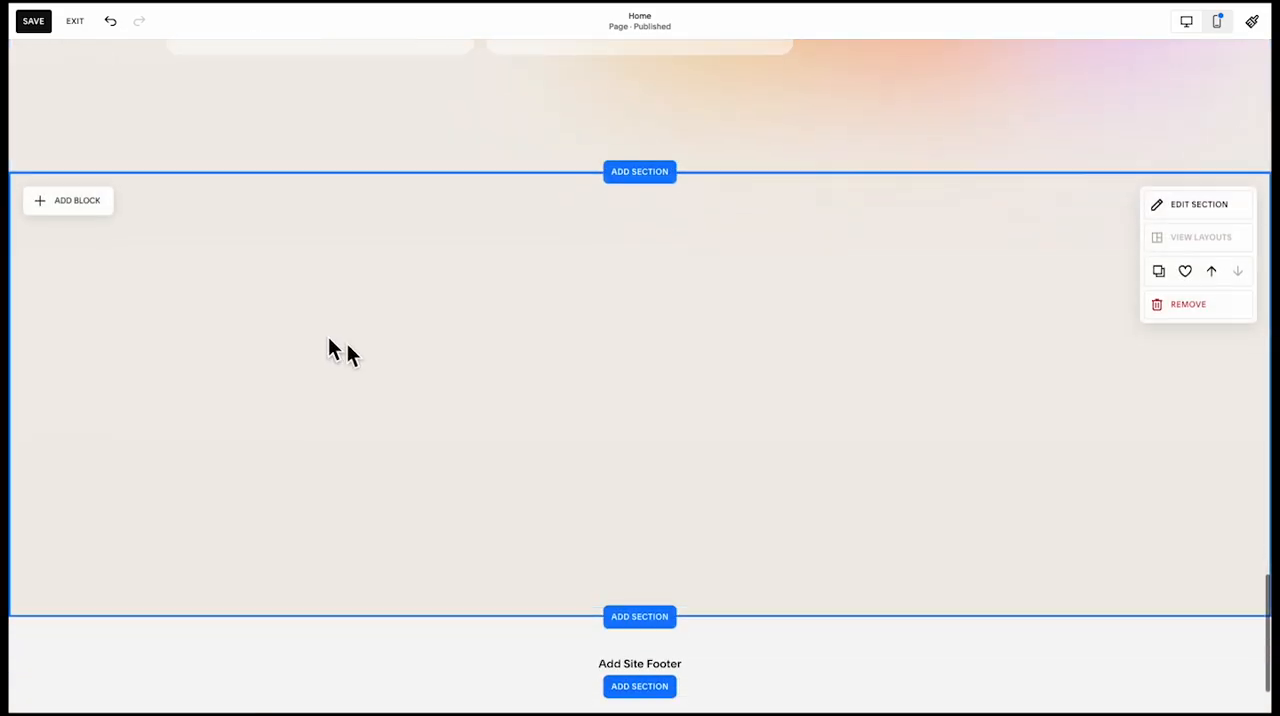
key(ctrl+v)
drag(417, 366, 657, 380)
Centre-align the copied texts and replace them with "Real Results, Real Stories" and the paragraph about how brands were helped to grow
triple_click(623, 314)
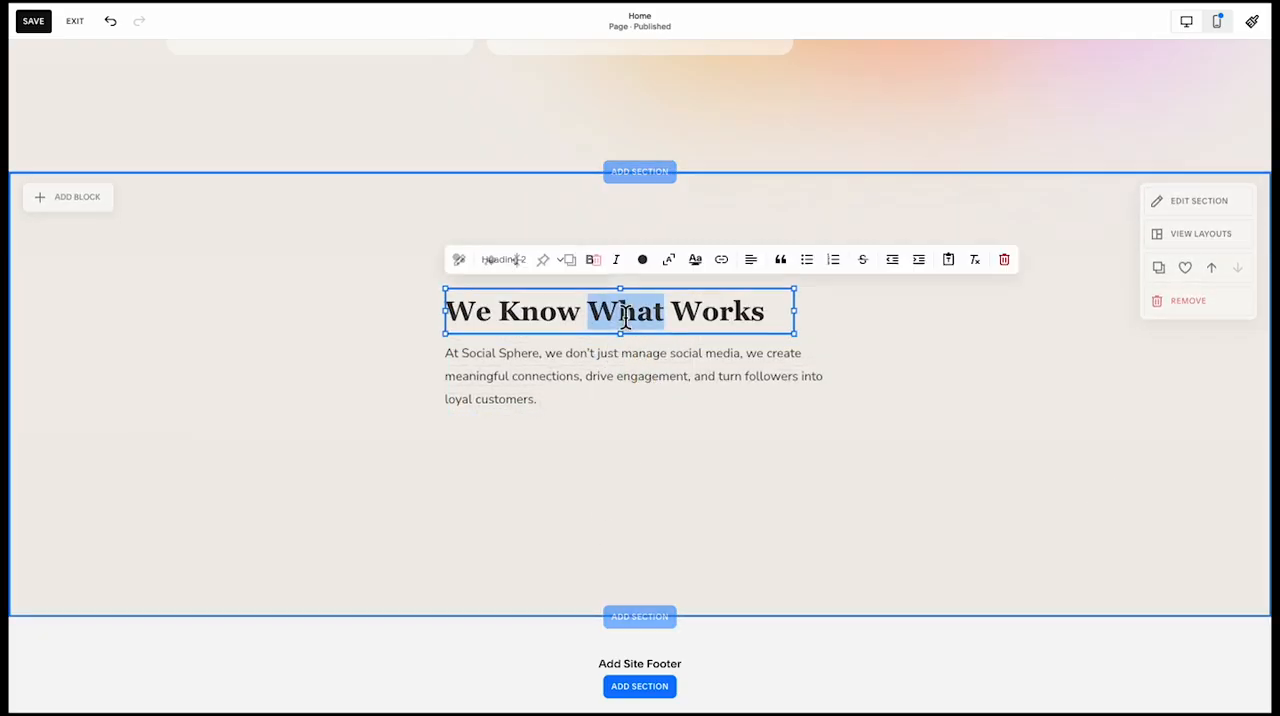
click(752, 263)
click(737, 292)
click(737, 394)
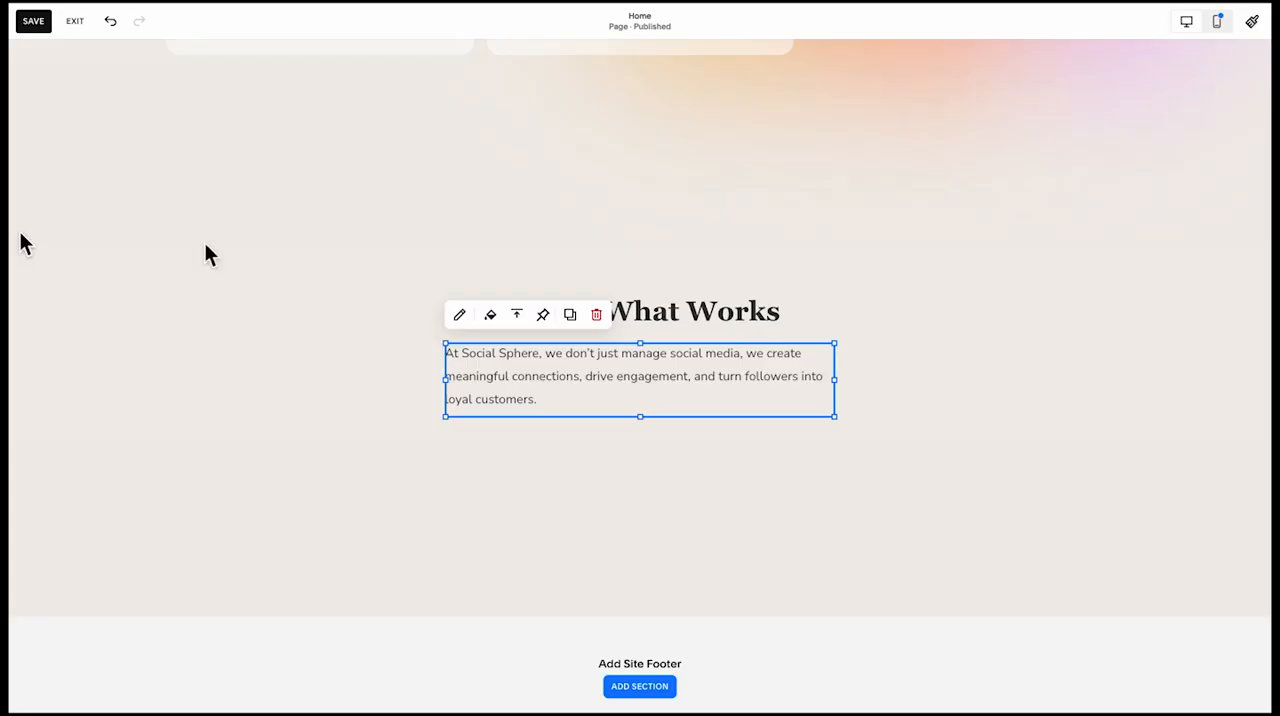
double_click(735, 310)
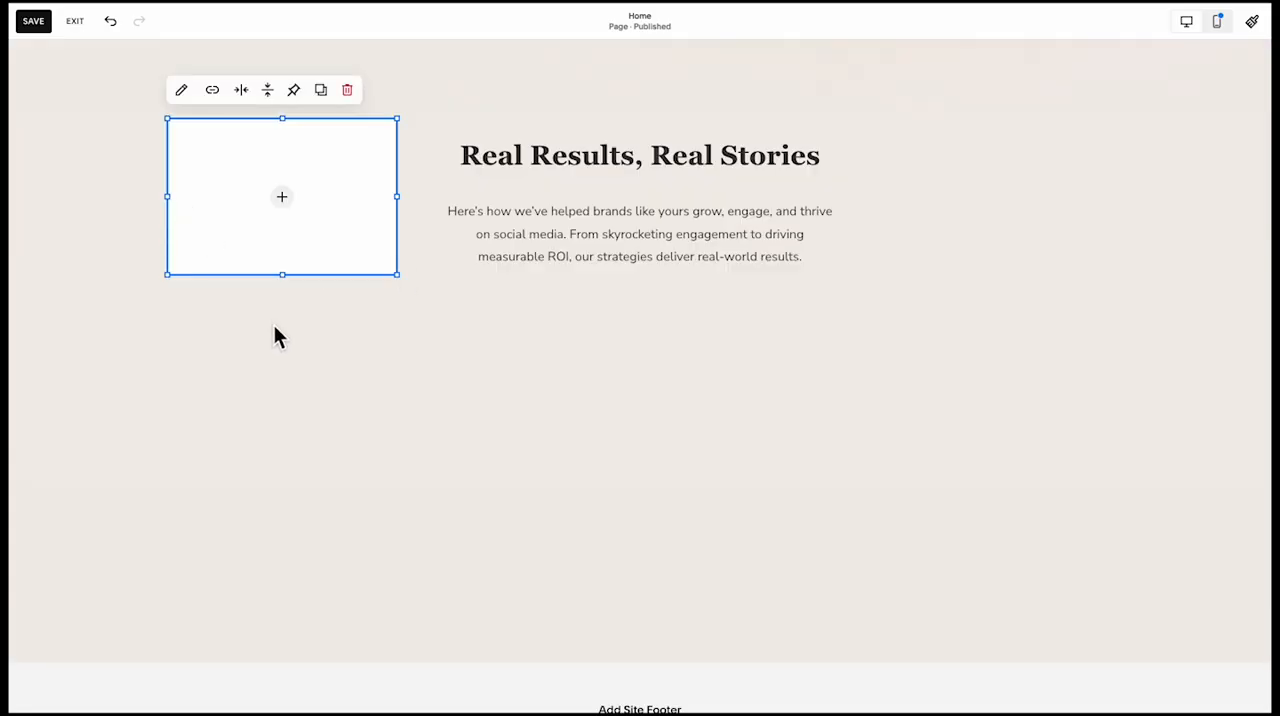
Move the new image block below the "Real Results, Real Stories" paragraph and stretch it into a tall portrait shape
drag(326, 213, 326, 405)
drag(398, 468, 397, 632)
click(458, 522)
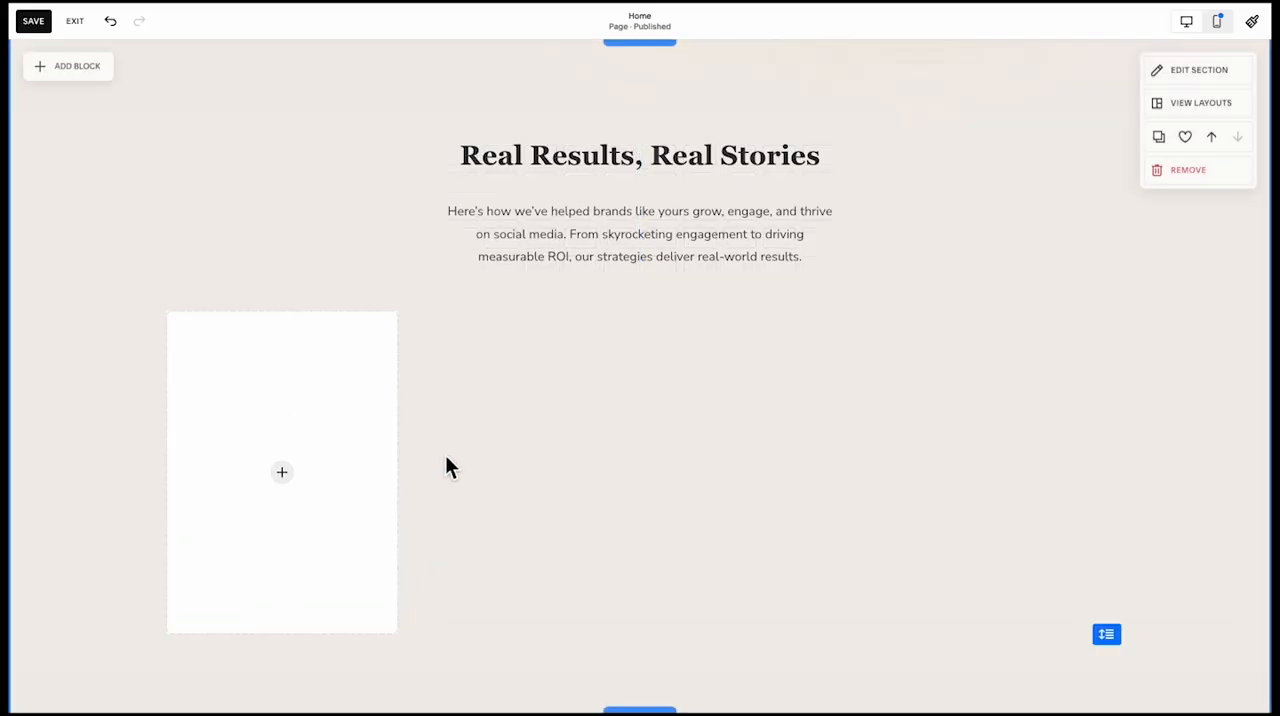
Set the horizontal grid gap of the "Real Results, Real Stories" section to 20
click(1200, 72)
click(1231, 197)
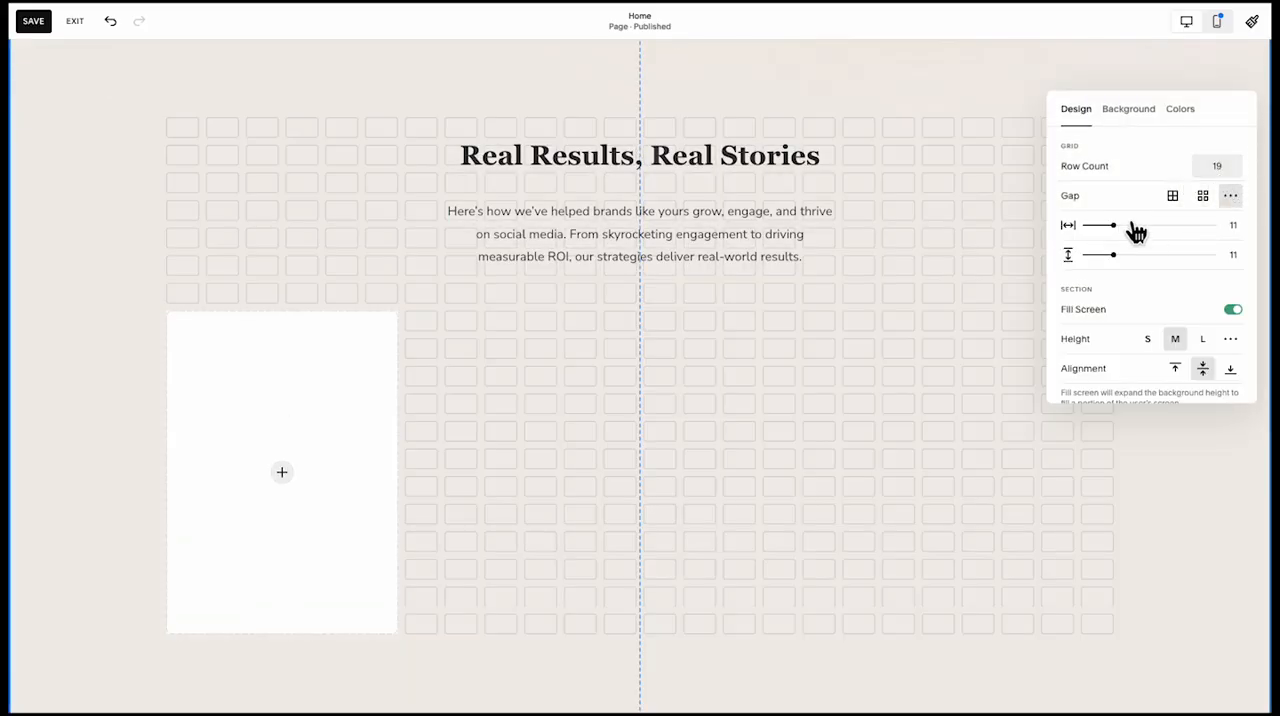
drag(1123, 231, 1146, 234)
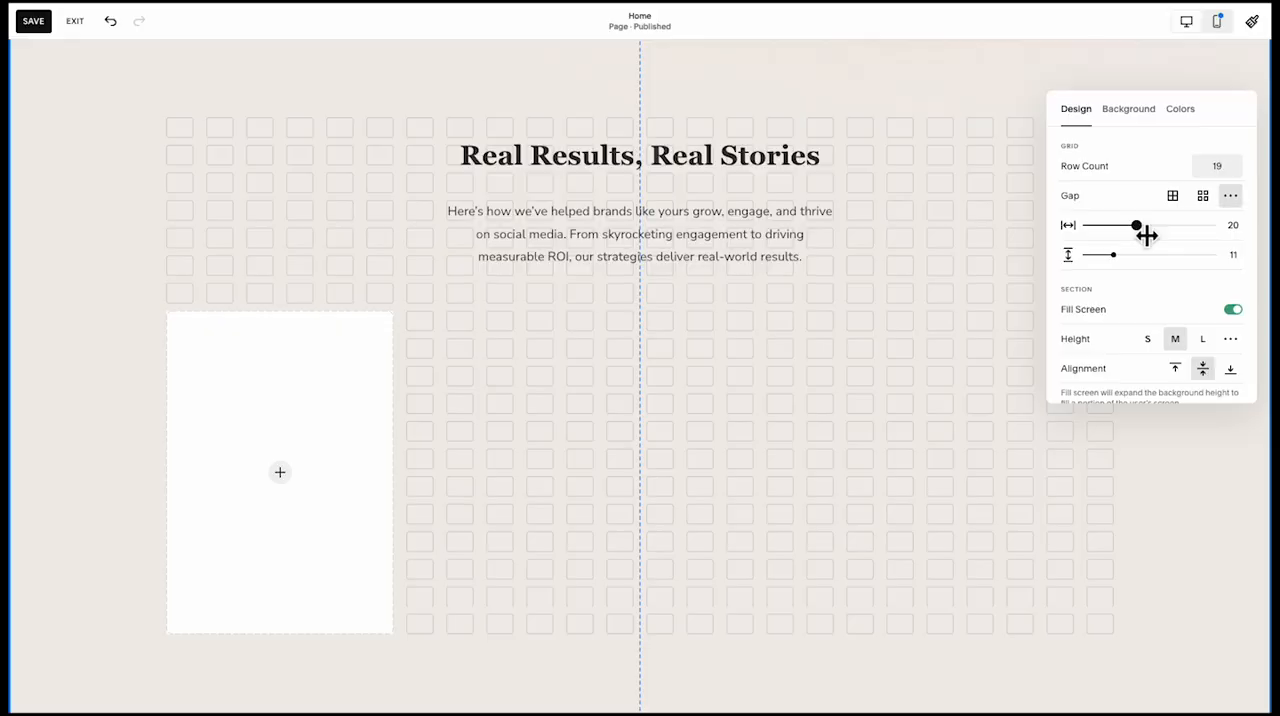
Widen the image block to a third of the grid and complete the row with dough, yoga and laptop photos
click(286, 446)
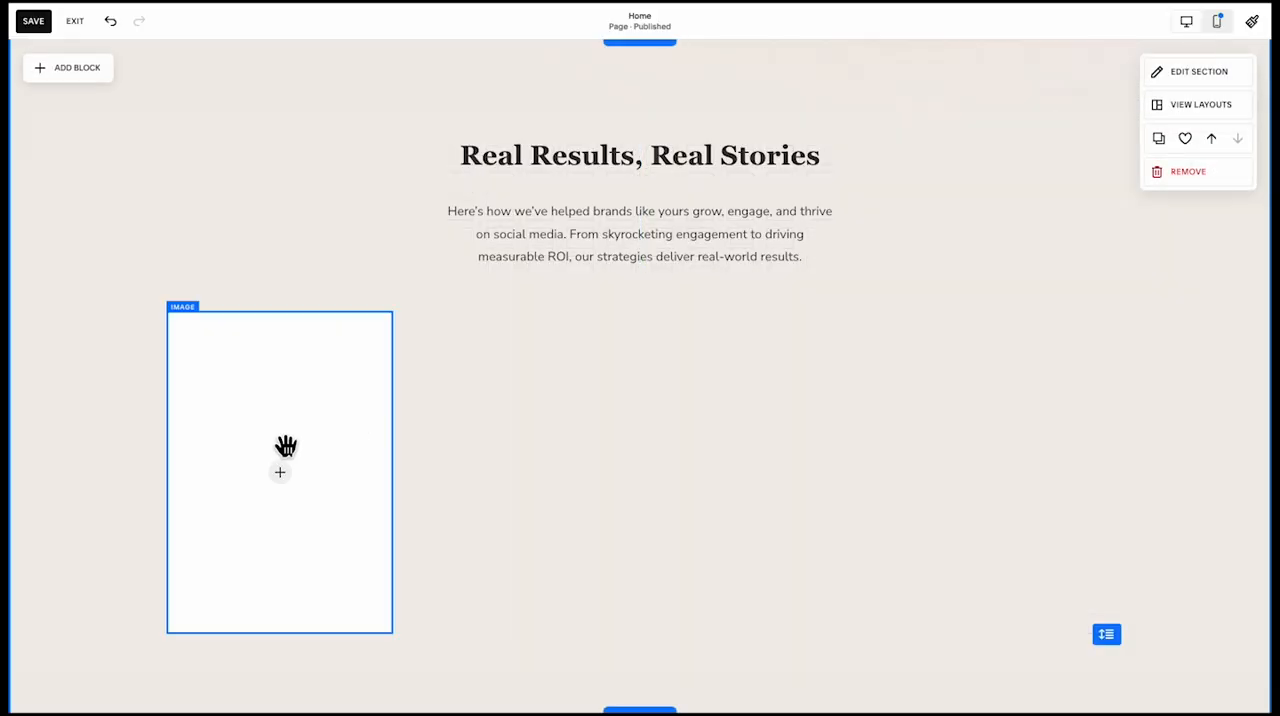
drag(395, 478, 643, 460)
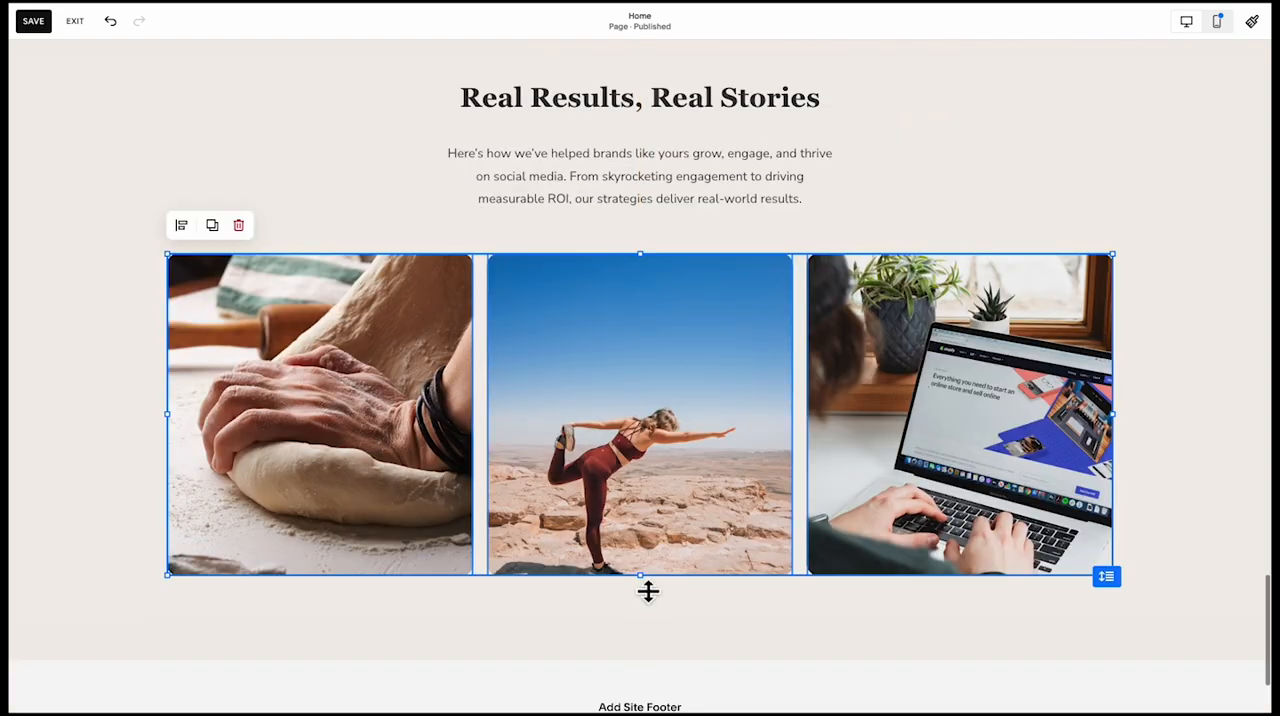
Stretch the three photos taller by three grid rows and move them up one row toward the paragraph
drag(648, 578, 638, 642)
drag(509, 514, 510, 492)
scroll(508, 491, down, 1)
drag(644, 535, 634, 549)
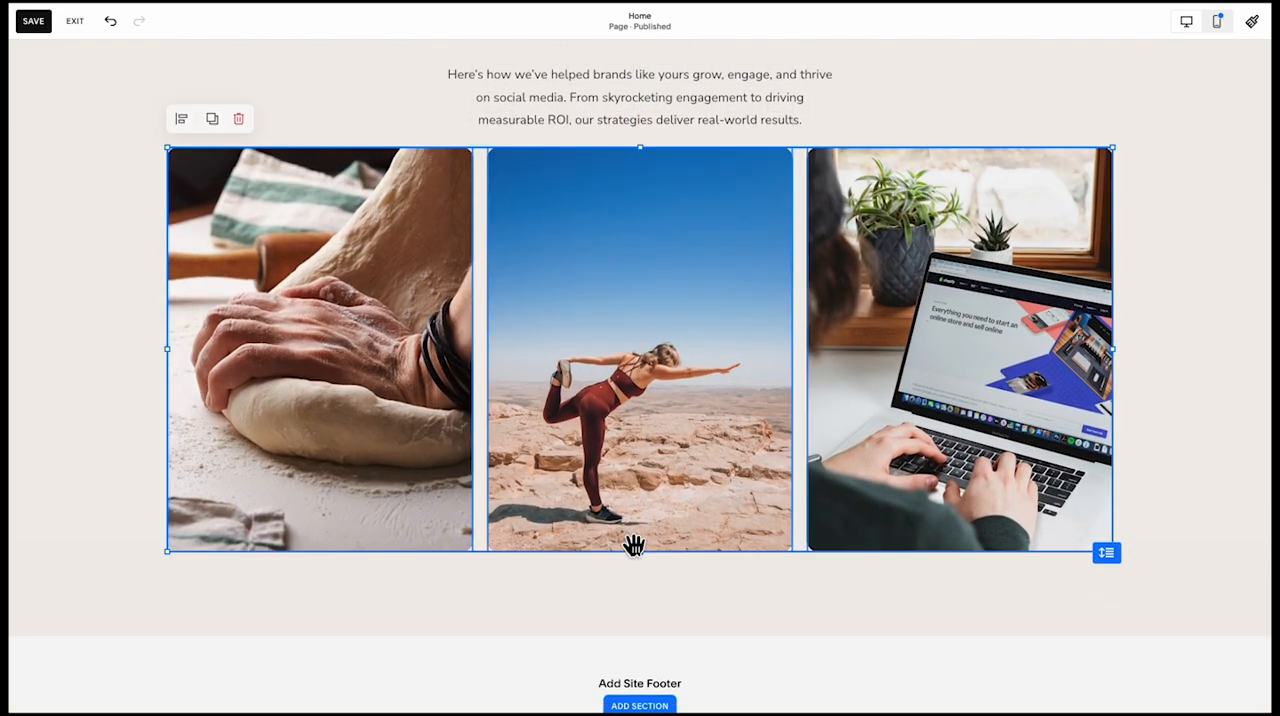
Widen the "Real Results, Real Stories" section's vertical grid gap to match its horizontal gap of 20
scroll(700, 470, up, 3)
click(894, 283)
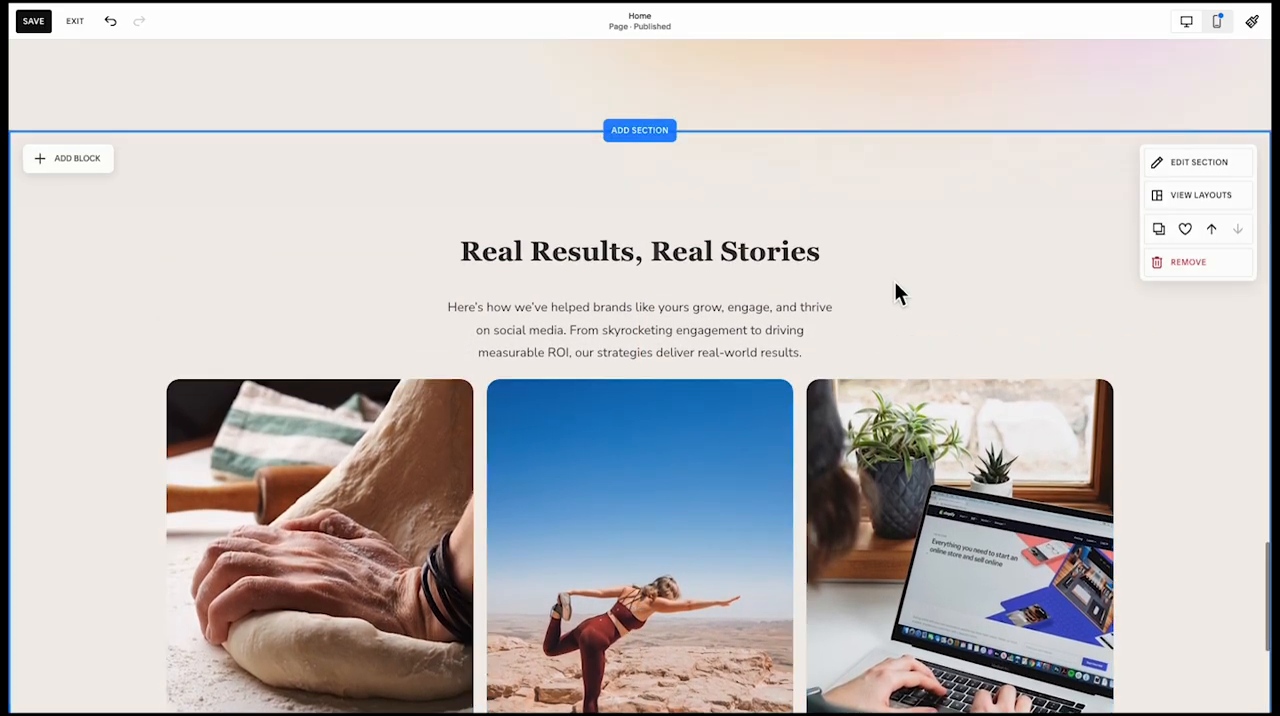
click(1180, 166)
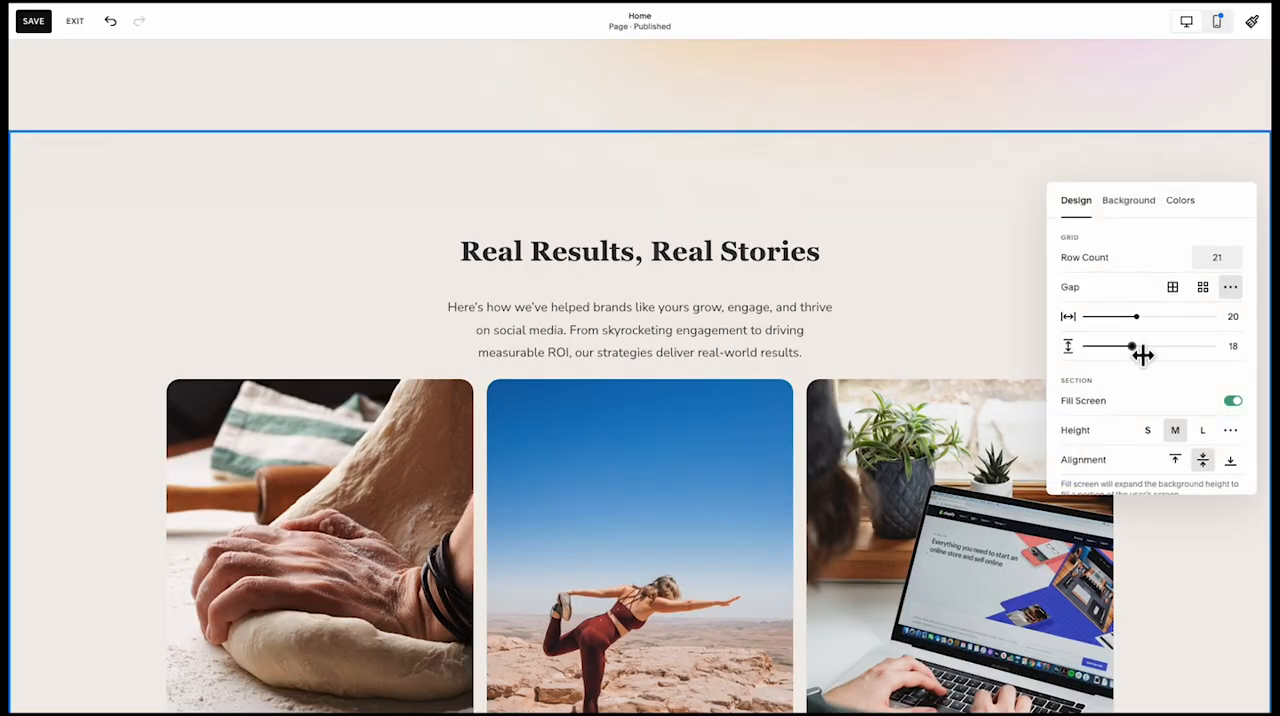
drag(1142, 354, 1145, 353)
click(889, 356)
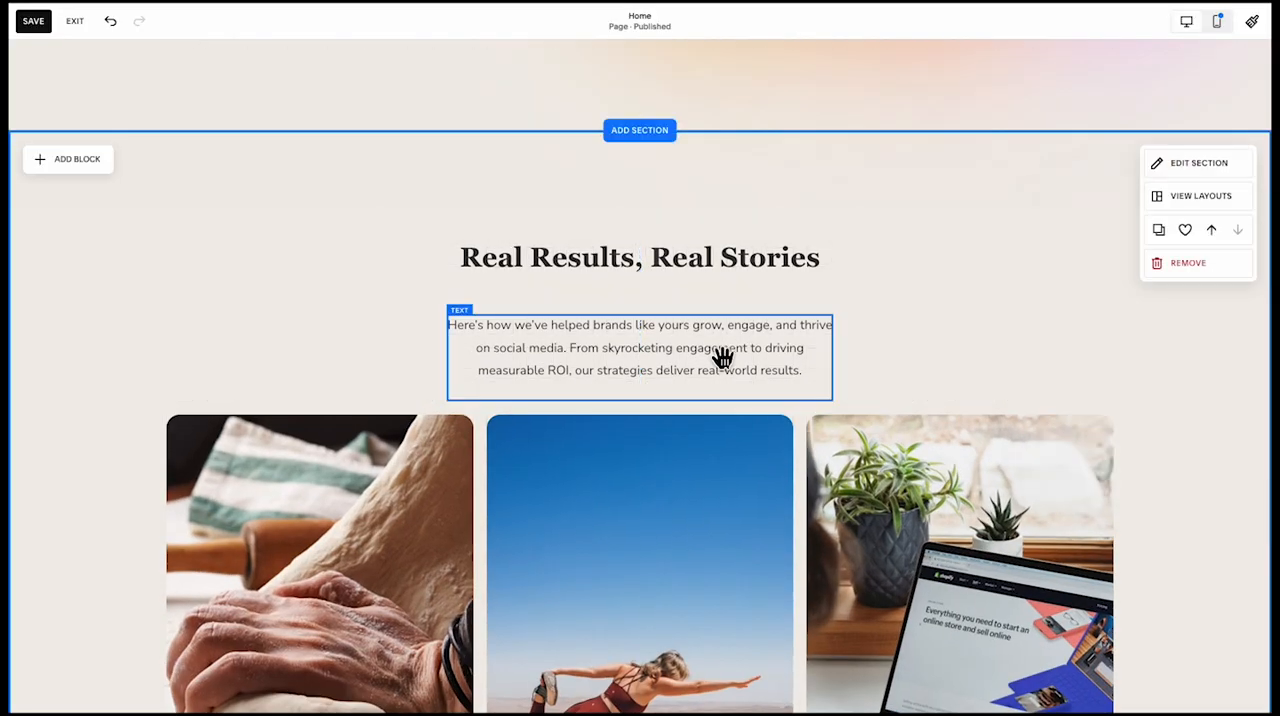
Move the paragraph up one grid row under "Real Results, Real Stories" and align the heading to the bottom of its shortened box
drag(757, 360, 640, 274)
click(768, 234)
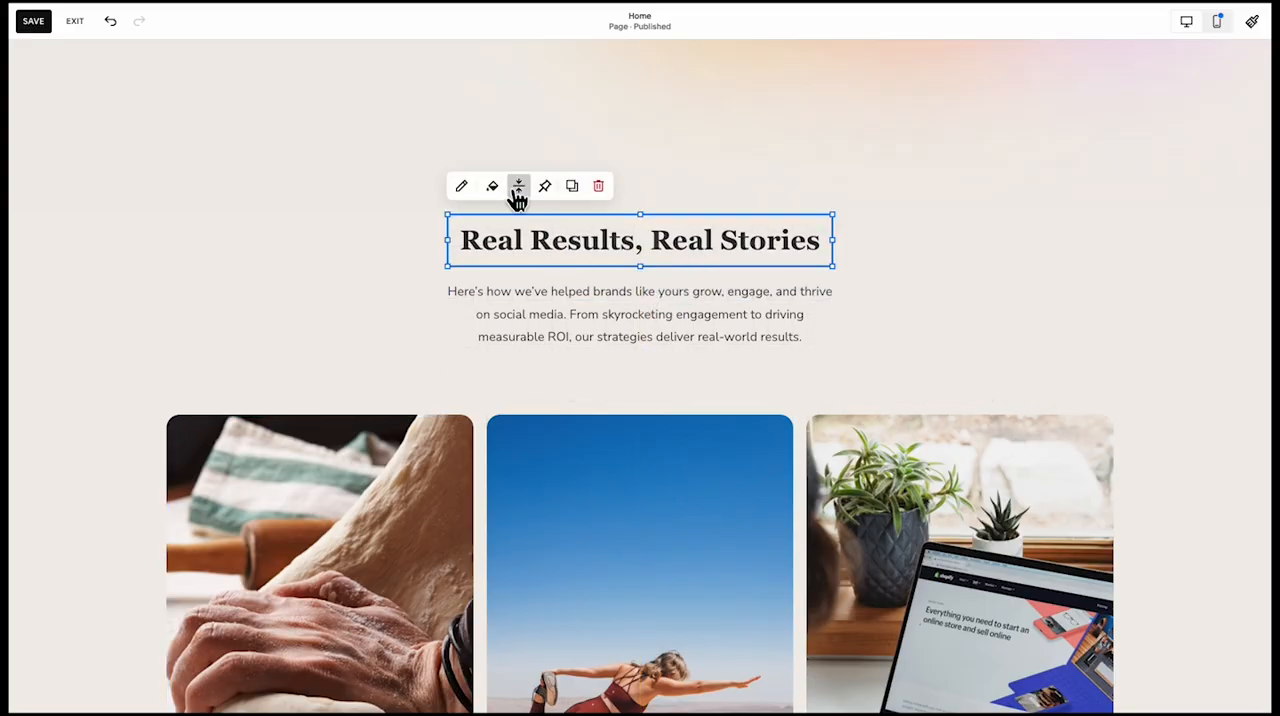
click(554, 215)
click(422, 358)
Select the three photos together and move them up one grid row, closer to the paragraph
scroll(658, 270, up, 1)
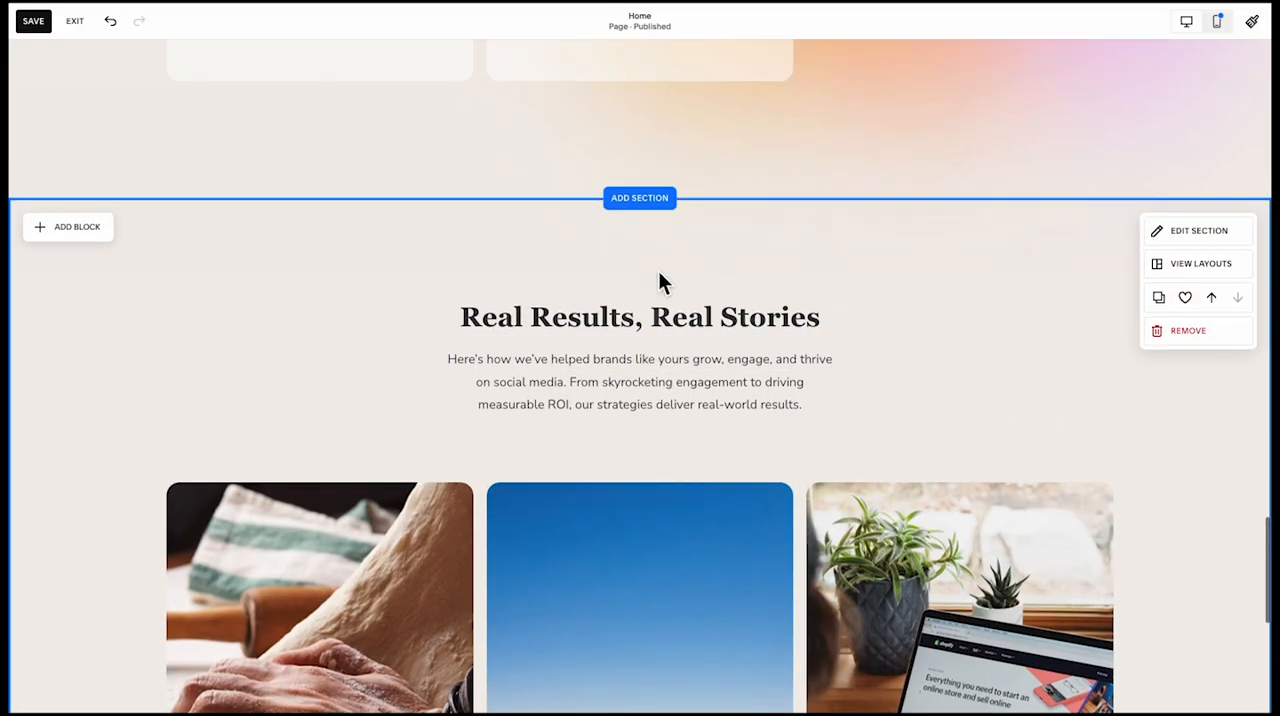
scroll(613, 346, down, 1)
scroll(612, 346, down, 3)
click(437, 397)
shift+click(620, 386)
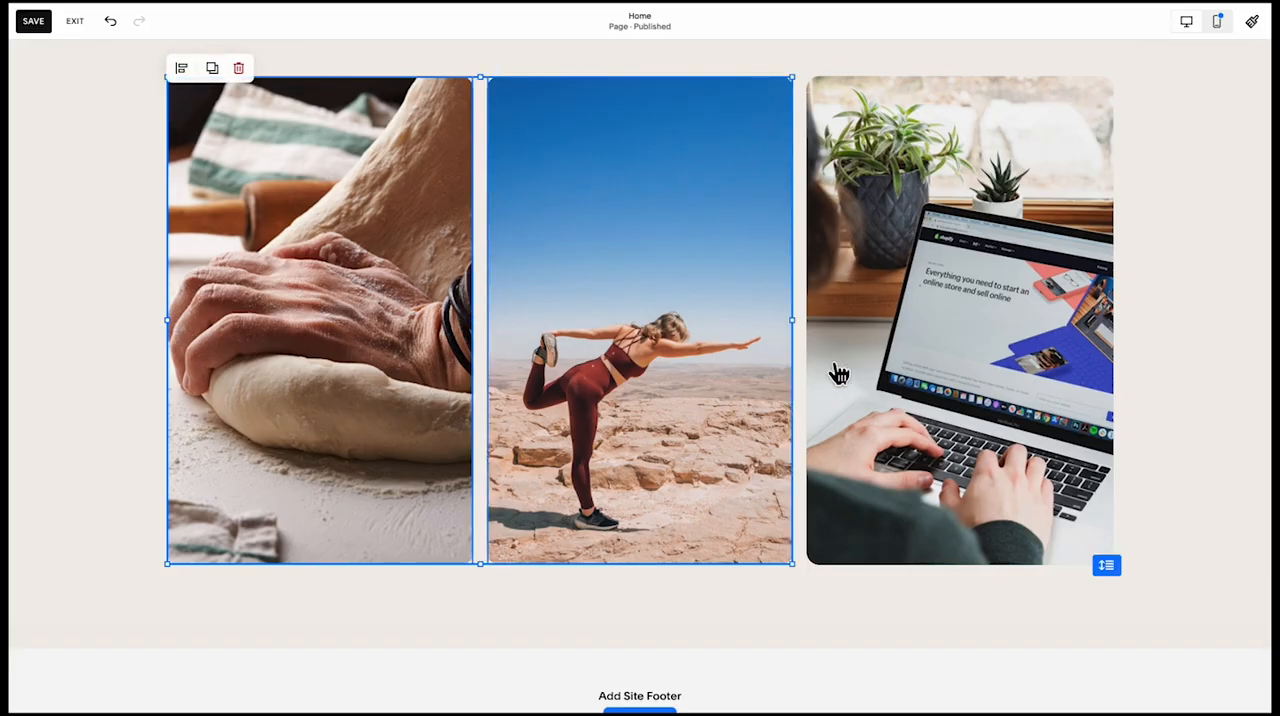
shift+click(845, 370)
scroll(860, 358, up, 1)
drag(860, 358, 865, 316)
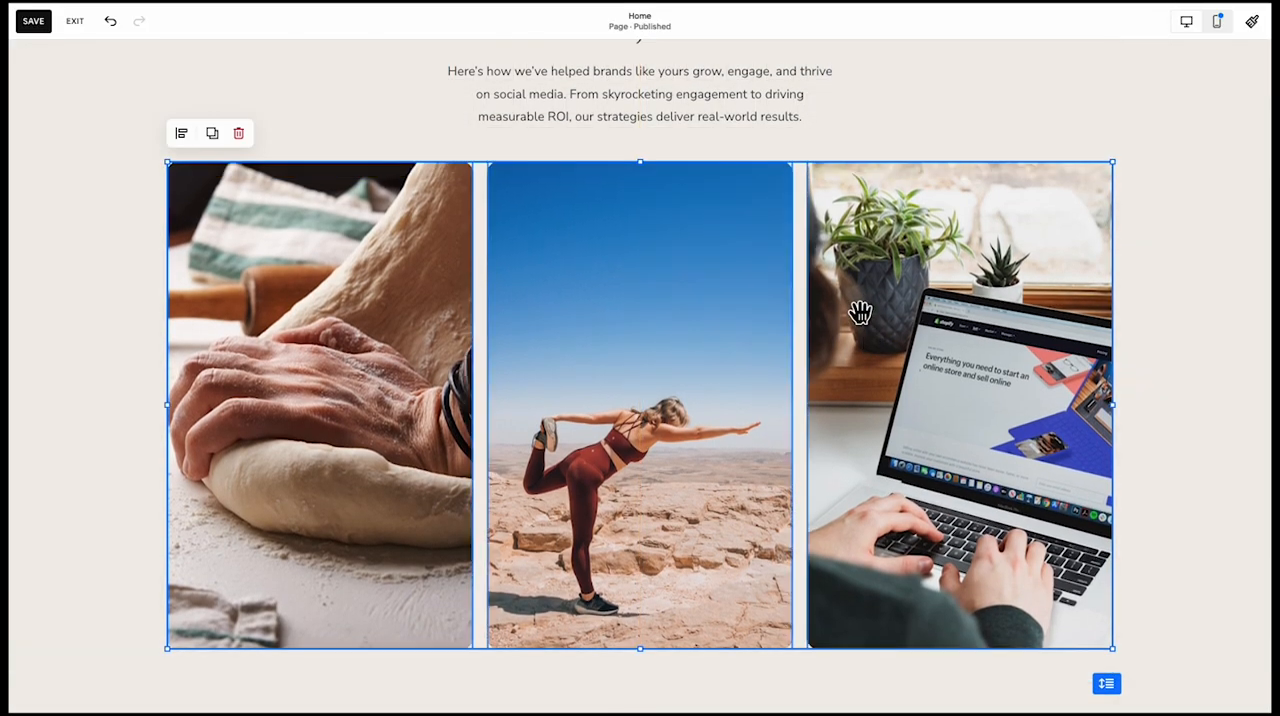
Shorten the three photos by two grid rows from their lower edge
scroll(860, 313, up, 1)
scroll(860, 313, down, 2)
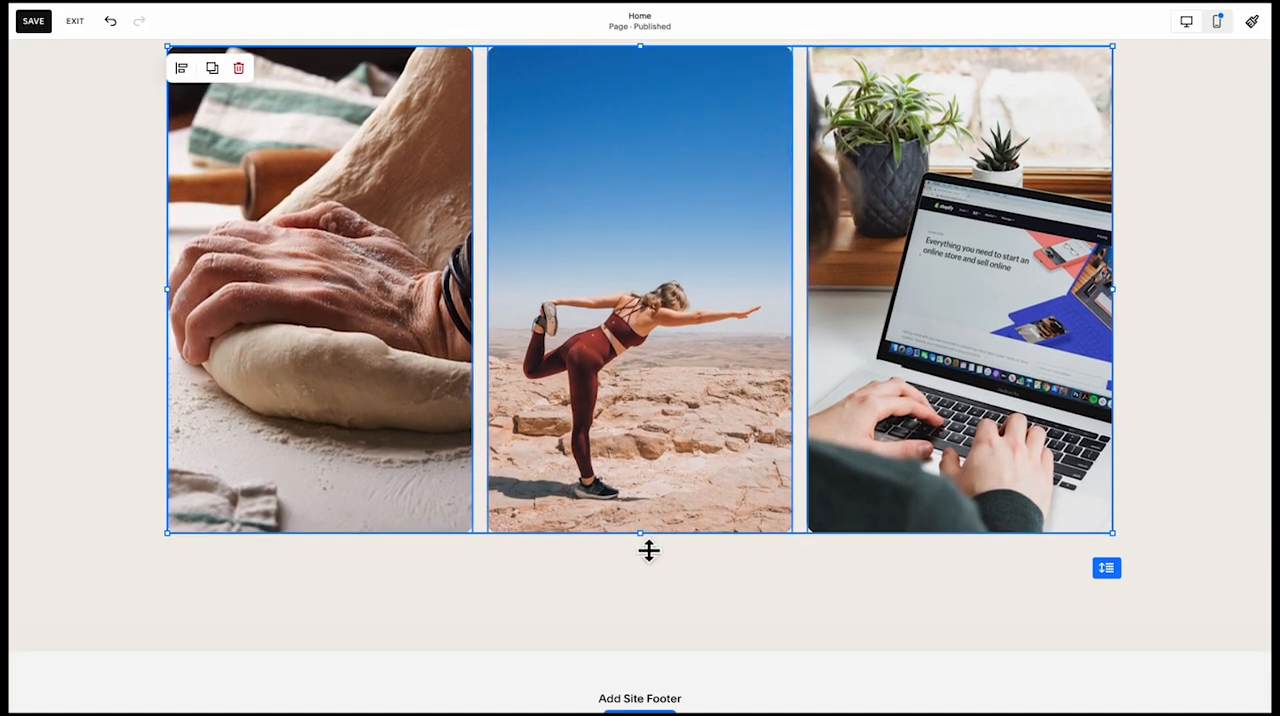
drag(649, 550, 651, 483)
click(637, 523)
scroll(637, 523, up, 2)
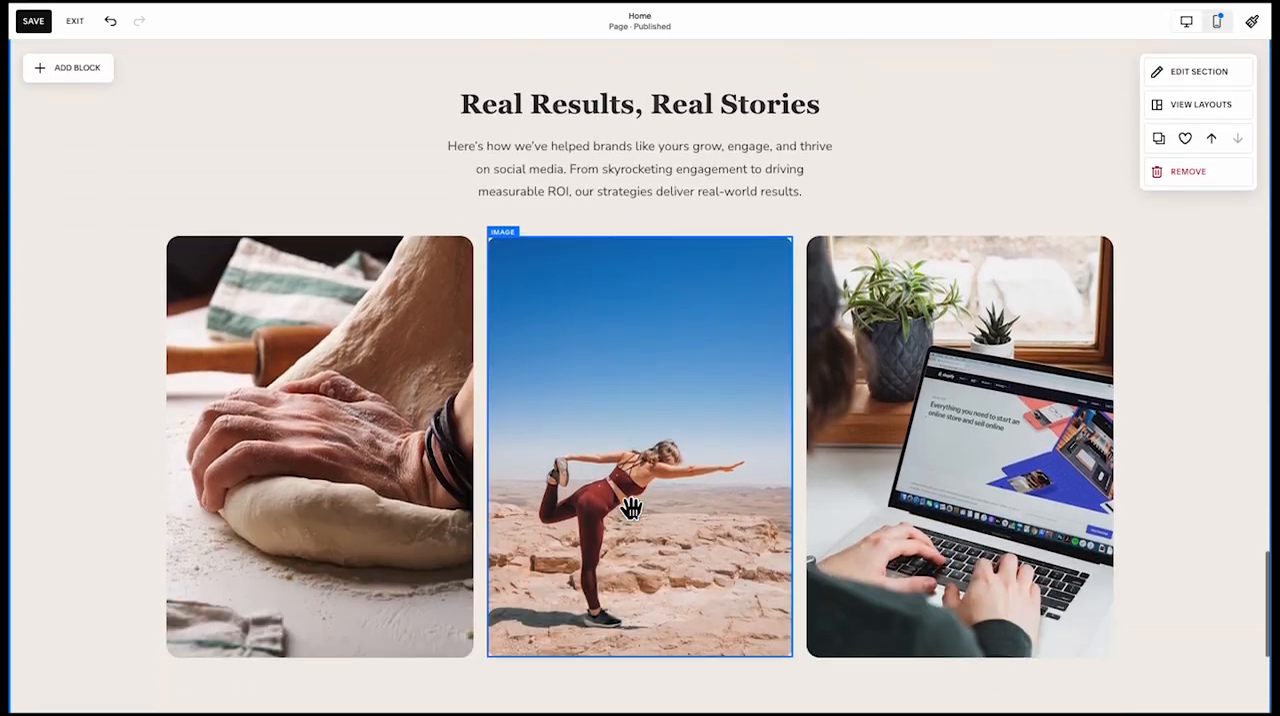
Add a case-study title and caption under each photo and place a "Get Your Free Strategy Session" button below the middle one
key(super+v)
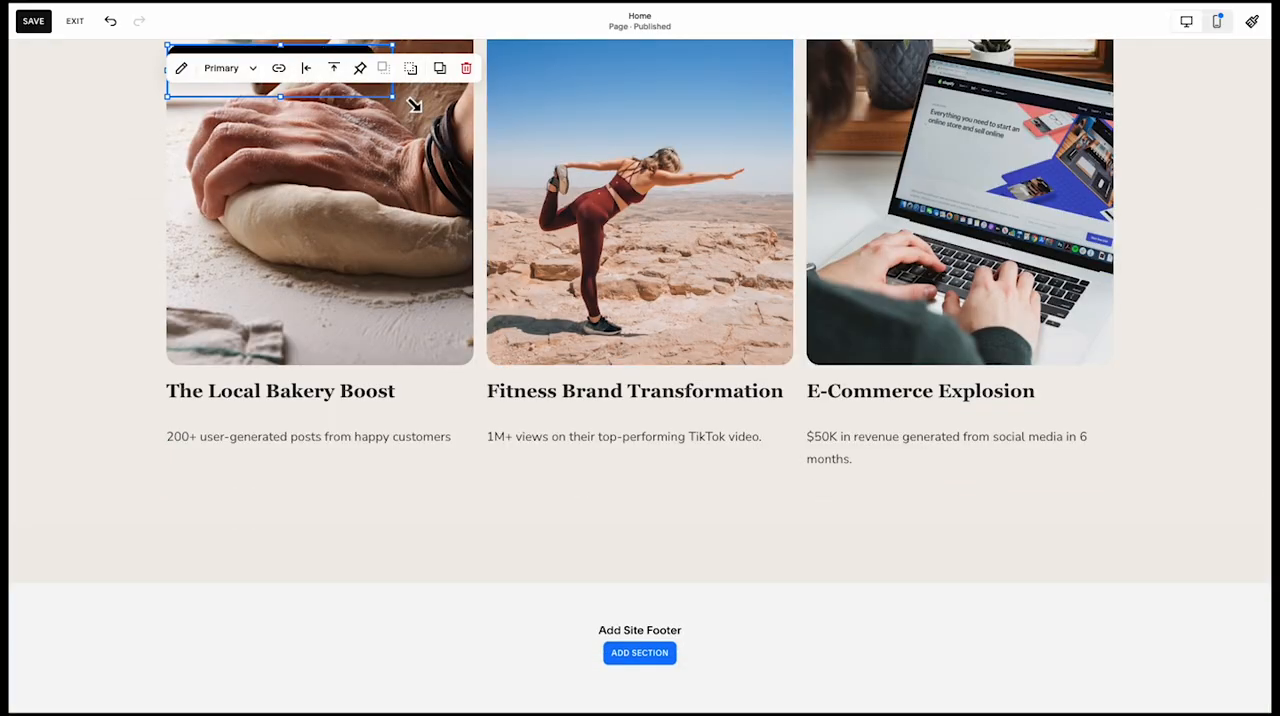
scroll(404, 108, up, 1)
drag(325, 131, 683, 585)
click(858, 617)
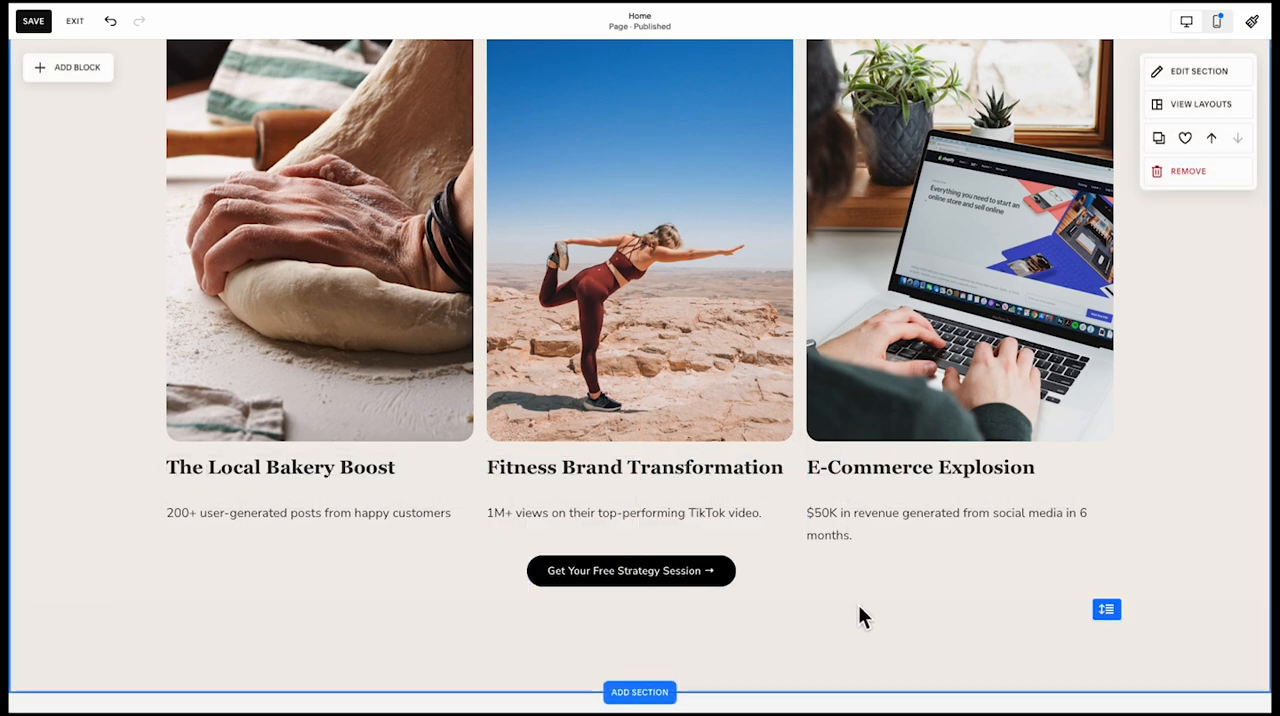
Centre the "Get Your Free Strategy Session" button horizontally and vertically within its box
click(656, 560)
click(665, 528)
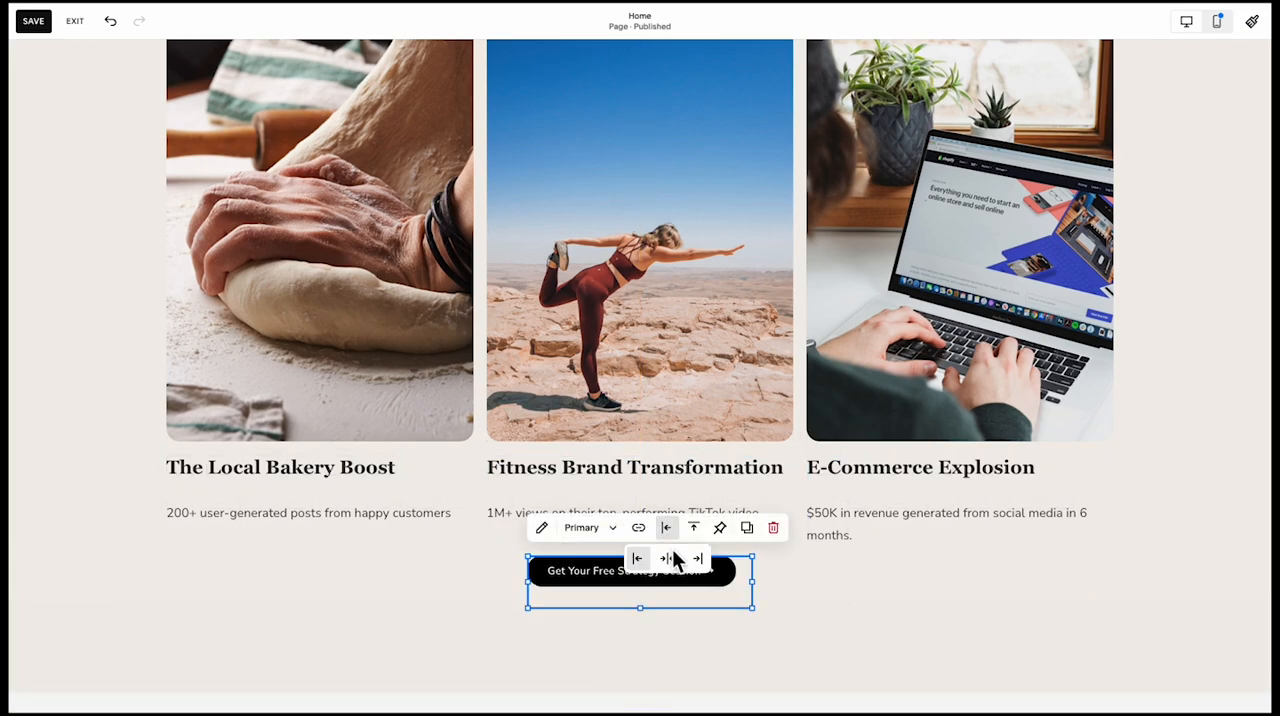
click(668, 557)
click(806, 592)
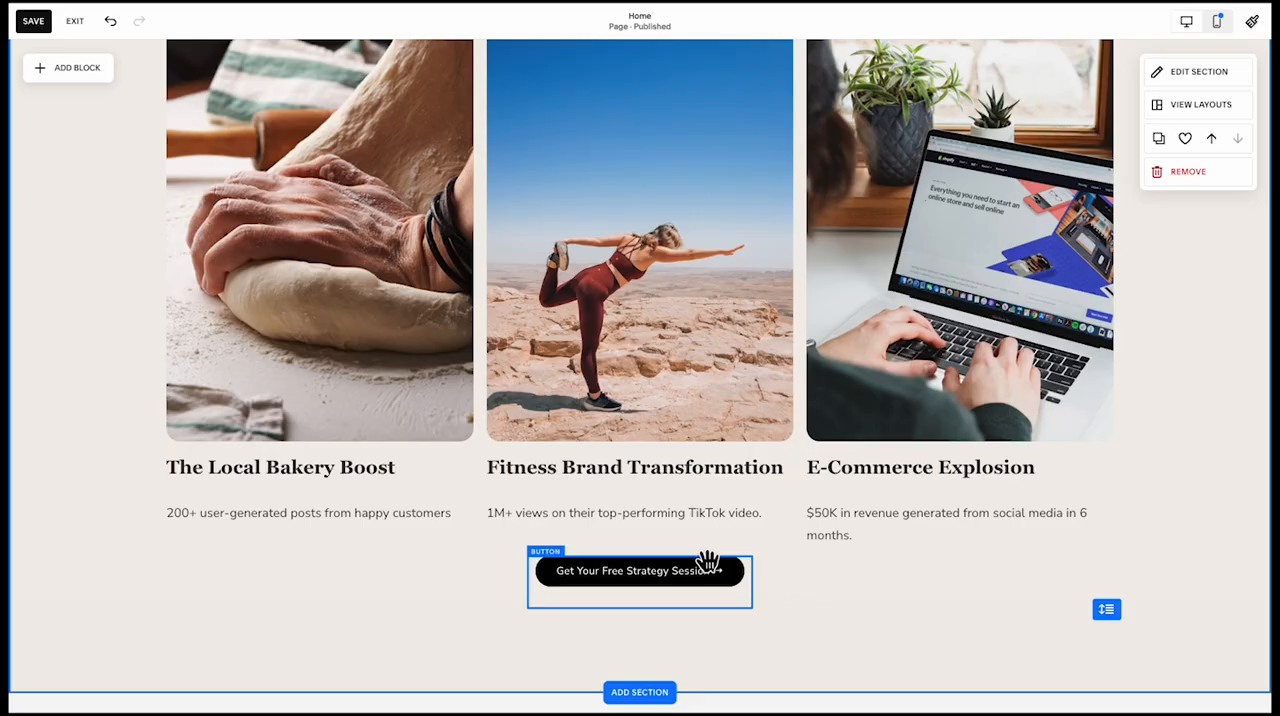
scroll(780, 605, up, 1)
click(730, 596)
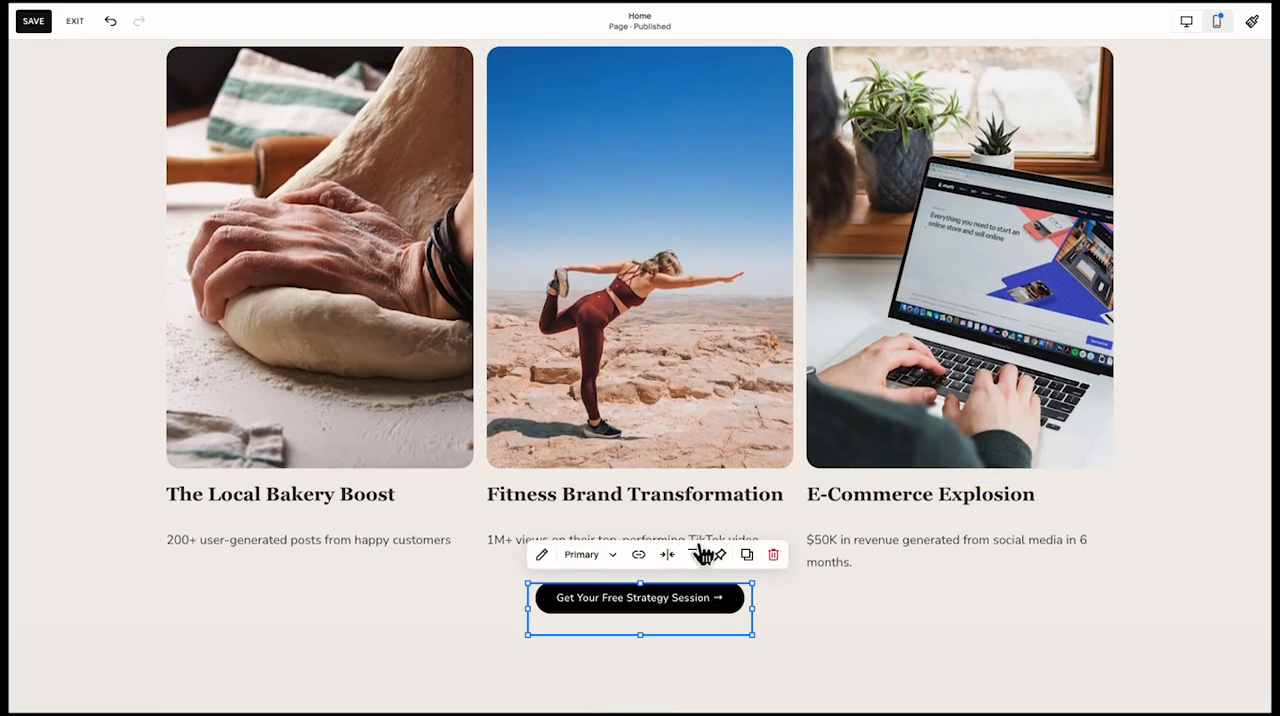
click(703, 555)
click(694, 585)
click(842, 631)
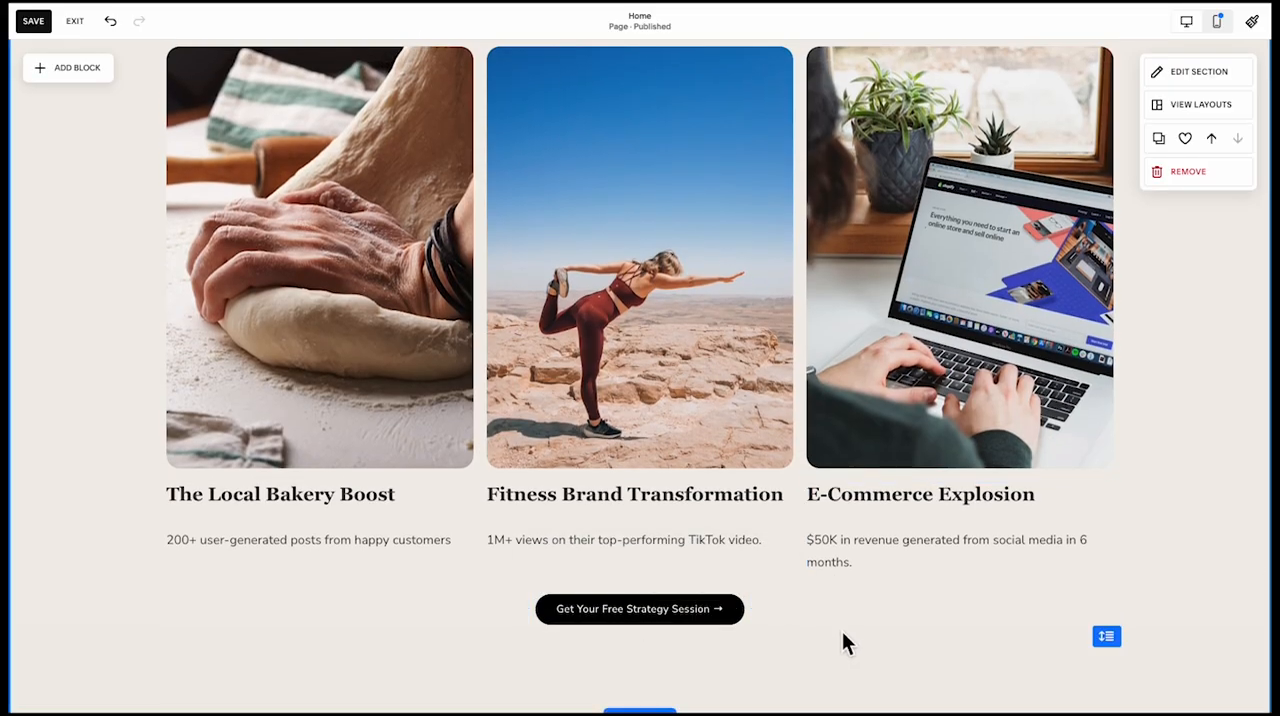
Add the orange and pink gradient glow shapes over the three photos and send them behind the images
scroll(842, 631, up, 4)
scroll(764, 537, down, 3)
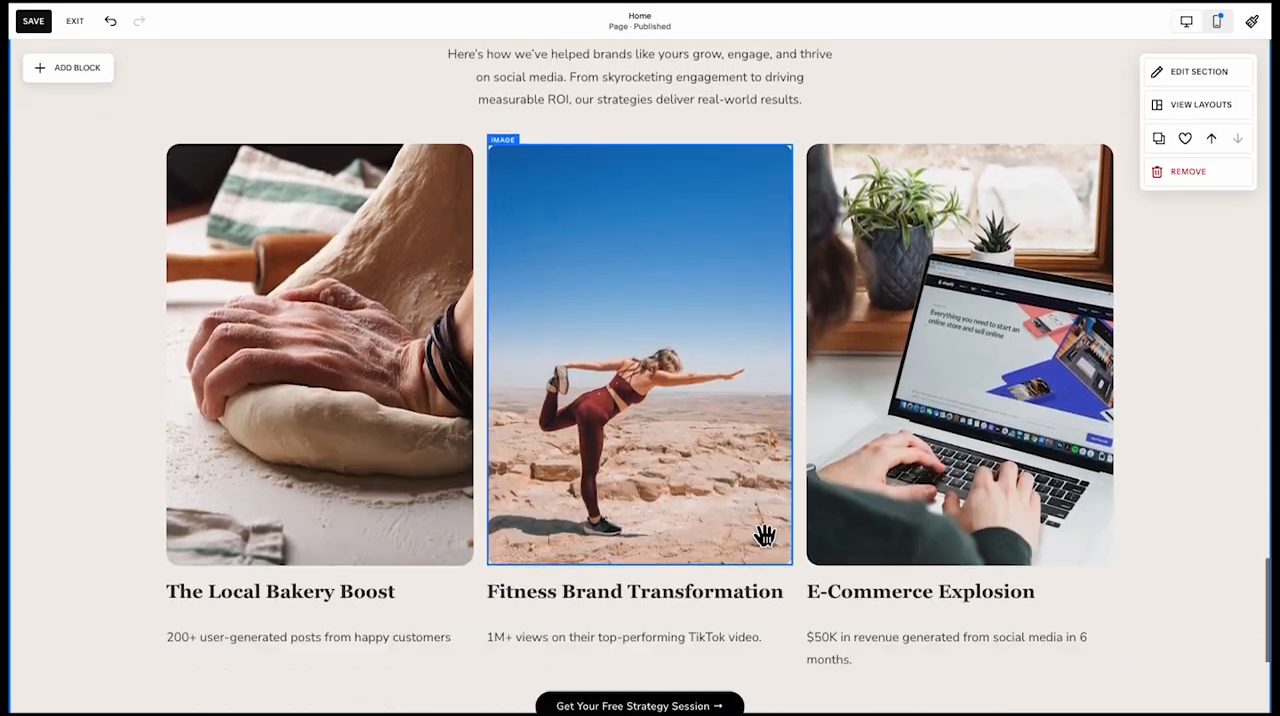
scroll(764, 537, down, 4)
scroll(600, 103, up, 1)
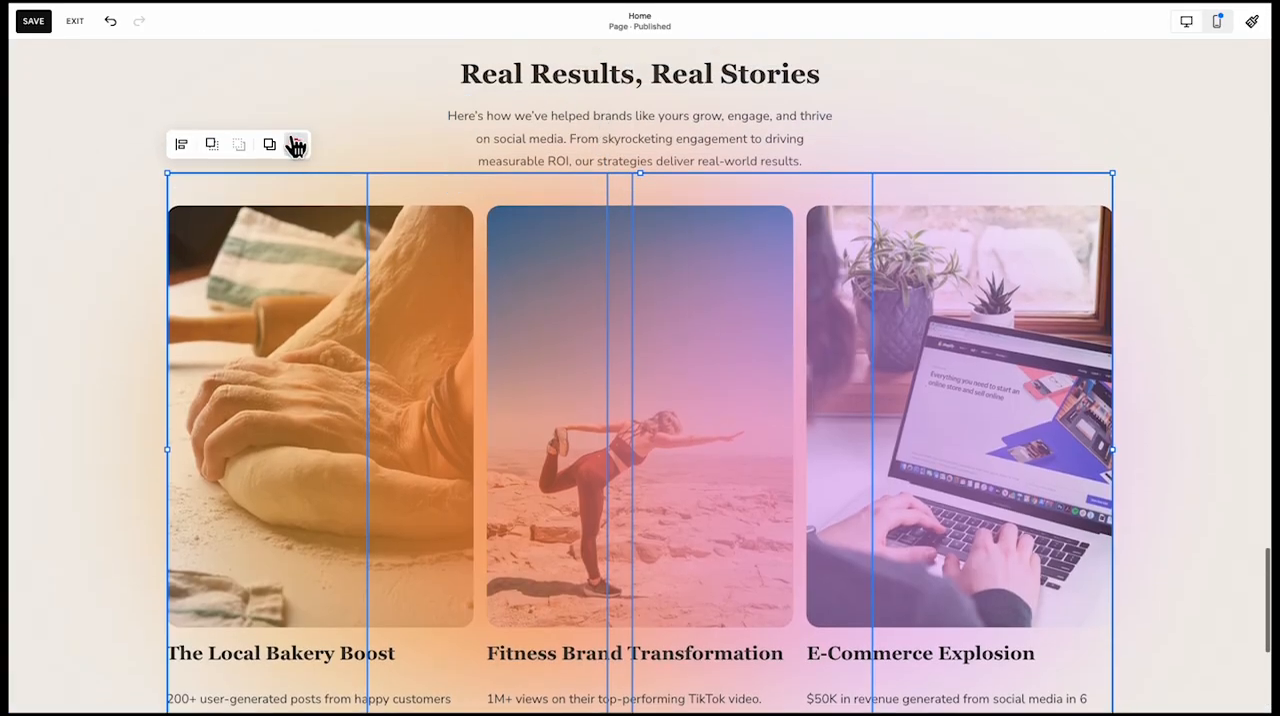
click(216, 145)
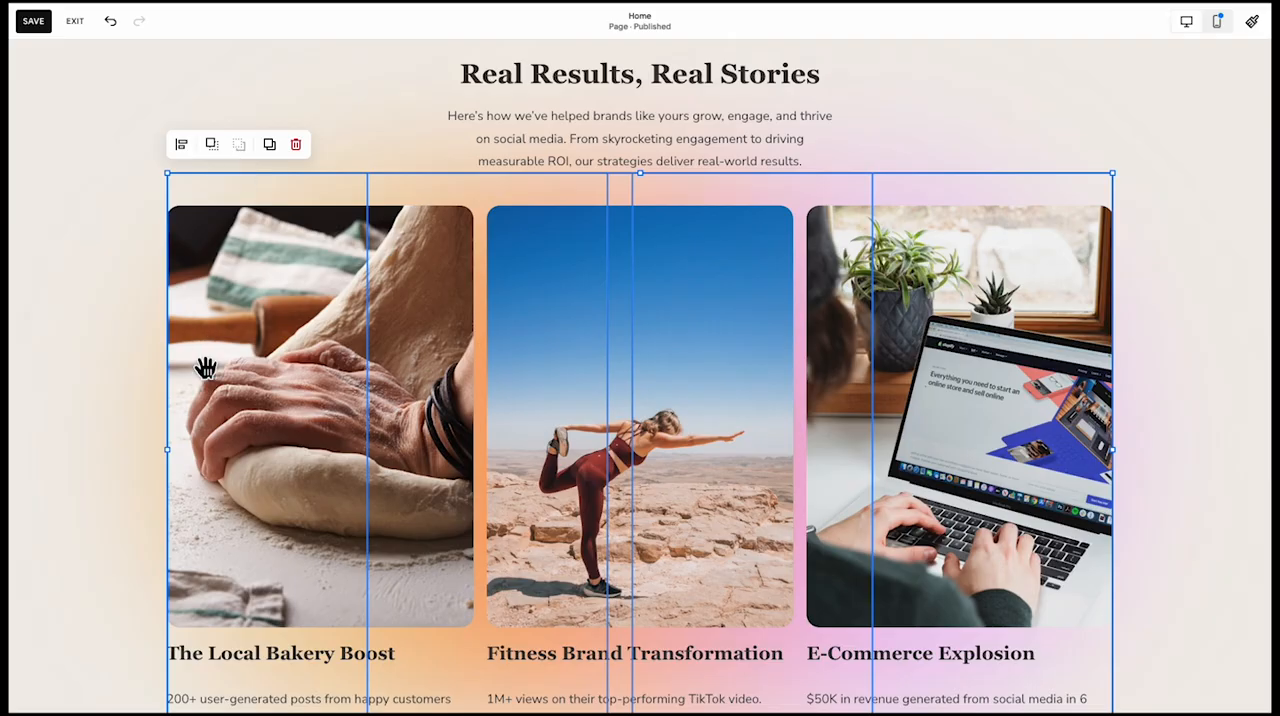
scroll(205, 368, down, 2)
scroll(205, 368, up, 1)
click(130, 418)
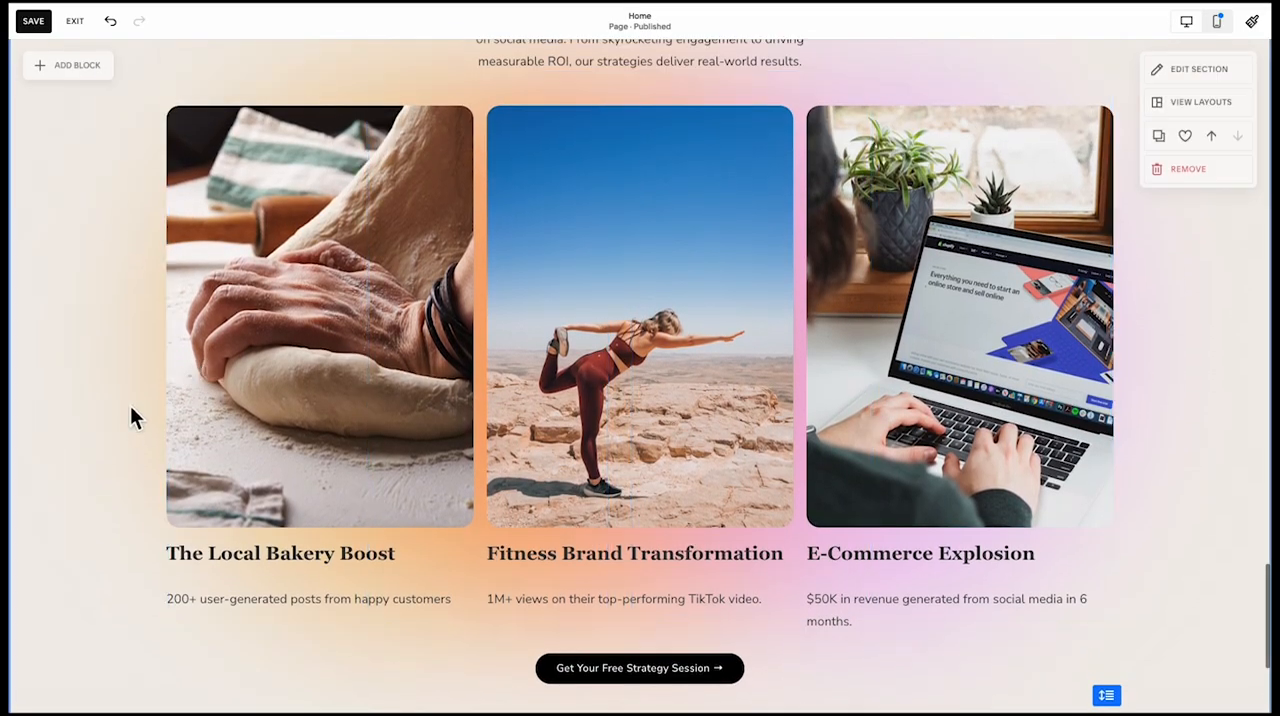
Select the glow shapes together and shorten them to span from the photos' upper edge to their lower edge
scroll(137, 443, up, 1)
scroll(137, 443, down, 1)
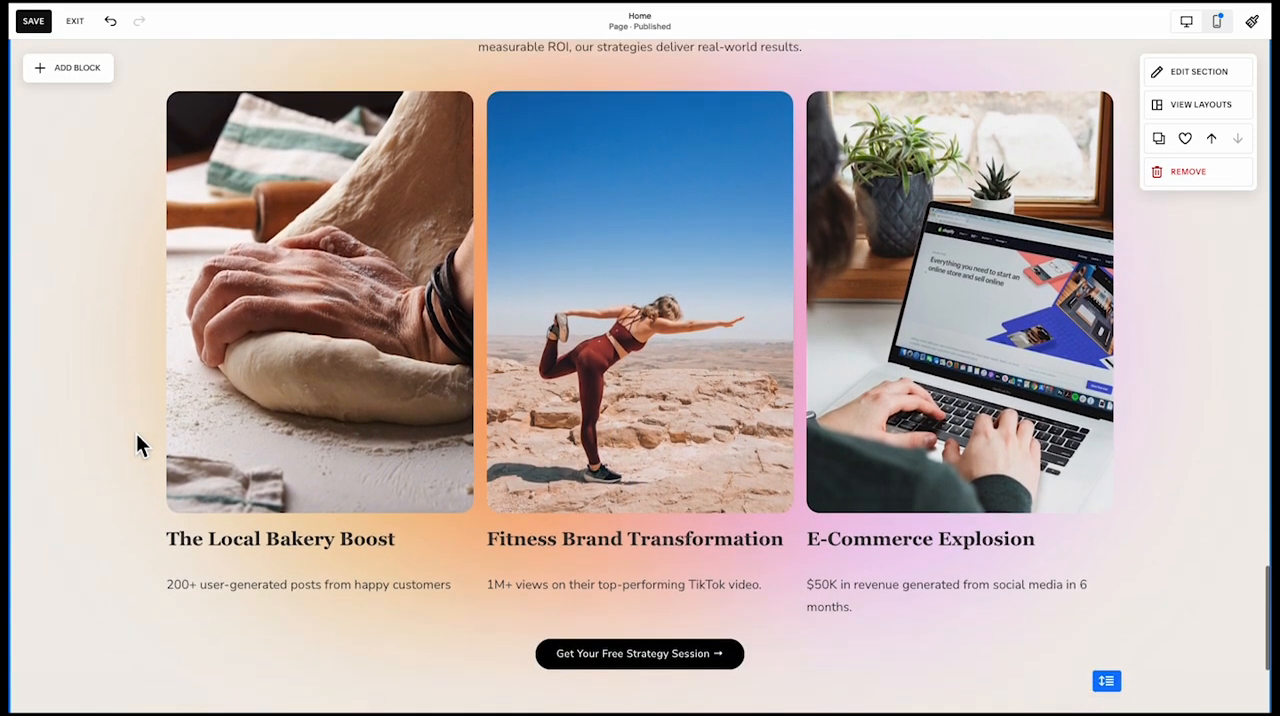
click(650, 540)
scroll(643, 534, up, 1)
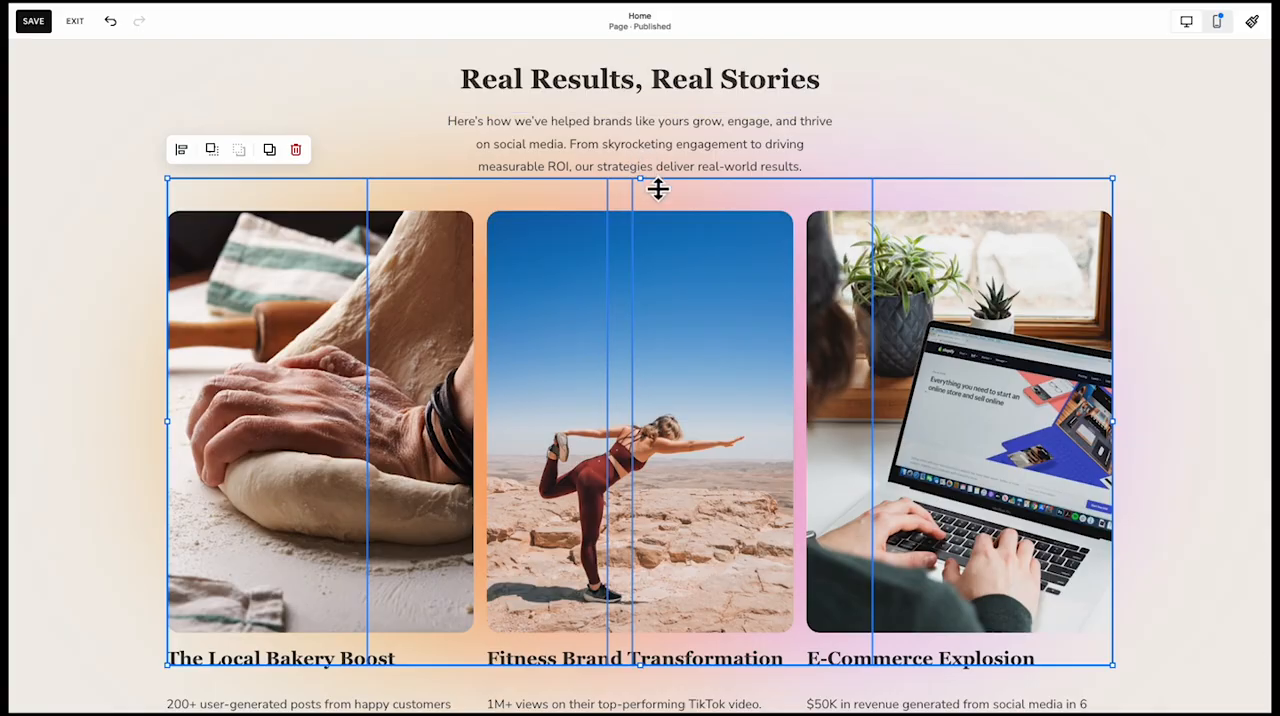
drag(658, 189, 652, 203)
scroll(615, 207, down, 1)
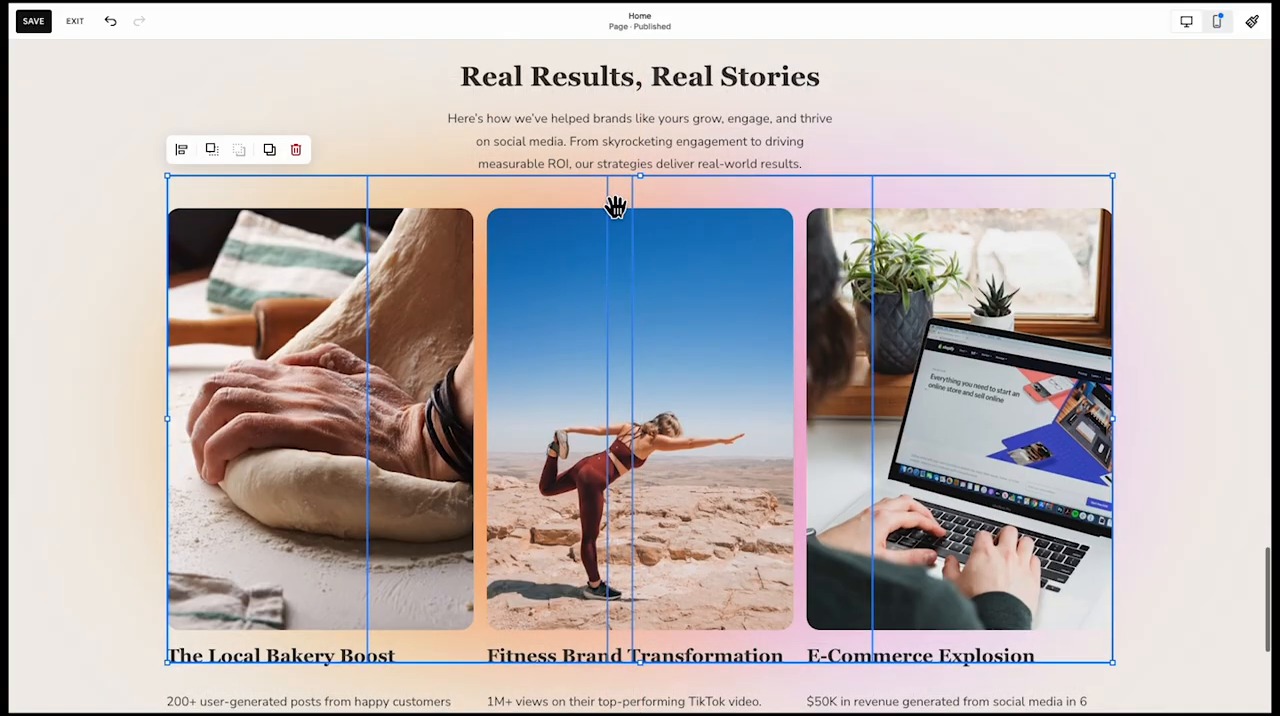
scroll(613, 206, down, 2)
drag(648, 462, 642, 432)
scroll(640, 431, up, 2)
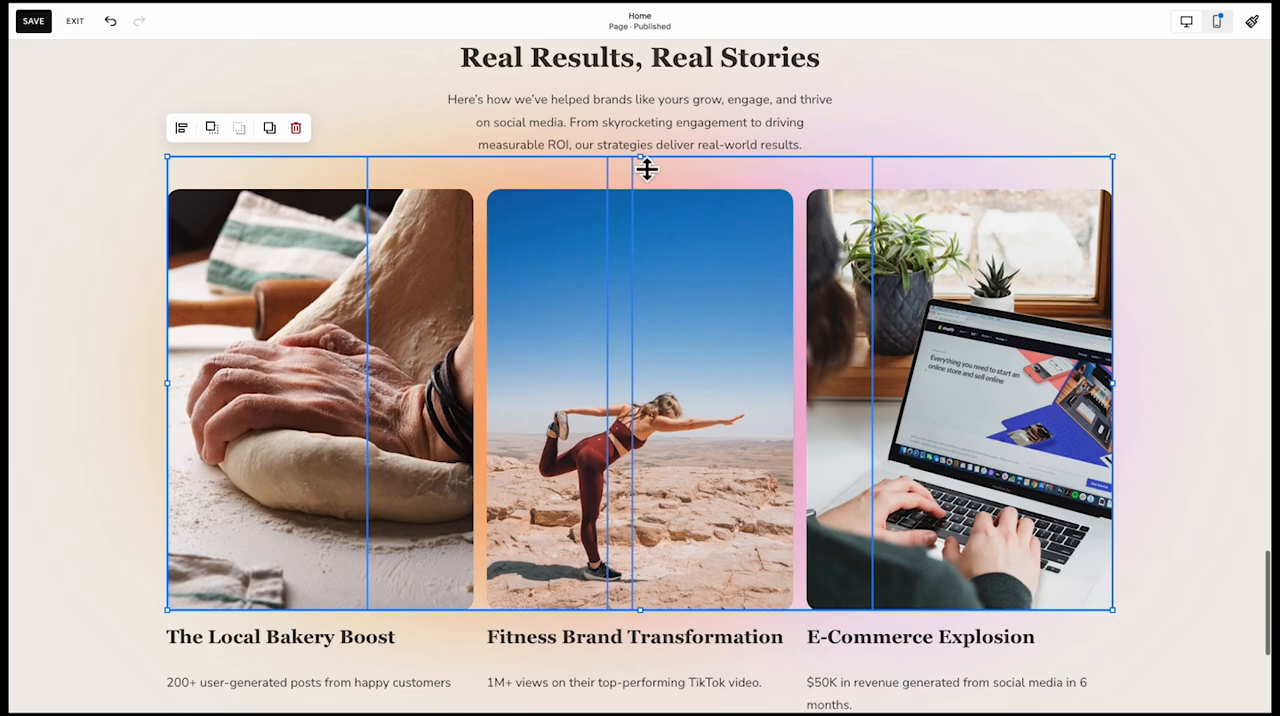
drag(646, 168, 646, 206)
scroll(849, 163, up, 1)
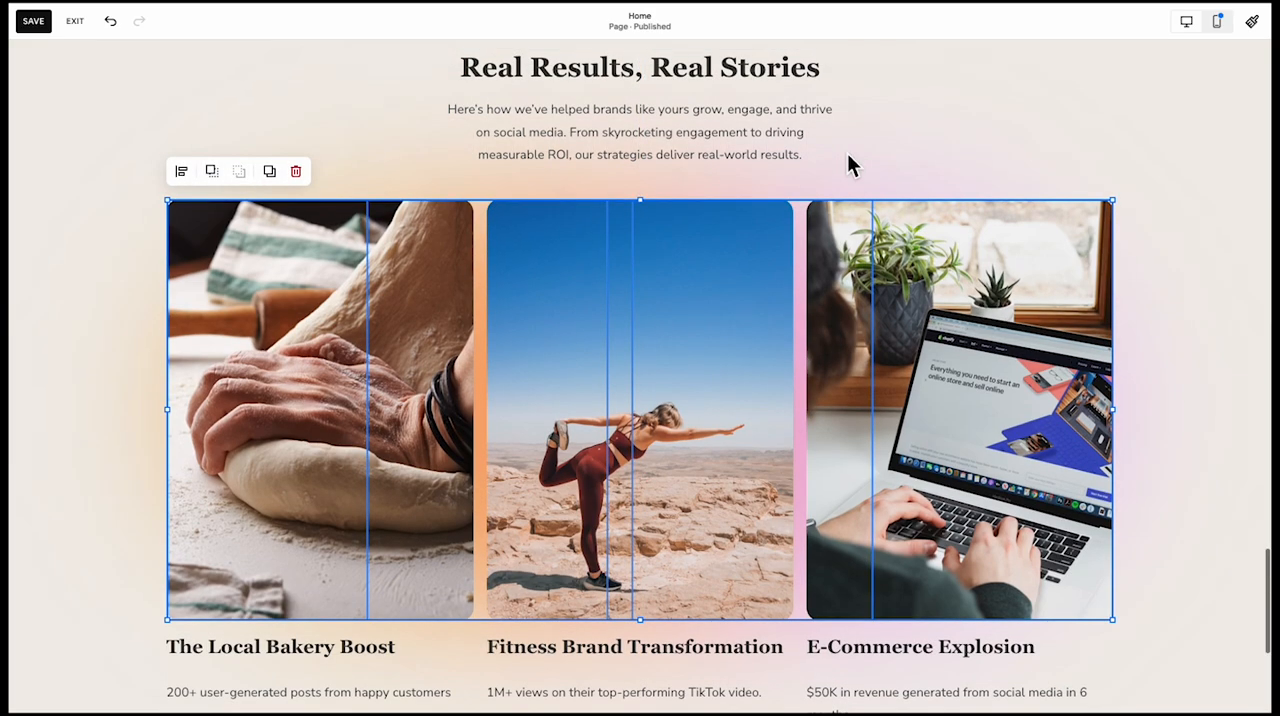
scroll(914, 193, up, 1)
click(914, 194)
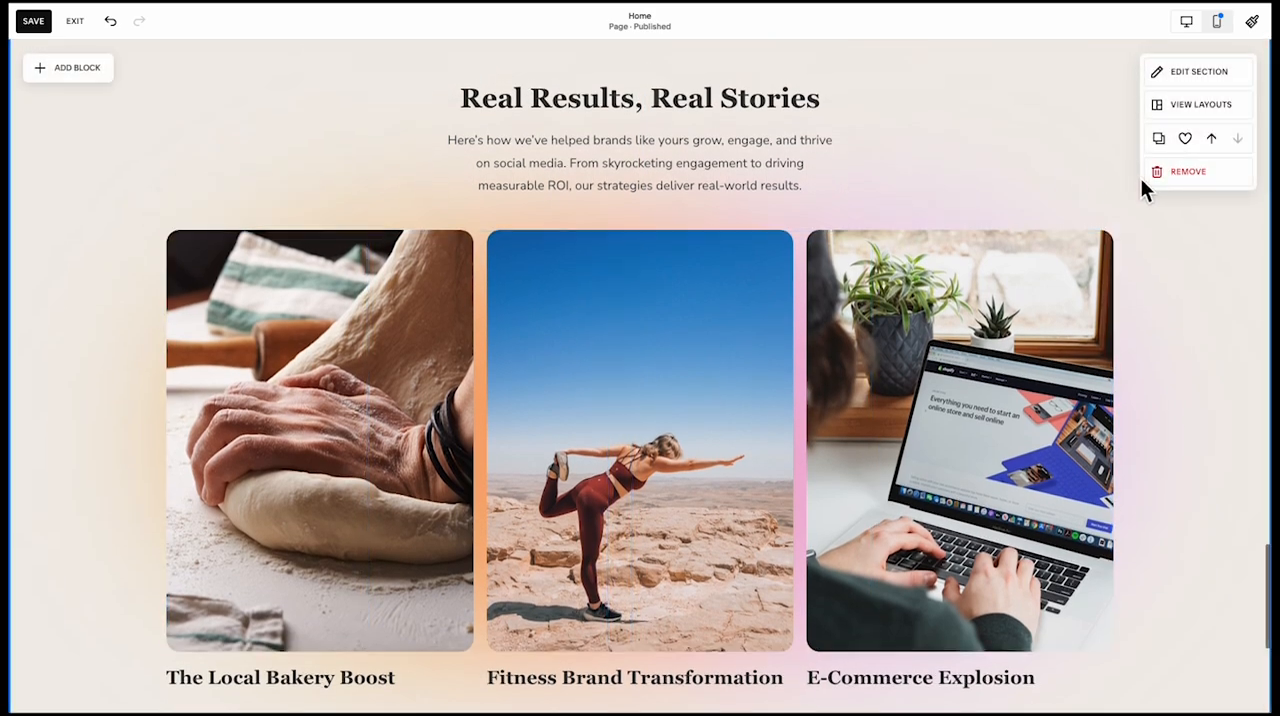
Add a rectangle shape in a new section below the case studies and widen it to match the photo row
scroll(1031, 228, down, 4)
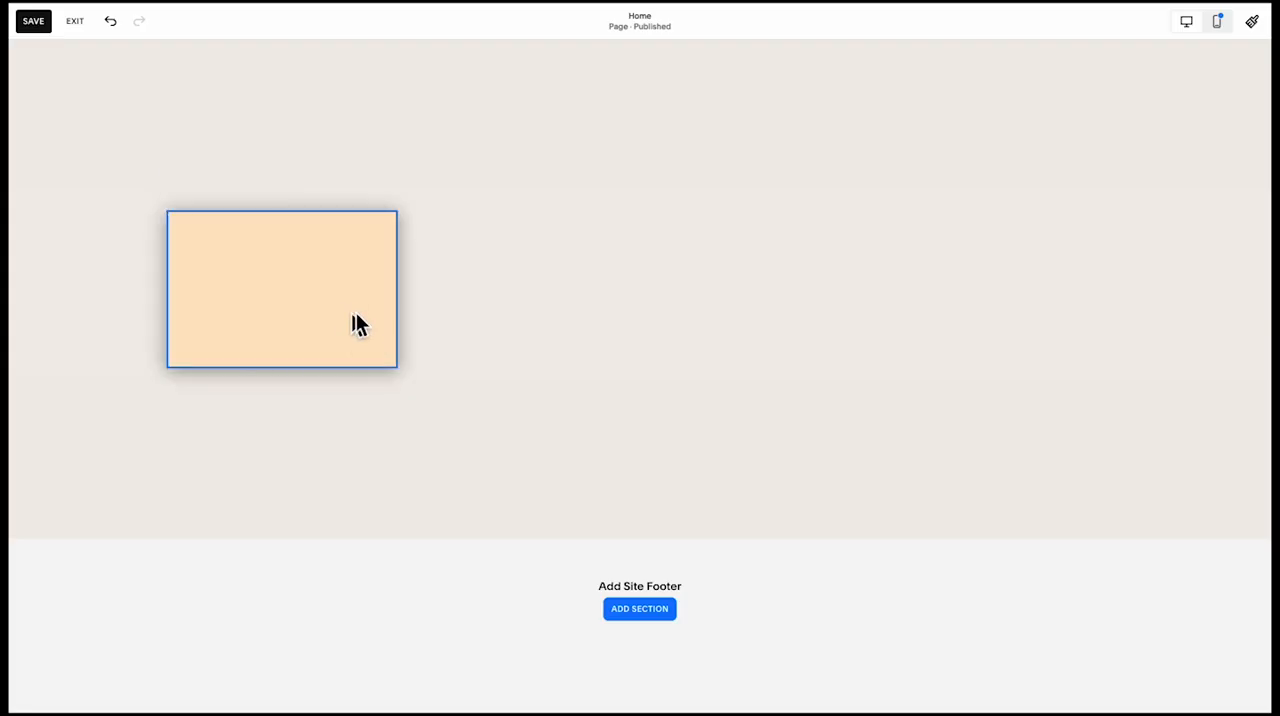
mouse_move(357, 326)
mouse_down()
mouse_move(337, 323)
mouse_move(360, 328)
mouse_up()
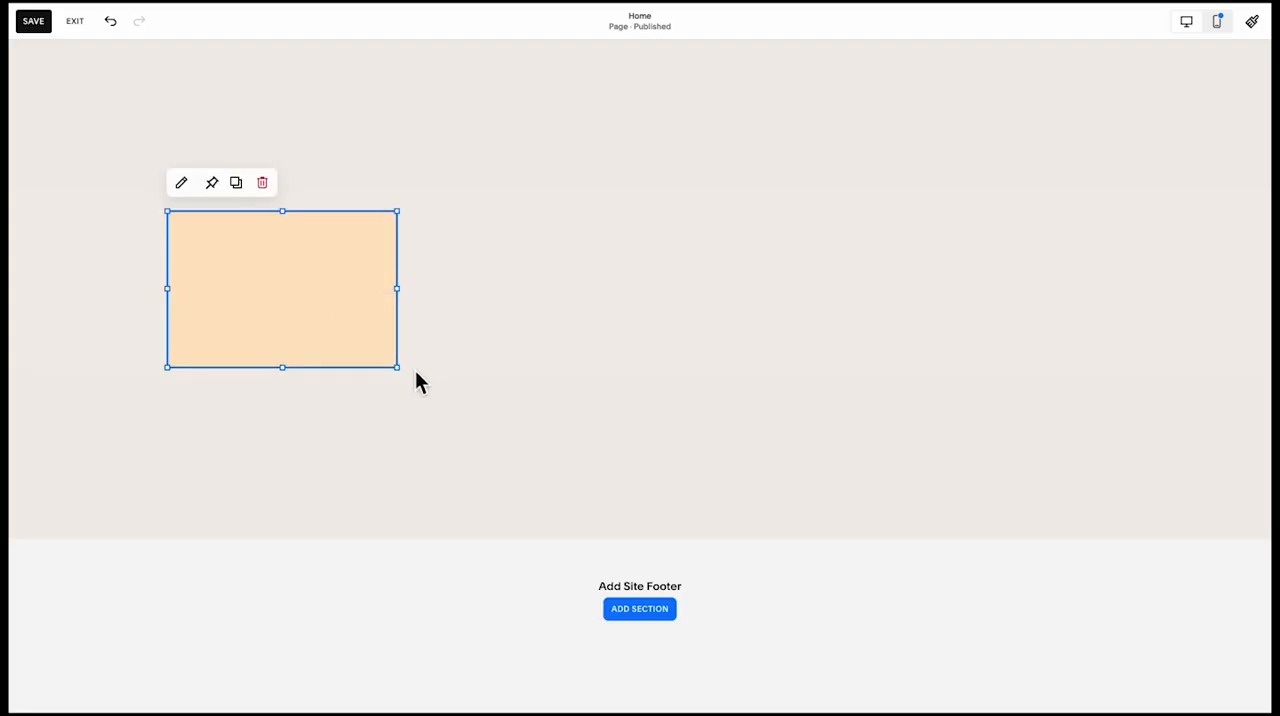
drag(856, 358, 1112, 388)
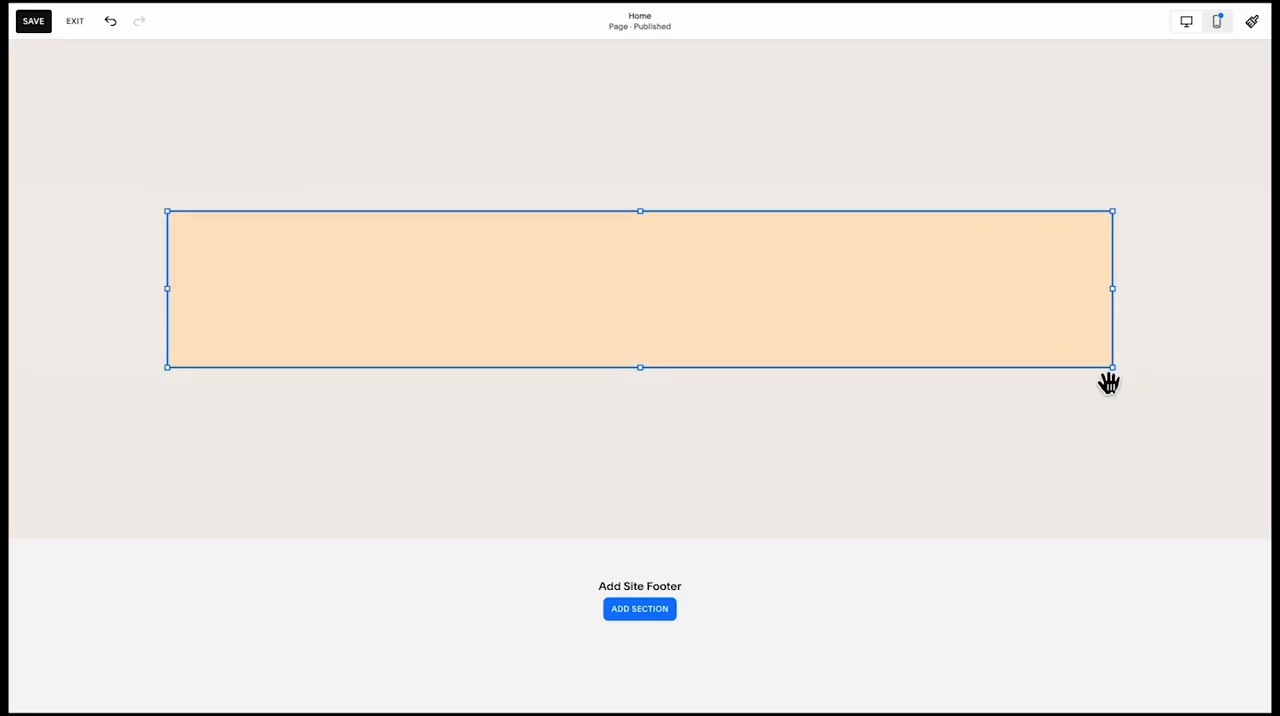
Fill the rectangle with the dark charcoal palette colour
click(181, 183)
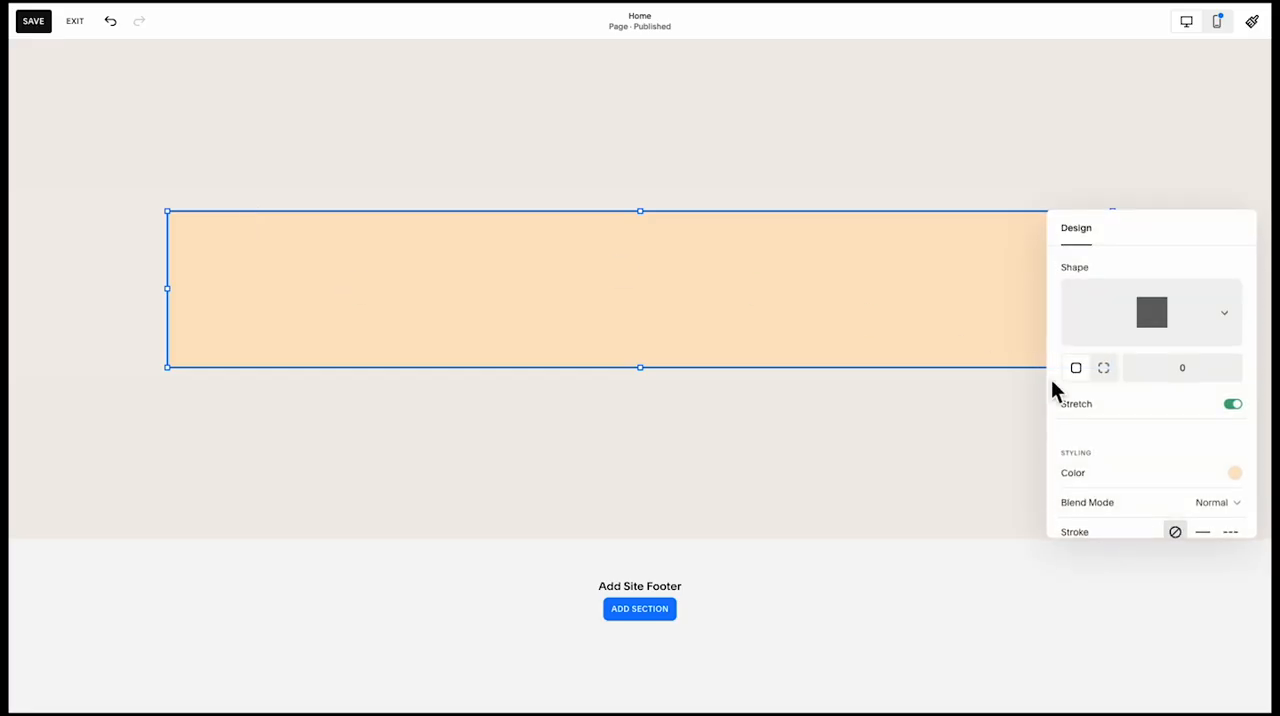
click(1235, 473)
click(1240, 459)
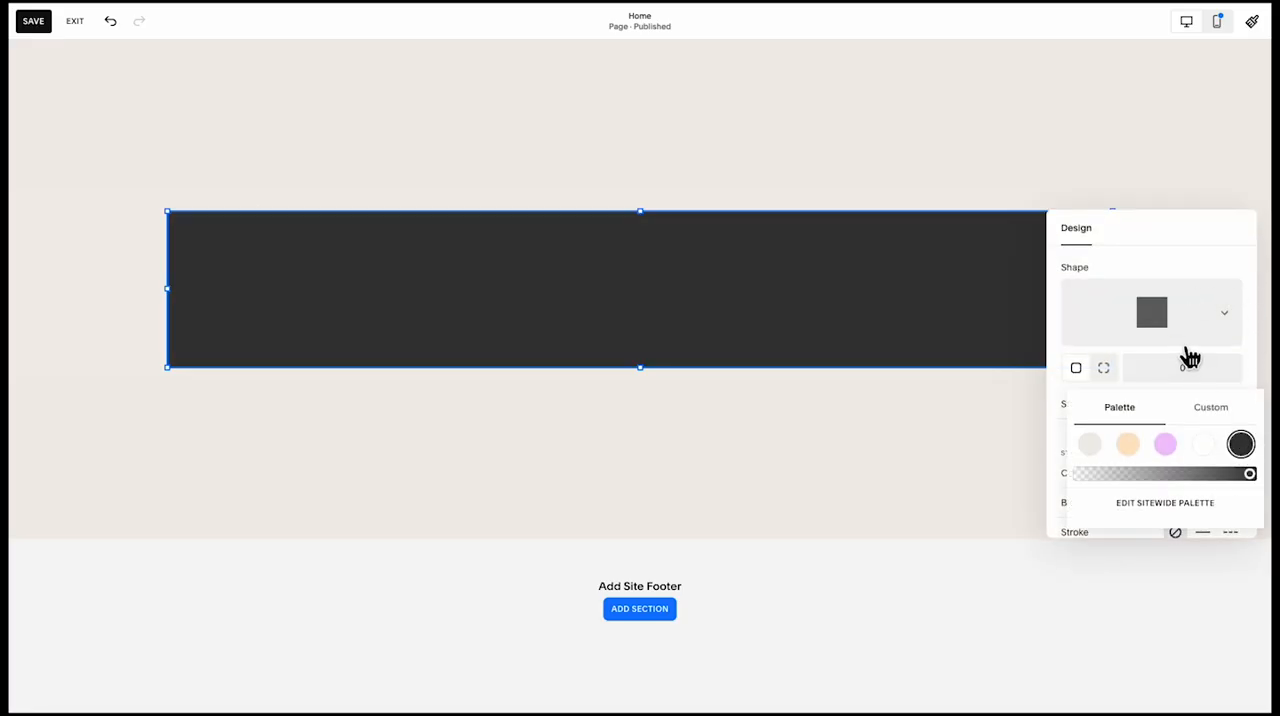
Round only the rectangle's top left and top right corners to 20 and extend its lower edge slightly
click(1105, 369)
click(1137, 369)
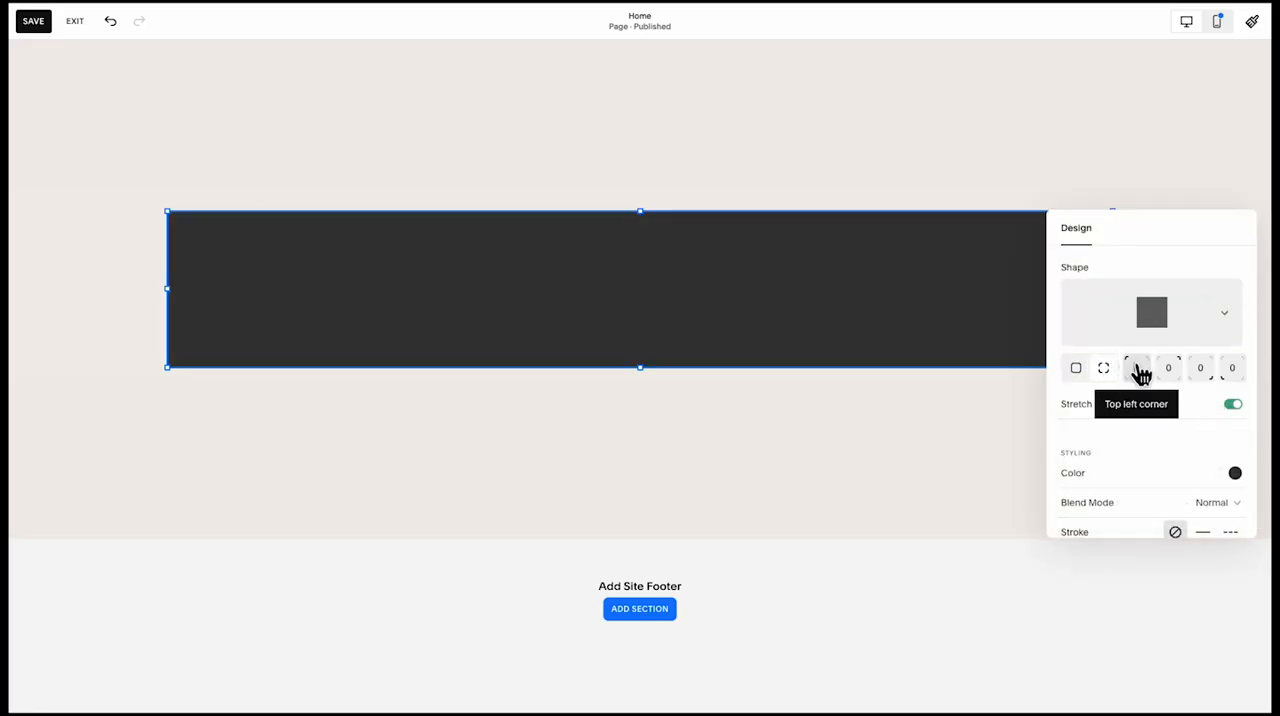
text(2)
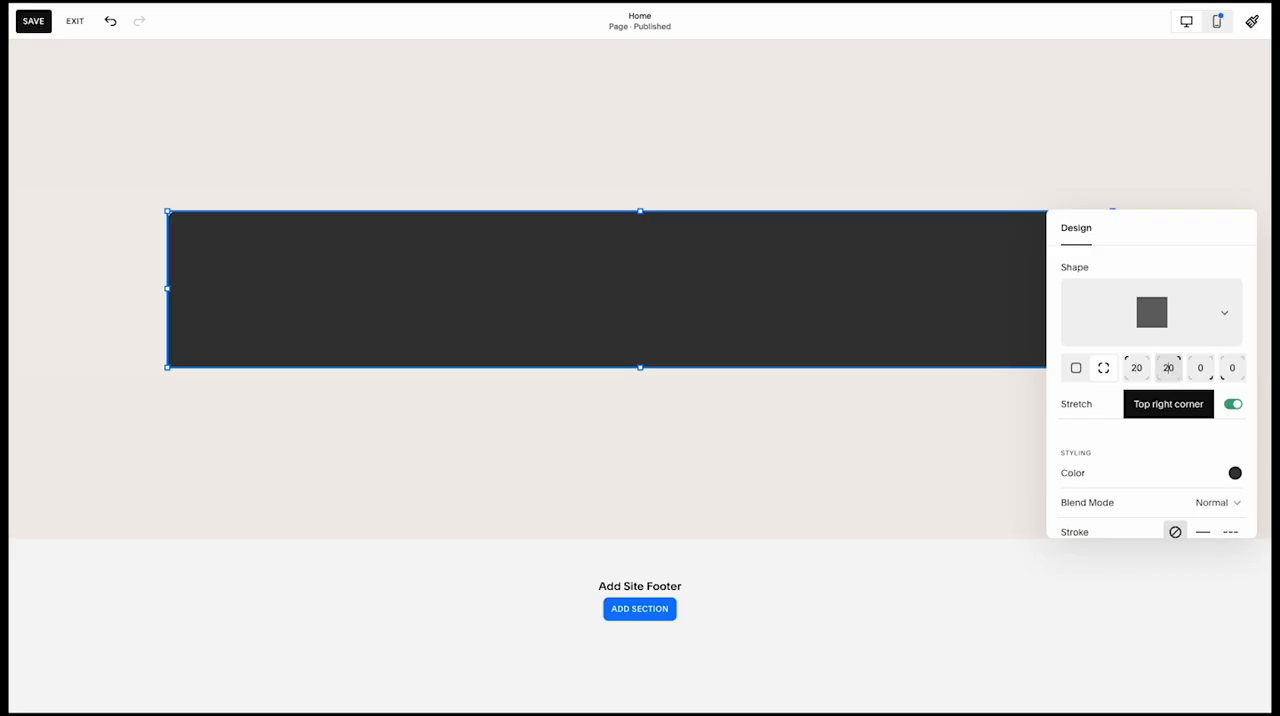
click(949, 437)
click(700, 351)
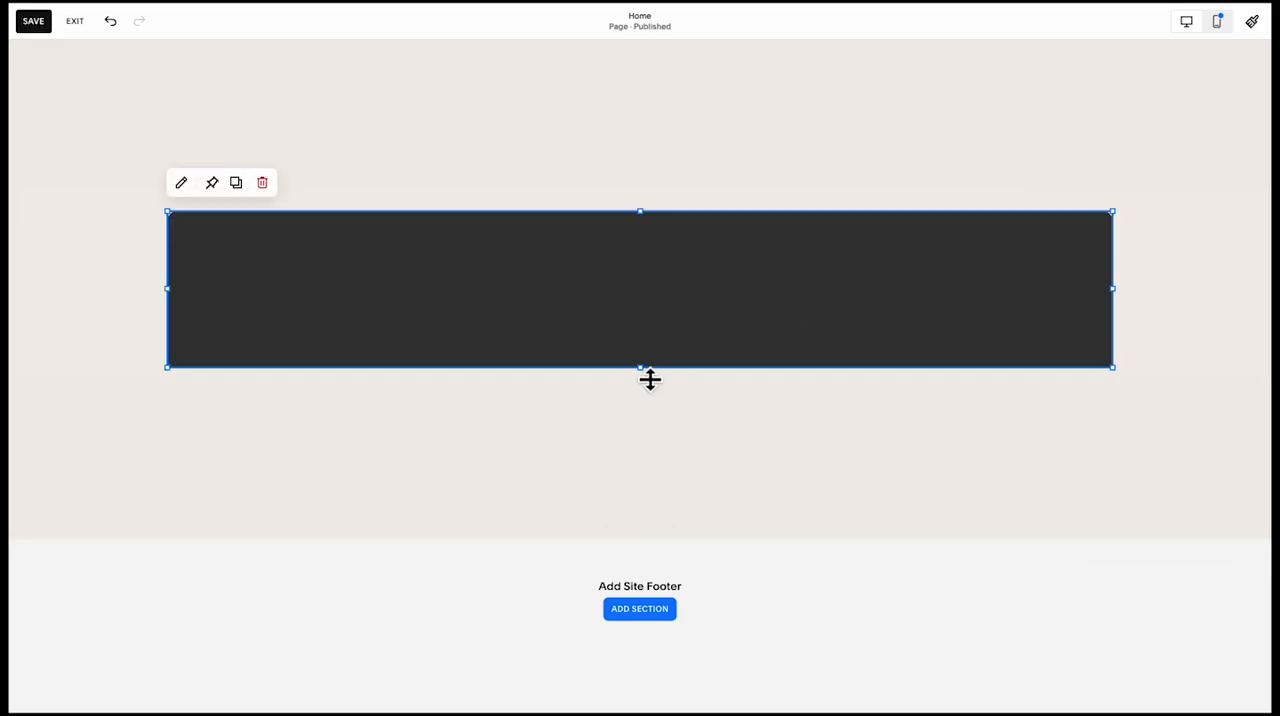
Copy the "Real Results, Real Stories" heading and its paragraph onto the dark rectangle and move the copies down one grid row
scroll(314, 283, up, 6)
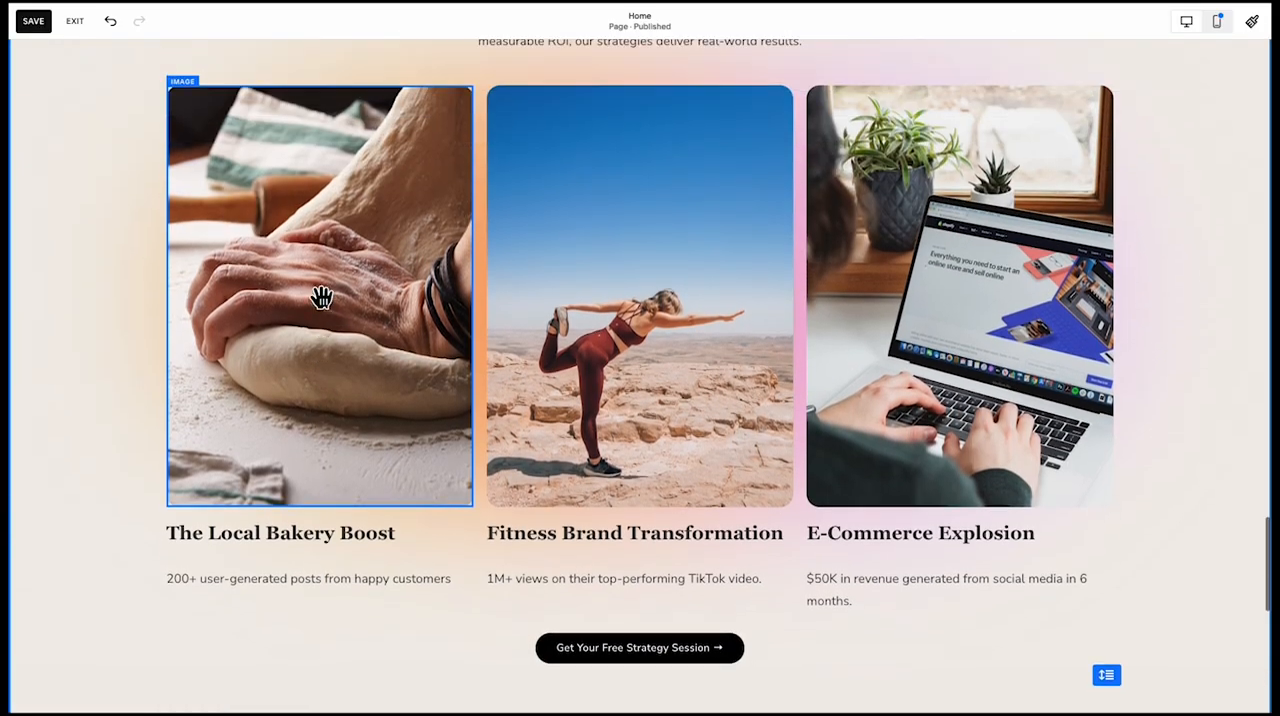
scroll(321, 297, up, 2)
click(680, 138)
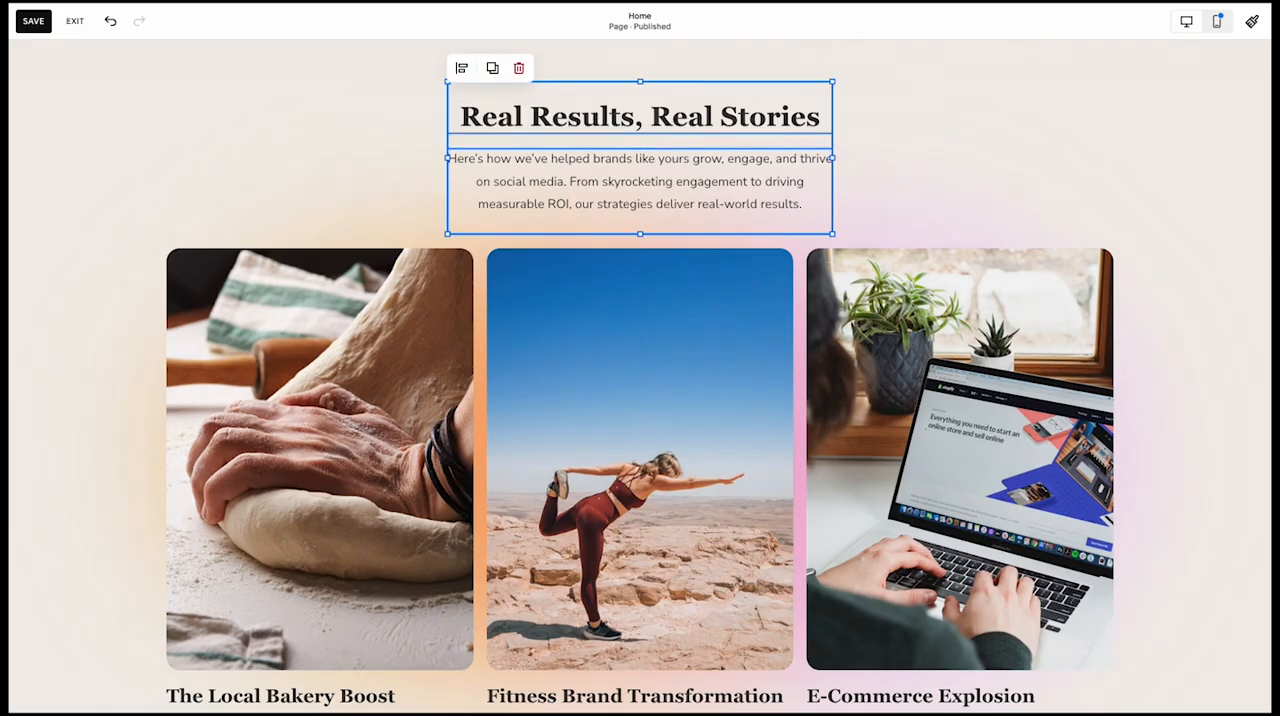
scroll(657, 185, down, 10)
click(624, 276)
key(ctrl+v)
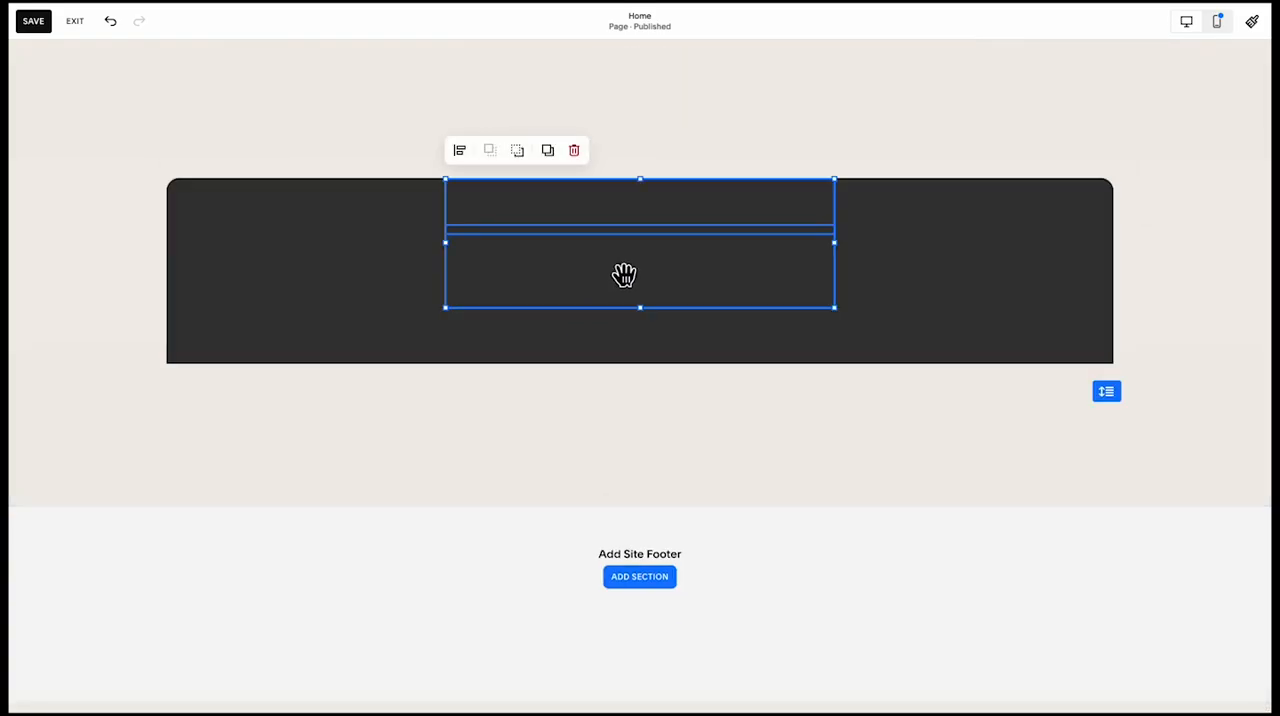
drag(624, 276, 623, 317)
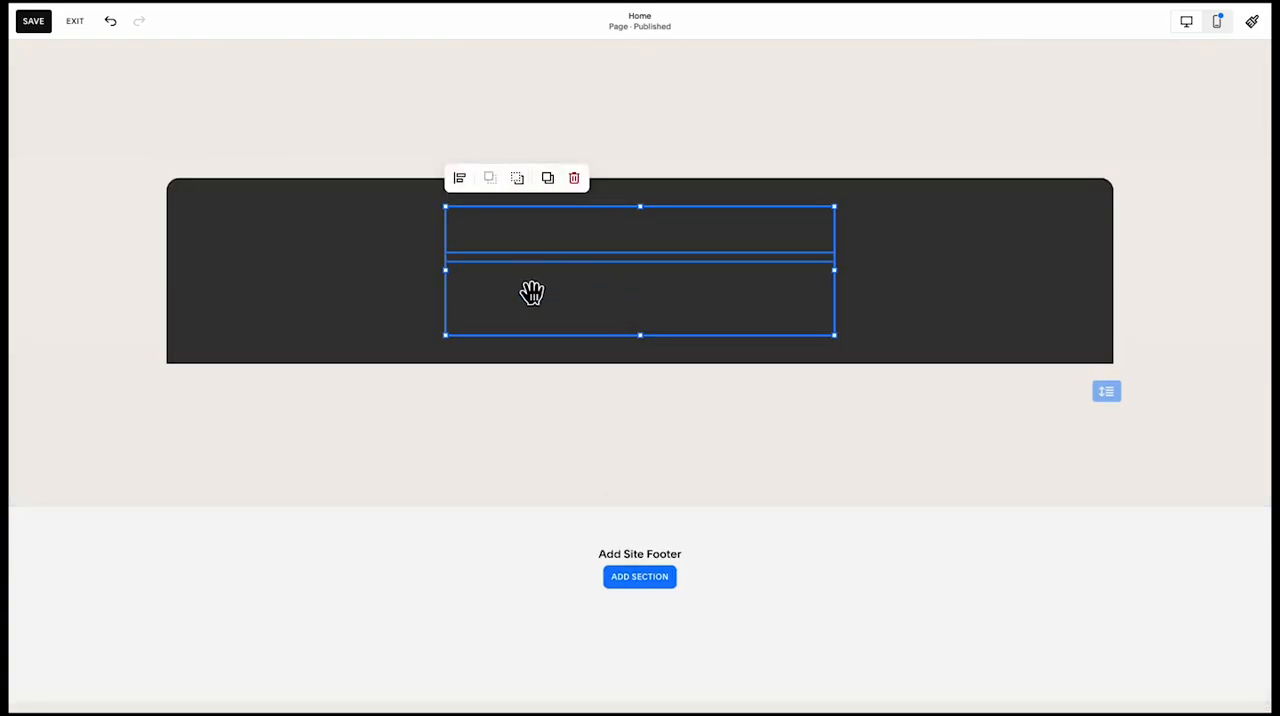
Replace the copied heading with "Simple Pricing, Exceptional Results" and the paragraph with the flexible-plans text, both in white
click(536, 398)
click(560, 277)
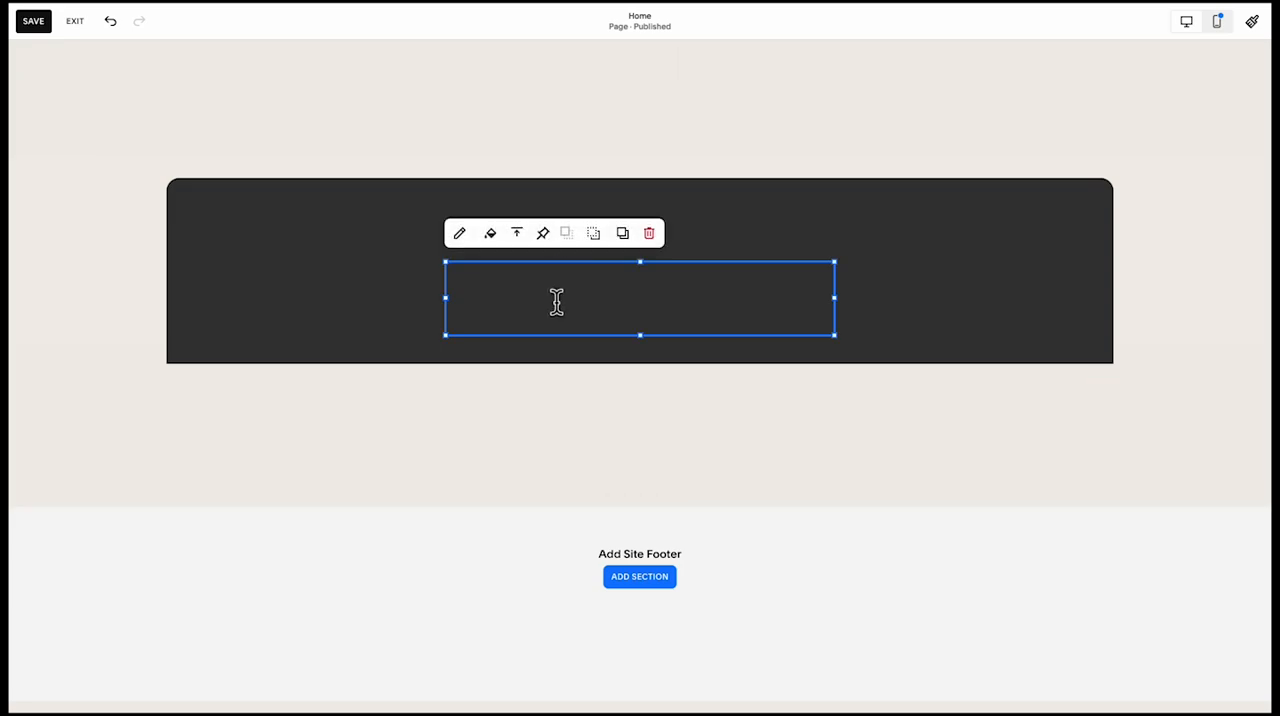
double_click(557, 302)
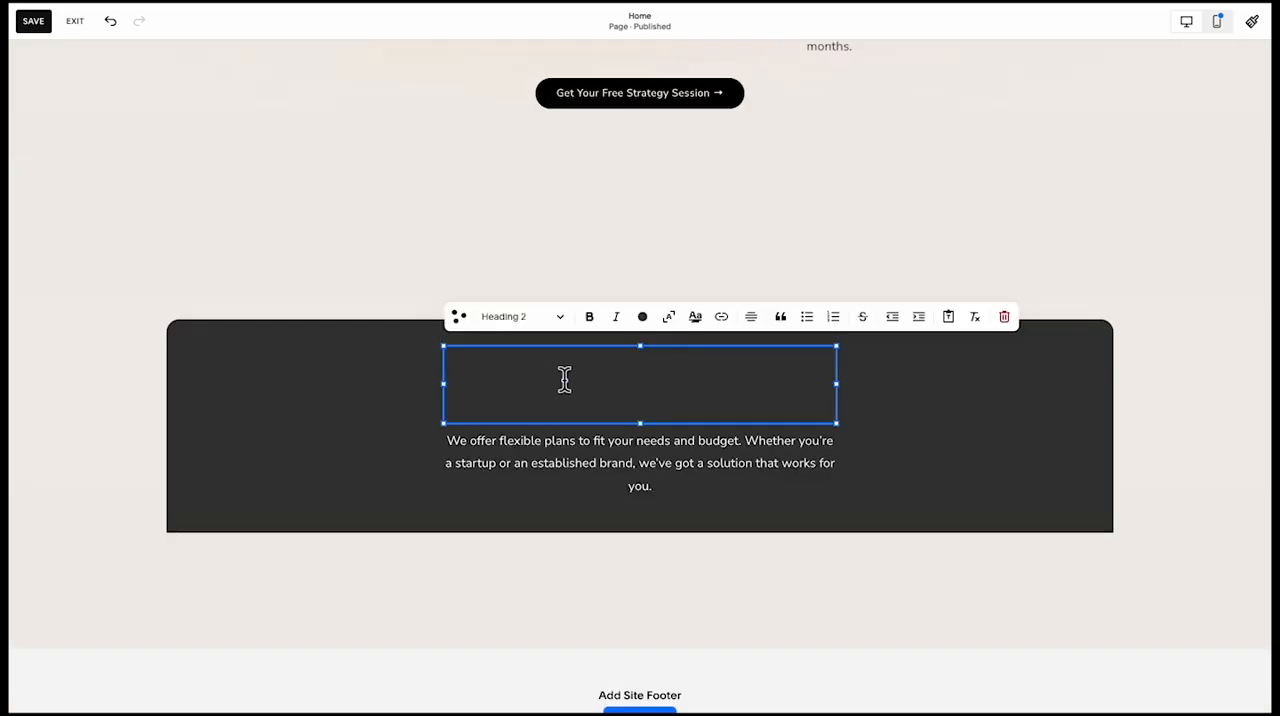
triple_click(564, 378)
click(642, 316)
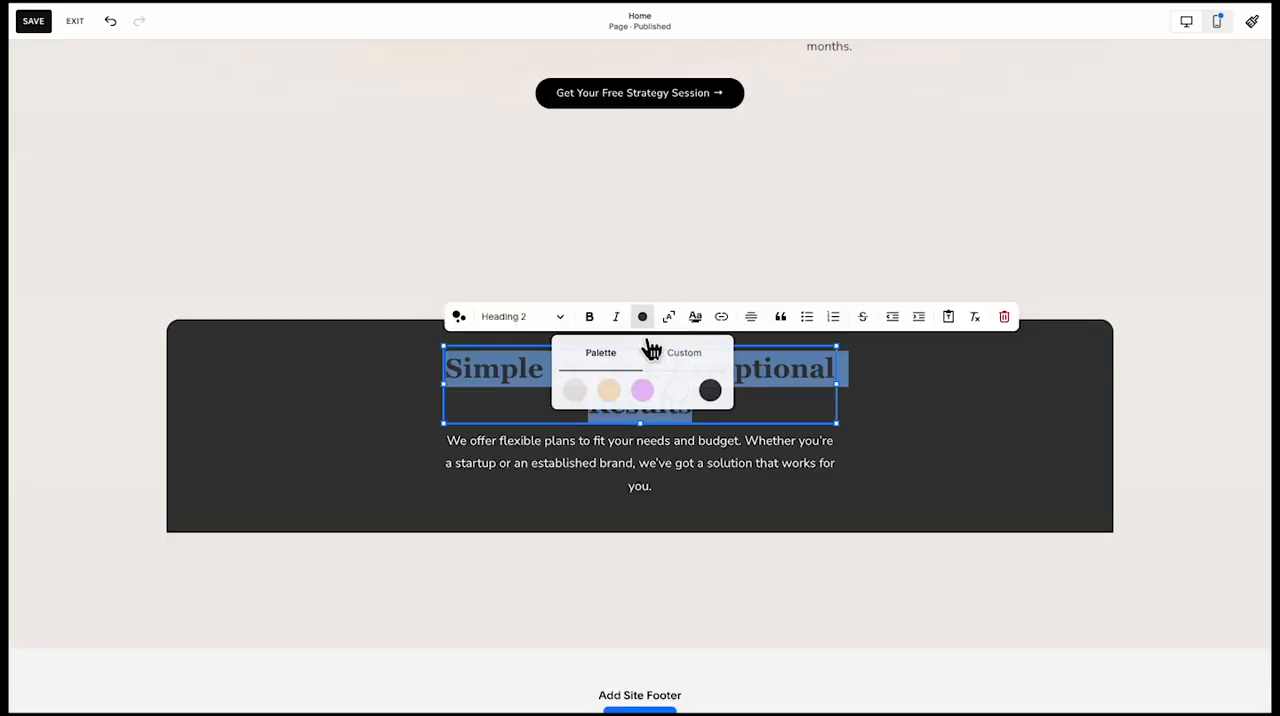
click(676, 390)
click(629, 530)
Widen the "Simple Pricing, Exceptional Results" text box so the heading fits on one line, and centre it on the dark panel
click(652, 394)
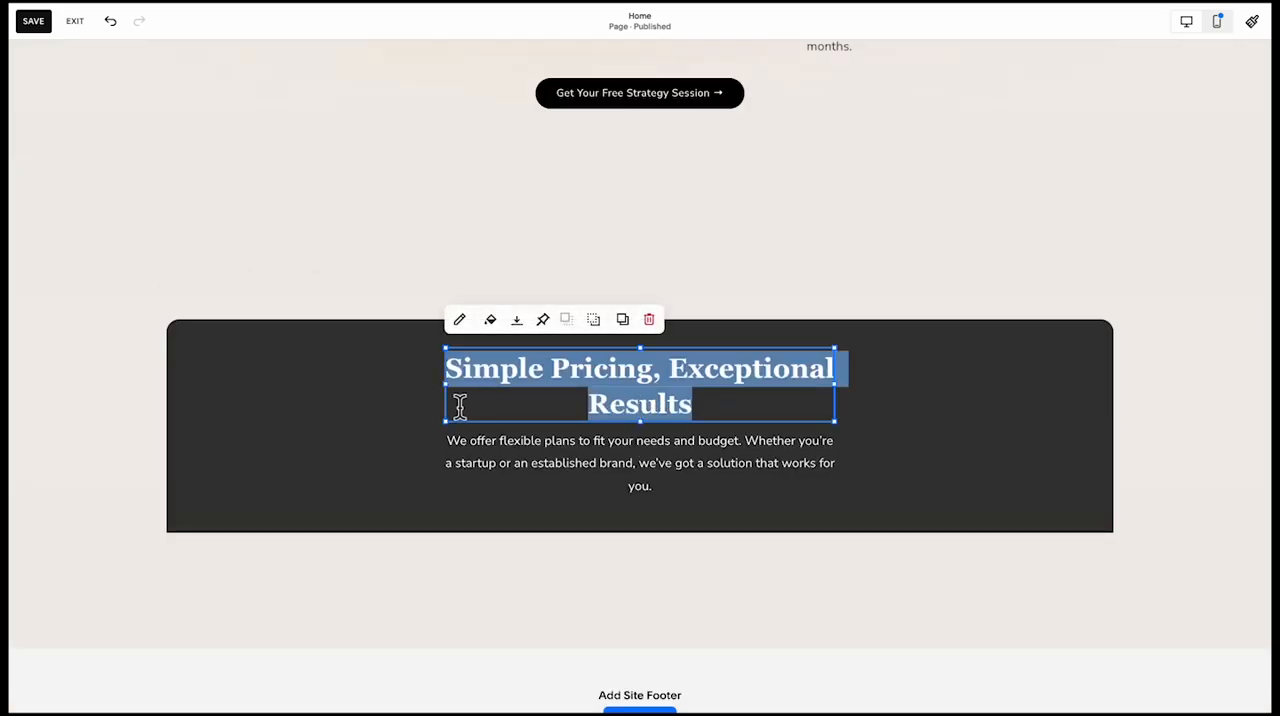
drag(457, 399, 426, 398)
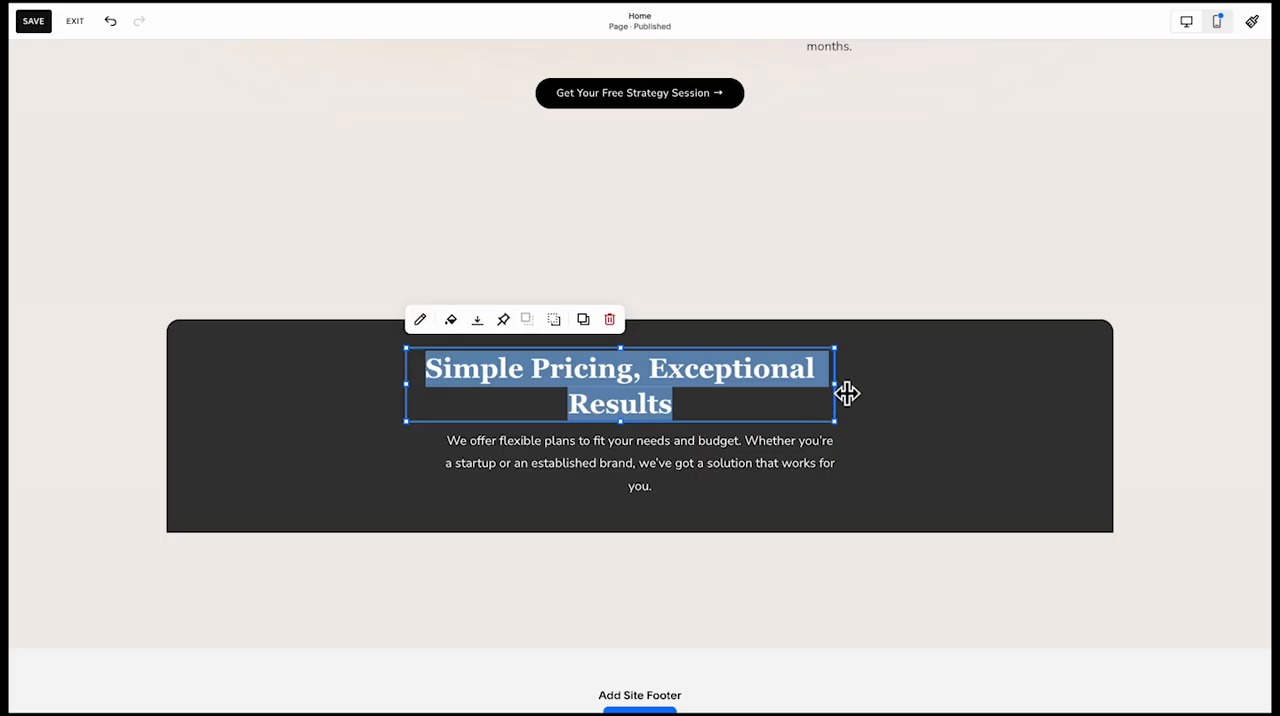
drag(847, 394, 924, 400)
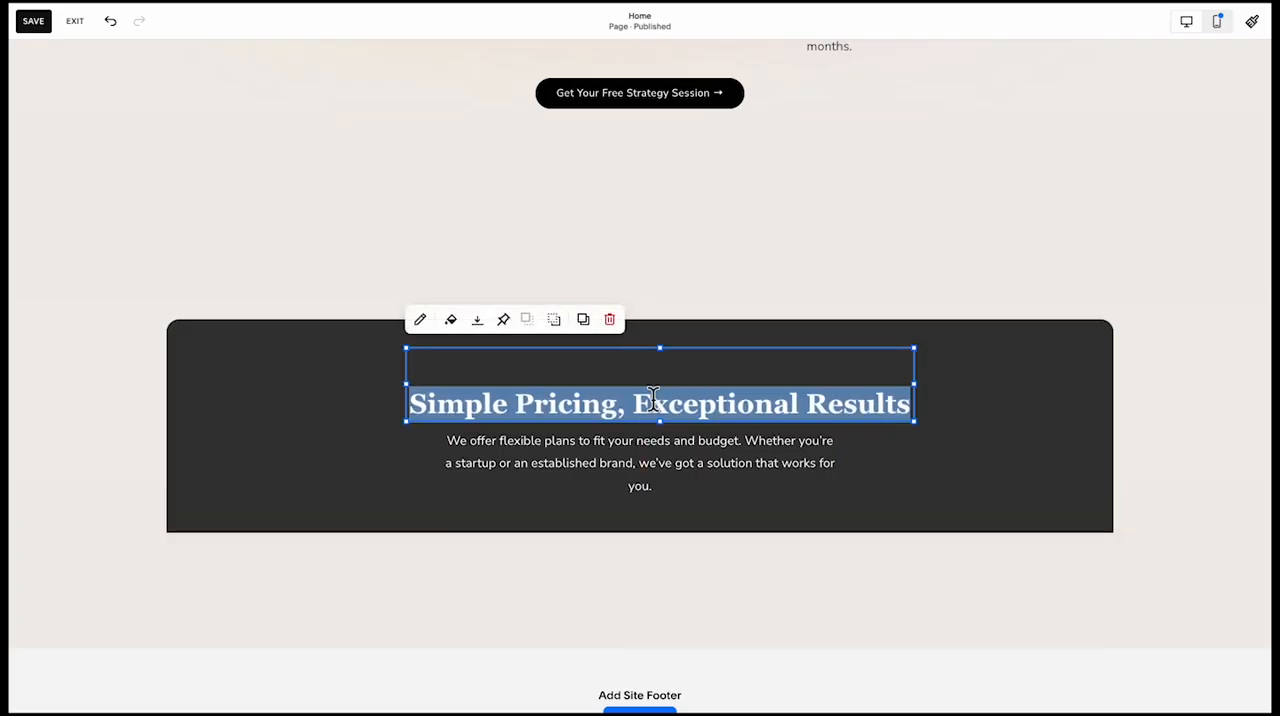
click(703, 329)
drag(671, 386, 652, 391)
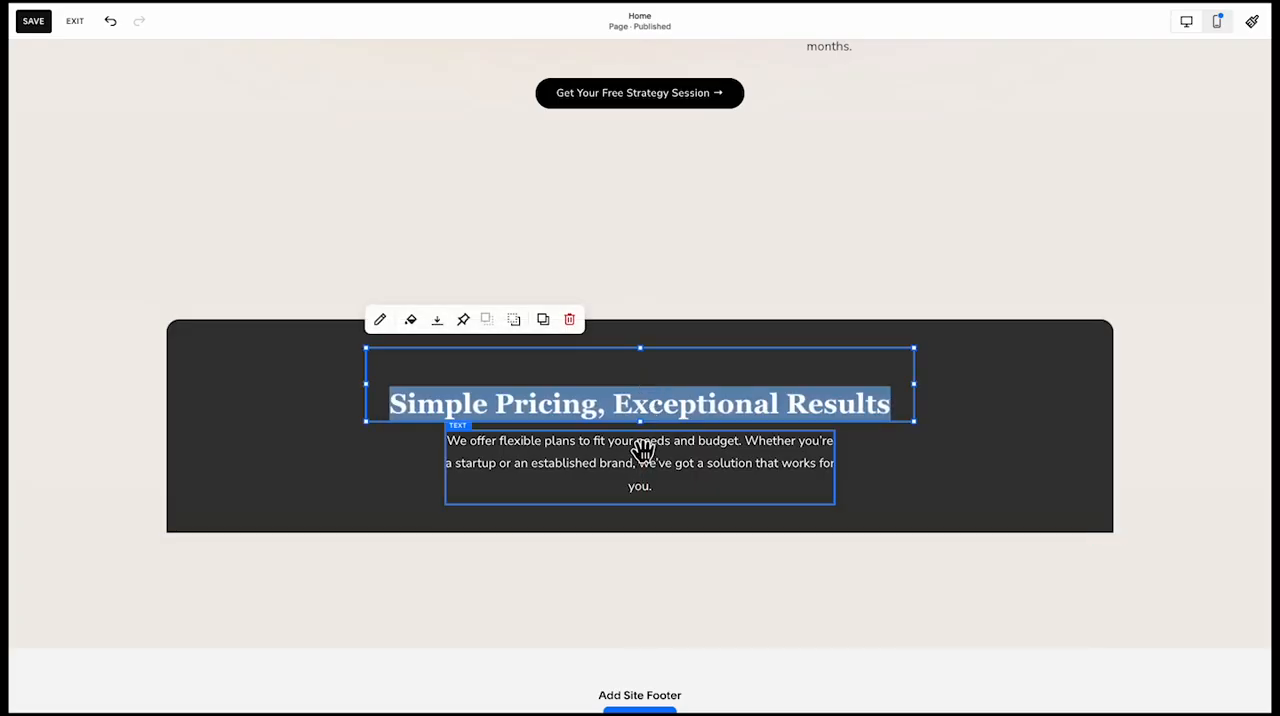
Widen the pricing paragraph's box and shorten it to fit two lines, centred under the heading
click(642, 452)
drag(843, 477, 877, 478)
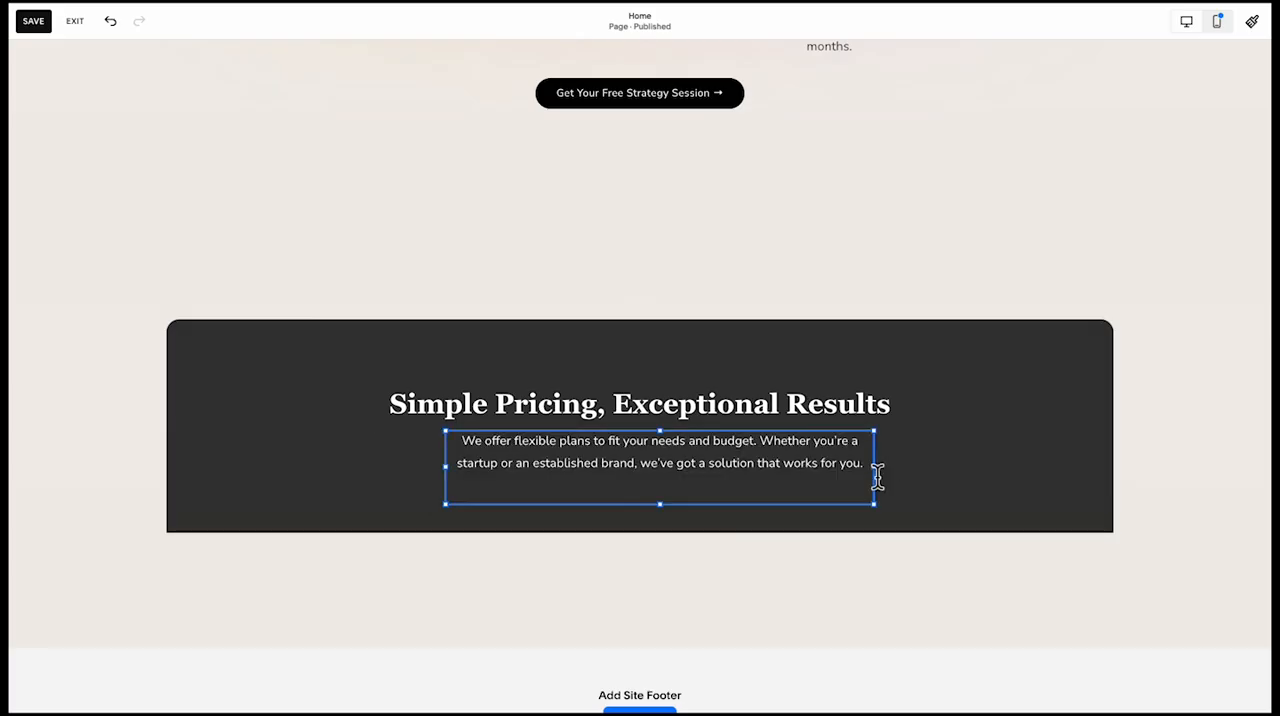
drag(660, 506, 661, 476)
drag(715, 464, 686, 458)
click(687, 504)
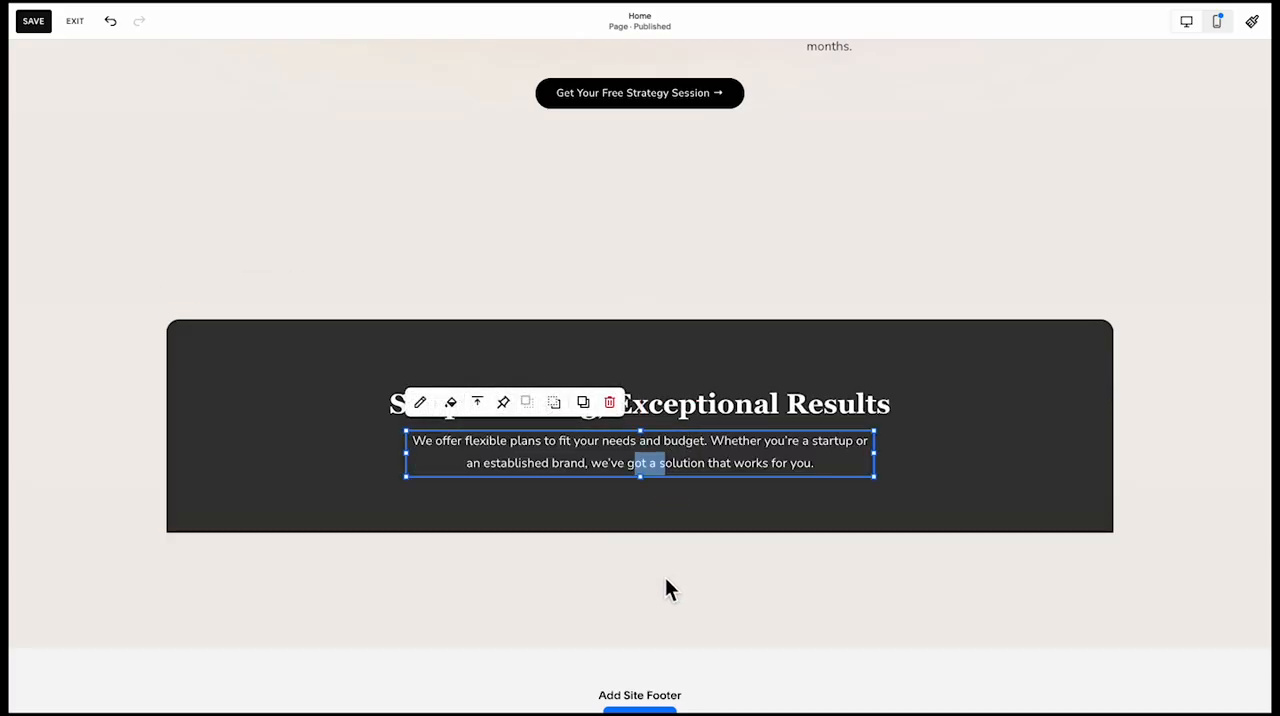
click(665, 580)
click(666, 497)
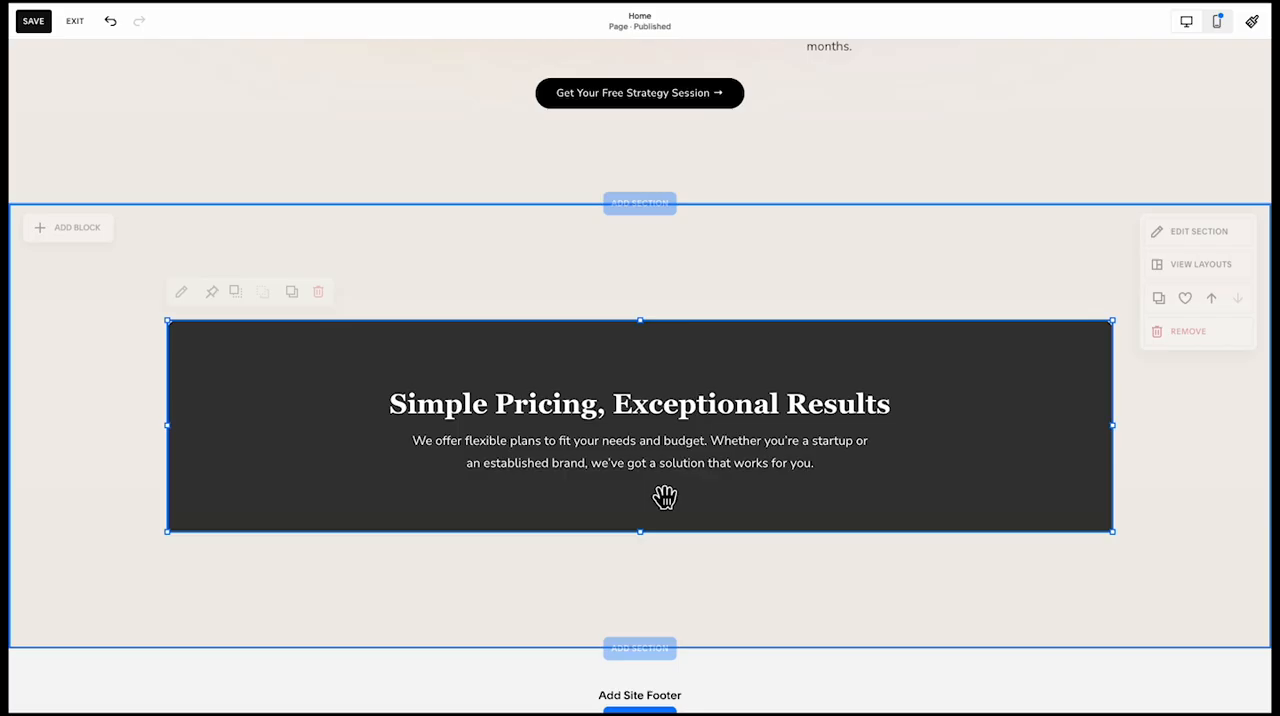
click(652, 545)
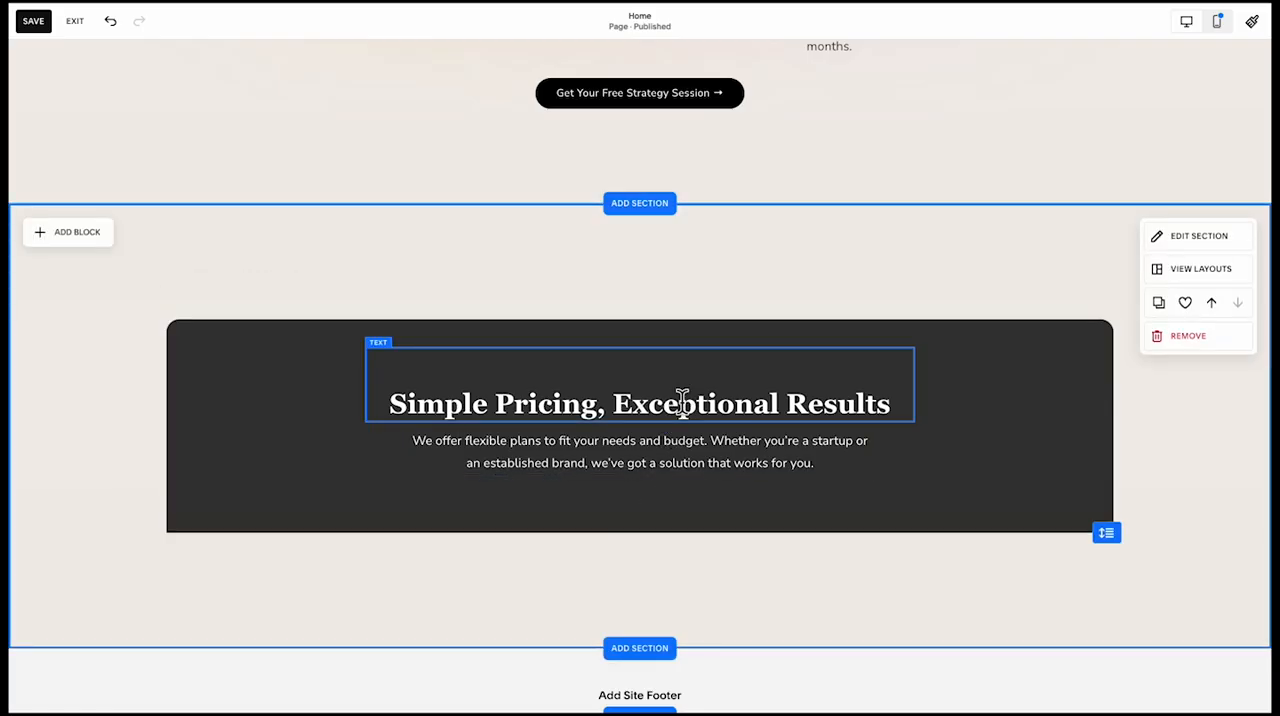
Align the "Simple Pricing, Exceptional Results" heading vertically to the middle of its text box
click(682, 400)
click(437, 319)
click(437, 349)
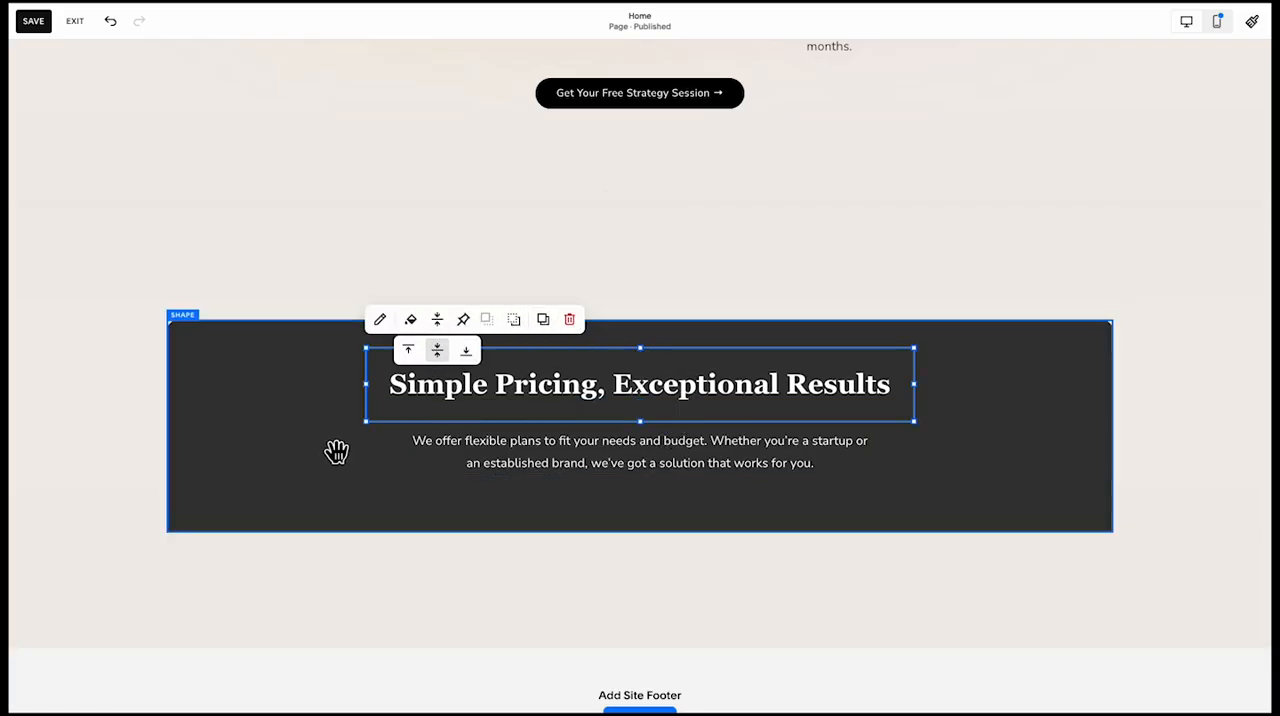
click(336, 452)
scroll(334, 454, down, 1)
click(651, 443)
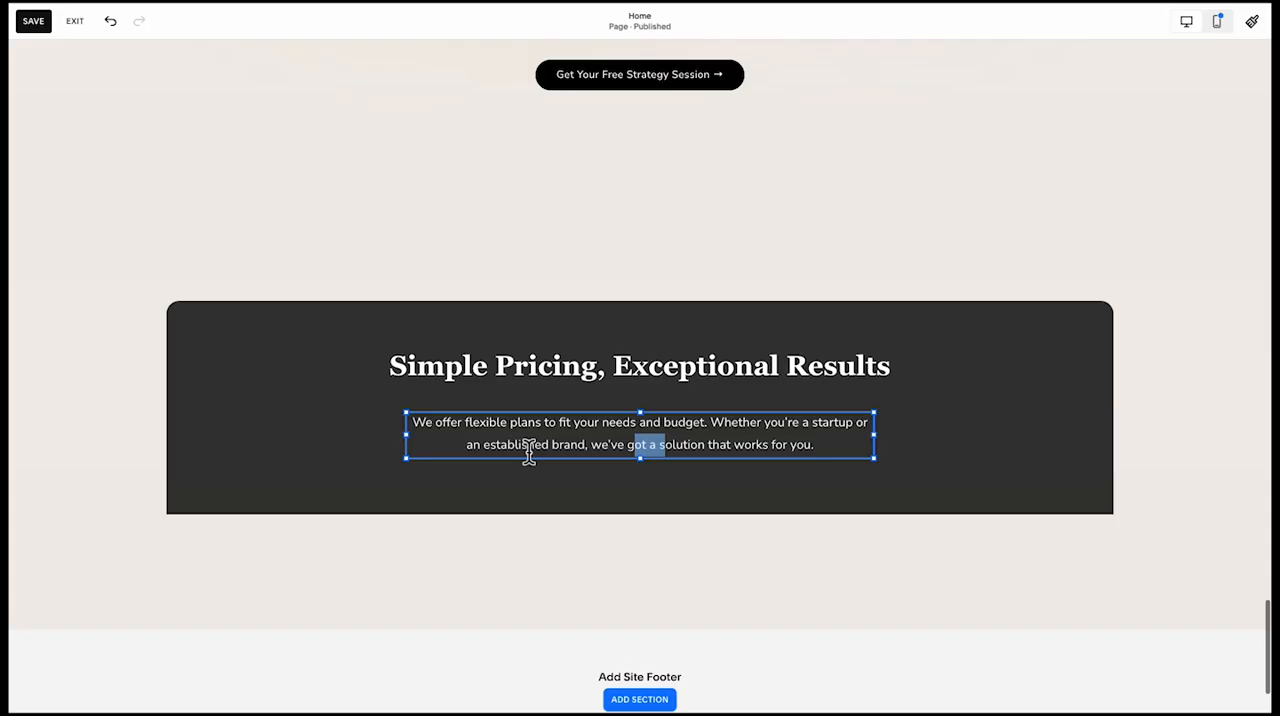
click(323, 401)
click(505, 378)
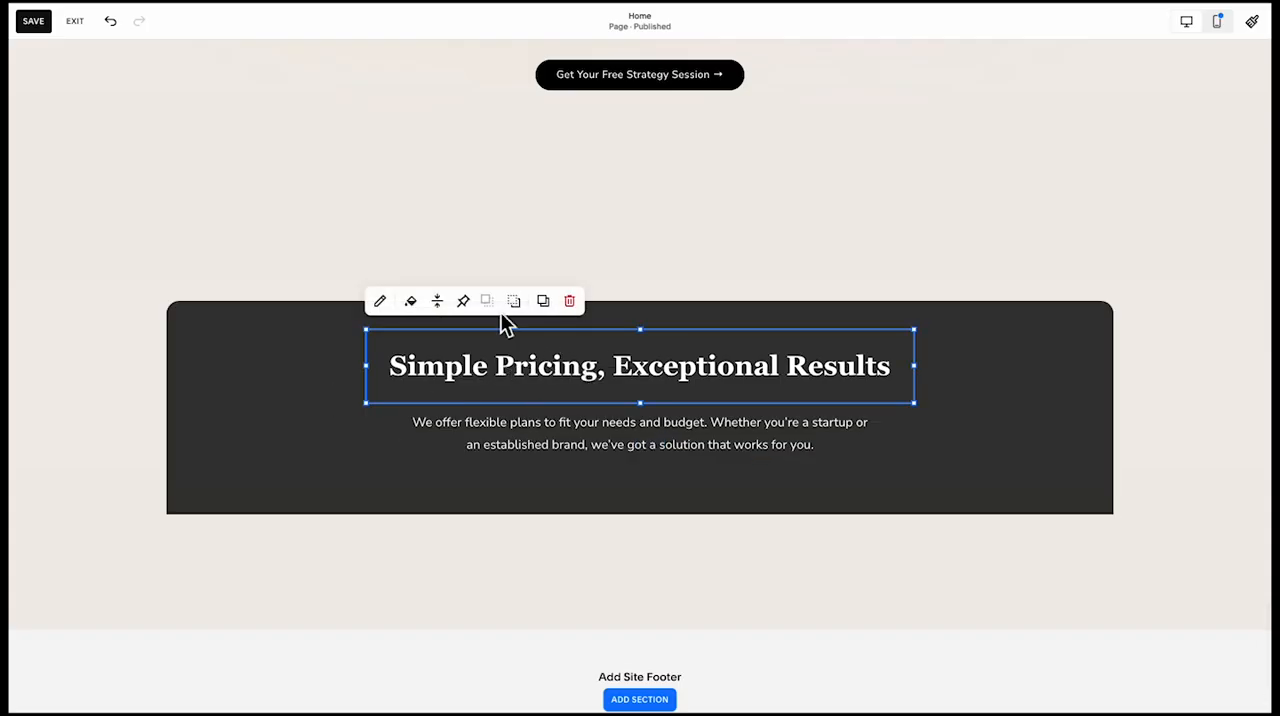
Increase the vertical grid gap of the pricing section
click(764, 247)
click(1190, 218)
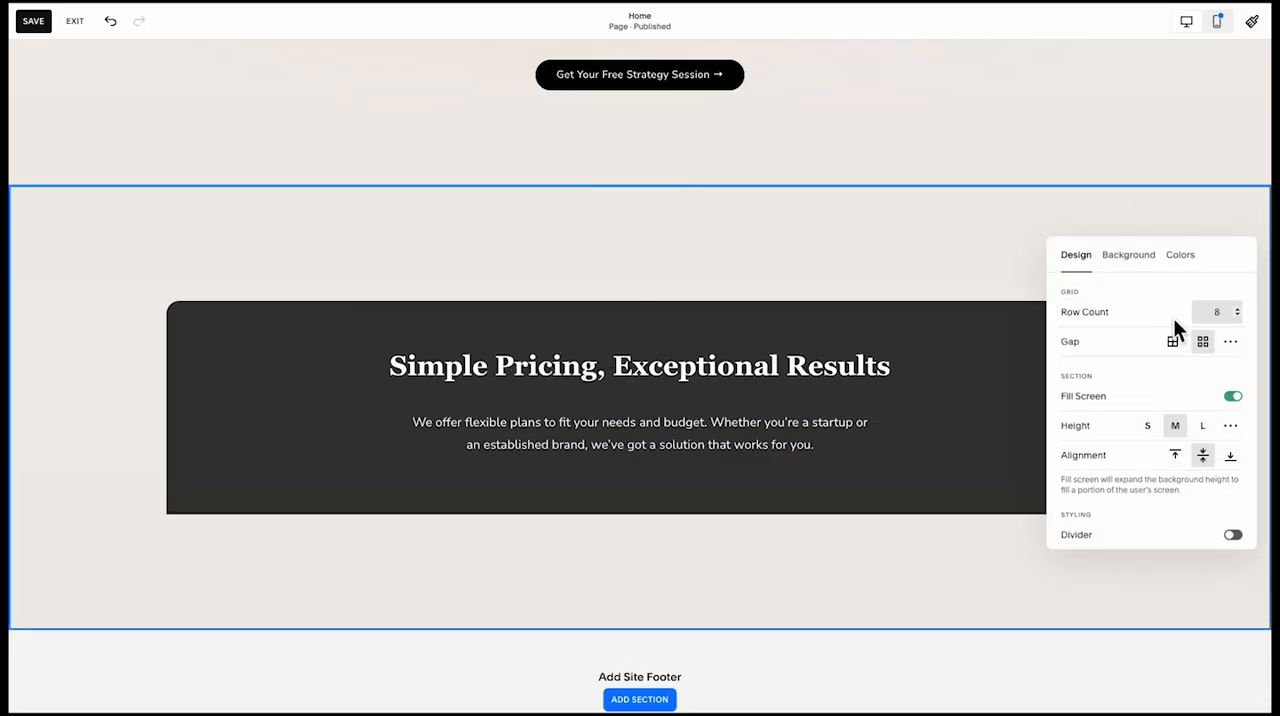
click(1231, 341)
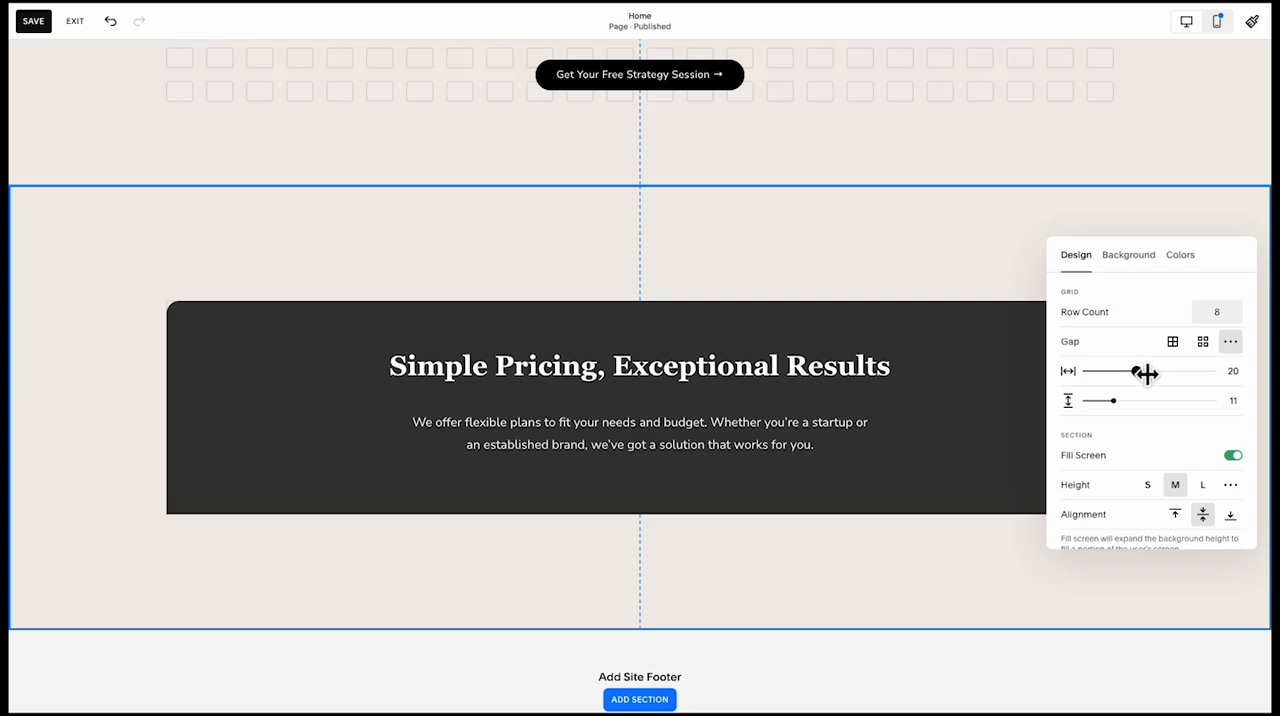
drag(1125, 399, 1137, 400)
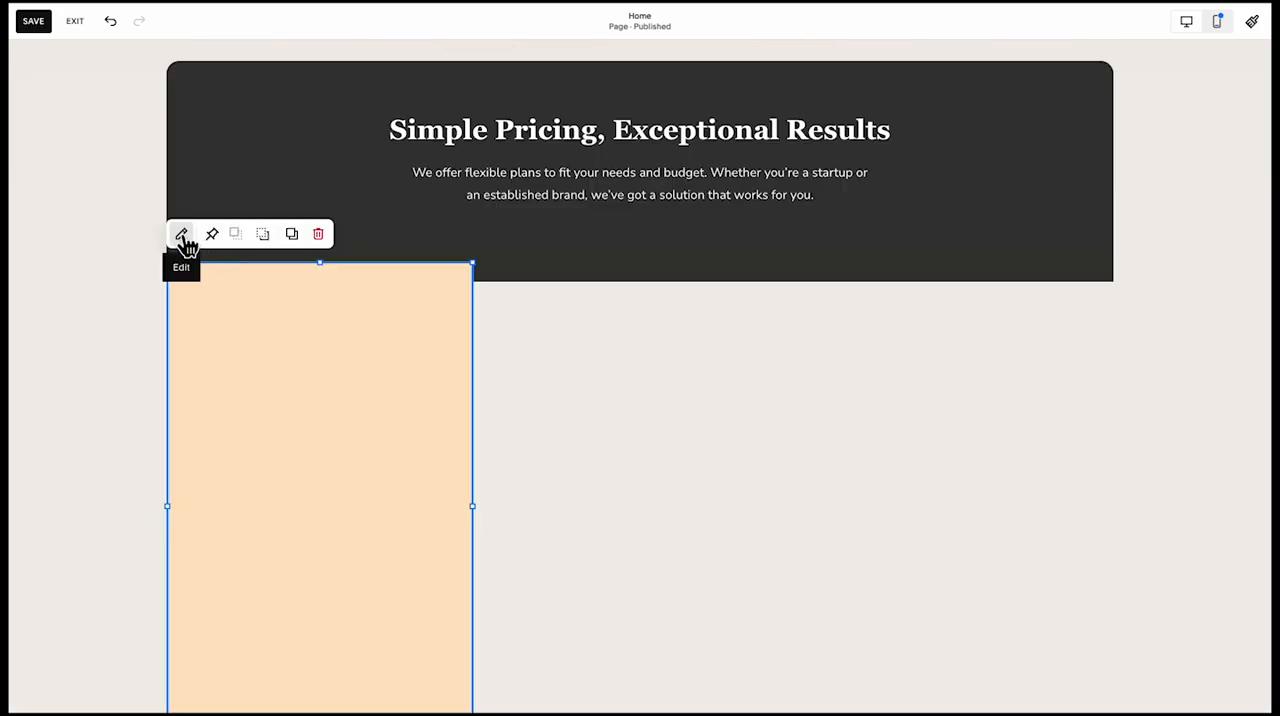
Change the fill of the rectangle under the dark panel to the white palette colour
click(182, 236)
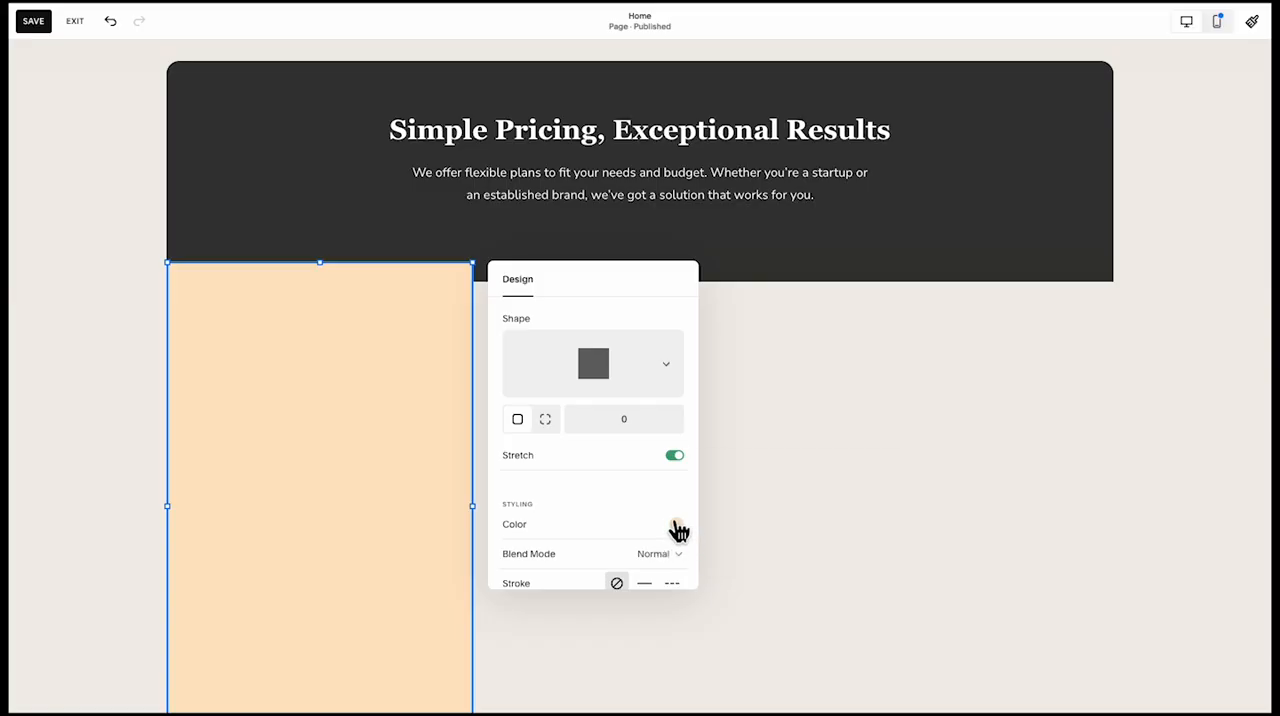
click(679, 531)
click(834, 500)
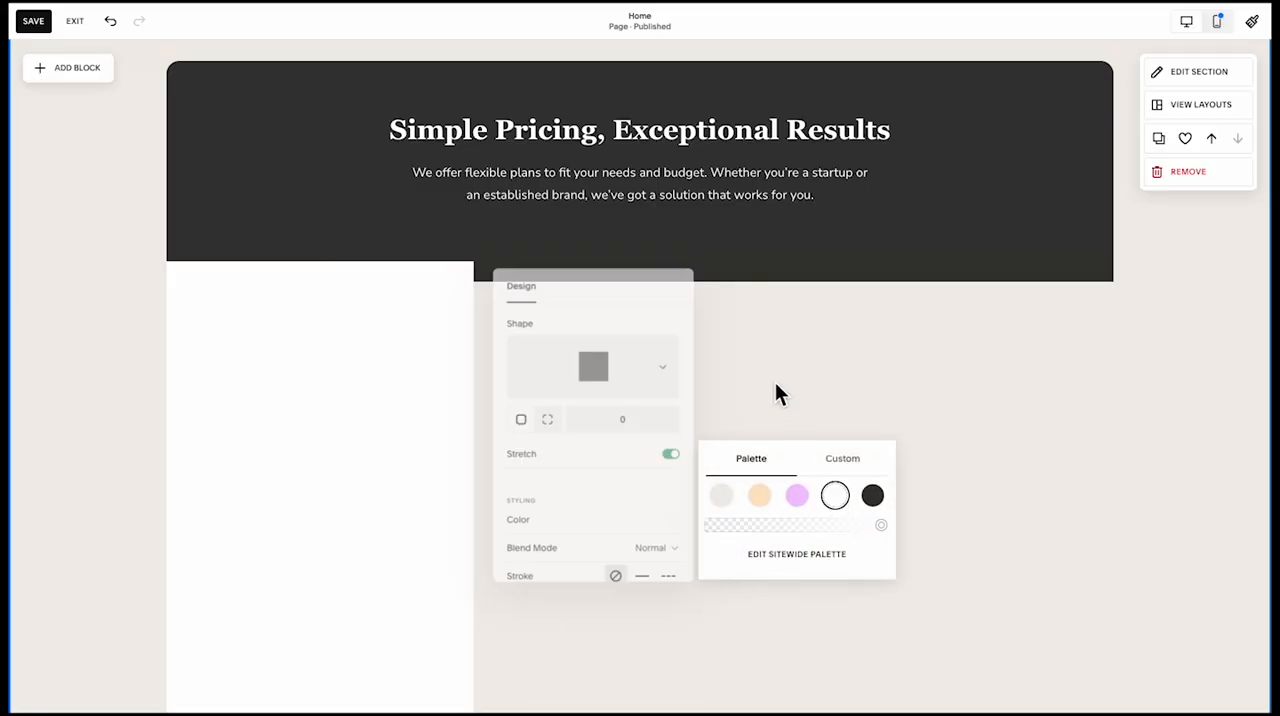
Round only the white card's bottom-left corner with a radius of 20
scroll(640, 391, down, 5)
click(401, 378)
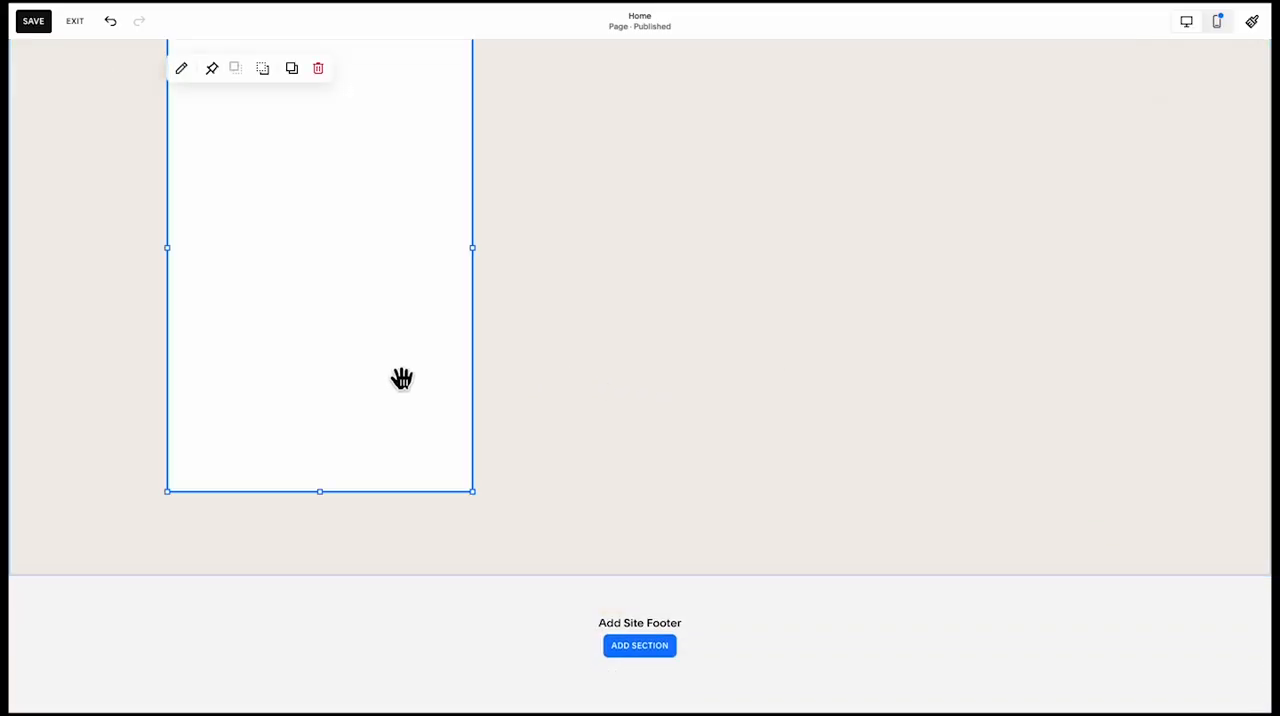
scroll(401, 378, up, 3)
click(180, 206)
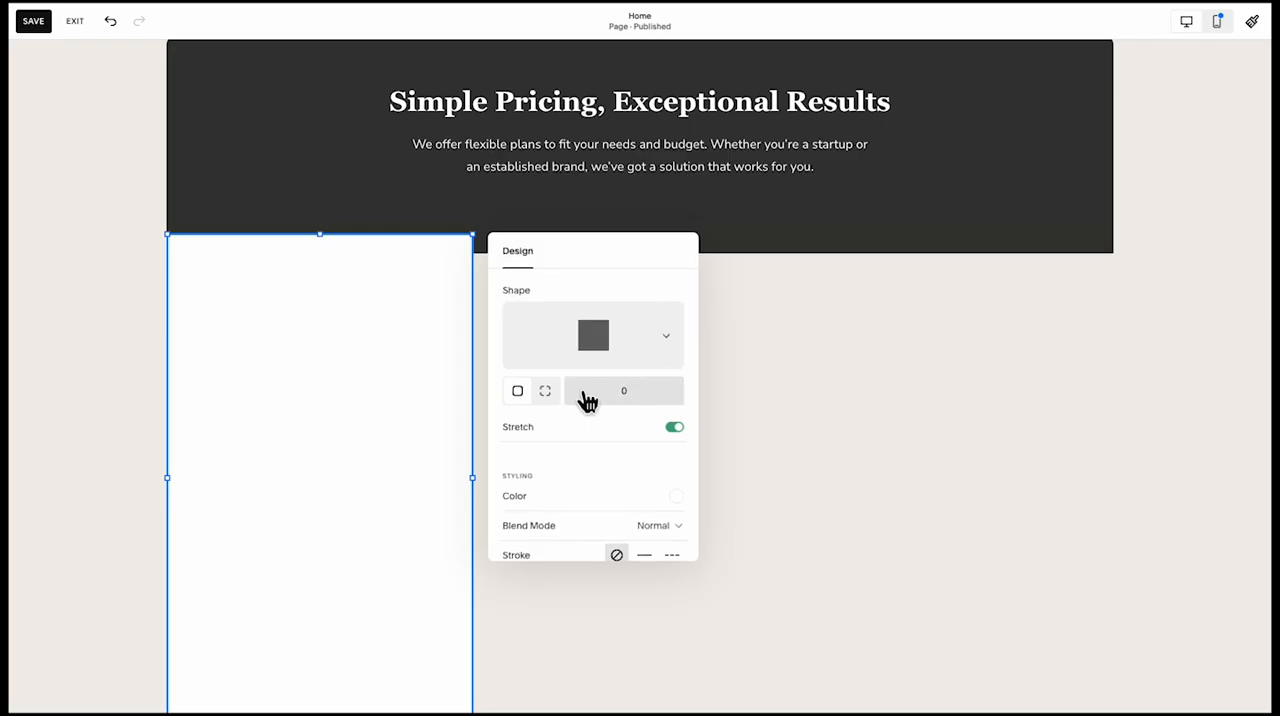
click(545, 391)
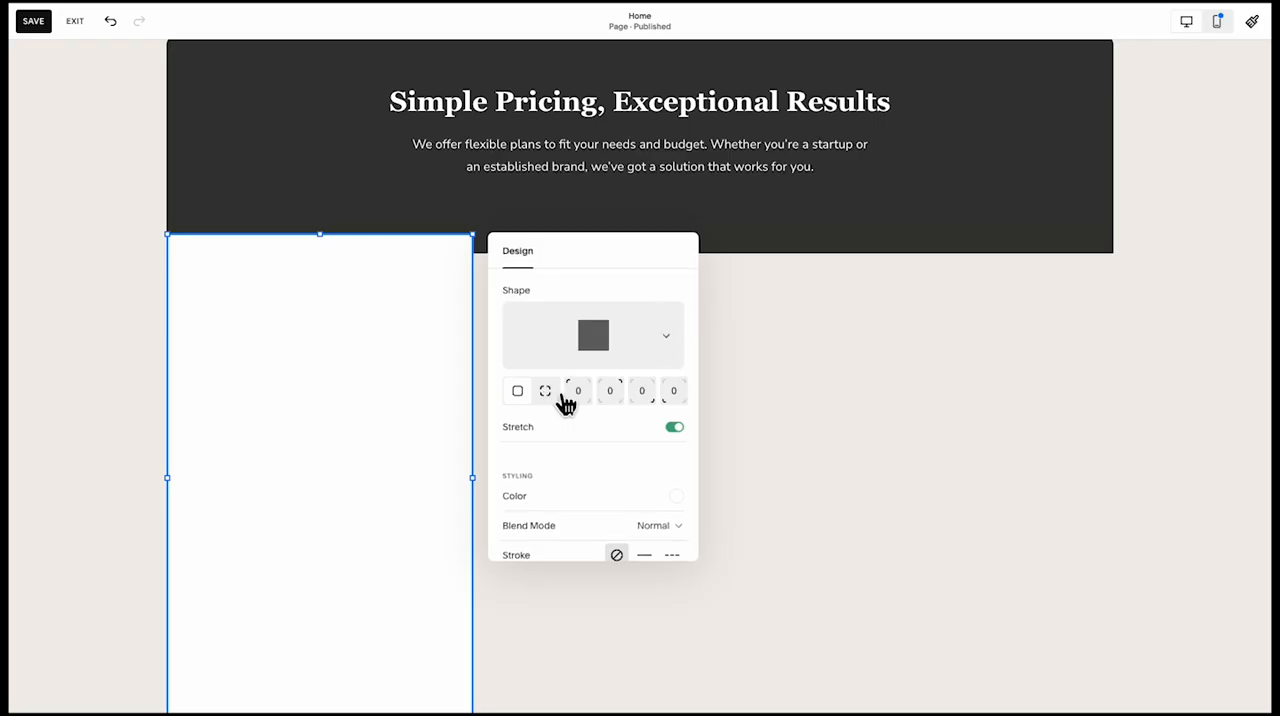
click(664, 392)
text(2)
click(820, 397)
scroll(639, 424, down, 3)
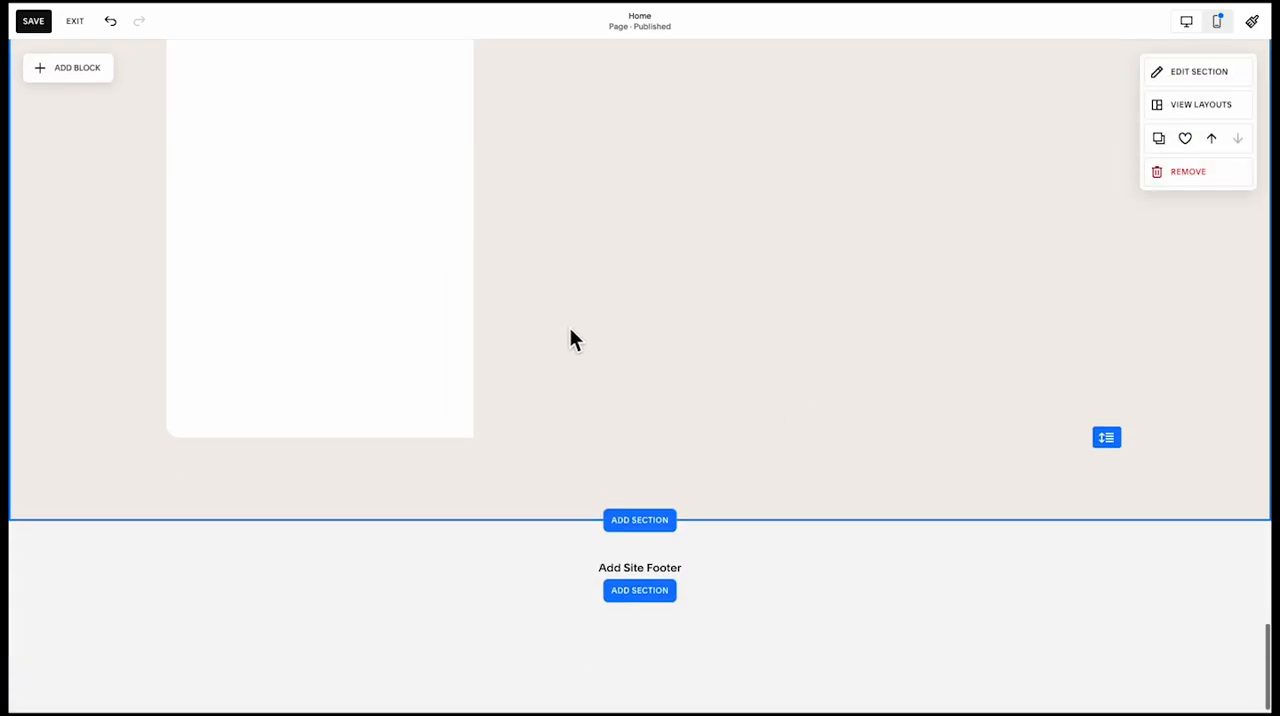
scroll(569, 327, up, 2)
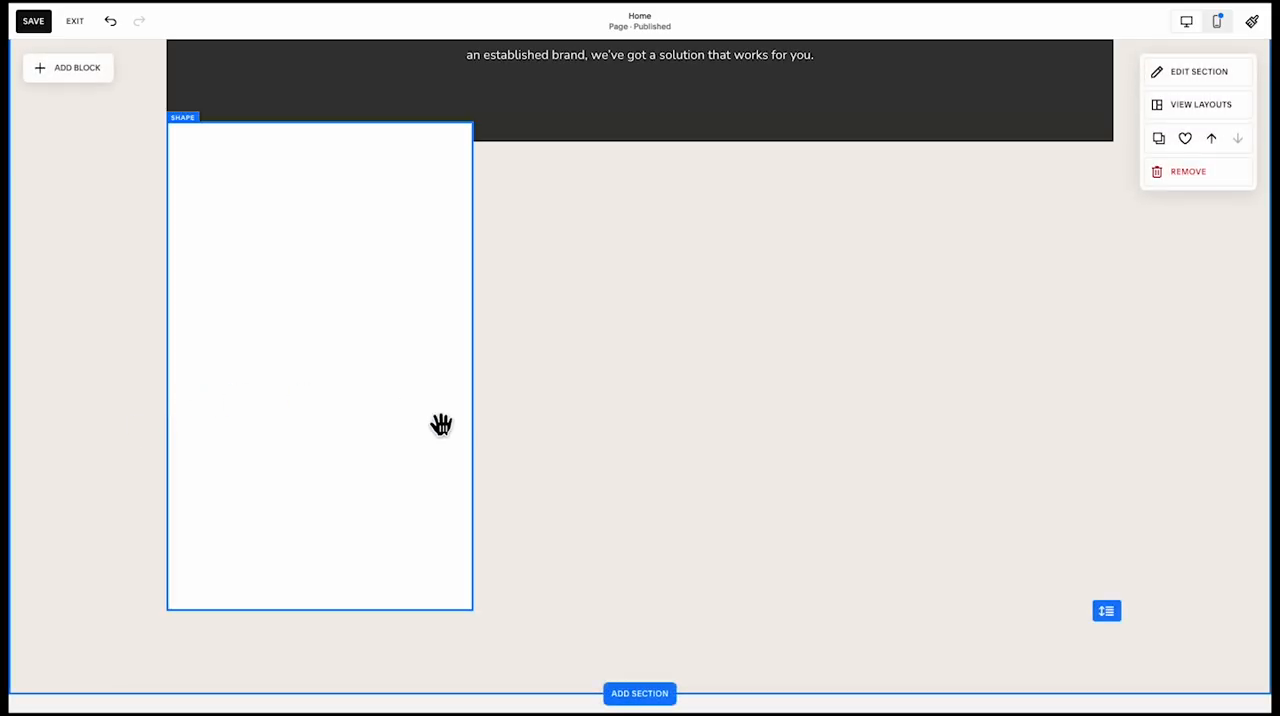
Copy the white card to the right end of the panel and set its bottom-right radius to 20 and bottom-left to 0
click(339, 444)
drag(339, 444, 877, 266)
click(820, 94)
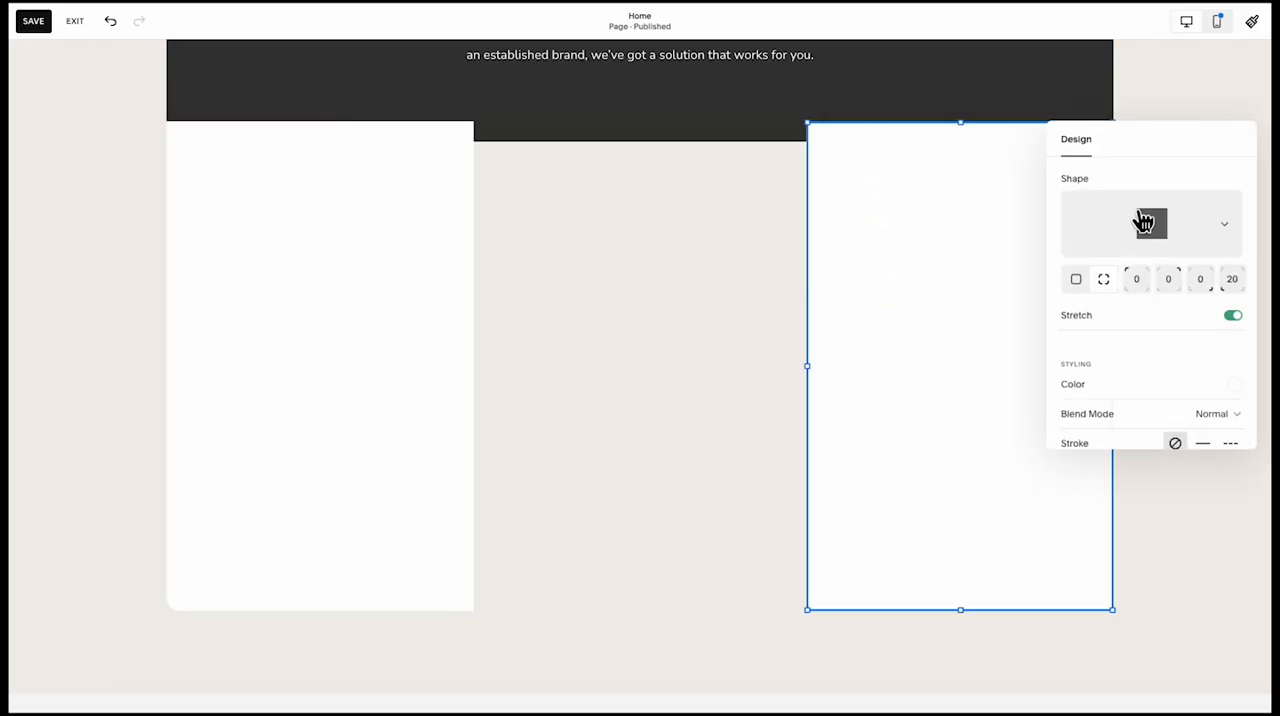
drag(1198, 289, 1240, 290)
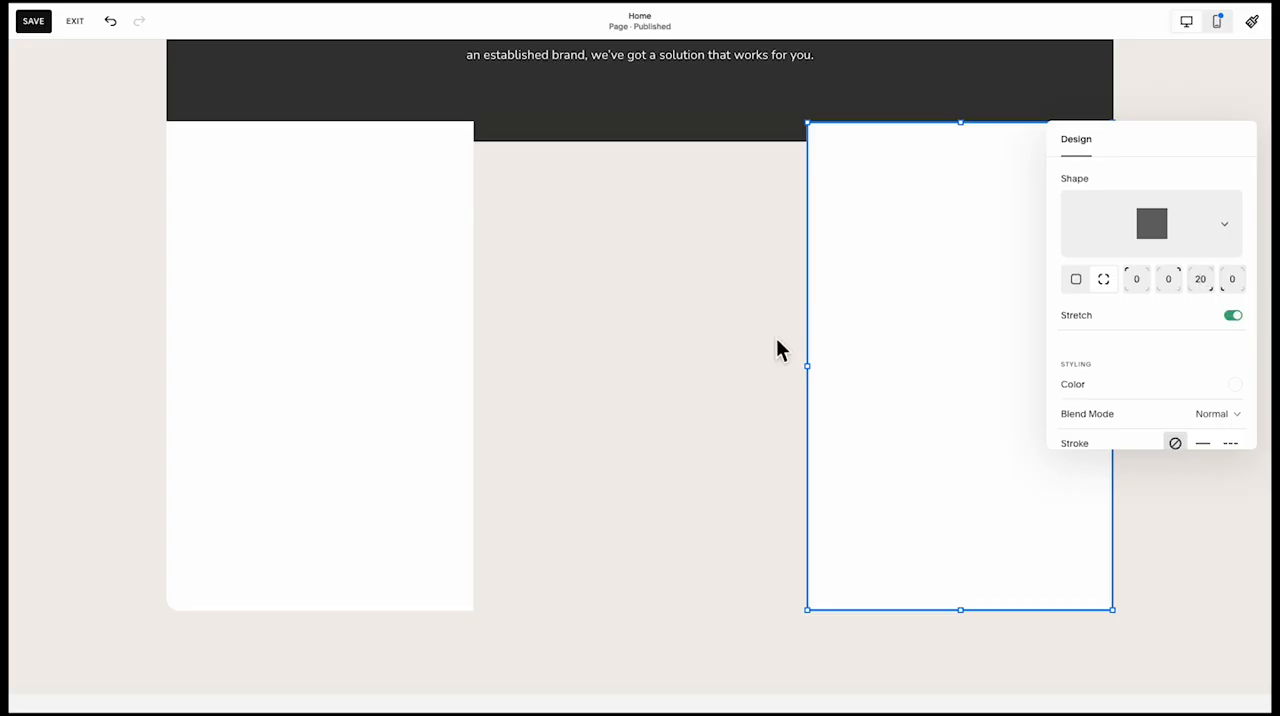
Place a copy of the right card in the gap between the two outer cards
drag(855, 366, 534, 382)
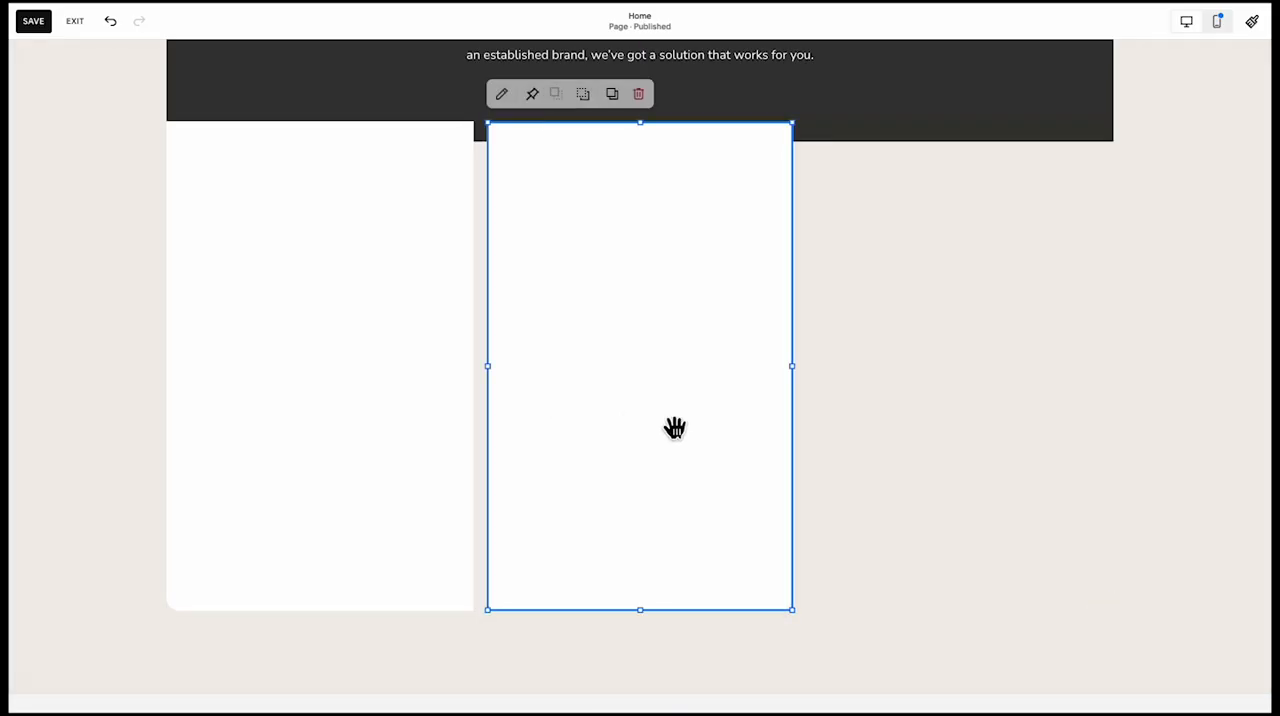
key(super+z)
drag(914, 391, 746, 522)
Fill the middle card with the peach palette colour
click(505, 95)
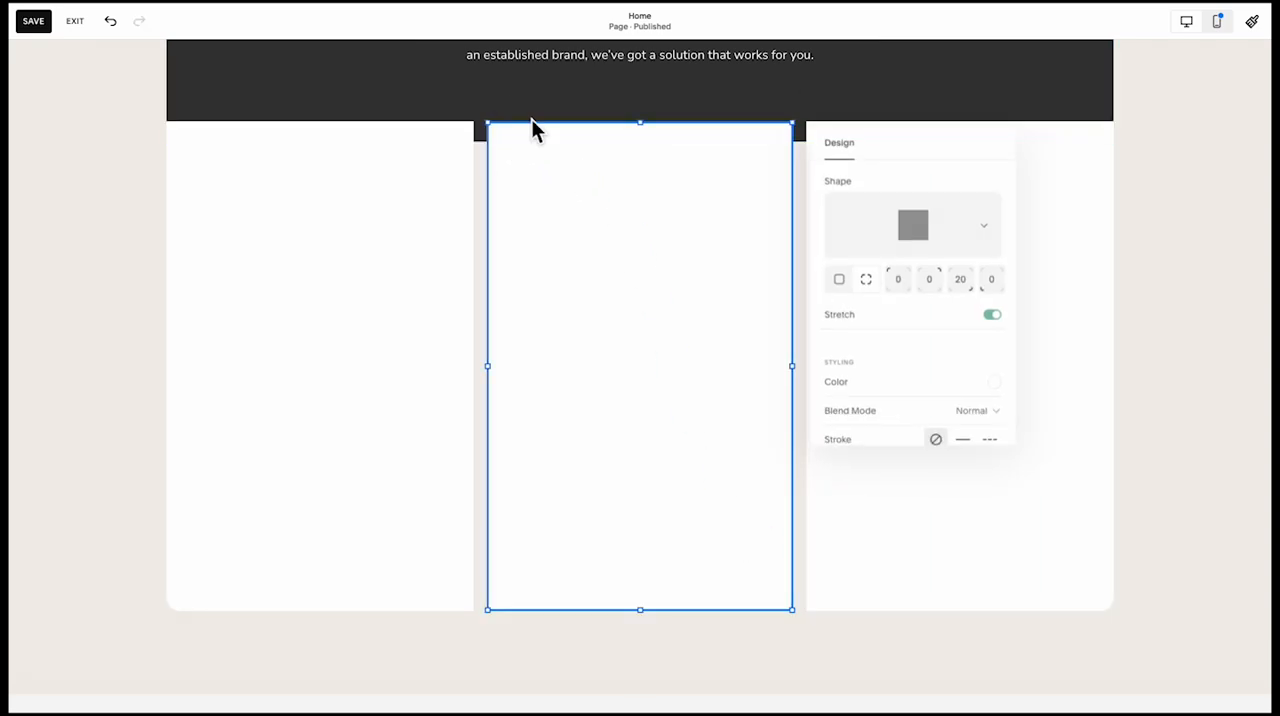
click(913, 225)
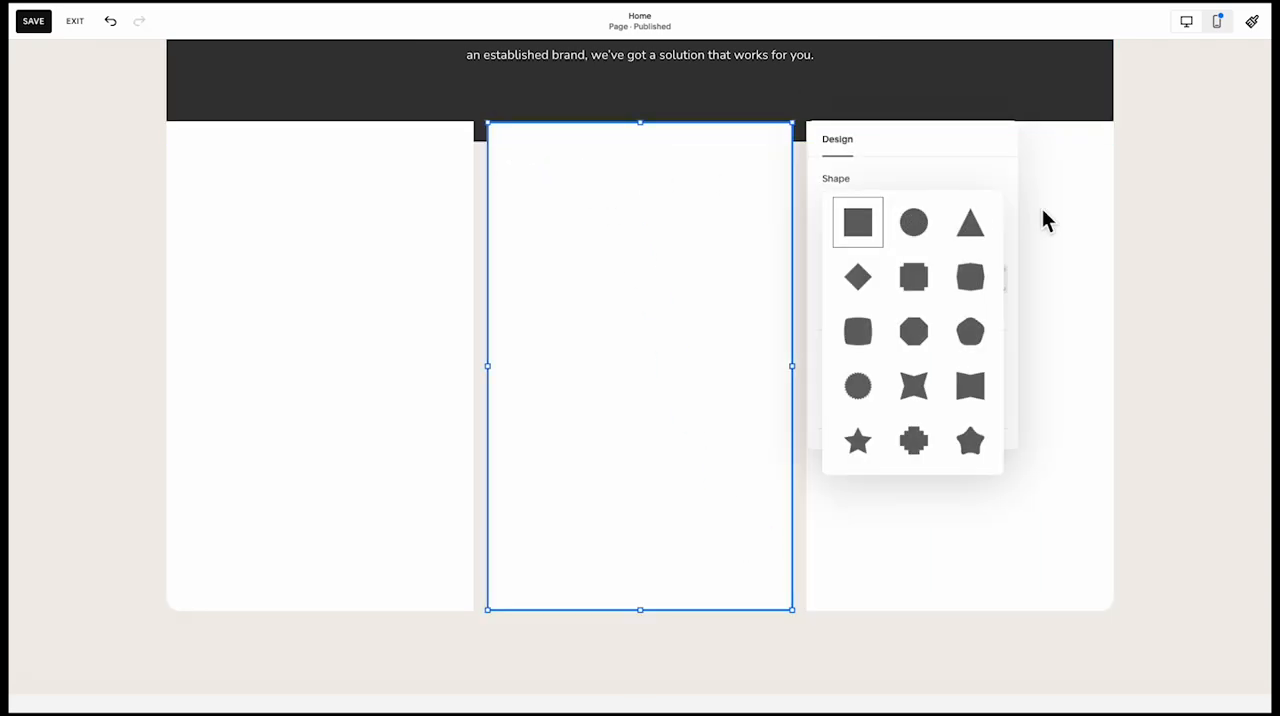
click(1043, 220)
click(546, 143)
click(503, 93)
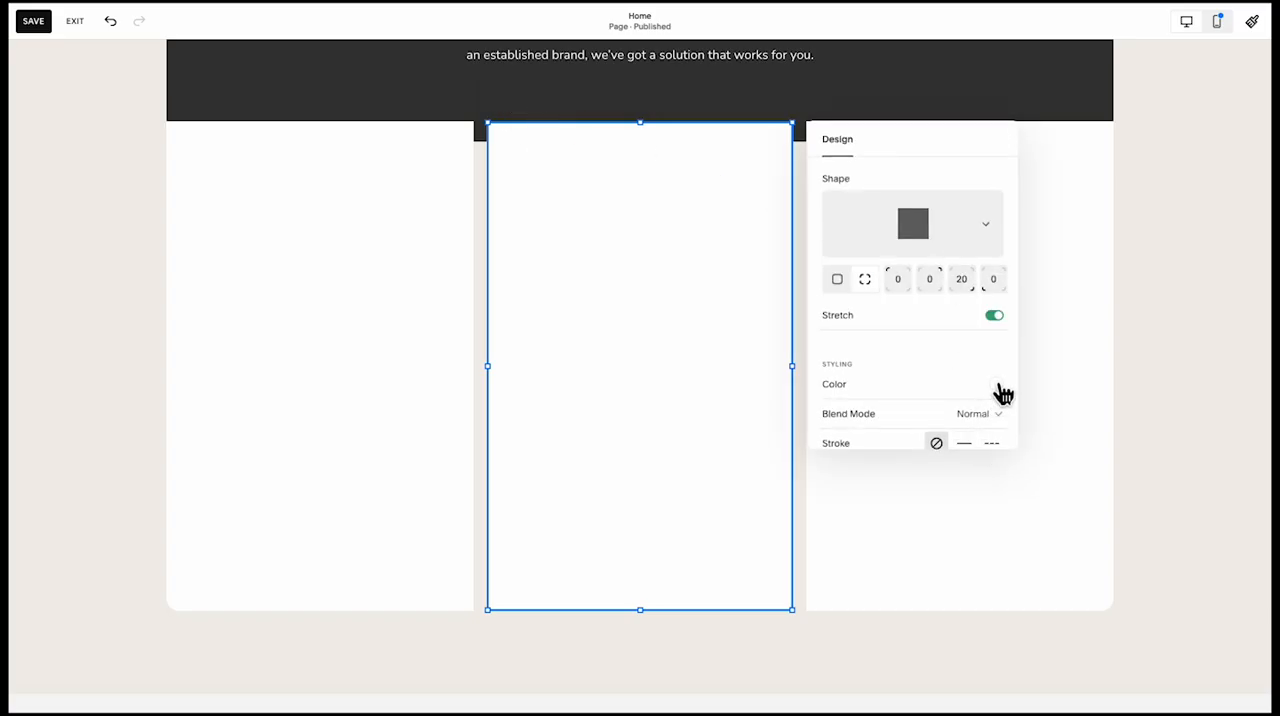
click(999, 388)
click(1078, 356)
click(922, 354)
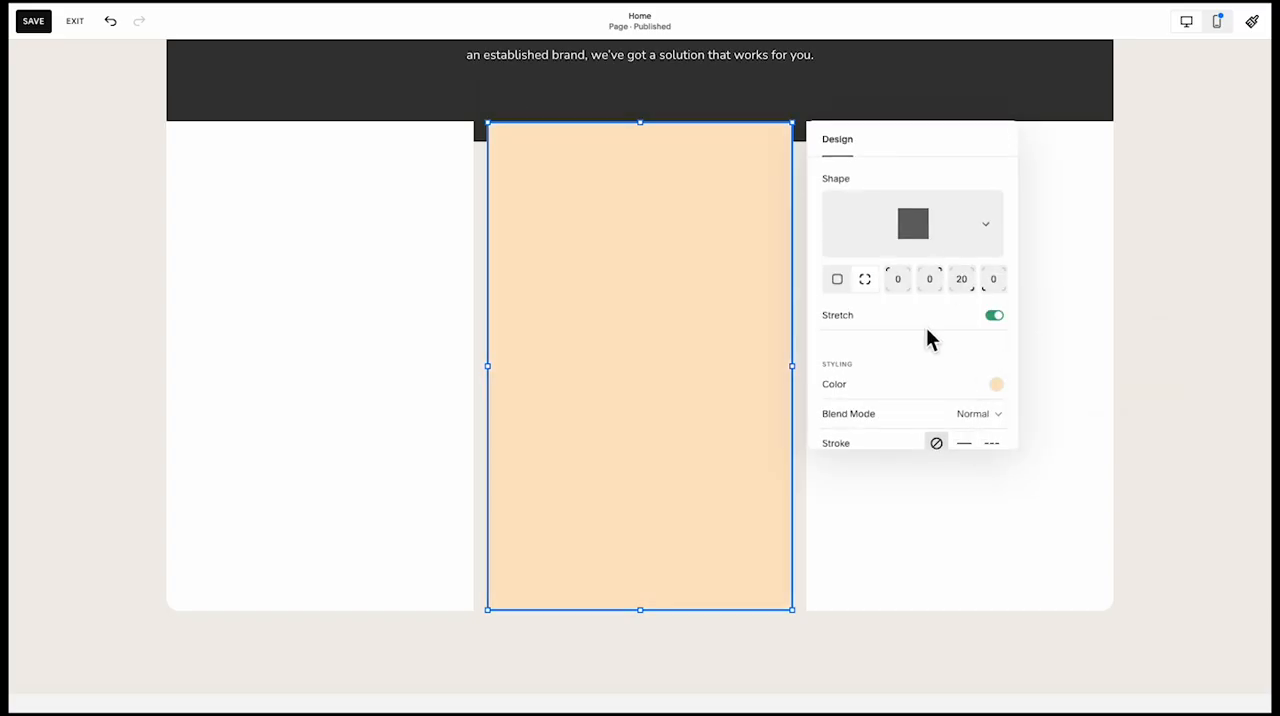
Round all four corners of the middle card to 20 and extend its top edge up one grid row
click(990, 284)
text(2)
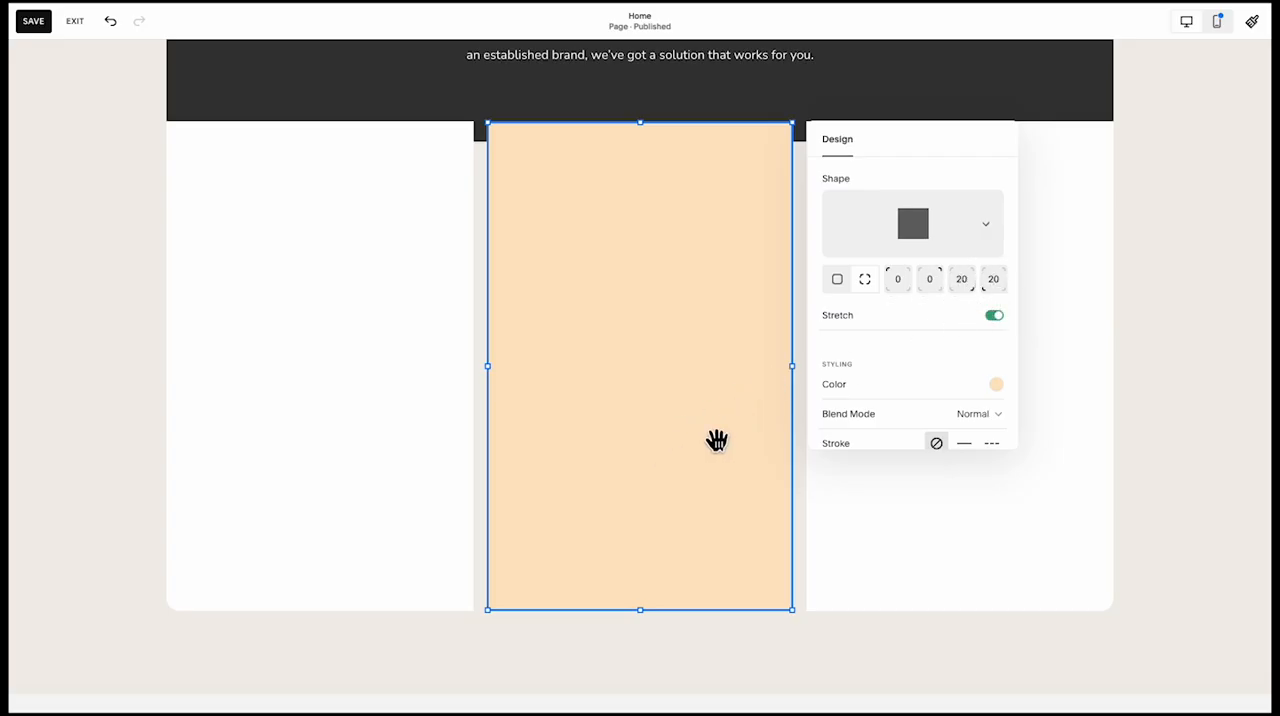
click(837, 279)
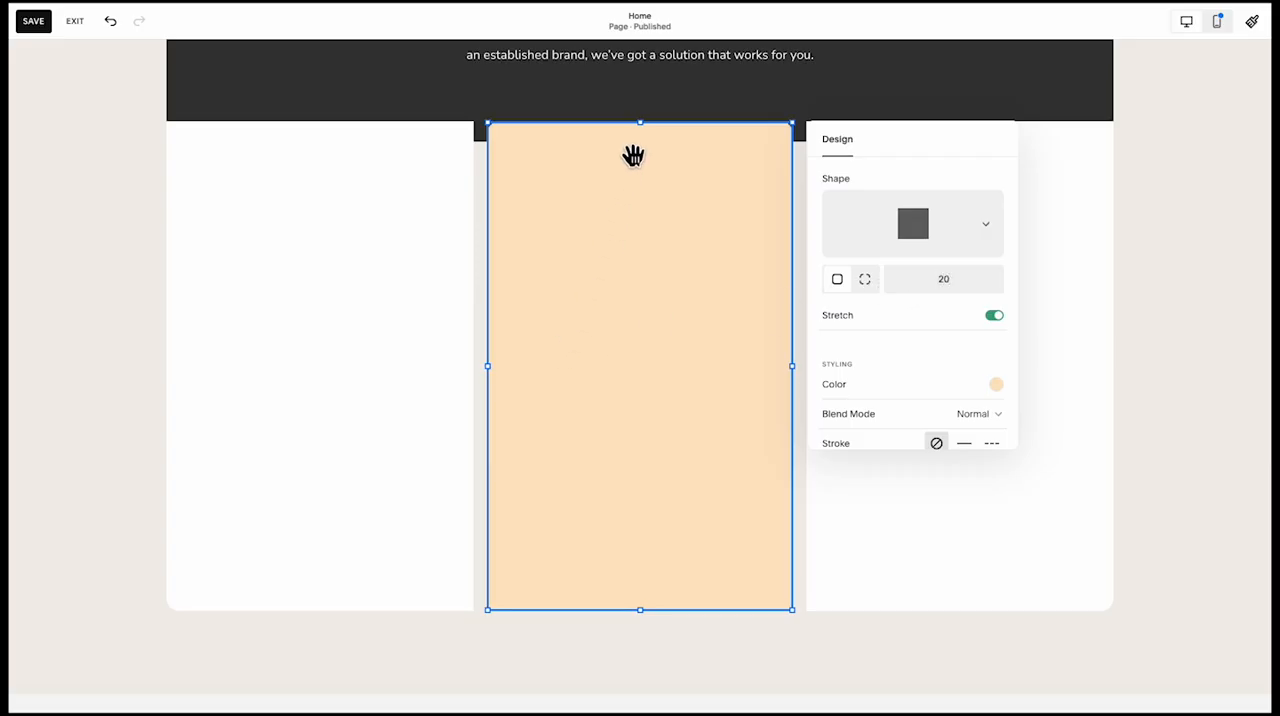
drag(655, 136, 654, 100)
click(667, 369)
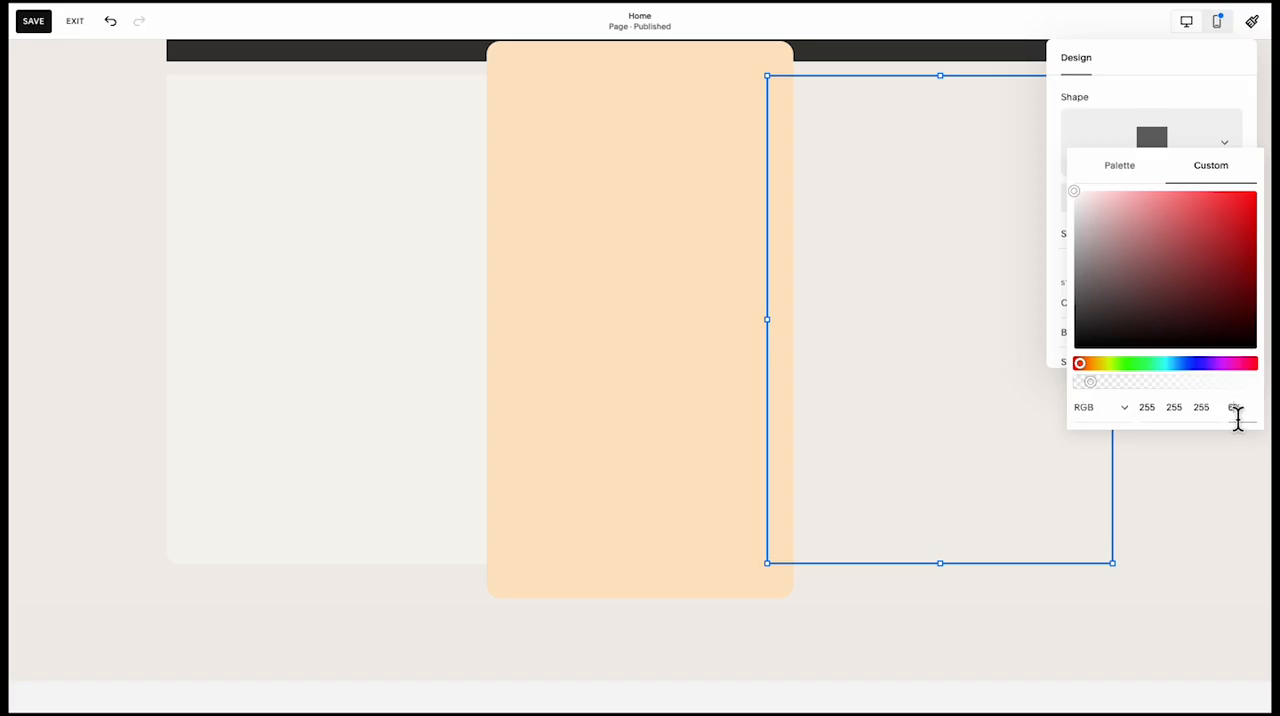
Set the opacity of the right card's white fill to 35%
click(1231, 407)
text(3)
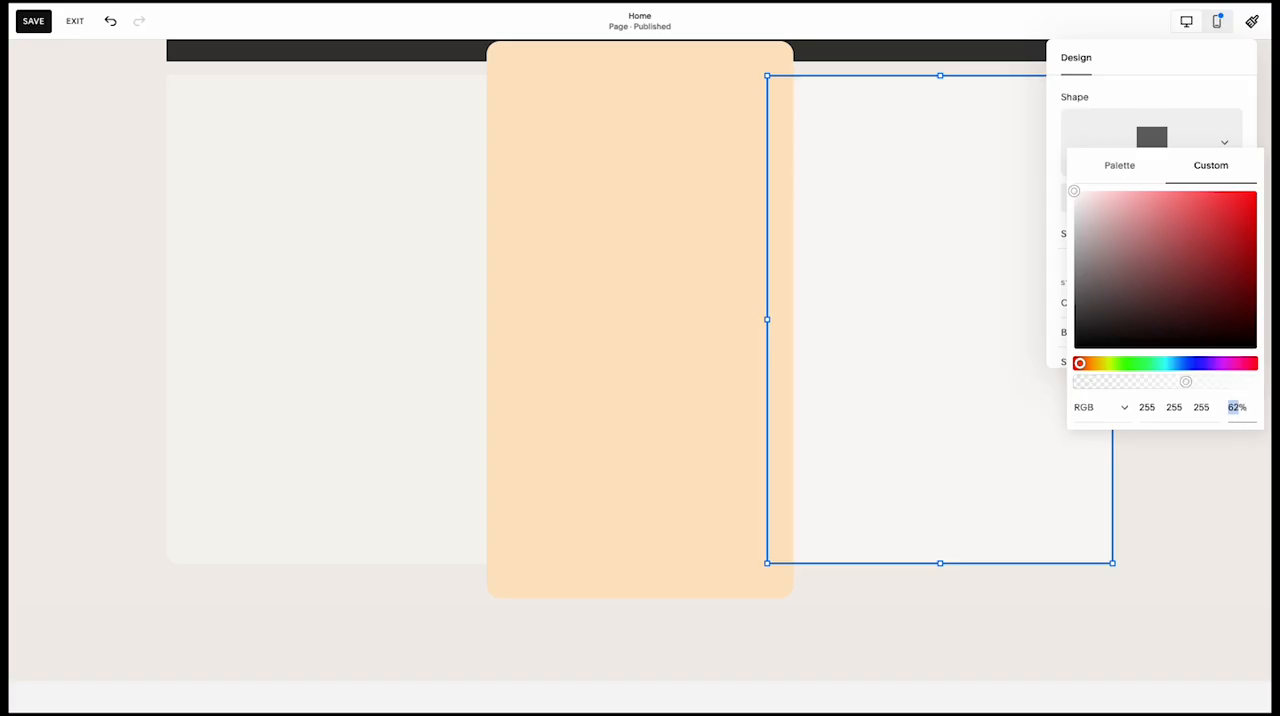
text(35)
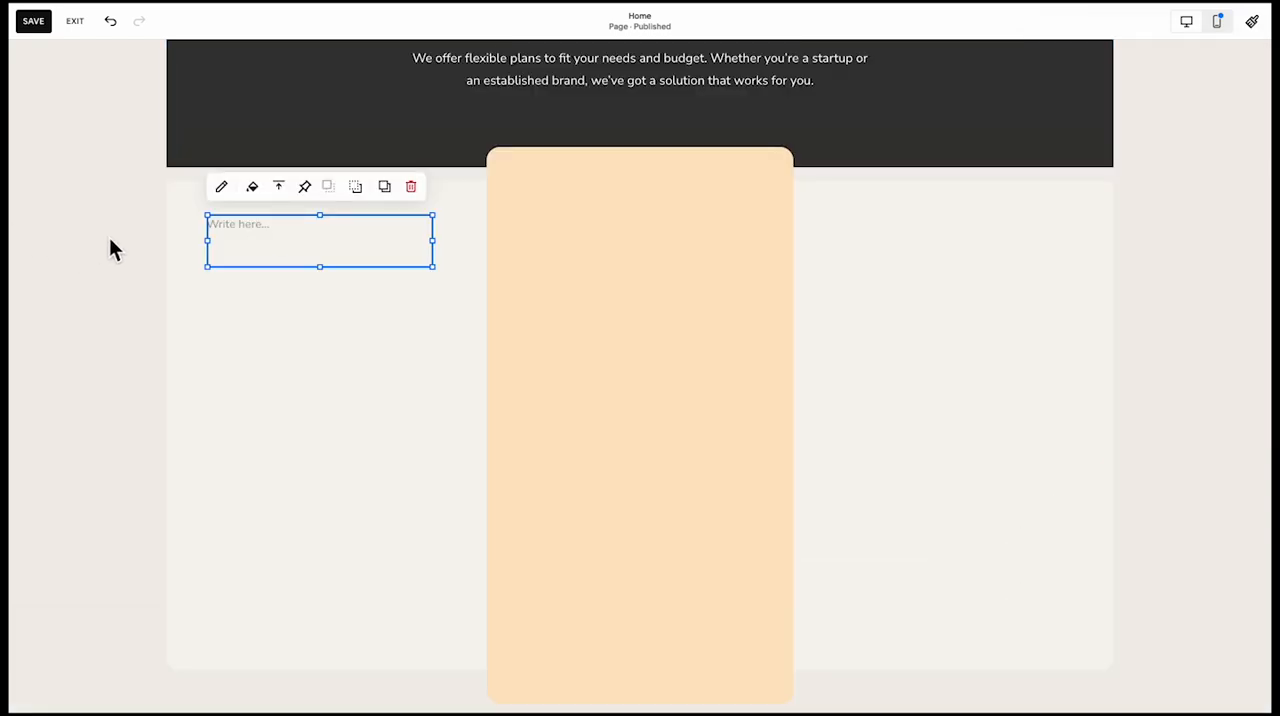
Enter "Starter Package" in the left card's text box and format it as Heading 3
click(280, 240)
text(Starter Package)
click(301, 184)
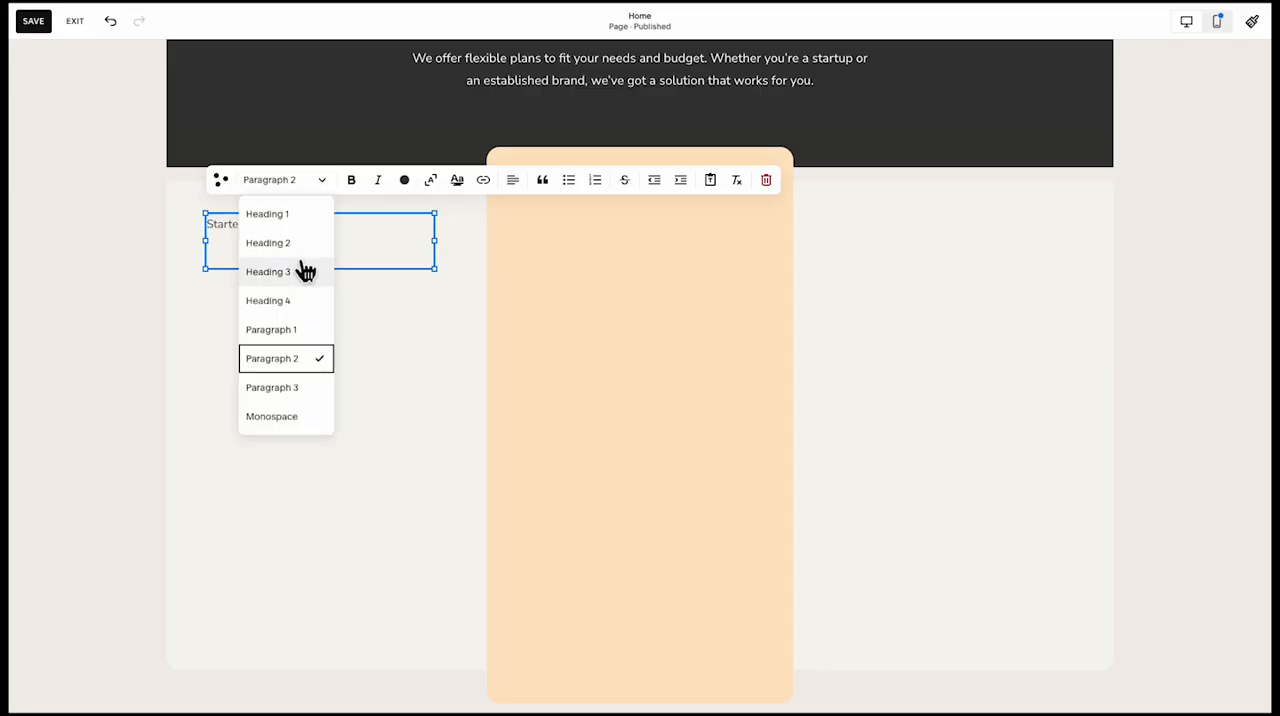
click(299, 269)
key(Escape)
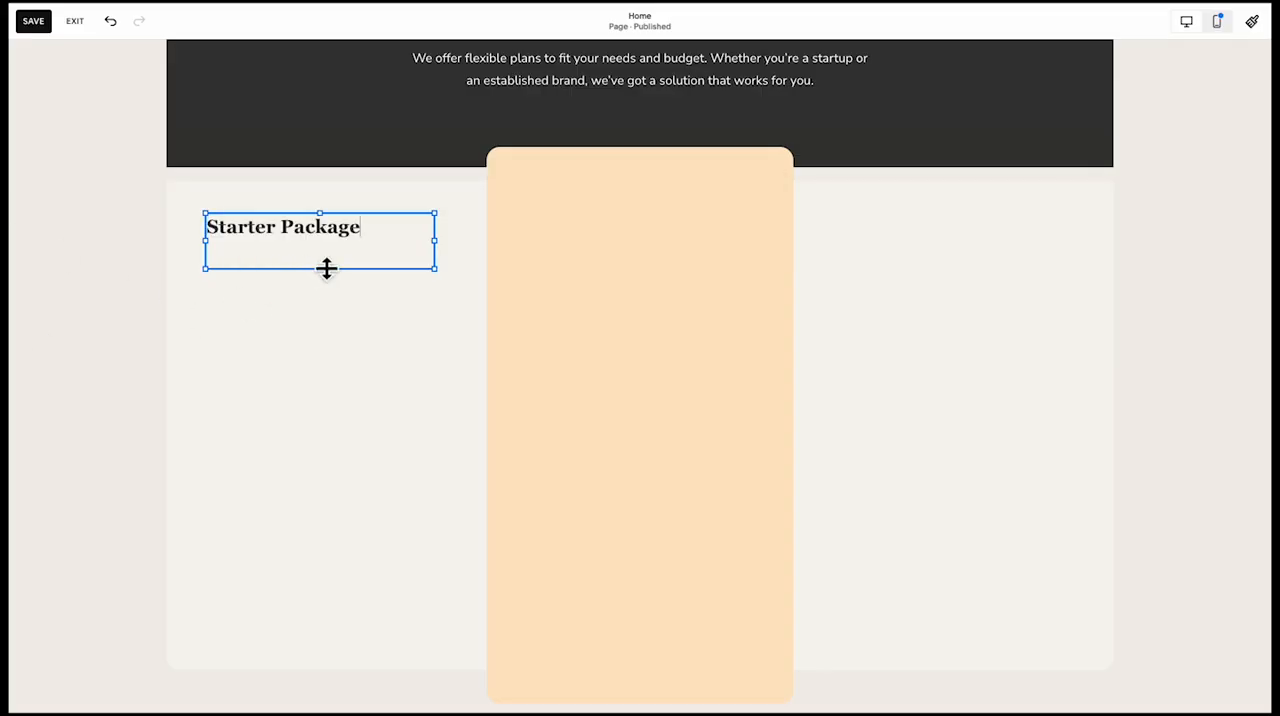
drag(331, 270, 332, 257)
click(183, 313)
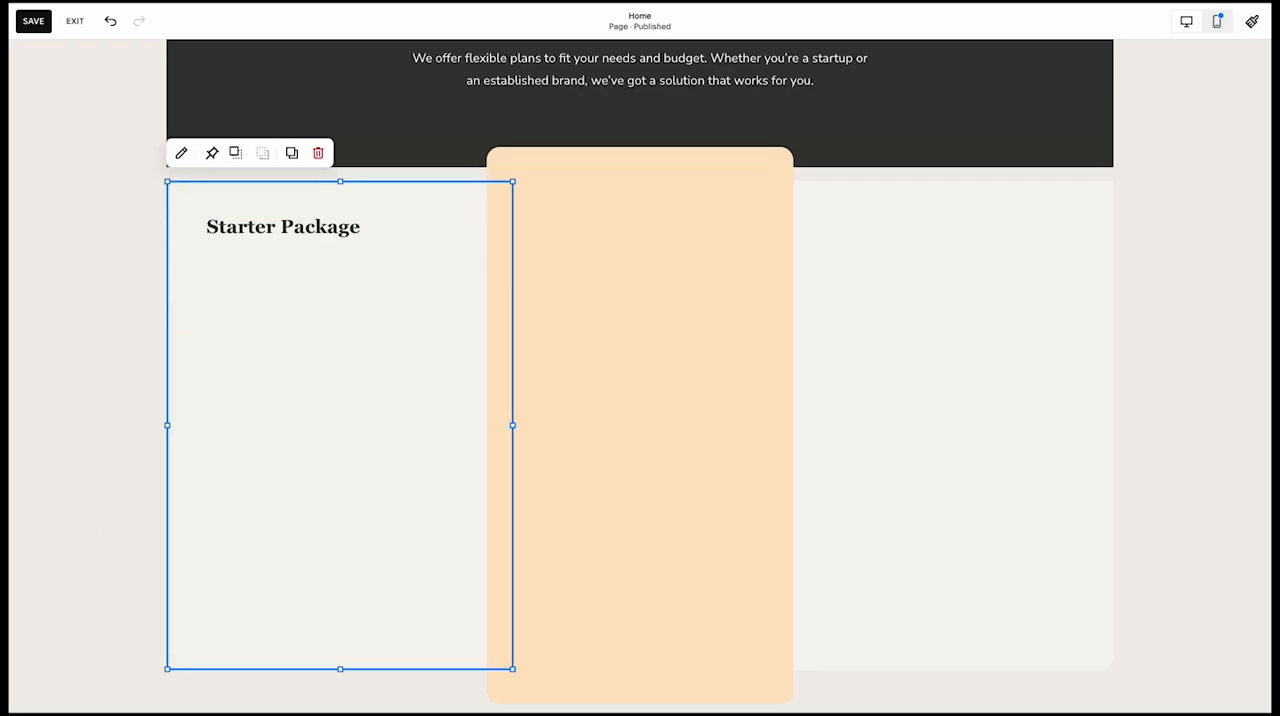
Add "What's Included:" and the starter feature list below the "Starter Package" heading, with a check mark before the custom content creation item
double_click(231, 228)
click(404, 247)
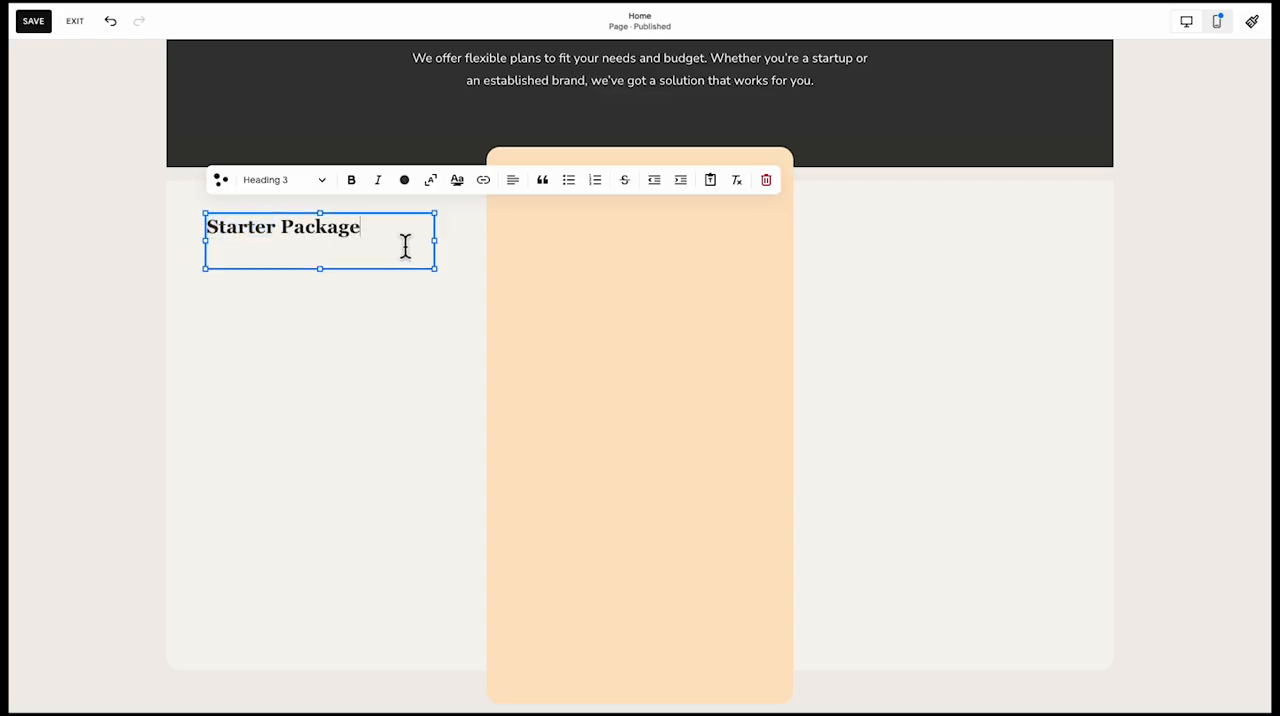
key(Return)
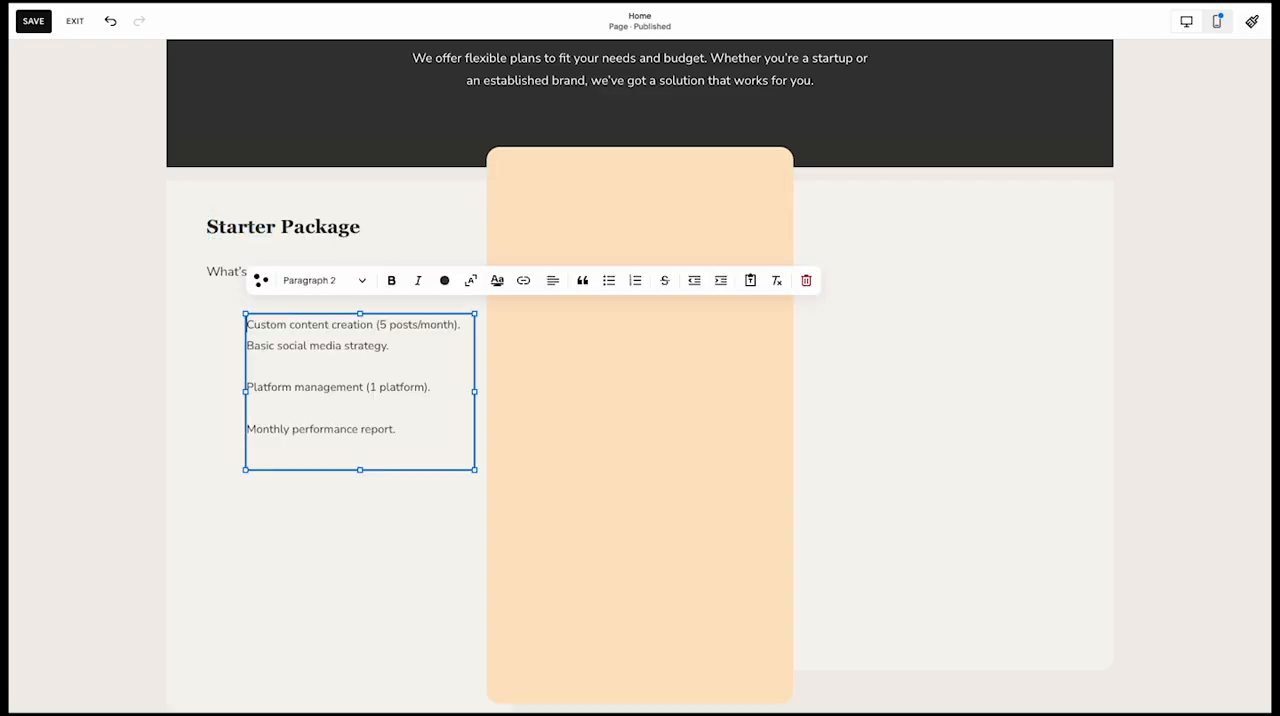
text(✓)
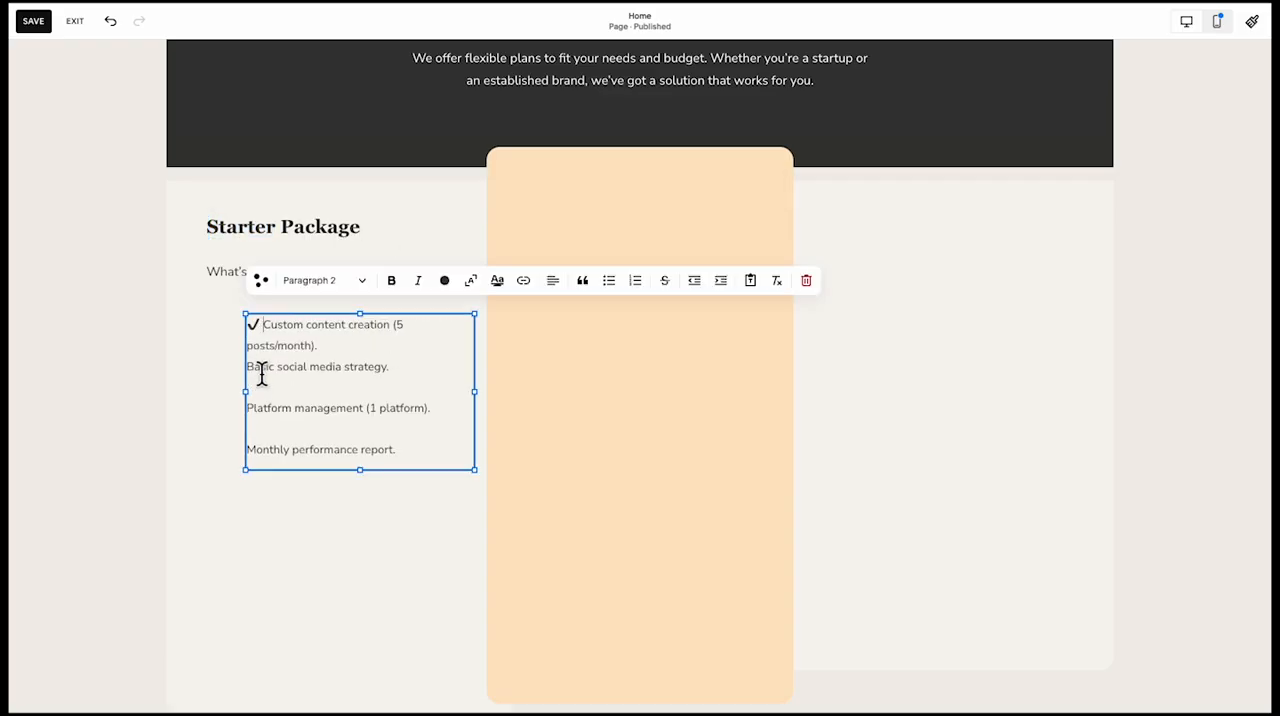
key(Down)
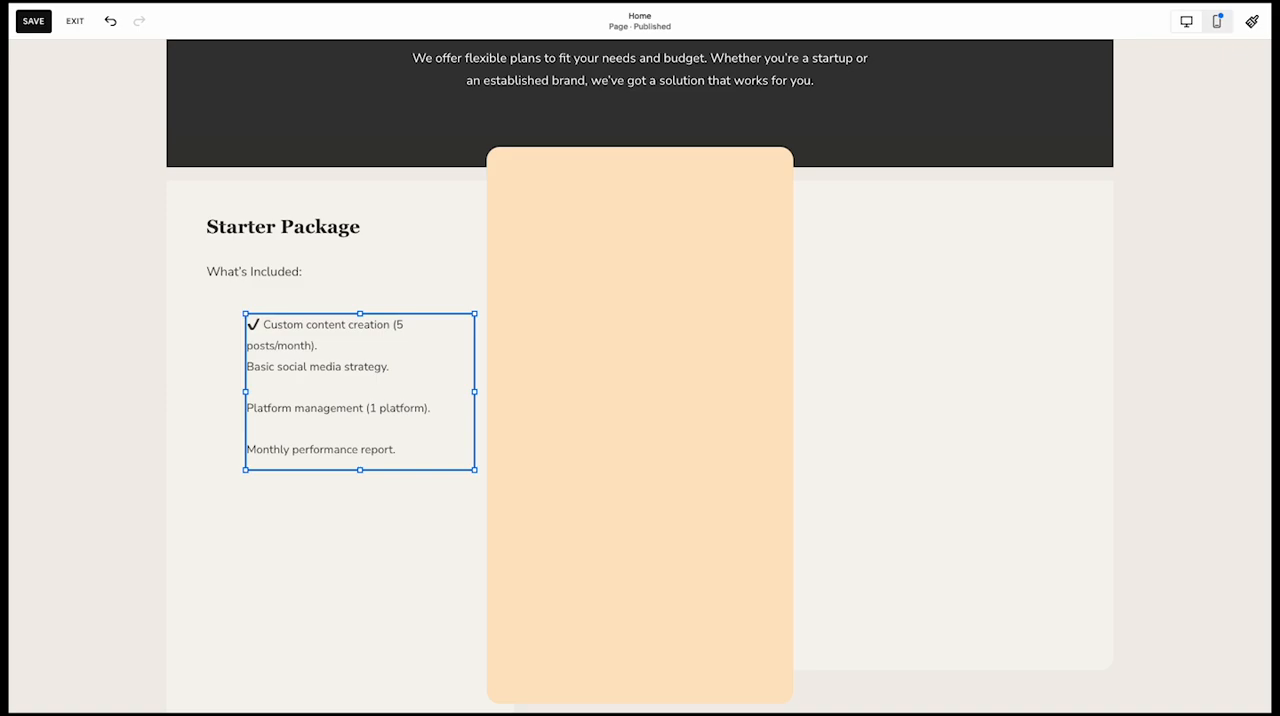
Replace the first item's check mark with a plain one and add matching check marks before the other three starter features
click(267, 328)
key(BackSpace)
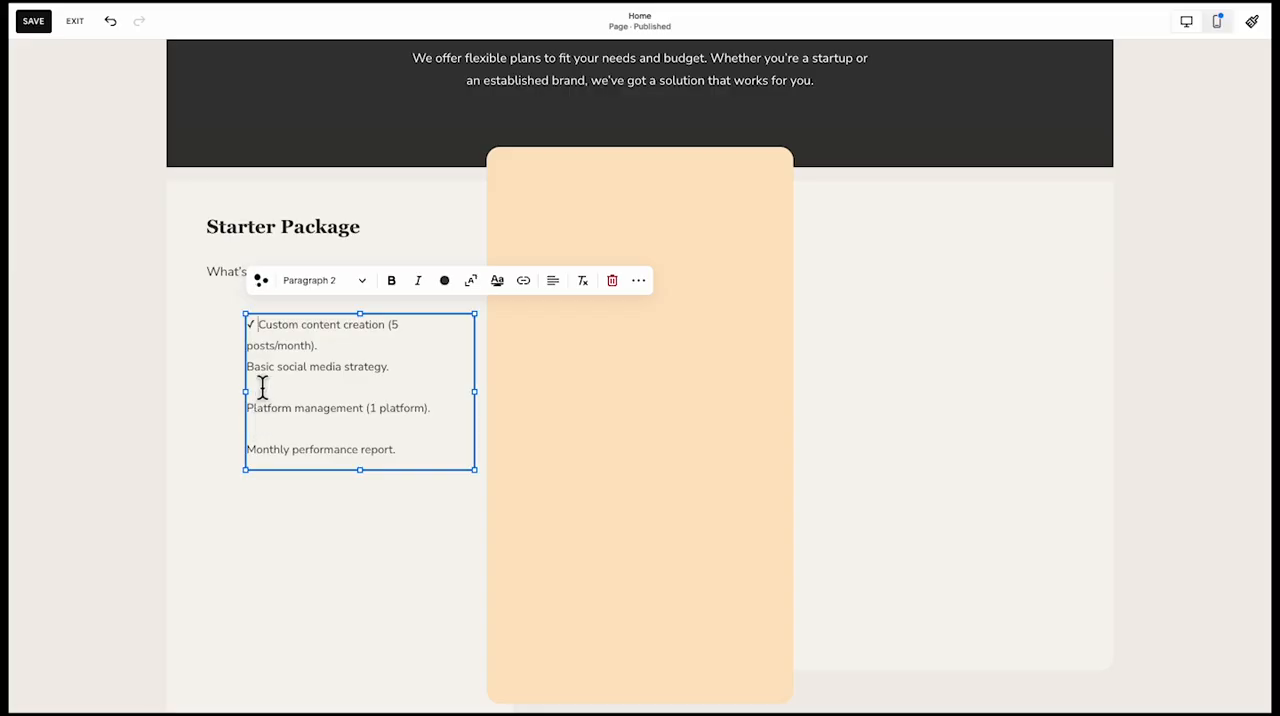
text(✓)
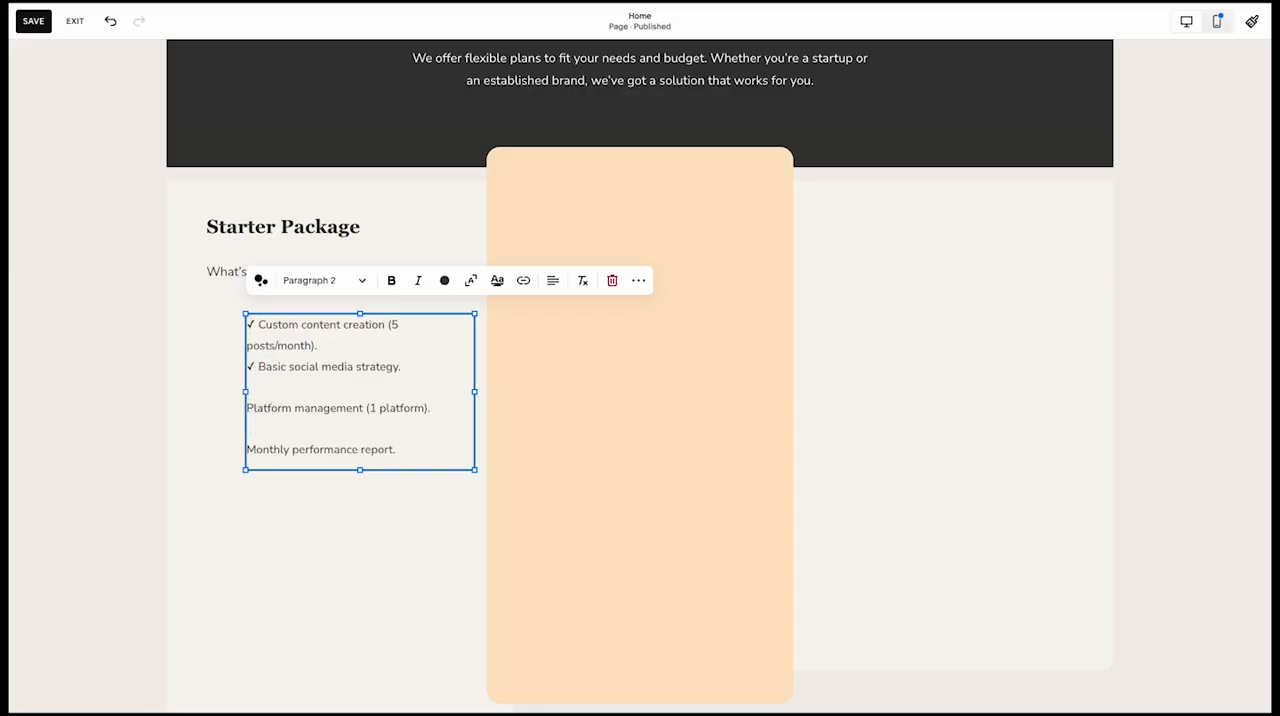
text(✓)
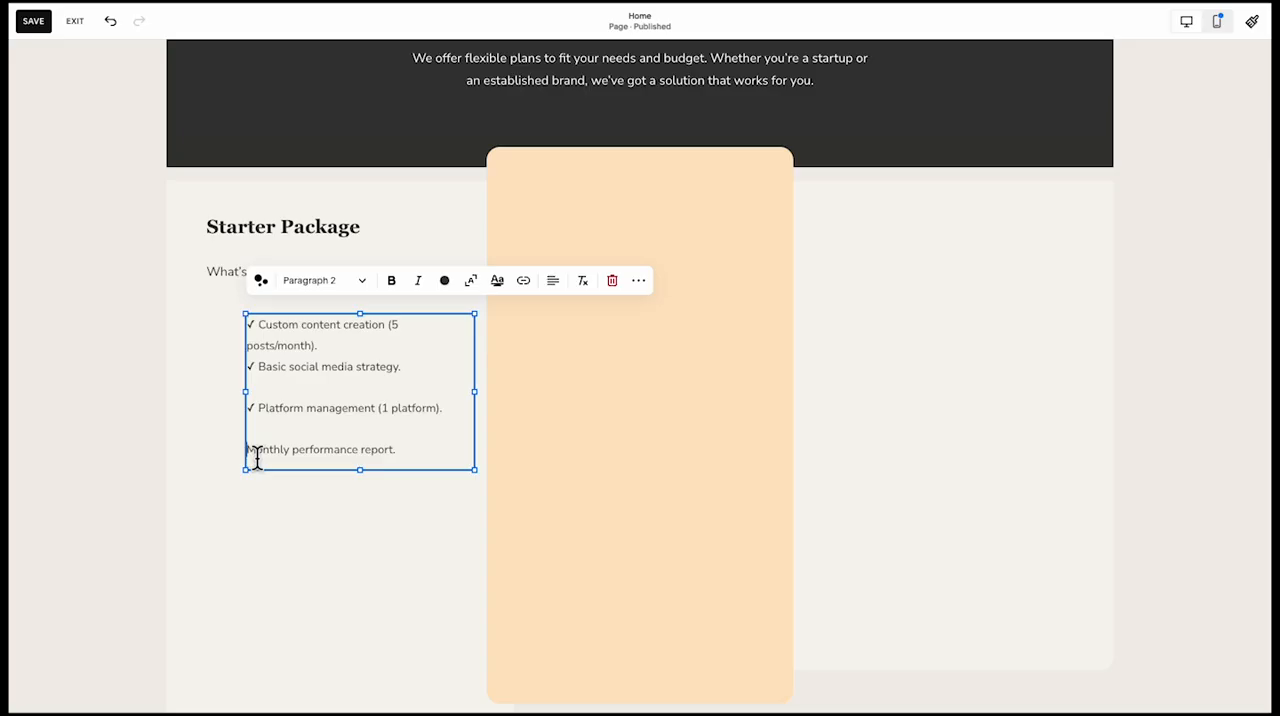
text(✓)
click(163, 477)
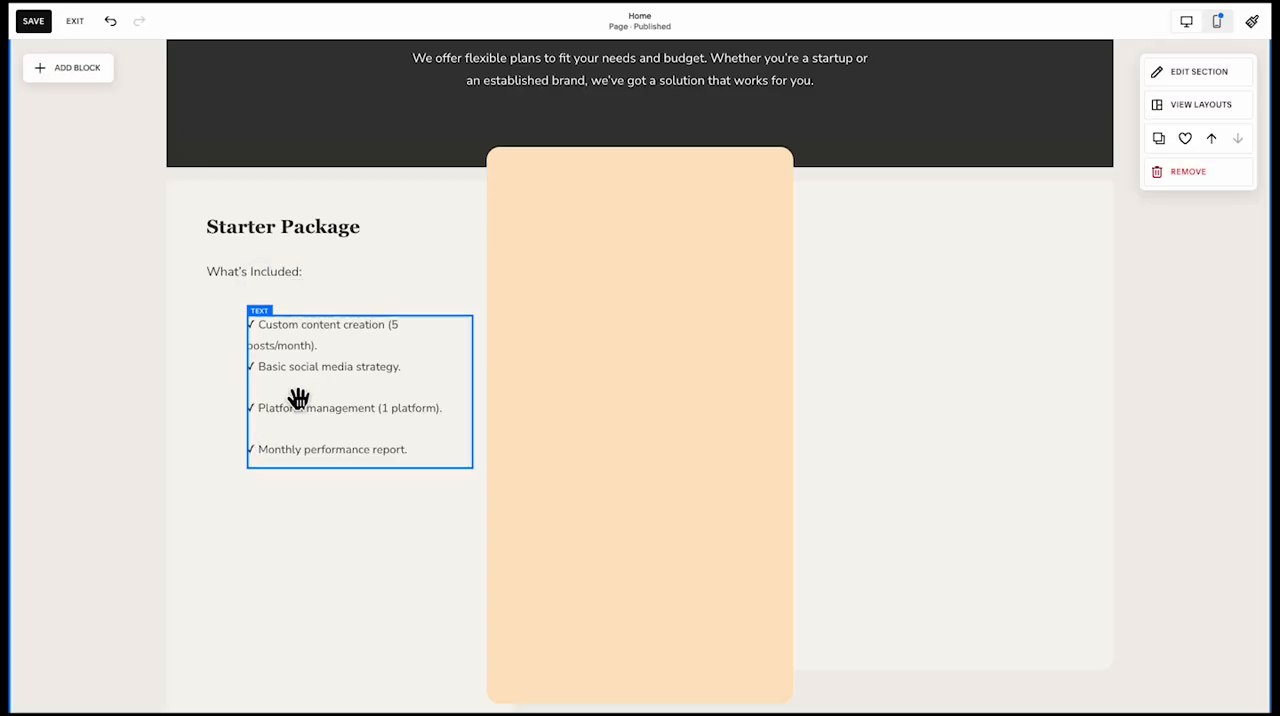
Align the starter feature list with the left edge of the "Starter Package" heading and format it as Paragraph 1
drag(297, 400, 251, 400)
click(111, 433)
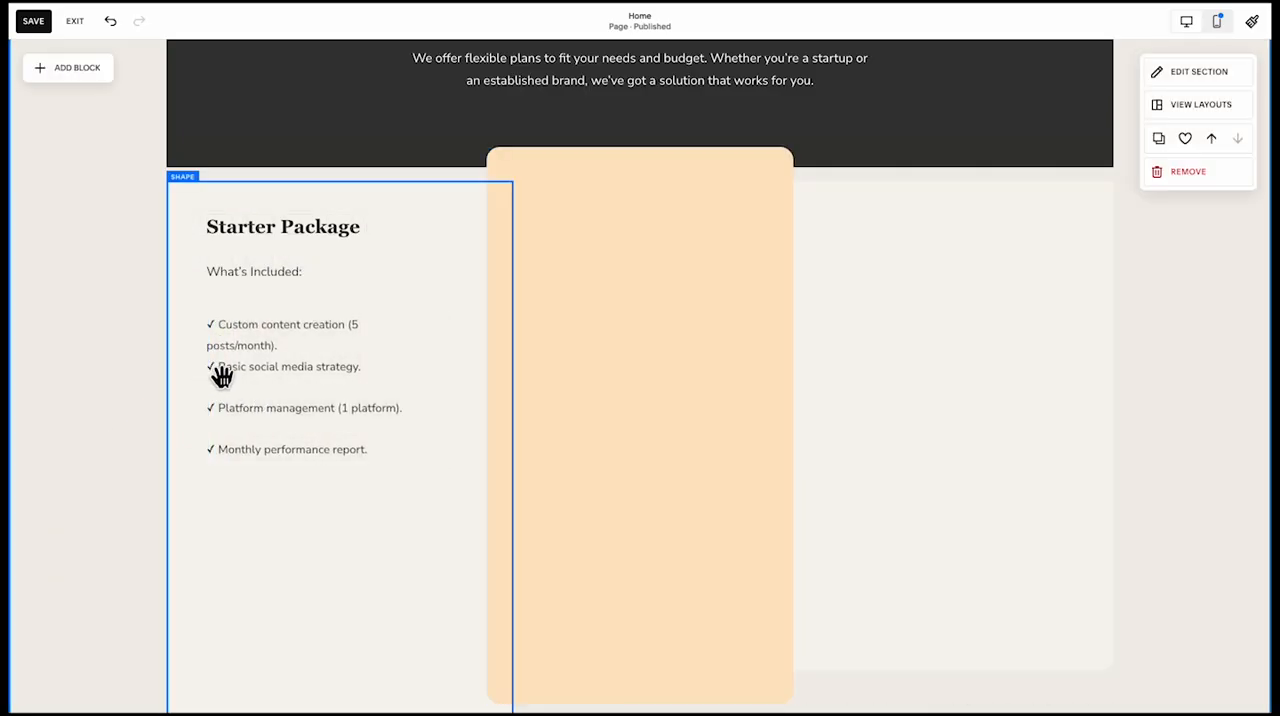
triple_click(247, 383)
key(super+a)
click(298, 281)
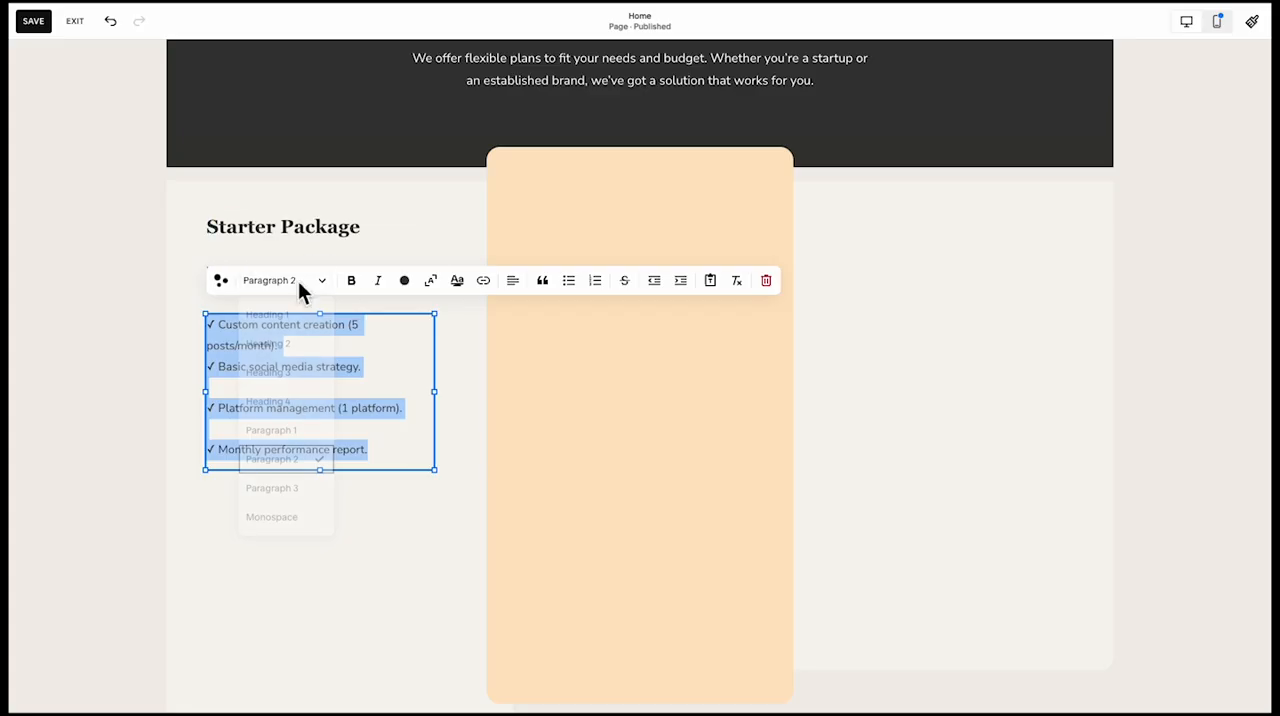
click(290, 432)
click(118, 461)
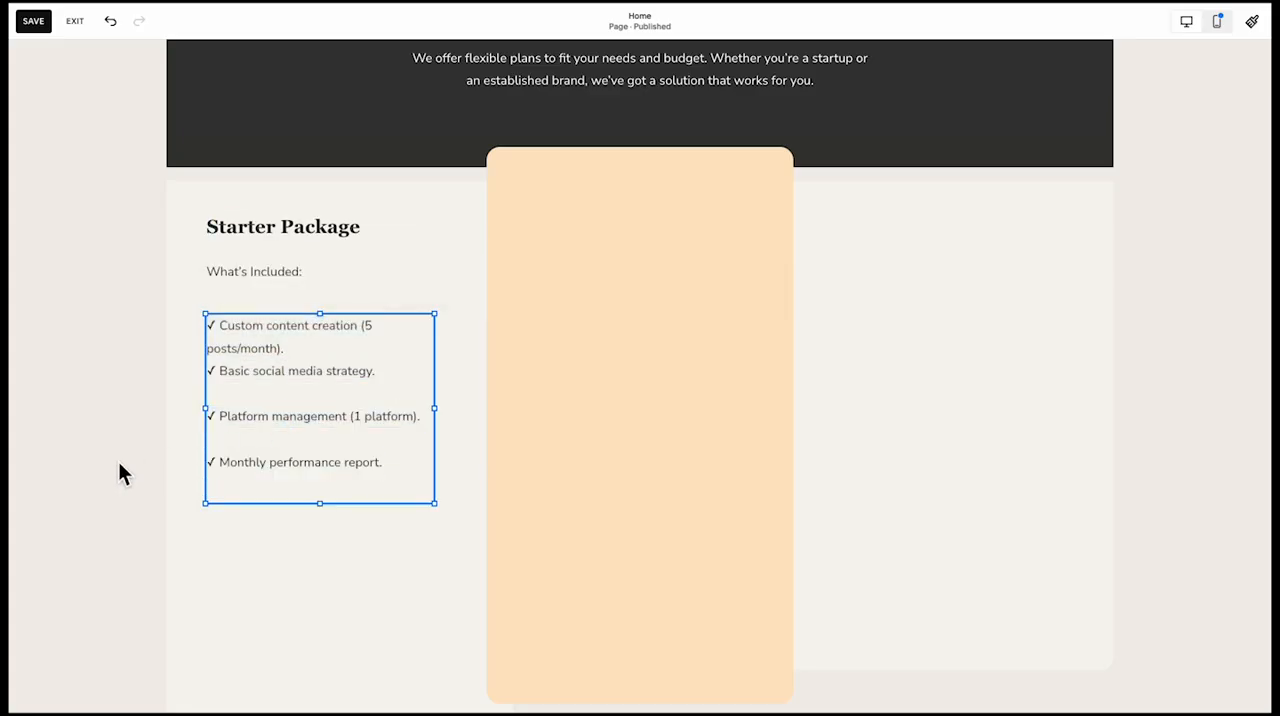
Insert a blank line between the custom content creation and basic social media strategy items
click(314, 357)
key(super+a)
click(314, 357)
key(Return)
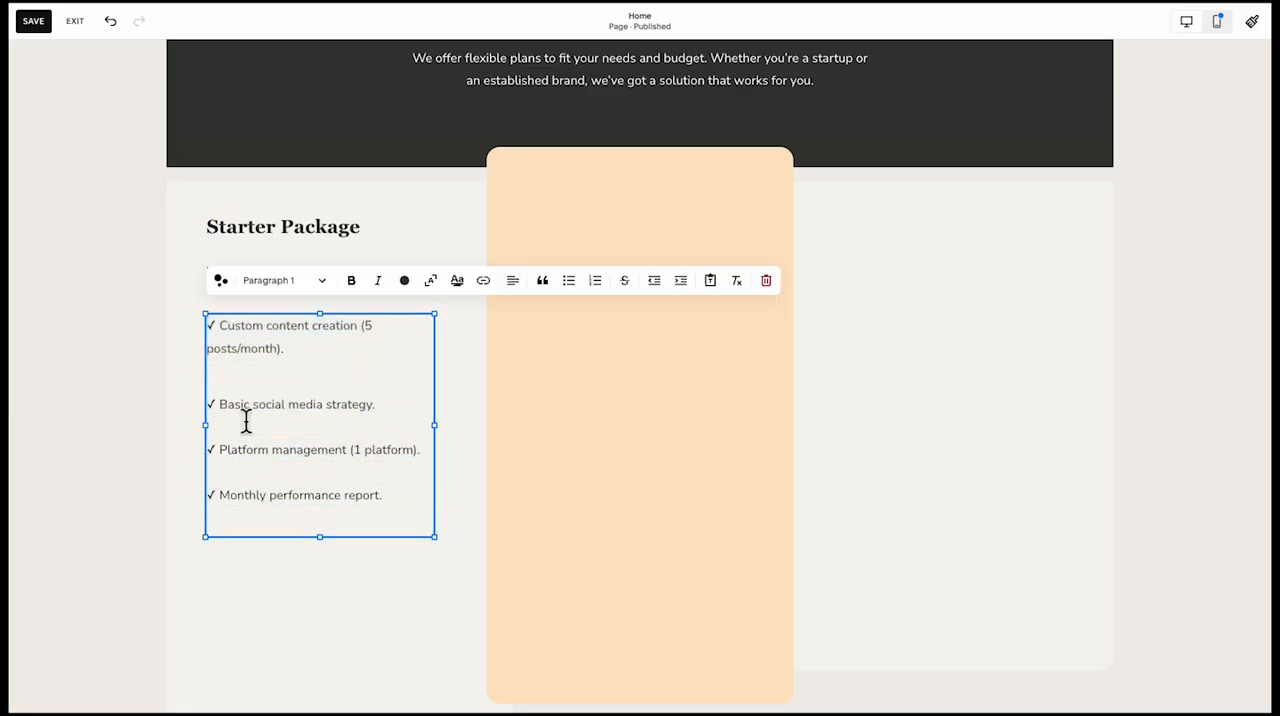
key(BackSpace)
key(shift+Return)
key(BackSpace)
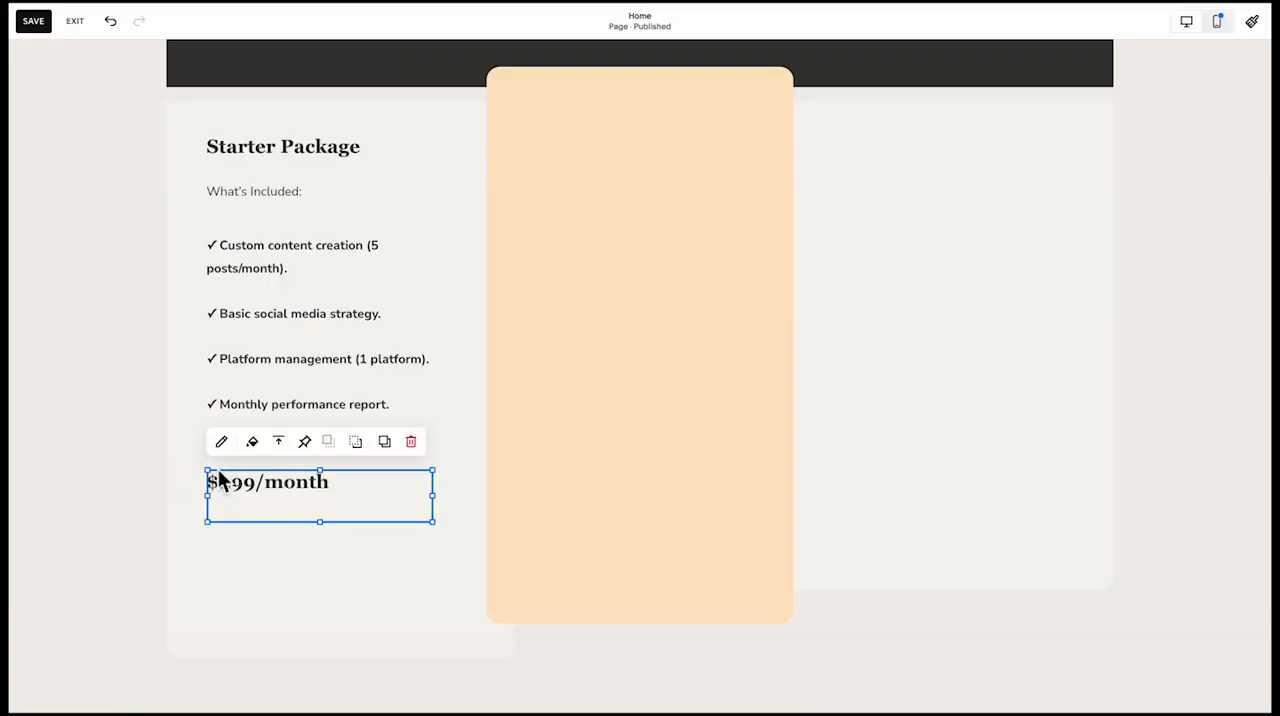
Duplicate the "$499/month" text directly above itself, change the copy to "Price:" and format it as Paragraph 1
drag(220, 481, 249, 445)
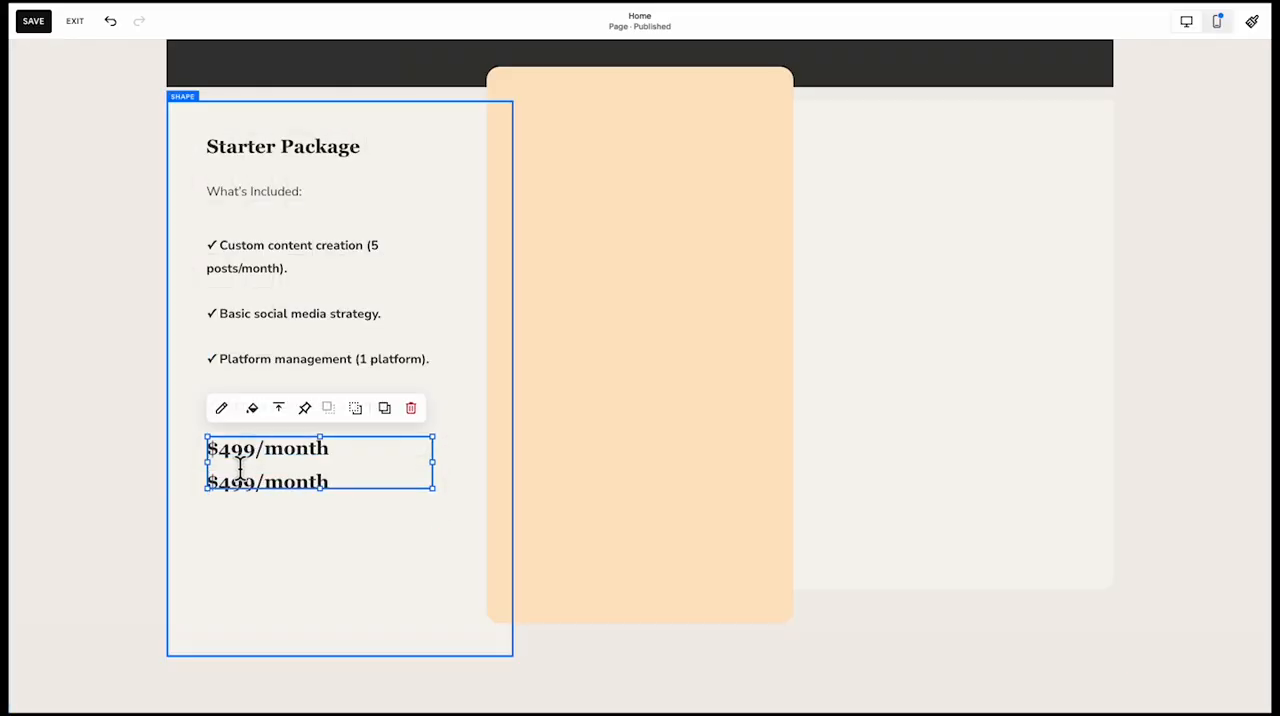
triple_click(324, 458)
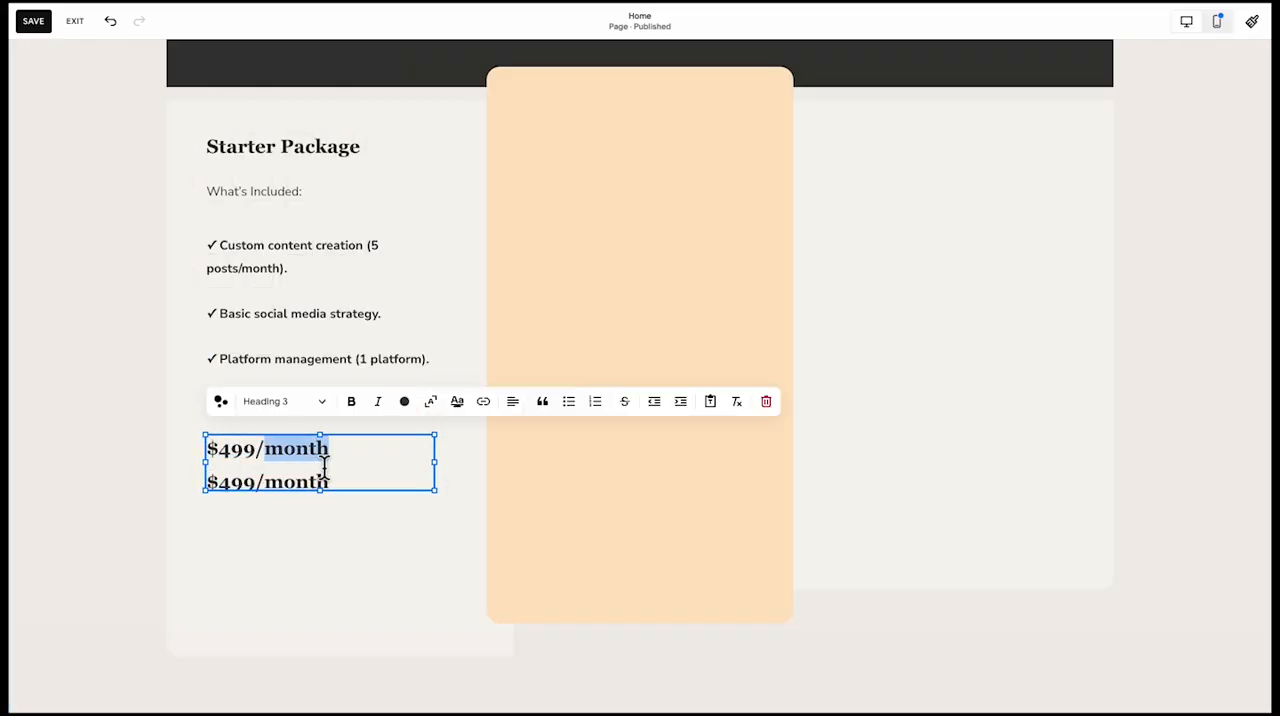
text(Price:)
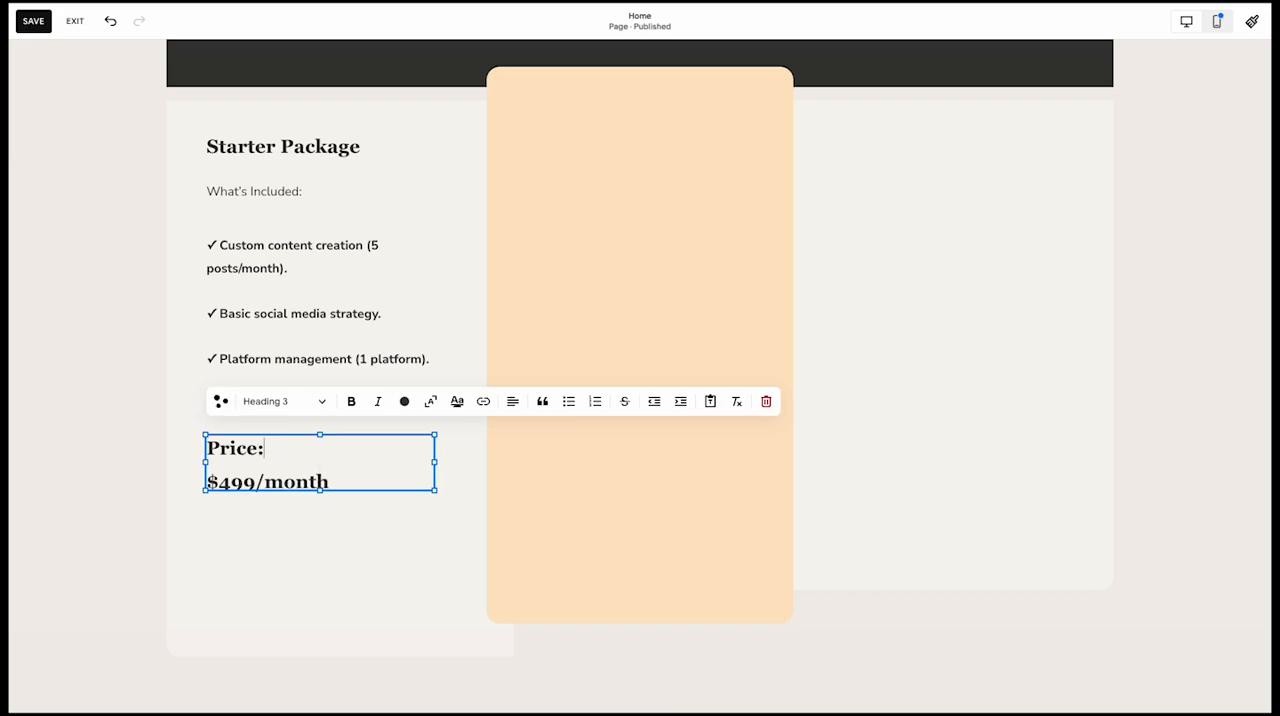
click(292, 409)
click(188, 528)
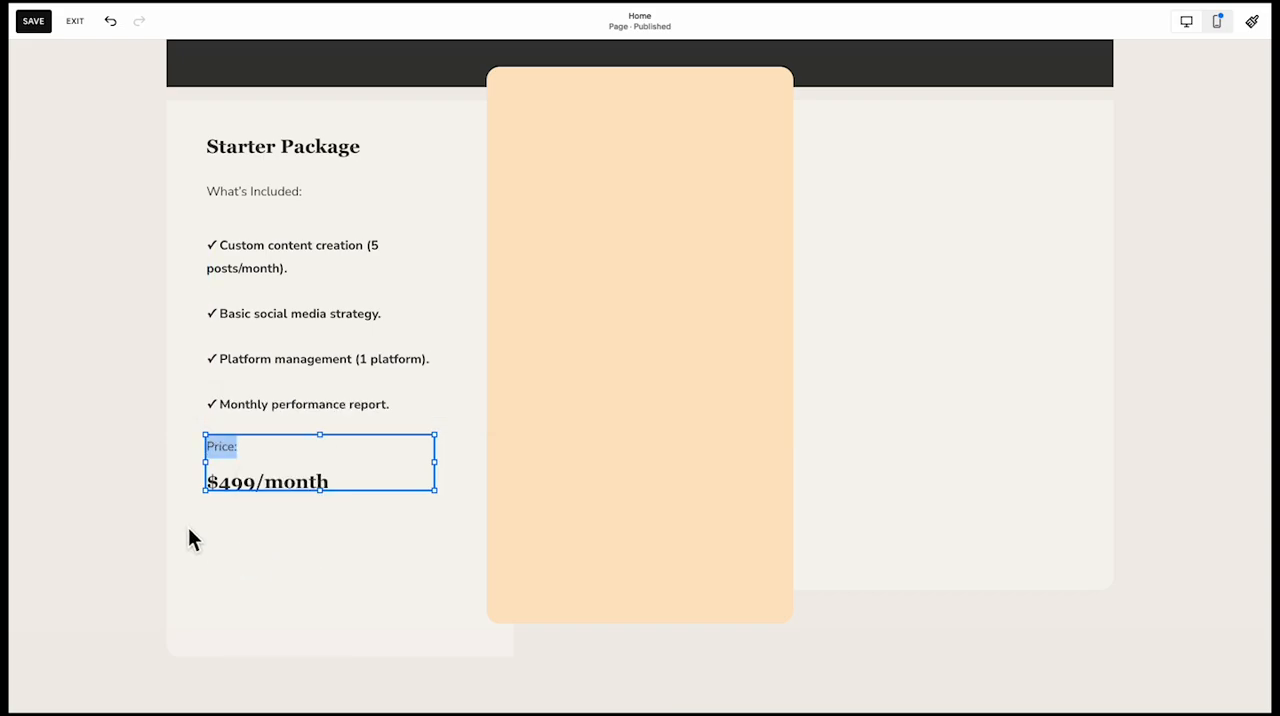
click(232, 464)
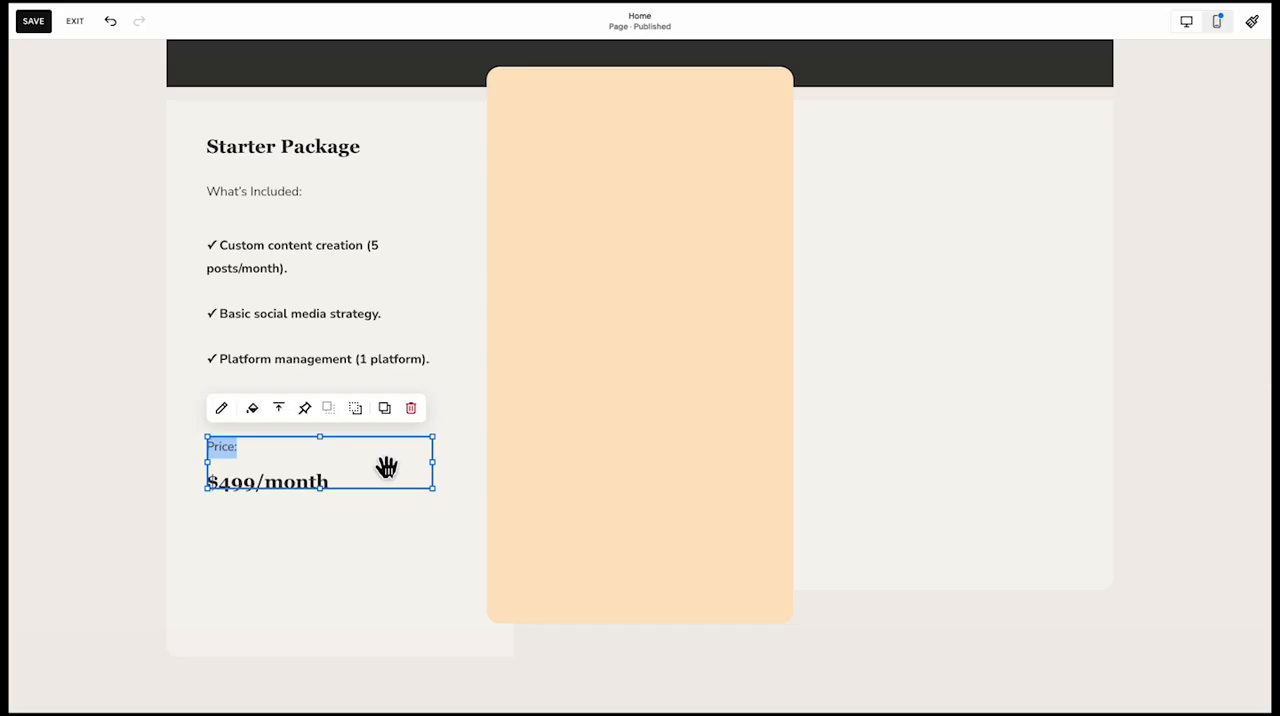
click(197, 466)
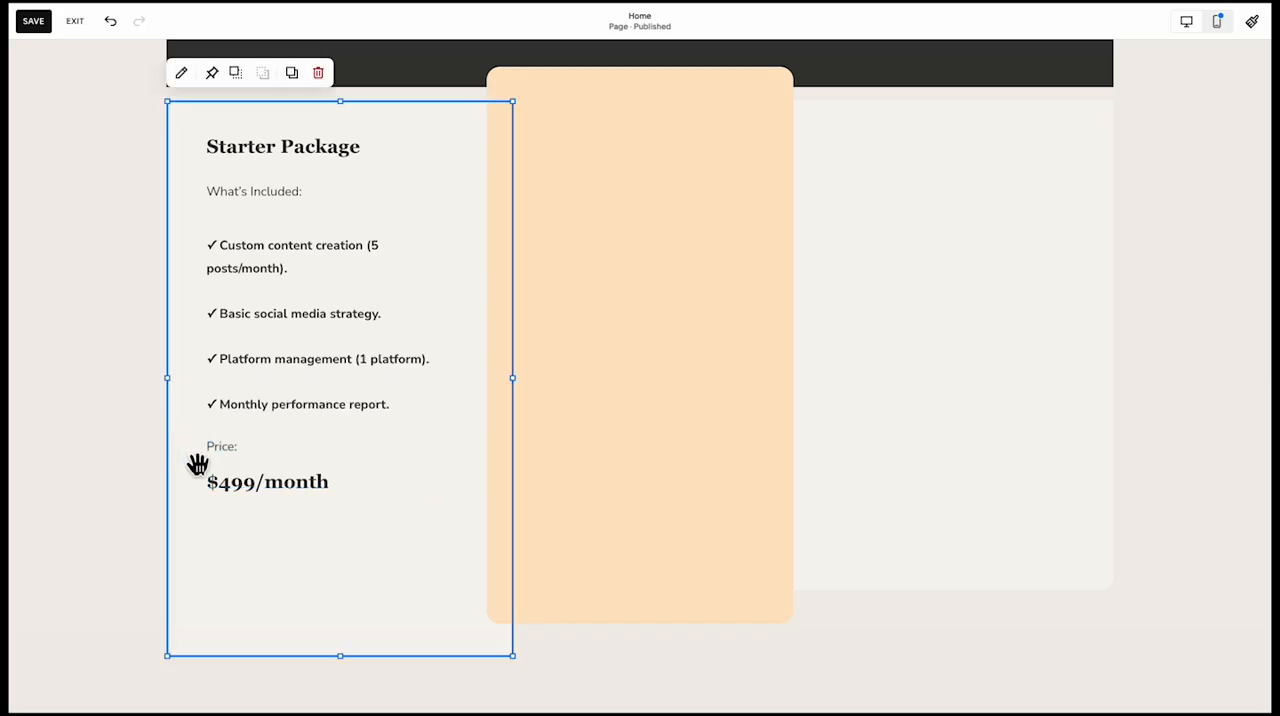
Make the "Price:" label bold and centre it in its text box
triple_click(249, 457)
key(super+b)
click(249, 457)
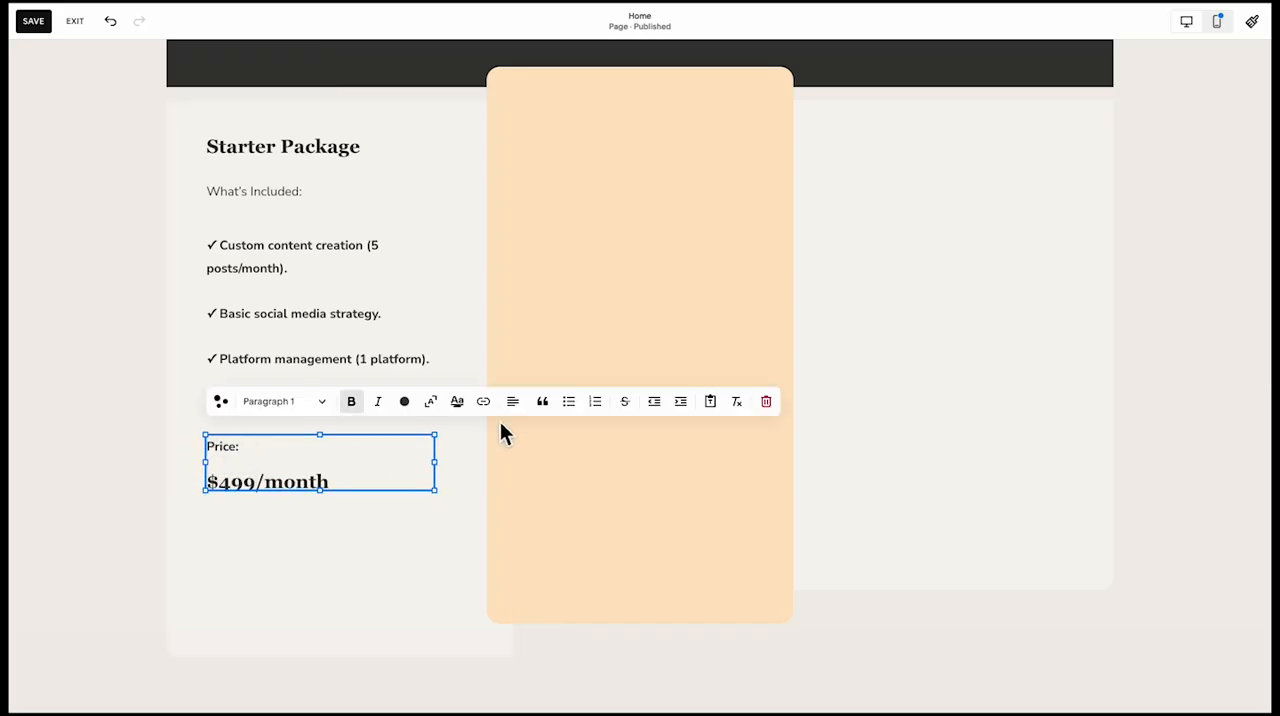
click(520, 402)
click(500, 434)
click(323, 558)
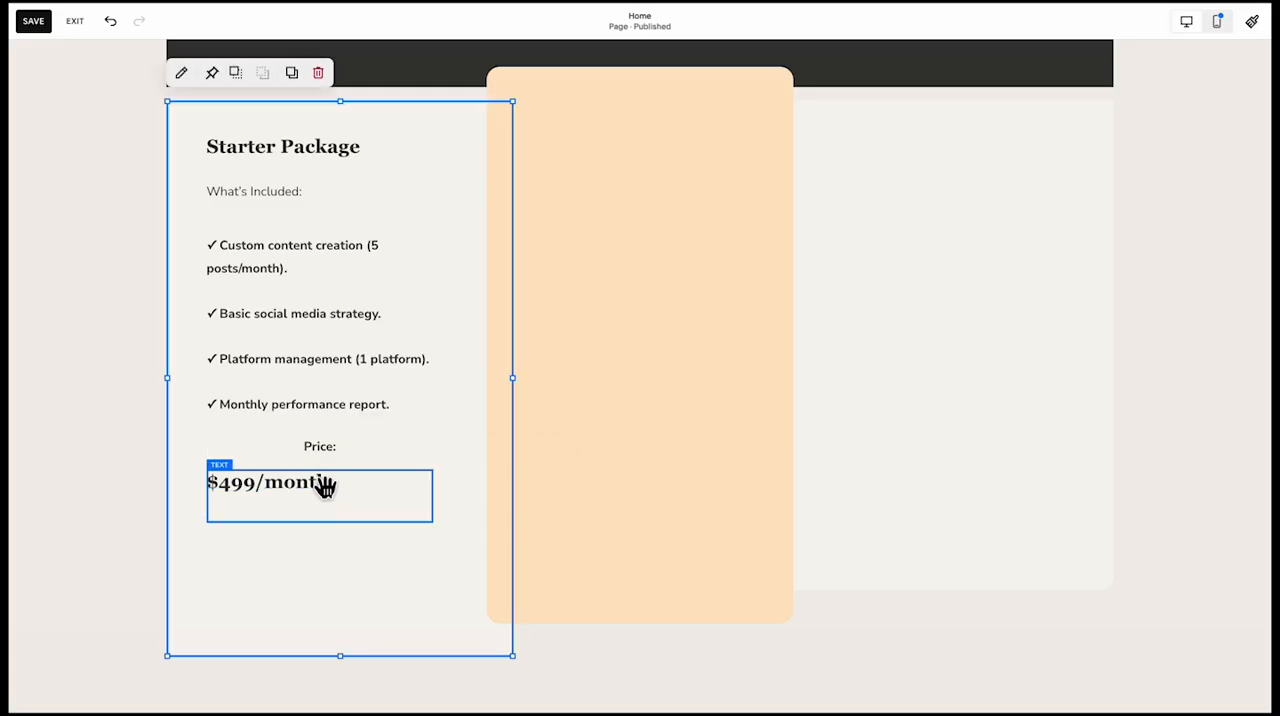
Centre the "$499/month" text in its text box below the "Price:" label
click(312, 486)
drag(337, 492, 337, 478)
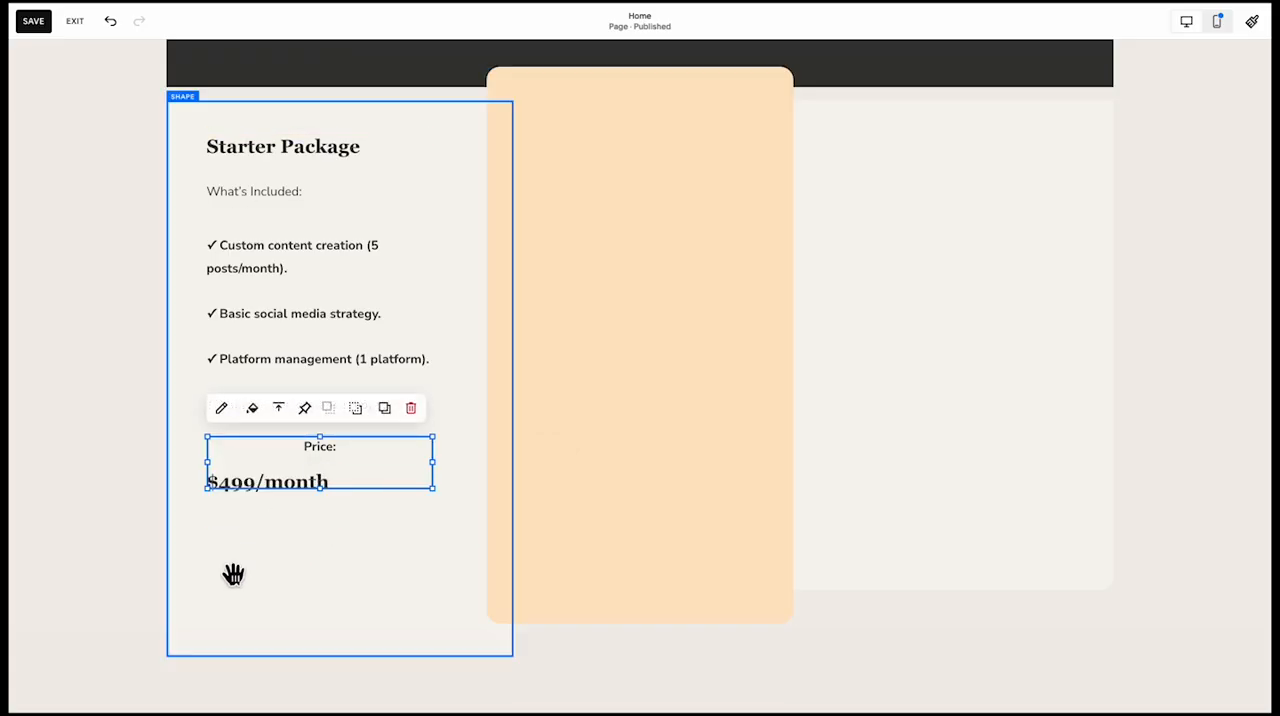
click(234, 574)
click(277, 509)
click(223, 443)
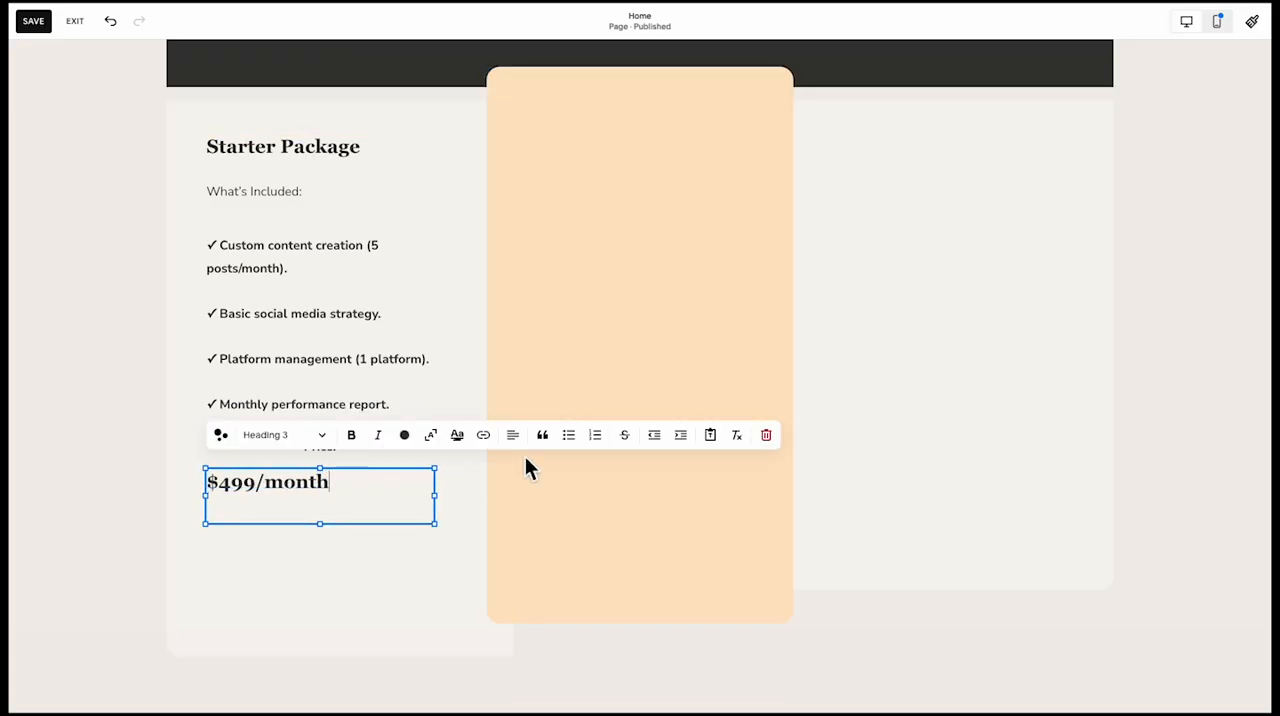
click(509, 440)
click(500, 466)
click(366, 586)
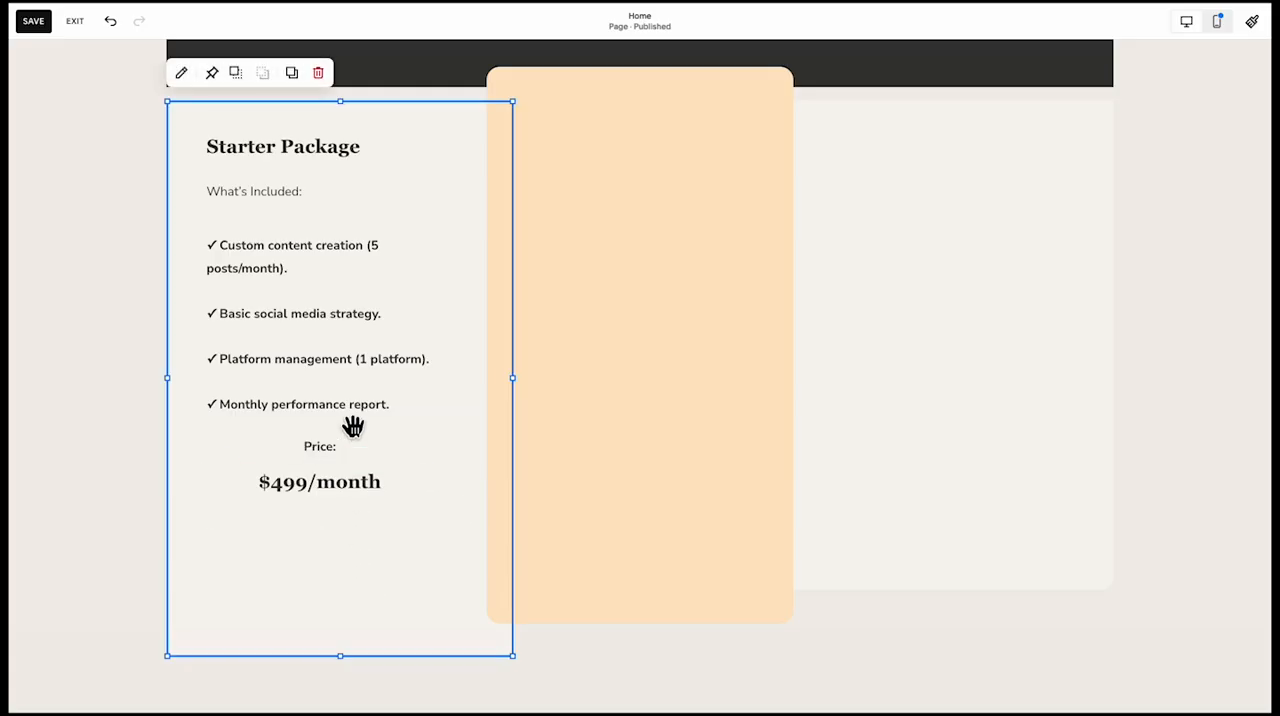
Move the "Price:" and "$499/month" texts together one grid row down, away from the feature list
click(336, 495)
mouse_move(366, 500)
mouse_down()
mouse_move(377, 540)
mouse_move(366, 520)
mouse_up()
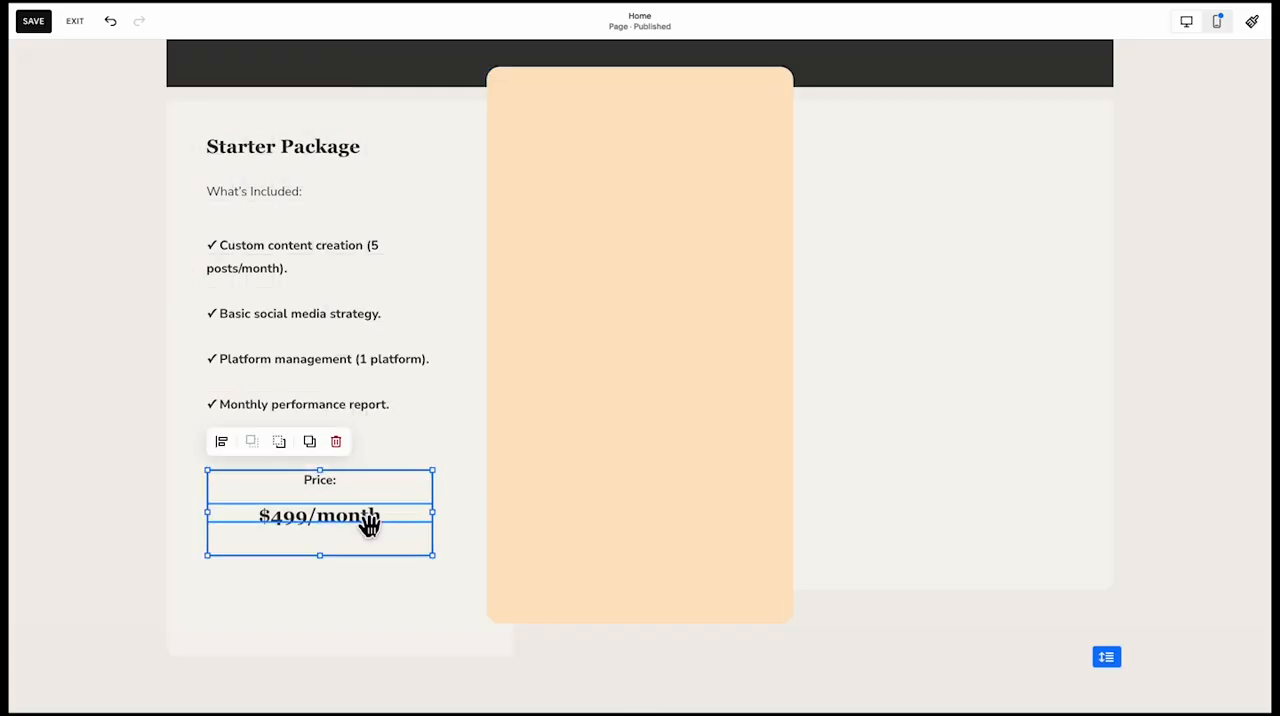
click(198, 540)
scroll(185, 570, up, 1)
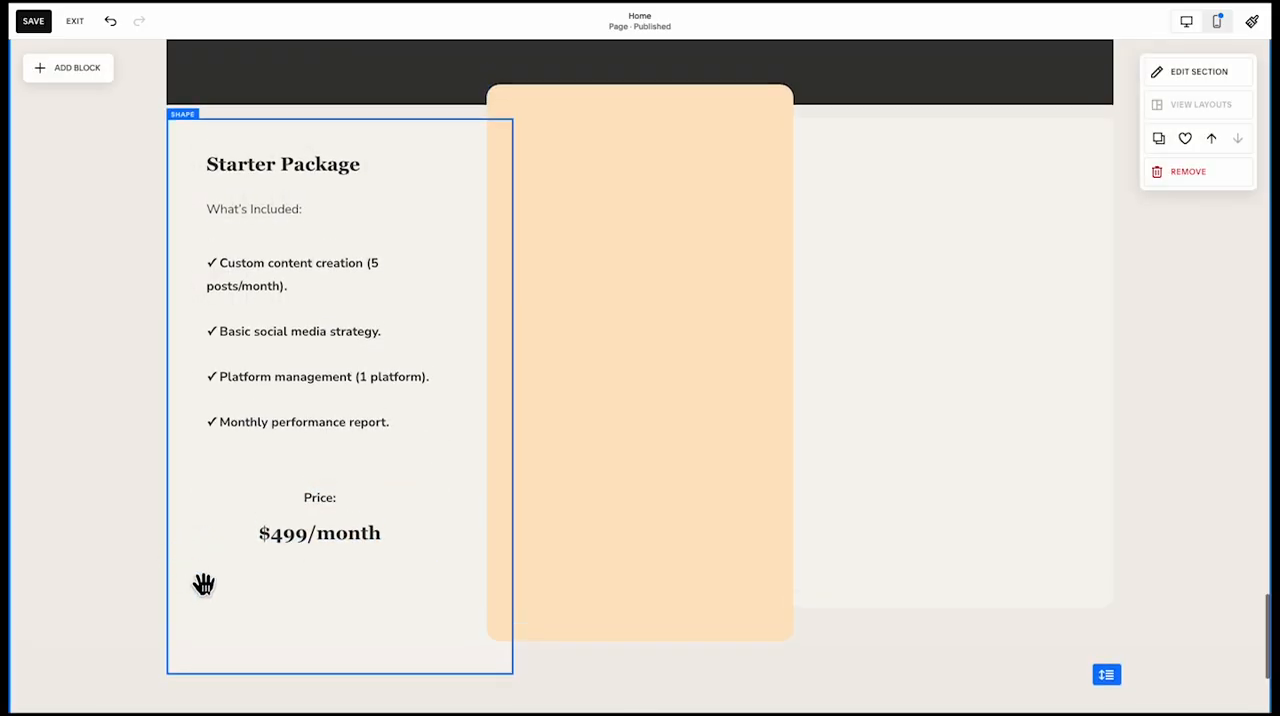
Shorten the left card so its bottom edge lines up with the right card's bottom edge
click(238, 614)
drag(341, 675, 352, 613)
click(351, 648)
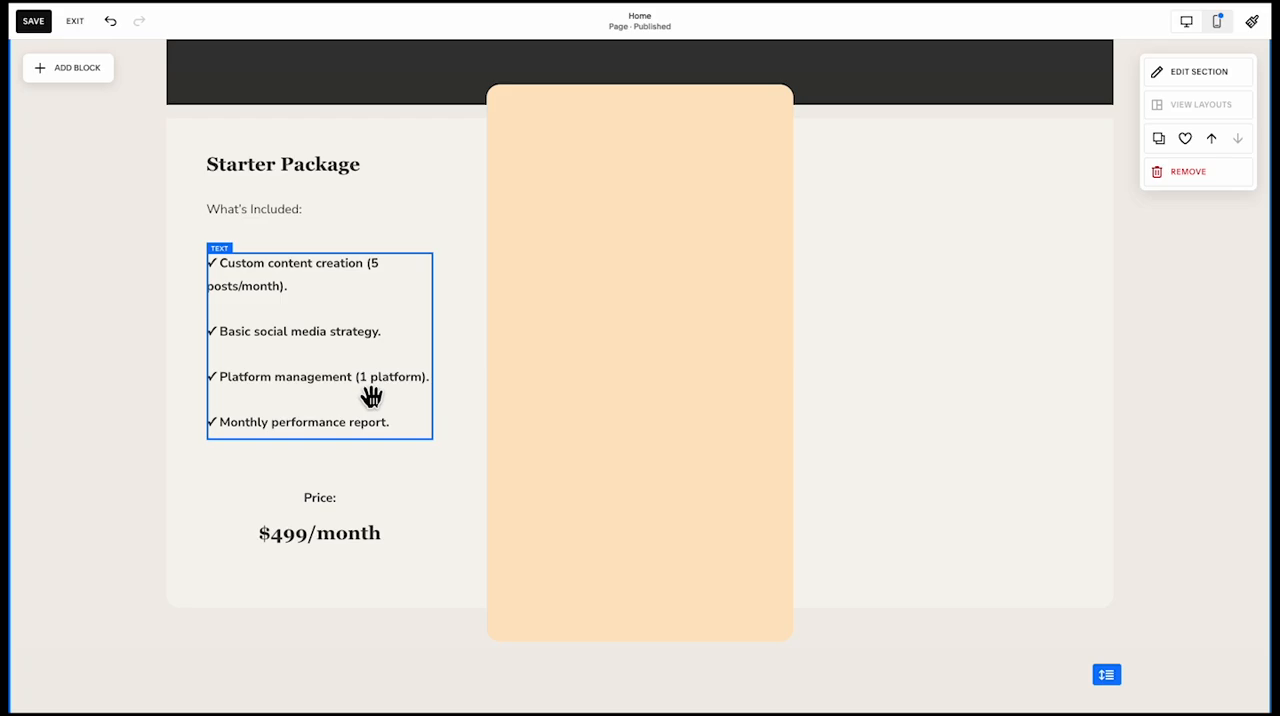
Add a shape block, make it a circle and fill it with the palette's light grey-beige colour
click(105, 70)
text(sha)
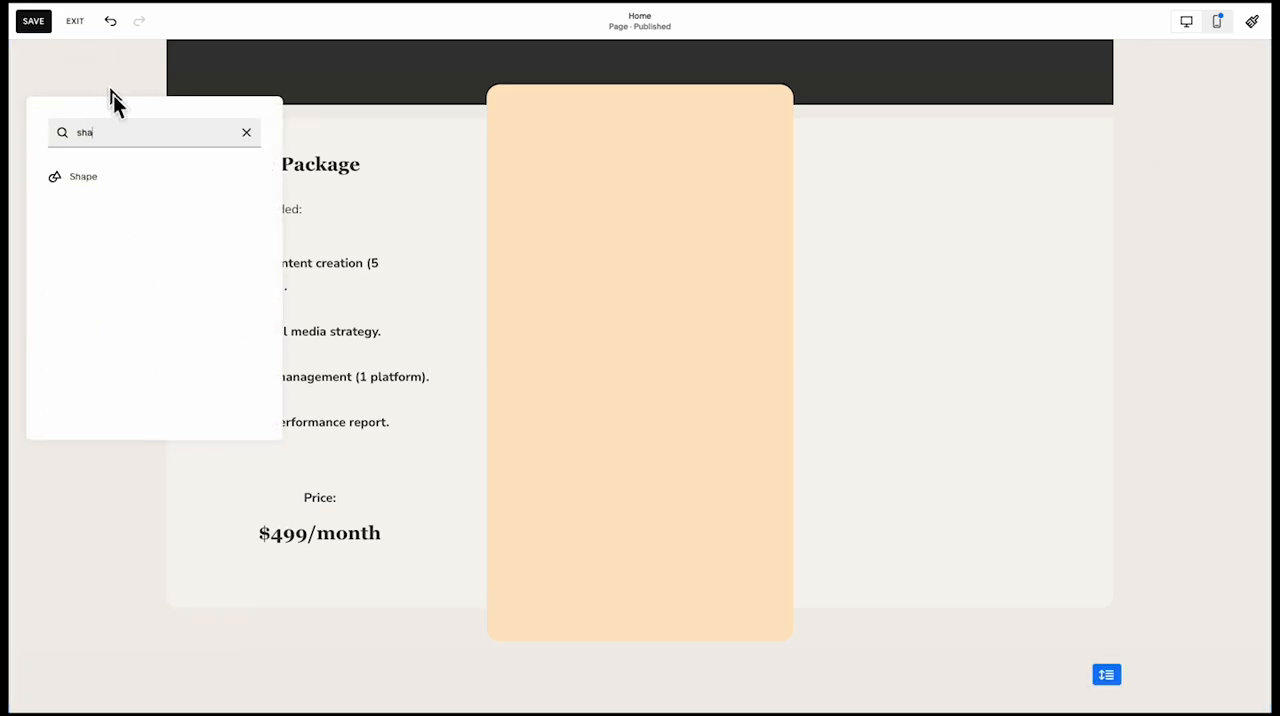
click(85, 177)
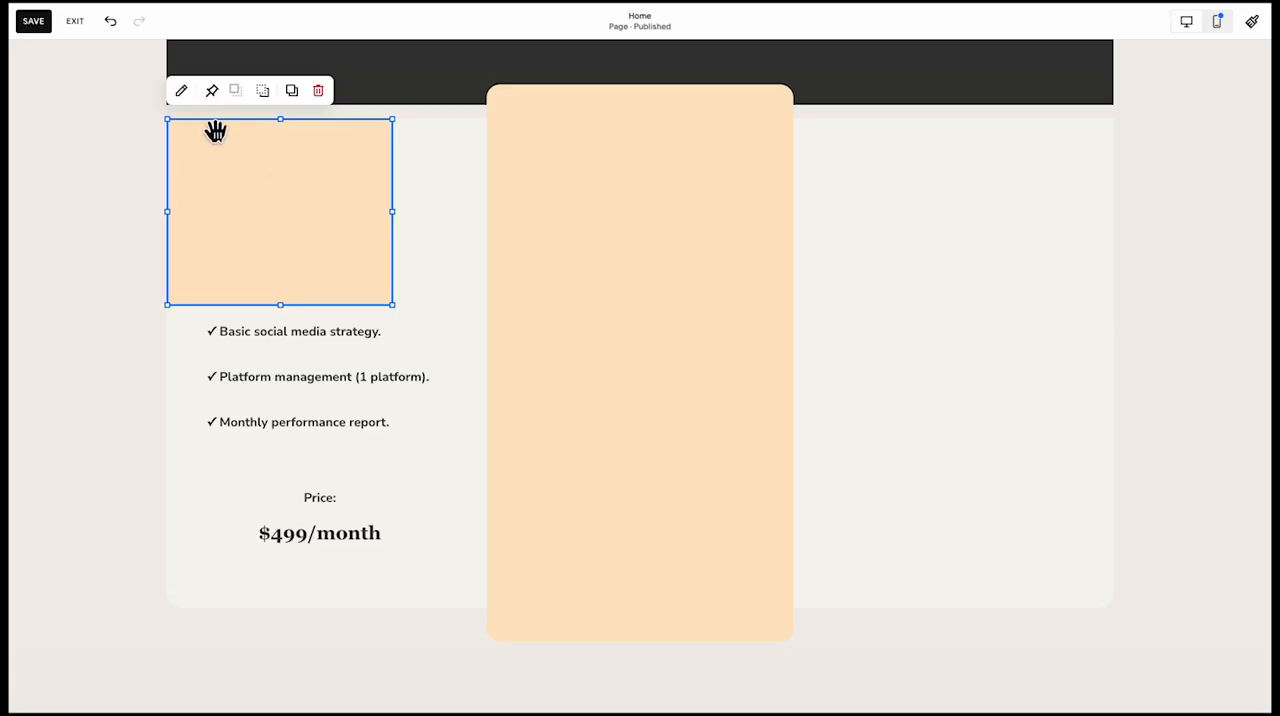
click(183, 94)
click(590, 220)
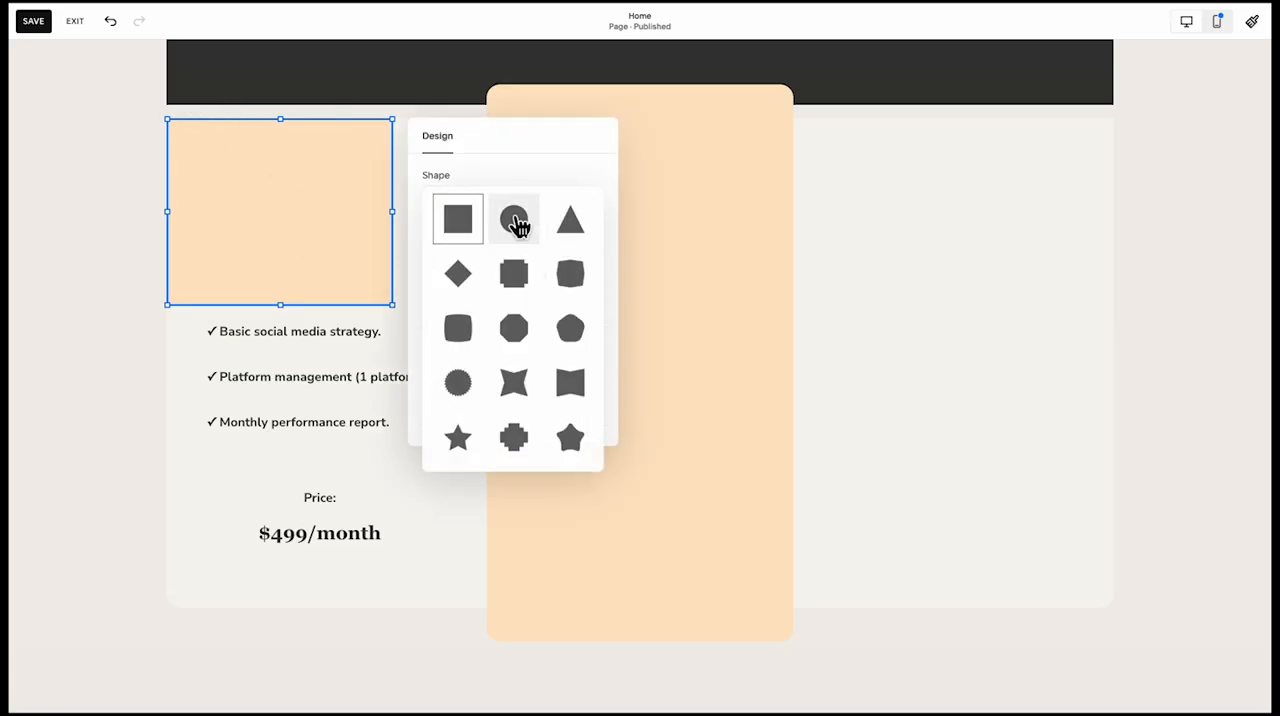
click(514, 220)
click(598, 344)
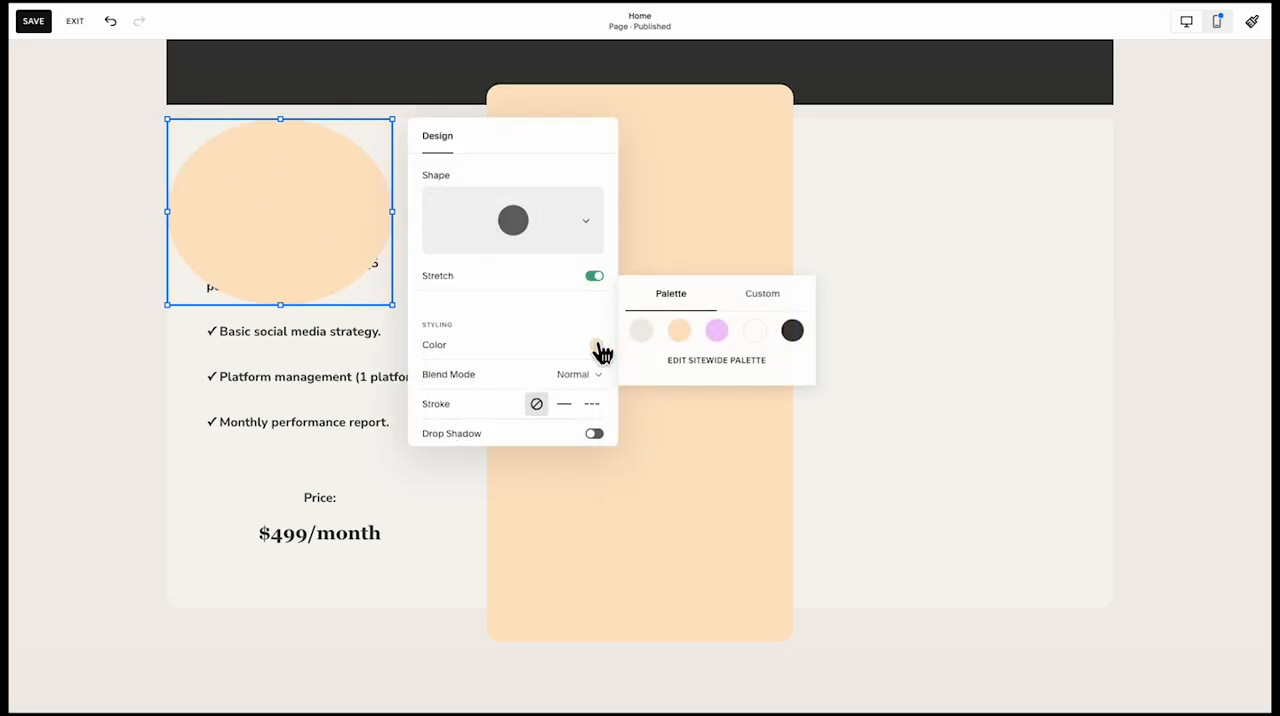
click(640, 318)
click(314, 288)
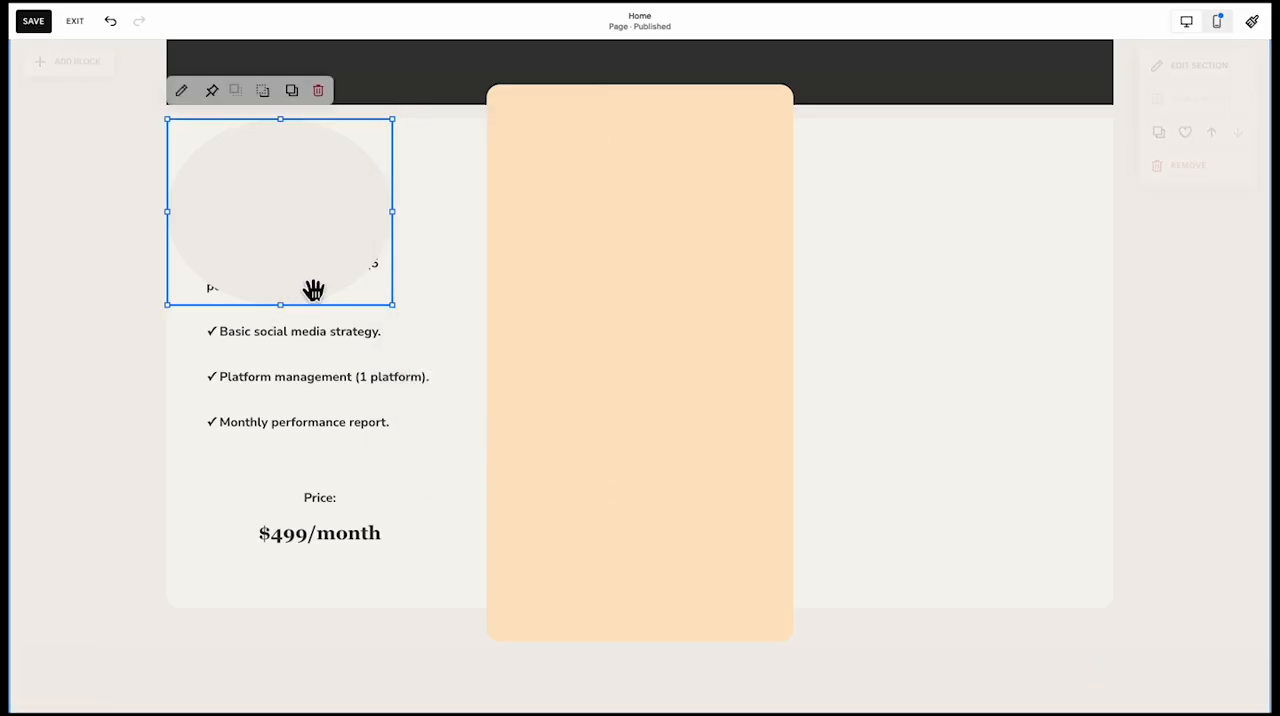
Flatten the new shape into a low strip and place it near the middle card's top, narrower than the card
drag(394, 310, 451, 176)
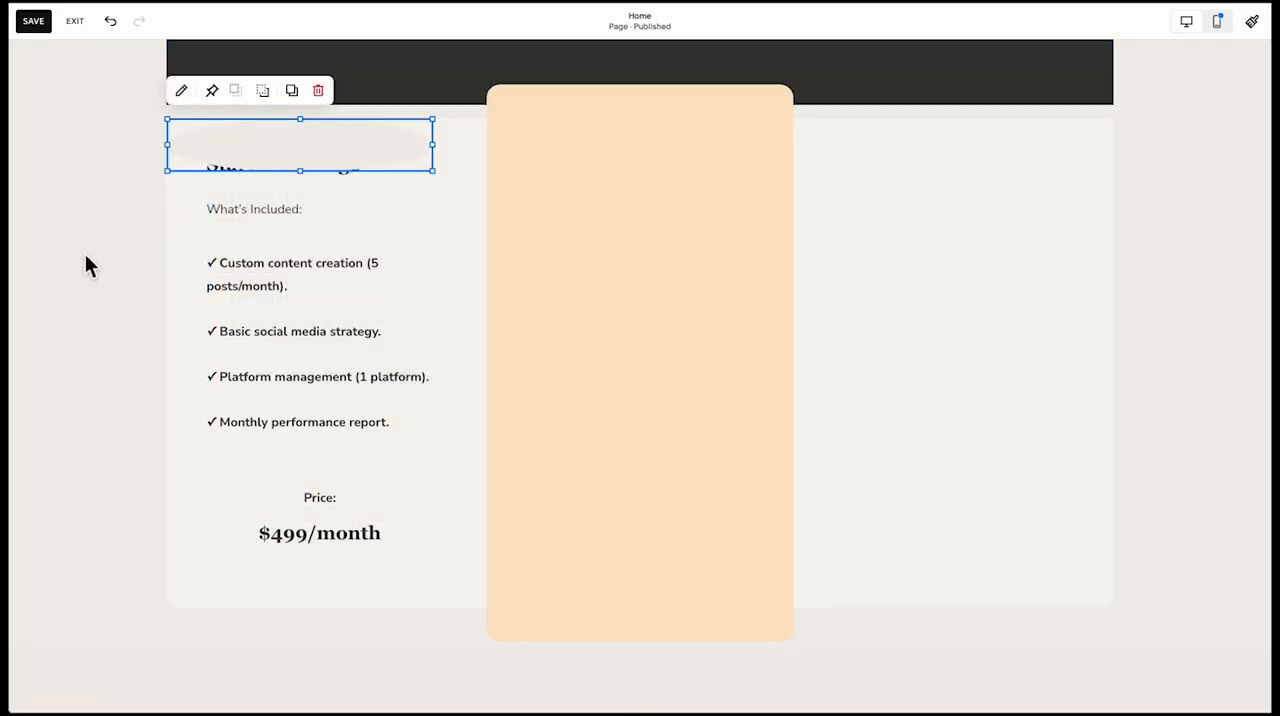
drag(257, 151, 592, 157)
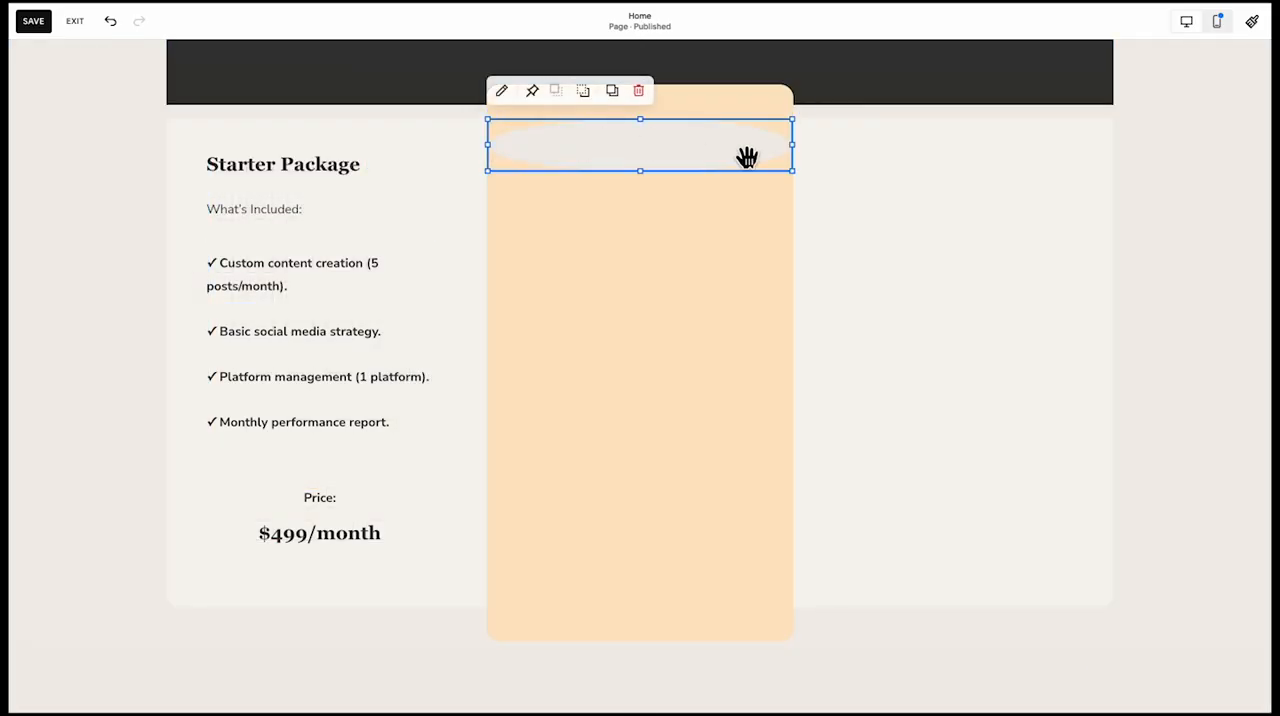
drag(792, 148, 676, 160)
drag(600, 149, 618, 146)
click(503, 92)
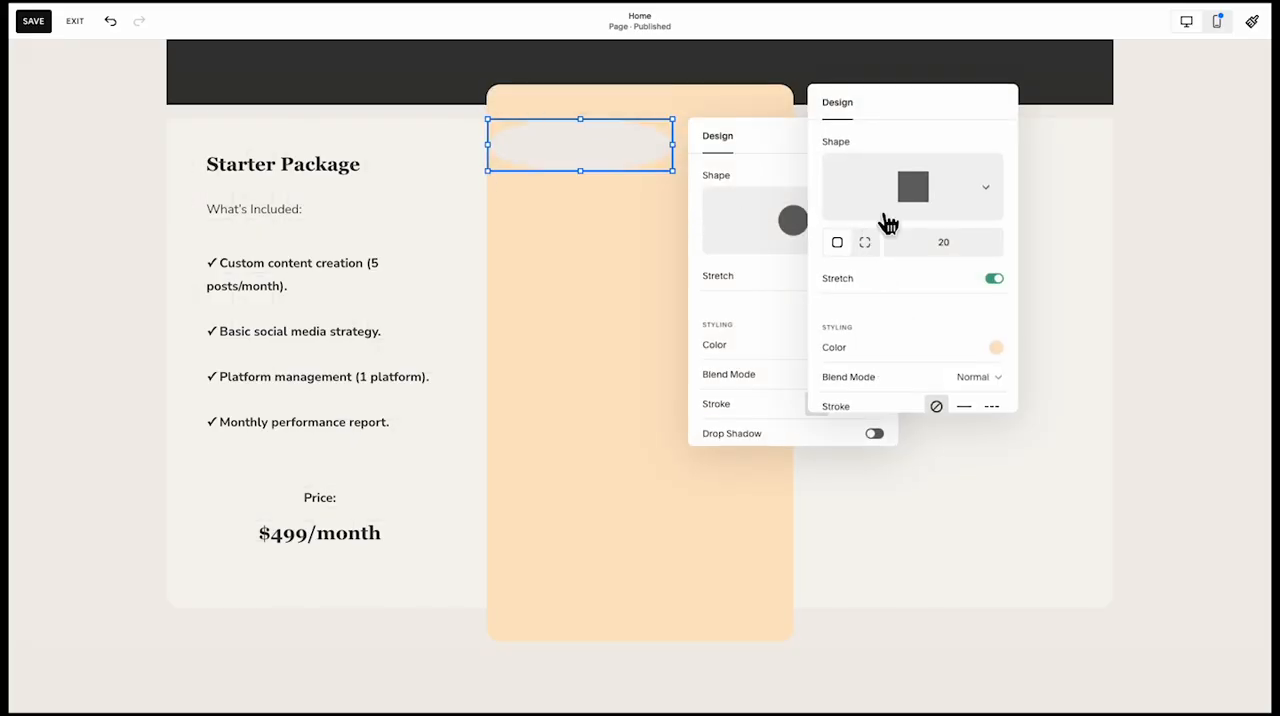
click(920, 190)
click(866, 193)
click(712, 107)
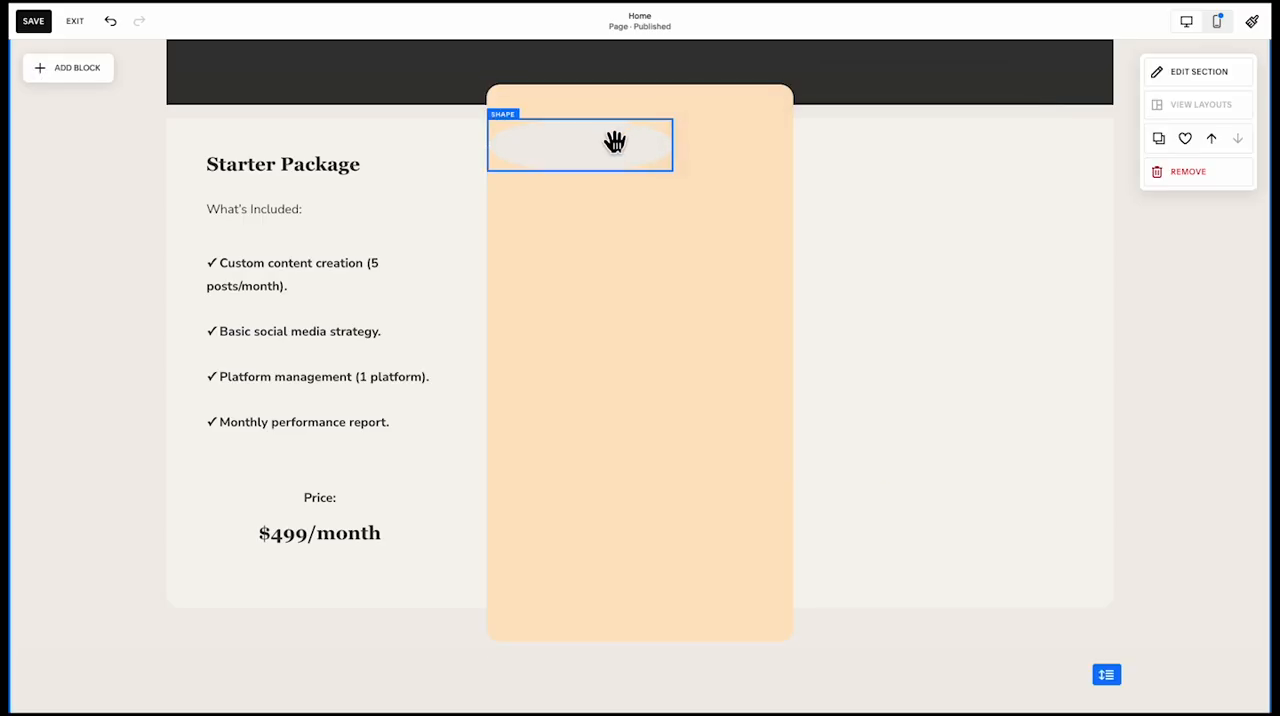
Change the strip on the middle card to a square shape and set its corner radius to 100
click(614, 140)
click(503, 92)
click(822, 210)
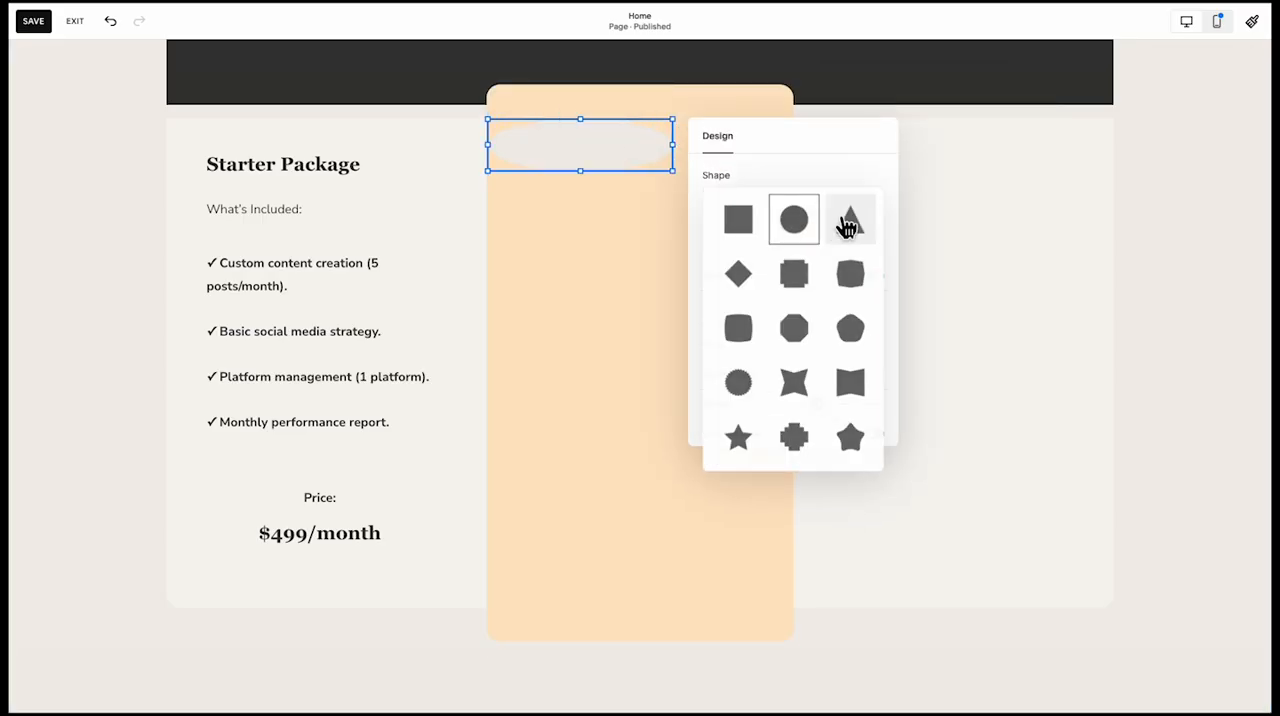
click(739, 242)
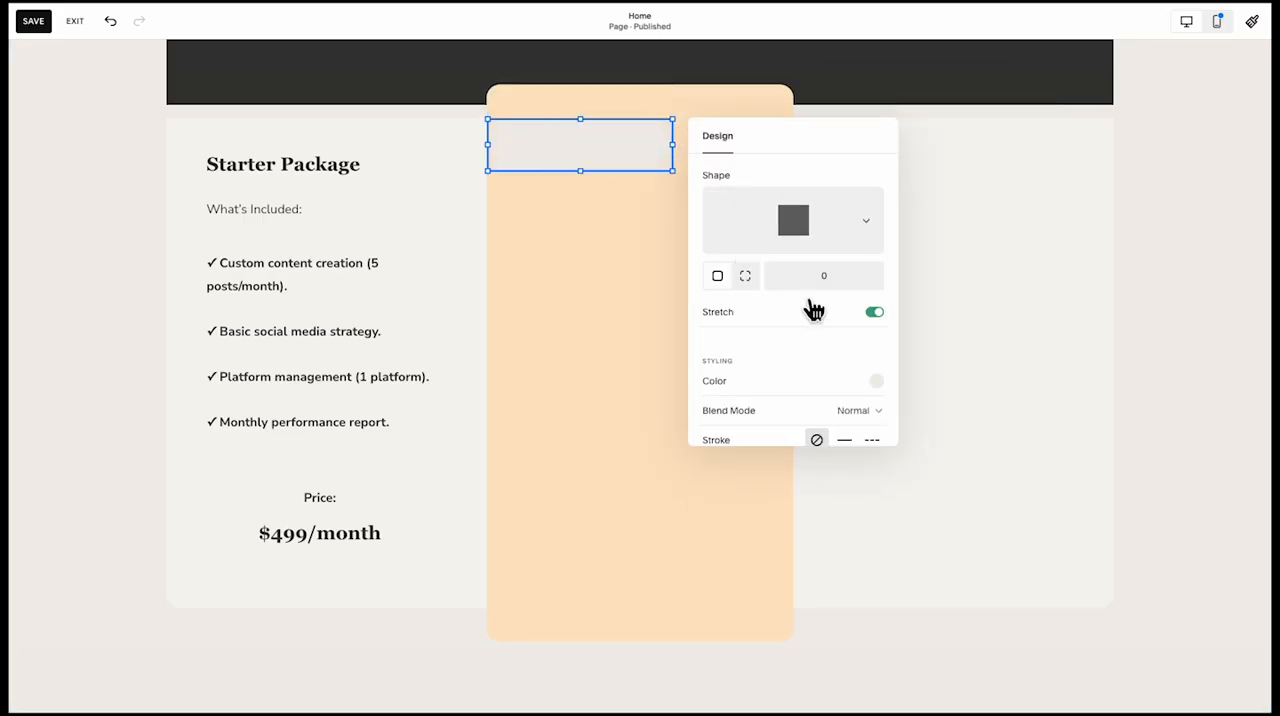
click(817, 279)
text(100)
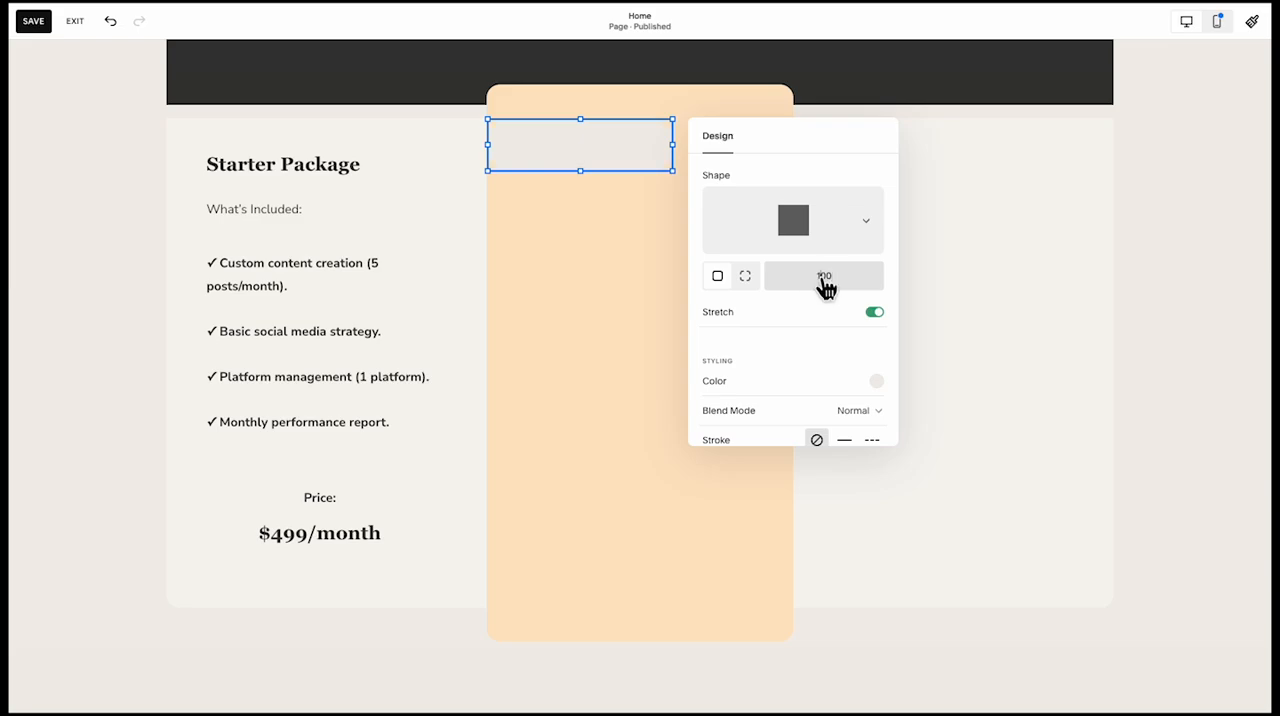
Set the badge strip's corner radius to 200 and move it inward from the middle card's left edge
key(BackSpace)
key(BackSpace)
key(BackSpace)
text(200)
click(460, 286)
drag(553, 165, 591, 177)
click(408, 247)
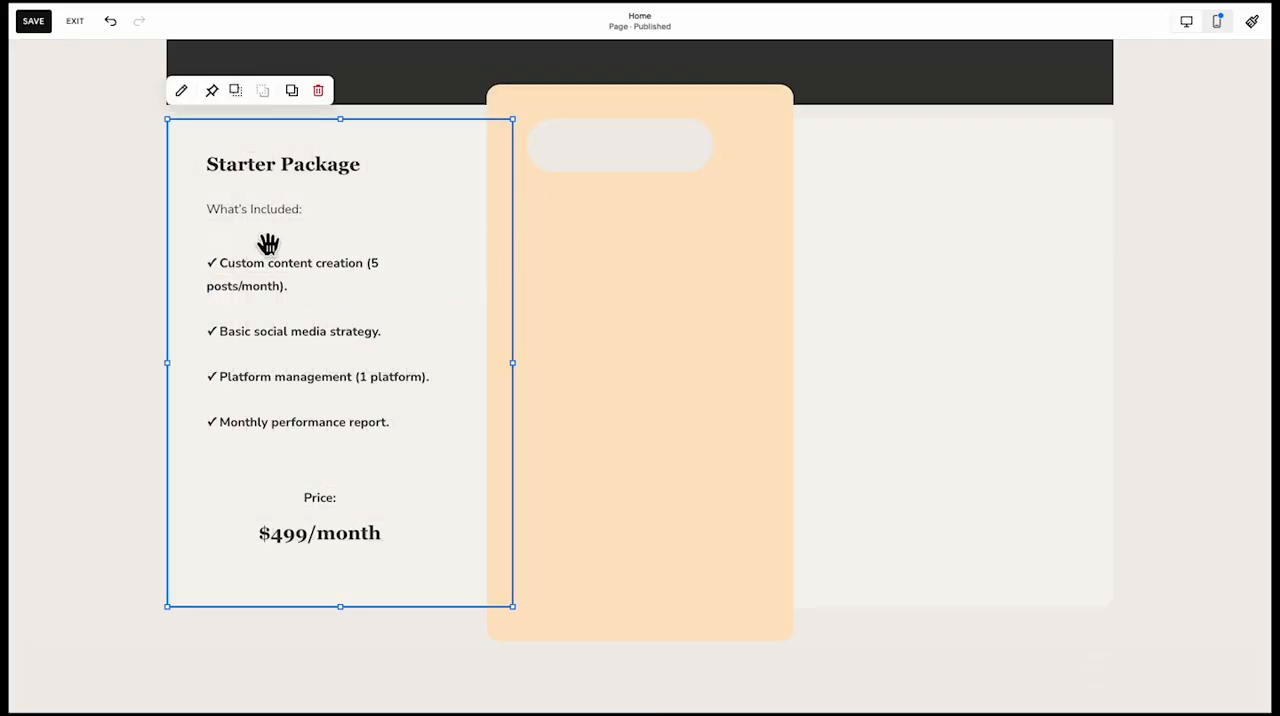
click(101, 250)
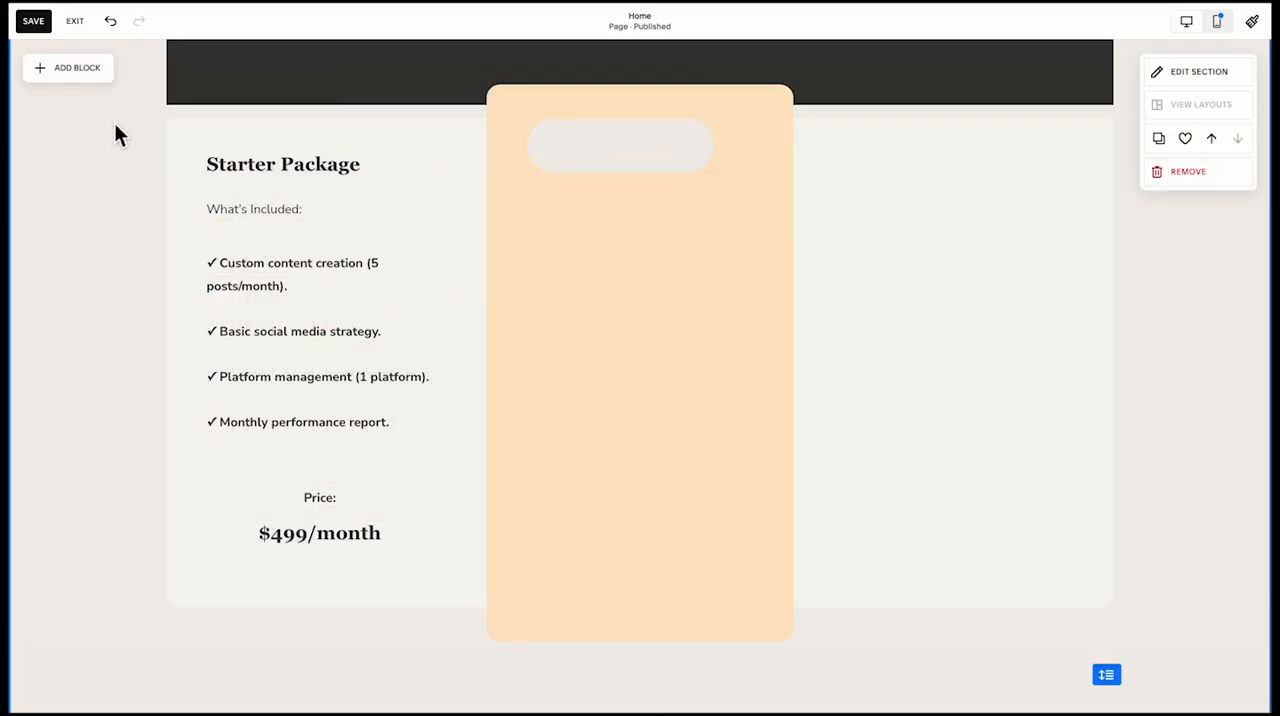
Copy the left card's price text onto the badge in the middle card and replace its wording with "MOST POPULAR"
click(71, 81)
click(85, 495)
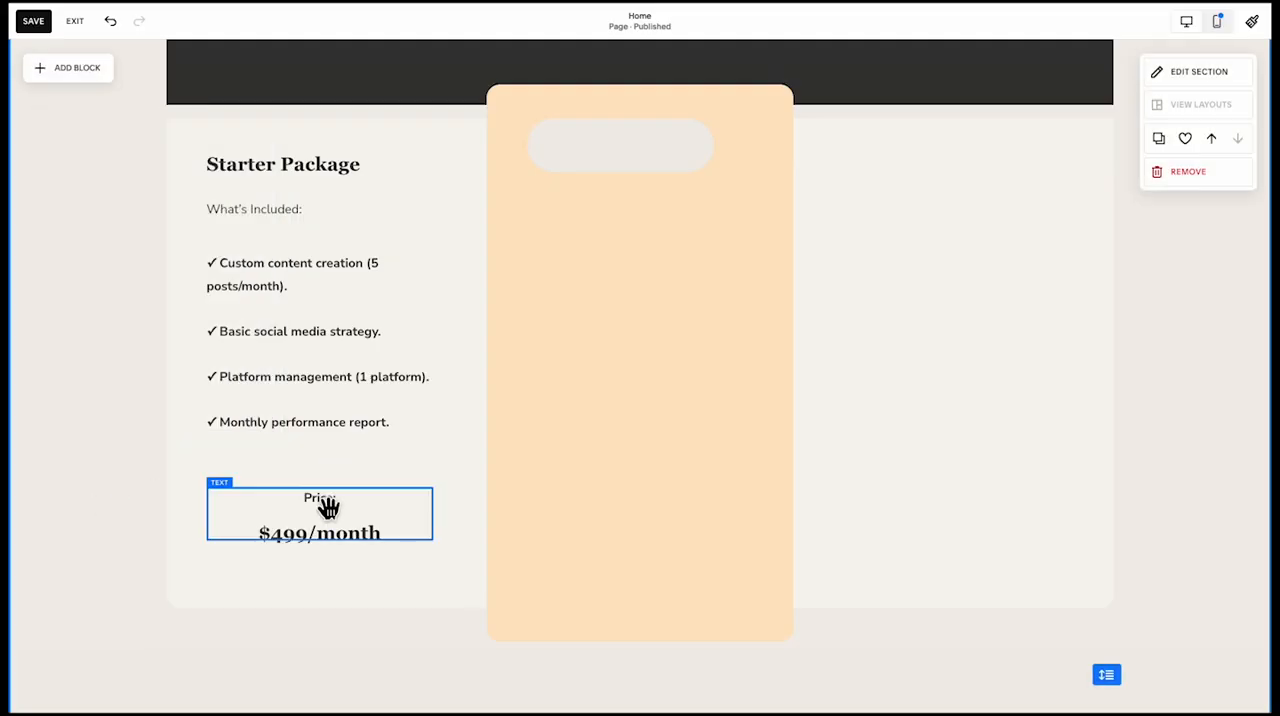
drag(333, 512, 650, 139)
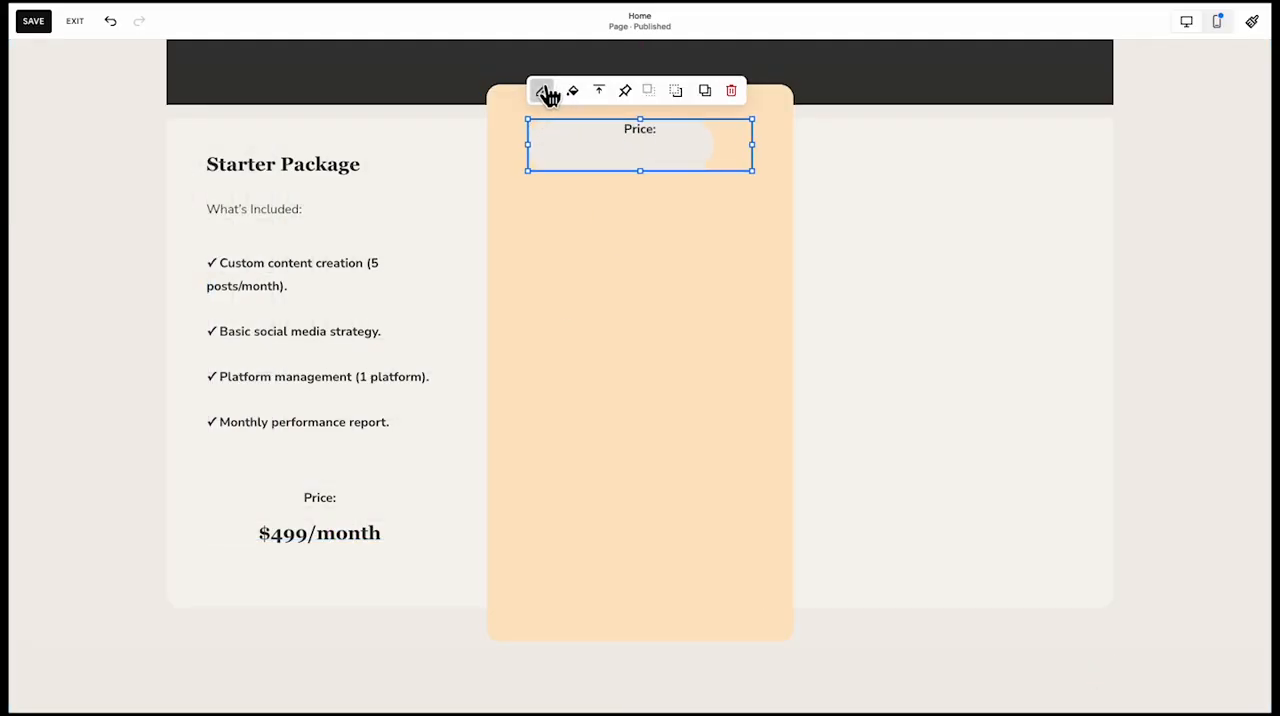
click(542, 91)
text(MOST POPULAR)
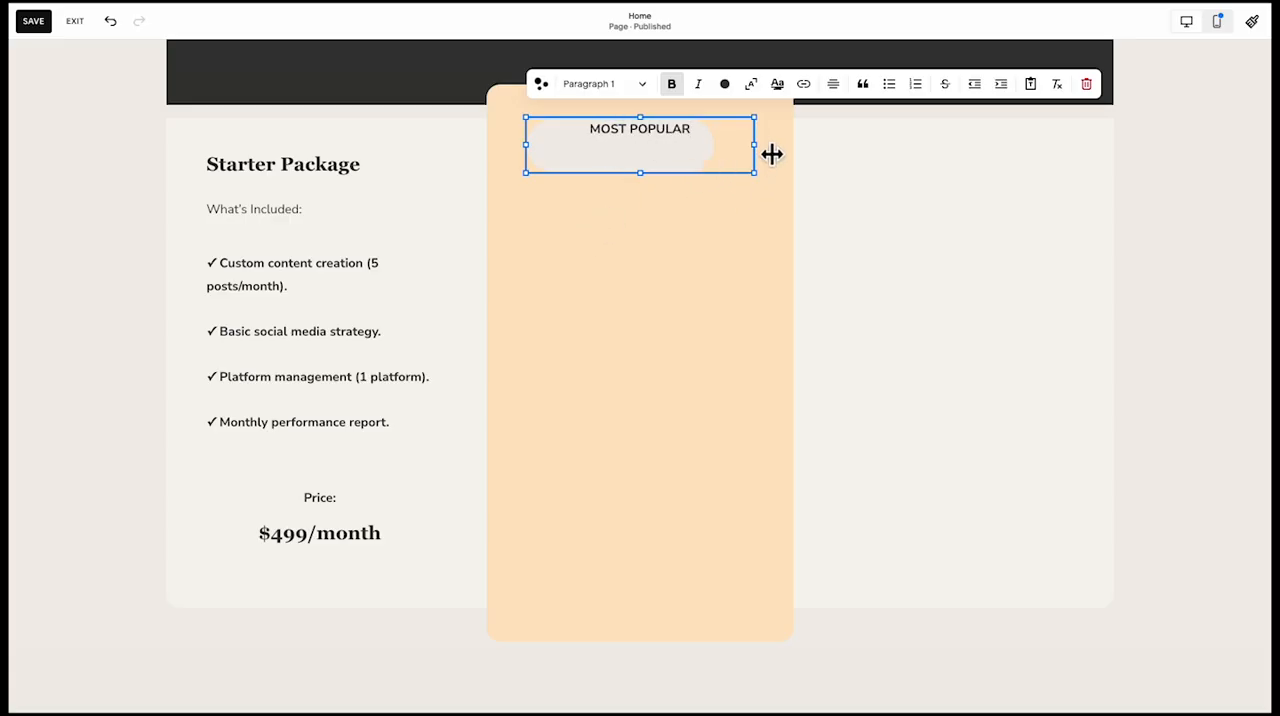
Narrow the MOST POPULAR text block to the badge's width and centre the text vertically
drag(771, 153, 711, 148)
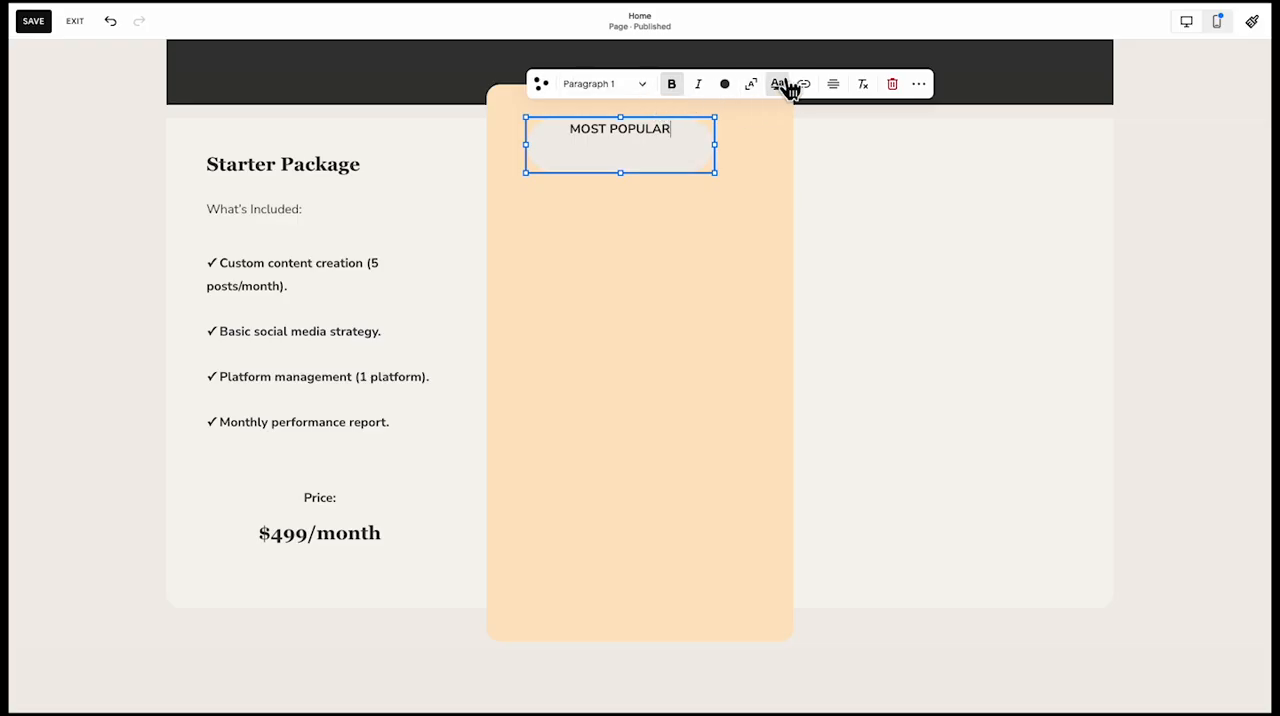
click(721, 201)
click(670, 146)
click(600, 91)
click(604, 128)
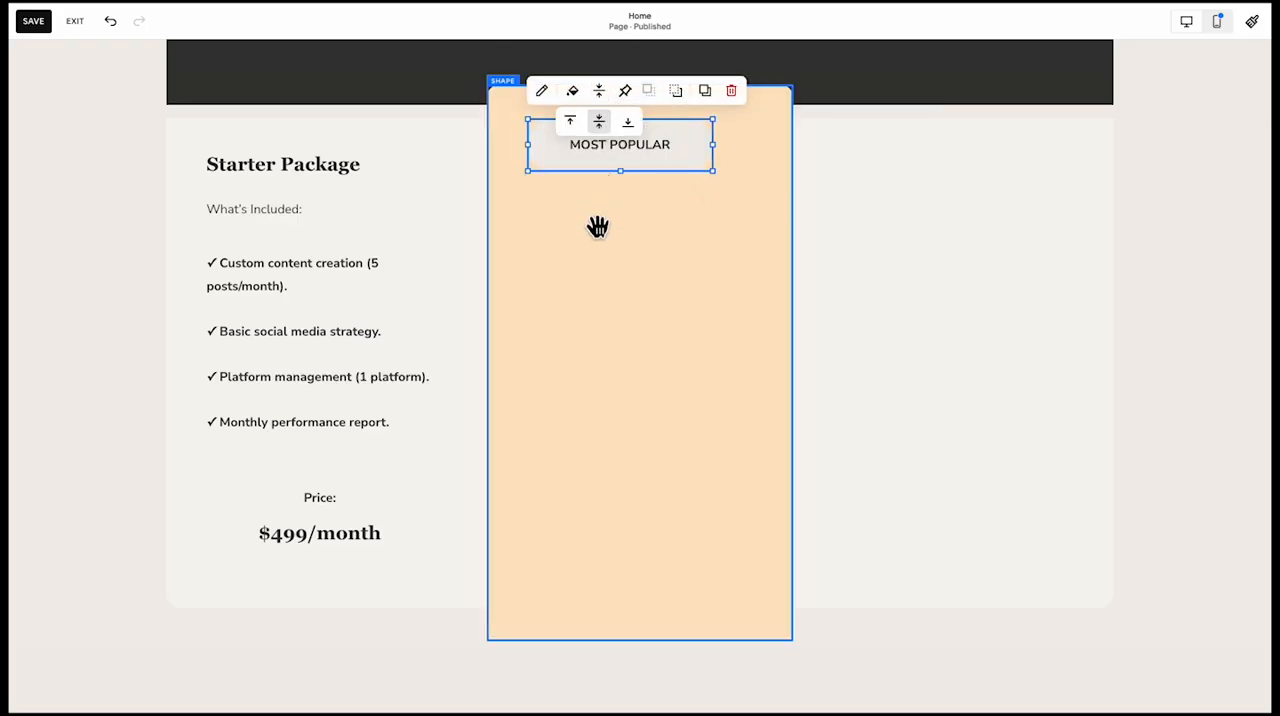
click(597, 242)
scroll(597, 242, up, 2)
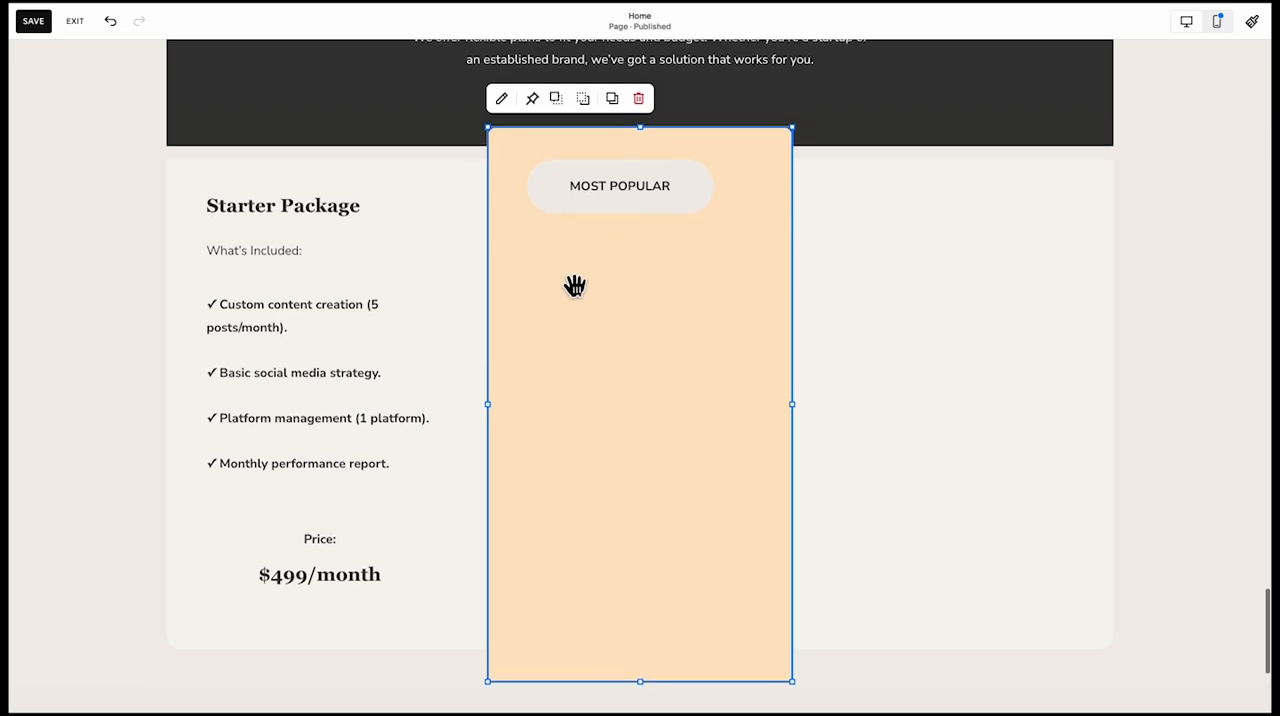
Narrow the badge shape and its MOST POPULAR text block together so they fit closer around the wording
click(723, 193)
drag(703, 203, 670, 221)
click(651, 268)
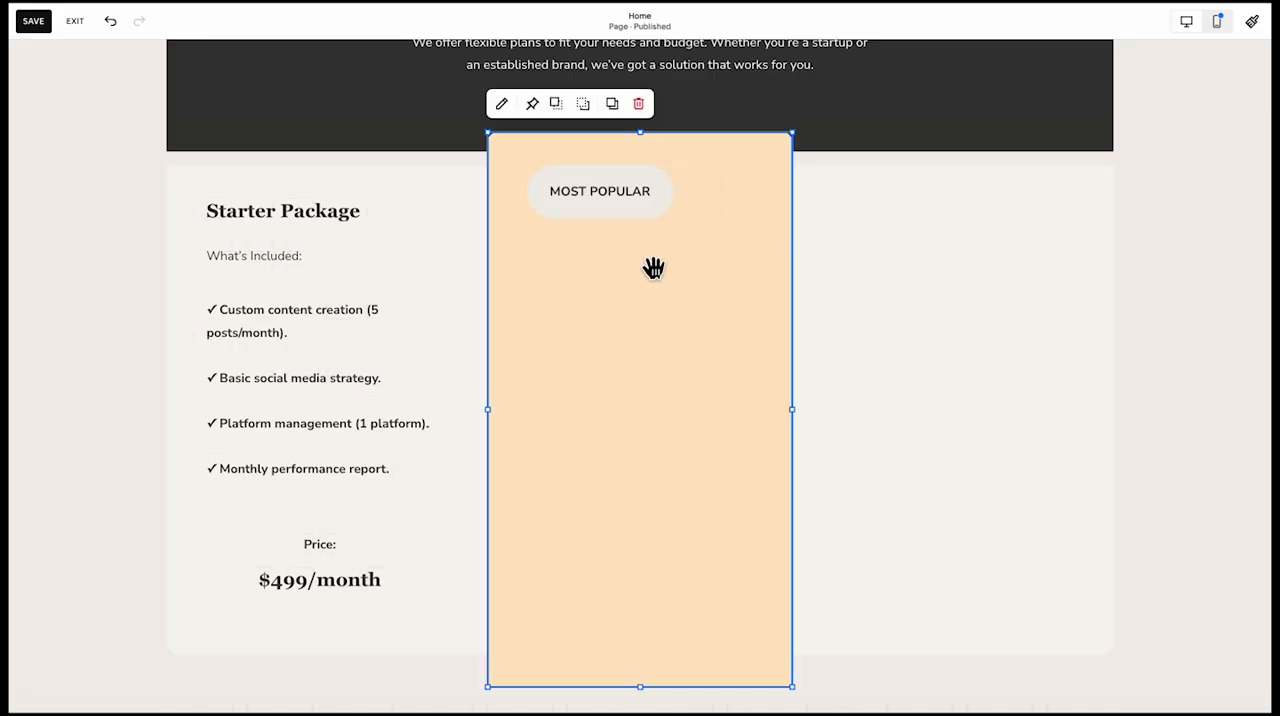
scroll(651, 268, up, 1)
click(631, 220)
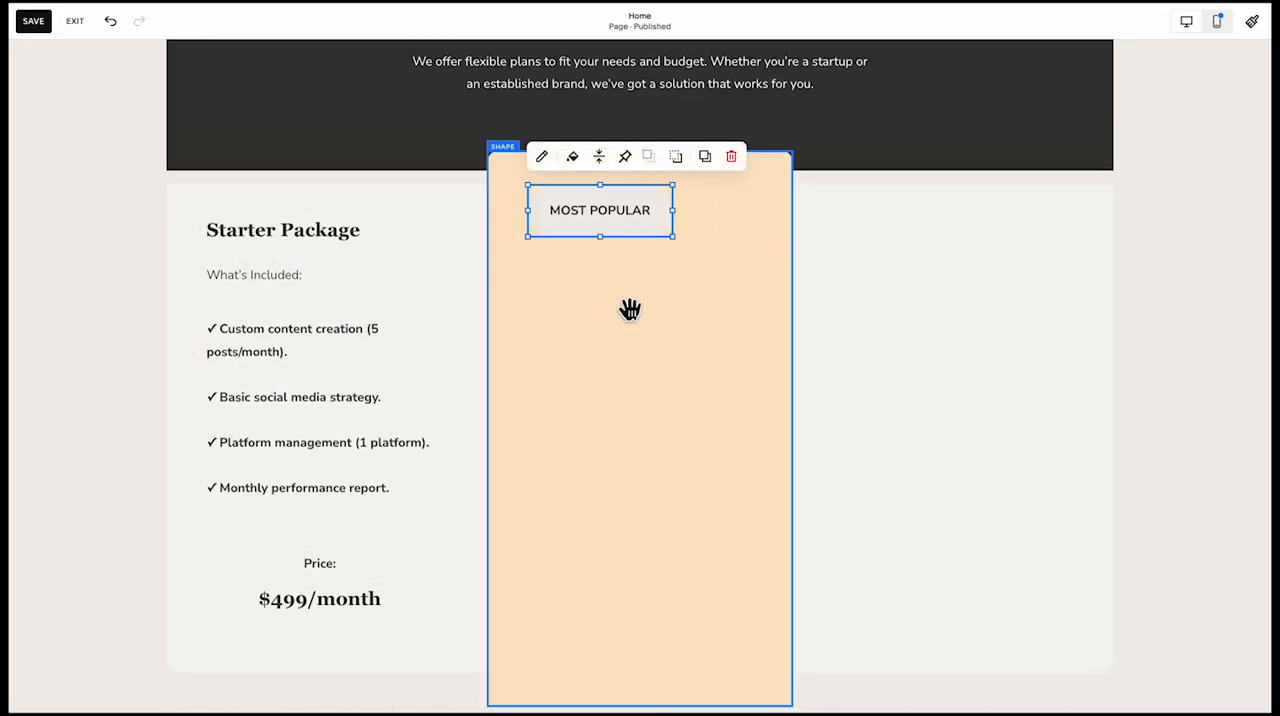
click(614, 289)
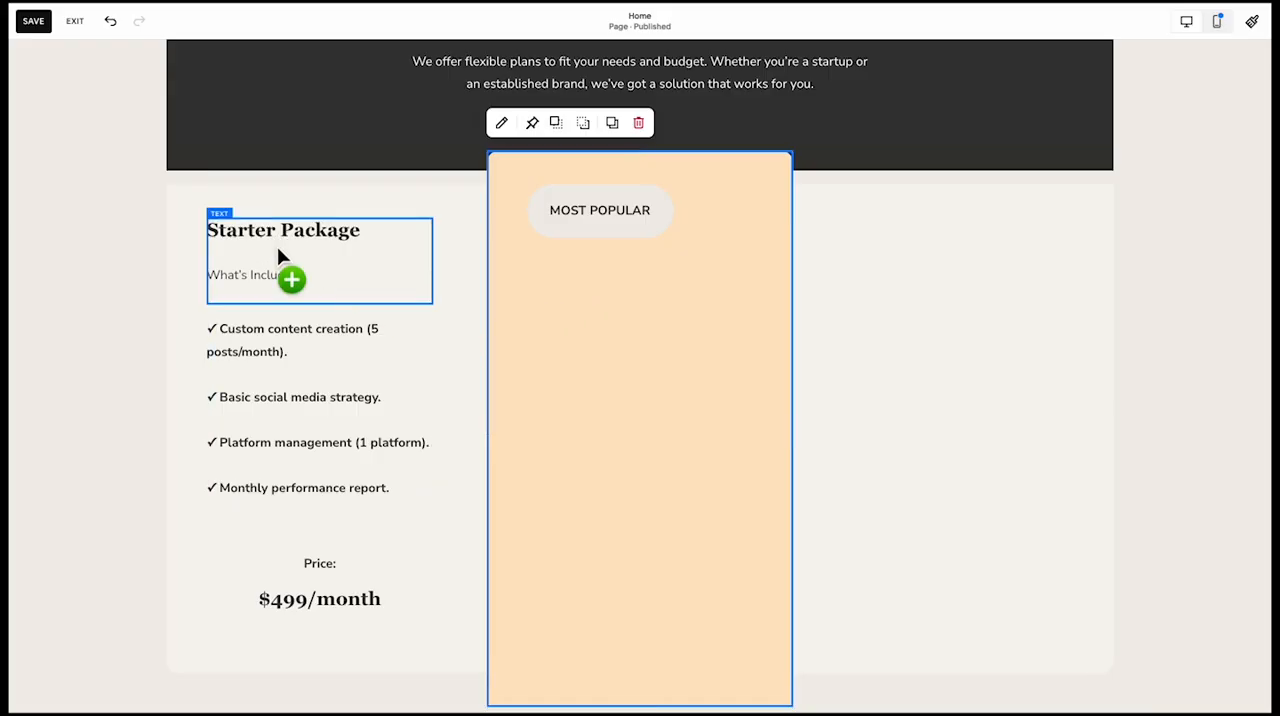
Copy the Starter Package heading block under the badge in the middle card and retitle it "Growth Package"
drag(277, 246, 586, 284)
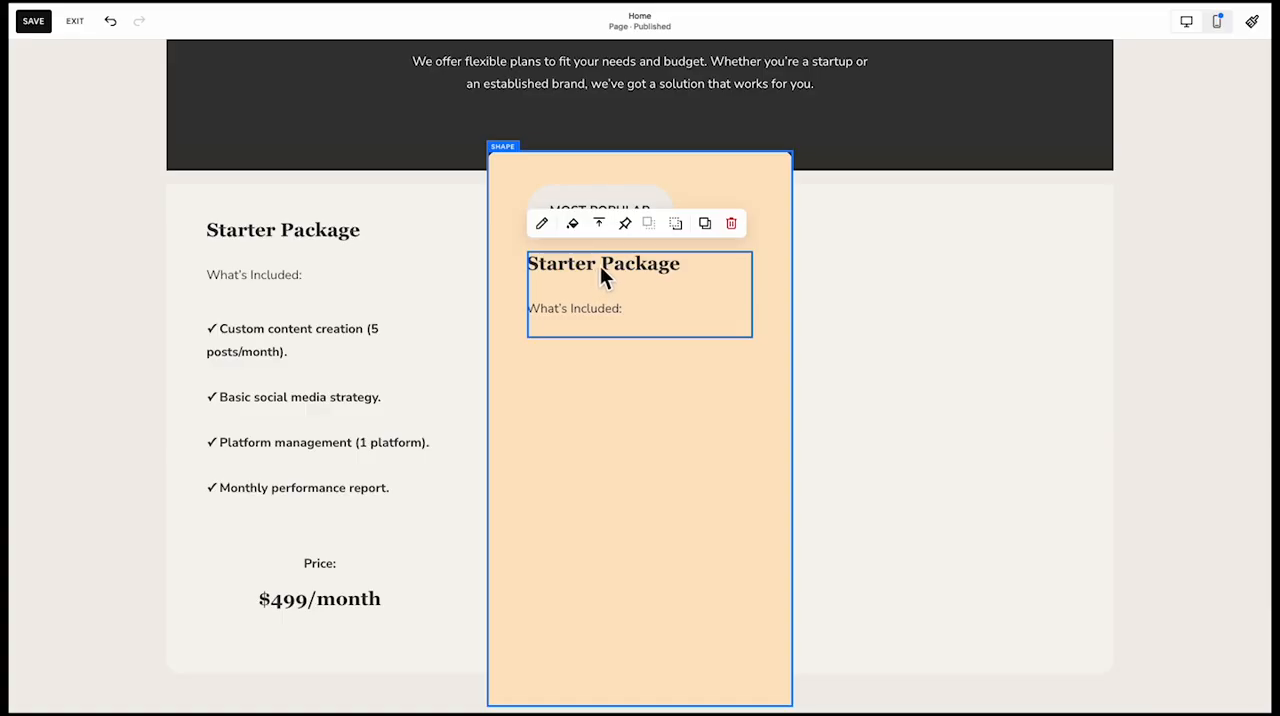
click(541, 223)
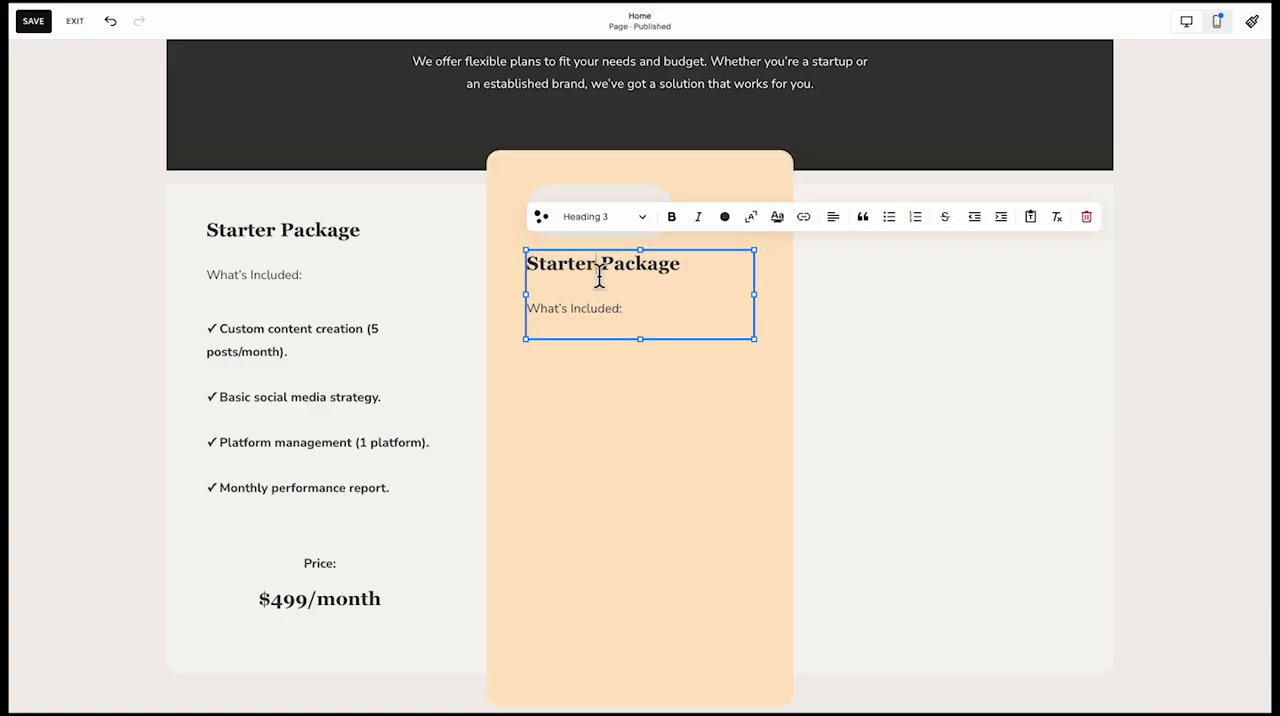
drag(599, 278, 514, 277)
text(GR)
key(BackSpace)
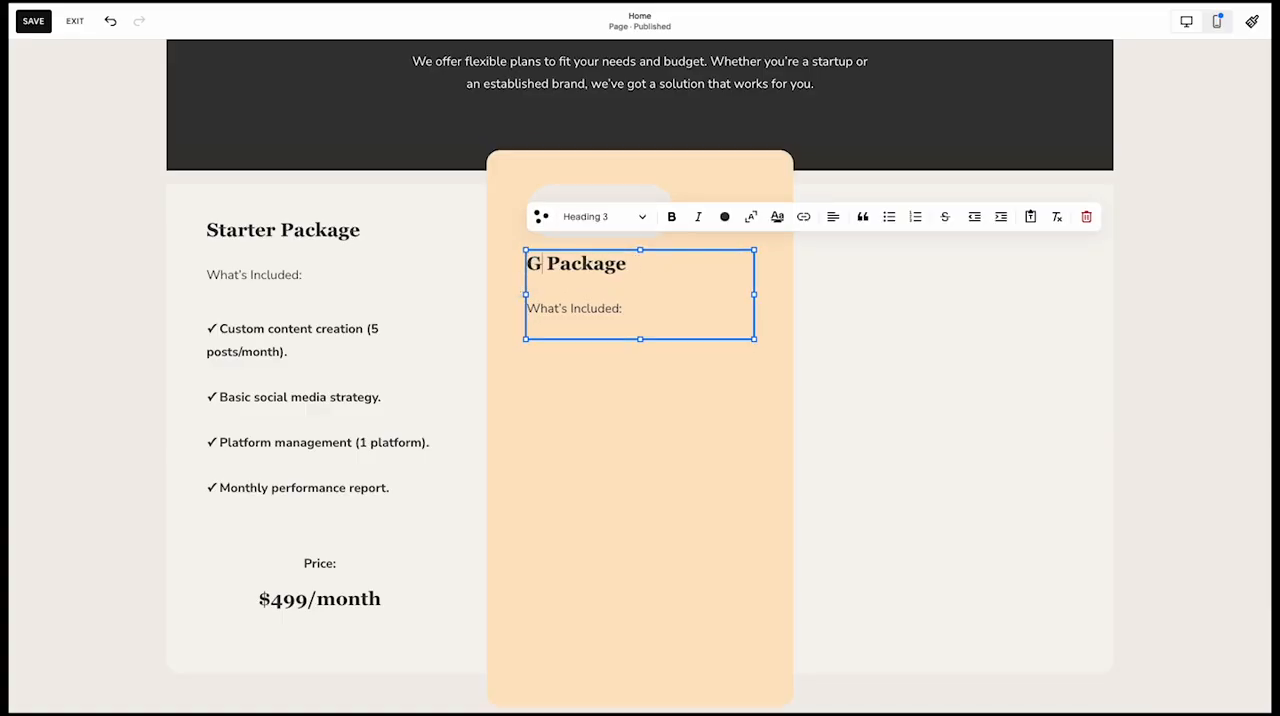
text(rowth)
click(740, 426)
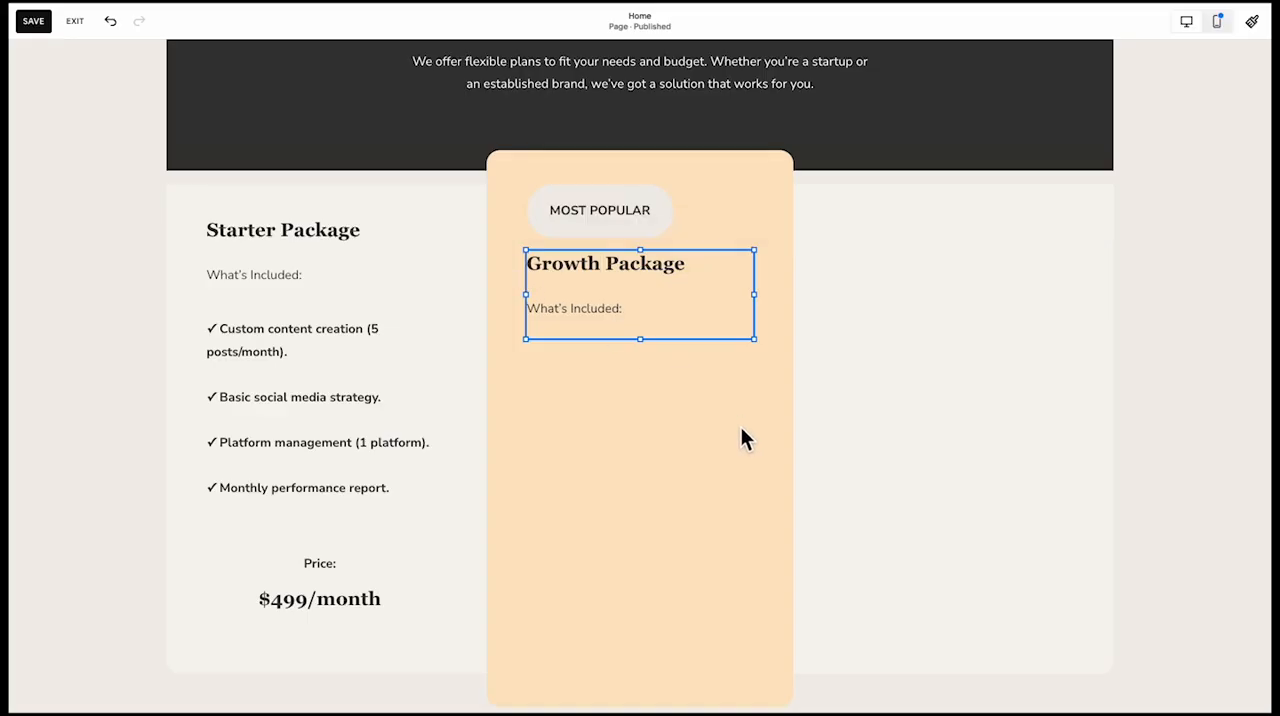
Copy the Growth Package heading block into the right card and retitle it "Premium Package"
drag(590, 318, 922, 275)
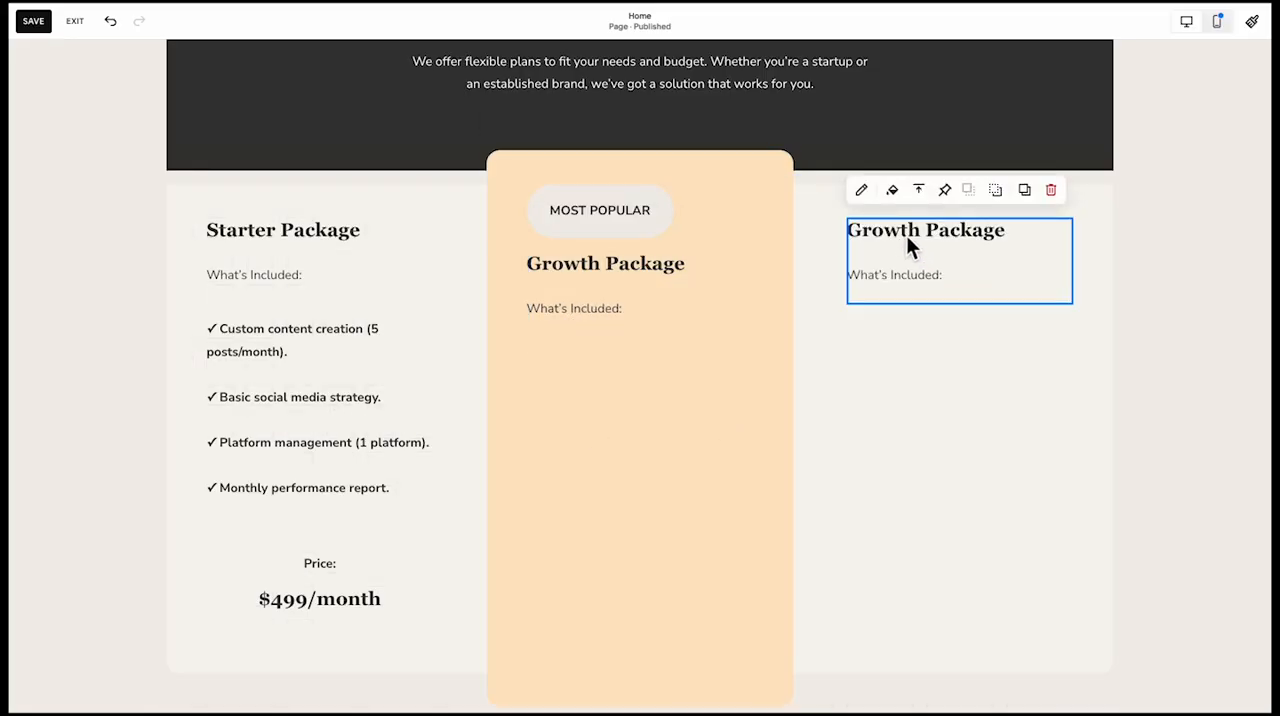
click(873, 189)
click(940, 245)
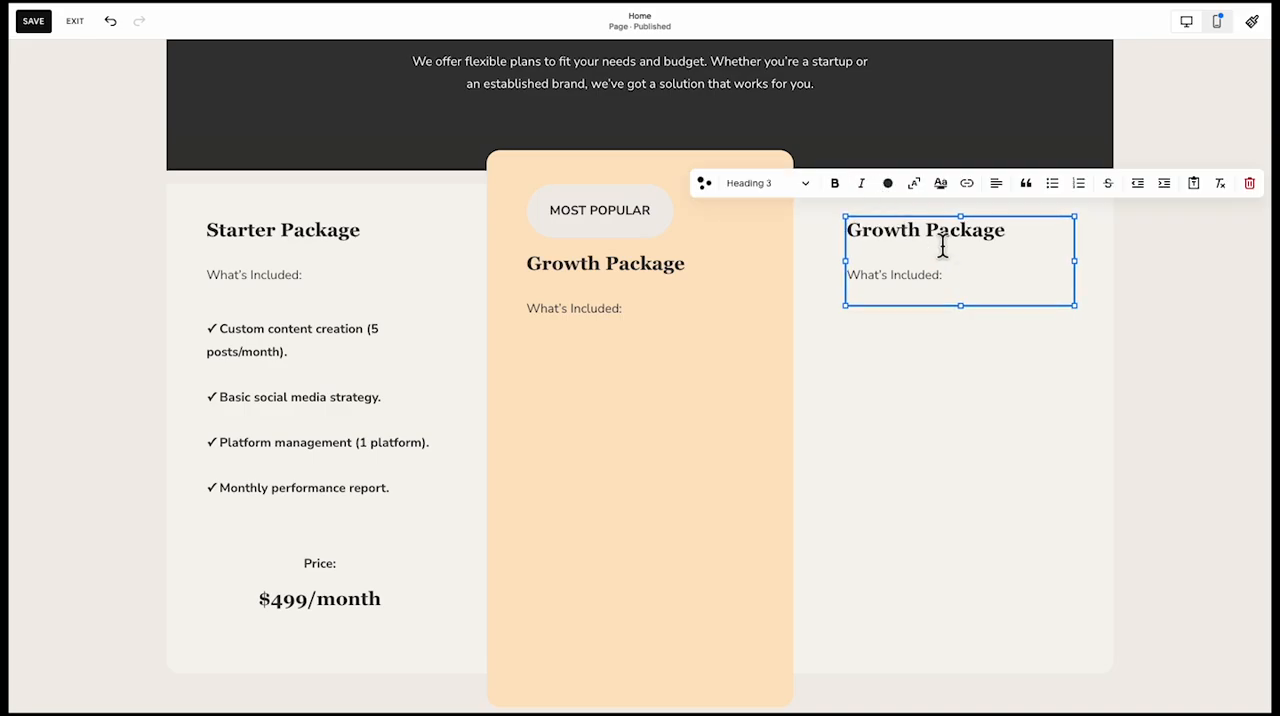
drag(921, 238, 803, 246)
text(Premium)
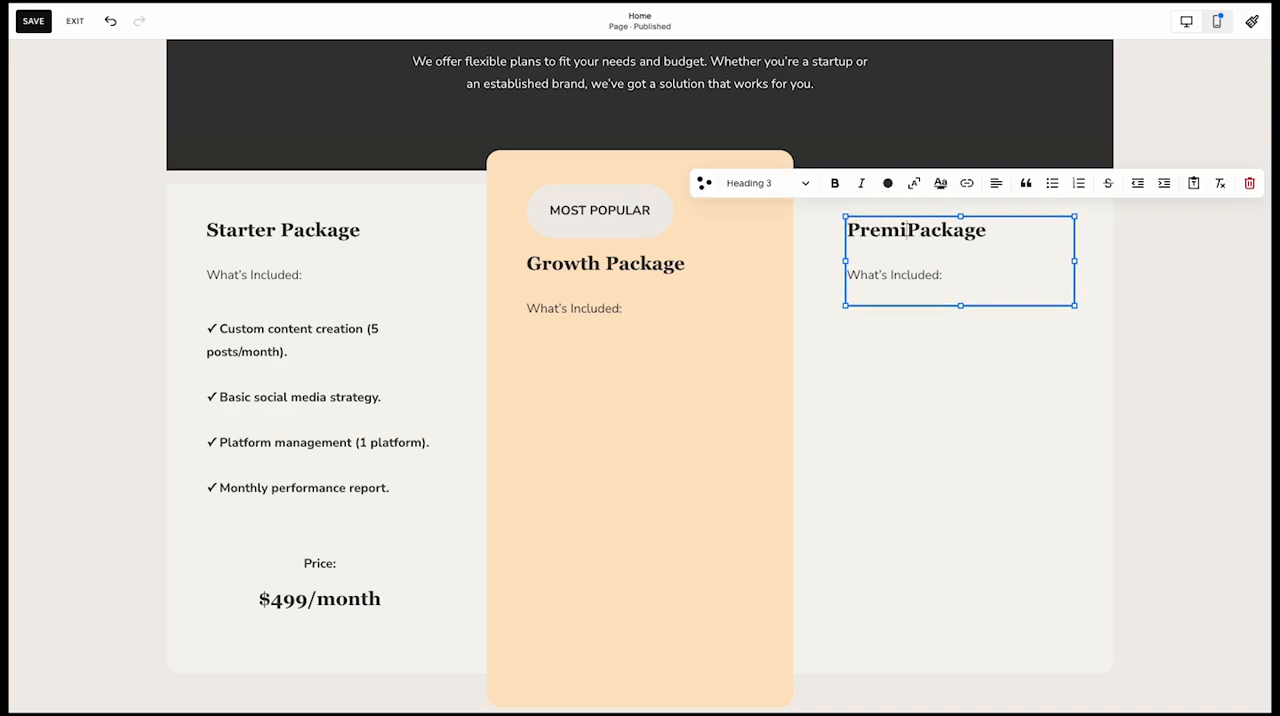
click(475, 390)
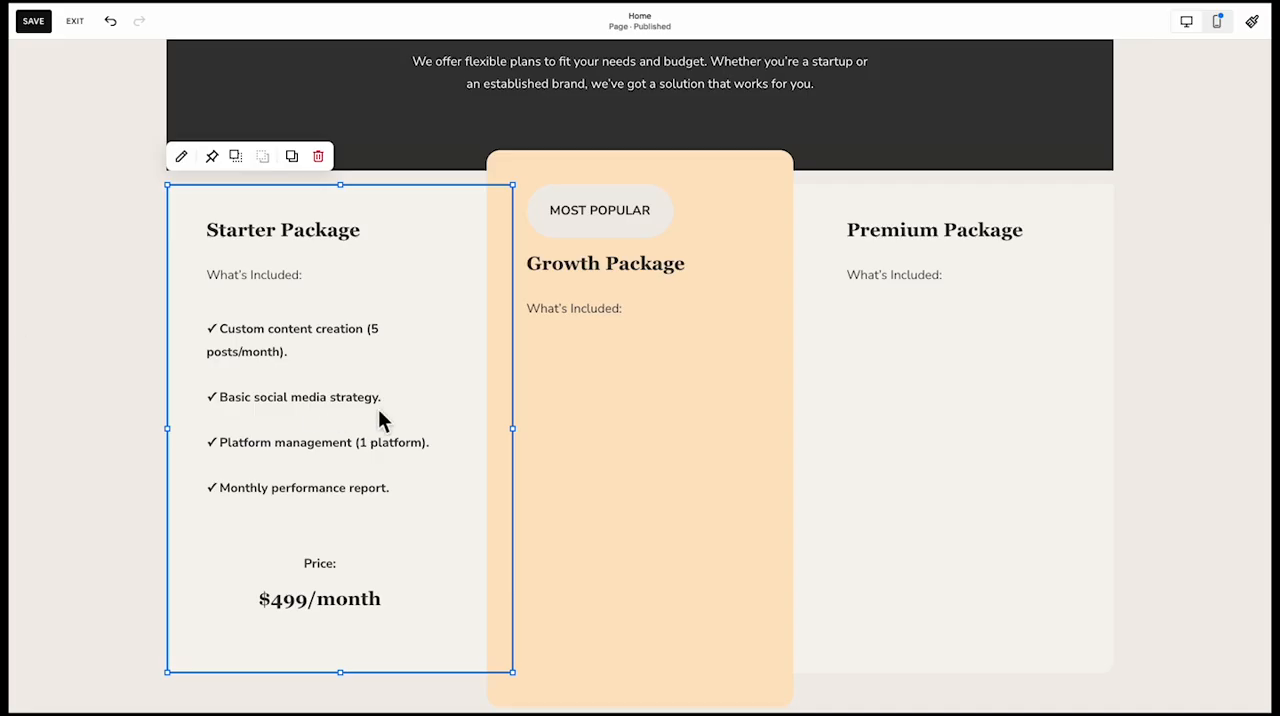
Change the MOST POPULAR badge text to the Paragraph 2 style
triple_click(624, 212)
click(600, 165)
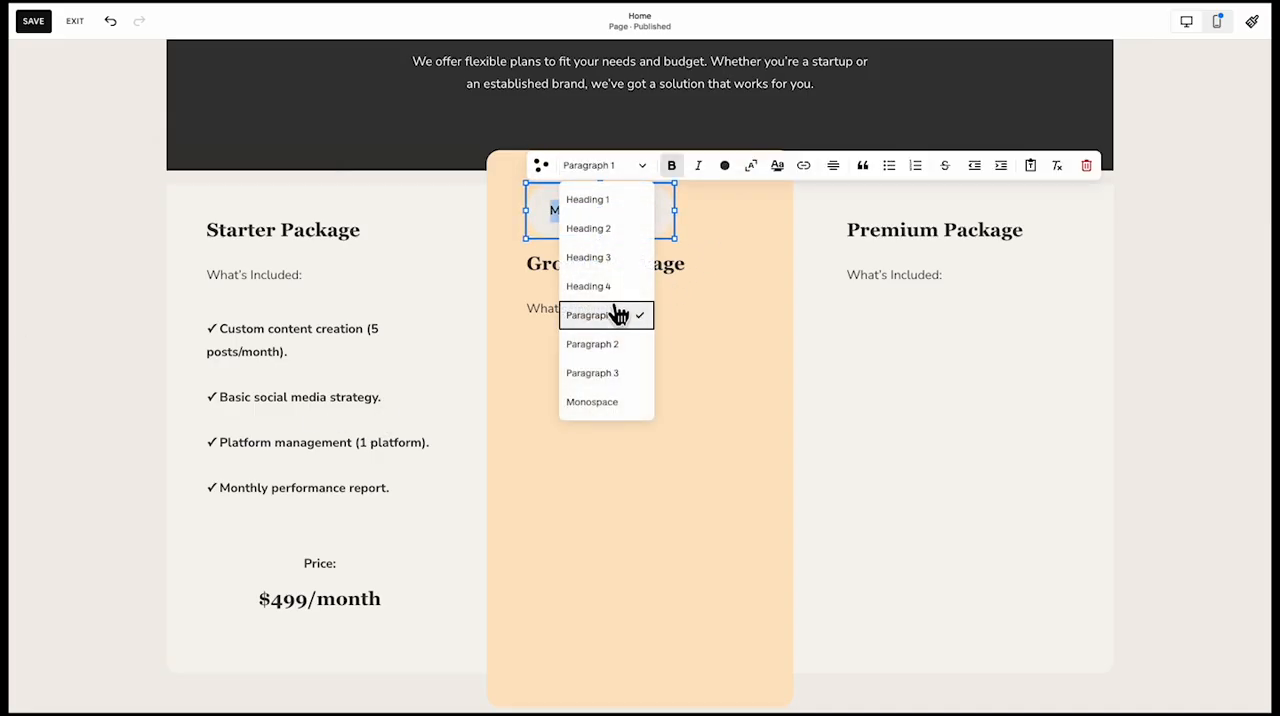
click(605, 348)
click(722, 166)
click(586, 260)
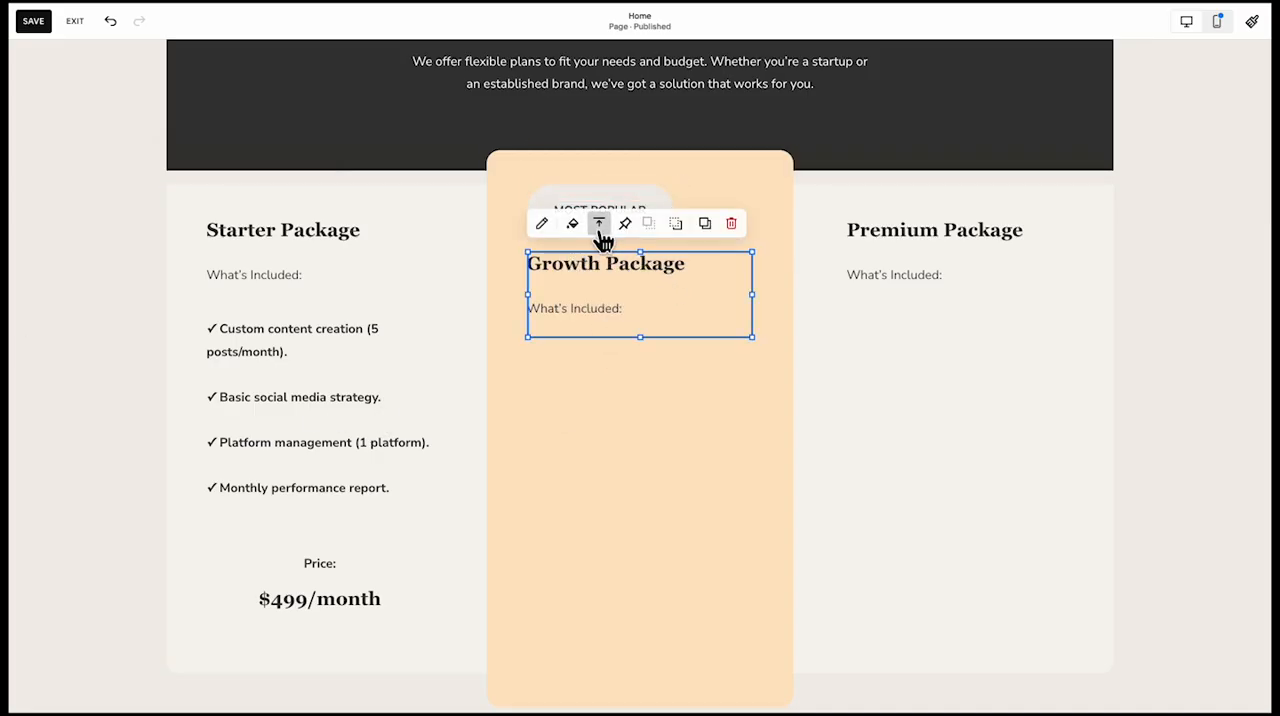
Set the MOST POPULAR text to Paragraph 3 and slim the badge so the Growth Package heading aligns with the other cards' headings
click(523, 173)
click(570, 212)
mouse_move(606, 240)
mouse_down()
mouse_move(607, 202)
mouse_move(724, 212)
mouse_up()
click(678, 202)
click(634, 222)
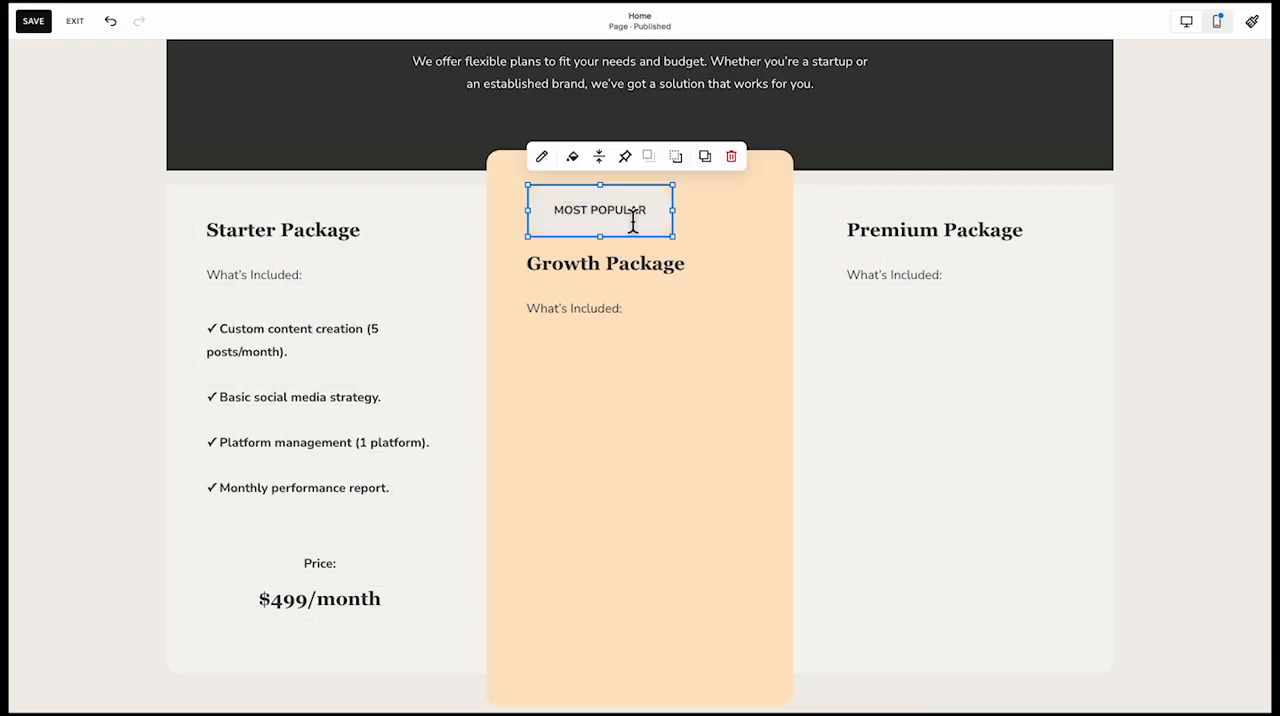
click(542, 158)
click(606, 168)
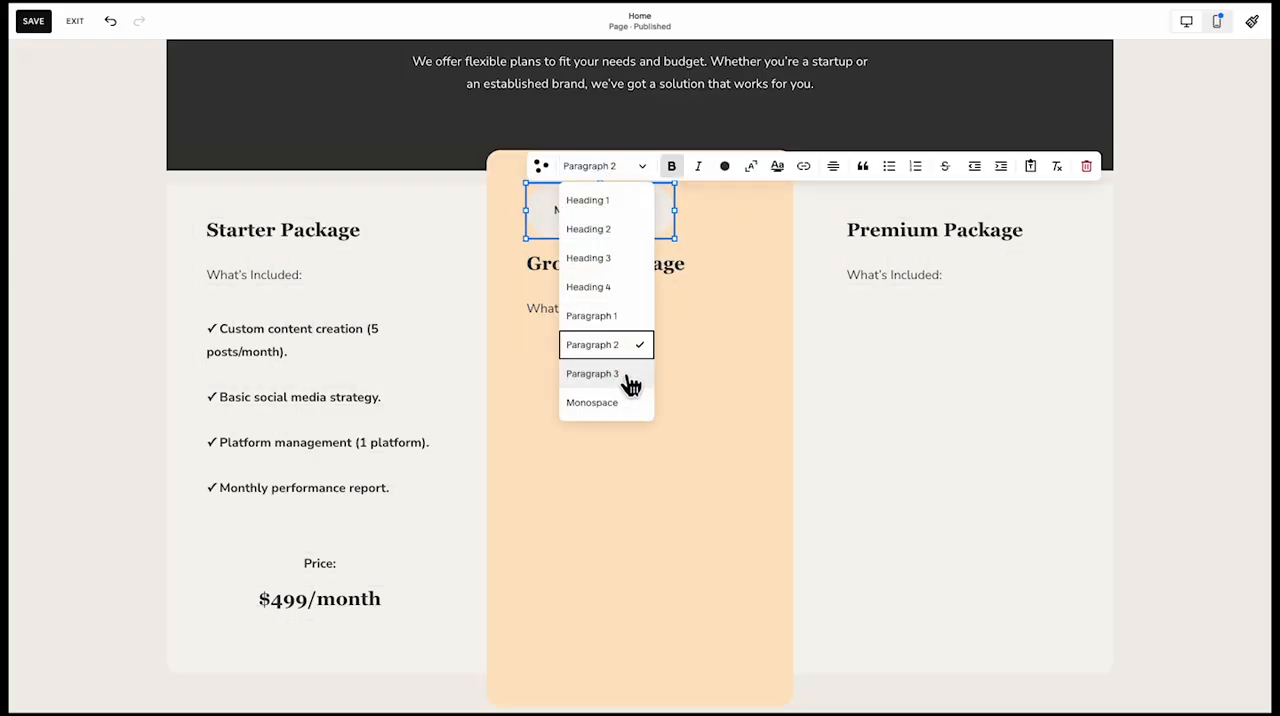
click(631, 377)
click(722, 305)
click(704, 332)
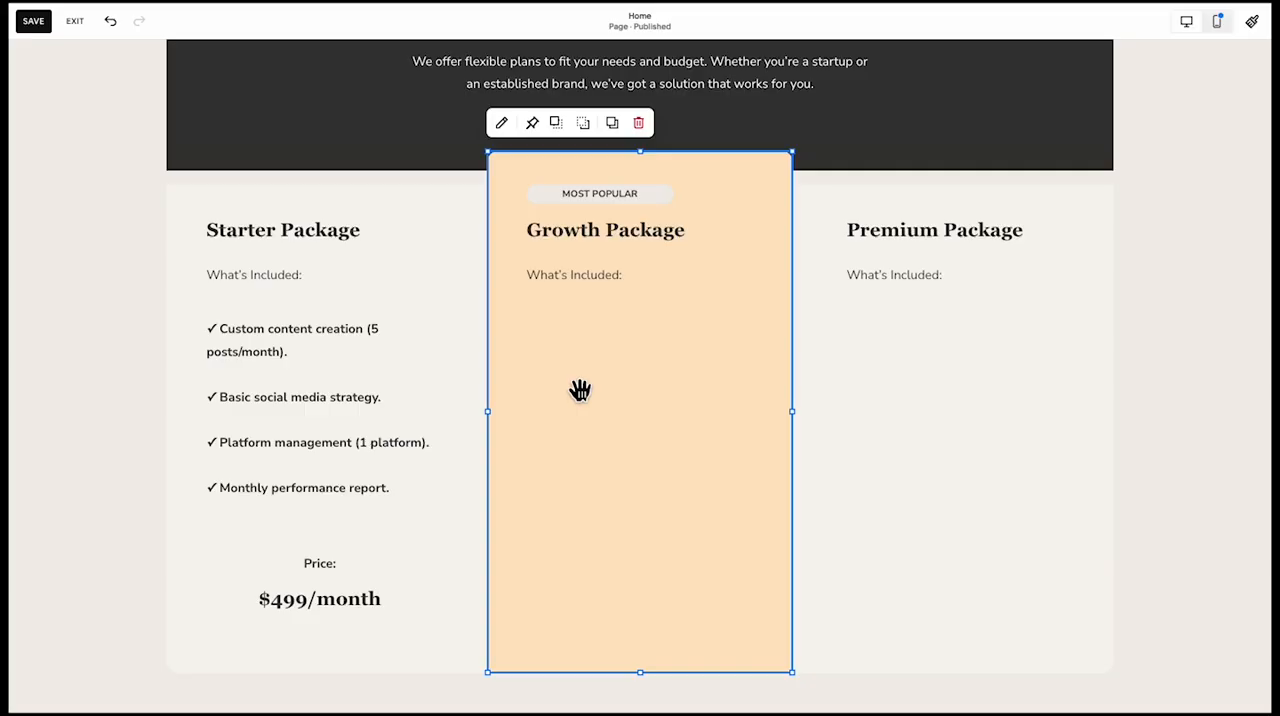
Copy the Starter checklist into the middle card and replace its first item with "Custom content creation (10 posts/month)." in bold
drag(252, 415, 566, 401)
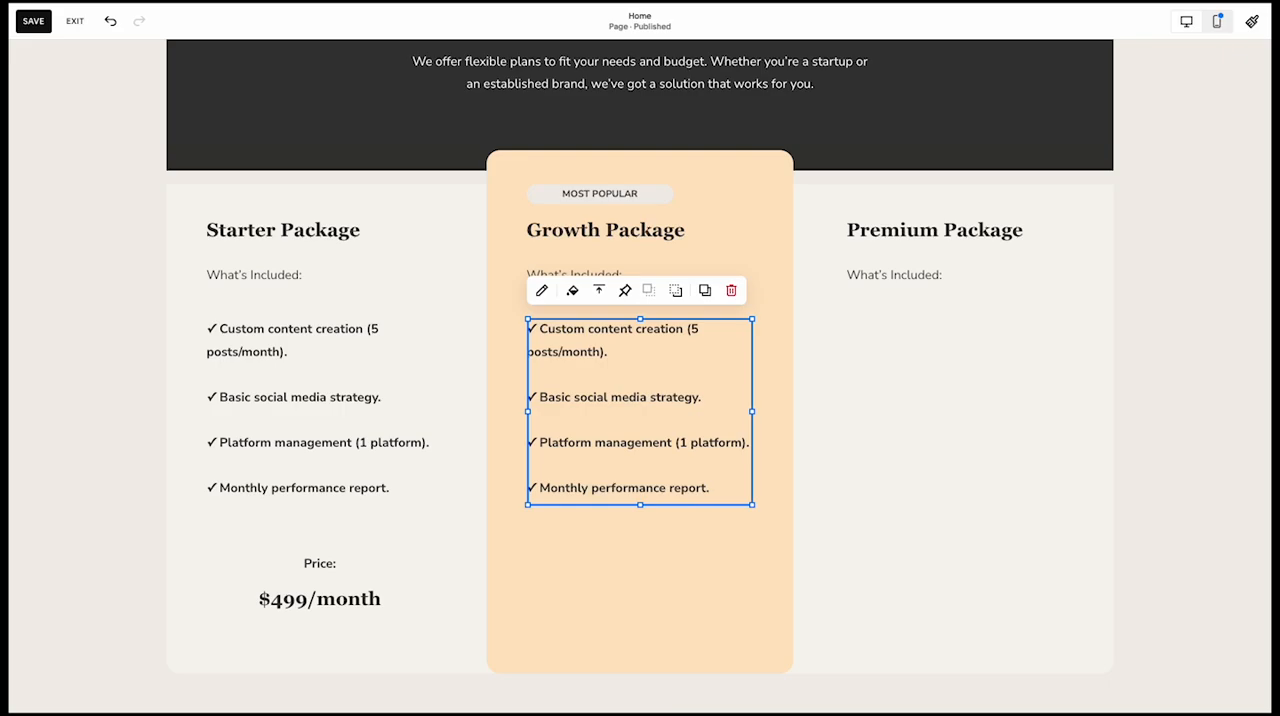
double_click(637, 366)
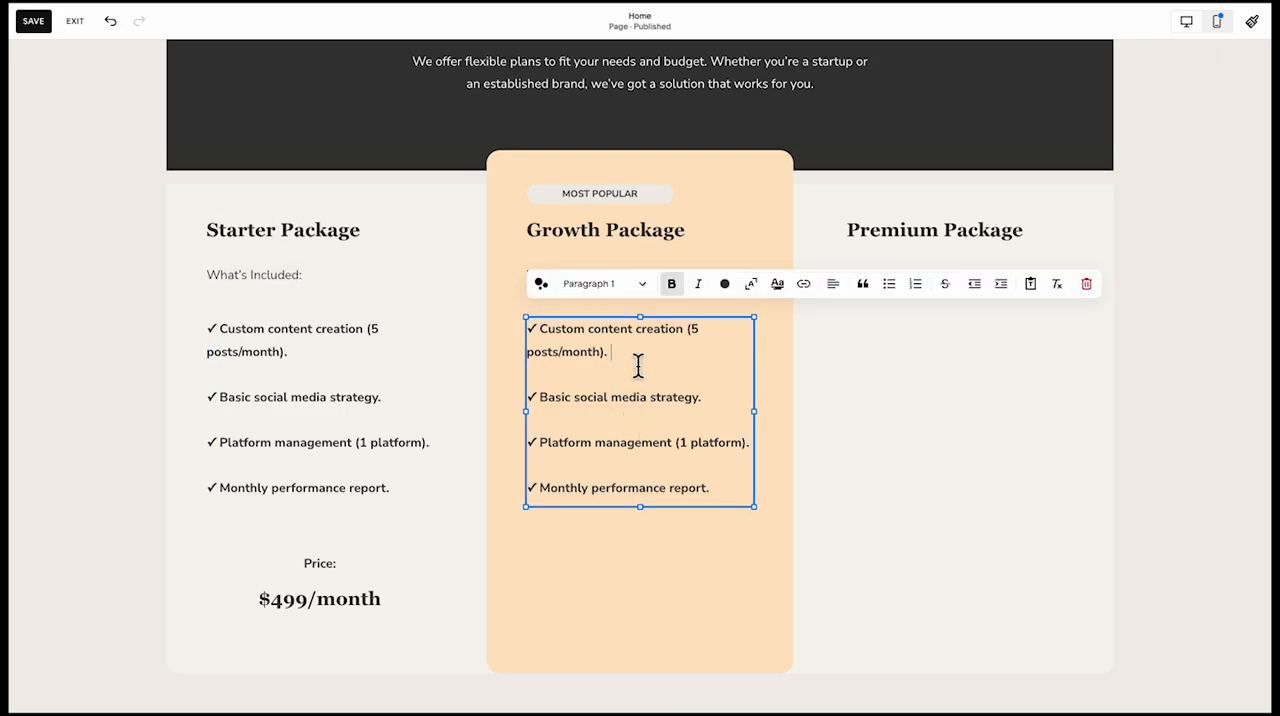
drag(634, 358, 534, 329)
text(Custom content creation (10 posts/month).)
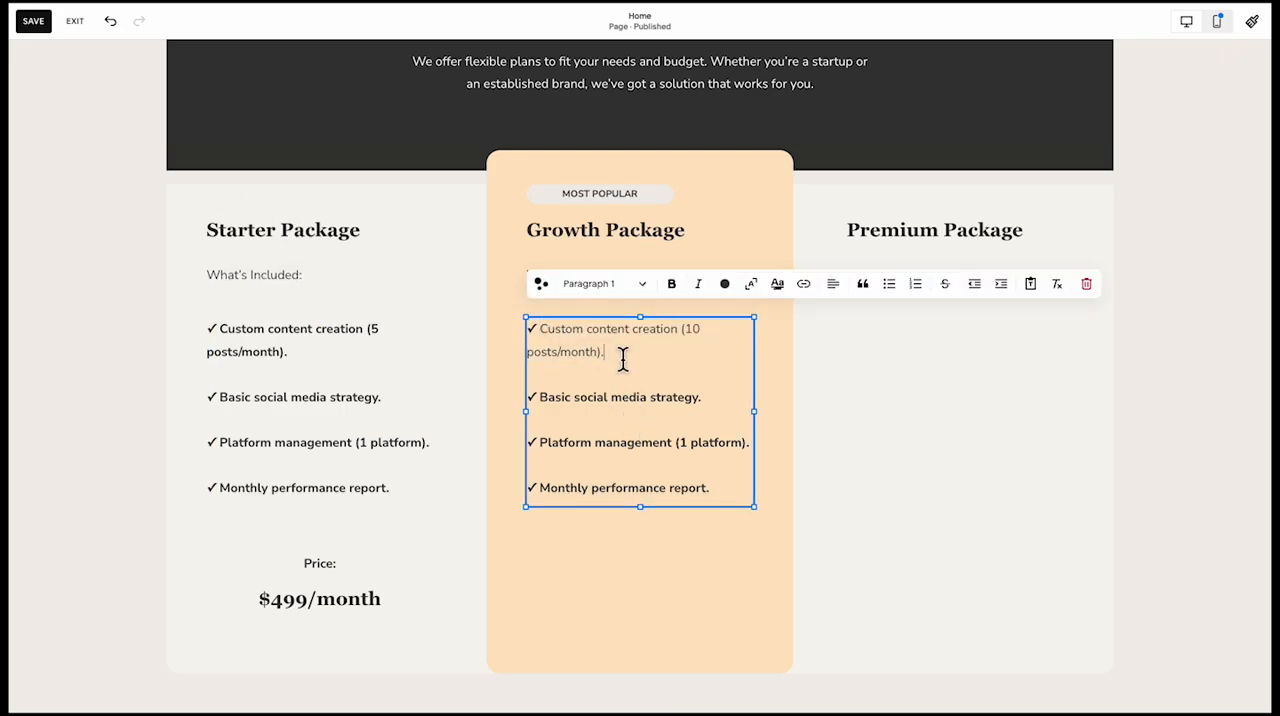
drag(622, 360, 543, 329)
key(ctrl+b)
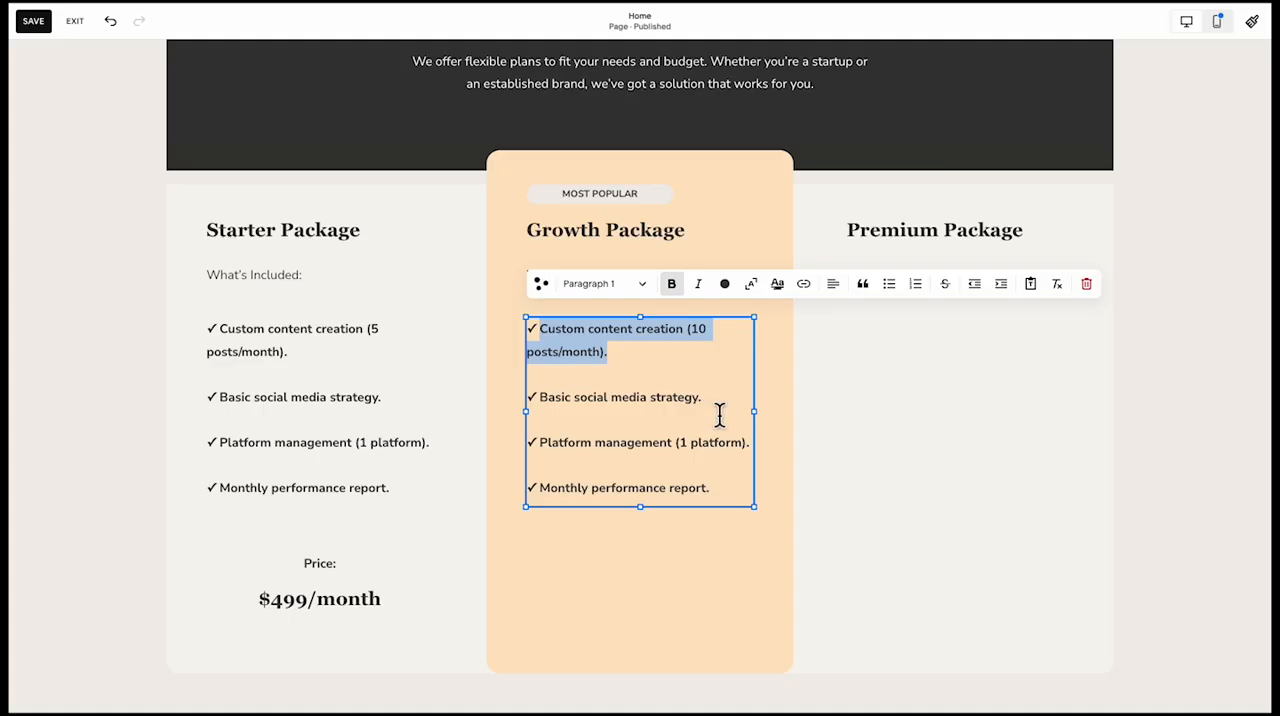
Replace the second checklist item in the Growth Package card with "Advanced social media strategy."
key(super+Tab)
click(657, 396)
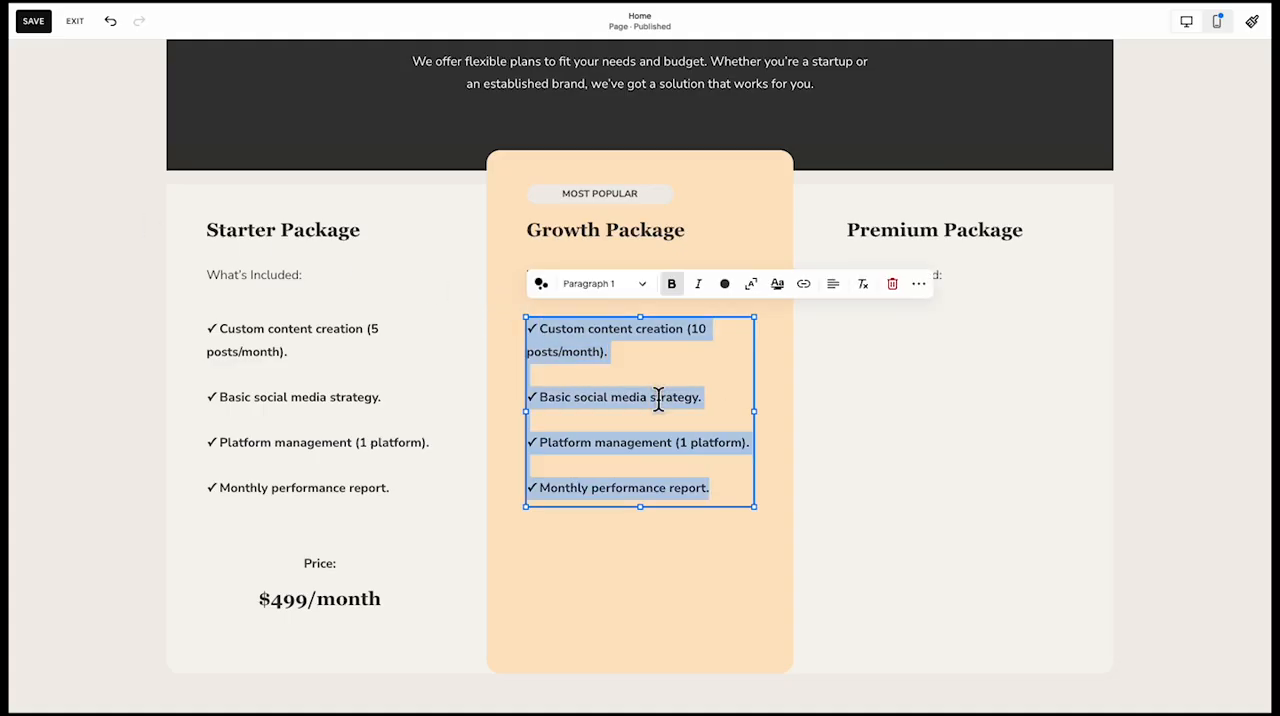
triple_click(658, 398)
drag(726, 405, 568, 405)
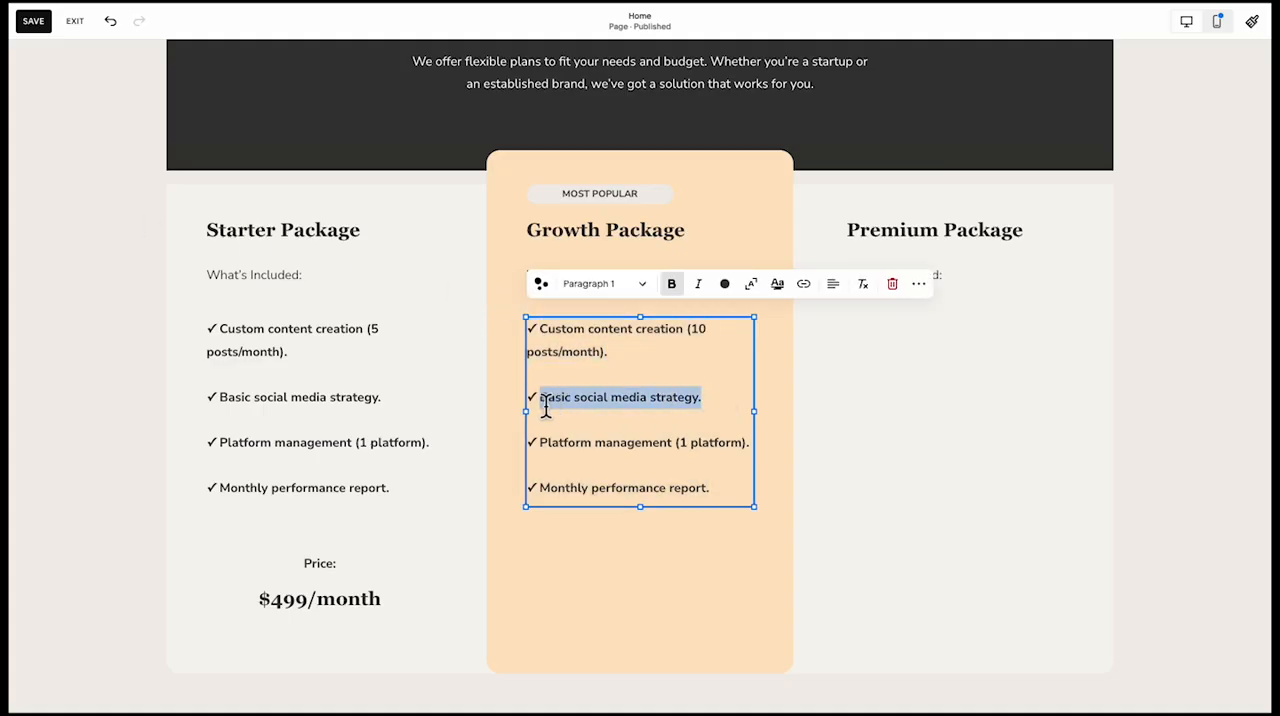
text(Advanced social media strategy.)
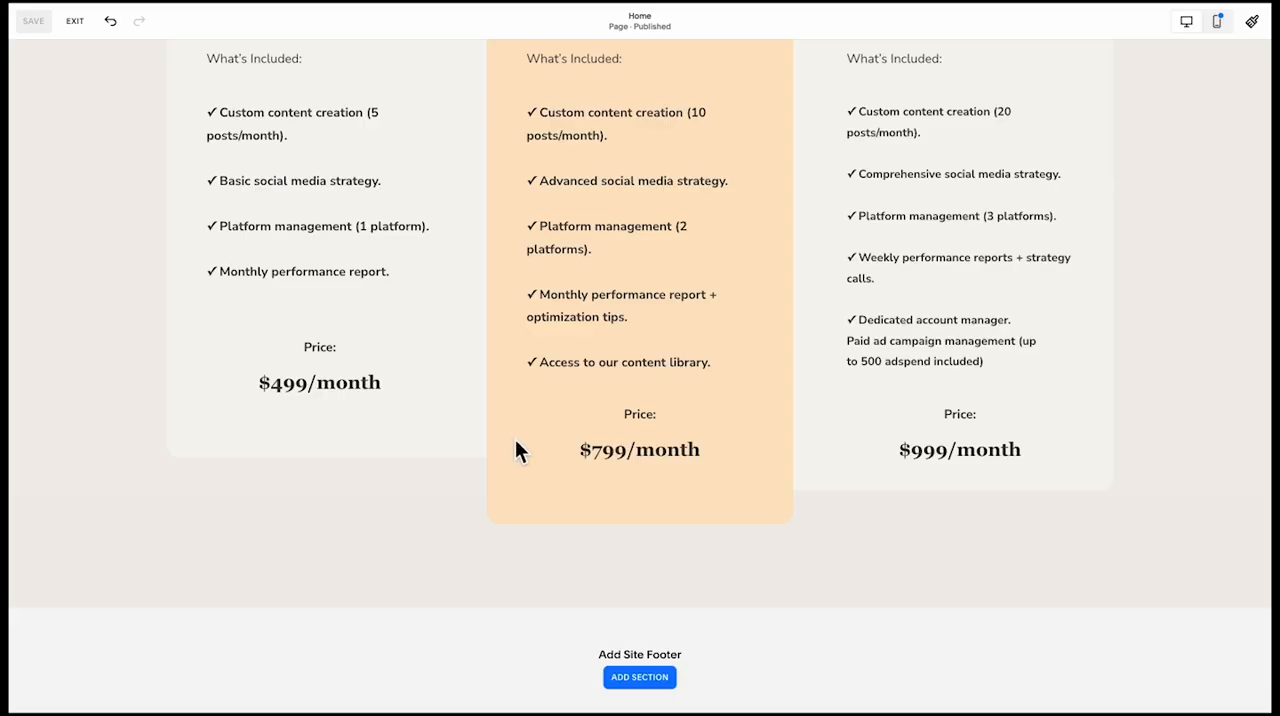
Add a blank section below the pricing cards section
scroll(474, 506, down, 2)
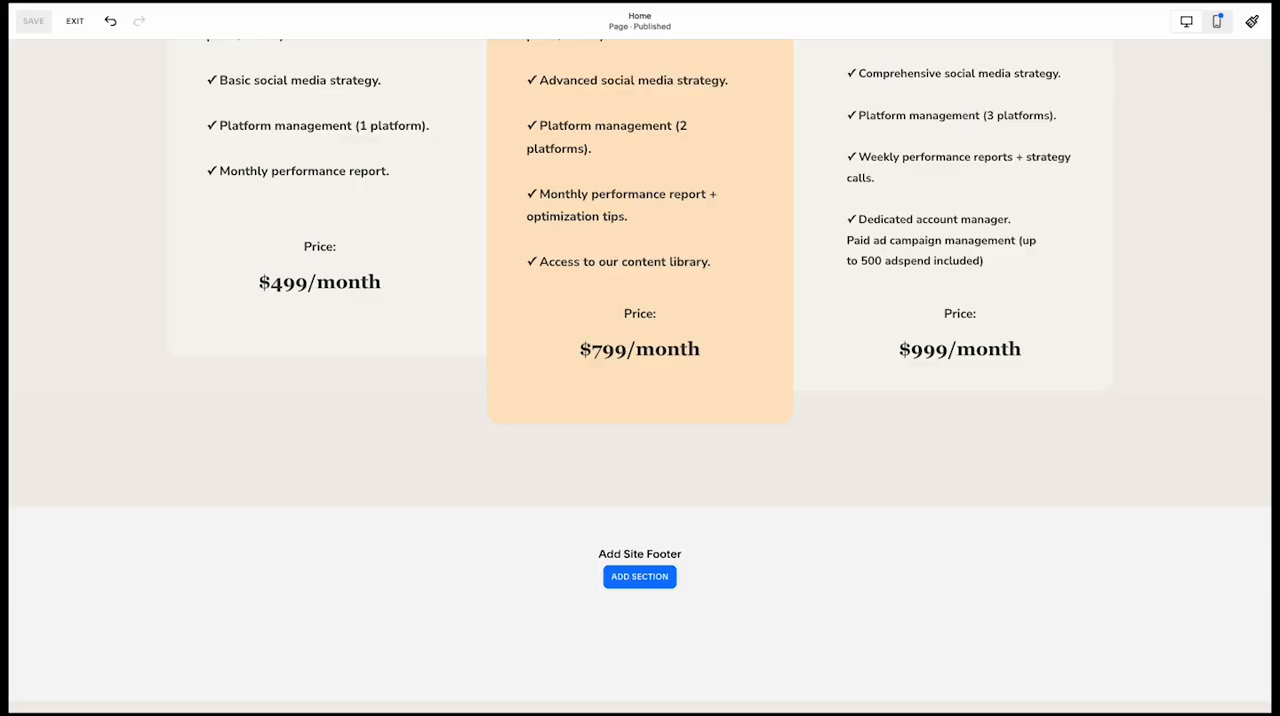
click(621, 507)
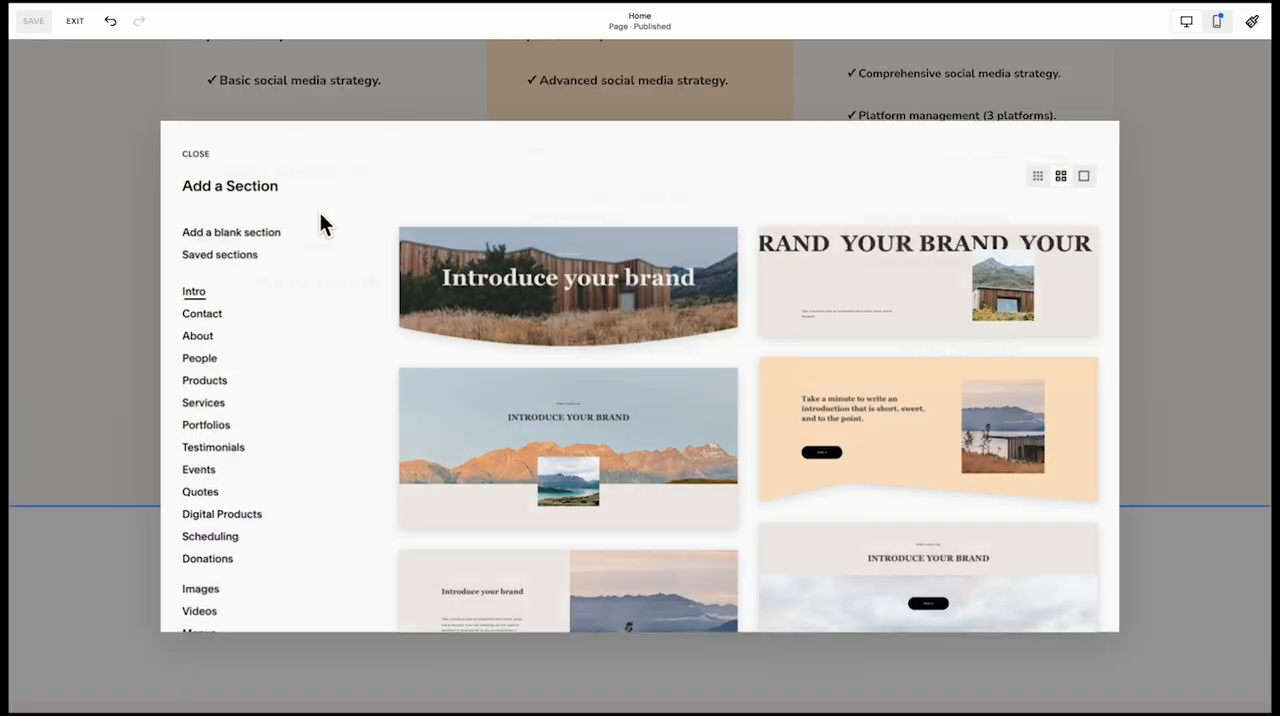
click(227, 232)
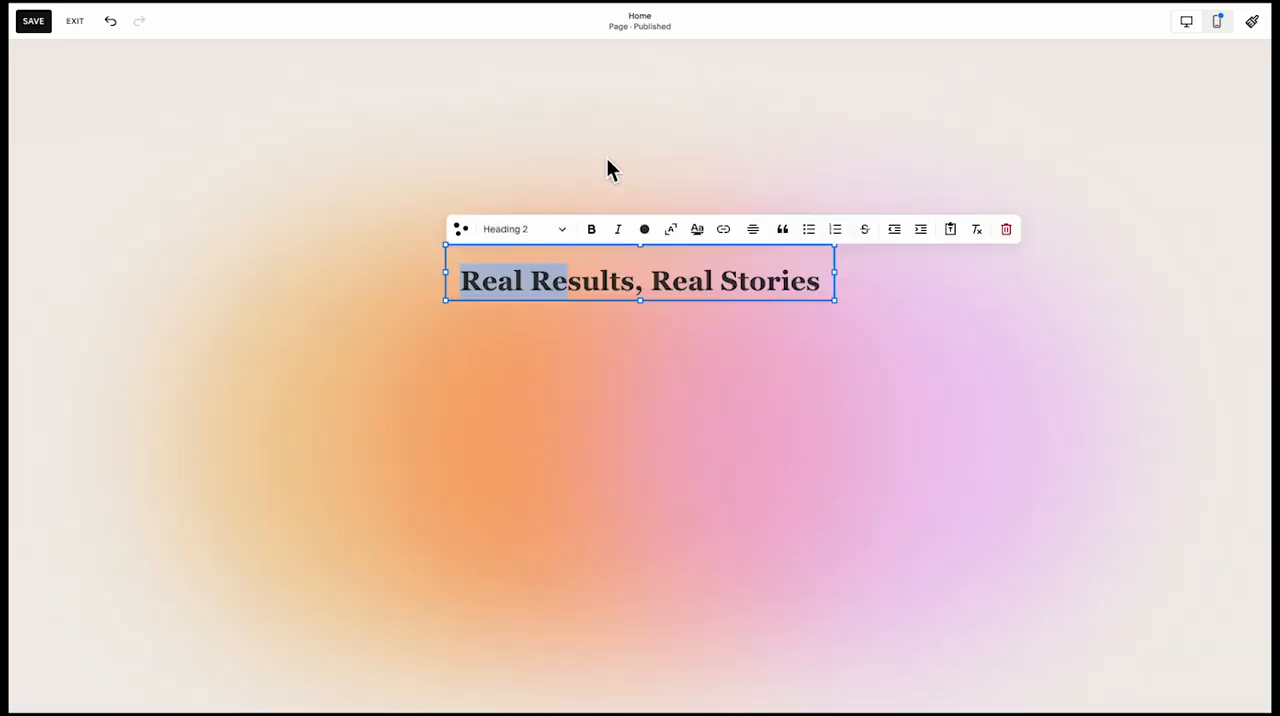
Move the "Real Results, Real Stories" heading higher in the new section, above the gradient's centre
key(Escape)
drag(566, 271, 571, 165)
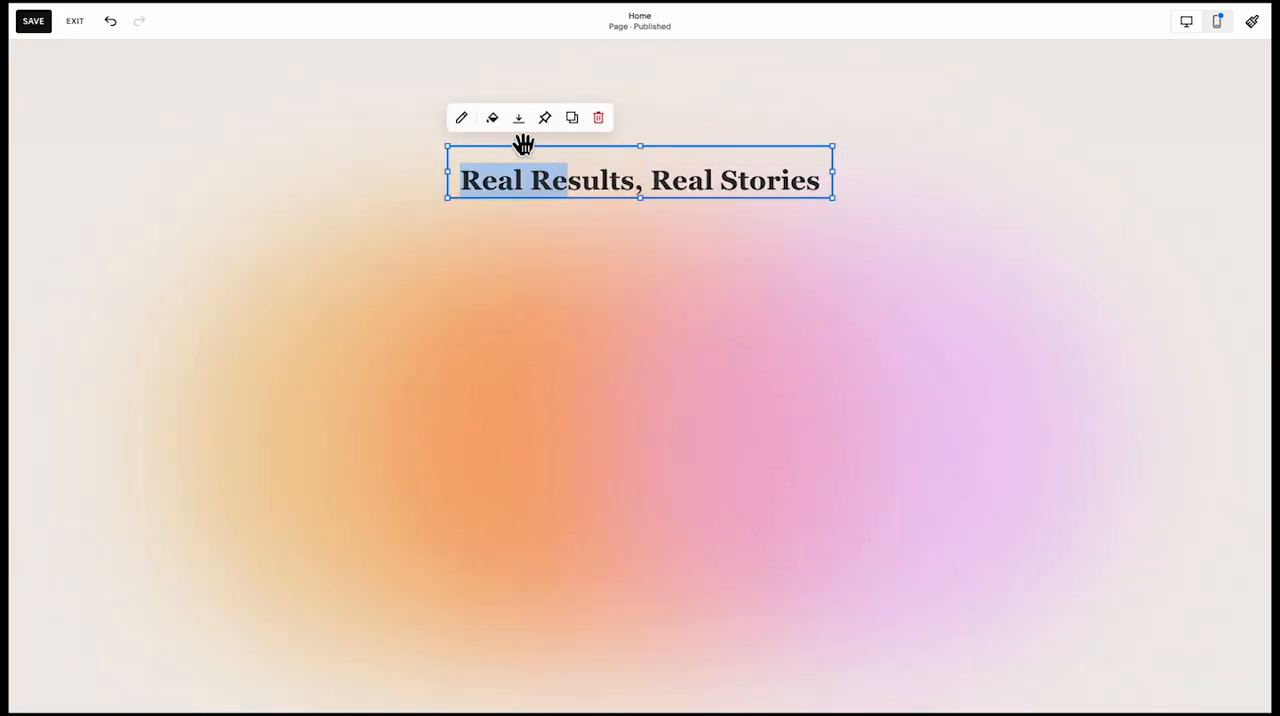
Add an accordion block to the "Real Results, Real Stories" section and centre it below the heading
click(91, 118)
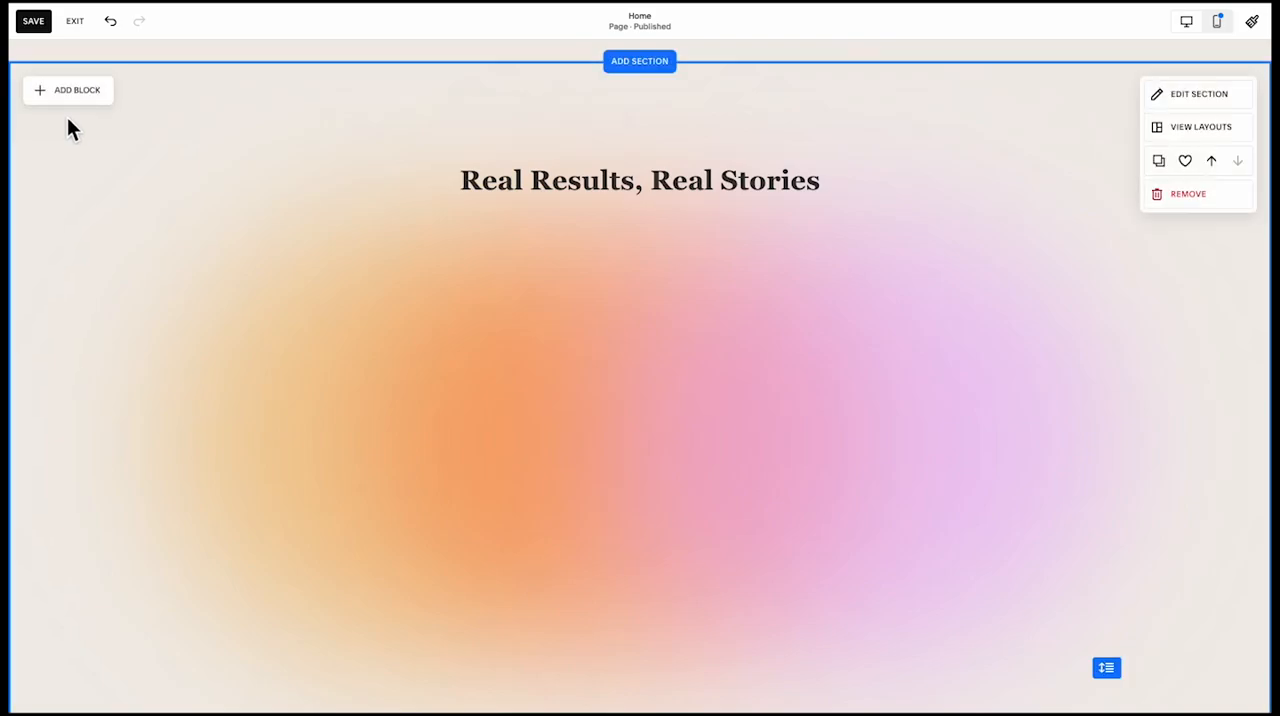
click(67, 100)
click(109, 322)
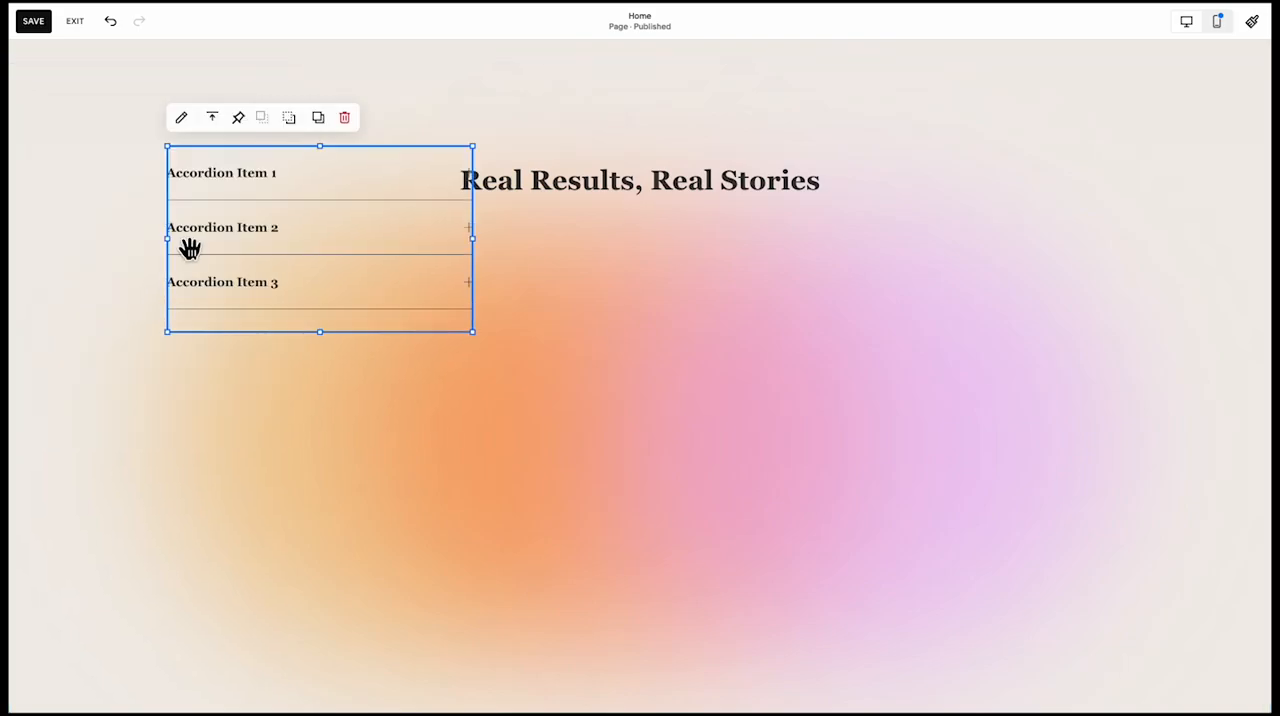
drag(189, 248, 534, 400)
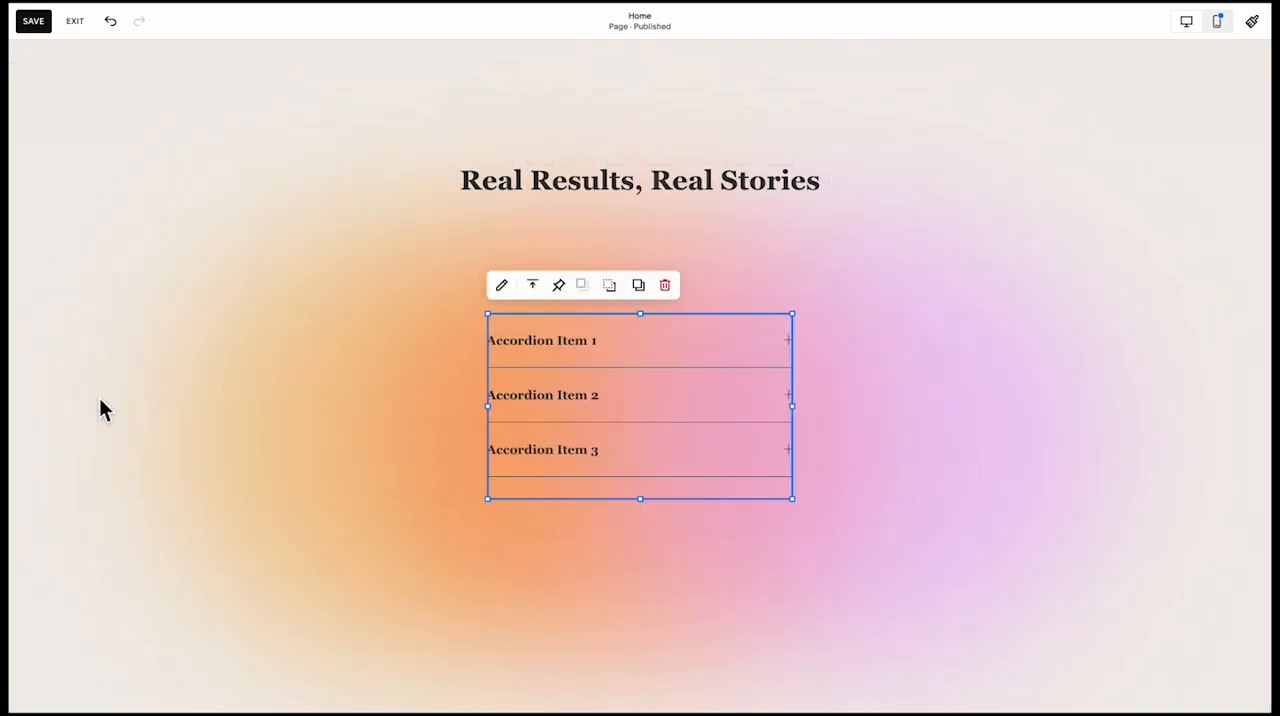
click(103, 408)
click(93, 100)
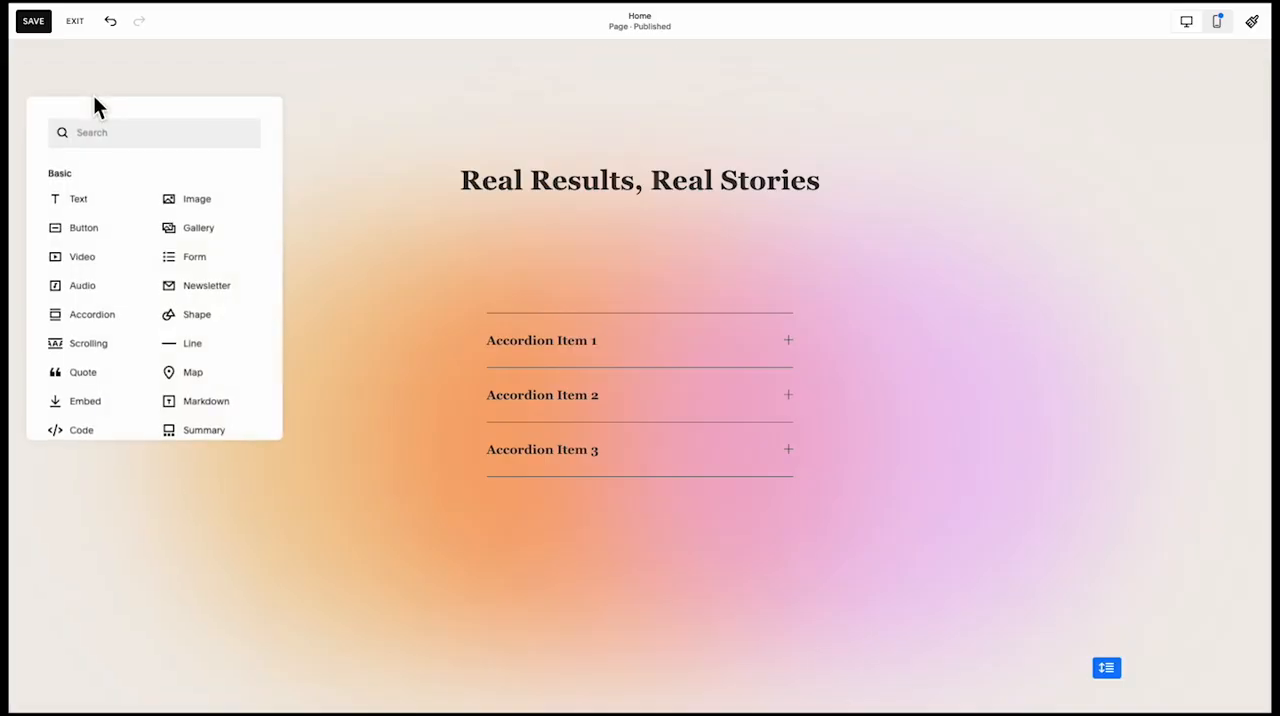
text(shap)
click(63, 178)
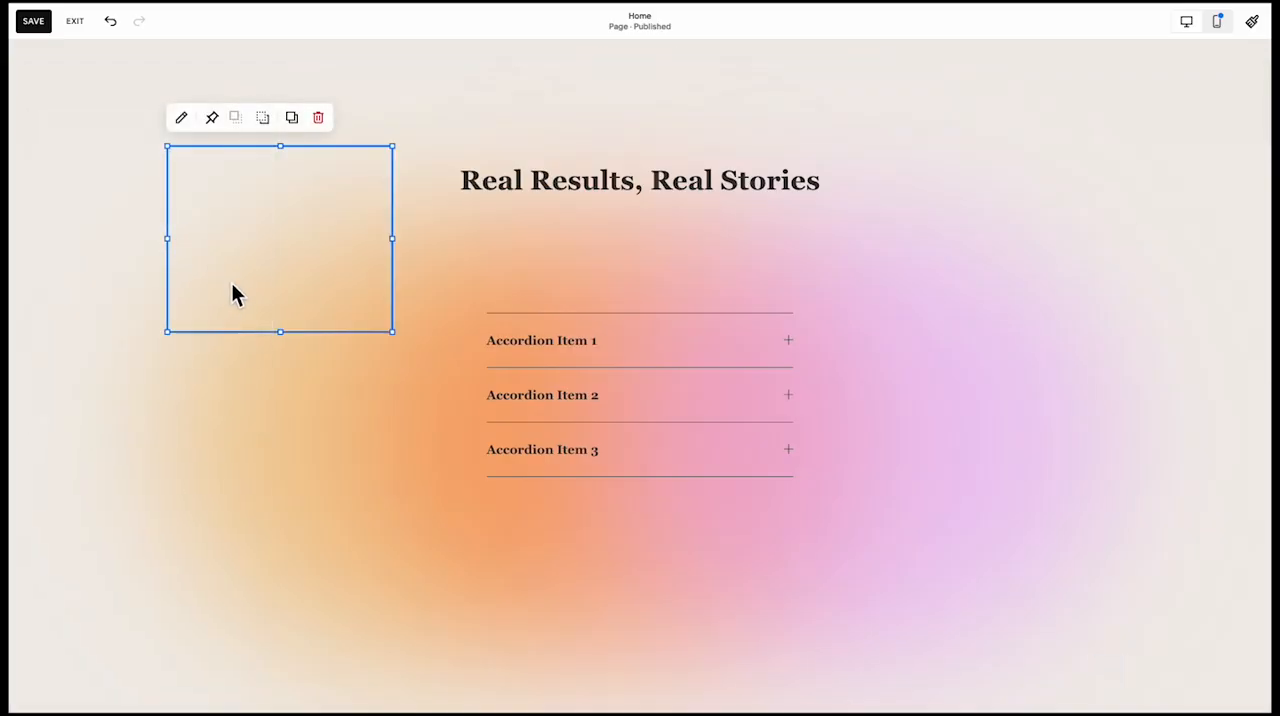
drag(231, 291, 253, 343)
drag(405, 440, 1100, 580)
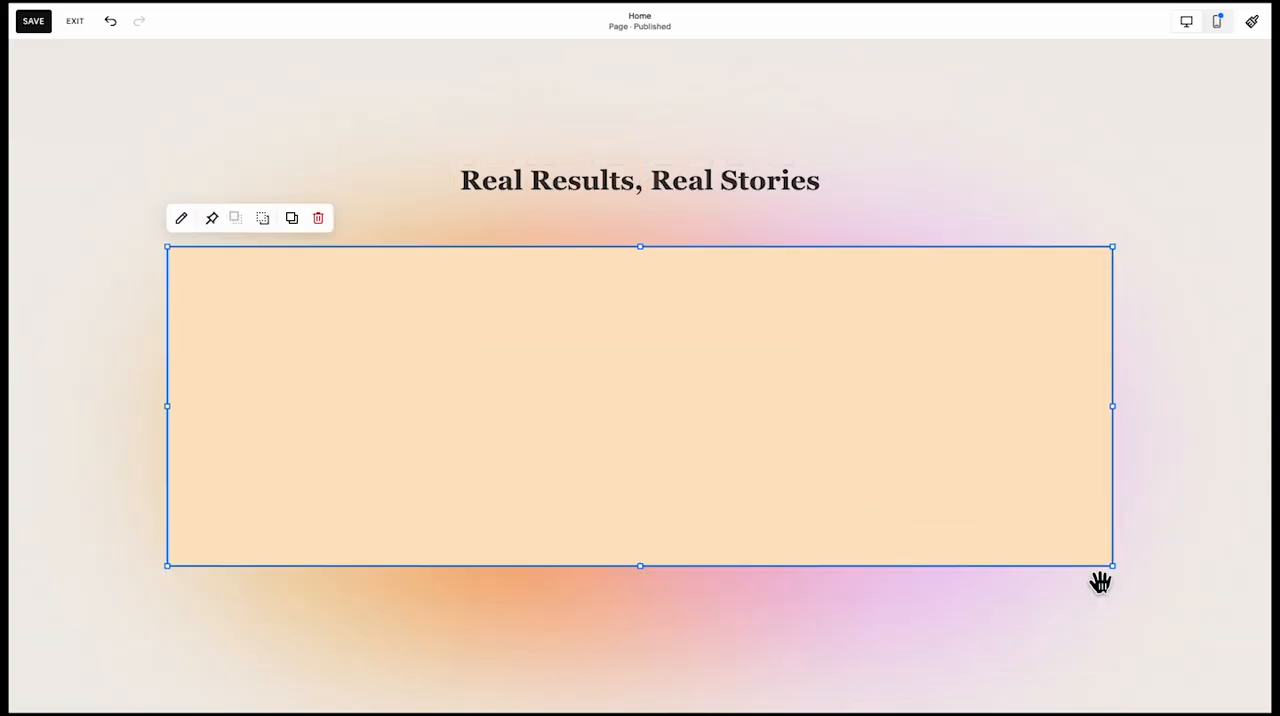
click(183, 218)
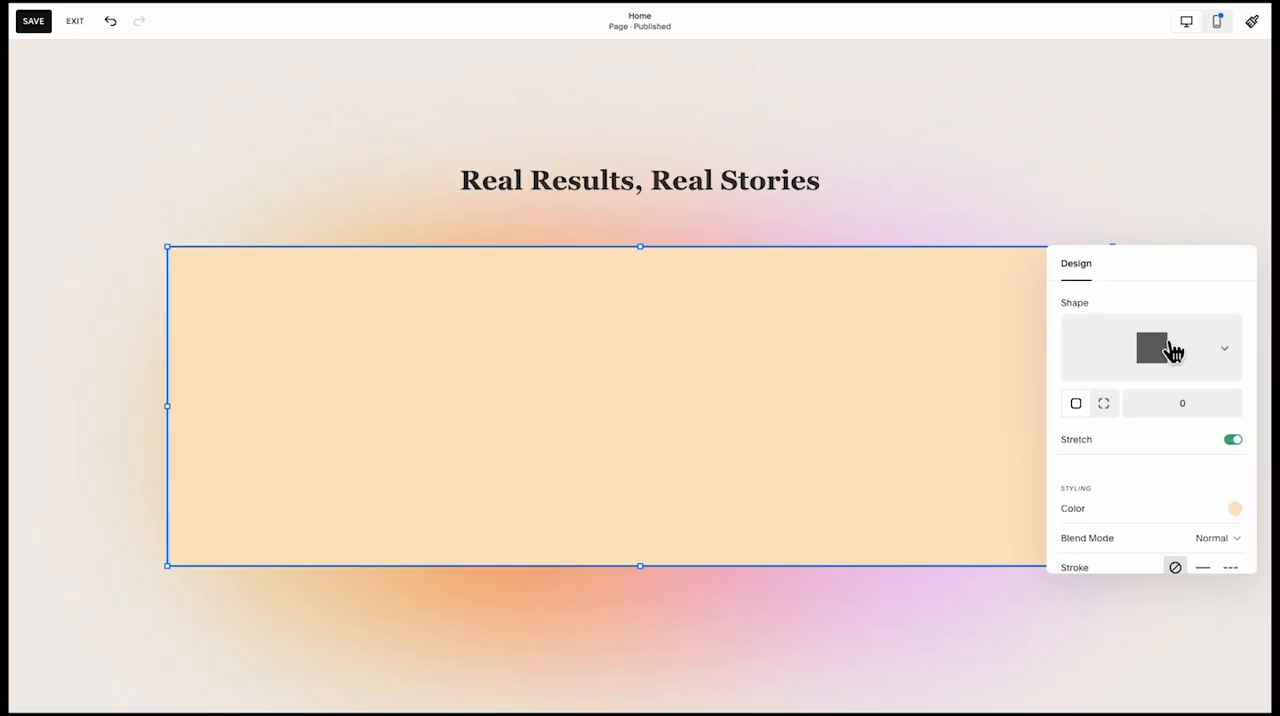
click(1172, 350)
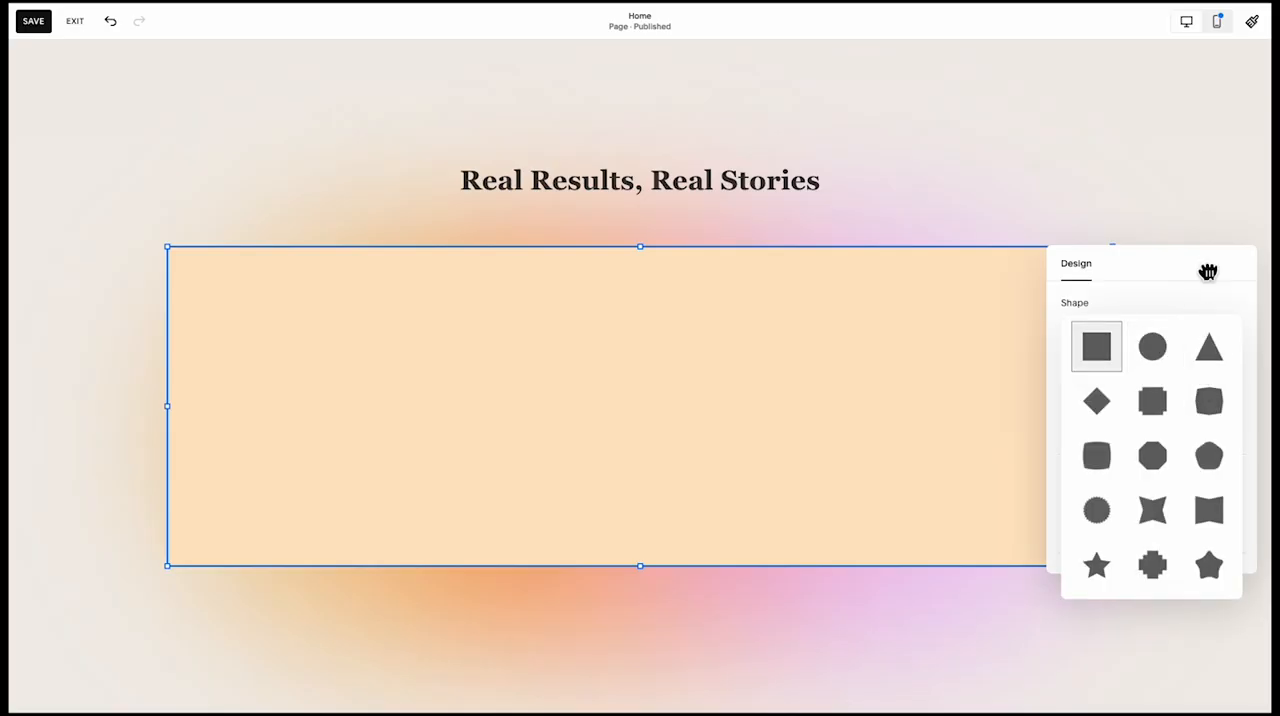
click(1099, 343)
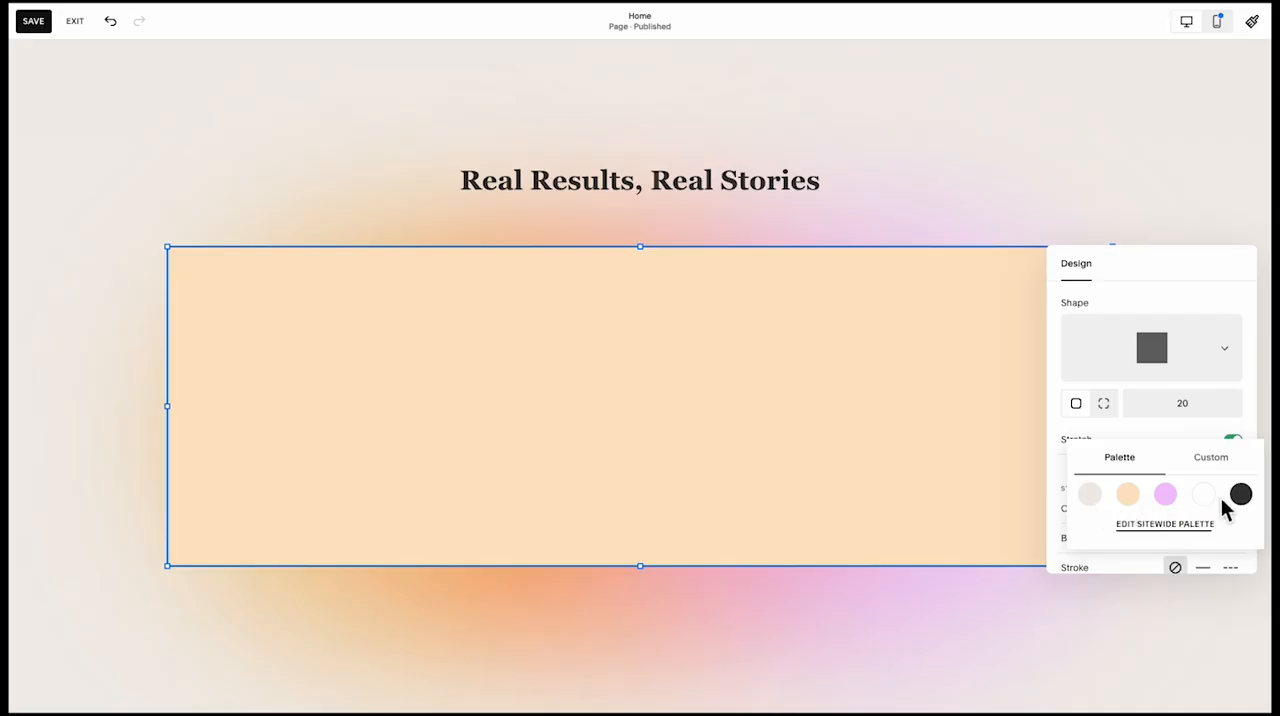
click(1204, 495)
click(1213, 510)
click(1217, 457)
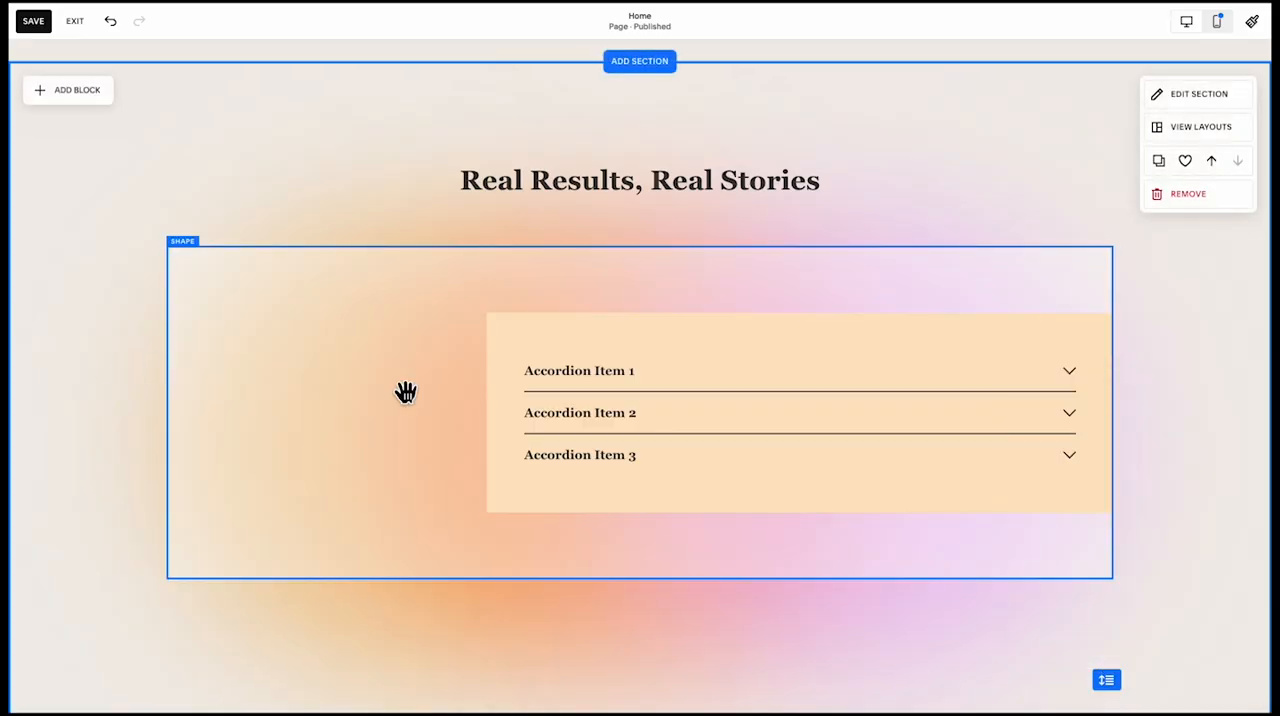
click(406, 391)
click(319, 218)
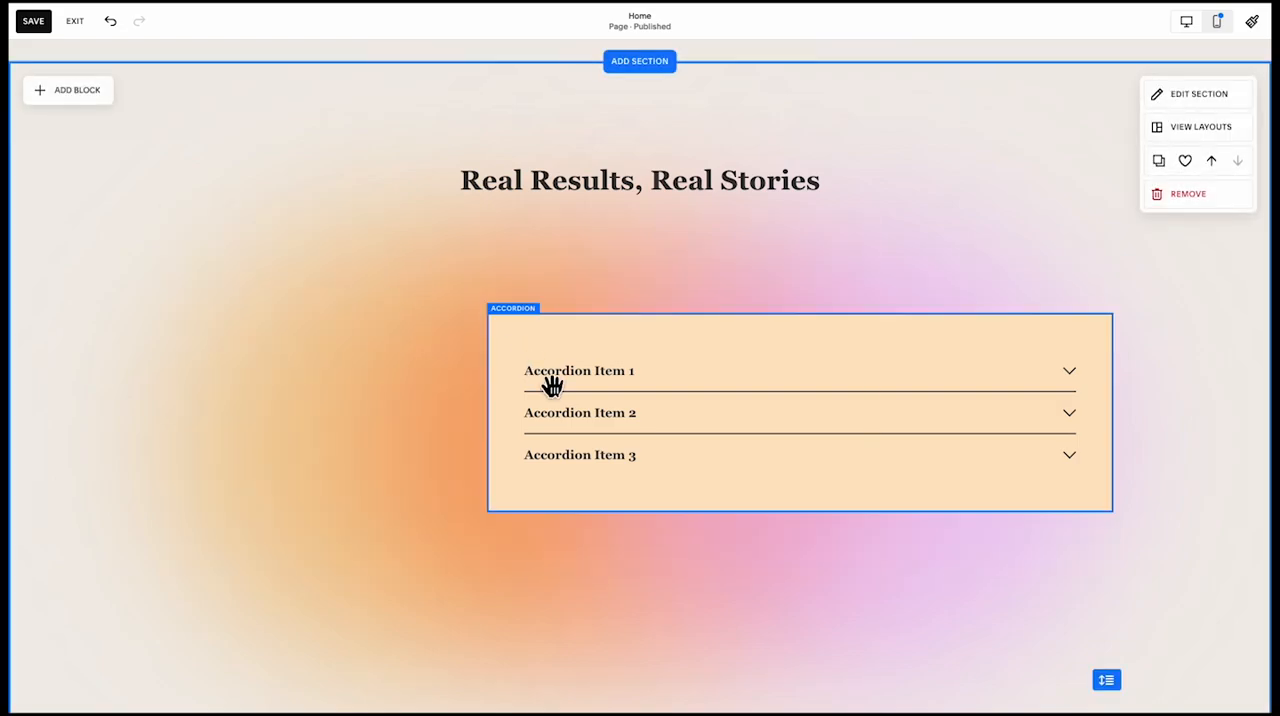
Set the accordion block's background colour to white at 35% opacity
click(551, 380)
click(504, 287)
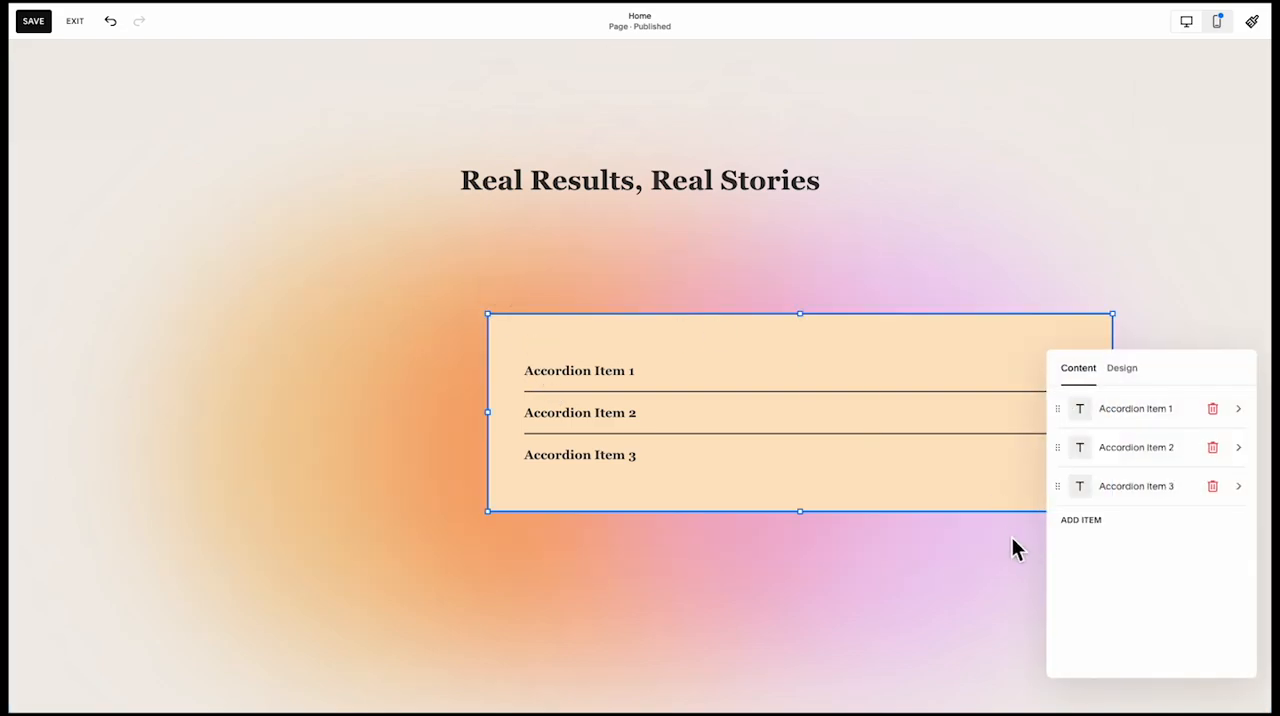
click(1128, 376)
scroll(1129, 510, down, 10)
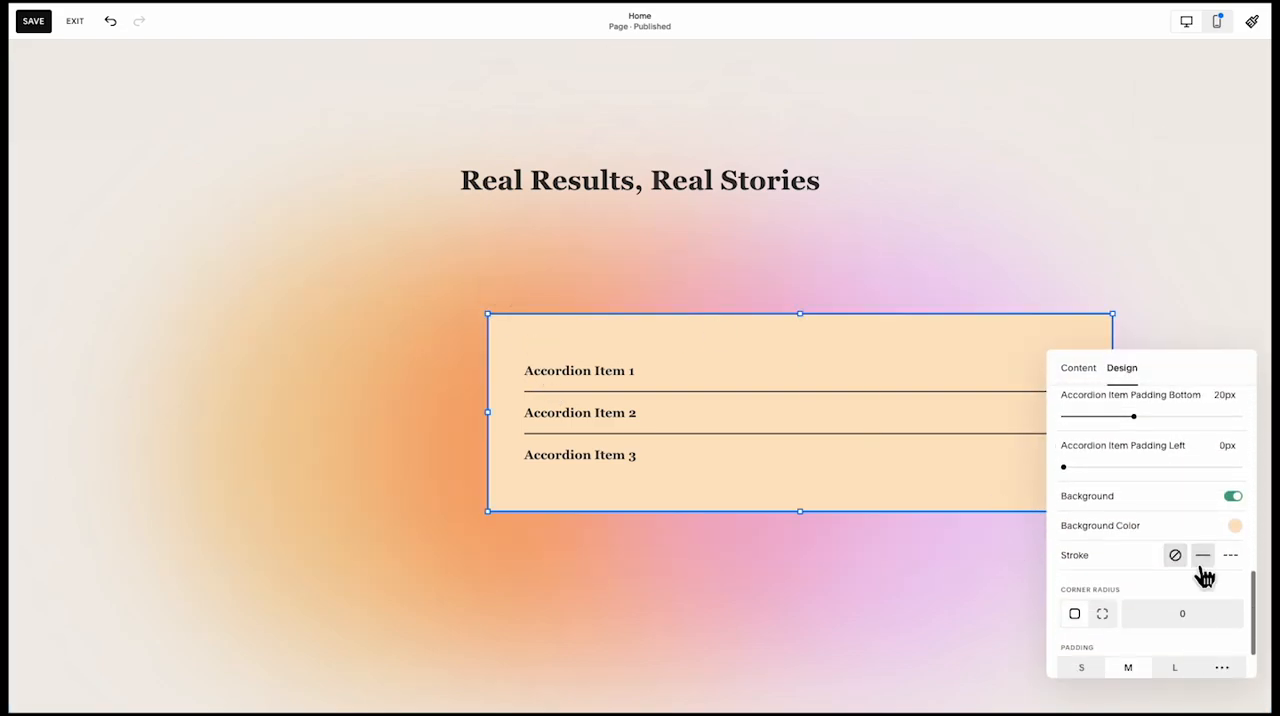
click(1237, 524)
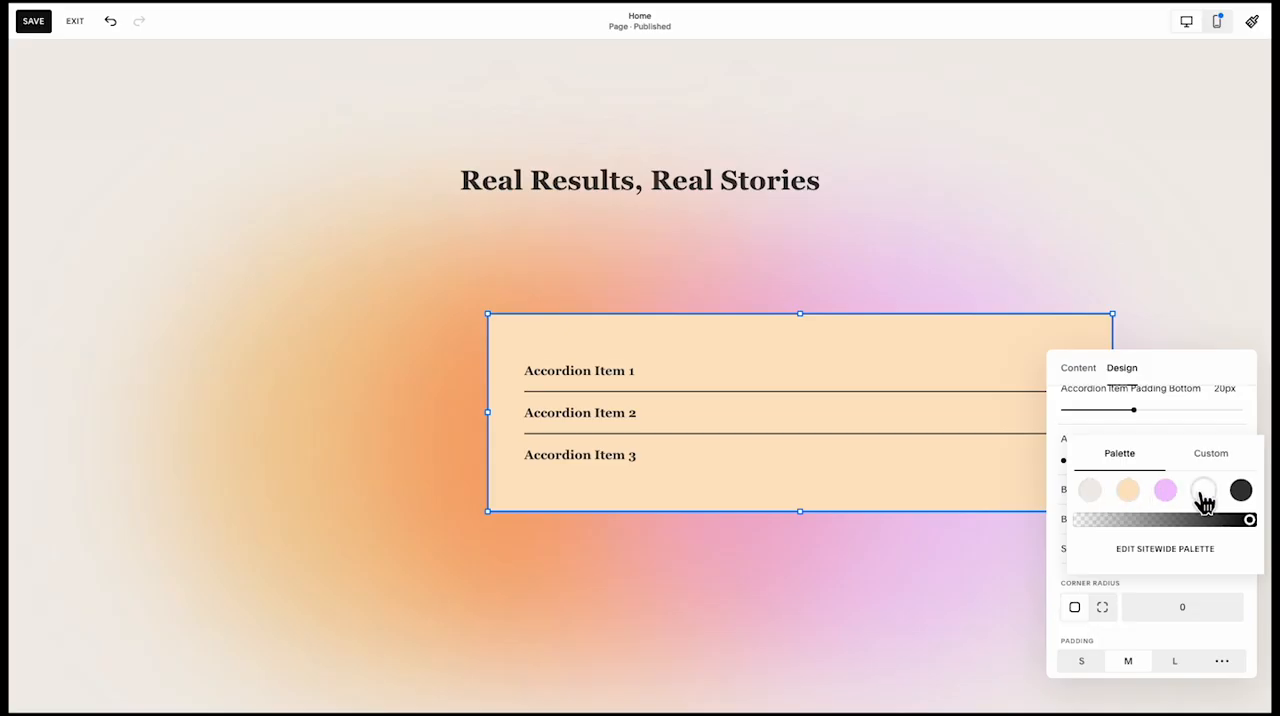
click(1204, 492)
click(1143, 520)
click(1210, 455)
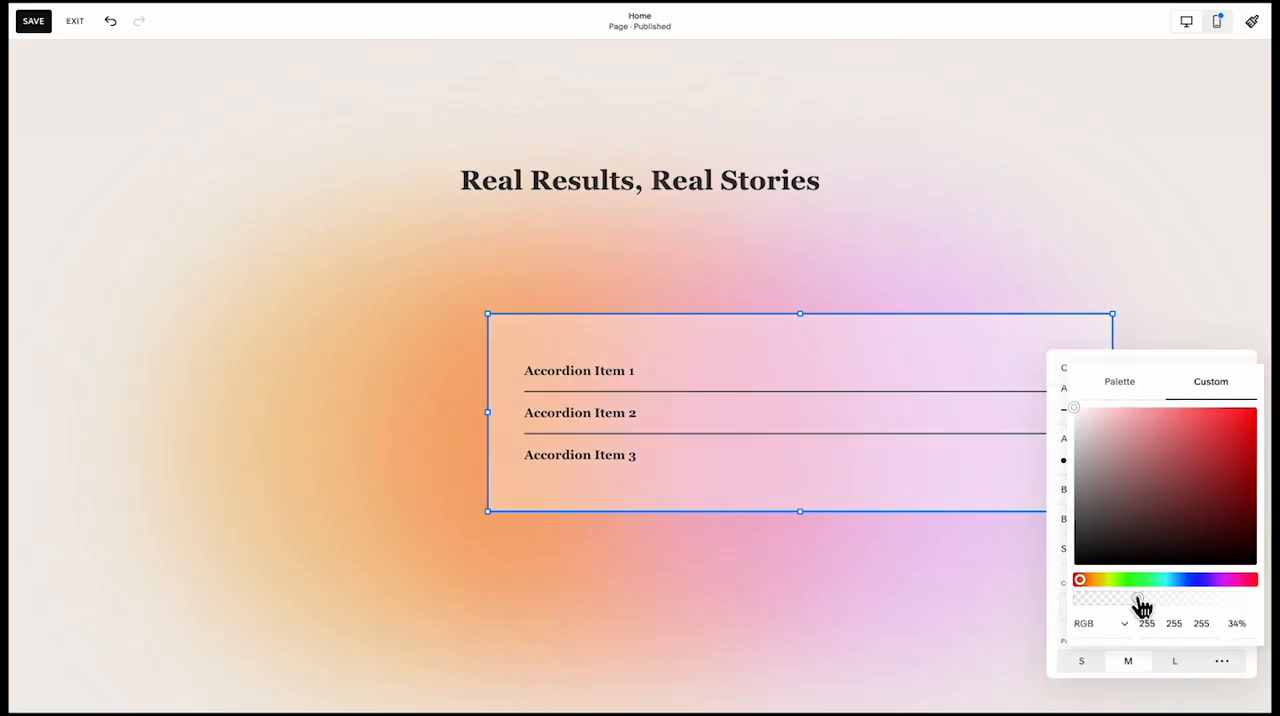
click(1064, 445)
Give the accordion block a corner radius of 20 and a solid white stroke 2px thick
scroll(1100, 555, down, 3)
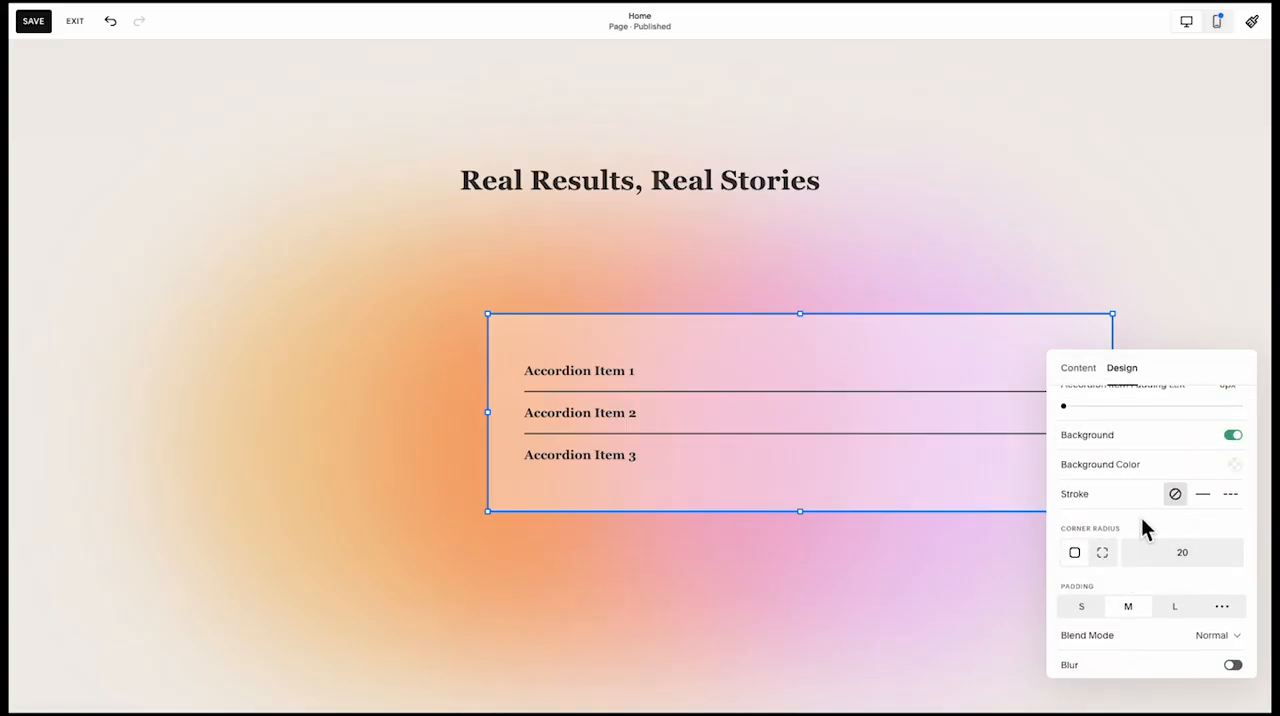
click(1203, 494)
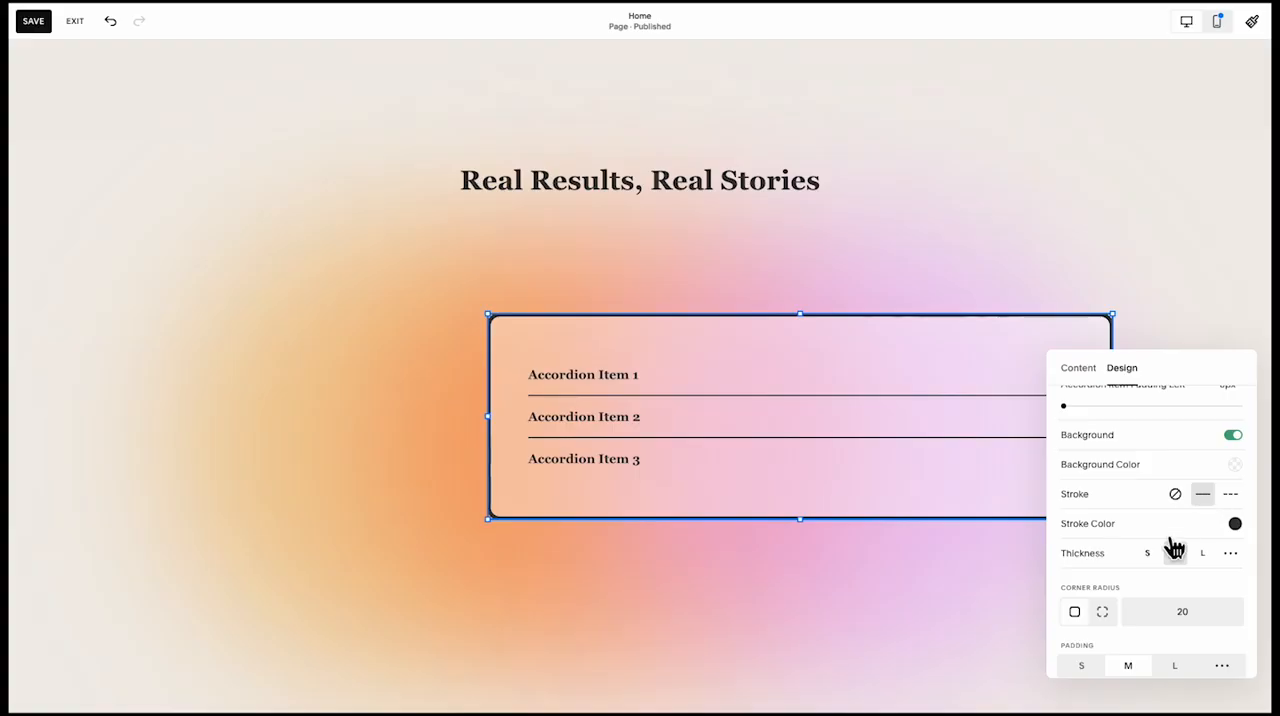
click(1230, 553)
drag(1086, 589, 1078, 591)
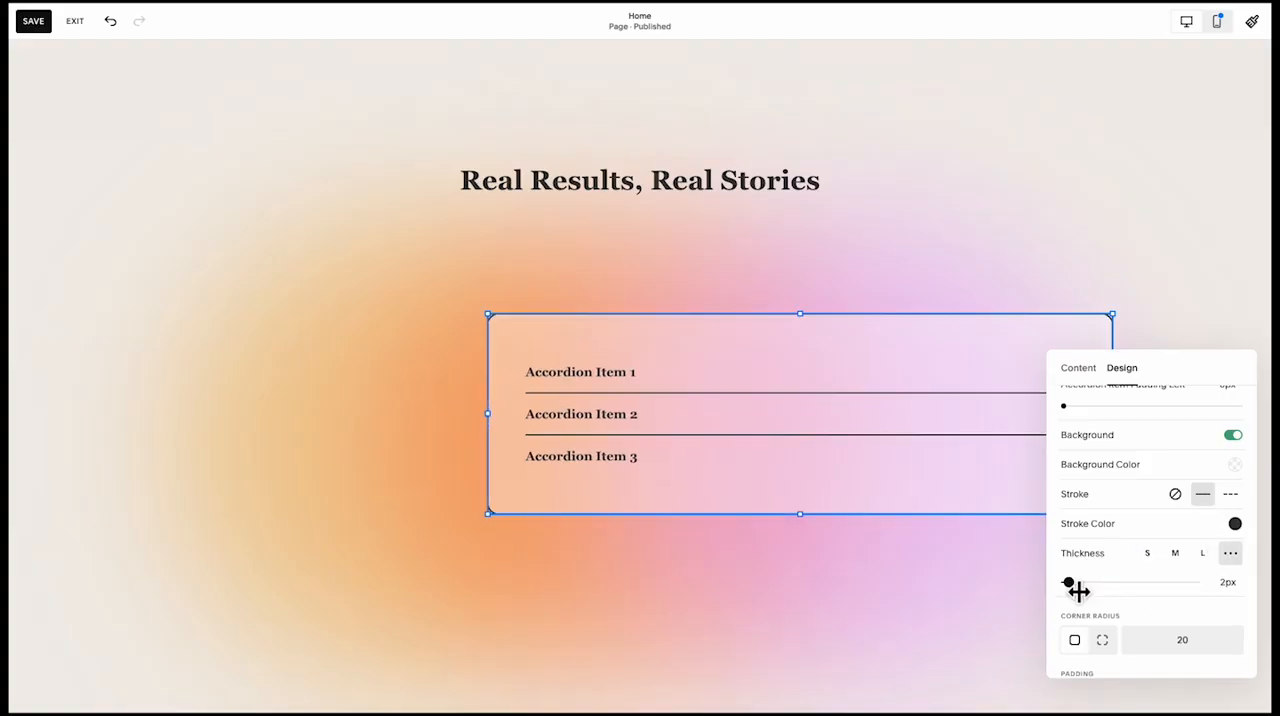
click(1237, 526)
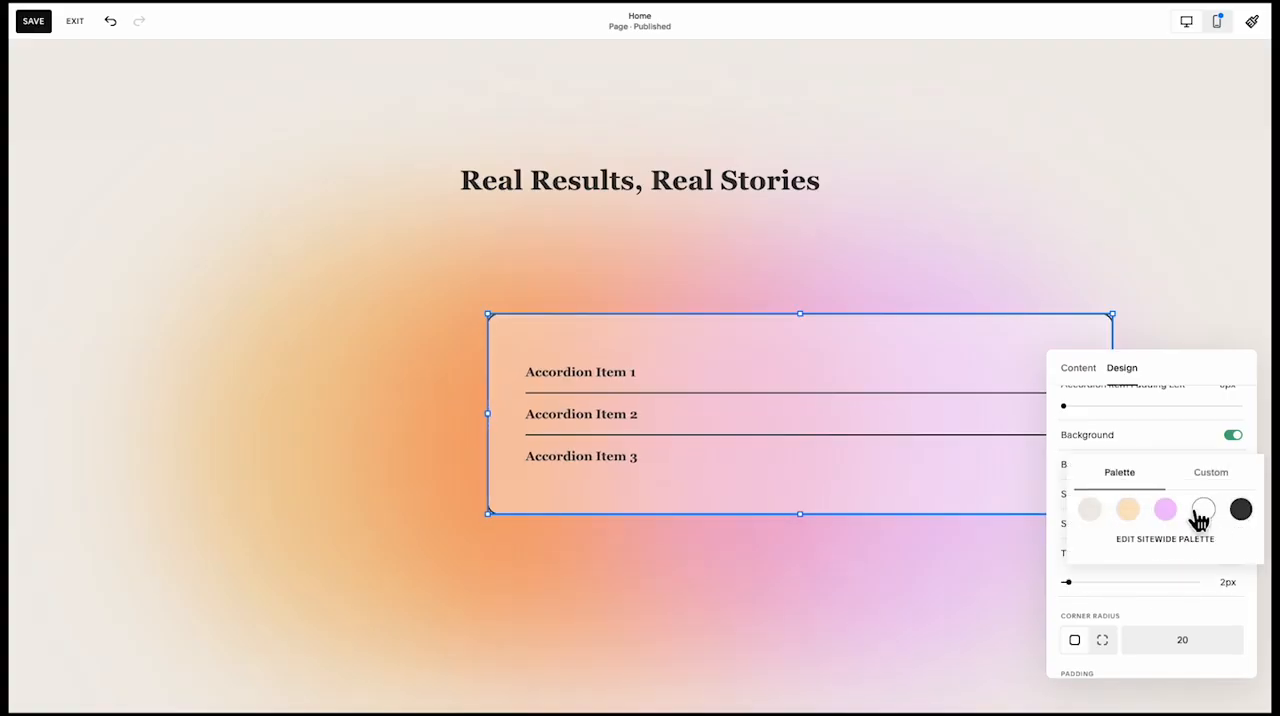
click(1060, 485)
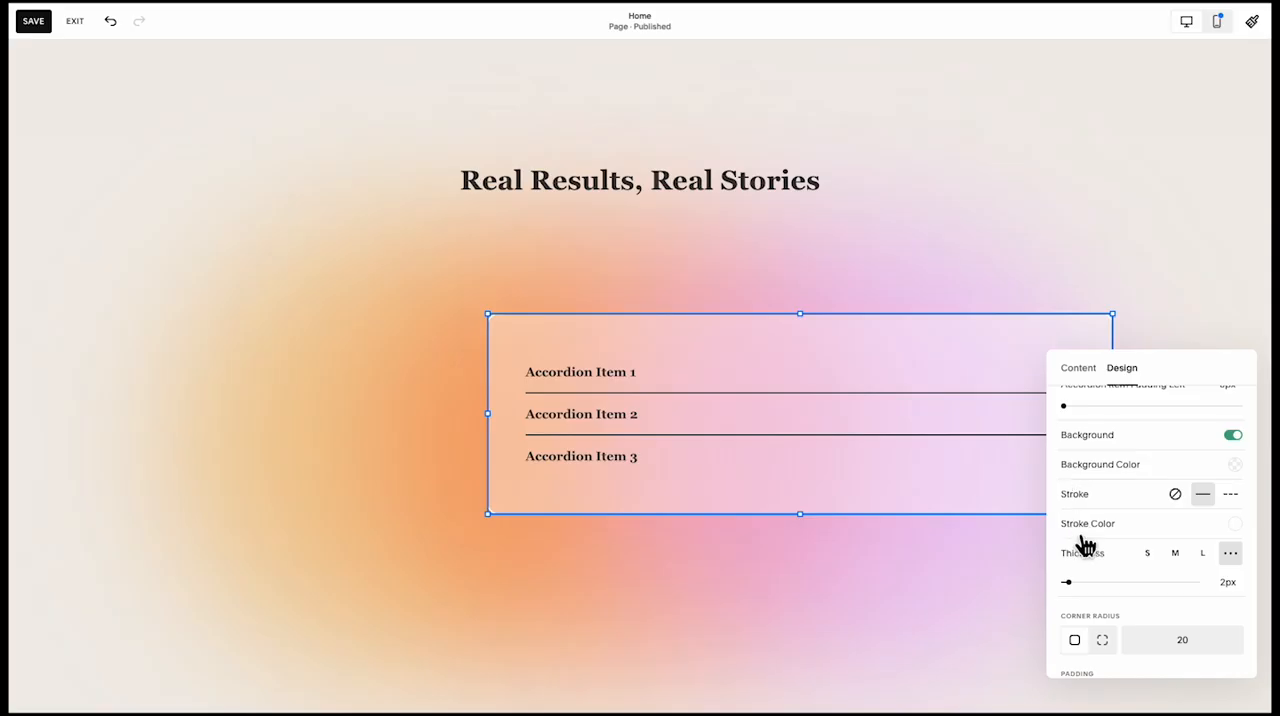
click(495, 530)
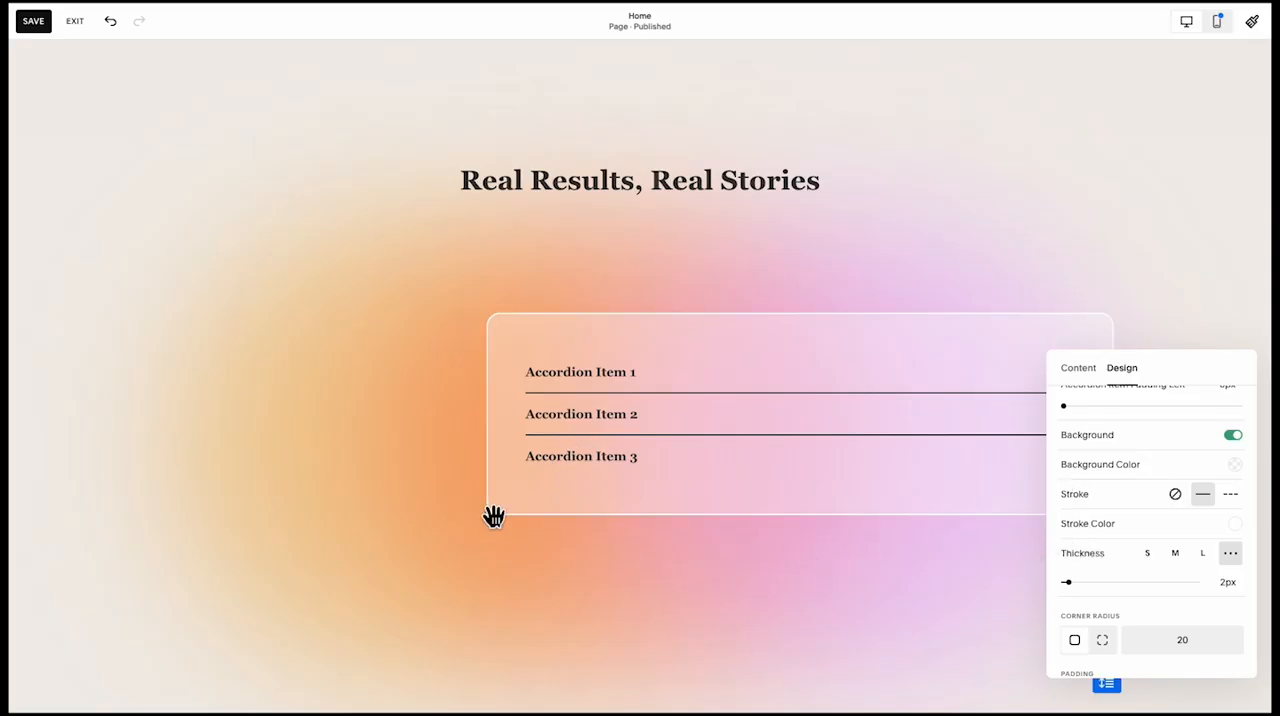
Resize the accordion block into a taller, slightly narrower card and centre it beneath the section heading
click(523, 500)
drag(500, 528, 170, 517)
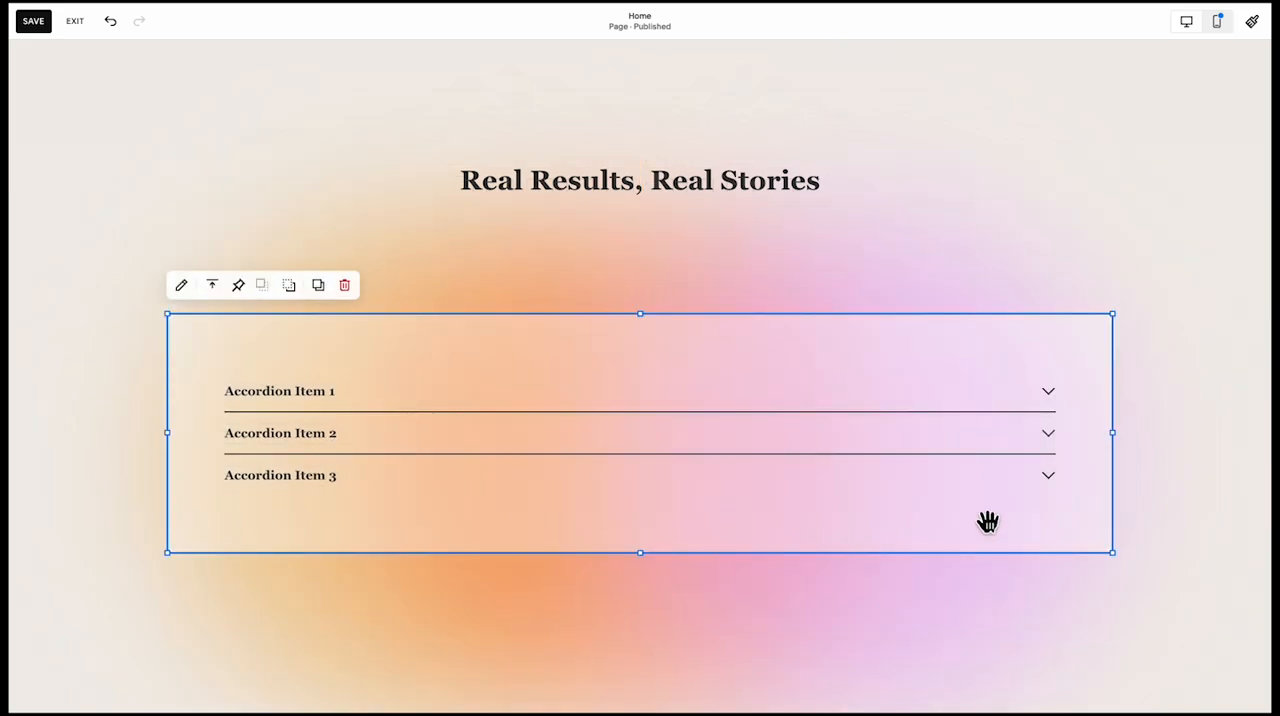
drag(1123, 446, 955, 470)
drag(635, 455, 745, 468)
drag(1027, 452, 751, 451)
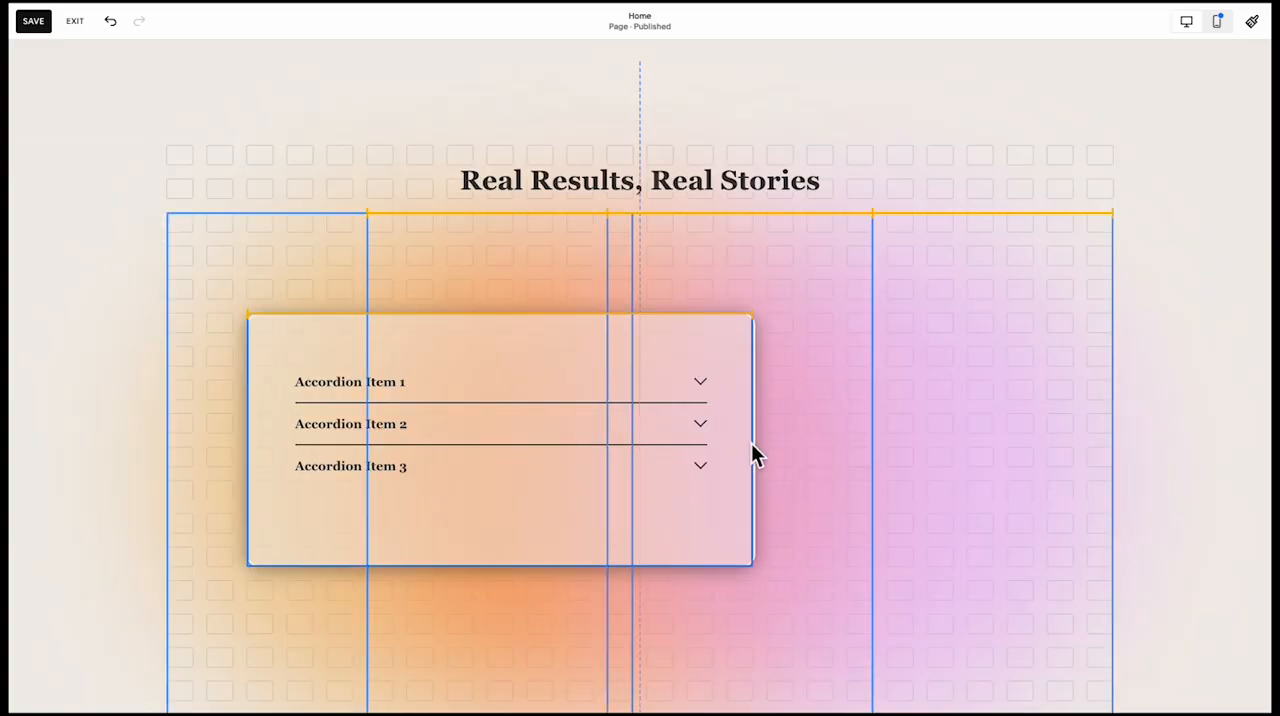
drag(597, 440, 717, 402)
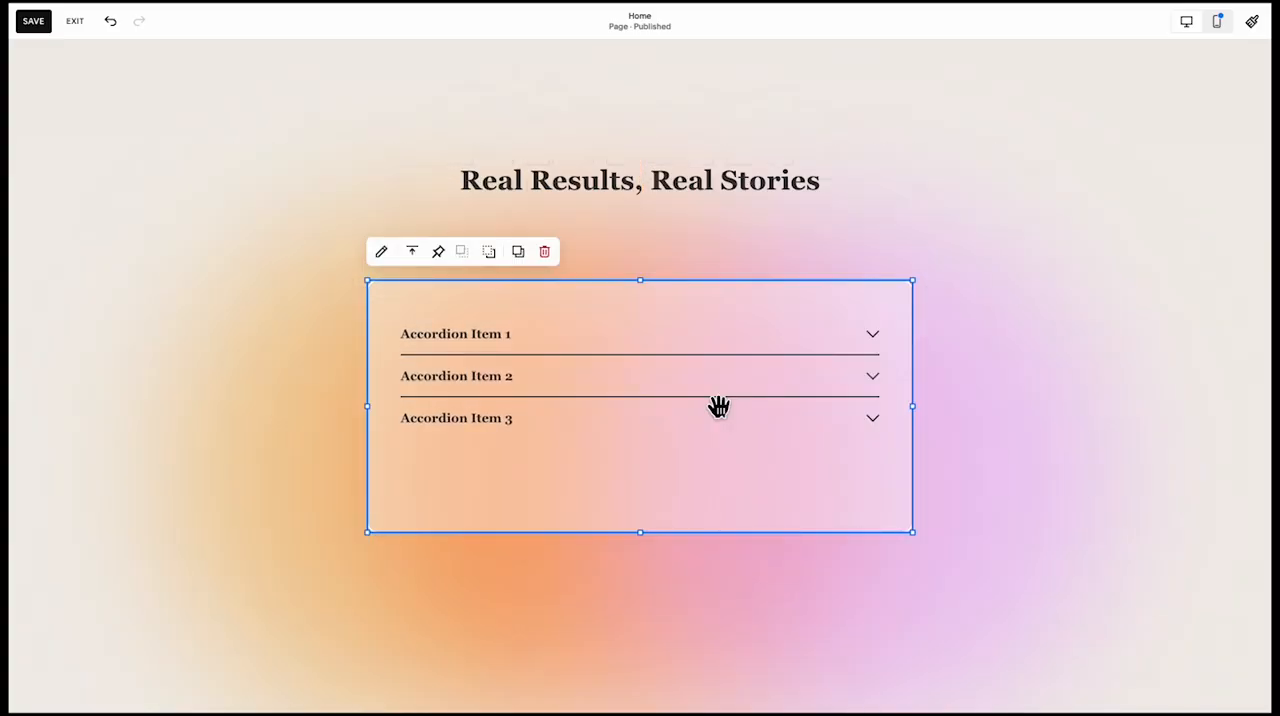
click(352, 598)
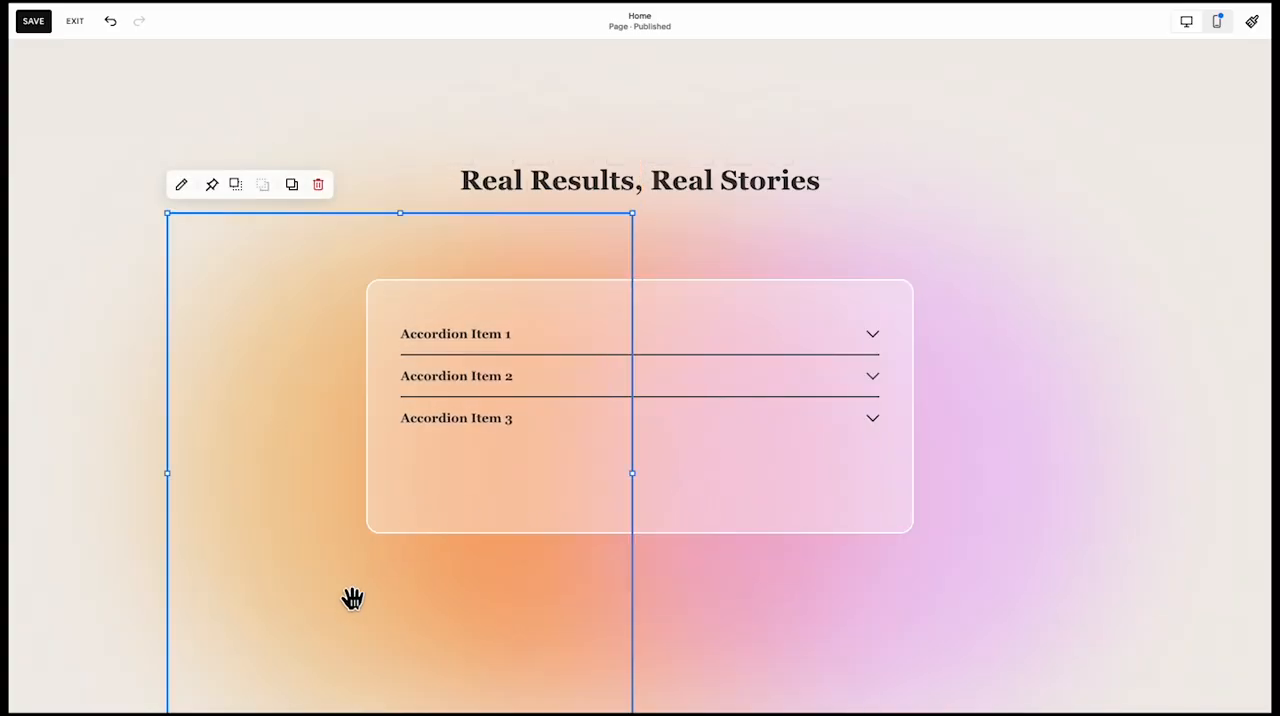
click(402, 448)
scroll(402, 448, up, 8)
scroll(402, 448, down, 7)
scroll(402, 448, down, 2)
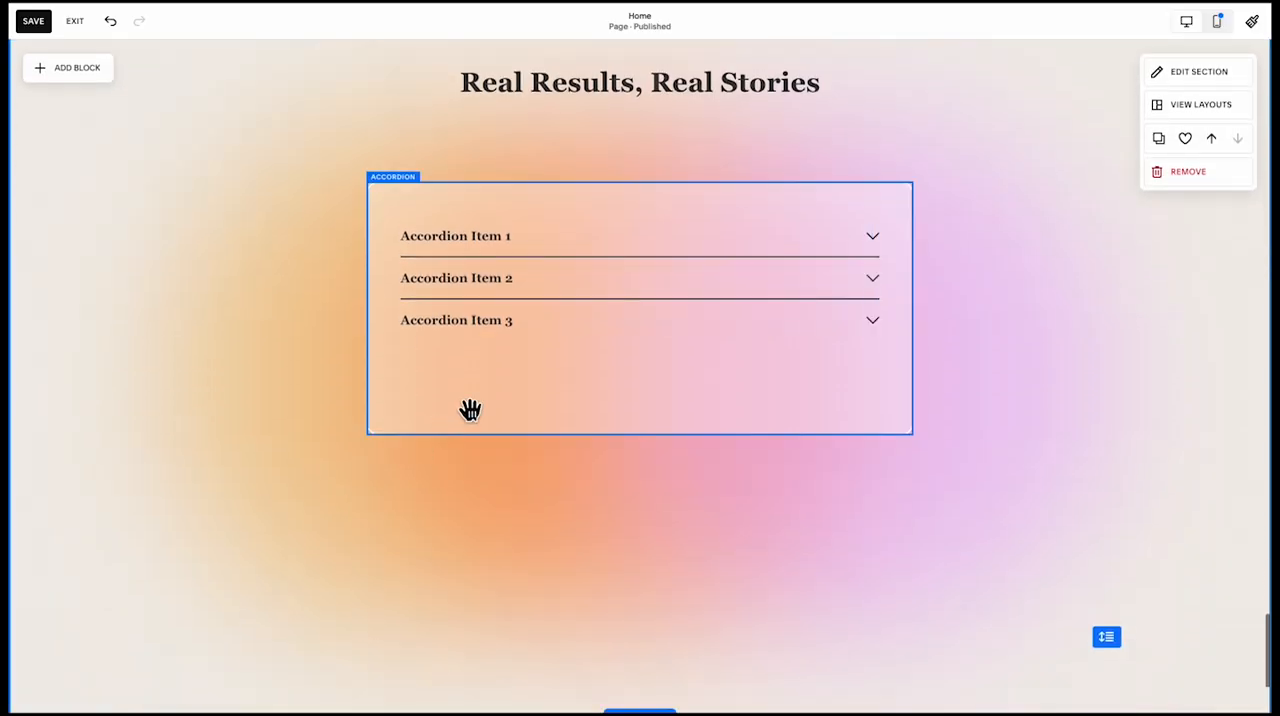
Change the first accordion item's title to "What services do you offer?"
click(470, 410)
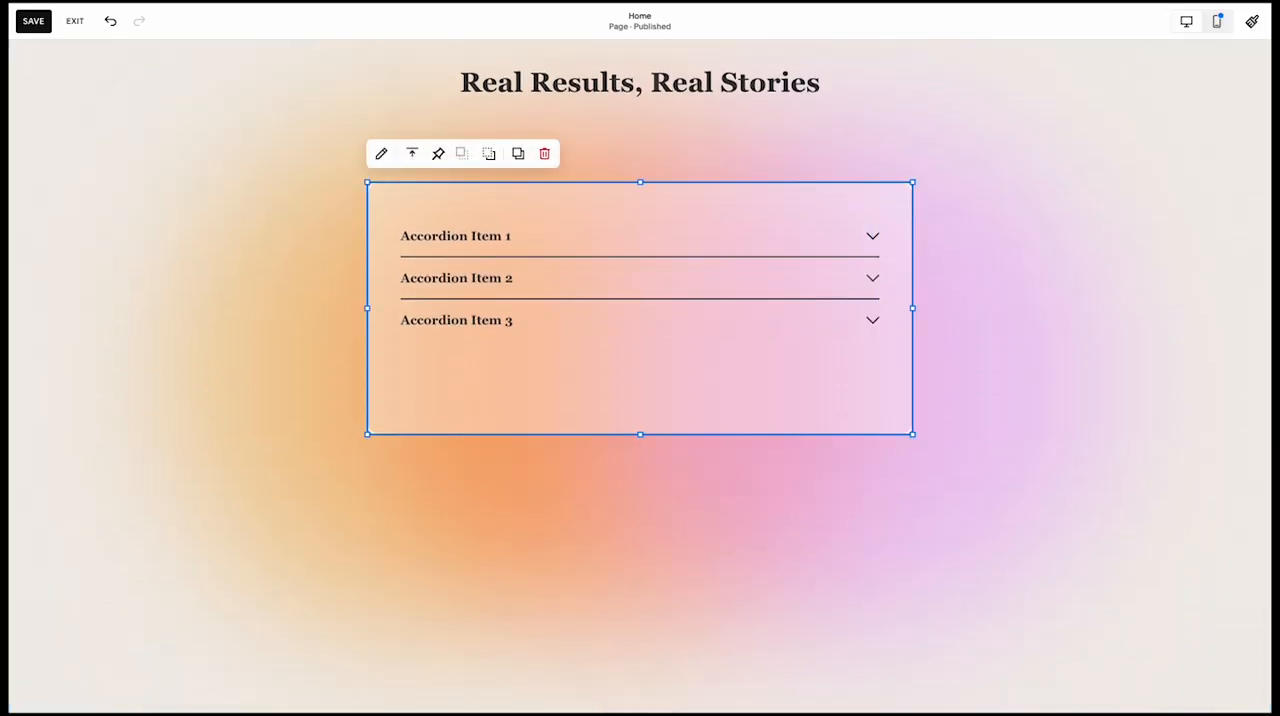
click(382, 155)
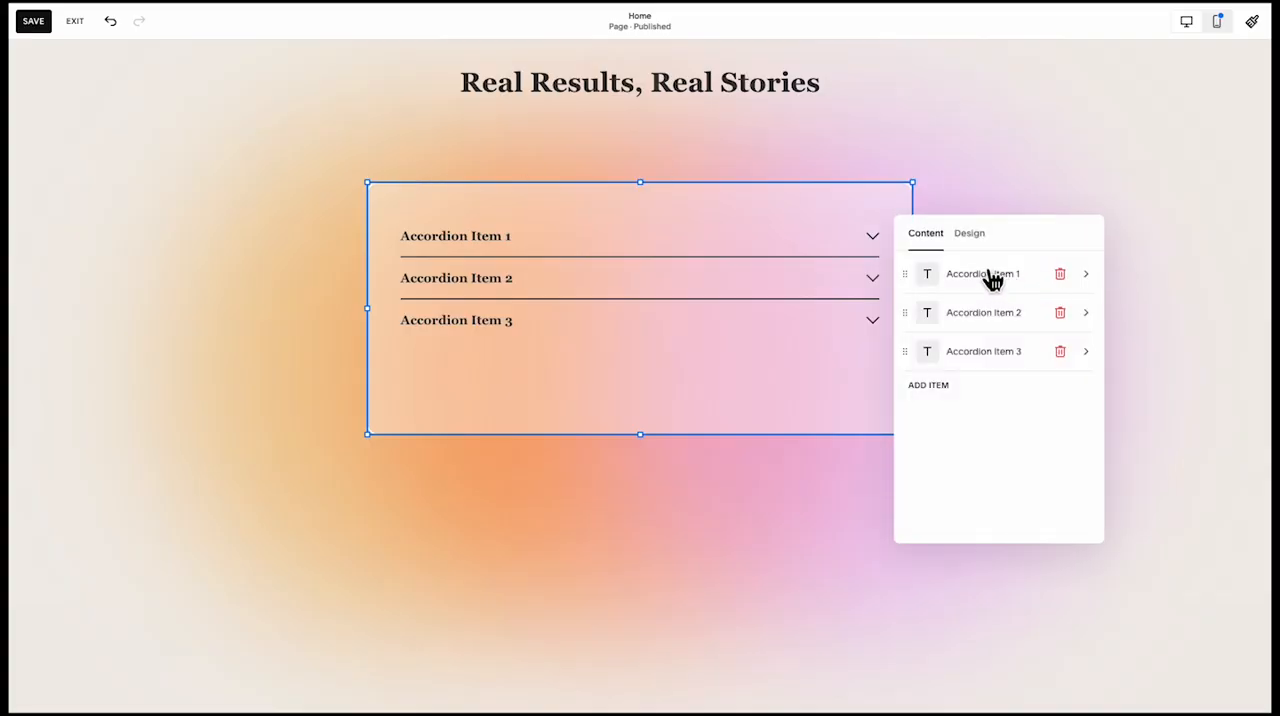
click(988, 277)
triple_click(999, 300)
text(What services do you offer?)
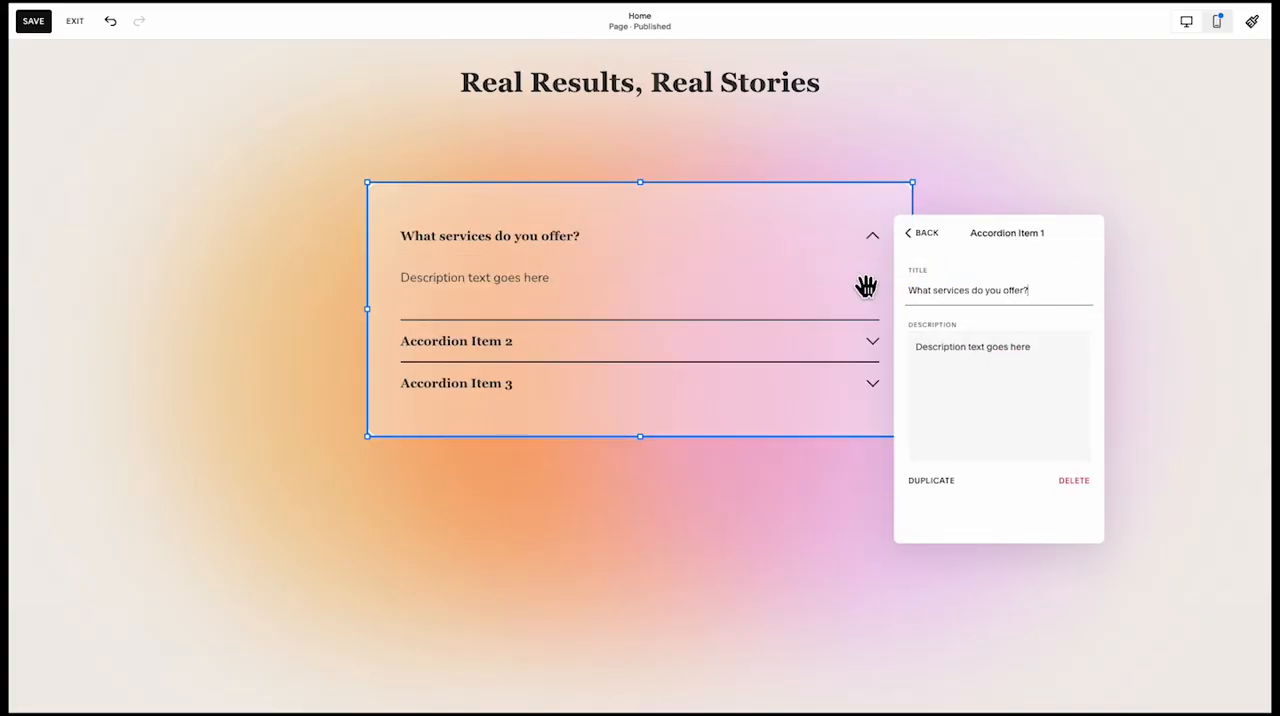
click(944, 231)
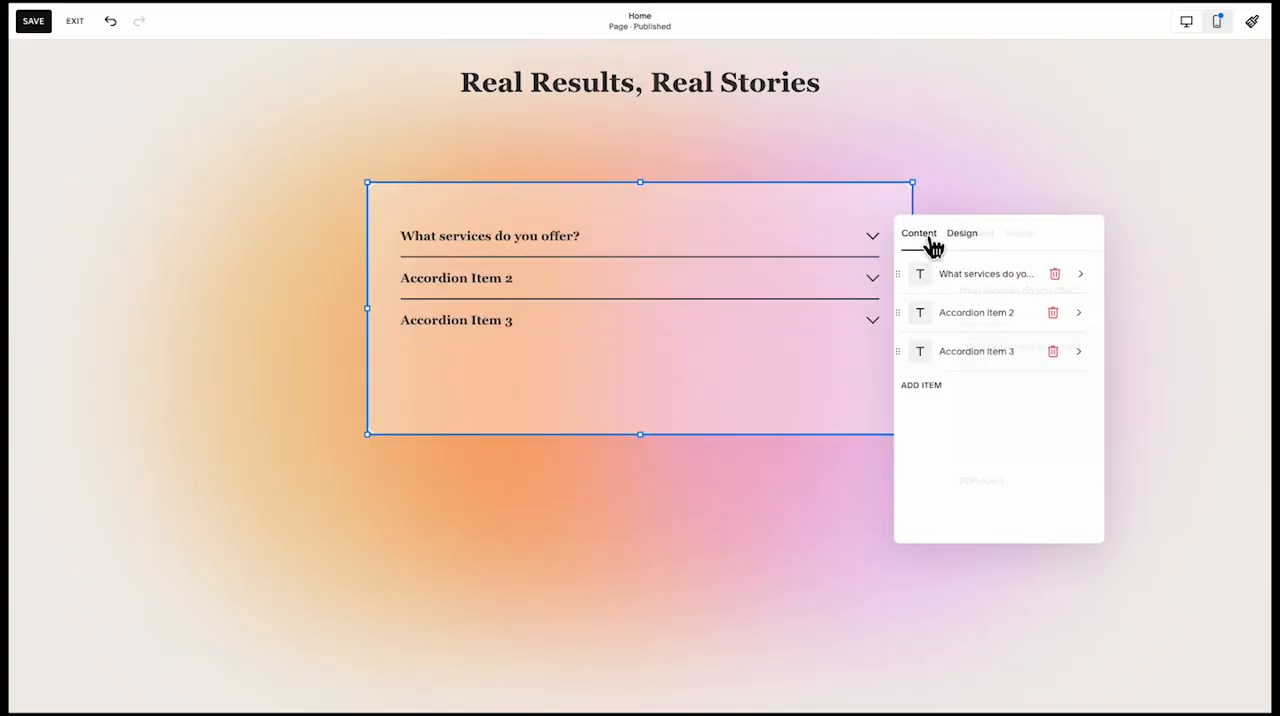
Change the second accordion item's title to "How much does it cost to work with you?"
click(966, 316)
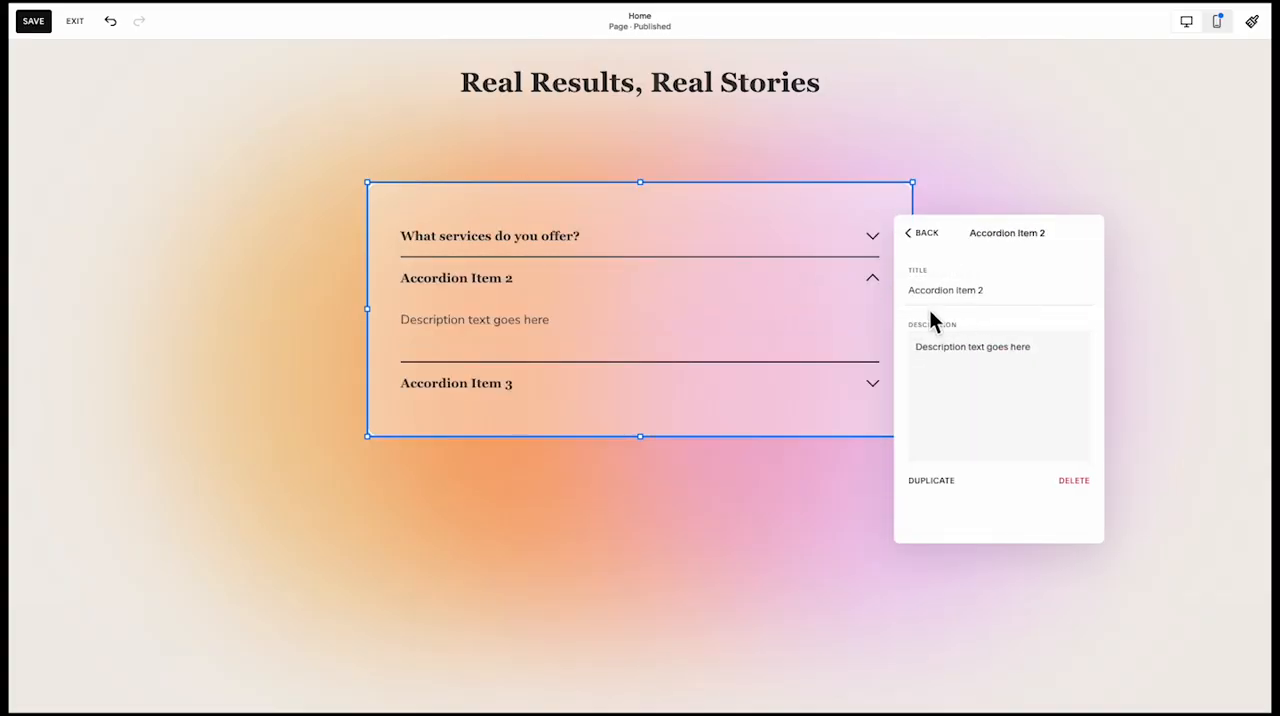
triple_click(997, 300)
text(How much does it cost to work with you?)
click(930, 240)
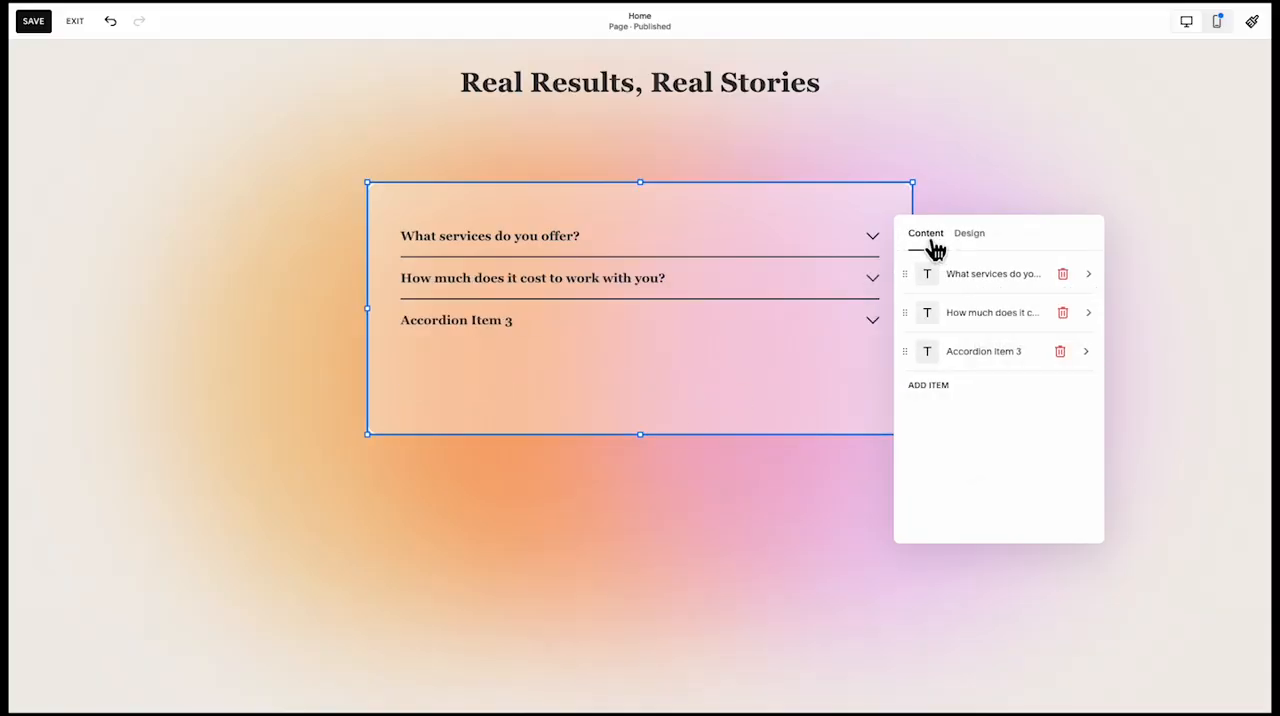
Change the third accordion item's title to "Do you work with small businesses?"
click(973, 349)
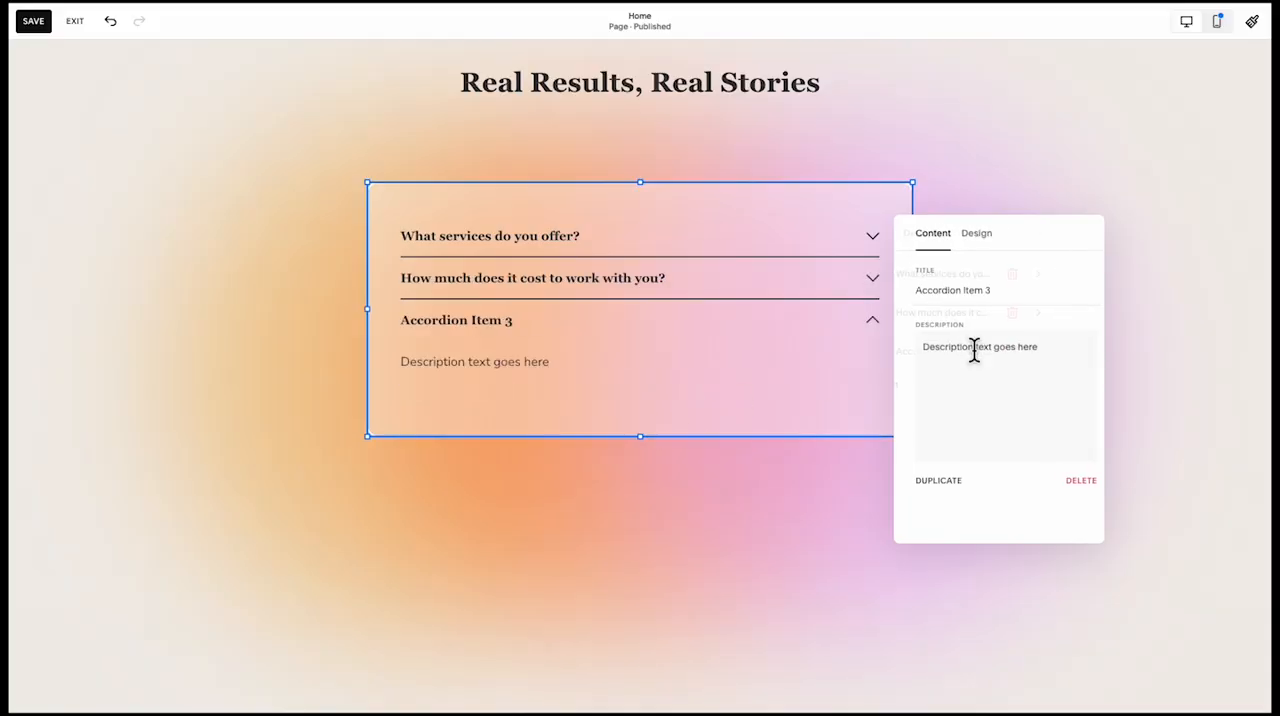
double_click(976, 291)
key(ctrl+a)
text(Do you work with small businesses?)
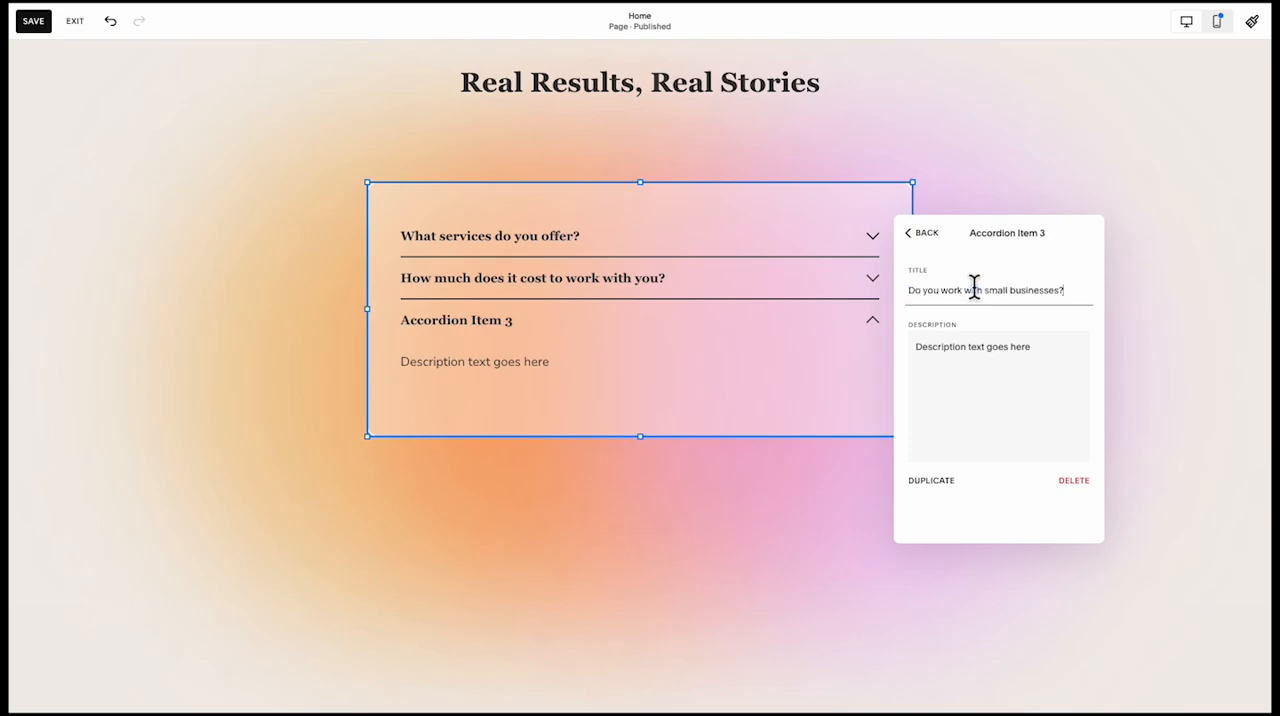
click(925, 236)
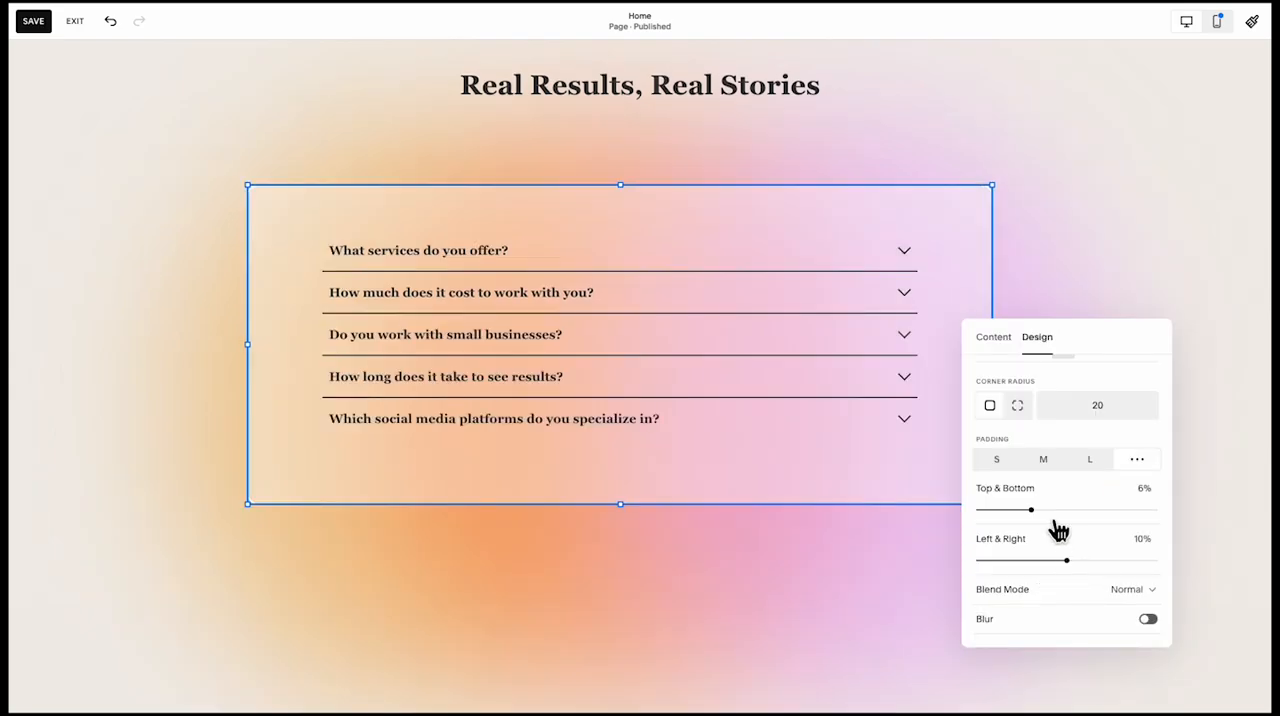
Set the FAQ accordion's item padding to 24px at both top and bottom
scroll(1058, 530, up, 5)
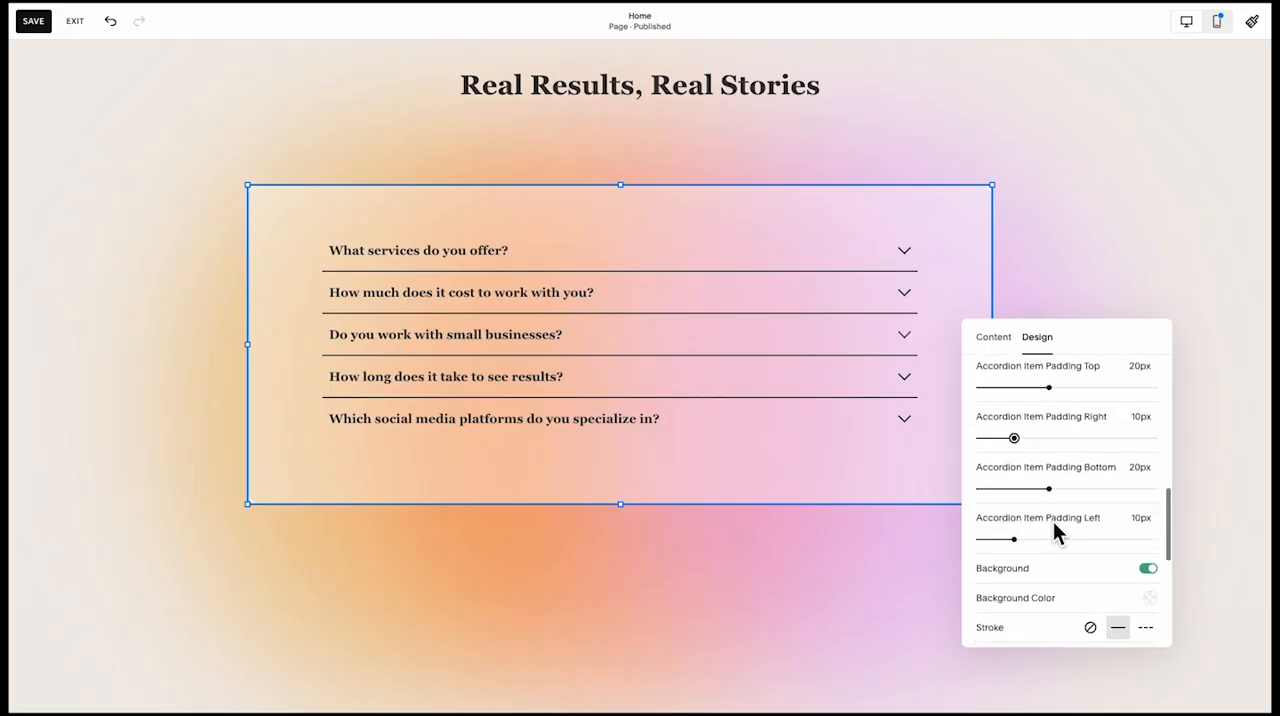
scroll(1053, 521, up, 1)
drag(1049, 436, 1094, 441)
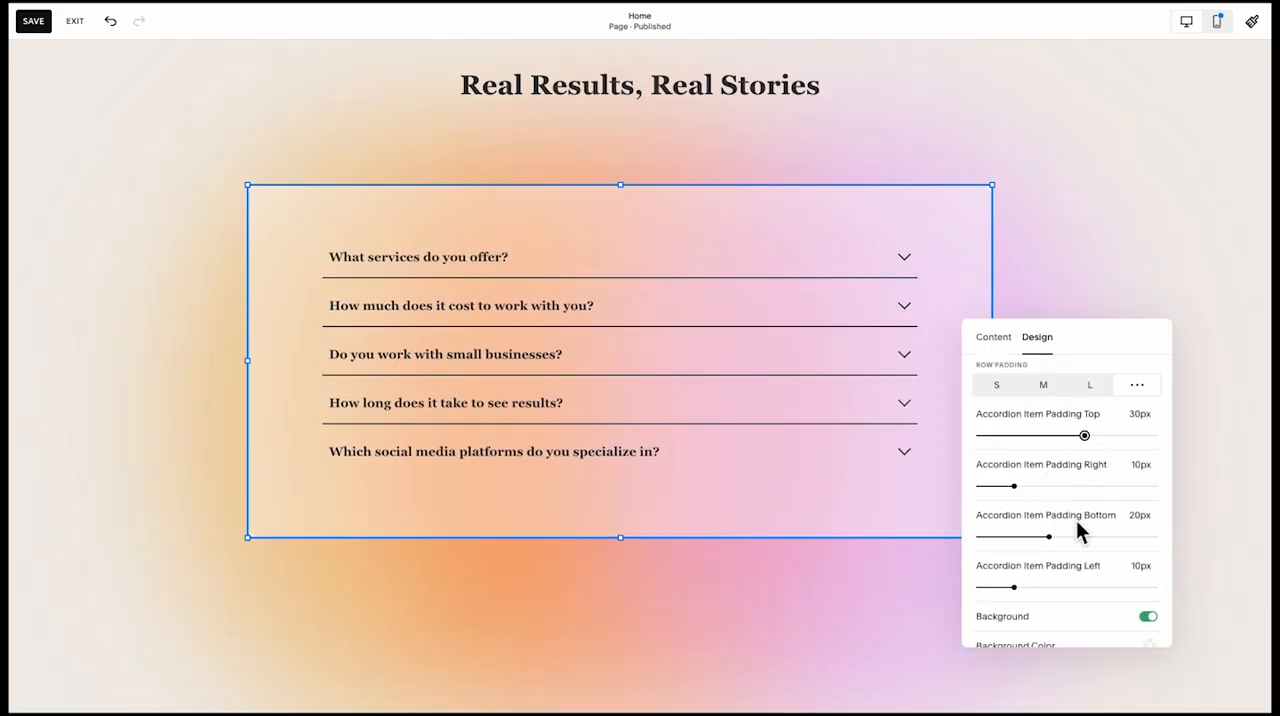
mouse_move(1057, 541)
mouse_down()
mouse_move(1088, 545)
mouse_move(1072, 543)
mouse_up()
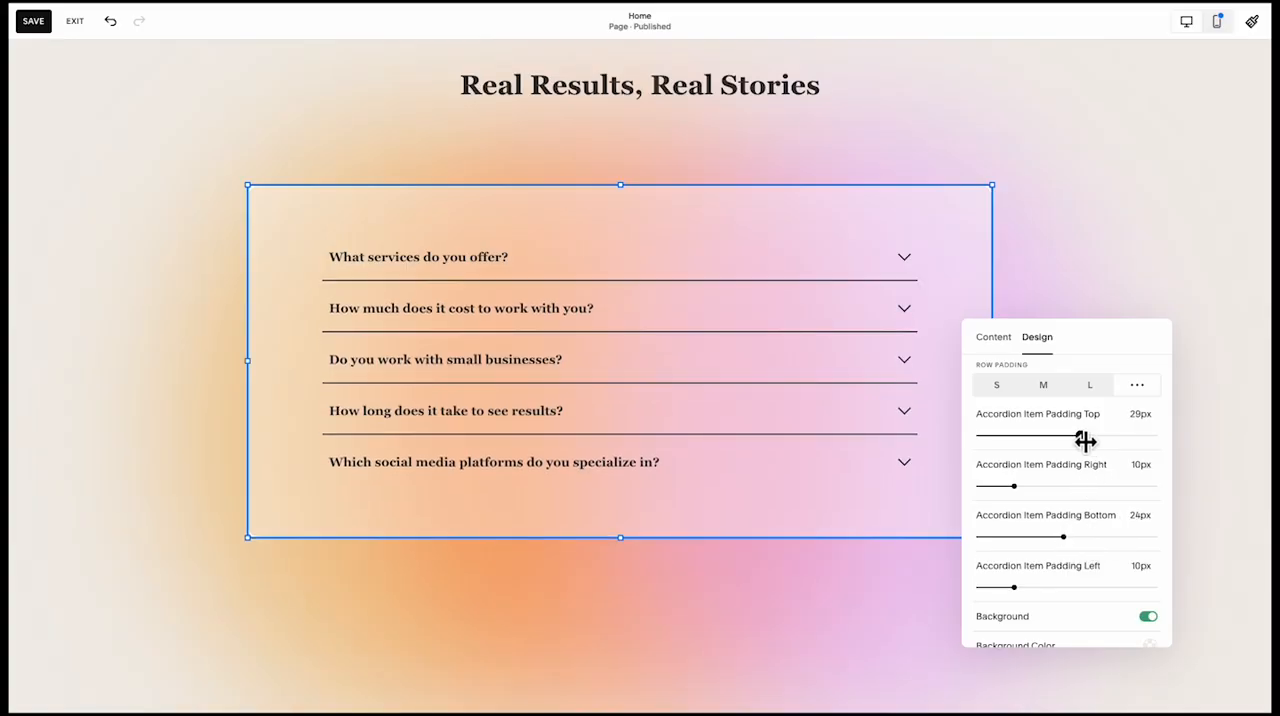
drag(1085, 441, 1071, 441)
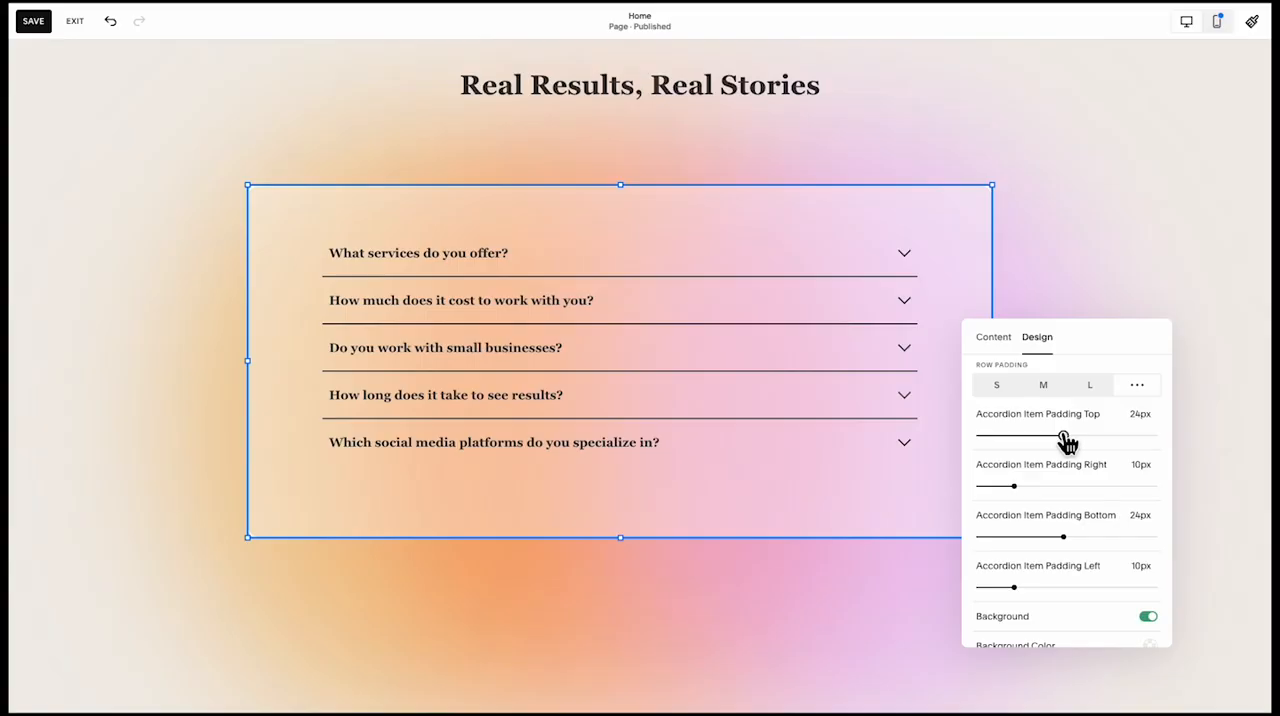
Lower the opacity of the accordion's divider lines to 0.29
scroll(1067, 552, down, 10)
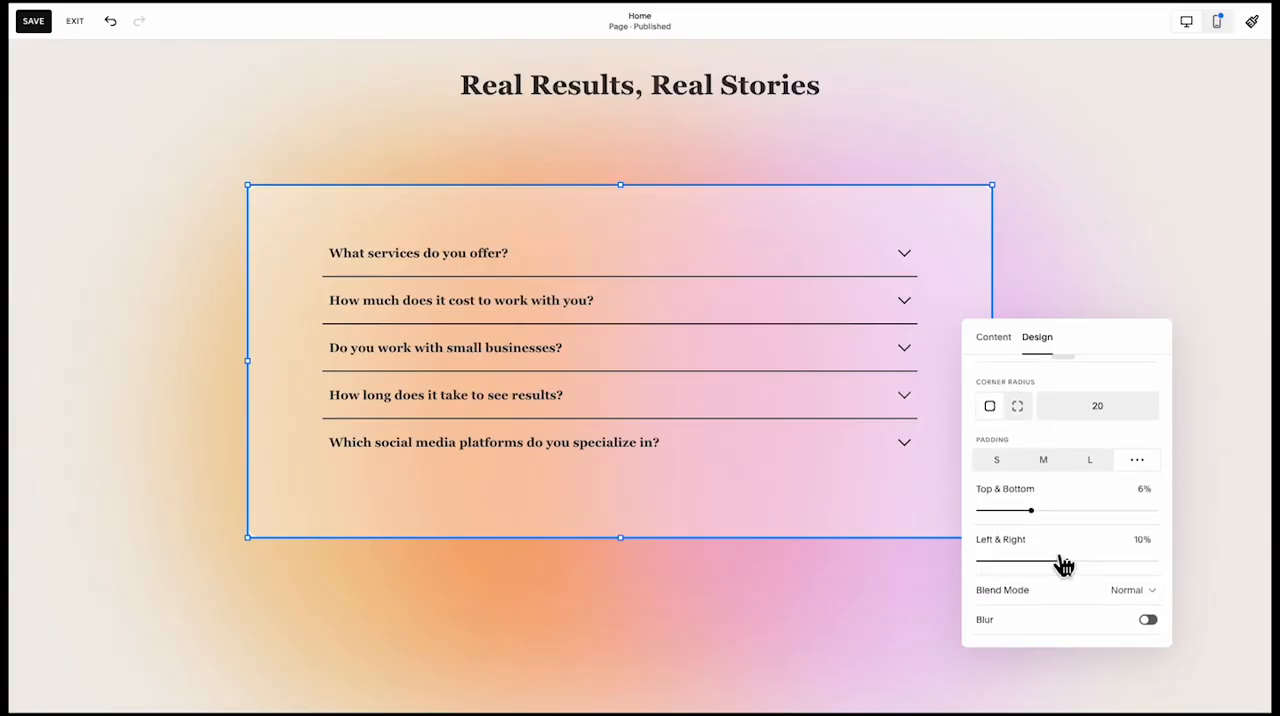
scroll(1064, 562, up, 10)
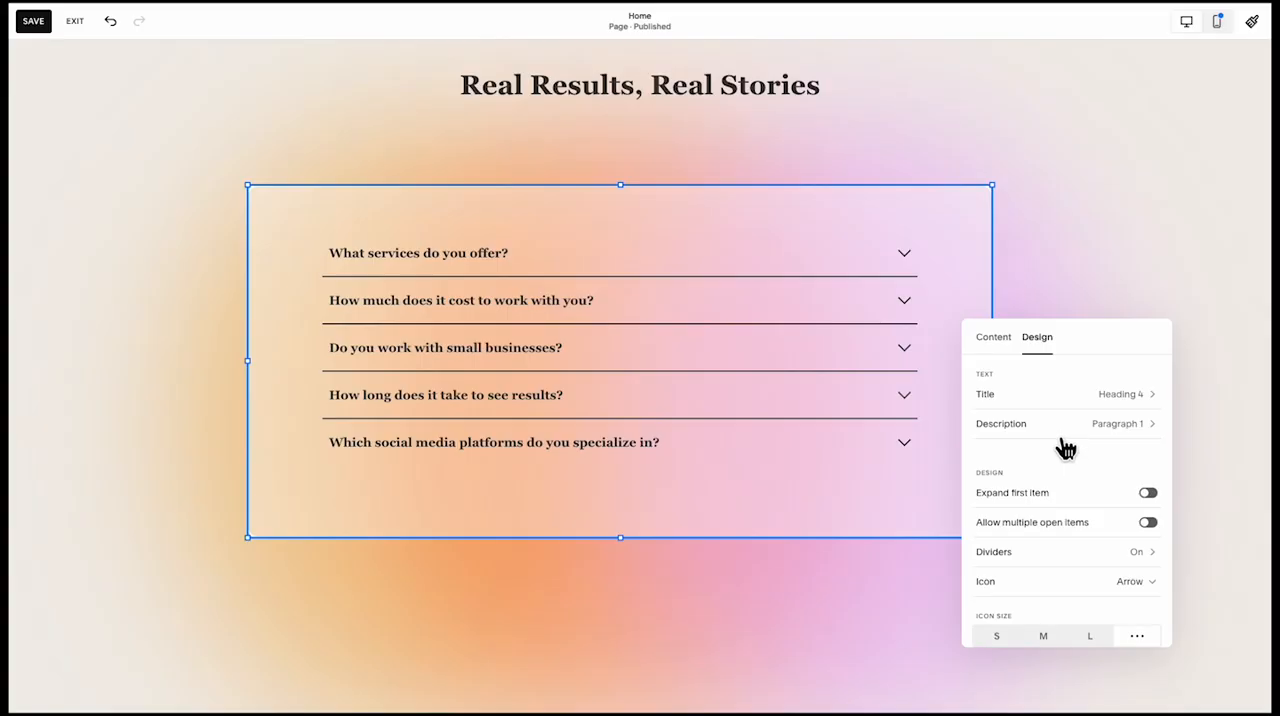
scroll(1077, 442, down, 4)
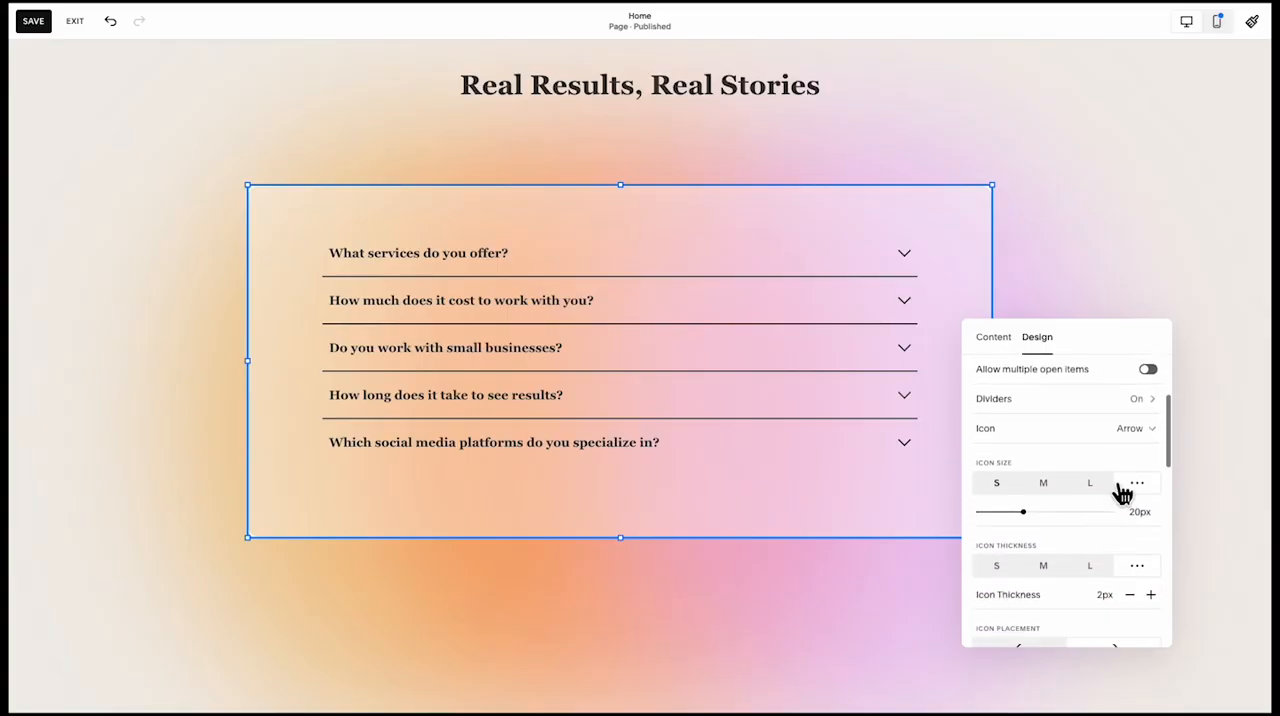
scroll(1122, 492, up, 2)
click(1118, 492)
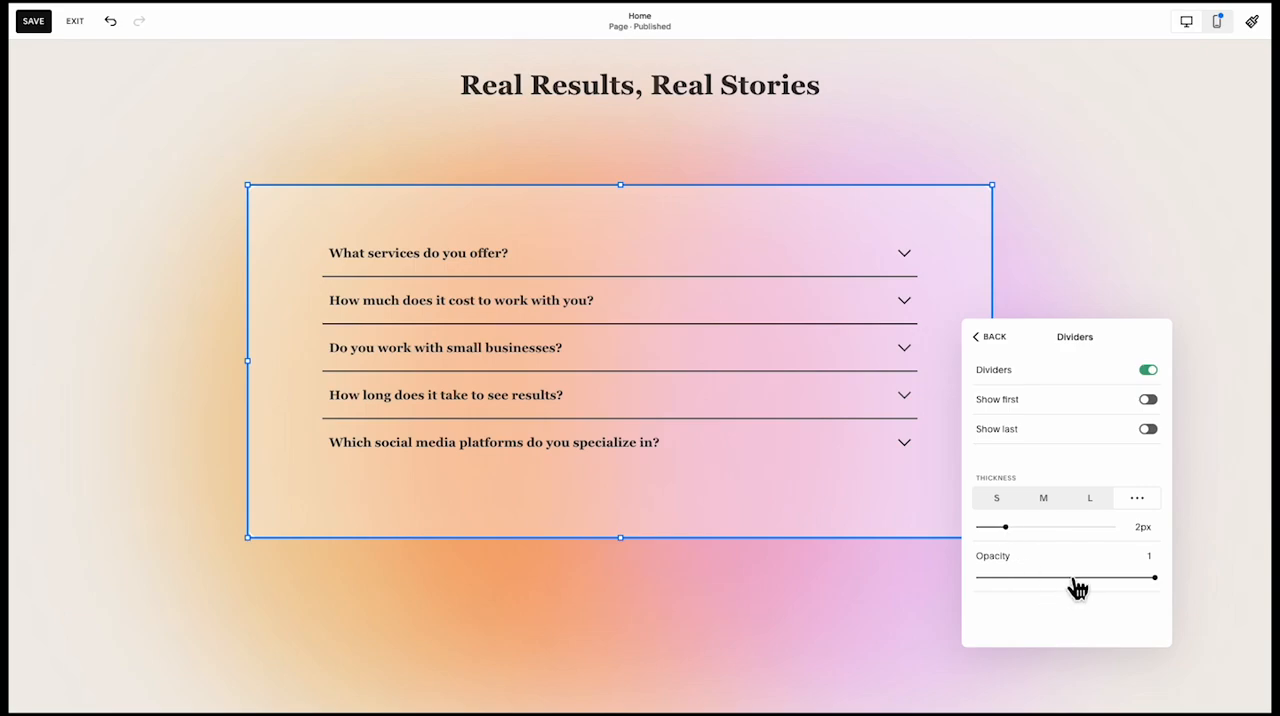
drag(1073, 578, 1031, 578)
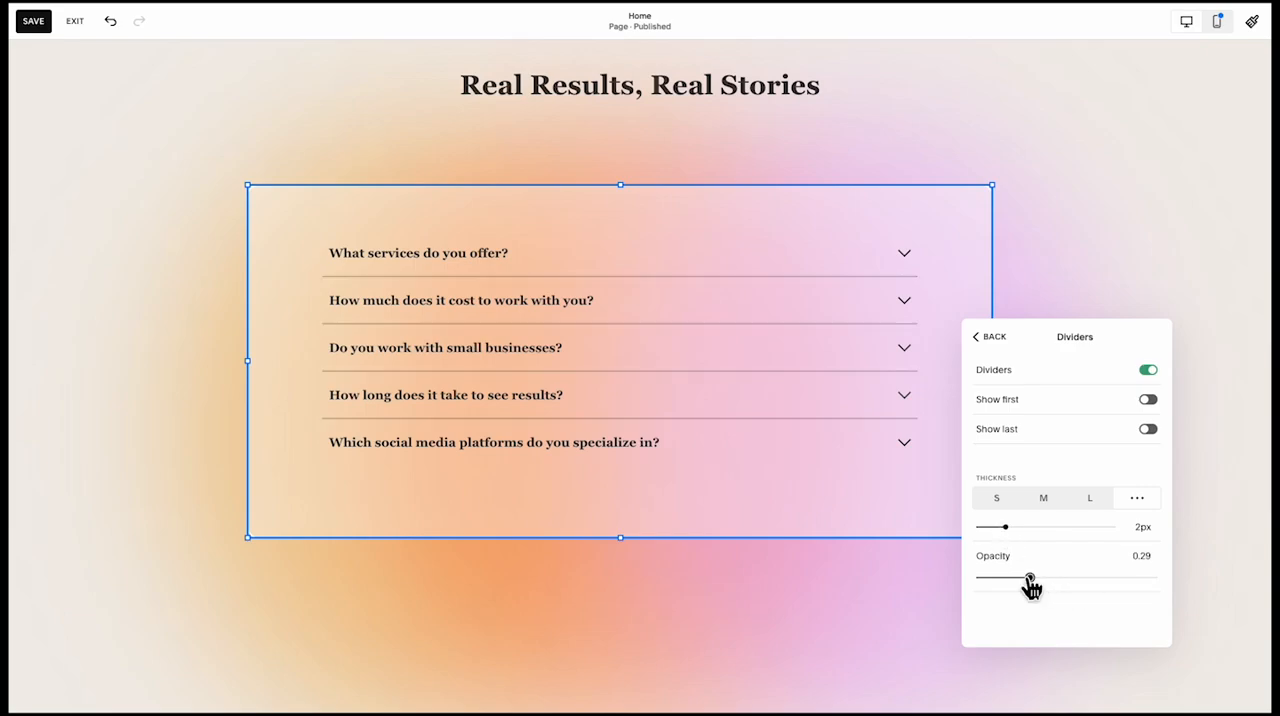
click(809, 596)
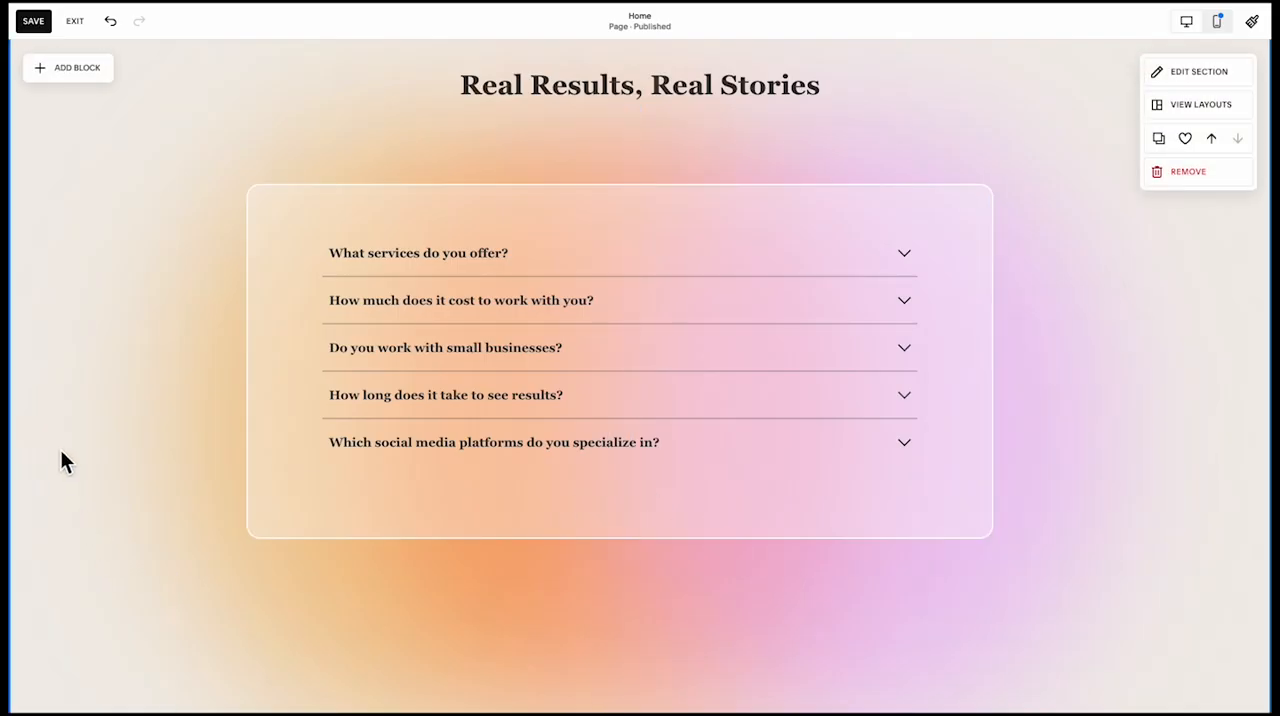
Move the accordion card up so it sits closer beneath the "Real Results, Real Stories" heading
scroll(61, 451, up, 1)
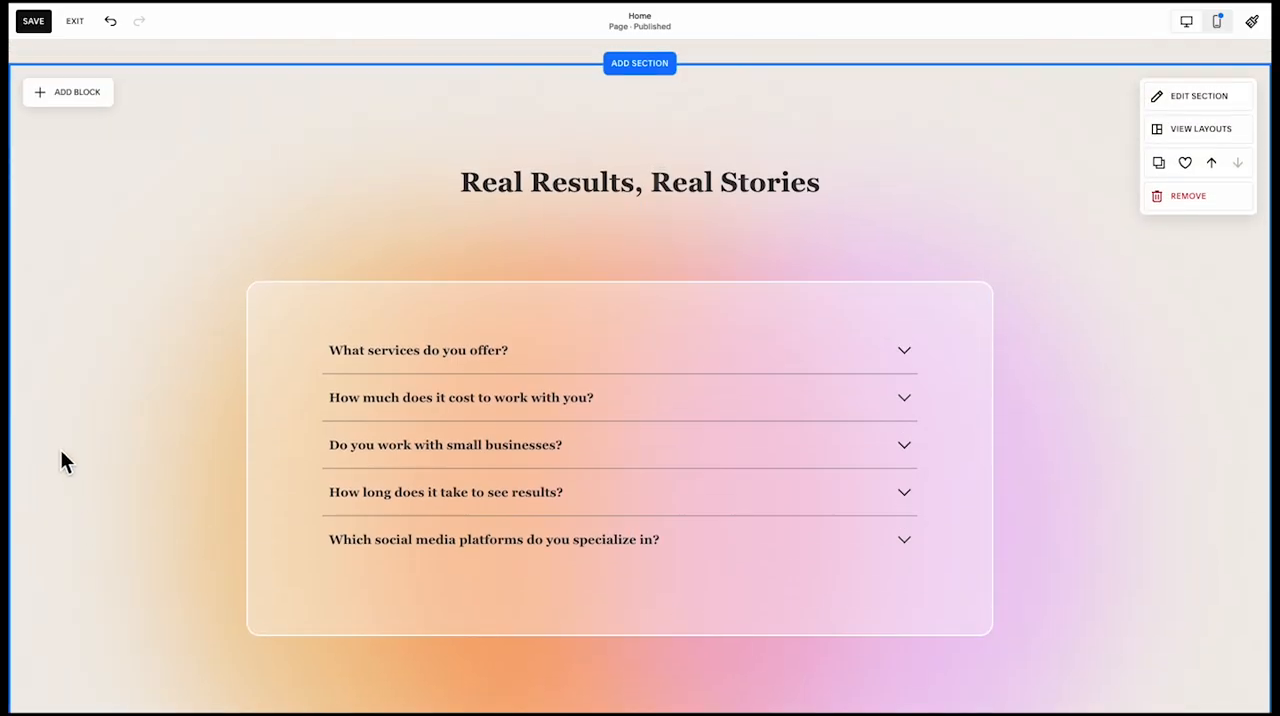
scroll(61, 461, up, 1)
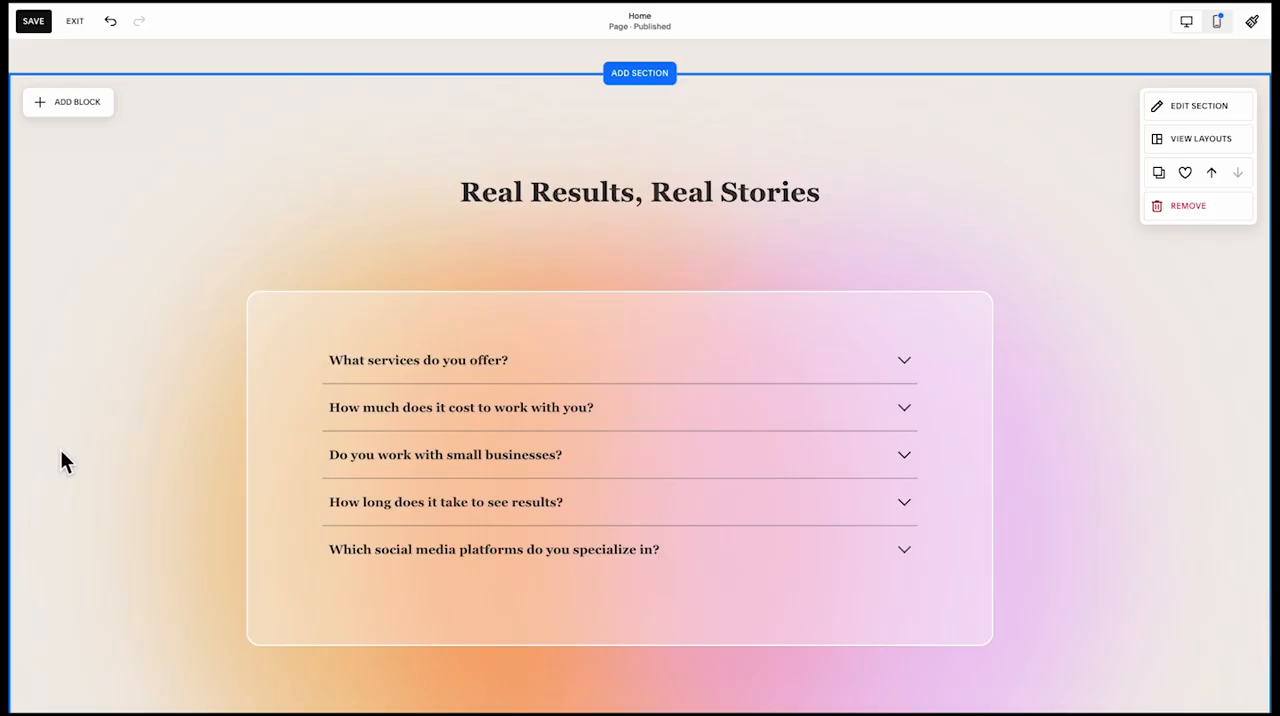
scroll(61, 461, down, 3)
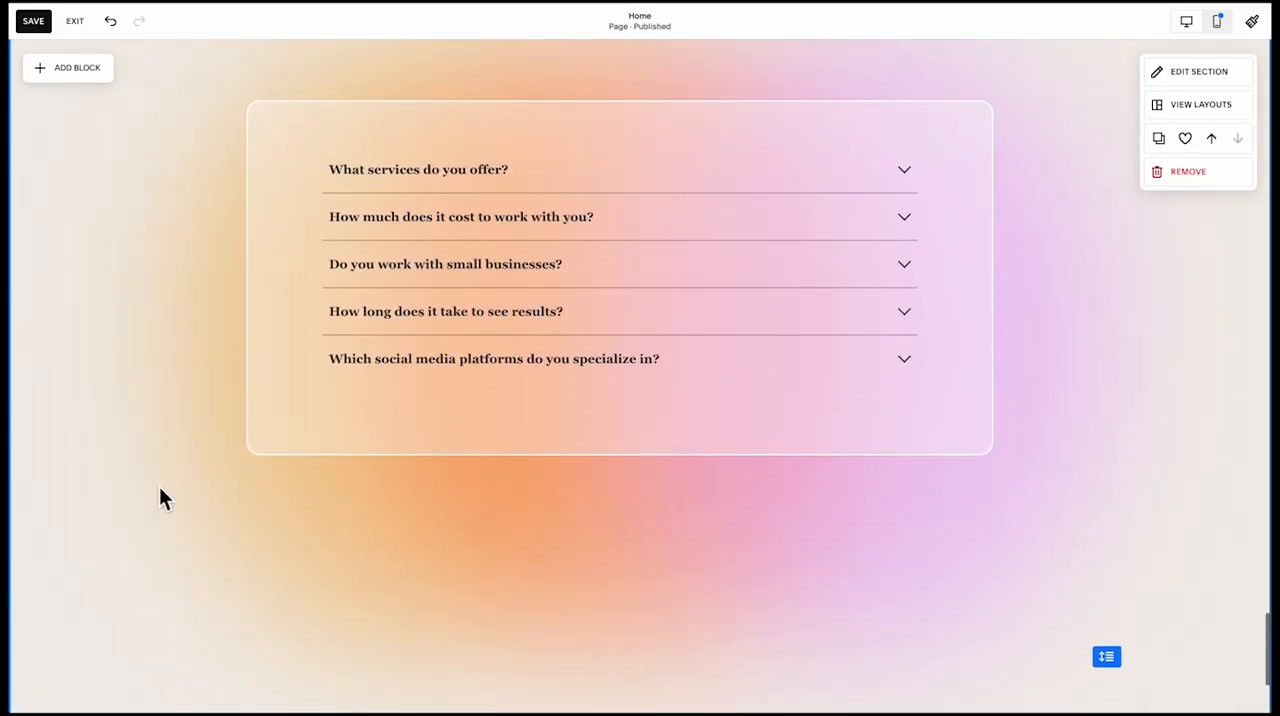
click(711, 520)
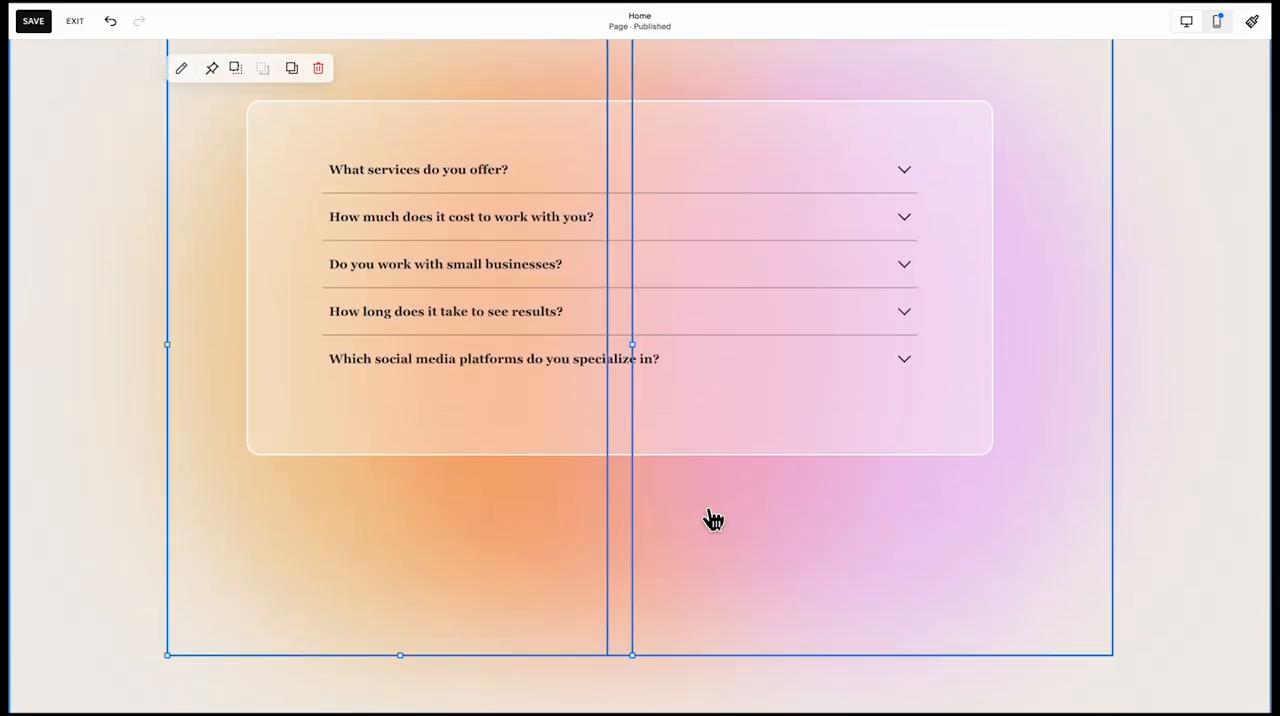
click(612, 518)
scroll(610, 500, up, 4)
mouse_move(644, 299)
mouse_down()
mouse_move(635, 308)
mouse_move(634, 297)
mouse_up()
scroll(626, 549, down, 4)
click(543, 433)
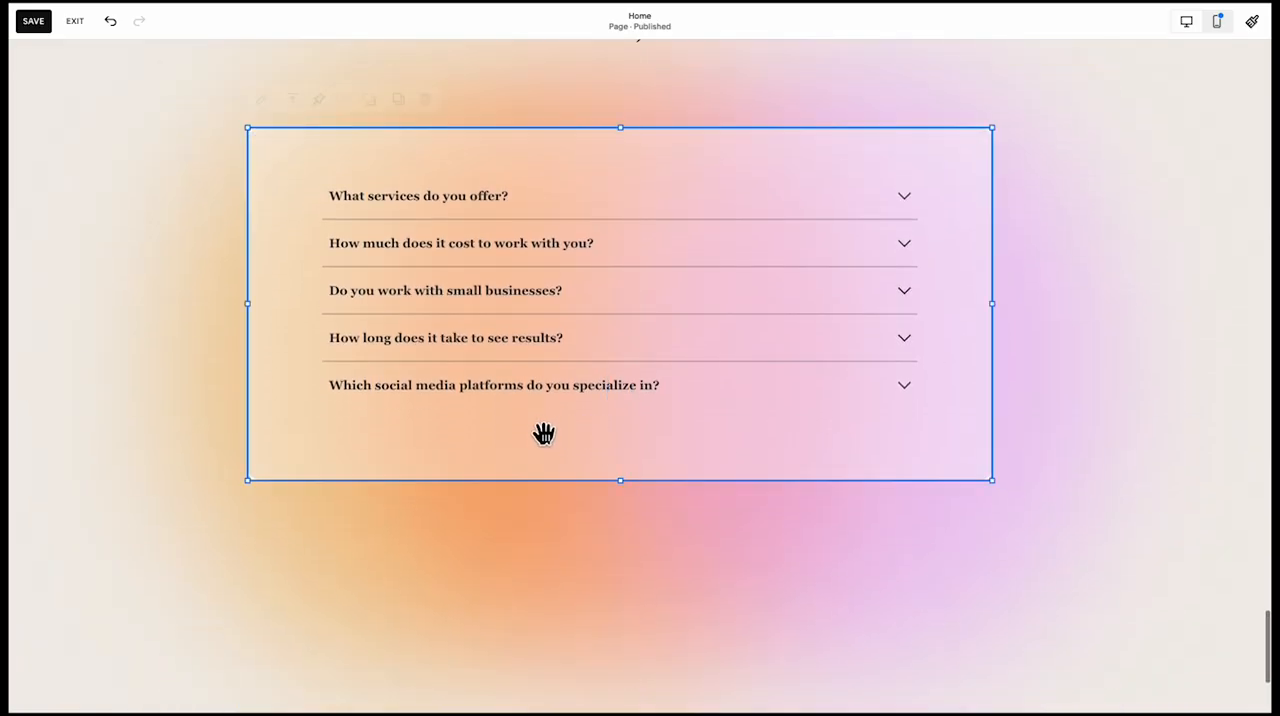
drag(543, 433, 537, 362)
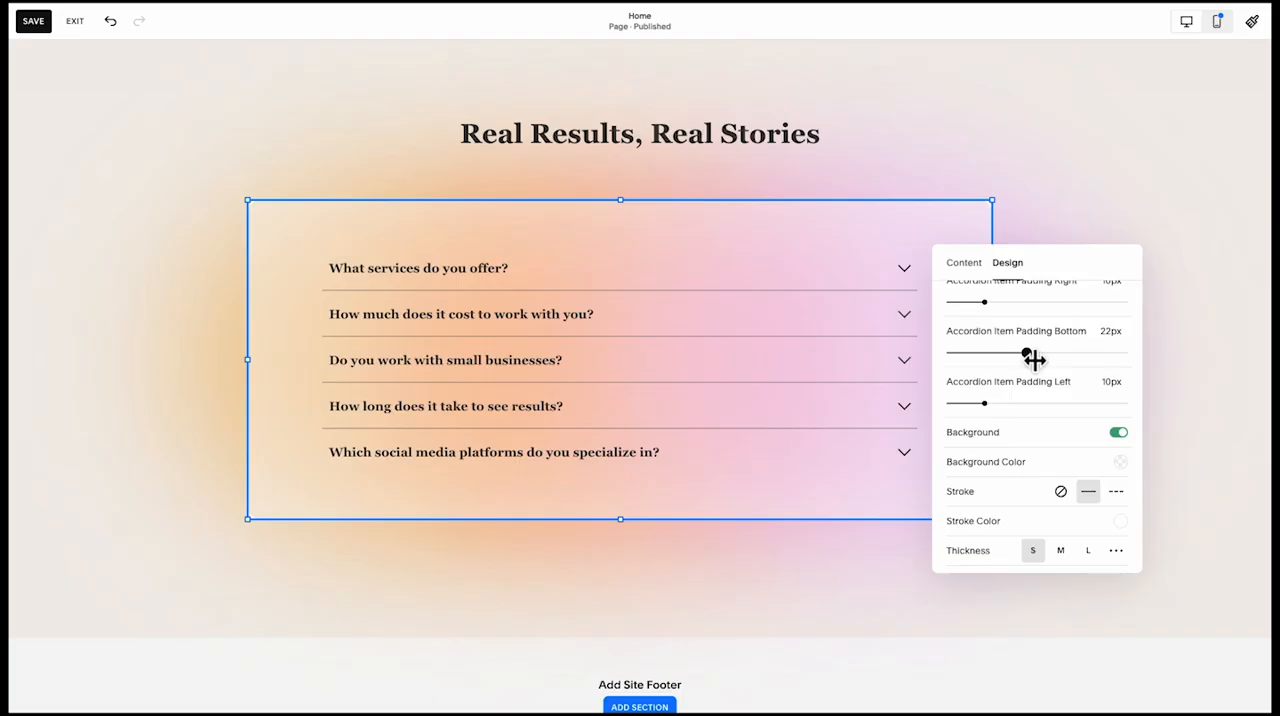
Reduce the accordion's item padding bottom to 20px
drag(1034, 359, 1030, 361)
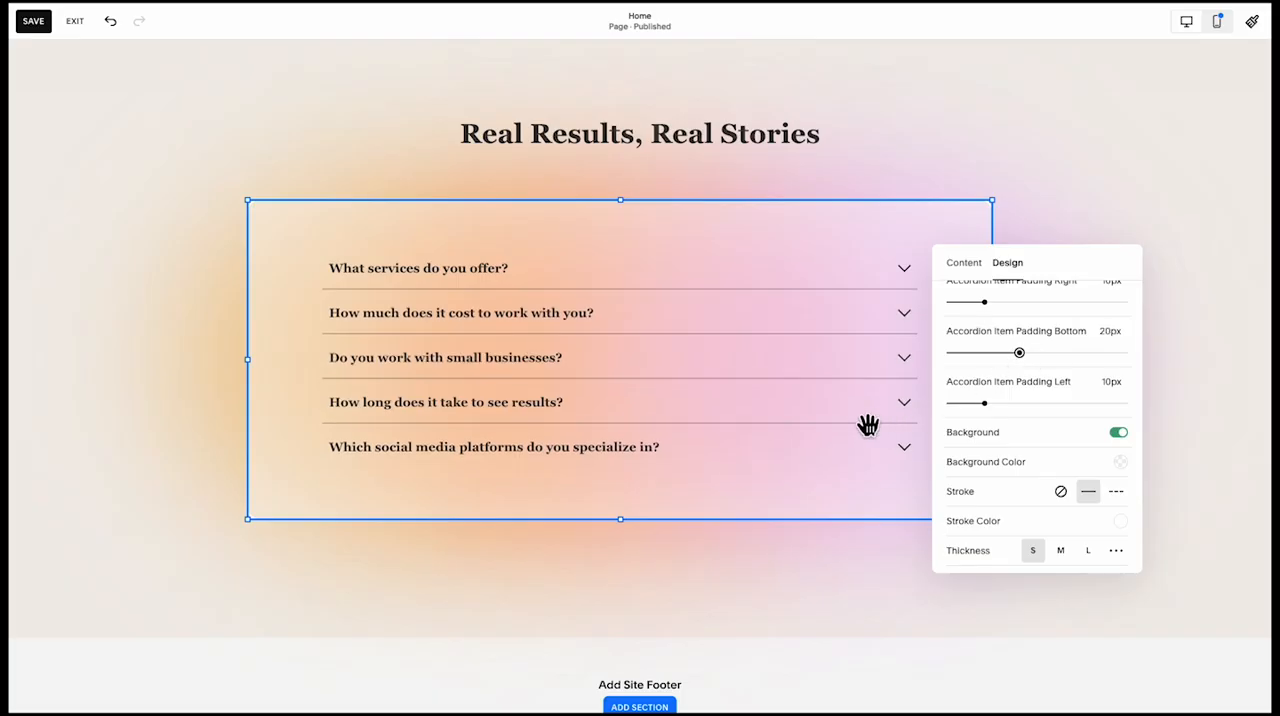
scroll(866, 426, up, 1)
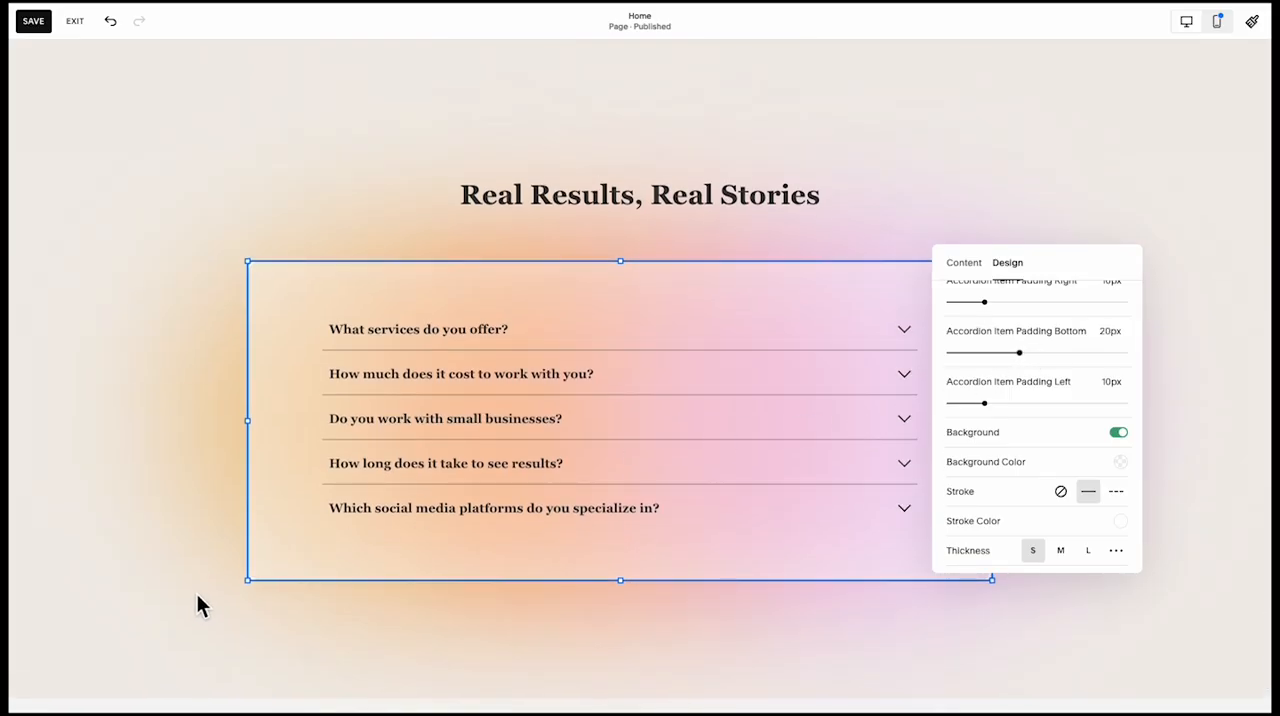
click(196, 606)
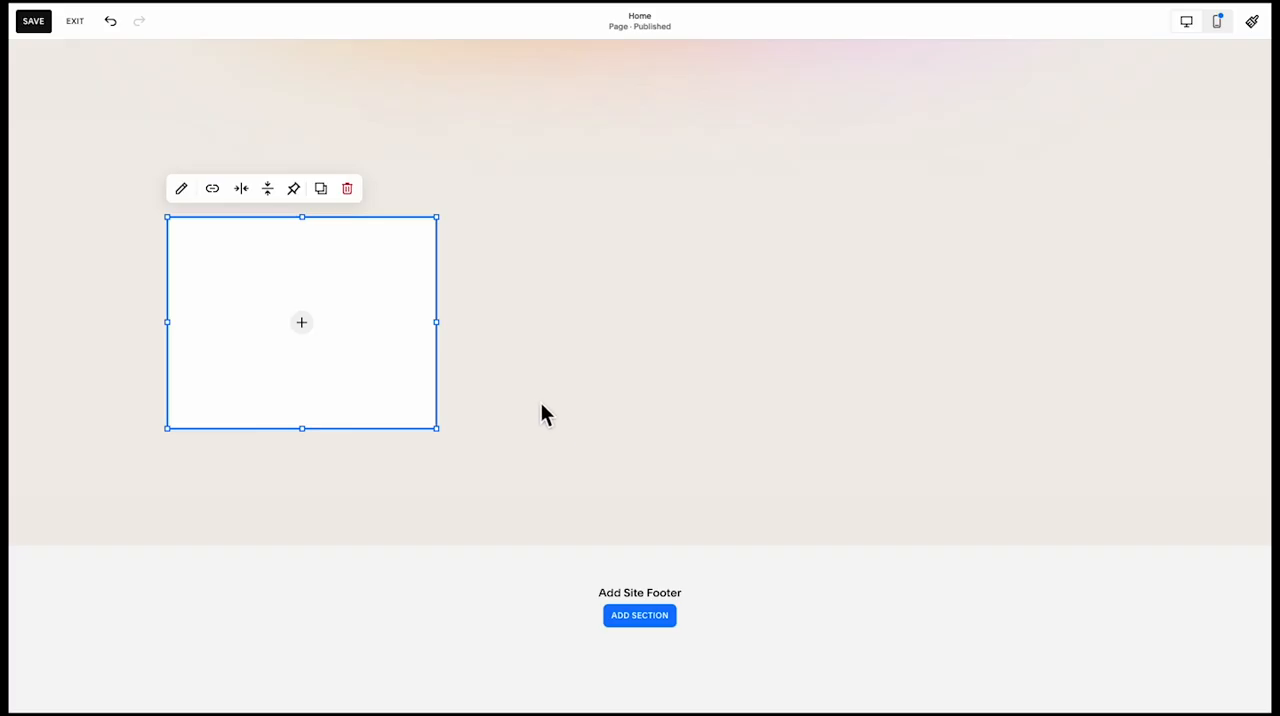
Upload "final cta img.png" from the files folder into the empty image block of the last section
click(305, 324)
click(250, 317)
scroll(550, 374, down, 2)
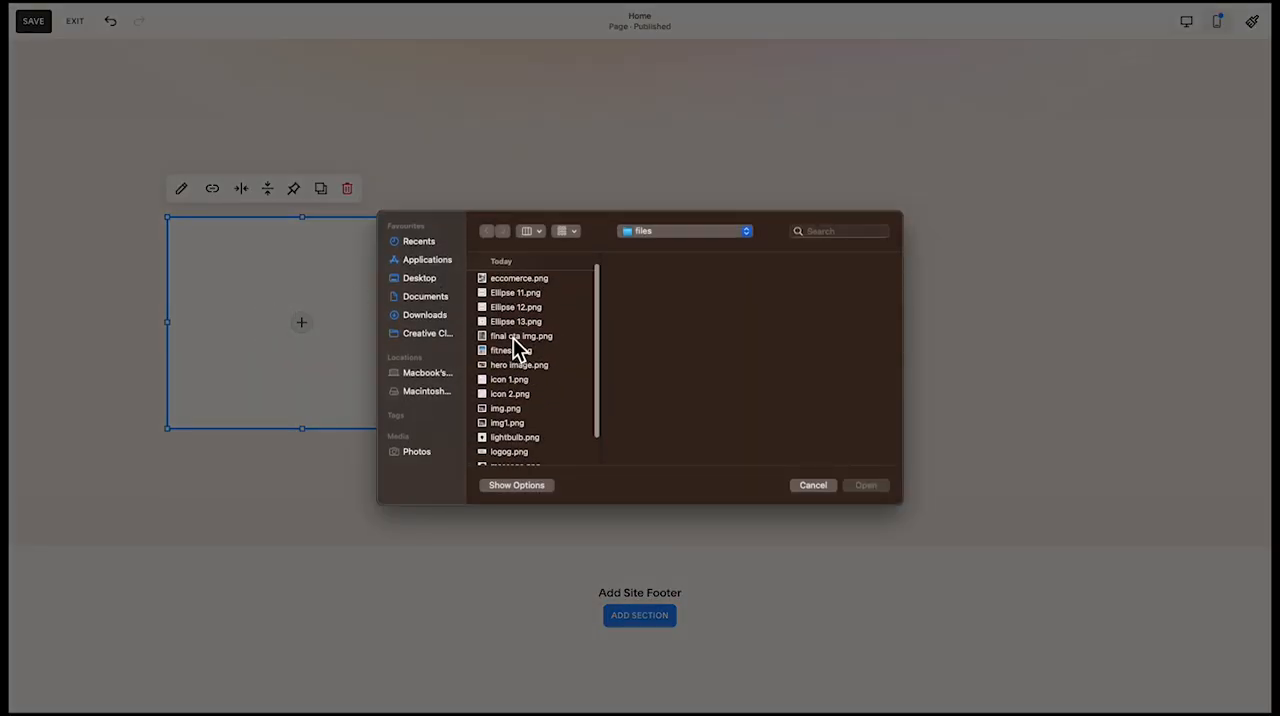
double_click(513, 339)
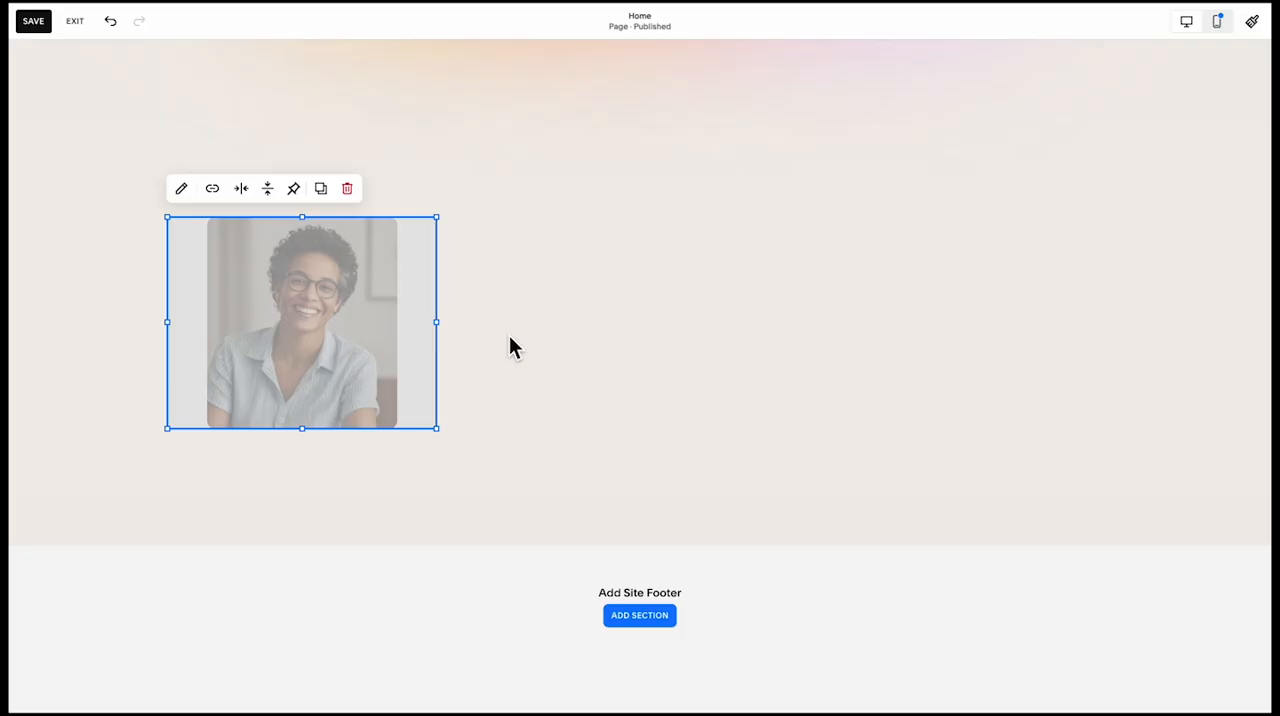
Set the portrait image to Fill with rounded corners and narrow its block slightly from the right side
click(182, 192)
click(530, 236)
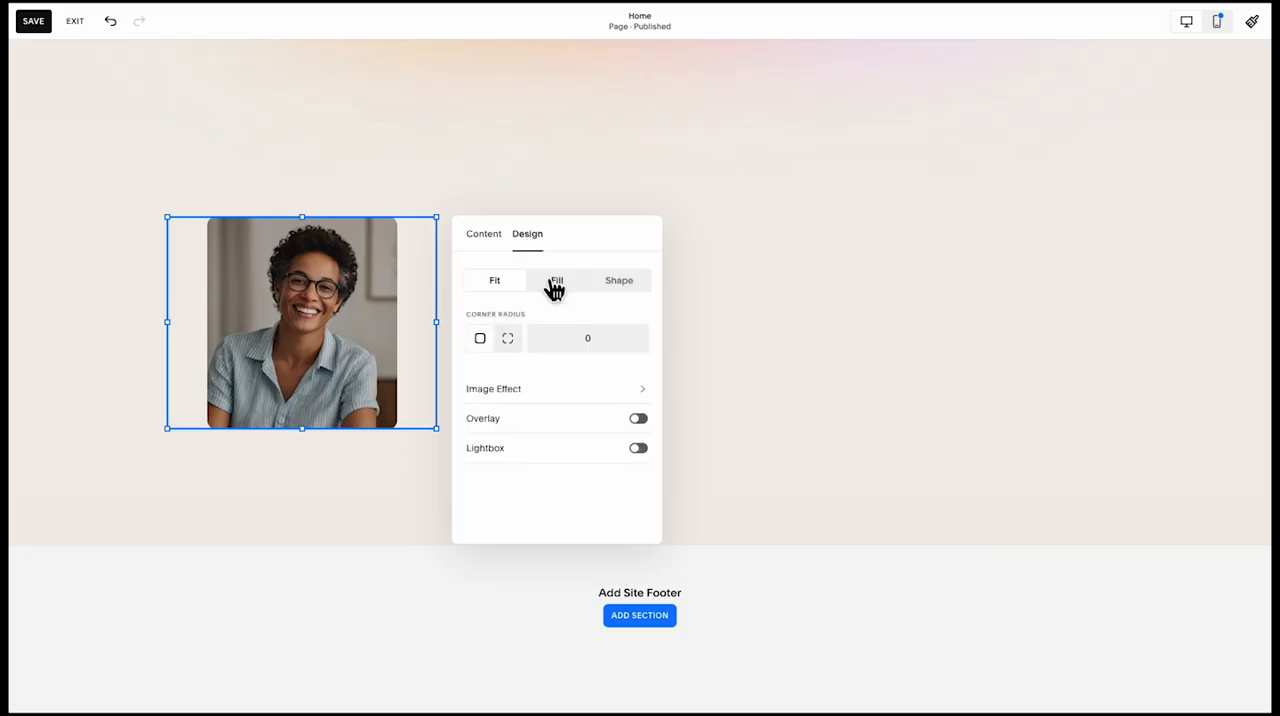
click(553, 281)
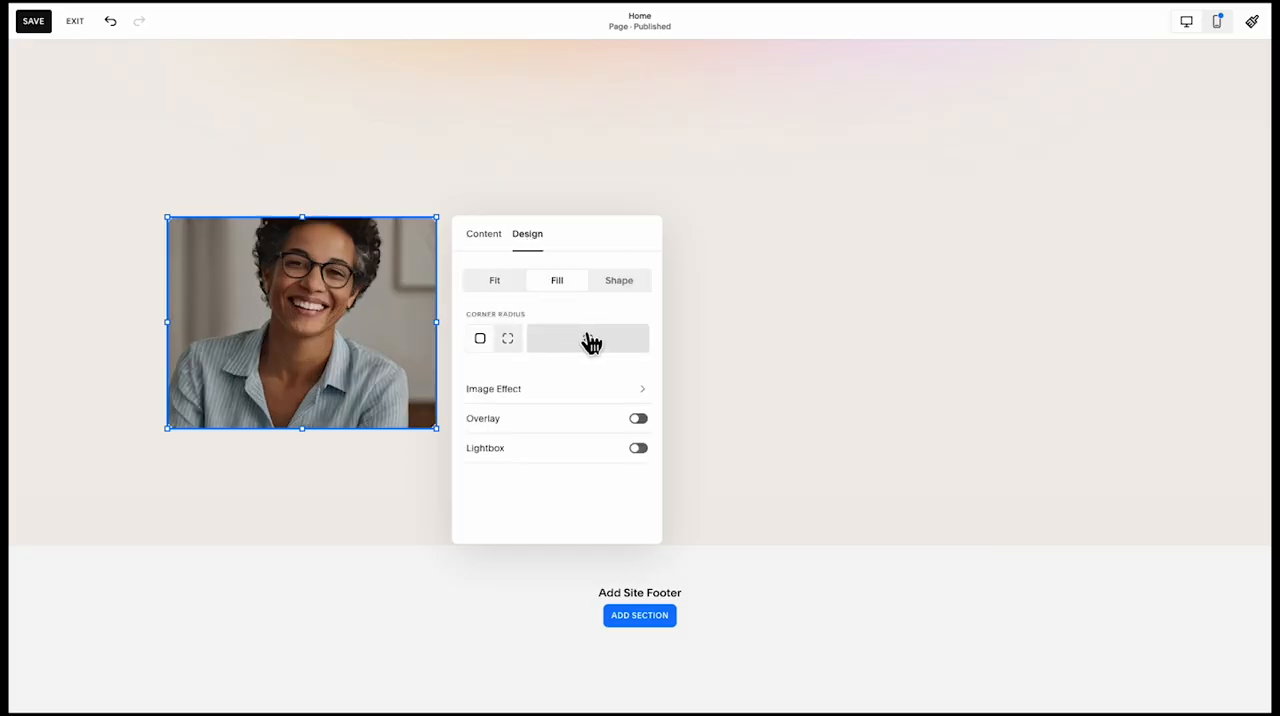
click(732, 326)
click(414, 354)
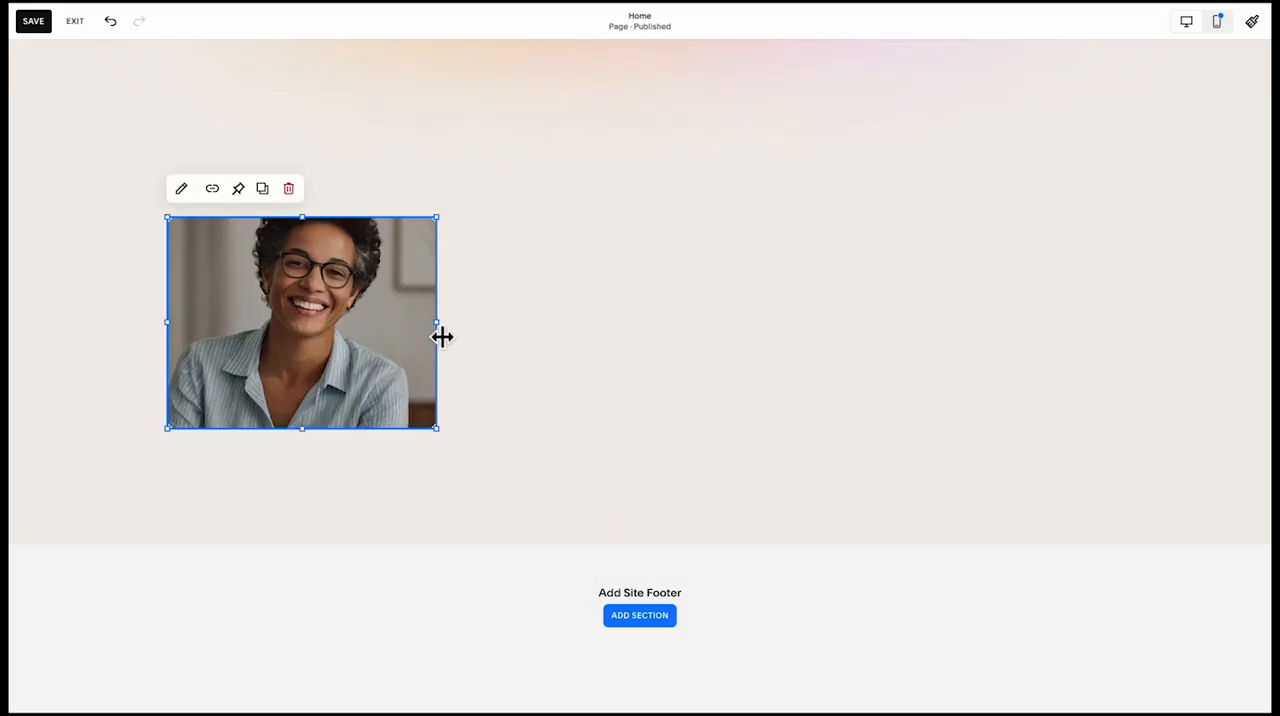
drag(442, 337, 396, 340)
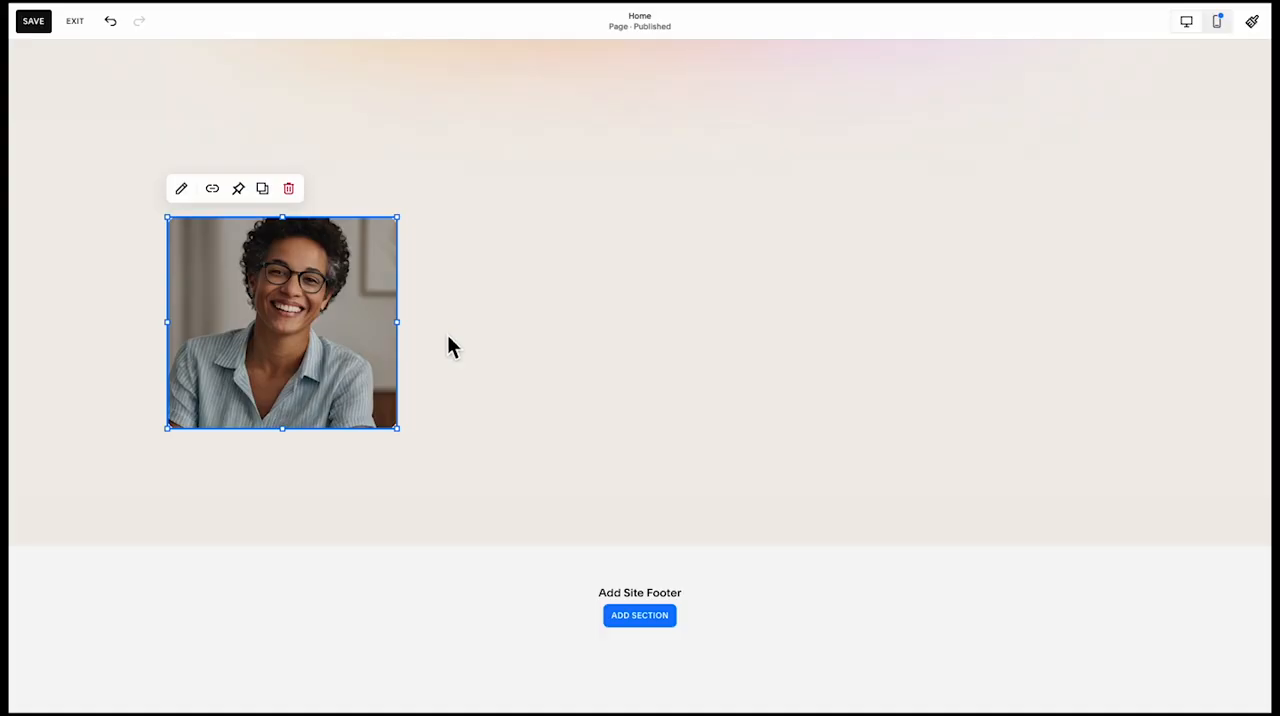
click(481, 335)
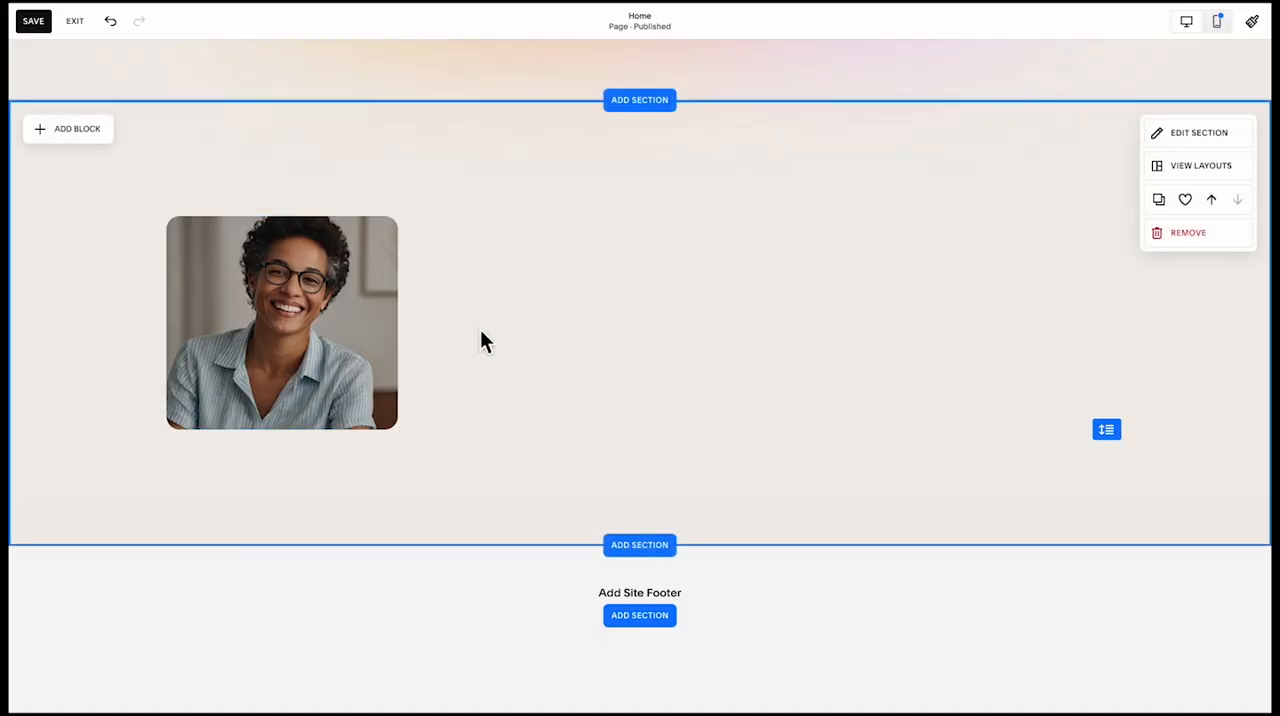
Add a shape block to the section and place it directly to the right of the portrait
click(72, 130)
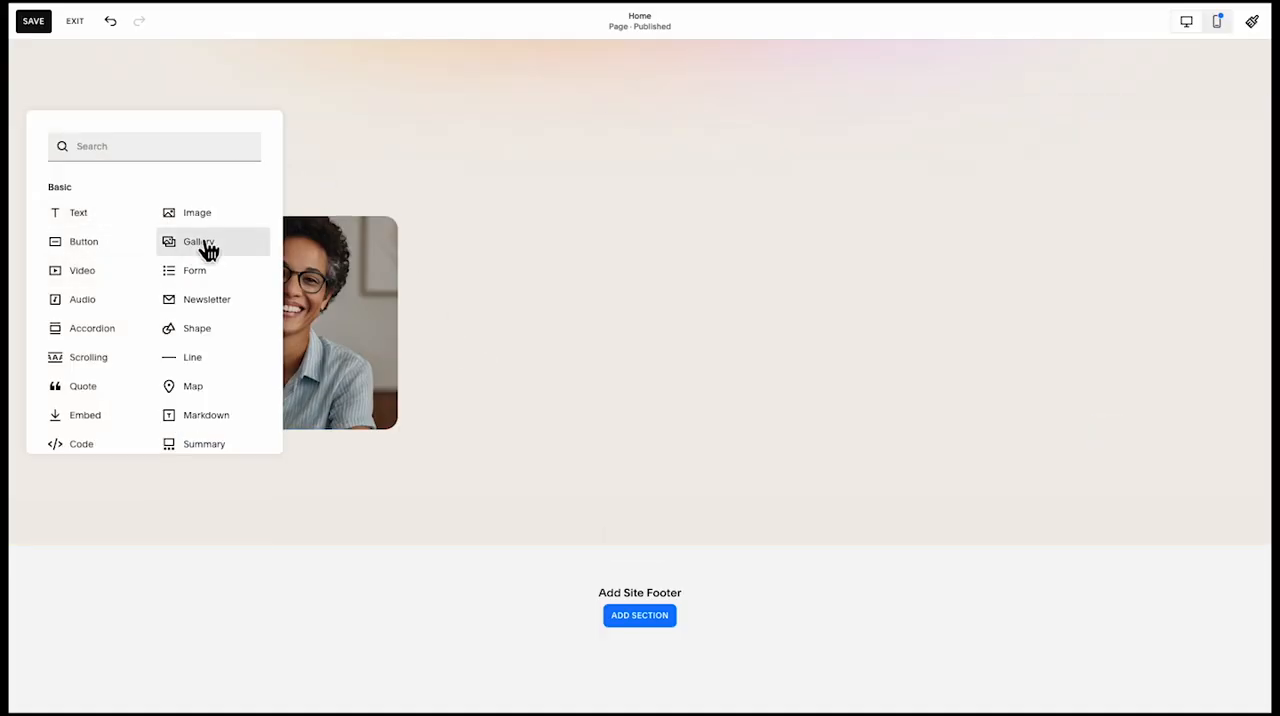
click(197, 330)
drag(366, 297, 590, 305)
click(689, 166)
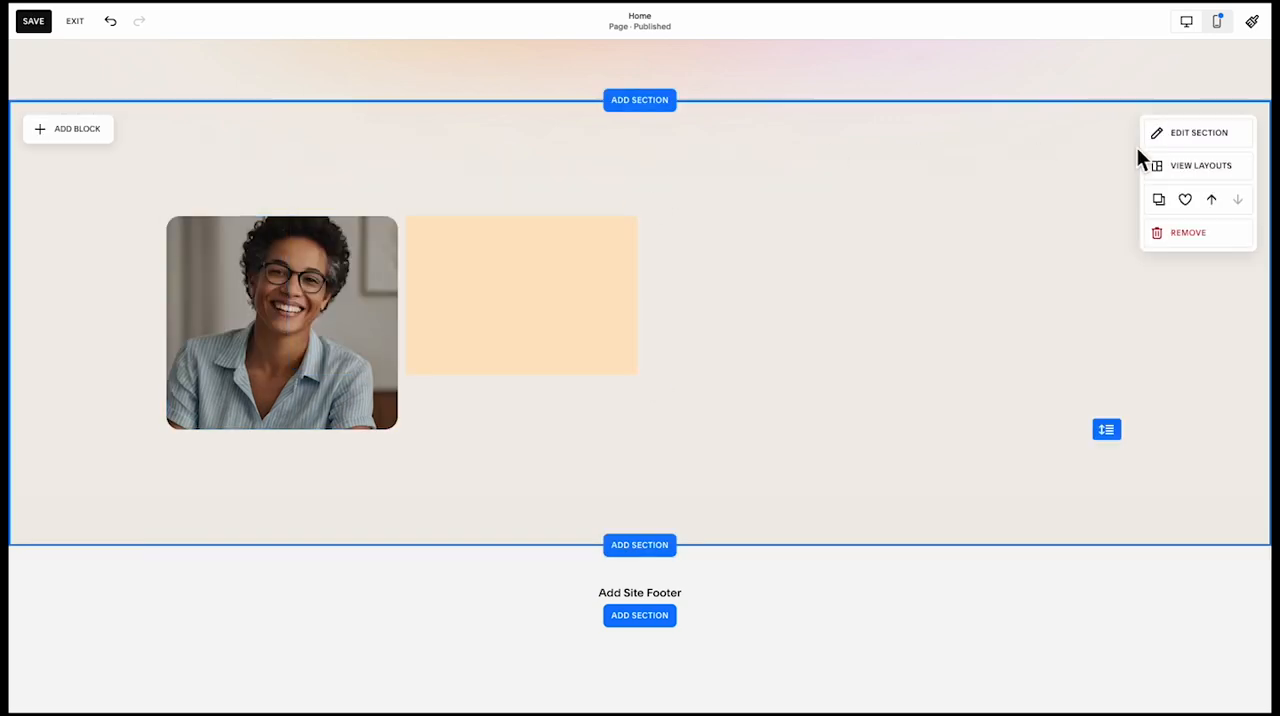
Increase the horizontal and vertical gaps of the section's grid
click(1223, 147)
click(1231, 257)
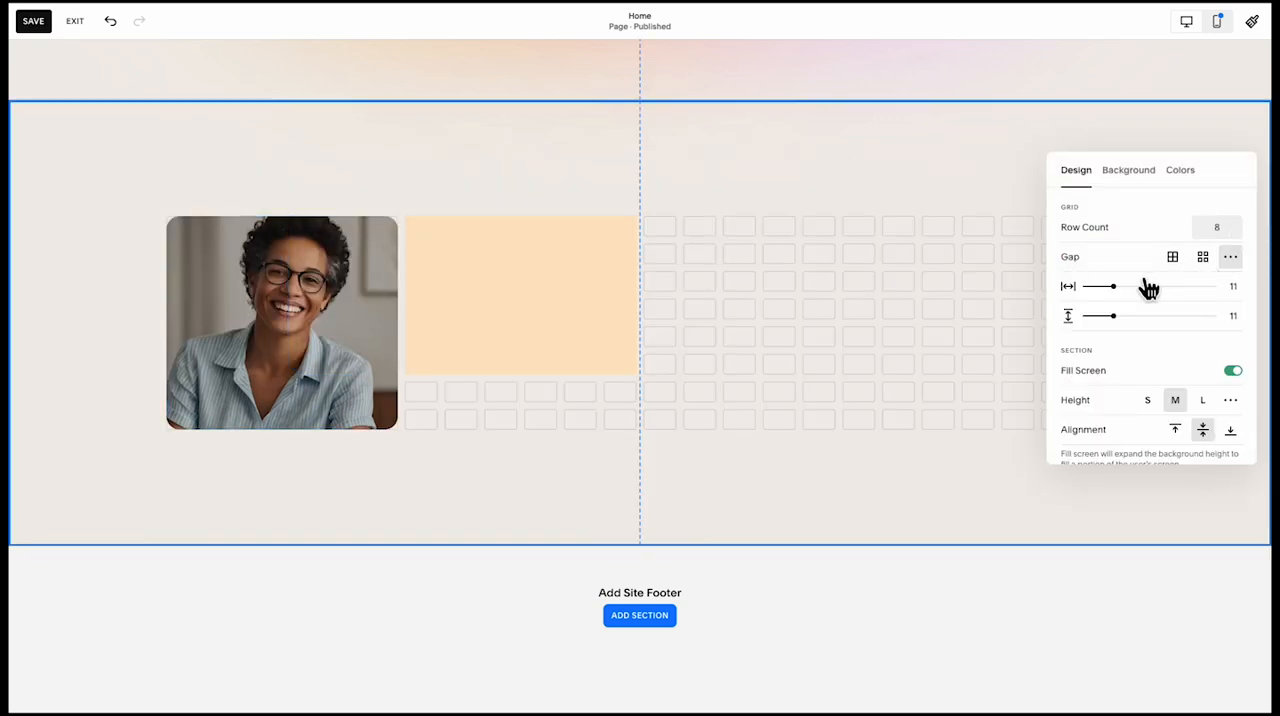
drag(1120, 287, 1136, 287)
drag(1113, 316, 1140, 319)
click(863, 357)
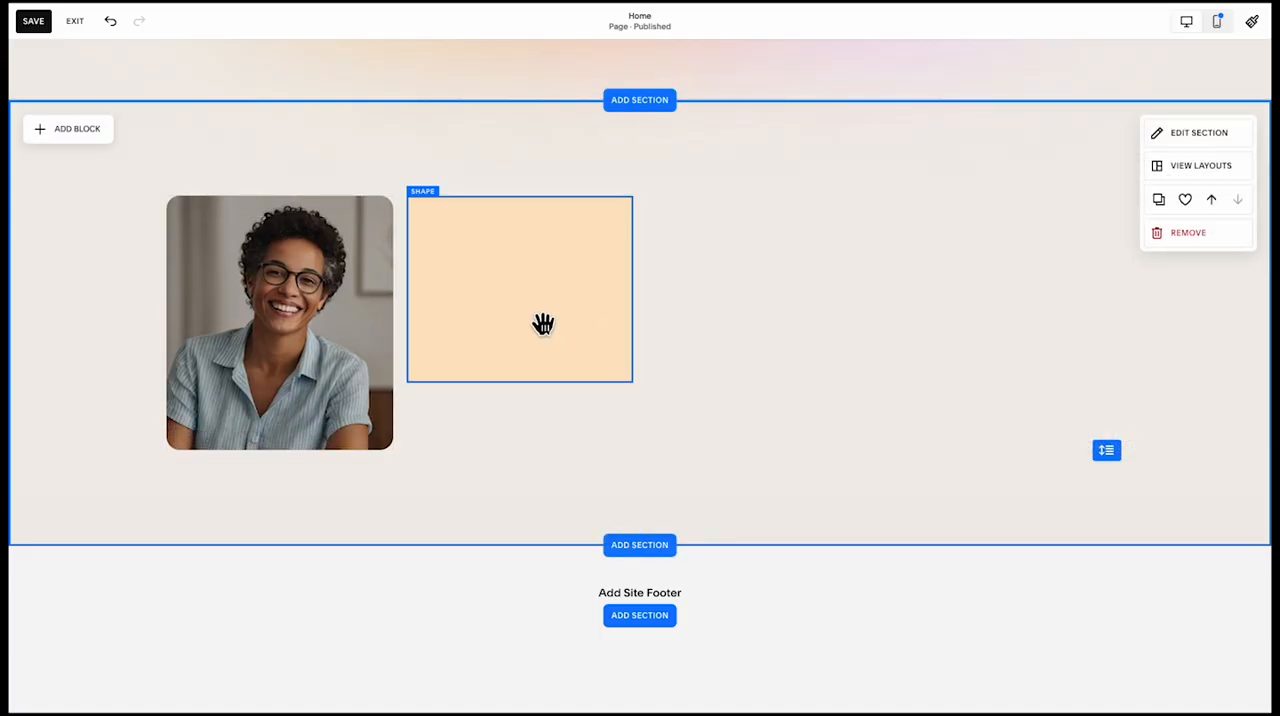
Enlarge the peach shape to the portrait's height and the grid's right edge, and set its corner radius to 20
click(543, 322)
drag(655, 394, 1131, 466)
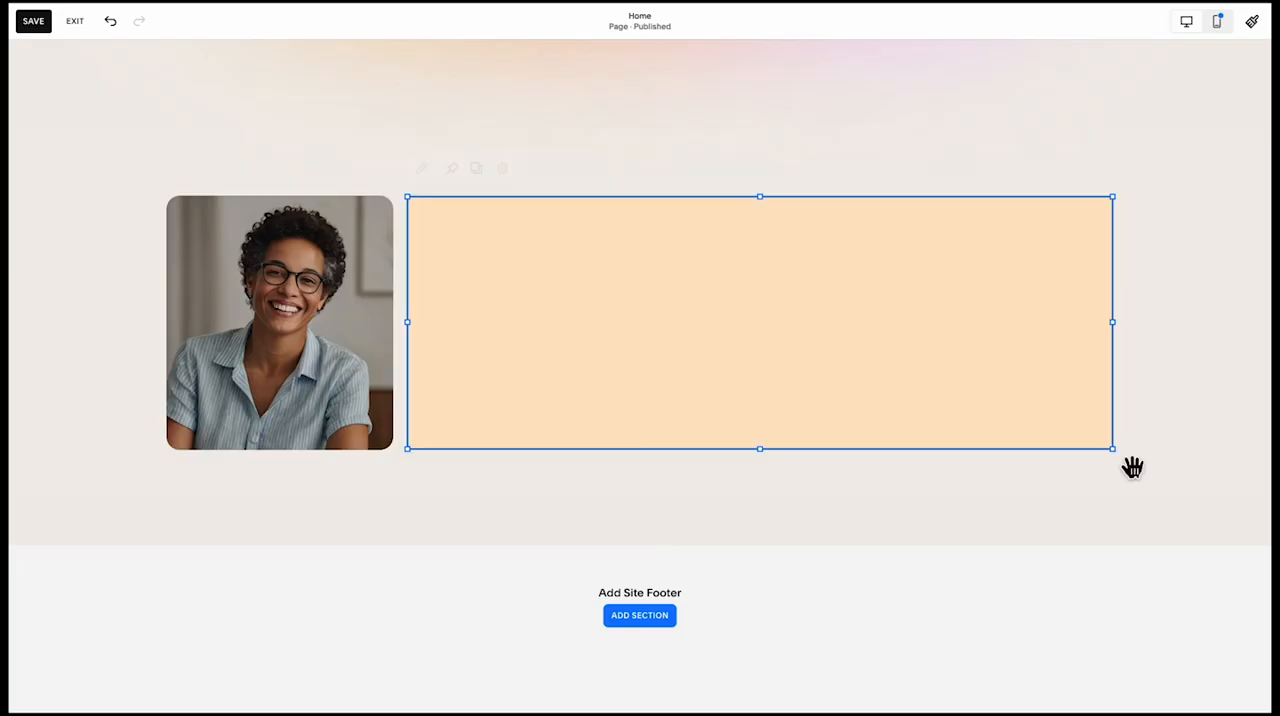
click(666, 363)
click(423, 168)
click(1167, 364)
text(20)
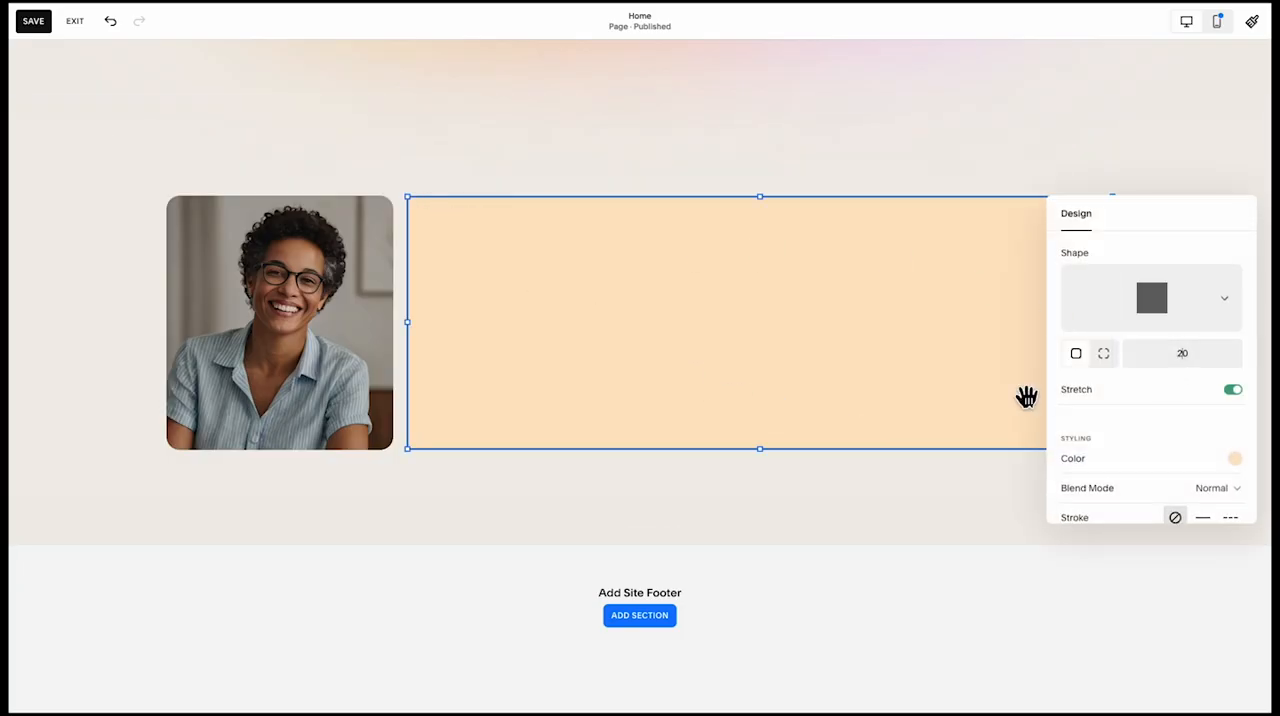
click(888, 506)
Copy the heading, paragraph and button from the "We Know What Works" card onto the peach shape, with the heading "Your Brand's Next Big Break Starts Here."
scroll(810, 330, up, 15)
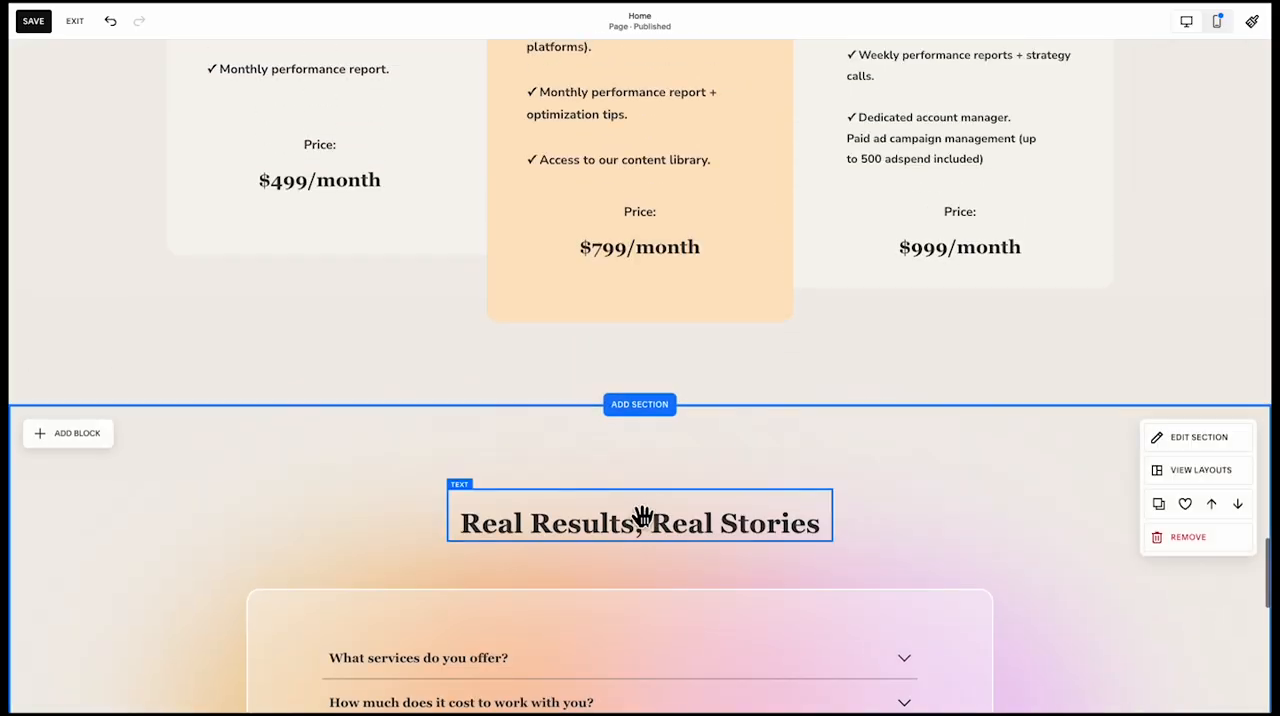
scroll(632, 525, up, 15)
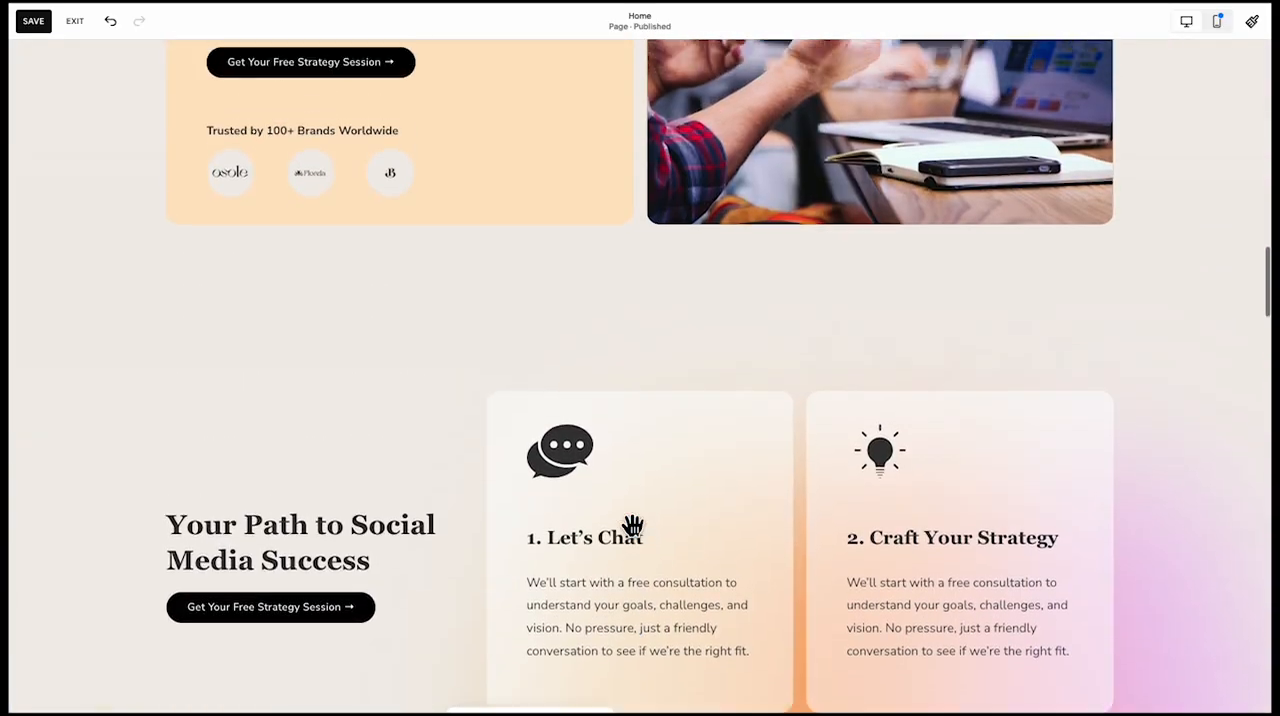
scroll(632, 525, up, 5)
click(489, 428)
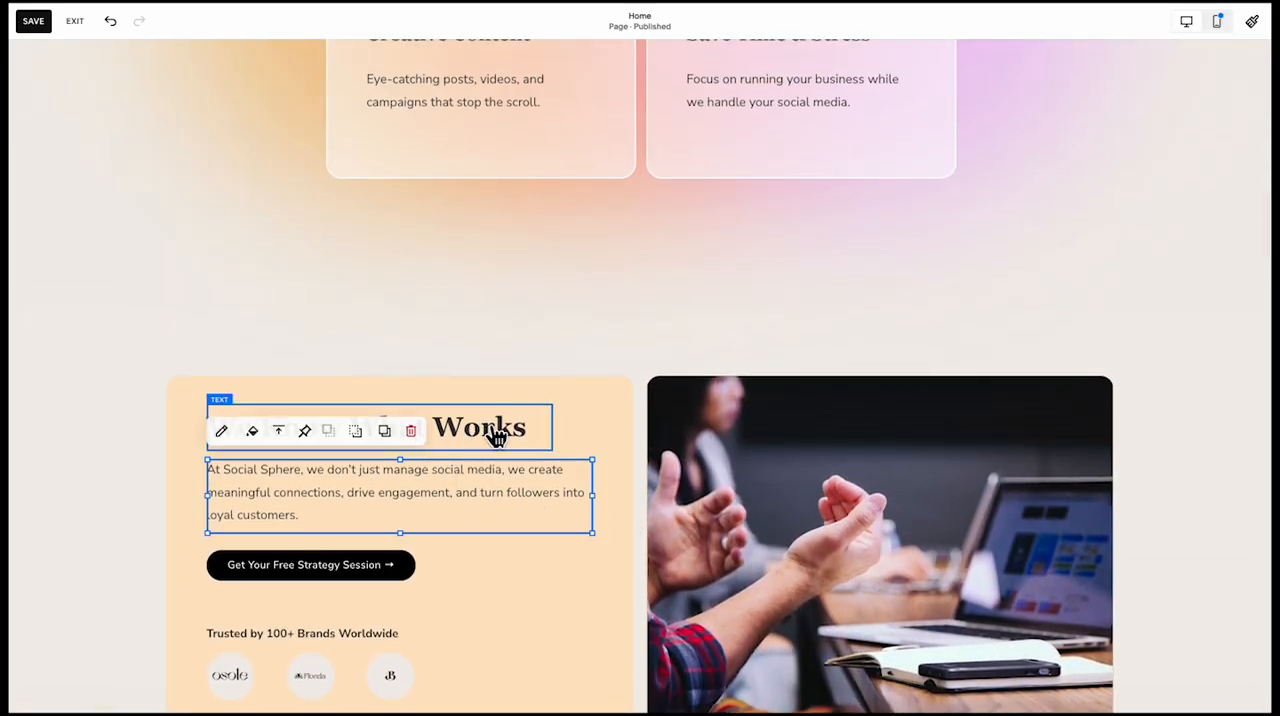
scroll(490, 430, down, 10)
scroll(490, 426, up, 8)
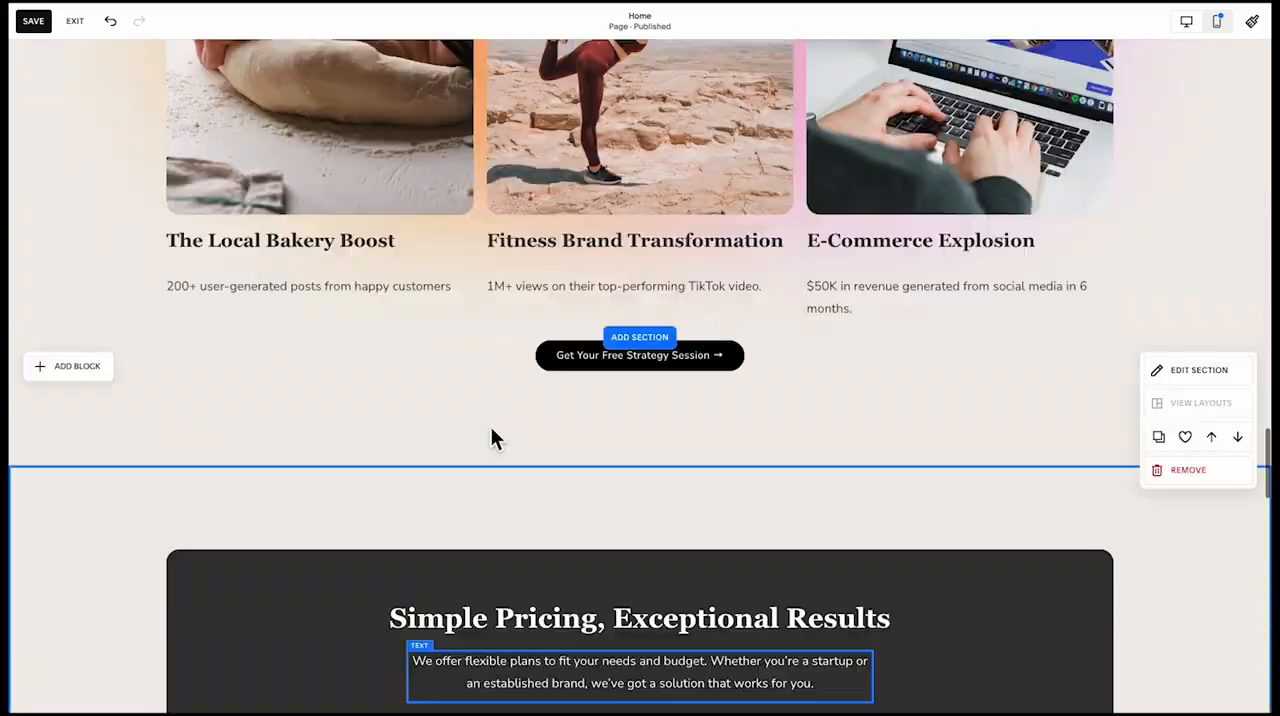
scroll(391, 337, up, 1)
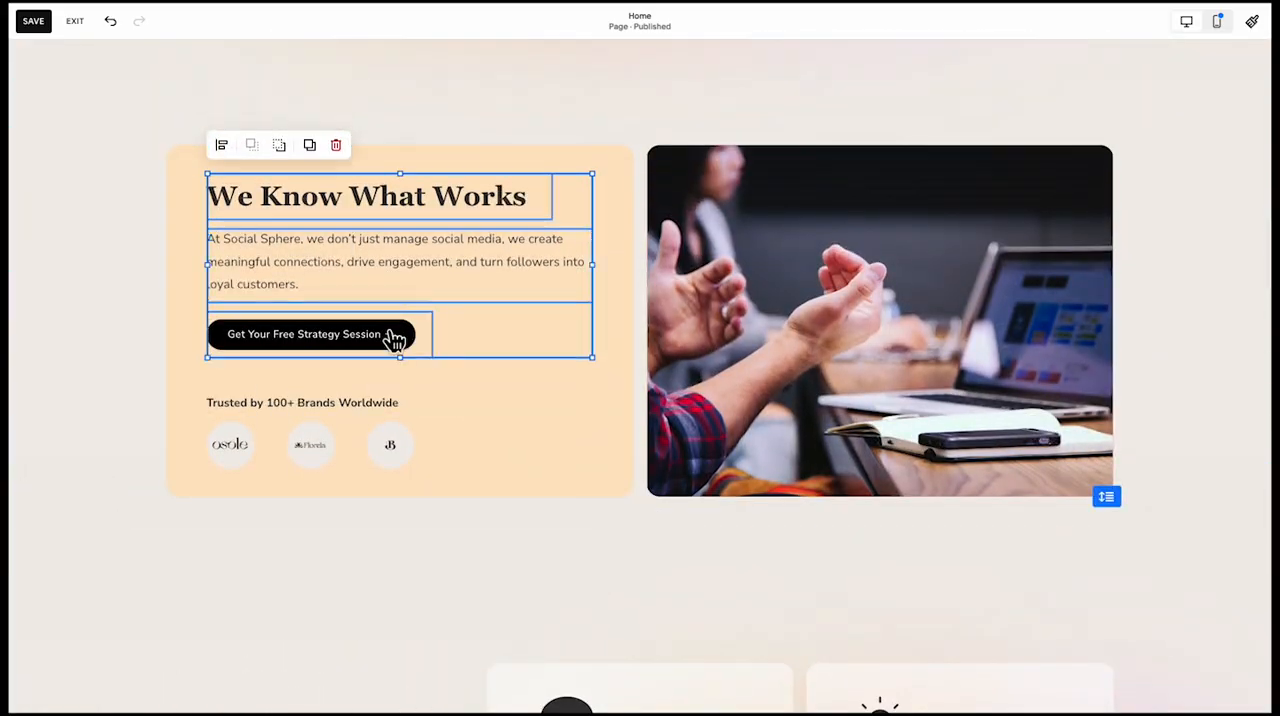
scroll(391, 343, down, 10)
scroll(449, 358, down, 10)
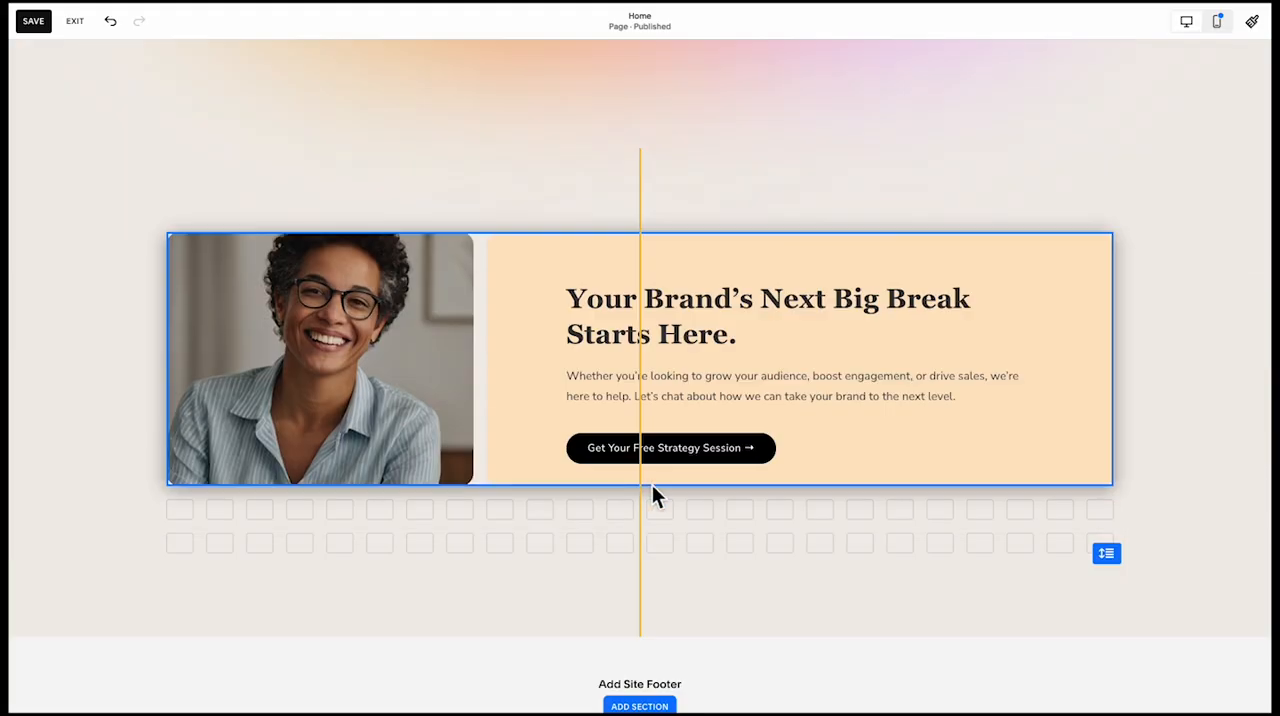
Extend the portrait and the peach shape together by one grid row at their lower edge
drag(652, 485, 651, 497)
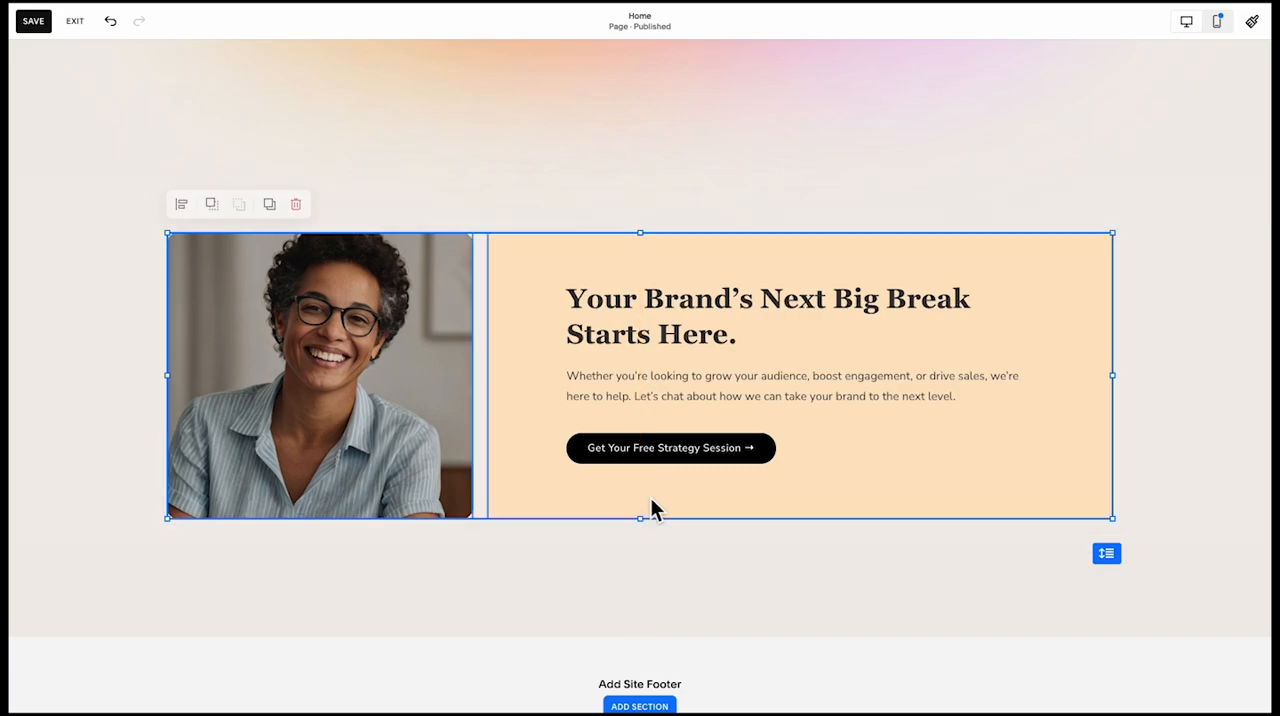
click(617, 538)
click(370, 428)
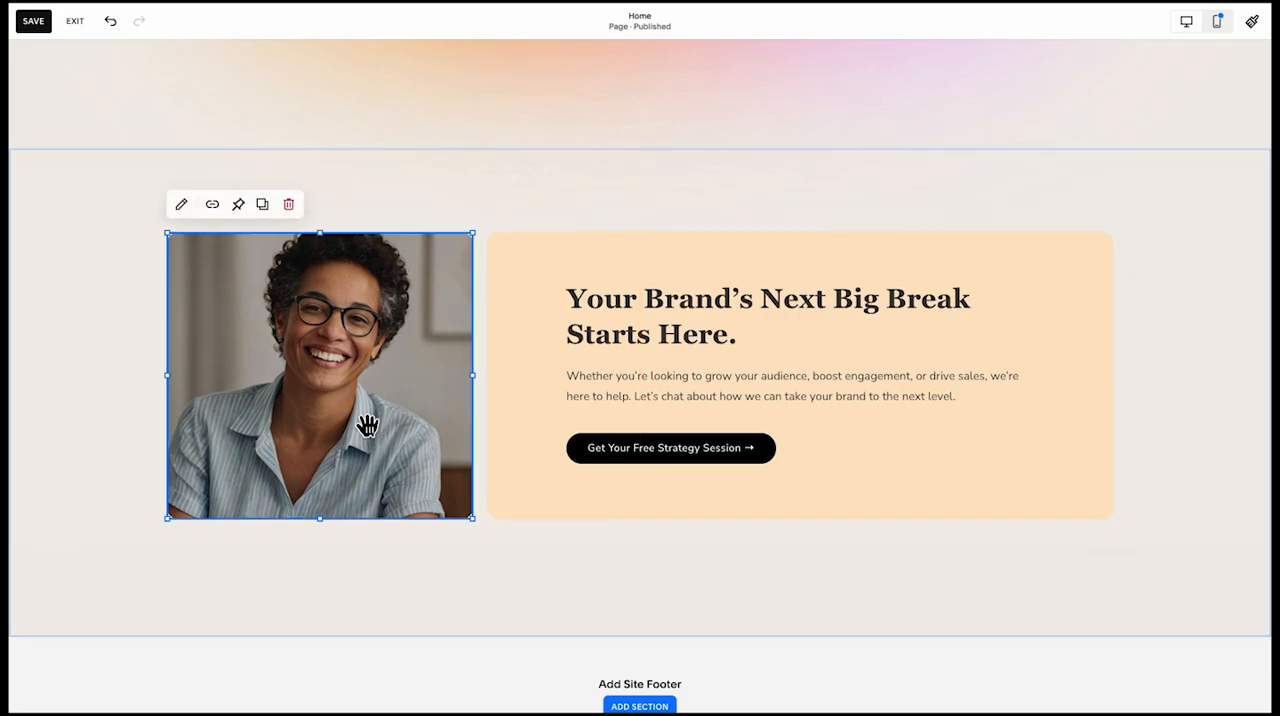
click(283, 556)
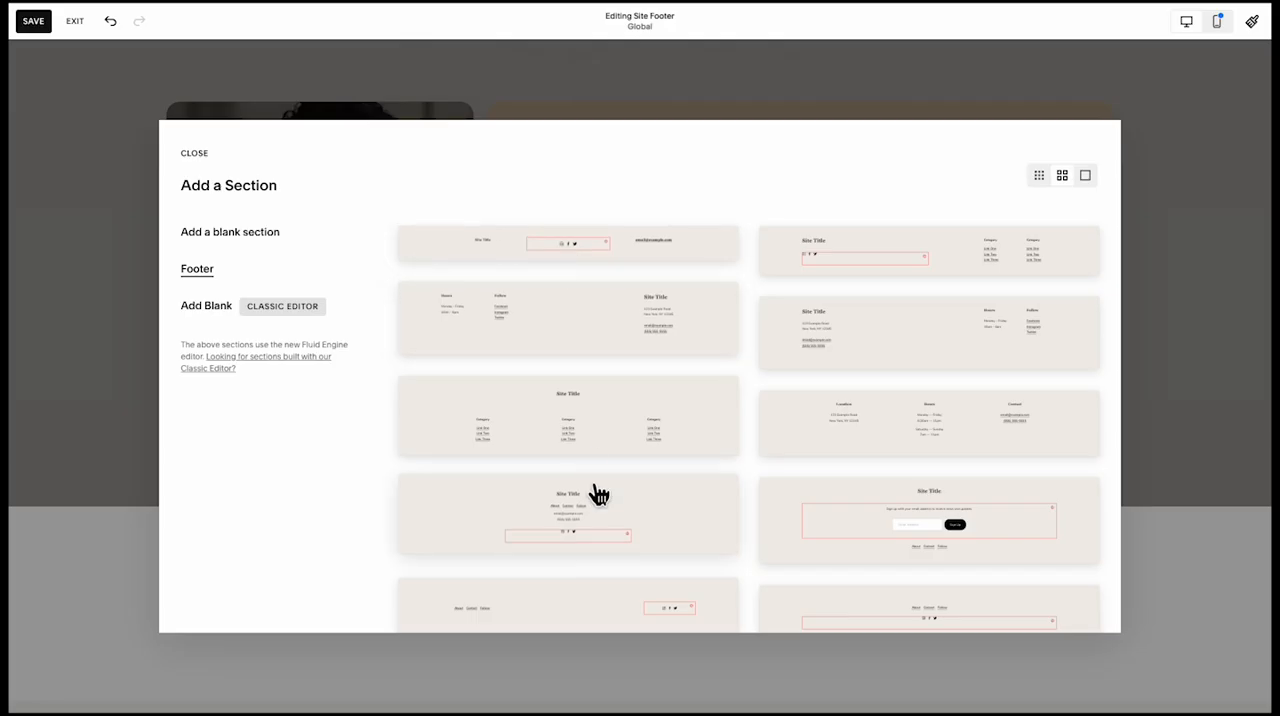
Insert the footer layout with About, Contact and Follow links beside social icons, and move the link text to the footer's center
scroll(580, 432, down, 3)
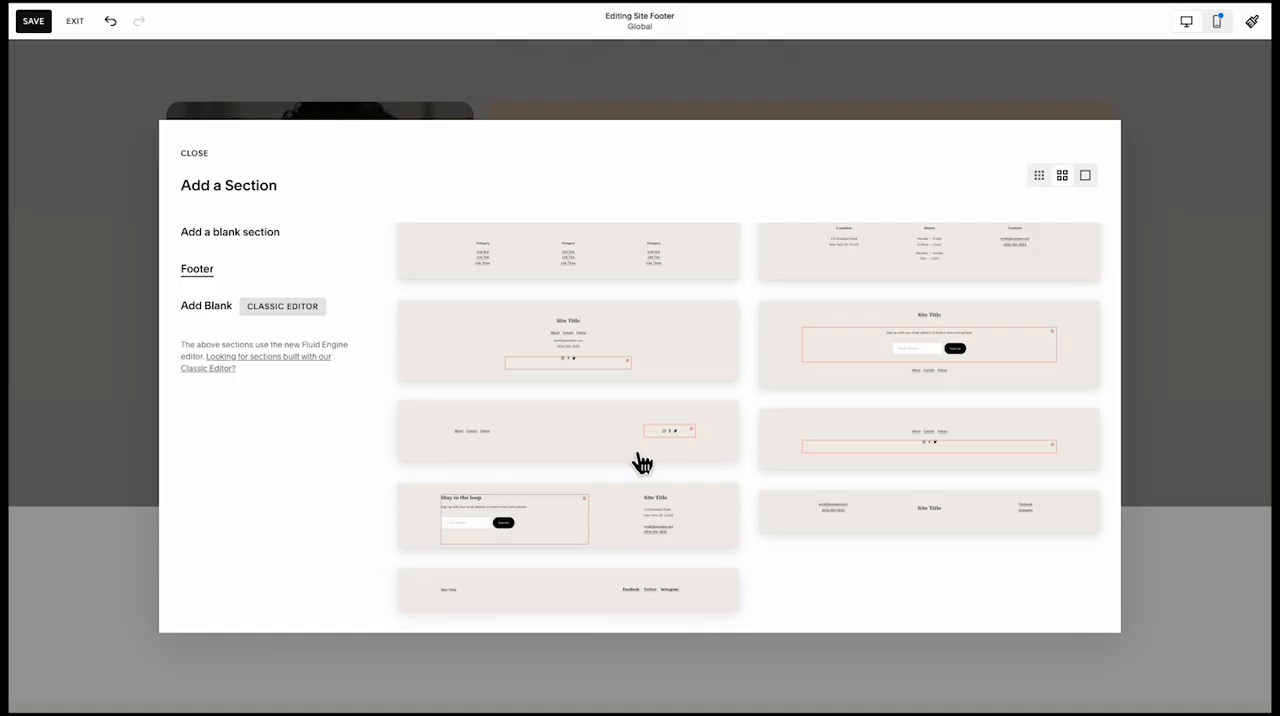
scroll(640, 459, up, 2)
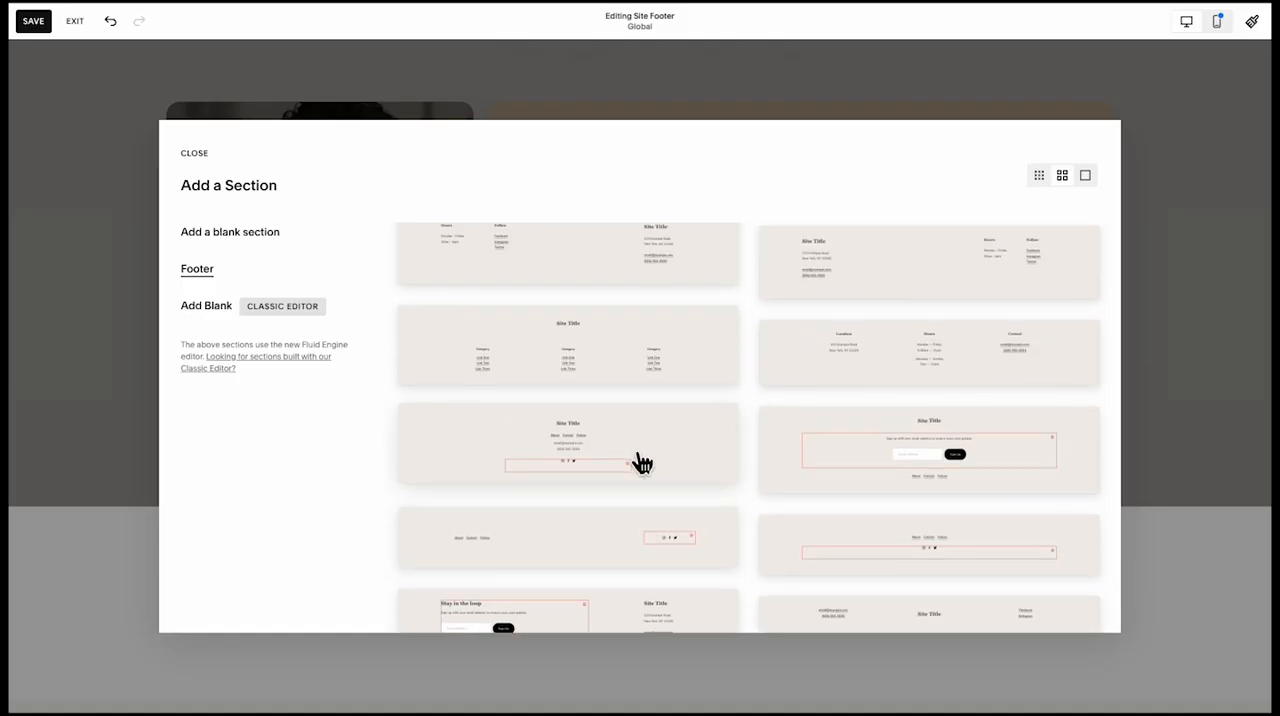
scroll(641, 463, up, 1)
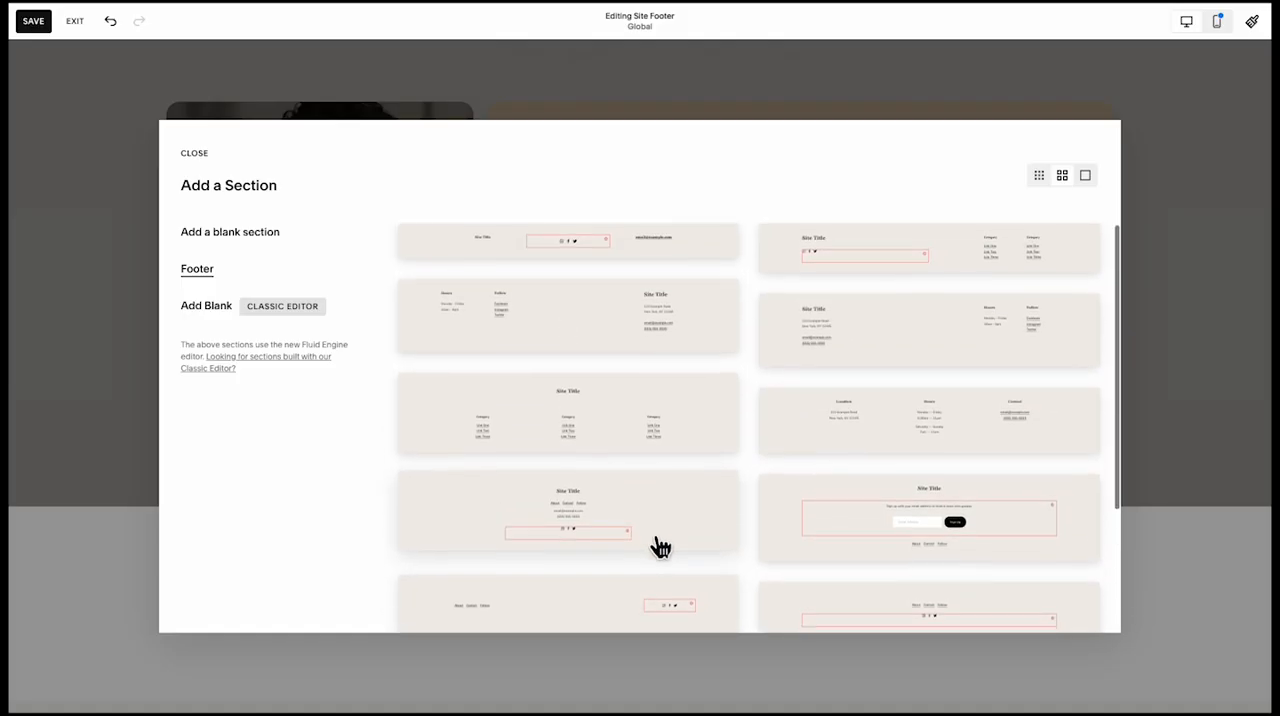
scroll(640, 530, down, 1)
click(620, 566)
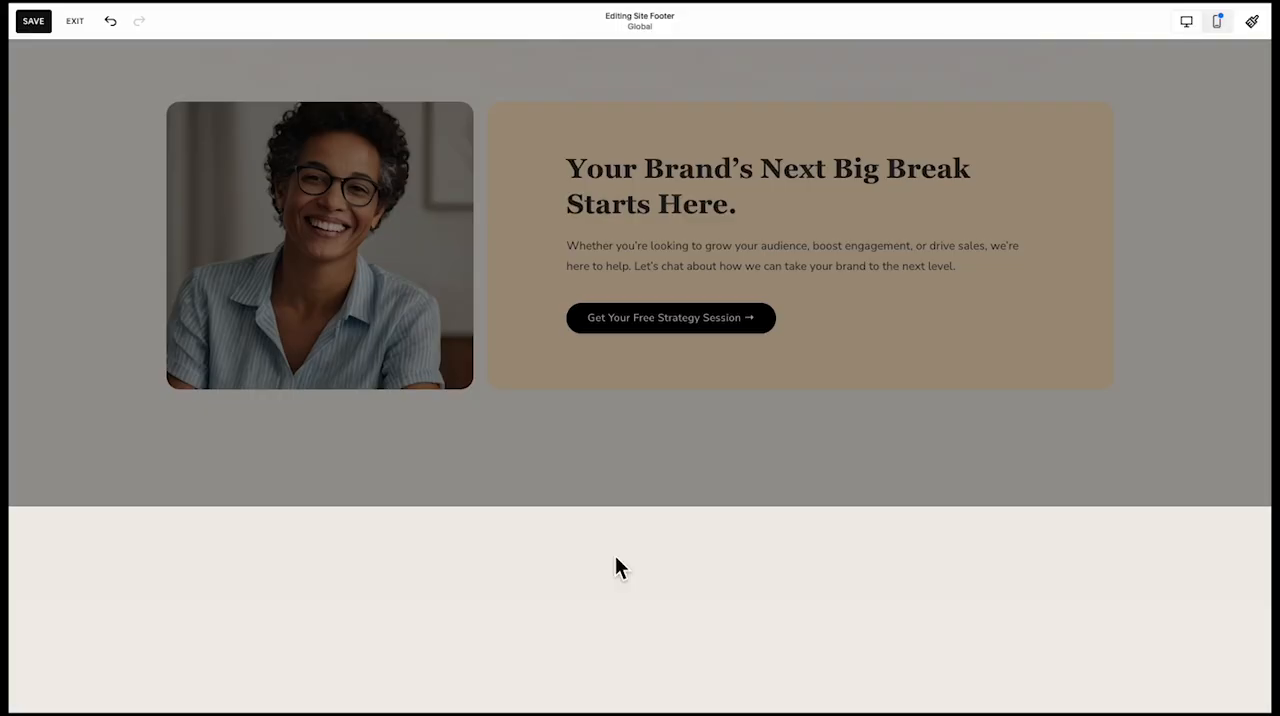
drag(329, 592, 699, 599)
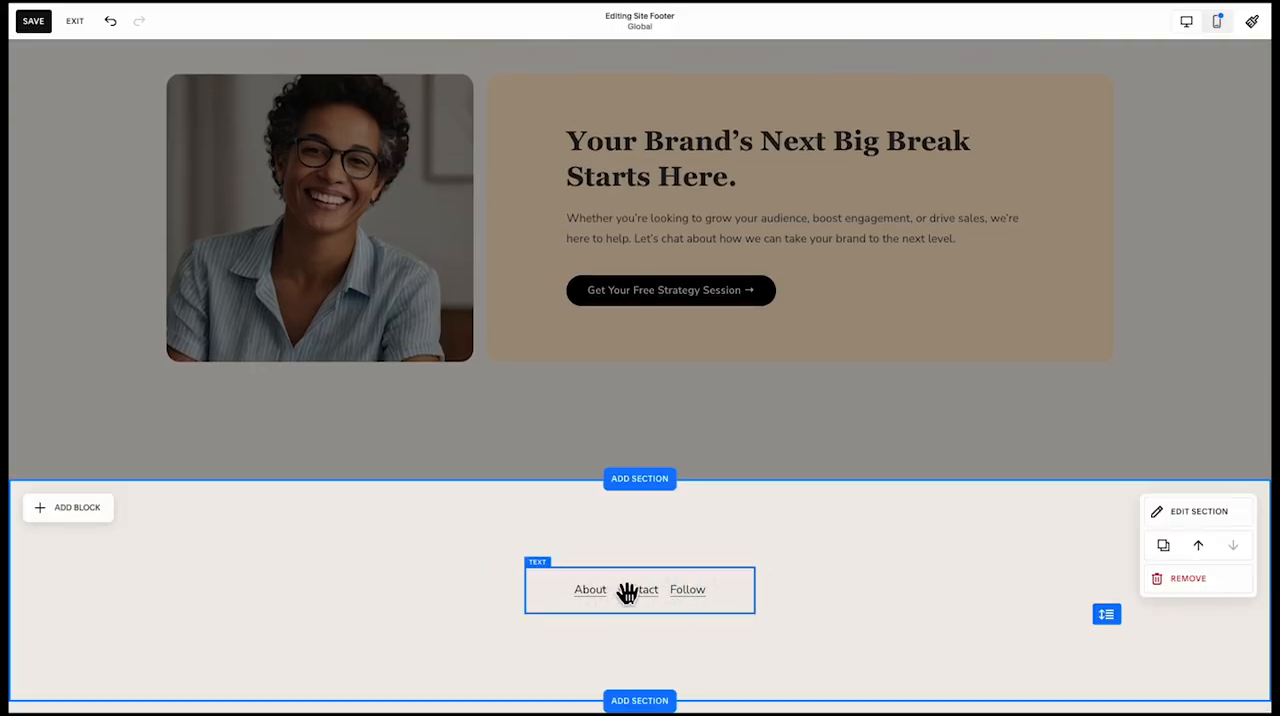
Inspect the content and design settings of the empty social links block in the footer
click(1058, 576)
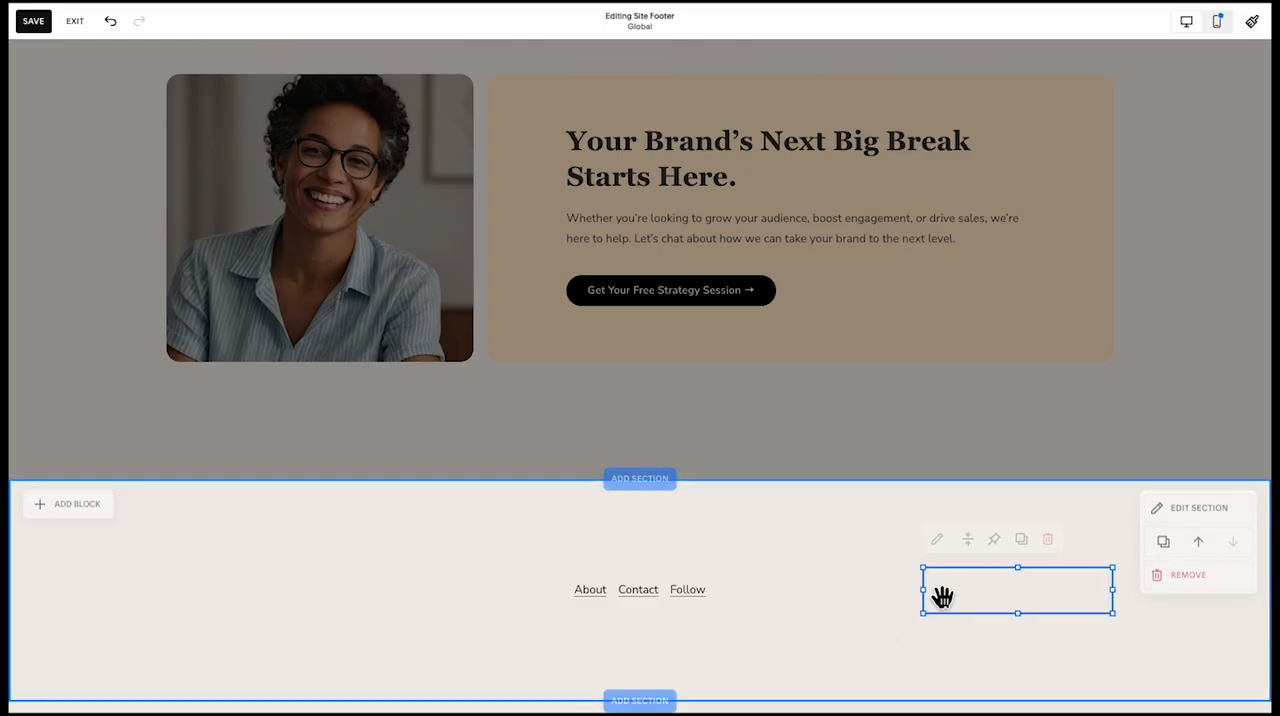
click(936, 541)
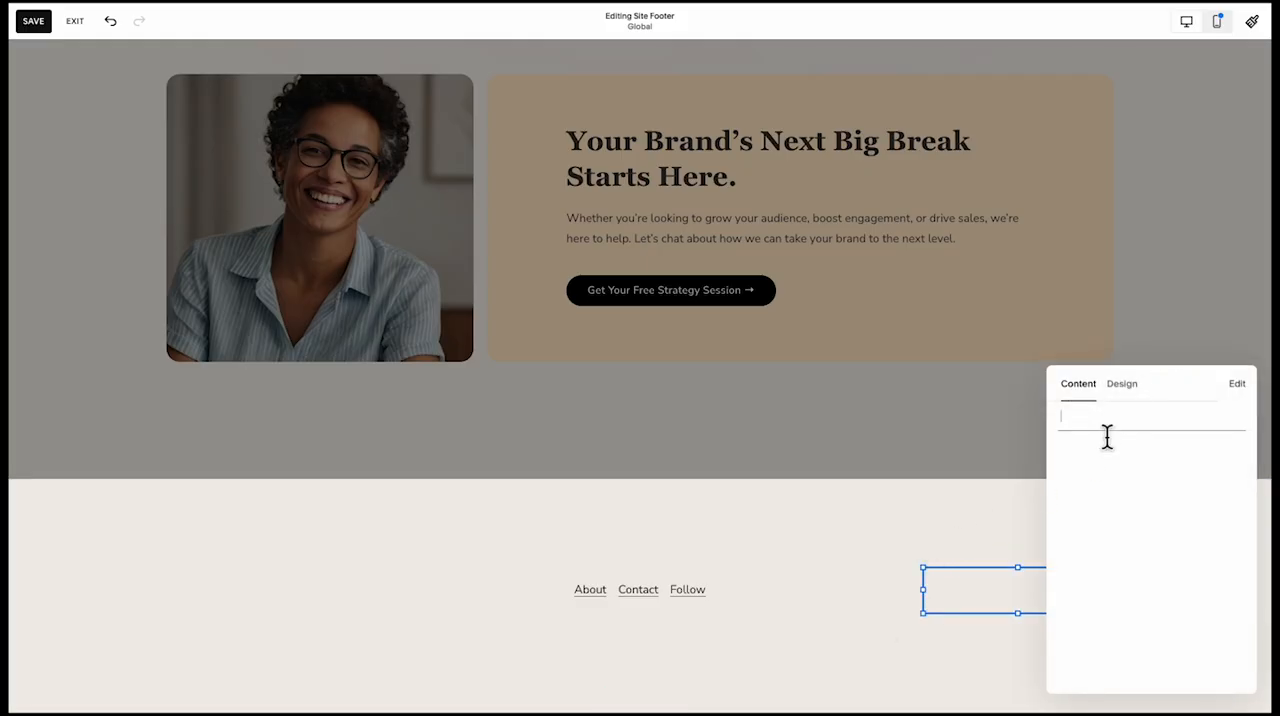
click(1122, 386)
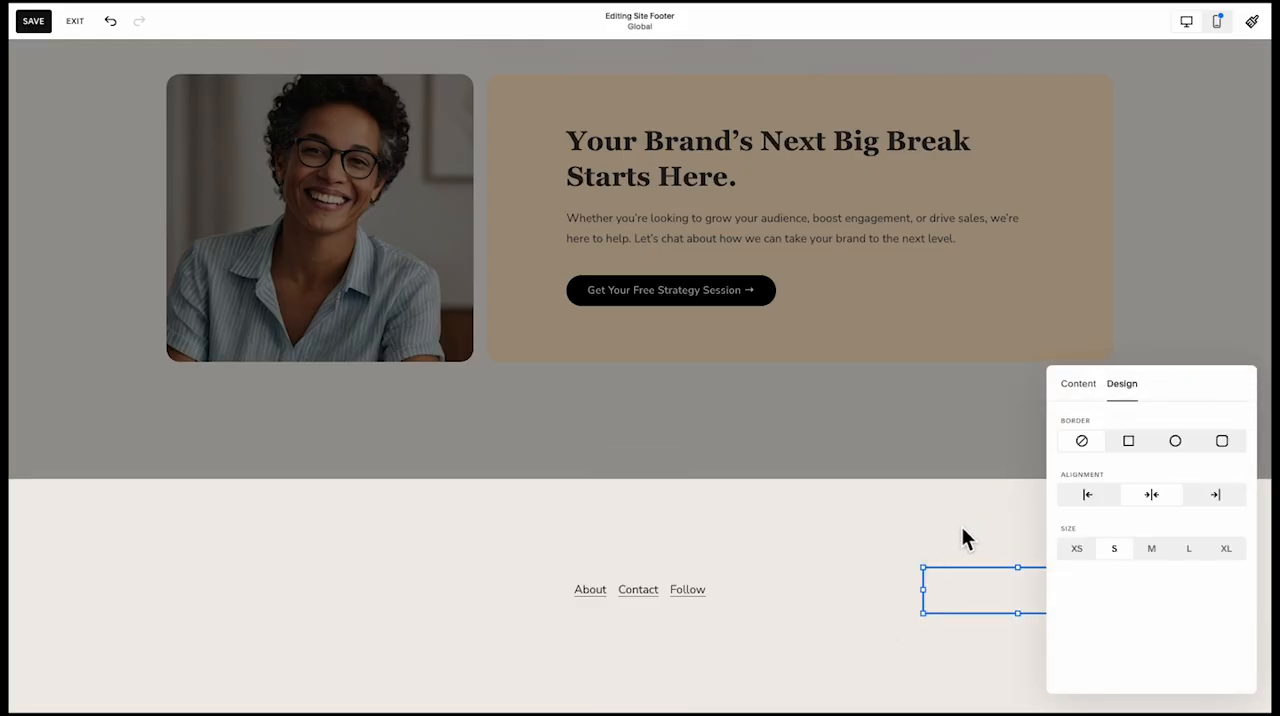
click(953, 569)
click(941, 584)
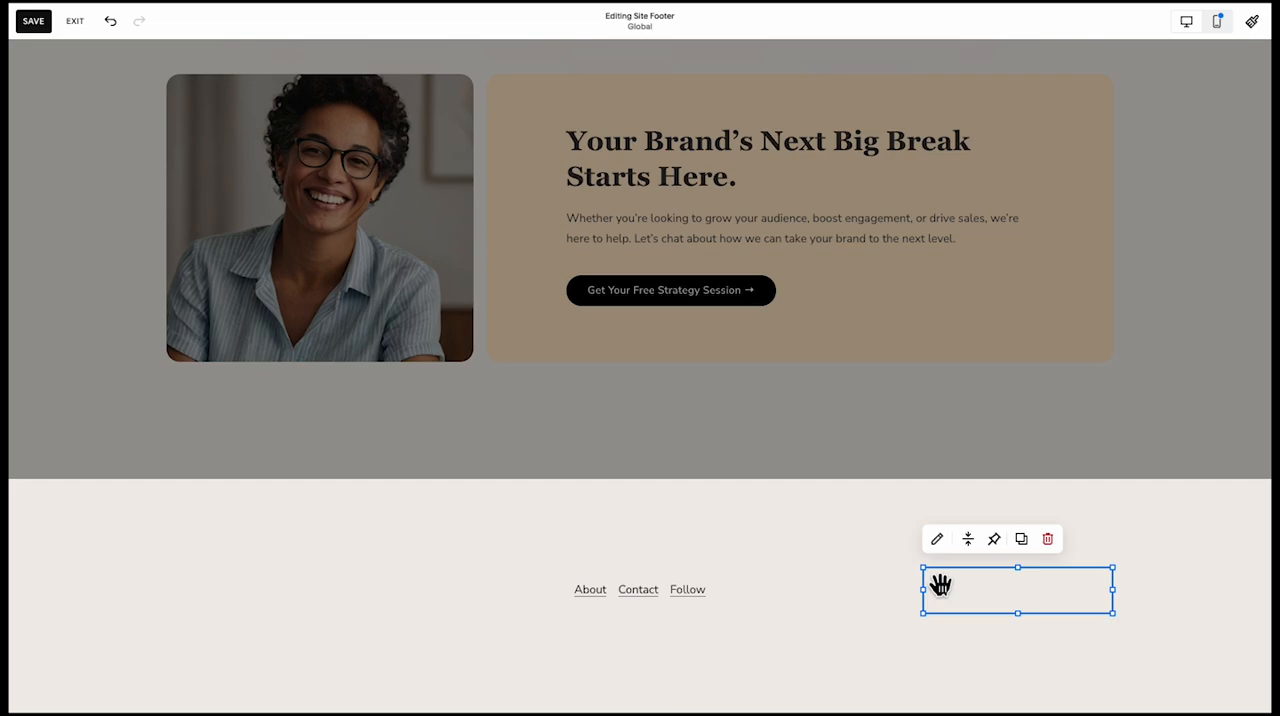
click(786, 579)
Add a text block at the footer's left grid edge reading "Social Sphere." and style it as Heading 2
click(66, 508)
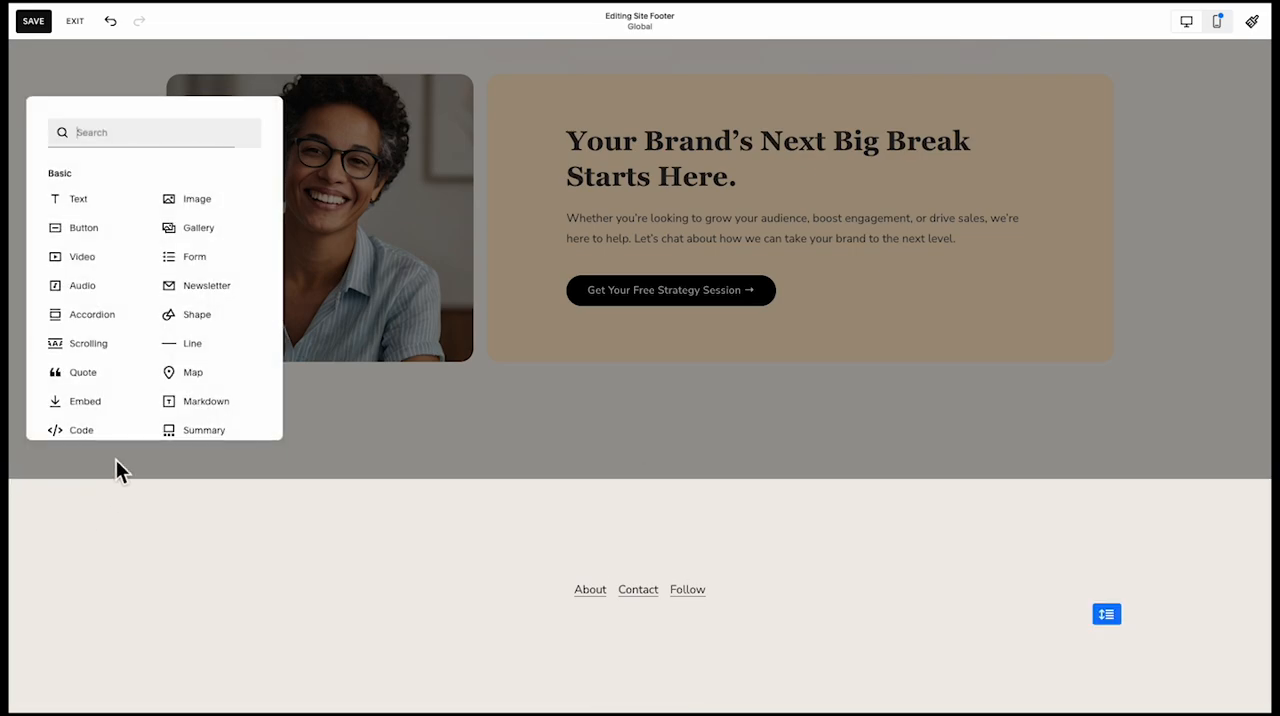
click(101, 210)
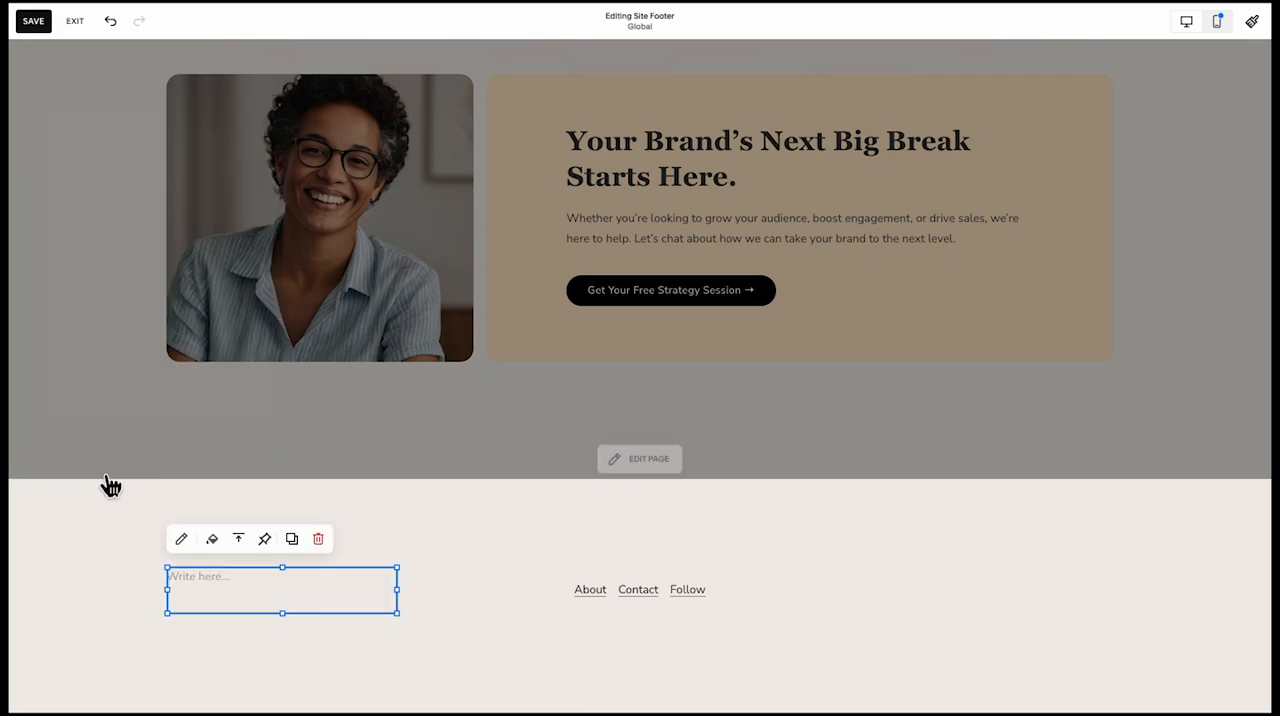
click(237, 668)
drag(234, 577, 163, 591)
click(216, 594)
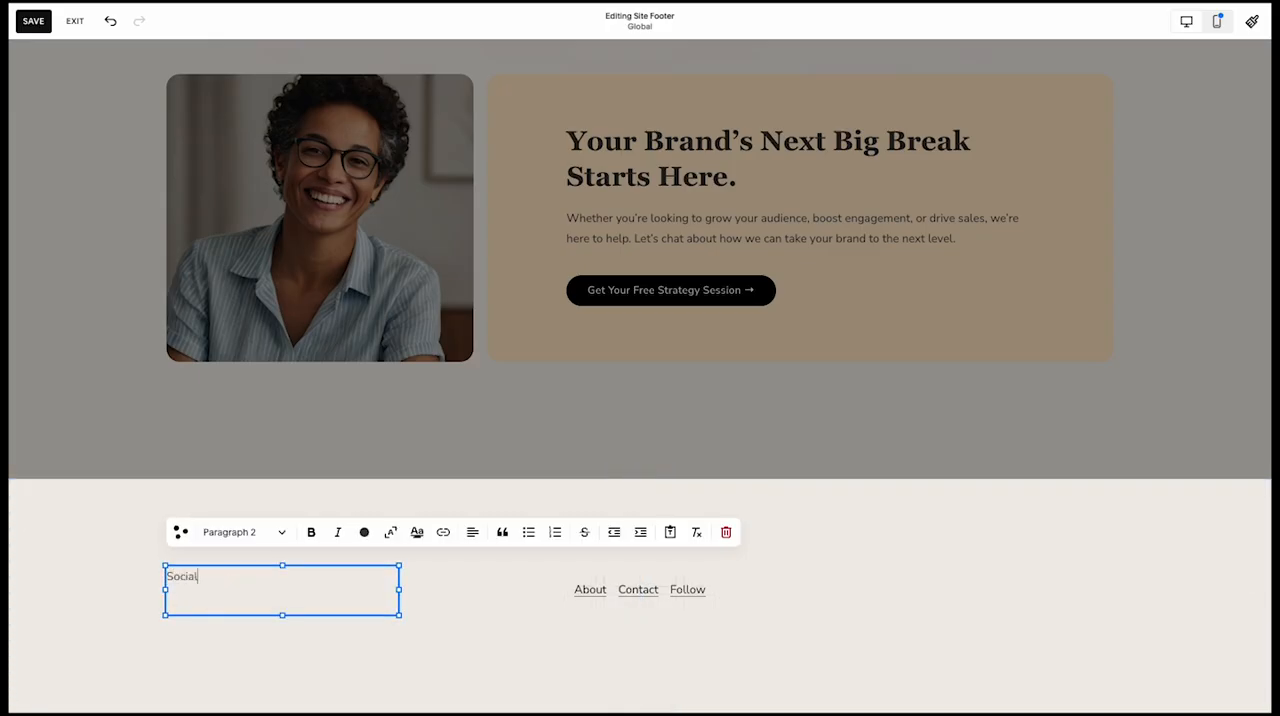
click(247, 537)
click(268, 324)
click(357, 640)
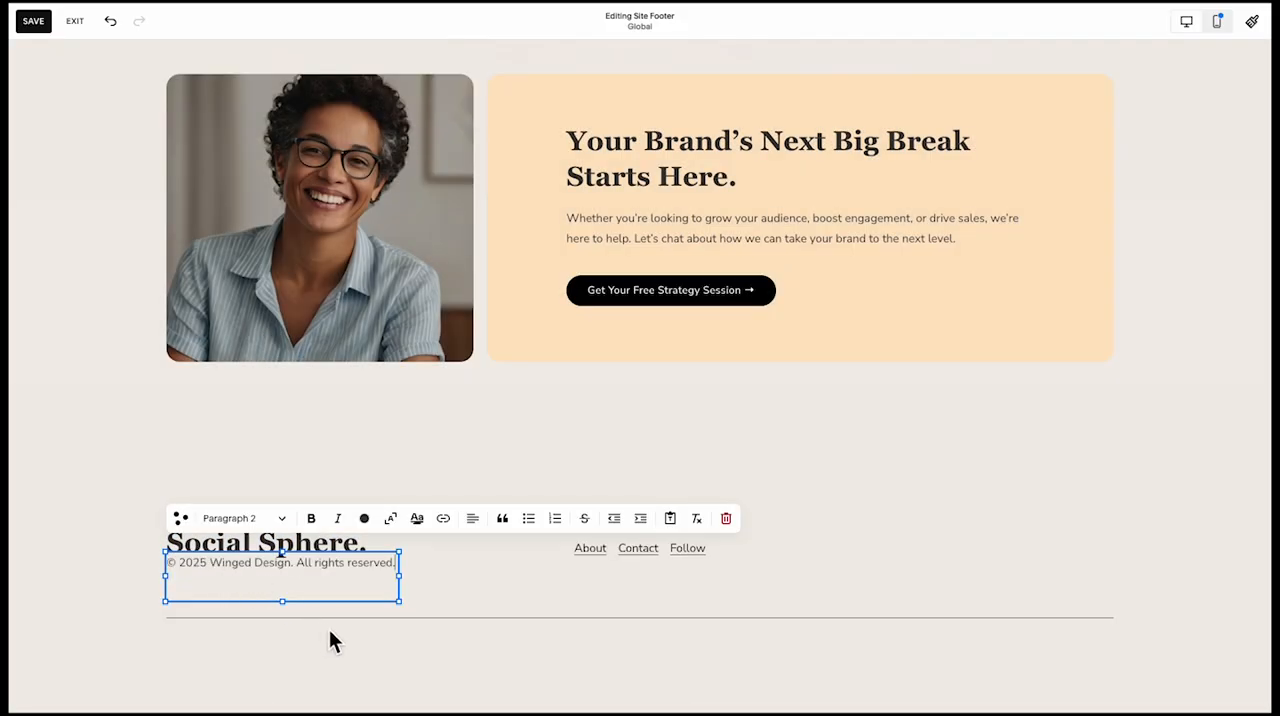
Move the text block "© 2025 Winged Design. All rights reserved." to the footer's center, beneath the divider line
click(431, 610)
click(357, 571)
drag(357, 571, 709, 641)
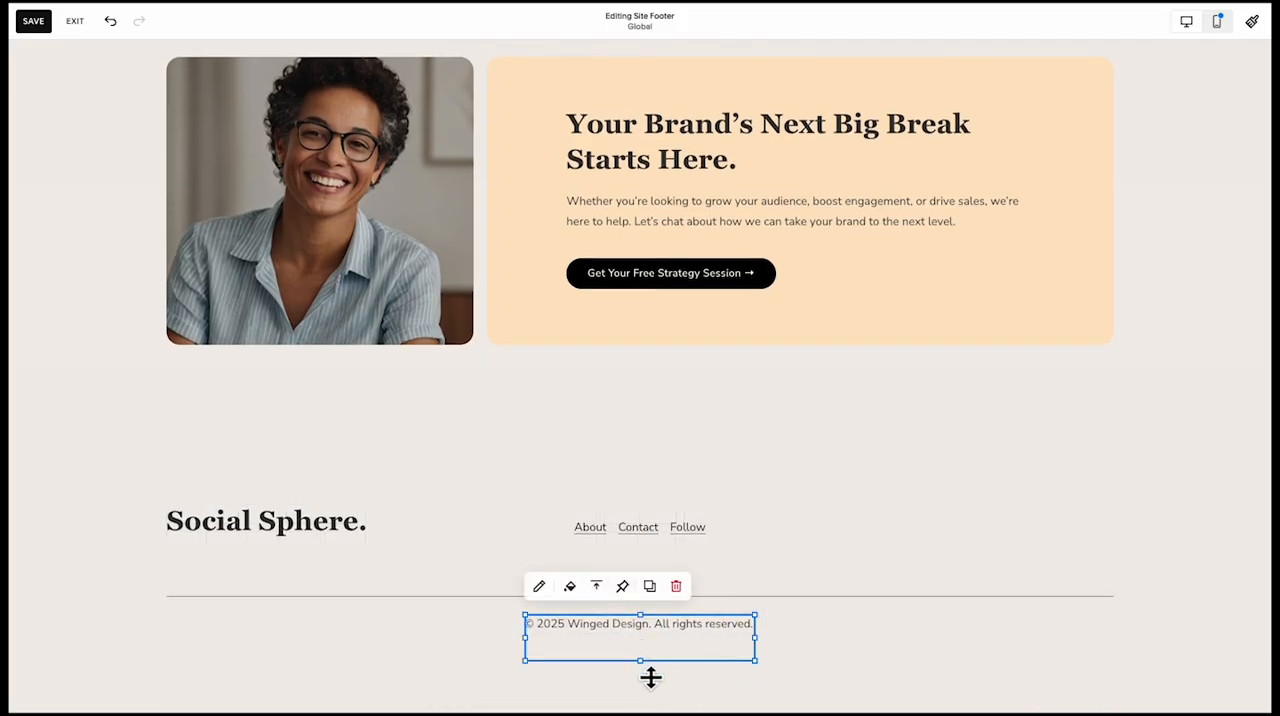
Try to reduce the height of the copyright text block and of the footer section
drag(651, 672, 648, 622)
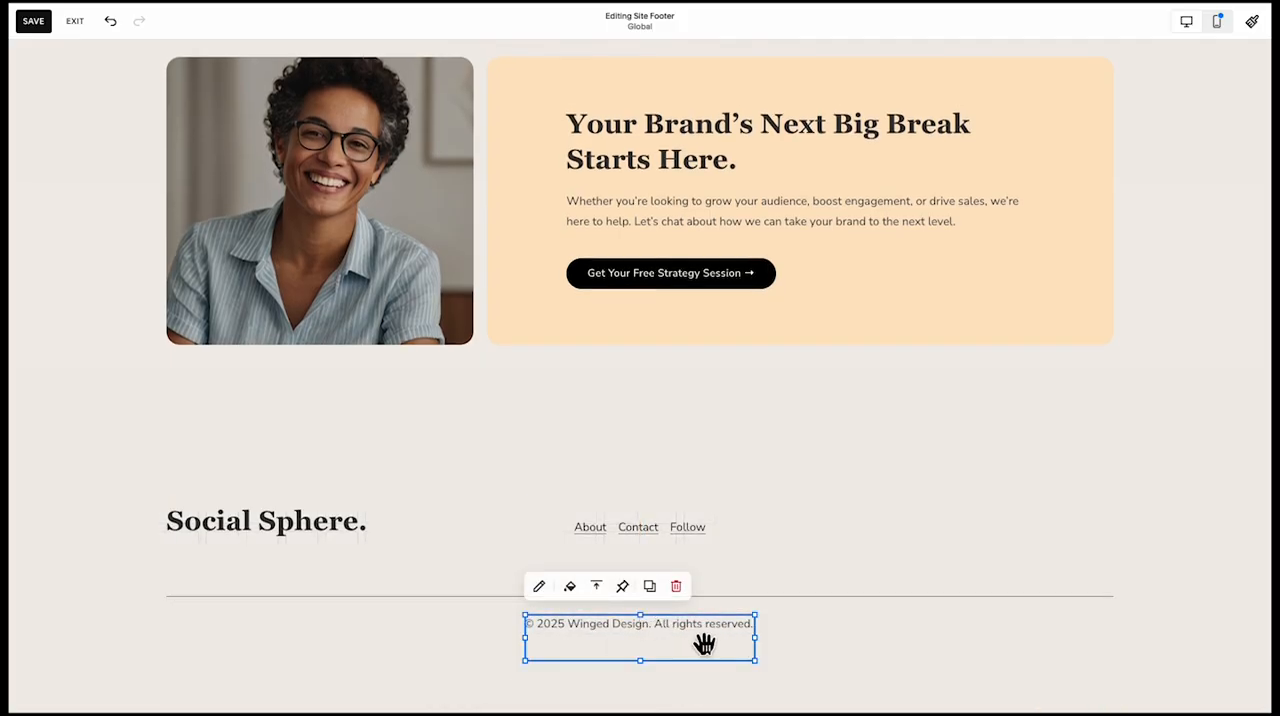
click(795, 656)
drag(1108, 667, 1108, 630)
click(752, 624)
click(540, 588)
click(596, 582)
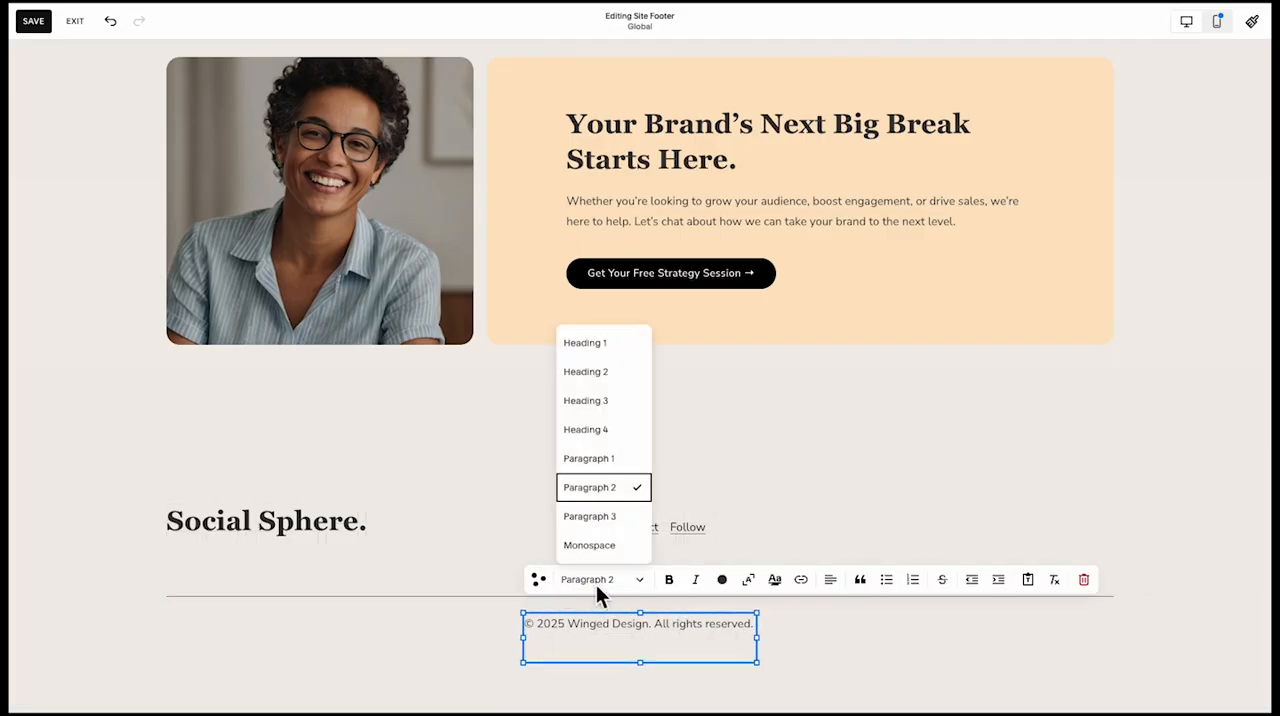
click(813, 652)
Try to widen the copyright text block and raise its lower edge beneath the divider line
click(723, 625)
drag(760, 638, 858, 639)
drag(691, 662, 692, 604)
drag(837, 645, 776, 647)
click(817, 644)
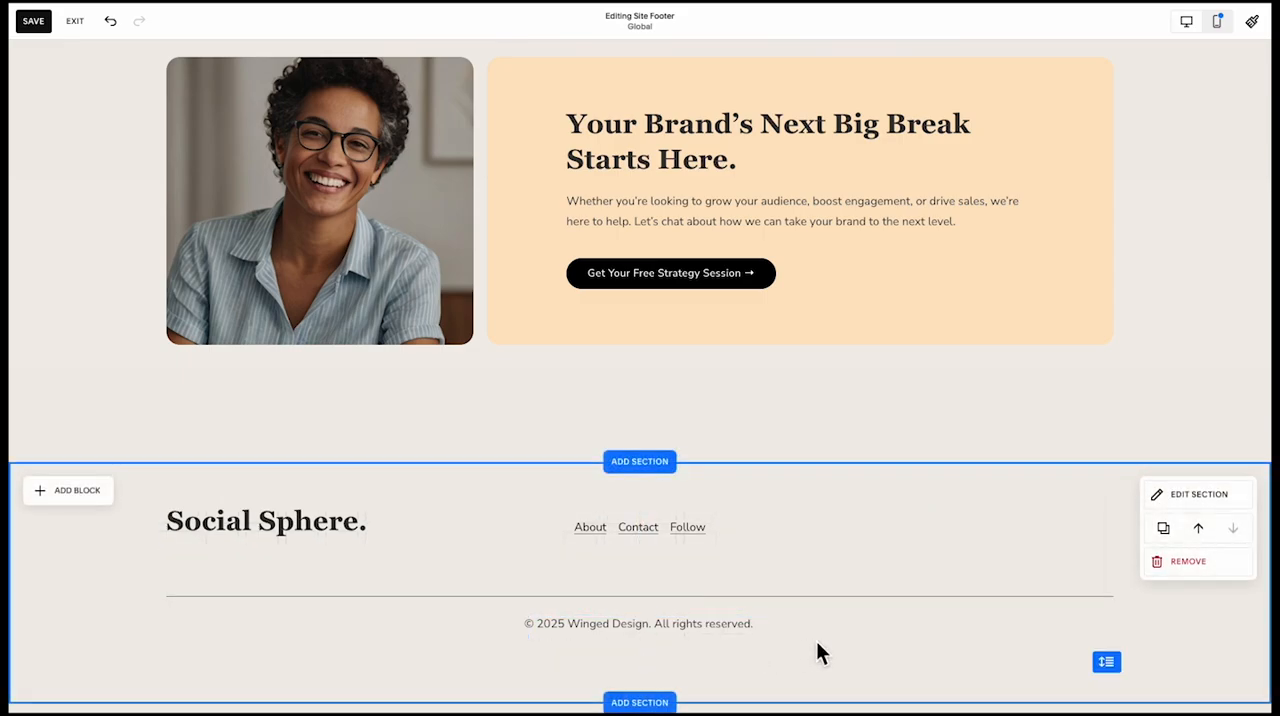
Save the site with the new footer
click(1092, 595)
click(1020, 528)
click(886, 523)
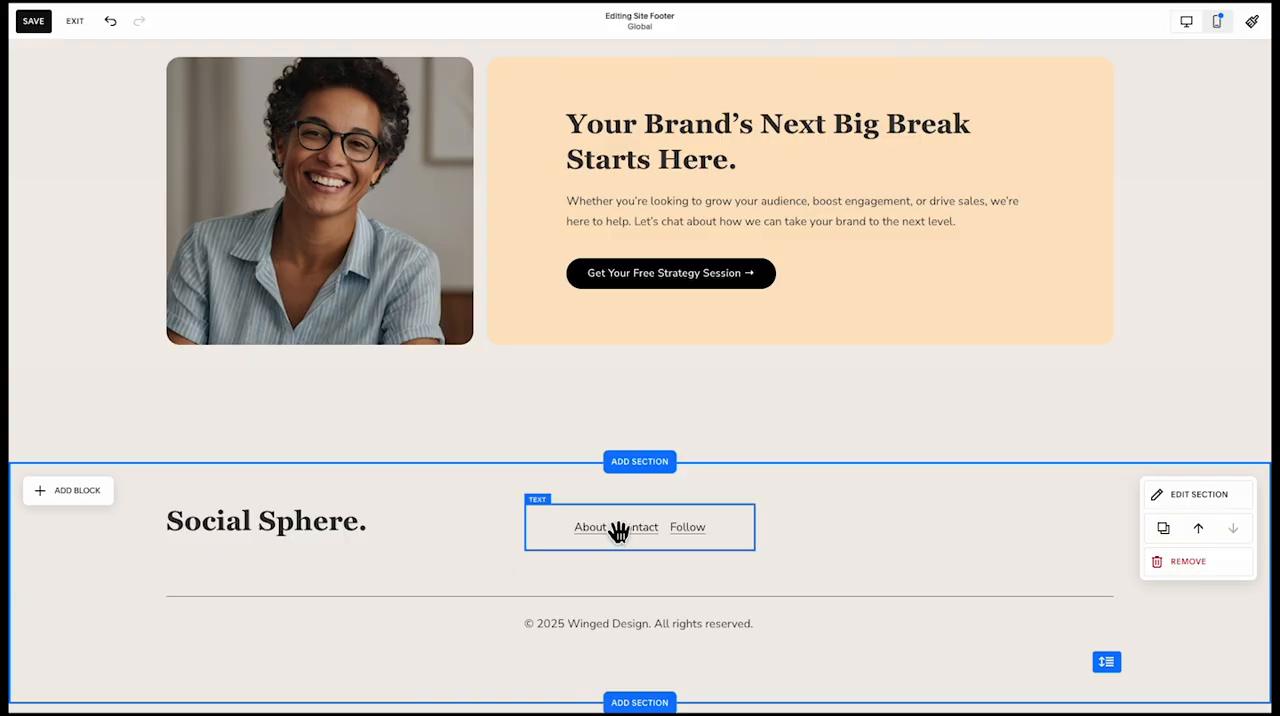
click(619, 531)
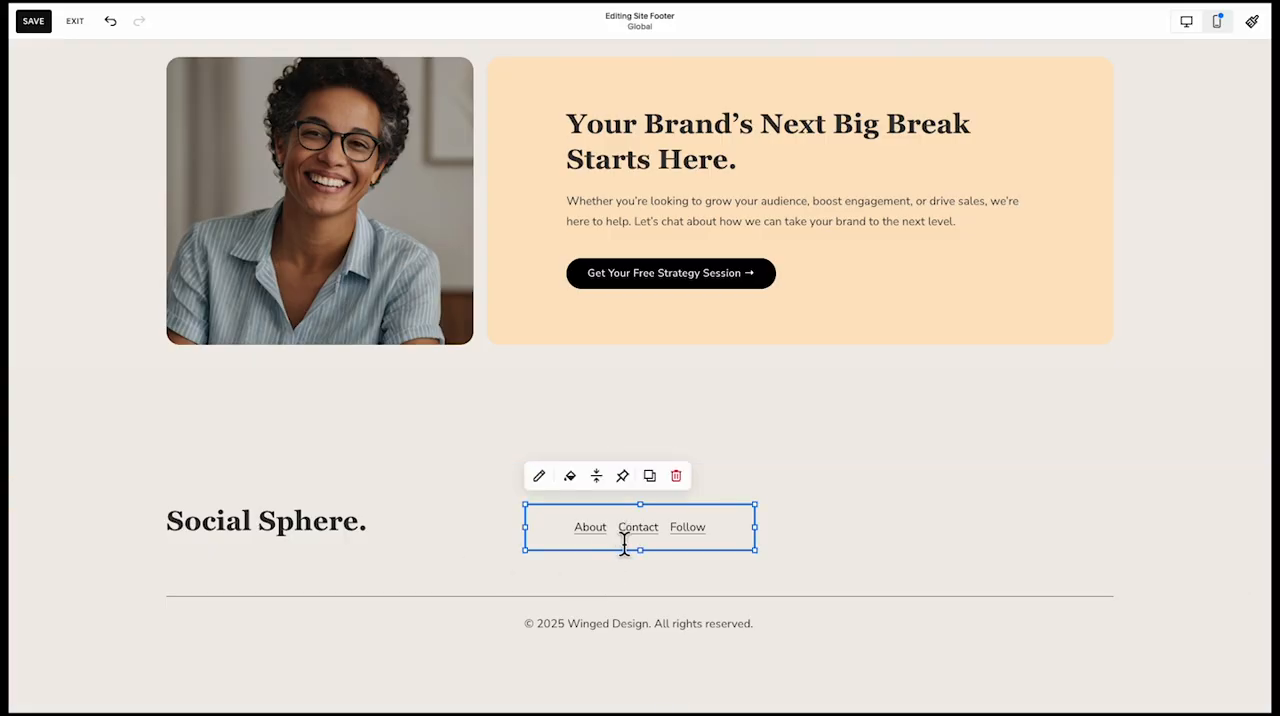
click(37, 22)
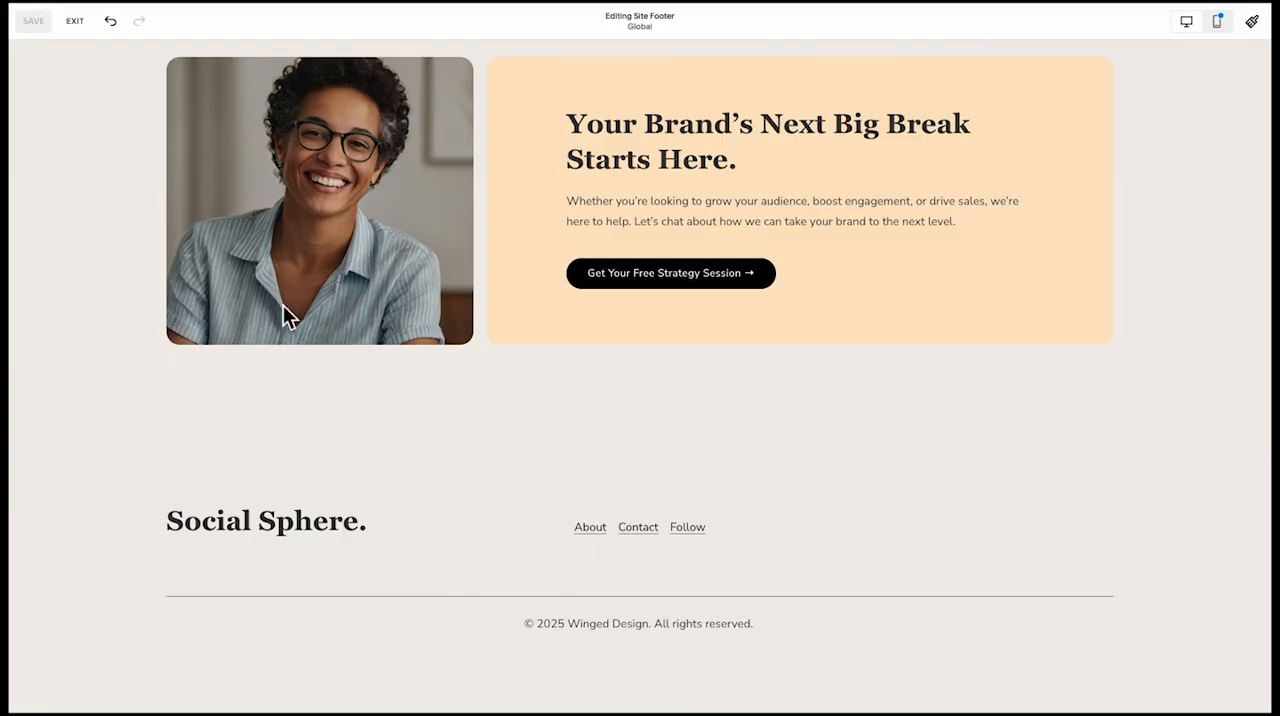
Set the site-wide animation style to Fade and preview the effect down the home page
scroll(554, 449, up, 5)
scroll(554, 449, up, 20)
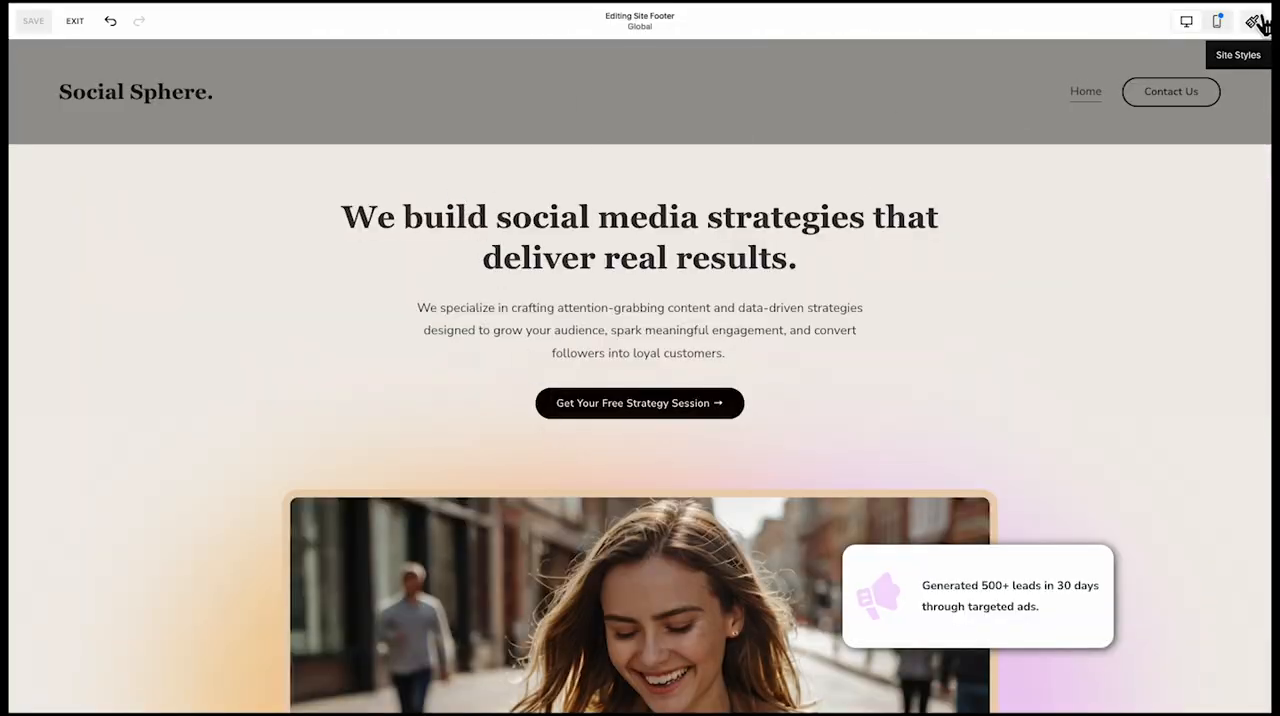
click(1257, 22)
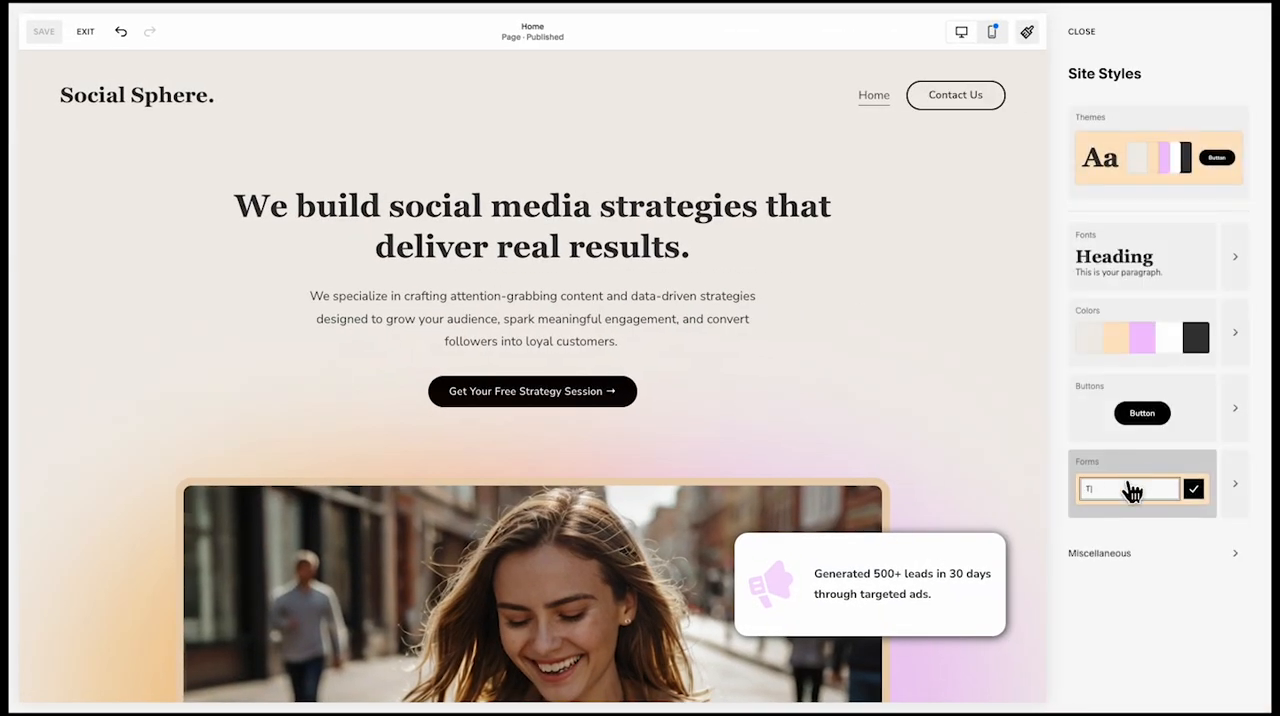
click(1130, 557)
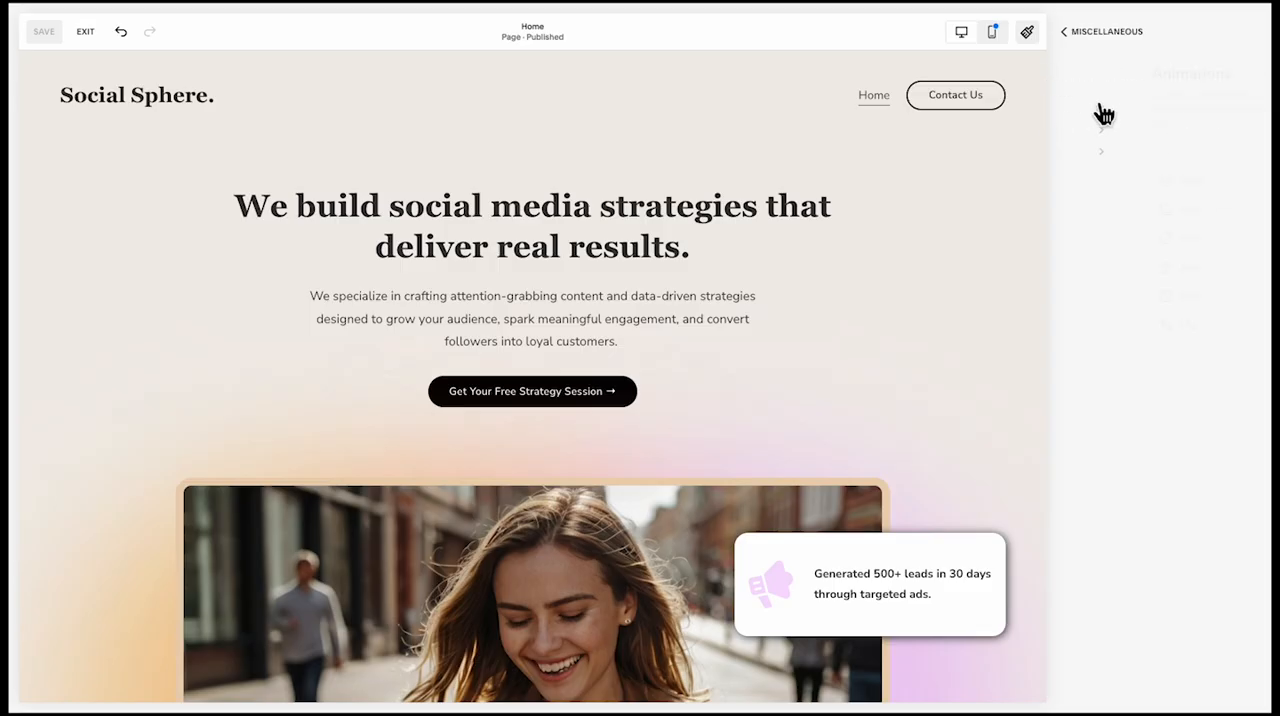
click(1108, 212)
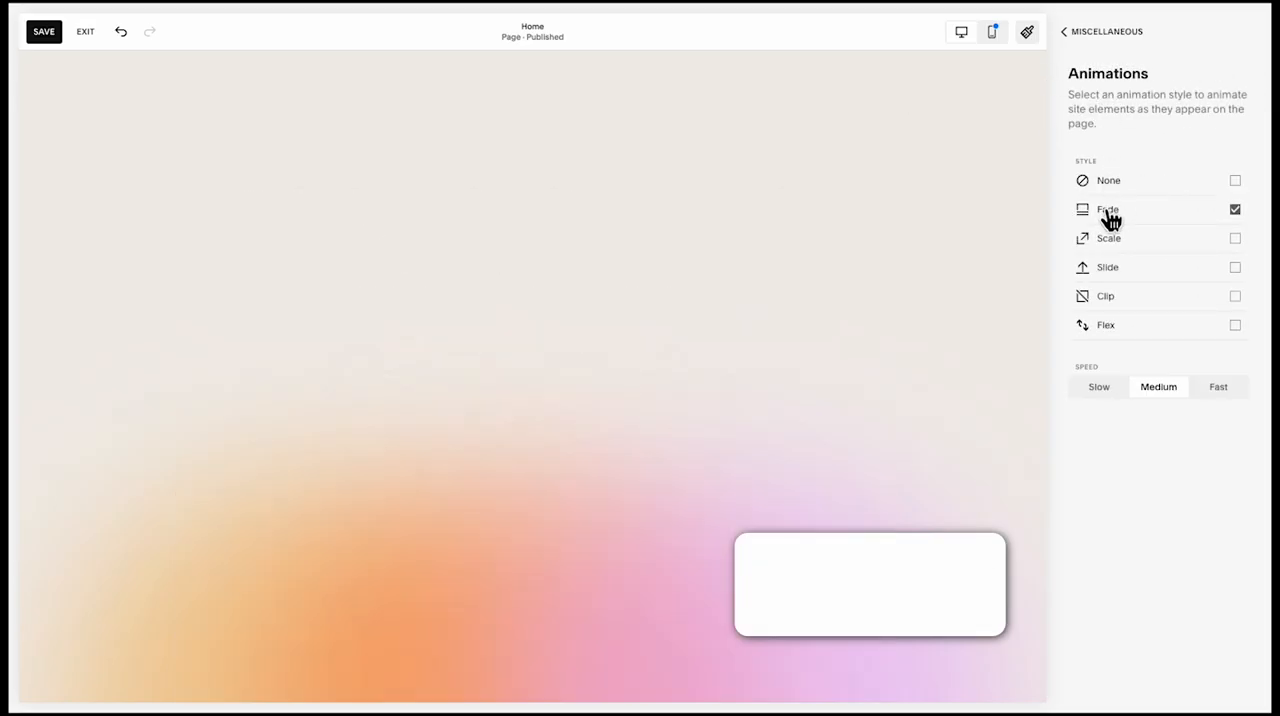
scroll(792, 395, down, 4)
scroll(793, 395, down, 9)
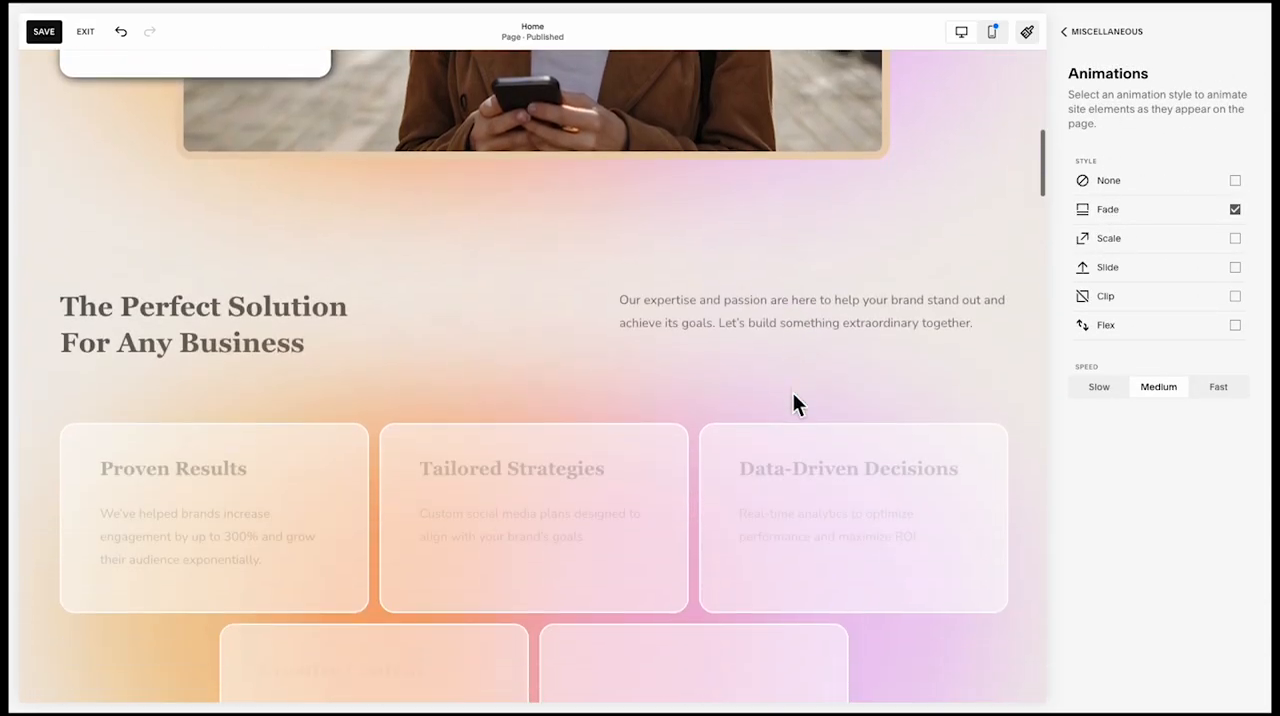
scroll(792, 395, down, 1)
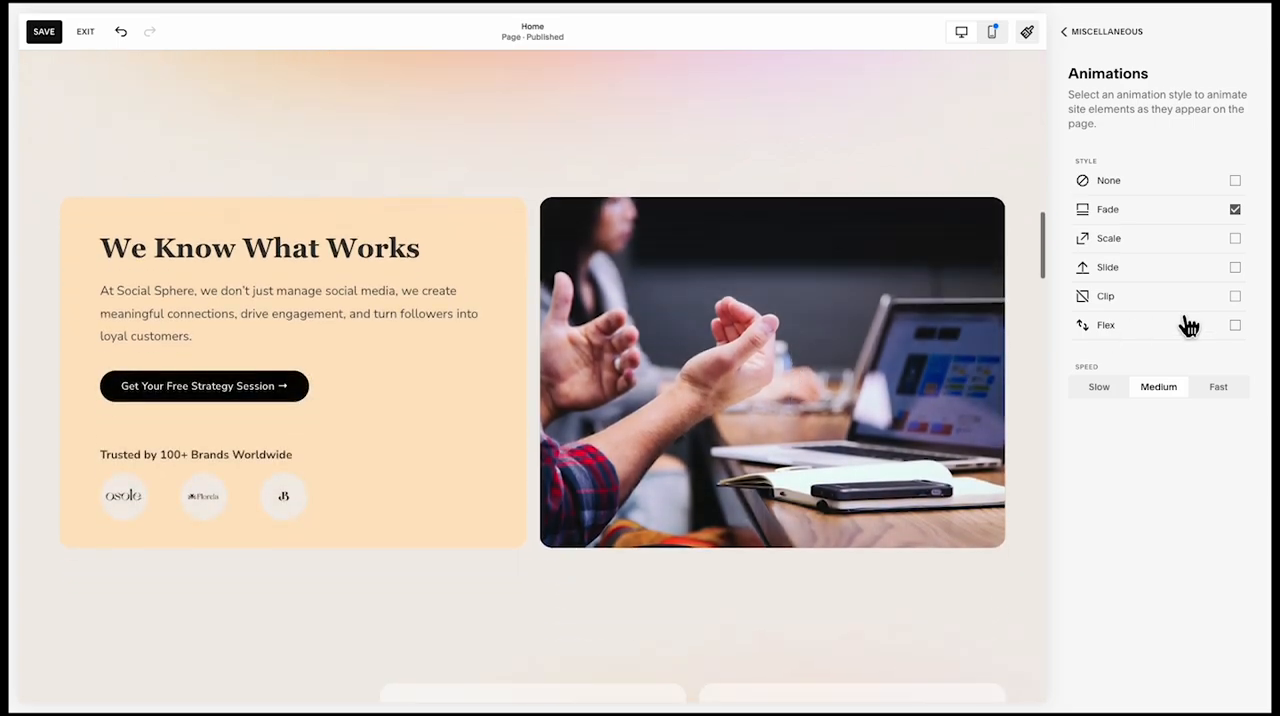
Try the Clip animation style and preview it at the upper part of the home page
click(1184, 298)
scroll(817, 365, up, 8)
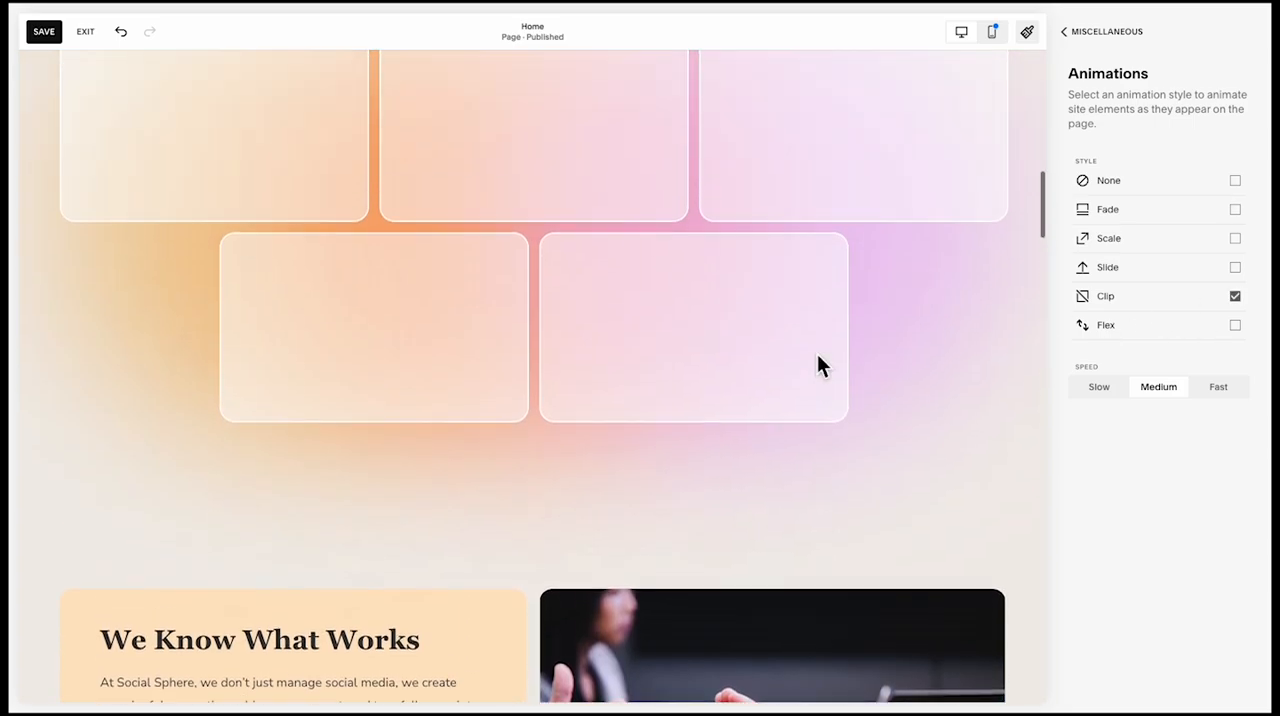
scroll(867, 440, up, 4)
scroll(963, 400, down, 2)
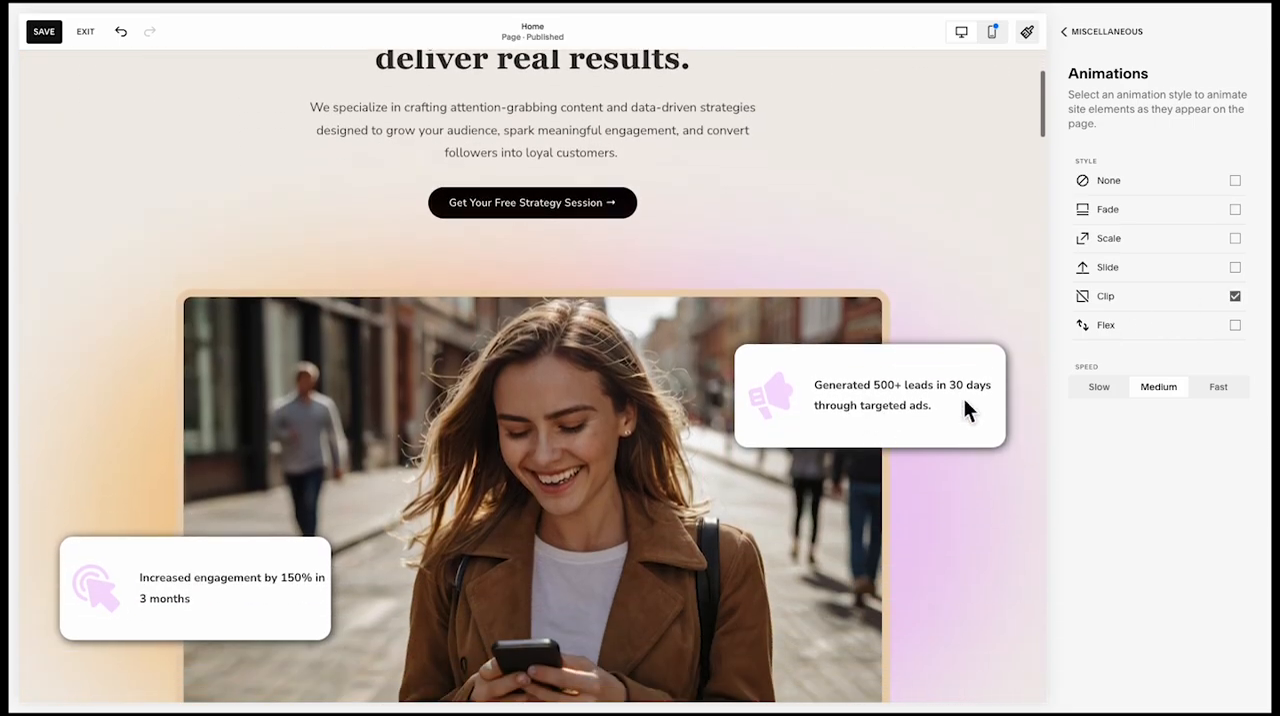
Try the Slide animation style and preview it down the home page as far as the pricing section
click(1194, 270)
scroll(894, 399, down, 3)
scroll(894, 410, down, 12)
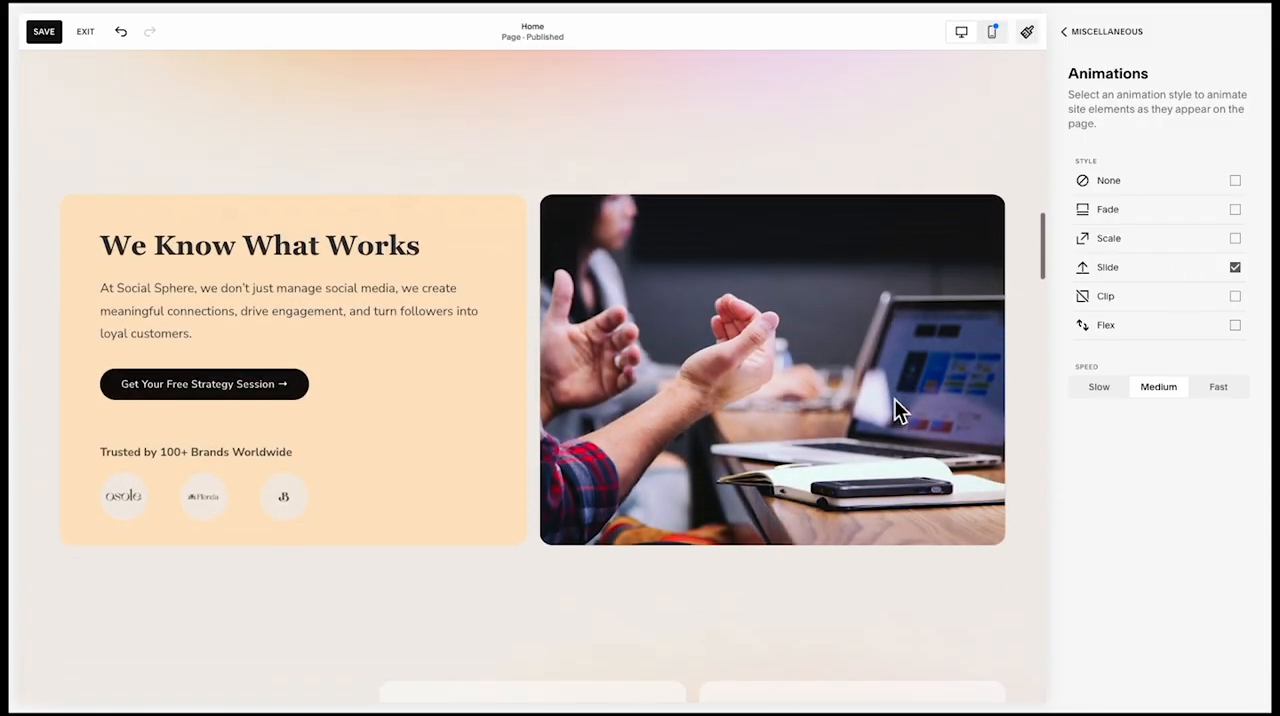
scroll(921, 362, down, 10)
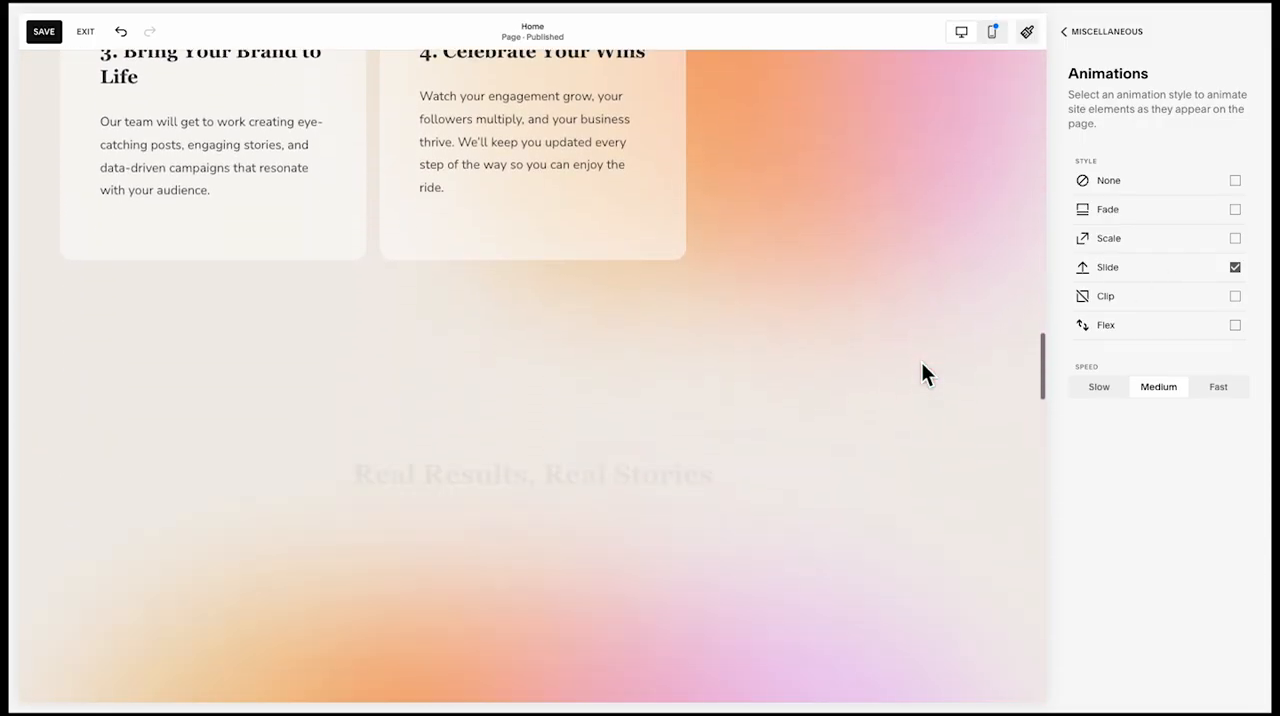
scroll(921, 362, down, 5)
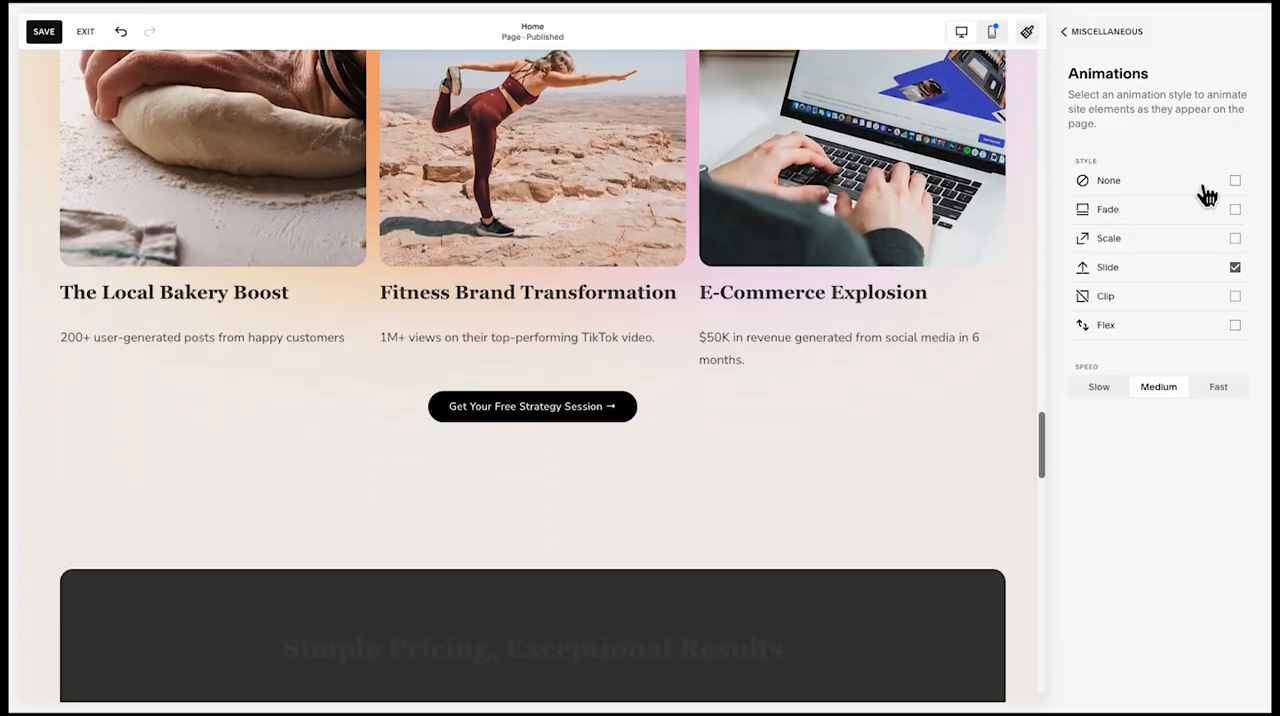
Return the site-wide animation style to Fade and preview it from the hero to the call-to-action section
click(1177, 213)
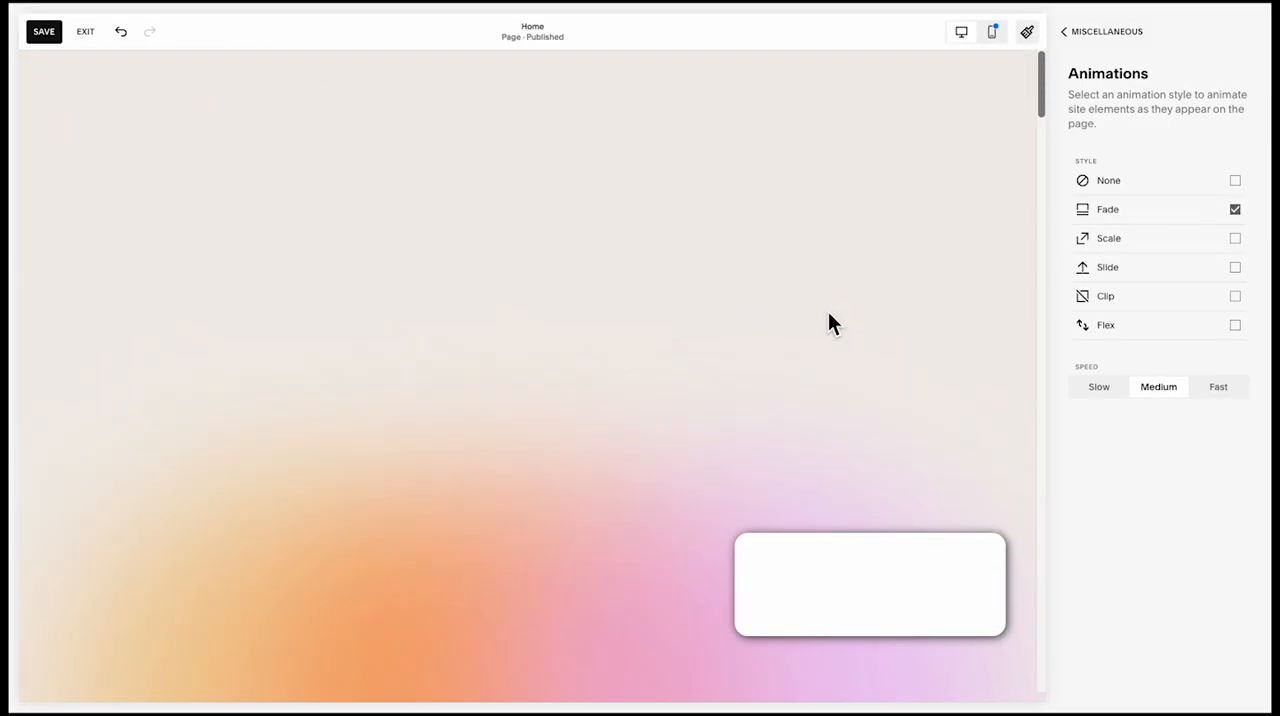
scroll(828, 318, down, 10)
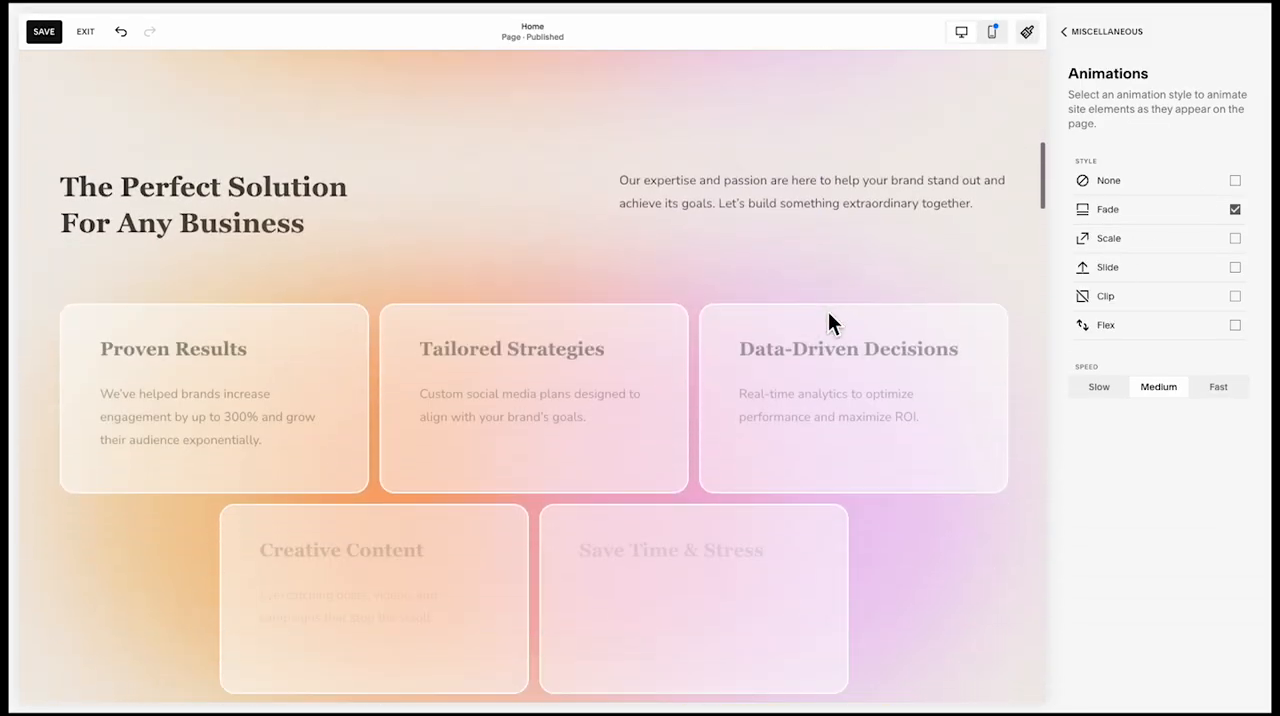
scroll(828, 314, down, 10)
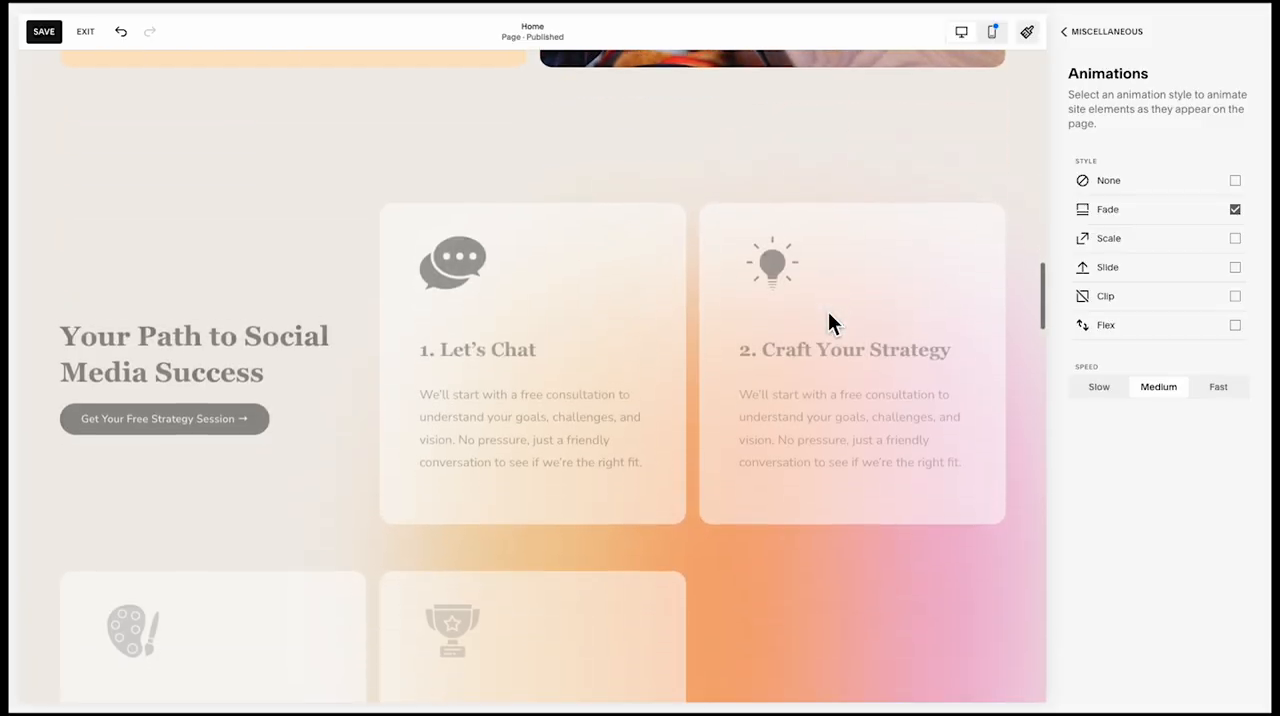
scroll(828, 322, down, 10)
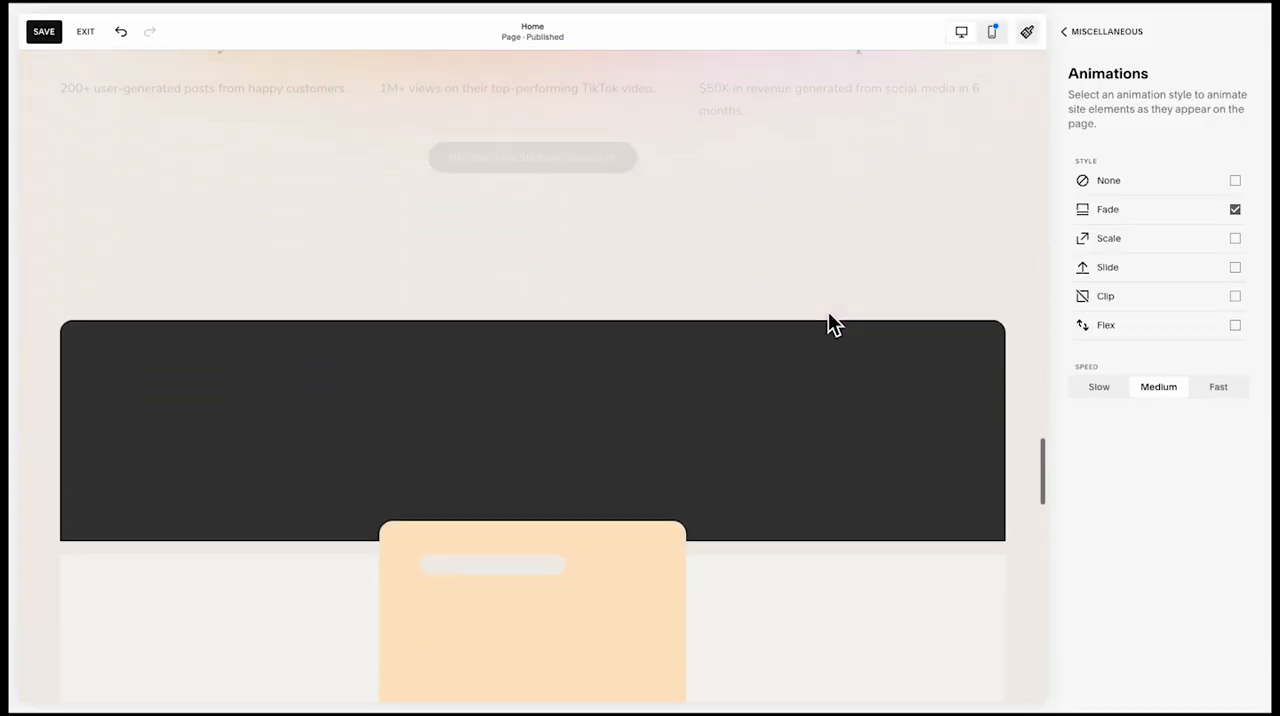
scroll(828, 318, down, 8)
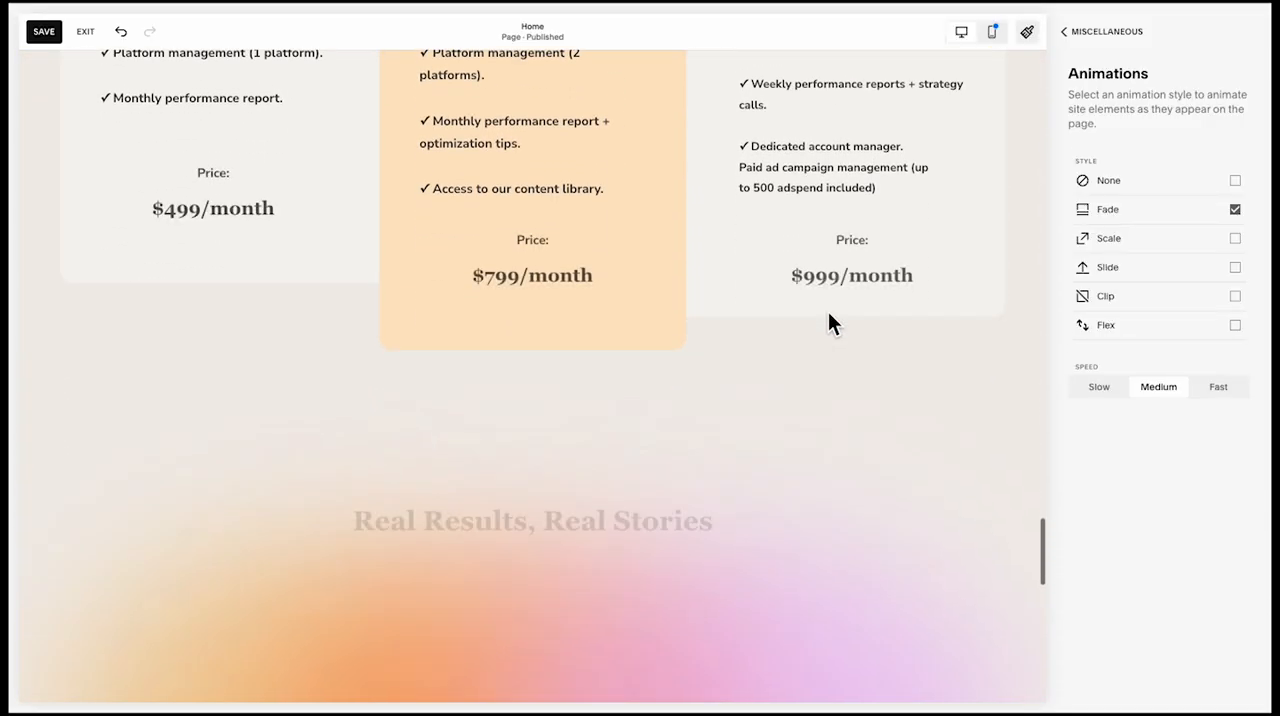
scroll(828, 311, down, 3)
scroll(828, 311, up, 2)
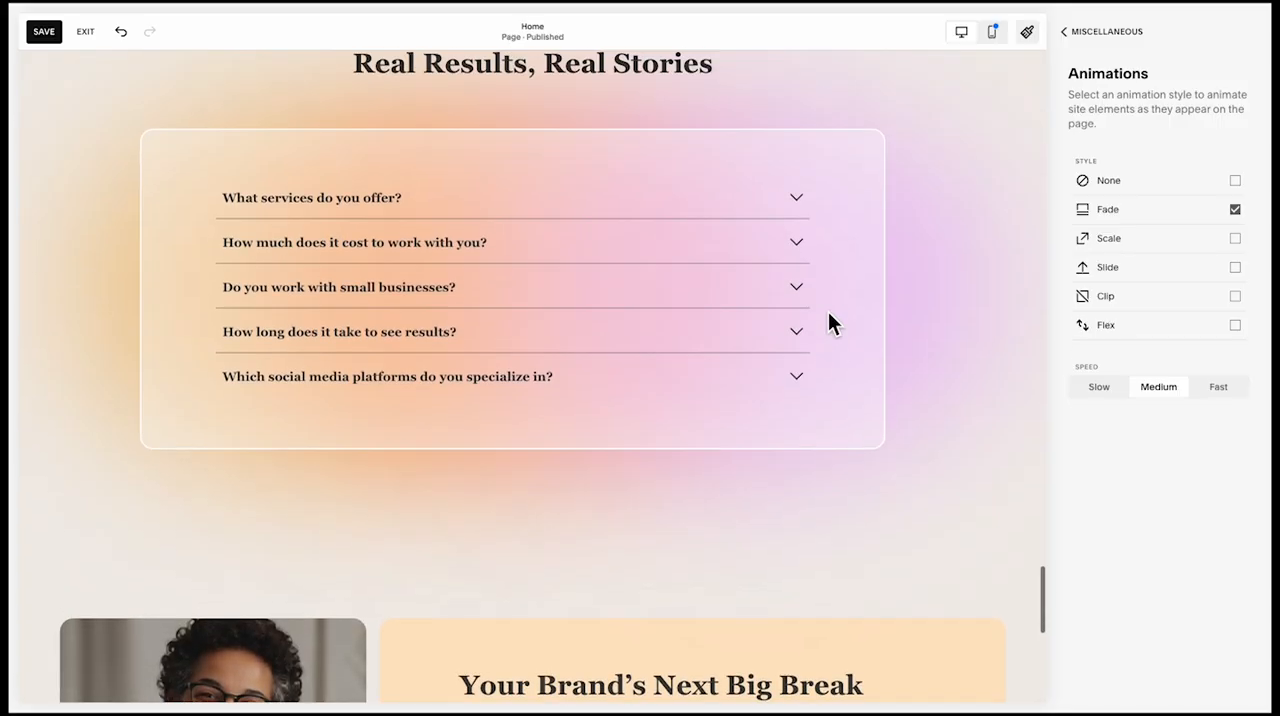
scroll(828, 311, down, 5)
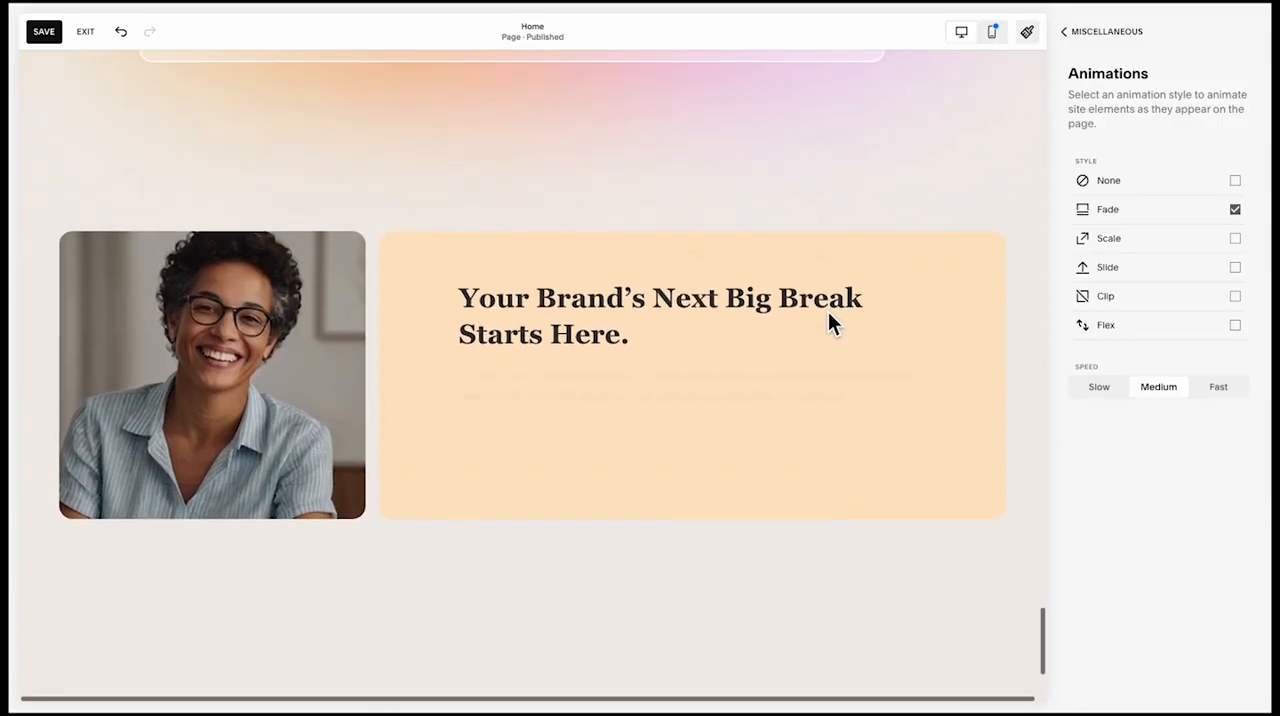
Save the animation change and leave the site styles for the page editor
click(44, 31)
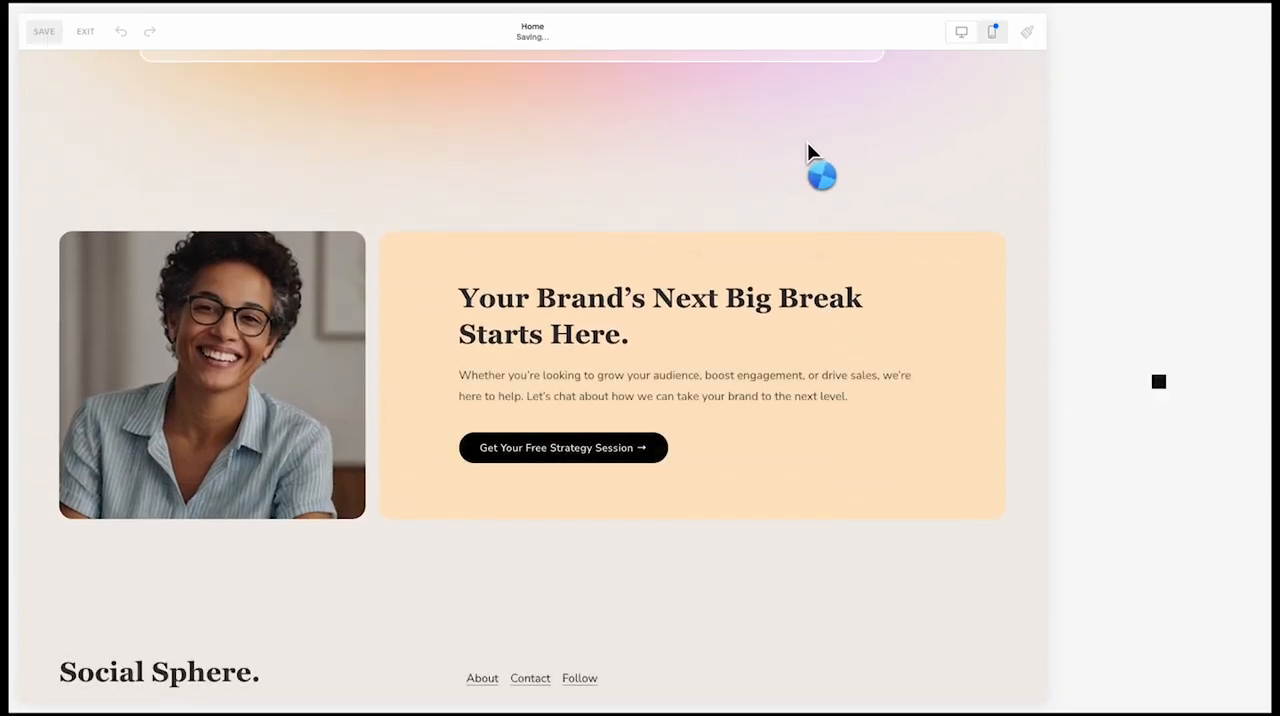
click(1025, 31)
click(771, 237)
scroll(771, 237, up, 6)
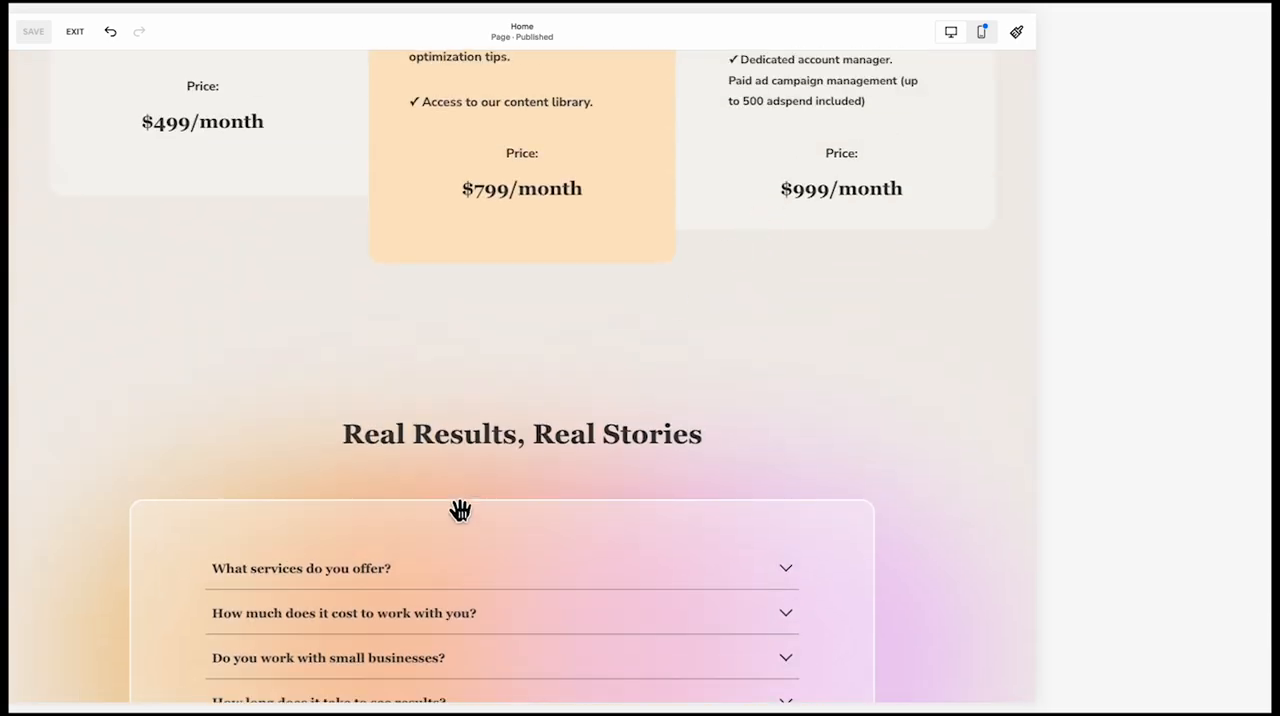
Open the design settings of the FAQ accordion block under "Real Results, Real Stories"
scroll(460, 510, down, 1)
scroll(385, 487, down, 2)
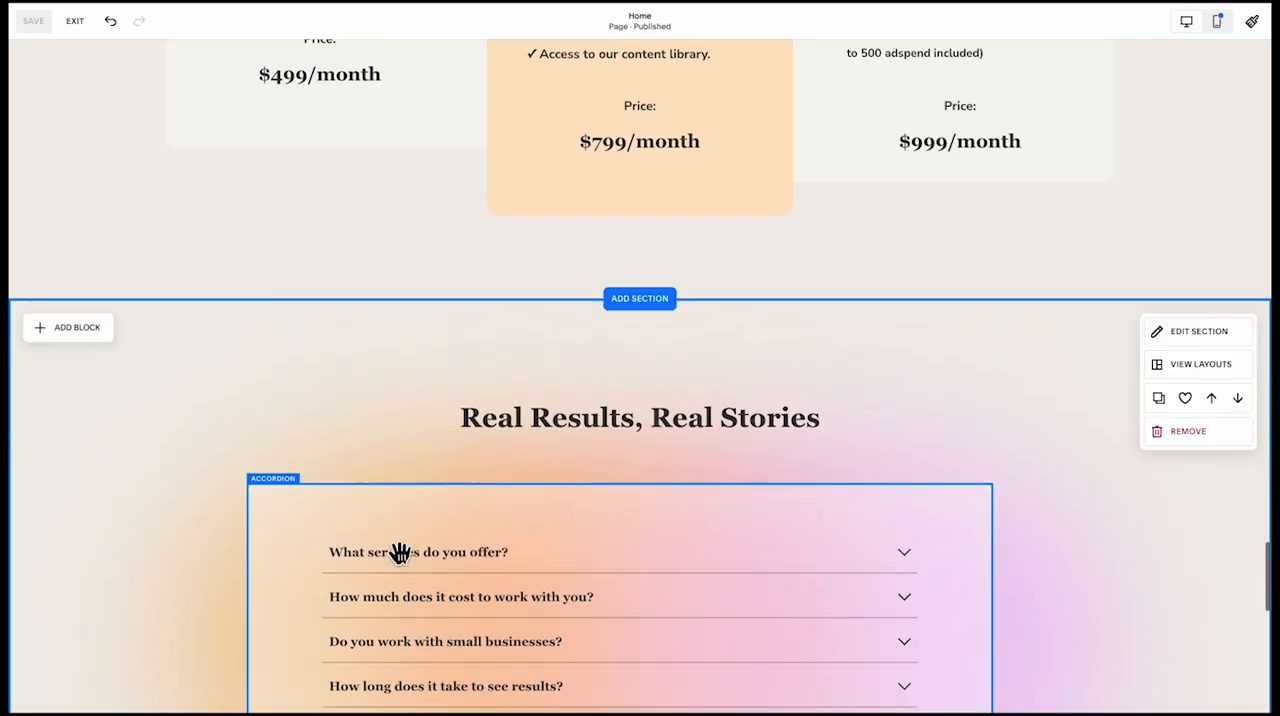
click(400, 553)
click(266, 455)
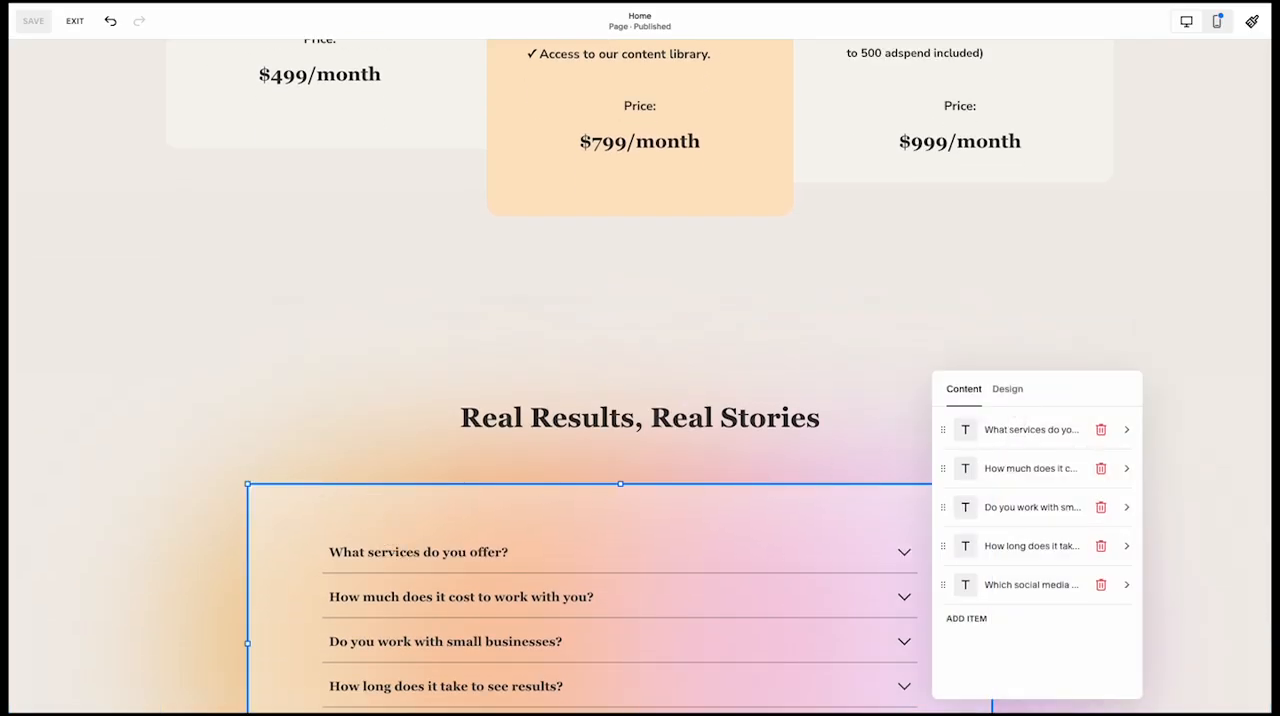
click(1008, 390)
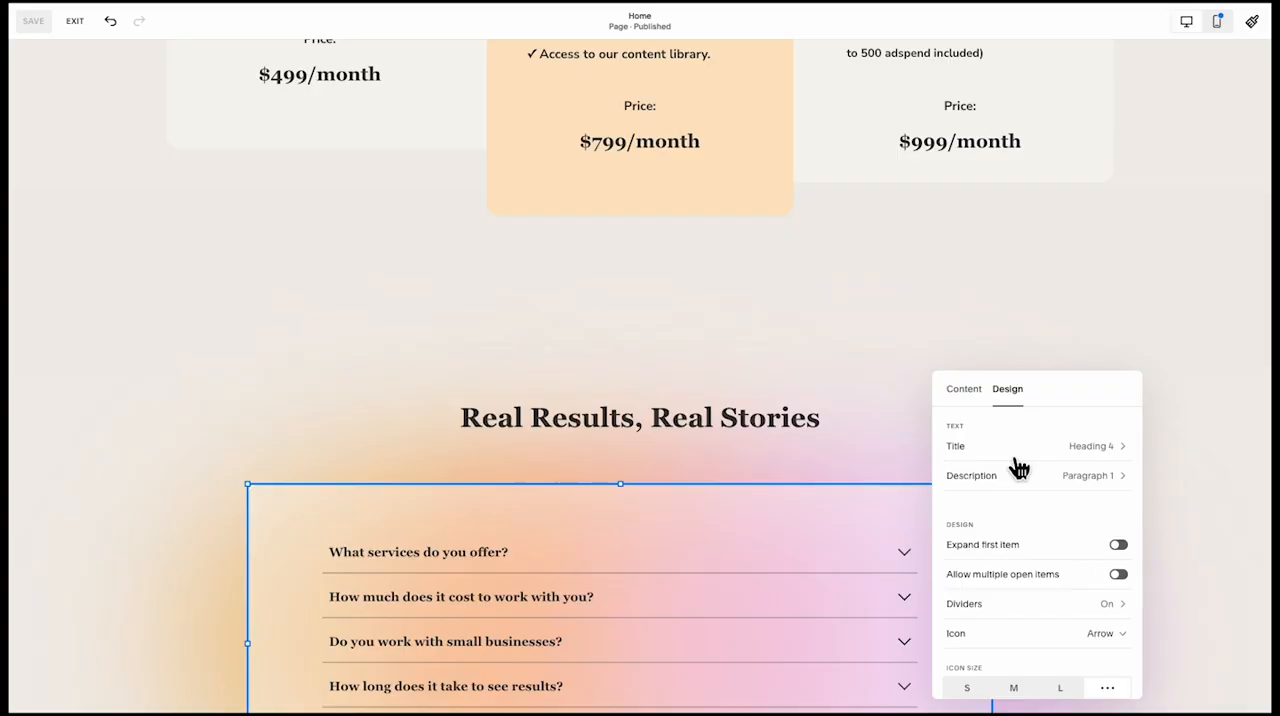
In the mobile layout, widen the hero button block to the full content width and move it up beneath the intro paragraph
click(1216, 21)
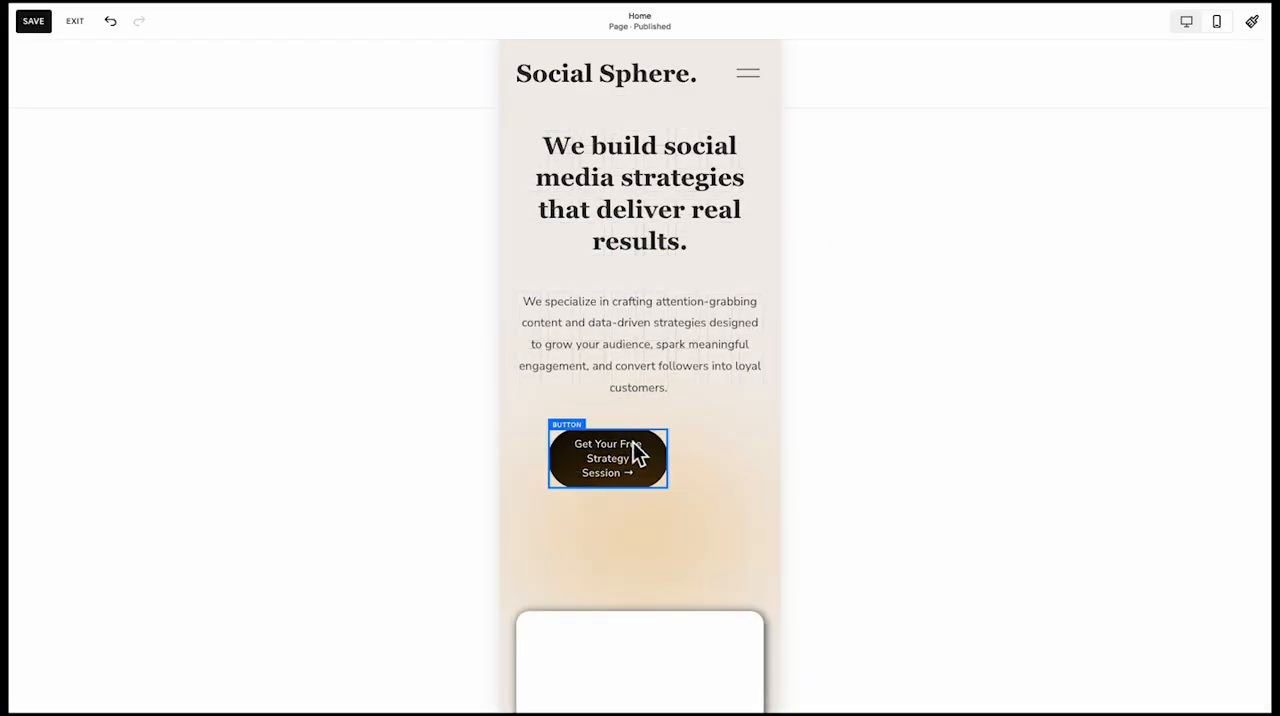
click(638, 453)
drag(670, 490, 752, 478)
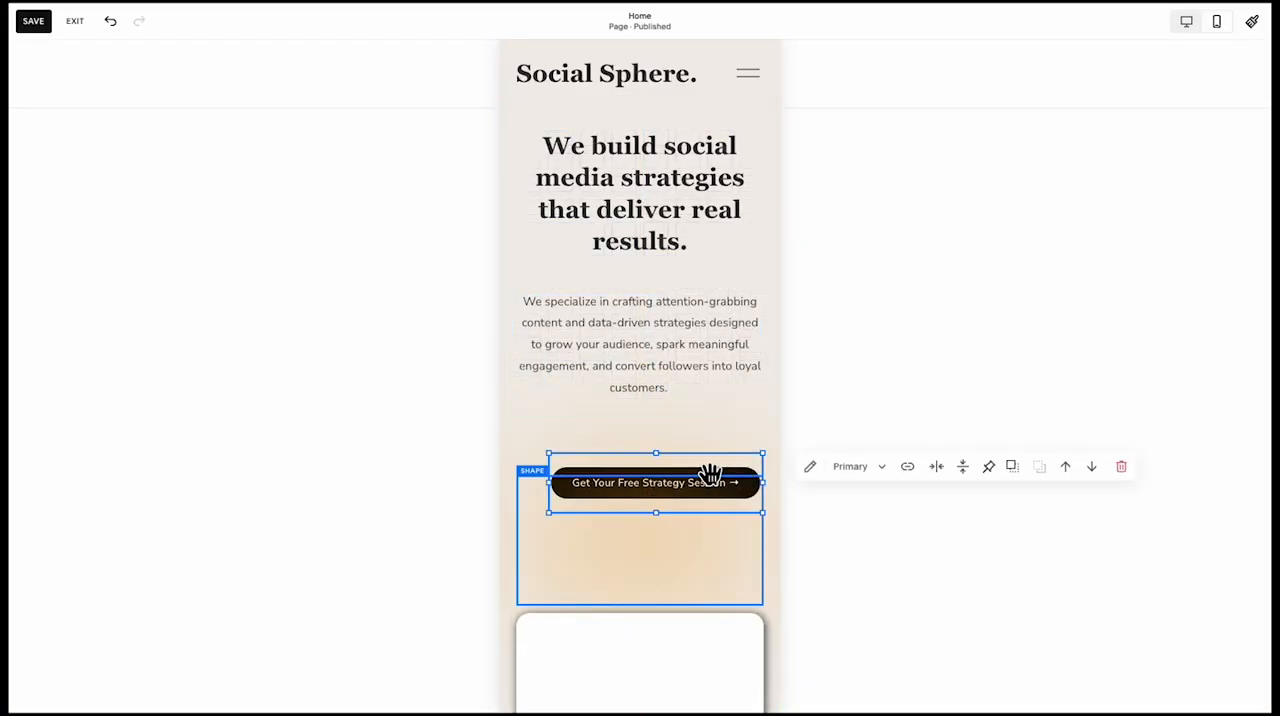
drag(549, 483, 517, 481)
click(492, 481)
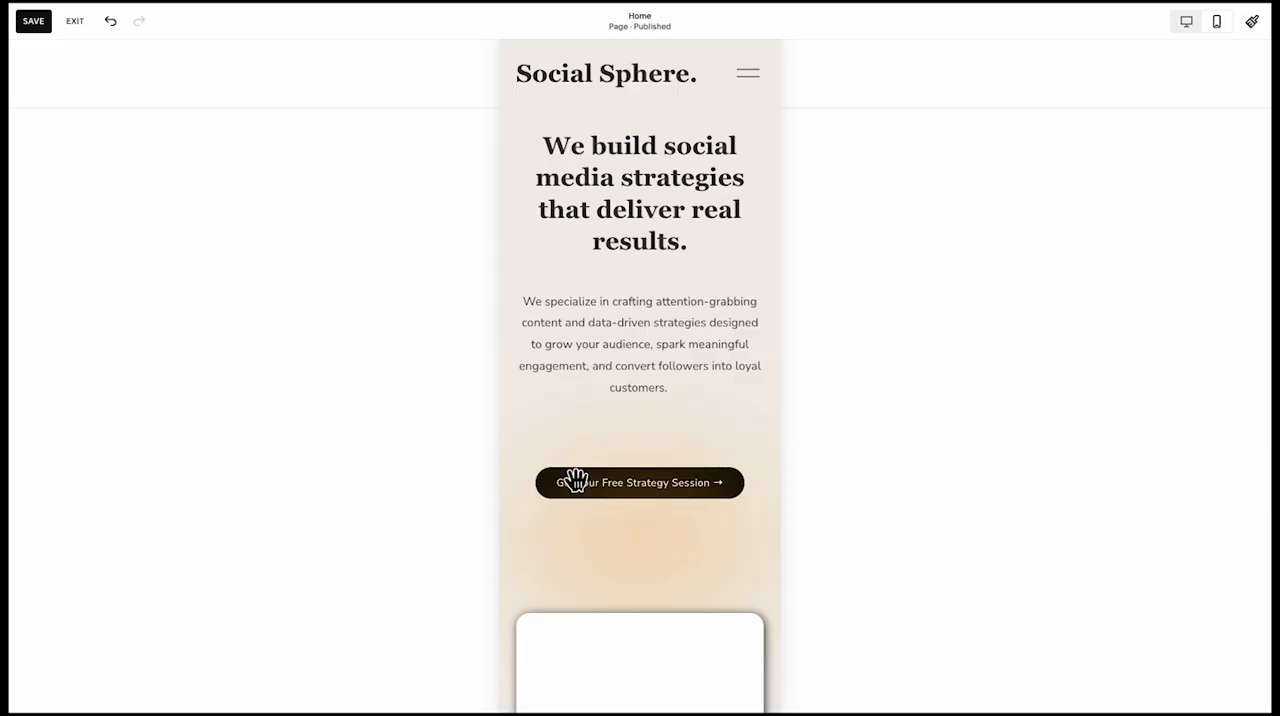
click(586, 480)
drag(600, 466, 606, 423)
Shrink the pink cursor icon and place it inside the white card below the hero button
scroll(606, 421, down, 3)
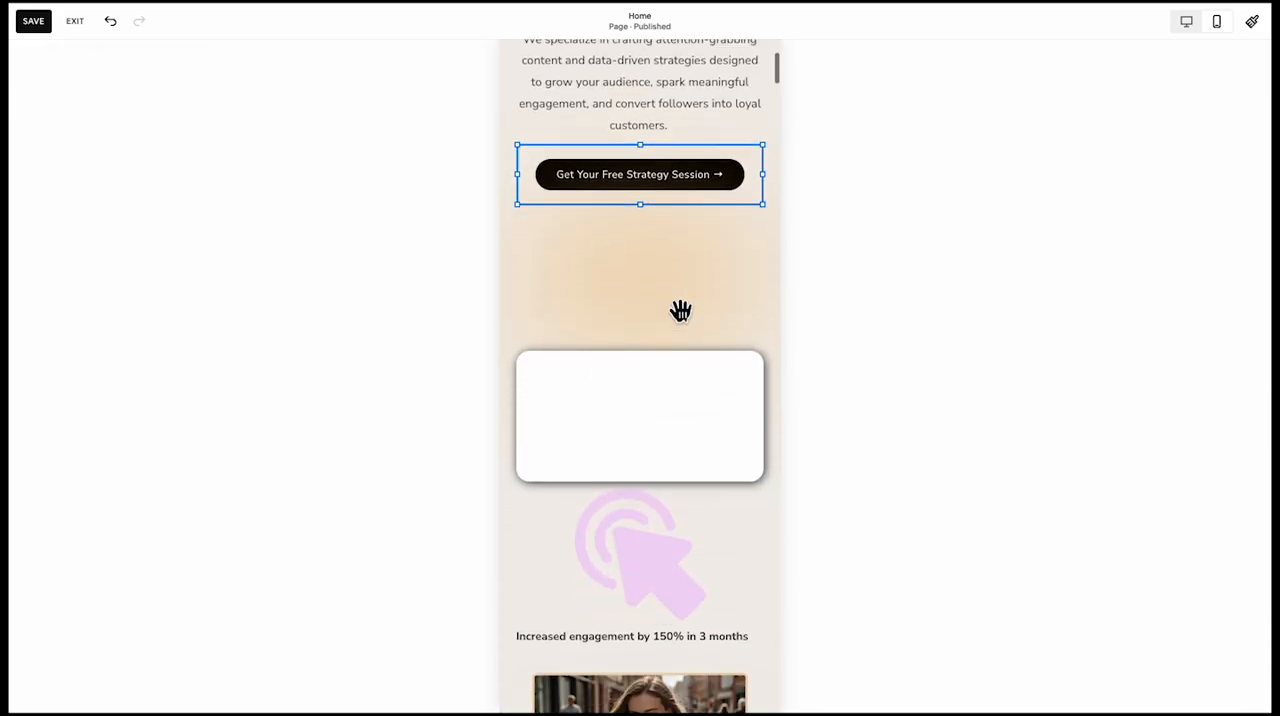
click(666, 445)
scroll(666, 445, down, 2)
scroll(666, 445, up, 3)
scroll(712, 507, down, 1)
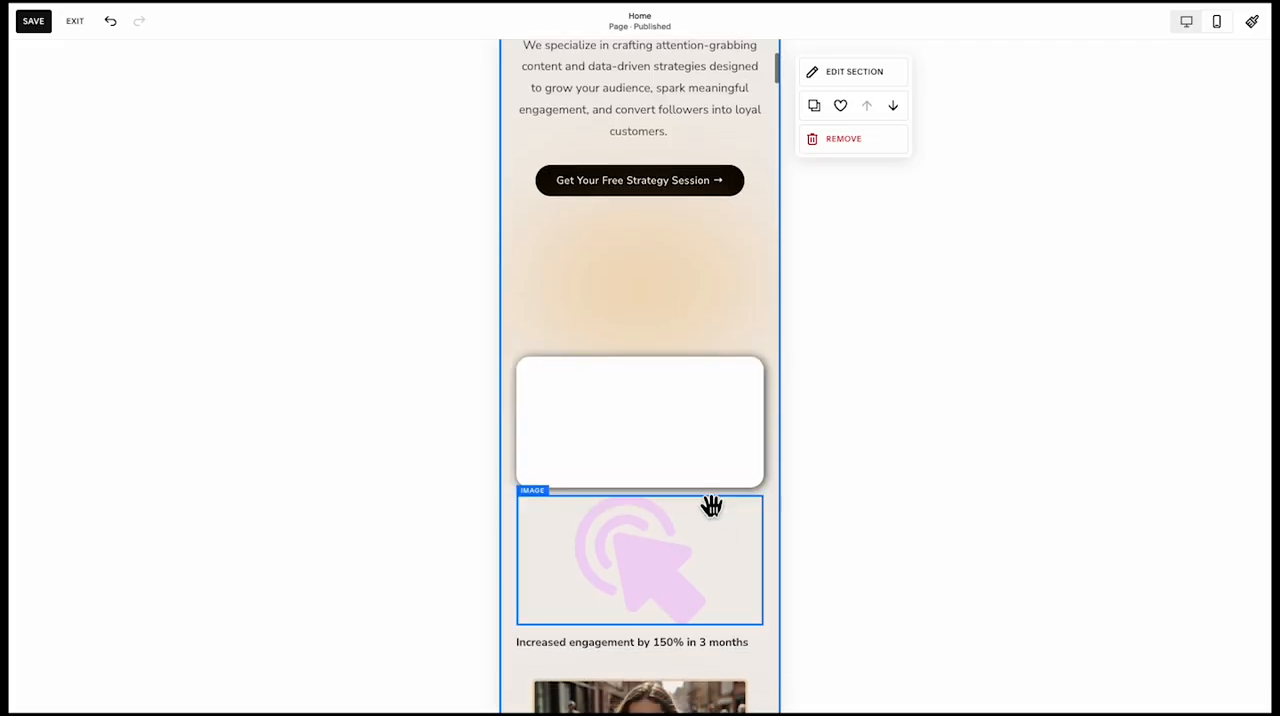
scroll(710, 490, down, 1)
click(680, 345)
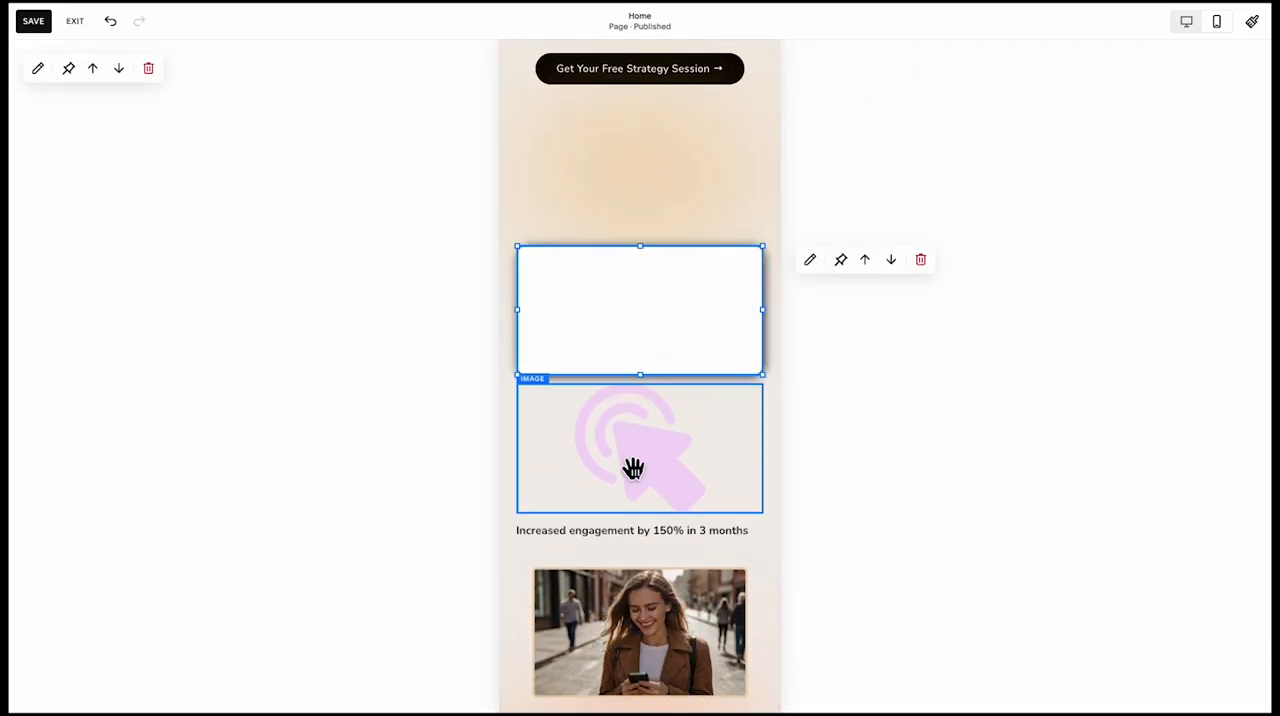
click(746, 411)
drag(727, 456, 580, 320)
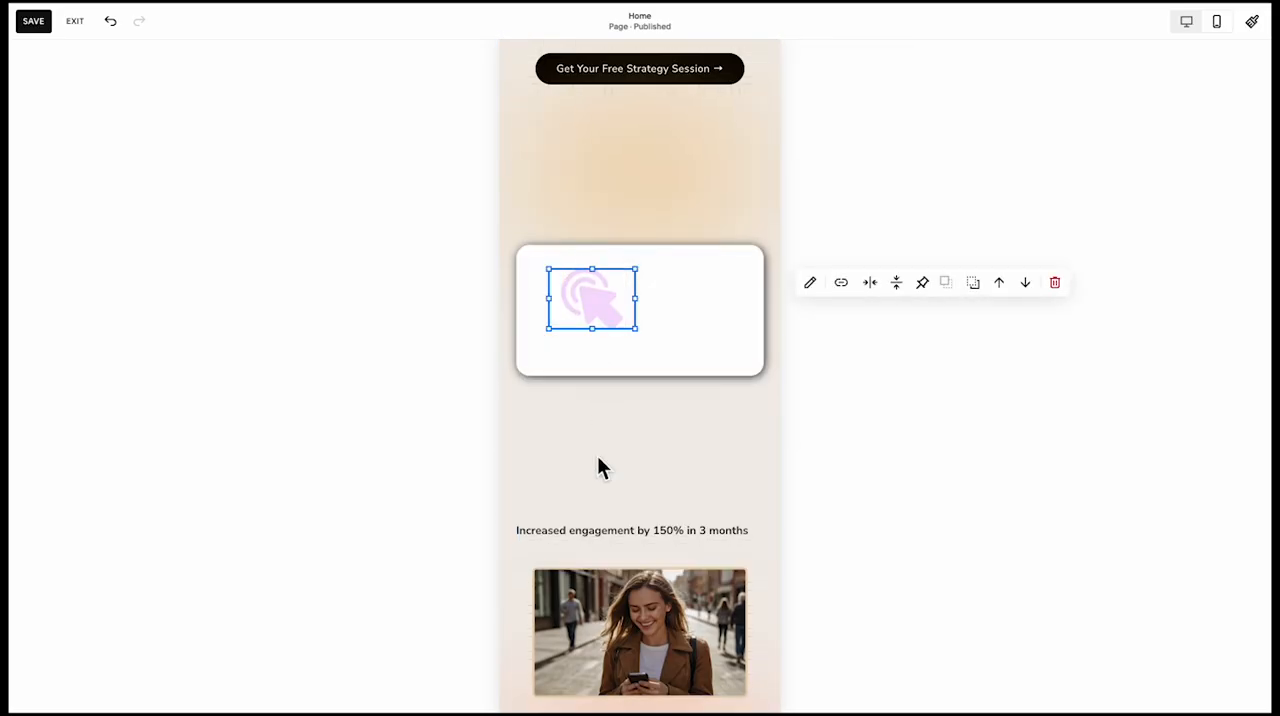
Move the "Increased engagement by 150% in 3 months" text into the white card and narrow it beside the icon
scroll(597, 460, down, 4)
scroll(649, 377, up, 4)
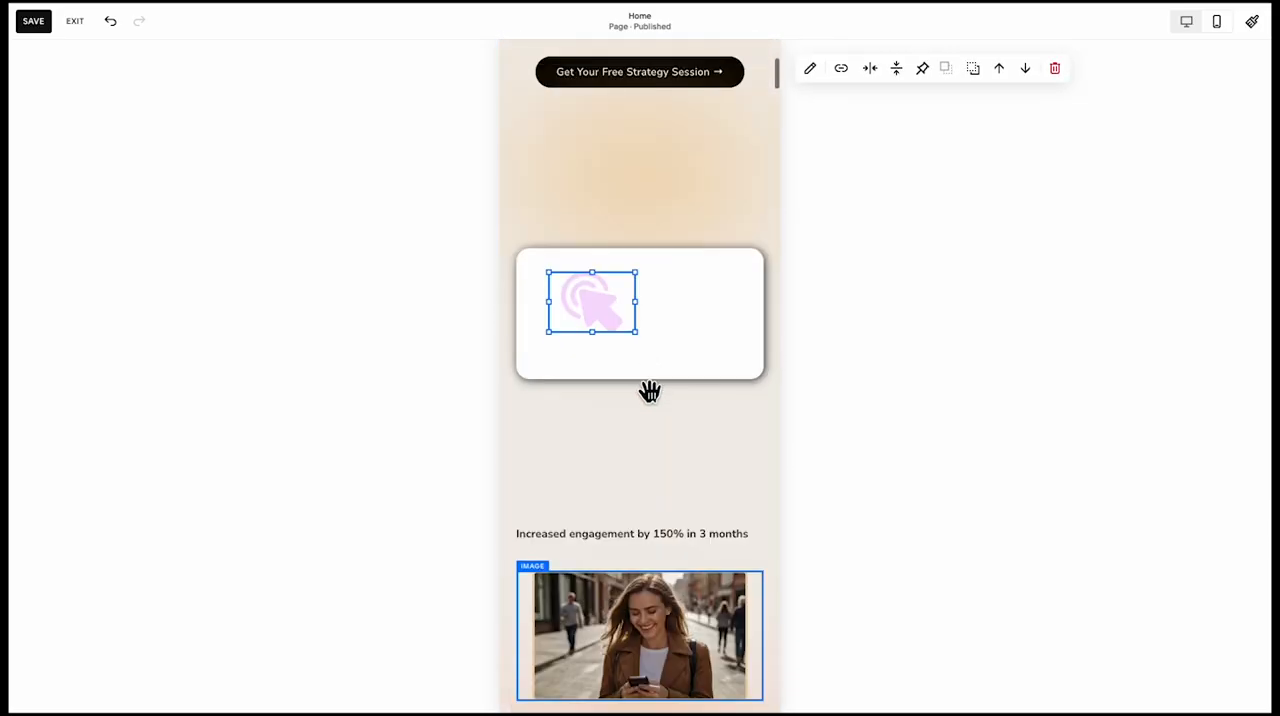
click(611, 537)
drag(611, 537, 633, 301)
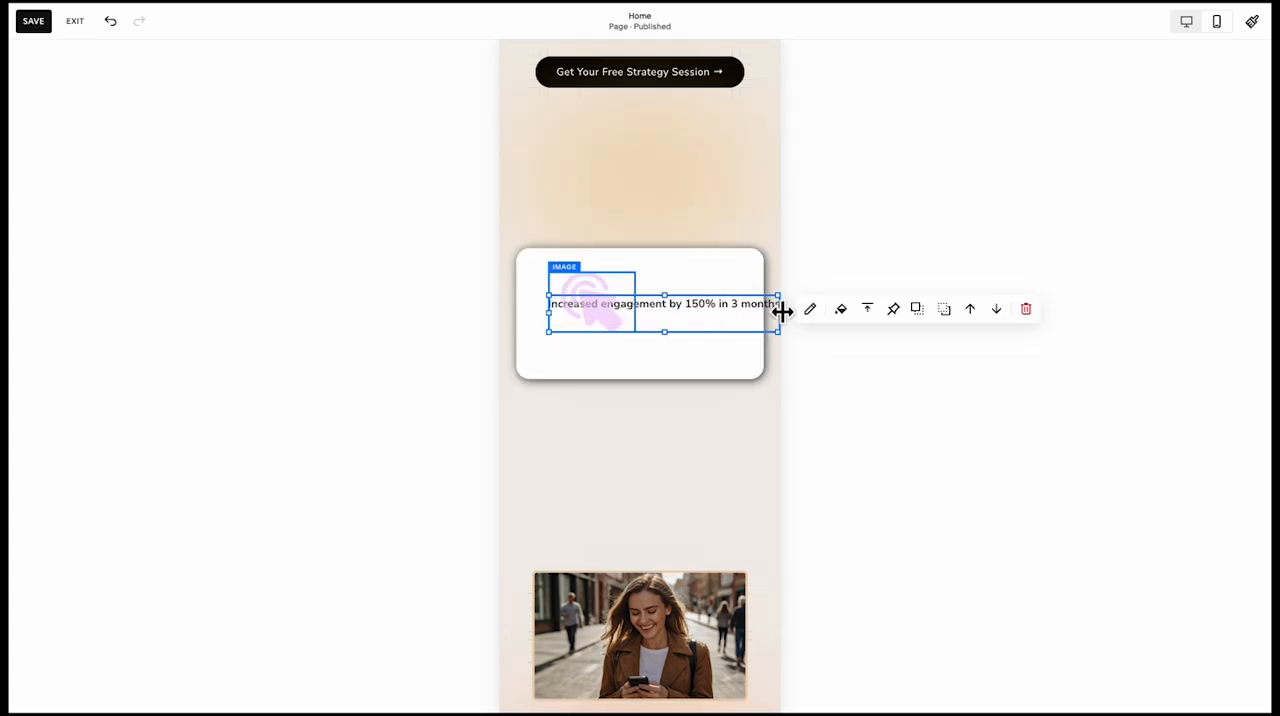
drag(784, 317, 692, 364)
scroll(650, 450, up, 3)
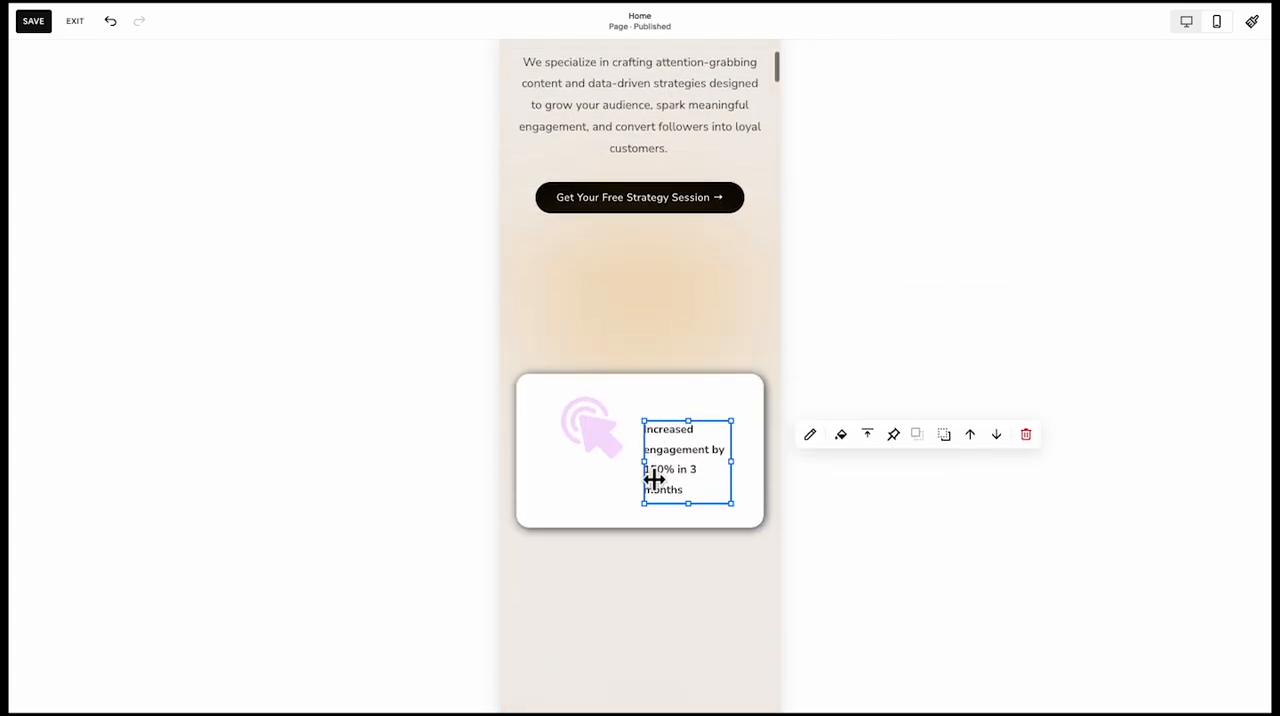
Centre the cursor icon in the card, then widen the engagement text block and lower its upper edge beneath the icon
scroll(640, 470, down, 2)
drag(620, 428, 679, 458)
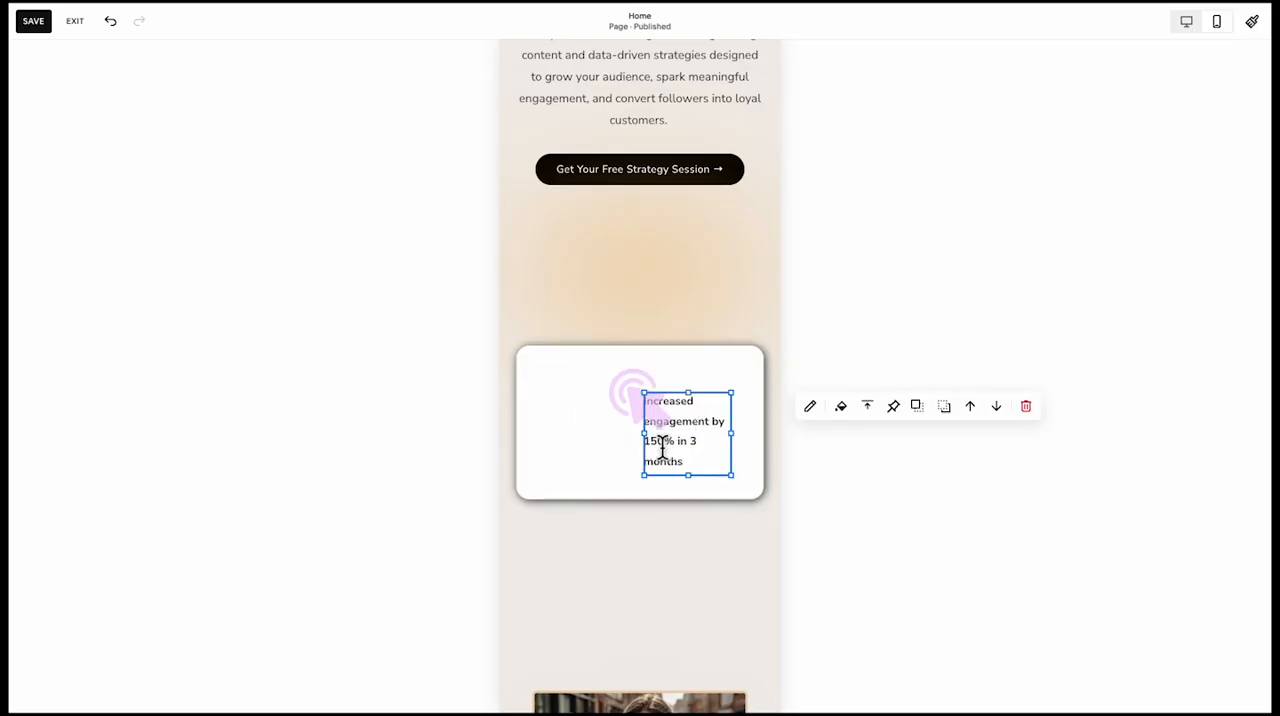
drag(657, 428, 558, 446)
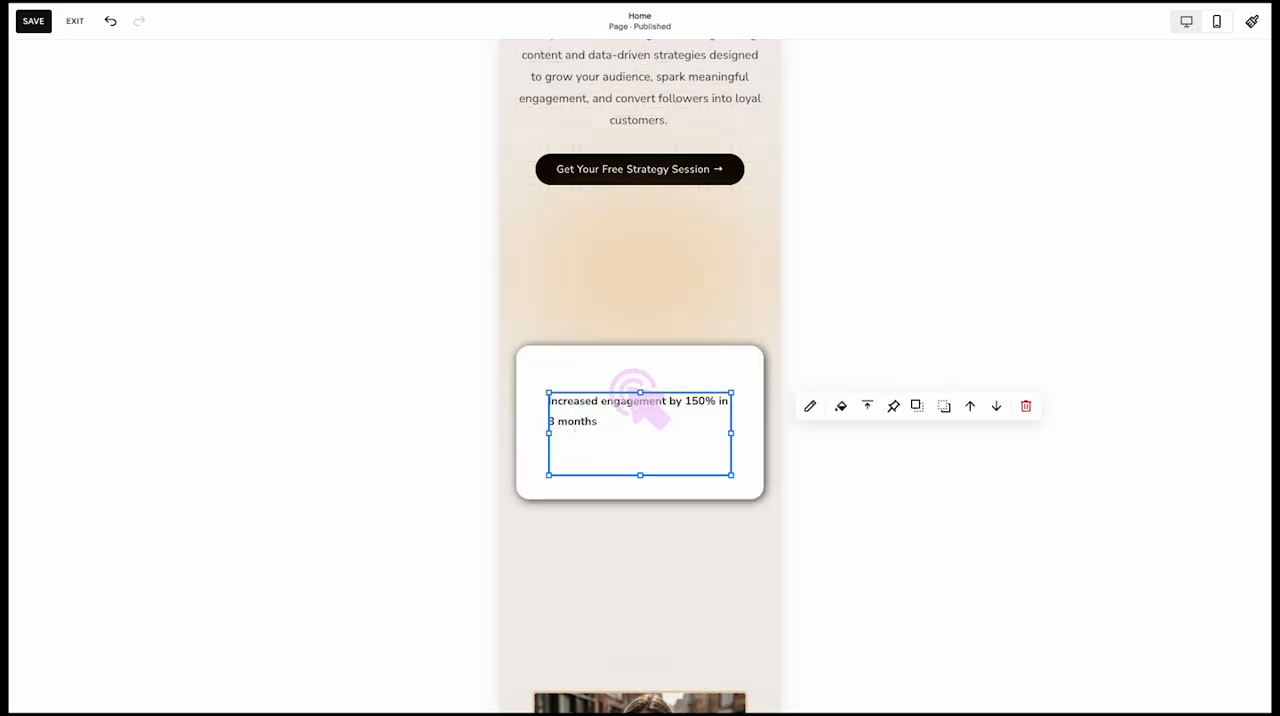
drag(650, 431, 649, 457)
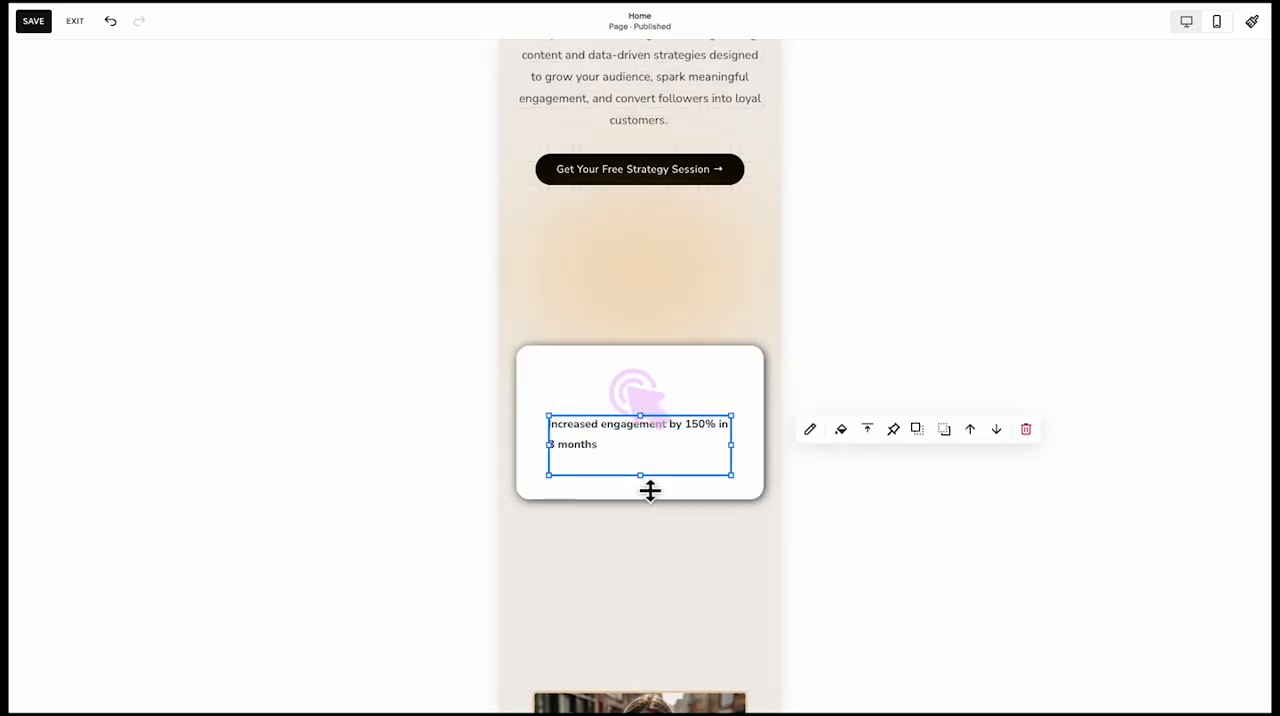
Shrink the cursor icon further and align it with the left edge of the text, clear above the first line
click(652, 391)
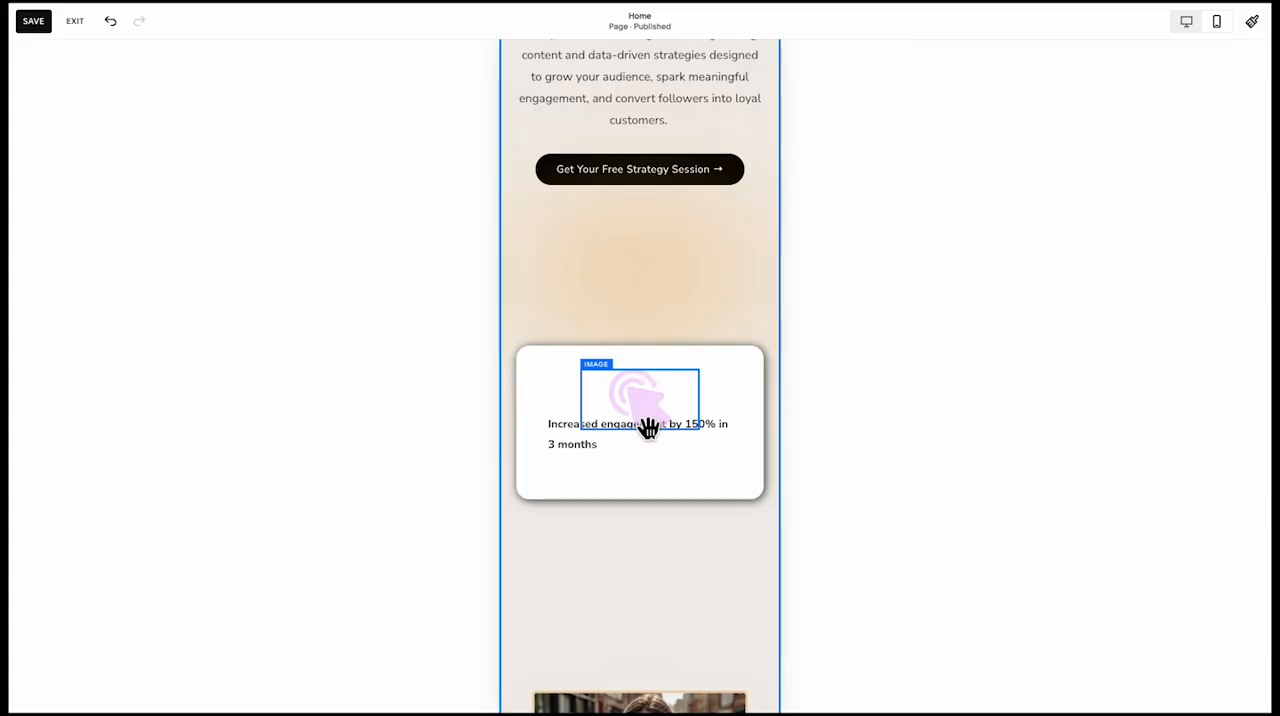
click(648, 408)
drag(698, 422, 600, 390)
click(638, 522)
click(651, 400)
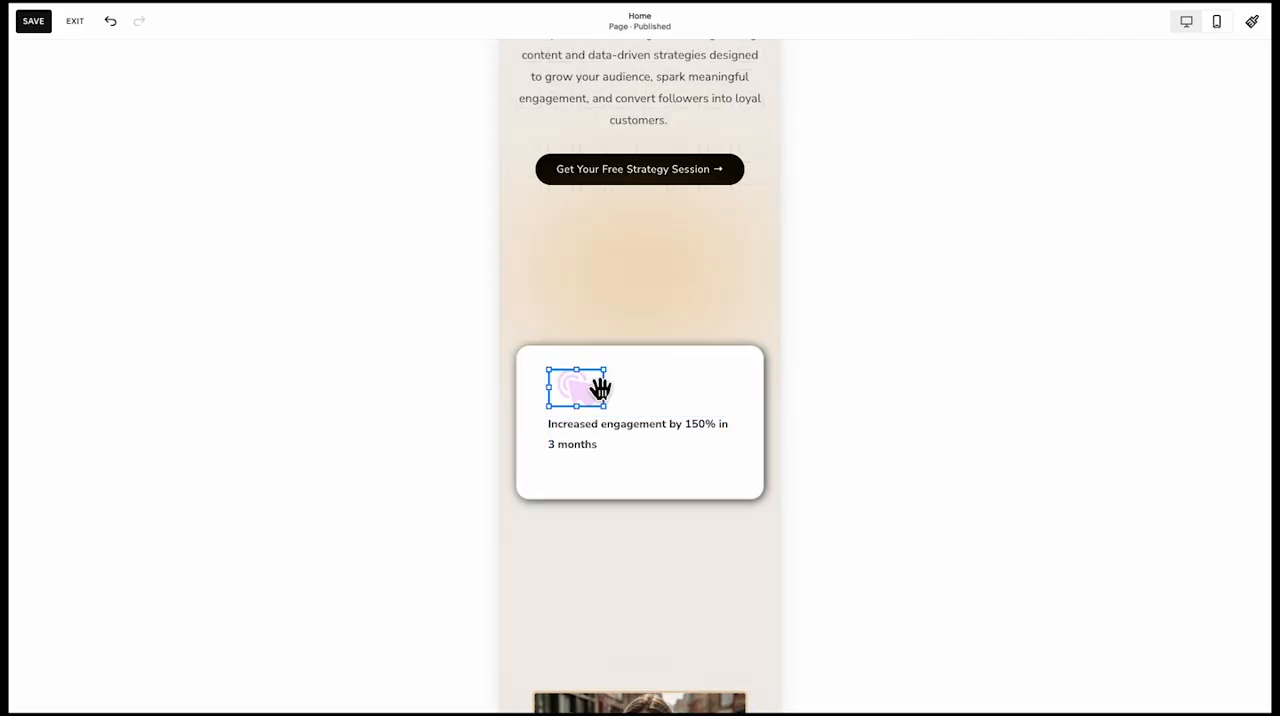
Reduce the white card's height by raising its lower edge closer to the engagement text
click(584, 497)
click(587, 536)
click(617, 481)
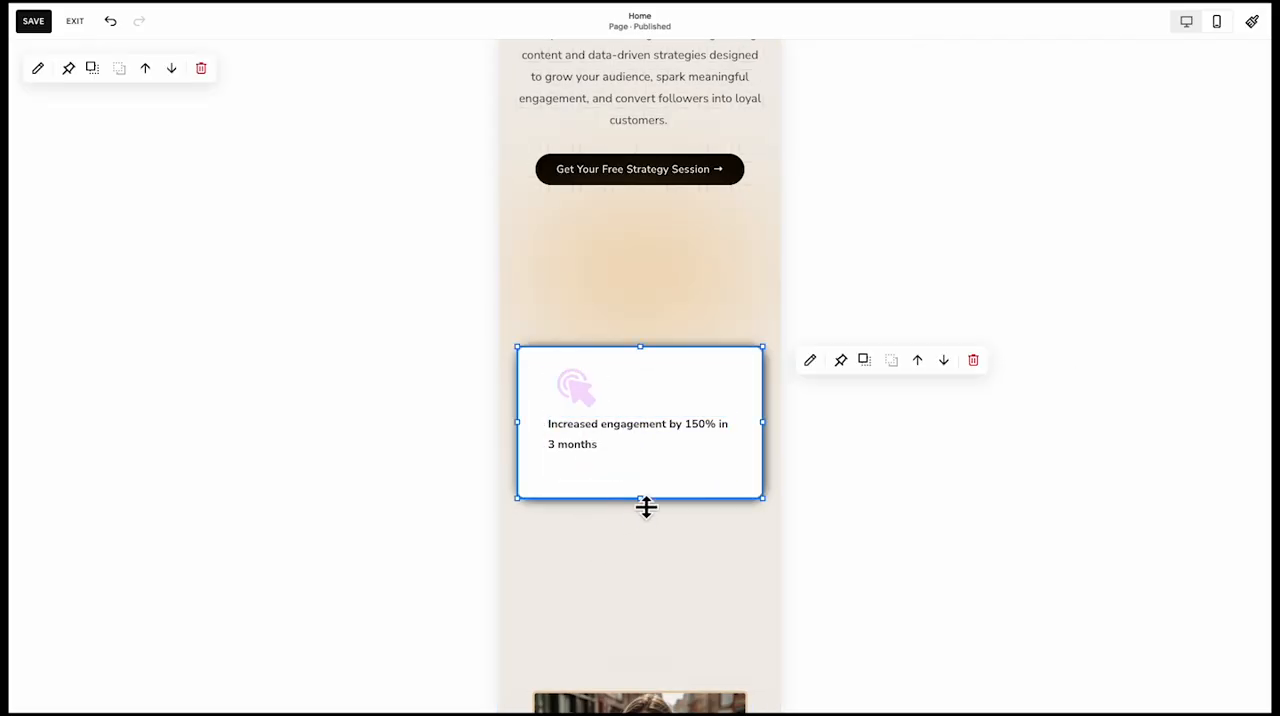
mouse_move(645, 505)
mouse_down()
mouse_move(649, 431)
mouse_move(644, 526)
mouse_up()
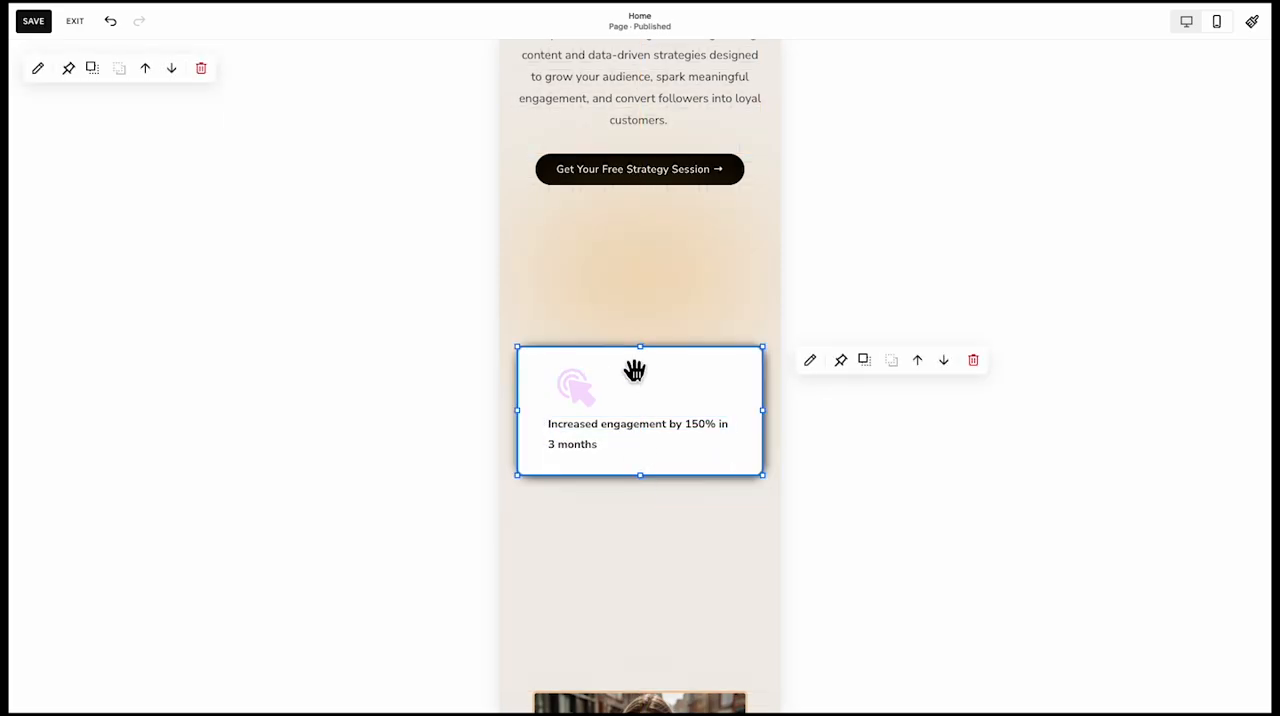
scroll(645, 318, down, 5)
scroll(632, 535, up, 8)
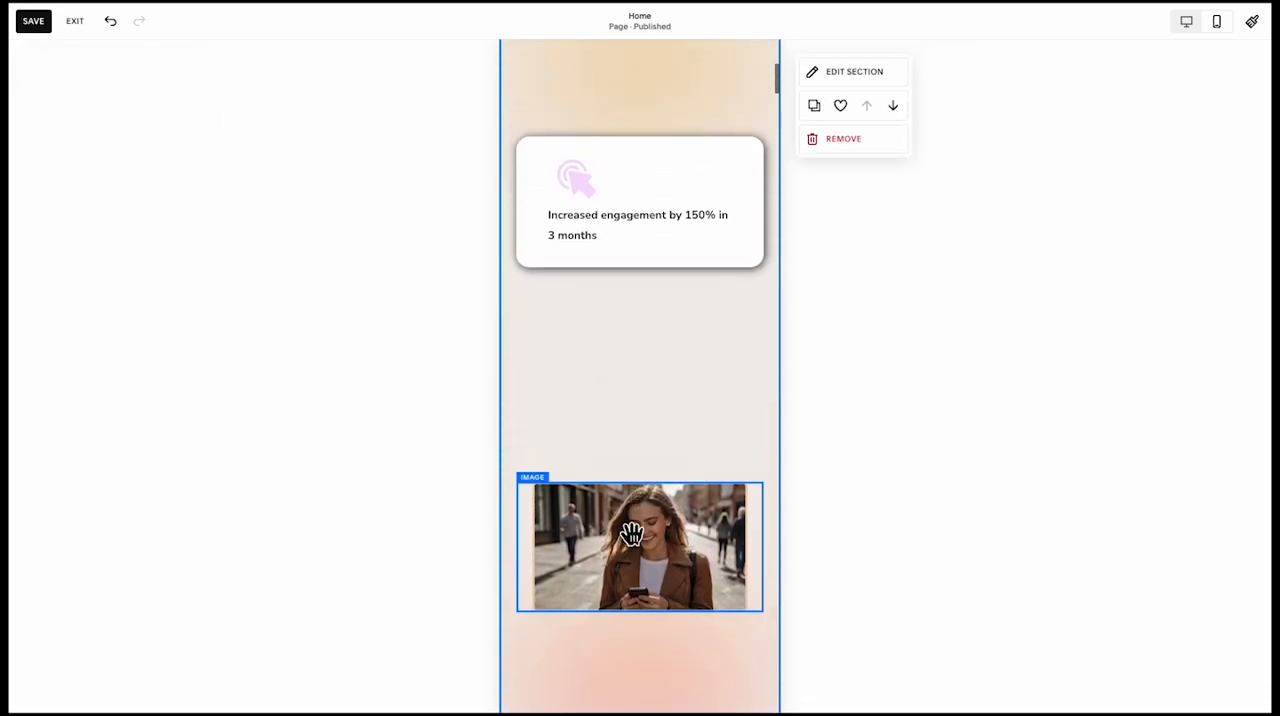
Move the white card, cursor icon and engagement text together down so they overlap the upper part of the woman's photo
scroll(632, 540, down, 3)
scroll(632, 549, down, 1)
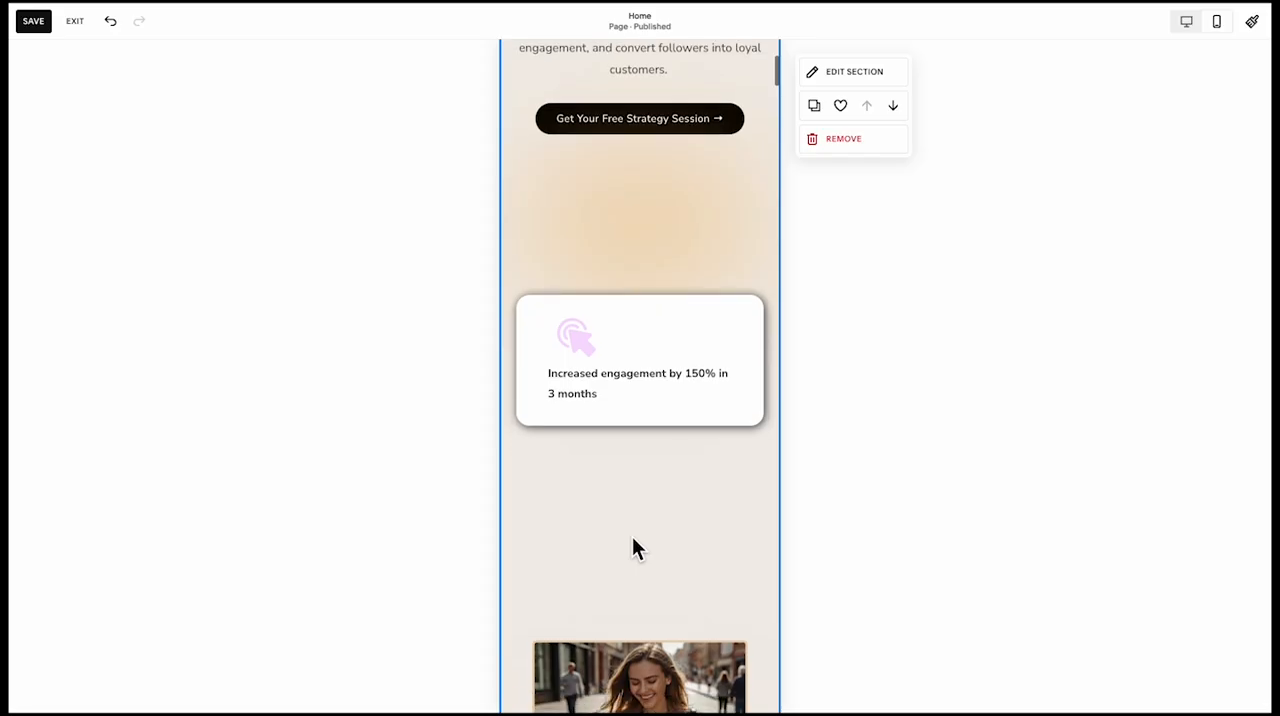
click(648, 398)
click(585, 337)
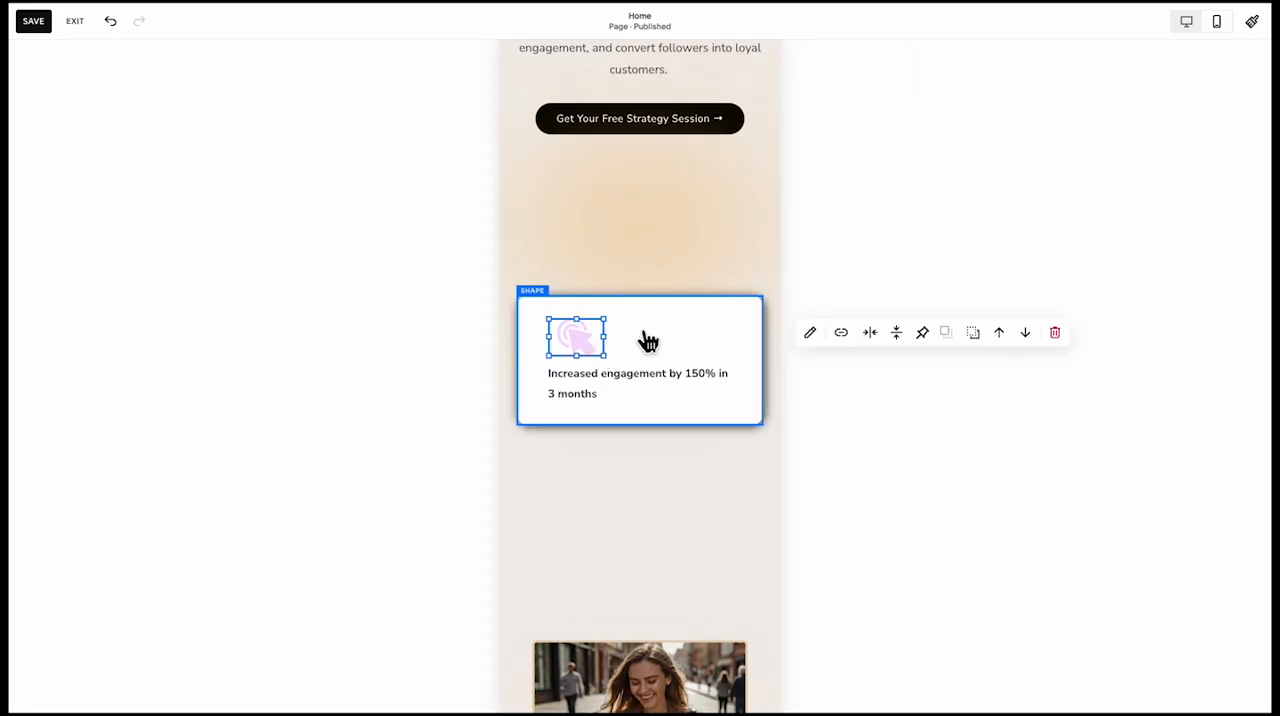
drag(657, 374, 669, 600)
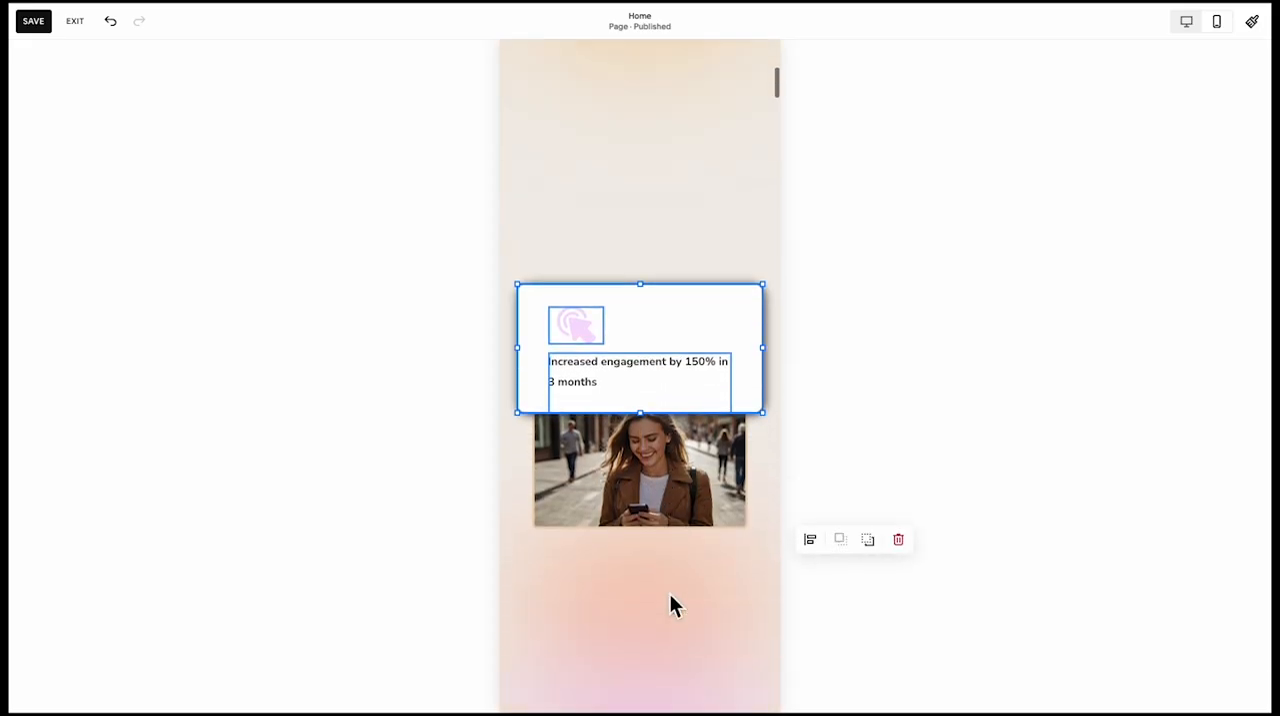
Move the orange and pink gradient shapes together up into the space between the strategy session button and the engagement card
scroll(672, 548, down, 2)
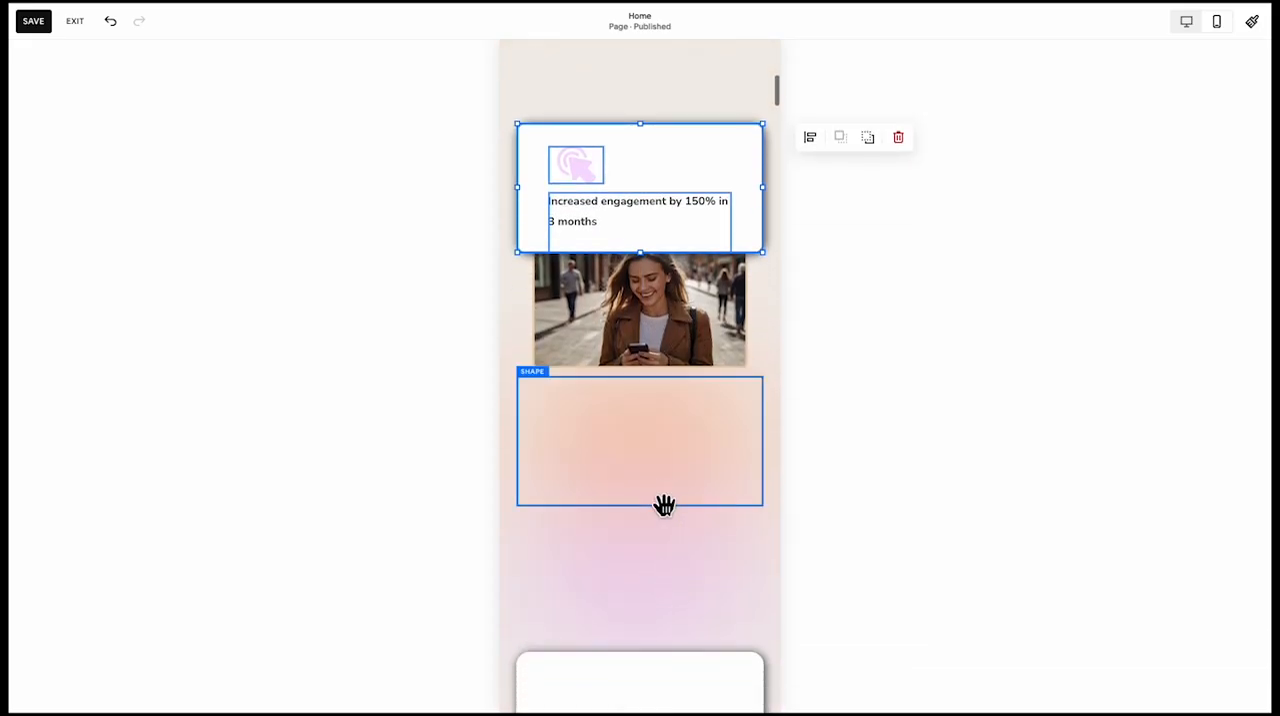
click(669, 541)
scroll(662, 590, up, 2)
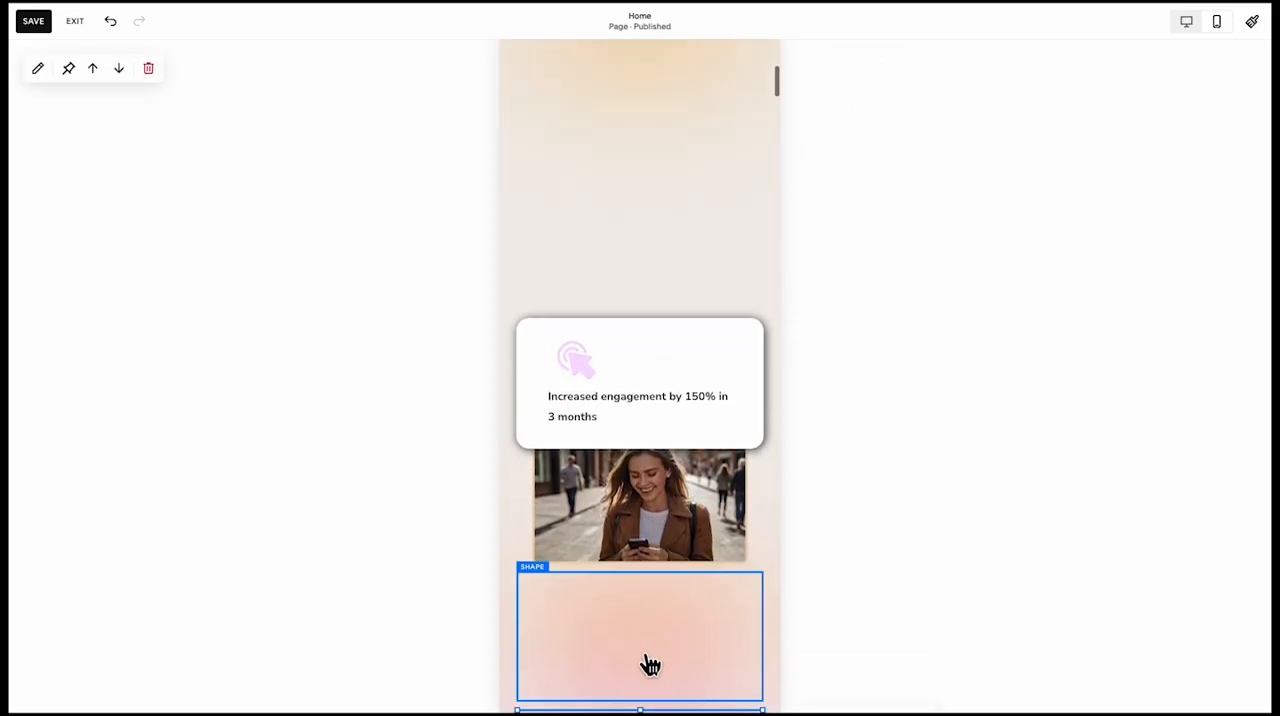
drag(650, 665, 650, 140)
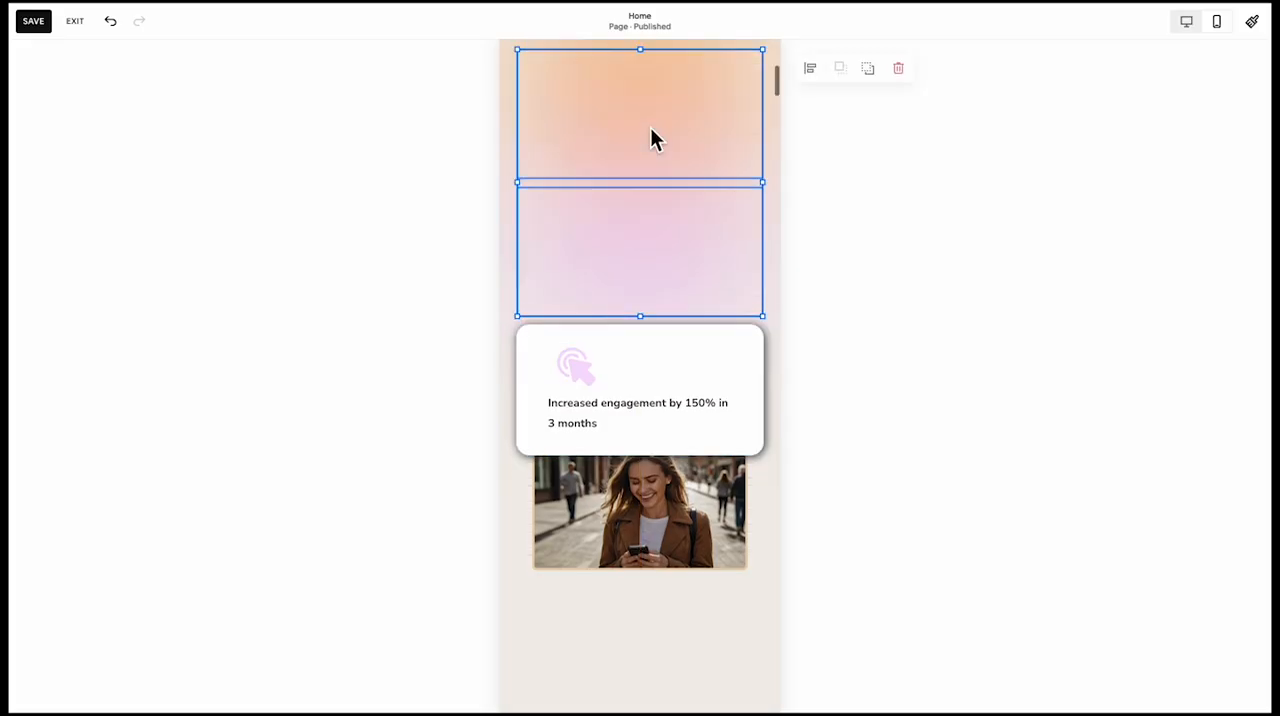
scroll(665, 383, up, 3)
drag(667, 432, 671, 386)
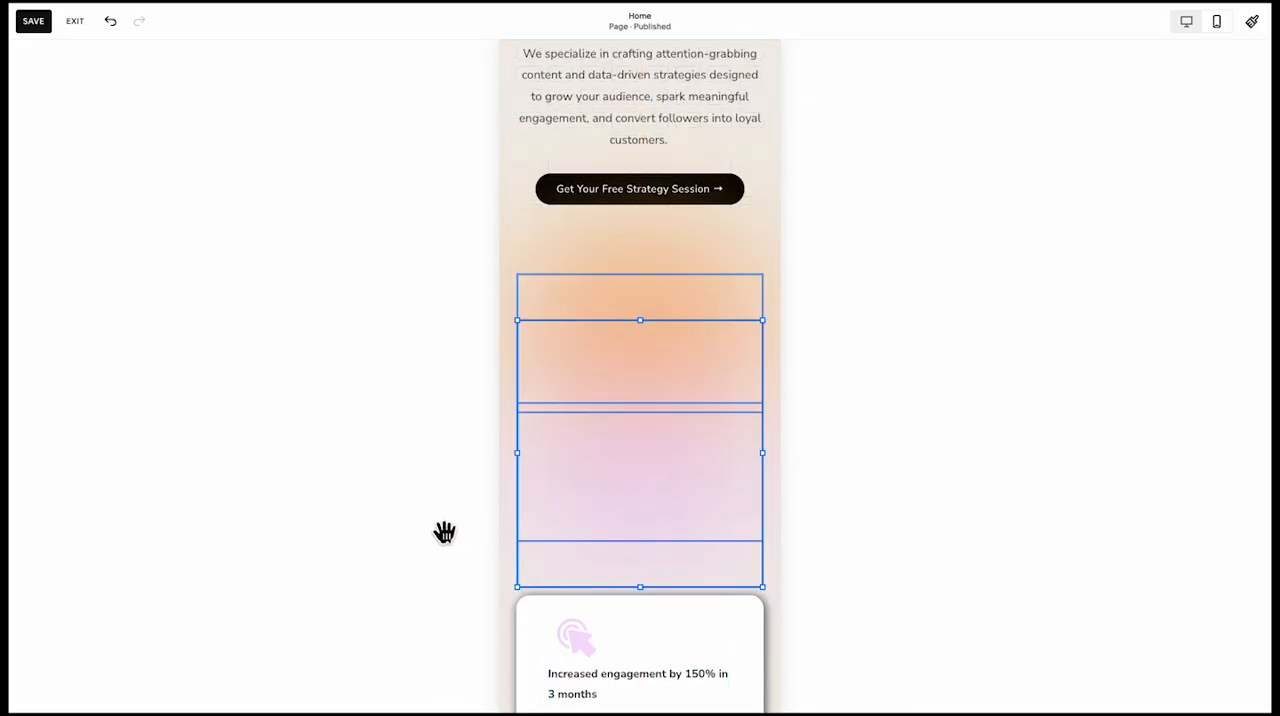
Raise the pink gradient shape on its own so it overlaps the lower part of the orange one
click(834, 538)
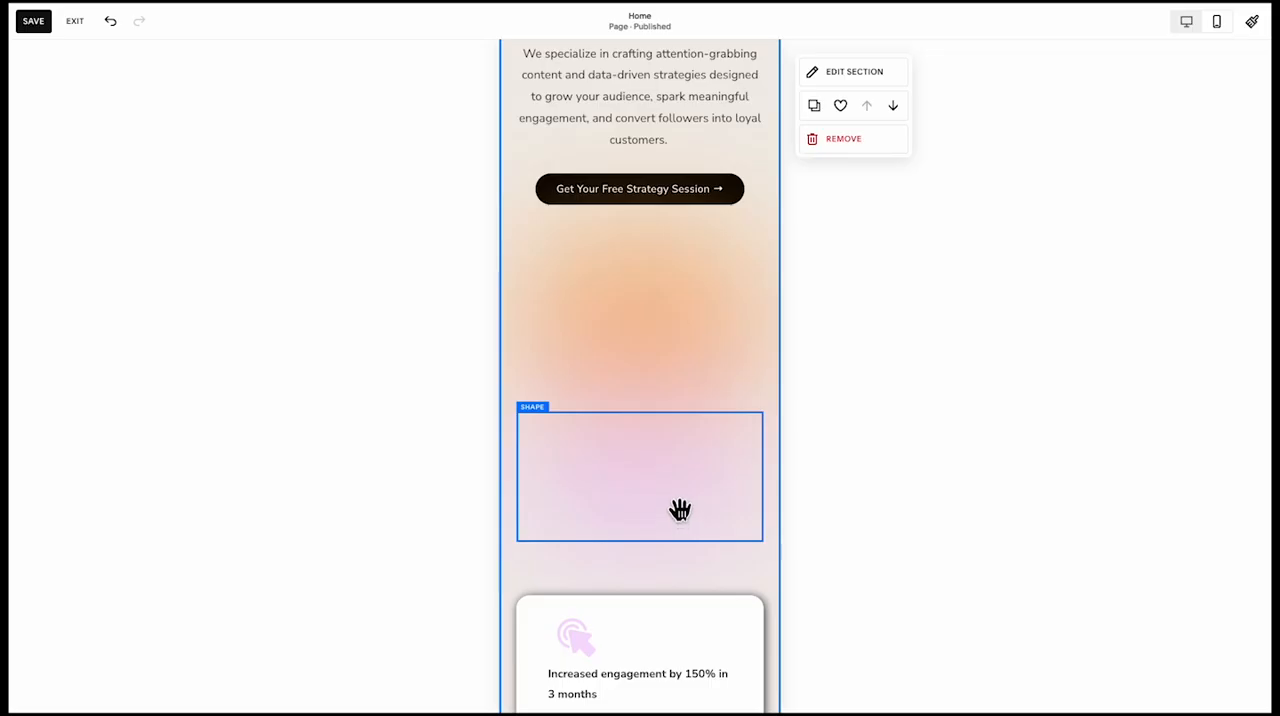
drag(680, 511, 684, 451)
scroll(681, 448, down, 5)
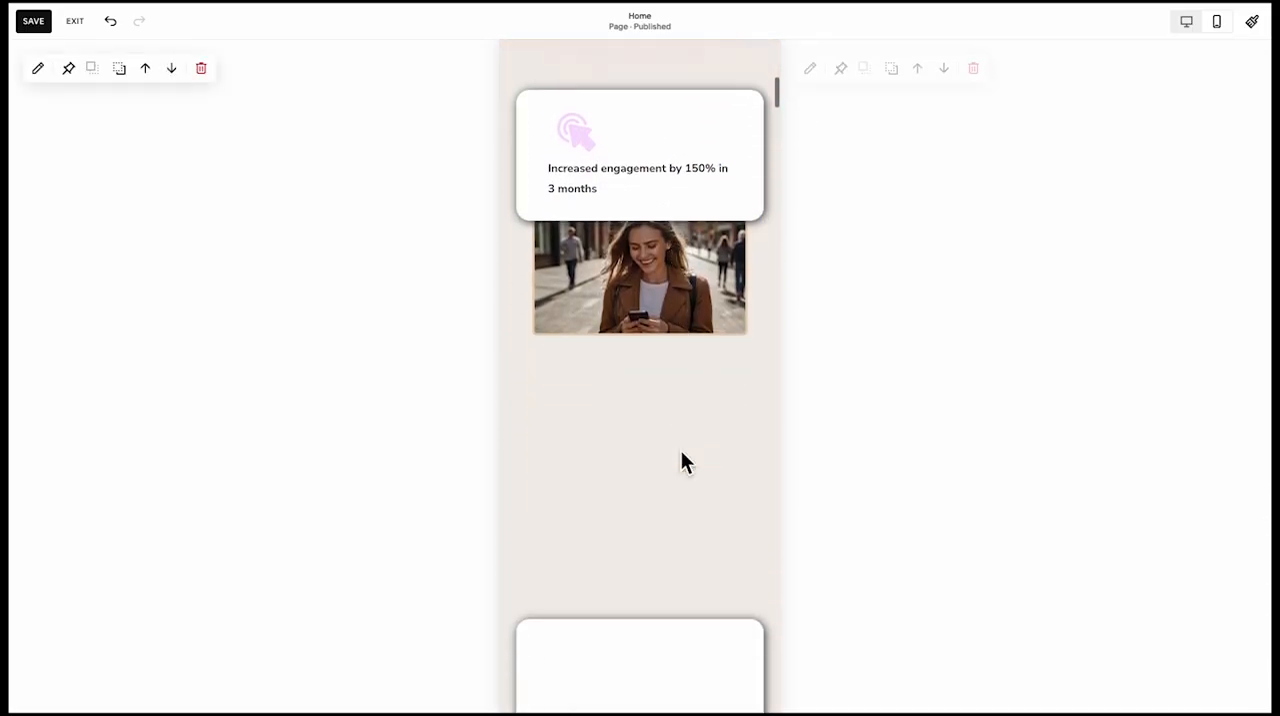
click(681, 450)
Move the woman's photo up over the gradient shapes, above the engagement card
scroll(679, 500, up, 4)
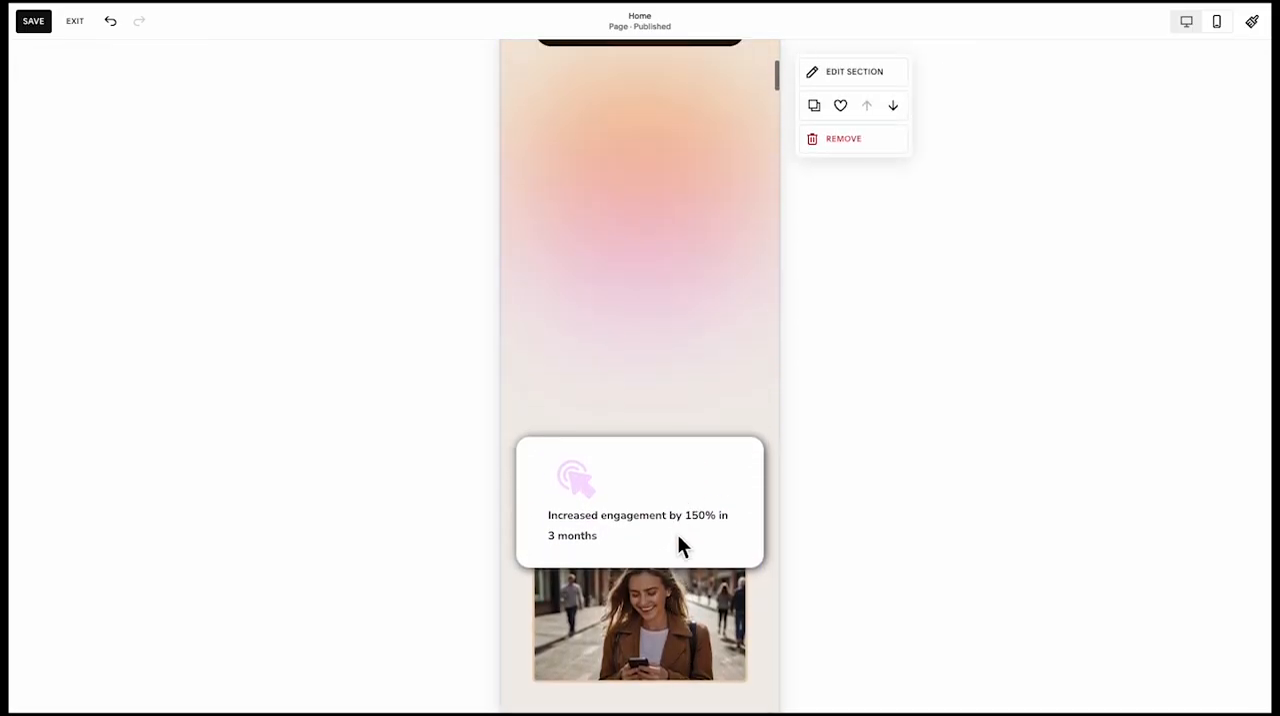
click(590, 630)
drag(586, 629, 597, 172)
scroll(614, 312, up, 2)
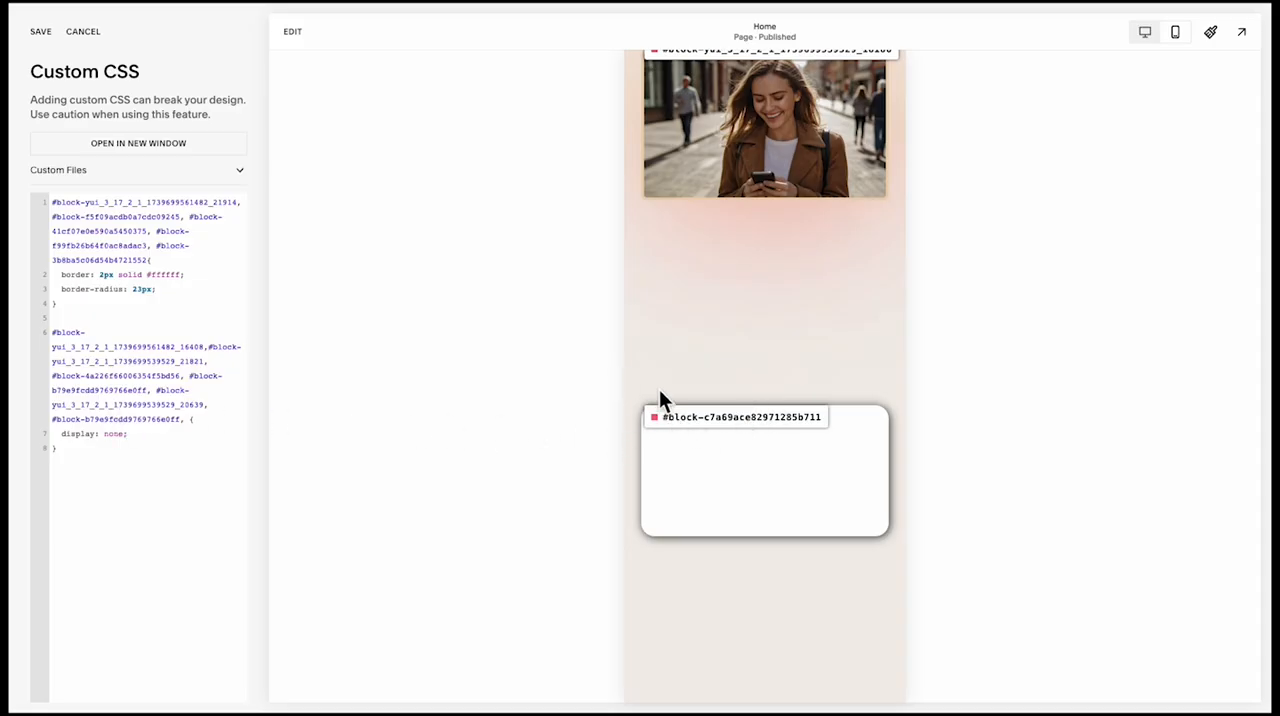
Turn the Squarespace ID Finder extension off and back on to display the block IDs in the page preview
click(292, 9)
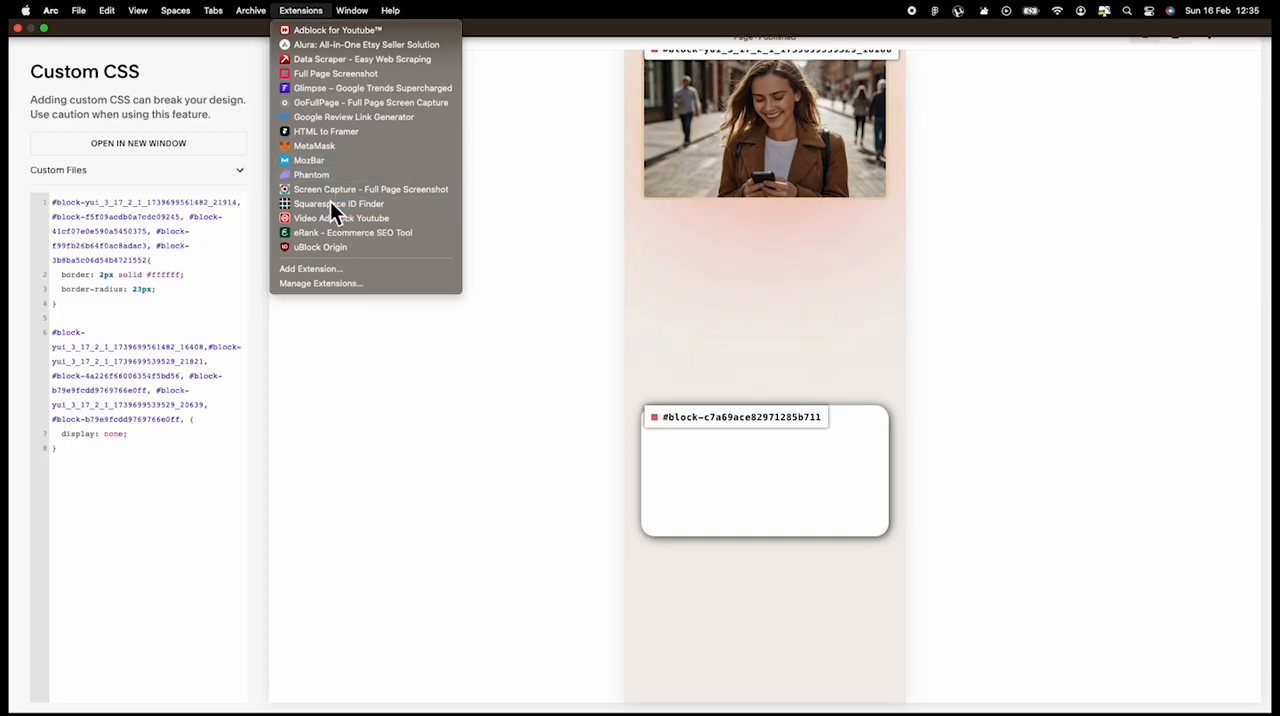
click(330, 201)
click(303, 10)
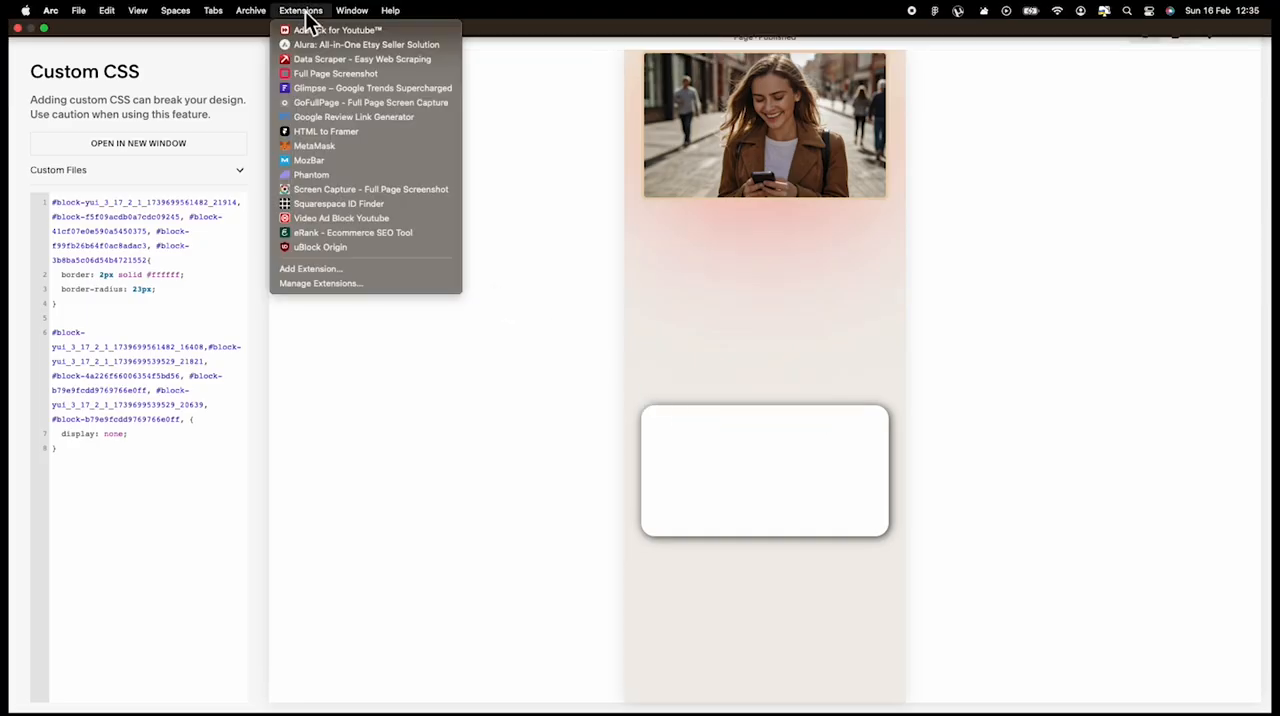
click(333, 205)
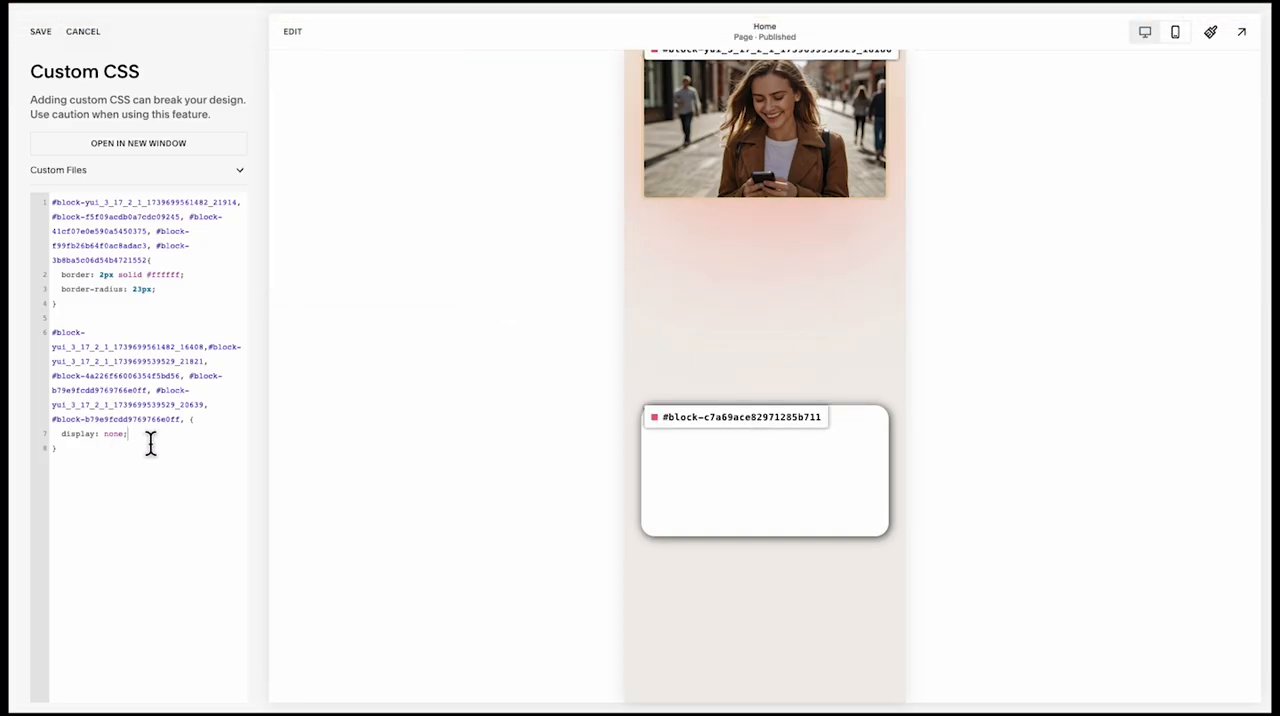
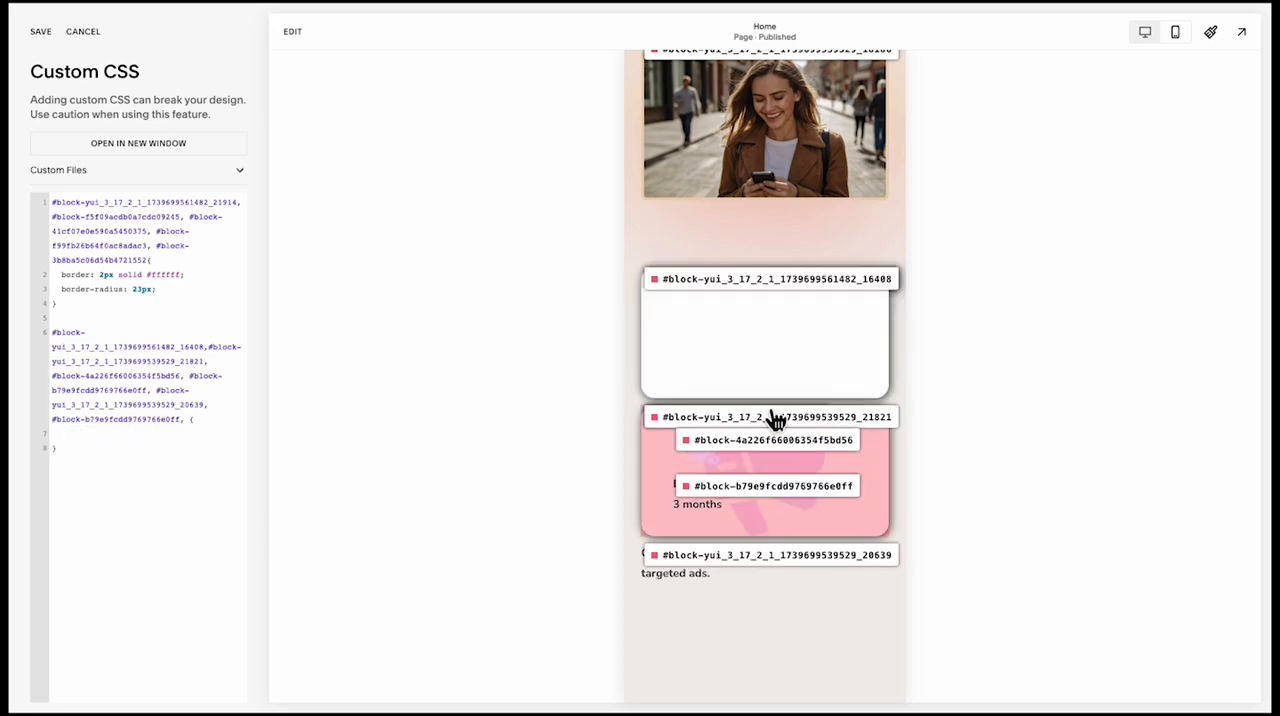
Save the custom CSS, and save the pending home page changes in the page editor
click(652, 420)
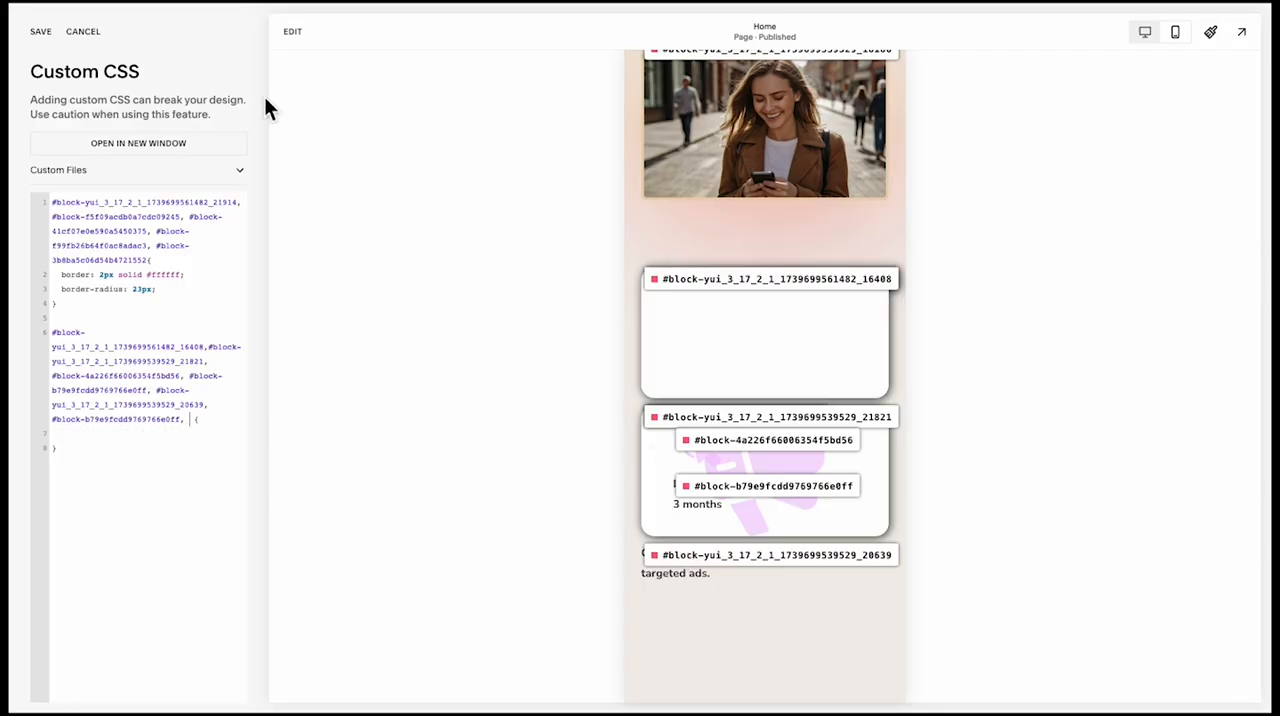
click(42, 33)
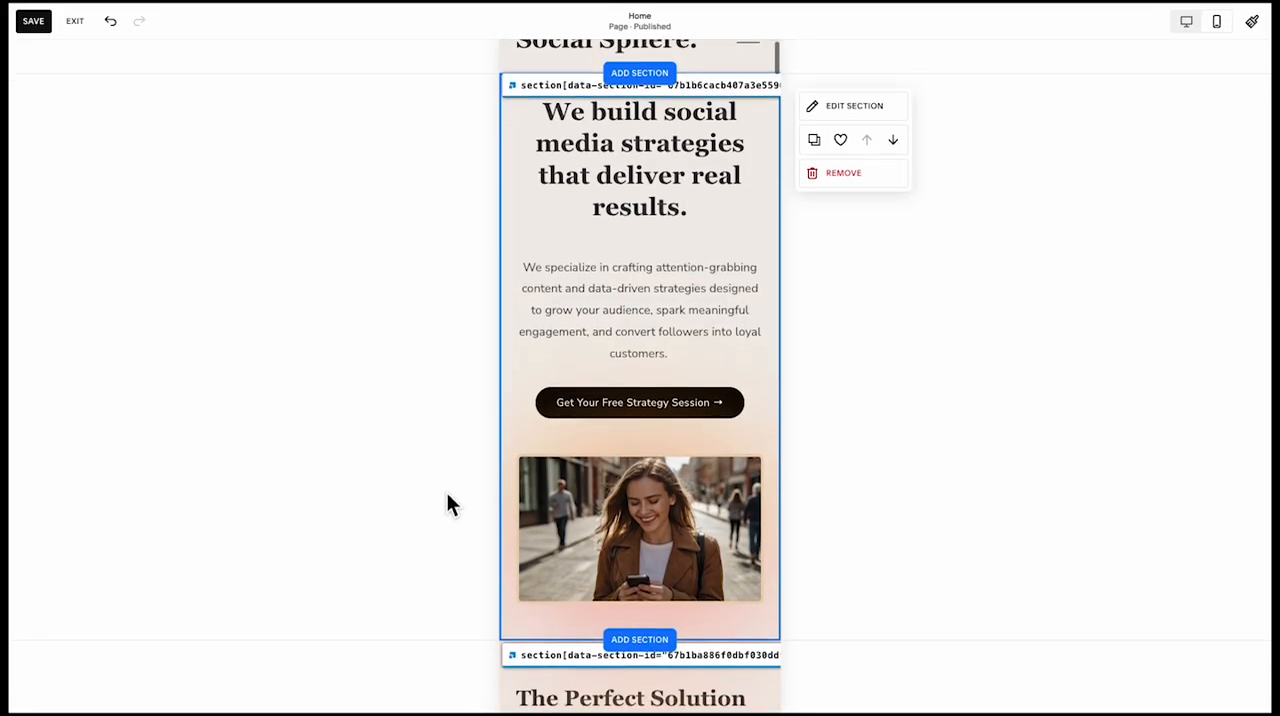
scroll(590, 557, down, 6)
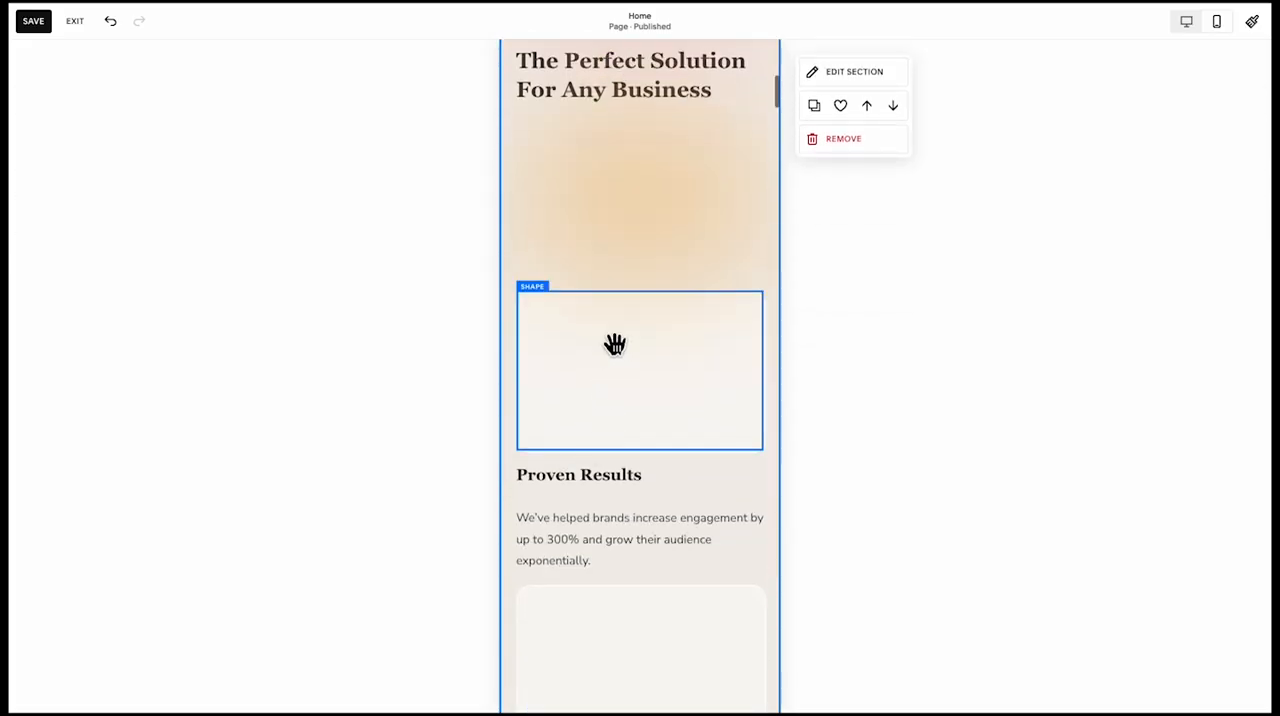
scroll(614, 342, up, 2)
click(40, 25)
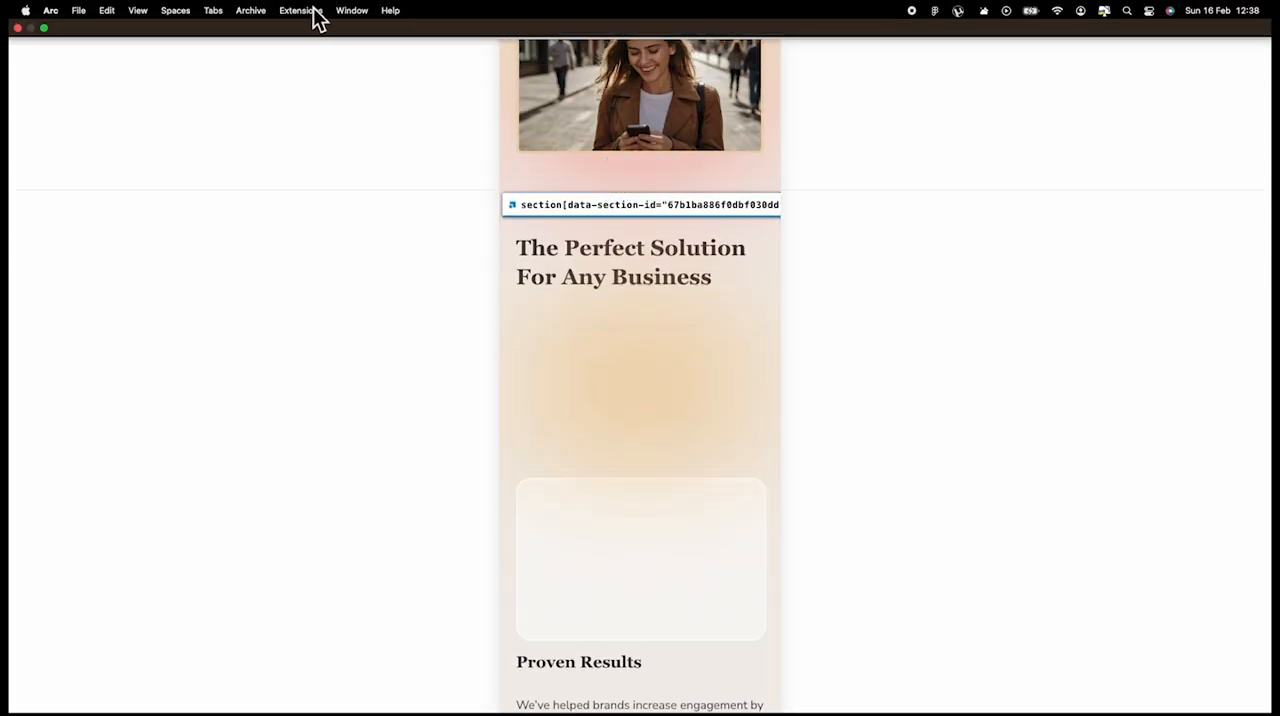
Turn off the Squarespace ID Finder extension to hide the ID labels on the page
click(313, 10)
click(339, 205)
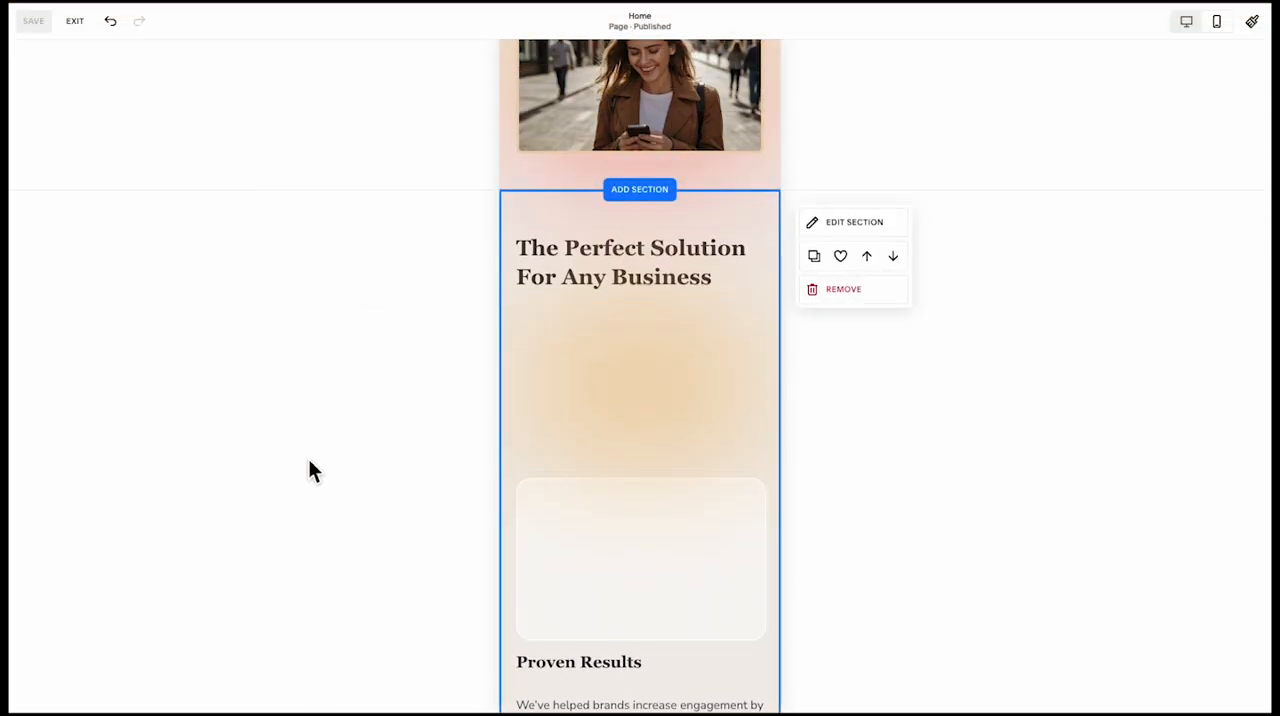
scroll(677, 423, down, 6)
scroll(686, 409, up, 5)
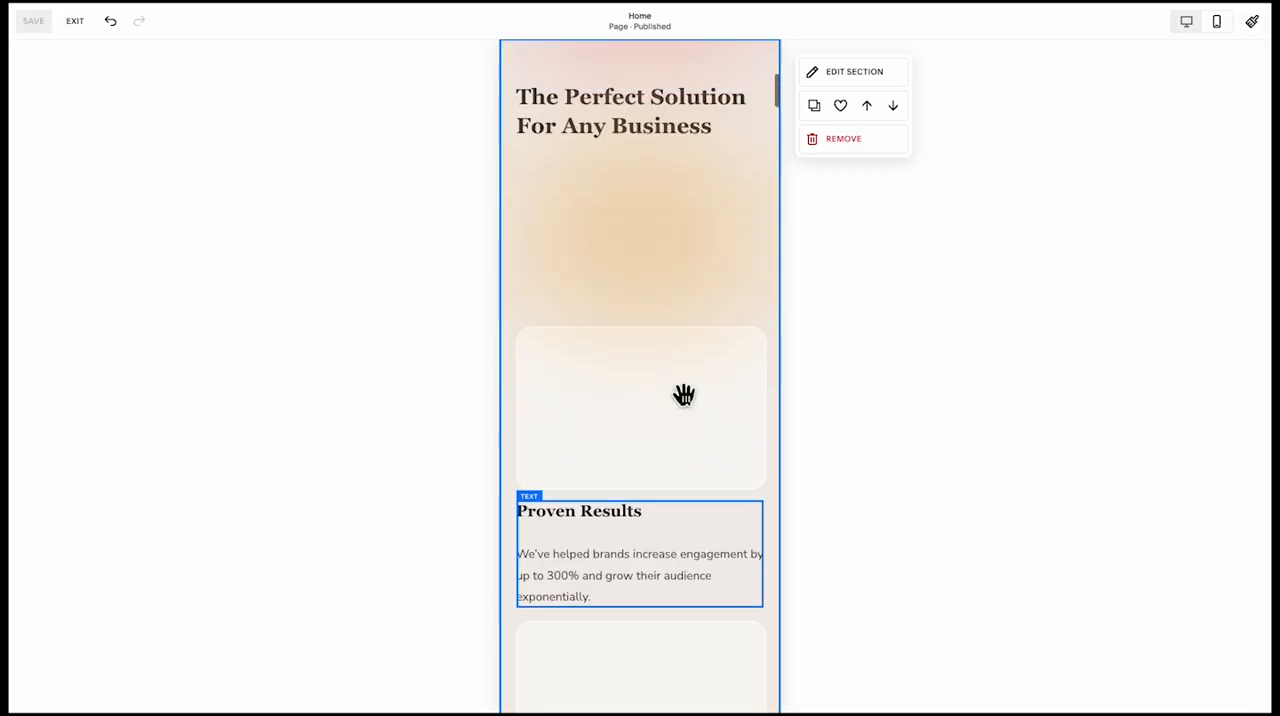
scroll(684, 395, up, 1)
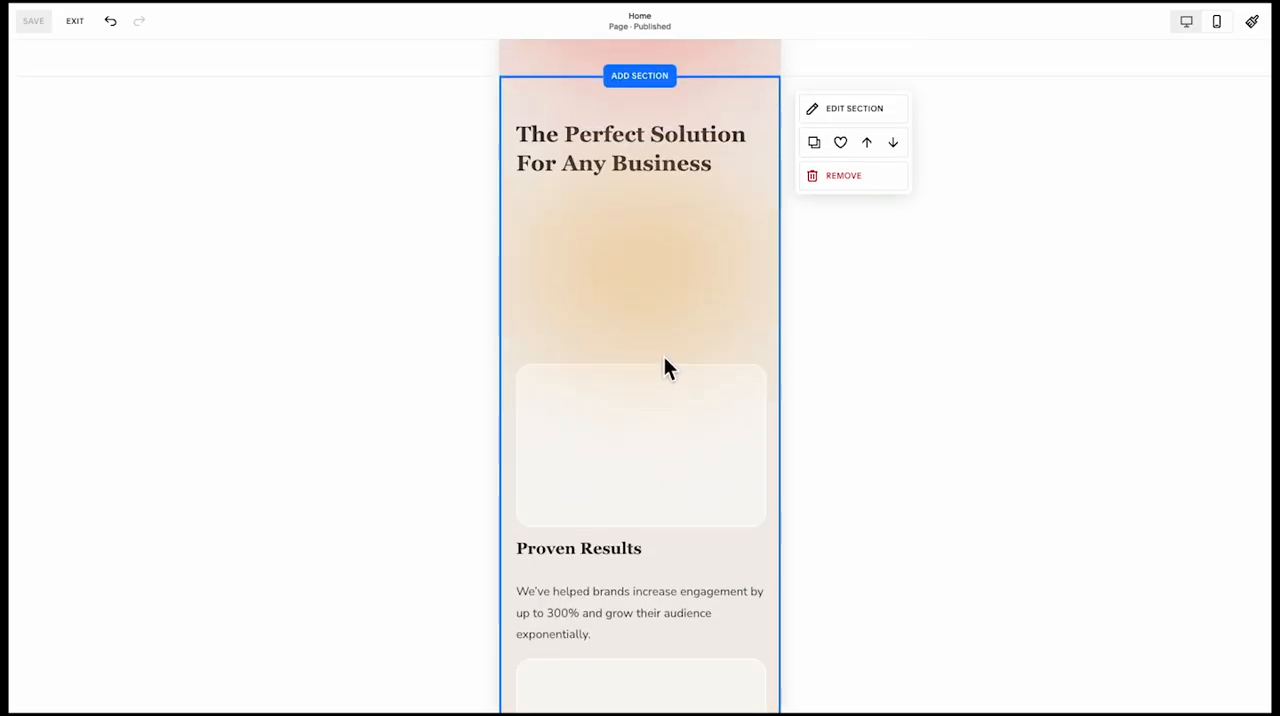
Move the orange gradient shape from above the Tailored Strategies card up behind the Proven Results text
scroll(664, 368, down, 10)
click(660, 495)
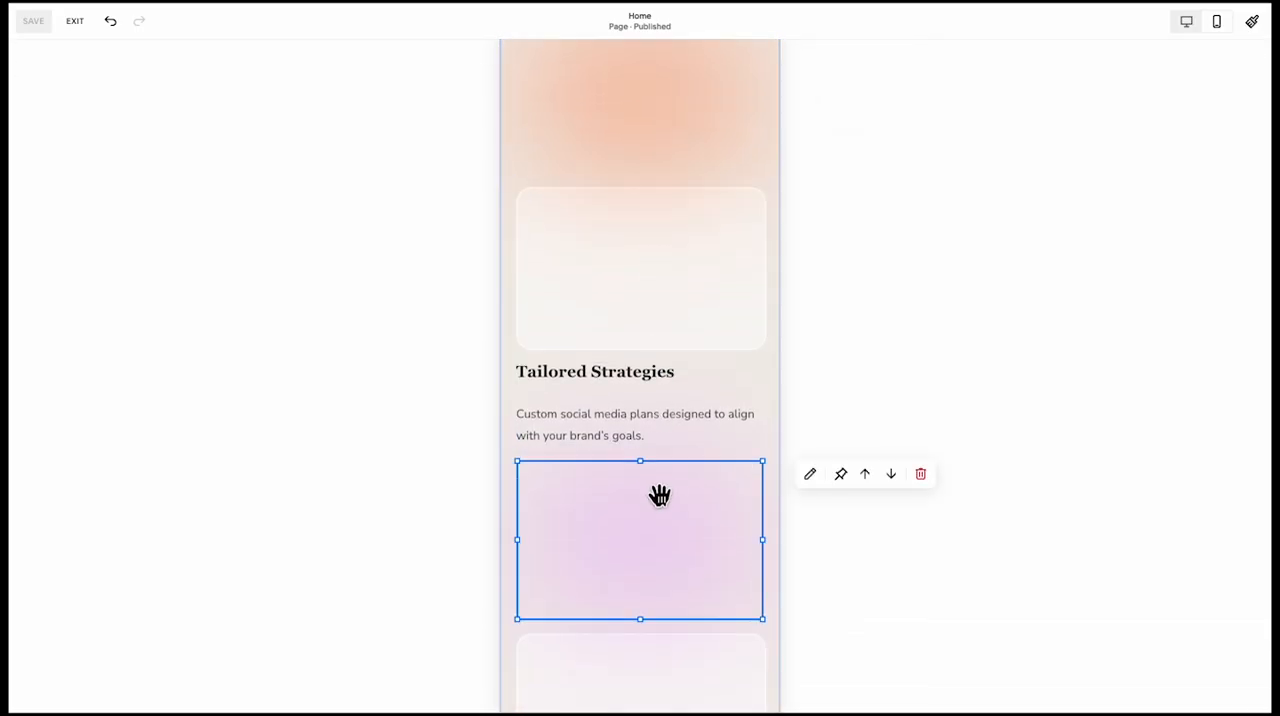
scroll(651, 666, up, 3)
drag(650, 665, 657, 283)
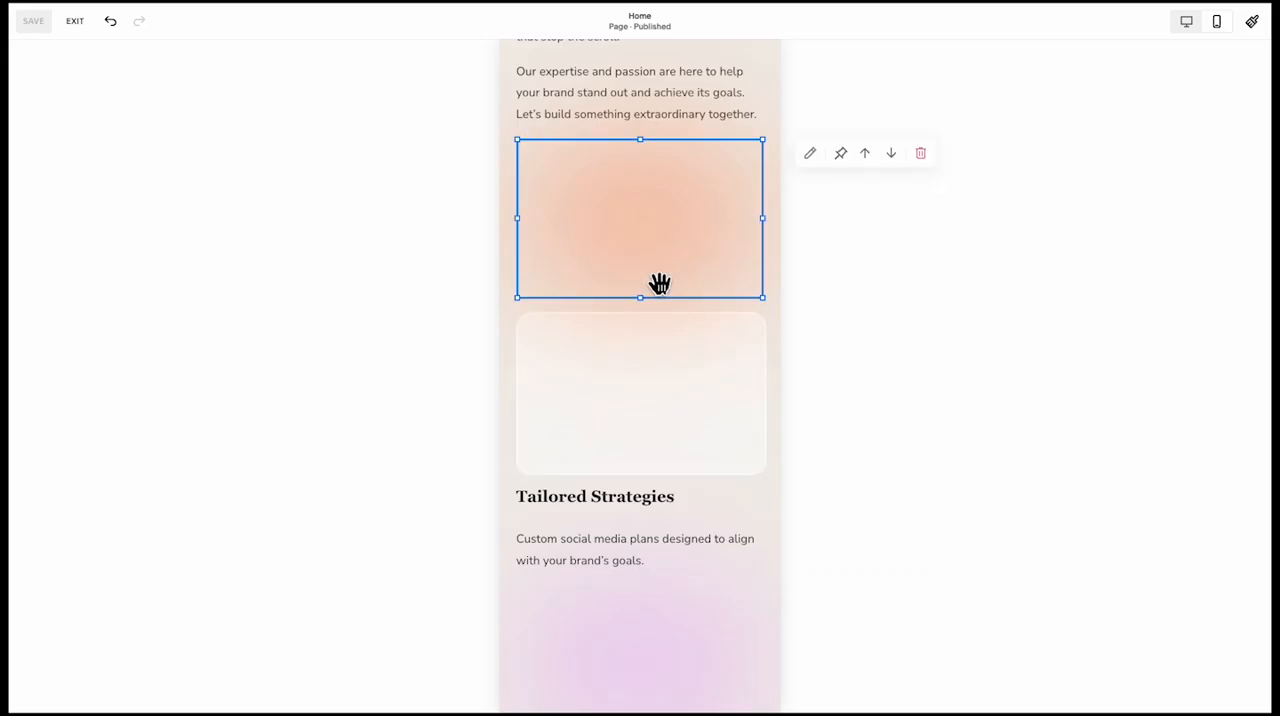
scroll(640, 500, up, 10)
drag(633, 558, 634, 131)
scroll(645, 270, up, 5)
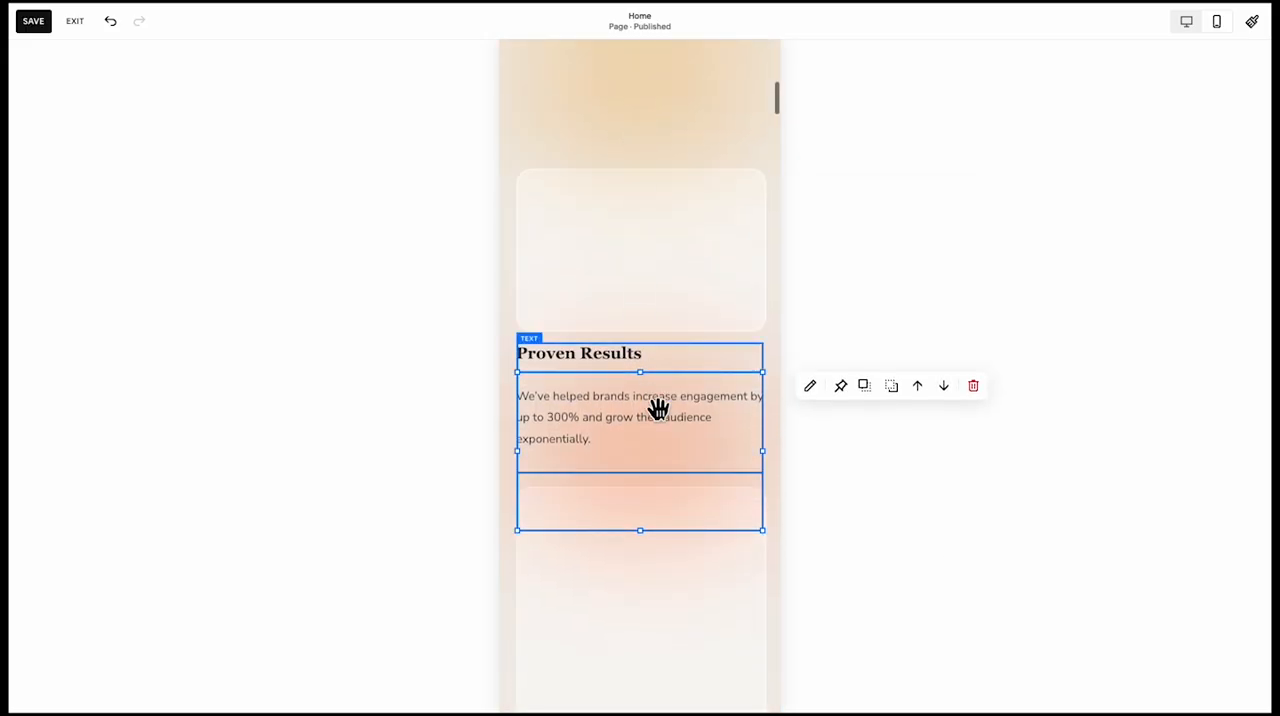
drag(657, 409, 672, 129)
scroll(672, 129, up, 4)
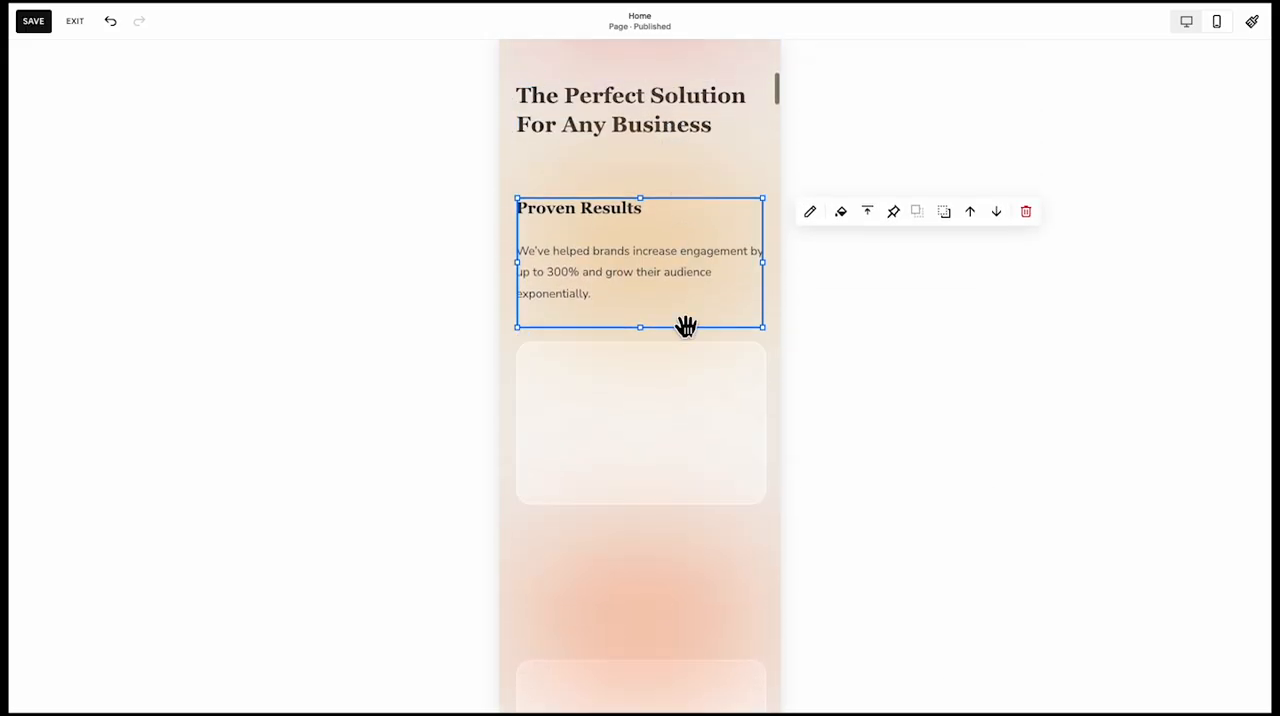
key(ctrl+z)
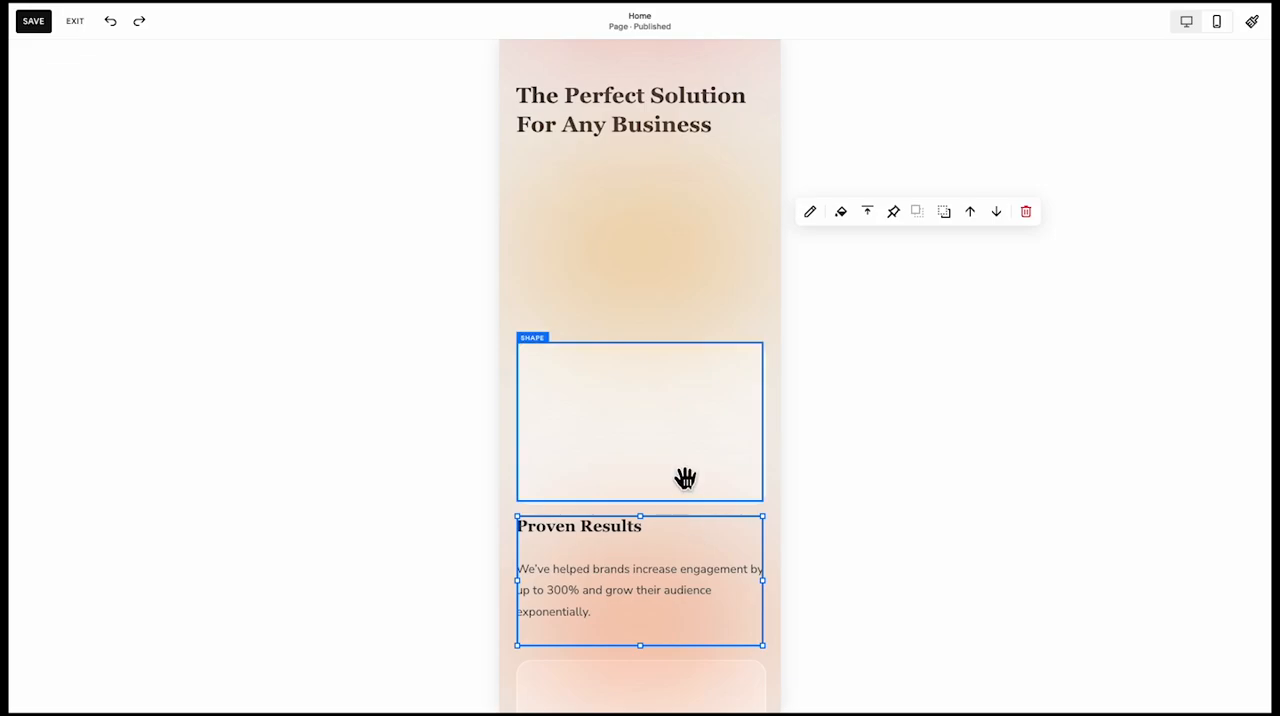
Move the empty card above the Proven Results text up under the section heading and bring it in front of the yellow gradient
drag(691, 362, 690, 310)
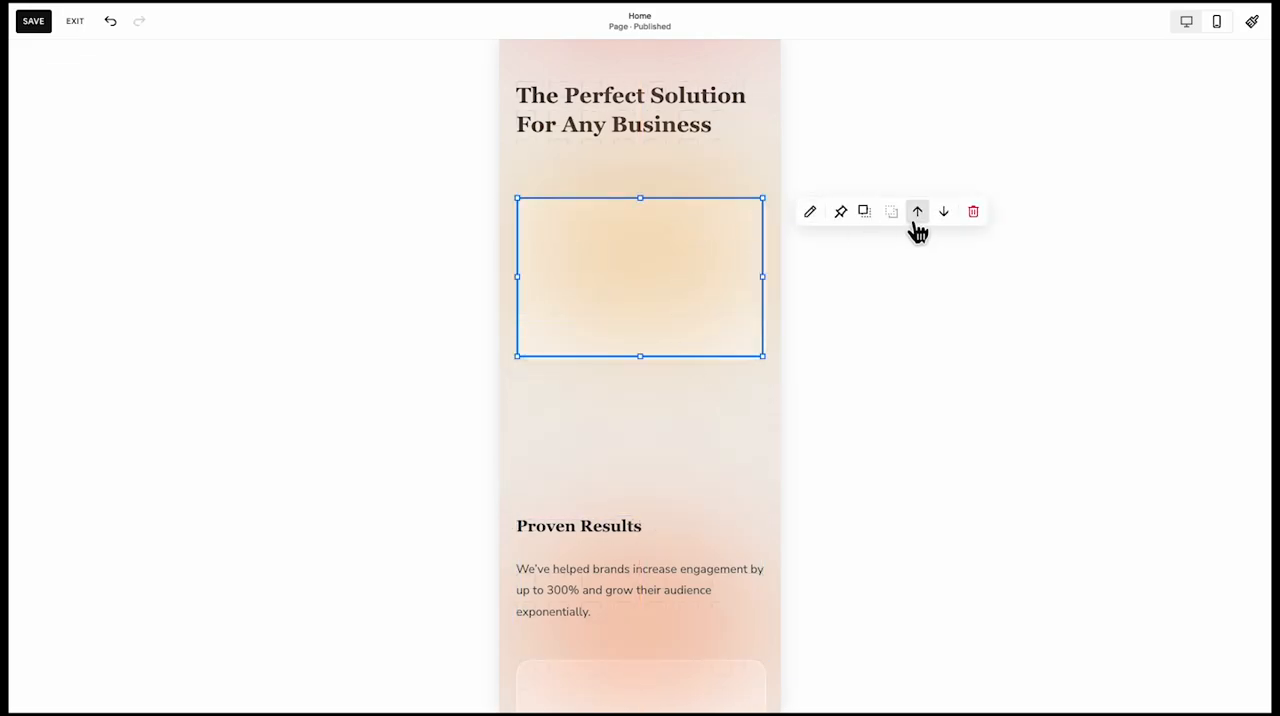
click(873, 213)
click(623, 484)
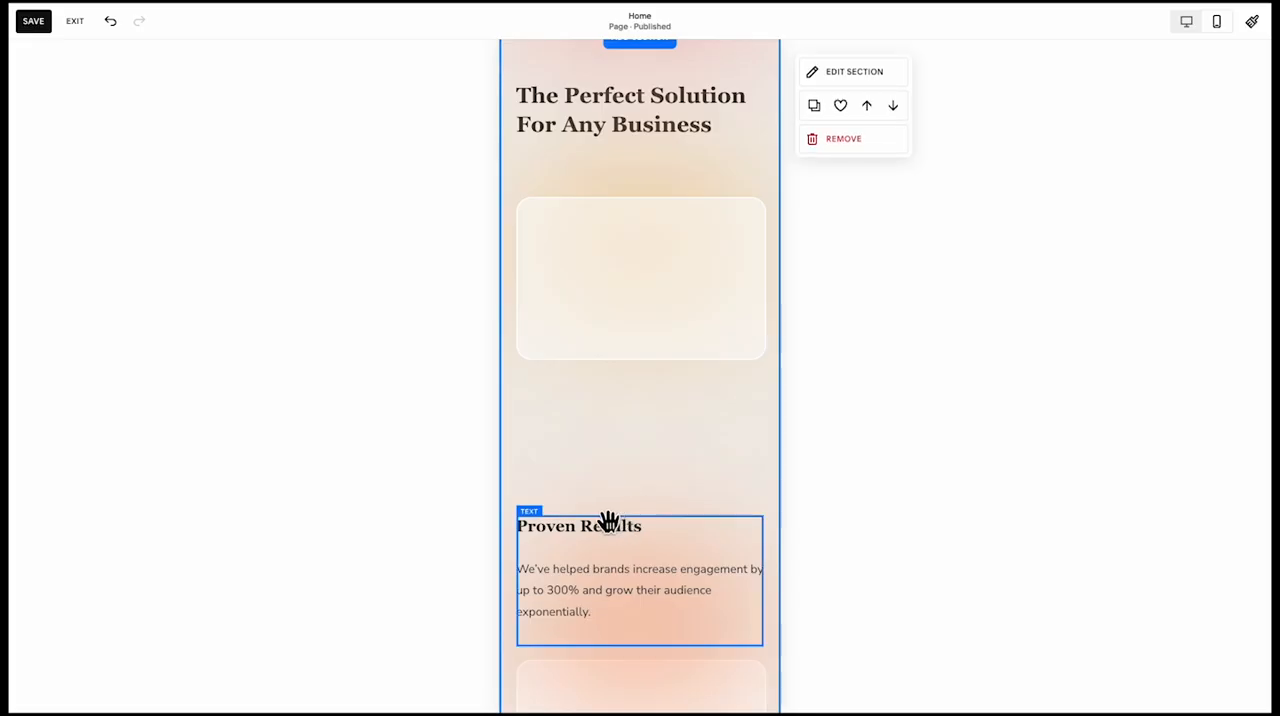
Place the Proven Results text on its card and narrow it on both sides to leave even side margins
drag(606, 522, 613, 231)
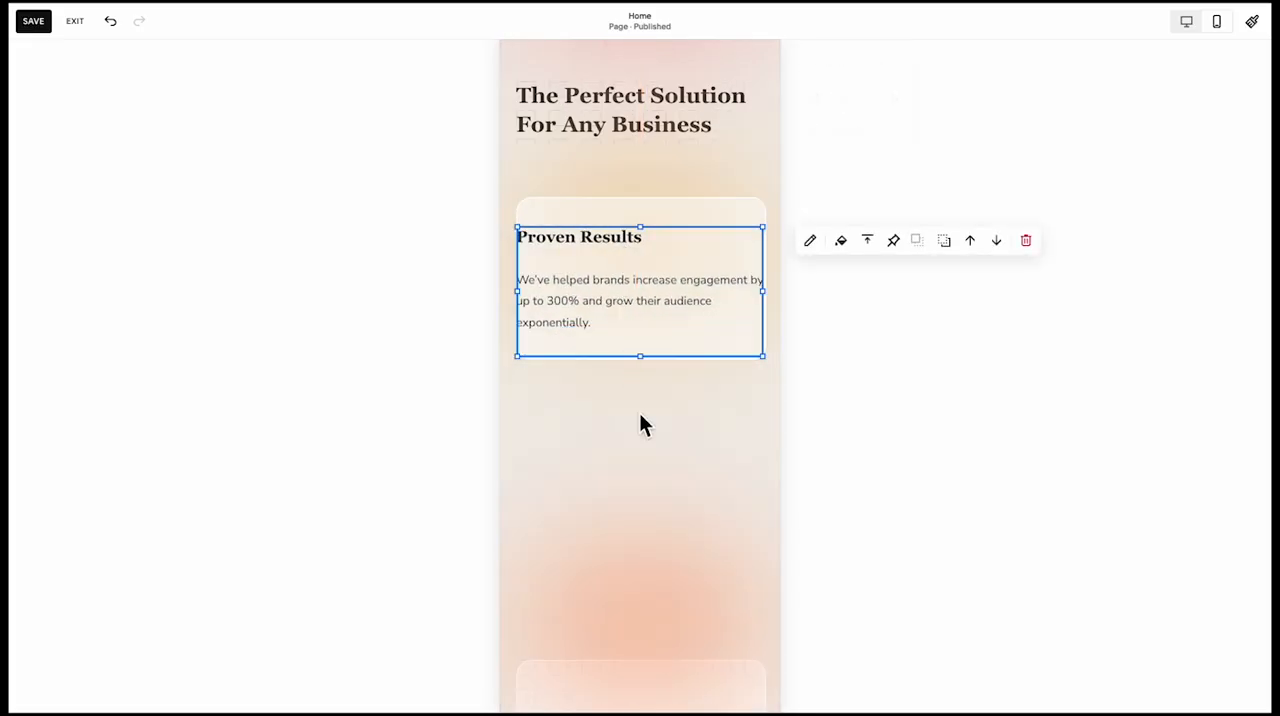
click(640, 413)
scroll(647, 400, up, 1)
click(651, 399)
drag(764, 399, 730, 402)
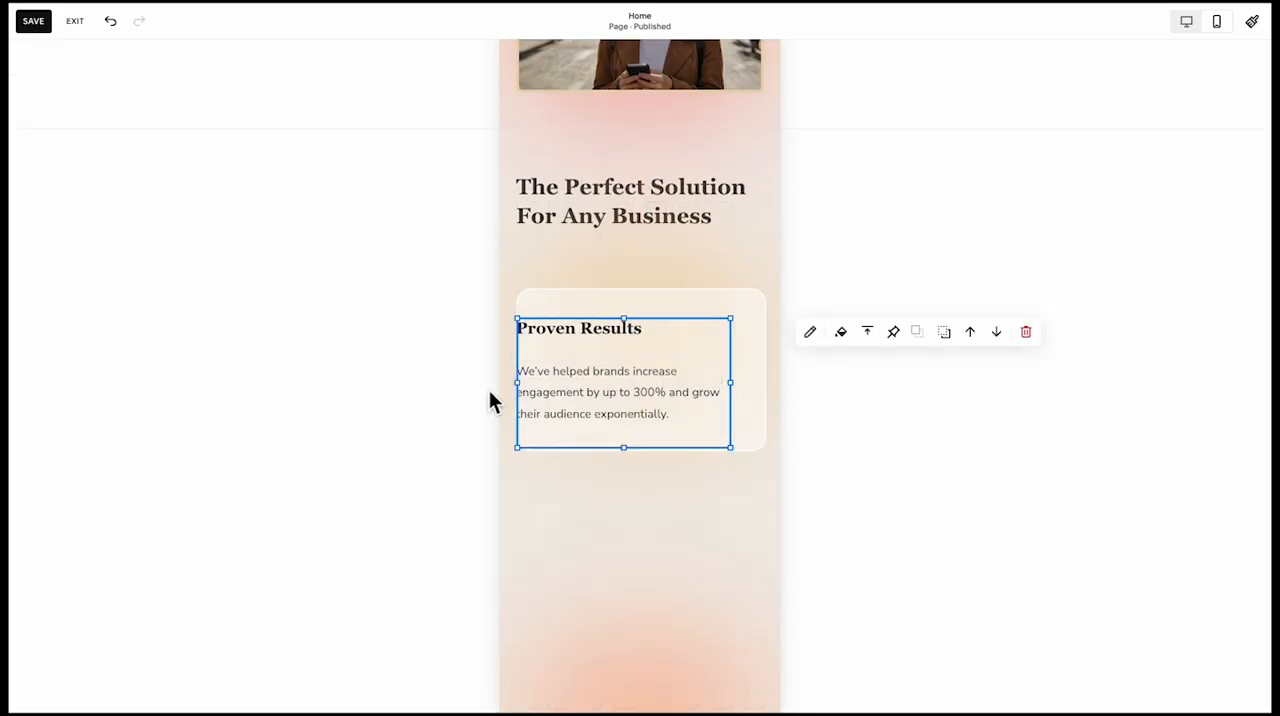
drag(522, 392, 549, 392)
click(612, 546)
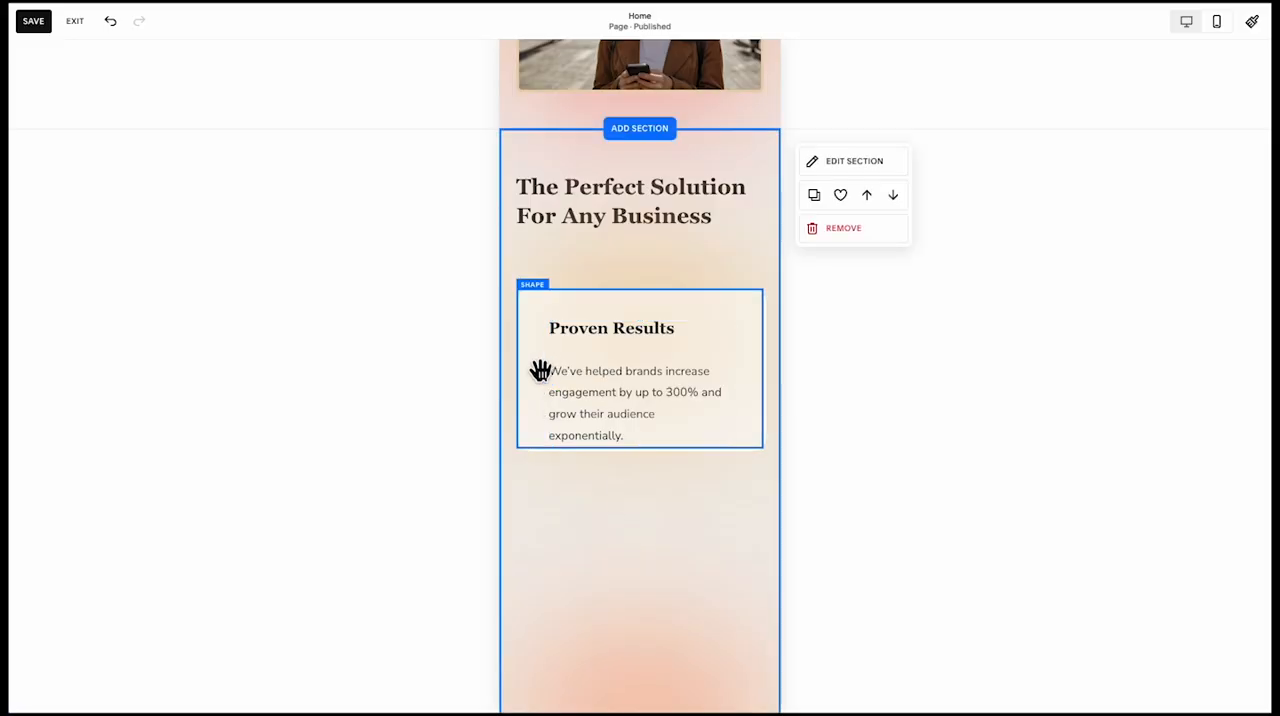
Extend the Proven Results card downward to leave space below the text
click(540, 372)
drag(628, 447, 634, 479)
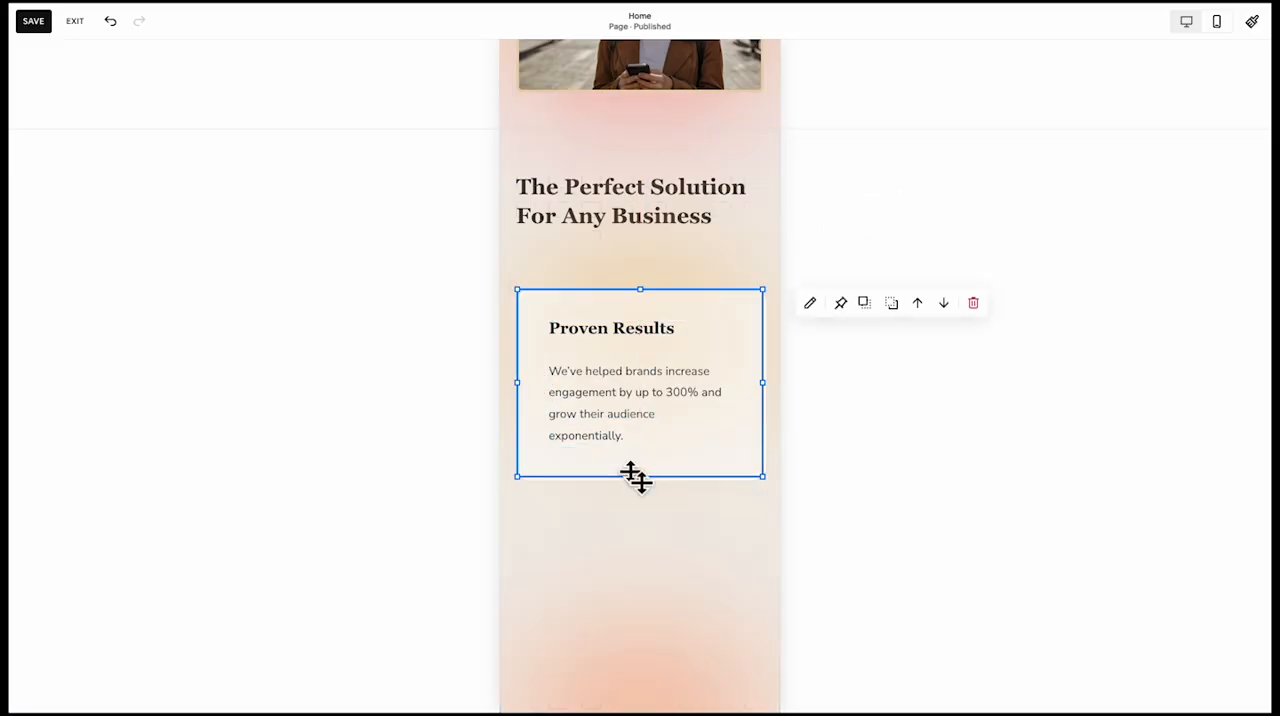
click(603, 510)
click(652, 272)
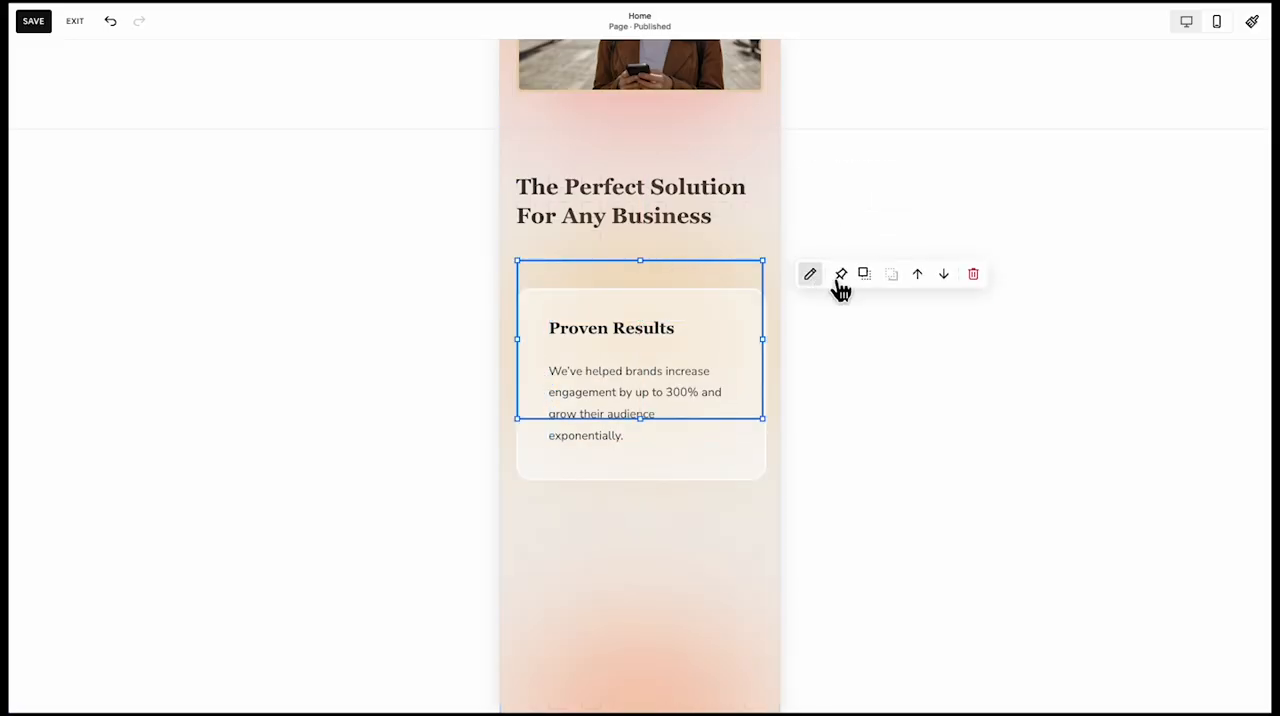
click(677, 526)
Move the empty card above the Creative Content text up directly beneath the Proven Results card and shorten it to a similar height
scroll(634, 534, down, 5)
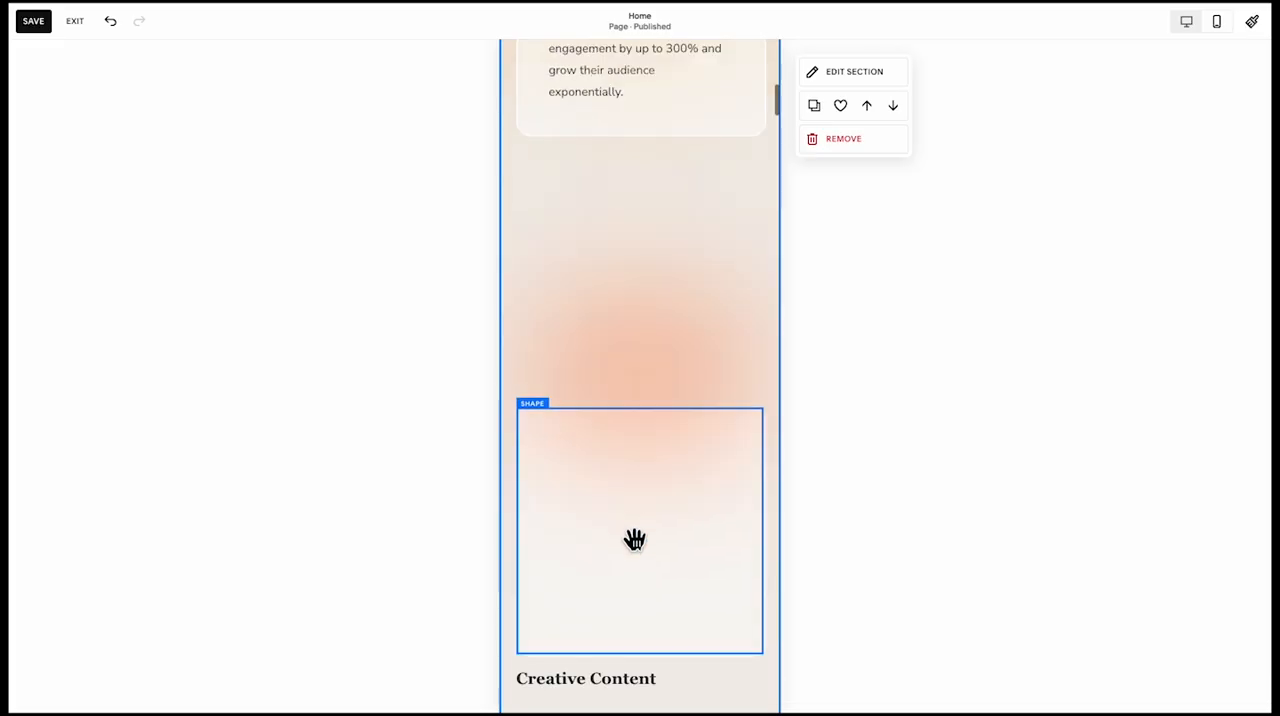
drag(634, 540, 646, 270)
scroll(704, 379, up, 2)
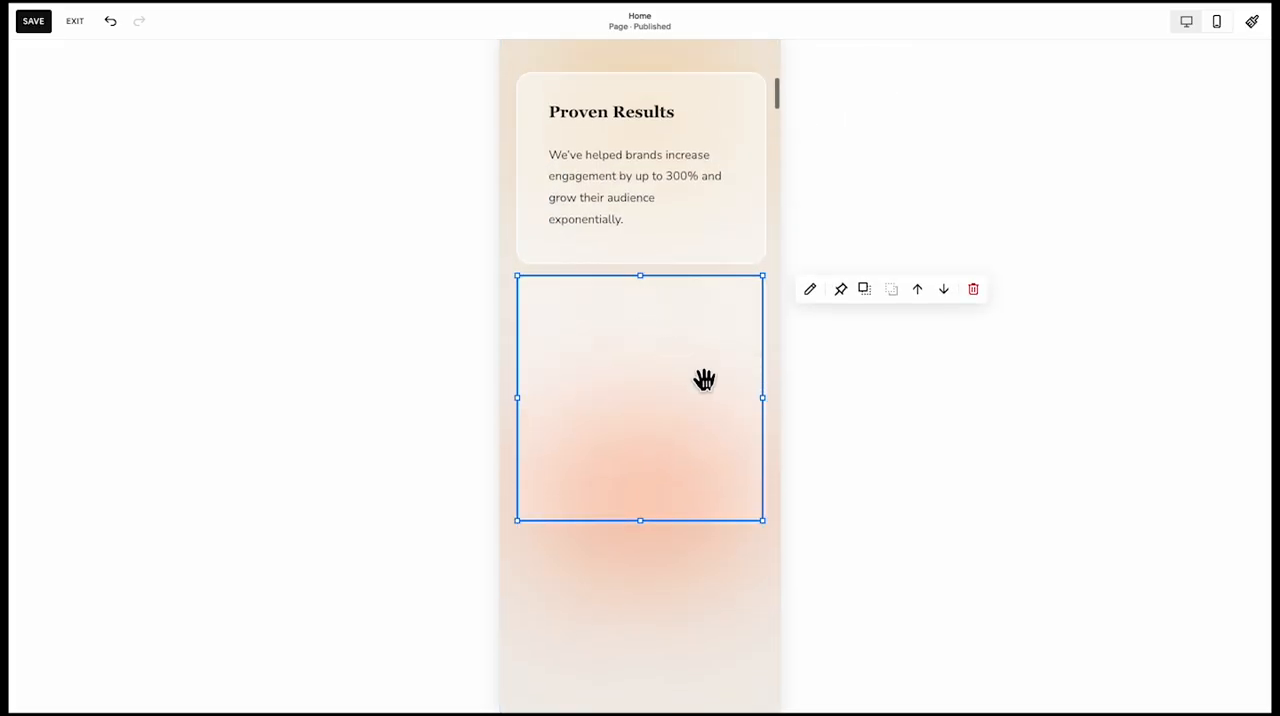
scroll(657, 531, down, 4)
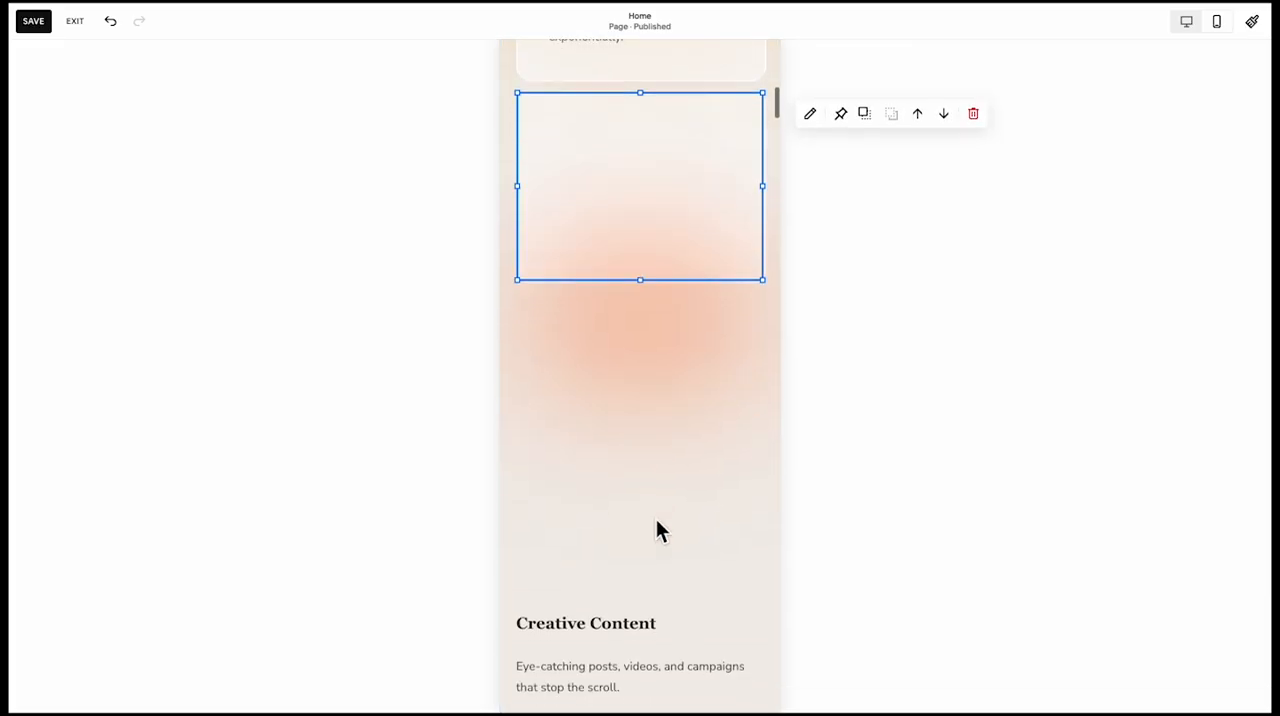
Place the Creative Content text on the second card, narrowed and aligned with the Proven Results text
drag(617, 574, 627, 128)
scroll(640, 200, up, 2)
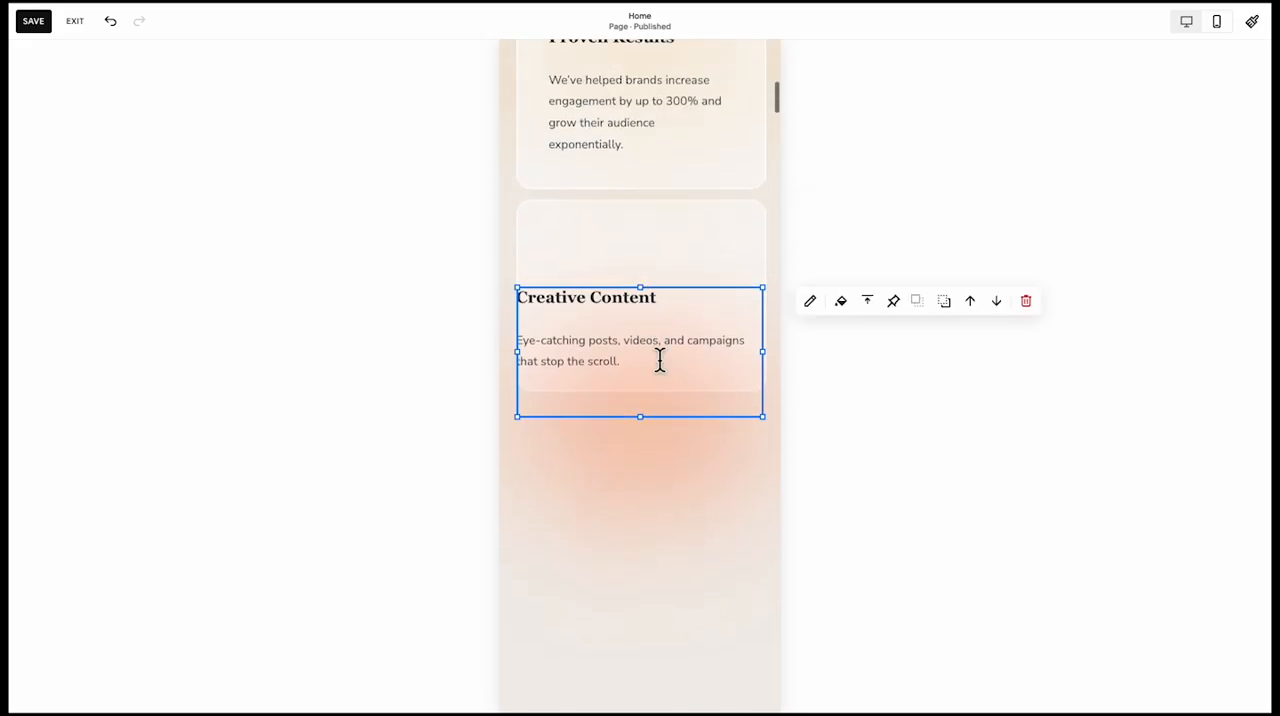
drag(530, 362, 583, 352)
click(646, 338)
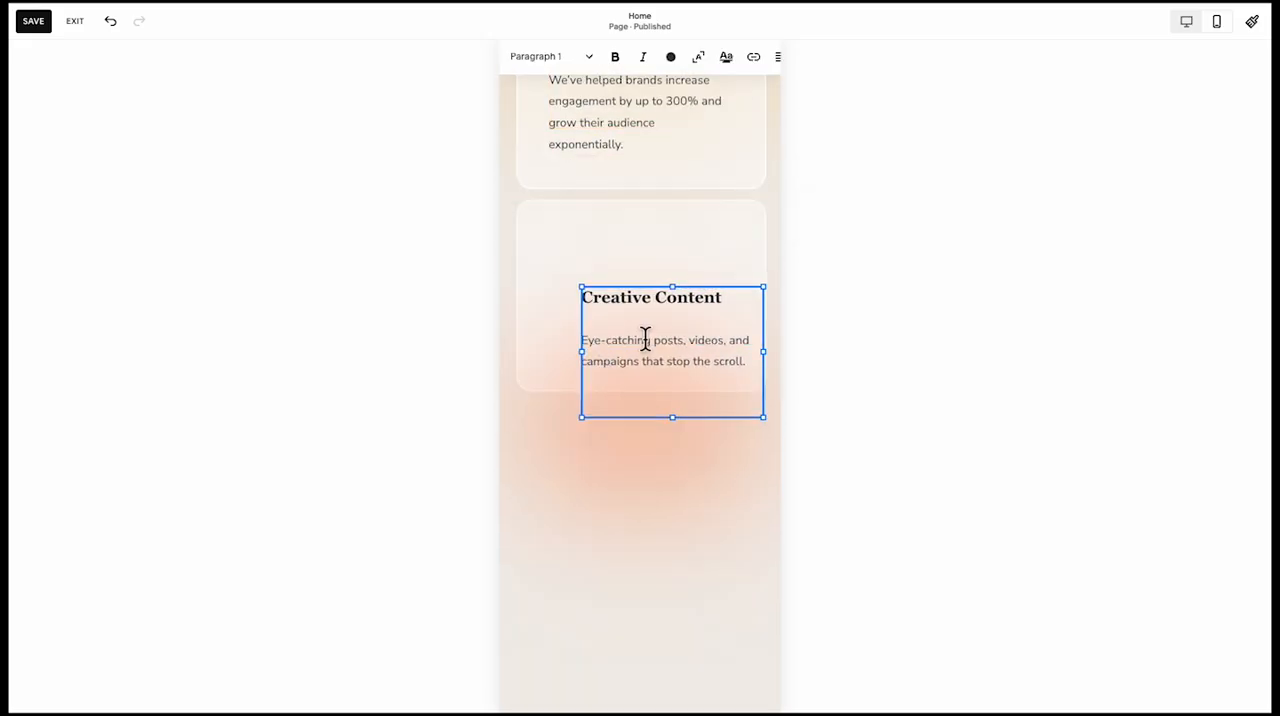
click(637, 283)
drag(626, 312, 600, 263)
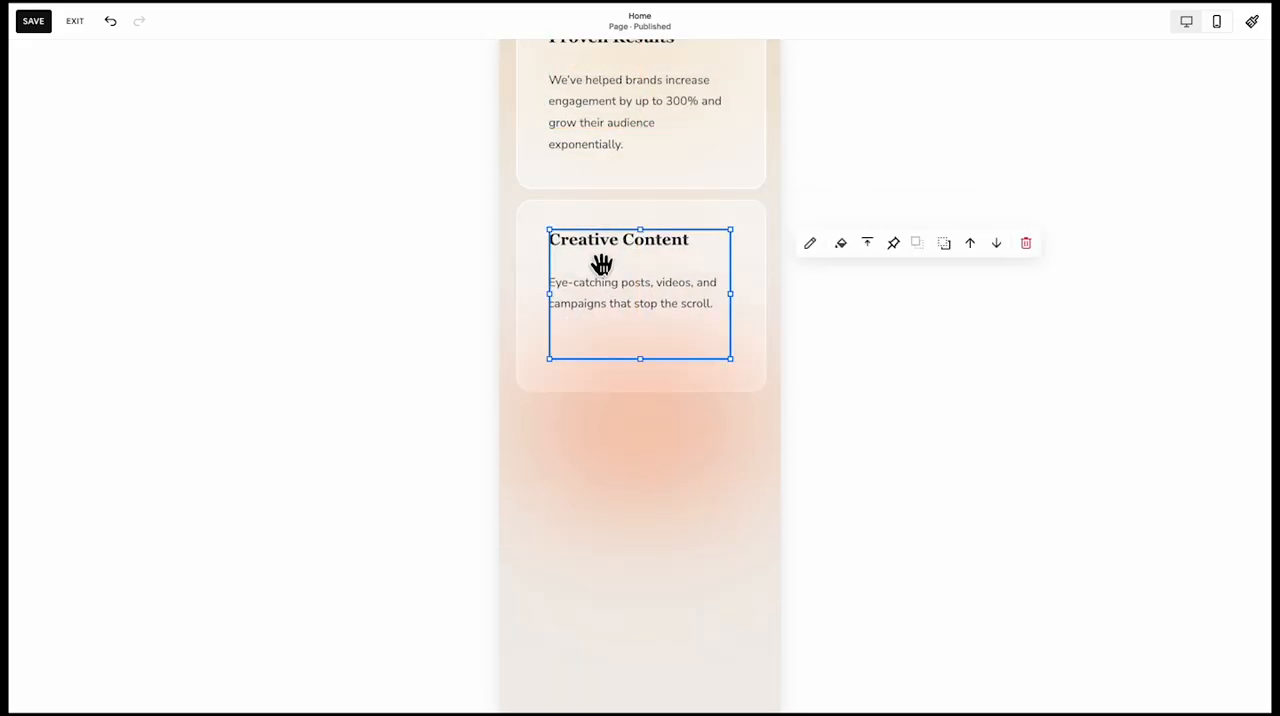
Stretch the gradient shapes together downward so they reach just below the Save Time & Stress card
scroll(651, 686, up, 2)
scroll(643, 686, down, 5)
click(646, 208)
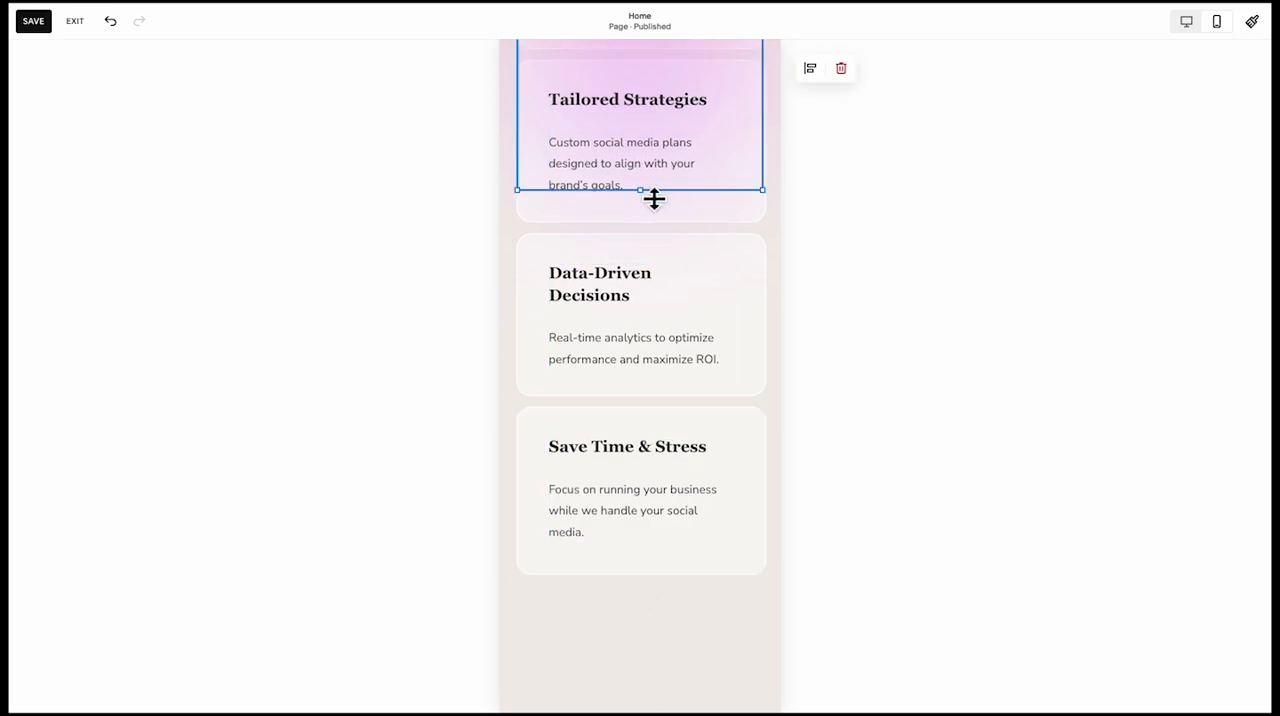
drag(652, 195, 646, 622)
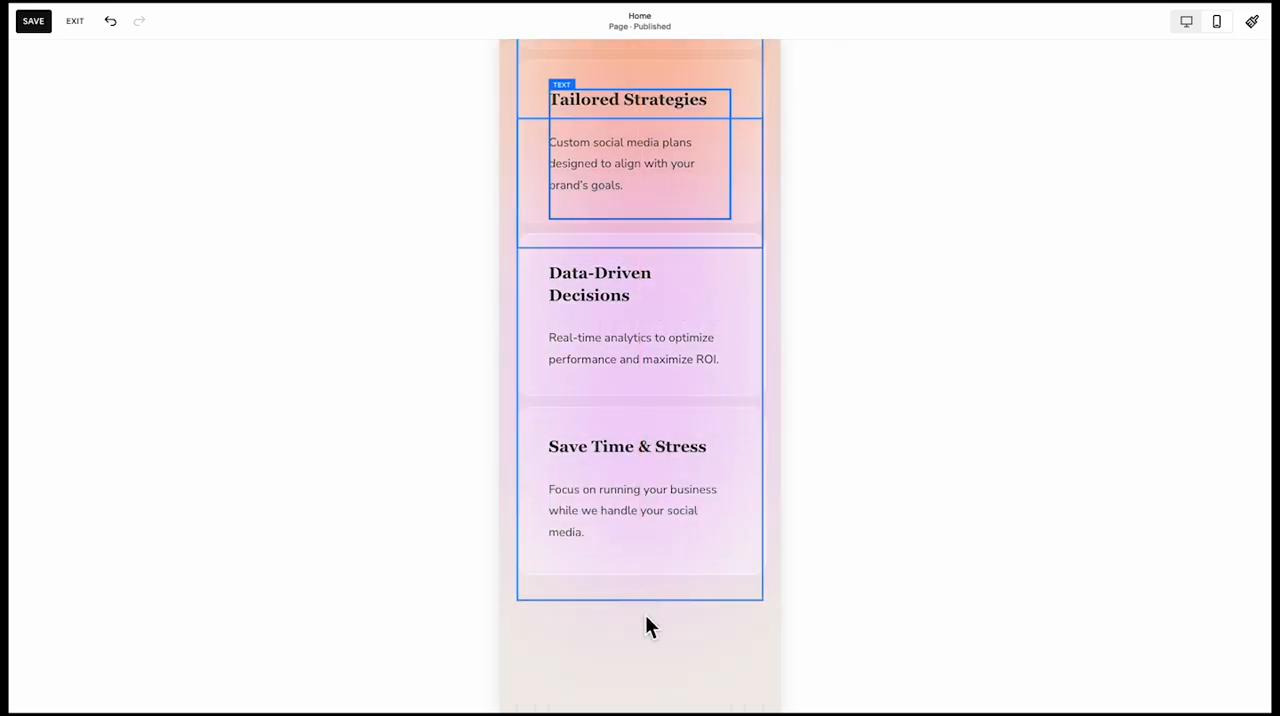
click(640, 633)
scroll(638, 630, up, 3)
scroll(617, 302, up, 4)
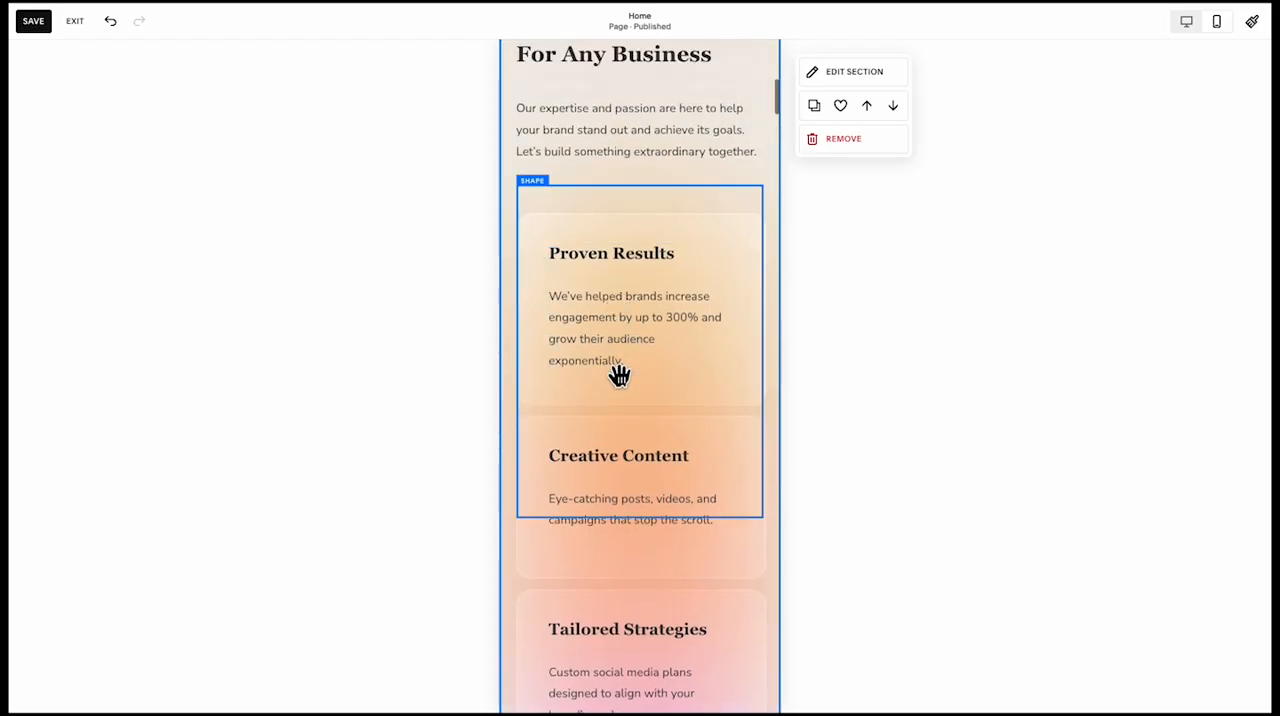
Select the stretched gradient shapes together and layer them behind the five benefit cards
click(613, 386)
scroll(610, 386, down, 5)
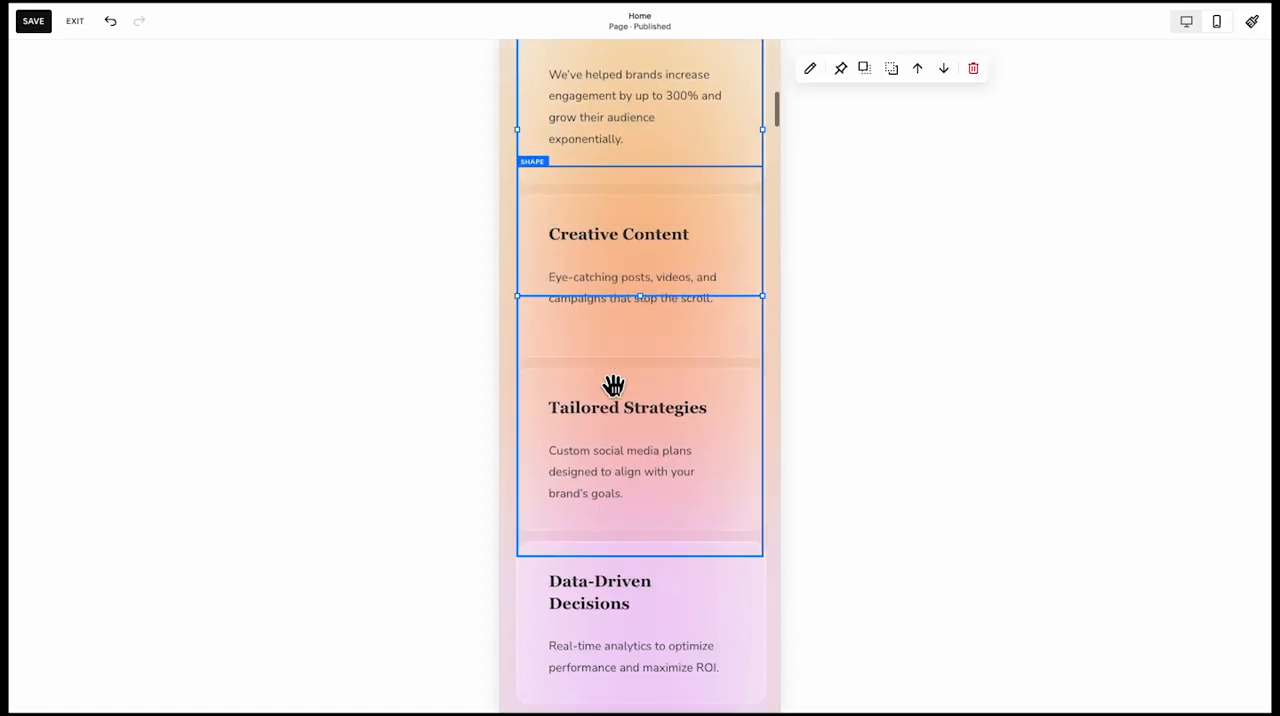
click(744, 399)
scroll(742, 430, down, 4)
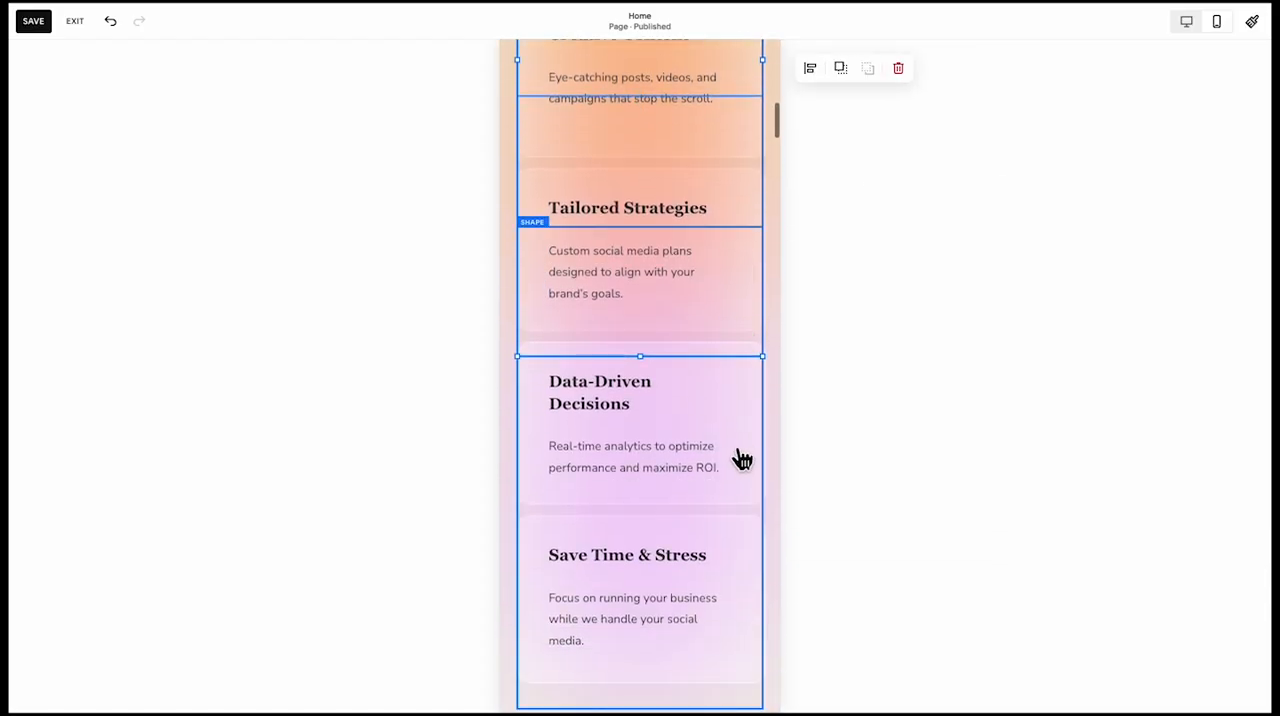
click(839, 70)
scroll(729, 280, up, 10)
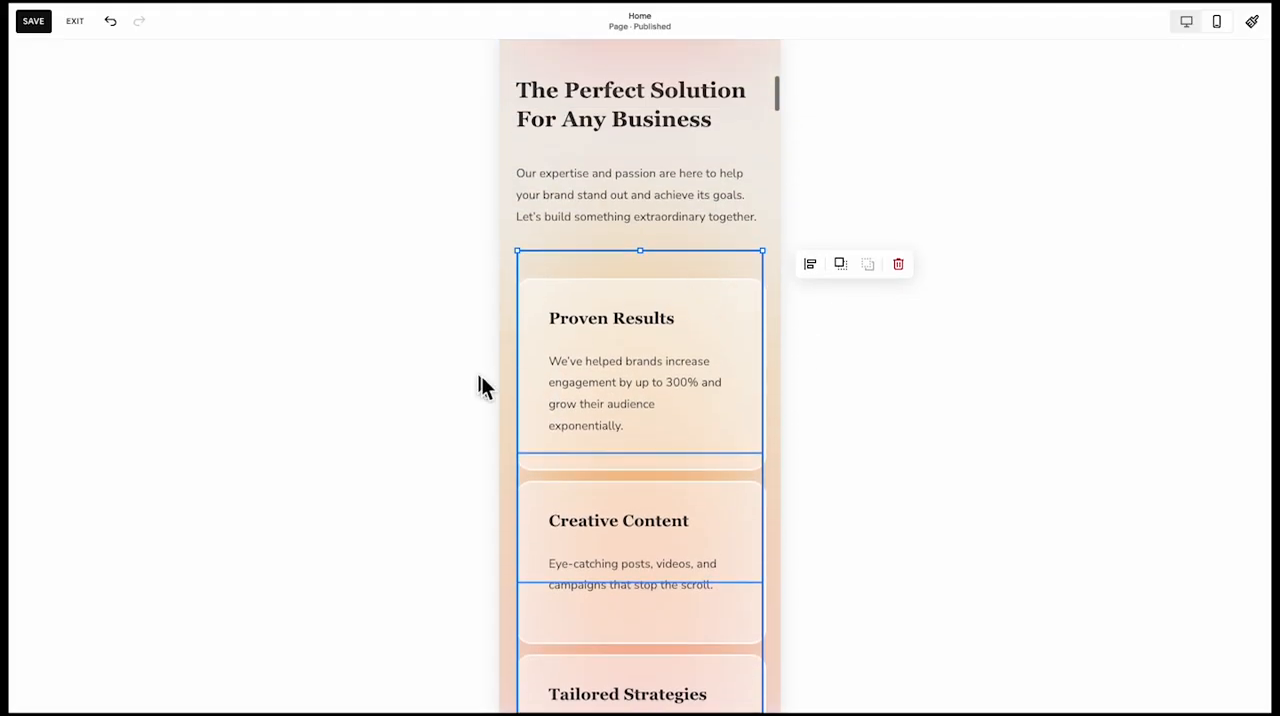
click(408, 416)
scroll(560, 391, up, 2)
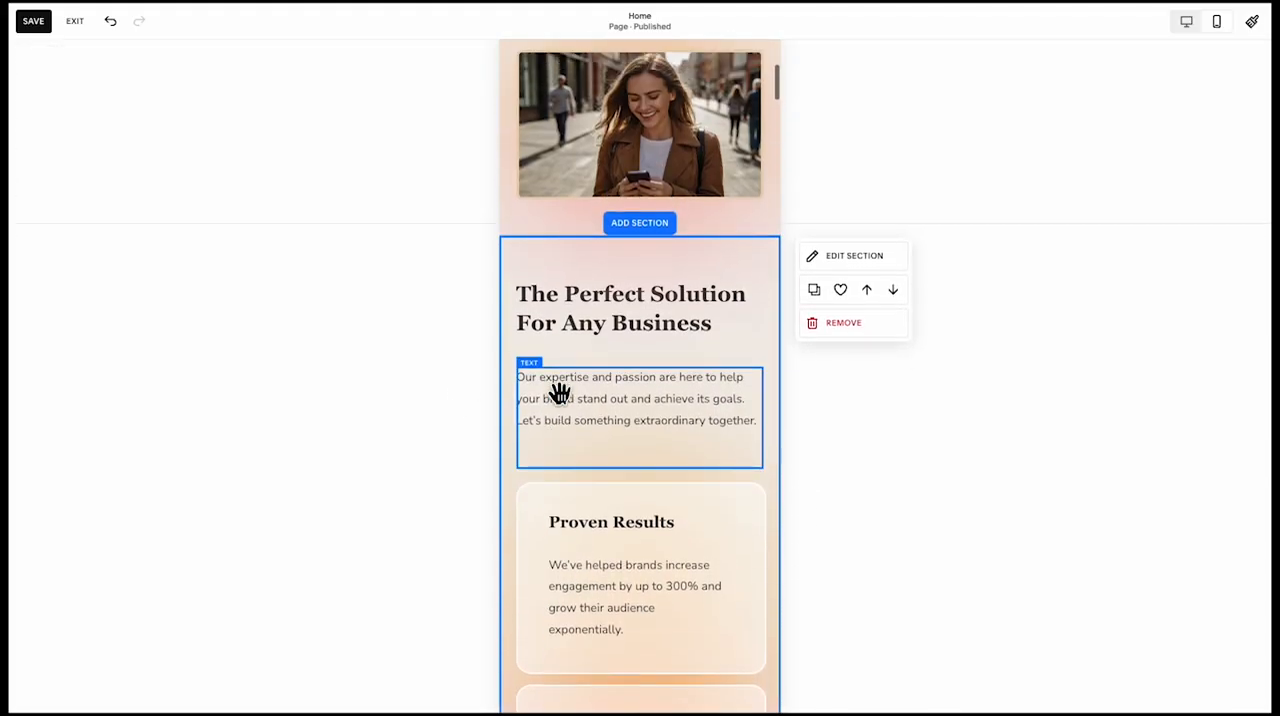
Shorten the Perfect Solution section so it ends a little below the Save Time & Stress card
scroll(560, 394, down, 10)
scroll(564, 397, down, 3)
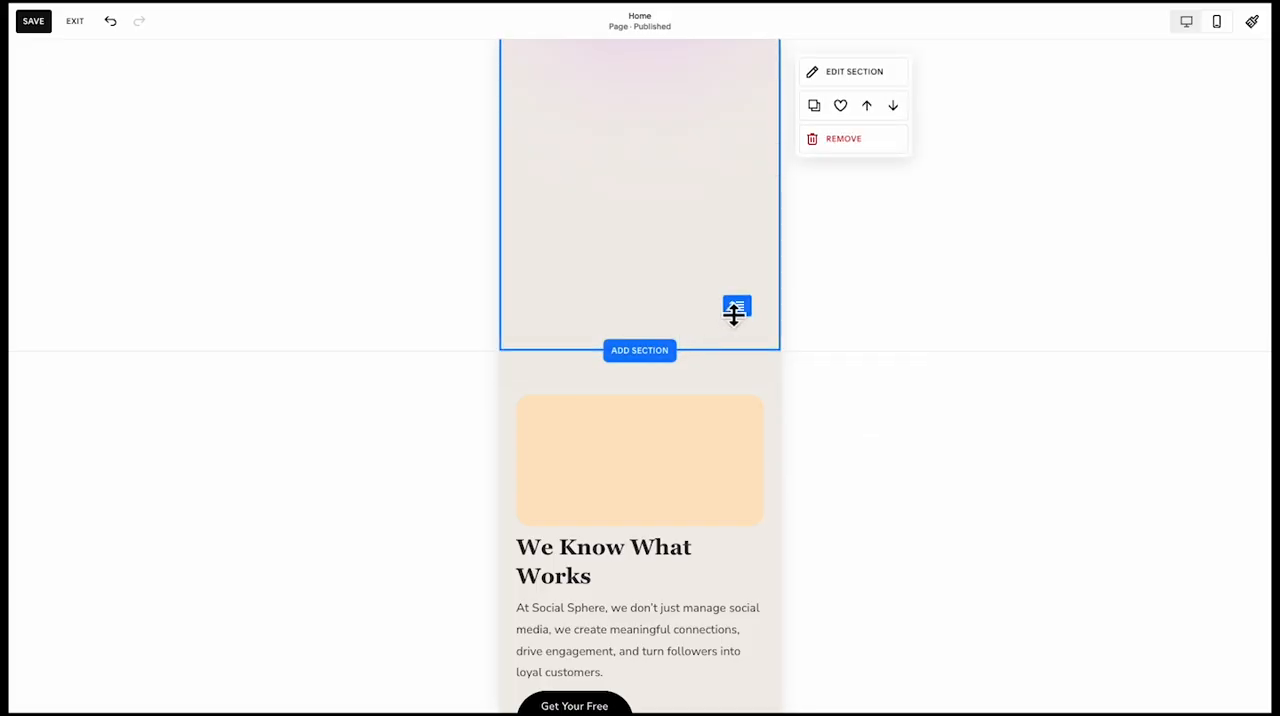
drag(735, 312, 735, 160)
scroll(735, 160, up, 2)
drag(739, 407, 733, 172)
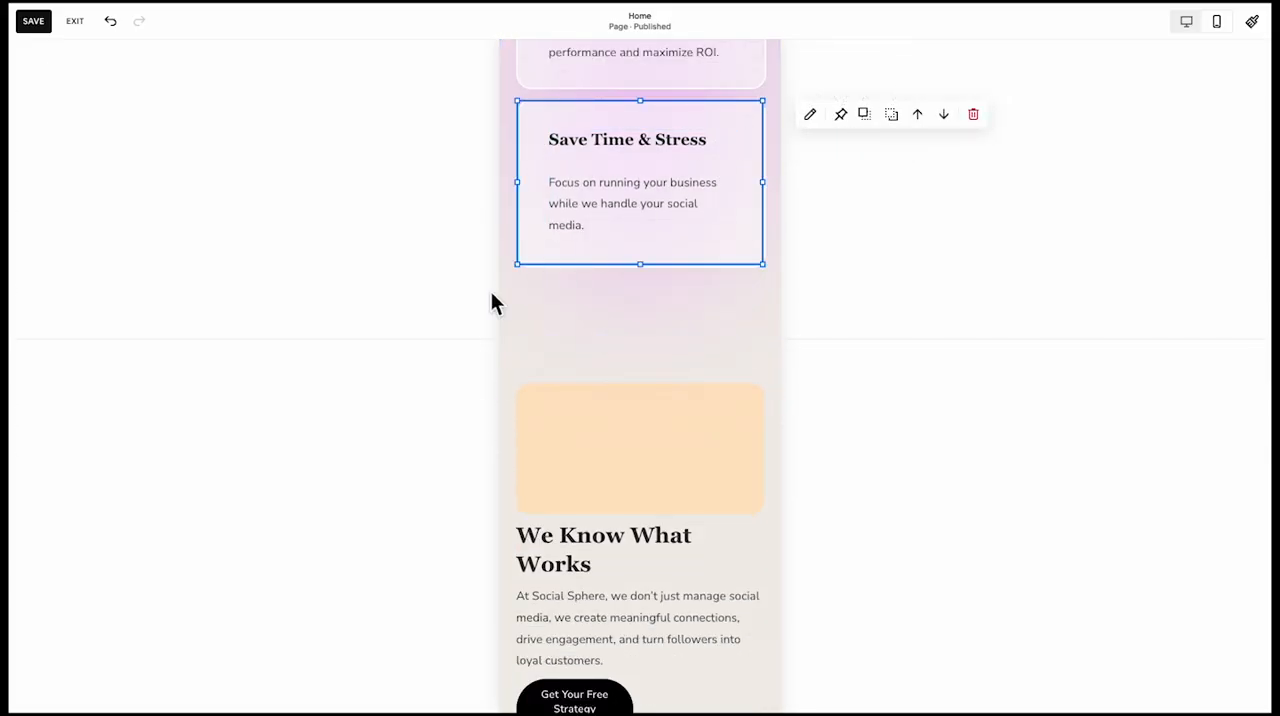
click(491, 291)
scroll(496, 291, up, 1)
scroll(580, 249, up, 10)
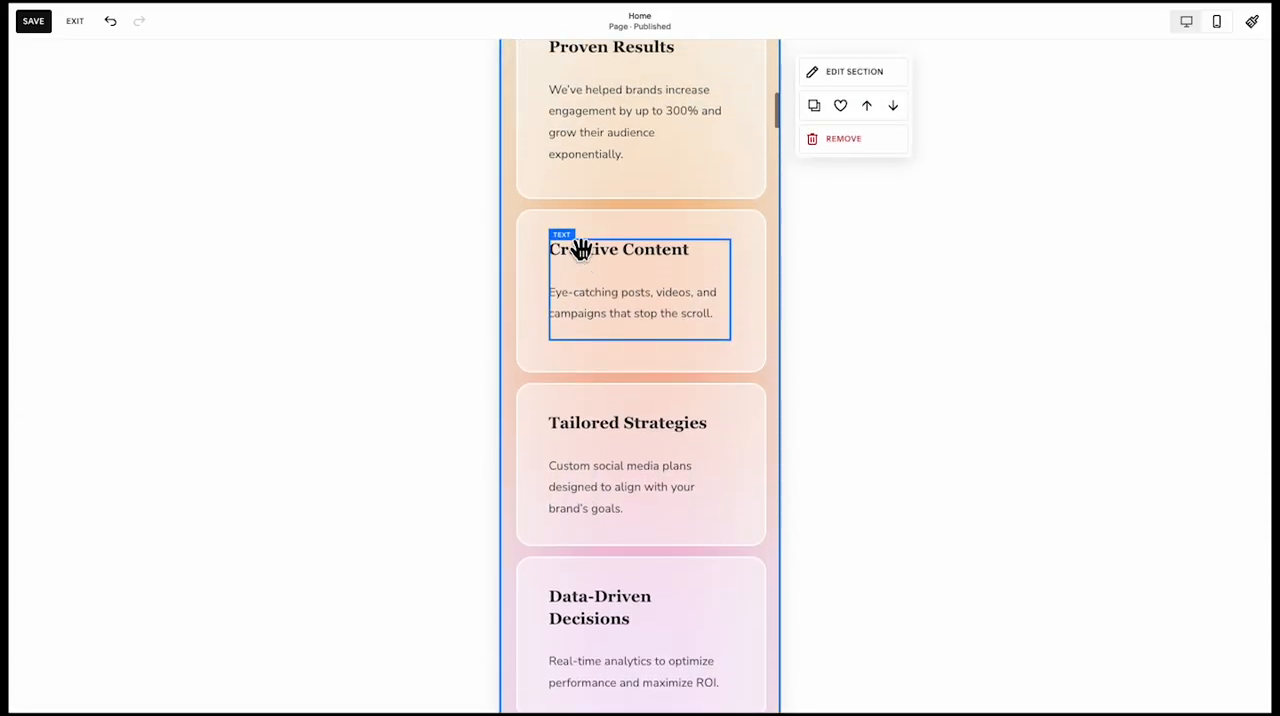
Lower the overlapping gradient shape's top edge to the Proven Results card and shorten the intro paragraph's text block above it
scroll(640, 450, down, 3)
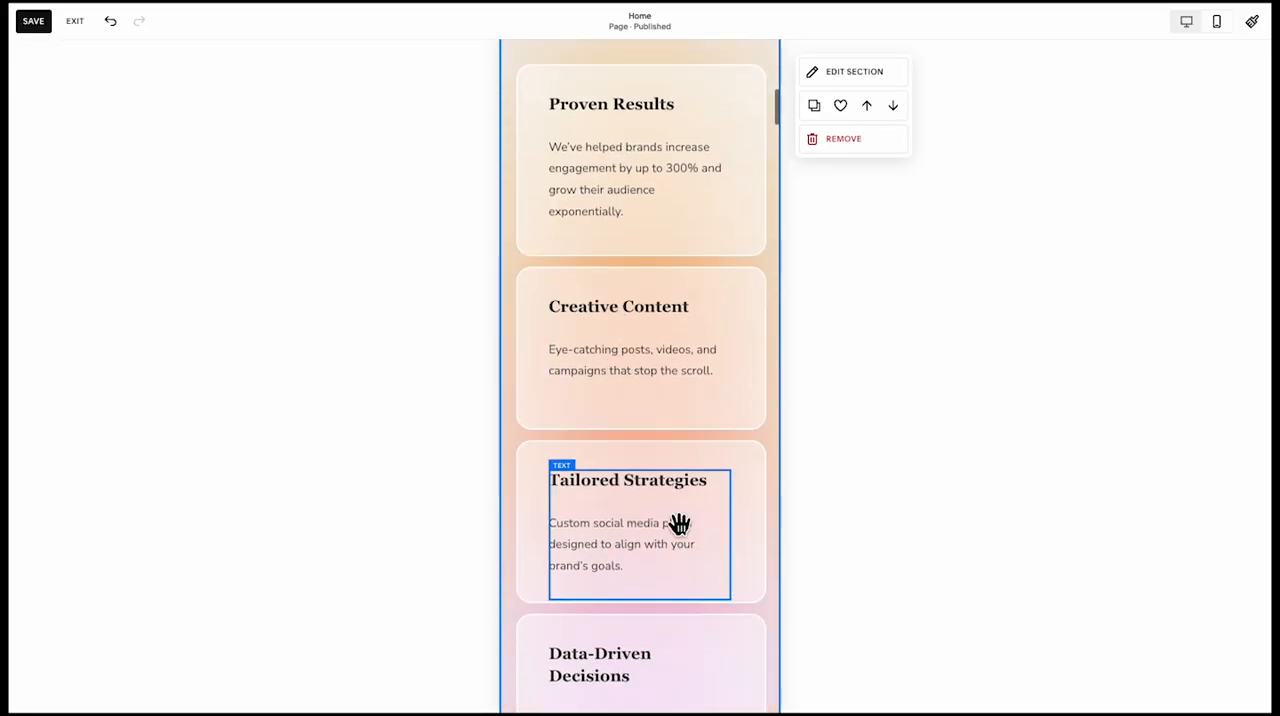
scroll(640, 429, up, 3)
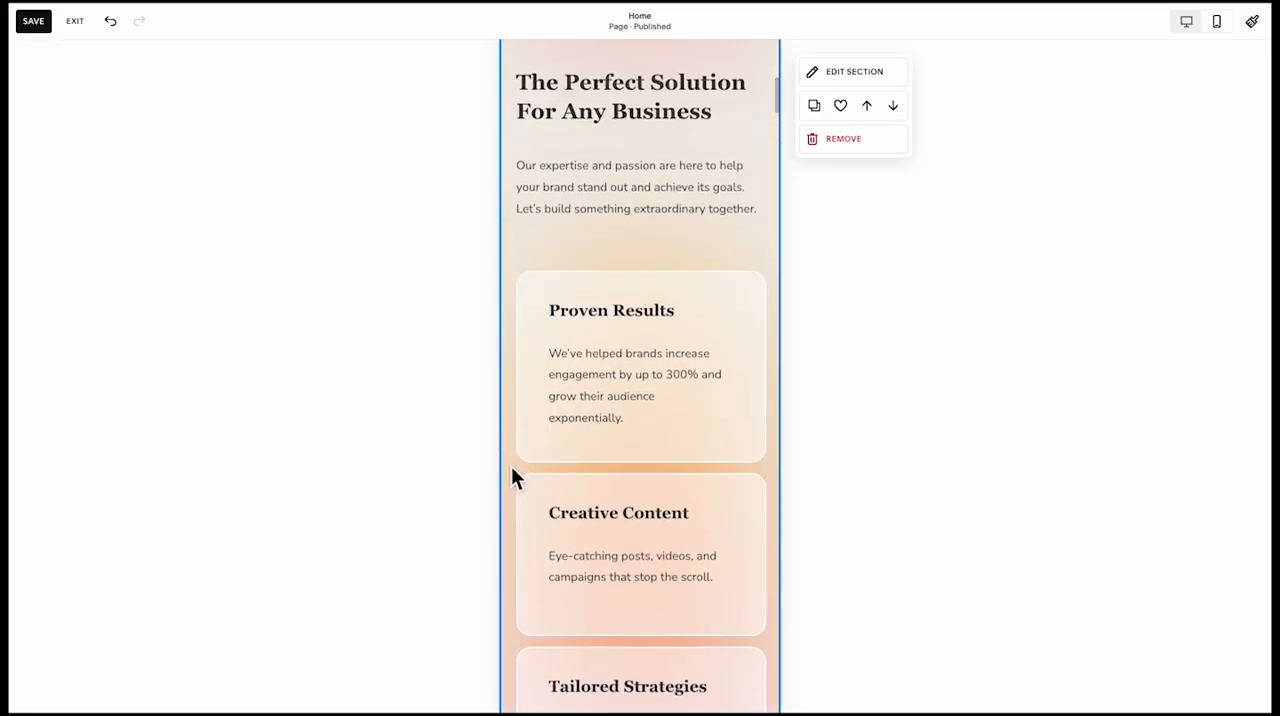
scroll(655, 320, up, 1)
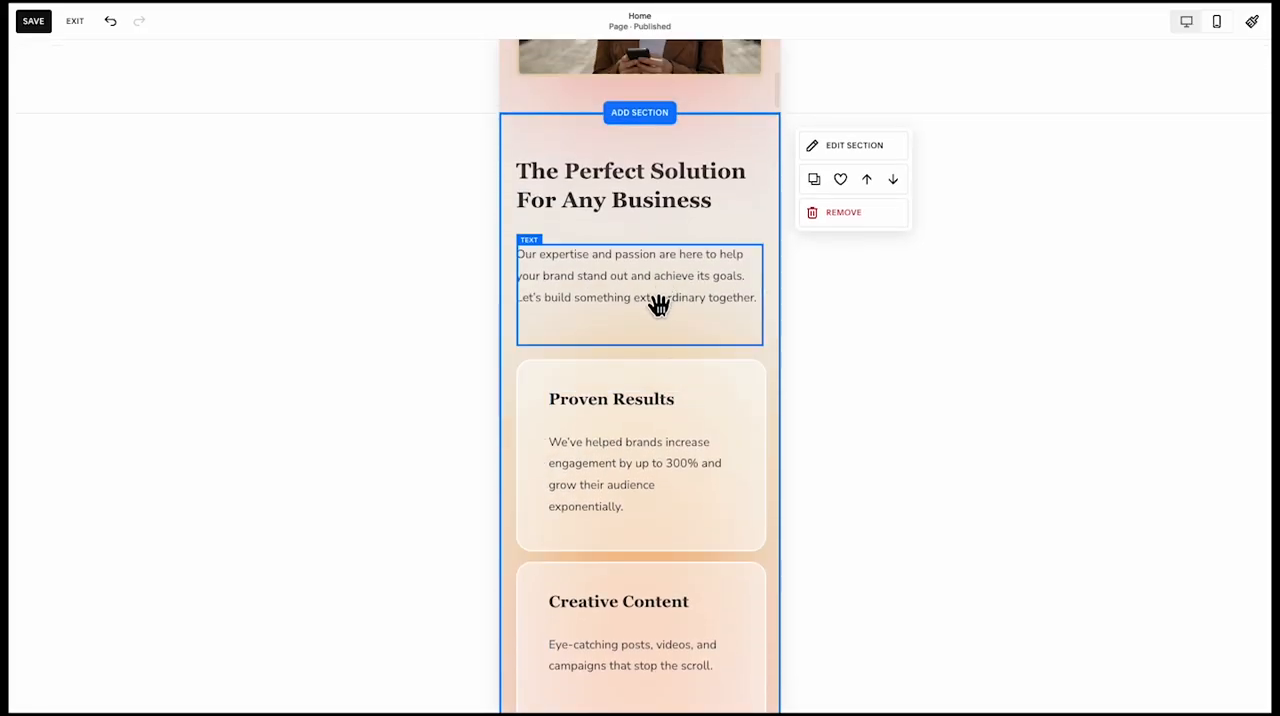
click(658, 305)
click(463, 362)
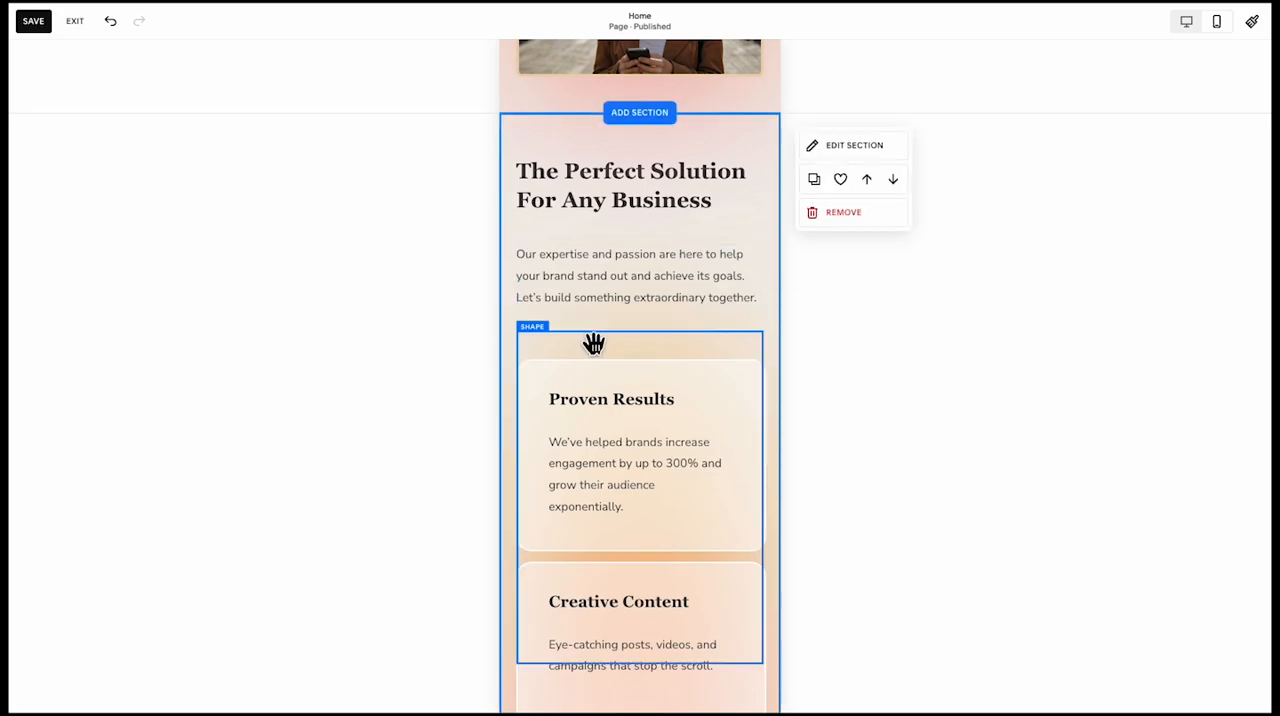
click(654, 340)
drag(654, 340, 645, 368)
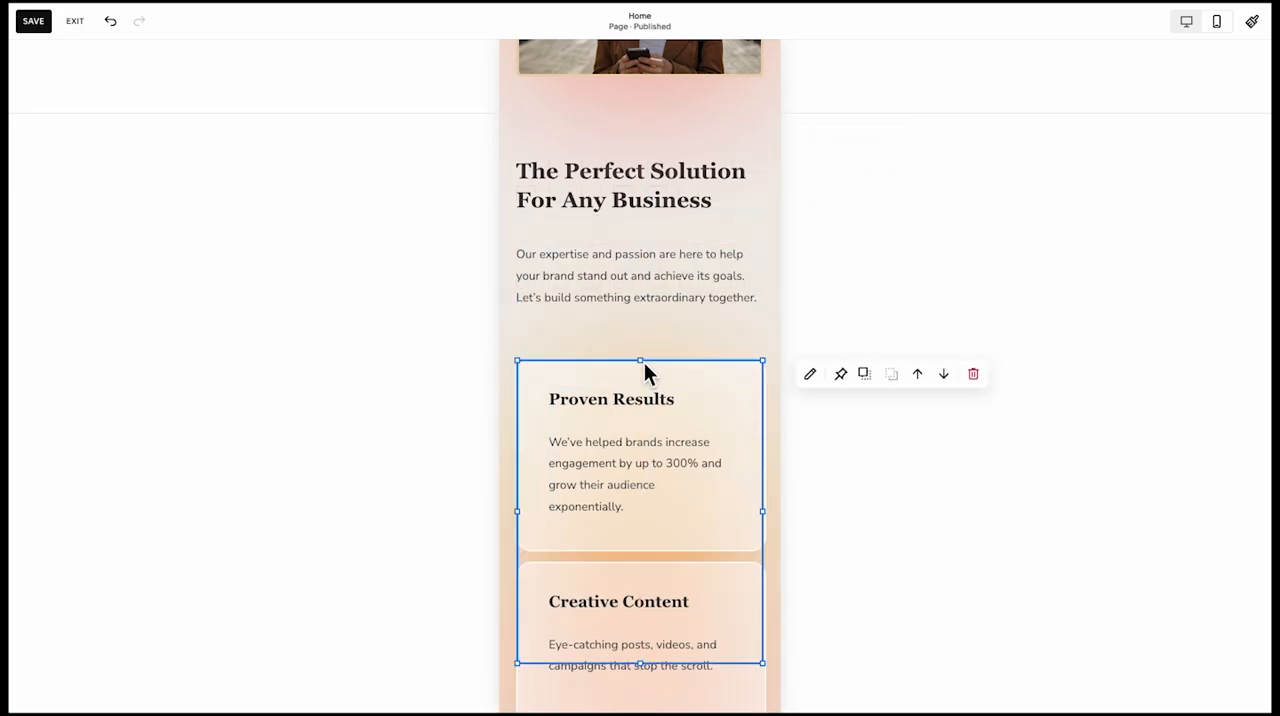
Align the heading "The Perfect Solution For Any Business" to the bottom of its text block
click(602, 203)
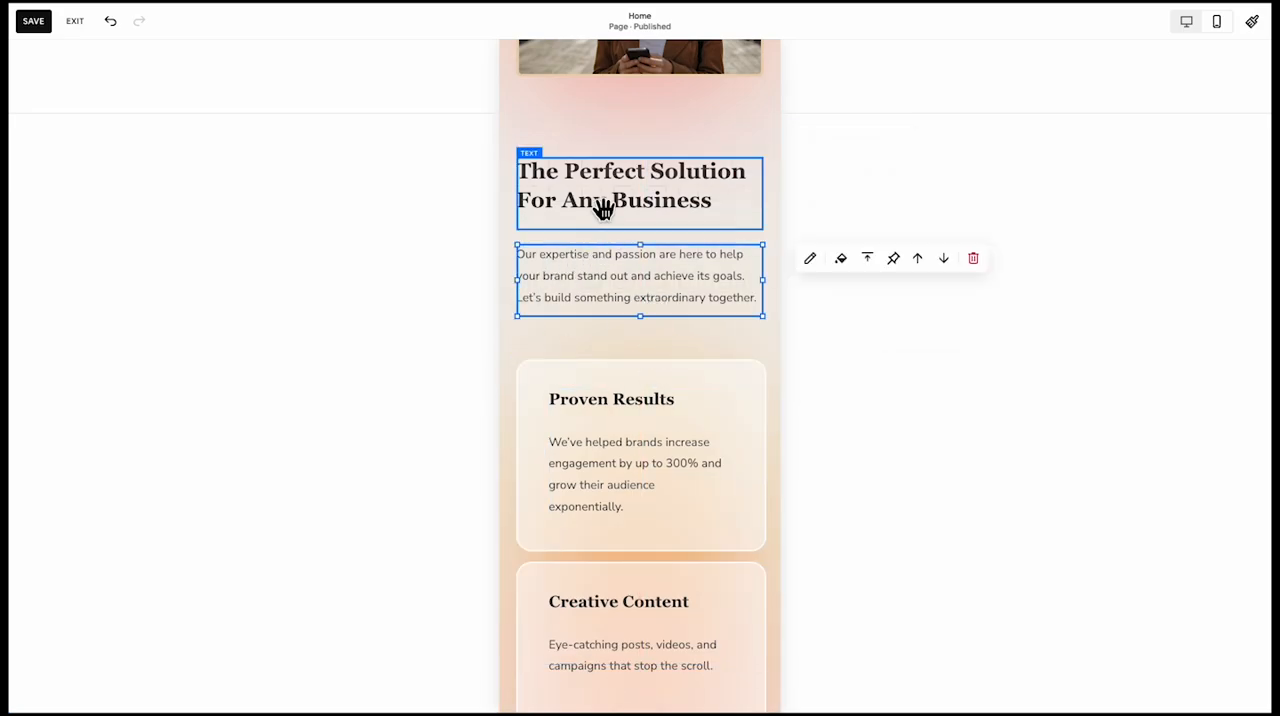
click(869, 201)
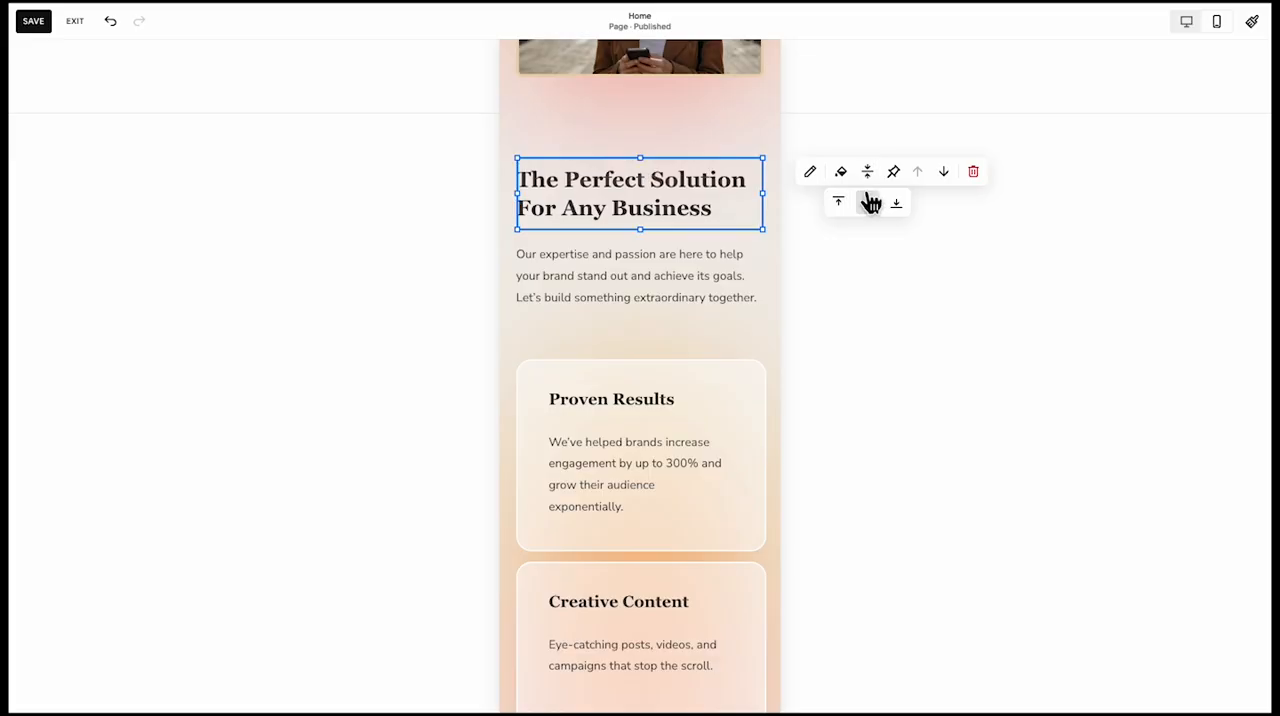
click(896, 202)
click(406, 363)
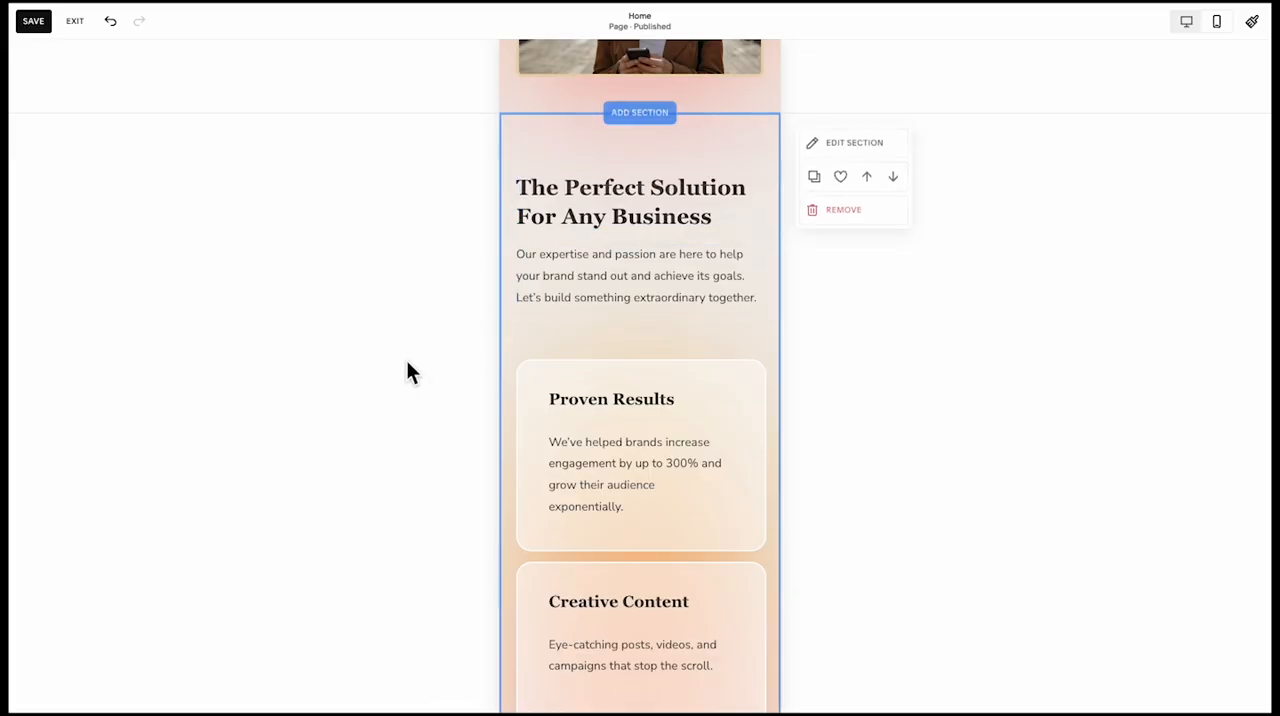
Stretch the peach background shape downward behind the We Know What Works text, button and first two brand logos
click(1186, 21)
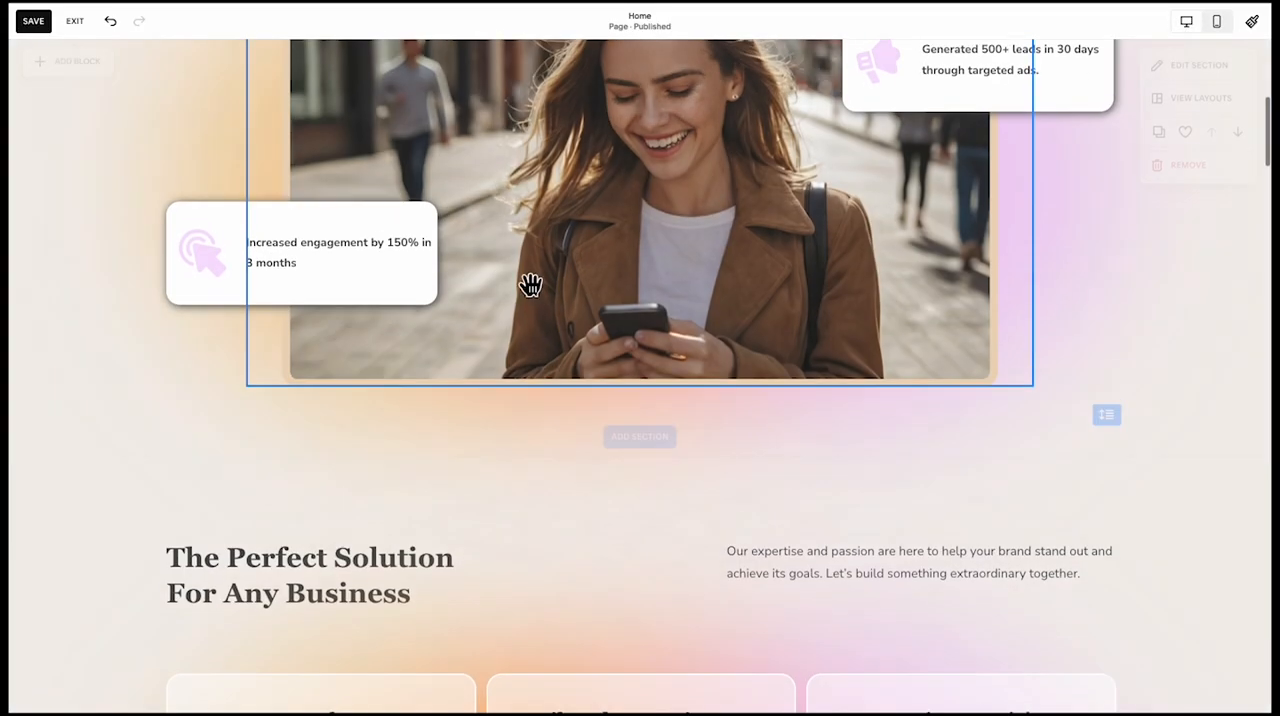
drag(643, 431, 640, 659)
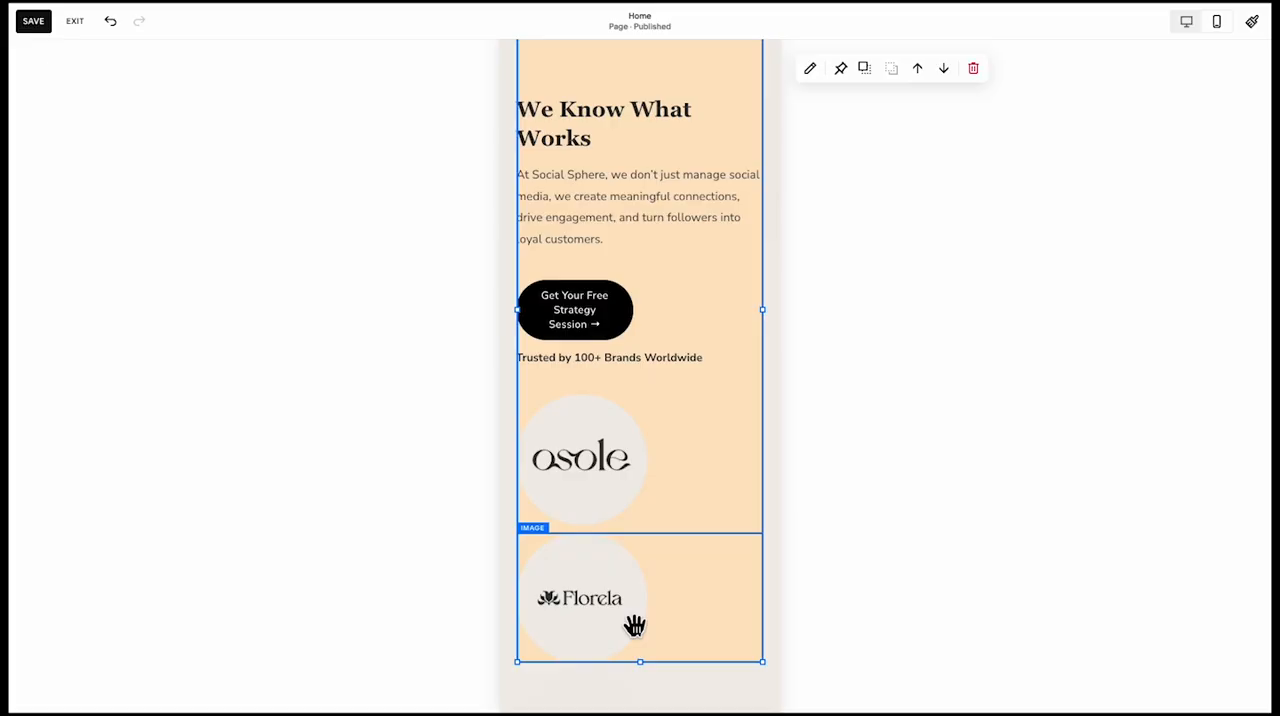
scroll(635, 625, down, 3)
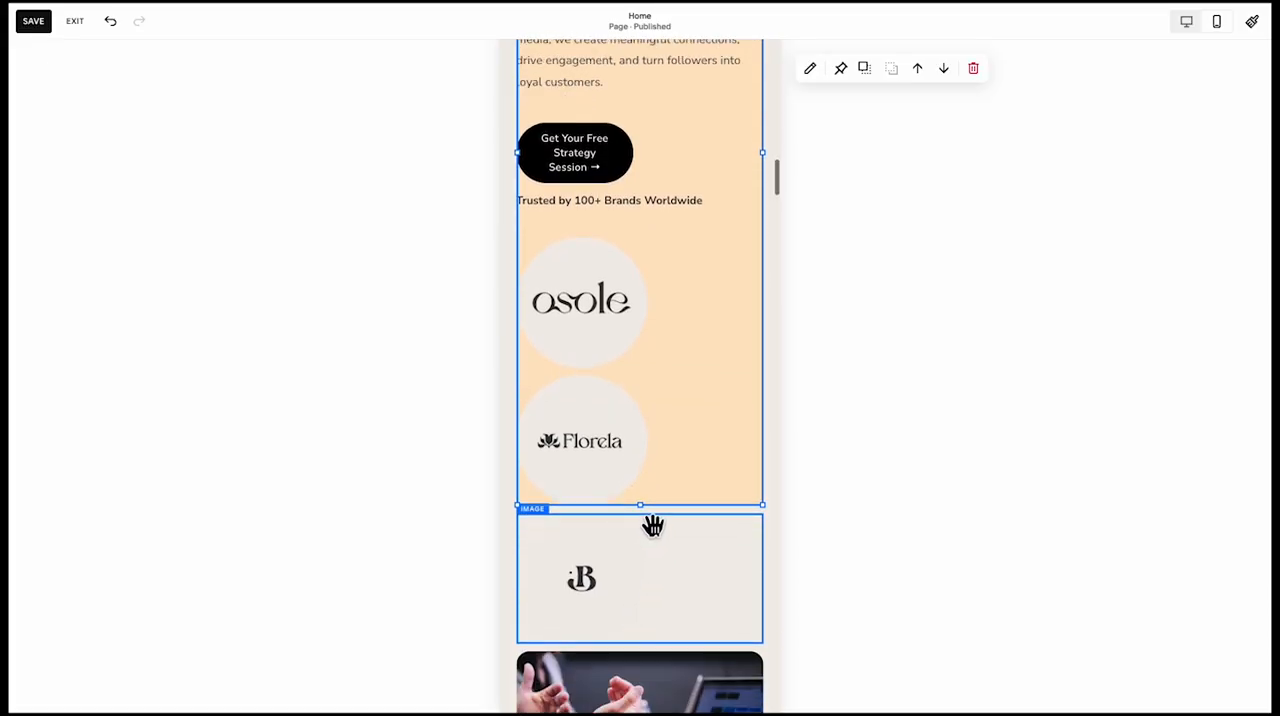
mouse_move(652, 510)
mouse_down()
mouse_move(651, 594)
mouse_move(650, 533)
mouse_up()
scroll(650, 536, up, 5)
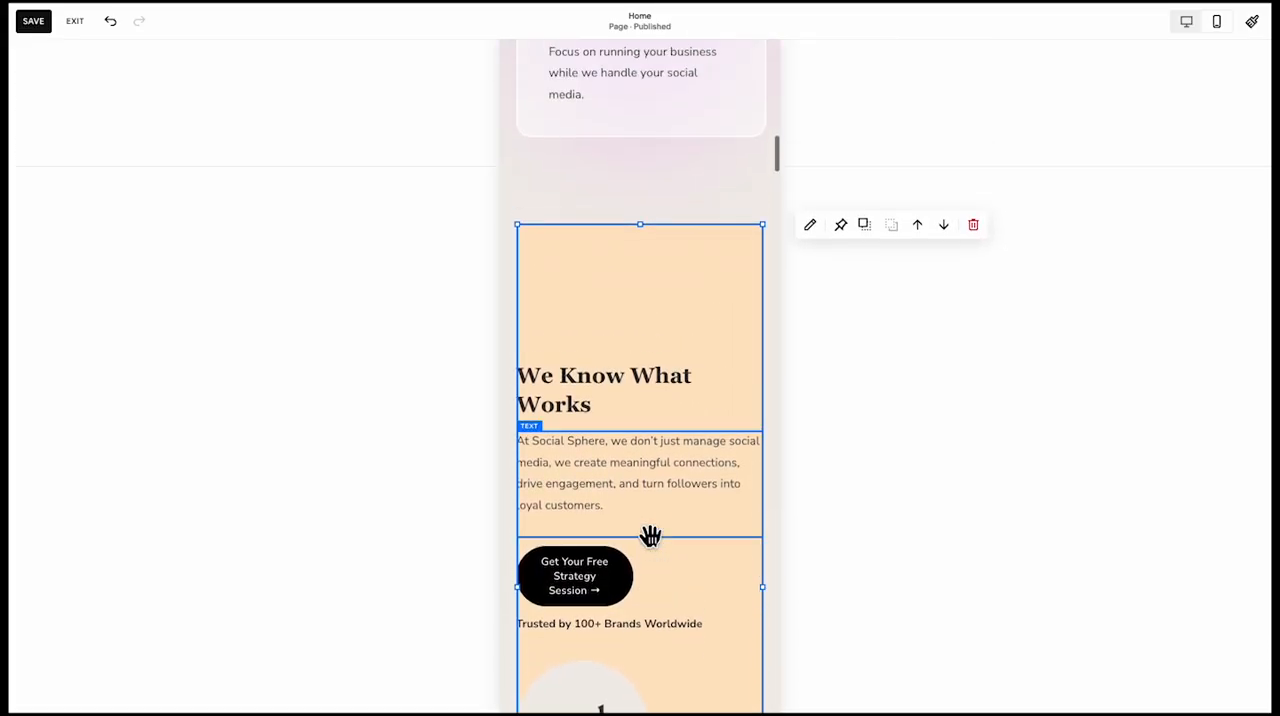
Narrow the We Know What Works heading and paragraph together and move them up, inset near the peach shape's top
click(543, 483)
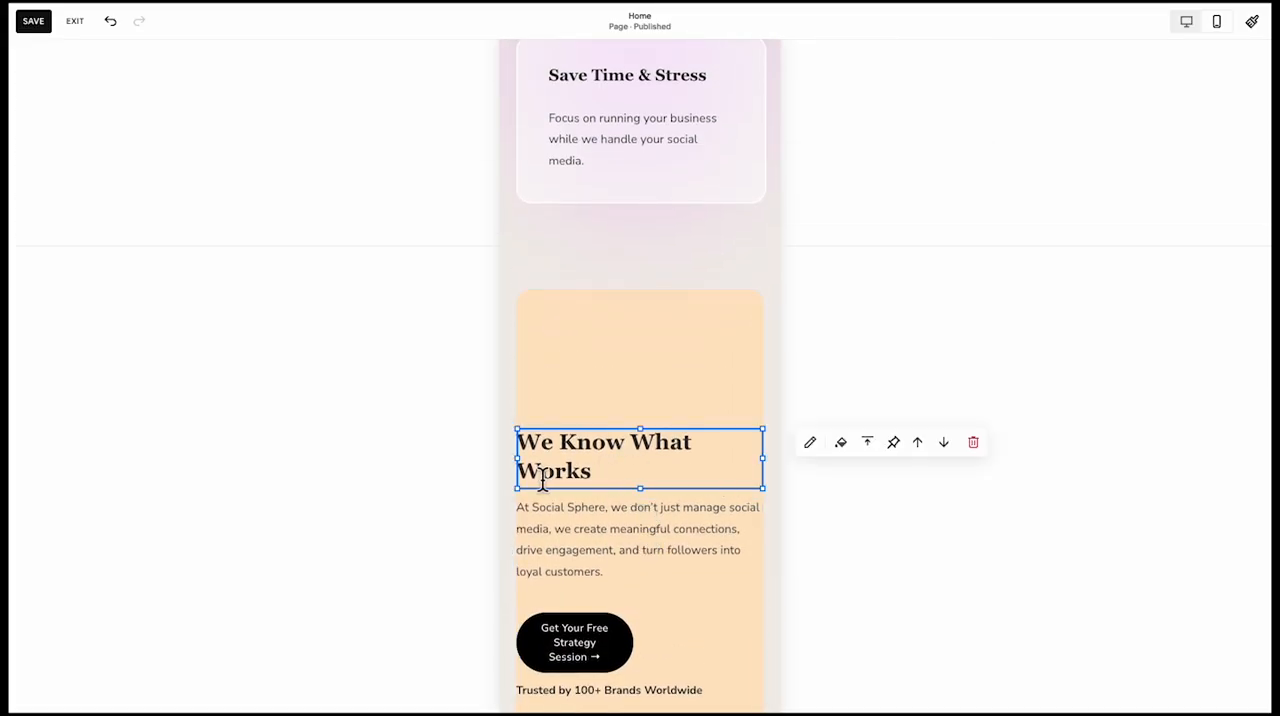
shift+click(543, 538)
drag(529, 526, 588, 519)
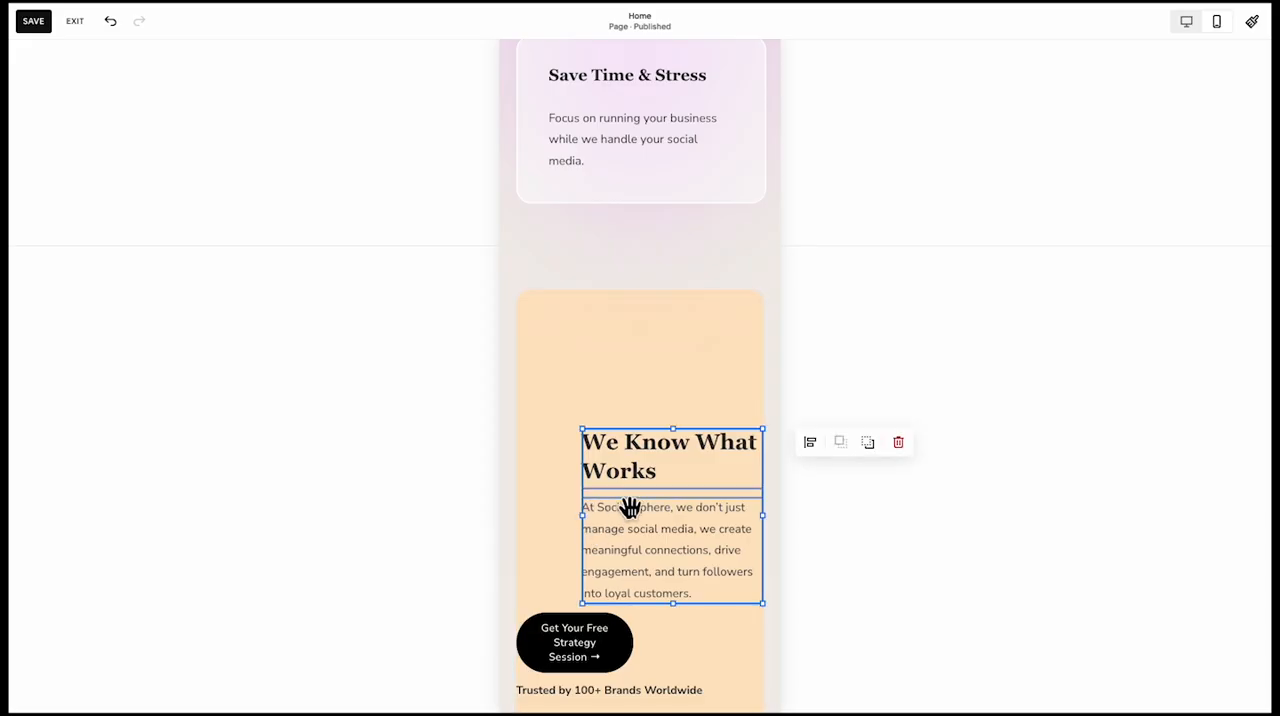
drag(630, 440, 618, 430)
scroll(618, 430, down, 1)
Place the Get Your Free Strategy Session button directly below the paragraph and widen it to match the paragraph's width
click(591, 515)
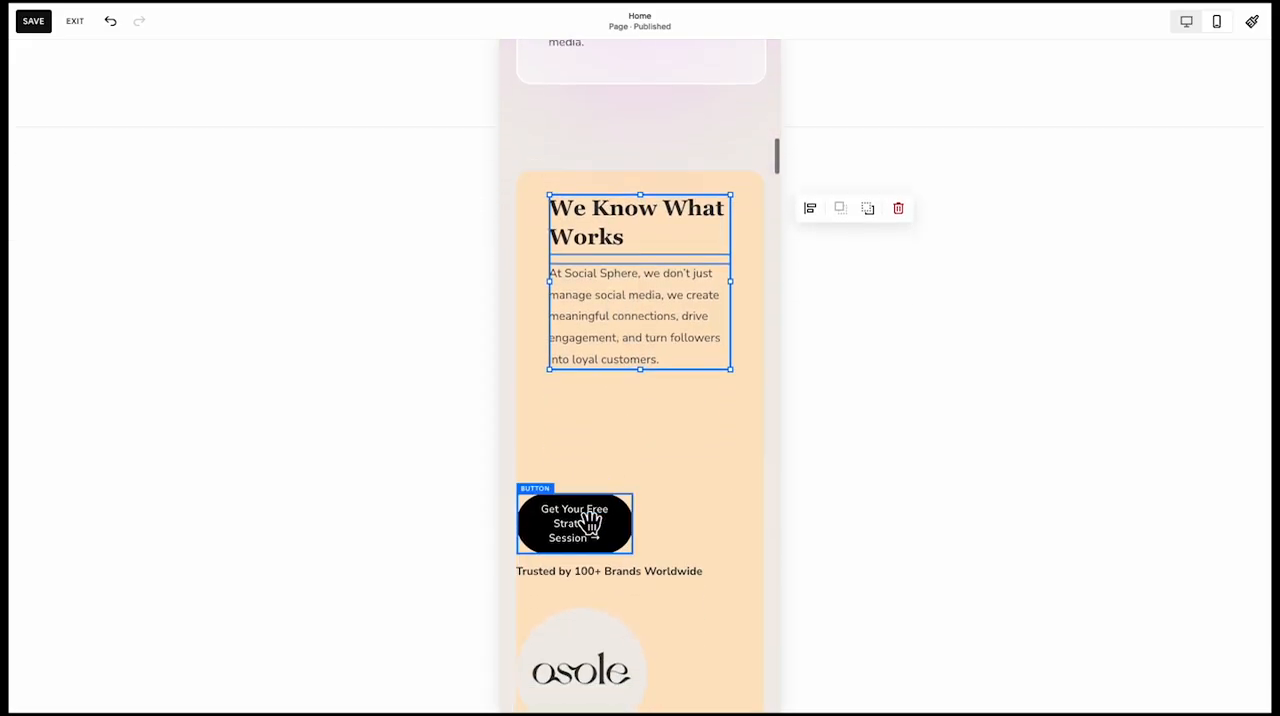
drag(638, 534, 737, 532)
click(643, 527)
drag(643, 527, 684, 420)
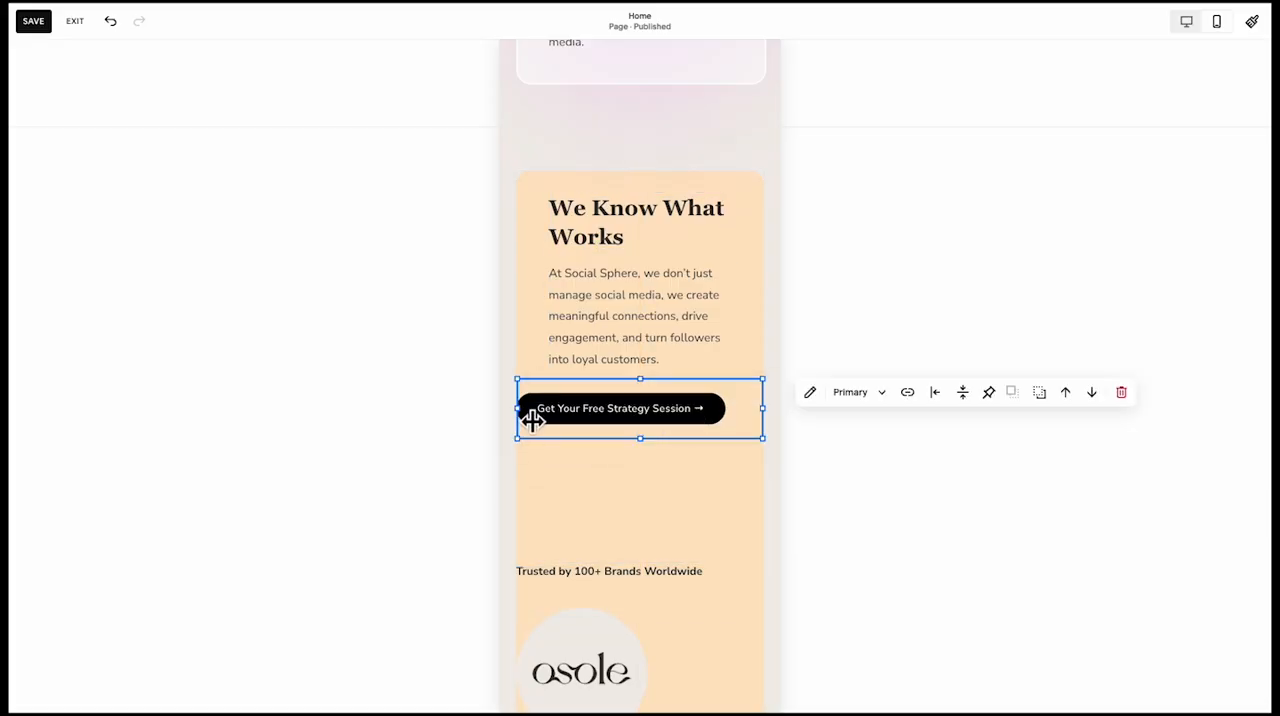
drag(532, 420, 563, 416)
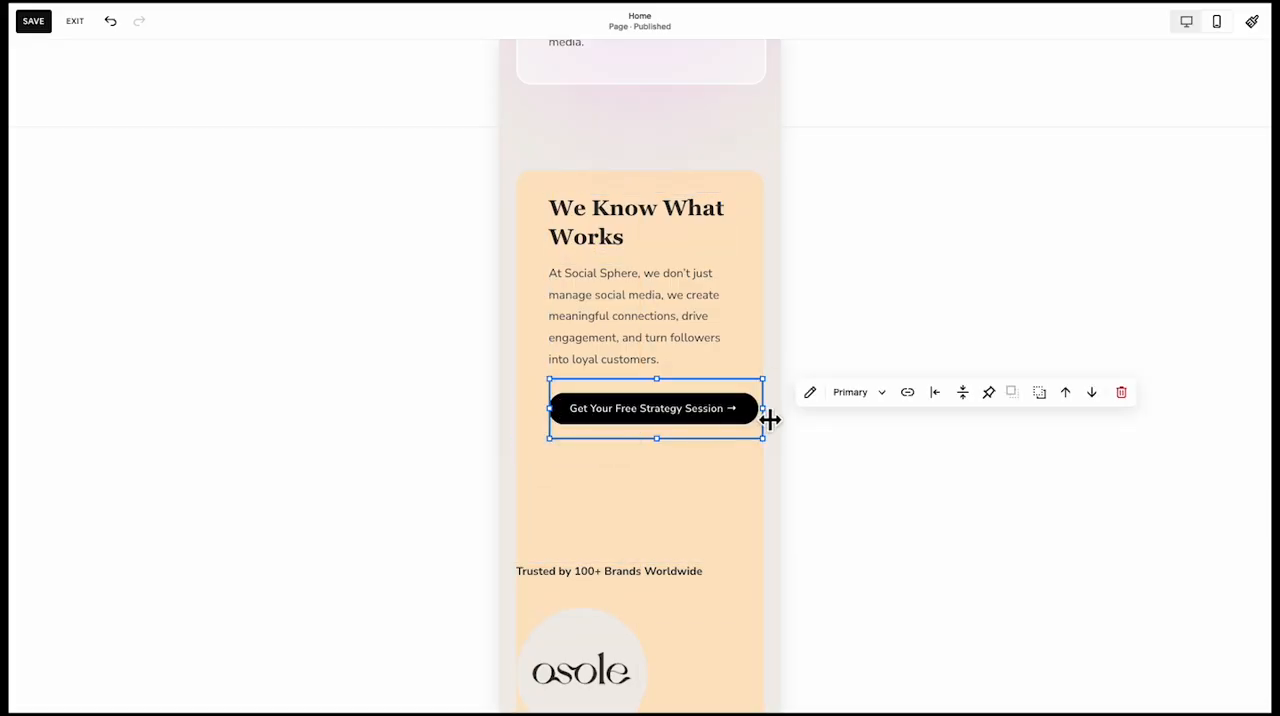
drag(770, 420, 716, 410)
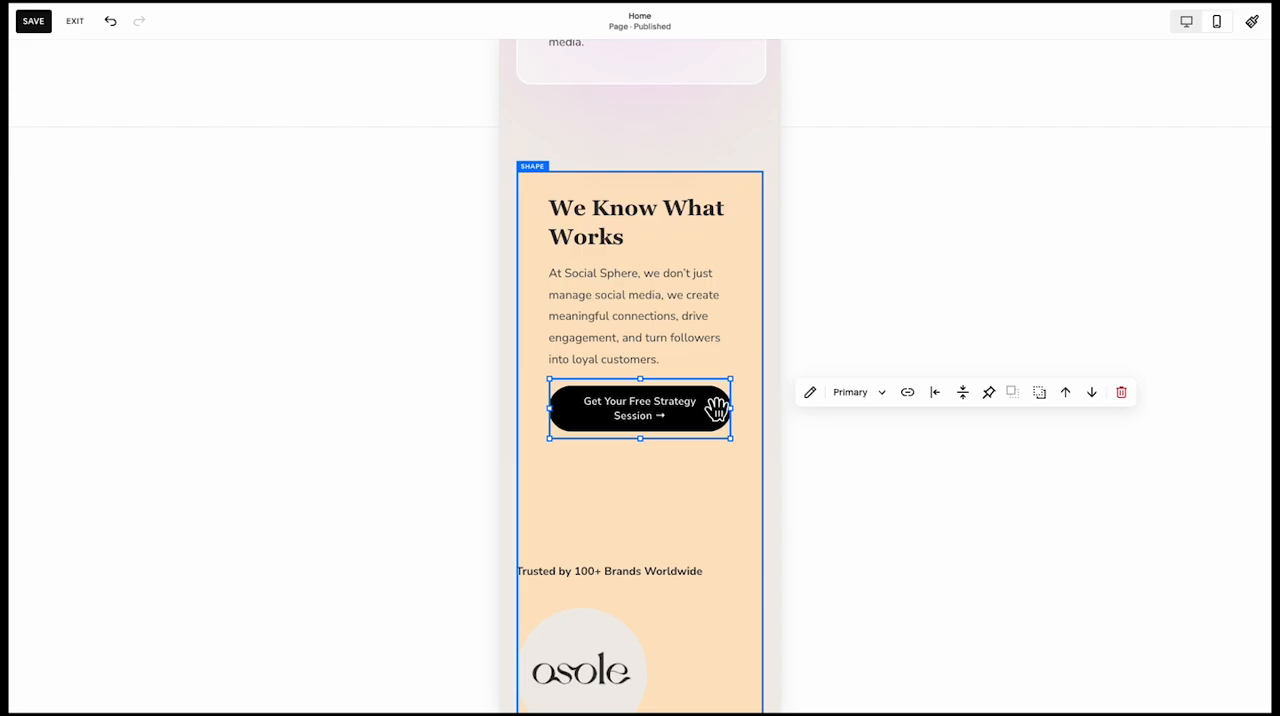
click(652, 422)
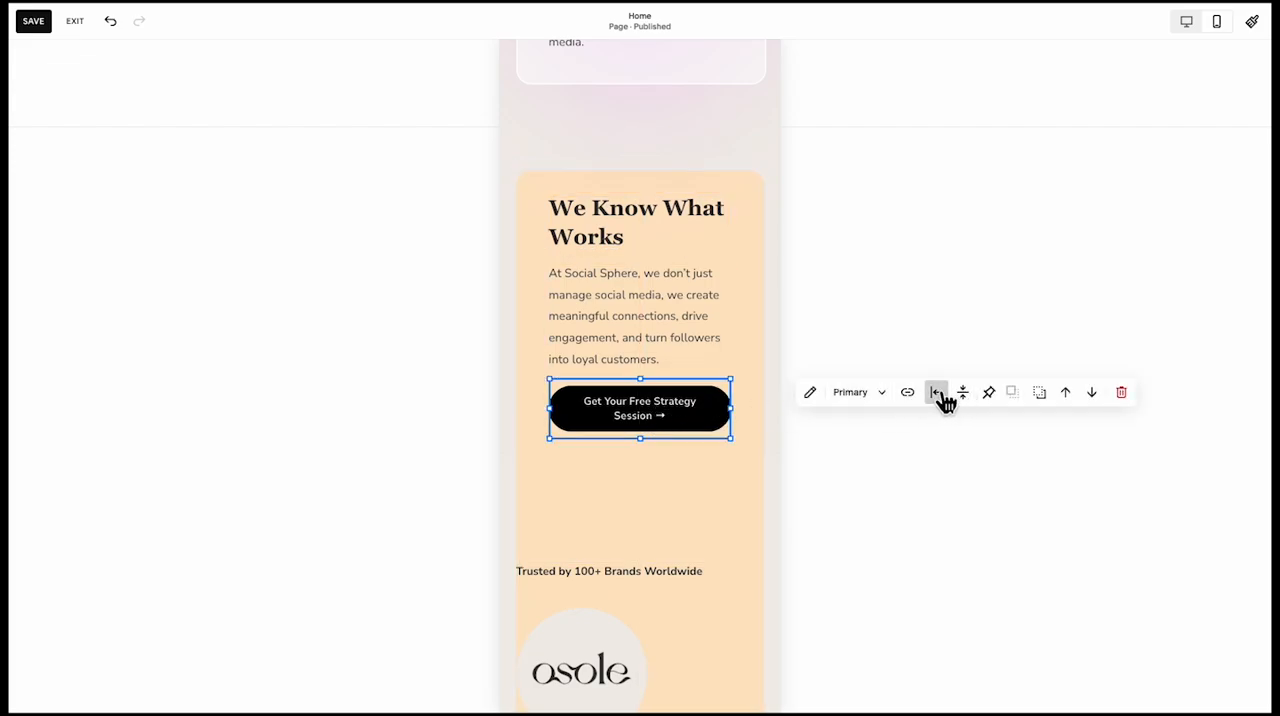
Move the "Trusted by 100+ Brands Worldwide" text directly below the button and inset its left edge to match
click(709, 513)
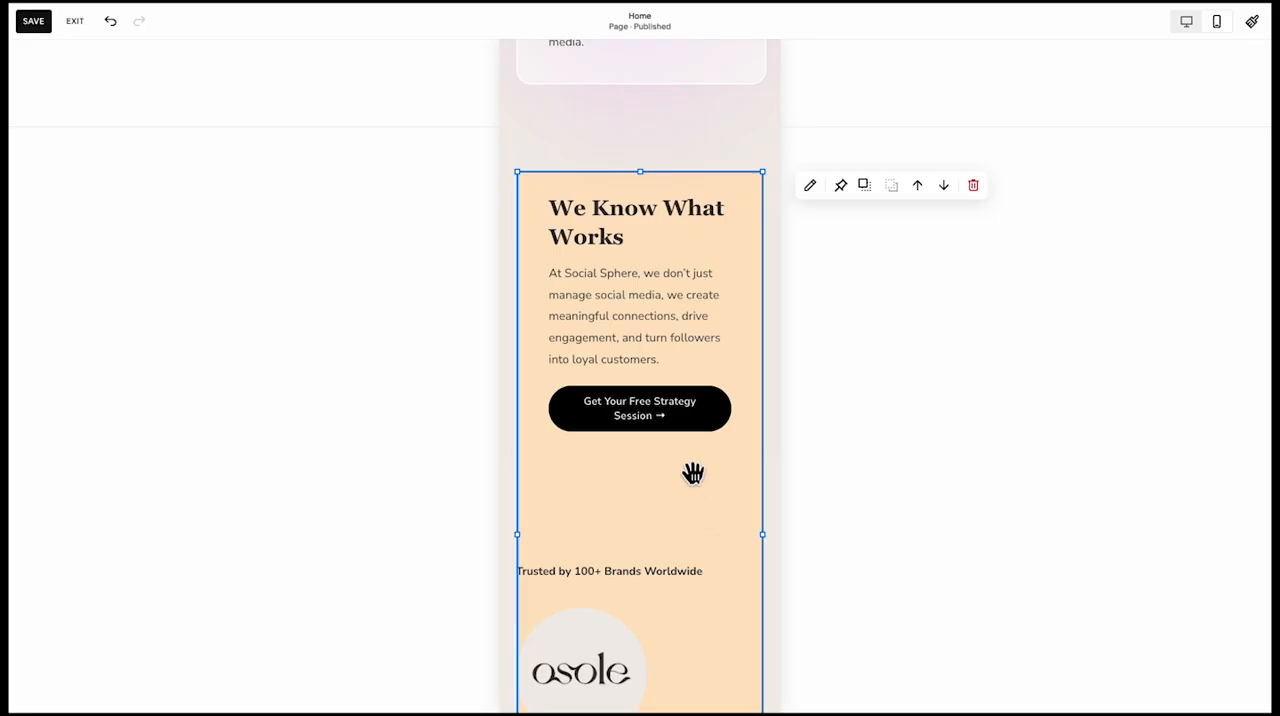
scroll(693, 473, down, 1)
drag(594, 508, 560, 403)
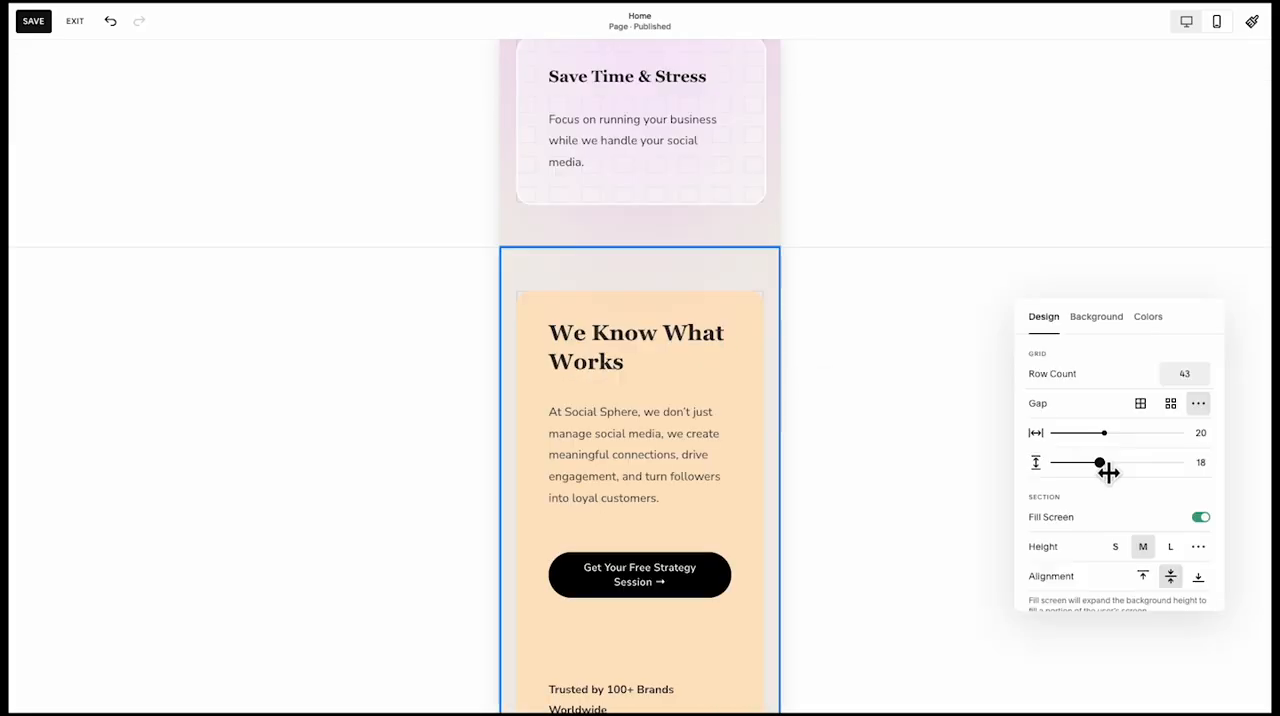
Set the We Know What Works section's vertical grid gap to 20 and check it against the benefit cards section's settings
drag(1104, 465, 1114, 470)
scroll(691, 329, up, 3)
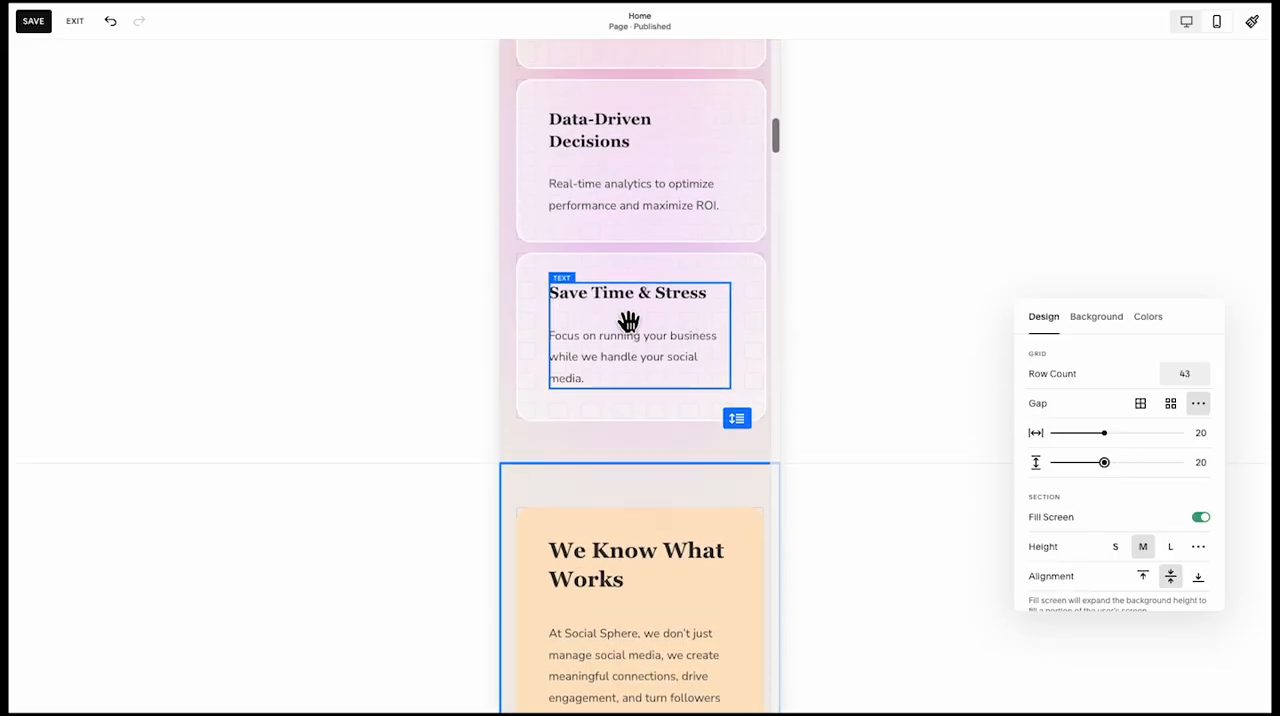
click(514, 322)
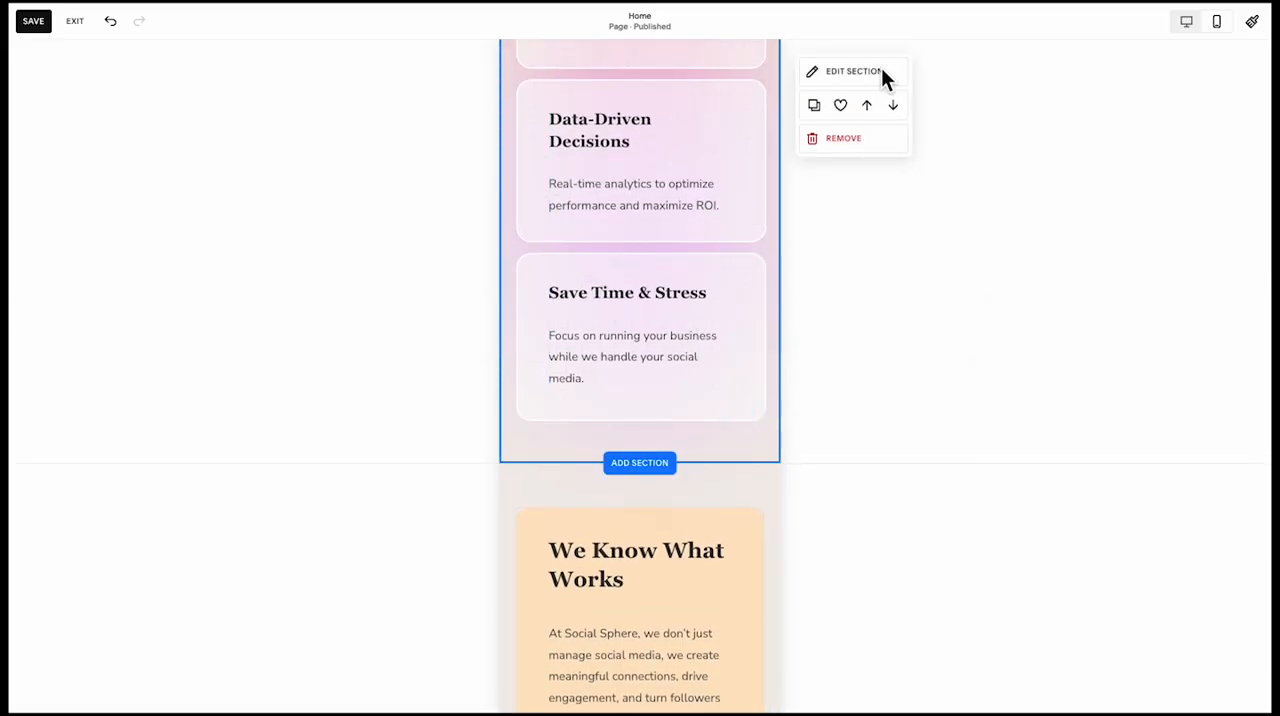
click(852, 71)
scroll(752, 325, down, 6)
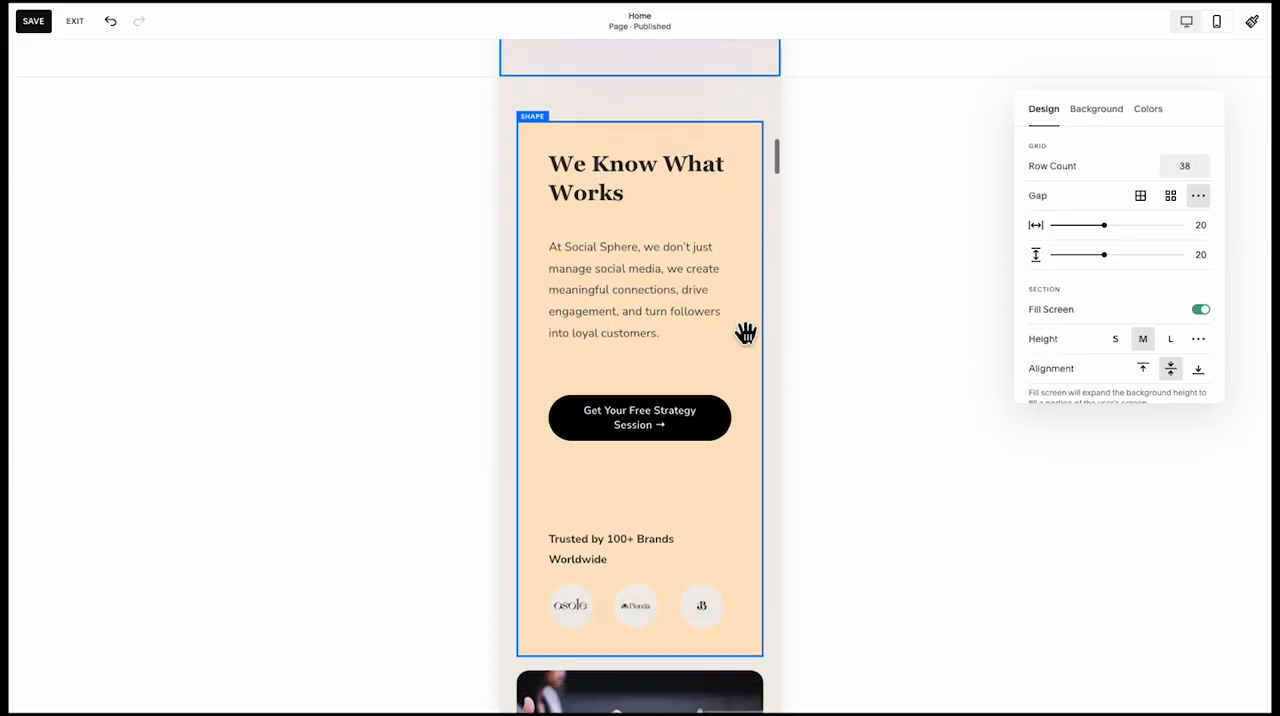
scroll(645, 410, up, 2)
Move the "Trusted by 100+ Brands Worldwide" text and the three brand logos up closer to the button
click(615, 483)
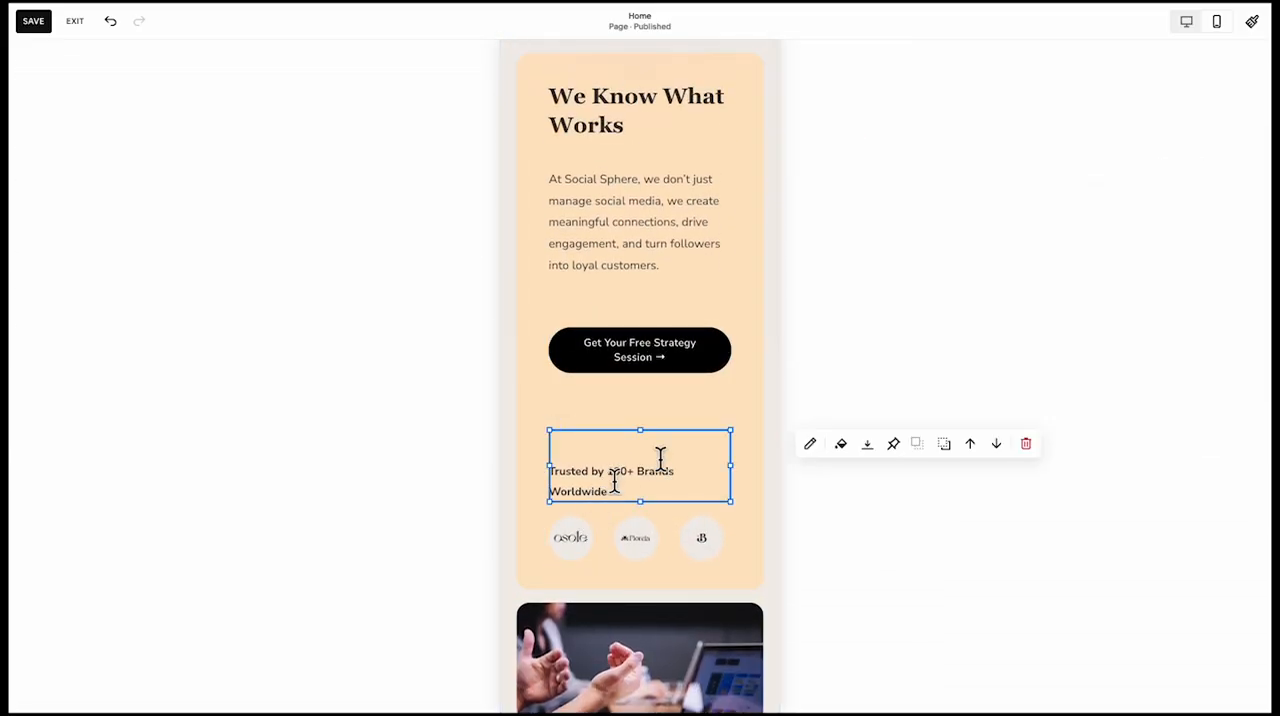
click(1185, 30)
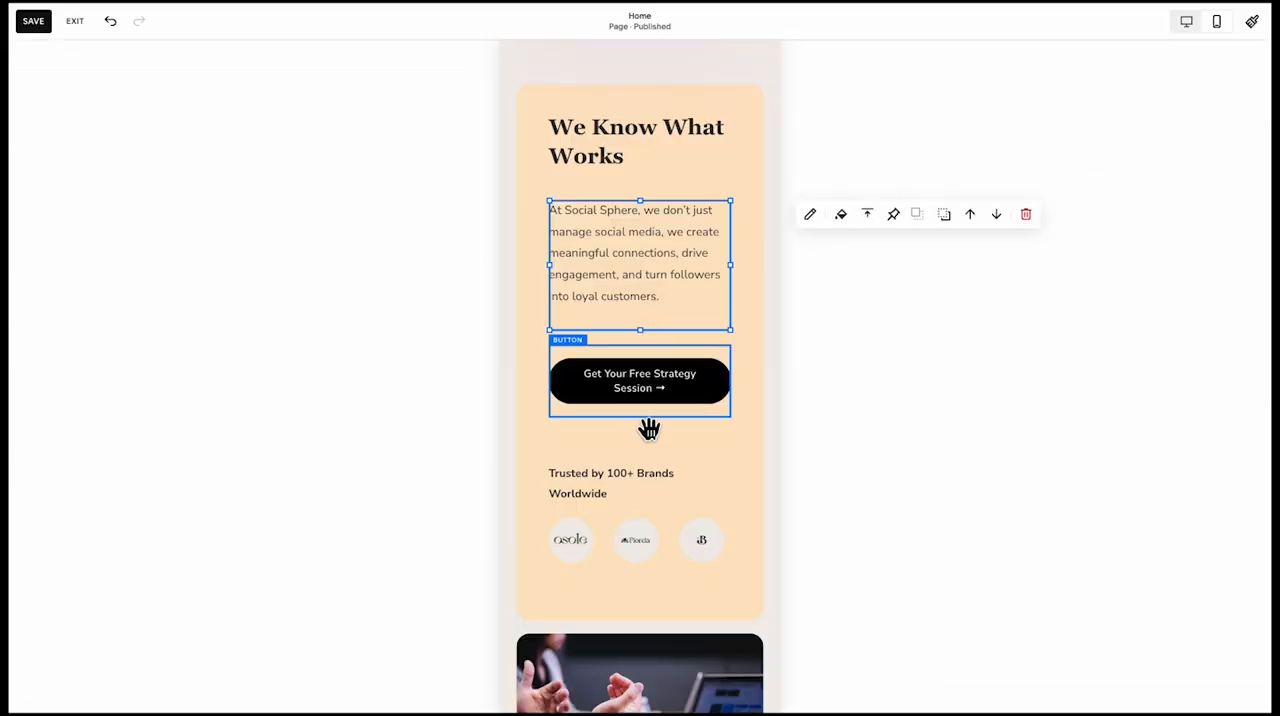
scroll(650, 438, up, 2)
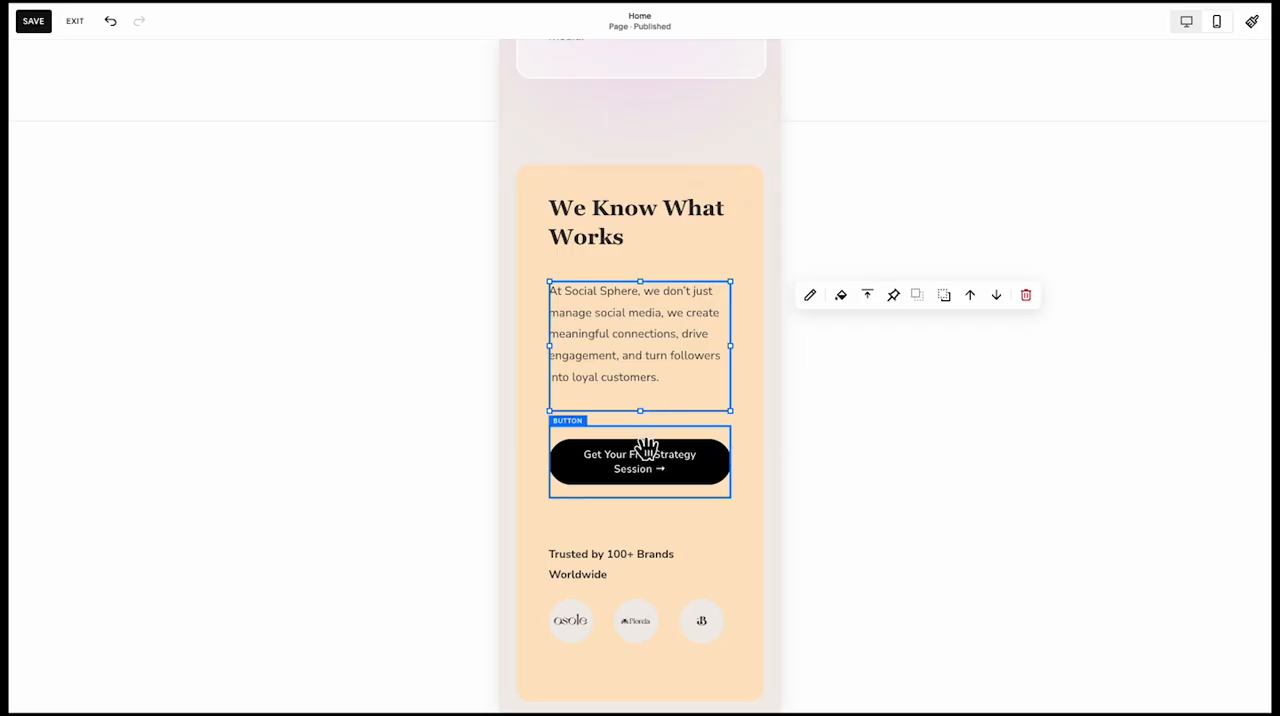
Align the strategy session button to the top of its block and vertically centre the We Know What Works heading
click(646, 447)
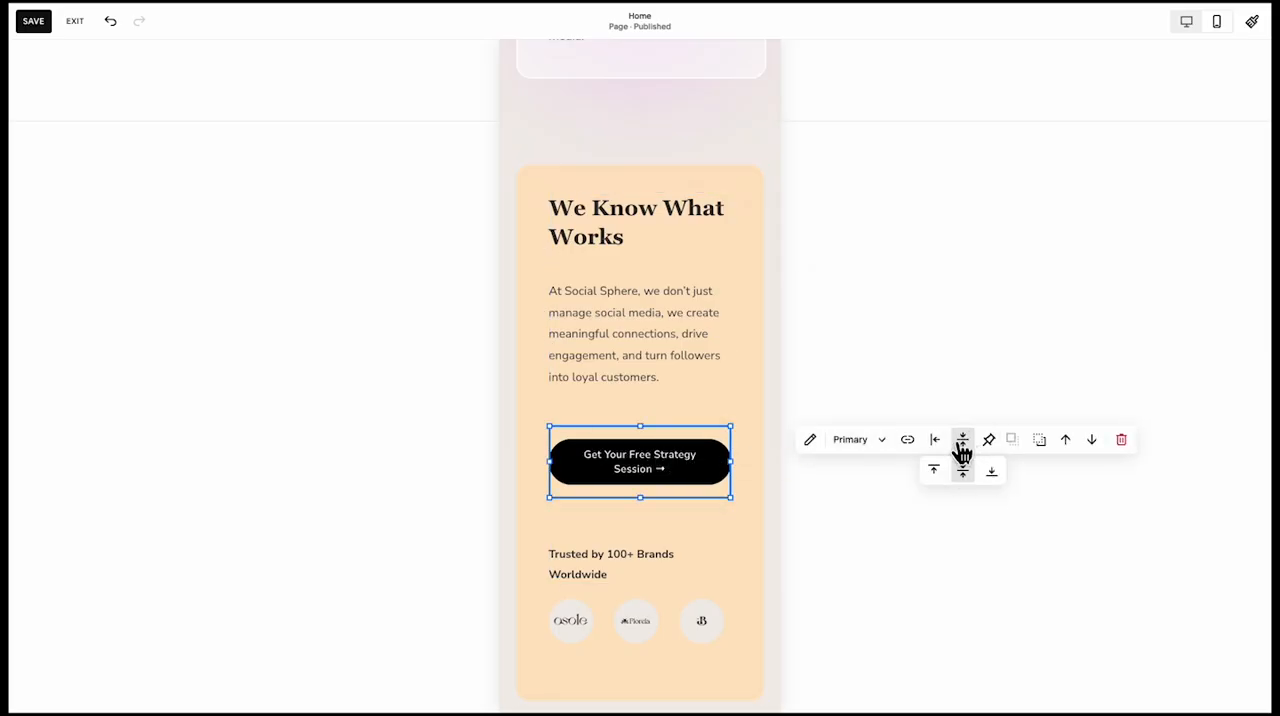
click(933, 469)
click(634, 258)
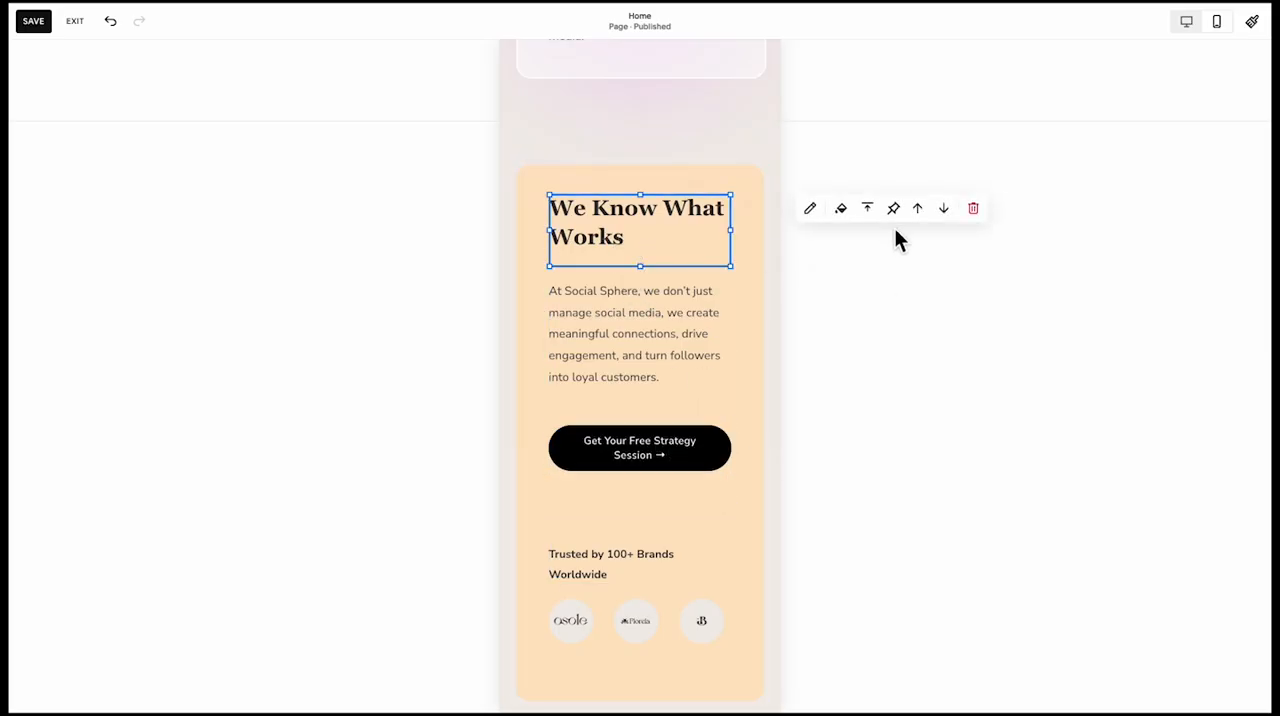
click(868, 240)
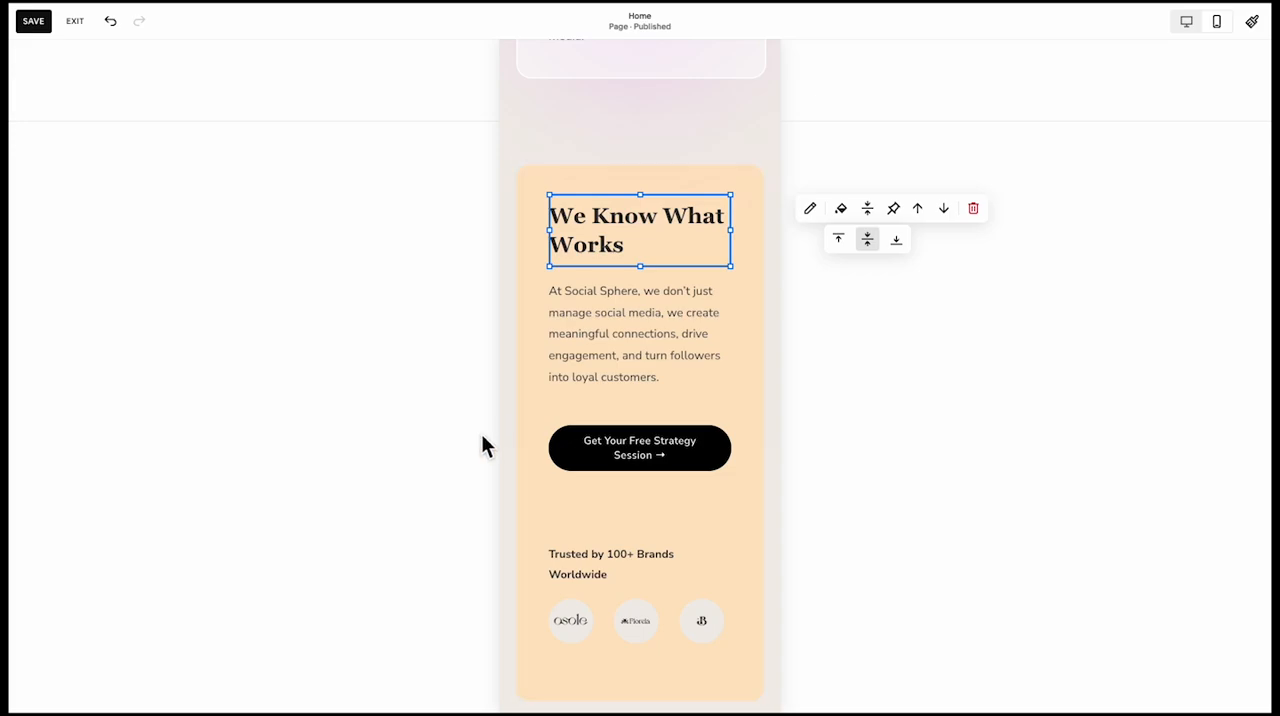
Raise the peach shape's bottom edge so it ends closer below the brand logos
scroll(609, 514, down, 3)
click(642, 565)
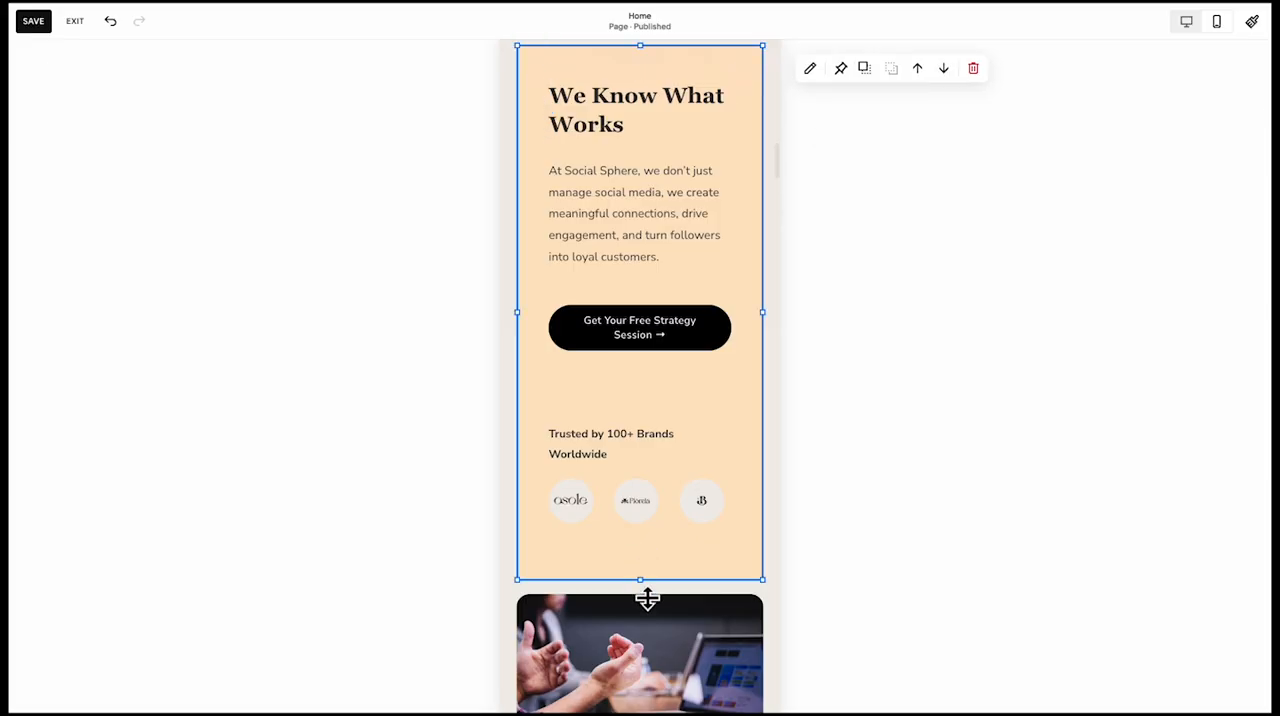
drag(647, 598, 649, 563)
scroll(560, 571, up, 3)
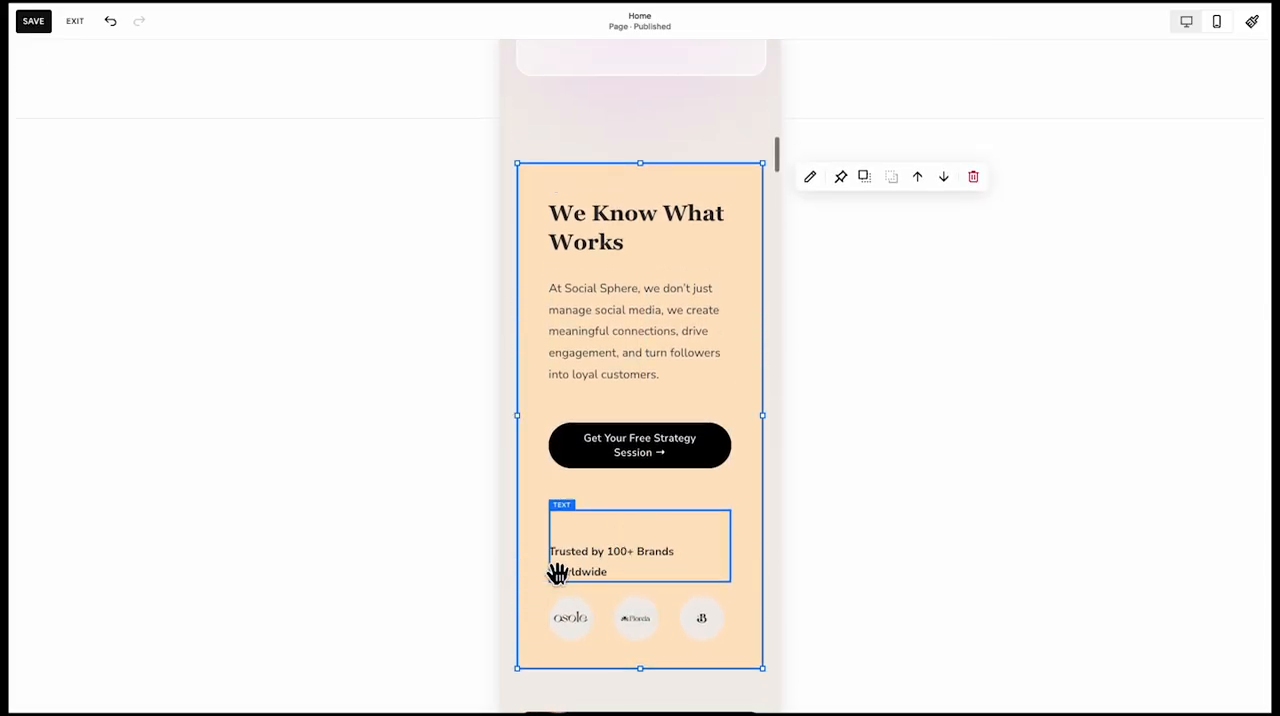
Place the meeting photo above the peach We Know What Works card, keeping the card and all its contents together below it
scroll(515, 586, down, 9)
click(617, 455)
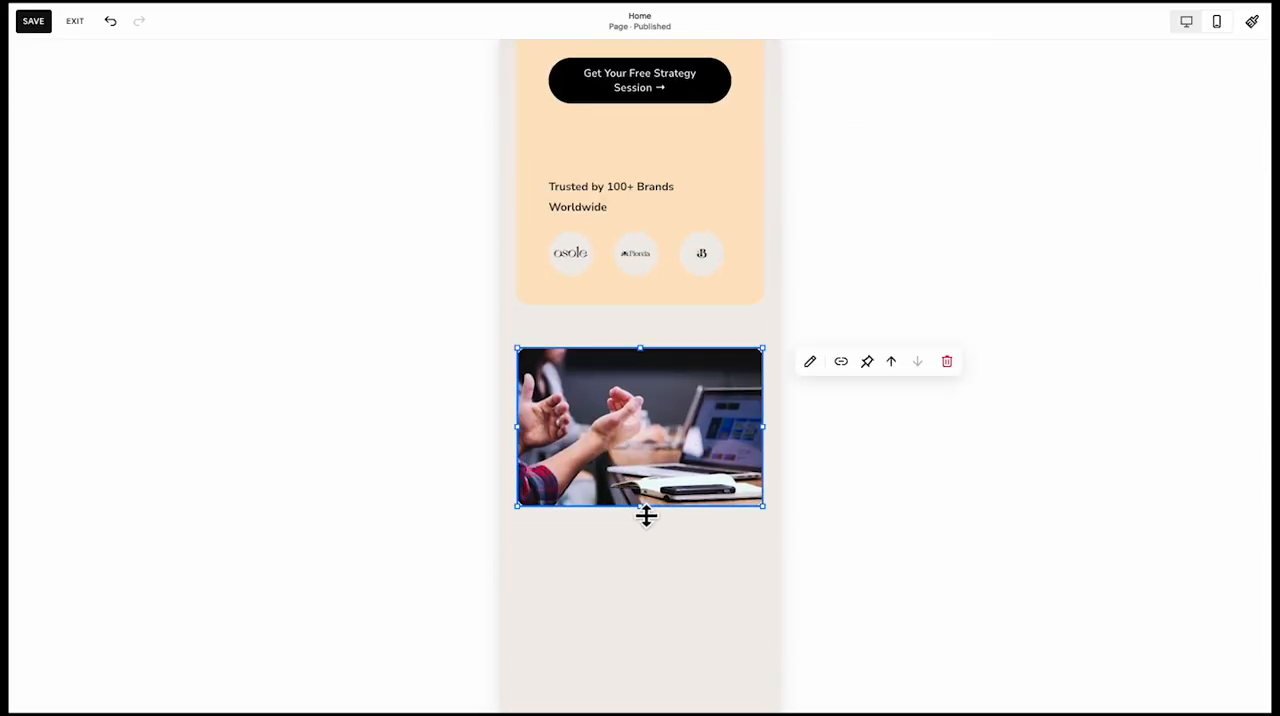
drag(646, 514, 592, 405)
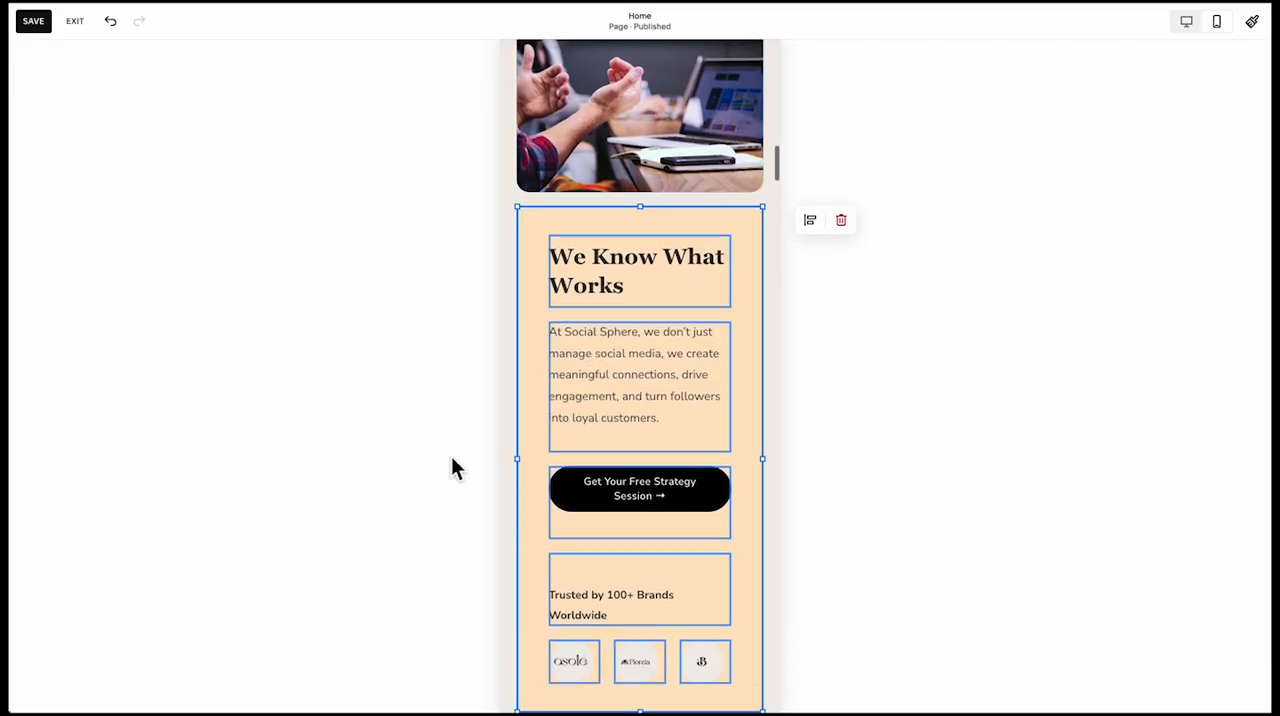
scroll(571, 477, down, 8)
Widen the strategy session button under Your Path to Social Media Success to the full column and reduce its block height
scroll(691, 558, down, 4)
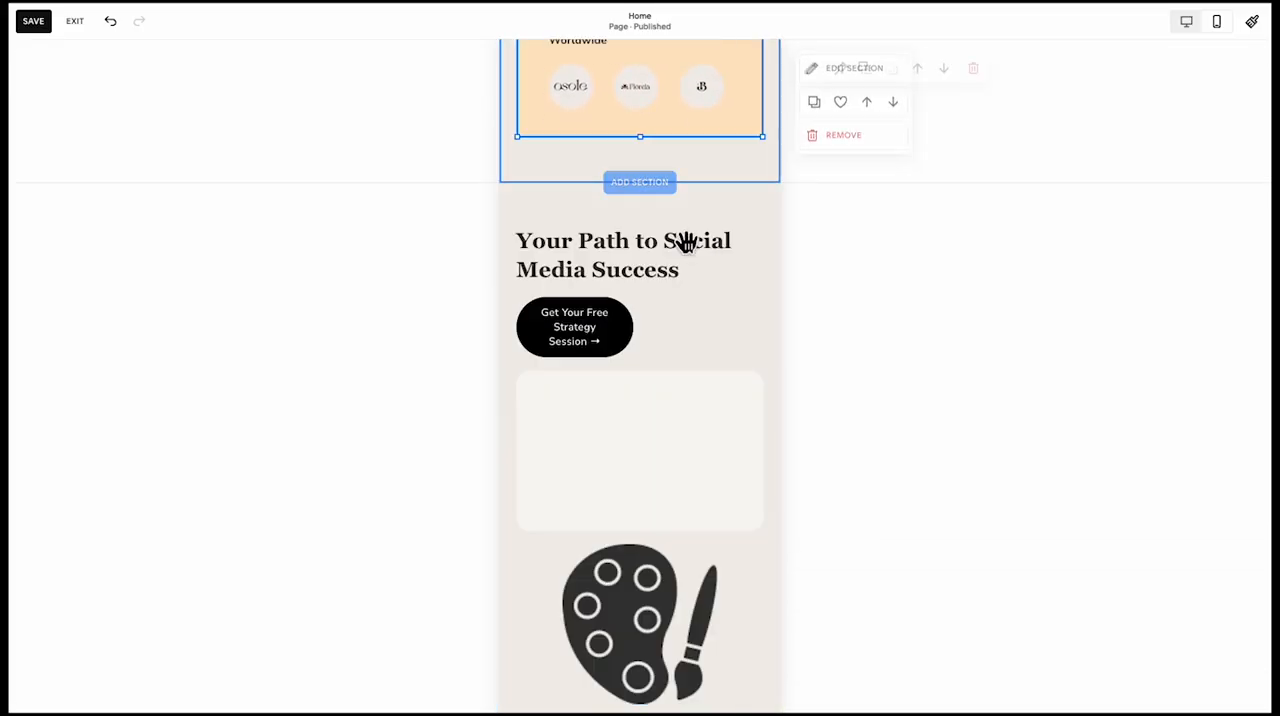
scroll(651, 477, down, 10)
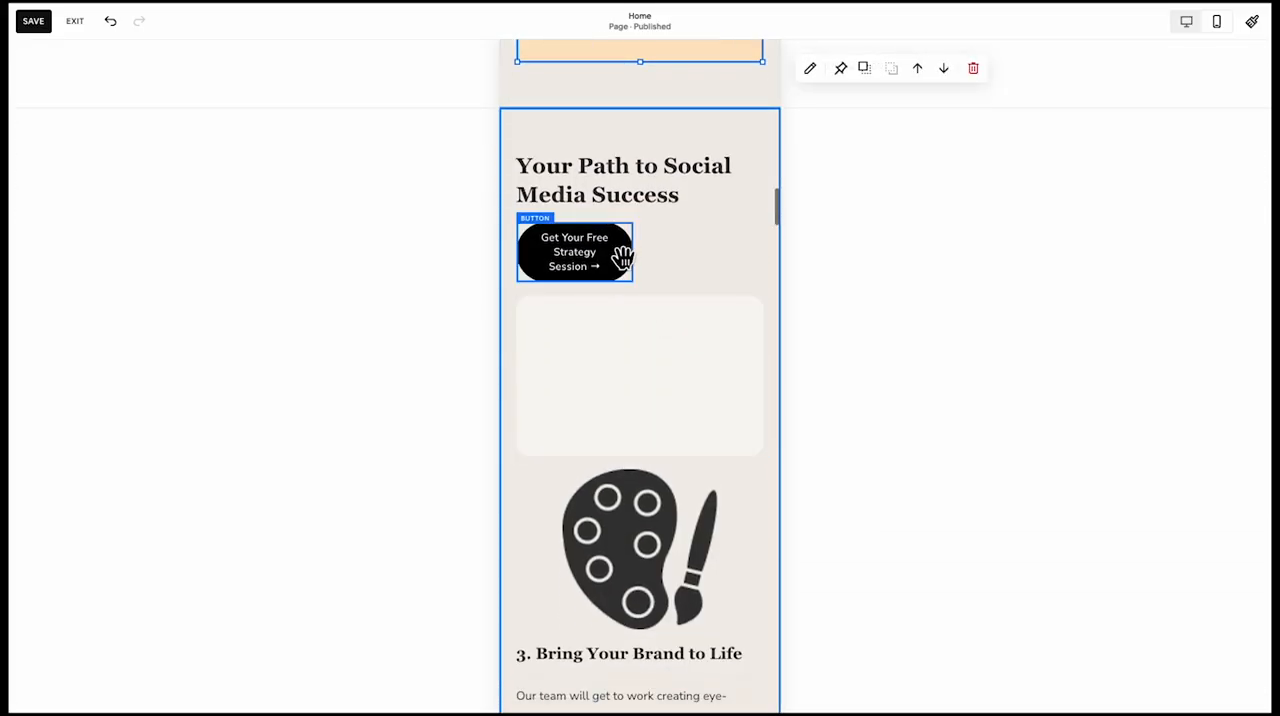
scroll(651, 477, down, 4)
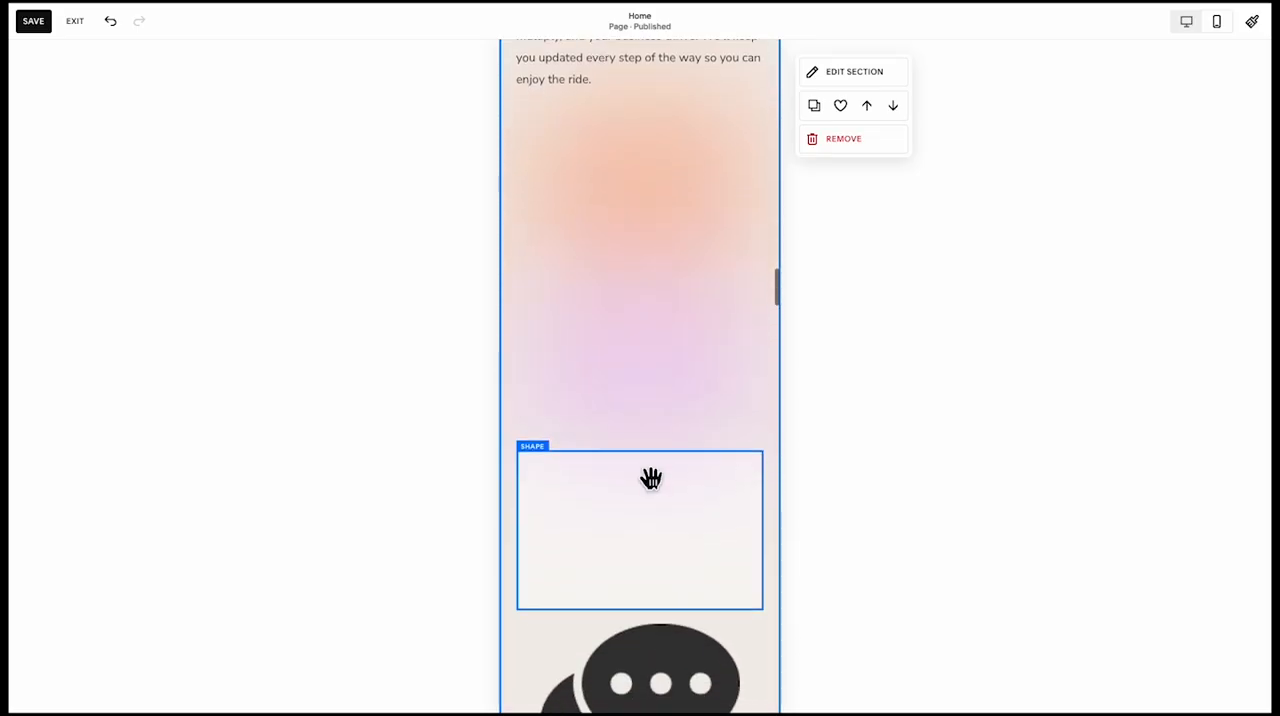
scroll(651, 477, up, 15)
click(612, 422)
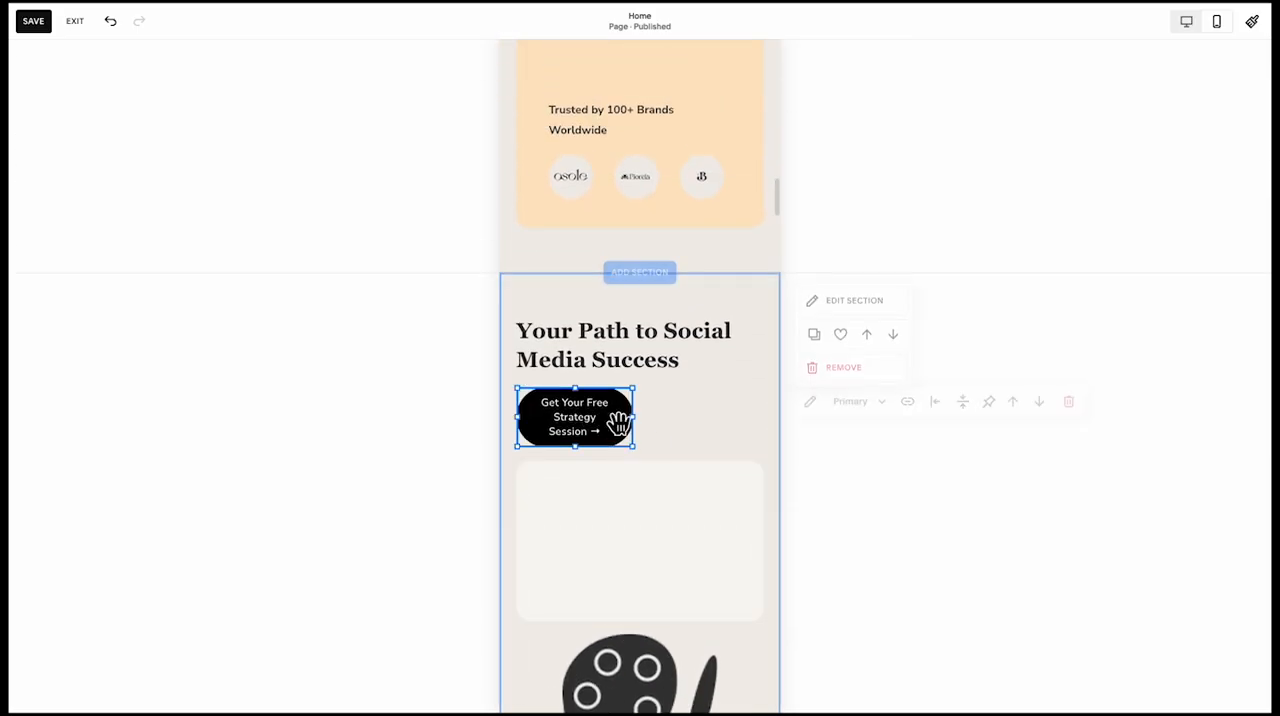
drag(646, 428, 677, 416)
drag(656, 489, 651, 455)
Vertically centre the Your Path to Social Media Success heading within its text block
click(651, 374)
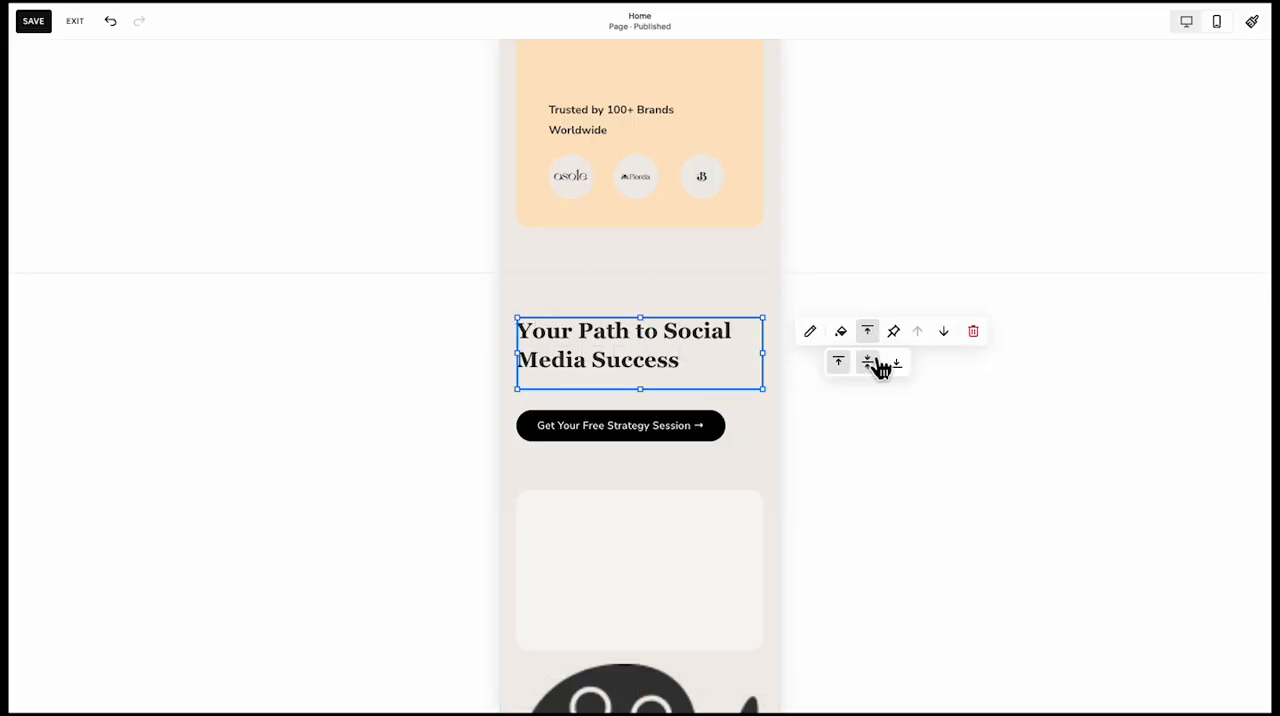
click(868, 363)
click(558, 491)
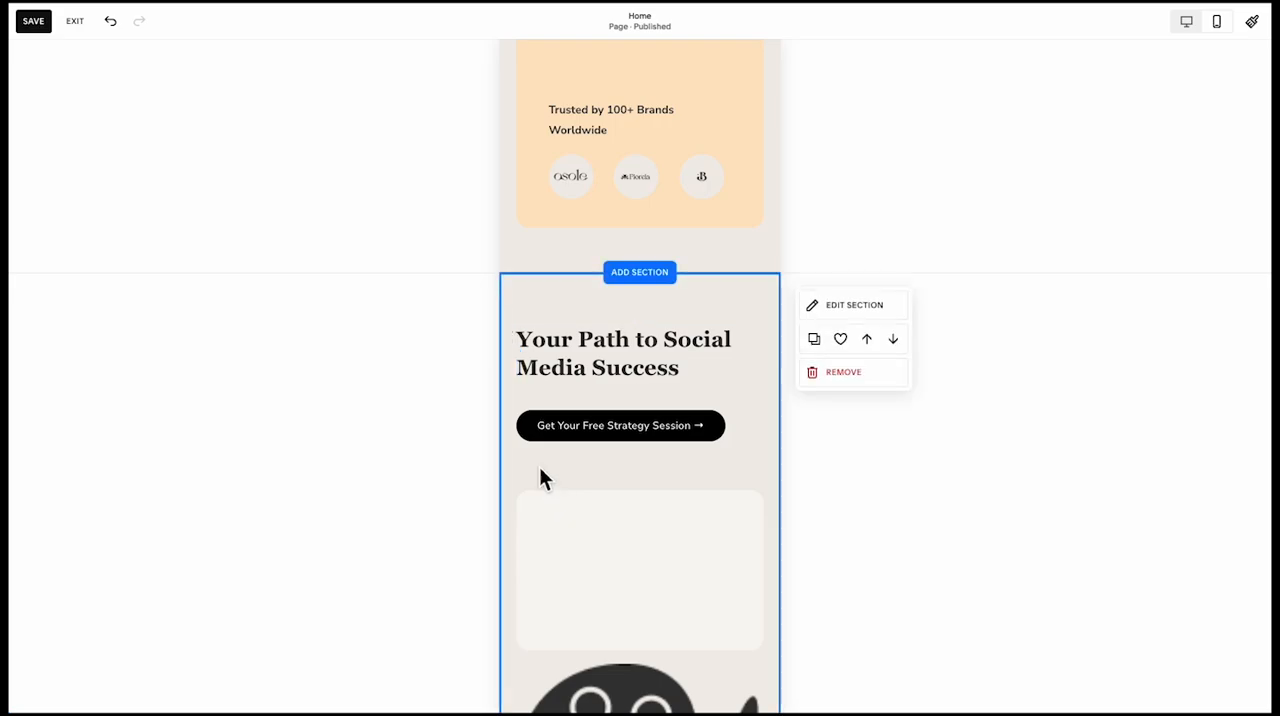
Open the design settings of the strategy session button below the Your Path heading
scroll(535, 460, down, 1)
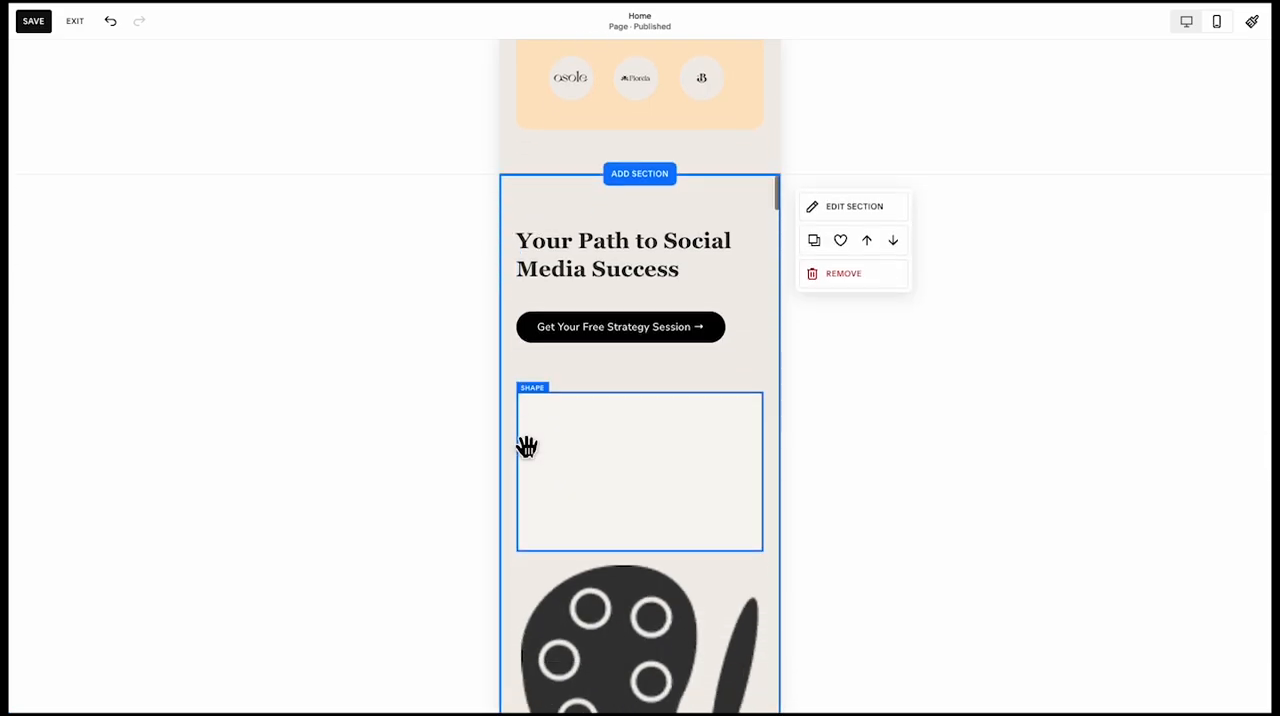
click(614, 326)
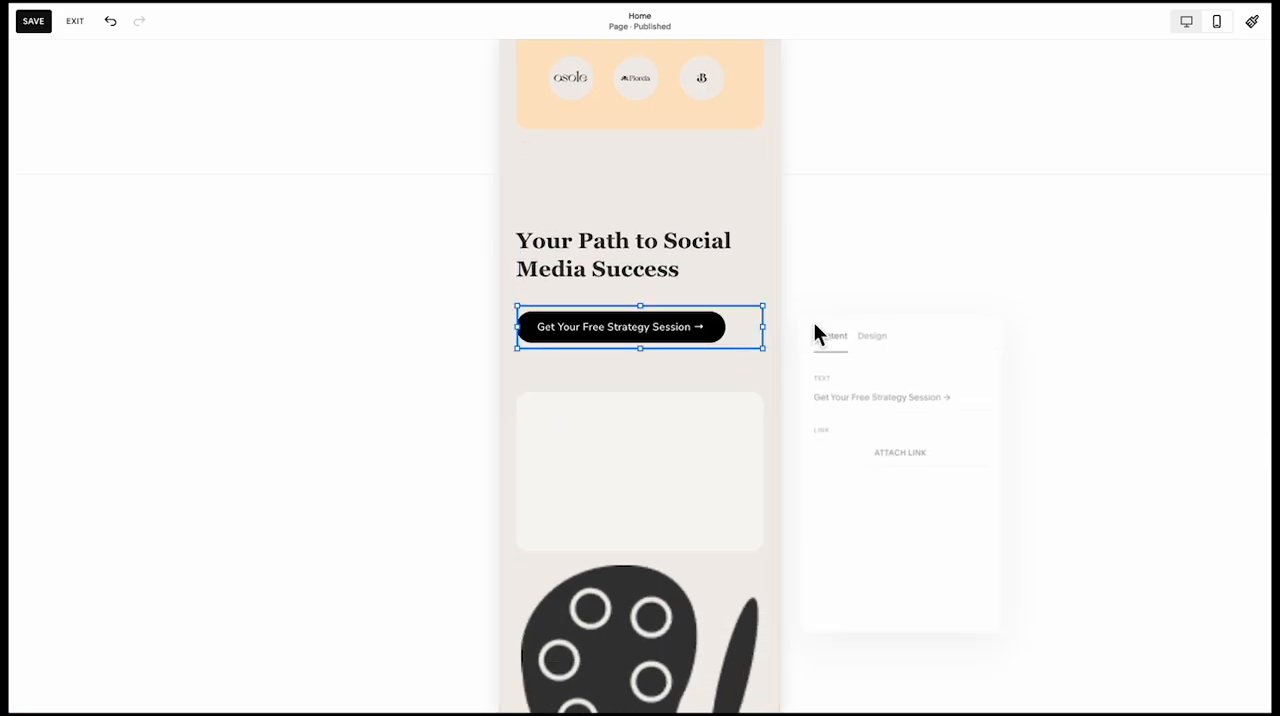
click(868, 333)
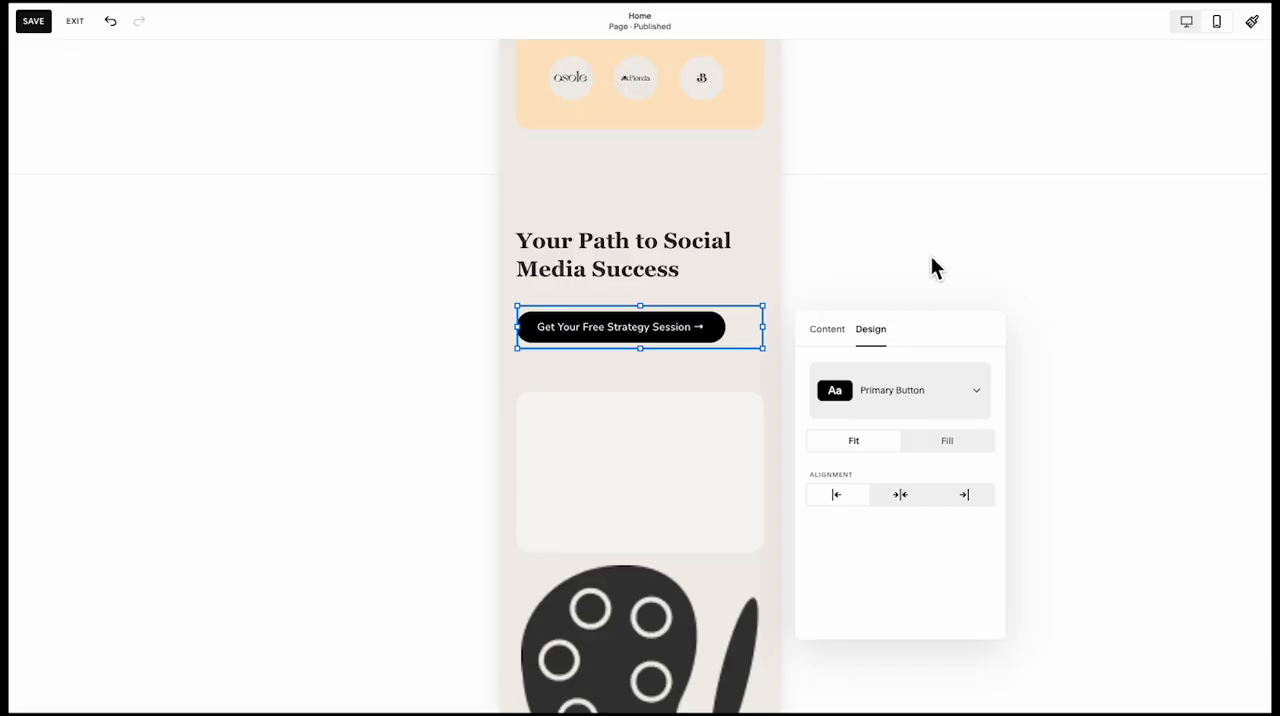
Try a different spacing between the hero section's strategy session button and the photo of the woman with a phone
scroll(709, 322, up, 10)
scroll(718, 272, up, 8)
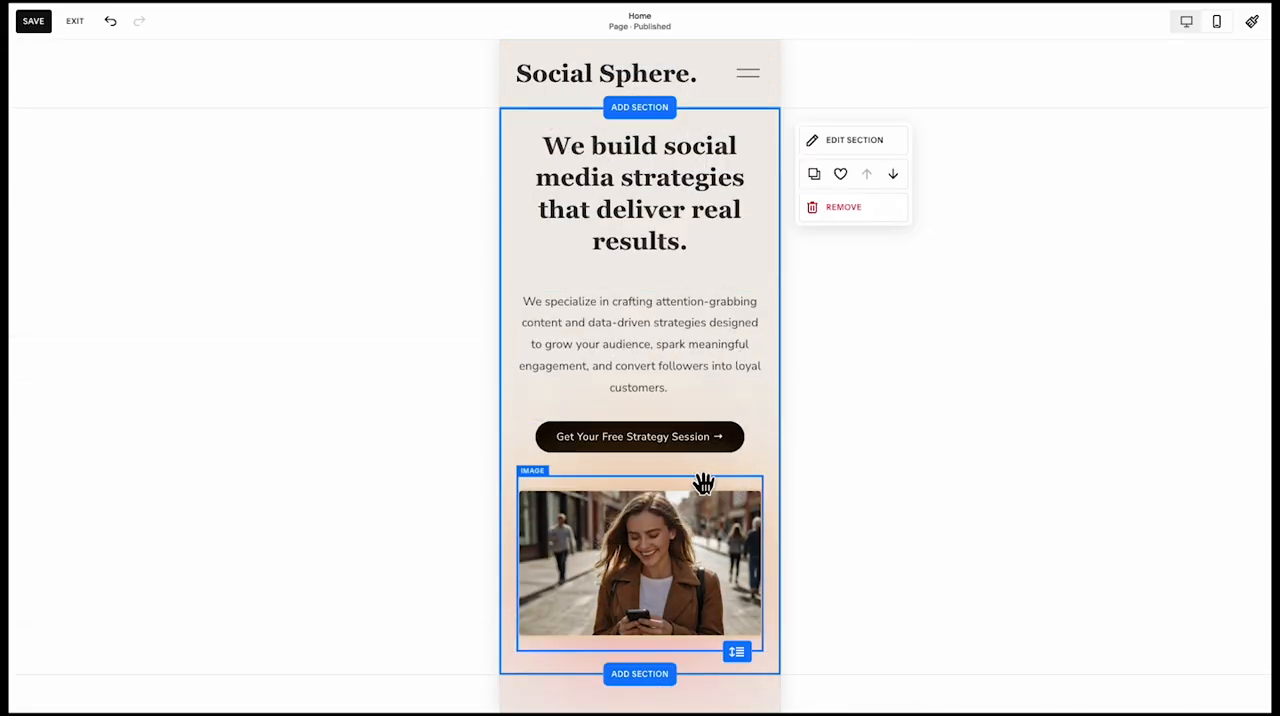
click(697, 478)
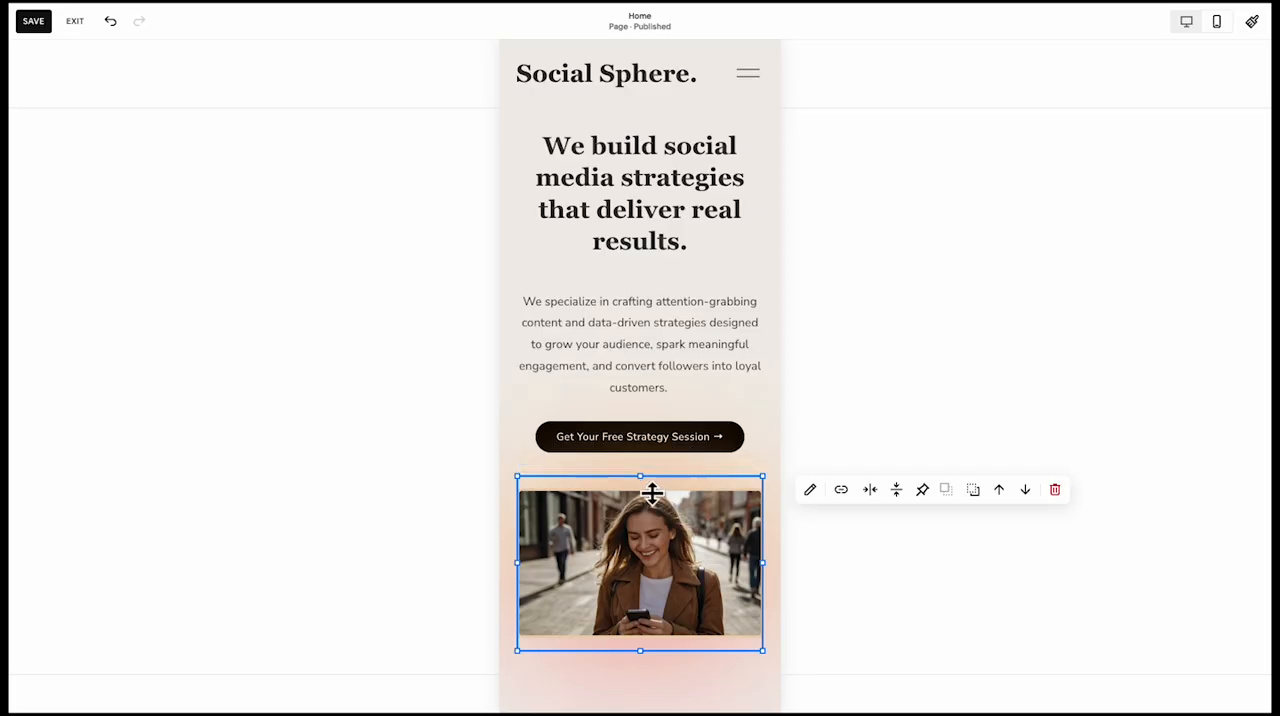
mouse_move(652, 492)
mouse_down()
mouse_move(646, 505)
mouse_move(645, 489)
mouse_up()
key(ctrl+z)
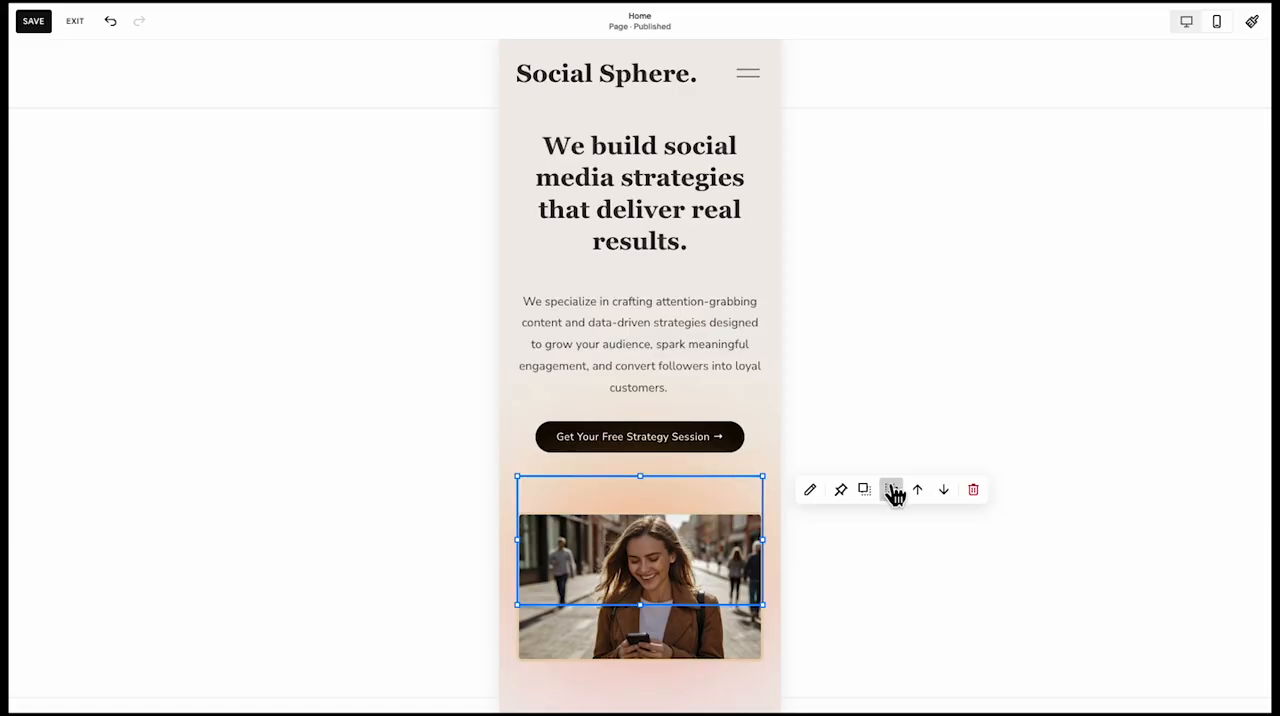
click(647, 430)
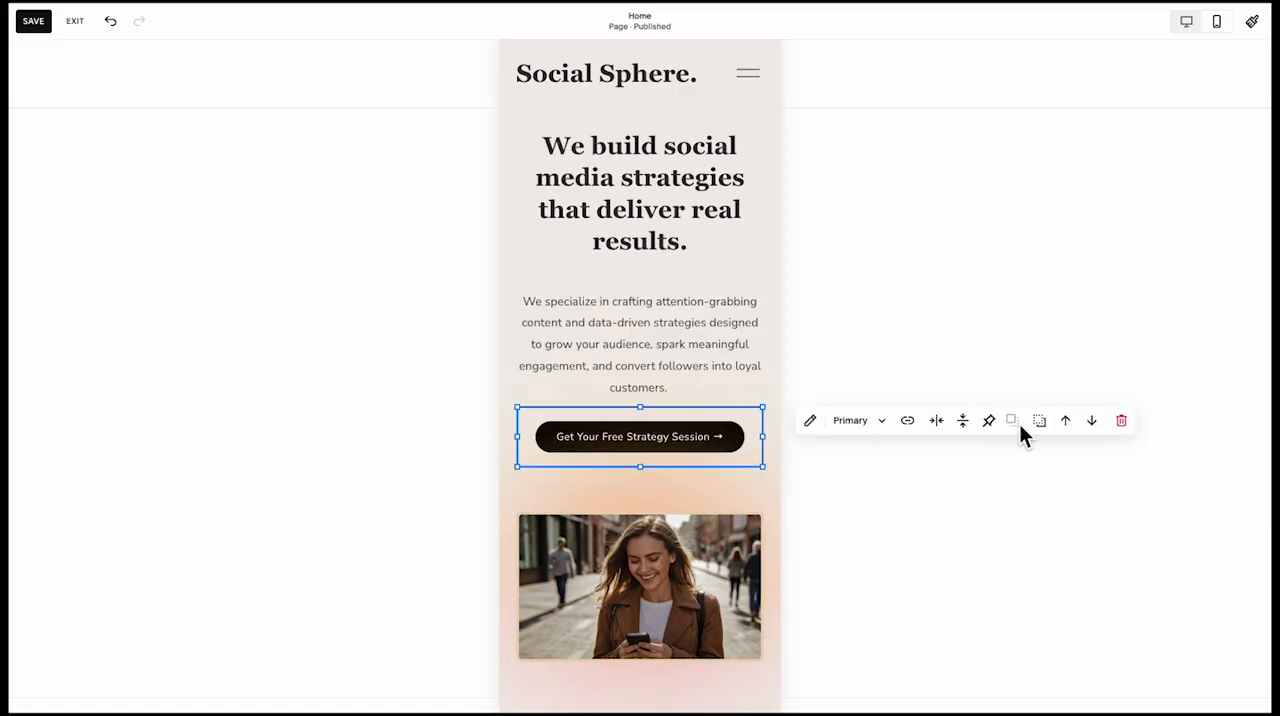
click(599, 506)
drag(600, 536, 609, 525)
click(451, 535)
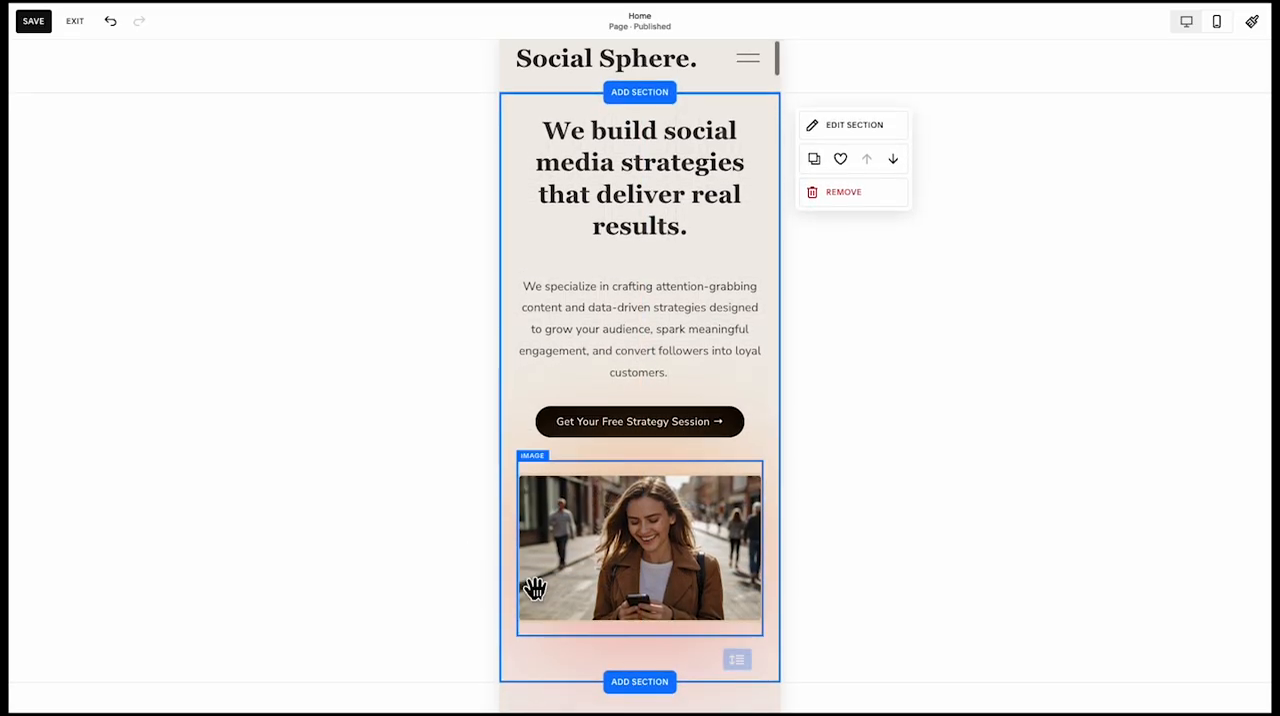
Inset the palette icon and the Bring Your Brand to Life text together and move them up over the empty card shape
scroll(531, 589, down, 15)
scroll(571, 545, down, 12)
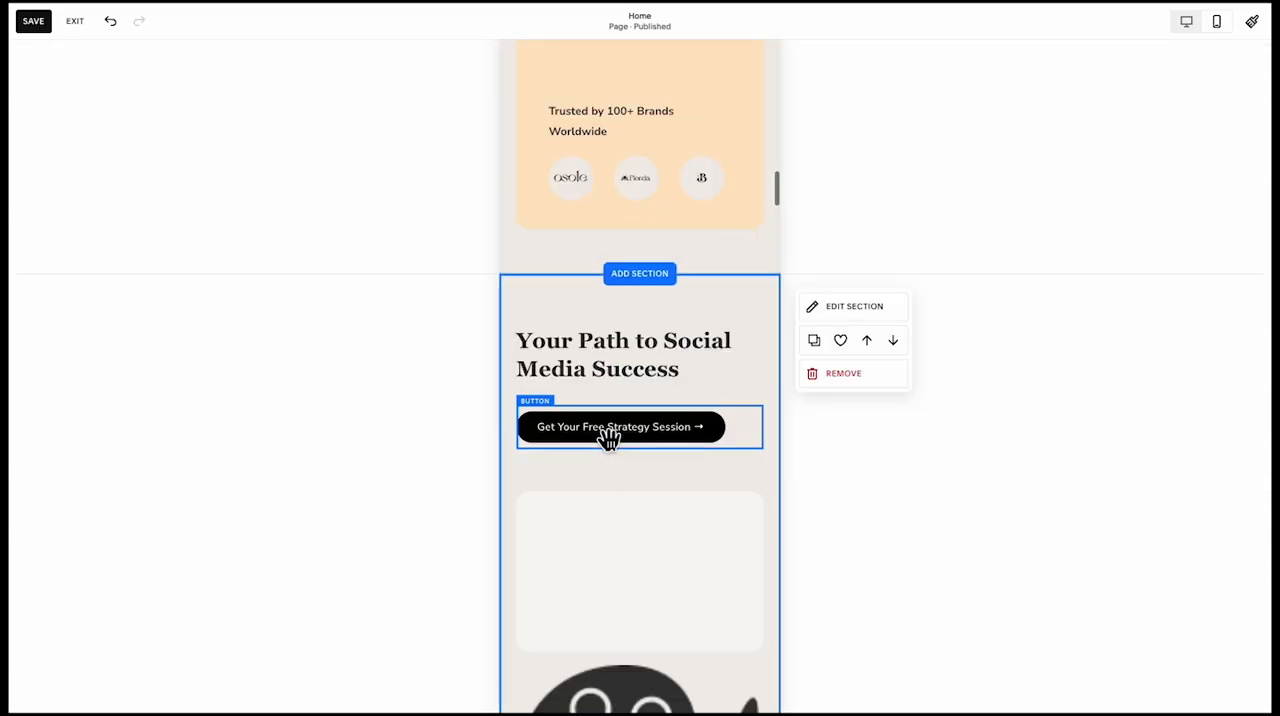
scroll(621, 447, up, 2)
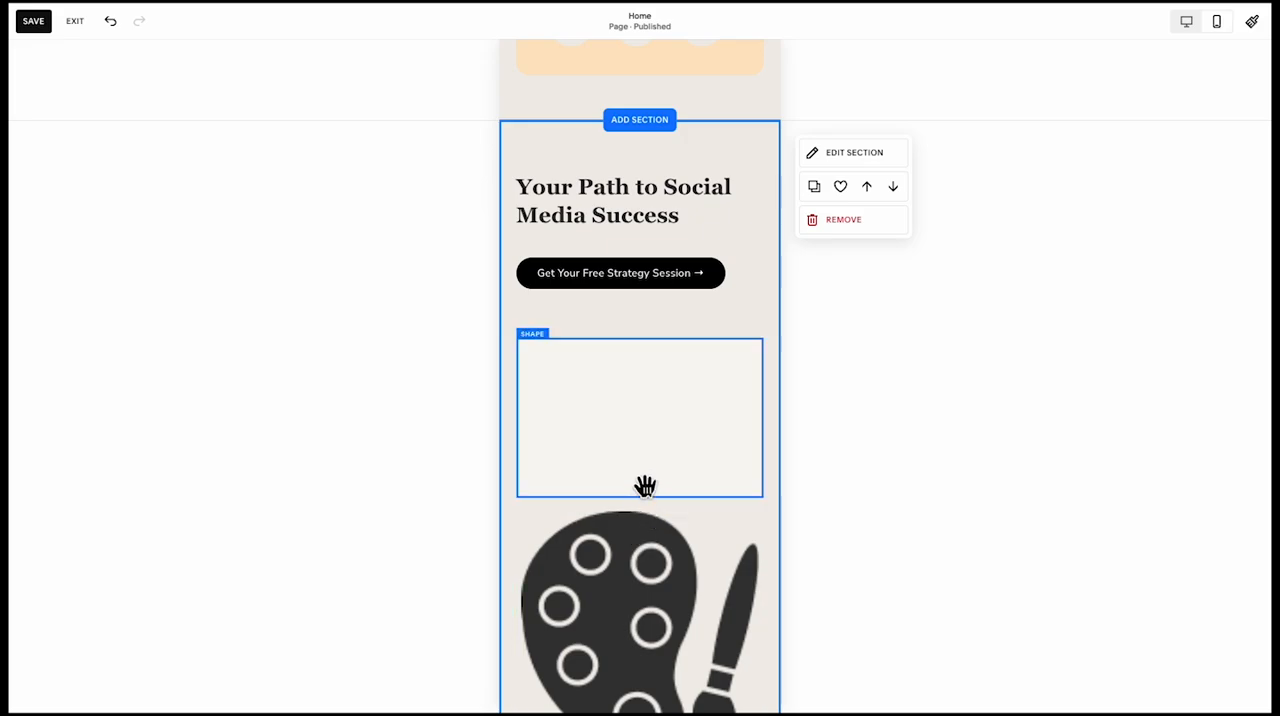
scroll(648, 476, down, 10)
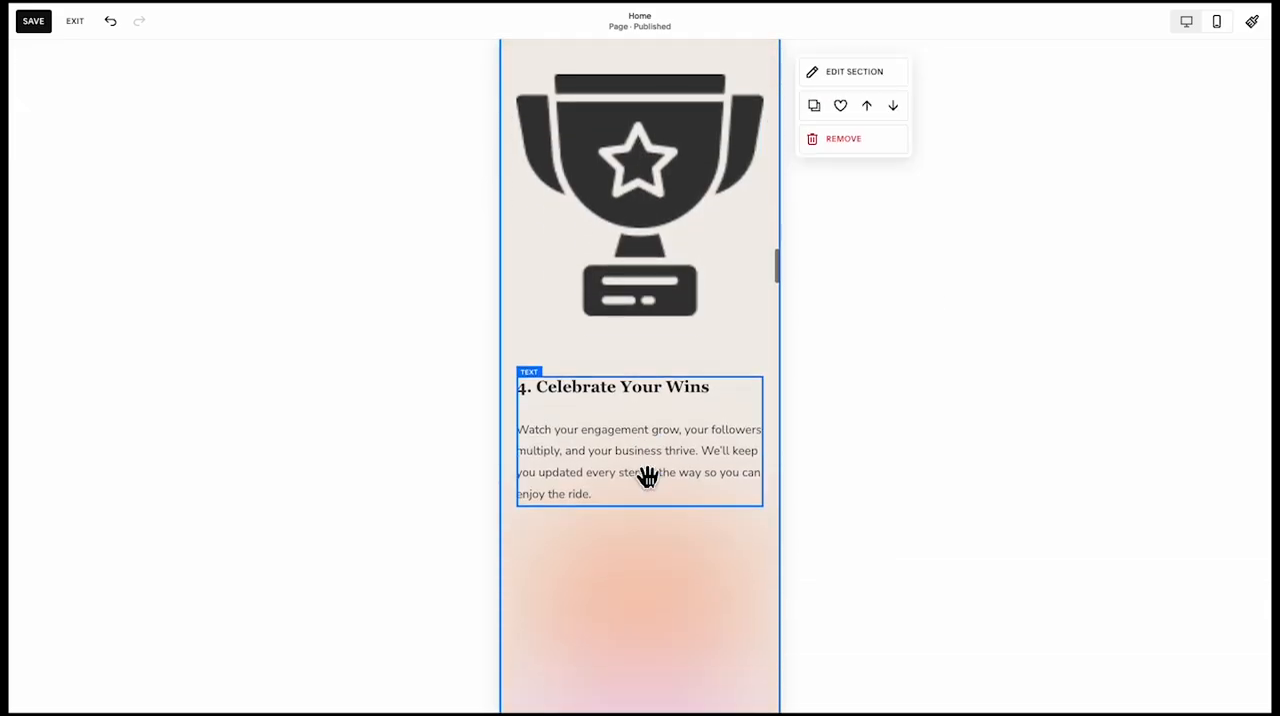
scroll(648, 476, up, 10)
scroll(657, 352, down, 5)
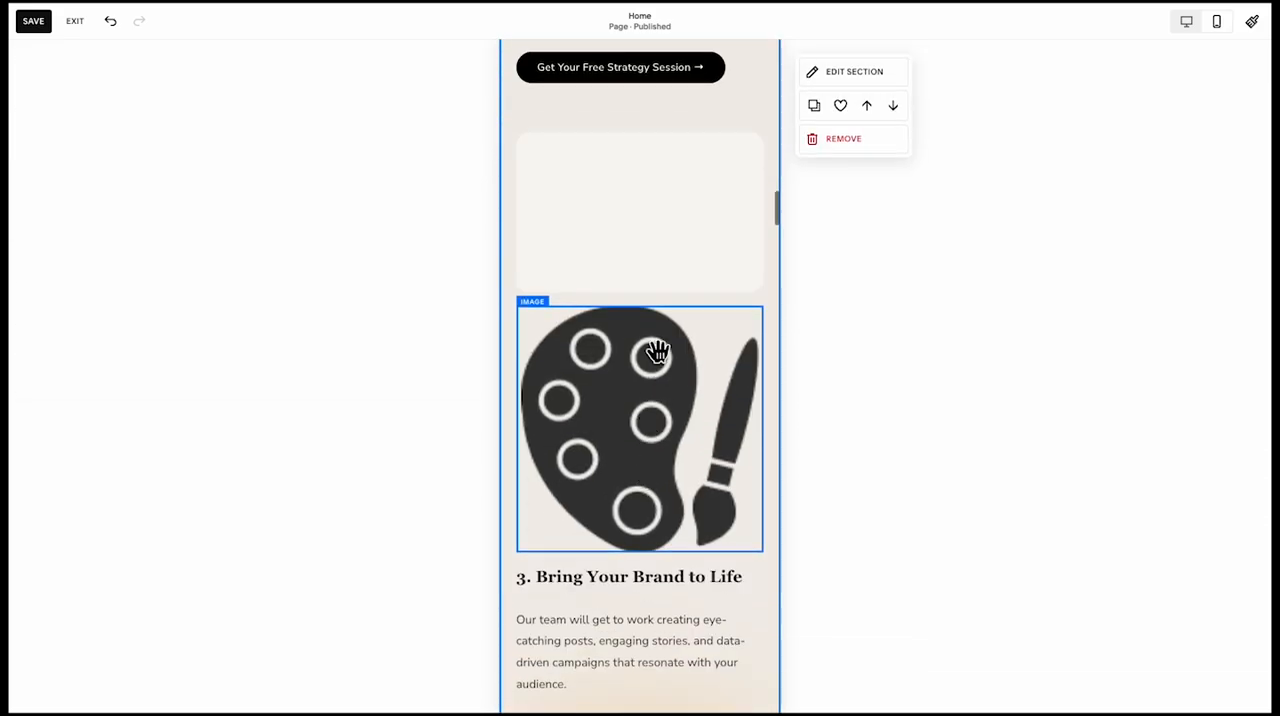
scroll(680, 505, down, 1)
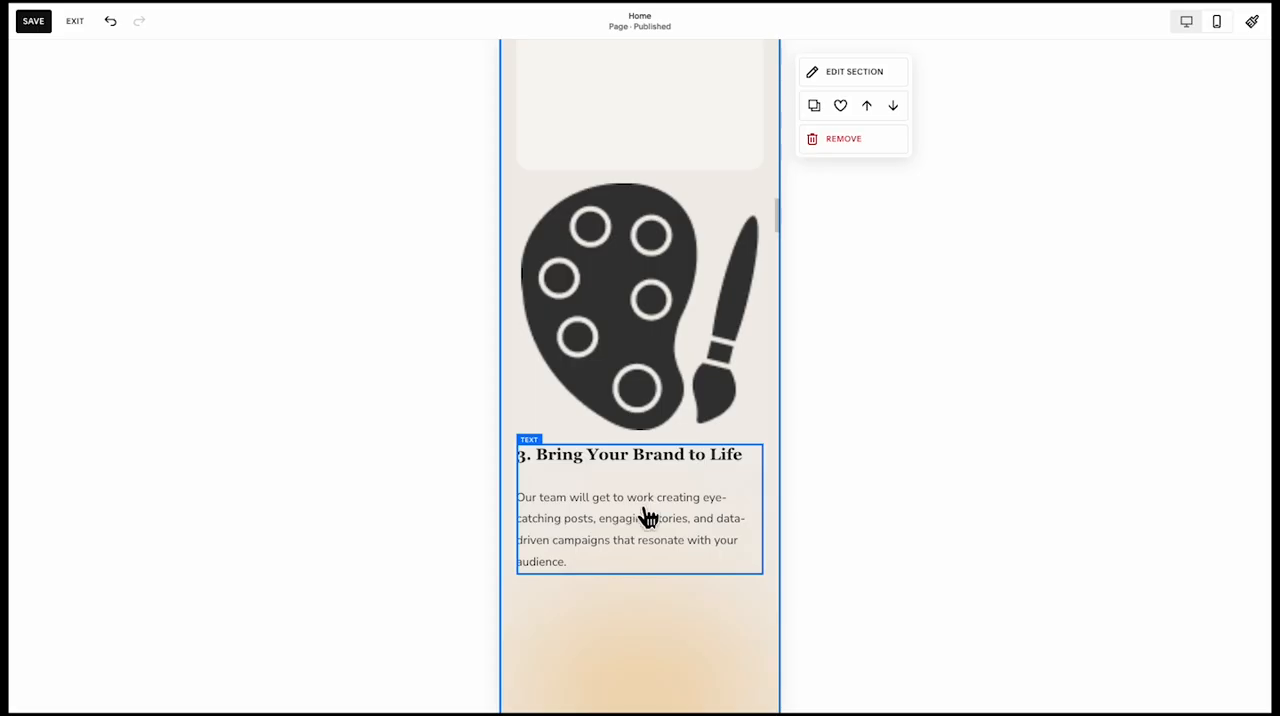
click(733, 456)
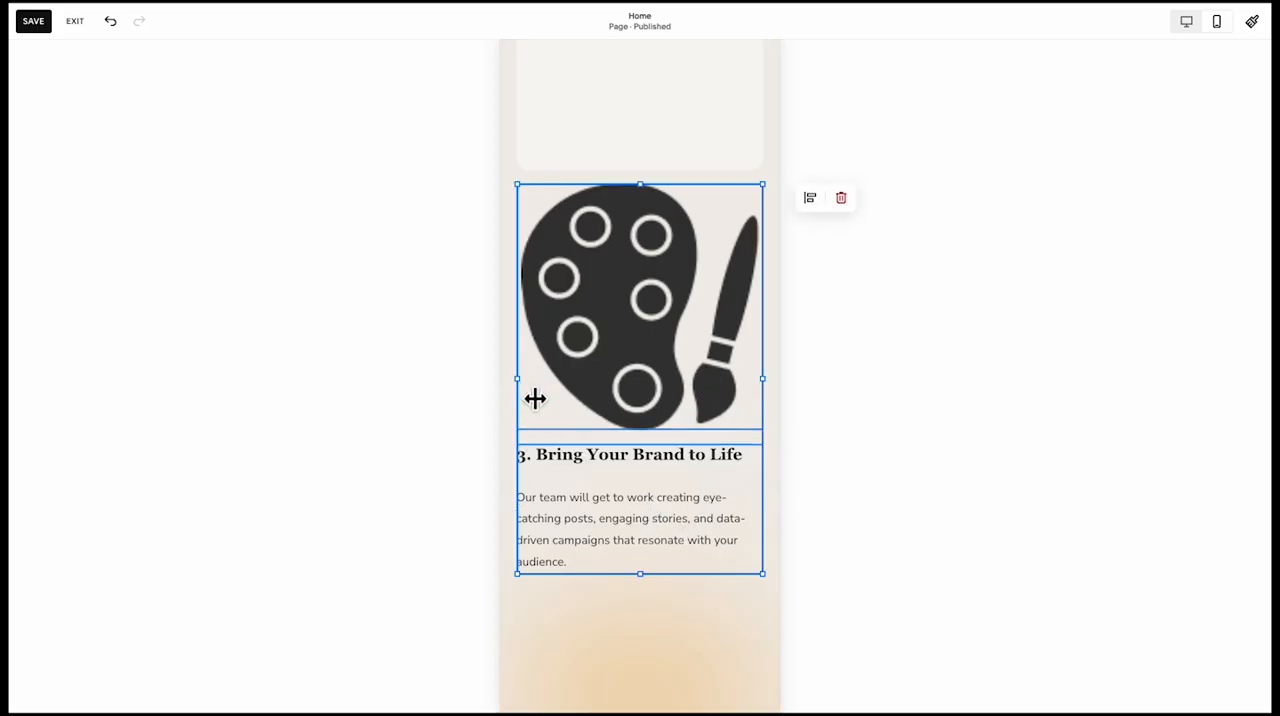
drag(535, 399, 597, 394)
drag(654, 423, 624, 228)
Shrink the palette image to a small icon aligned with the left edge of the Bring Your Brand to Life text
scroll(624, 228, up, 1)
click(523, 338)
click(604, 228)
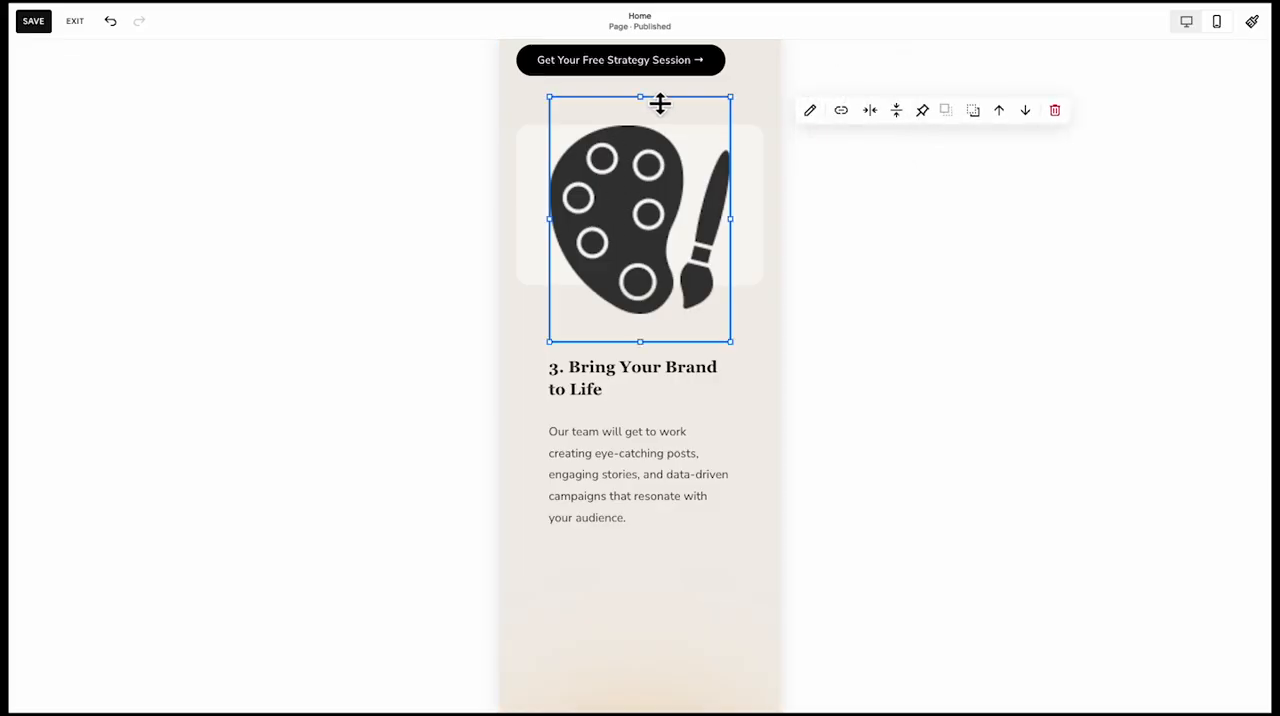
drag(659, 103, 642, 282)
drag(737, 317, 612, 320)
Move the Craft Your Strategy card with its light bulb icon and text up directly below the Let's Chat card
scroll(616, 380, up, 8)
click(637, 674)
drag(632, 655, 632, 421)
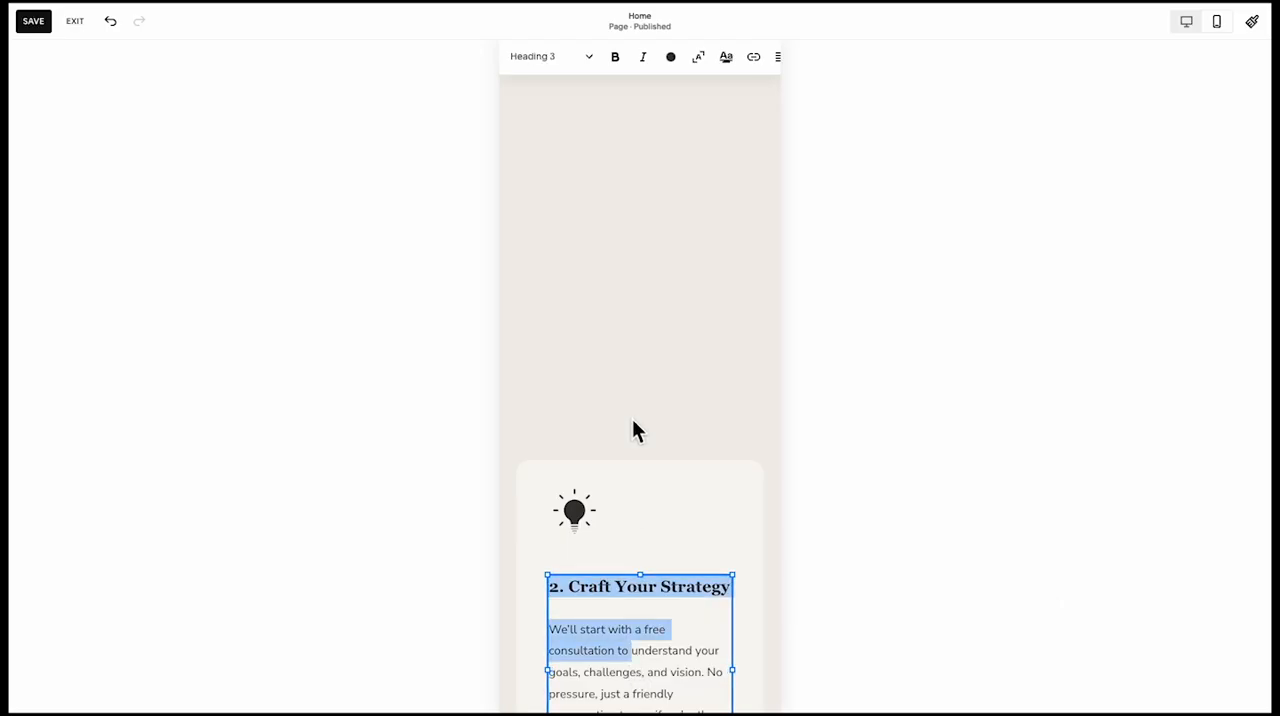
click(640, 411)
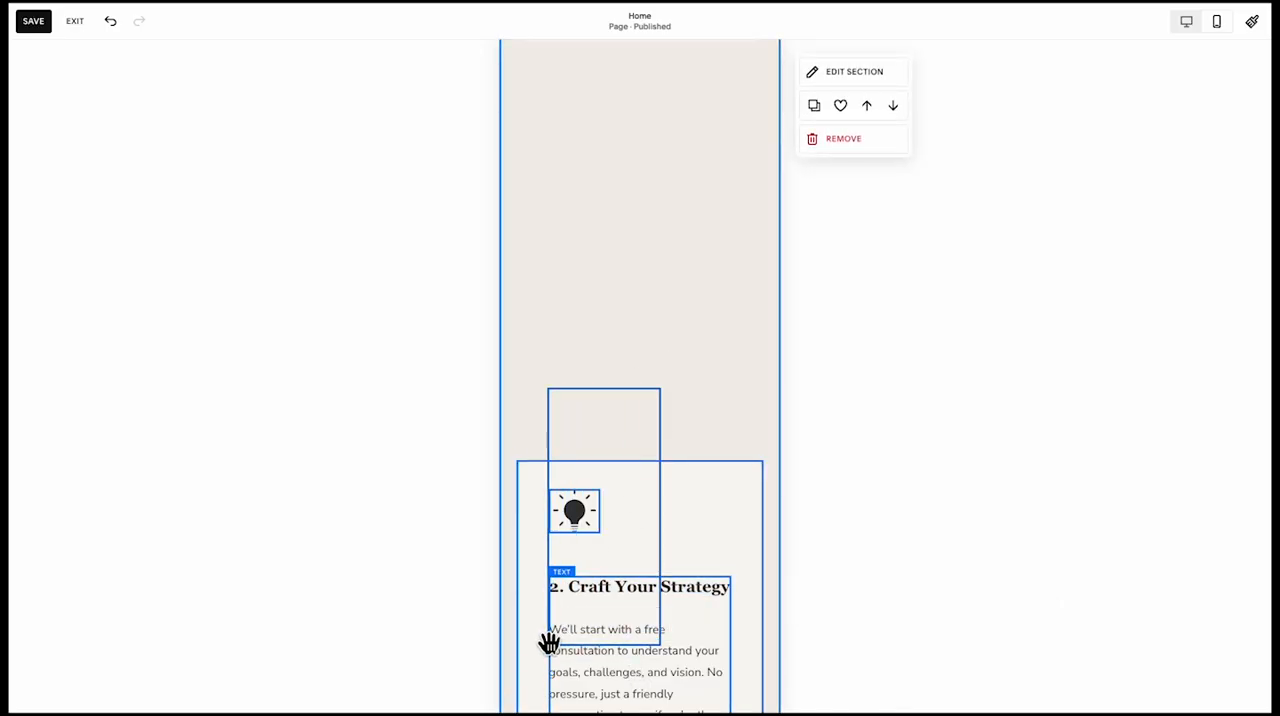
drag(617, 605, 623, 580)
Move the Bring Your Brand to Life card with its palette icon and text down directly below the Craft Your Strategy card
scroll(622, 583, up, 5)
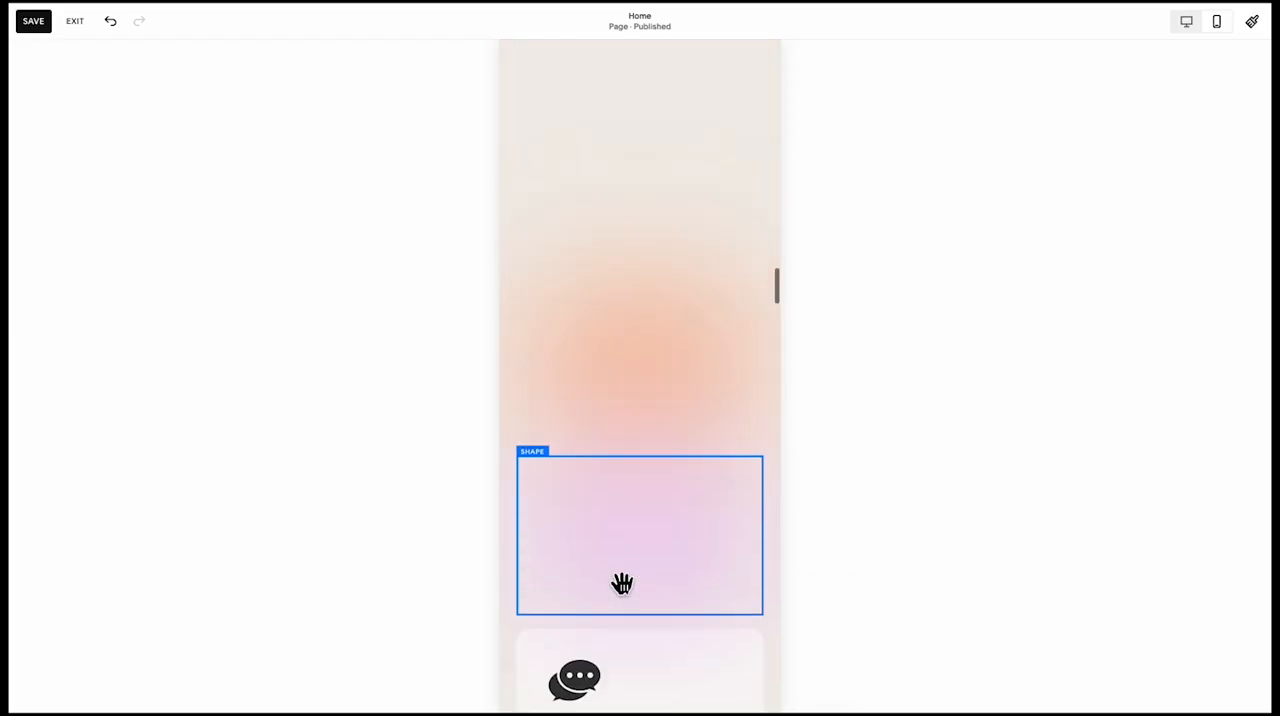
scroll(622, 583, up, 5)
click(709, 360)
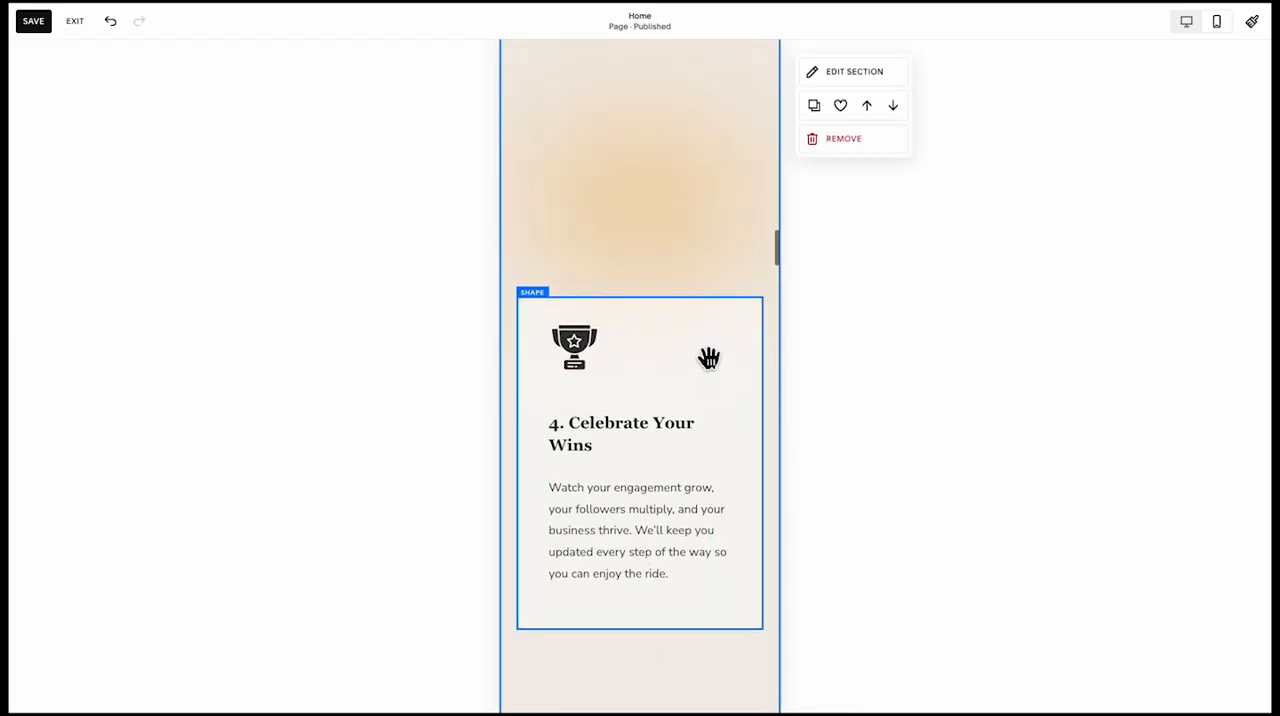
scroll(709, 390, up, 6)
drag(558, 460, 708, 105)
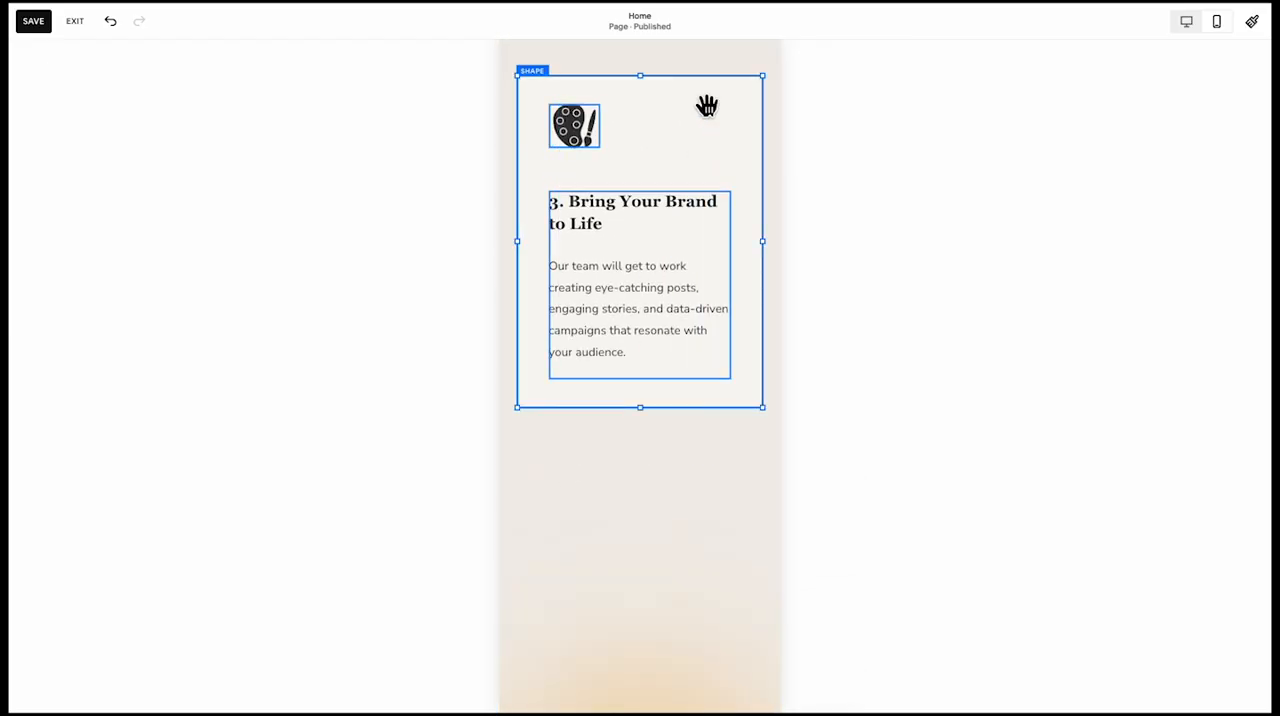
scroll(707, 106, down, 1)
key(Down)
key(Down)
key(Down)
key(Down)
key(Down)
key(Down)
key(Down)
key(Down)
key(Down)
key(Down)
key(Down)
key(Down)
key(Down)
key(Down)
key(Down)
key(Down)
key(Down)
key(Down)
key(Down)
key(Down)
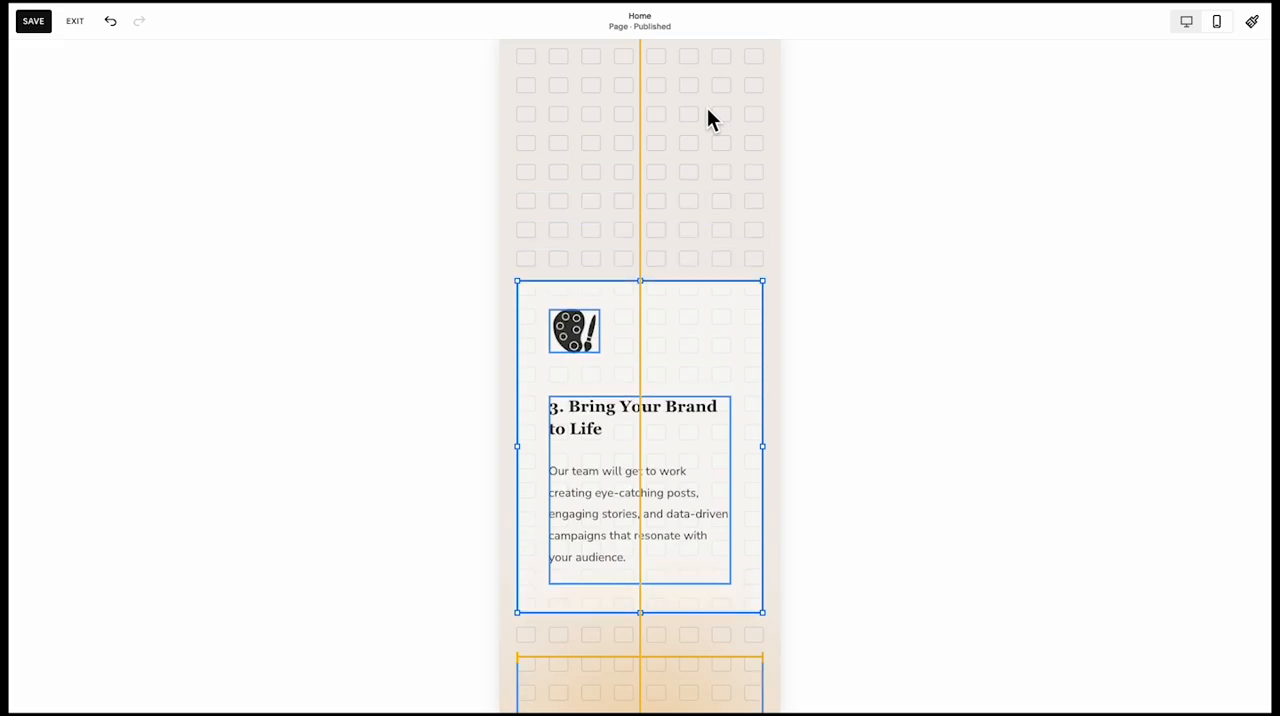
key(Down)
key(Down)
key(Down)
key(Down)
key(Down)
key(Down)
key(Down)
key(Down)
key(Down)
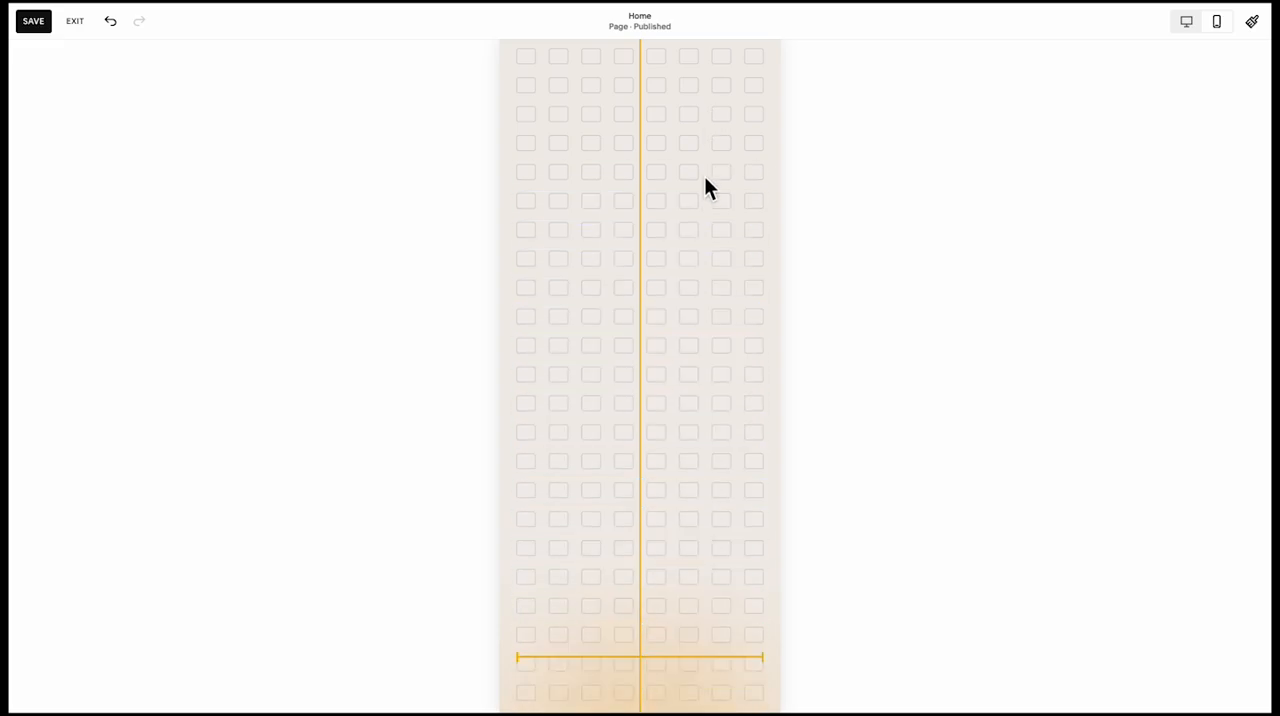
scroll(704, 180, down, 10)
key(Down)
key(Down)
key(Down)
key(Down)
key(Down)
key(Down)
key(Down)
key(Down)
key(Down)
key(Down)
key(Down)
key(Down)
key(Down)
key(Down)
key(Down)
key(Down)
key(Down)
key(Down)
key(Down)
key(Down)
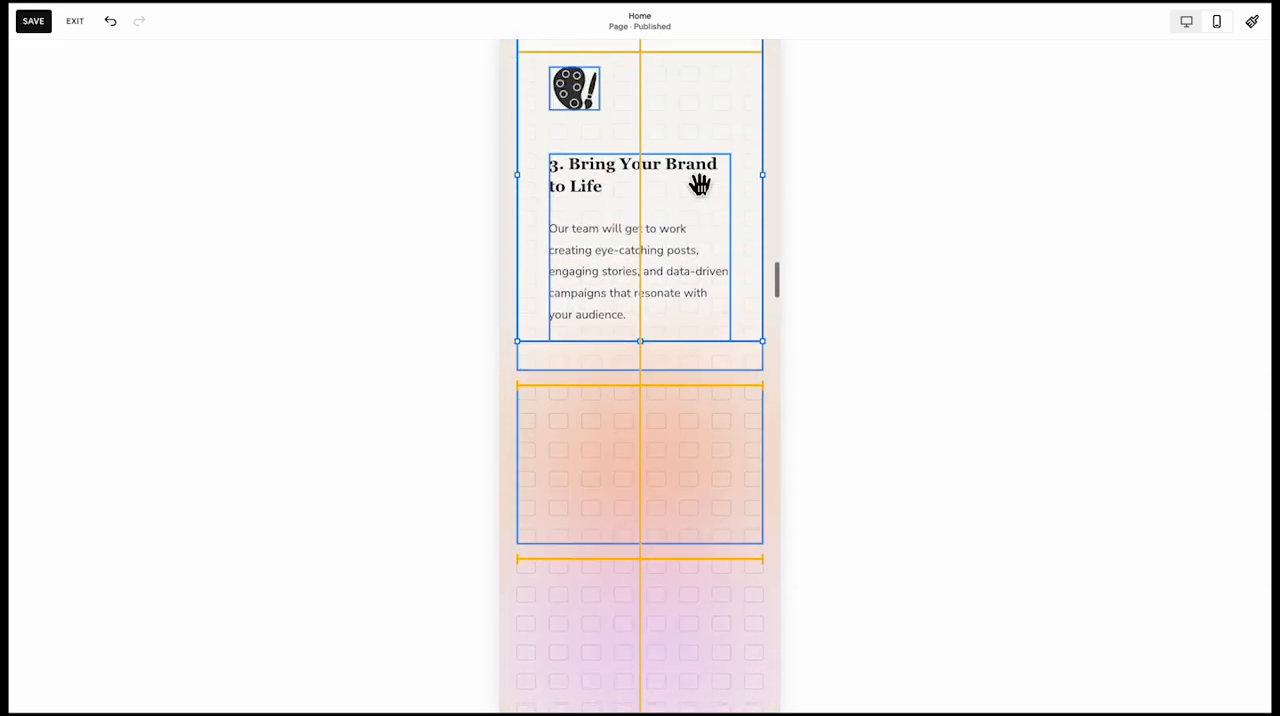
key(Down)
key(Down)
key(Down)
key(Down)
key(Down)
key(Down)
scroll(700, 187, up, 4)
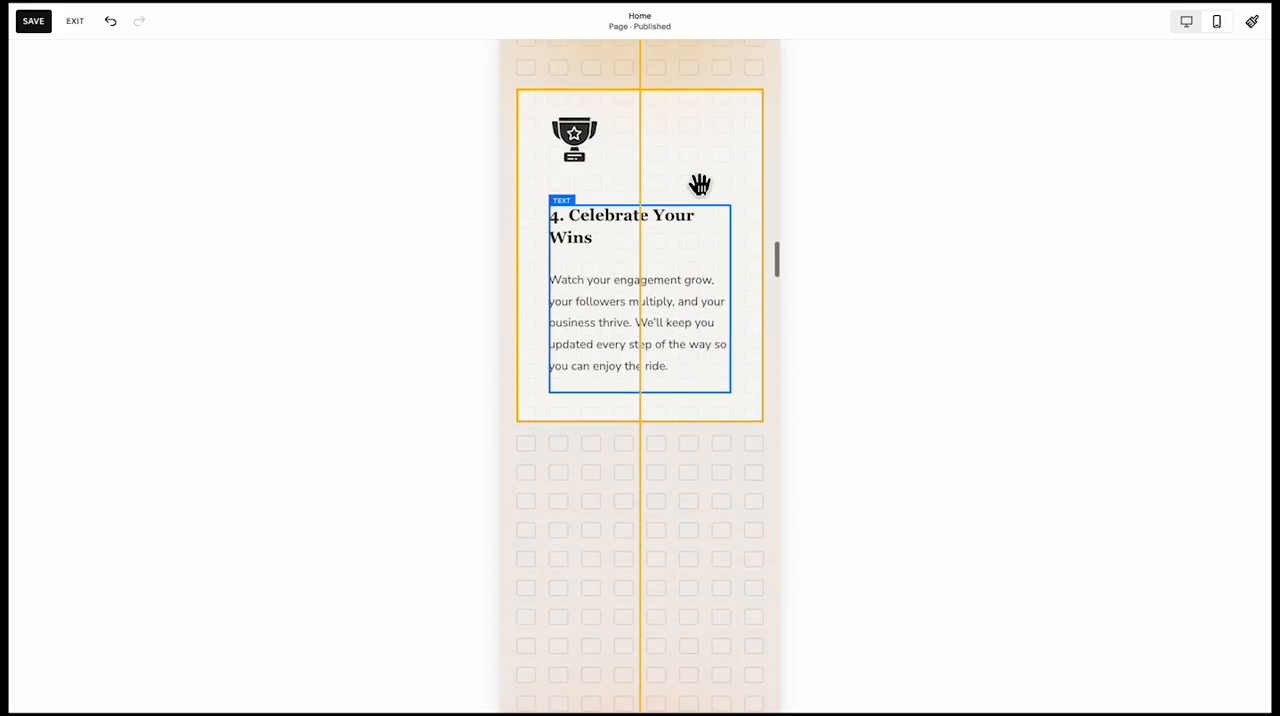
scroll(700, 185, down, 11)
scroll(699, 186, down, 2)
key(Down)
key(Down)
key(Down)
key(Down)
key(Down)
key(Down)
key(Down)
key(Down)
key(Down)
key(Down)
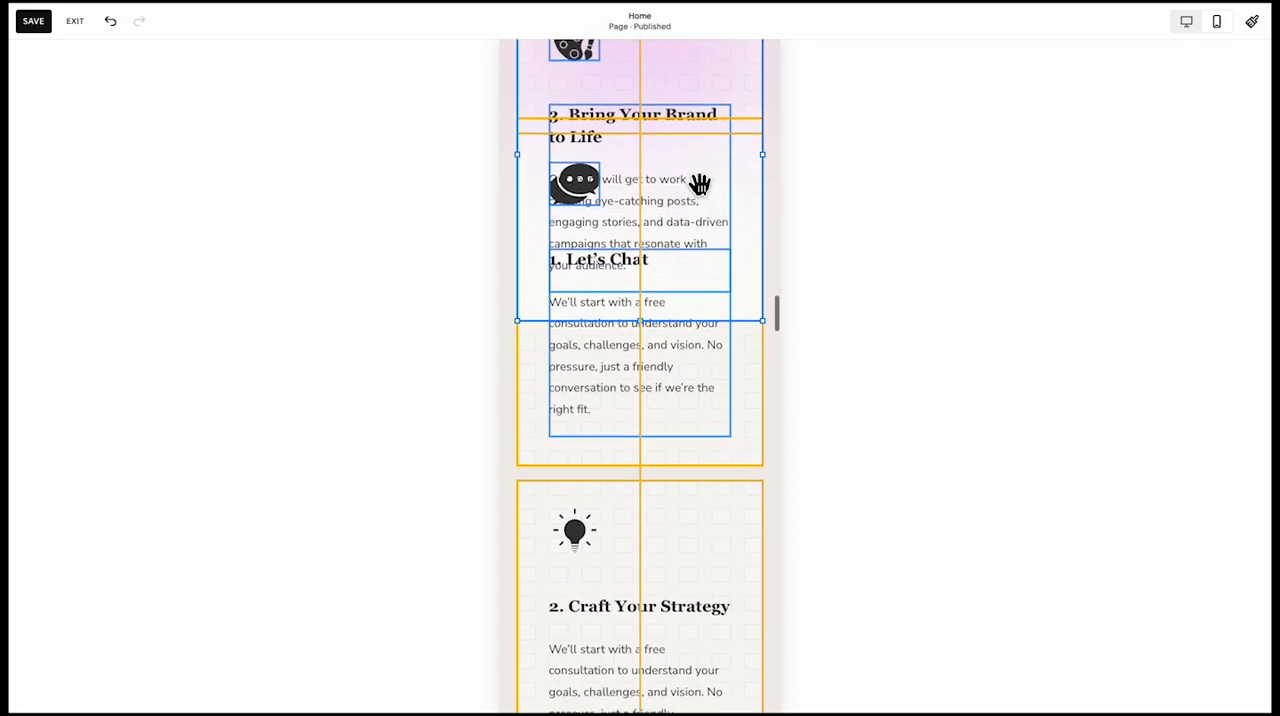
key(Down)
key(Down)
key(Down)
key(Down)
key(Down)
key(Down)
key(Down)
key(Down)
key(Down)
key(Down)
key(Down)
key(Down)
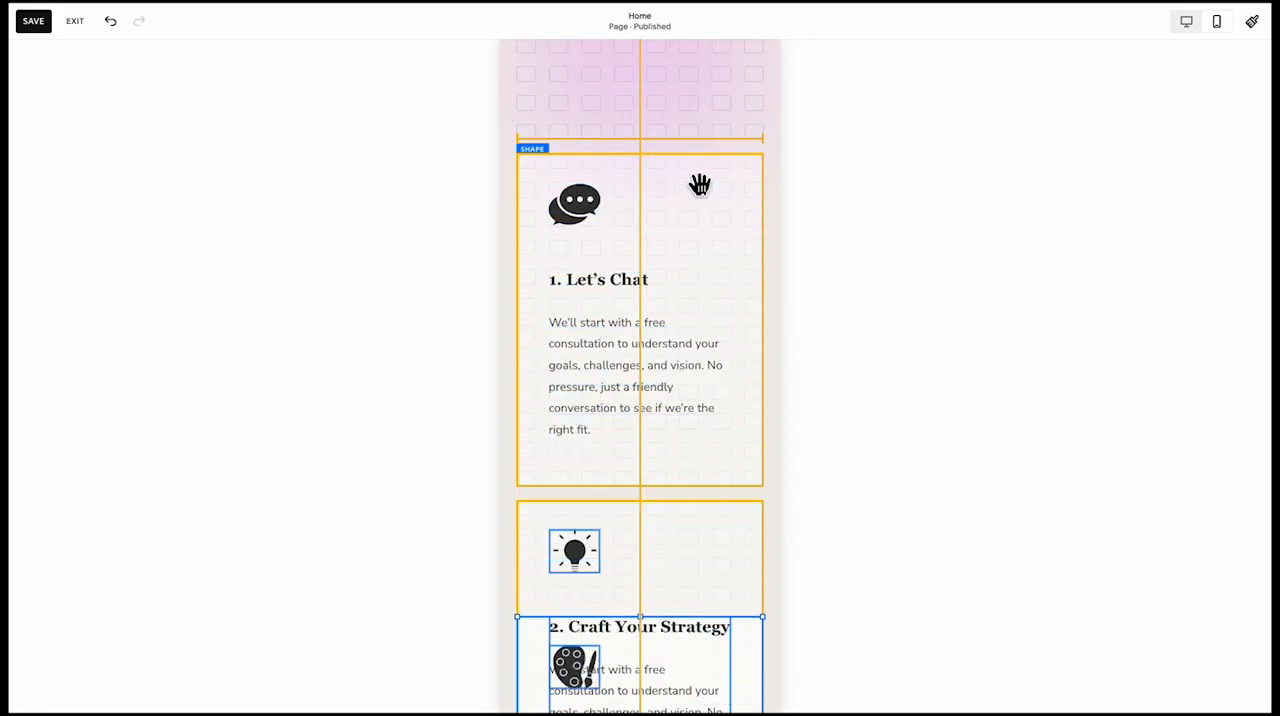
scroll(700, 185, down, 5)
key(Down)
key(Down)
key(Down)
key(Down)
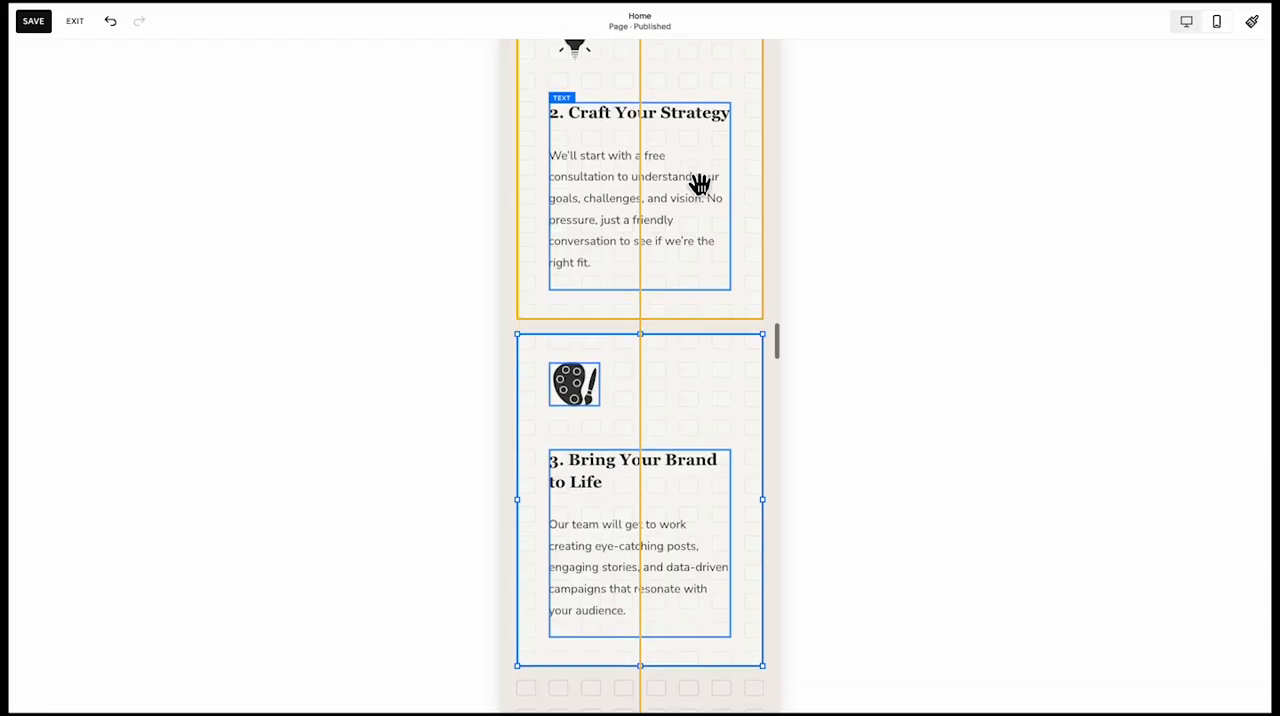
key(Up)
key(Up)
Move the Celebrate Your Wins card with its trophy icon and text down directly below the Bring Your Brand to Life card
scroll(700, 185, up, 12)
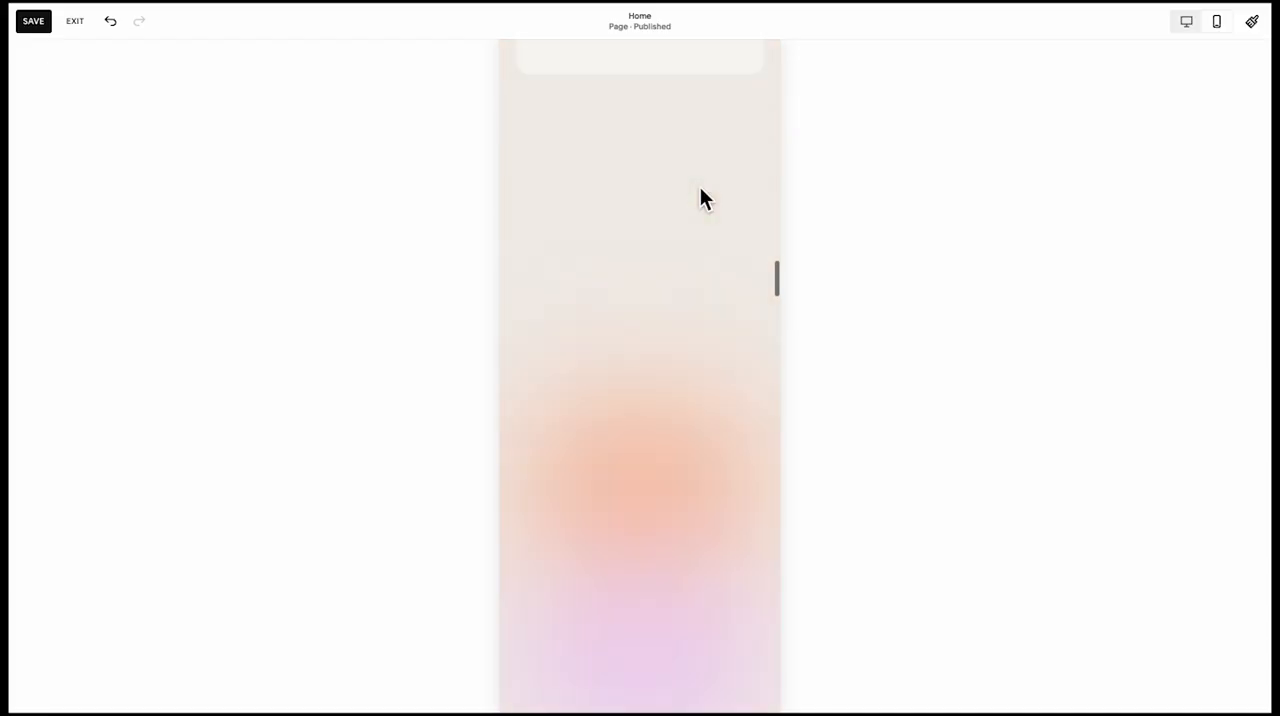
scroll(700, 186, up, 3)
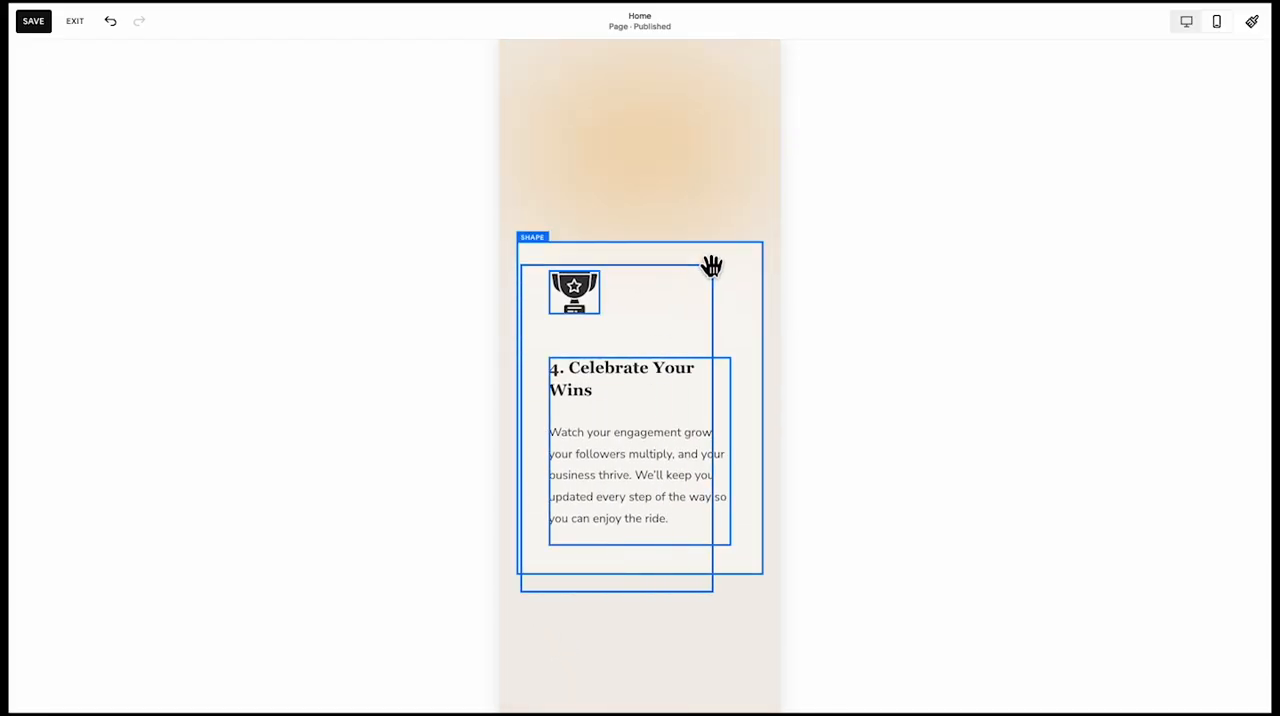
click(711, 266)
scroll(715, 258, down, 4)
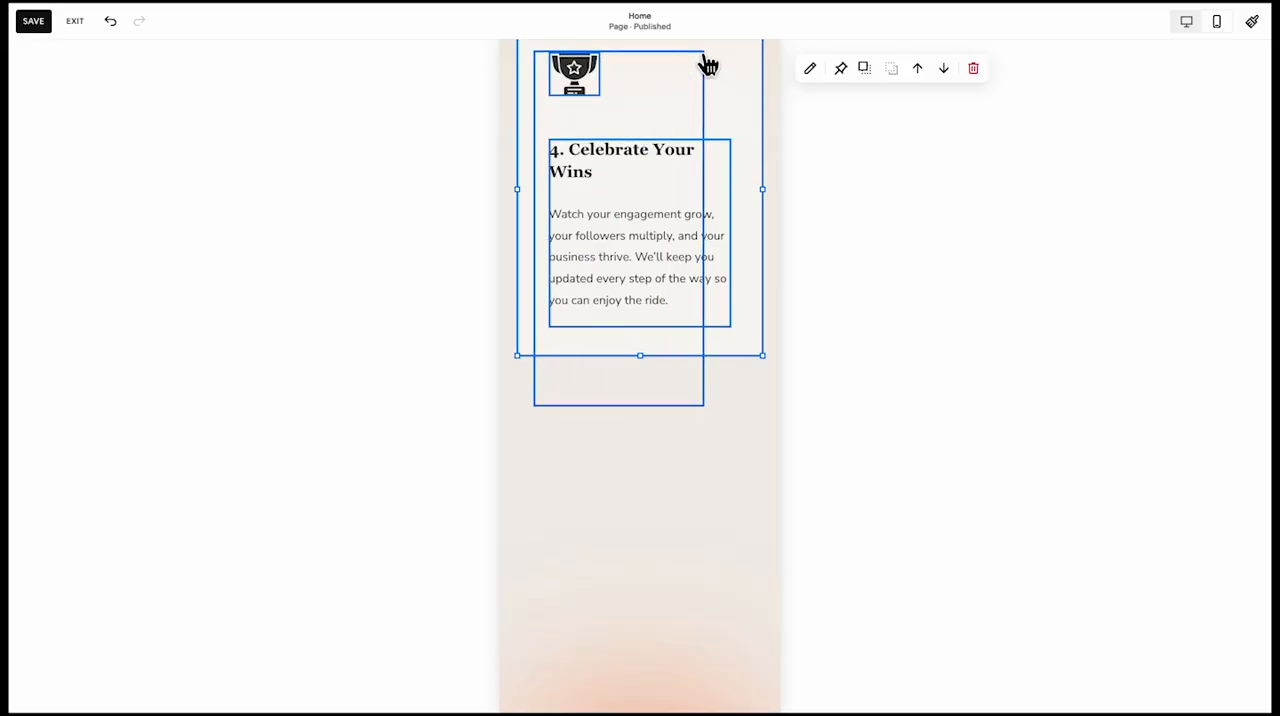
drag(708, 66, 718, 51)
click(468, 427)
Extend the bottom edges of the orange and purple gradient shapes above the Let's Chat card
scroll(468, 427, up, 1)
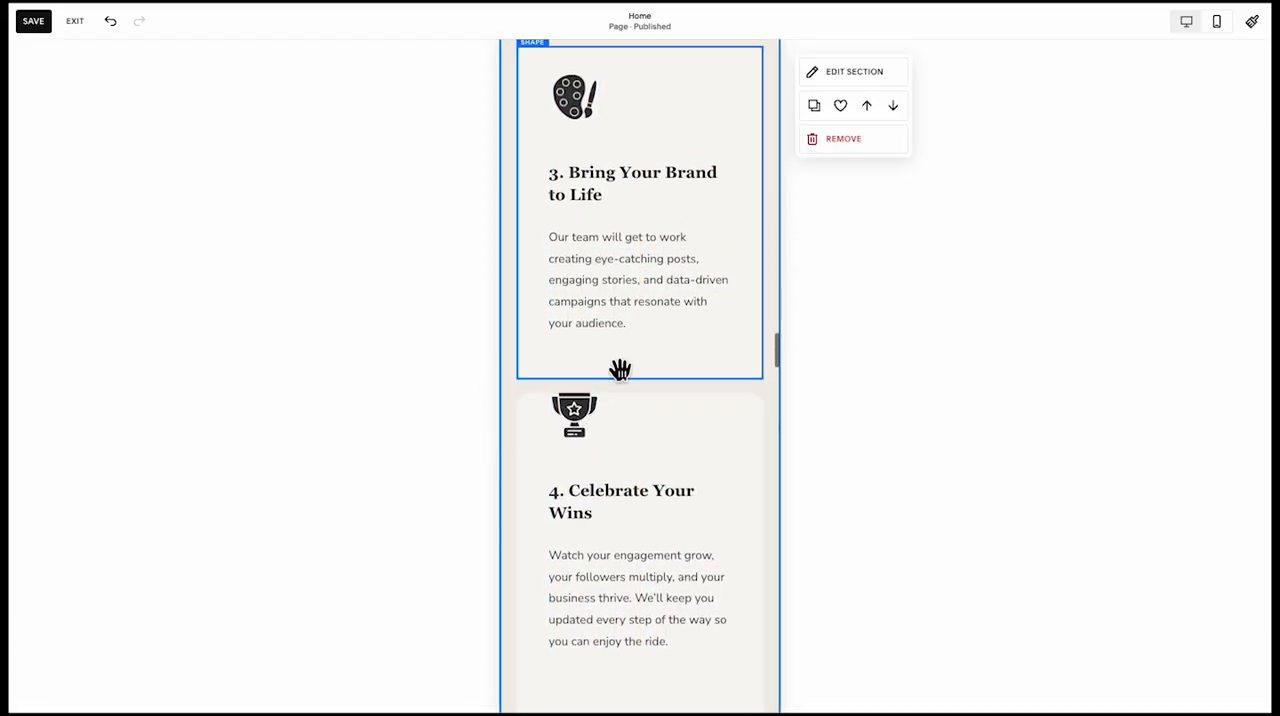
scroll(620, 370, up, 10)
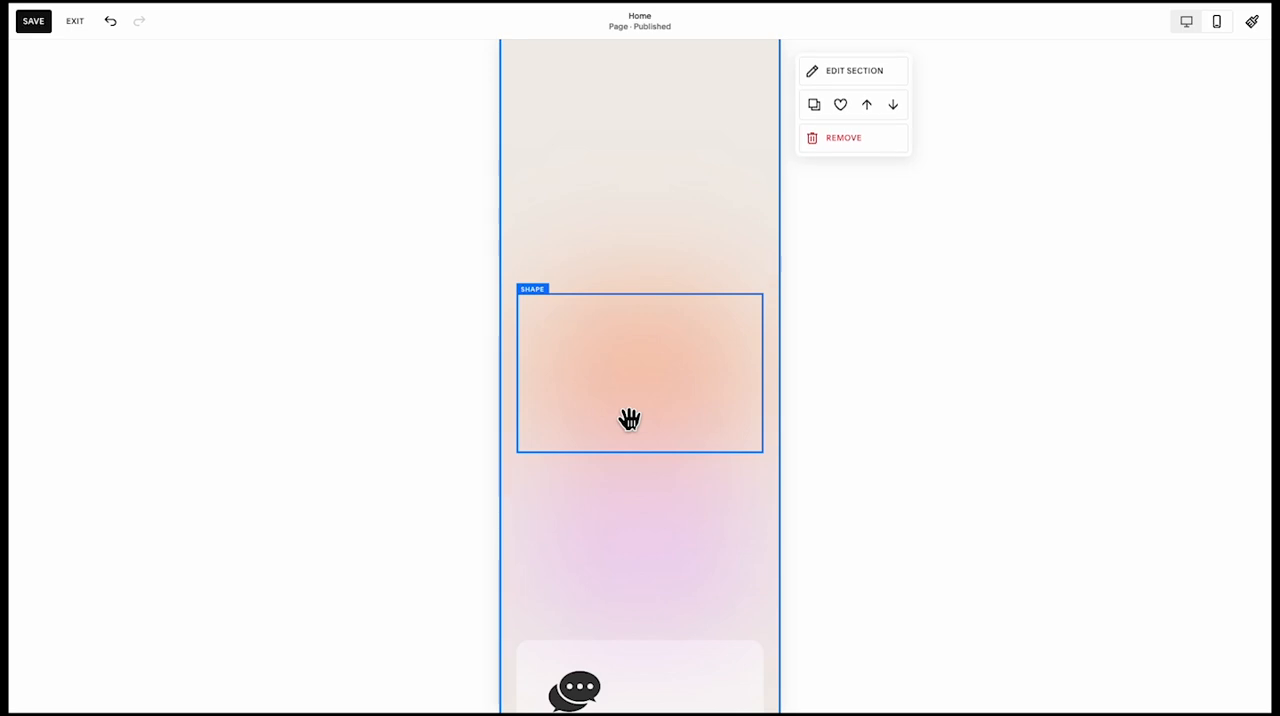
click(629, 419)
drag(643, 452, 643, 540)
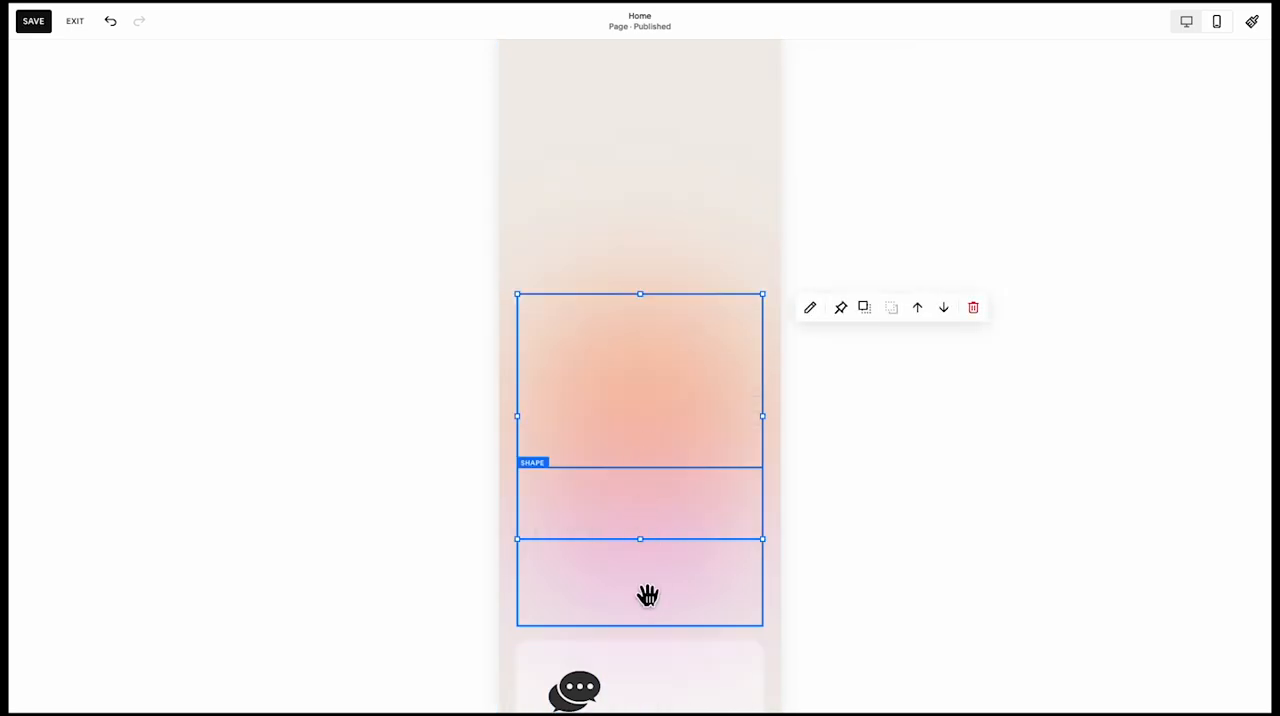
drag(655, 636, 649, 677)
Move the yellow gradient shape down until it blends into the upper part of the orange gradient shape
scroll(663, 550, up, 3)
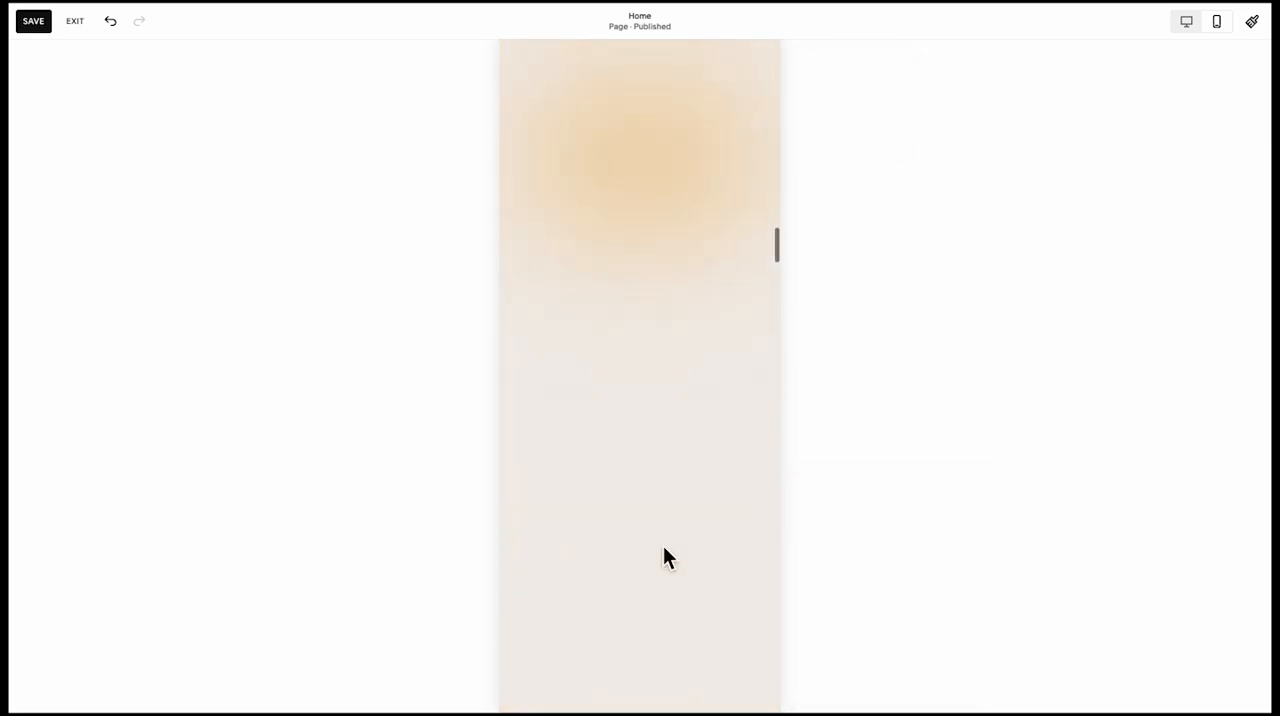
drag(664, 308, 668, 583)
scroll(668, 583, down, 3)
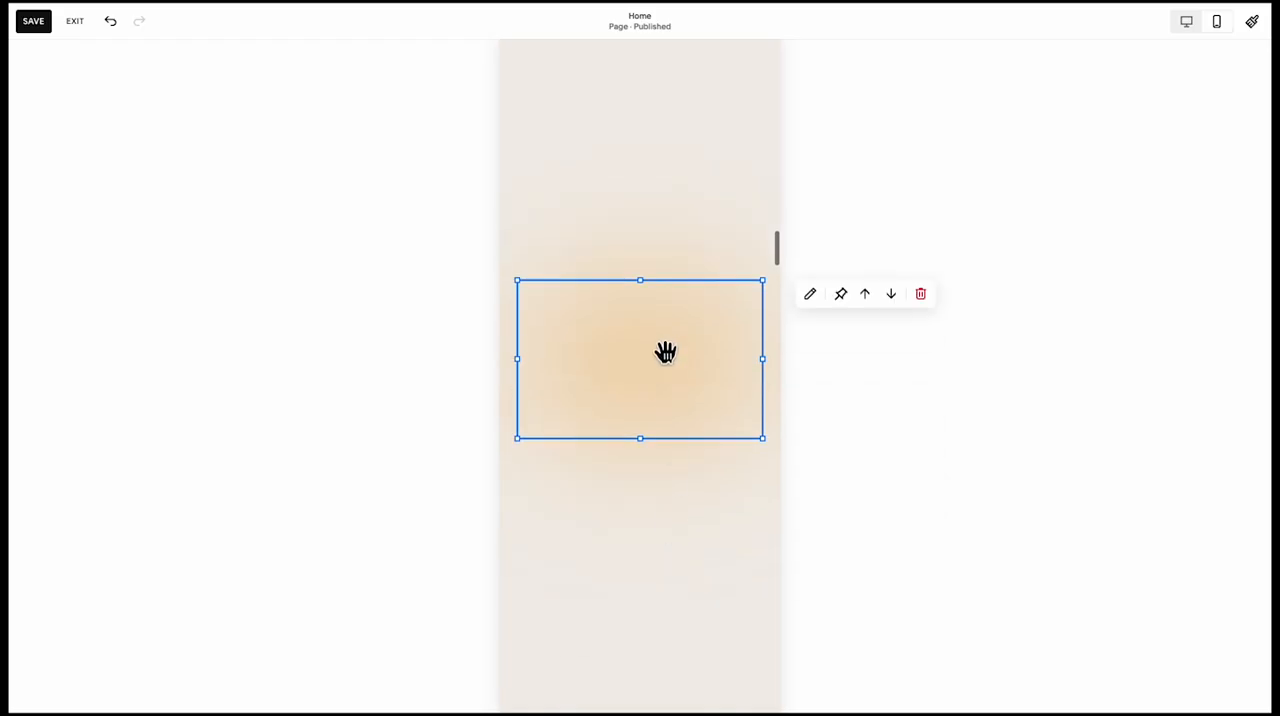
drag(665, 354, 664, 512)
scroll(664, 512, down, 2)
drag(663, 249, 667, 598)
scroll(646, 524, up, 15)
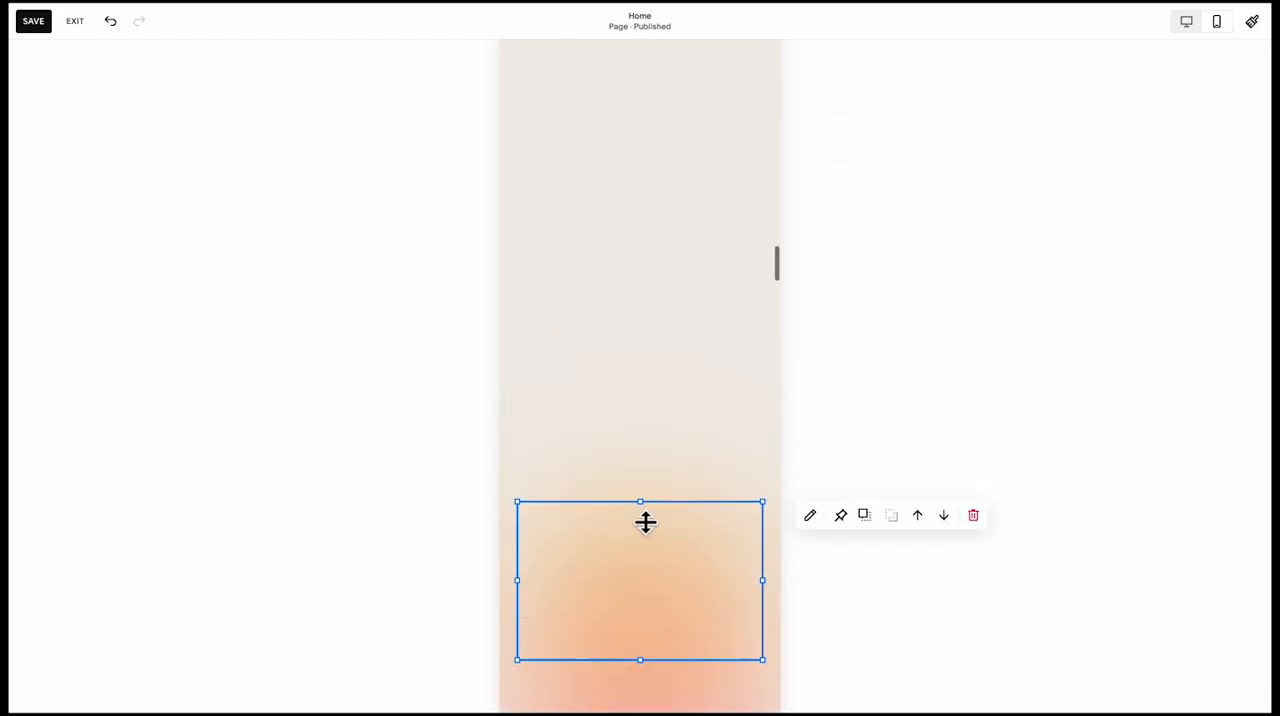
Move the Your Path to Social Media Success heading and its Get Your Free Strategy Session button down to just above the Let's Chat card
scroll(646, 526, down, 1)
drag(684, 645, 604, 409)
scroll(615, 370, down, 3)
key(Down)
key(Down)
key(Down)
key(Down)
key(Down)
key(Down)
key(Down)
key(Down)
key(Down)
key(Down)
key(Down)
key(Down)
key(Down)
key(Down)
key(Down)
key(Down)
key(Down)
key(Down)
key(Down)
key(Down)
key(Down)
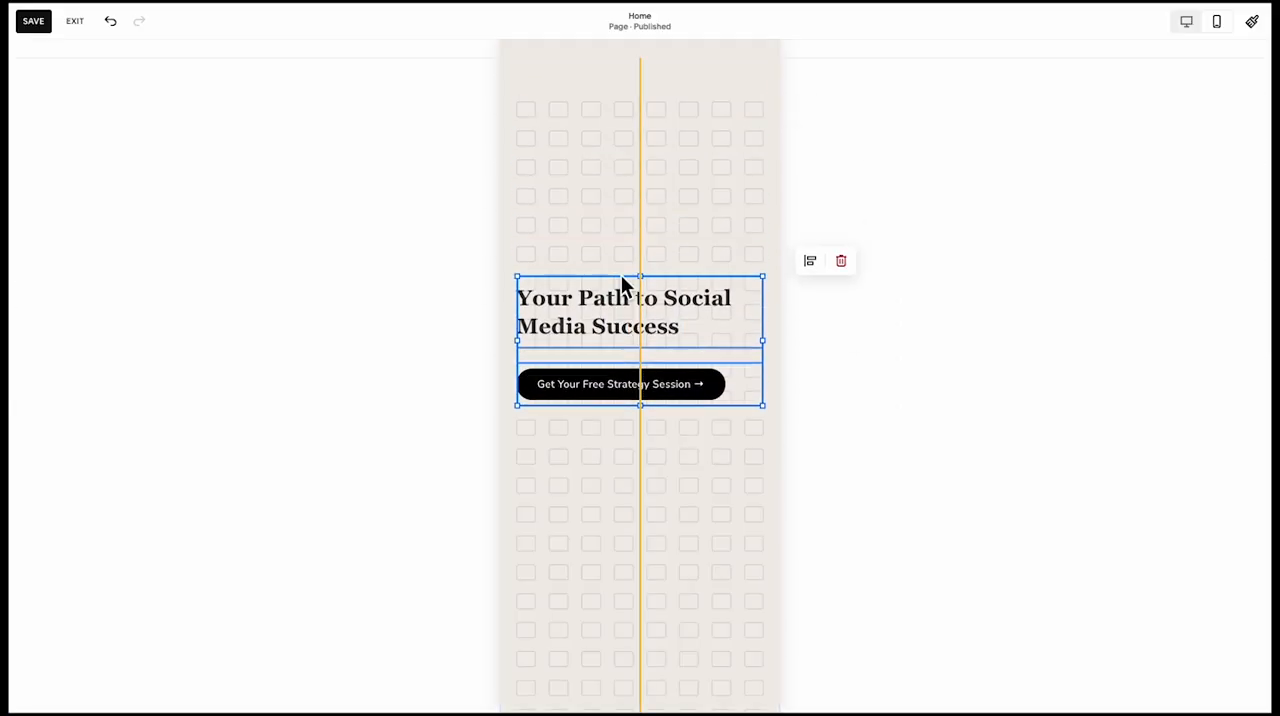
scroll(621, 285, down, 8)
key(Down)
key(Down)
key(Down)
key(Down)
key(Down)
key(Down)
key(Down)
key(Down)
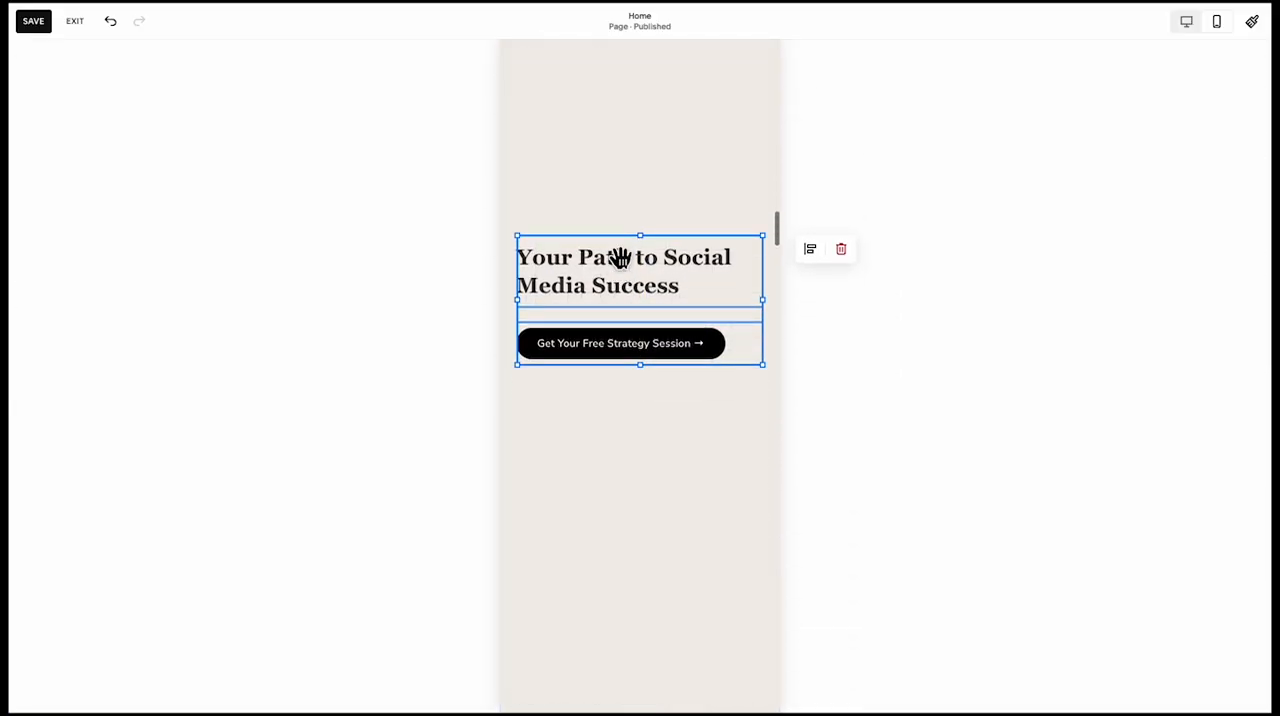
key(Down)
key(Down)
key(Down)
key(Down)
key(Down)
key(Down)
key(Down)
key(Down)
key(Down)
key(Down)
key(Down)
key(Down)
key(Down)
key(Down)
key(Down)
key(Down)
key(Down)
key(Down)
key(Down)
key(Down)
scroll(640, 226, down, 10)
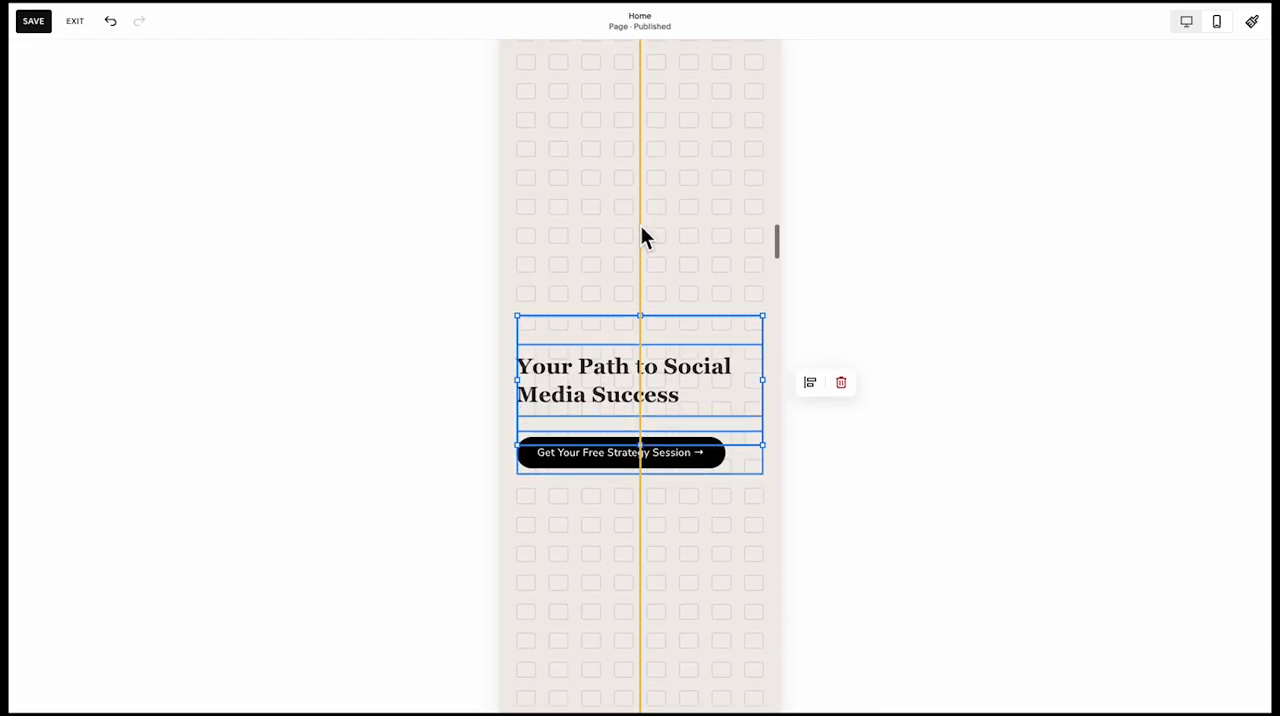
key(Down)
key(Down)
key(Down)
key(Down)
key(Down)
key(Down)
key(Down)
key(Down)
key(Down)
key(Down)
key(Down)
scroll(636, 220, down, 2)
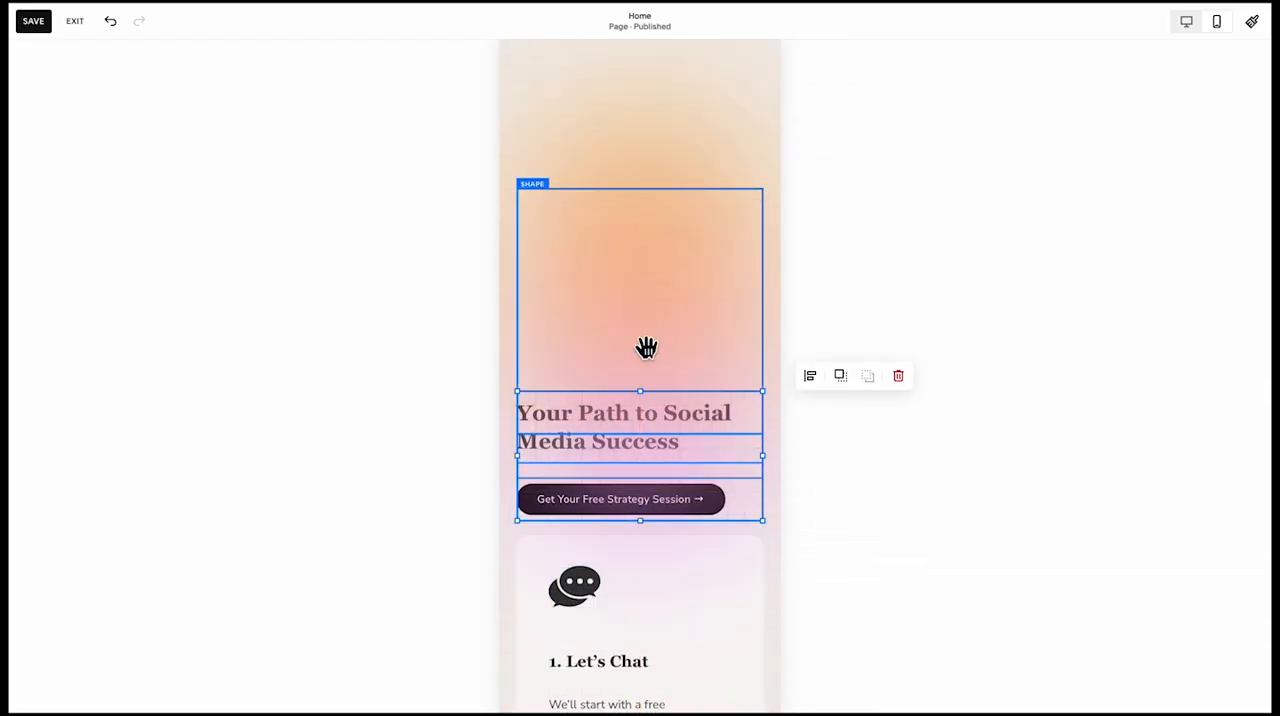
click(647, 327)
Move the yellow, orange and purple gradient shapes down together so they start at the top of the Let's Chat card
scroll(650, 318, up, 2)
click(672, 272)
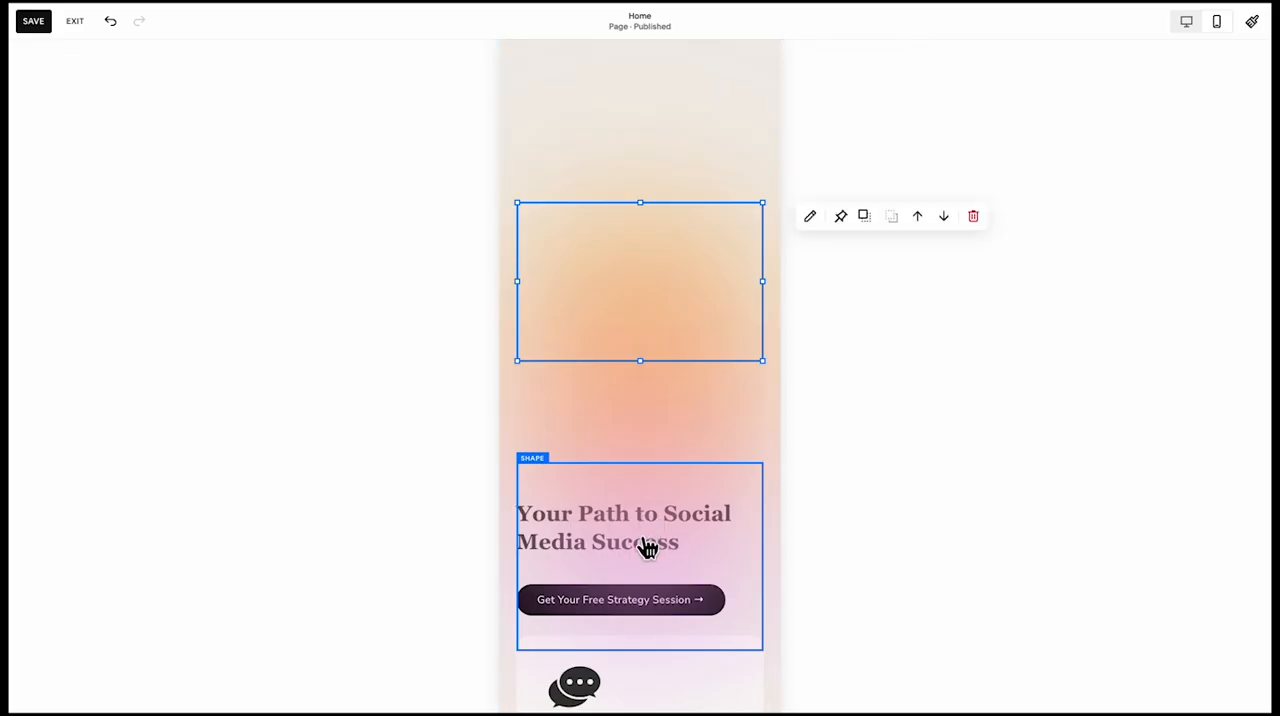
scroll(664, 425, down, 5)
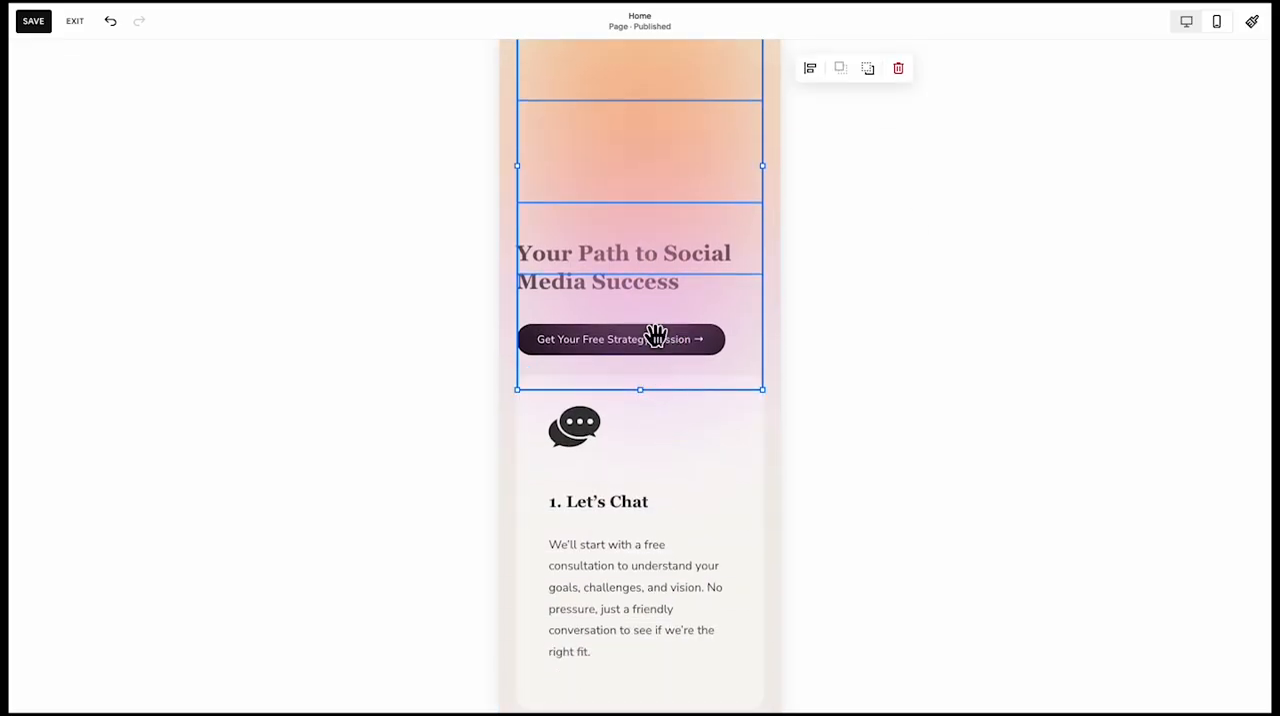
drag(664, 305, 669, 686)
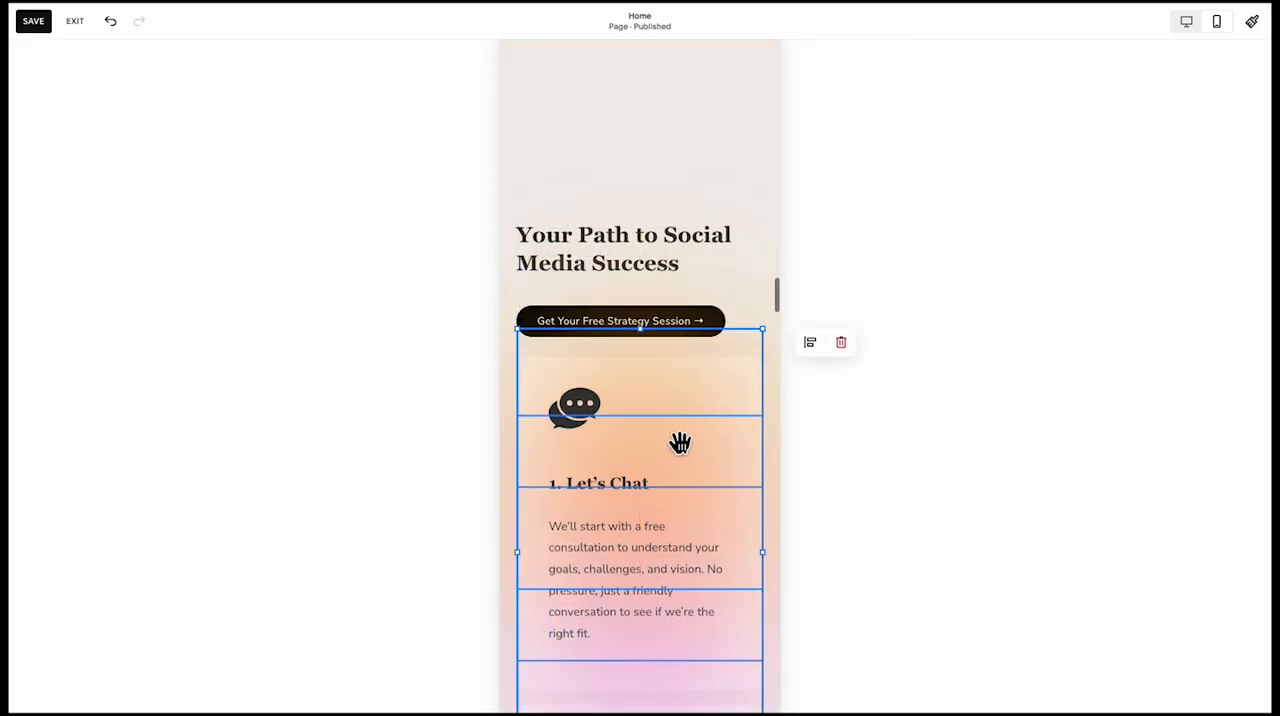
drag(680, 443, 680, 469)
Stretch the three selected gradient shapes down together so they span all the process cards through Celebrate Your Wins
scroll(680, 434, down, 10)
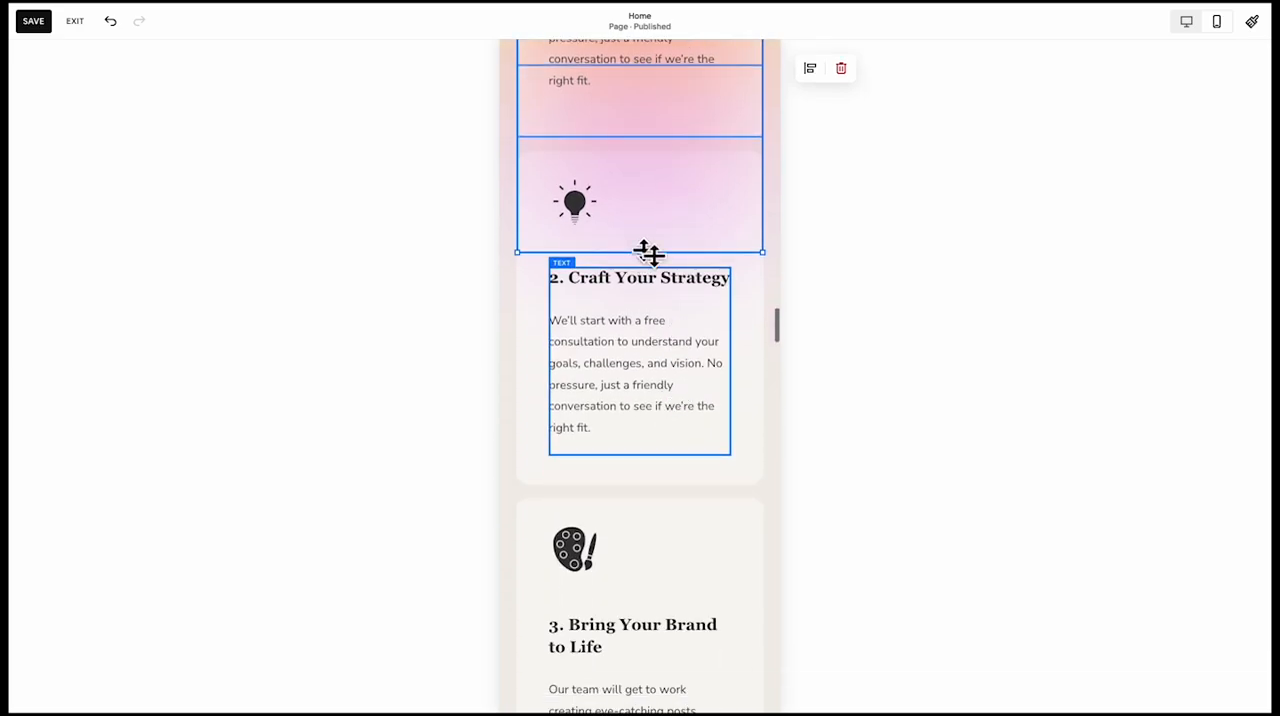
drag(648, 253, 634, 651)
scroll(646, 520, down, 8)
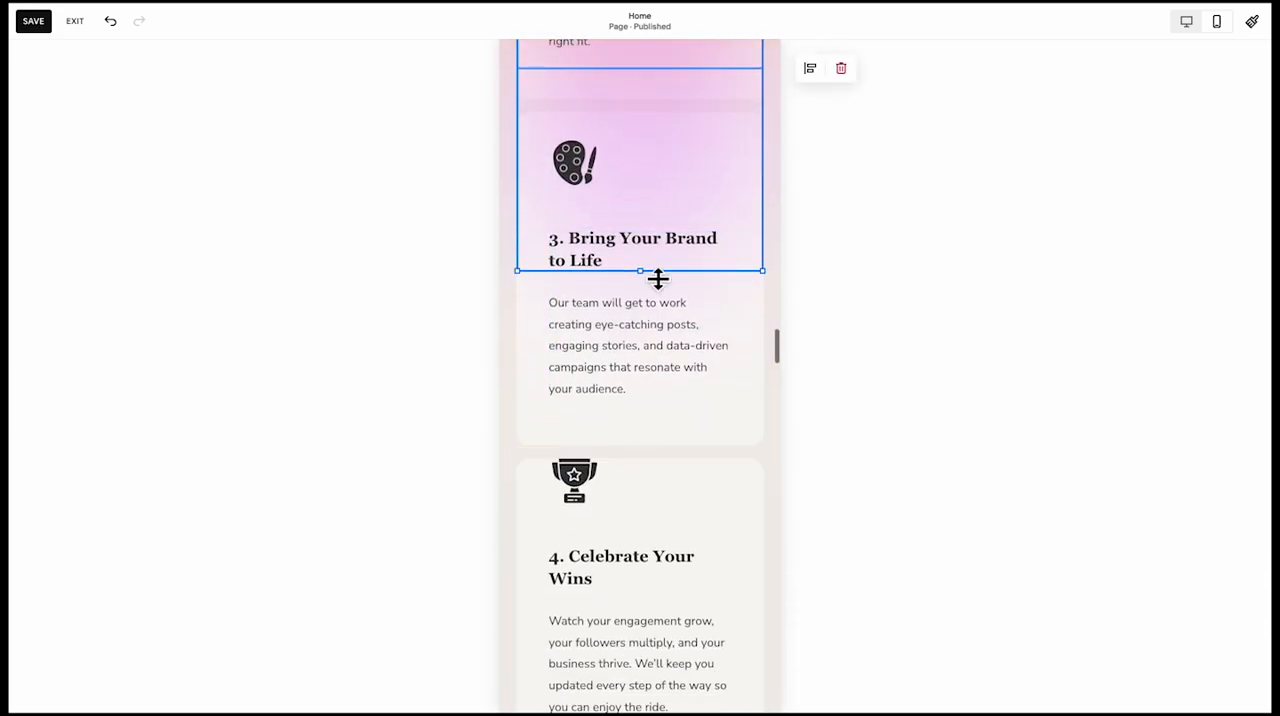
drag(658, 280, 625, 676)
Undo the height change of the Celebrate Your Wins card and move its text up closer to the trophy icon
click(643, 674)
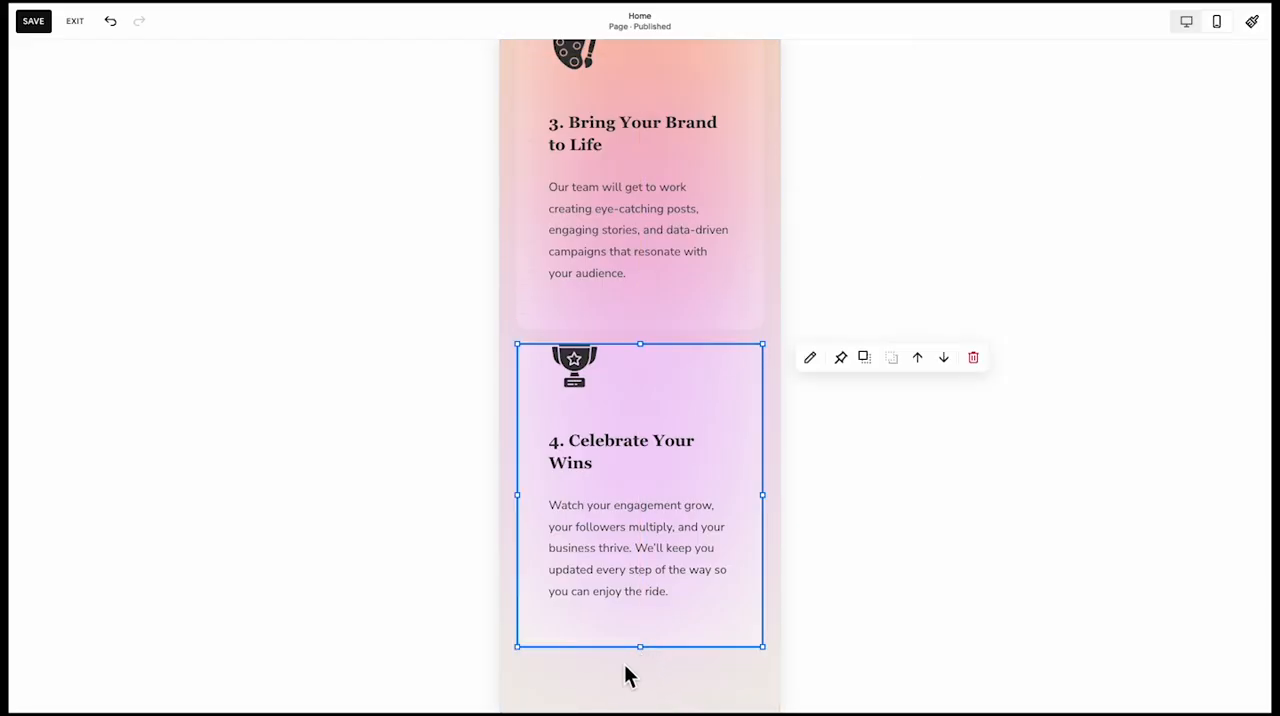
click(623, 565)
scroll(623, 566, up, 3)
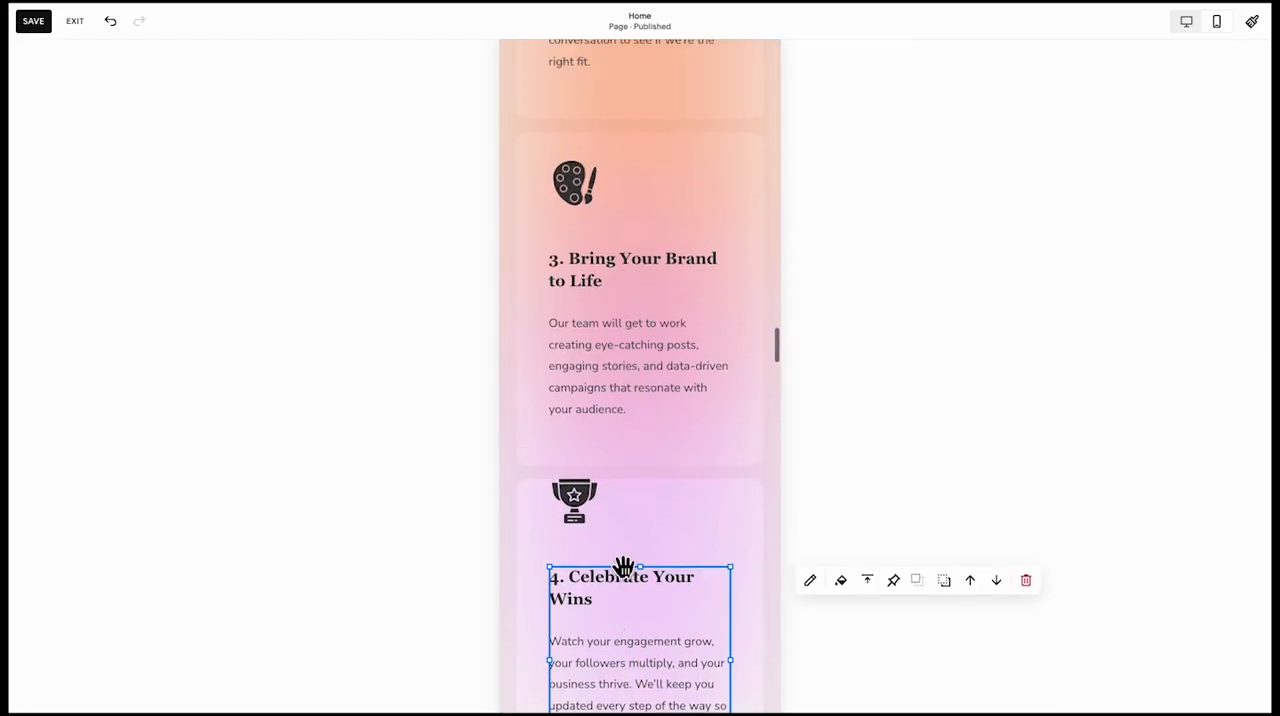
key(ctrl+z)
click(529, 518)
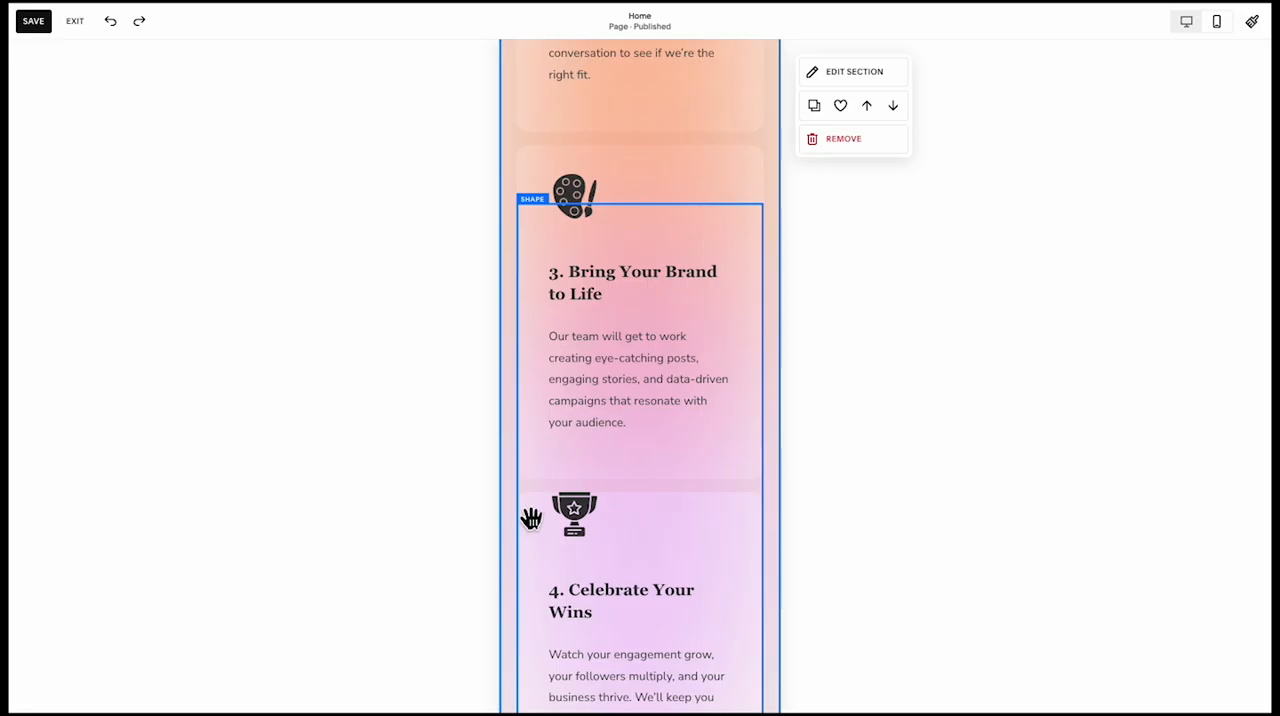
scroll(523, 400, down, 3)
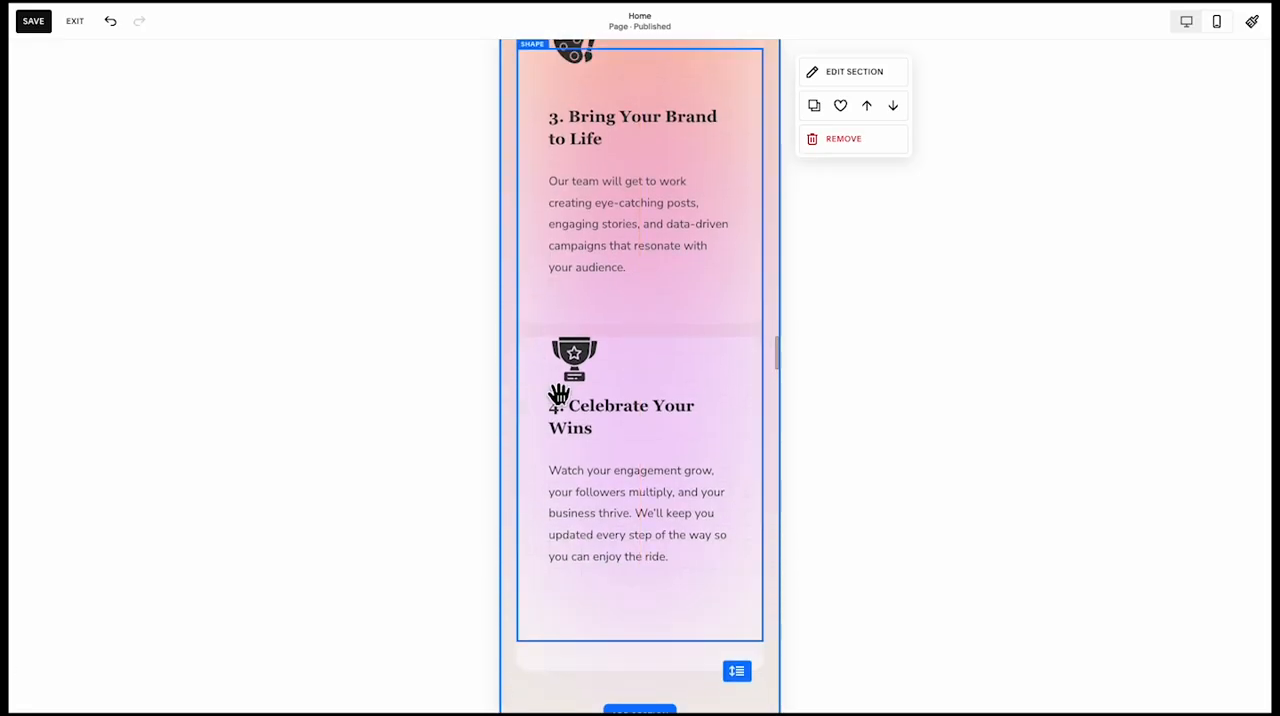
click(593, 417)
click(538, 433)
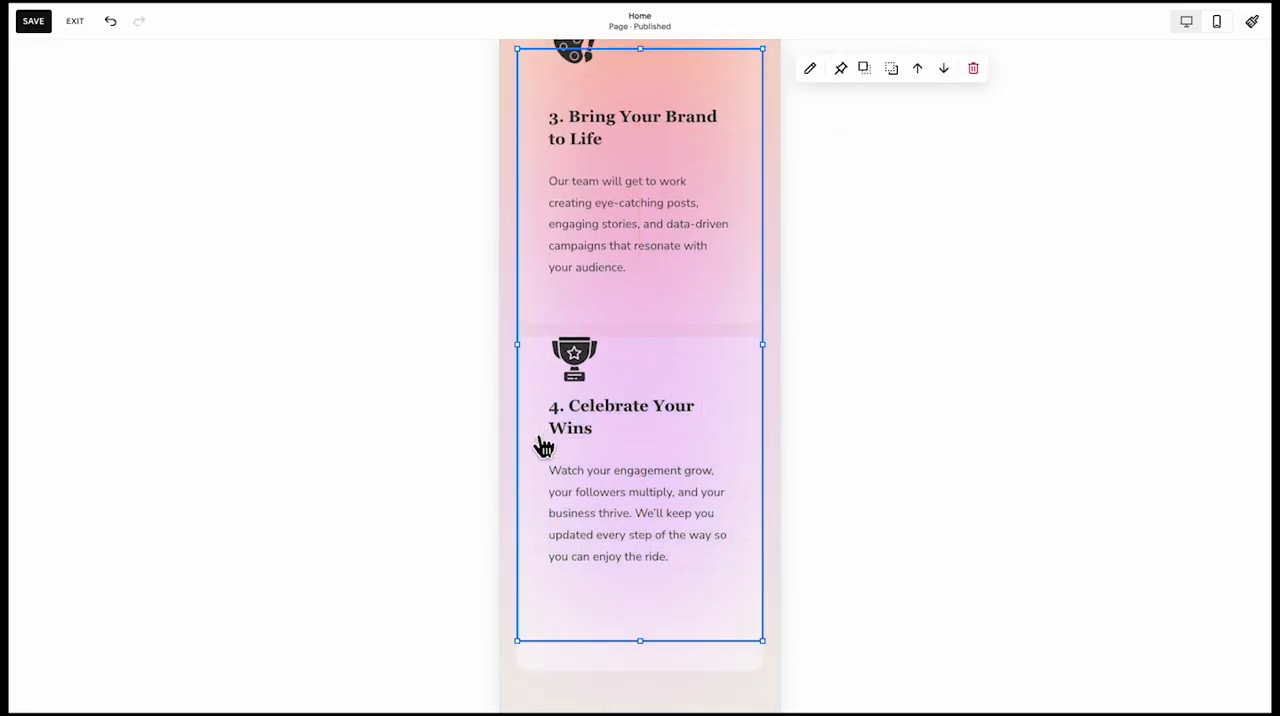
click(512, 661)
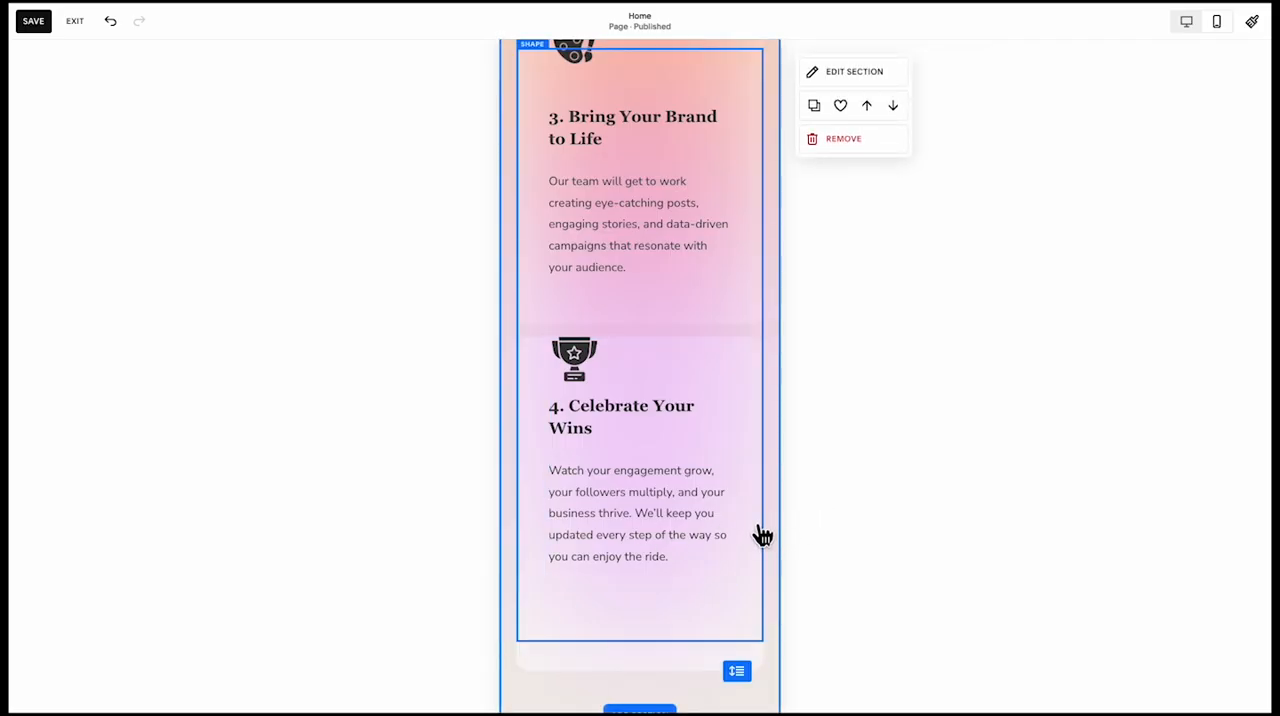
Align the yellow gradient shape with the top of the bakery image and stretch it down to nearly the image's height
scroll(640, 213, down, 5)
scroll(641, 199, down, 4)
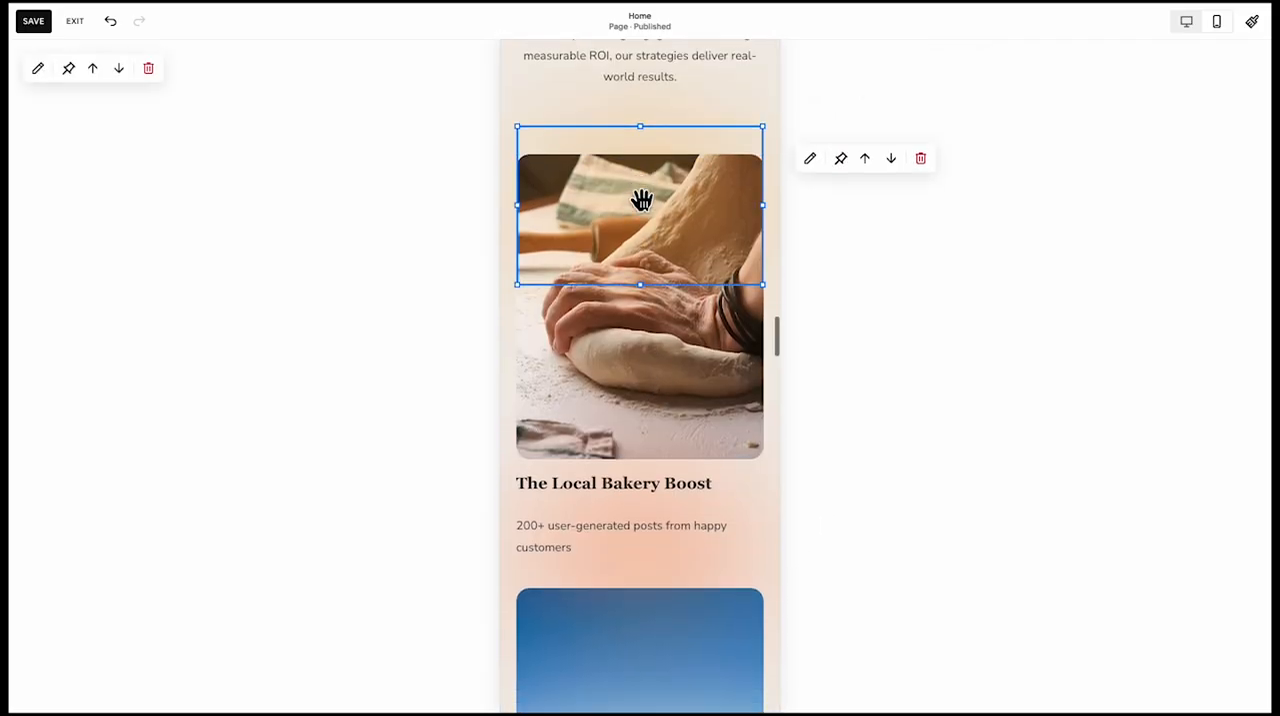
scroll(644, 230, up, 3)
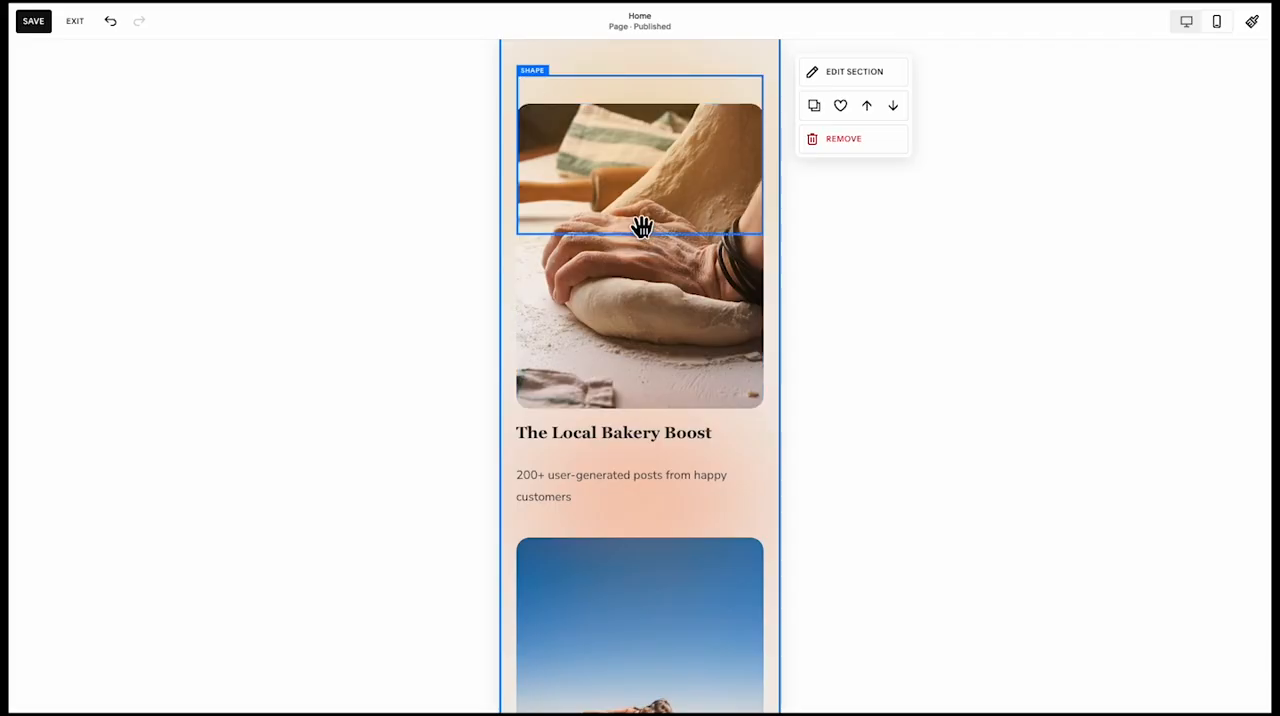
scroll(642, 225, up, 1)
click(640, 185)
drag(654, 186, 649, 405)
scroll(650, 220, down, 1)
scroll(642, 392, up, 2)
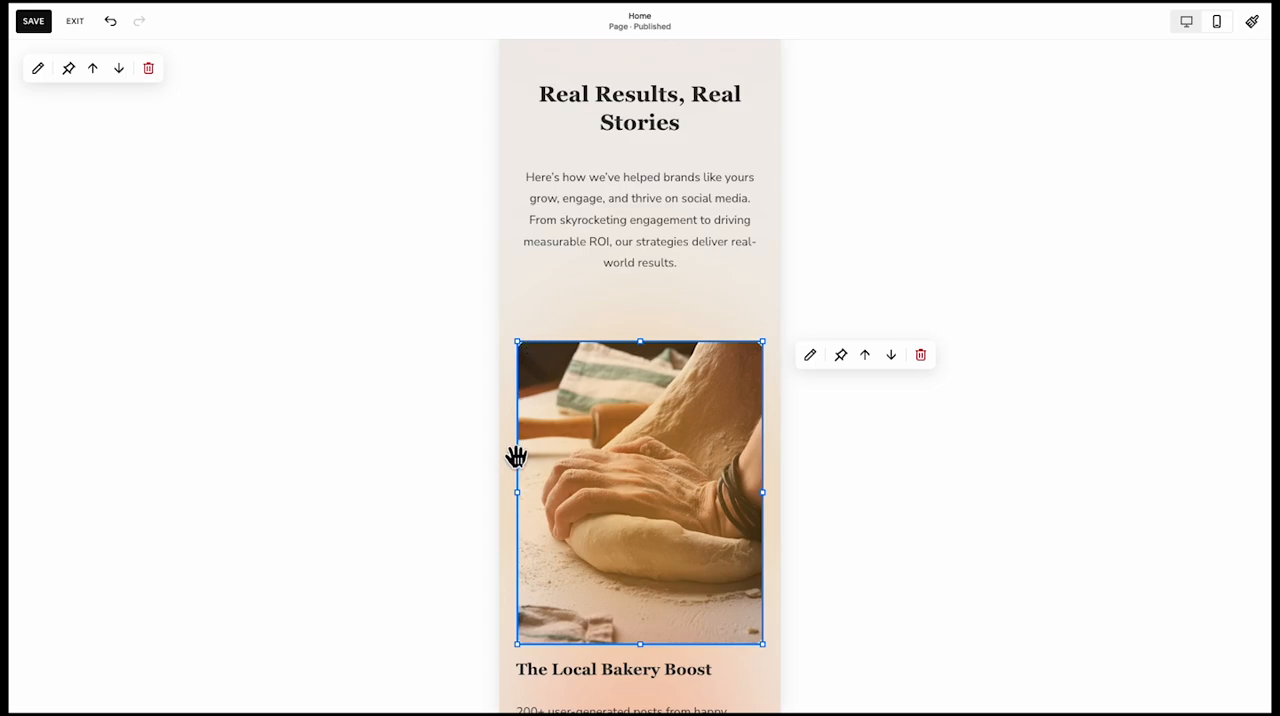
drag(647, 658, 643, 615)
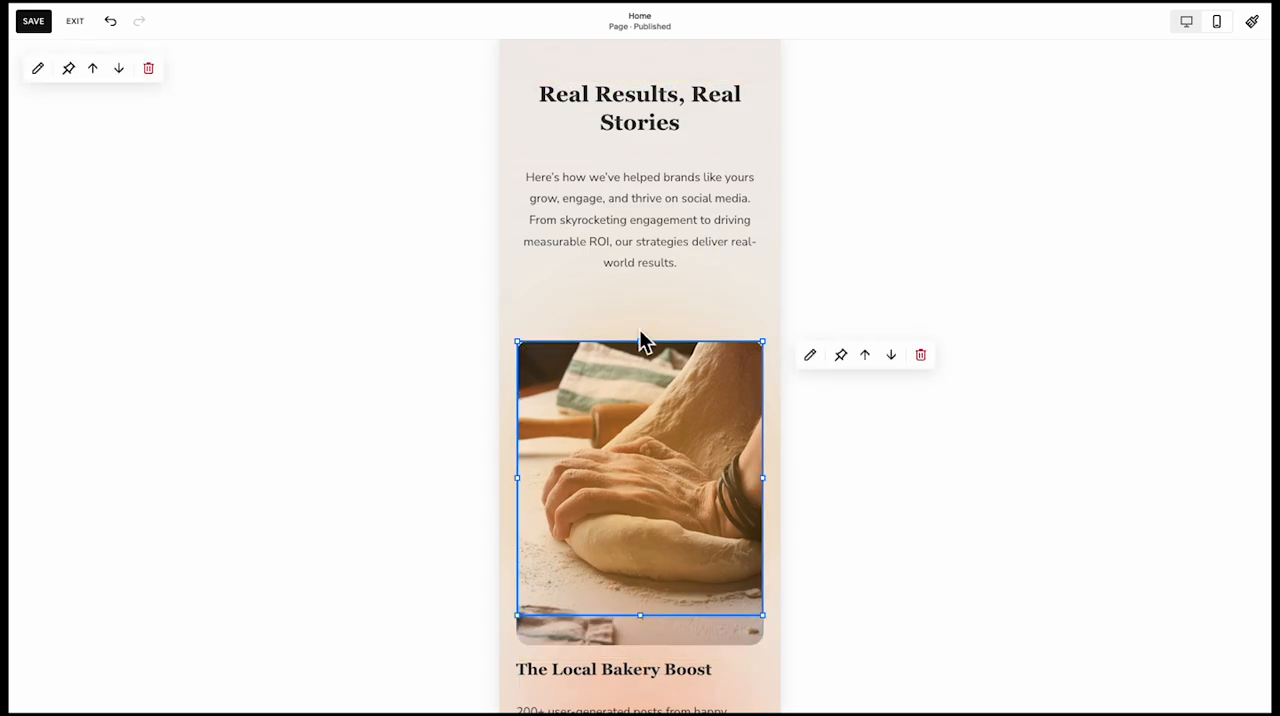
Select the bakery and fitness images, their texts and the gradient shapes, and move them up closer to the Real Results, Real Stories paragraph
scroll(634, 330, down, 1)
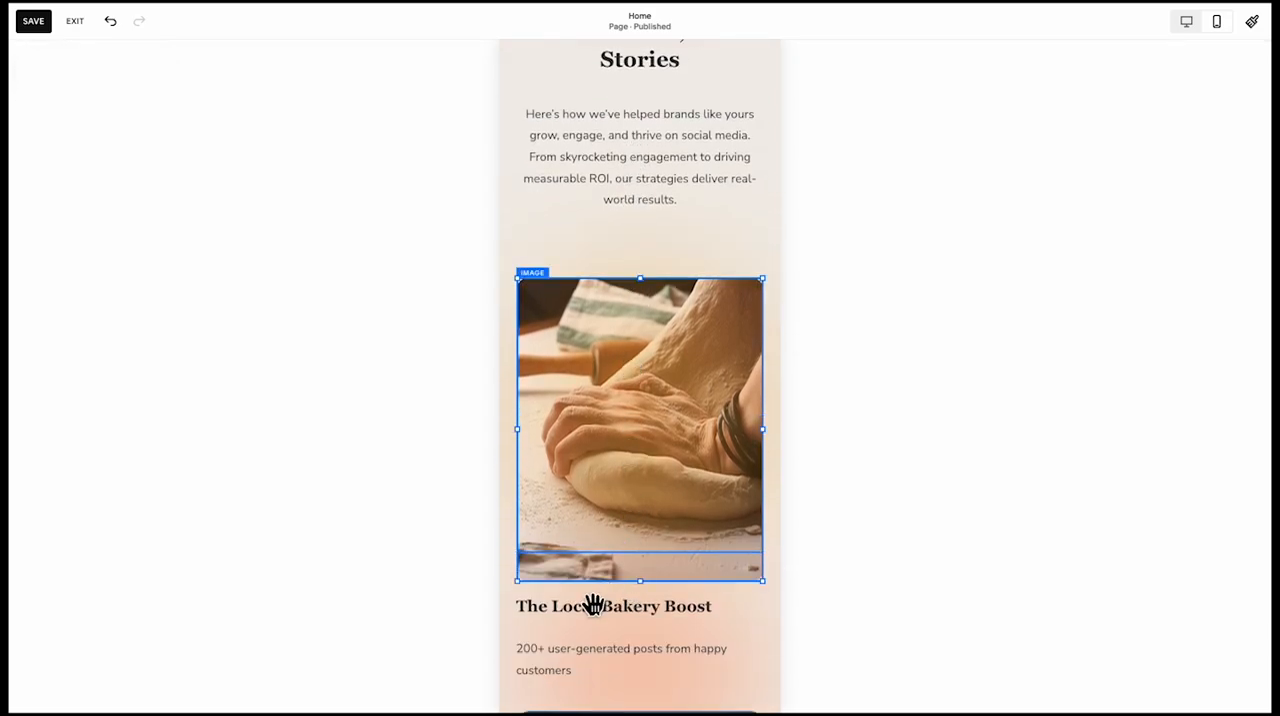
scroll(555, 628, down, 2)
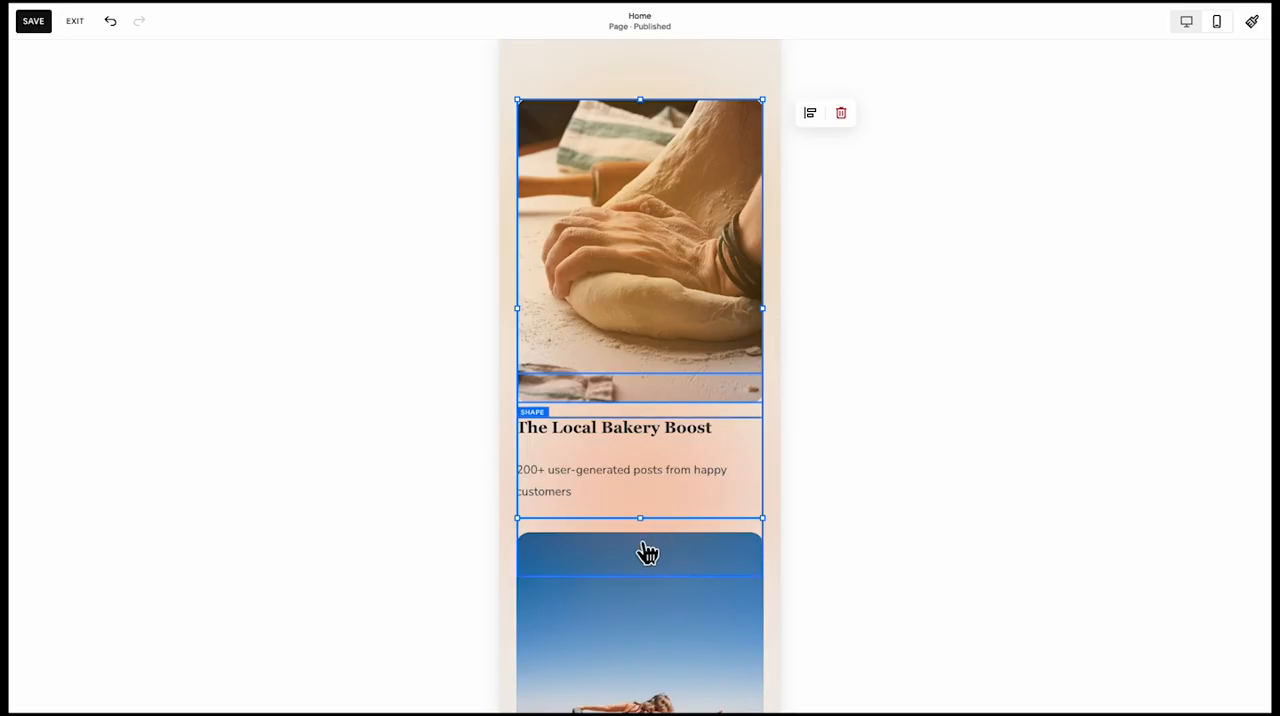
scroll(630, 627, down, 4)
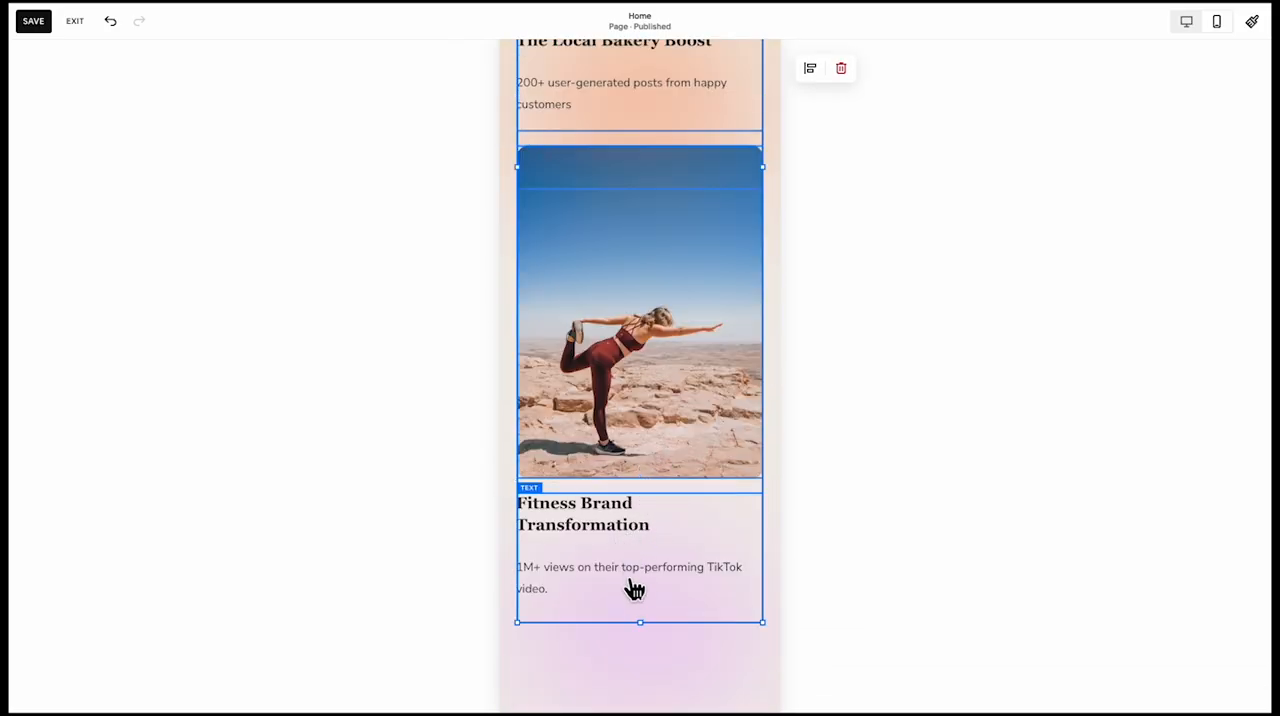
scroll(665, 560, down, 2)
scroll(666, 528, down, 5)
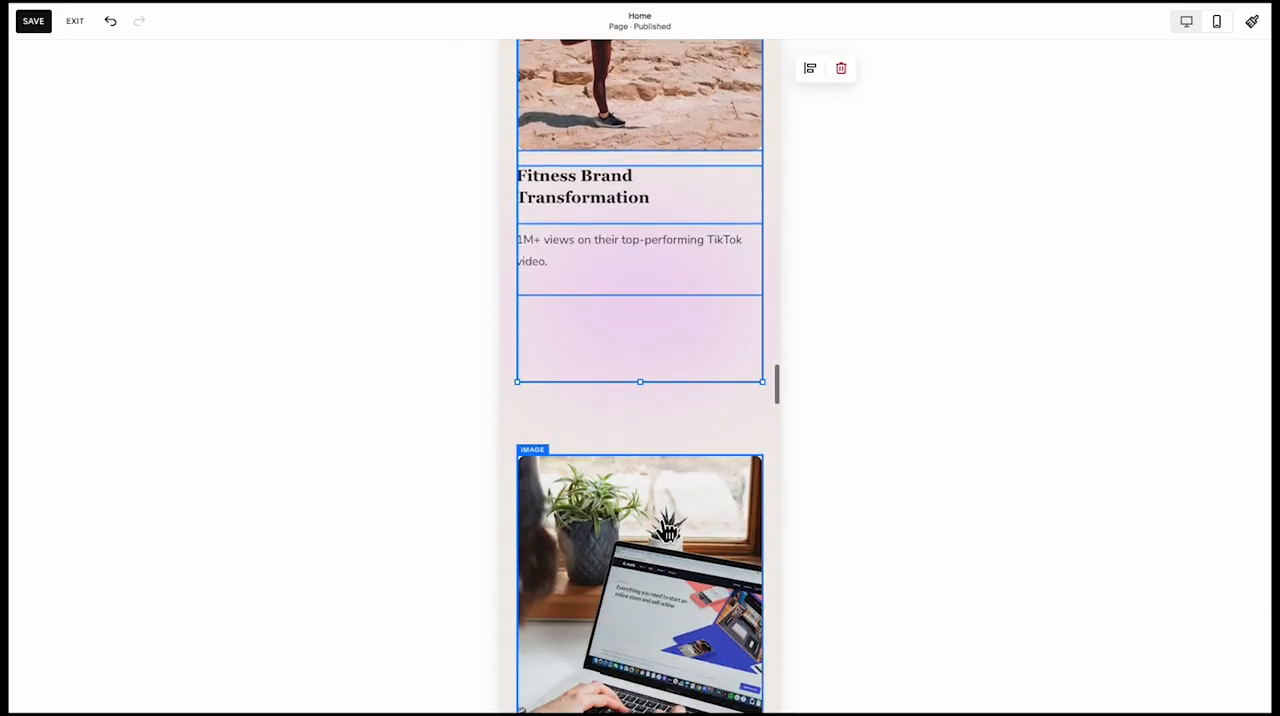
scroll(667, 426, up, 10)
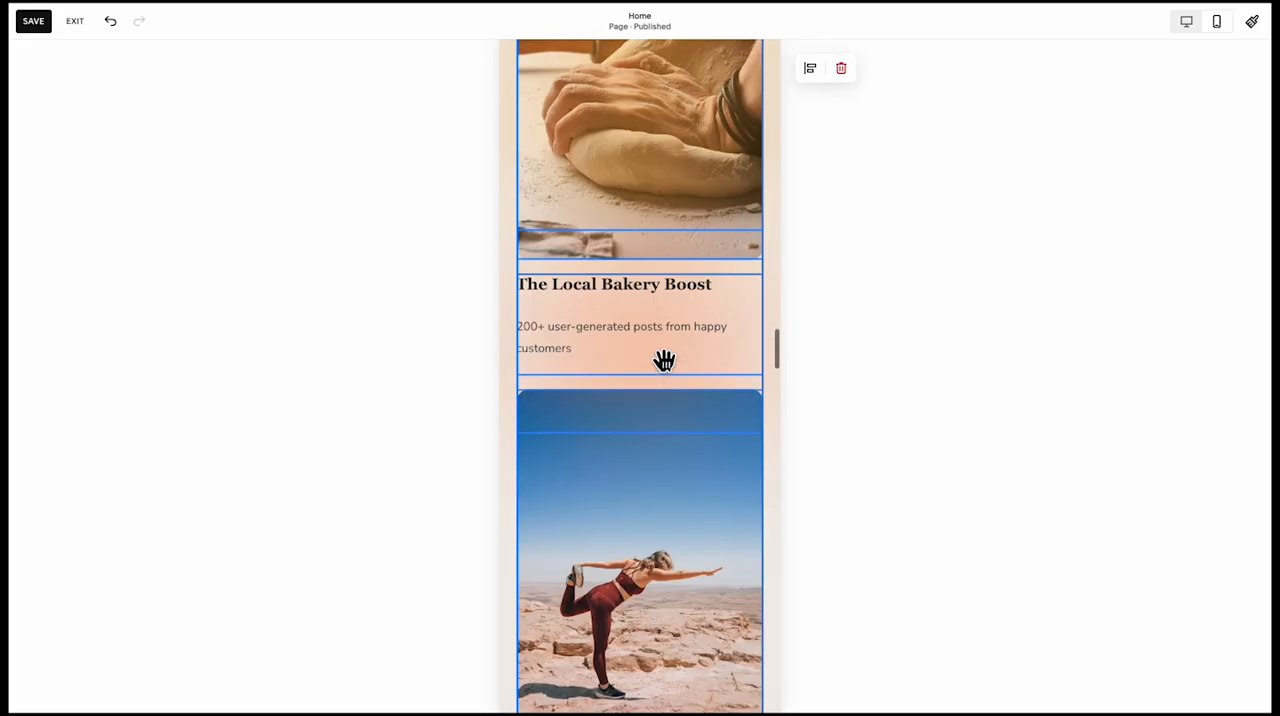
scroll(664, 362, down, 3)
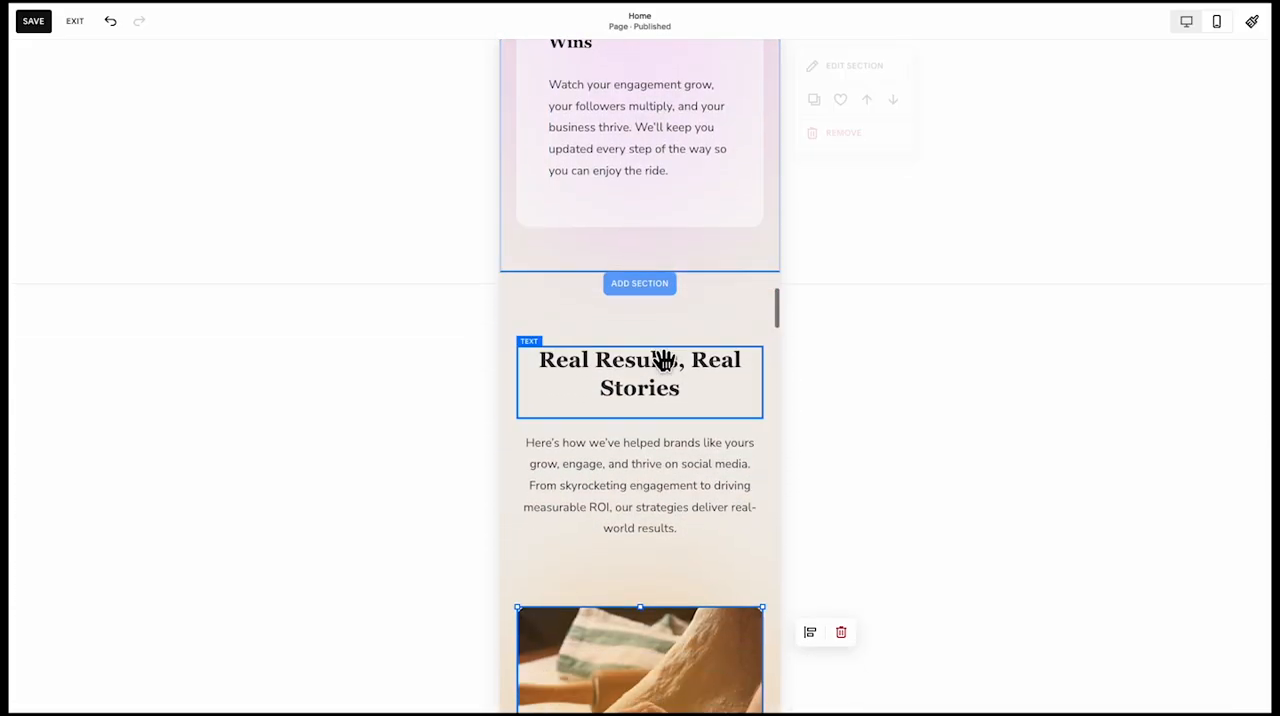
scroll(664, 362, down, 3)
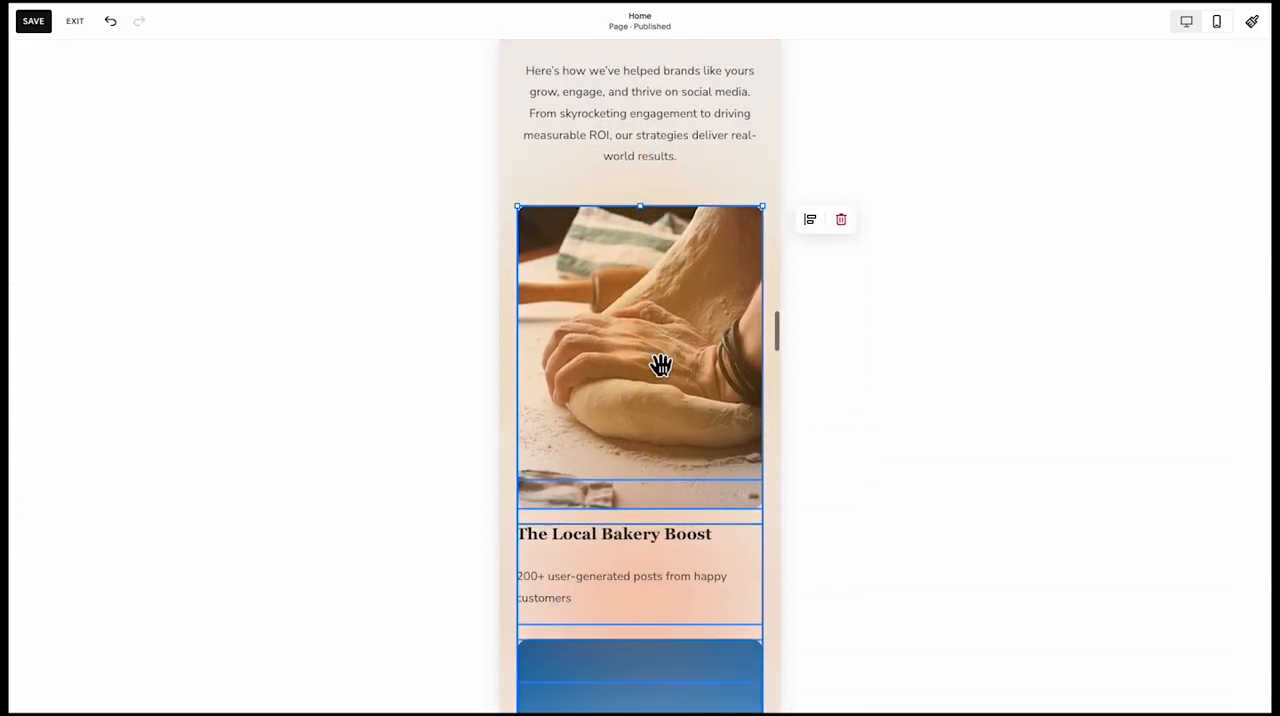
Tighten the spacing of the remaining client stories, bringing the laptop image up beneath the Fitness Brand Transformation text
scroll(689, 414, down, 1)
scroll(631, 436, down, 8)
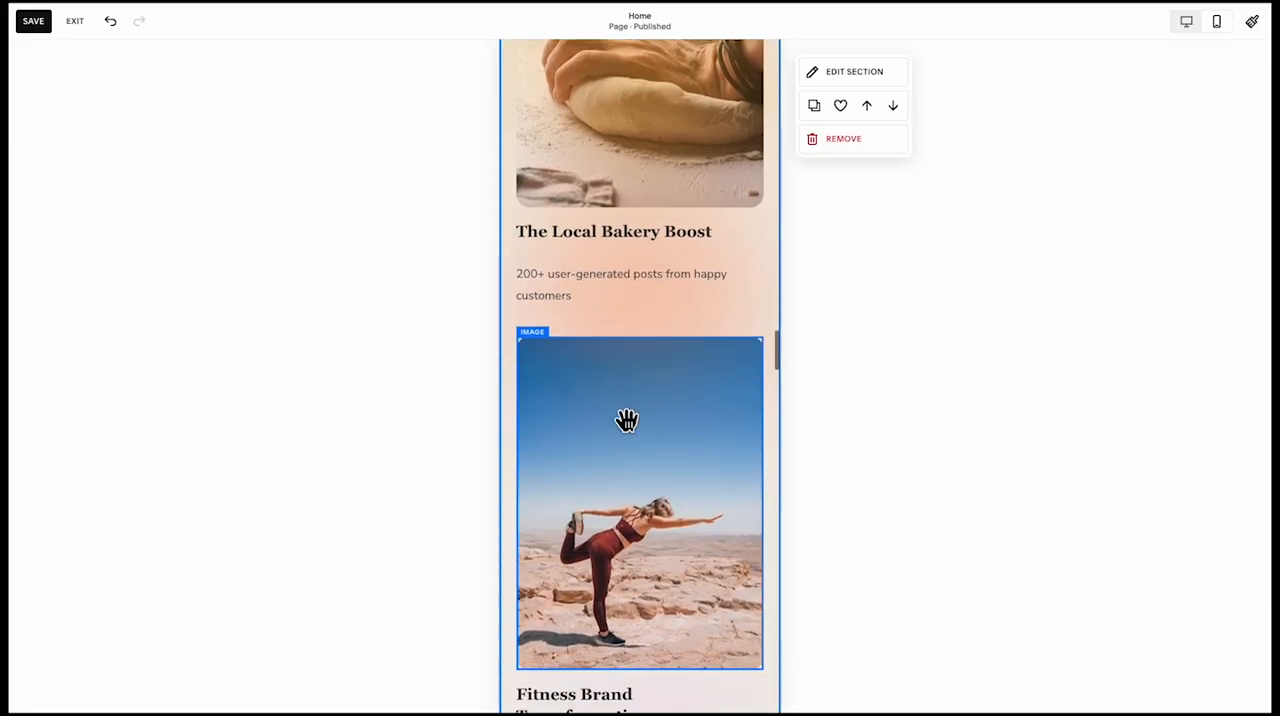
drag(627, 481, 630, 370)
scroll(615, 560, down, 2)
drag(609, 597, 614, 471)
scroll(615, 500, down, 2)
drag(617, 545, 622, 412)
click(620, 452)
scroll(620, 450, up, 5)
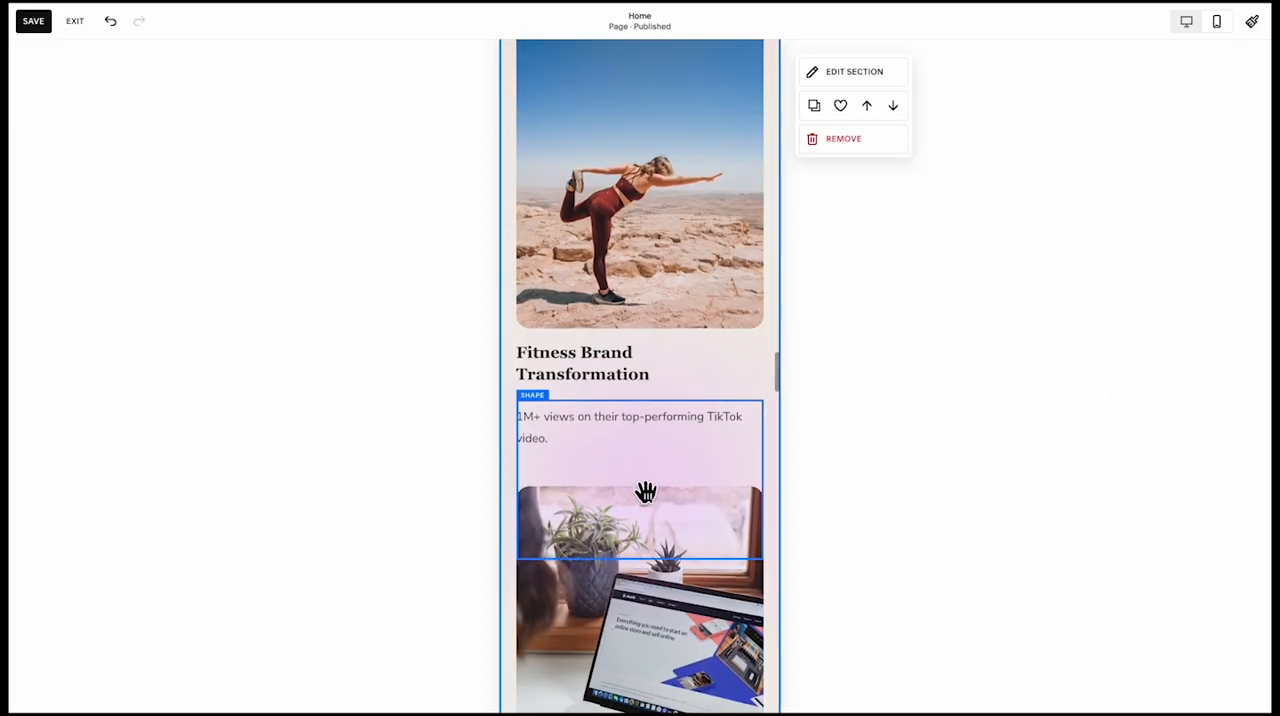
Move the purple gradient shape down onto the laptop image and extend it up to the image's top edge
click(645, 492)
scroll(646, 491, down, 3)
drag(666, 354, 665, 618)
scroll(663, 563, down, 2)
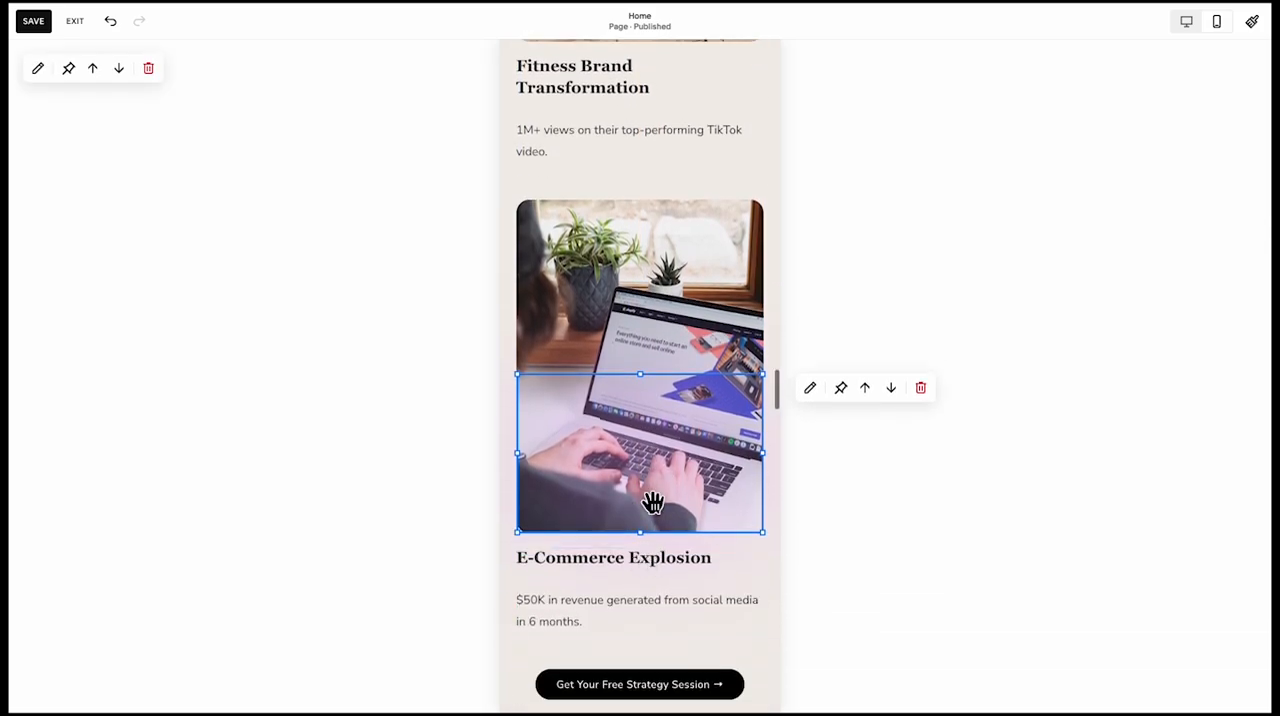
scroll(653, 502, up, 2)
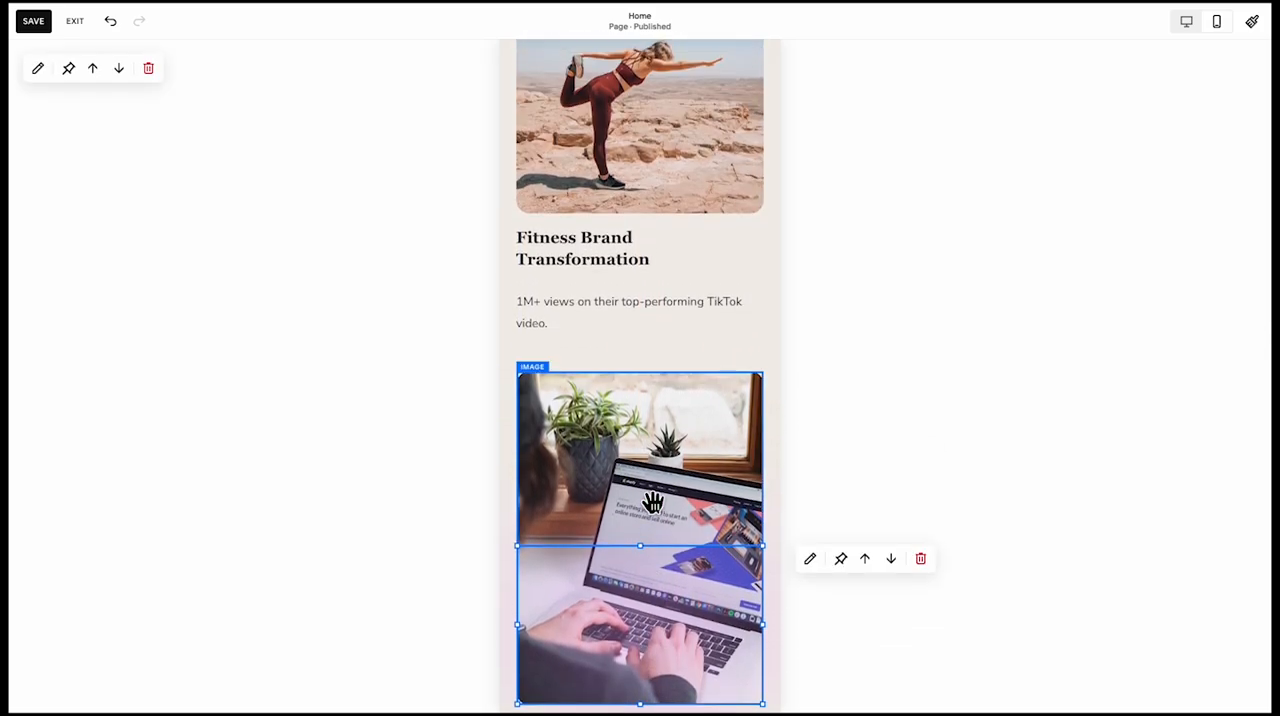
drag(646, 560, 640, 385)
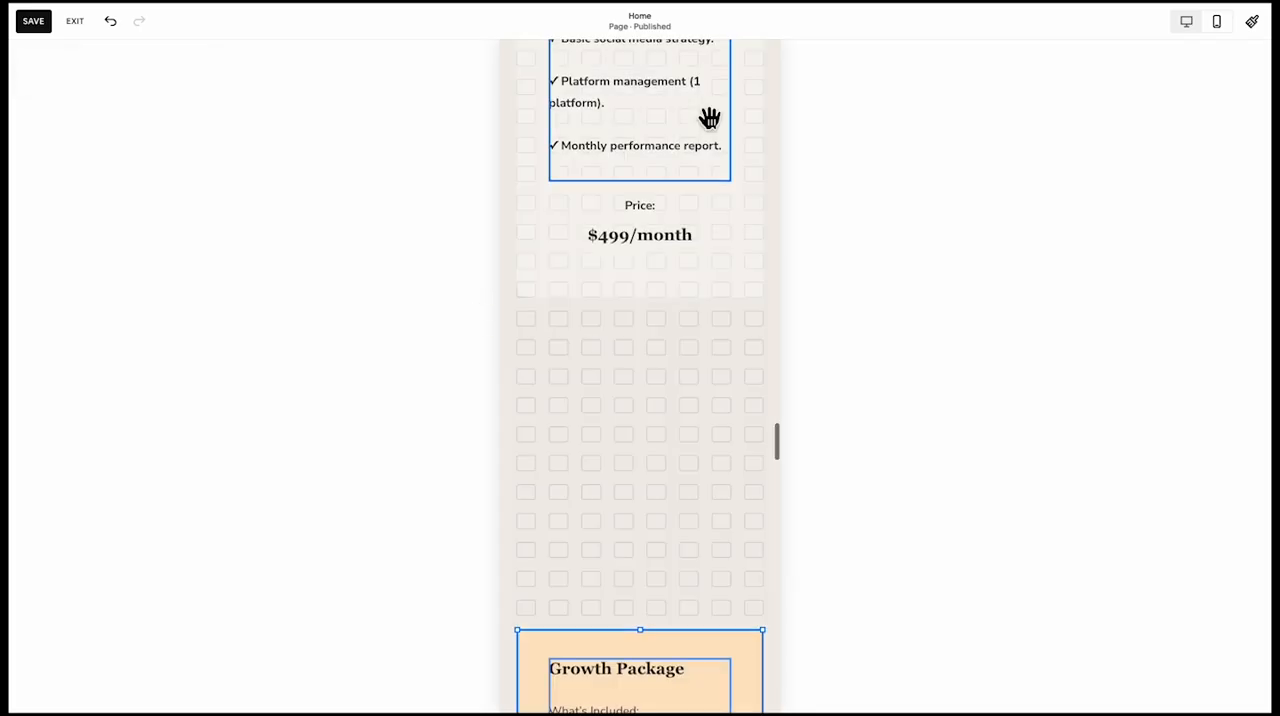
Move the whole Growth Package card up beneath the Starter Package card, and stretch the Starter card's background down to meet it
drag(666, 120, 709, 118)
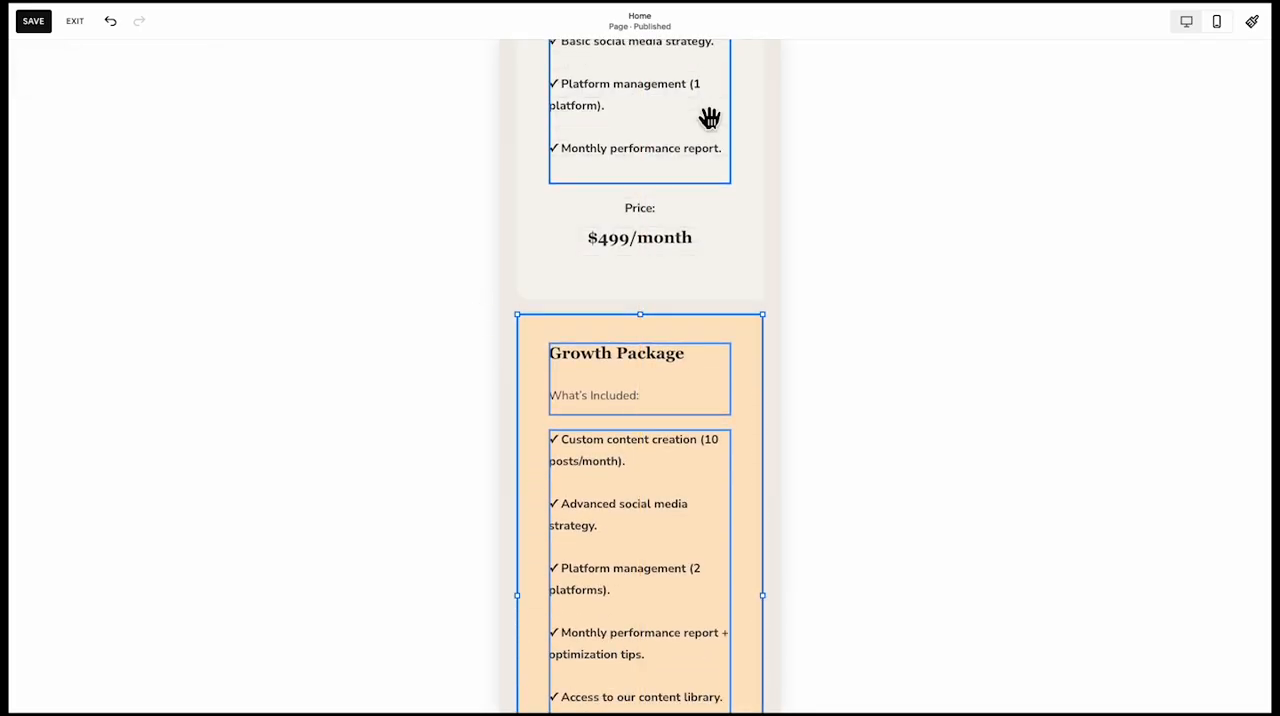
click(641, 295)
click(657, 296)
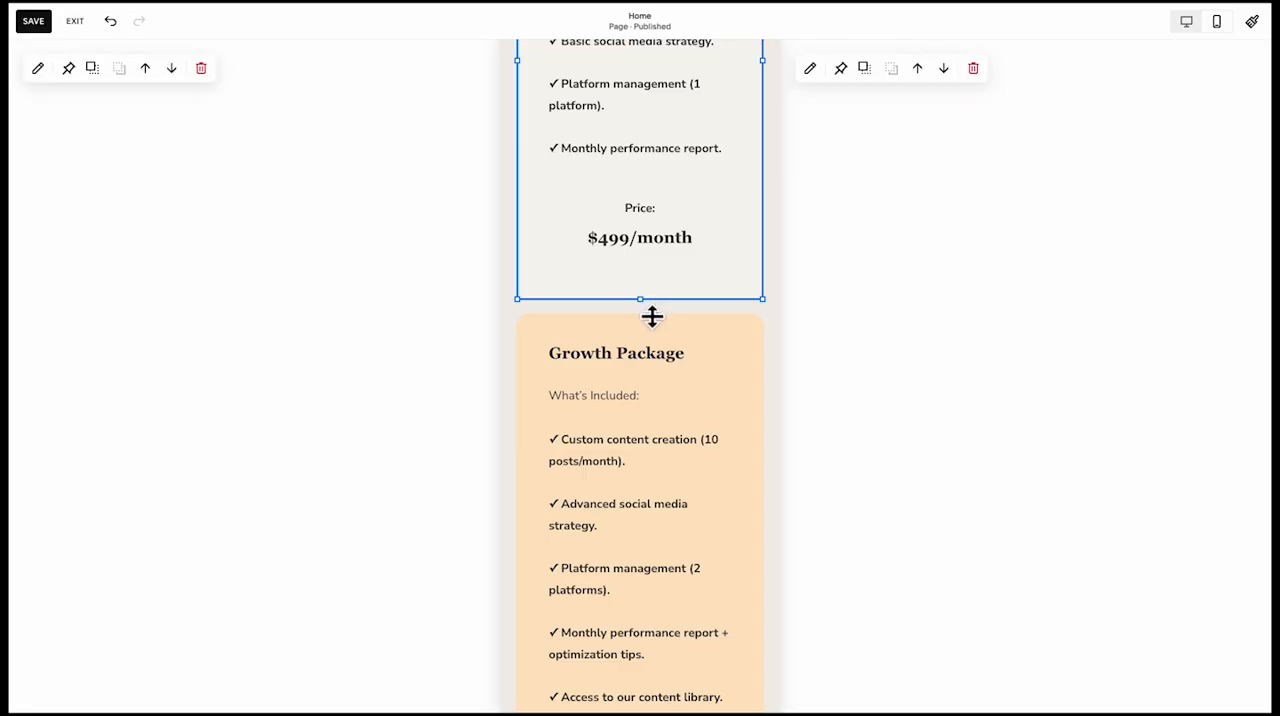
mouse_move(651, 317)
mouse_down()
mouse_move(649, 354)
mouse_move(643, 340)
mouse_up()
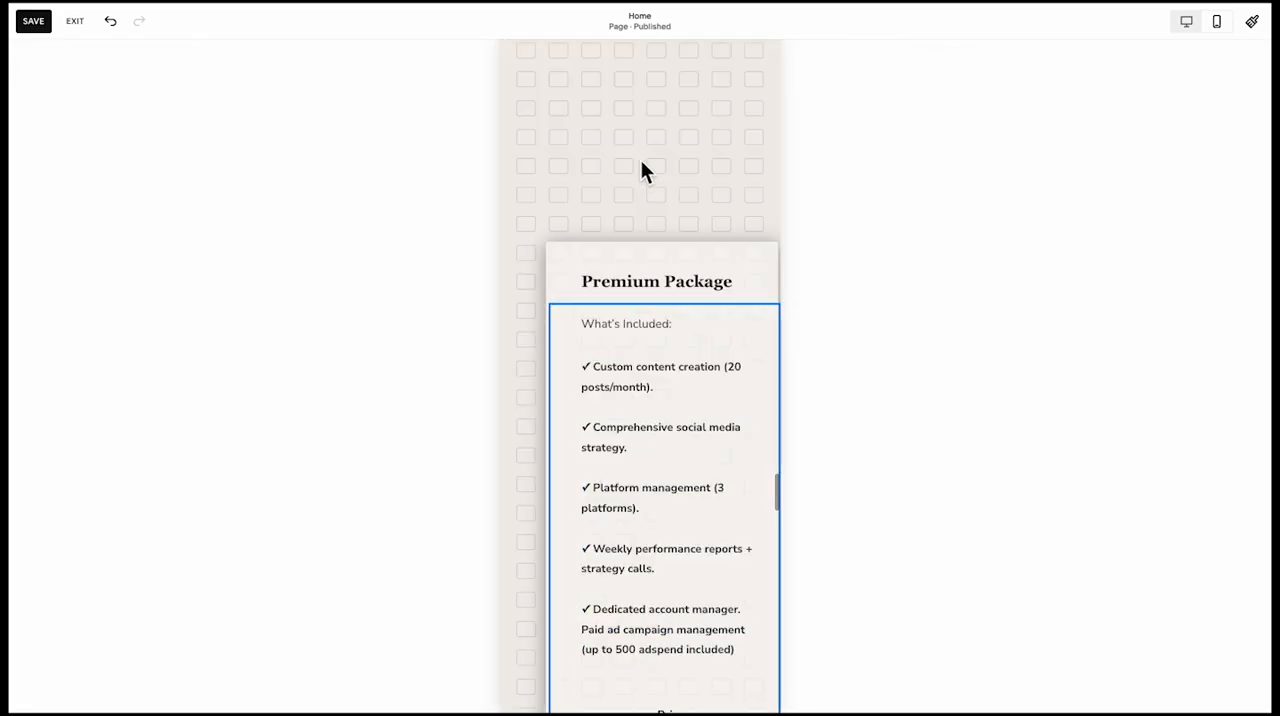
Align the Premium Package card with the other cards directly below Growth Package, and stretch its background up to meet that card
drag(640, 159, 632, 150)
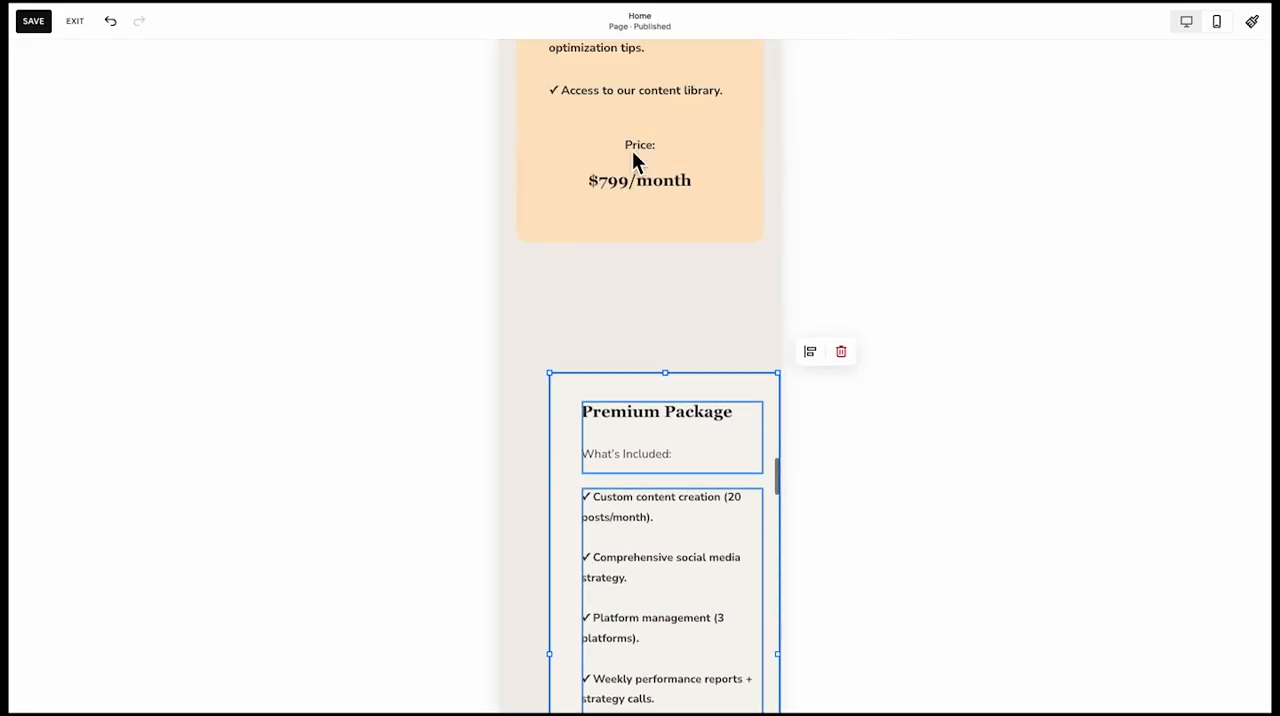
scroll(632, 150, up, 2)
drag(622, 520, 606, 403)
click(615, 373)
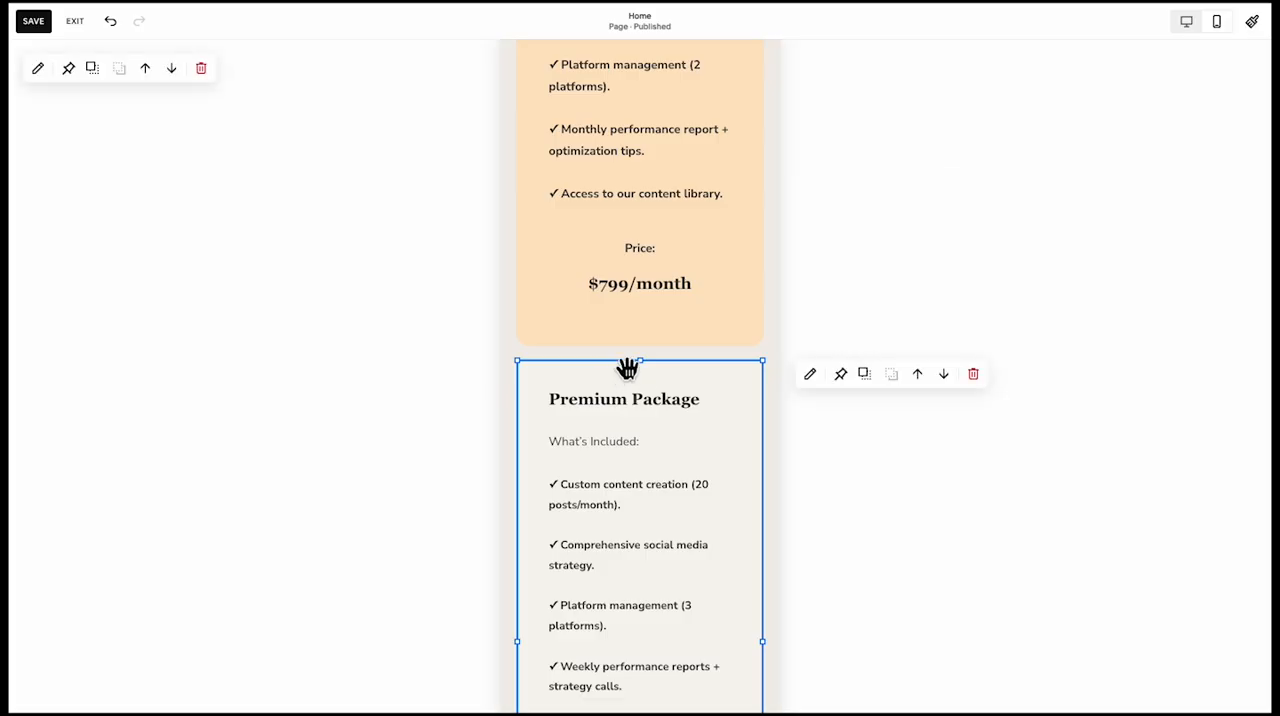
drag(640, 360, 644, 311)
click(476, 420)
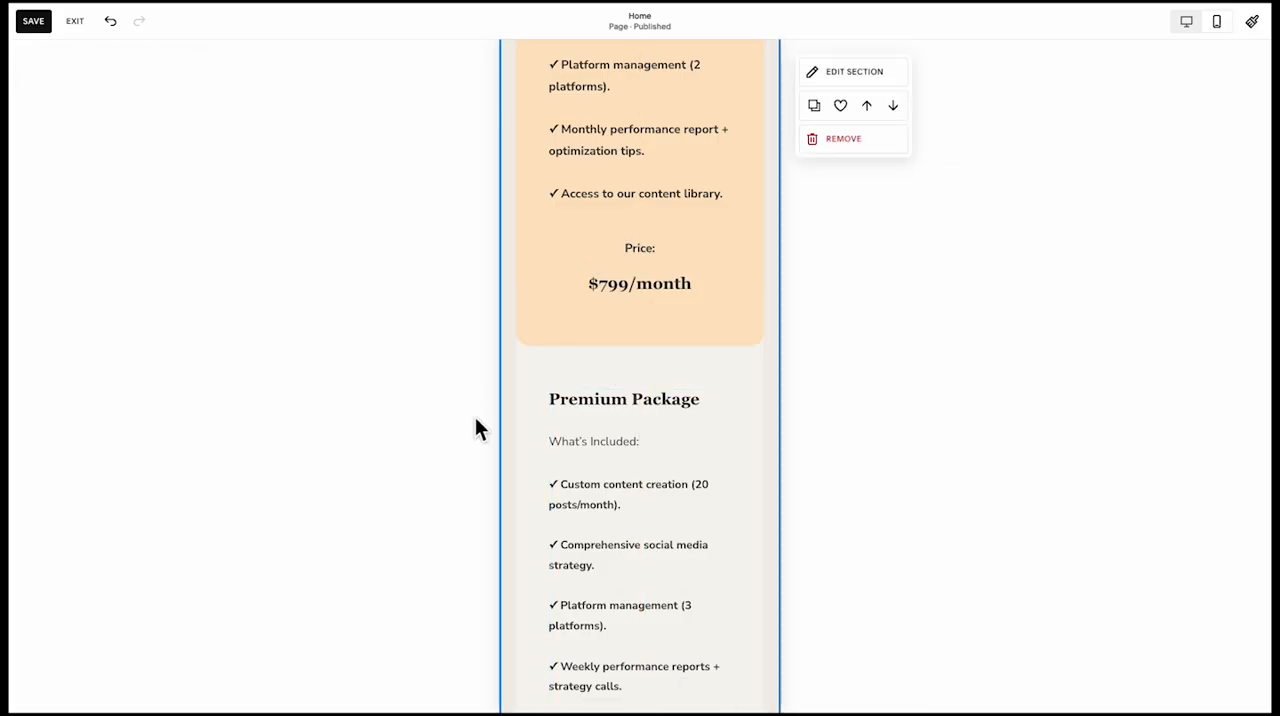
Round the bottom-left corner of the Premium Package card's background shape
scroll(514, 486, down, 5)
click(534, 506)
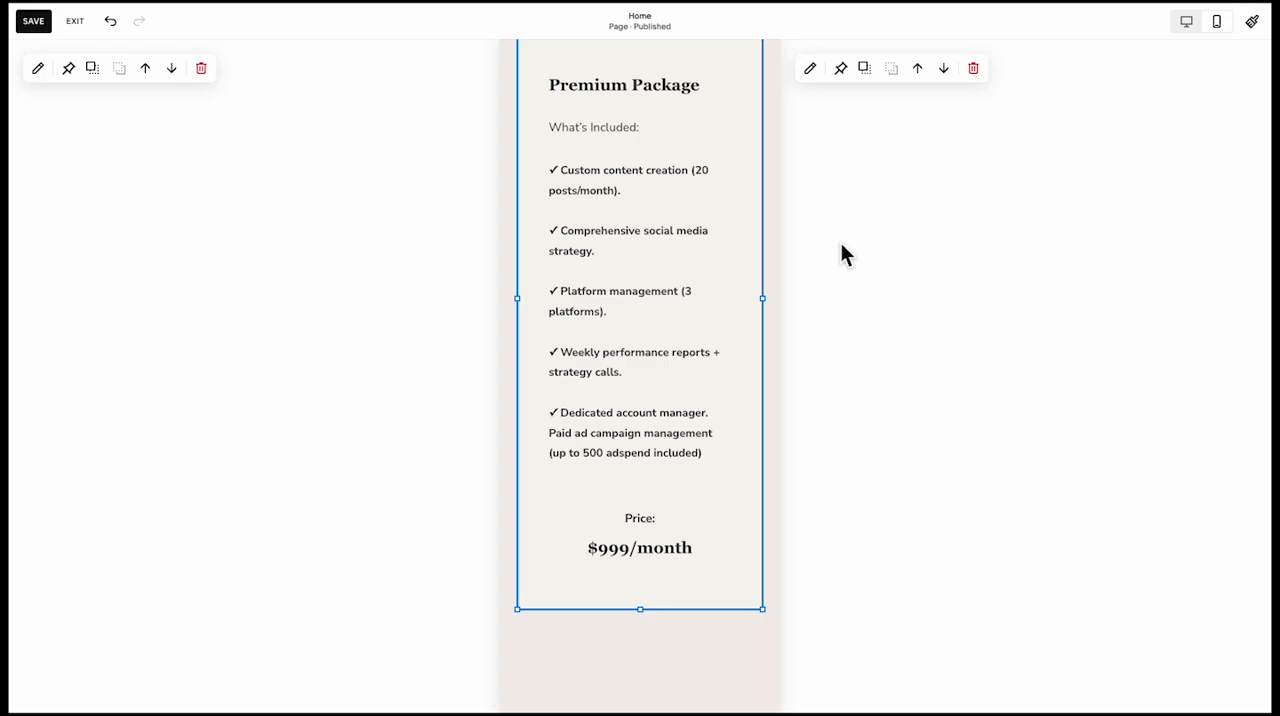
click(810, 70)
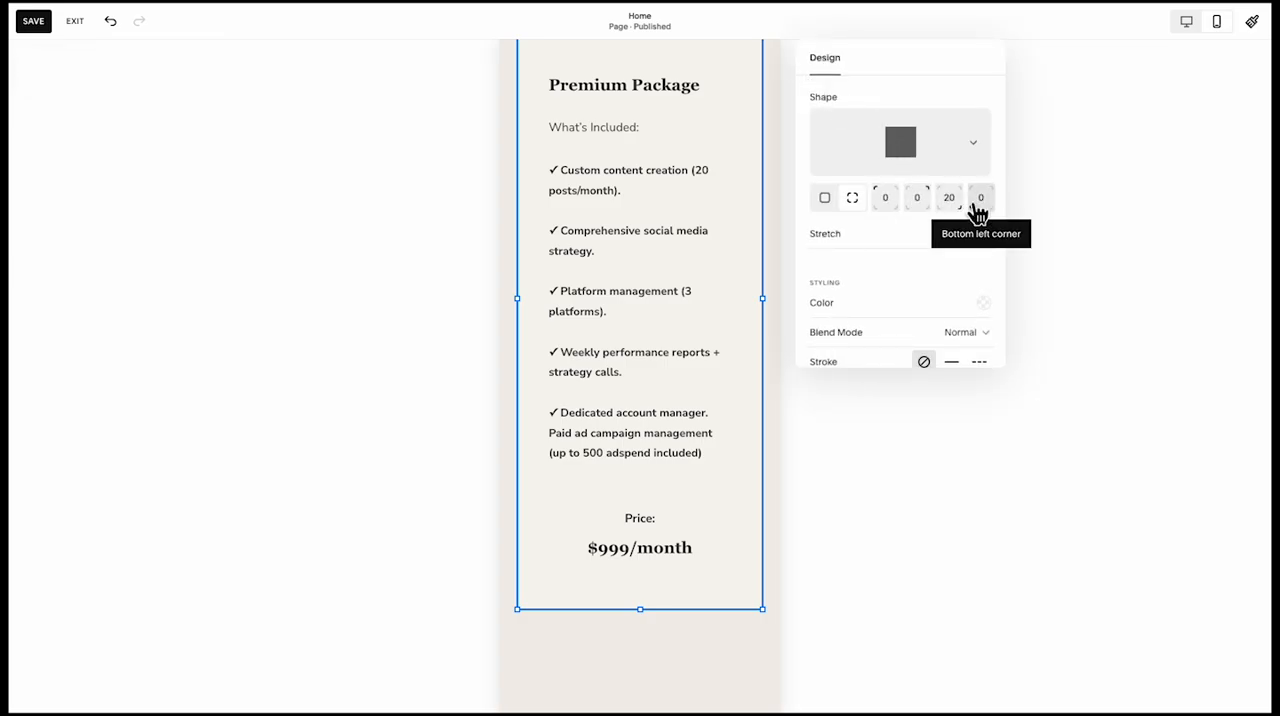
click(543, 659)
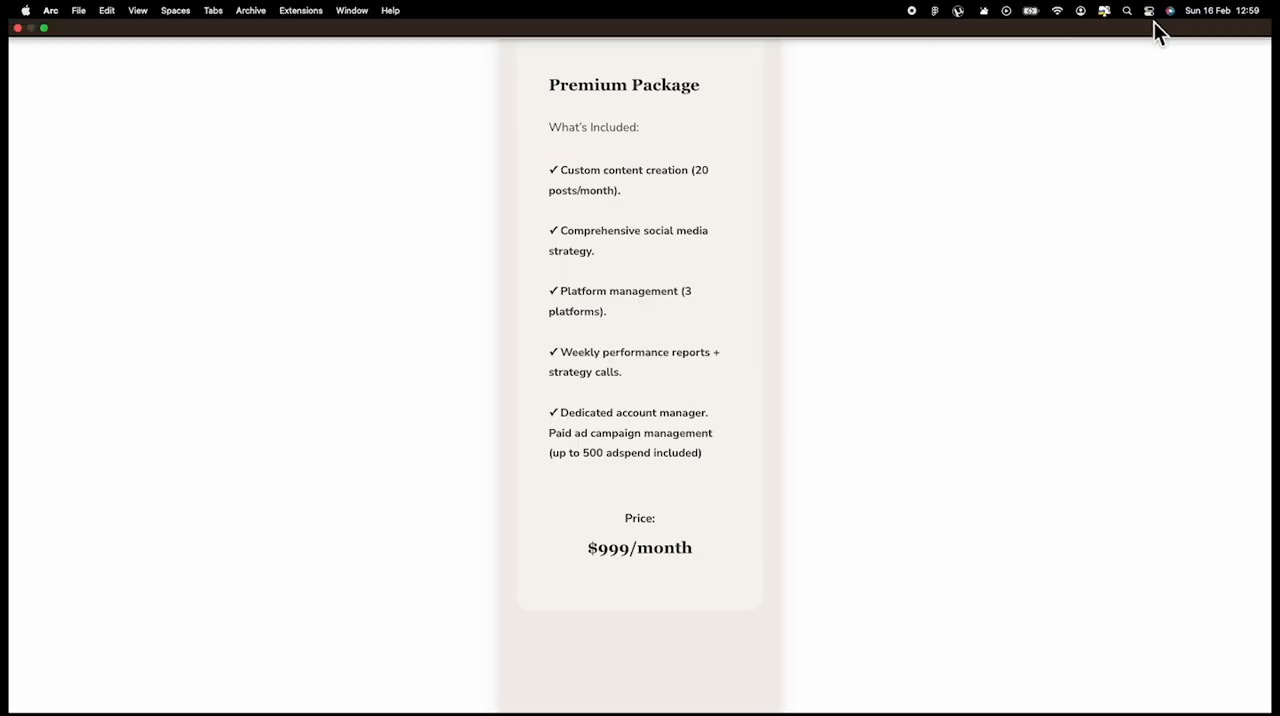
Check the three pricing package cards in the desktop layout and return to the mobile layout
click(1188, 26)
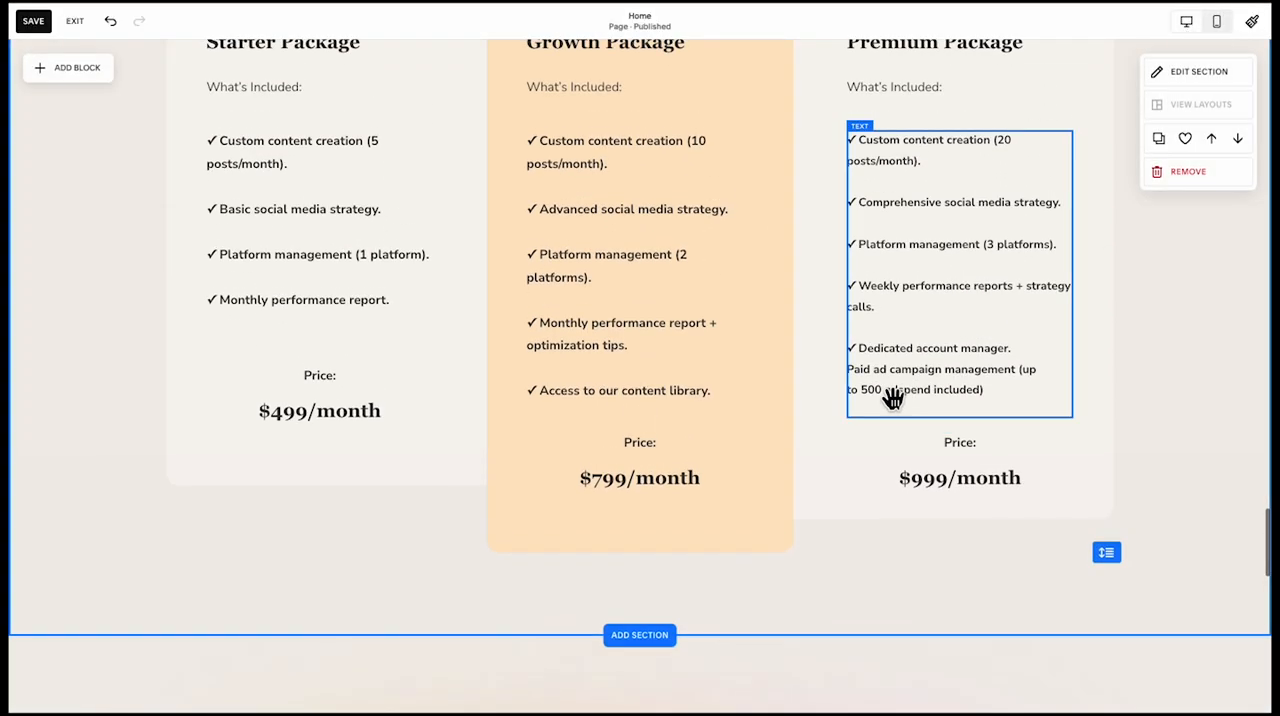
scroll(914, 420, up, 1)
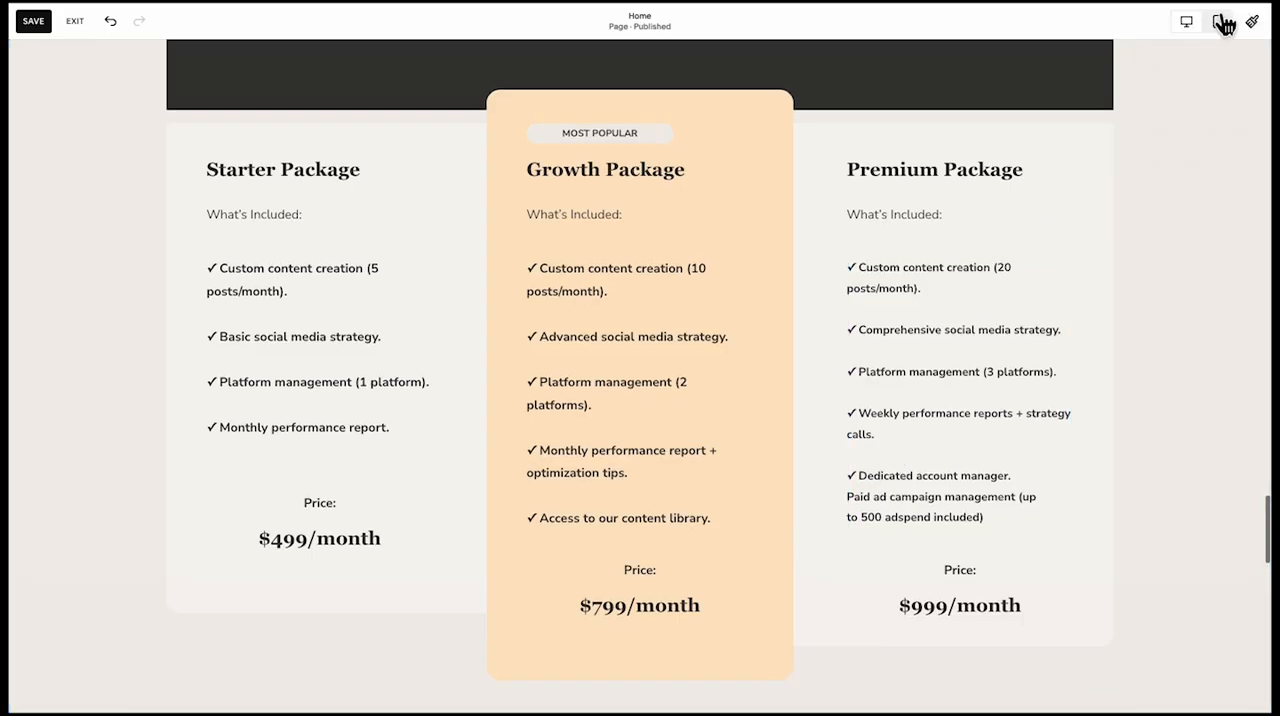
click(1219, 23)
Shorten the pricing section to remove the empty space below the Premium Package card
scroll(688, 518, down, 15)
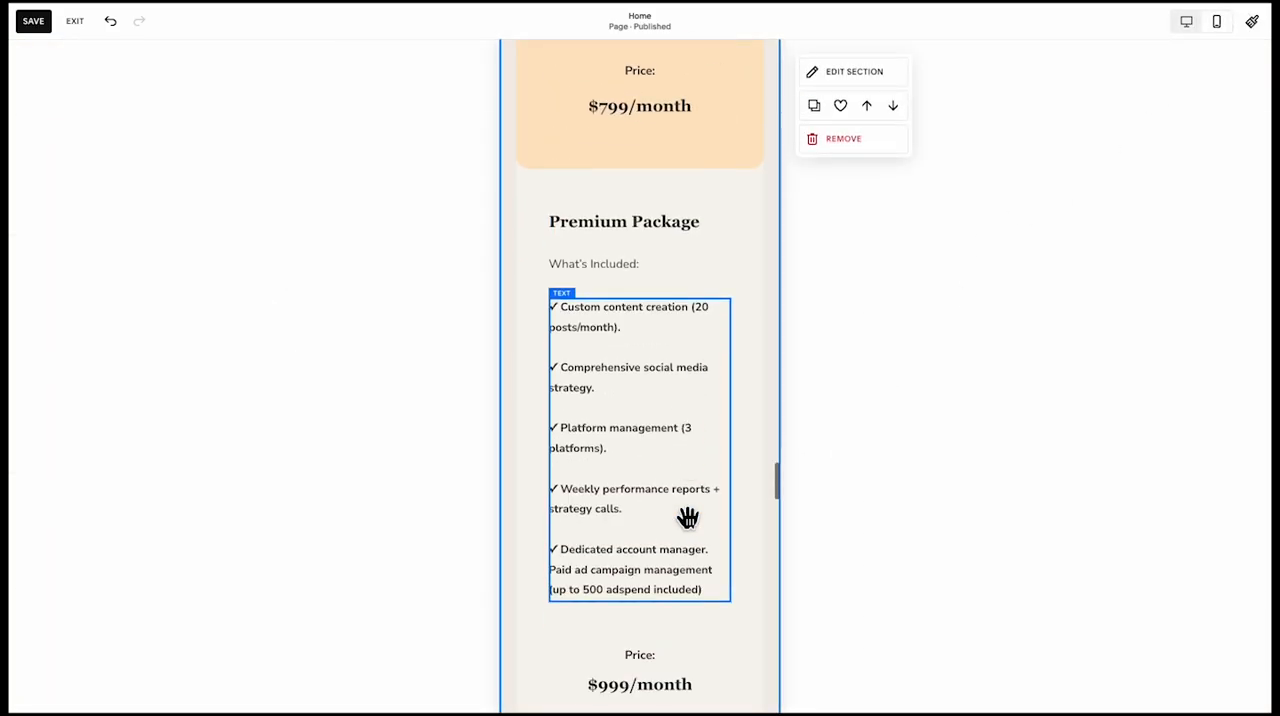
scroll(688, 518, down, 10)
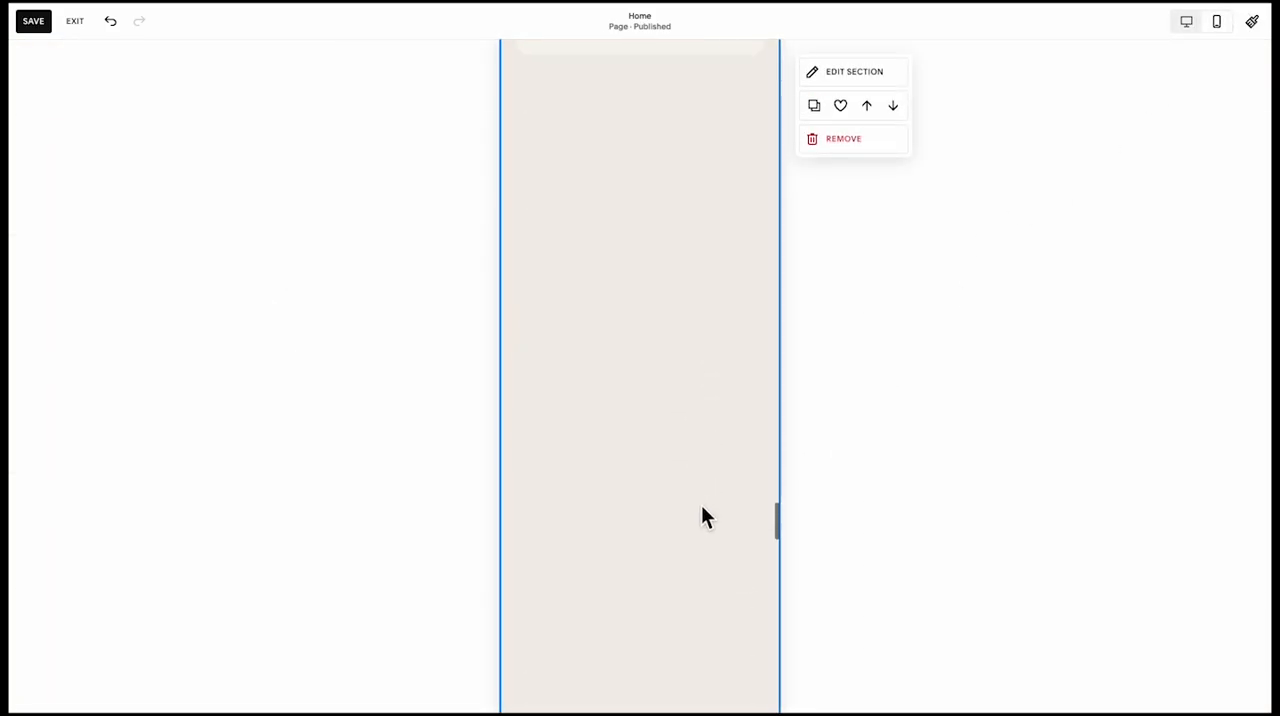
scroll(736, 557, down, 8)
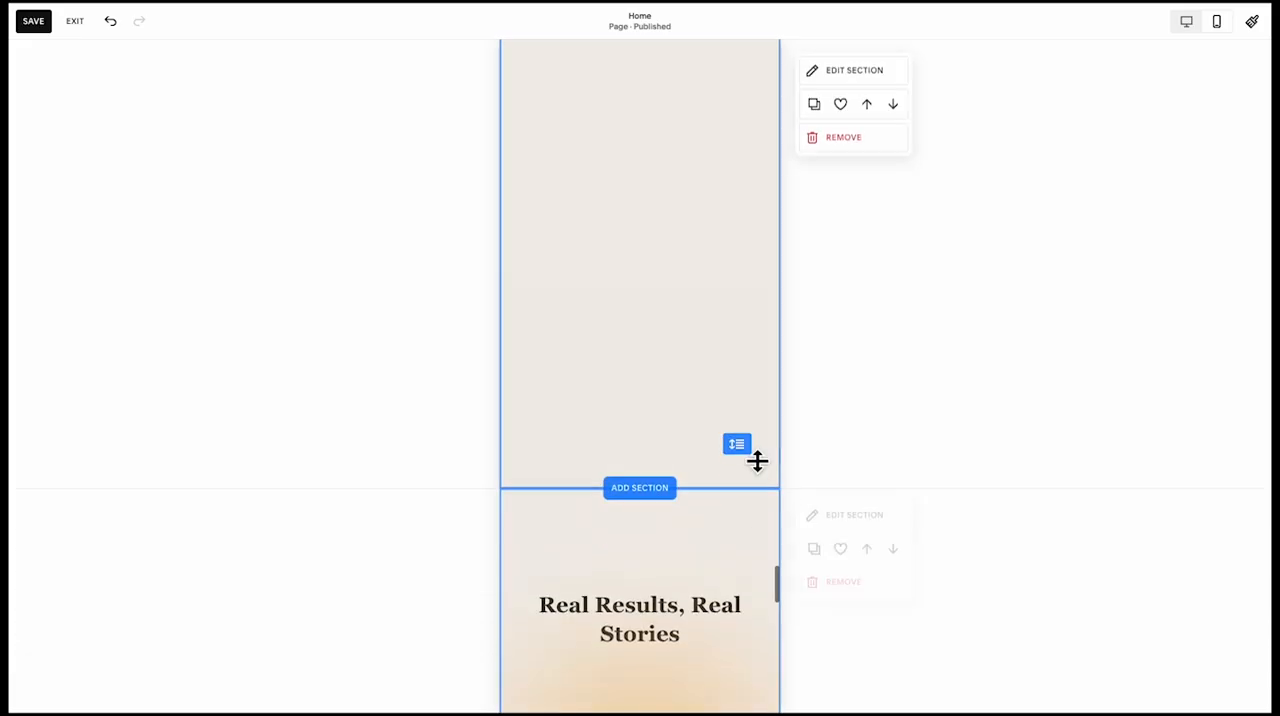
drag(745, 449, 751, 63)
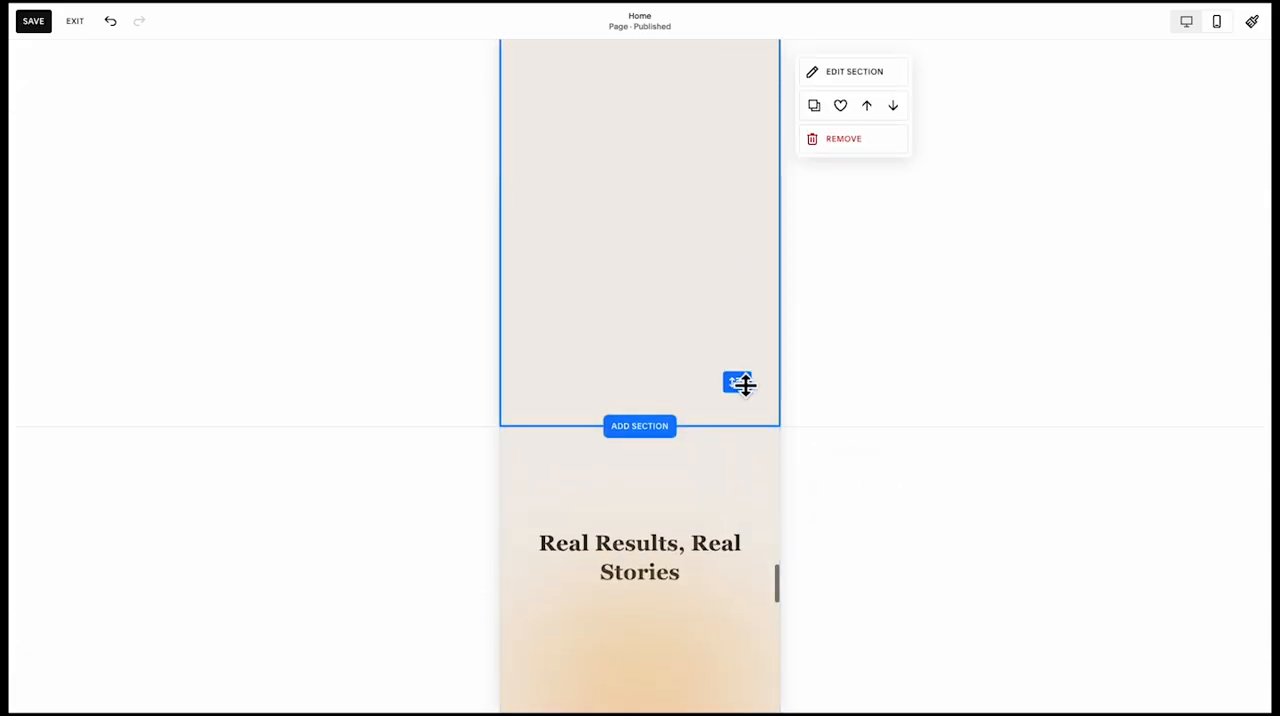
drag(739, 382, 741, 65)
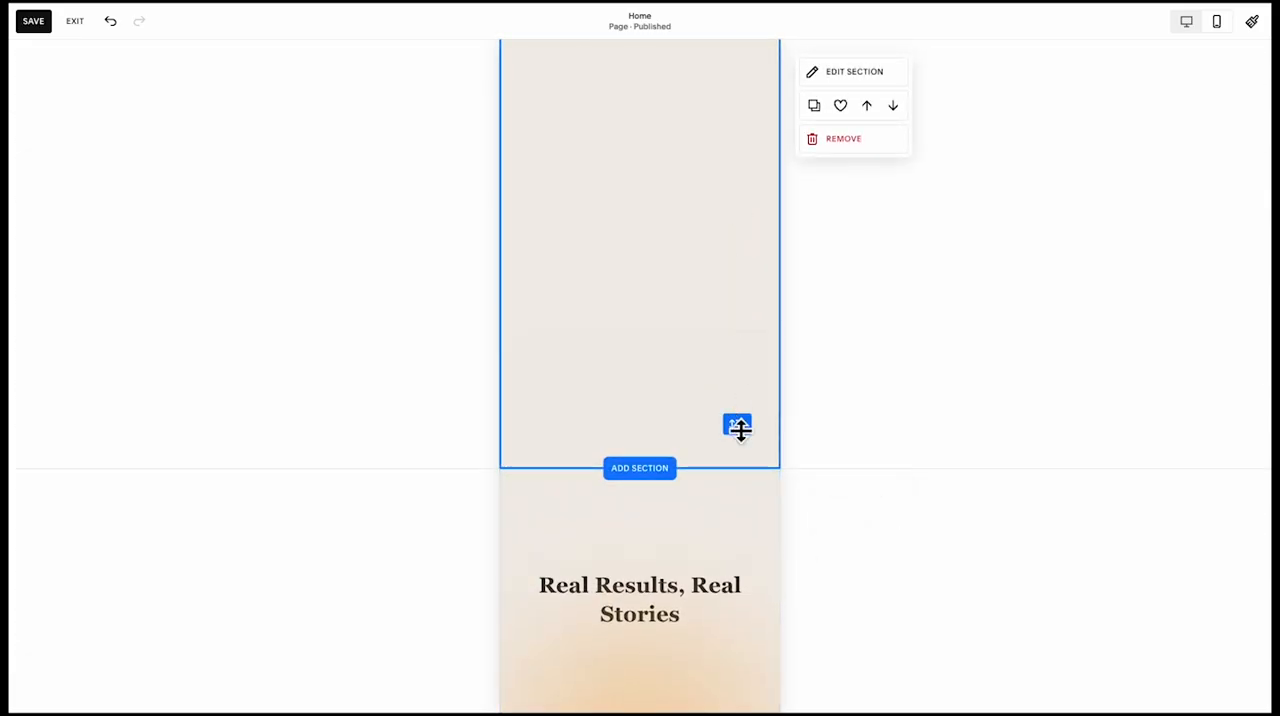
drag(741, 430, 740, 111)
Select the three gradient shapes in the FAQ section and move them up together to the top of the accordion
scroll(640, 480, down, 3)
click(591, 547)
scroll(630, 490, down, 2)
click(643, 471)
scroll(650, 462, up, 1)
click(660, 453)
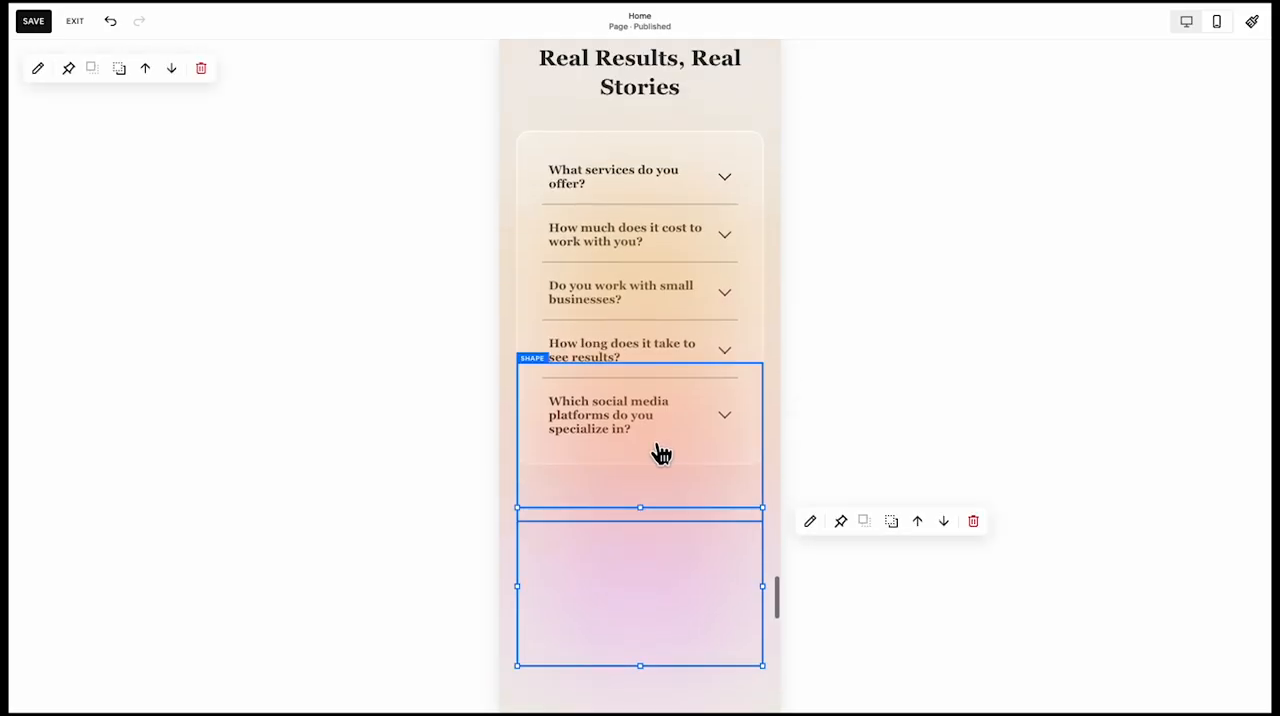
drag(656, 306, 661, 252)
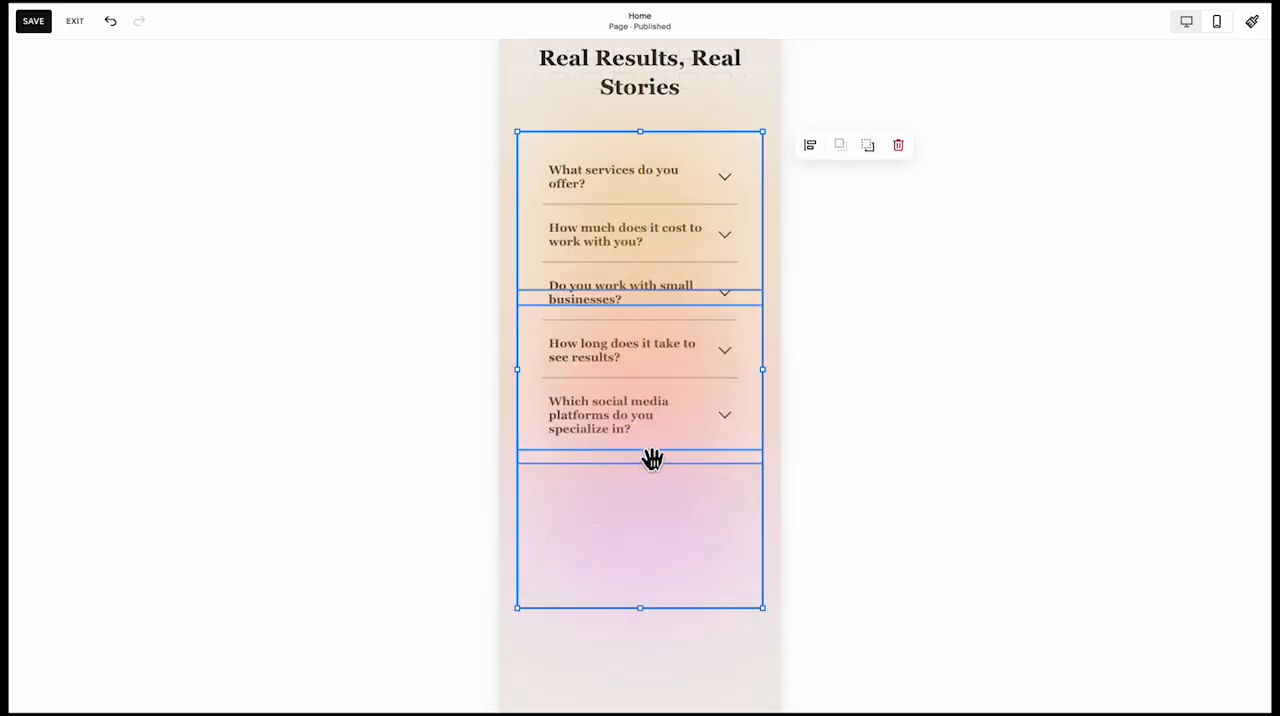
Move the peach and purple gradient shapes up individually so the three gradients overlap across the FAQ accordion
click(652, 628)
drag(668, 394, 675, 308)
drag(648, 470, 640, 440)
Send the gradient shapes behind the FAQ accordion
click(624, 588)
click(700, 346)
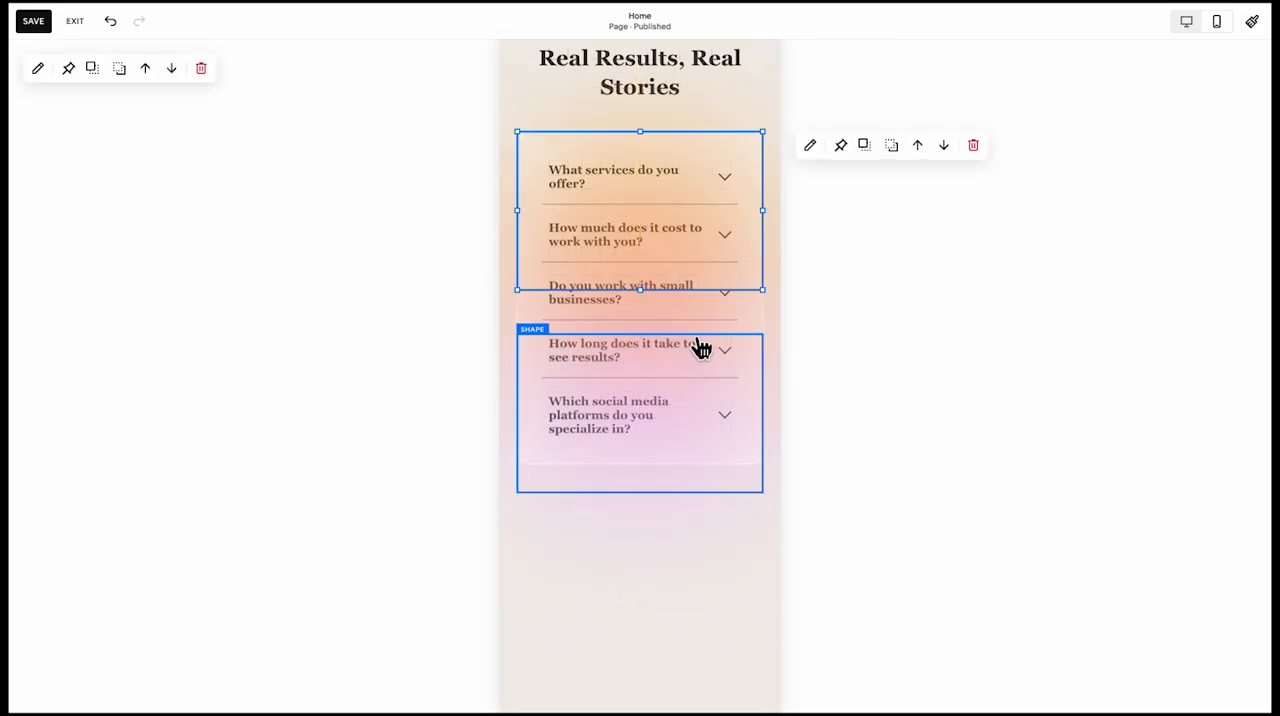
click(874, 146)
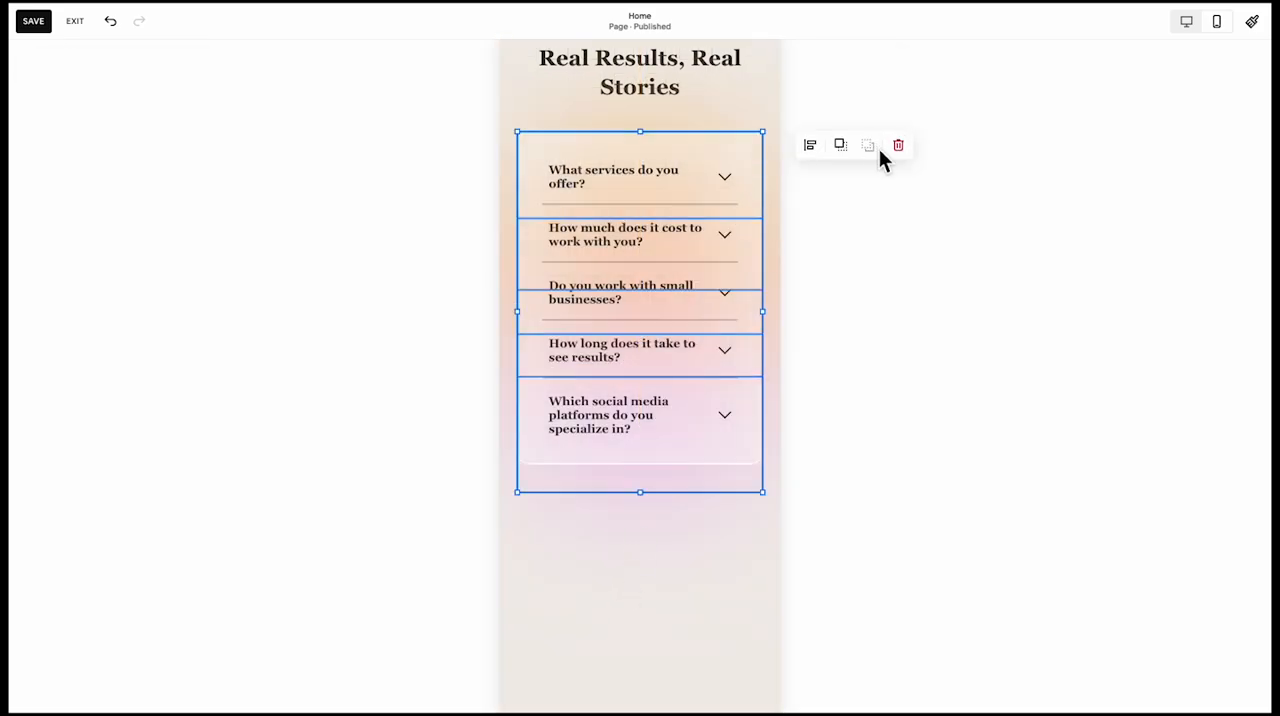
click(616, 602)
click(650, 553)
drag(643, 561, 643, 534)
click(633, 586)
Move the Your Brand's Next Big Break heading and its paragraph up inside the peach card, closing the gap between them
scroll(632, 586, down, 11)
drag(578, 314, 640, 148)
click(627, 205)
click(552, 283)
click(632, 82)
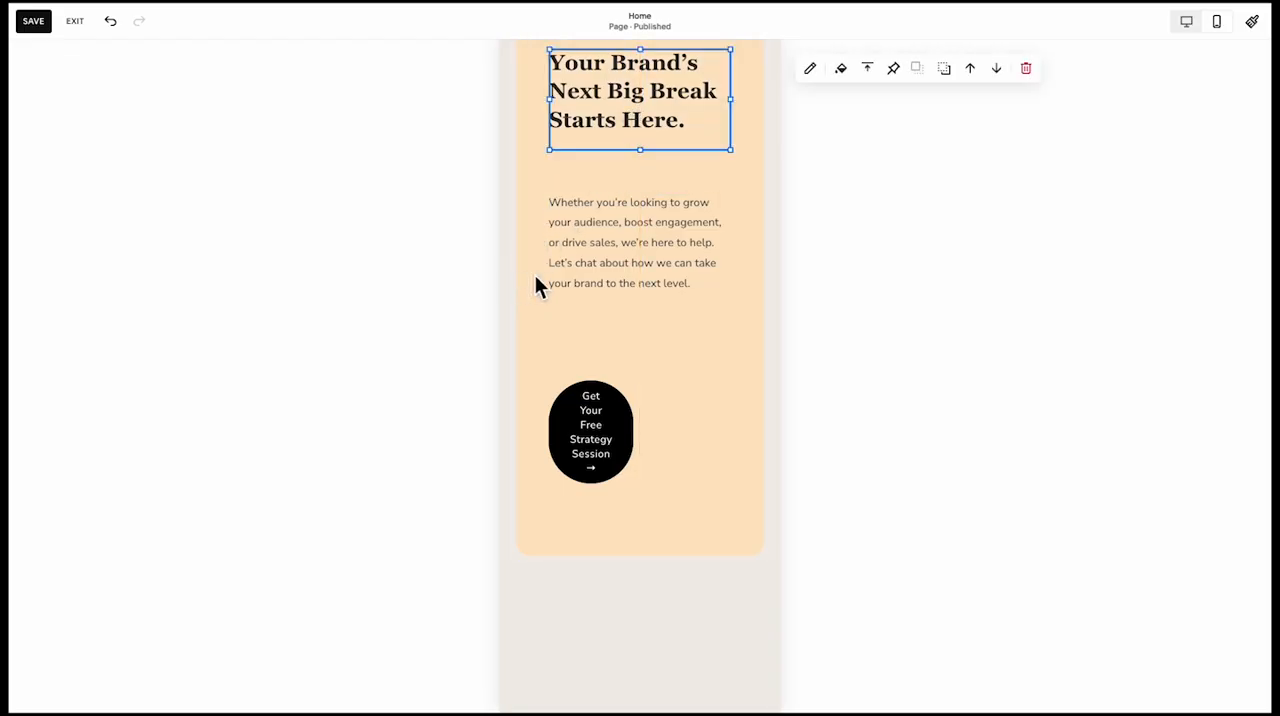
drag(610, 262, 608, 240)
Widen the Get Your Free Strategy Session button to the paragraph's width, reduce its block height and place it directly below the paragraph
drag(571, 443, 726, 372)
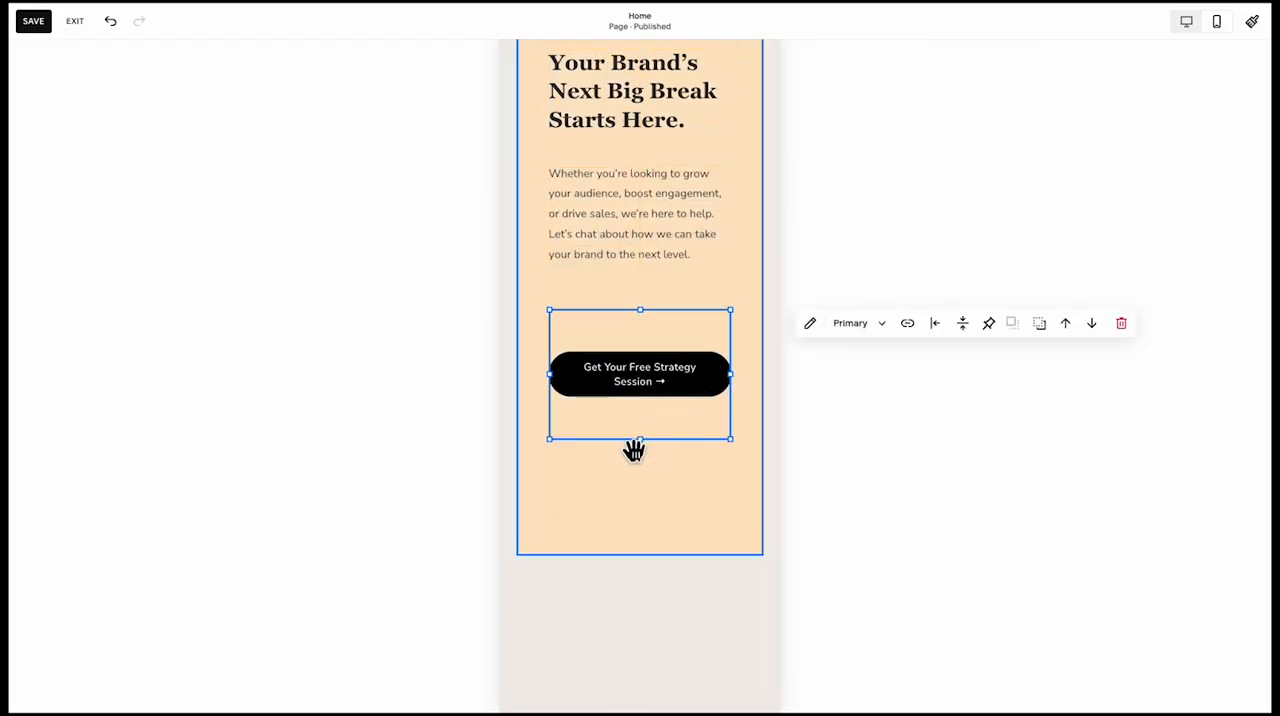
drag(634, 449, 666, 308)
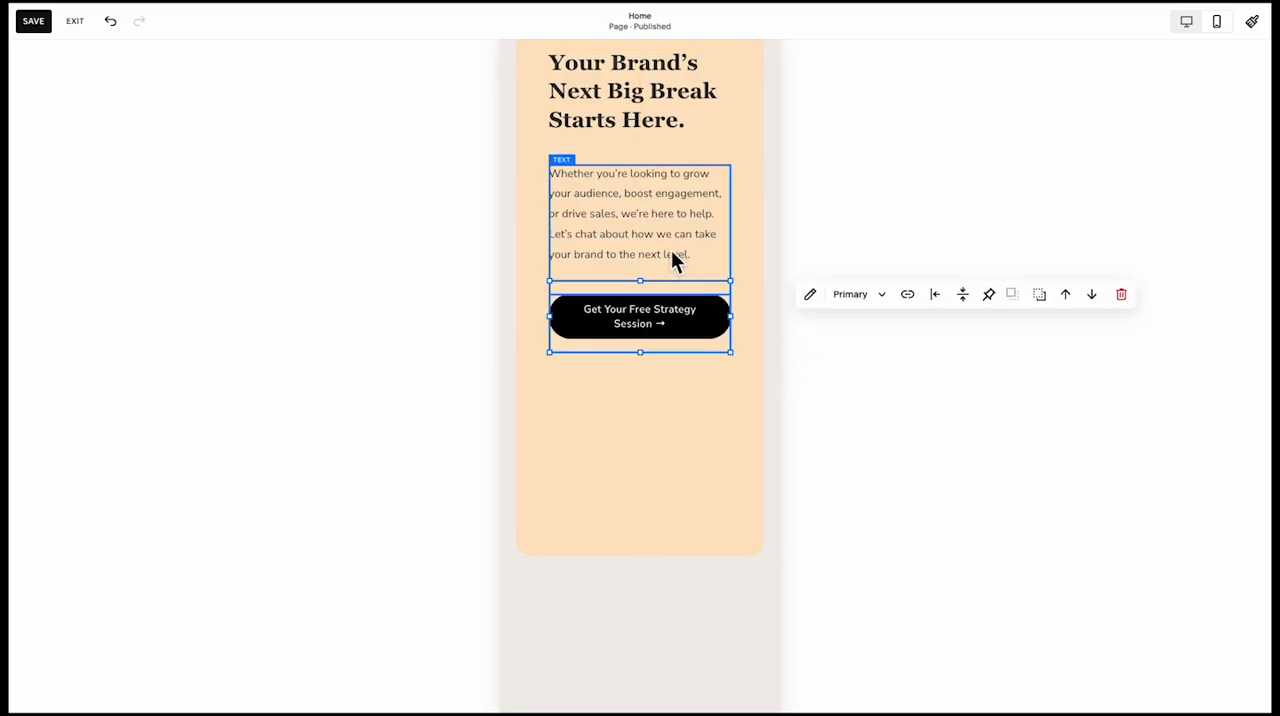
drag(626, 236, 623, 256)
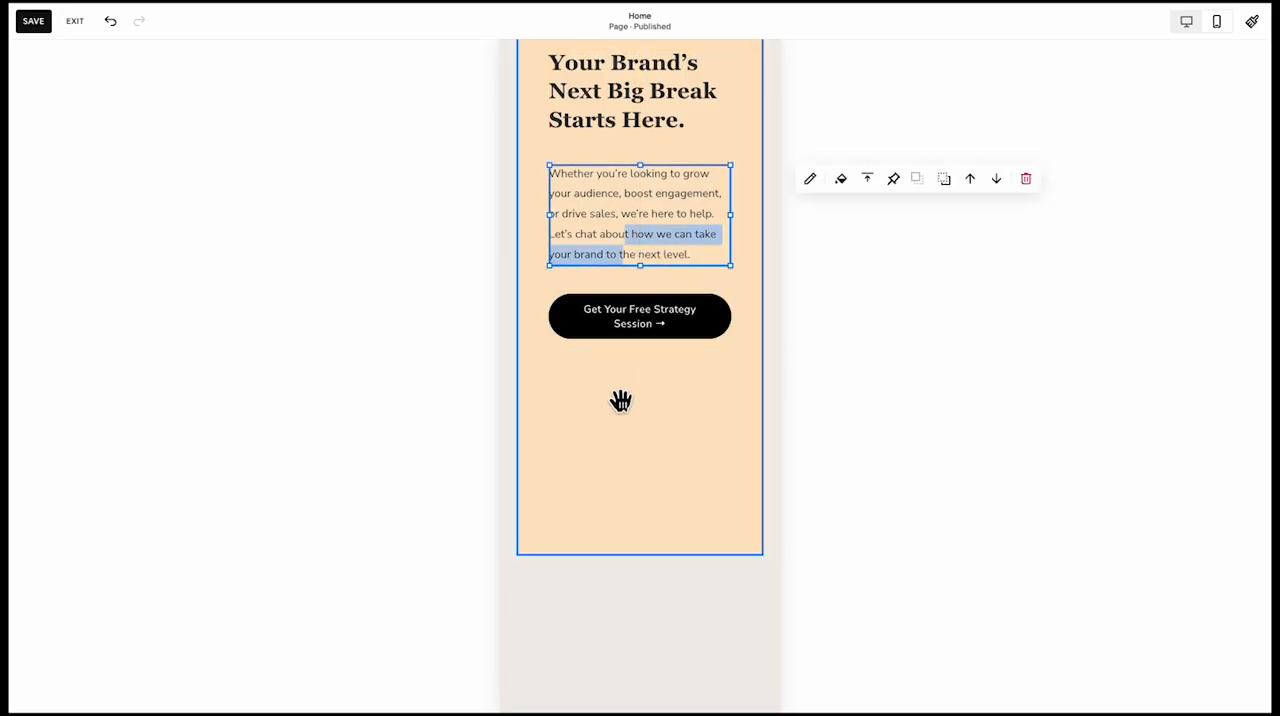
Shorten the peach call-to-action card so it ends just below the strategy session button
click(644, 503)
drag(652, 549, 648, 382)
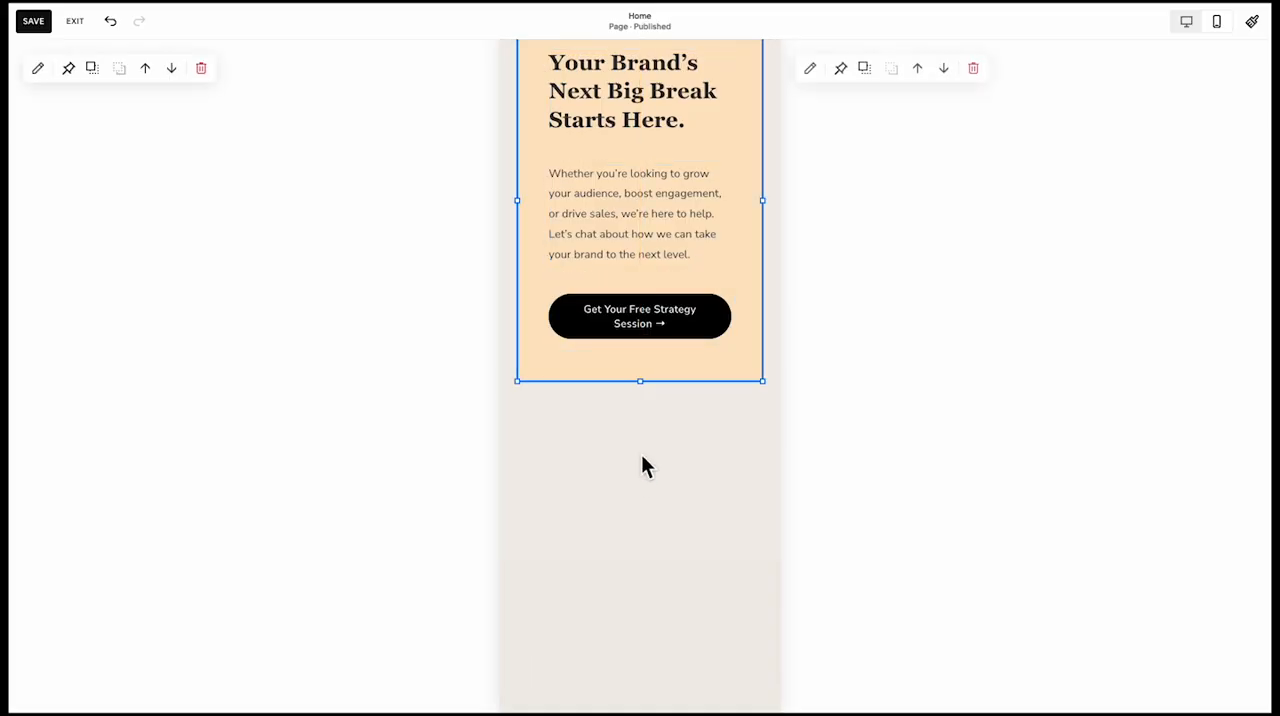
click(637, 467)
Select the peach card with its heading, paragraph and button, and move them down together to leave room below the portrait image
scroll(633, 462, up, 2)
scroll(610, 462, up, 2)
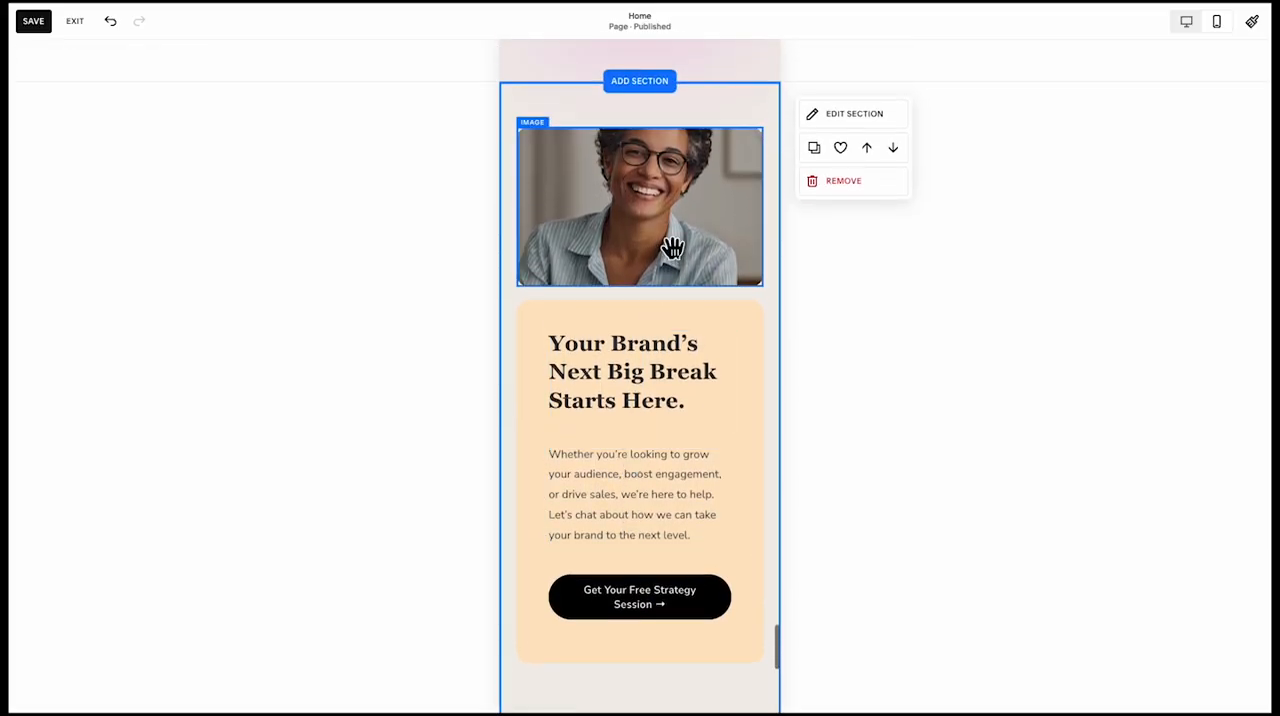
click(671, 249)
scroll(674, 249, down, 2)
click(700, 250)
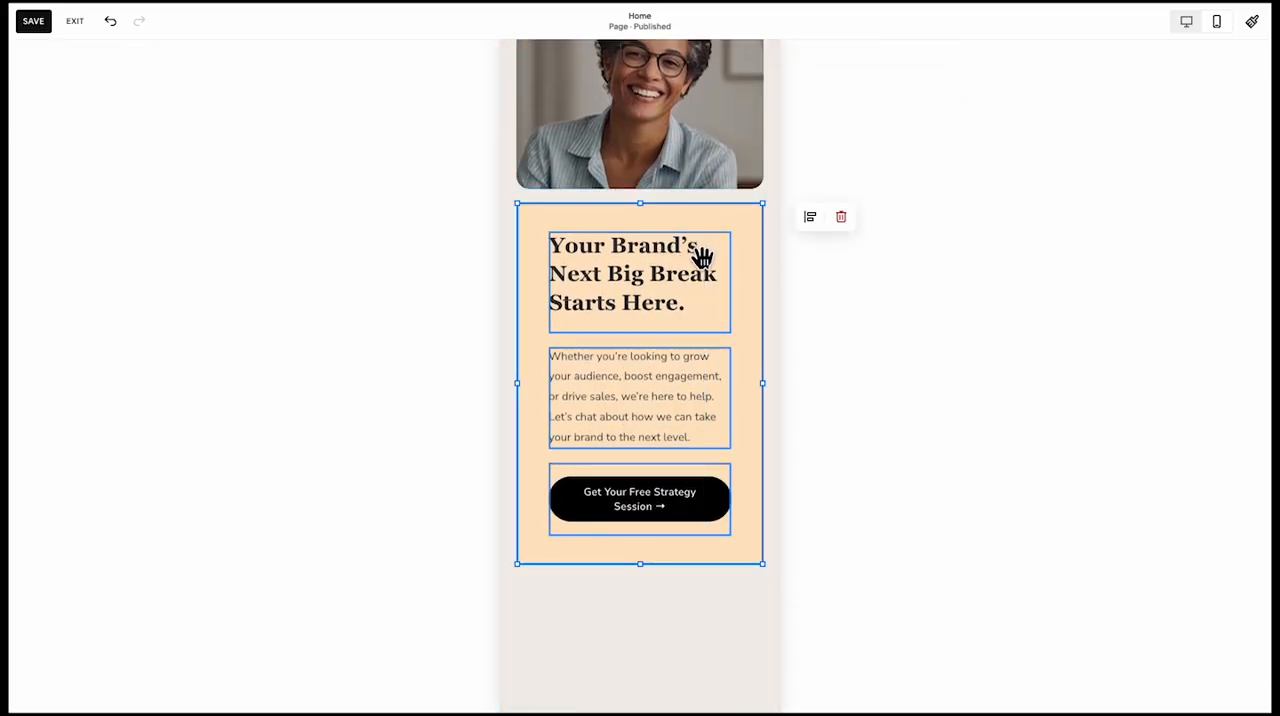
drag(700, 257, 697, 283)
Stretch the portrait image down until it nearly reaches the peach call-to-action card
click(652, 196)
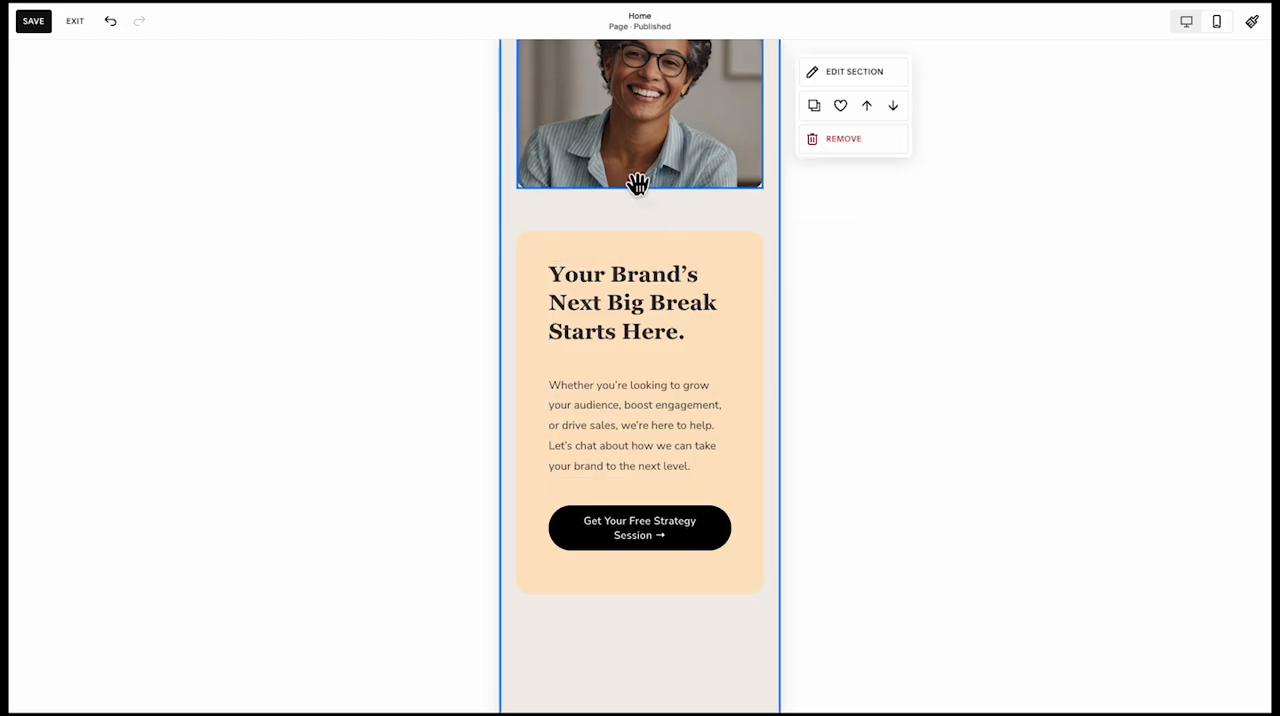
click(638, 183)
drag(643, 190, 640, 221)
scroll(640, 220, up, 1)
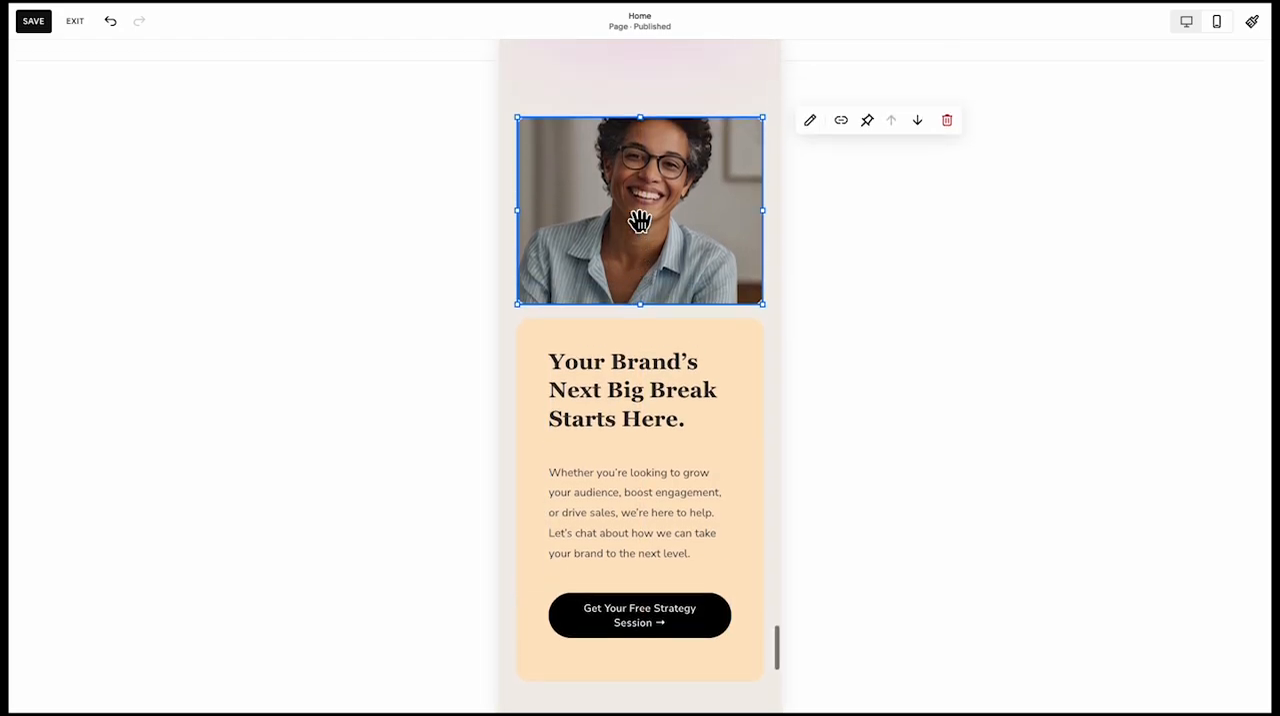
Shorten the call-to-action section to remove the empty space below its card, and open the site footer for editing
scroll(640, 221, down, 3)
scroll(646, 483, down, 1)
click(646, 483)
scroll(646, 483, down, 1)
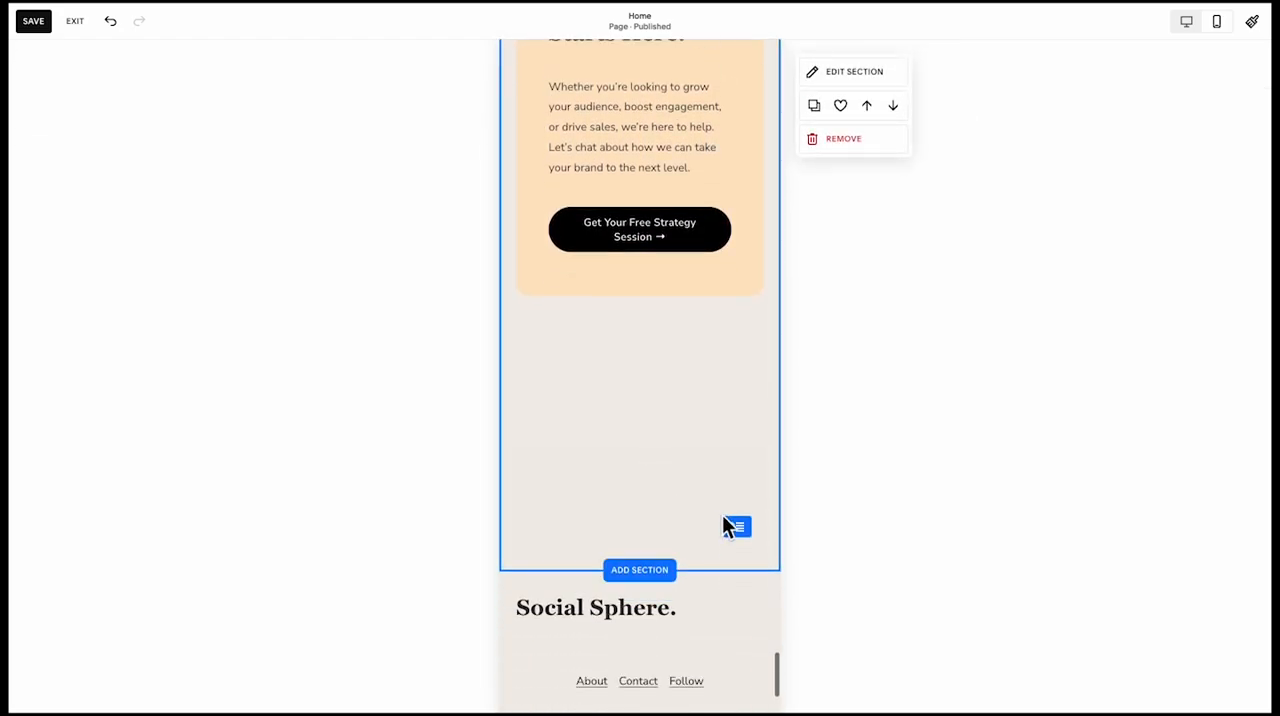
drag(736, 527, 734, 270)
click(587, 622)
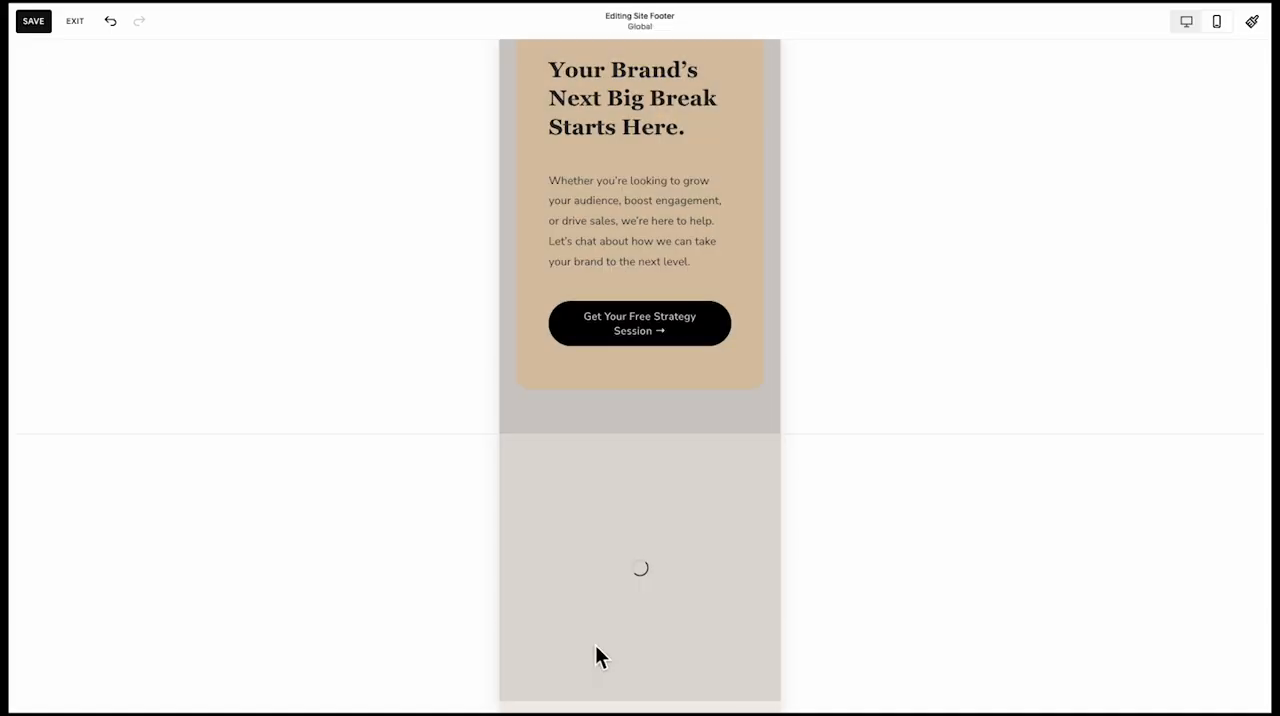
Open the content settings of the footer's empty social links block and start adding a social link
click(595, 652)
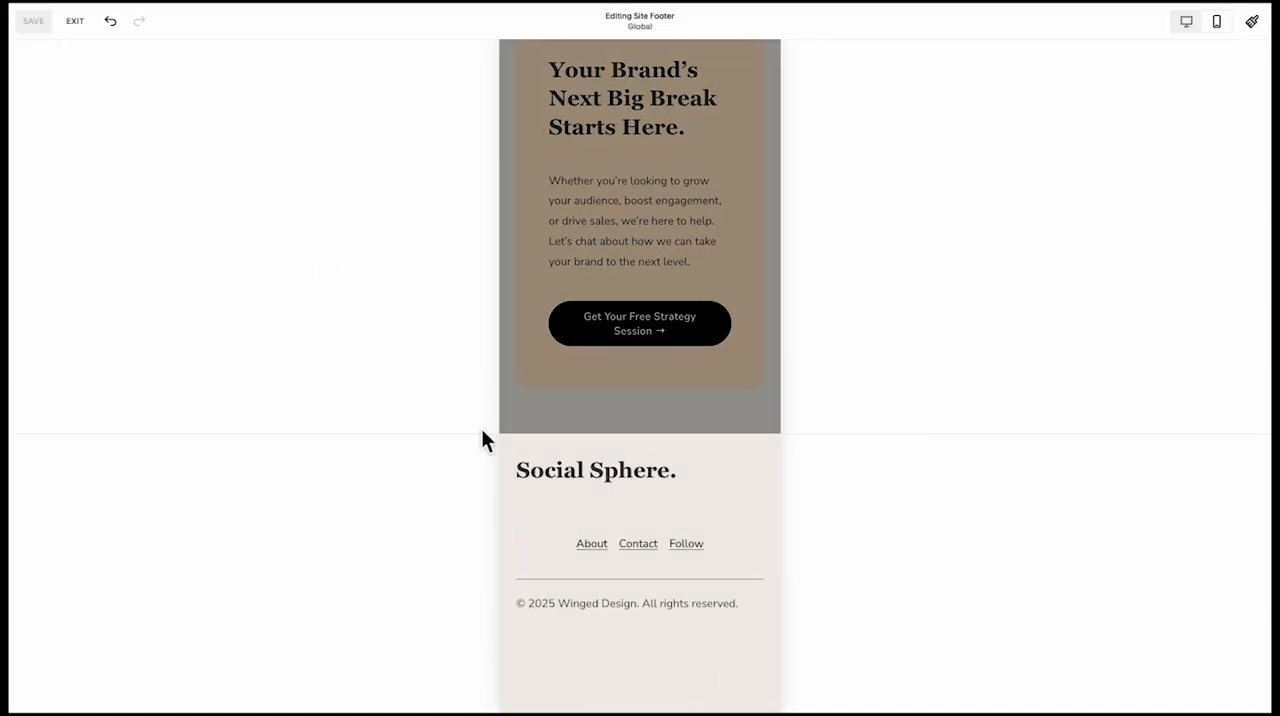
click(580, 655)
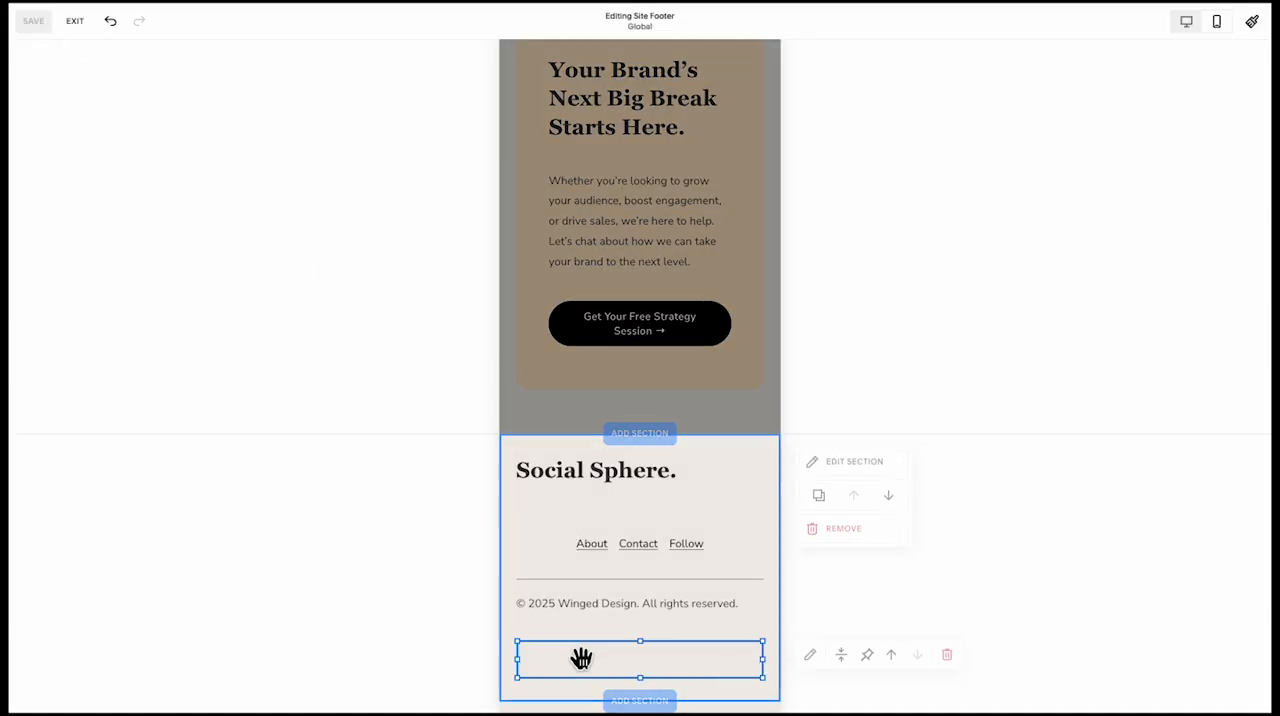
click(812, 654)
click(881, 428)
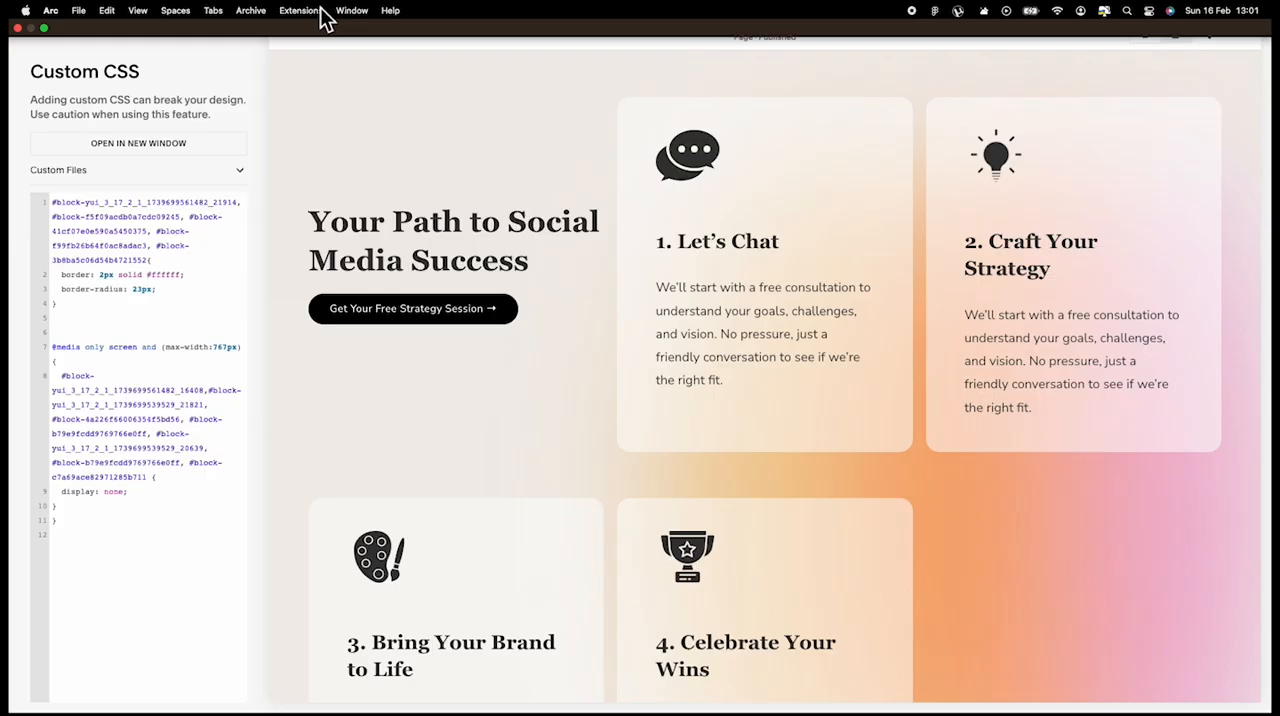
Reveal the page's block IDs with Squarespace ID Finder and add the Let's Chat card's #block-a7b1ea57b93fe7a93041 to the custom CSS border rule
click(312, 12)
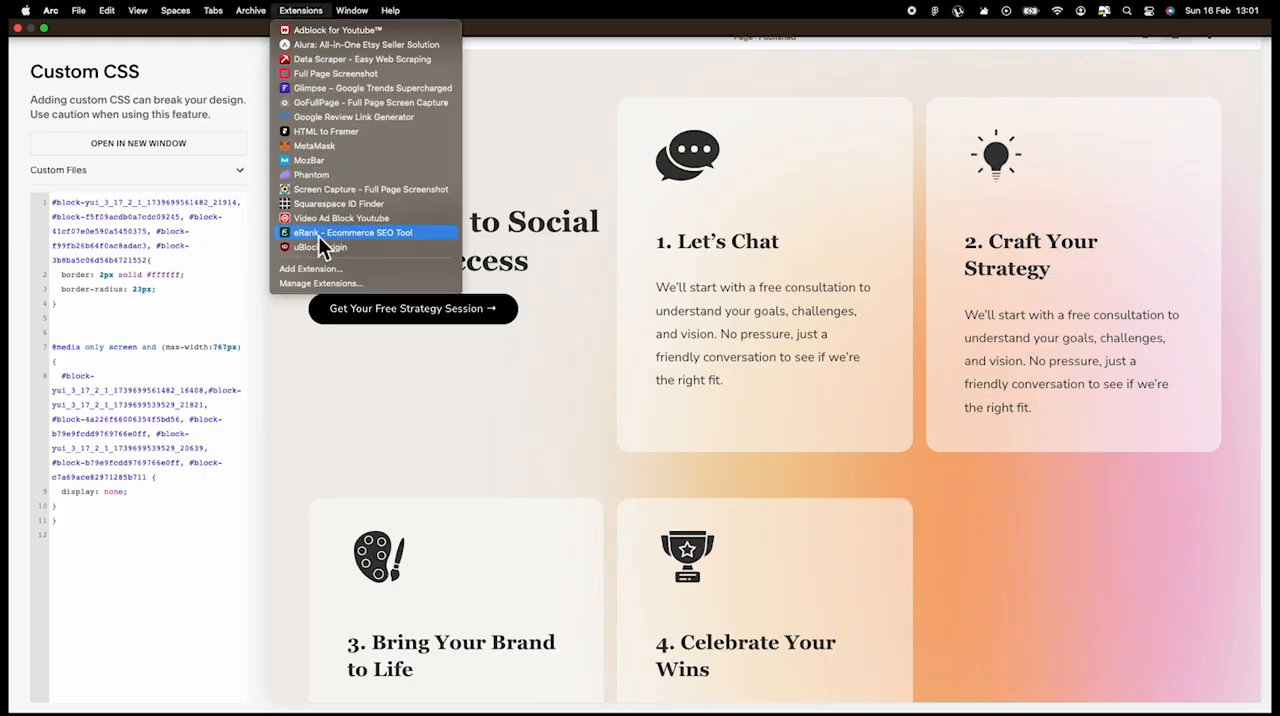
click(342, 205)
click(636, 110)
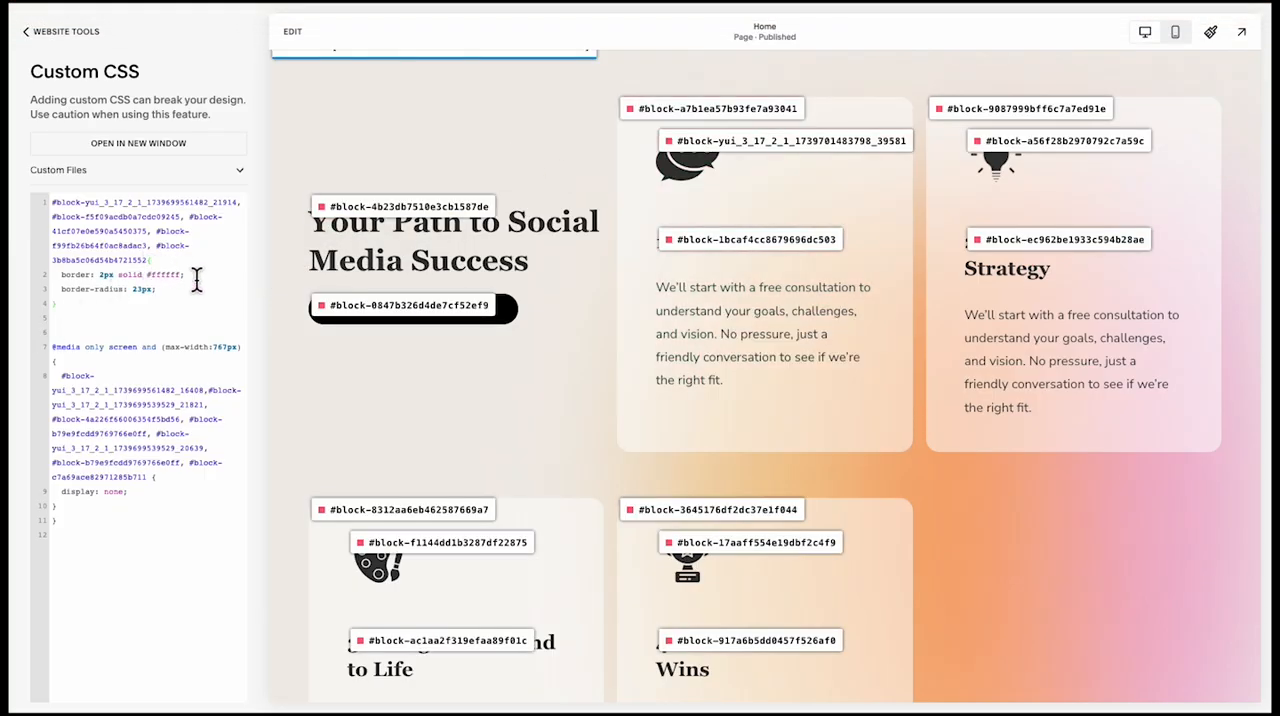
key(super+v)
text(,)
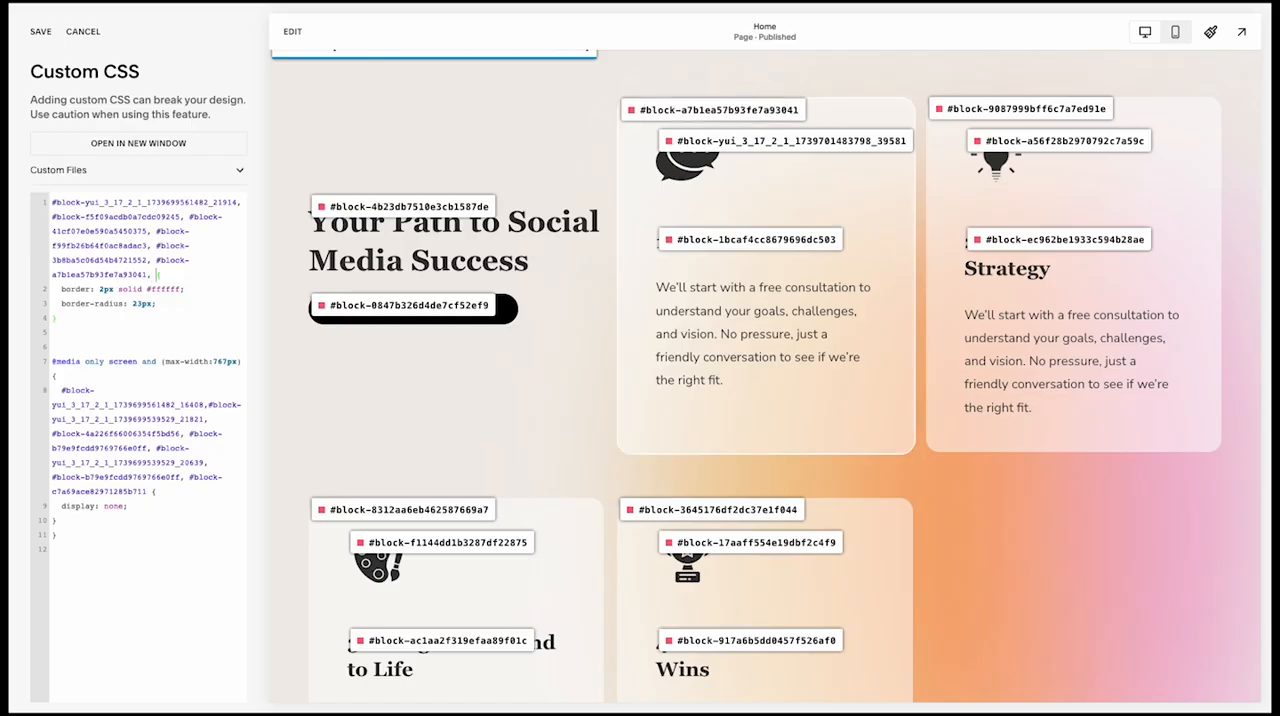
Add #block-9087999bff6c7a7ed91e, #block-8312aa6eb462587669a7 and #block-3645176df2dc37e1f044, the cards numbered 2 to 4, to the same CSS border rule
click(986, 116)
key(super+v)
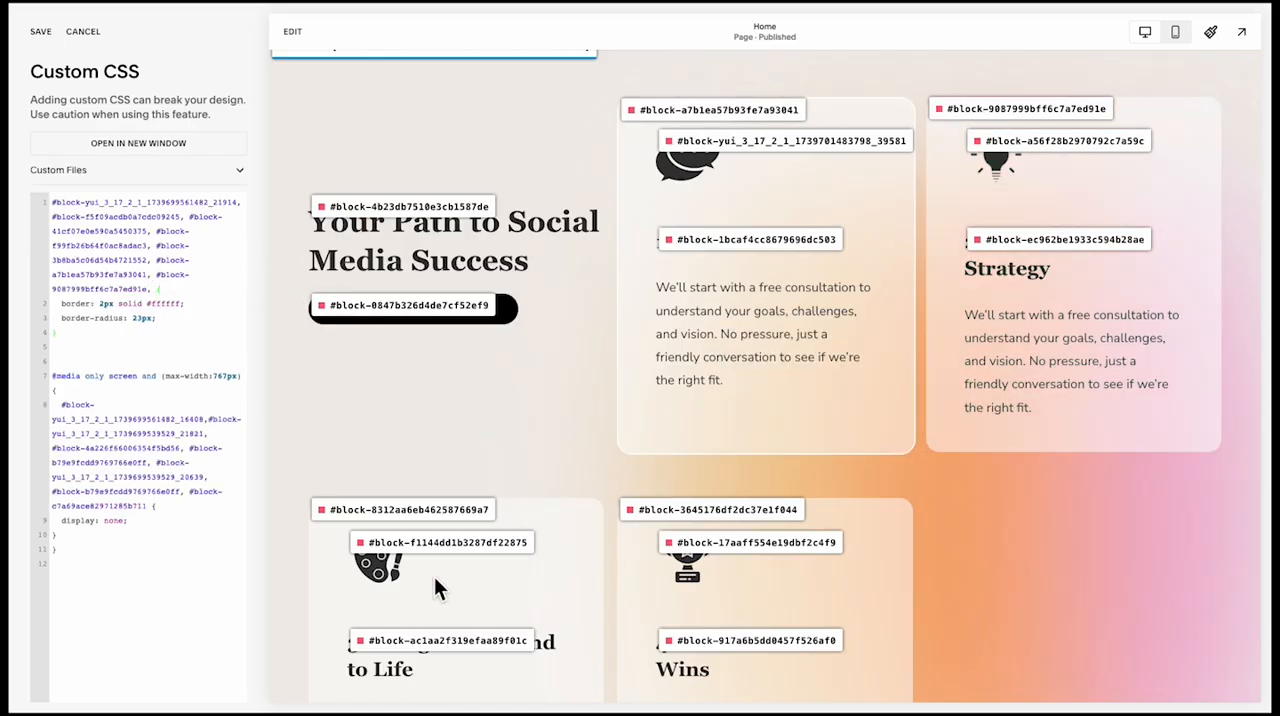
click(356, 512)
key(super+v)
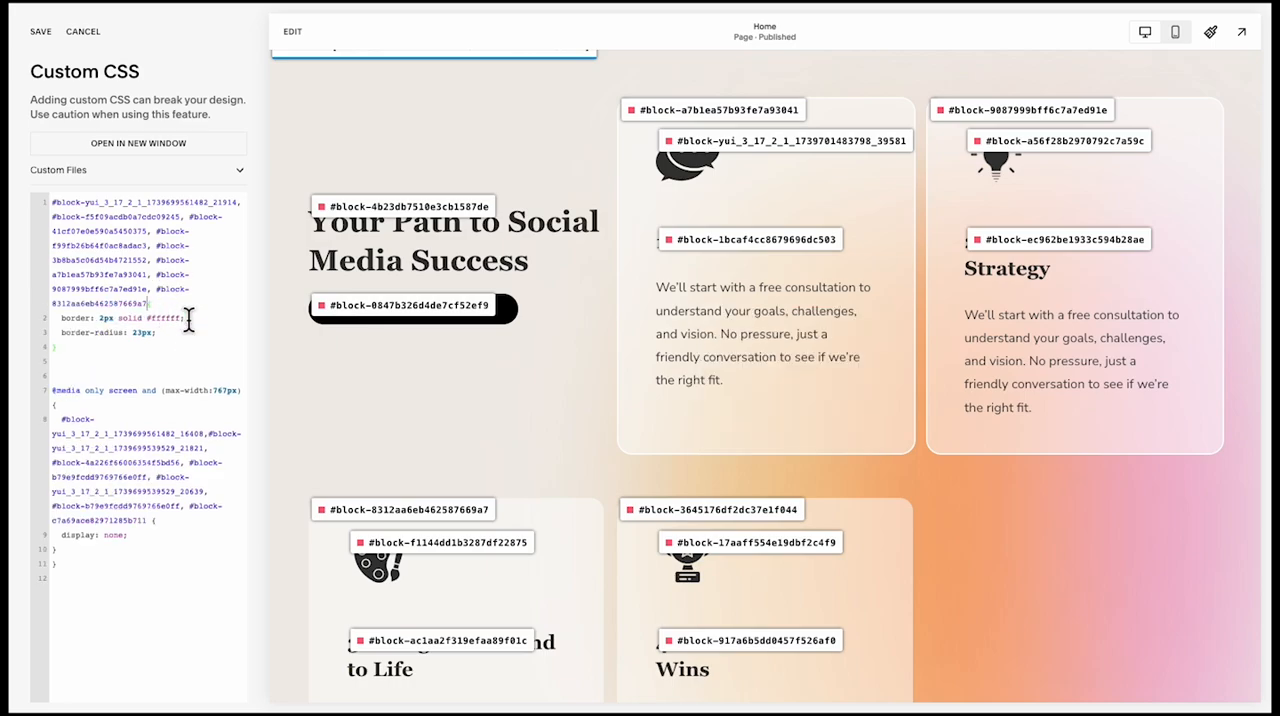
click(740, 510)
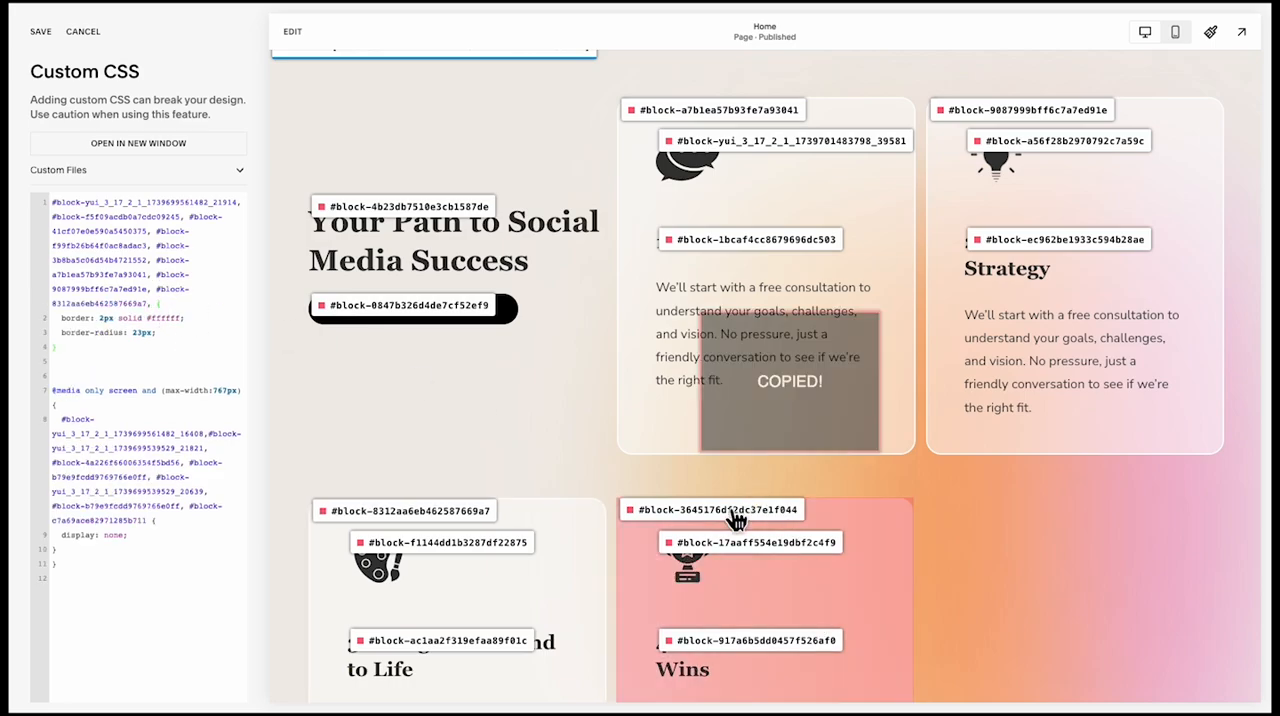
click(155, 304)
key(super+v)
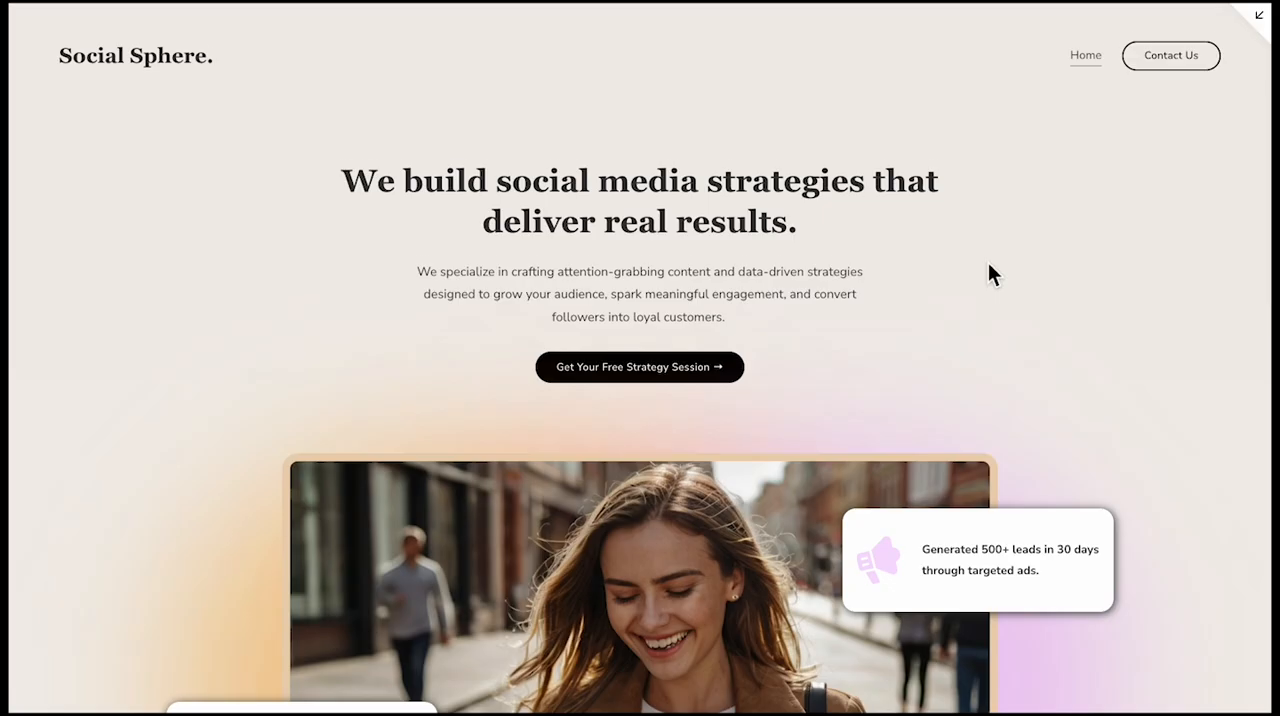
Review the desktop home page in full-screen preview from the hero down to the four path cards, and leave the preview
scroll(988, 264, down, 3)
scroll(988, 266, down, 12)
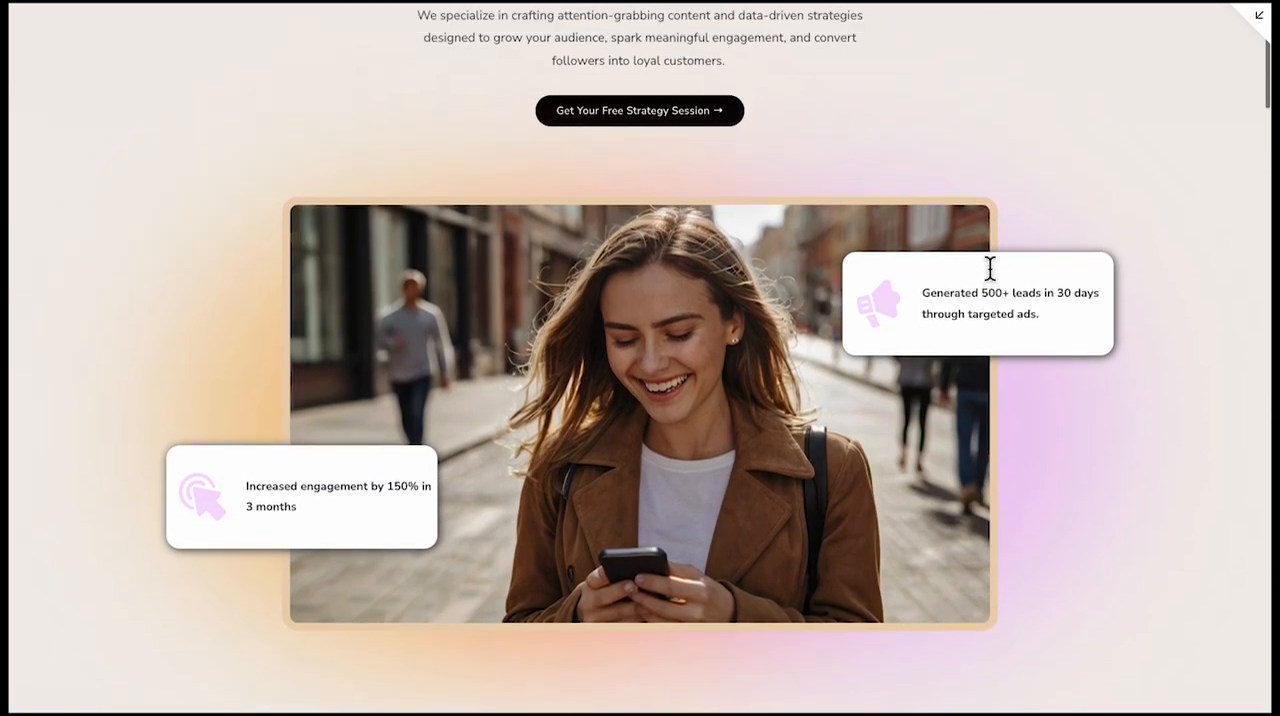
scroll(988, 264, down, 10)
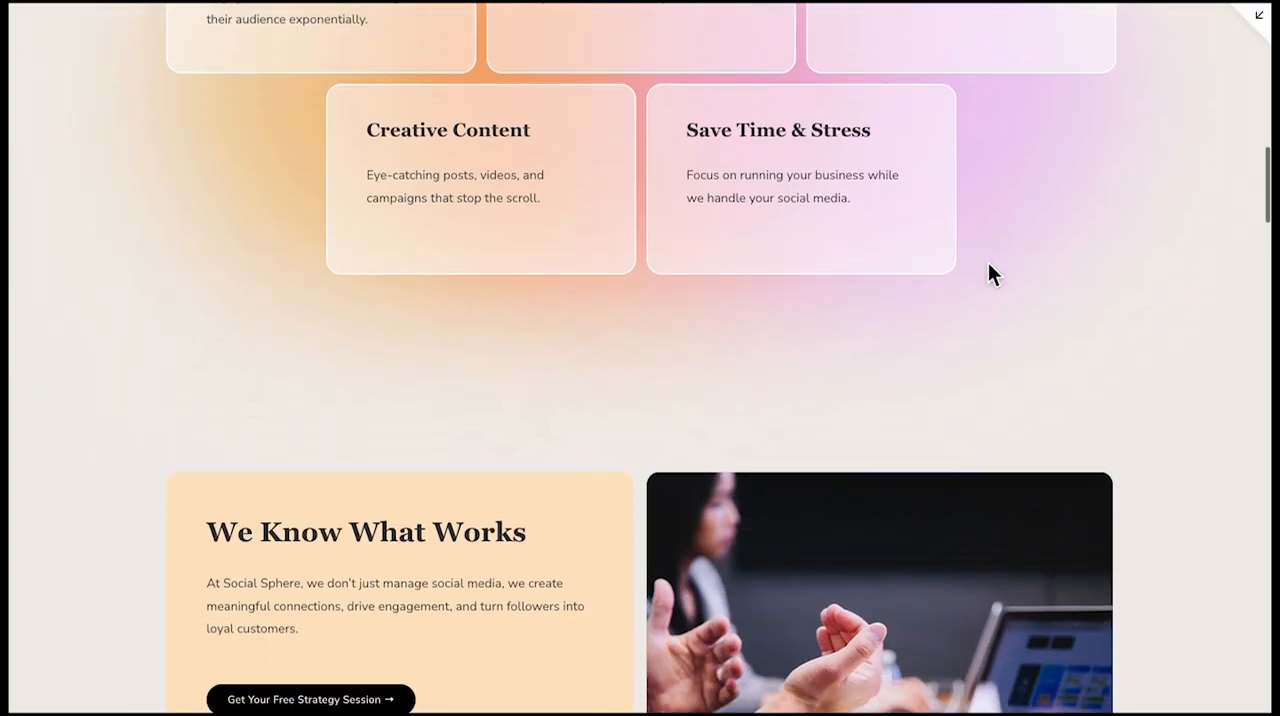
scroll(988, 264, down, 12)
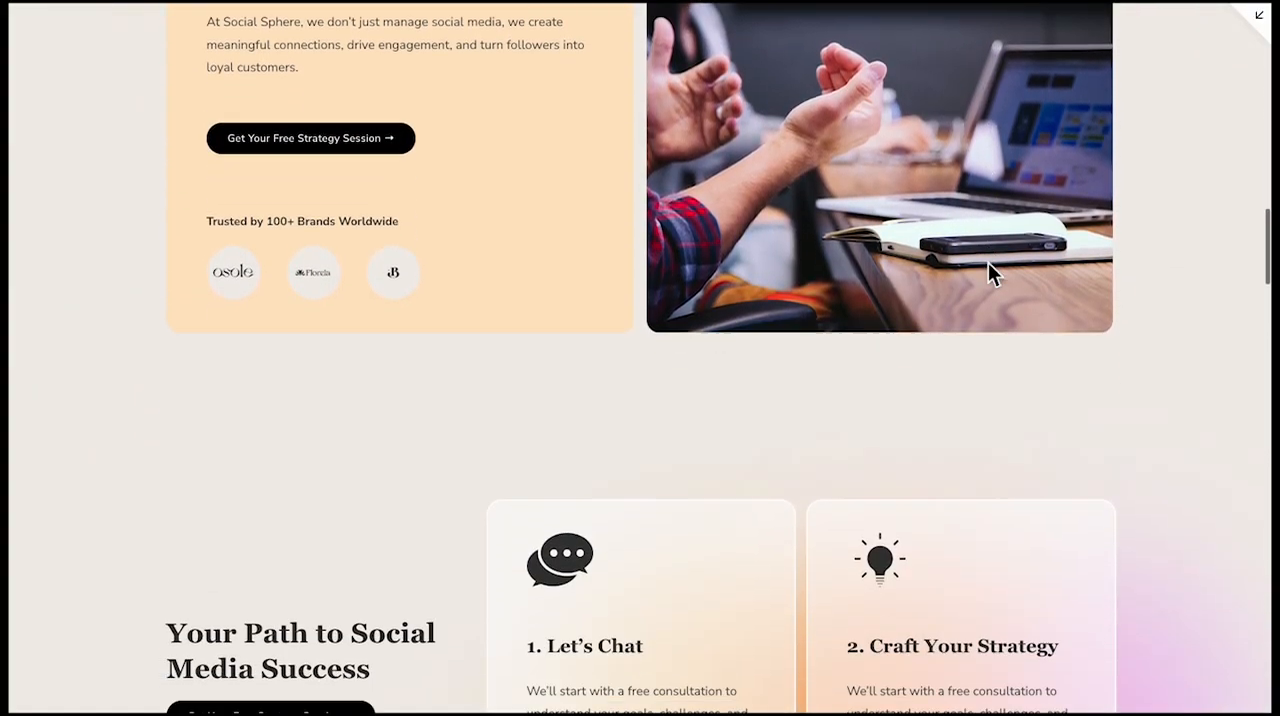
scroll(989, 266, down, 6)
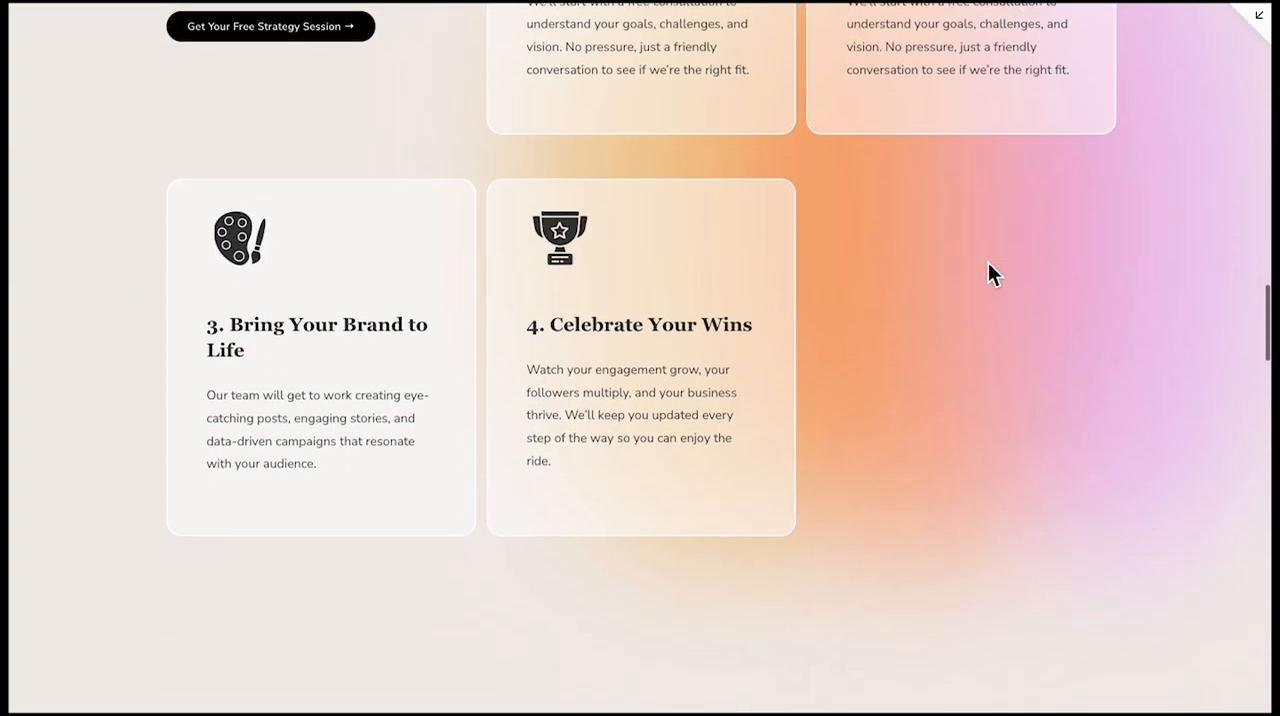
scroll(989, 266, up, 7)
scroll(988, 262, down, 2)
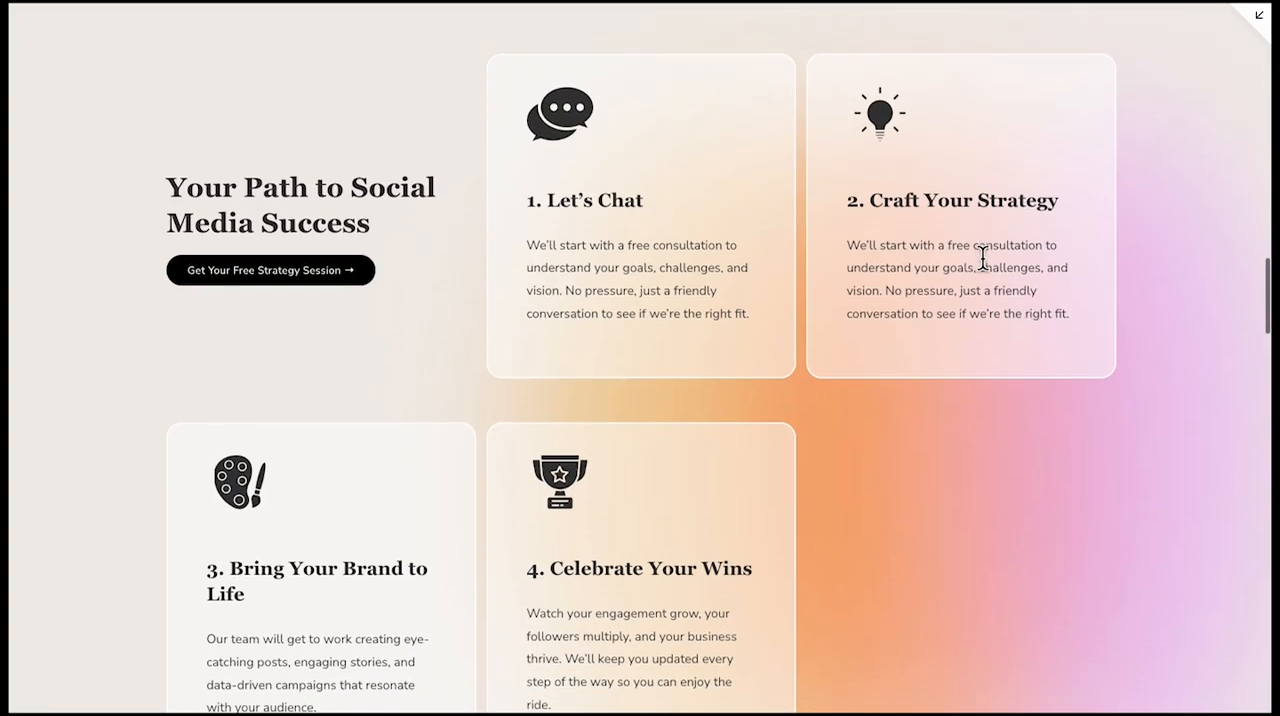
scroll(985, 268, down, 6)
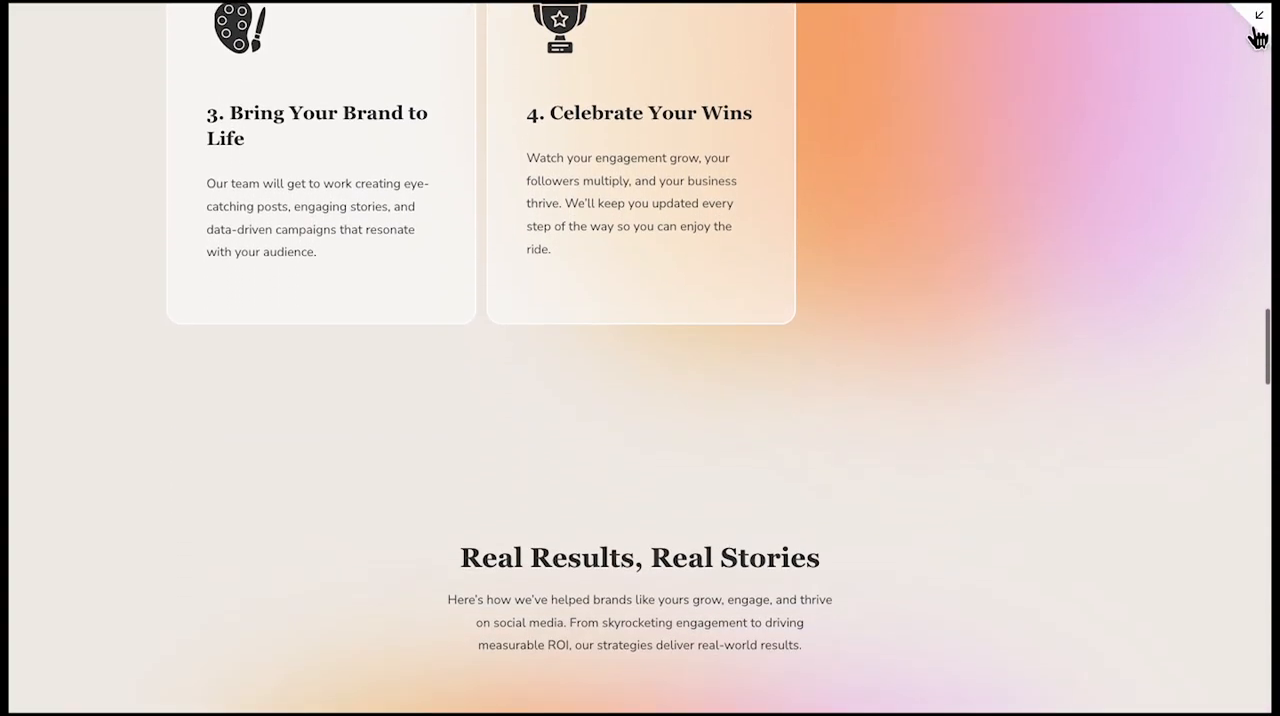
click(1257, 25)
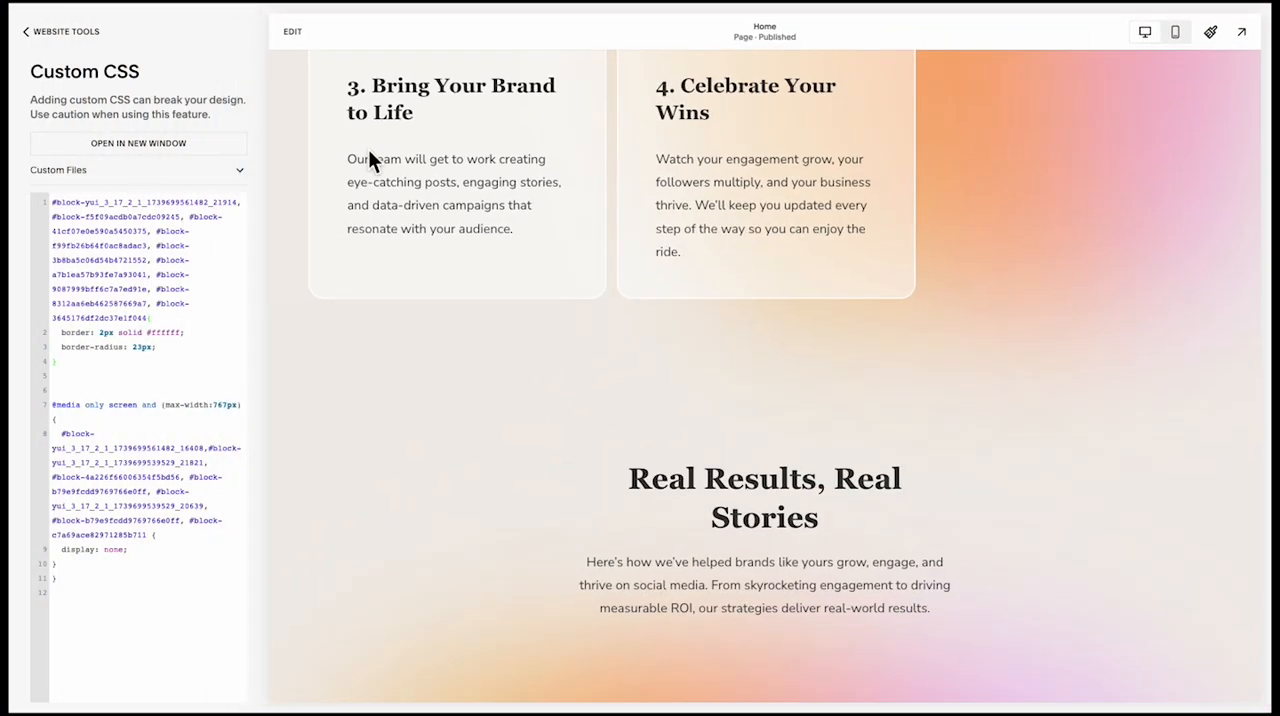
Edit the home page and raise the gradient shapes behind the path cards so their lower edge sits just below the Celebrate Your Wins heading
click(291, 40)
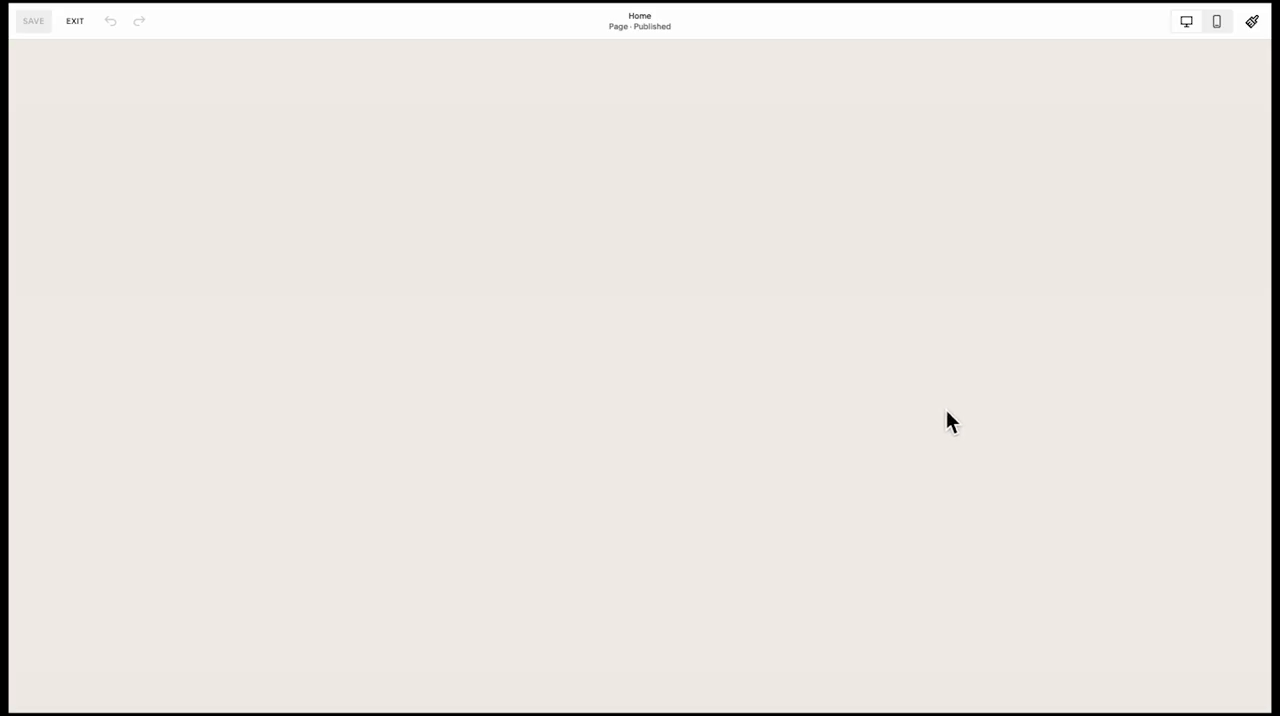
scroll(946, 409, up, 2)
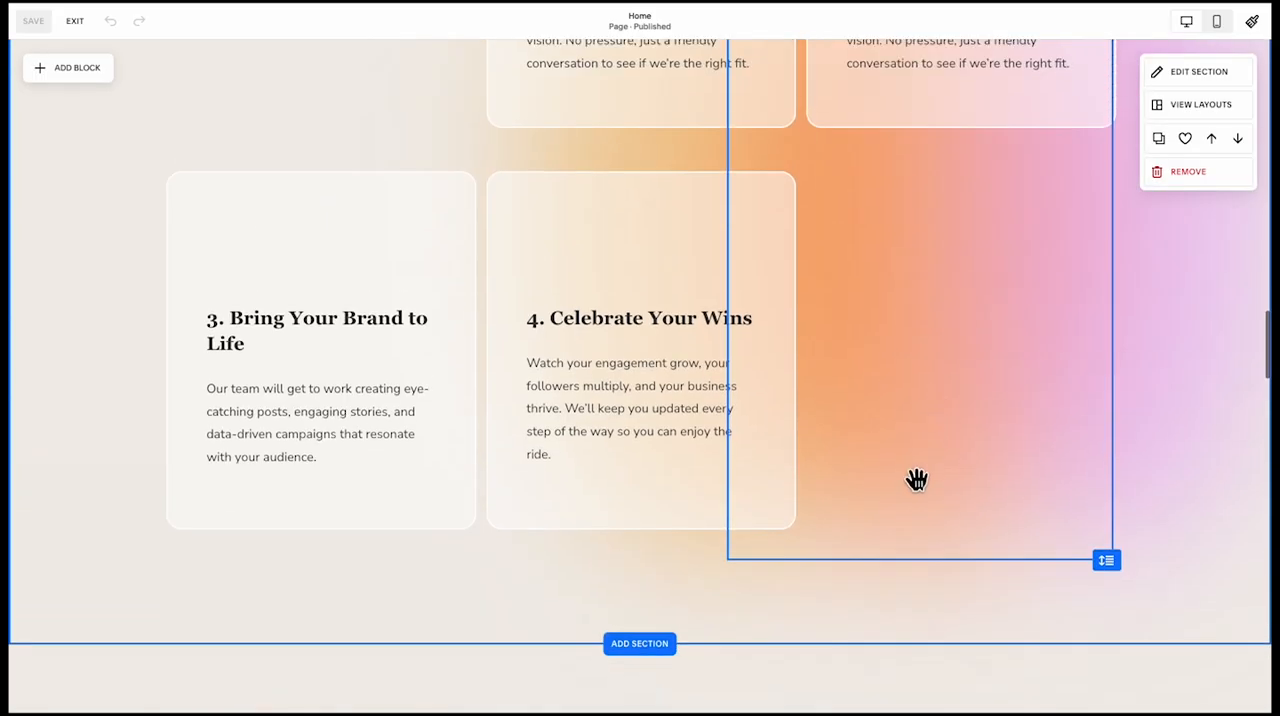
click(917, 479)
scroll(921, 478, up, 1)
shift+click(1136, 454)
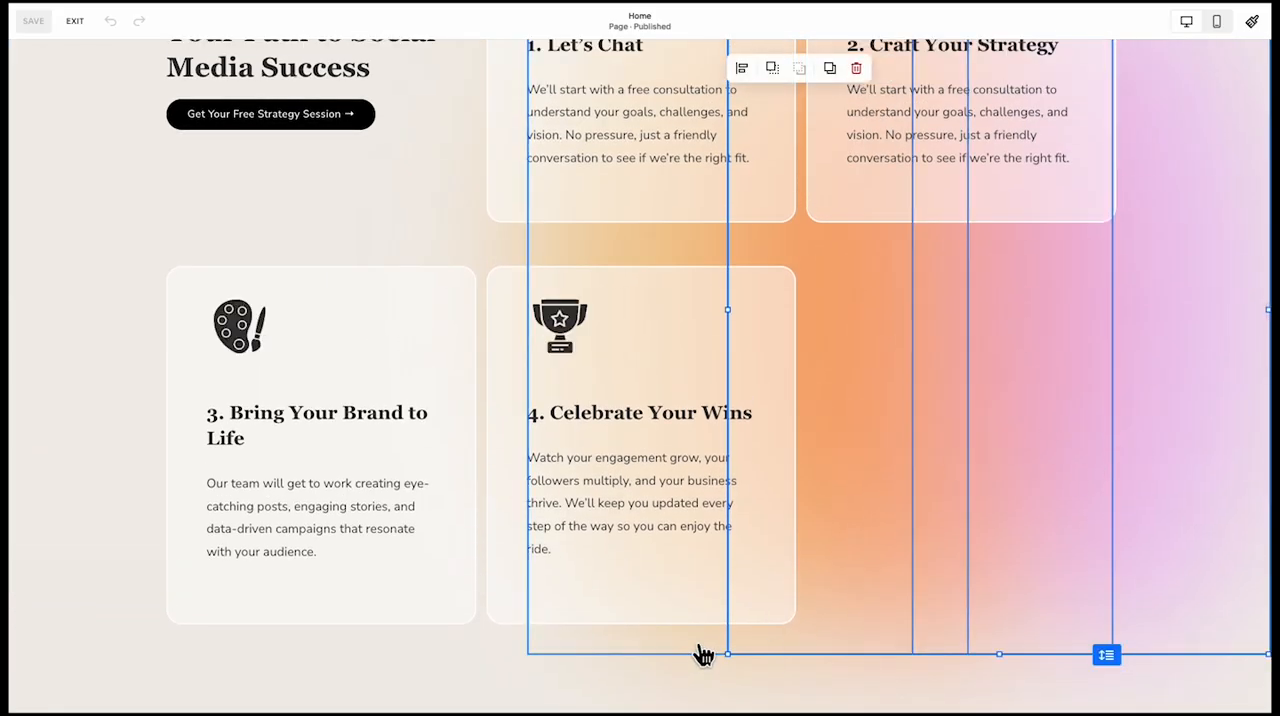
shift+click(701, 650)
drag(921, 653, 914, 449)
scroll(914, 449, up, 2)
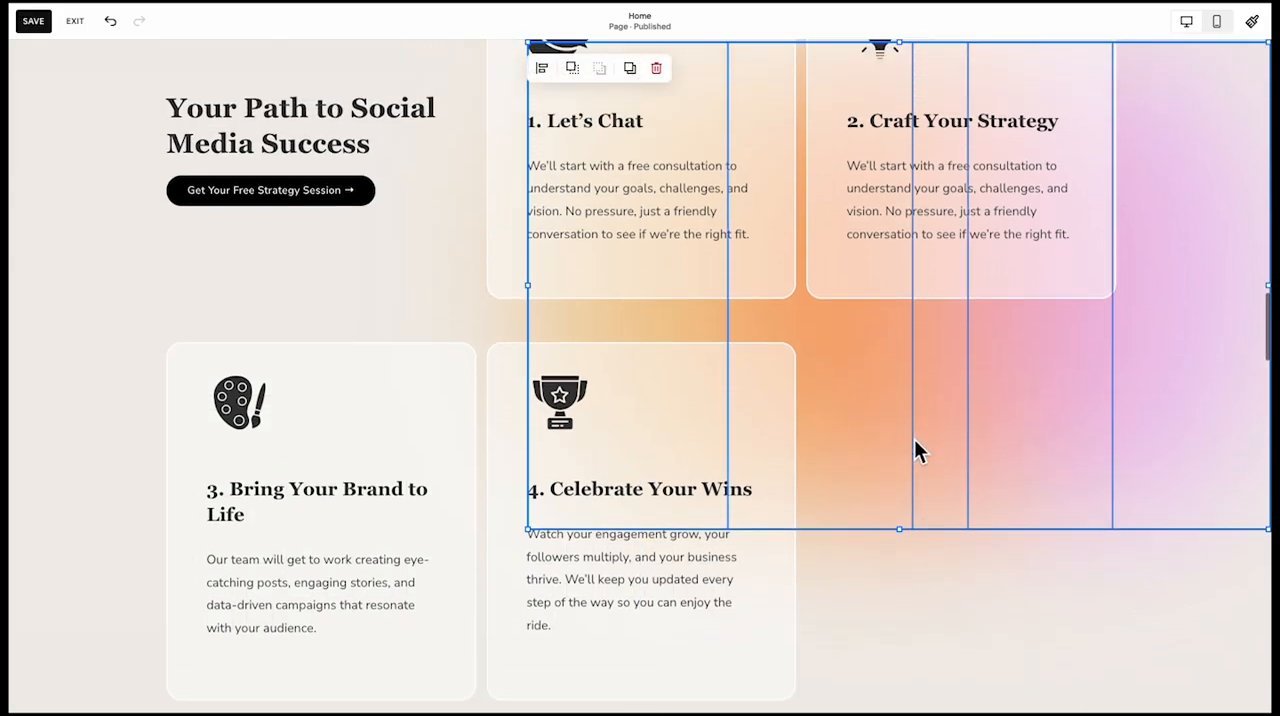
mouse_move(912, 181)
mouse_down()
mouse_move(906, 241)
mouse_move(901, 202)
mouse_up()
scroll(886, 408, down, 2)
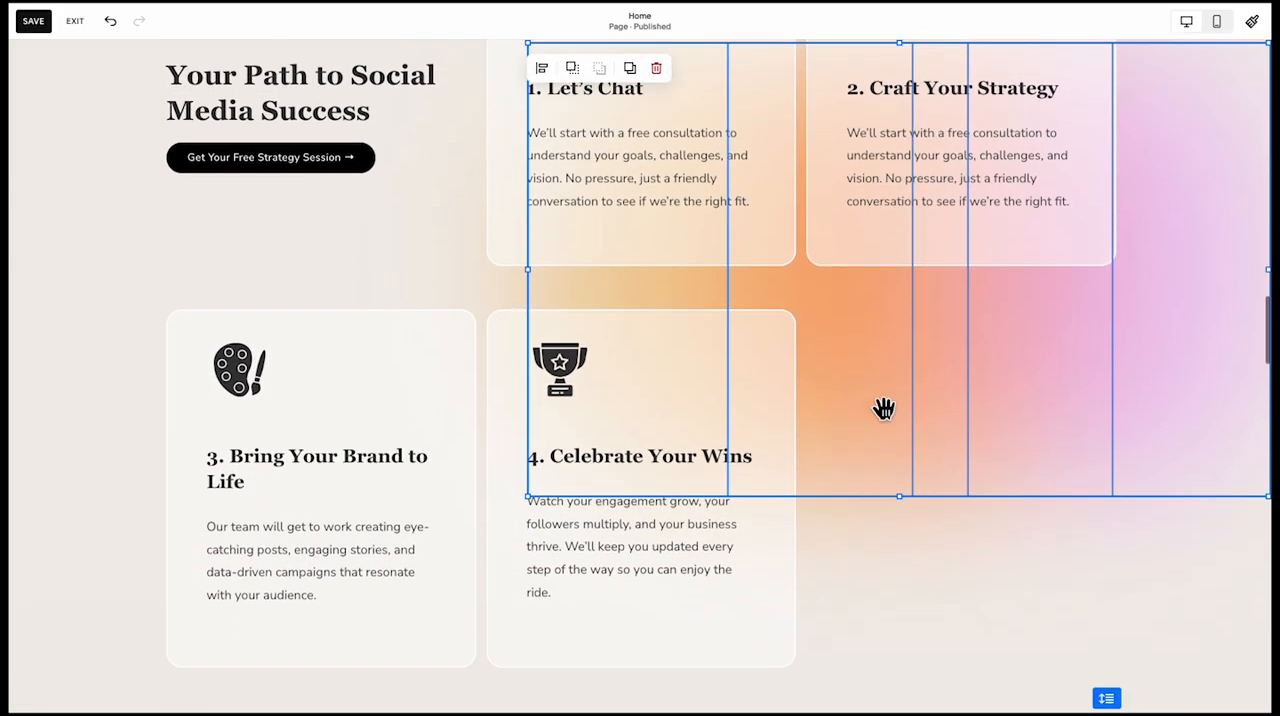
click(892, 591)
Try widening the hero's white card behind the 150% engagement text, and narrow it back to the text's edge
scroll(892, 591, up, 2)
scroll(889, 587, down, 8)
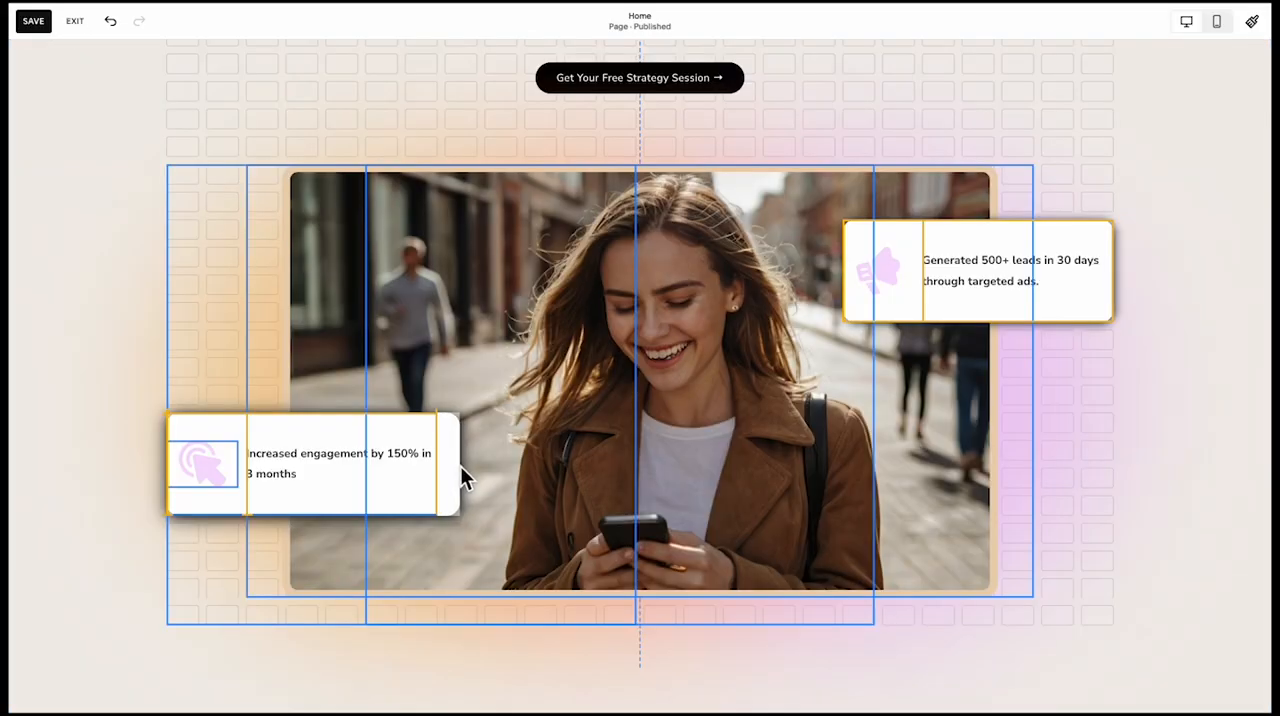
drag(460, 466, 462, 460)
click(200, 582)
click(218, 513)
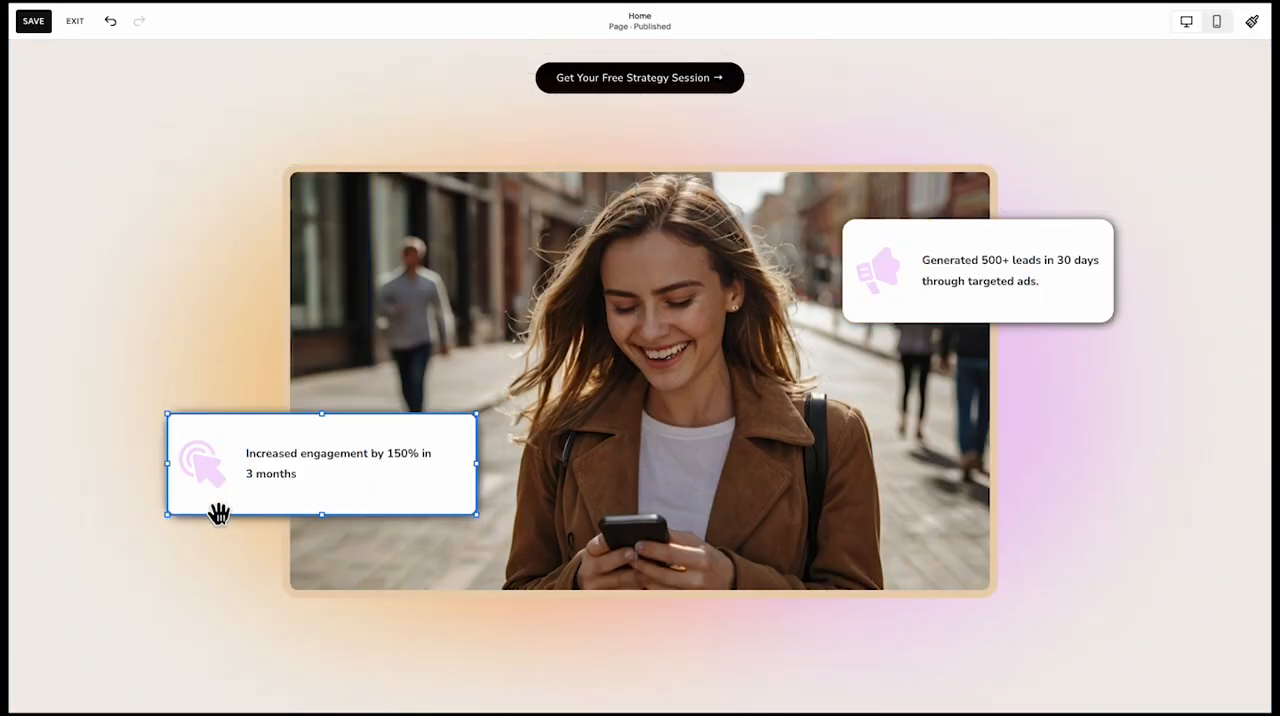
click(470, 474)
click(238, 498)
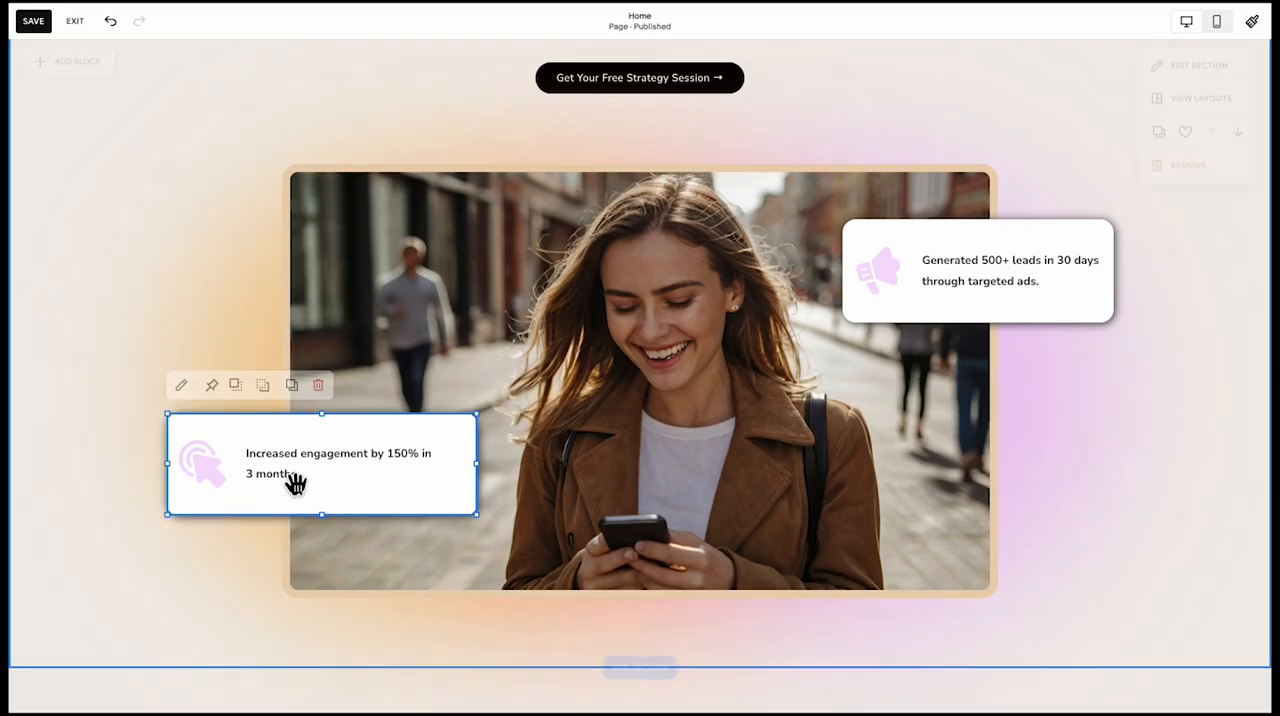
drag(468, 468, 443, 465)
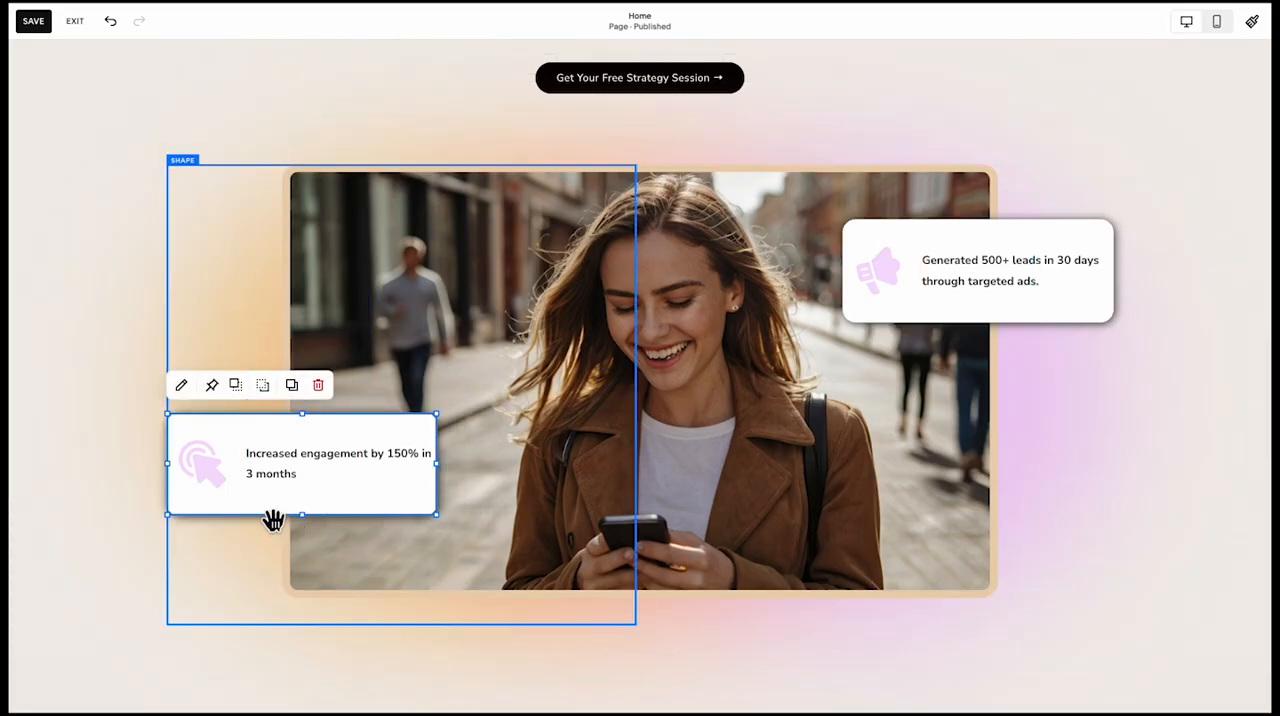
click(168, 596)
click(141, 592)
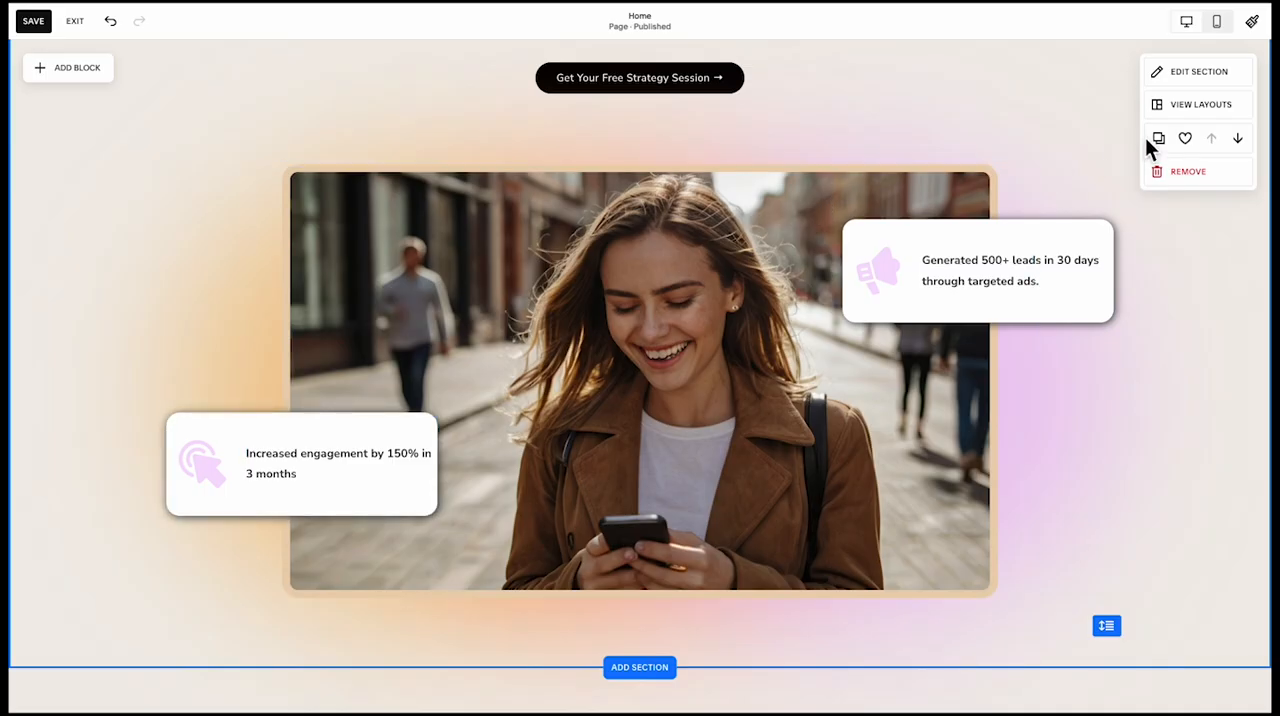
Adjust the horizontal grid gap of the hero section
click(1180, 74)
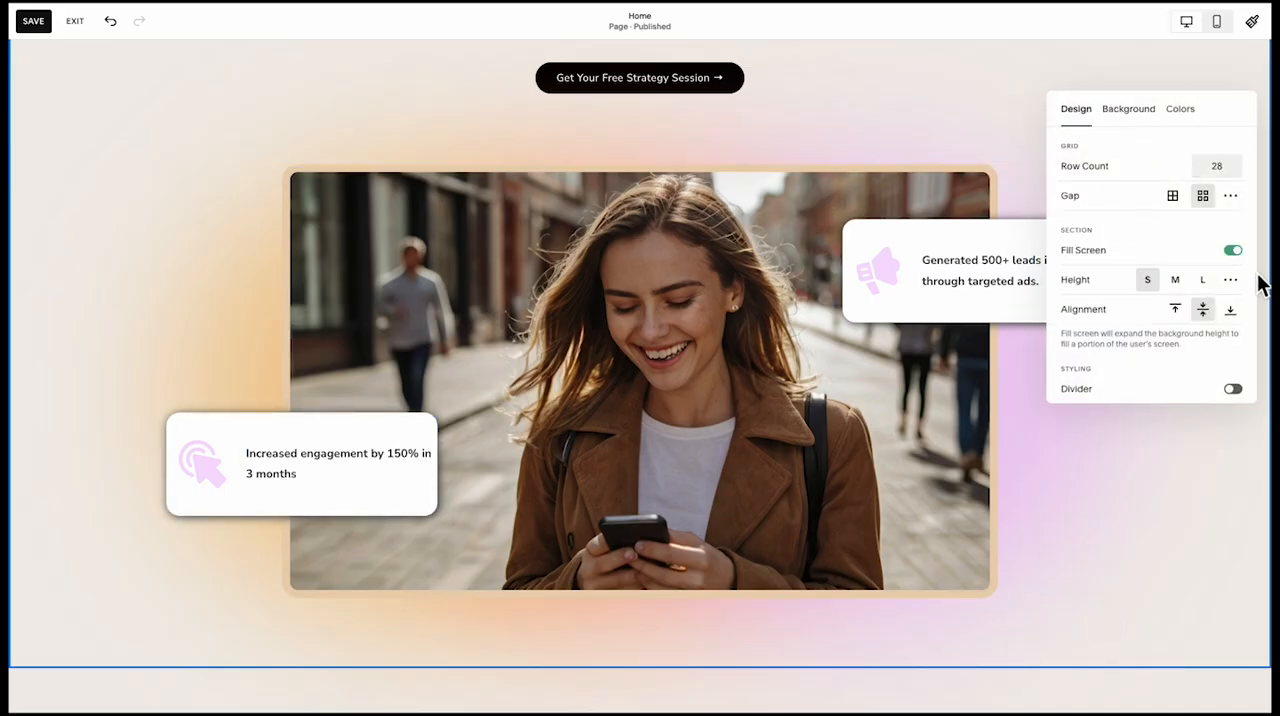
click(1231, 197)
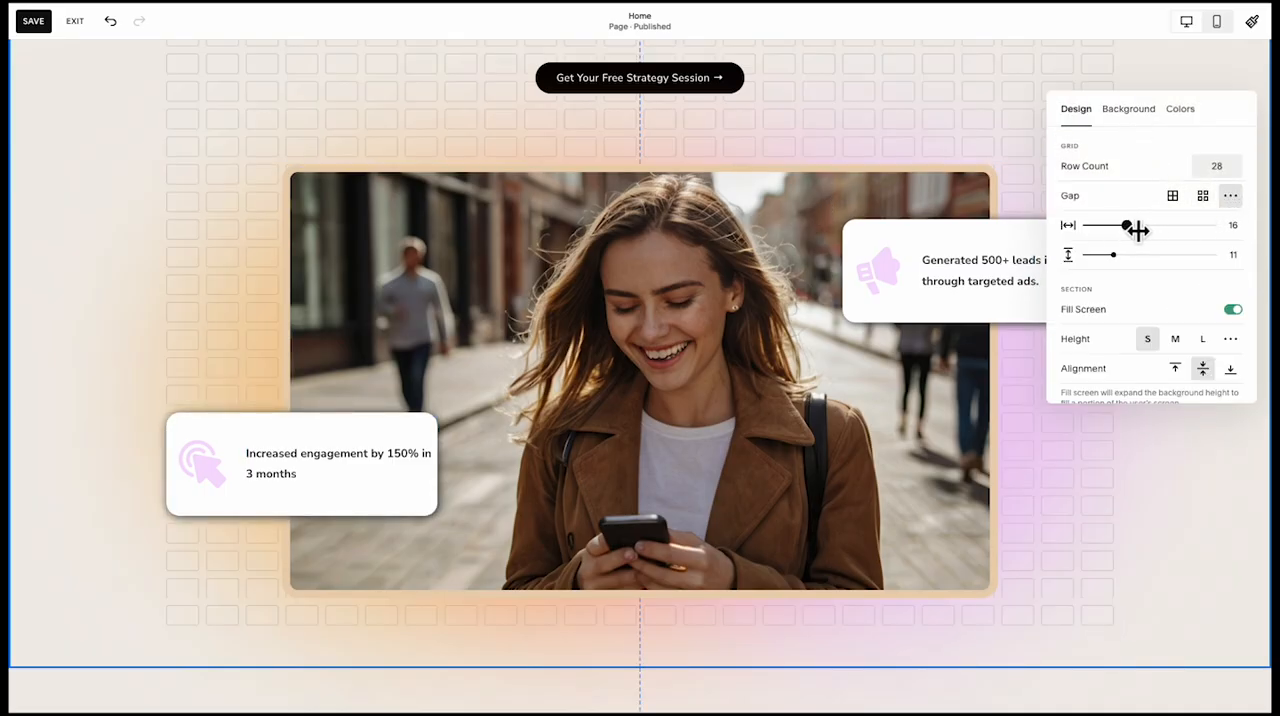
drag(1138, 230, 1120, 233)
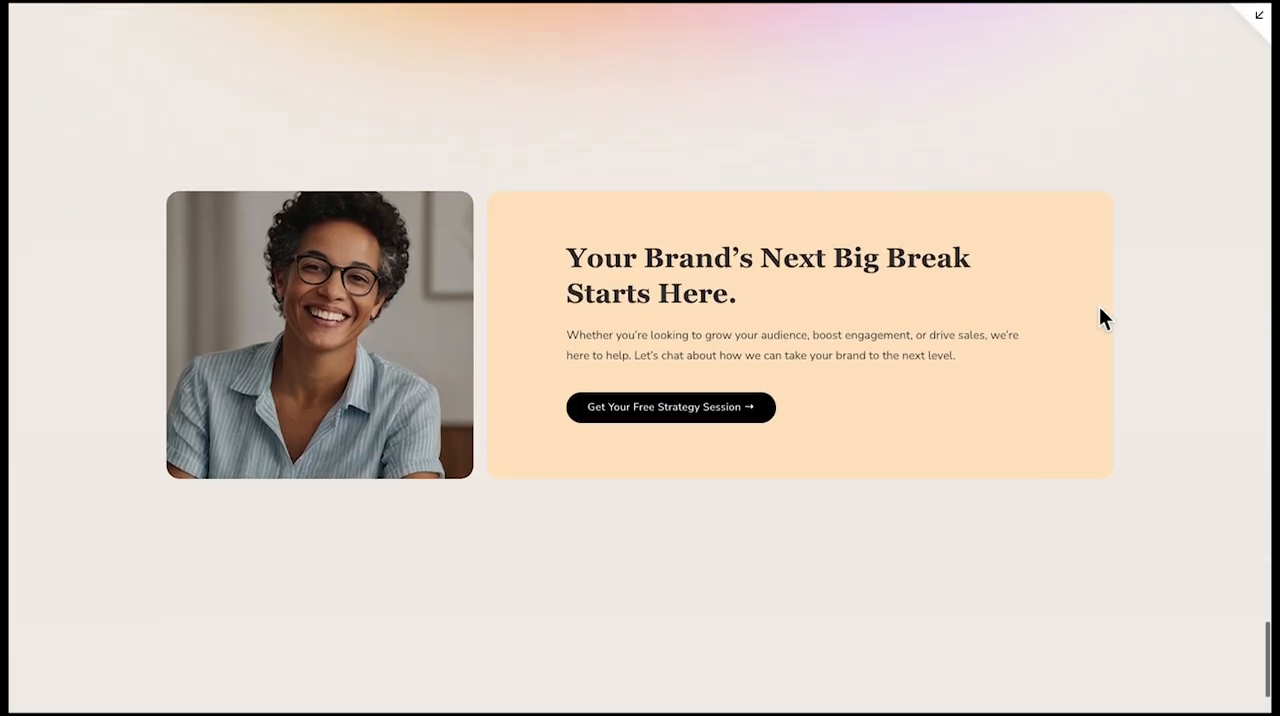
Check the end of the page in preview and set the call-to-action section's height to 40 to tighten the space above the footer
scroll(1099, 306, down, 3)
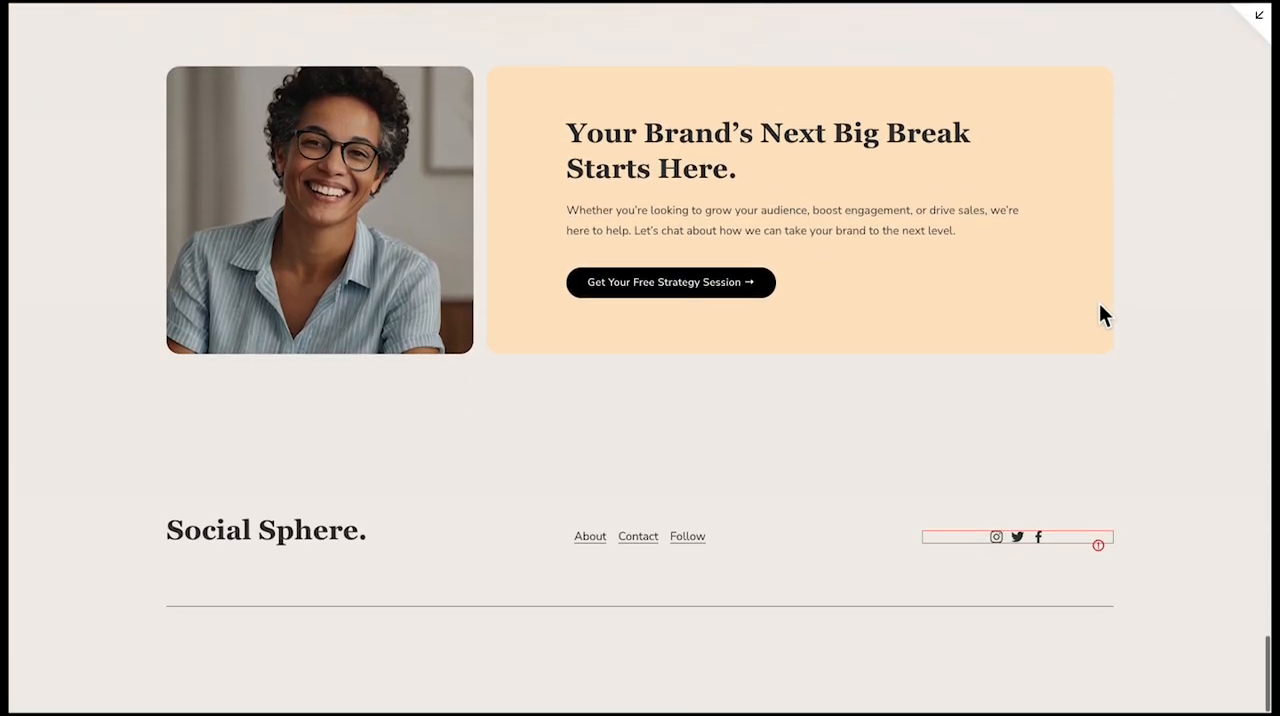
scroll(1103, 284, up, 3)
click(1259, 21)
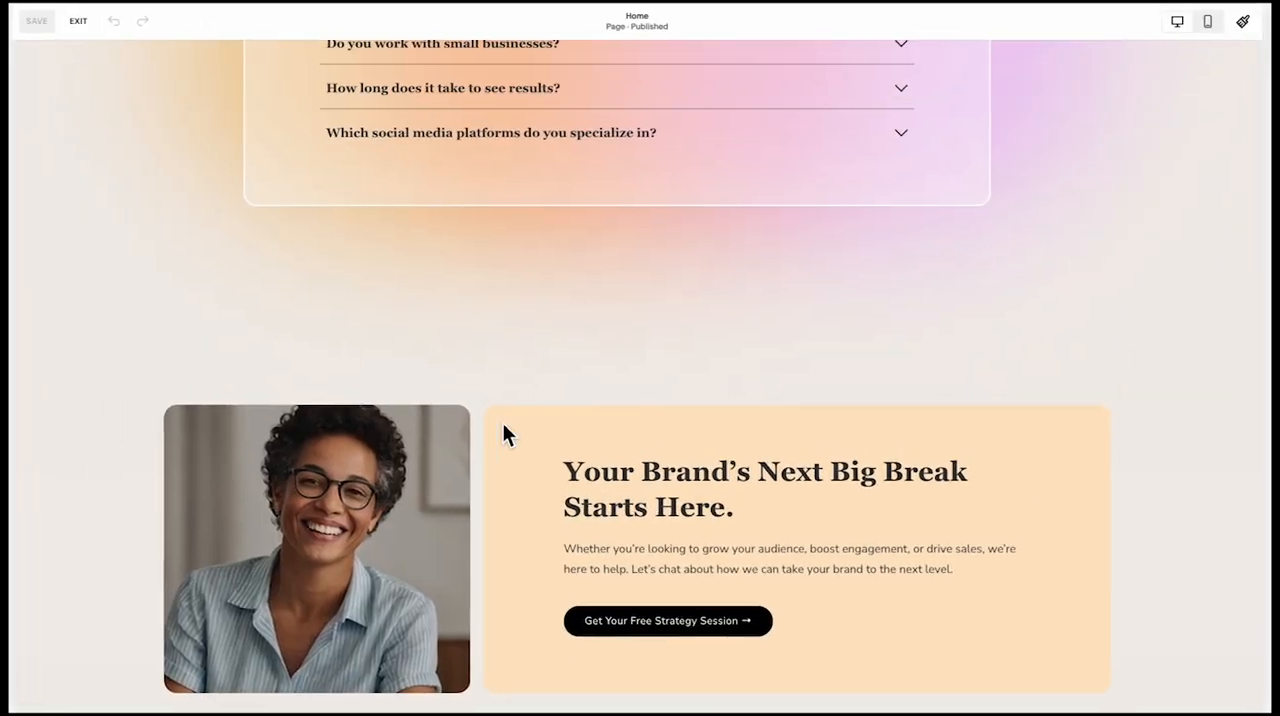
scroll(680, 456, down, 15)
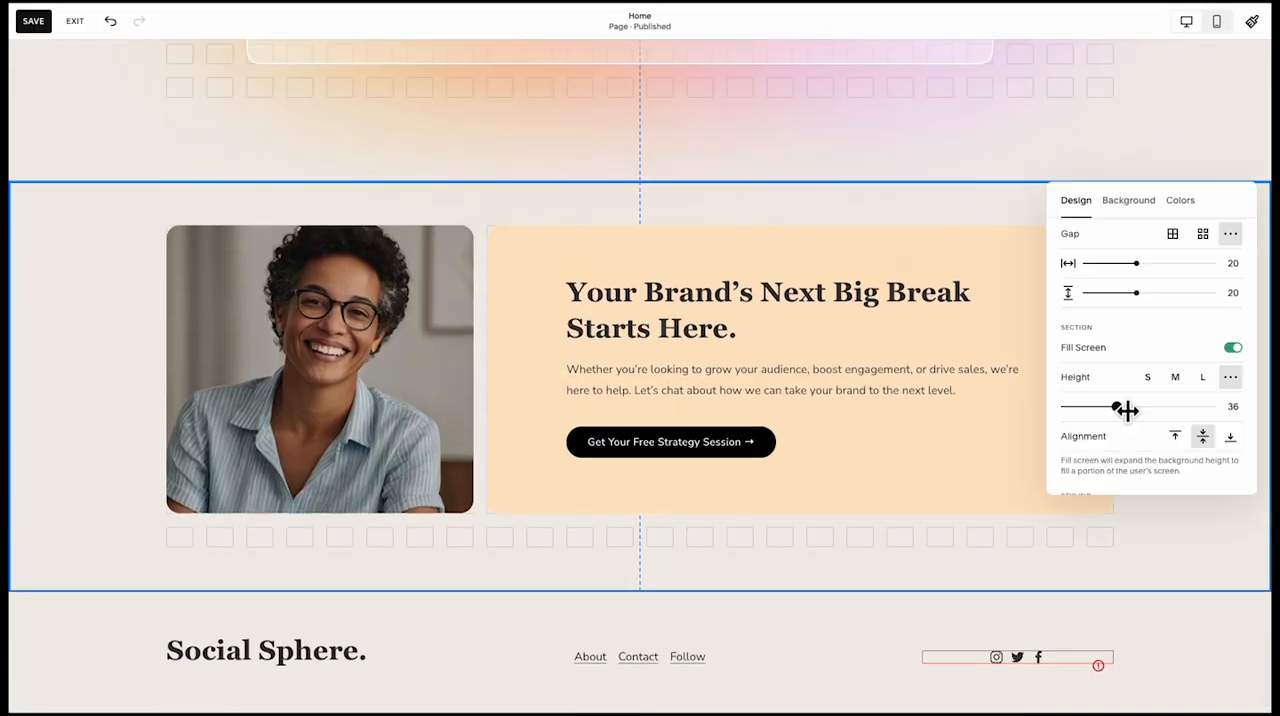
drag(1126, 411, 1132, 411)
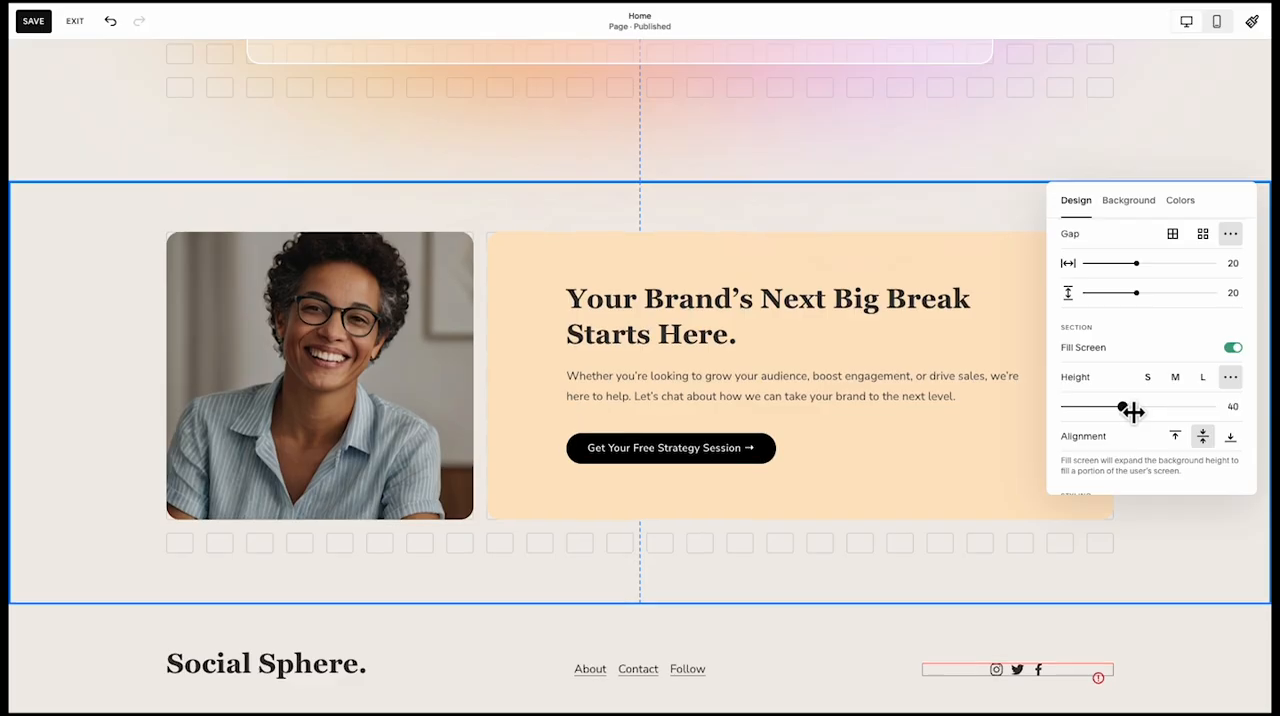
click(884, 598)
scroll(884, 590, down, 2)
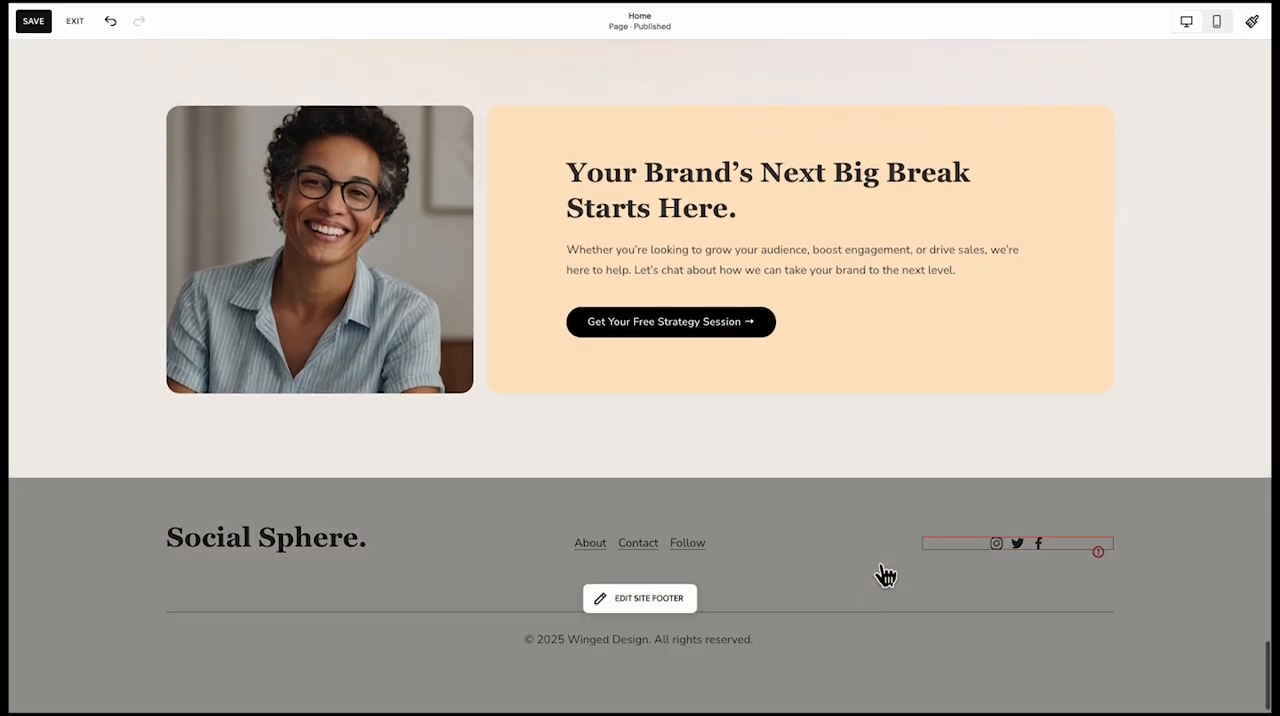
Edit the site footer and set its section height to a custom value of 13
click(882, 572)
click(1169, 493)
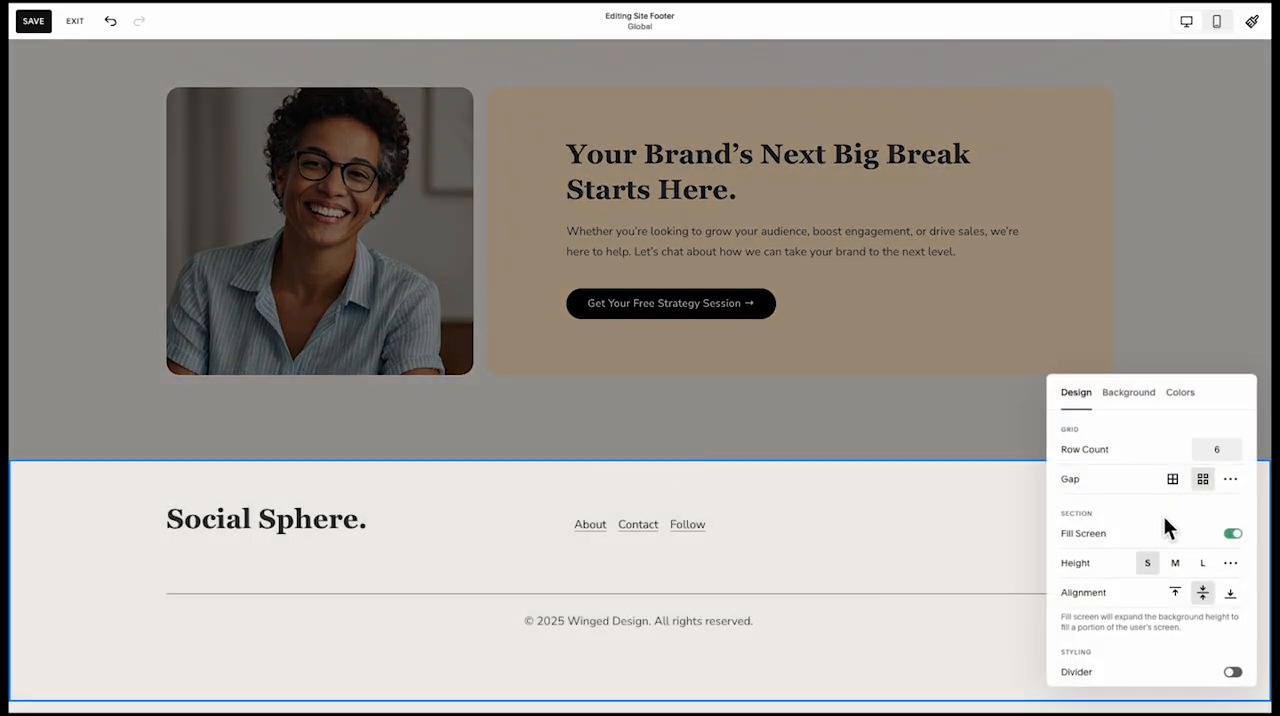
click(1226, 566)
drag(1090, 596, 1101, 593)
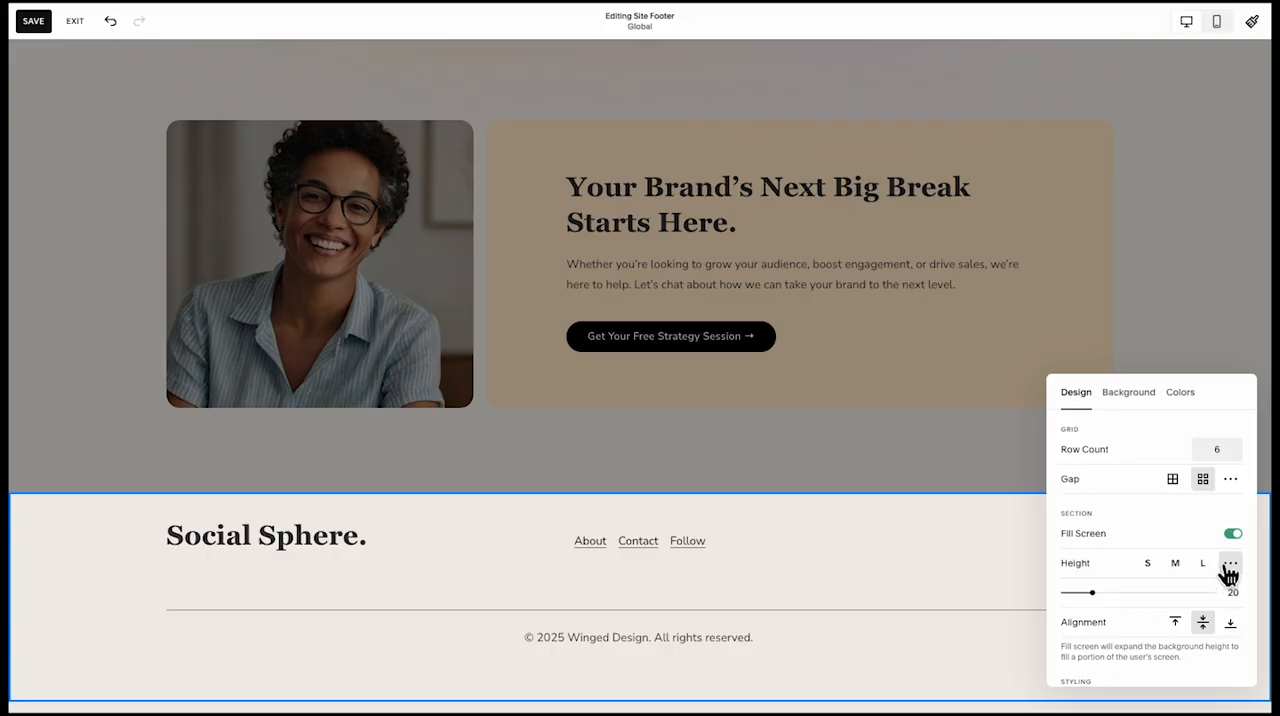
click(1146, 565)
click(1207, 564)
click(1227, 565)
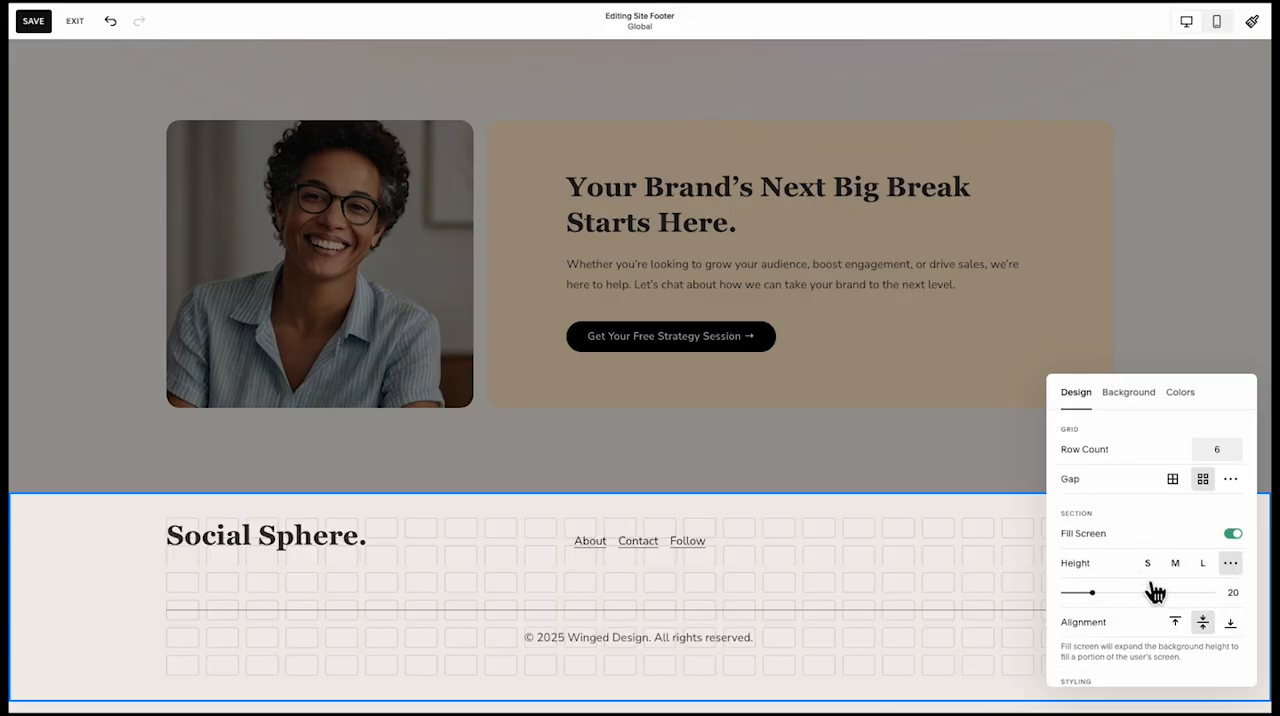
drag(1092, 601, 1082, 594)
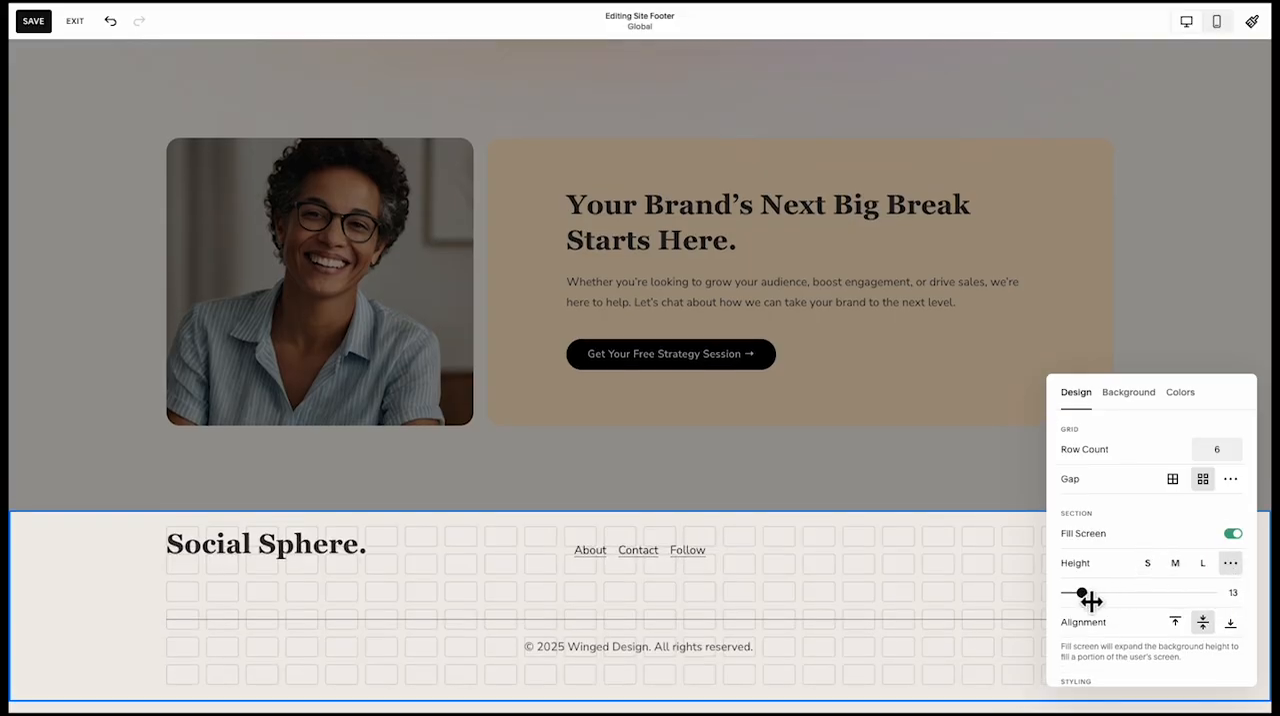
click(932, 465)
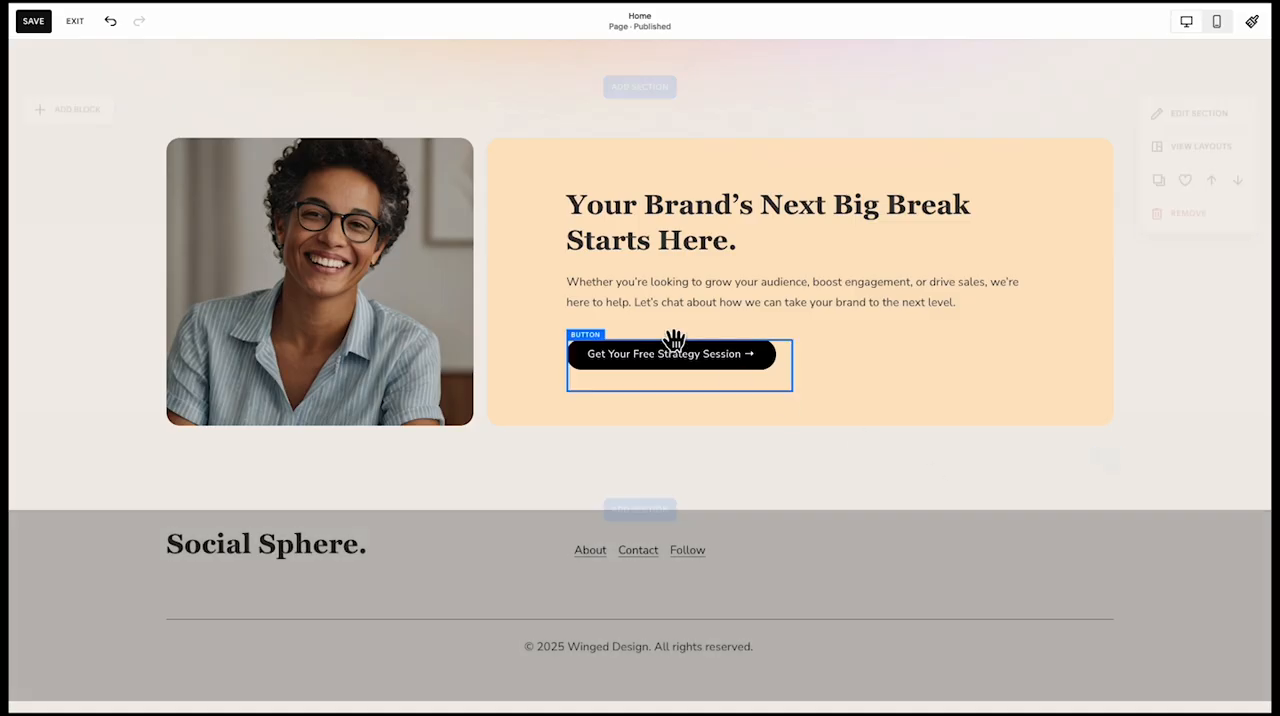
Extend the Premium Package card down to the Growth card's lower edge and lengthen the Growth card by one grid row
scroll(500, 400, up, 8)
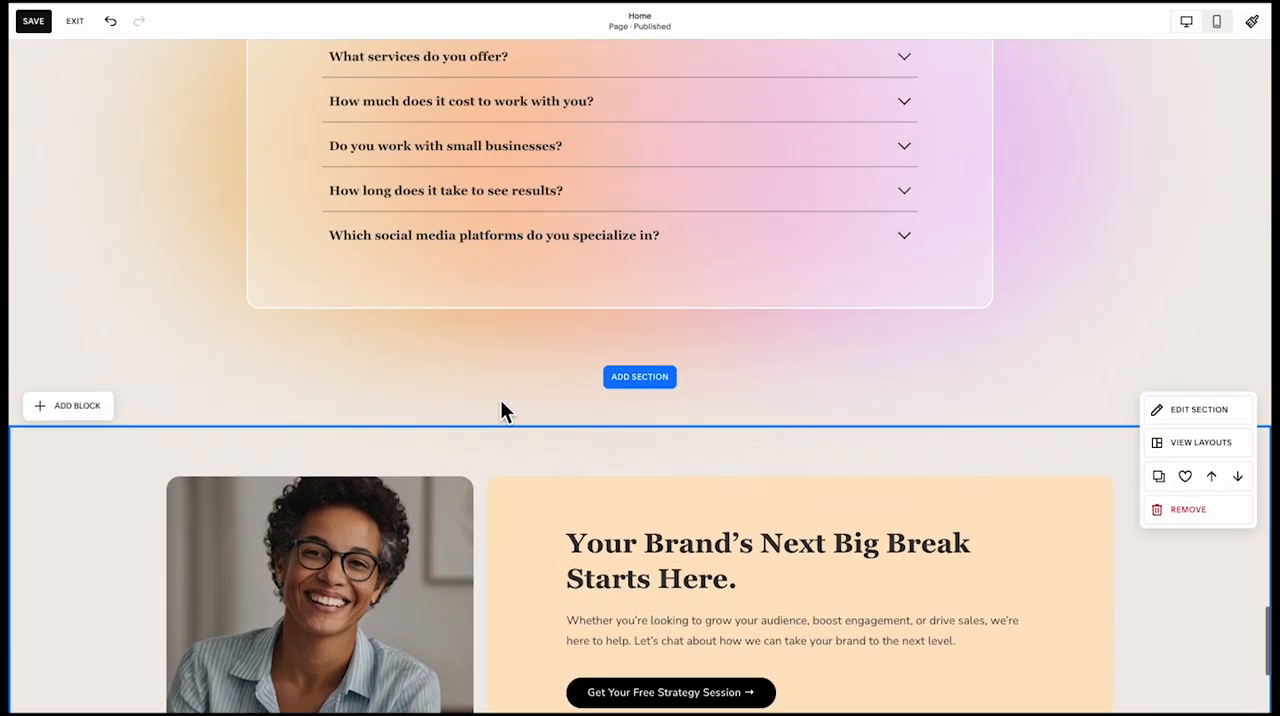
scroll(498, 395, up, 5)
scroll(498, 394, down, 3)
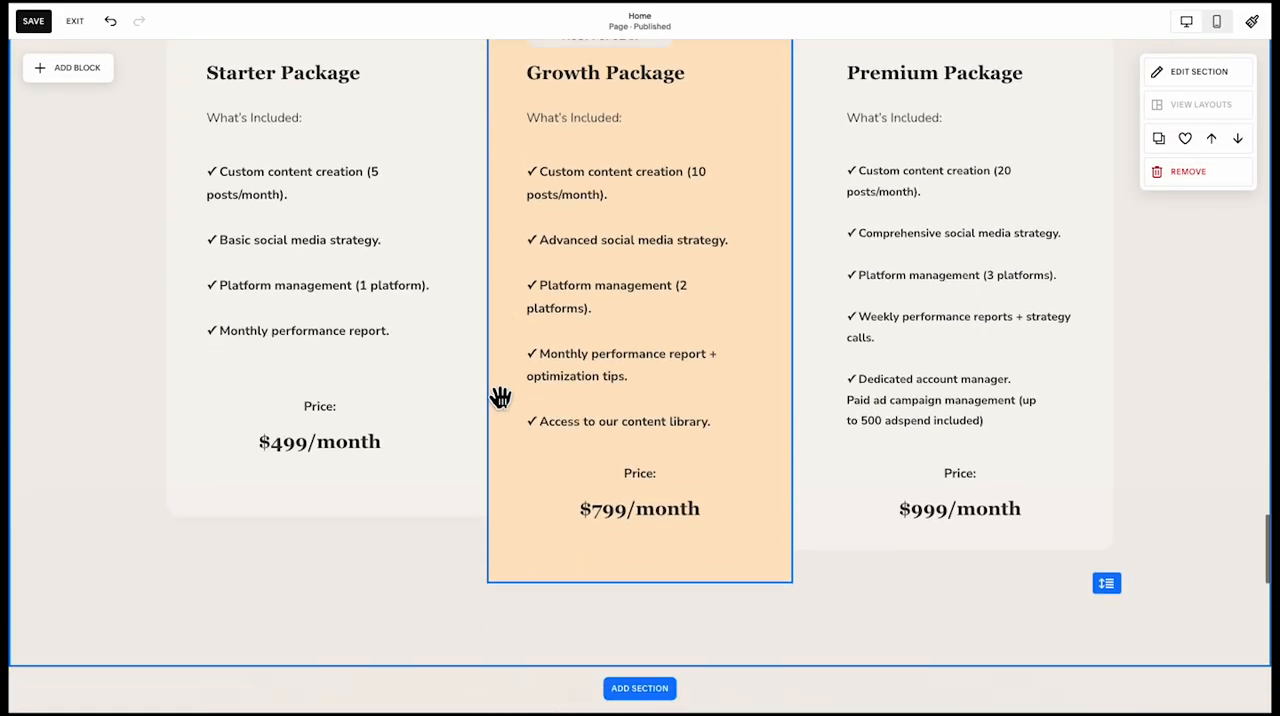
click(841, 394)
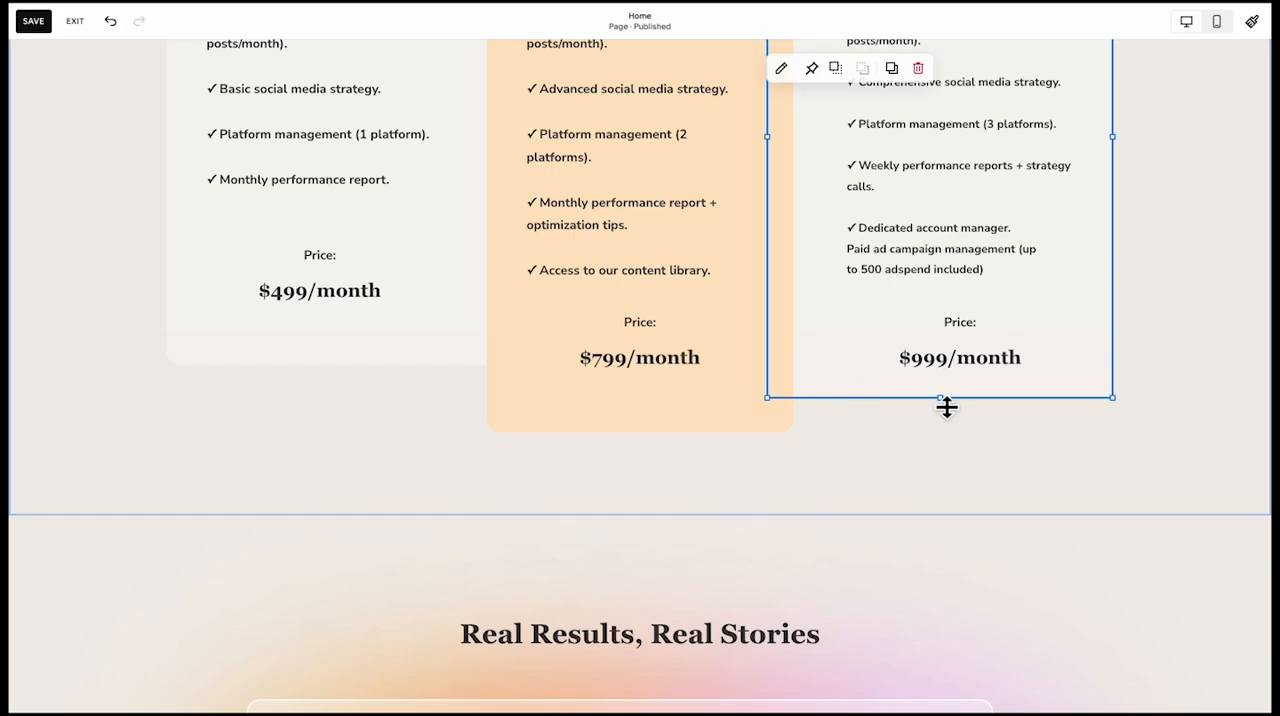
drag(941, 398, 917, 430)
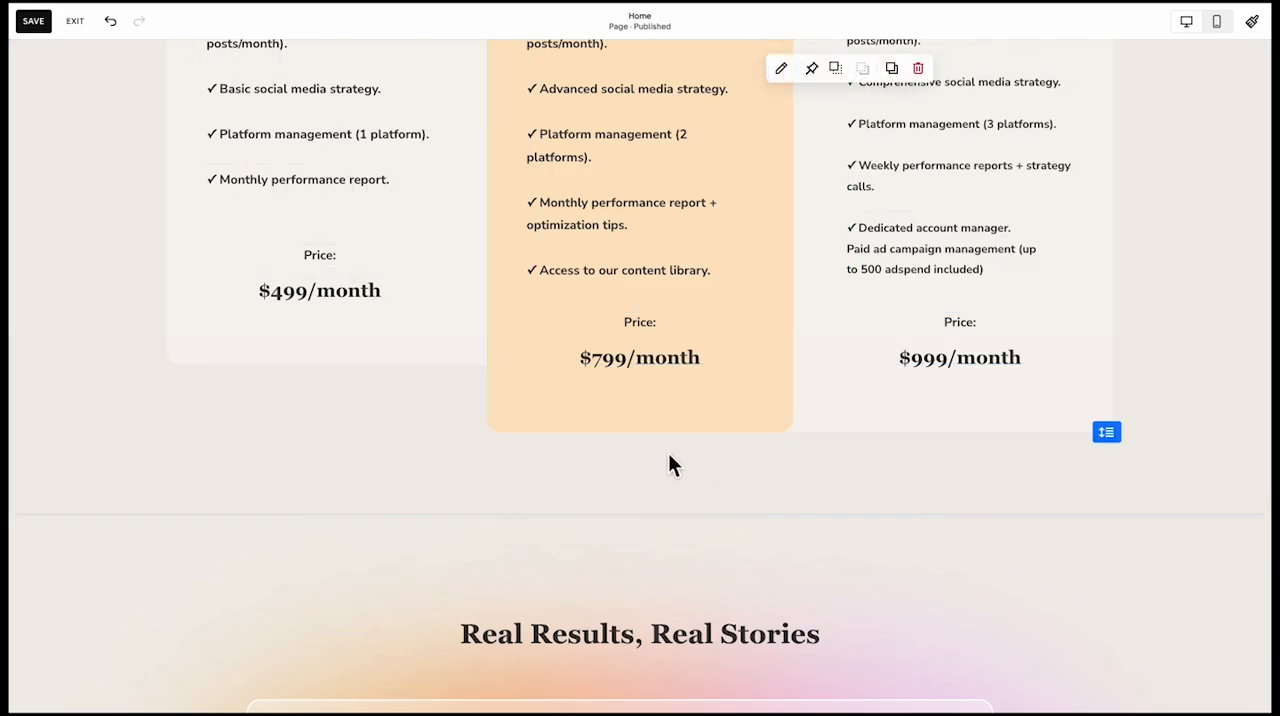
click(666, 405)
drag(645, 462, 651, 462)
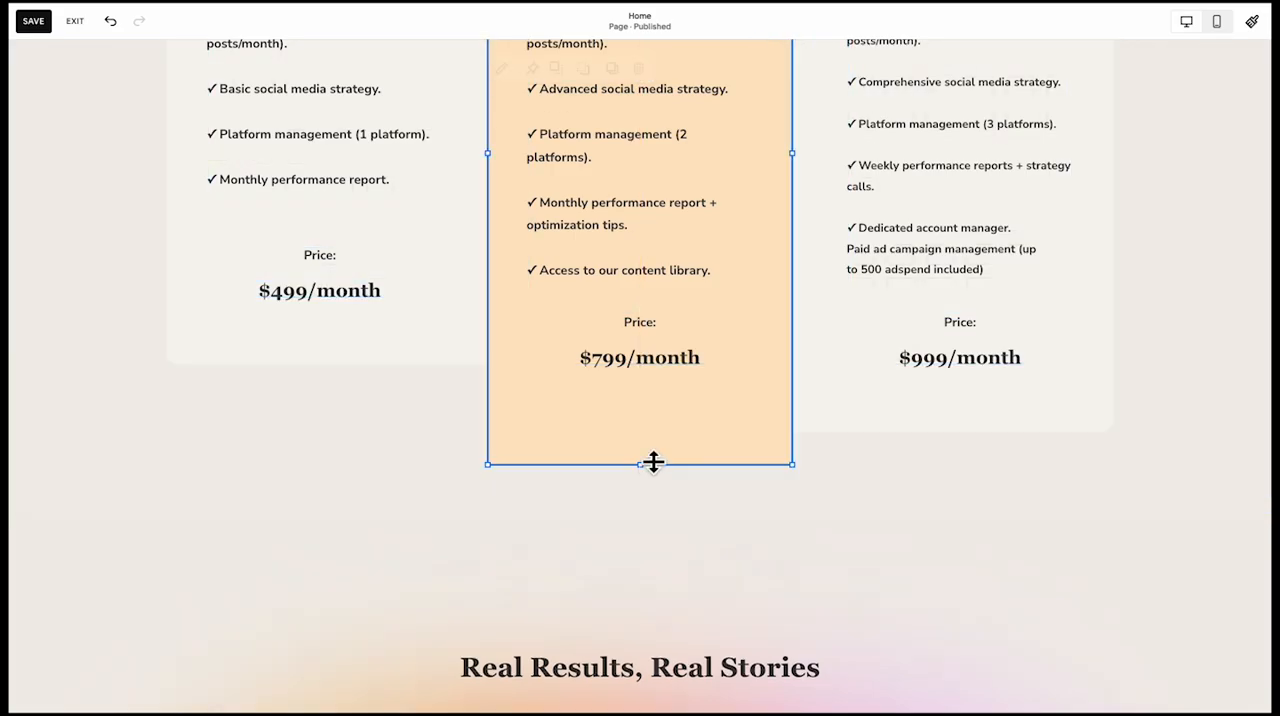
Move the Price label and $799/month text down one grid row together in the Growth Package card
click(664, 342)
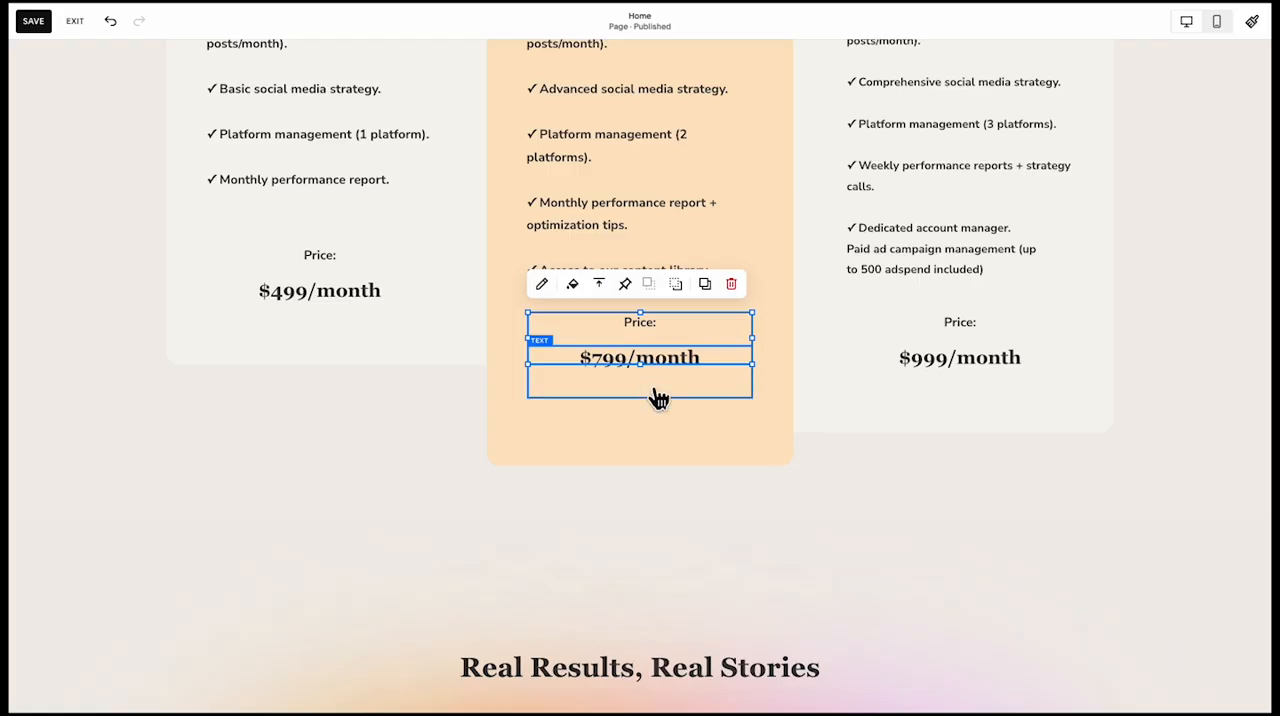
drag(659, 399, 684, 371)
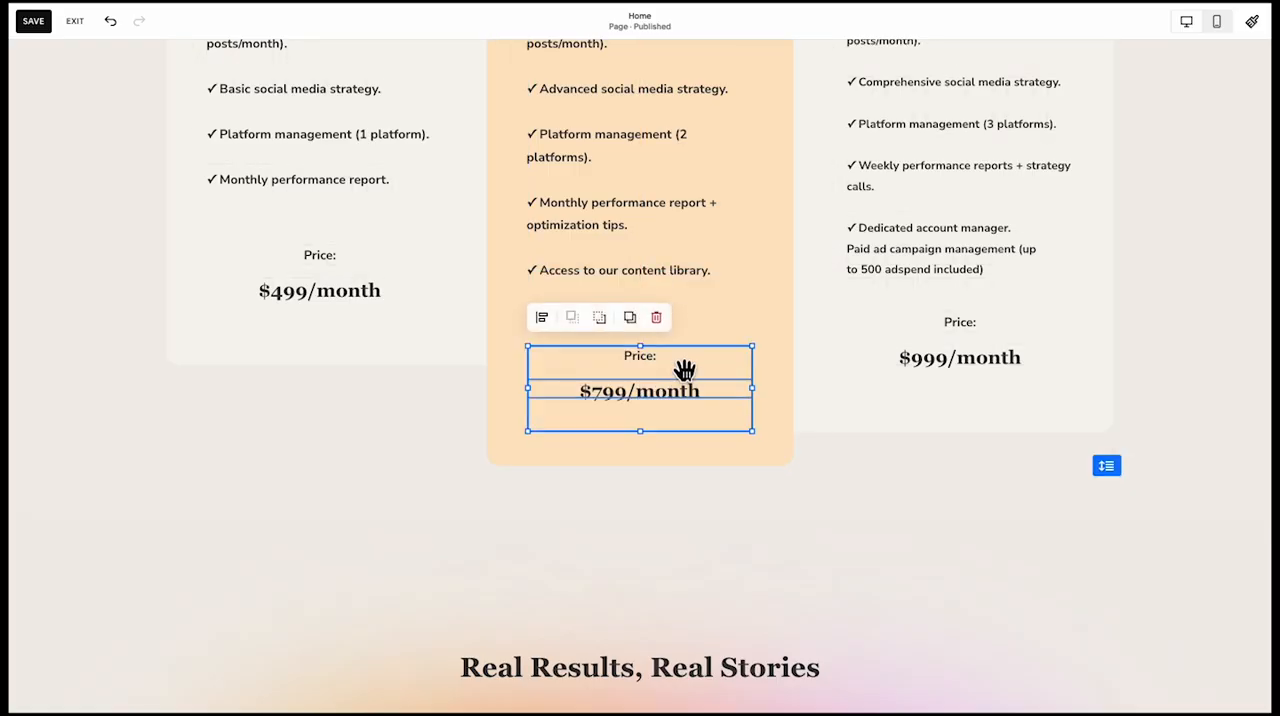
scroll(437, 441, up, 2)
click(628, 485)
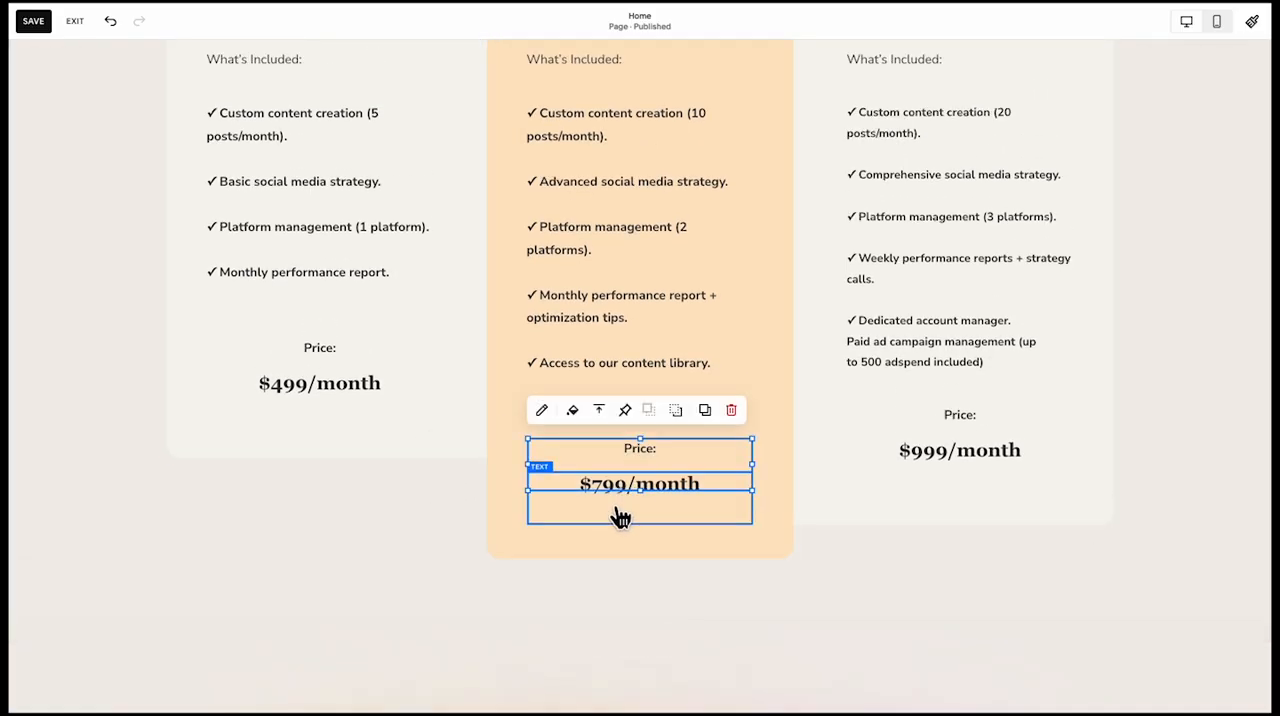
drag(622, 490, 627, 481)
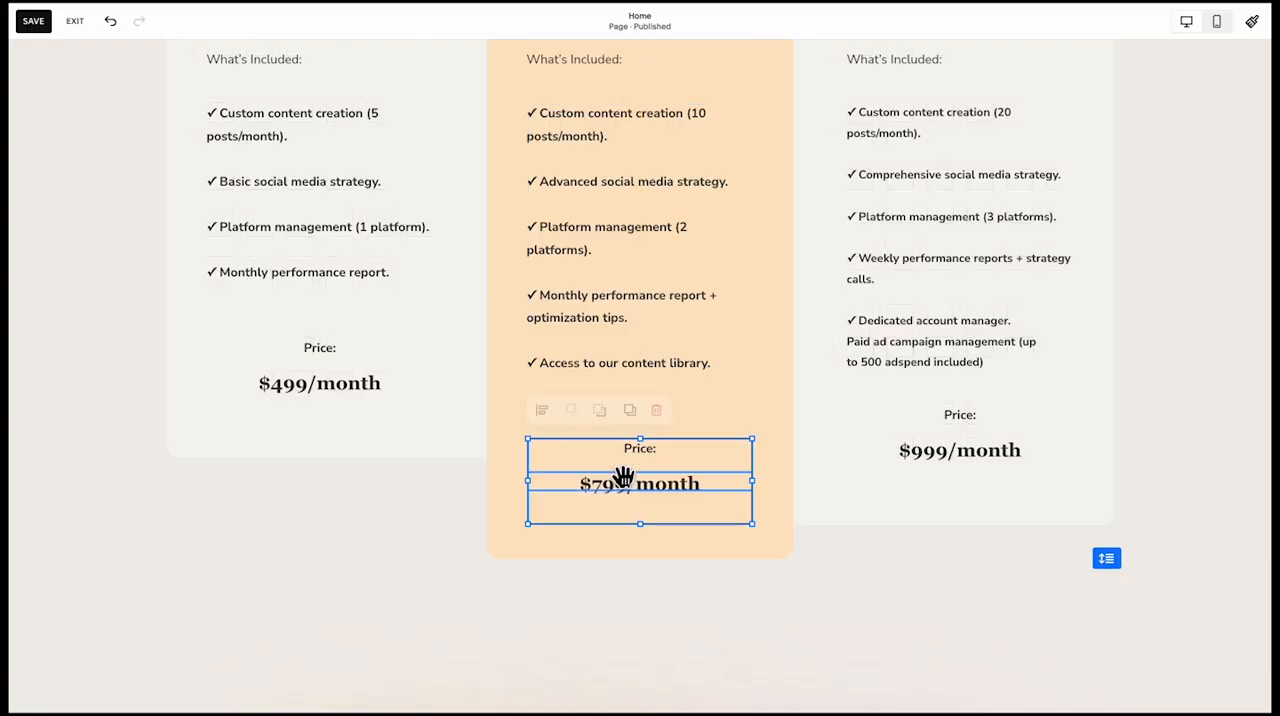
click(470, 518)
Examine the spacing between sections from the pricing cards up to the hero image
scroll(470, 518, up, 1)
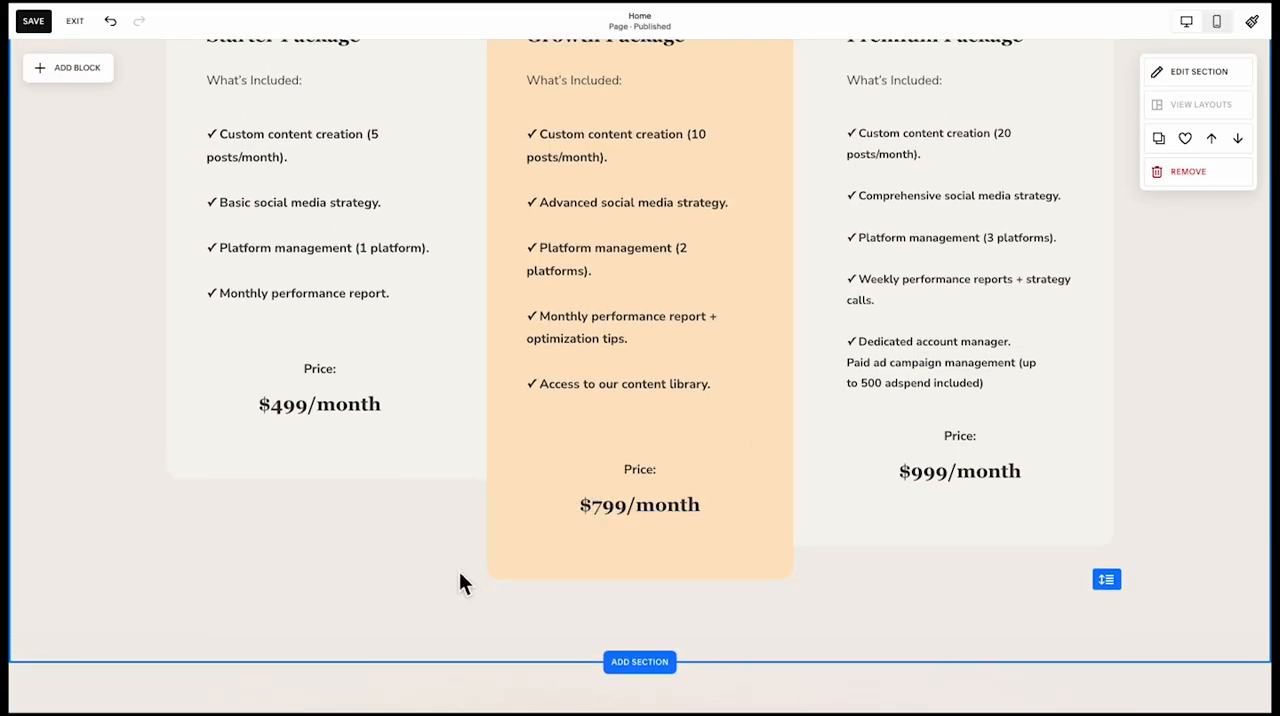
scroll(459, 575, up, 3)
scroll(455, 567, up, 8)
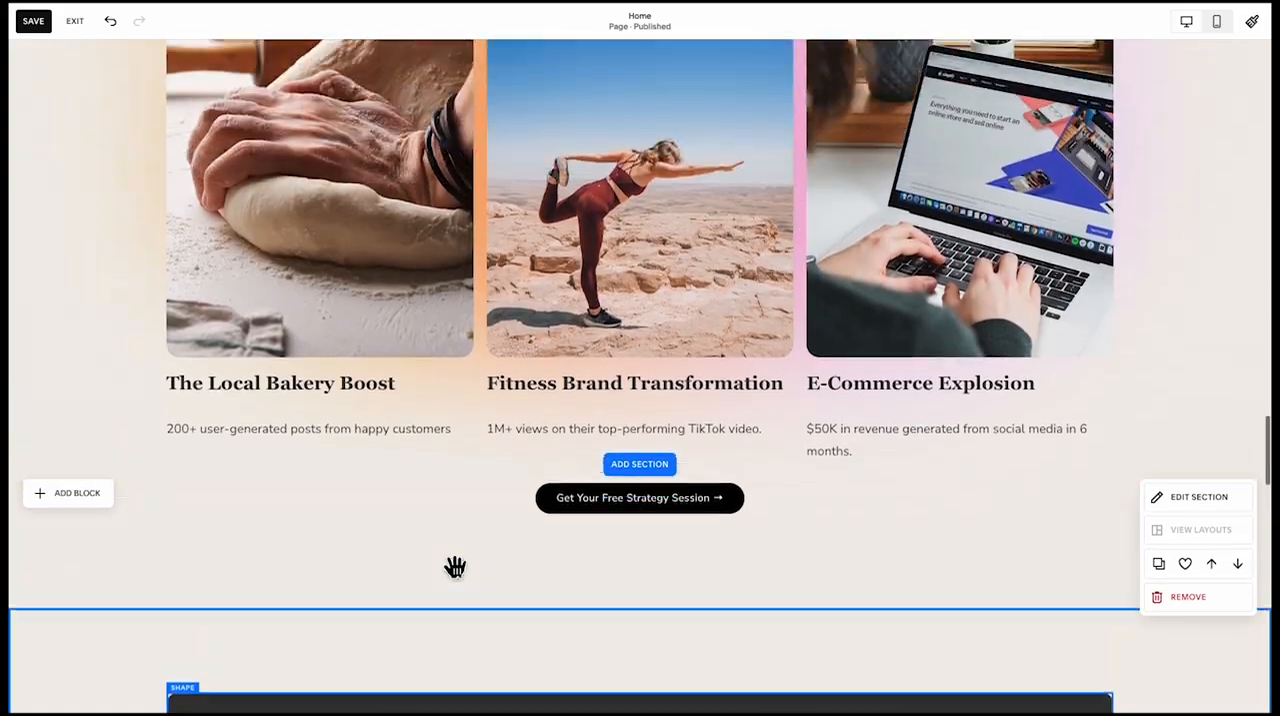
scroll(726, 530, up, 3)
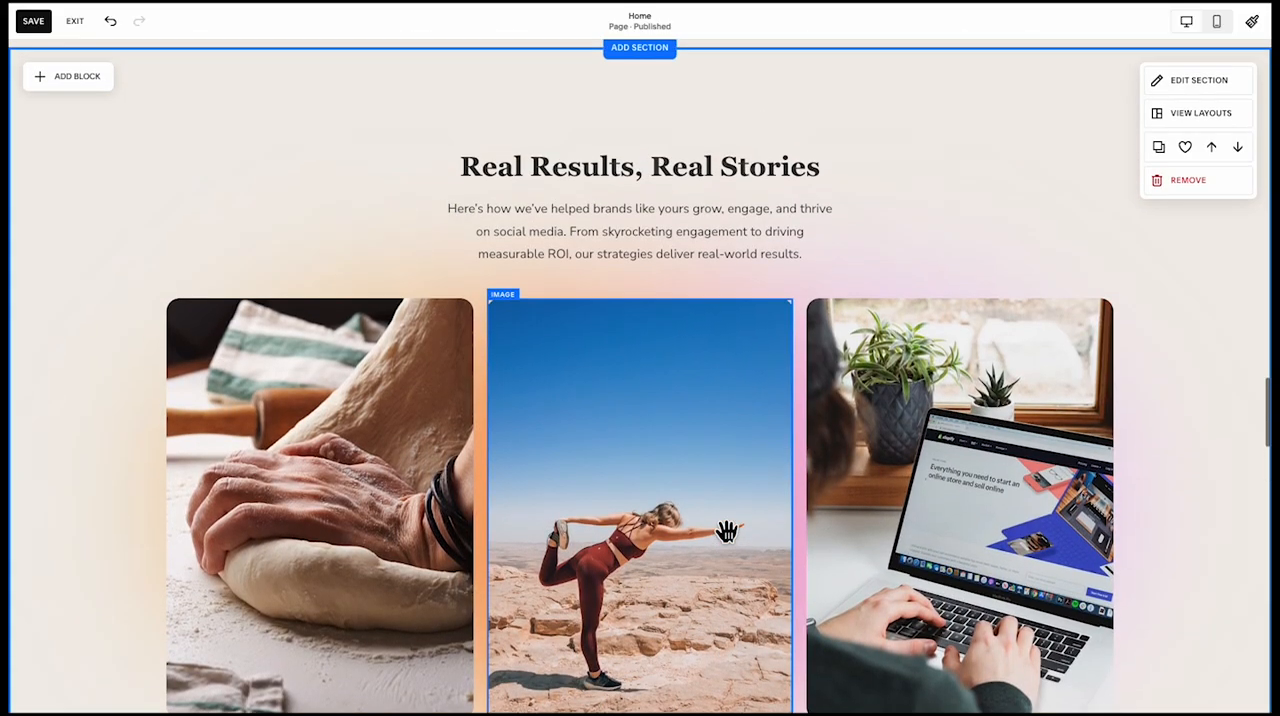
scroll(726, 530, down, 10)
scroll(726, 530, up, 5)
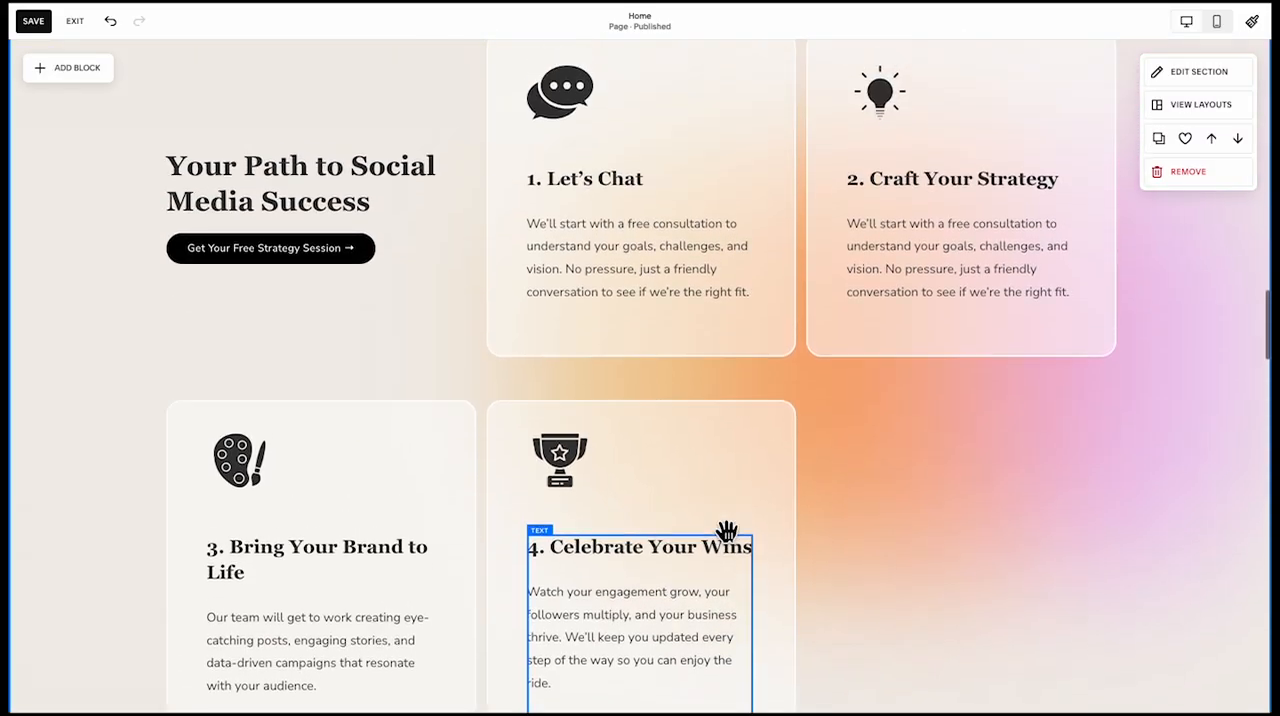
scroll(726, 530, up, 3)
scroll(576, 476, up, 4)
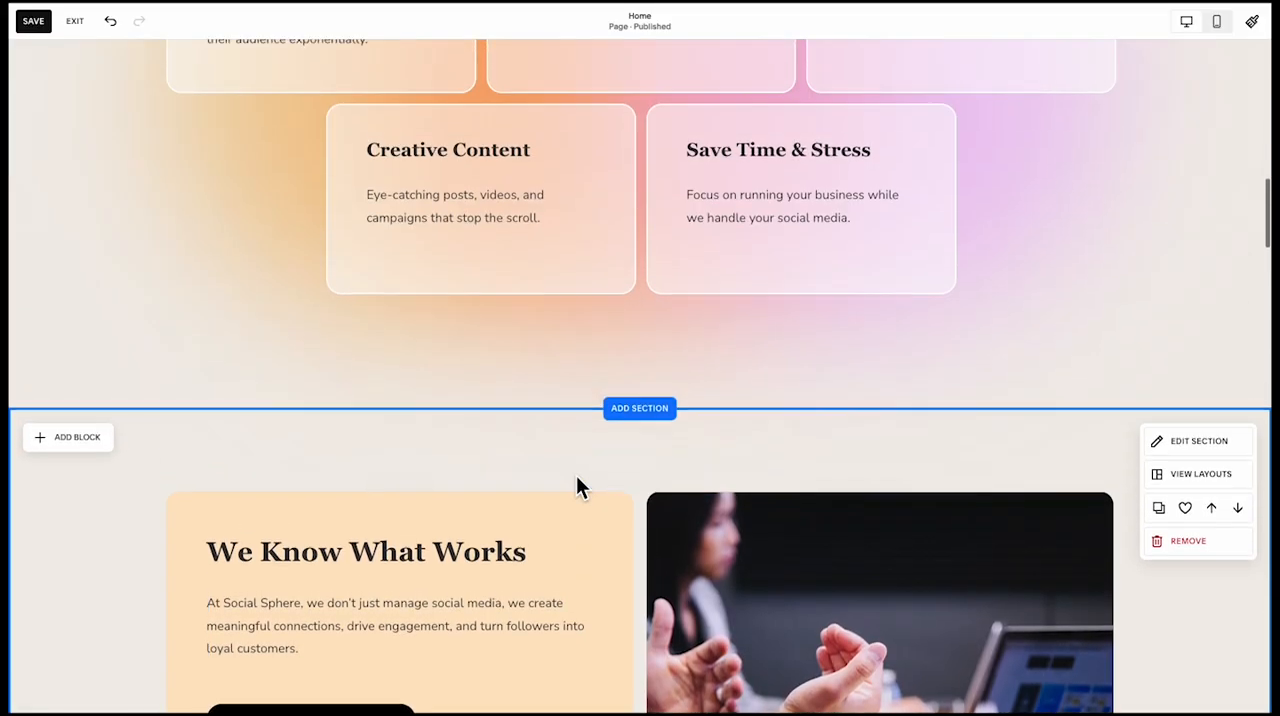
scroll(576, 480, down, 3)
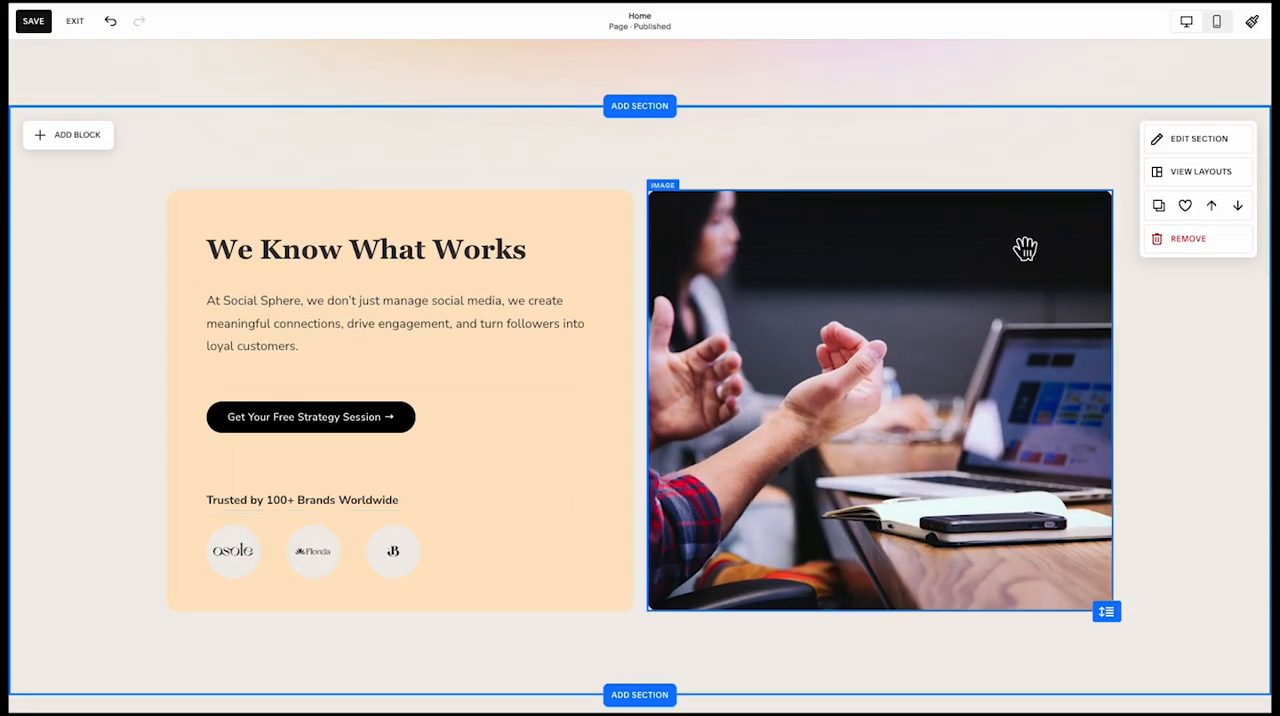
scroll(1000, 255, up, 3)
scroll(980, 256, up, 11)
scroll(982, 300, down, 7)
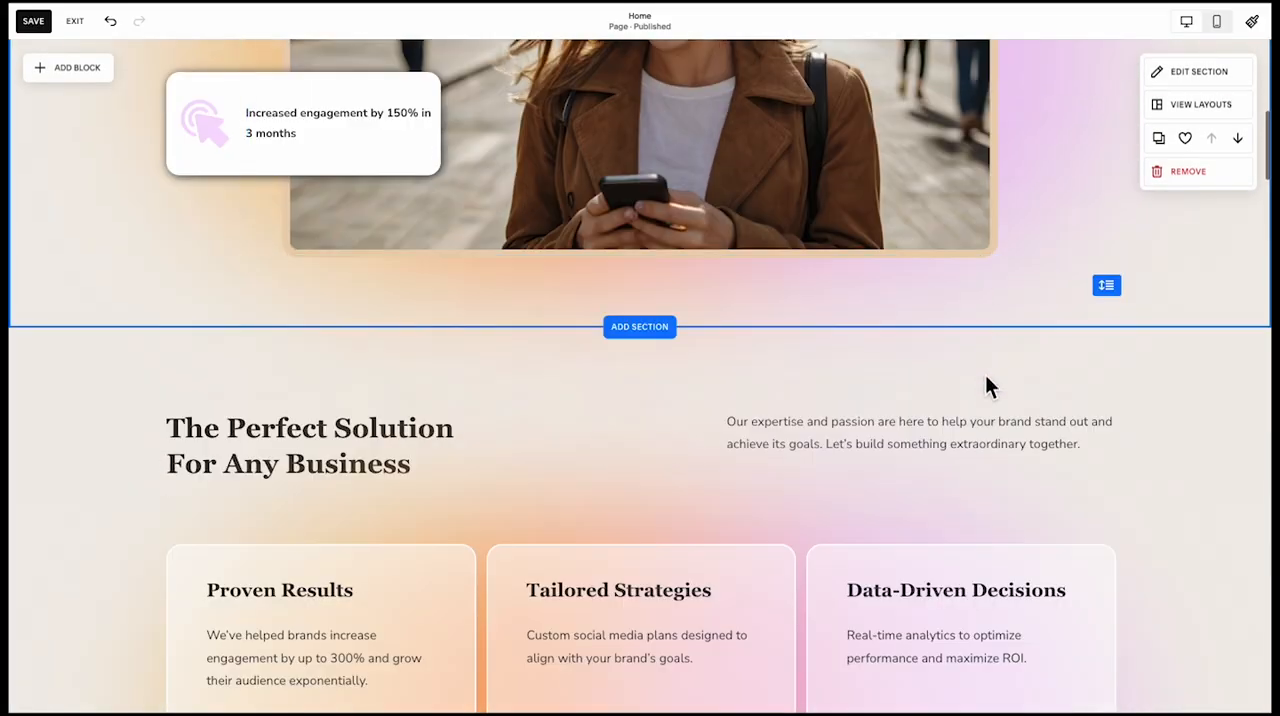
Set the height of the Perfect Solution and We Know What Works sections to S
click(1199, 114)
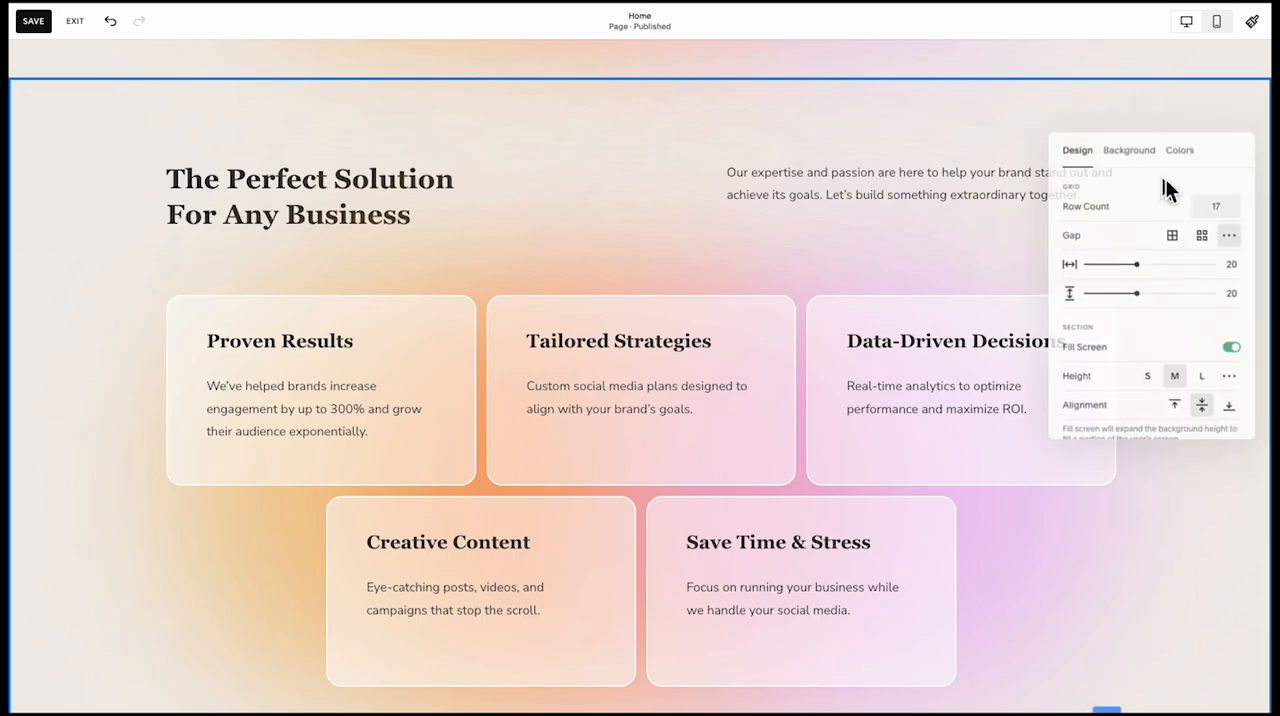
scroll(1144, 346, down, 1)
click(1147, 326)
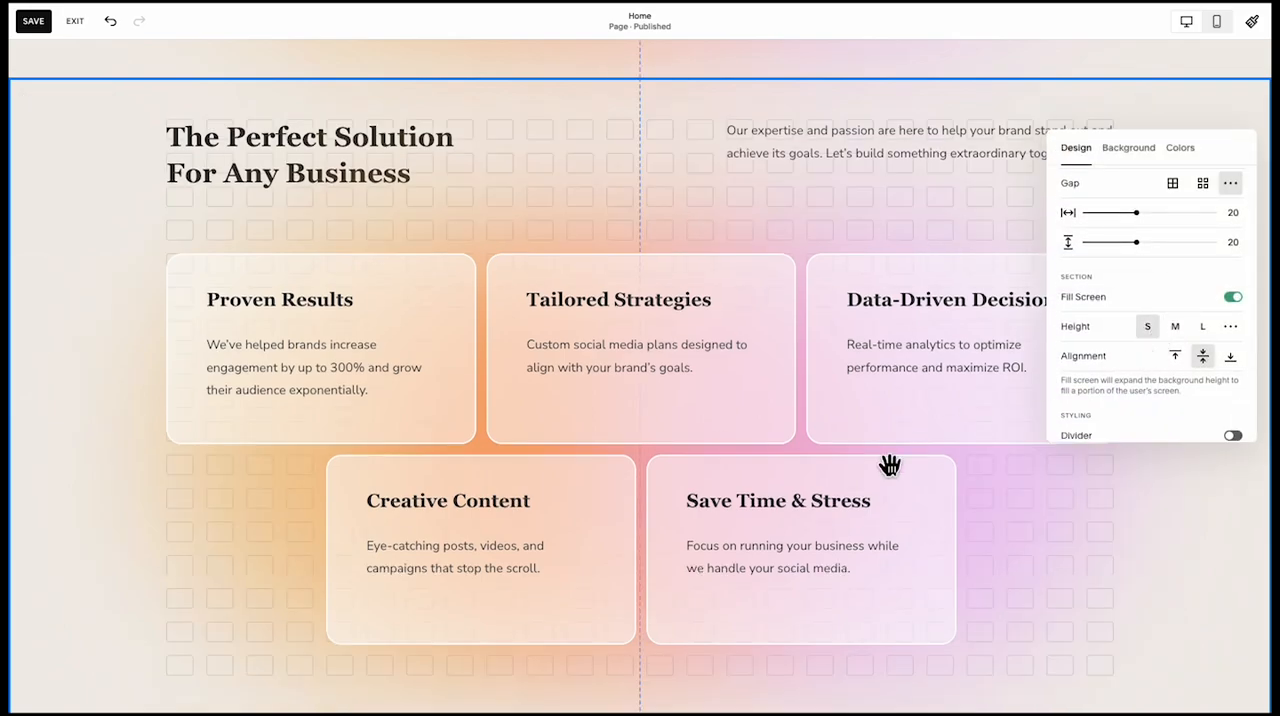
scroll(850, 480, down, 3)
click(1138, 448)
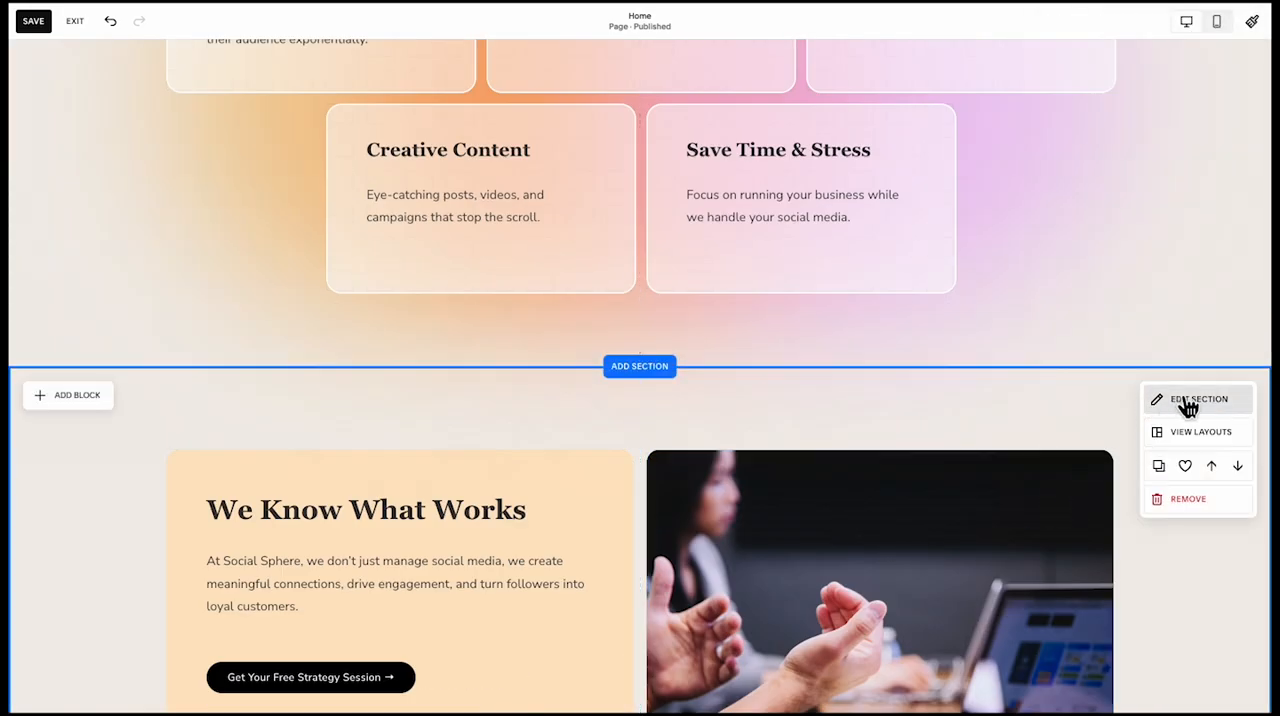
click(1152, 402)
click(1147, 620)
scroll(986, 579, down, 6)
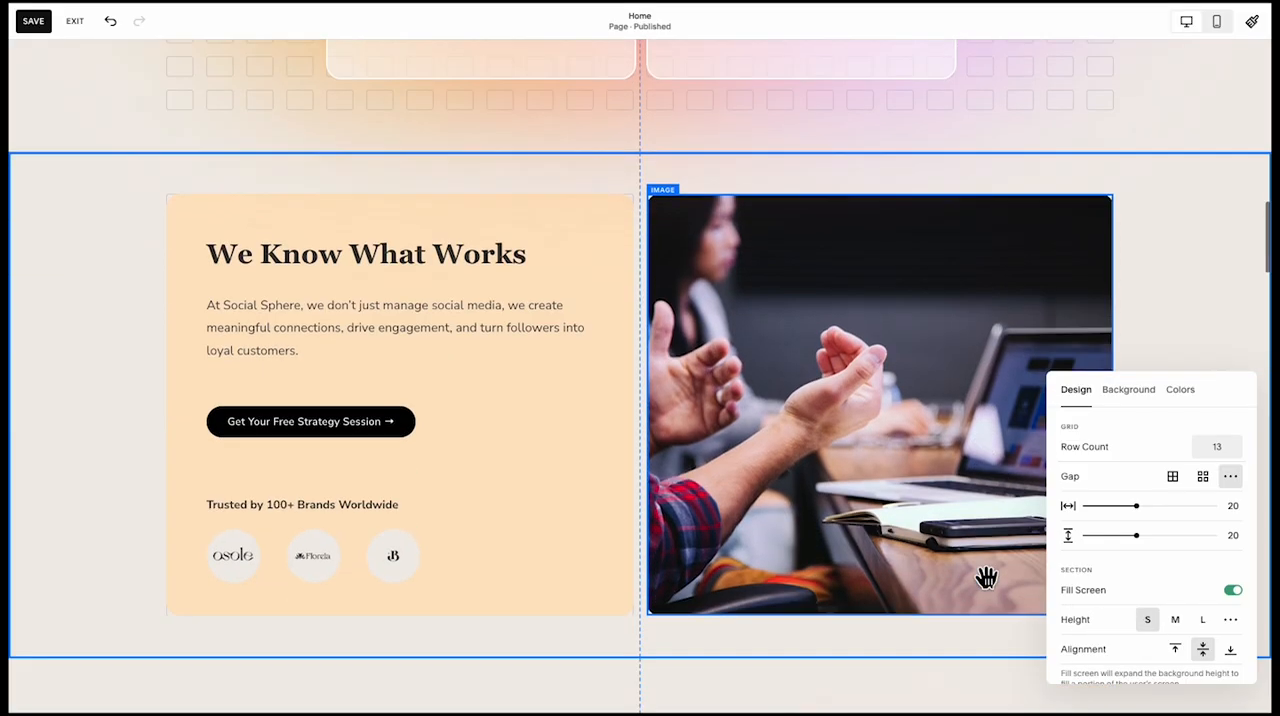
click(886, 234)
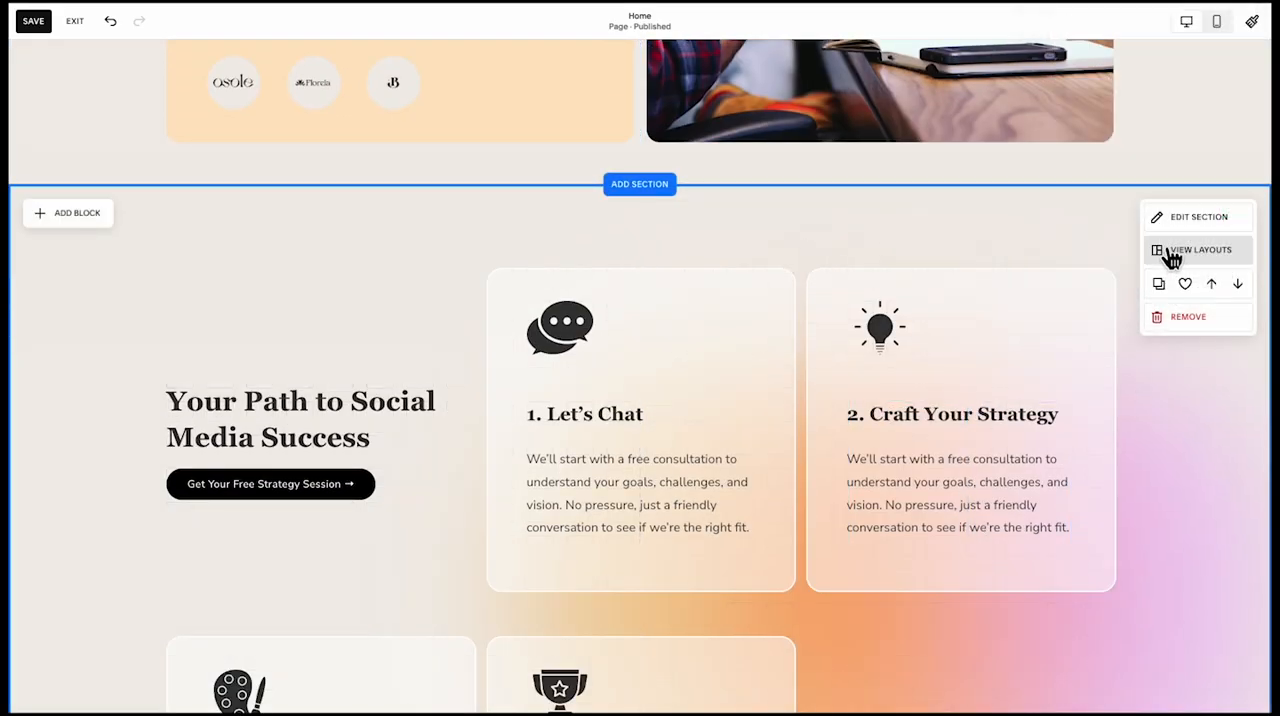
Set the height of the Your Path to Social Media Success section and the Real Results image section to S
click(1185, 218)
click(1147, 484)
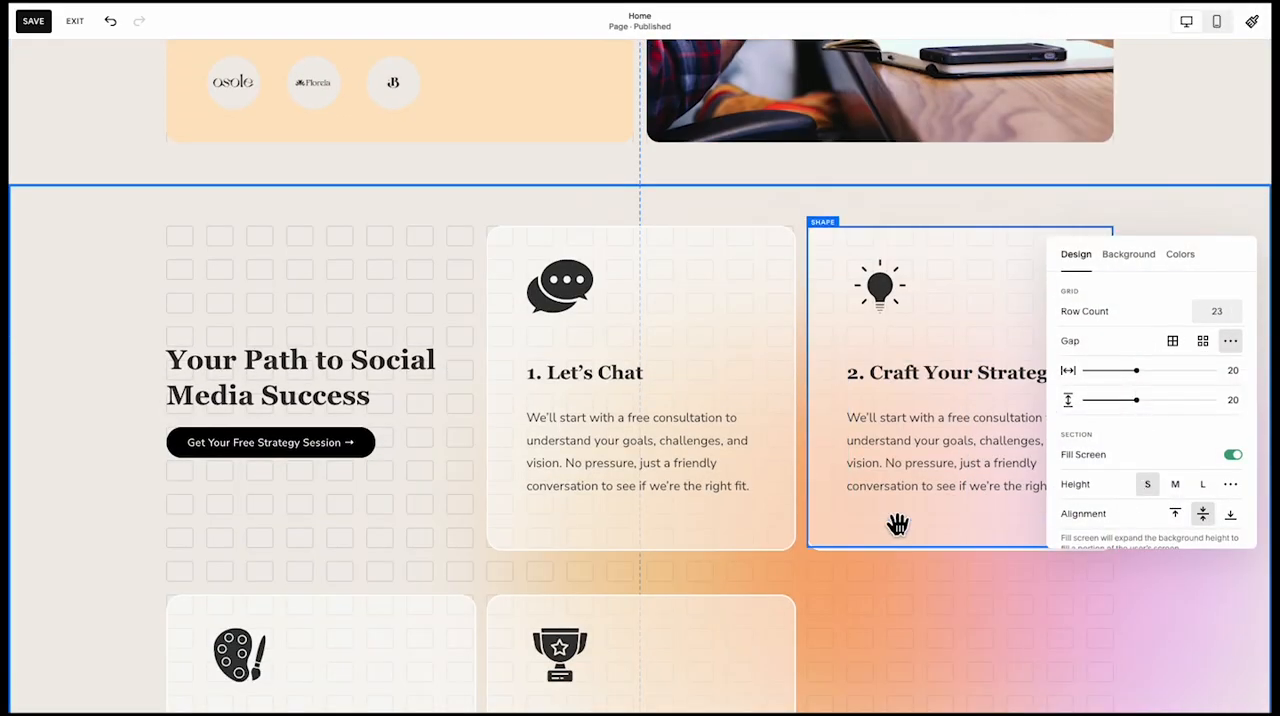
scroll(898, 526, down, 7)
key(Escape)
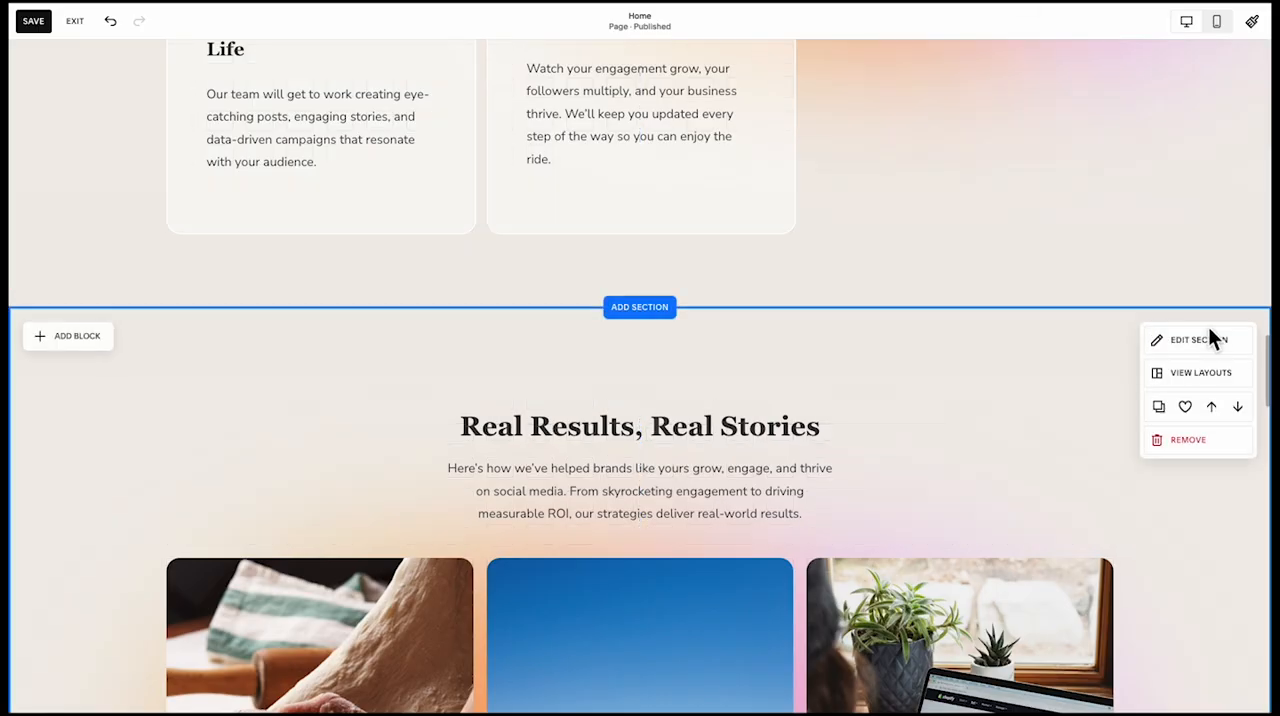
click(1198, 341)
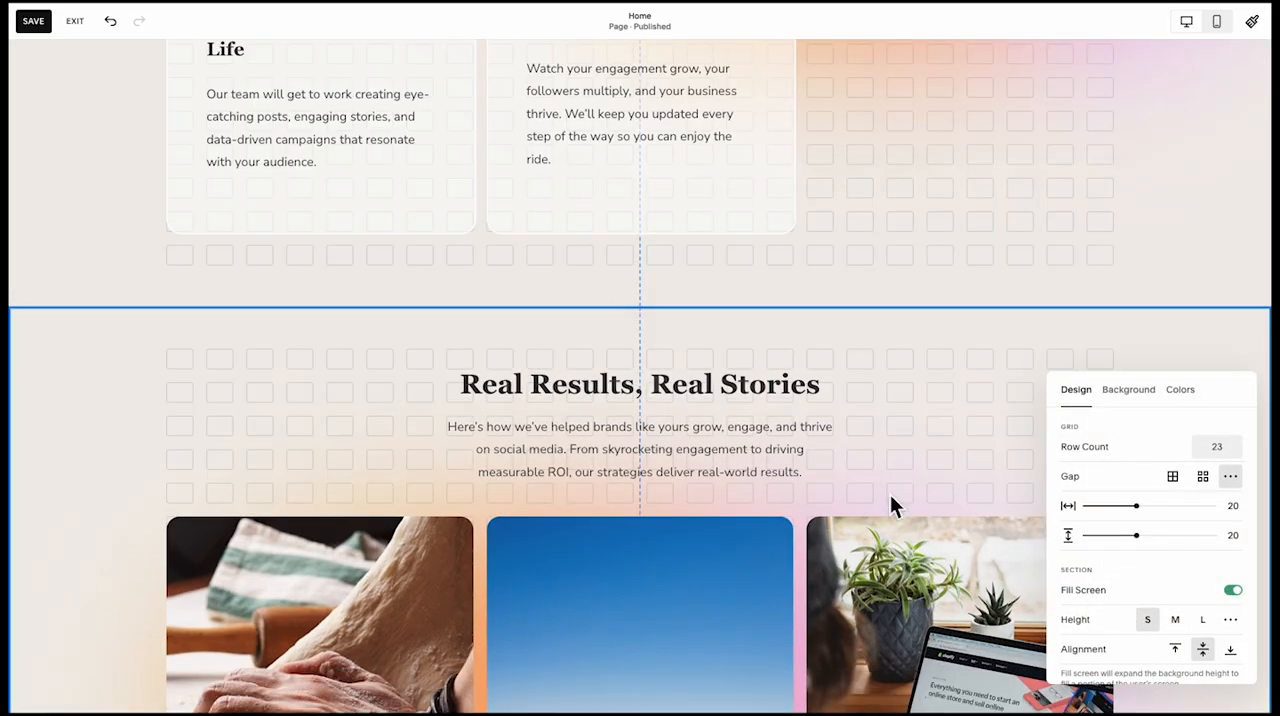
scroll(890, 506, down, 8)
key(Escape)
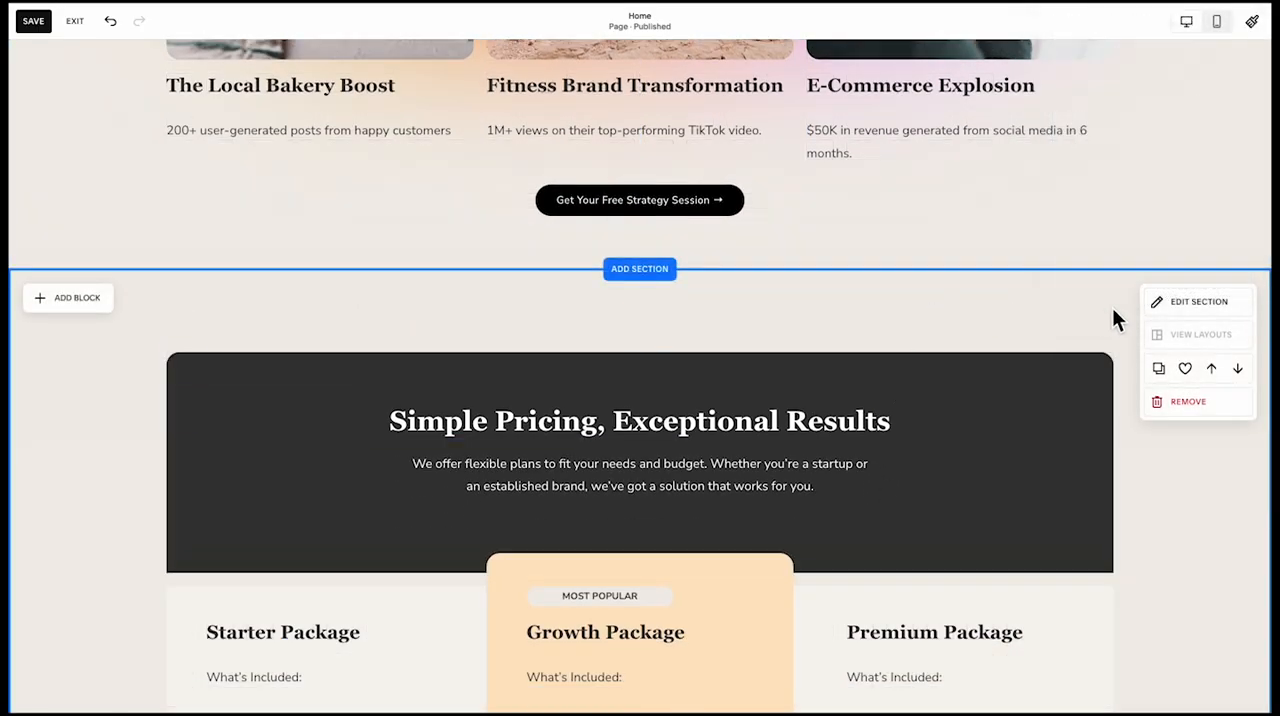
Set the height of the Simple Pricing section to S
click(1165, 300)
scroll(909, 370, down, 8)
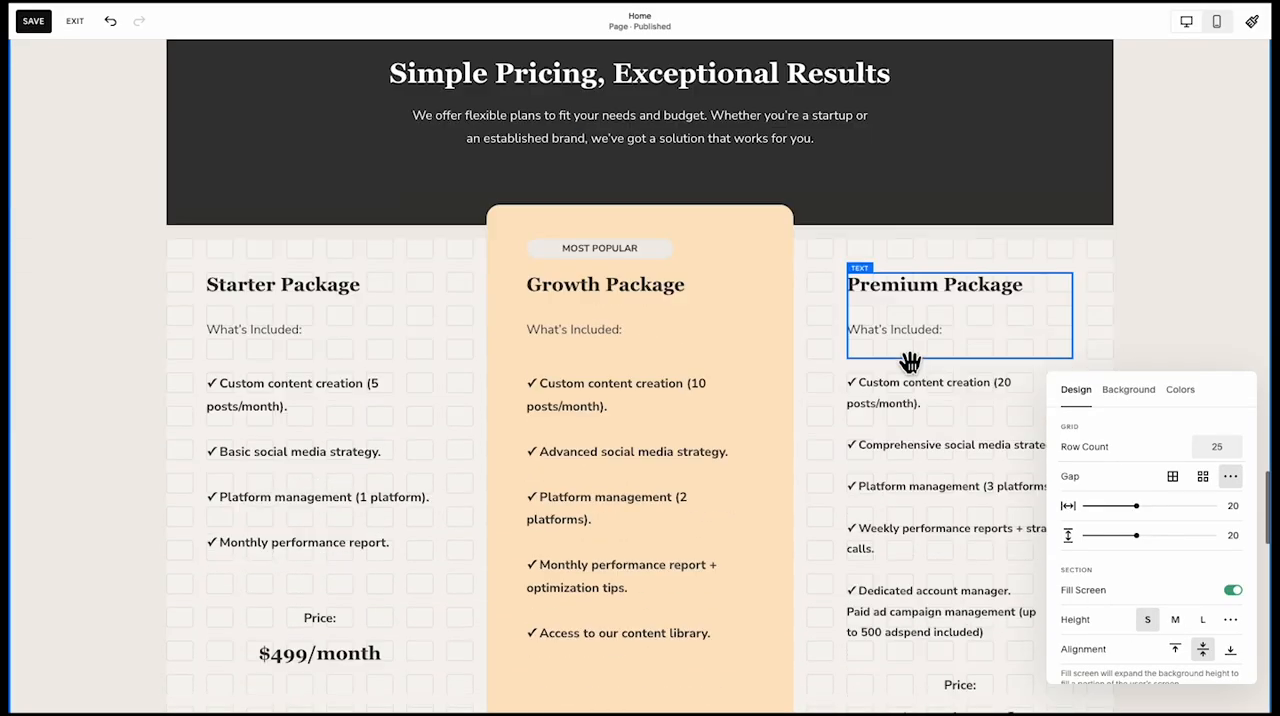
key(Escape)
Set the height of the FAQ section to S, and save and exit the page editor
click(1183, 404)
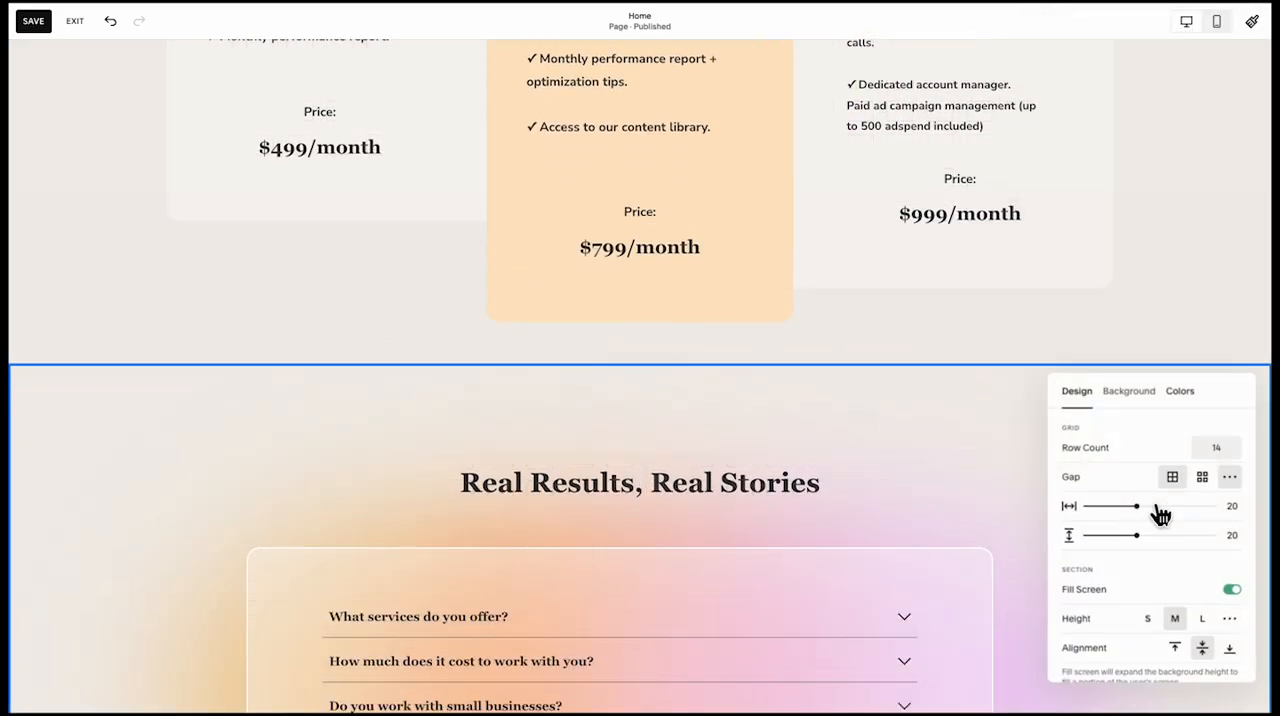
click(1147, 620)
scroll(984, 462, down, 6)
scroll(982, 458, down, 1)
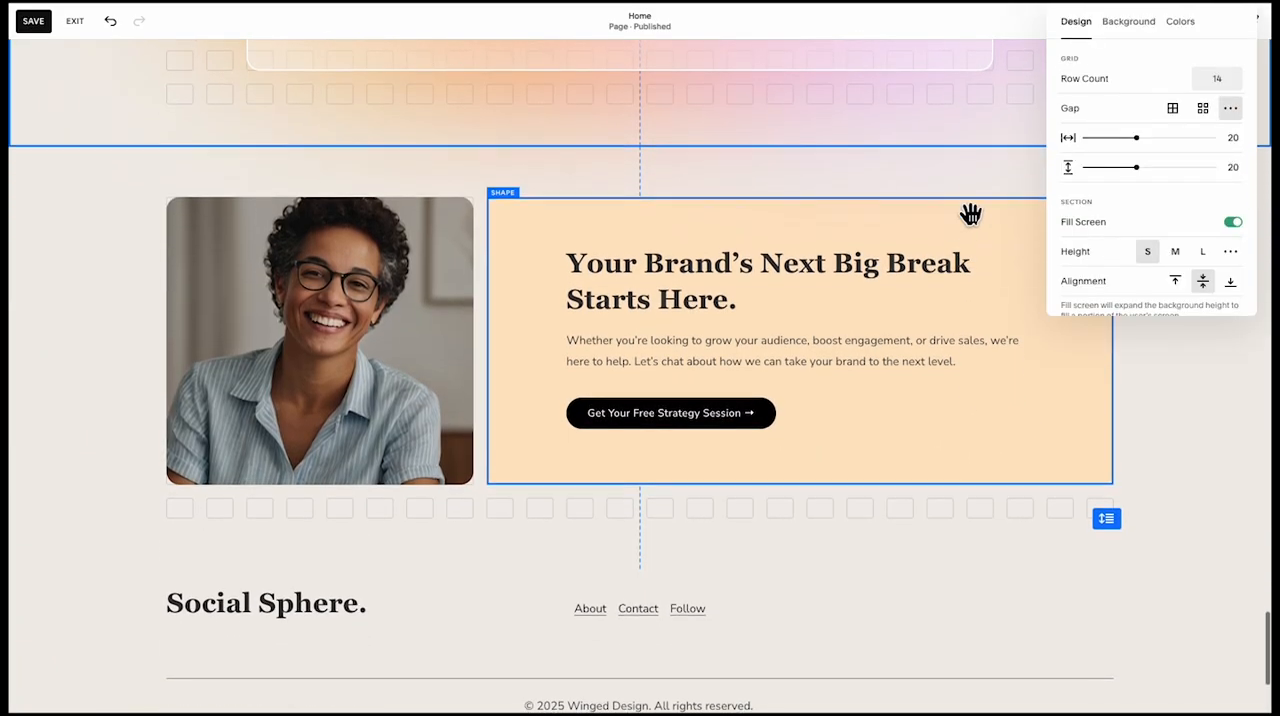
click(970, 186)
click(34, 21)
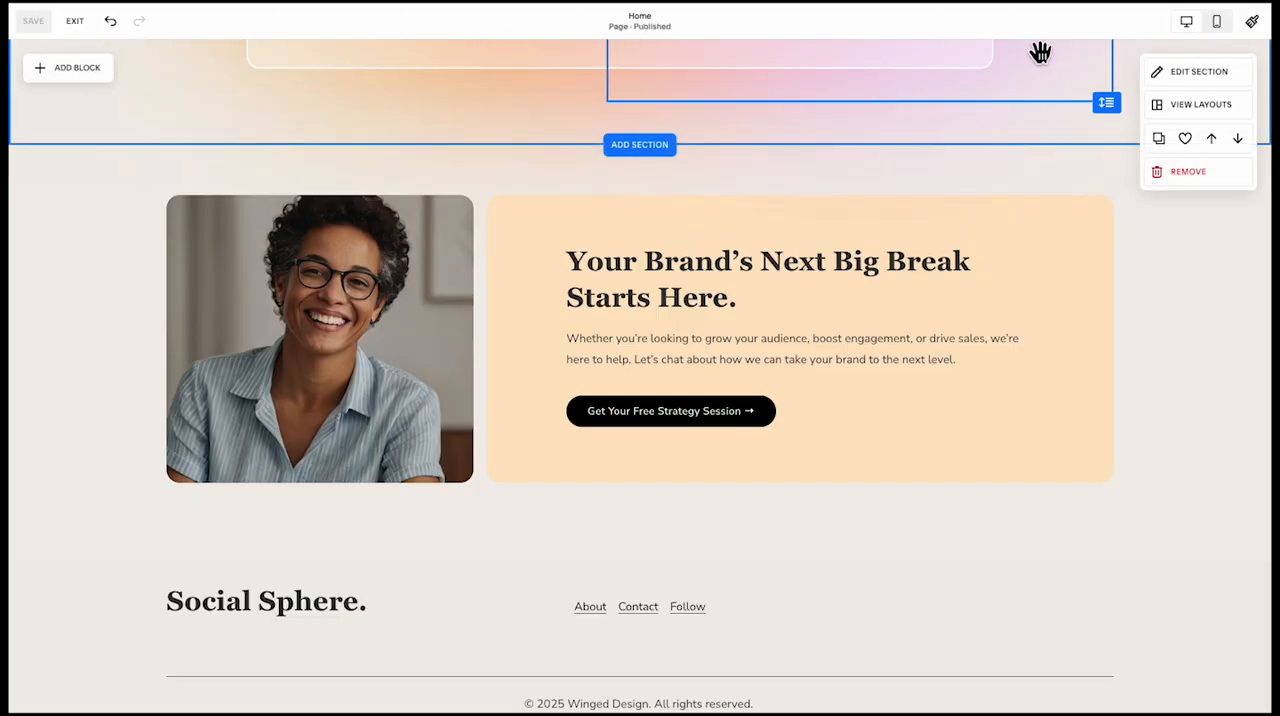
click(76, 22)
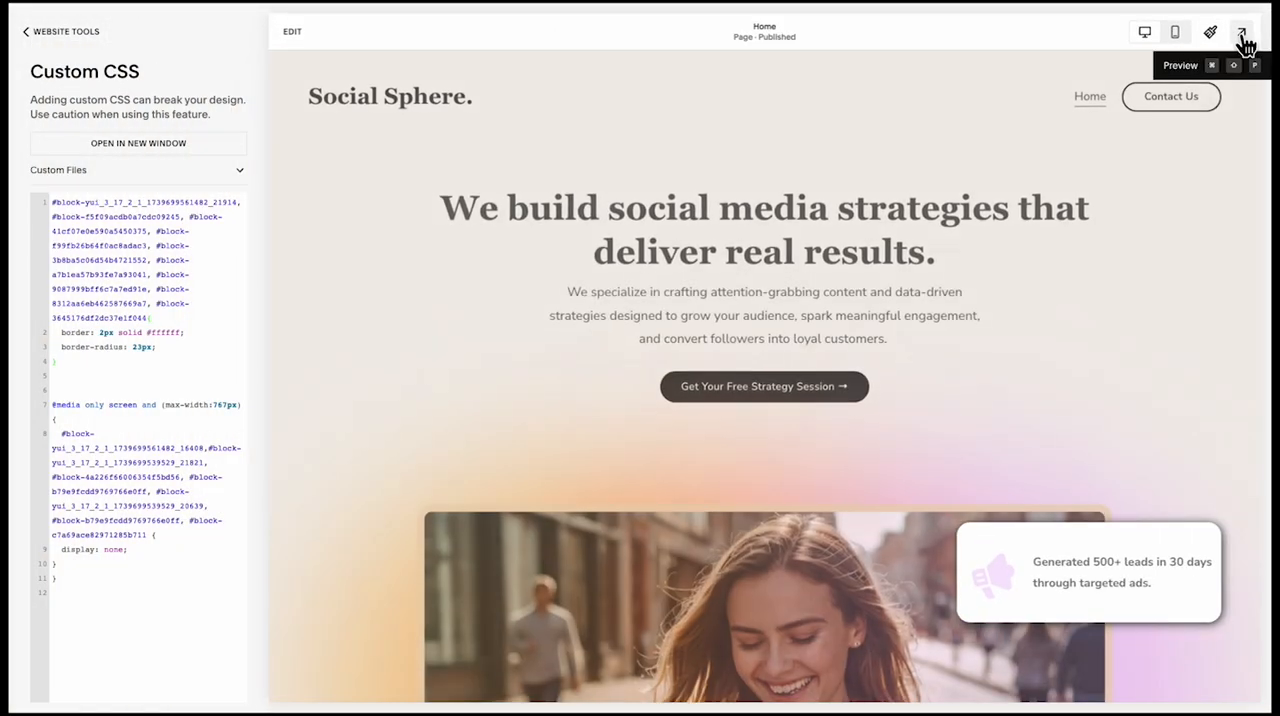
Review the desktop homepage from the hero to the closing call-to-action in the full-screen preview, and return to the site view
click(1248, 38)
scroll(1086, 326, down, 3)
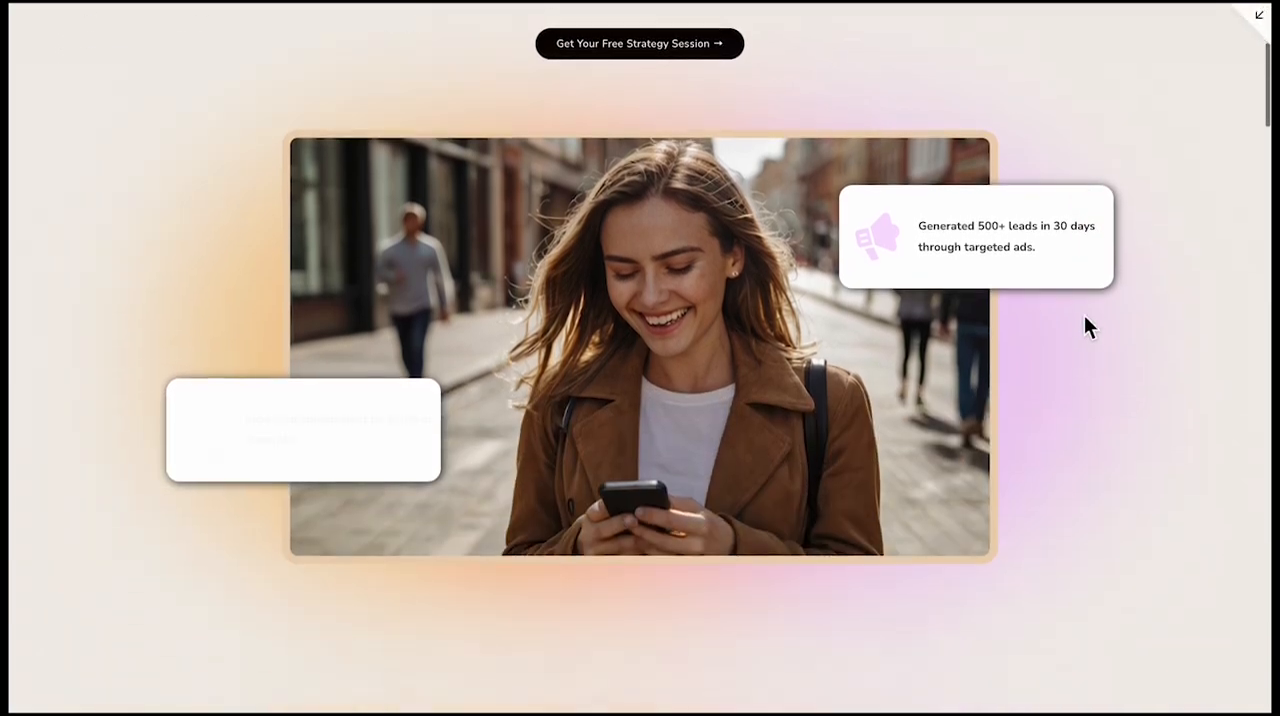
scroll(1086, 320, down, 8)
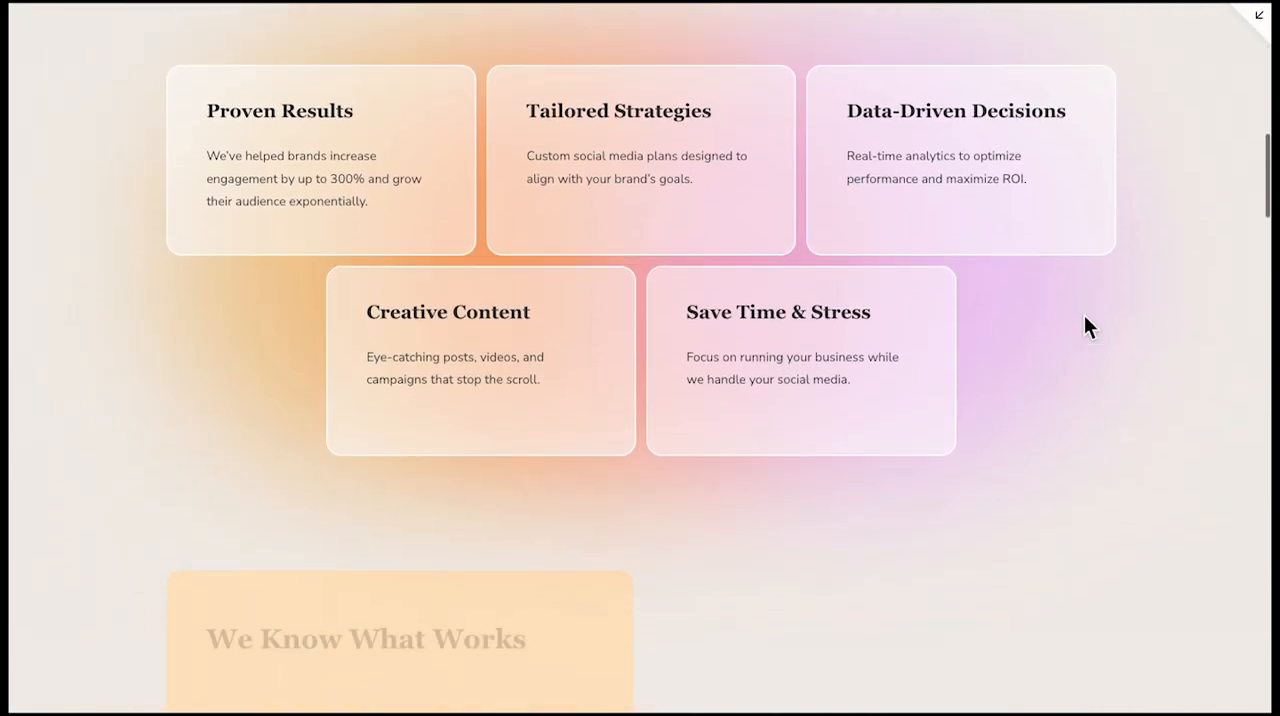
scroll(1086, 320, down, 7)
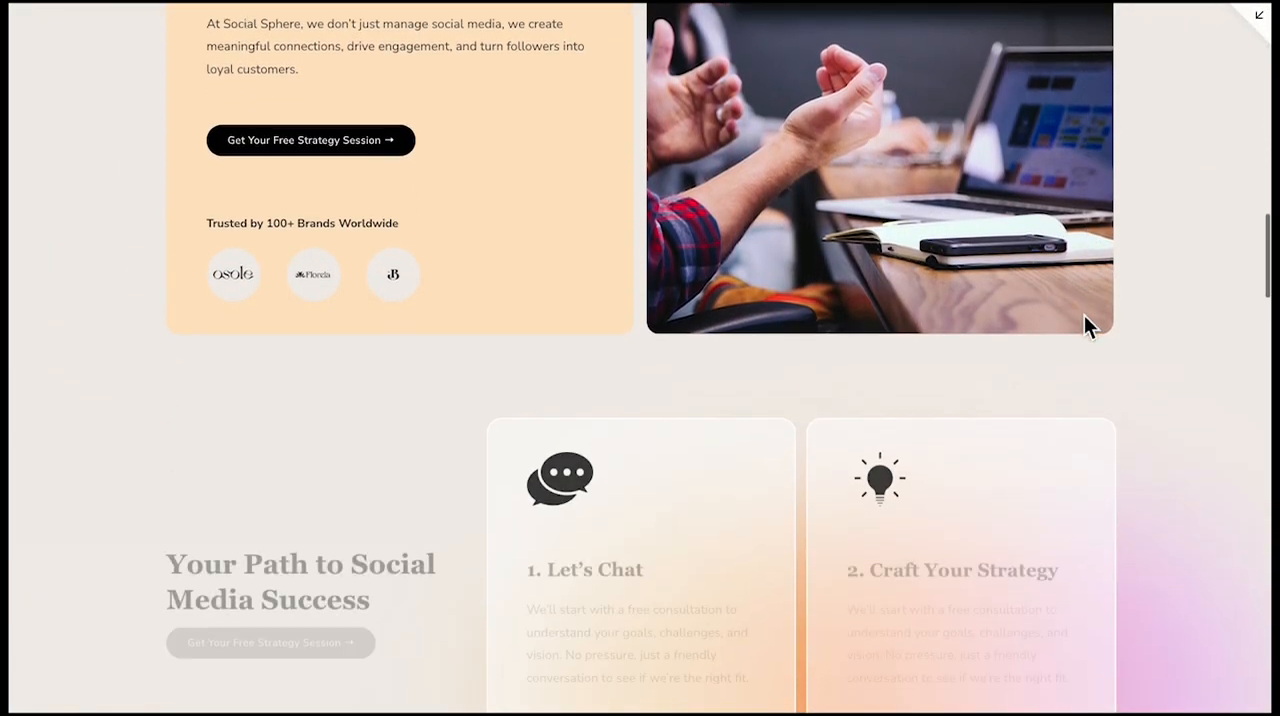
scroll(1085, 318, down, 5)
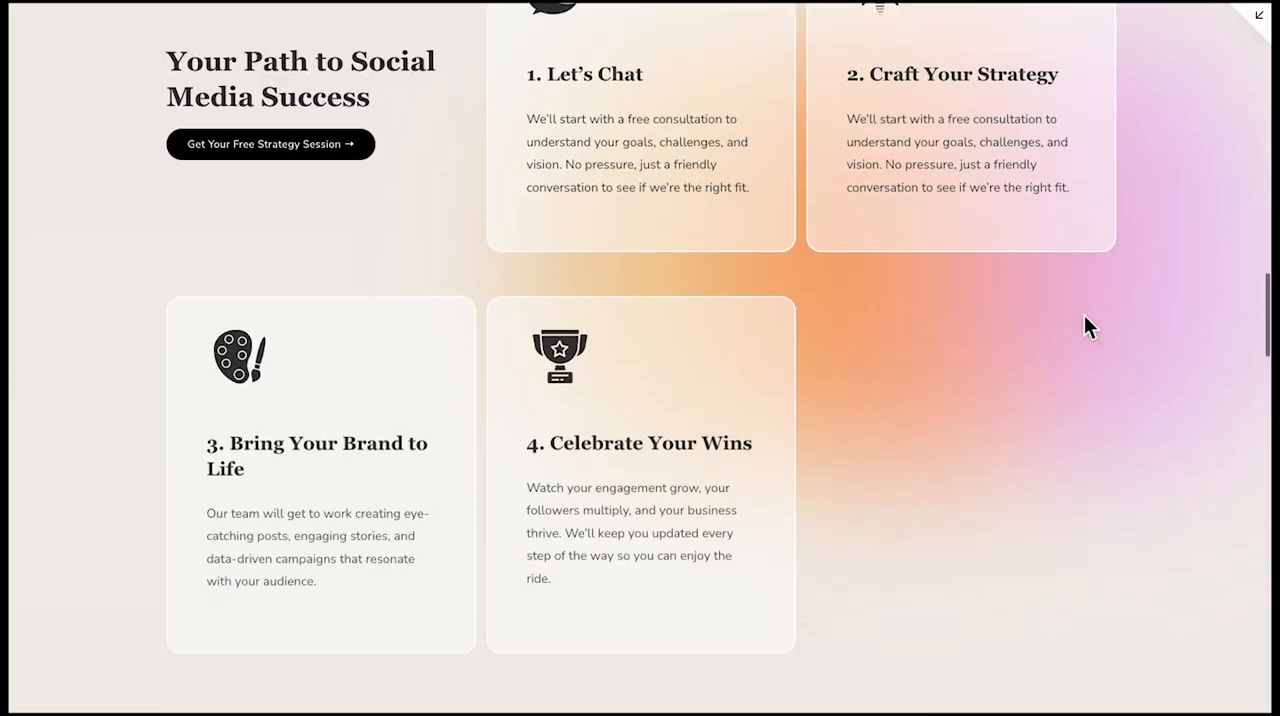
scroll(1085, 318, down, 6)
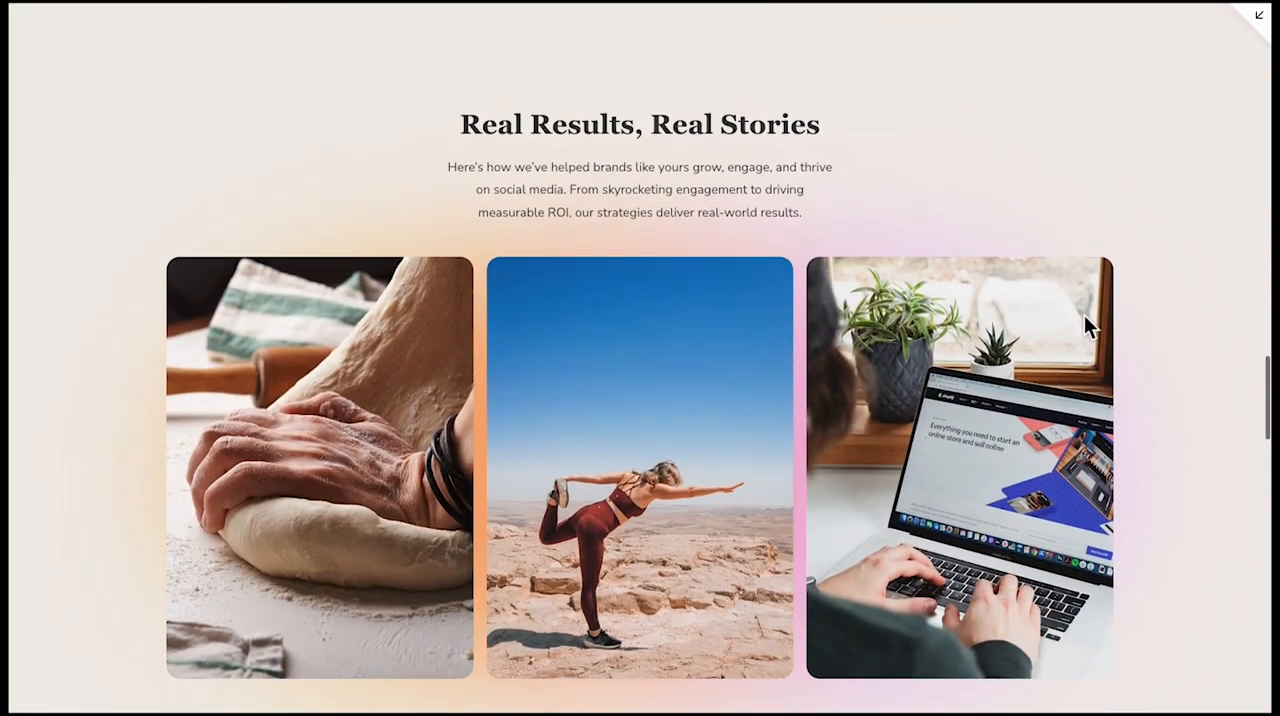
scroll(1088, 325, down, 5)
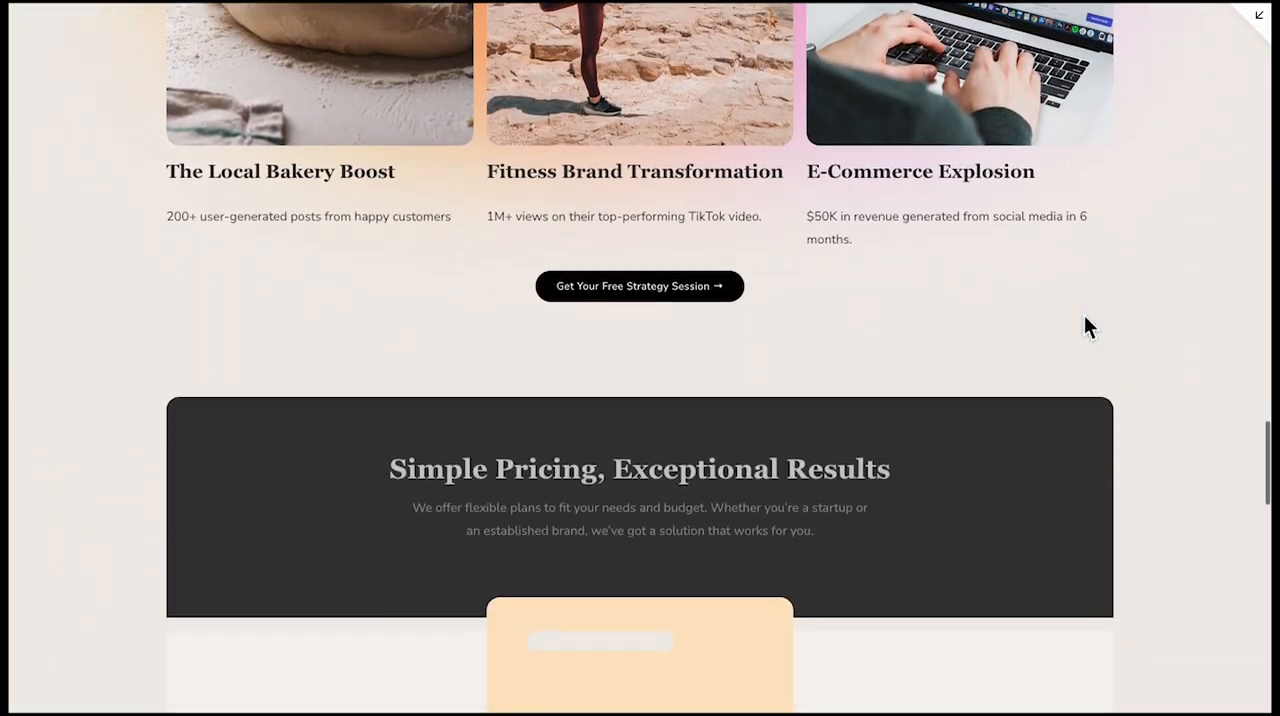
scroll(1087, 320, down, 6)
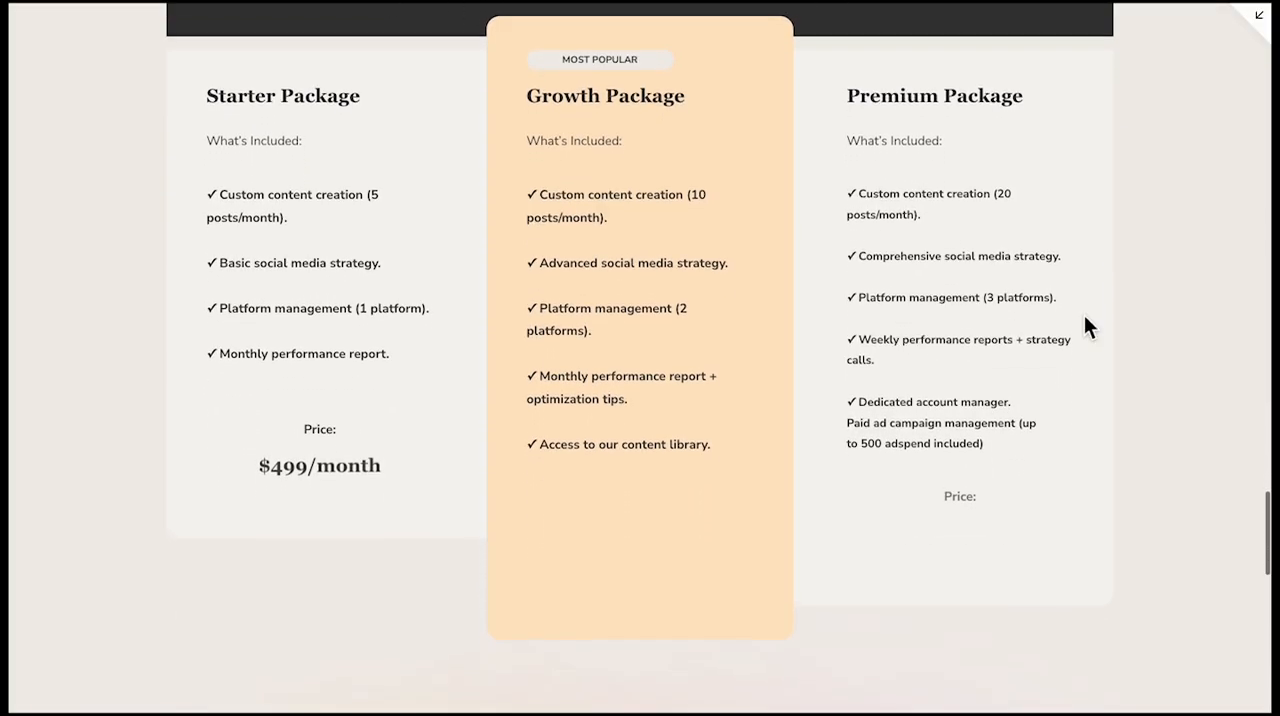
scroll(1086, 318, down, 6)
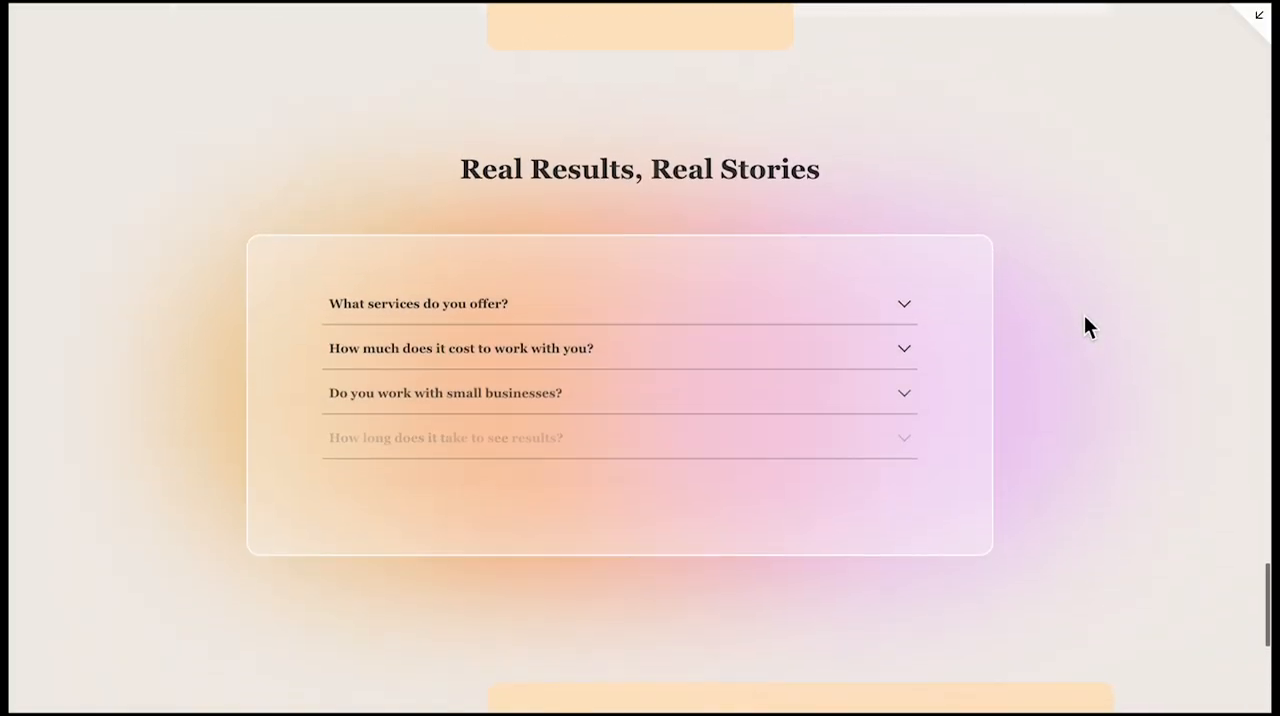
scroll(1086, 318, down, 5)
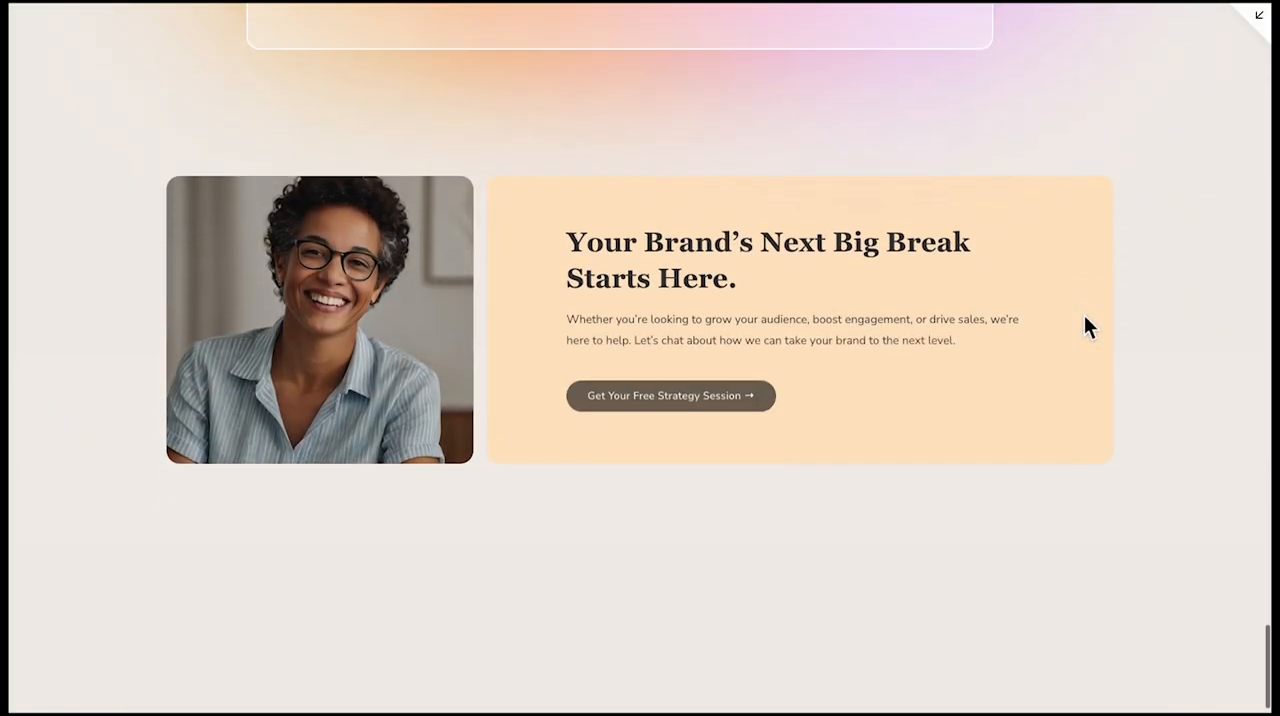
scroll(1088, 327, down, 2)
scroll(1088, 327, up, 20)
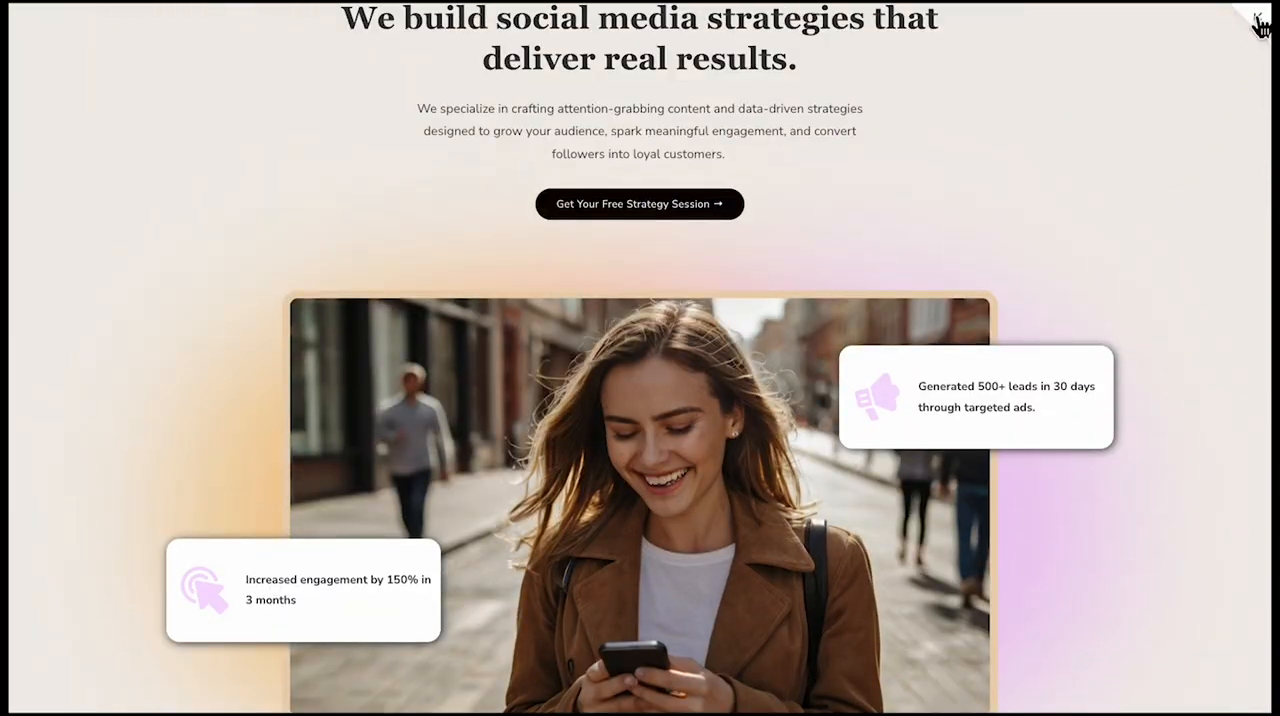
click(1258, 22)
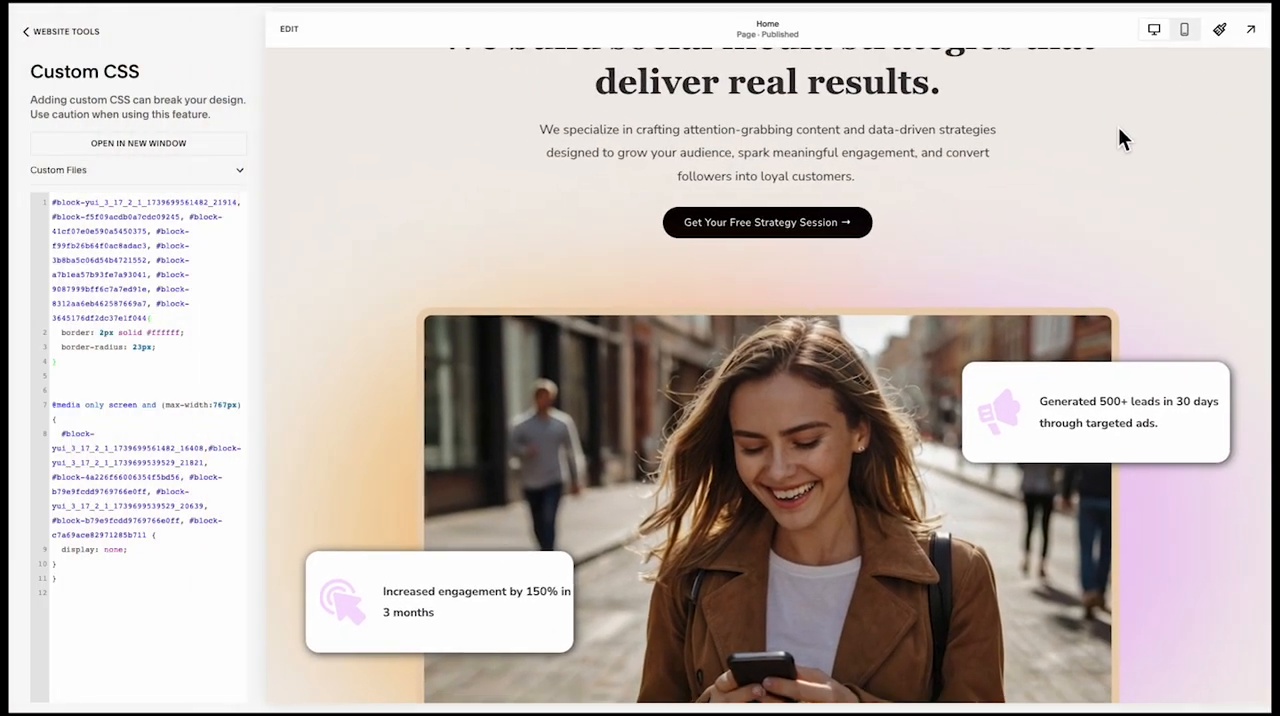
Check the mobile layout of the hero, Perfect Solution cards and We Know What Works section in the full-screen preview
click(1176, 33)
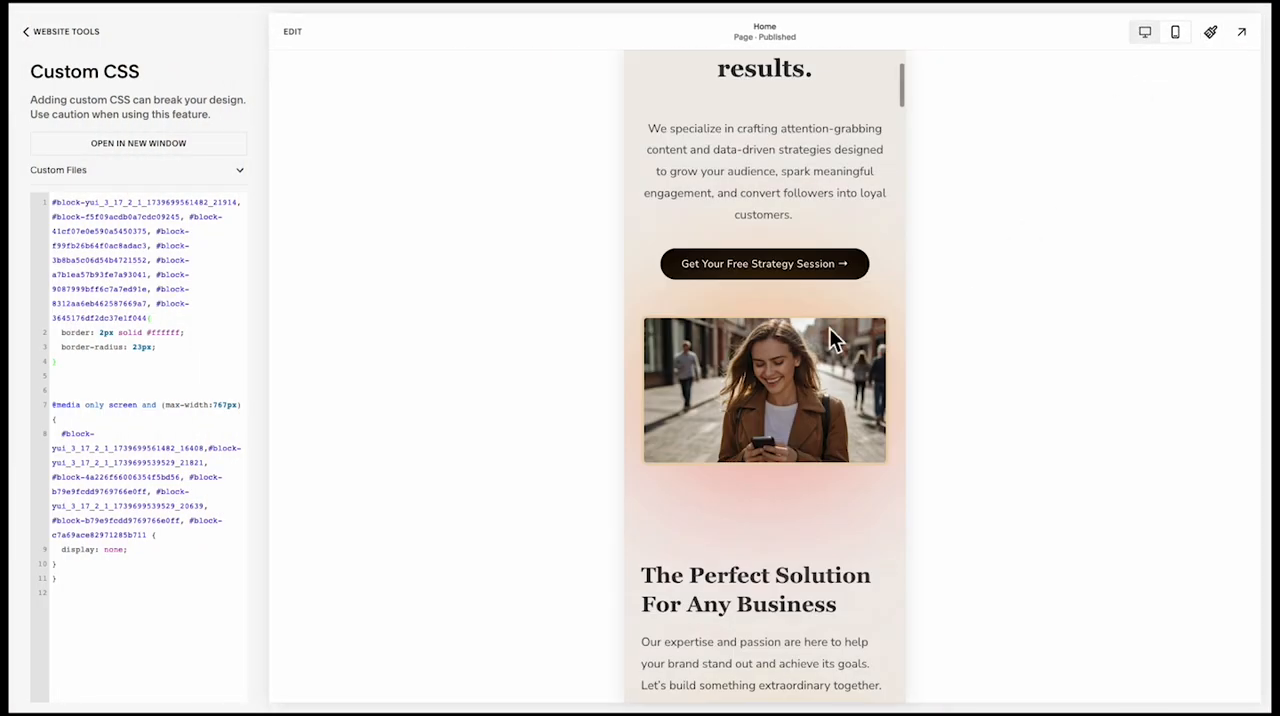
scroll(831, 335, up, 3)
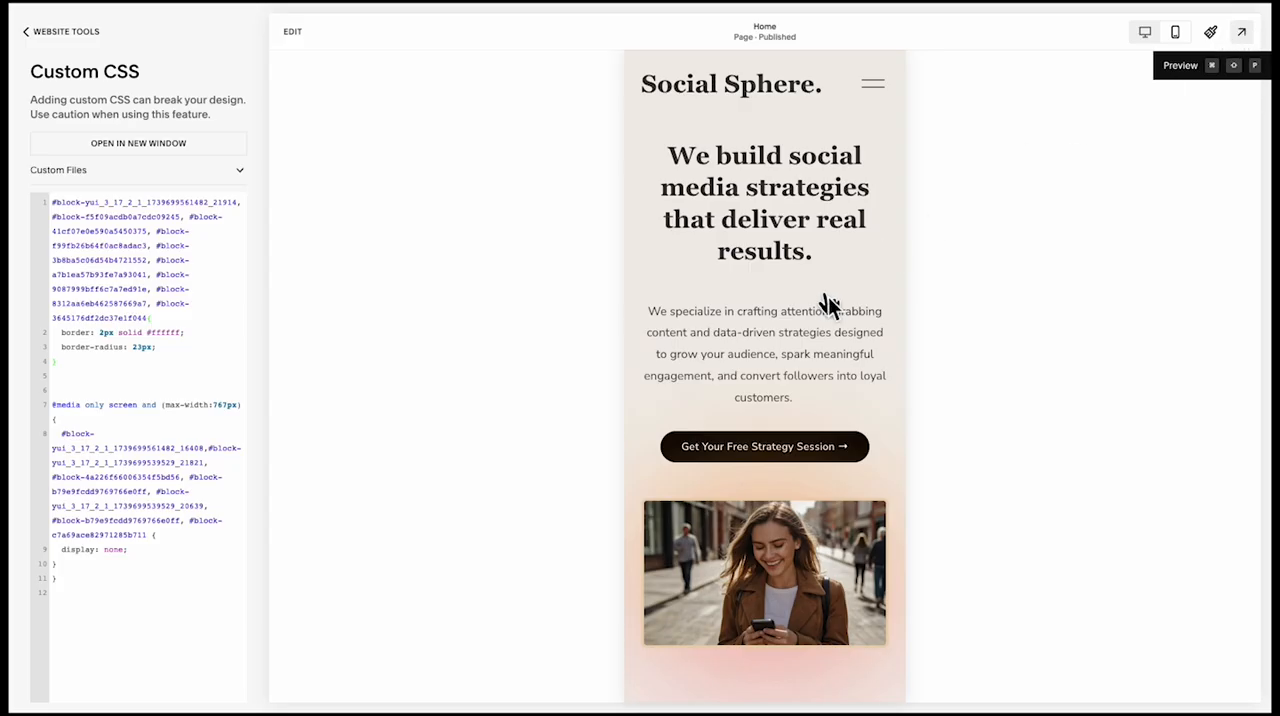
key(super+shift+p)
scroll(815, 297, down, 3)
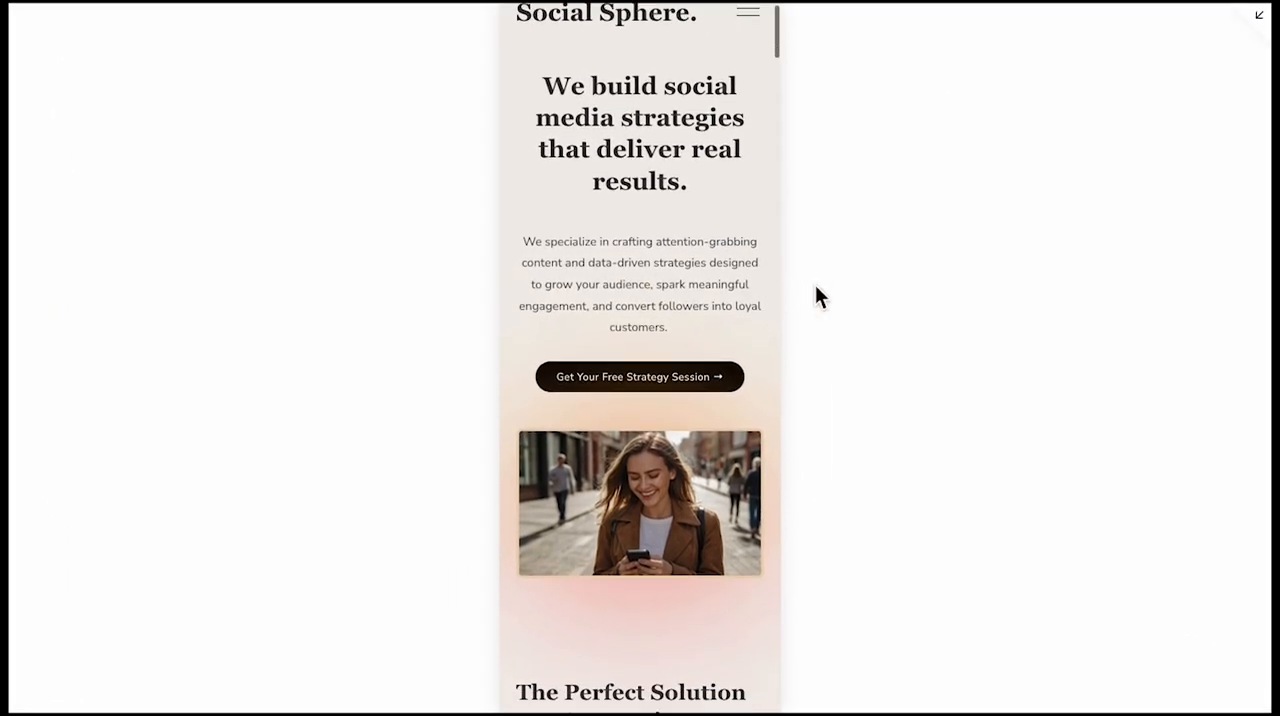
scroll(759, 413, down, 3)
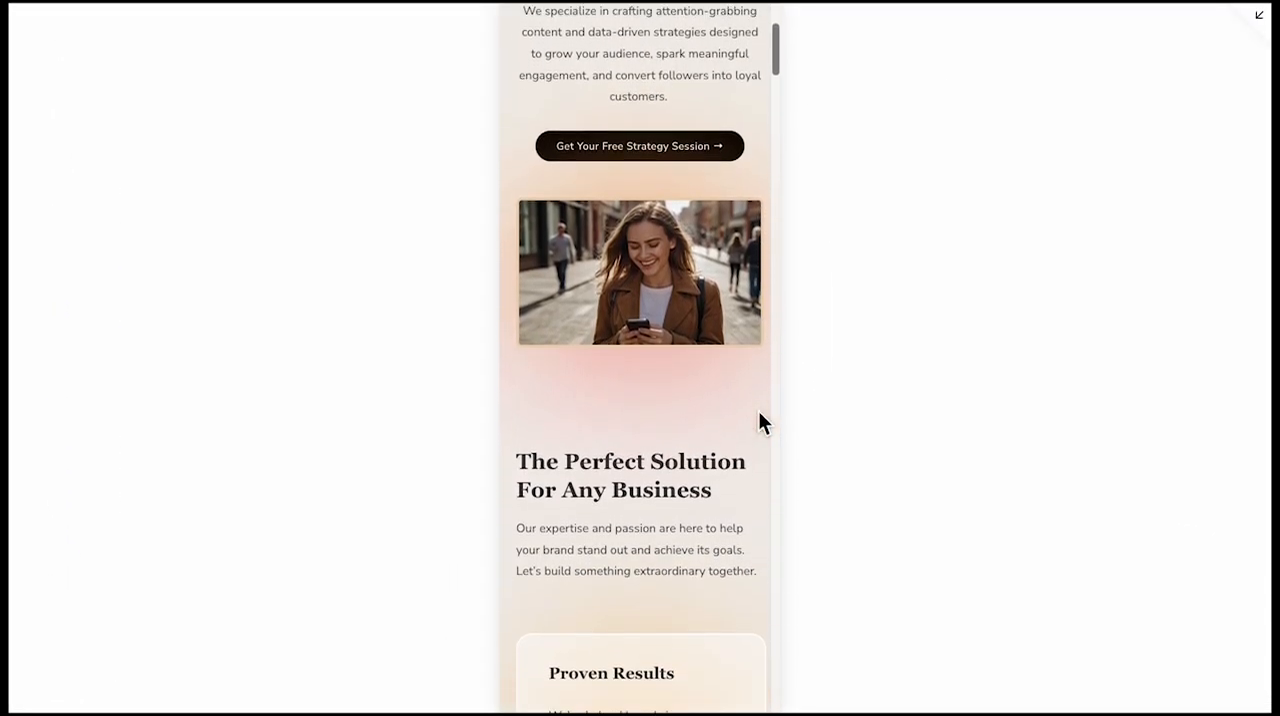
scroll(759, 413, up, 3)
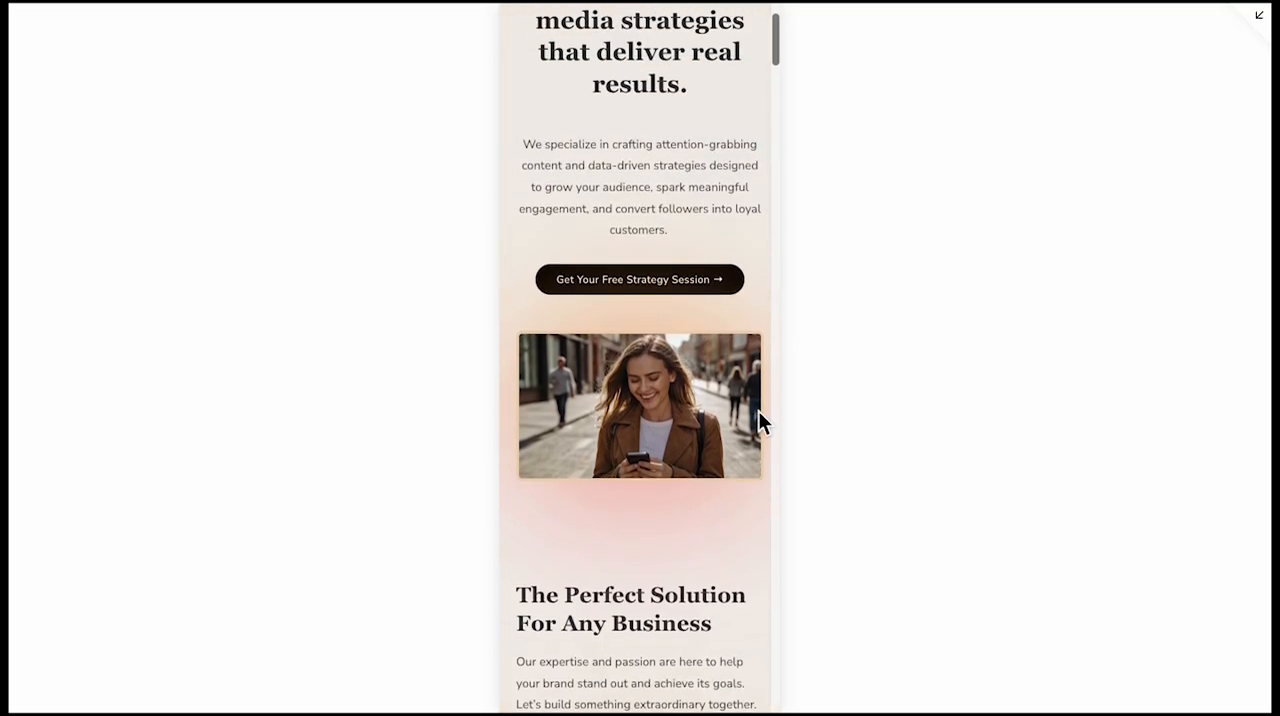
scroll(877, 531, down, 1)
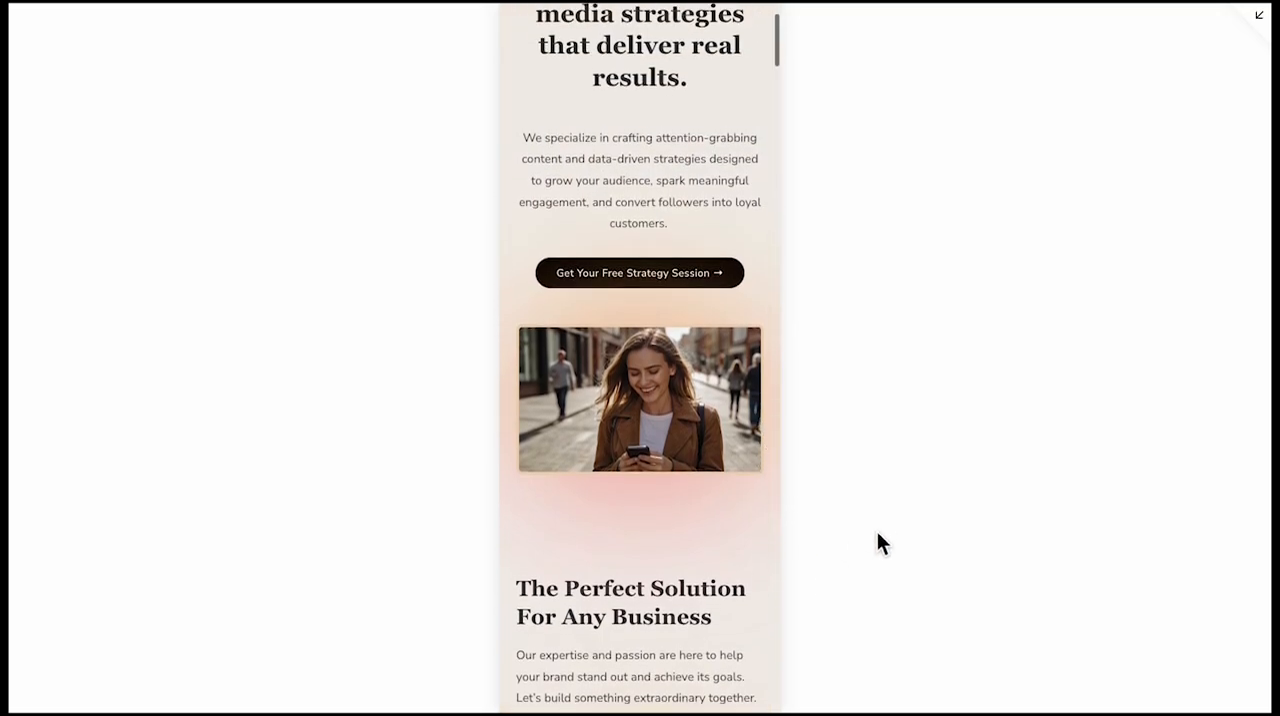
scroll(877, 531, up, 1)
scroll(877, 531, down, 3)
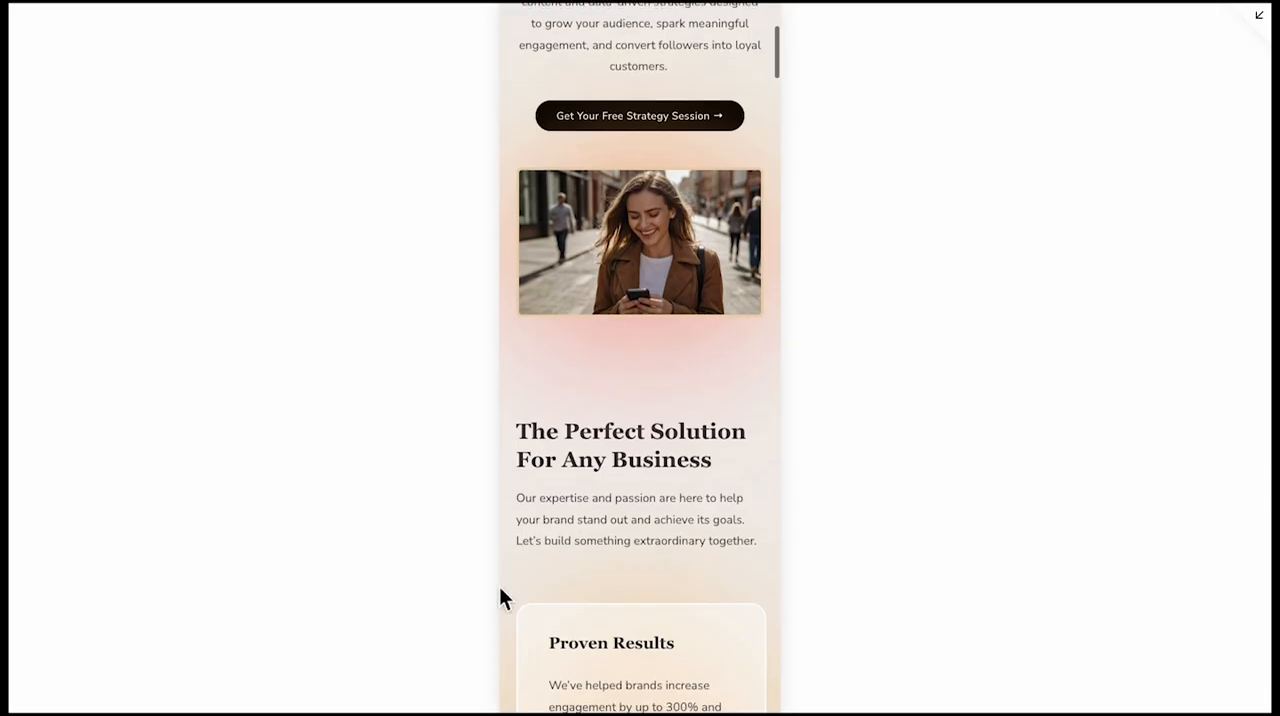
scroll(505, 595, down, 6)
scroll(521, 579, up, 1)
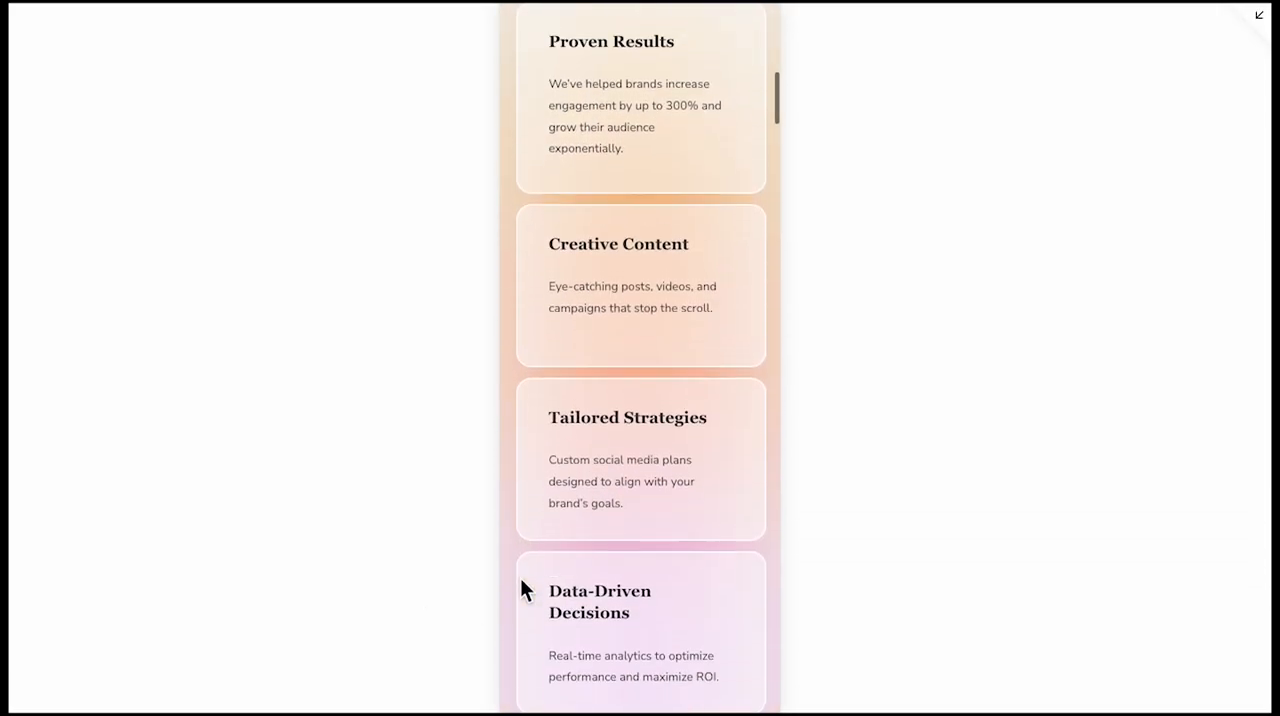
scroll(520, 580, down, 5)
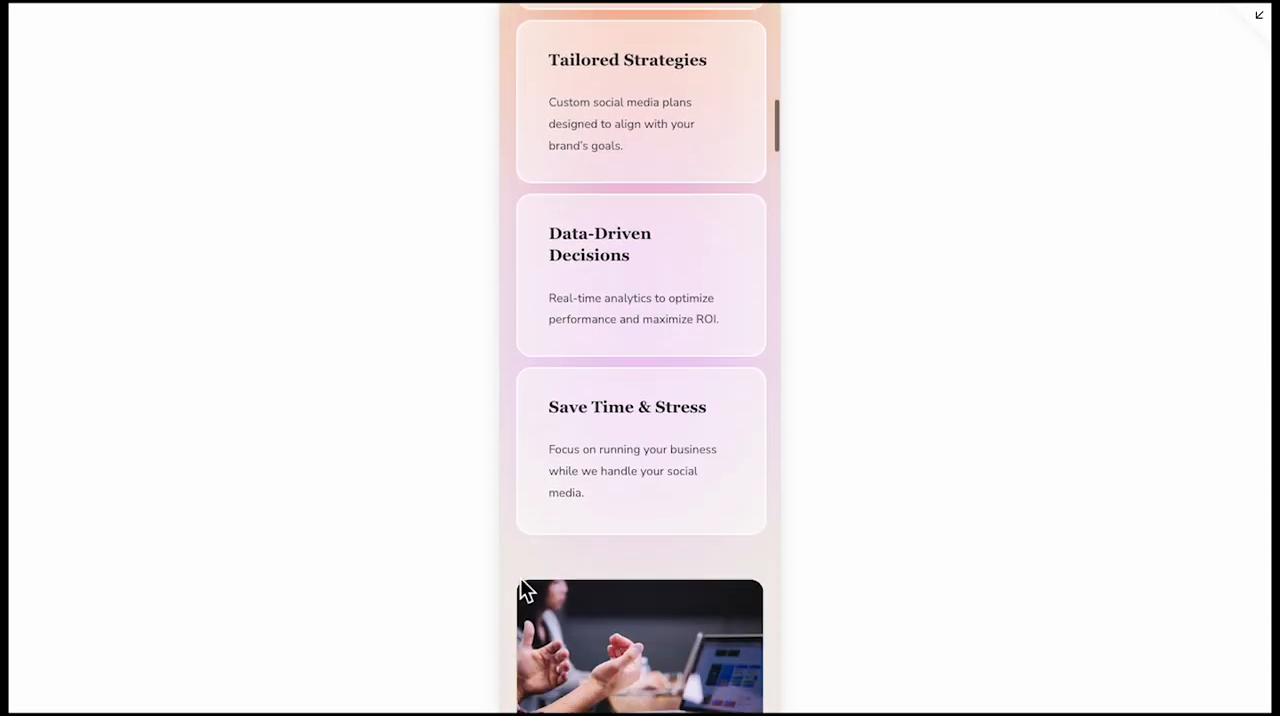
scroll(522, 590, down, 5)
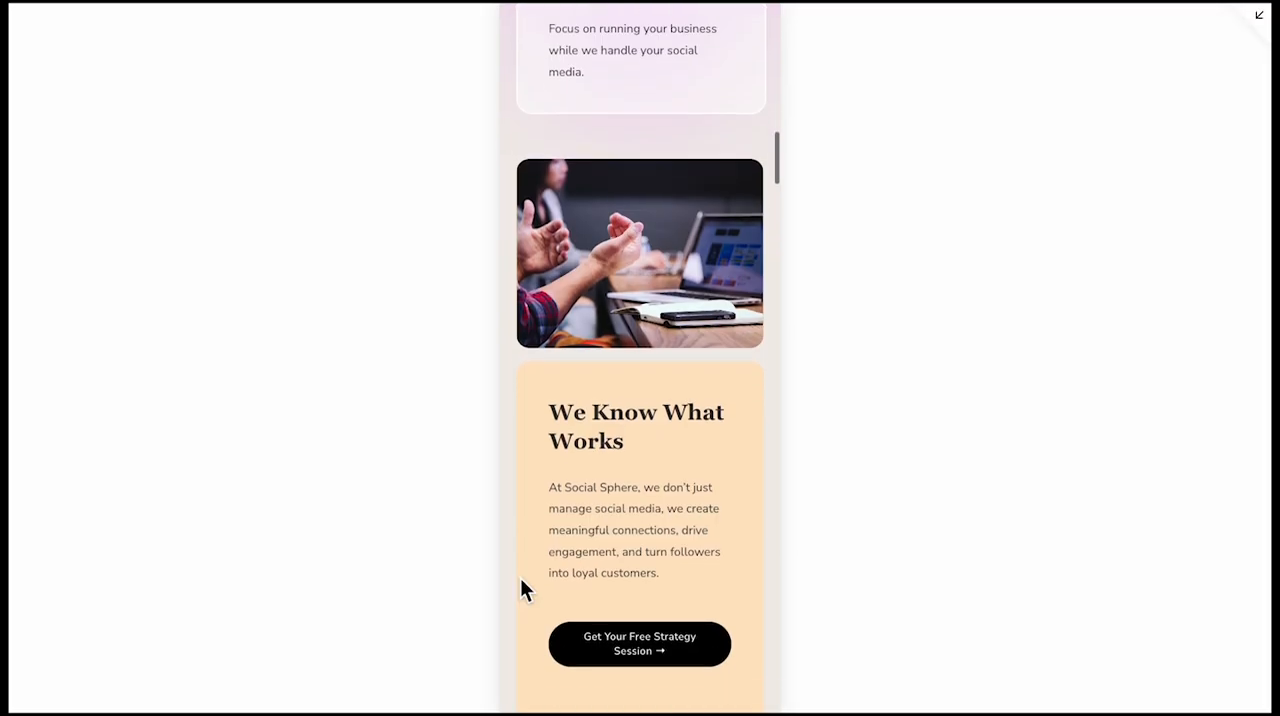
scroll(521, 580, down, 2)
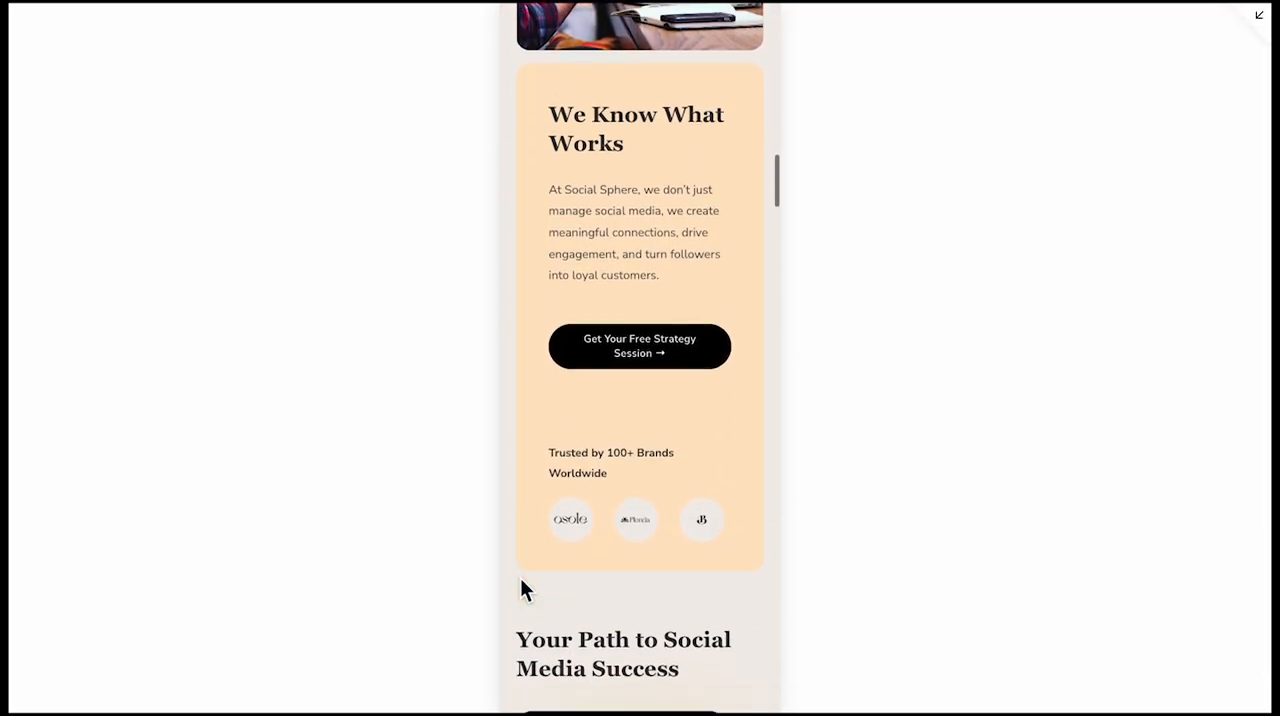
Check the mobile layout of the remaining sections, from Your Path to Social Media Success through pricing and FAQ to the footer
scroll(521, 586, down, 3)
scroll(521, 581, down, 4)
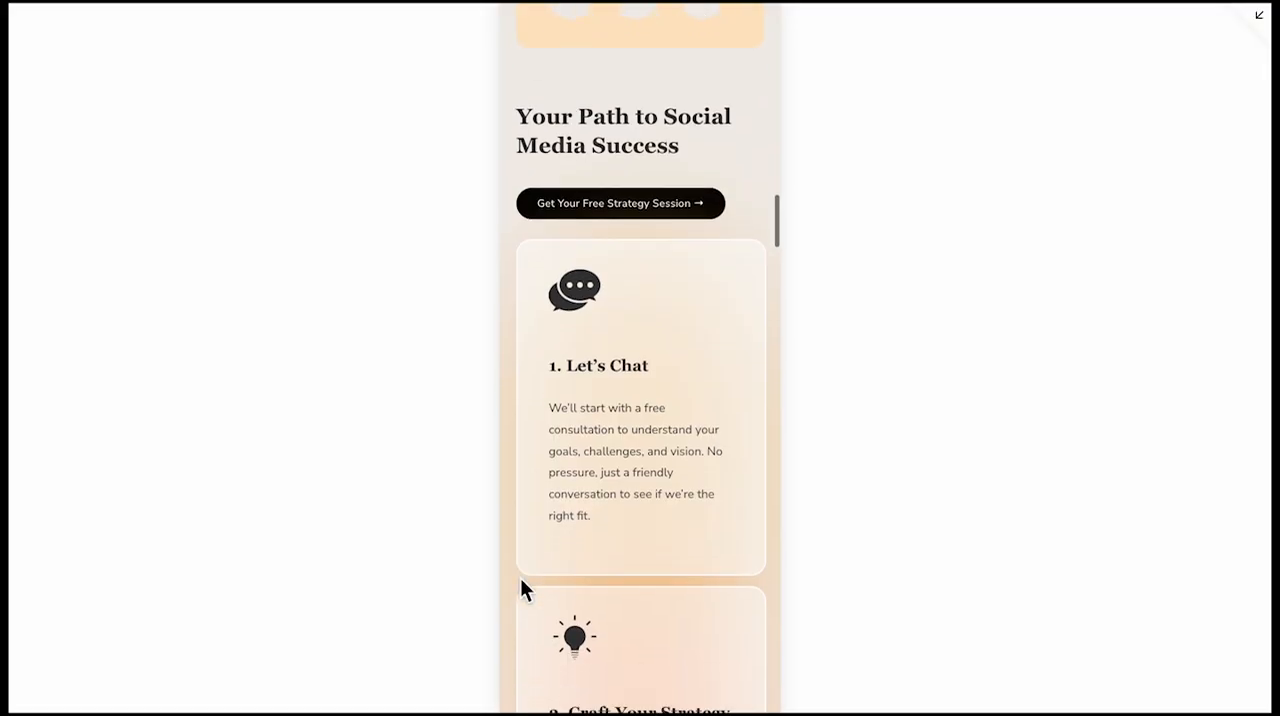
scroll(521, 580, down, 5)
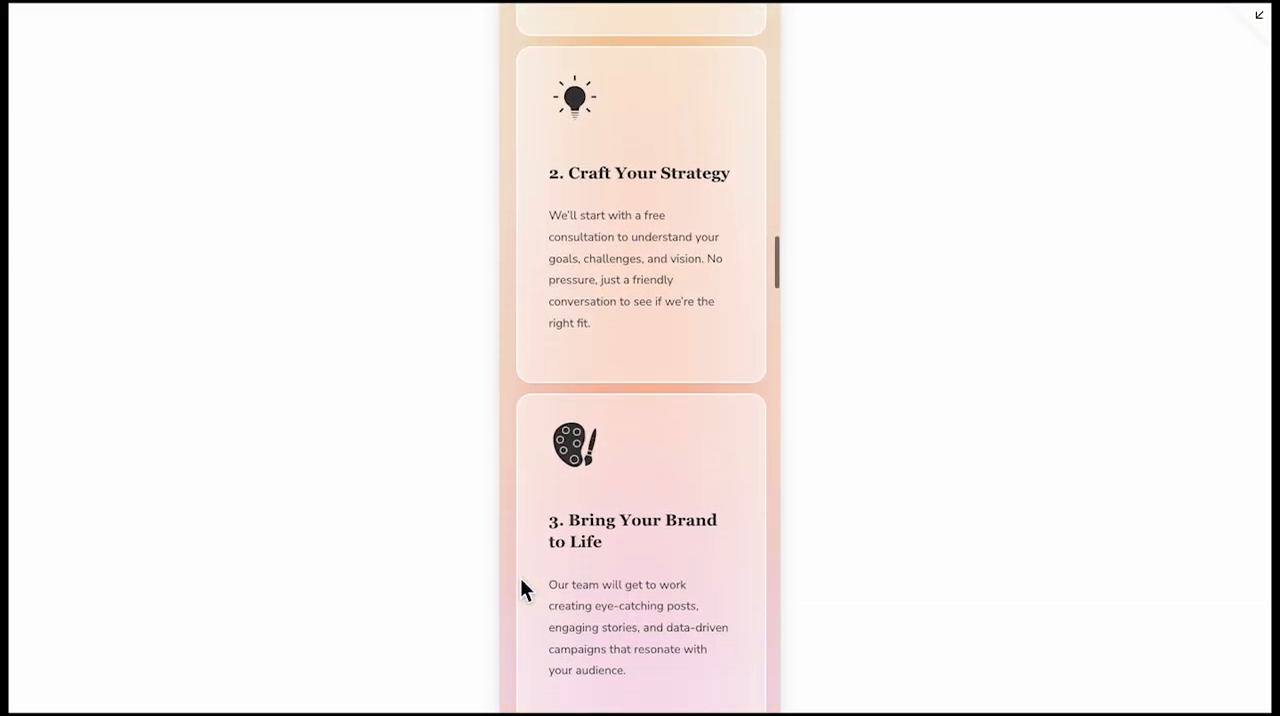
scroll(521, 580, down, 8)
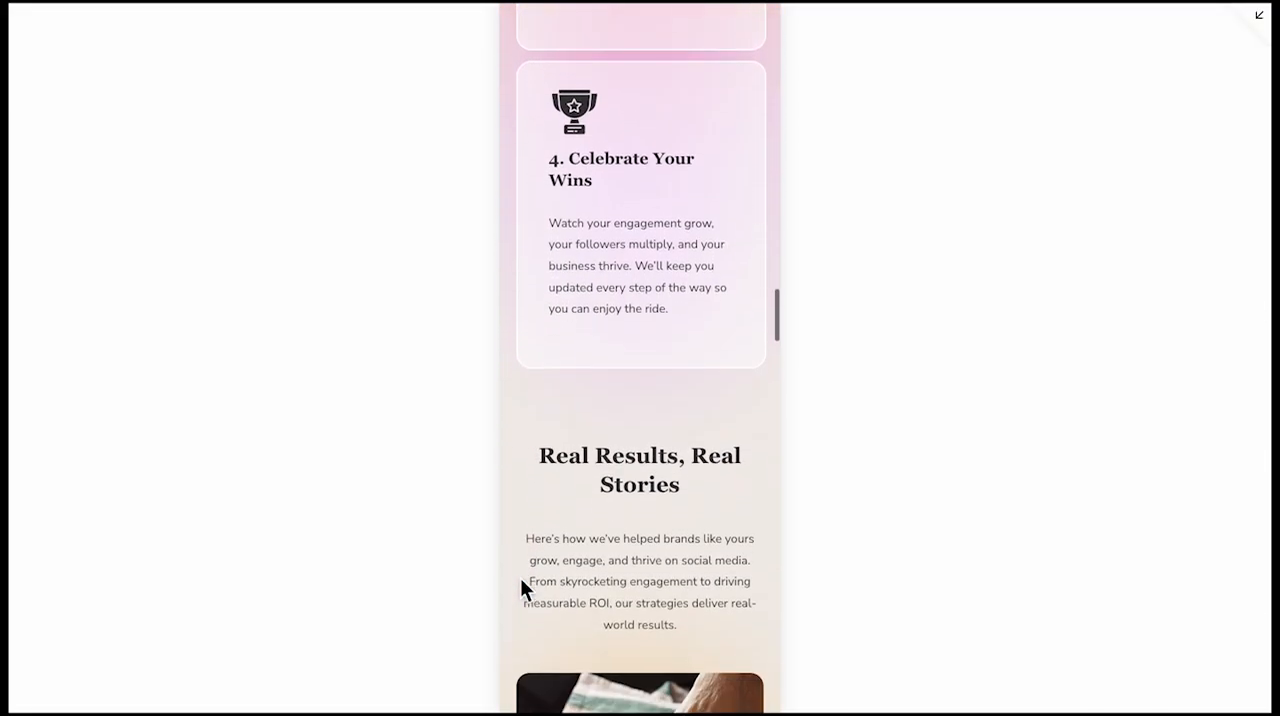
scroll(521, 580, down, 6)
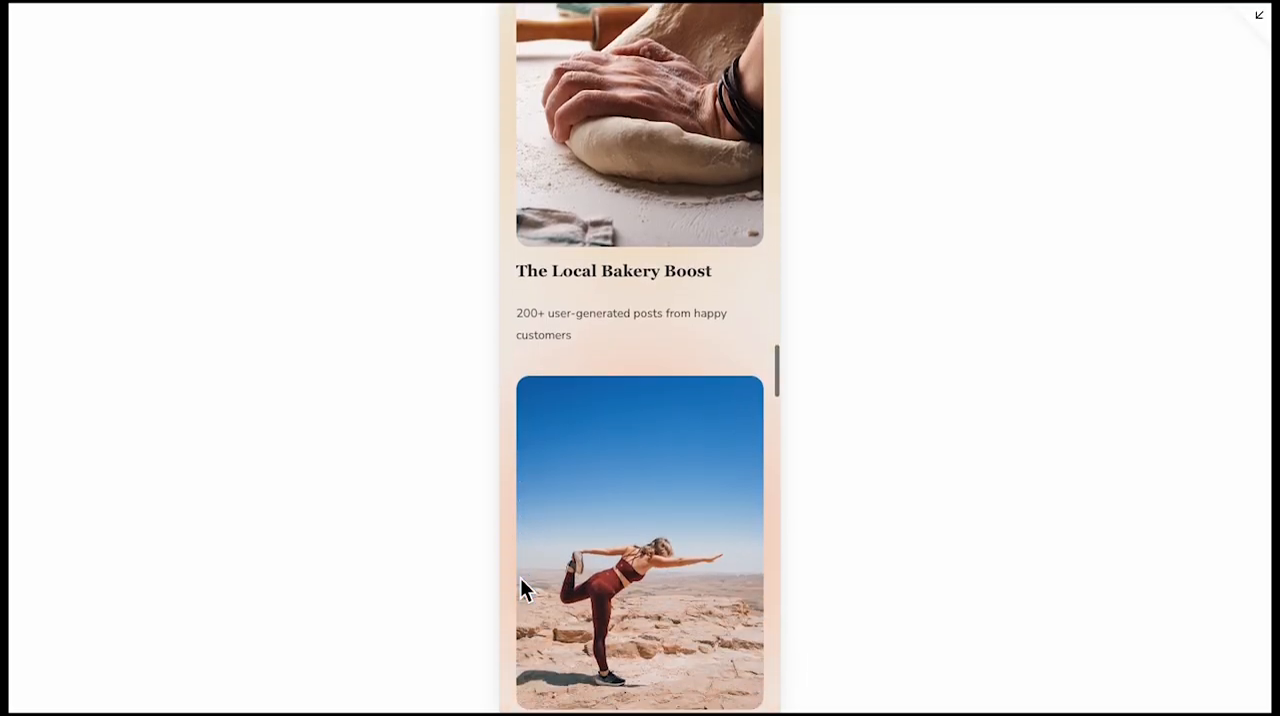
scroll(521, 580, down, 8)
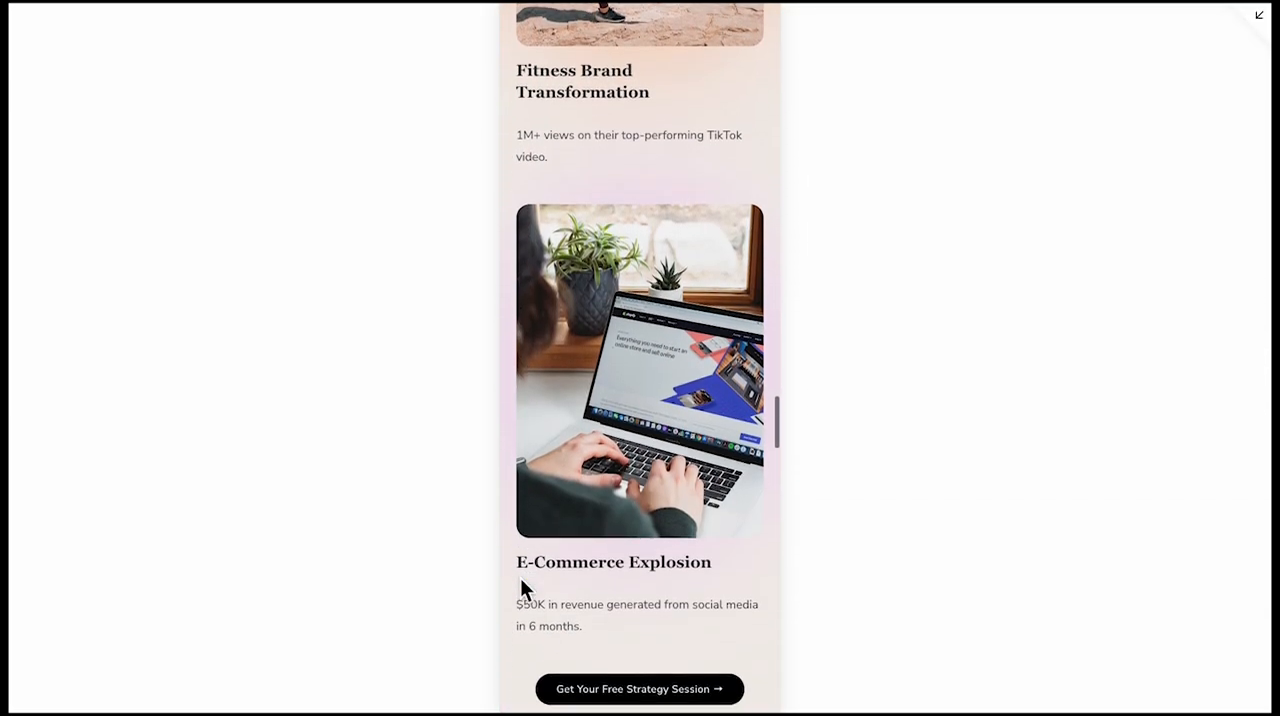
scroll(520, 578, down, 7)
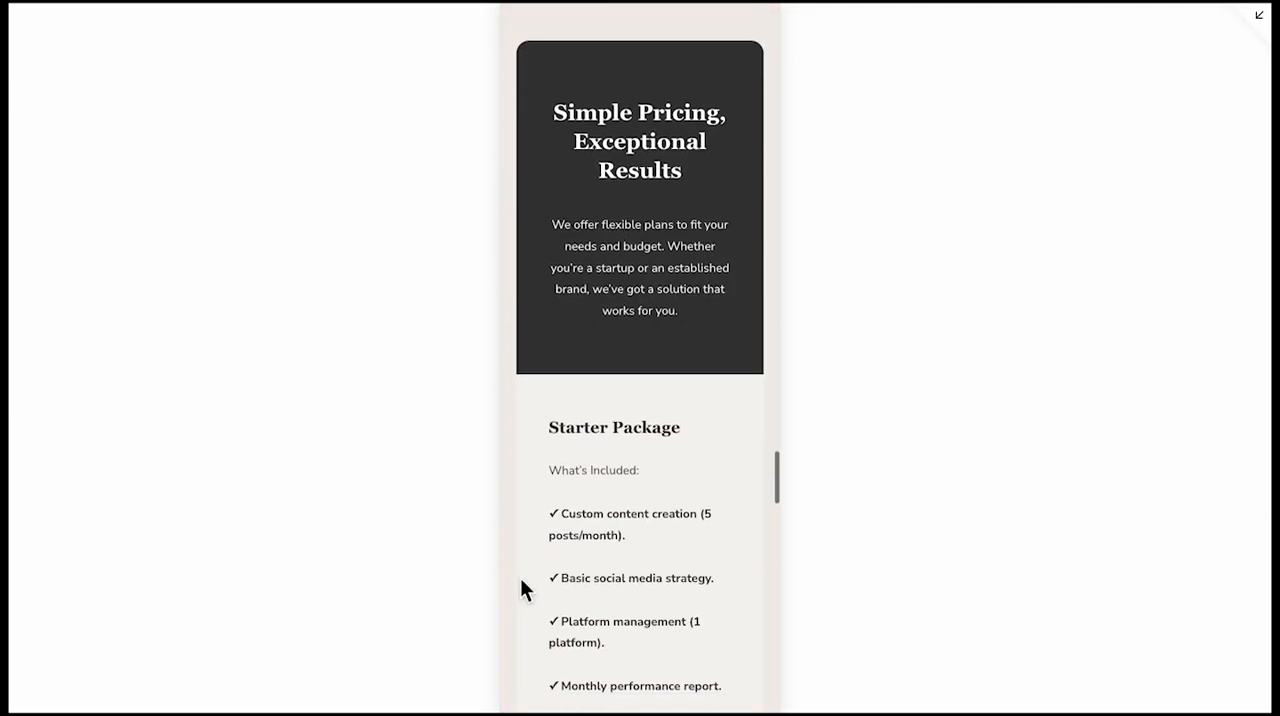
scroll(520, 590, down, 3)
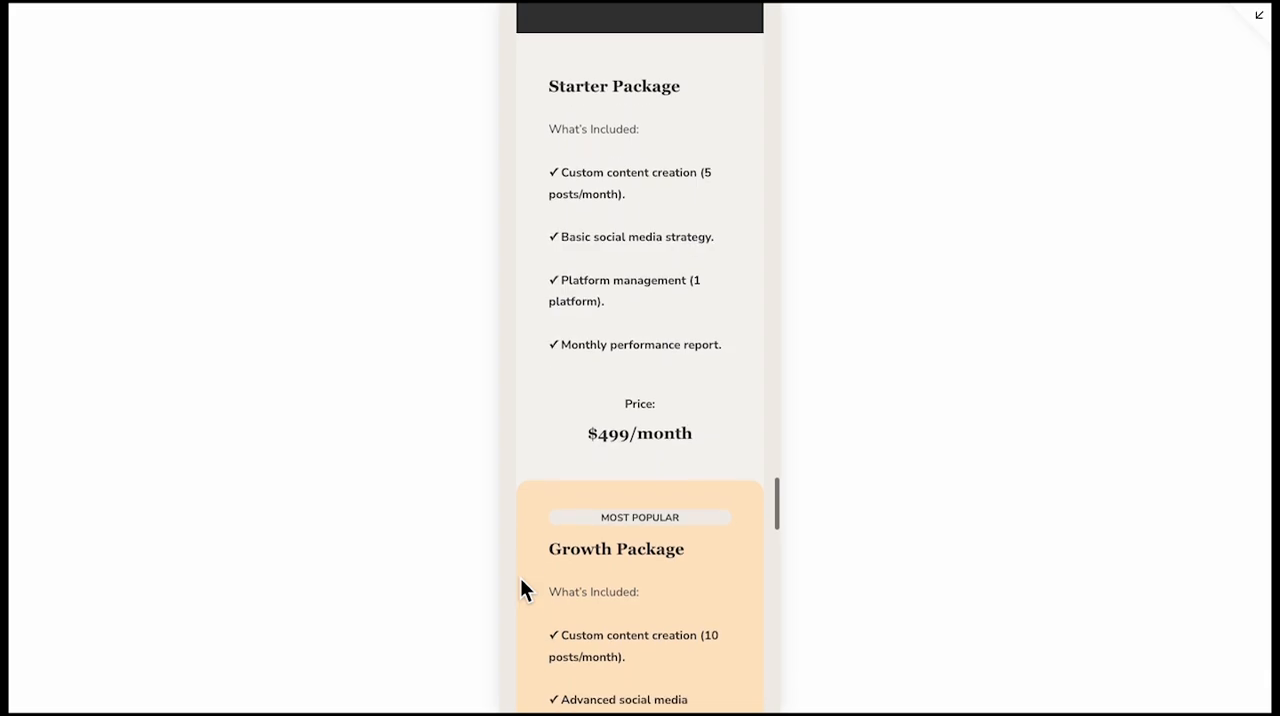
scroll(521, 580, down, 5)
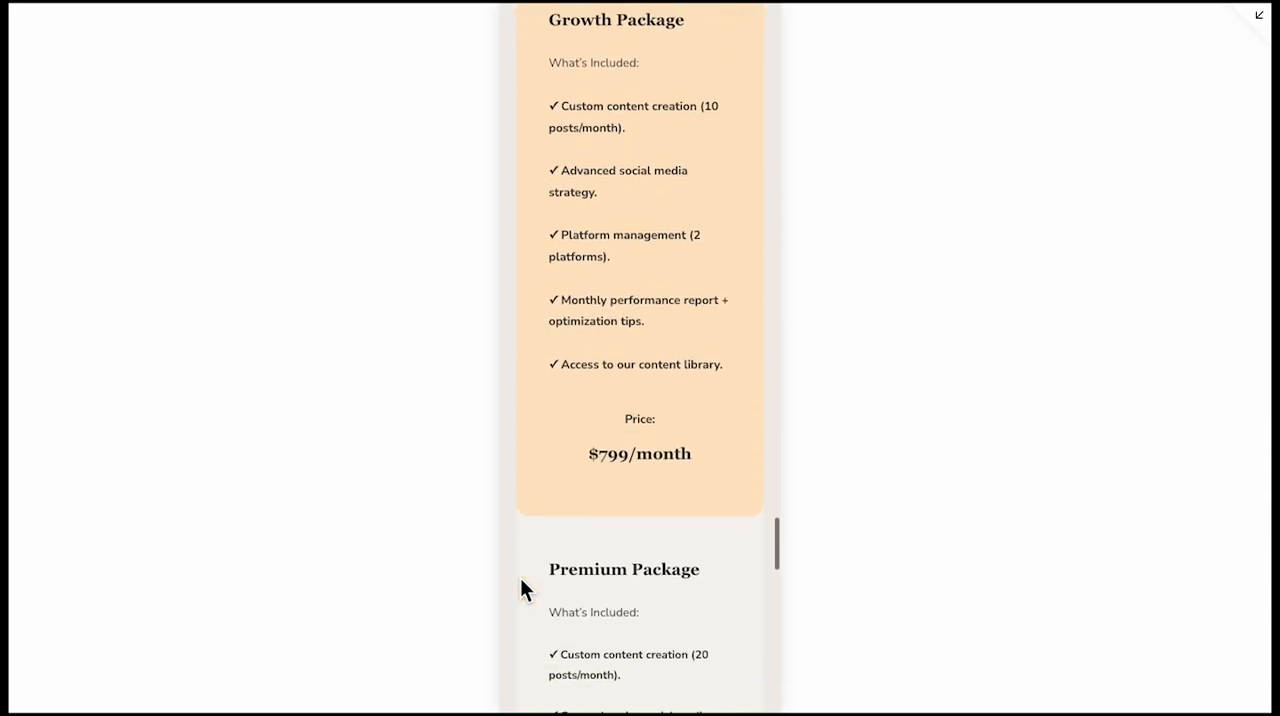
scroll(521, 582, down, 6)
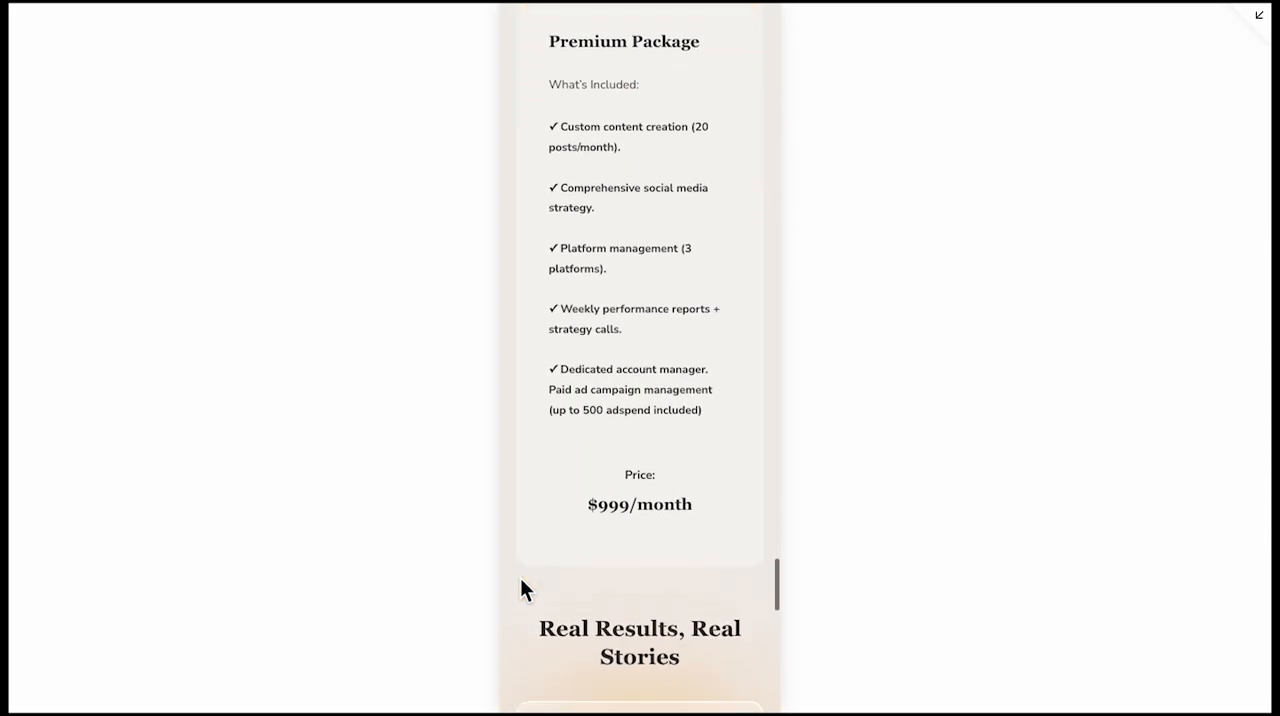
scroll(521, 590, down, 6)
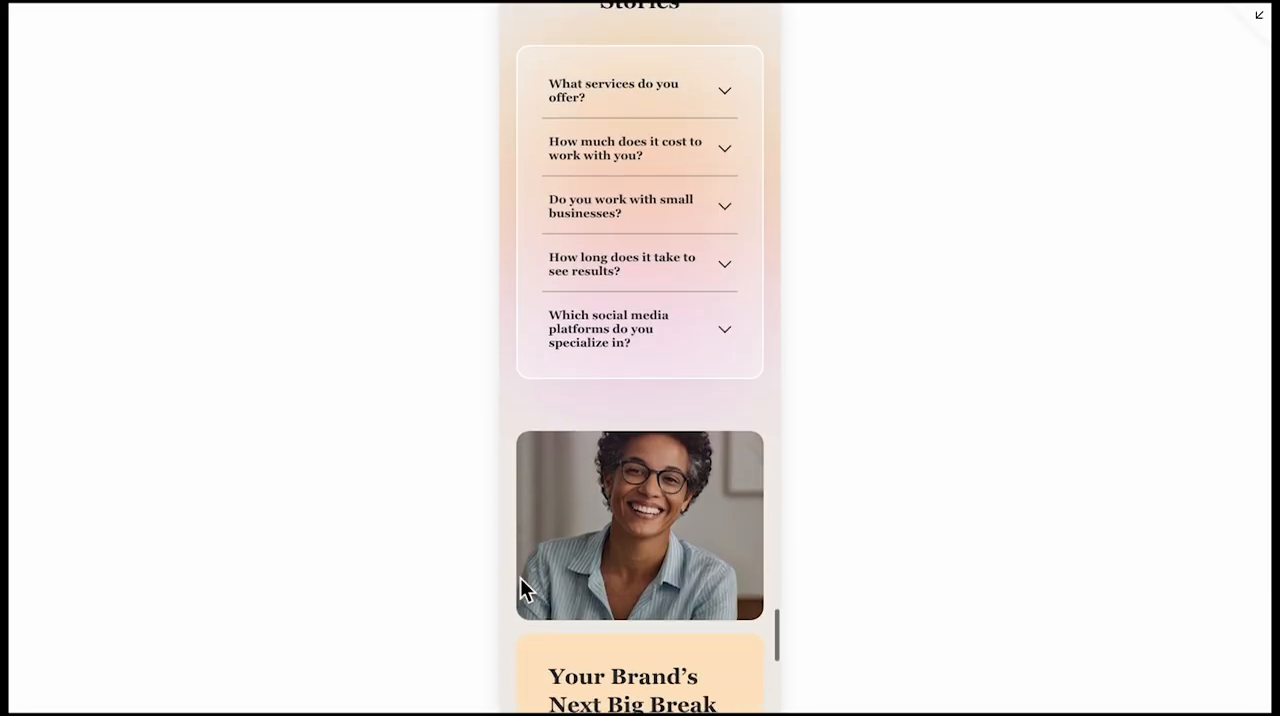
scroll(521, 590, down, 5)
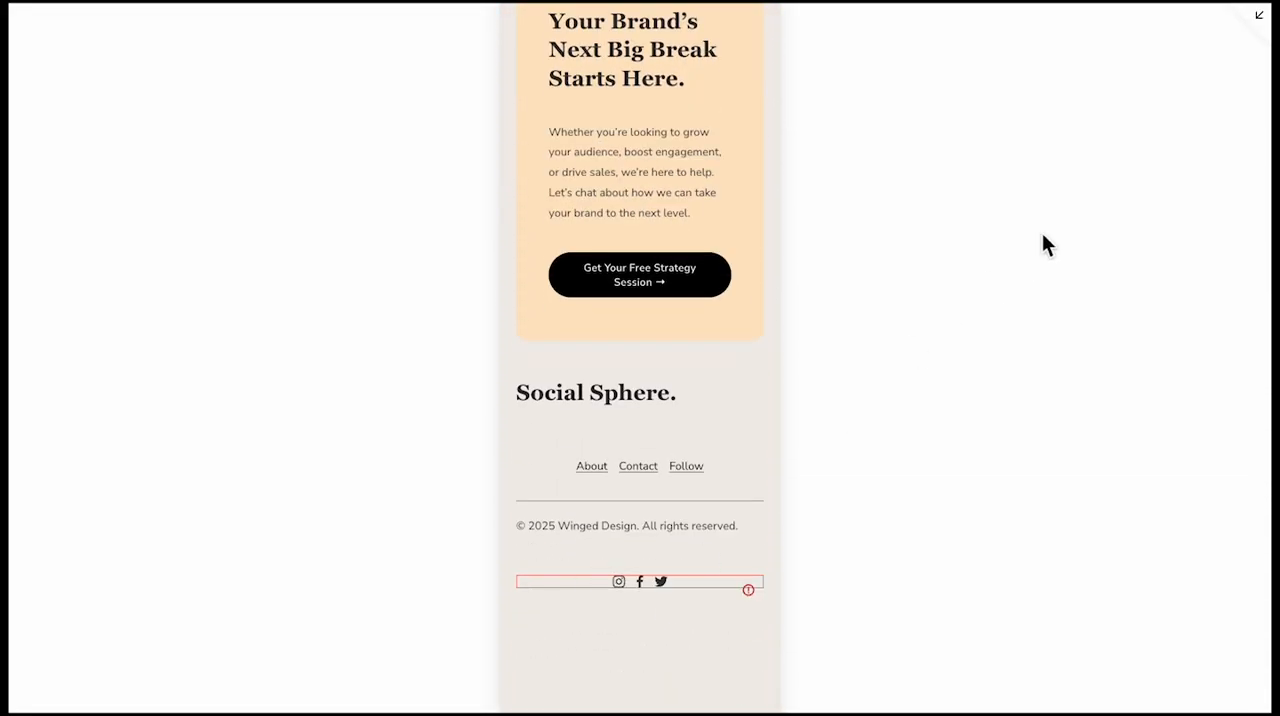
Exit the full-screen preview, leave the custom CSS editor and return to the site's Pages overview
click(1255, 22)
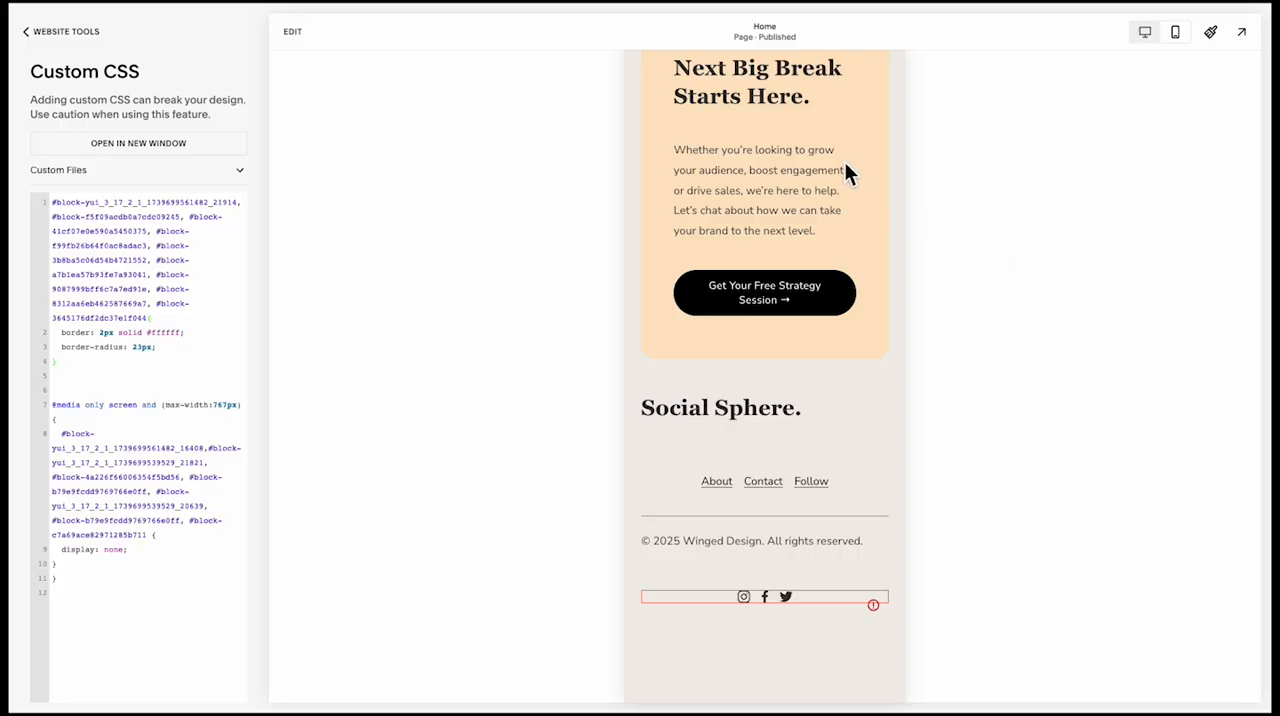
click(96, 40)
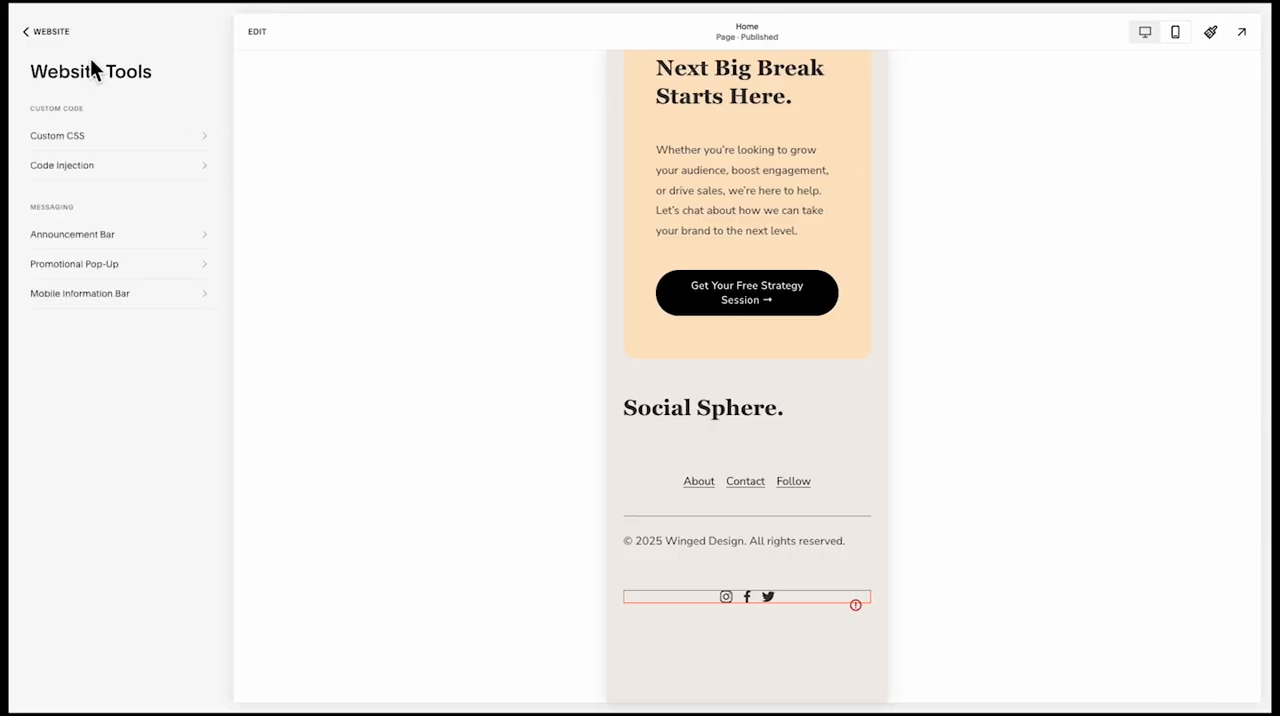
click(90, 44)
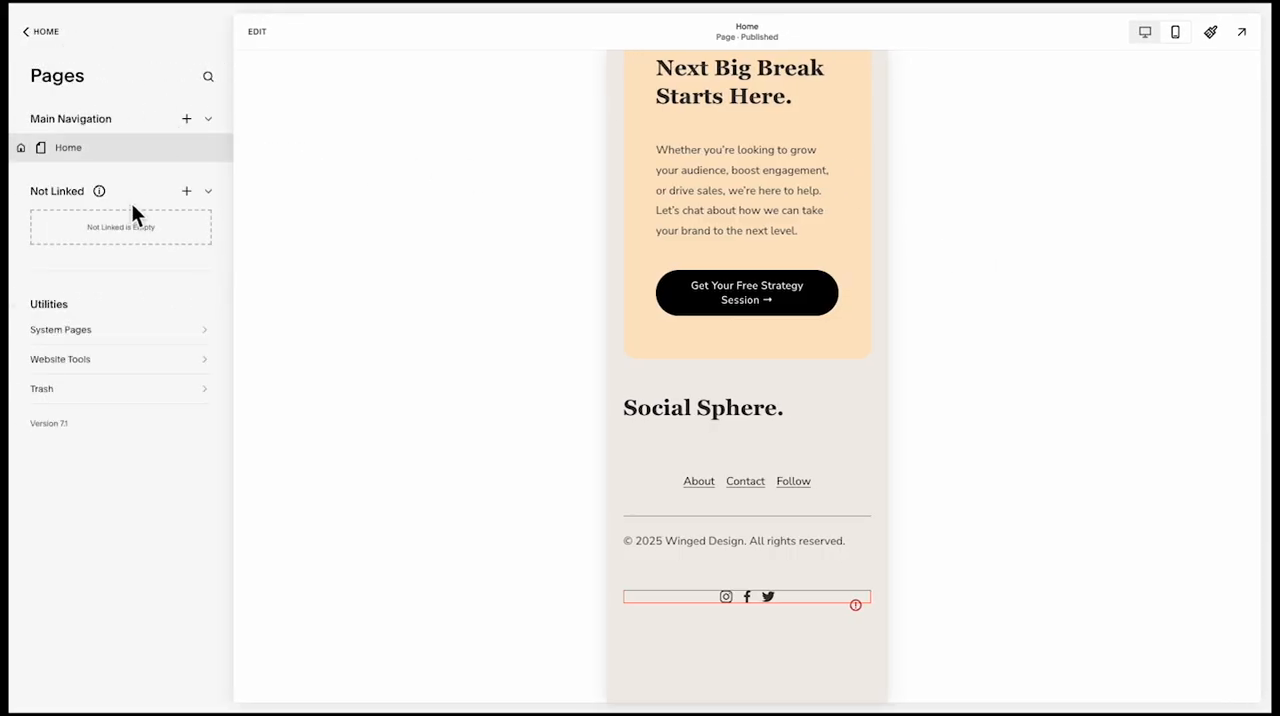
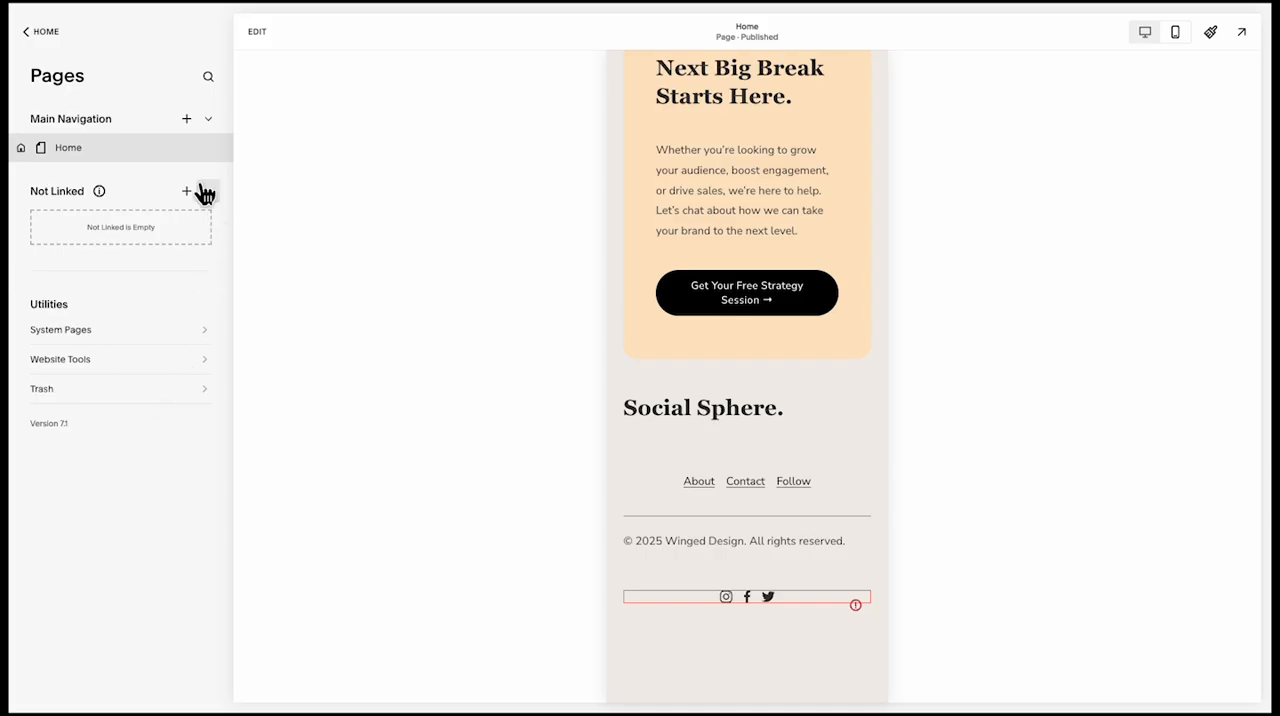
Add a blank page named Work to the main navigation
click(187, 119)
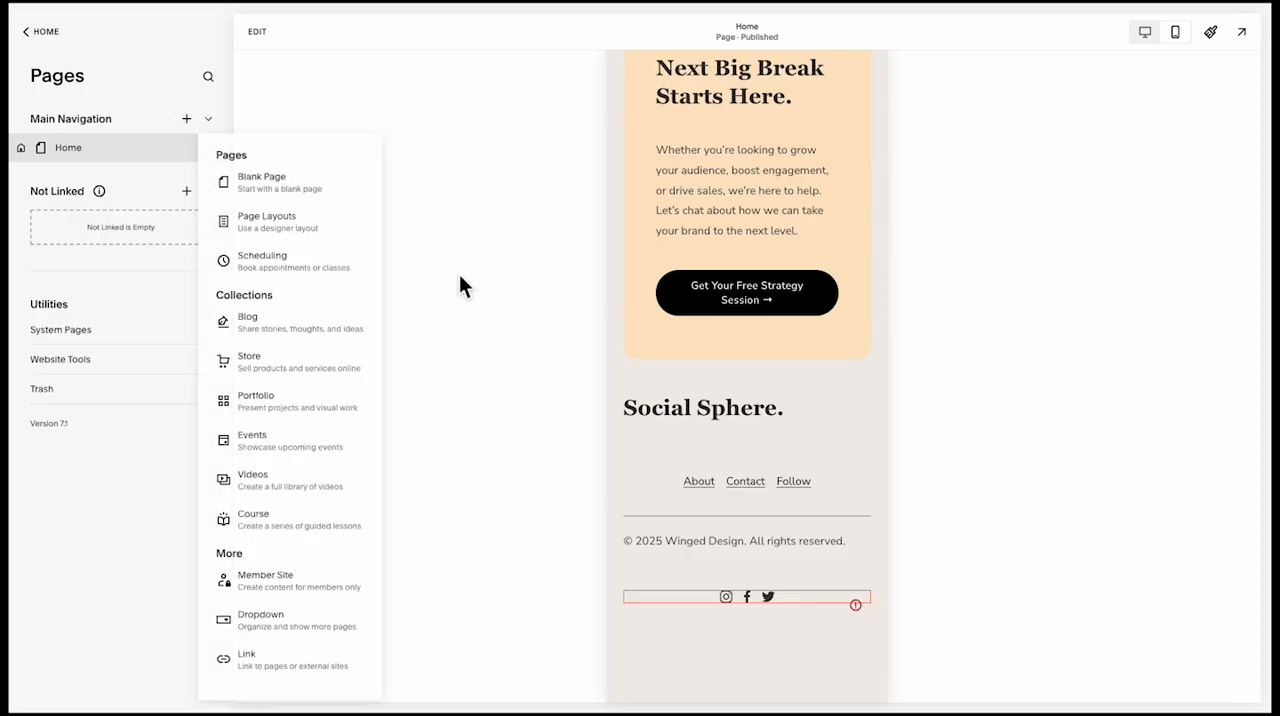
click(256, 182)
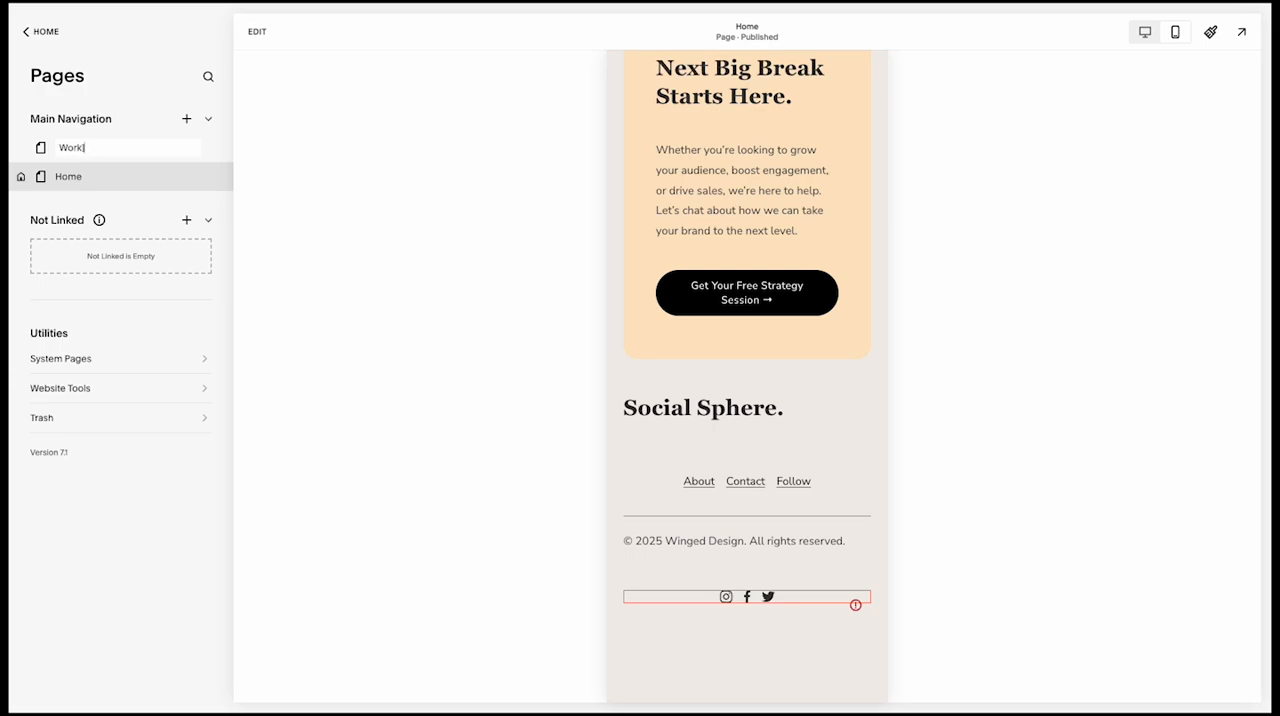
text(Work)
key(Return)
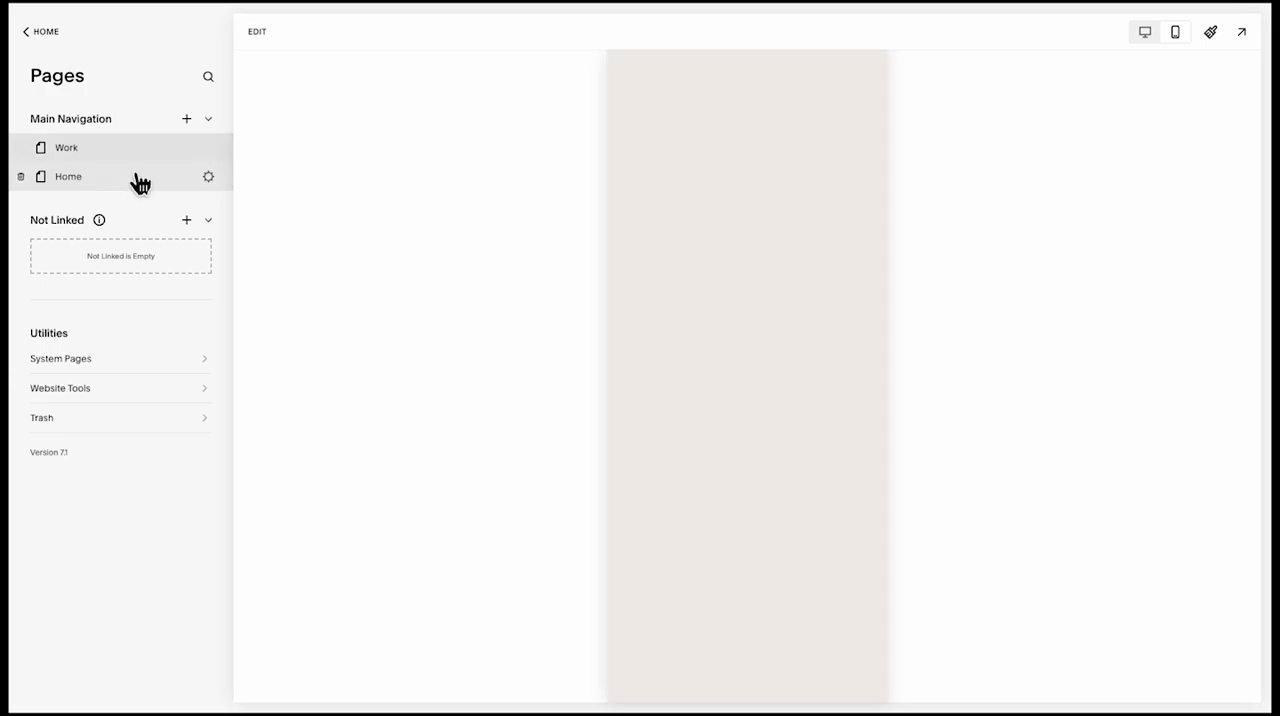
Open the Home page's site header in the editor and examine its design options and mobile menu
click(137, 189)
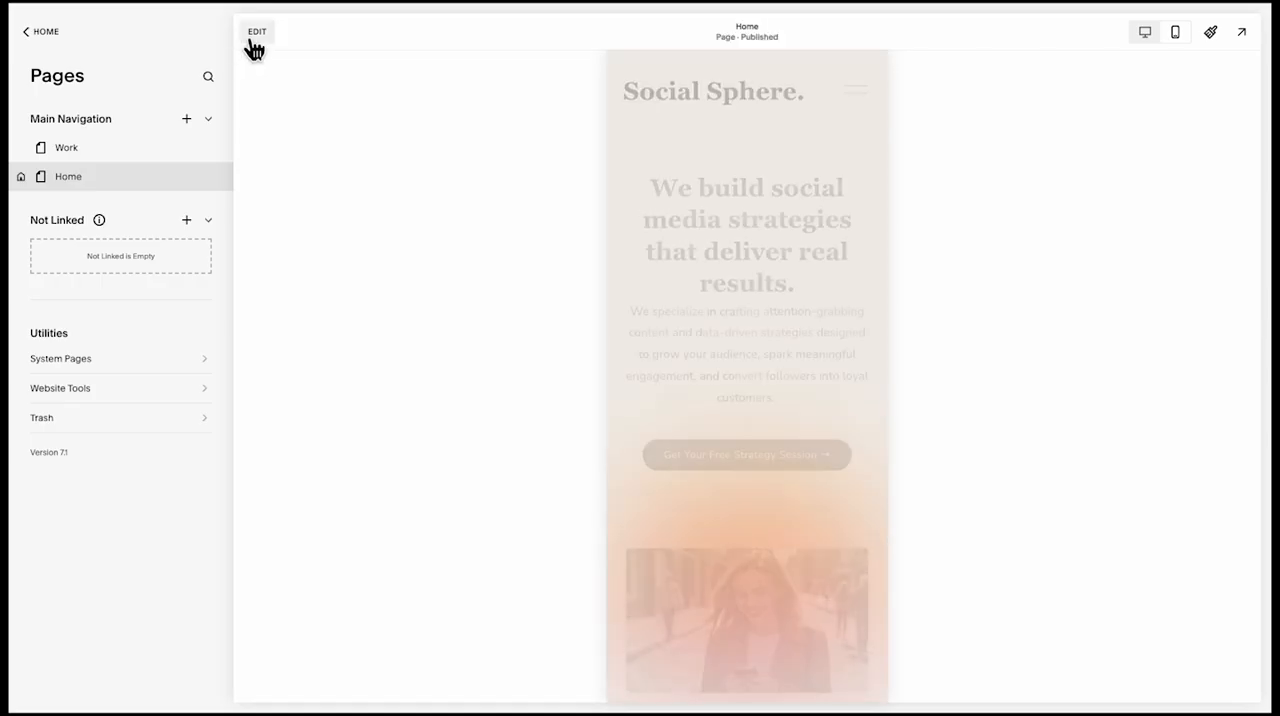
click(254, 33)
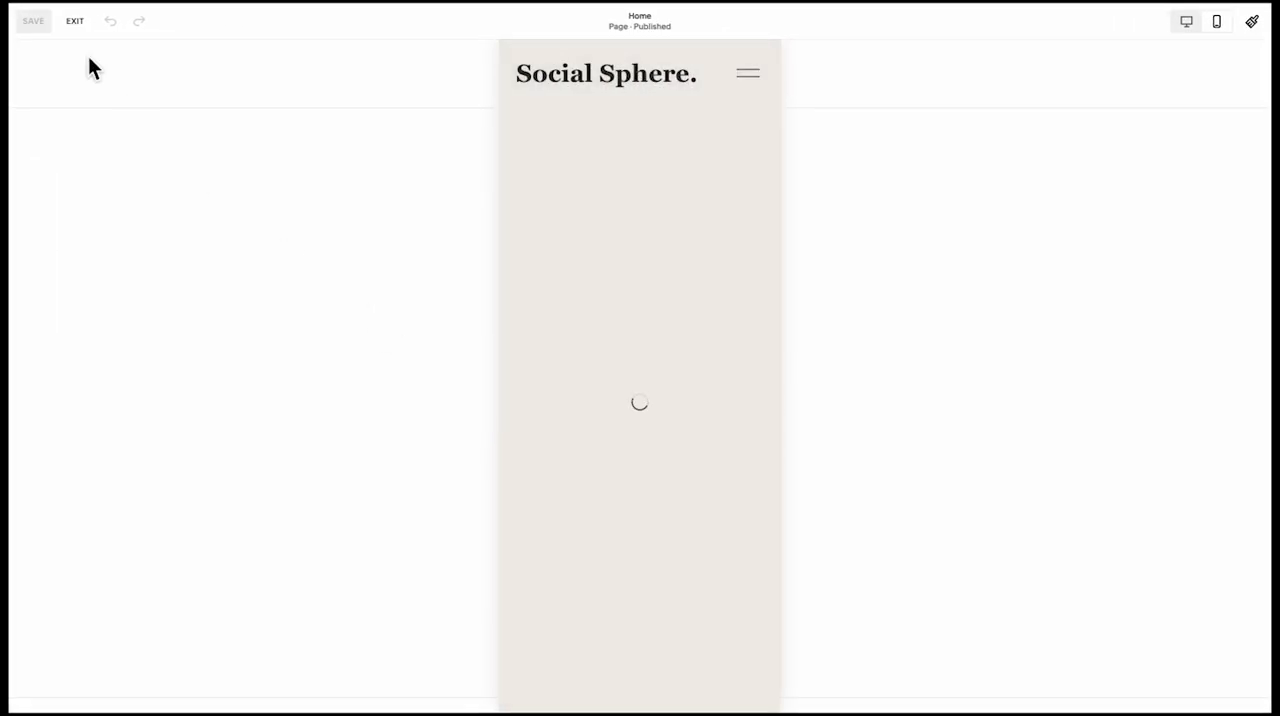
click(643, 80)
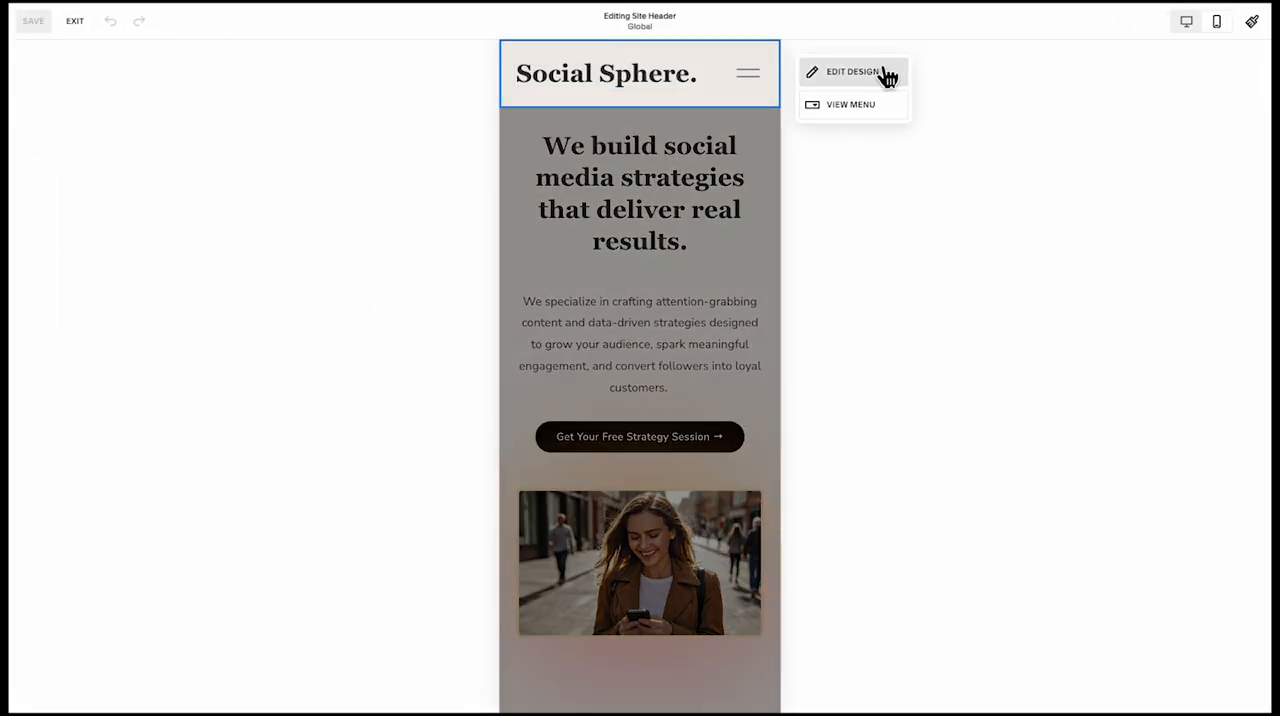
click(868, 74)
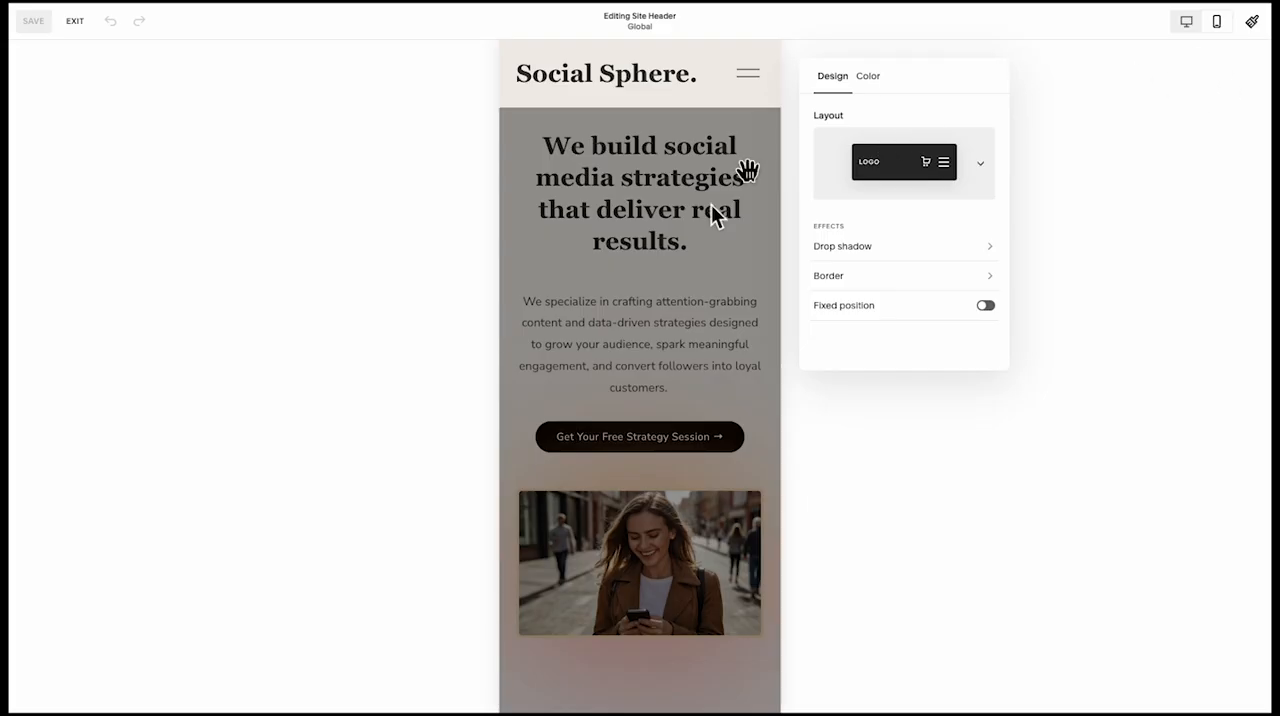
click(948, 436)
click(834, 105)
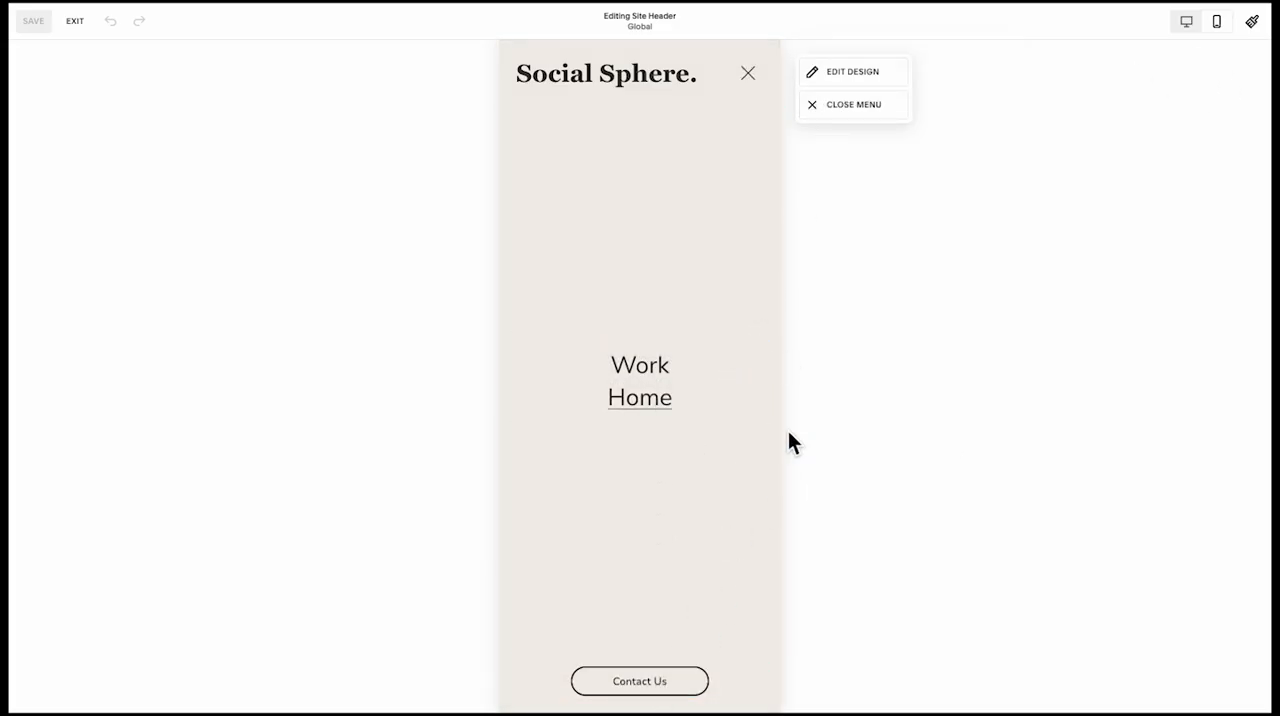
click(855, 105)
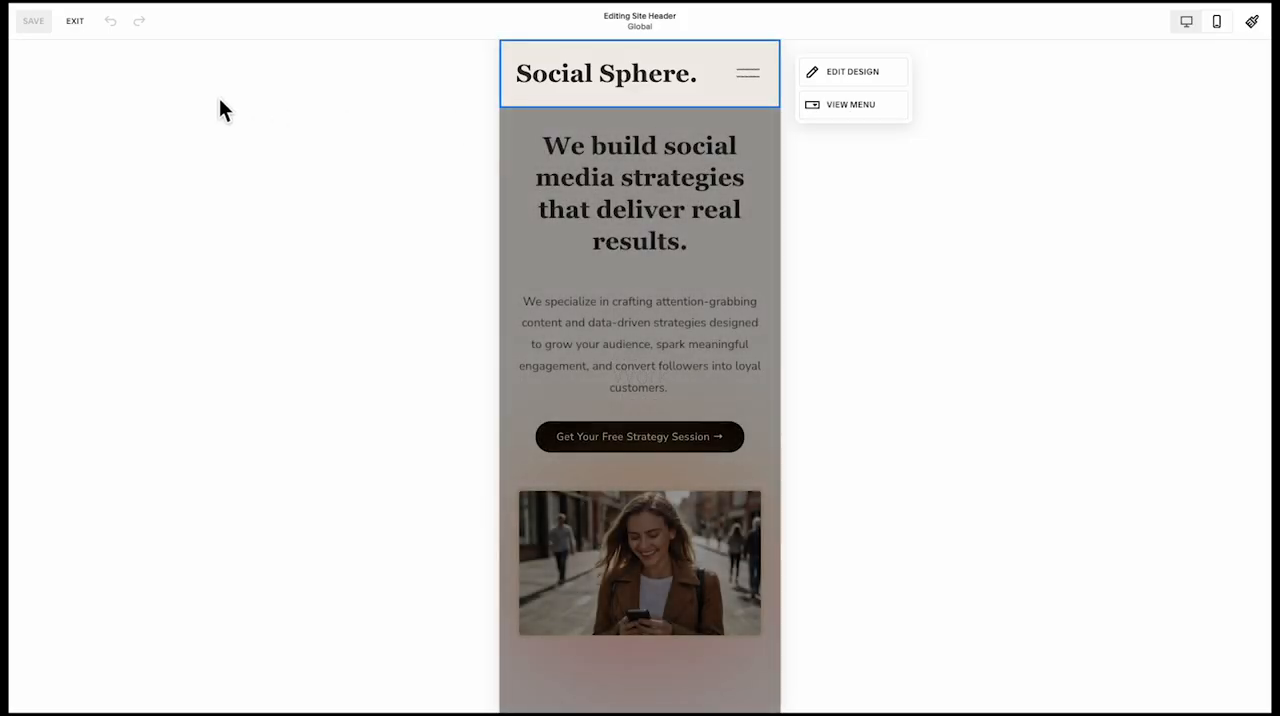
click(87, 28)
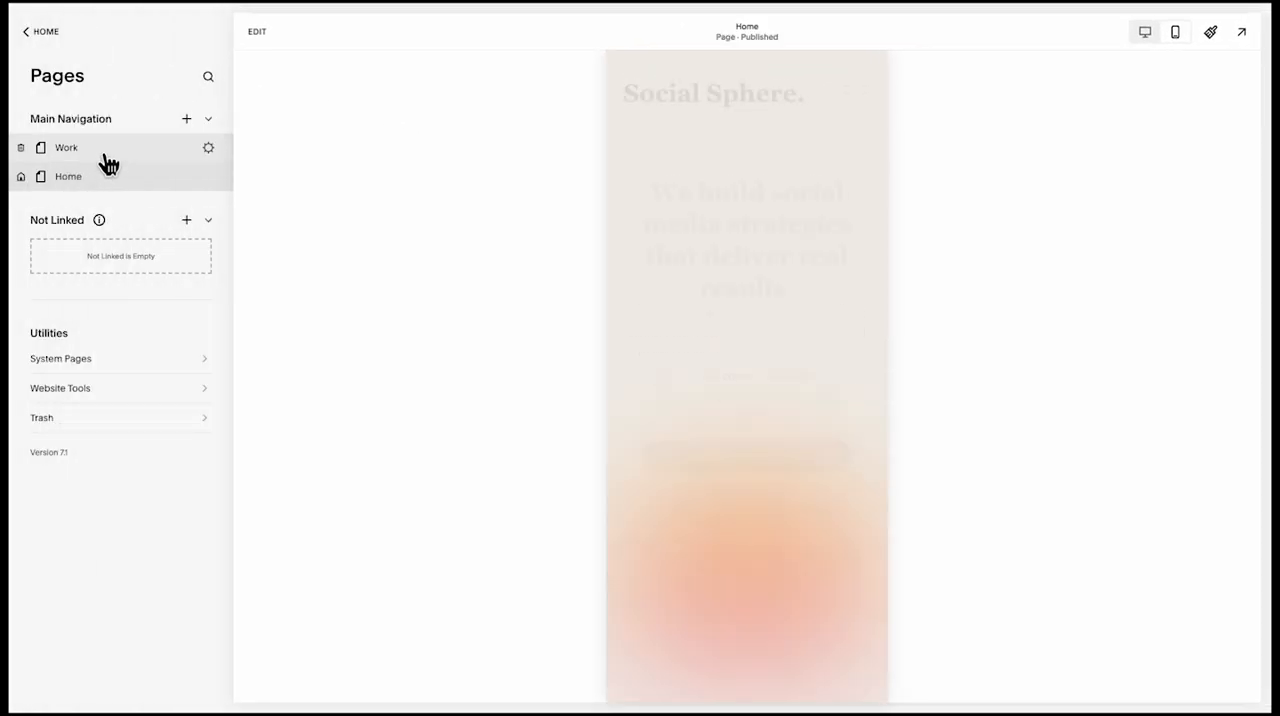
Open the Work page and switch its preview to the desktop view
click(106, 155)
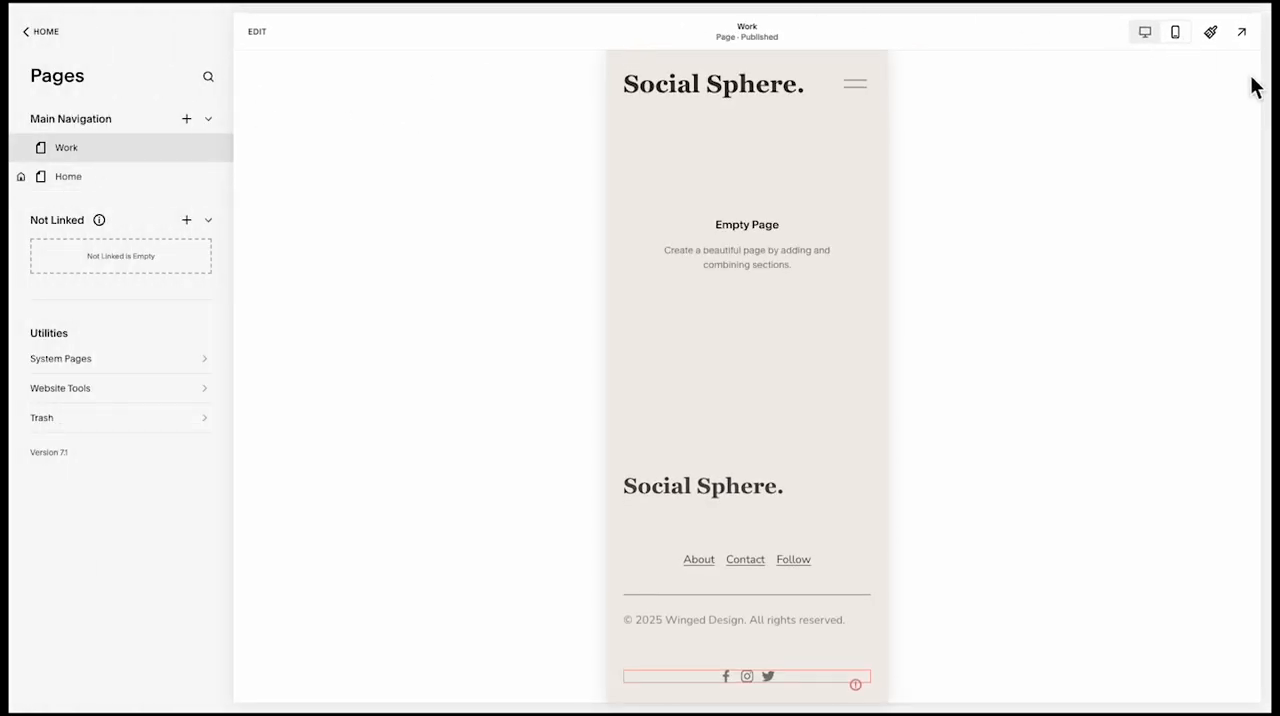
click(1143, 40)
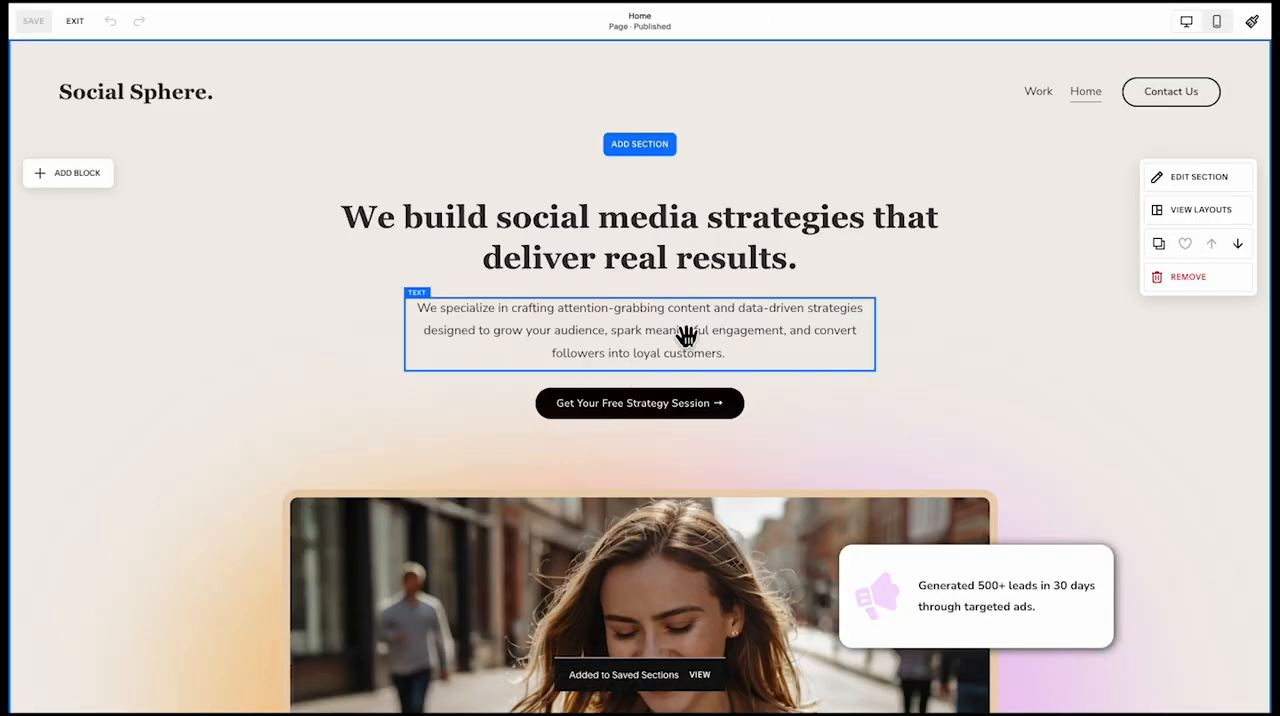
Leave the Home page editor and open the Work page for editing
scroll(686, 336, down, 15)
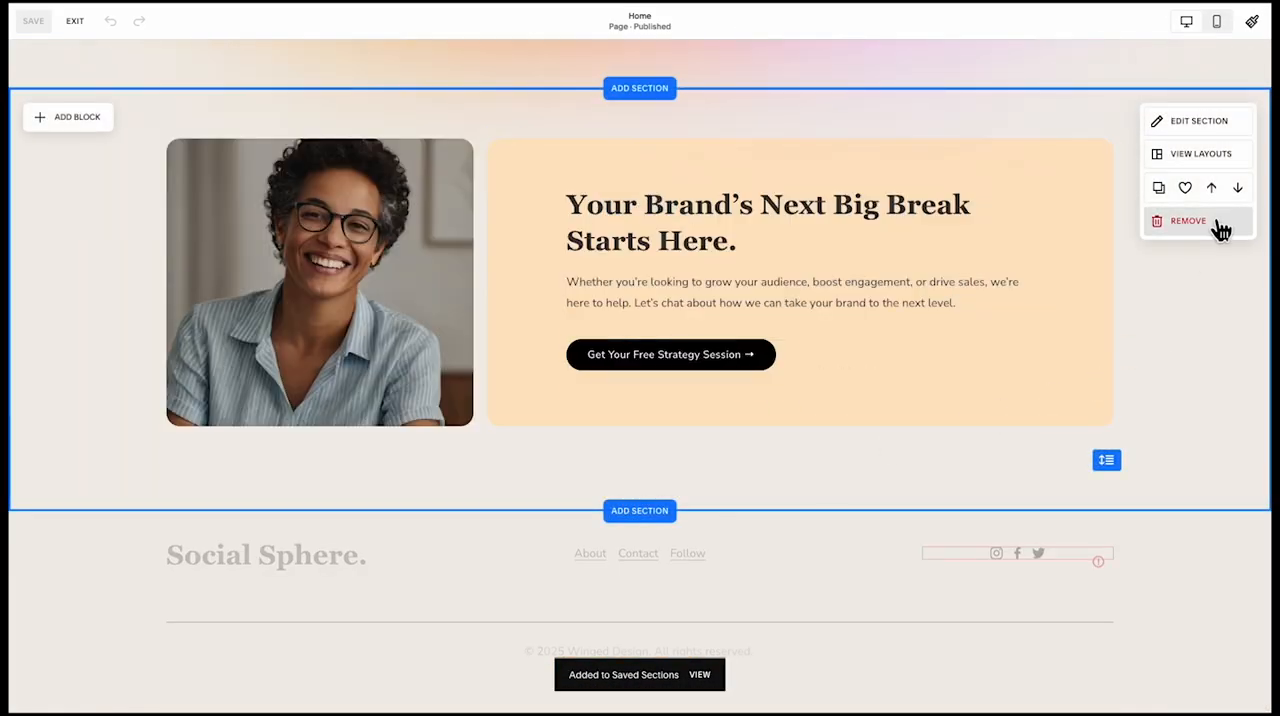
scroll(691, 347, up, 2)
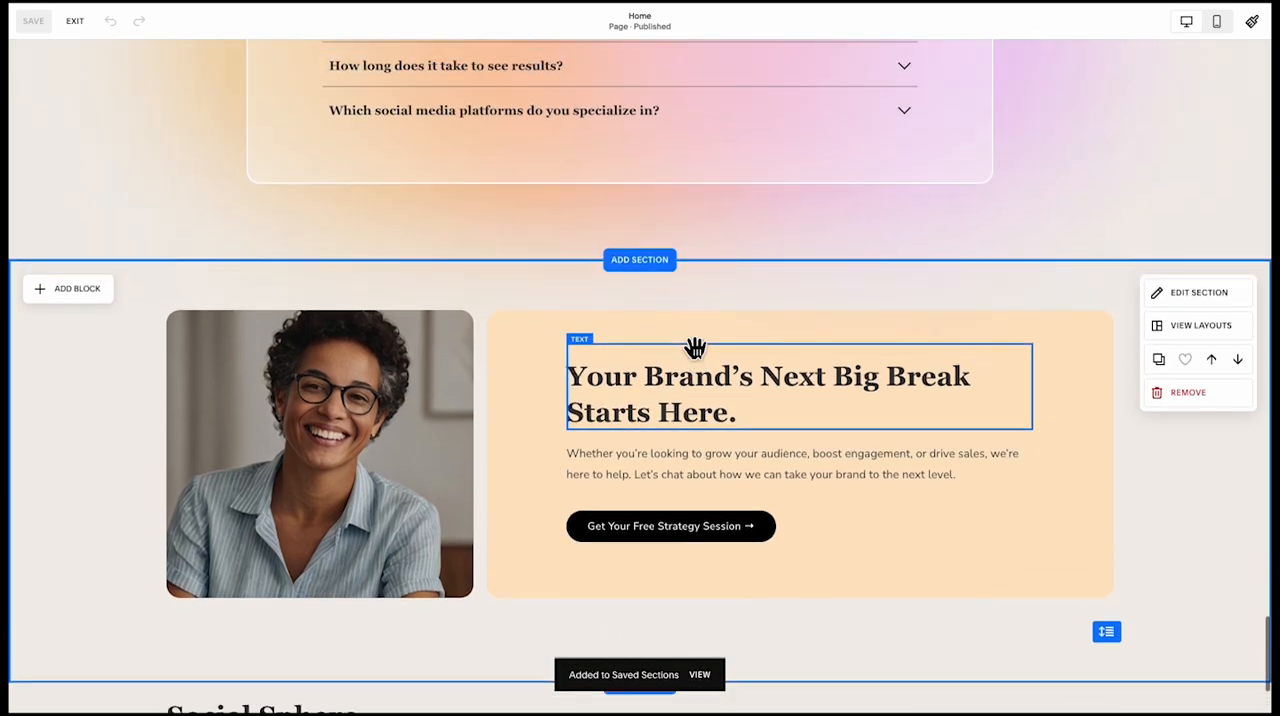
scroll(129, 307, up, 1)
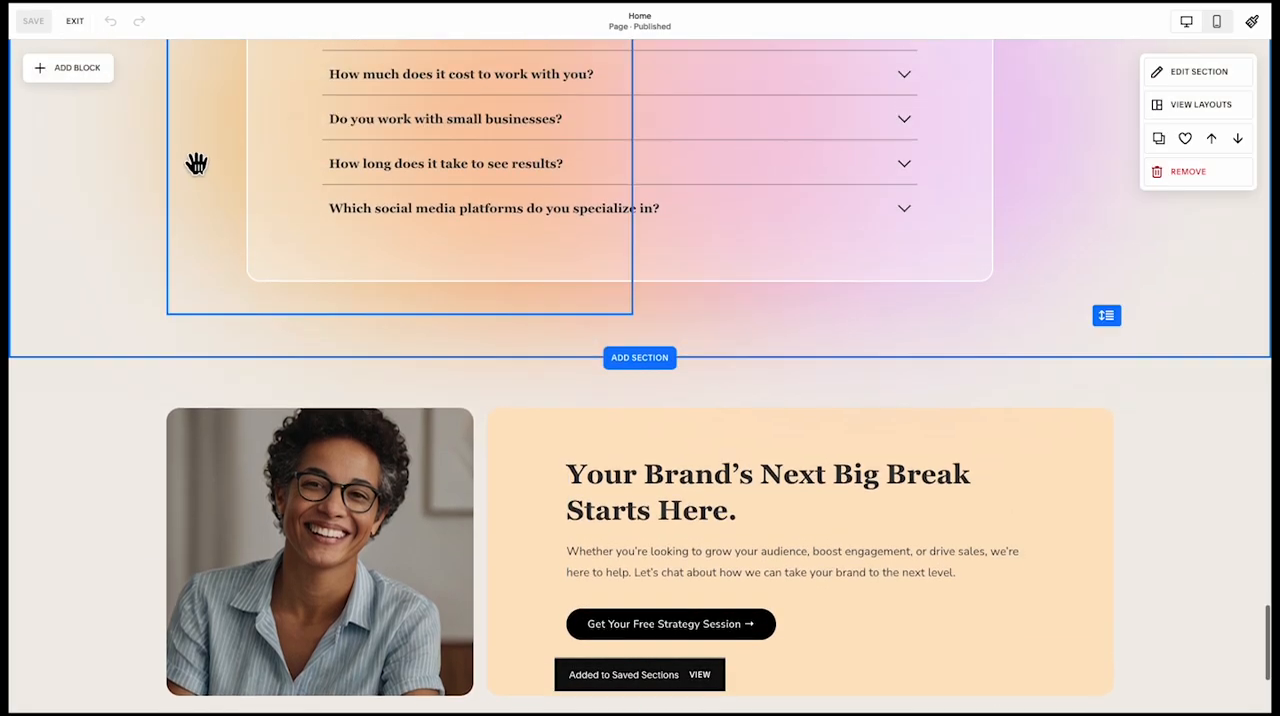
click(76, 22)
click(160, 149)
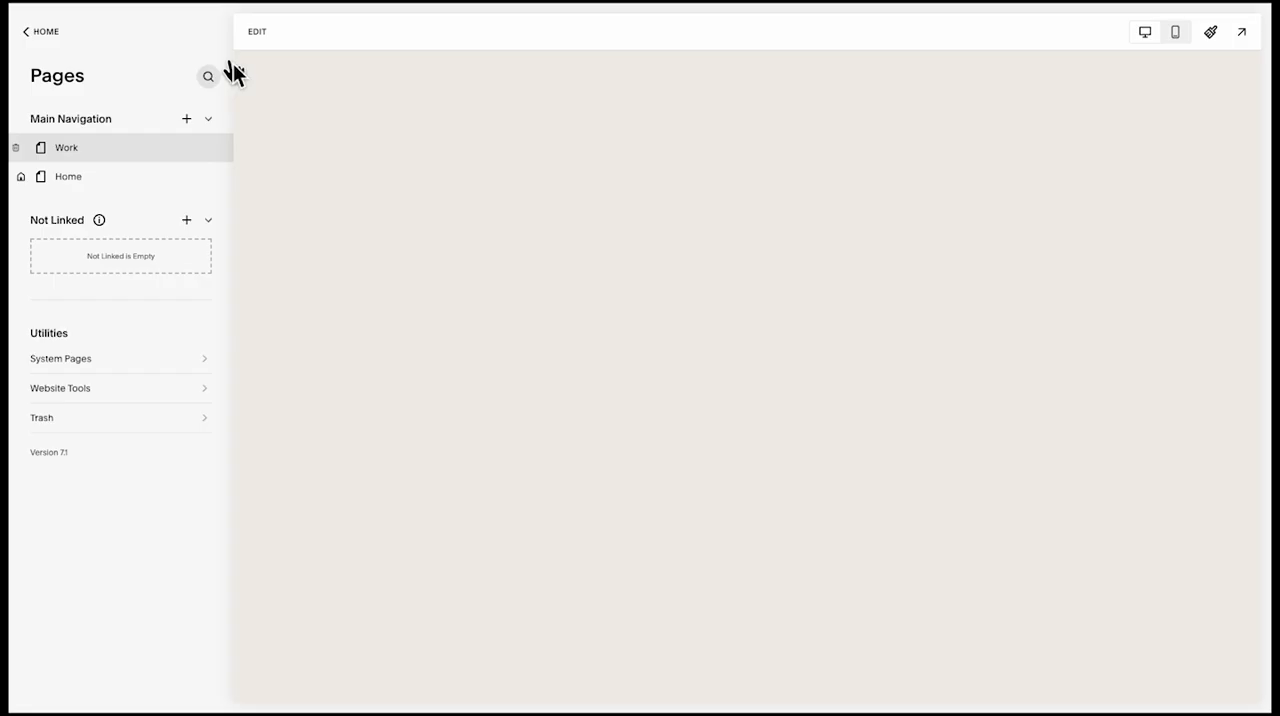
click(259, 33)
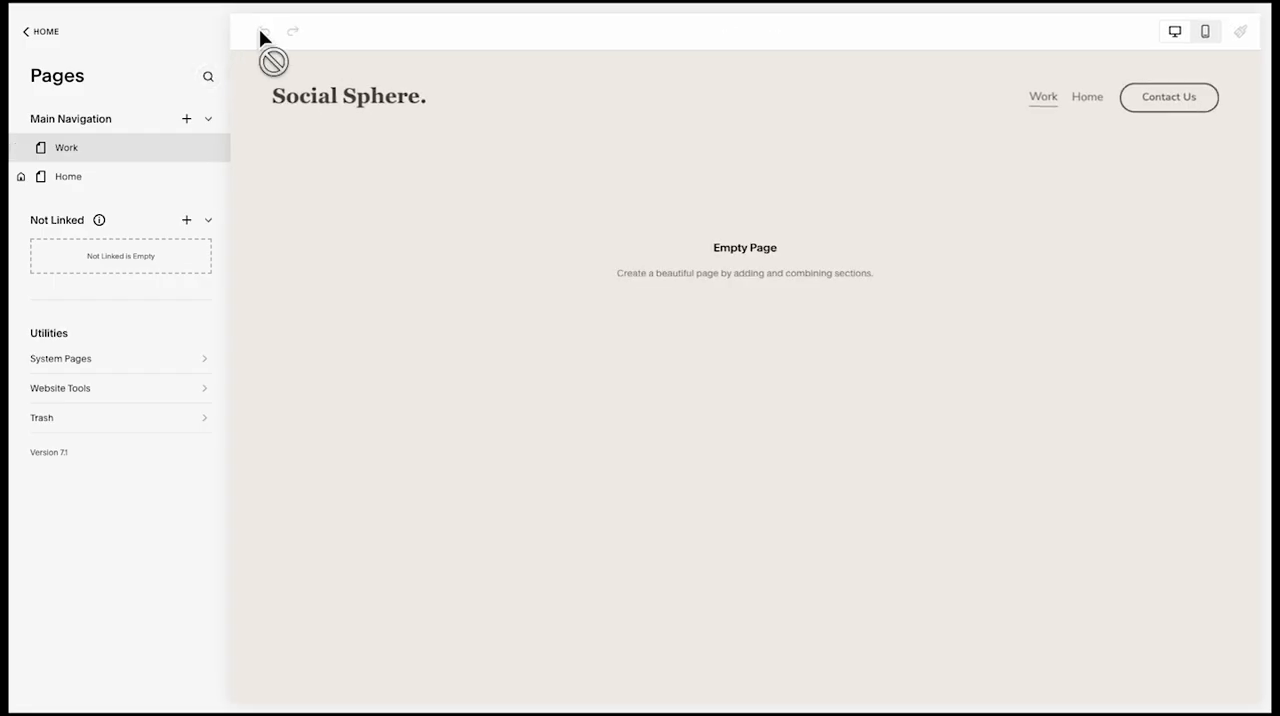
Add the saved hero section with the heading "We build social media strategies that deliver real results." to the Work page
click(612, 210)
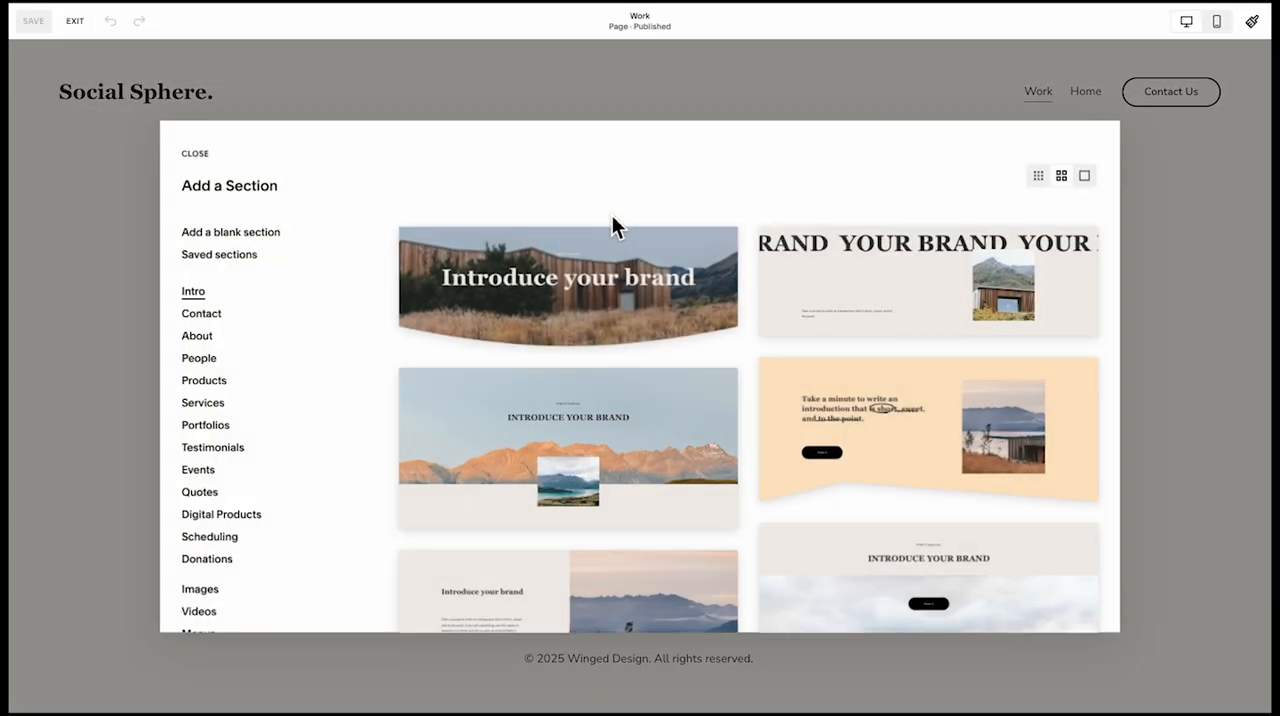
click(220, 255)
click(788, 332)
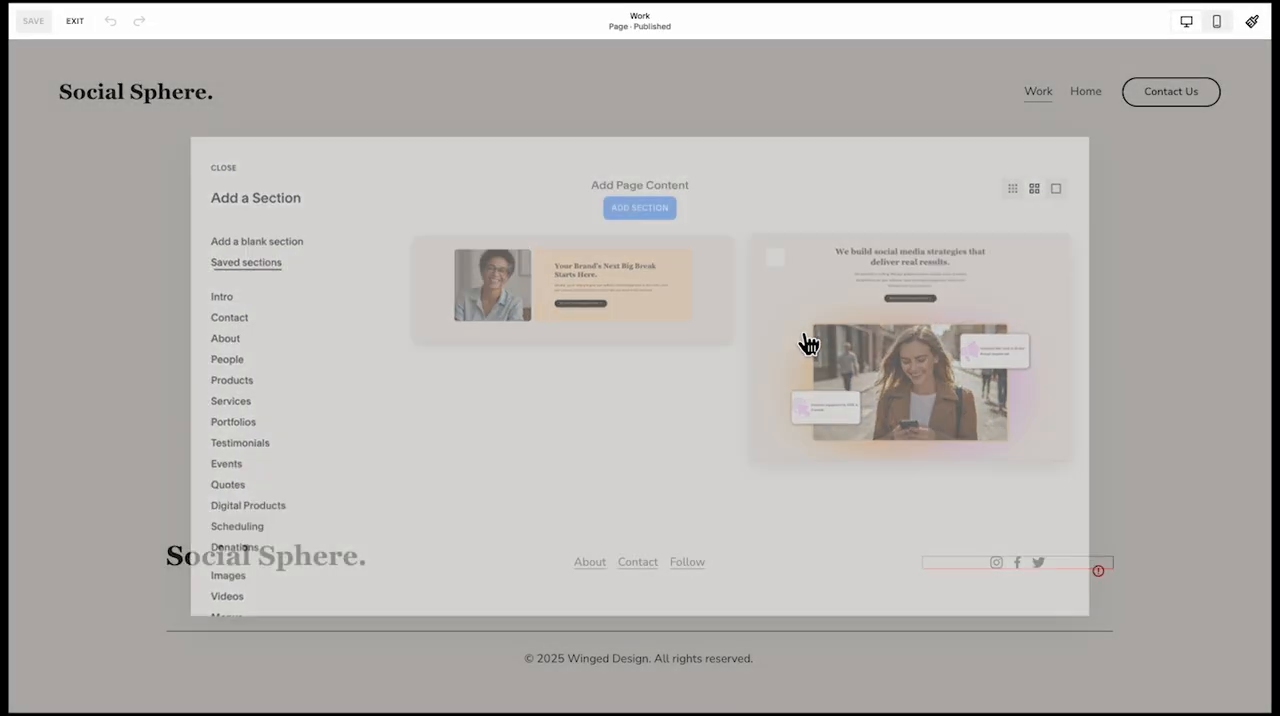
Delete the hero image and both statistic cards, including their icons and text, from the Work page section
scroll(820, 460, down, 1)
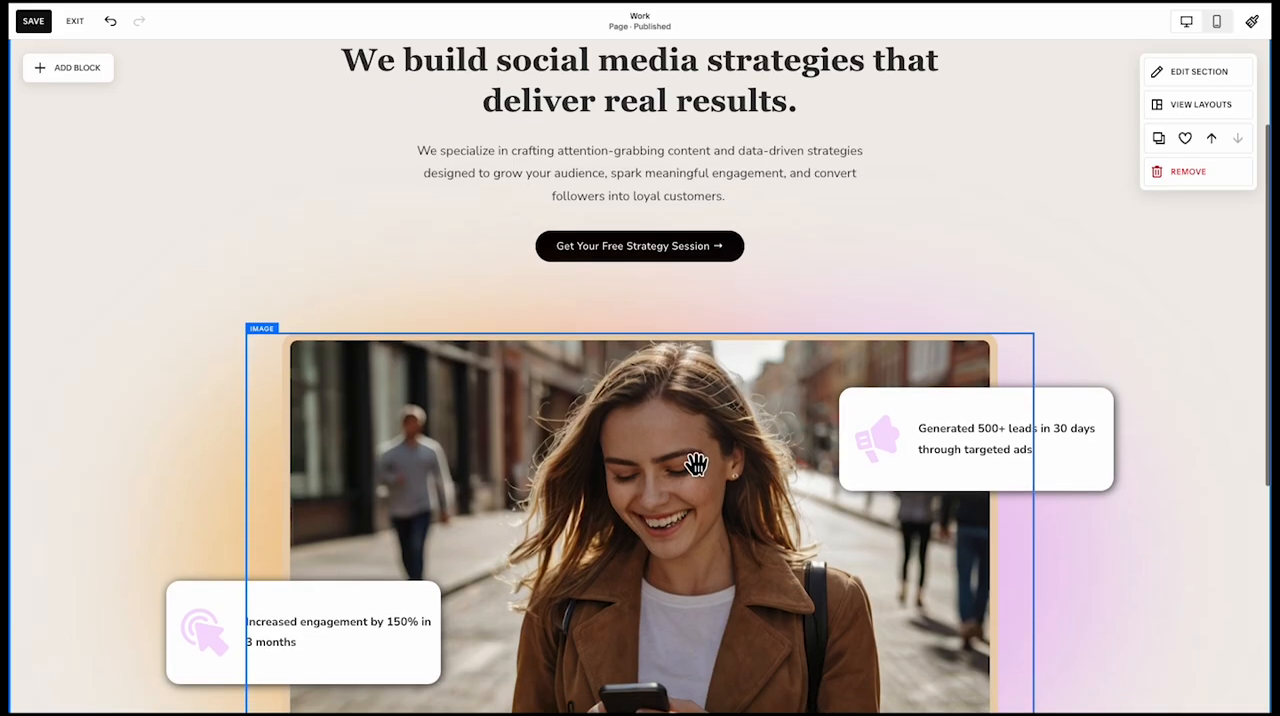
click(694, 466)
key(Delete)
click(395, 624)
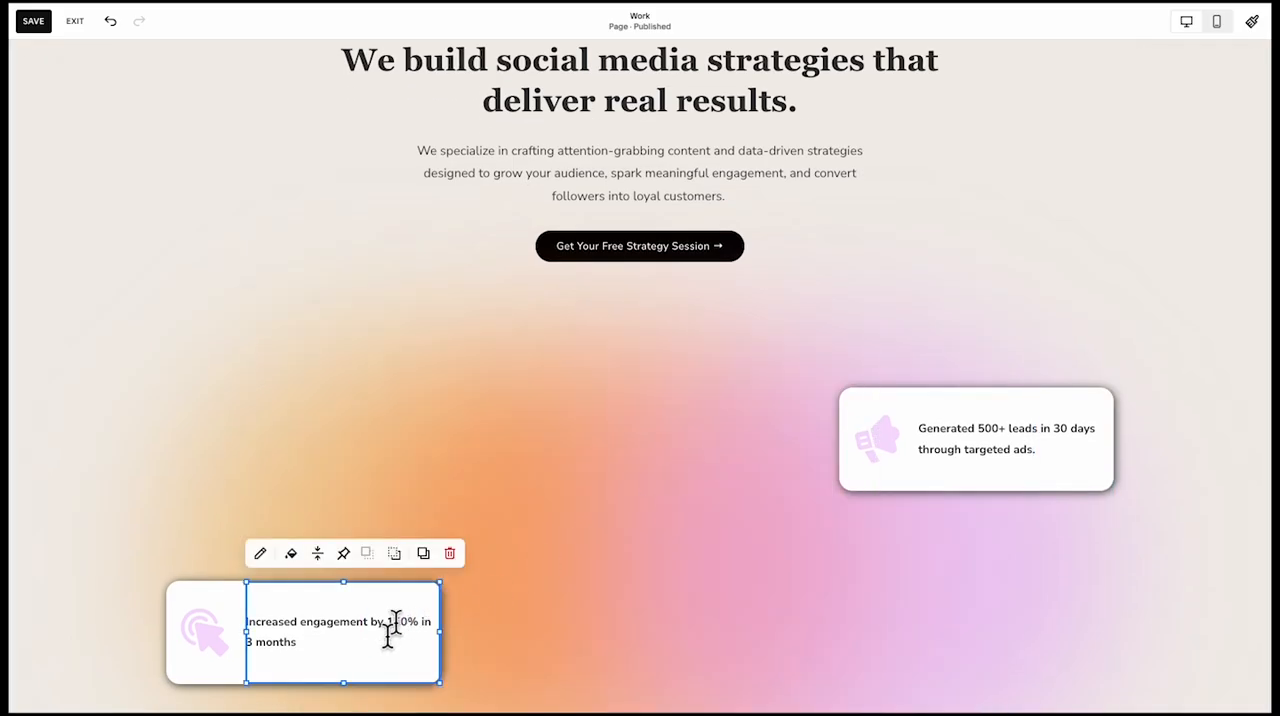
click(205, 662)
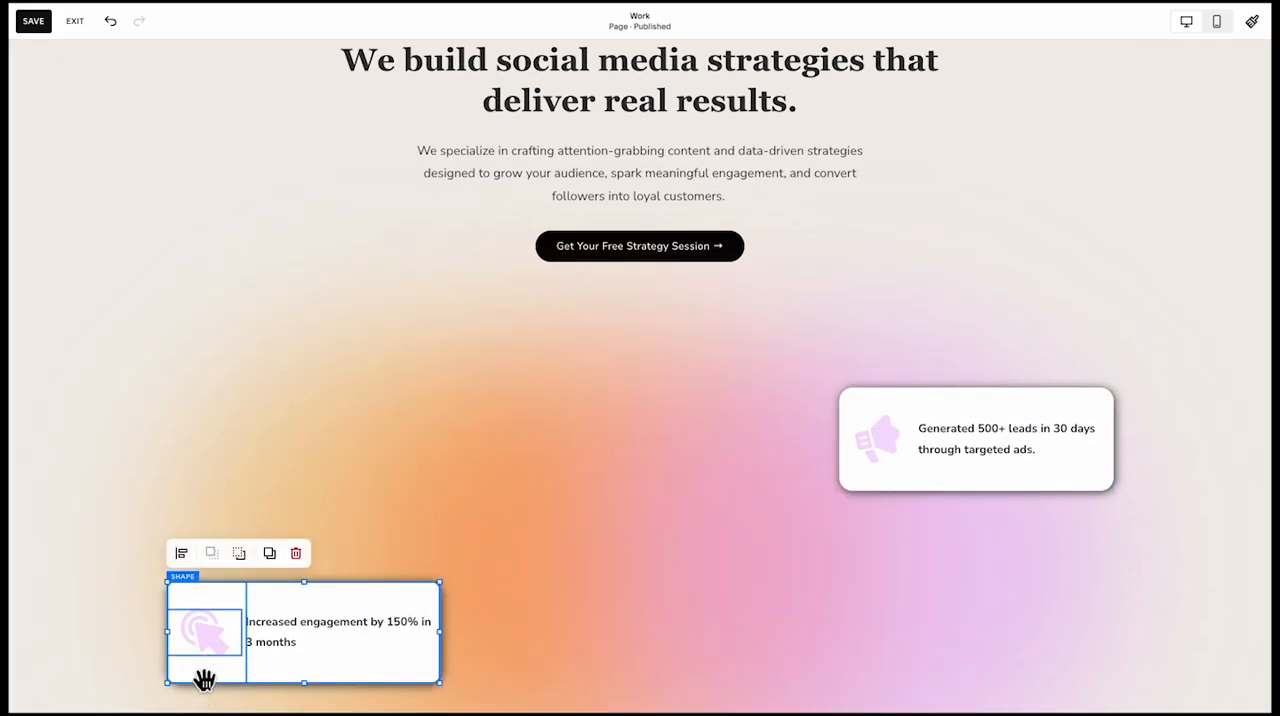
key(Delete)
click(876, 483)
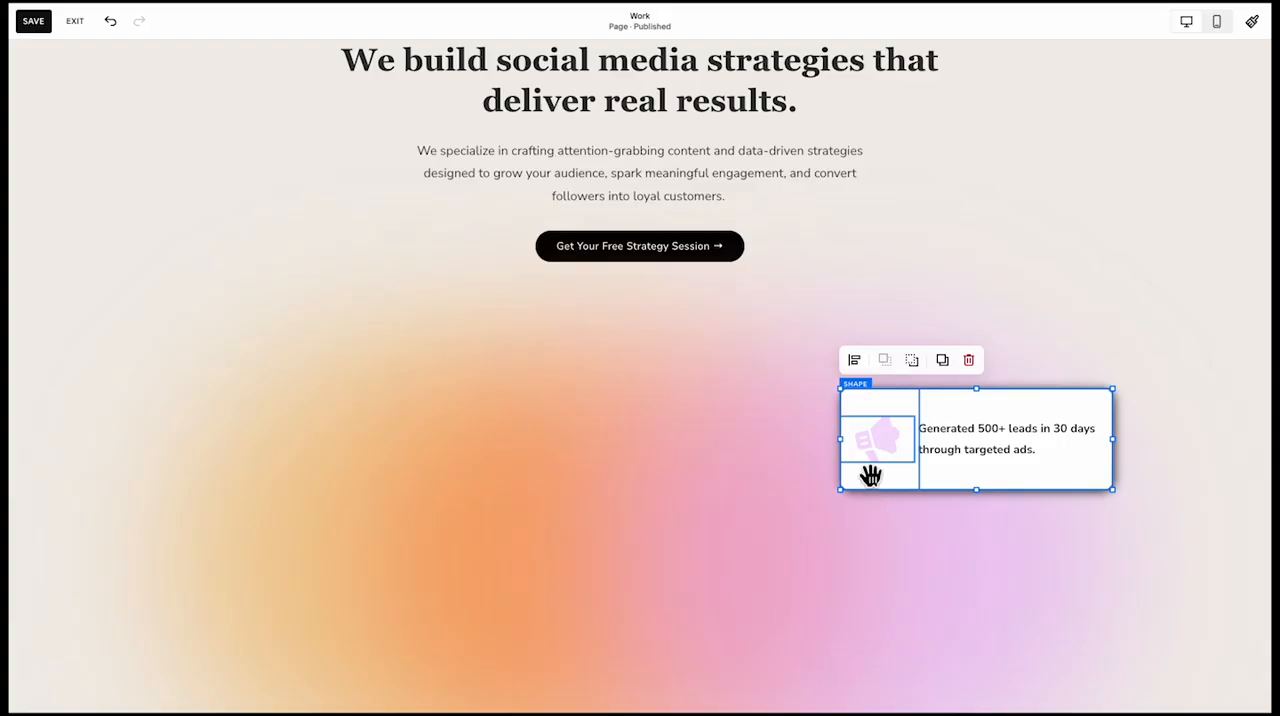
key(Delete)
Move the hero heading, paragraph and button together down and over to the section's left margin
click(515, 509)
scroll(589, 309, up, 2)
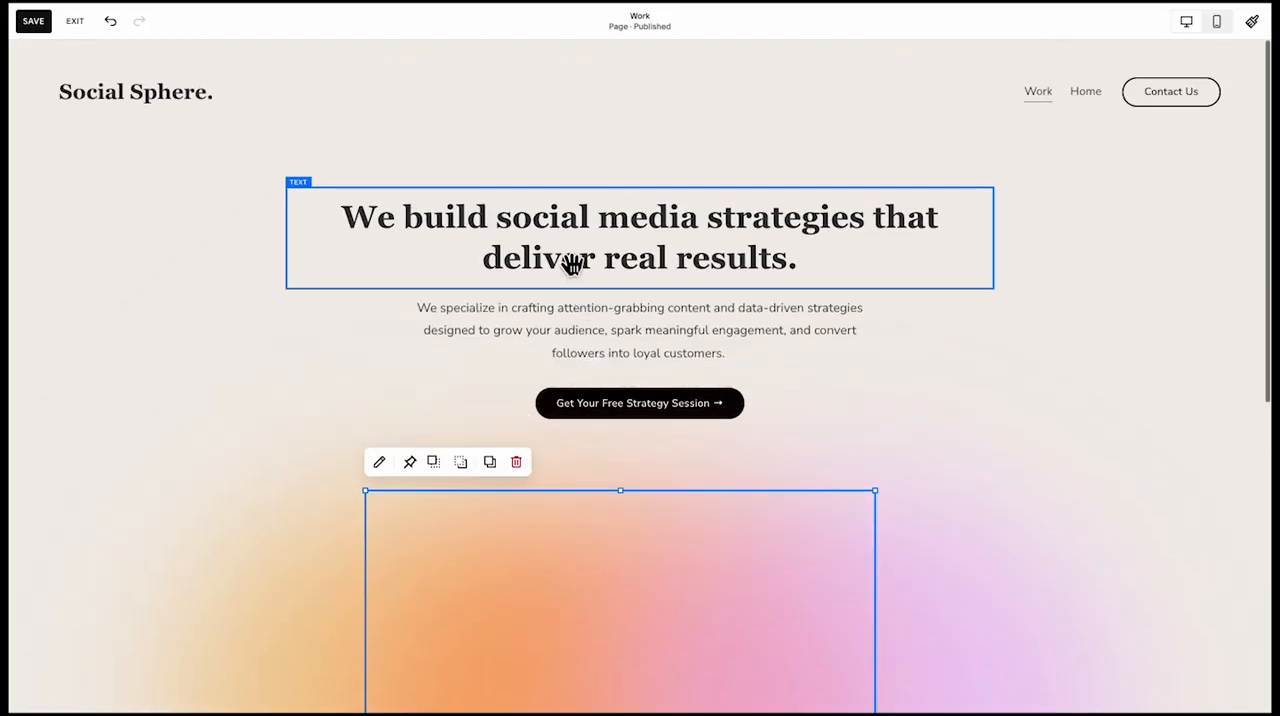
click(572, 264)
shift+click(574, 355)
drag(606, 386, 427, 490)
Align the left edges of the hero heading, paragraph and button blocks
click(183, 271)
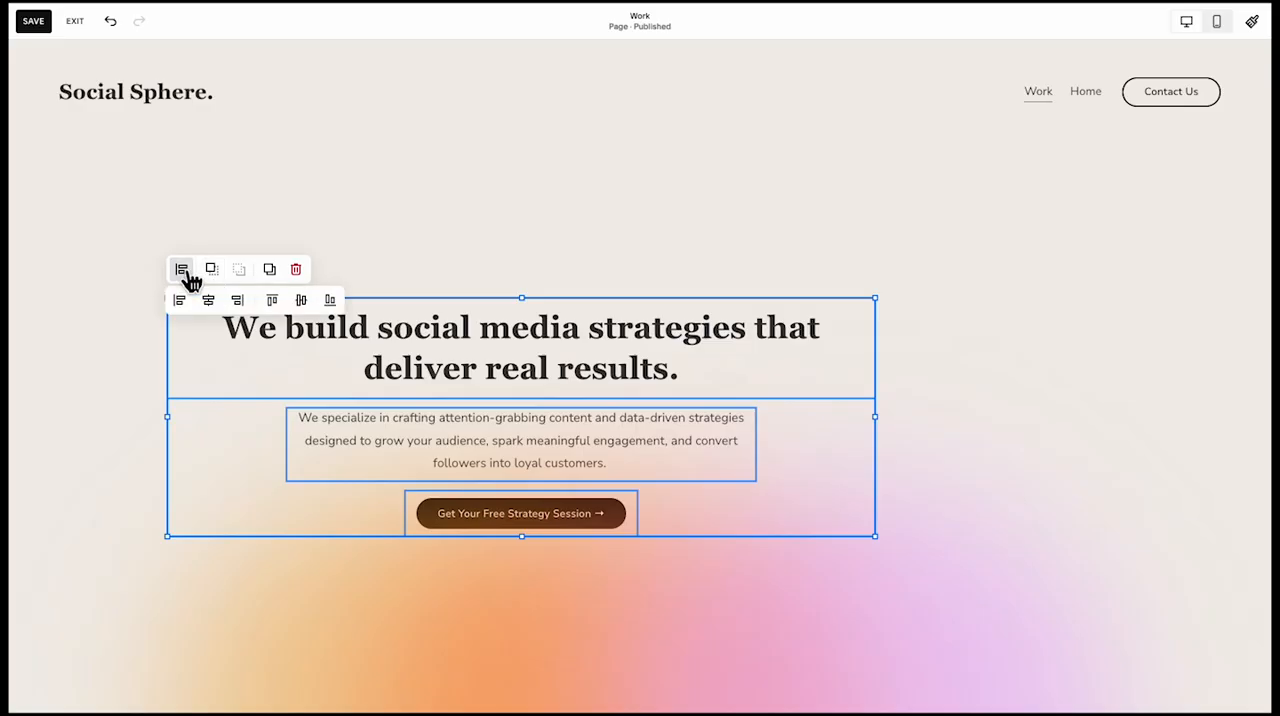
click(187, 273)
click(183, 271)
click(181, 300)
click(352, 240)
Left-align the text inside the hero heading and the paragraph below it
click(641, 366)
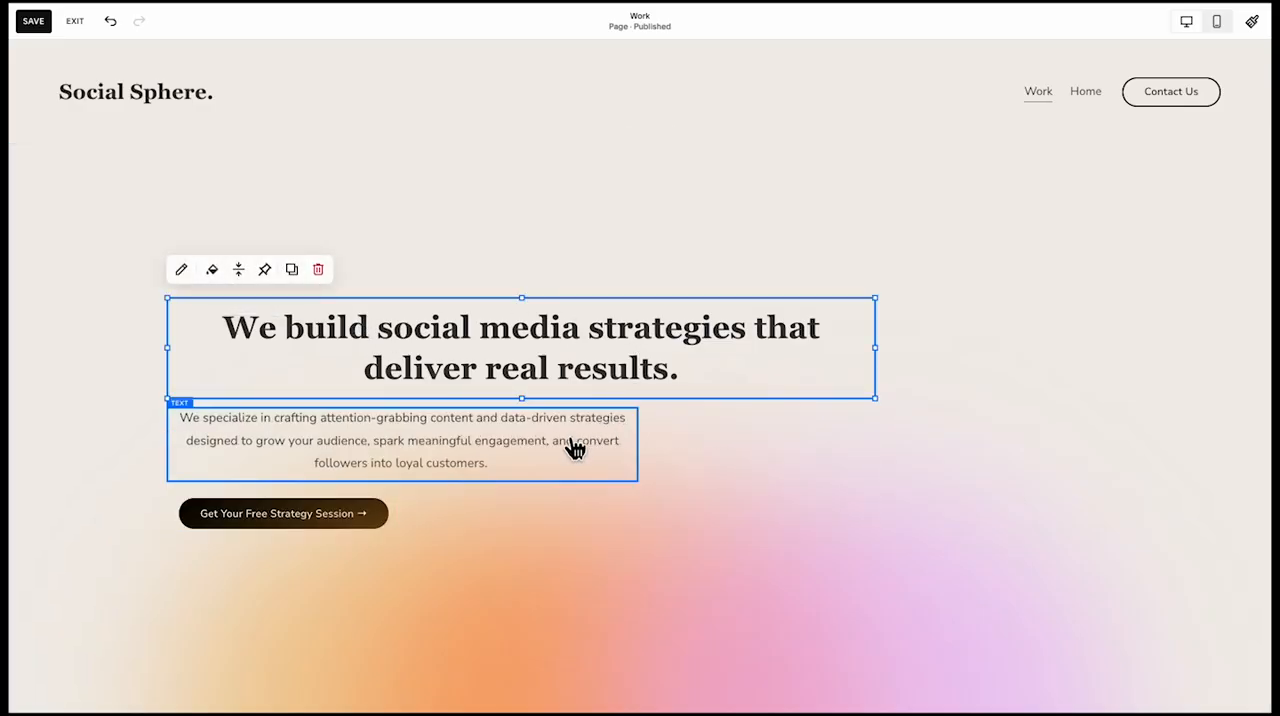
click(181, 269)
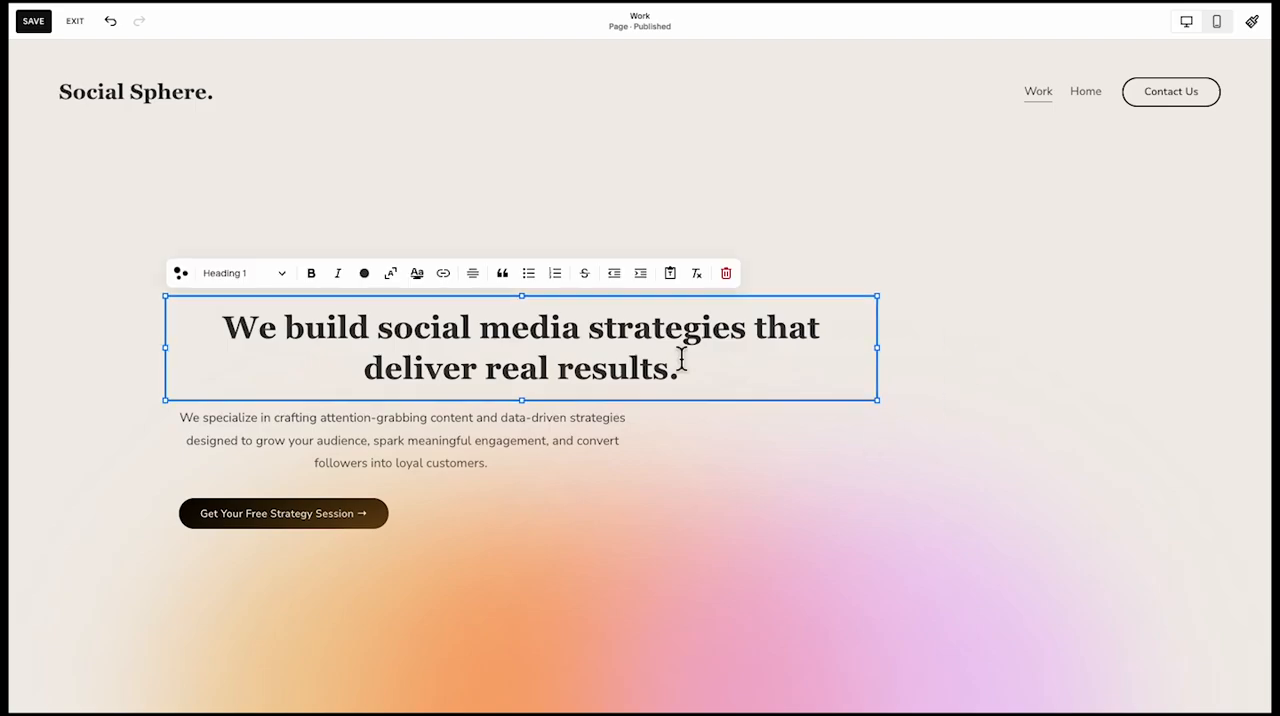
click(433, 306)
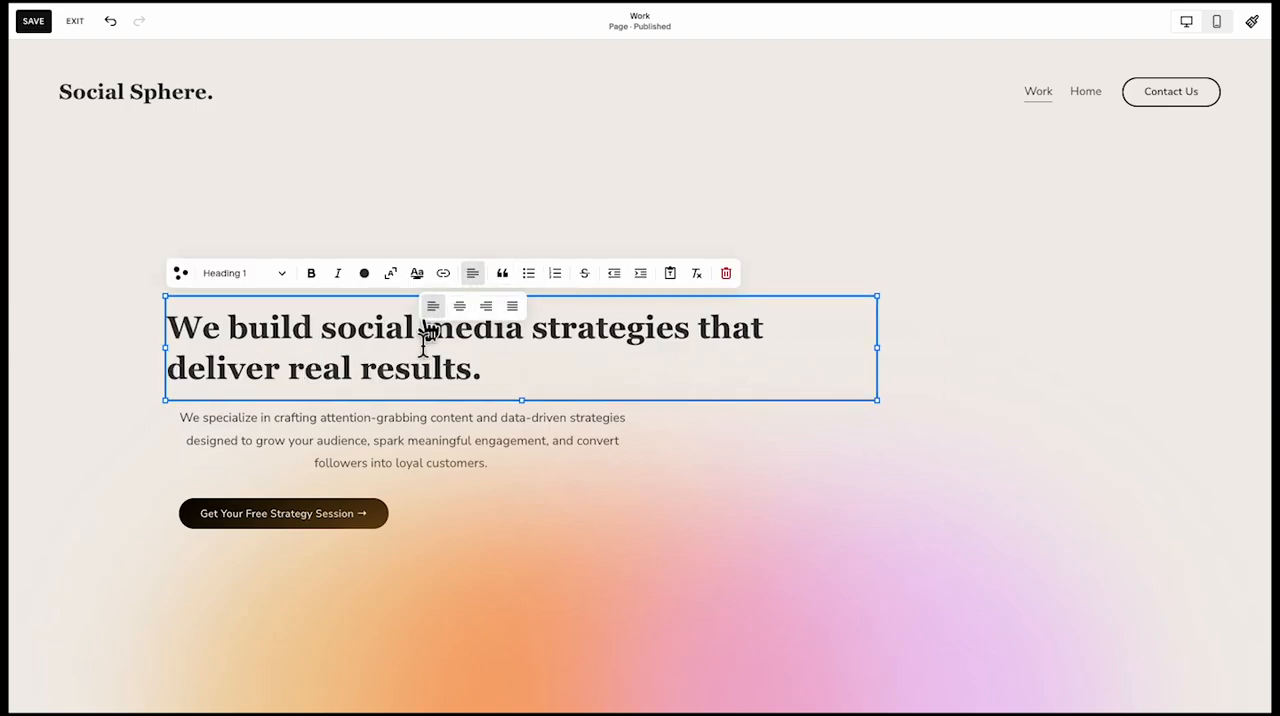
click(361, 447)
click(183, 380)
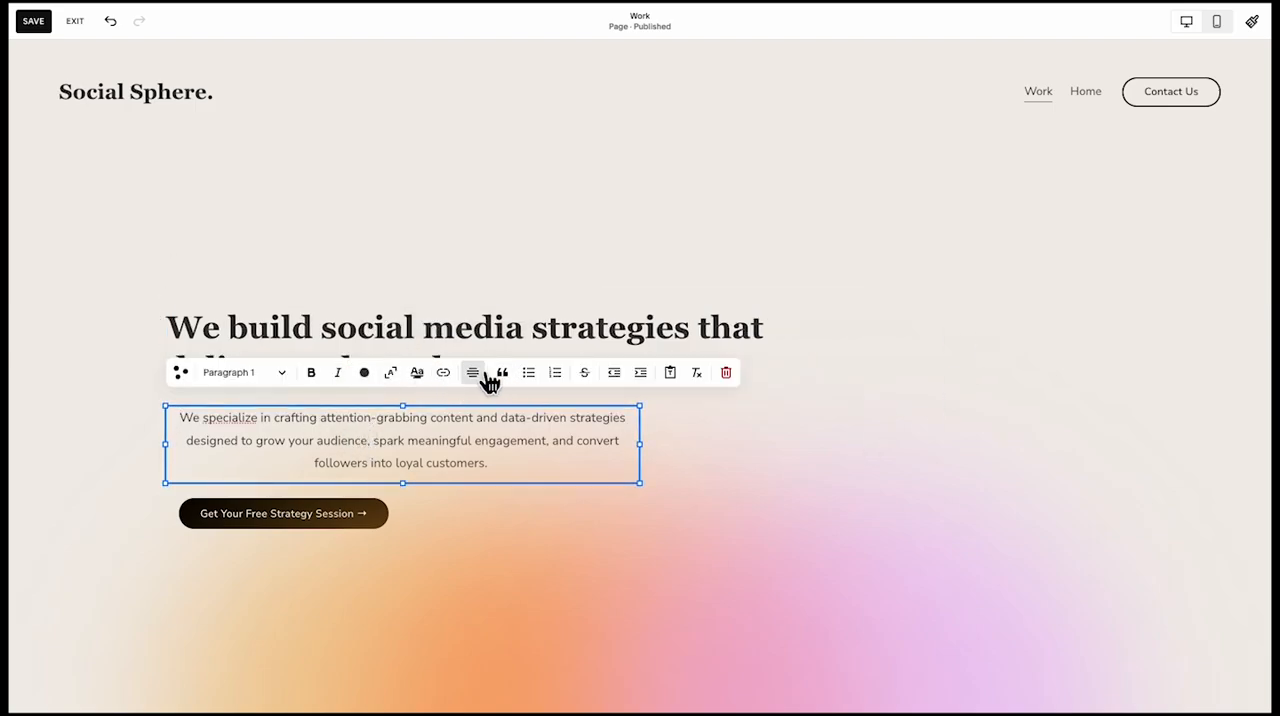
click(487, 376)
click(434, 406)
click(794, 441)
Move and shrink the gradient shapes into the upper right part of the hero section, layered behind its text
click(563, 570)
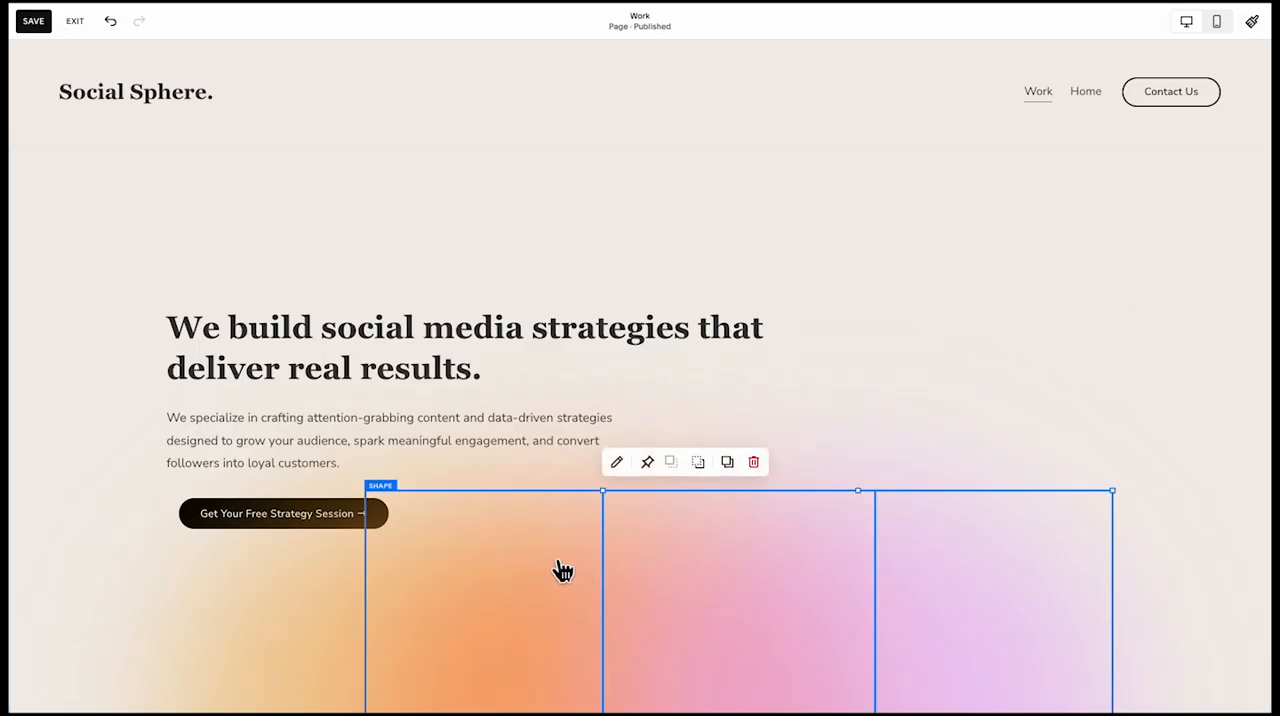
drag(343, 603, 712, 292)
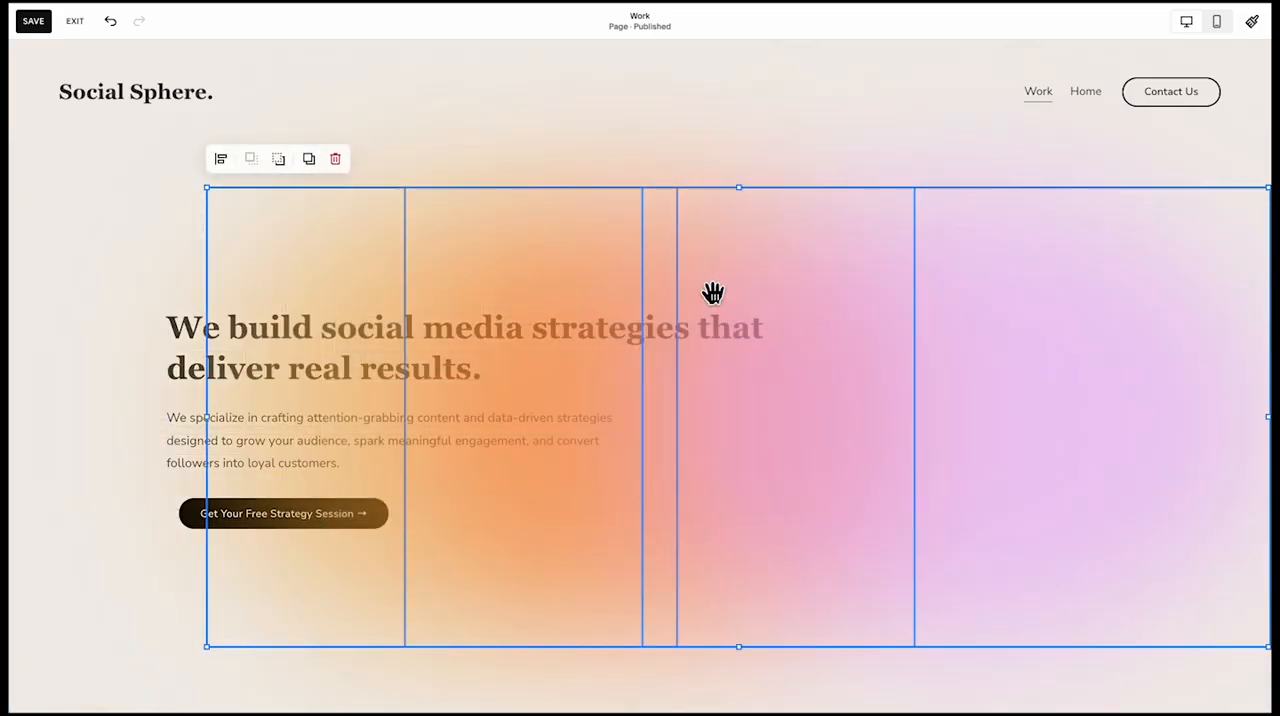
drag(214, 660, 626, 524)
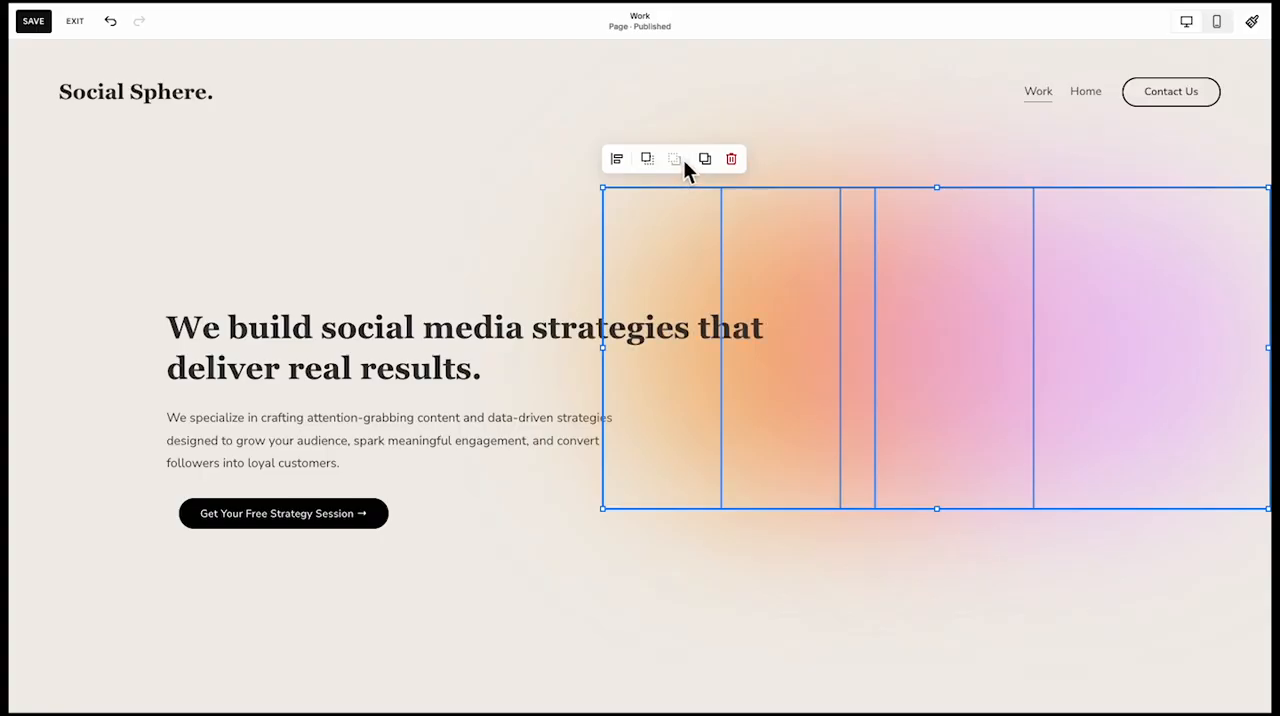
click(836, 557)
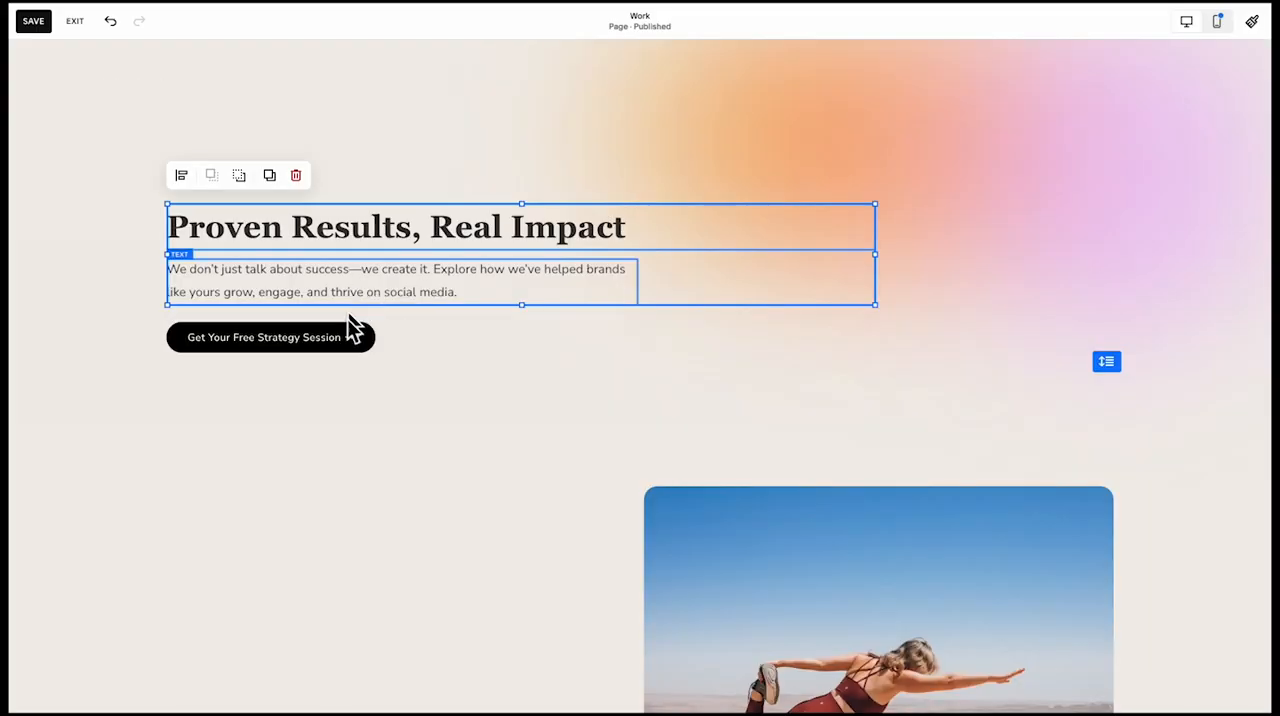
Copy the hero heading, paragraph and button into the section below, beside the yoga image
shift+click(325, 333)
scroll(364, 430, down, 2)
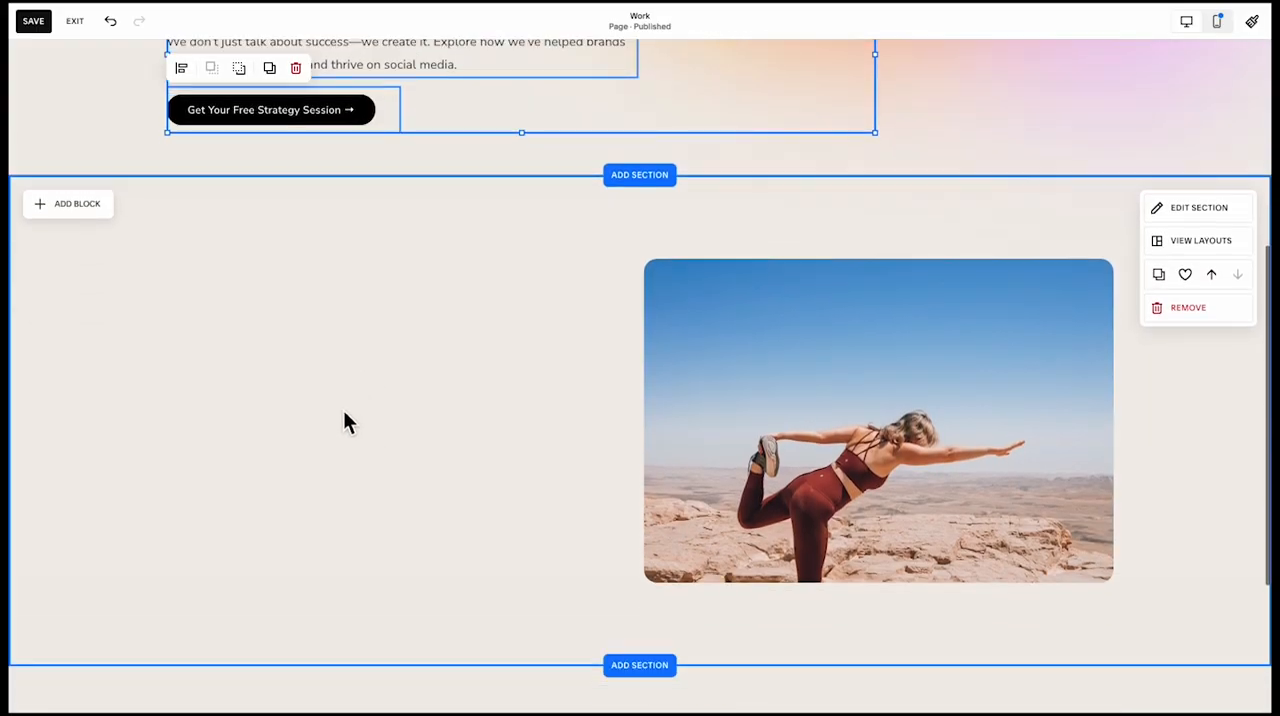
click(341, 409)
key(ctrl+v)
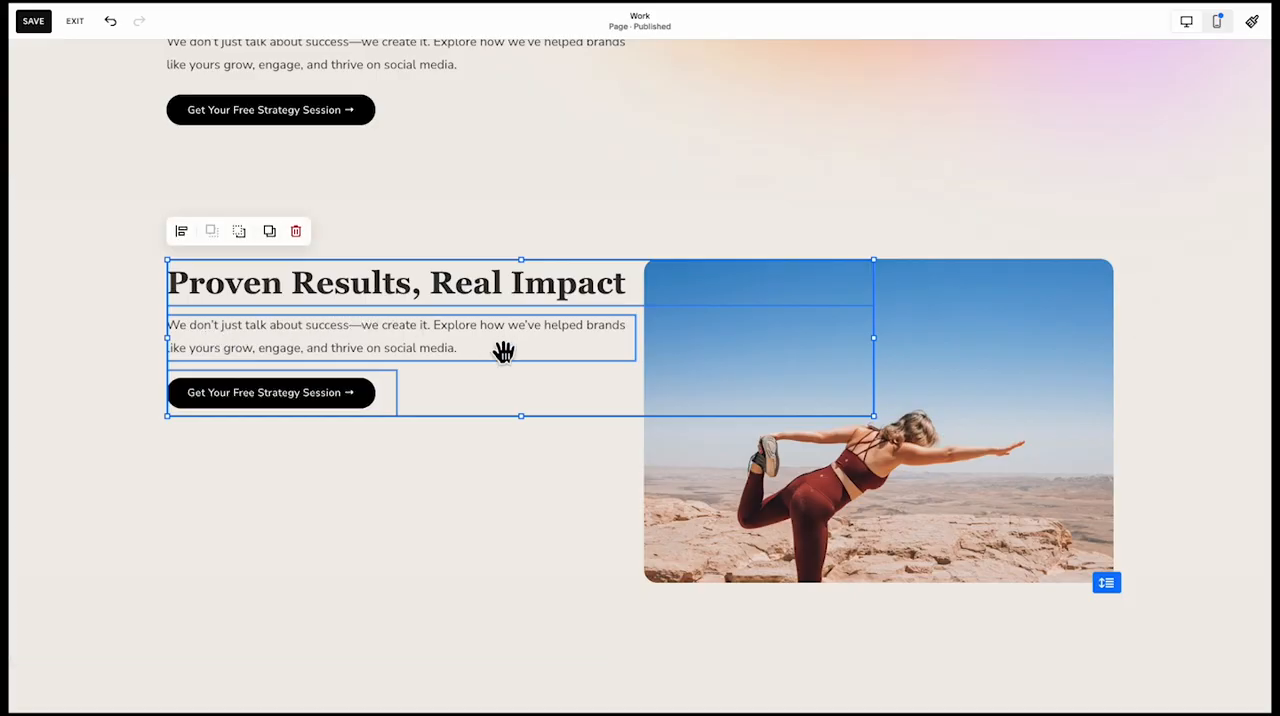
Narrow the copied heading, paragraph and button to fit beside the yoga image, move them down toward its vertical middle, and save the page
drag(882, 357, 602, 348)
drag(344, 325, 349, 380)
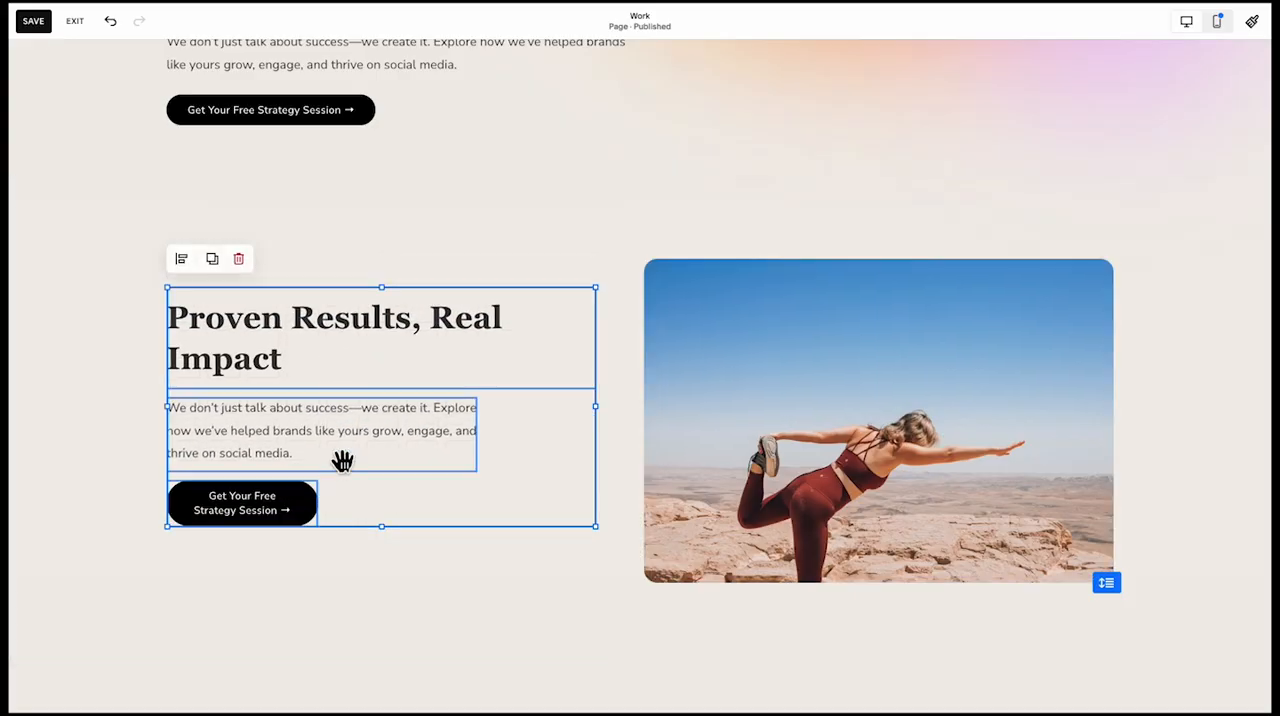
click(189, 257)
click(33, 21)
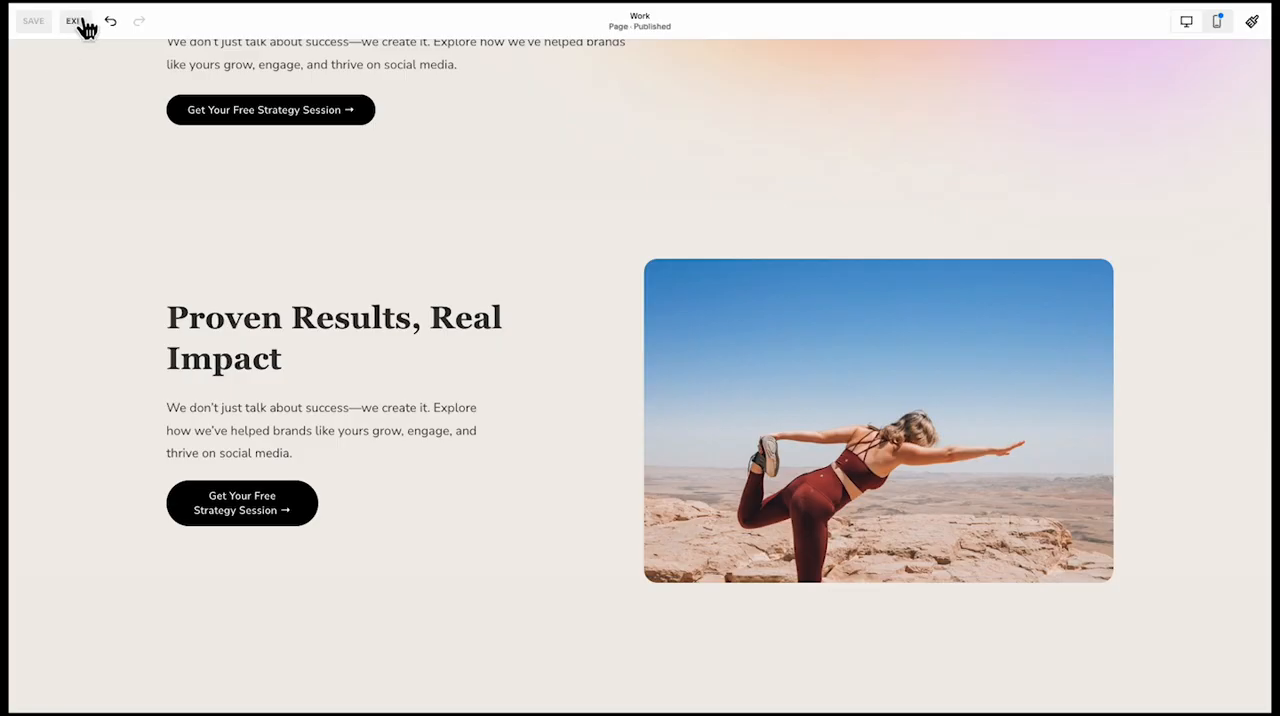
click(82, 21)
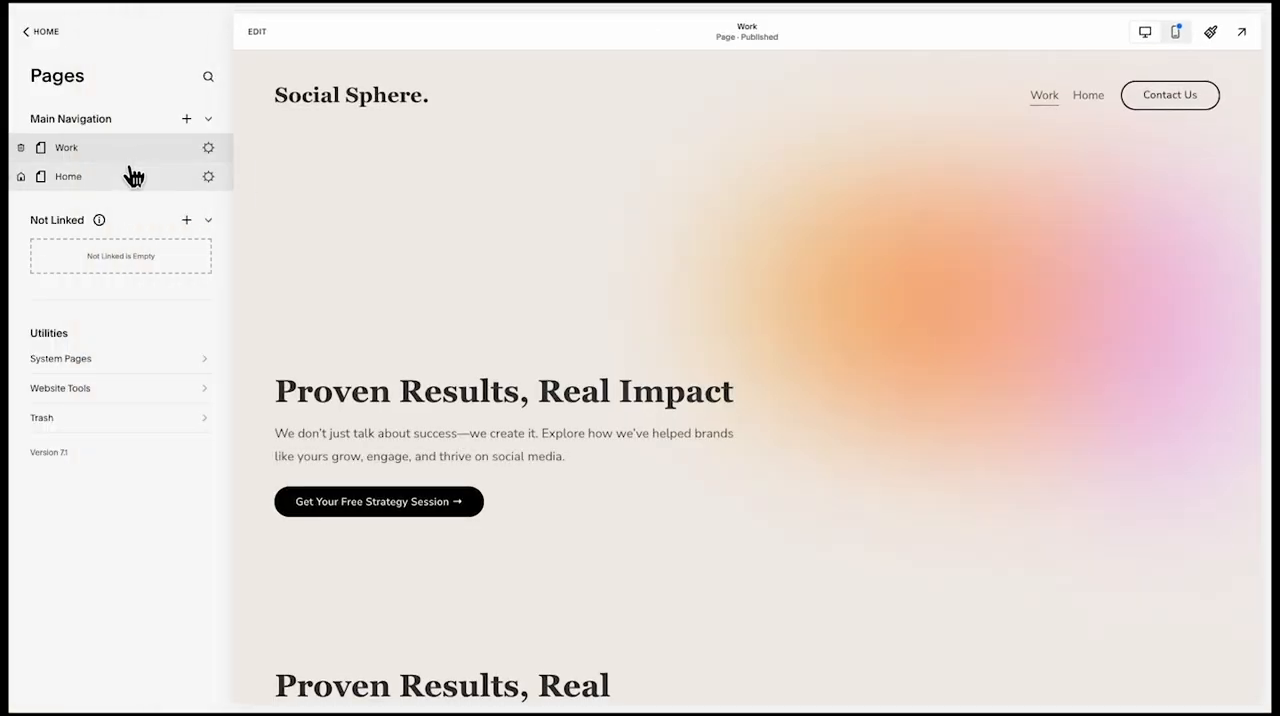
Change the button label below the Home page's case studies to "See More Case Studies →", then save and leave editing
click(133, 176)
scroll(489, 420, down, 3)
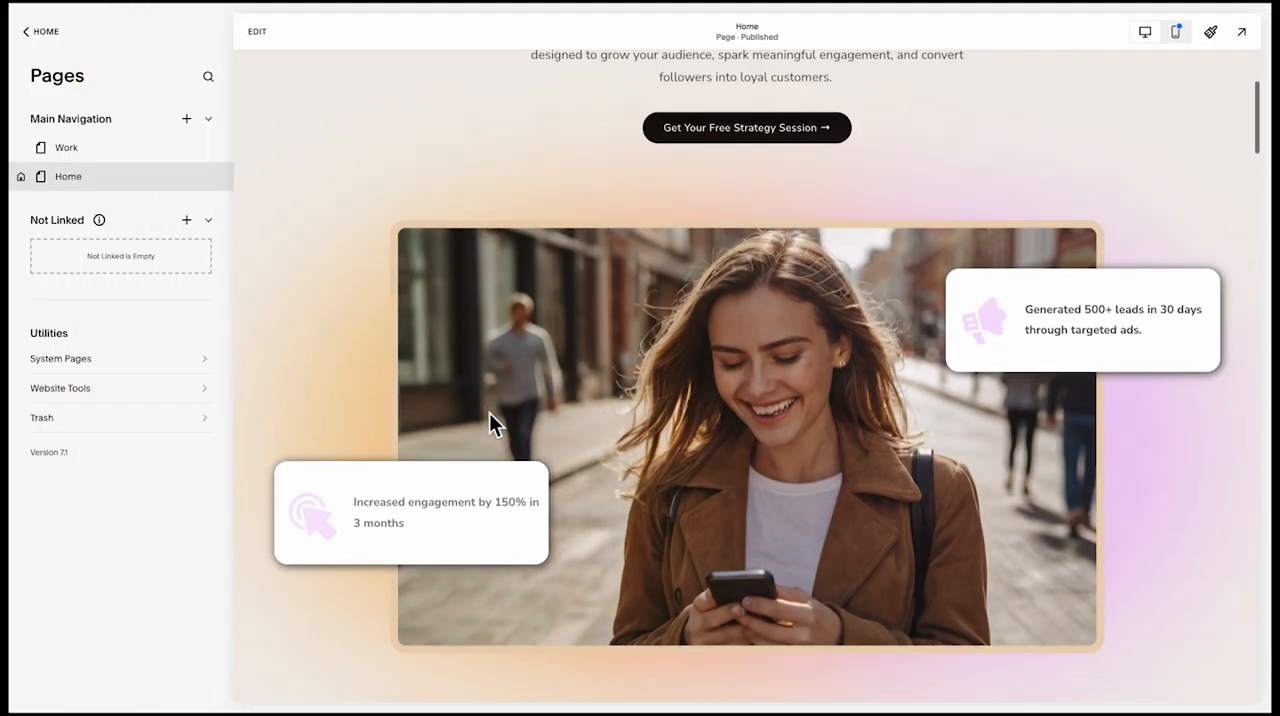
scroll(489, 420, down, 15)
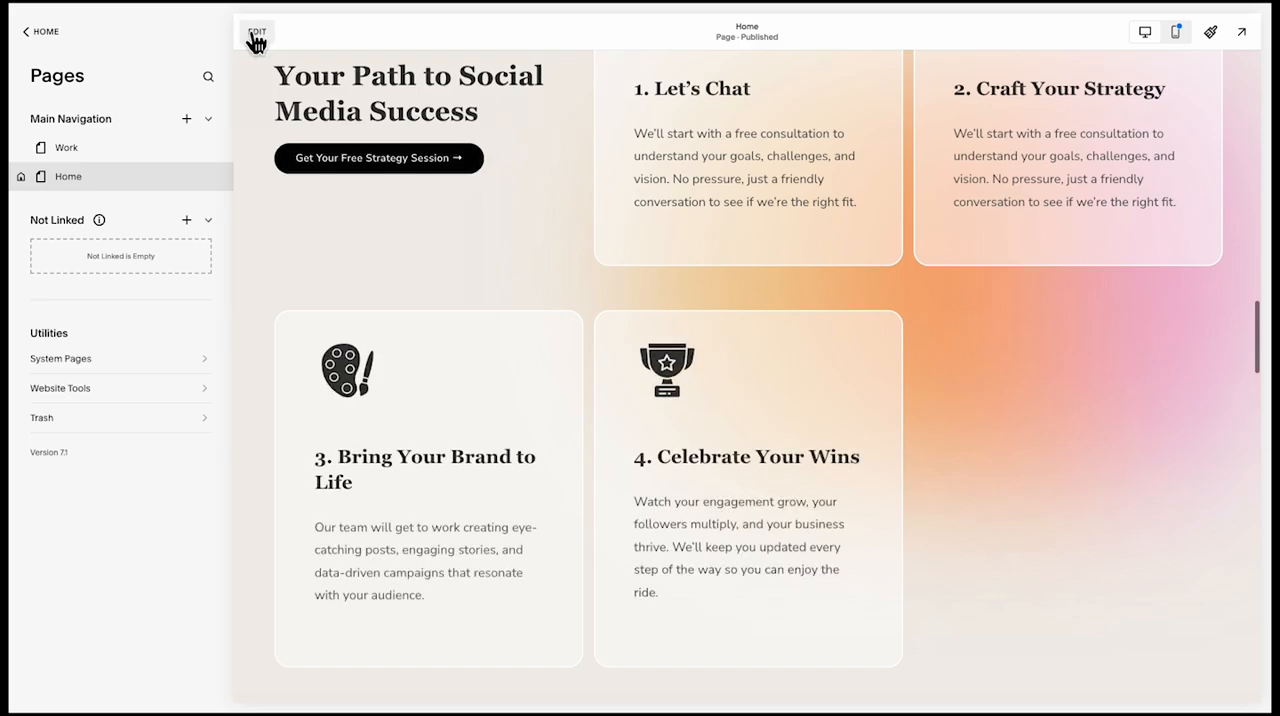
click(257, 33)
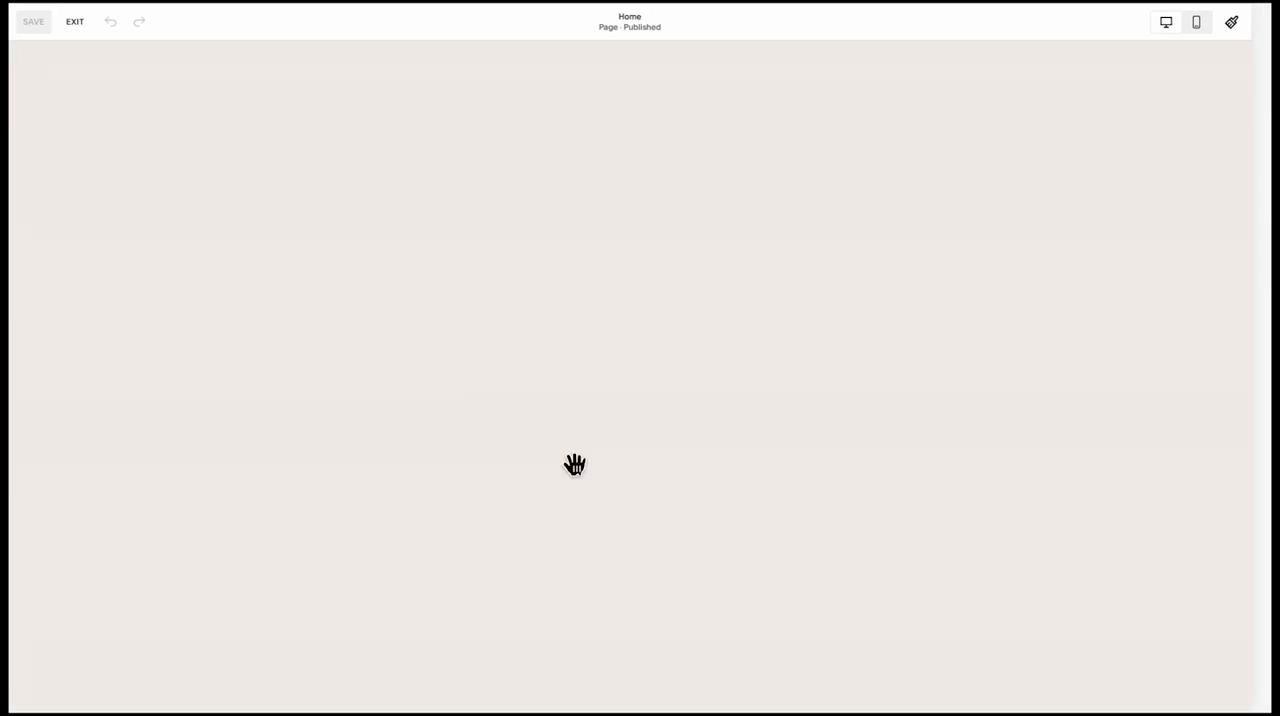
scroll(657, 491, down, 5)
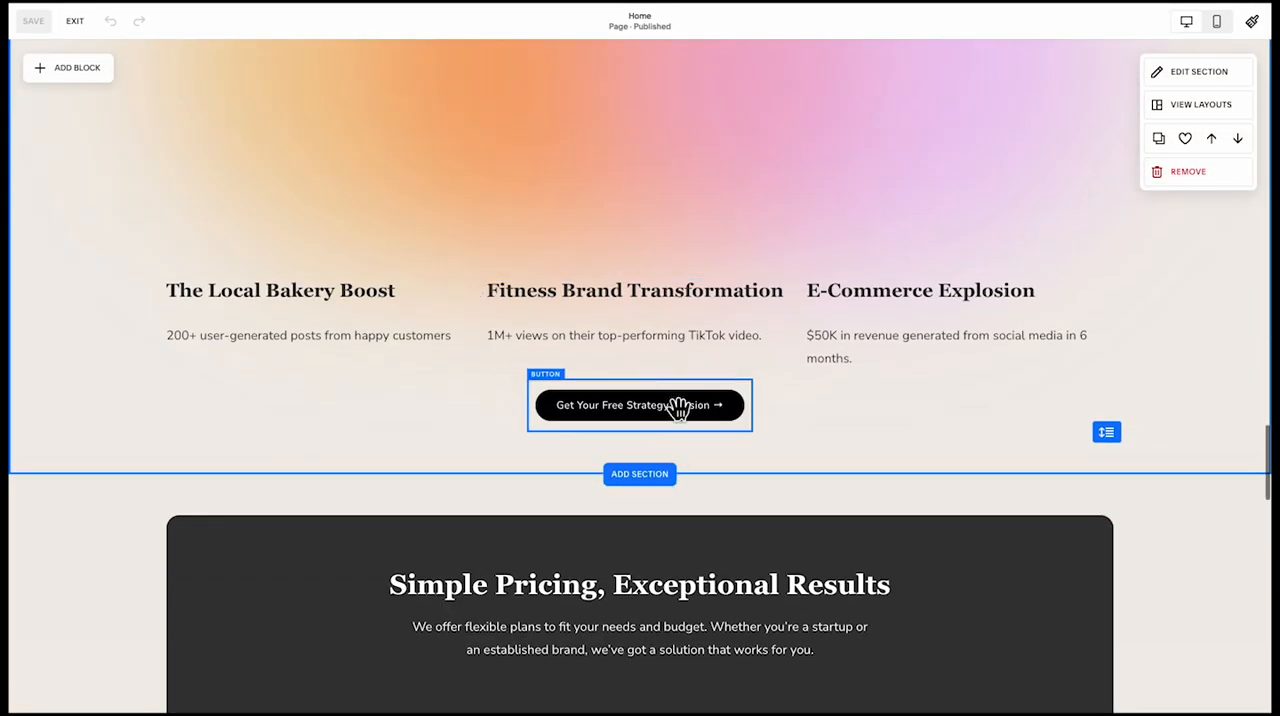
click(679, 407)
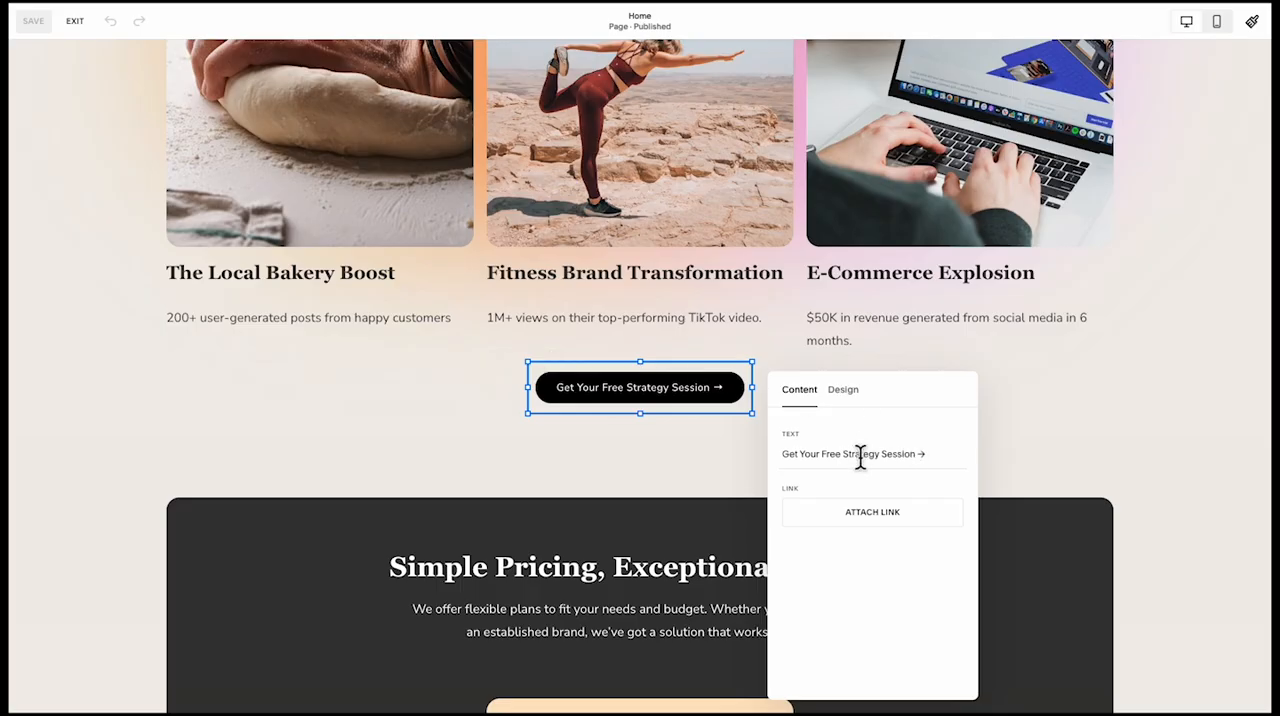
text(See More Case Studies →)
click(683, 470)
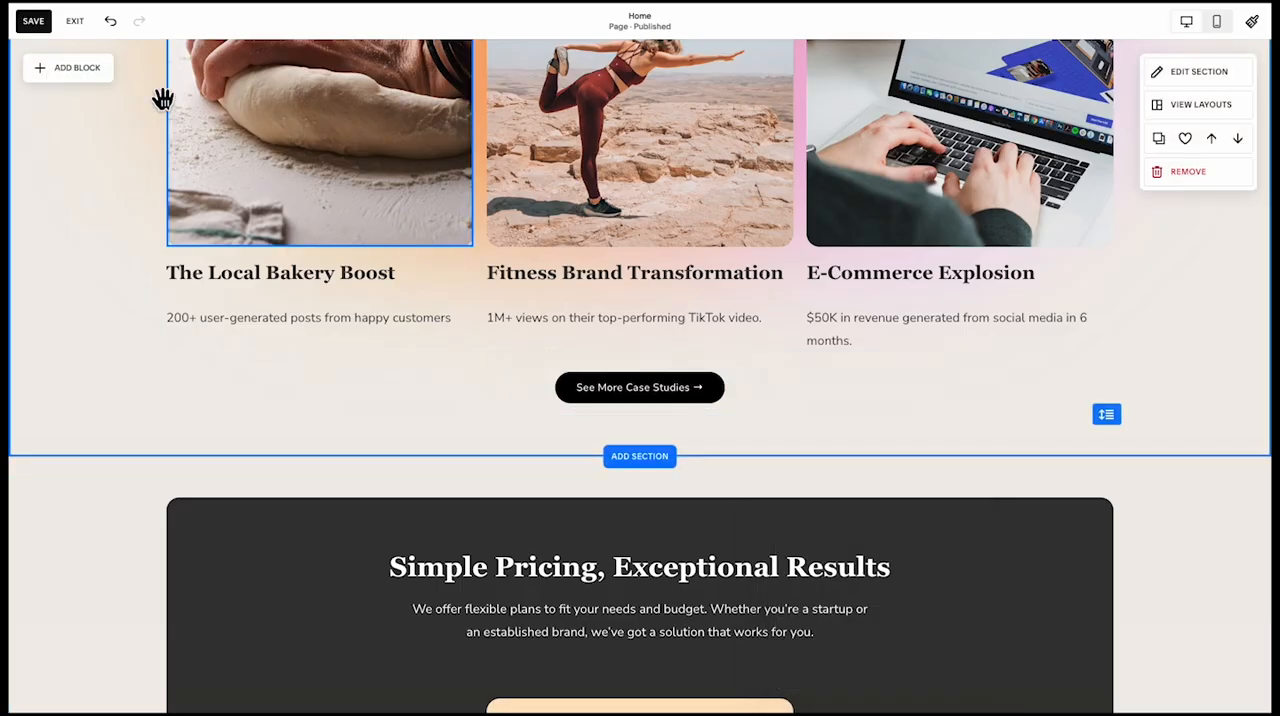
click(75, 22)
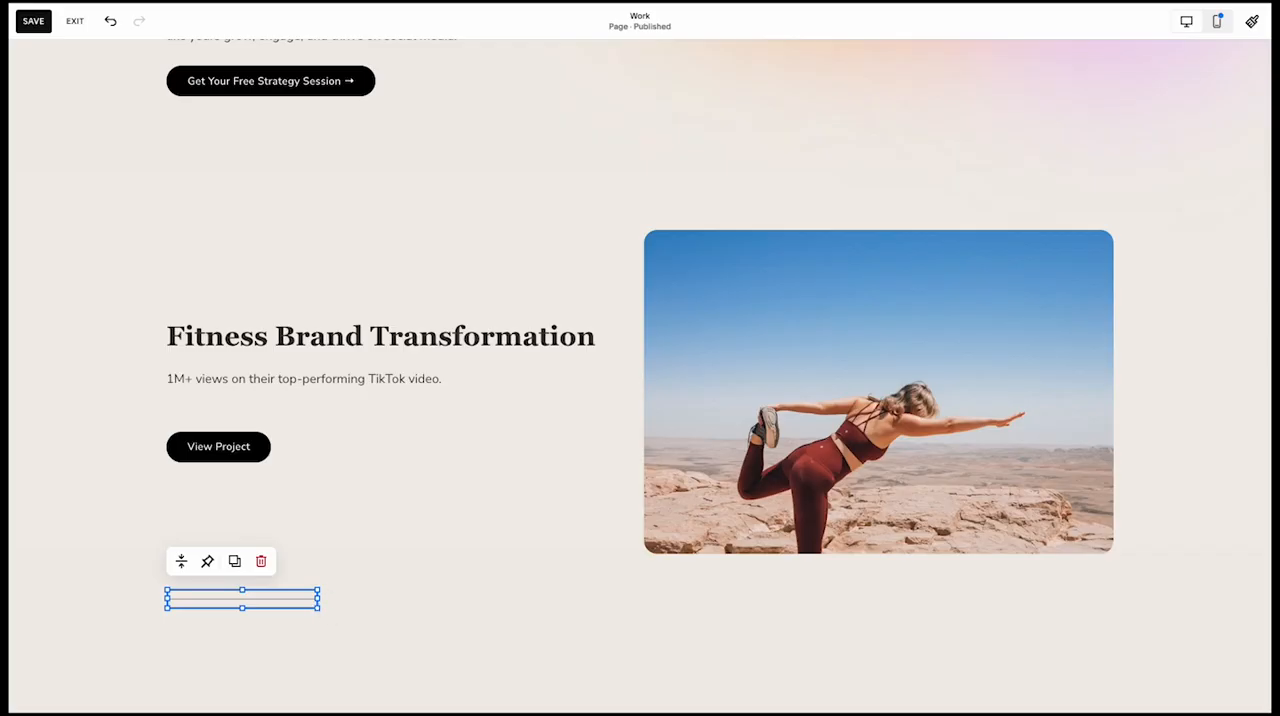
Stretch a divider line across the full content width below the yoga image on the Work page
drag(314, 600, 1111, 575)
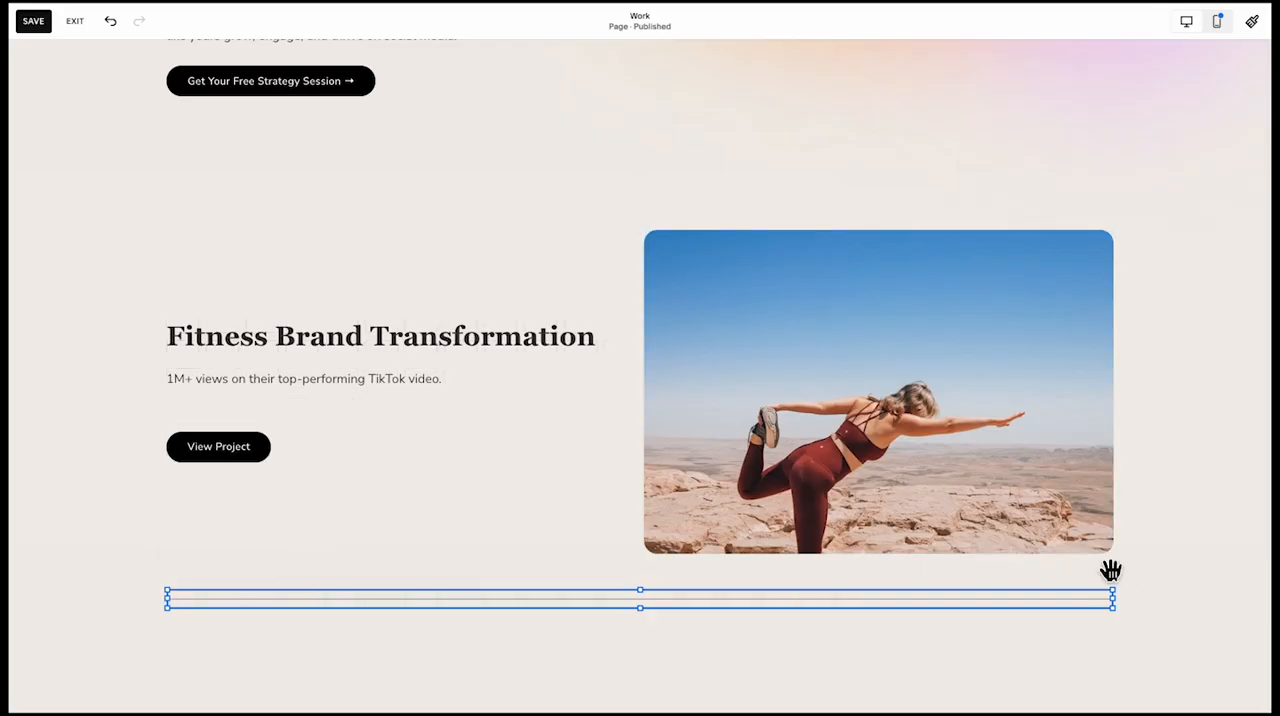
click(531, 550)
scroll(535, 594, down, 1)
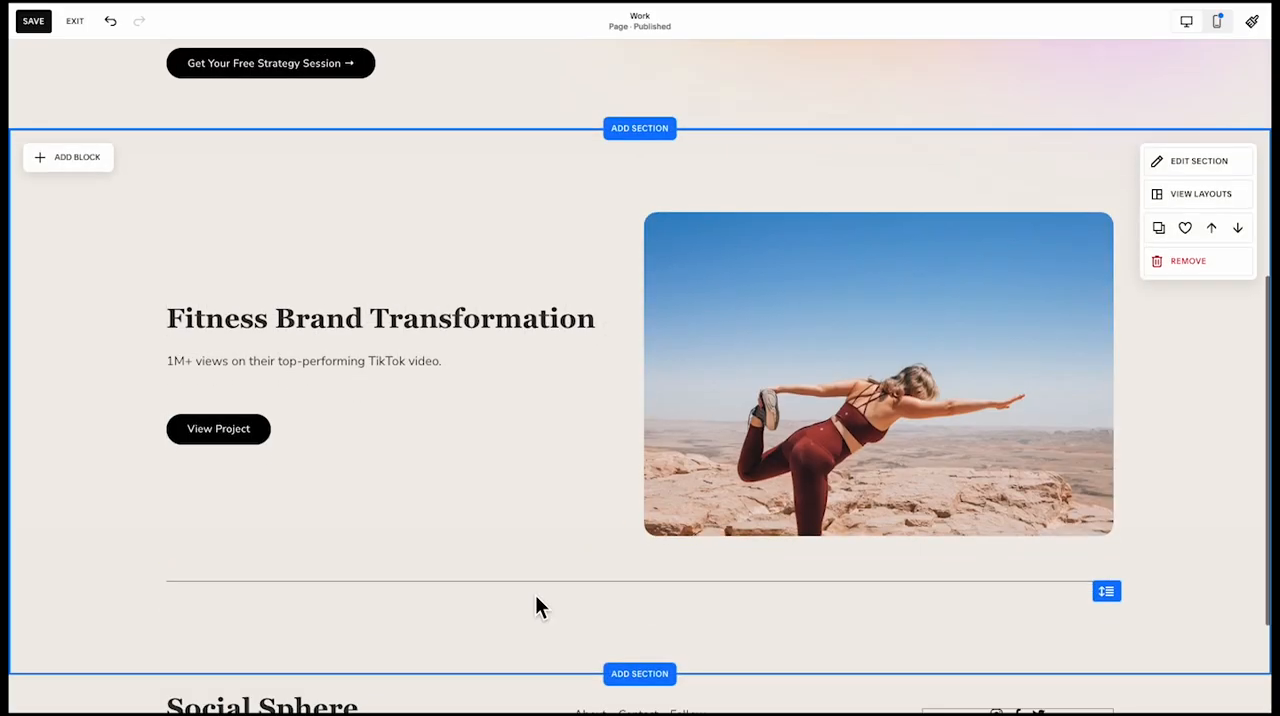
click(595, 531)
click(264, 452)
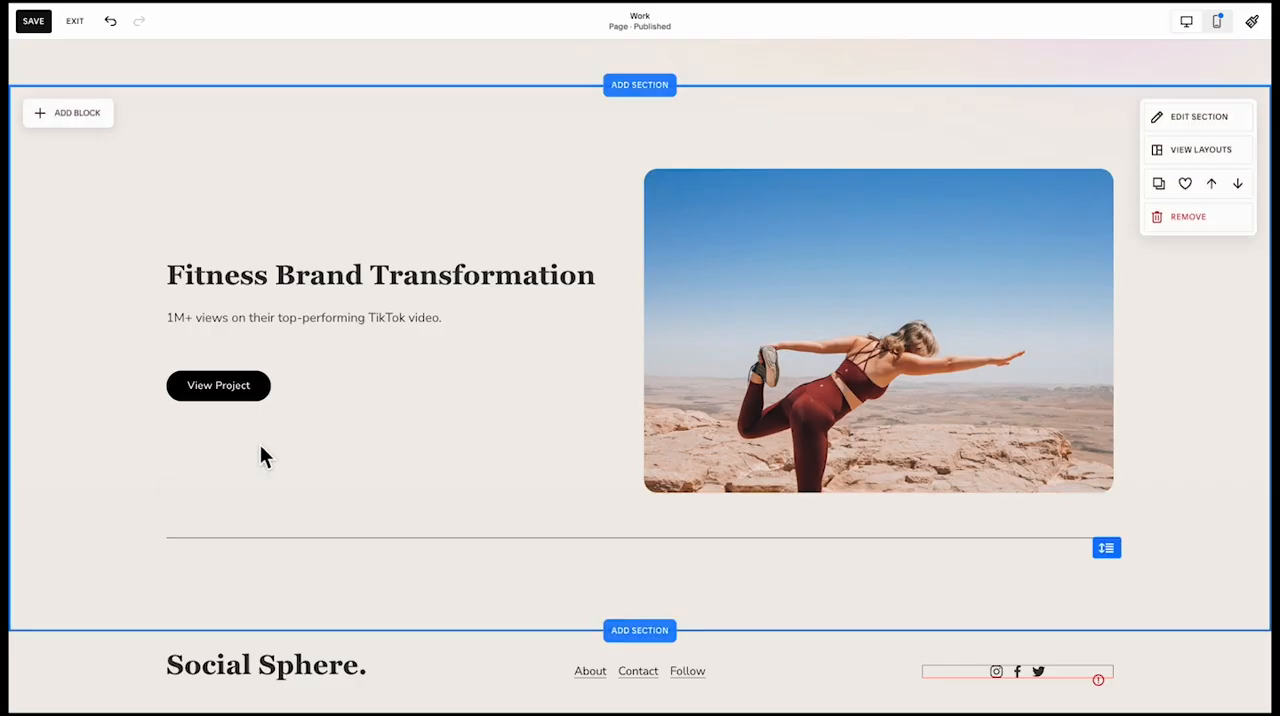
scroll(339, 600, down, 2)
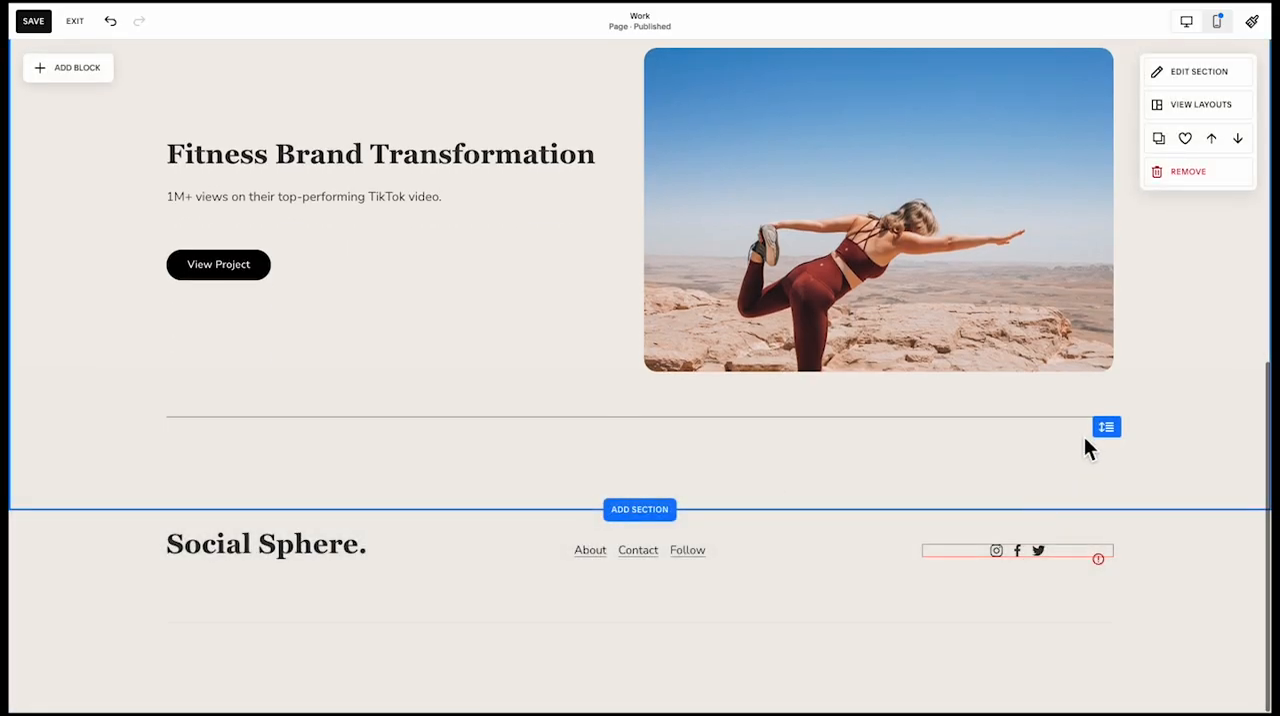
Extend the Fitness Brand Transformation section's height to make room for more content below the divider line
drag(1104, 430, 1116, 636)
scroll(980, 520, down, 2)
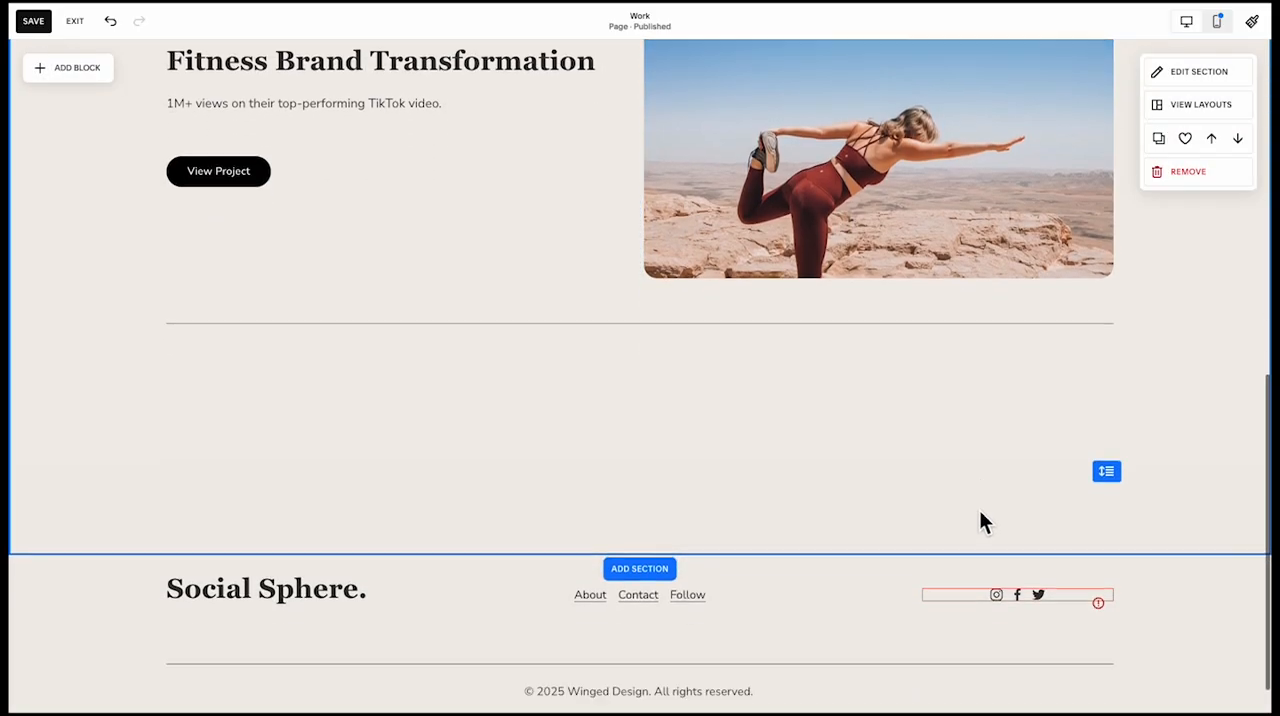
drag(1108, 447, 1118, 640)
scroll(1079, 529, down, 2)
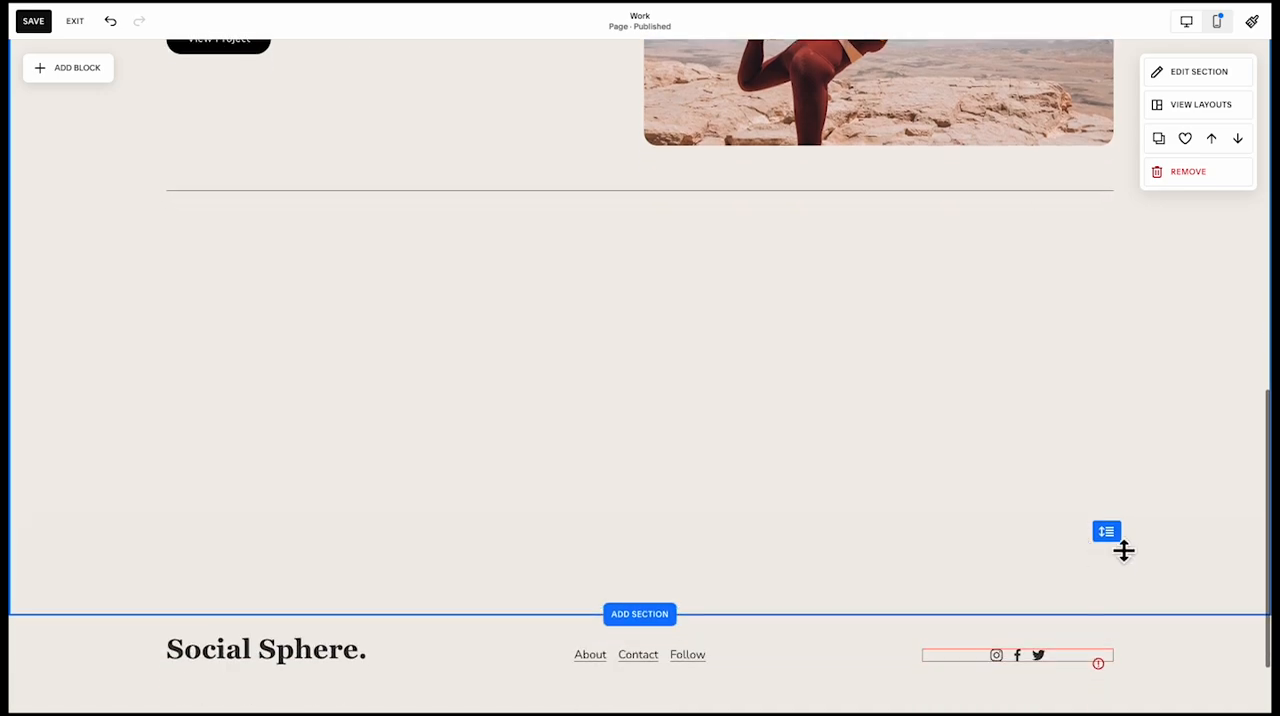
drag(1114, 540, 1123, 622)
Duplicate the yoga image into two side-by-side copies below the divider line
scroll(1086, 472, up, 2)
scroll(1088, 482, up, 1)
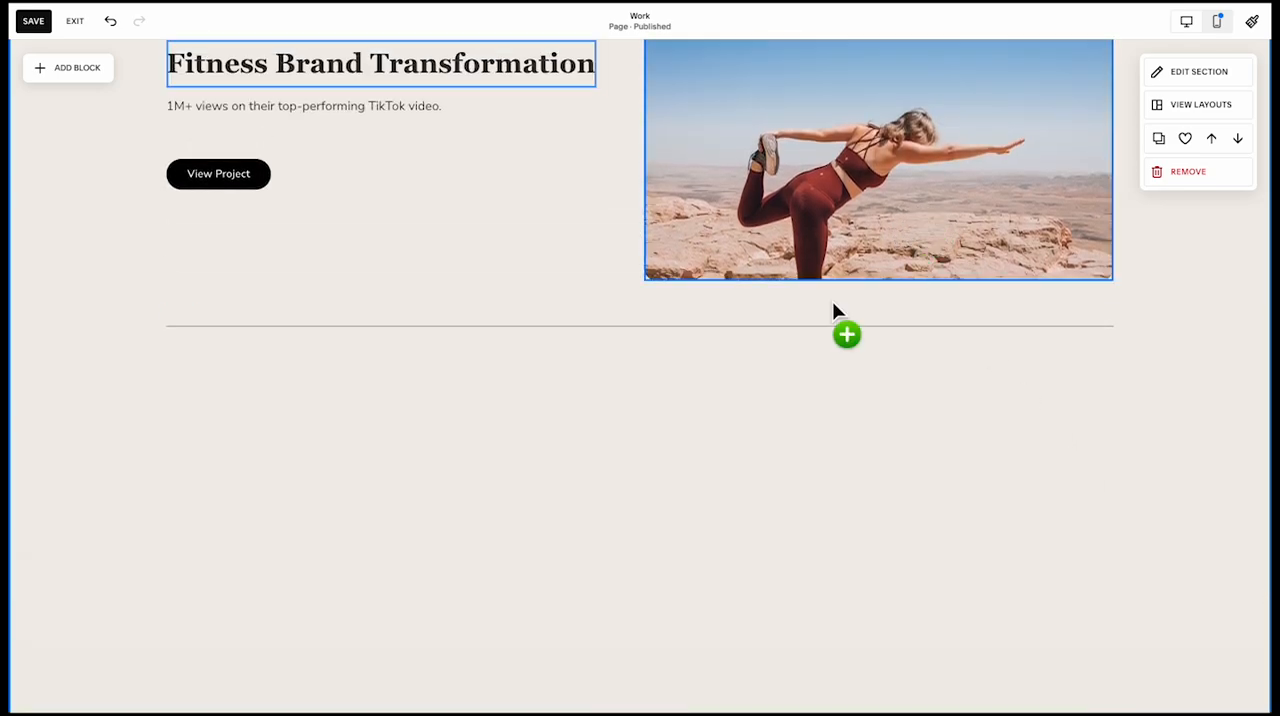
drag(833, 303, 409, 602)
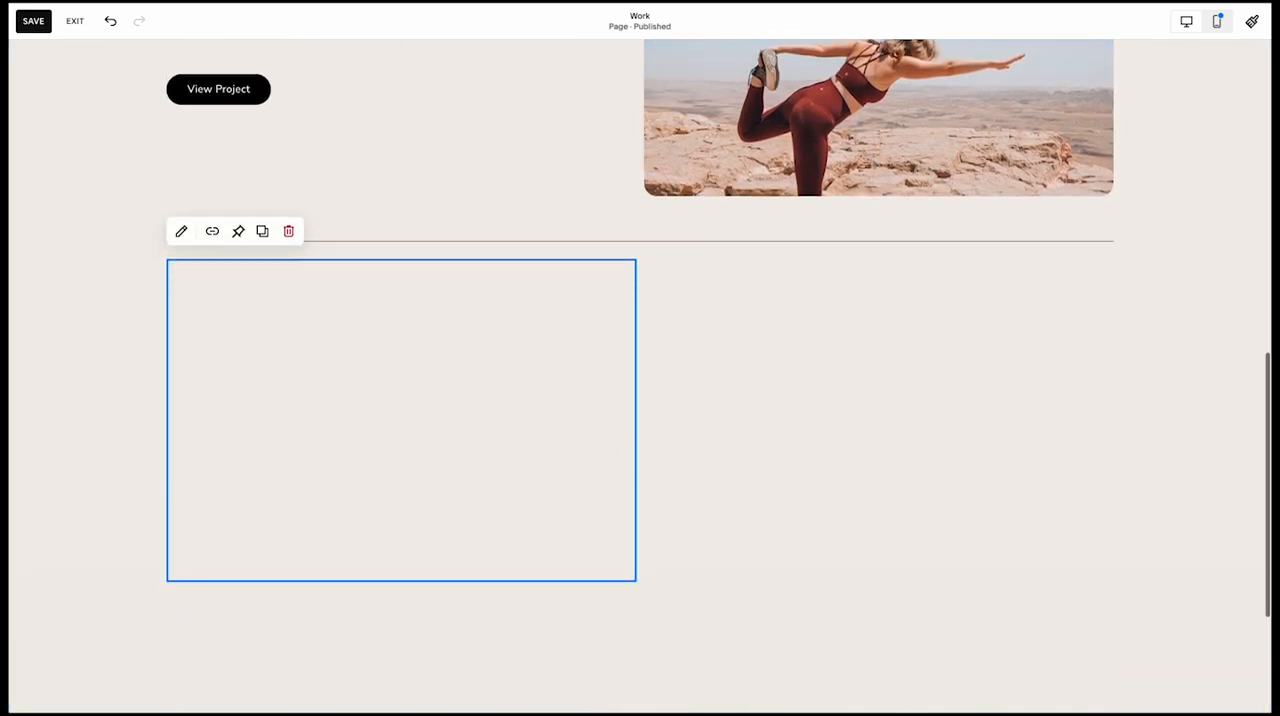
drag(488, 402, 977, 384)
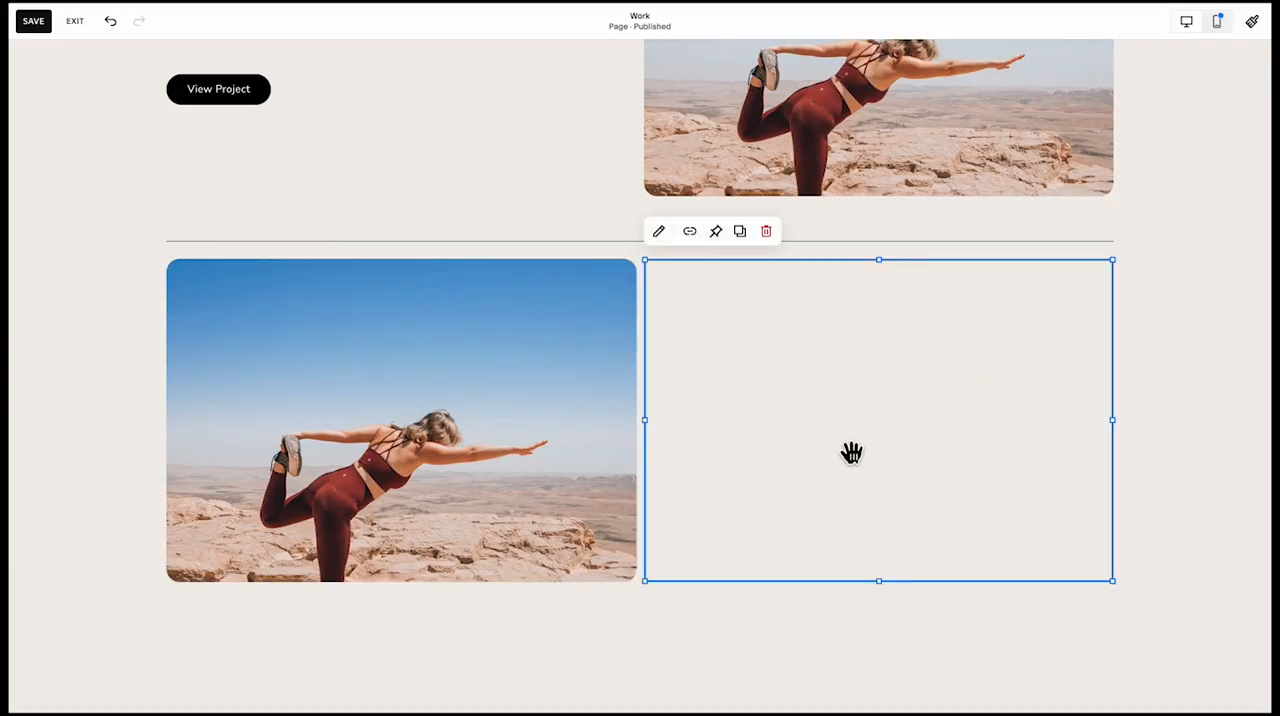
Set the section grid's horizontal and vertical gaps to 20
click(1177, 83)
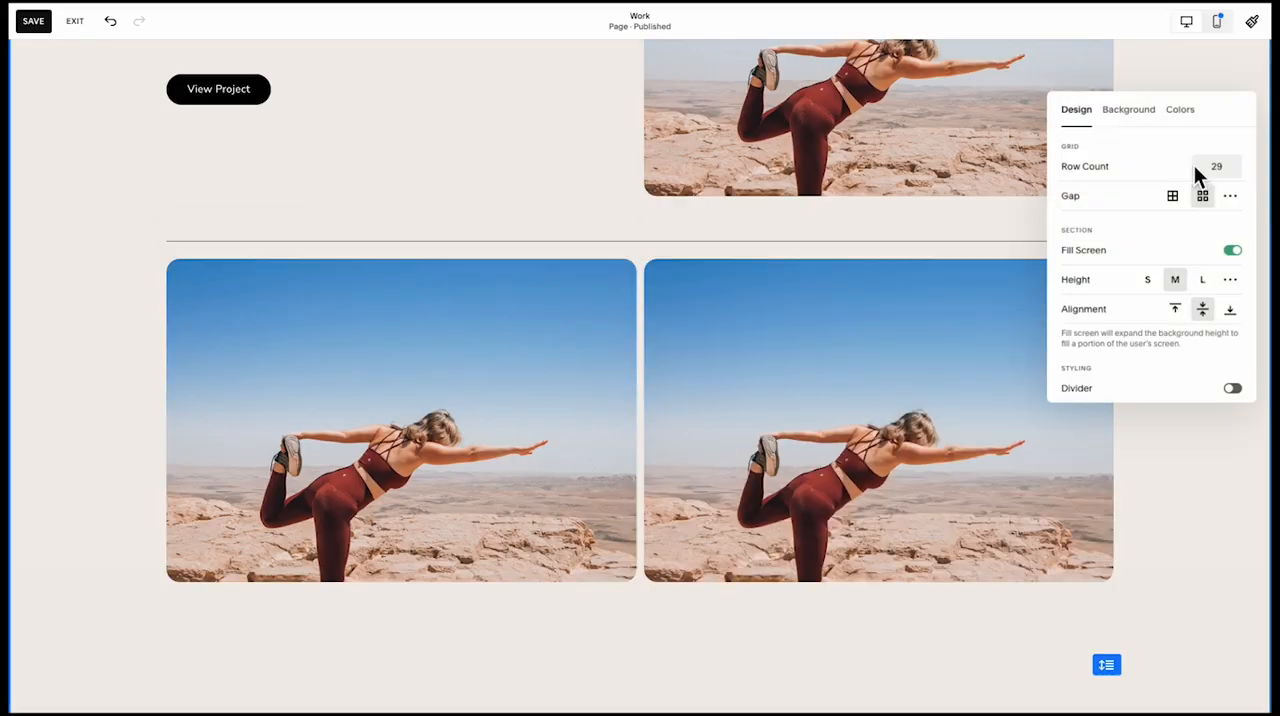
click(1230, 196)
mouse_move(1131, 235)
mouse_down()
mouse_move(1148, 237)
mouse_move(1138, 257)
mouse_up()
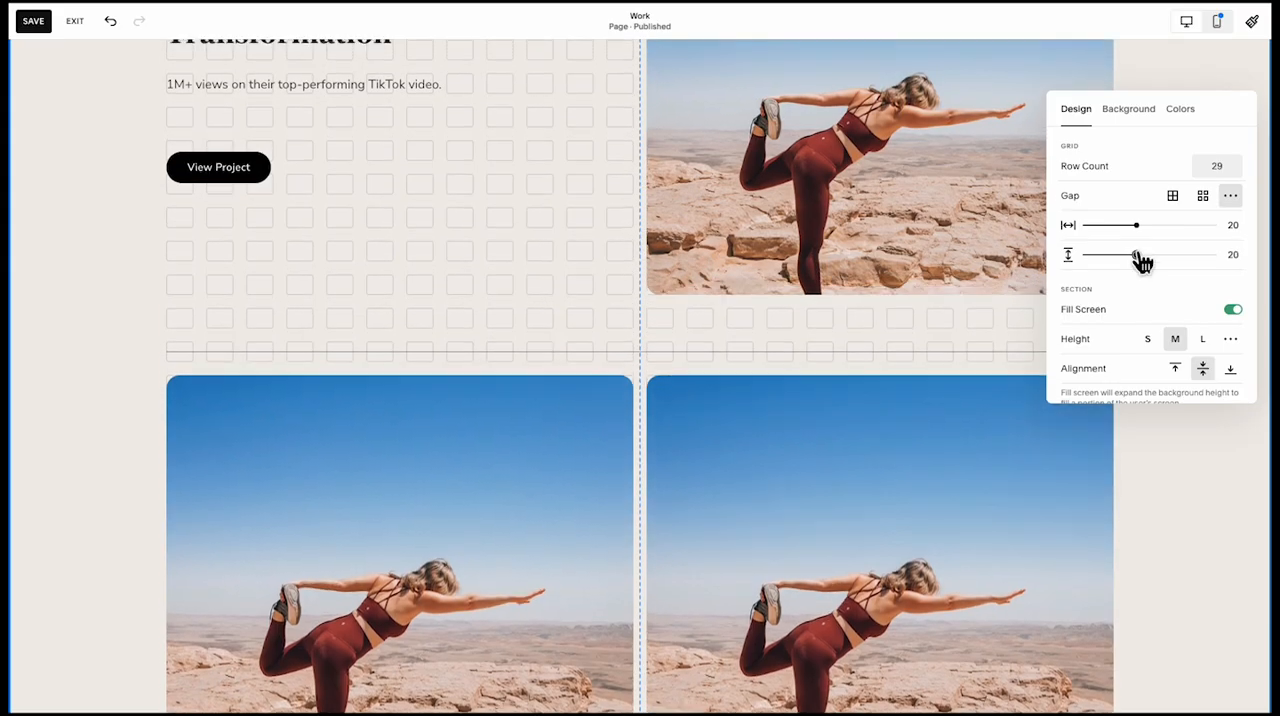
Move the divider line up toward the upper yoga image and bring the two lower images up closer beneath it
click(585, 312)
click(594, 344)
drag(594, 345, 596, 320)
shift+click(680, 431)
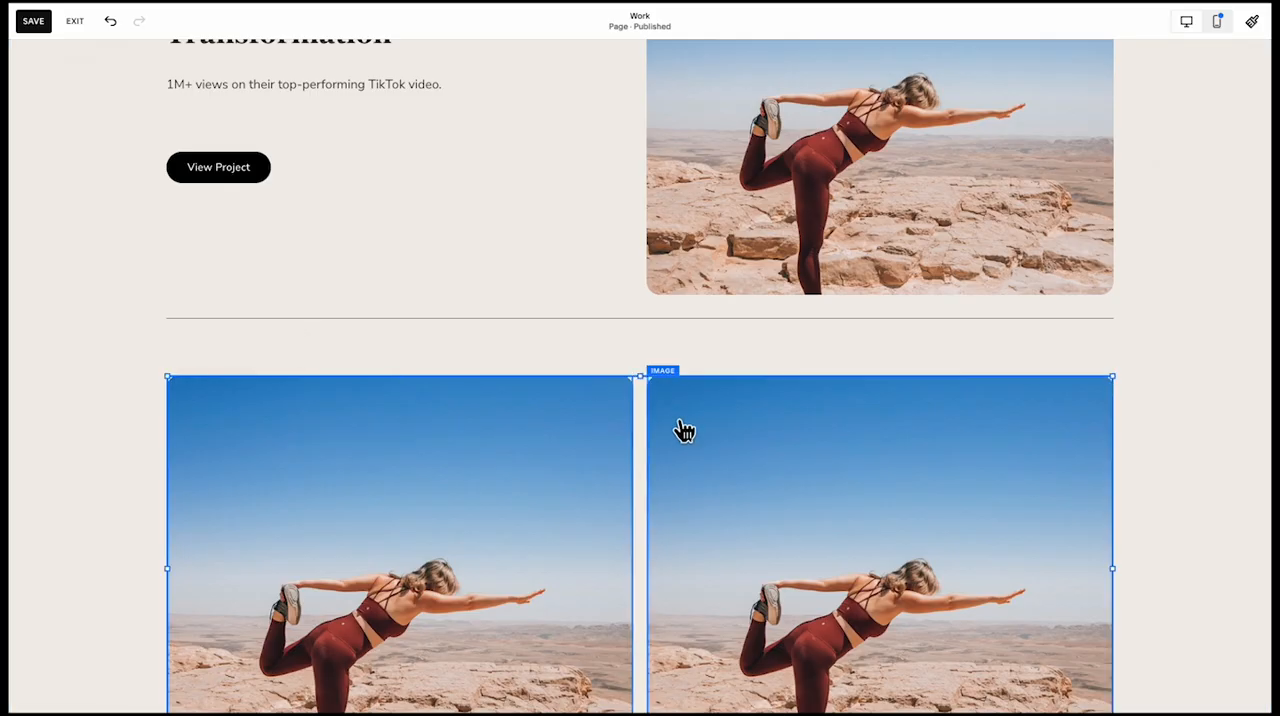
drag(680, 431, 686, 383)
scroll(687, 384, down, 1)
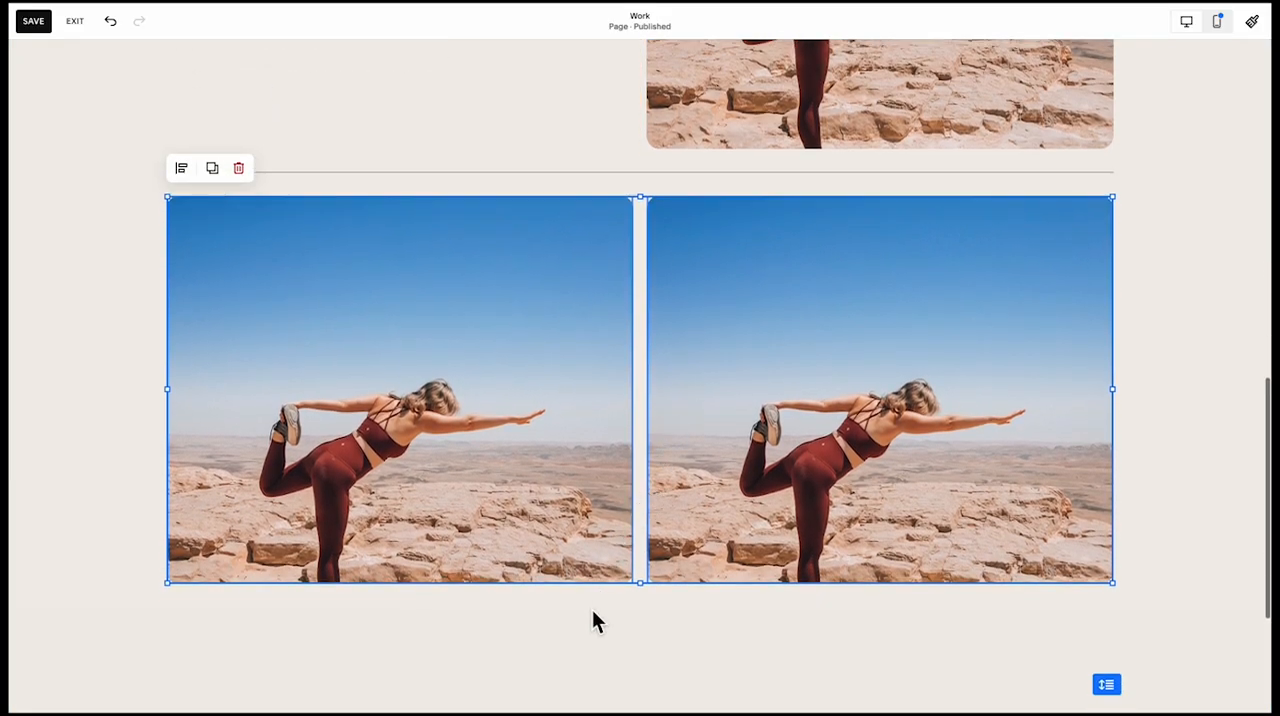
click(586, 622)
Widen the upper yoga image toward the Fitness Brand Transformation text
scroll(581, 624, up, 4)
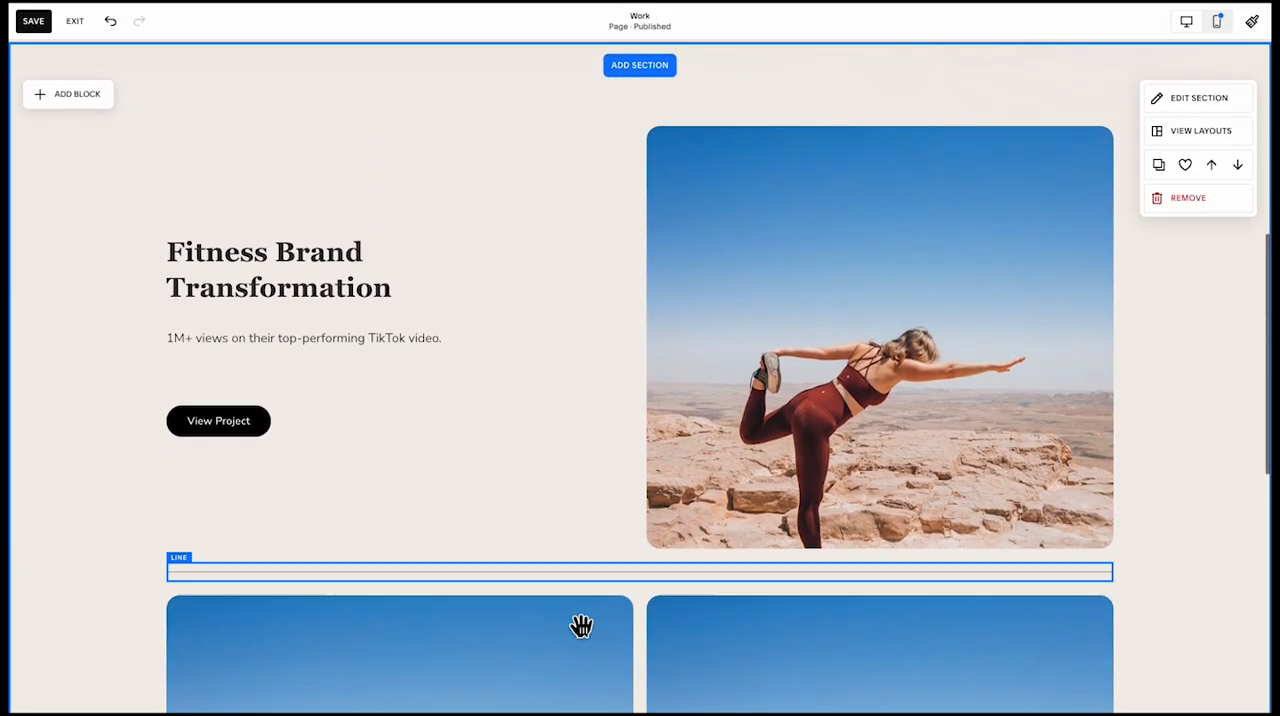
scroll(580, 622, down, 2)
click(534, 526)
click(743, 234)
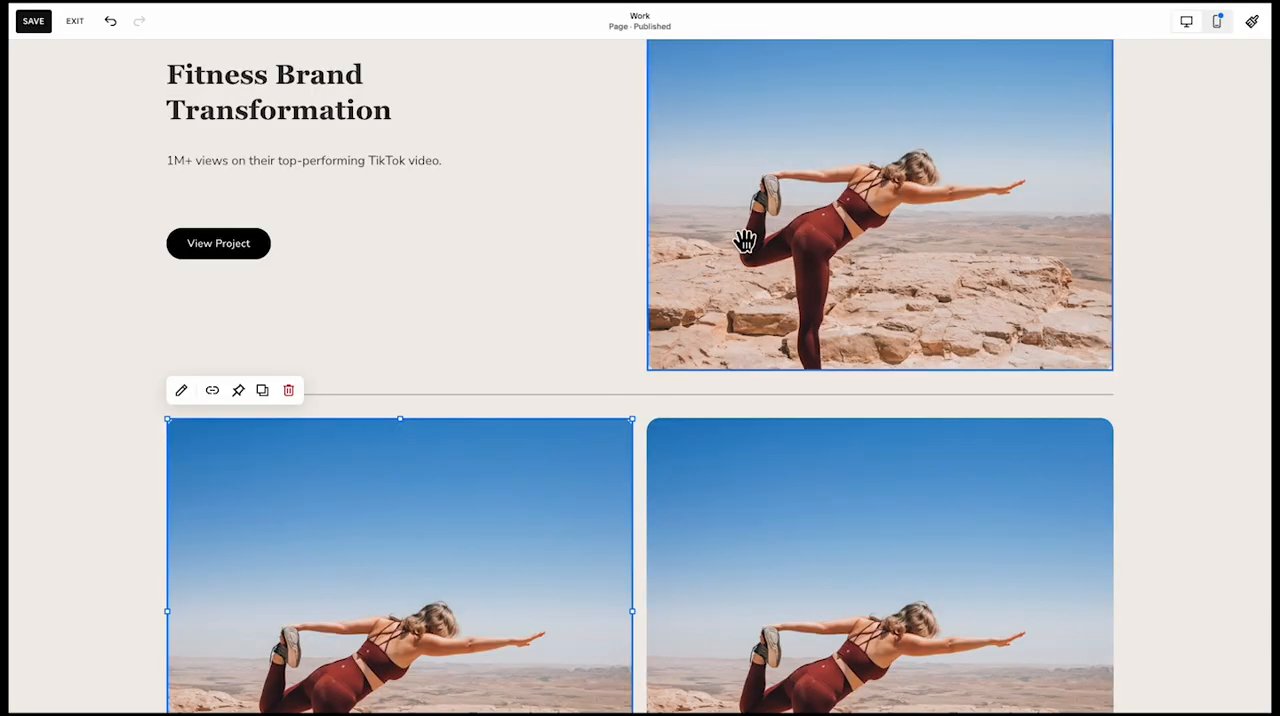
scroll(651, 221, up, 1)
drag(662, 285, 572, 290)
click(494, 206)
Save the Work page and switch the editor to the mobile layout
scroll(1117, 531, down, 5)
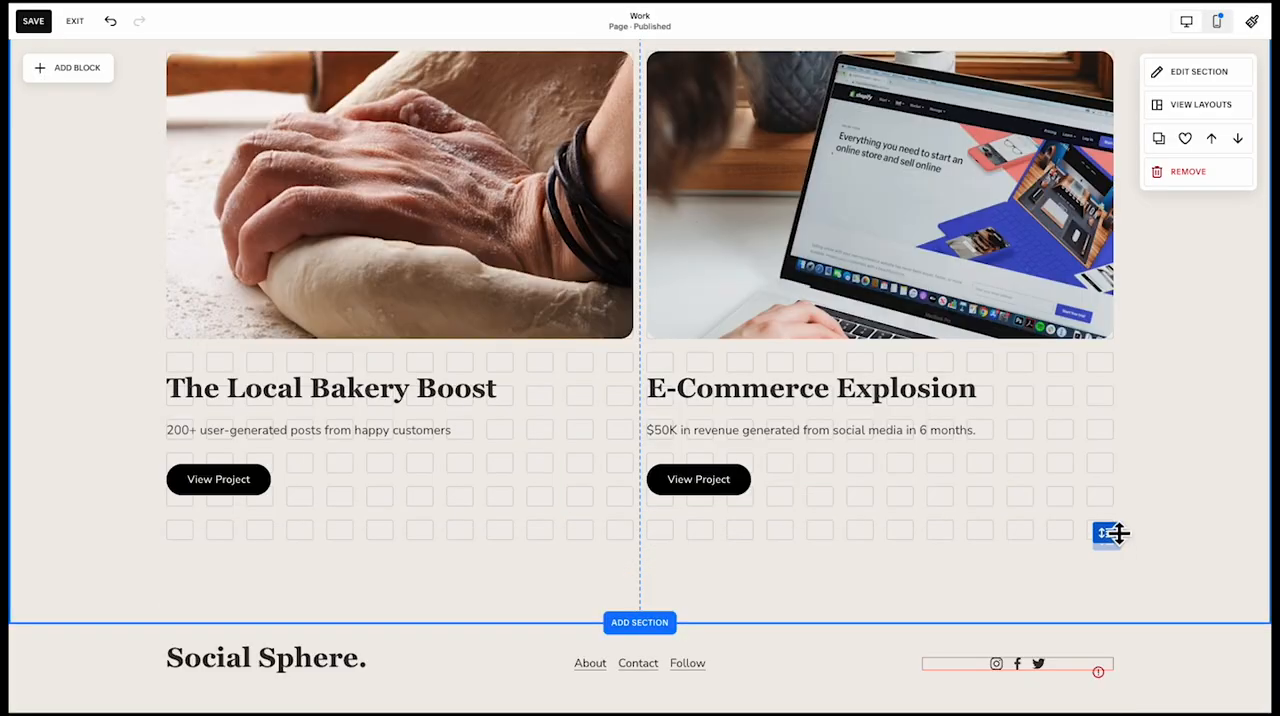
scroll(624, 402, up, 10)
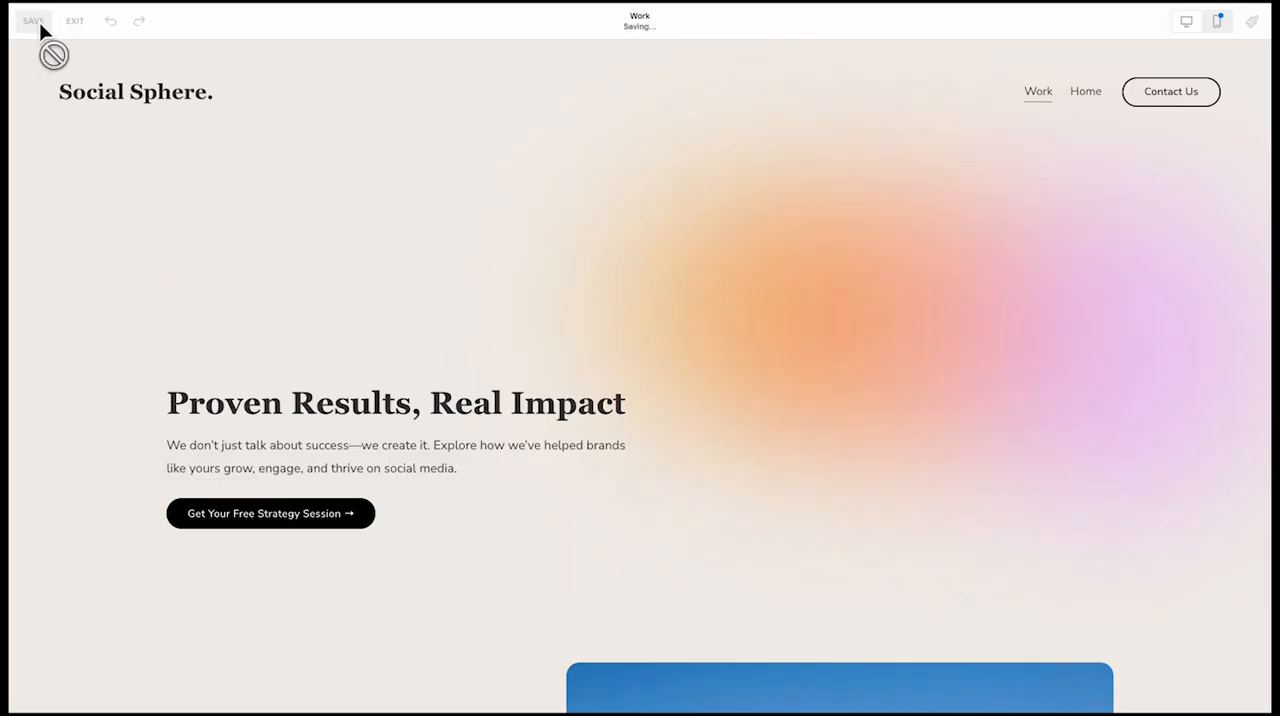
click(1217, 21)
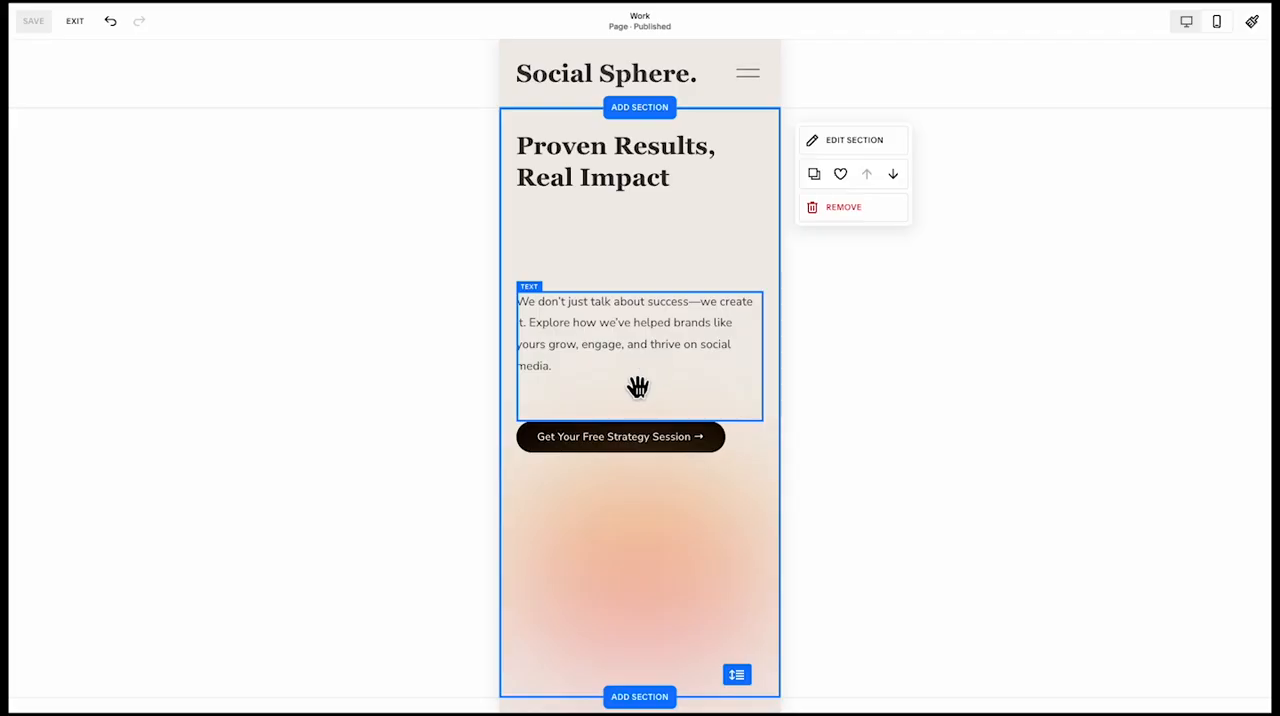
Move the mobile hero paragraph closer to its heading and shrink the gradient shapes above the text, extending them to the page's right edge
drag(637, 381, 645, 339)
drag(764, 232, 809, 240)
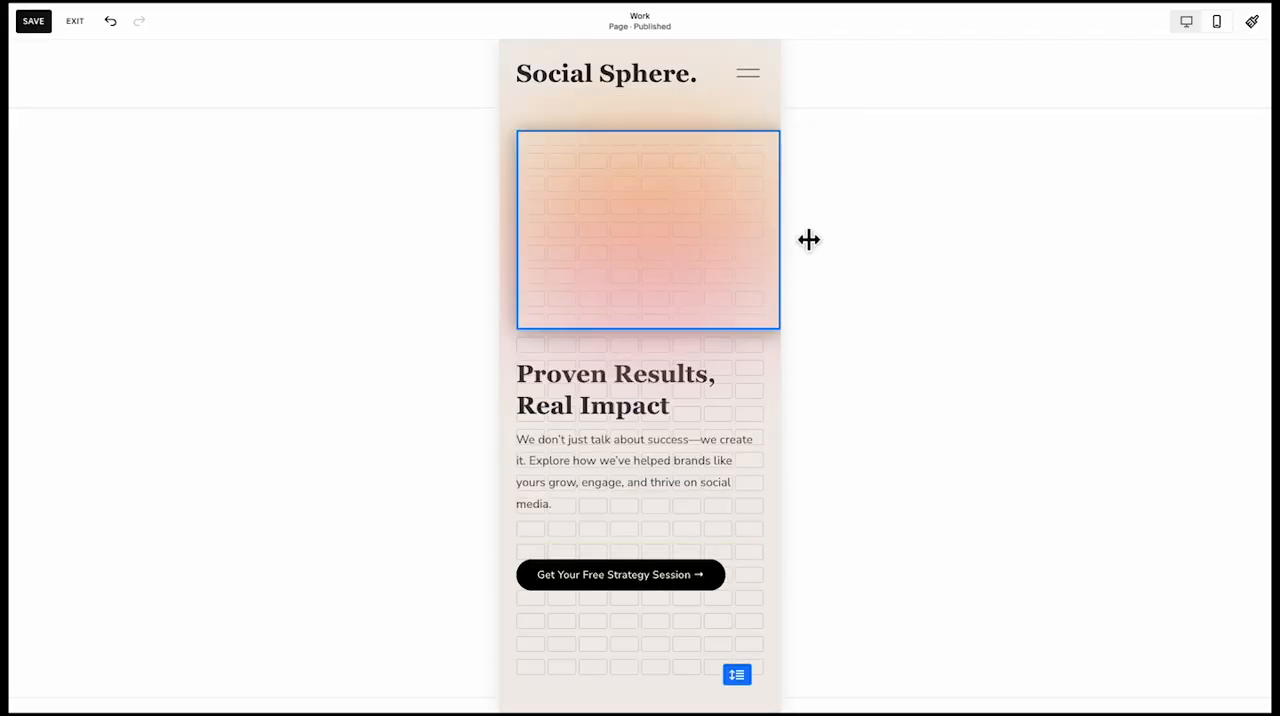
drag(542, 267, 592, 256)
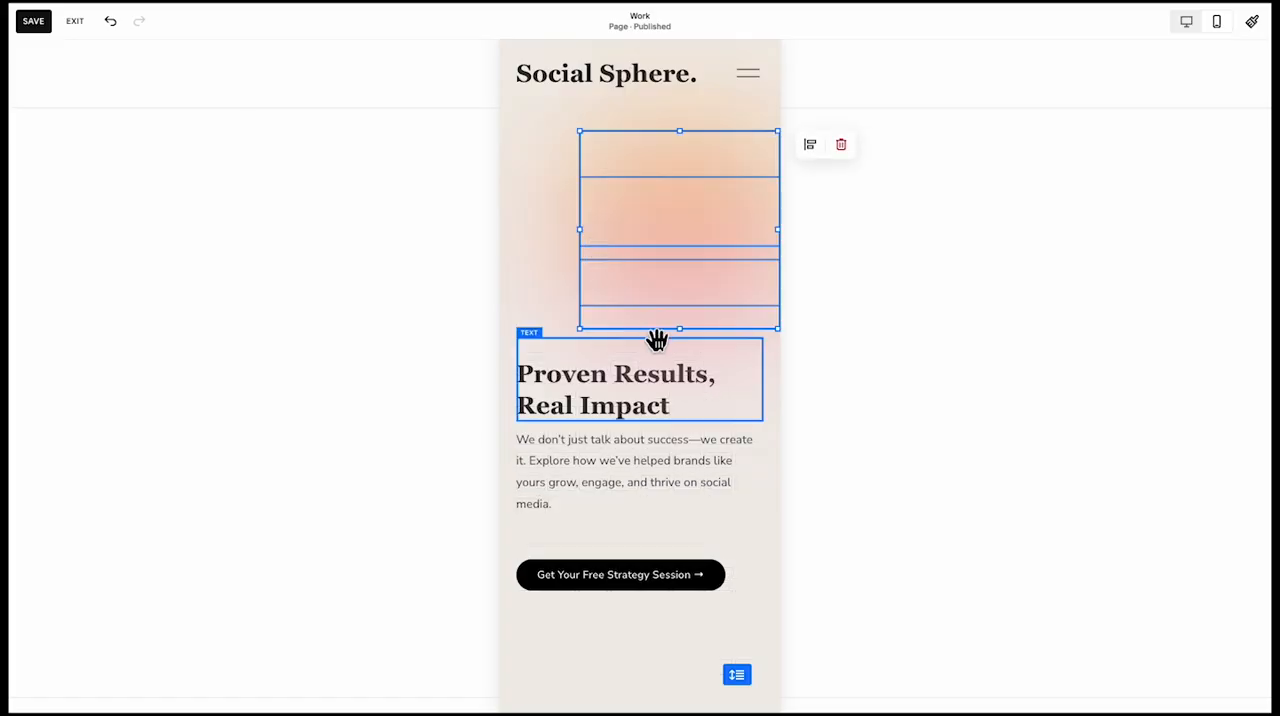
drag(676, 328, 686, 277)
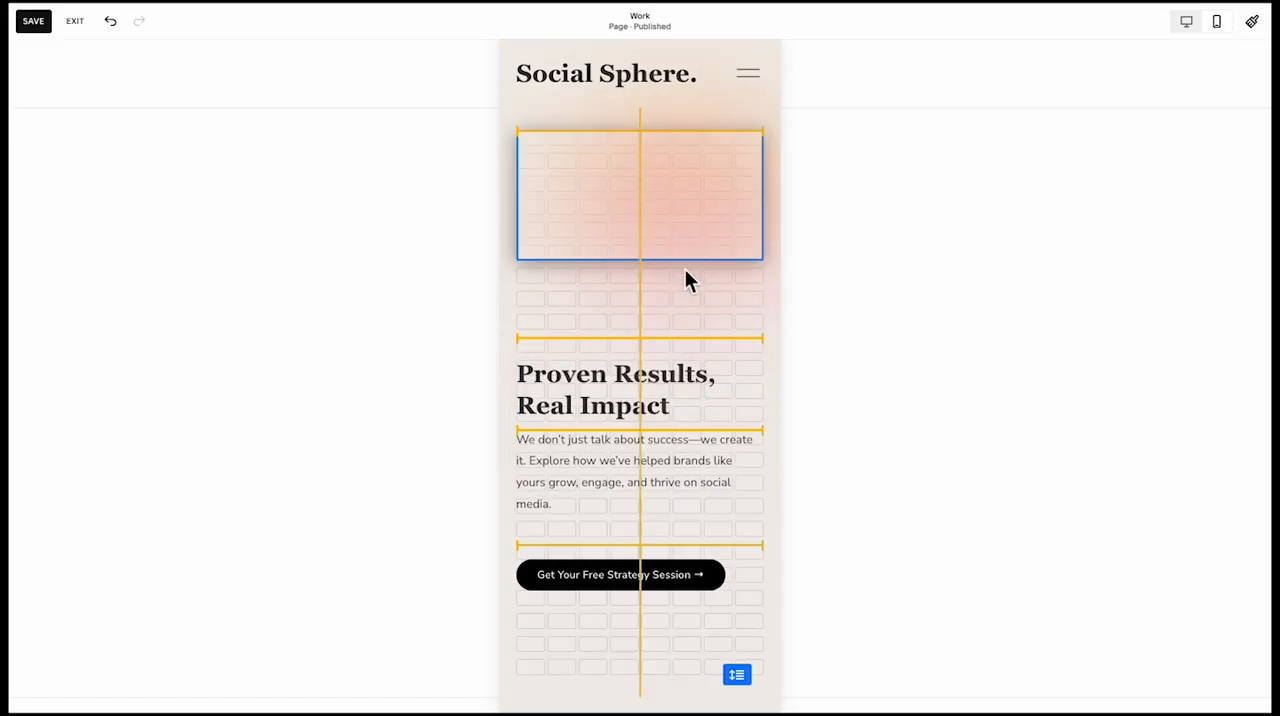
Move the mobile hero heading, paragraph and button up over the gradient and shorten the section to end just below the button
click(655, 342)
click(586, 450)
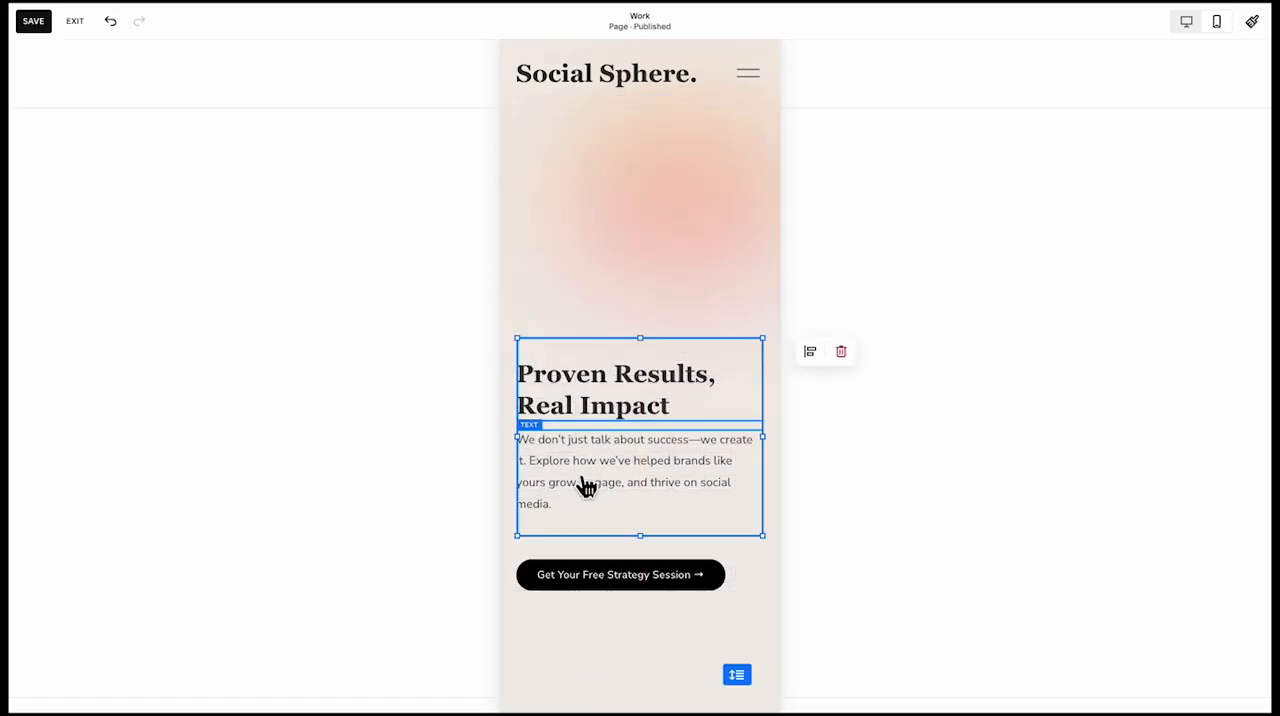
drag(595, 474, 598, 378)
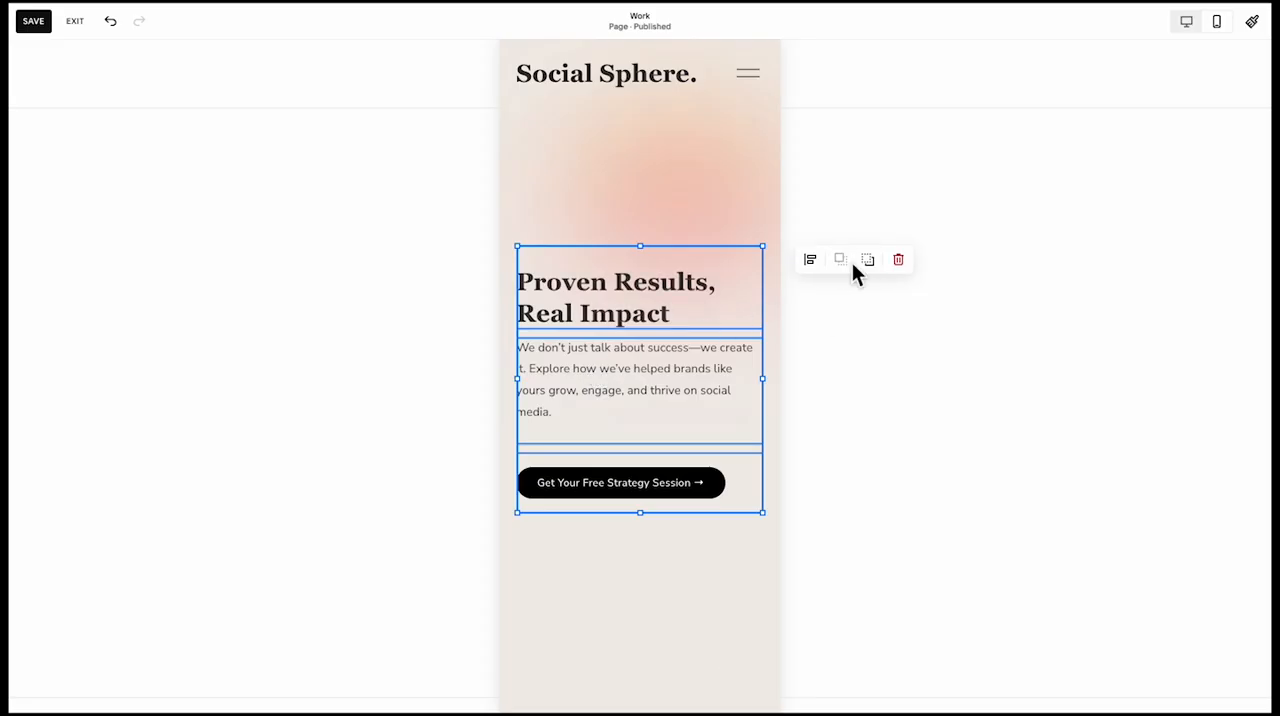
click(607, 558)
drag(735, 675, 748, 510)
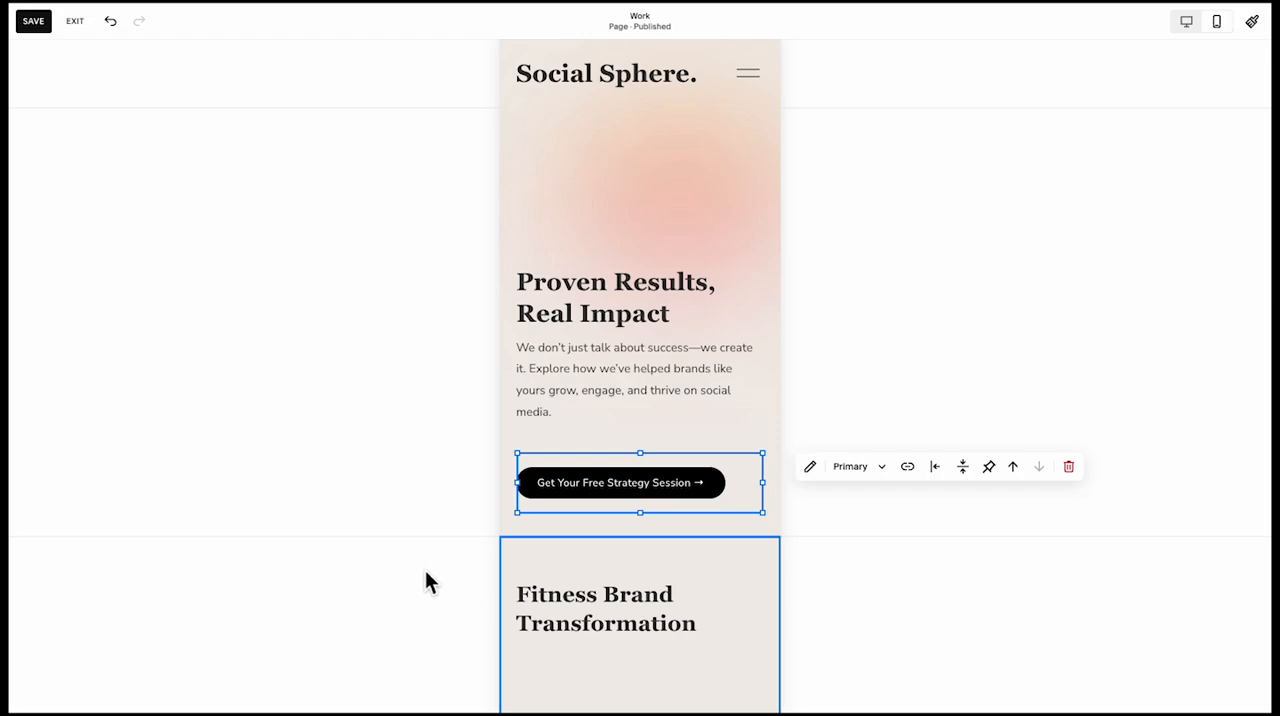
scroll(643, 571, down, 8)
scroll(598, 553, down, 10)
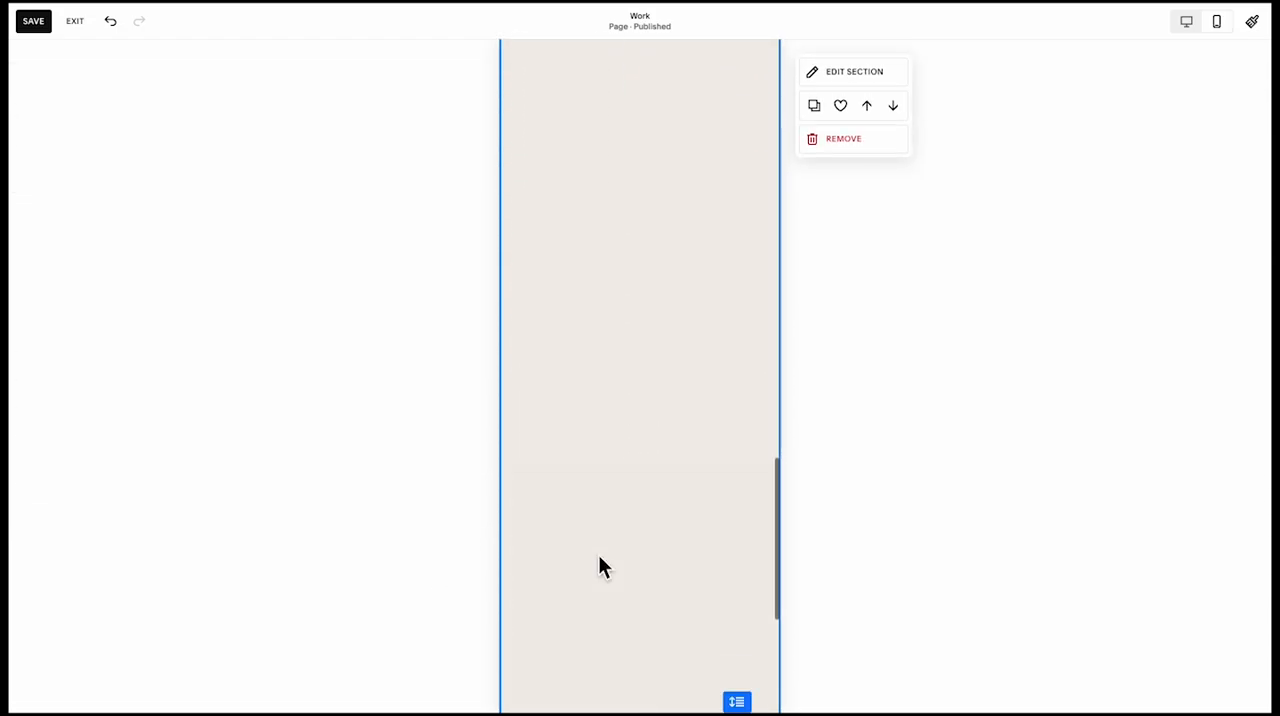
Shorten the mobile case-study section to end just below the E-Commerce Explosion button, save the Work page and exit editing
drag(757, 407, 743, 52)
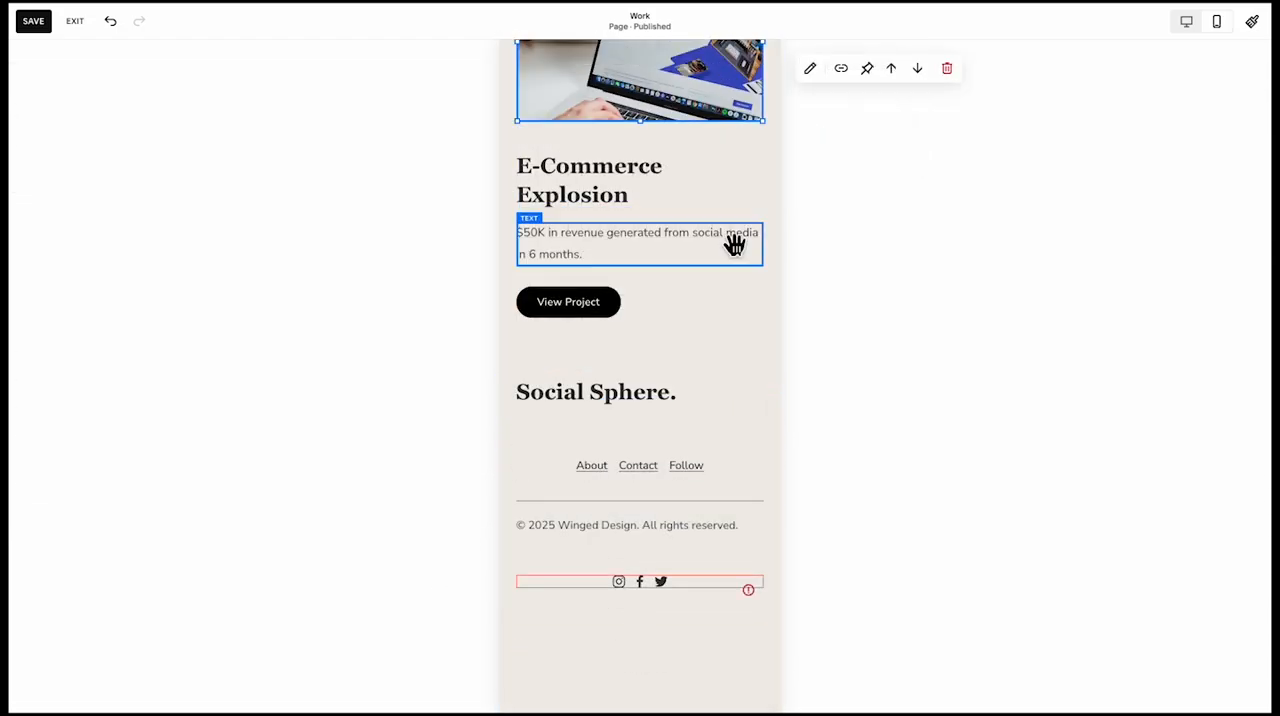
click(45, 24)
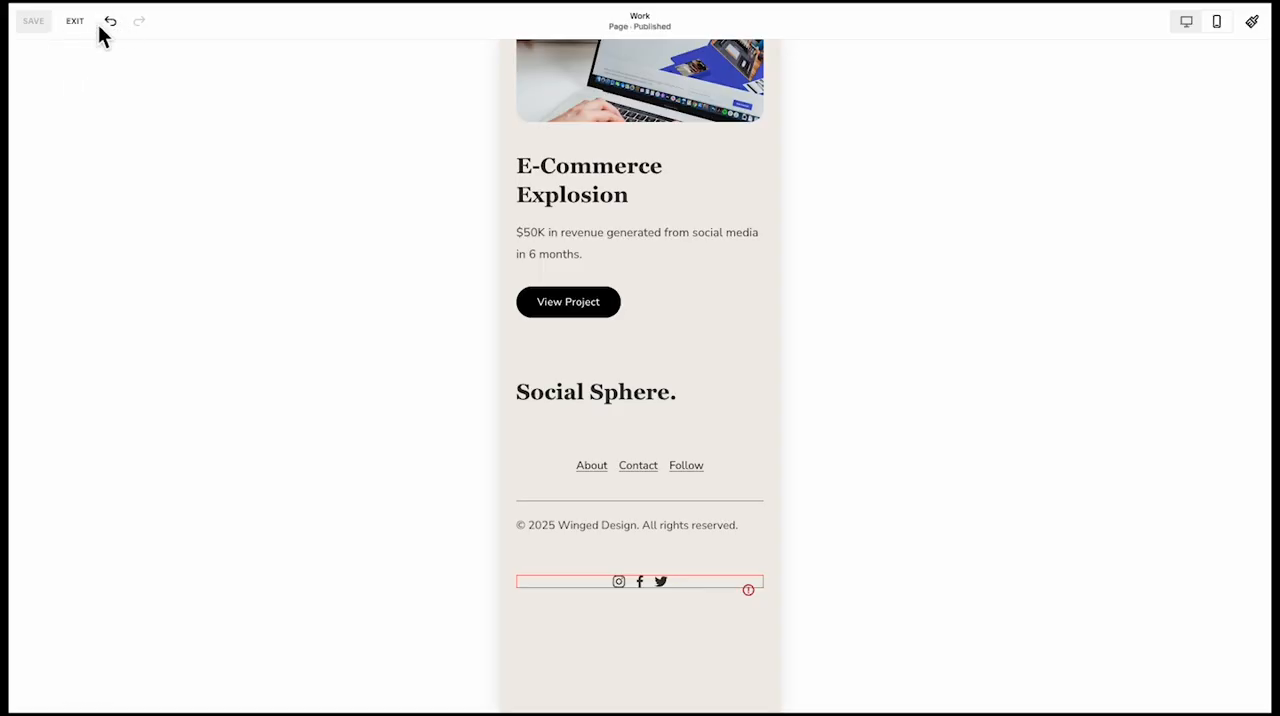
click(84, 24)
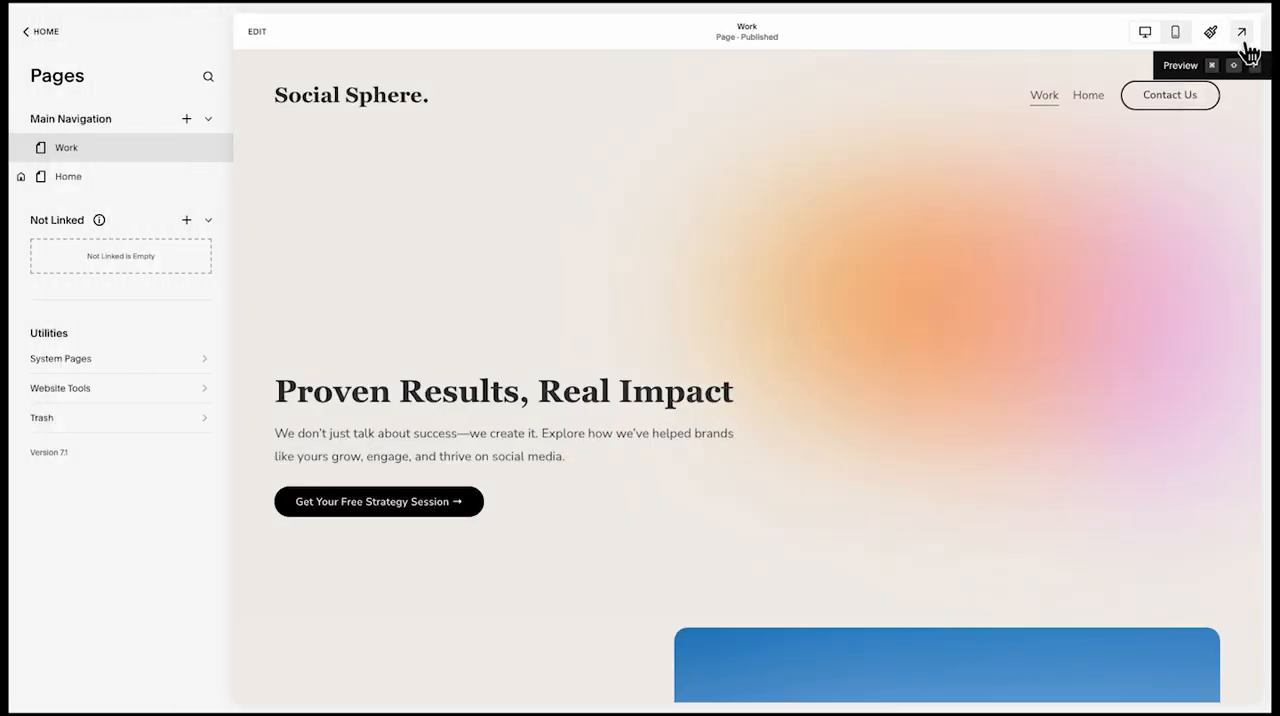
Examine the Work page in a full-screen desktop preview from the hero down to the footer
click(1241, 32)
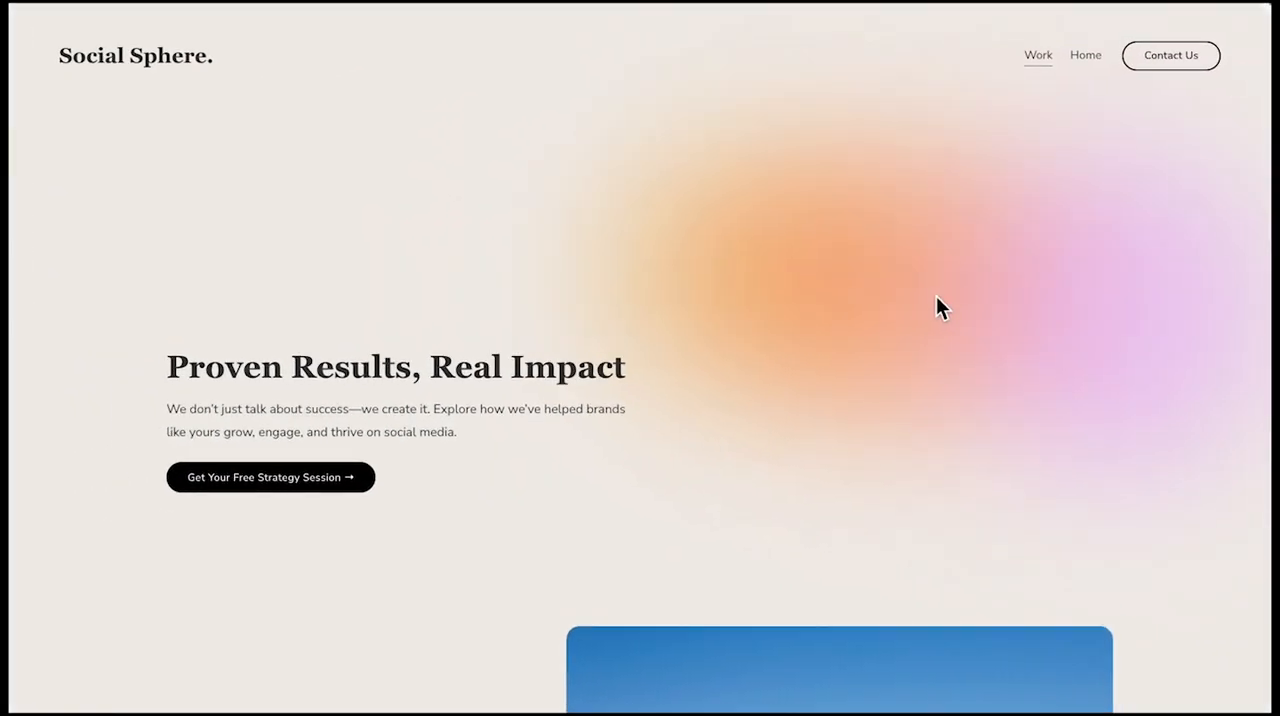
scroll(936, 306, down, 3)
scroll(1000, 315, down, 3)
scroll(1072, 335, up, 1)
scroll(1075, 335, down, 4)
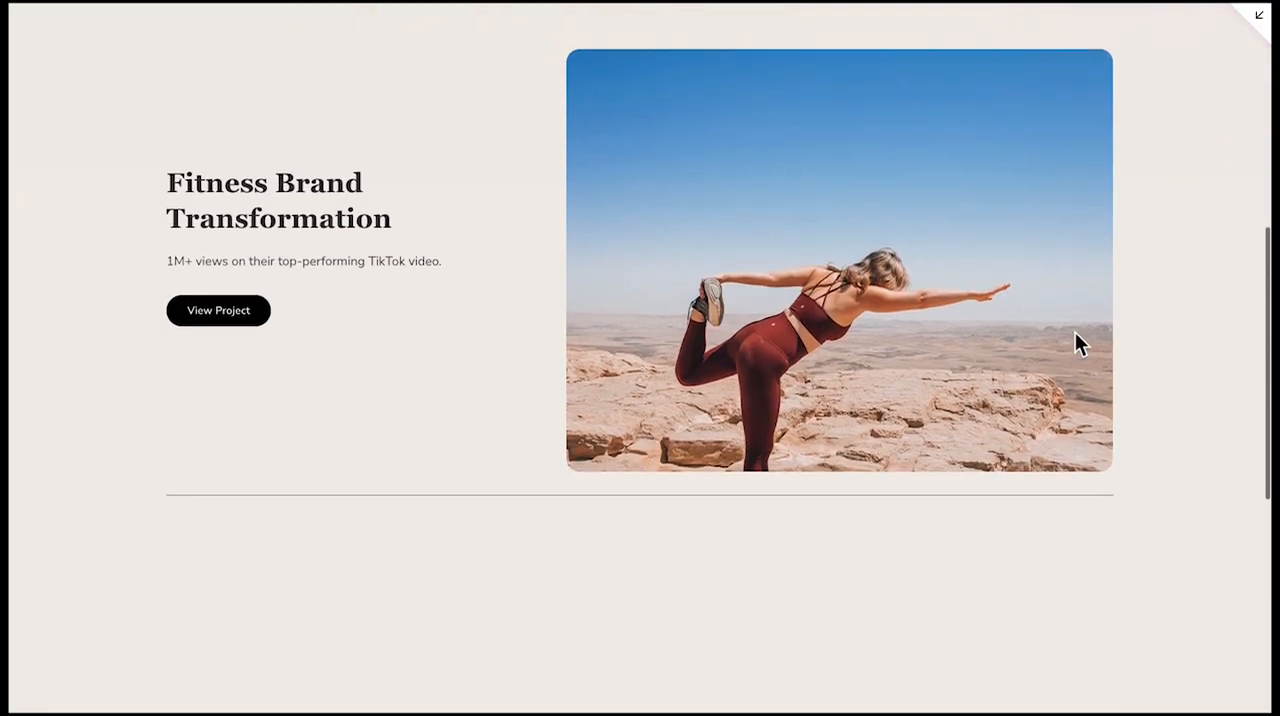
scroll(1075, 335, down, 5)
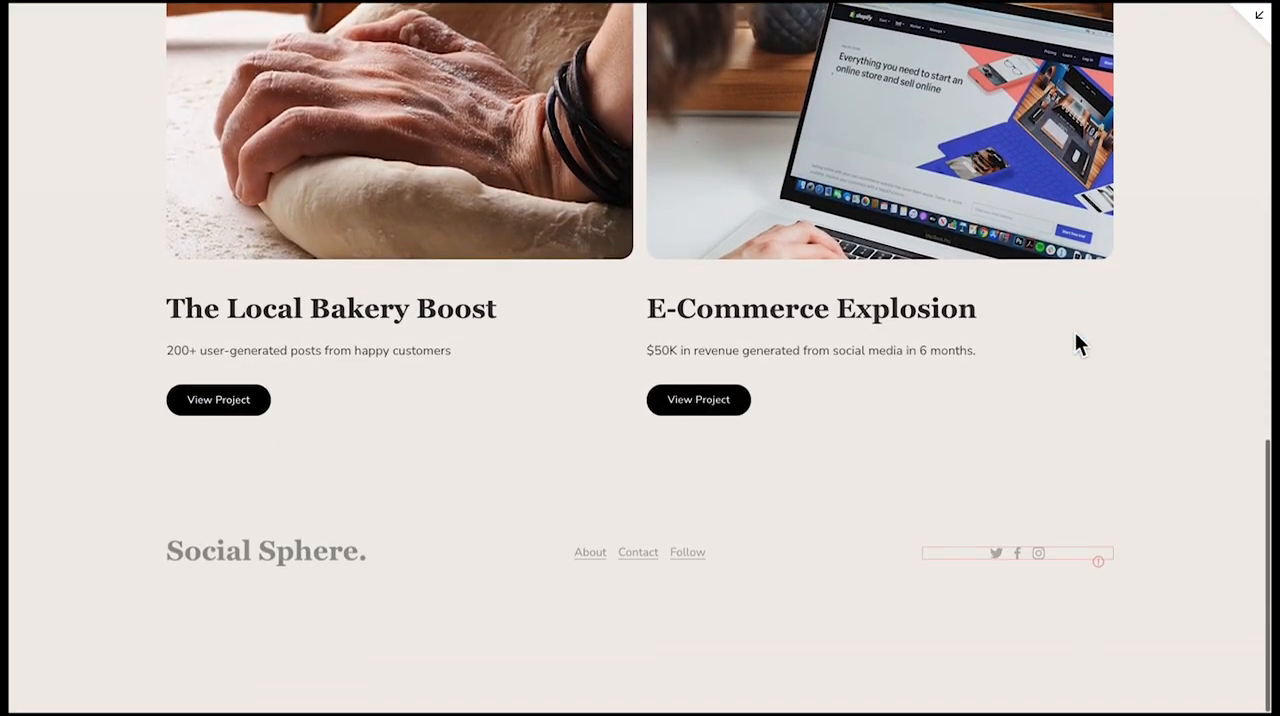
scroll(1075, 335, up, 10)
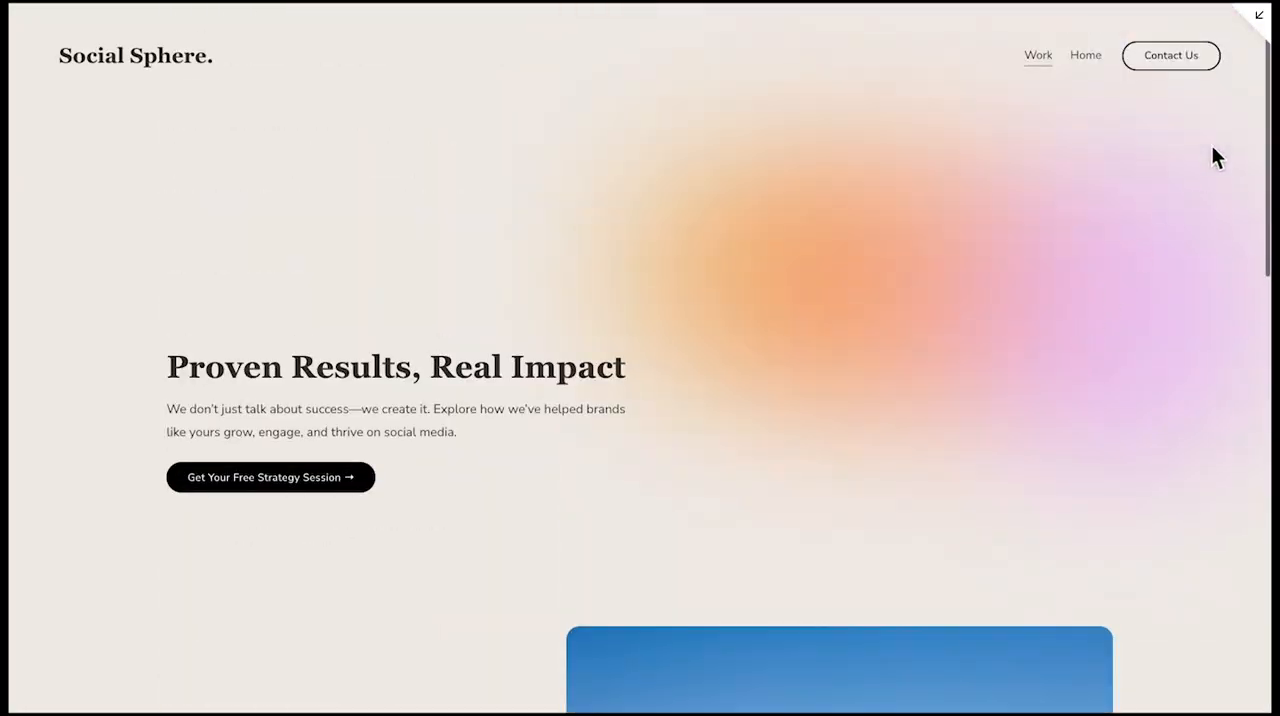
click(1243, 32)
Check the Work page's hero in a full-screen mobile preview
click(1176, 31)
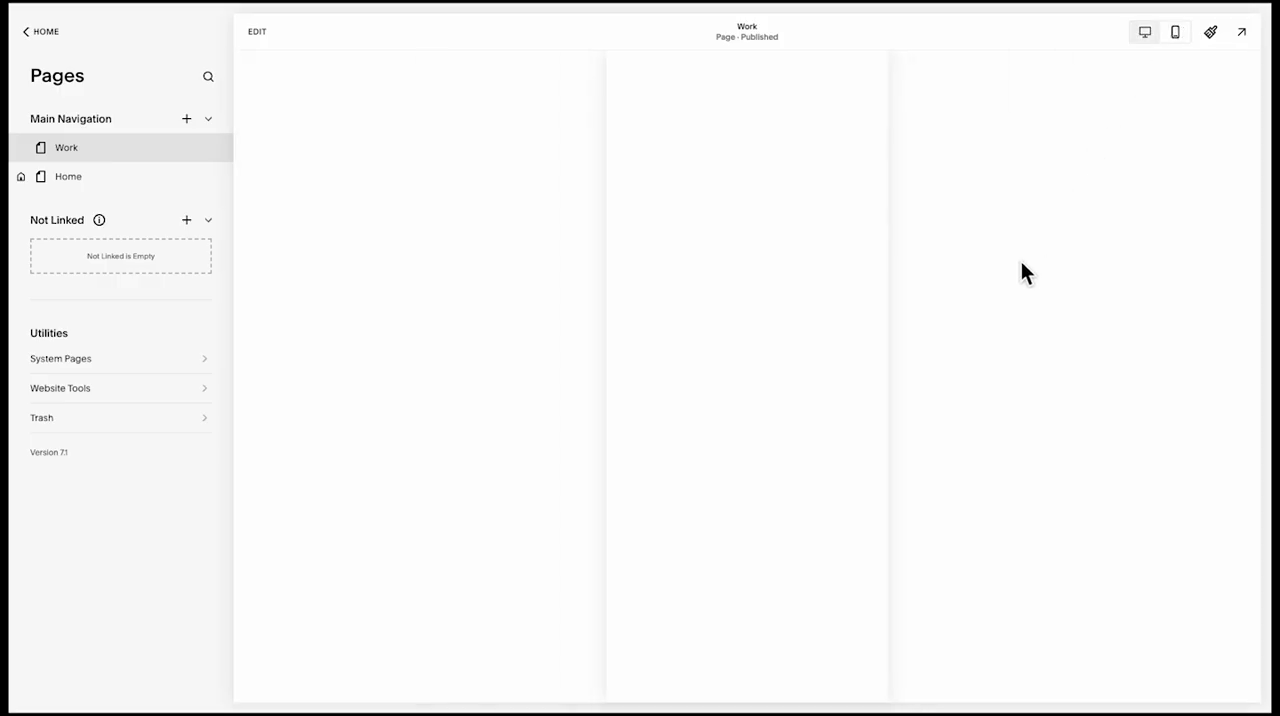
click(1241, 32)
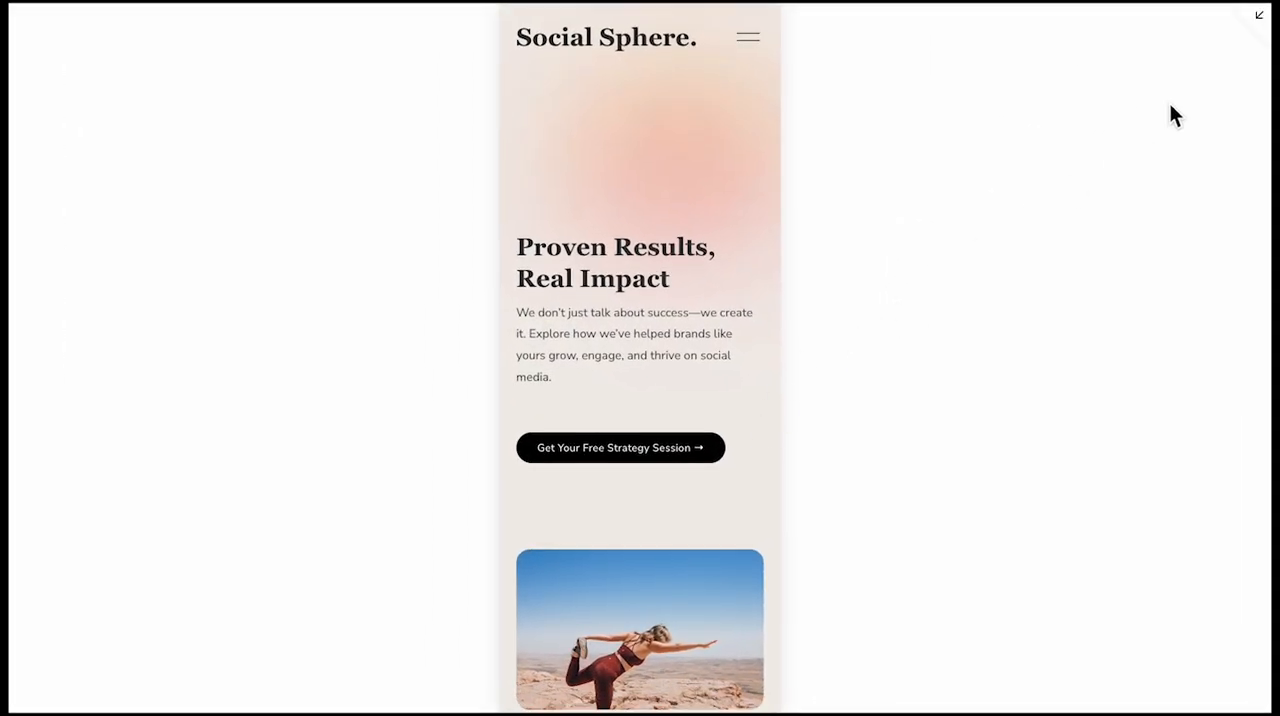
click(1249, 24)
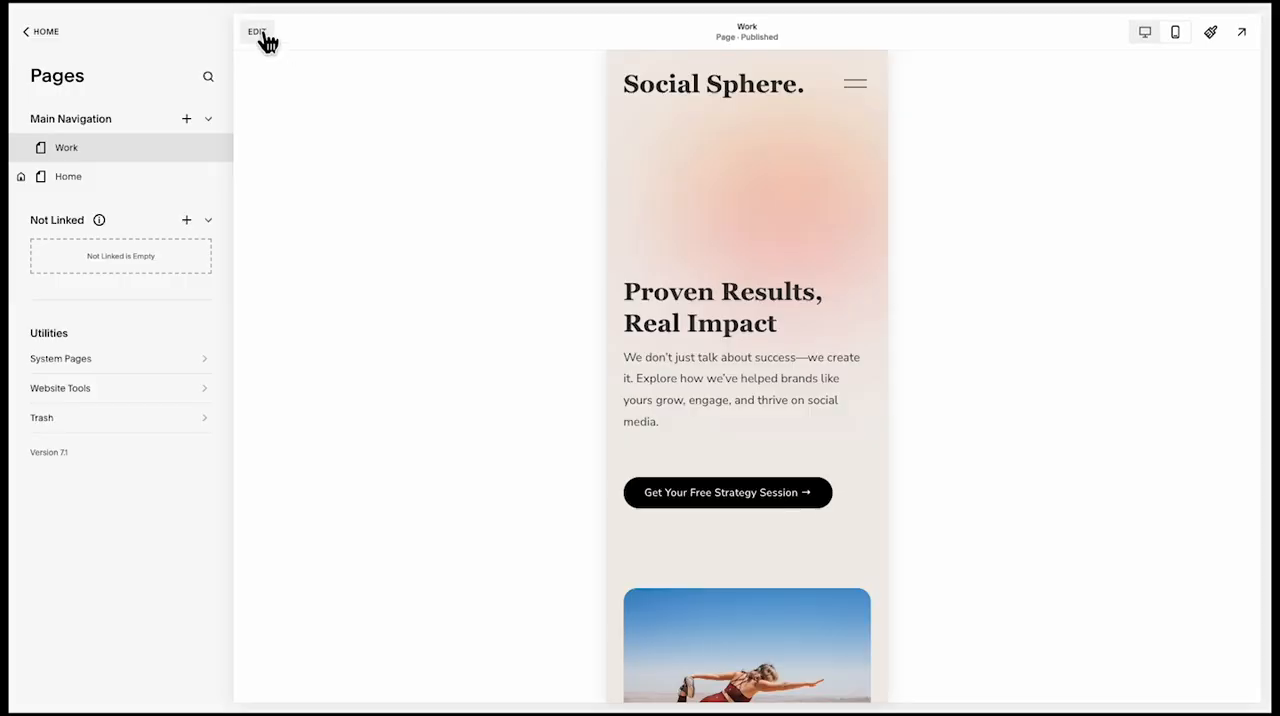
Reopen the Work page for editing and resize and reposition the overlapping gradient shapes above the mobile hero heading
click(262, 33)
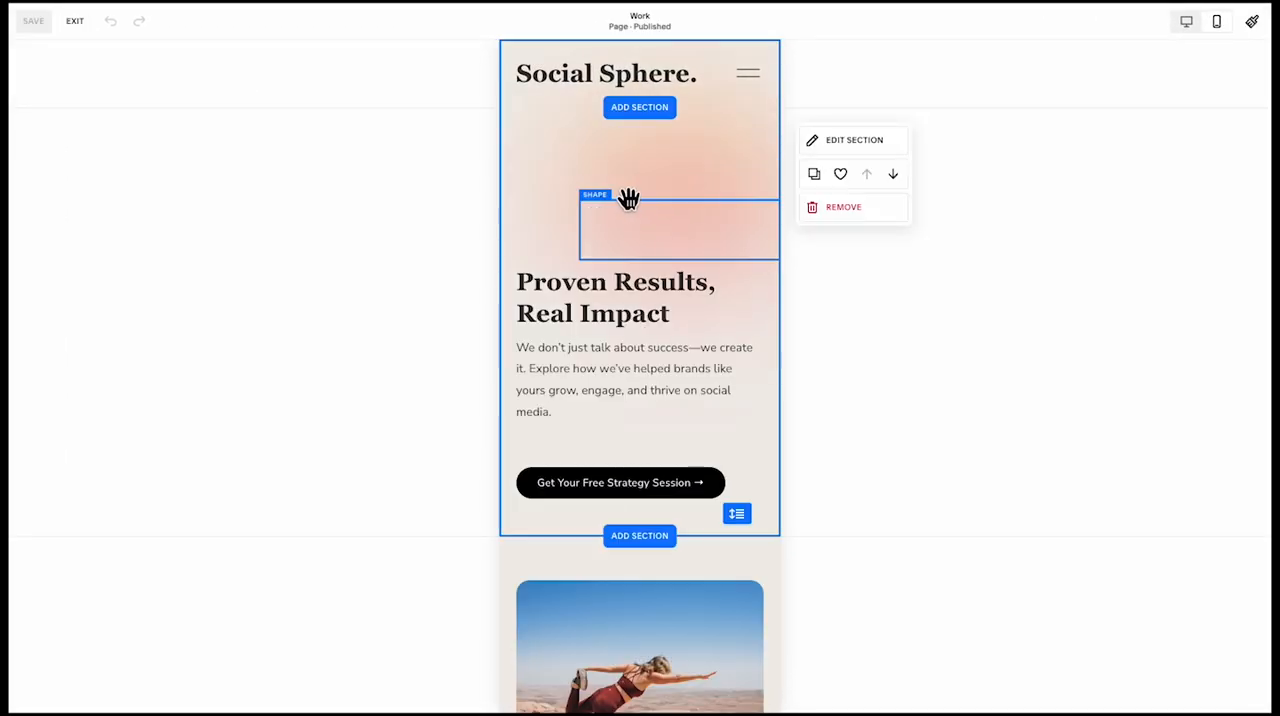
click(594, 203)
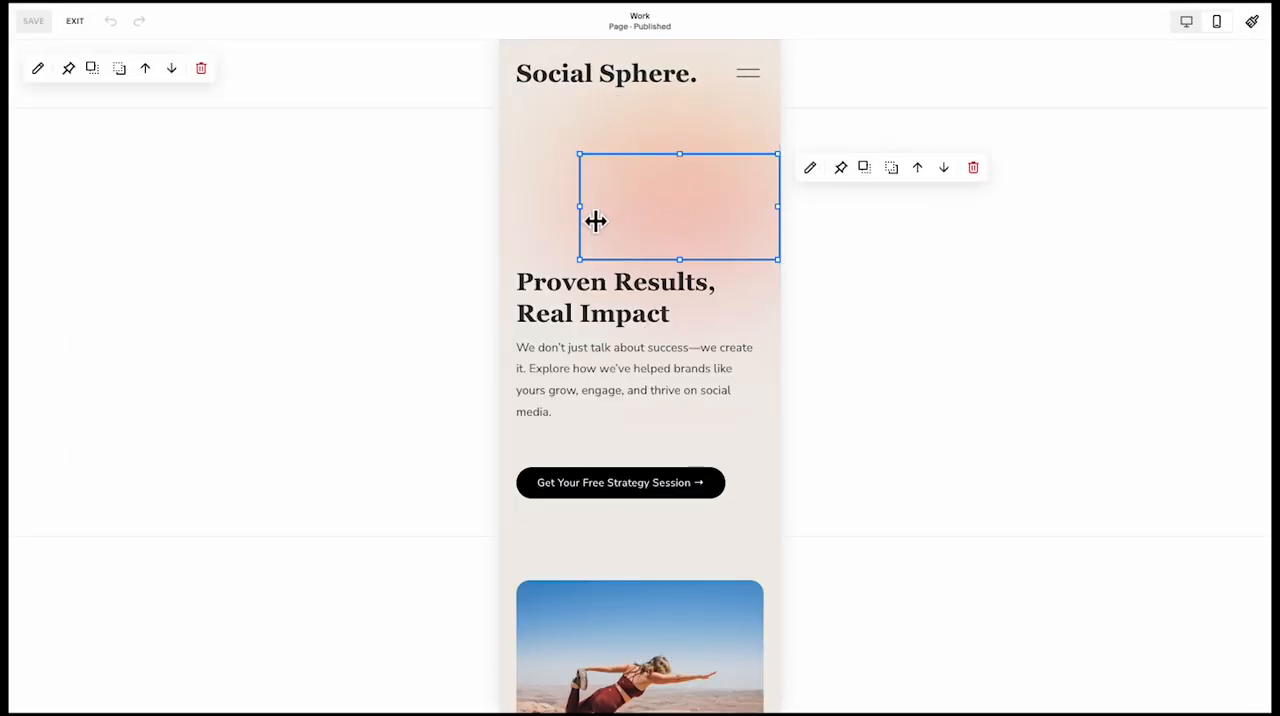
mouse_move(595, 221)
mouse_down()
mouse_move(659, 220)
mouse_move(615, 216)
mouse_up()
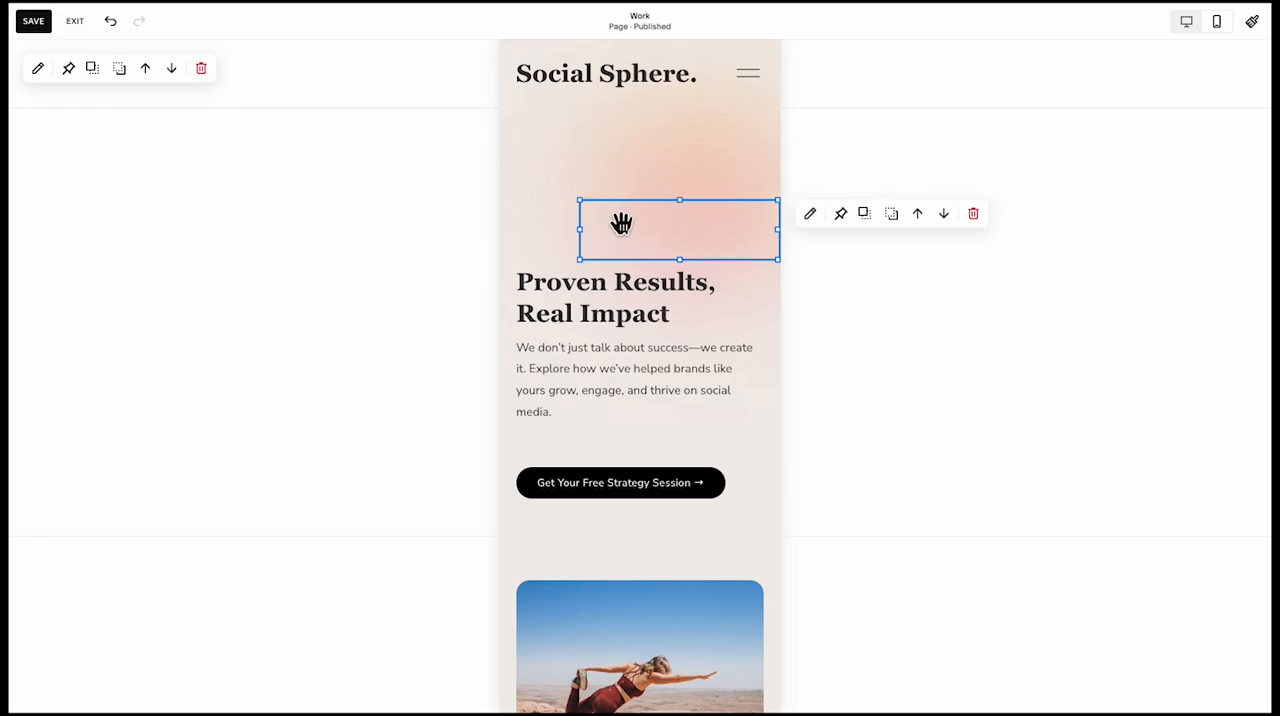
drag(780, 242, 735, 236)
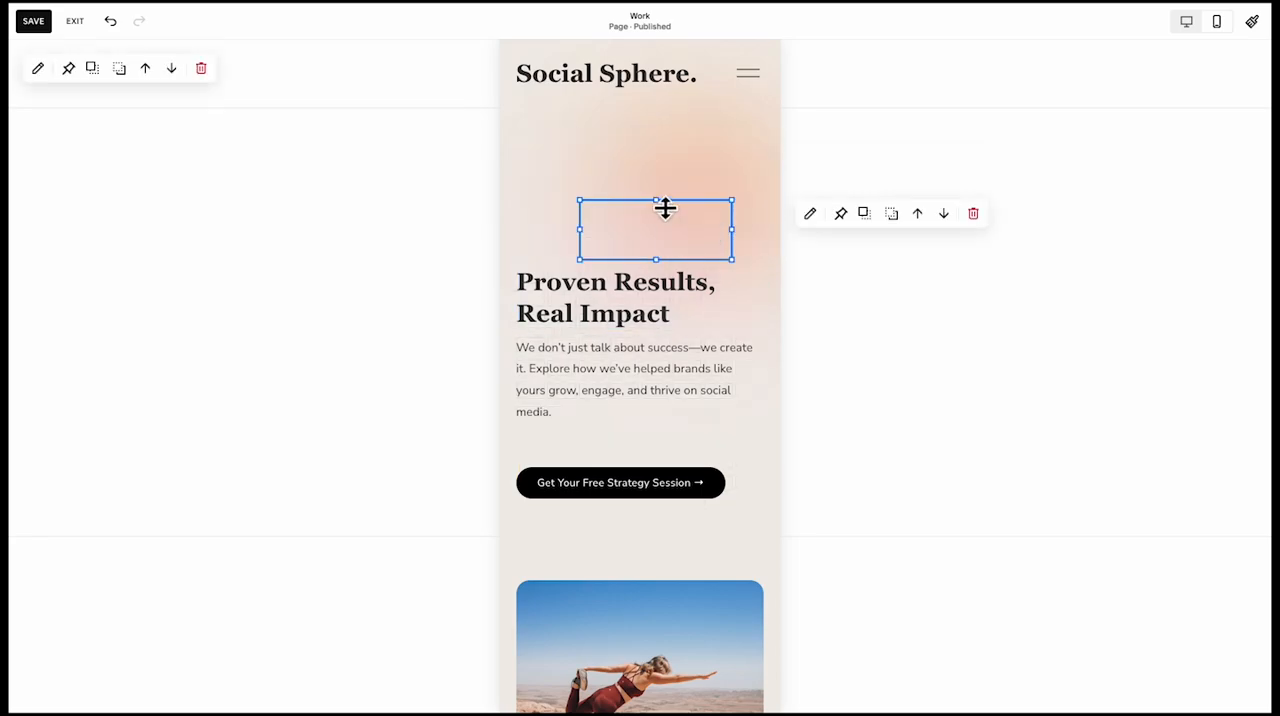
drag(662, 201, 652, 155)
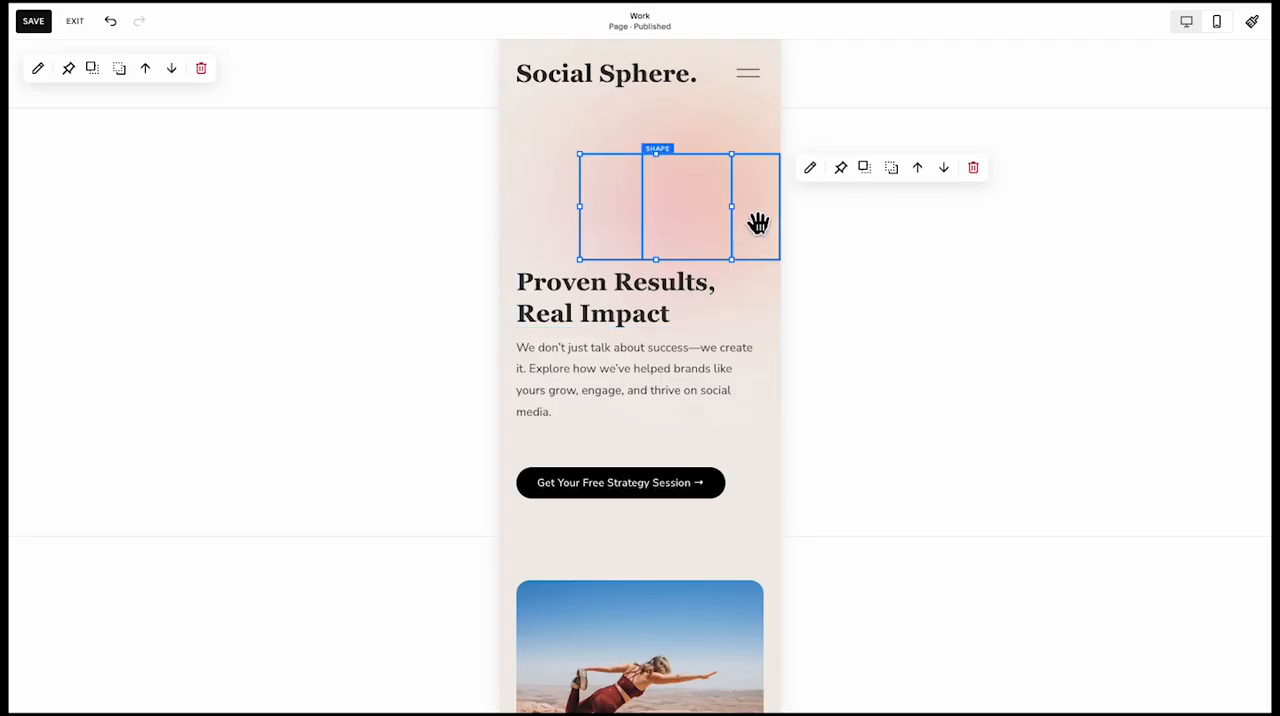
drag(668, 165, 652, 141)
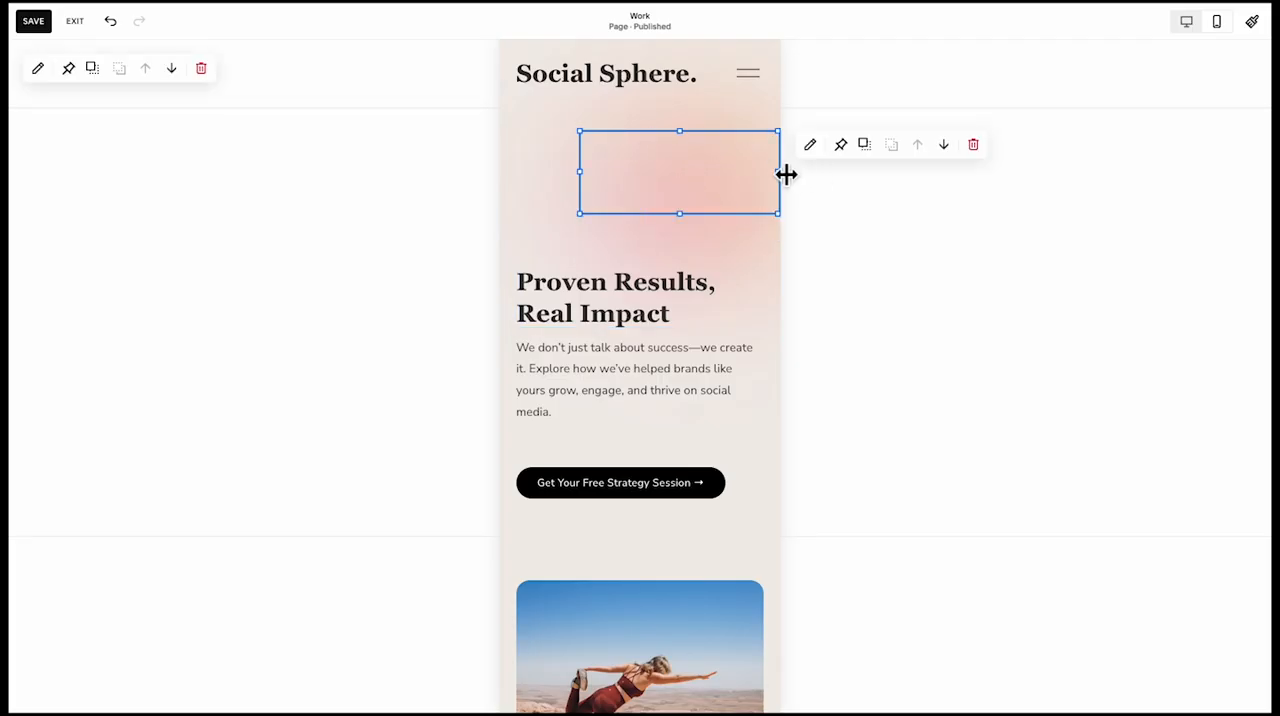
drag(786, 175, 701, 175)
drag(623, 190, 594, 229)
drag(643, 191, 640, 156)
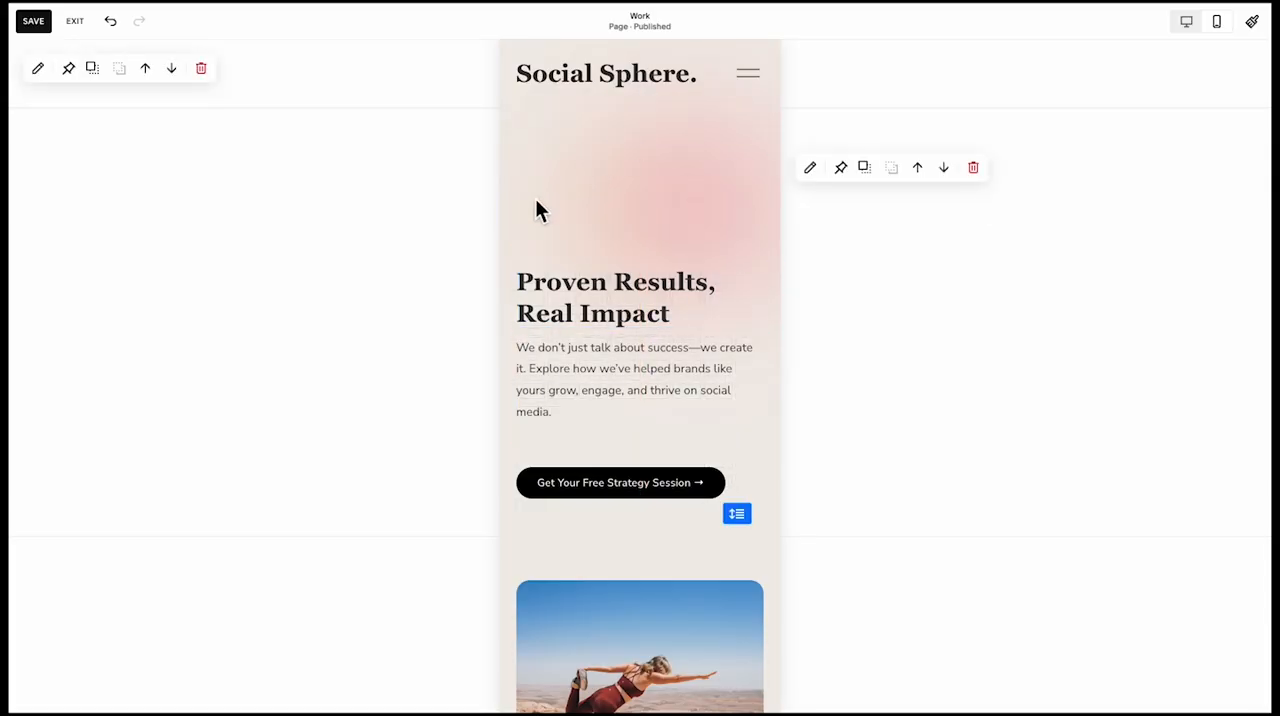
click(536, 204)
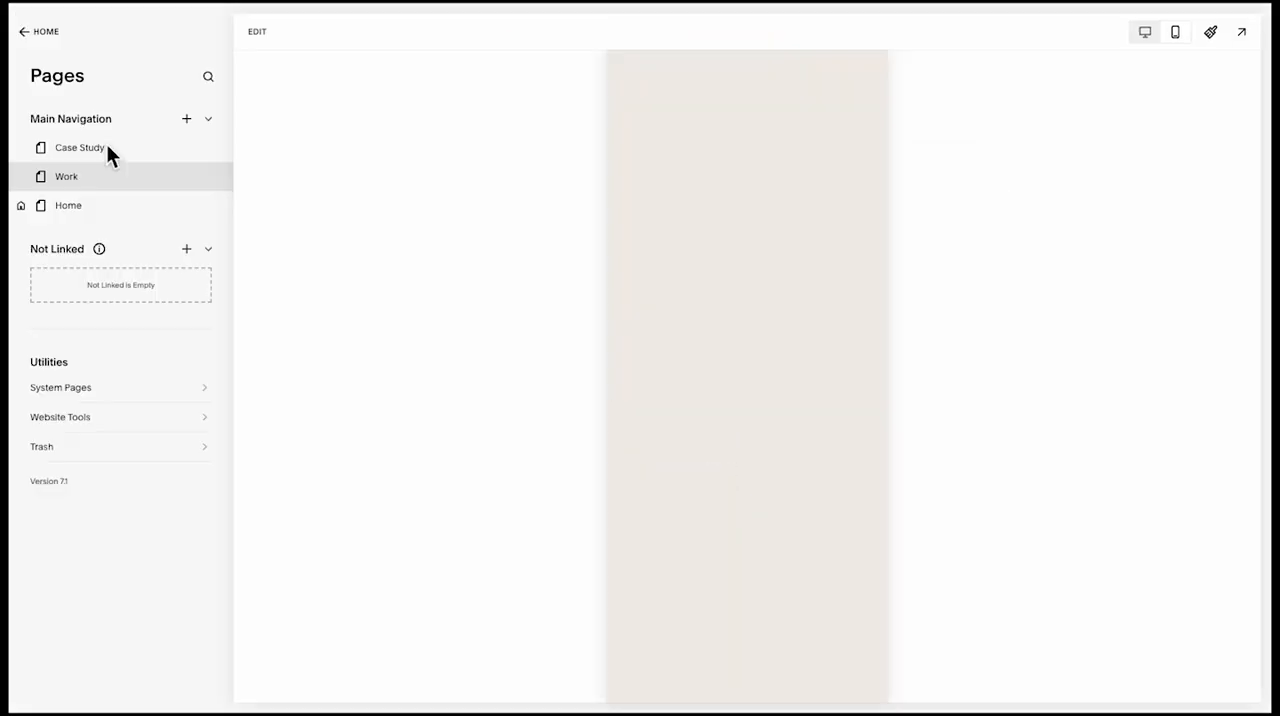
Name the new main navigation page Case Study and open it for editing in the desktop layout
double_click(106, 148)
key(Return)
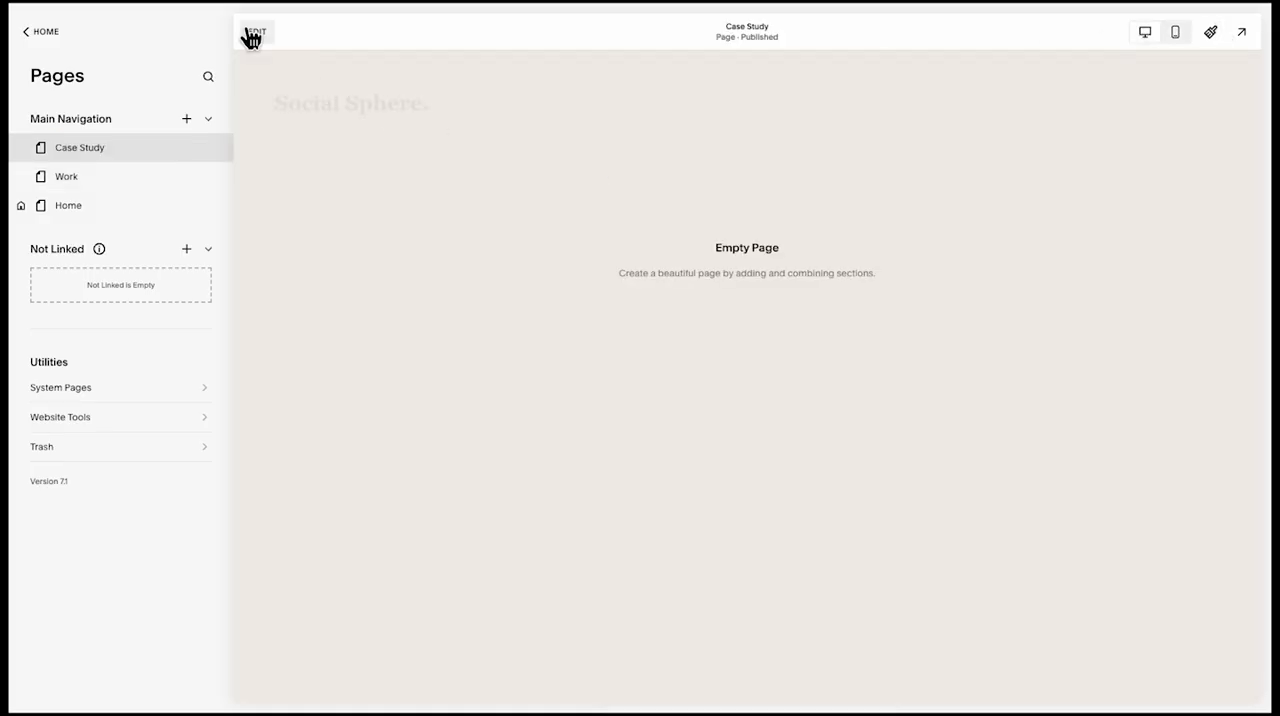
click(255, 32)
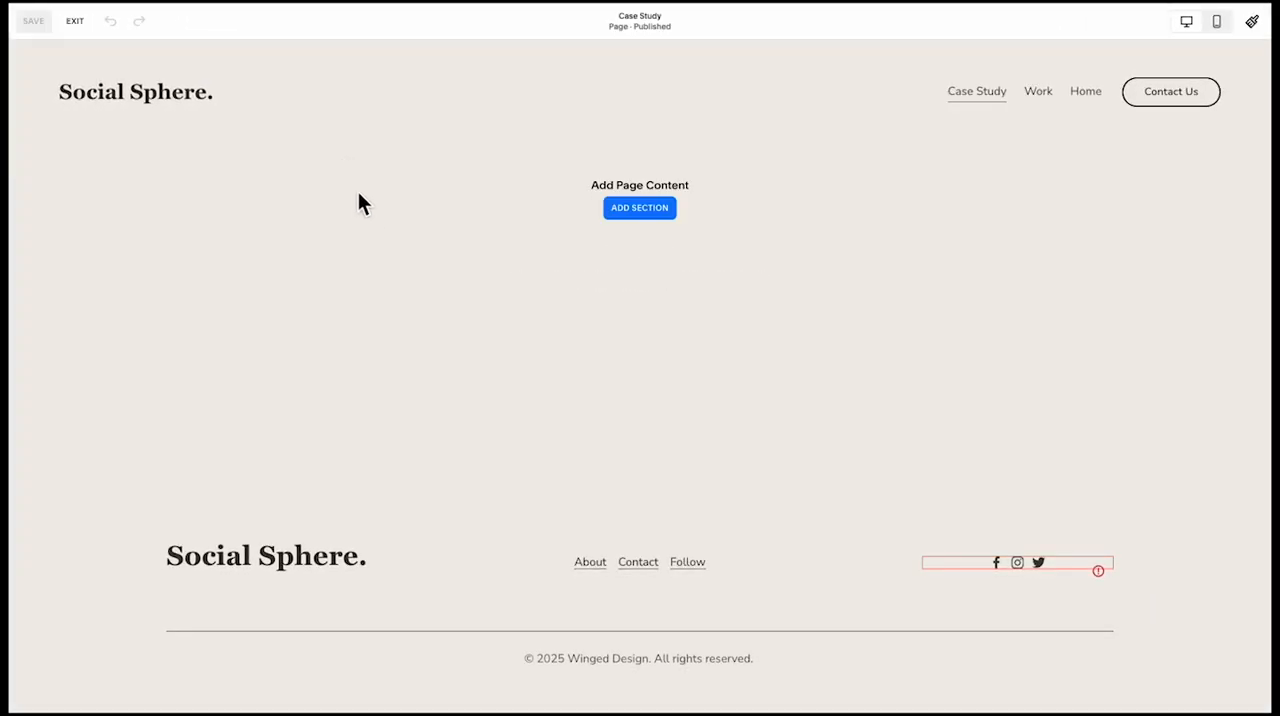
Insert the saved Proven Results, Real Impact gradient section into the empty Case Study page
click(639, 208)
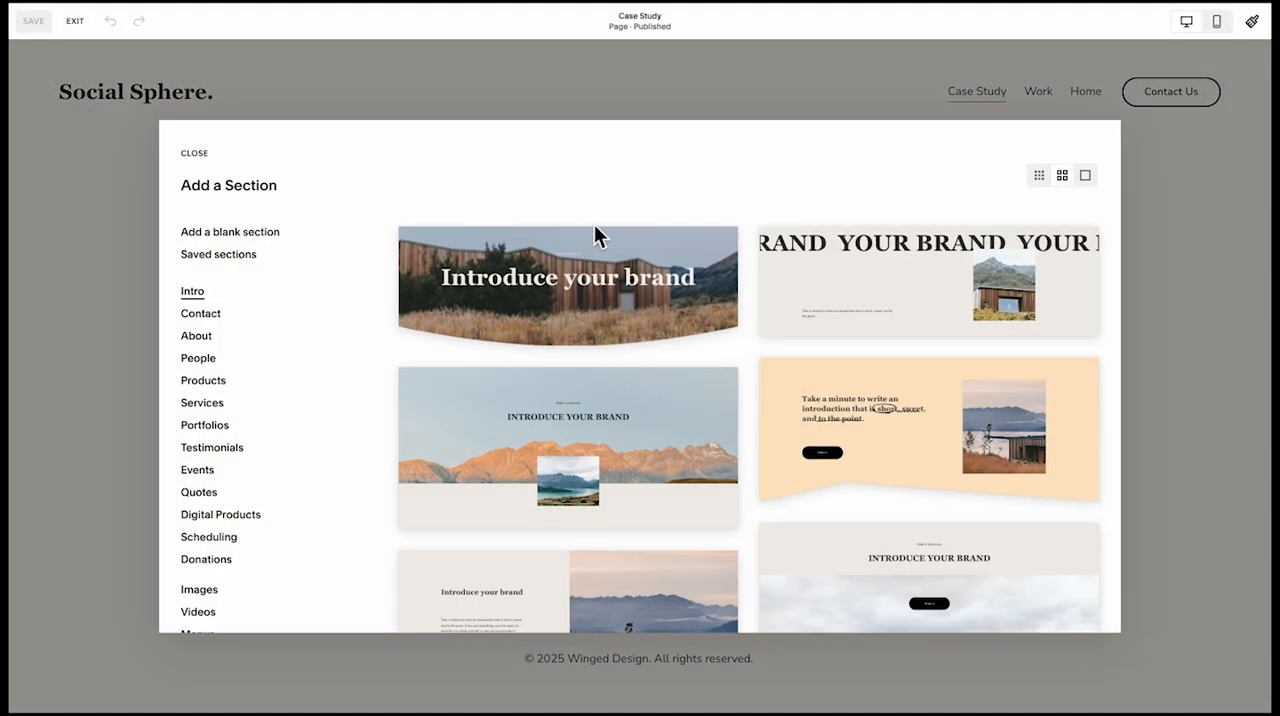
click(266, 257)
click(513, 338)
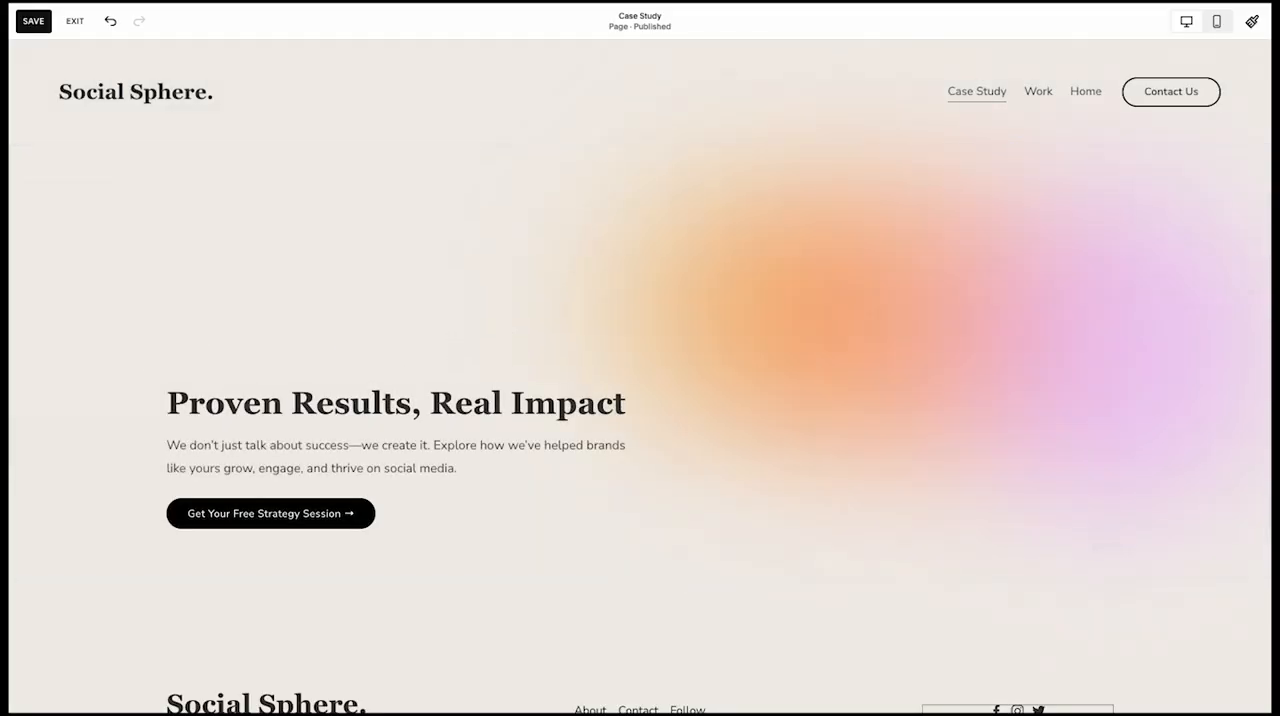
Replace the hero heading with "How We Helped a Fitness Brand Go Viral with 1M+ Views on TikTok" and the paragraph with the fitness brand summary
triple_click(198, 392)
text(How We Helped a Fitness Brand Go Viral with 1M+ Views on TikTok)
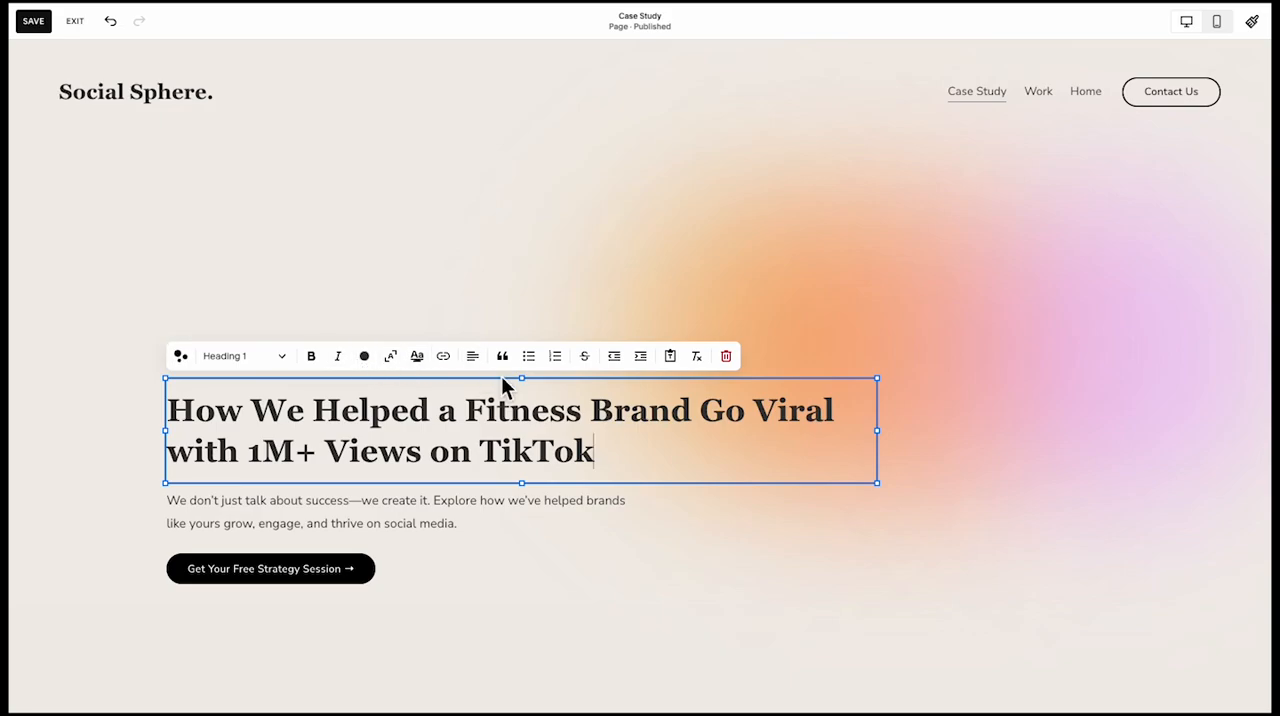
click(85, 521)
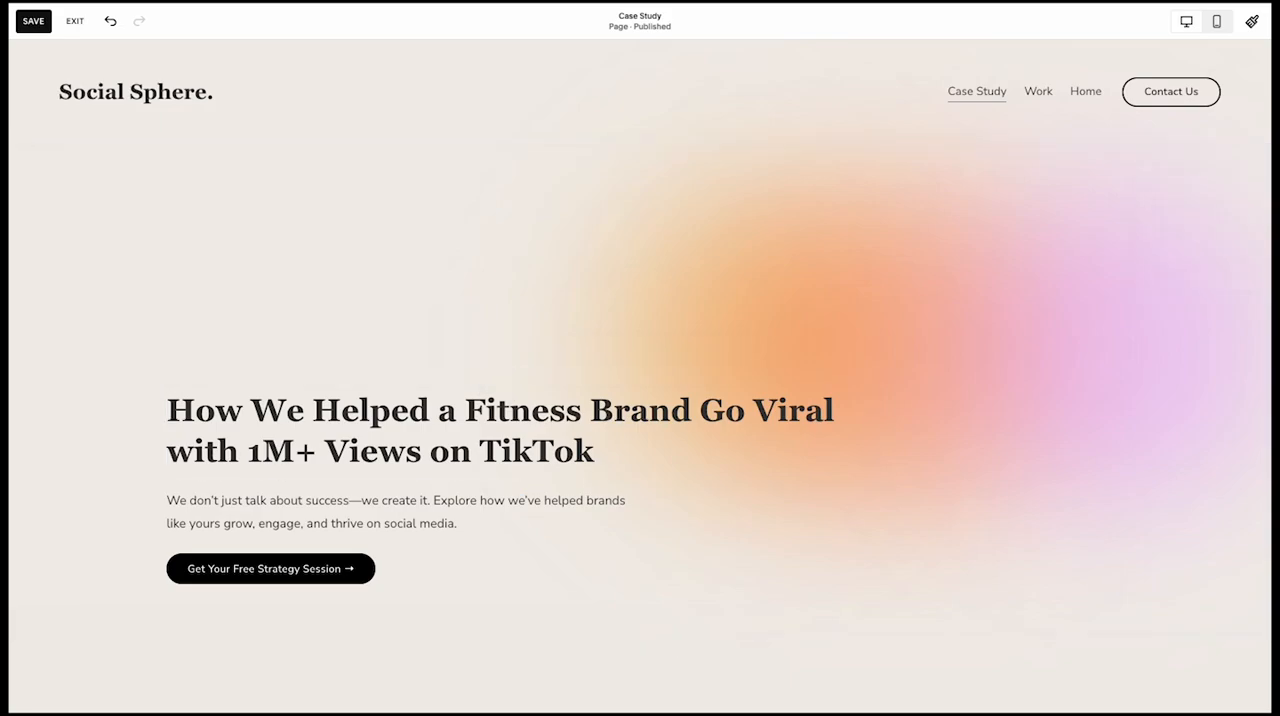
triple_click(222, 500)
text(Discover how we transformed a fitness brand’s social media presence, driving engagement, building a loyal community, and achieving viral success.)
click(82, 462)
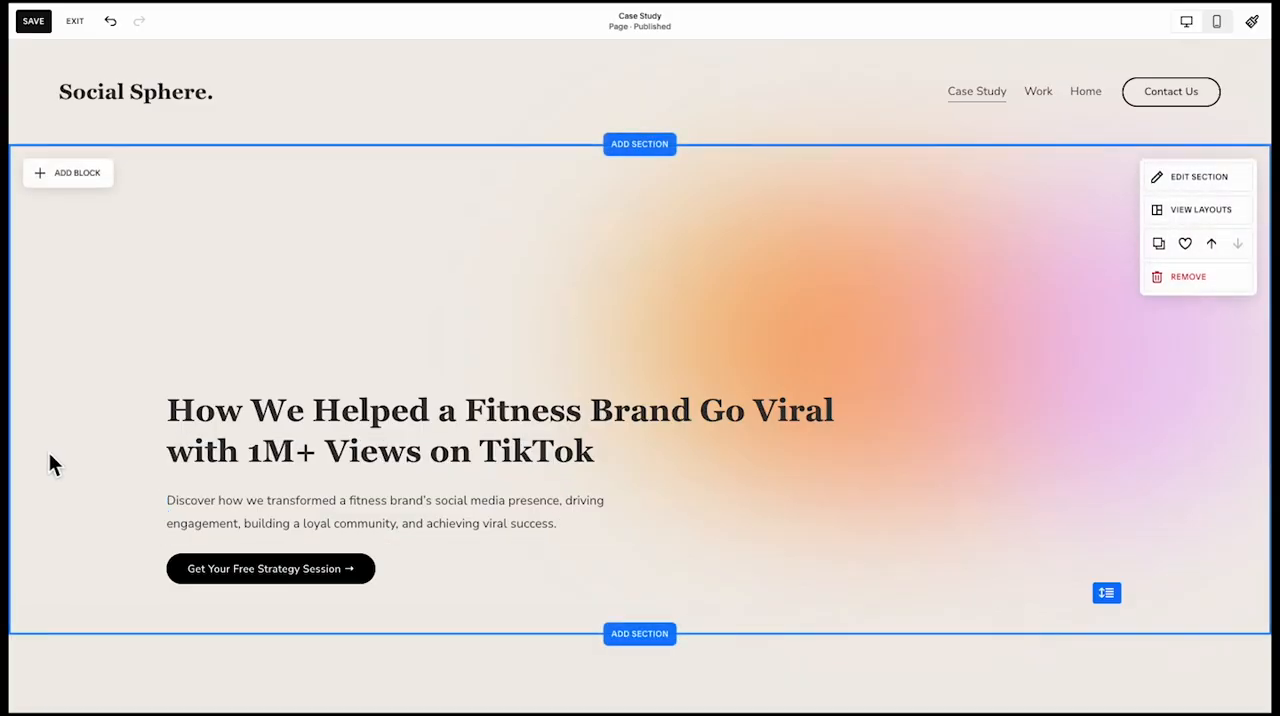
Narrow the hero heading so it wraps onto three lines and move it up above the paragraph
scroll(100, 477, down, 1)
click(384, 450)
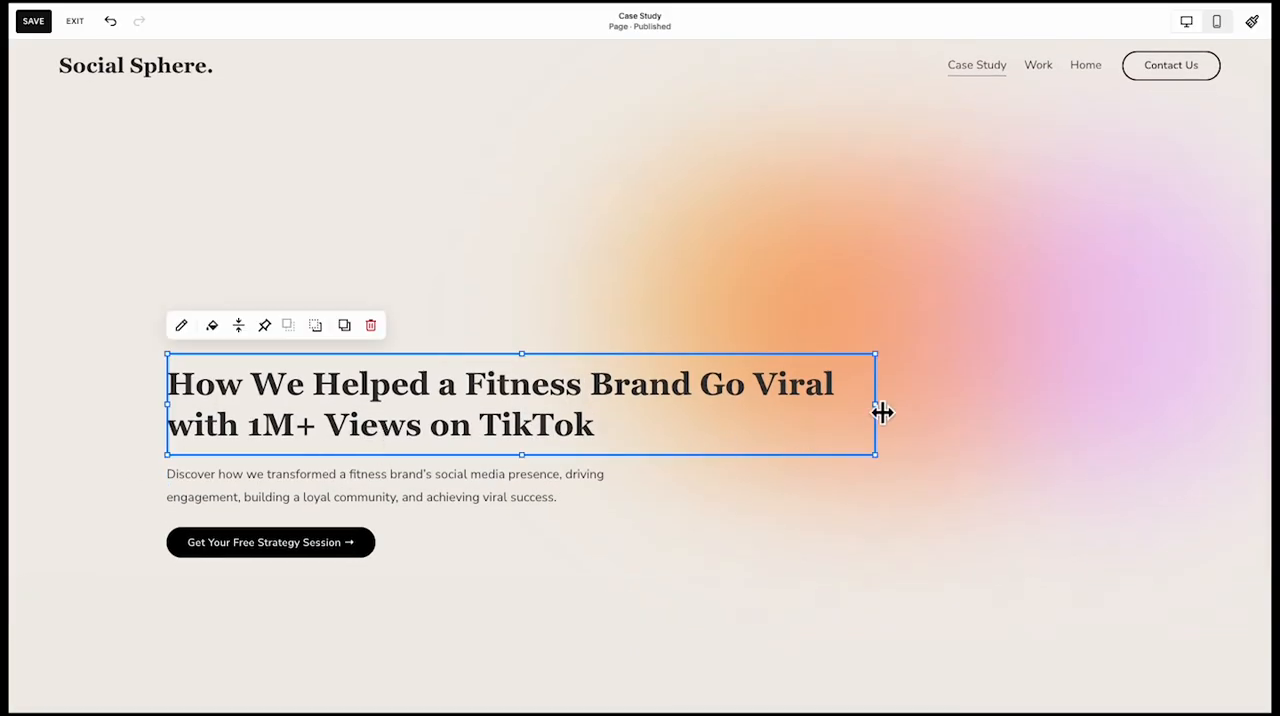
drag(890, 418, 672, 416)
click(142, 457)
drag(240, 428, 233, 388)
click(52, 488)
Add a blank section between the Case Study hero and the footer
scroll(108, 548, down, 1)
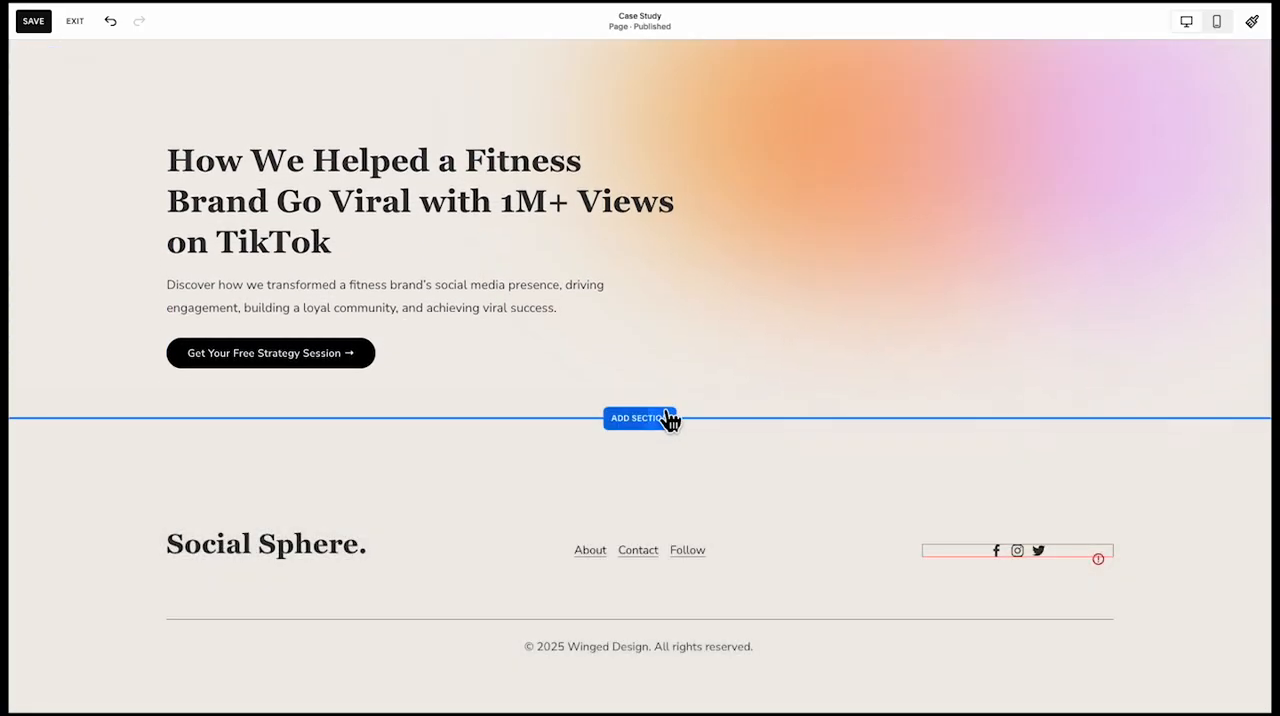
click(669, 419)
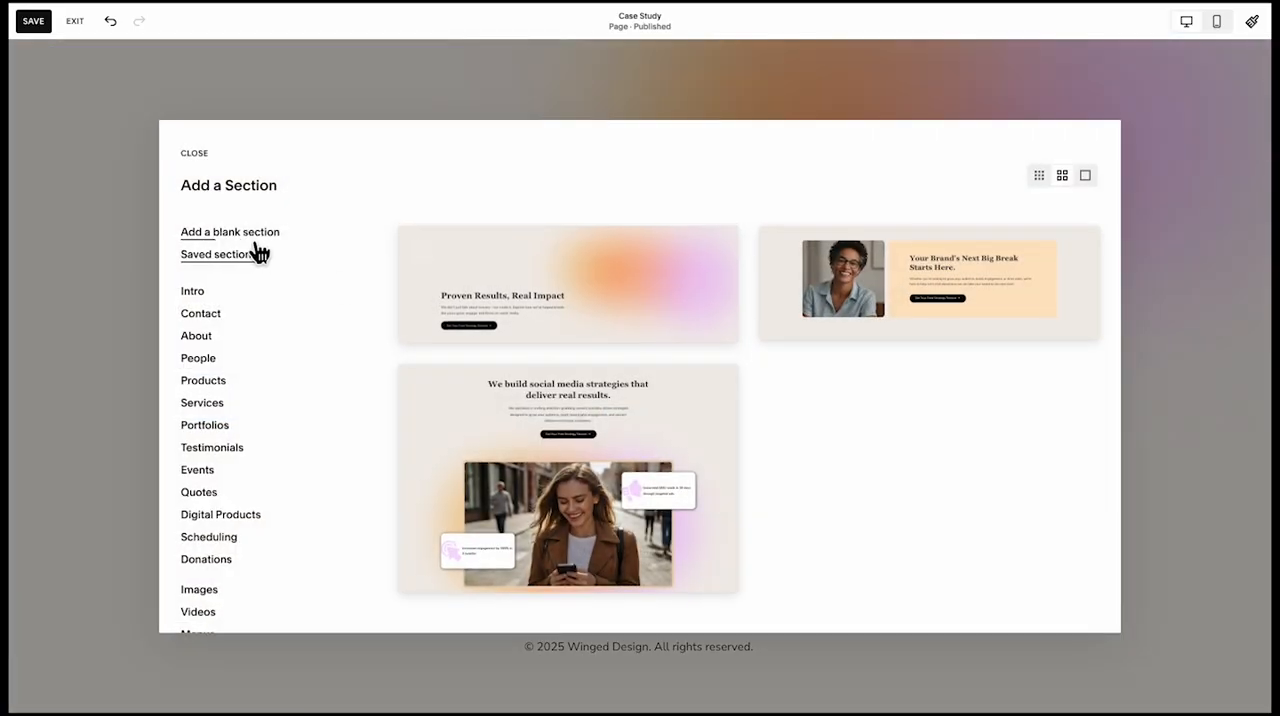
click(250, 232)
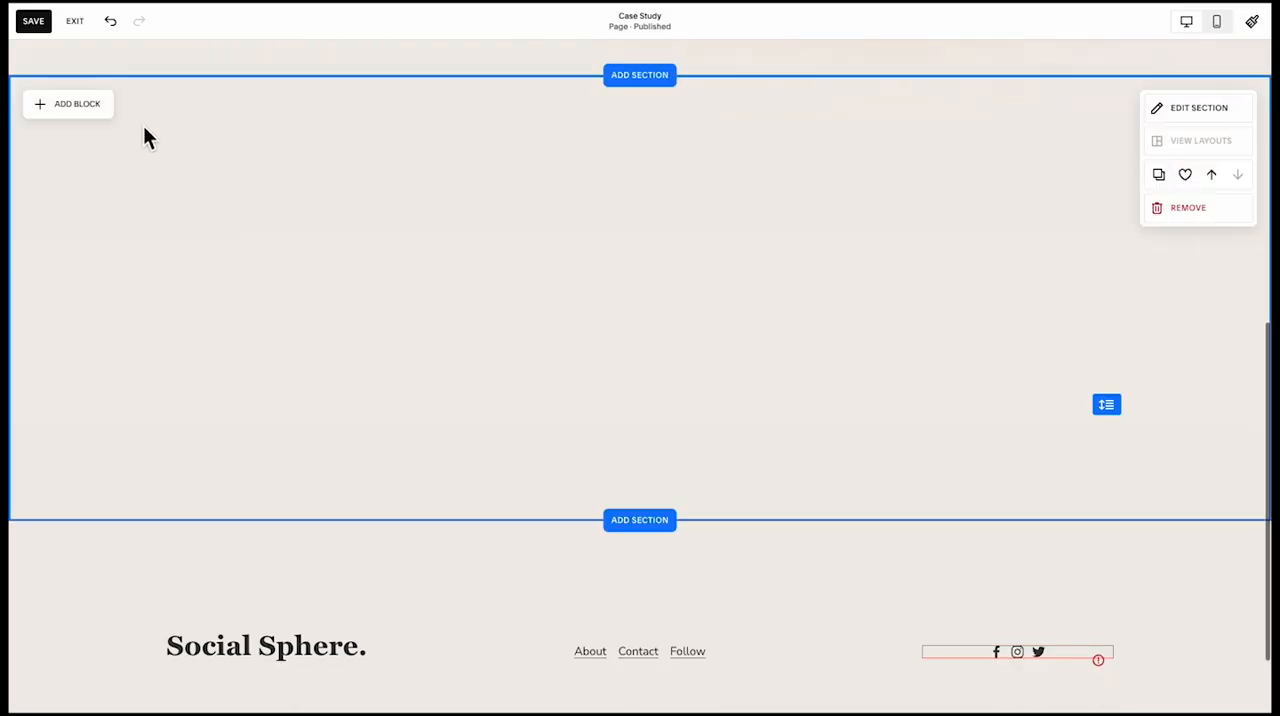
Add a shape block to the blank section and stretch it across the content width as a background panel
click(100, 110)
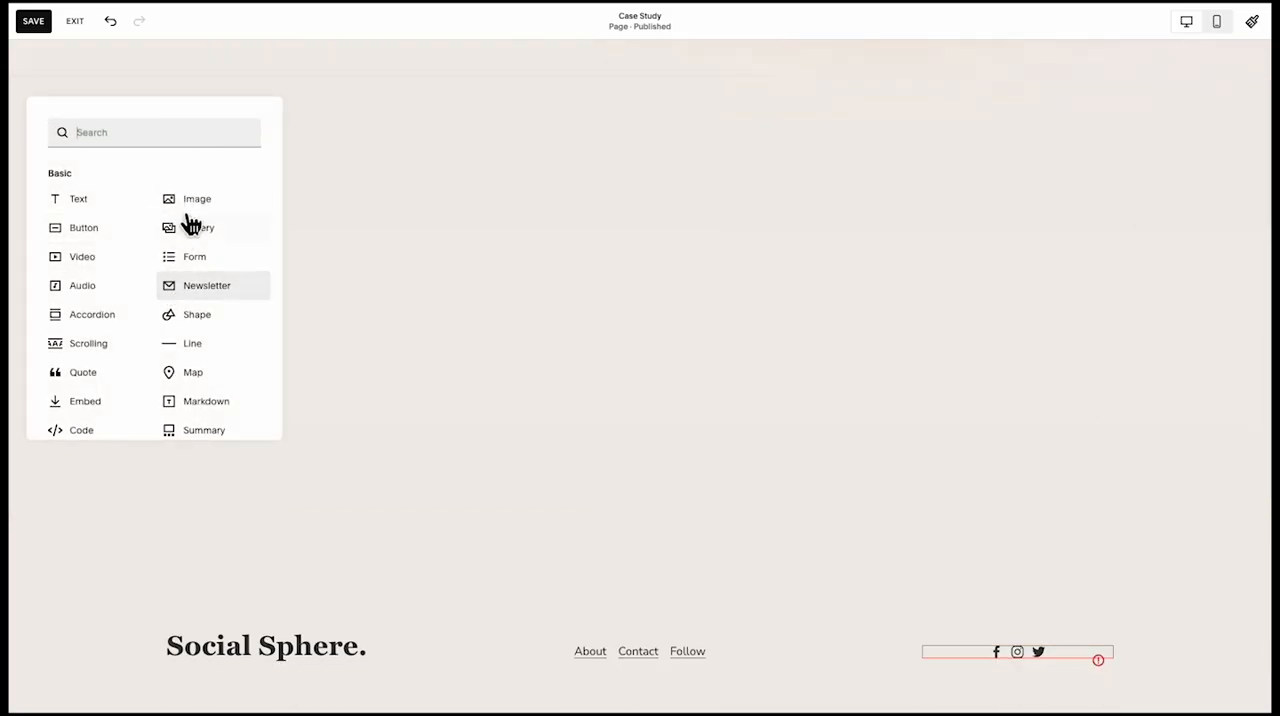
text(s)
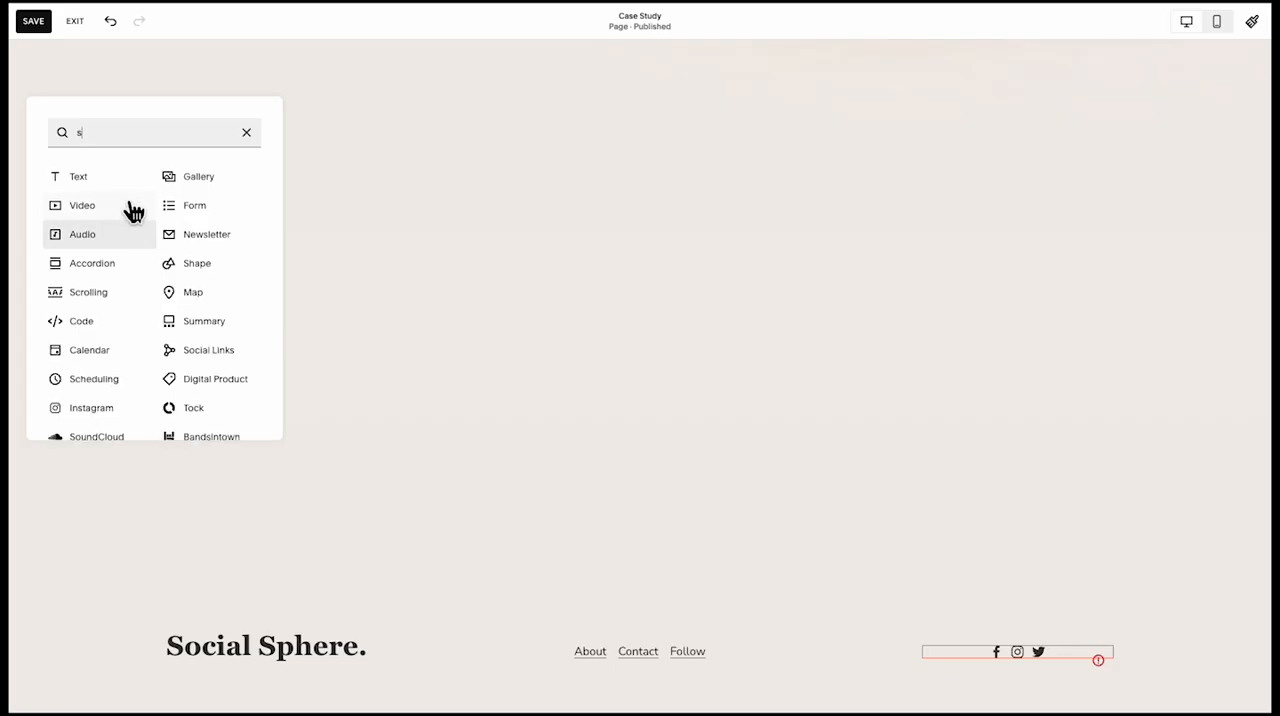
text(h)
click(183, 176)
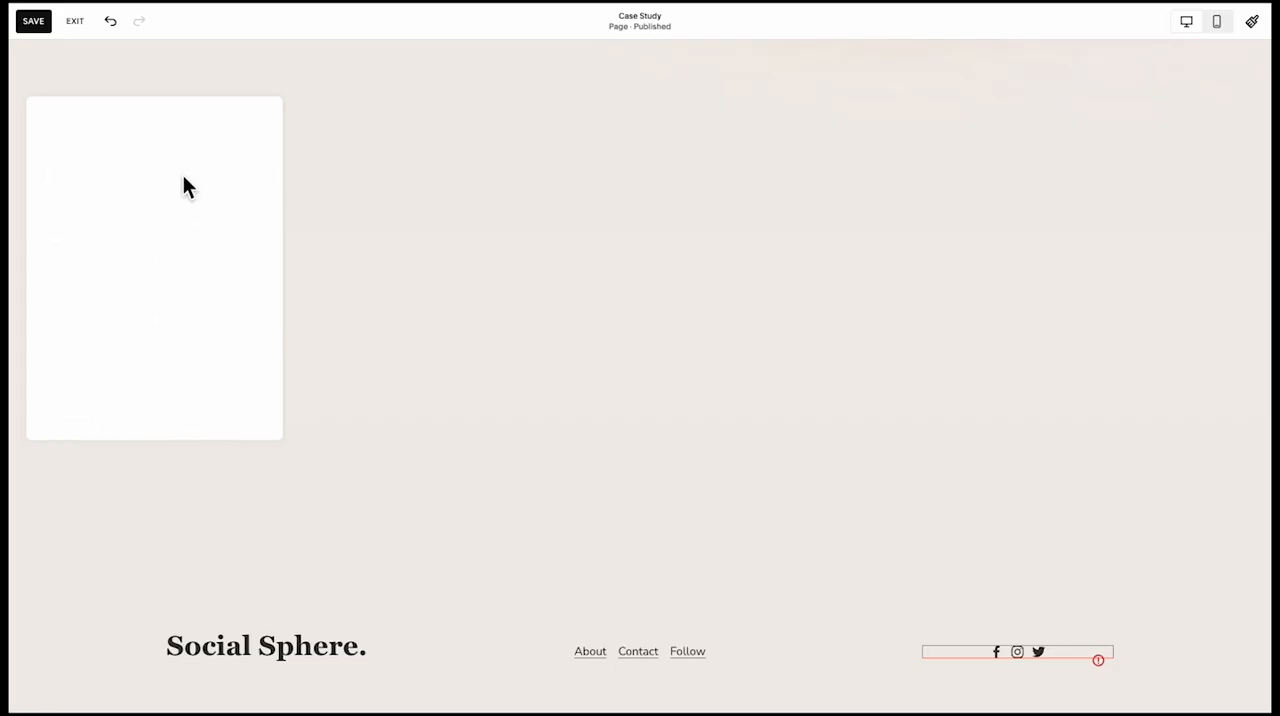
drag(397, 348, 900, 409)
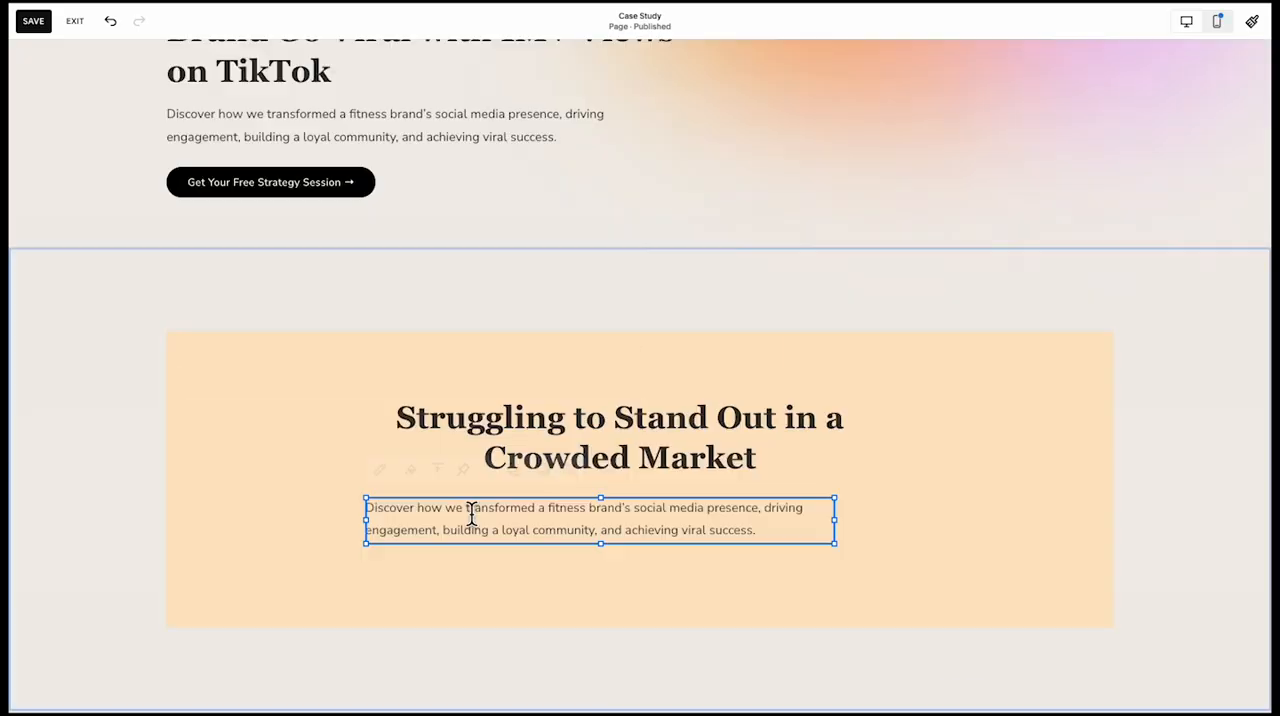
Replace the paragraph below "Struggling to Stand Out in a Crowded Market" with the client's challenge and strategy goals, and centre-align it
click(471, 514)
text(Our client, a growing fitness brand, was struggling to gain traction on social media. Despite having great products and a passionate team, their content wasn't resonating with their target audience. They needed a strategy to:  Increase engagement and follower growth. Build a loyal online community. Drive brand awareness and sales.)
key(ctrl+a)
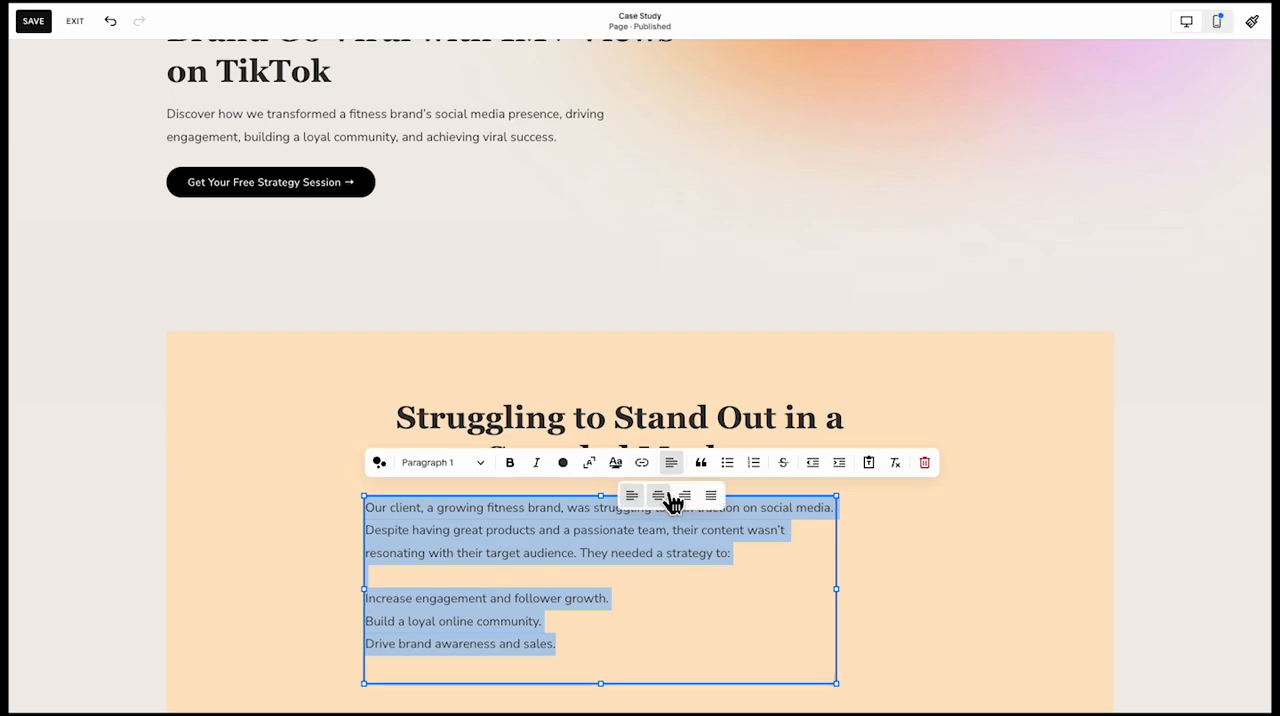
click(667, 497)
click(306, 557)
scroll(344, 600, down, 1)
double_click(587, 560)
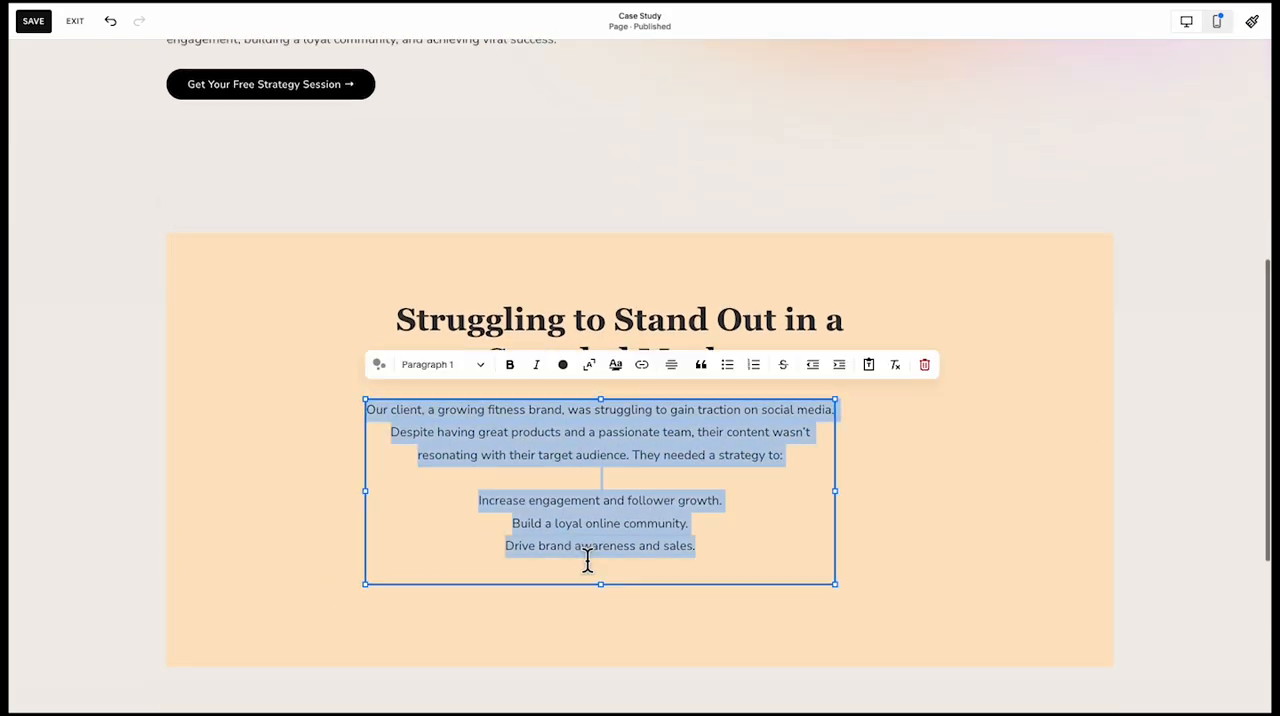
Put a dash in front of each of the three strategy goals in the challenge paragraph
click(505, 553)
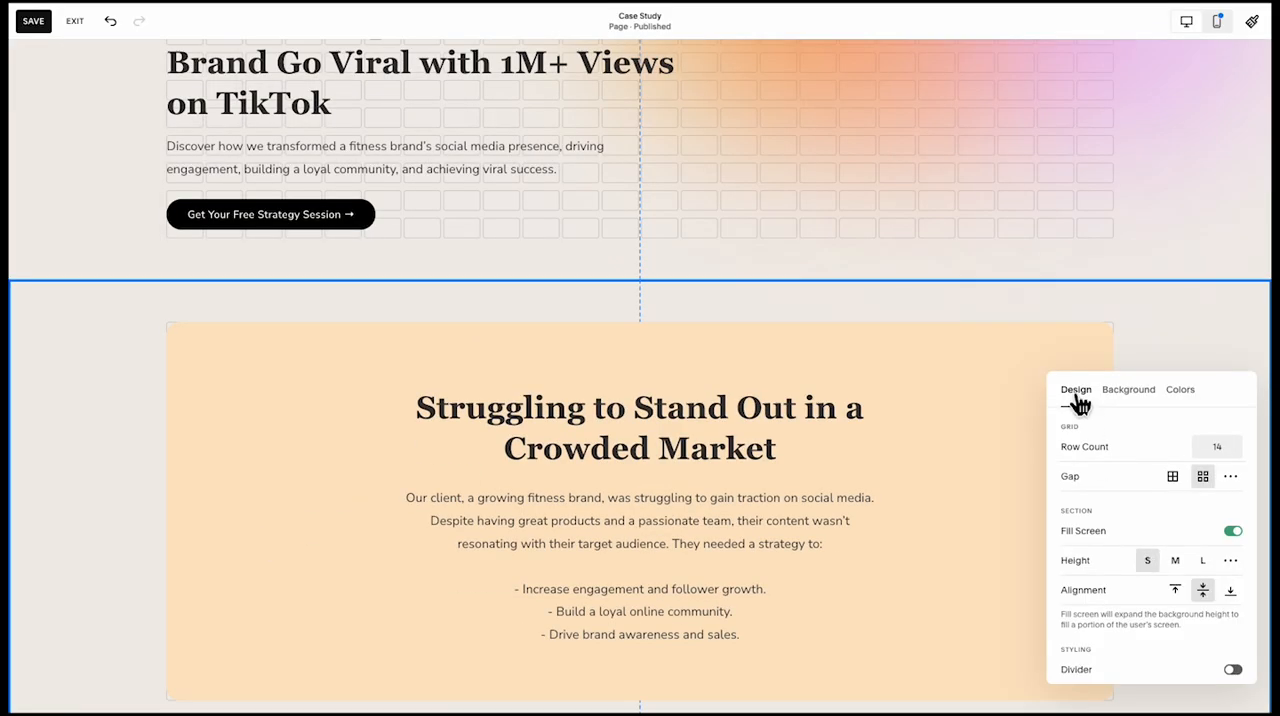
click(1092, 312)
Add a blank section between the "Struggling to Stand Out in a Crowded Market" section and the footer
scroll(1090, 362, down, 2)
scroll(1073, 378, down, 2)
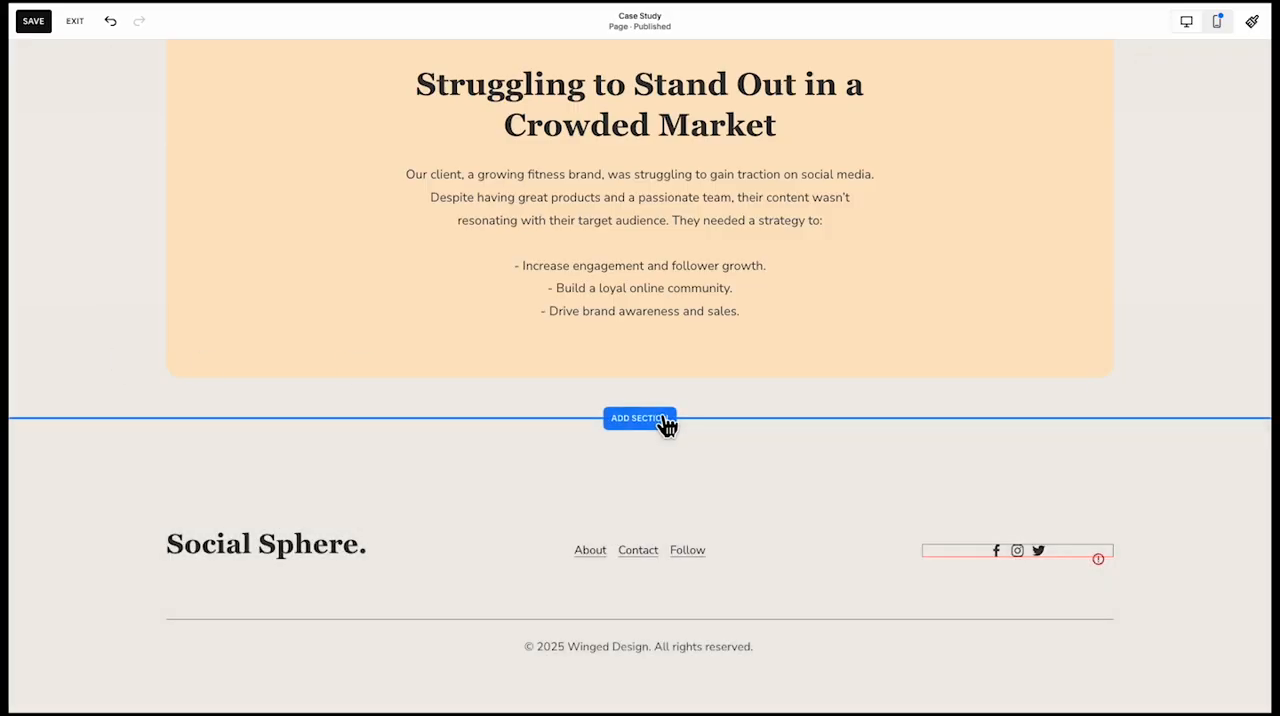
click(664, 423)
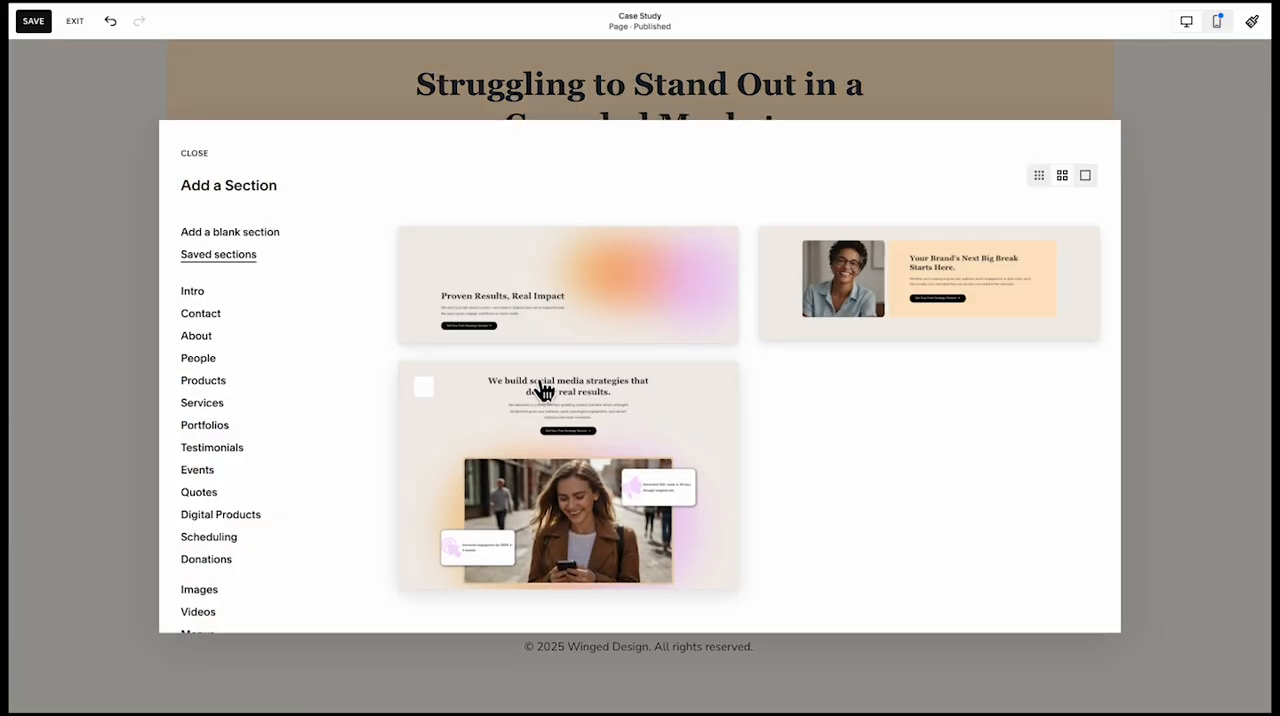
click(258, 245)
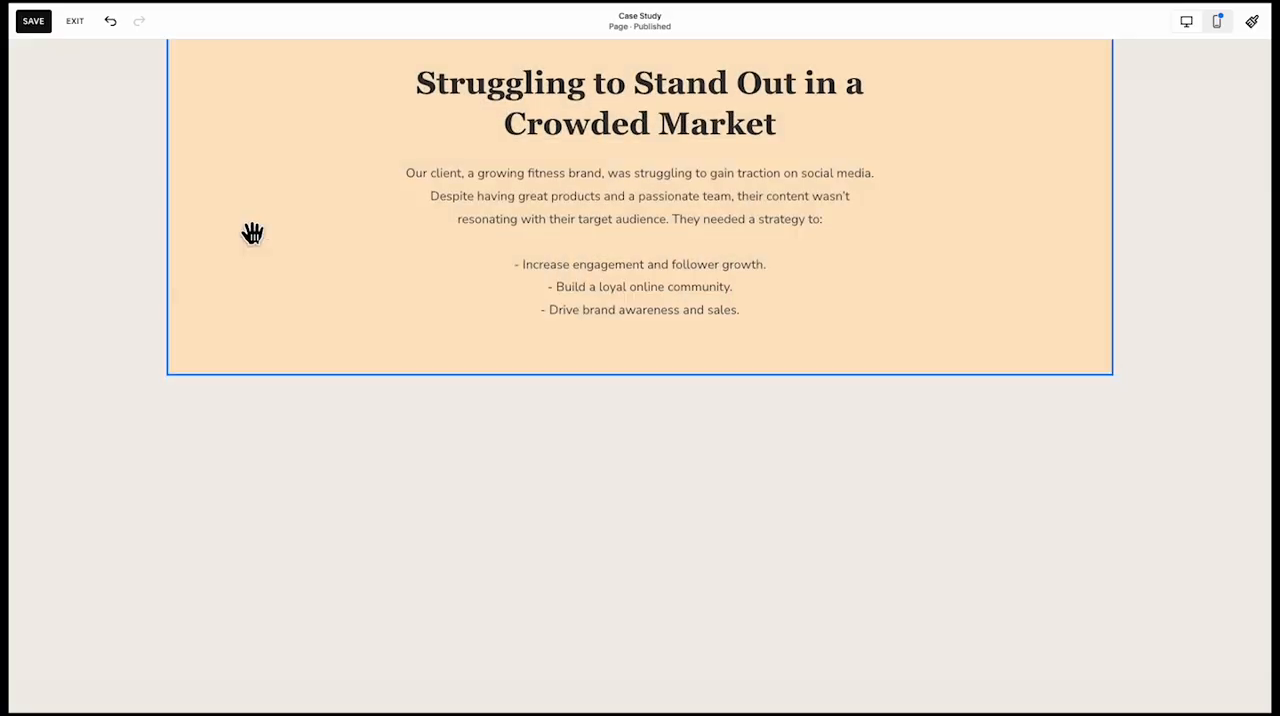
Copy the hero's blurred gradient shapes and paste them into the new blank section
scroll(342, 311, up, 6)
scroll(343, 311, up, 5)
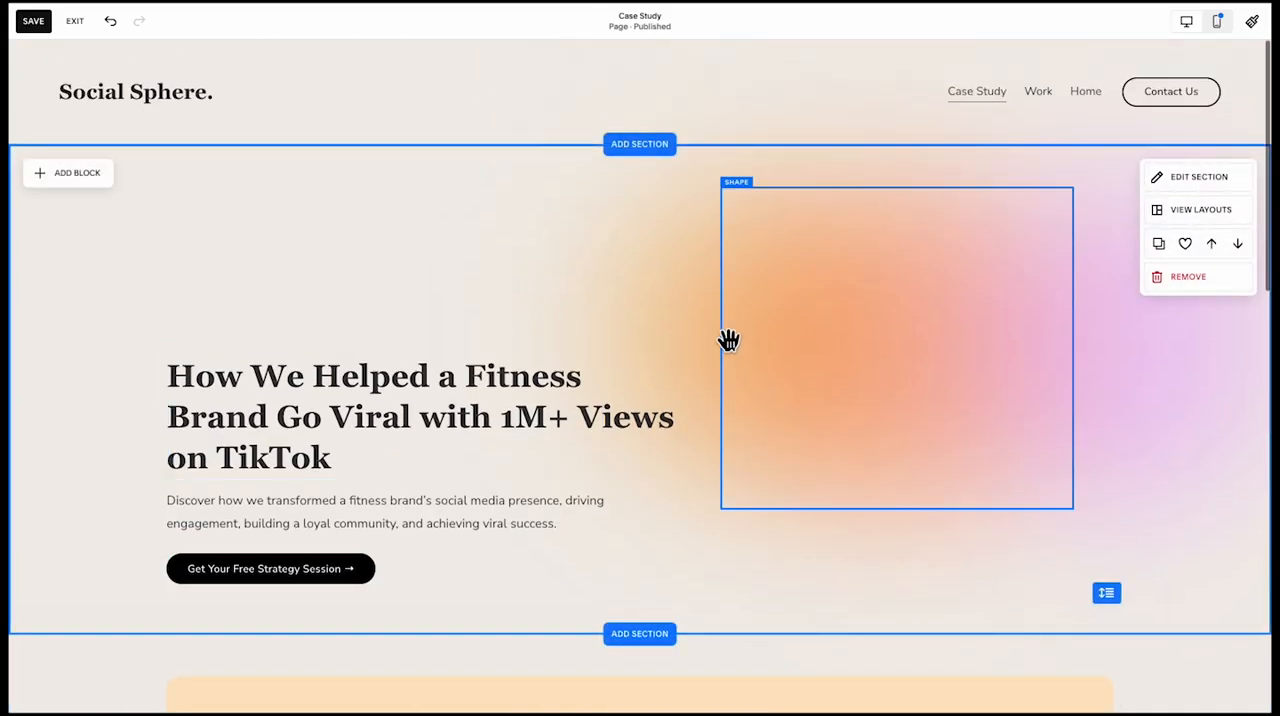
click(674, 376)
click(674, 326)
shift+click(1031, 297)
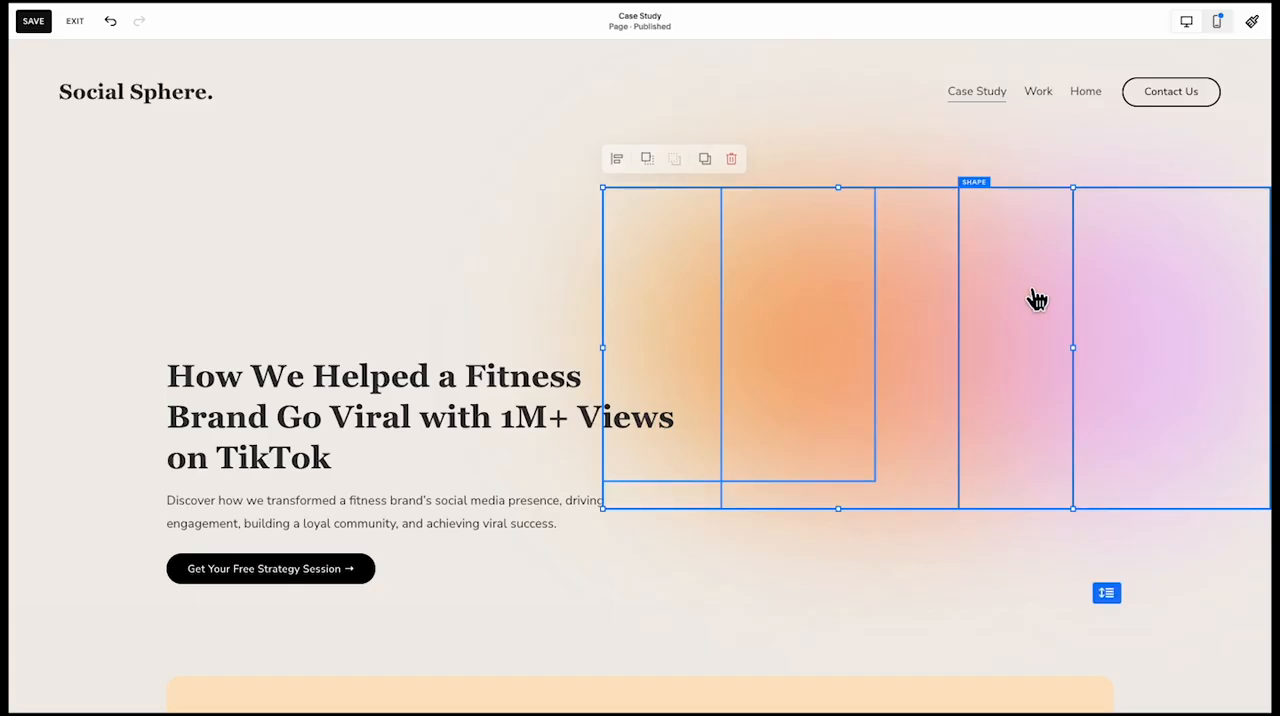
scroll(1050, 300, down, 10)
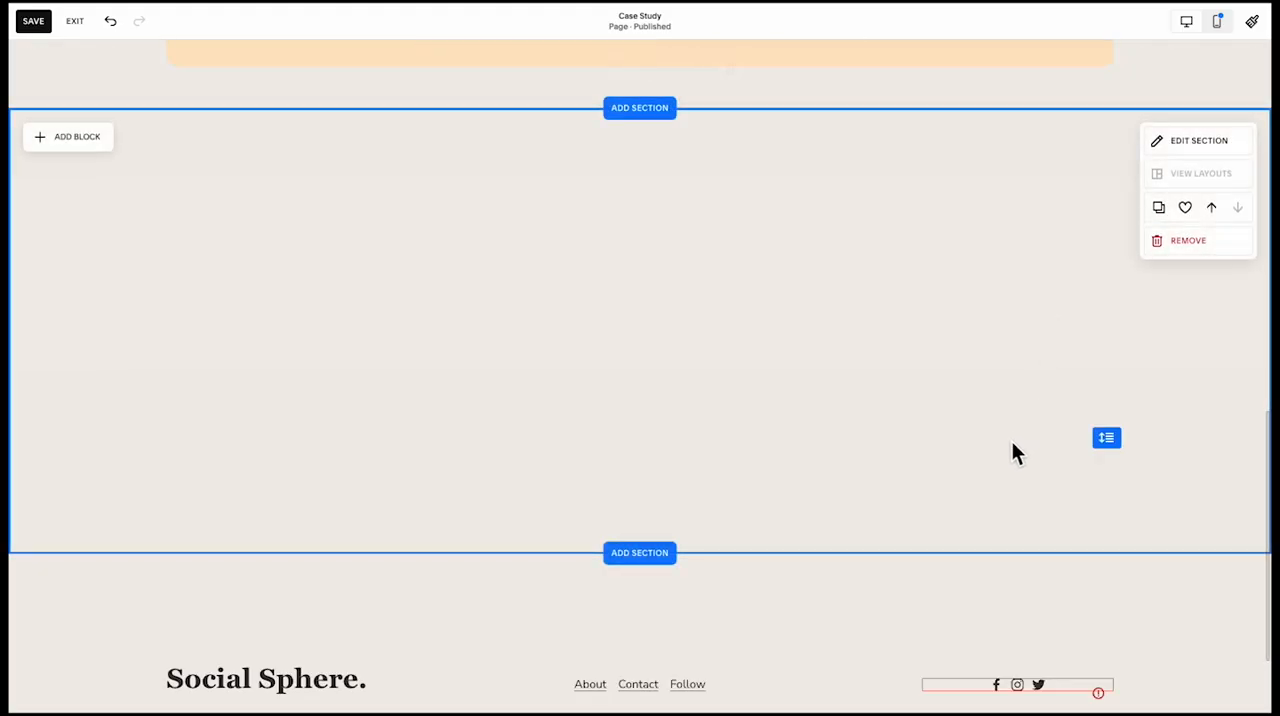
key(ctrl+v)
click(518, 442)
scroll(515, 435, up, 5)
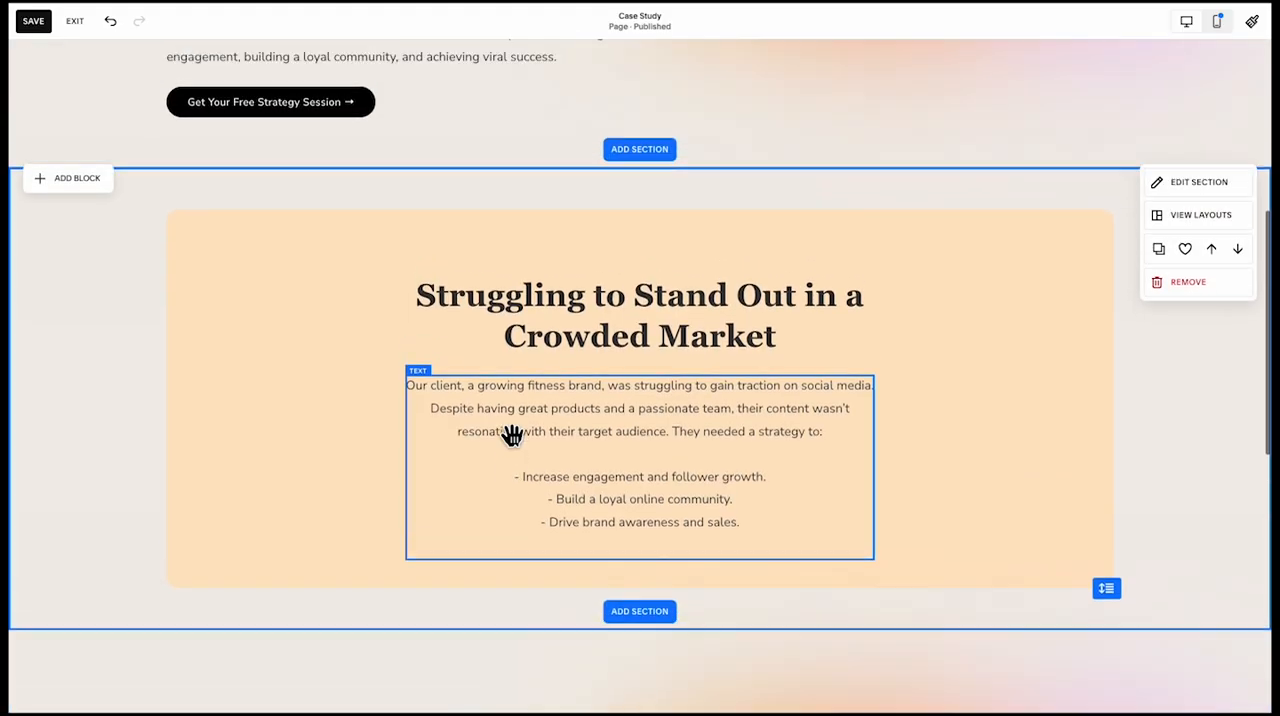
Add an image block over the pasted gradient shapes and enlarge it to fill the right half of the content area
scroll(512, 434, down, 6)
click(80, 93)
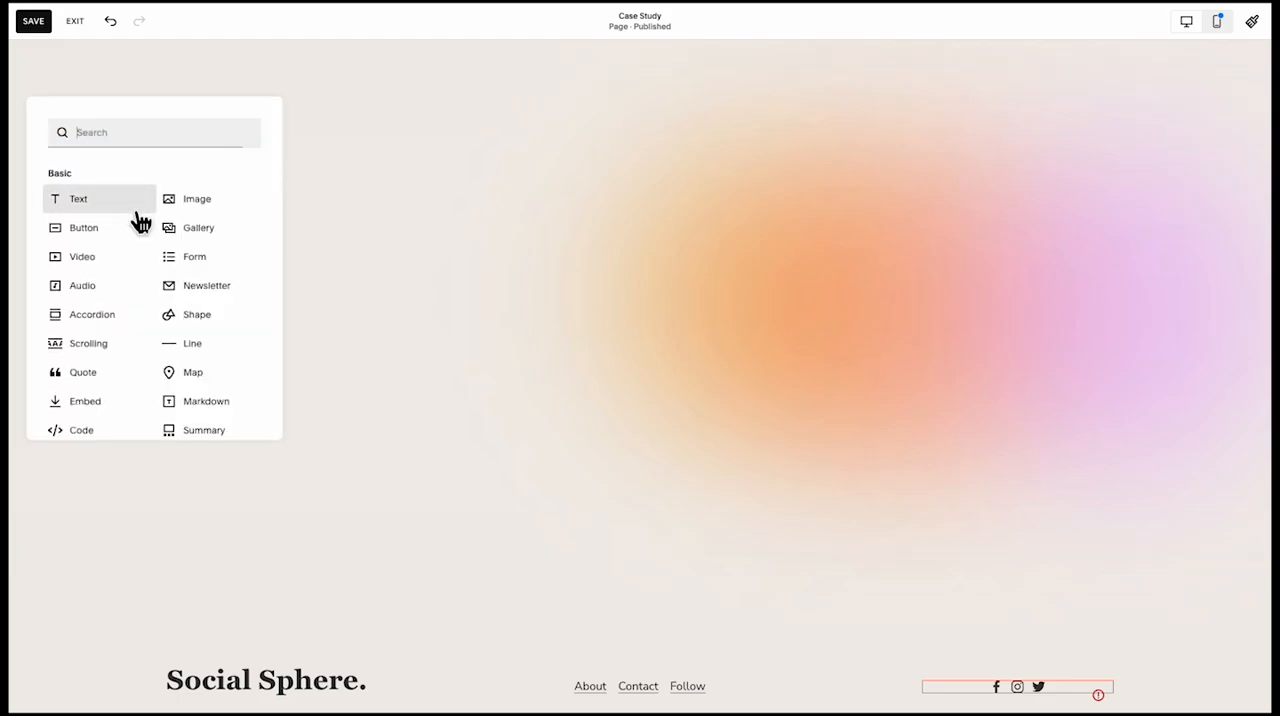
click(200, 204)
drag(289, 250, 1009, 413)
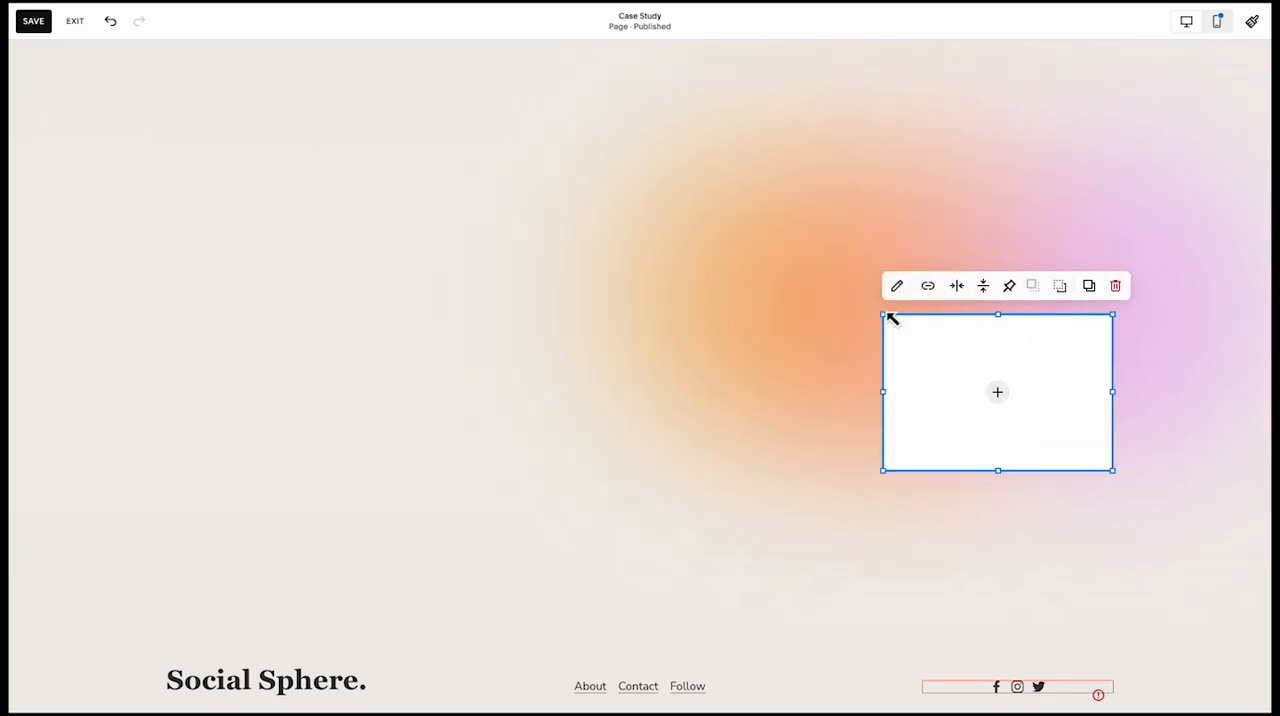
drag(887, 314, 703, 180)
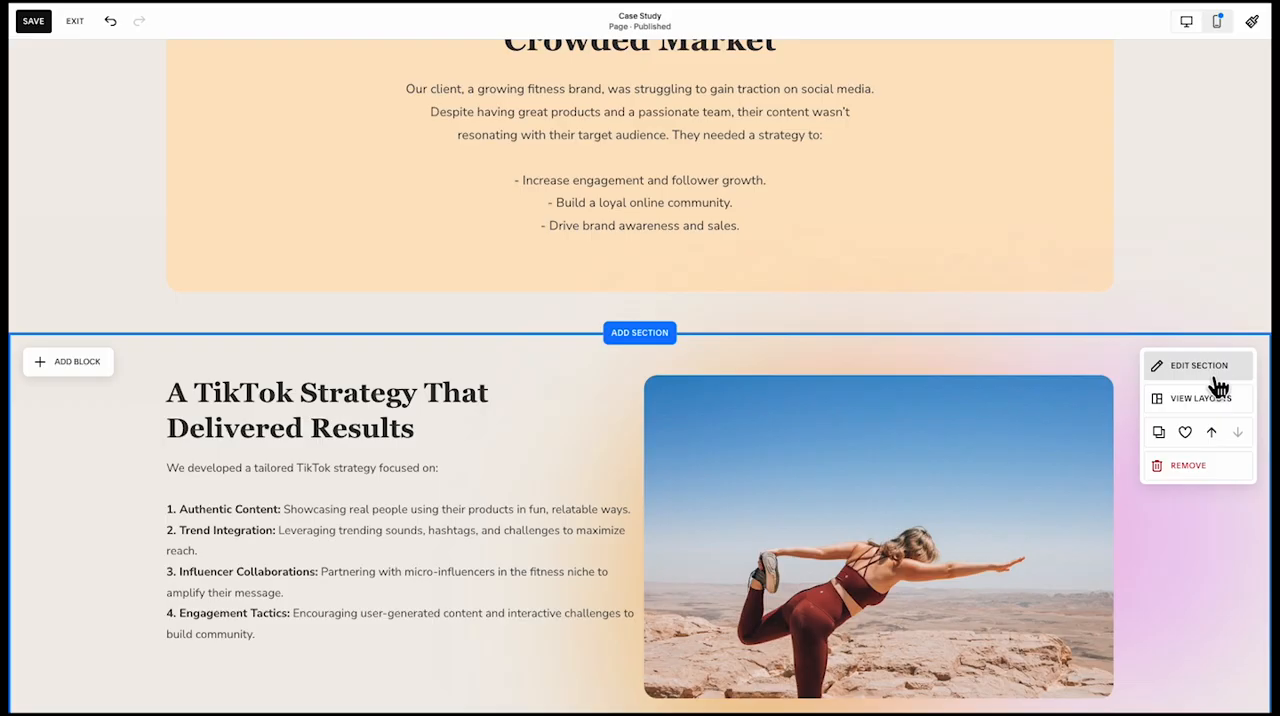
Set the TikTok strategy section's horizontal and vertical grid gaps to 20
click(1214, 377)
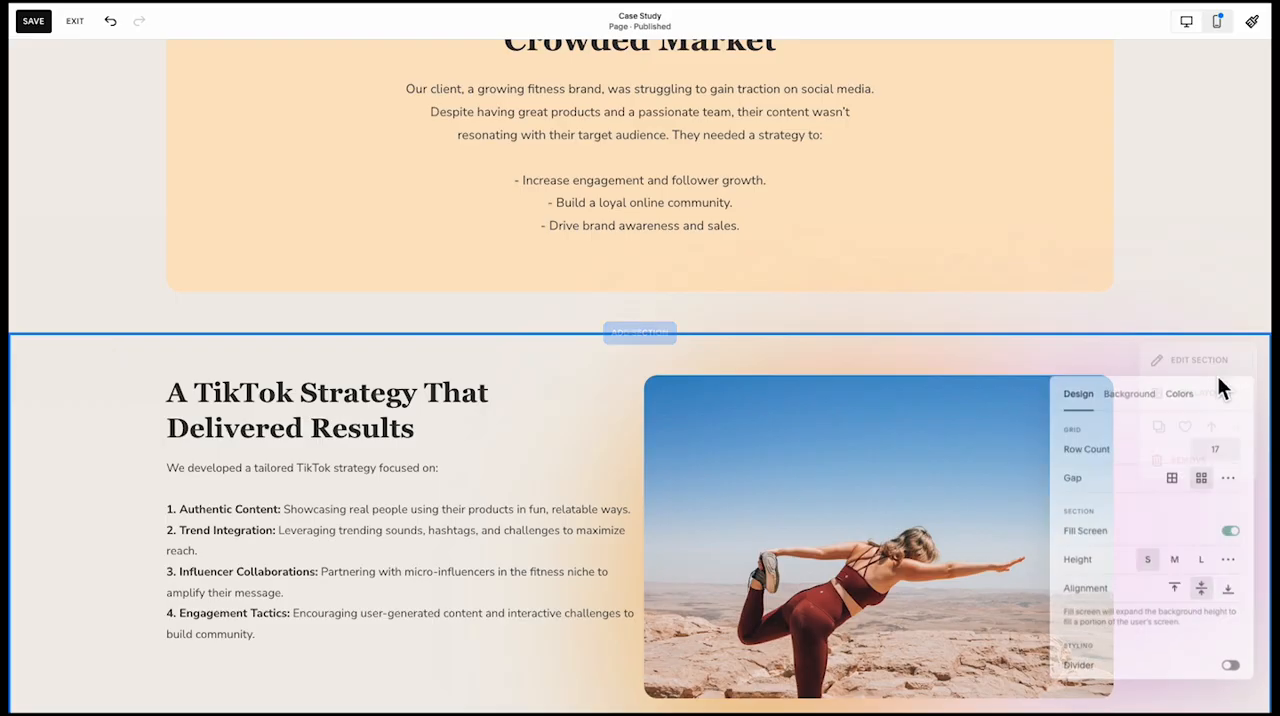
click(1232, 477)
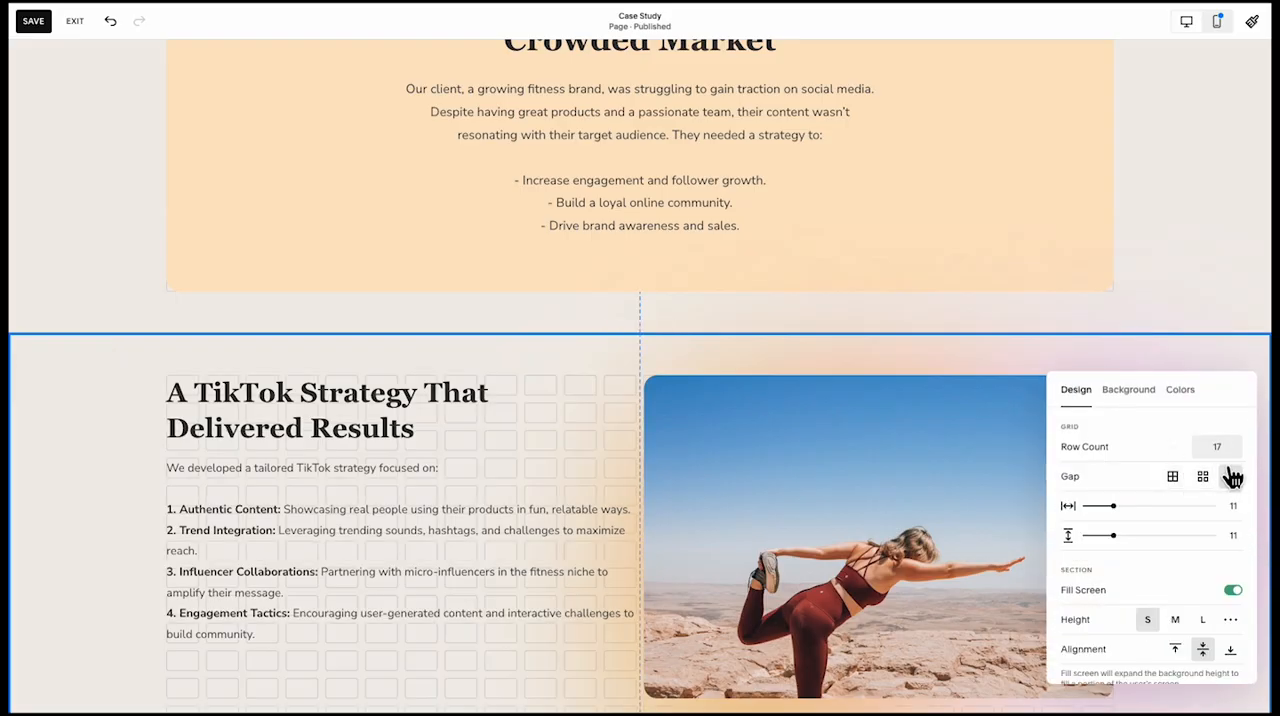
drag(1117, 510, 1140, 543)
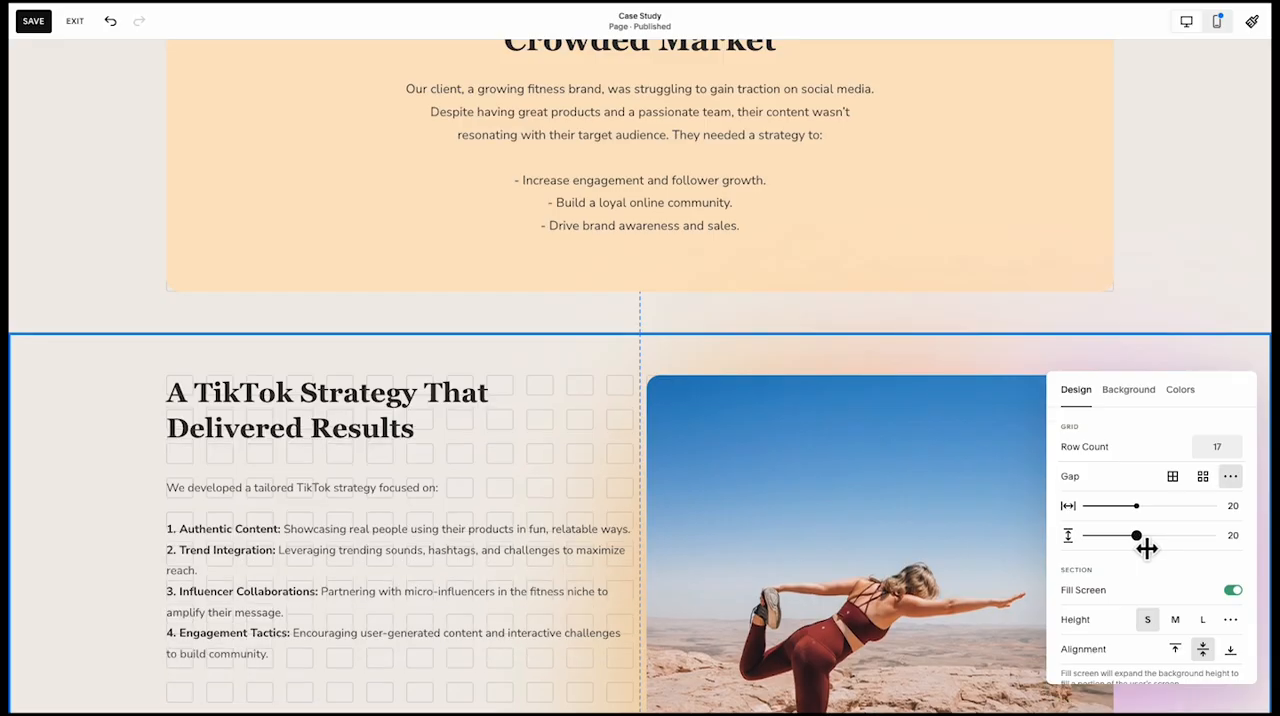
click(773, 592)
Vertically centre the "A TikTok Strategy That Delivered Results" heading within its text block
scroll(773, 592, down, 1)
click(522, 424)
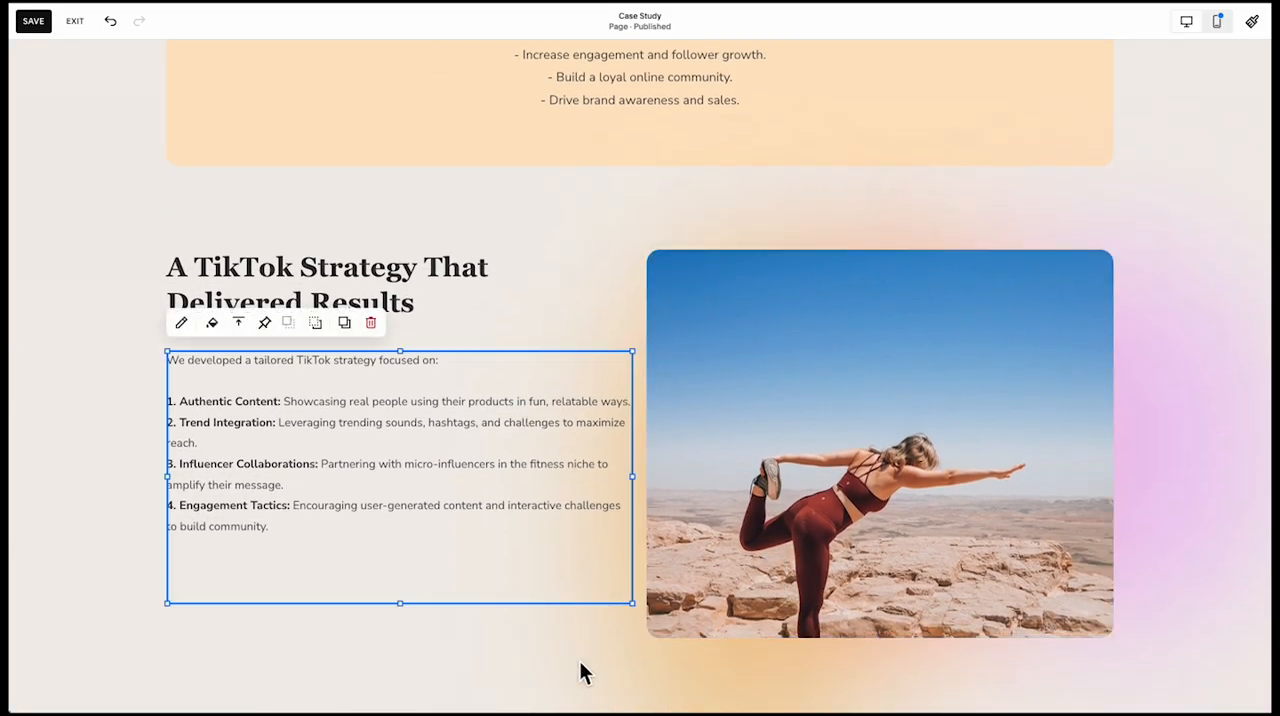
click(580, 663)
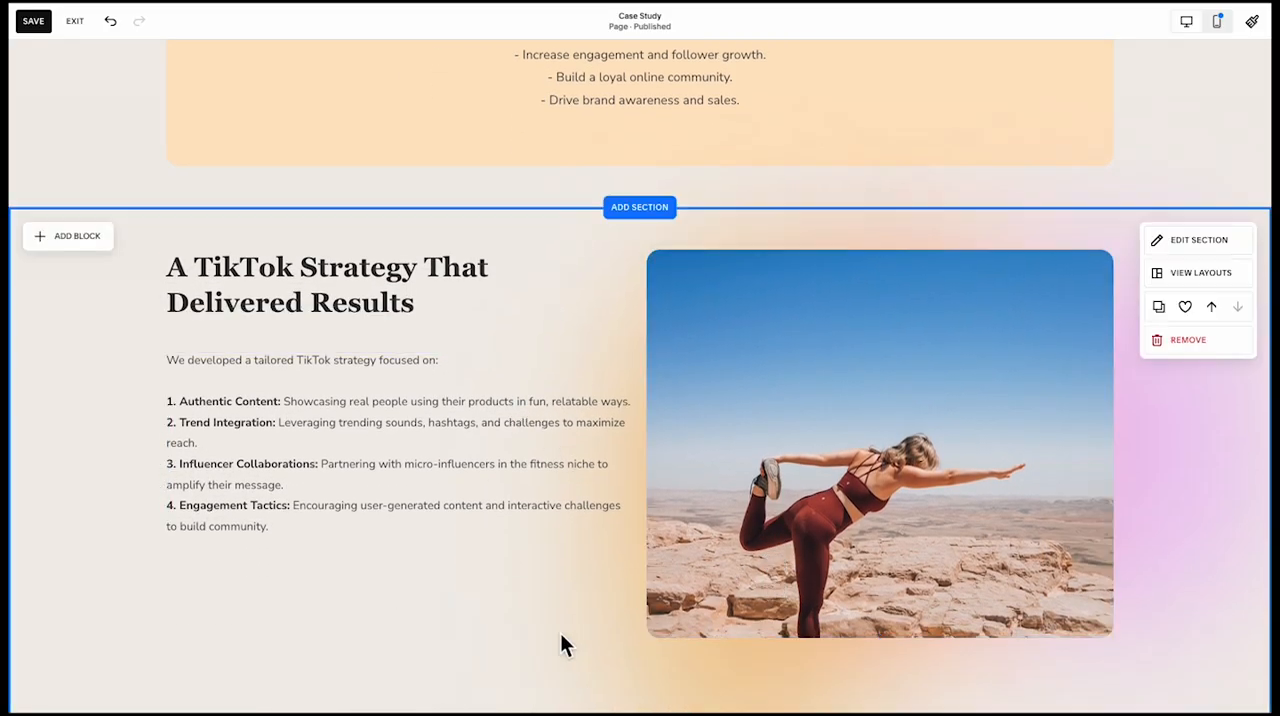
click(401, 320)
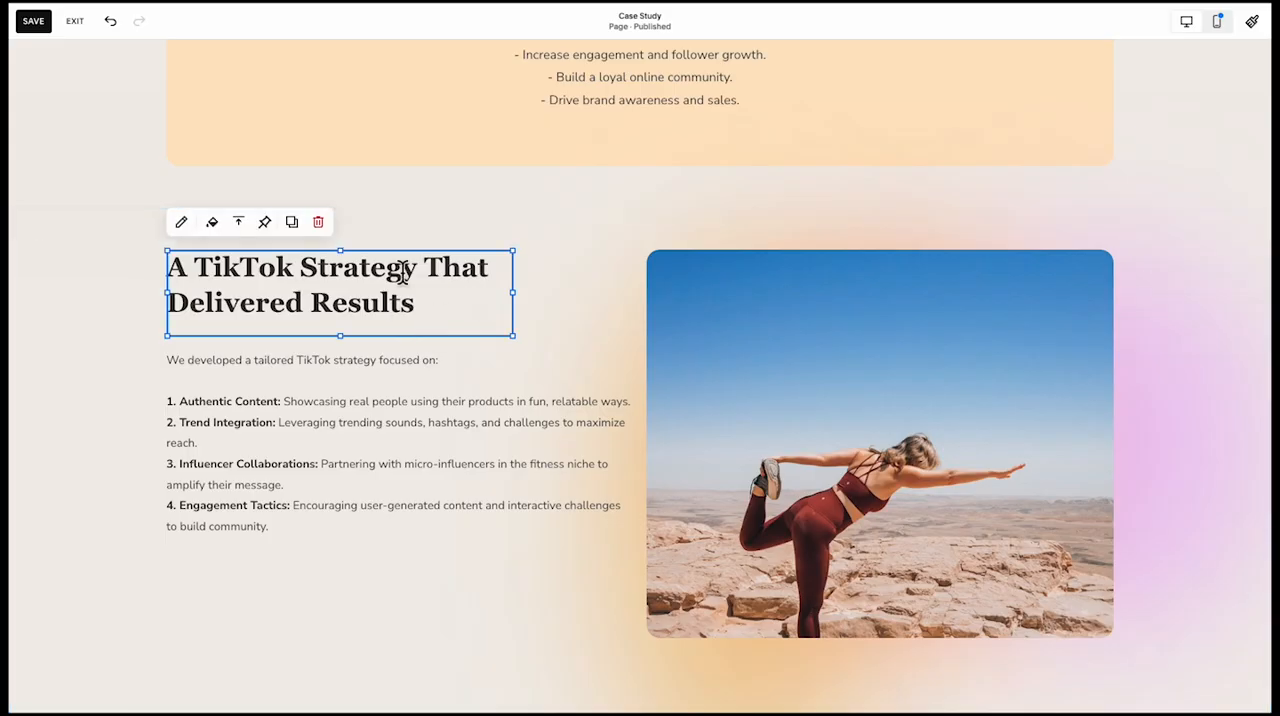
click(151, 360)
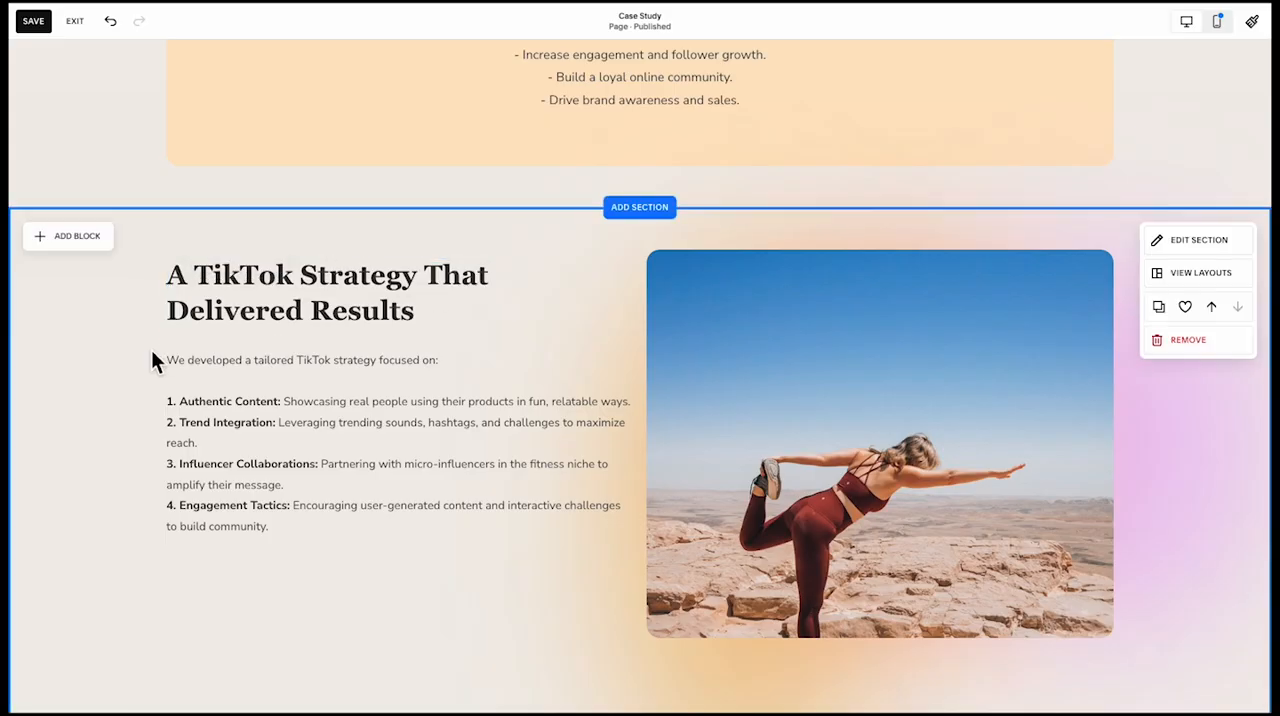
Narrow the TikTok strategy paragraph's text block to leave more space before the image
click(203, 523)
drag(640, 494, 604, 490)
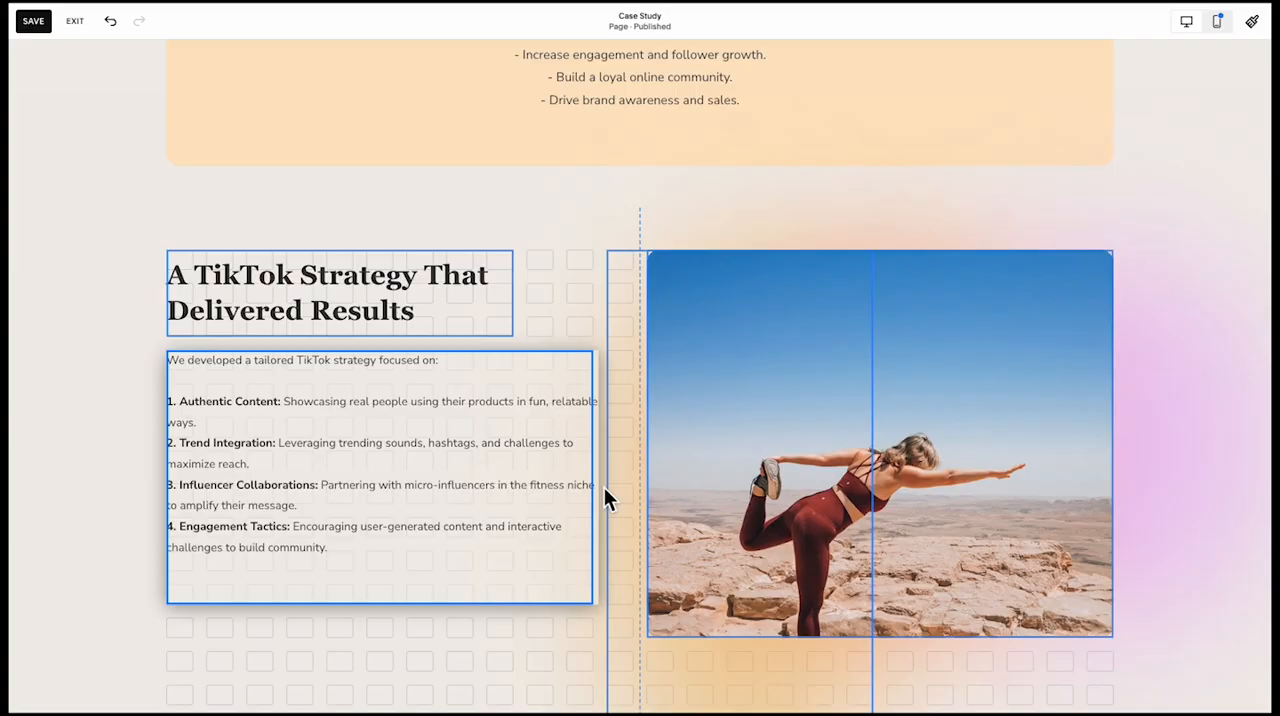
click(465, 643)
Shorten the orange gradient shape to about the image's lower edge and reduce the TikTok strategy section's height to fit its content
scroll(466, 650, down, 3)
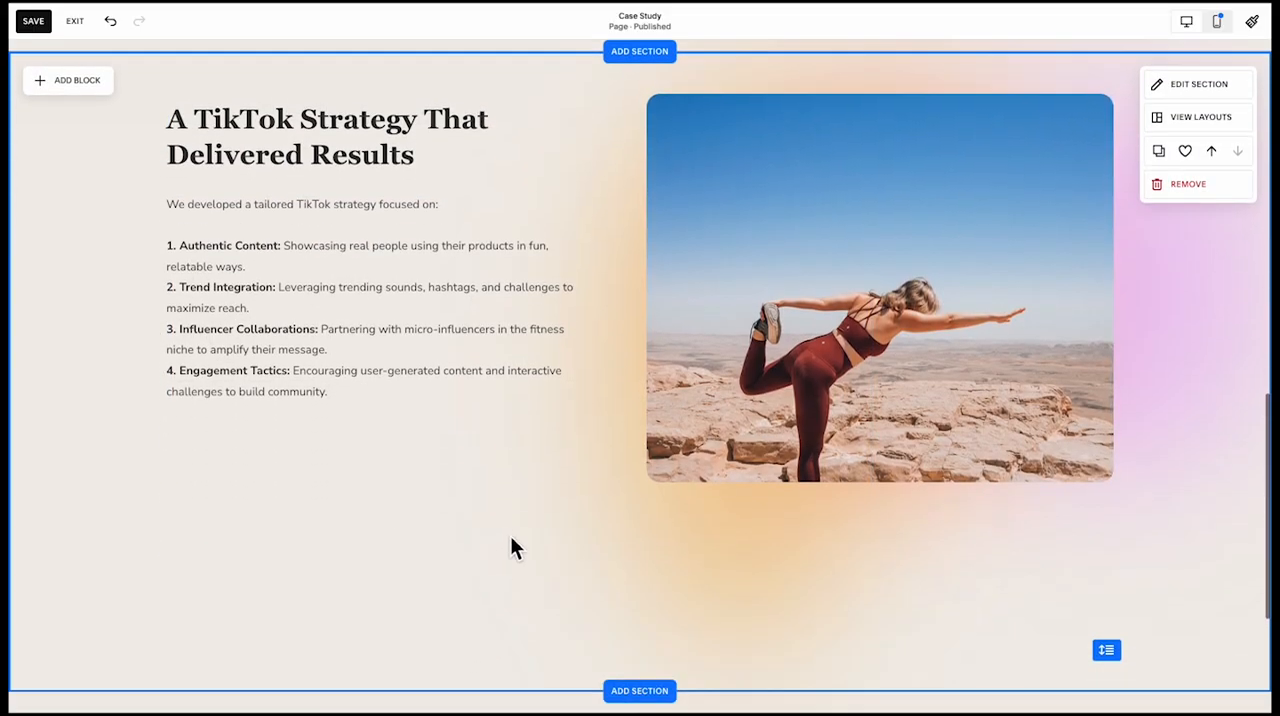
click(706, 523)
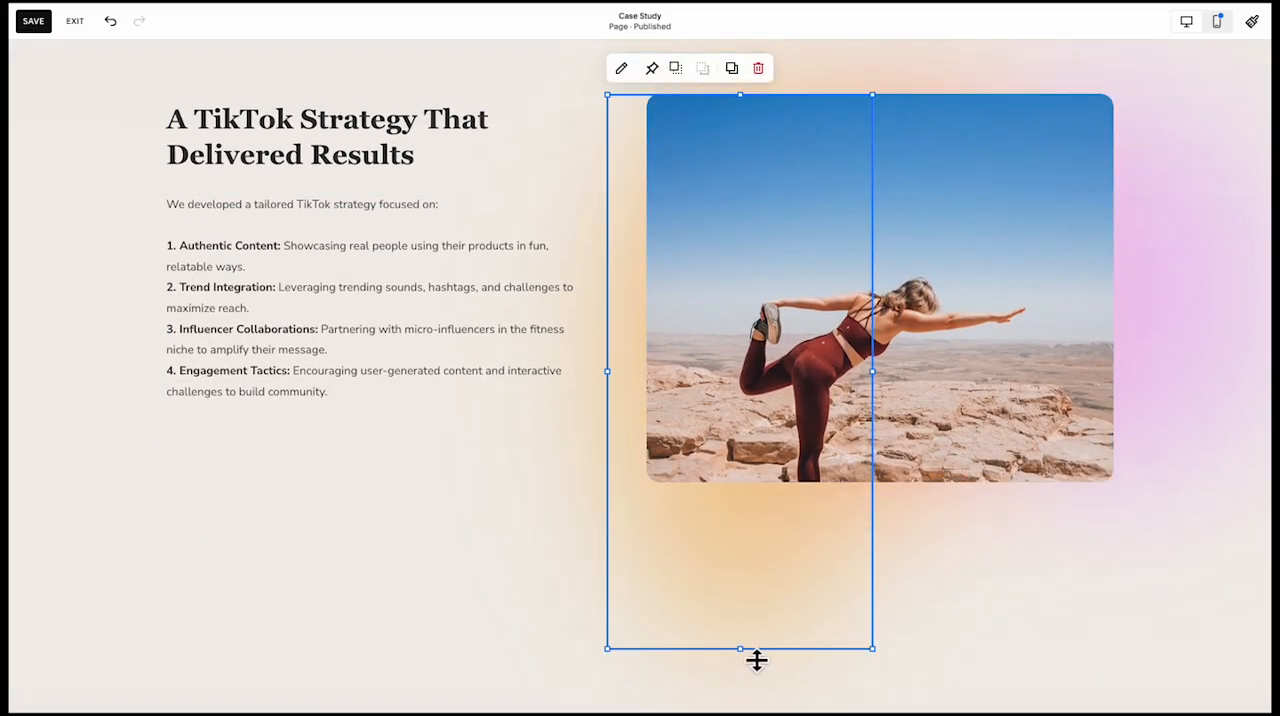
drag(757, 660, 769, 491)
click(773, 536)
scroll(769, 532, up, 2)
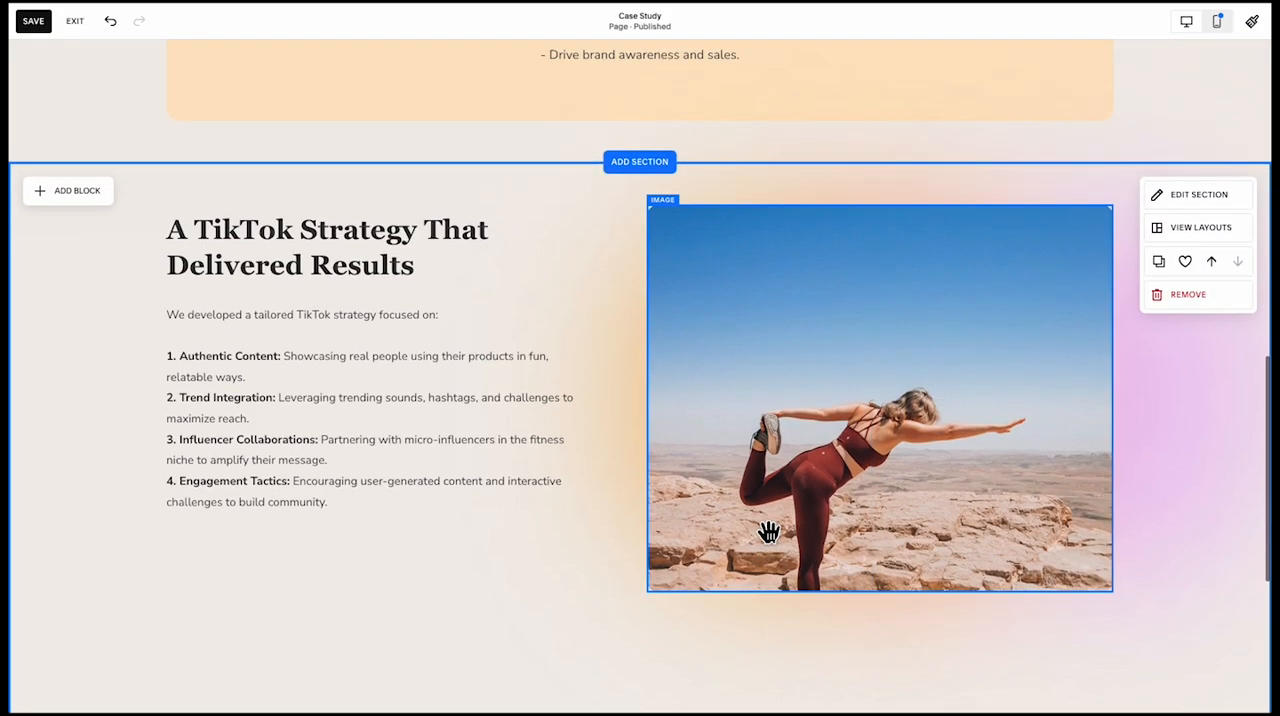
scroll(605, 430, down, 3)
drag(1108, 610, 1125, 437)
scroll(519, 440, up, 2)
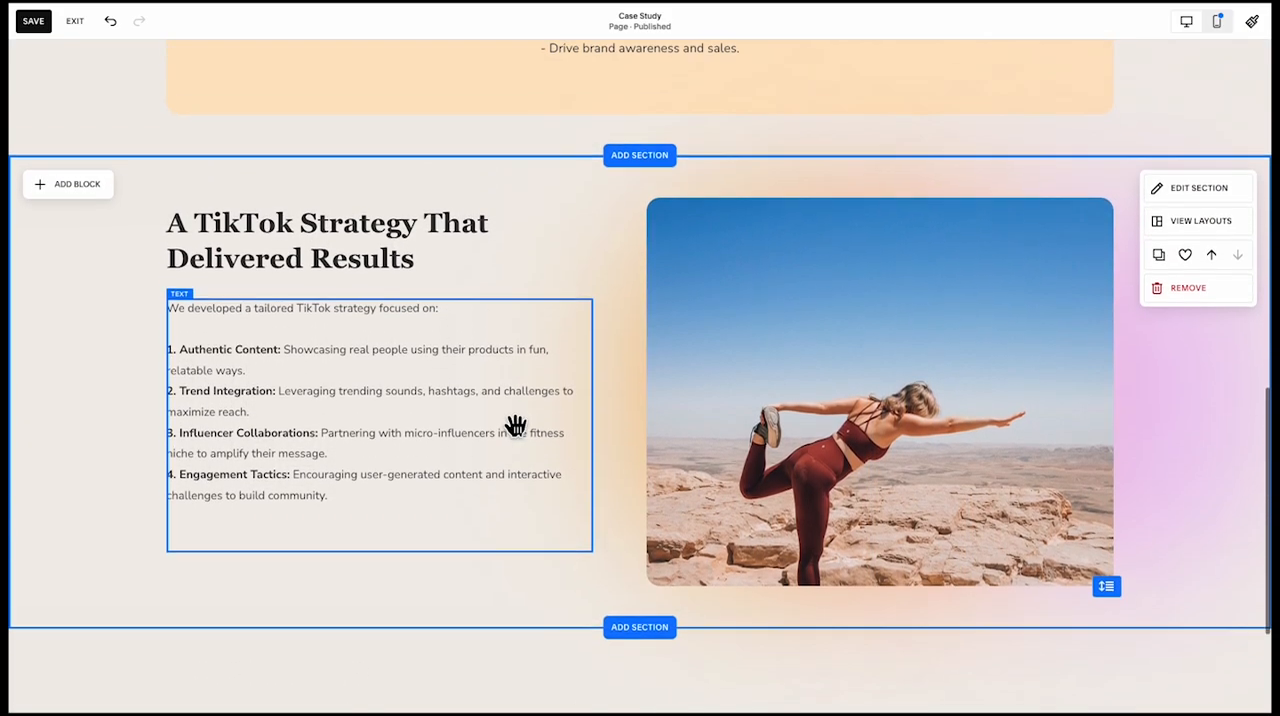
Add a blank section between the TikTok strategy section and the footer, and insert a text block in it
scroll(463, 614, down, 3)
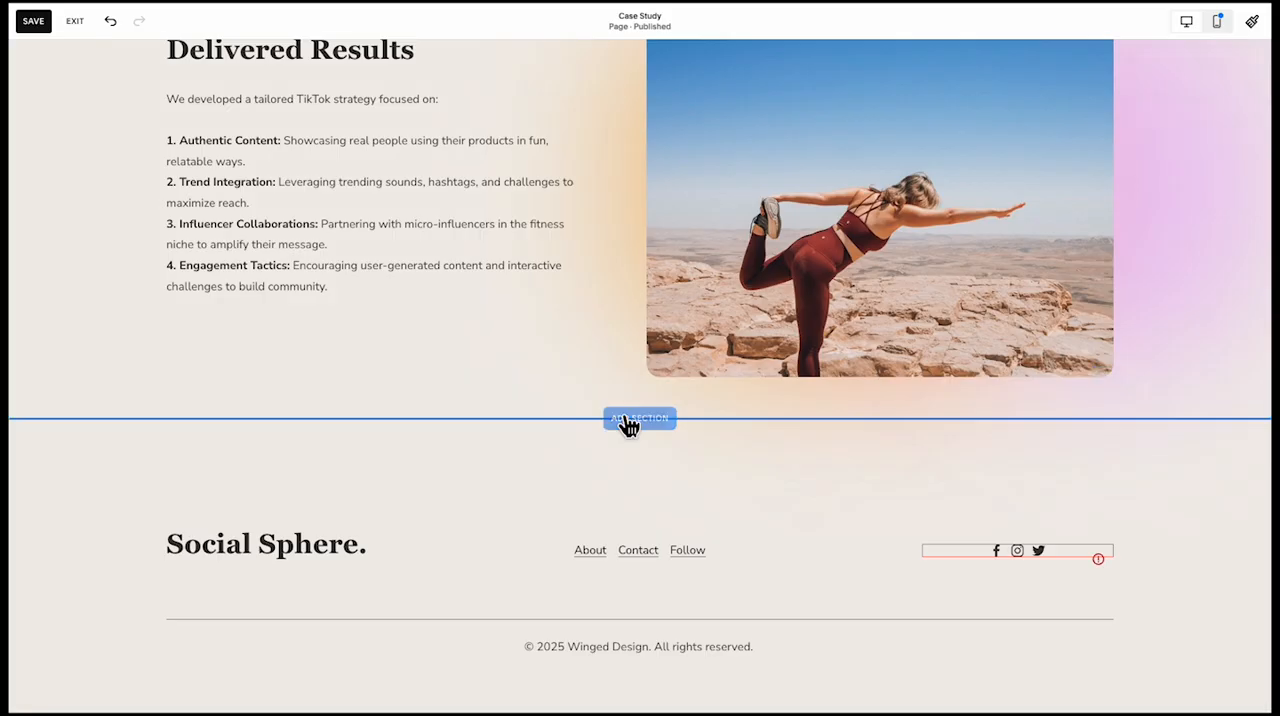
click(625, 420)
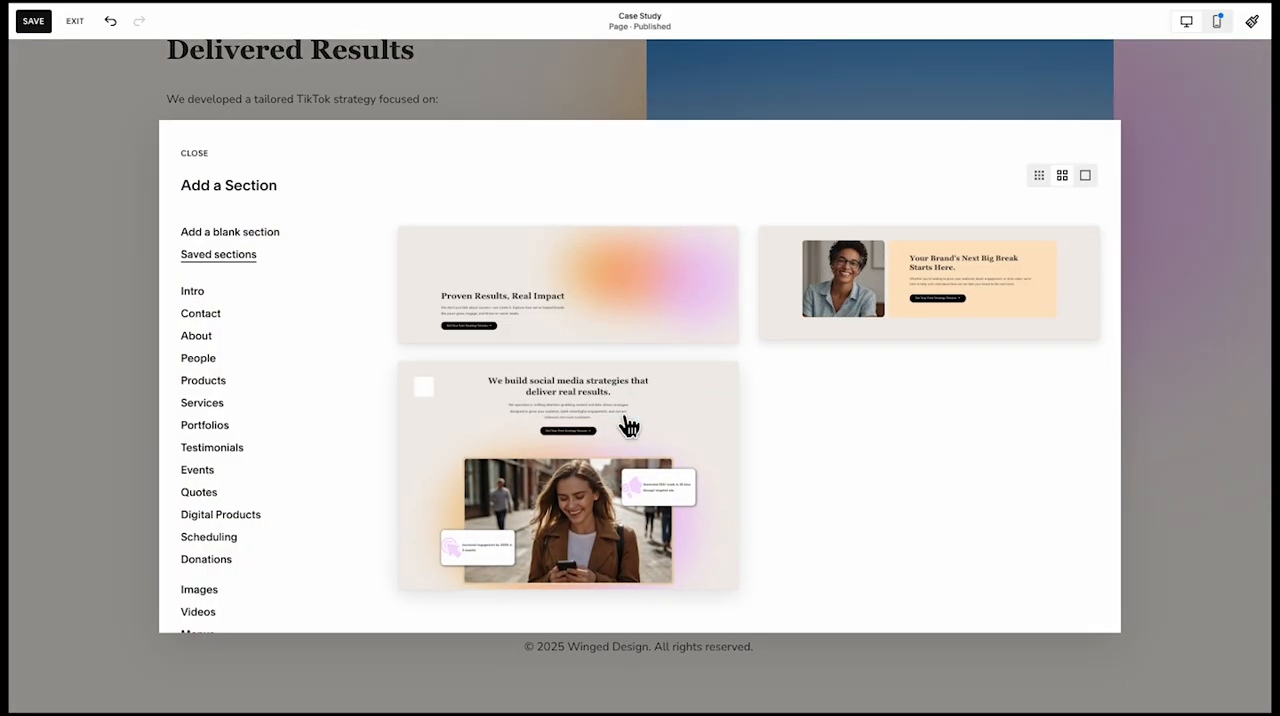
click(262, 232)
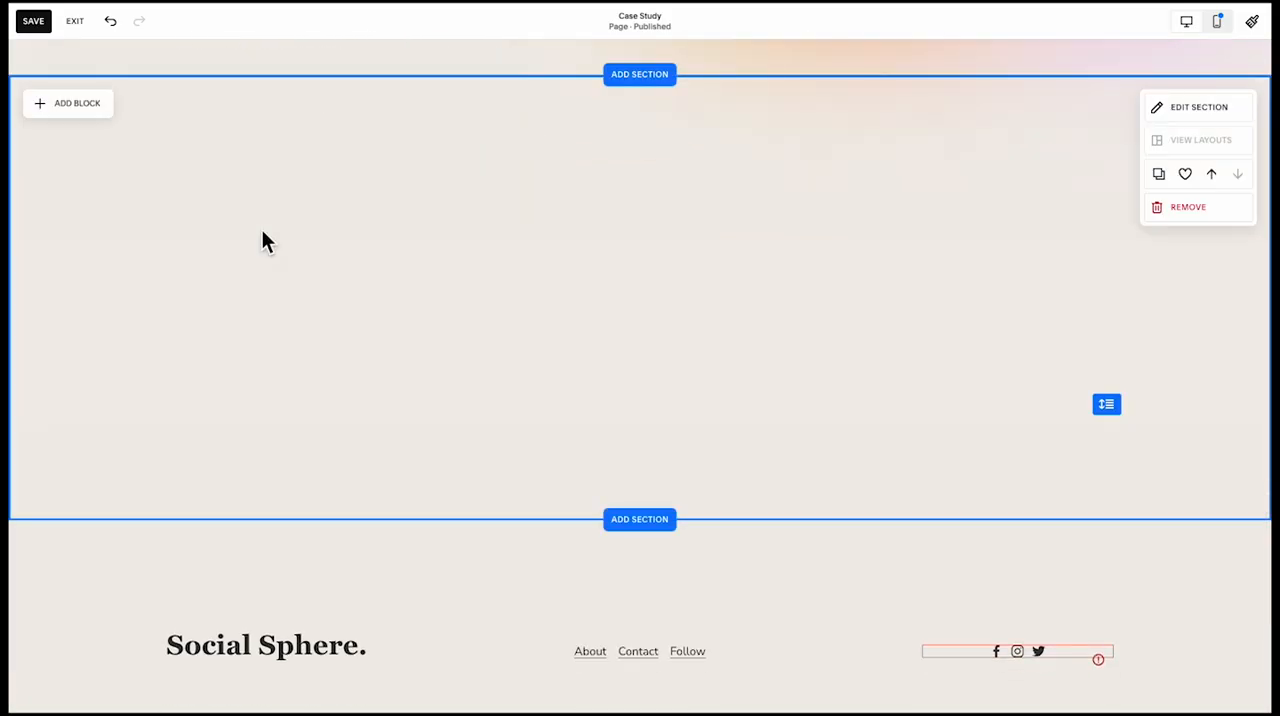
scroll(200, 210, up, 1)
click(86, 188)
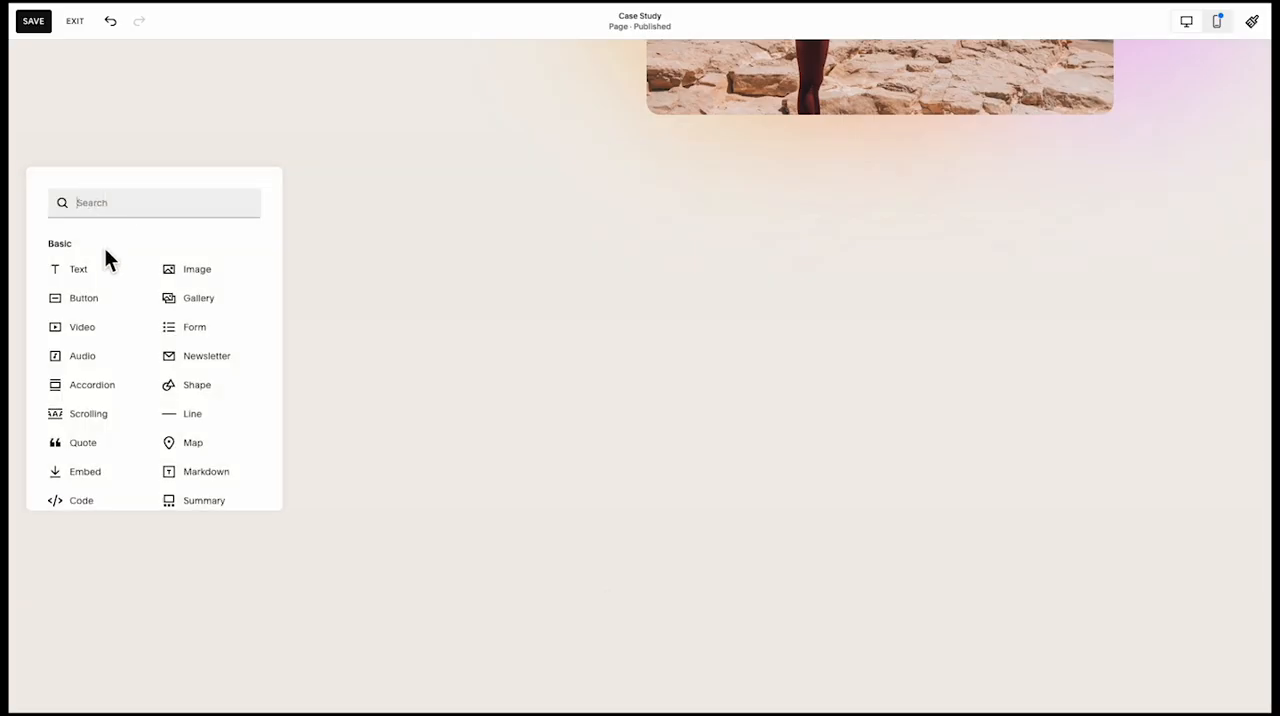
click(78, 269)
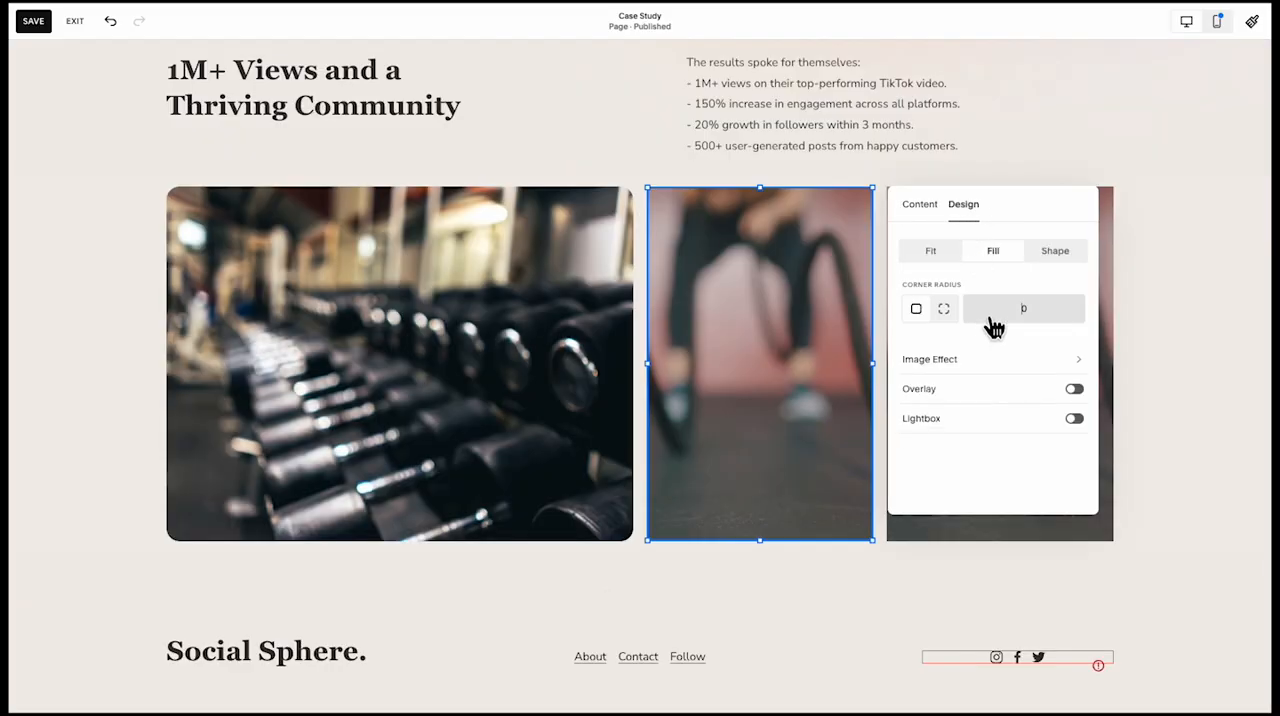
Round the corners of the two narrow gym images in the results section, setting the last one's corner radius to 20
click(993, 622)
click(985, 472)
click(867, 358)
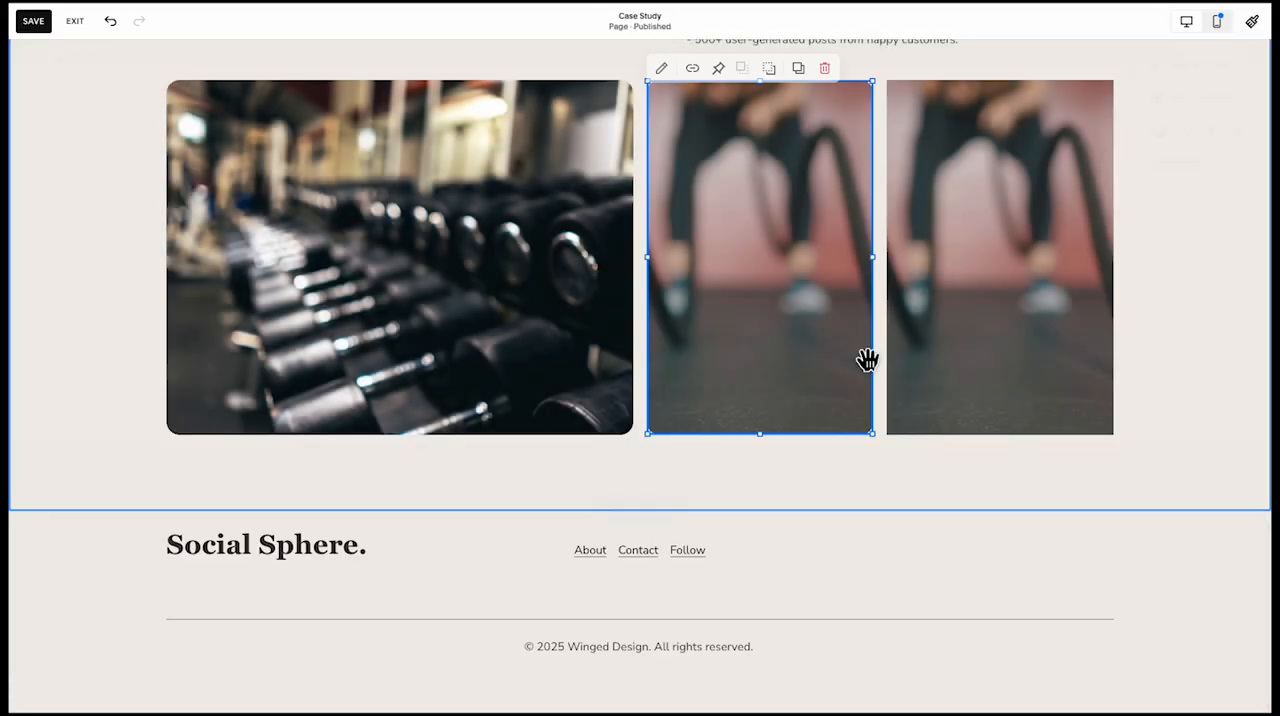
click(930, 328)
click(901, 68)
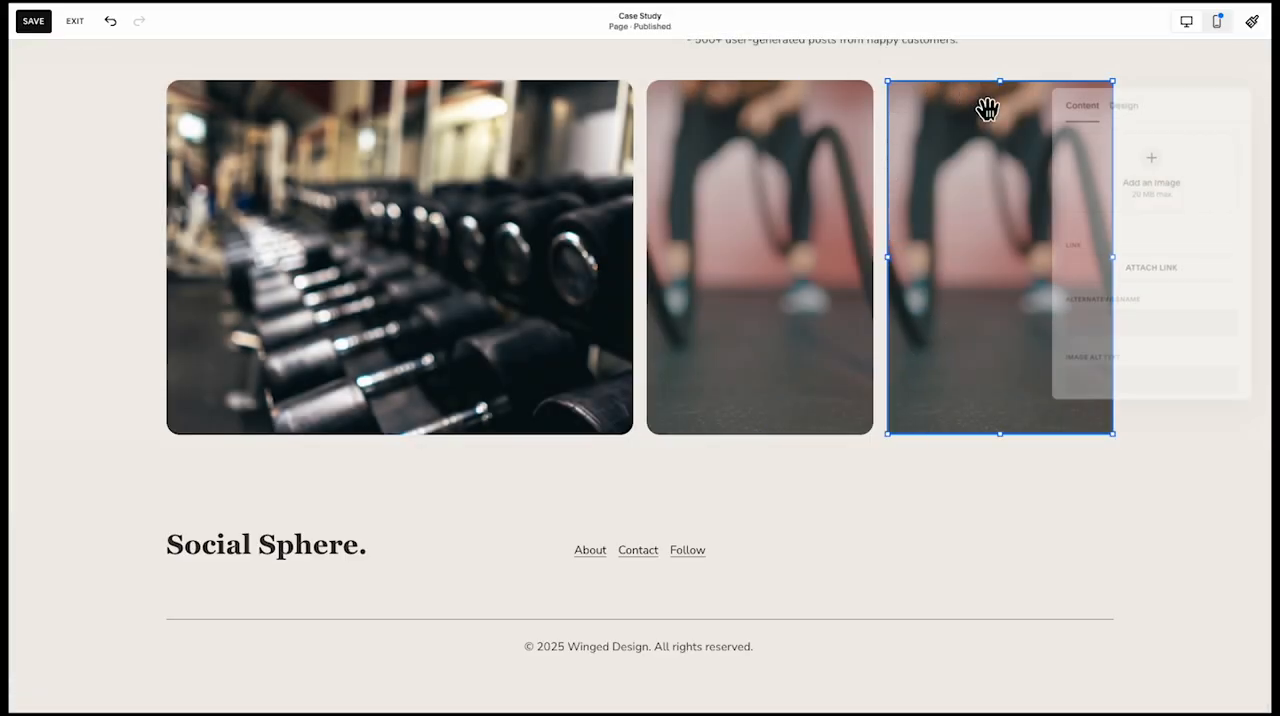
click(1121, 97)
click(1168, 208)
text(20)
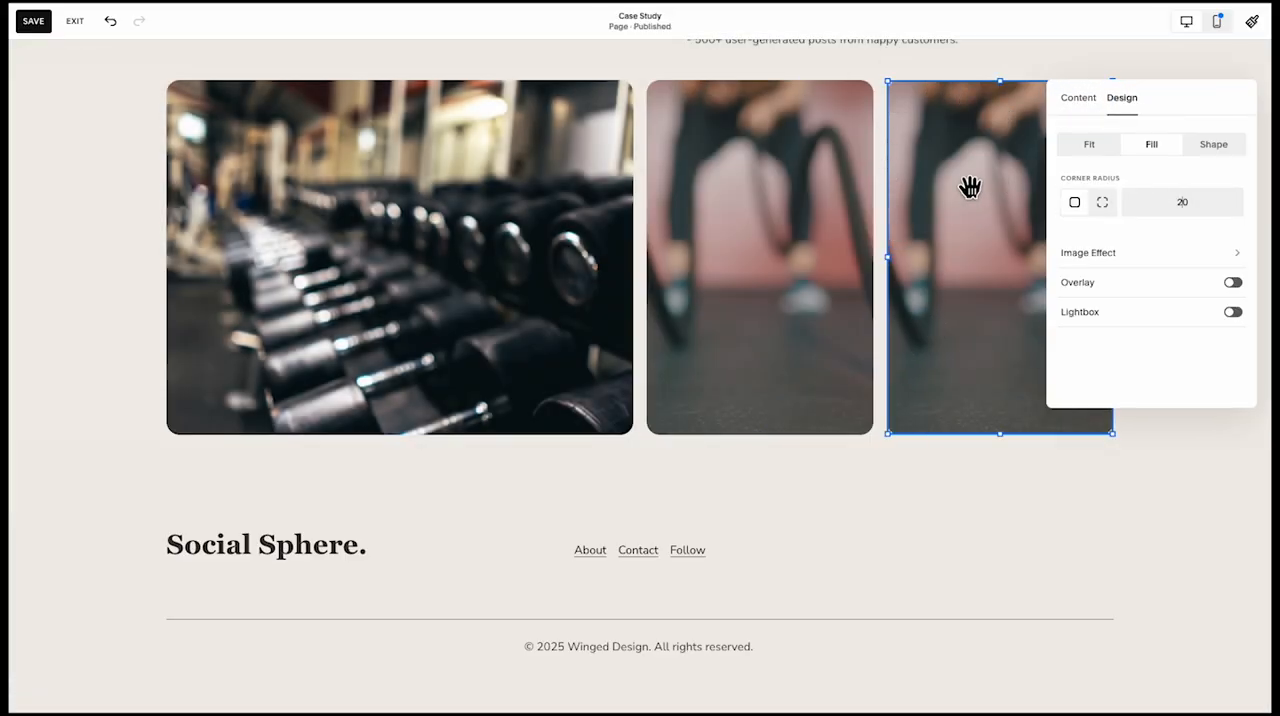
click(1077, 77)
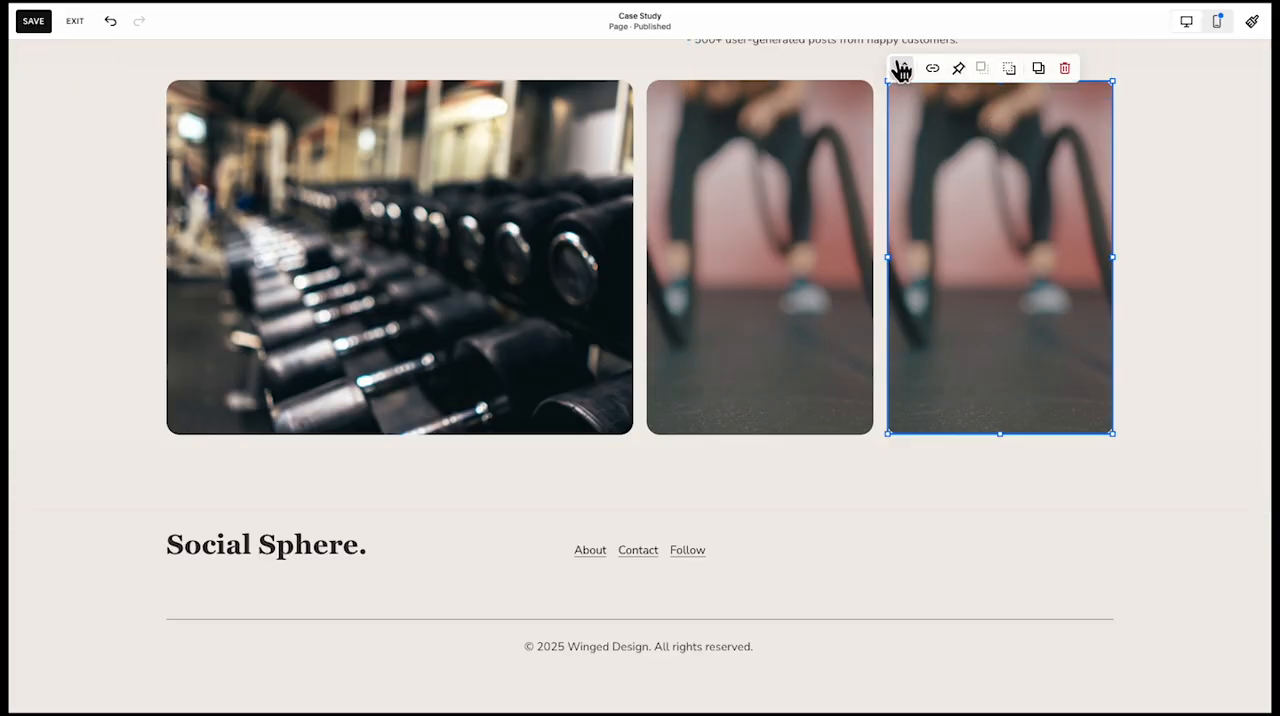
Replace the last gym image in the results row with the uploaded file Rectangle 65.png
click(900, 66)
click(1096, 256)
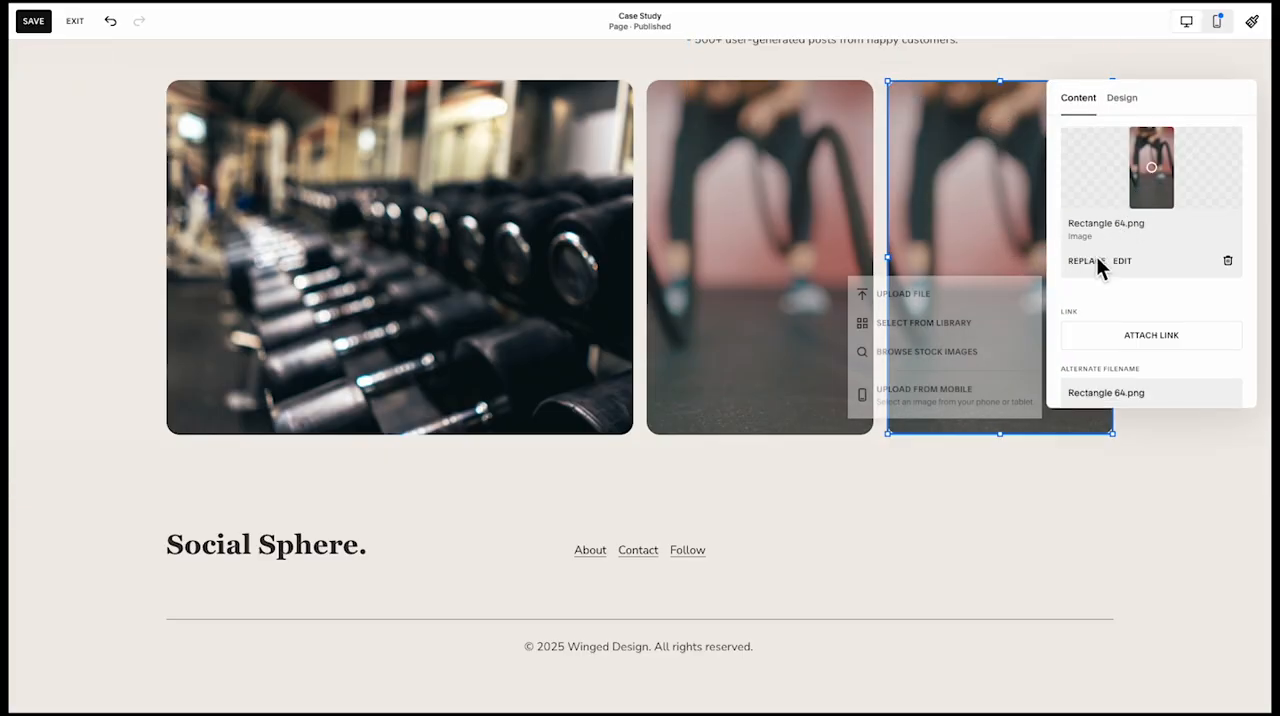
click(944, 293)
scroll(560, 372, down, 5)
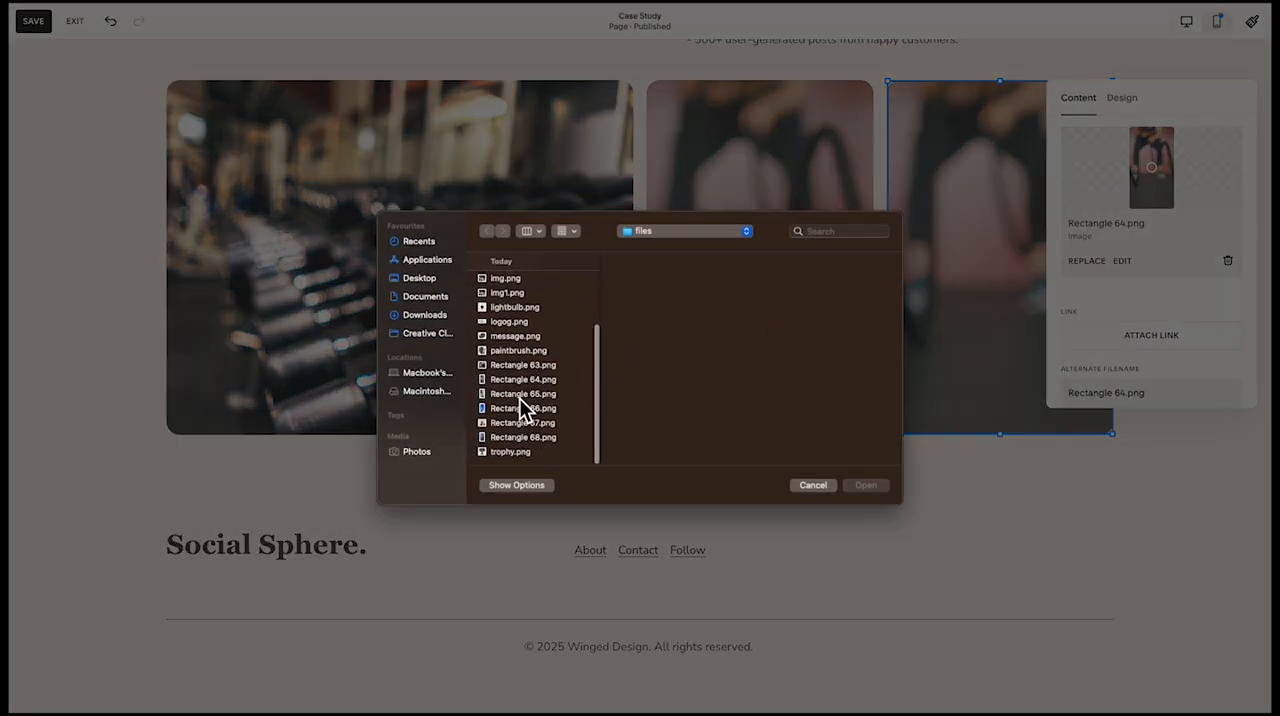
double_click(519, 396)
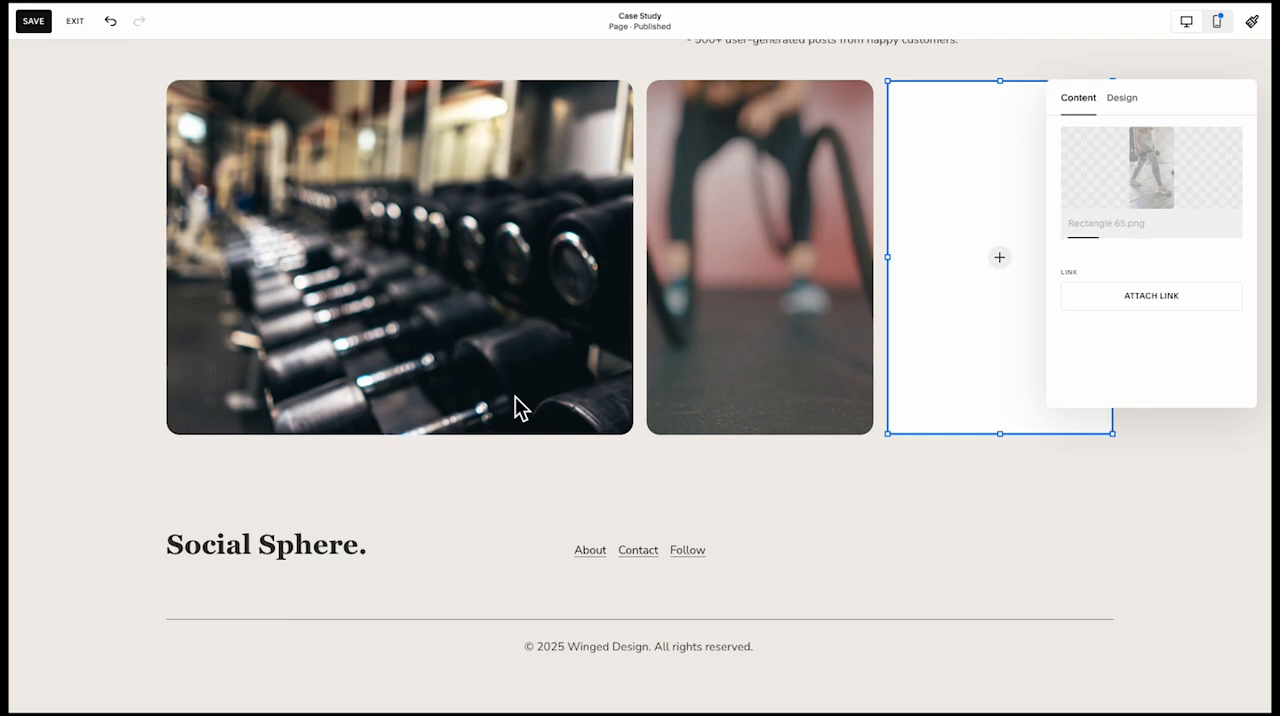
scroll(678, 421, up, 1)
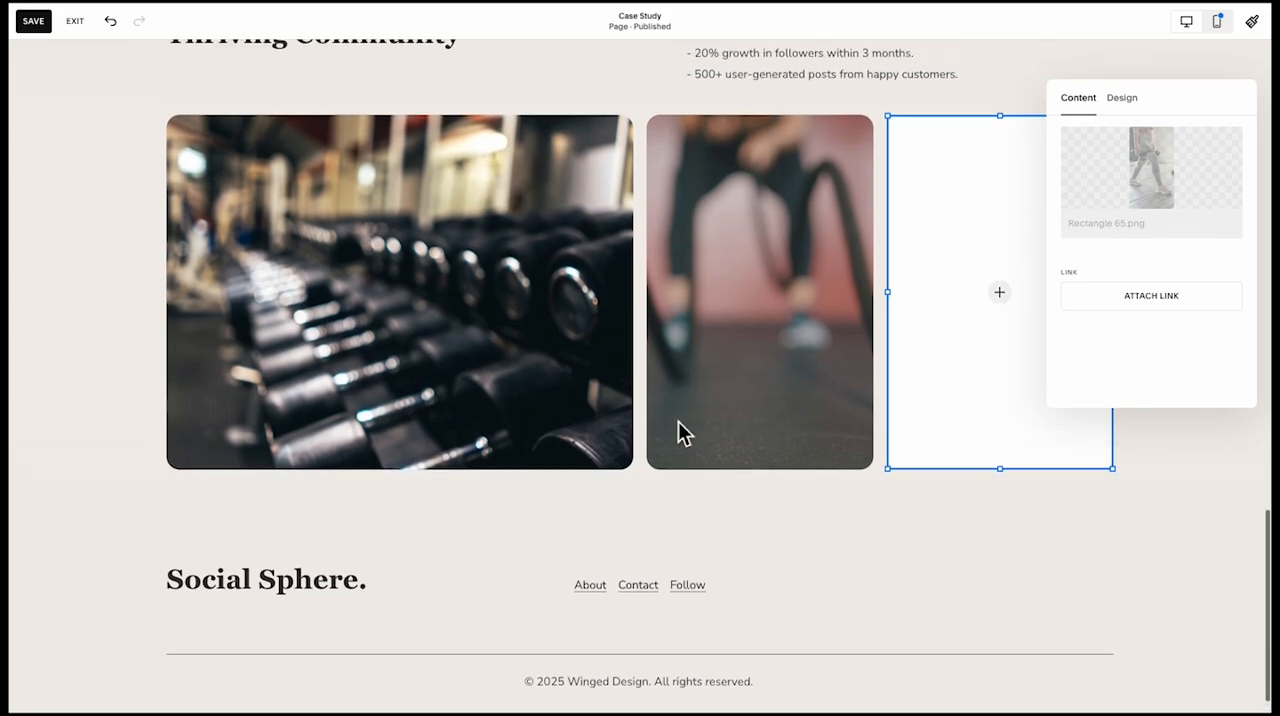
Duplicate the lunging-legs image twice and the wide dumbbell image once to form a second row in the results section
scroll(700, 390, down, 1)
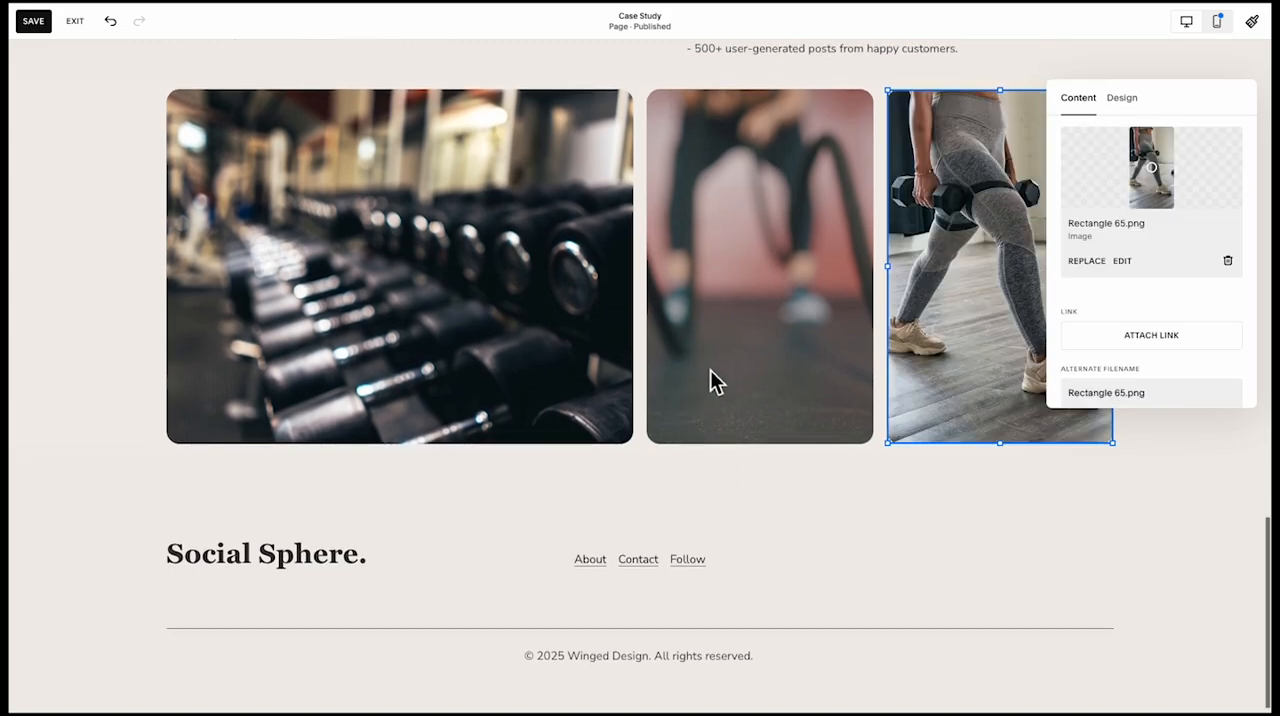
click(838, 326)
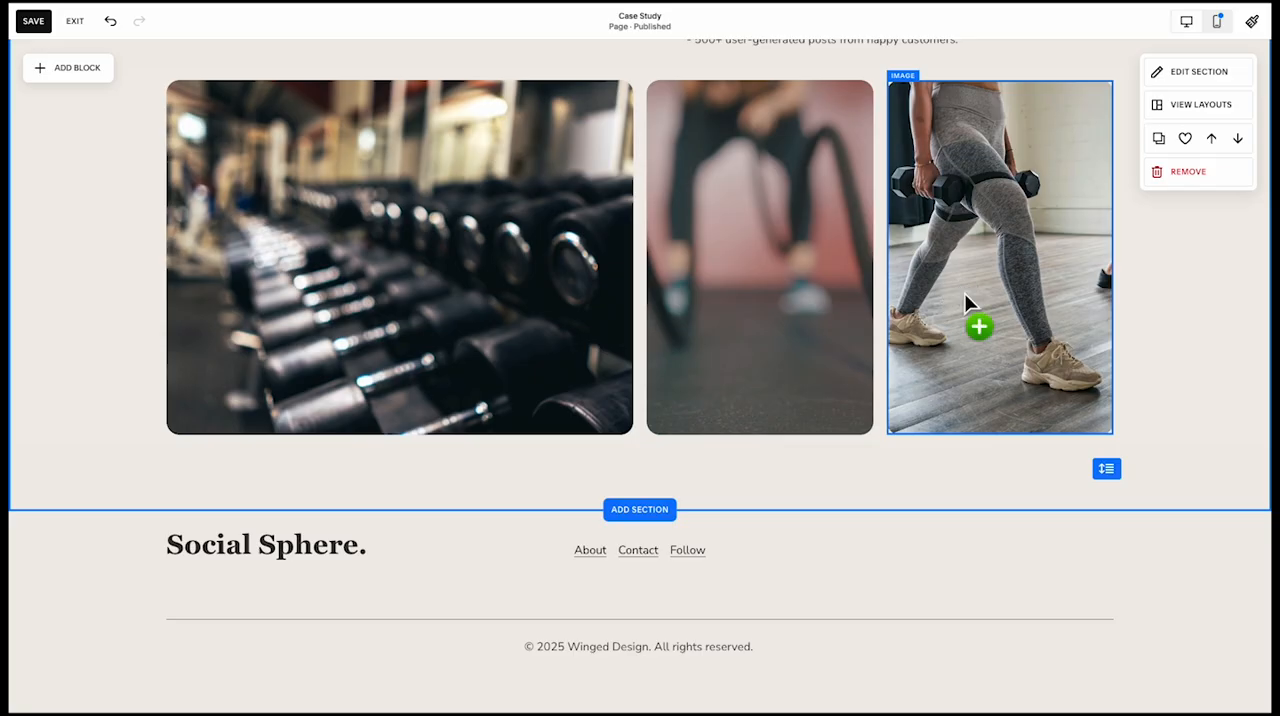
drag(964, 293, 891, 527)
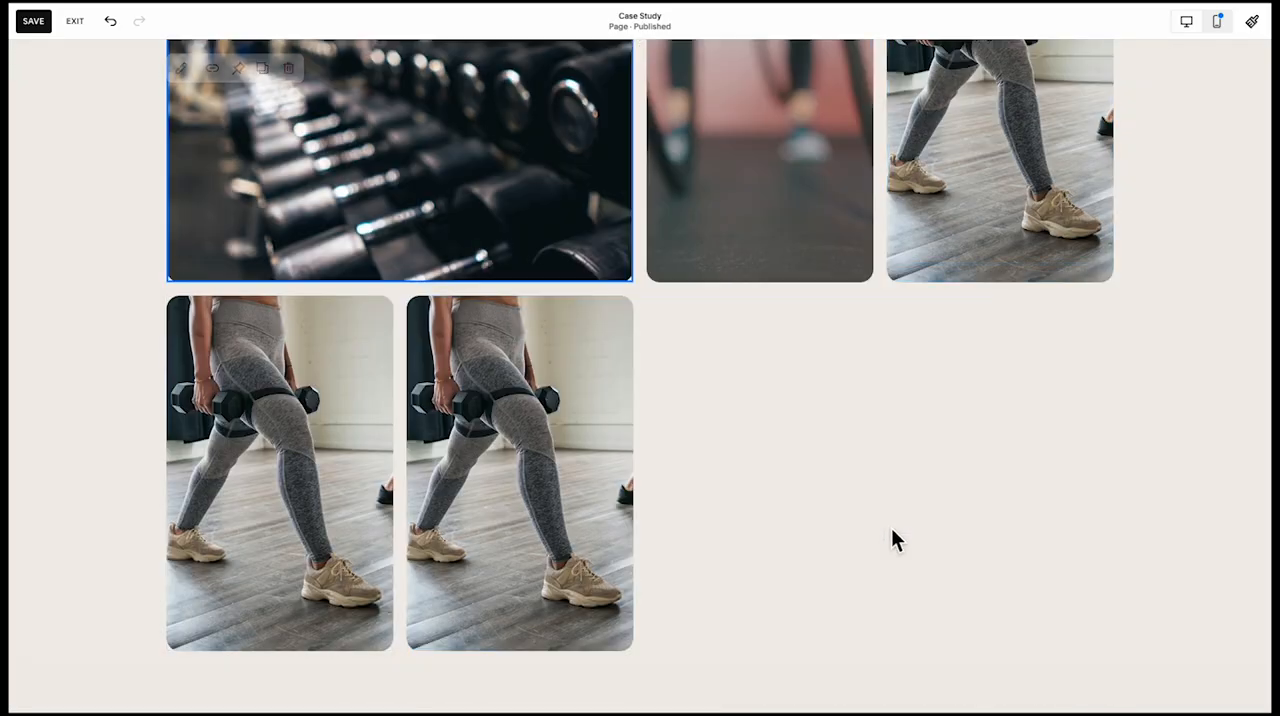
alt+click(249, 324)
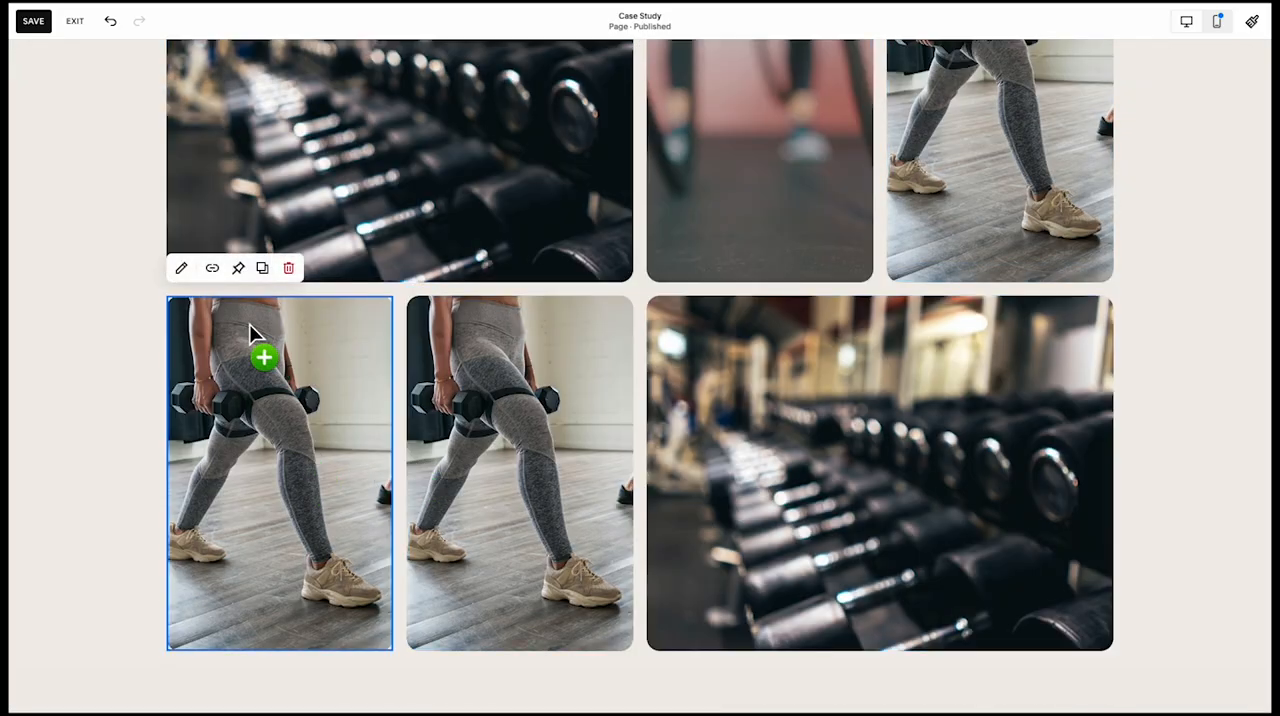
Replace the first image in the results section's second row with the uploaded file Rectangle 66.png
click(180, 266)
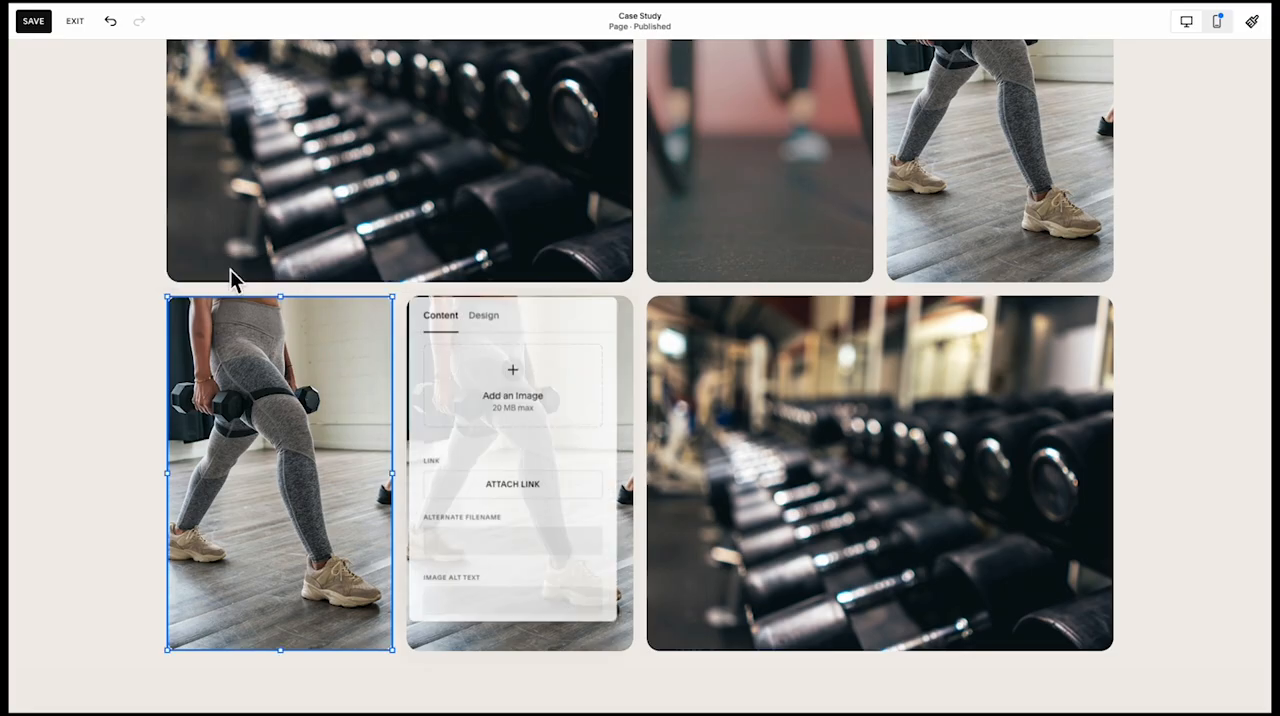
click(452, 476)
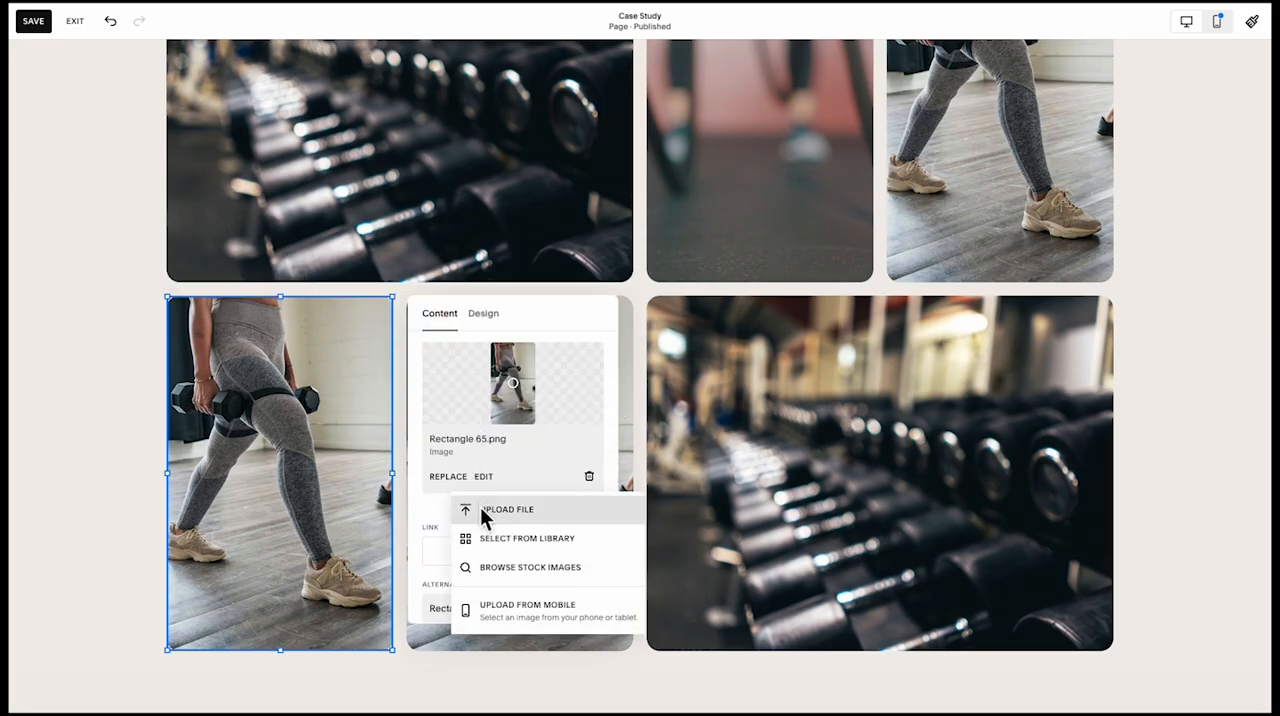
click(483, 512)
scroll(522, 415, down, 10)
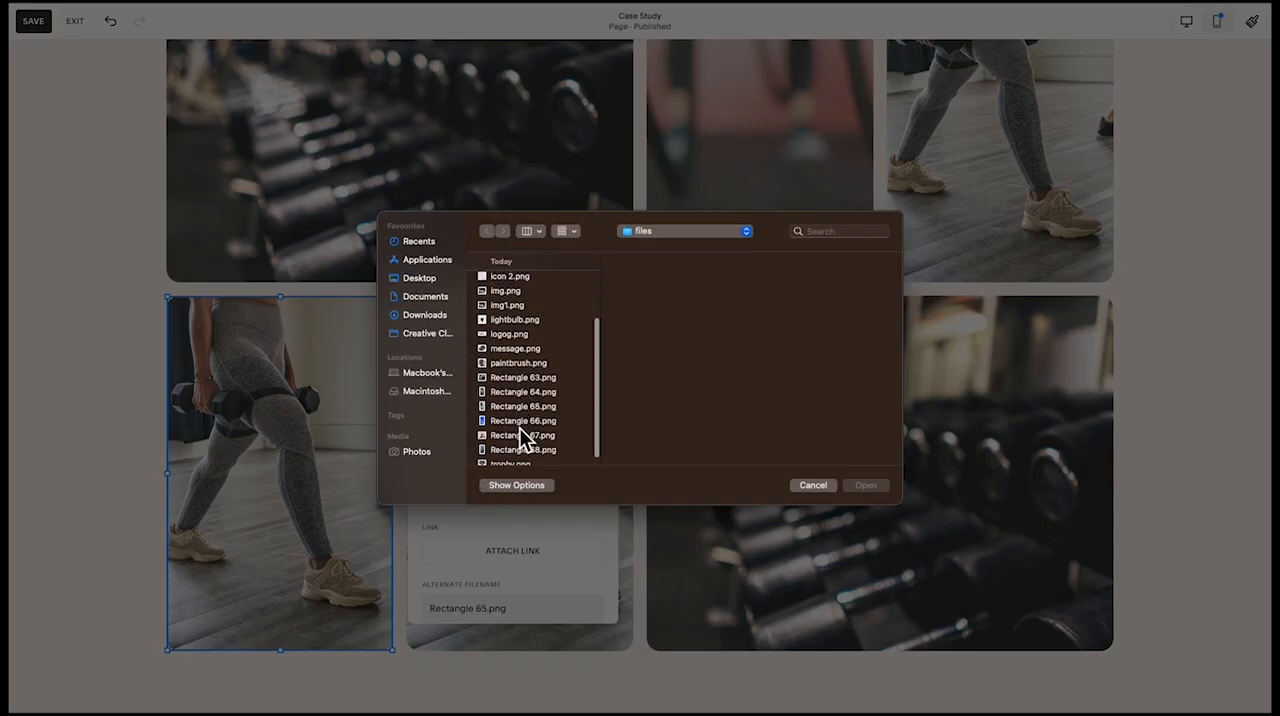
click(519, 421)
click(515, 435)
double_click(510, 421)
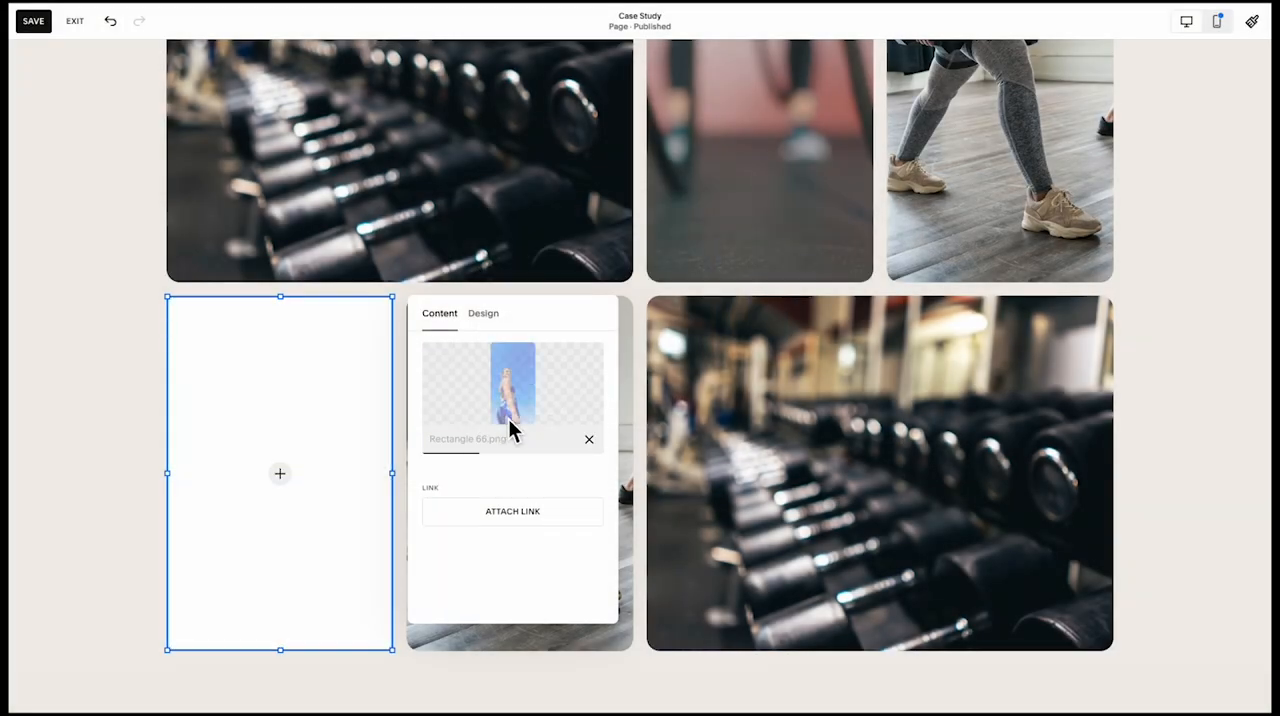
Switch the Case Study page to its mobile layout and check the hero section's text
click(1218, 24)
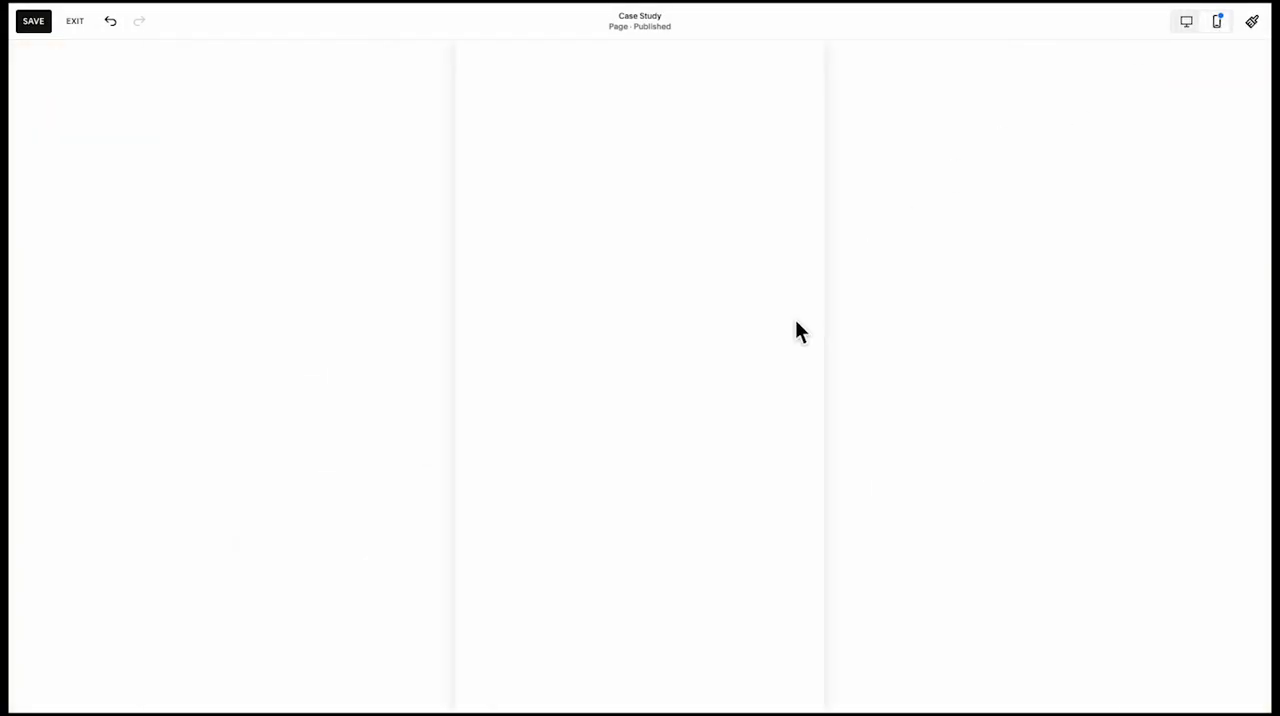
scroll(655, 318, up, 10)
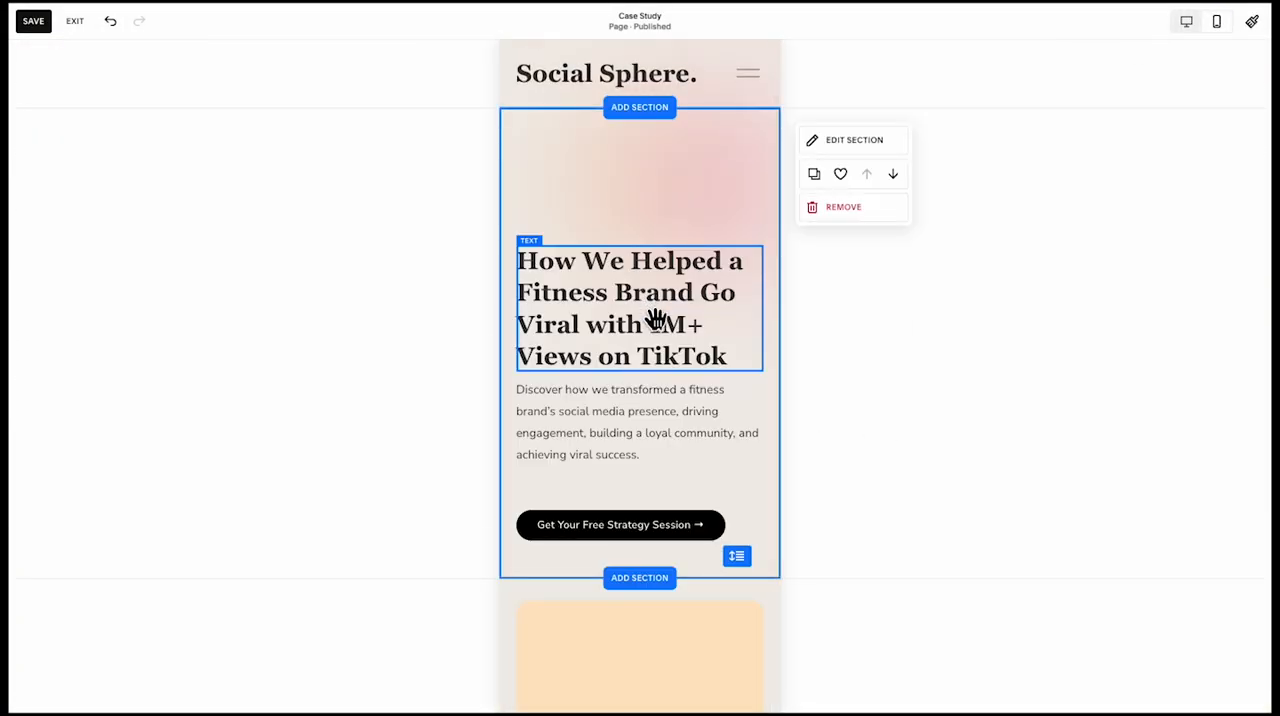
click(648, 345)
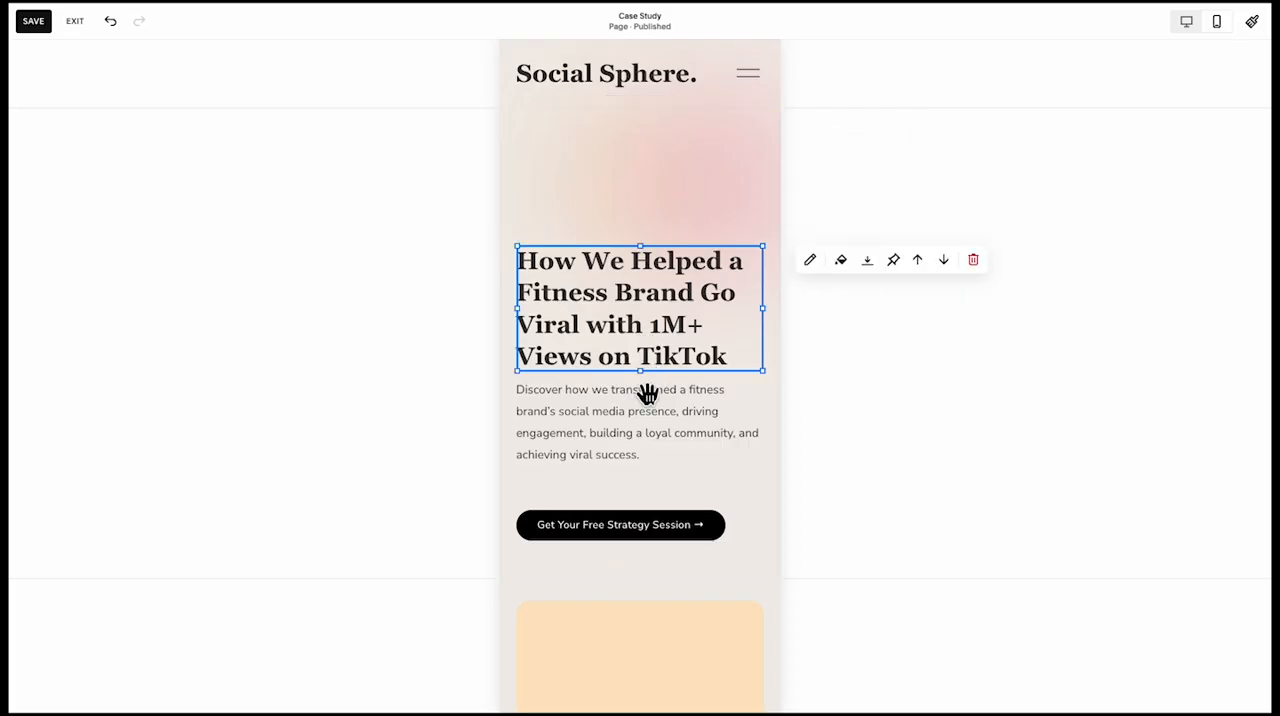
shift+click(647, 412)
drag(641, 344, 641, 343)
scroll(614, 529, down, 4)
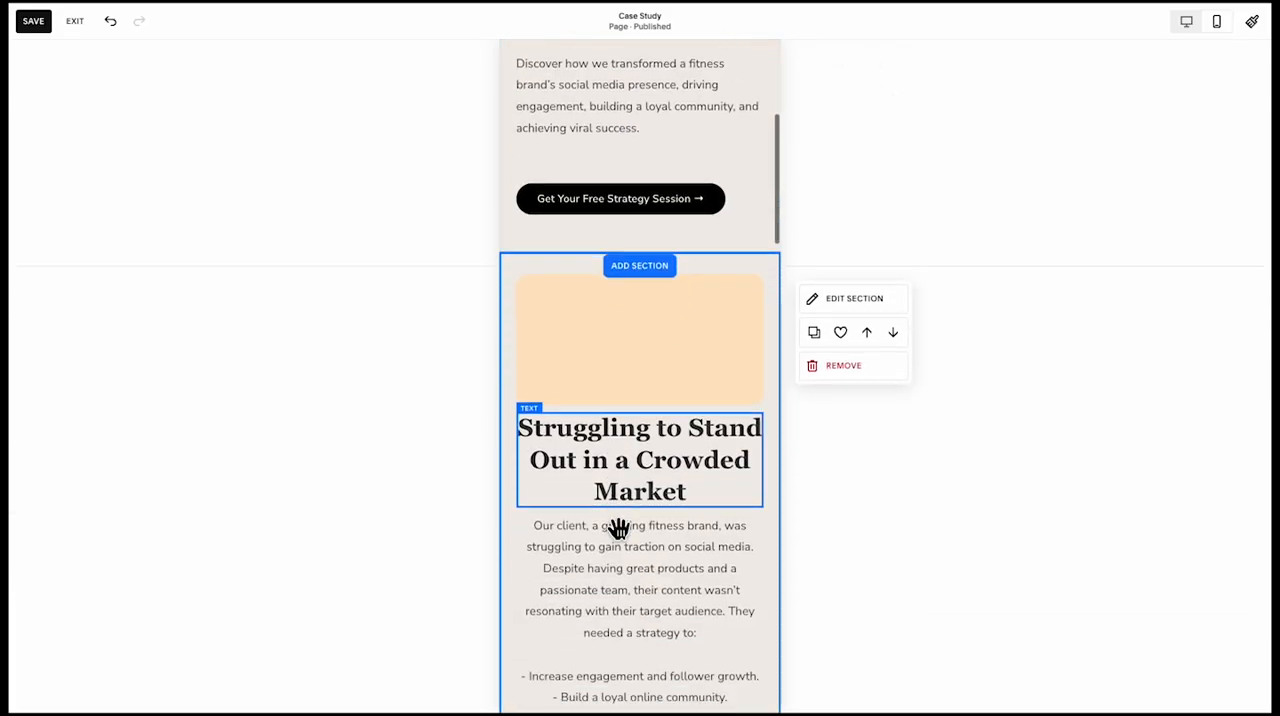
Extend the orange shape down behind the challenge heading and paragraph, and narrow both text blocks to fit inside it
click(649, 380)
scroll(645, 308, down, 1)
drag(648, 292, 643, 634)
click(658, 410)
click(552, 435)
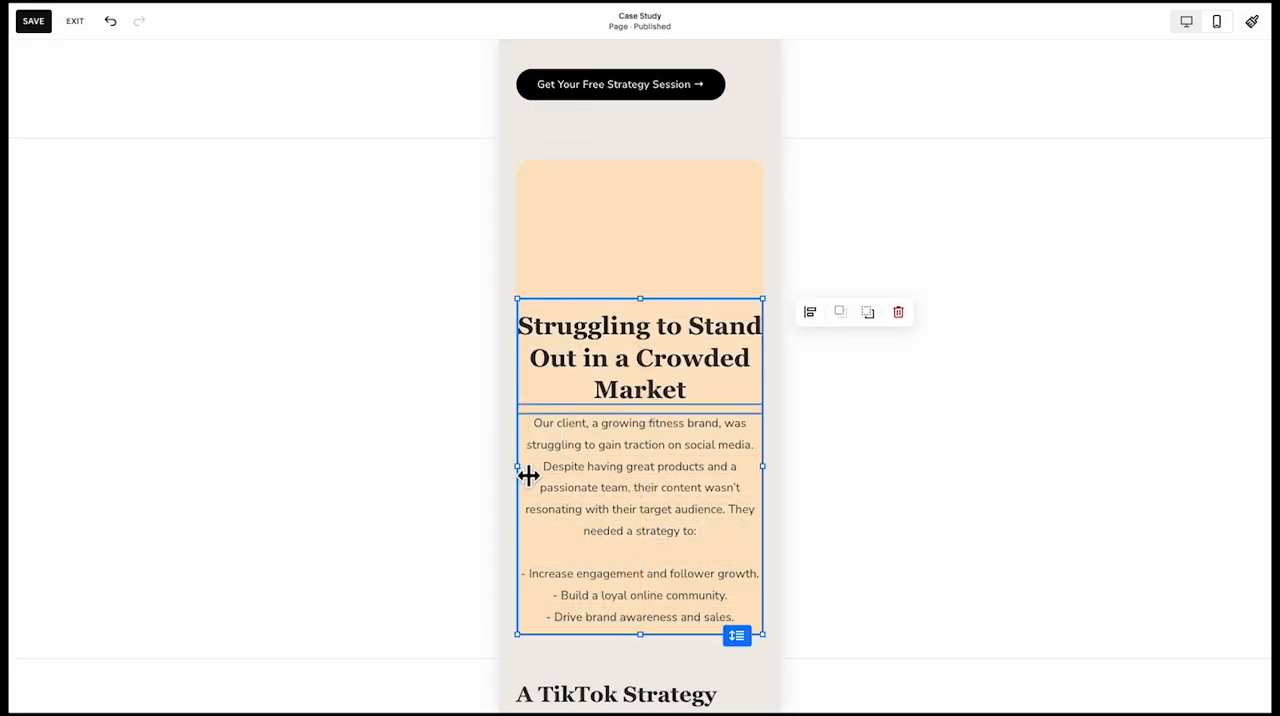
drag(528, 476, 611, 392)
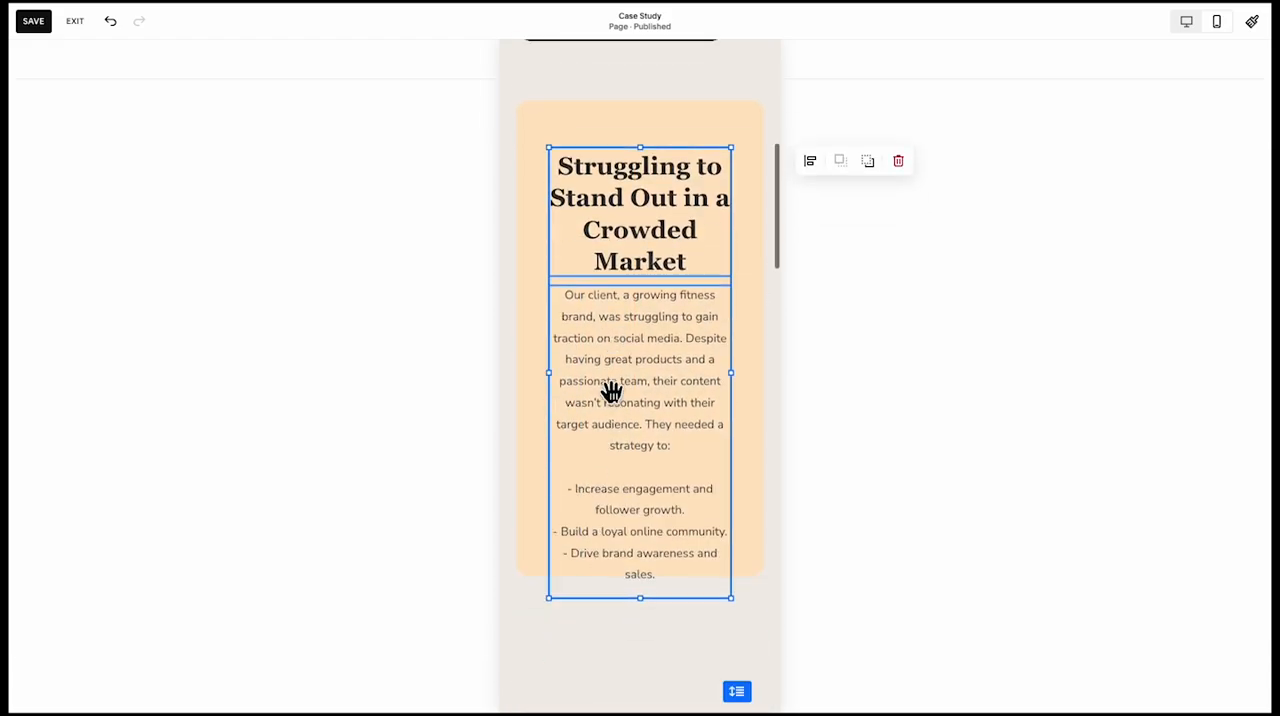
Lengthen the orange shape to leave padding below the challenge text and shorten the section to fit it
scroll(611, 392, down, 1)
click(529, 429)
click(536, 490)
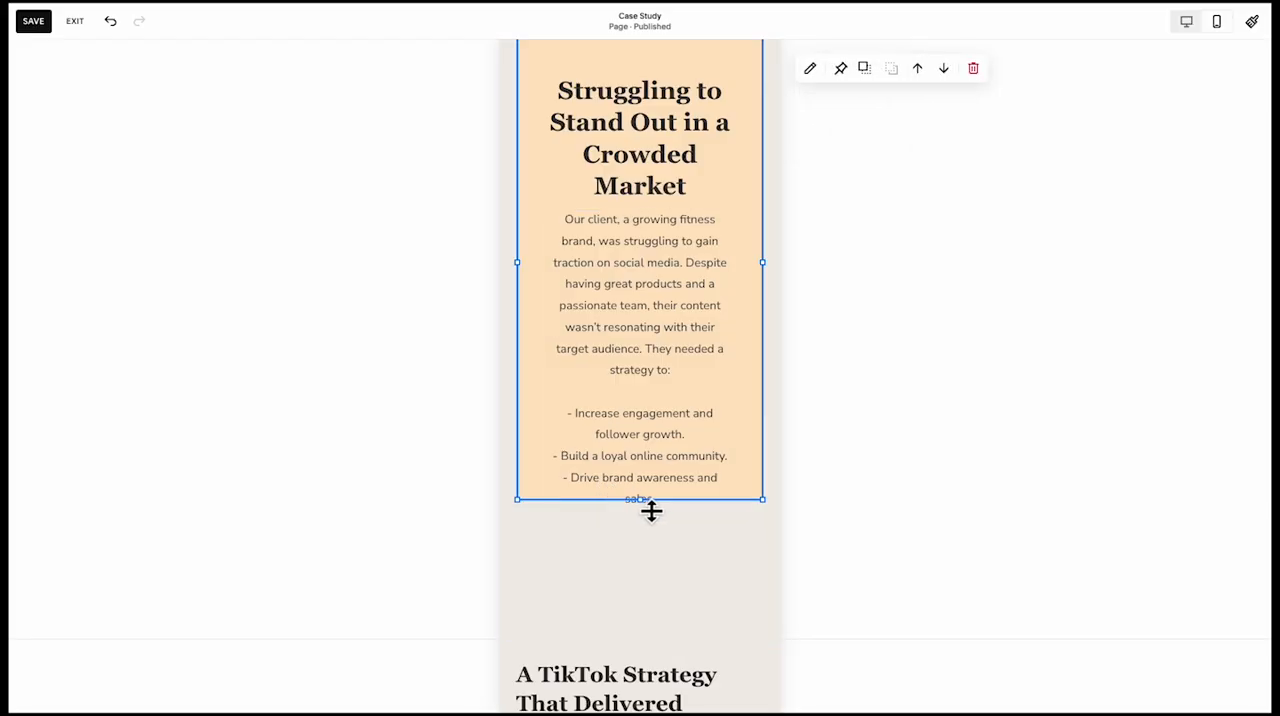
drag(651, 511, 640, 546)
click(743, 585)
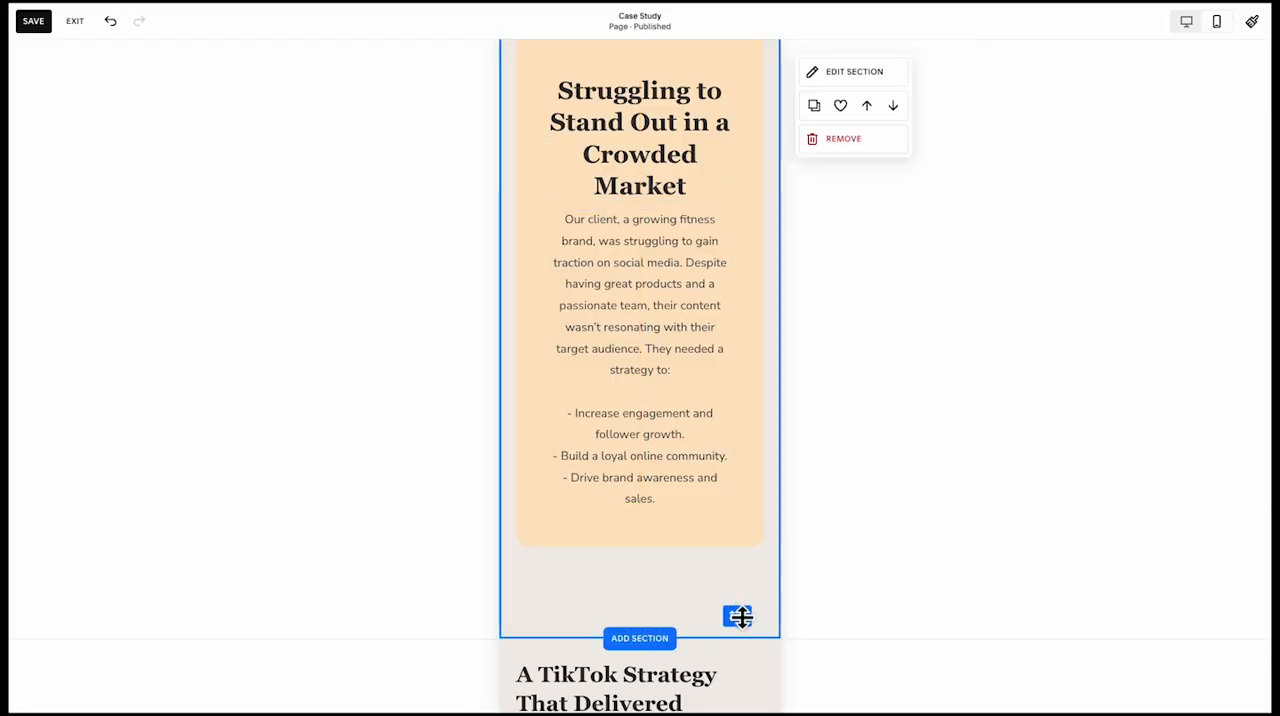
drag(742, 617, 742, 548)
click(732, 517)
Make the yoga image in the mobile TikTok strategy section taller and leave more space below the strategy text
scroll(654, 481, down, 5)
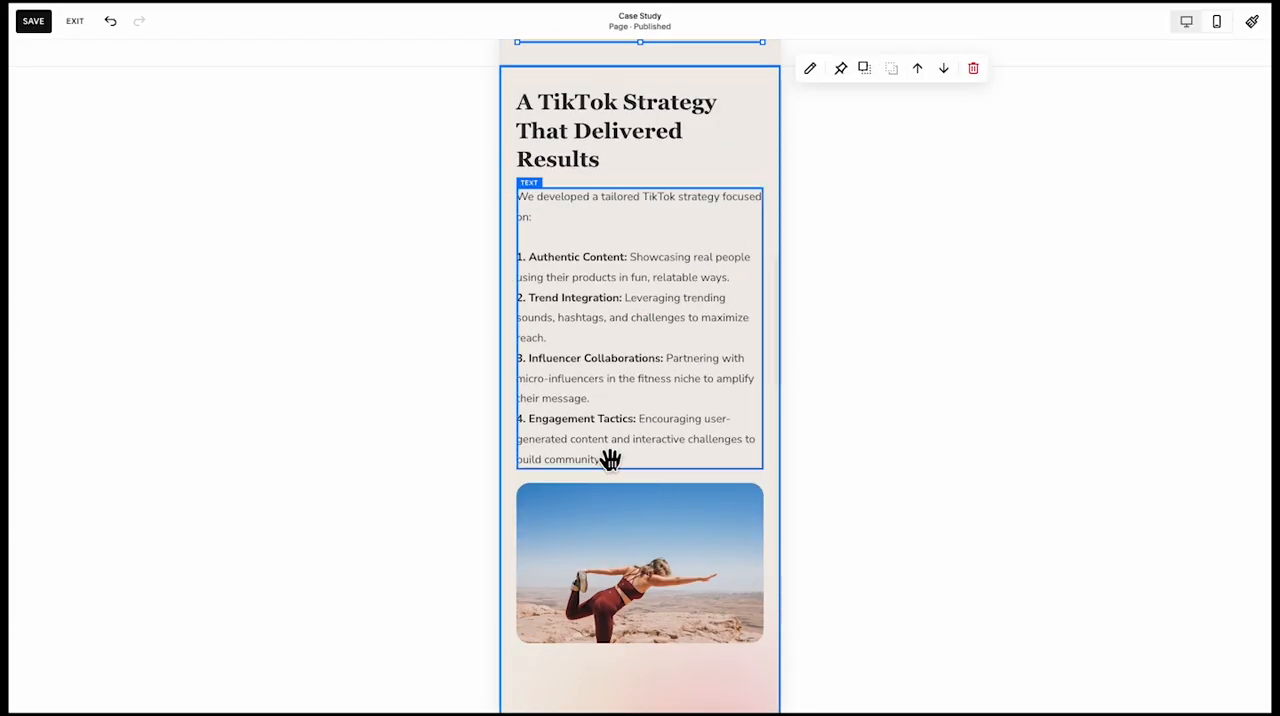
scroll(620, 430, down, 2)
click(640, 393)
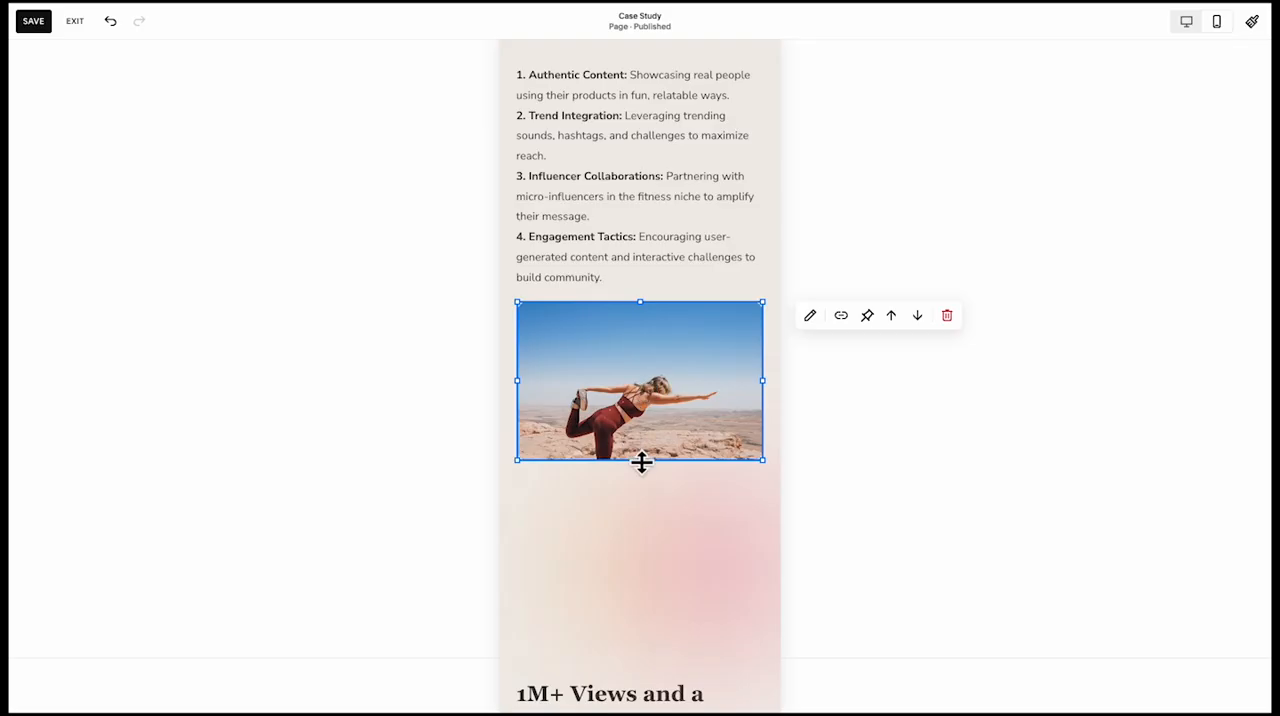
drag(649, 477, 594, 542)
Move a gradient shape to the section's left side, and shift the yoga image up over the strategy text to expose the shapes
scroll(645, 540, down, 1)
click(652, 538)
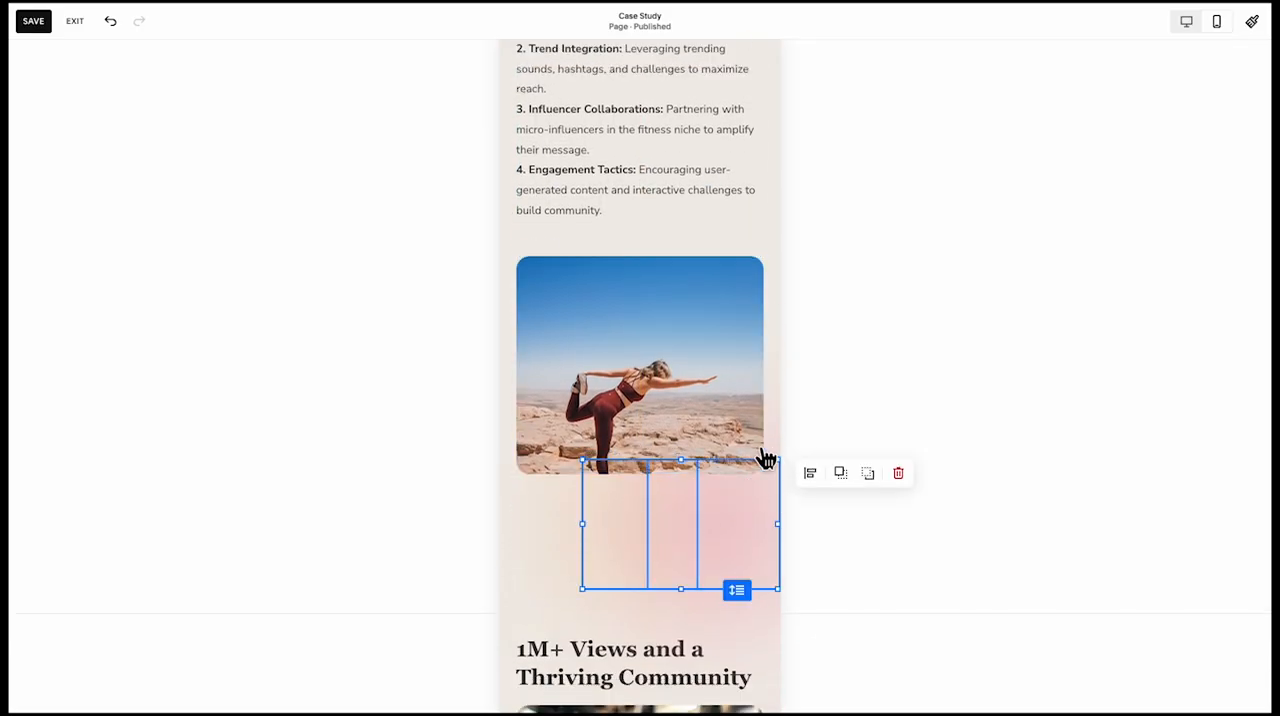
click(510, 592)
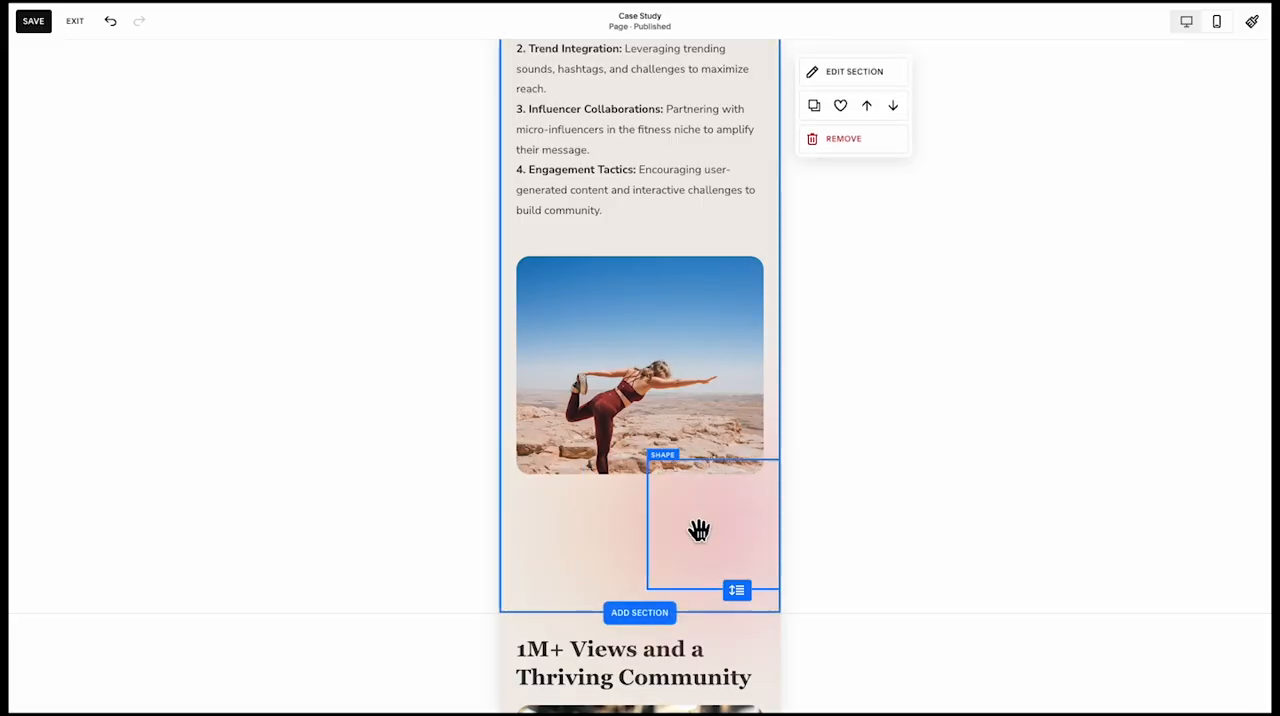
drag(631, 534, 566, 541)
click(590, 600)
drag(667, 385, 666, 203)
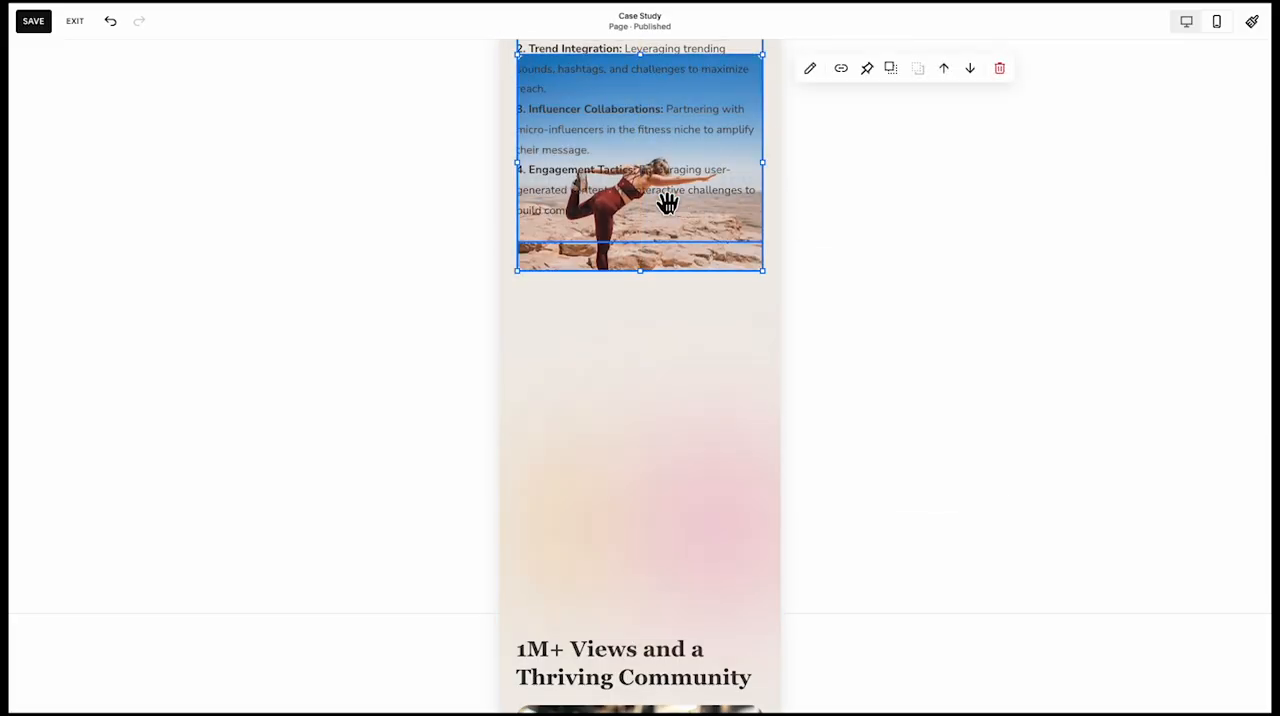
scroll(743, 551, down, 1)
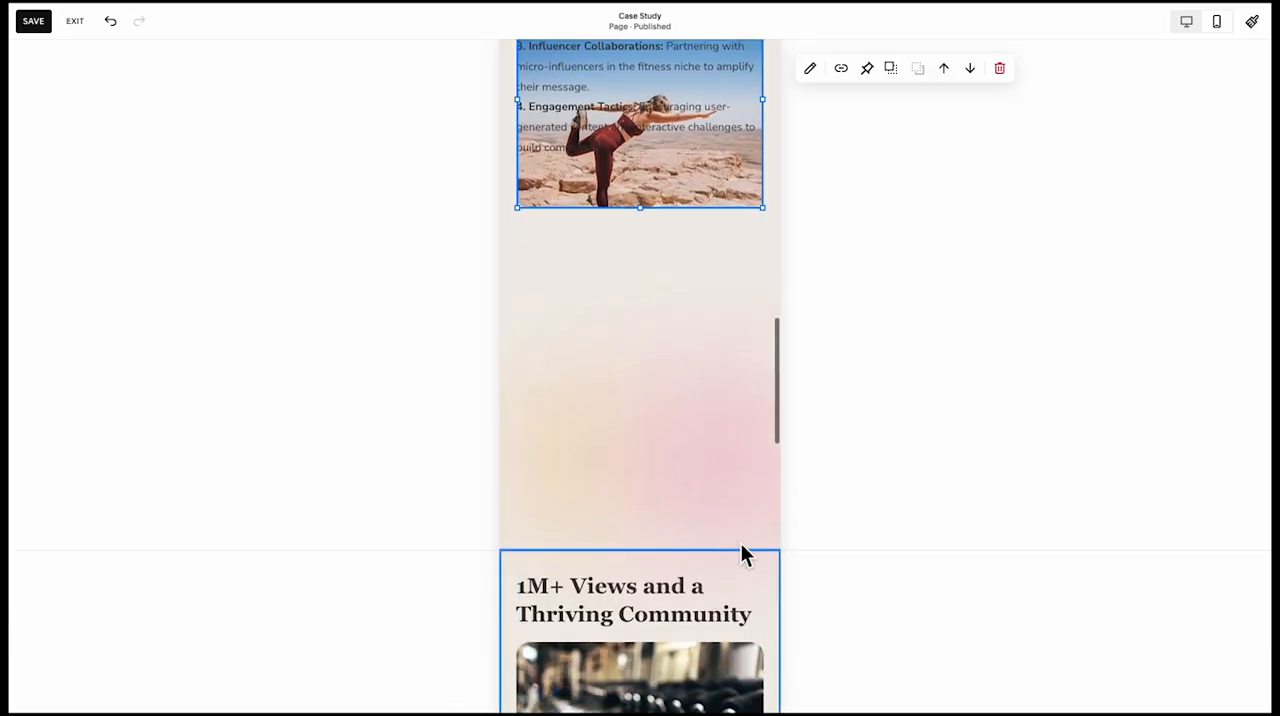
scroll(651, 480, up, 5)
scroll(651, 552, down, 5)
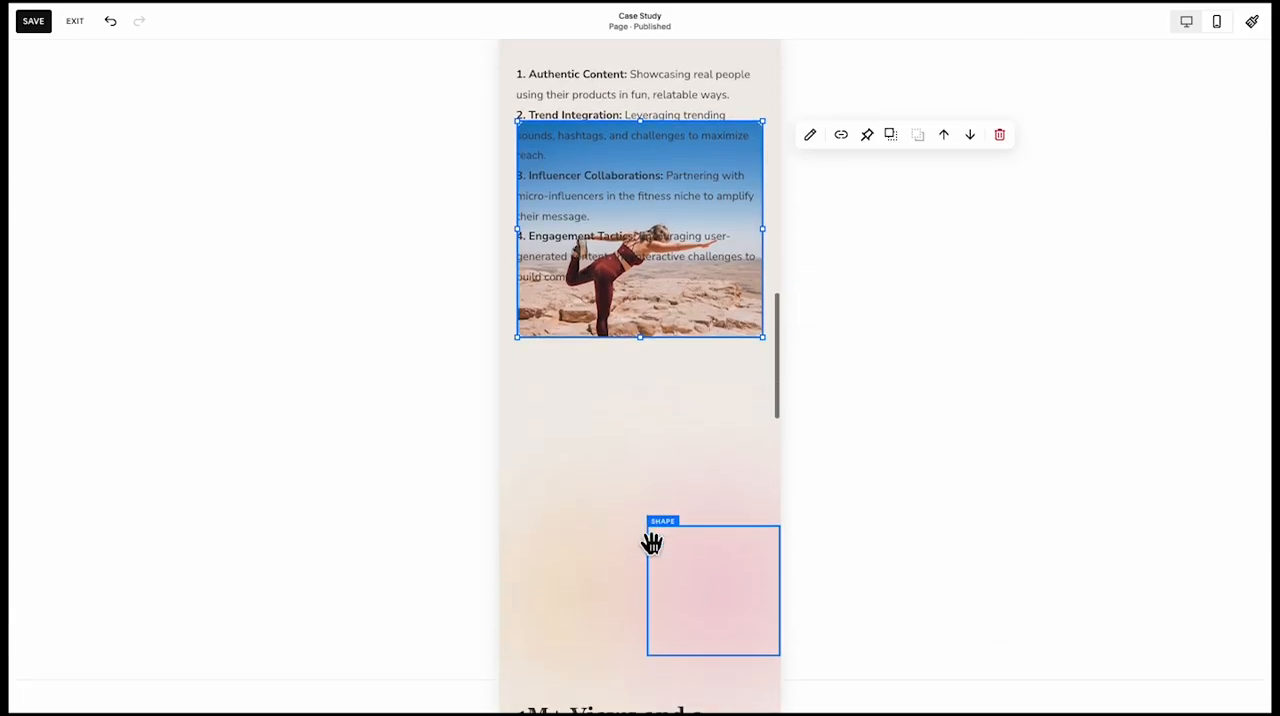
Widen and centre the orange and pink gradient shapes, placing the orange one above the pink one
click(580, 586)
shift+click(681, 592)
click(604, 487)
click(600, 572)
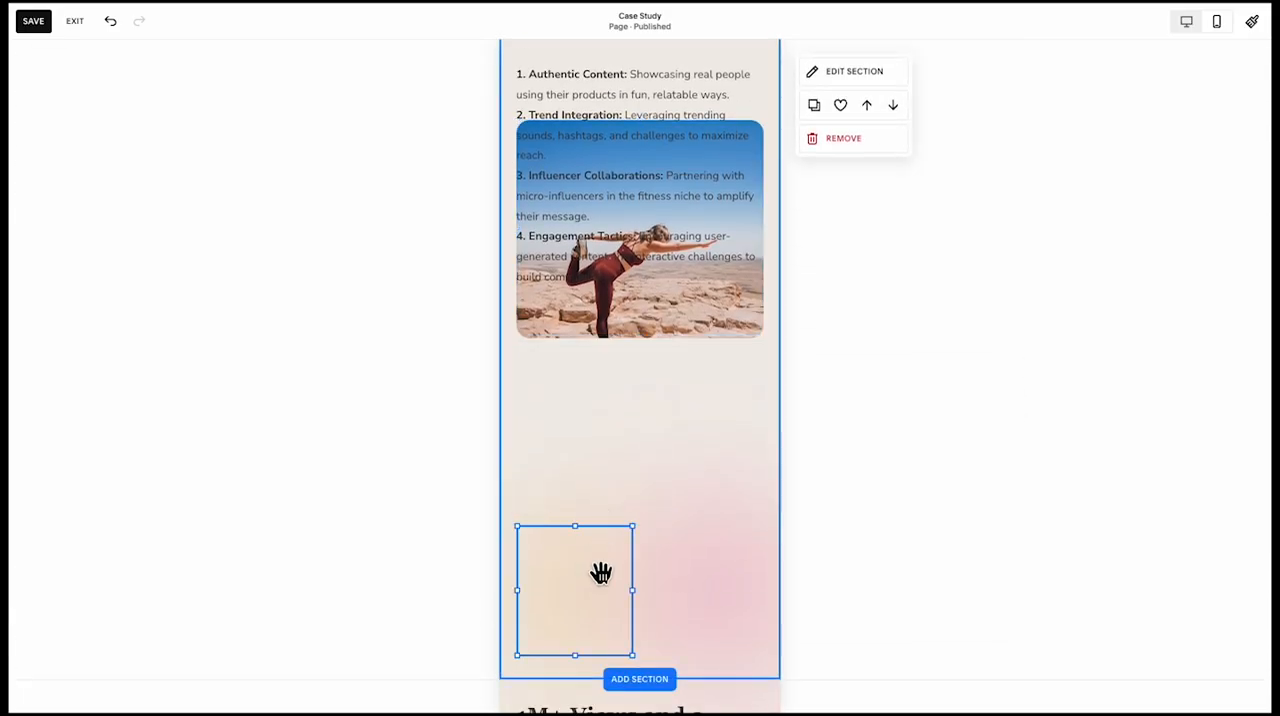
drag(643, 602, 646, 423)
drag(686, 578, 607, 621)
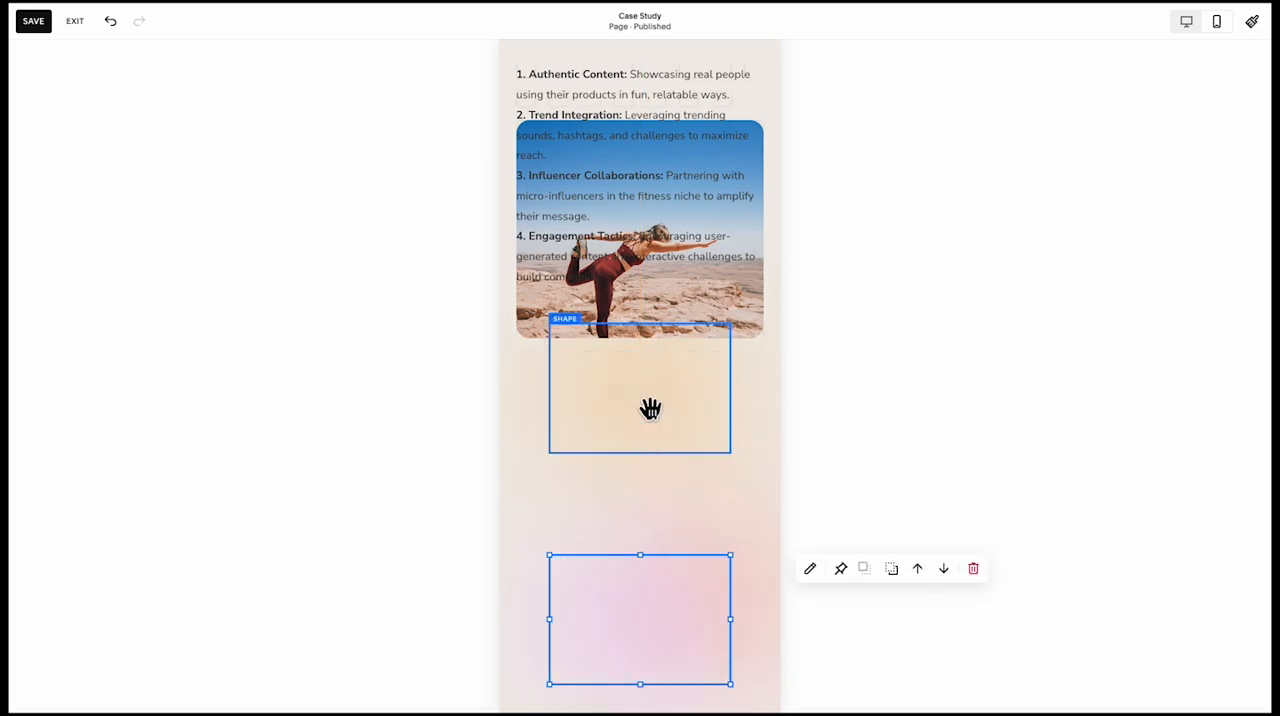
Move the yoga image back below the strategy text and arrange the gradient shapes behind it so they glow around its edges
drag(679, 228, 689, 448)
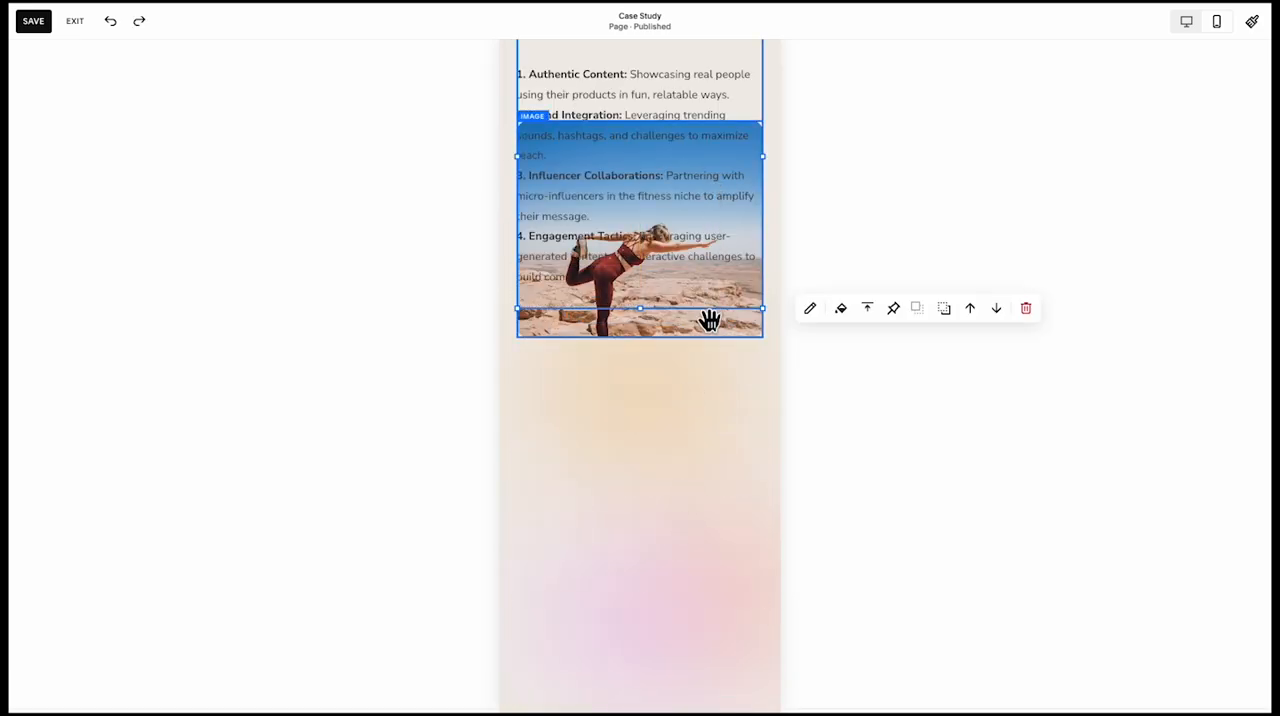
drag(709, 320, 706, 537)
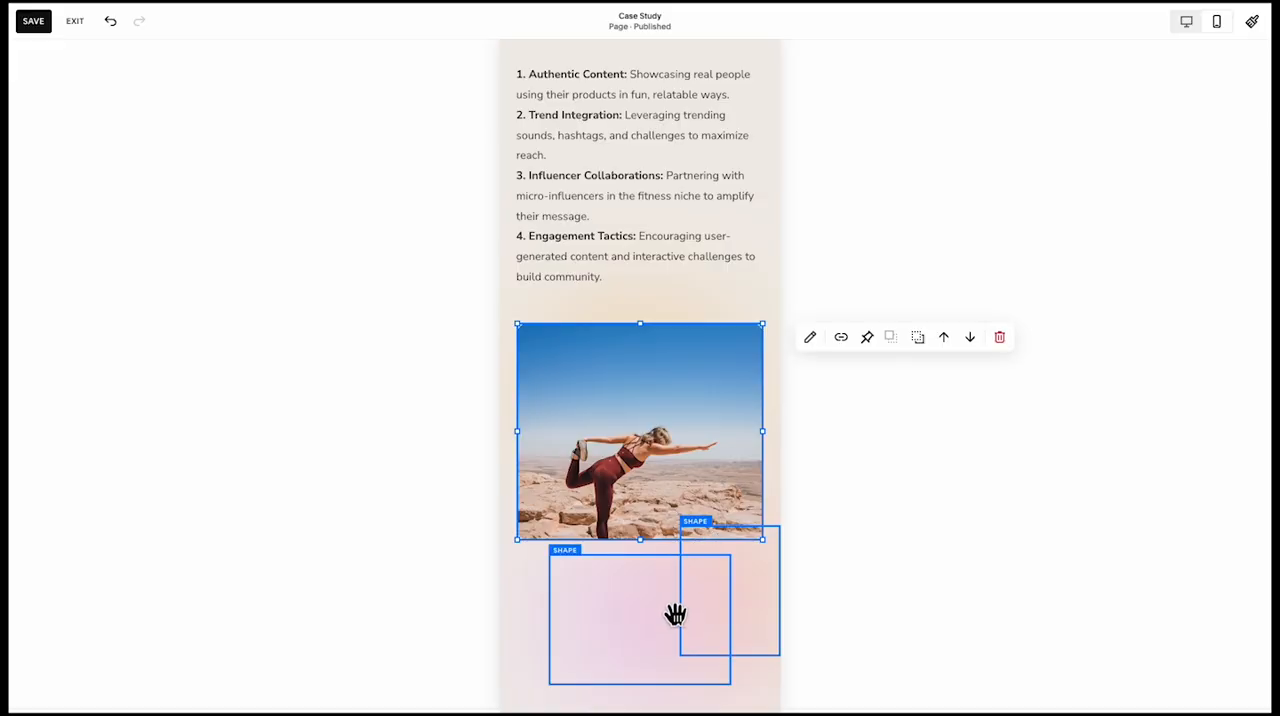
drag(752, 598, 765, 446)
drag(618, 619, 590, 465)
drag(723, 481, 768, 480)
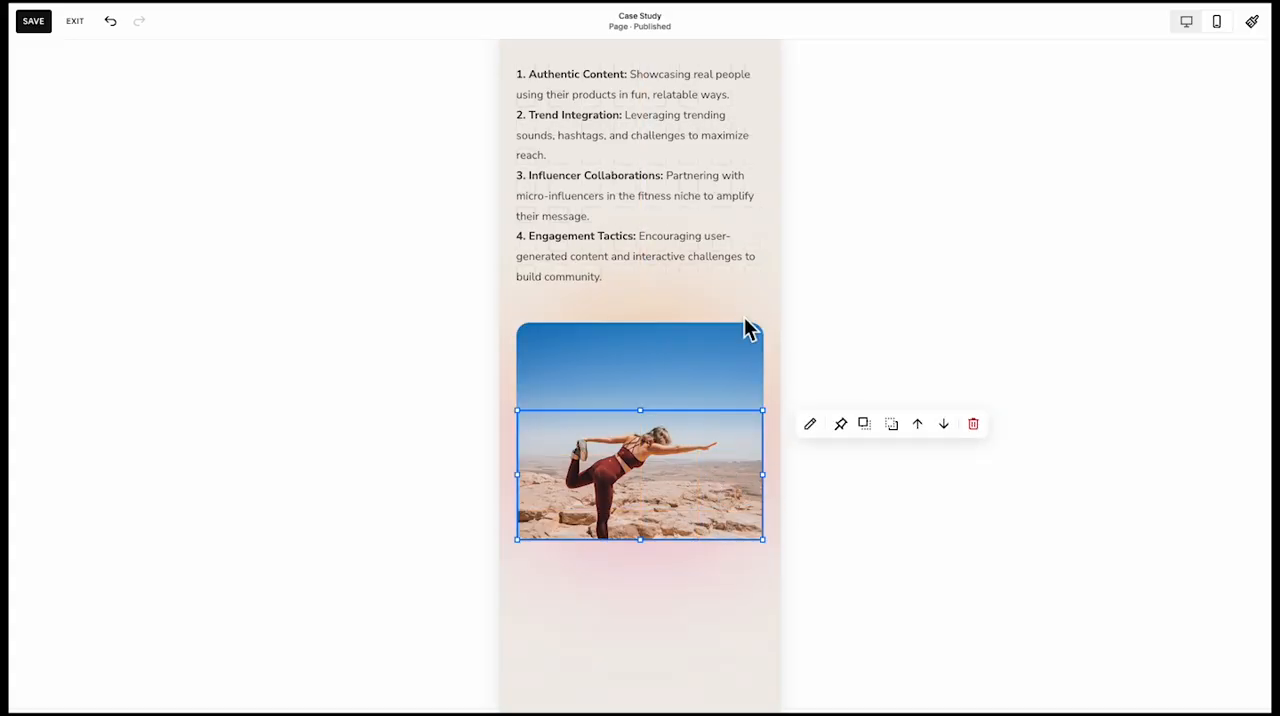
Shorten the mobile TikTok strategy section so it ends just below the yoga image
click(678, 601)
scroll(685, 600, down, 1)
drag(737, 612, 742, 465)
click(660, 430)
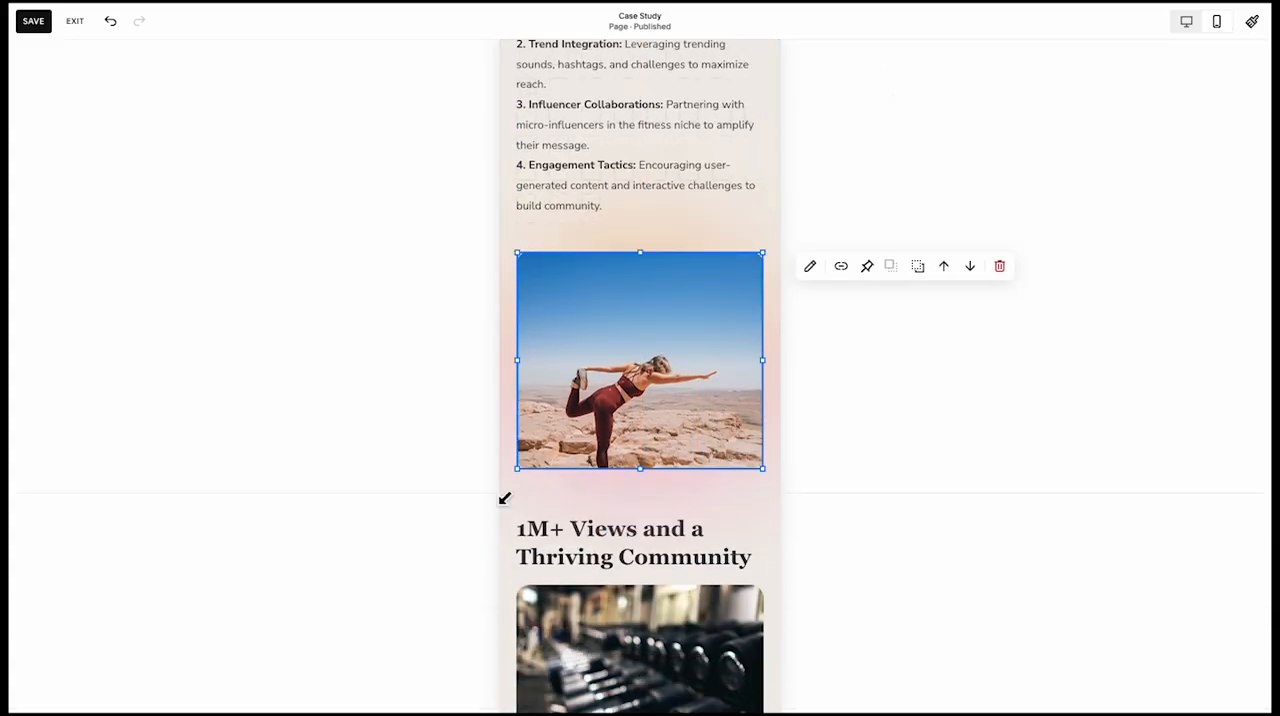
click(462, 489)
Review the mobile TikTok strategy section and extend its height to add space below the yoga image
scroll(620, 317, up, 5)
scroll(620, 317, down, 3)
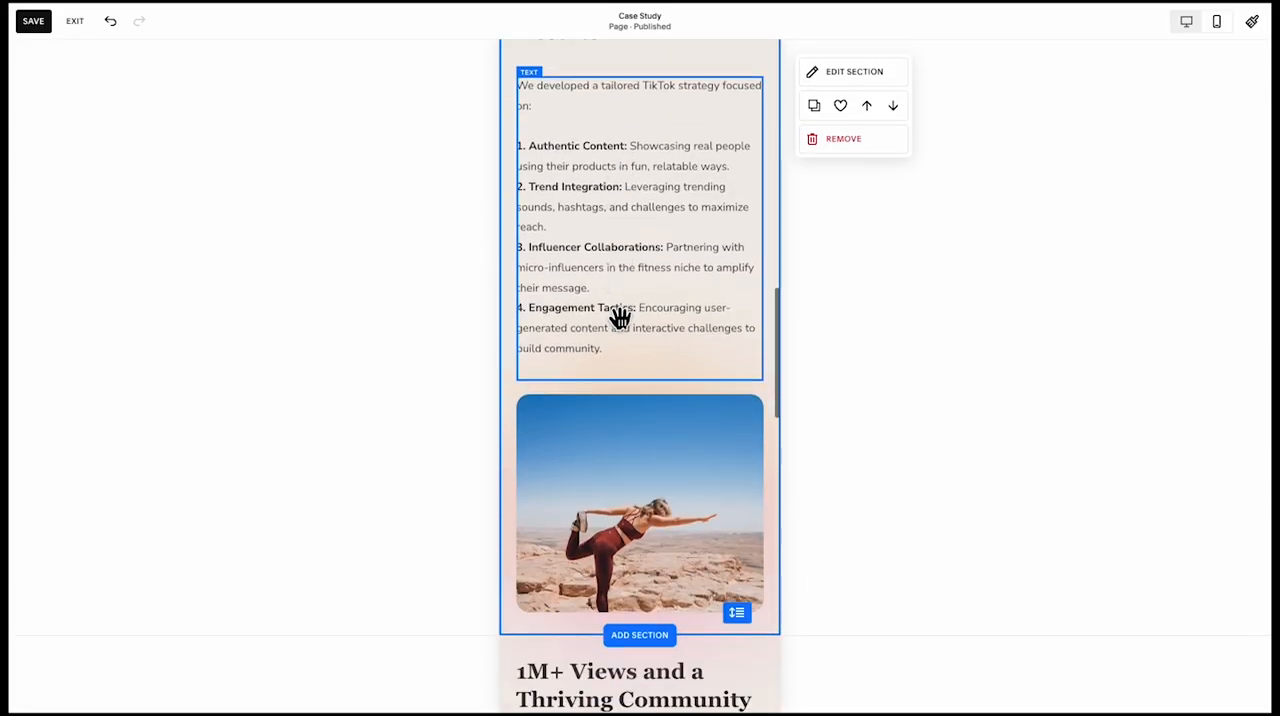
scroll(643, 423, down, 4)
scroll(645, 423, up, 5)
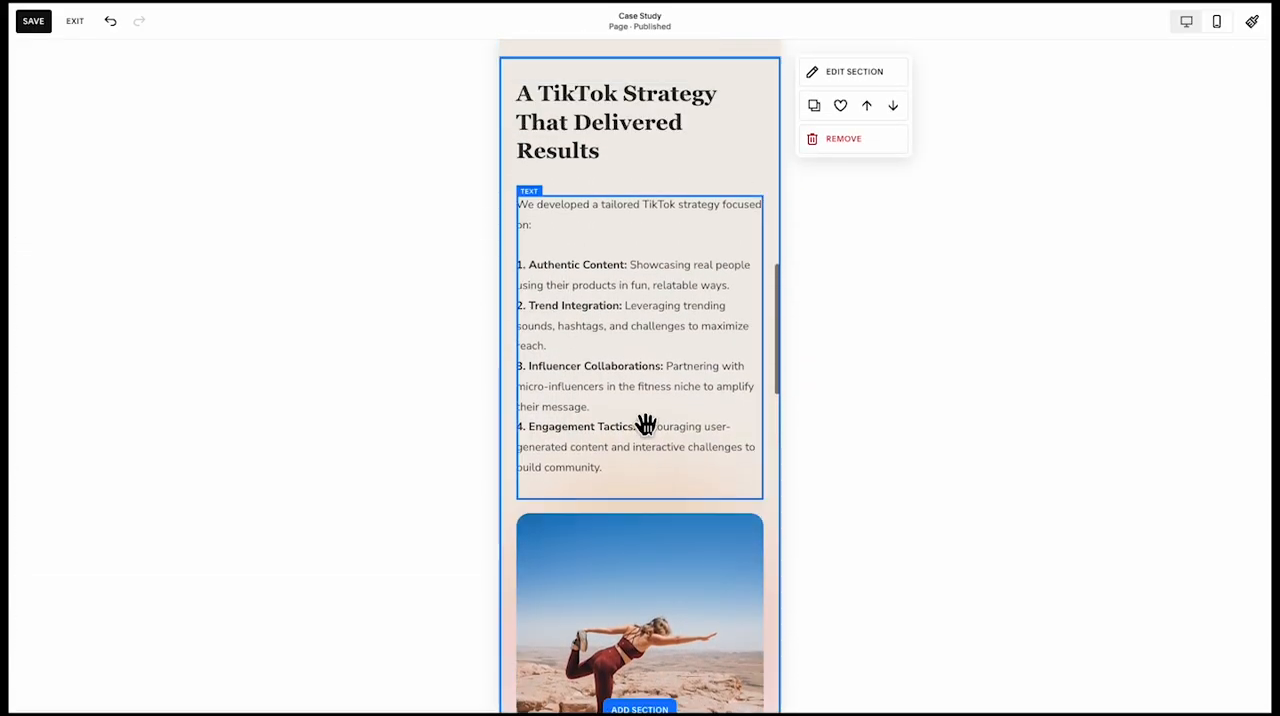
scroll(645, 423, up, 2)
scroll(646, 634, down, 4)
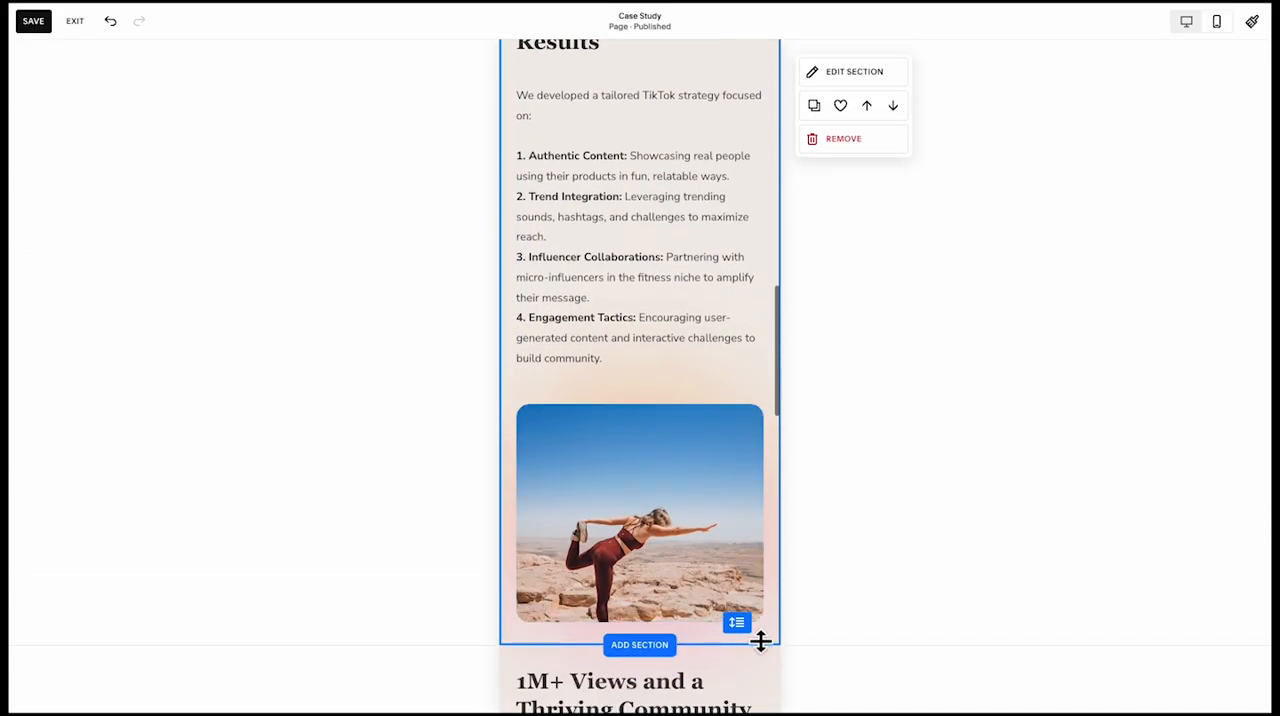
drag(756, 637, 752, 714)
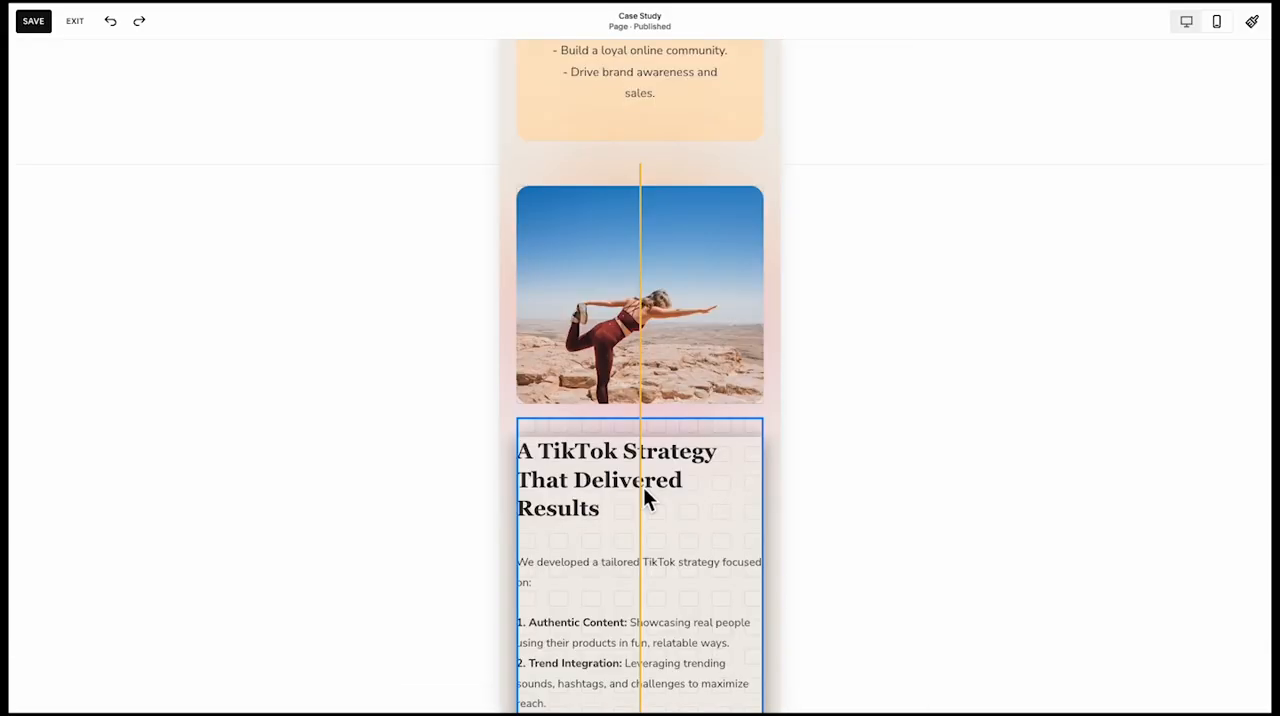
Place the yoga image and gradient shapes above the TikTok strategy heading and change the image's stacking order among the shapes
drag(643, 487, 620, 510)
click(684, 221)
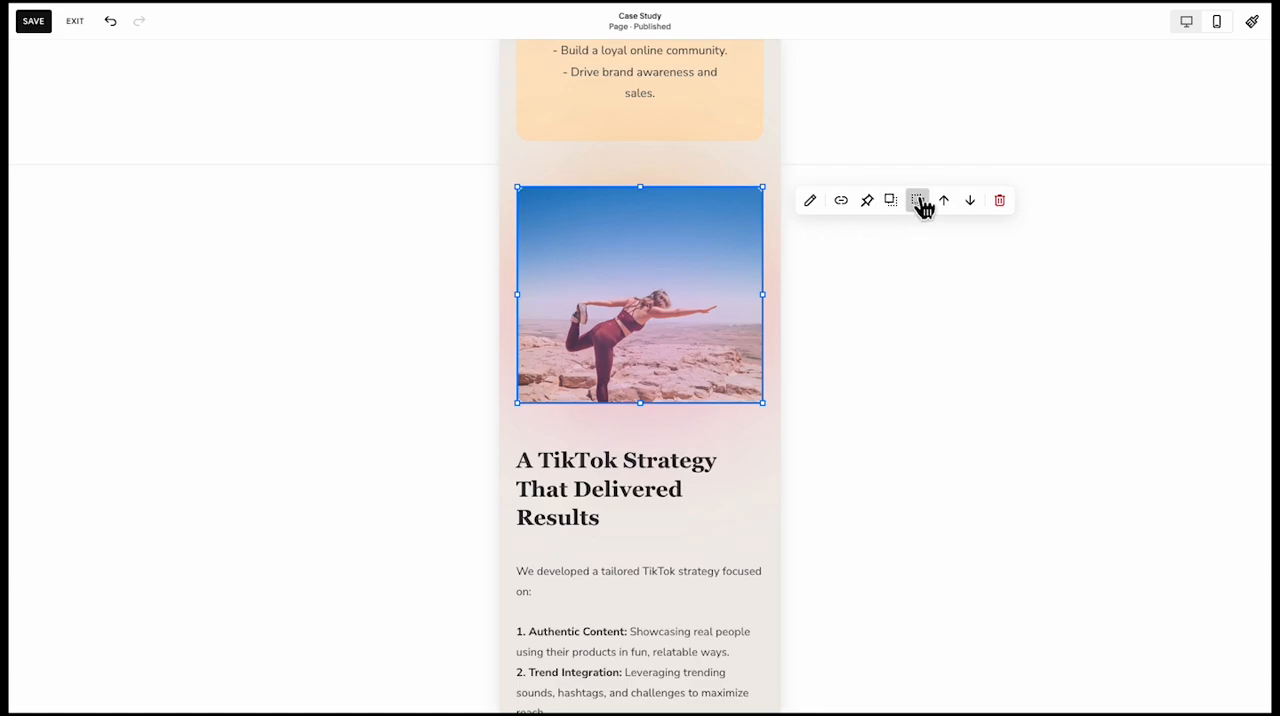
click(920, 203)
scroll(640, 265, down, 10)
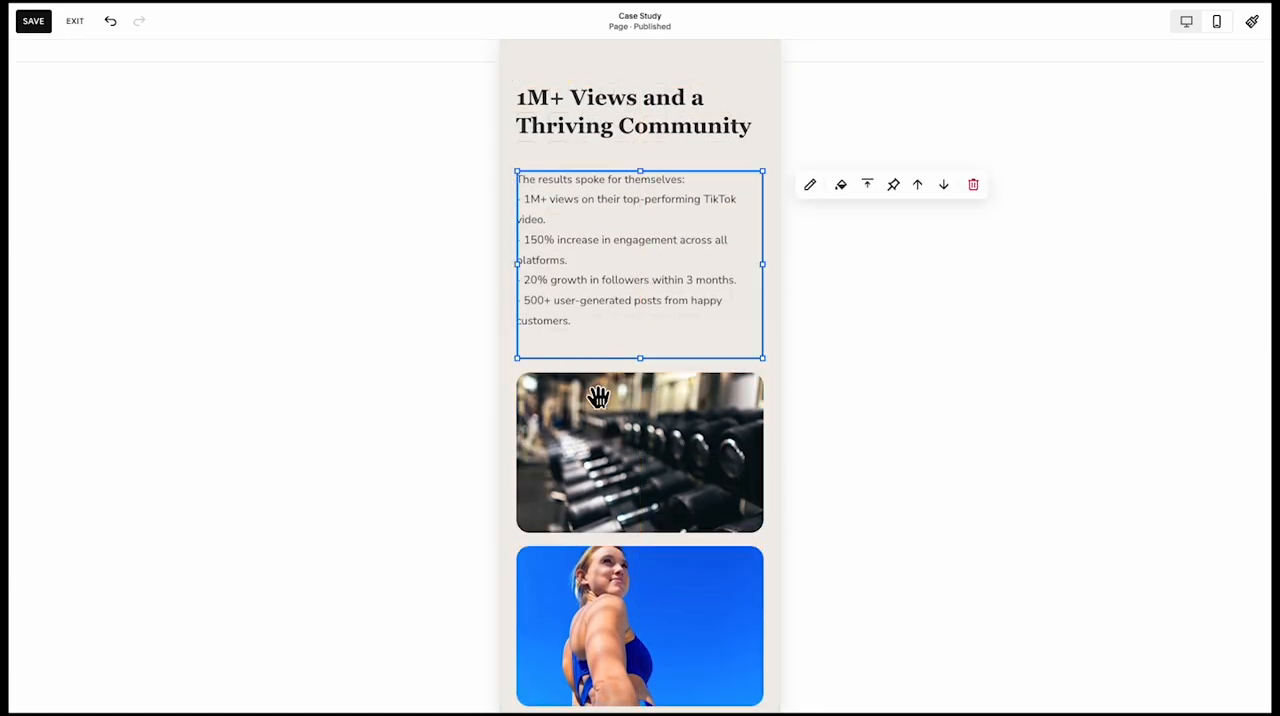
Align the "1M+ Views and a Thriving Community" heading to the bottom of its text box
scroll(594, 420, up, 3)
click(643, 281)
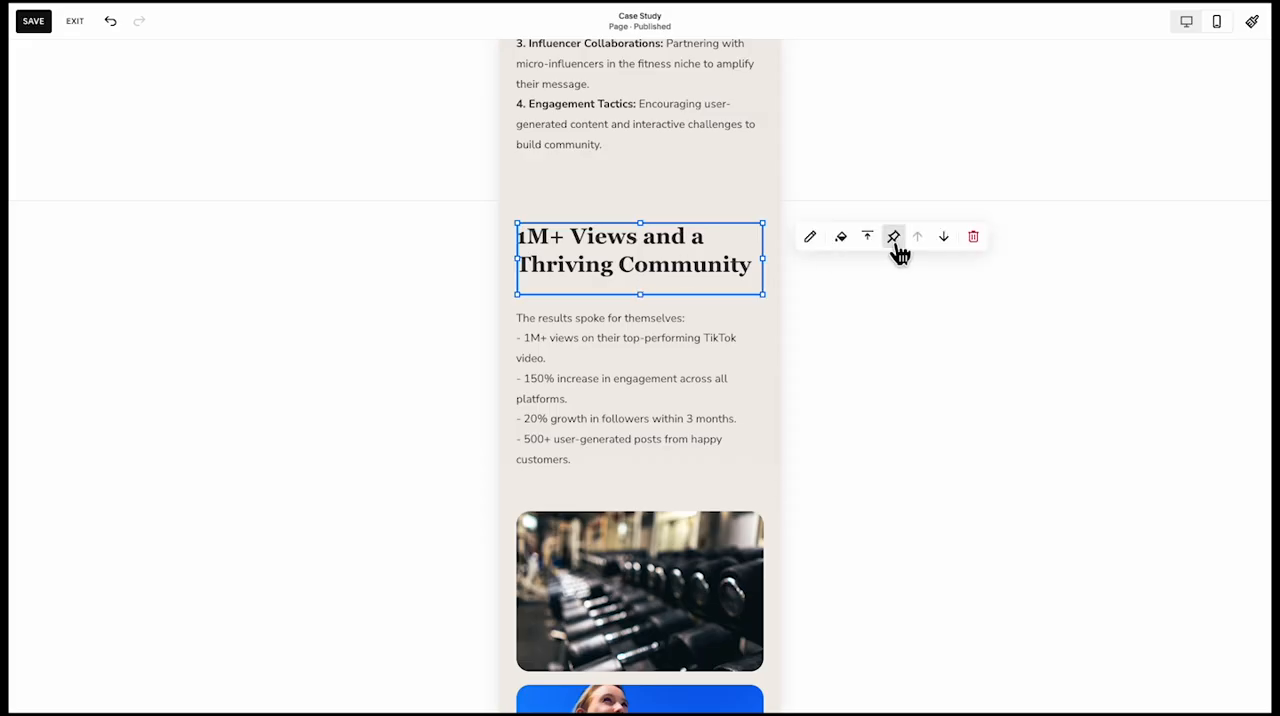
click(466, 322)
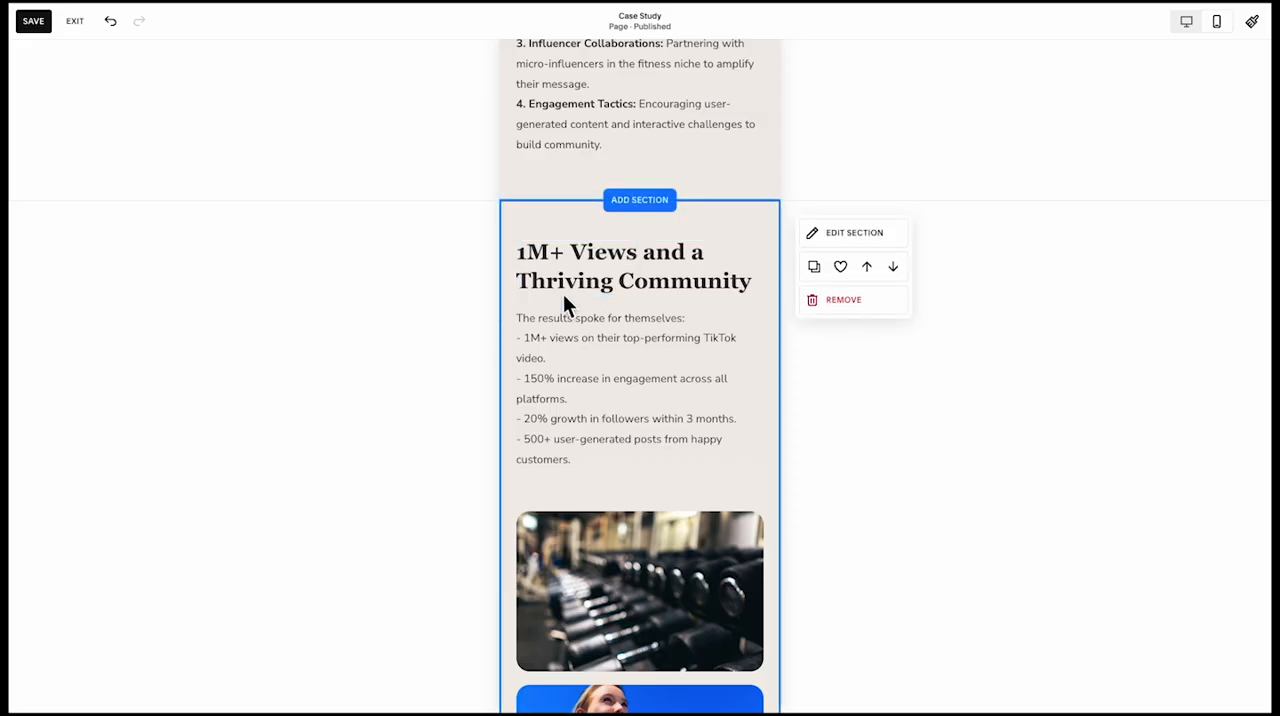
Align the "A TikTok Strategy That Delivered Results" heading to the bottom of its text box
scroll(611, 274, up, 10)
scroll(612, 272, up, 4)
scroll(611, 320, down, 7)
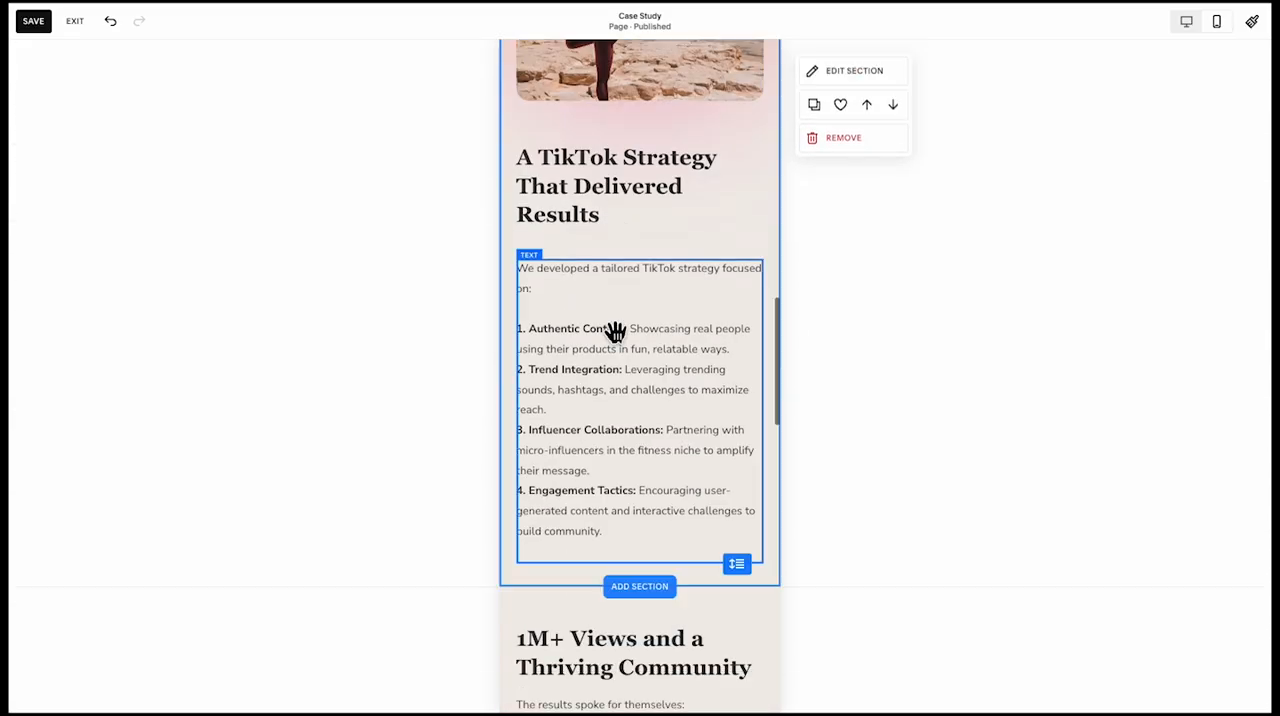
click(612, 200)
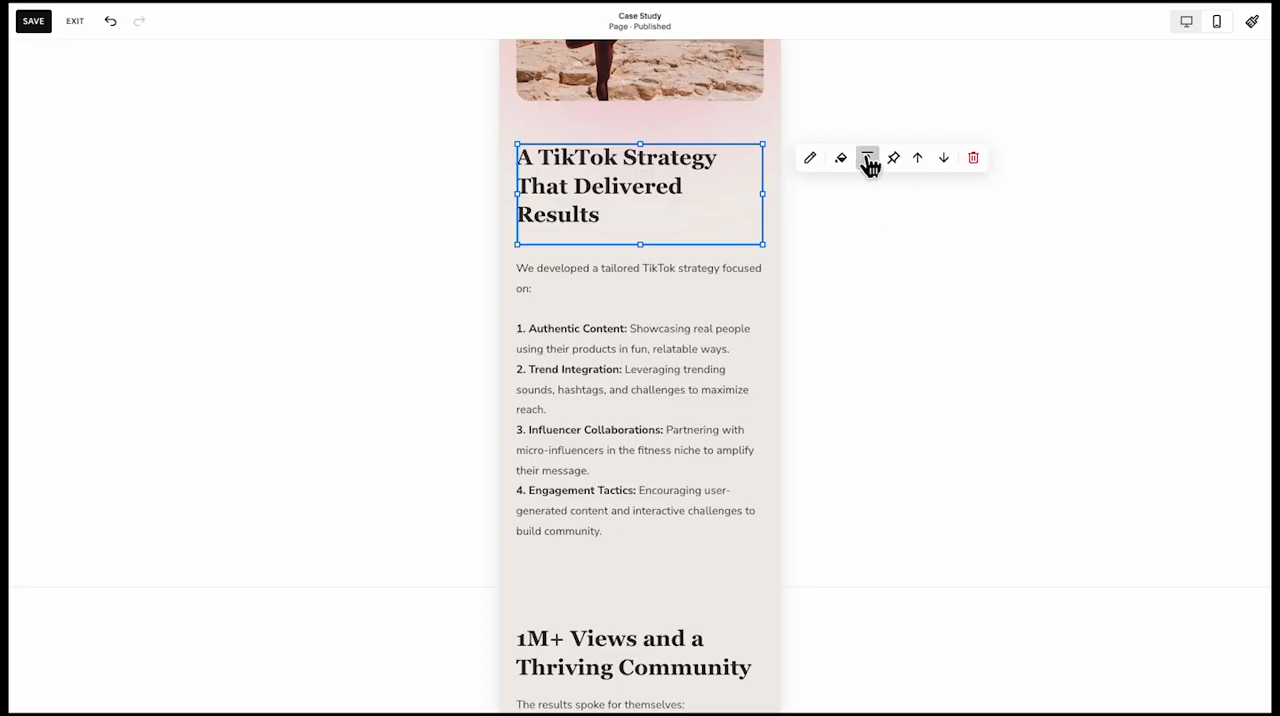
click(895, 193)
click(497, 381)
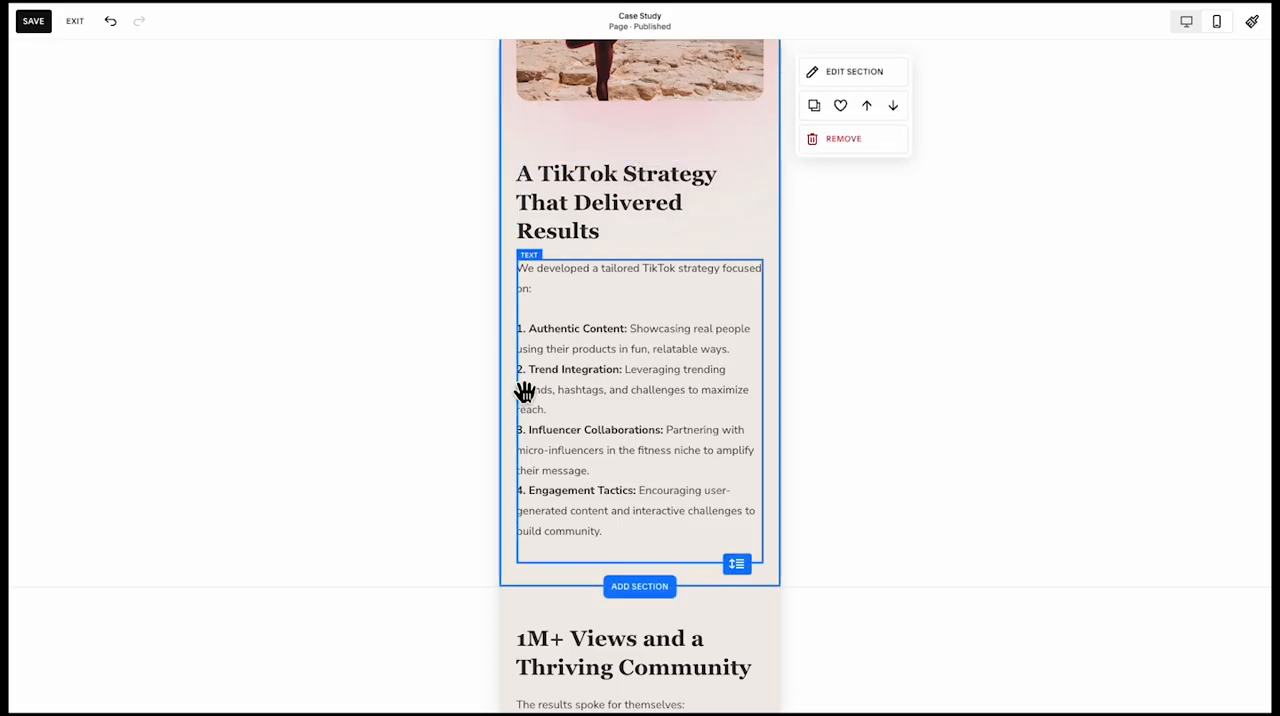
Increase the height of the dumbbell rack image in the mobile results section
scroll(525, 392, down, 15)
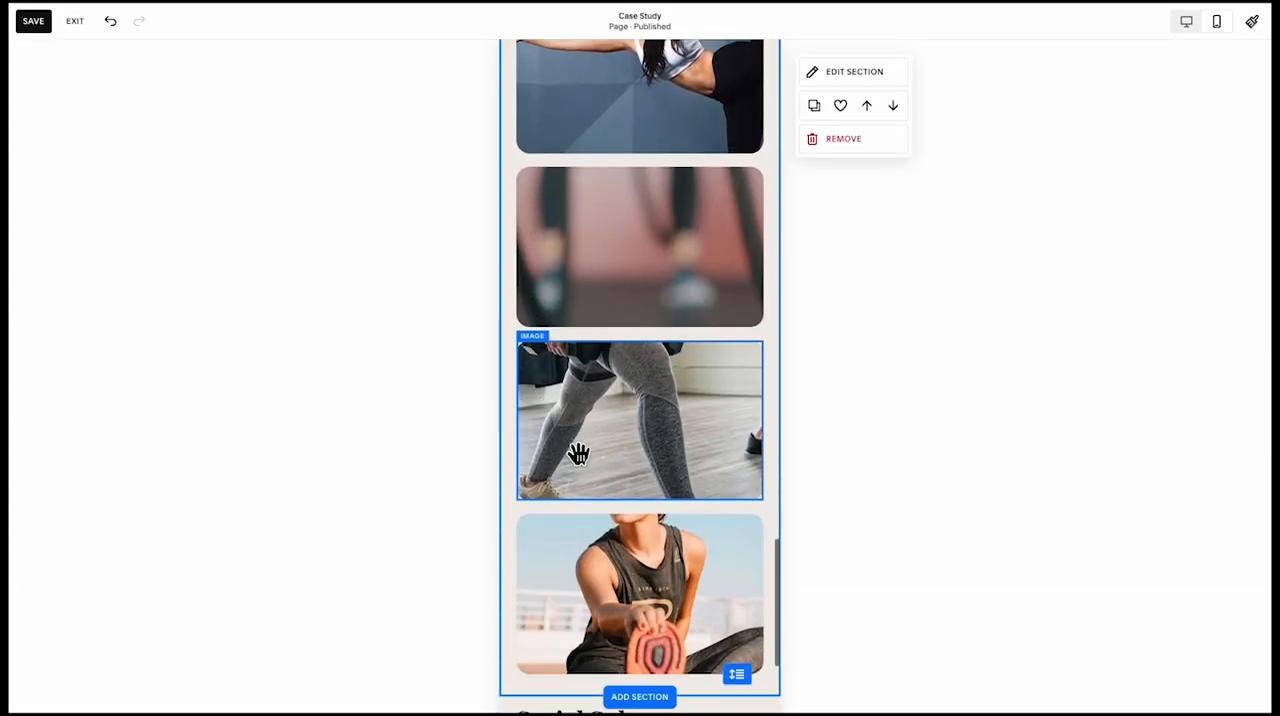
scroll(600, 440, down, 3)
scroll(619, 418, up, 10)
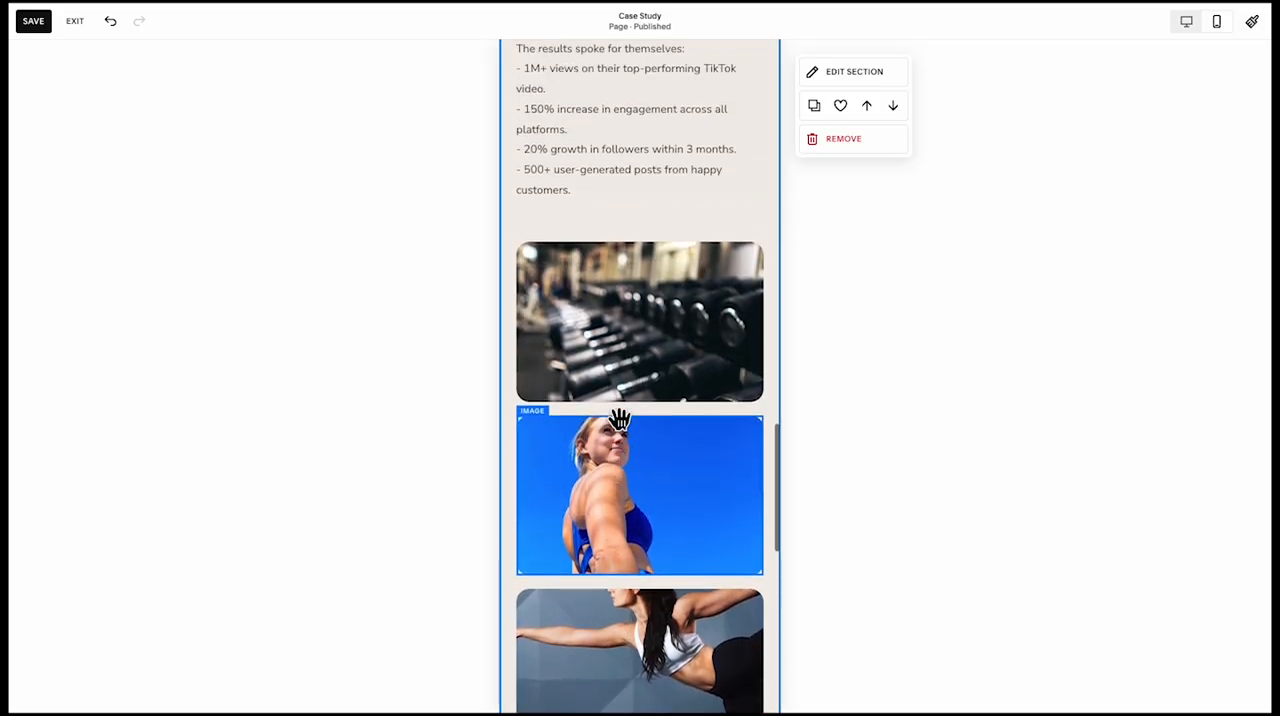
scroll(619, 418, down, 2)
click(664, 328)
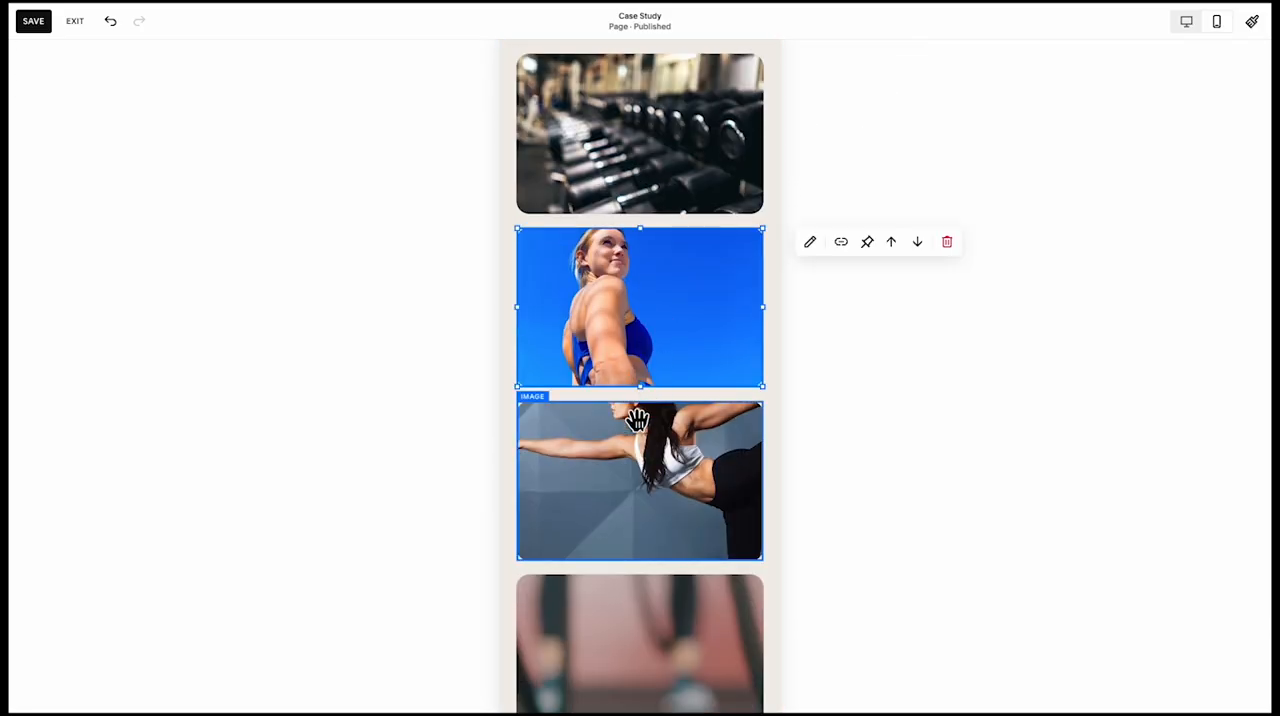
scroll(660, 300, up, 2)
click(660, 288)
drag(657, 309, 642, 358)
Select the five images below the dumbbell rack image and move them down together to leave a gap beneath it
scroll(645, 414, down, 3)
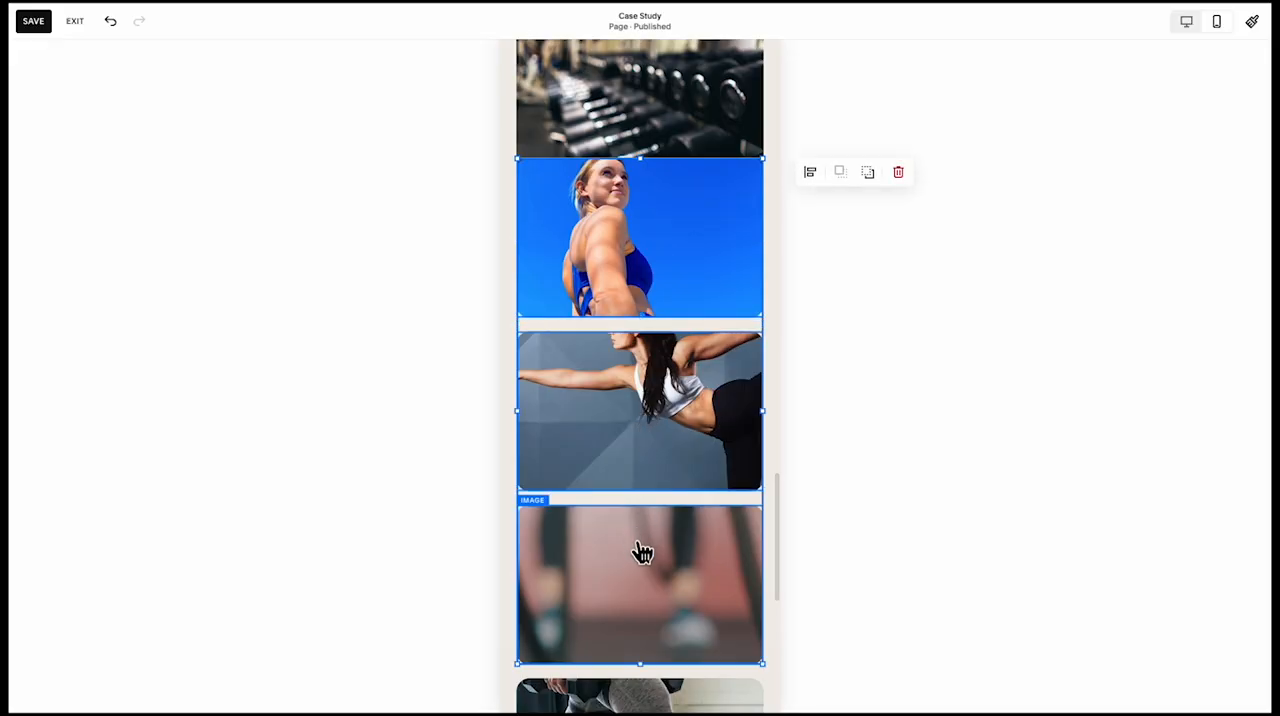
scroll(642, 553, down, 4)
scroll(650, 500, up, 5)
drag(663, 277, 664, 340)
scroll(663, 345, down, 6)
scroll(661, 357, down, 2)
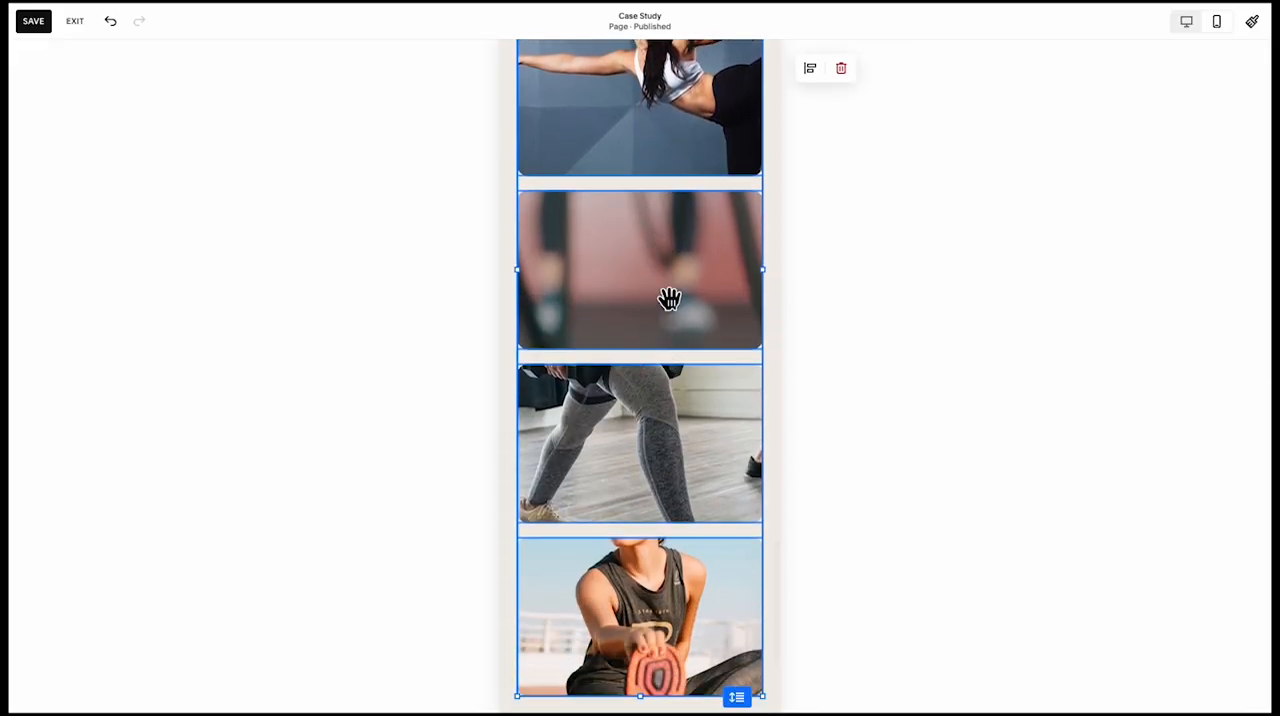
Arrange four results images at half width in a two-by-two grid under the dumbbell image, with the taller full-width stretching image below them
click(623, 331)
mouse_move(646, 357)
mouse_down()
mouse_move(640, 420)
mouse_move(646, 347)
mouse_up()
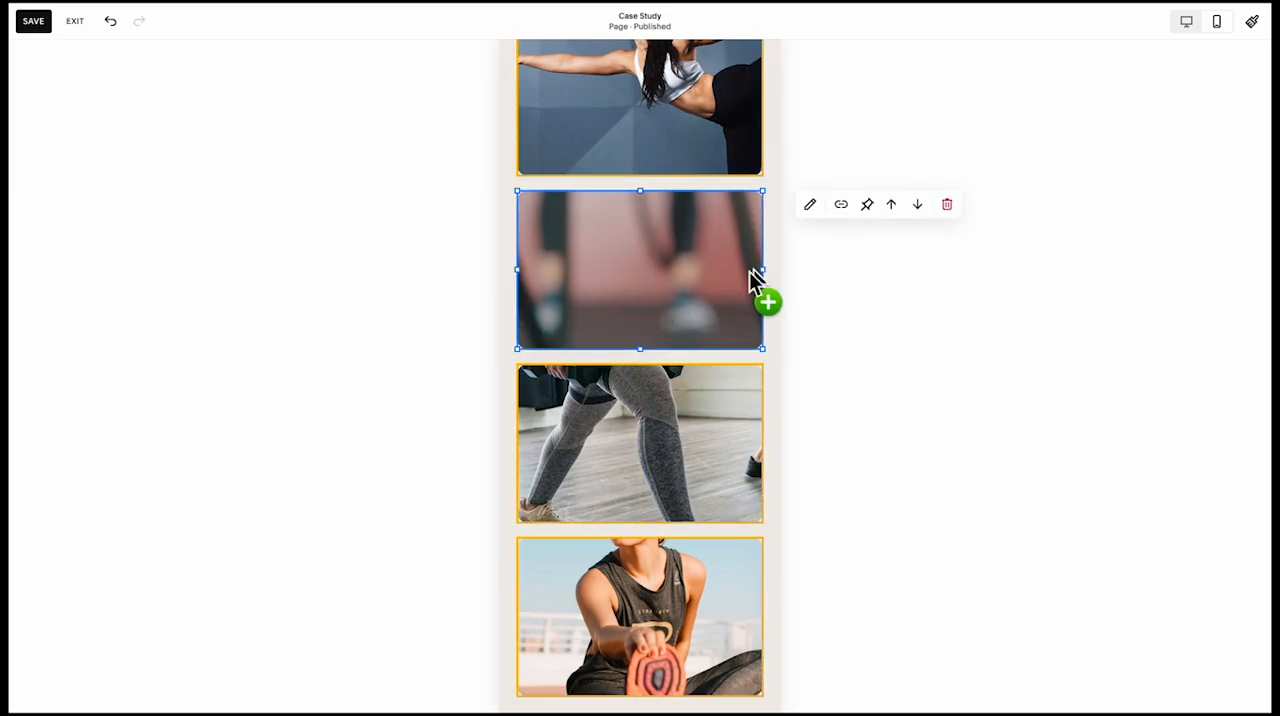
drag(760, 275, 631, 273)
scroll(626, 291, up, 6)
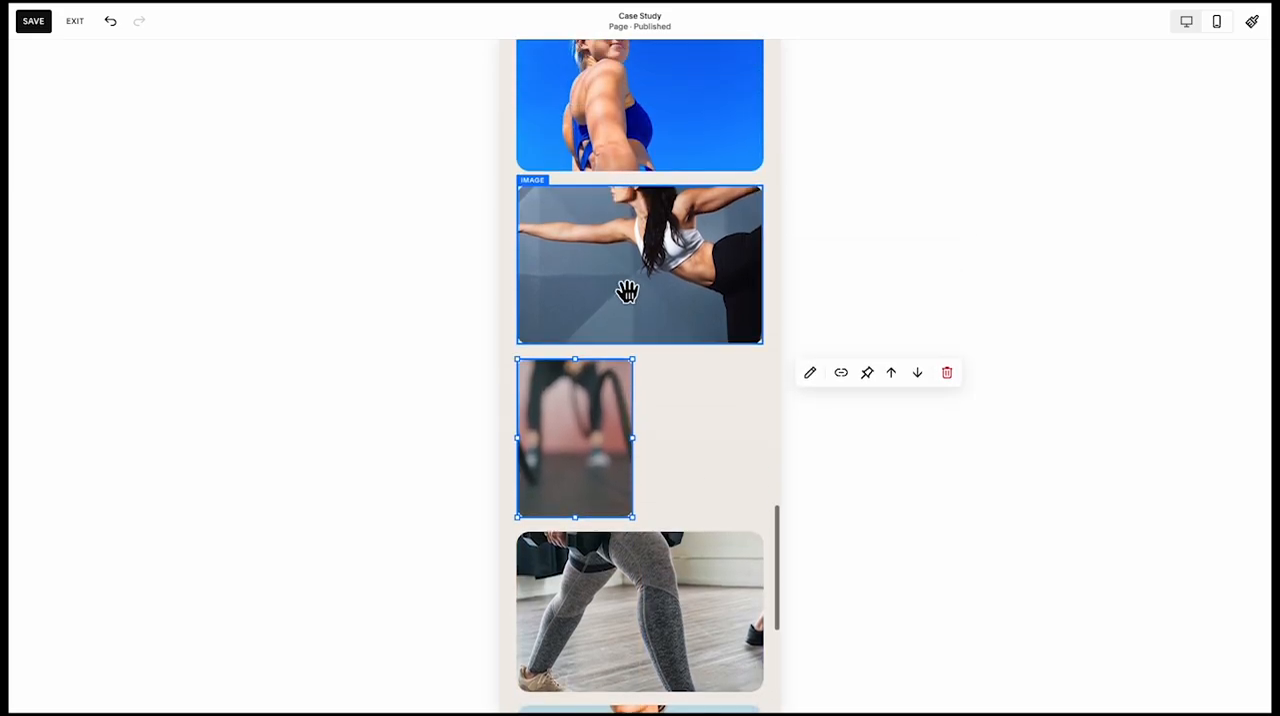
click(554, 289)
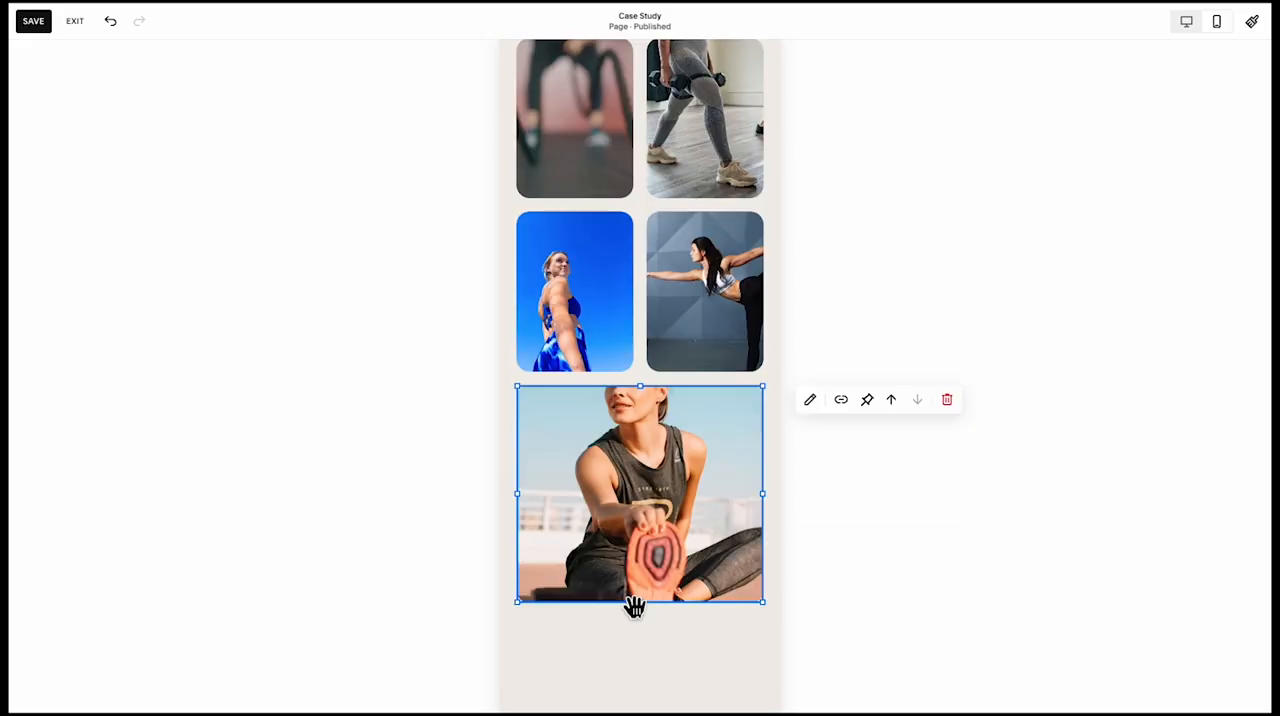
scroll(634, 605, up, 3)
scroll(636, 620, down, 4)
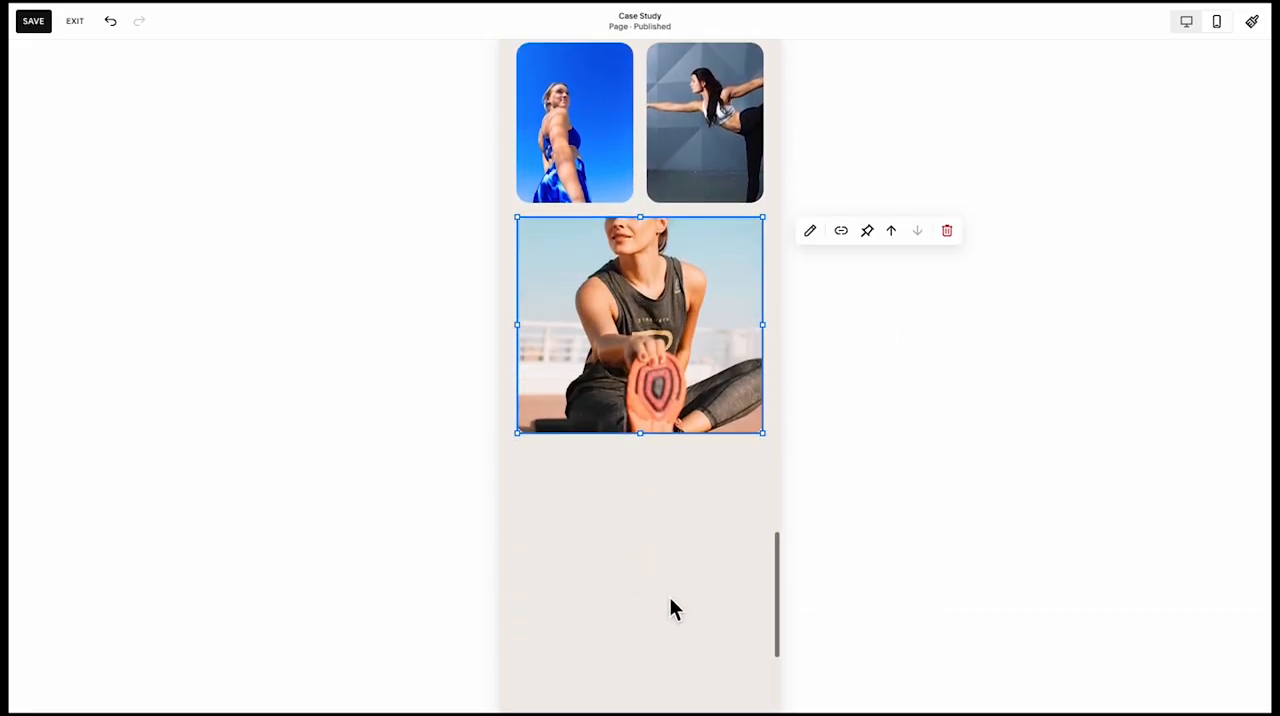
Shorten the mobile results section to end just below the stretching image, save the page and exit editing
click(676, 606)
scroll(700, 620, down, 1)
drag(751, 654, 741, 343)
scroll(741, 343, up, 15)
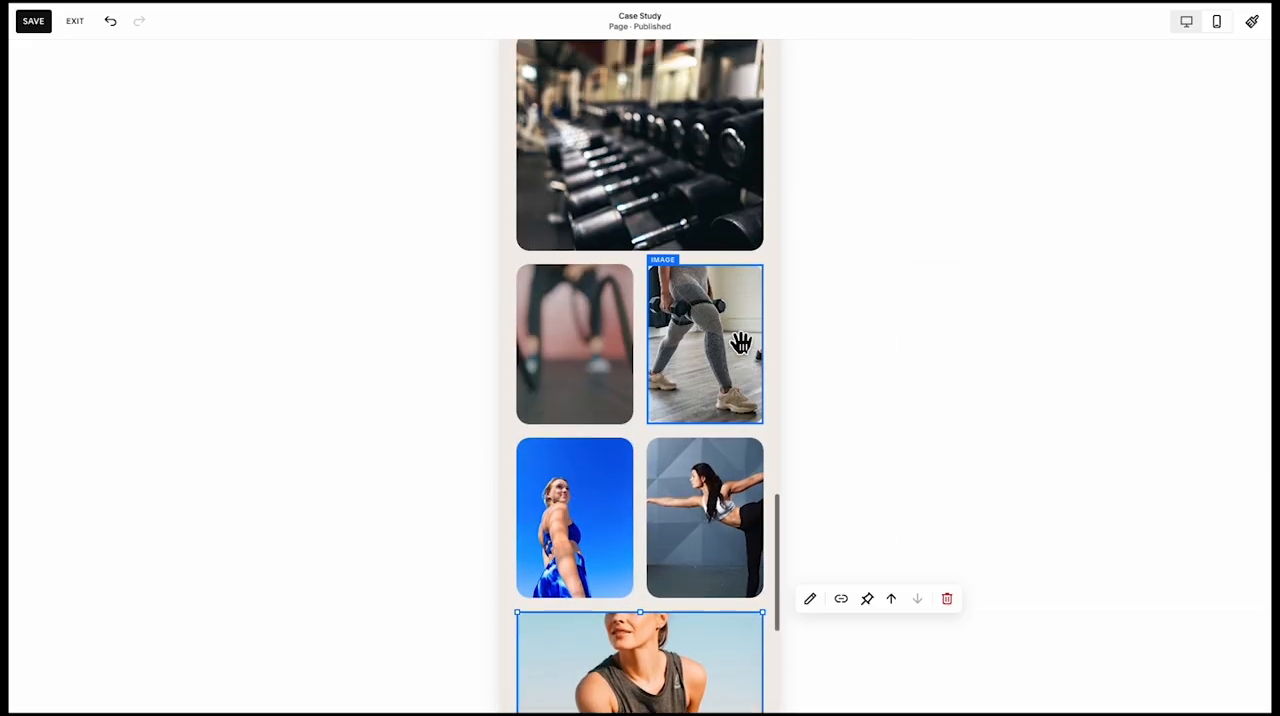
scroll(741, 343, up, 6)
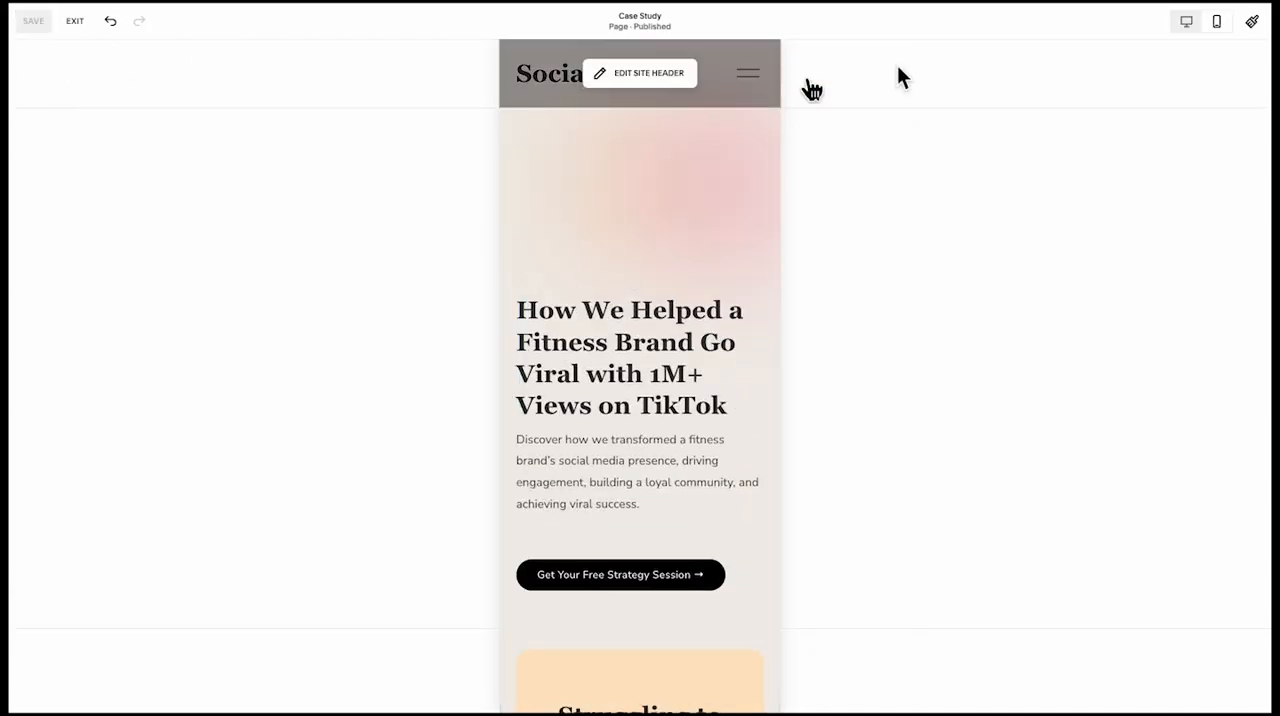
click(72, 21)
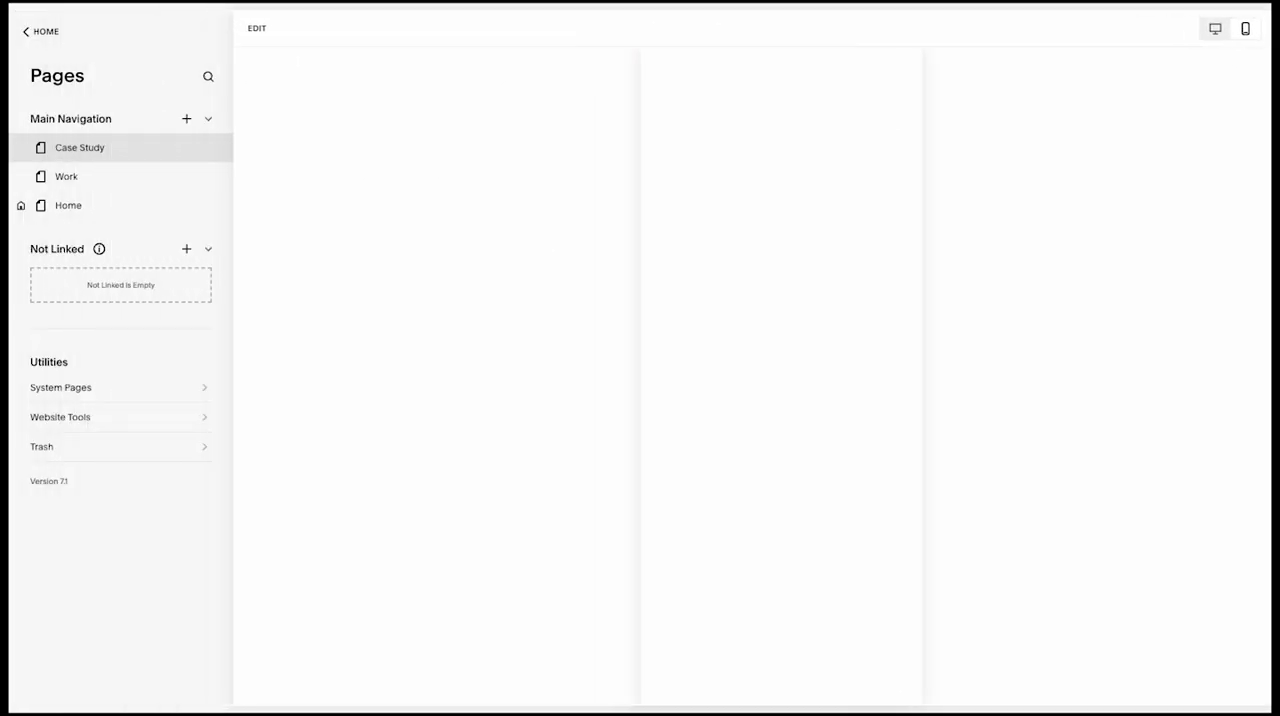
Review the Case Study page's mobile layout from the hero section down to the results image grid
scroll(776, 427, down, 4)
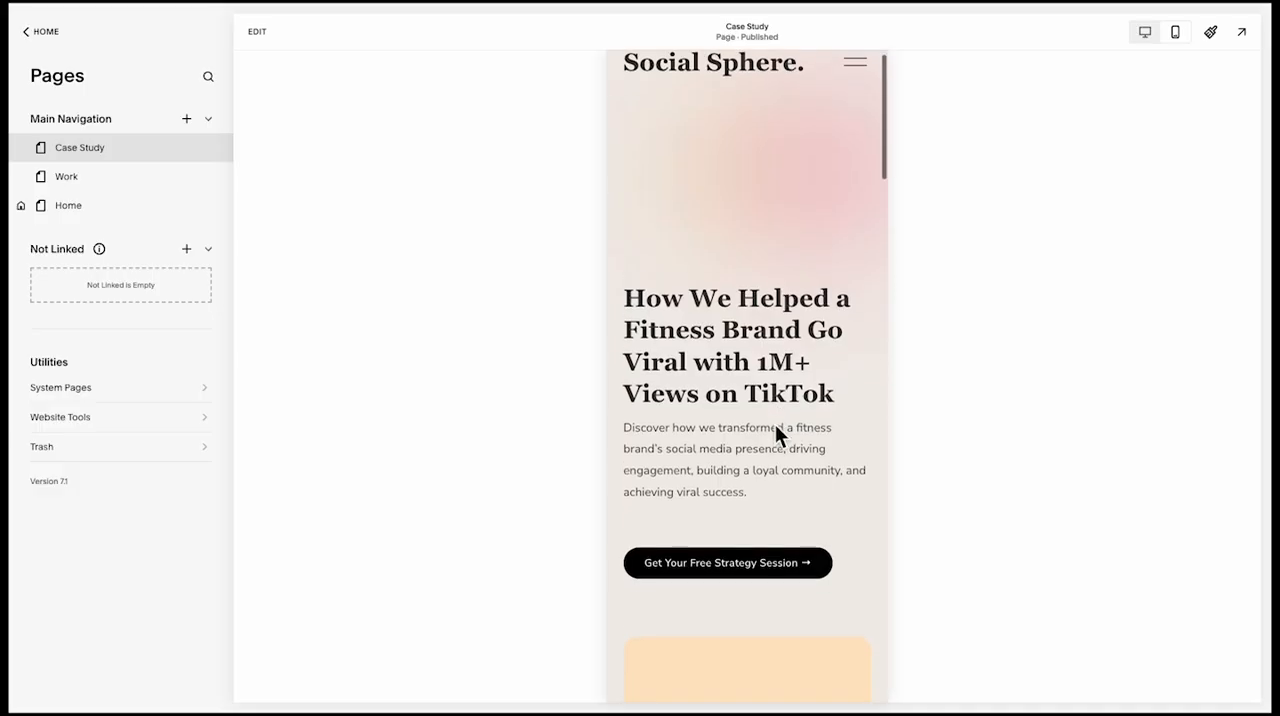
scroll(775, 424, down, 6)
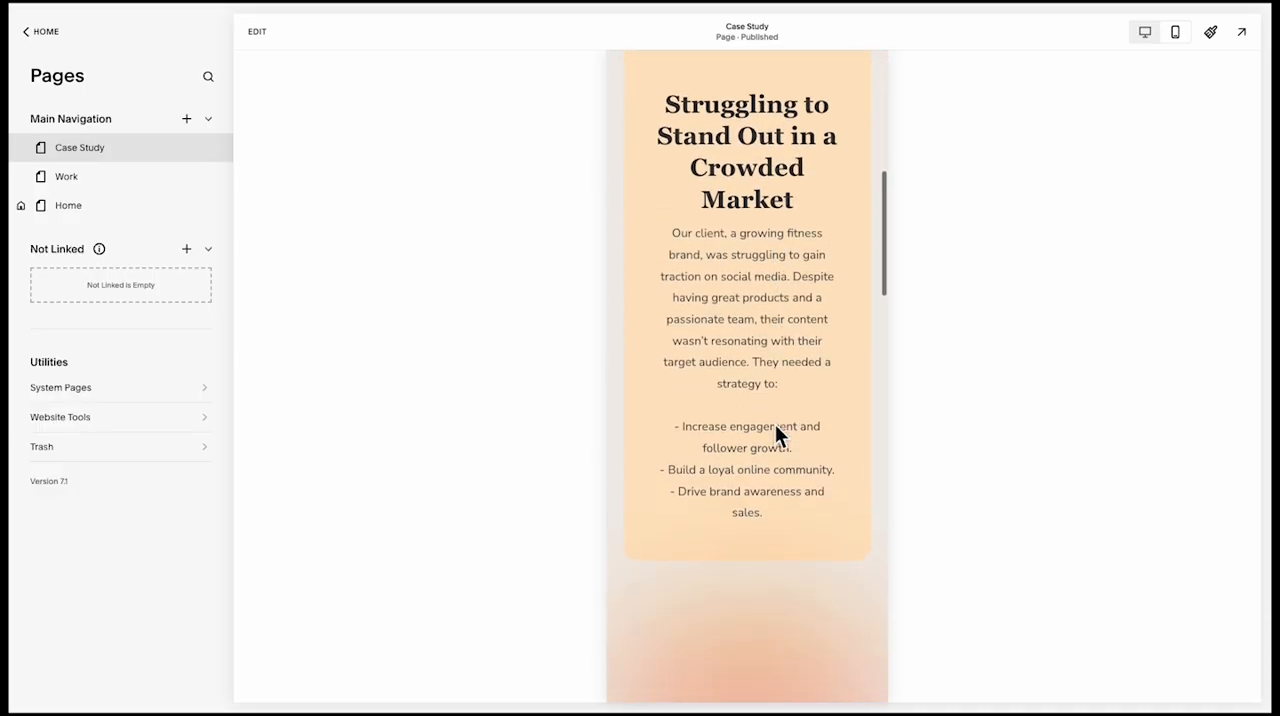
scroll(775, 424, down, 7)
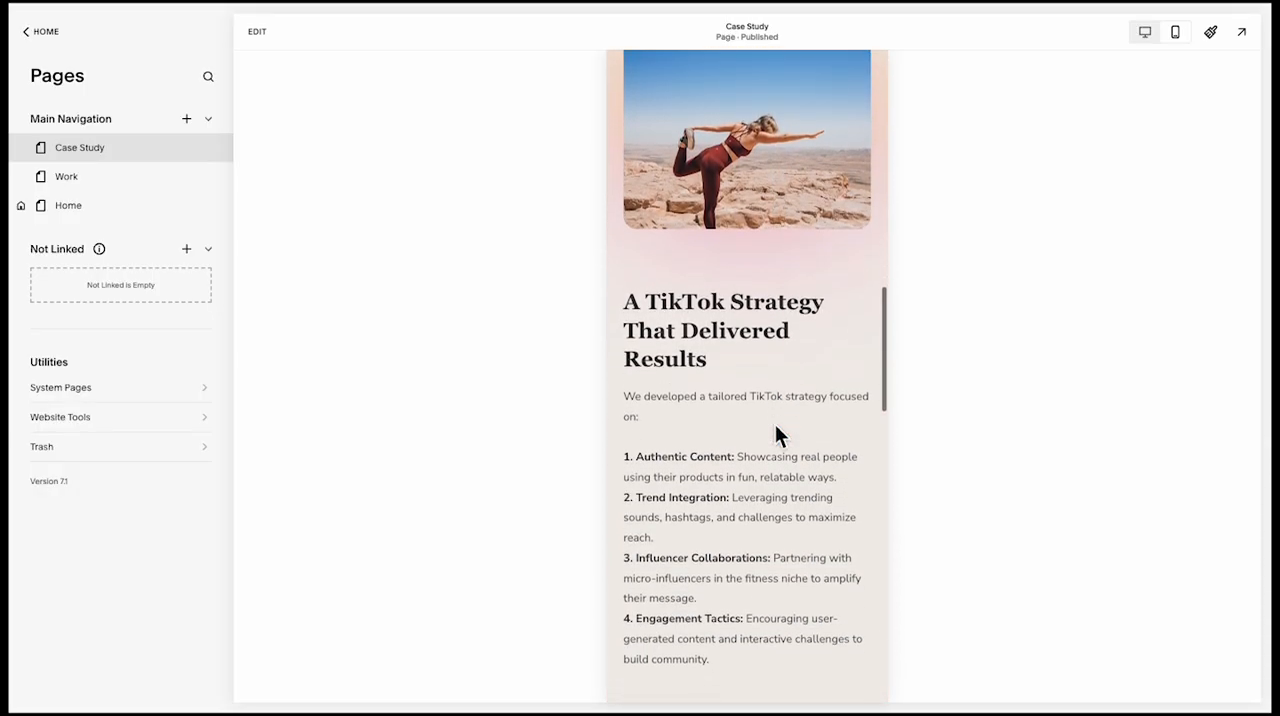
scroll(776, 428, down, 6)
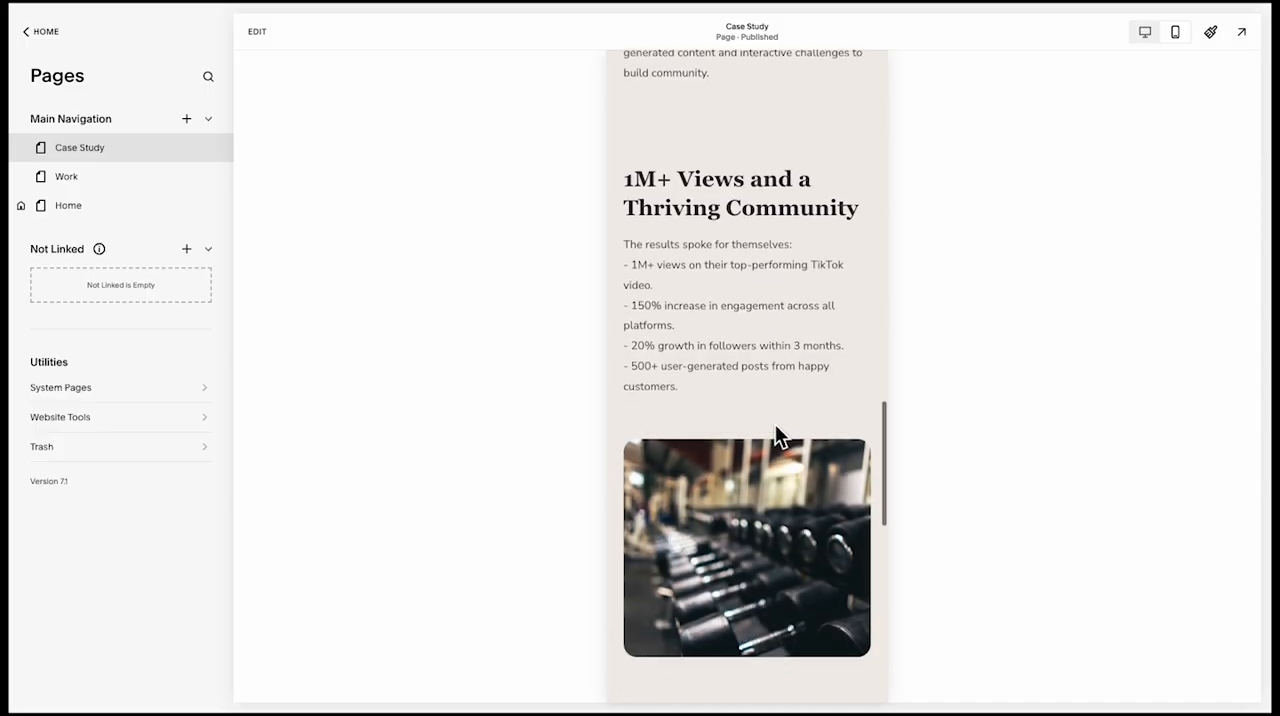
scroll(775, 424, down, 4)
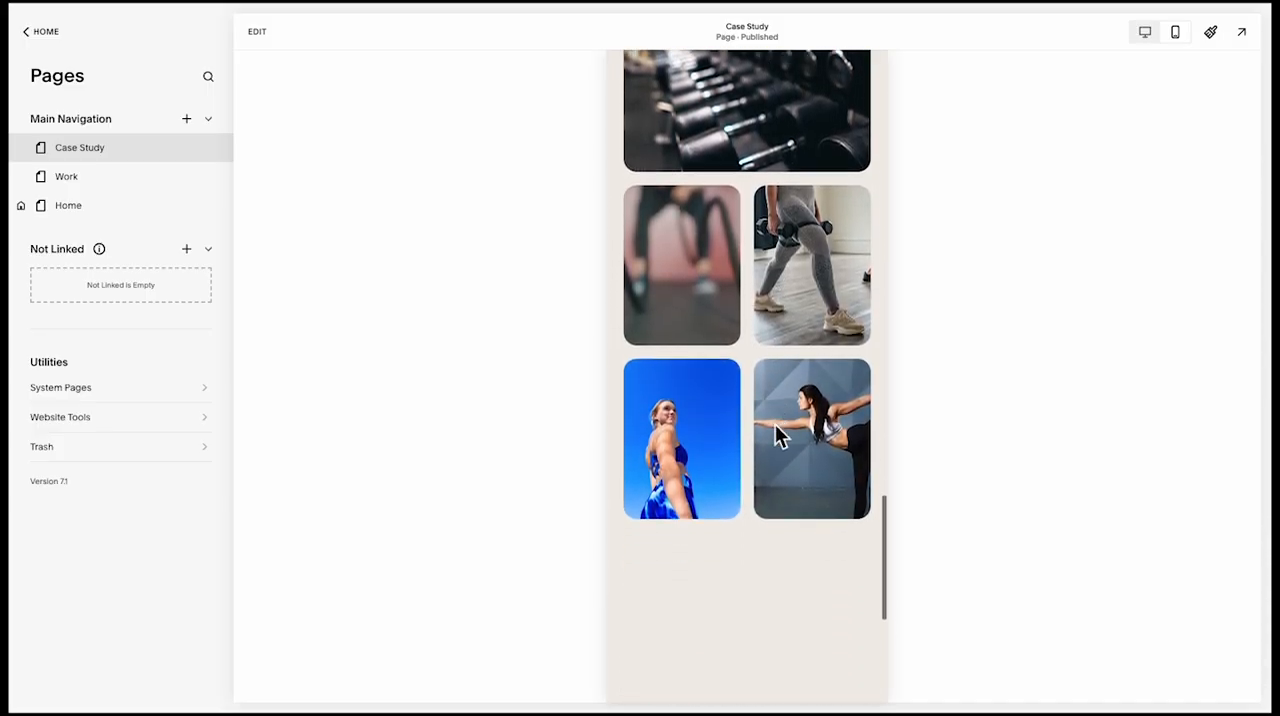
Switch the Case Study preview to the desktop layout and review the page from the hero to the results images
click(1147, 35)
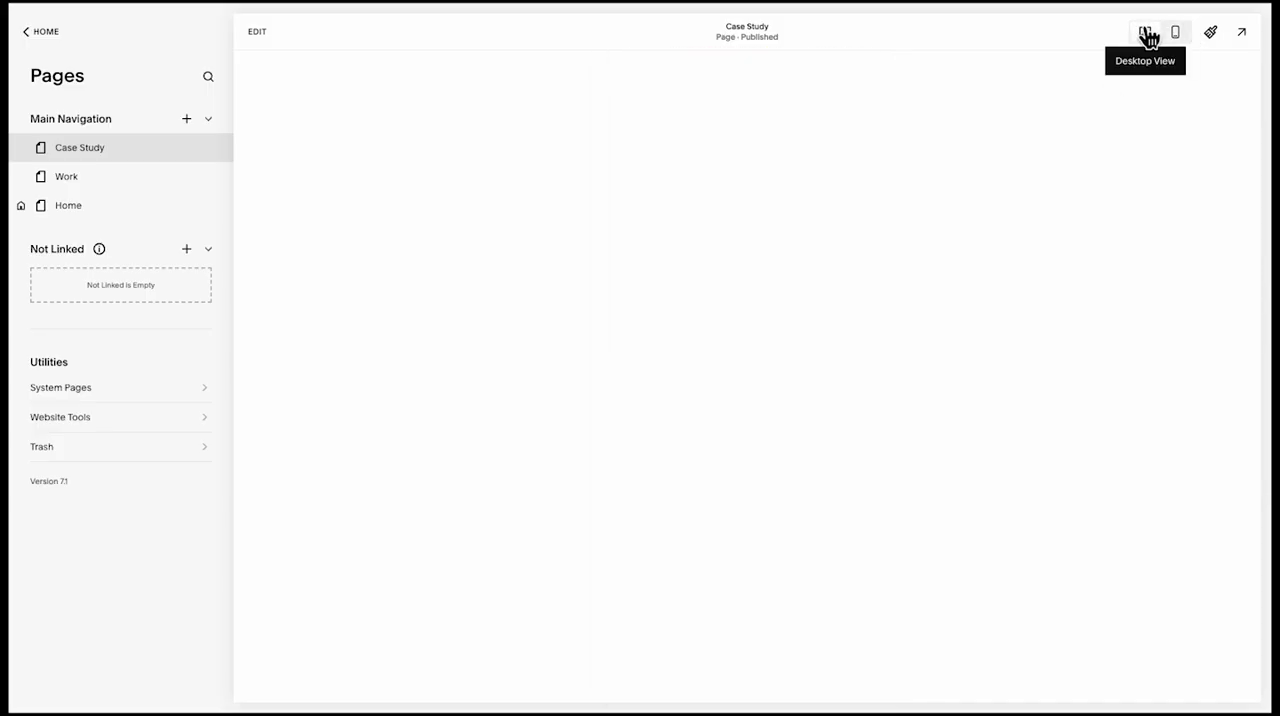
scroll(756, 345, up, 10)
scroll(756, 345, up, 5)
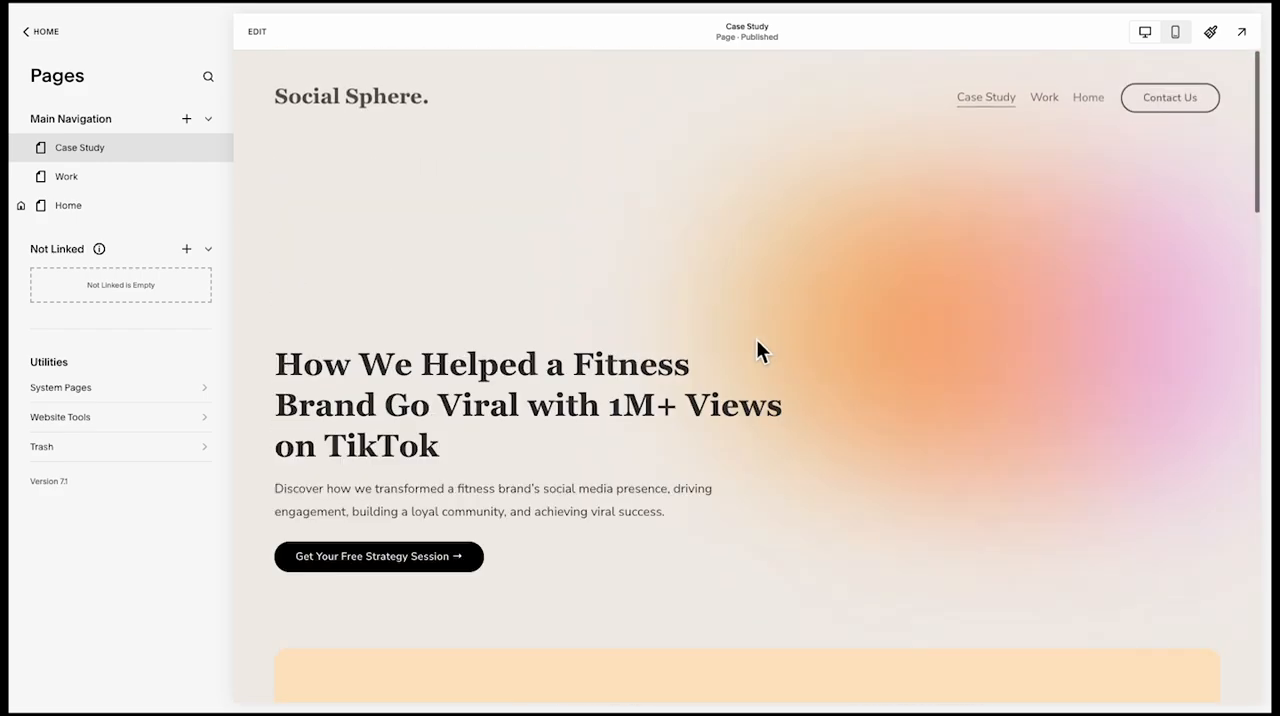
scroll(757, 346, down, 3)
scroll(757, 346, down, 8)
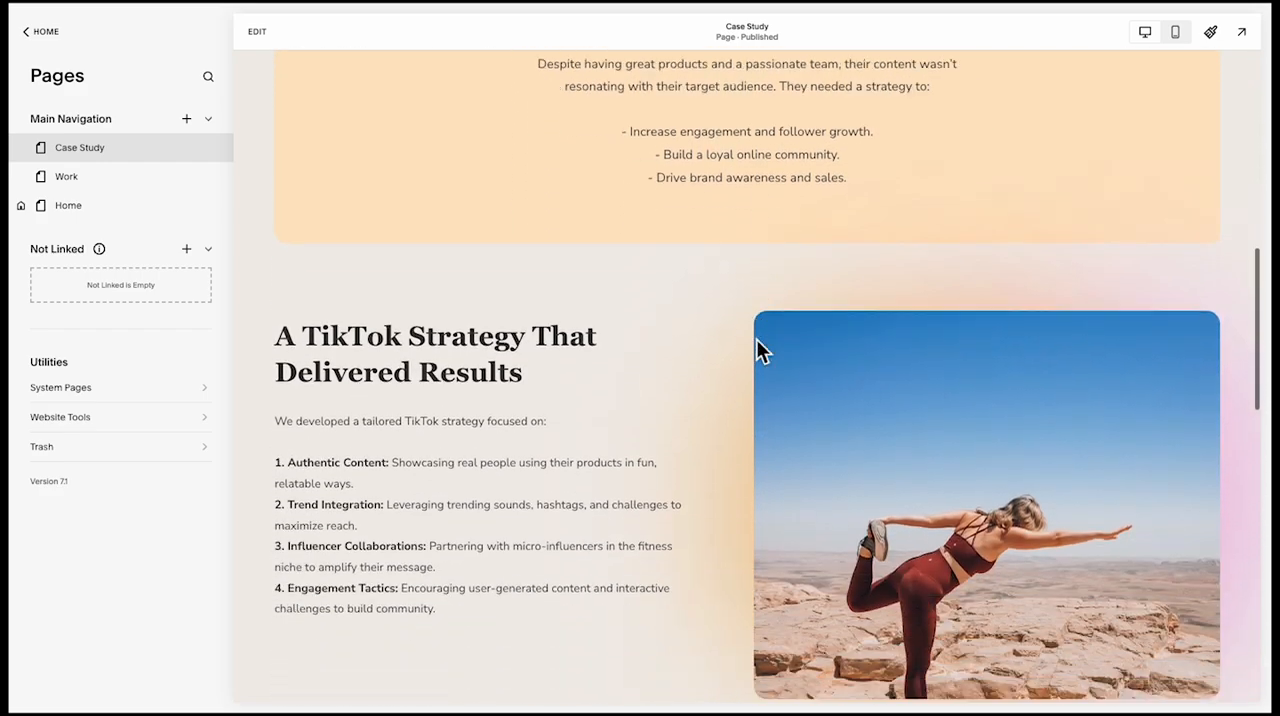
scroll(756, 350, down, 10)
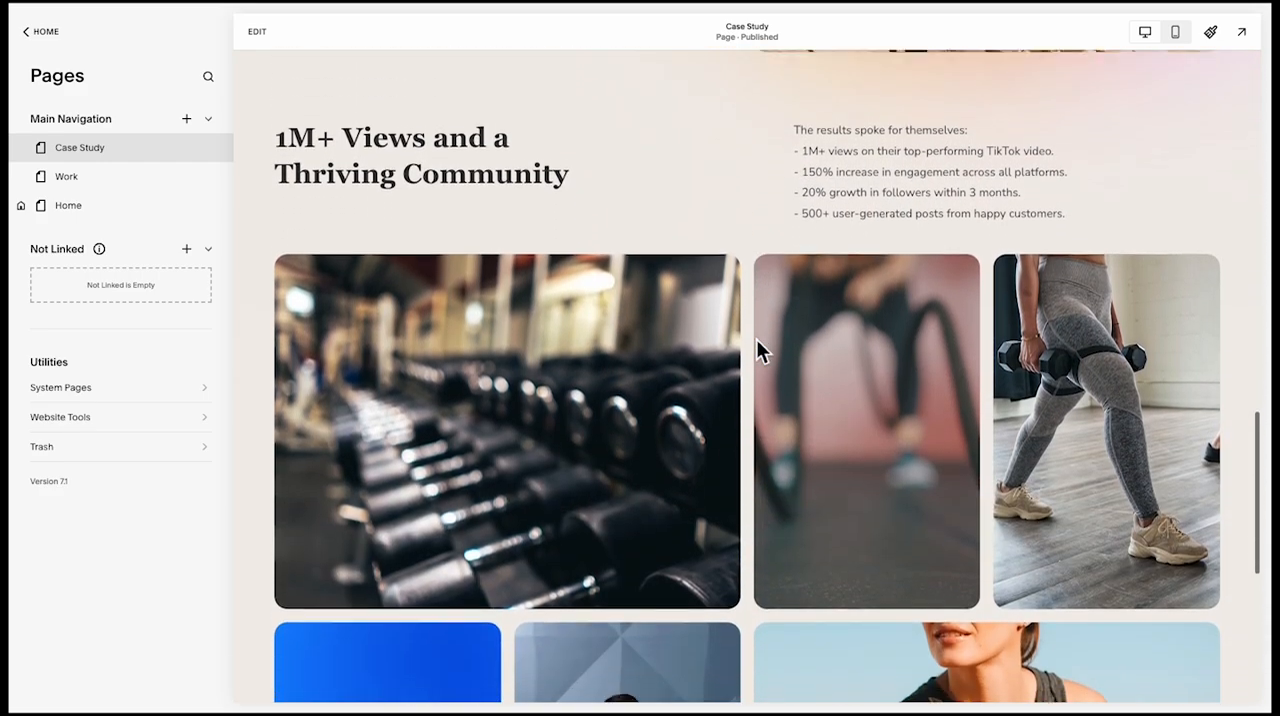
scroll(757, 350, down, 2)
scroll(757, 350, up, 15)
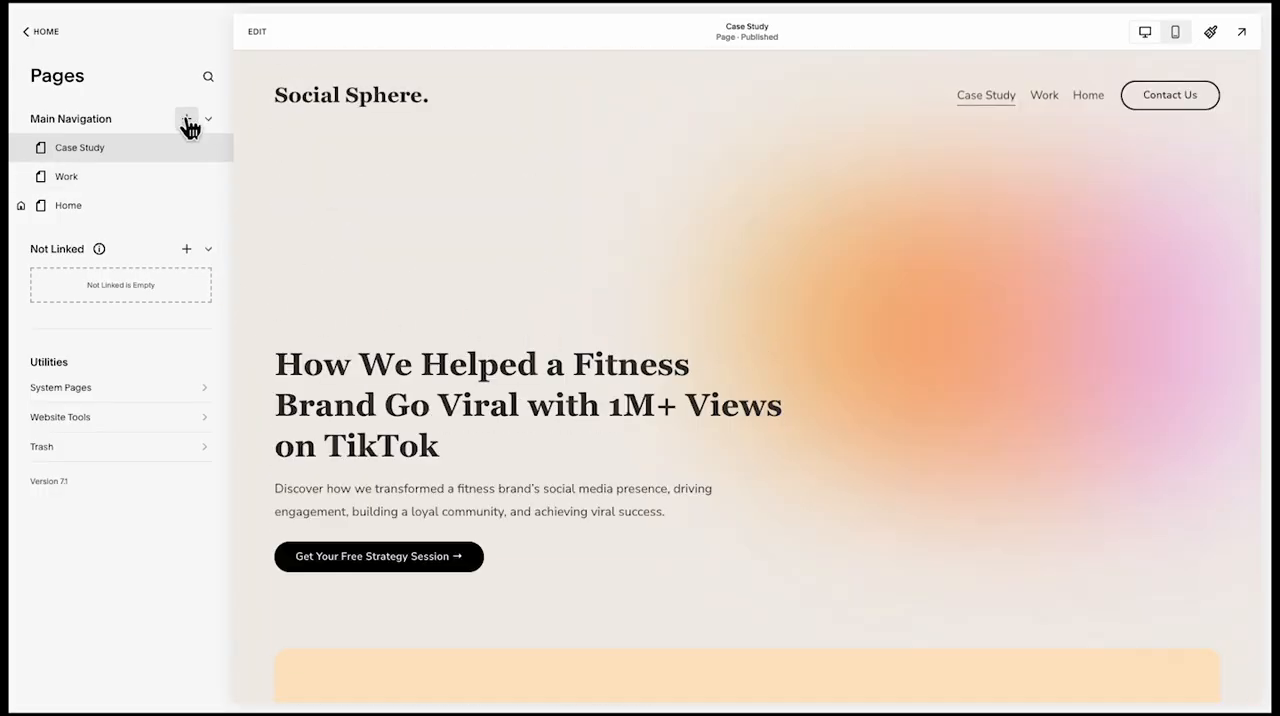
Add a new page to the main navigation and name it Services
click(187, 120)
click(302, 189)
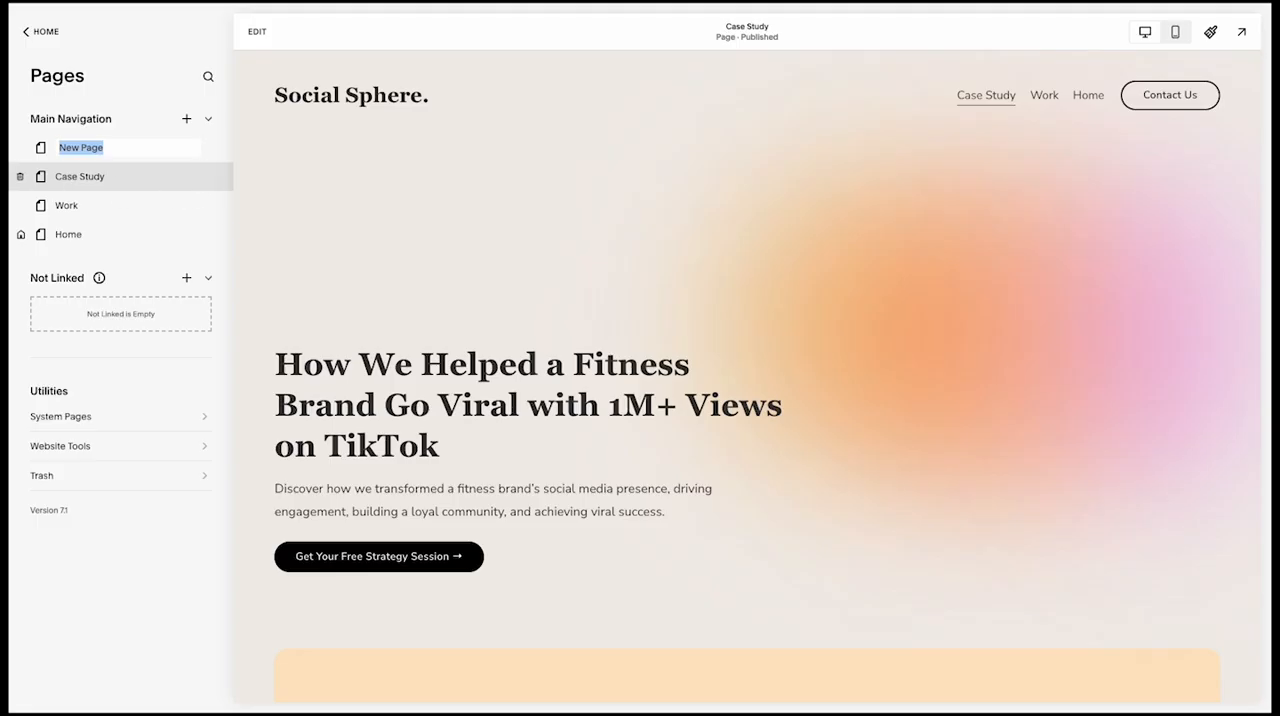
key(Return)
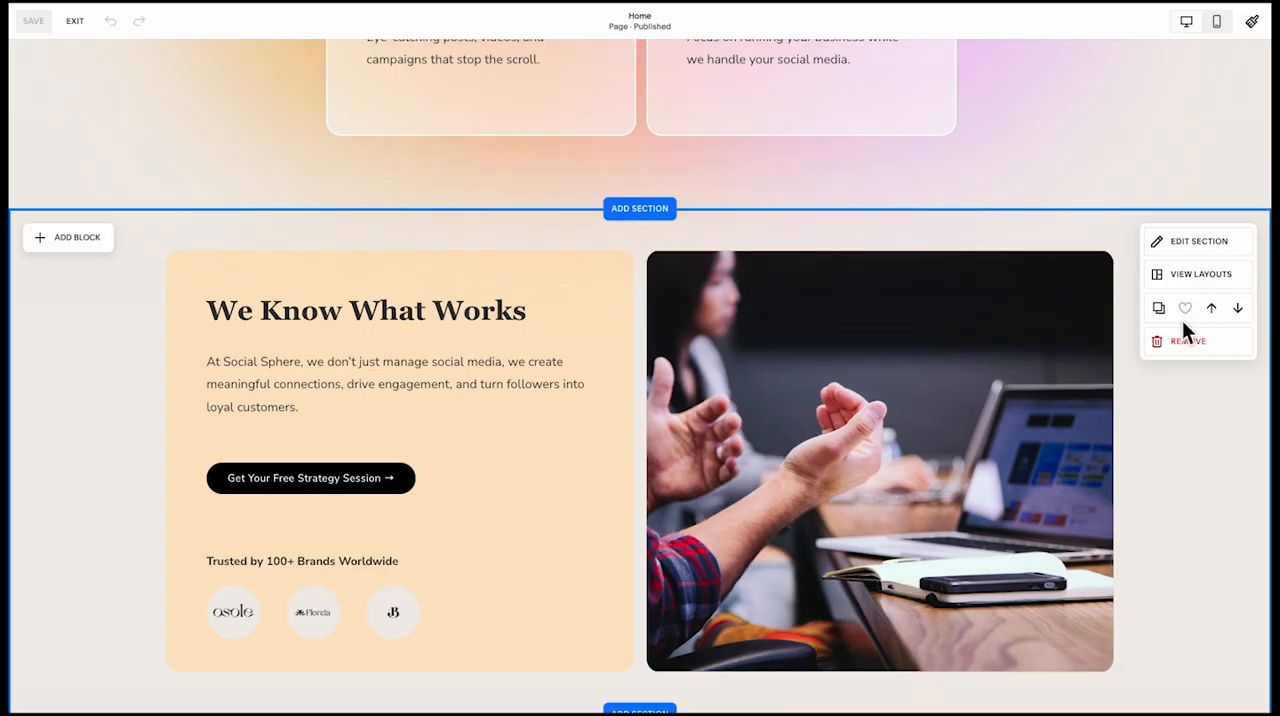
Add Home page sections, including "Simple Pricing, Exceptional Results" and the FAQ section, to Saved Sections and exit editing
click(1184, 310)
scroll(929, 472, down, 20)
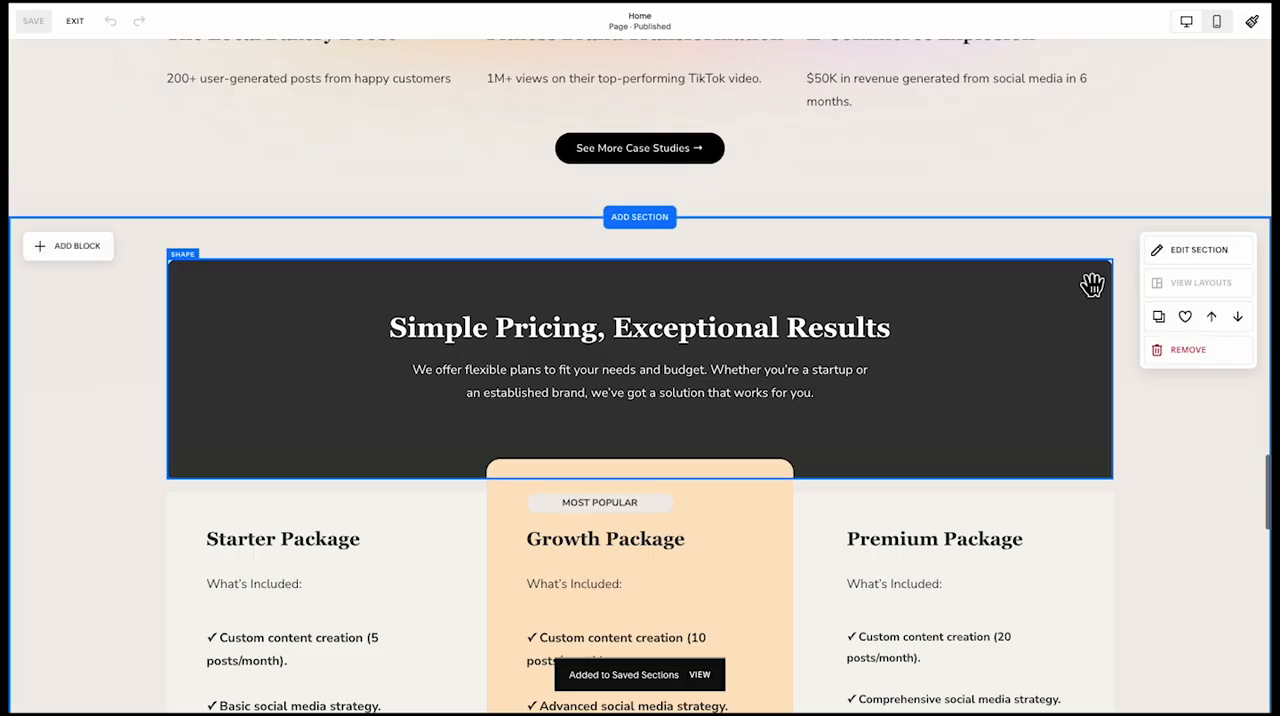
scroll(1150, 320, up, 4)
scroll(1143, 414, down, 3)
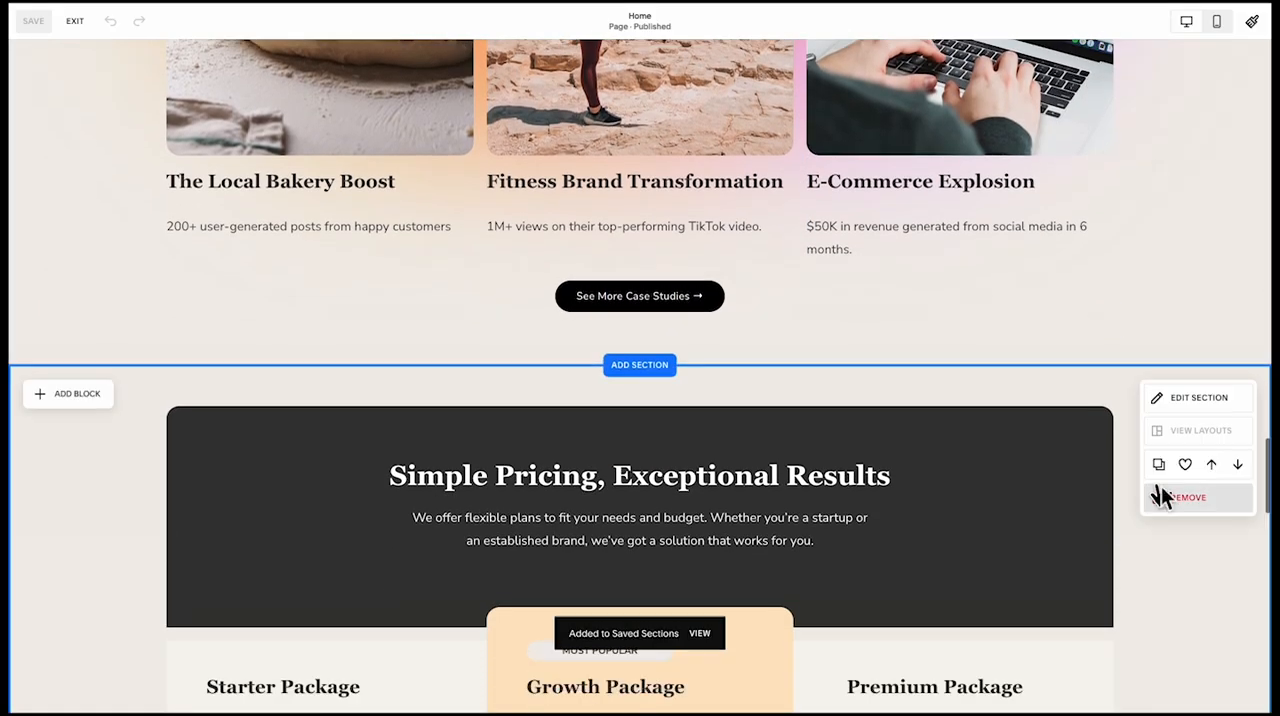
click(1184, 464)
scroll(1049, 516, down, 10)
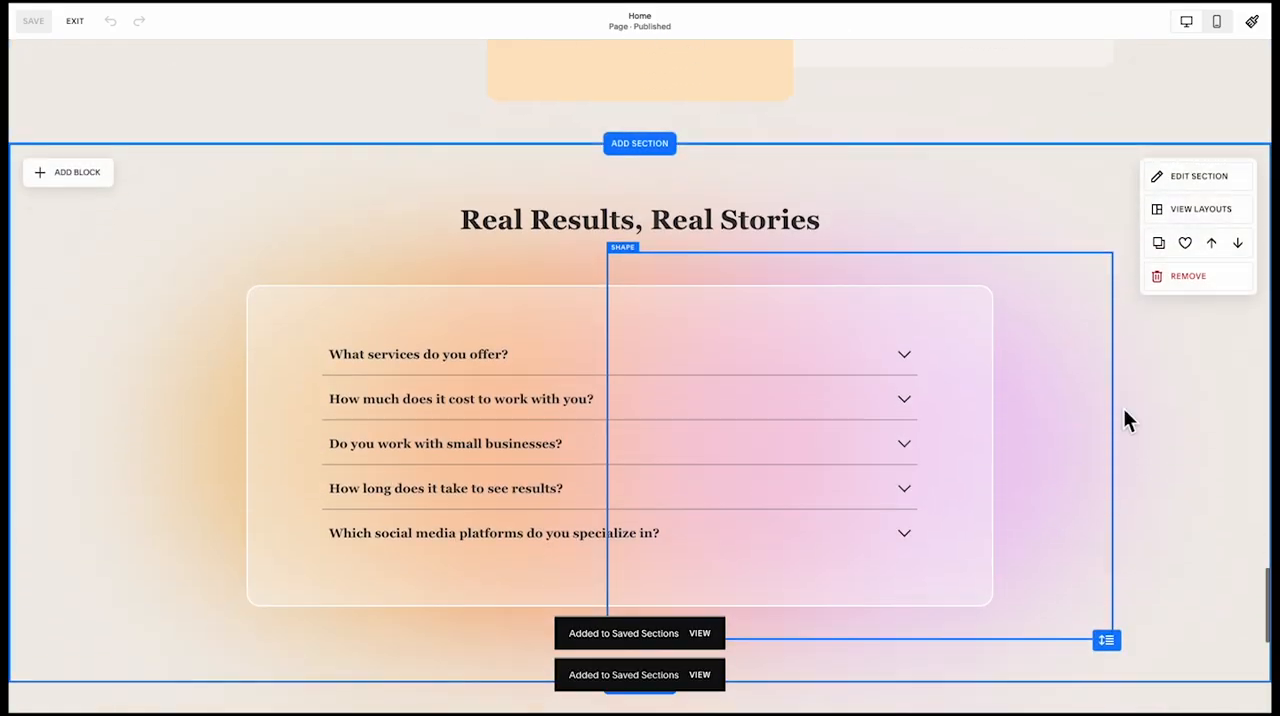
click(1186, 245)
scroll(1046, 437, down, 5)
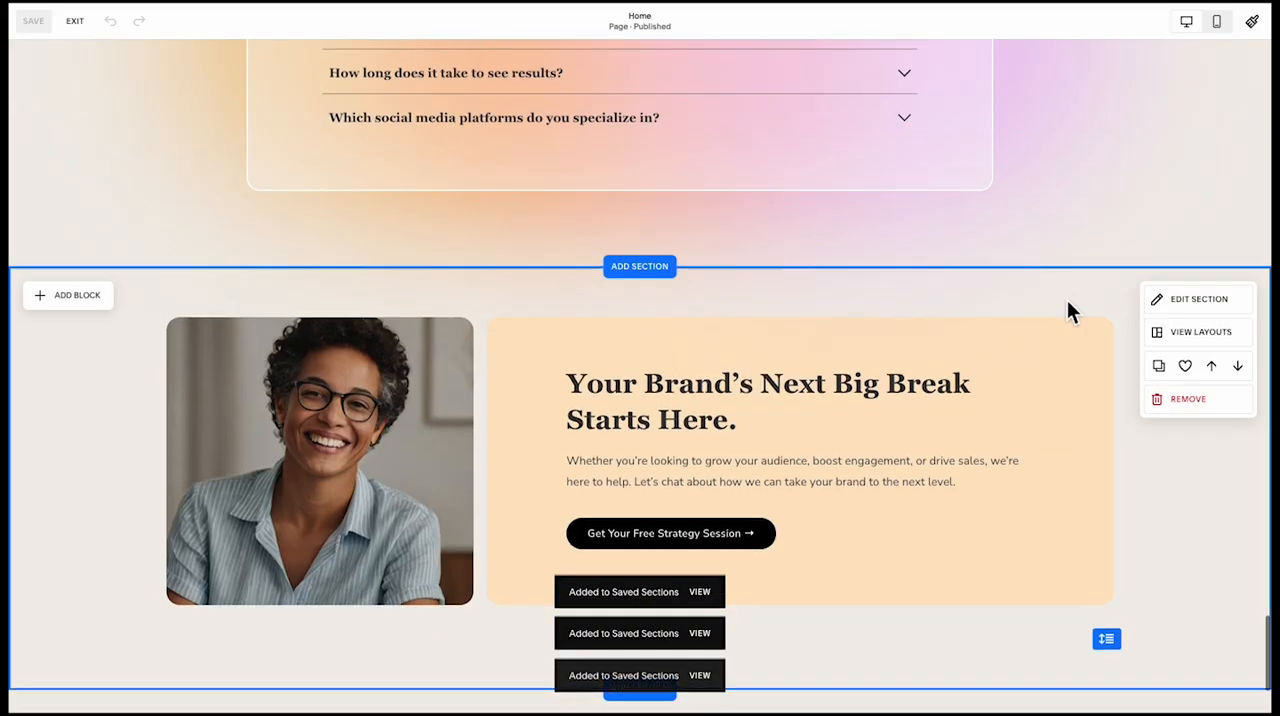
scroll(1065, 303, up, 14)
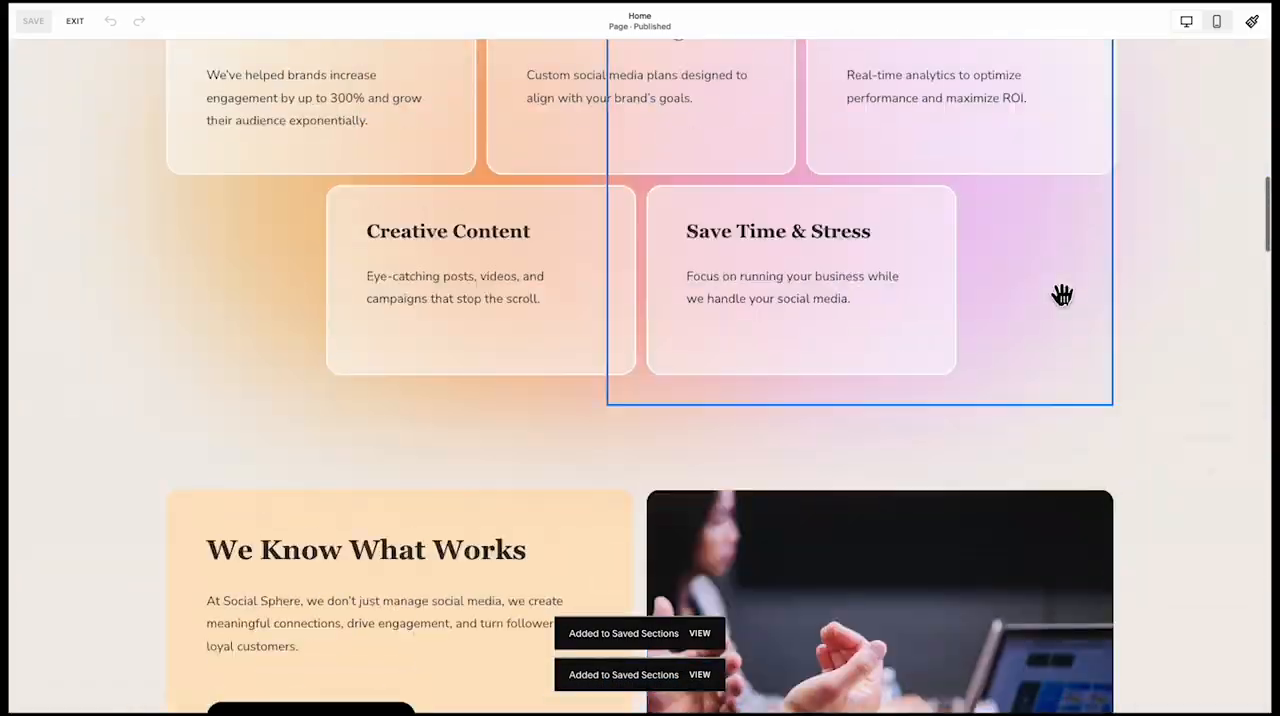
click(74, 21)
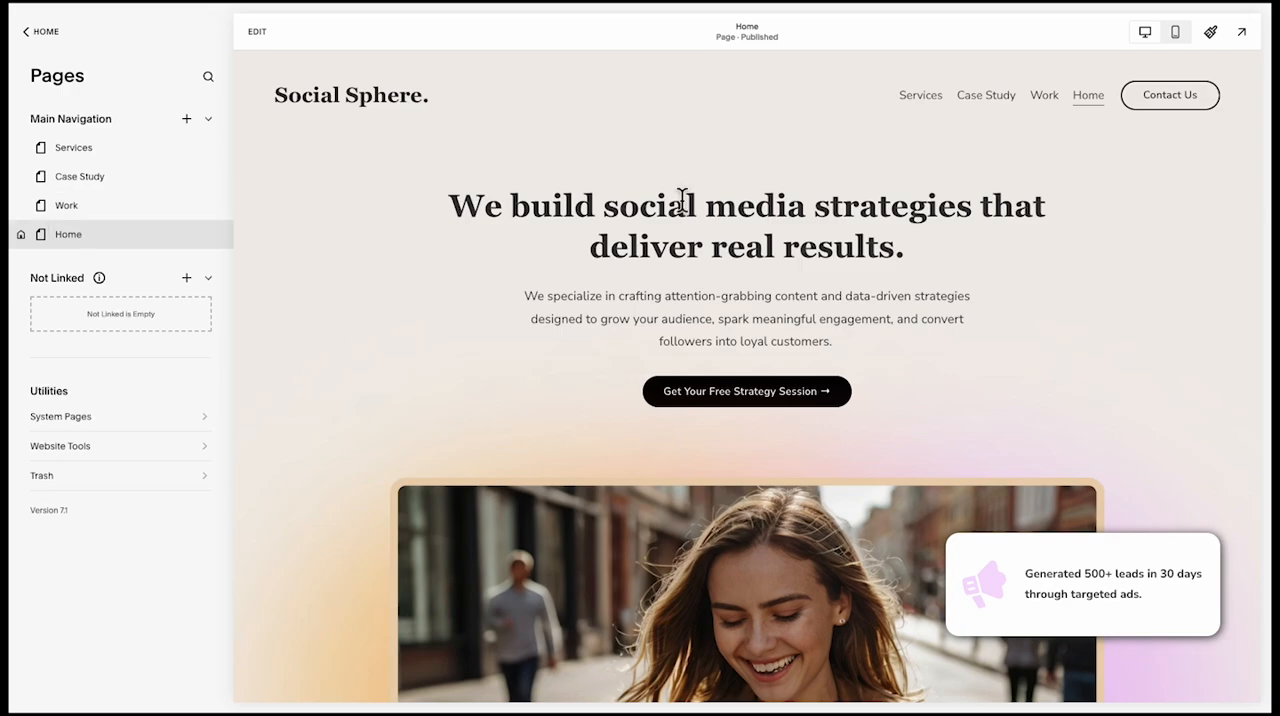
Add the saved "Your Brand's Next Big Break" section to the bottom of the Work page, below the project cards
click(1041, 93)
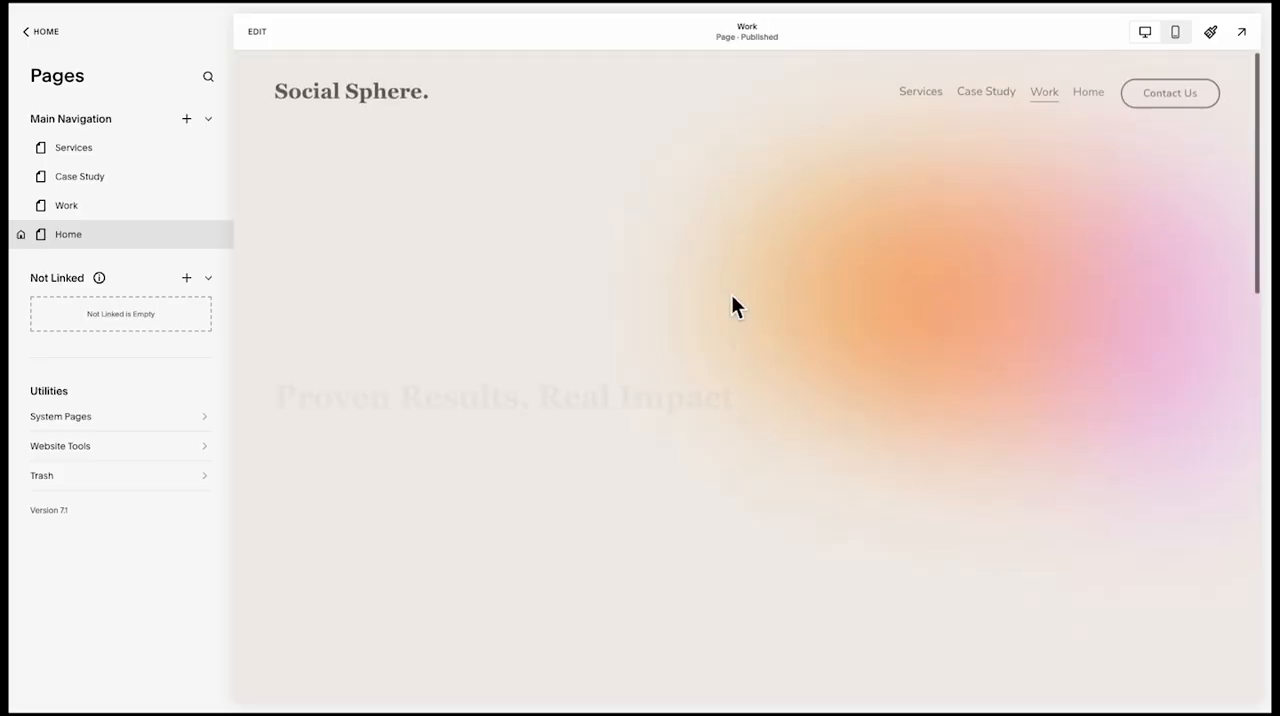
scroll(733, 298, down, 15)
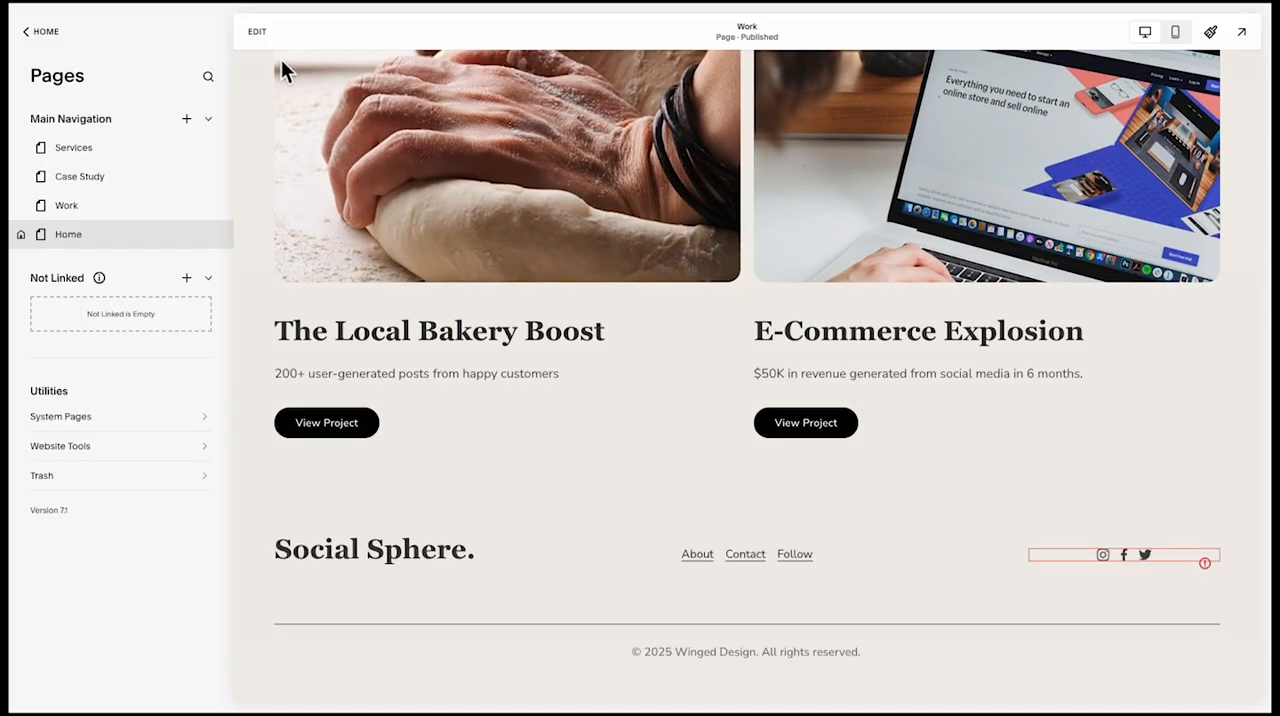
click(262, 33)
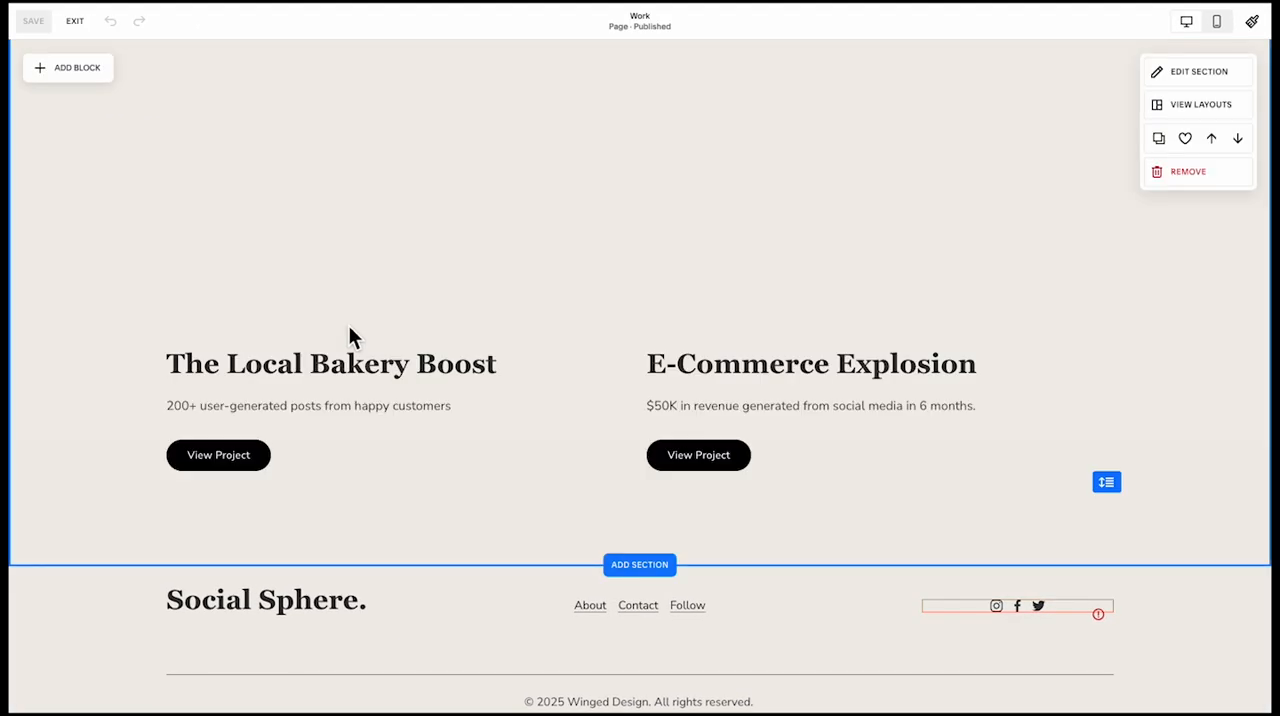
click(655, 564)
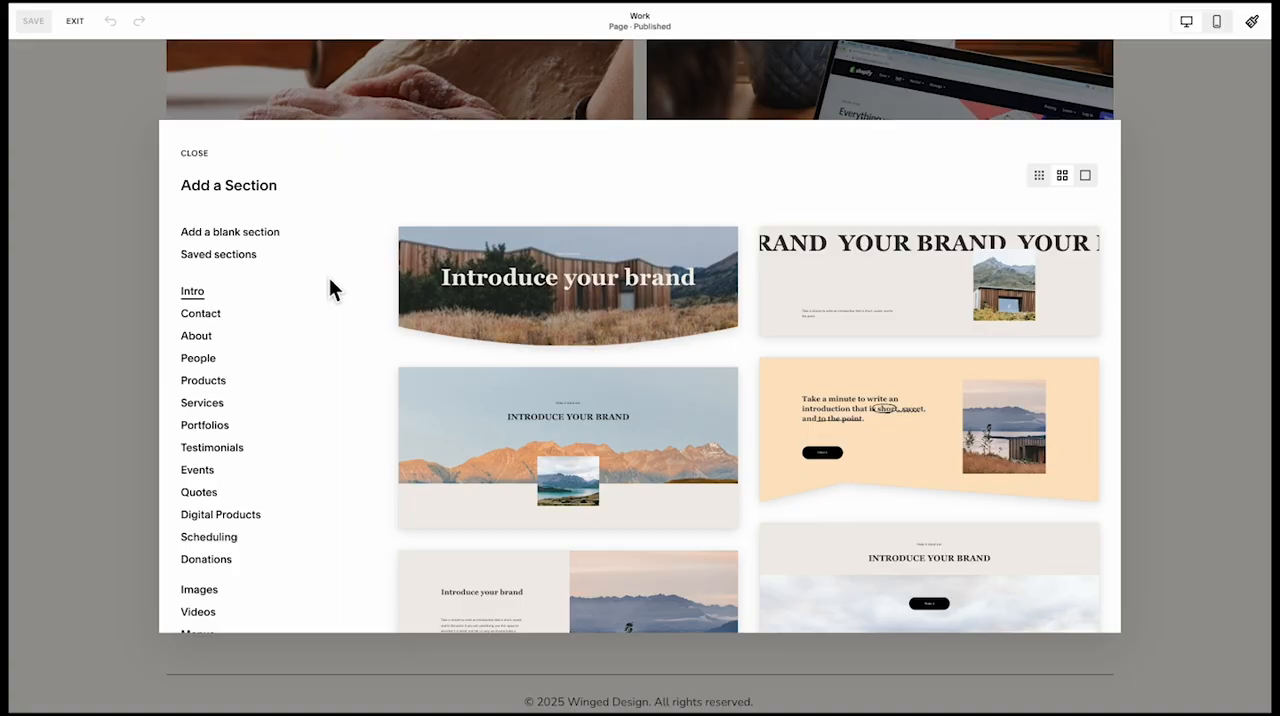
click(260, 256)
scroll(750, 420, down, 5)
click(903, 362)
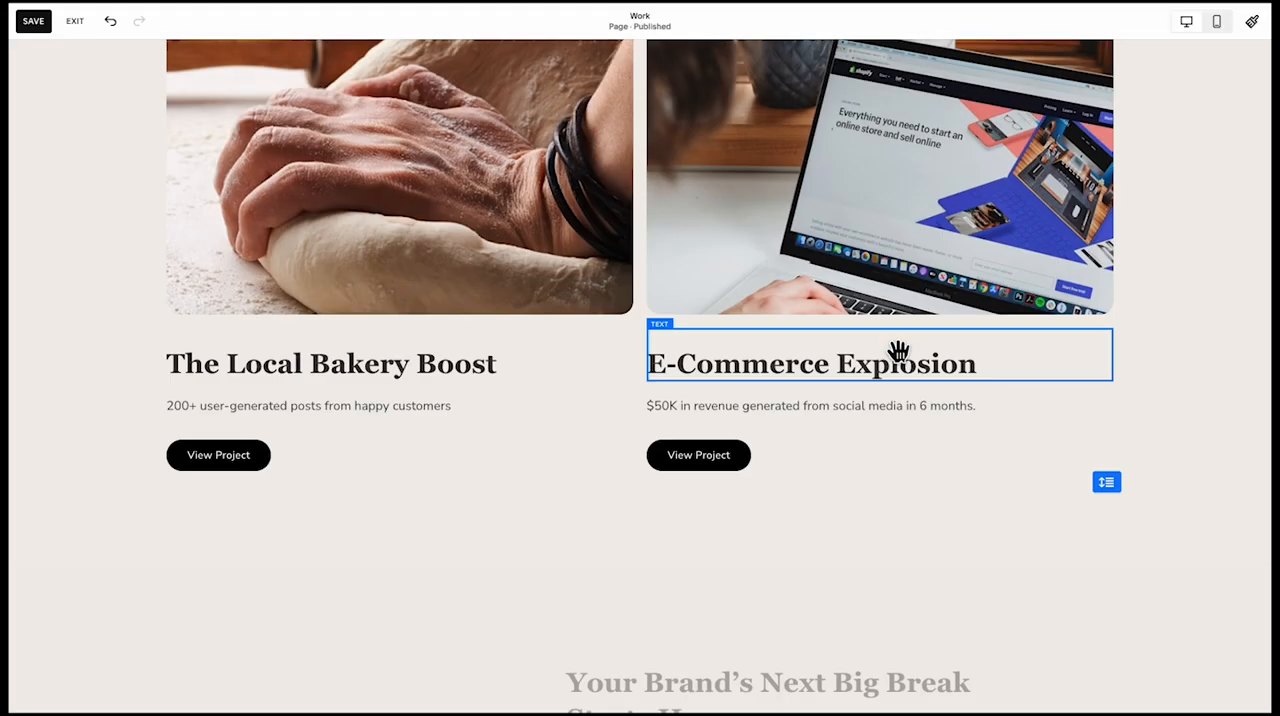
Check the Work page with its closing section, save it and exit editing
scroll(898, 352, down, 5)
scroll(361, 245, up, 13)
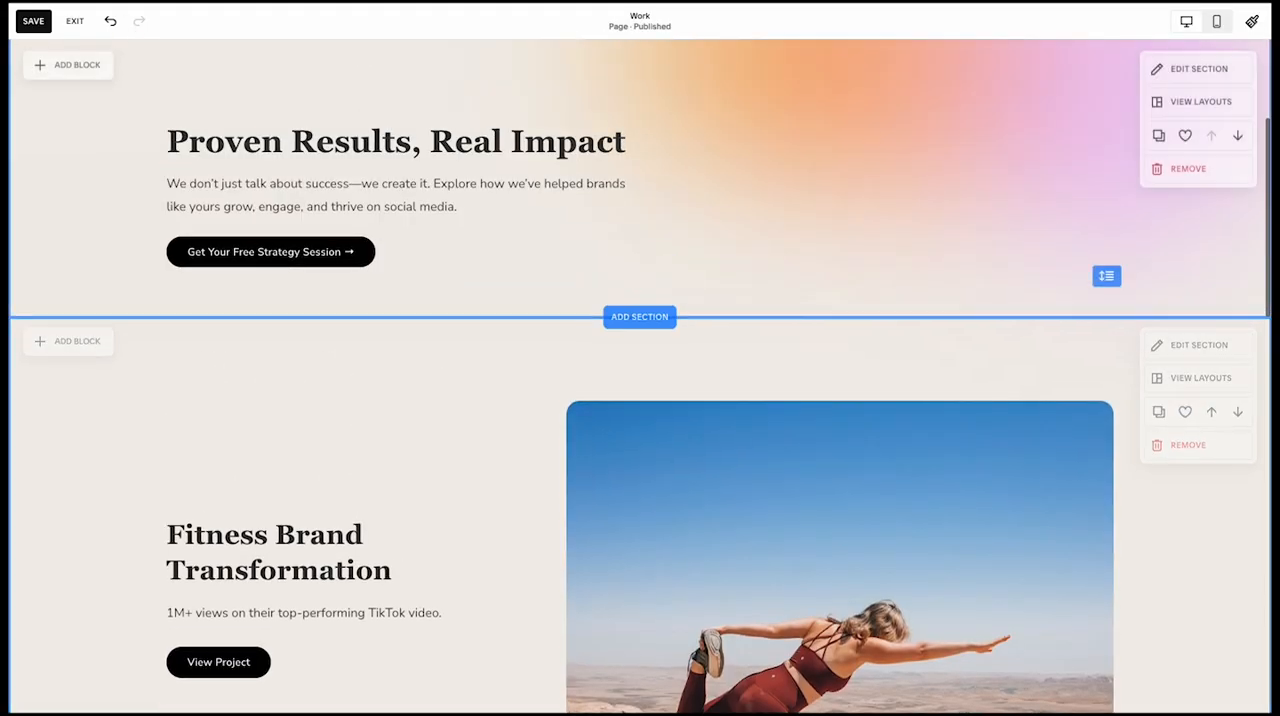
click(33, 20)
click(80, 24)
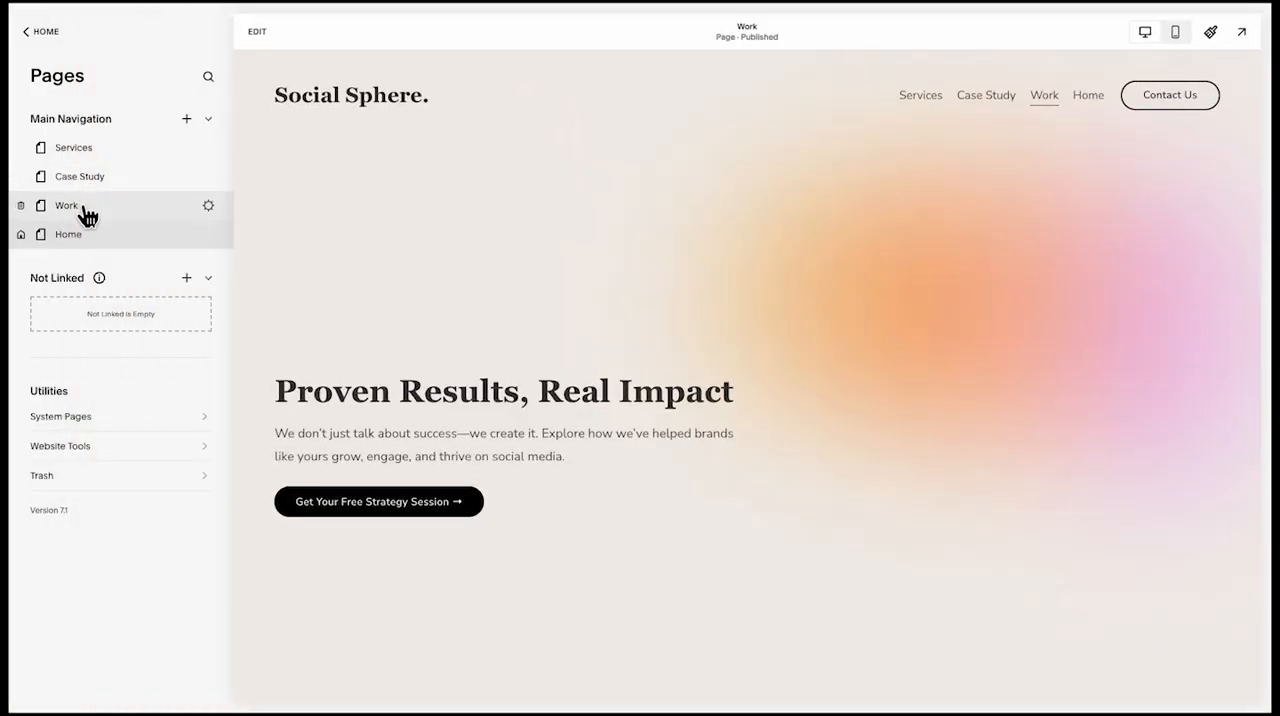
Add the saved "Proven Results, Real Impact" section to the Services page, retitle it "Social Media Services That Deliver Real Results" and reduce its height
click(104, 162)
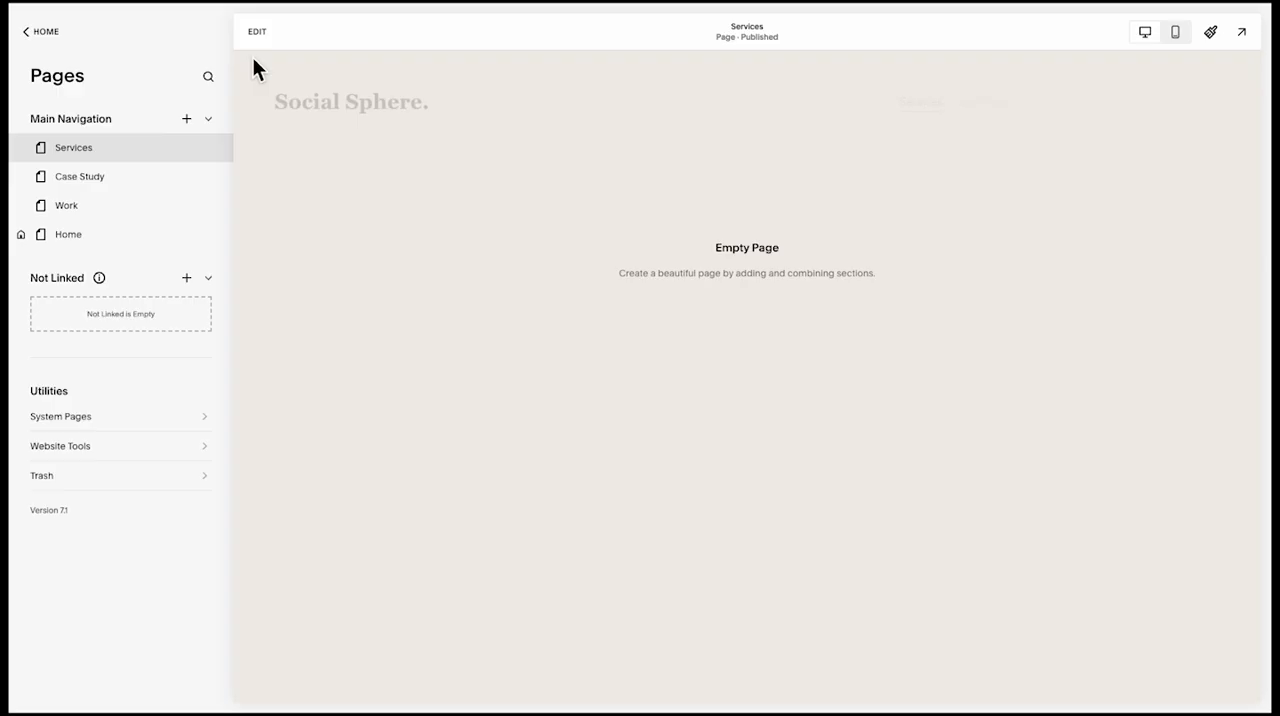
click(255, 31)
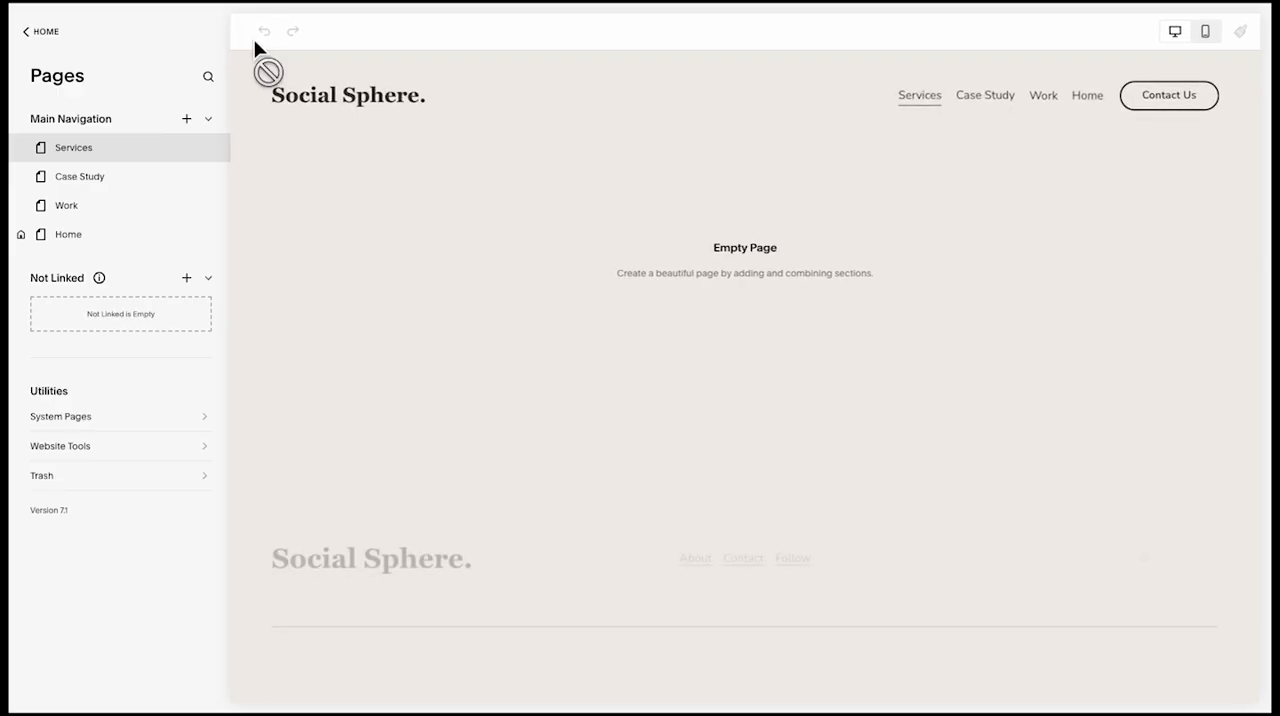
click(219, 256)
scroll(650, 470, down, 5)
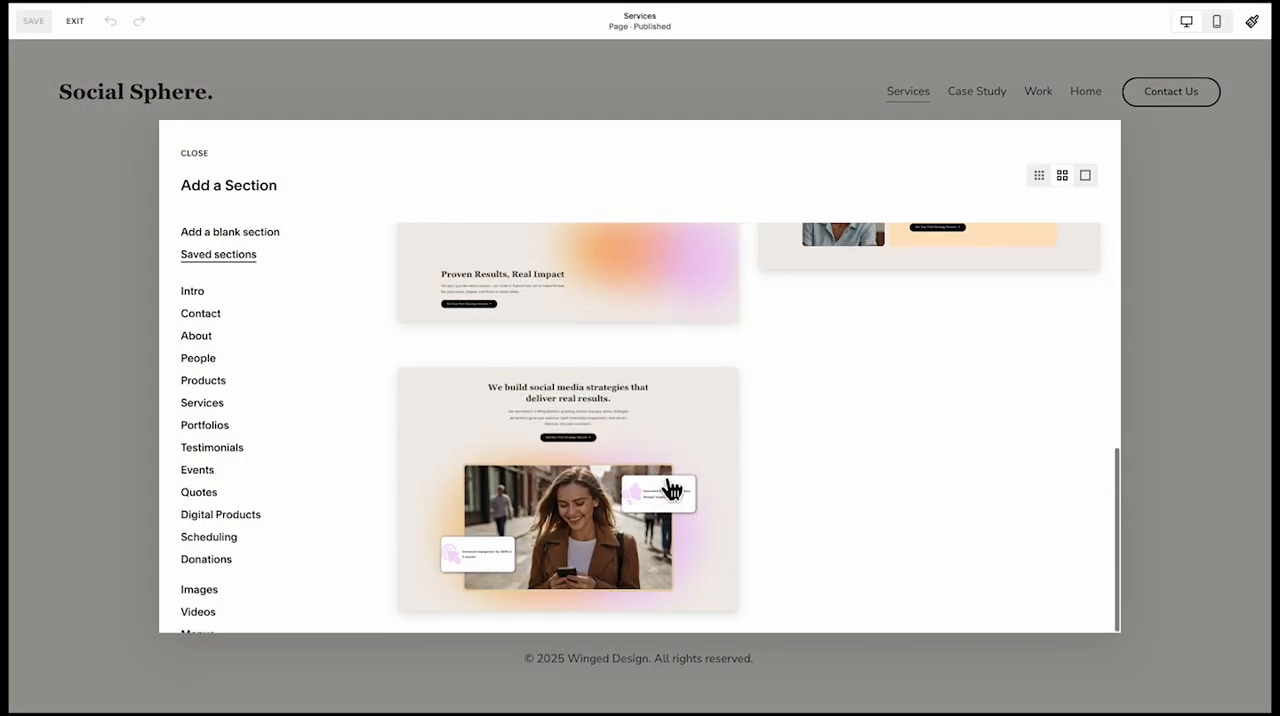
click(655, 388)
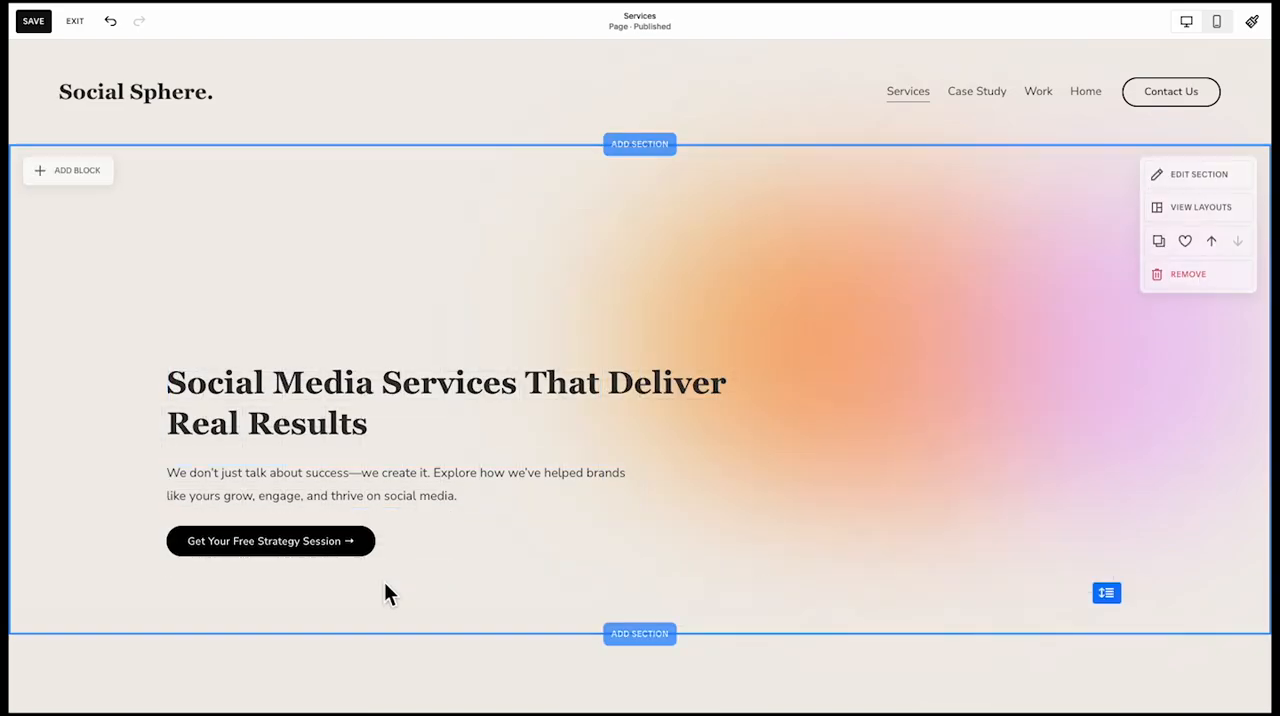
drag(1113, 596, 1116, 567)
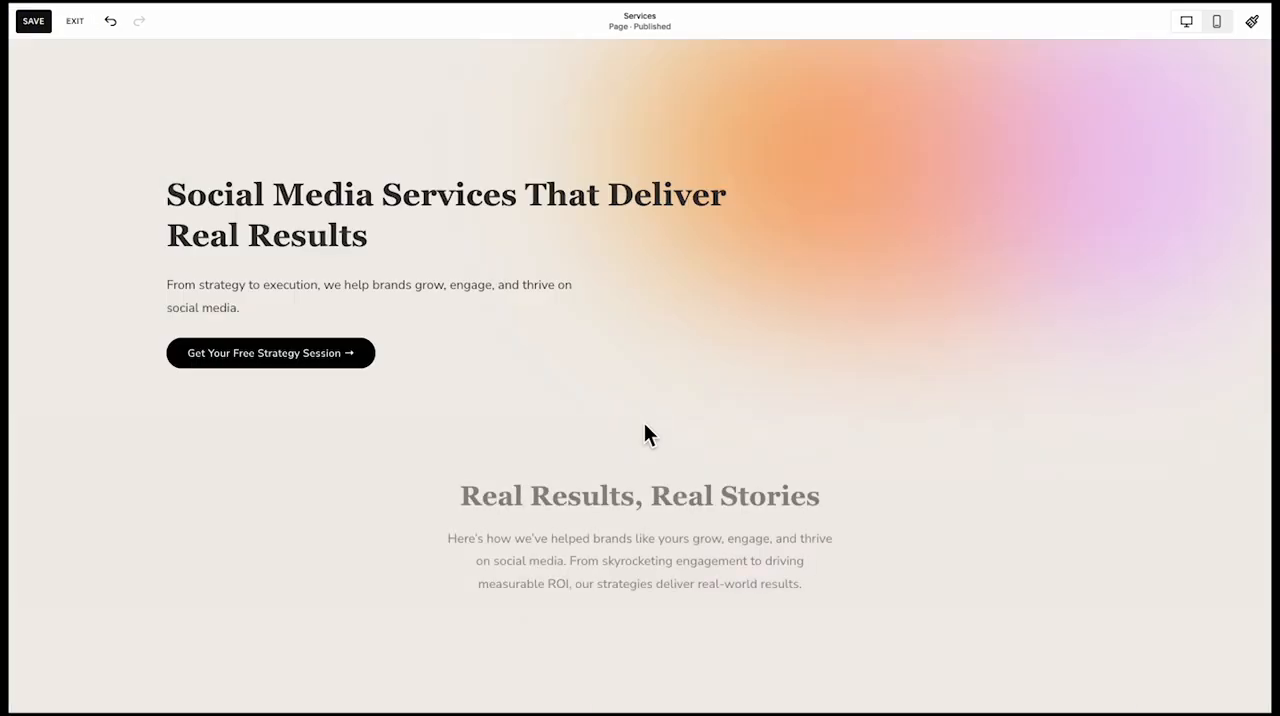
Delete the paragraph under "Real Results, Real Stories" and place that heading above the images, aligned with their left edge
scroll(644, 422, down, 2)
drag(560, 400, 388, 450)
click(666, 442)
key(Delete)
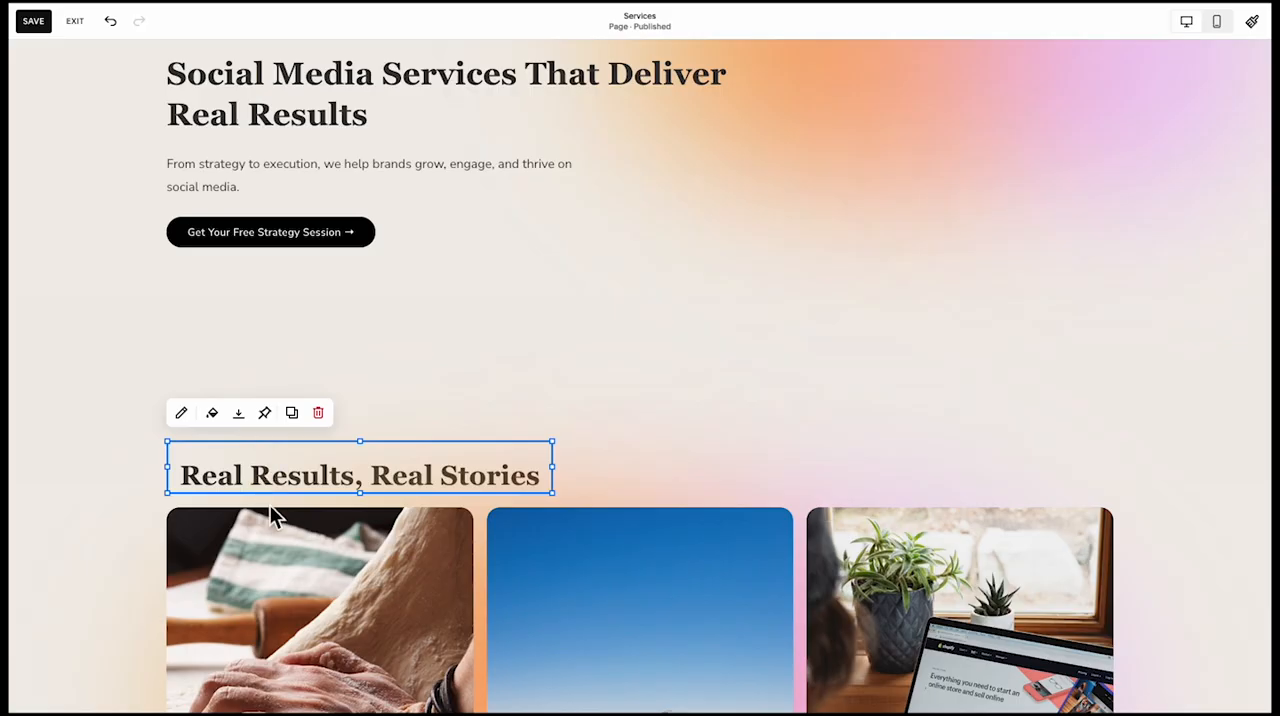
click(410, 357)
drag(346, 457, 352, 512)
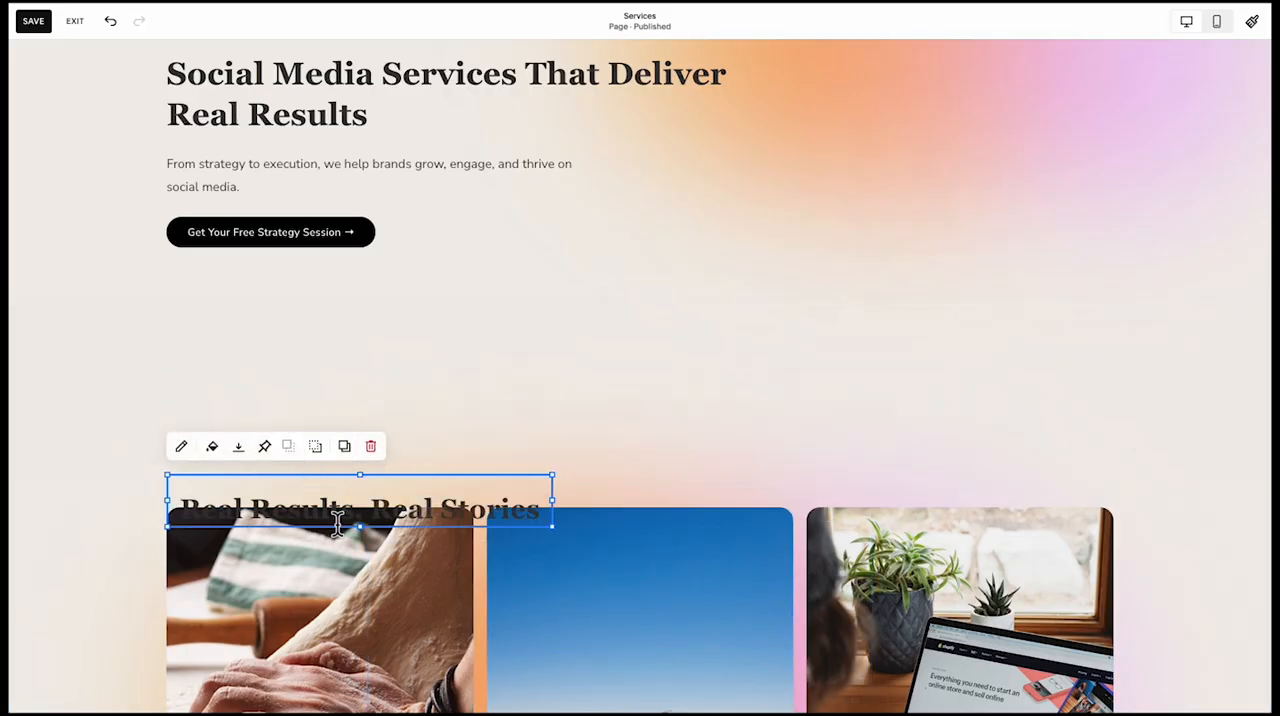
click(477, 466)
drag(430, 503, 423, 355)
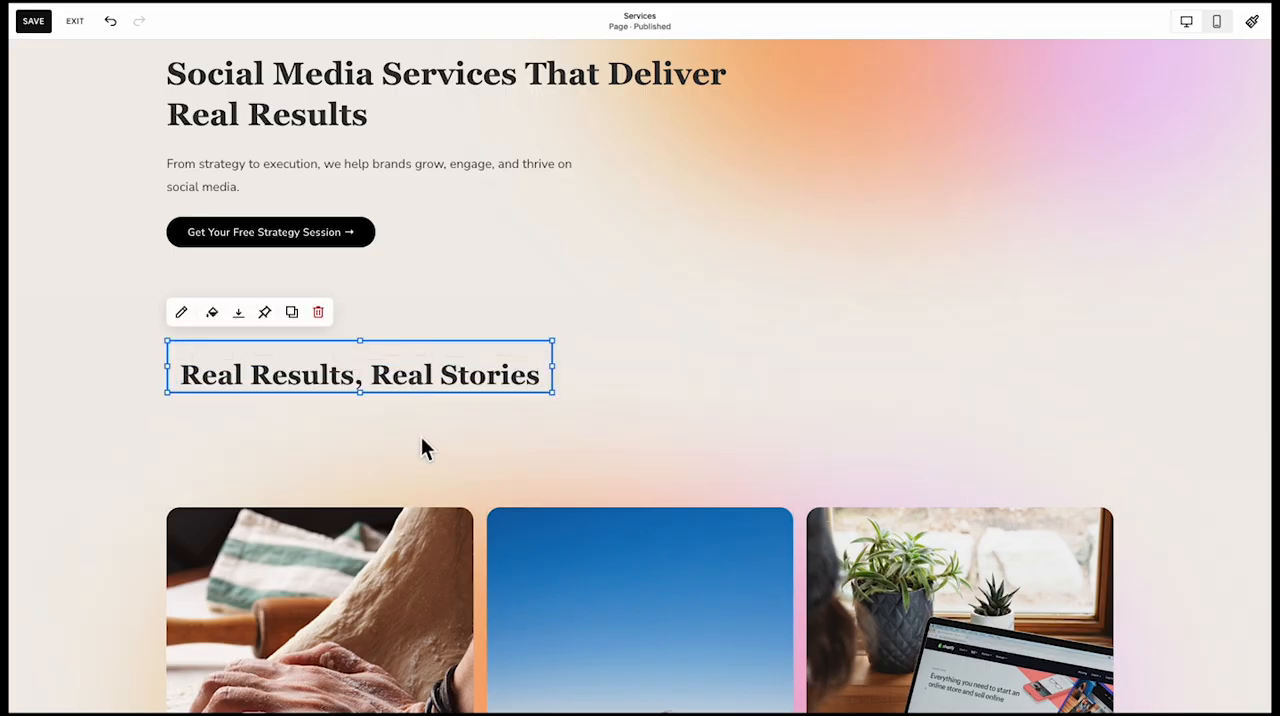
Change the "Real Results, Real Stories" heading to "What We Offer"
double_click(420, 385)
text(What We Offer)
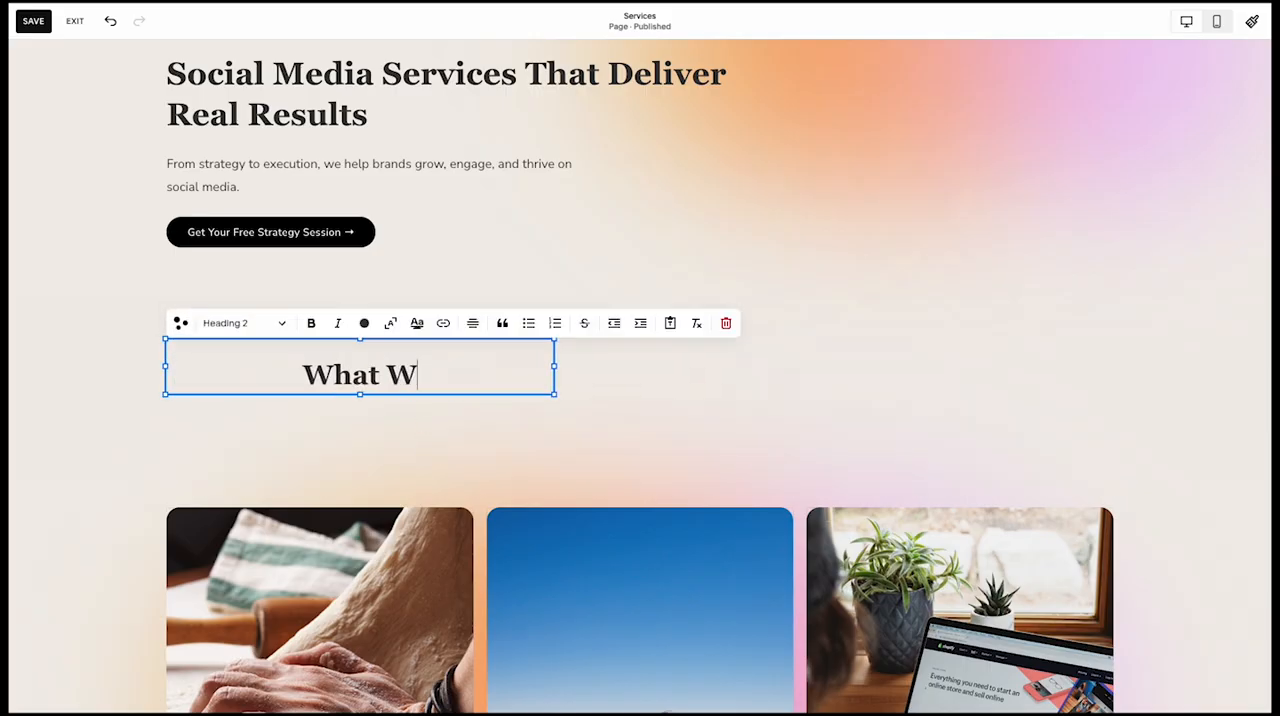
click(429, 465)
Bring the three cards up under "What We Offer" and replace their images and text with Social Media Management, Content Creation and Paid Social Media Advertising
scroll(366, 540, down, 5)
drag(245, 530, 974, 121)
click(974, 121)
scroll(970, 130, up, 2)
scroll(668, 416, down, 1)
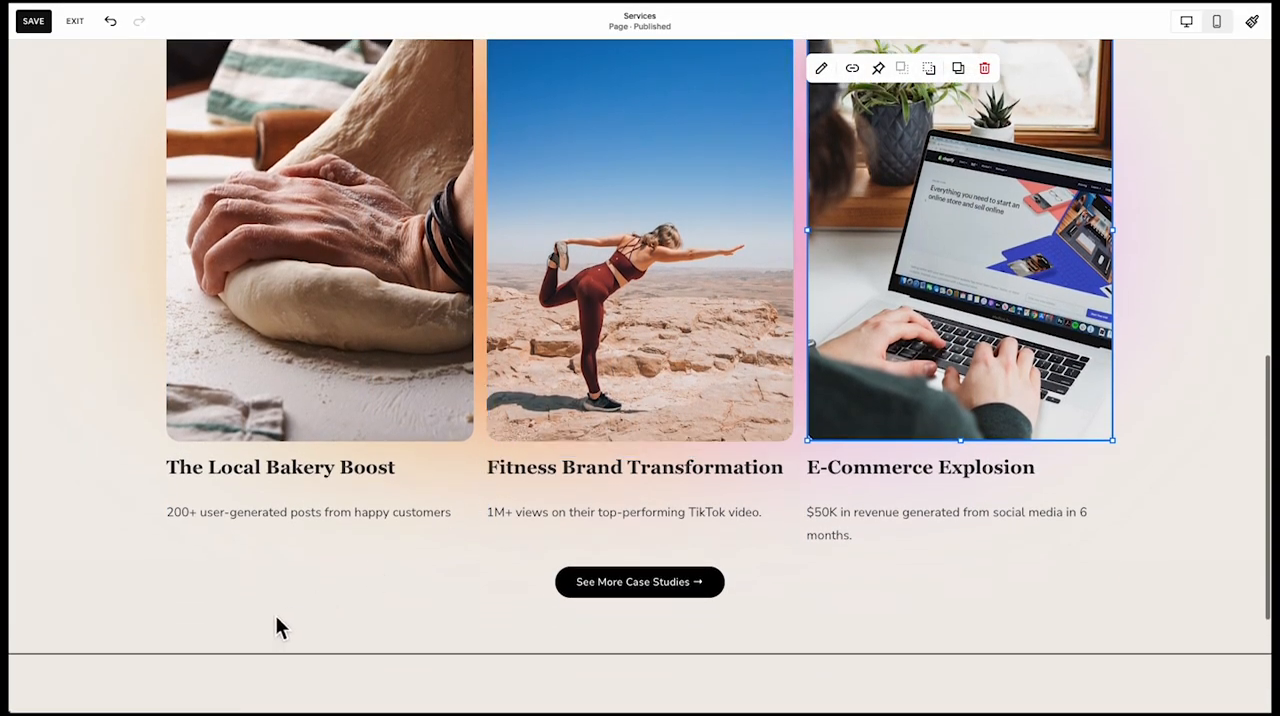
click(945, 243)
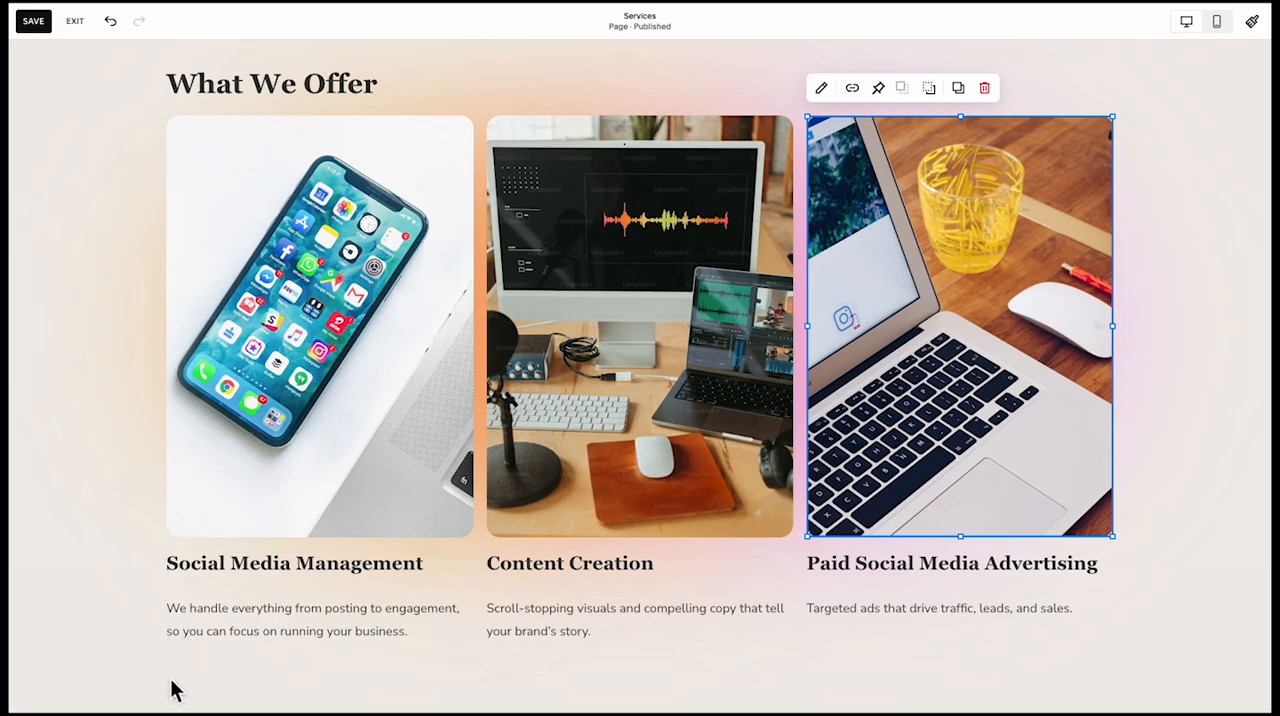
Move the three service cards down slightly together to widen the gap under the "What We Offer" heading
drag(172, 690, 1125, 296)
scroll(1125, 296, down, 1)
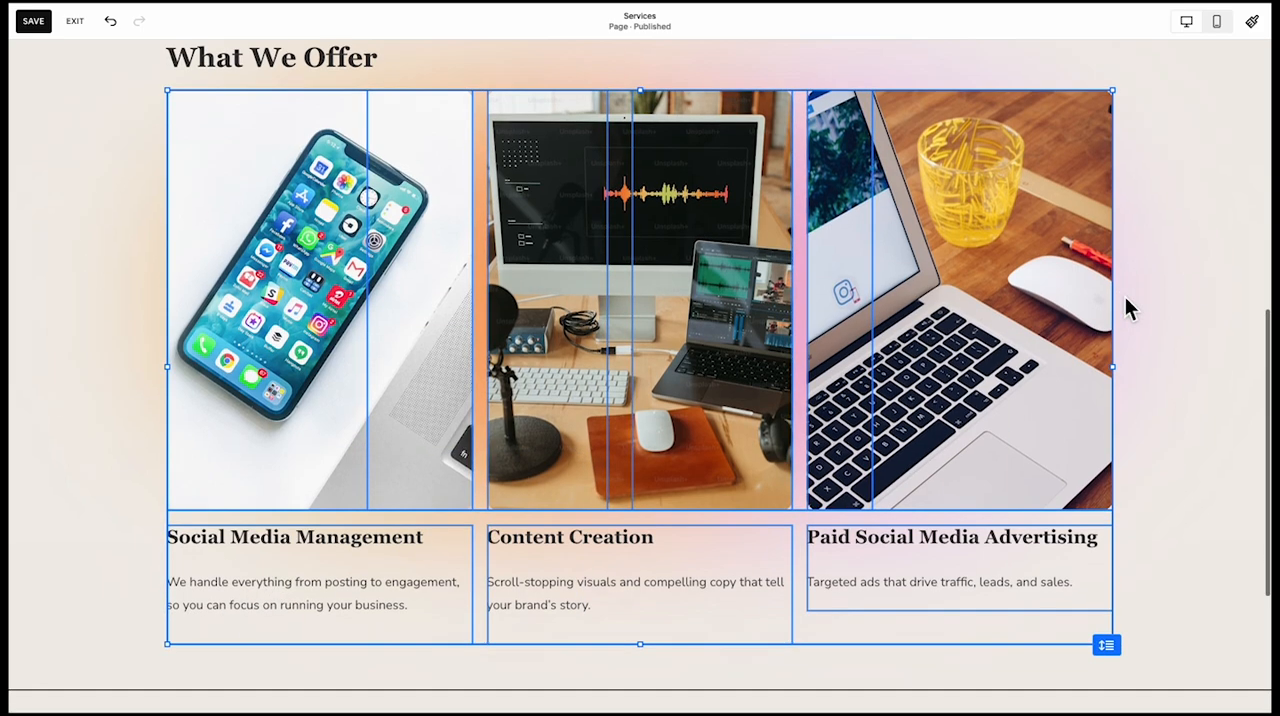
scroll(1125, 296, up, 1)
scroll(1125, 296, up, 2)
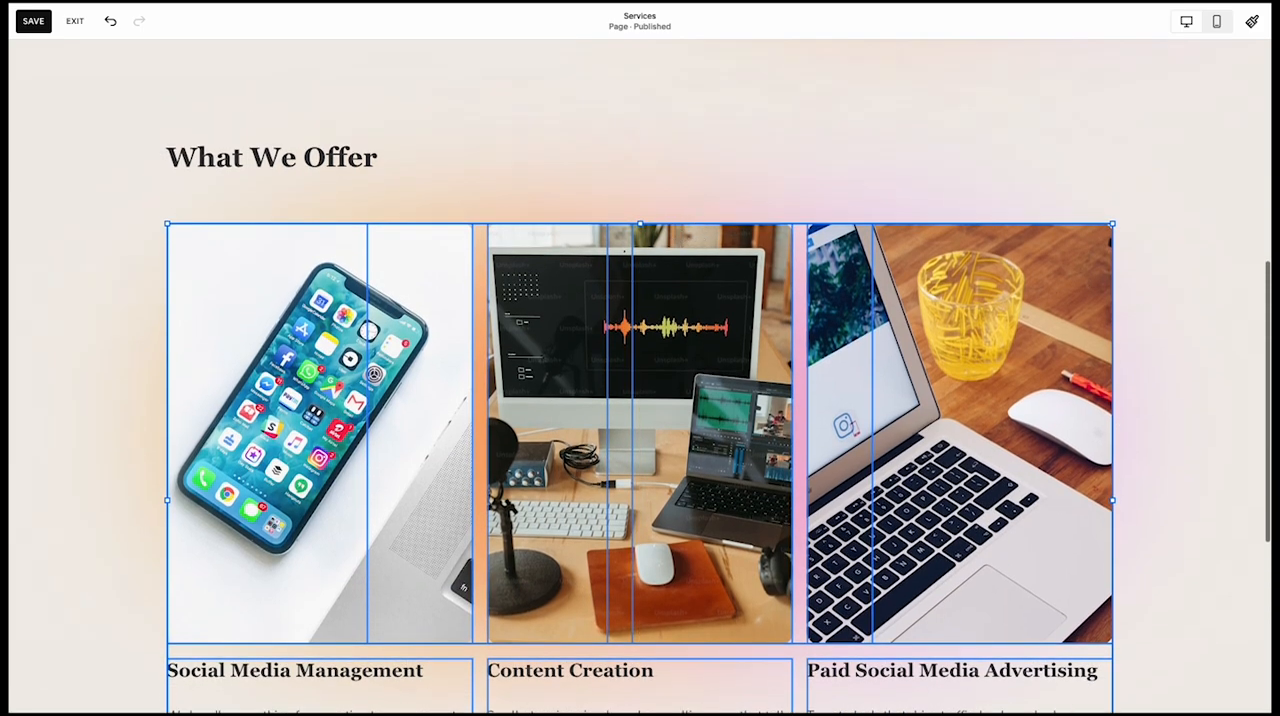
click(553, 188)
scroll(552, 185, up, 3)
scroll(549, 177, down, 6)
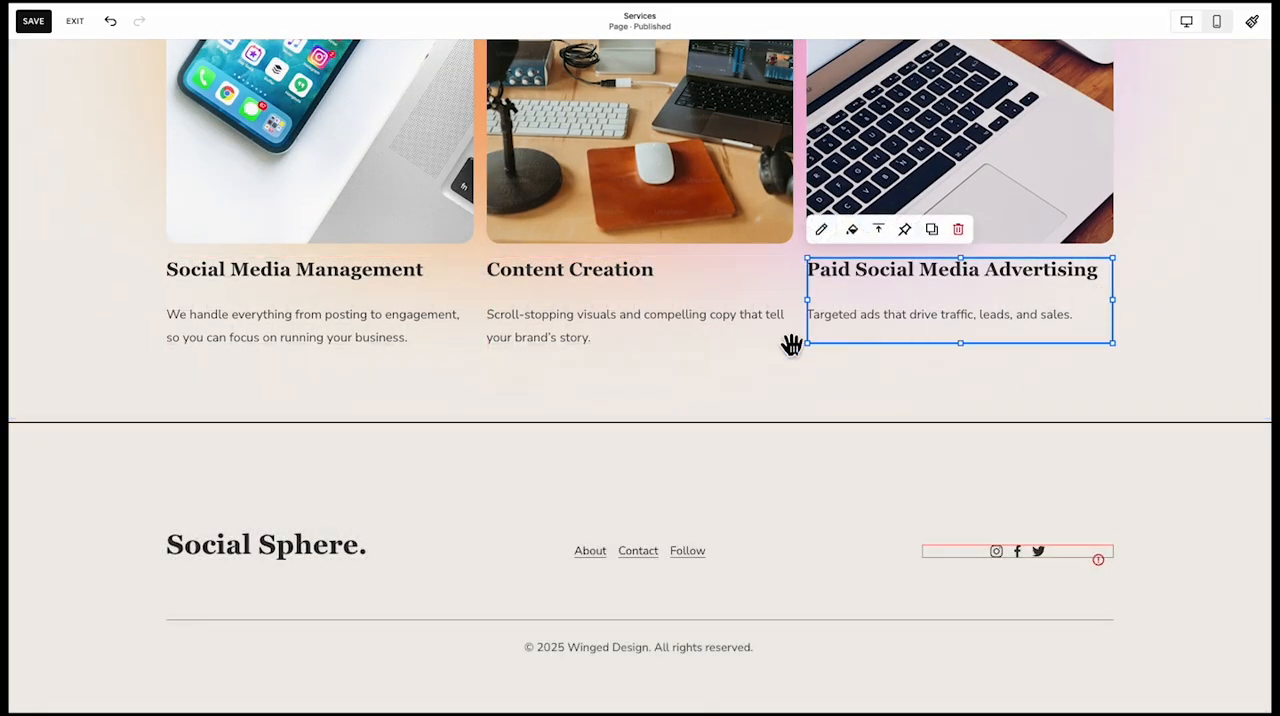
Add the "We Know What Works" section below the service cards on the Services page
click(639, 418)
scroll(800, 430, down, 3)
click(853, 440)
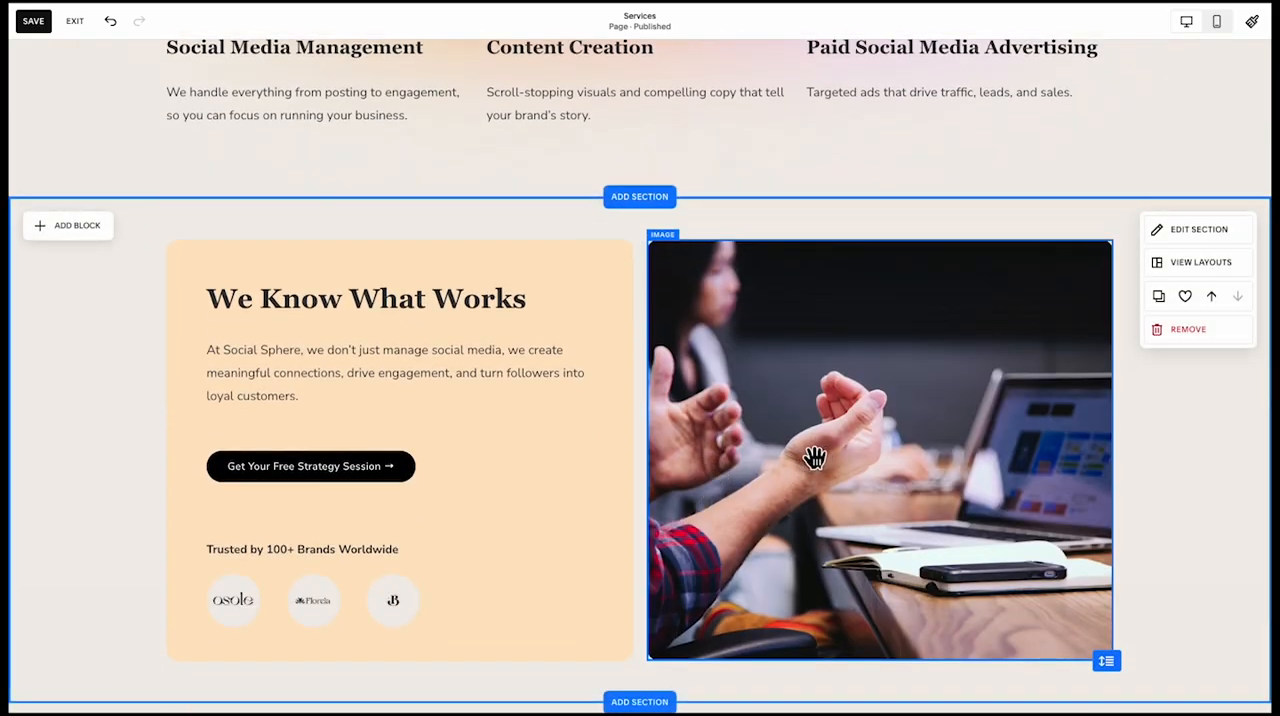
Swap the section's two halves, placing the meeting image on the left and the orange card with all its contents on the right
drag(814, 457, 339, 483)
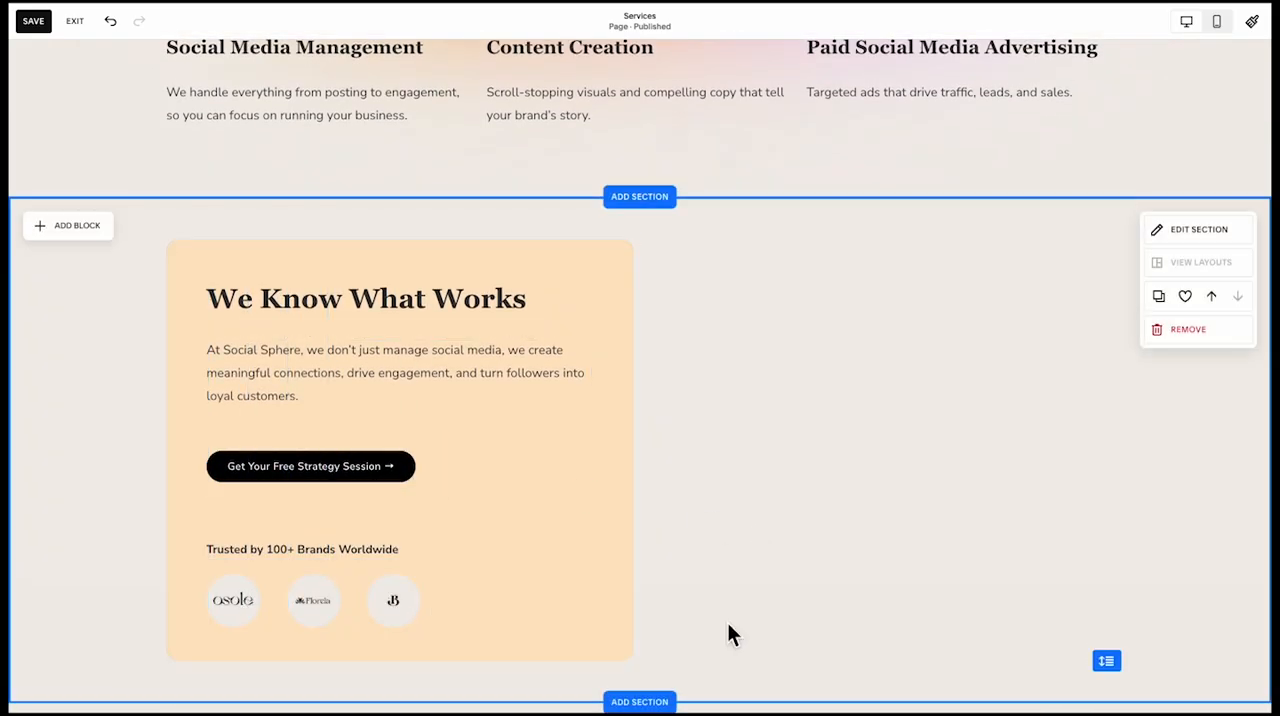
click(347, 312)
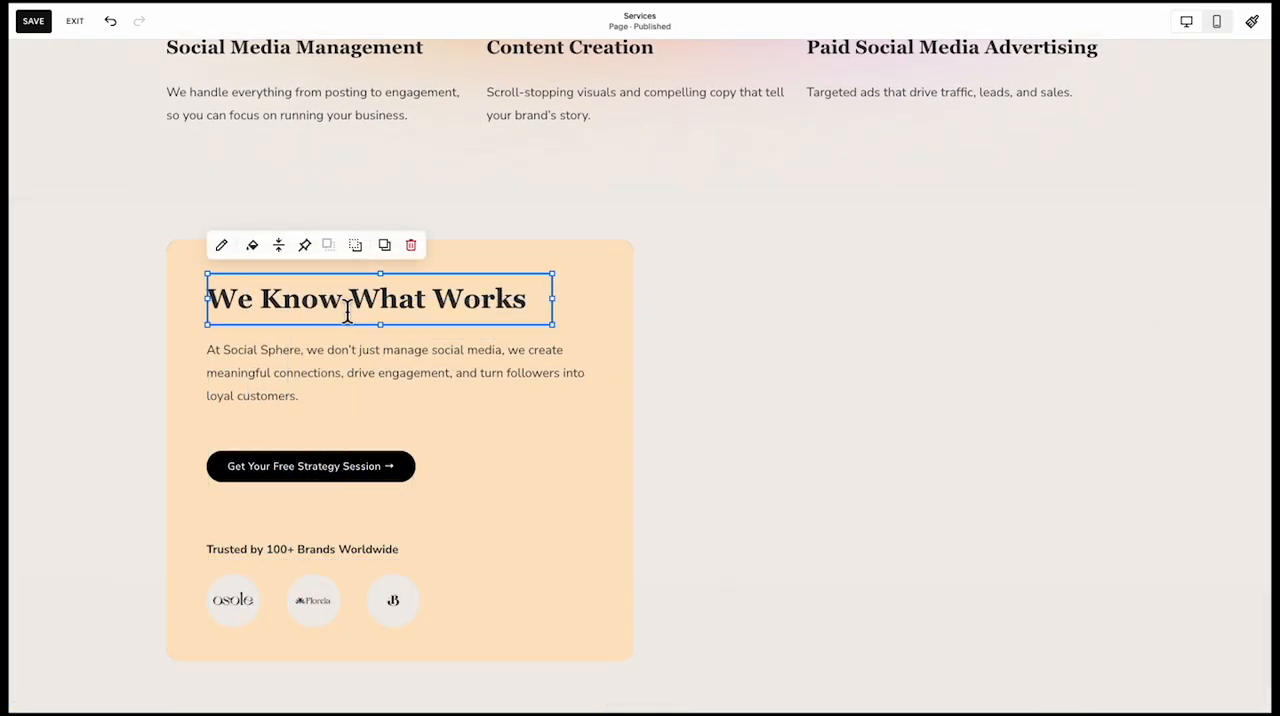
click(558, 367)
click(603, 337)
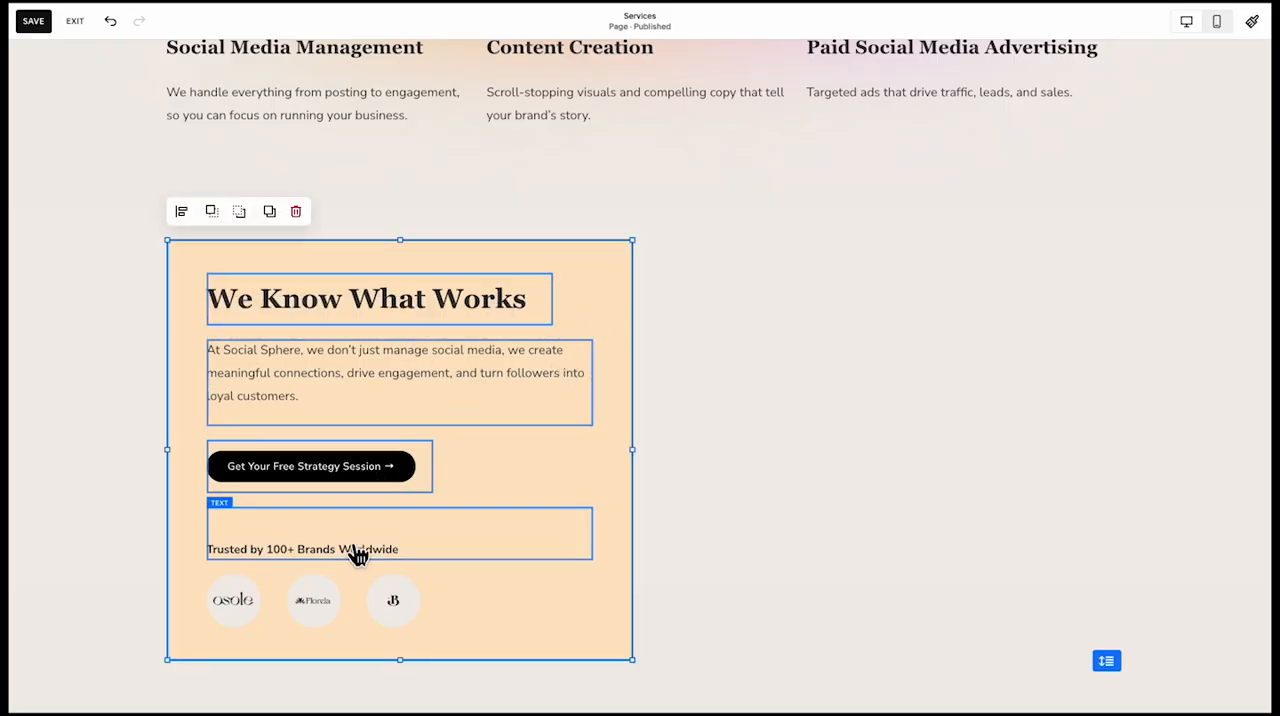
drag(355, 520, 857, 529)
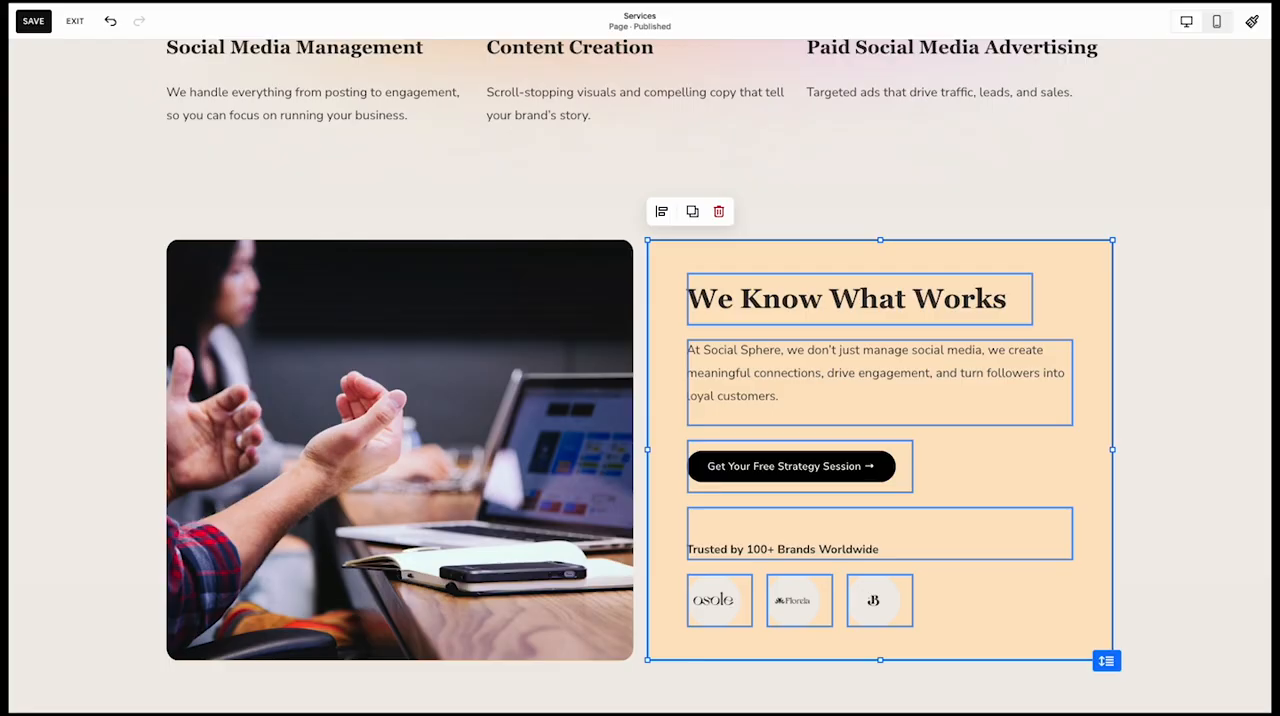
click(896, 229)
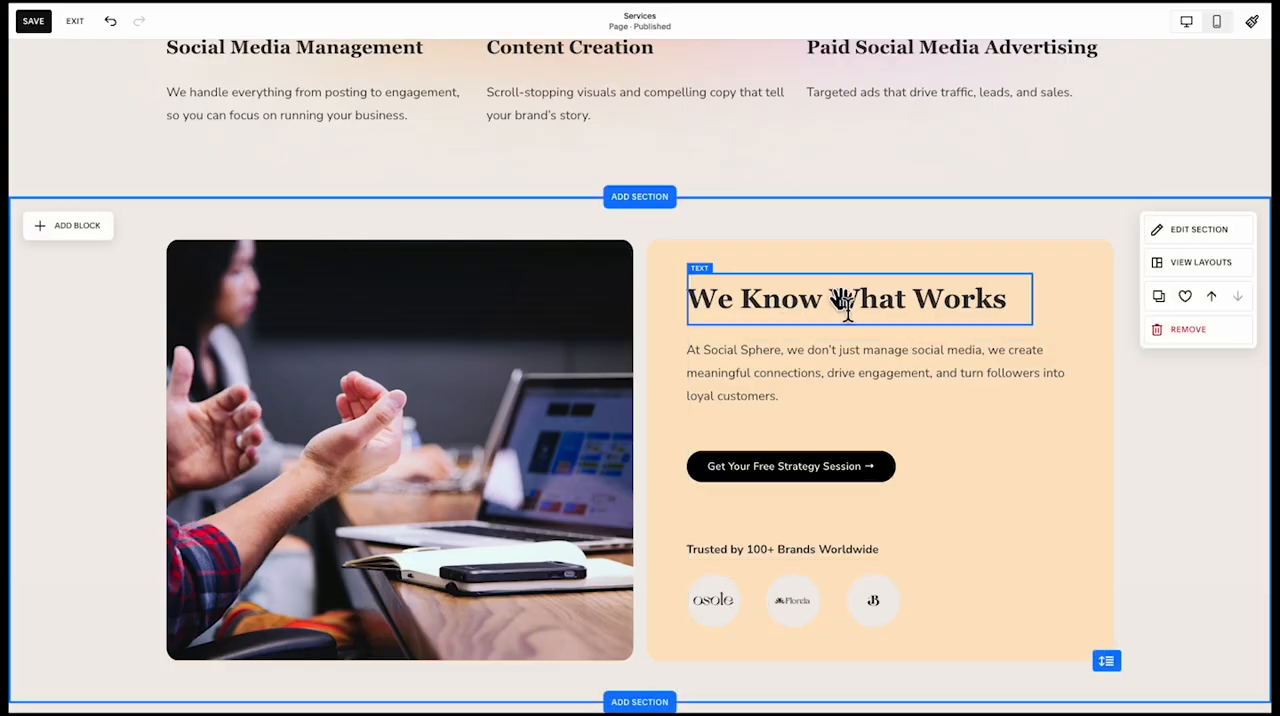
Change the orange card's heading to "Free Strategy Session On Us" and replace its paragraph with the 30-minute strategy call copy
double_click(847, 308)
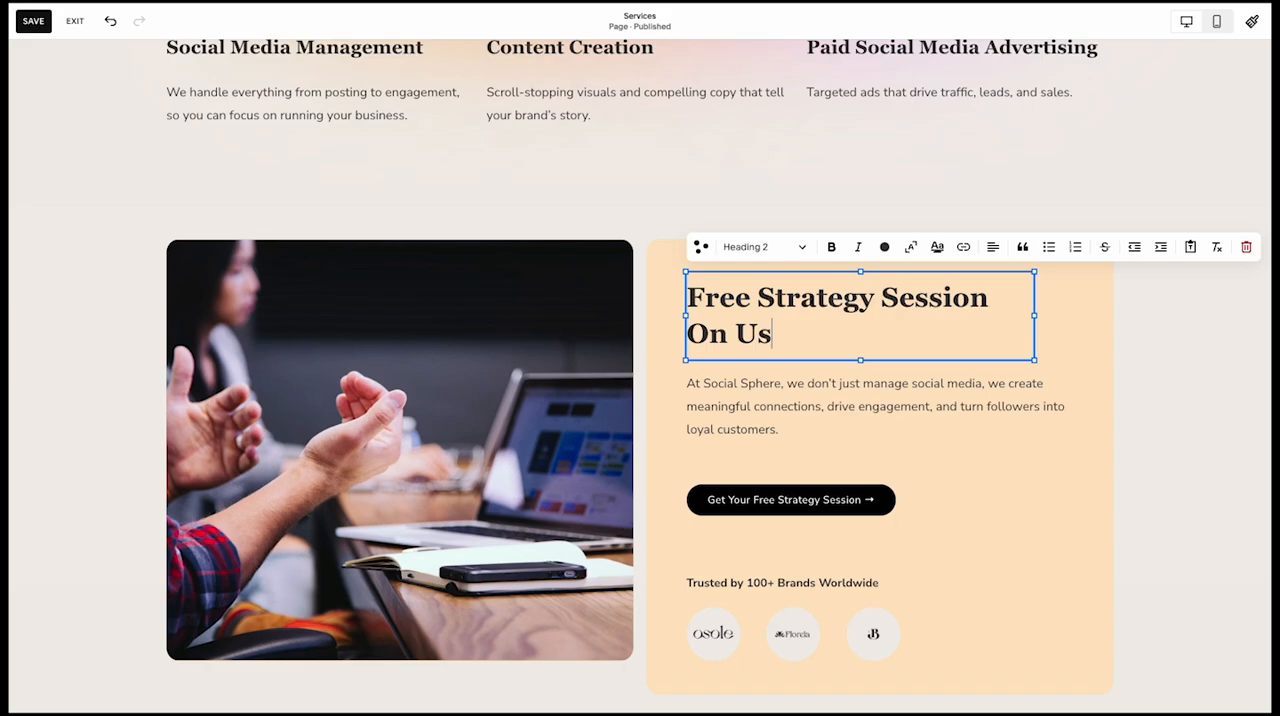
key(Escape)
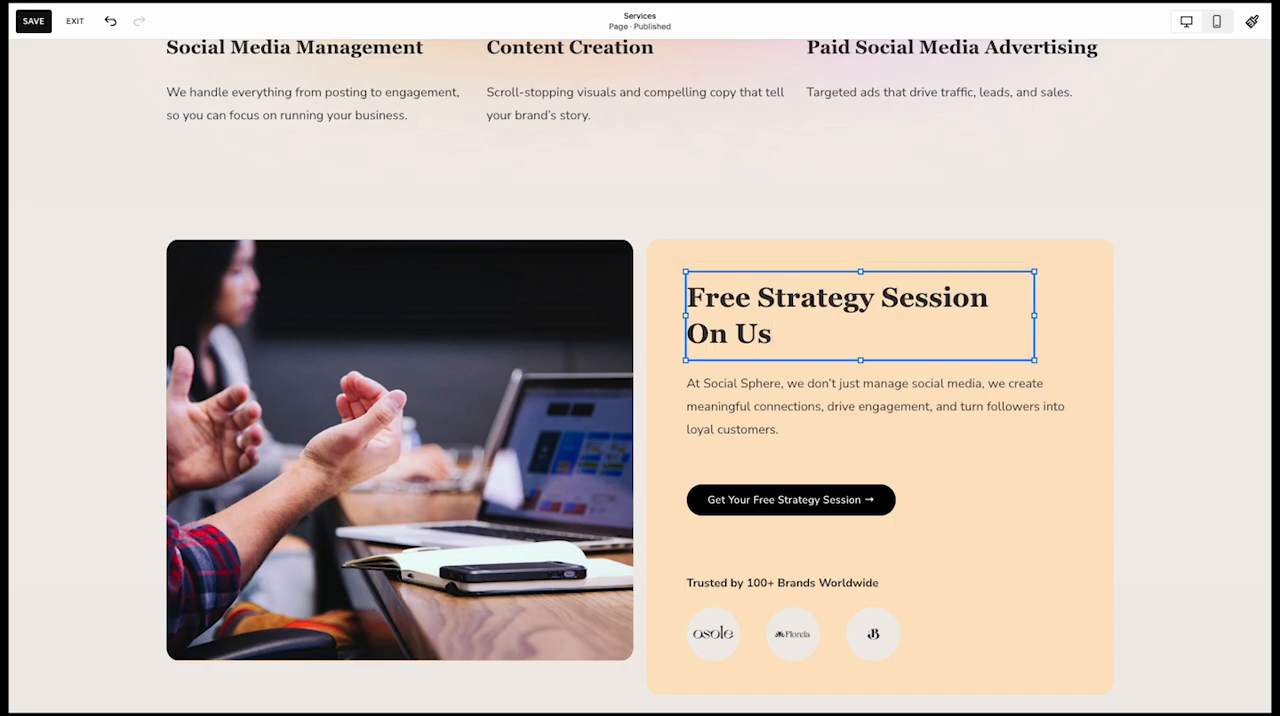
triple_click(791, 421)
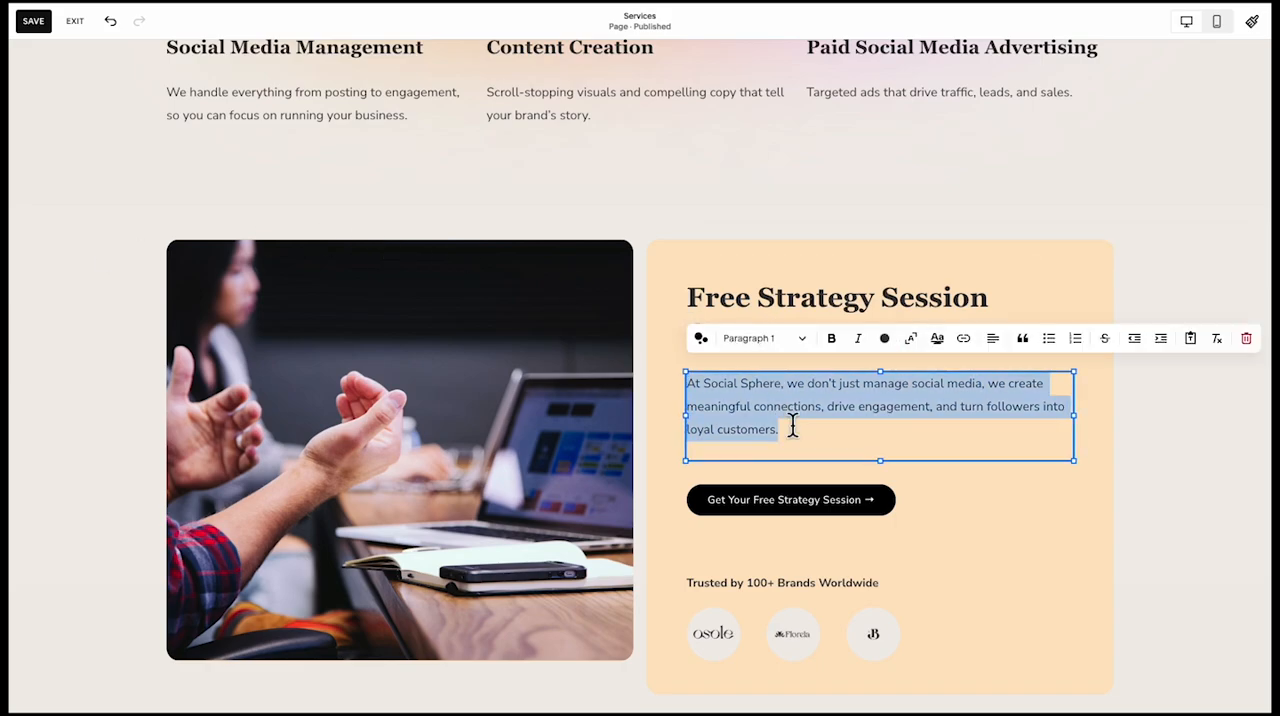
text(Not sure where to start? Book a free 30-minute strategy call with our team, and we’ll help you create a roadmap to achieve your social media goals.  Why Book a Free Call?  ✔ Expert Advice: Get actionable tips from our social media strategists. ✔ Custom Plan: We’ll tailor a strategy to fit your unique goals and challenges. ✔ No Pressure: This is a no-obligation call—just a chance to explore how we can help.)
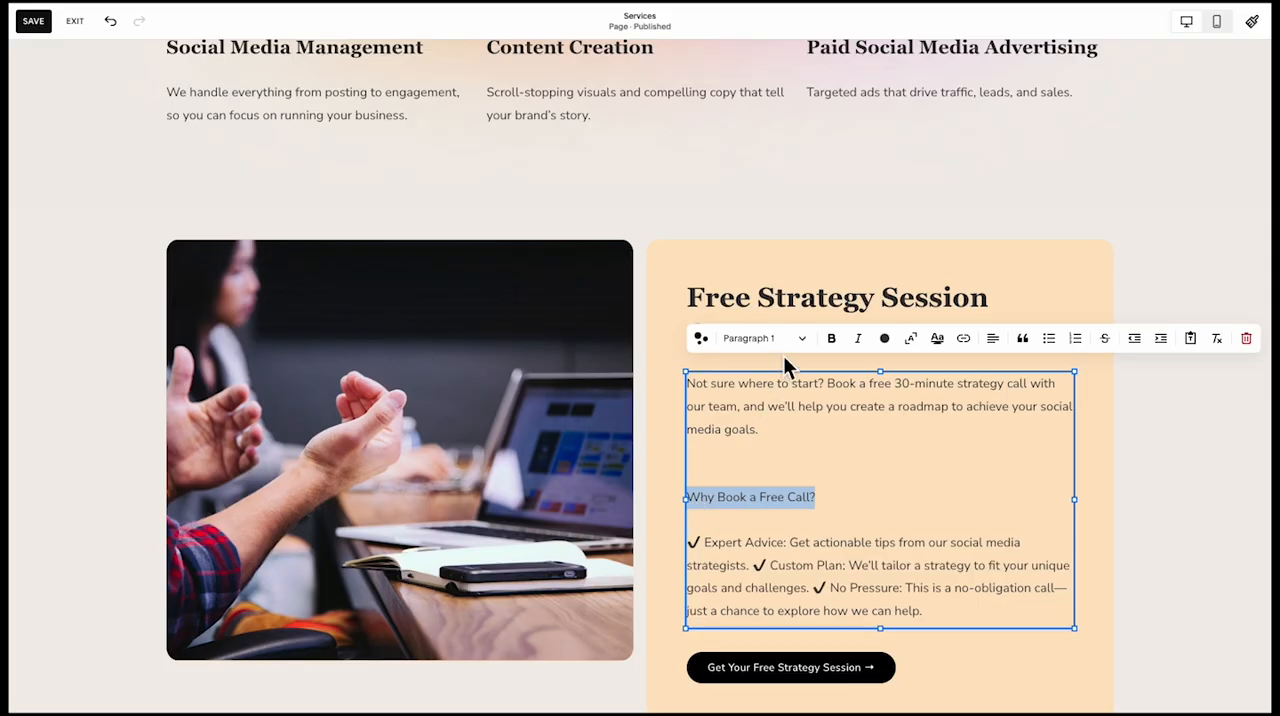
Try styling the "Why Book a Free Call?" line as Heading 3, and undo back past the pasted copy
click(782, 350)
click(766, 431)
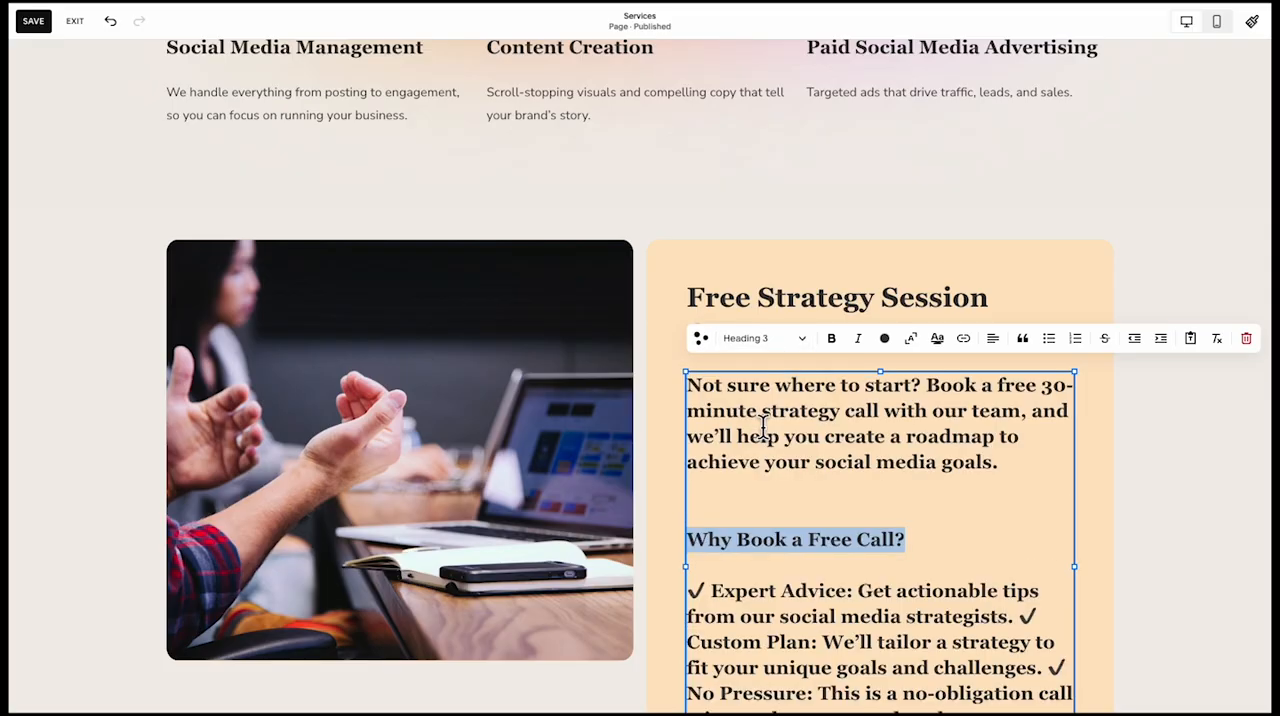
key(ctrl+z)
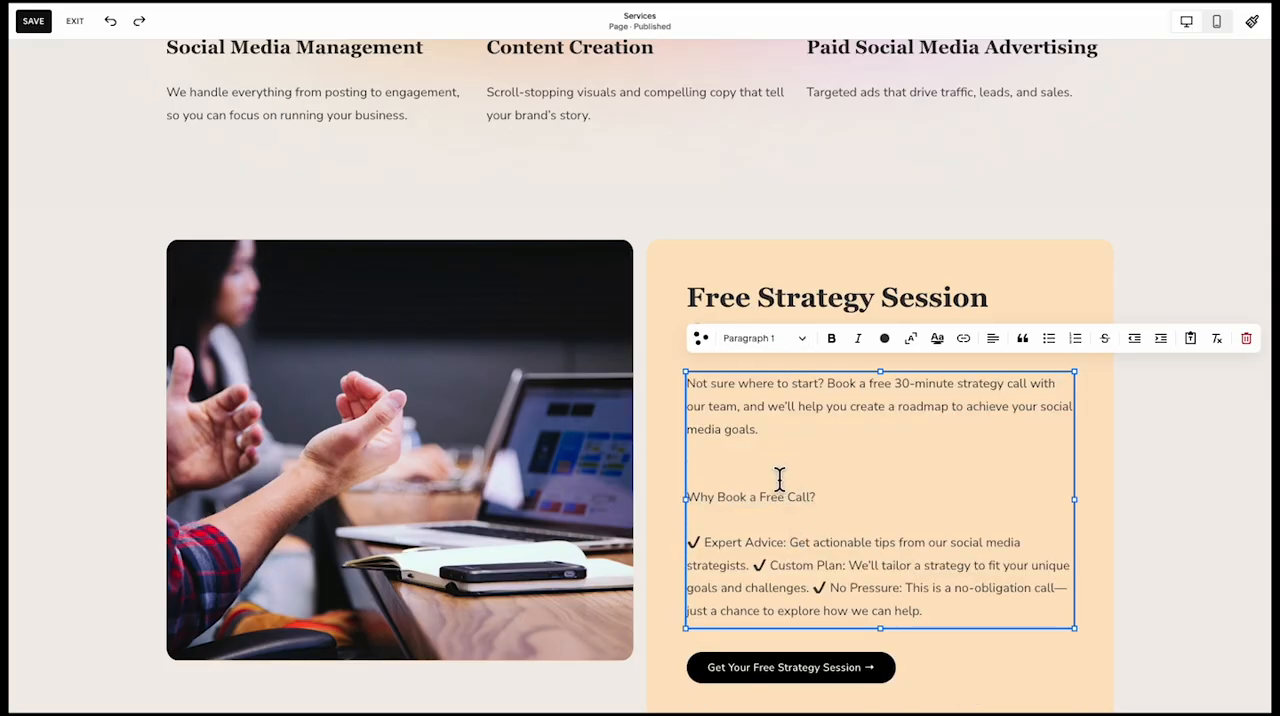
key(ctrl+z)
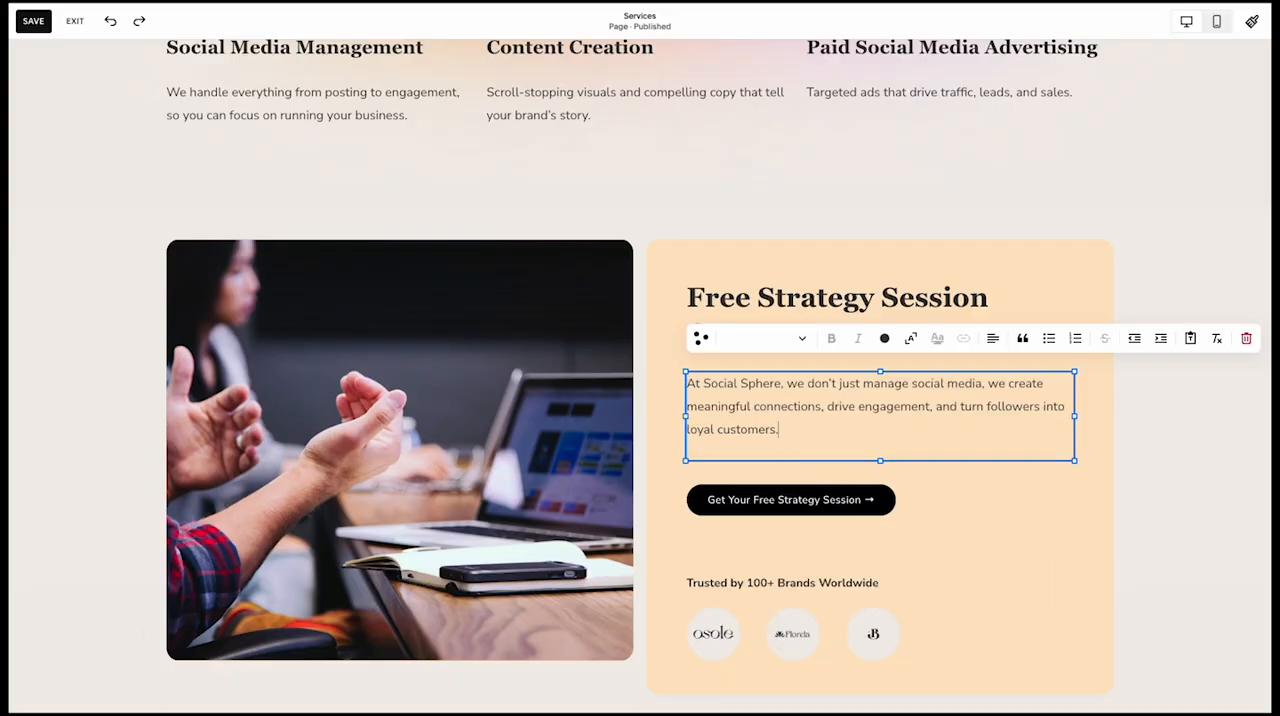
key(ctrl+z)
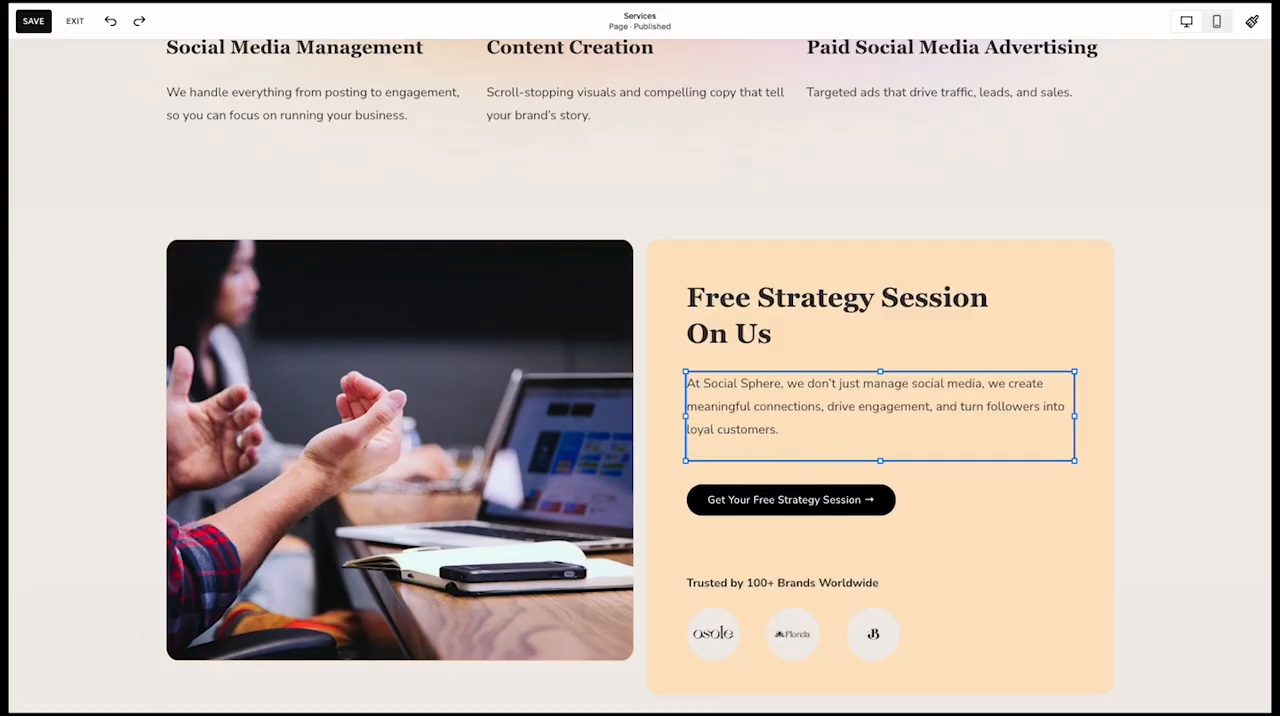
Restore the strategy call copy in the orange card, keeping only the paragraph from "Not sure where to start?" to "social media goals."
key(ctrl+shift+z)
key(ctrl+shift+z)
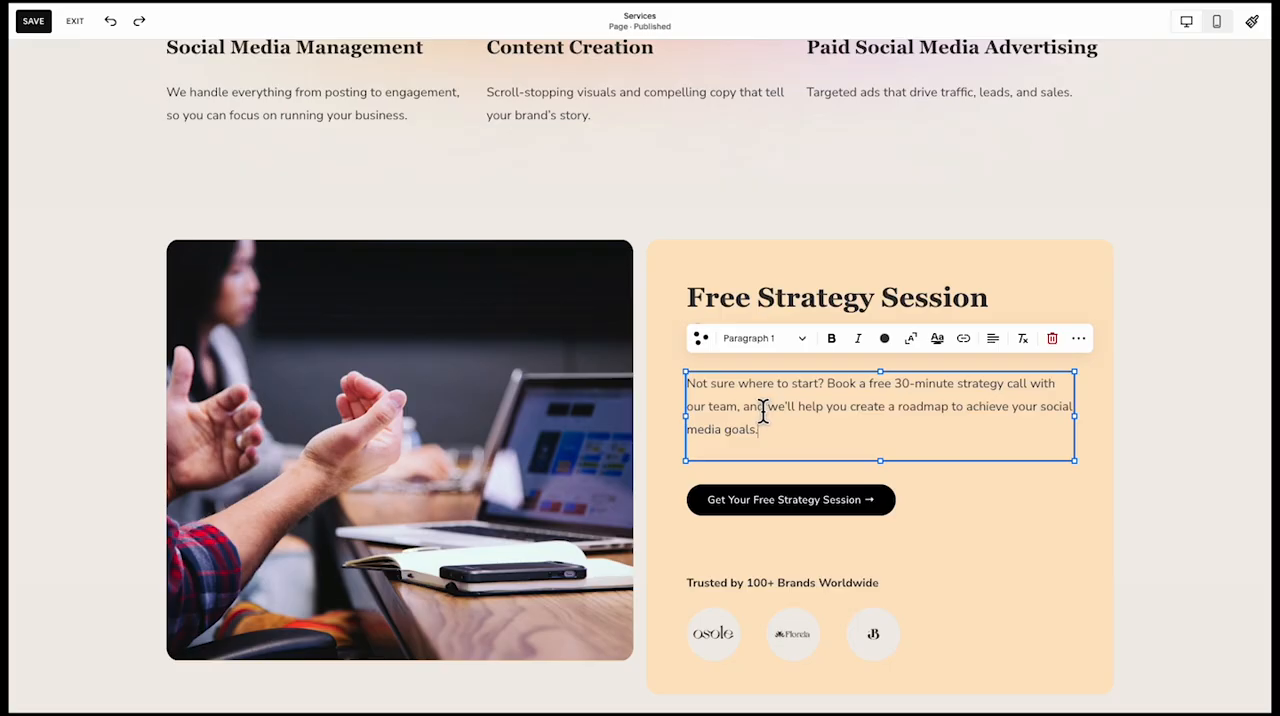
click(648, 398)
scroll(647, 398, down, 1)
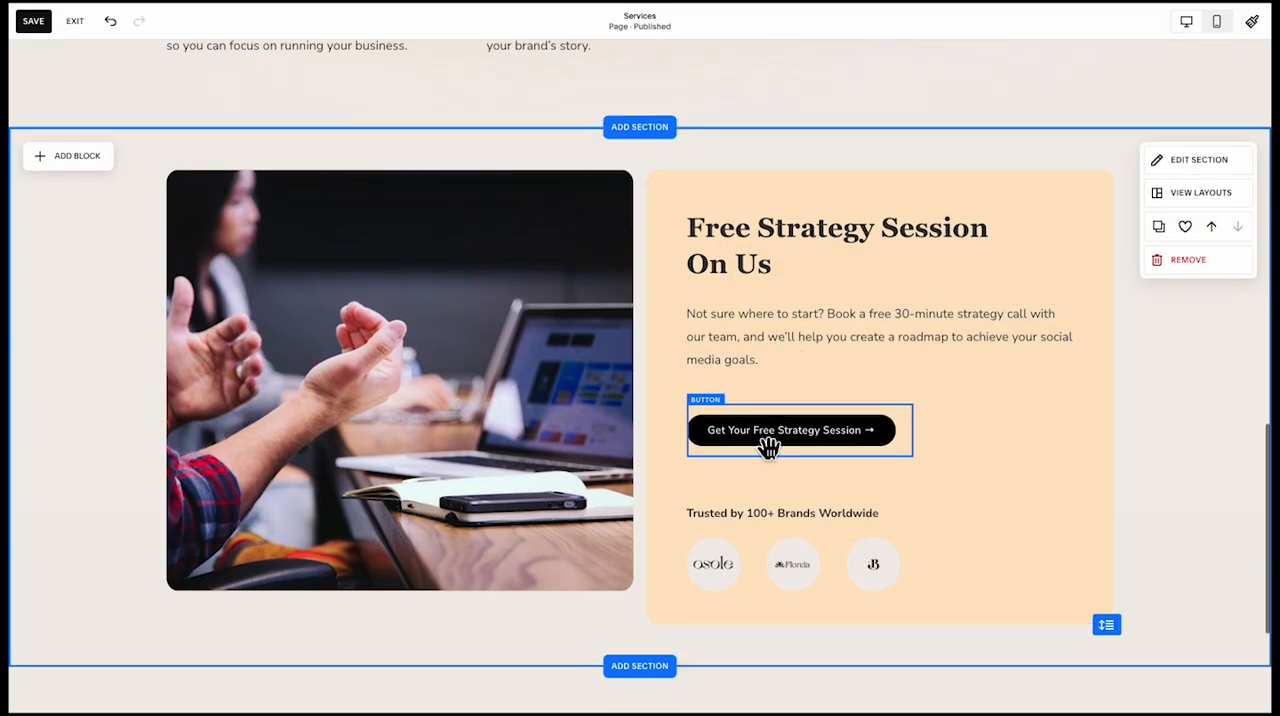
Remove the "Trusted by 100+ Brands Worldwide" line and its three logos, and move the strategy session button lower in the orange card
click(806, 567)
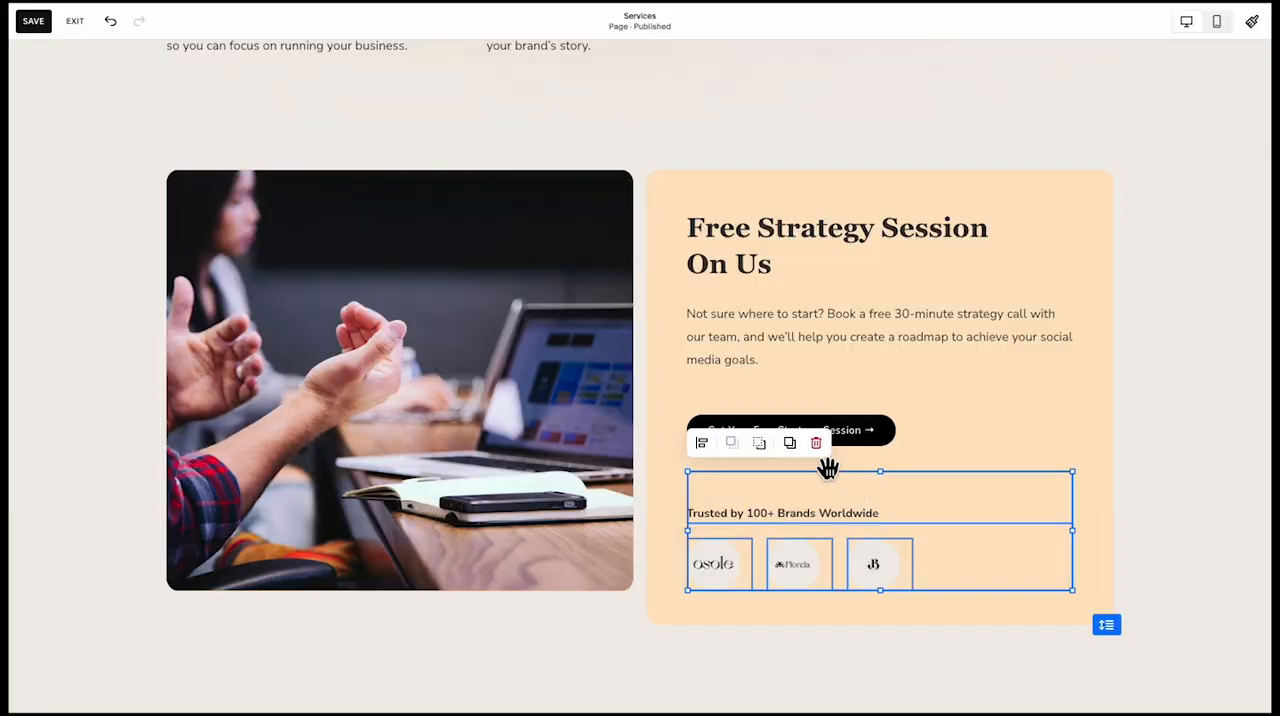
click(820, 453)
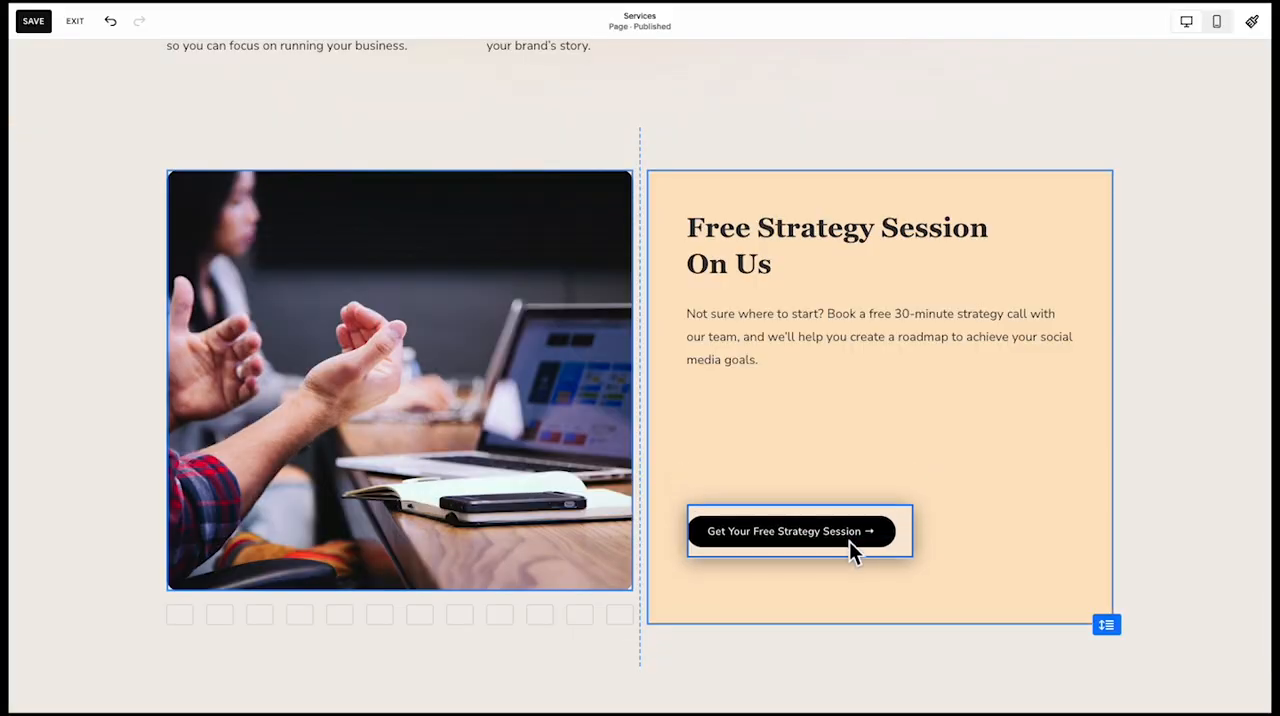
click(849, 541)
Duplicate the strategy call paragraph below itself and replace the copy with a "Why Book a Free Call?" heading and three check-marked benefits
drag(799, 365, 800, 466)
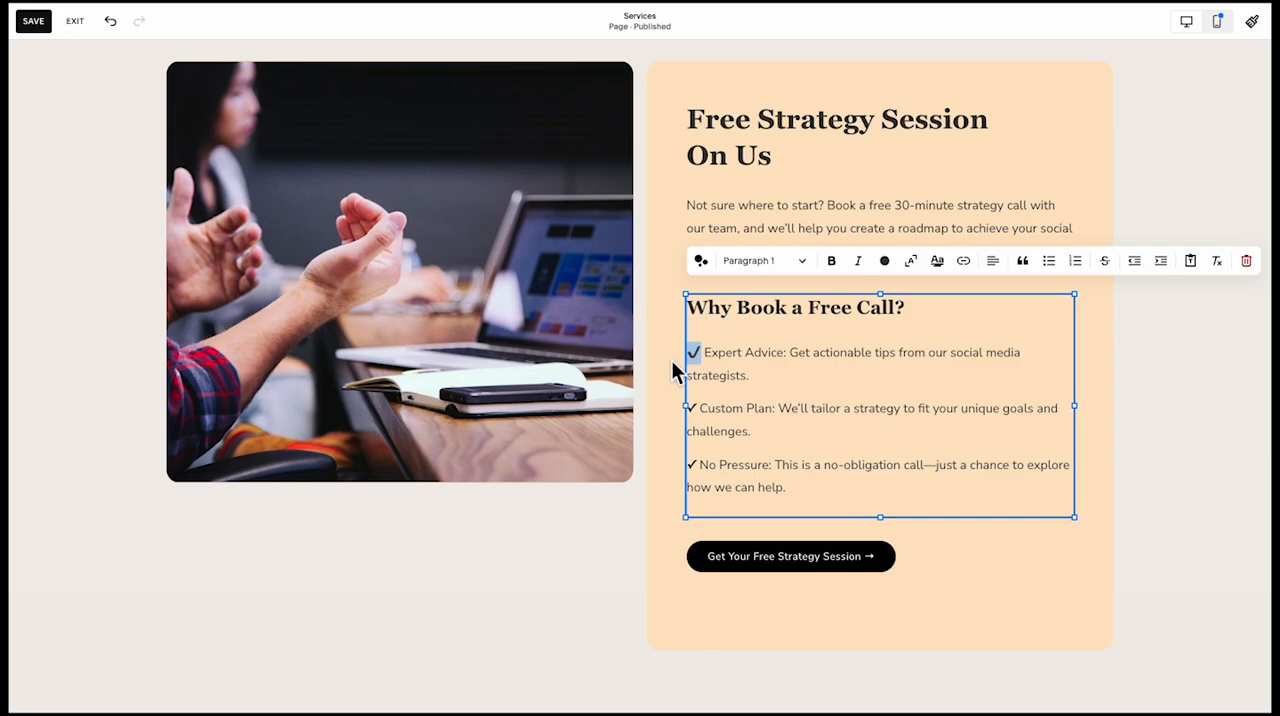
click(578, 556)
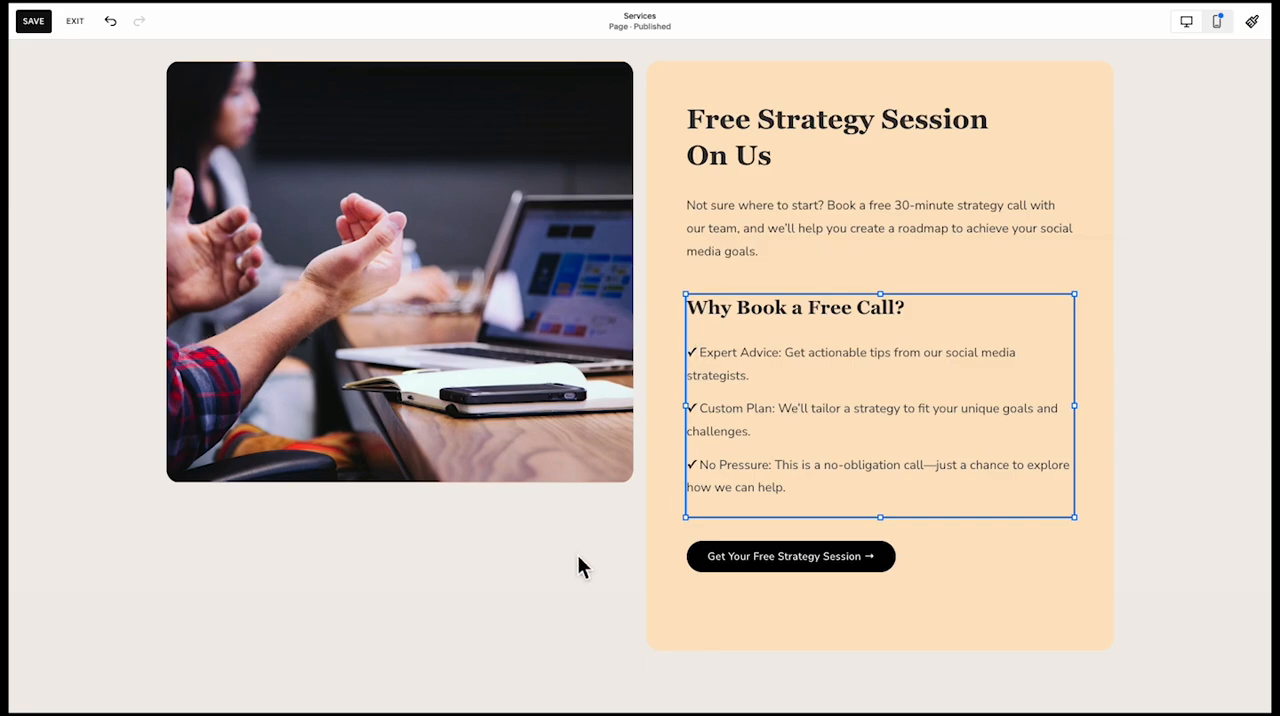
Shorten the orange card from its lower edge so it ends just below the strategy session button
click(734, 621)
drag(880, 650, 891, 614)
click(778, 566)
Extend the meeting image downward so its lower edge lines up with the bottom of the orange card
scroll(614, 549, up, 3)
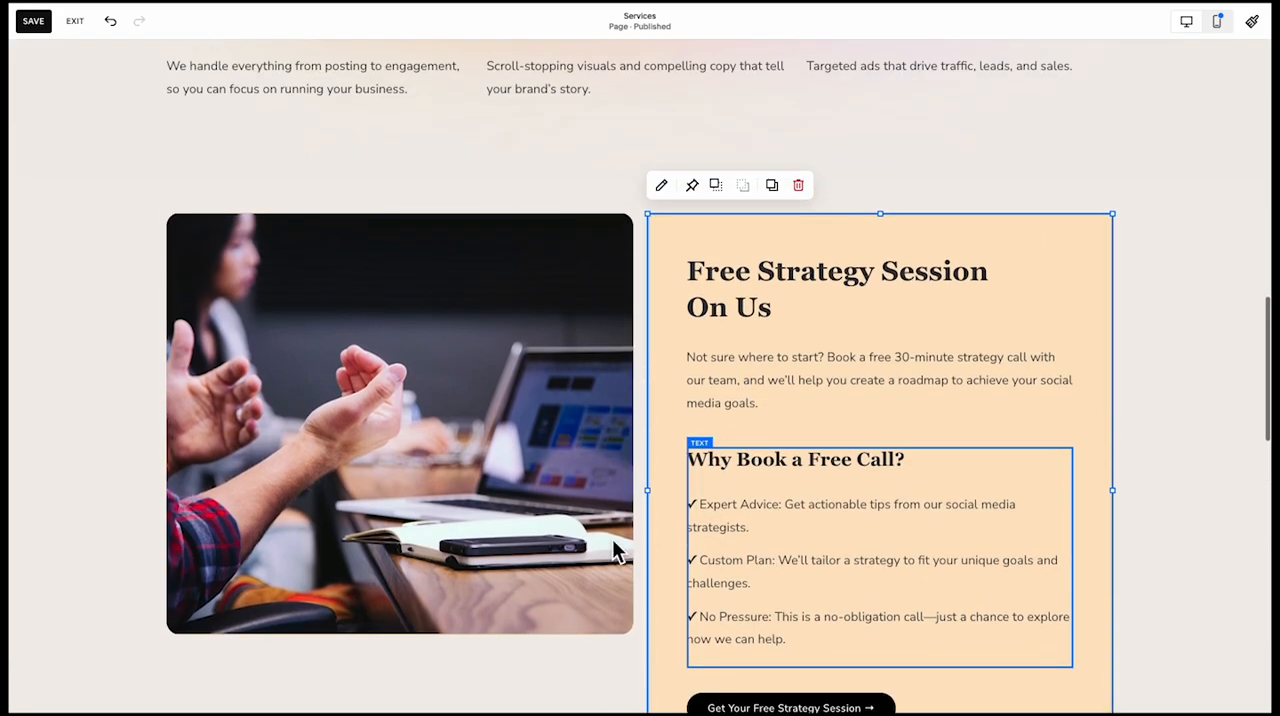
click(614, 549)
scroll(417, 483, down, 4)
drag(400, 435, 397, 566)
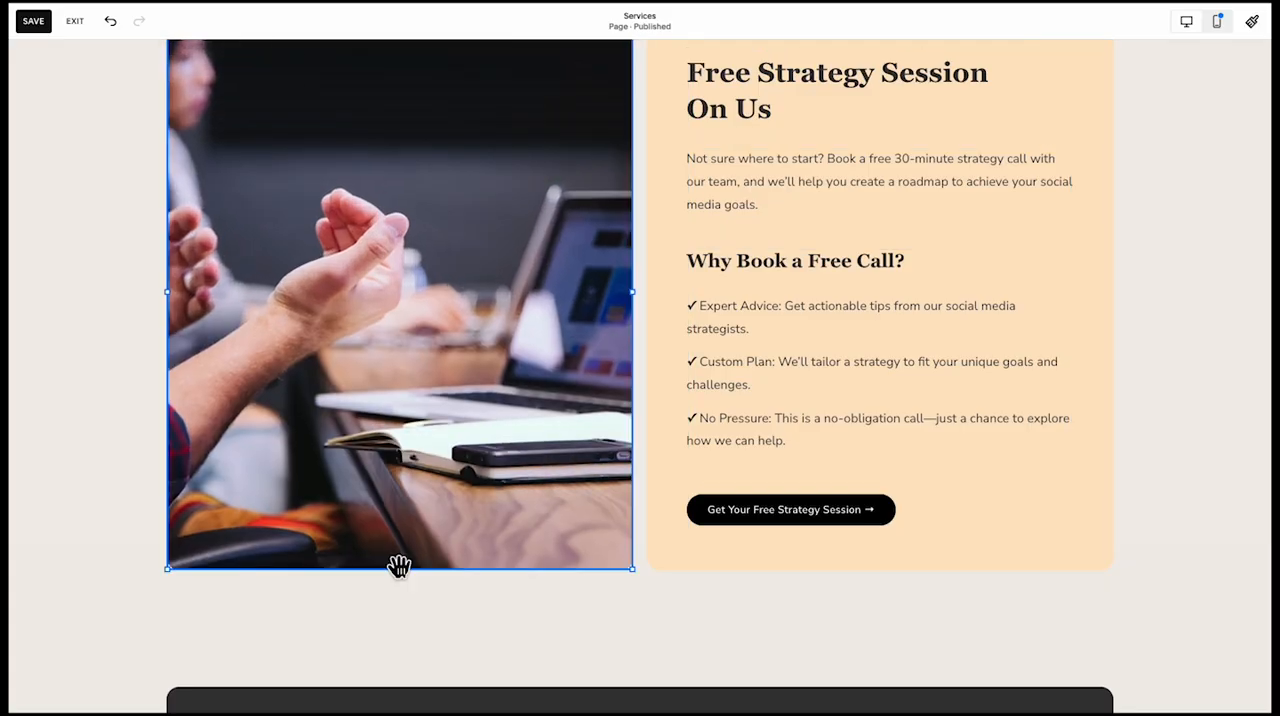
scroll(297, 452, up, 2)
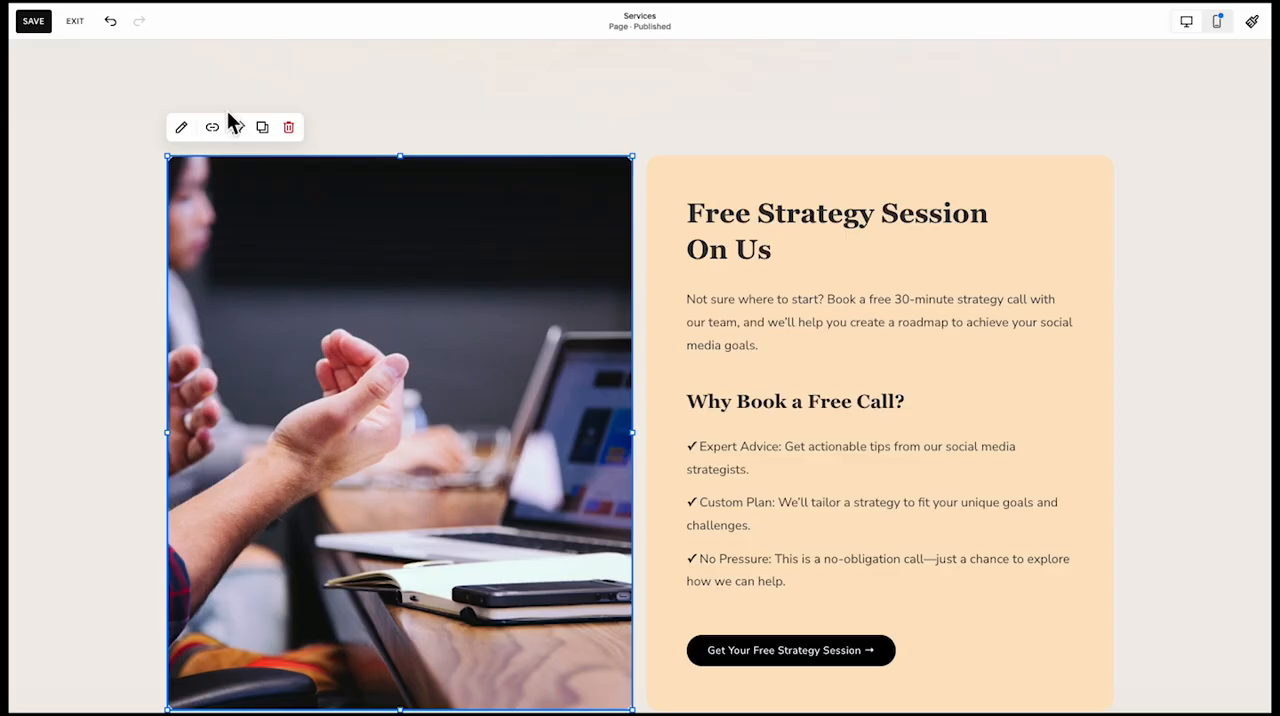
Replace the meeting image beside the free strategy session card with the photo of people at a laptop by a window
click(182, 128)
click(690, 339)
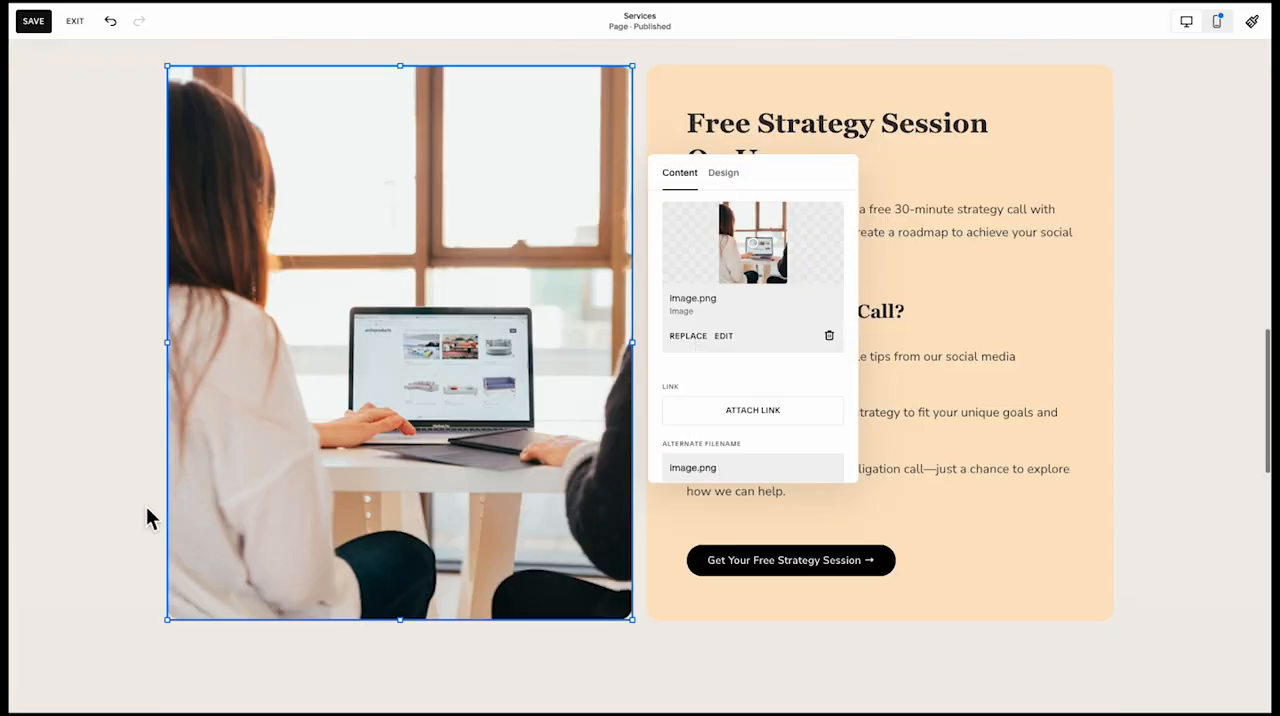
click(146, 518)
Add the saved "Real Results, Real Stories" section with the FAQ accordion below the pricing section
scroll(146, 518, down, 8)
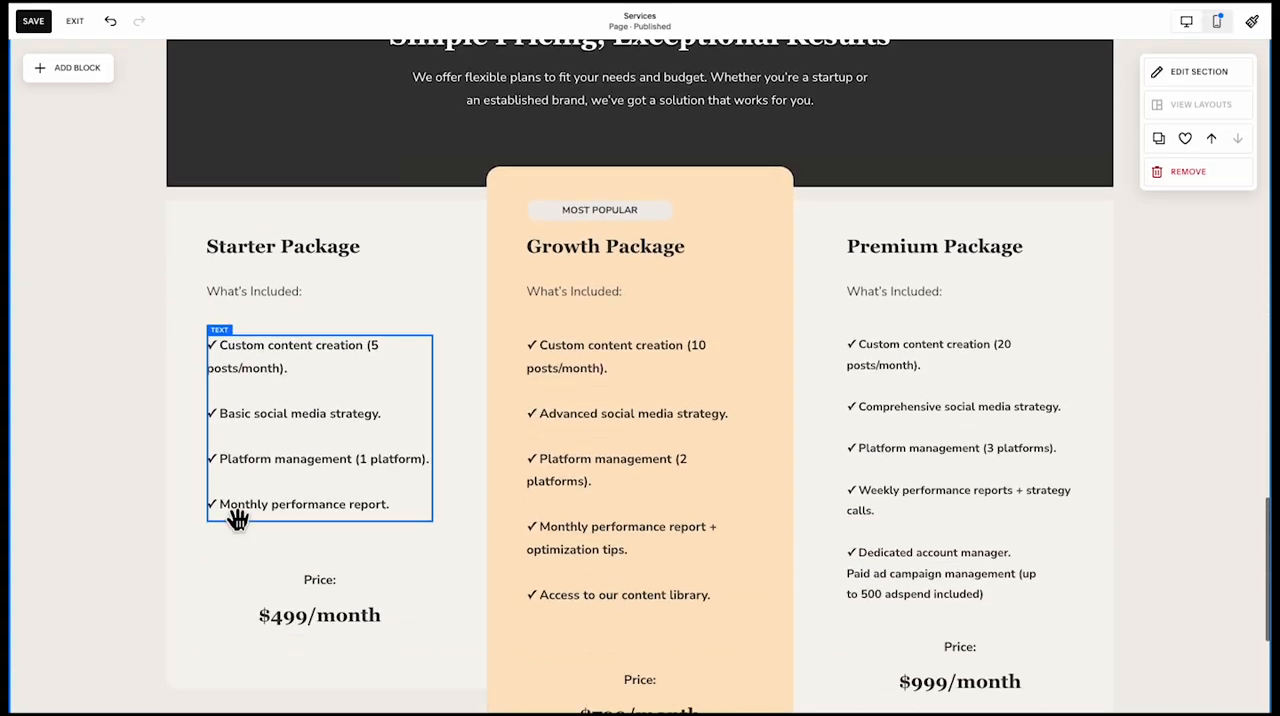
scroll(300, 500, down, 3)
click(658, 511)
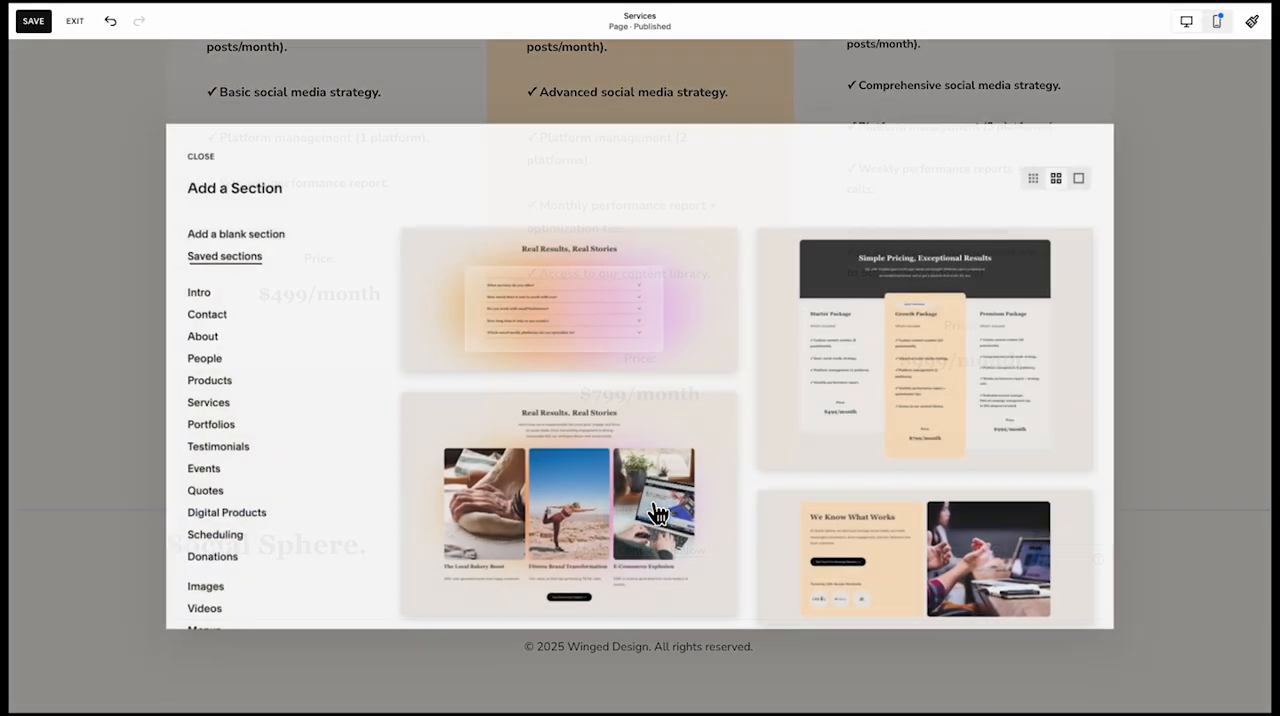
scroll(815, 435, down, 3)
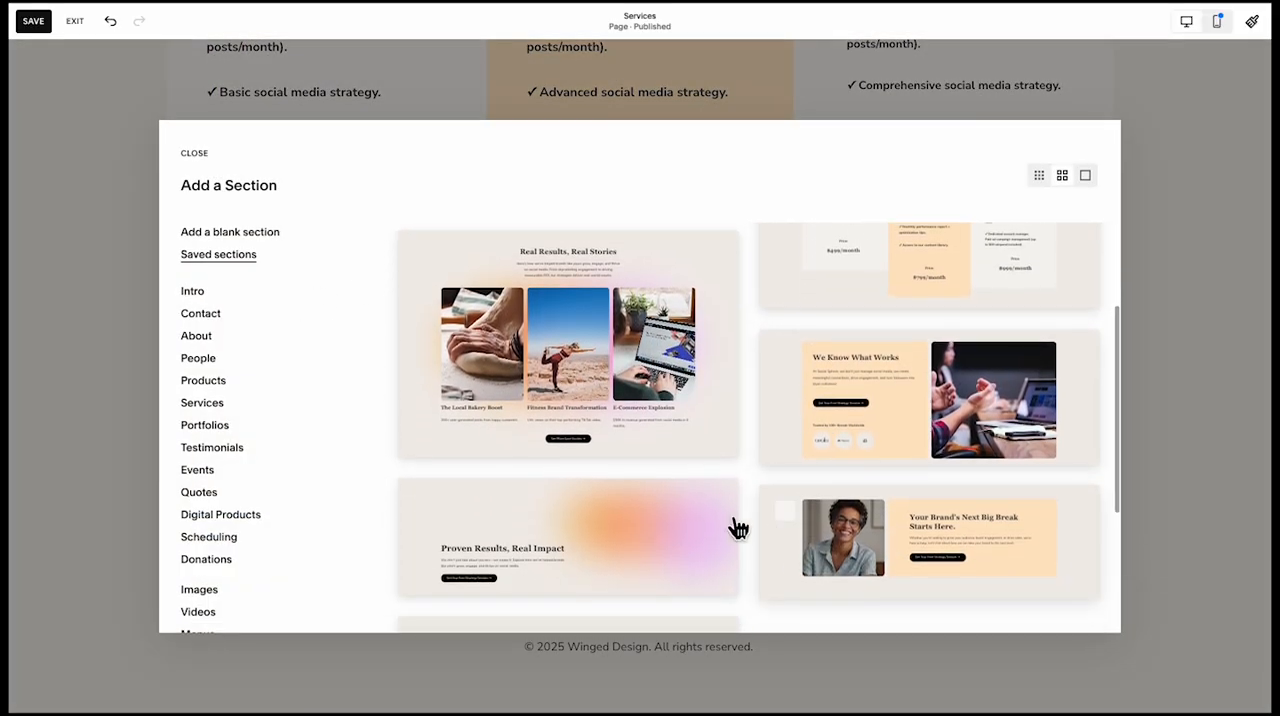
scroll(760, 470, up, 3)
key(Escape)
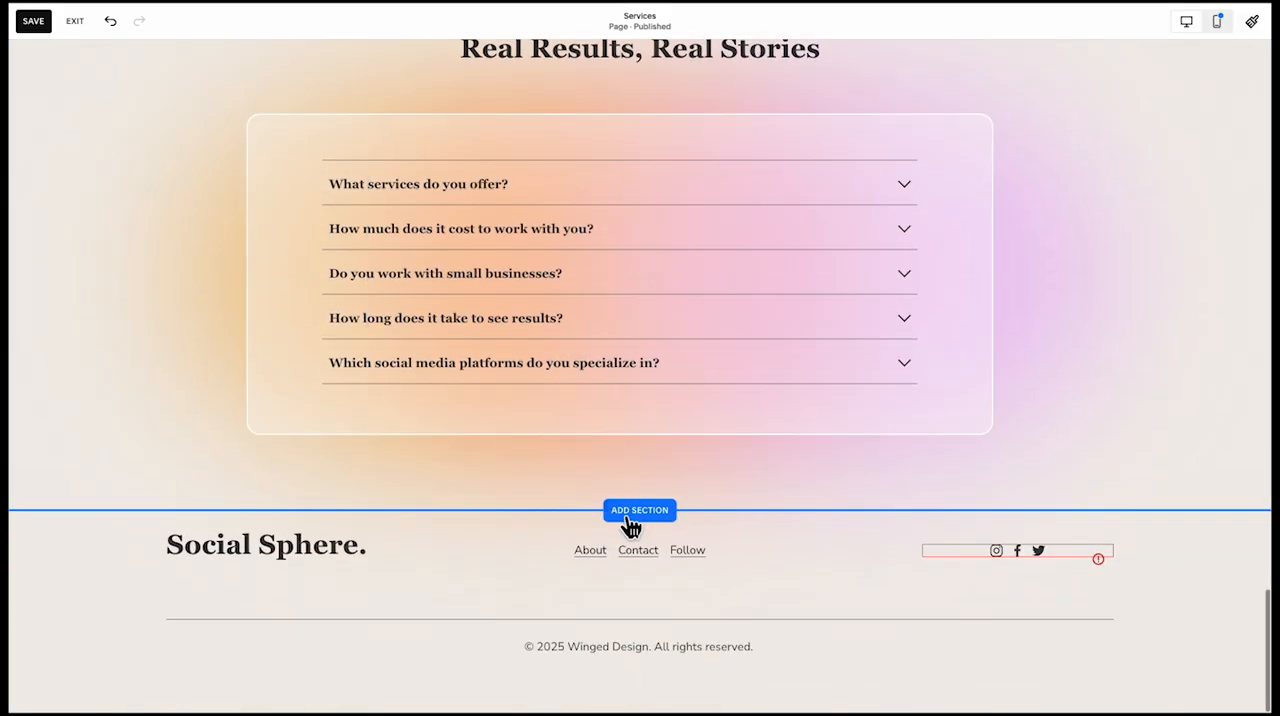
Add the saved "Your Brand's Next Big Break Starts Here." section below the FAQ section
click(632, 514)
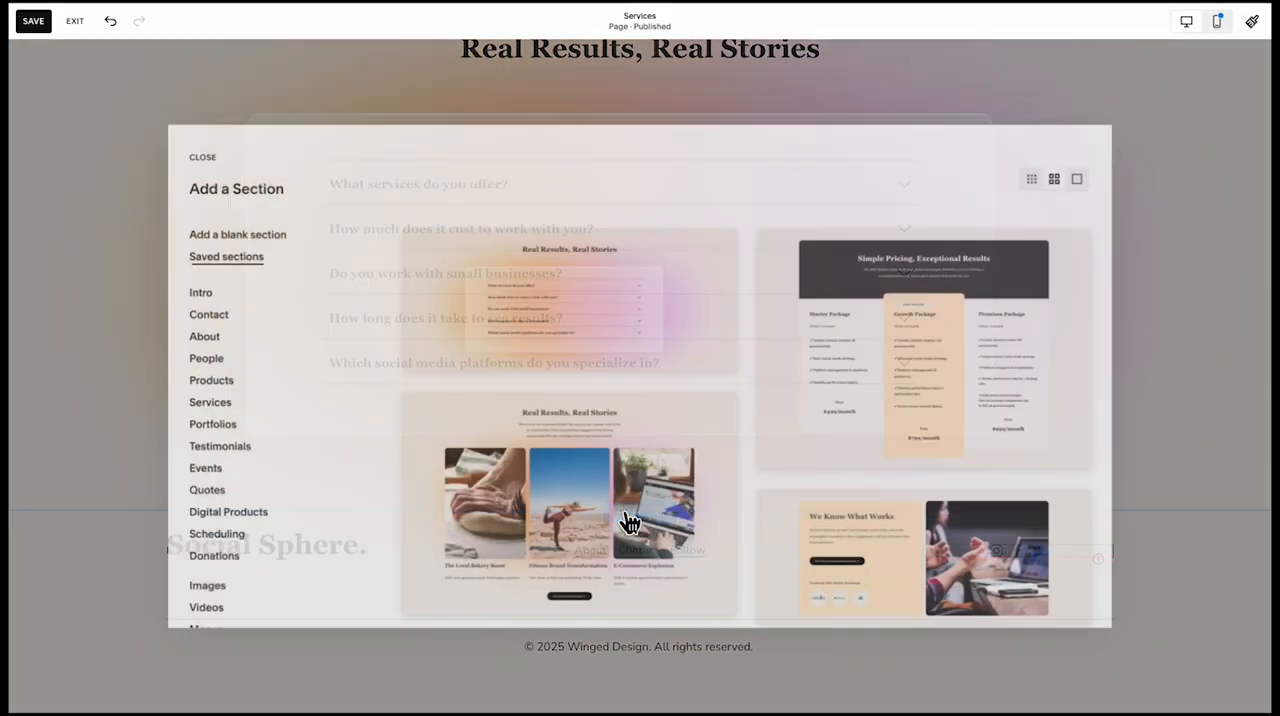
scroll(800, 495, down, 4)
click(904, 349)
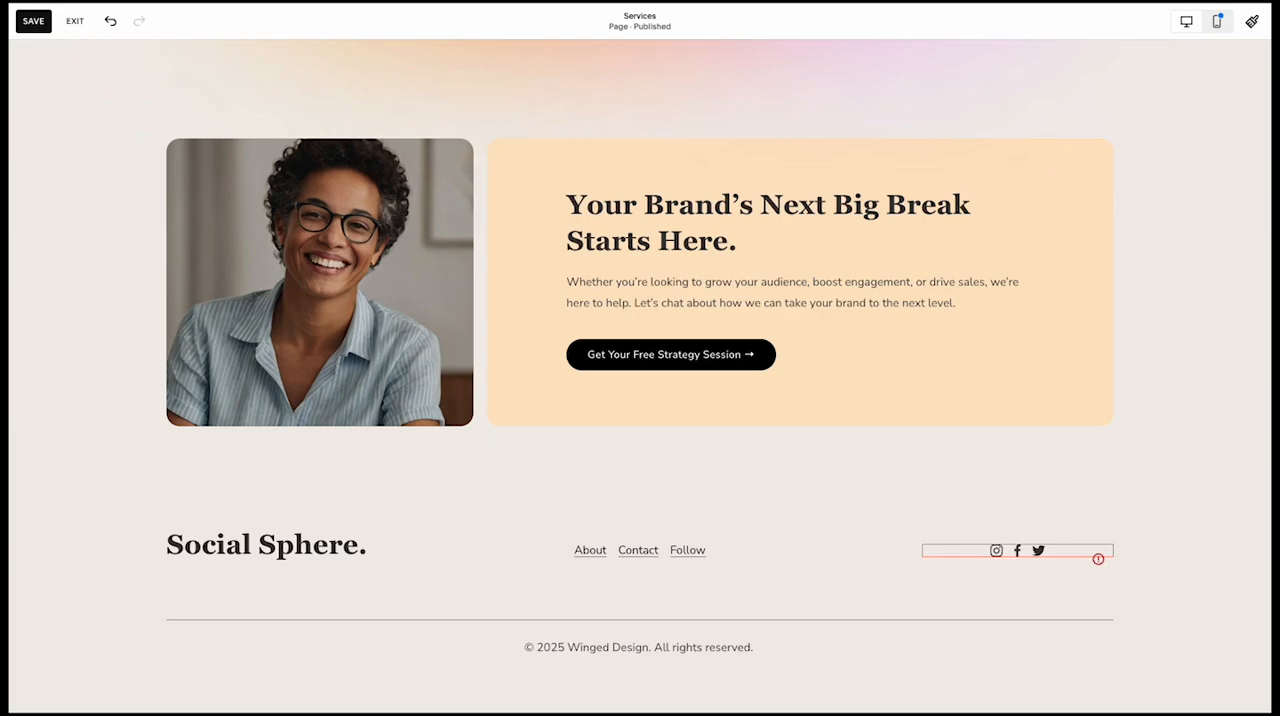
Swap the closing section's layout, placing the portrait on the right and the orange card with its text and button on the left
drag(283, 354, 851, 343)
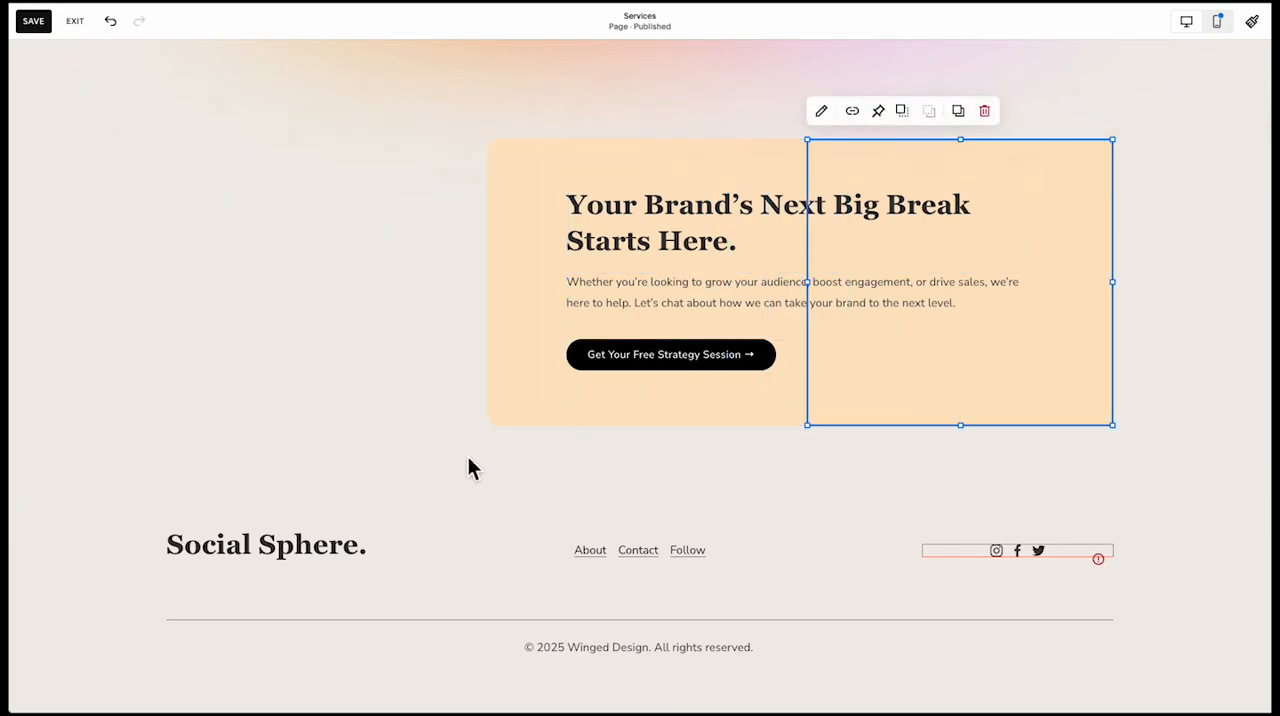
click(349, 230)
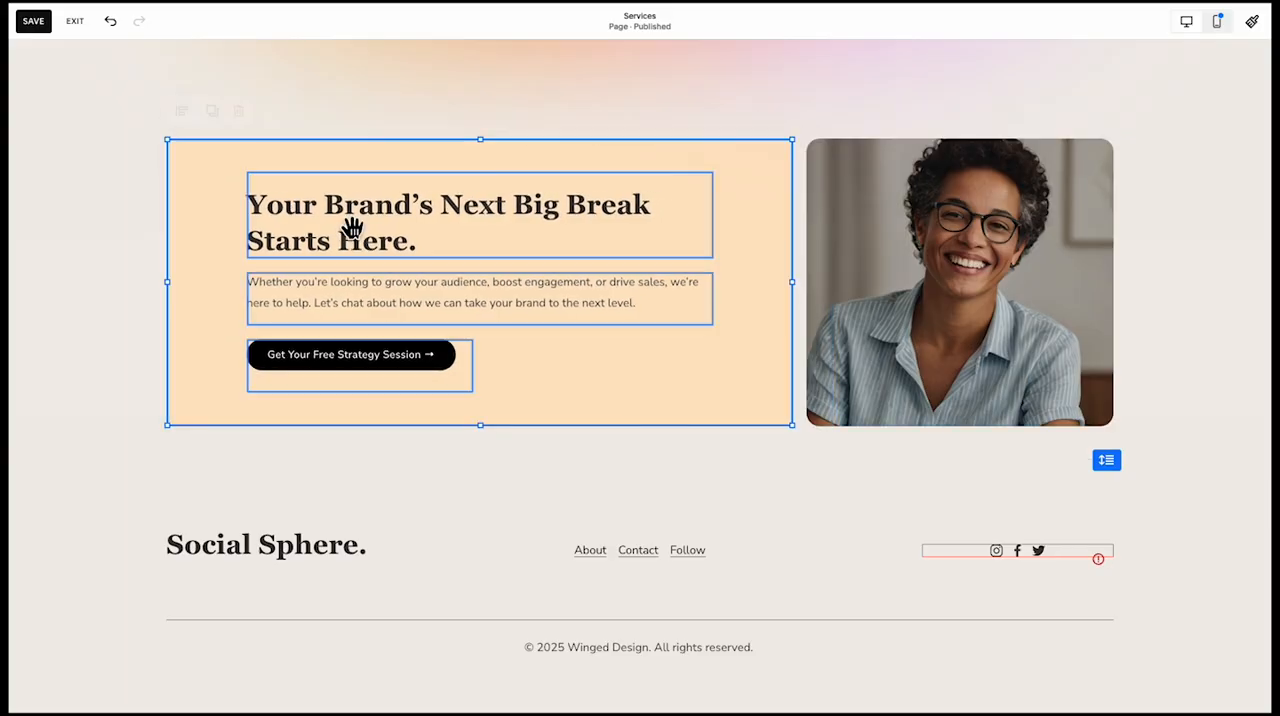
In the mobile layout, shorten the hero paragraph's text box and move the heading and paragraph down closer to the button
click(1217, 21)
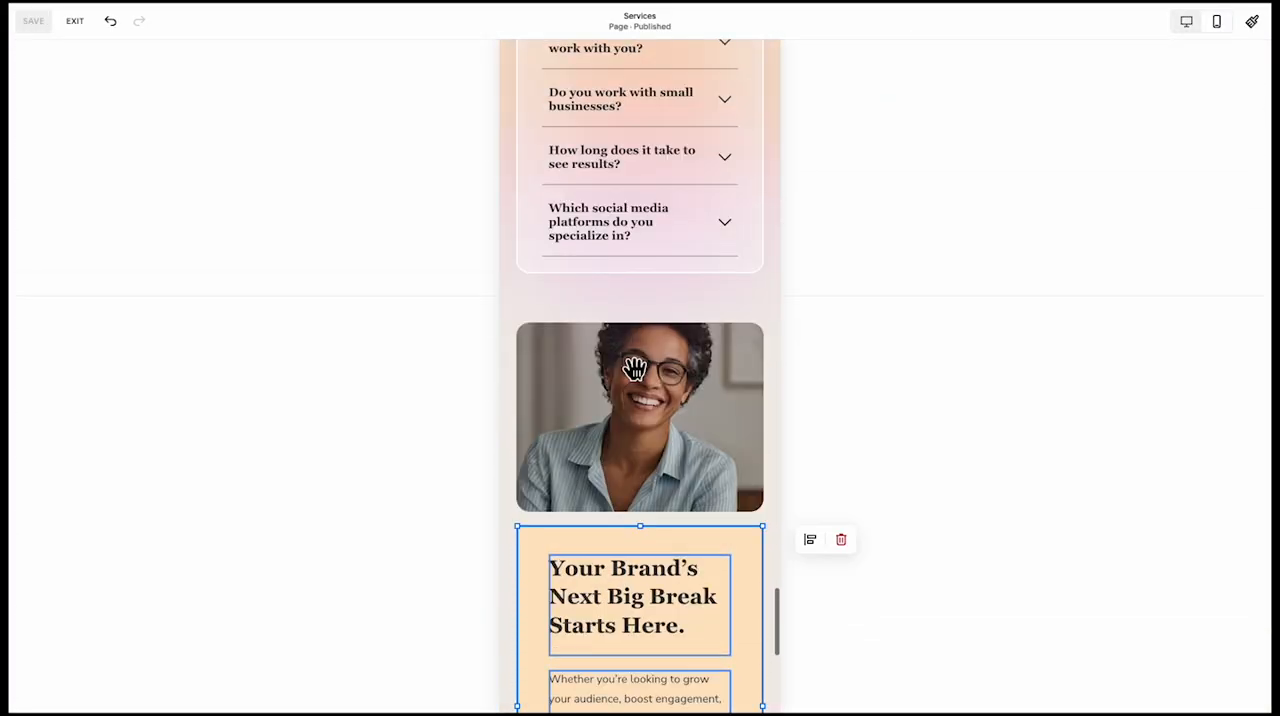
scroll(635, 368, up, 20)
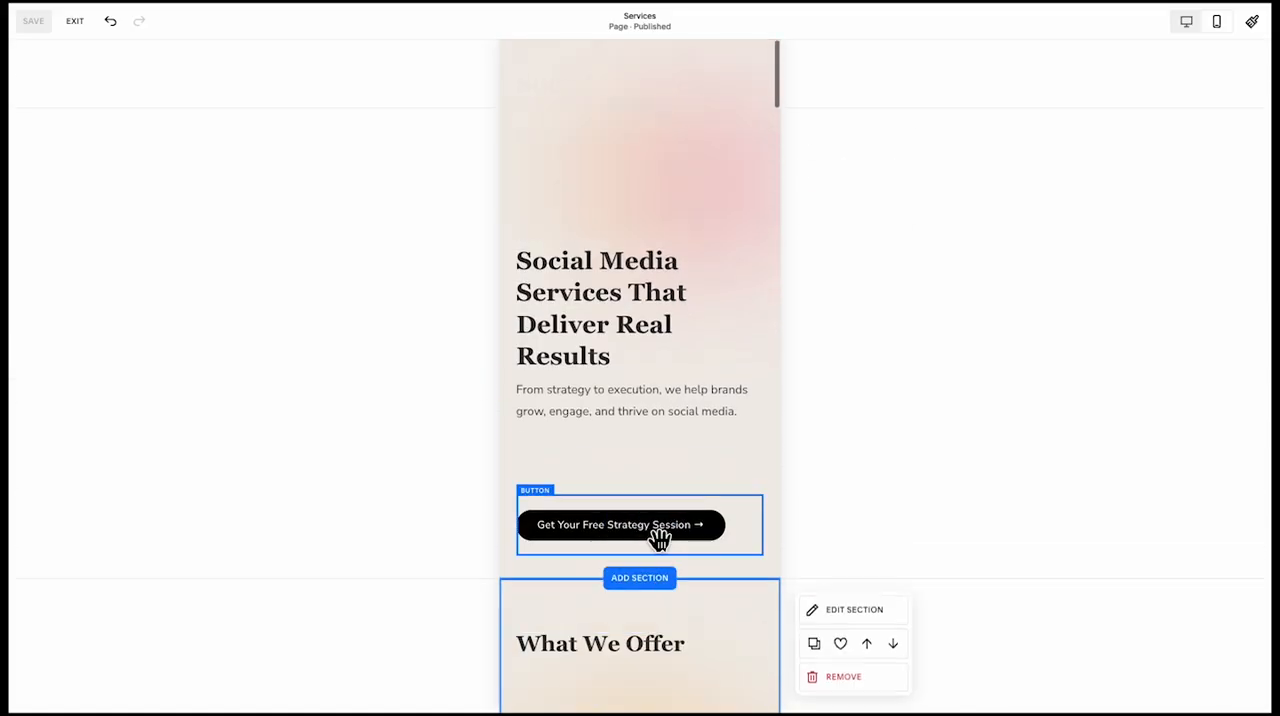
click(583, 415)
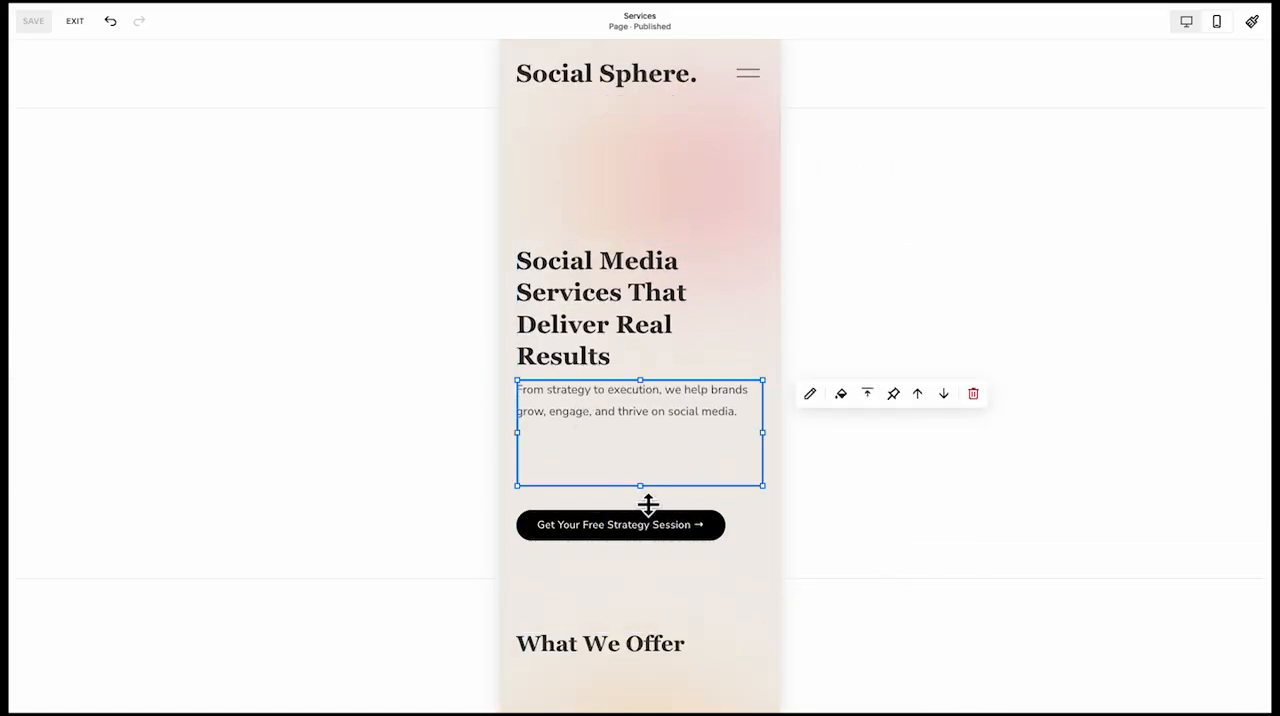
drag(640, 486, 644, 442)
shift+click(614, 318)
drag(614, 318, 597, 390)
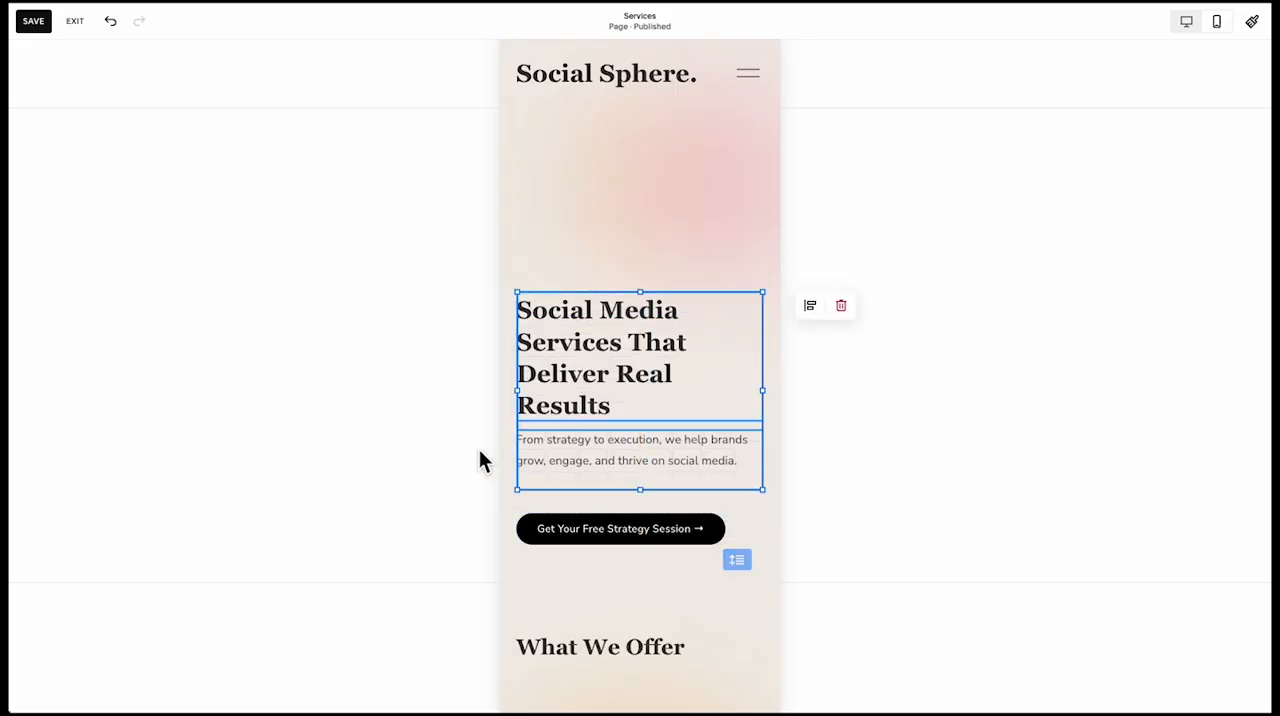
Move the laptop and yellow glass image with its text down to leave space below the Content Creation text
scroll(556, 585, down, 3)
scroll(586, 343, up, 2)
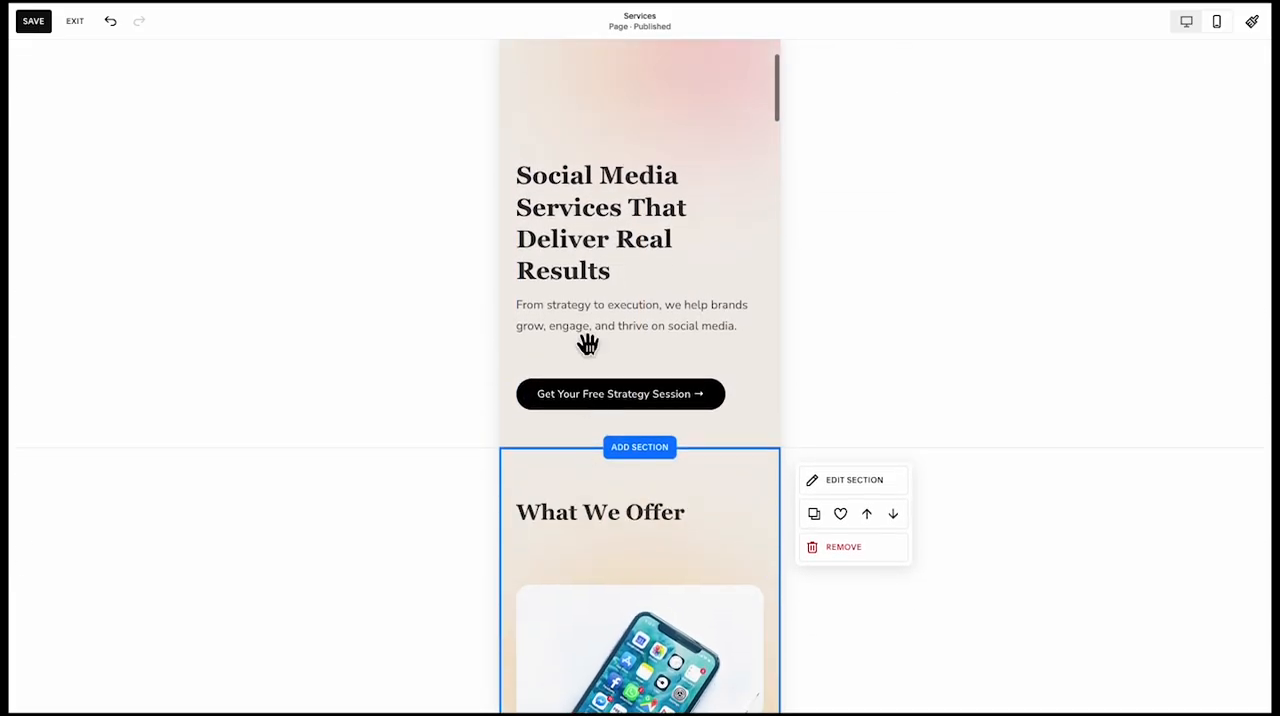
scroll(663, 314, down, 4)
scroll(624, 408, down, 3)
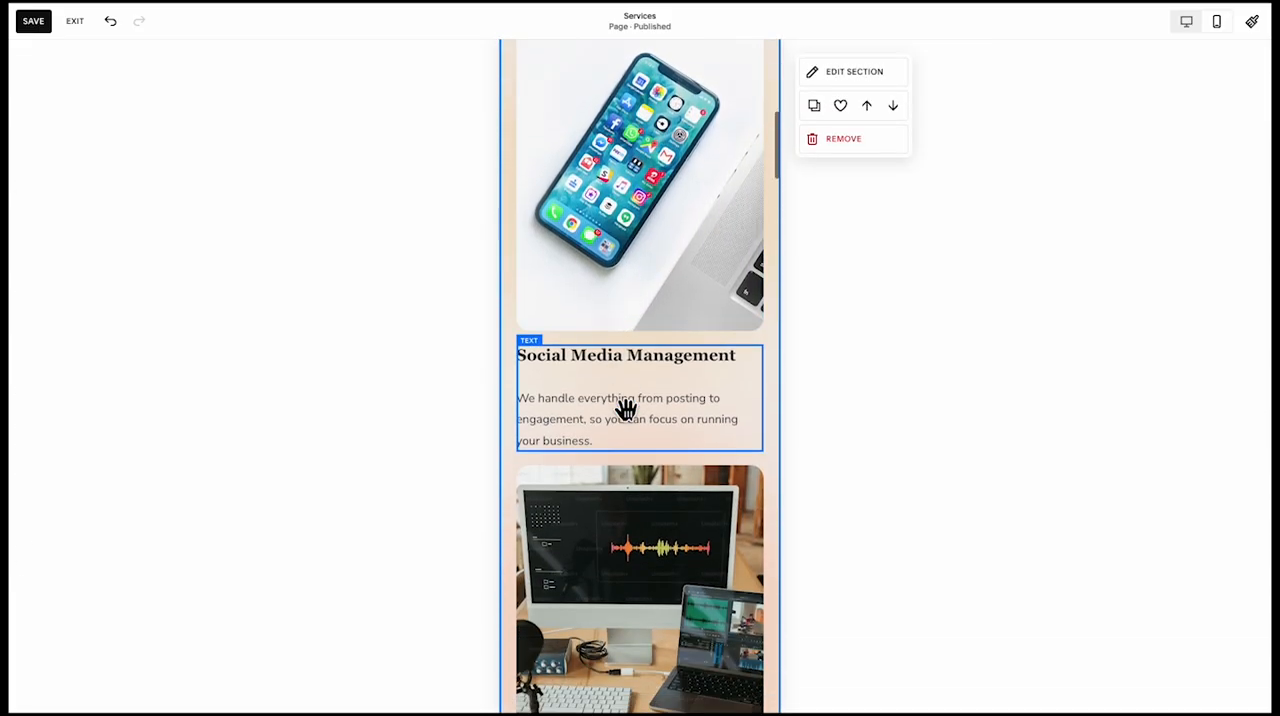
scroll(548, 244, up, 5)
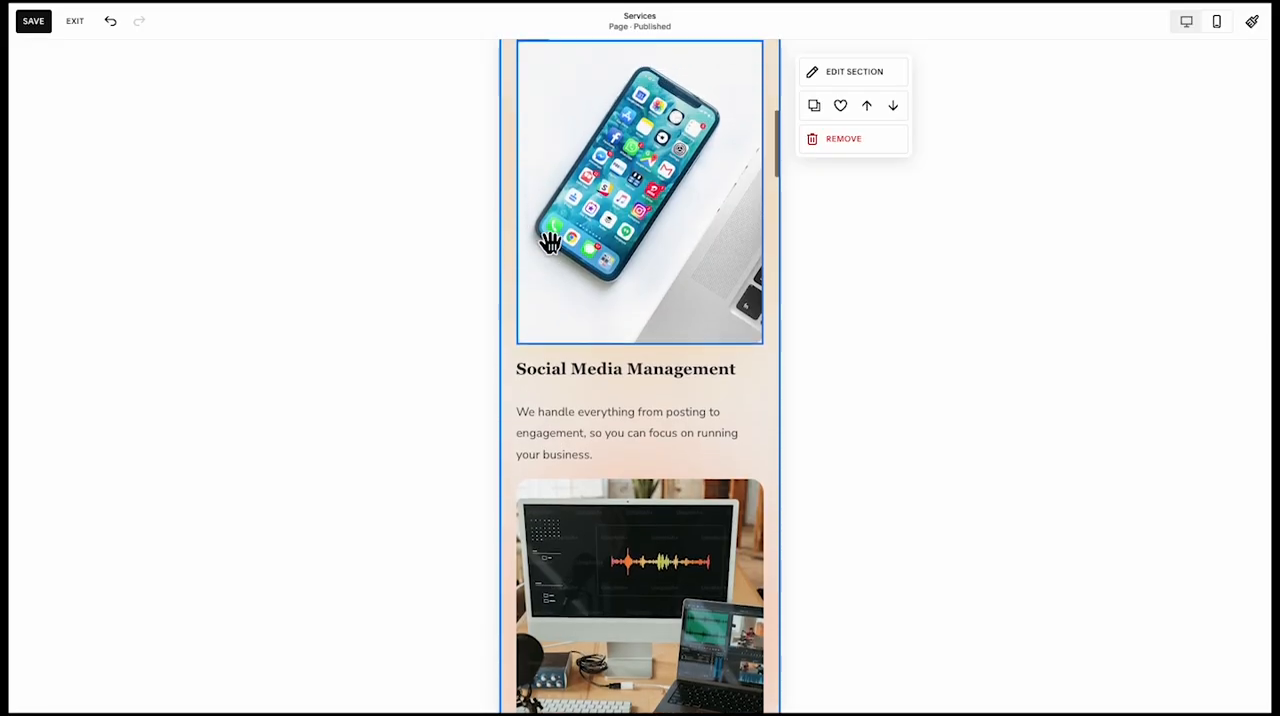
scroll(523, 406, down, 7)
click(529, 433)
scroll(529, 433, down, 3)
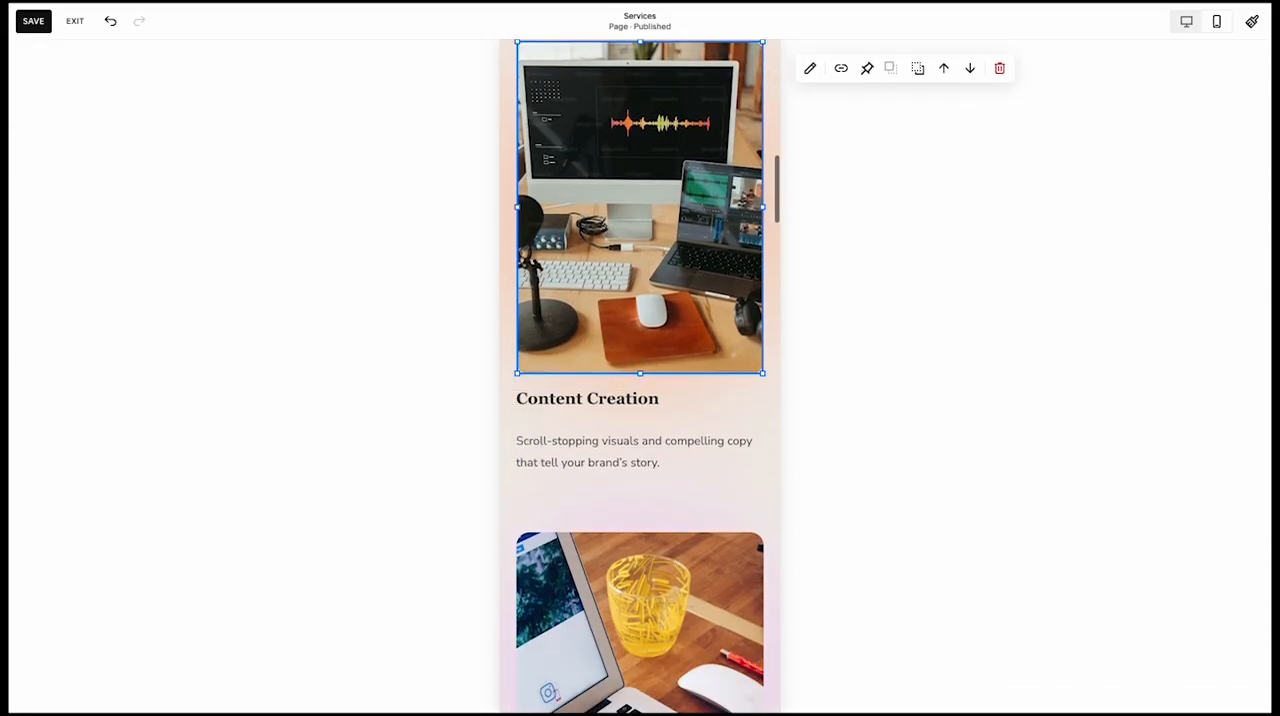
click(575, 445)
drag(656, 519, 600, 566)
scroll(646, 462, down, 5)
scroll(606, 457, up, 4)
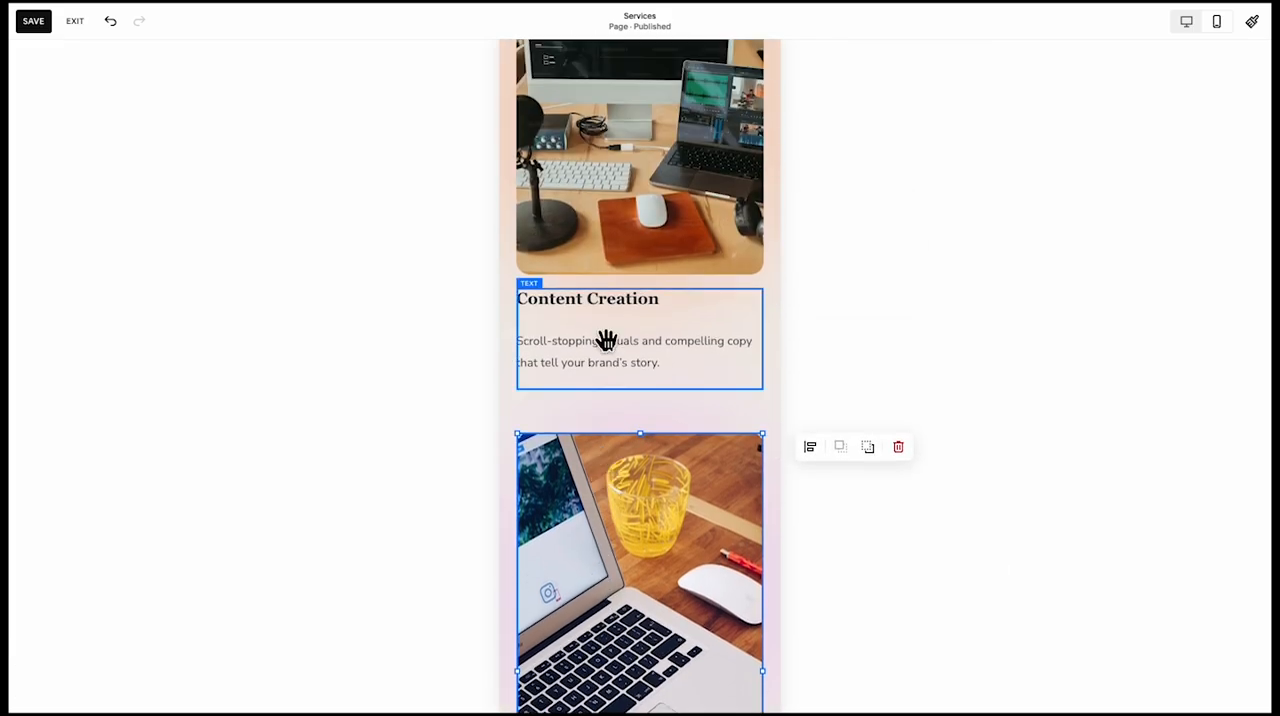
Move the Content Creation image and text down together to widen the gap below the Social Media Management text
click(626, 260)
scroll(625, 266, up, 2)
click(604, 457)
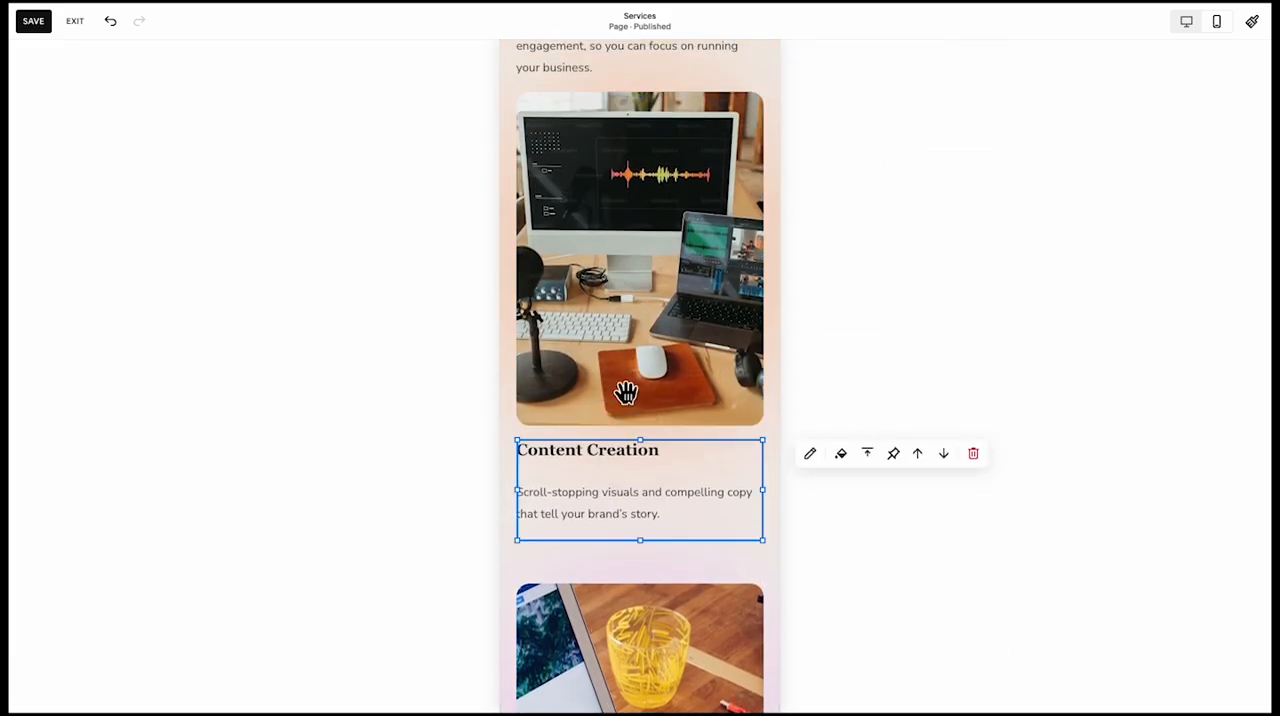
click(639, 341)
key(Down)
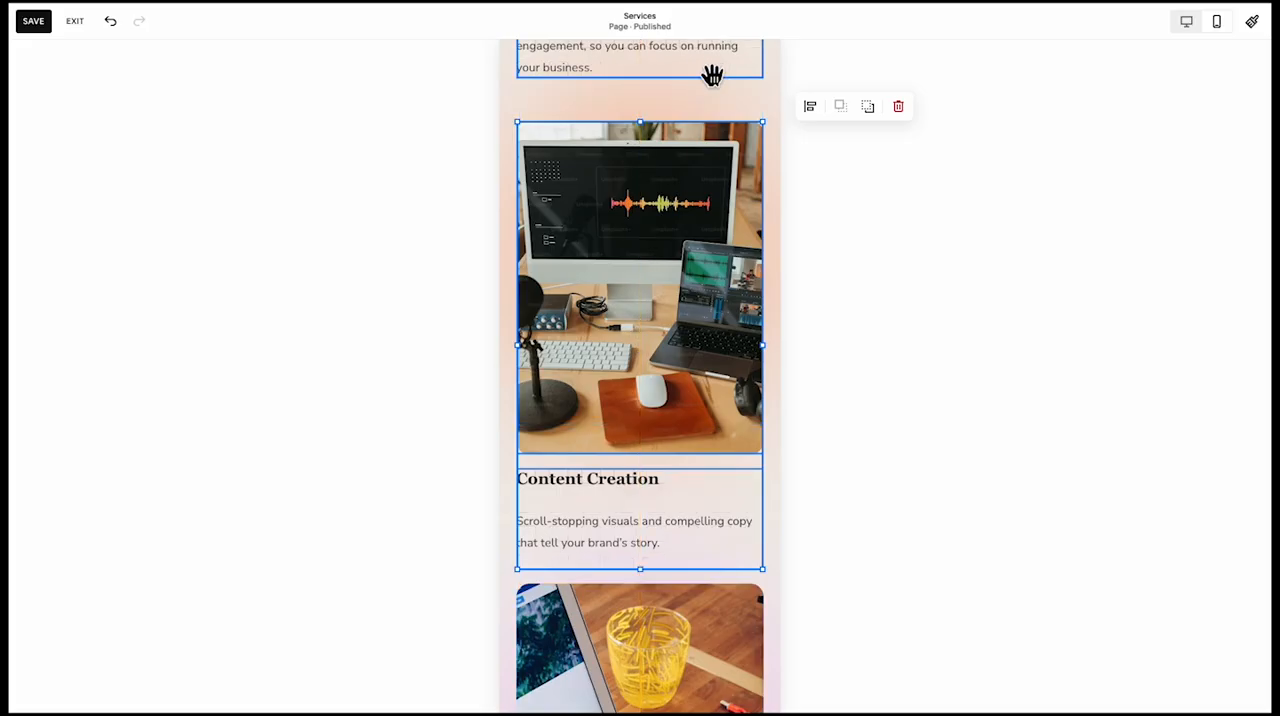
click(686, 111)
Move the strategy session button below the three check-marked benefits in the mobile layout's orange card
scroll(686, 111, down, 1)
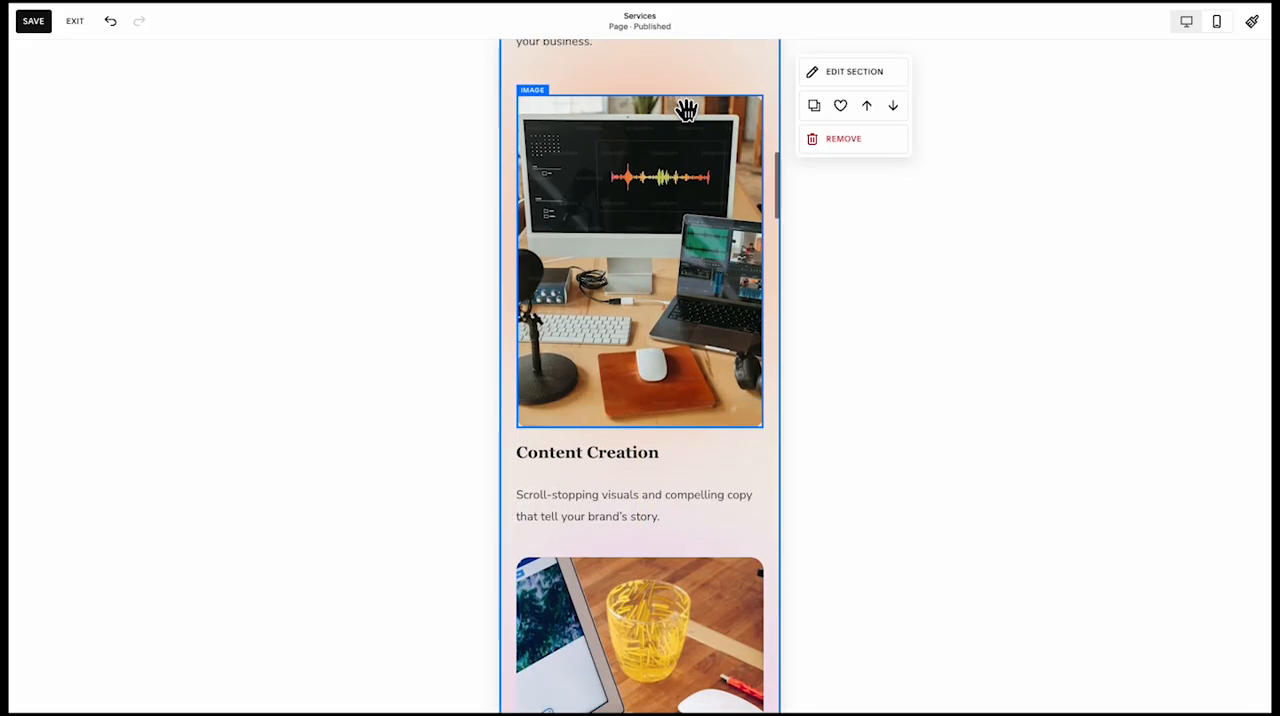
scroll(686, 110, up, 1)
scroll(686, 110, down, 5)
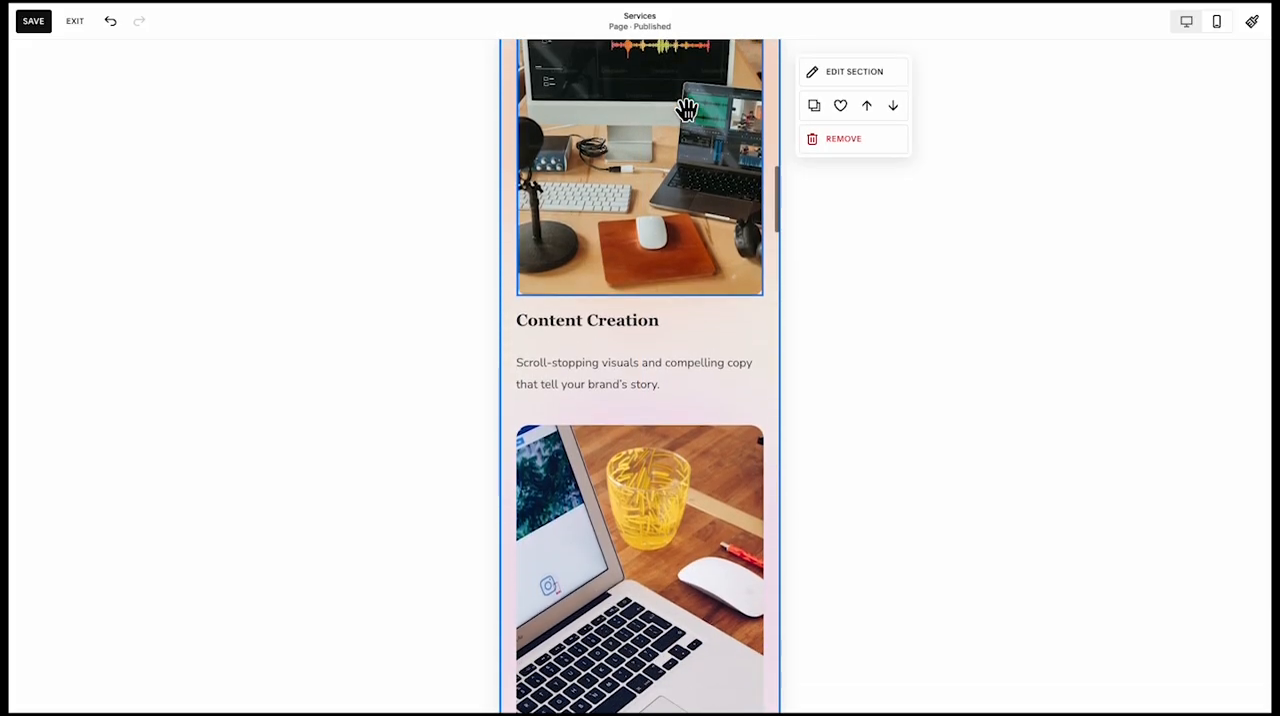
scroll(686, 110, up, 10)
scroll(650, 320, up, 3)
scroll(650, 320, down, 13)
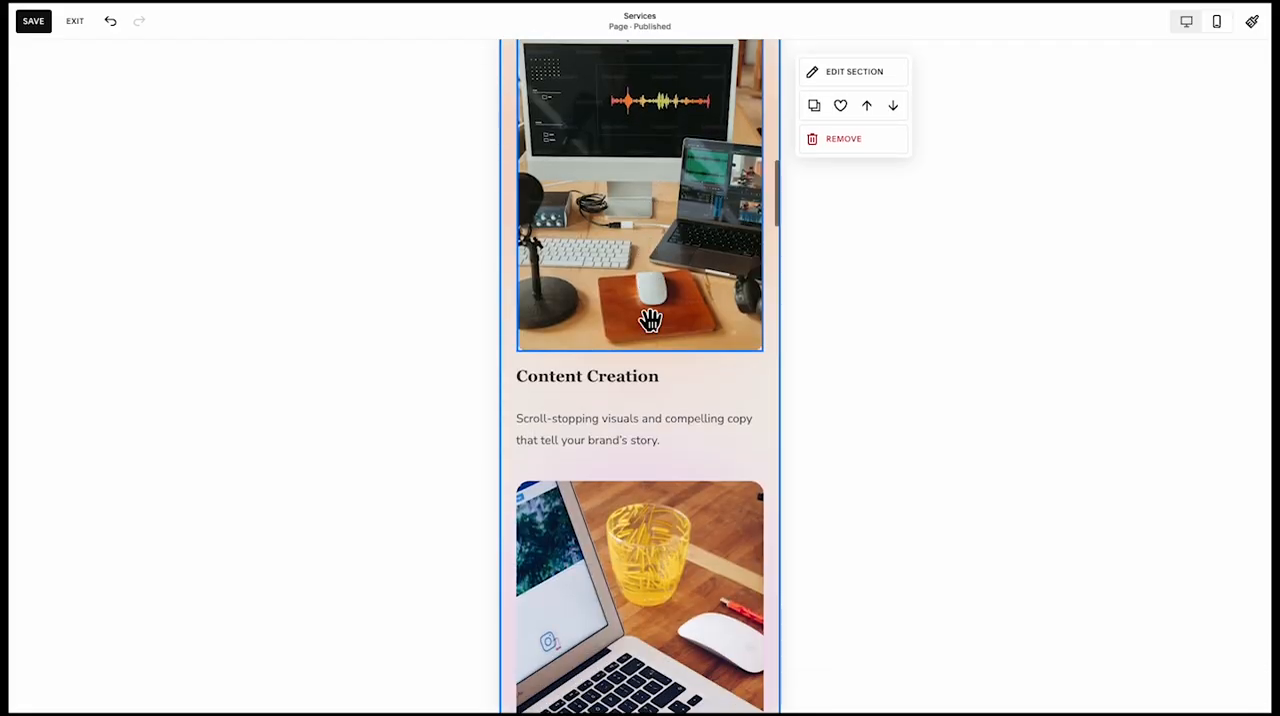
scroll(600, 500, down, 4)
click(643, 537)
scroll(650, 400, down, 1)
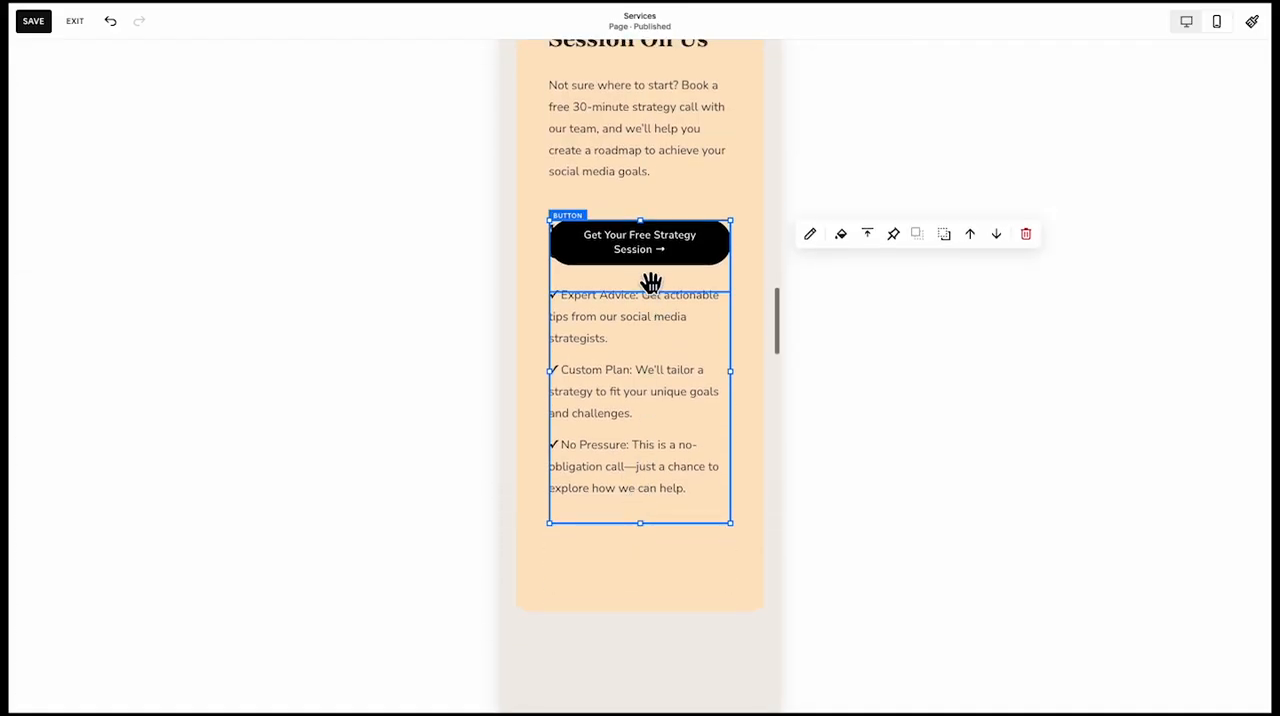
drag(662, 344, 660, 590)
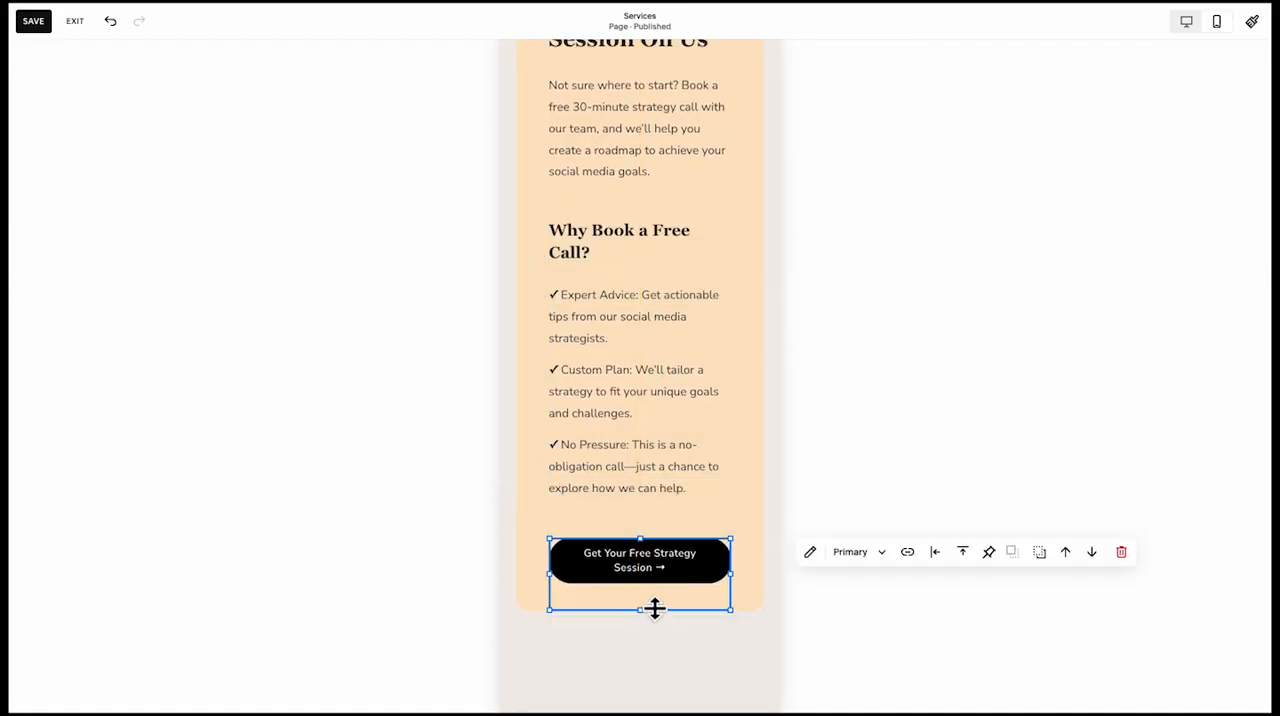
click(651, 482)
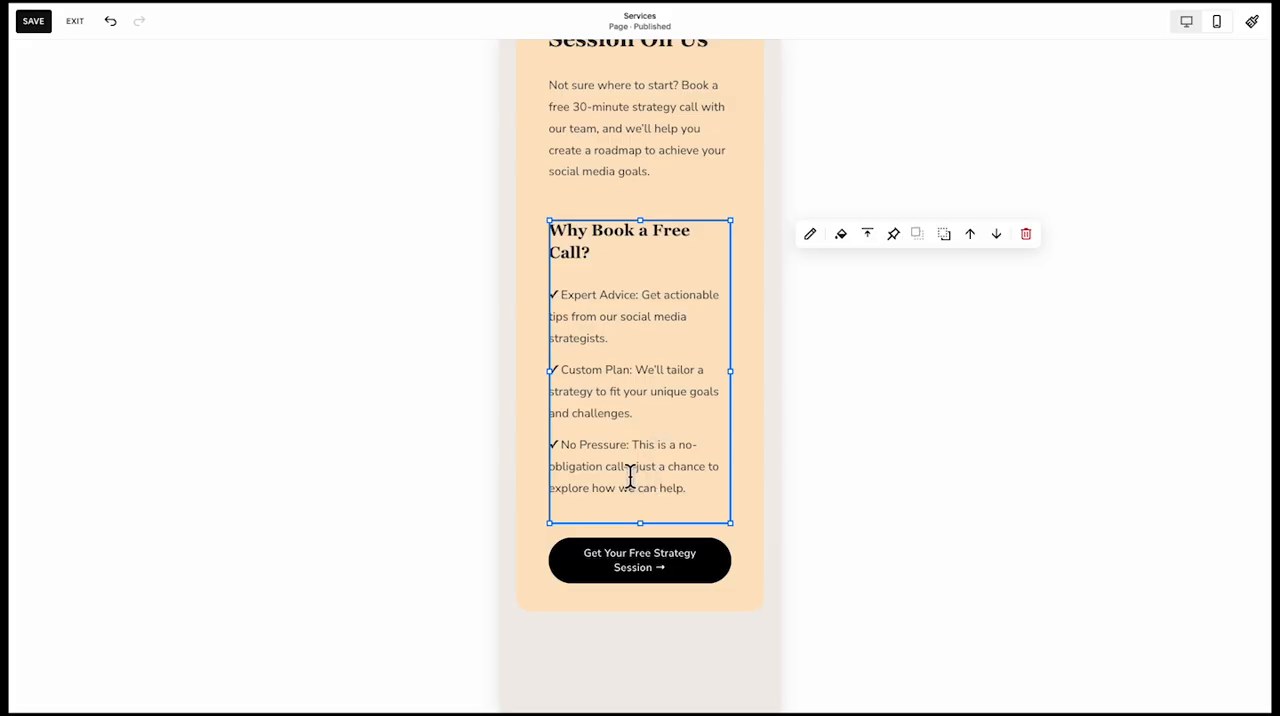
Extend the orange card's lower edge further below the button and shorten the section so it ends just beneath the card
scroll(630, 478, down, 1)
click(603, 498)
drag(652, 539, 644, 578)
scroll(614, 591, up, 5)
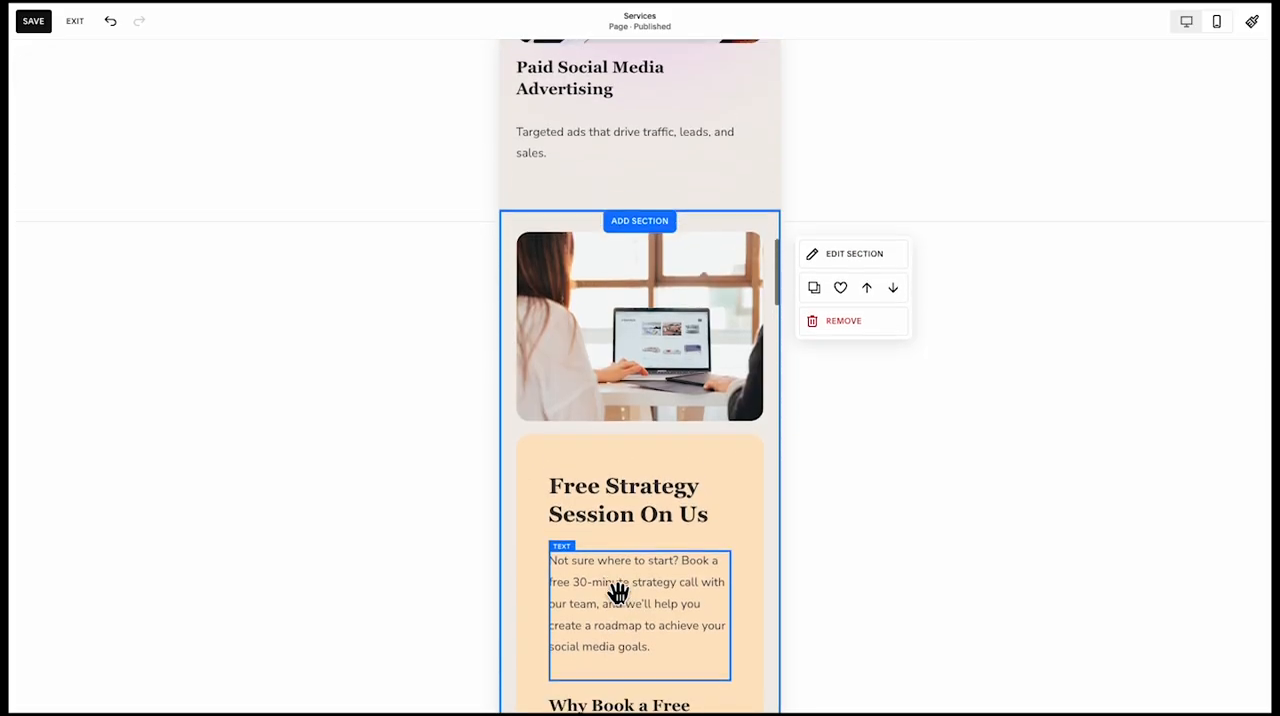
scroll(618, 594, down, 8)
drag(735, 440, 737, 293)
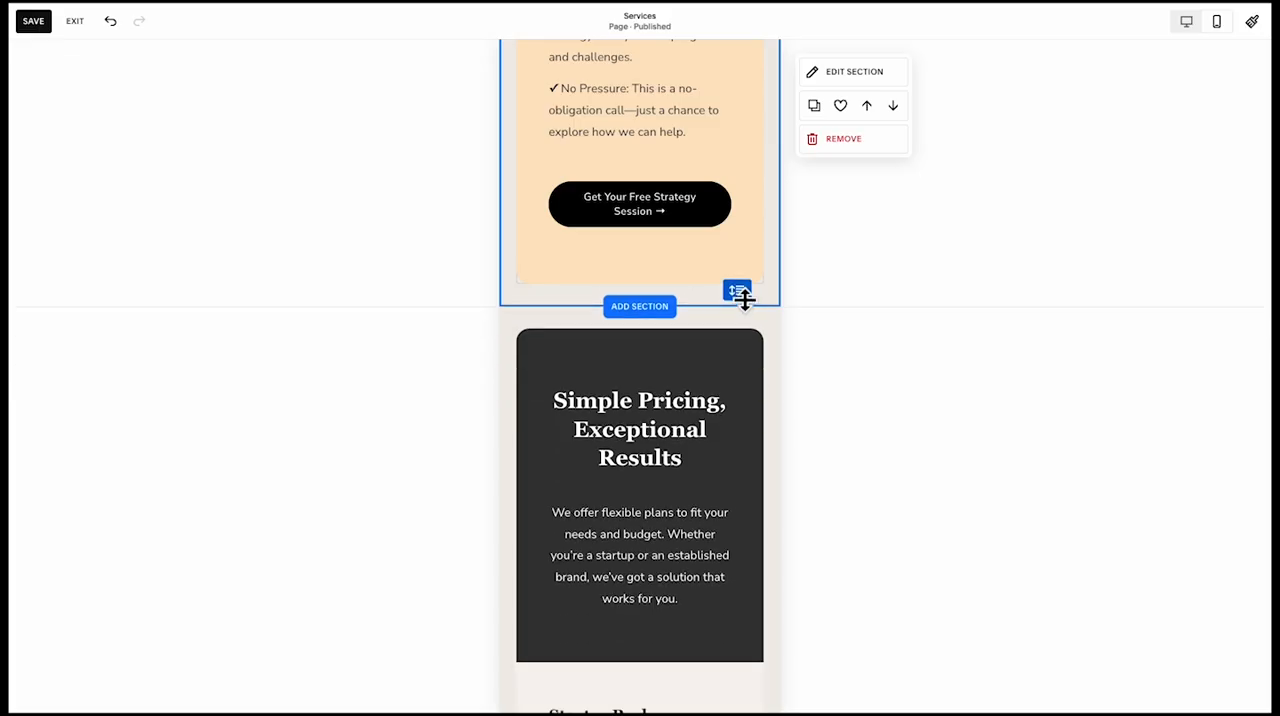
Leave the Services page editor and open the empty About Us page for editing
scroll(734, 289, down, 9)
scroll(703, 480, down, 12)
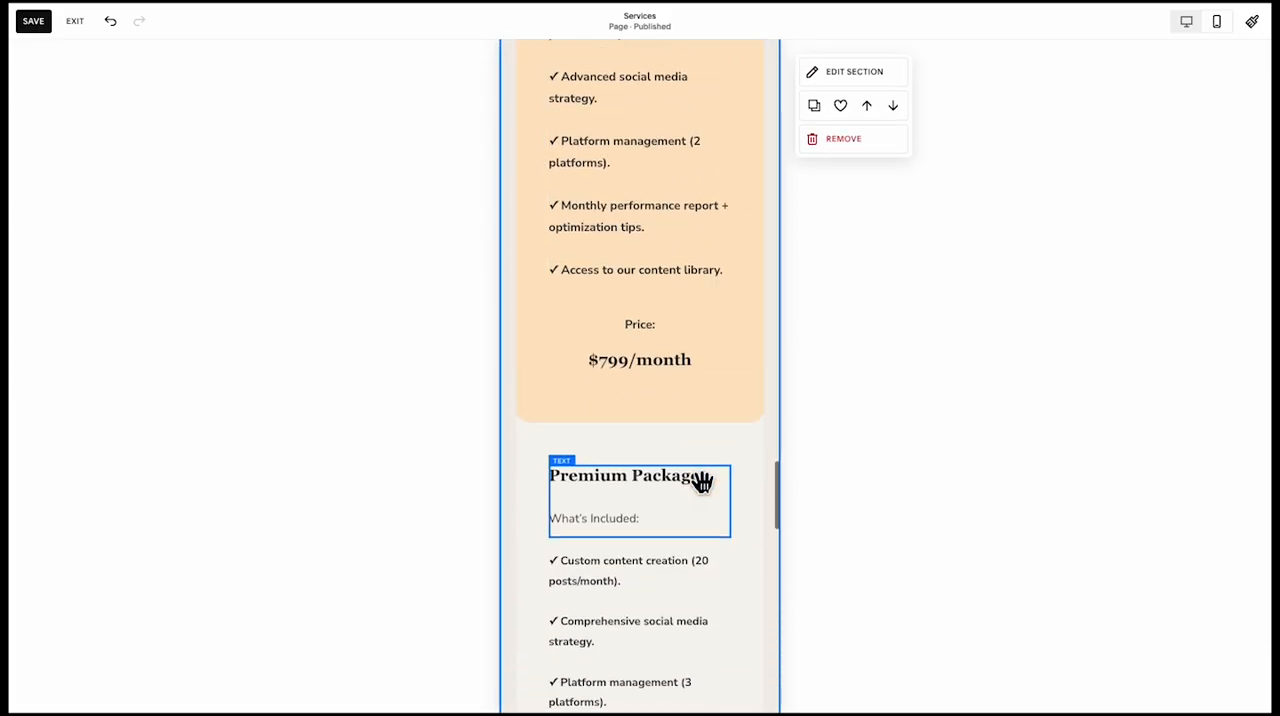
scroll(703, 482, down, 4)
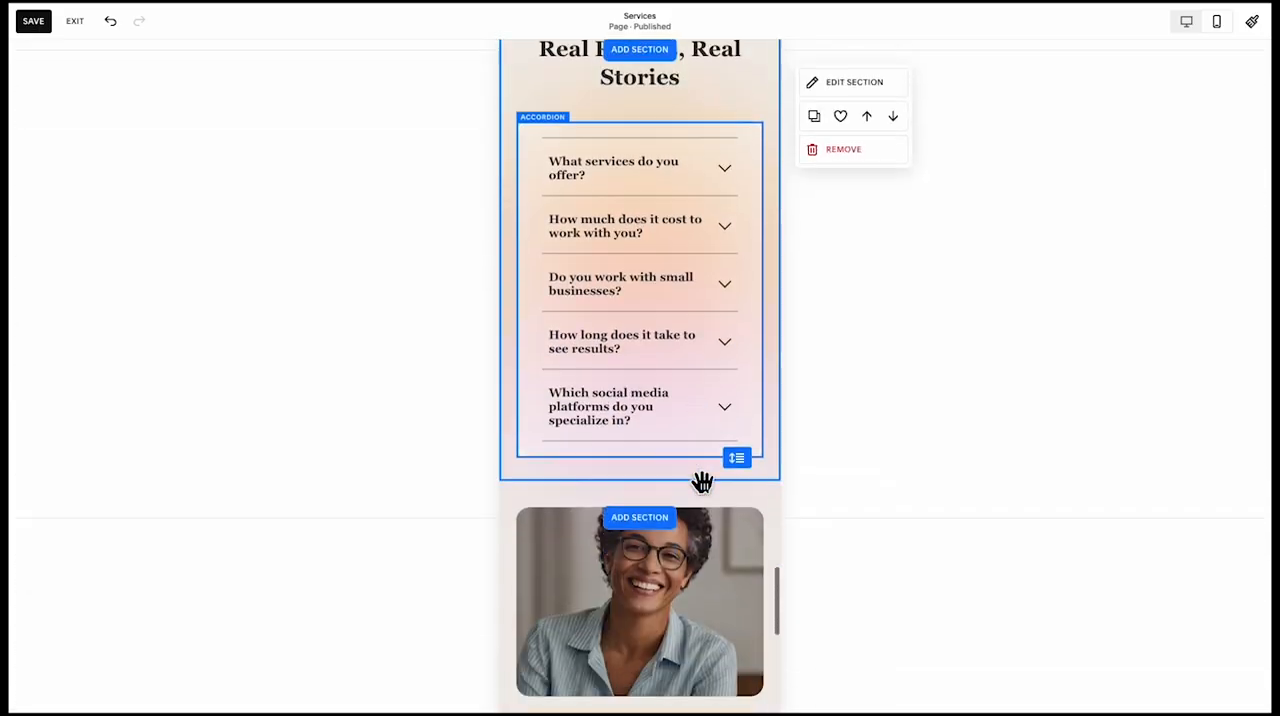
scroll(702, 484, up, 2)
scroll(702, 484, up, 3)
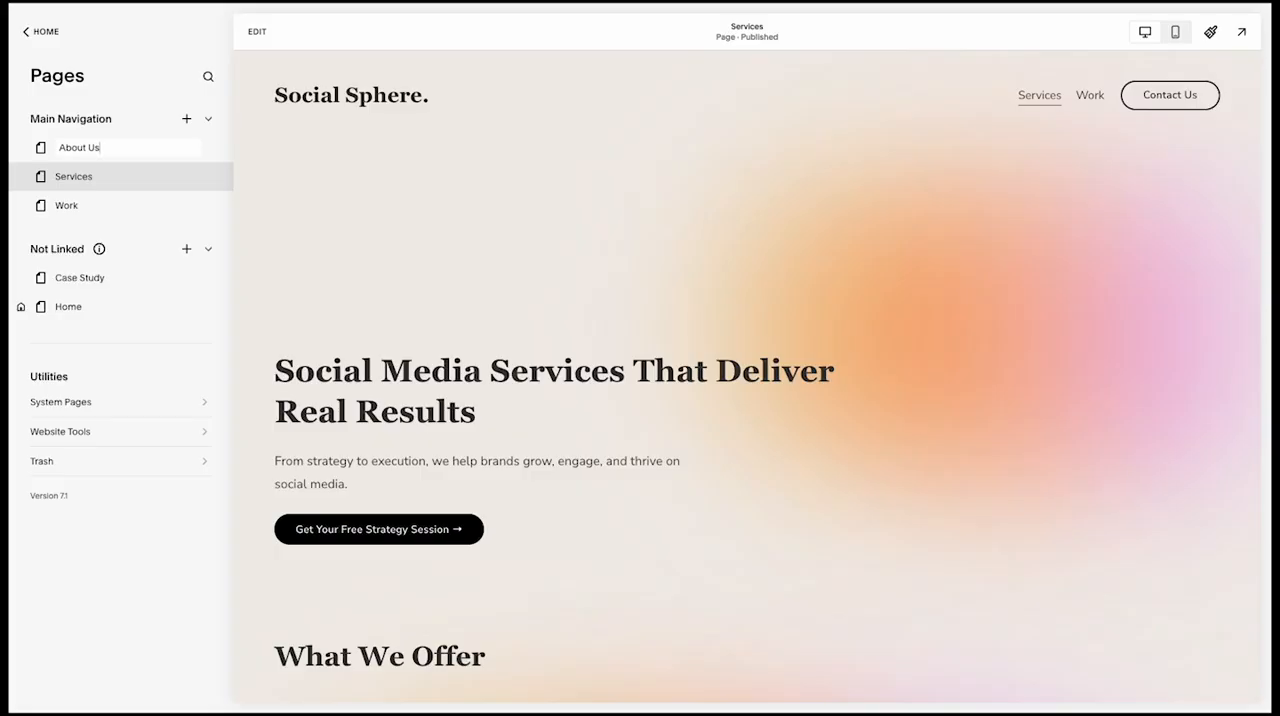
click(75, 147)
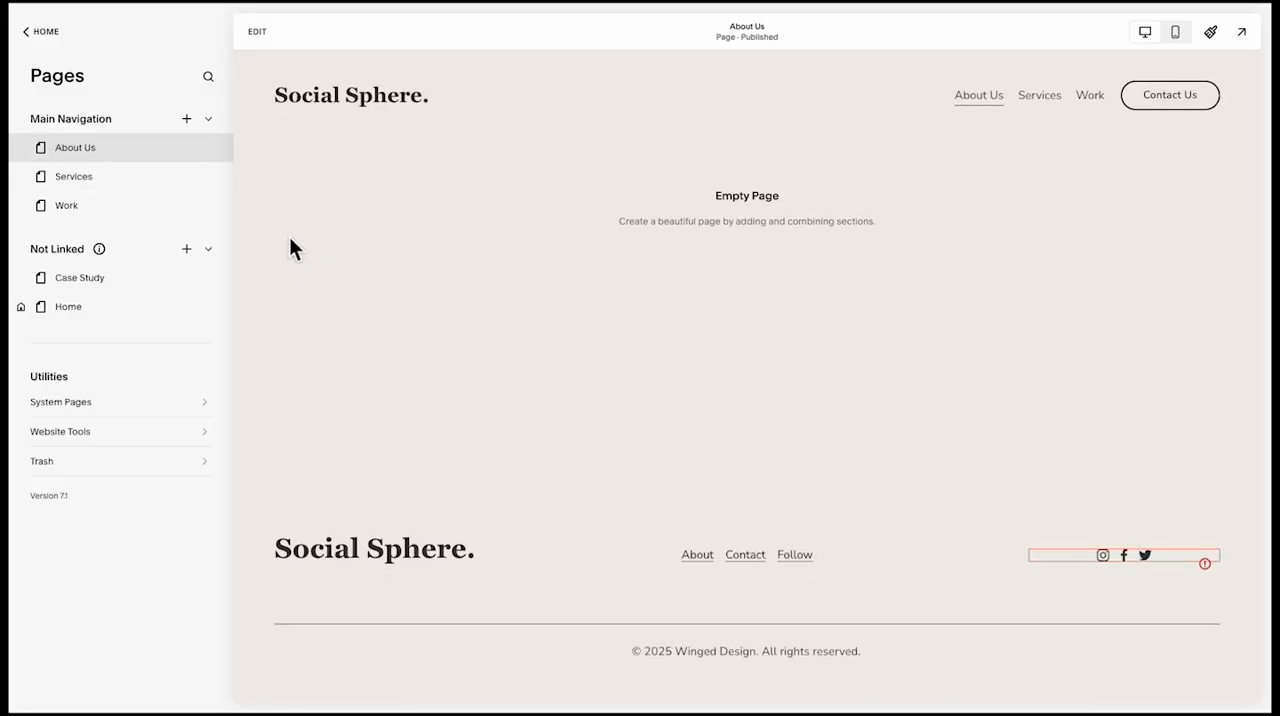
click(258, 33)
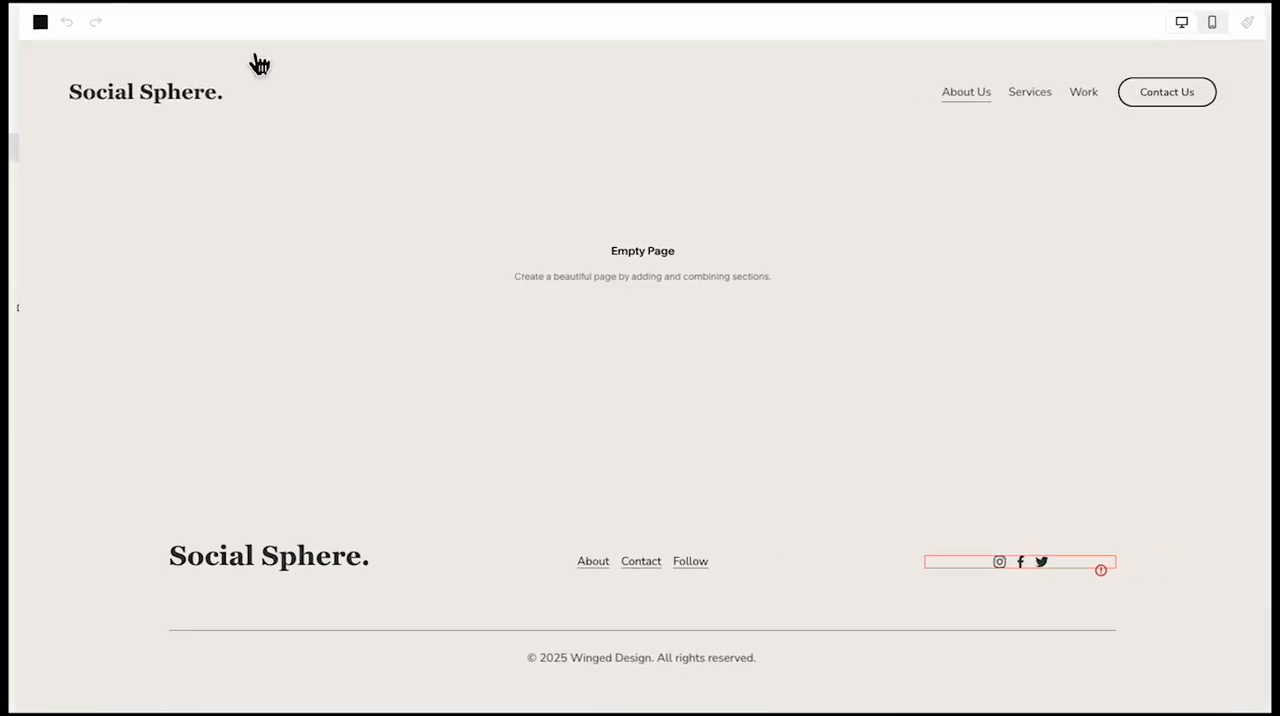
Add the saved "Proven Results, Real Impact" section to the empty About Us page and open its heading for editing
click(613, 211)
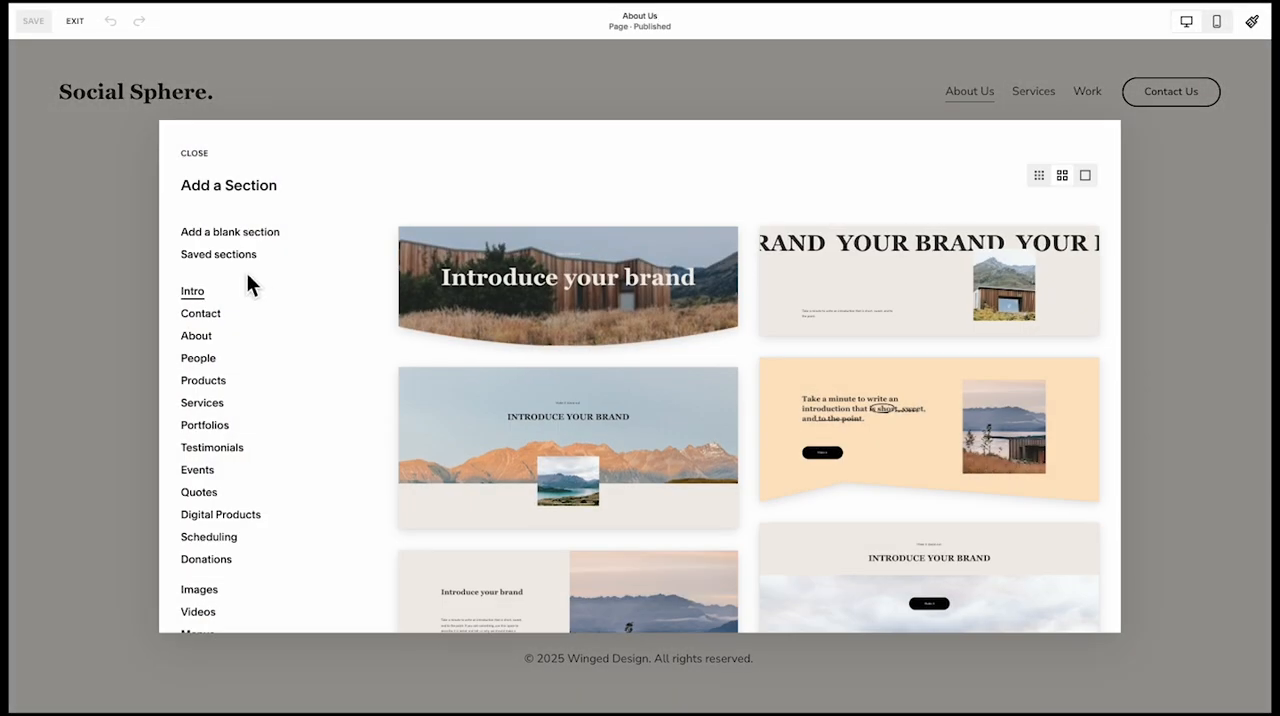
click(240, 256)
scroll(693, 414, down, 5)
scroll(674, 348, up, 3)
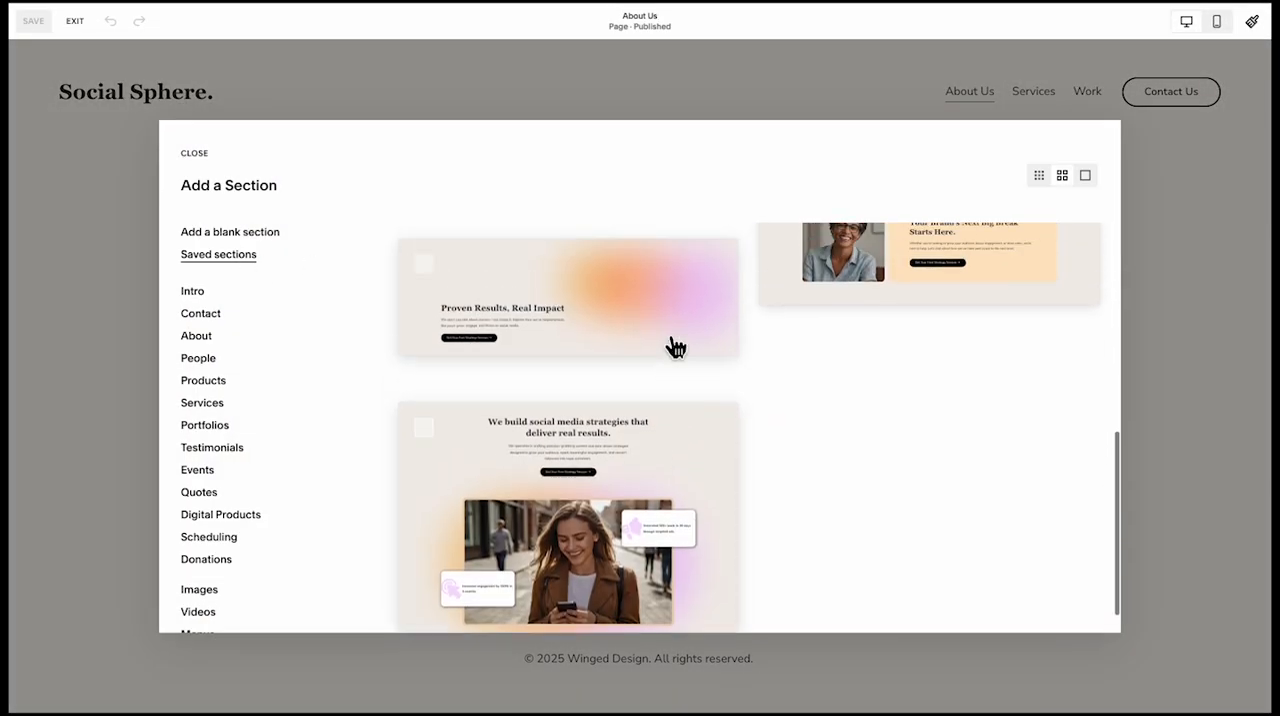
click(423, 380)
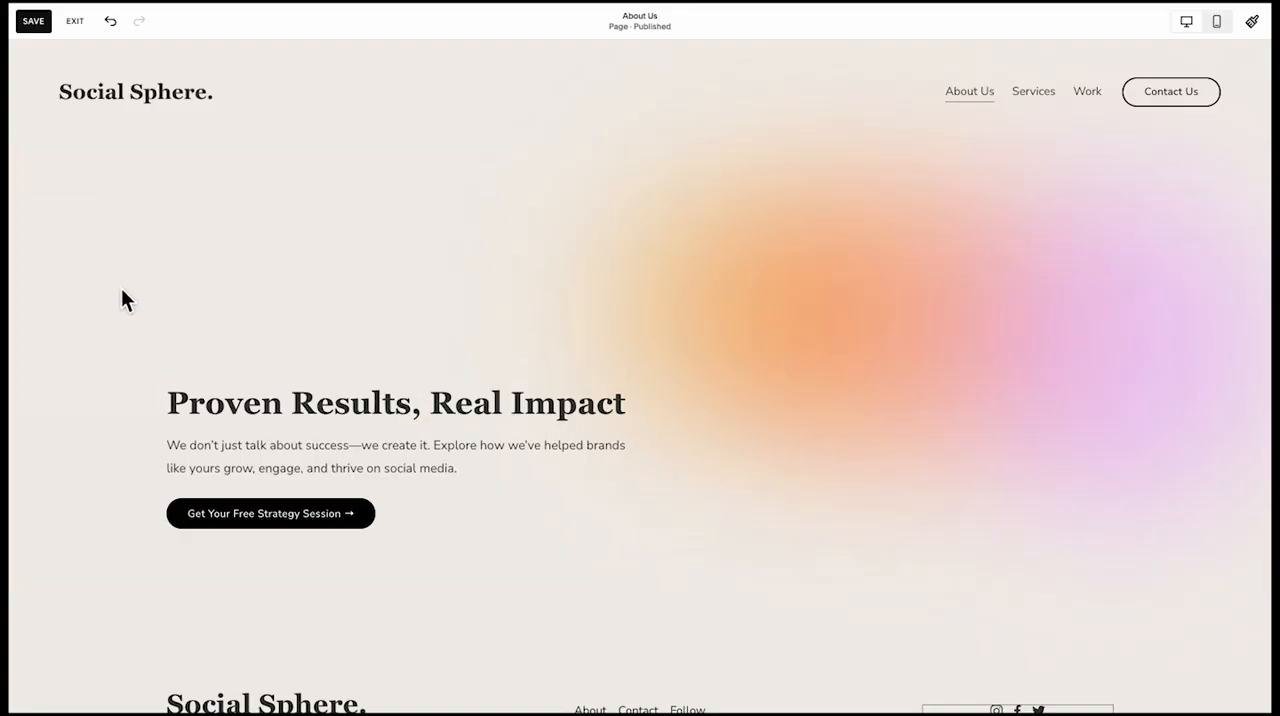
click(238, 401)
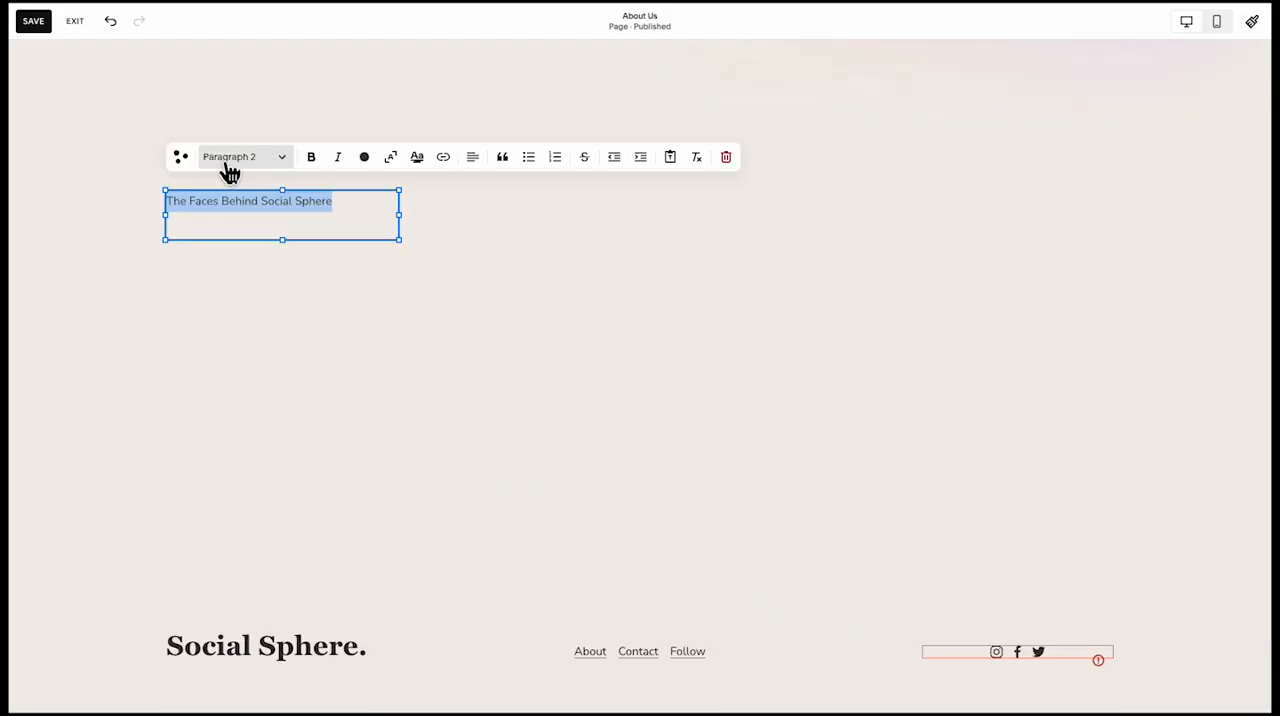
Format "The Faces Behind Social Sphere" as Heading 2 and resize its block so the text fits on two lines
click(229, 160)
click(242, 222)
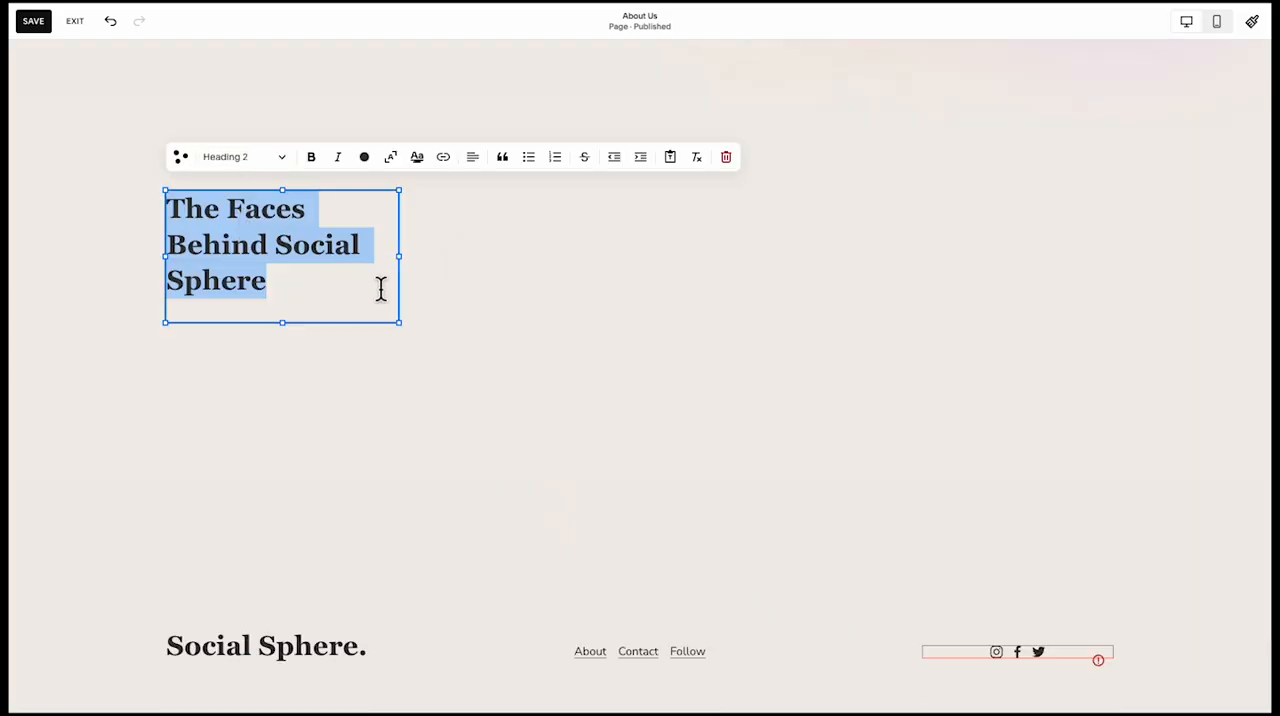
drag(412, 265, 503, 274)
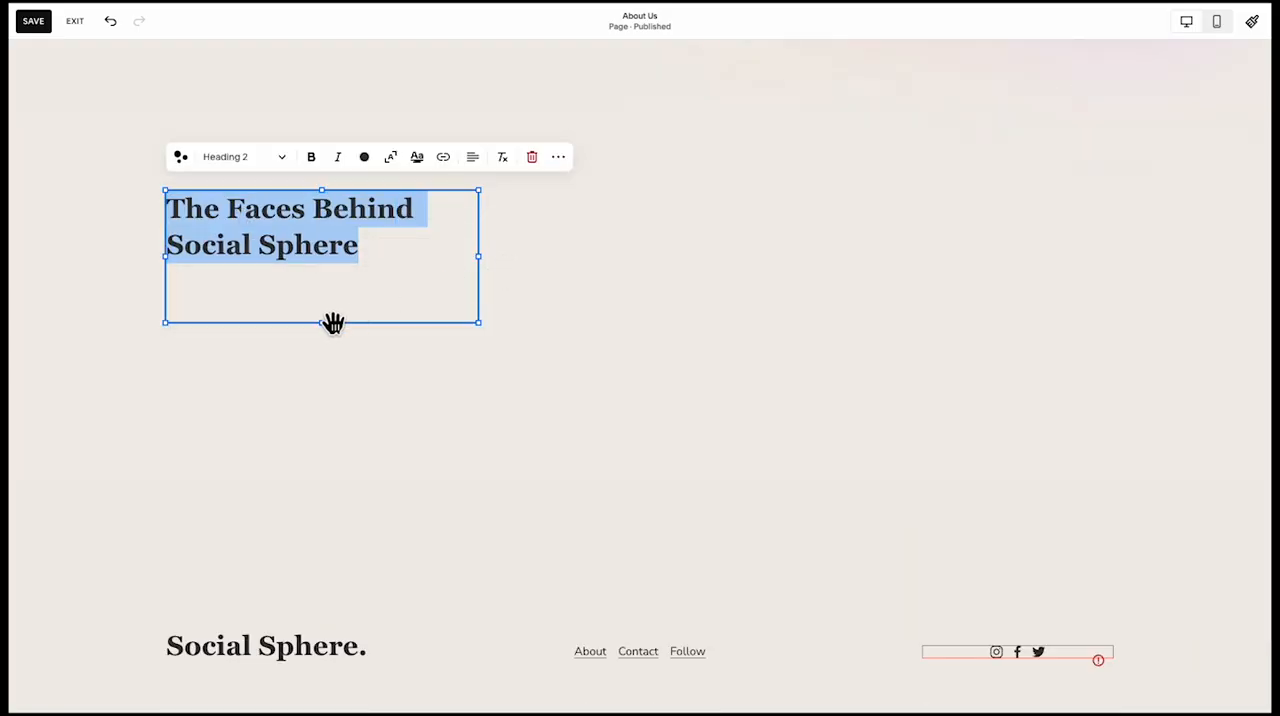
drag(331, 322, 724, 239)
Duplicate the Faces heading into the section's right half and replace the copy with the "We're a diverse team" description in Paragraph 1 style
click(314, 308)
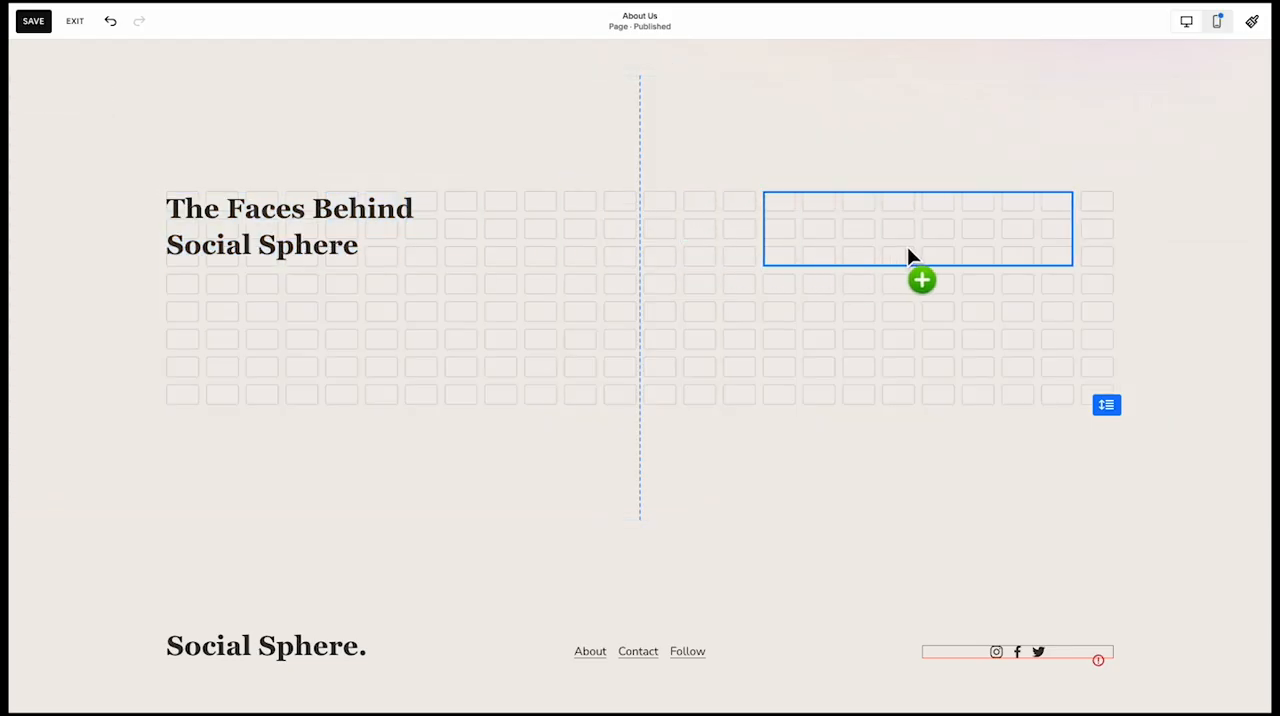
drag(820, 251, 825, 254)
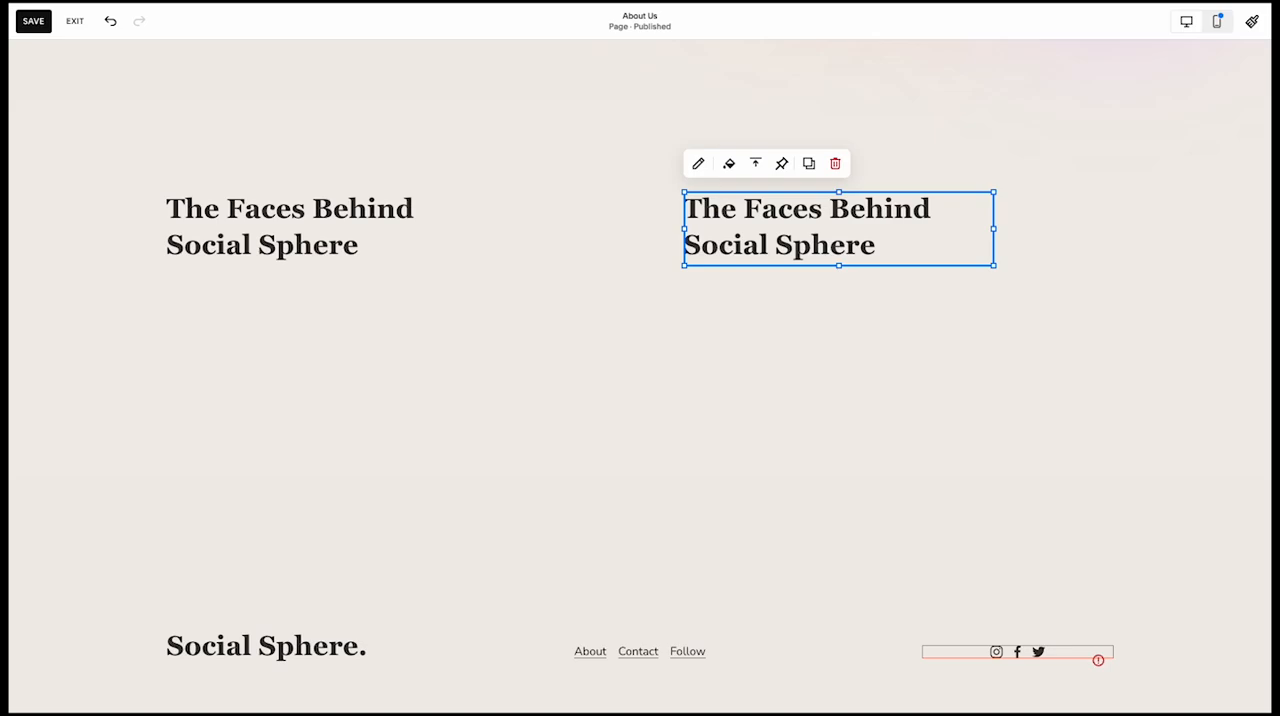
triple_click(820, 237)
text(We’re a diverse team of strategists, creatives, and data nerds who live and breathe social media. From content creation to analytics, we’re passionate about helping your brand shine.)
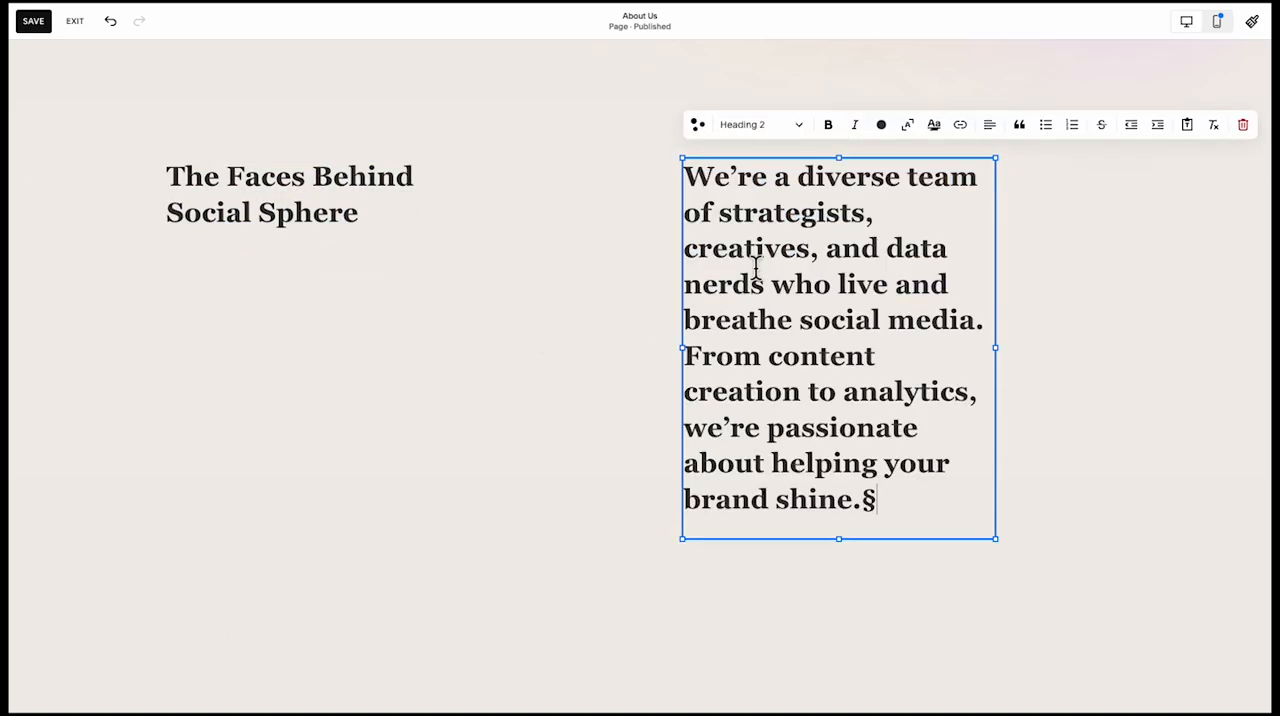
click(758, 124)
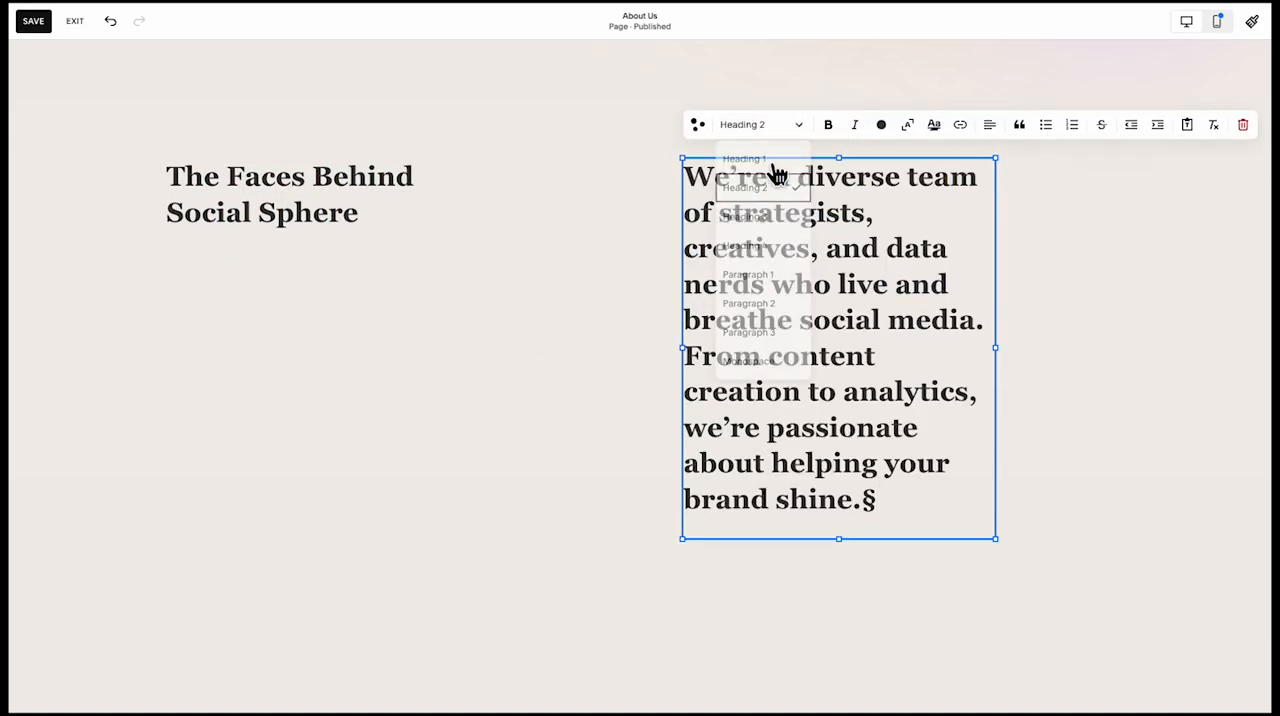
click(779, 275)
click(670, 387)
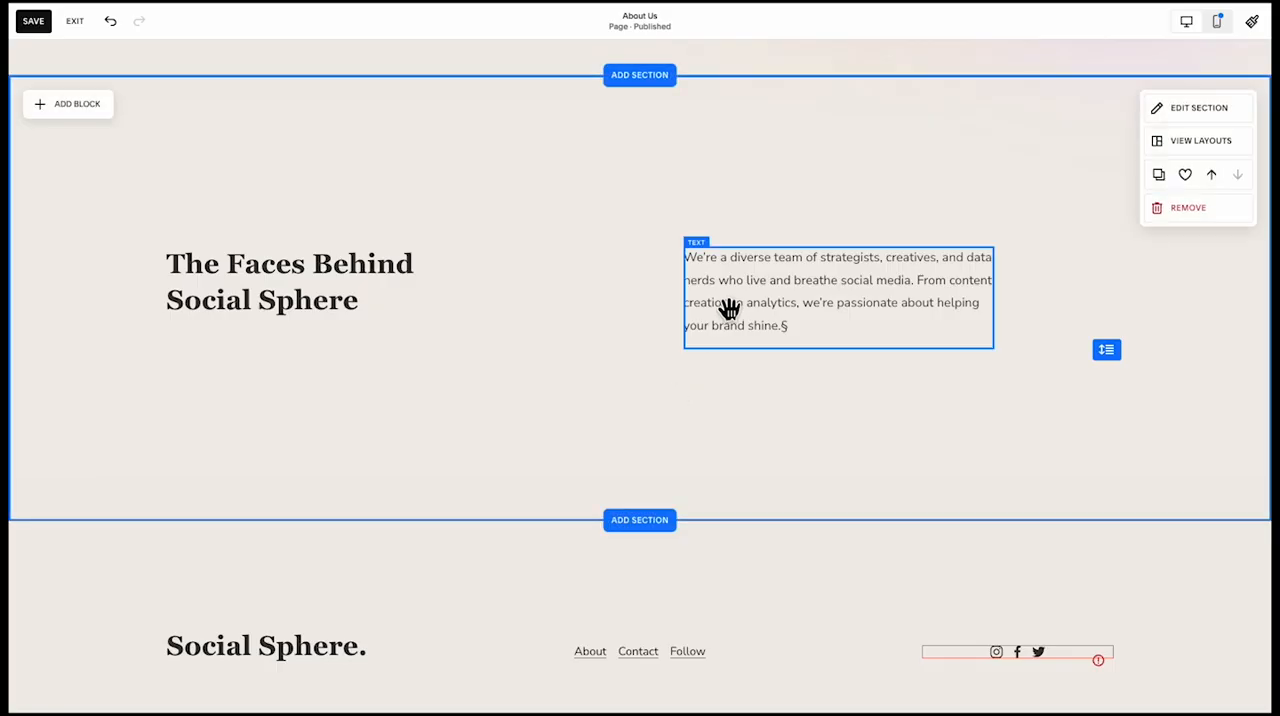
Remove the stray § from the team description and stretch its block from the grid's right edge to the page center
drag(729, 308, 867, 313)
click(921, 330)
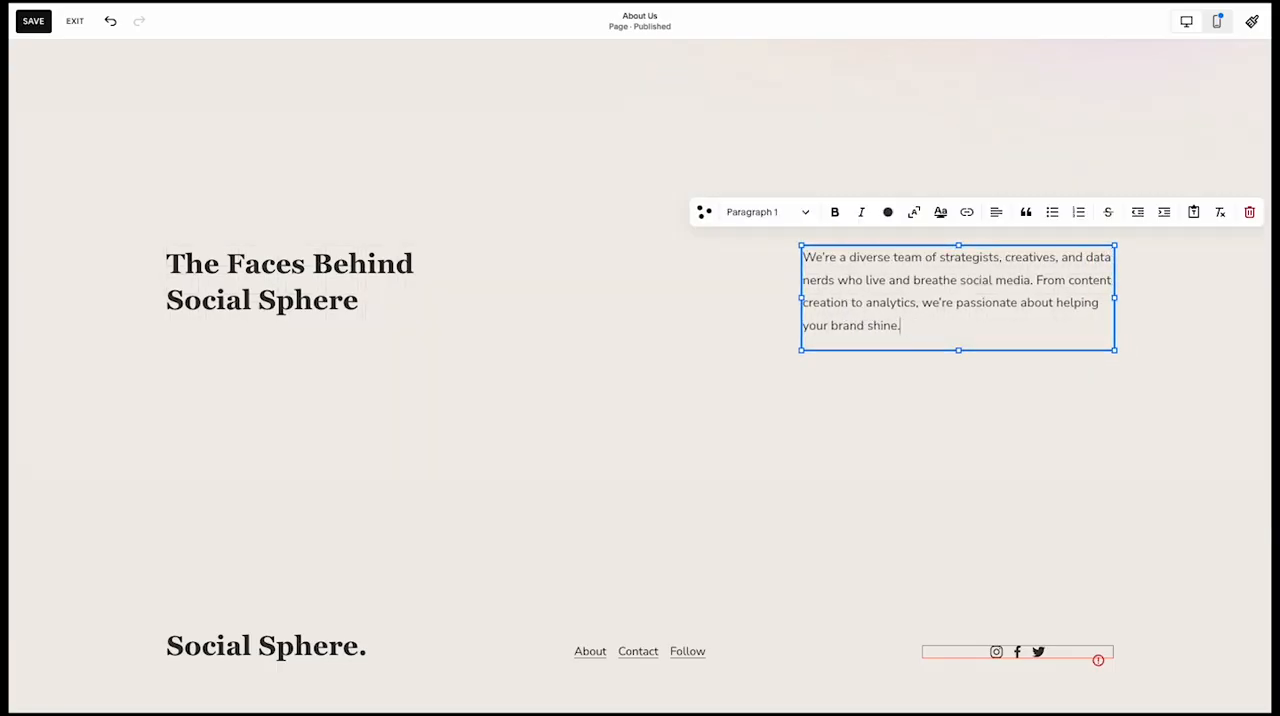
click(658, 340)
click(817, 311)
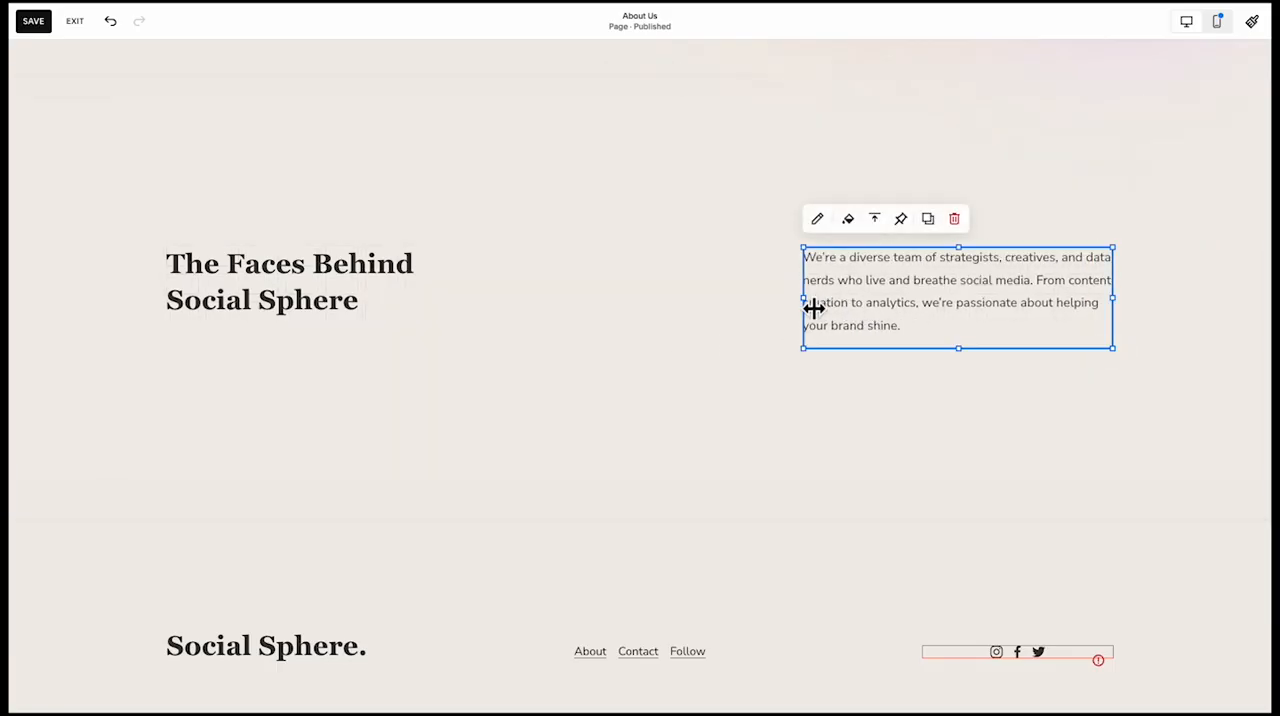
drag(808, 309, 645, 311)
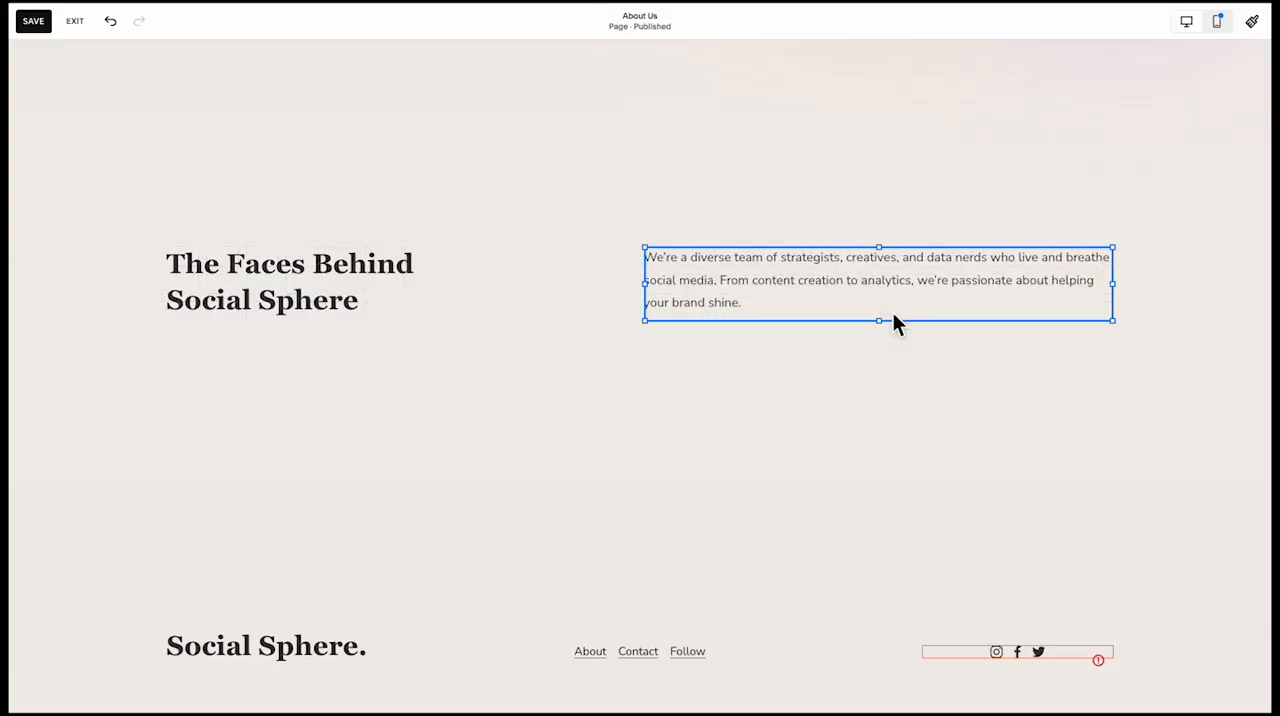
click(829, 391)
Add an image block below the Faces heading and enlarge it to span the full grid width
click(74, 103)
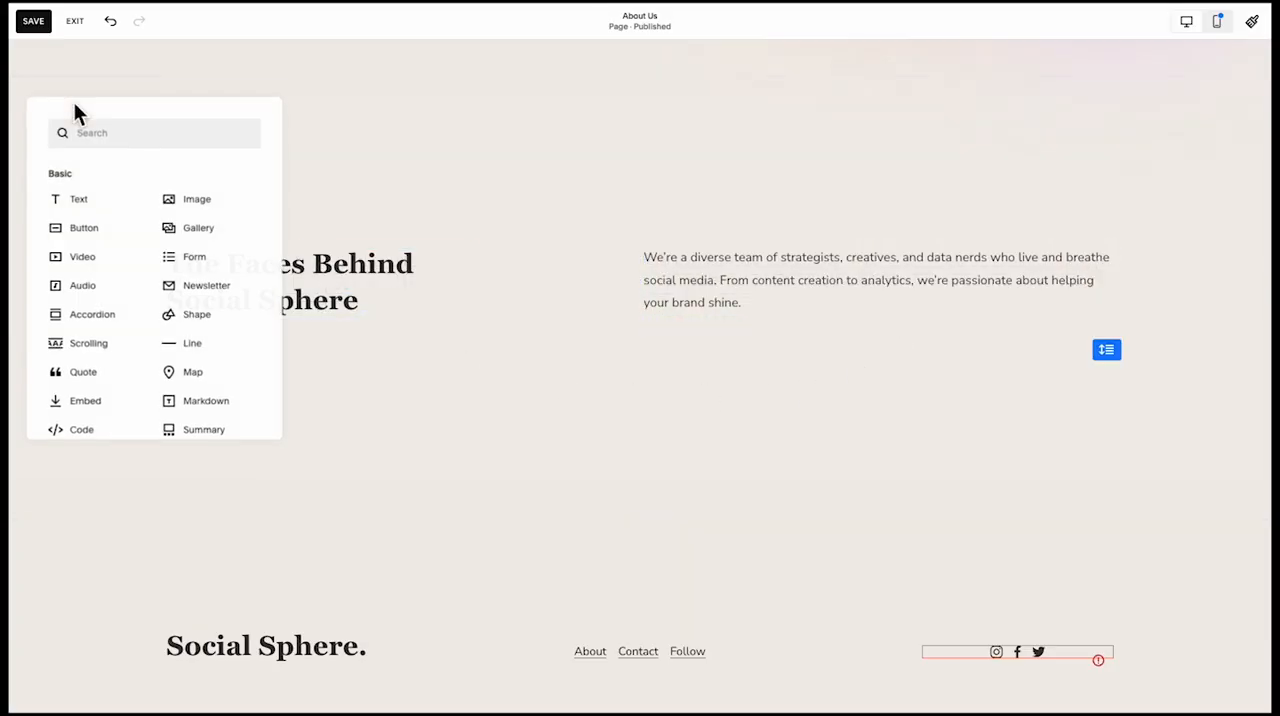
text(im)
click(82, 177)
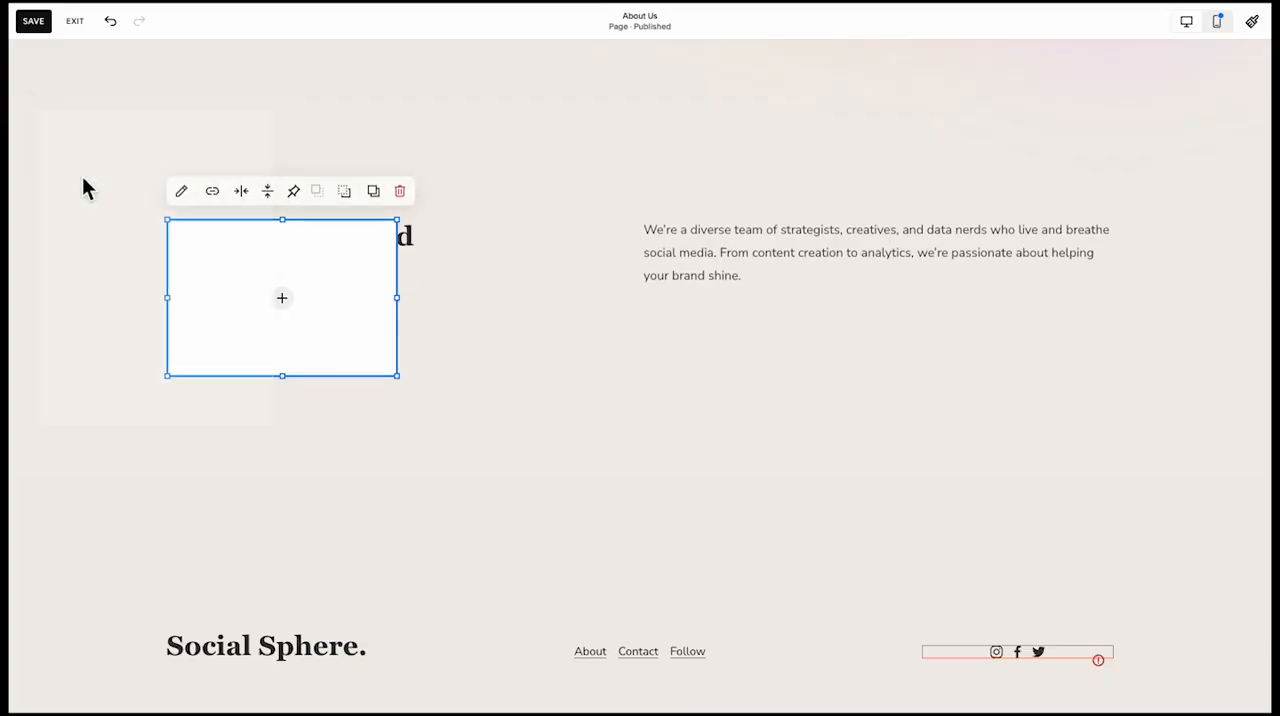
drag(352, 316, 348, 418)
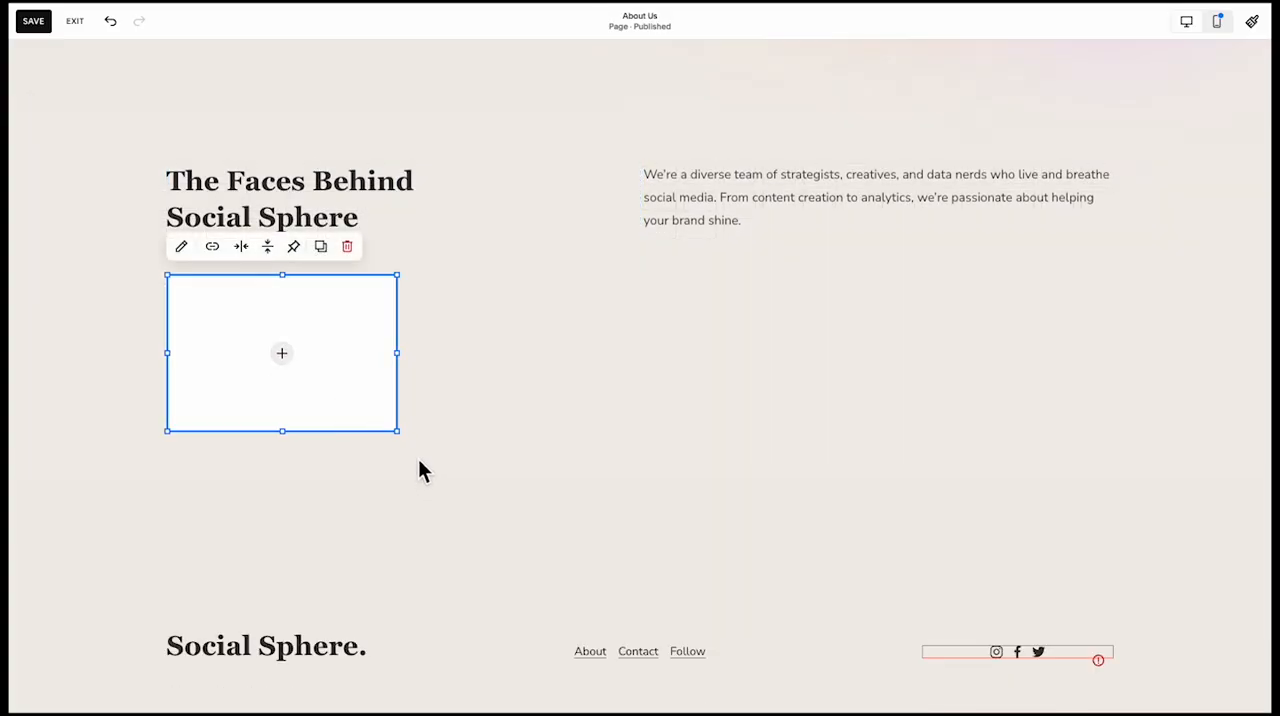
drag(414, 451, 1121, 606)
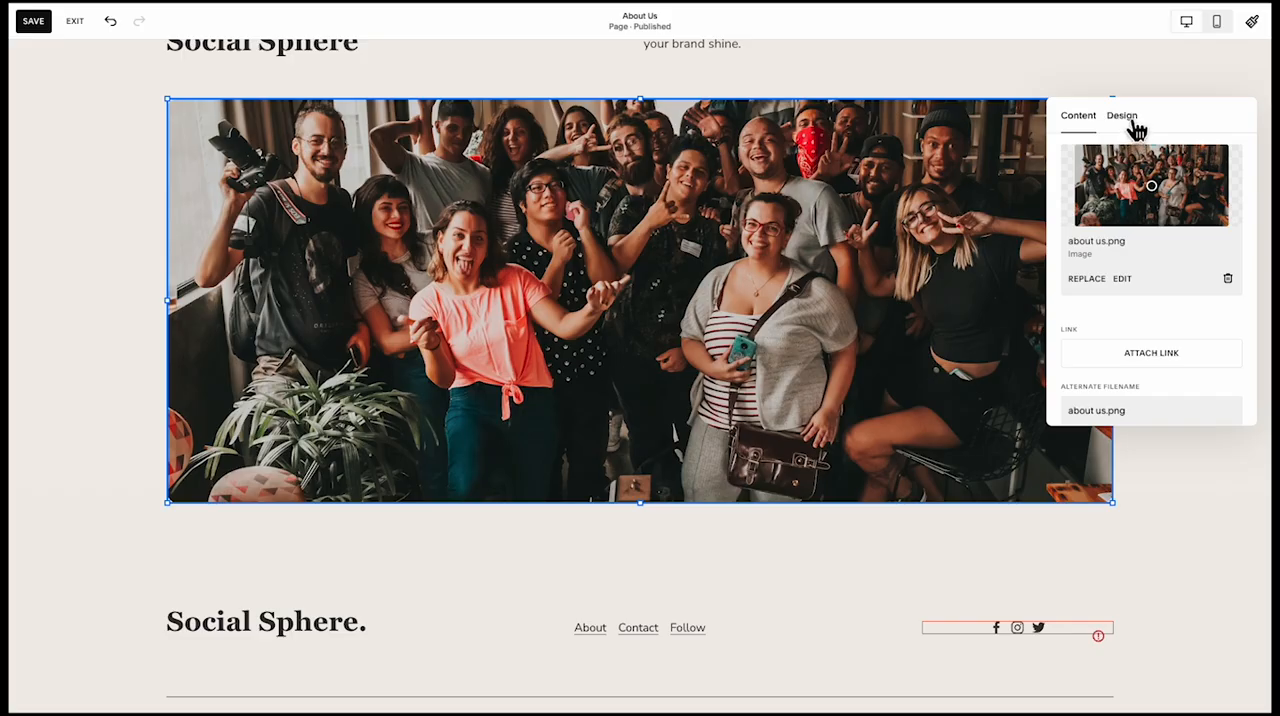
Round the corners of the about us.png team photo and set its section's height to S
click(1124, 117)
click(637, 520)
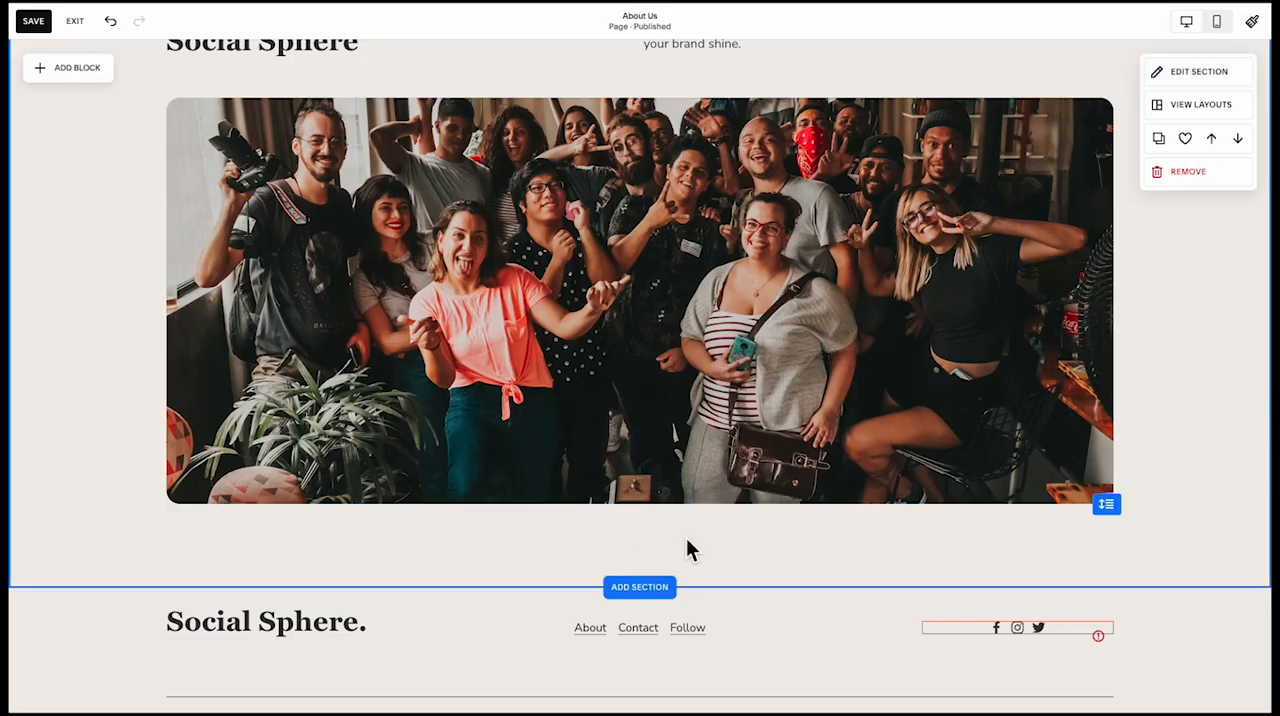
click(1205, 72)
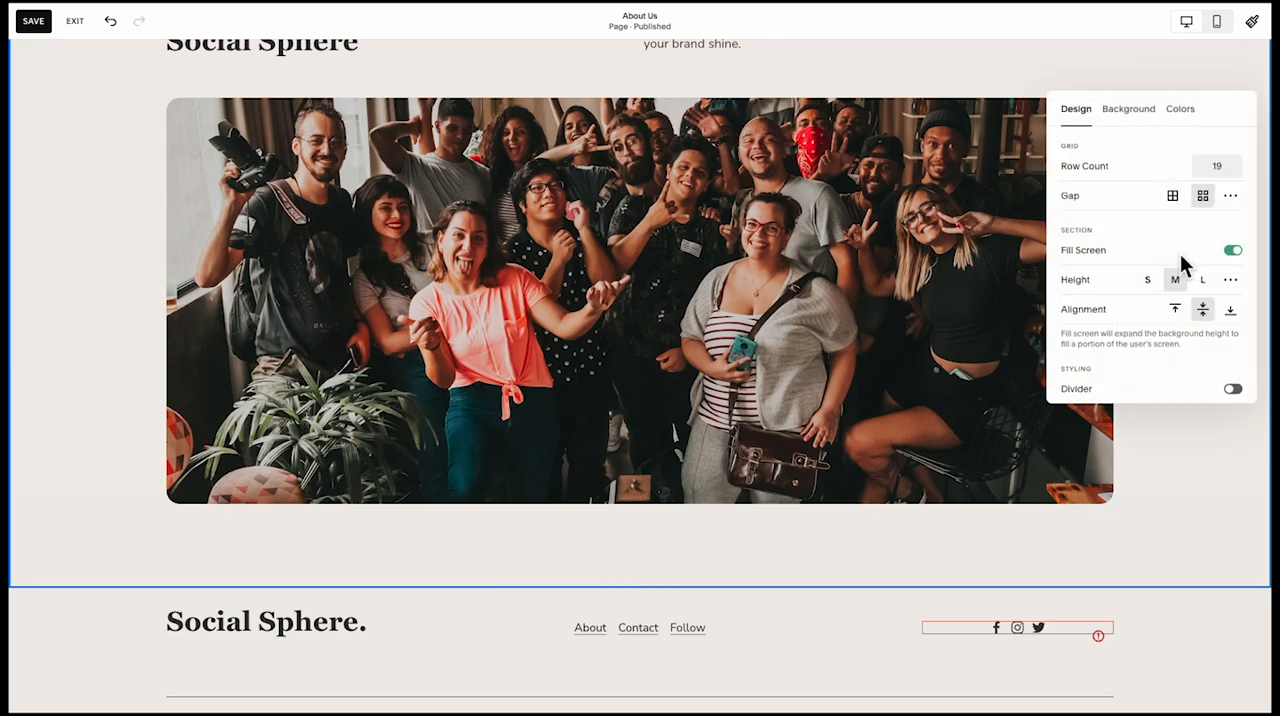
click(1148, 280)
scroll(986, 391, up, 5)
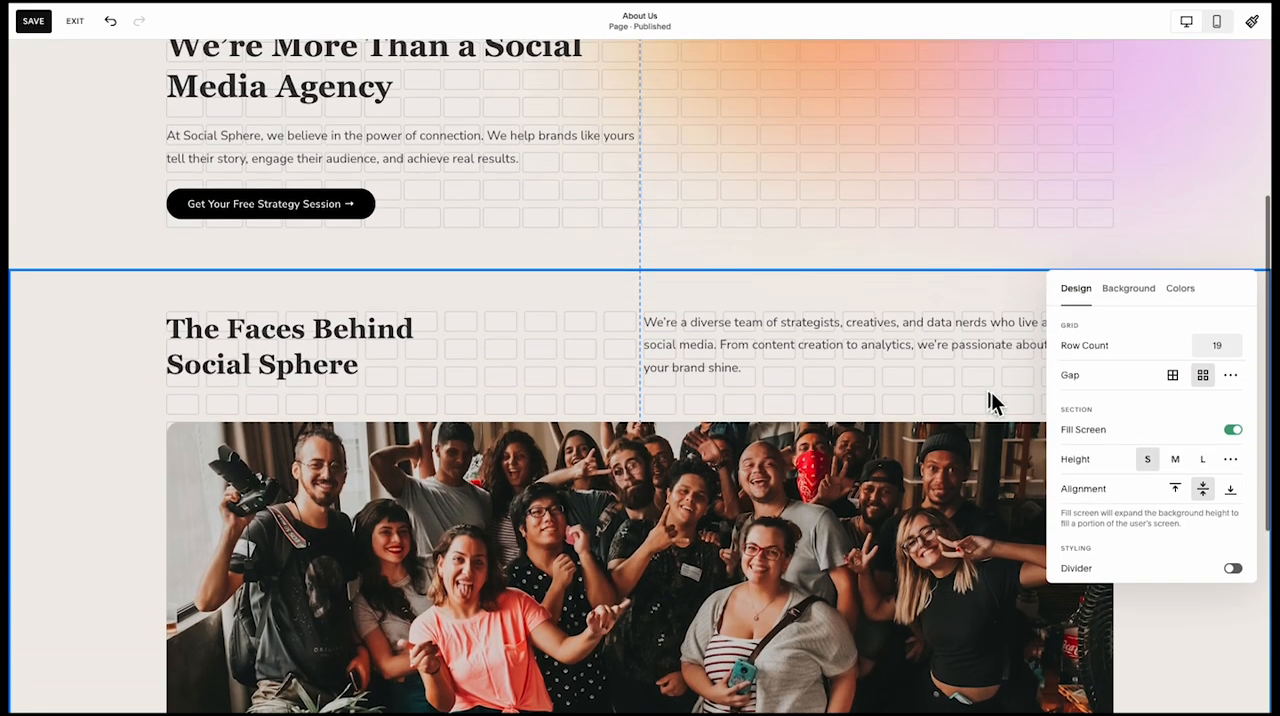
scroll(948, 418, down, 5)
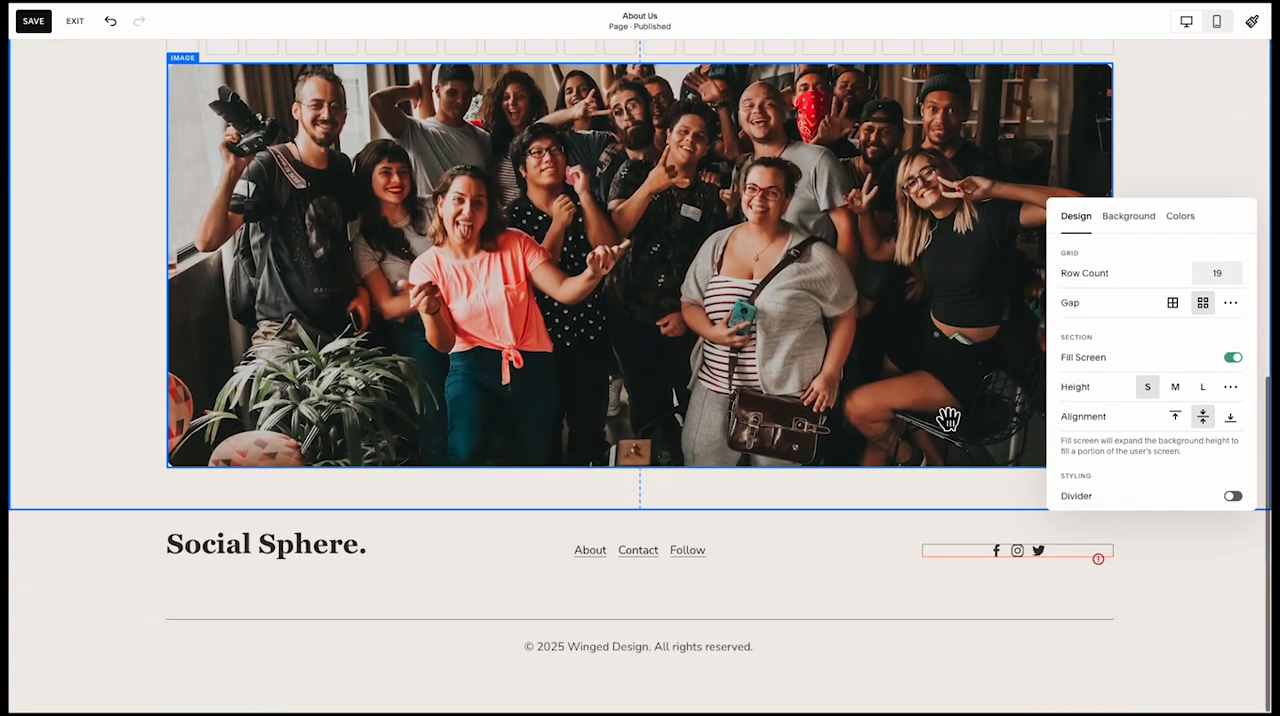
Set the horizontal grid gap of the team photo section to 20
click(1231, 304)
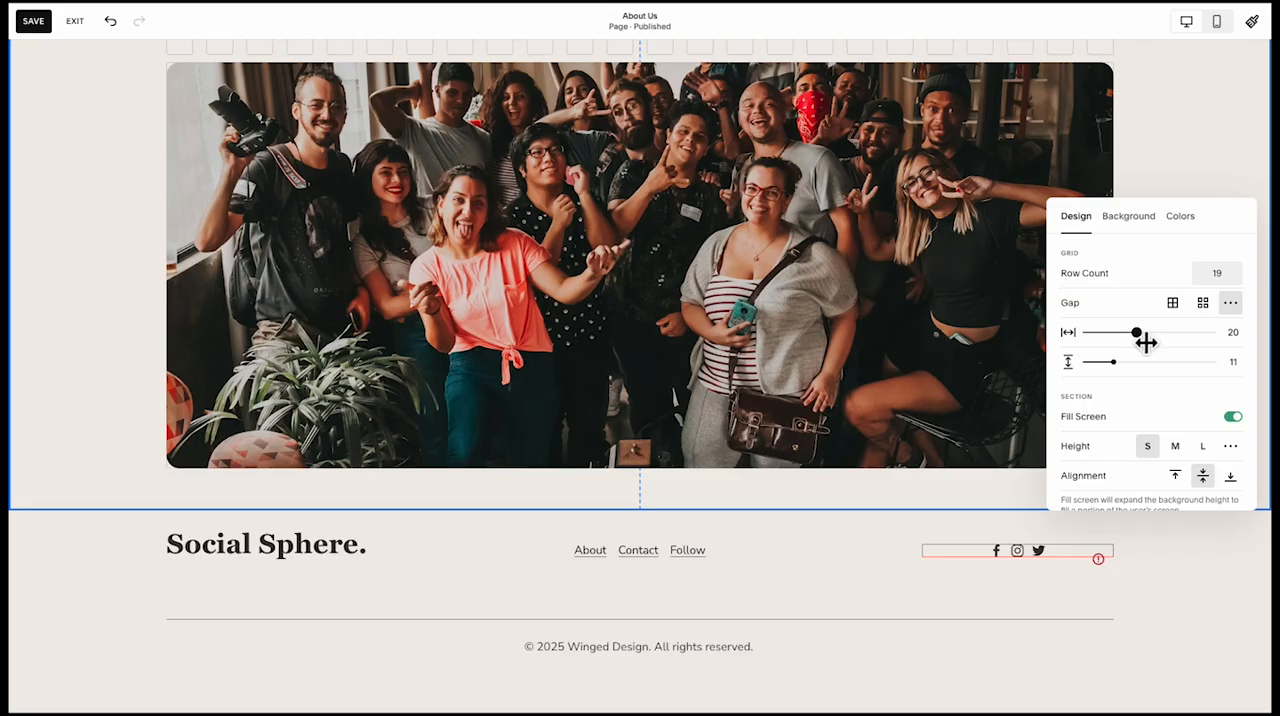
scroll(1265, 147, up, 3)
click(1222, 186)
scroll(785, 432, down, 3)
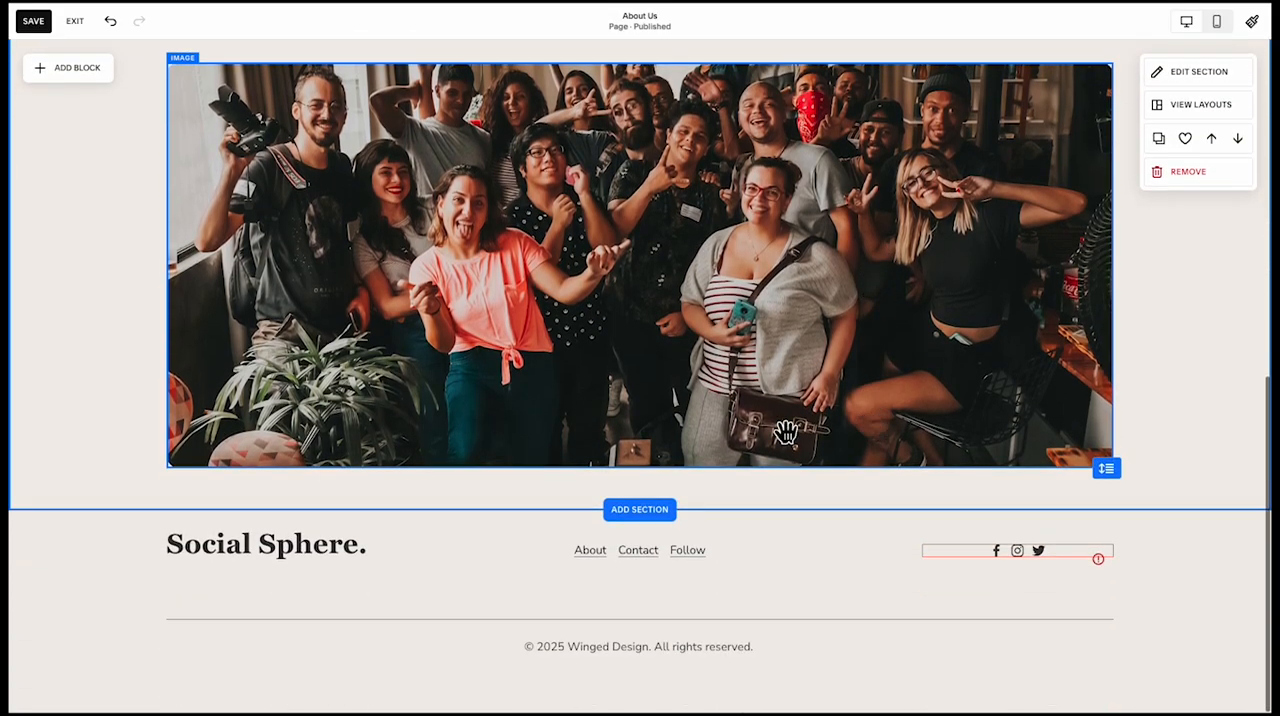
Add a blank section below the team photo section
click(618, 511)
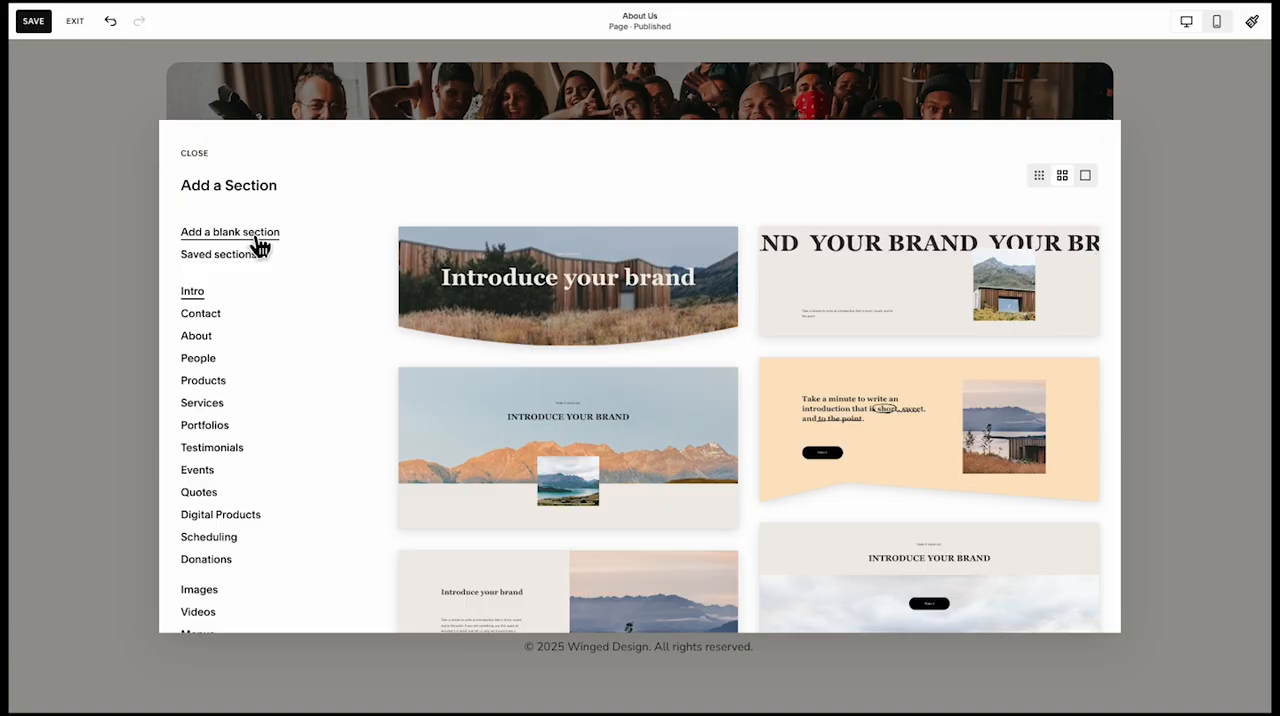
click(259, 232)
click(90, 103)
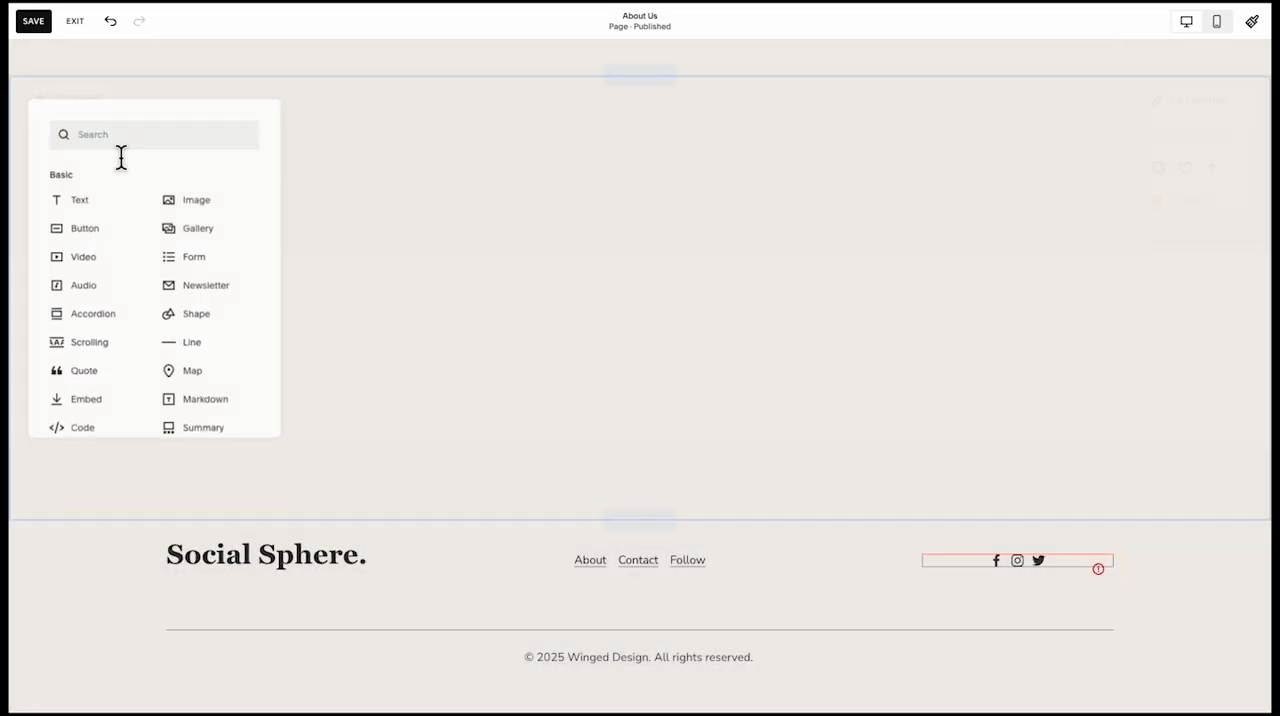
Copy the Faces heading and team description together into the blank section, with the description directly beneath the heading
scroll(491, 262, up, 10)
click(306, 466)
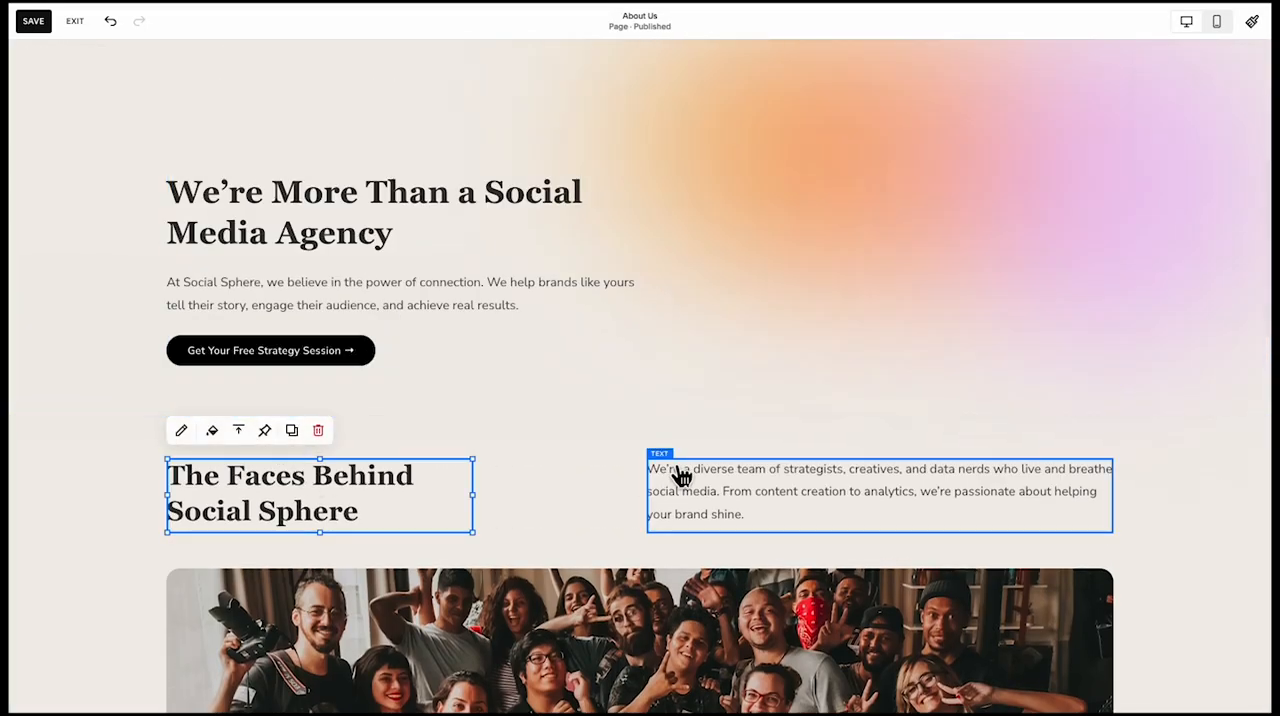
shift+click(680, 476)
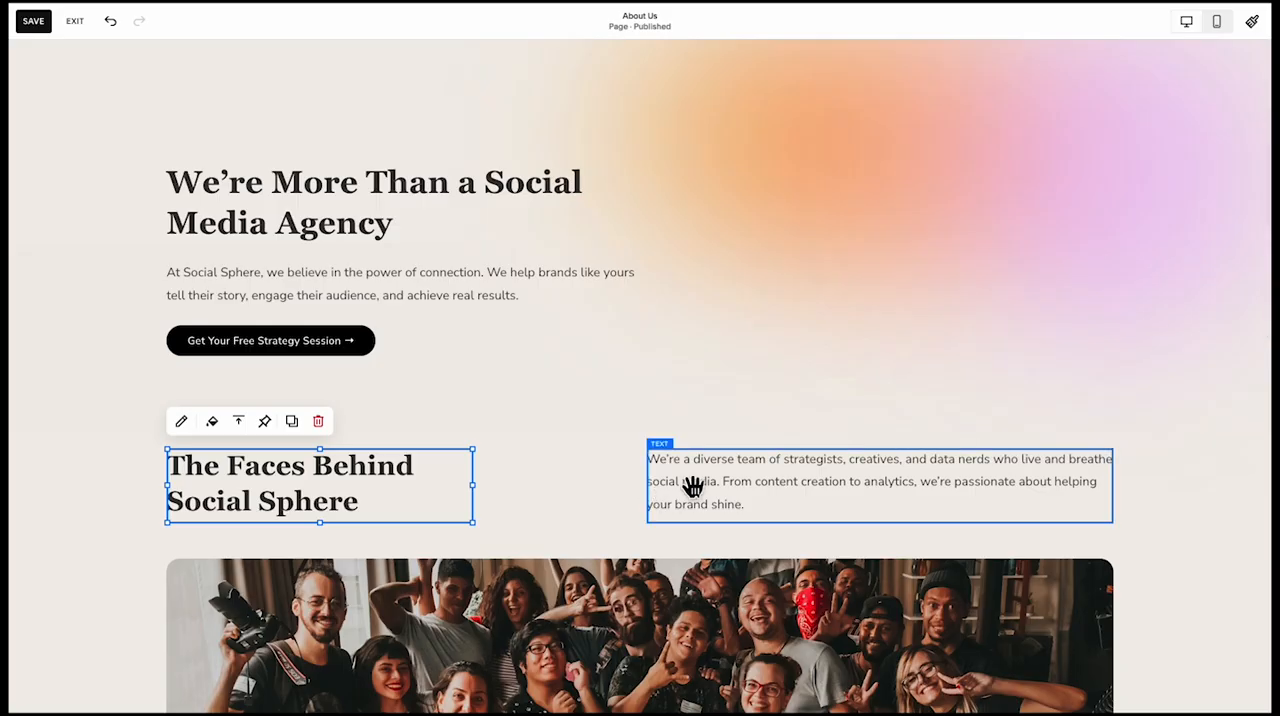
shift+click(690, 490)
scroll(695, 490, down, 4)
scroll(693, 487, down, 2)
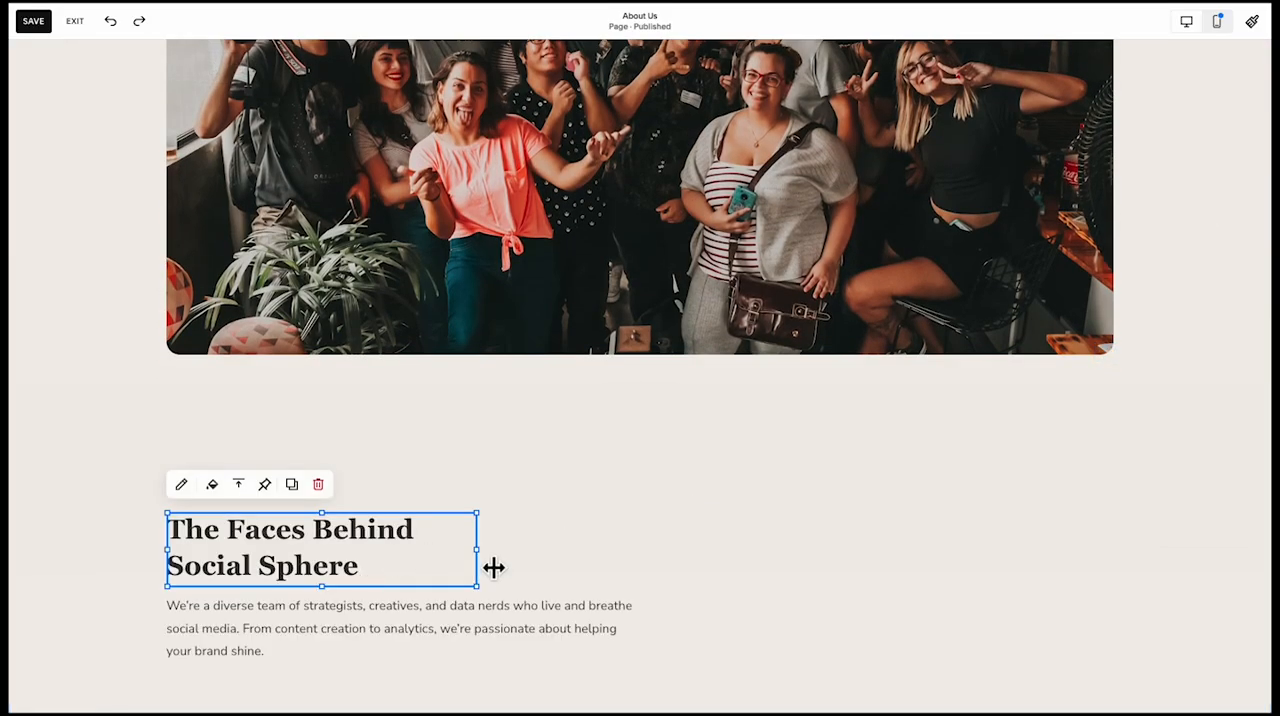
Widen the copied heading and change it to "Our Impact in Numbers", and replace the copied description with the "We're proud of the results" text
drag(493, 567, 568, 562)
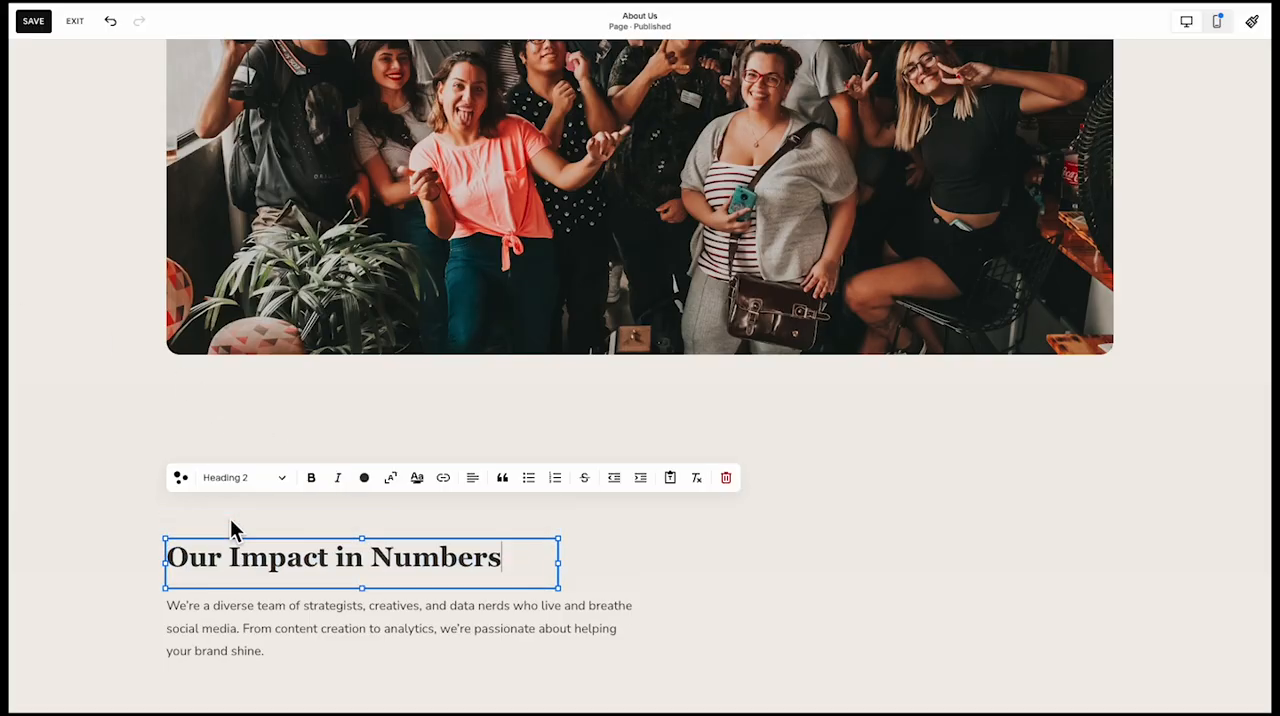
click(251, 585)
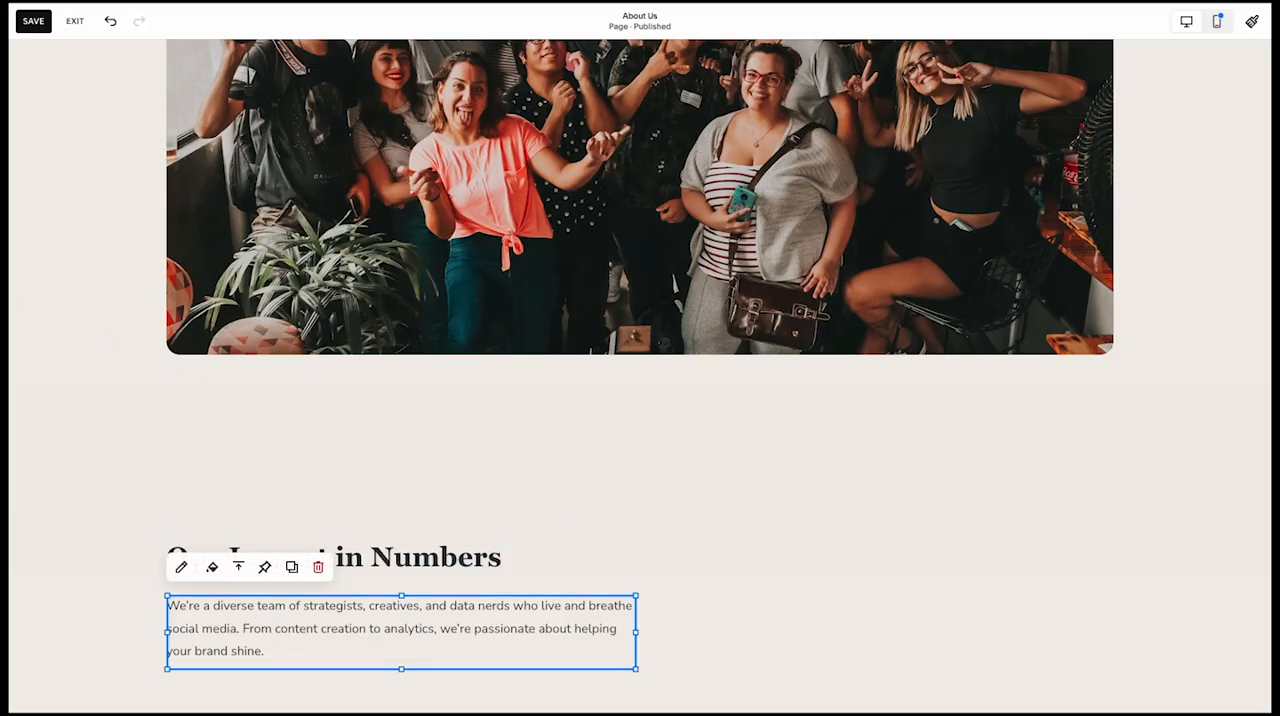
double_click(313, 651)
key(ctrl+a)
text(We’re proud of the results we’ve delivered for our clients and the milestones we’ve achieved as an agency. Here’s some of the statistics that we’ve gathered from our work.)
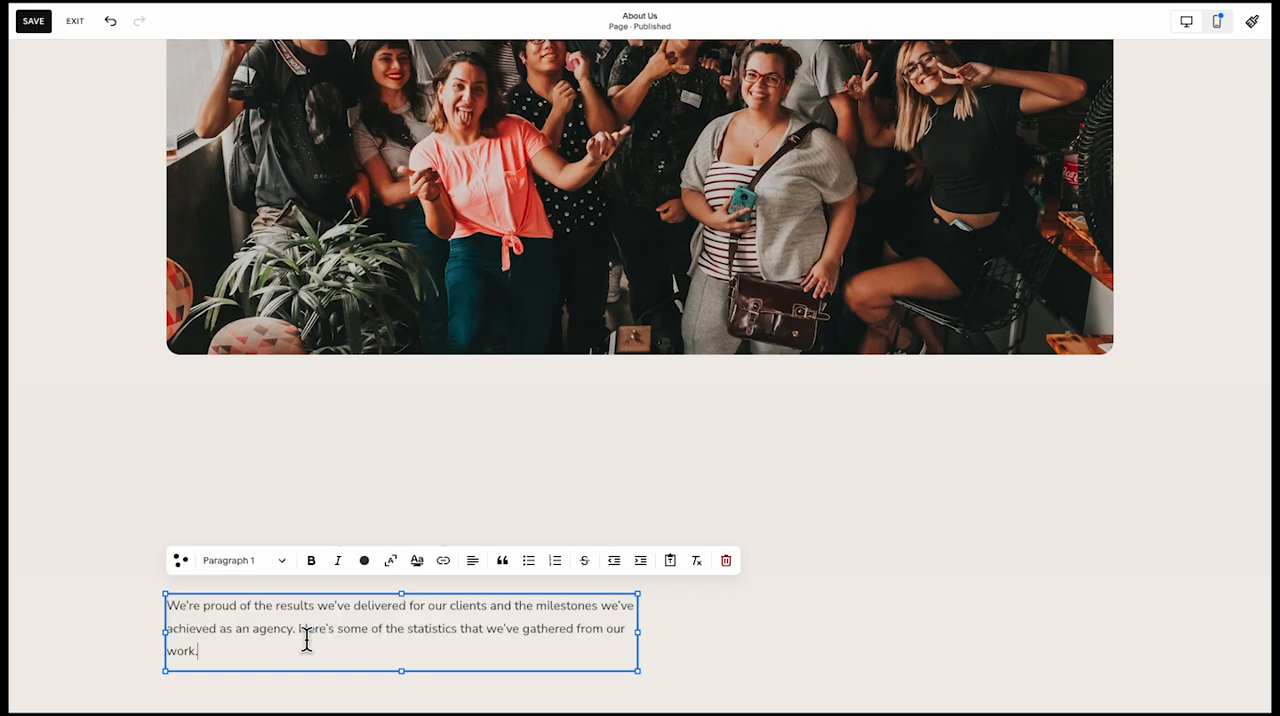
Narrow the impact description from its right side so its lines end just past the "Our Impact in Numbers" heading
scroll(311, 653, down, 1)
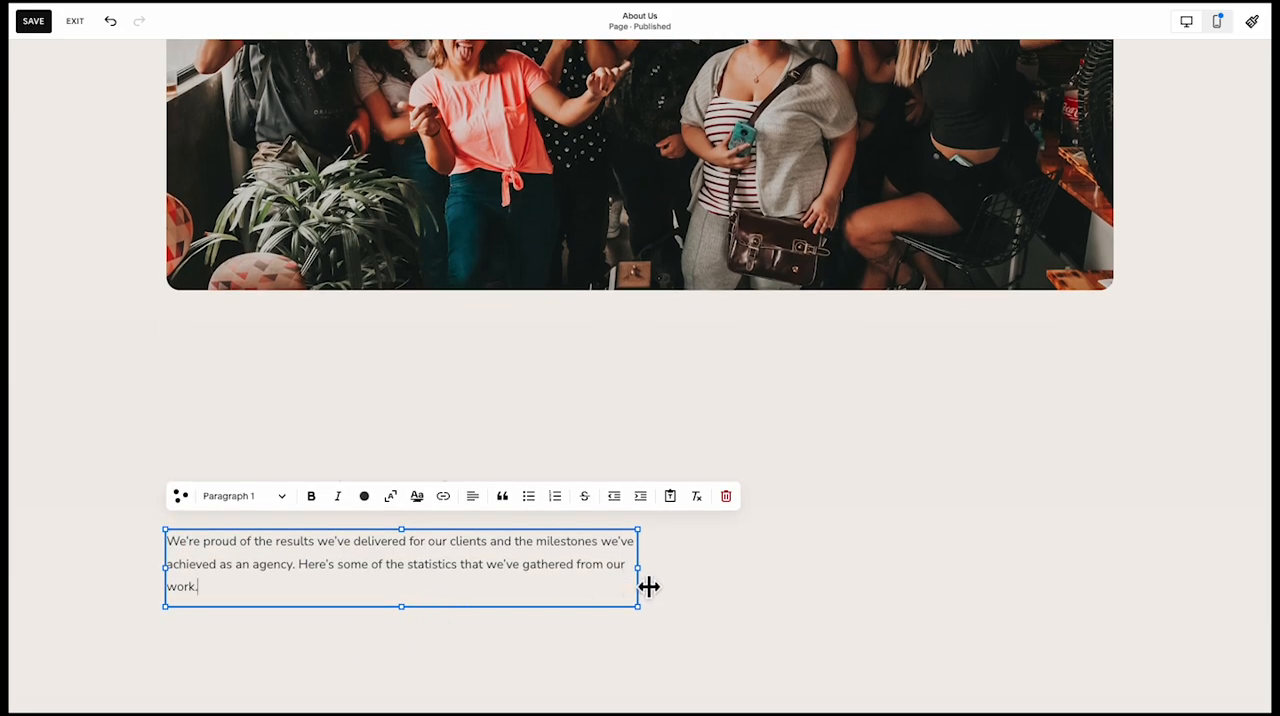
drag(649, 587, 550, 580)
click(612, 565)
scroll(612, 565, down, 2)
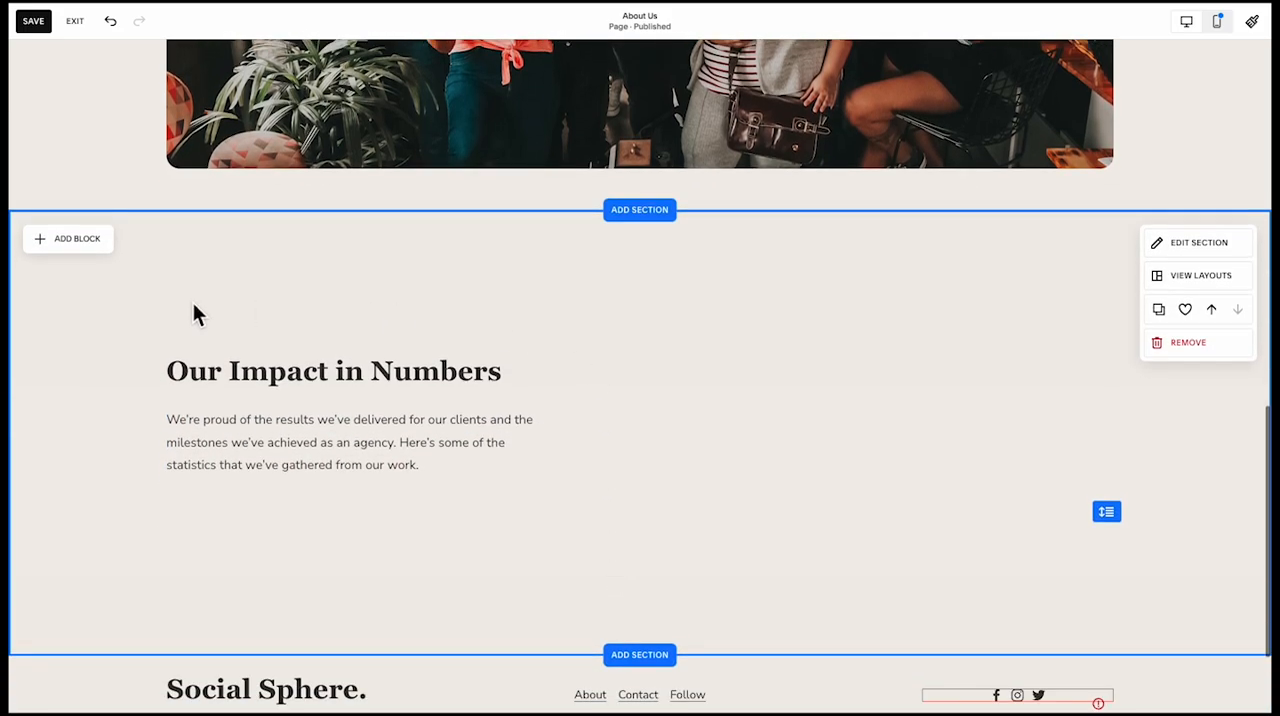
Add a shape block beside the impact text, size it as a card, and style it dark with rounded corners
click(68, 240)
text(sha)
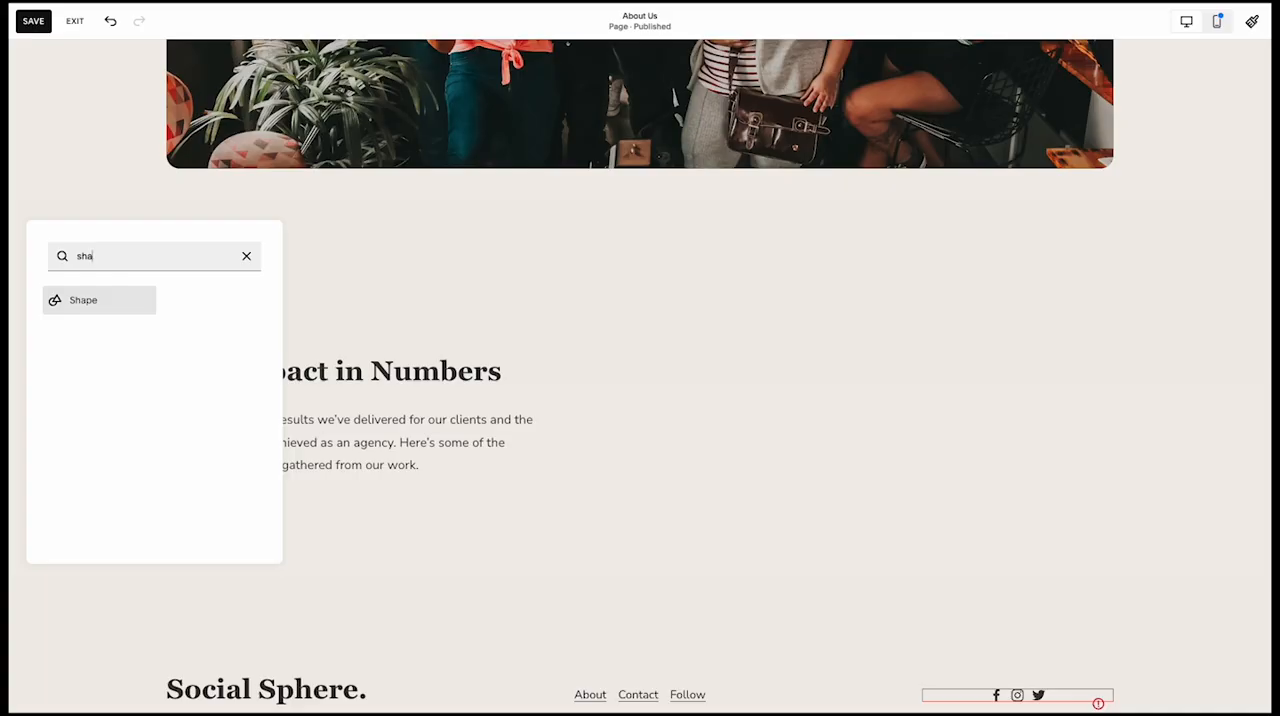
click(112, 312)
drag(314, 482, 753, 484)
drag(887, 531, 870, 490)
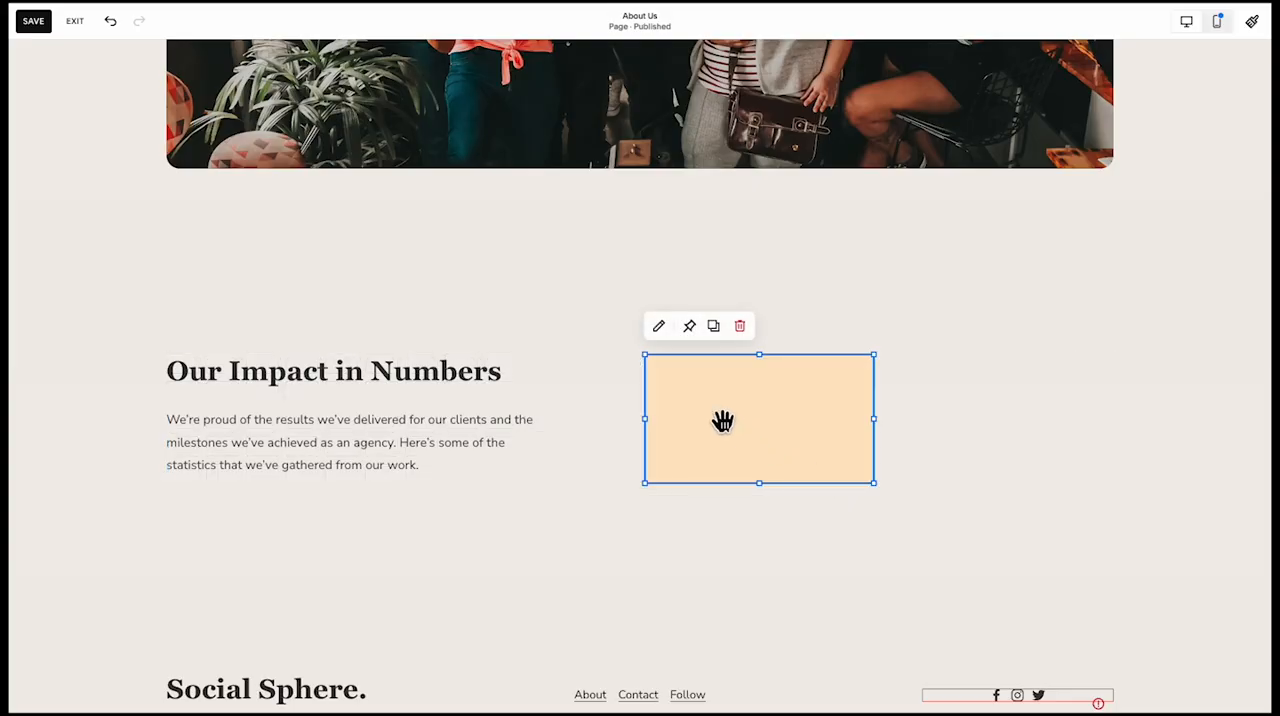
click(659, 328)
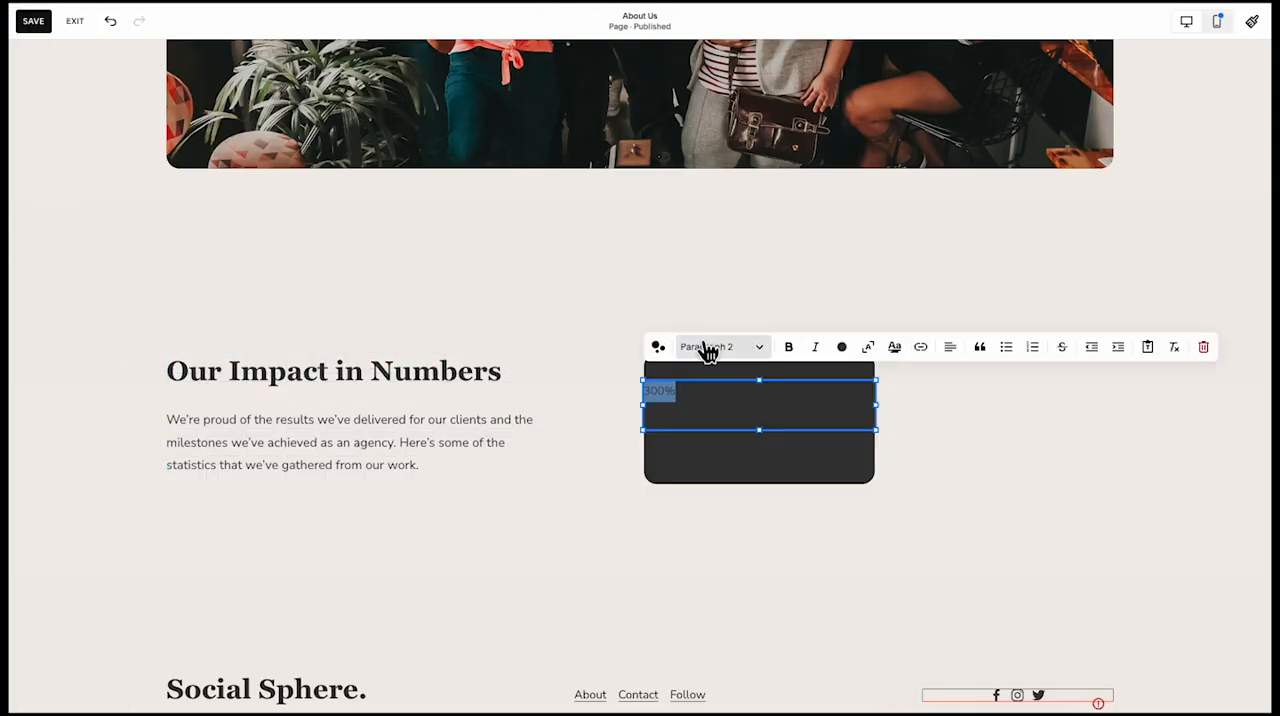
Put "300%" on the dark card as a Heading 2, coloured white and centred
click(703, 348)
click(706, 408)
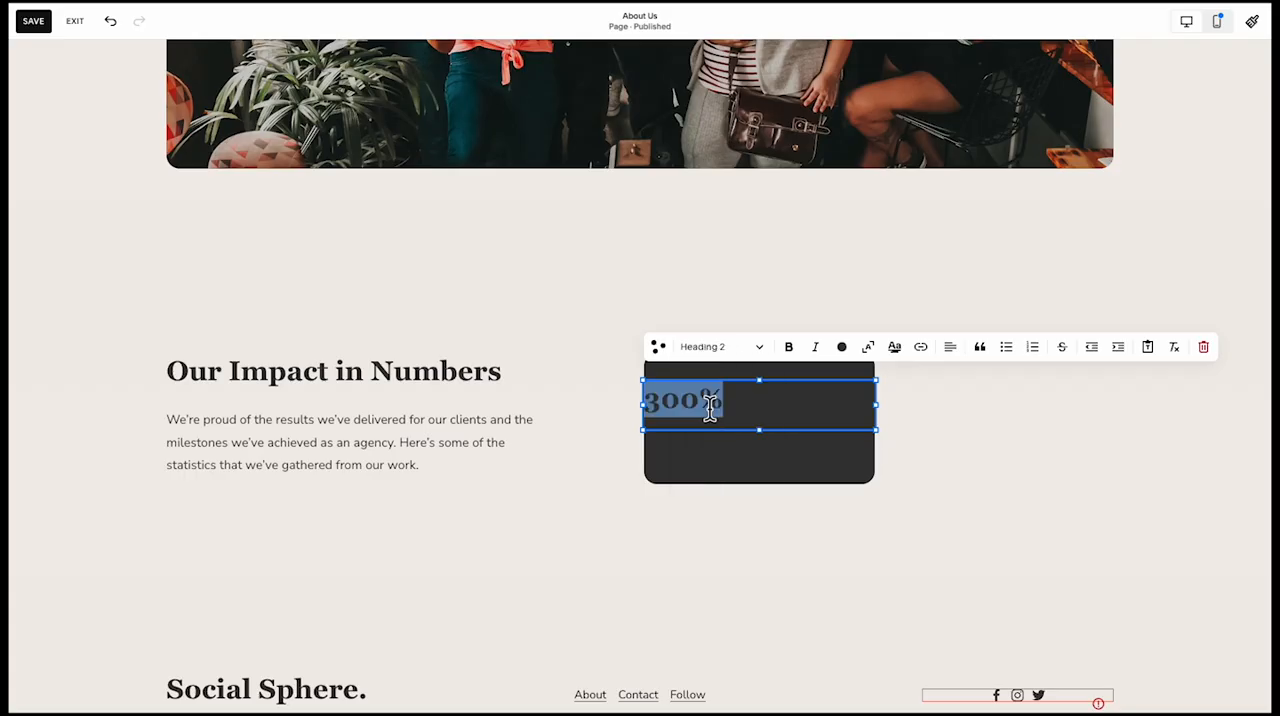
click(724, 350)
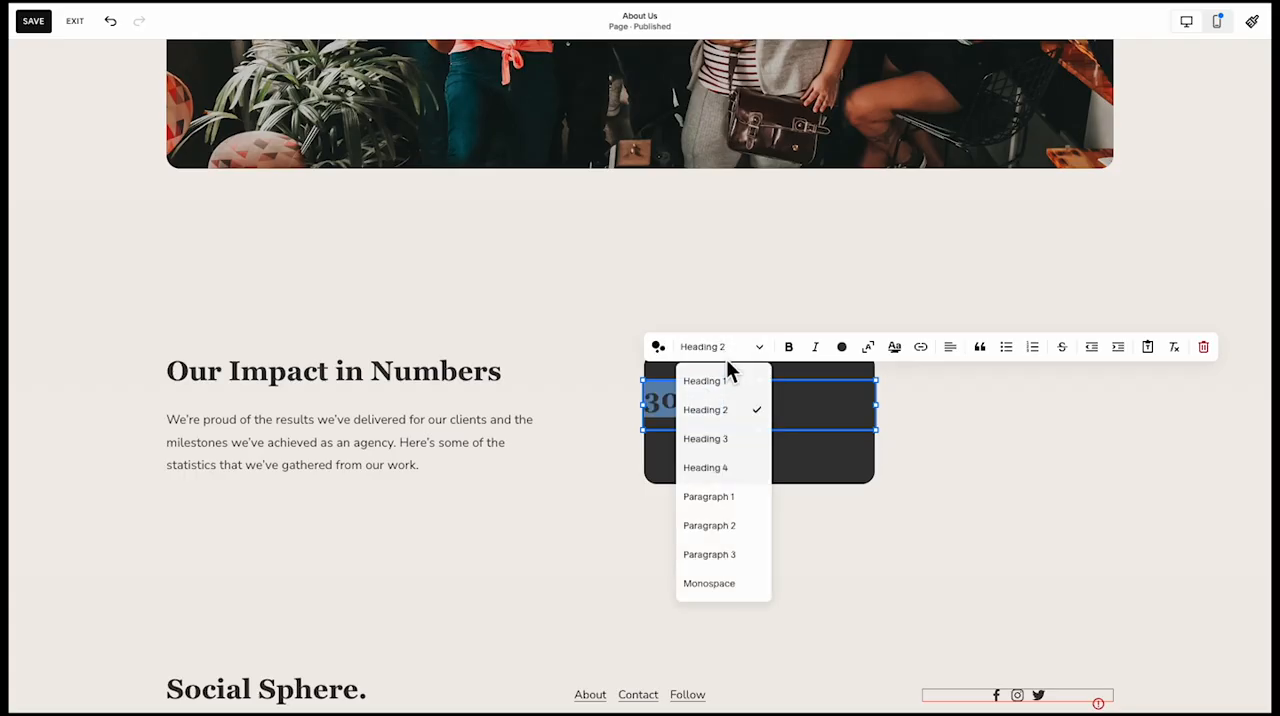
click(859, 414)
double_click(668, 401)
click(842, 350)
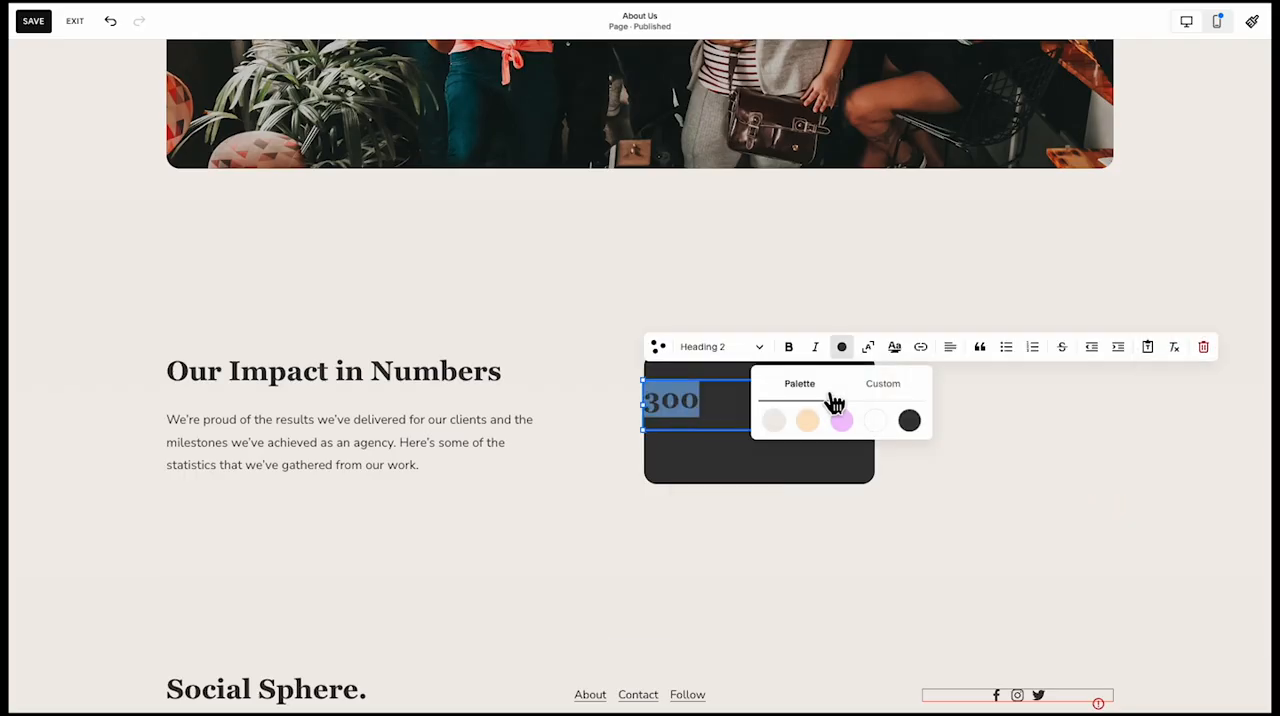
click(955, 348)
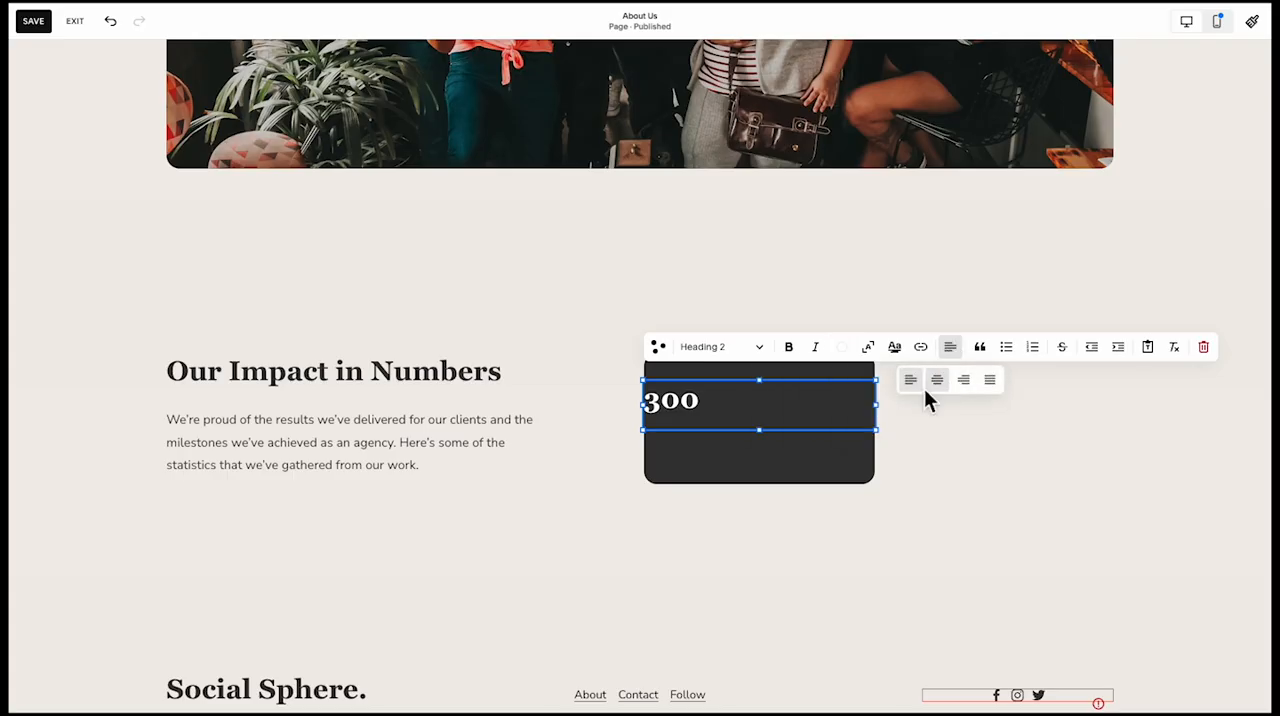
click(935, 381)
click(850, 455)
double_click(783, 406)
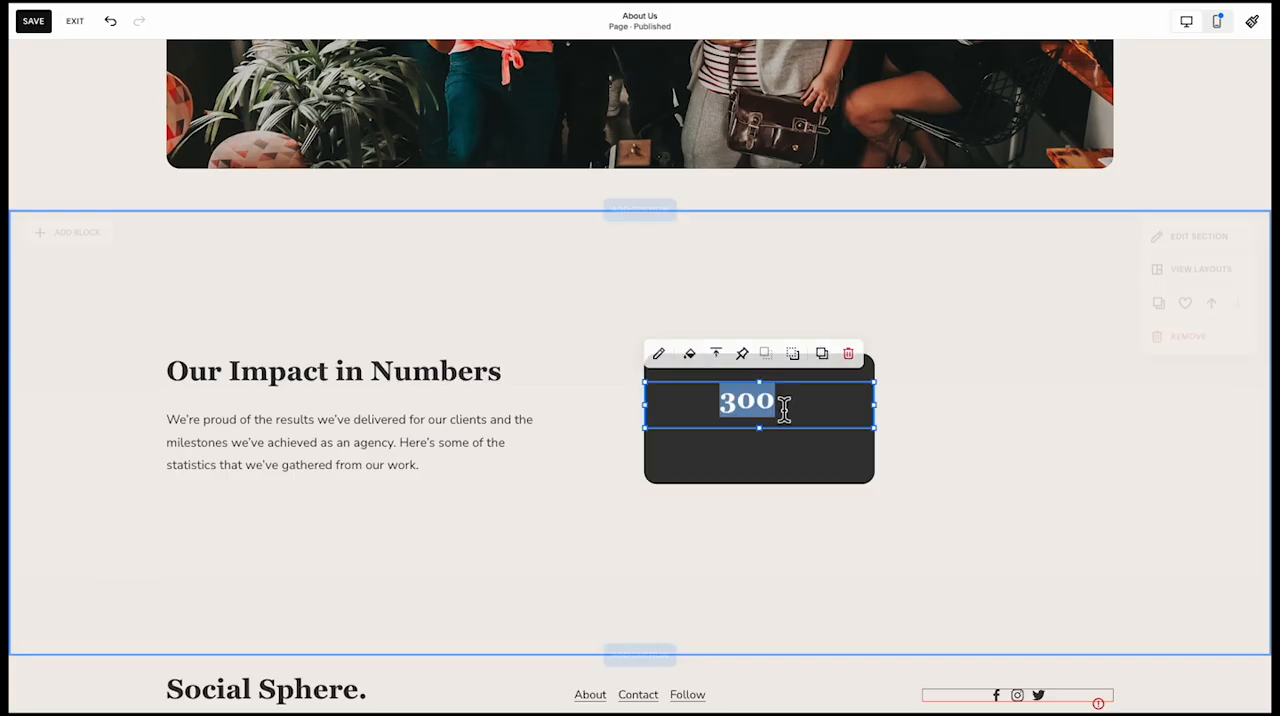
click(814, 418)
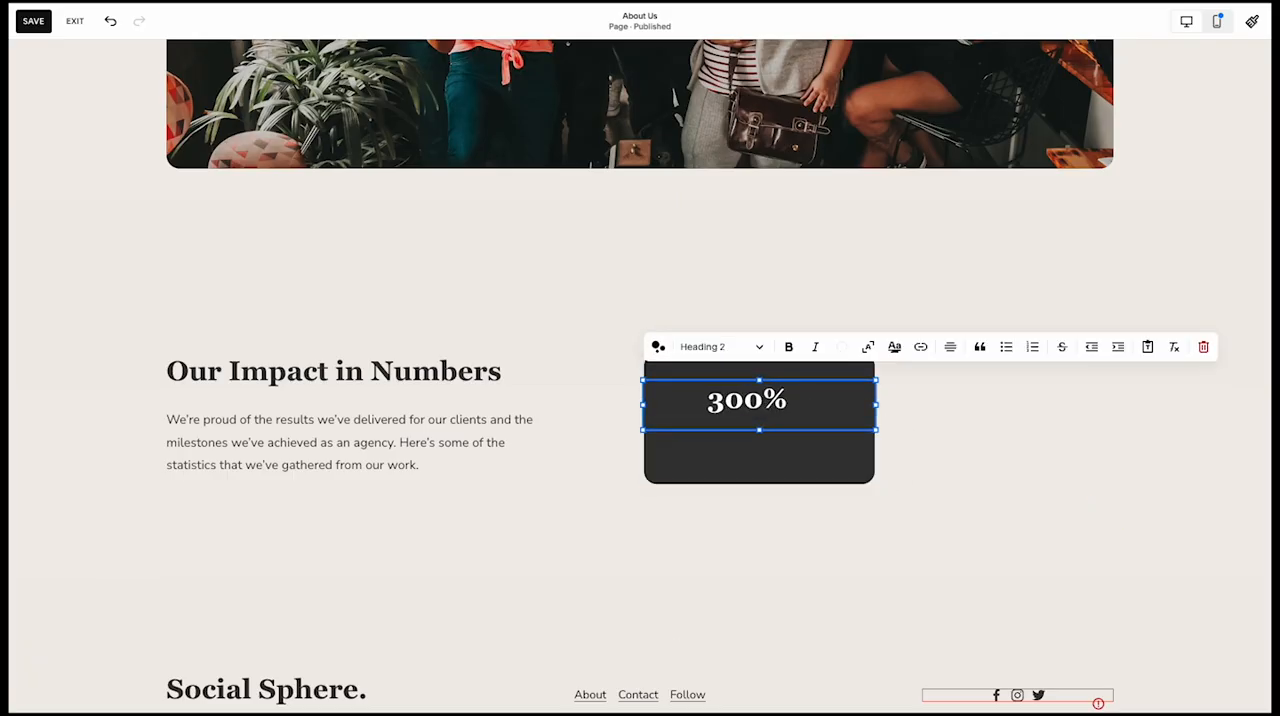
Add "Average Increase in Engagement" beneath the 300% heading as white Paragraph 1 text
key(Return)
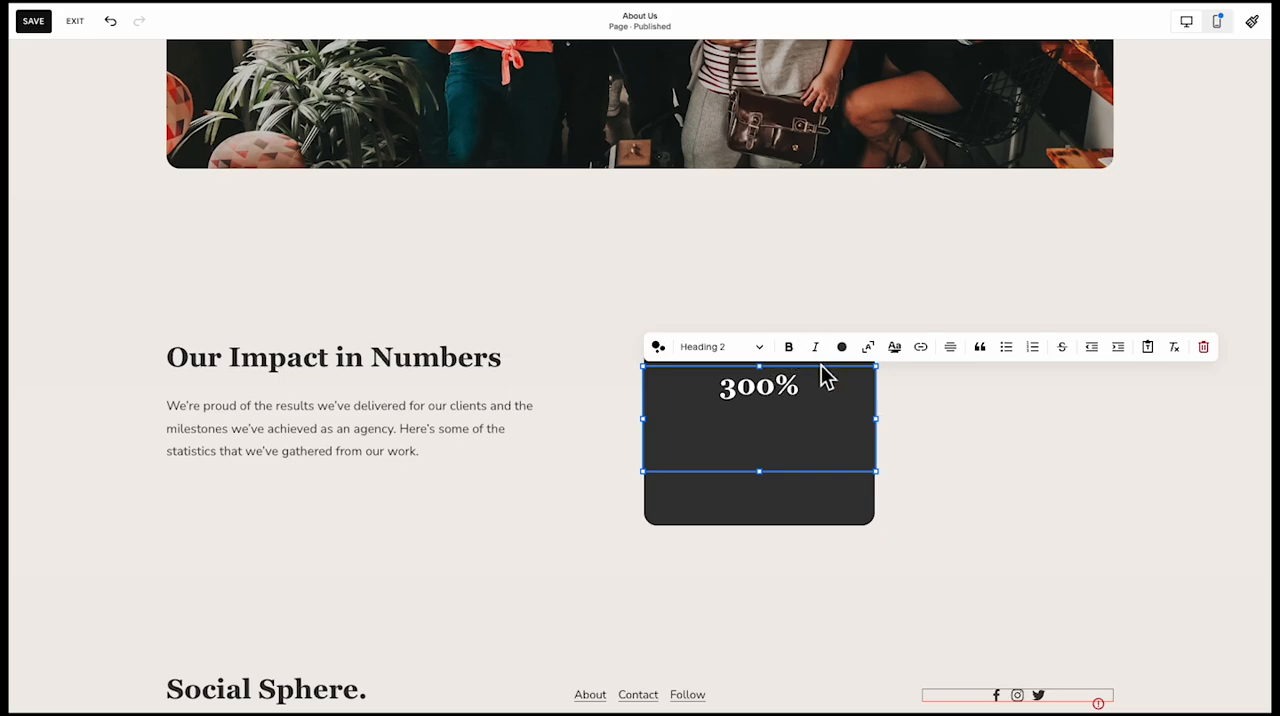
click(720, 348)
click(720, 494)
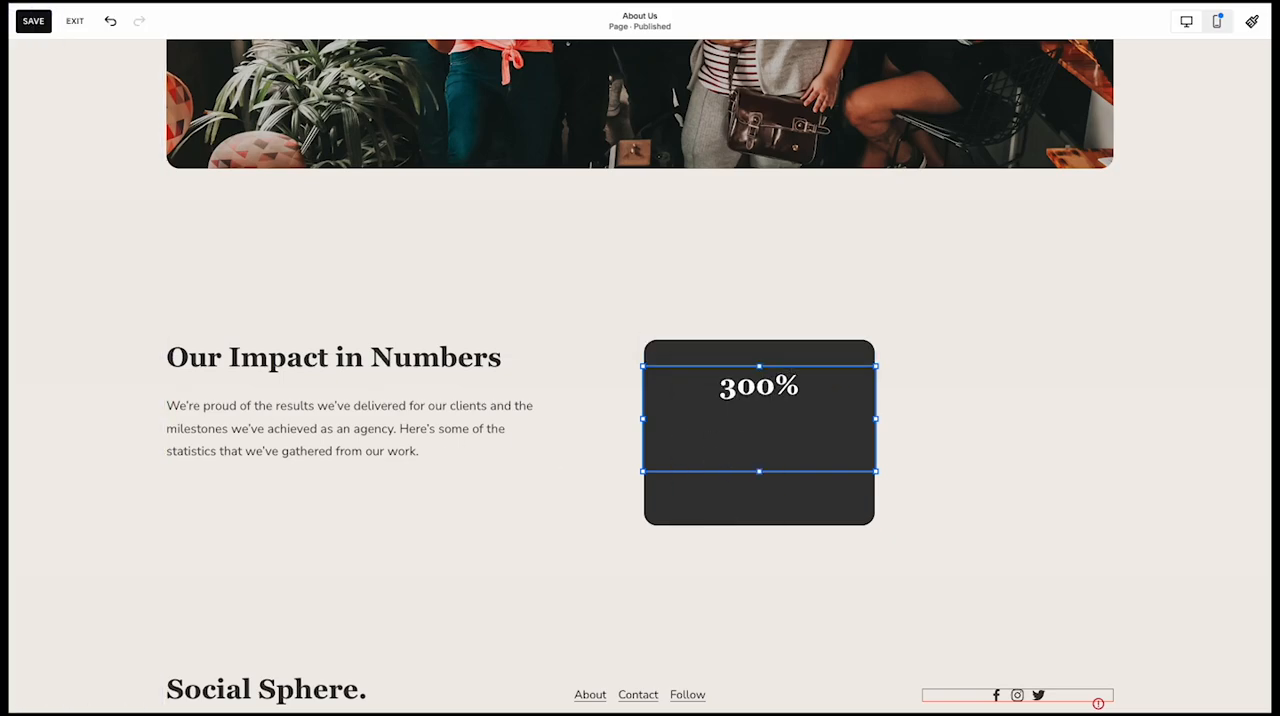
click(762, 440)
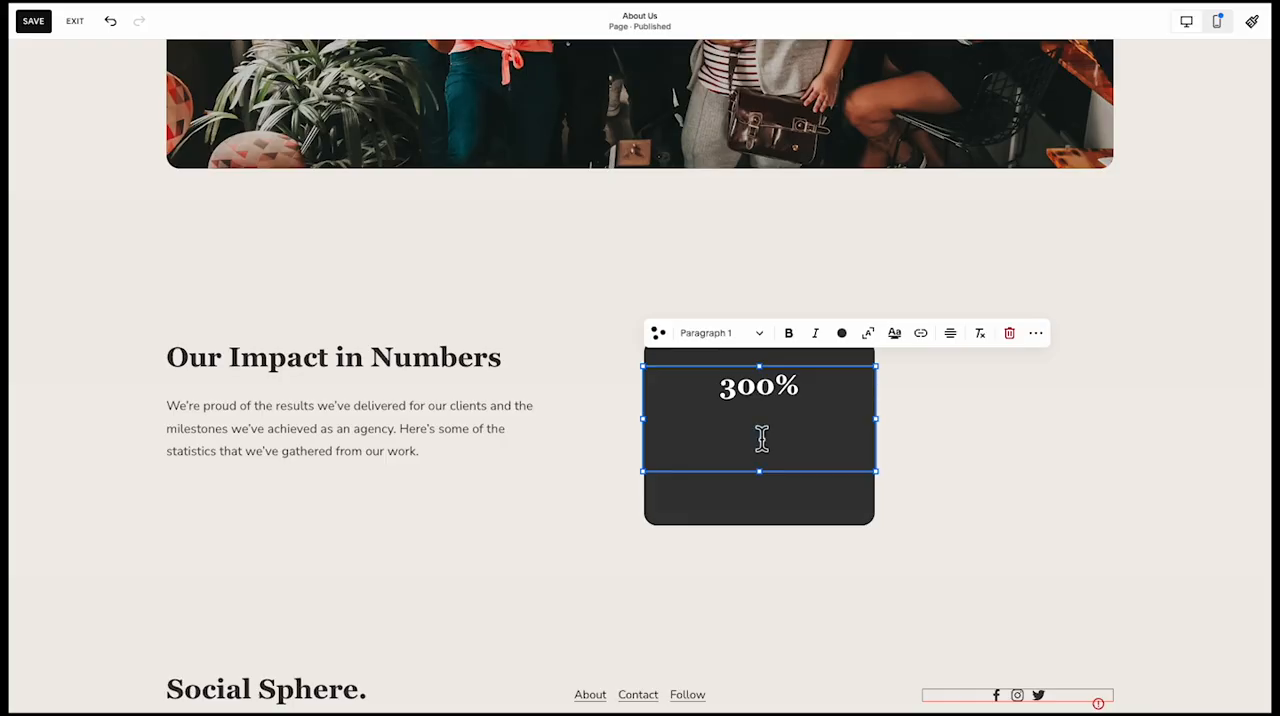
key(ctrl+a)
triple_click(762, 440)
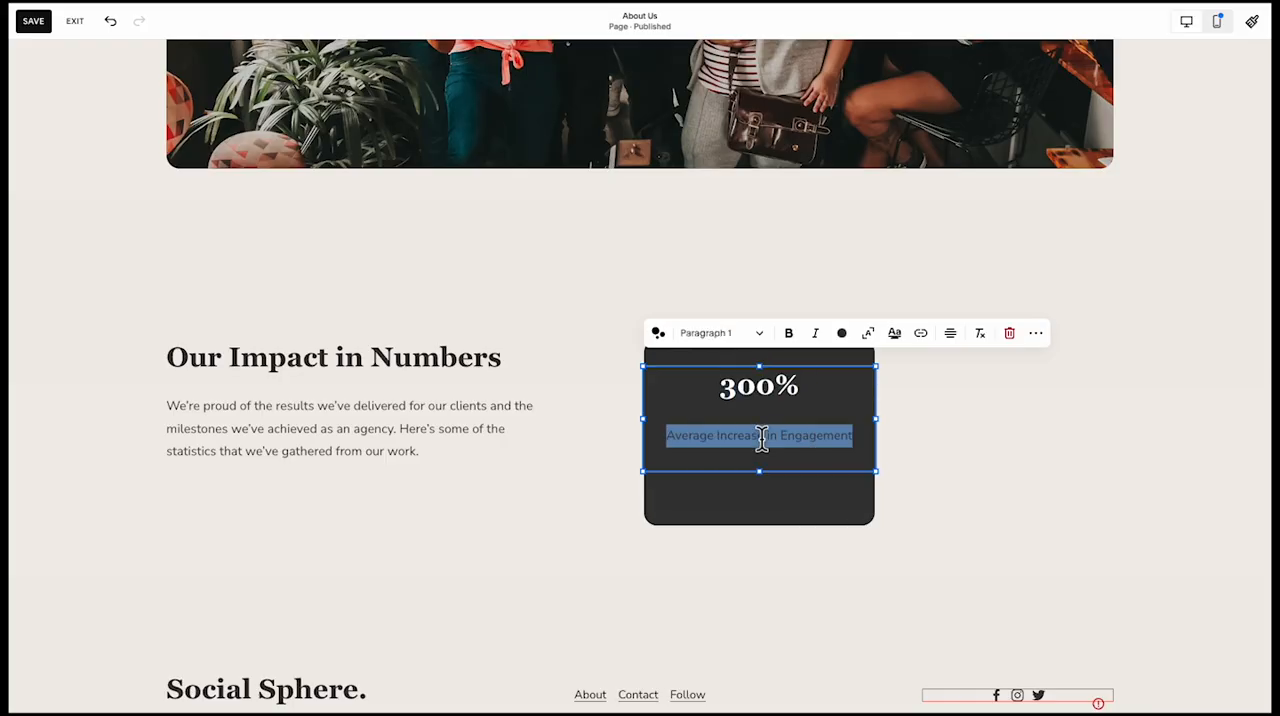
click(841, 335)
click(886, 413)
click(911, 478)
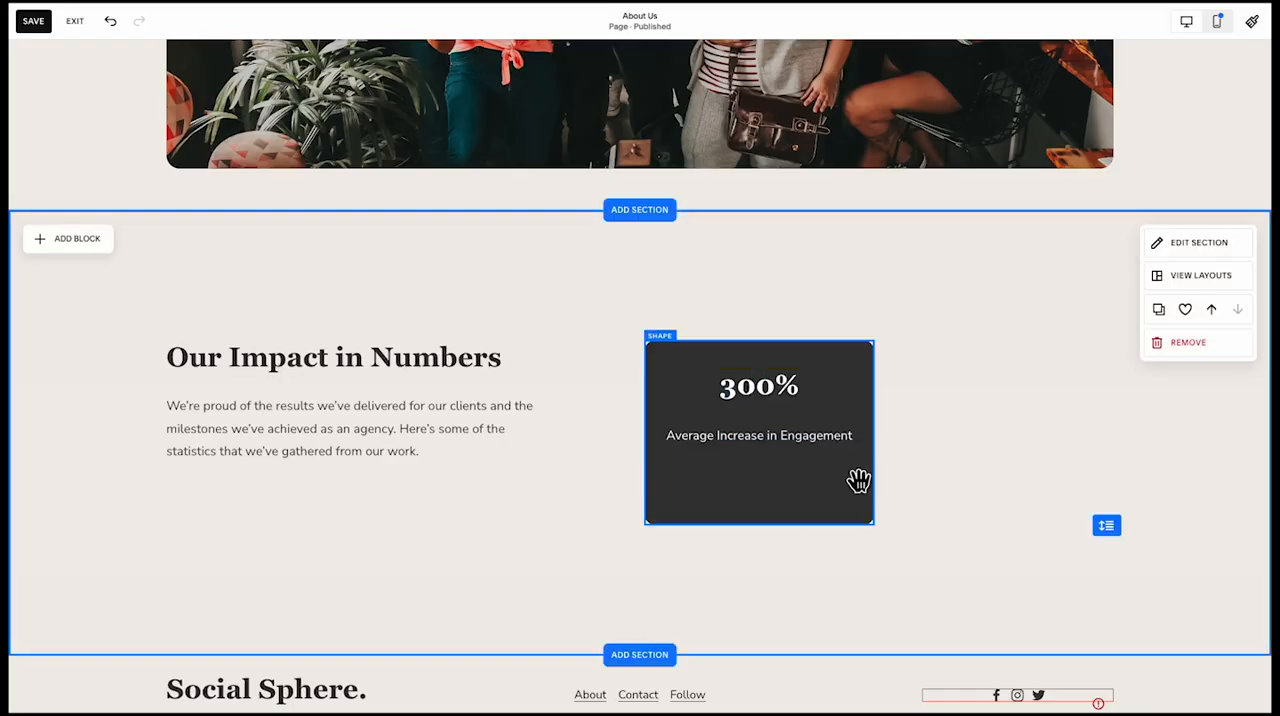
Shorten the dark card from below so it ends at the lower edge of its text block
click(776, 515)
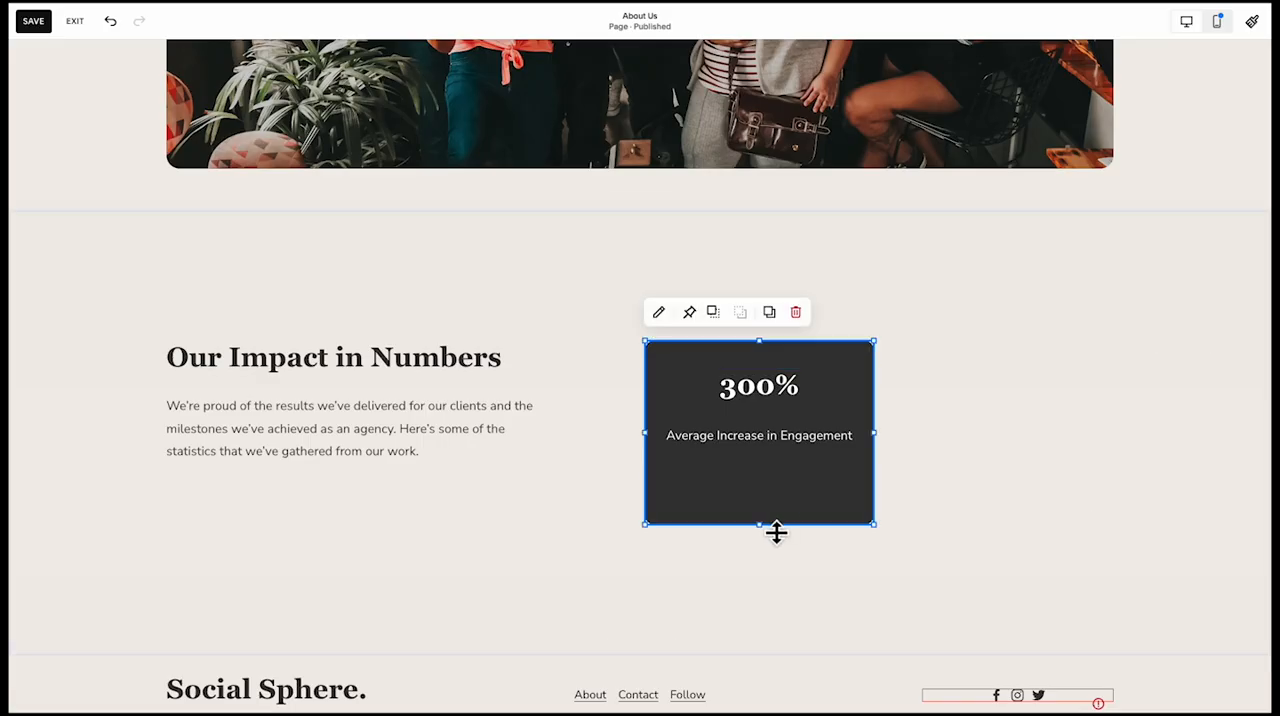
drag(774, 526, 768, 472)
click(755, 535)
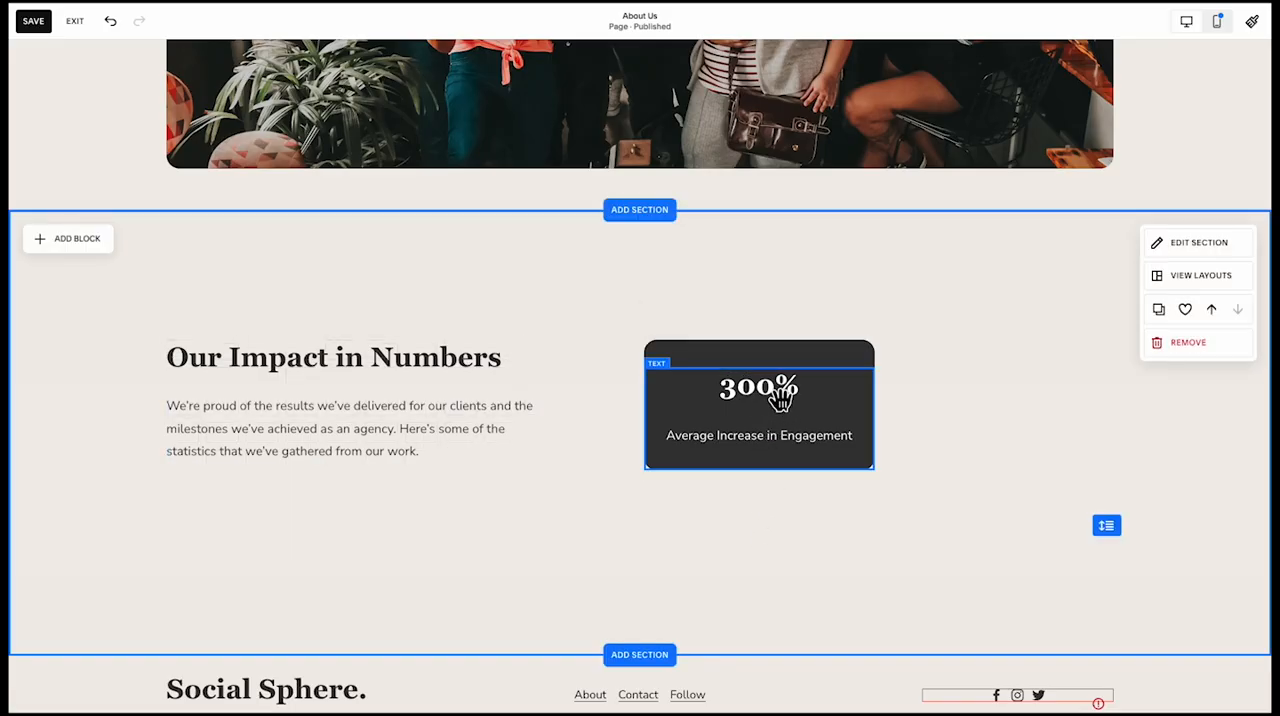
Stretch the 300% text block up to the card's upper edge and align its content vertically to the middle
click(781, 384)
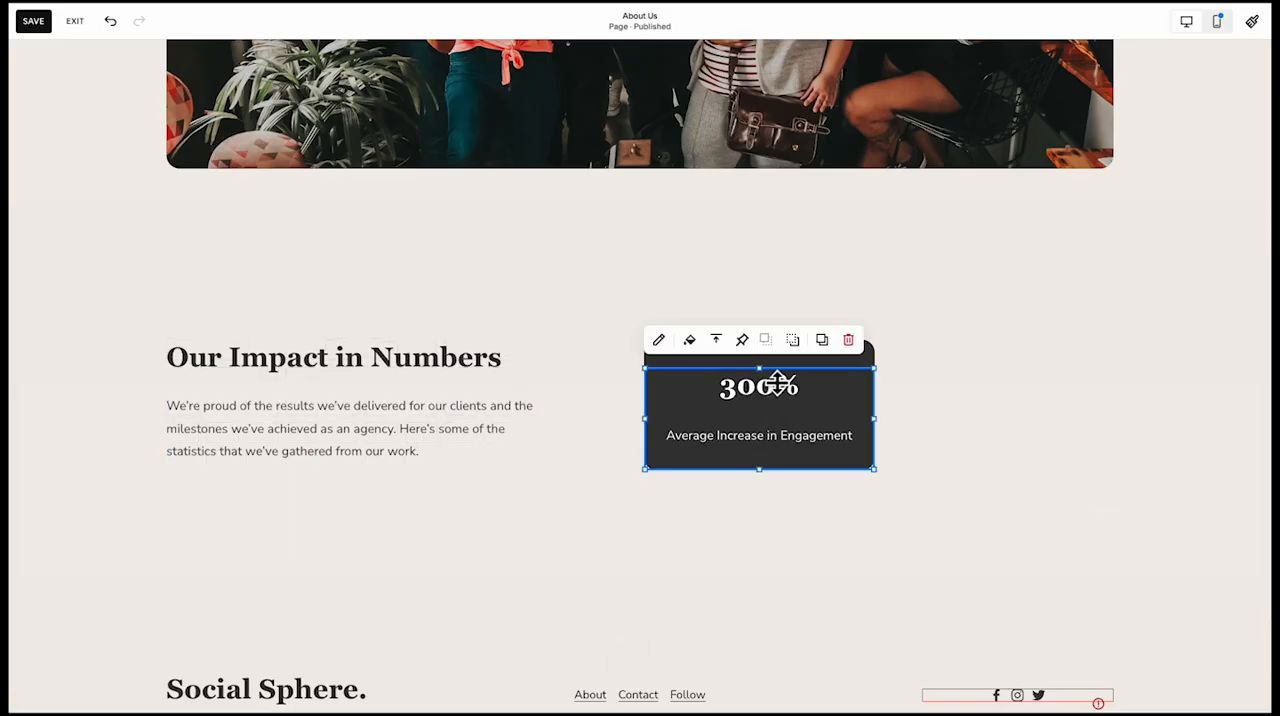
drag(759, 369, 764, 343)
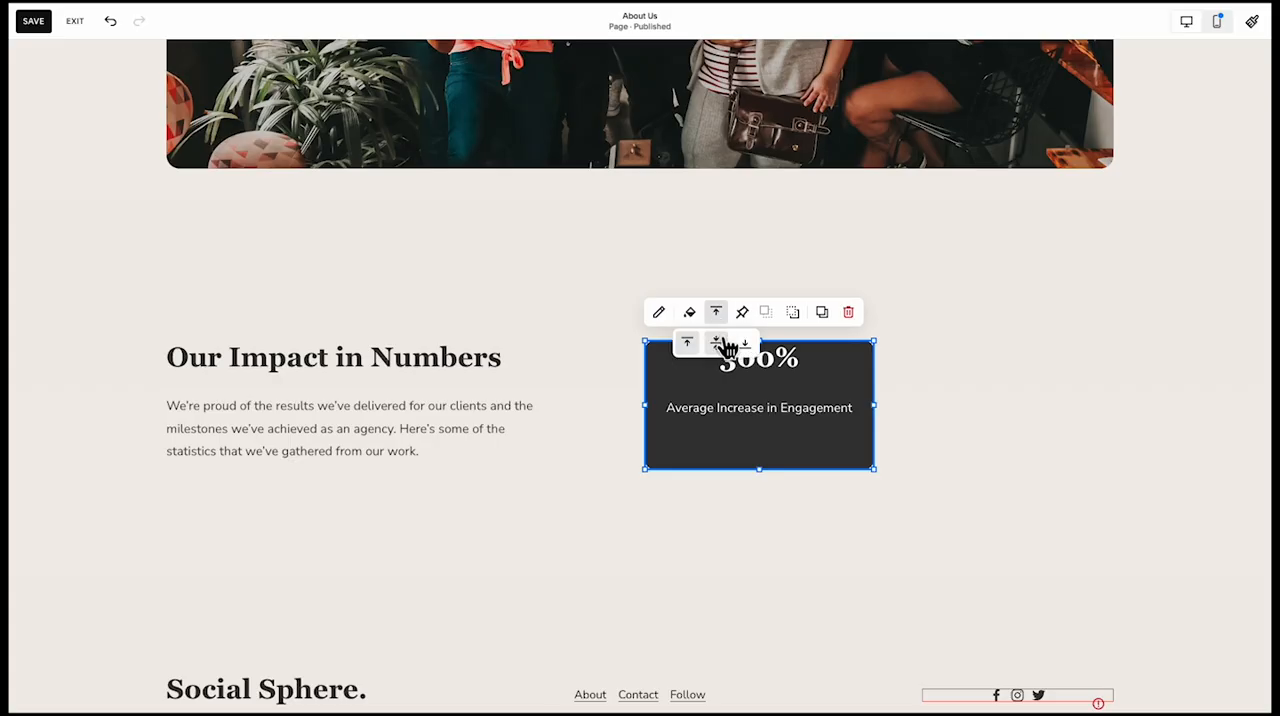
click(718, 343)
click(961, 372)
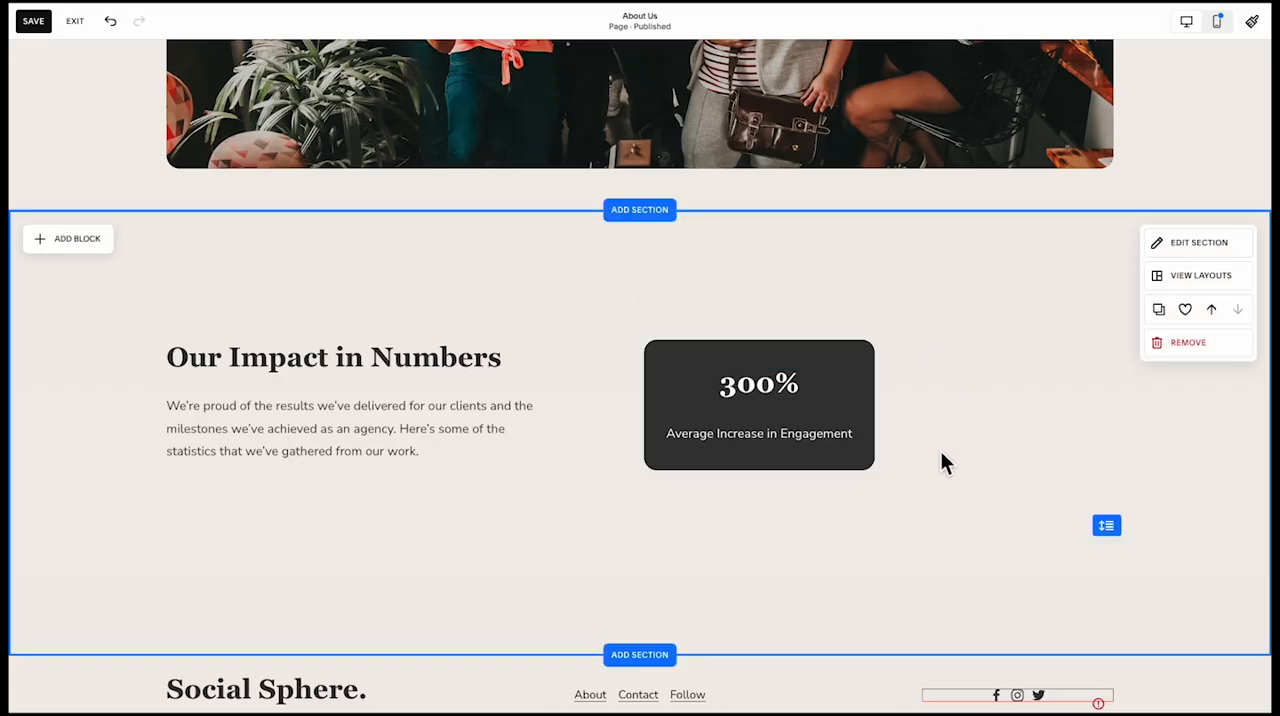
Copy the 300% card with its text three times: one to its right, one directly below and one diagonally below to the left
click(735, 413)
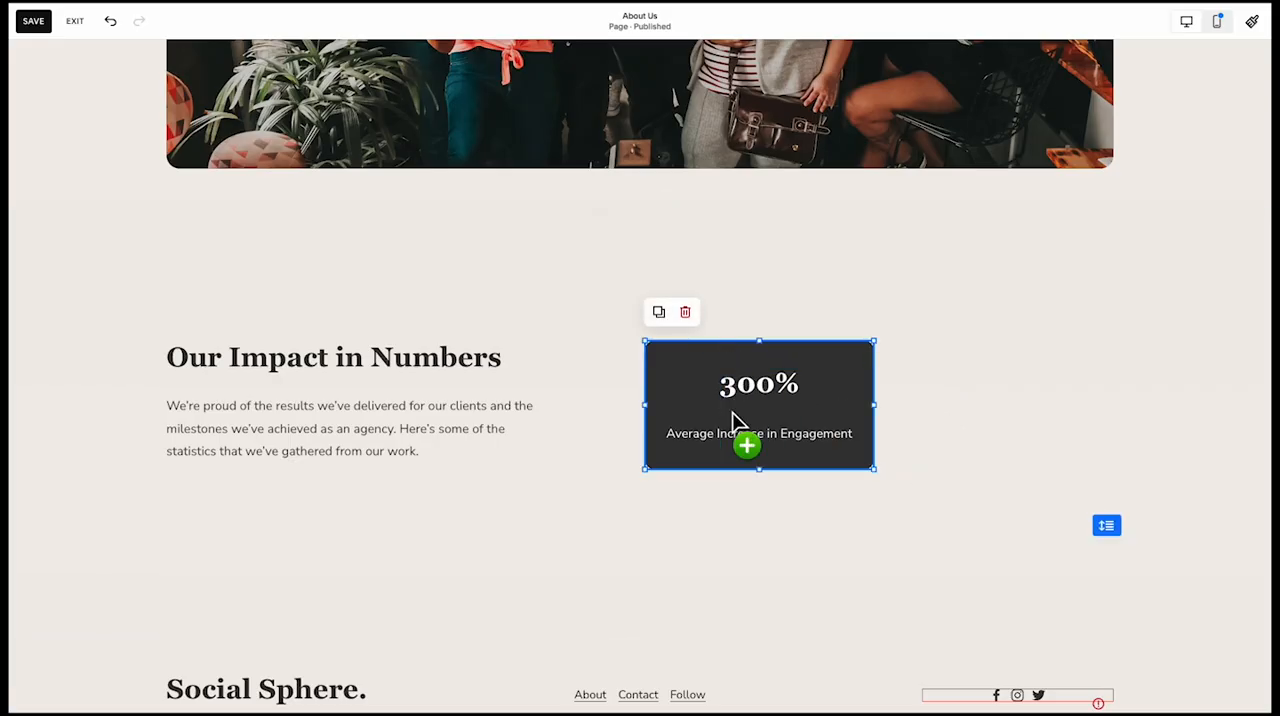
drag(732, 412, 765, 573)
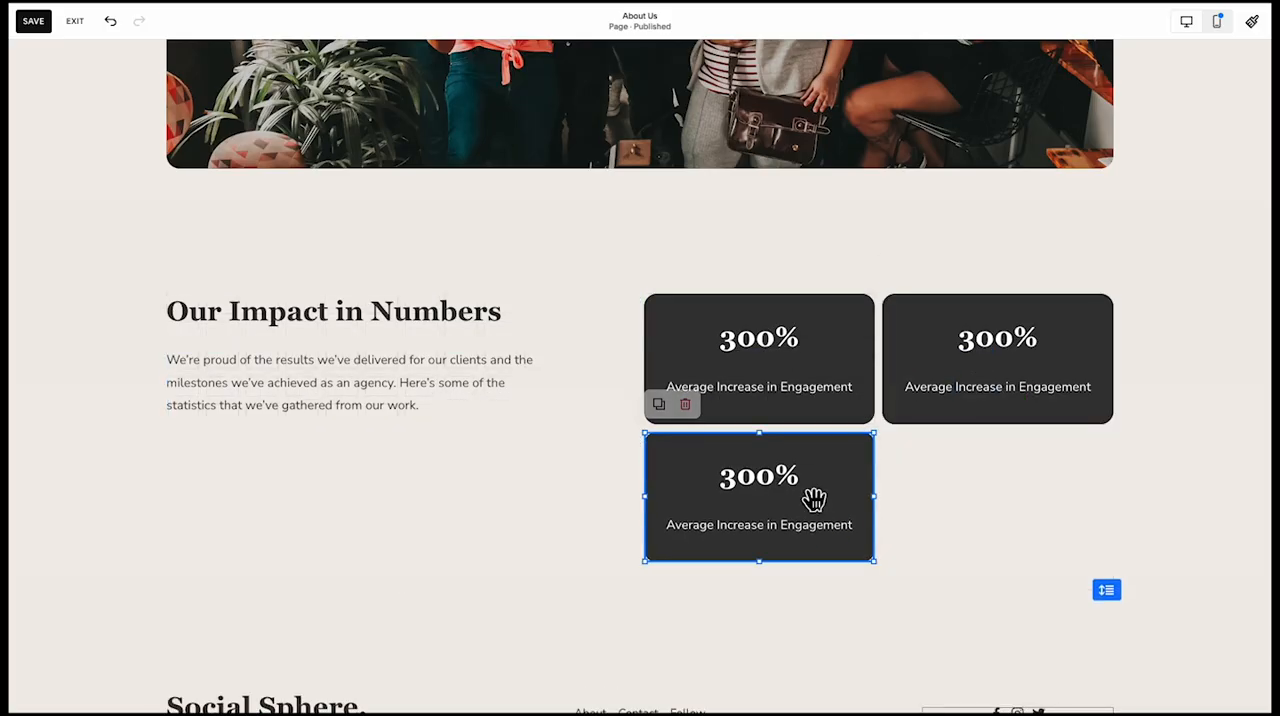
drag(815, 497, 568, 514)
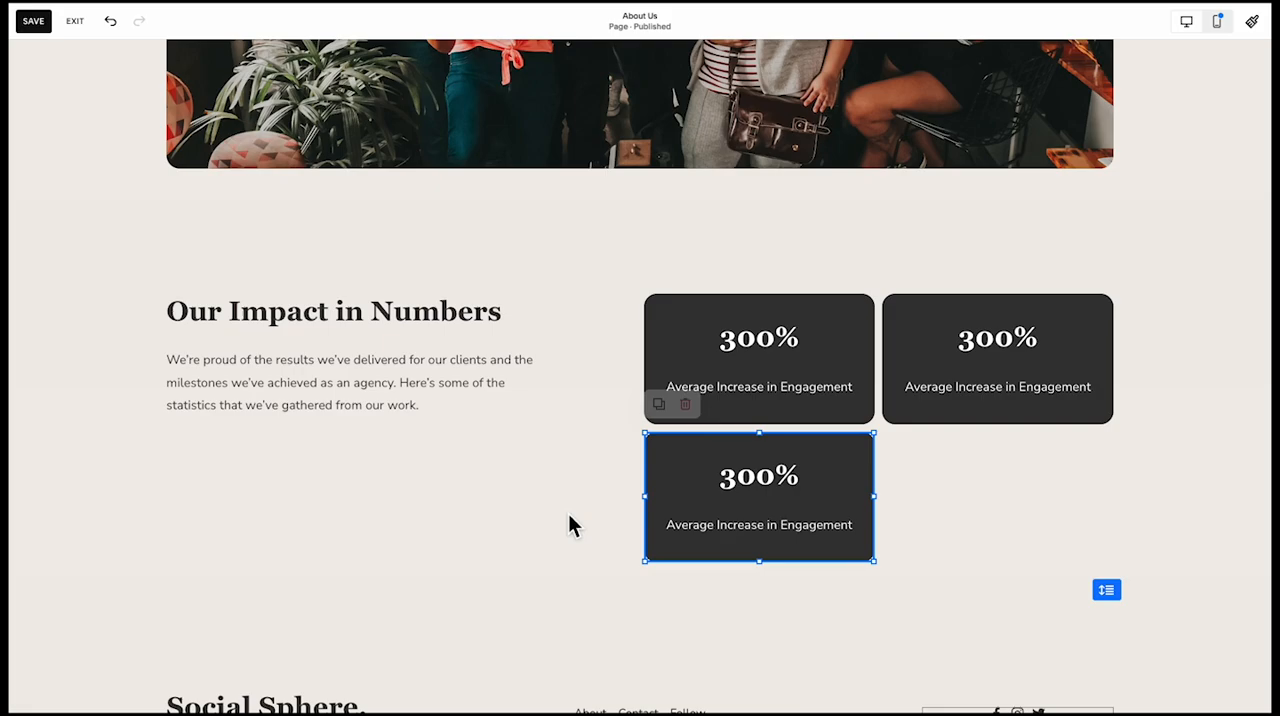
Increase the impact section's grid gap so the statistic cards are spaced further apart
click(1030, 504)
click(1186, 241)
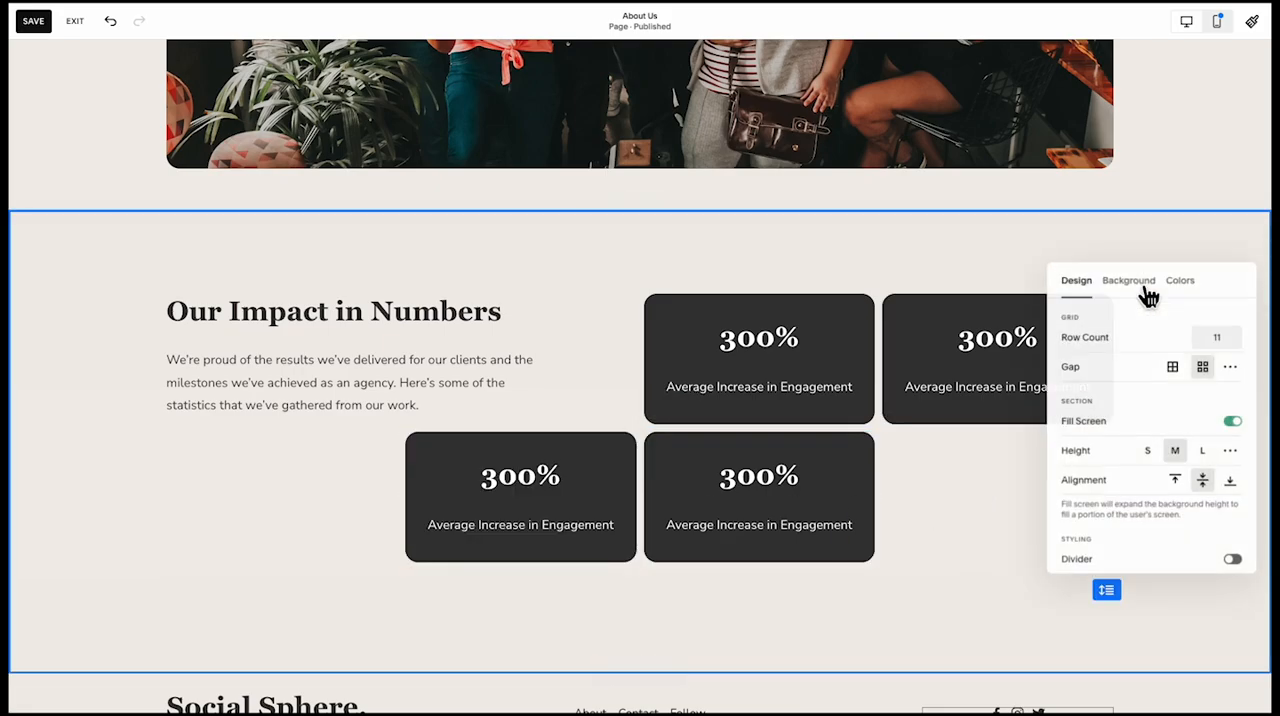
click(1230, 366)
drag(1171, 418, 1140, 431)
click(933, 567)
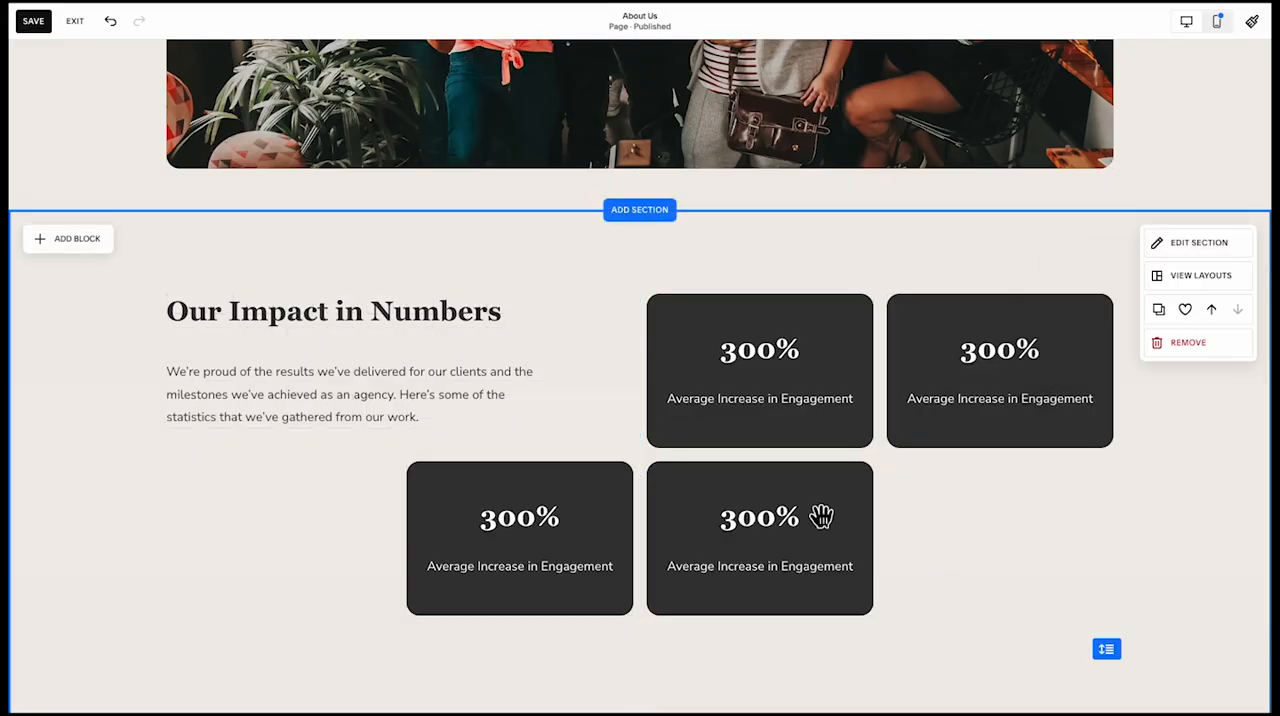
click(378, 398)
click(342, 532)
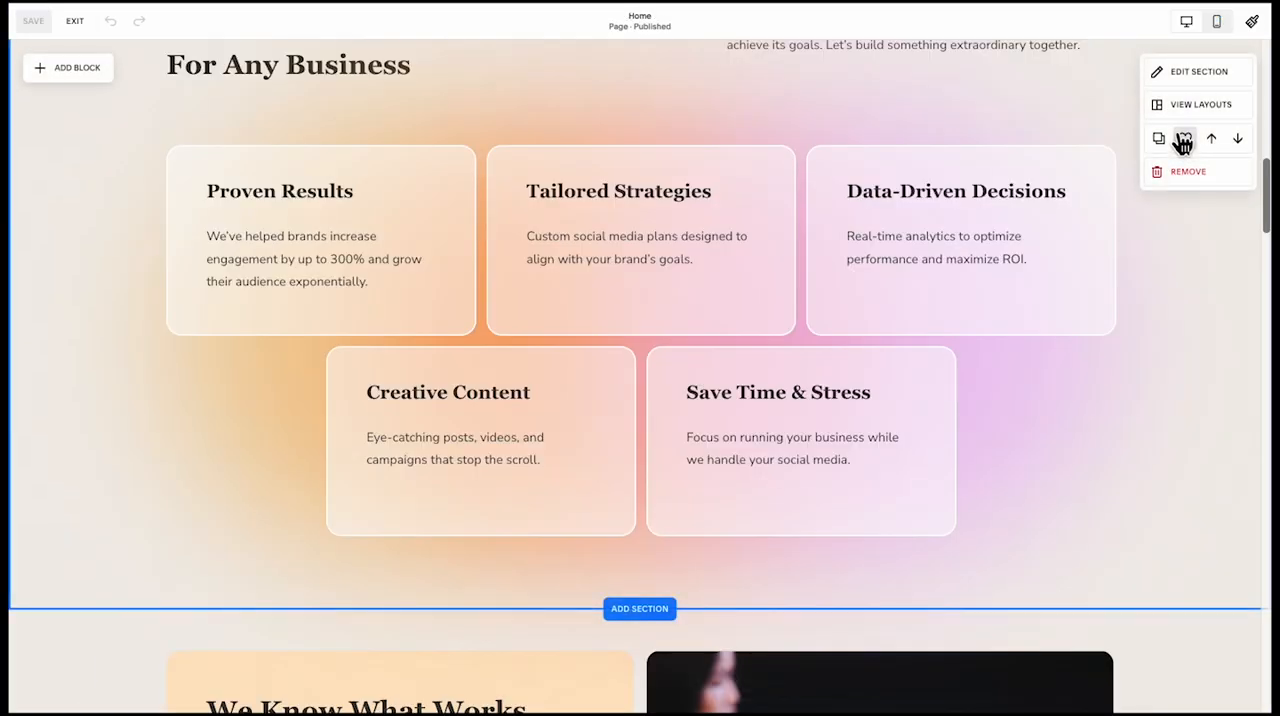
Add the Home page's "The Perfect Solution For Any Business" section to the saved sections and reopen the About Us page for editing
click(1182, 136)
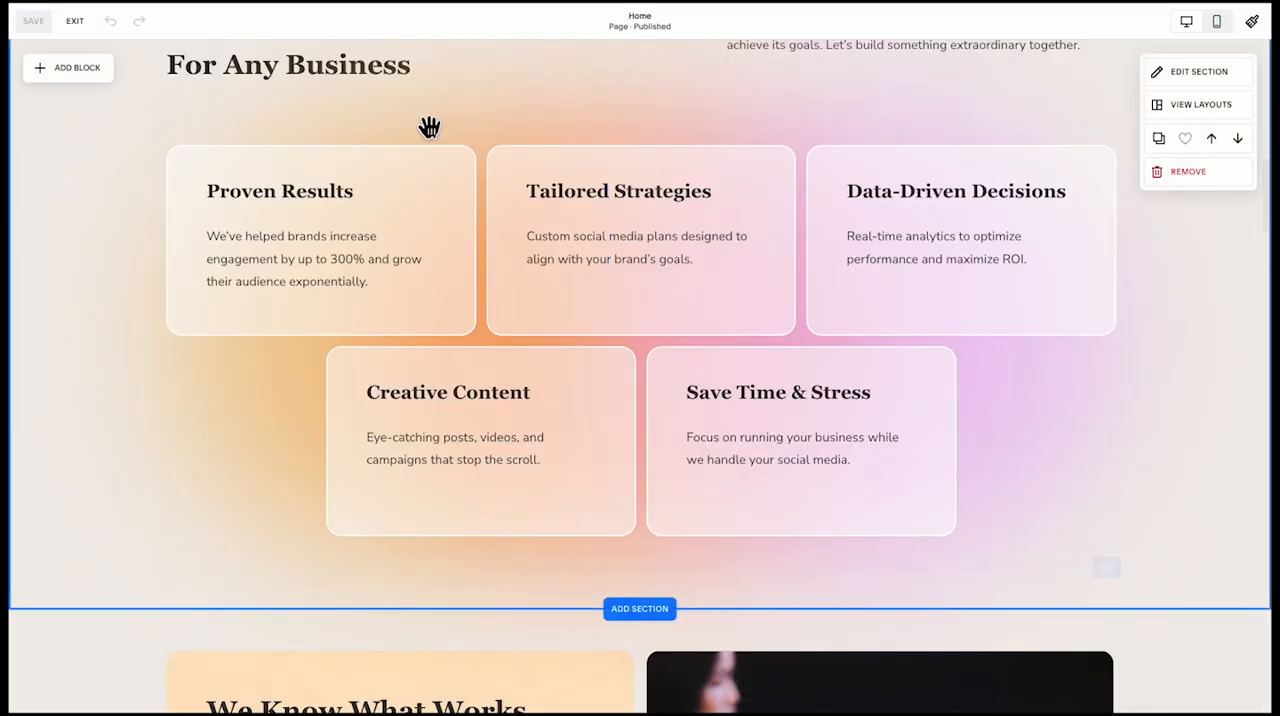
click(75, 22)
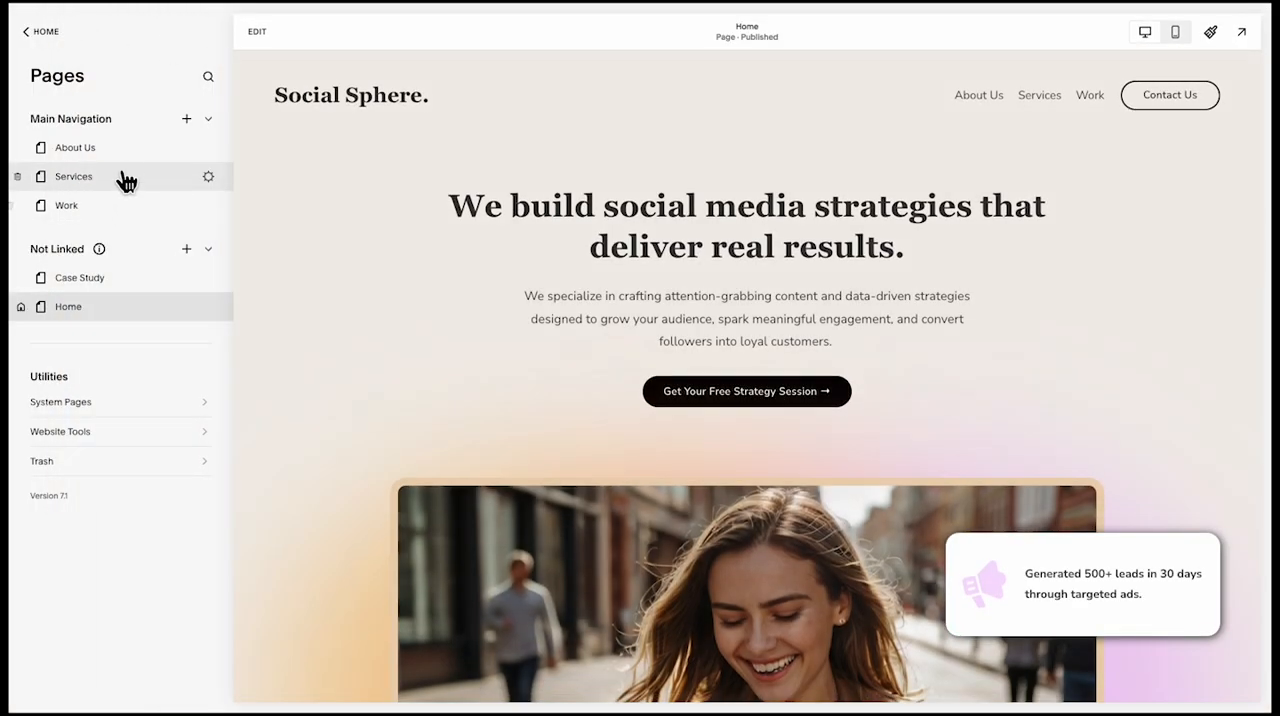
click(125, 150)
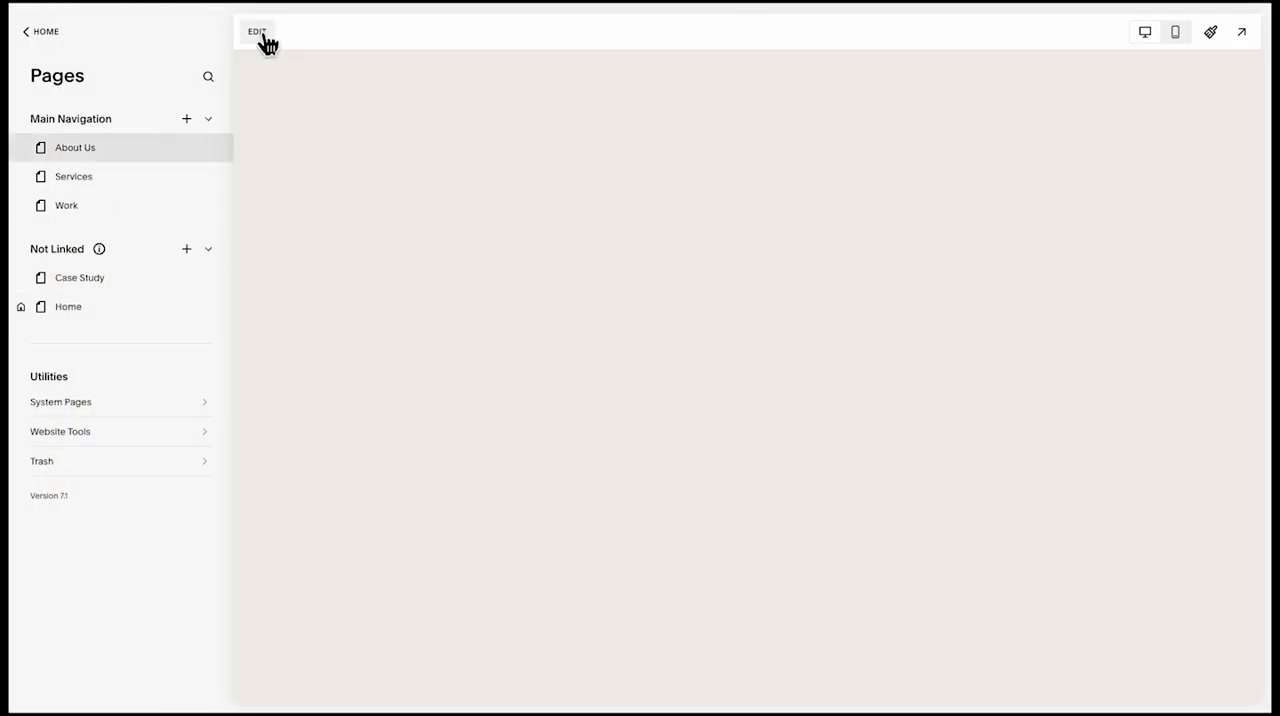
click(262, 32)
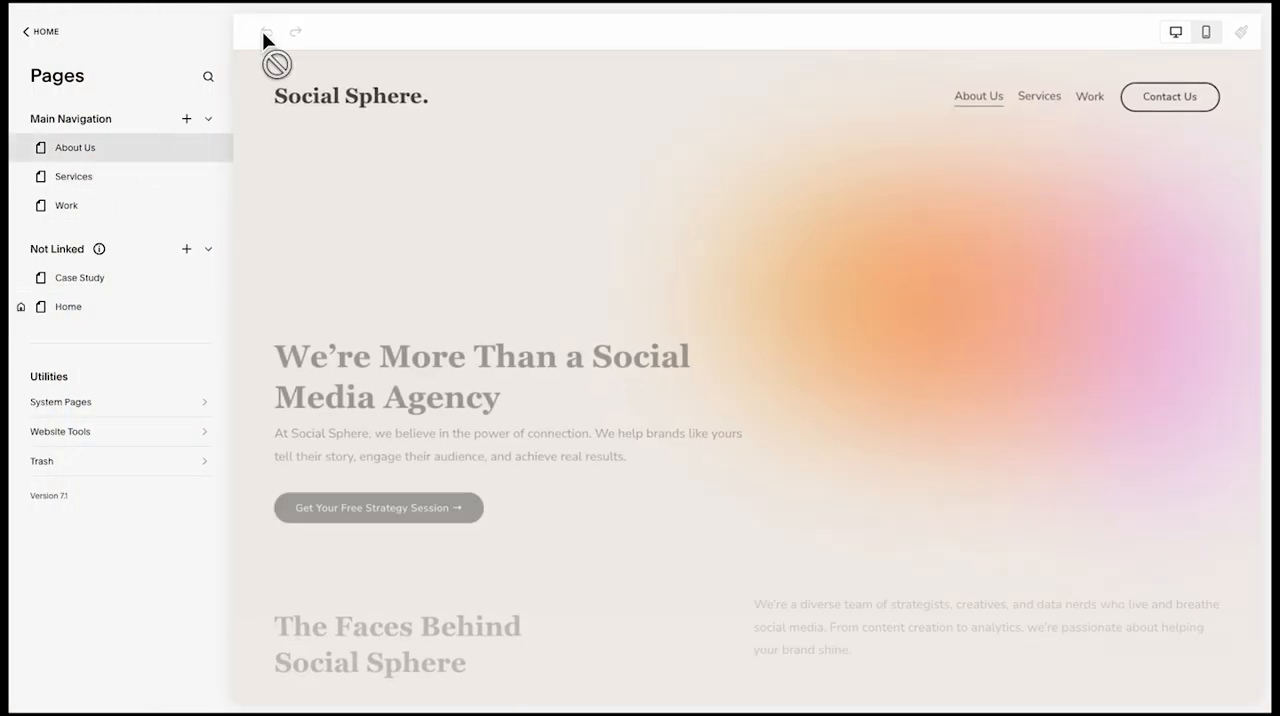
Insert the saved "The Perfect Solution For Any Business" section below the impact statistics section
scroll(380, 334, down, 10)
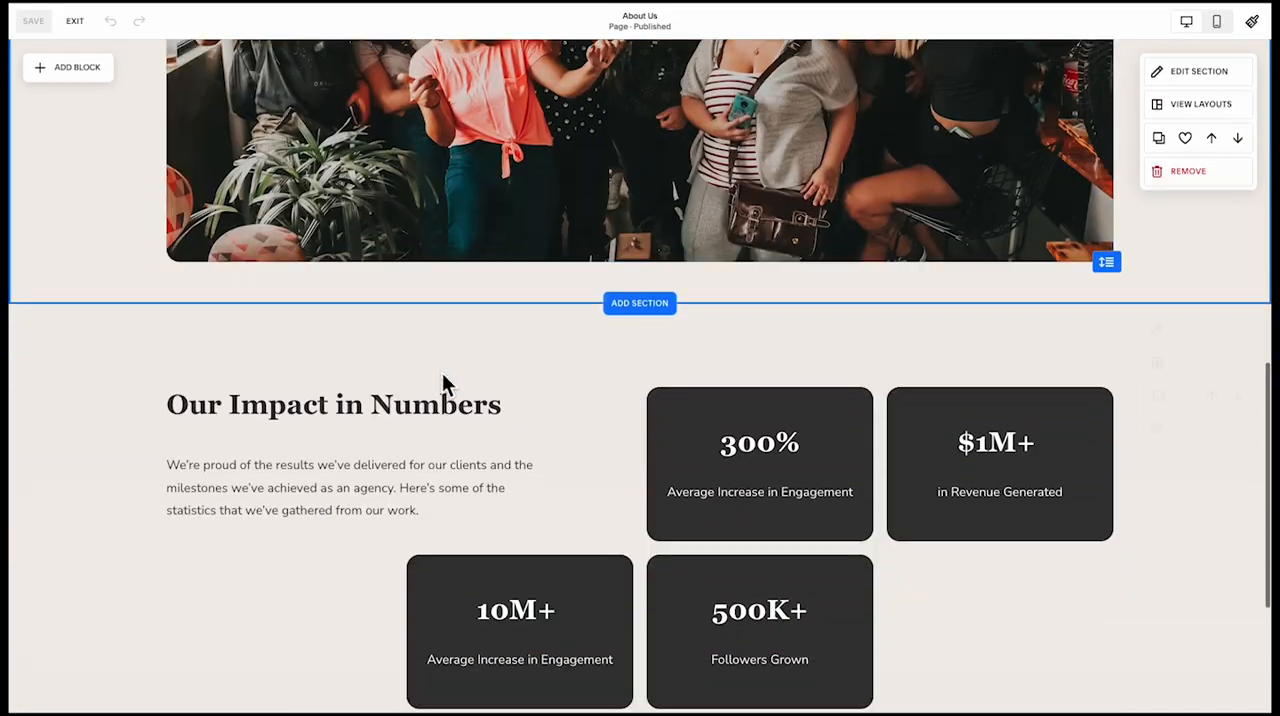
scroll(445, 383, down, 3)
click(650, 515)
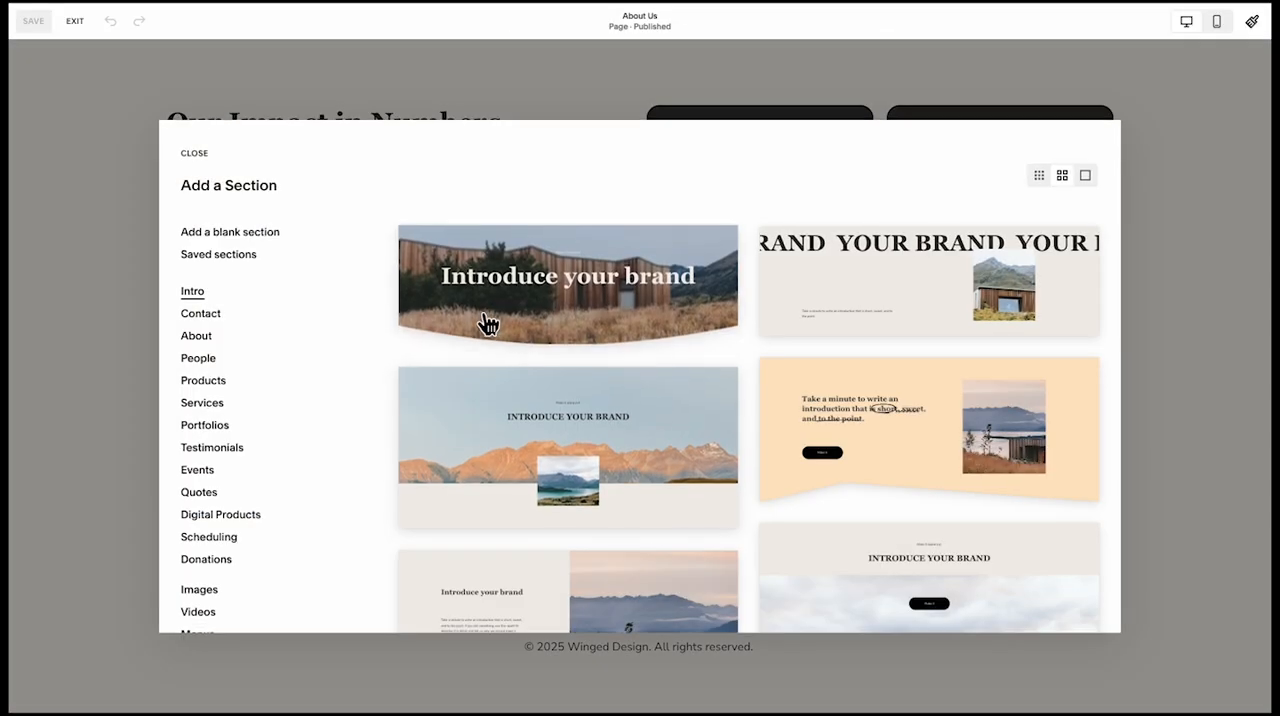
click(240, 256)
scroll(700, 348, down, 2)
scroll(782, 382, up, 2)
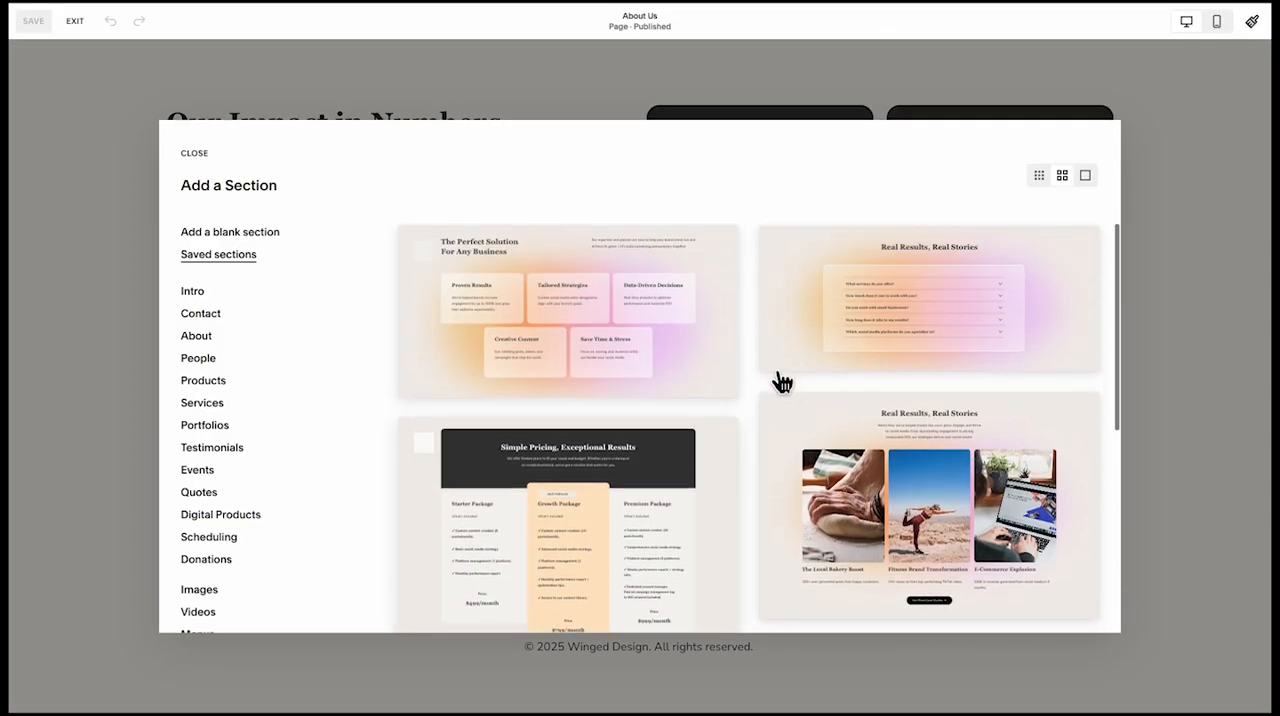
click(646, 363)
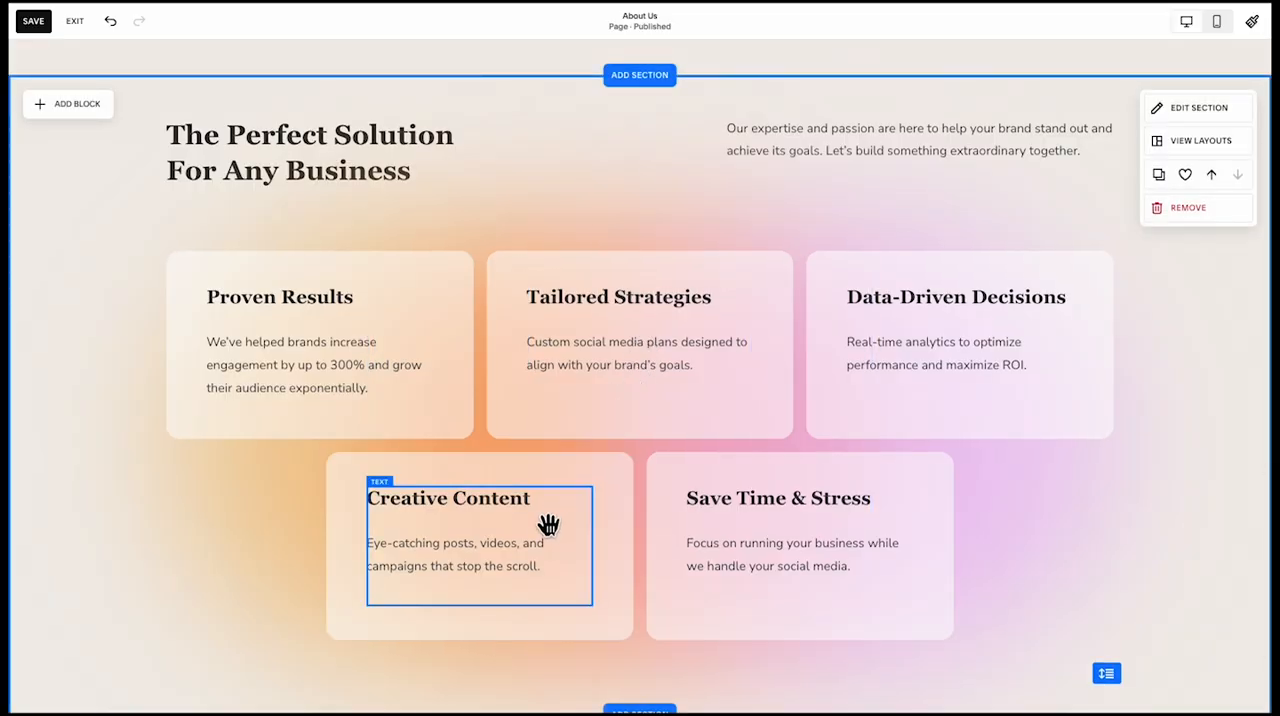
Delete the Proven Results, Tailored Strategies and Data-Driven Decisions cards with their texts from the upper row
click(556, 428)
shift+click(379, 342)
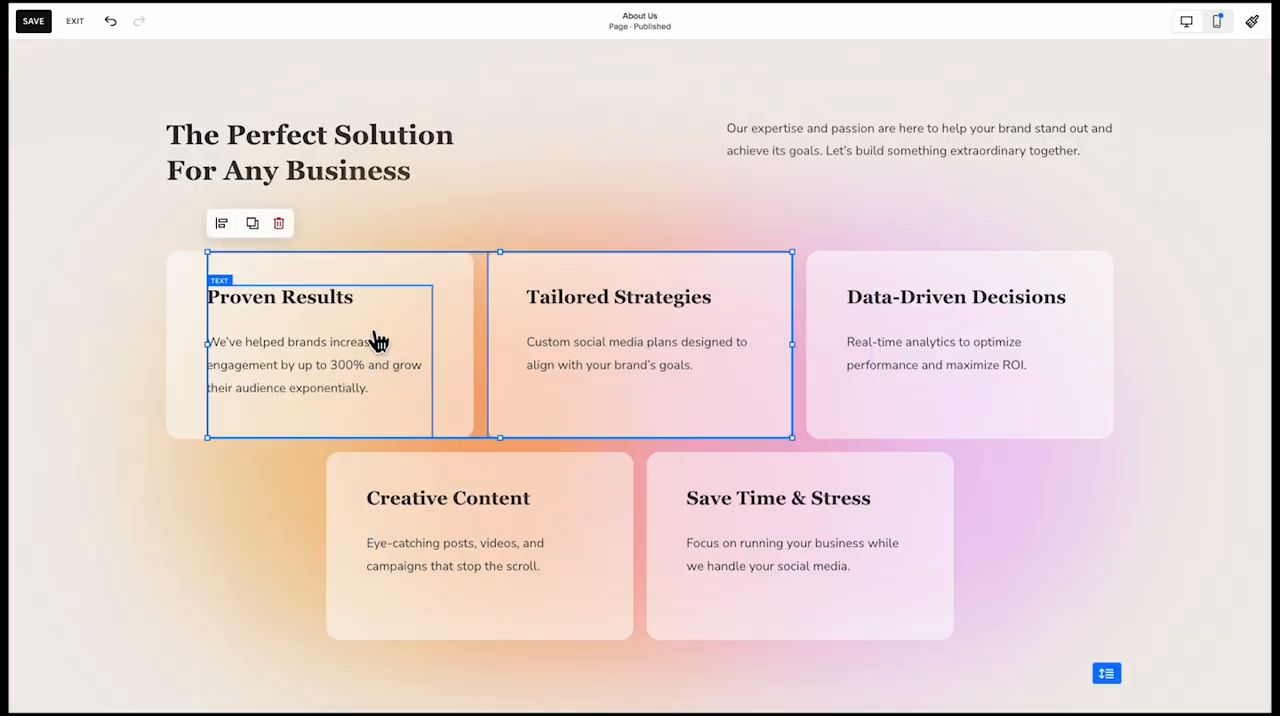
shift+click(470, 341)
shift+click(926, 354)
shift+click(803, 421)
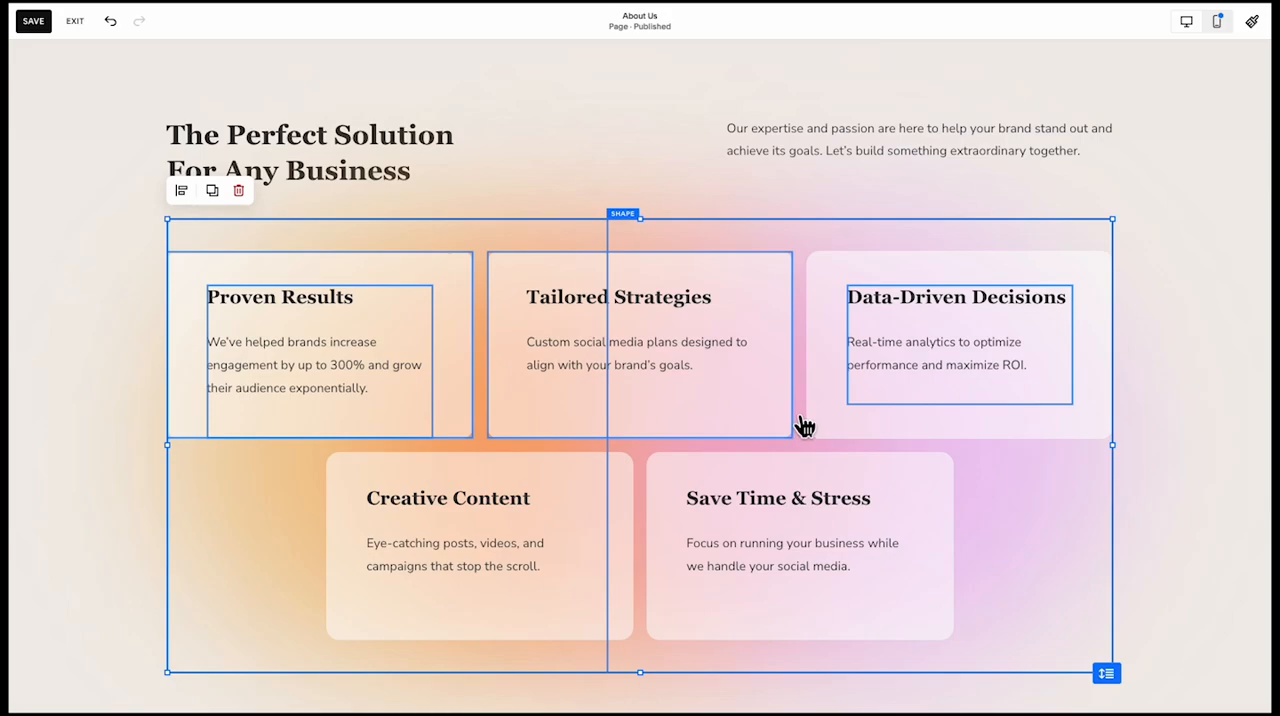
shift+click(836, 421)
key(Delete)
click(697, 354)
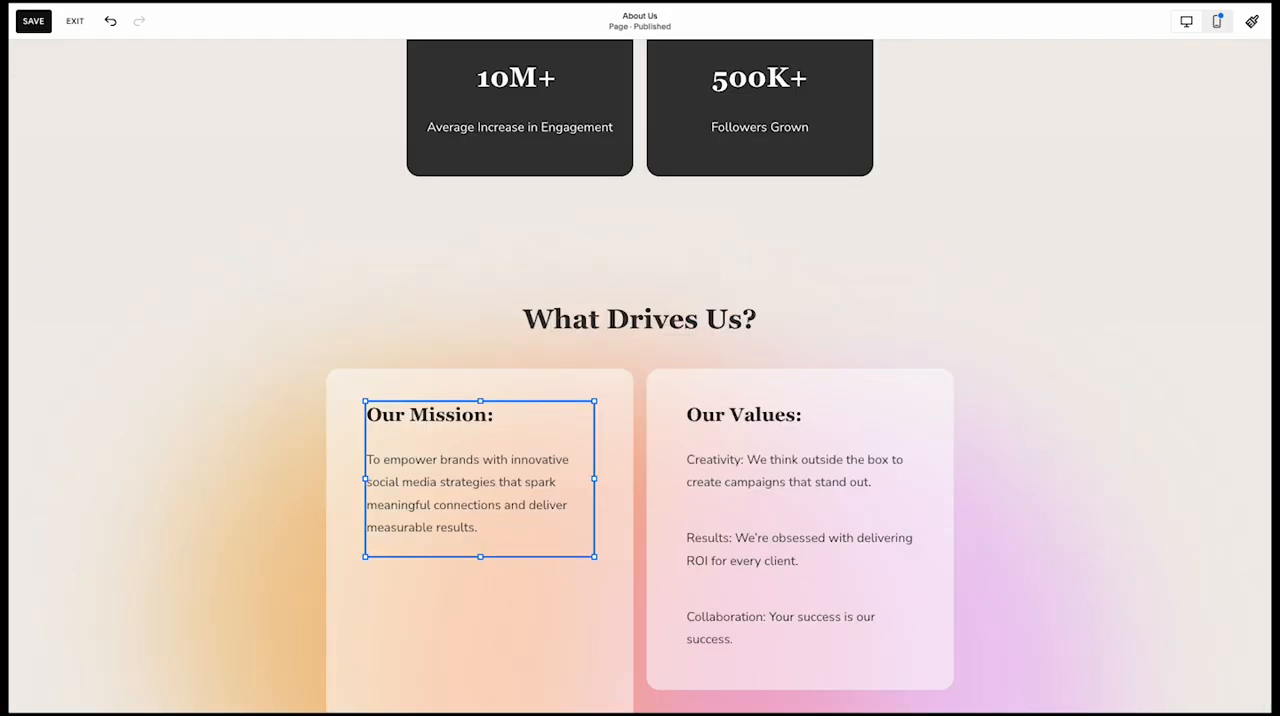
Resize the Our Mission card's background shape to the same height as the Our Values card
click(366, 560)
click(502, 640)
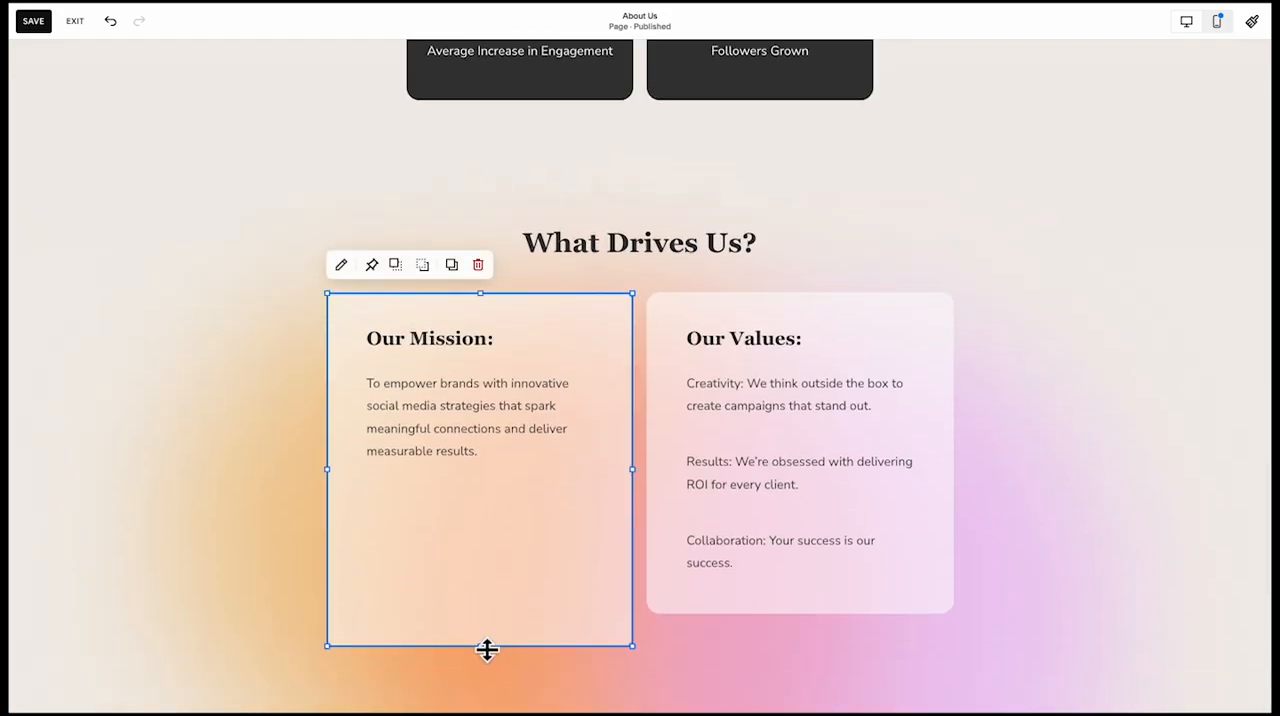
drag(487, 650, 487, 614)
Stretch the Our Mission text block to the height of the Our Values text and align its content vertically to the middle
click(700, 452)
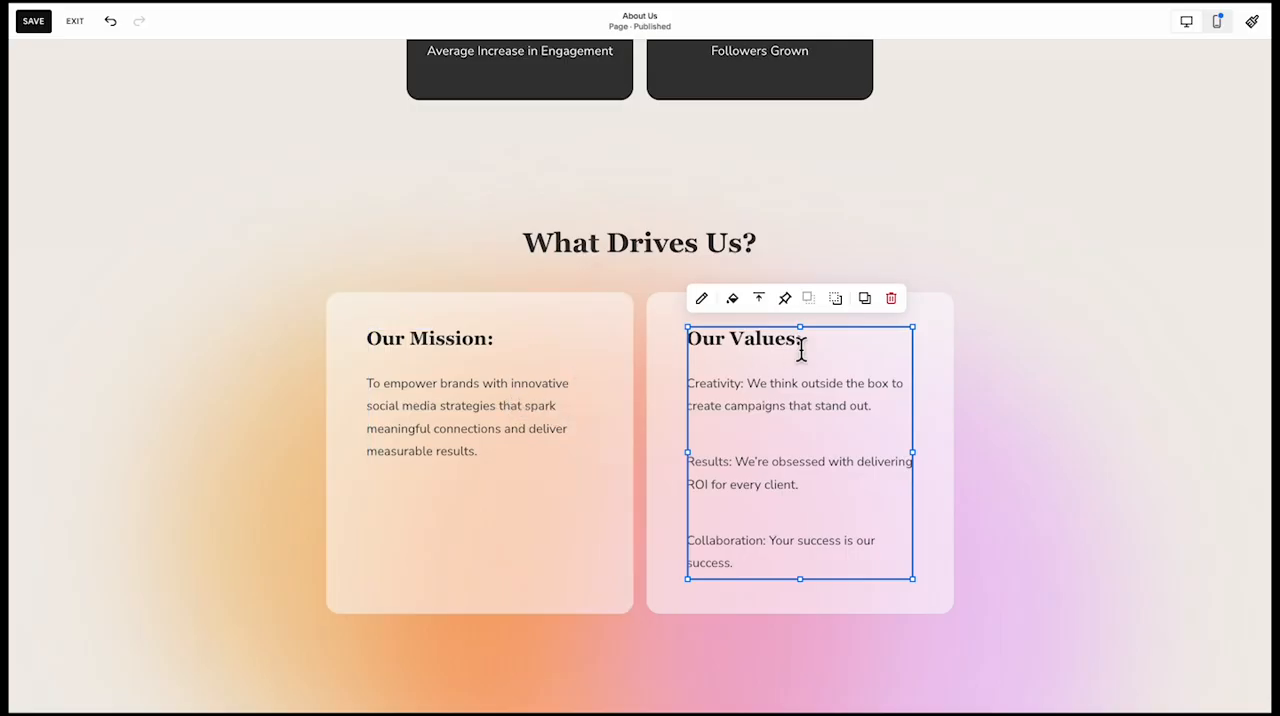
click(490, 378)
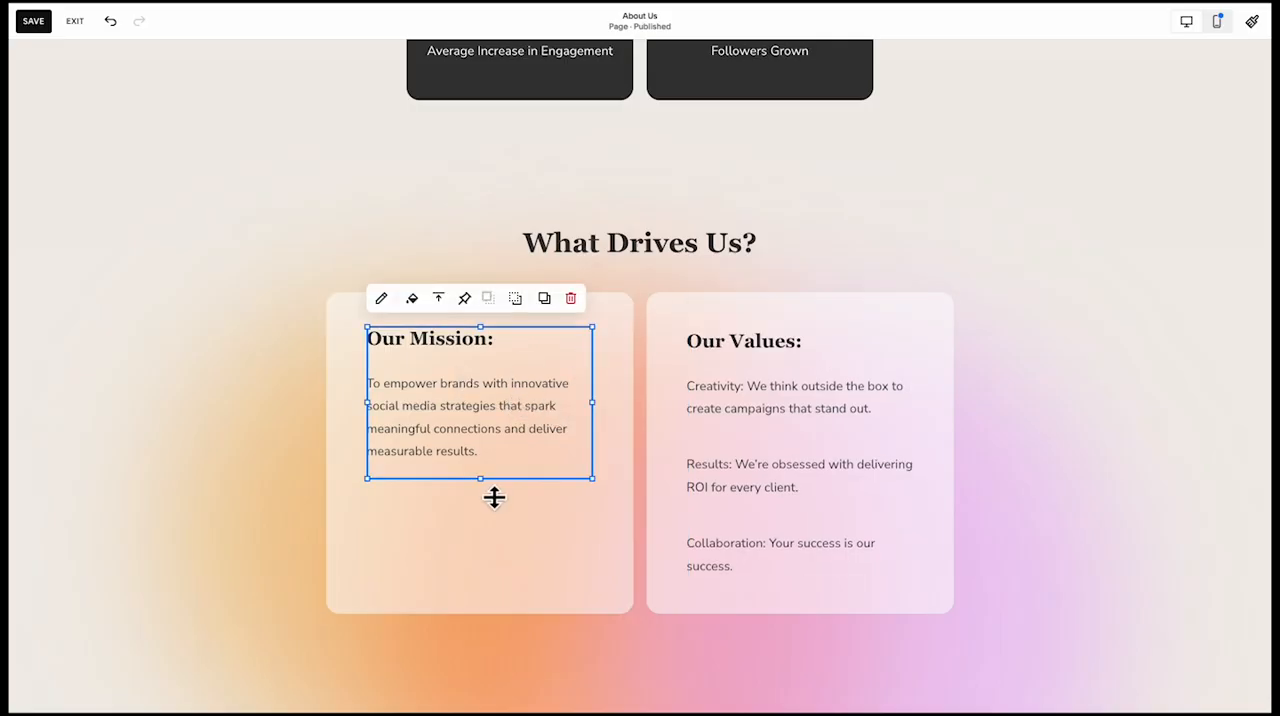
drag(491, 492, 486, 600)
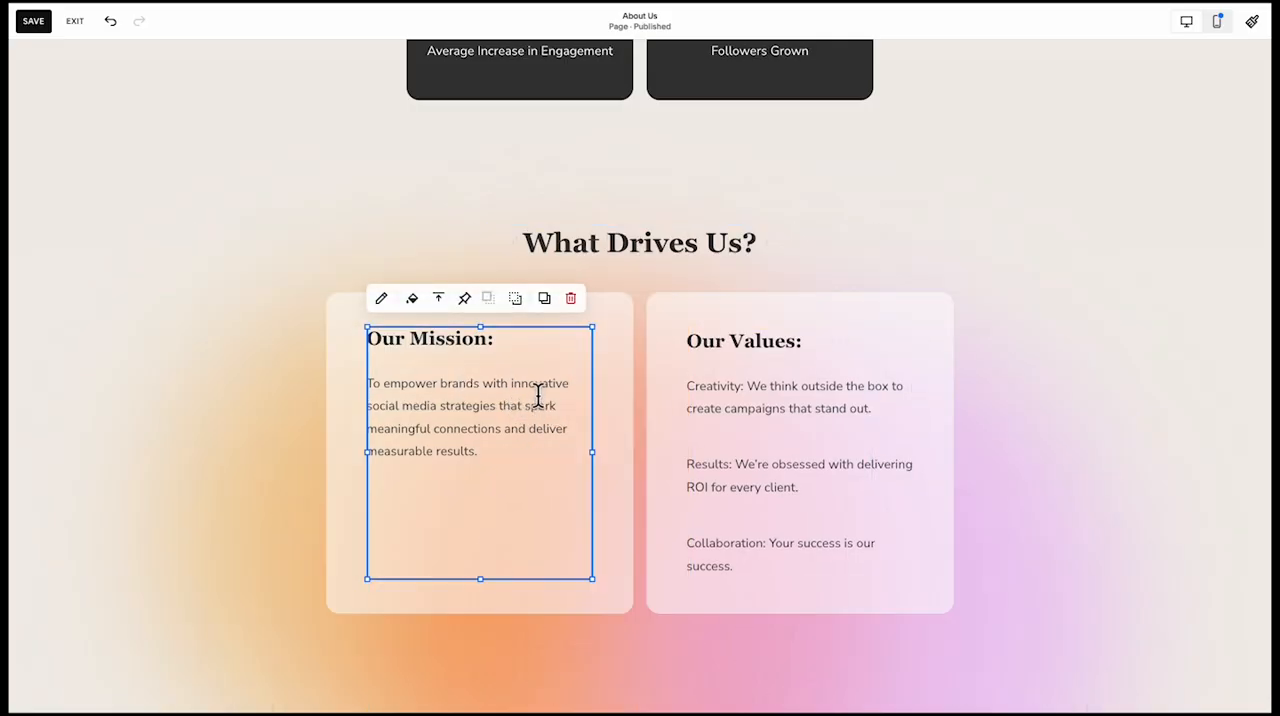
click(445, 301)
click(438, 330)
Select the background gradient shapes behind the What Drives Us cards and shorten them from below
click(240, 446)
scroll(238, 455, up, 3)
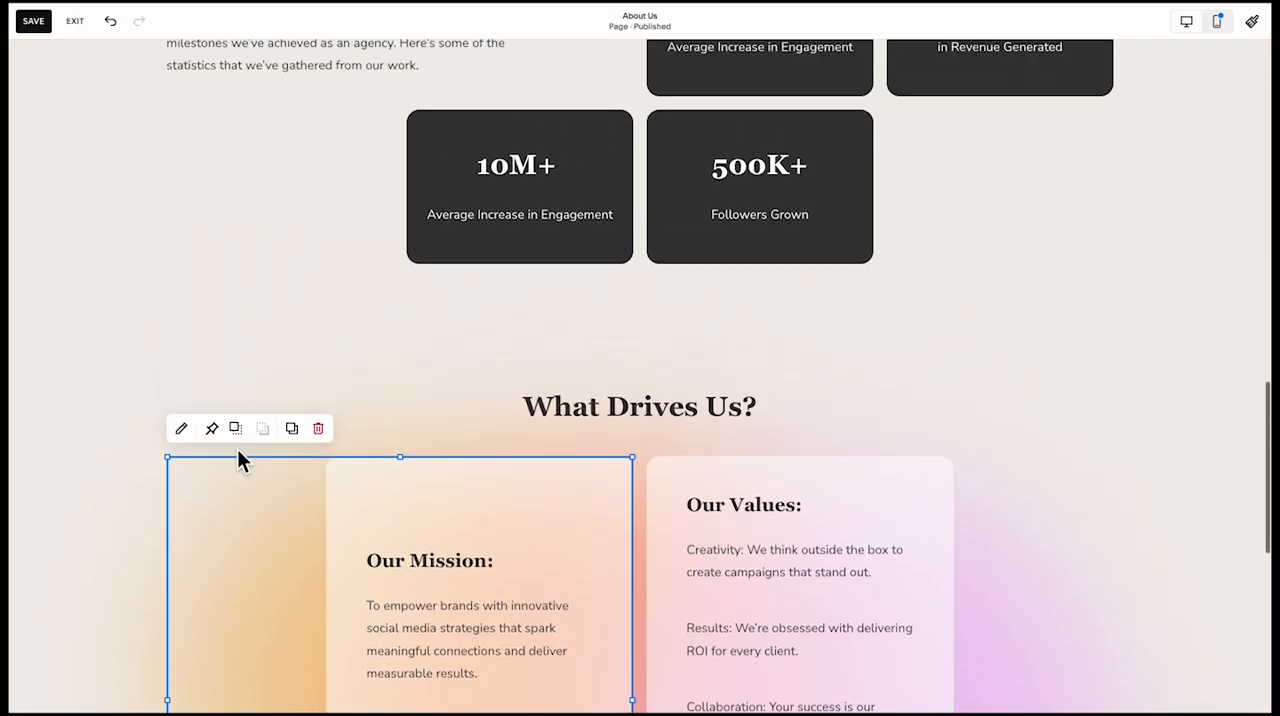
scroll(240, 450, down, 5)
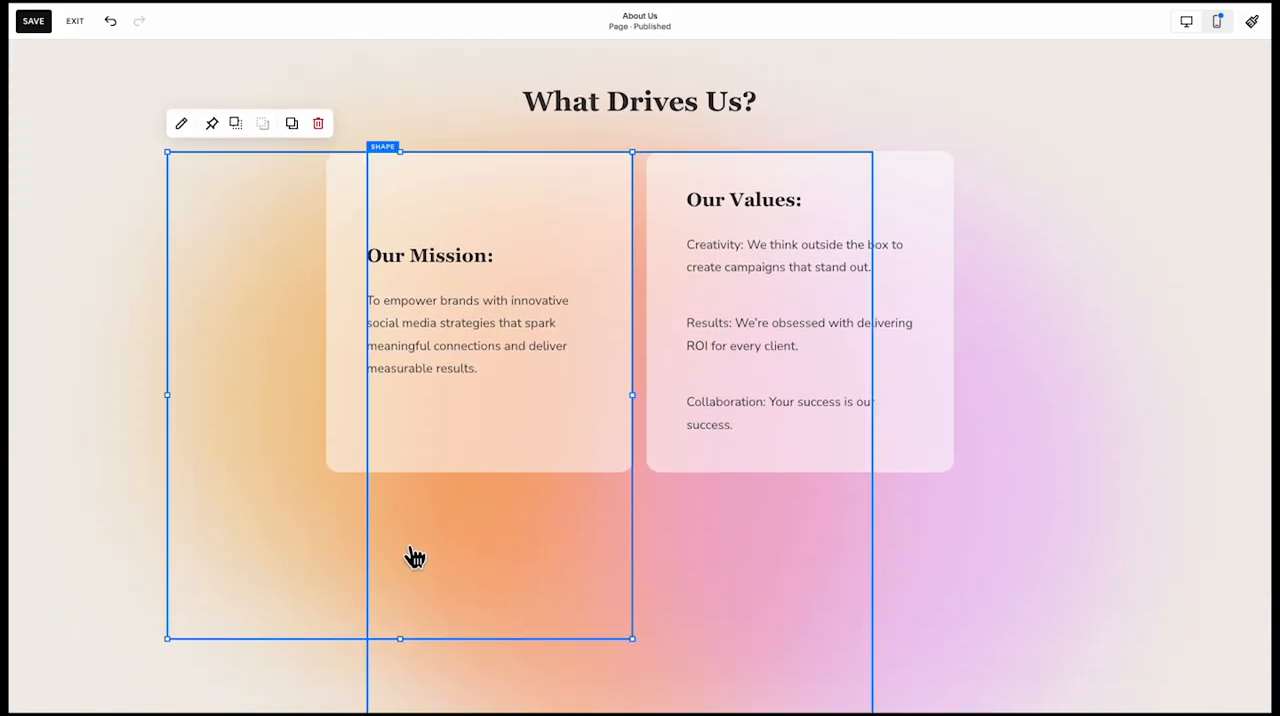
shift+click(660, 565)
scroll(620, 590, down, 1)
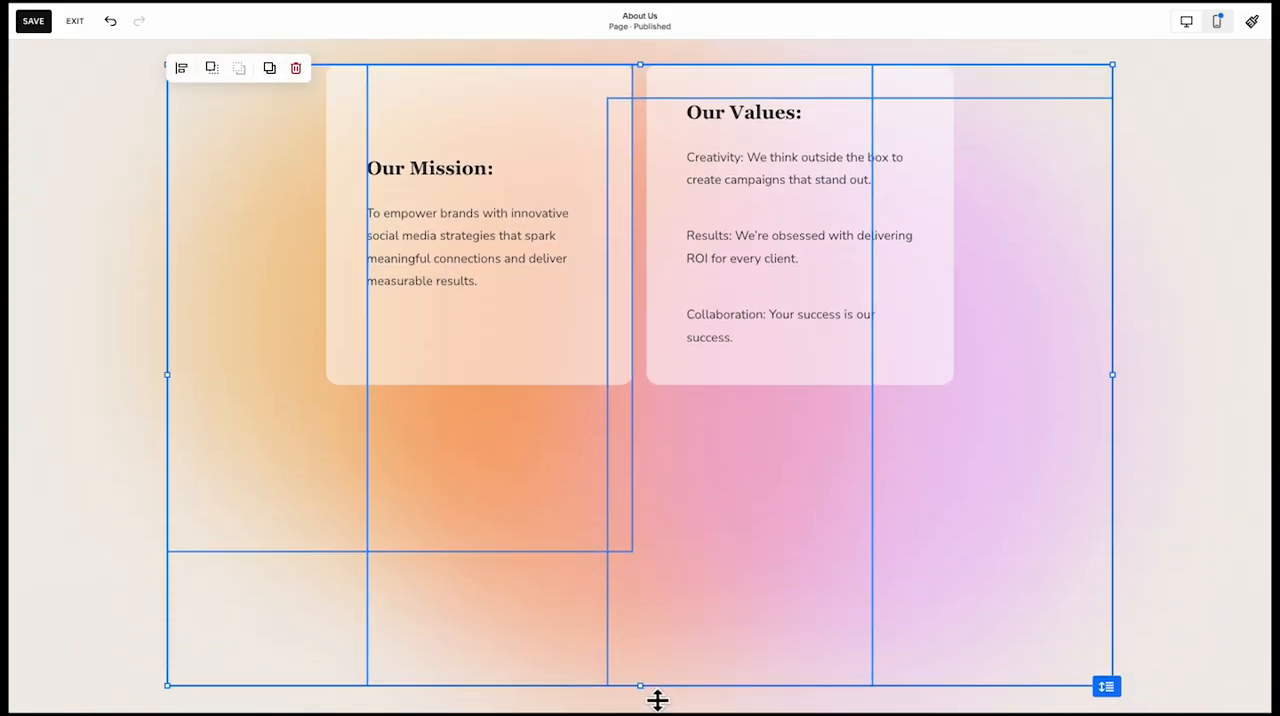
drag(657, 700, 646, 484)
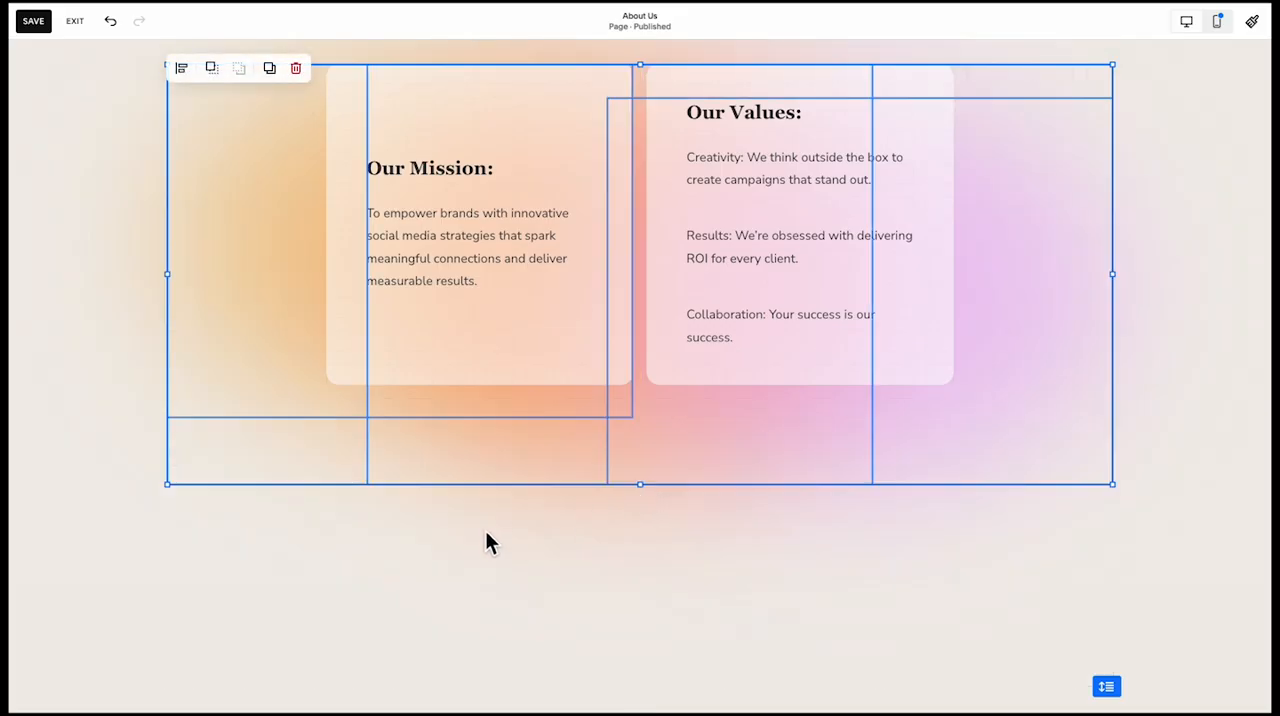
Extend the orange gradient shape down to the same bottom edge as the other gradient shapes
click(485, 530)
click(308, 372)
drag(414, 428, 408, 485)
Select all the gradient shapes together and shorten them to end at the bottom edge of the two cards
click(762, 550)
click(491, 429)
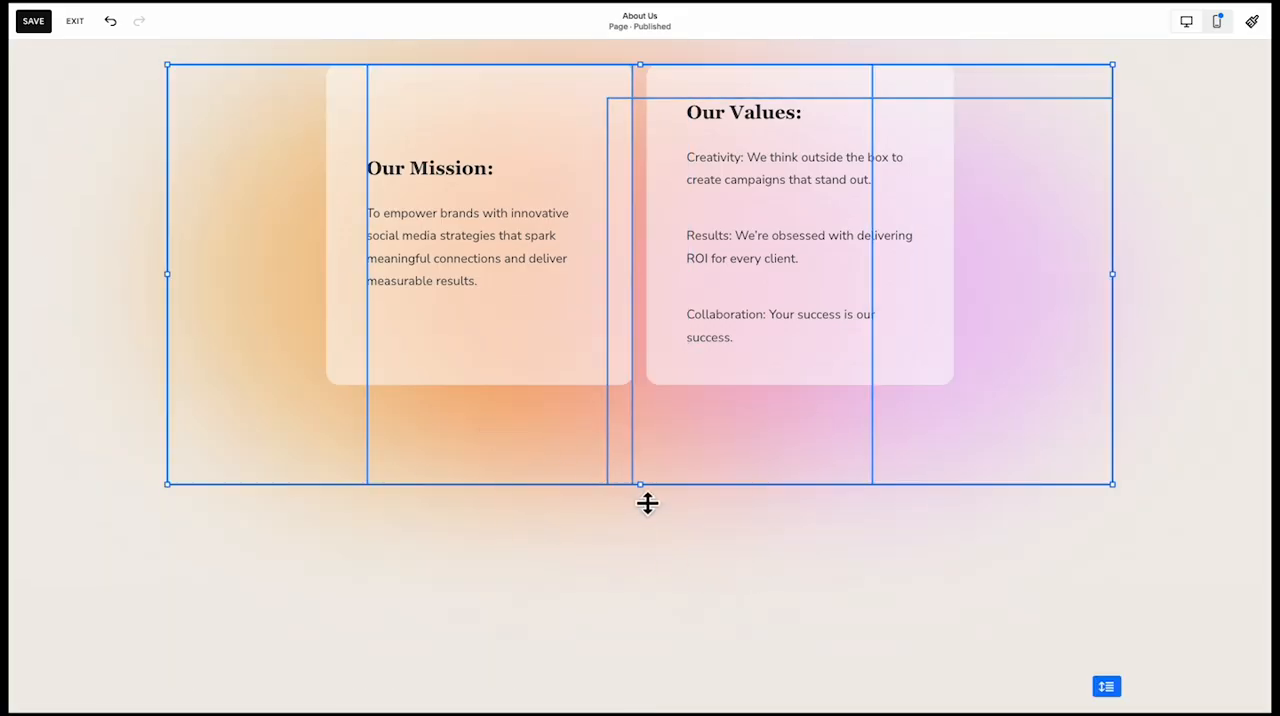
drag(647, 503, 643, 422)
drag(662, 375, 660, 378)
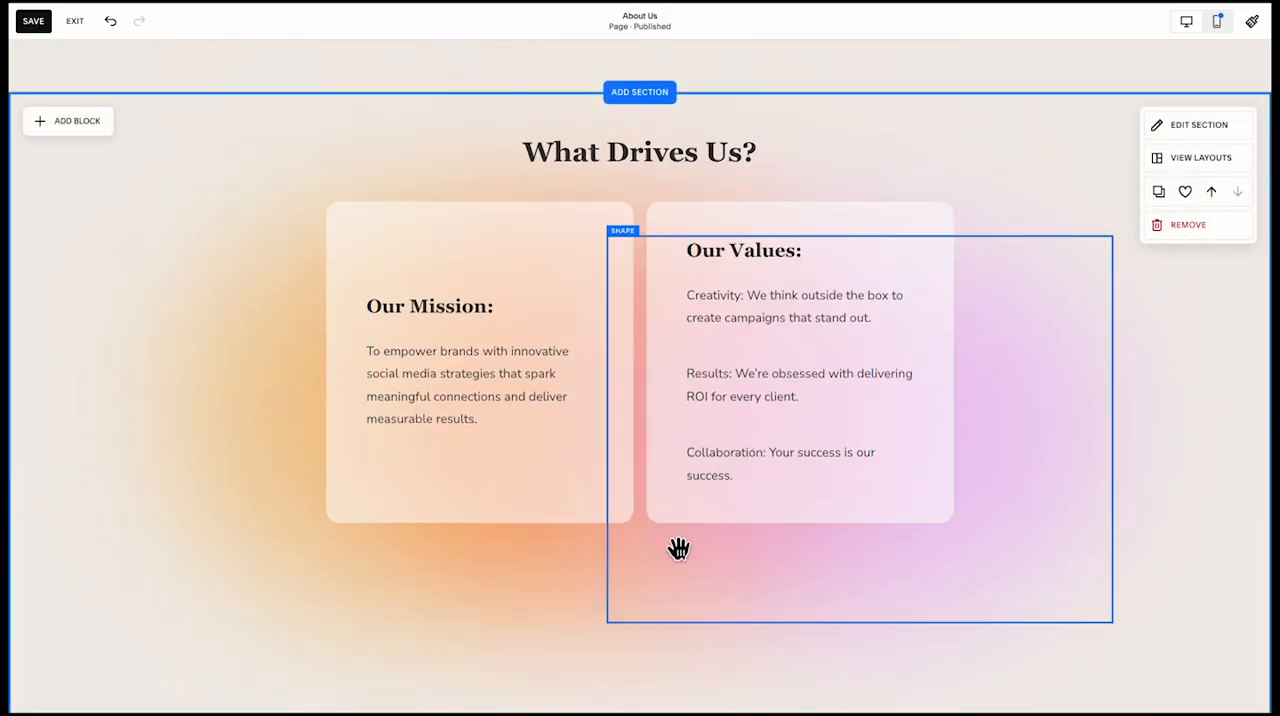
click(650, 565)
shift+click(424, 586)
shift+click(342, 590)
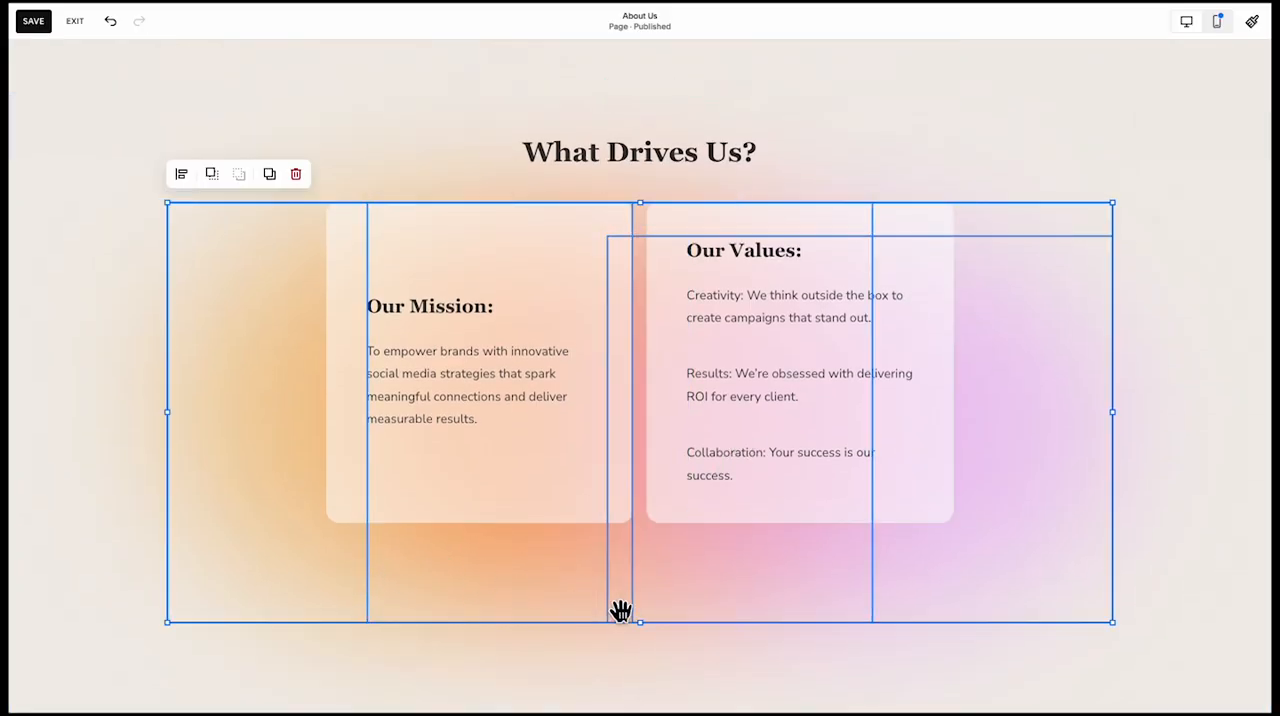
drag(653, 633, 656, 523)
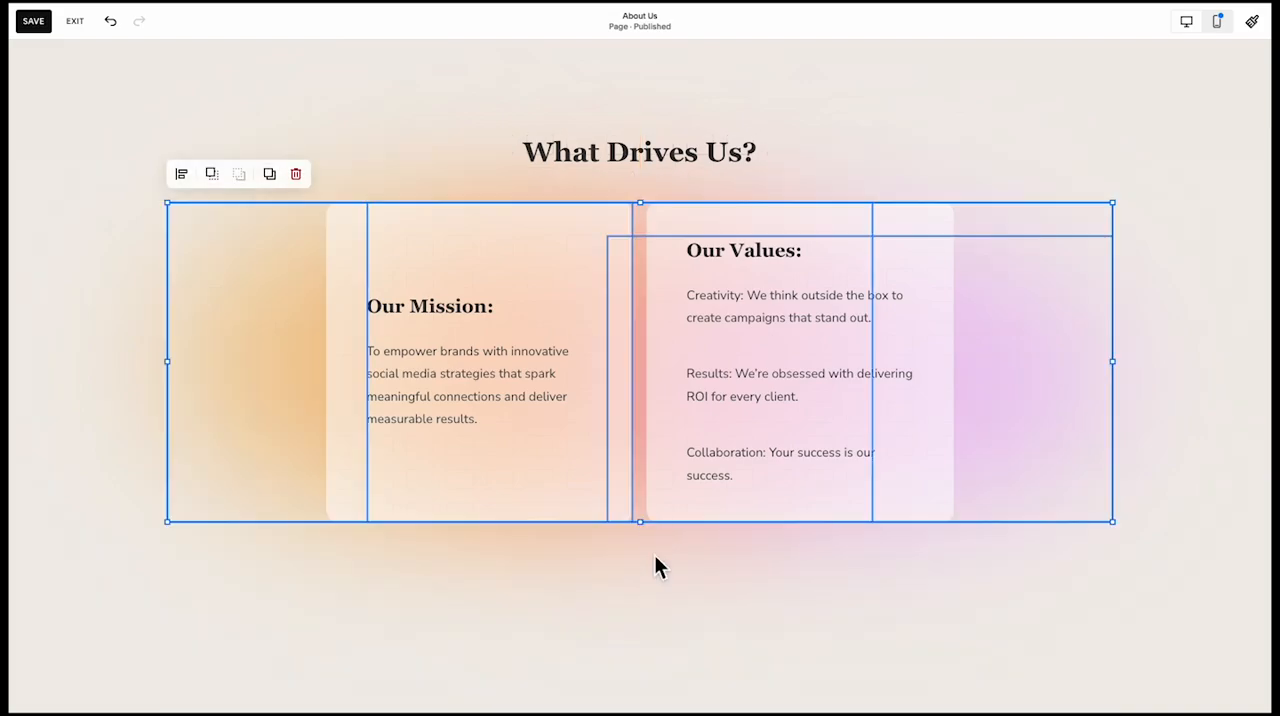
Narrow the gradient shapes from both sides to the outer edges of the Our Mission and Our Values cards
drag(1112, 361, 960, 378)
drag(185, 358, 333, 368)
click(391, 547)
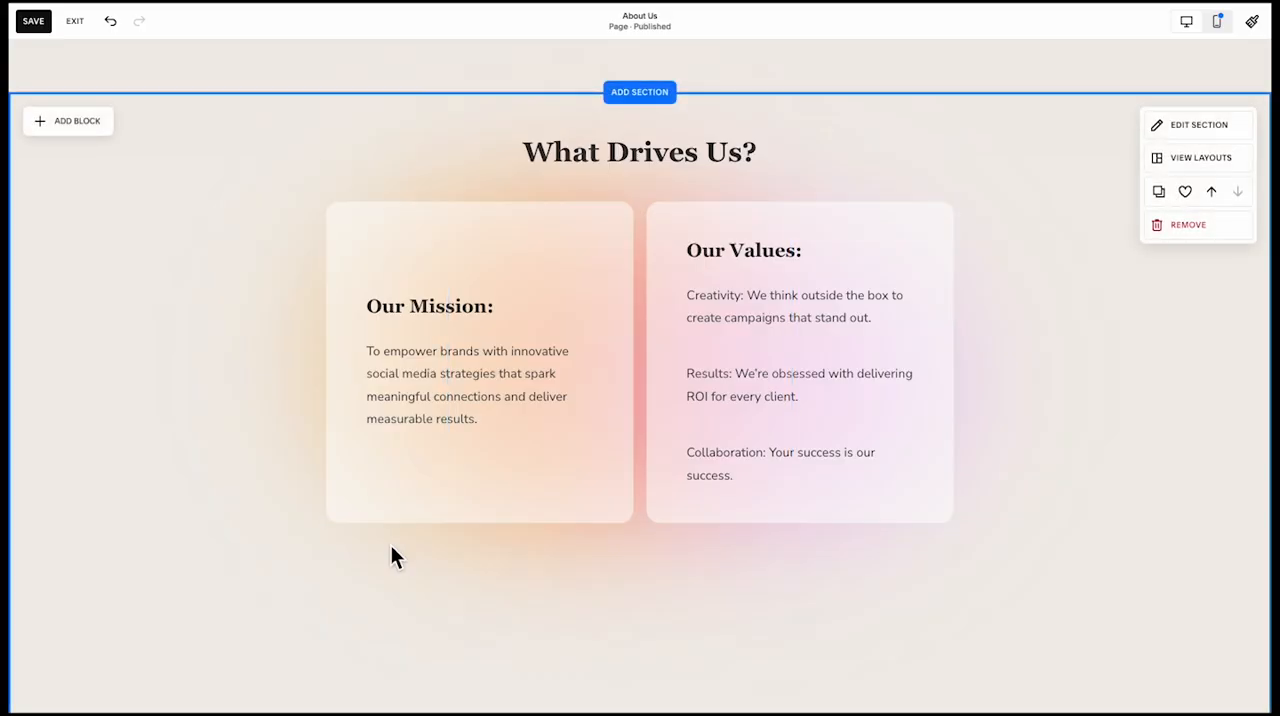
Shorten the What Drives Us section to just below its cards and insert the "We Know What Works" section beneath it
scroll(430, 528, down, 3)
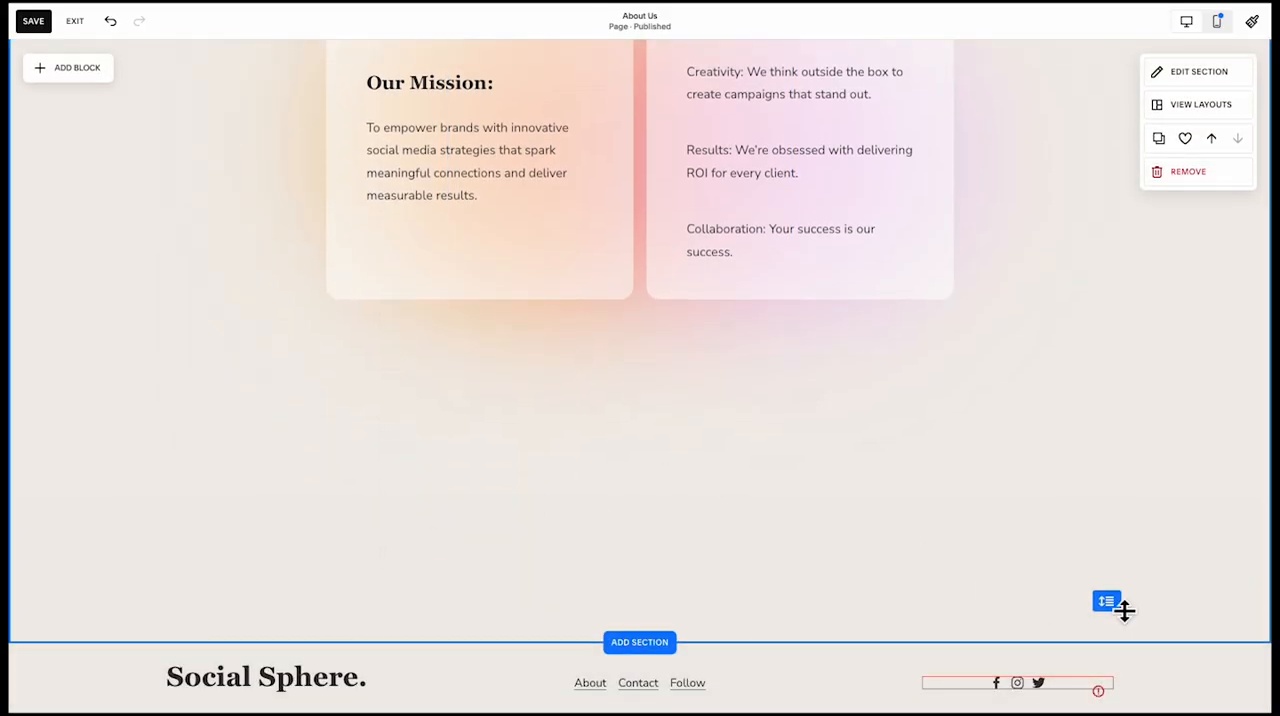
drag(1121, 607, 1119, 398)
scroll(1121, 347, up, 2)
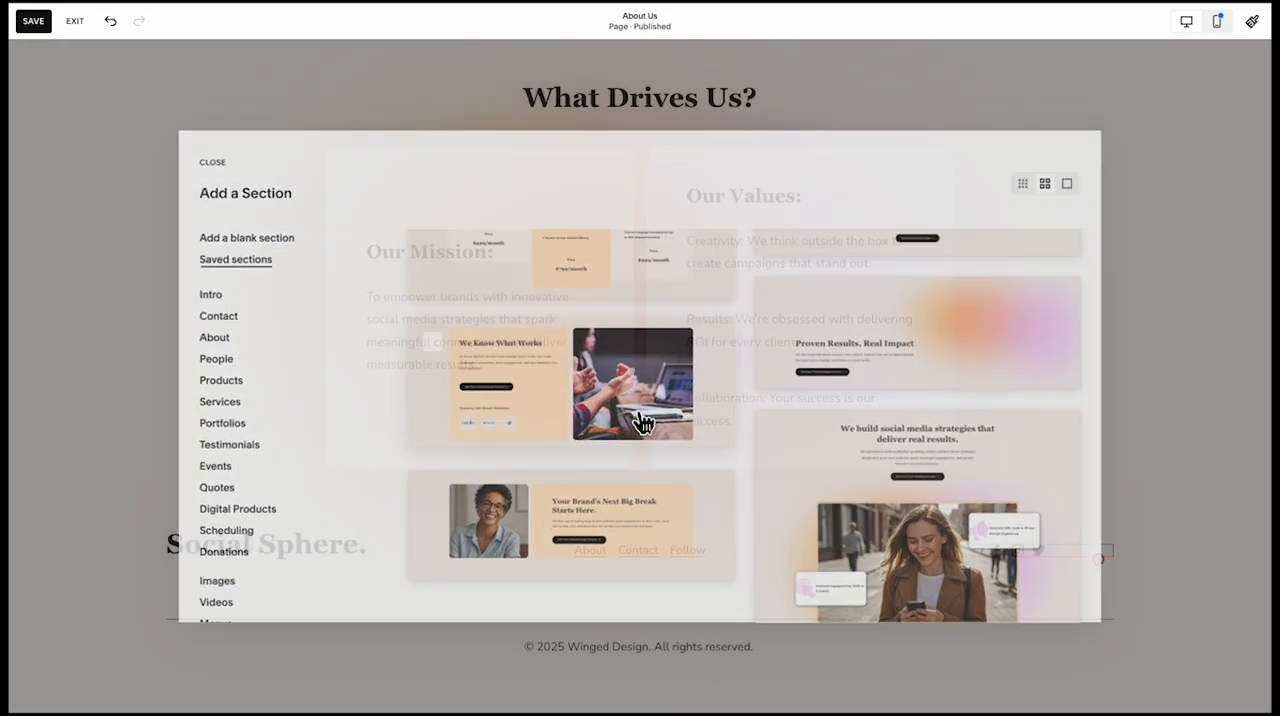
click(642, 422)
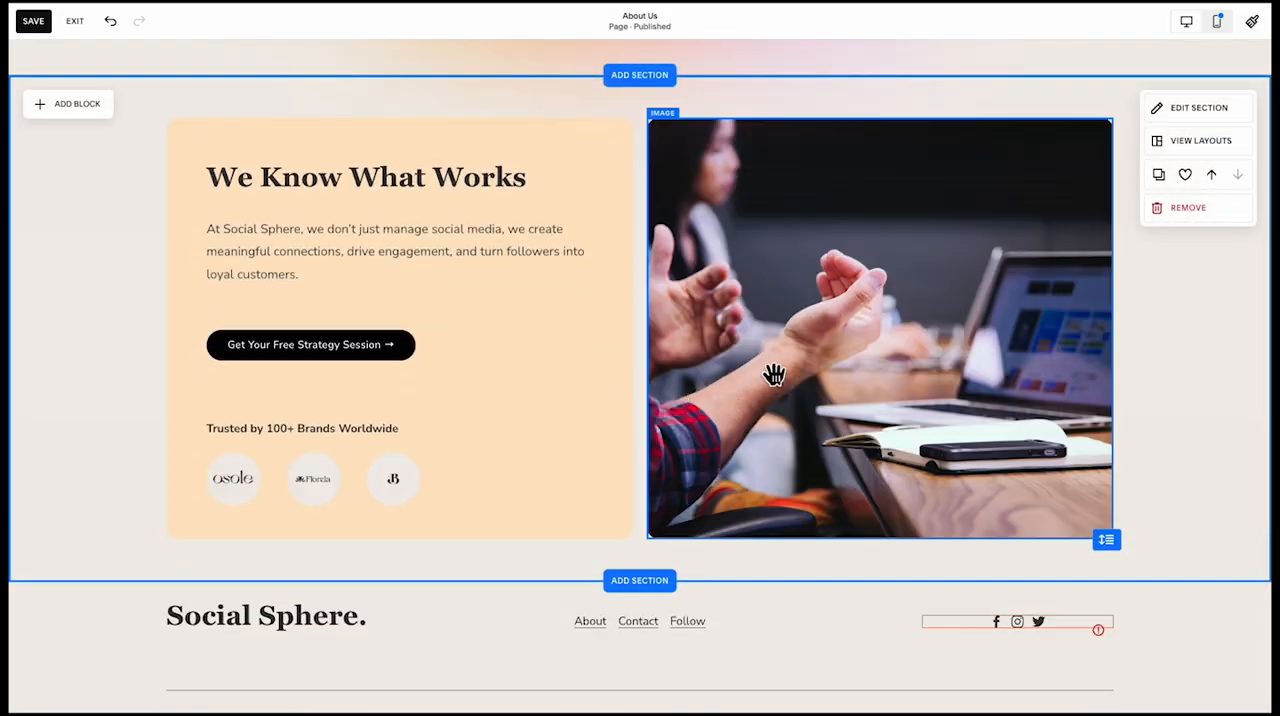
Move the section's photo onto the peach card on the left and delete the peach background shape
drag(774, 374, 298, 380)
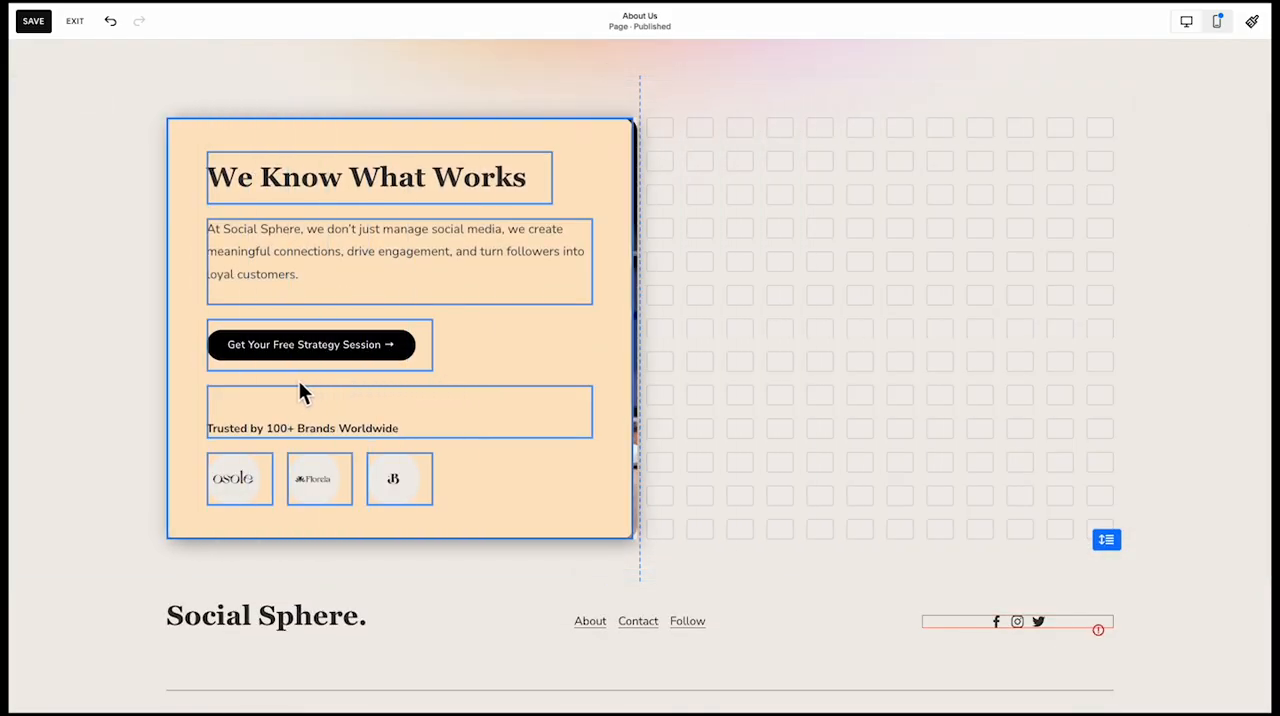
click(540, 457)
key(Delete)
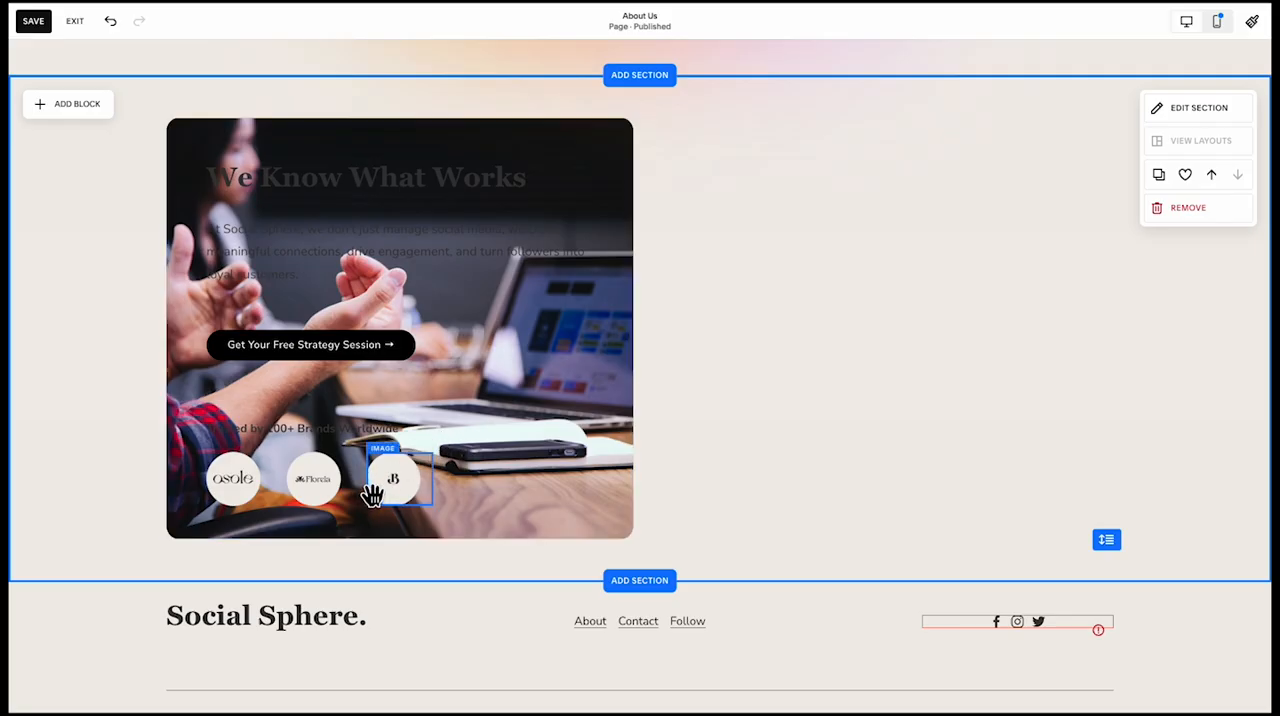
Delete the three brand logos, the "Trusted by 100+ Brands Worldwide" text and the "Get Your Free Strategy Session" button
click(372, 495)
shift+click(310, 504)
shift+click(246, 504)
key(Delete)
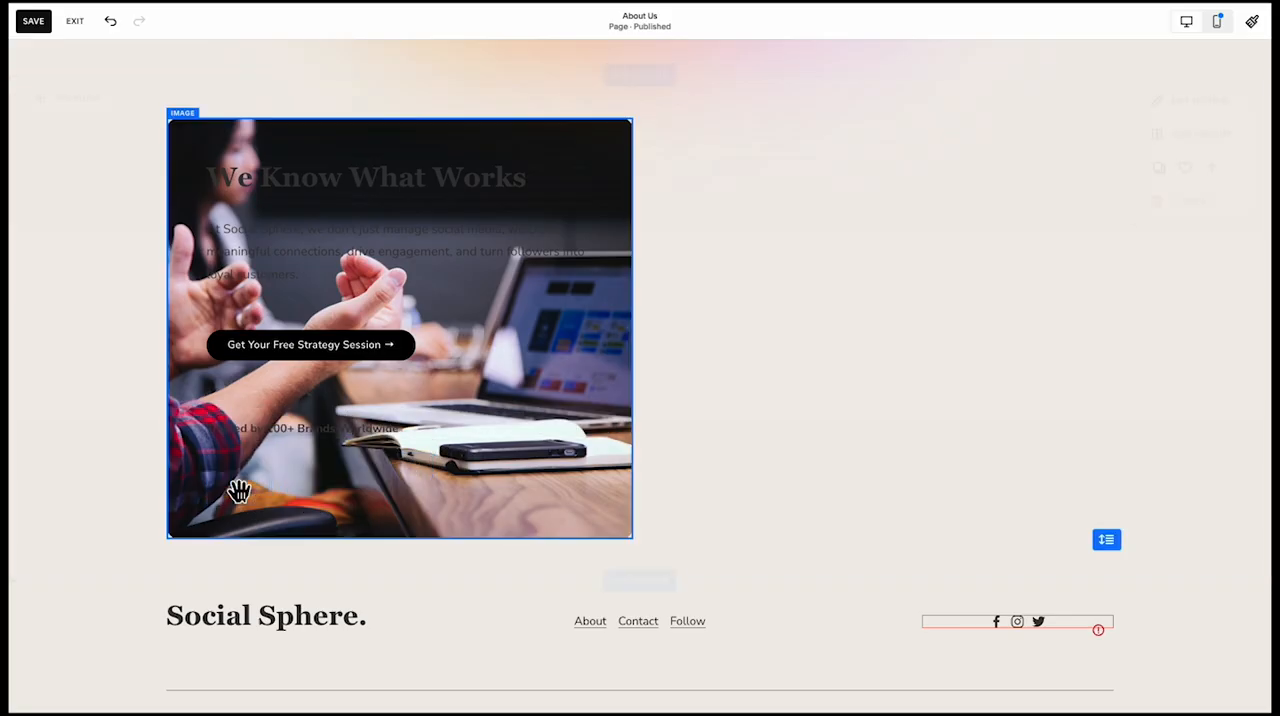
click(283, 426)
key(Delete)
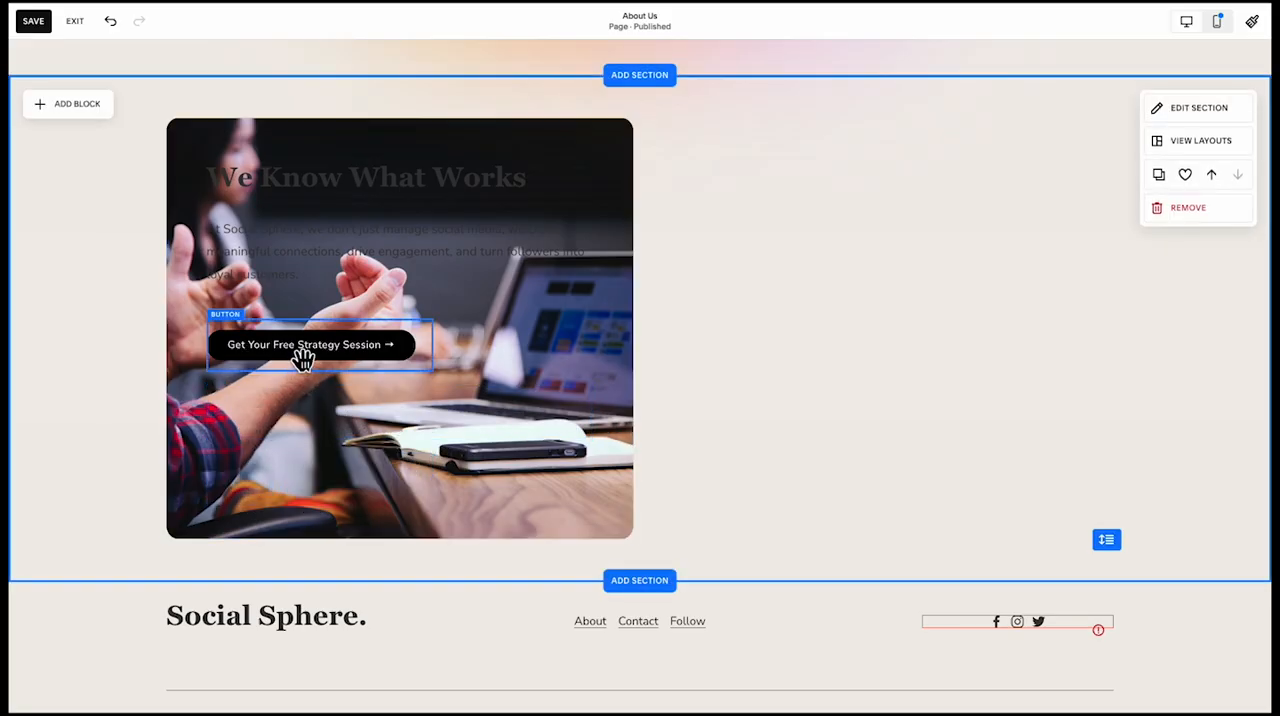
click(303, 360)
key(Delete)
Move the "We Know What Works" heading and its paragraph to the empty area right of the photo
click(380, 194)
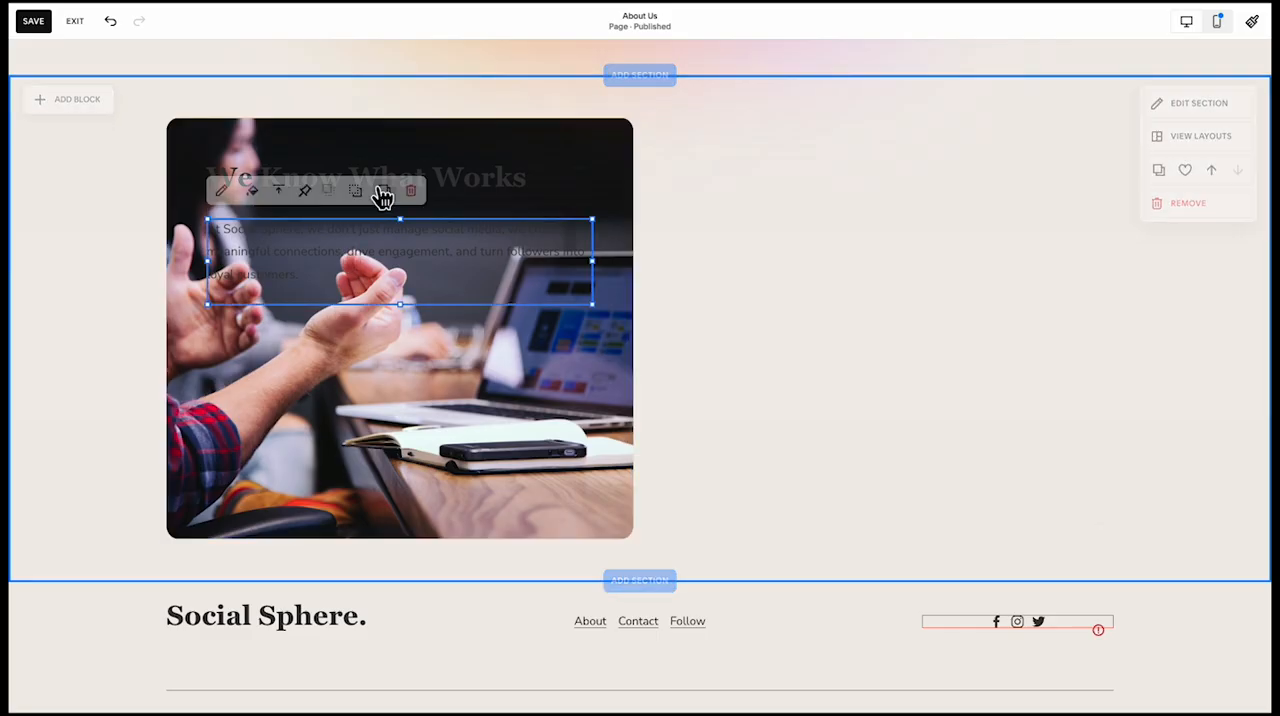
drag(429, 178, 905, 230)
click(765, 458)
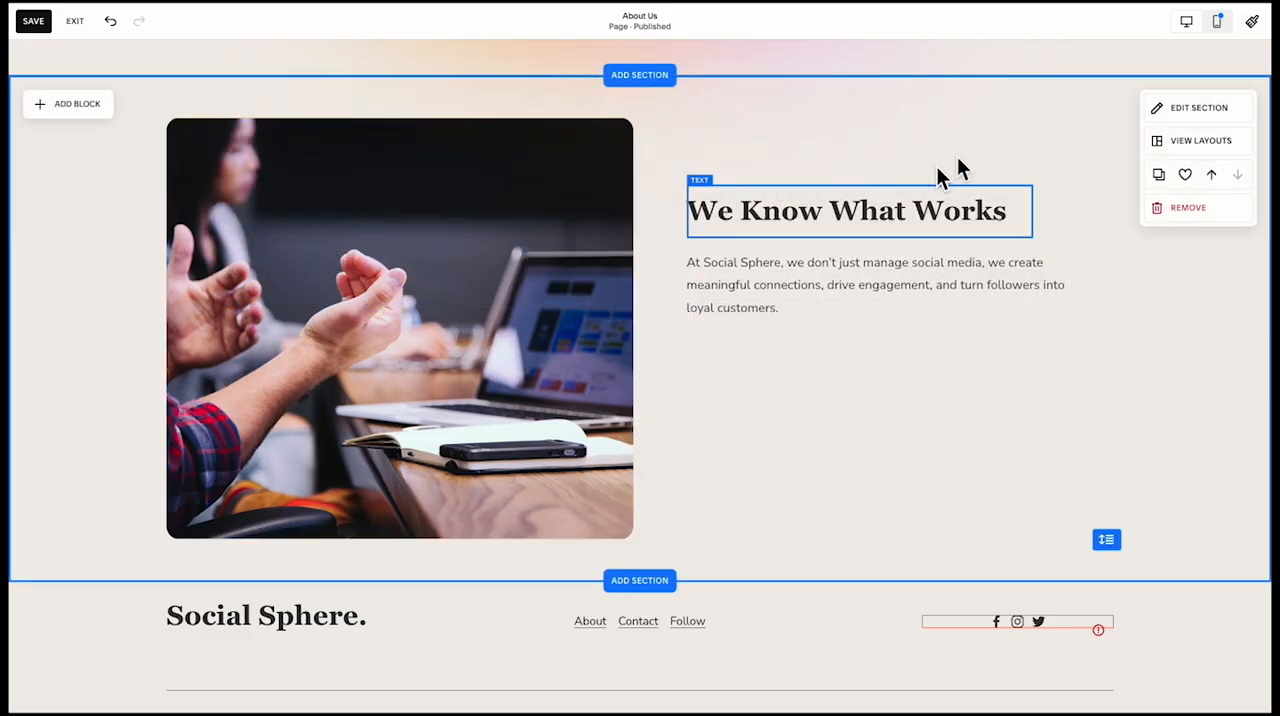
Shift the group of gradient shapes left over the woman's portrait and send it behind the photo
click(1150, 110)
click(768, 351)
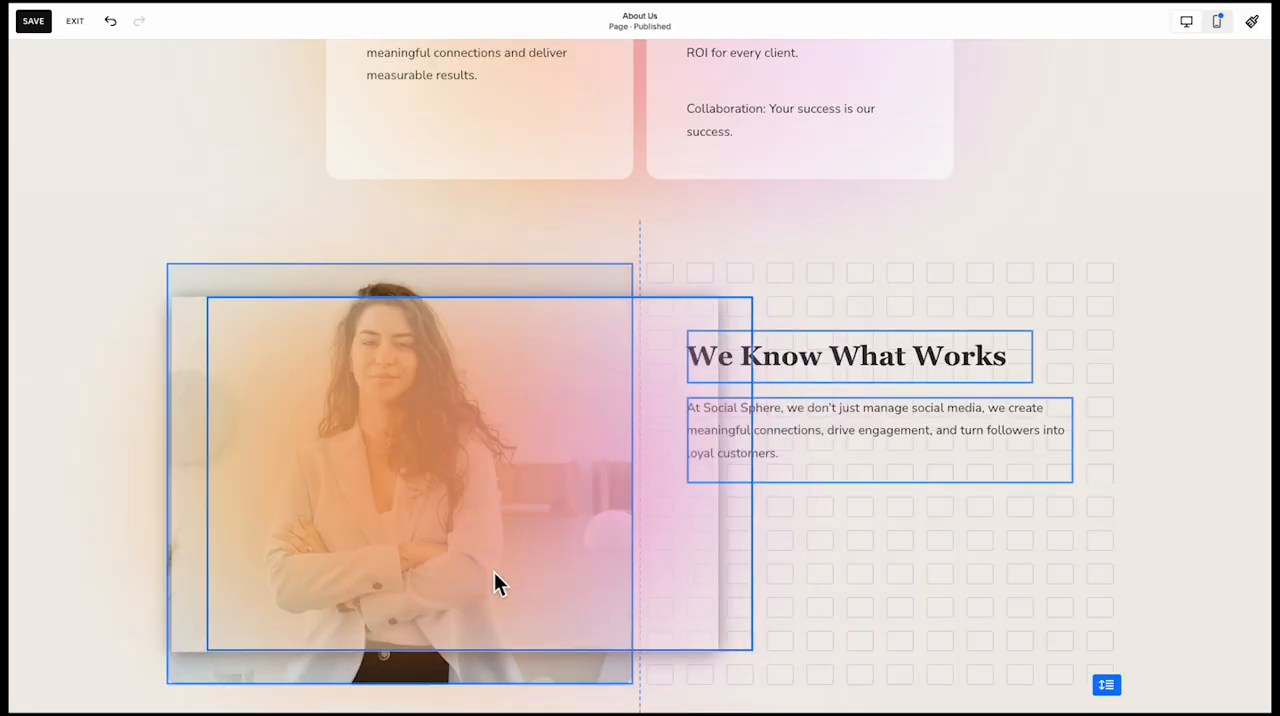
drag(491, 583, 404, 570)
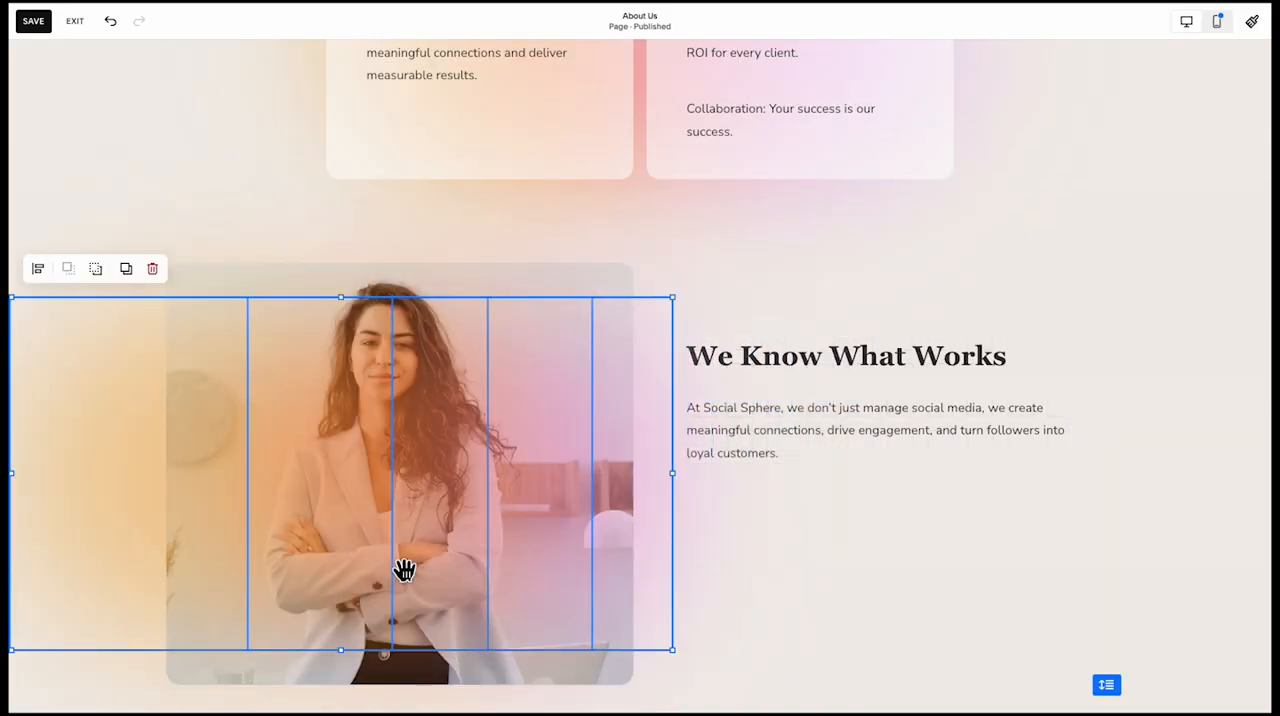
click(97, 274)
click(705, 595)
scroll(715, 600, down, 2)
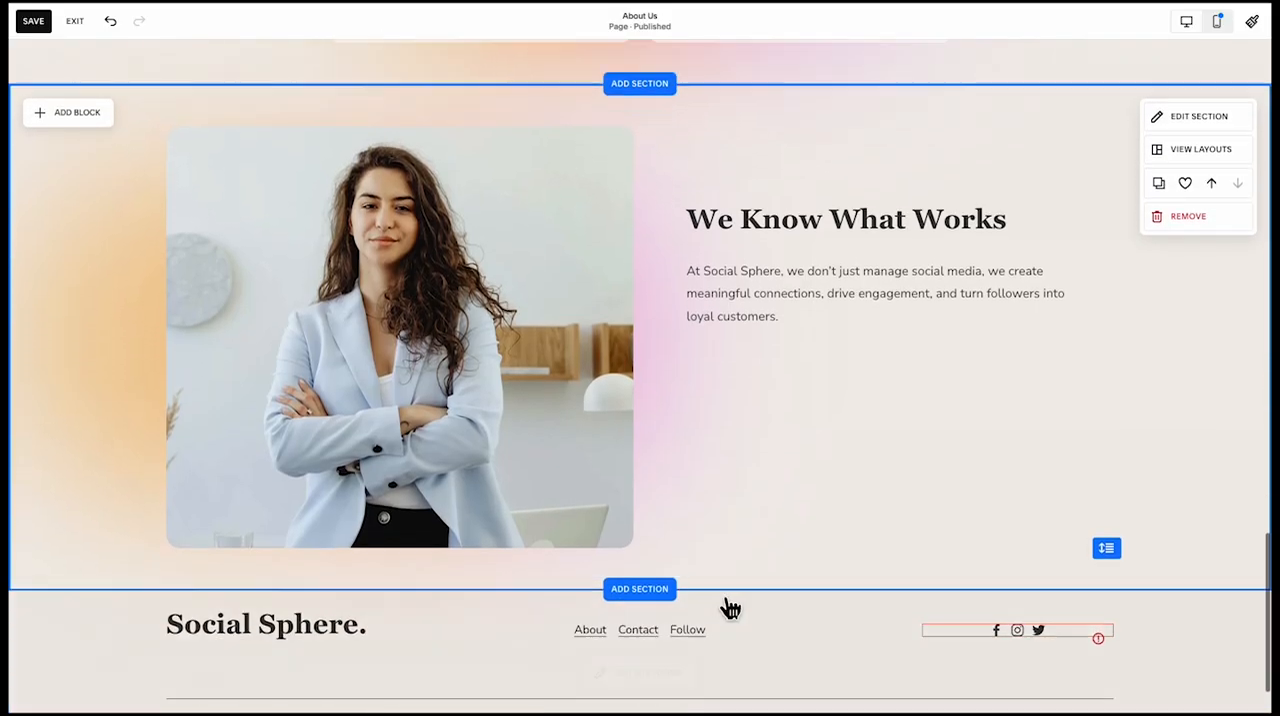
Swap the gradient colours around the portrait, with orange on its right side and pink on its left
drag(365, 341, 665, 374)
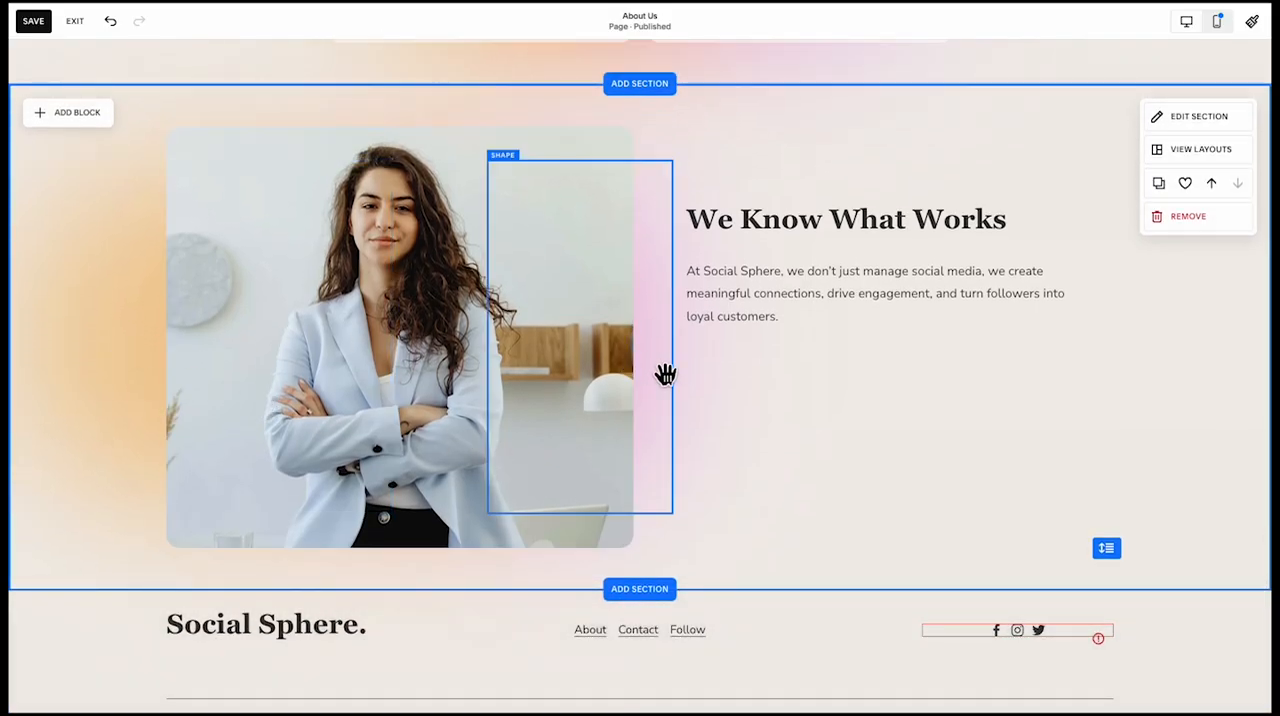
drag(148, 374, 511, 378)
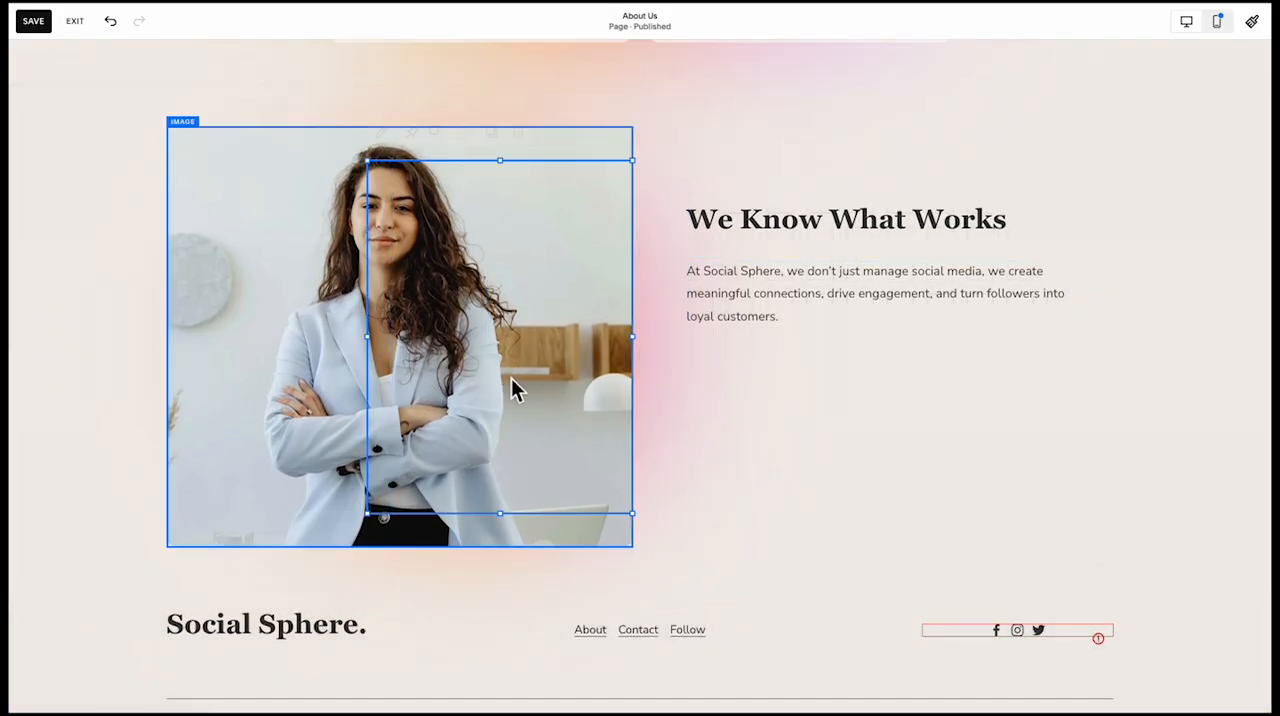
drag(580, 400, 207, 430)
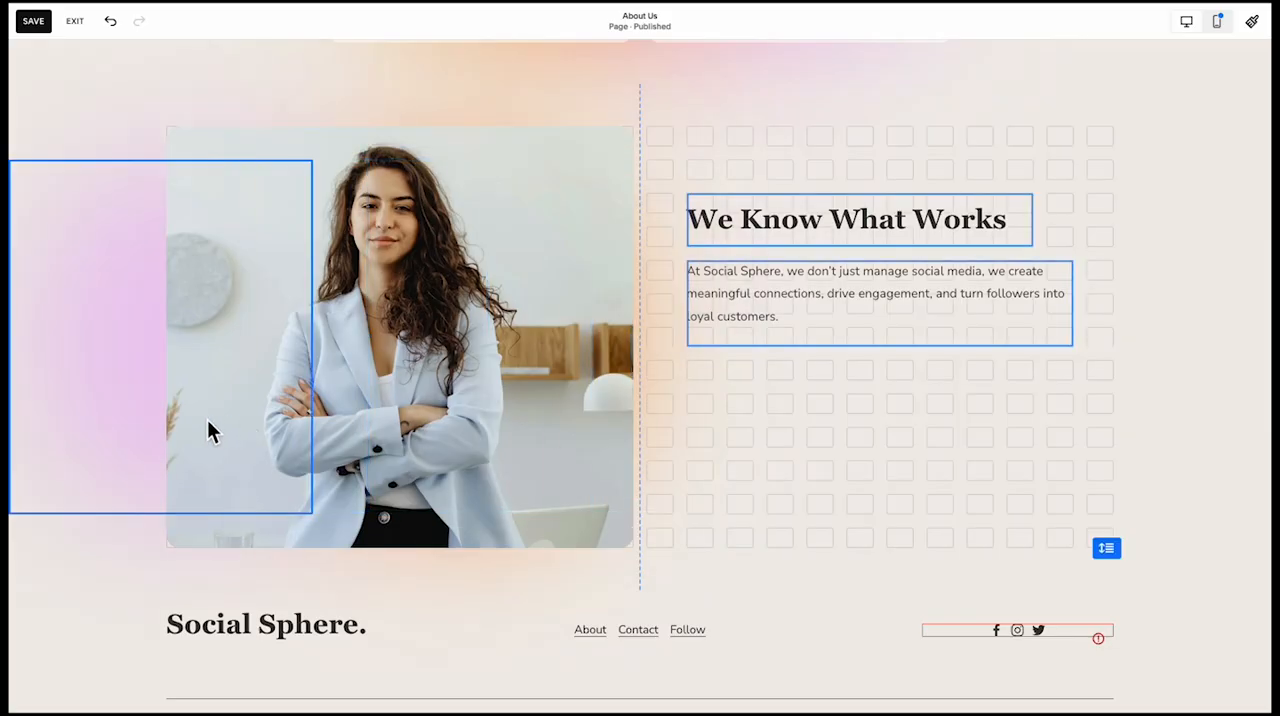
click(628, 352)
mouse_move(629, 352)
mouse_down()
mouse_move(614, 349)
mouse_move(646, 371)
mouse_move(636, 350)
mouse_up()
click(543, 360)
click(603, 339)
click(574, 346)
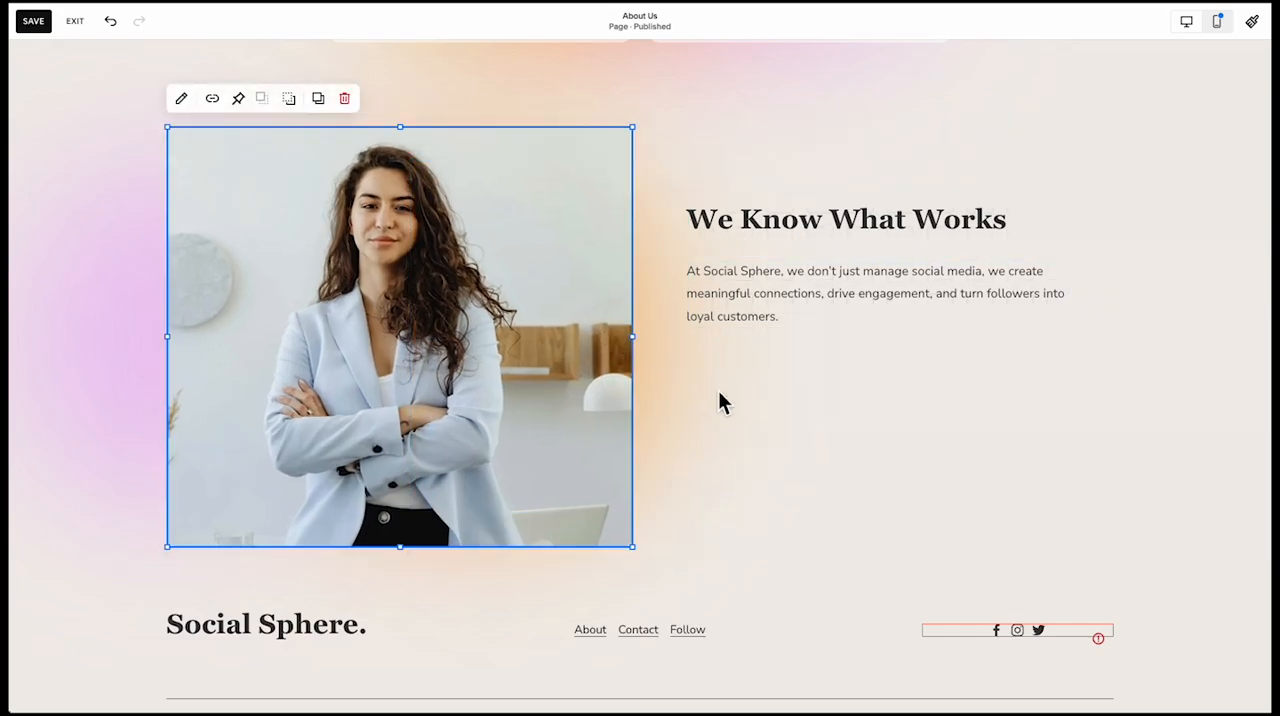
click(723, 403)
Readjust the gradient shapes behind the portrait so the coloured glow sits closer around the photo
scroll(110, 442, up, 1)
click(110, 442)
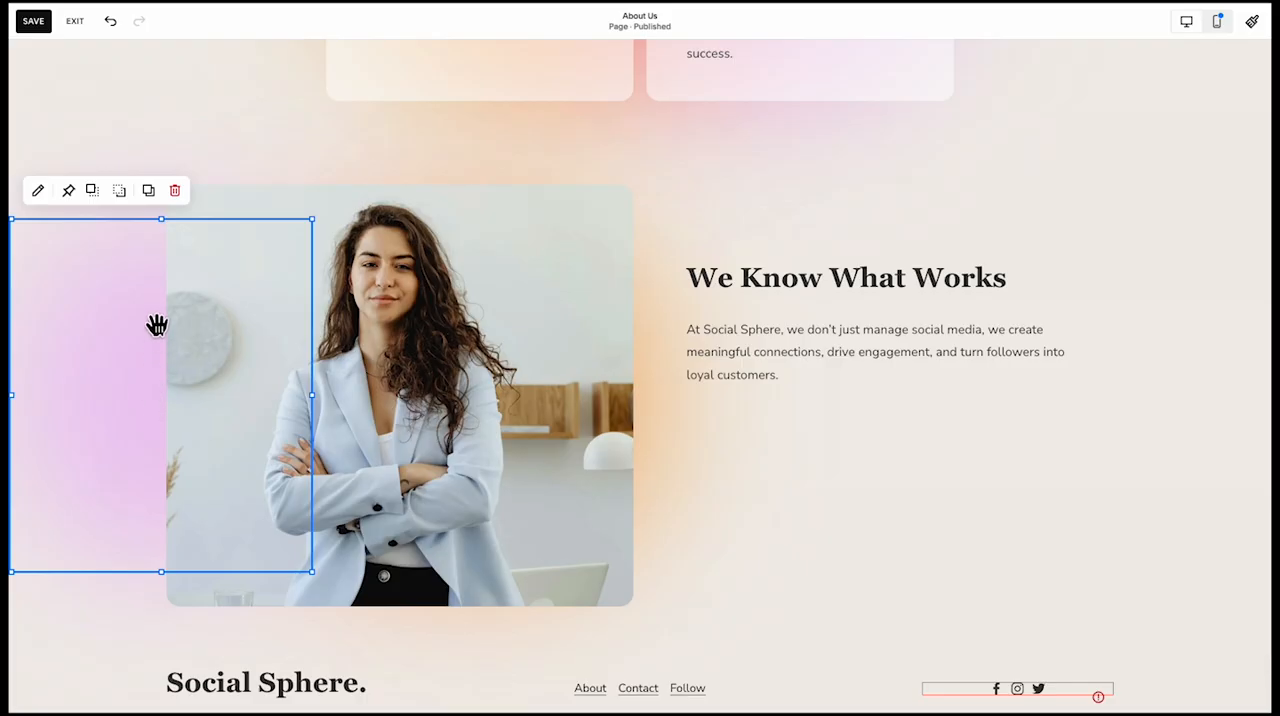
click(207, 276)
drag(171, 412, 129, 397)
click(75, 402)
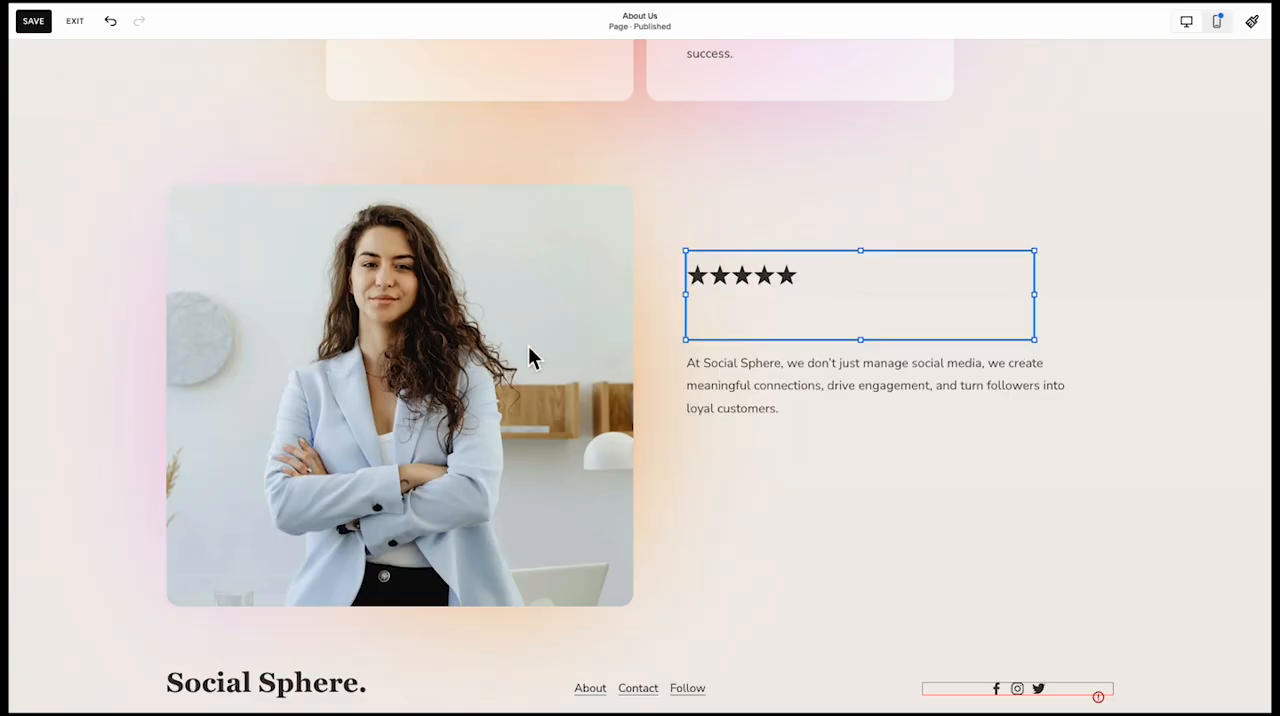
Replace the "We Know What Works" heading beside the portrait with the five-star client testimonial, styling its quote as Heading 3
click(791, 320)
text(Working with Social Sphere has been a game-changer for our brand. Their team took the time to understand our goals and created a strategy that not only increased our engagement by 200% but also drove real sales.)
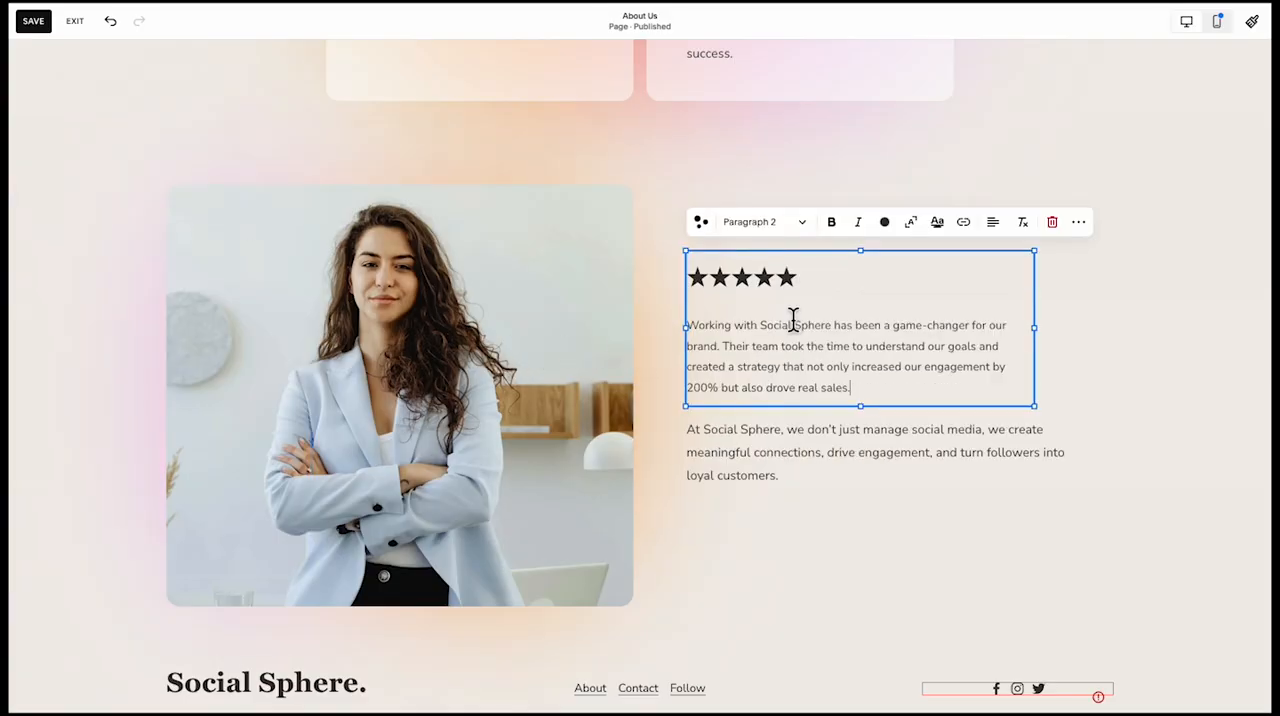
triple_click(863, 370)
click(750, 221)
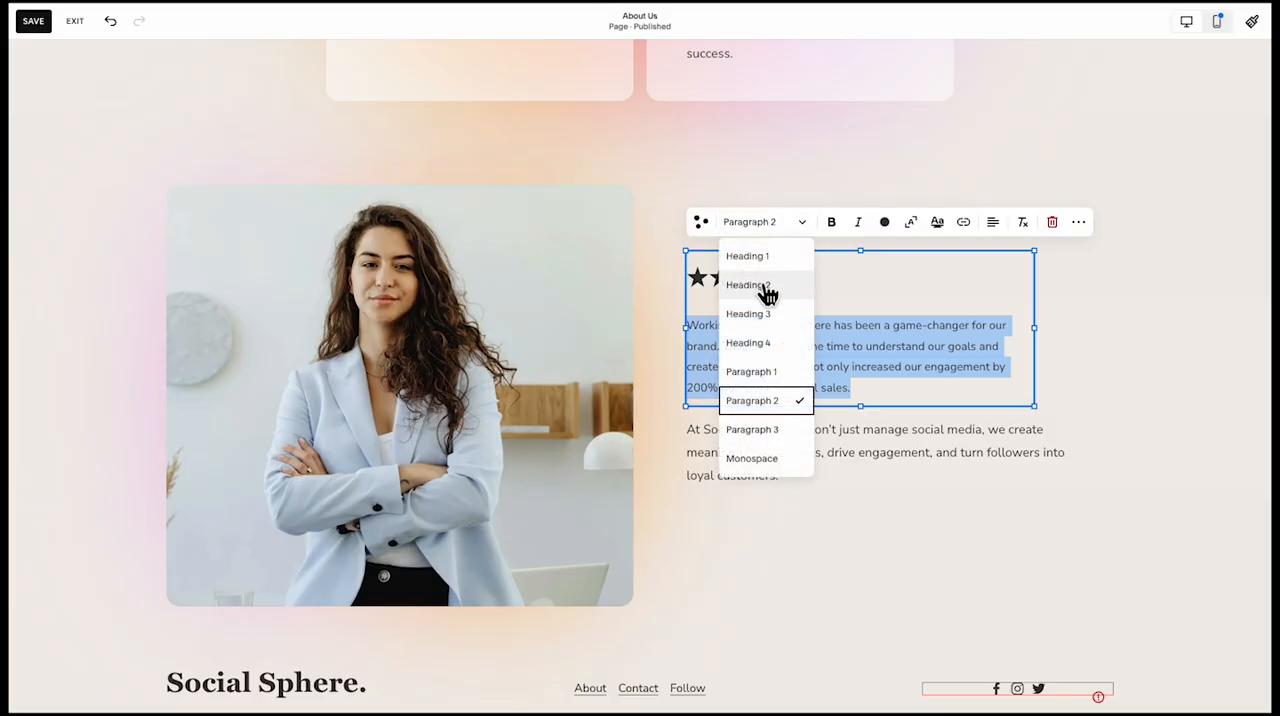
click(766, 318)
click(795, 381)
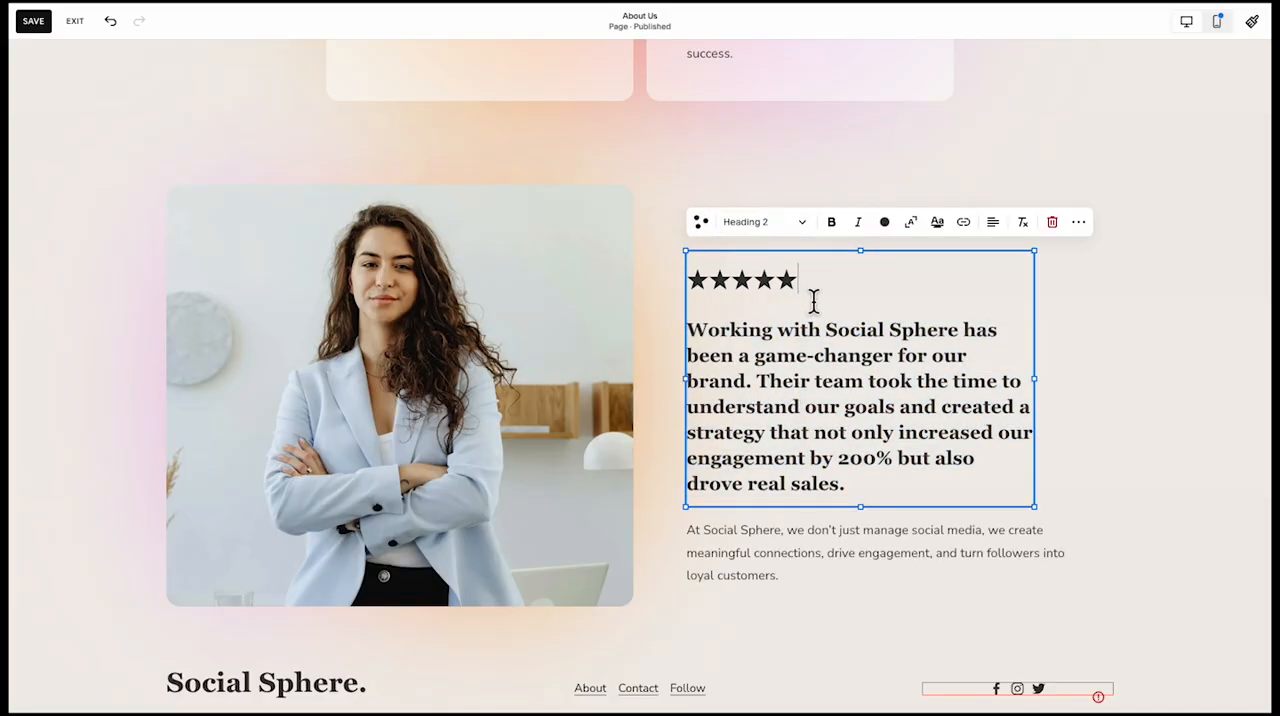
Set the testimonial's star rating to Heading 3 and close the gap so the quote starts on the line directly below
drag(814, 300, 707, 300)
double_click(777, 285)
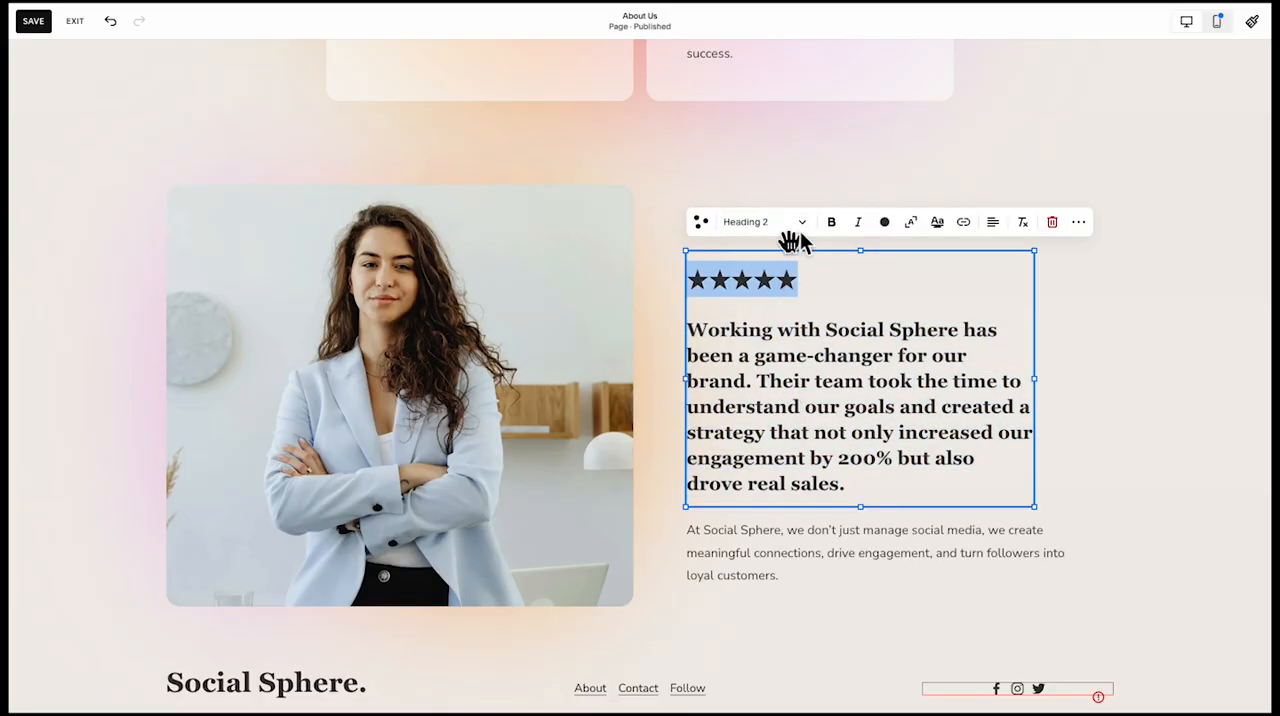
click(790, 222)
click(777, 313)
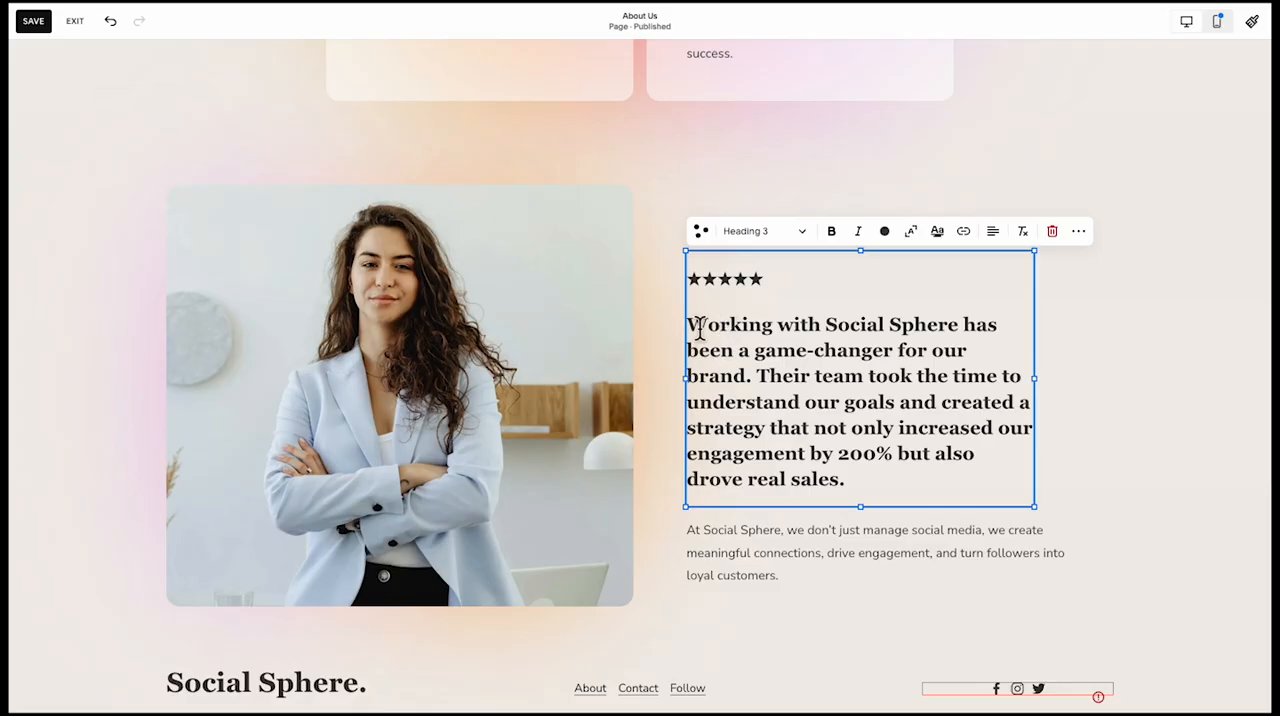
key(BackSpace)
key(shift+Return)
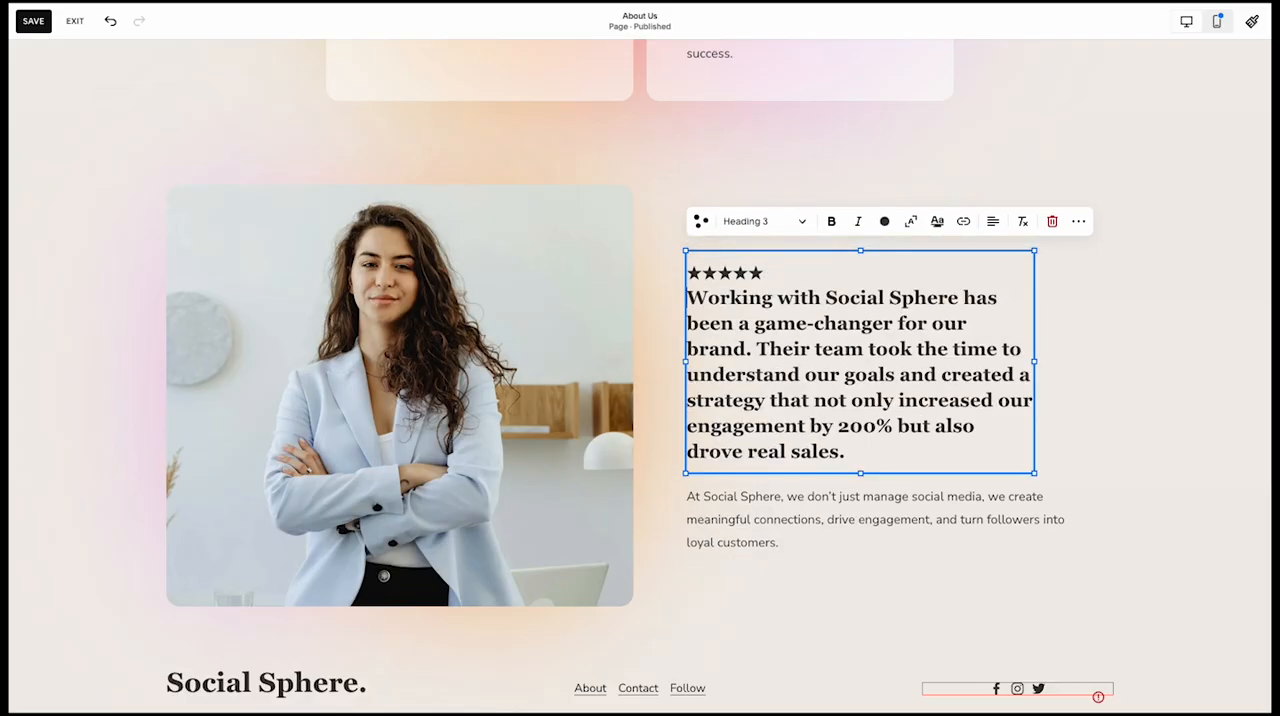
Replace the paragraph below the testimonial with the reviewer's full name and the job title "Marketing Director, ABC"
click(746, 540)
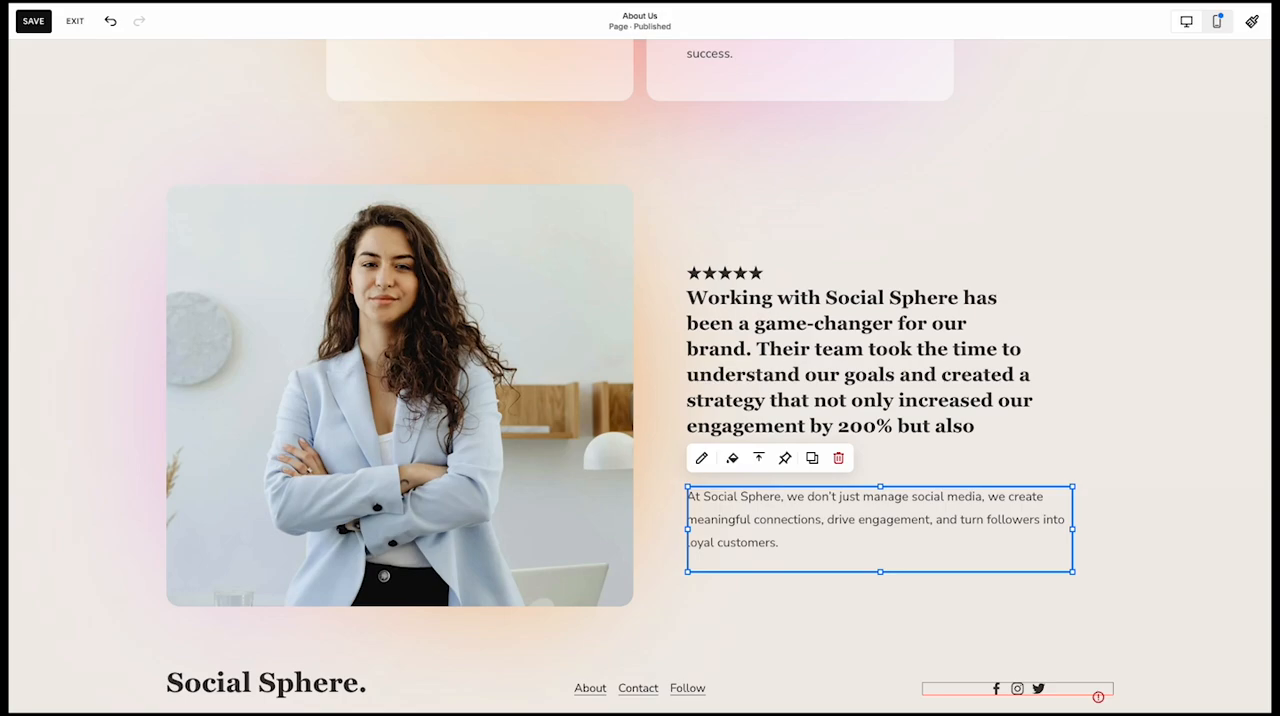
click(806, 506)
key(ctrl+a)
text(Sarah Thompson Marketing Director, ABC)
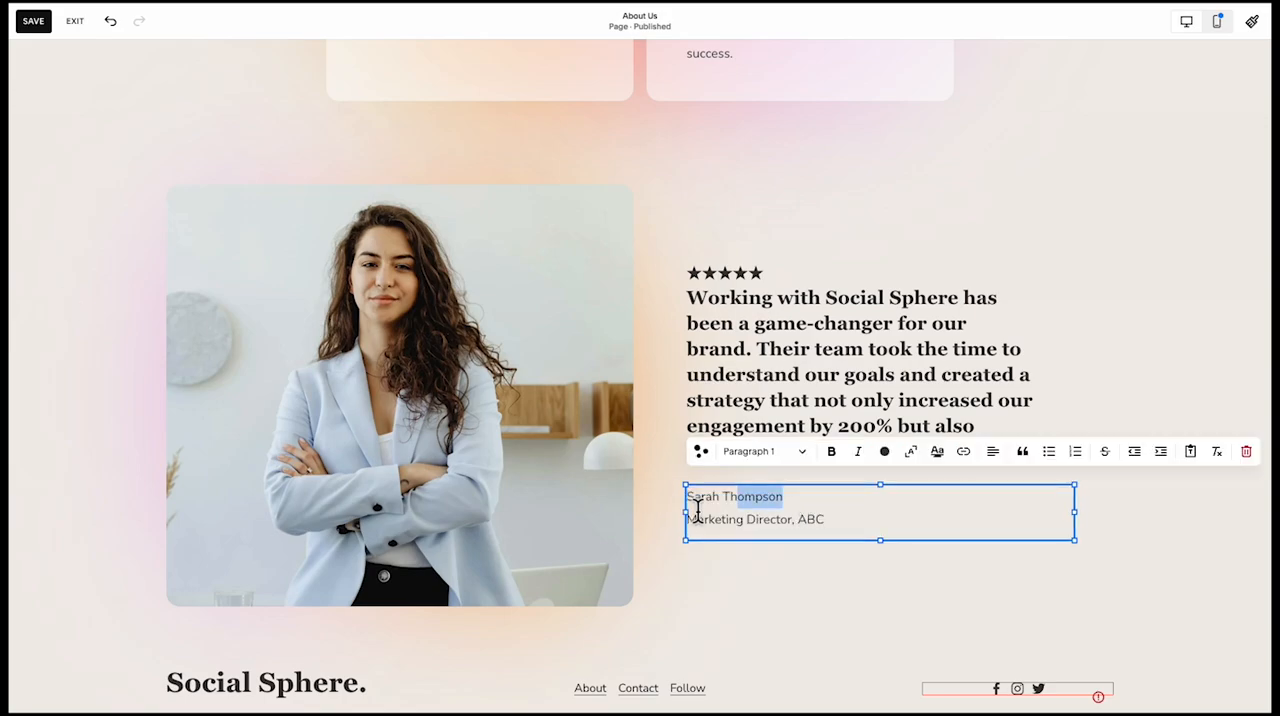
Make the reviewer's name bold and the job title line italic
drag(697, 510, 677, 516)
key(ctrl+b)
drag(858, 526, 682, 524)
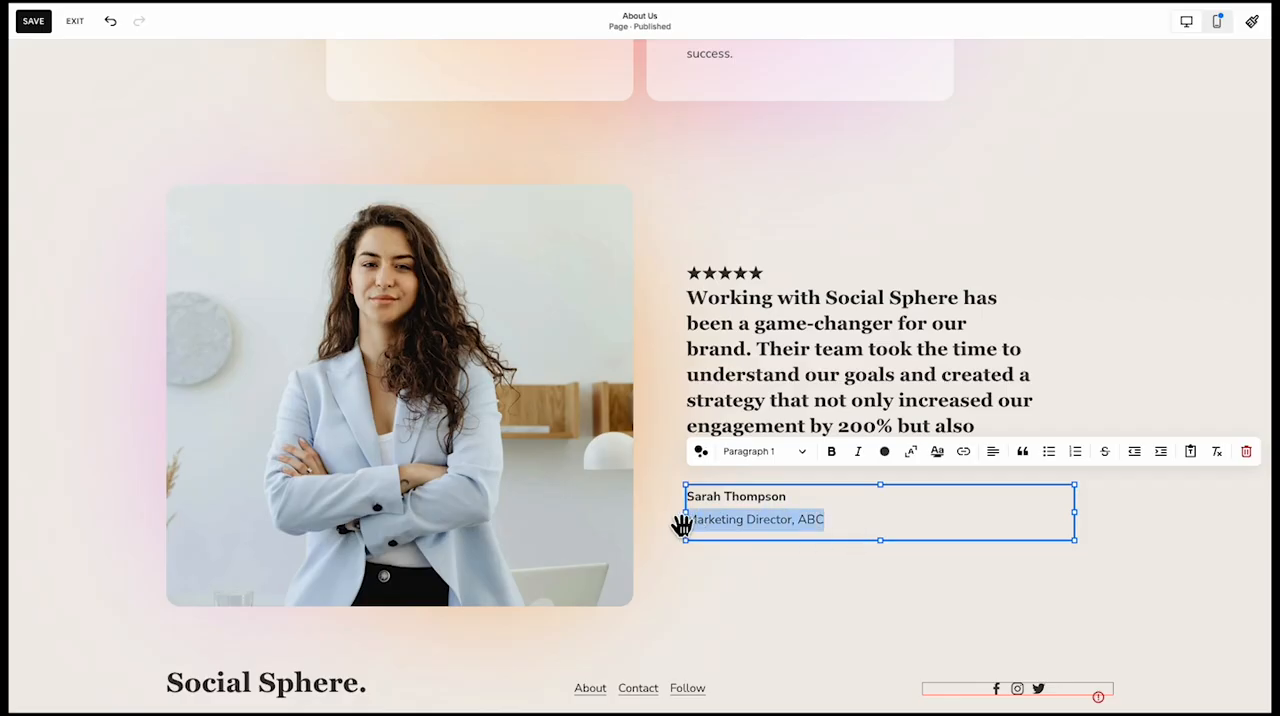
key(ctrl+i)
click(712, 560)
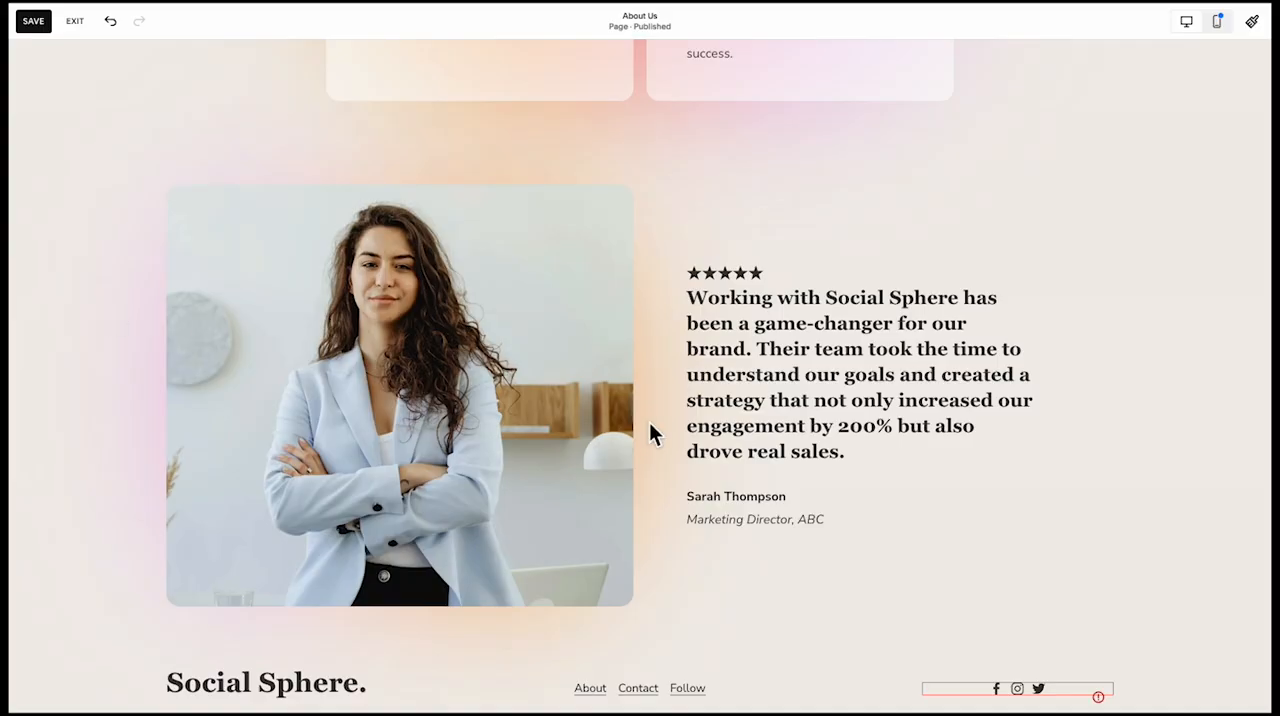
Add a blank section between the portrait testimonial and the footer
scroll(673, 519, down, 1)
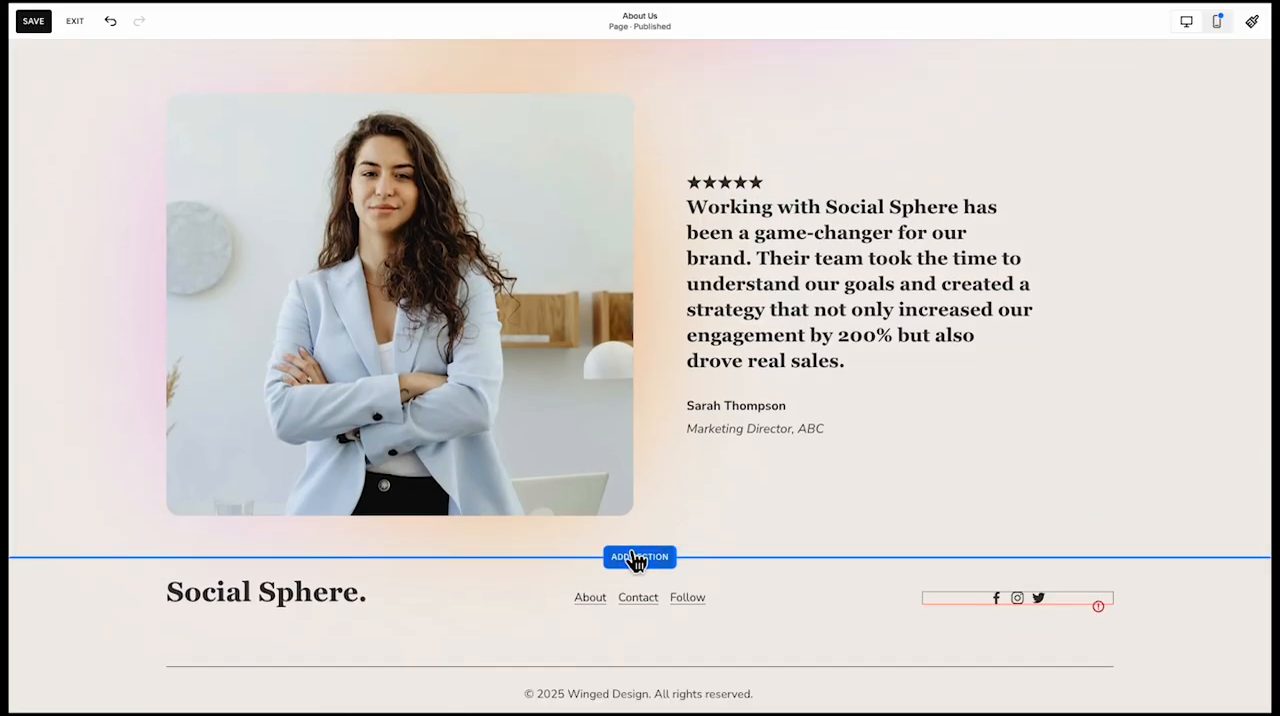
click(636, 558)
scroll(532, 346, down, 2)
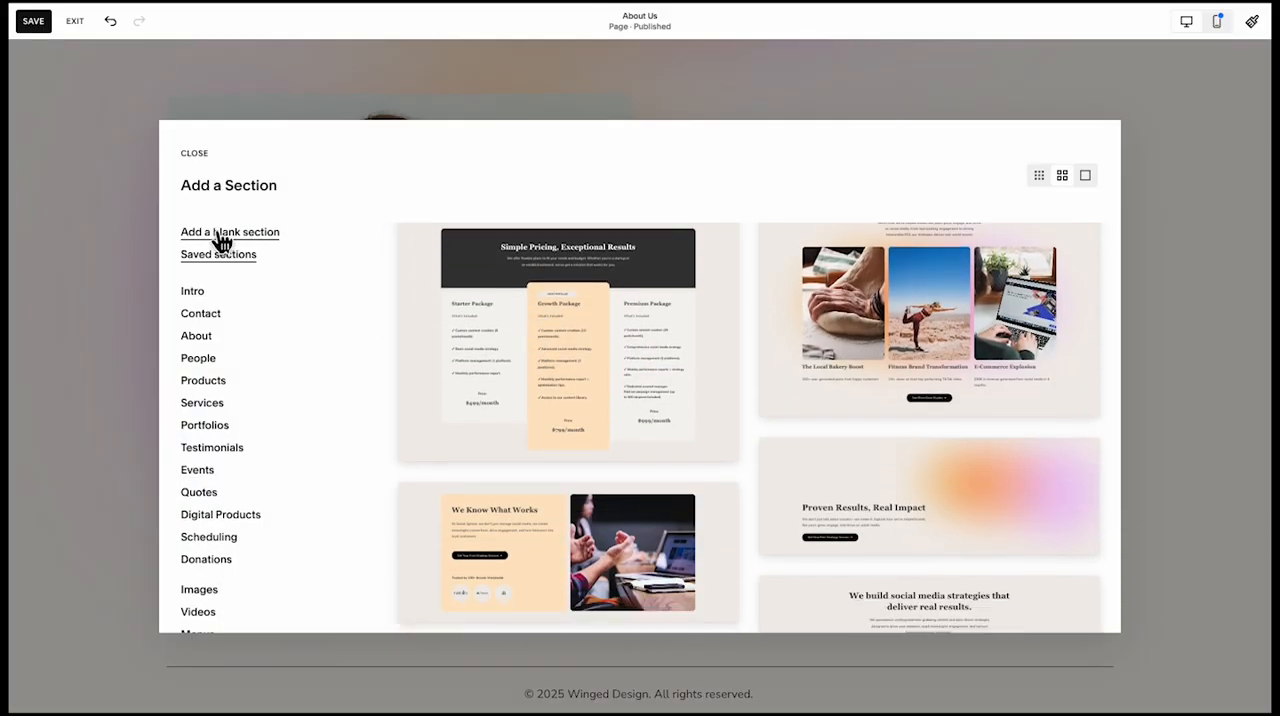
click(221, 234)
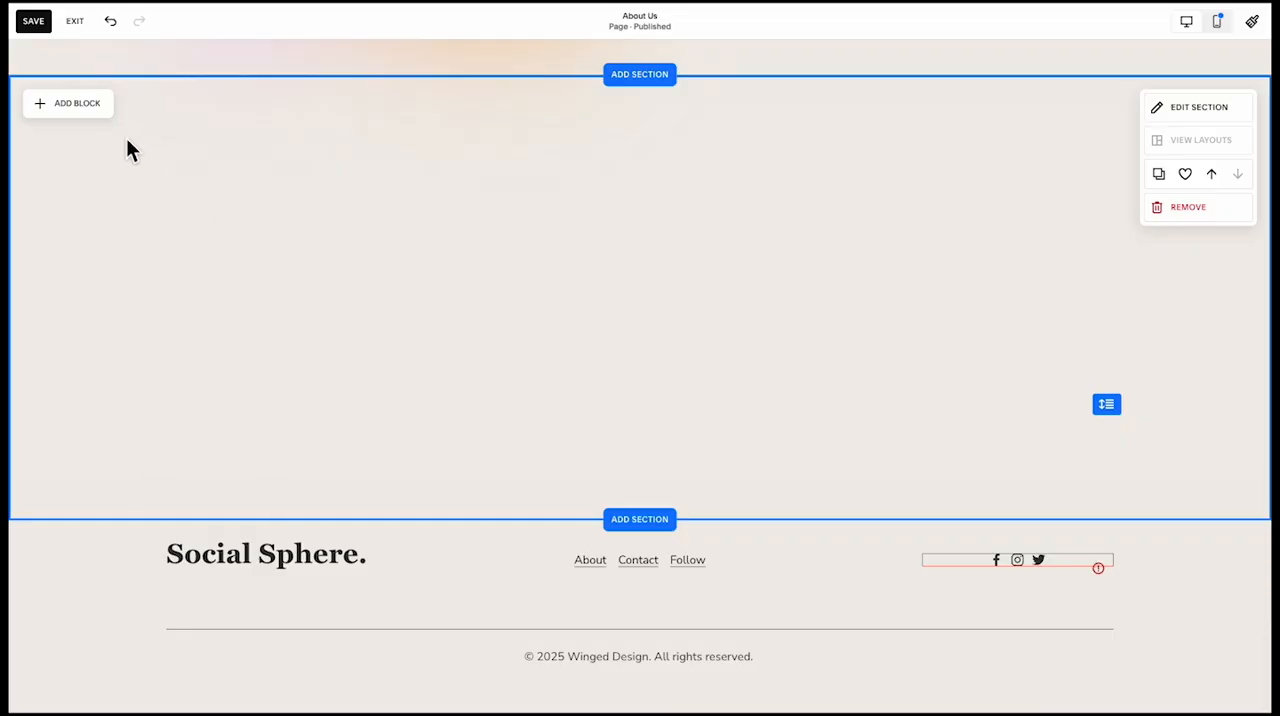
click(95, 104)
drag(203, 209, 87, 210)
click(203, 163)
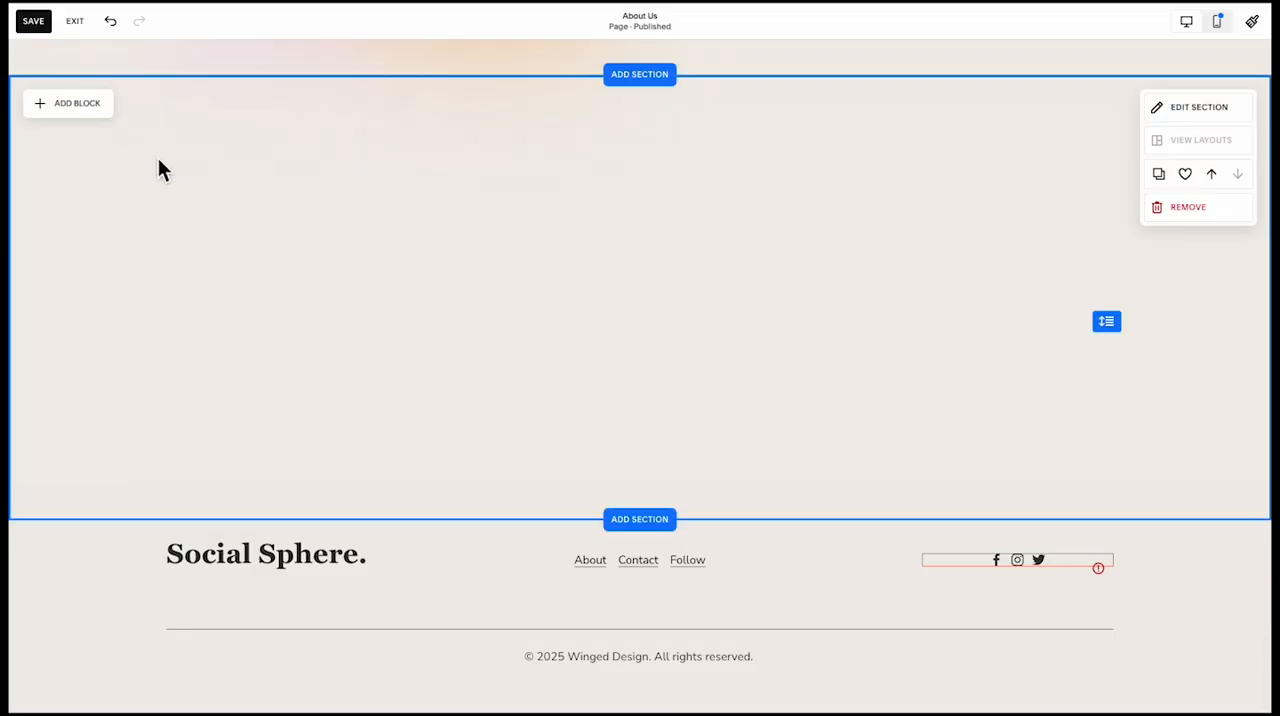
Find the Shape block and add it to the new blank section
click(88, 108)
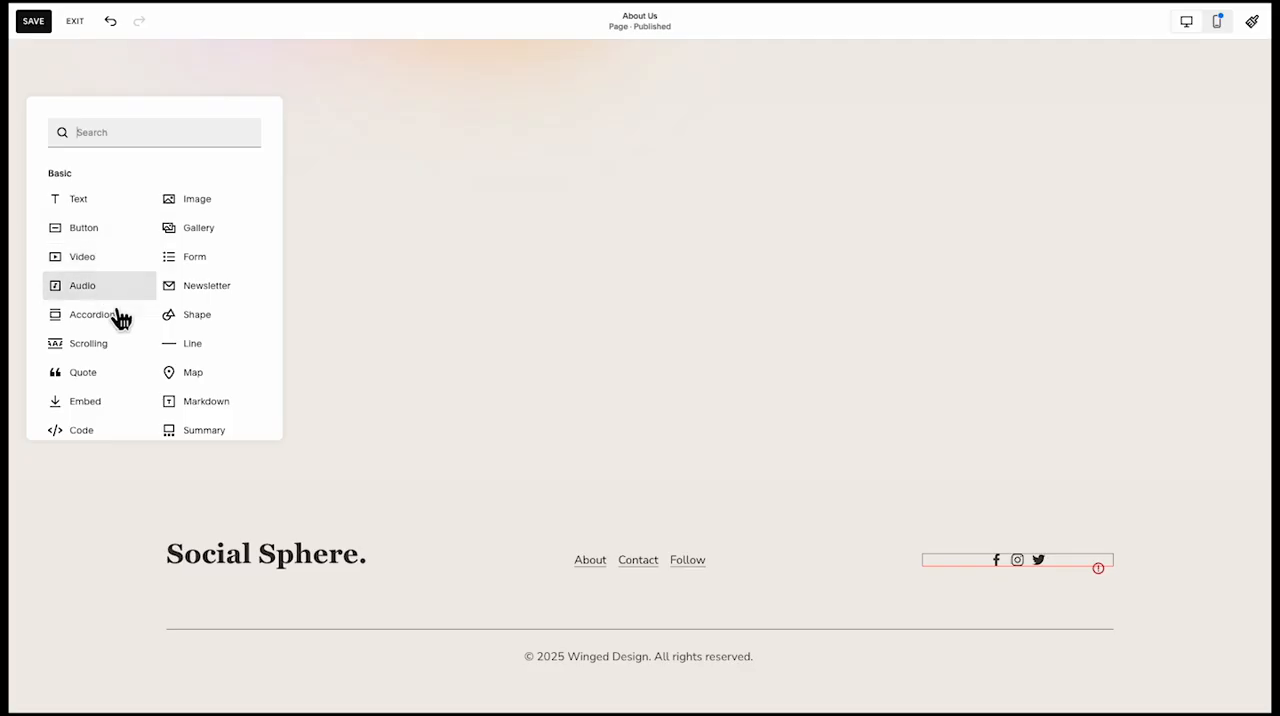
text(s)
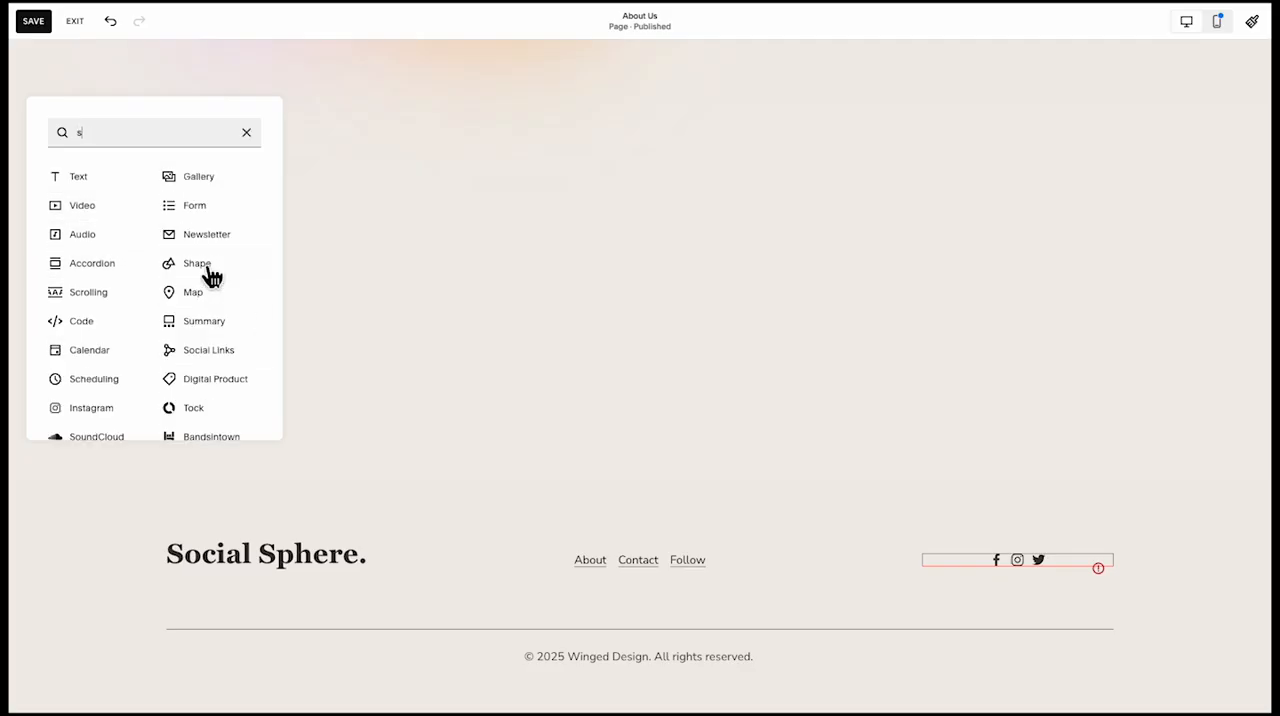
text(h)
click(176, 178)
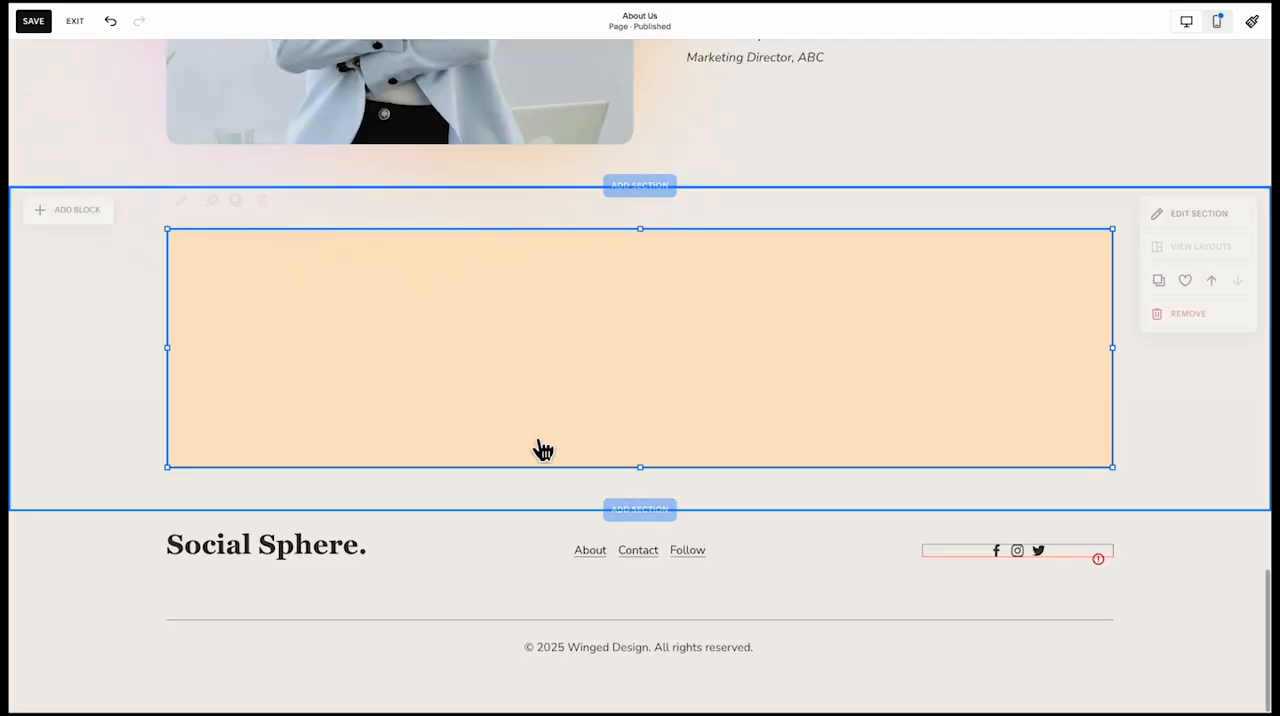
Paste the "We're More Than a Social Media Agency" heading, paragraph and strategy session button, and position them over the middle of the orange shape
key(super+v)
drag(482, 376, 712, 428)
click(433, 467)
drag(477, 466, 609, 474)
click(442, 404)
Centre-align the text of the pasted paragraph and of its heading on the orange shape
double_click(514, 406)
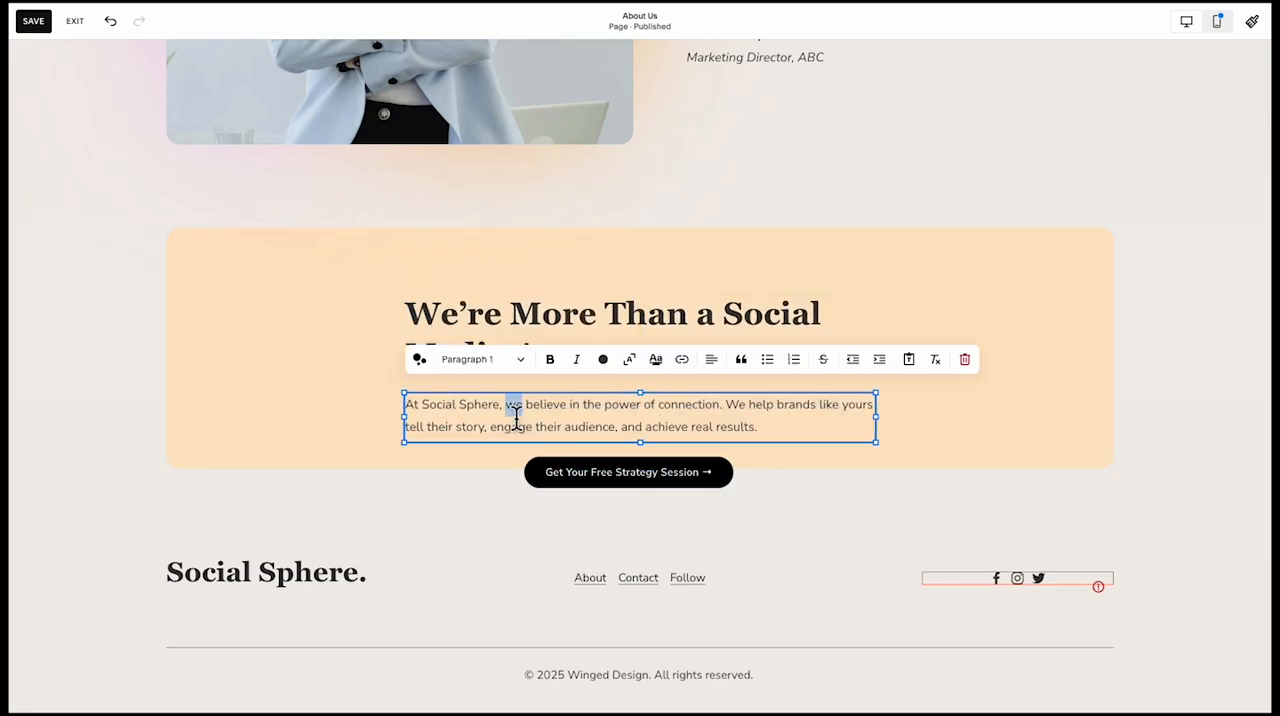
triple_click(670, 415)
click(712, 360)
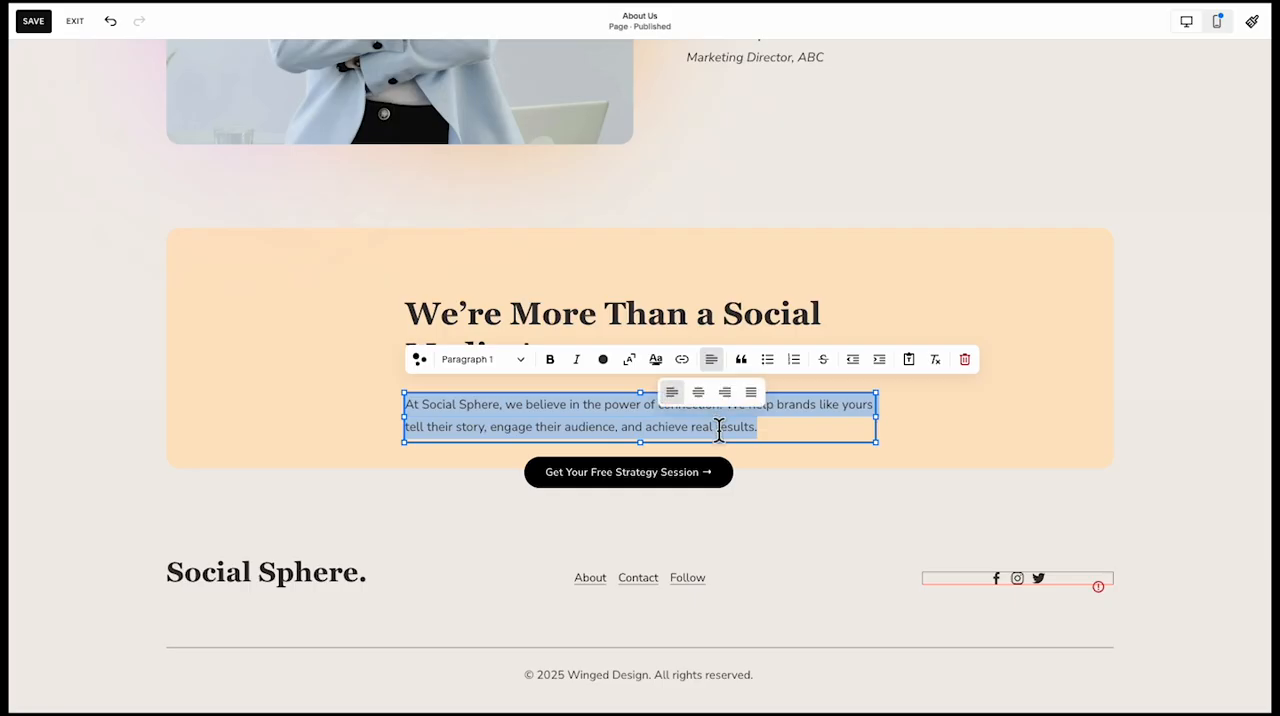
click(698, 392)
click(686, 312)
triple_click(686, 310)
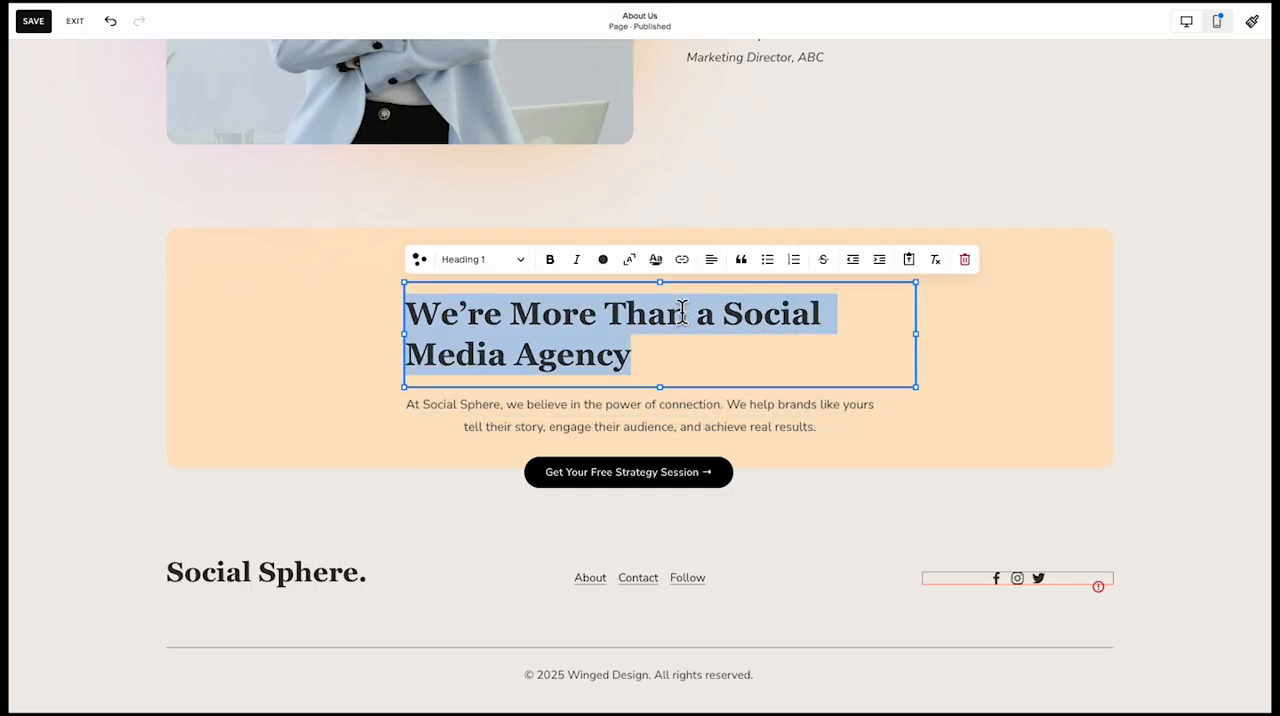
click(721, 276)
click(711, 261)
click(698, 292)
click(377, 449)
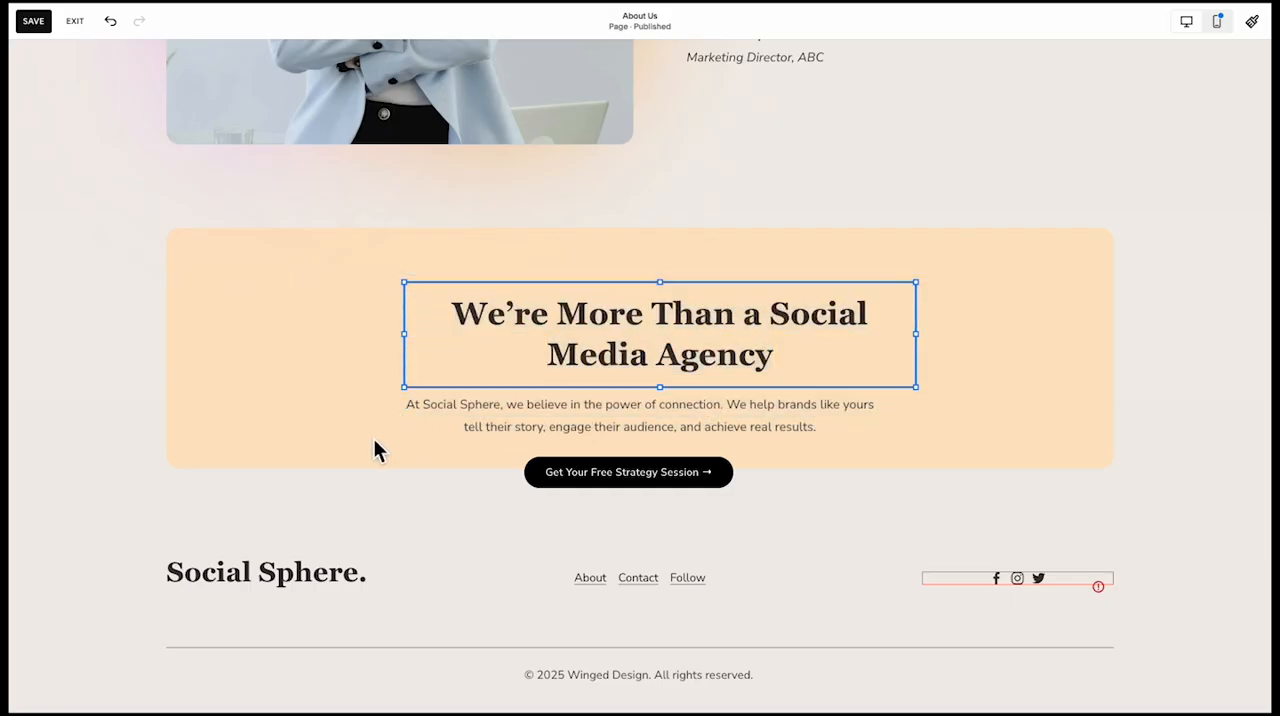
Centre the "Get Your Free Strategy Session" button horizontally and extend the orange shape downward to enclose it with space beneath
click(612, 478)
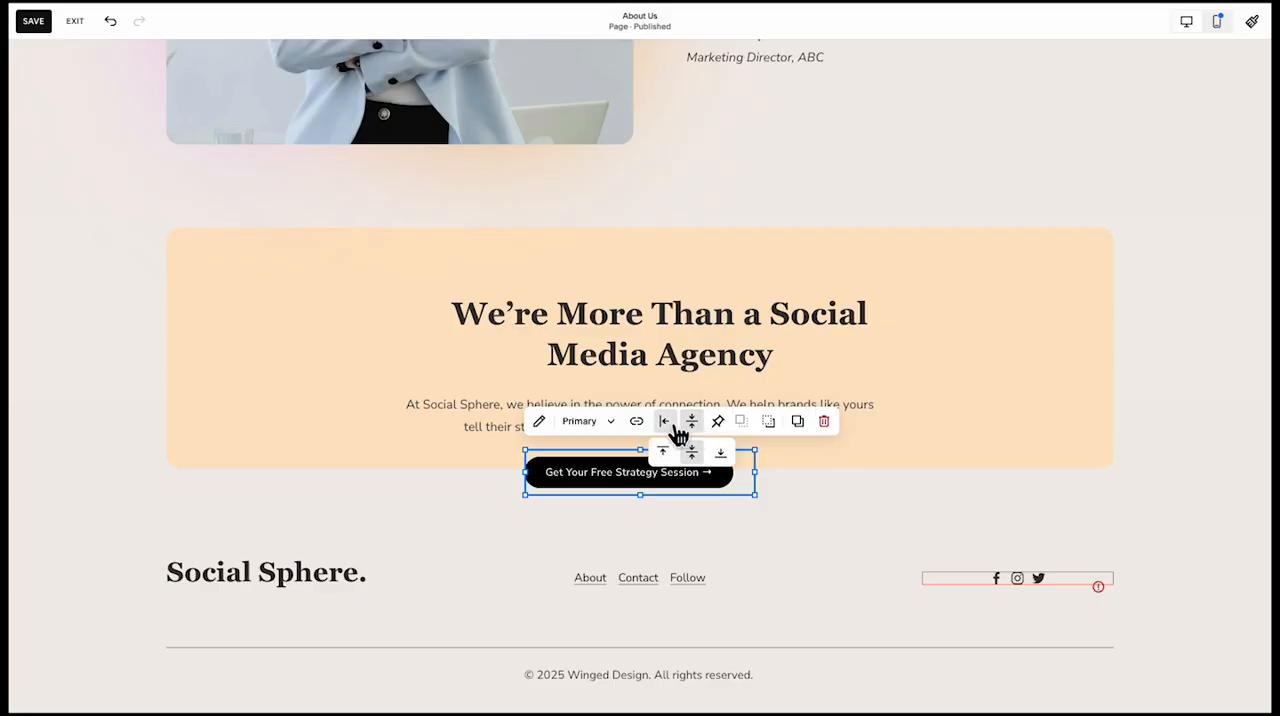
click(667, 452)
click(337, 451)
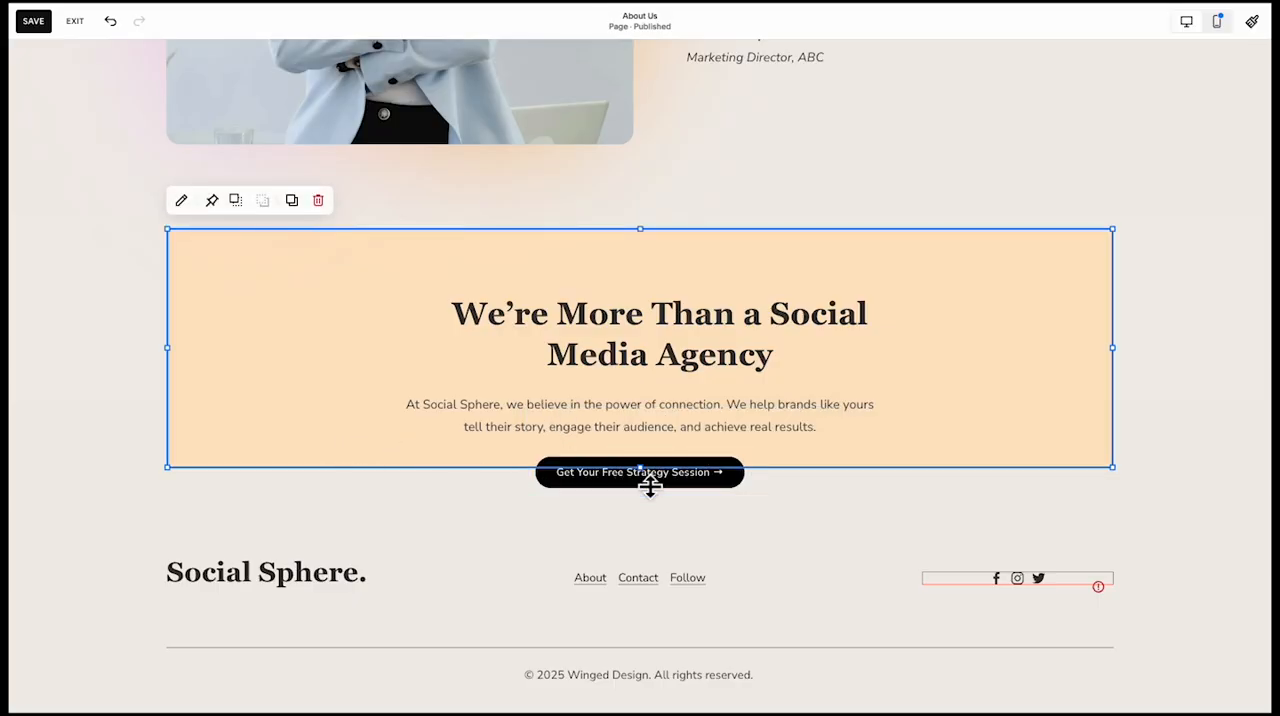
drag(654, 486, 646, 560)
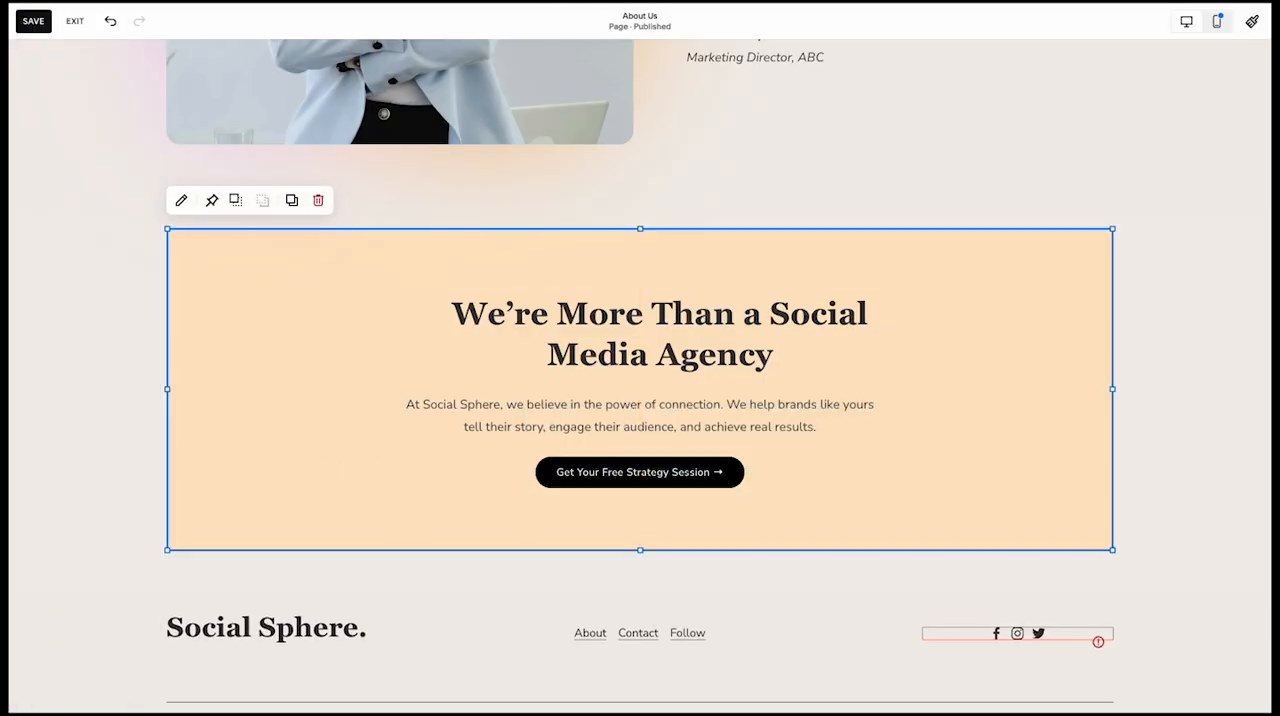
Change the heading to "Ready to Grow with Us?" and replace its paragraph with the "Whether you're a startup or an established brand" text
triple_click(658, 323)
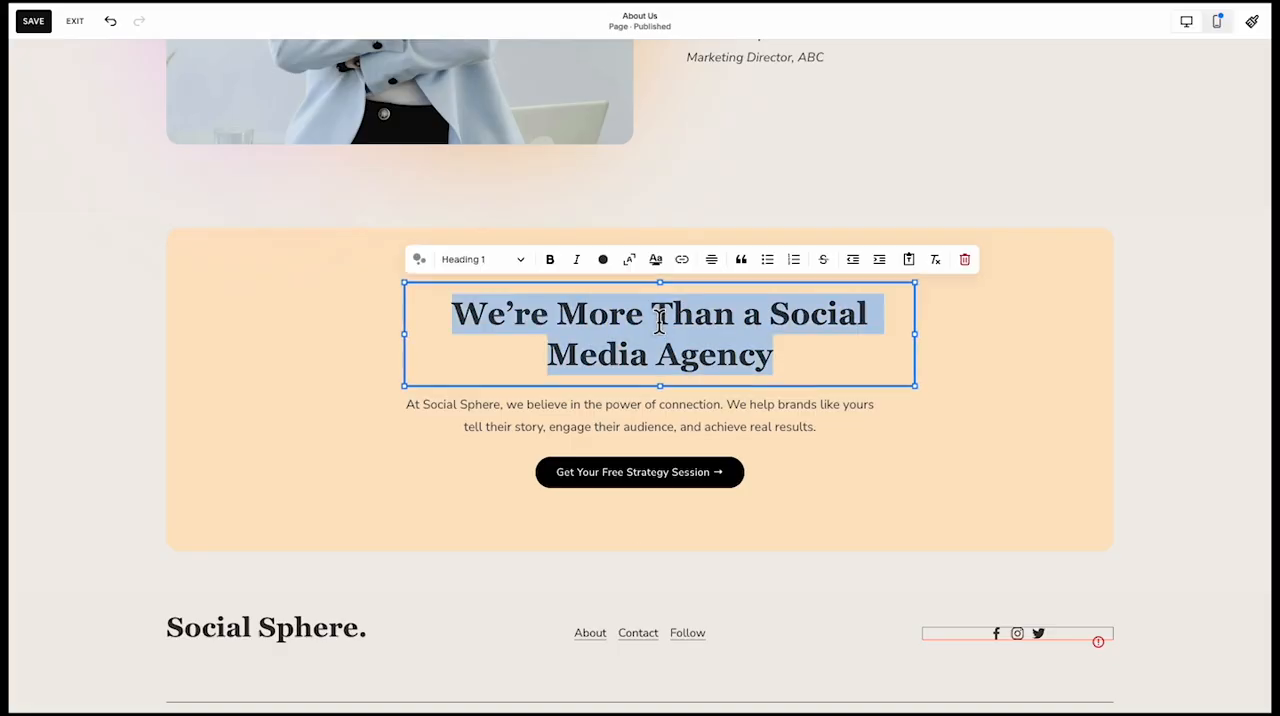
text(Ready to Grow with Us?)
key(Escape)
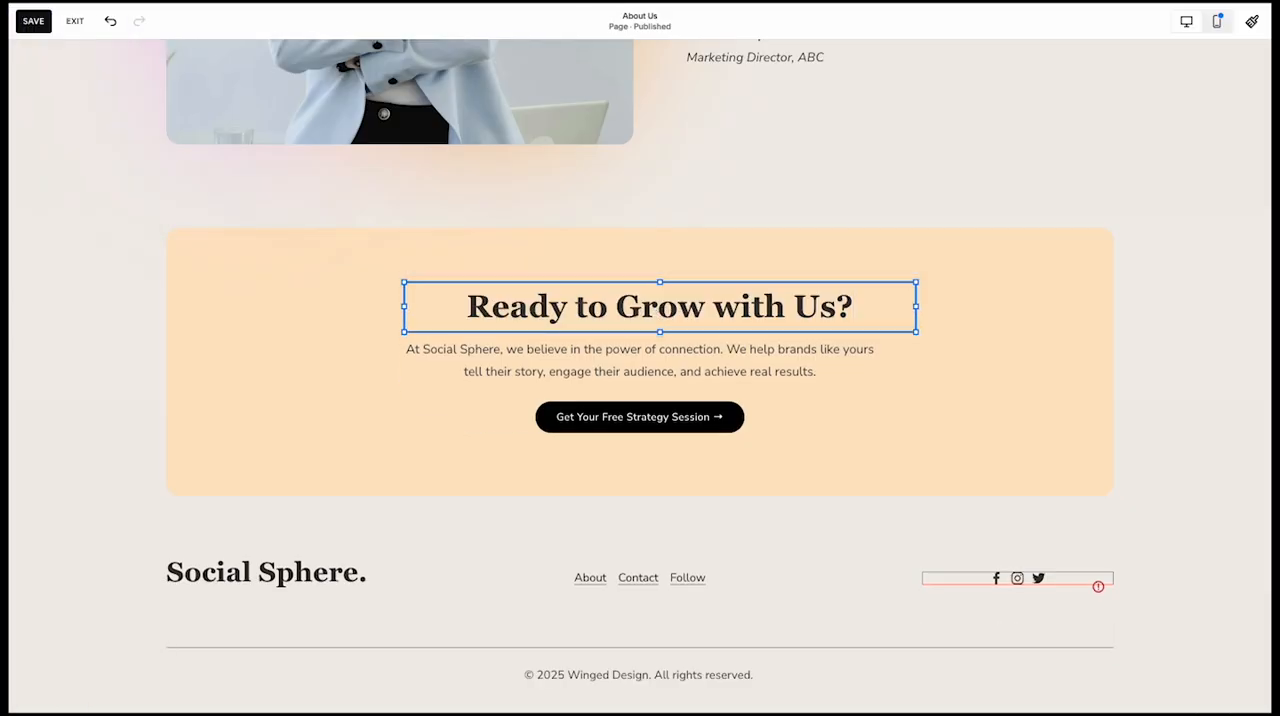
triple_click(619, 351)
text(Whether you’re a startup or an established brand, we’re here to help you achieve your social media goals. Let’s create something amazing together.)
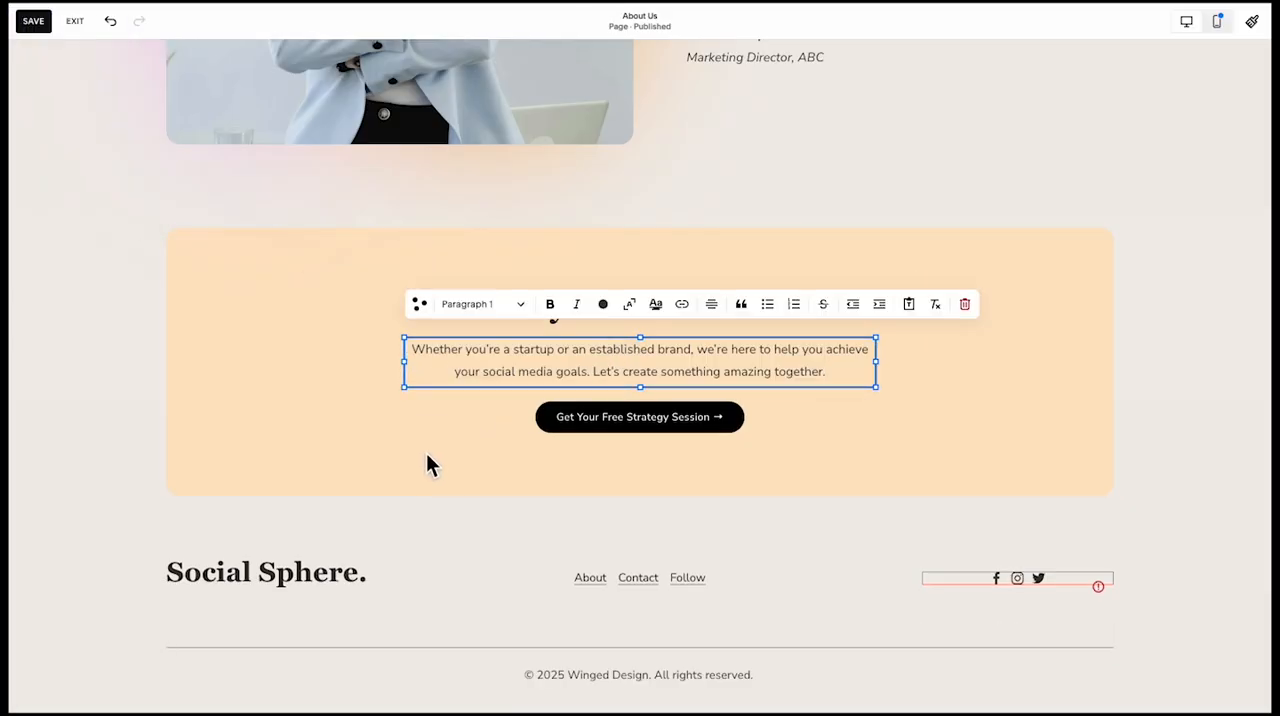
click(421, 452)
click(481, 528)
Add the "Ready to Grow with Us?" section to the saved sections and save the About Us page
scroll(366, 403, up, 1)
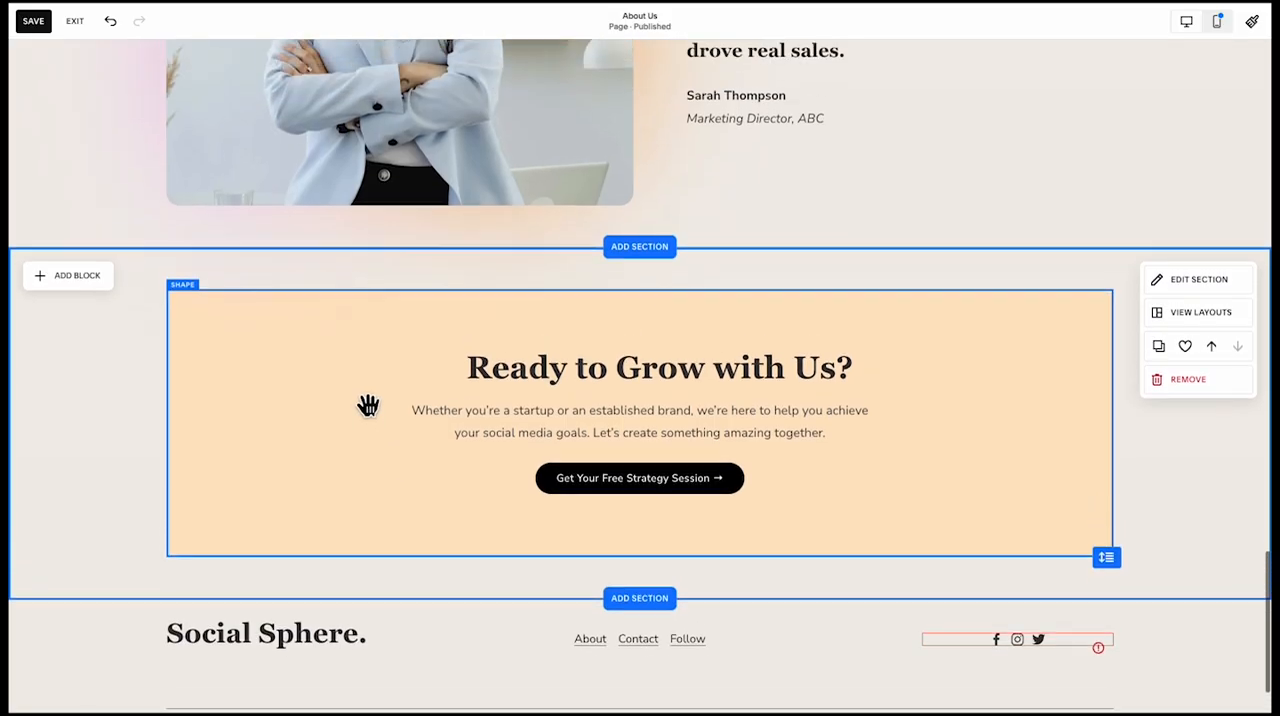
click(1185, 384)
scroll(737, 380, up, 10)
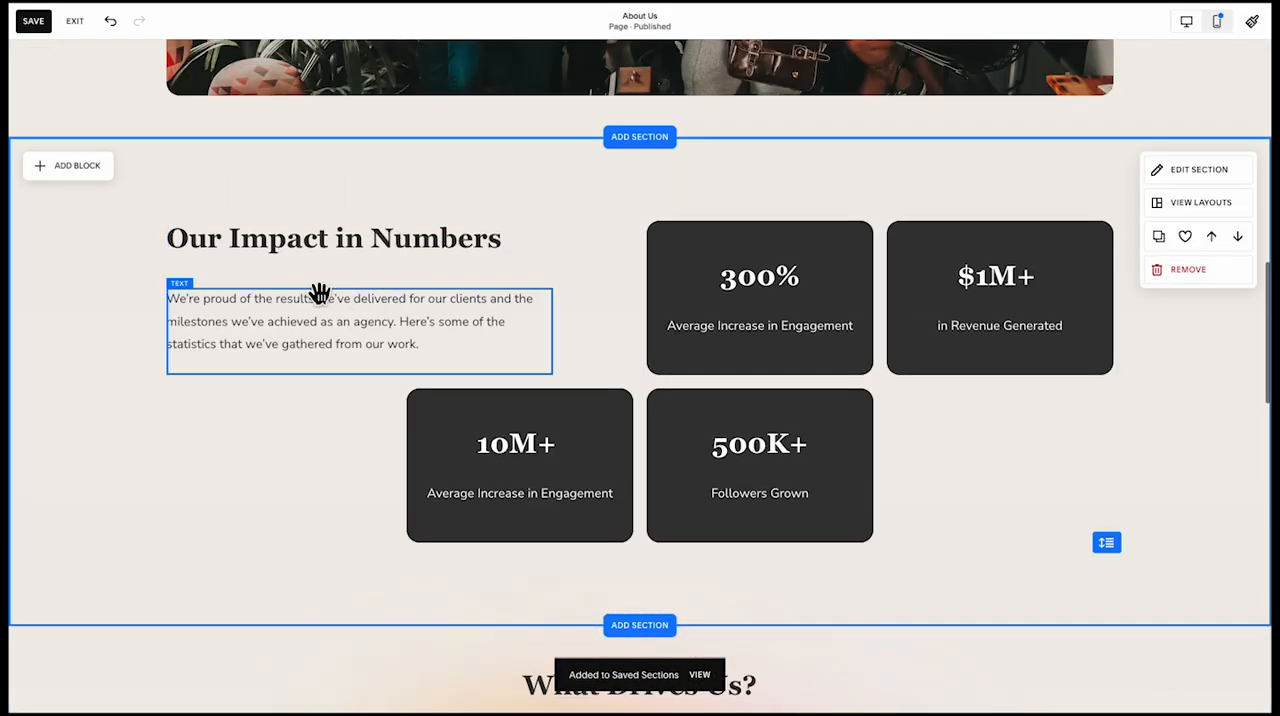
click(31, 22)
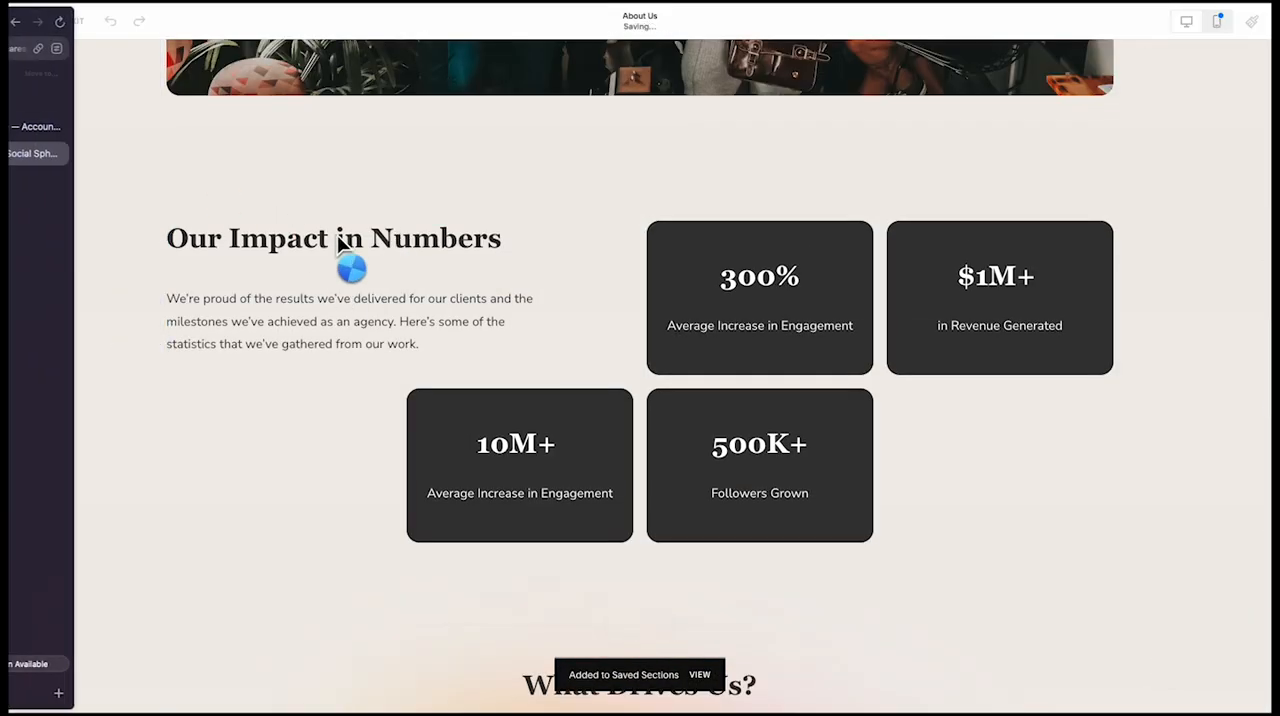
scroll(604, 141, up, 5)
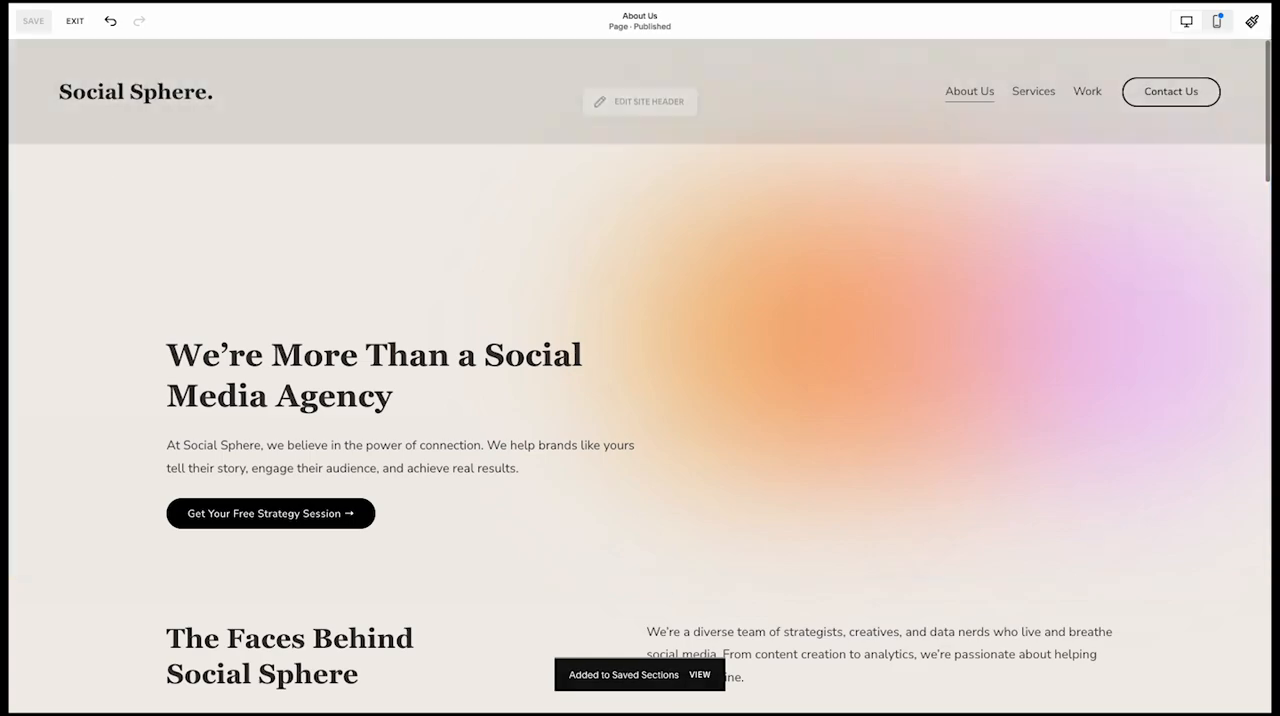
Switch to the mobile layout and move "The Faces Behind Social Sphere" heading with its paragraph below the group photo
click(1218, 23)
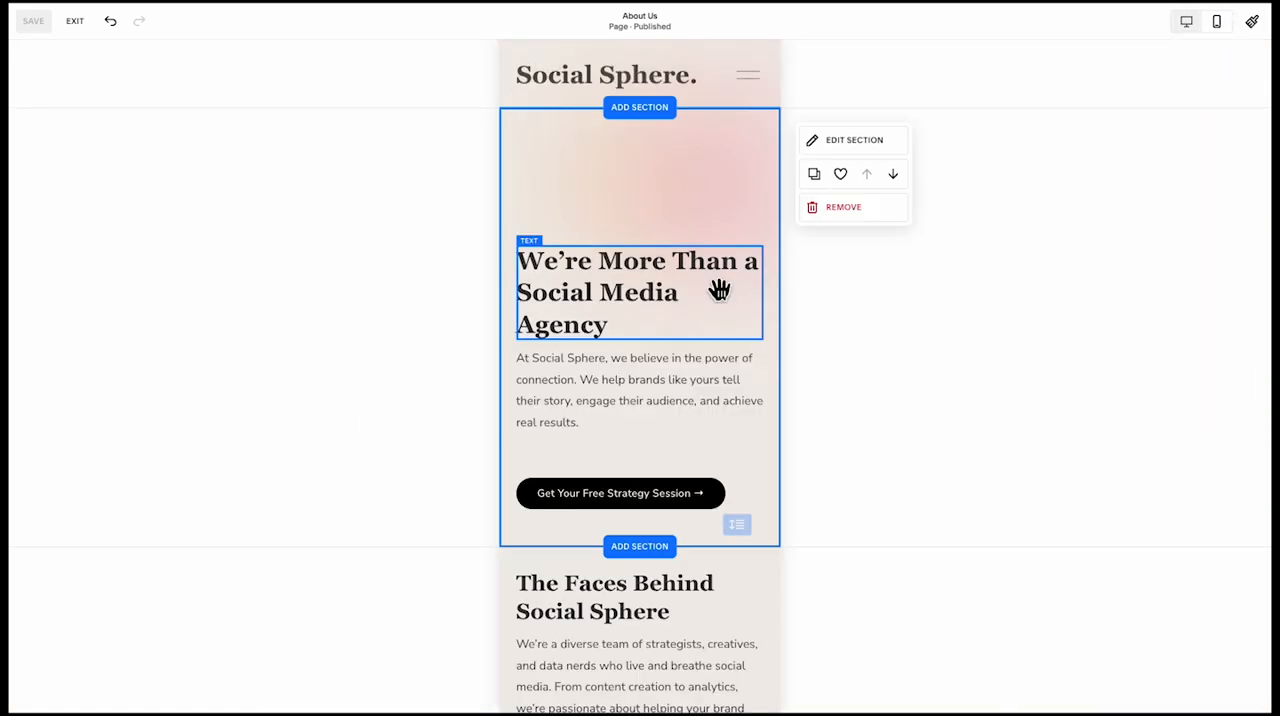
click(629, 432)
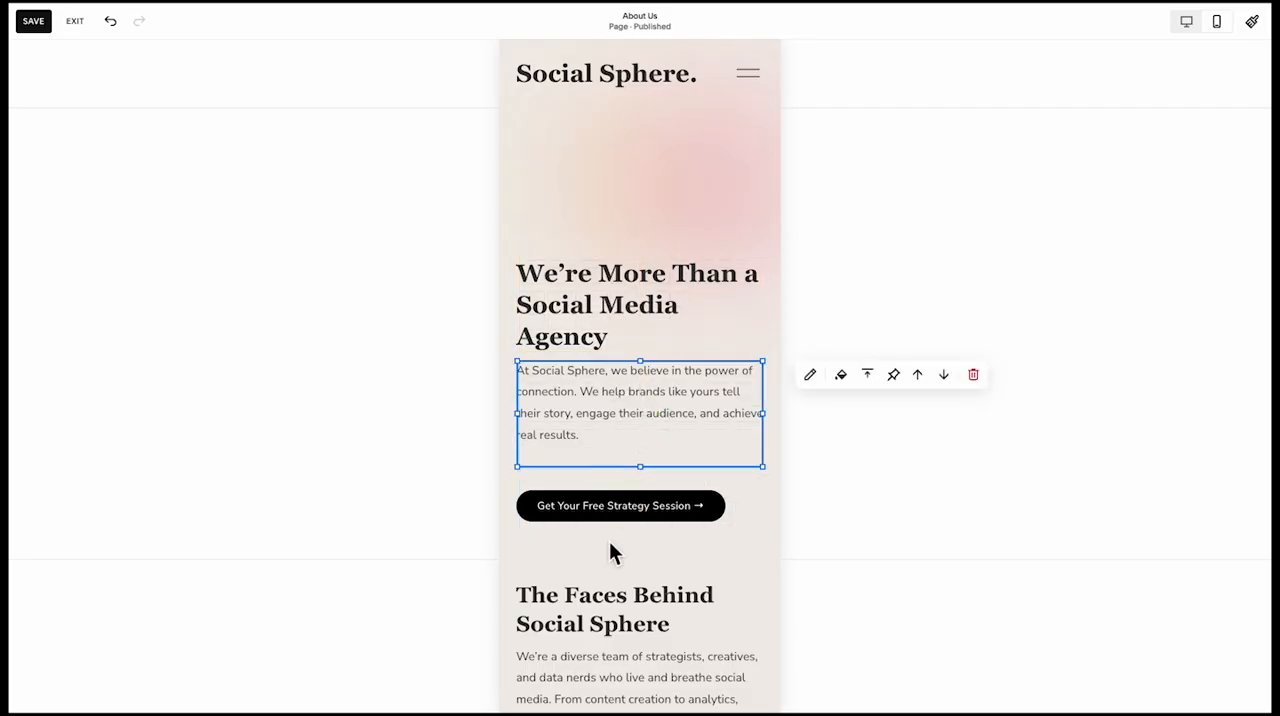
click(490, 528)
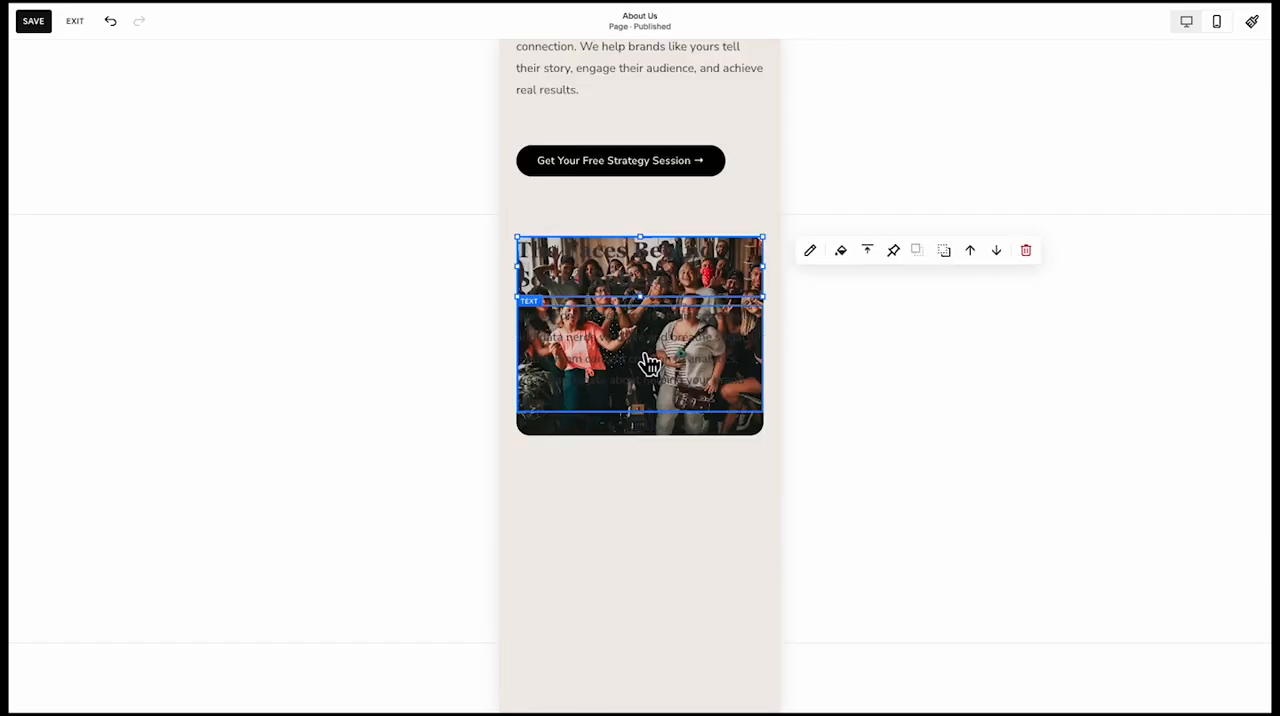
drag(649, 365, 660, 586)
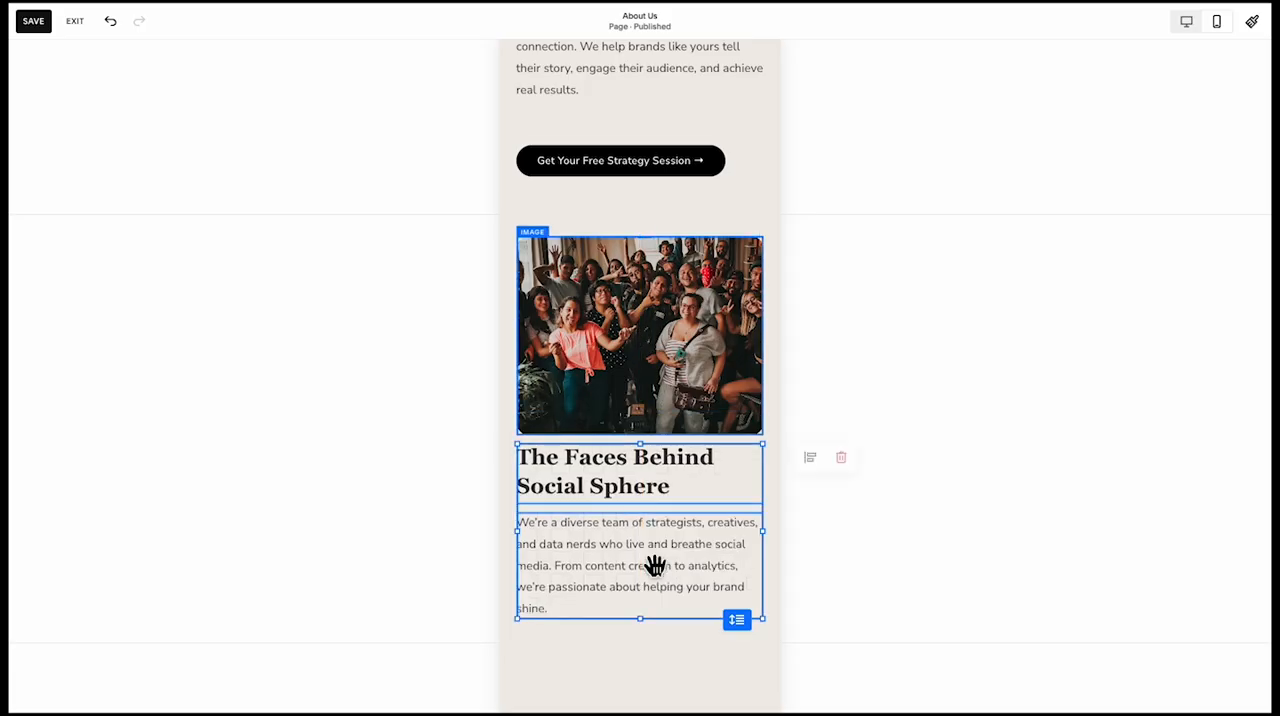
Set the "Our Impact in Numbers" section's height to S
click(499, 460)
scroll(510, 440, up, 2)
scroll(516, 418, down, 7)
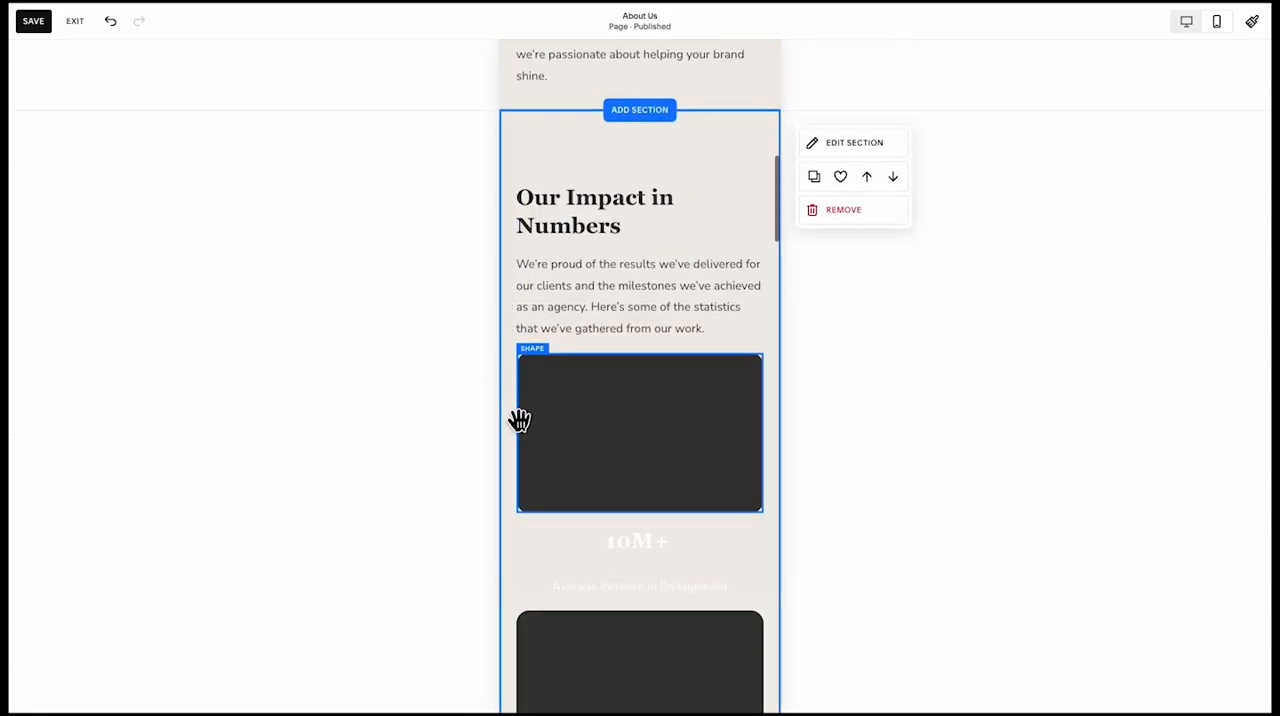
scroll(571, 294, up, 1)
scroll(617, 267, up, 1)
scroll(671, 367, down, 1)
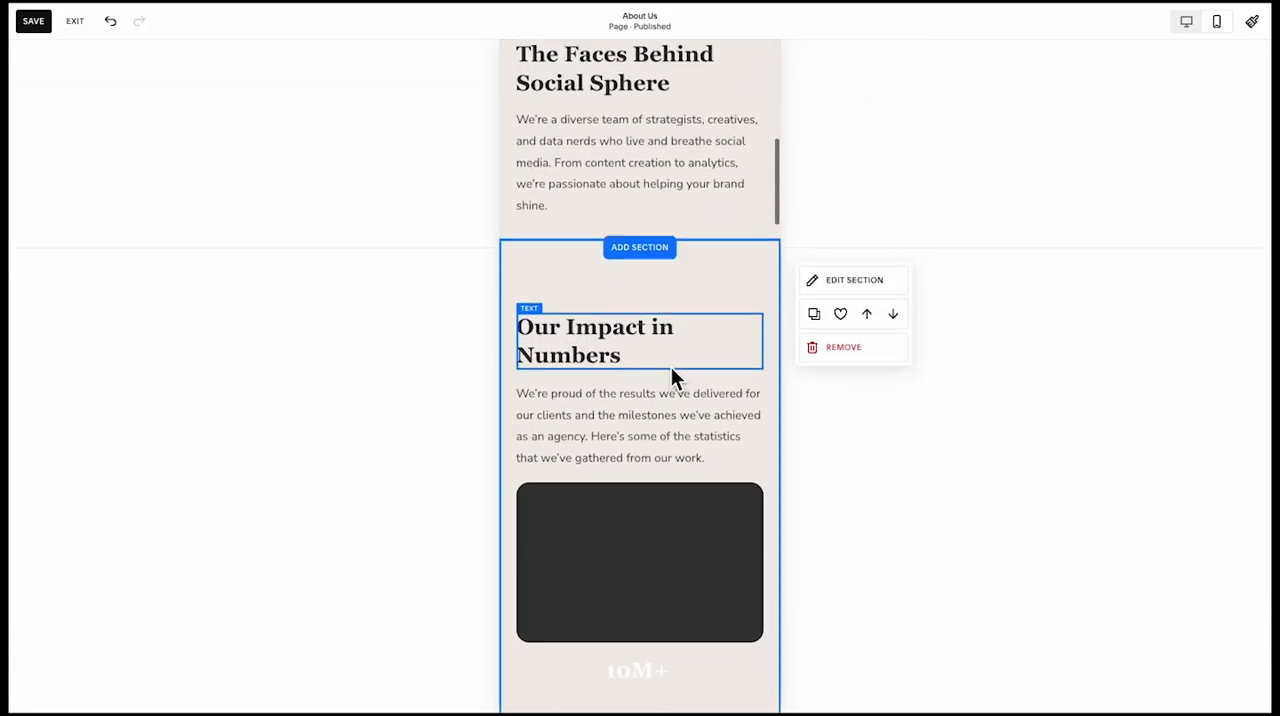
scroll(671, 367, up, 1)
click(870, 358)
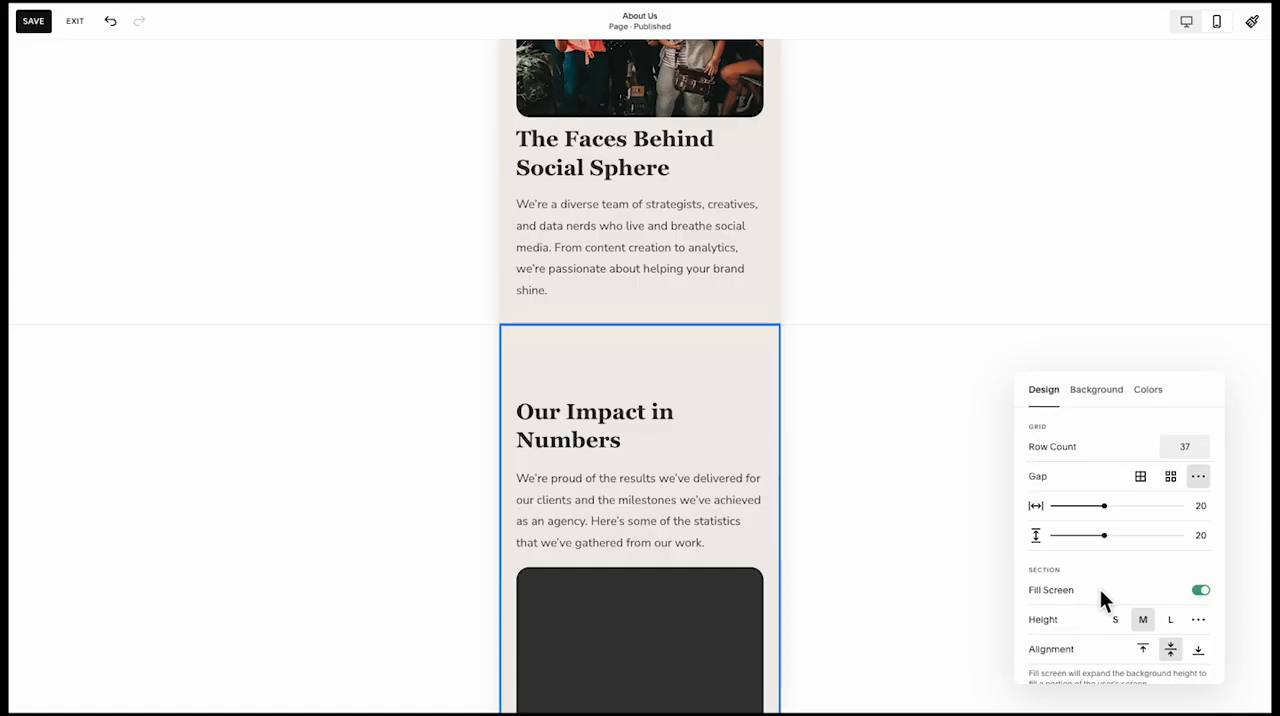
click(1118, 622)
scroll(700, 480, up, 2)
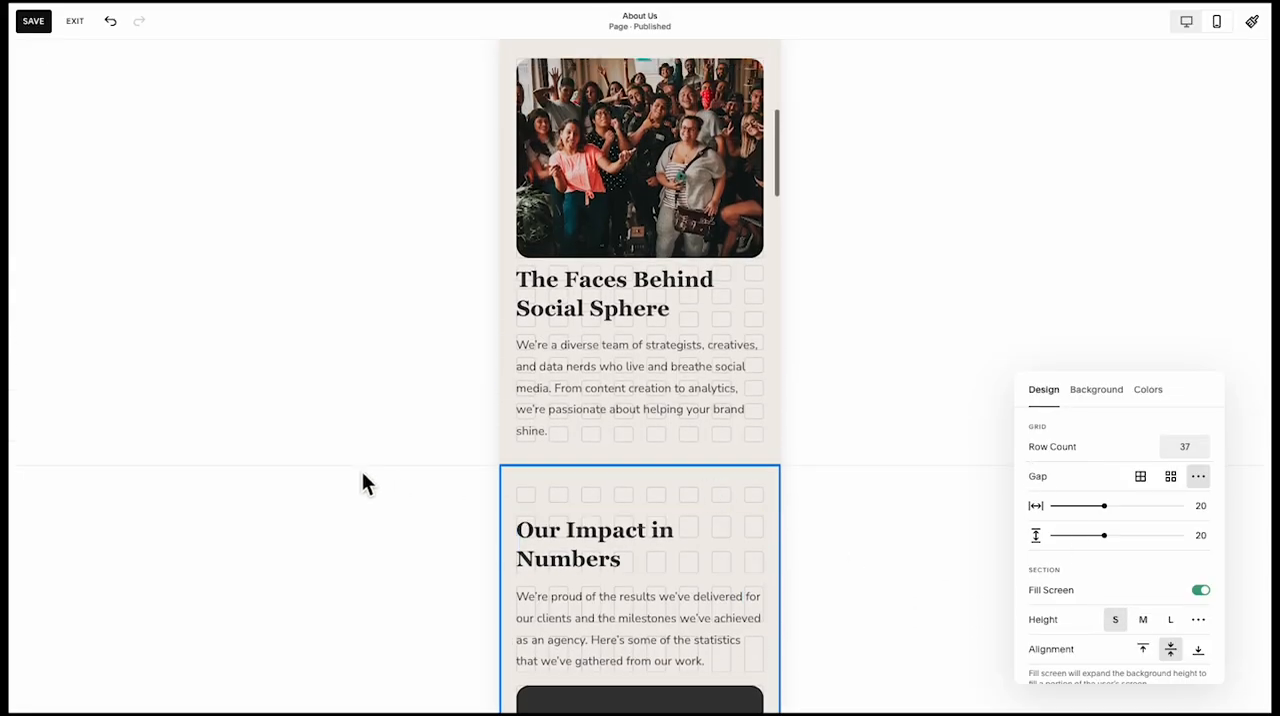
click(362, 471)
Overlay the "10M+" statistic on the first dark card, vertically centred, with the card sized to fit it
scroll(537, 500, down, 1)
scroll(537, 500, down, 4)
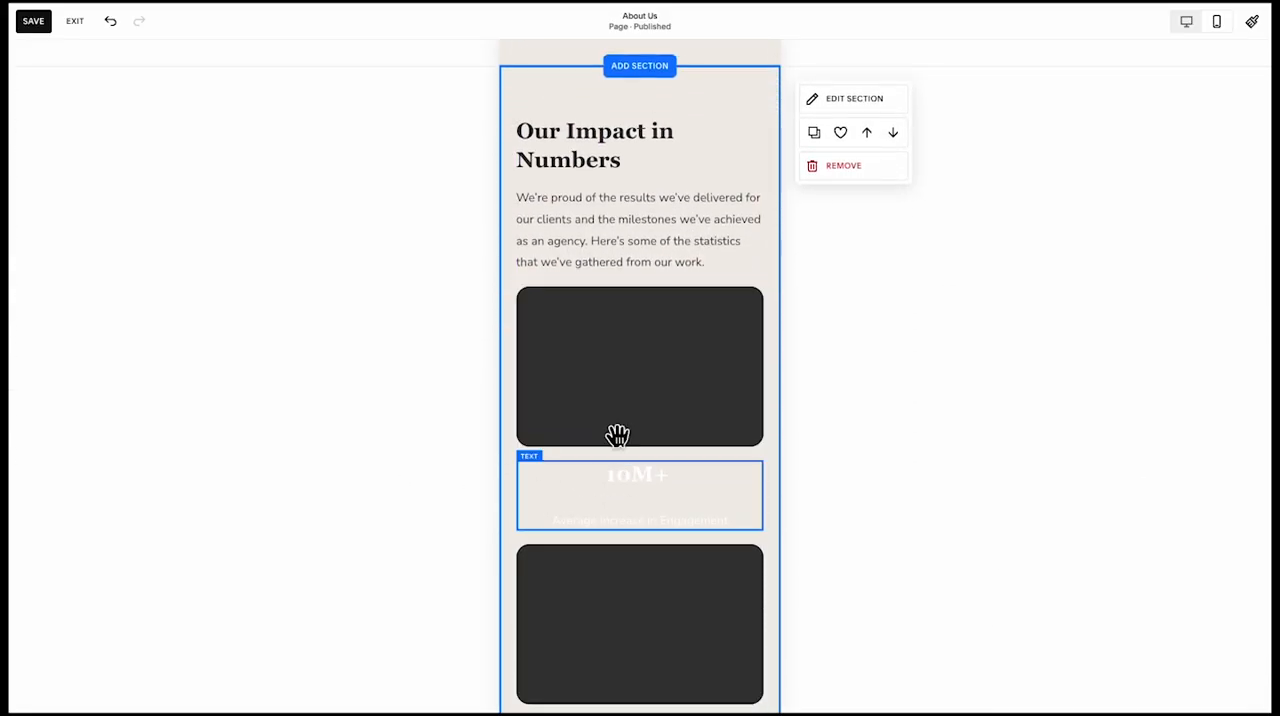
drag(614, 440, 612, 306)
drag(651, 426, 646, 479)
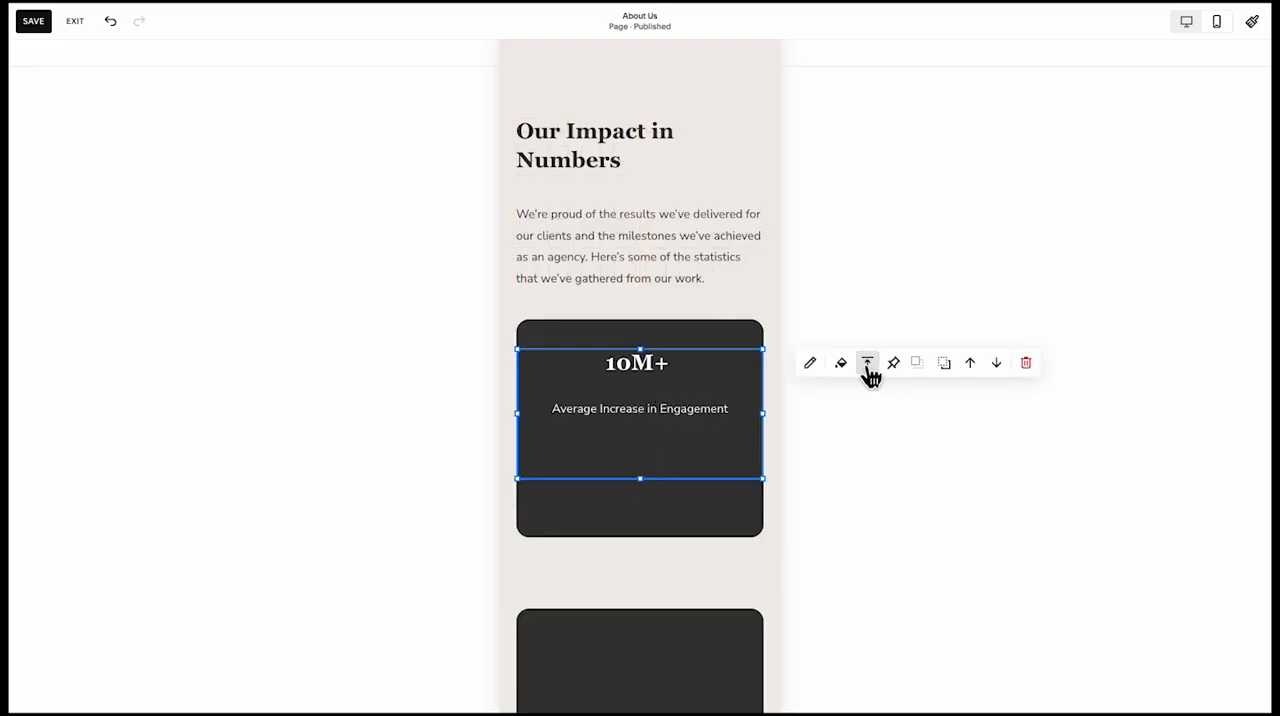
click(867, 395)
mouse_move(656, 449)
mouse_down()
mouse_move(658, 499)
mouse_move(672, 442)
mouse_move(666, 514)
mouse_move(648, 455)
mouse_up()
click(658, 499)
Move the "Our Mission" card and its text up together beneath the "What Drives Us?" heading
scroll(643, 502, down, 2)
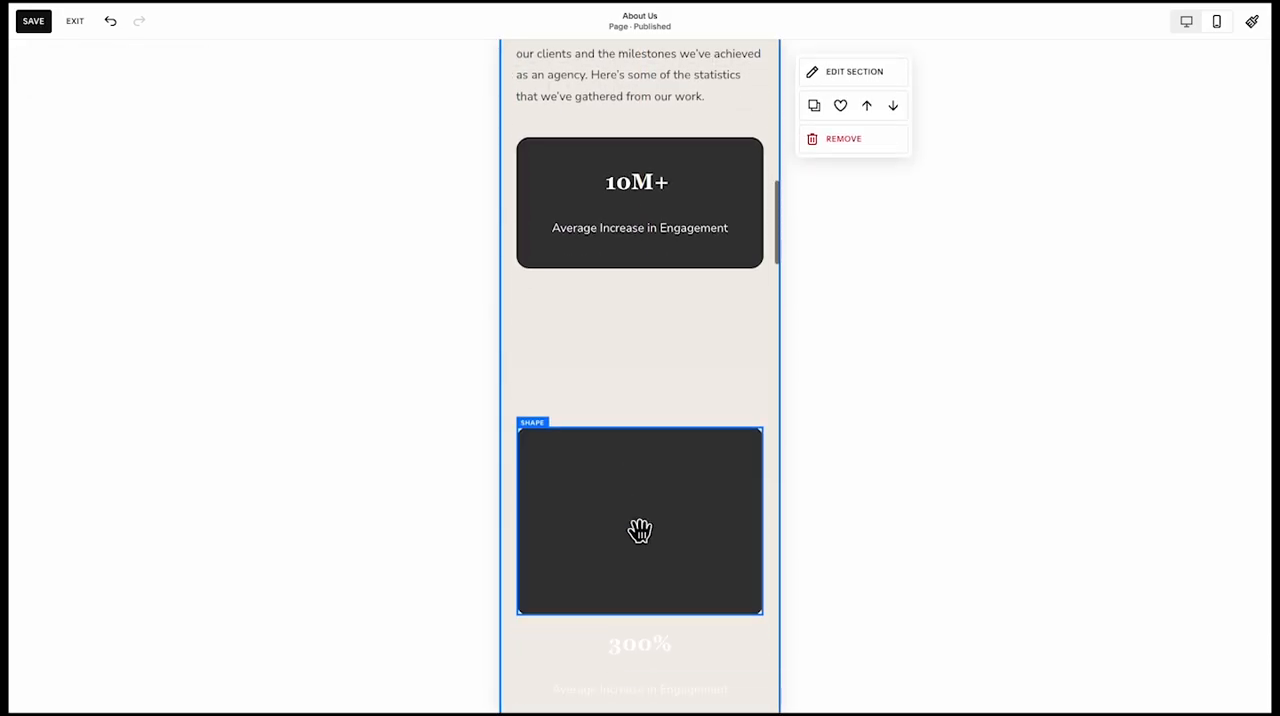
scroll(643, 531, down, 5)
click(749, 357)
drag(749, 357, 745, 154)
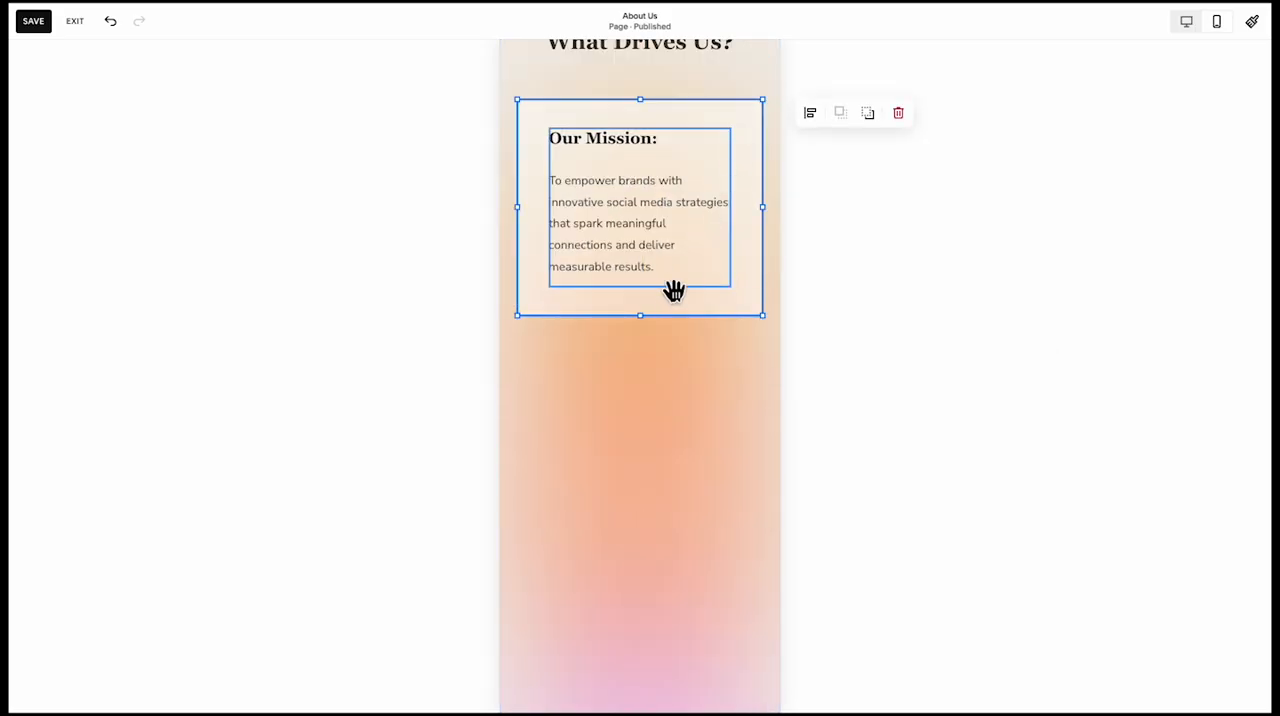
Move the "Our Values" card and its text up together directly beneath the "Our Mission" card
scroll(614, 343, down, 3)
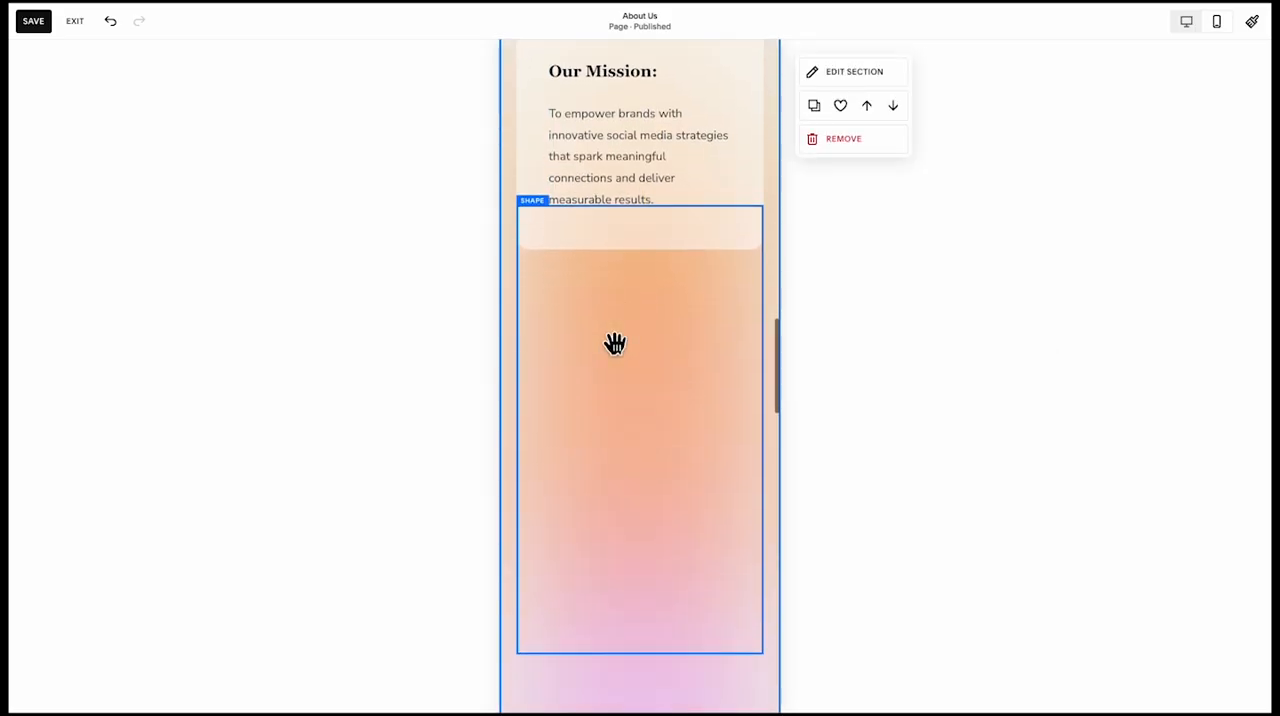
scroll(624, 572, down, 4)
click(622, 567)
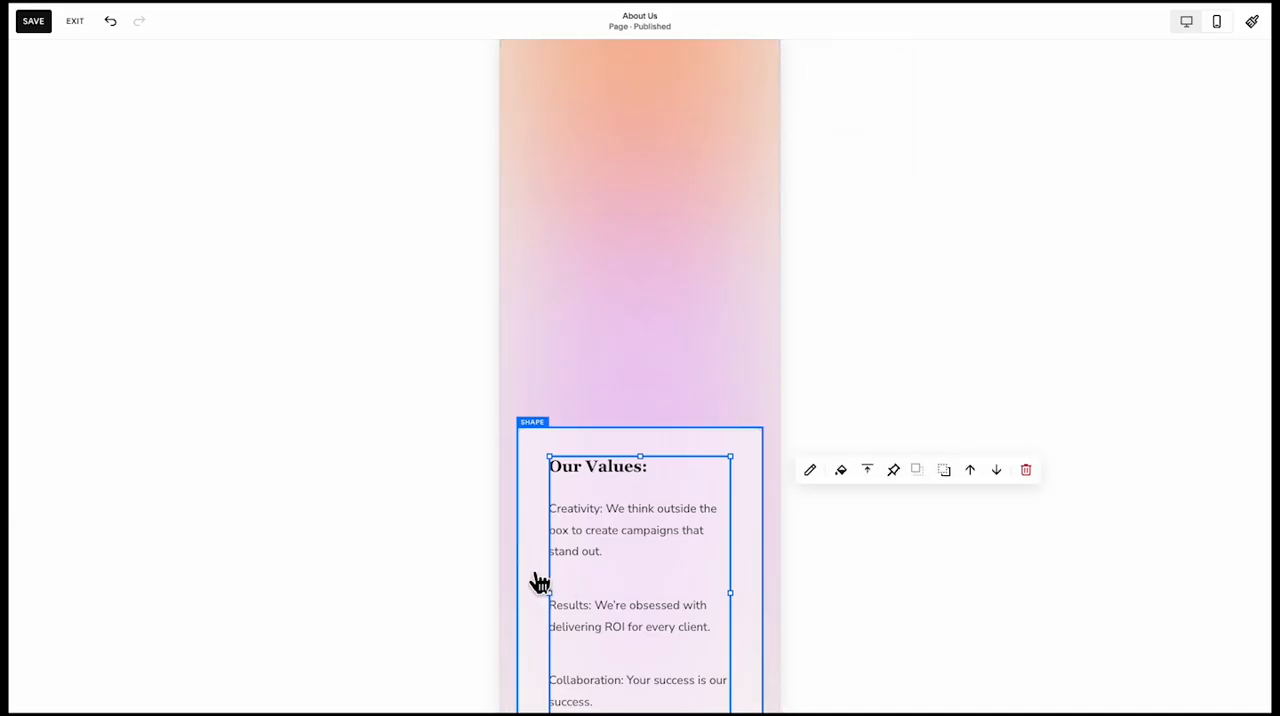
shift+click(536, 581)
scroll(560, 630, up, 2)
drag(566, 637, 586, 129)
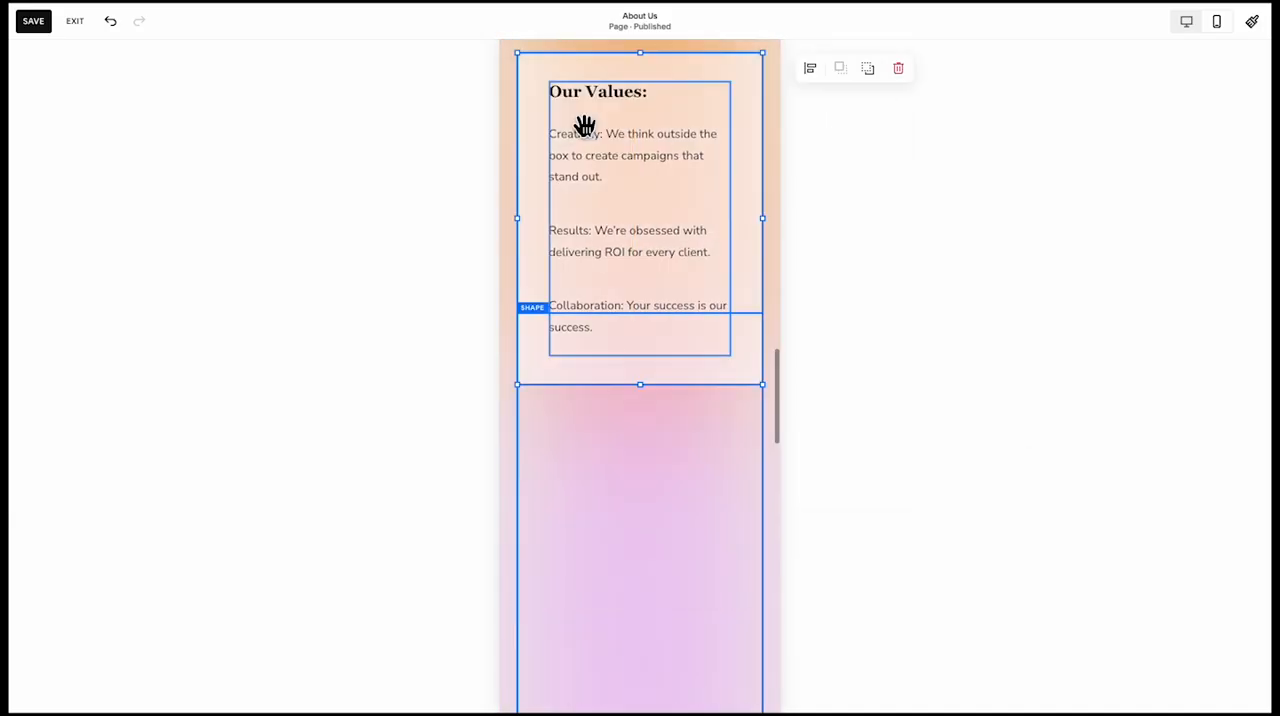
scroll(550, 315, up, 2)
Bring the "Our Values" card and its text in front of the gradient background shape
click(869, 174)
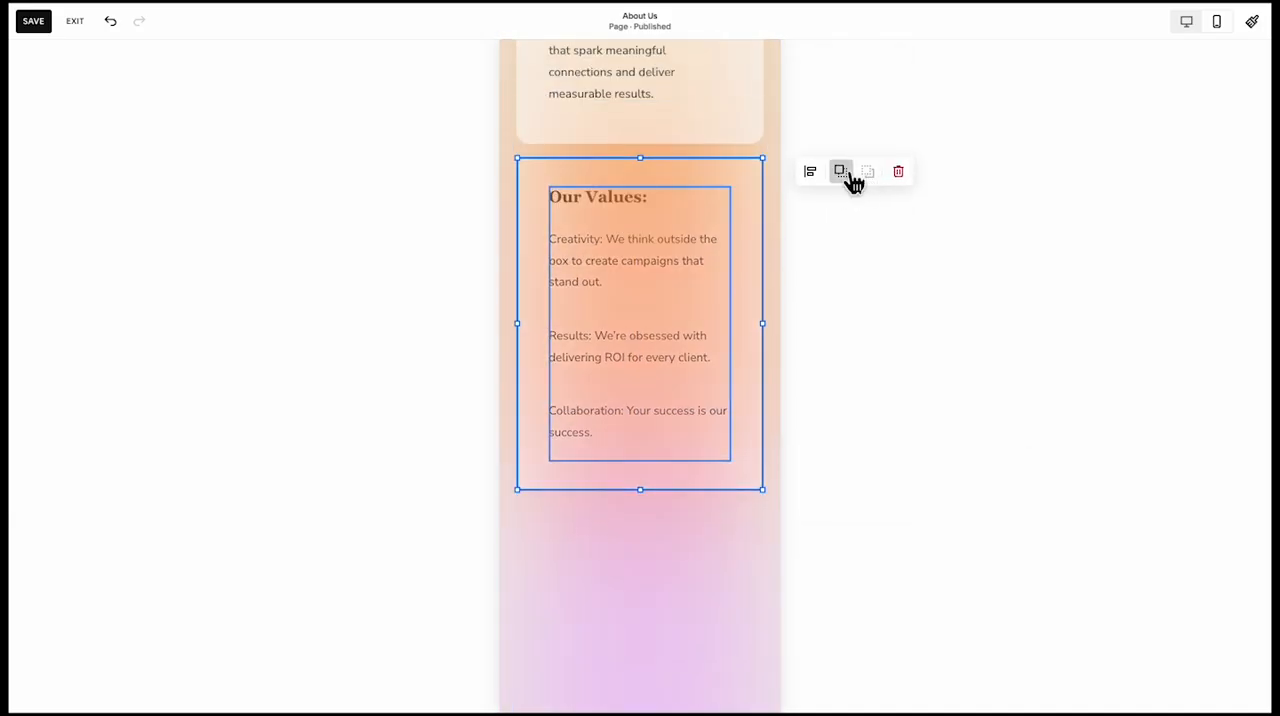
click(844, 174)
click(583, 553)
scroll(583, 553, down, 1)
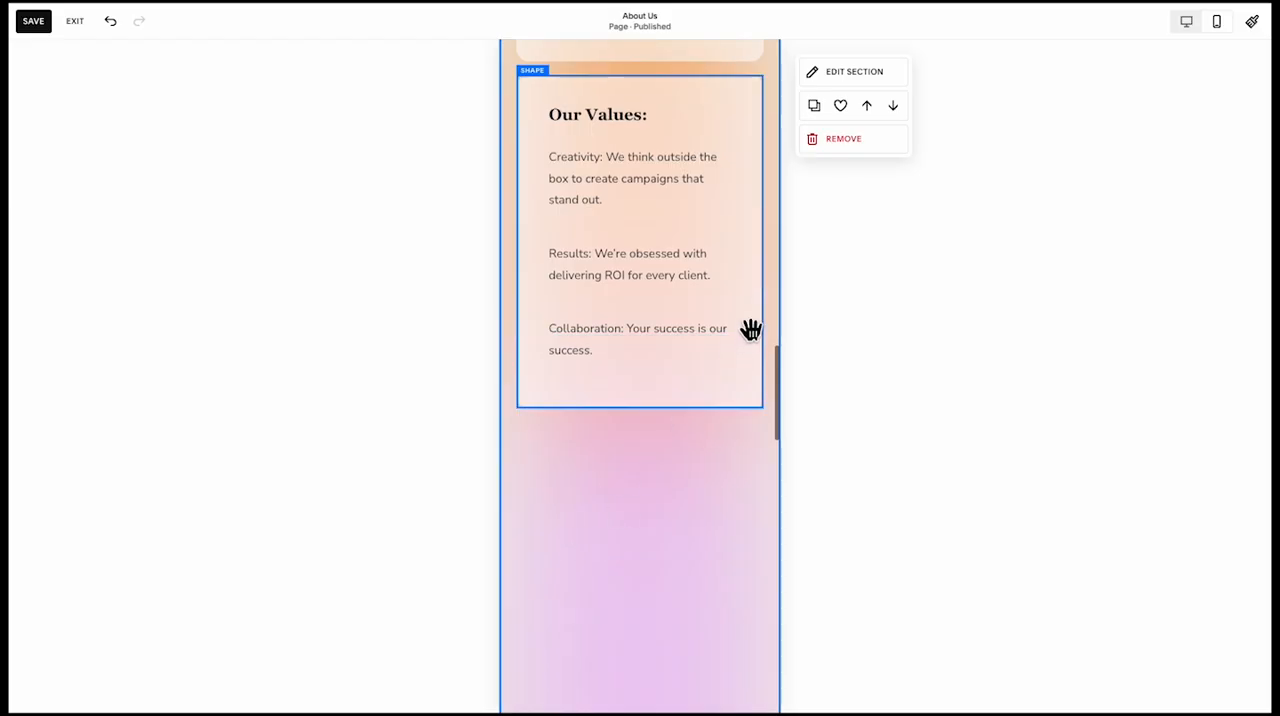
Try sending the "Our Values" card and its text behind the gradient background shape
click(688, 470)
scroll(688, 470, up, 3)
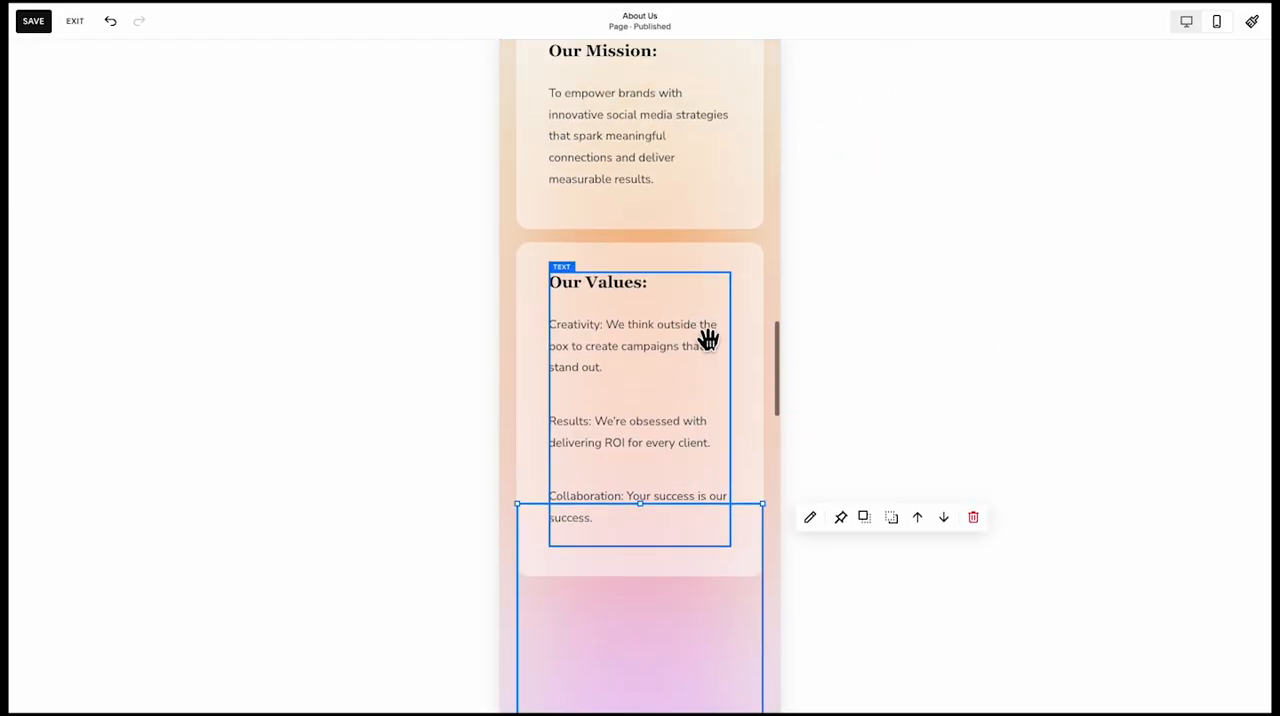
click(700, 329)
click(868, 256)
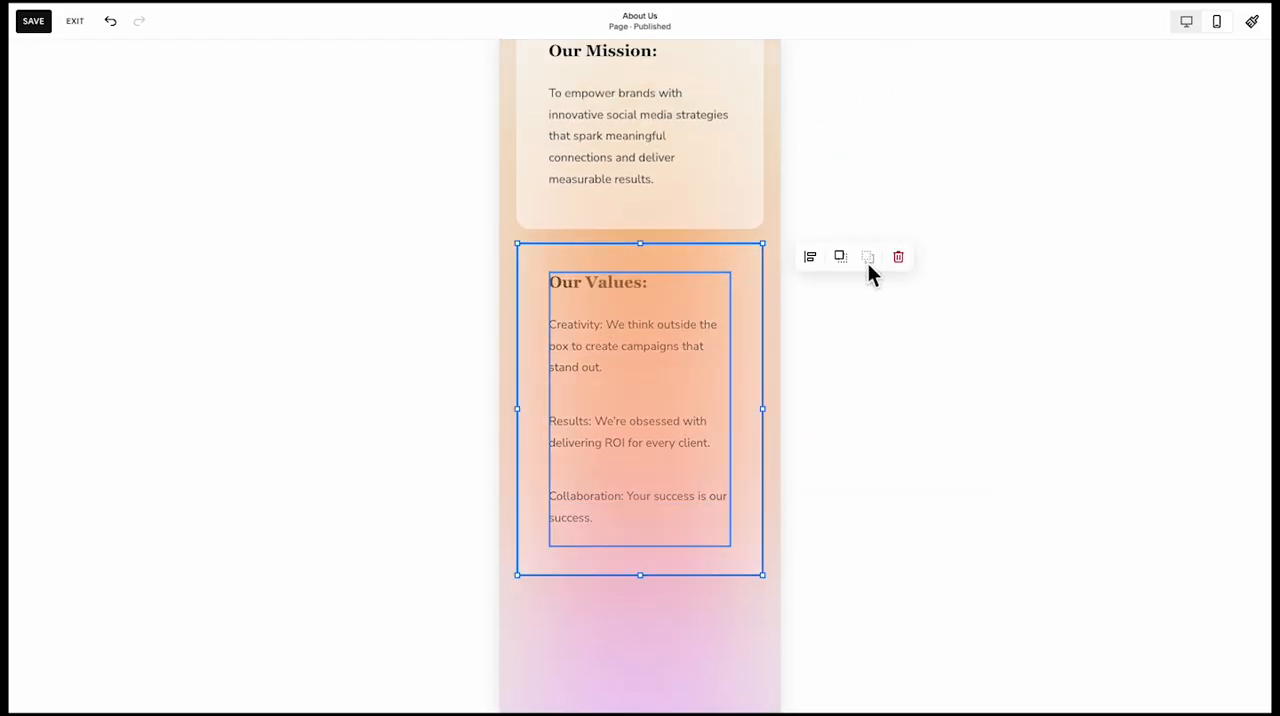
Fit the testimonial quote to the photo's full width in a shorter box, with the client's name and title block tightened directly beneath it
scroll(608, 334, down, 6)
scroll(637, 438, down, 5)
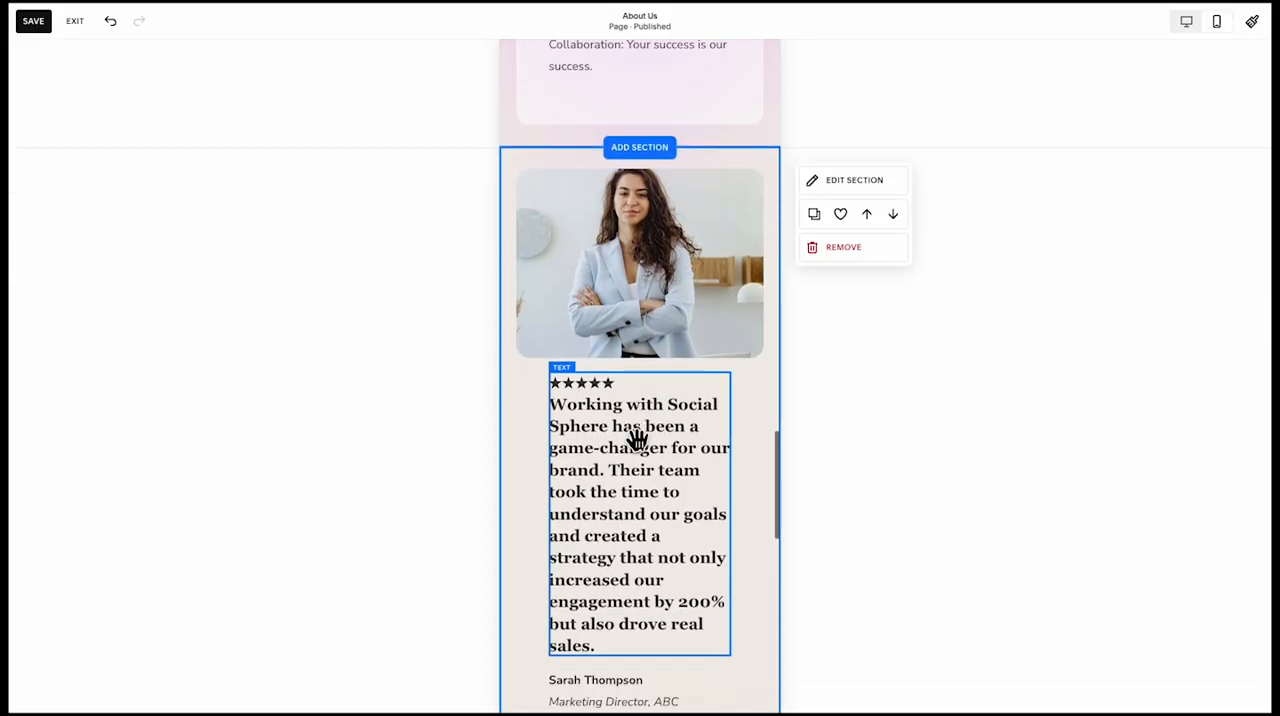
click(641, 390)
drag(562, 347, 531, 342)
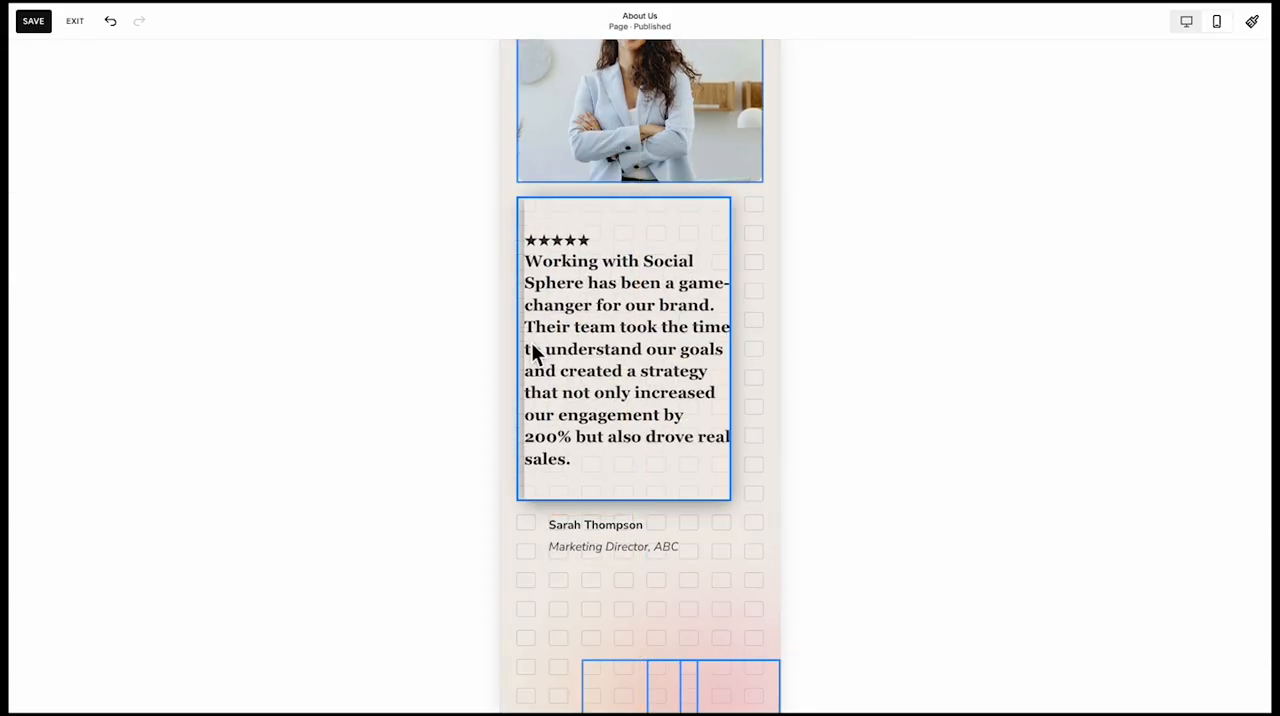
drag(740, 353, 768, 349)
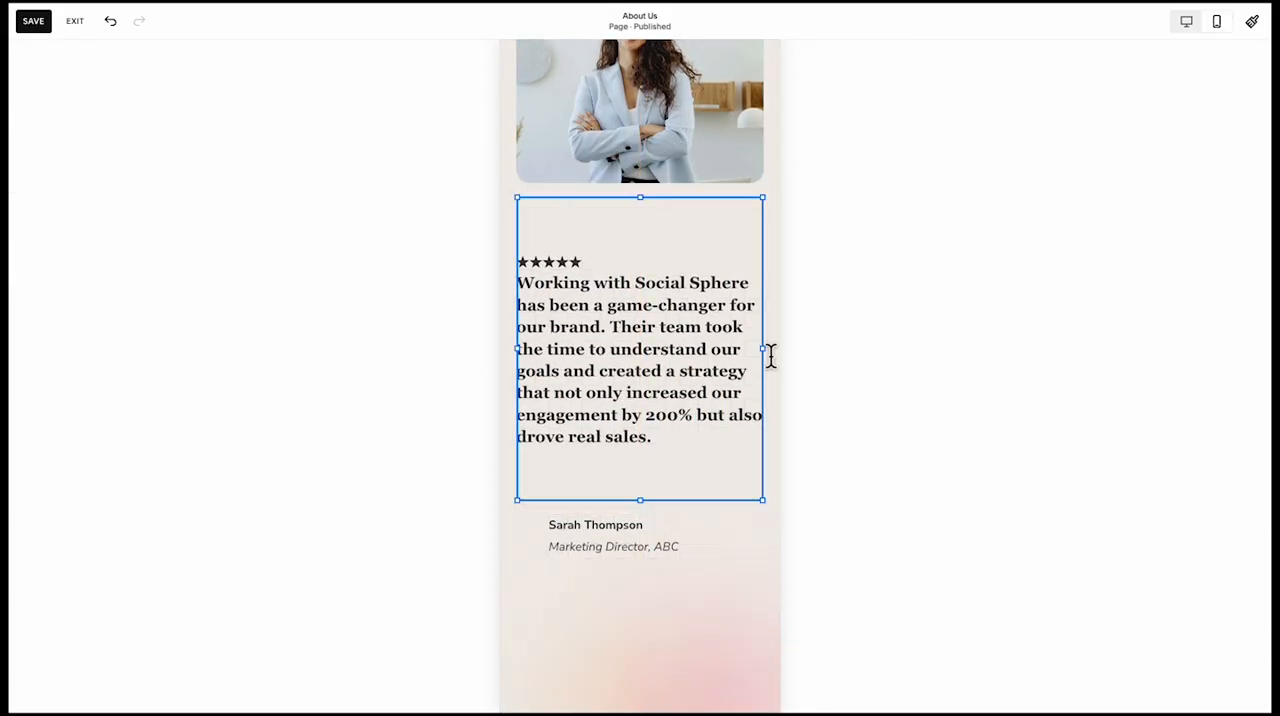
drag(634, 498, 643, 414)
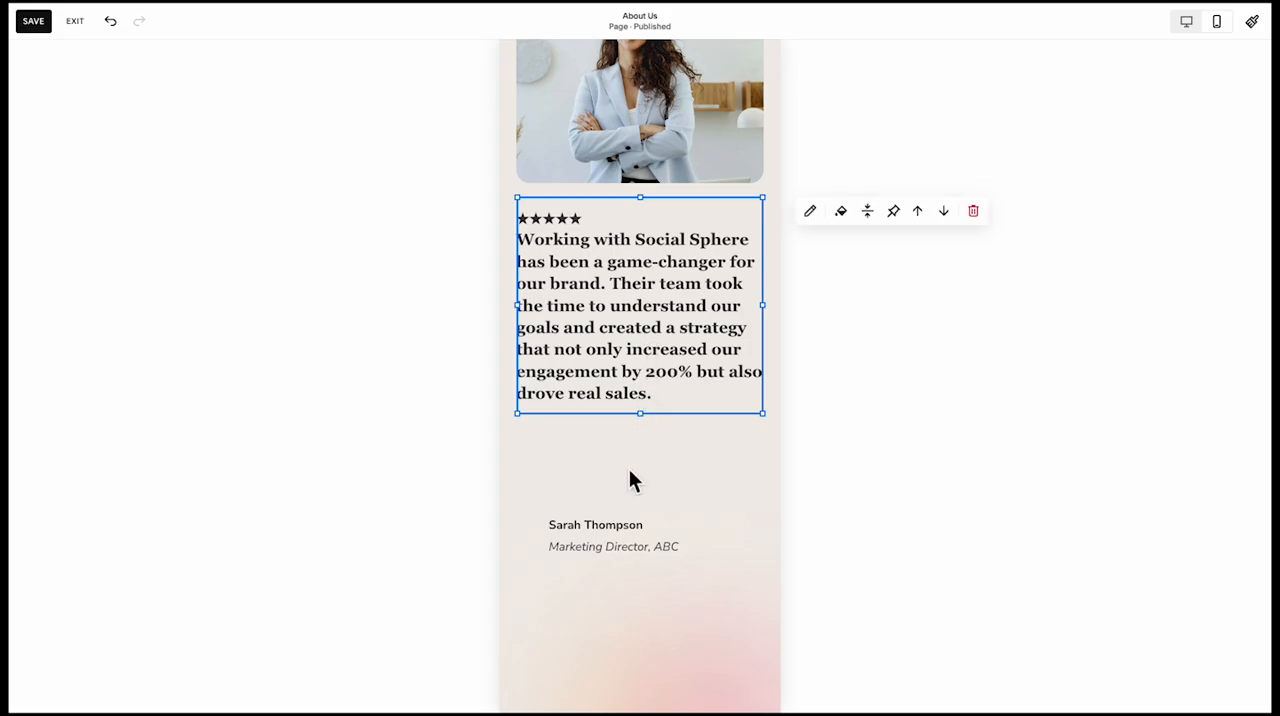
drag(614, 537, 588, 460)
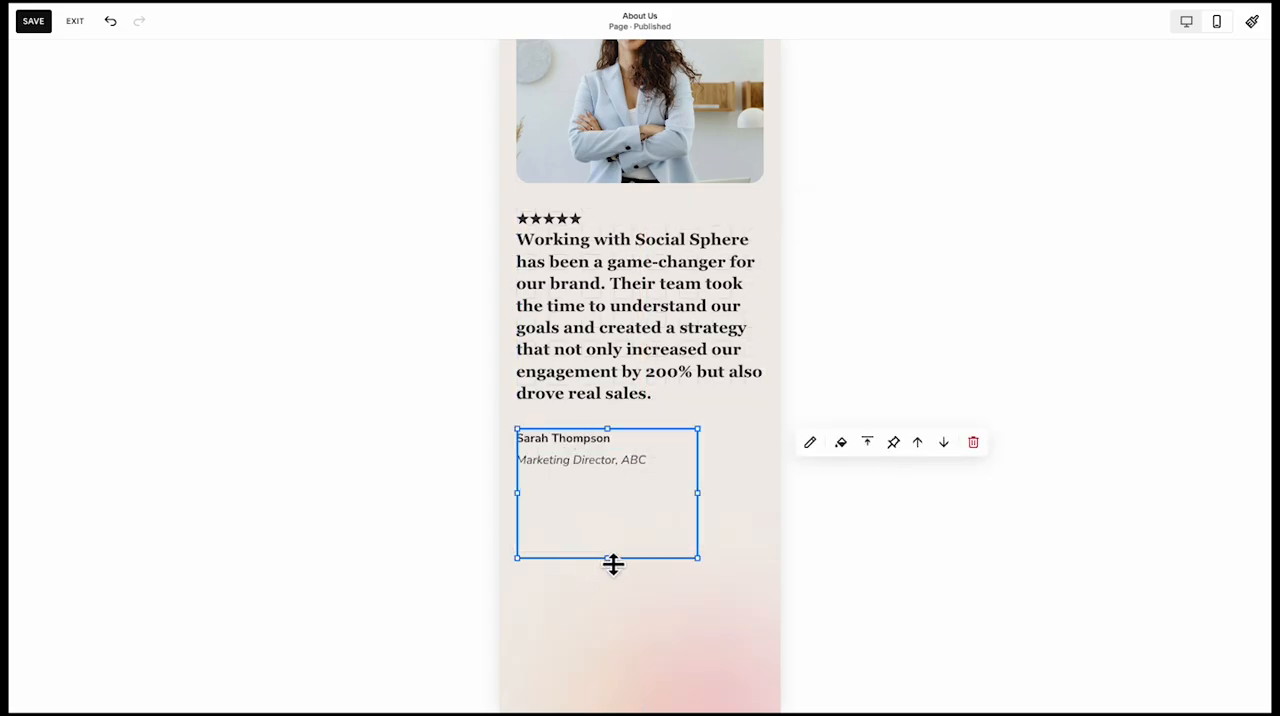
drag(611, 560, 613, 486)
Try moving a gradient shape up beneath the testimonial client's name and title, and undo the move
scroll(600, 585, down, 1)
click(621, 605)
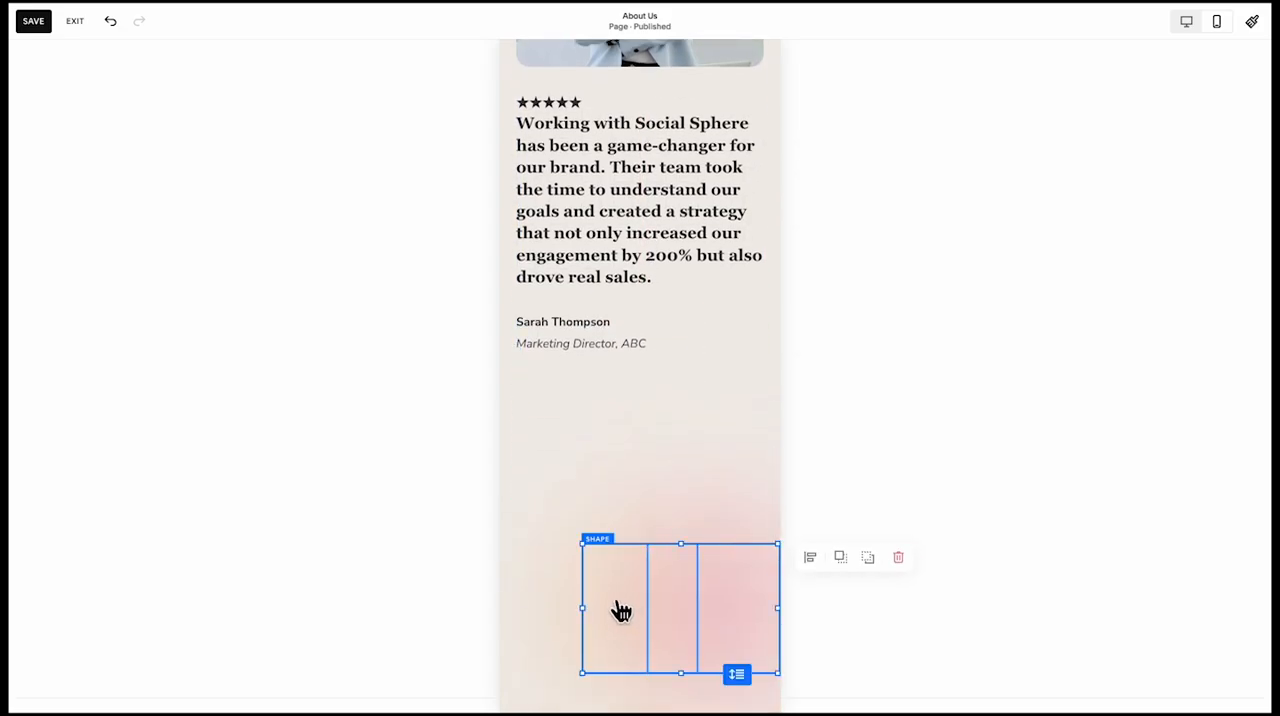
click(660, 612)
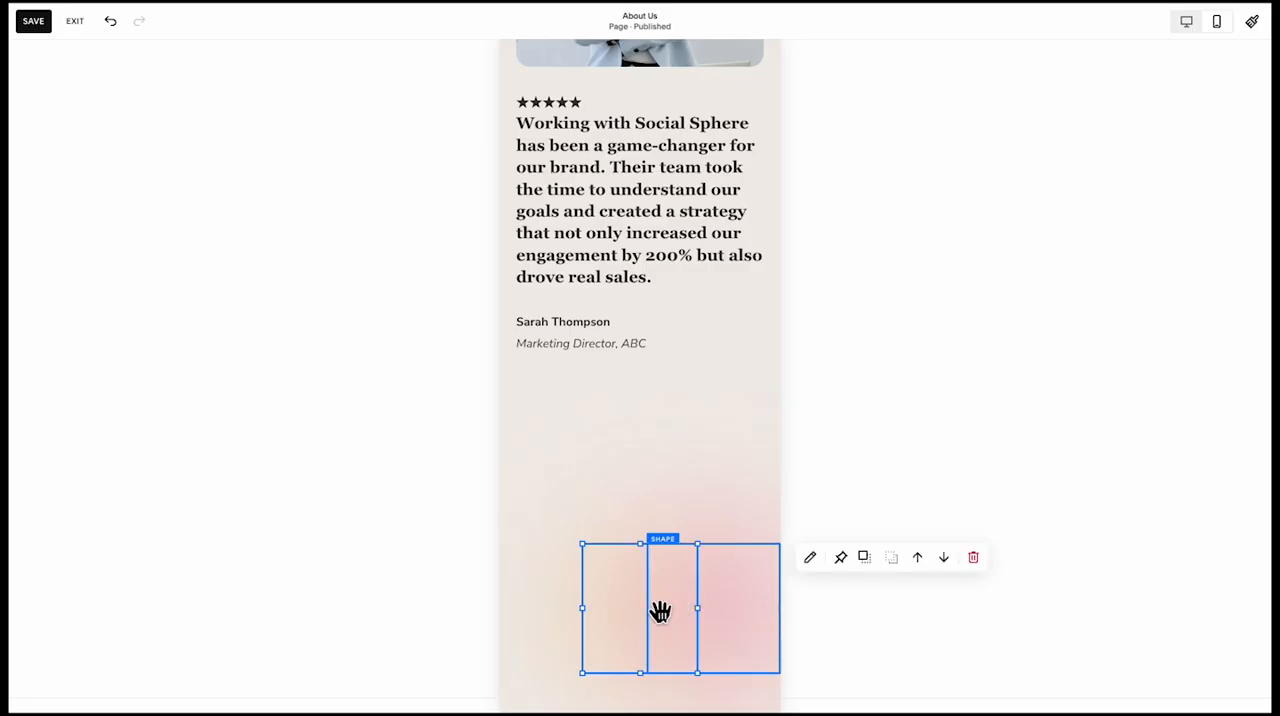
scroll(664, 606, up, 1)
drag(666, 662, 661, 480)
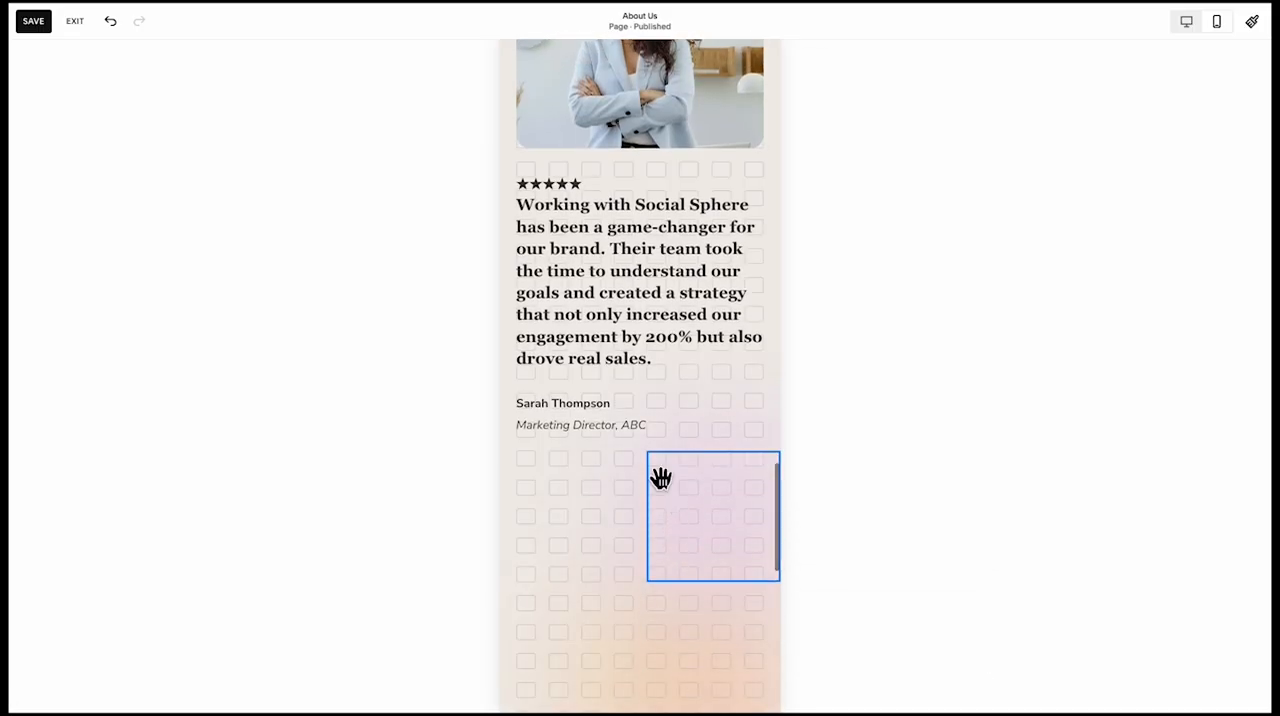
scroll(670, 527, down, 1)
key(ctrl+z)
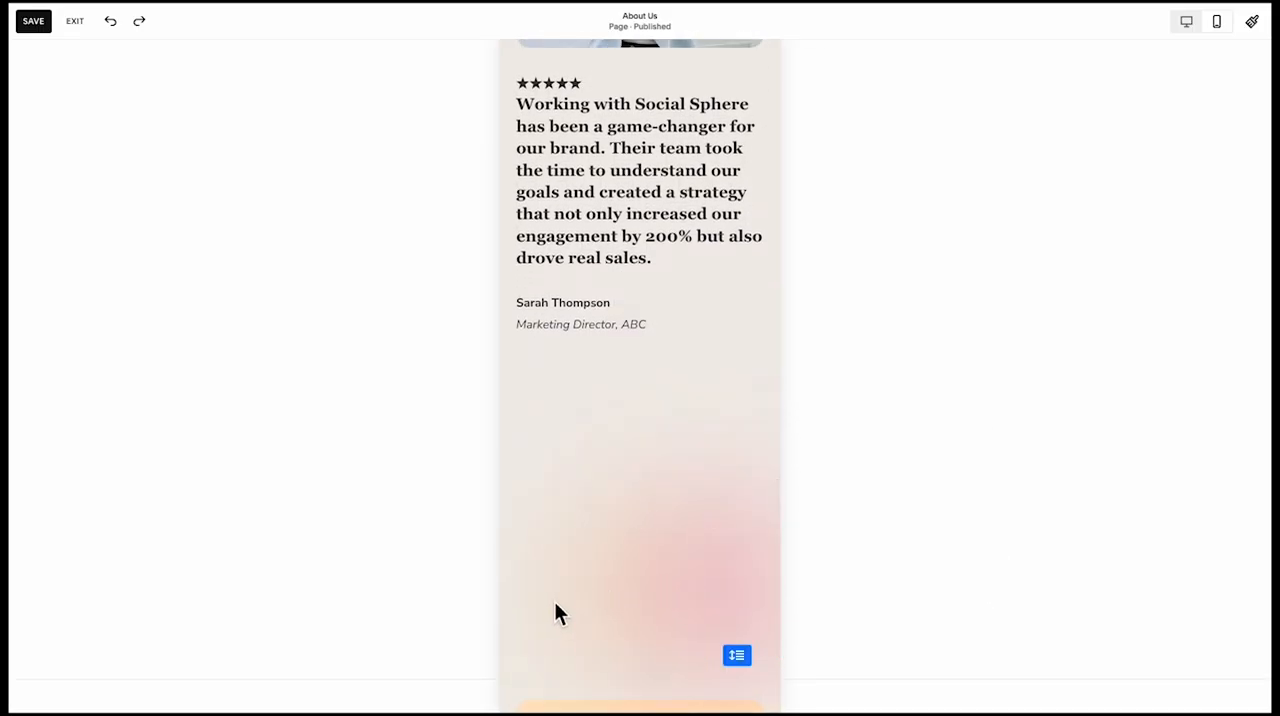
Move the blurred gradient shapes up behind the testimonial photo and quote
click(554, 601)
click(560, 586)
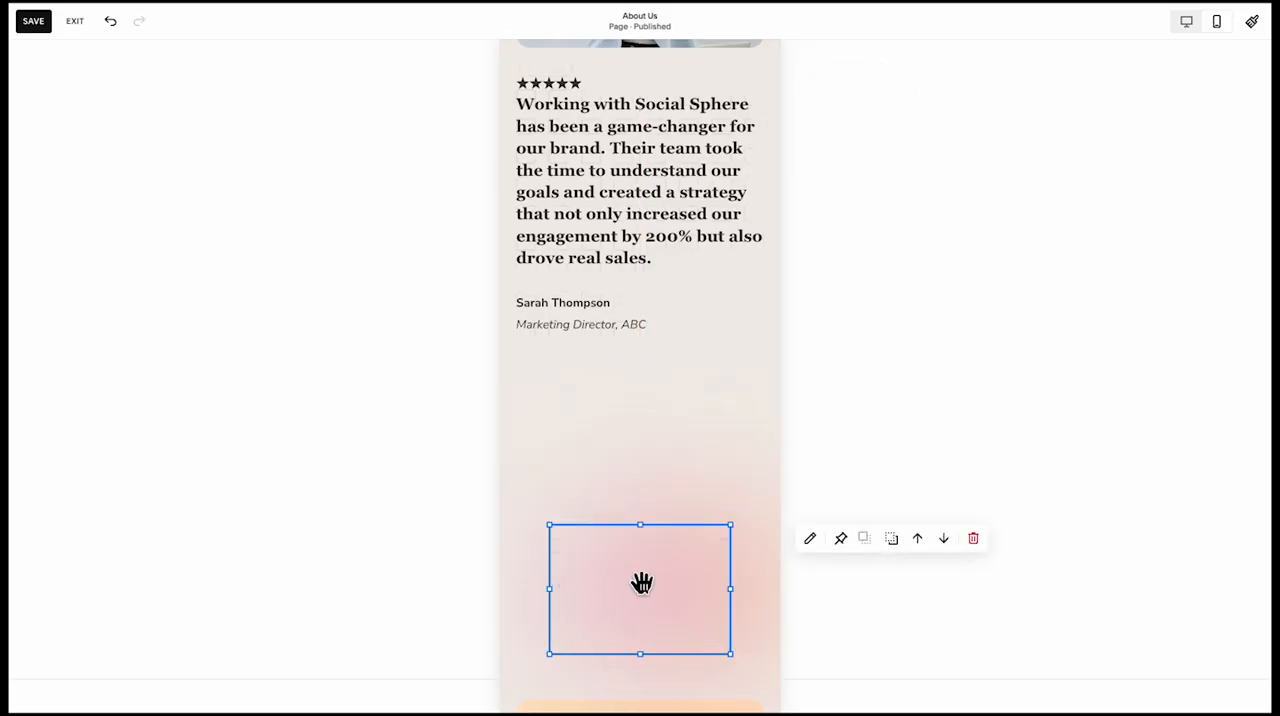
click(666, 597)
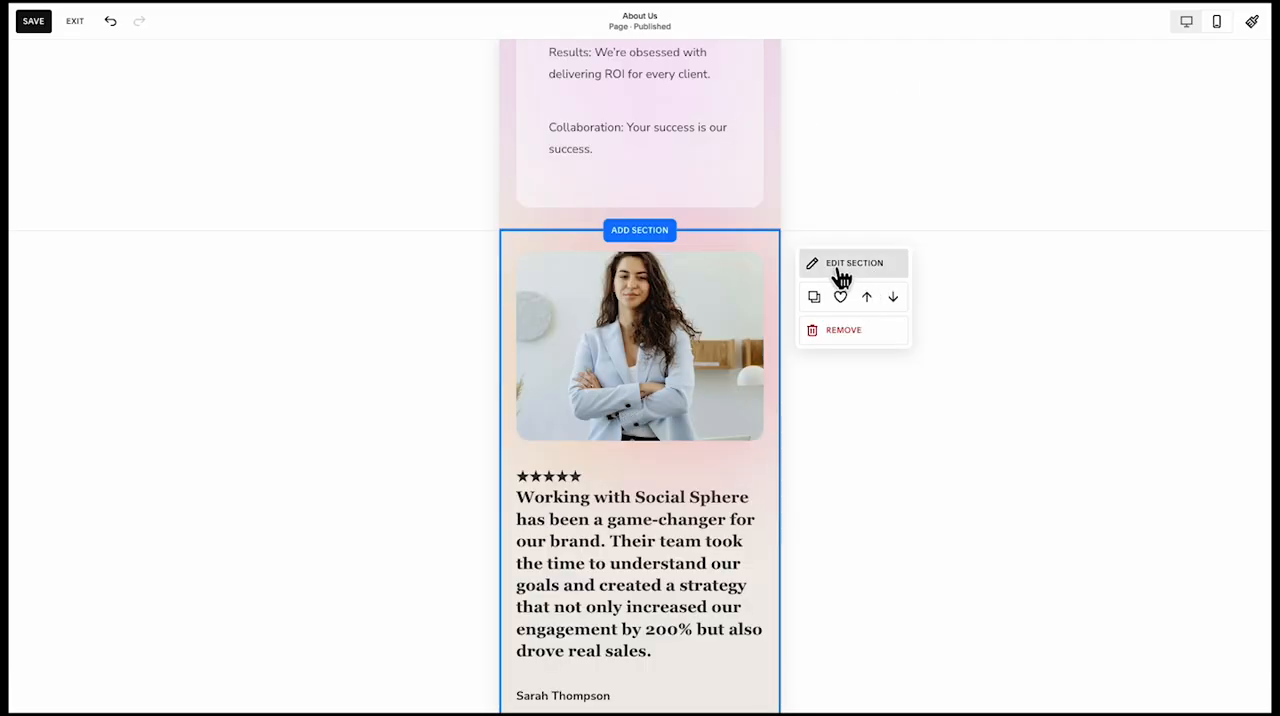
Set the testimonial section's height to M
click(838, 268)
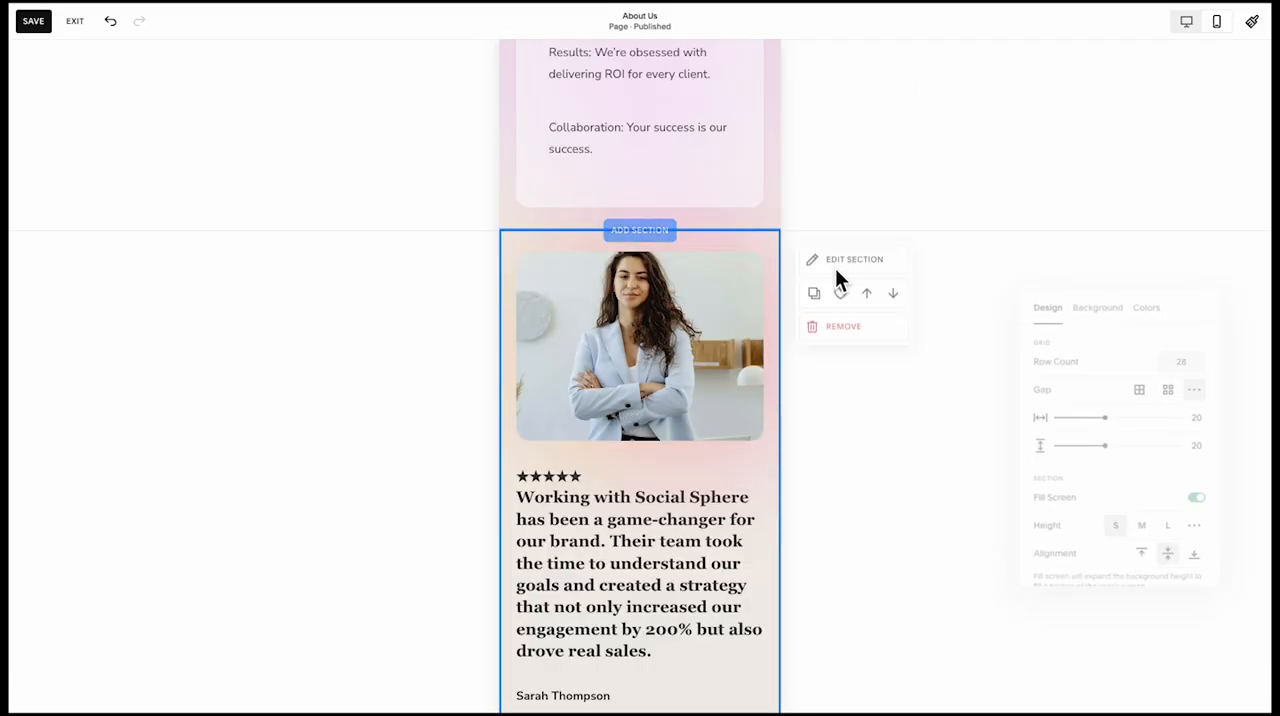
click(1143, 531)
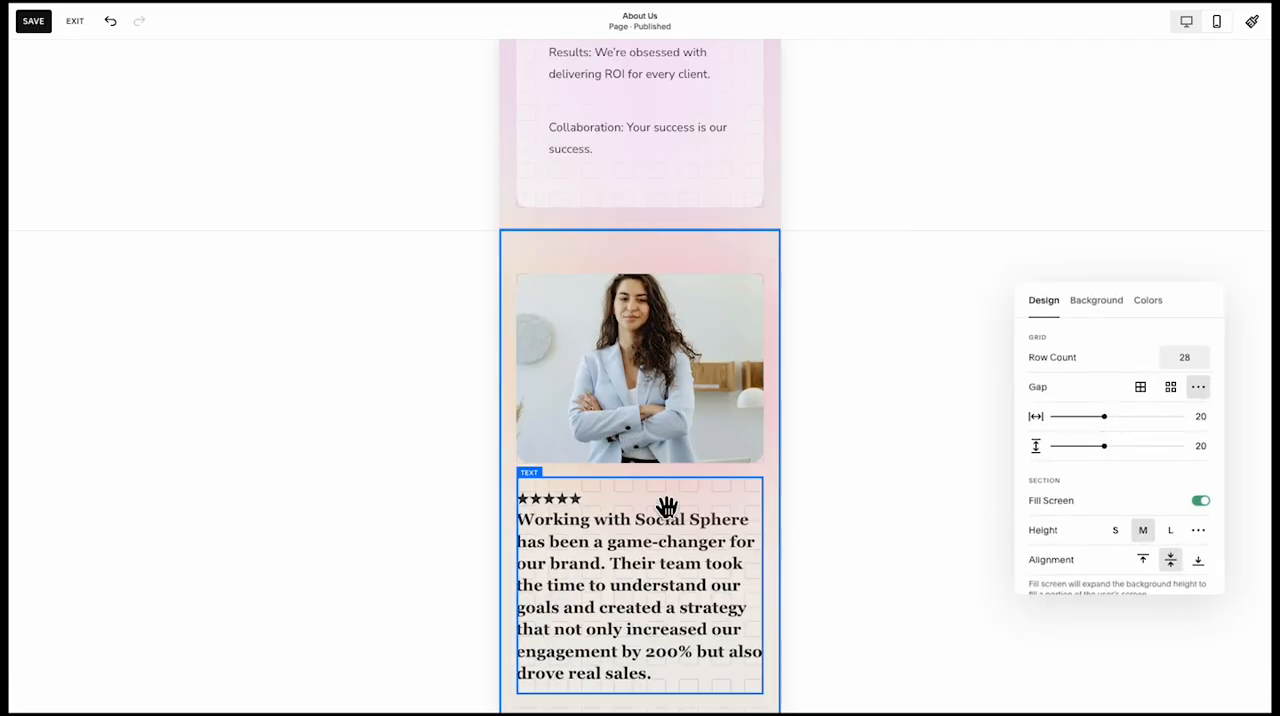
click(449, 460)
Set the "What Drives Us?" section's height to M to match the spacing of the testimonial section
scroll(524, 378, up, 2)
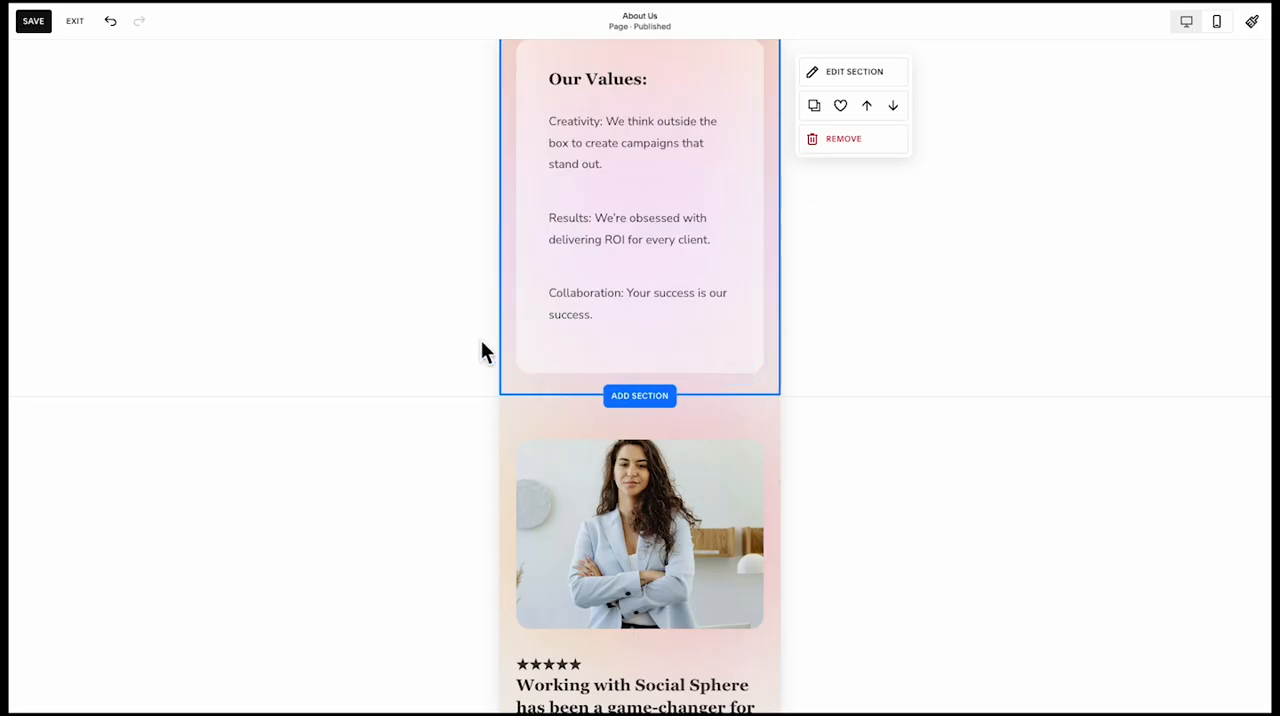
scroll(680, 400, down, 1)
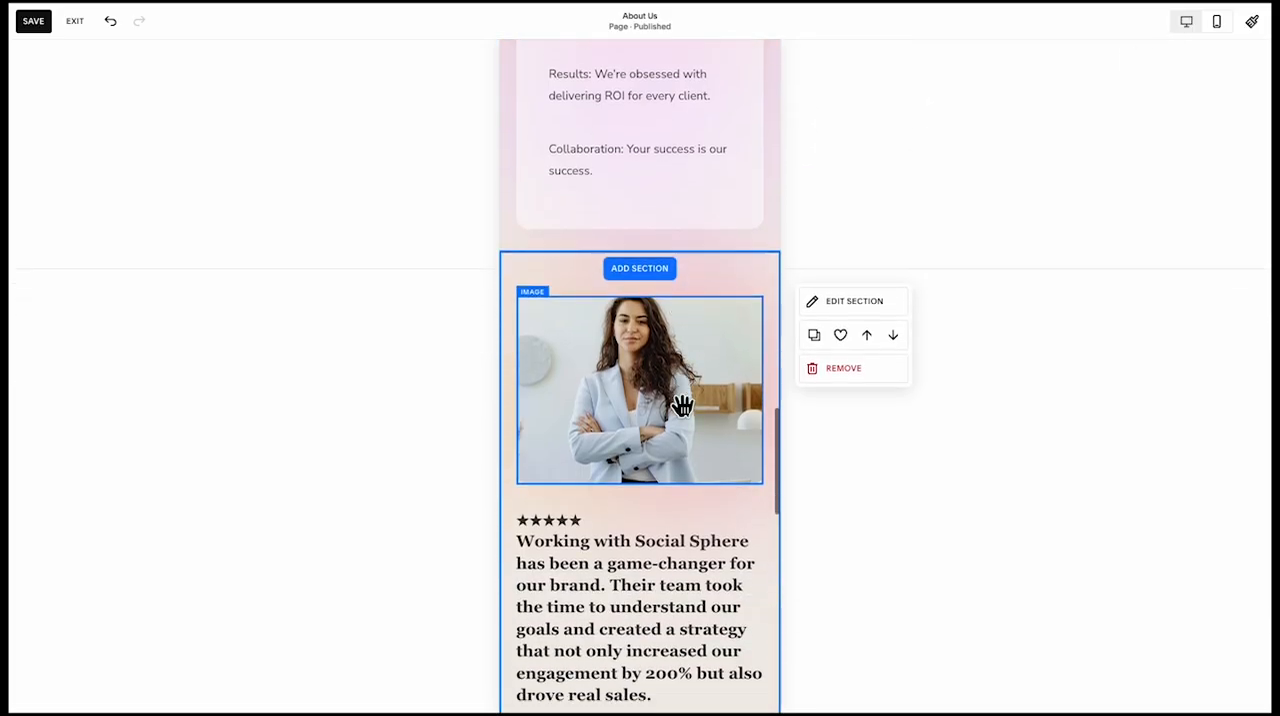
scroll(651, 600, up, 4)
scroll(651, 600, down, 3)
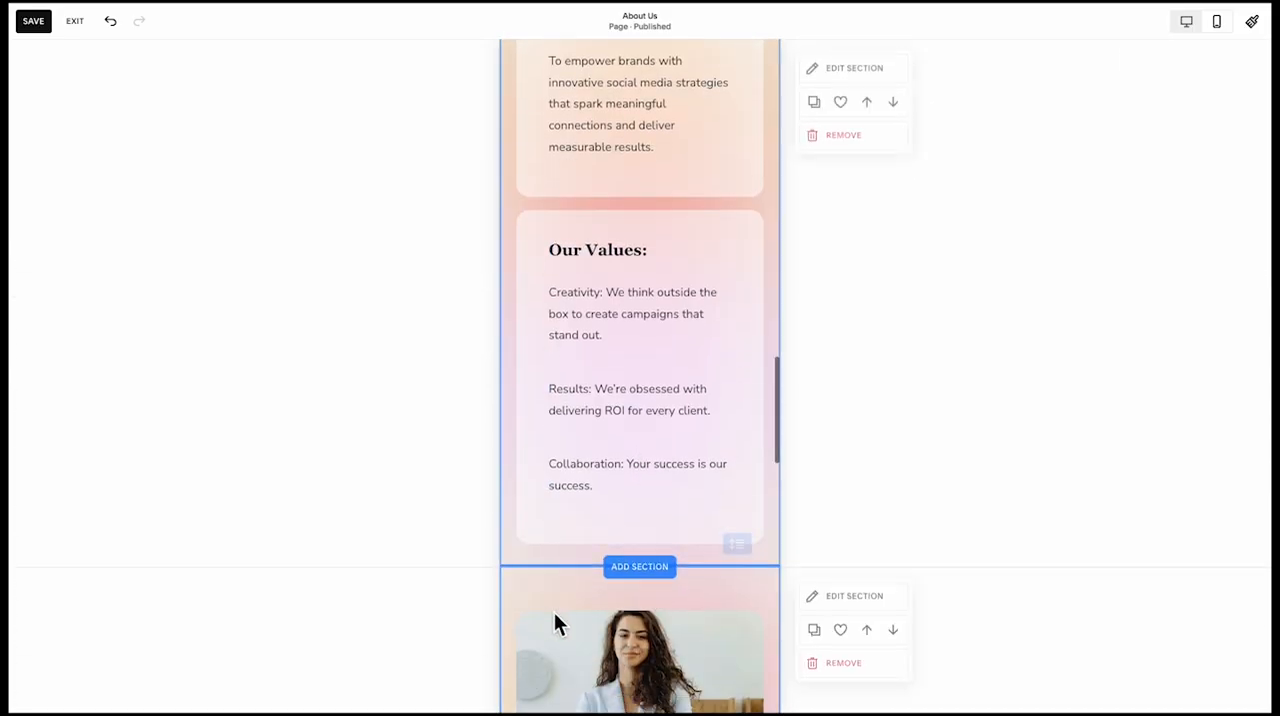
scroll(513, 544, up, 1)
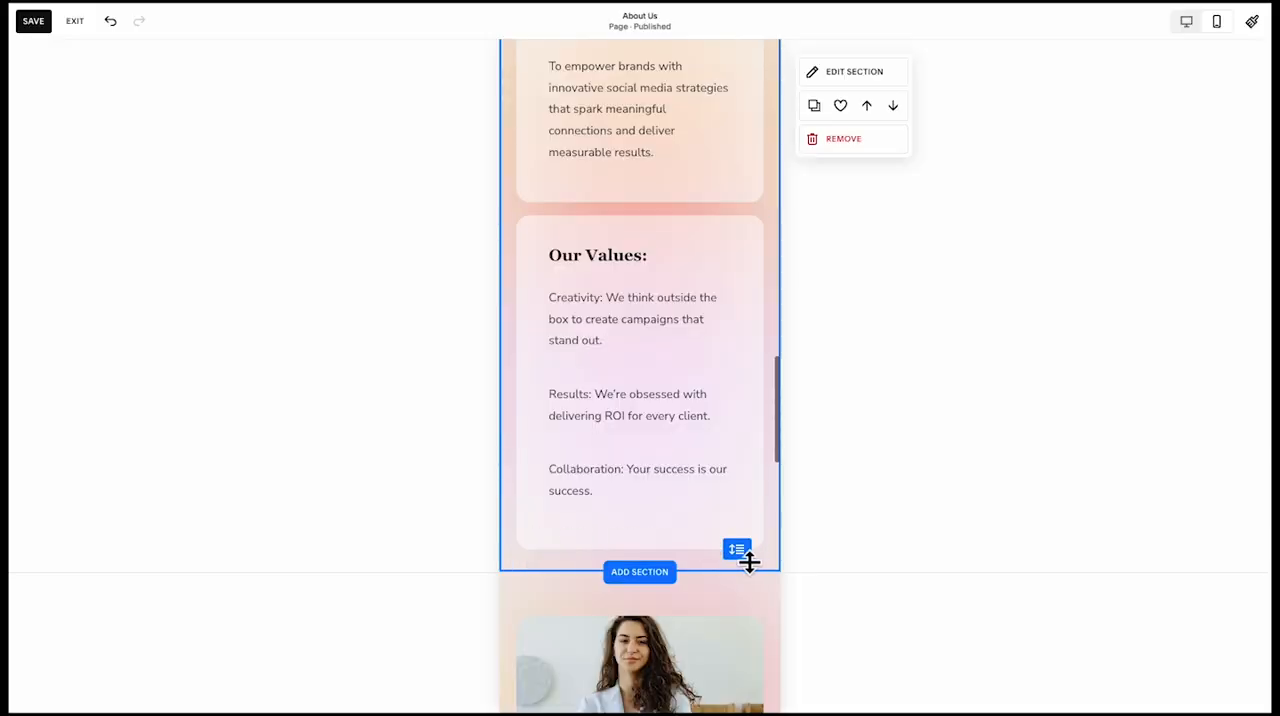
click(840, 74)
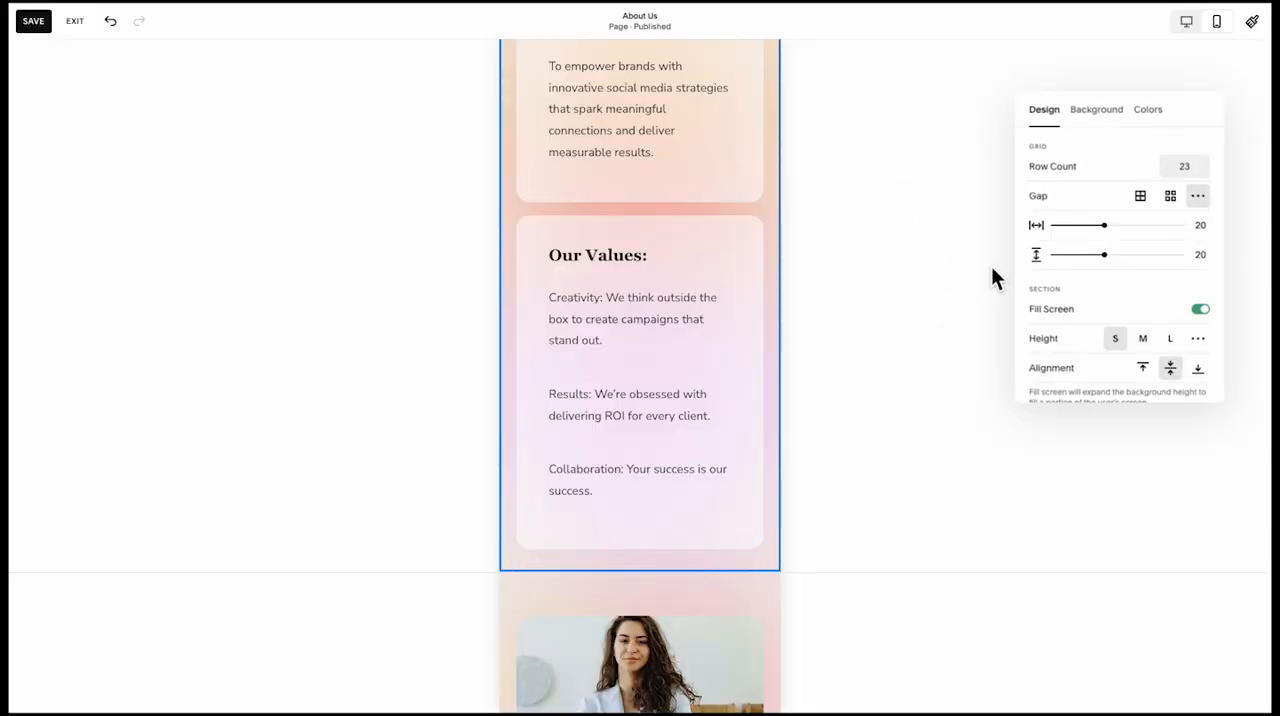
click(1143, 338)
click(457, 482)
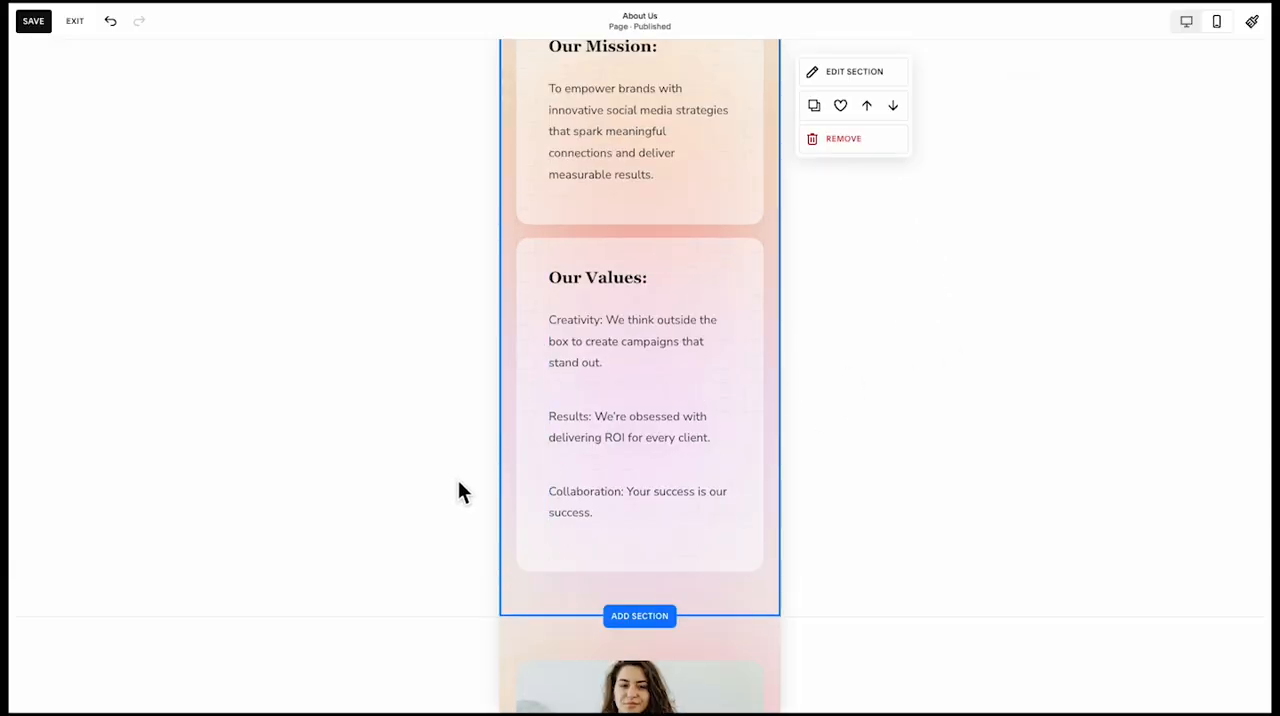
scroll(506, 521, down, 5)
scroll(508, 420, down, 2)
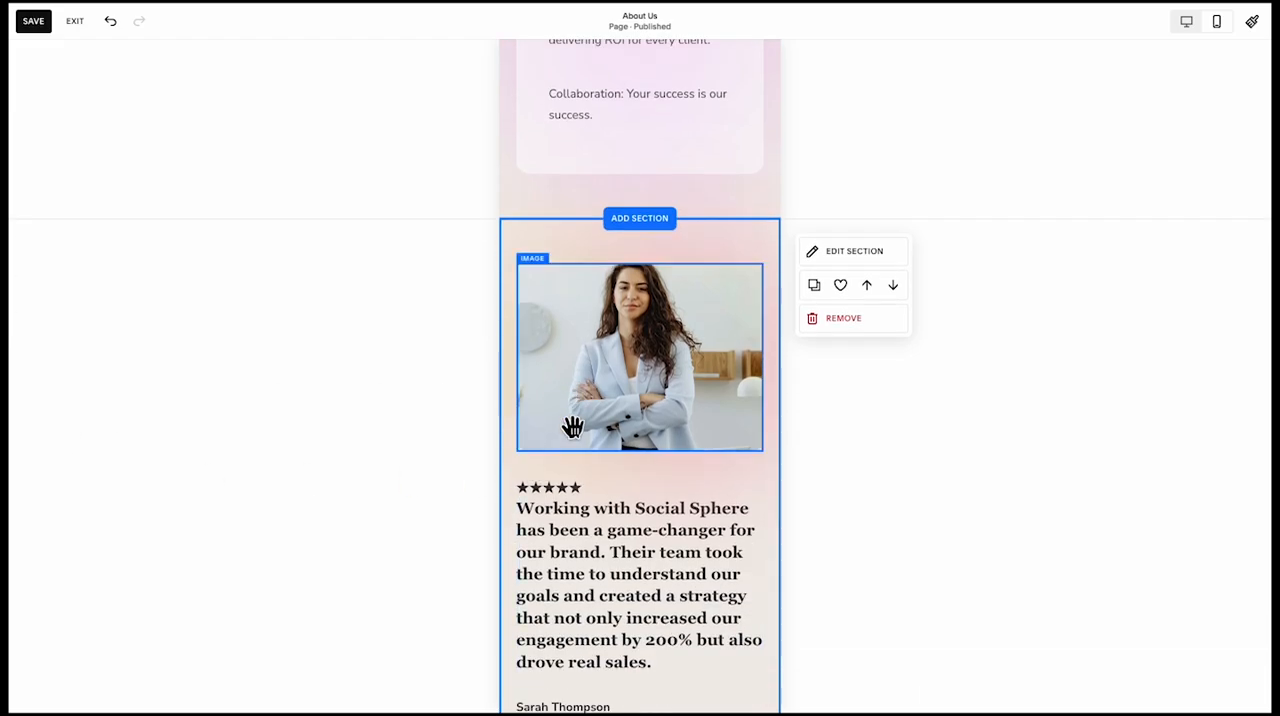
scroll(572, 427, down, 1)
scroll(572, 427, up, 12)
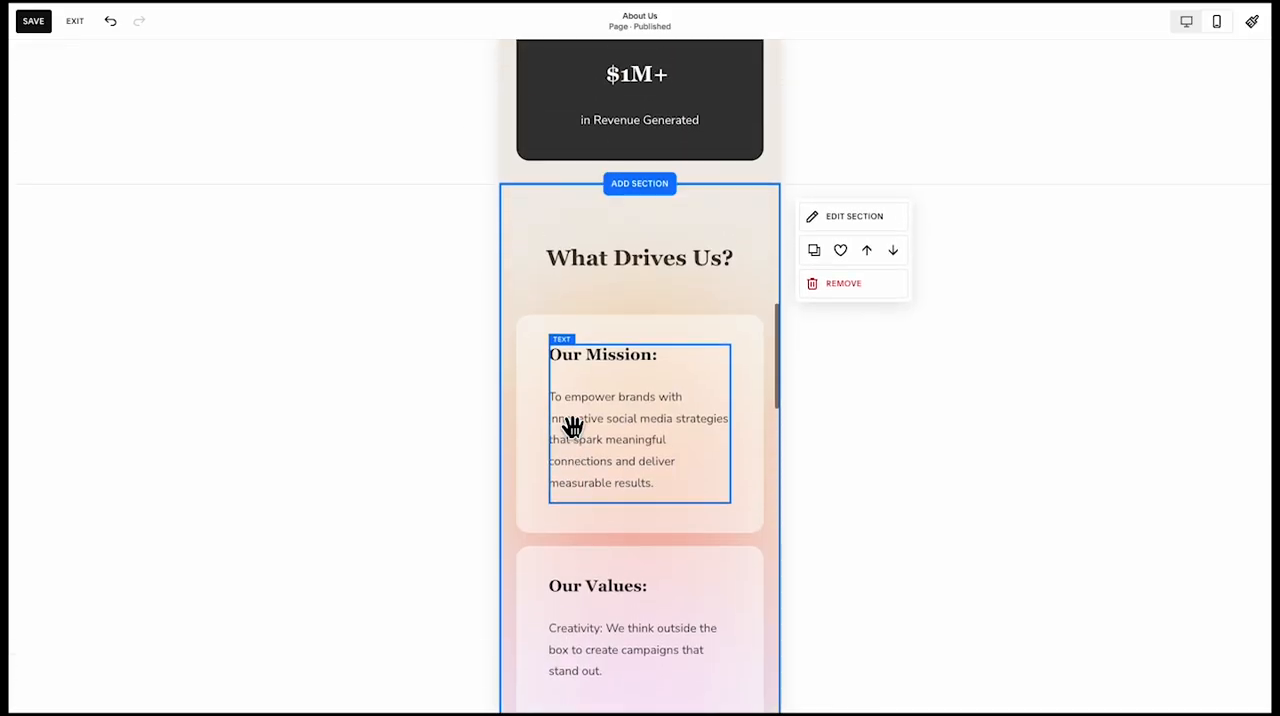
Shorten the testimonial section to remove the excess empty space beneath the client's name and title
scroll(572, 427, up, 3)
scroll(614, 471, down, 1)
scroll(609, 454, up, 6)
scroll(610, 452, down, 3)
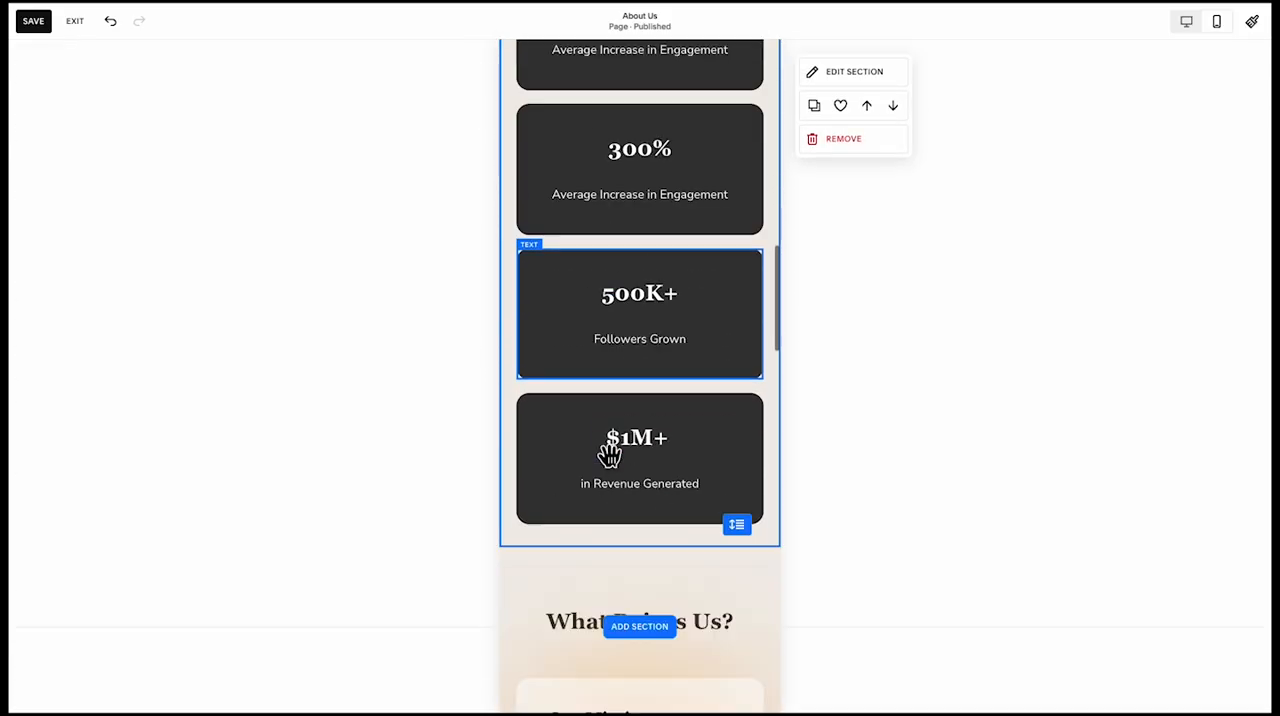
scroll(610, 452, down, 10)
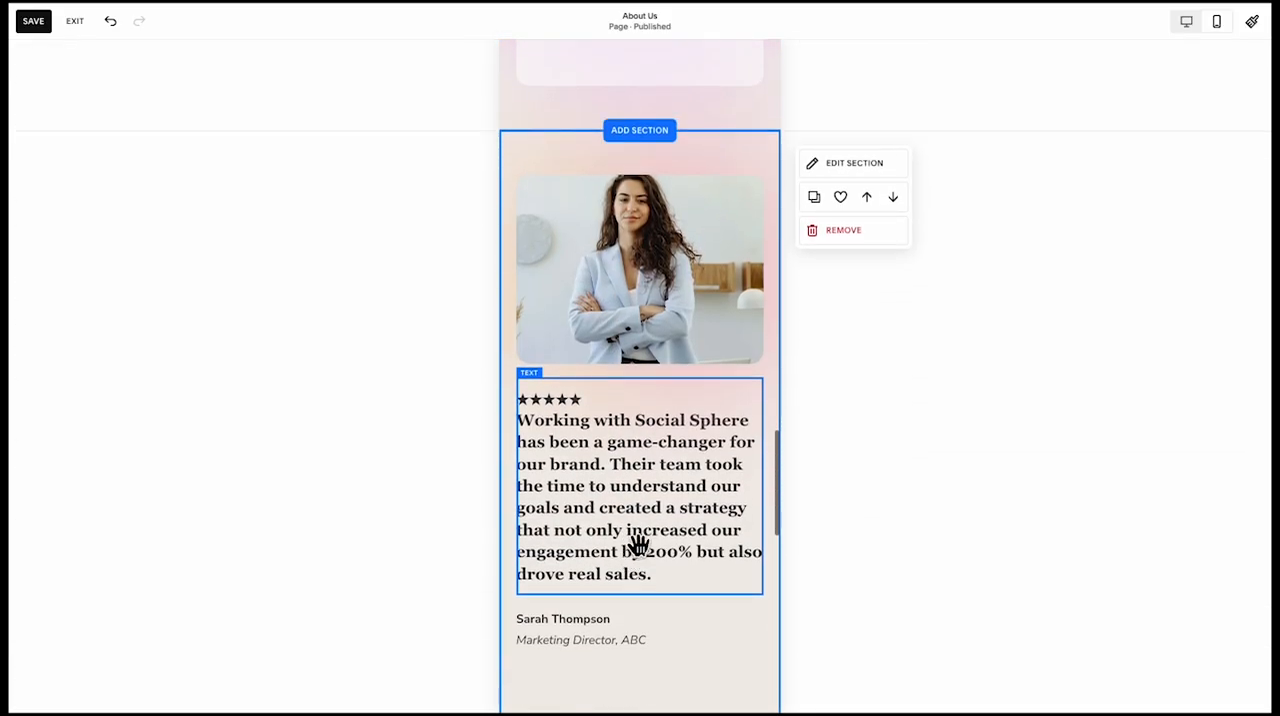
scroll(638, 547, down, 3)
scroll(669, 500, down, 3)
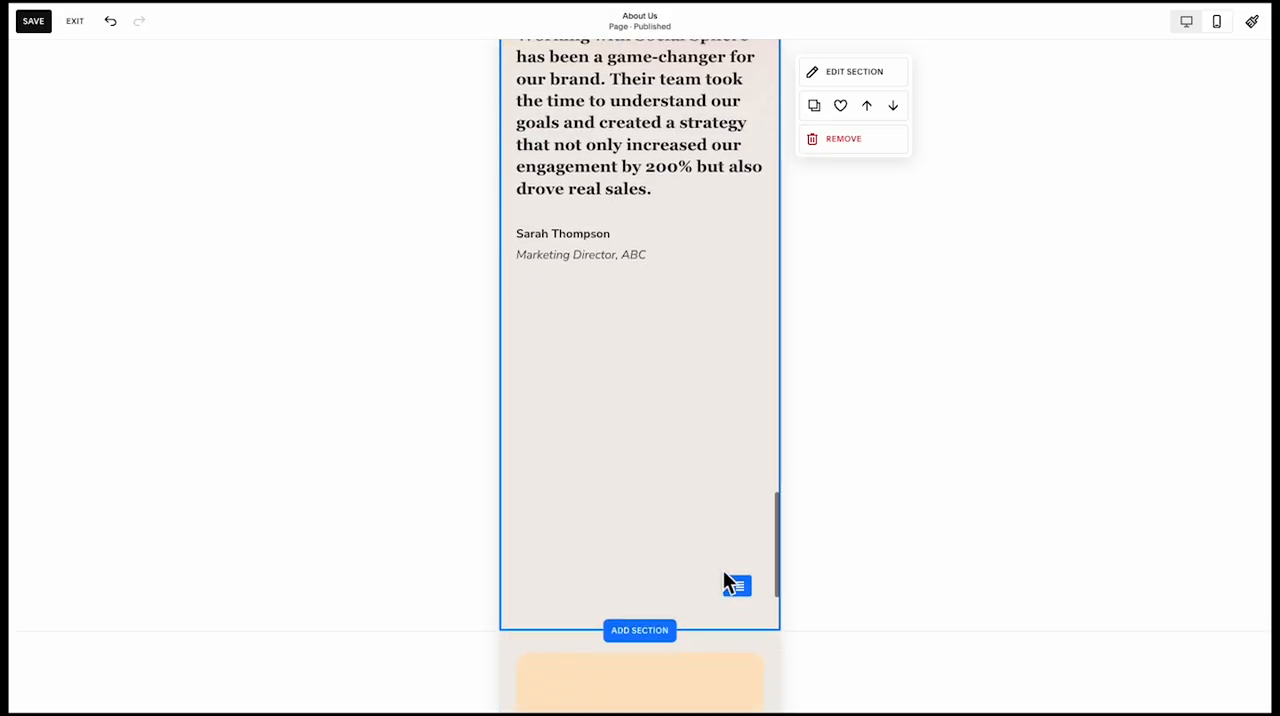
drag(739, 587, 739, 256)
Extend the peach shape in the "Ready to Grow with Us?" section downward behind the heading, paragraph and button
scroll(704, 335, down, 1)
click(687, 358)
scroll(687, 351, down, 1)
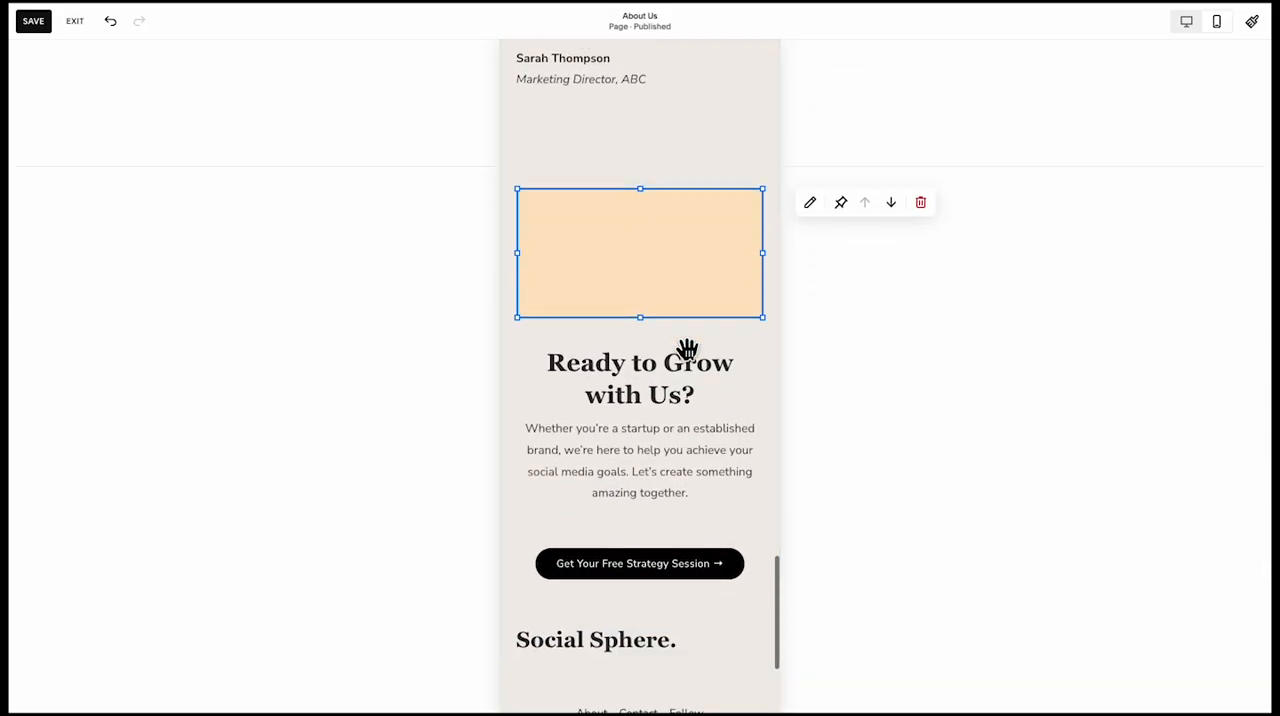
drag(641, 318, 651, 563)
Move the "Ready to Grow with Us?" heading, paragraph and button up together into the peach shape and narrow them to leave side margins
click(651, 563)
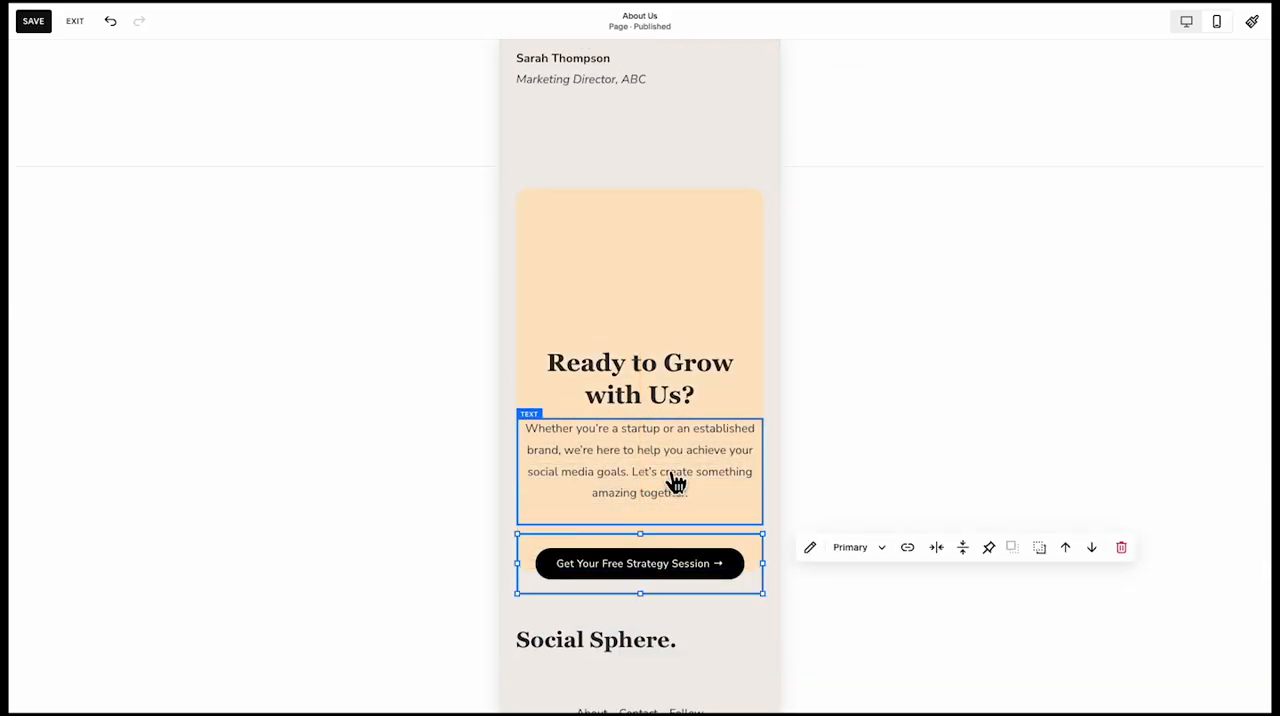
shift+click(674, 474)
shift+click(677, 388)
drag(678, 383, 680, 250)
drag(760, 352, 671, 386)
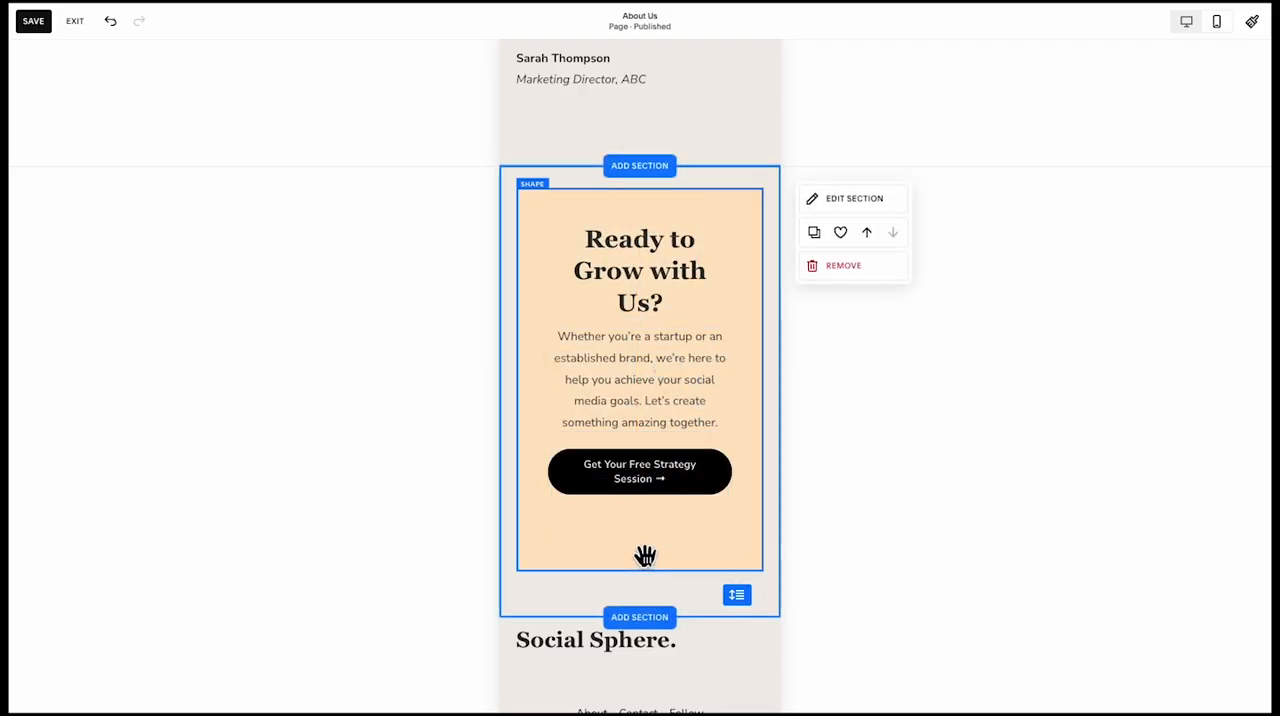
Shorten the peach shape and its section to fit closely below the strategy session button, and save the page
click(645, 558)
drag(655, 572, 648, 530)
click(648, 564)
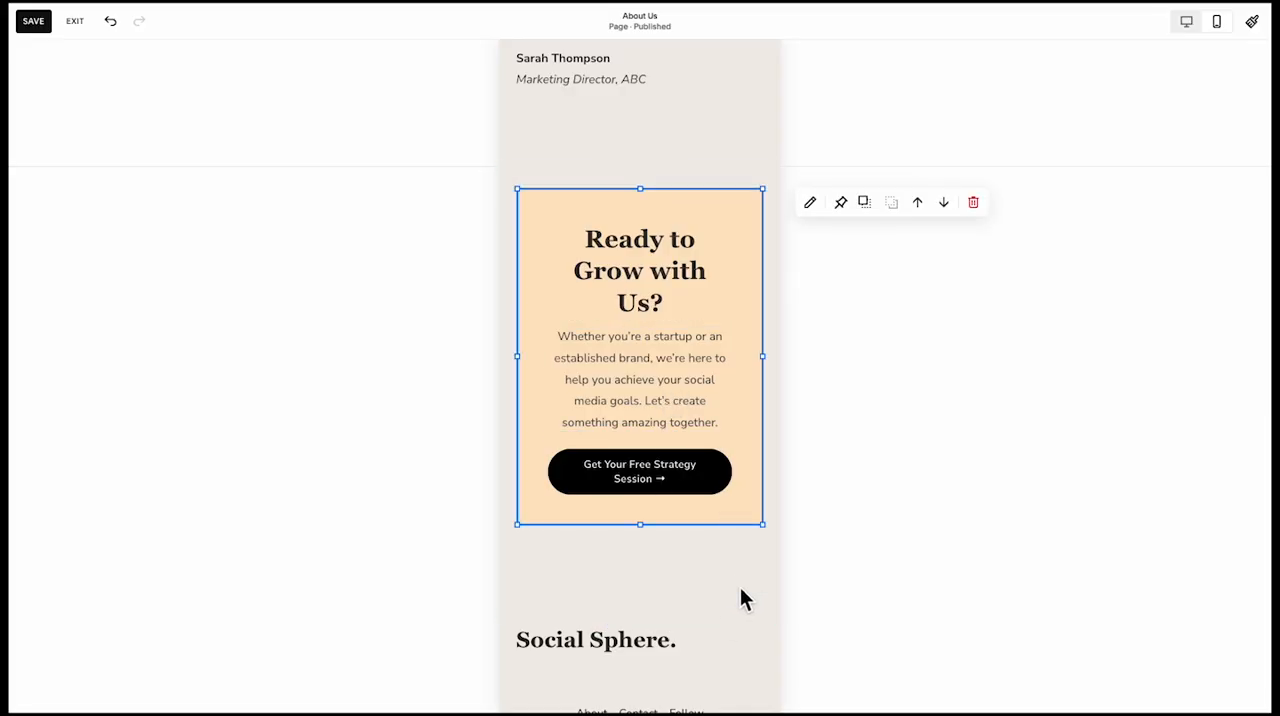
drag(742, 597, 741, 530)
click(478, 460)
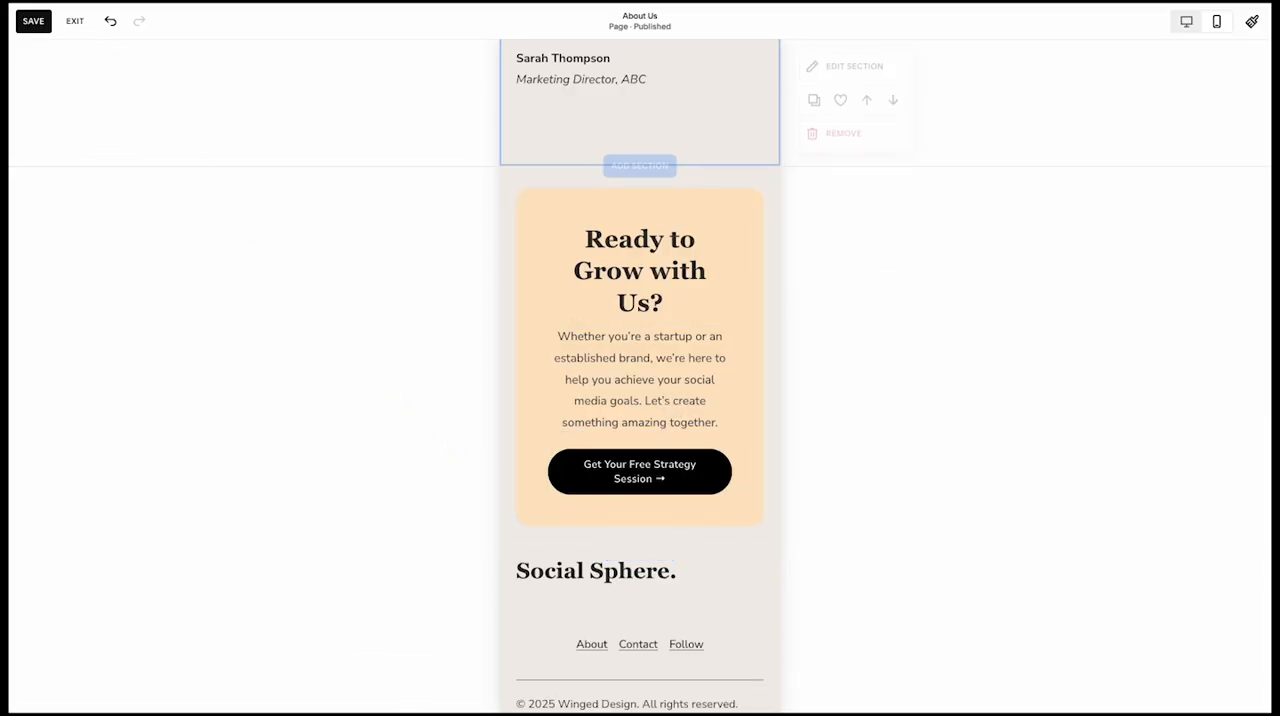
click(33, 20)
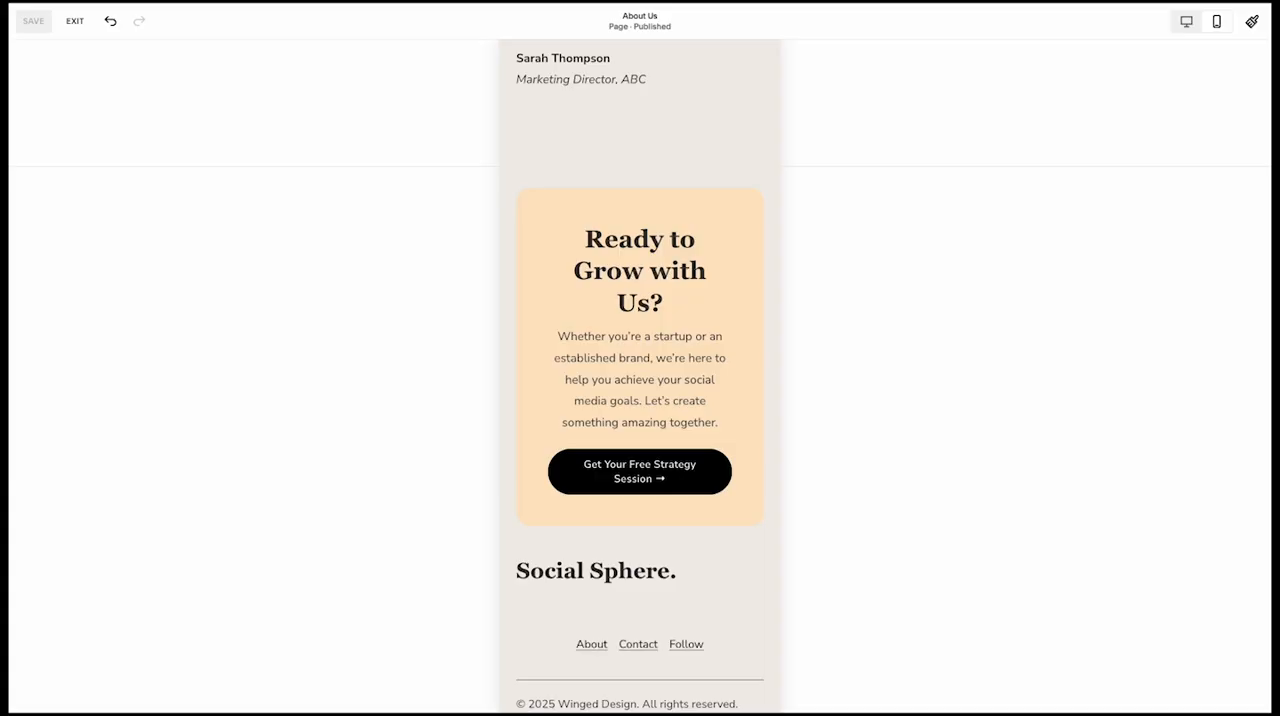
click(532, 128)
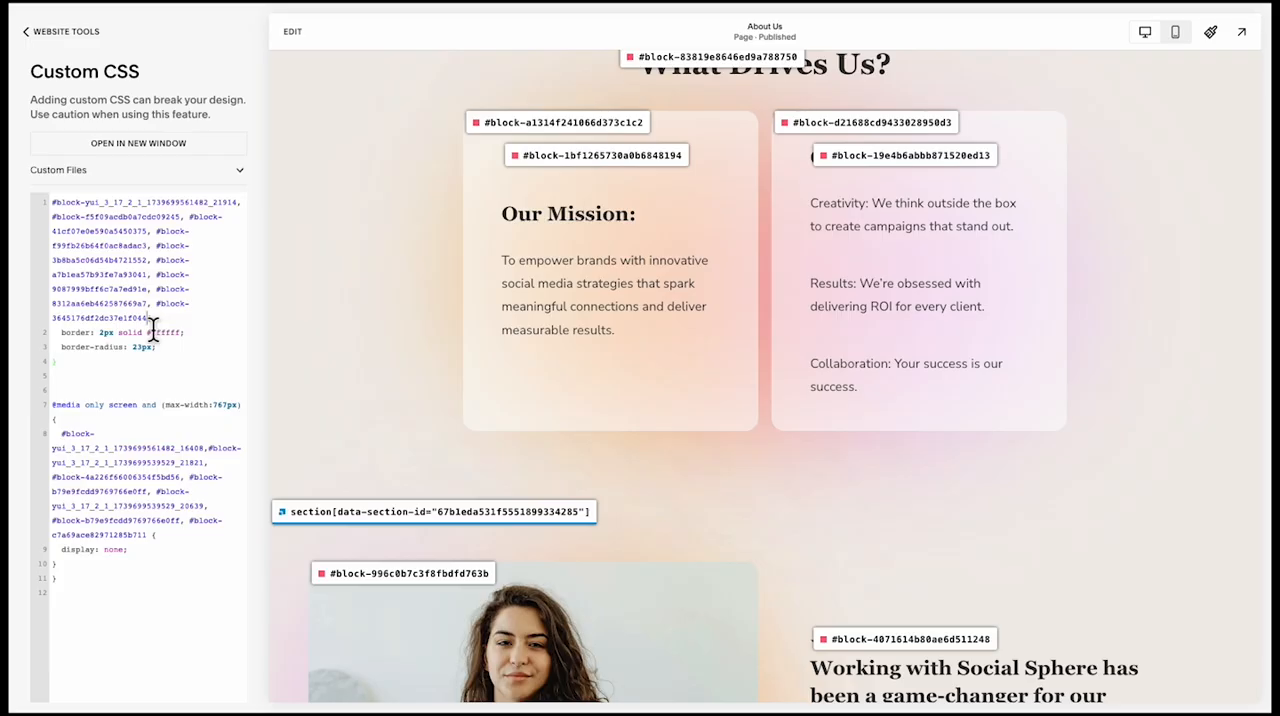
key(ctrl+v)
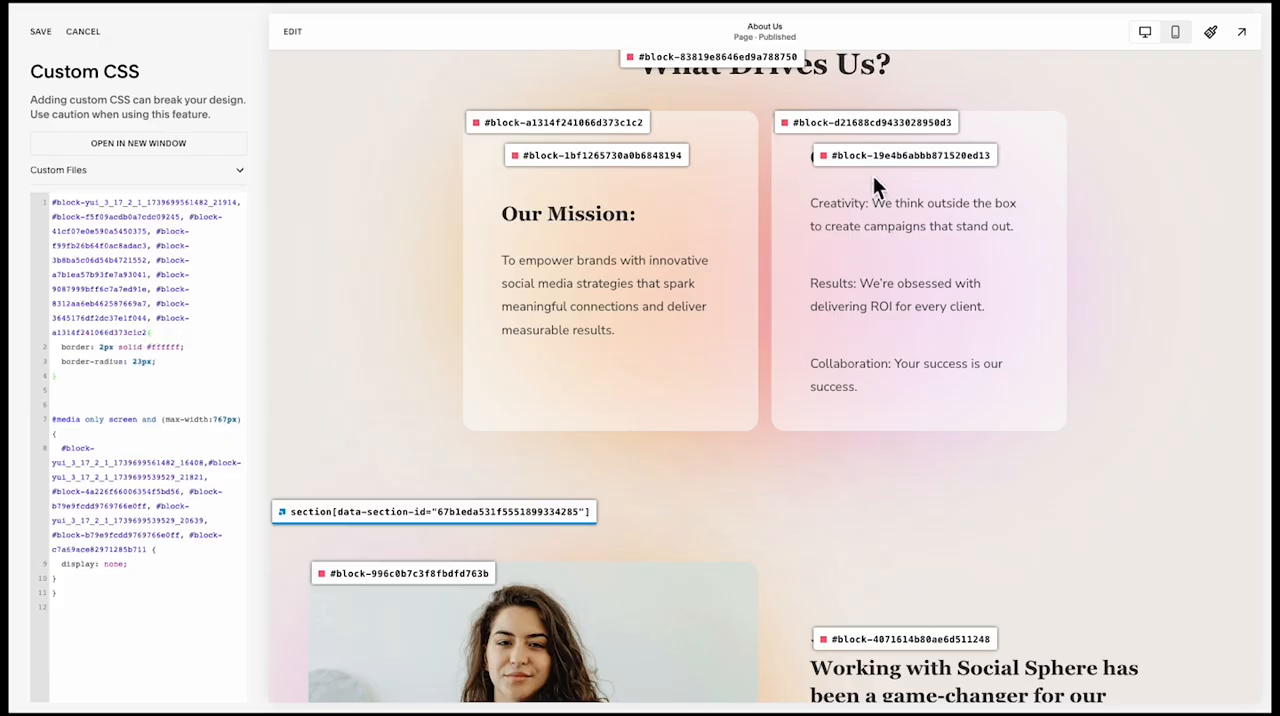
click(857, 123)
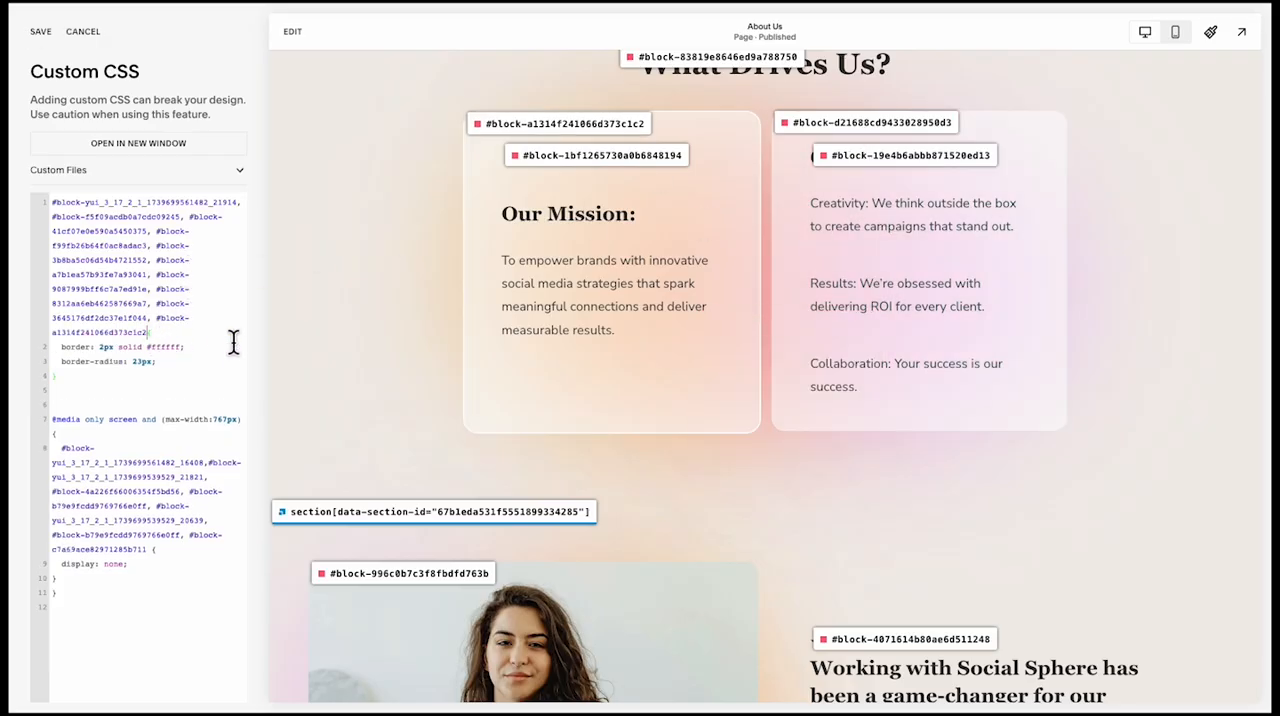
key(ctrl+v)
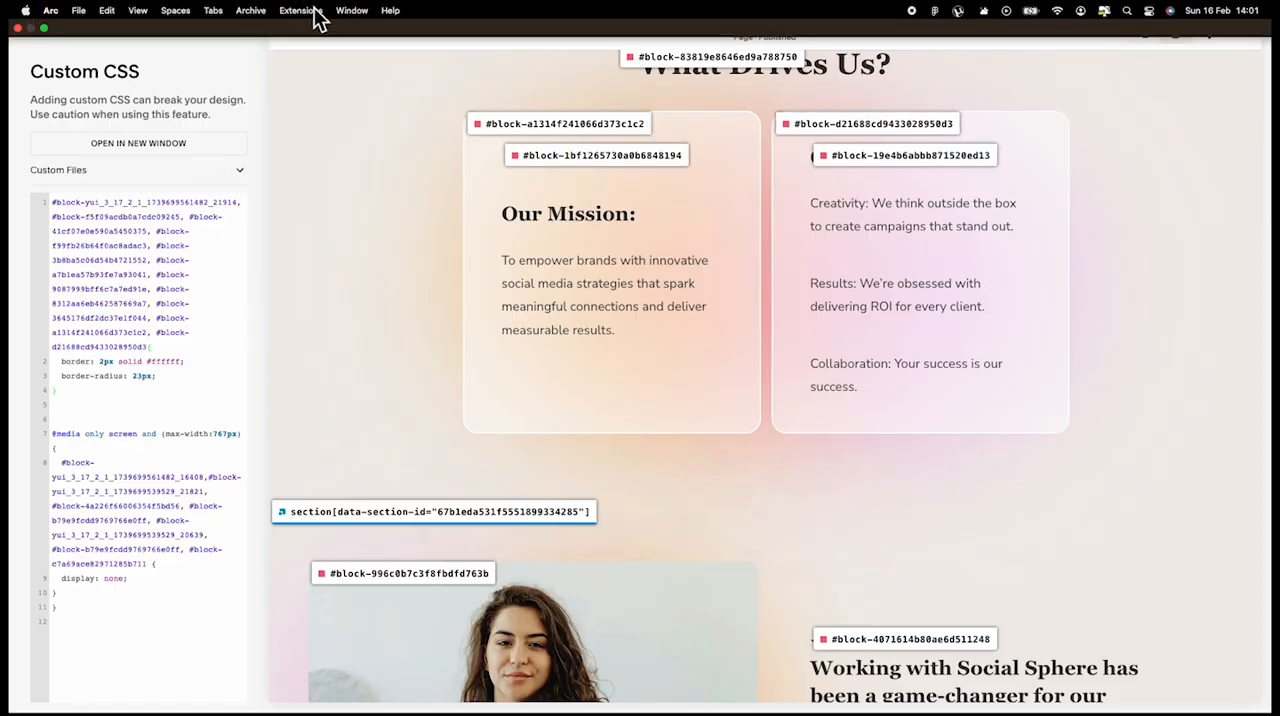
Turn off the browser extension that overlays block and section IDs on the site preview
click(315, 12)
click(307, 200)
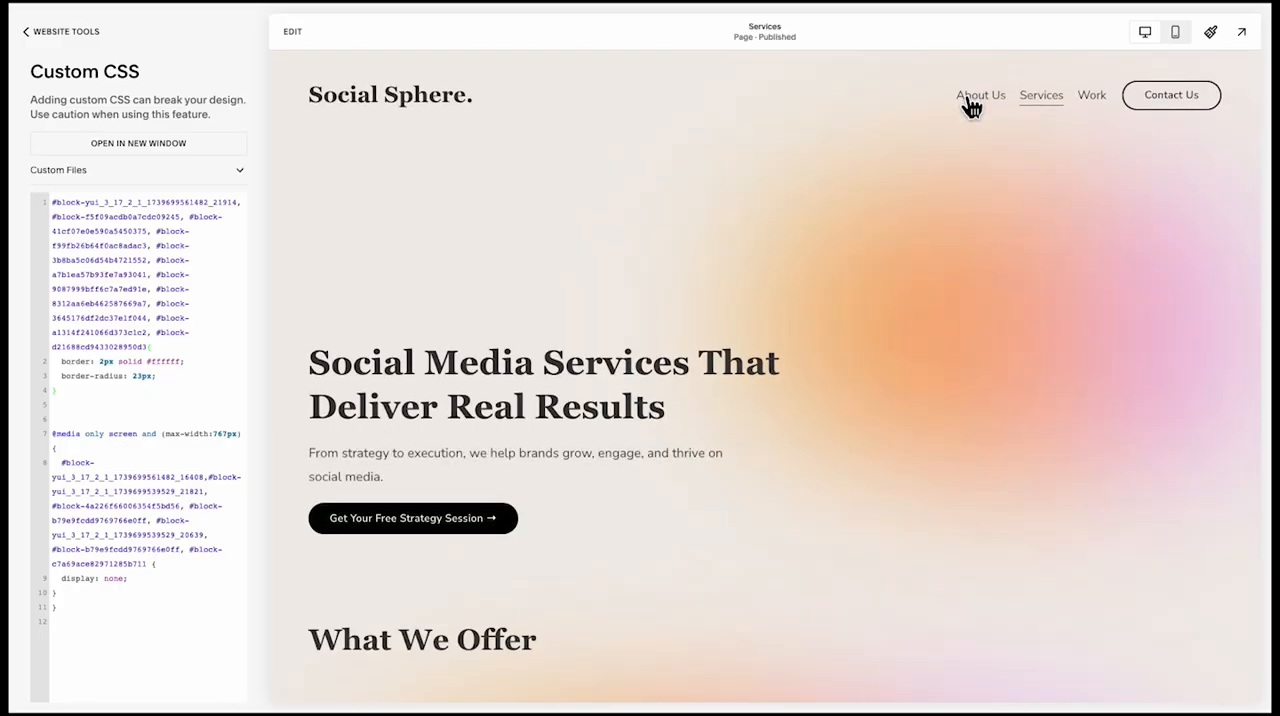
click(969, 97)
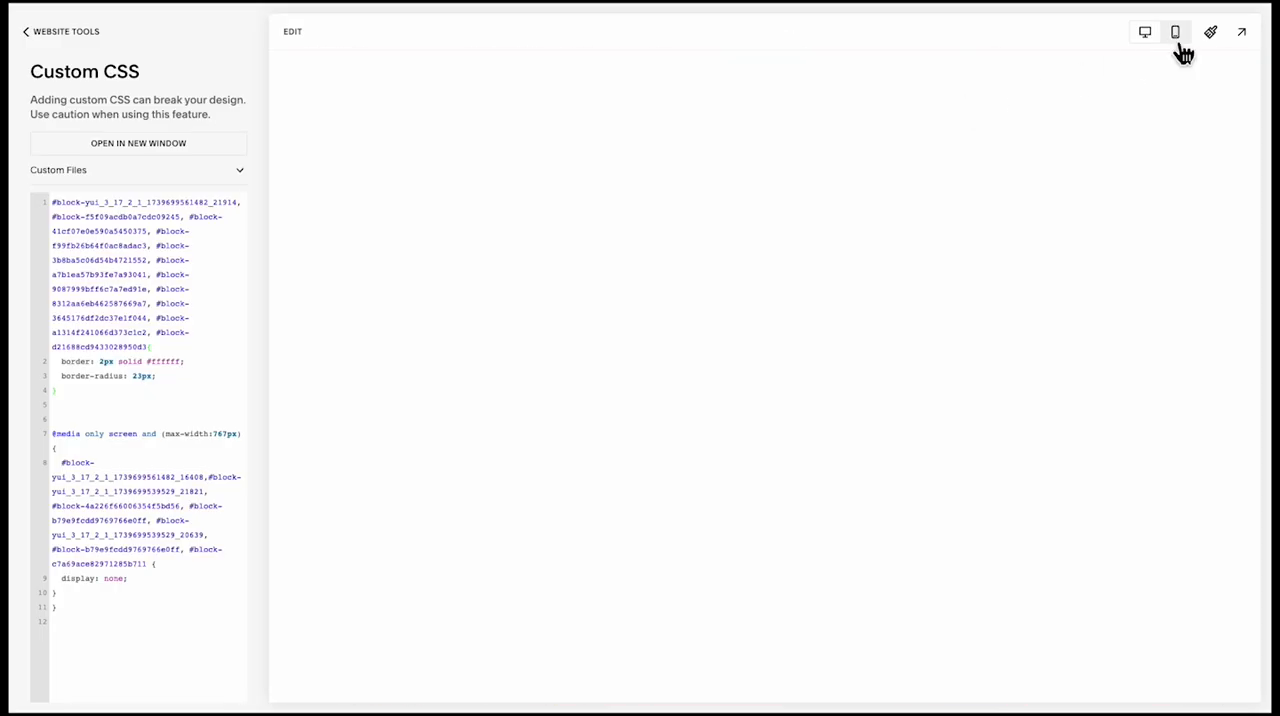
Switch the About Us page to mobile view and open its full-screen preview
click(1242, 32)
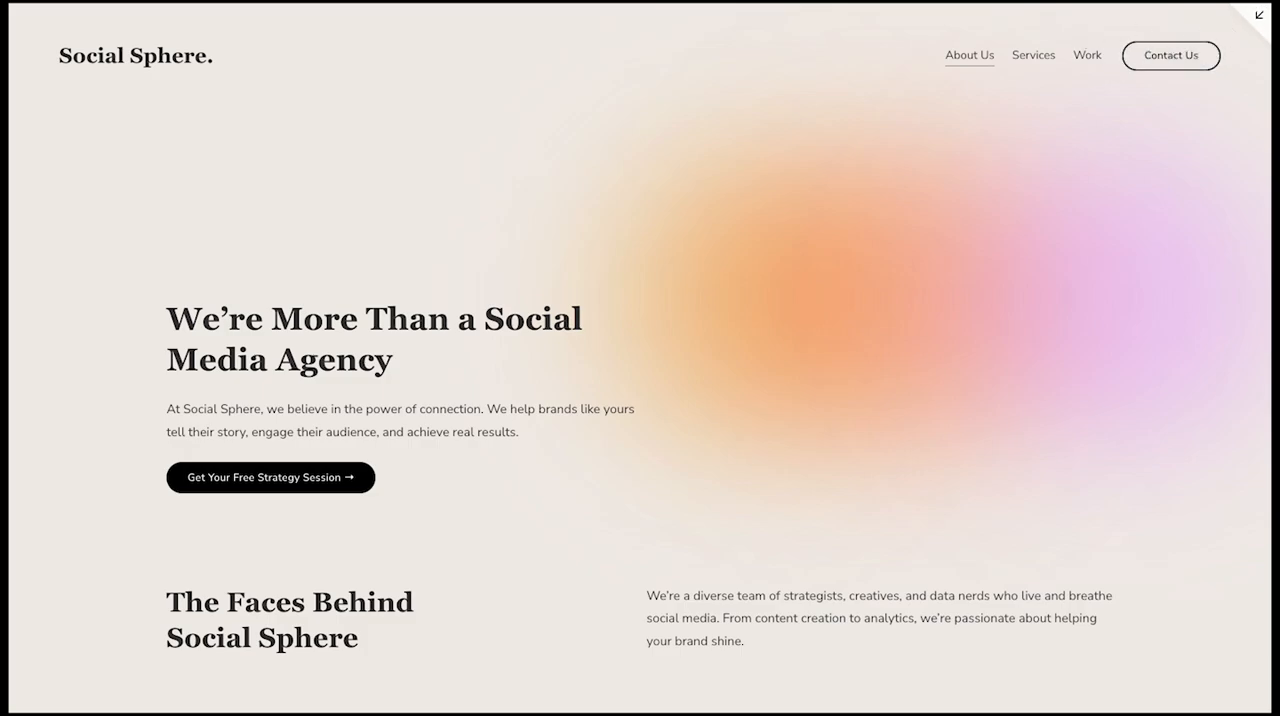
key(Escape)
click(1176, 32)
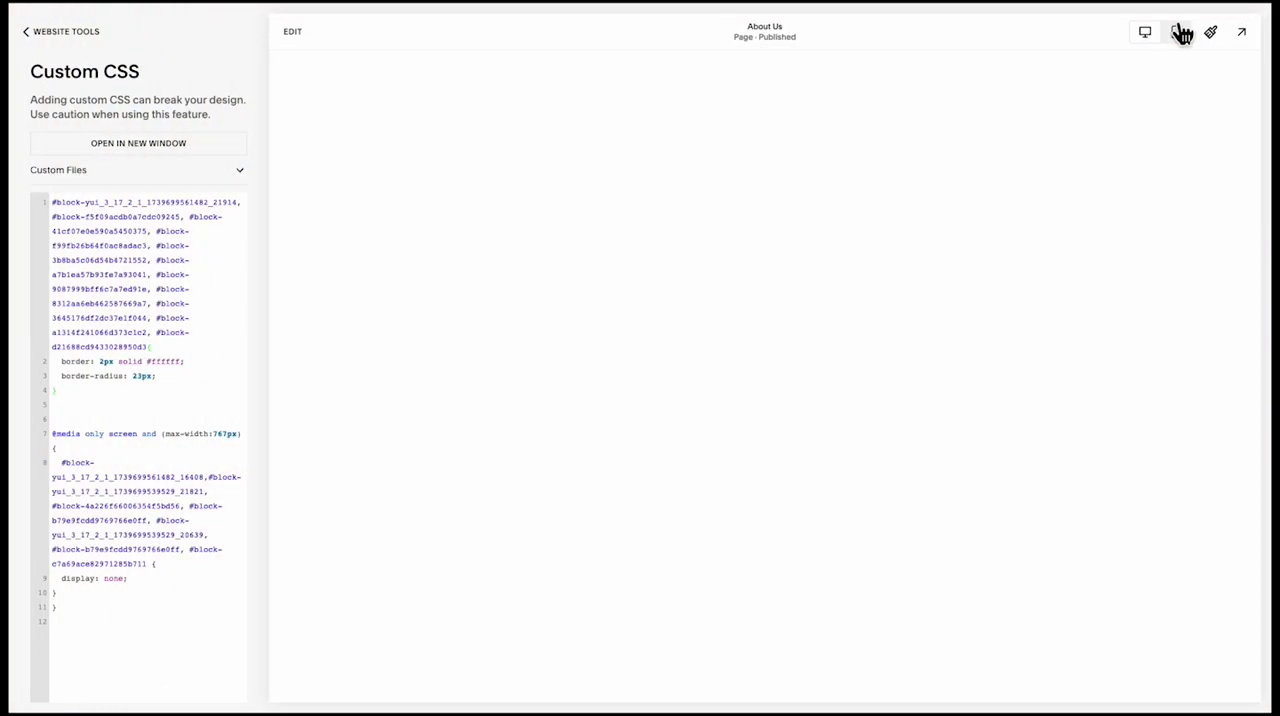
click(1242, 32)
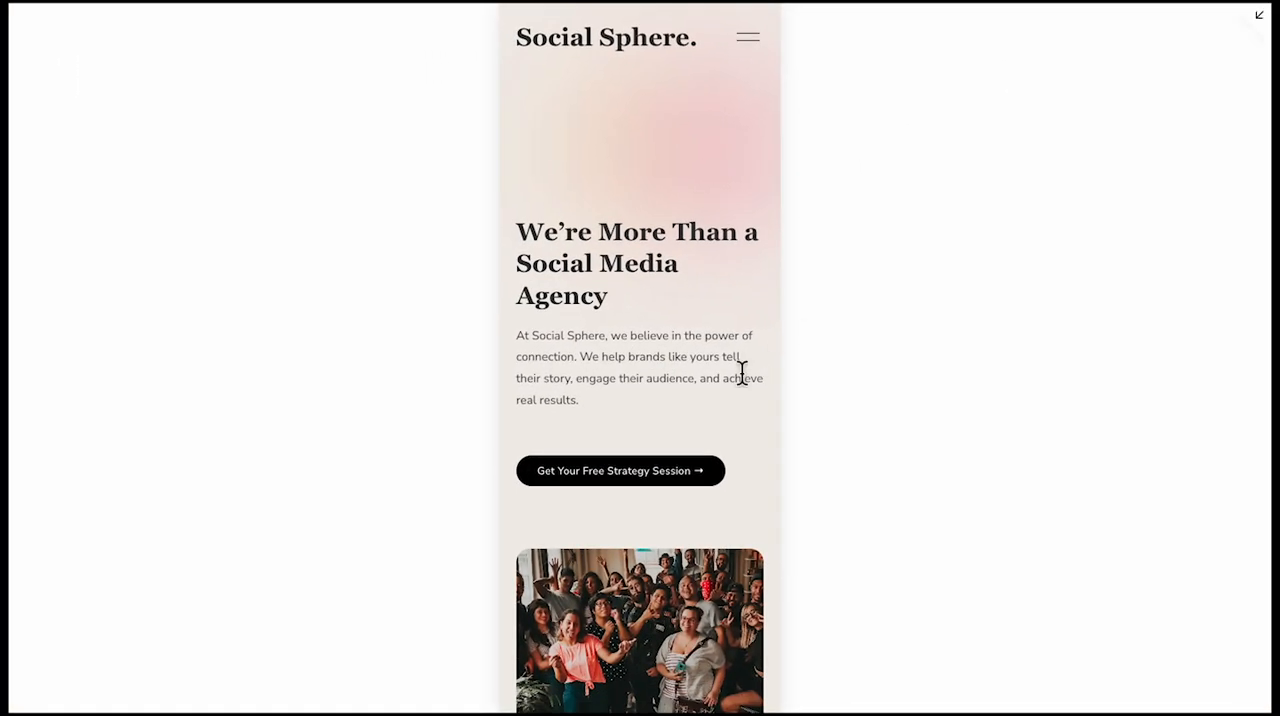
Examine the spacing and card borders in the mobile About Us preview from the hero to the call-to-action, and close the preview
scroll(741, 372, down, 4)
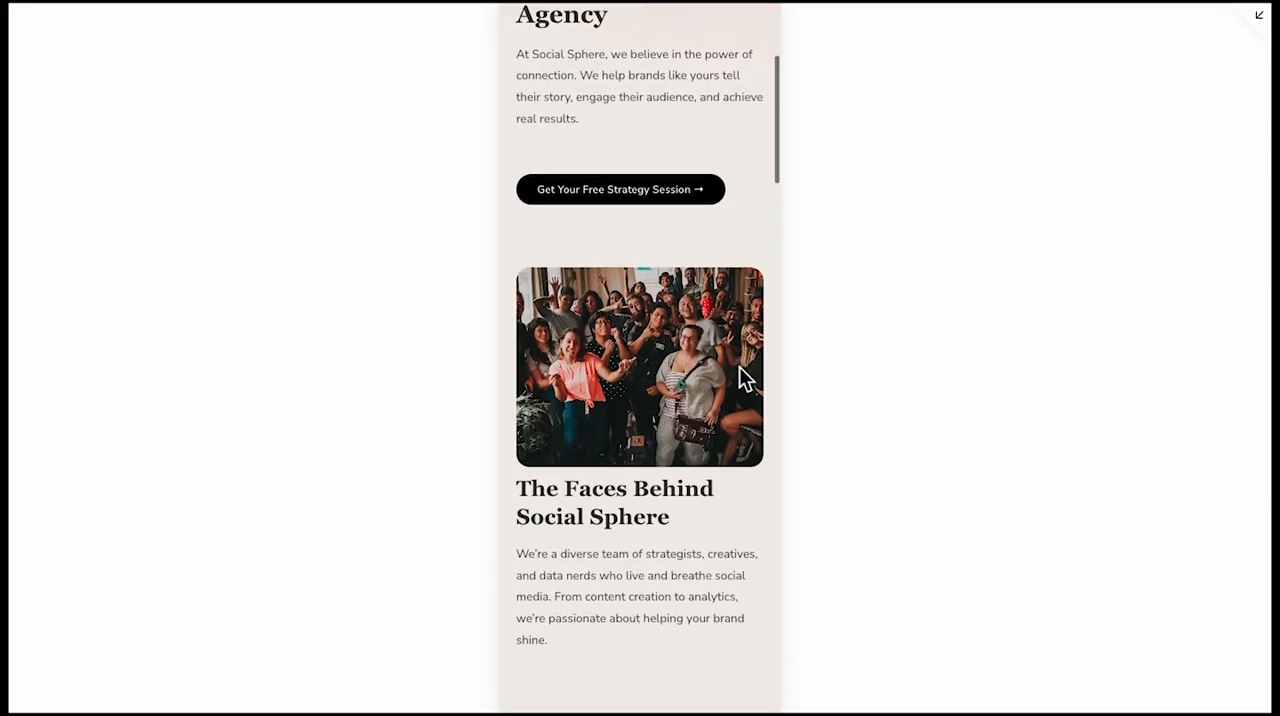
scroll(739, 367, down, 2)
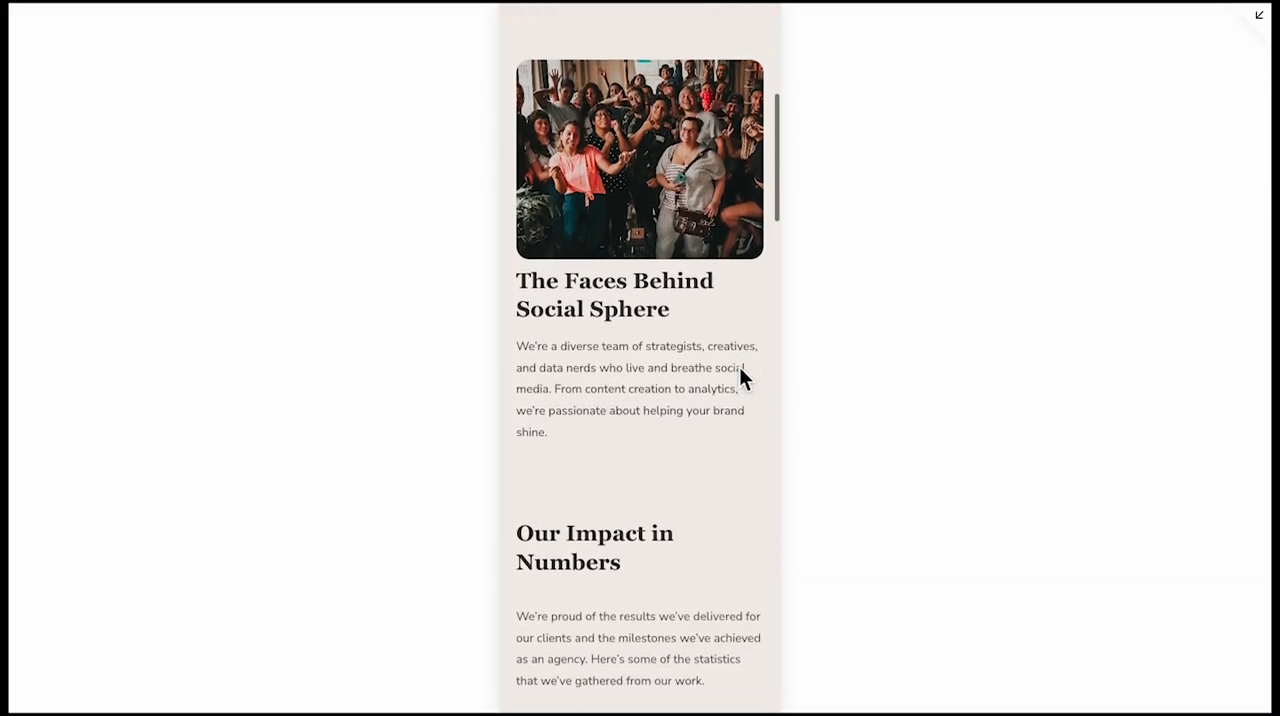
scroll(741, 372, down, 7)
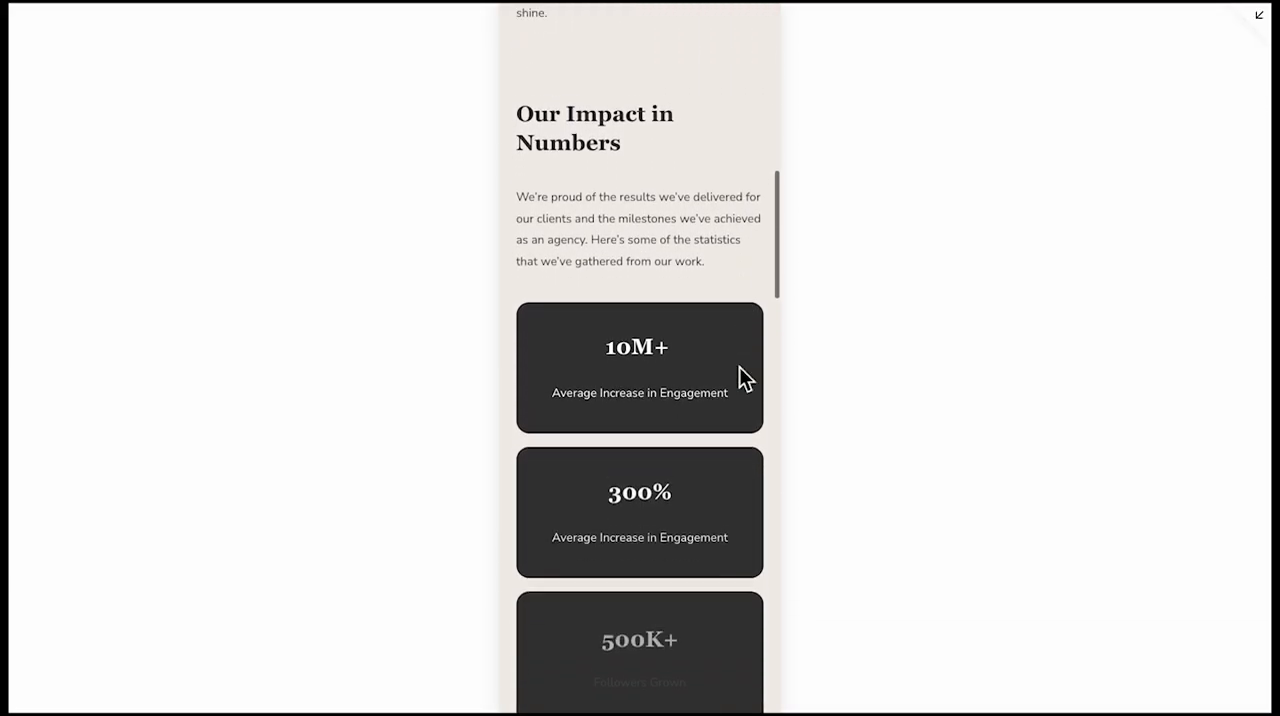
scroll(739, 366, down, 2)
scroll(740, 370, up, 15)
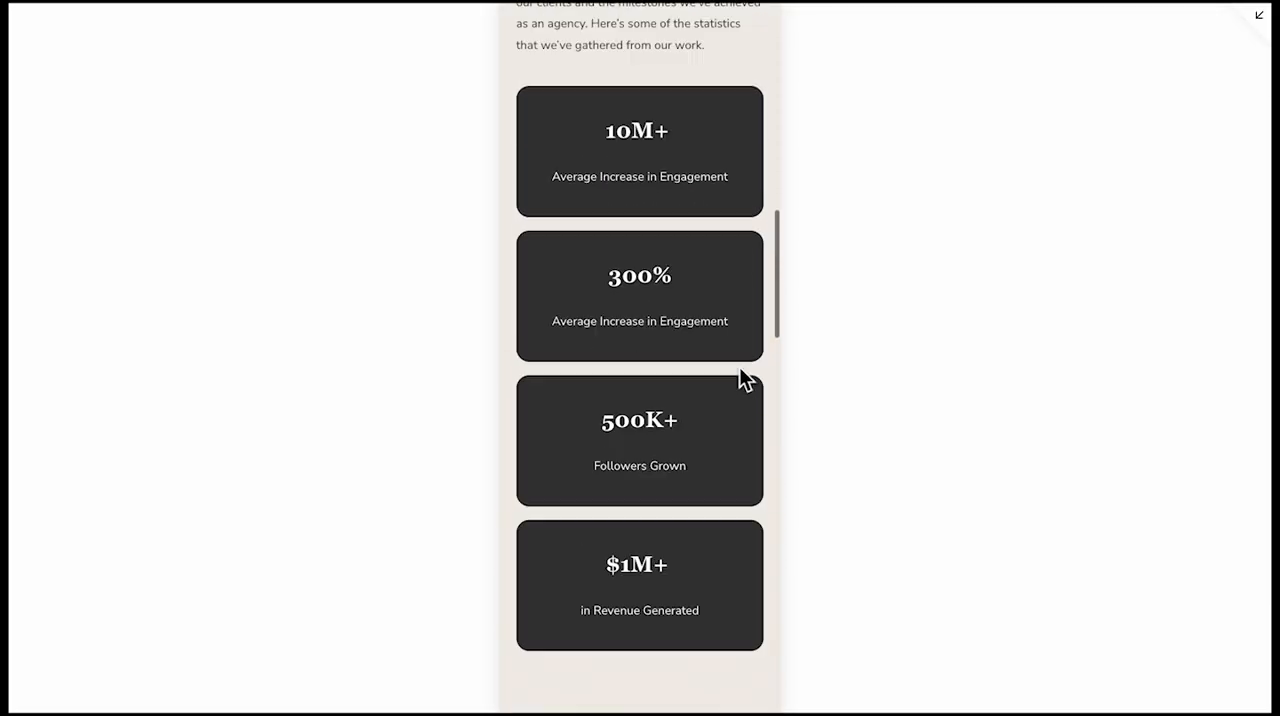
scroll(740, 373, down, 5)
scroll(730, 420, up, 5)
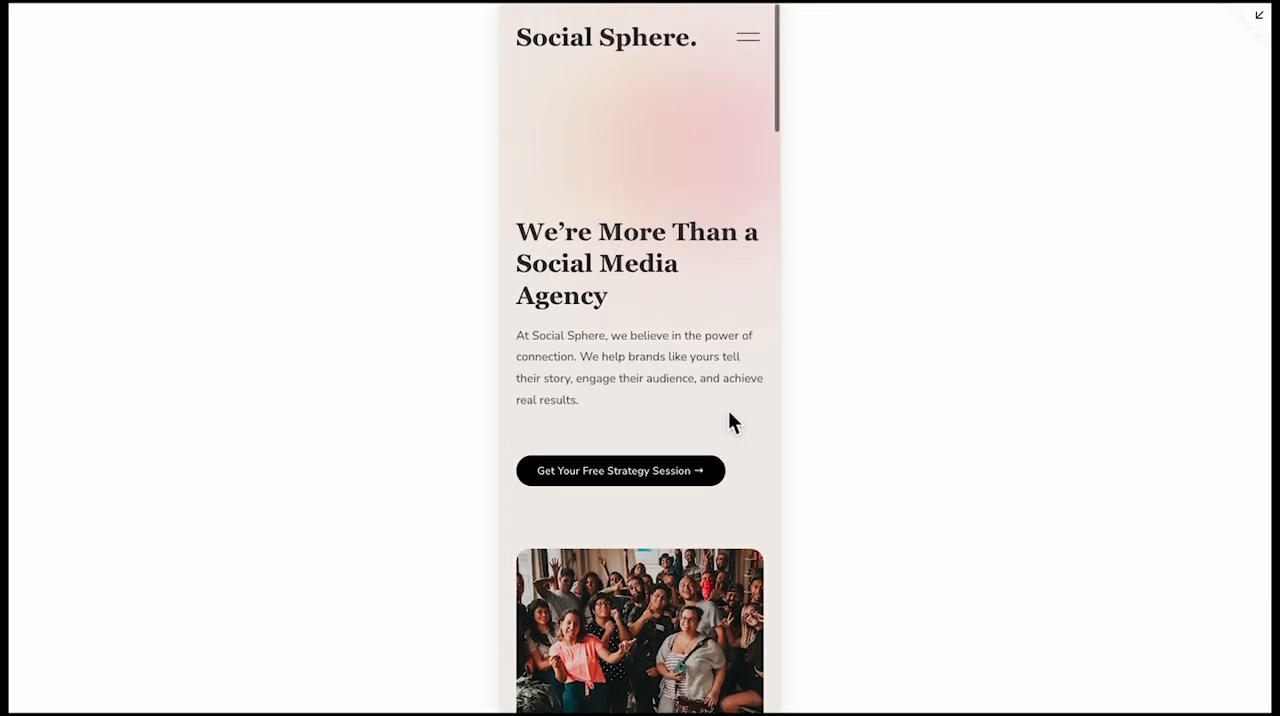
scroll(730, 415, down, 2)
scroll(728, 412, down, 10)
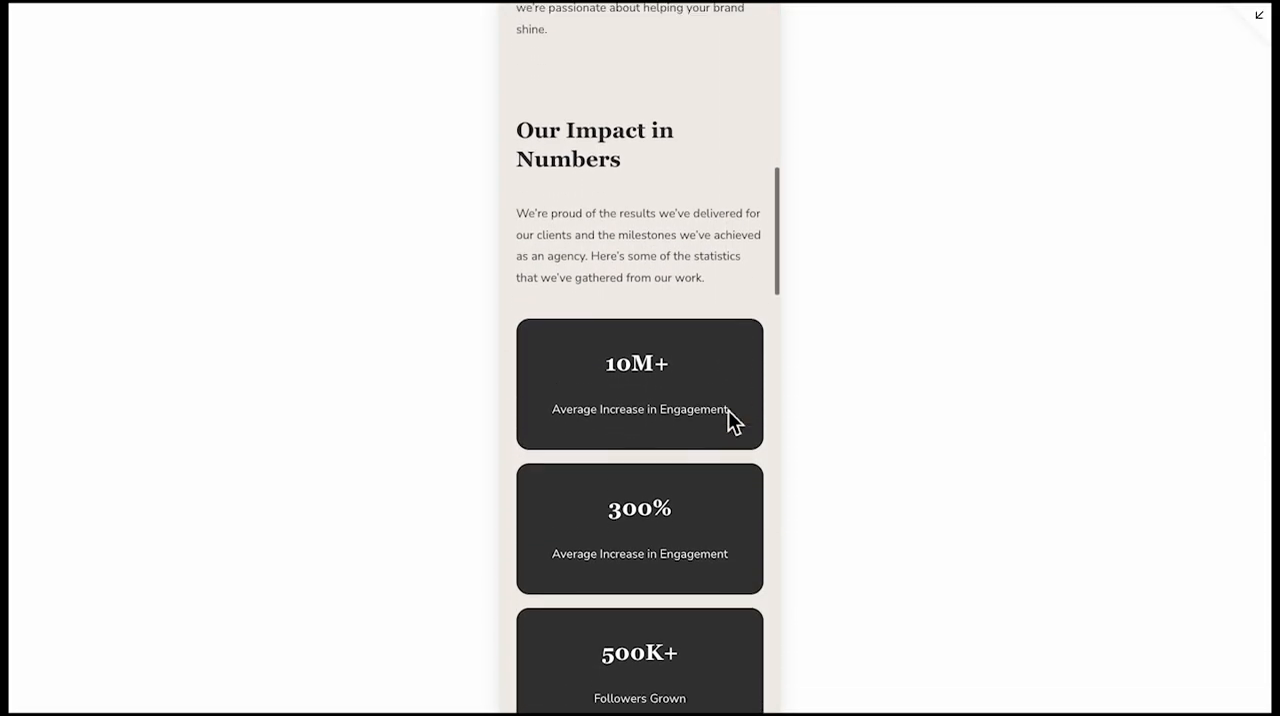
scroll(728, 412, down, 10)
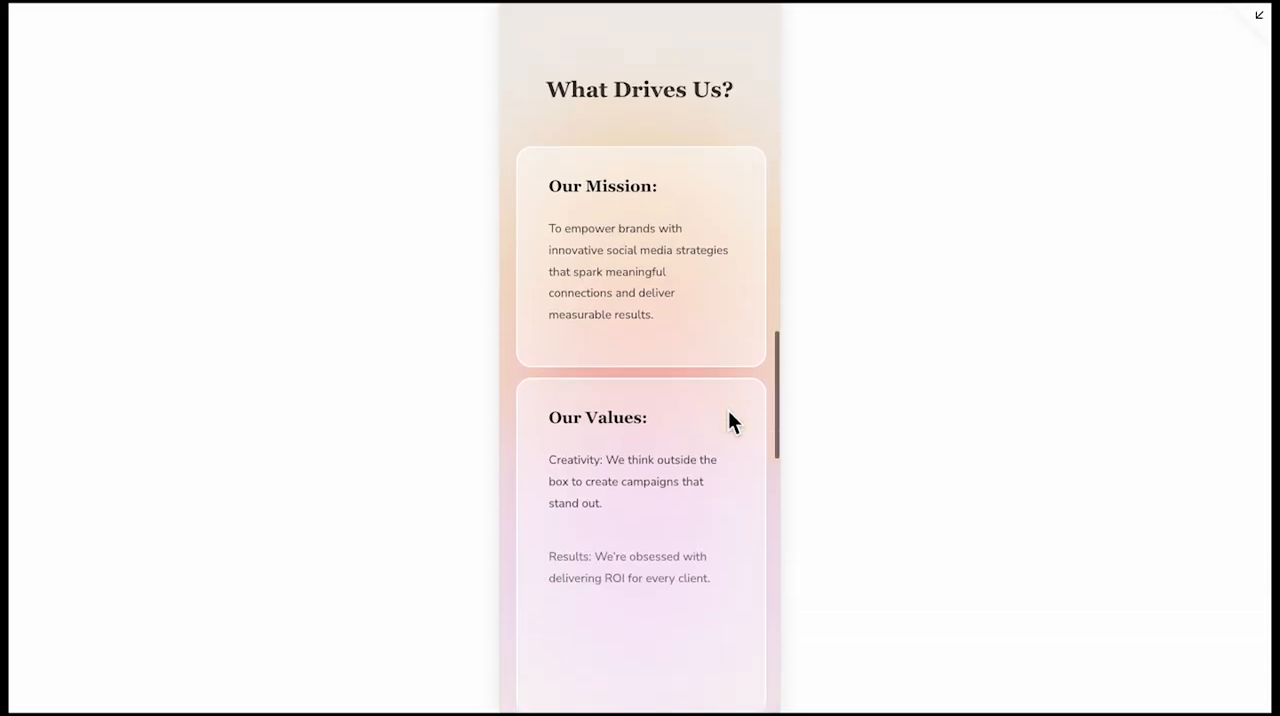
scroll(728, 412, down, 5)
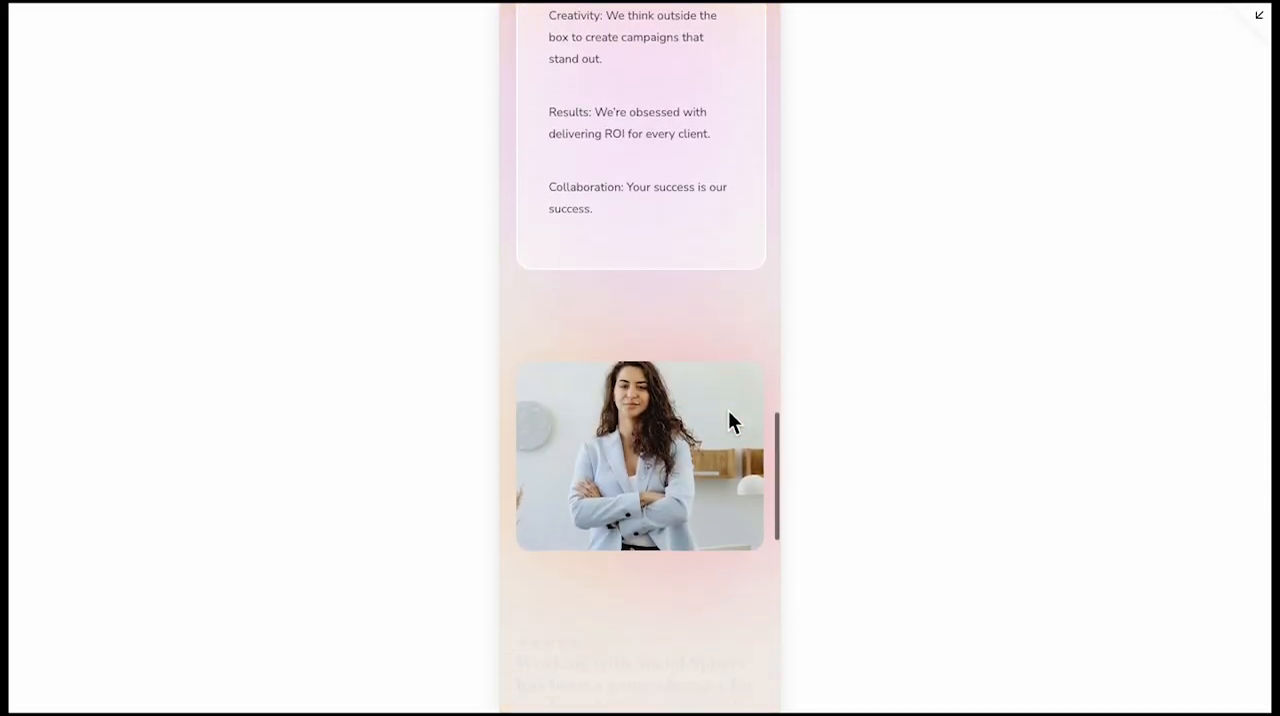
scroll(728, 421, down, 5)
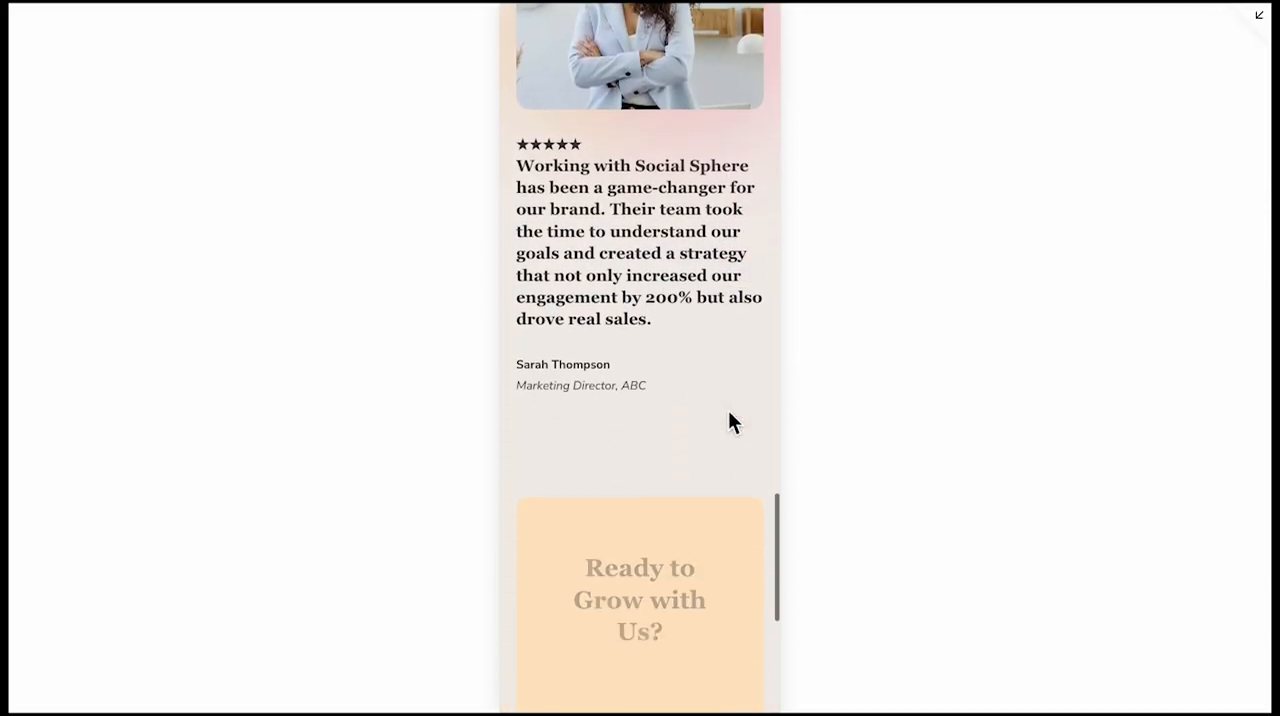
click(1258, 16)
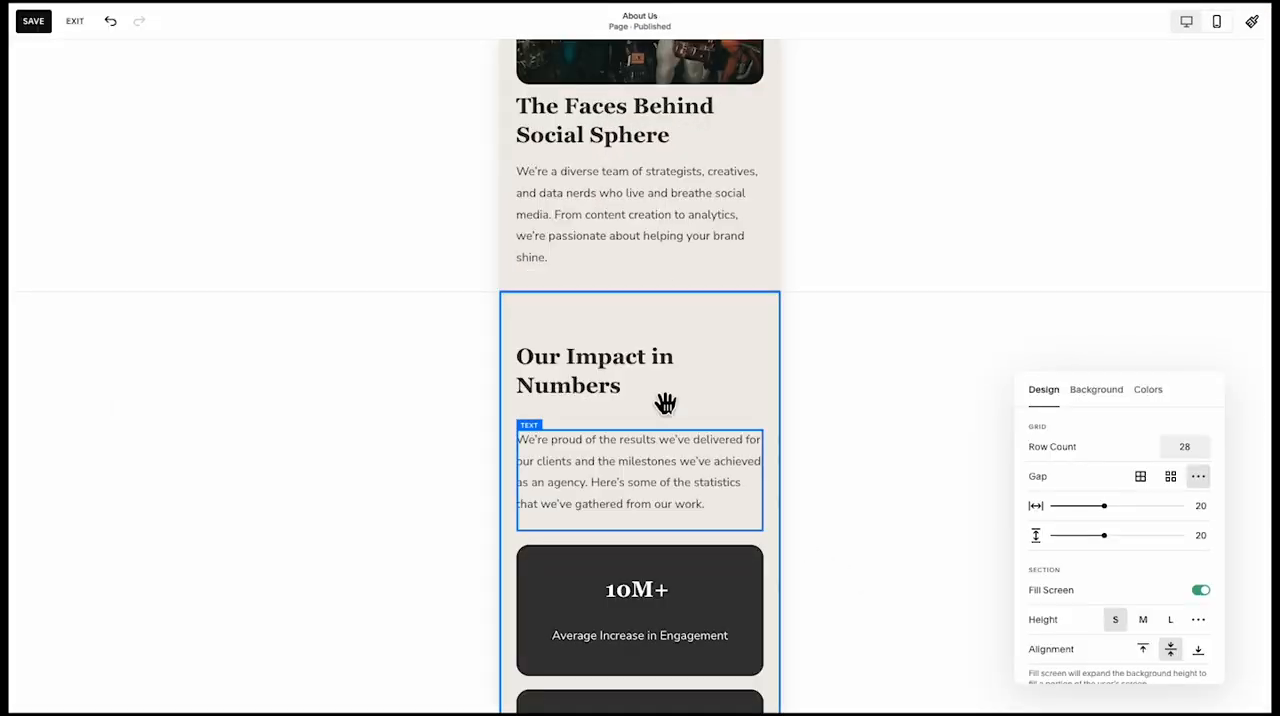
Move the "Our Impact in Numbers" heading, its paragraph and the four statistic cards up to tighten the section's spacing
drag(580, 350, 593, 331)
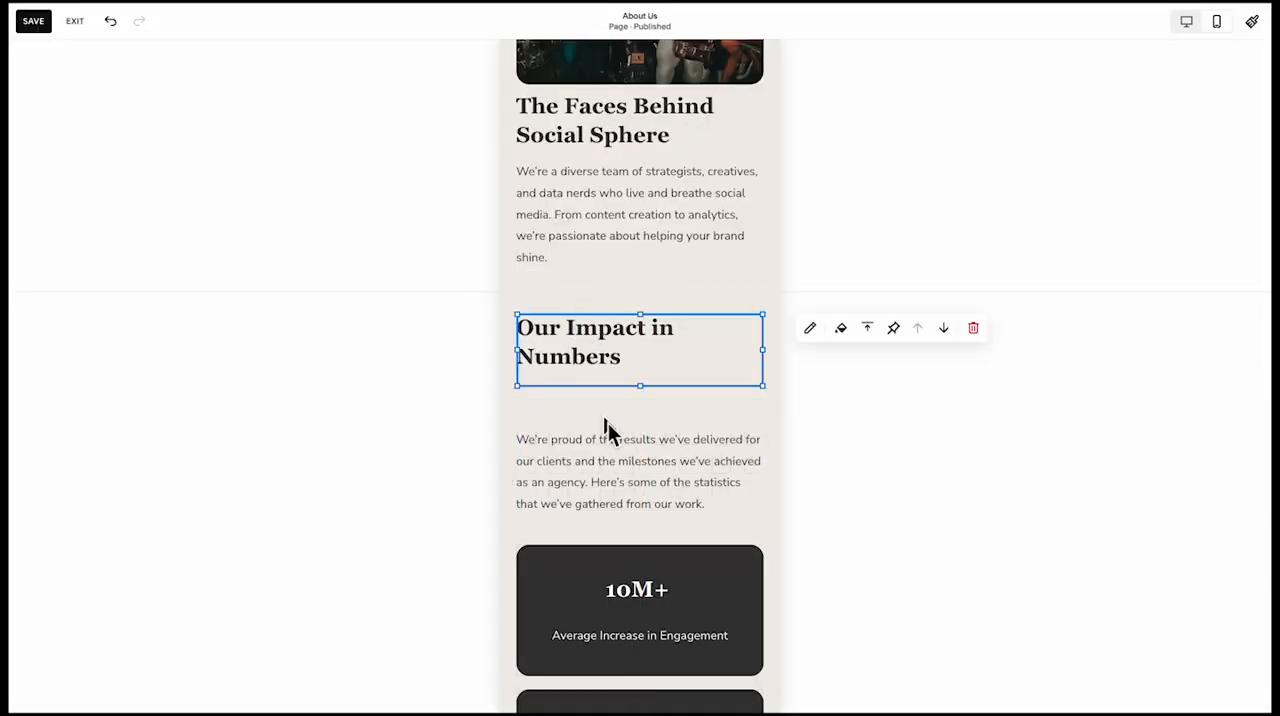
click(614, 450)
scroll(608, 480, down, 5)
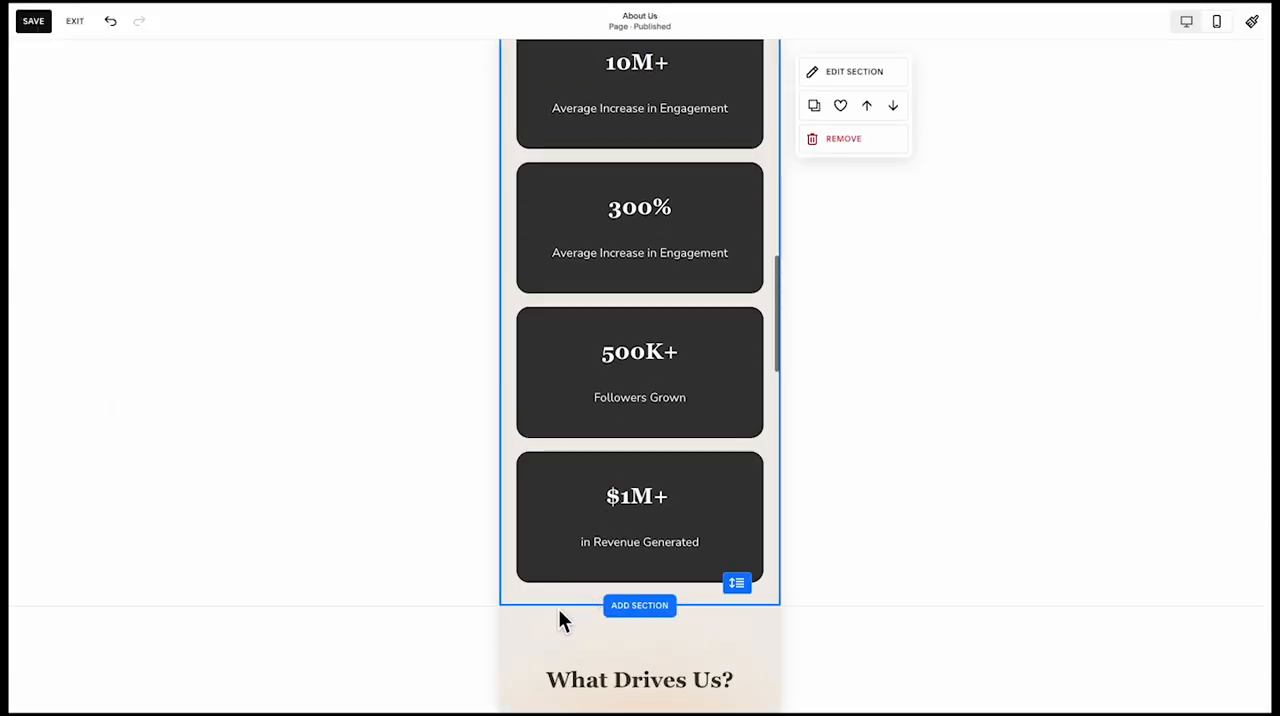
click(551, 538)
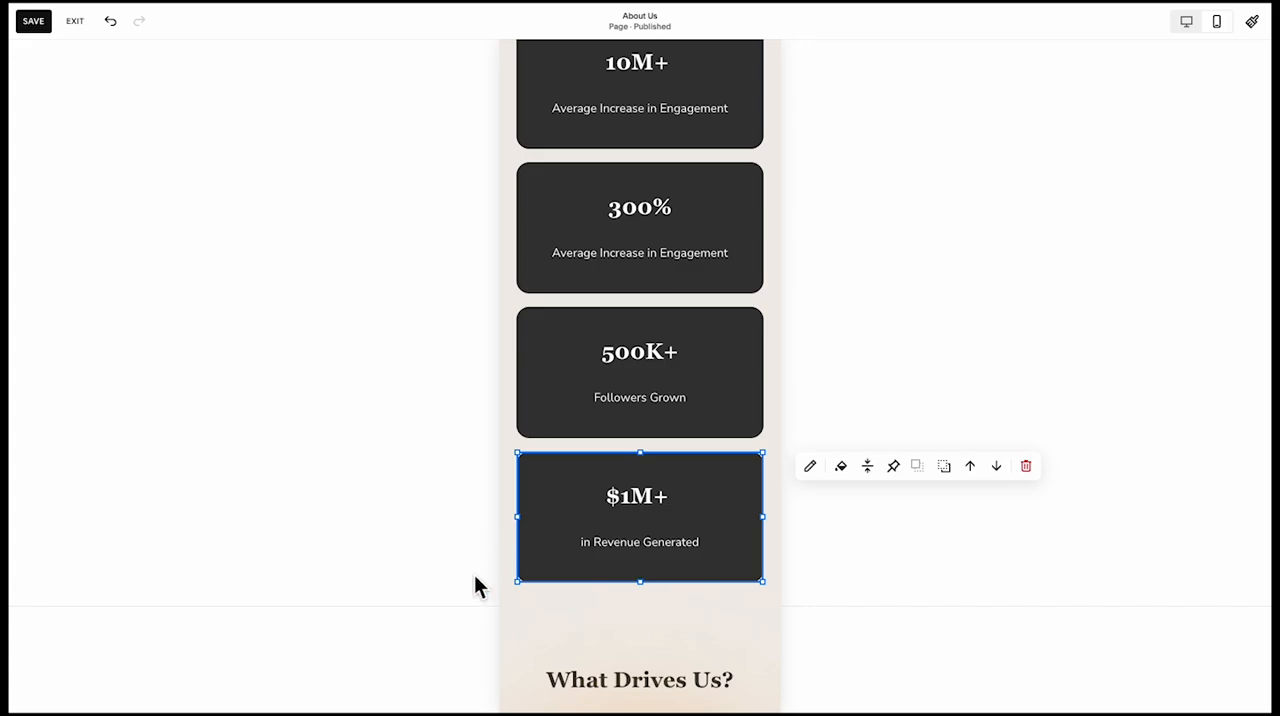
drag(475, 578, 777, 69)
scroll(731, 114, up, 3)
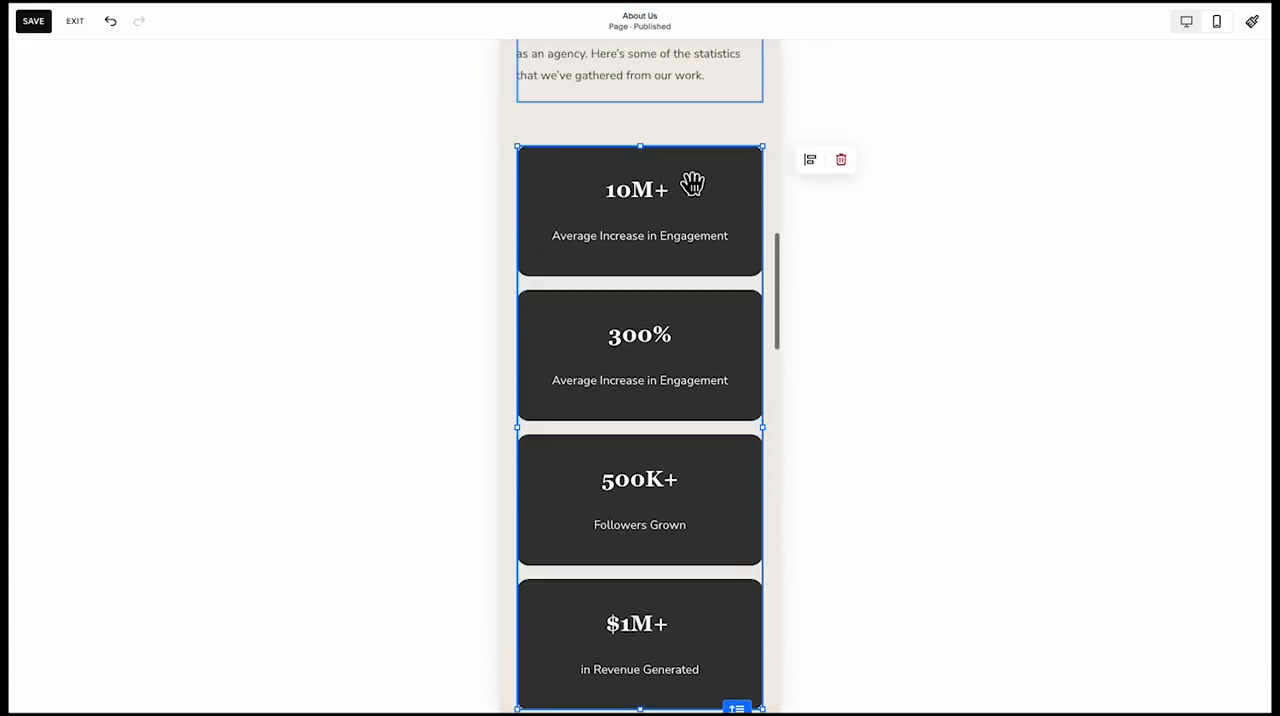
drag(693, 200, 695, 164)
scroll(691, 161, down, 2)
click(635, 615)
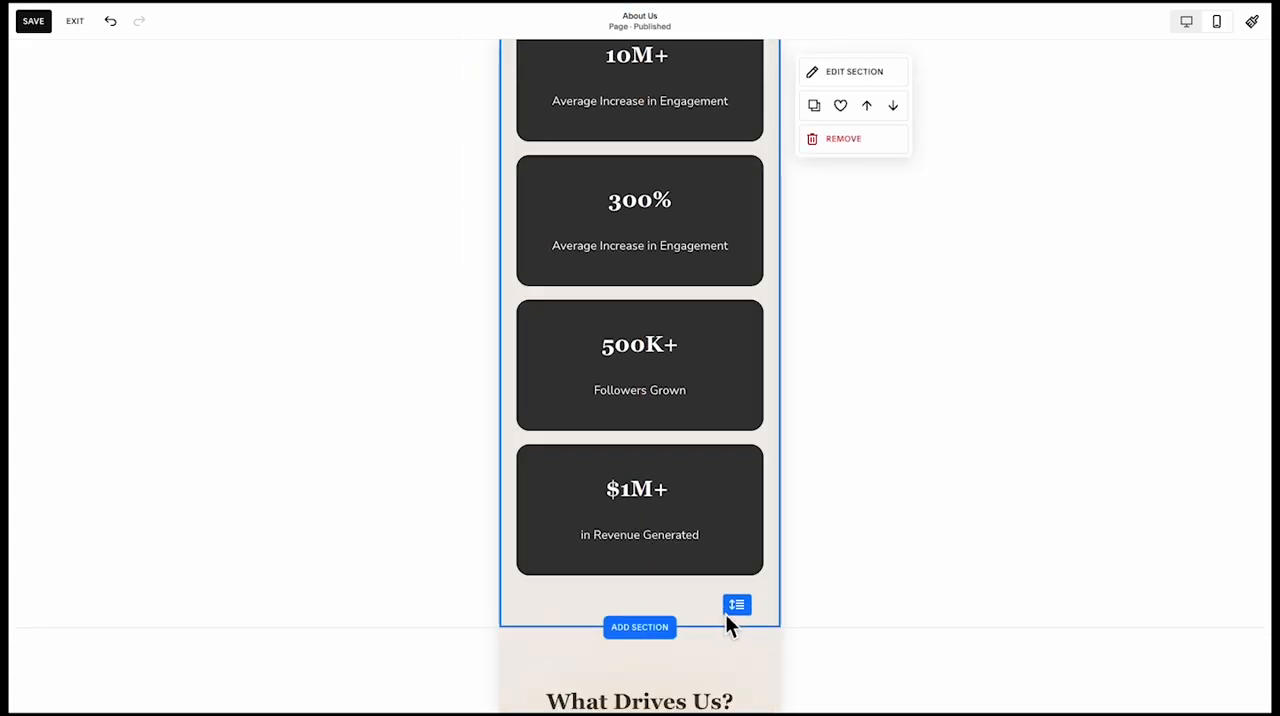
scroll(729, 471, up, 6)
click(669, 252)
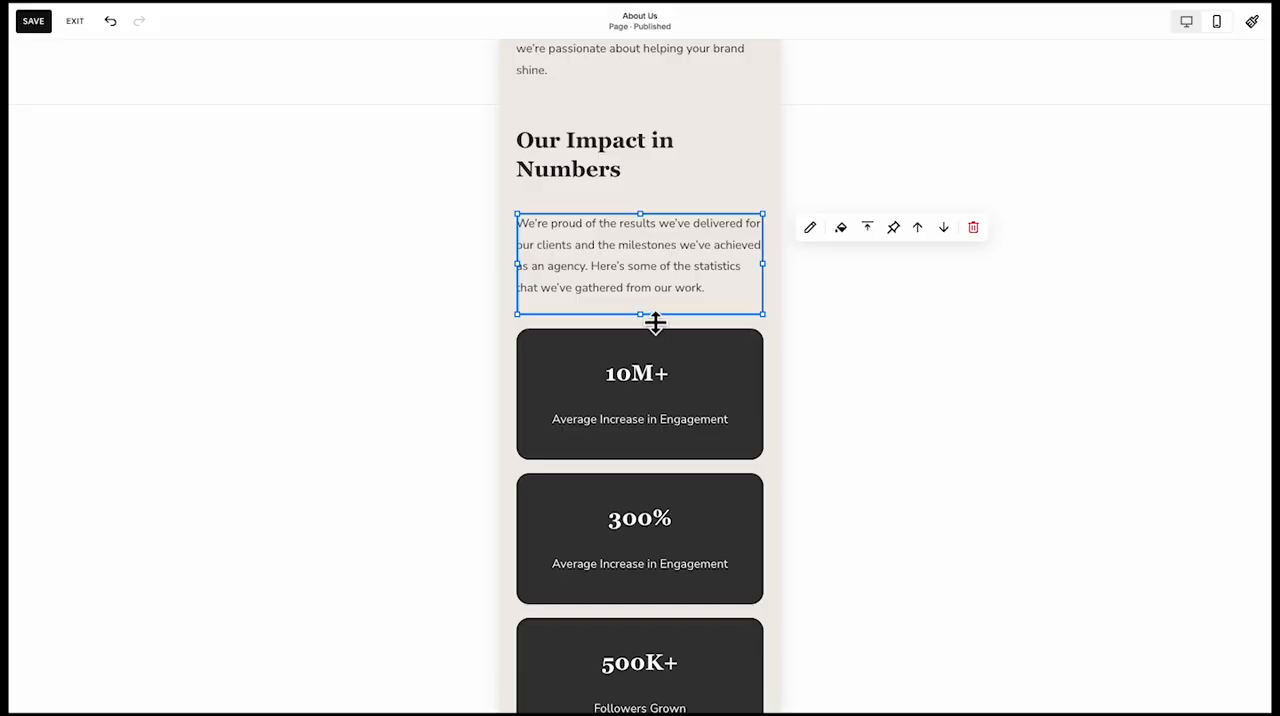
click(539, 306)
Examine the section spacing across the About Us page's mobile layout, from the hero down to the call-to-action
scroll(580, 283, up, 7)
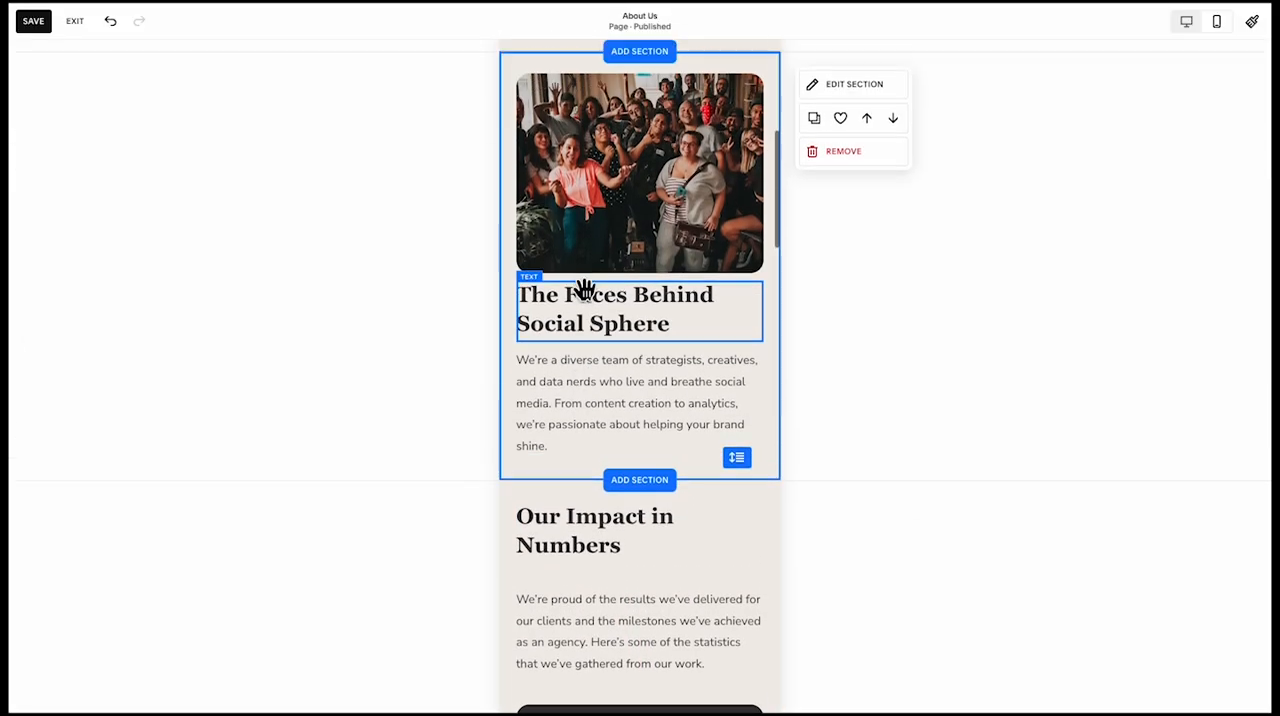
scroll(585, 290, up, 7)
click(606, 345)
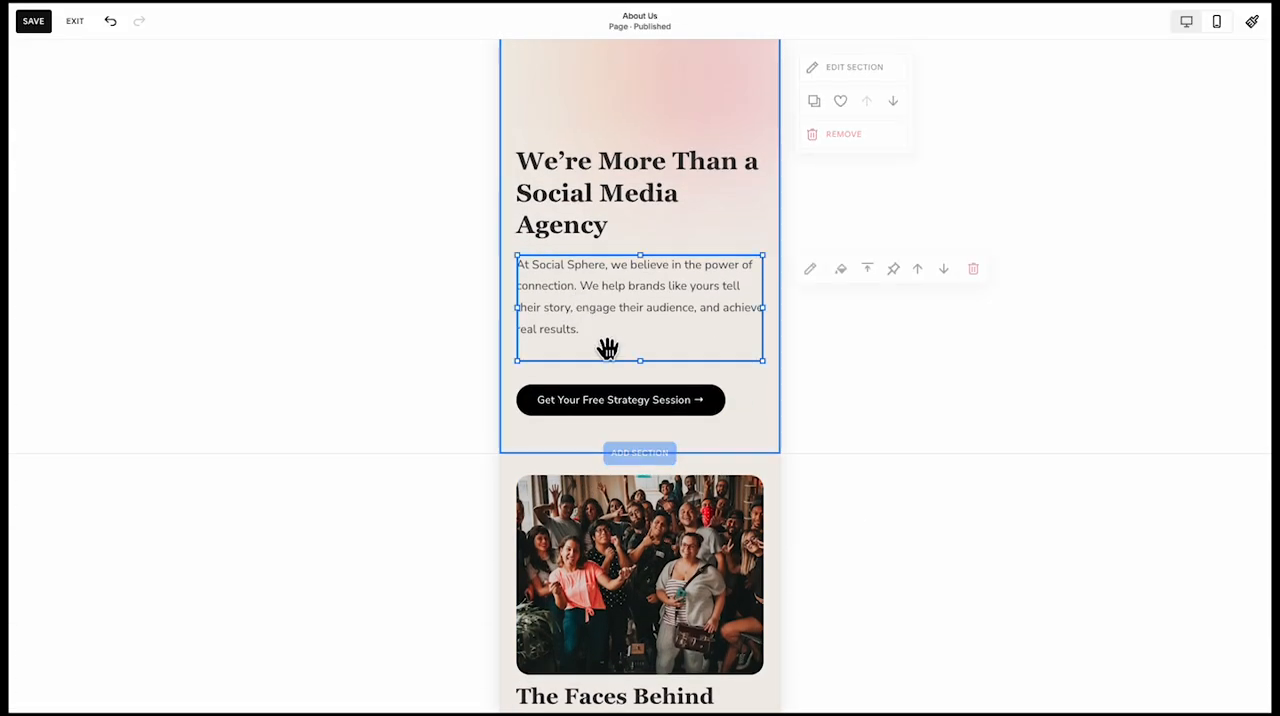
click(643, 314)
scroll(646, 313, down, 20)
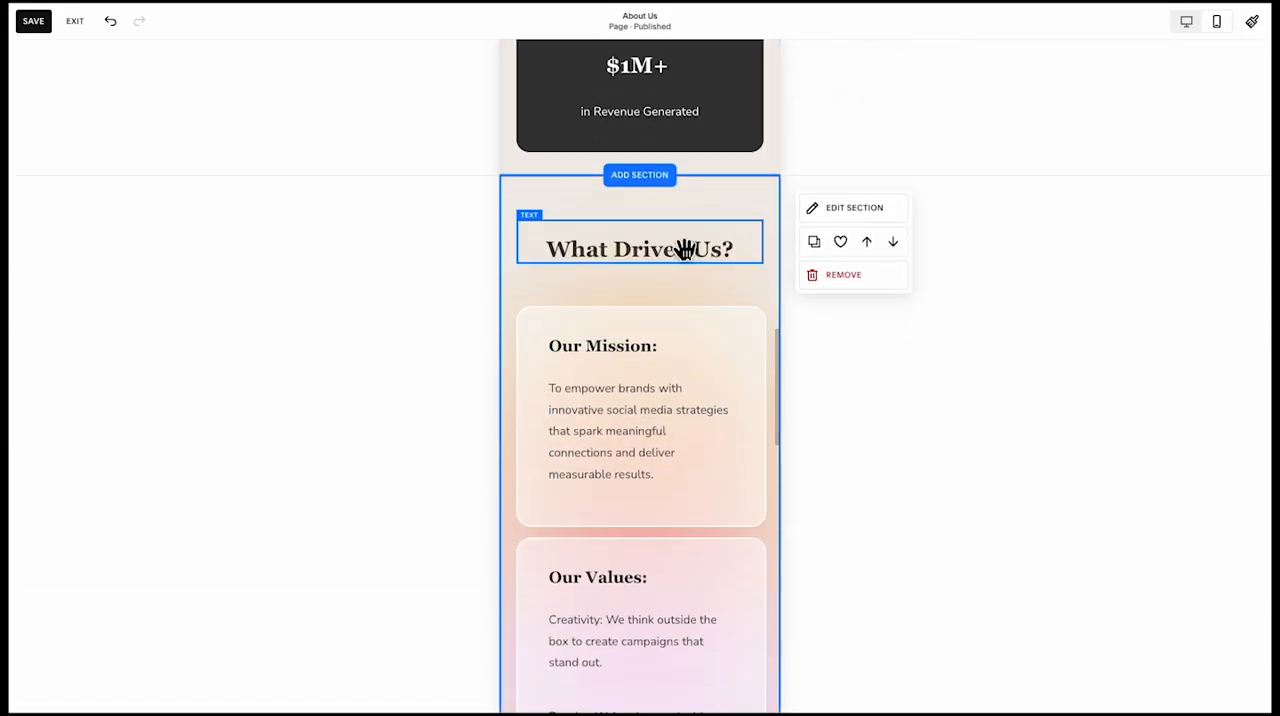
scroll(640, 270, down, 10)
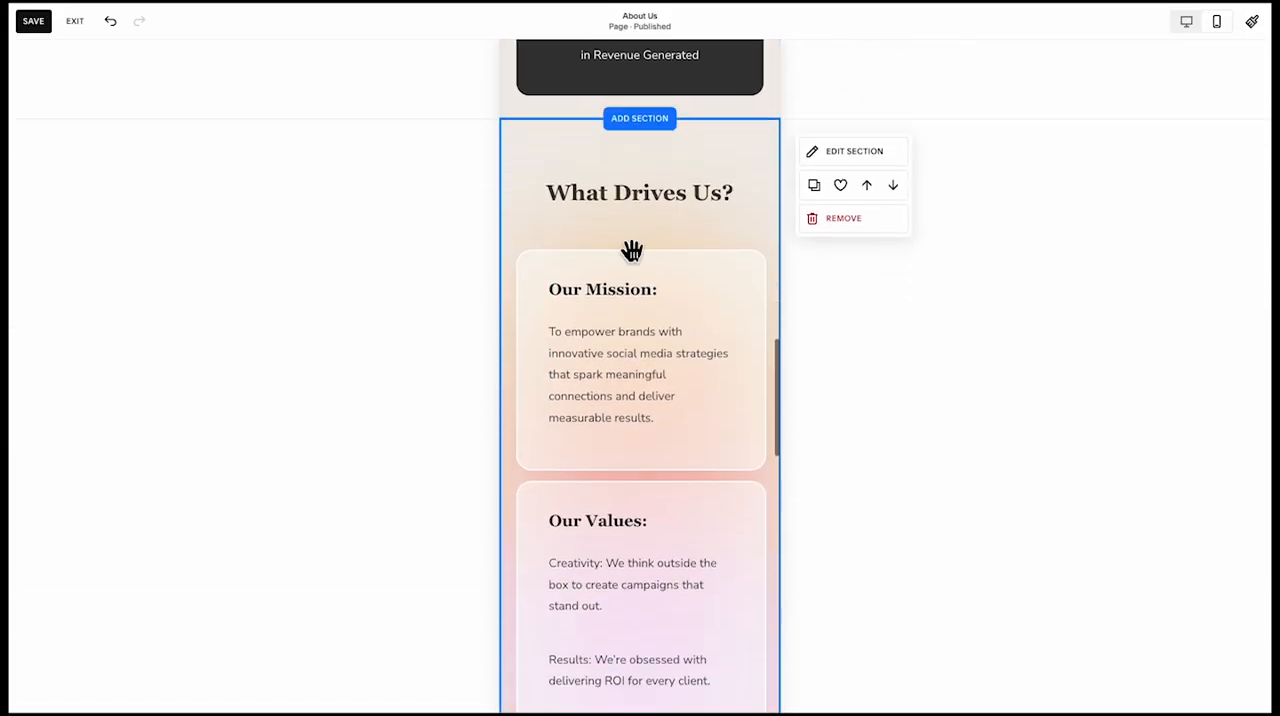
scroll(650, 278, down, 9)
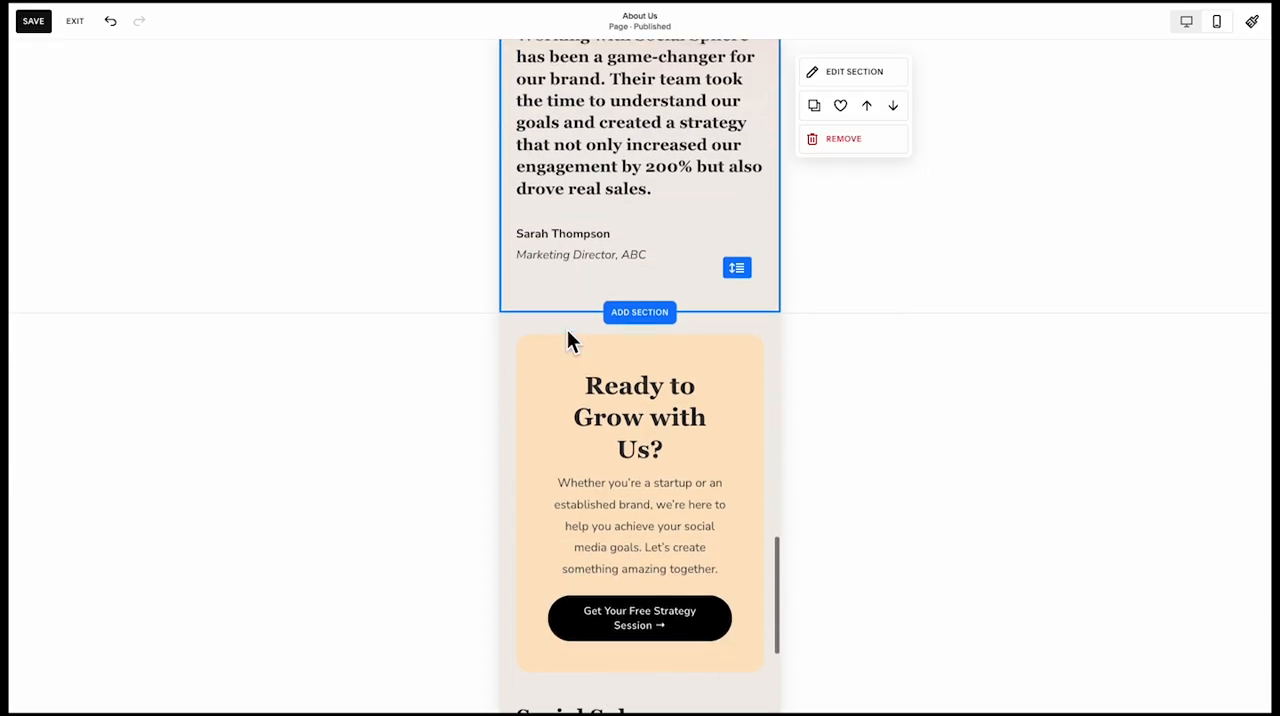
scroll(594, 313, down, 2)
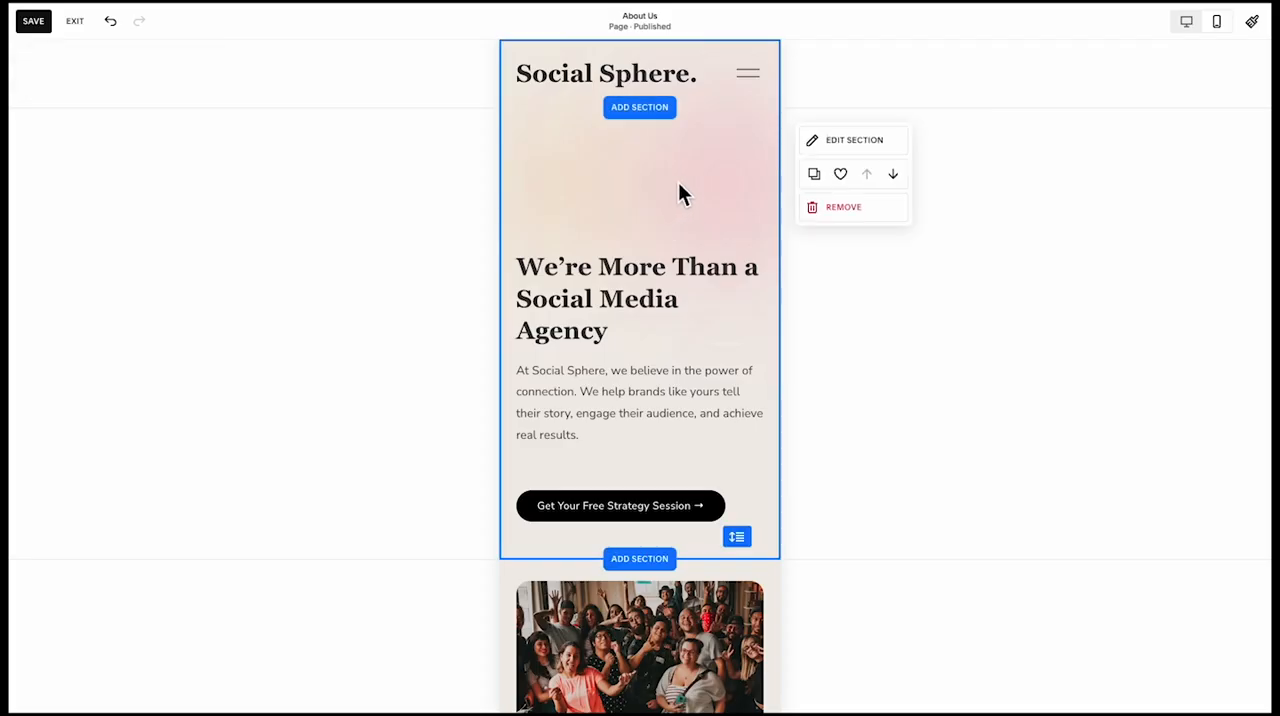
Rearrange the hero's overlapping blurred gradient shapes side by side above the "We're More Than a Social Media Agency" heading in mobile view
drag(722, 173, 725, 236)
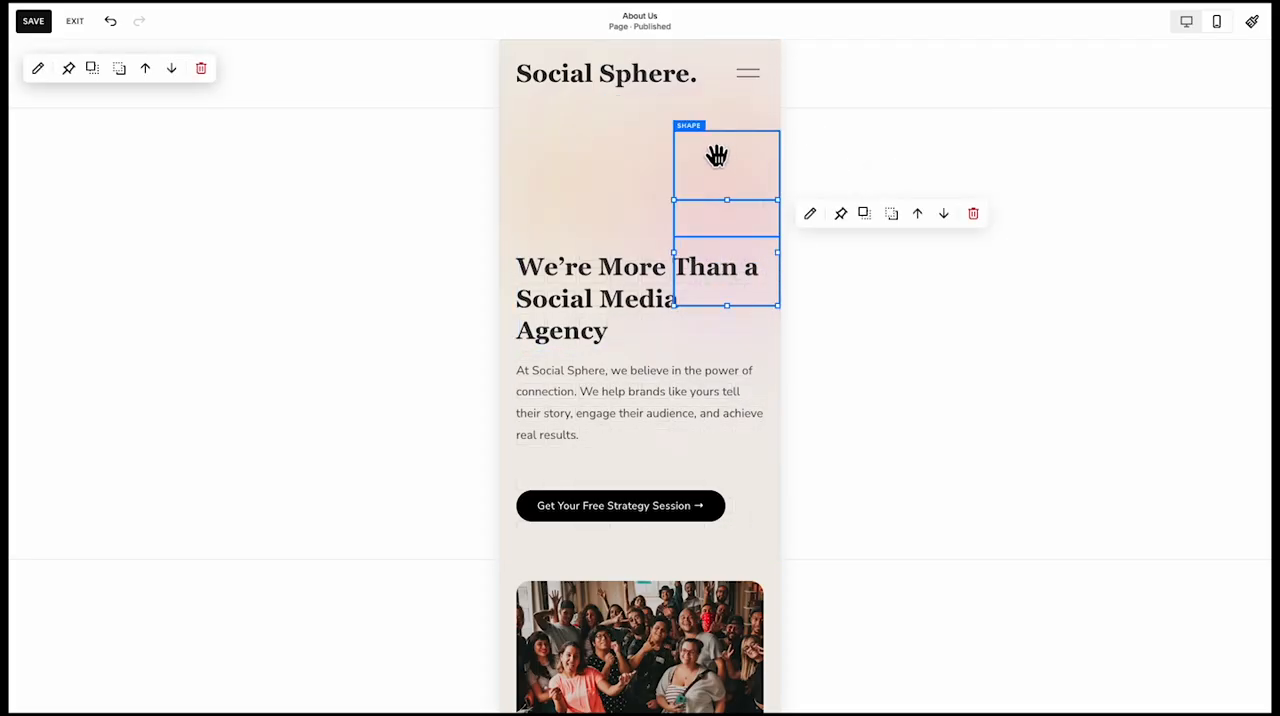
drag(718, 155, 645, 160)
drag(734, 240, 746, 171)
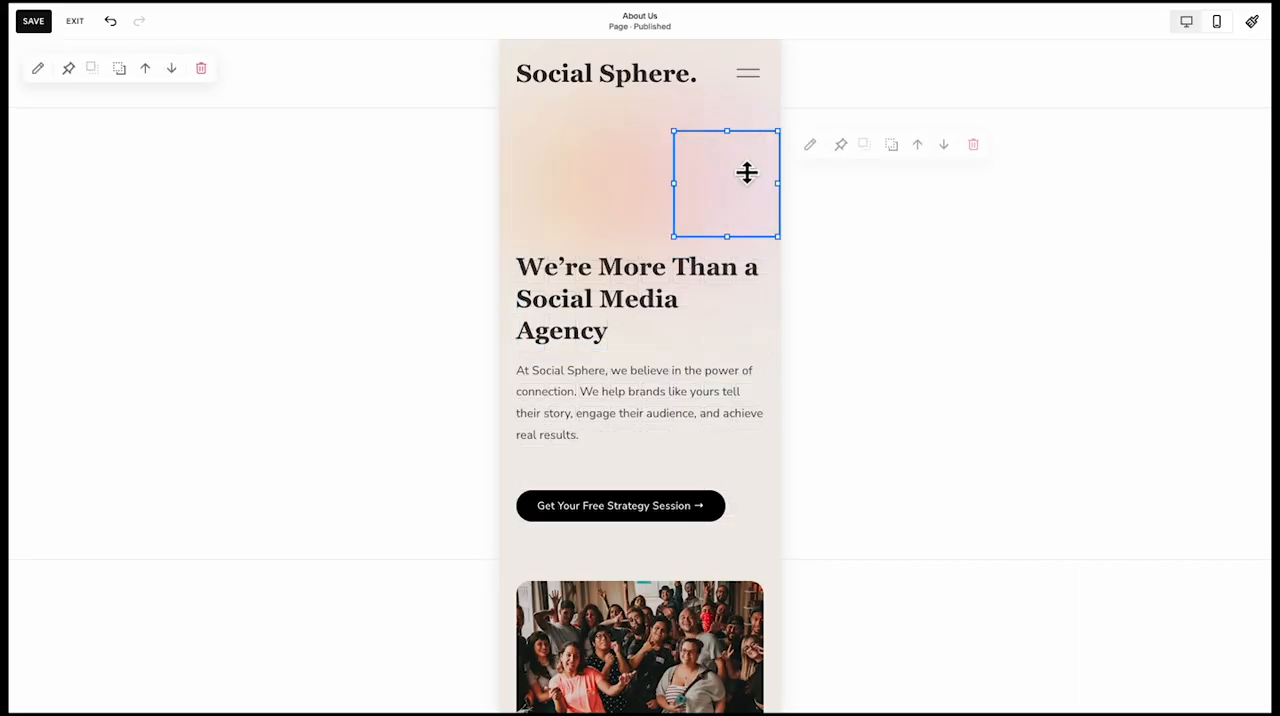
click(472, 254)
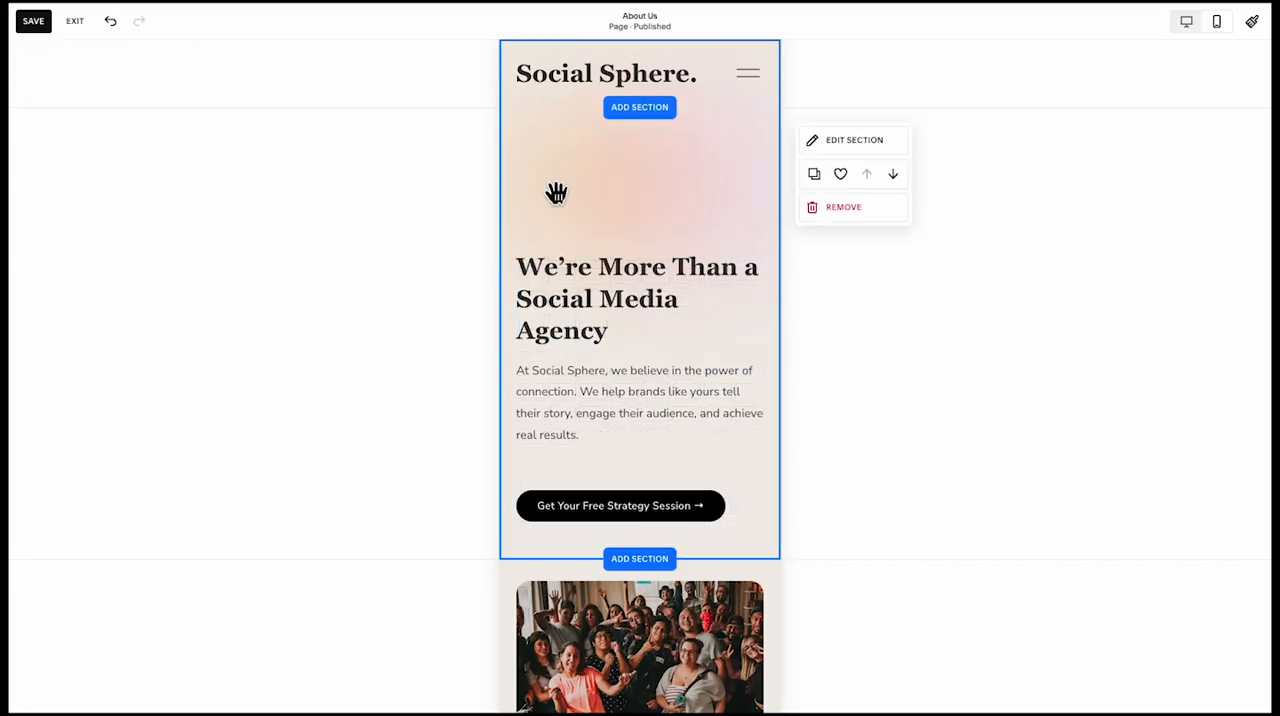
click(596, 187)
drag(617, 192, 594, 192)
click(580, 191)
click(482, 217)
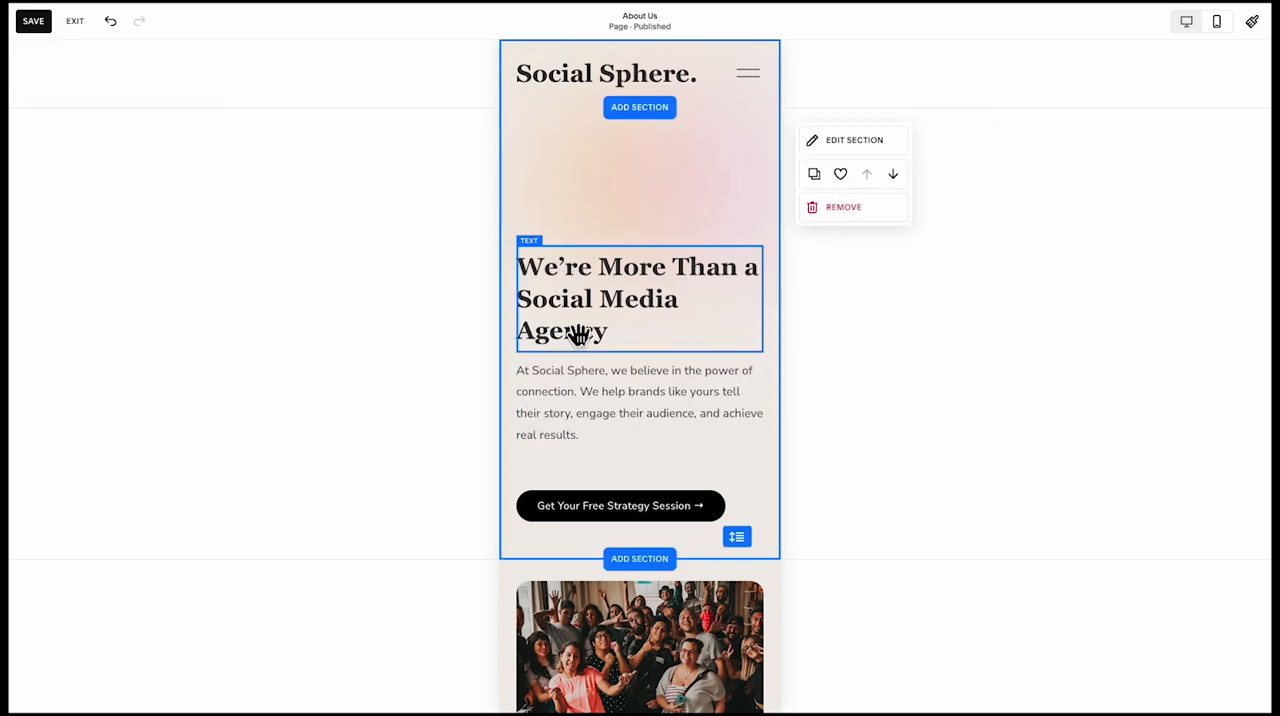
Leave the About Us page editor and open the Contact Us page for editing
click(75, 21)
click(79, 147)
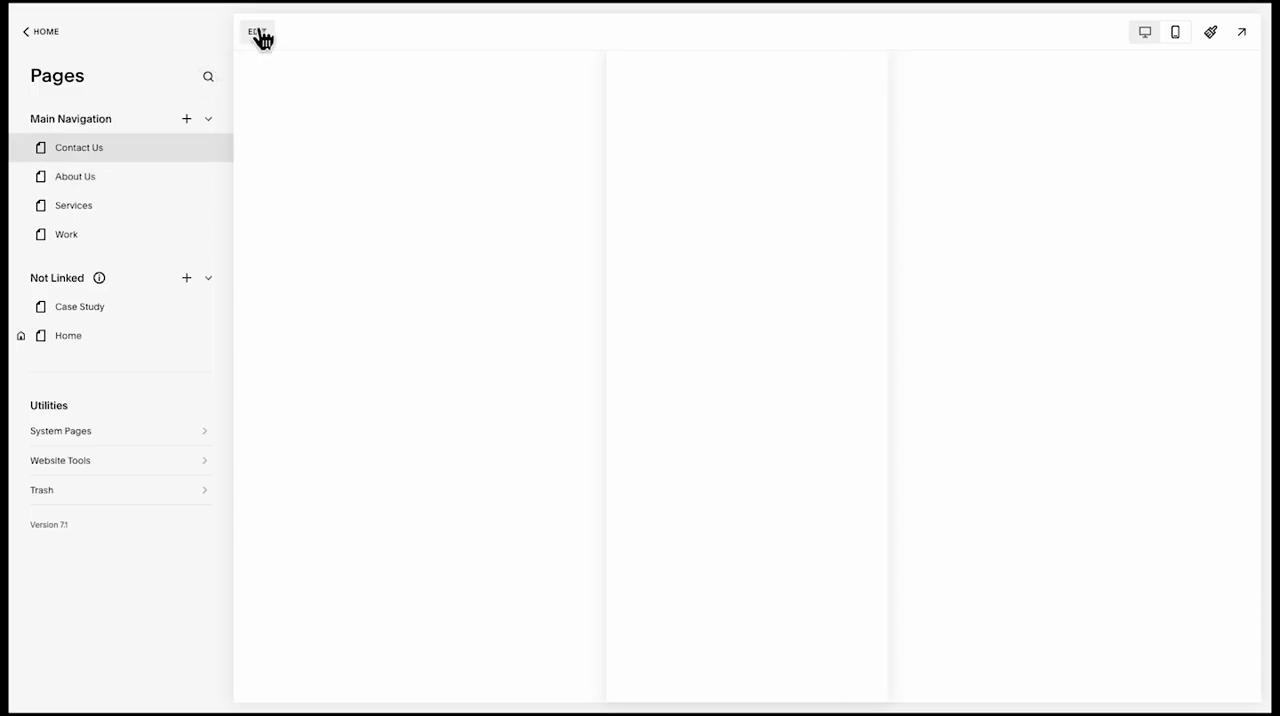
click(258, 34)
Switch to desktop view and add the saved "We're More Than a Social Media Agency" hero section to the Contact Us page
click(620, 212)
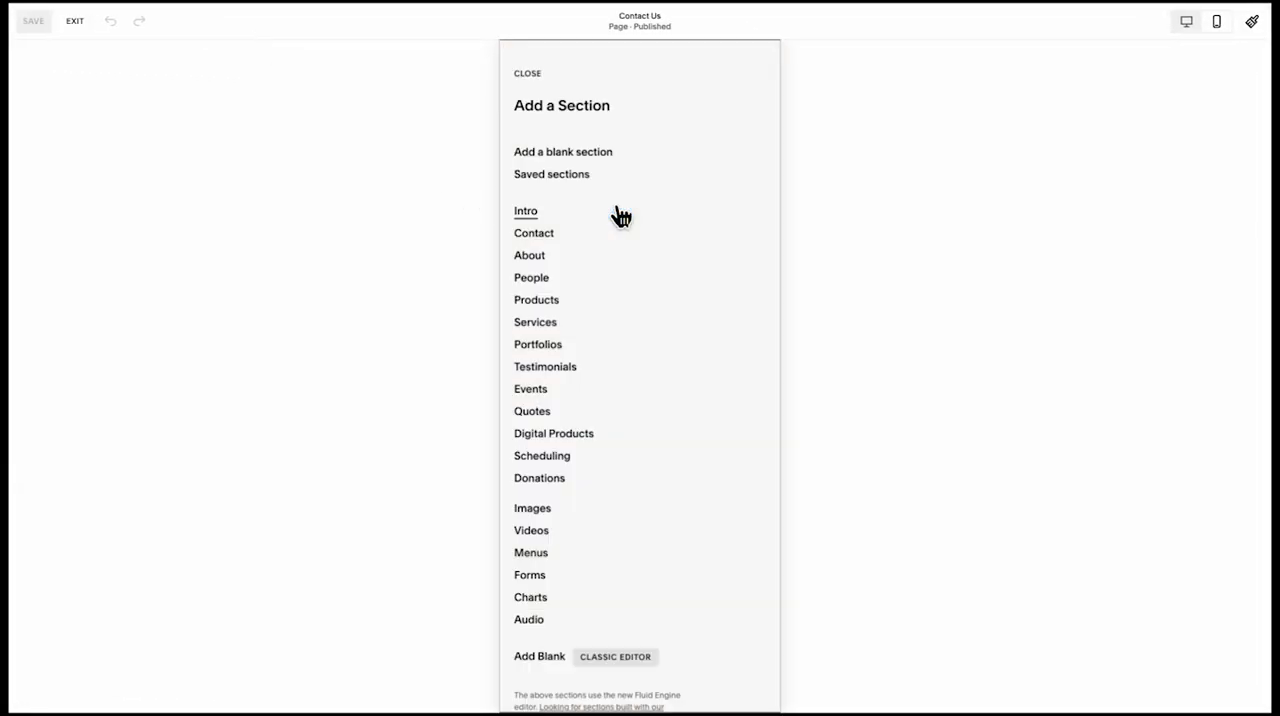
click(1186, 30)
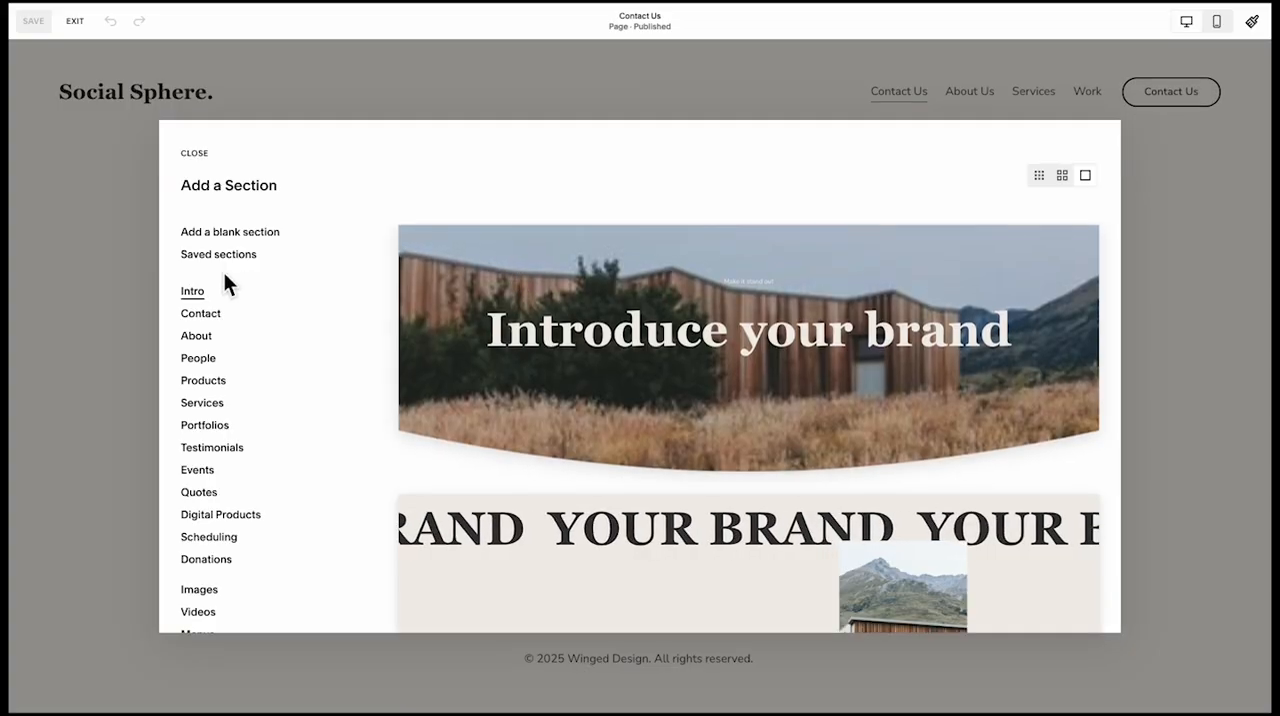
click(205, 256)
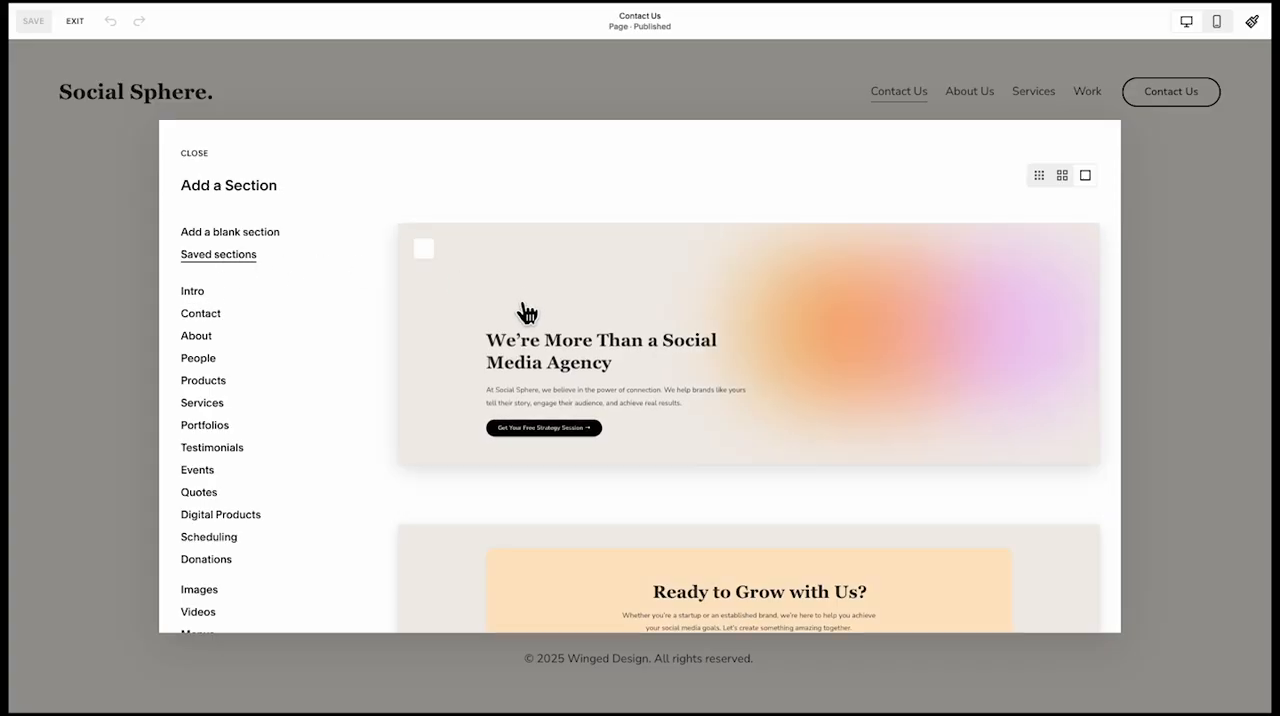
click(521, 306)
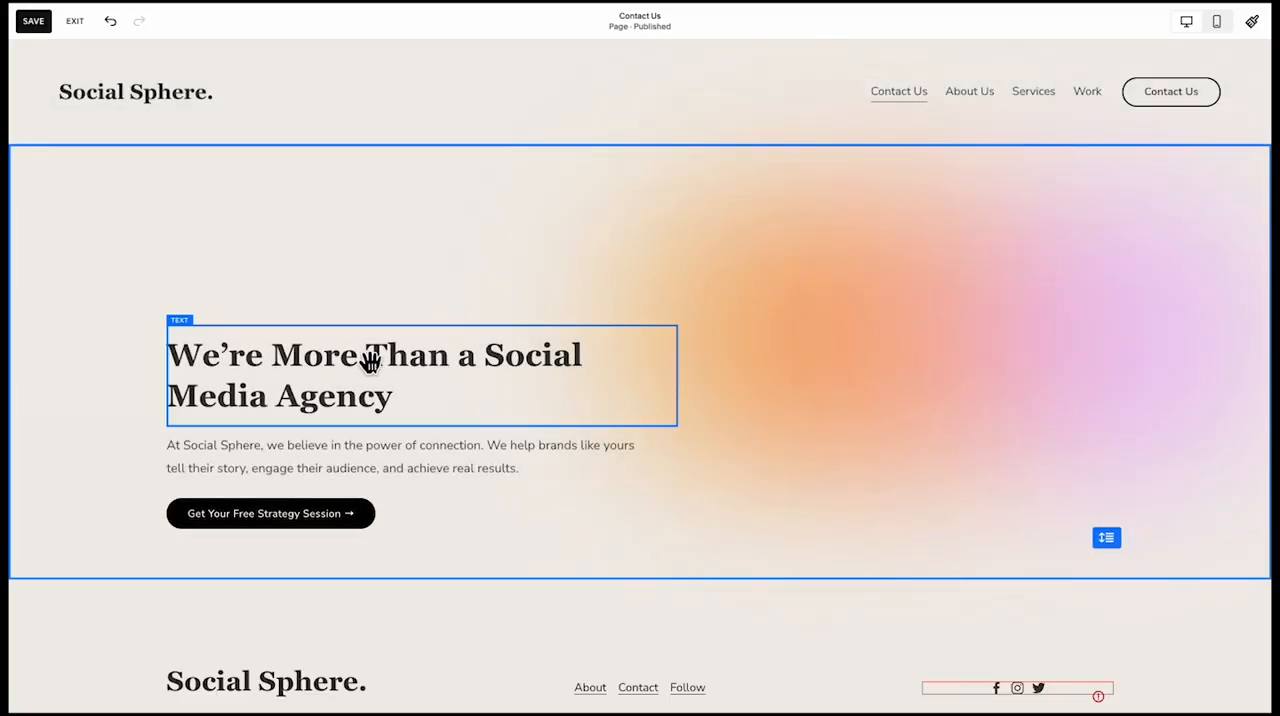
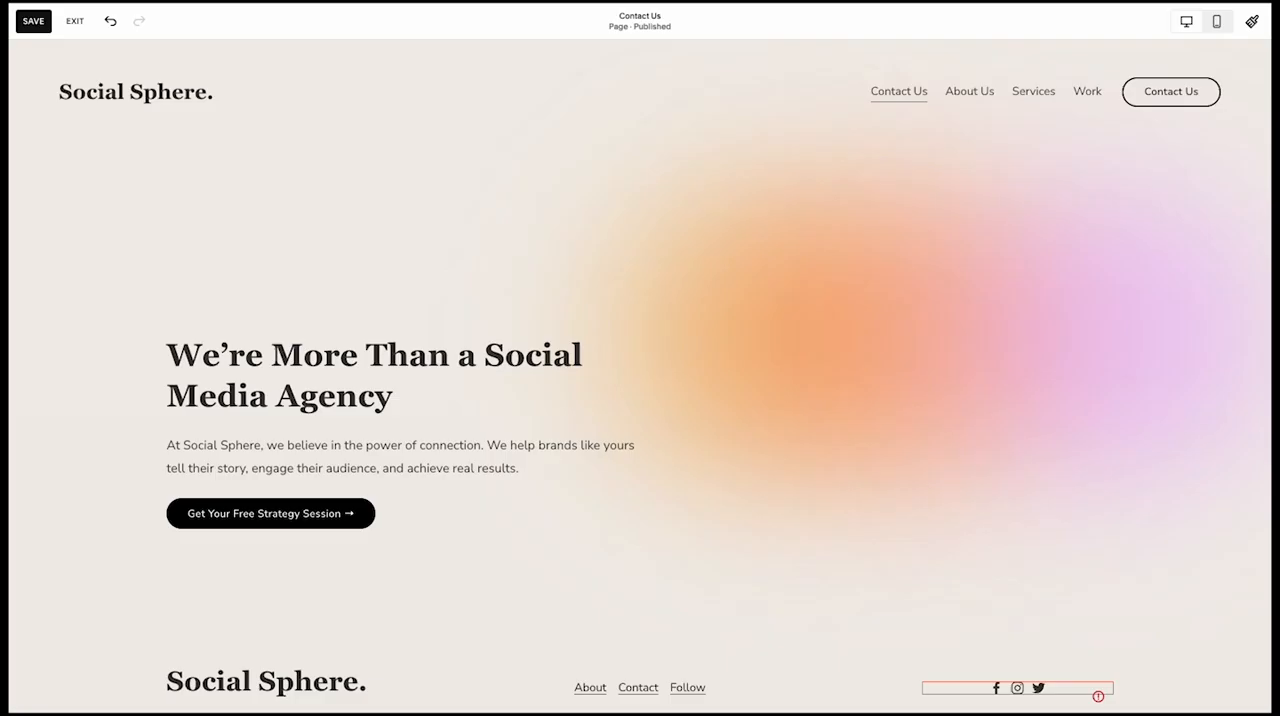
Retitle the hero "Let's Create Something Amazing Together" and add a form block on the right half of a new section below it
click(358, 420)
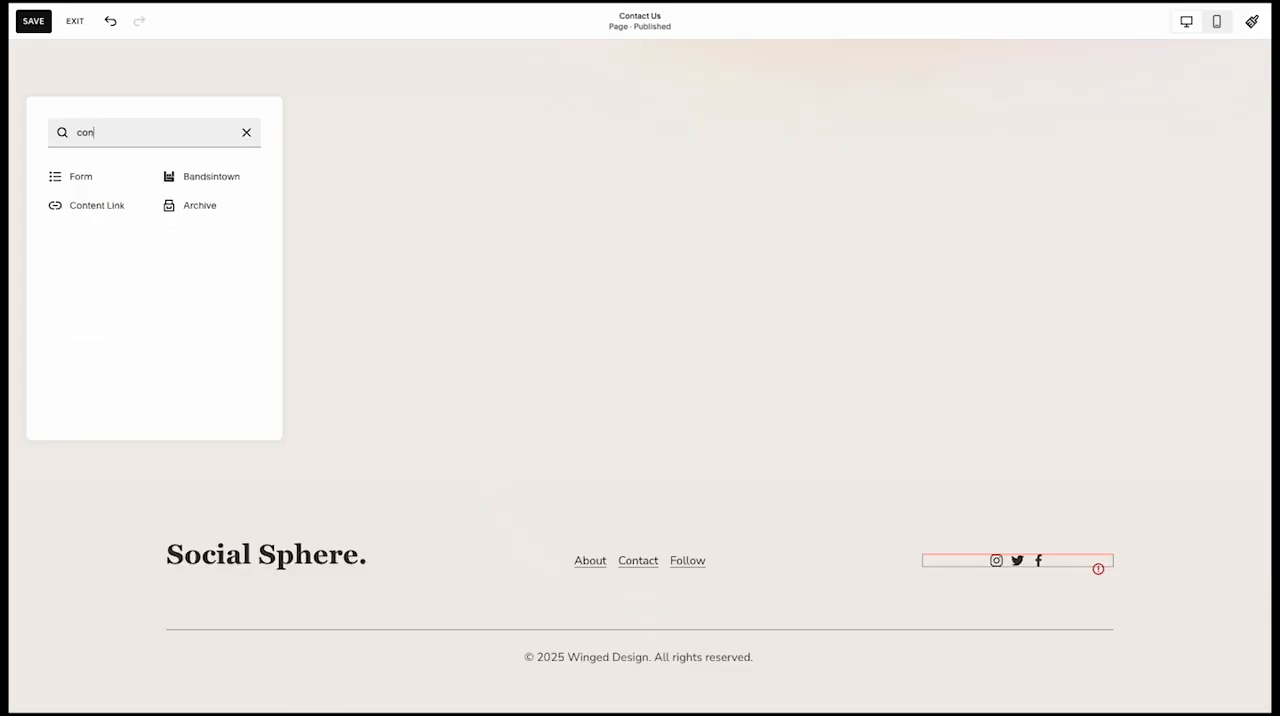
click(97, 184)
drag(326, 308, 893, 318)
click(268, 246)
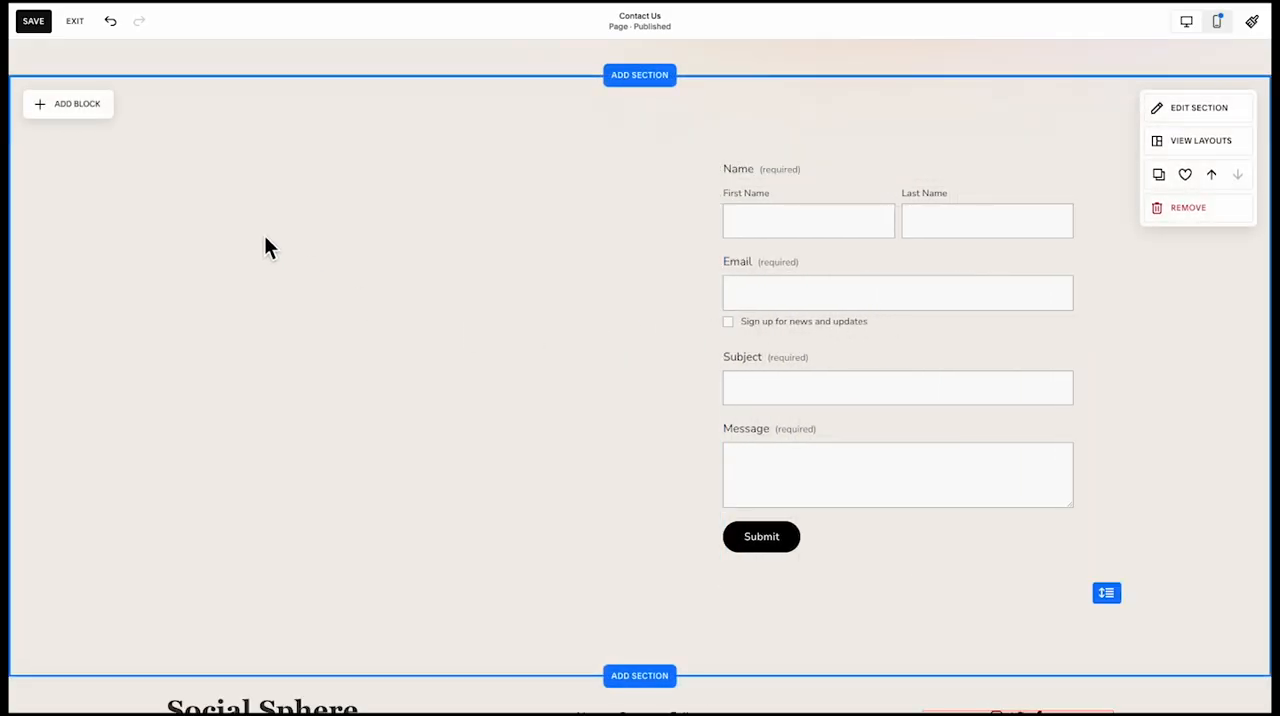
Add a text block beside the form reading "Other ways to reach out" and format it as Heading 2
click(95, 106)
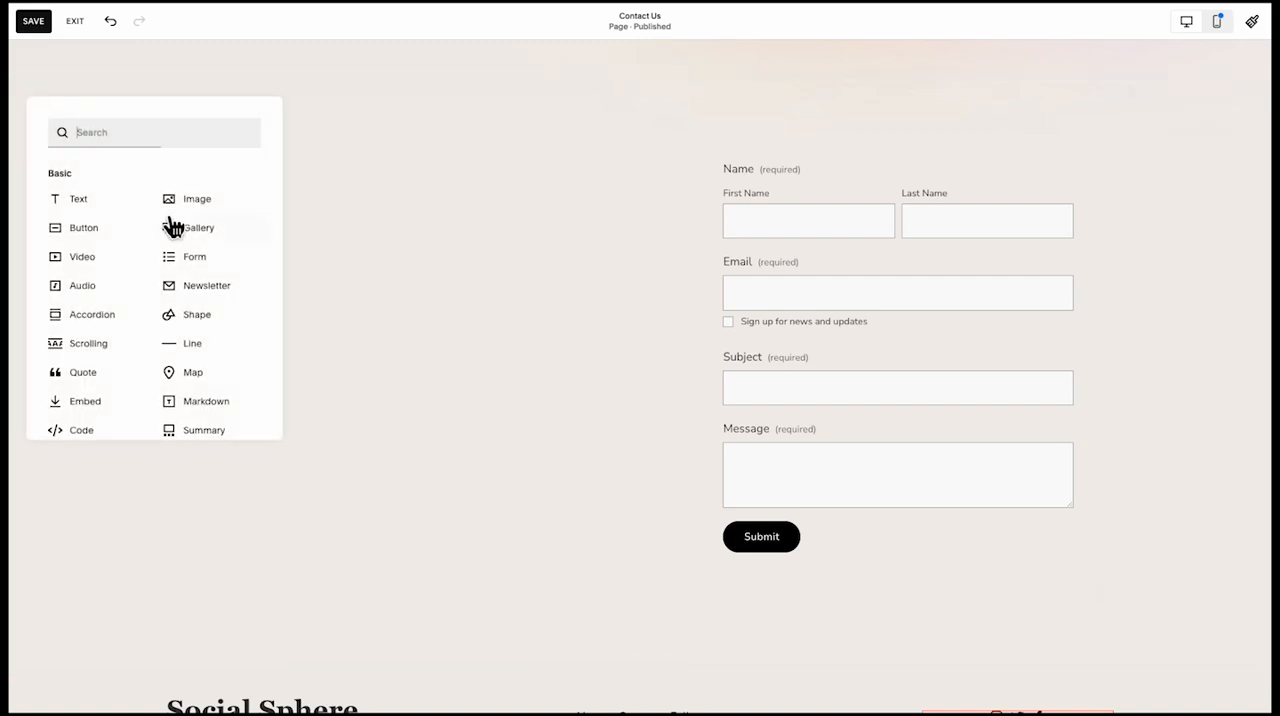
click(132, 202)
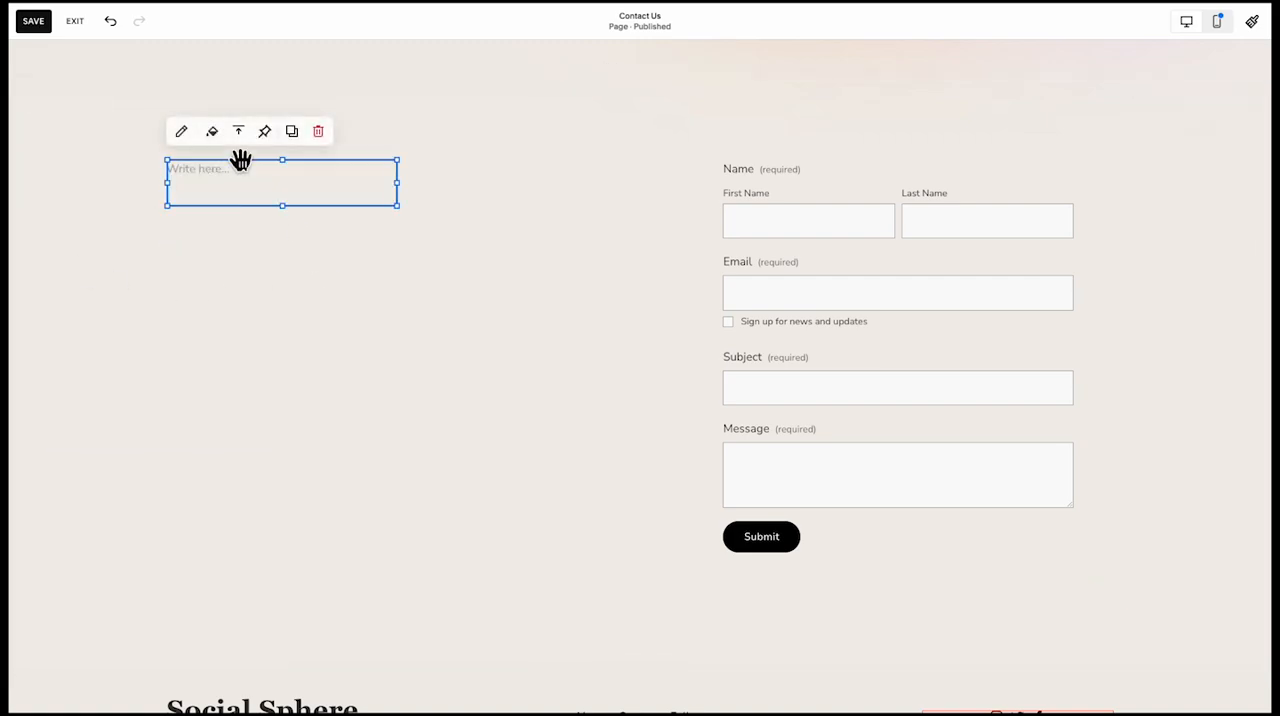
click(215, 180)
text(Other ways to reach out)
click(229, 124)
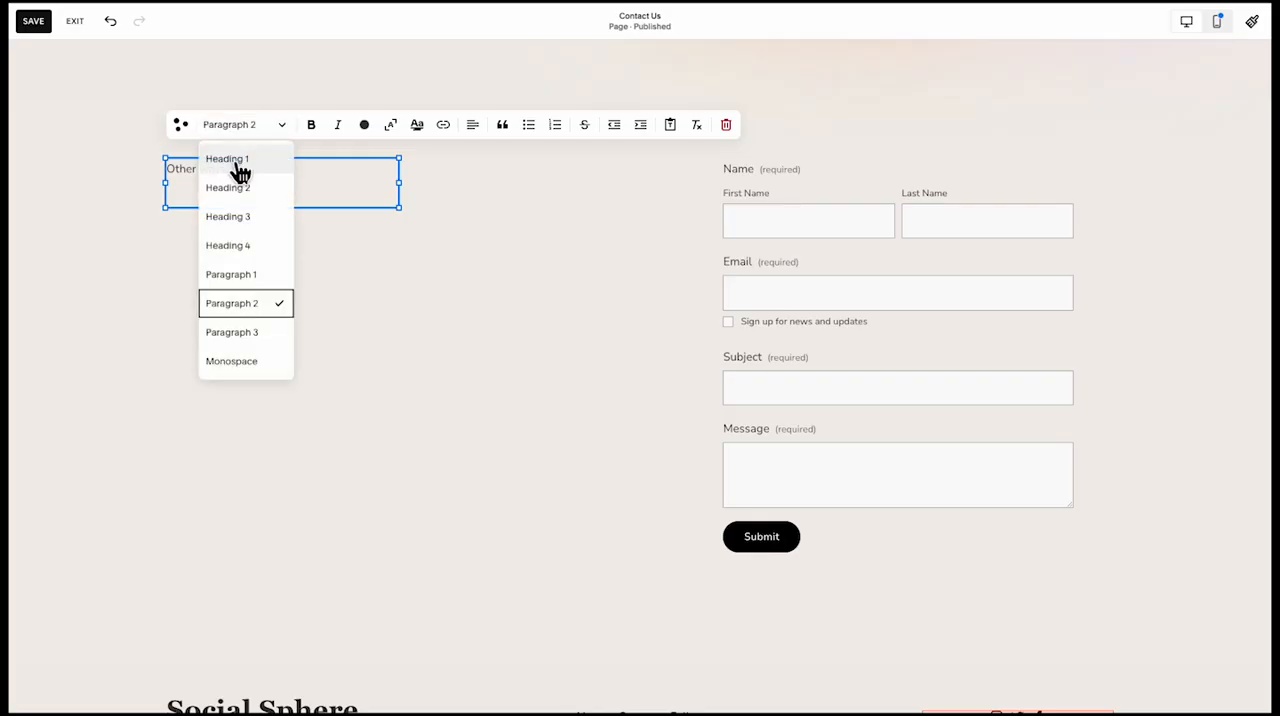
click(243, 216)
click(260, 283)
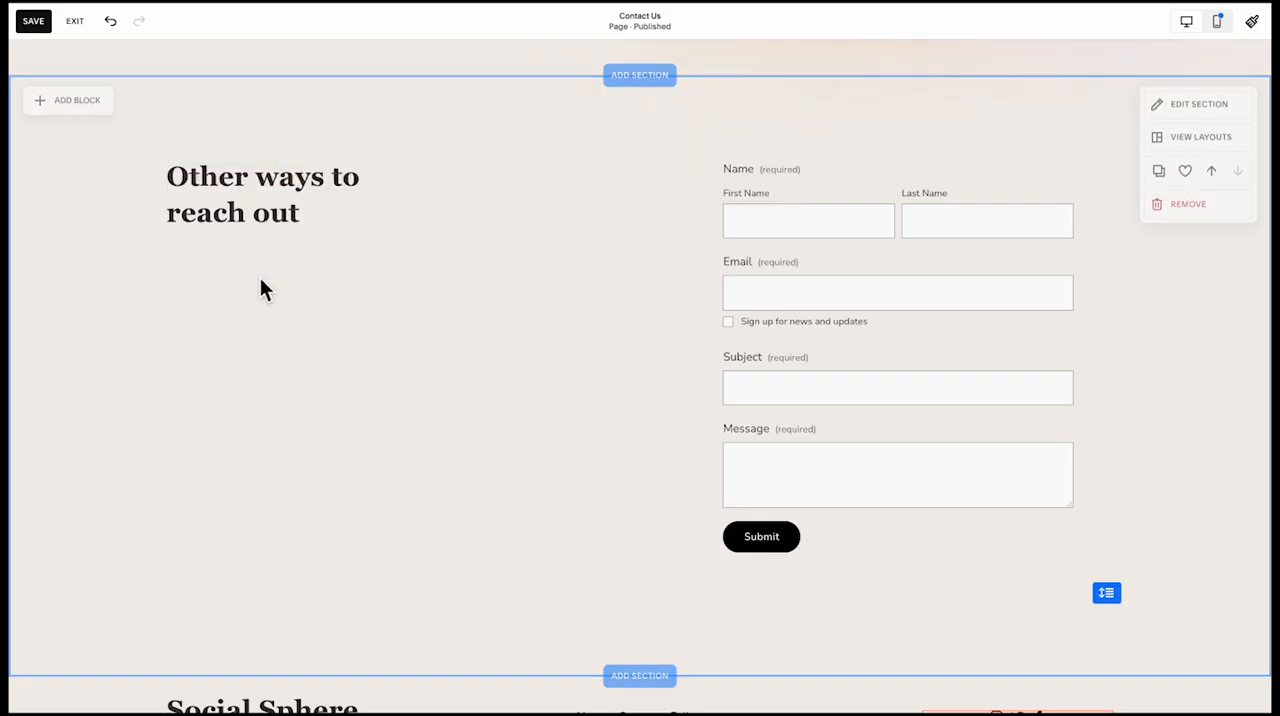
Widen the heading block beside the form slightly and capitalize its text as "Other Ways To Reach Out"
click(409, 200)
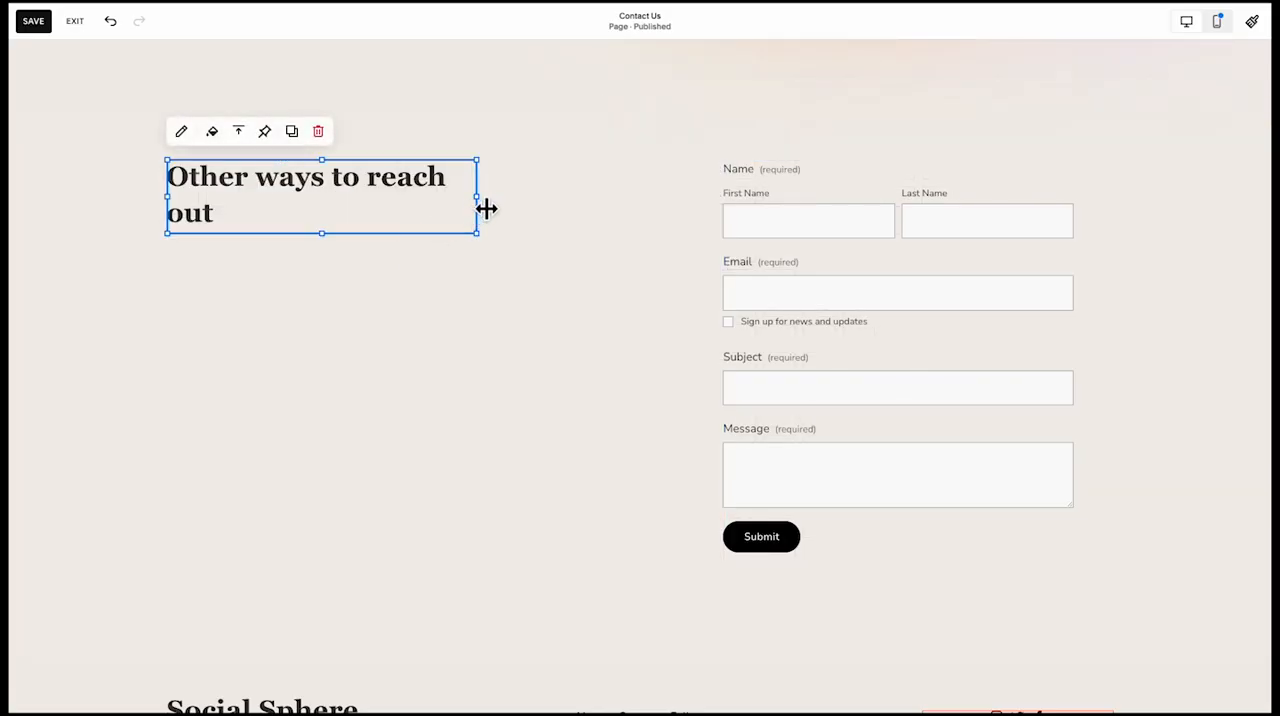
drag(486, 208, 431, 211)
click(354, 291)
mouse_move(8, 200)
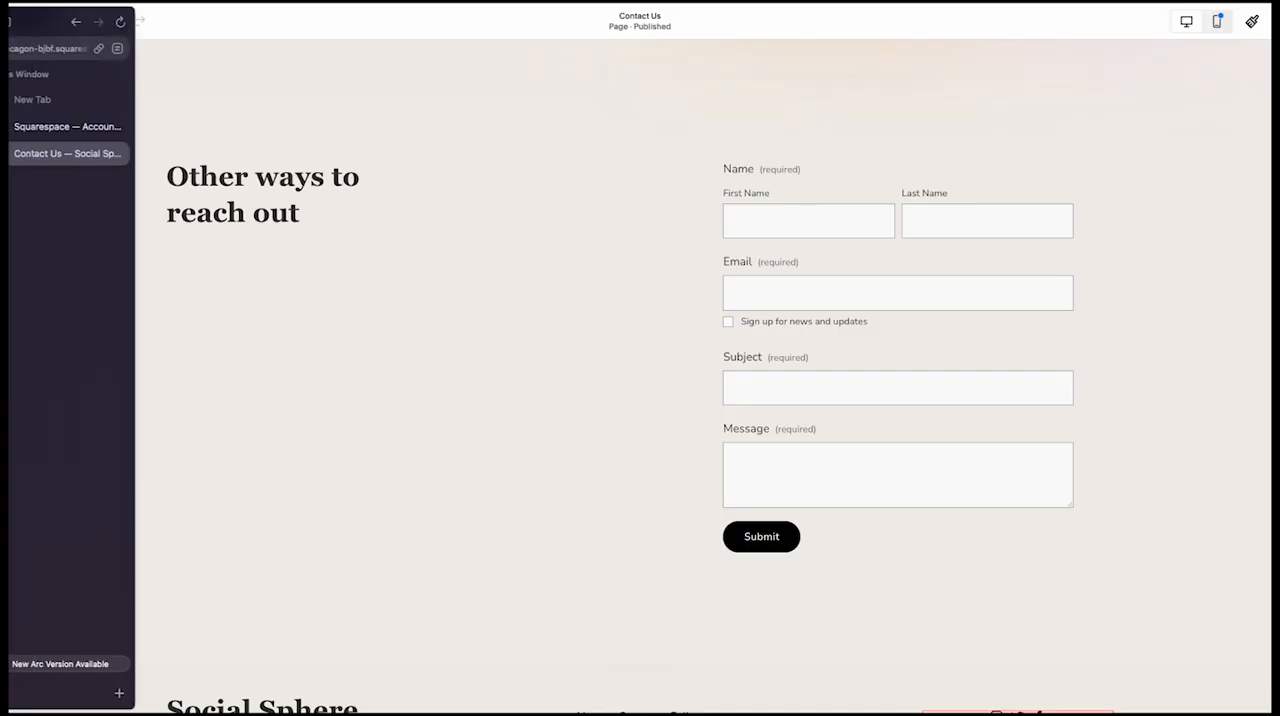
click(226, 212)
double_click(277, 197)
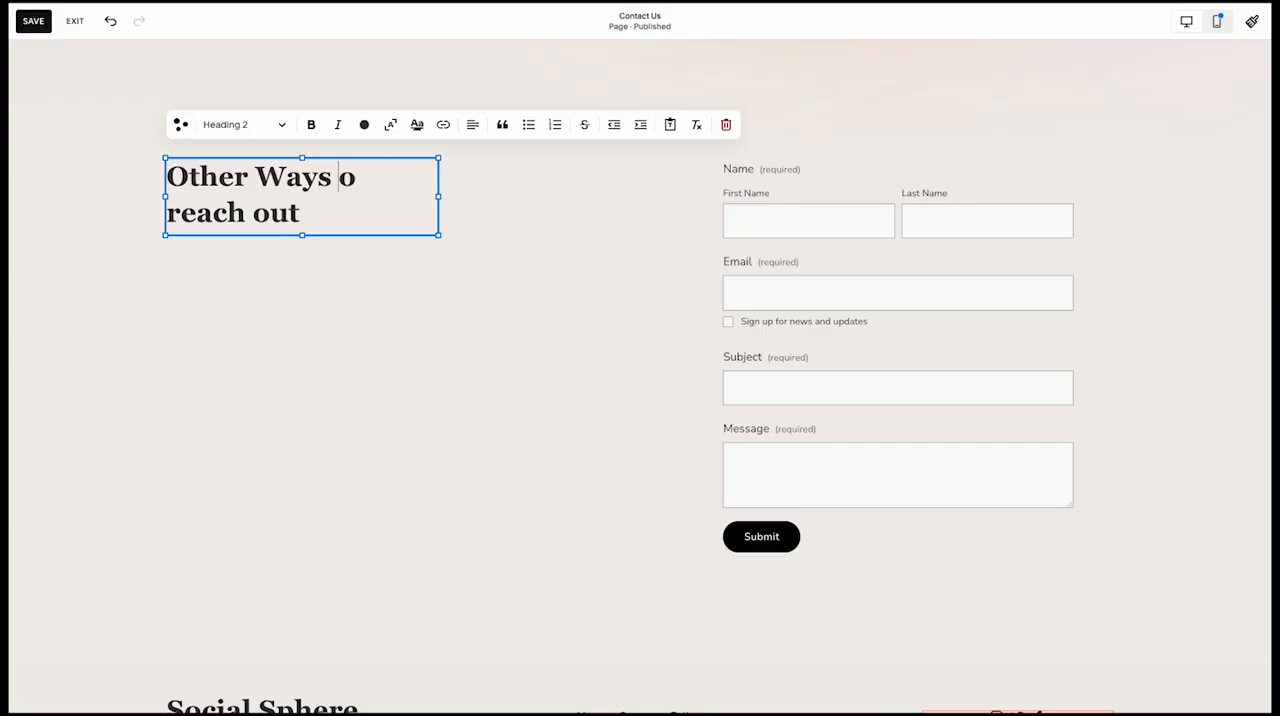
click(184, 222)
text(R)
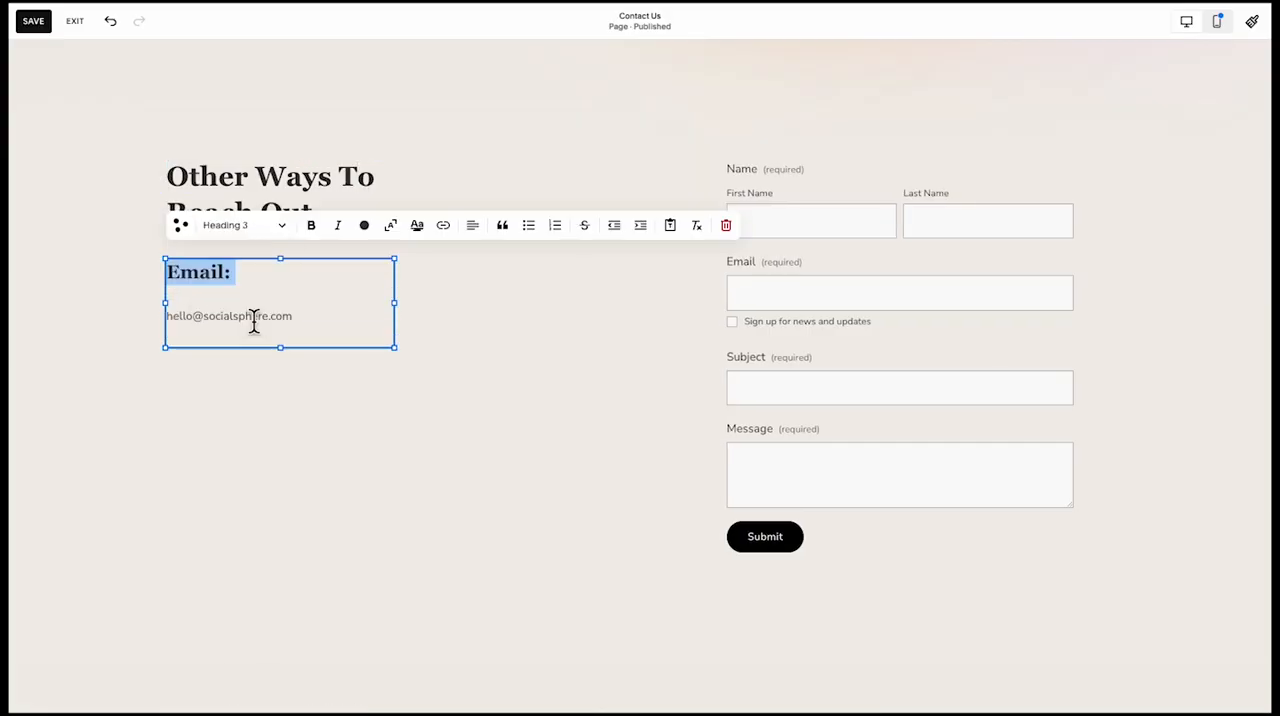
Add an "Email:" entry with the contact e-mail under the heading and duplicate it below for the "Phone:" and "Social Media" entries
click(229, 405)
click(256, 321)
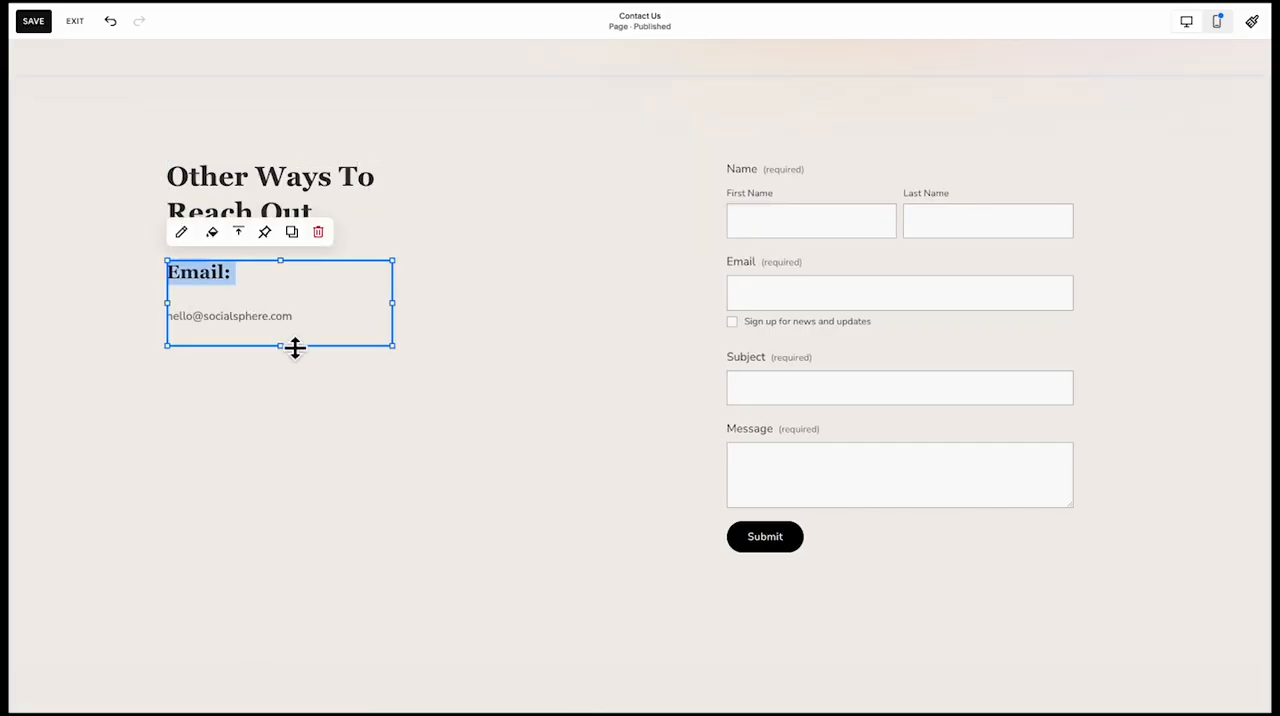
drag(294, 349, 277, 412)
click(263, 374)
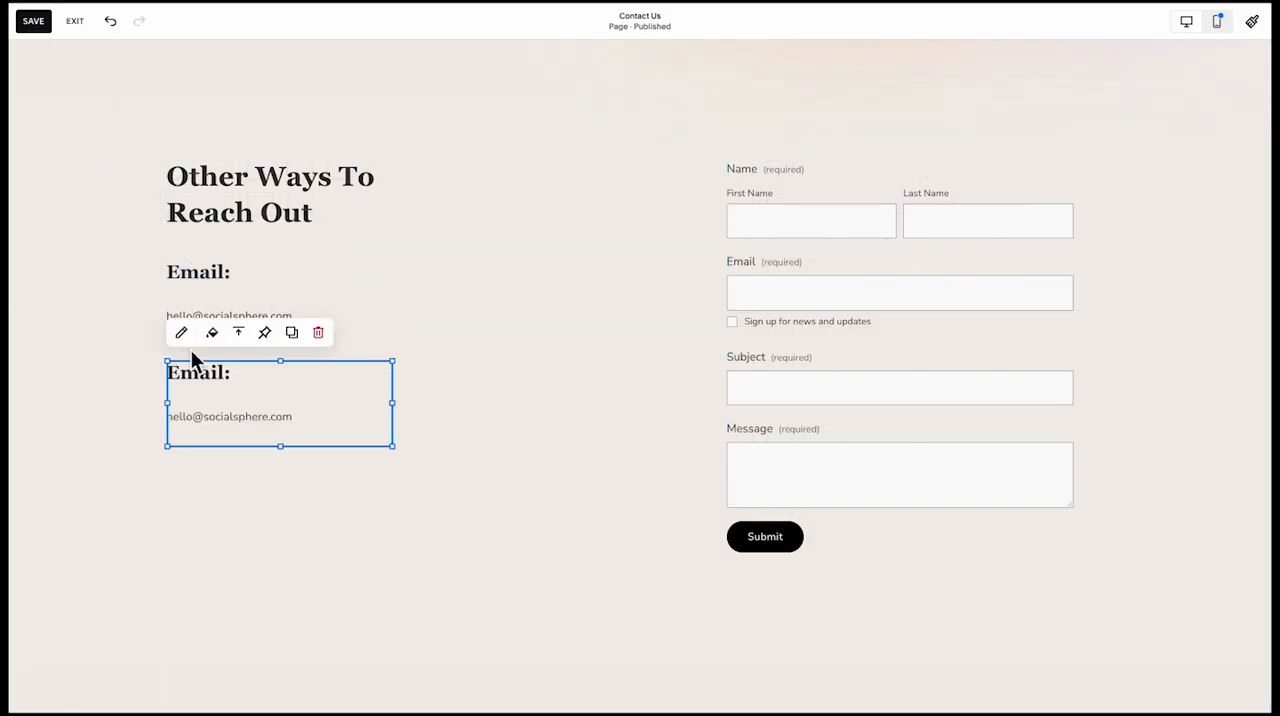
click(253, 386)
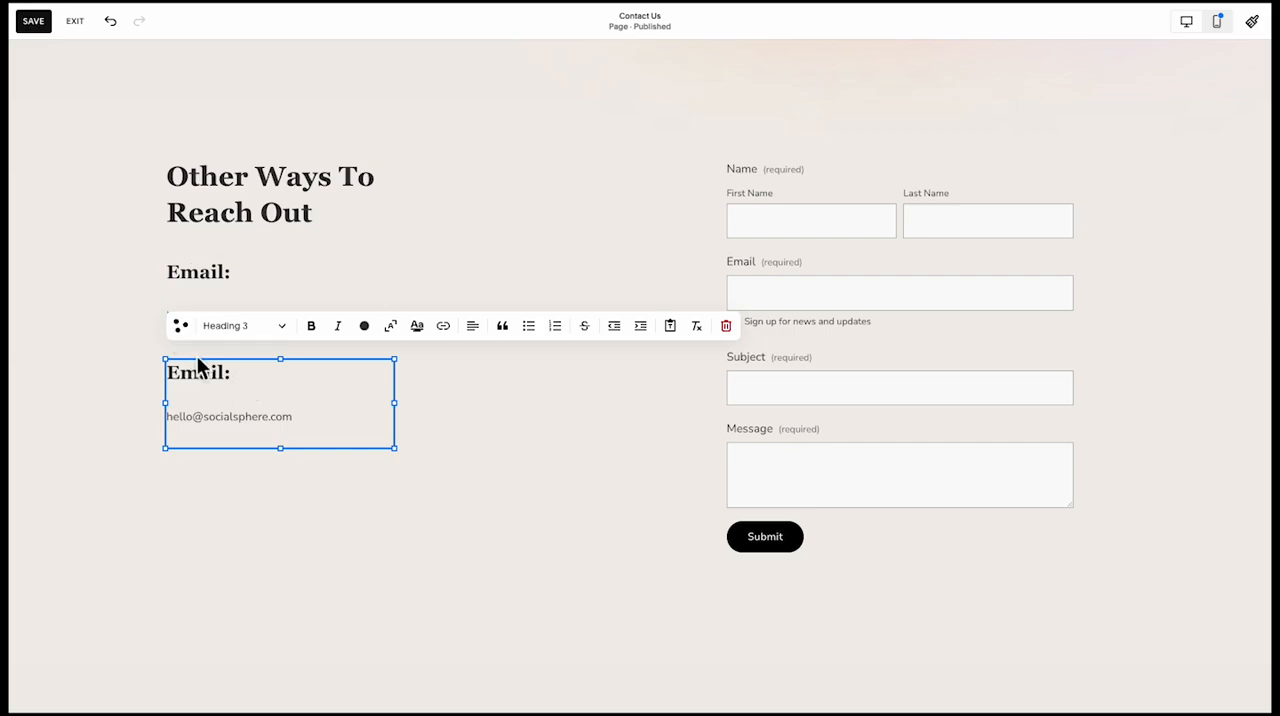
key(Escape)
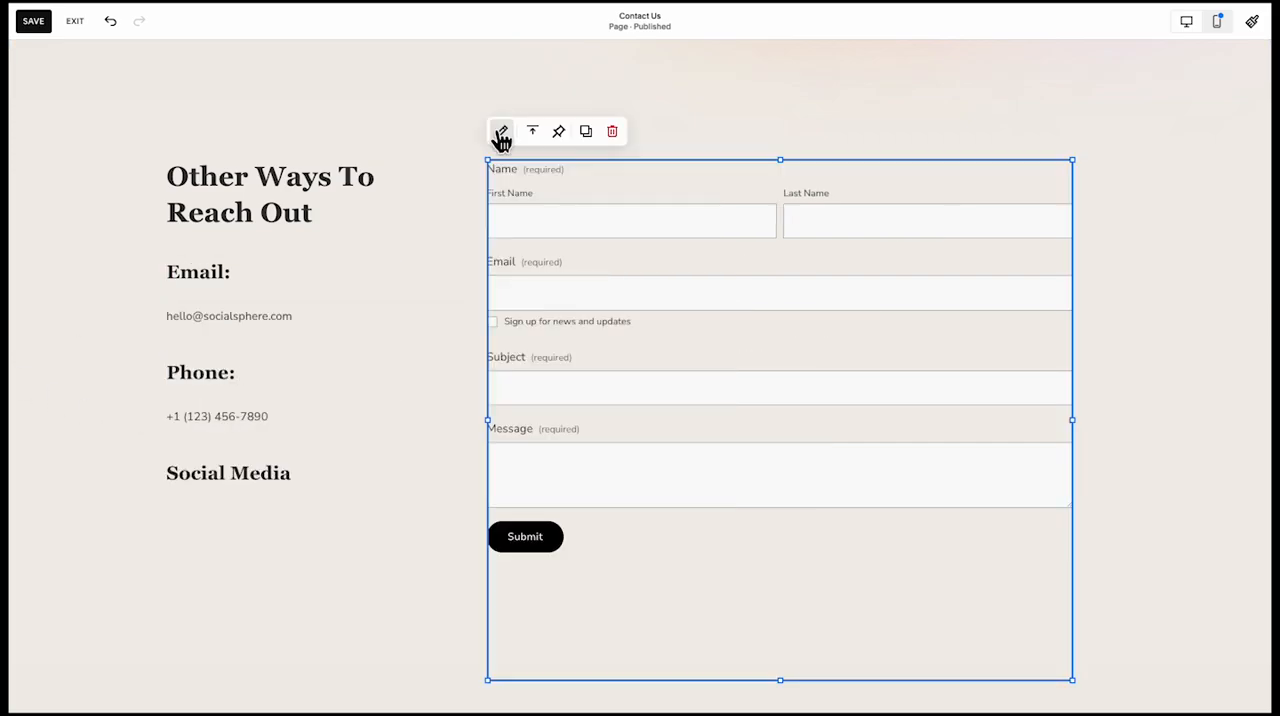
Apply the recommended form pack with pill-shaped fields and a rounded option button to the contact form
click(500, 133)
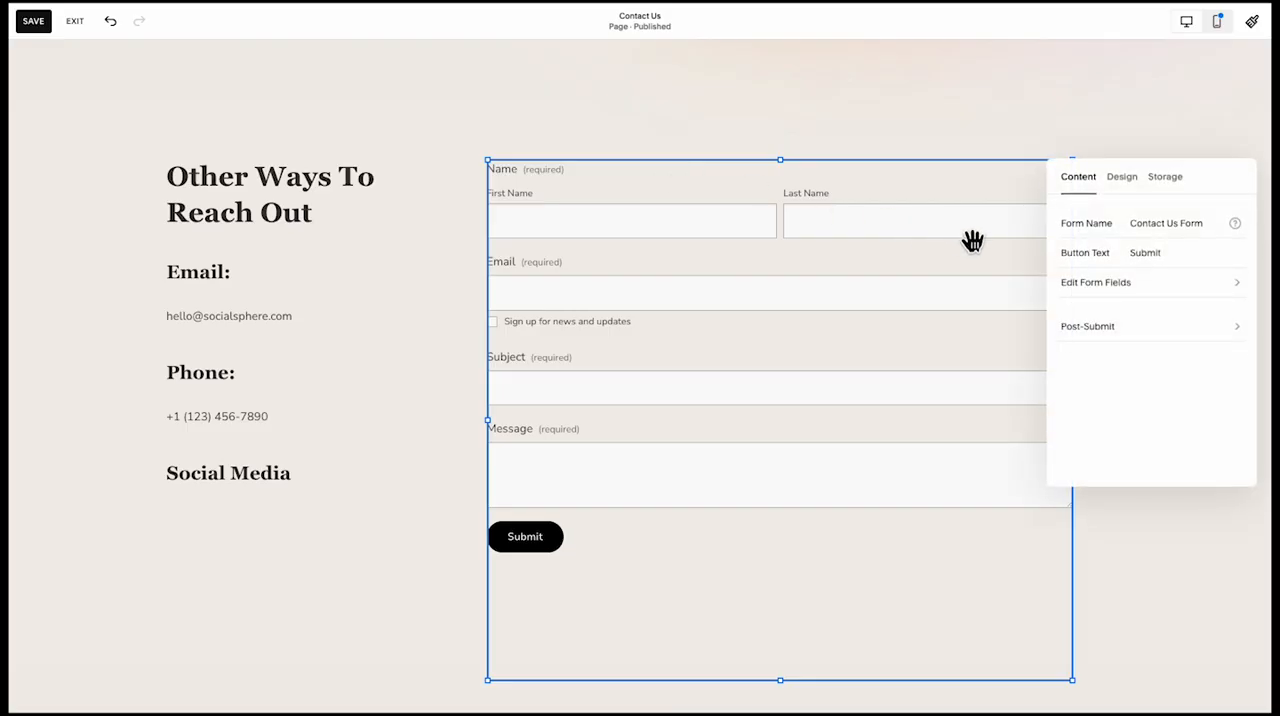
click(1123, 180)
click(1141, 272)
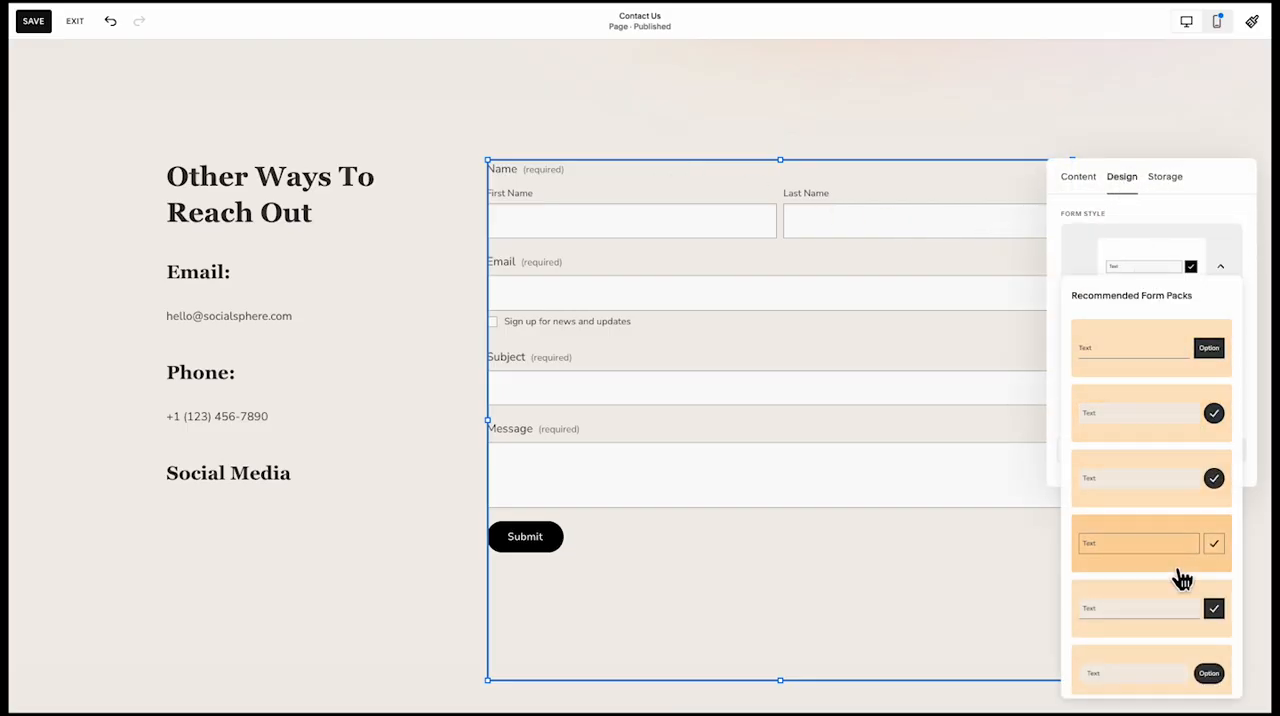
scroll(1180, 580, down, 1)
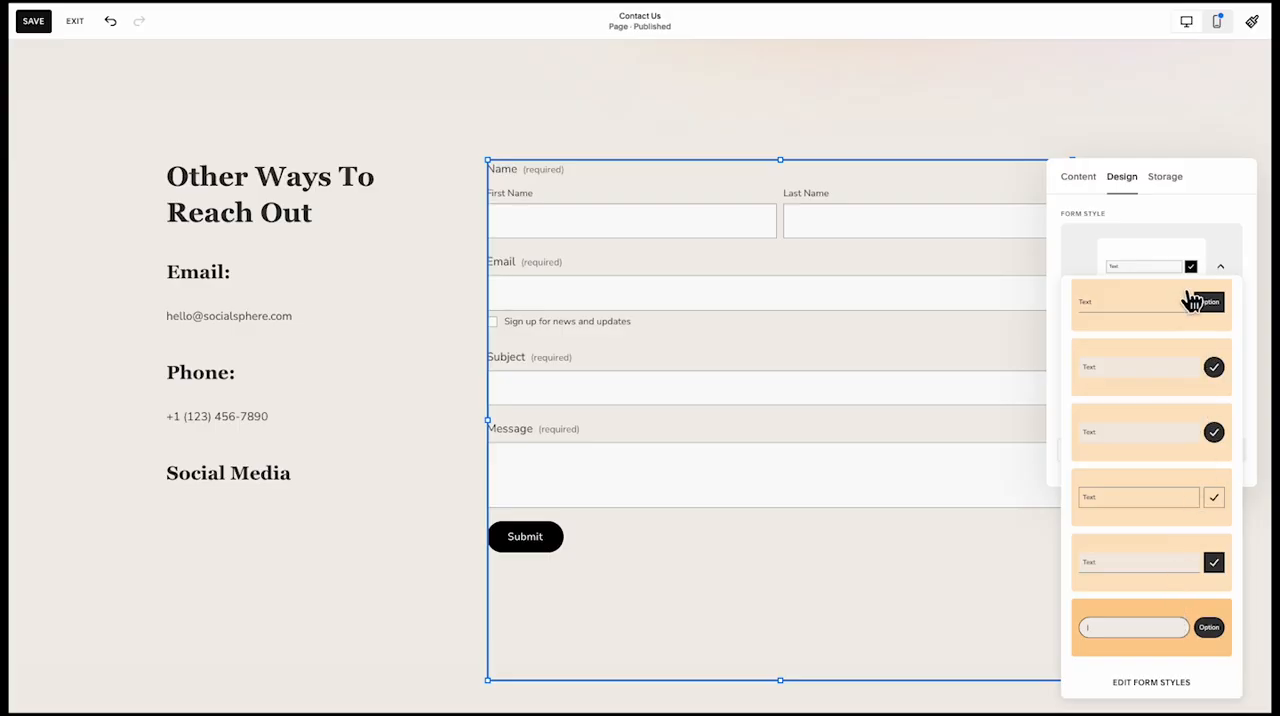
click(1192, 302)
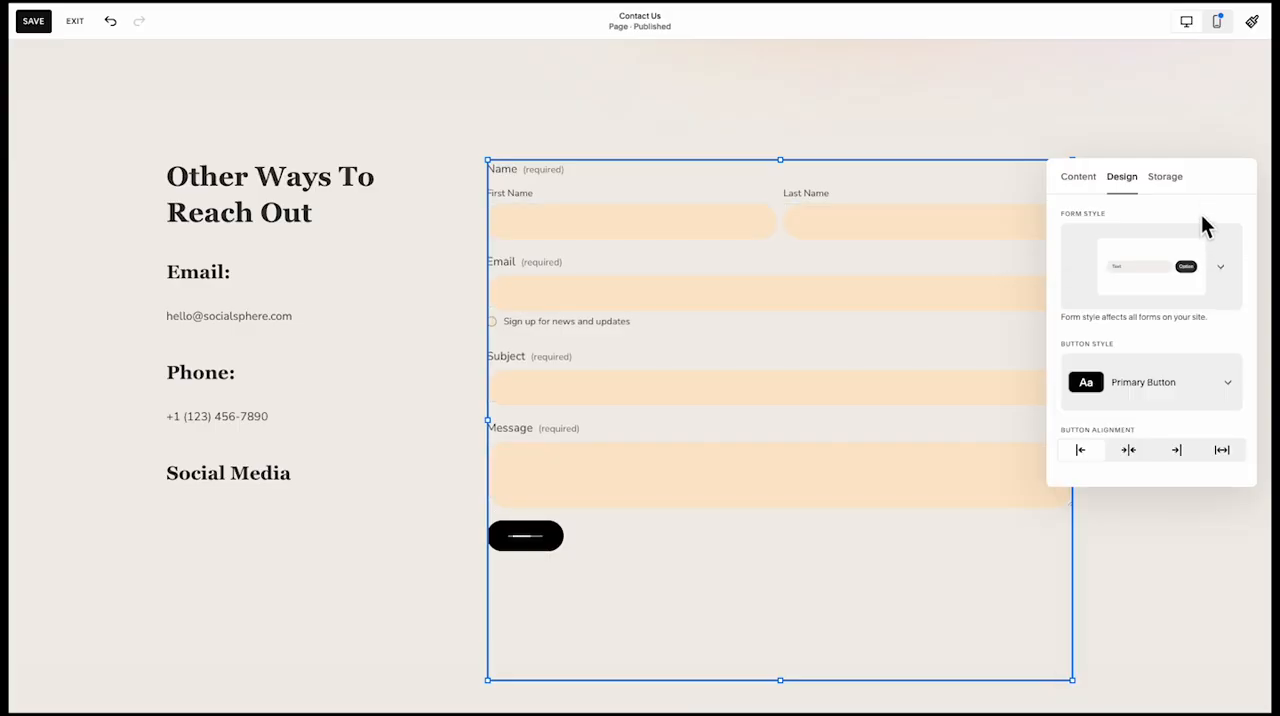
Try the Lightbox option on the contact form and turn it off again
click(1076, 182)
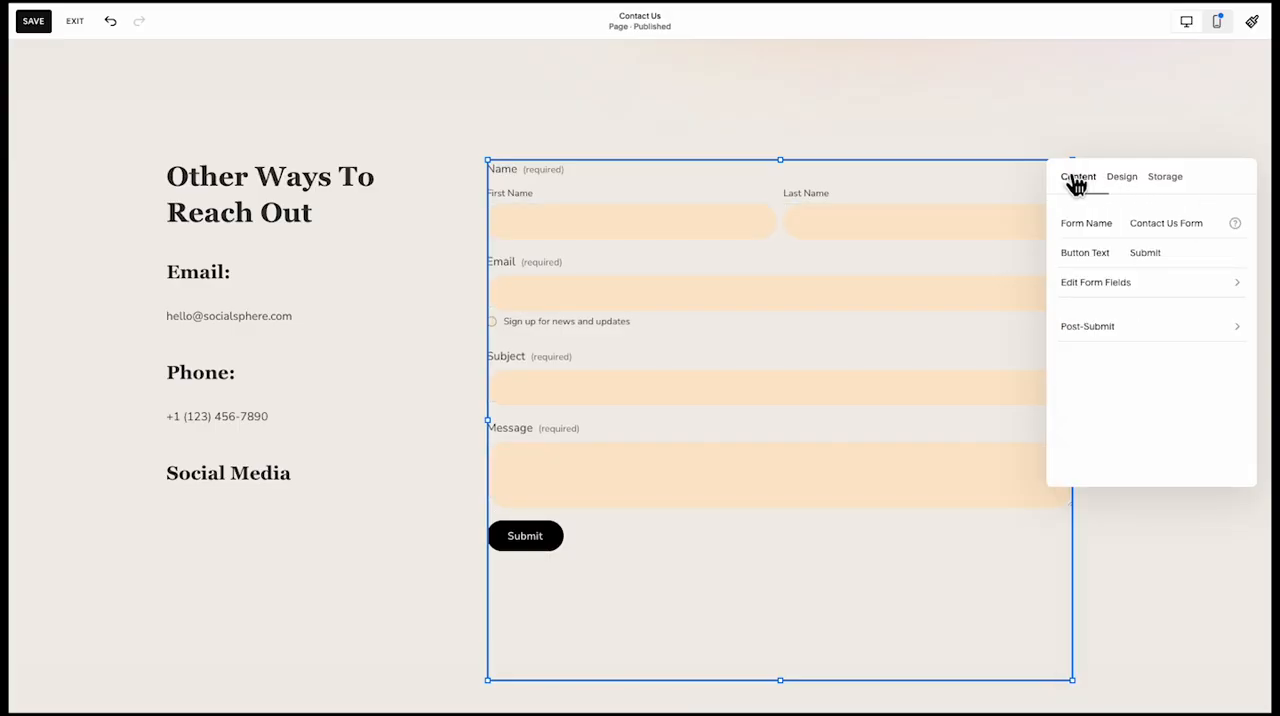
click(1152, 180)
click(1122, 178)
scroll(1154, 374, down, 5)
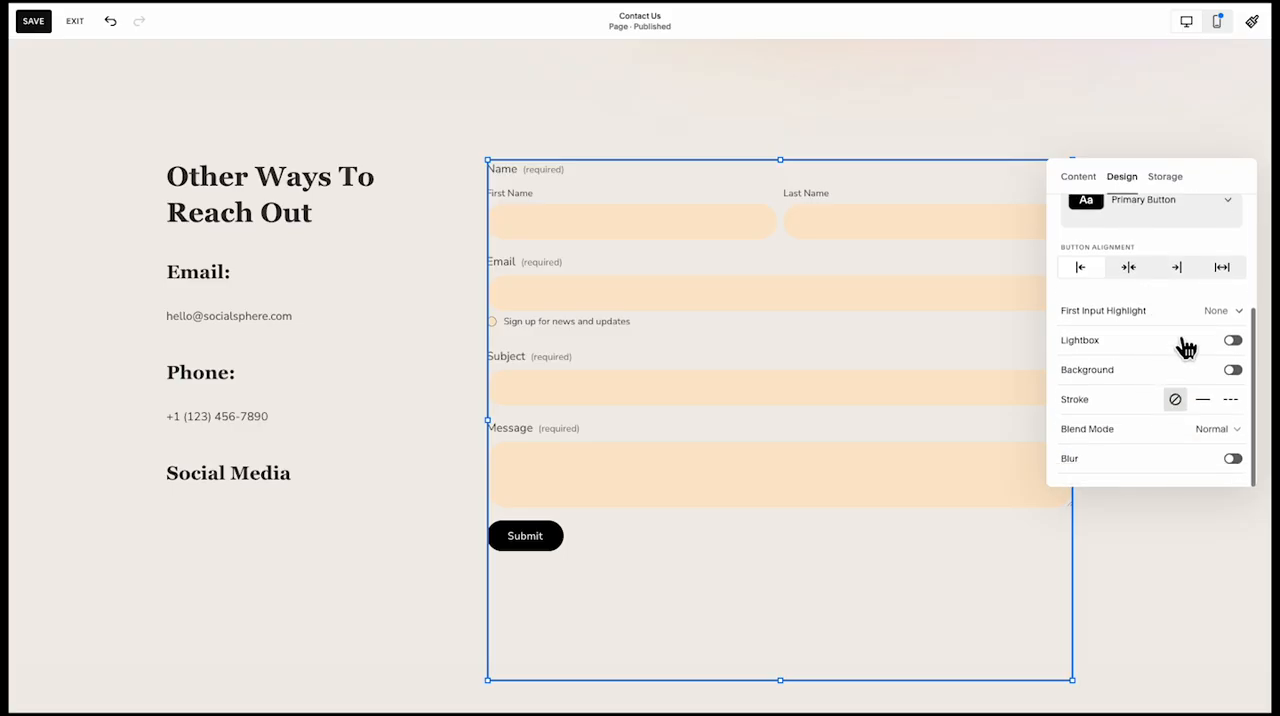
click(1230, 340)
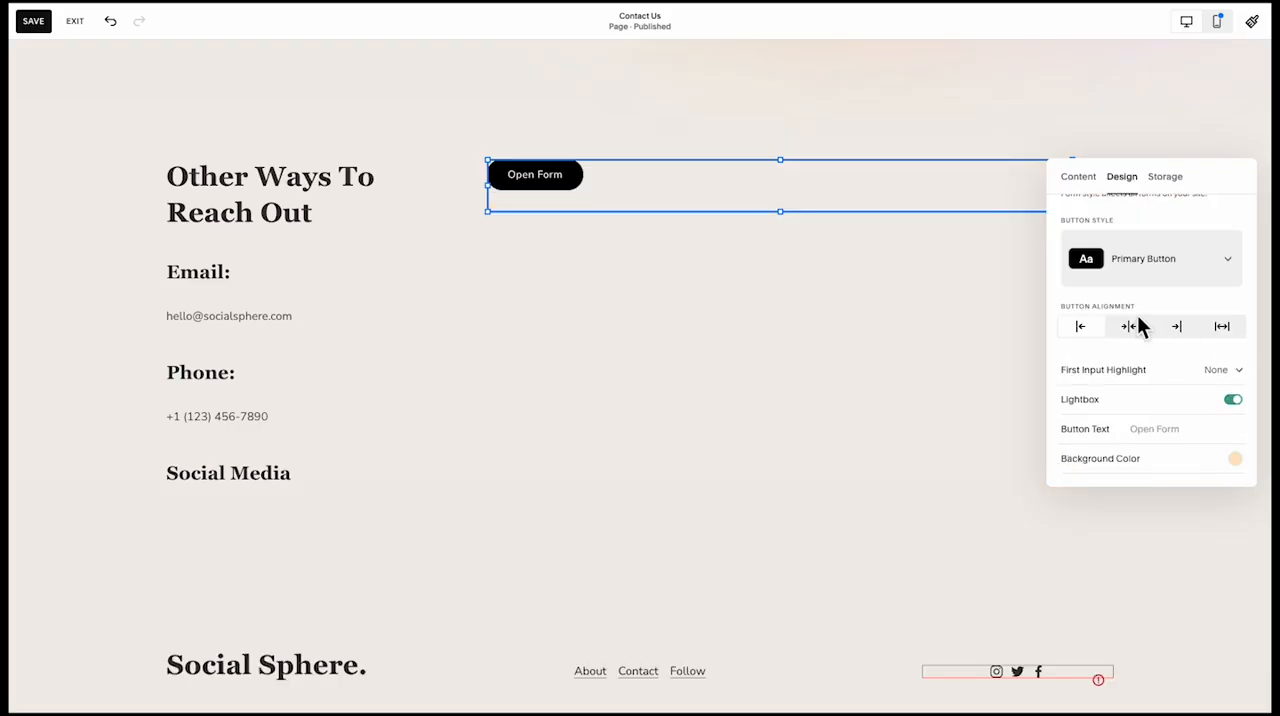
click(1234, 400)
Turn on the contact form's background and fill it with the palette's dark color
click(1230, 432)
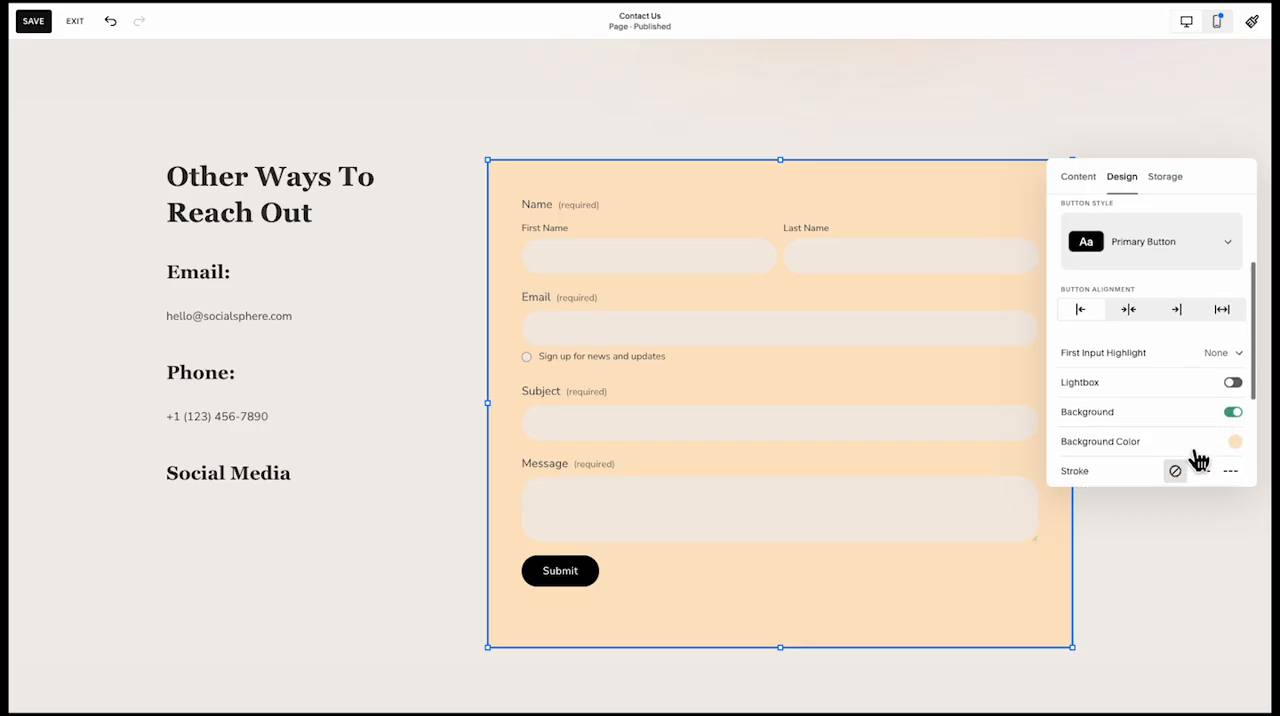
click(1238, 443)
click(1240, 414)
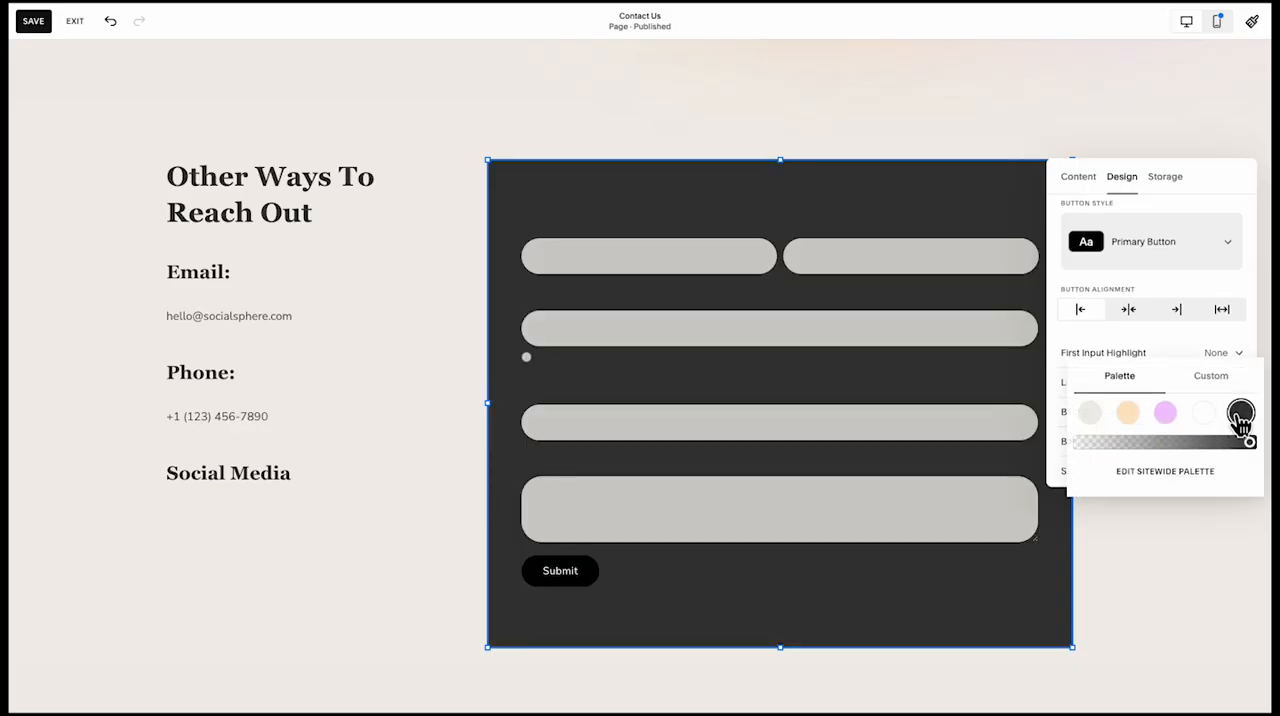
click(1258, 348)
scroll(1214, 408, down, 2)
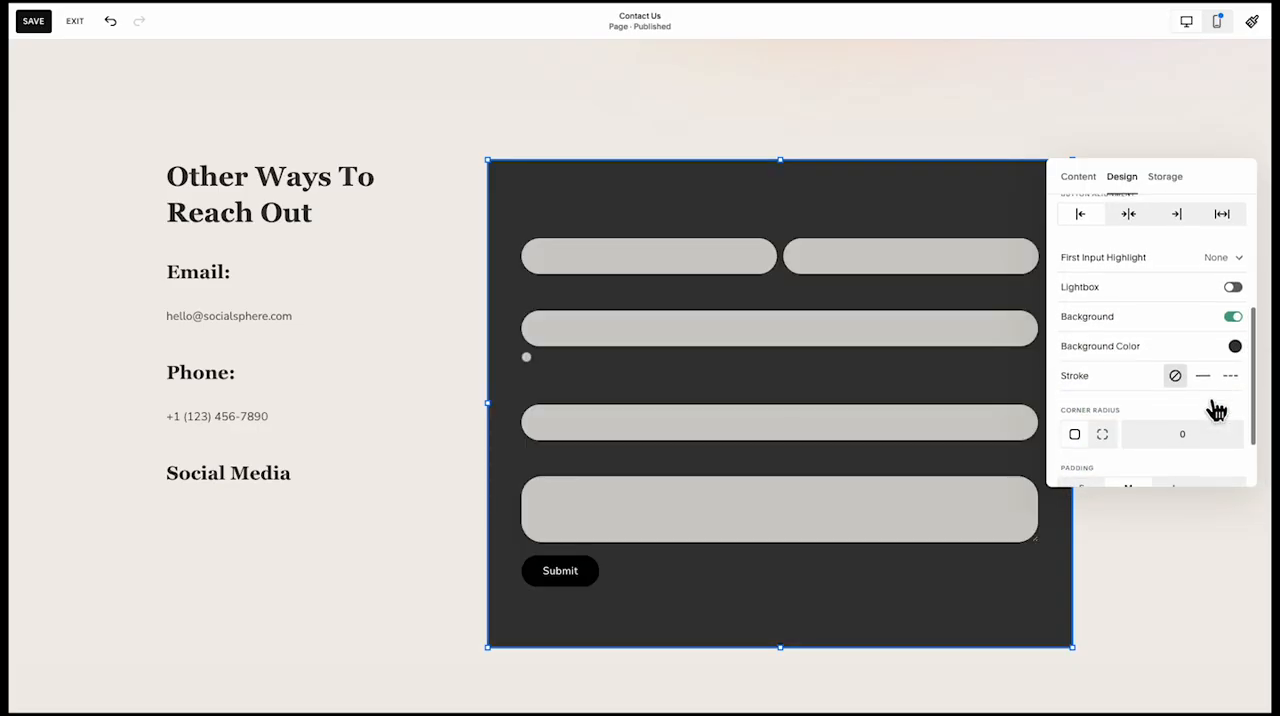
scroll(1238, 351, down, 2)
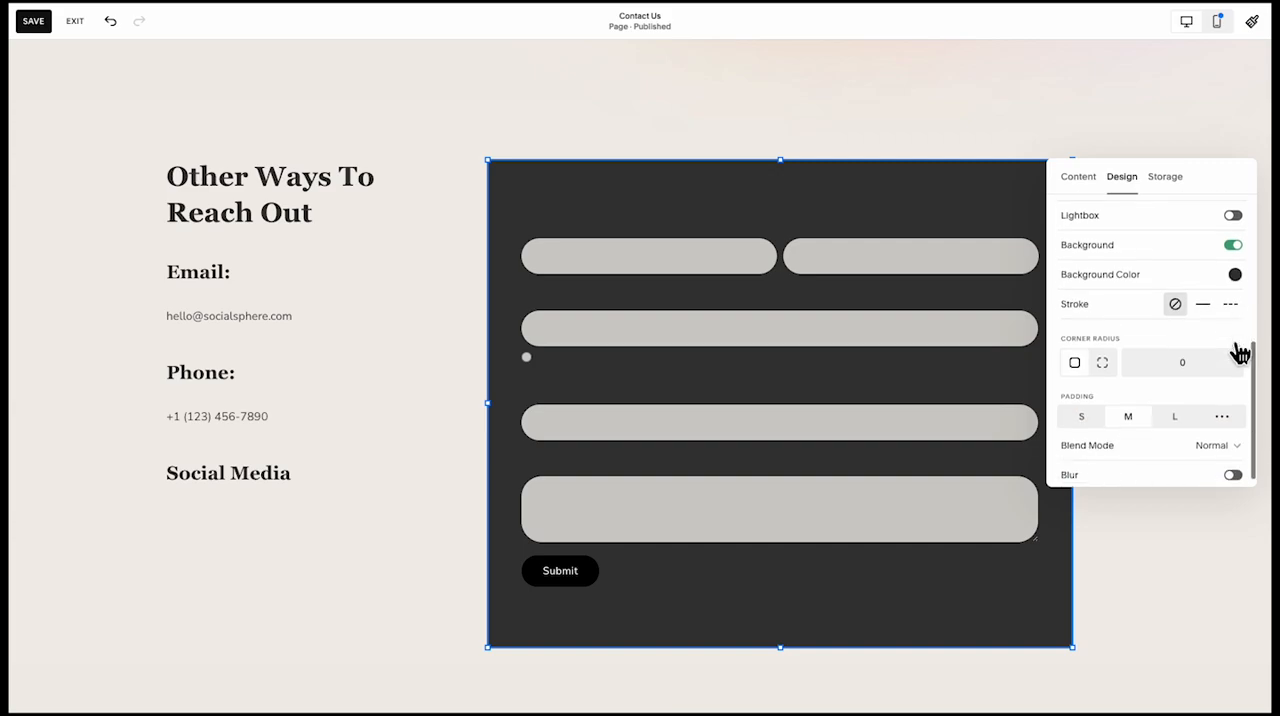
scroll(1095, 398, up, 6)
scroll(1093, 396, down, 5)
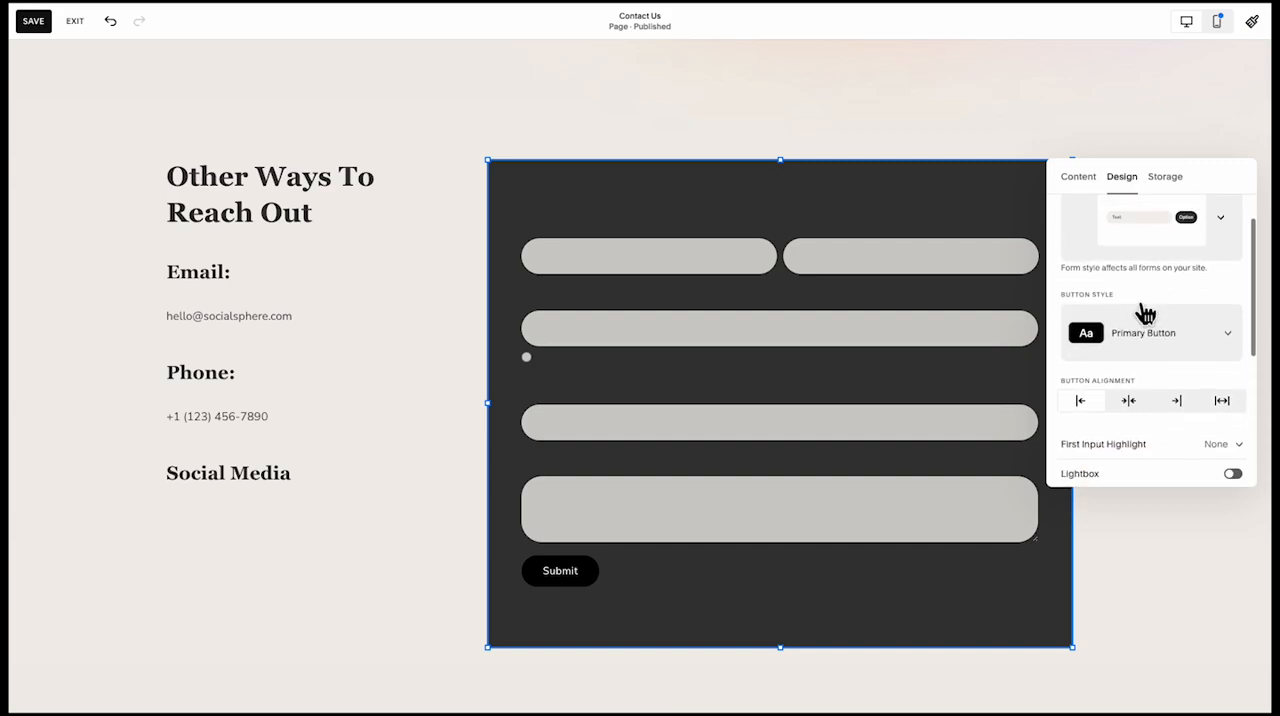
Change the form's background to the palette's peach color and compare it with the hero gradient above
click(1236, 347)
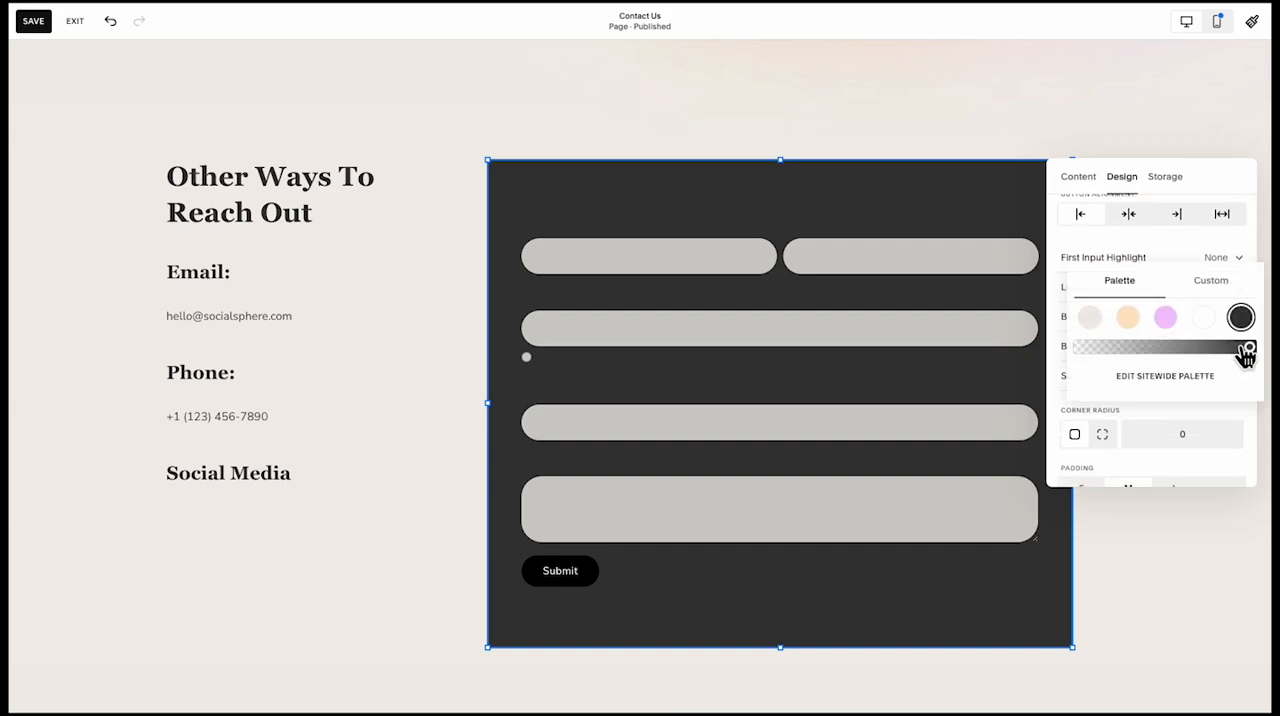
click(1128, 318)
scroll(860, 338, up, 4)
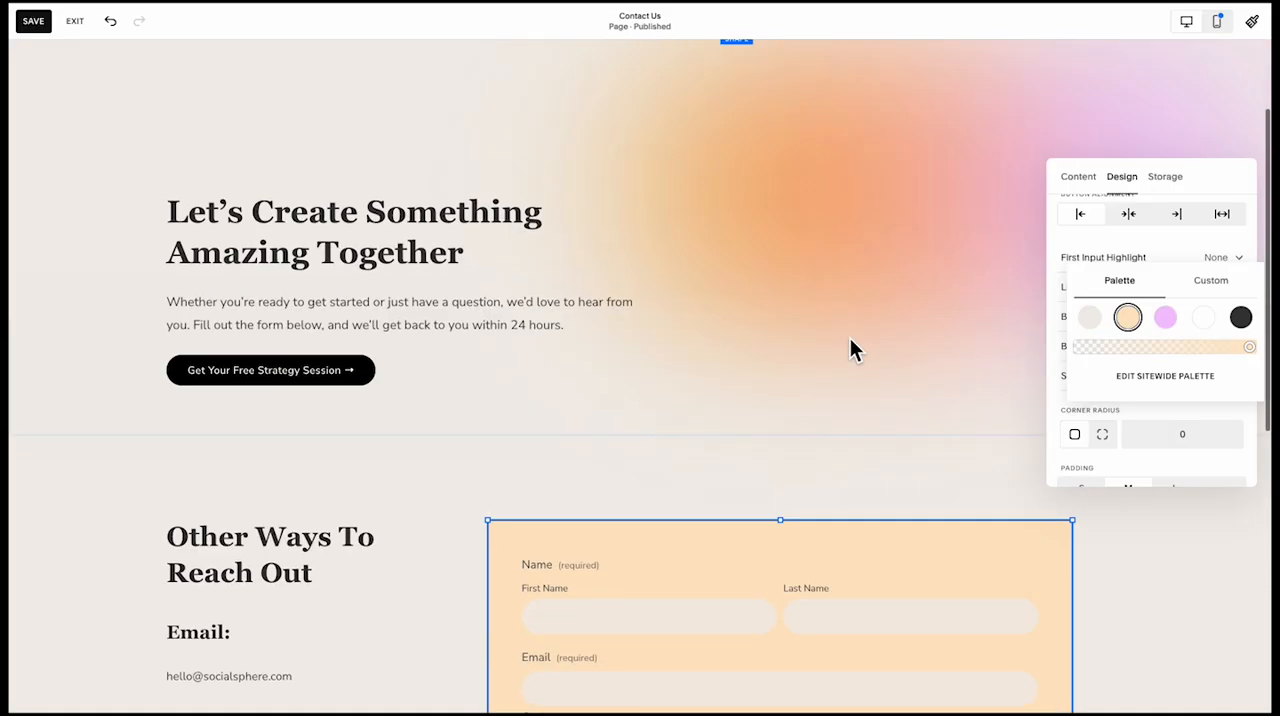
scroll(852, 340, down, 4)
Set the form background's corner radius to 20 and its padding to M
click(1160, 436)
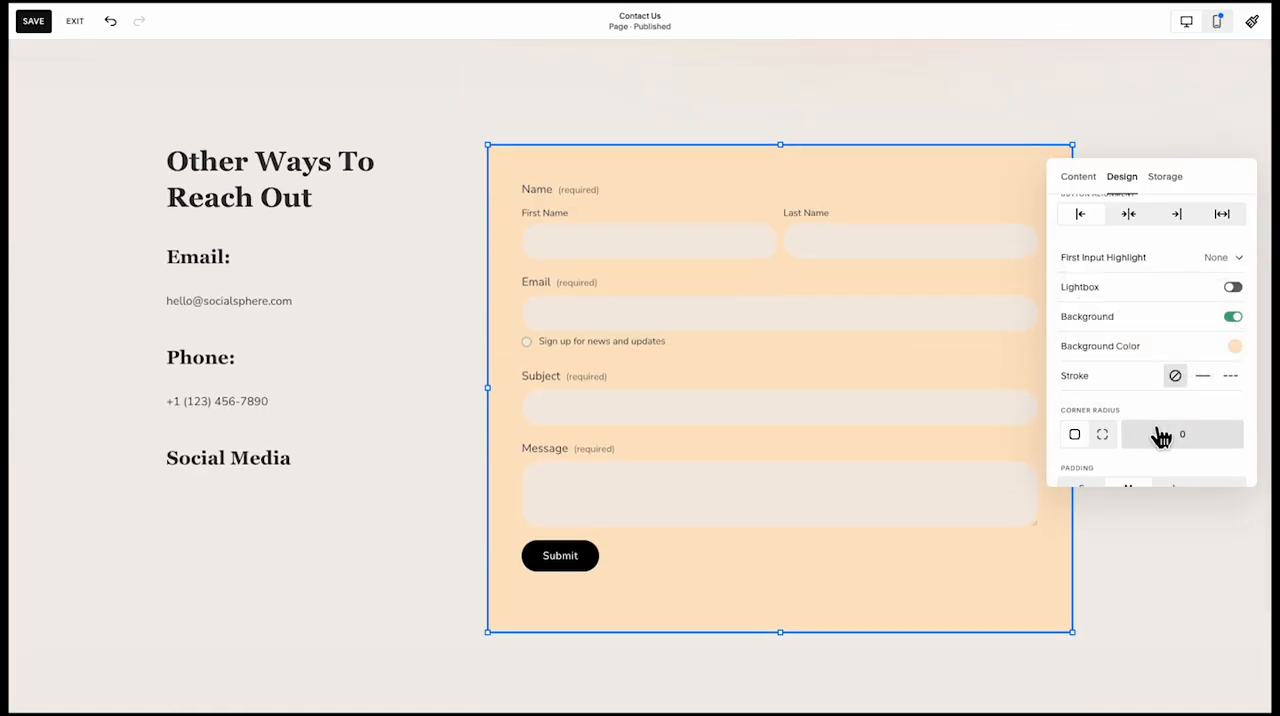
text(20)
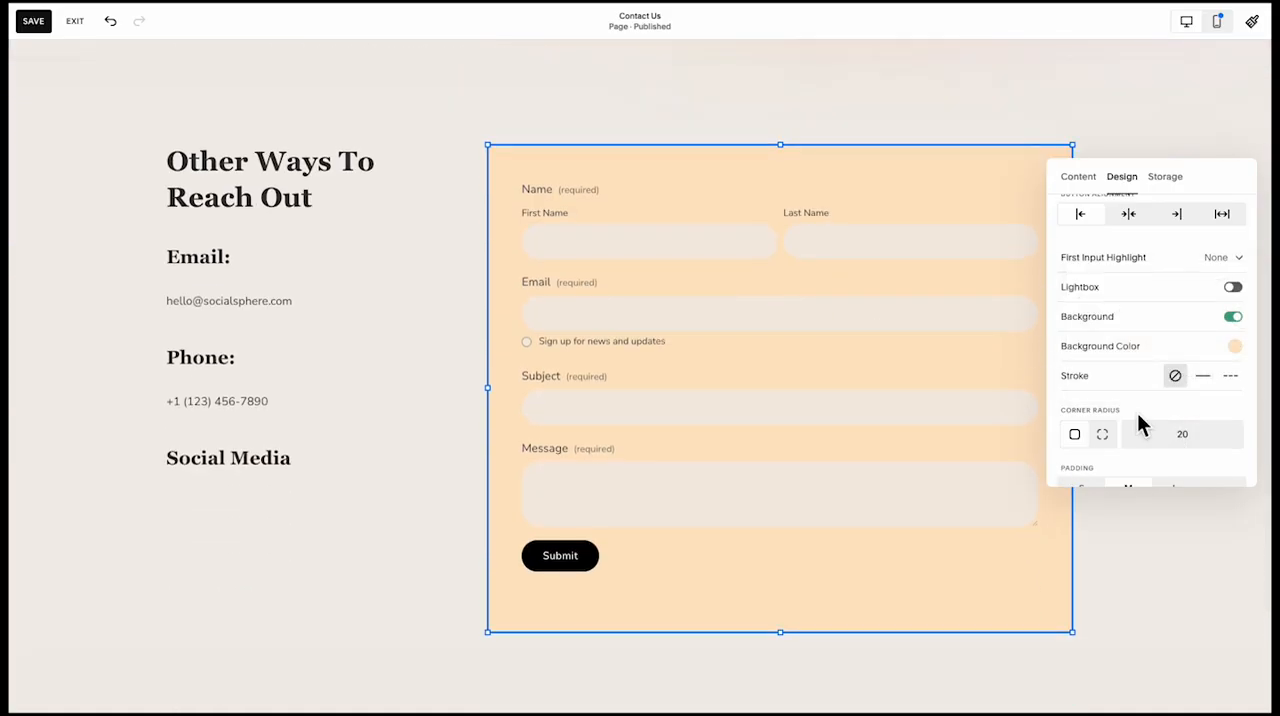
scroll(1100, 380, down, 1)
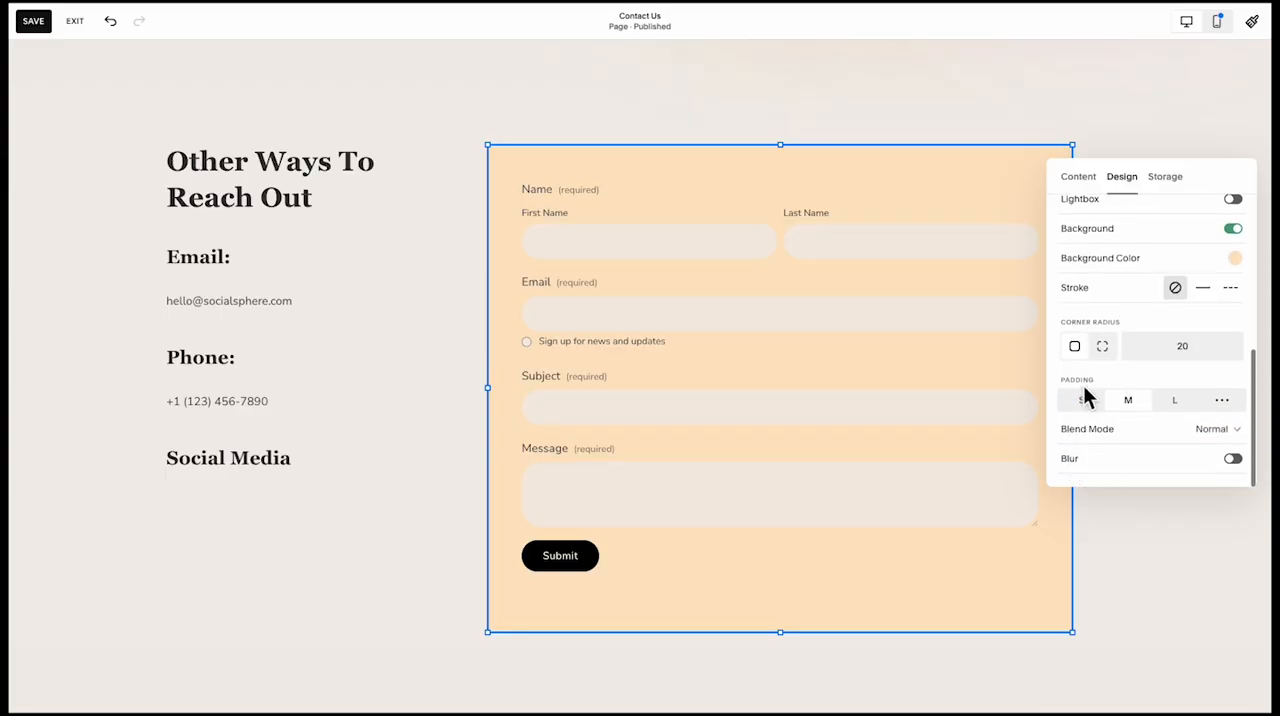
click(1095, 408)
click(1123, 408)
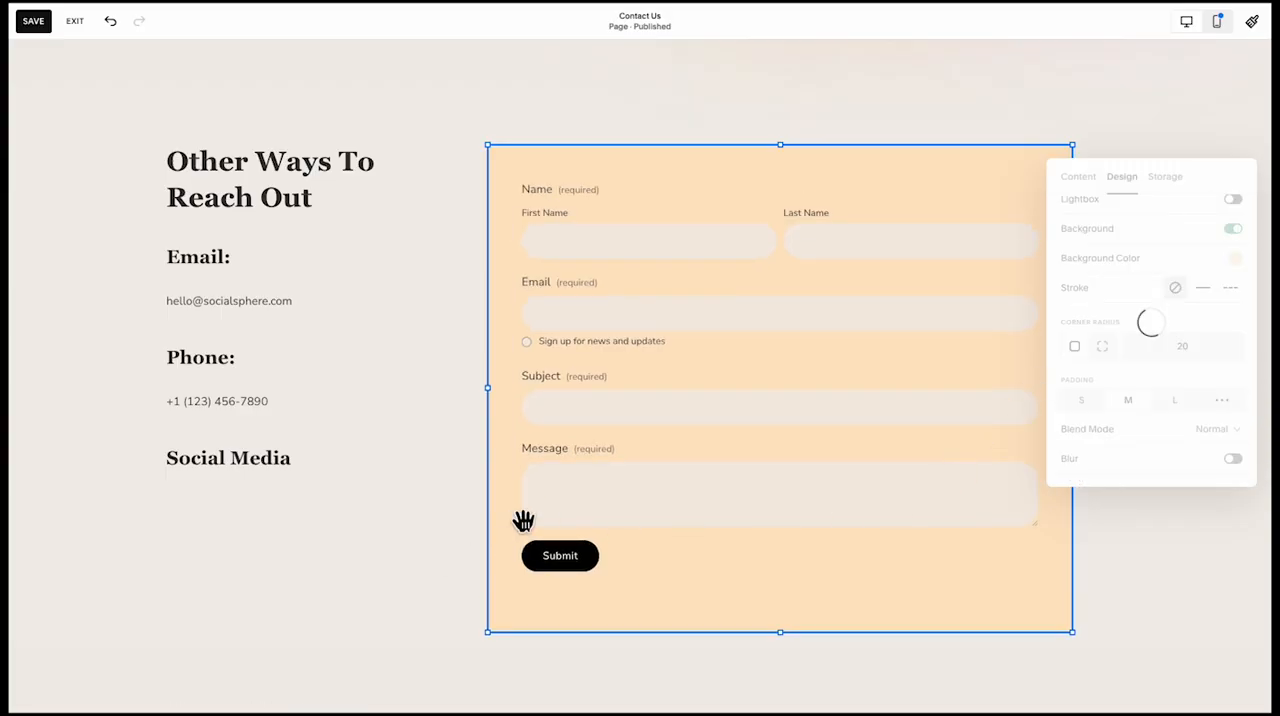
click(428, 576)
Shift the contact form right to the content edge and extend its left side toward the contact details
scroll(431, 578, up, 2)
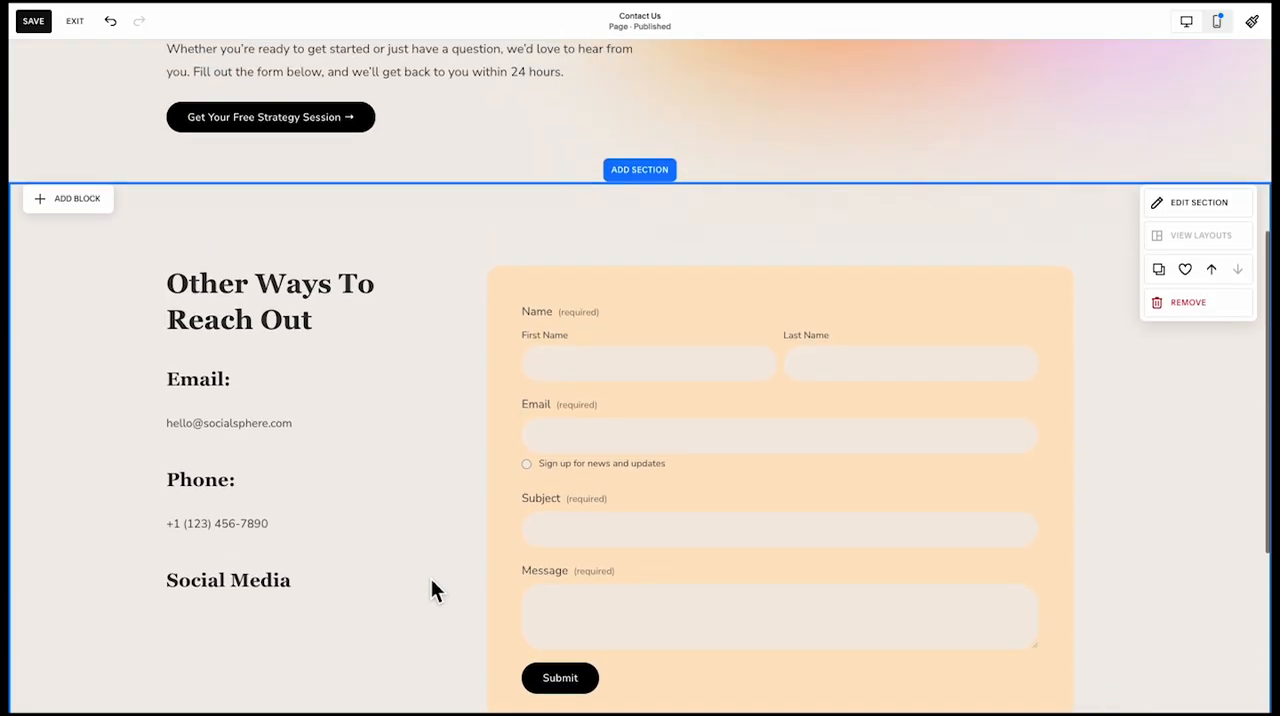
drag(623, 547, 678, 545)
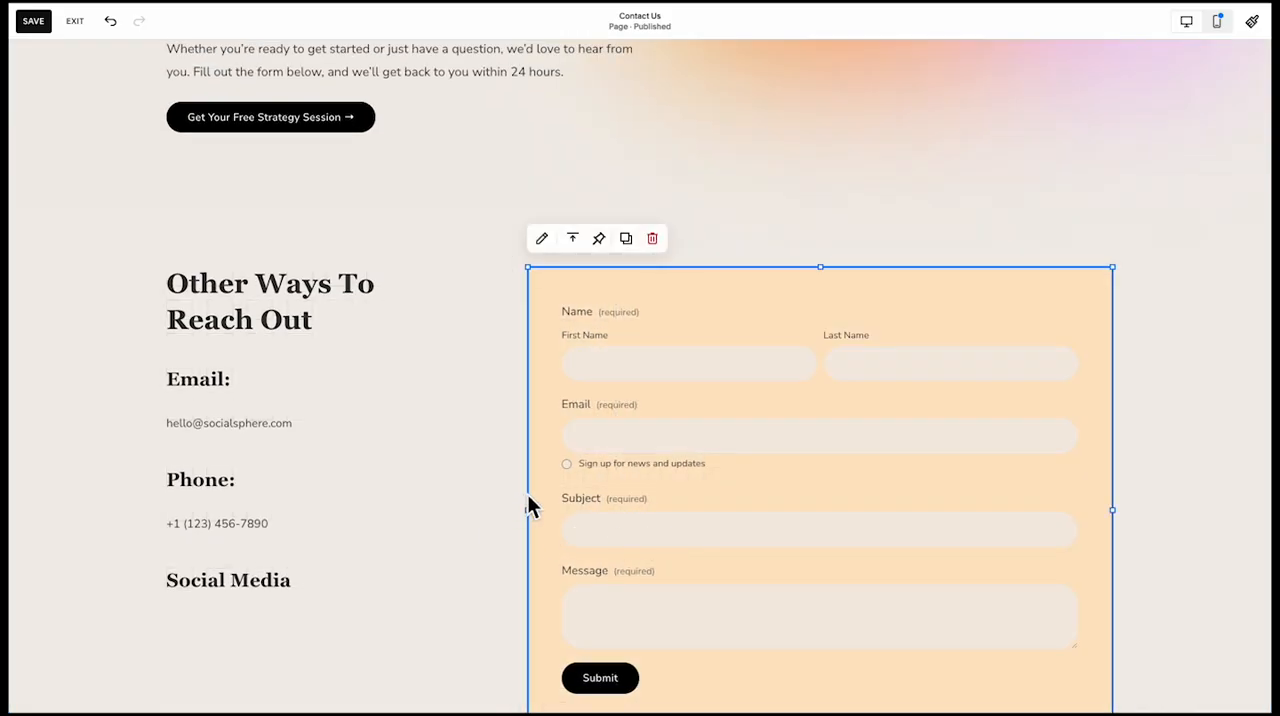
drag(538, 527, 494, 517)
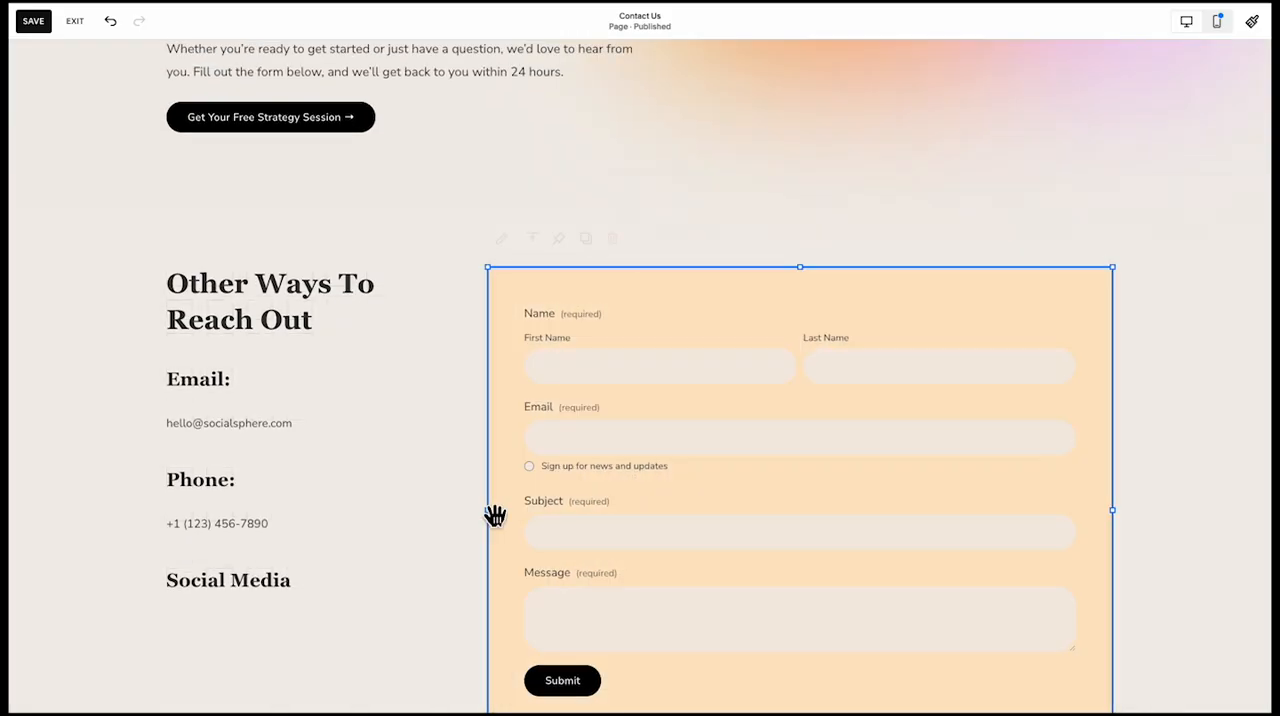
Set the height of the section holding the contact details and form to S
scroll(448, 523, down, 1)
scroll(448, 535, down, 3)
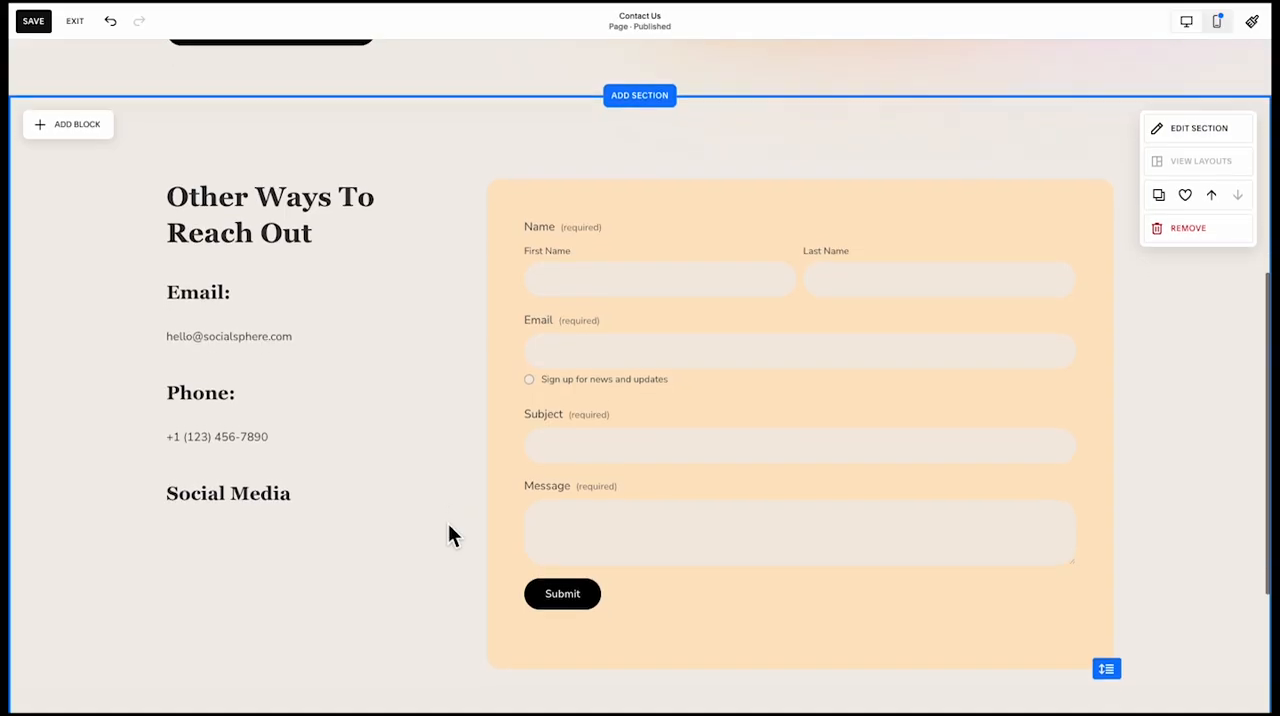
scroll(457, 527, up, 4)
scroll(465, 507, up, 3)
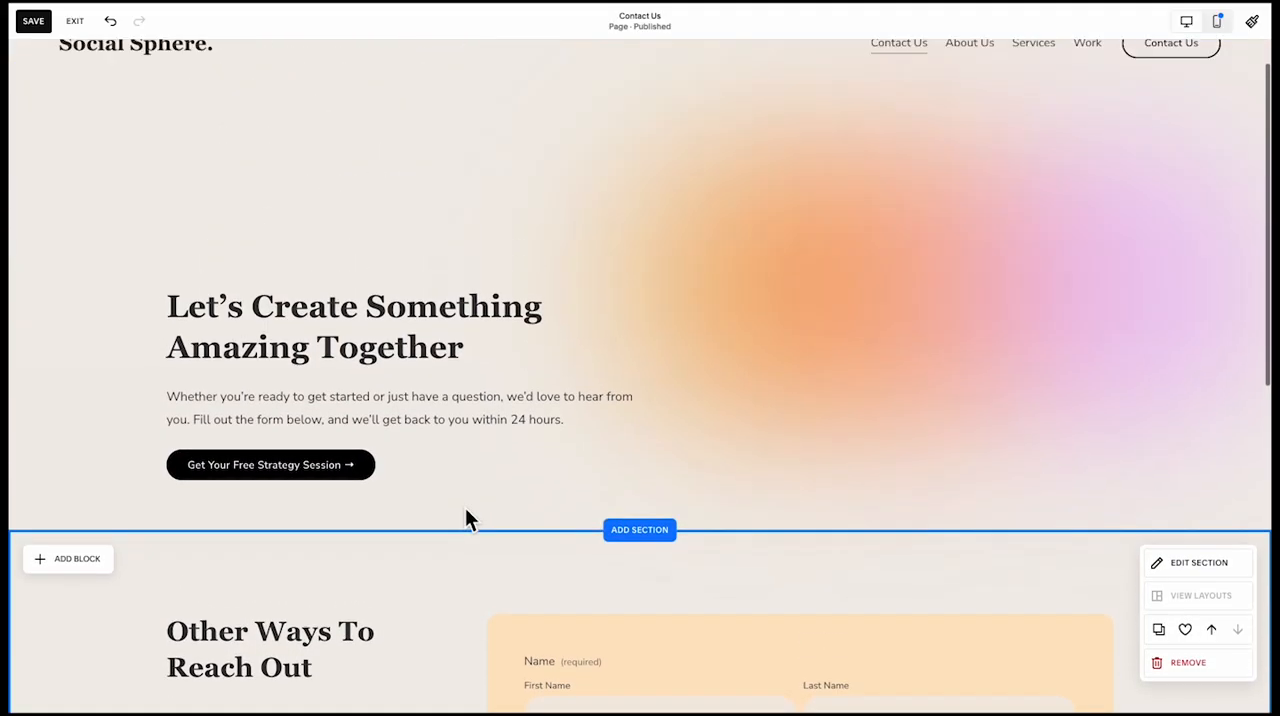
scroll(466, 517, down, 6)
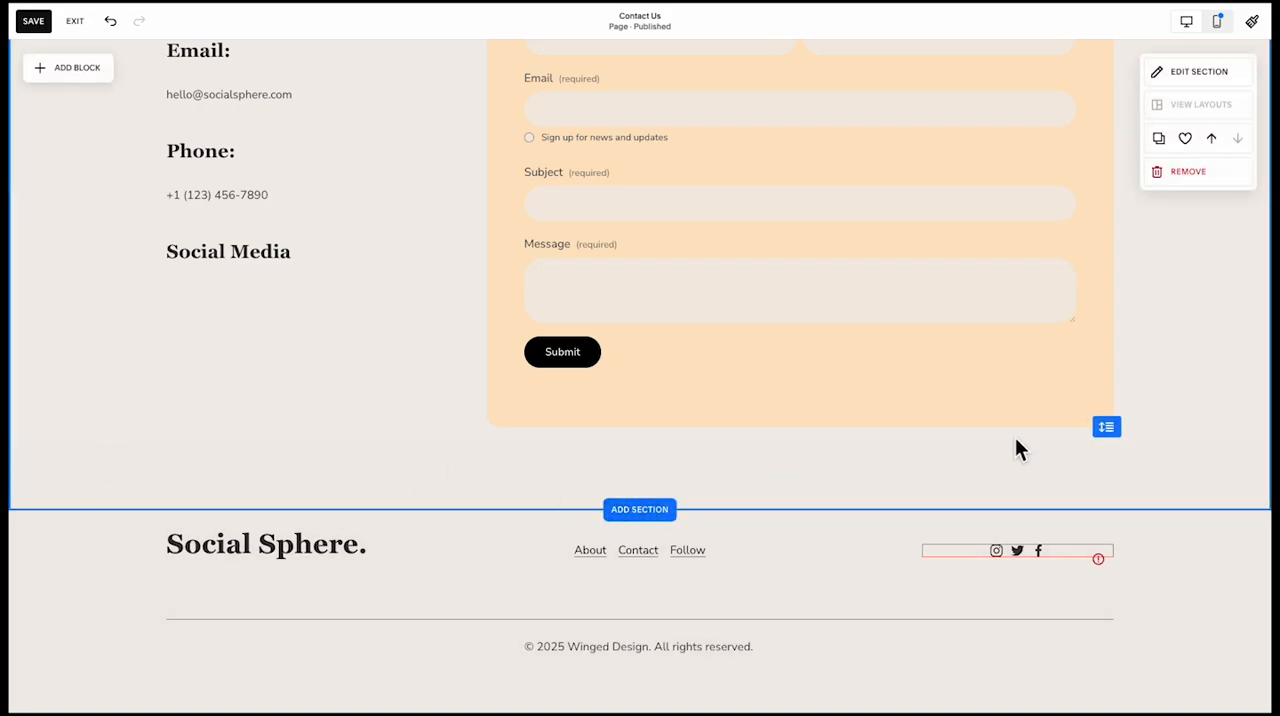
click(985, 396)
click(646, 487)
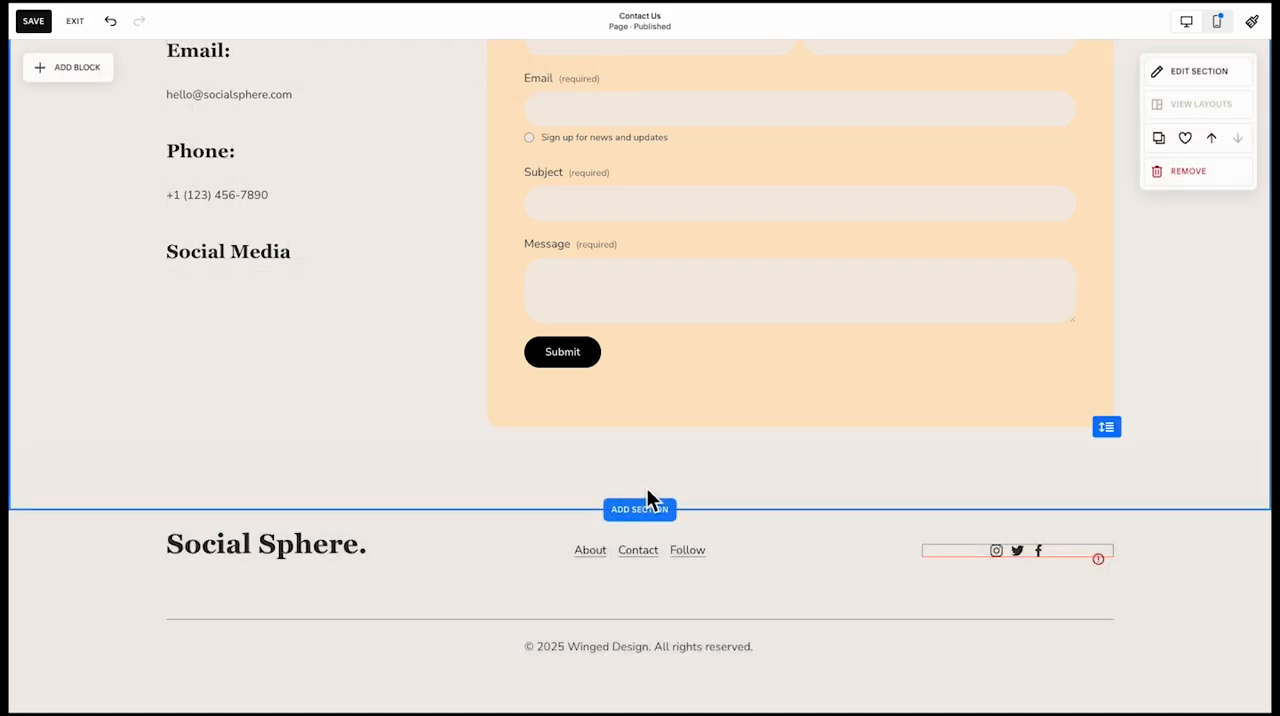
click(1194, 76)
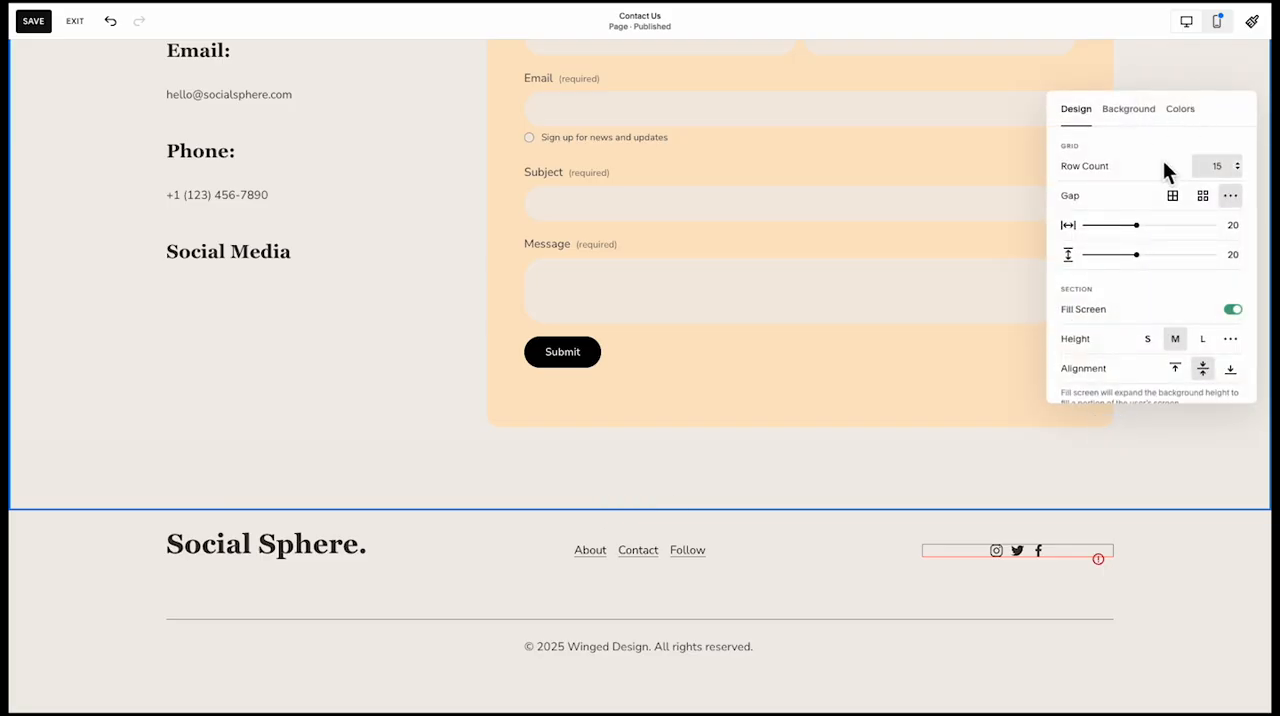
click(1149, 338)
scroll(894, 328, up, 3)
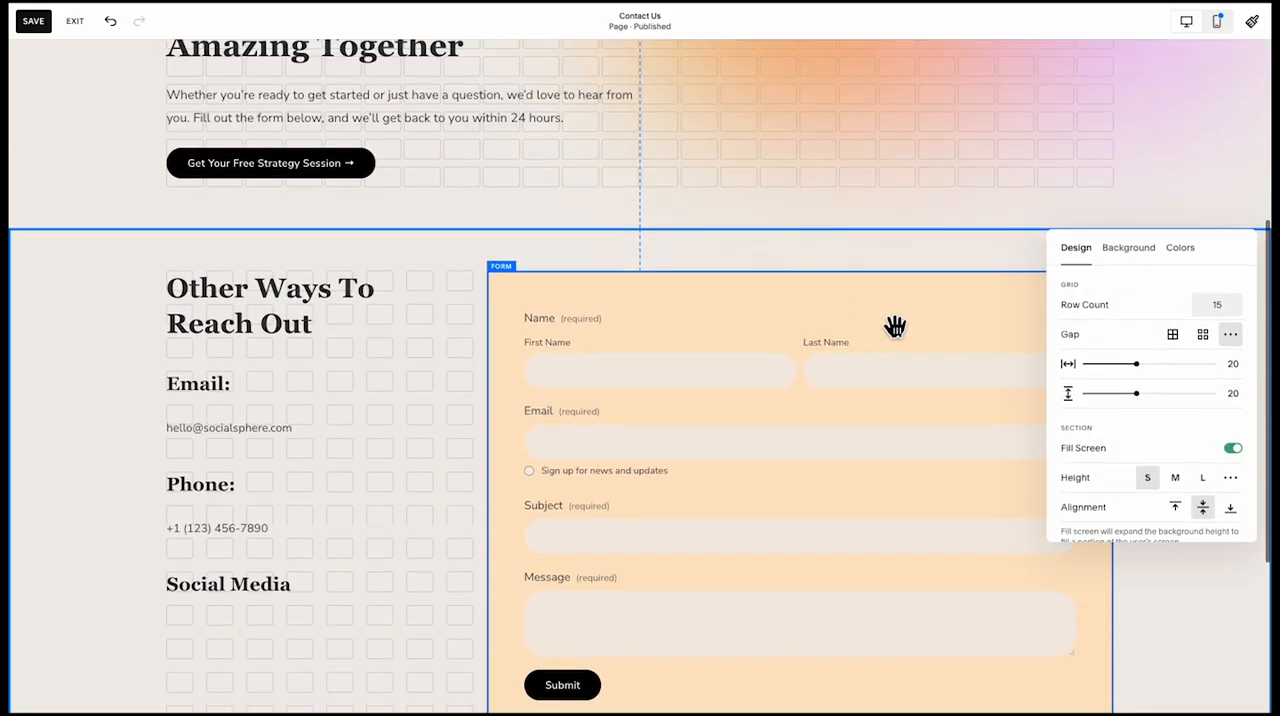
scroll(894, 330, down, 3)
click(661, 490)
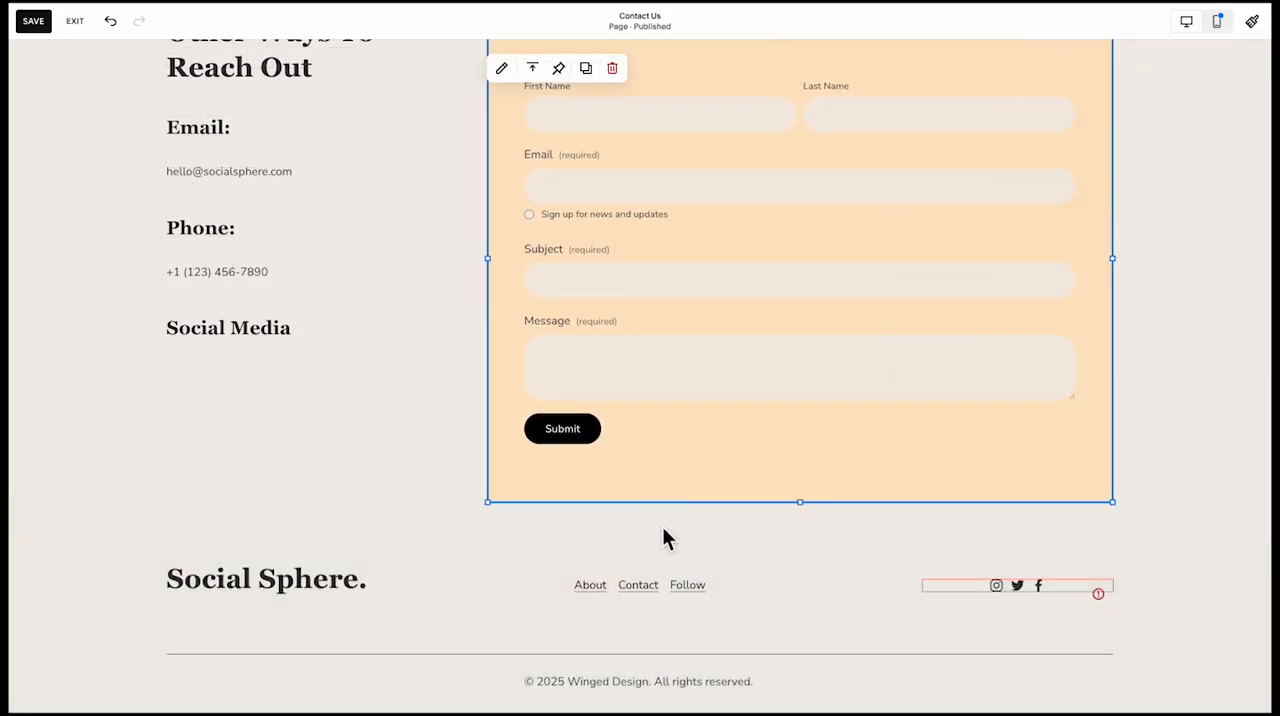
Add the saved section "The Perfect Solution For Any Business" below the contact form section
click(662, 527)
click(640, 545)
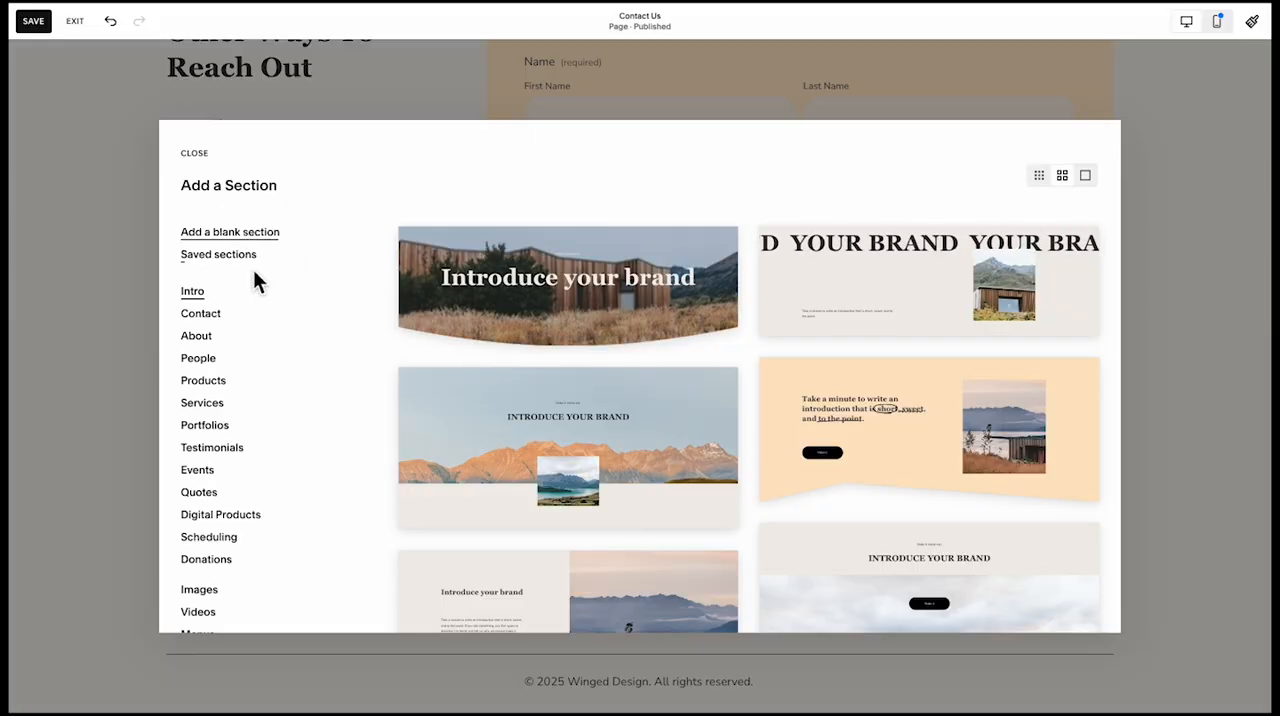
click(218, 255)
click(622, 450)
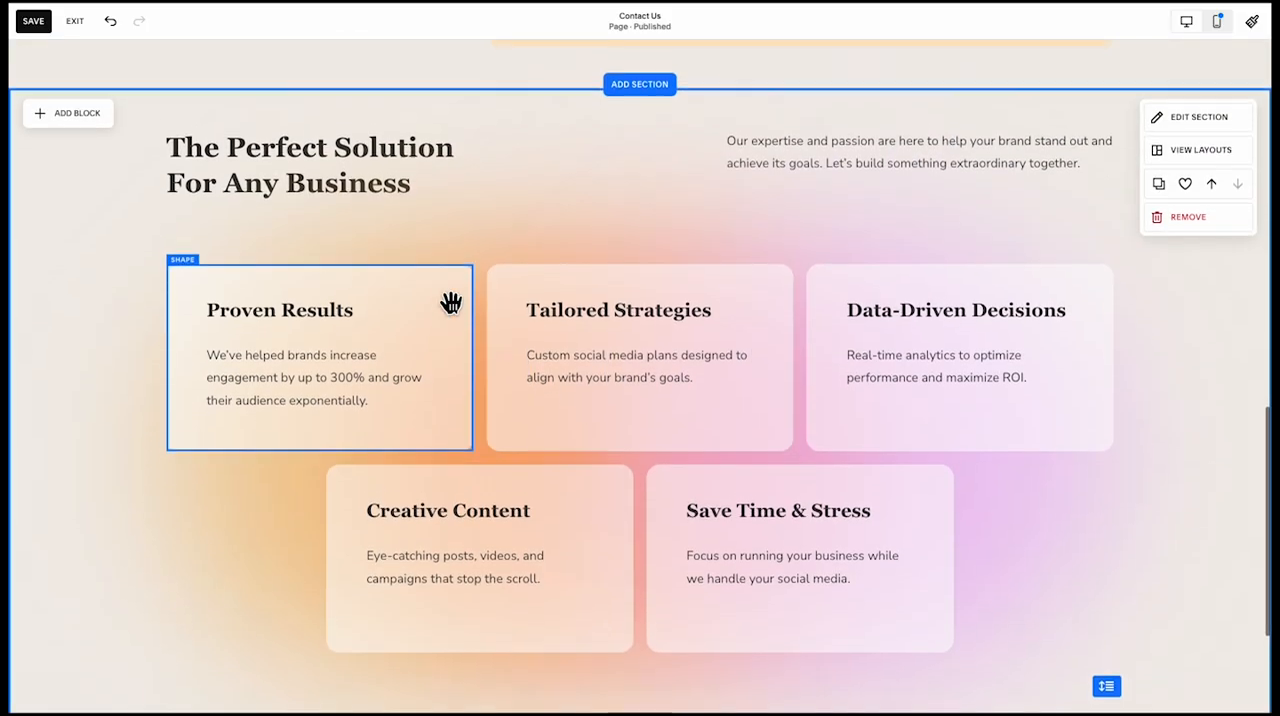
Replace the added section's heading with "Your Time Matters to Us"
double_click(398, 194)
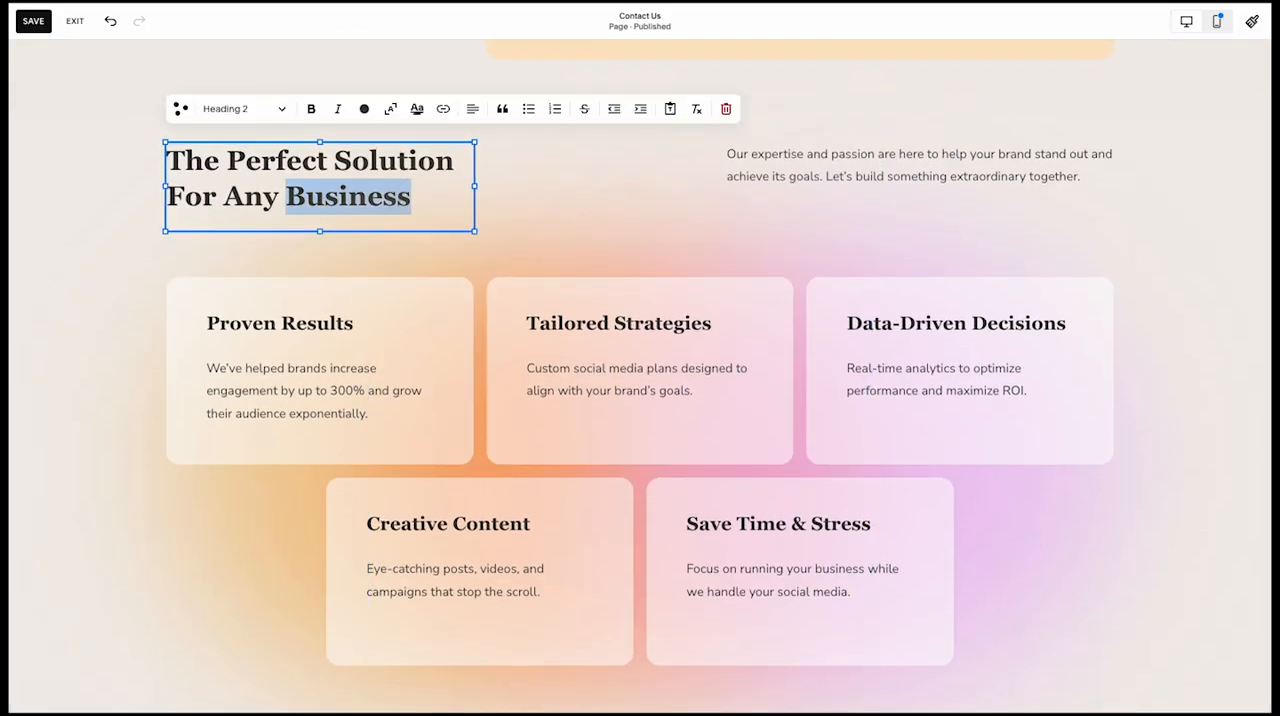
click(417, 109)
click(319, 208)
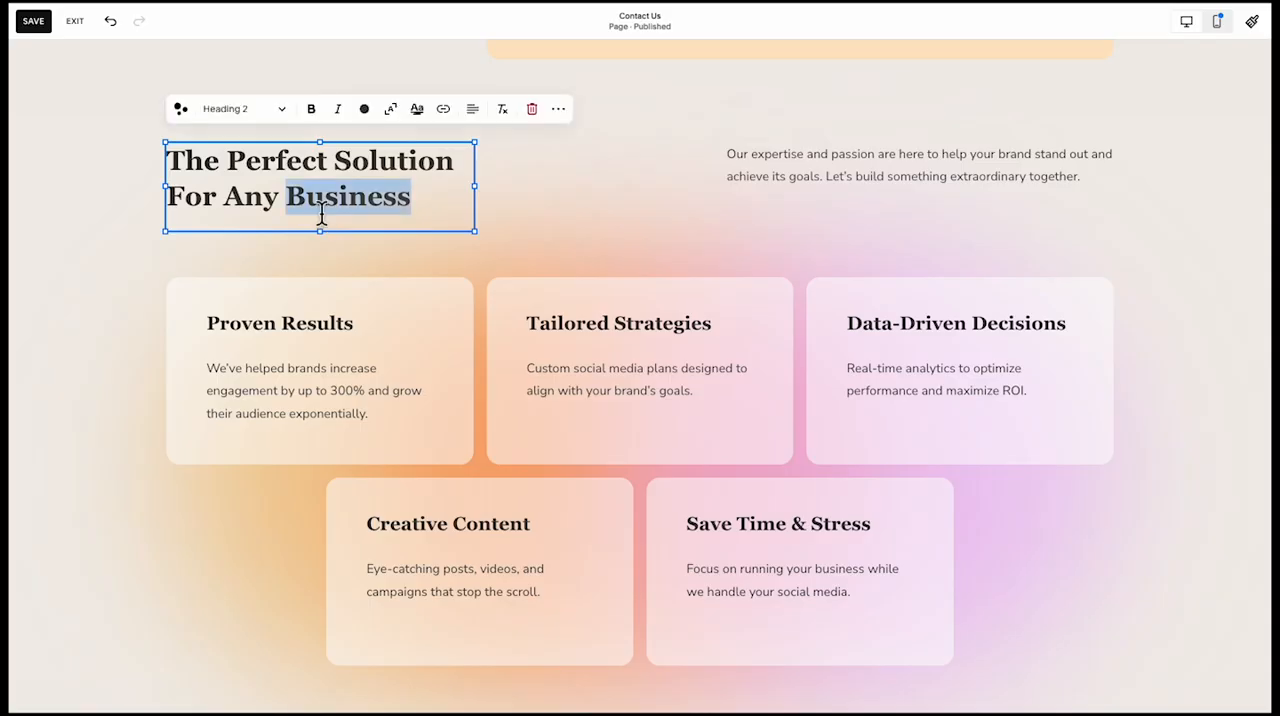
key(ctrl+a)
text(Your Time Matters to Us)
key(ctrl+a)
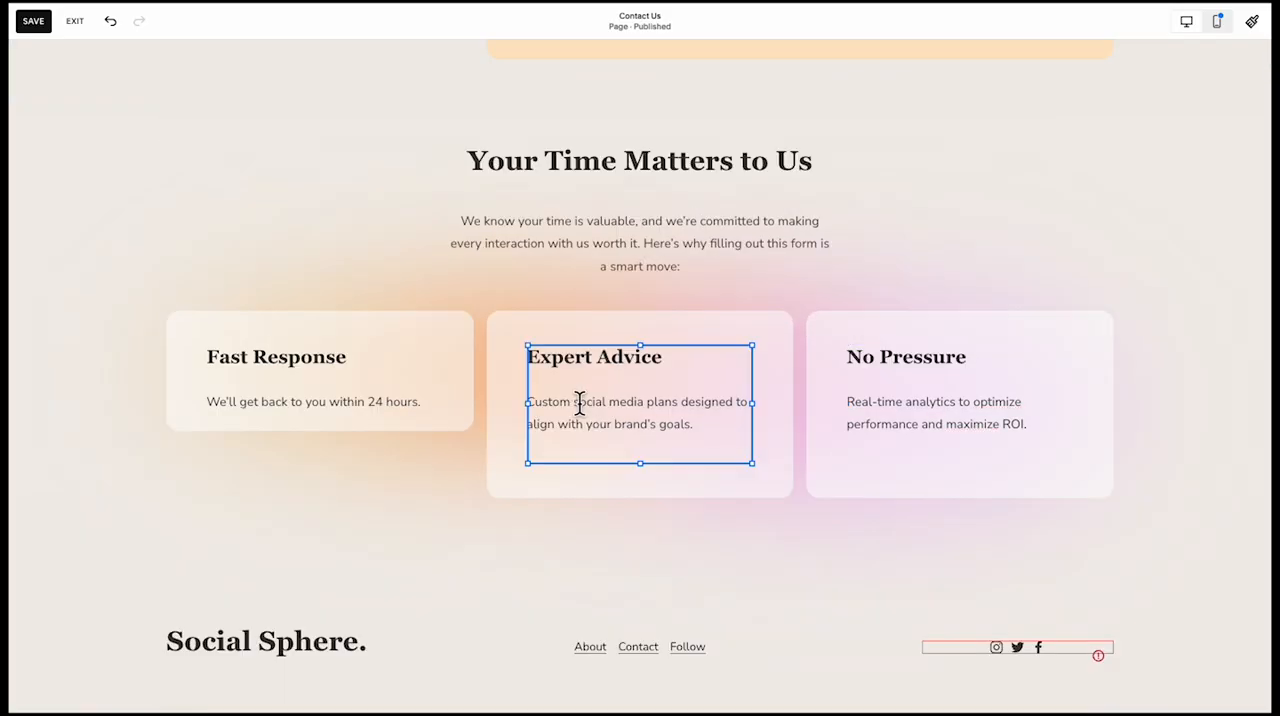
Set the Expert Advice text to "Our team is here to answer your questions and provide solutions." and No Pressure's to "Let's chat and see if we're the right fit for you."
click(580, 403)
key(ctrl+a)
text(Our team is here to answer your questions and provide solutions.)
key(Escape)
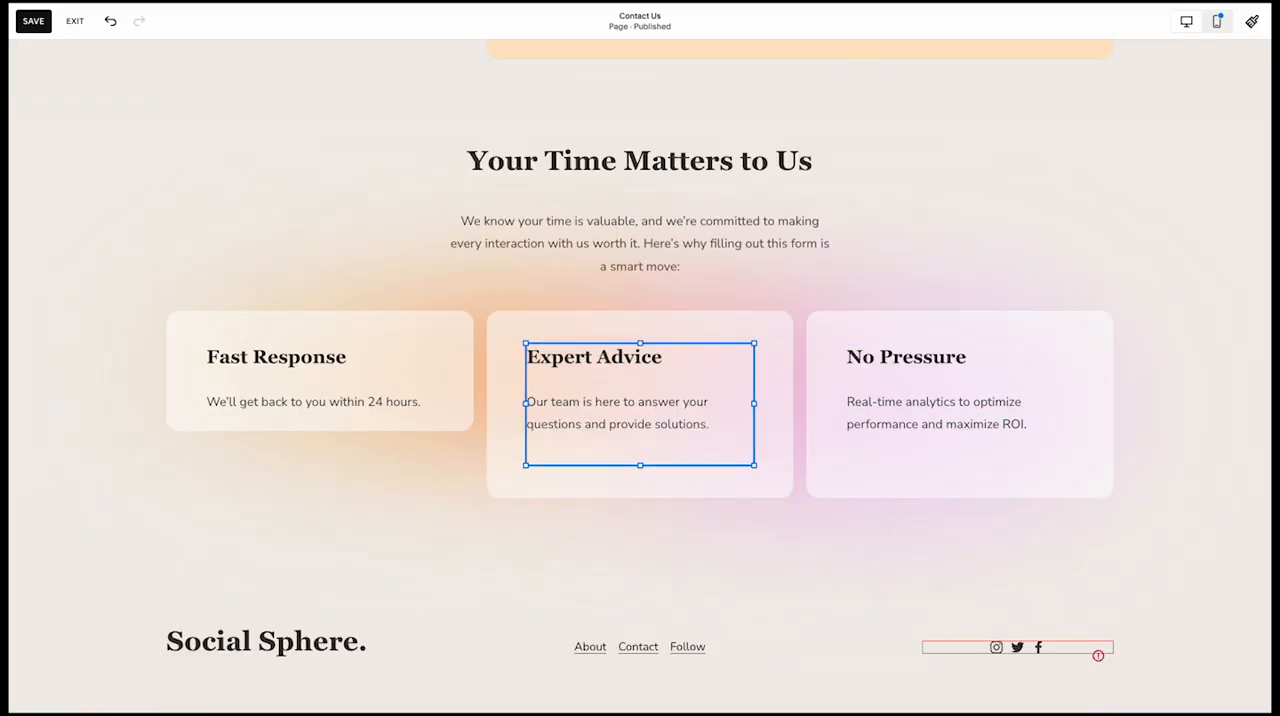
triple_click(883, 420)
text(Let’s chat and see if we’re the right fit for you.)
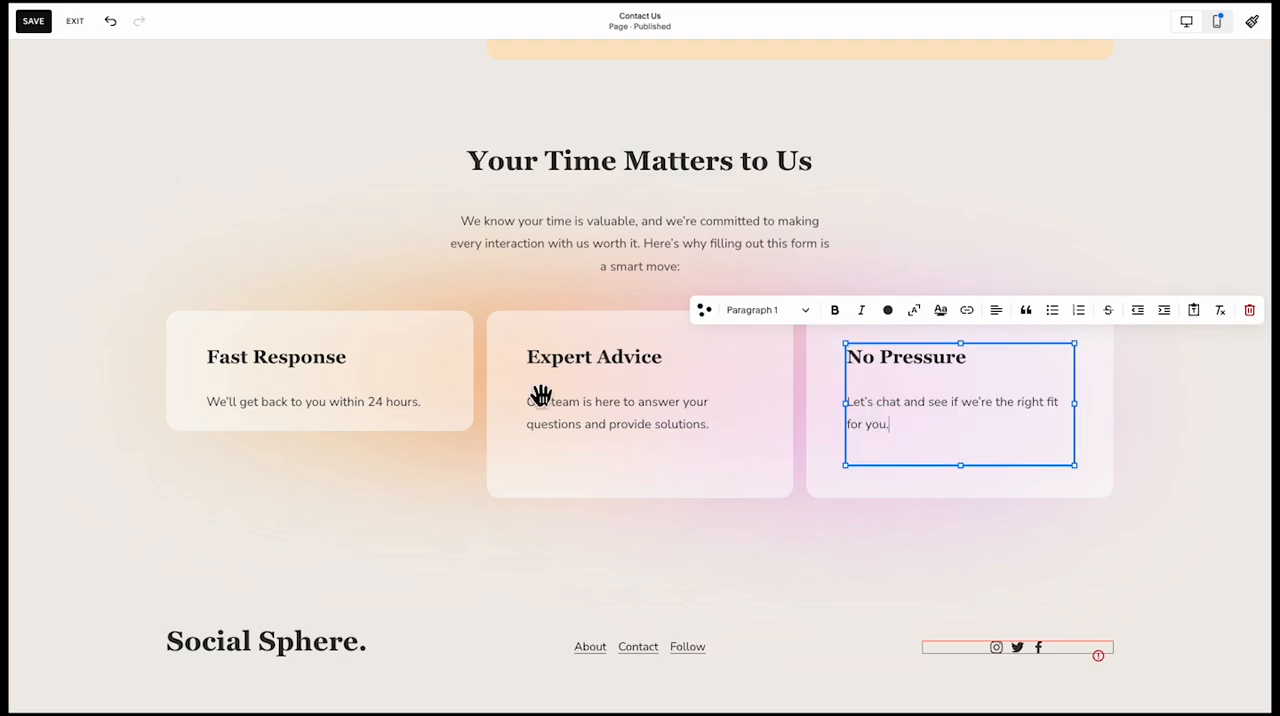
Extend the Fast Response card's background shape downward to match the height of the other two cards
click(385, 408)
click(350, 458)
click(446, 387)
drag(322, 432, 313, 492)
click(320, 536)
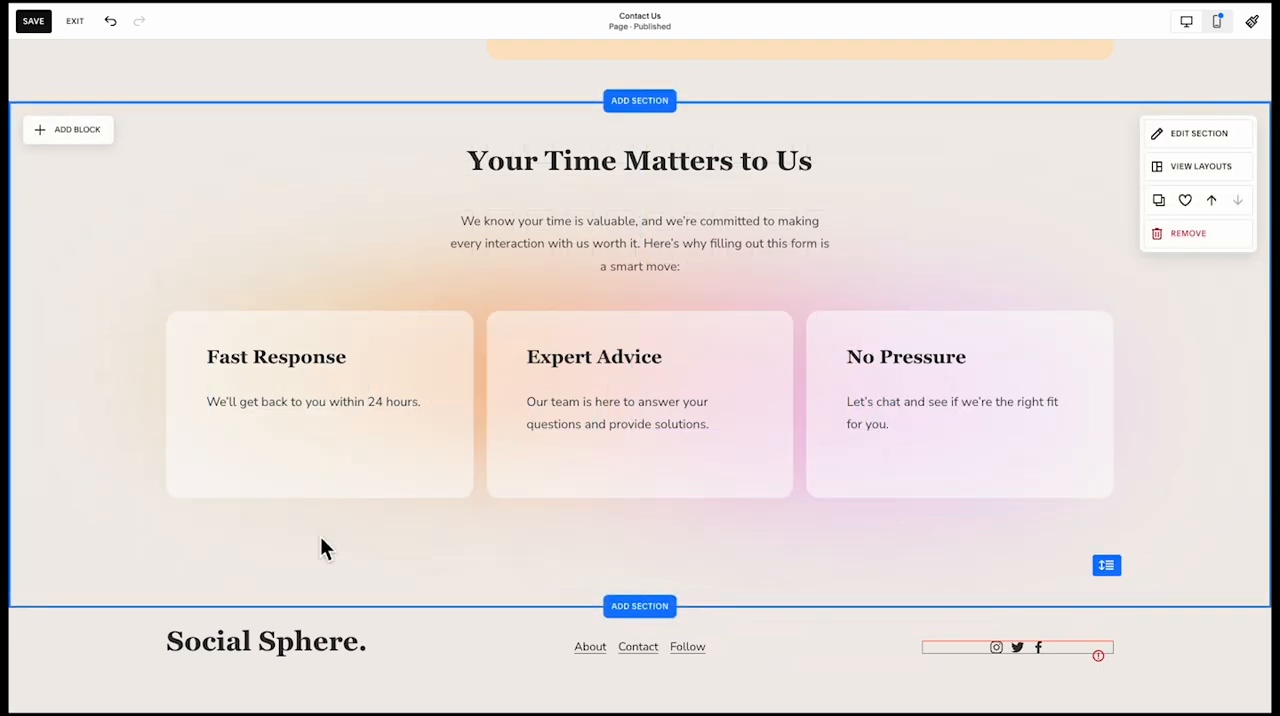
Save the Contact Us page and exit the page editor
scroll(320, 536, up, 1)
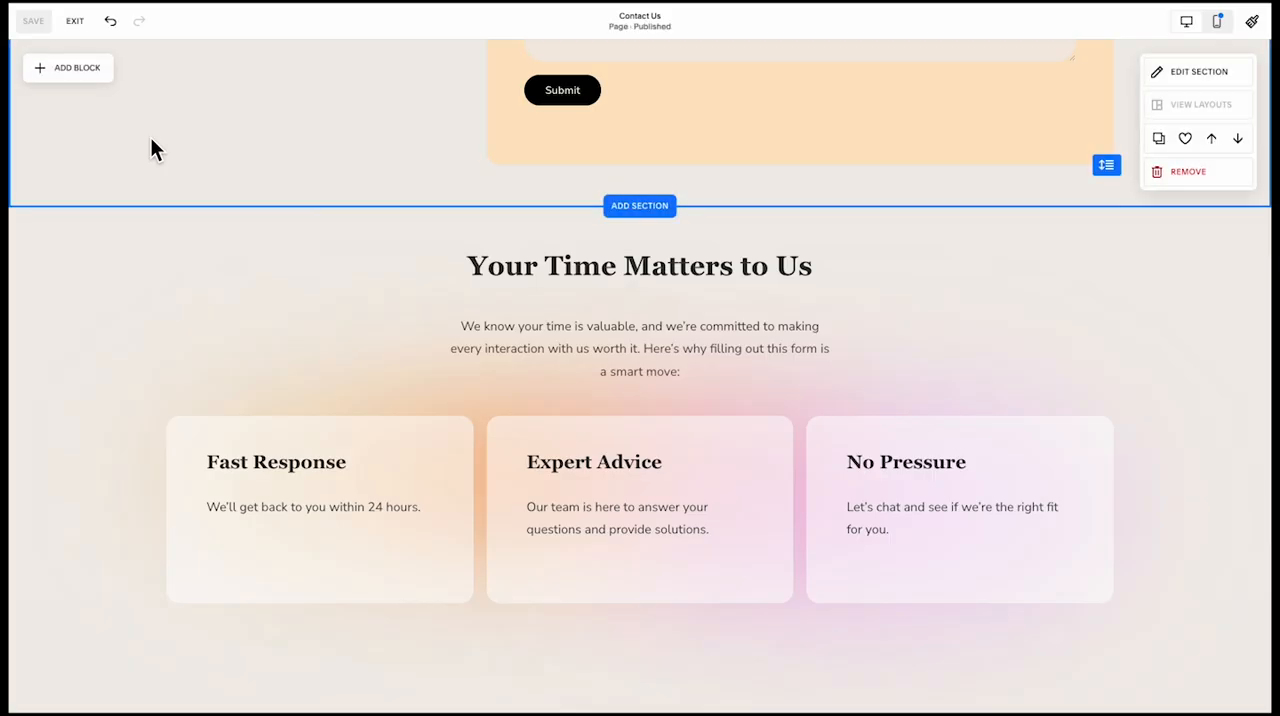
scroll(150, 148, up, 10)
click(75, 21)
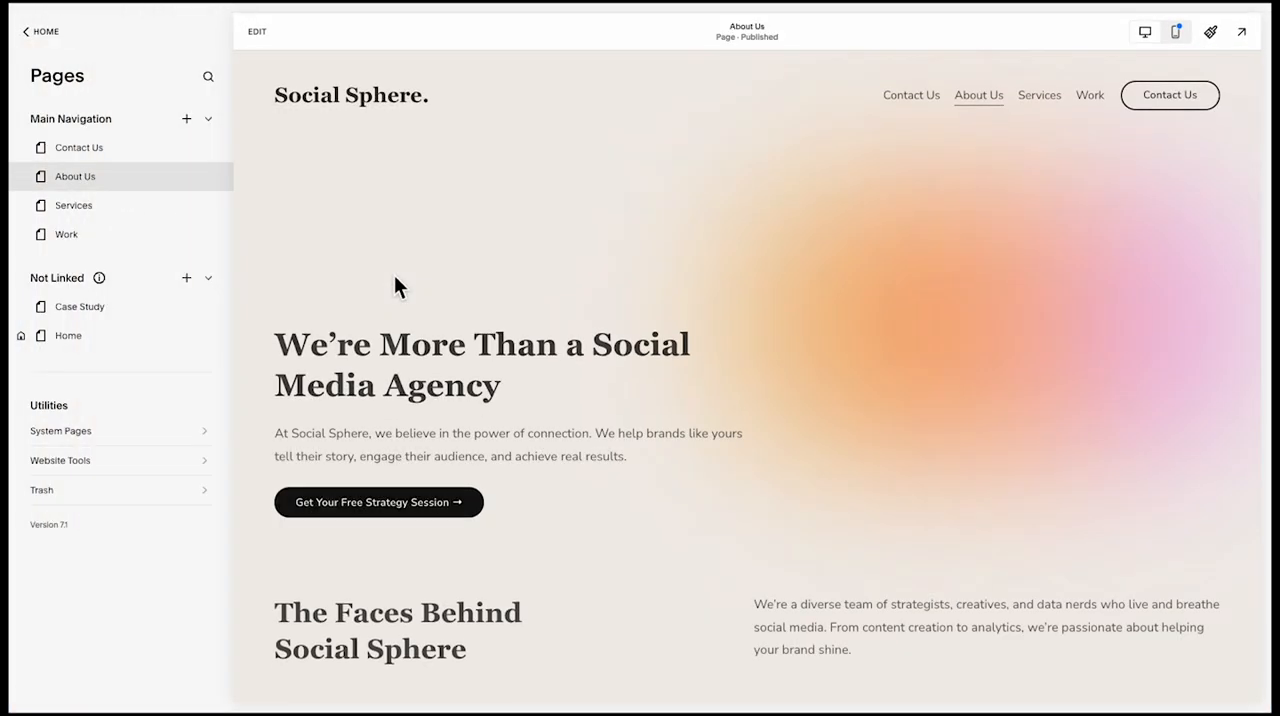
Examine the About Us page's sections against the Contact Us page to see which ones can be reused
scroll(395, 279, down, 15)
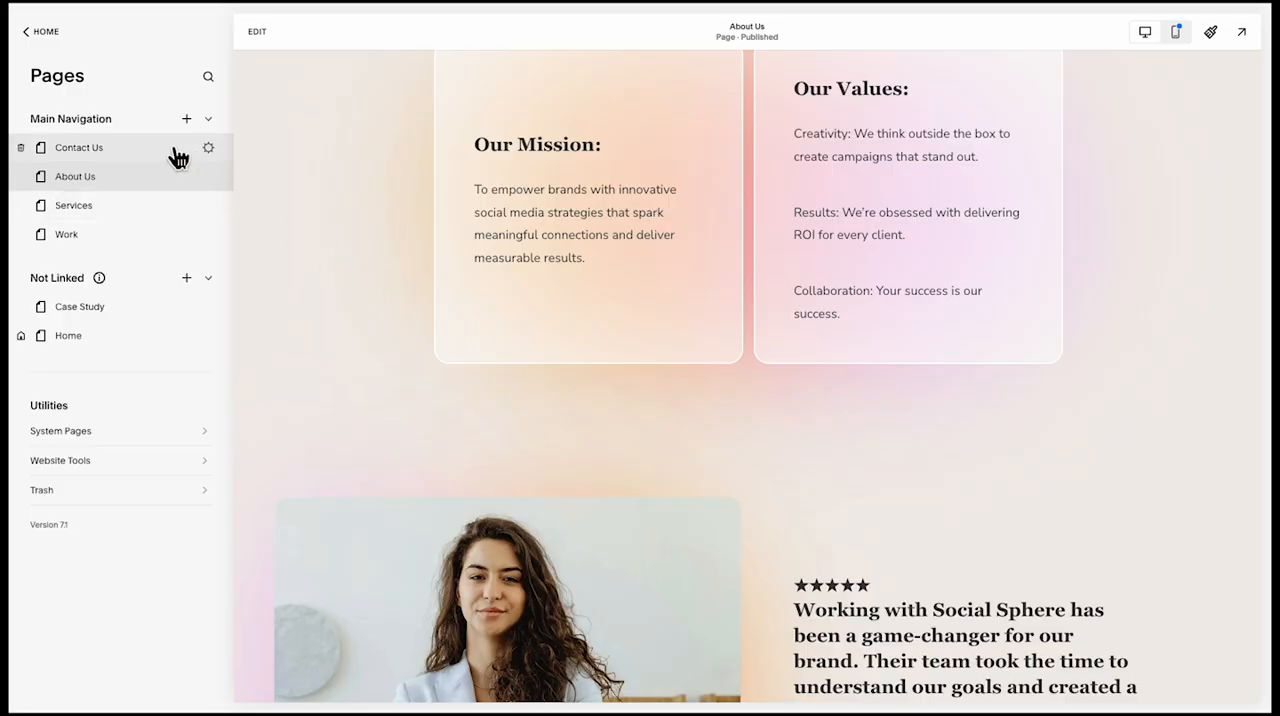
click(79, 147)
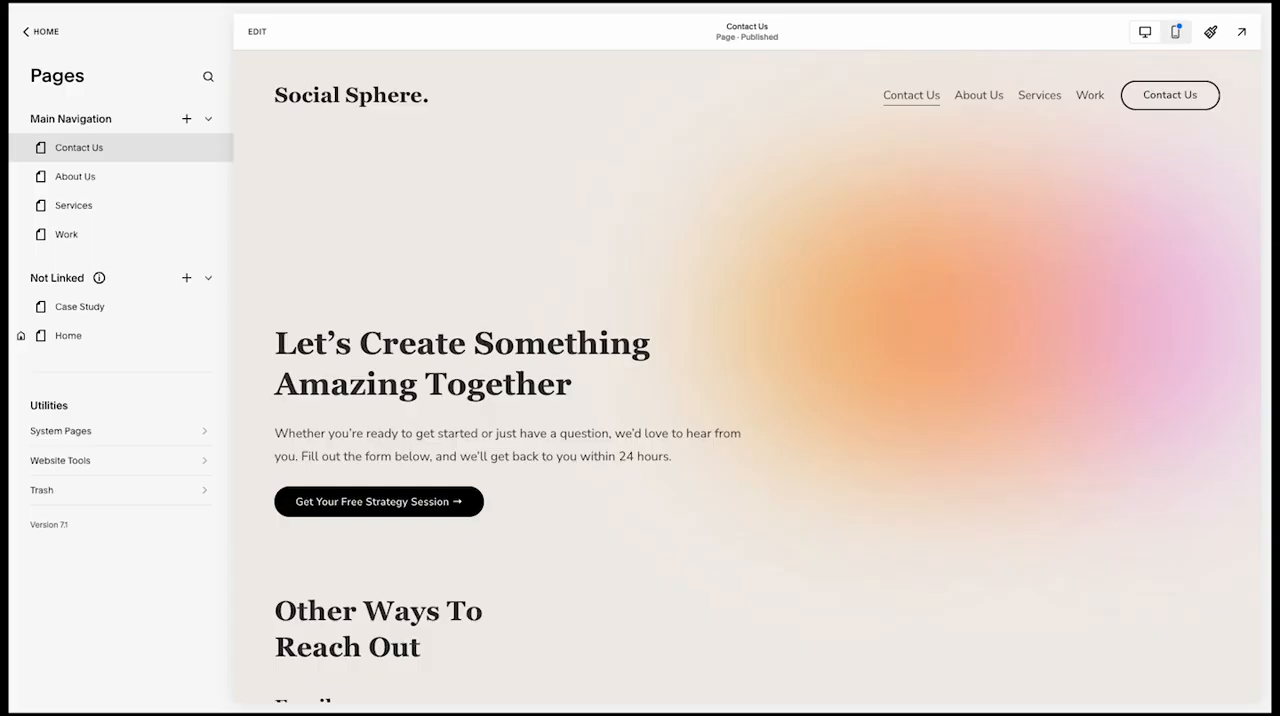
click(122, 186)
scroll(371, 329, down, 10)
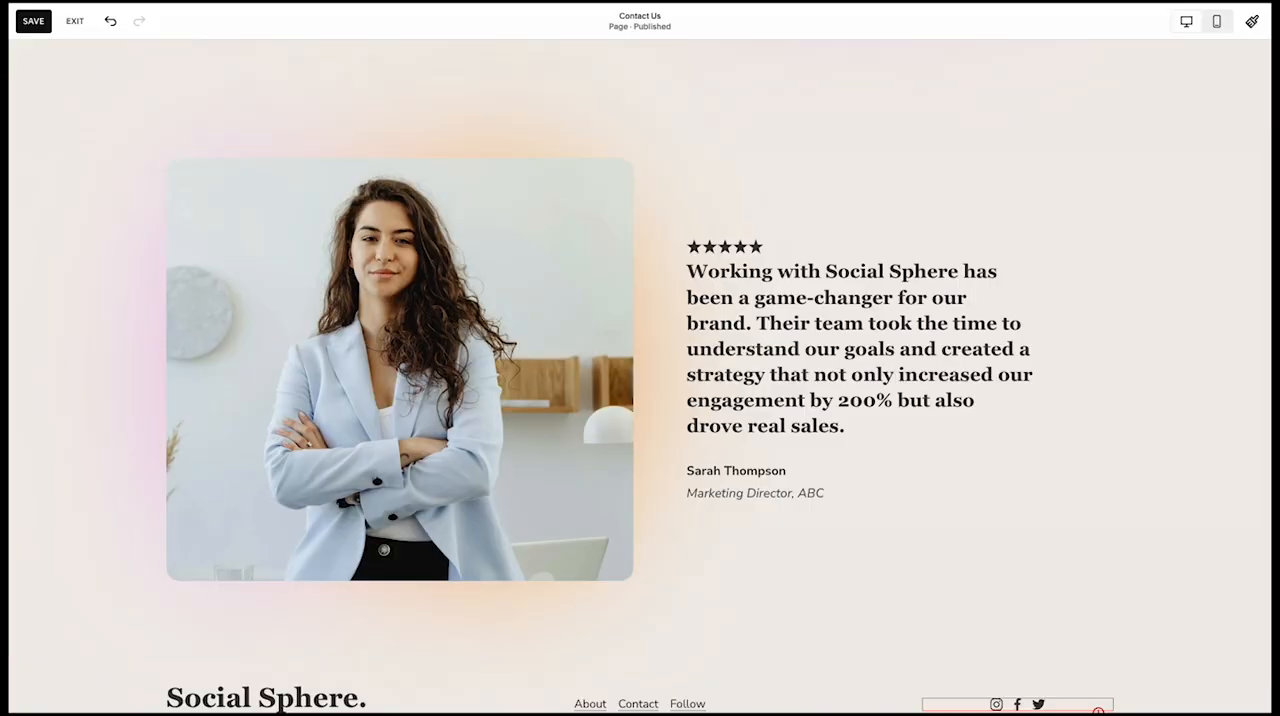
Add the saved "Ready to Grow with Us?" call-to-action section between the testimonial and the footer
scroll(472, 600, down, 2)
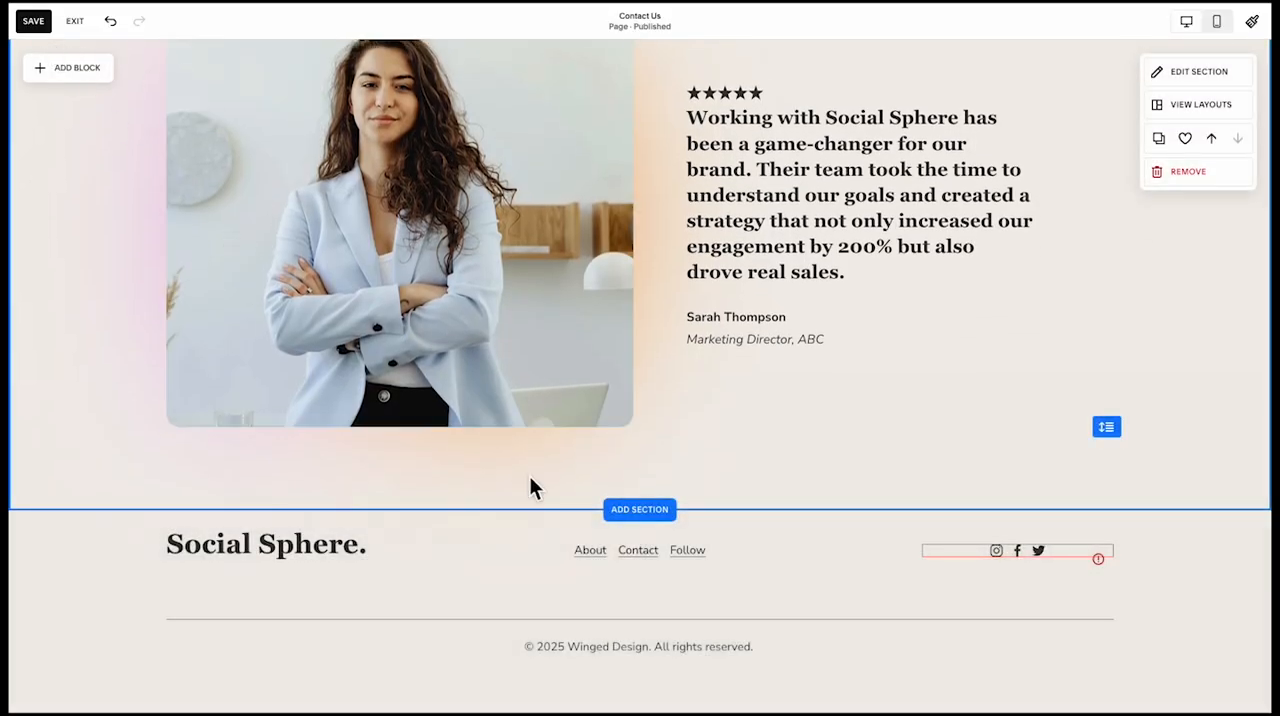
click(620, 512)
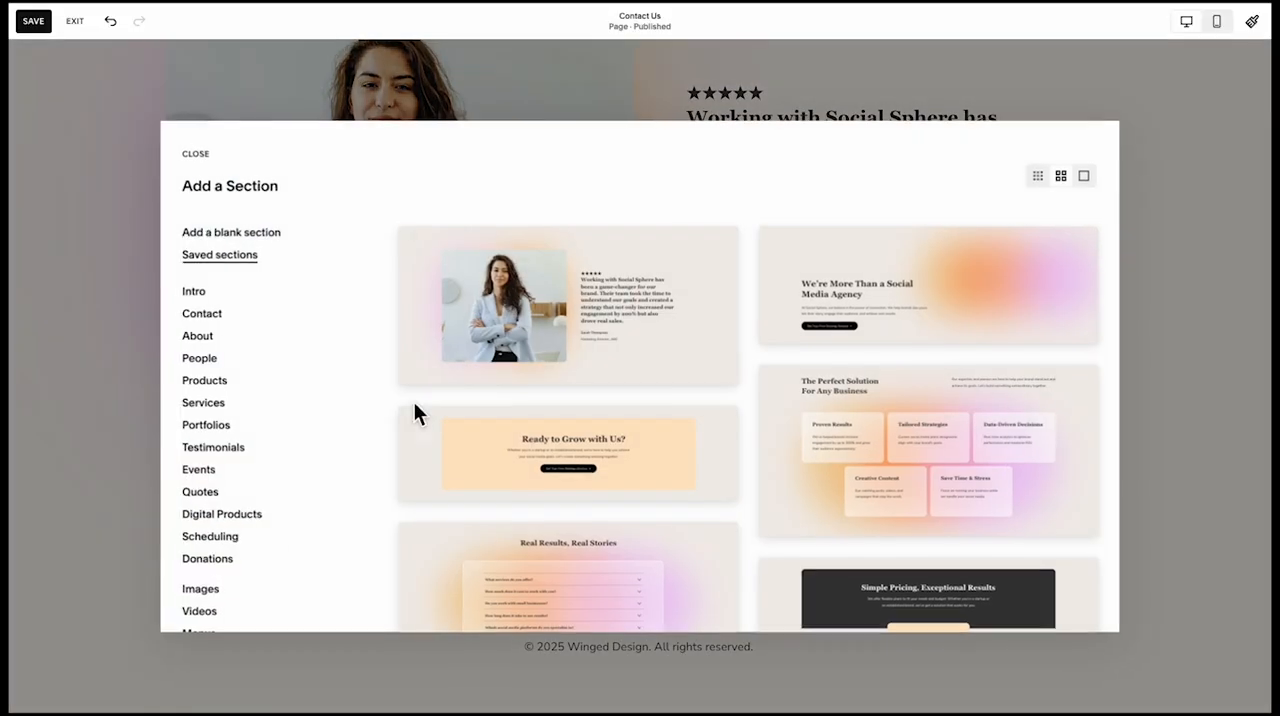
click(550, 446)
scroll(503, 398, down, 2)
scroll(503, 398, up, 2)
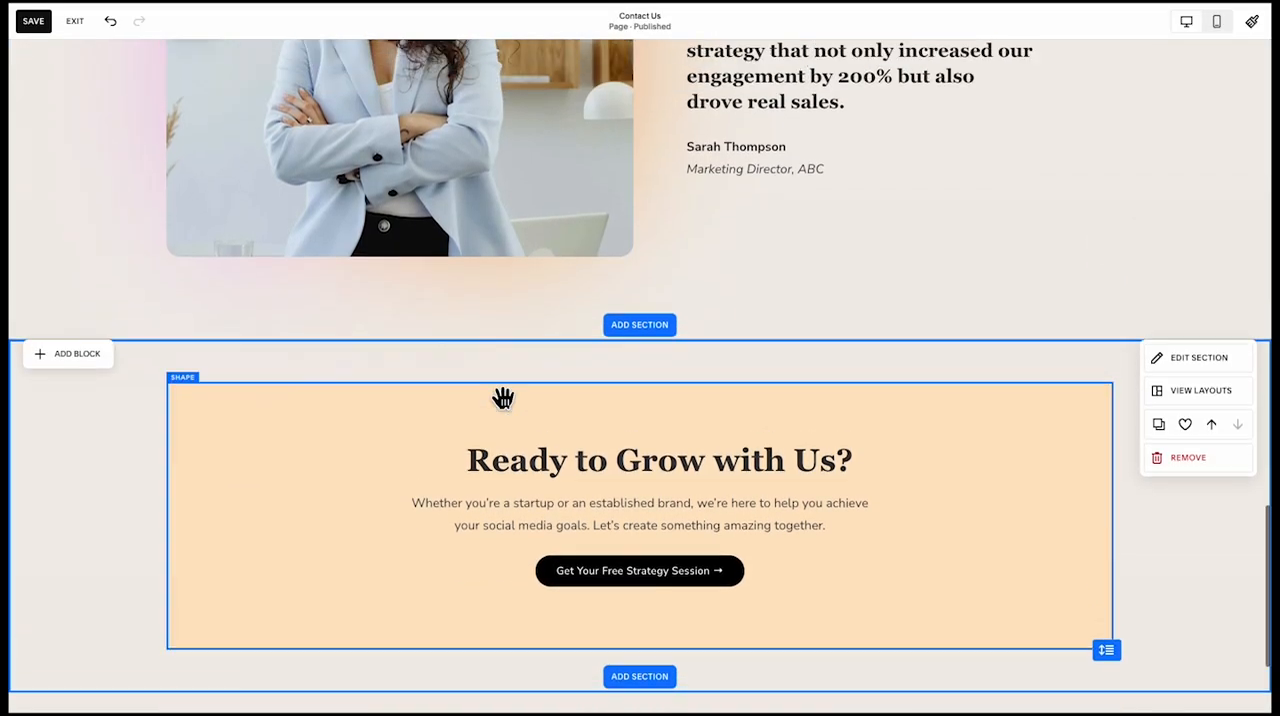
Review the whole Contact Us page from the hero through the form, cards and testimonial to the closing call-to-action
scroll(630, 397, up, 10)
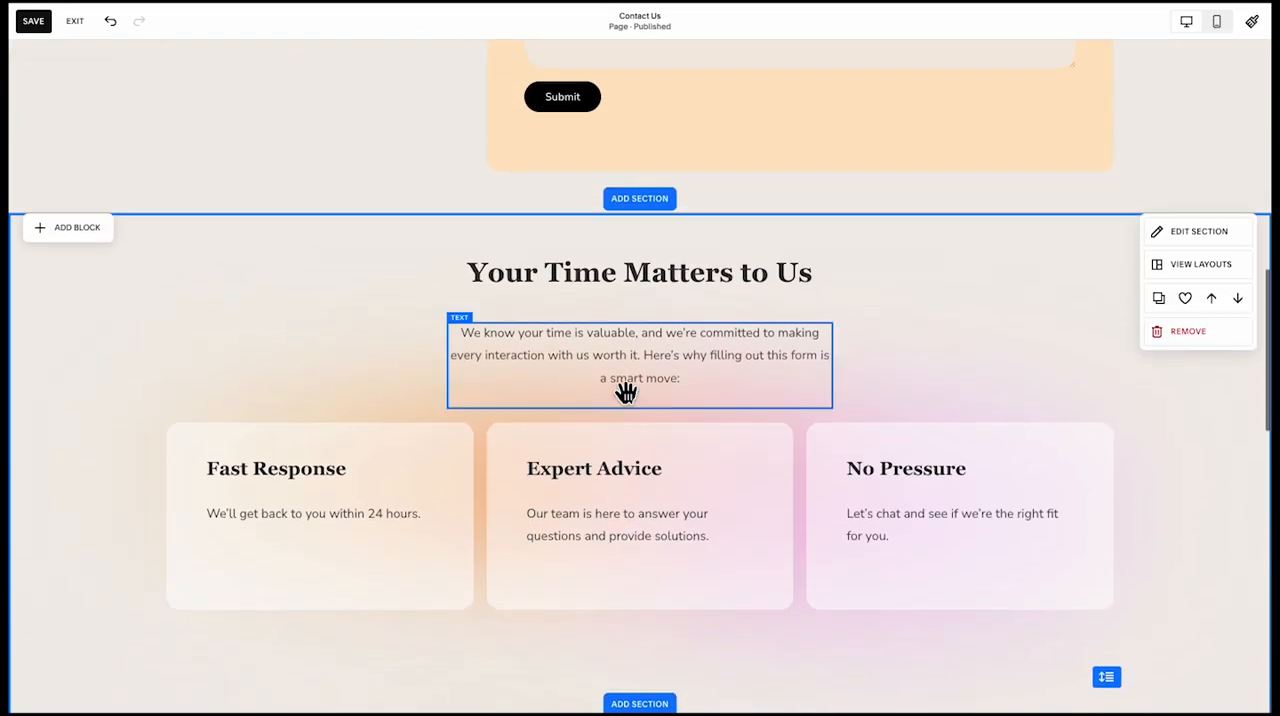
scroll(423, 423, down, 3)
scroll(423, 423, up, 8)
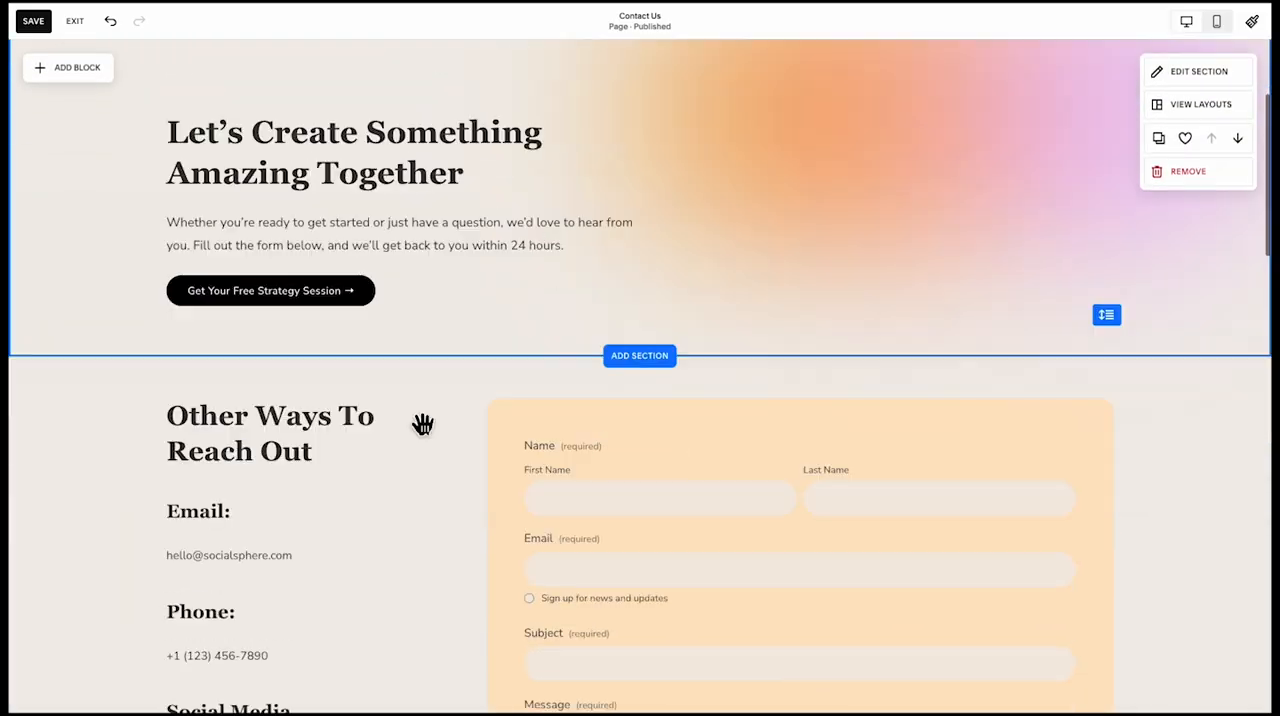
scroll(423, 423, down, 15)
scroll(509, 426, down, 2)
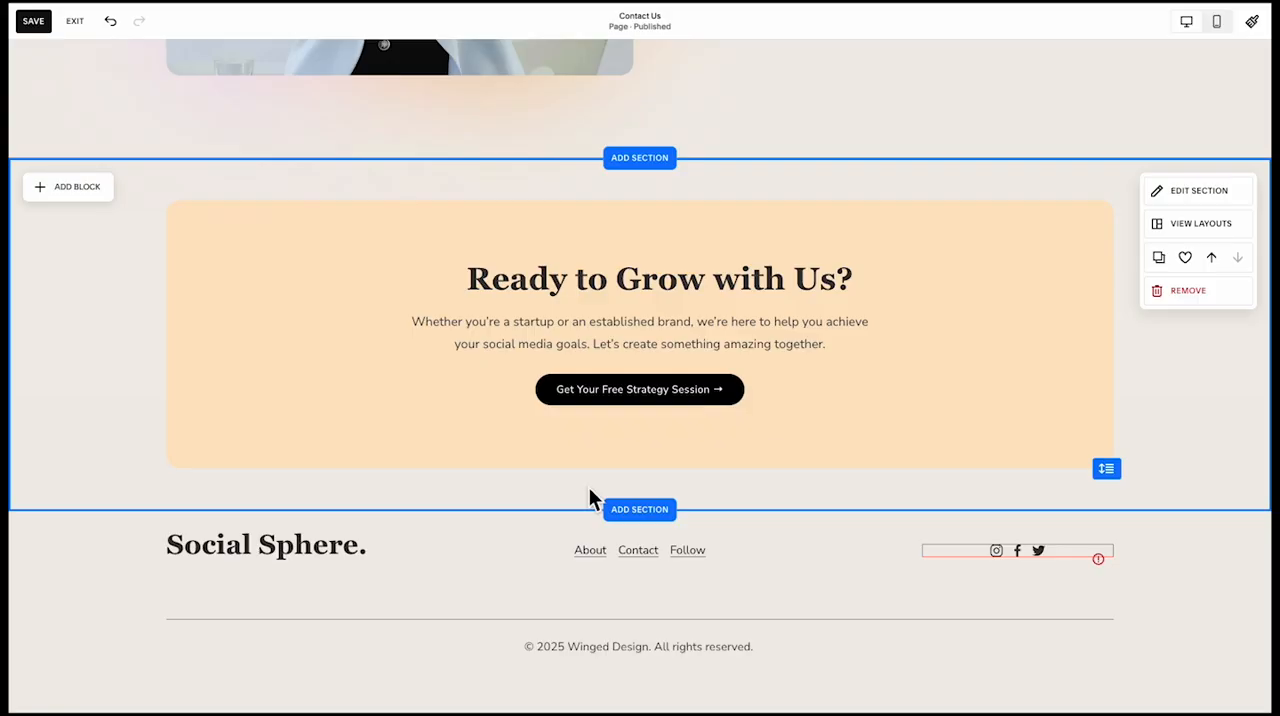
scroll(589, 497, up, 10)
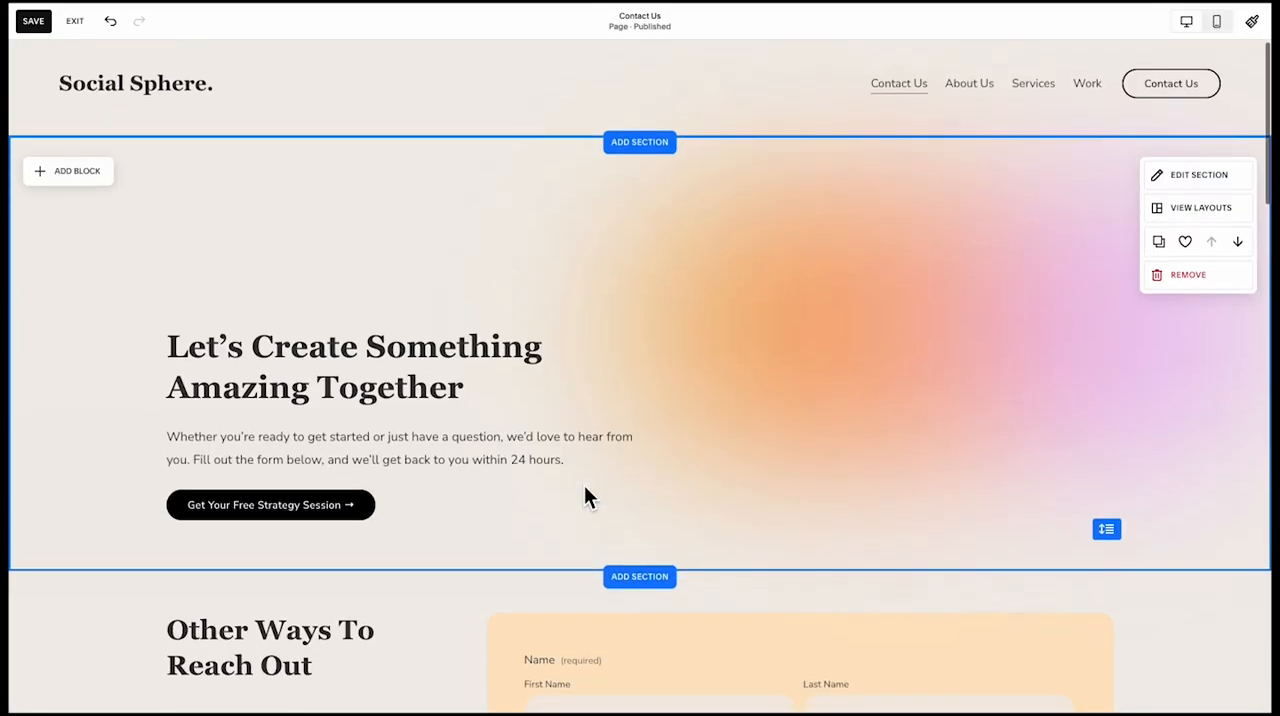
scroll(584, 497, down, 1)
scroll(584, 497, down, 6)
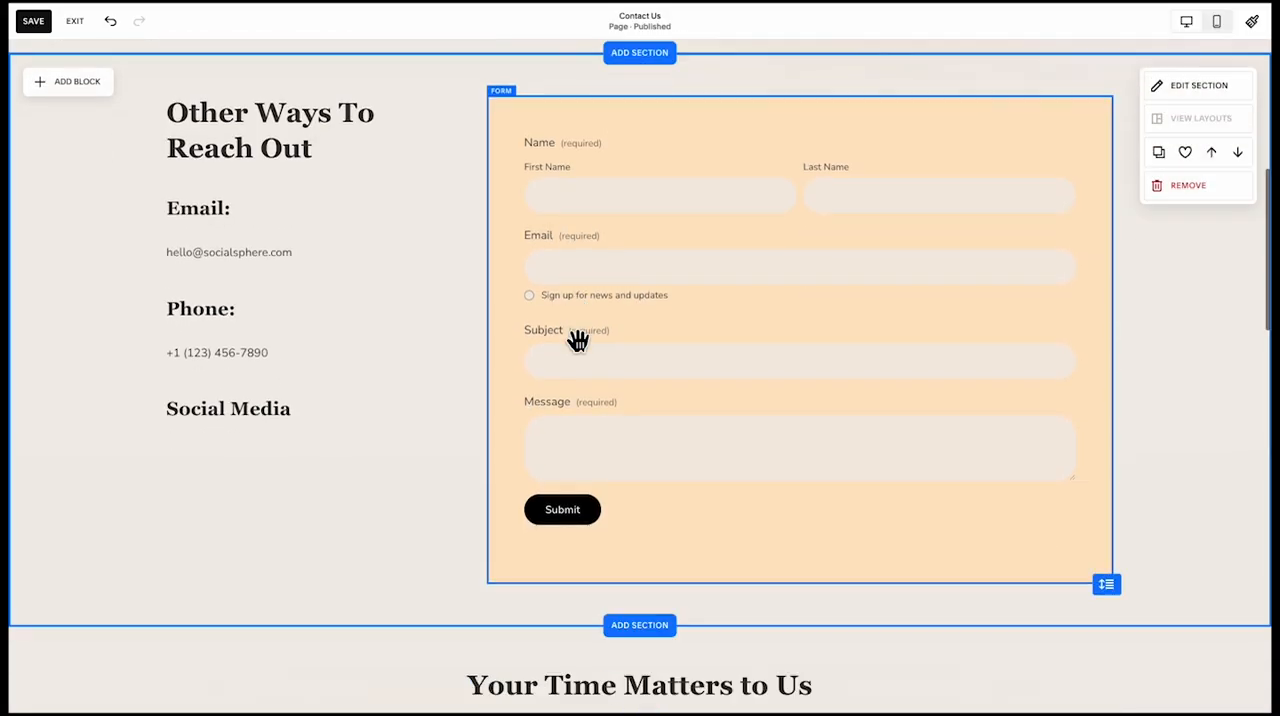
scroll(580, 291, down, 4)
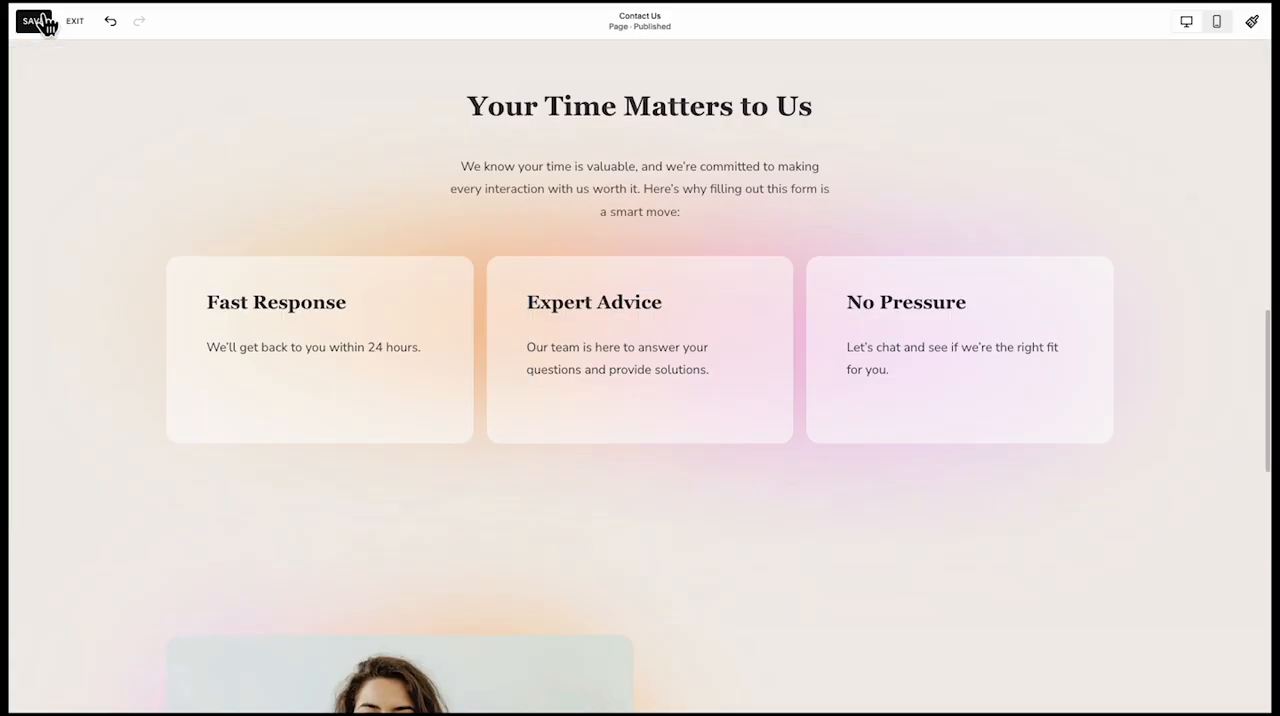
Display the page's block IDs with Squarespace ID Finder and exit the page editor
click(314, 10)
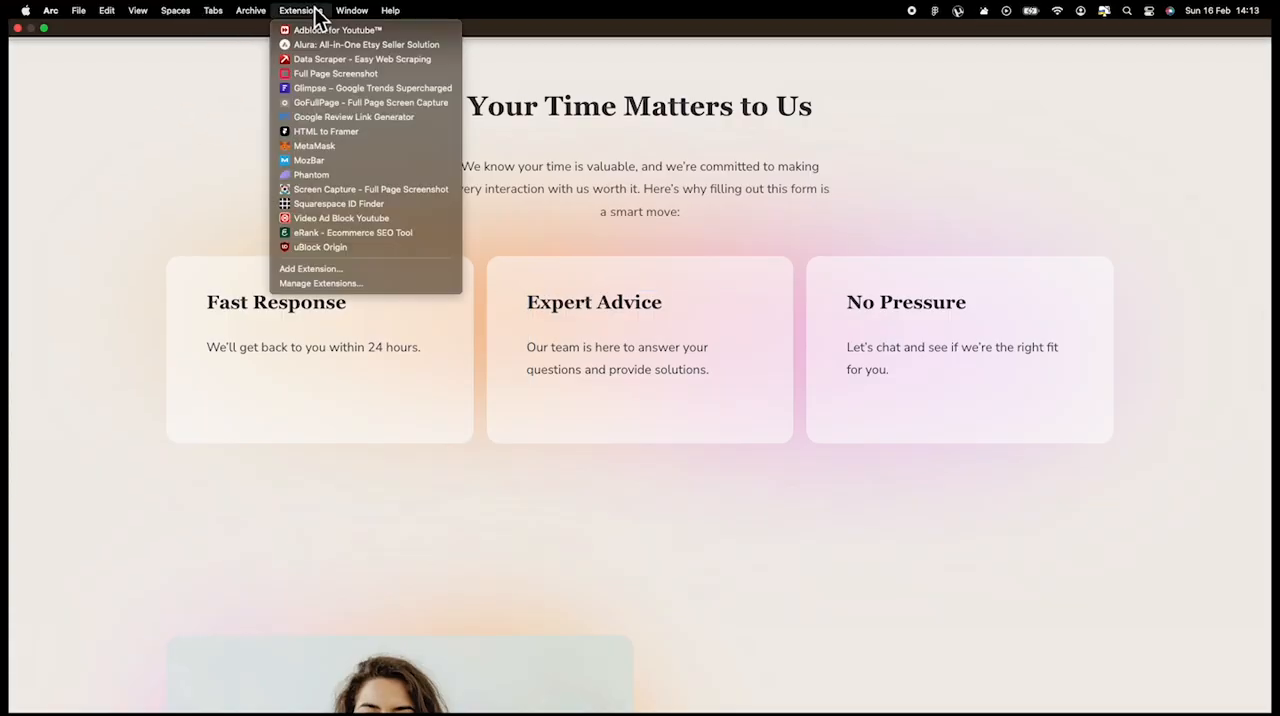
click(308, 203)
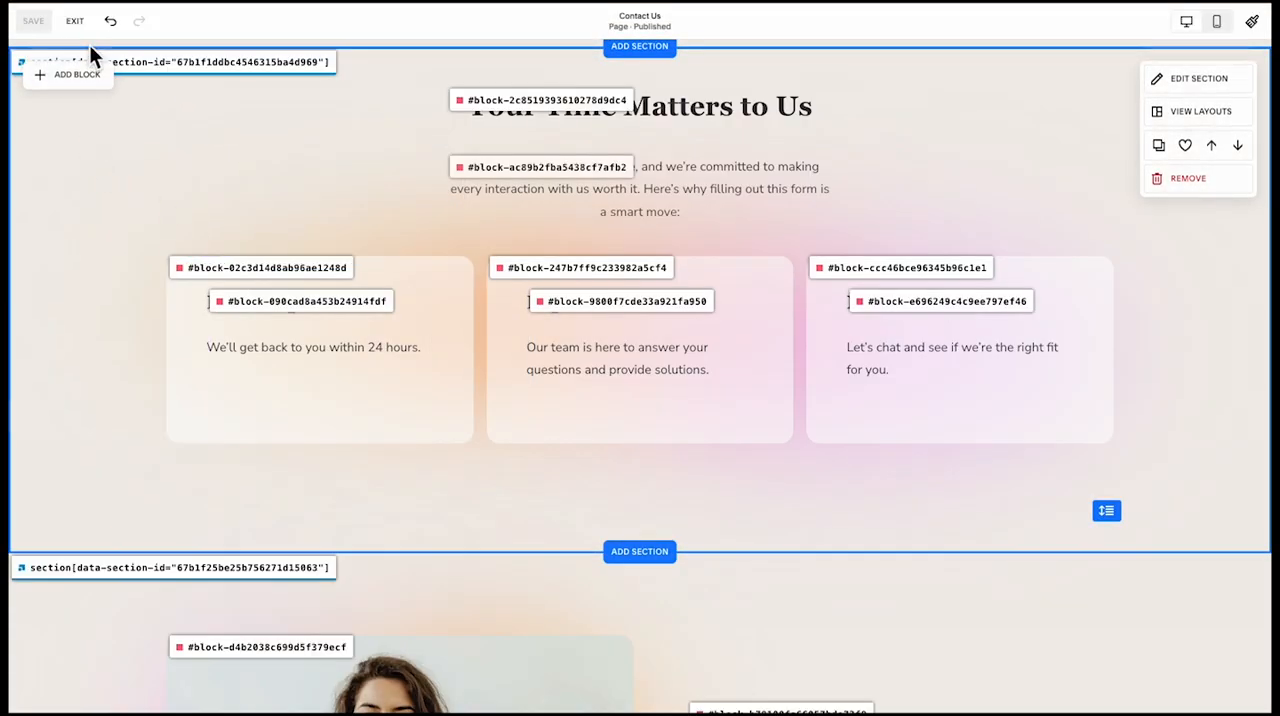
click(80, 22)
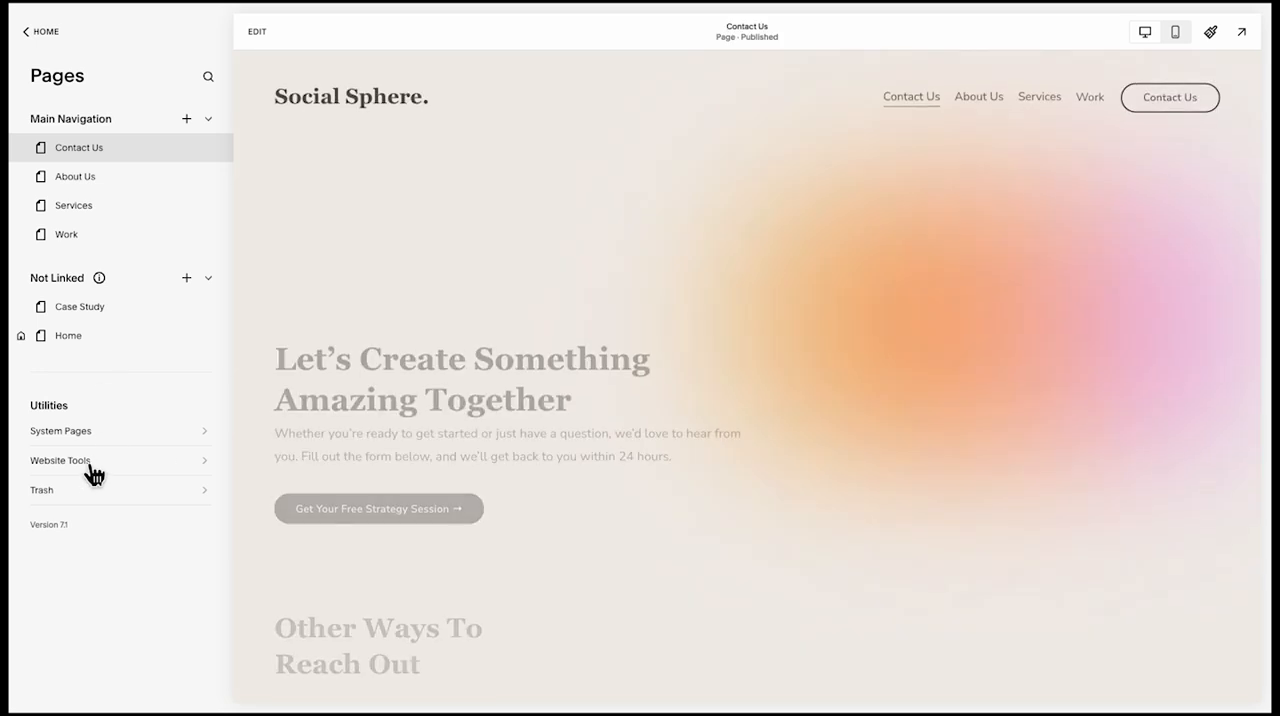
Open the site's Custom CSS and display the block IDs of the "Your Time Matters to Us" cards with Squarespace ID Finder
click(62, 461)
click(129, 142)
scroll(421, 400, down, 15)
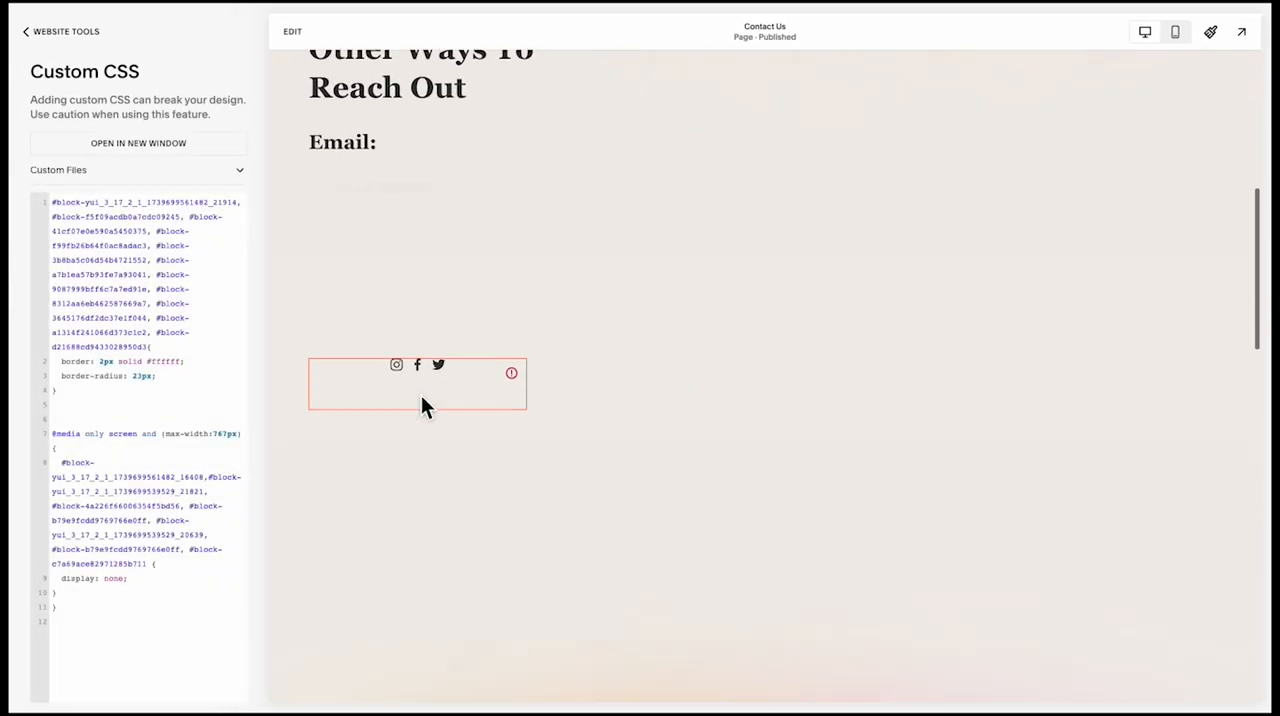
mouse_move(605, 5)
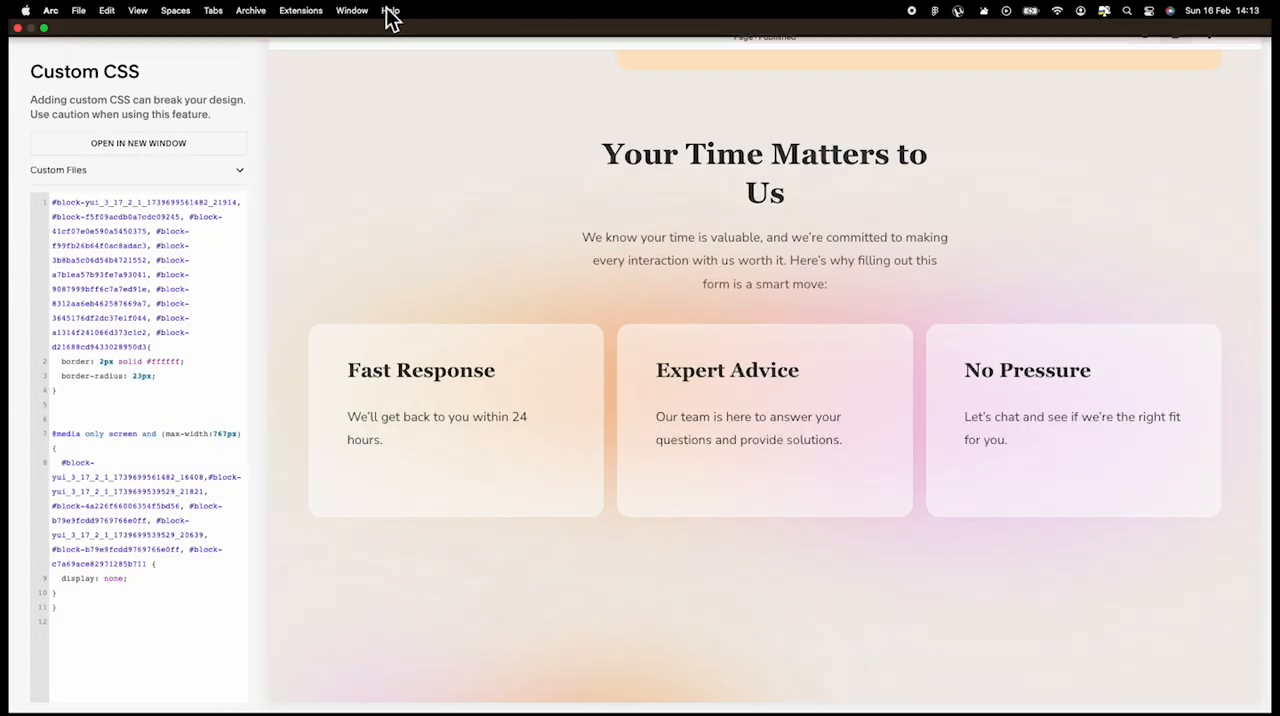
click(300, 10)
click(302, 207)
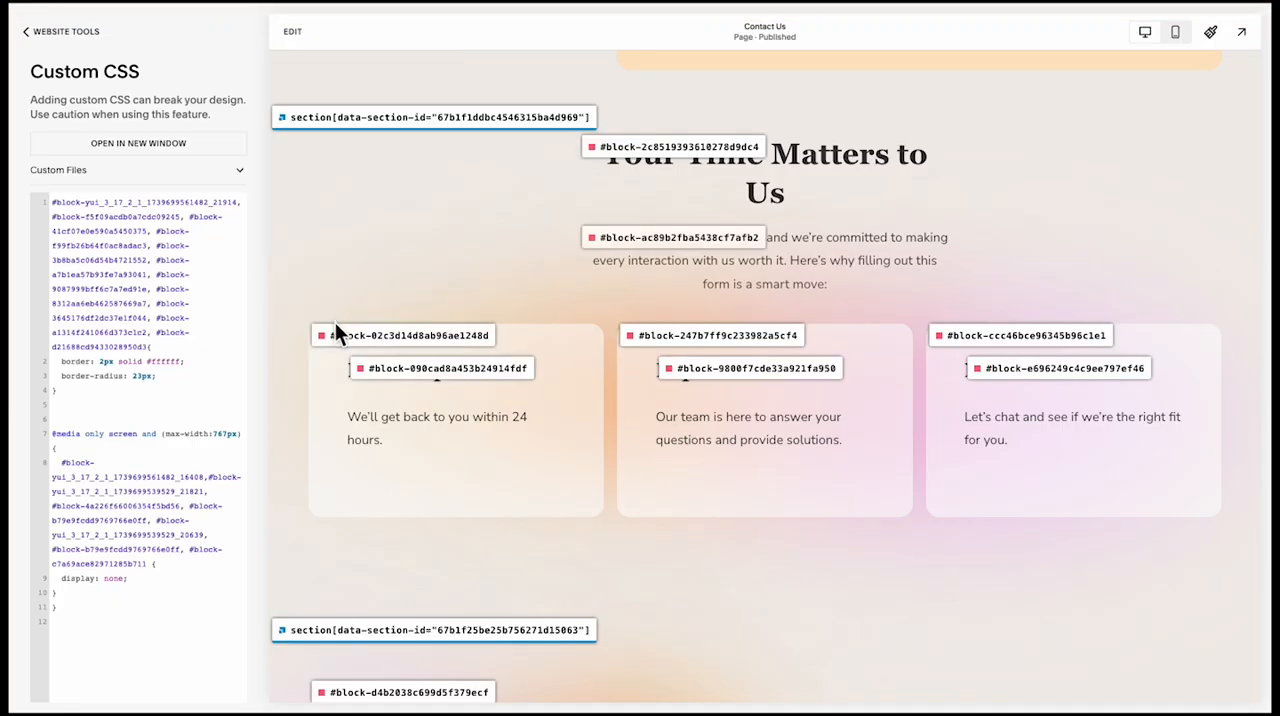
Add the block IDs of the Fast Response, Expert Advice and No Pressure cards to the white-border rule in the Custom CSS
click(337, 334)
key(super+v)
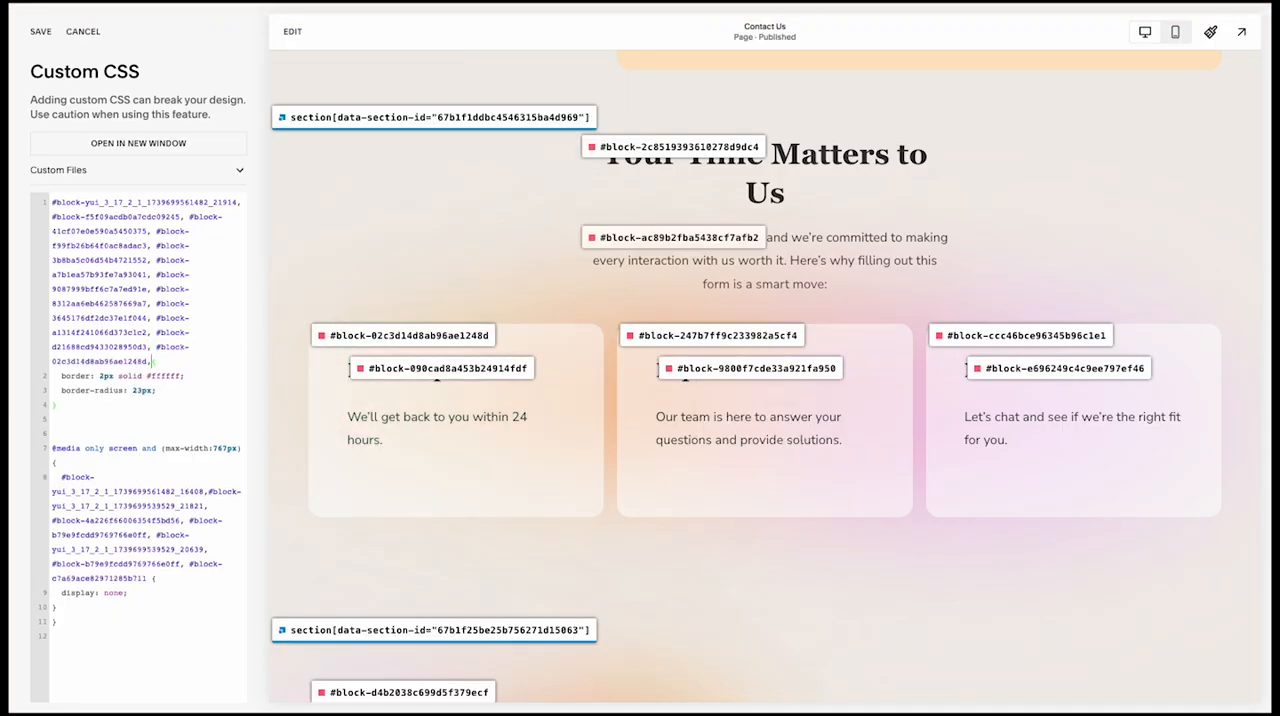
click(706, 338)
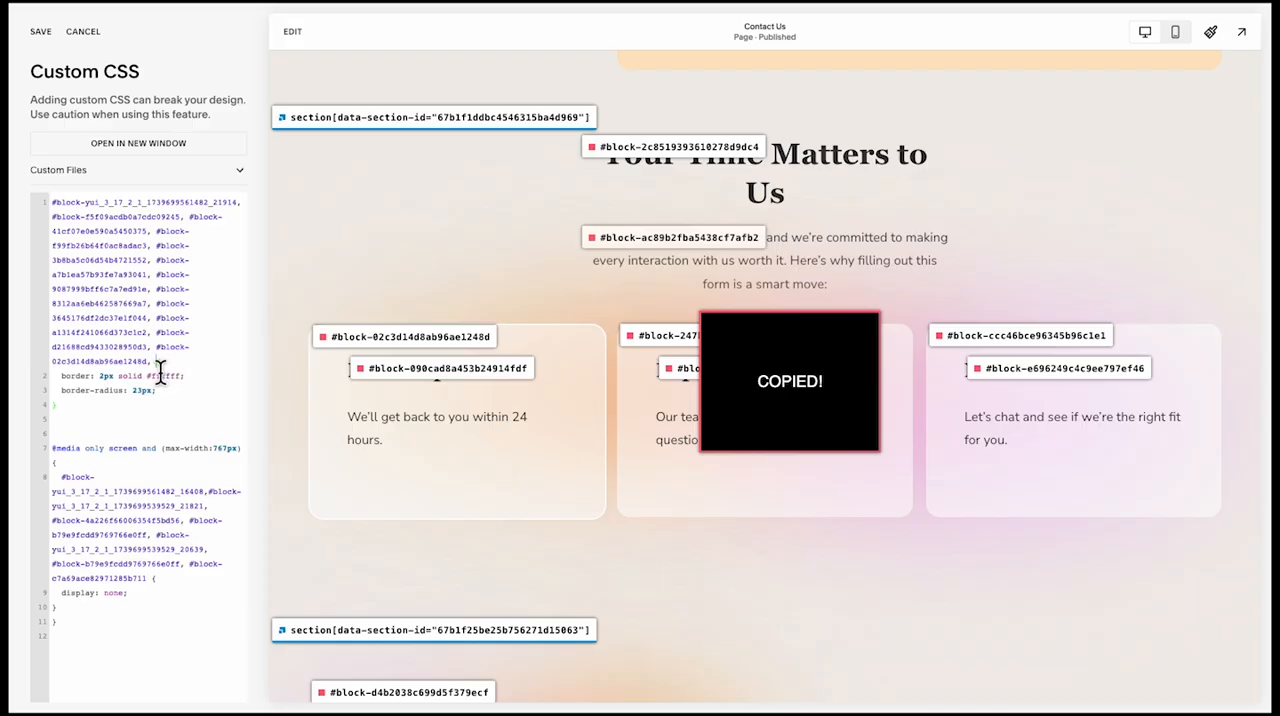
key(super+v)
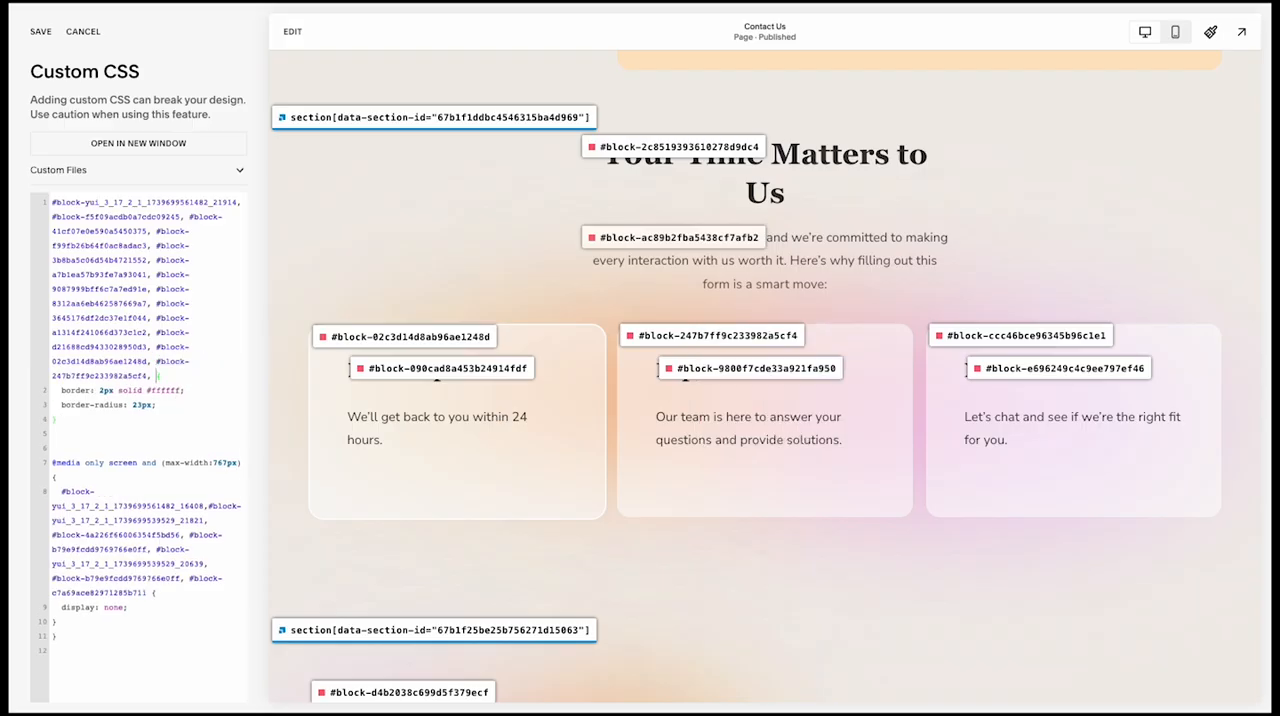
click(1000, 338)
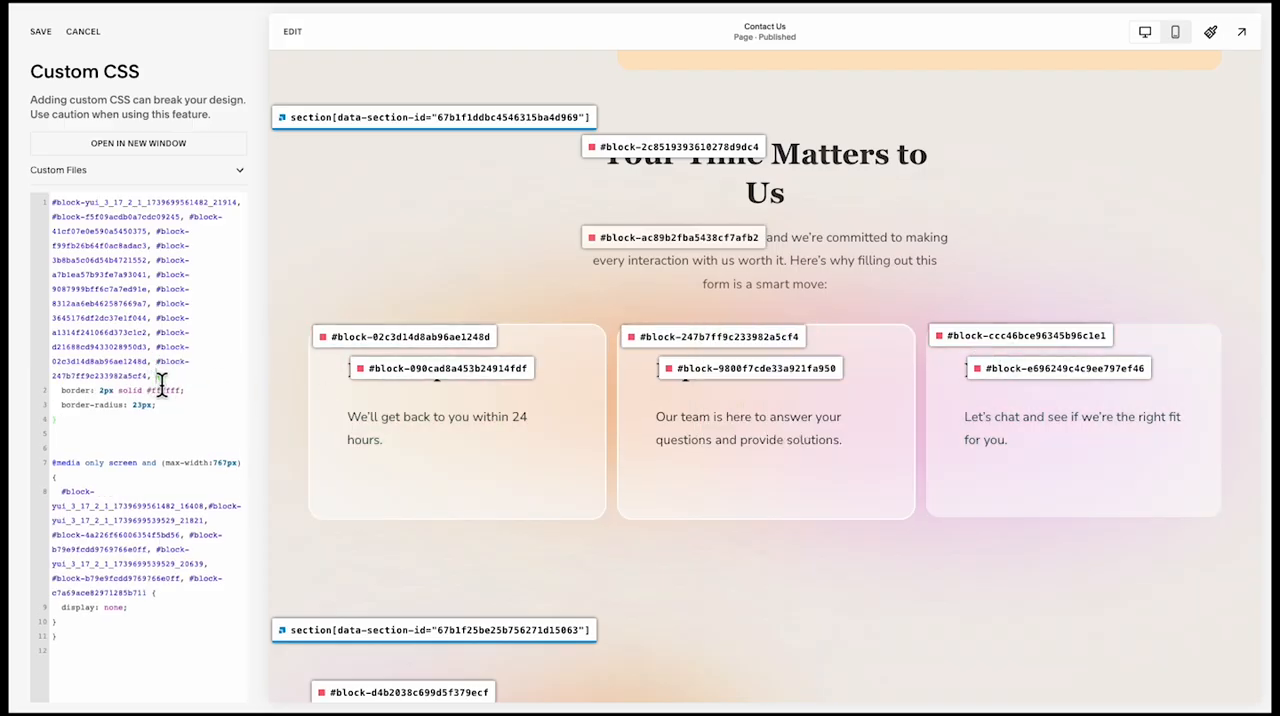
key(super+v)
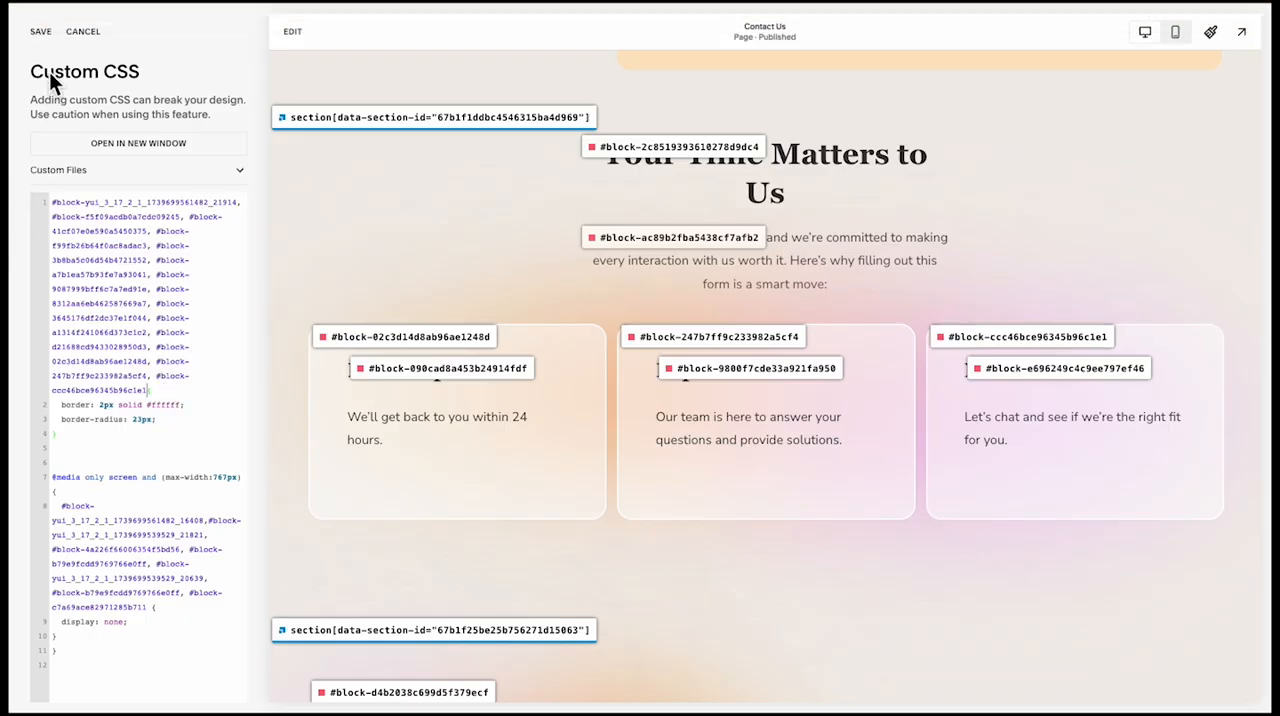
Edit the Contact Us page in its mobile layout and left-align the social links block
click(303, 11)
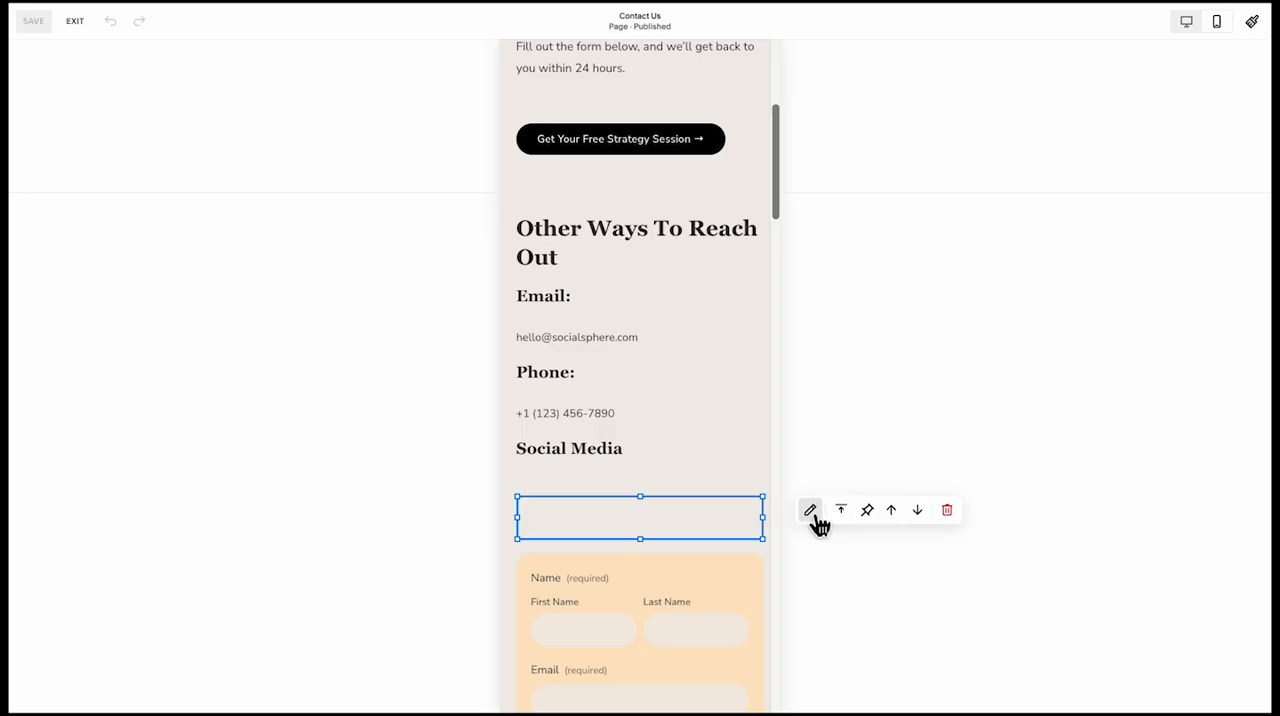
click(811, 512)
click(866, 396)
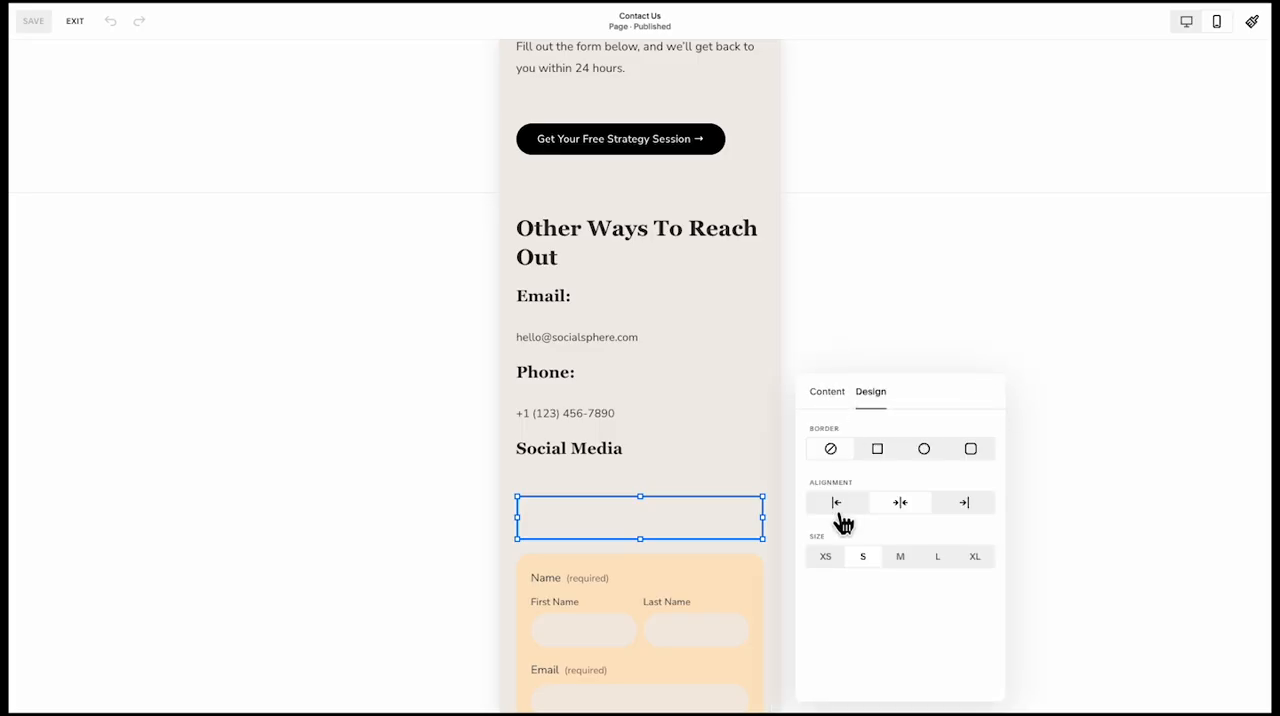
Space the Email, Phone and Social Media blocks evenly under "Other Ways To Reach Out", with the social links directly beneath their heading
drag(587, 485, 583, 508)
drag(589, 580, 593, 562)
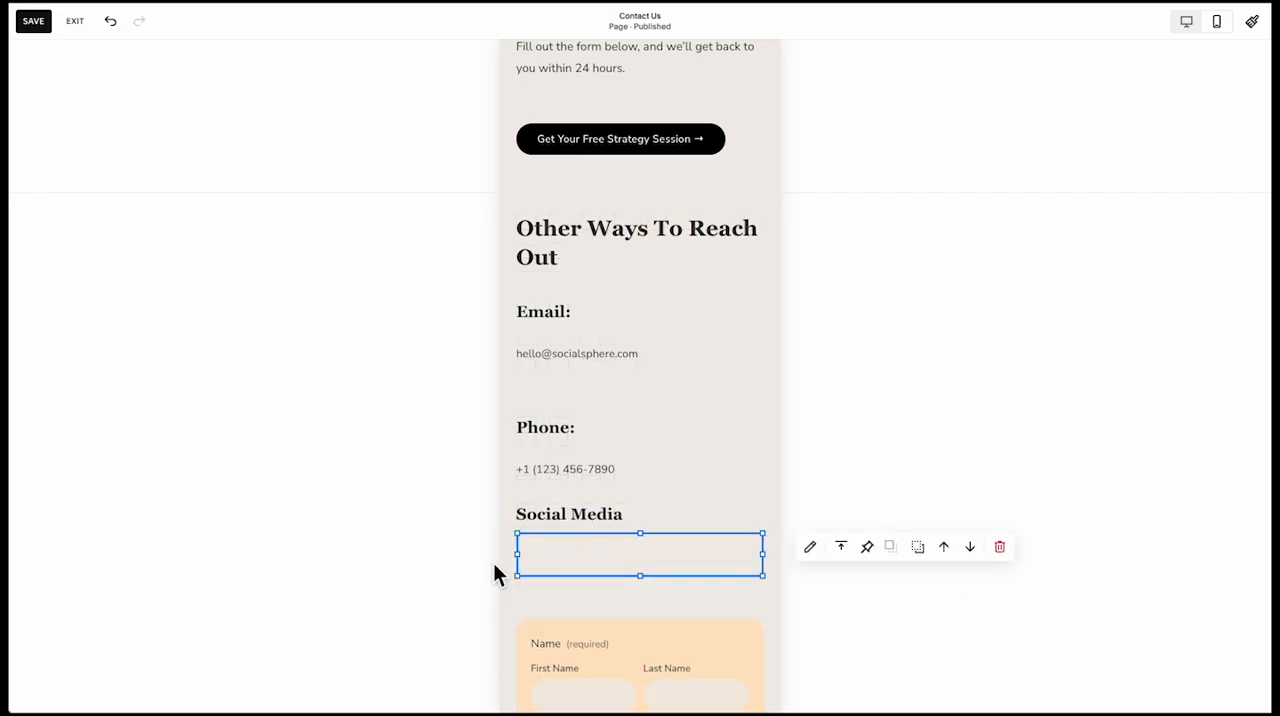
click(493, 562)
drag(560, 436, 558, 398)
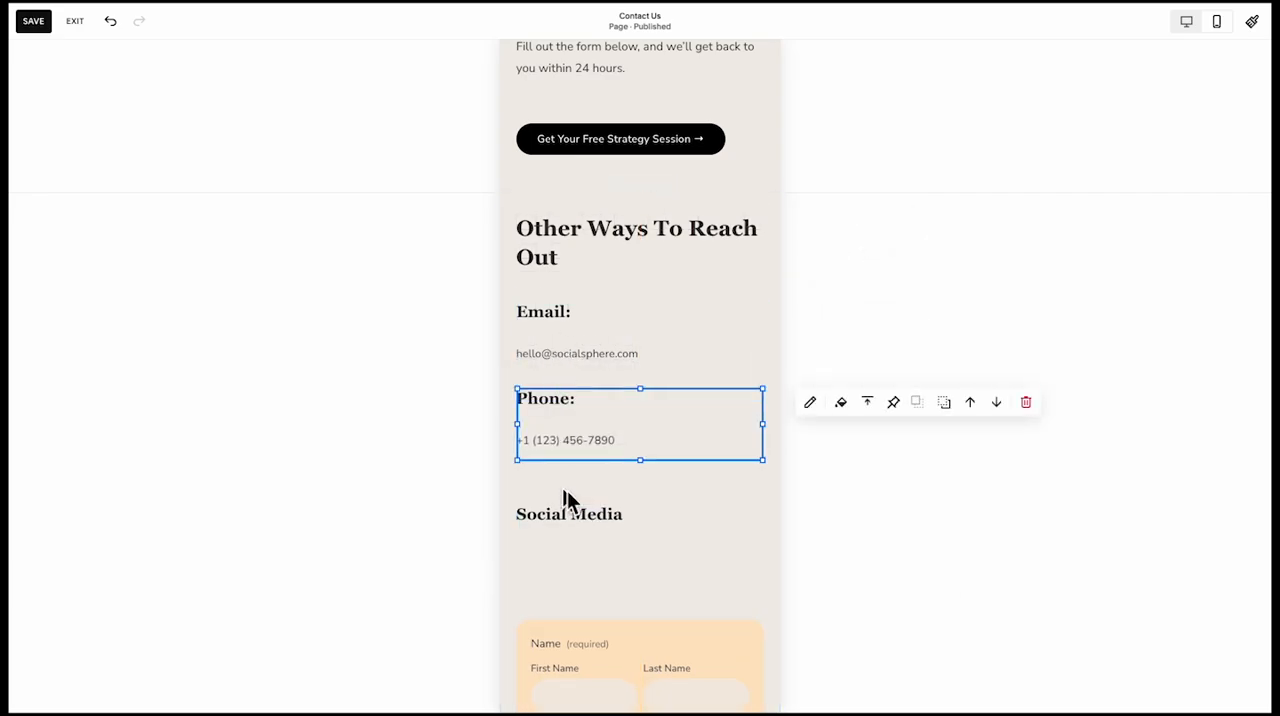
click(560, 343)
drag(650, 402, 647, 373)
click(619, 538)
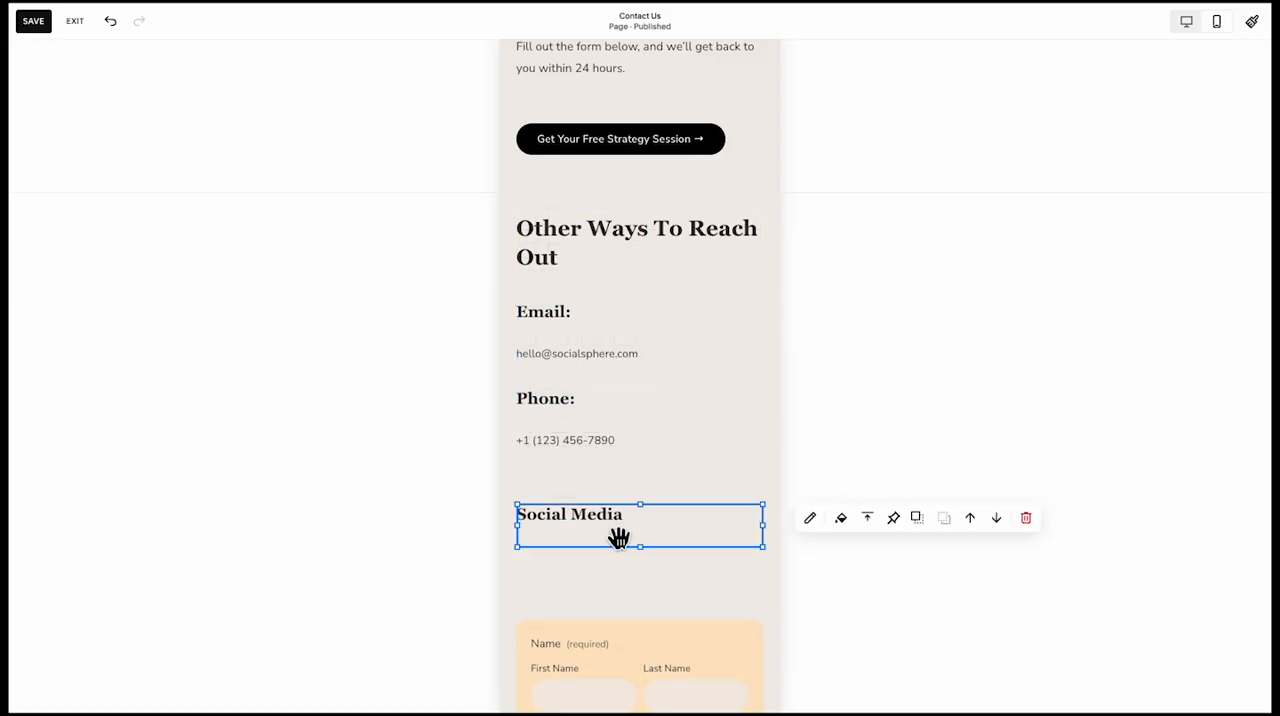
drag(634, 563, 611, 590)
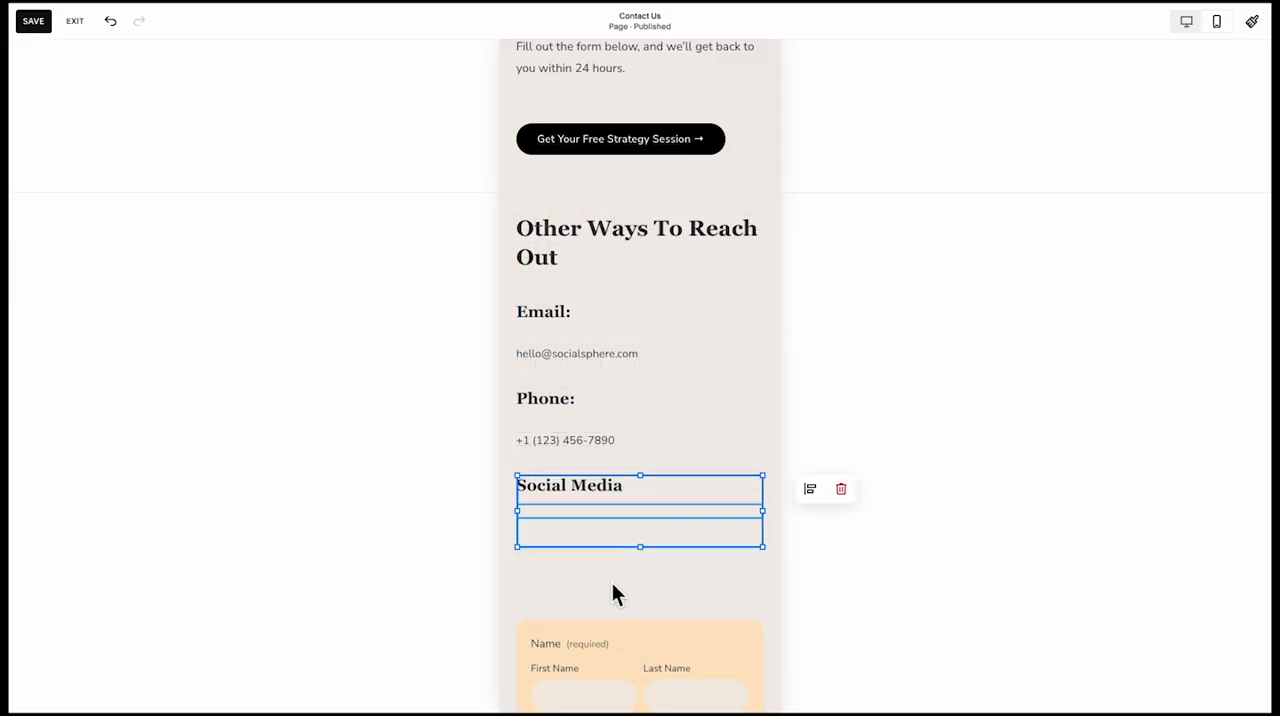
click(609, 585)
Move the contact form closer to the social links and trim the empty space at the end of its mobile section
scroll(615, 400, down, 3)
drag(620, 411, 620, 331)
scroll(625, 410, down, 3)
scroll(638, 516, down, 3)
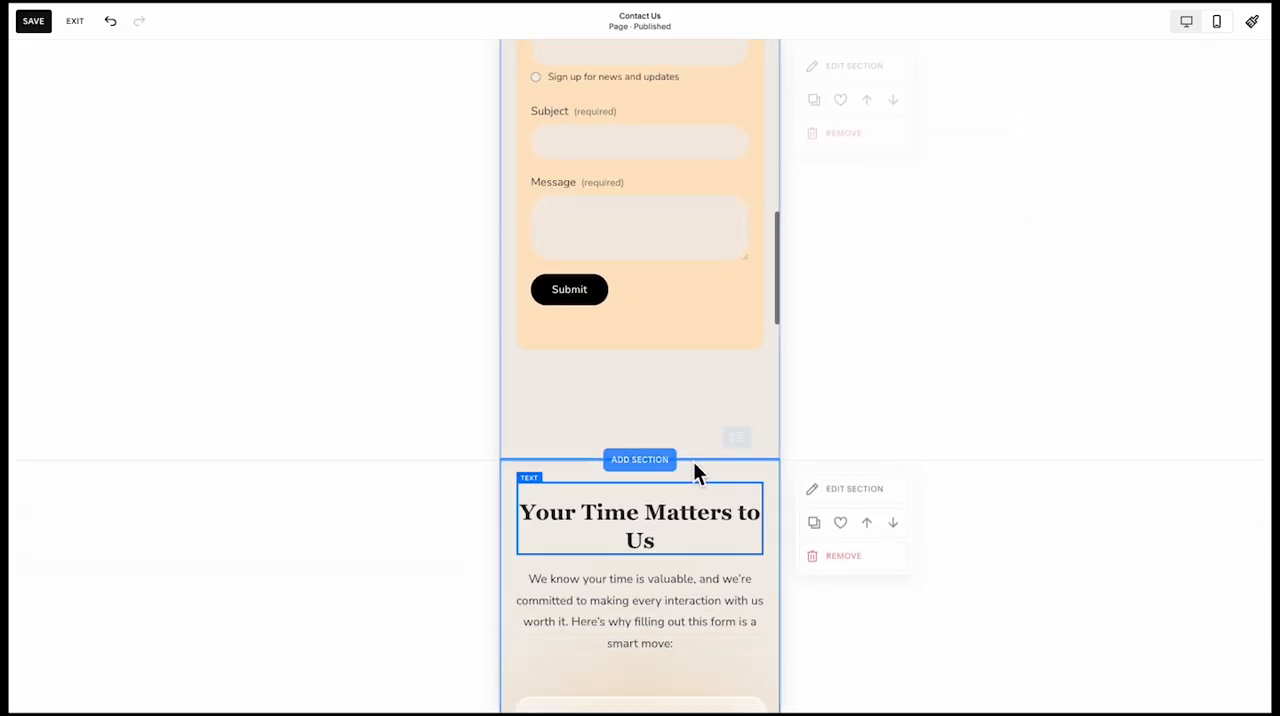
drag(745, 435, 737, 347)
Move the Expert Advice and No Pressure cards with their text up so they stack closely below the Fast Response card
scroll(694, 420, down, 3)
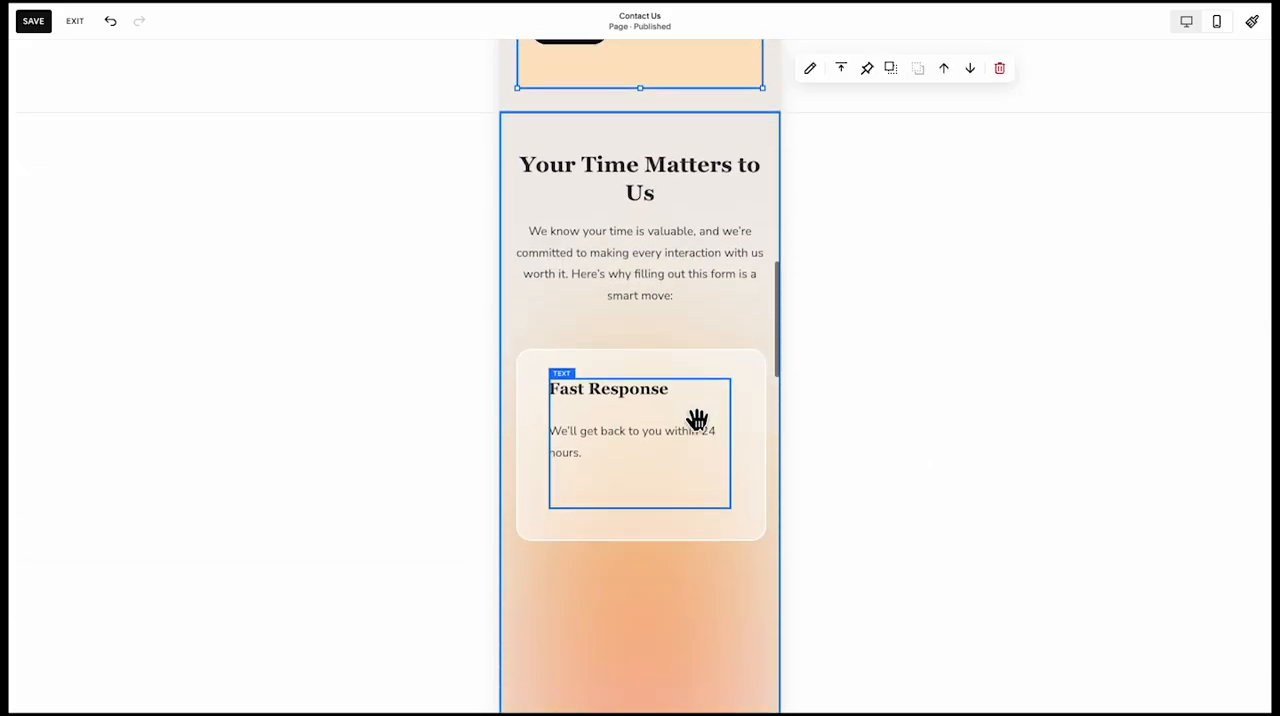
scroll(612, 440, down, 4)
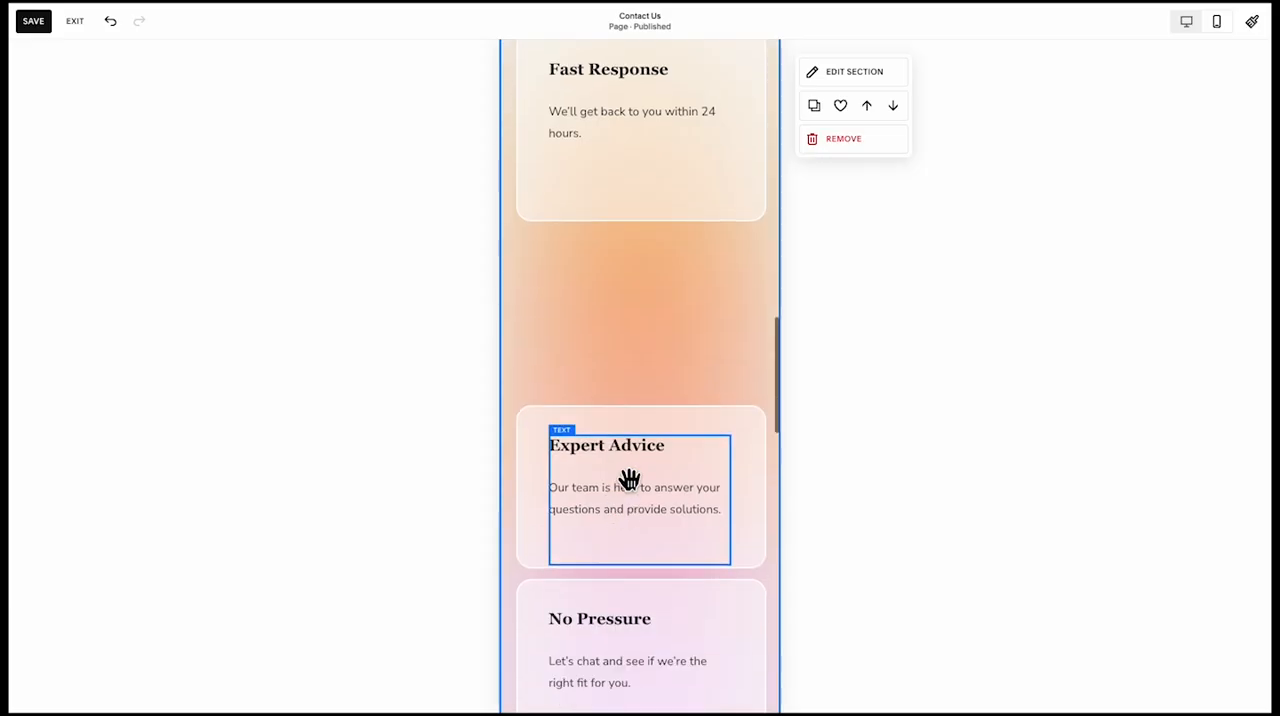
click(530, 493)
drag(530, 493, 574, 309)
scroll(575, 400, down, 1)
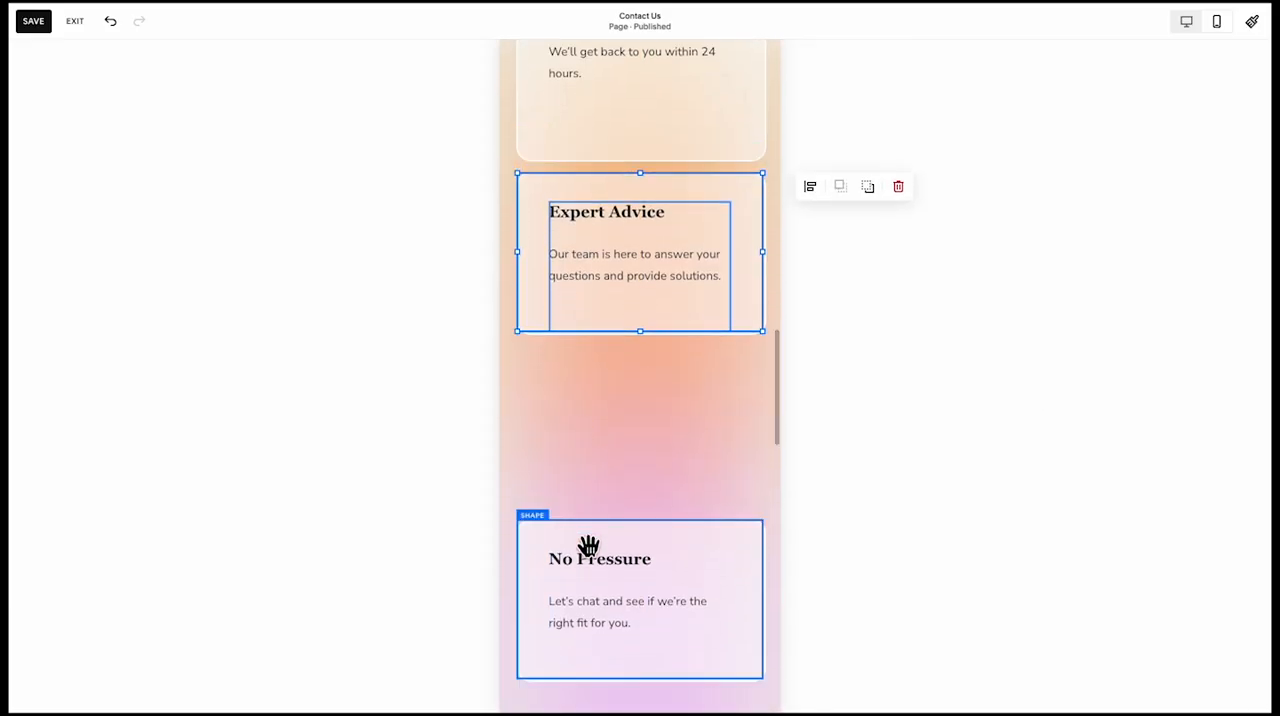
click(560, 572)
drag(552, 573, 565, 407)
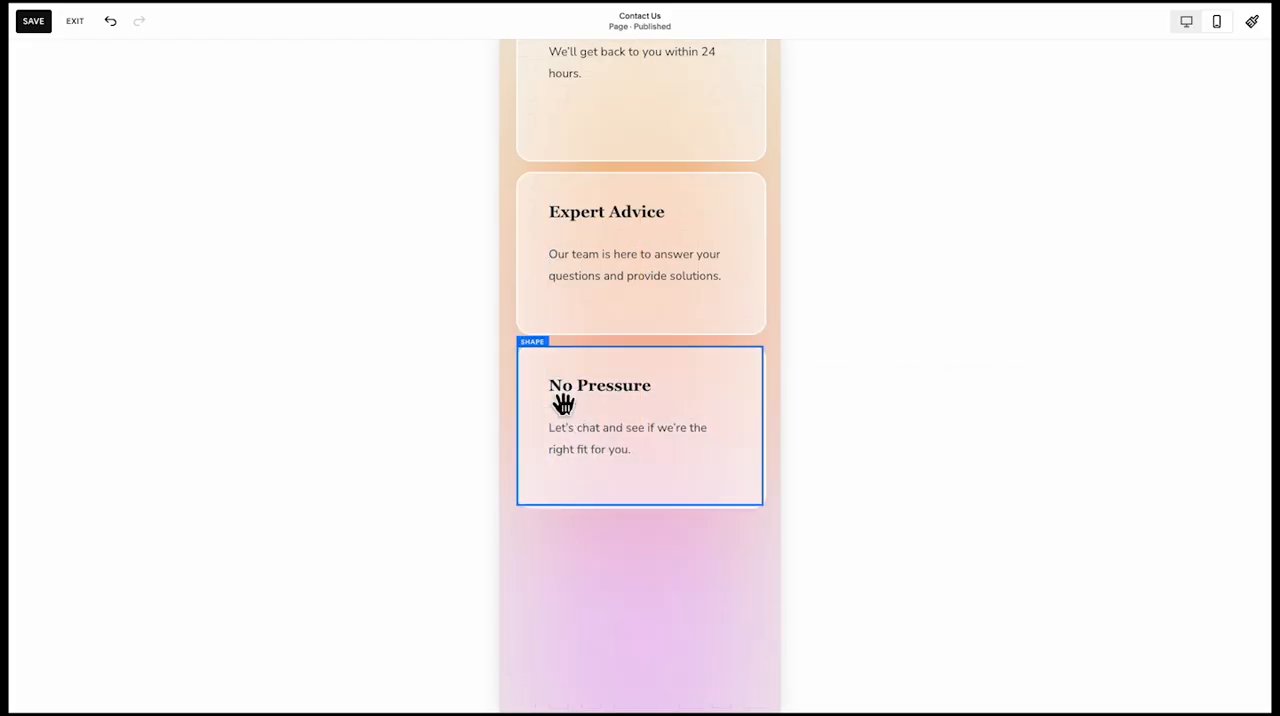
Shorten the text blocks inside the No Pressure, Expert Advice and Fast Response cards to fit their content
scroll(531, 440, down, 1)
click(446, 514)
click(623, 337)
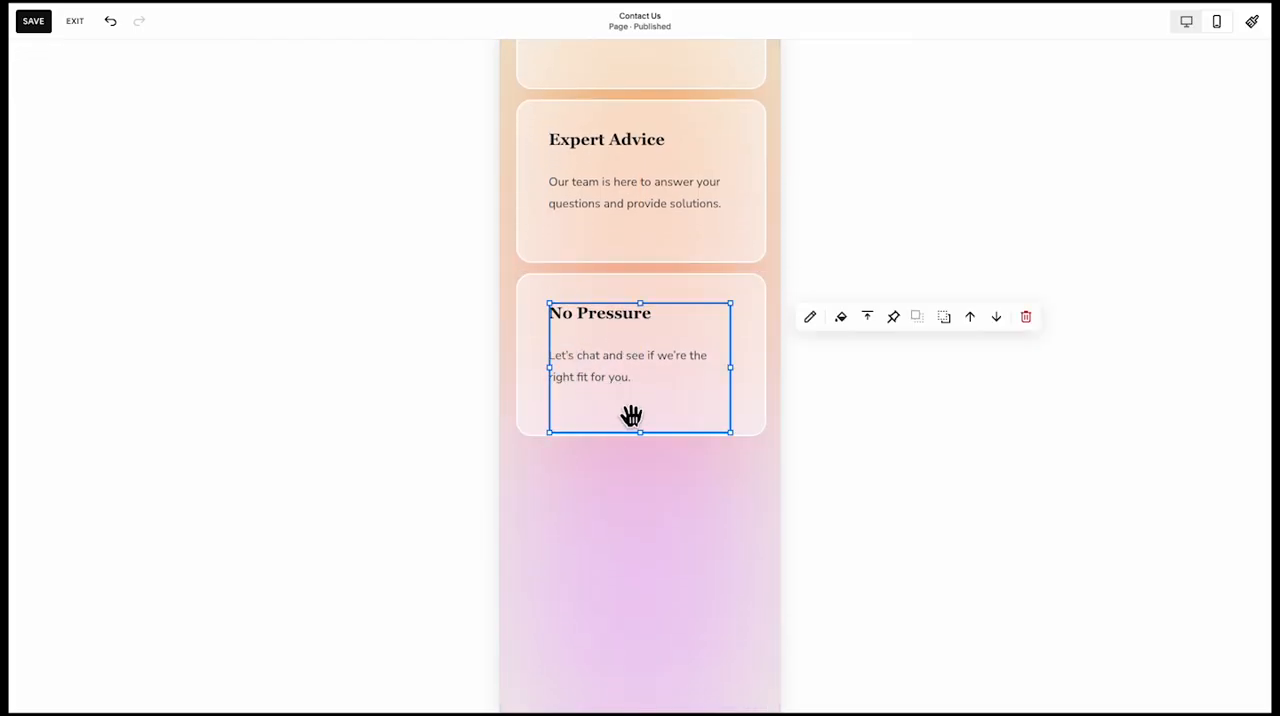
drag(642, 434, 648, 314)
scroll(638, 394, up, 1)
click(645, 375)
scroll(643, 329, up, 2)
click(643, 329)
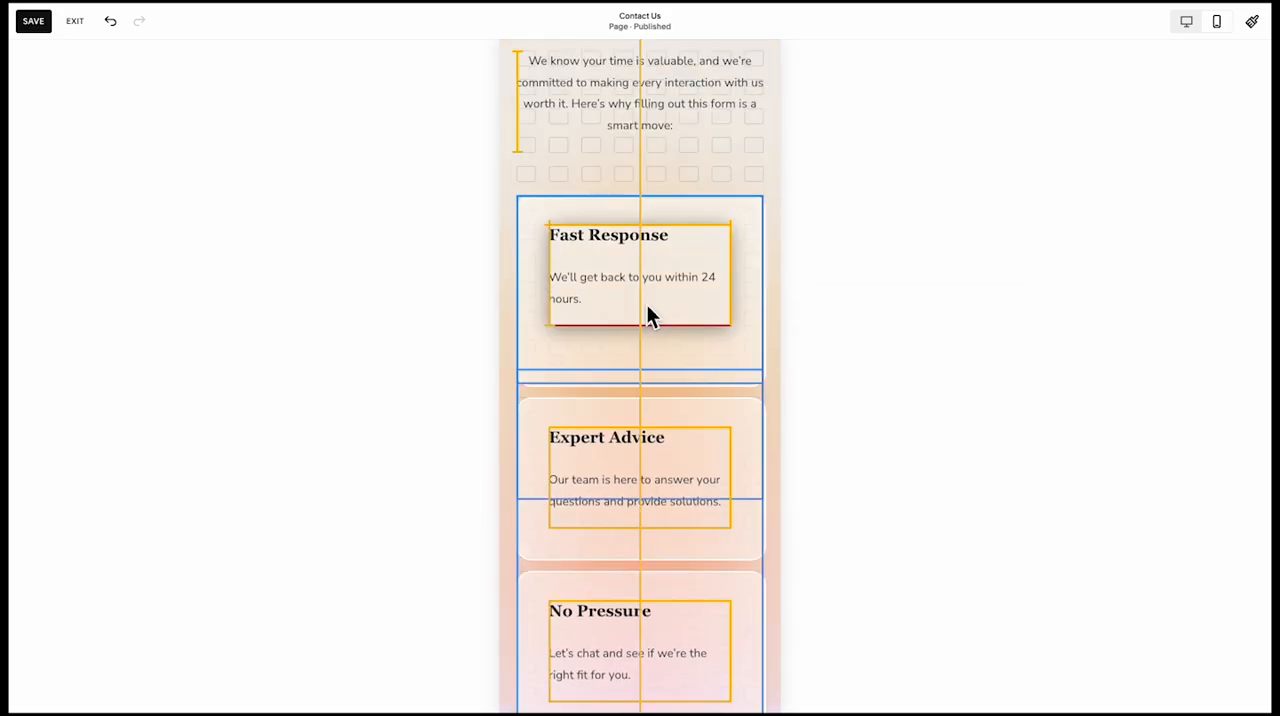
Shorten the Fast Response card to the height of the other cards and select the Expert Advice and No Pressure cards to close the gap
click(617, 360)
drag(651, 387, 643, 351)
scroll(635, 380, down, 1)
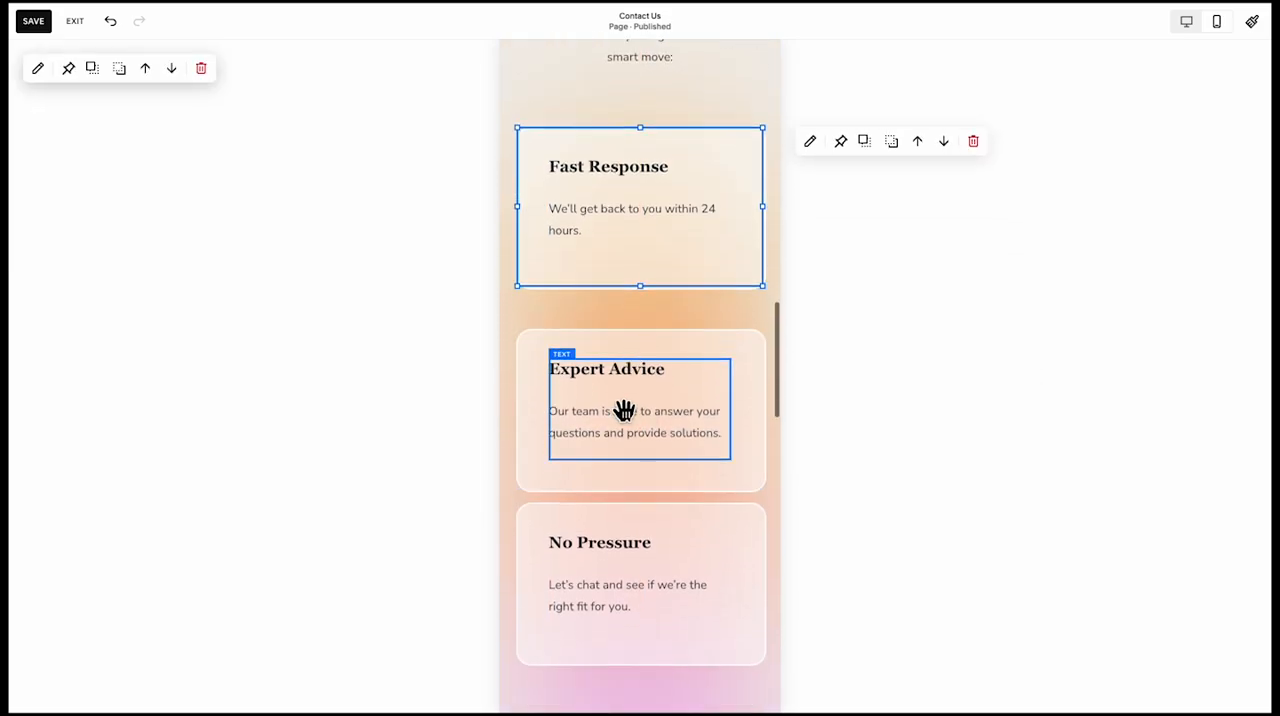
click(623, 409)
click(541, 427)
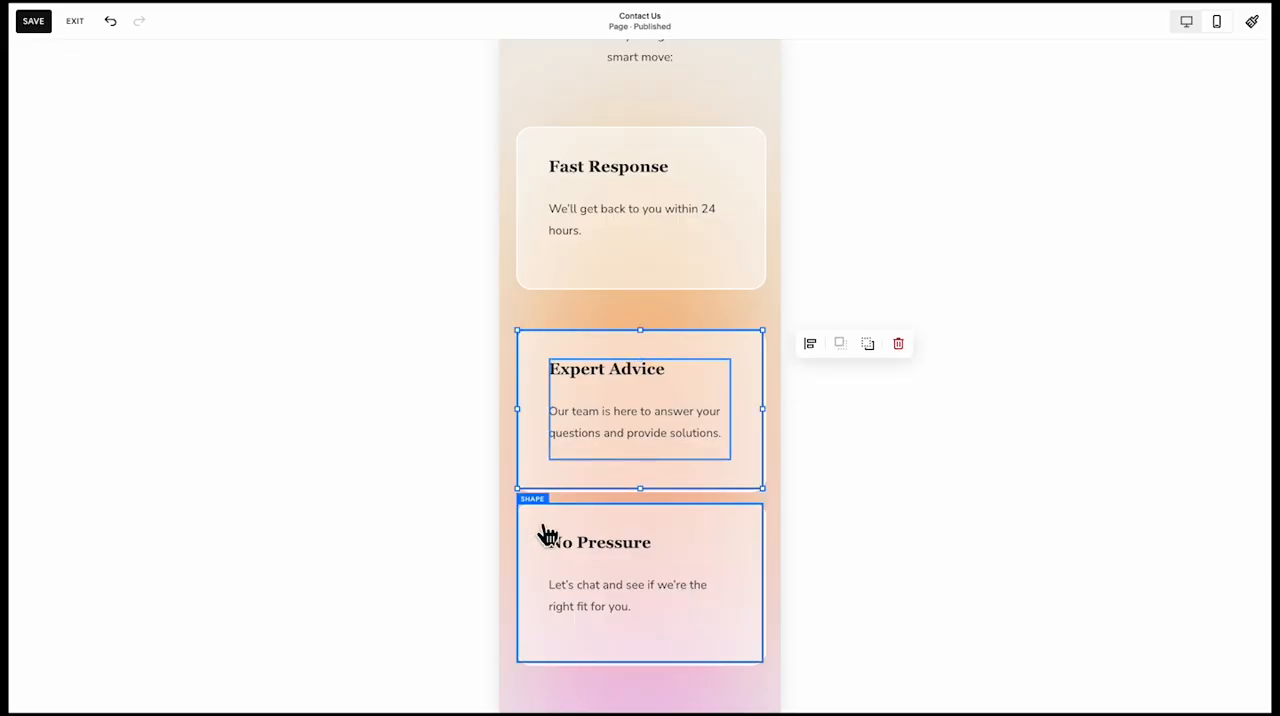
Extend the peach shape in the call-to-action section behind the "Ready to Grow with Us?" heading, paragraph and button
scroll(520, 560, down, 8)
scroll(549, 580, down, 1)
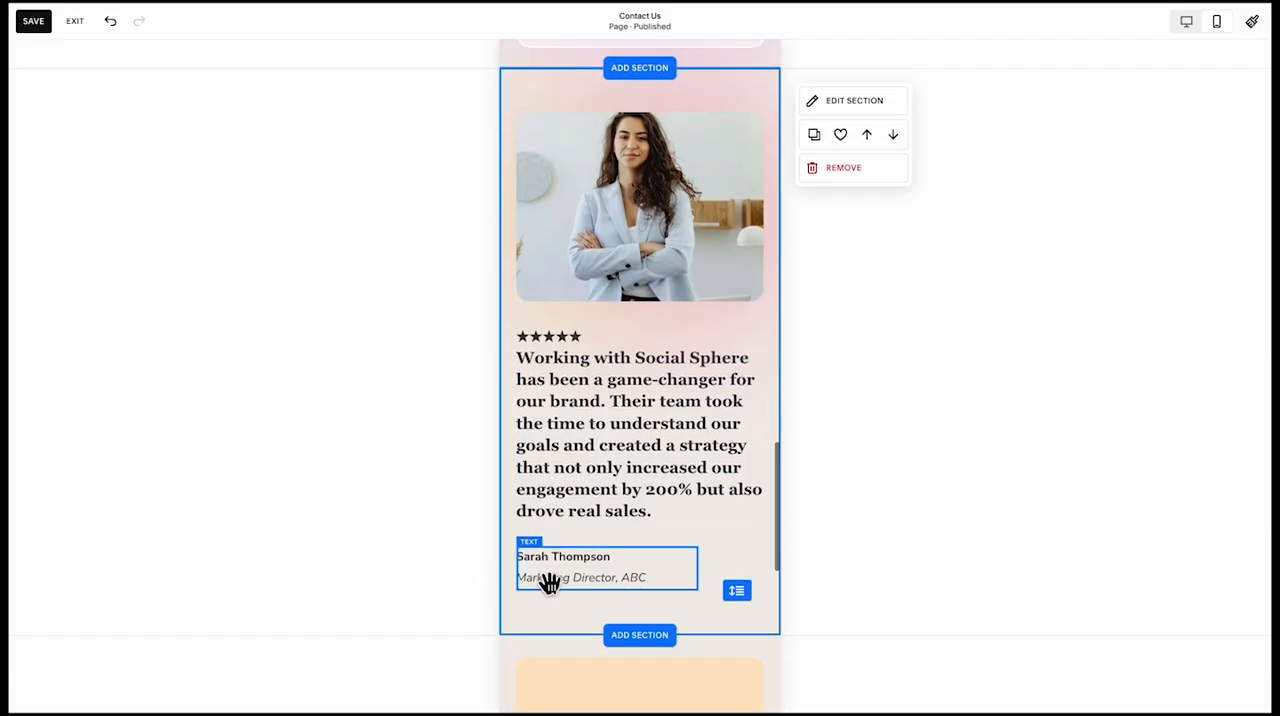
scroll(588, 494, down, 5)
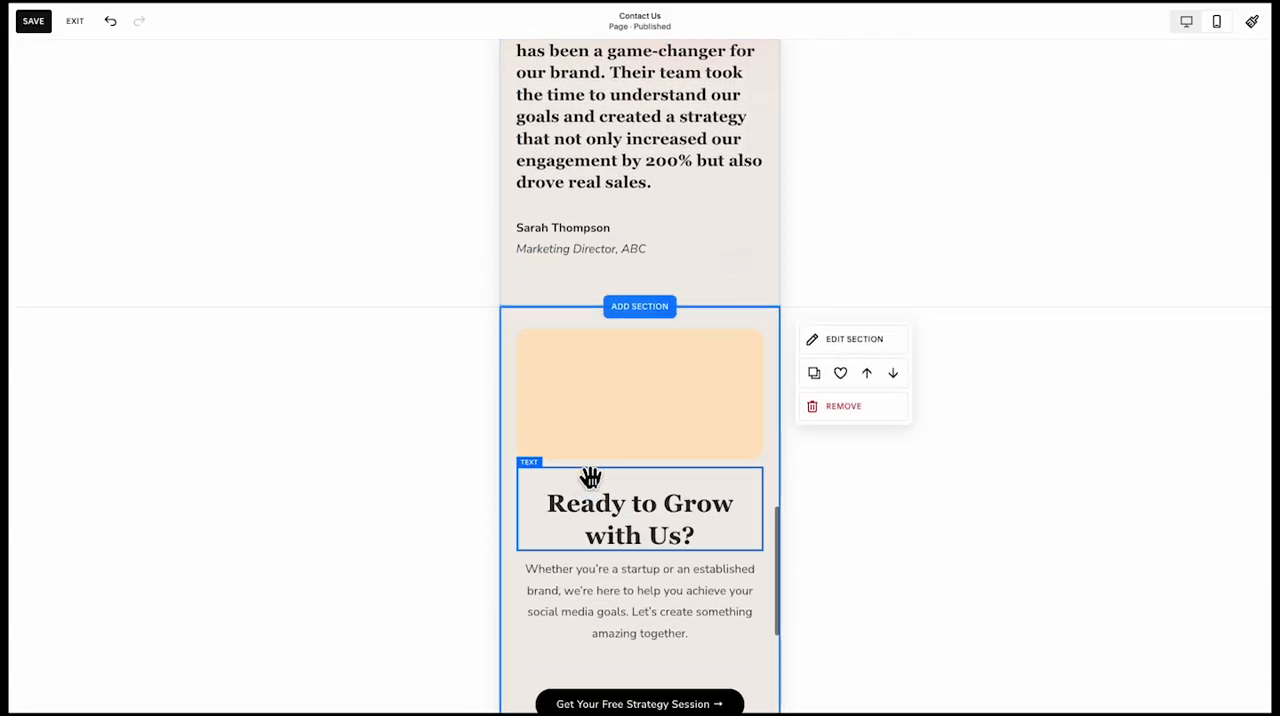
click(632, 360)
drag(632, 362, 631, 651)
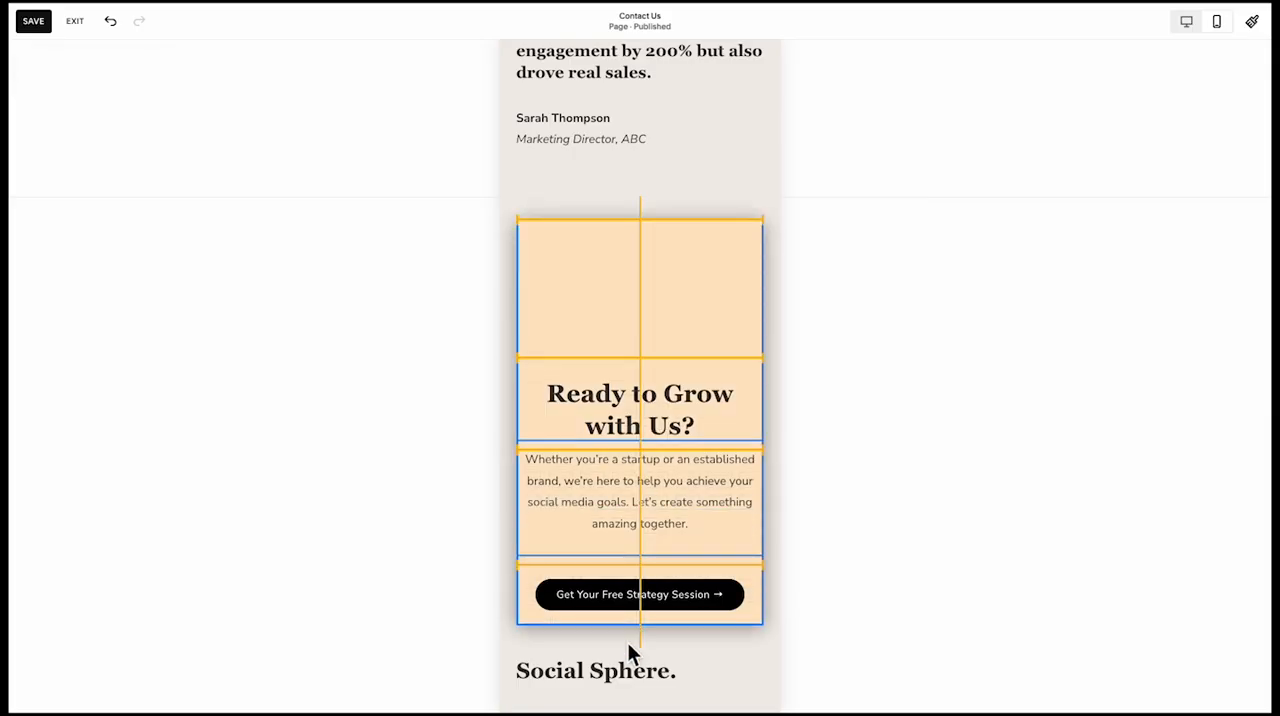
Narrow the call-to-action heading, paragraph and button together and move them up inside the peach shape with side margins
click(660, 425)
shift+click(597, 500)
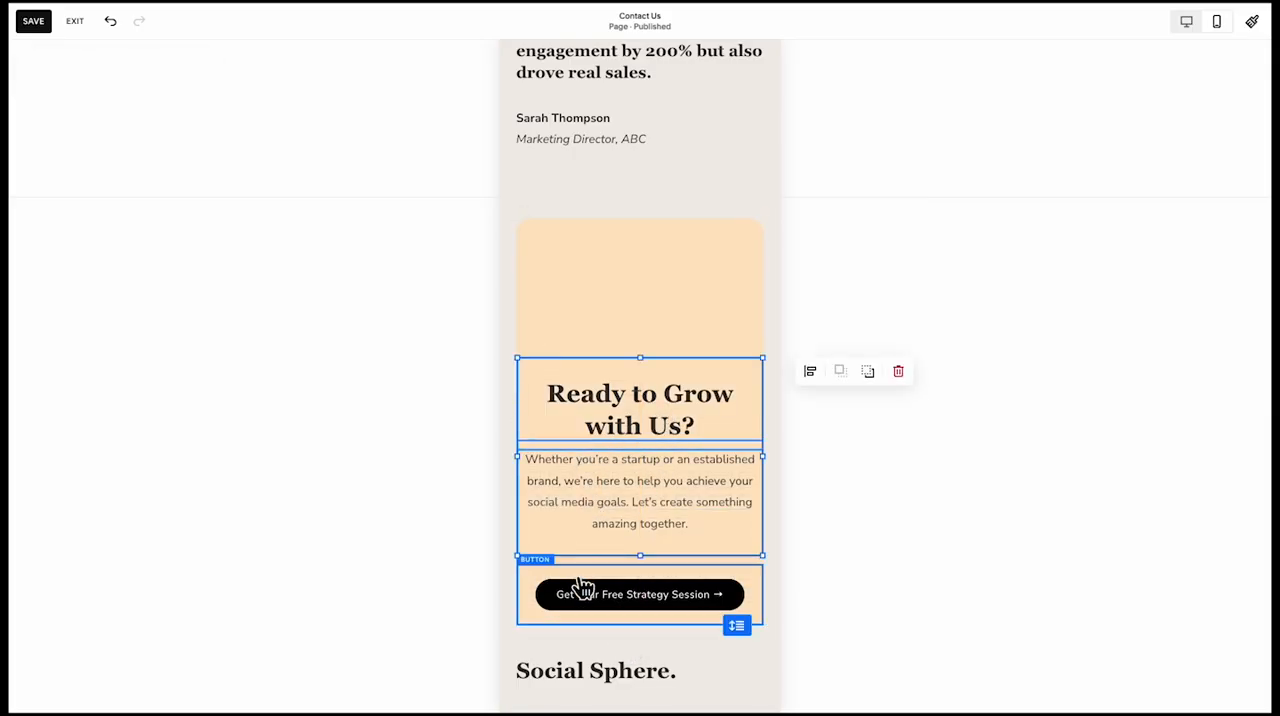
click(514, 482)
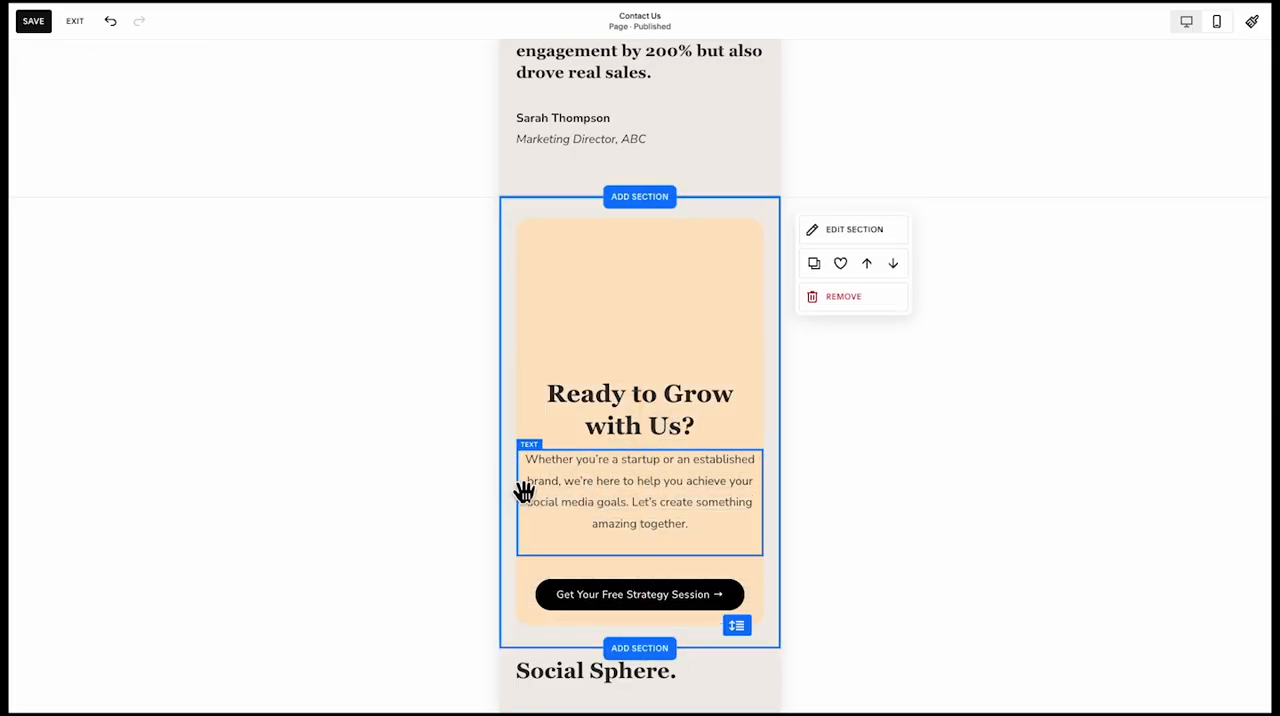
click(600, 435)
shift+click(602, 505)
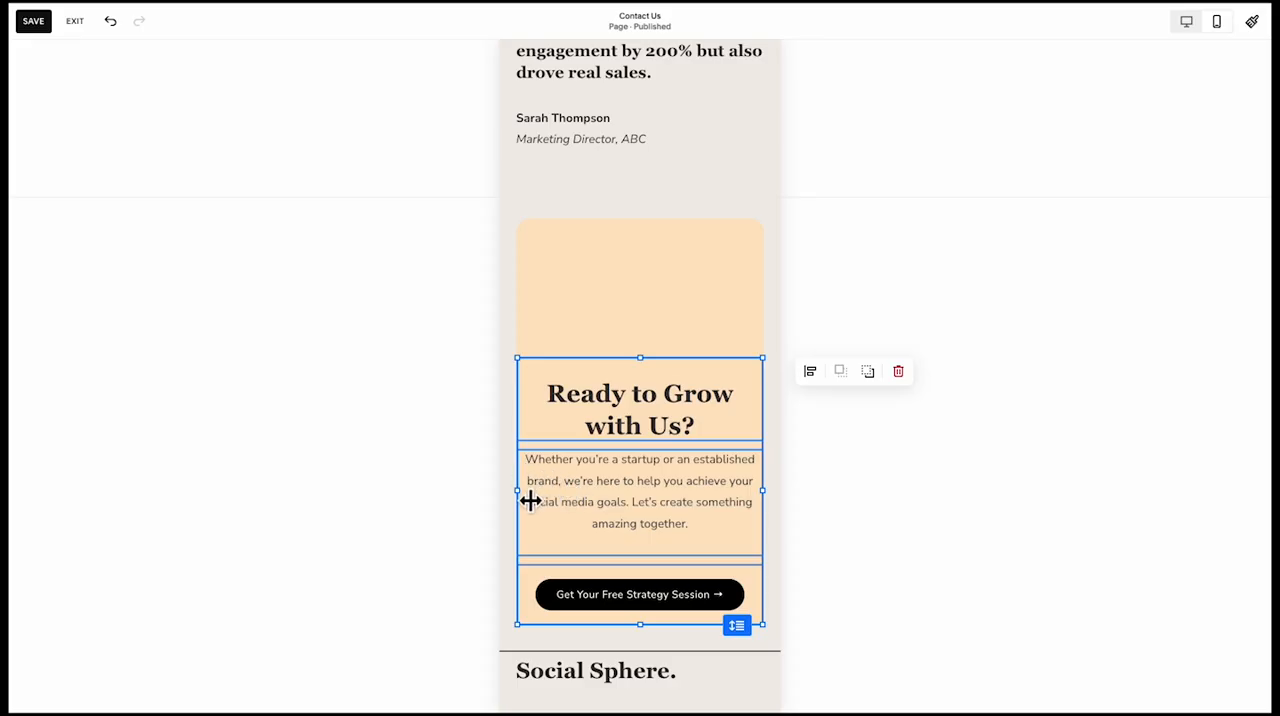
drag(530, 501, 613, 403)
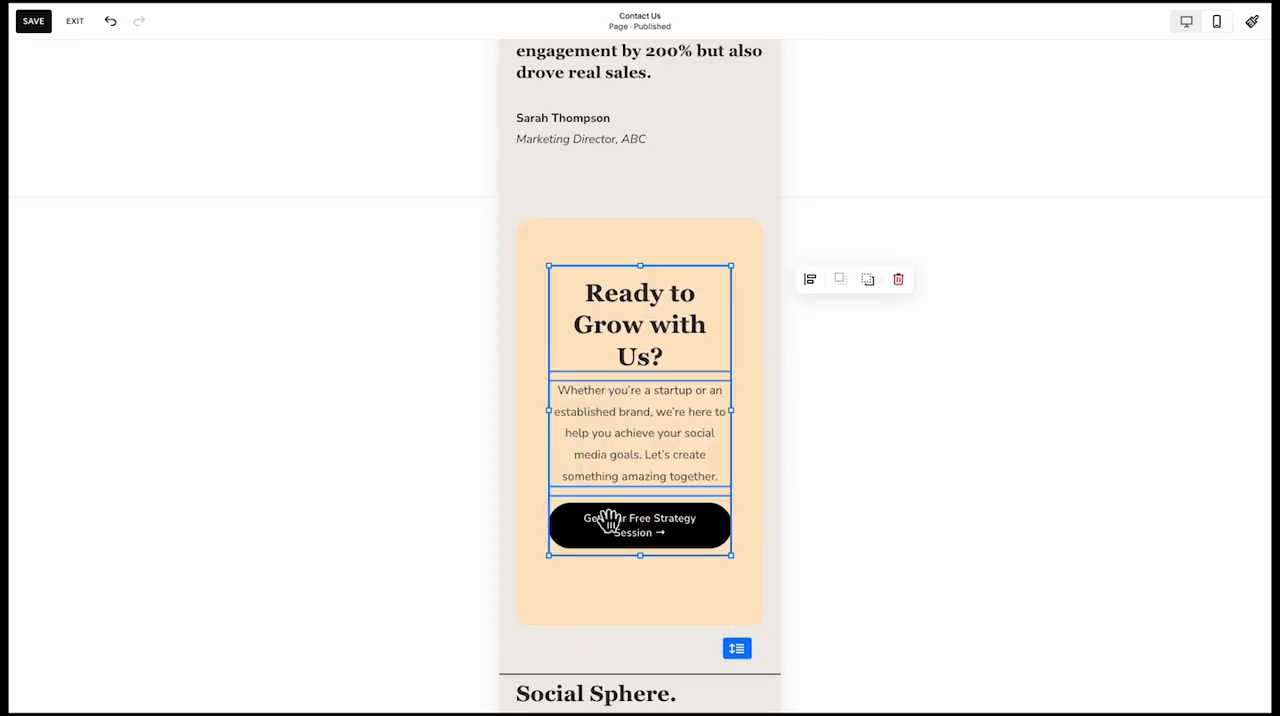
click(625, 580)
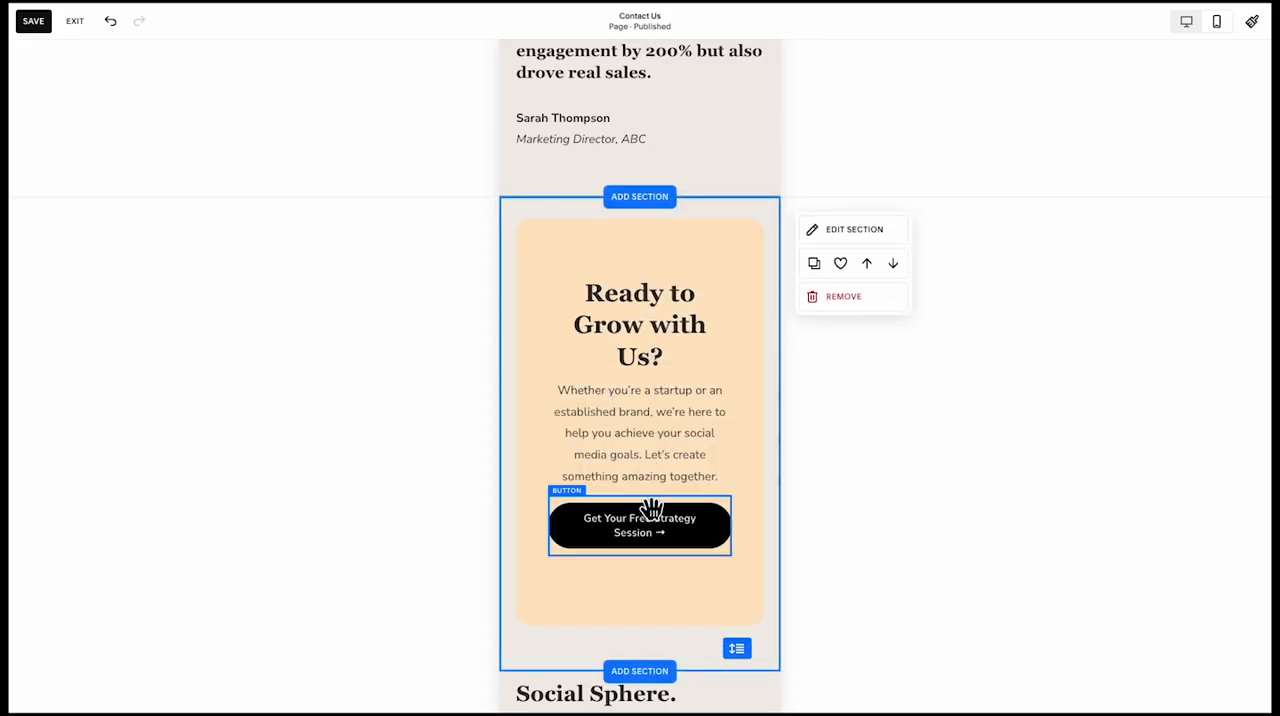
Move the "Get Your Free Strategy Session" button lower to leave more space beneath the call-to-action paragraph
drag(651, 509, 655, 545)
click(650, 457)
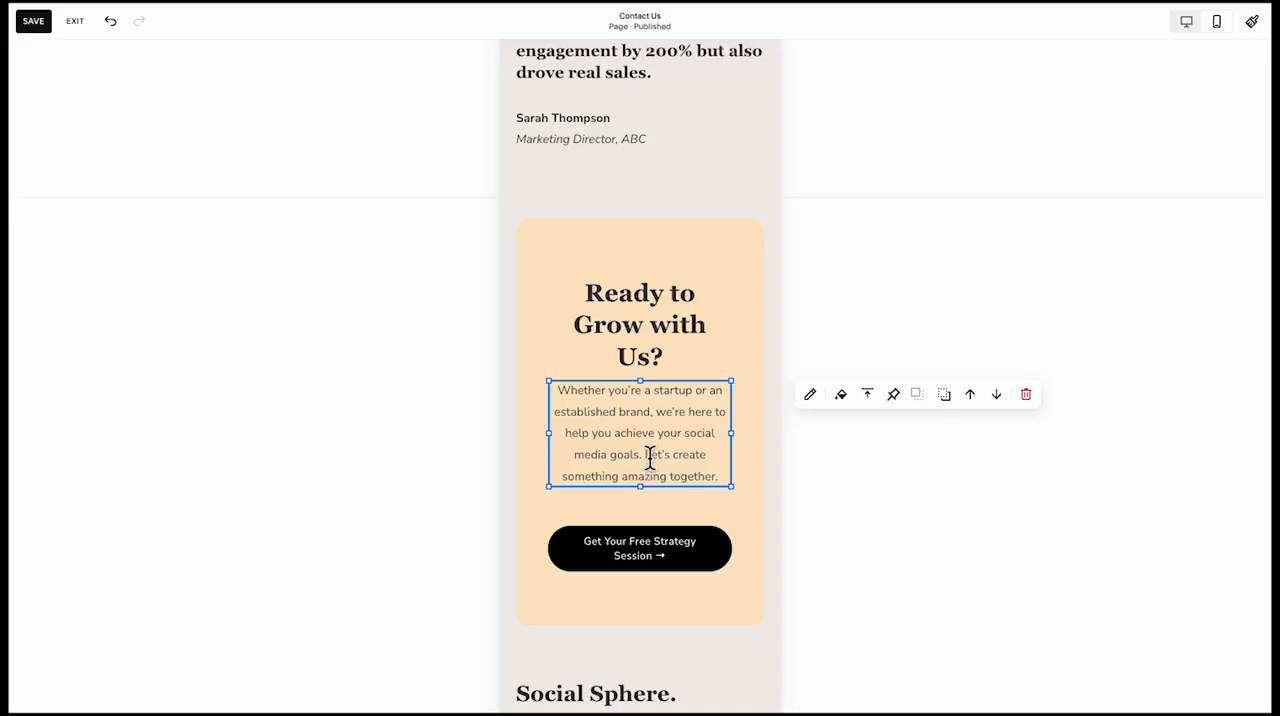
click(598, 295)
click(554, 277)
click(600, 257)
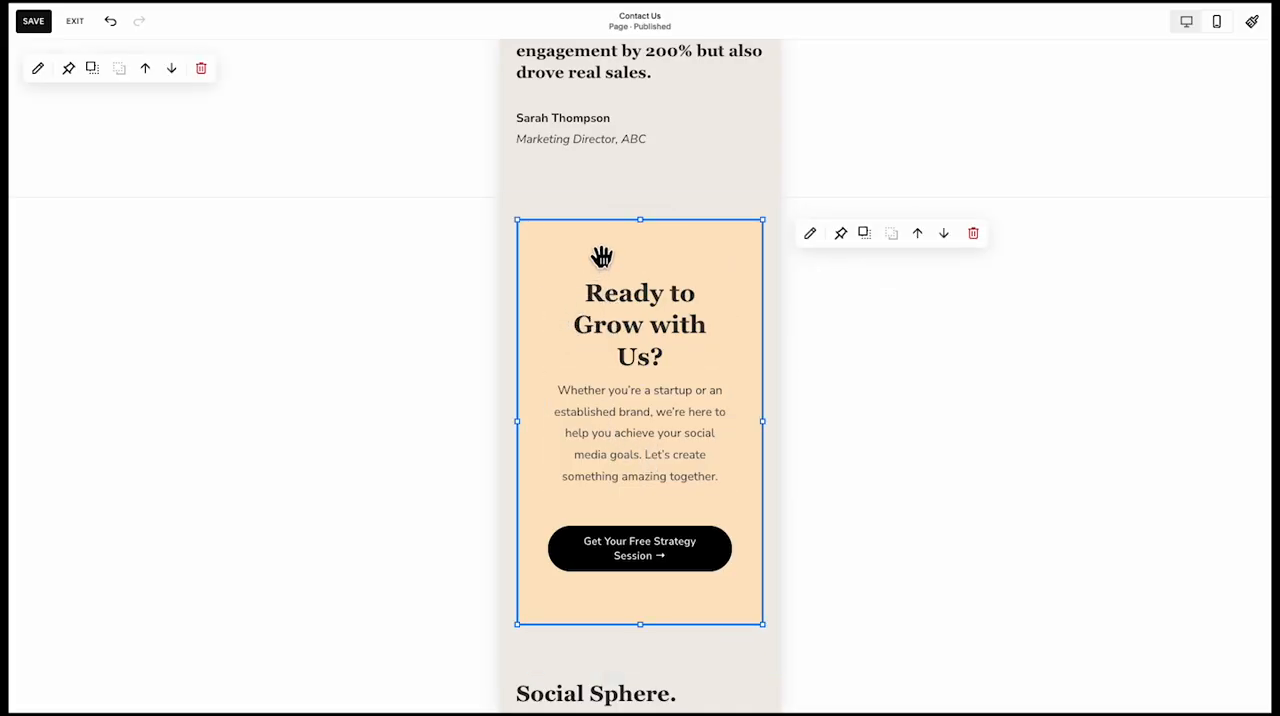
Save the mobile layout changes to the Contact Us page and exit the page editor
scroll(587, 425, down, 2)
click(499, 511)
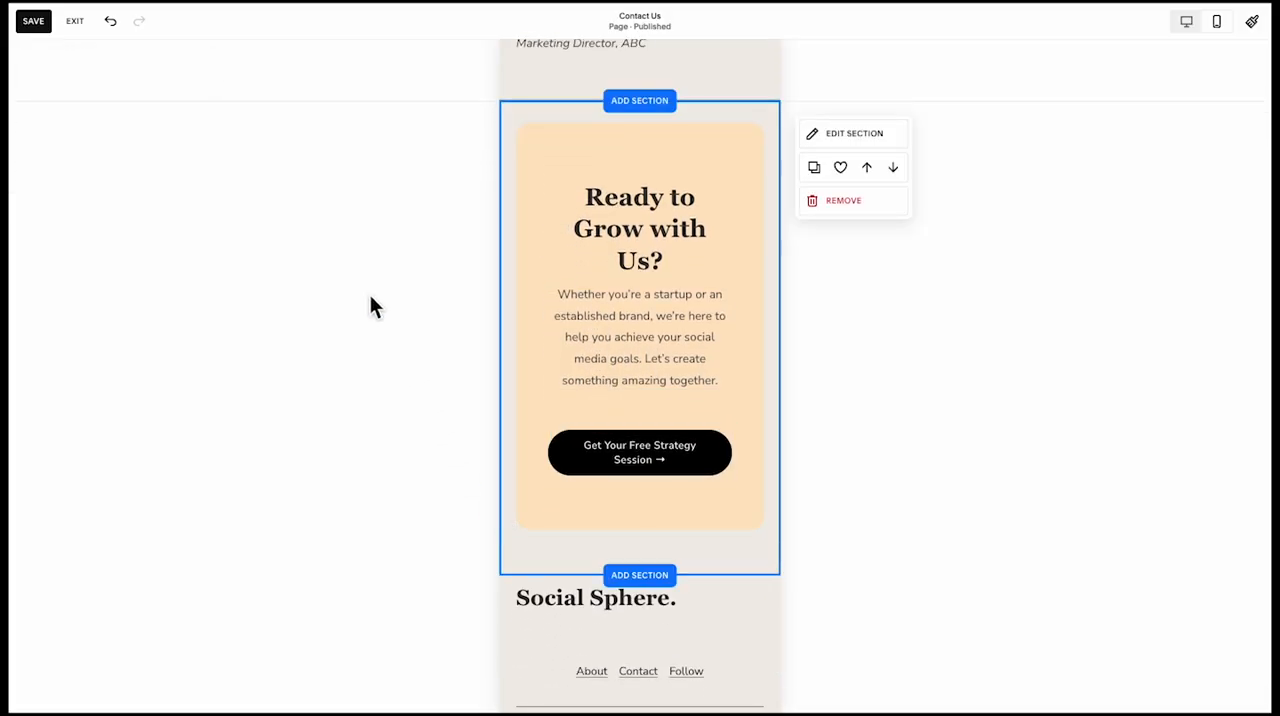
click(75, 28)
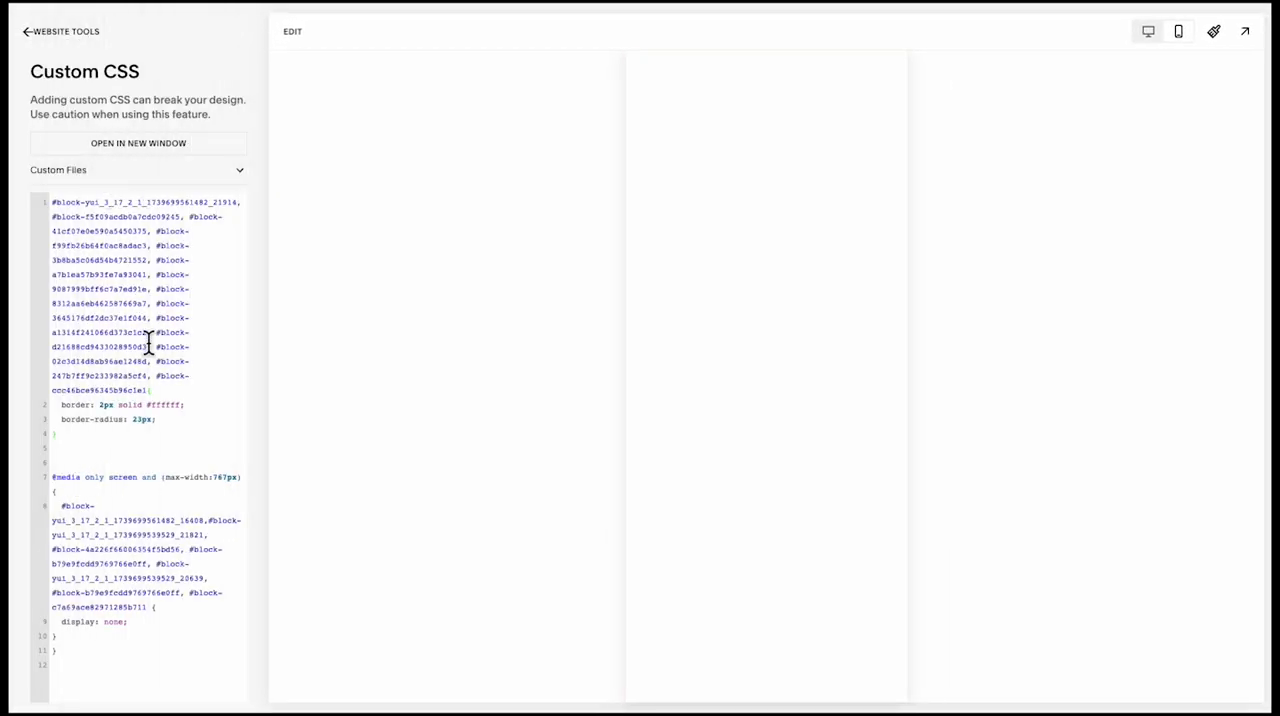
Review the Contact Us page in the full-screen desktop preview, from the hero through the form to the benefit cards
click(293, 33)
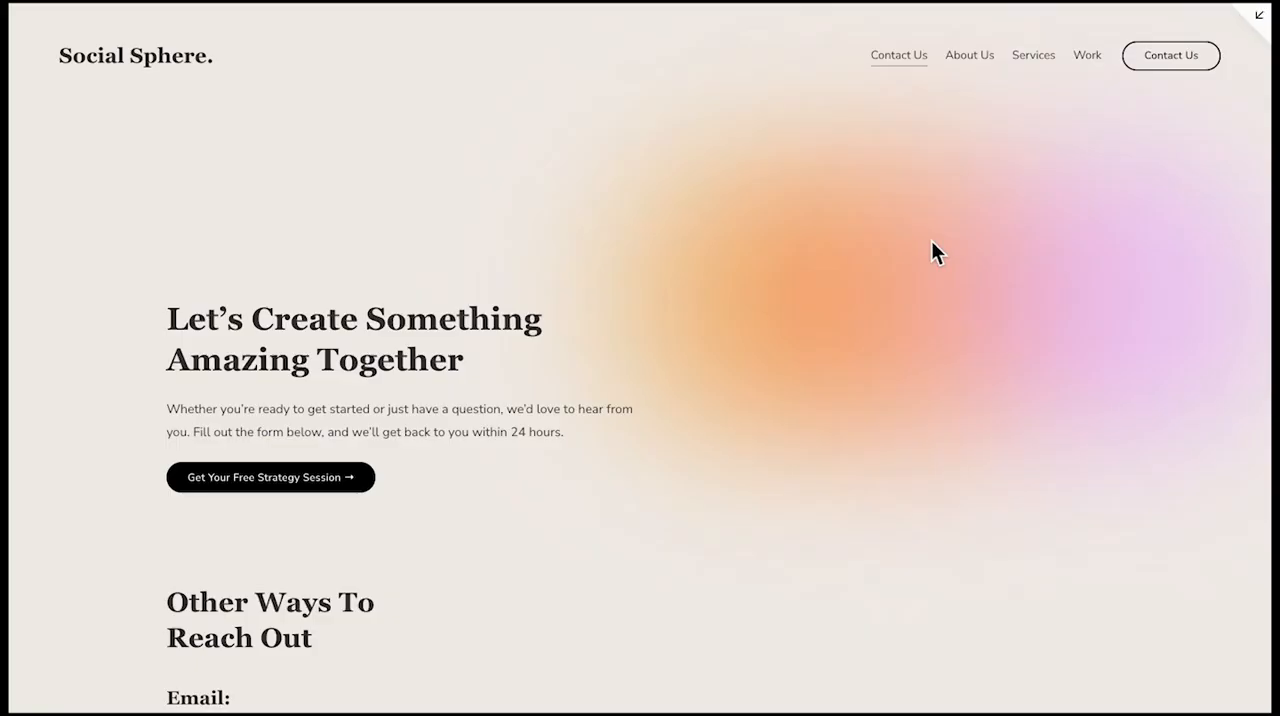
scroll(931, 241, down, 5)
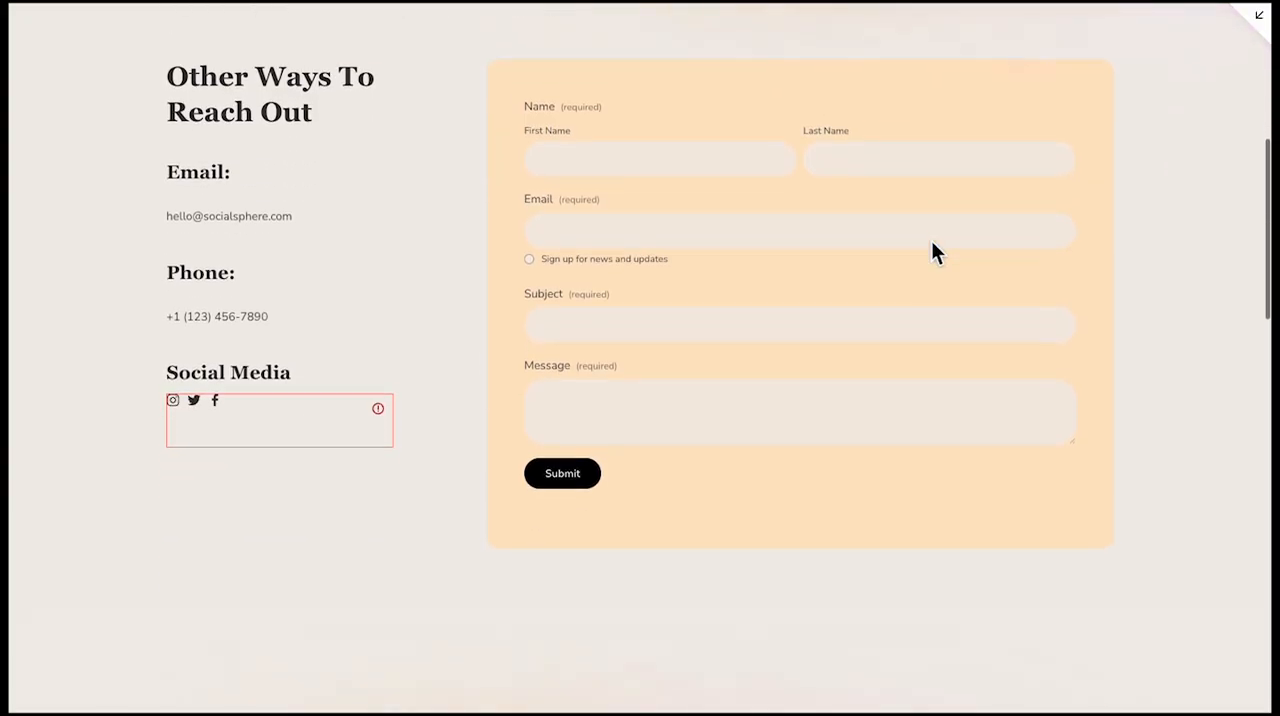
scroll(931, 240, down, 5)
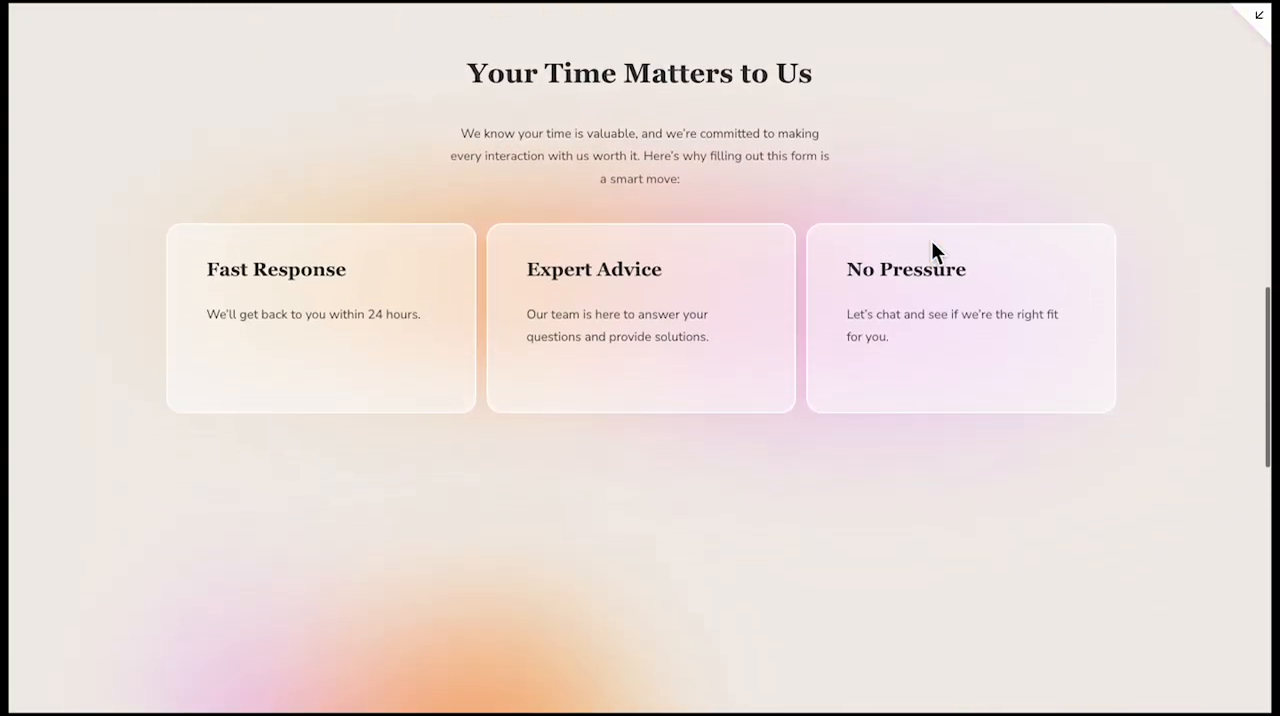
Examine the rest of the Contact Us desktop preview down to the footer, and its mobile preview down to the form
scroll(931, 240, down, 4)
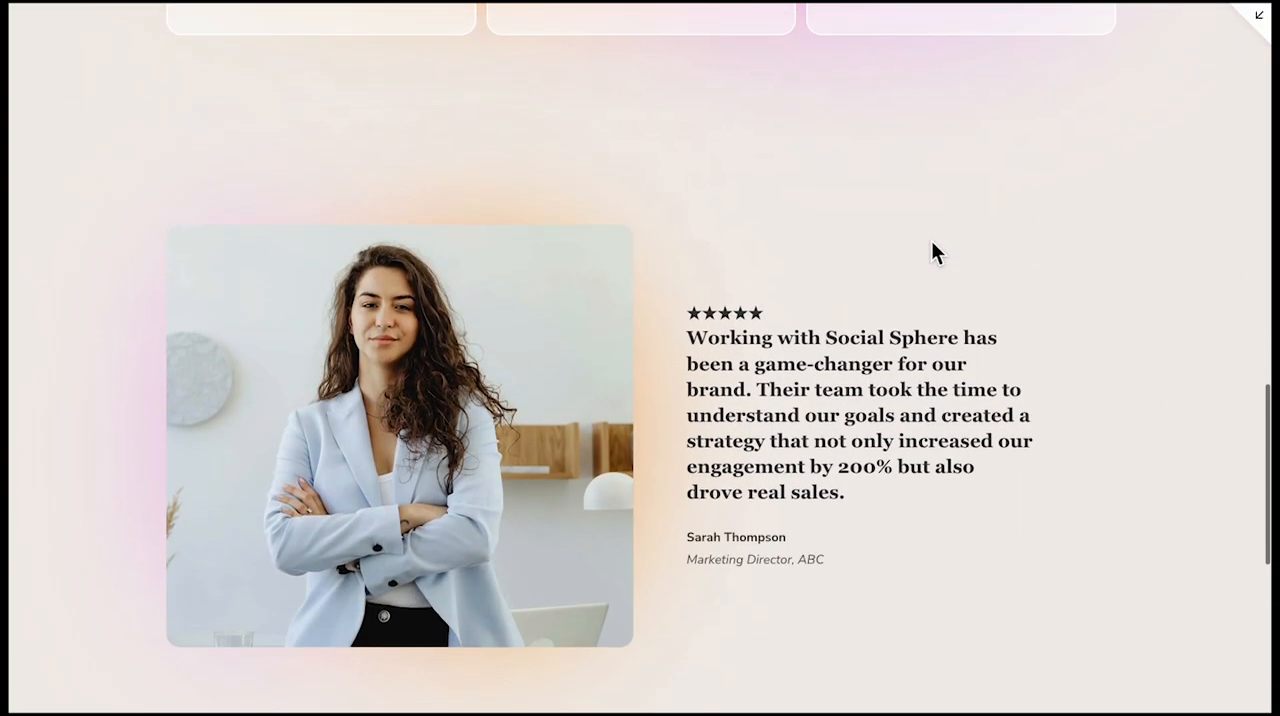
scroll(931, 241, down, 5)
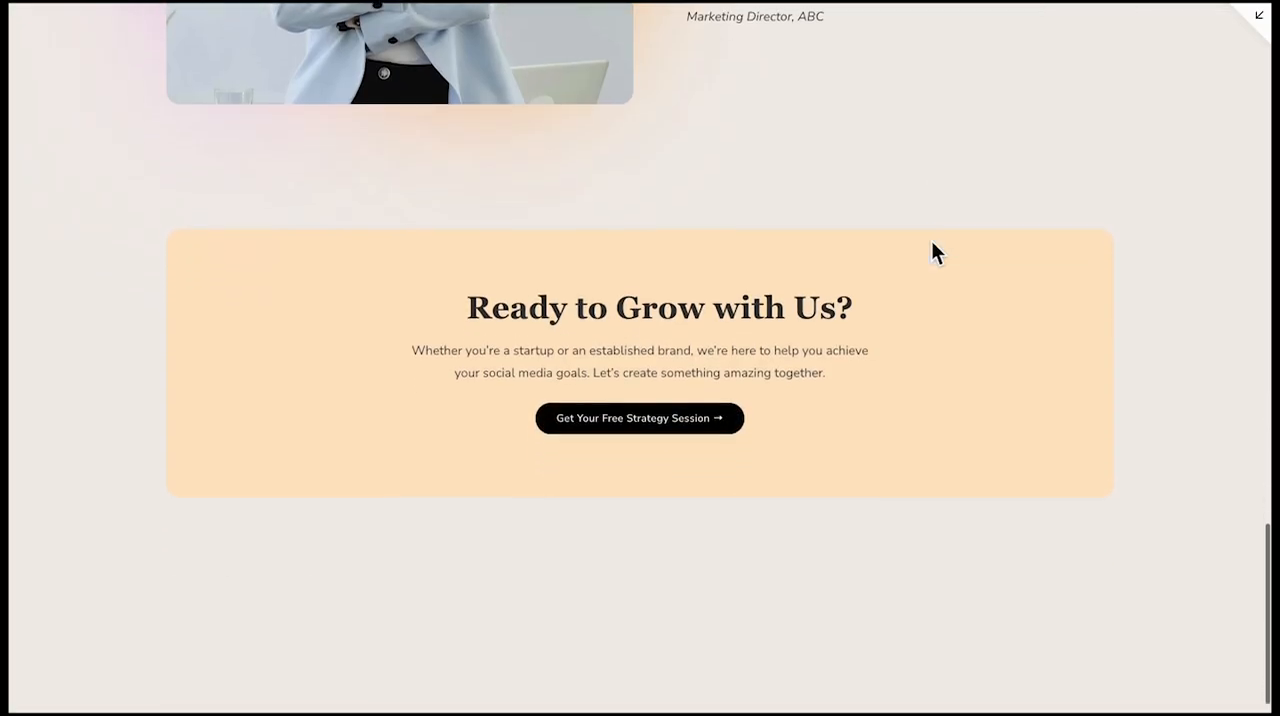
scroll(931, 252, down, 1)
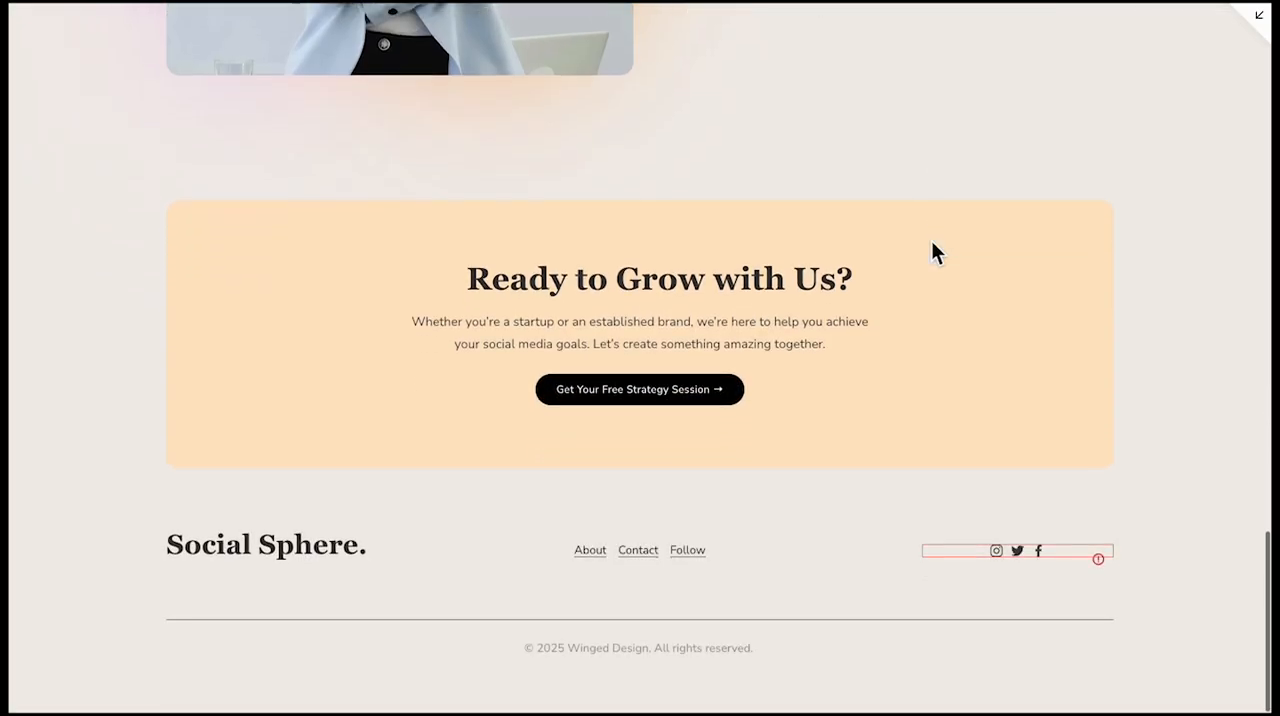
click(1258, 22)
click(1176, 32)
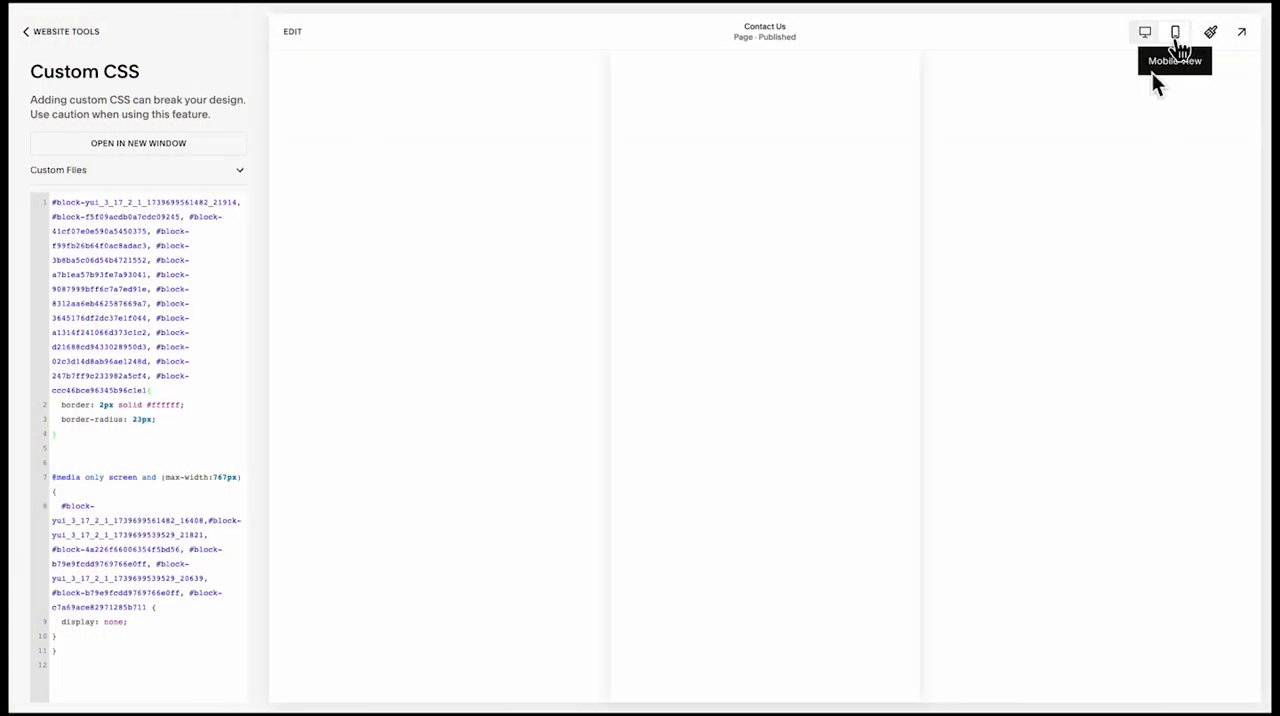
scroll(808, 347, up, 5)
scroll(808, 347, up, 10)
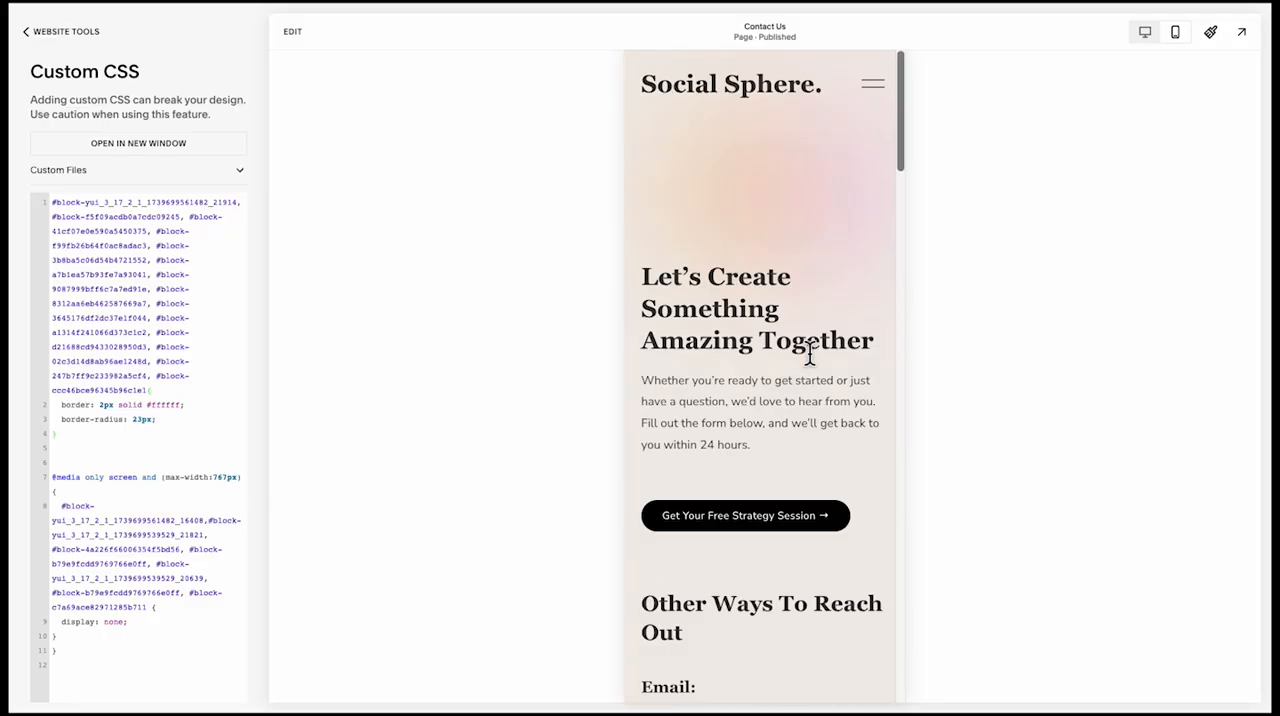
click(1242, 32)
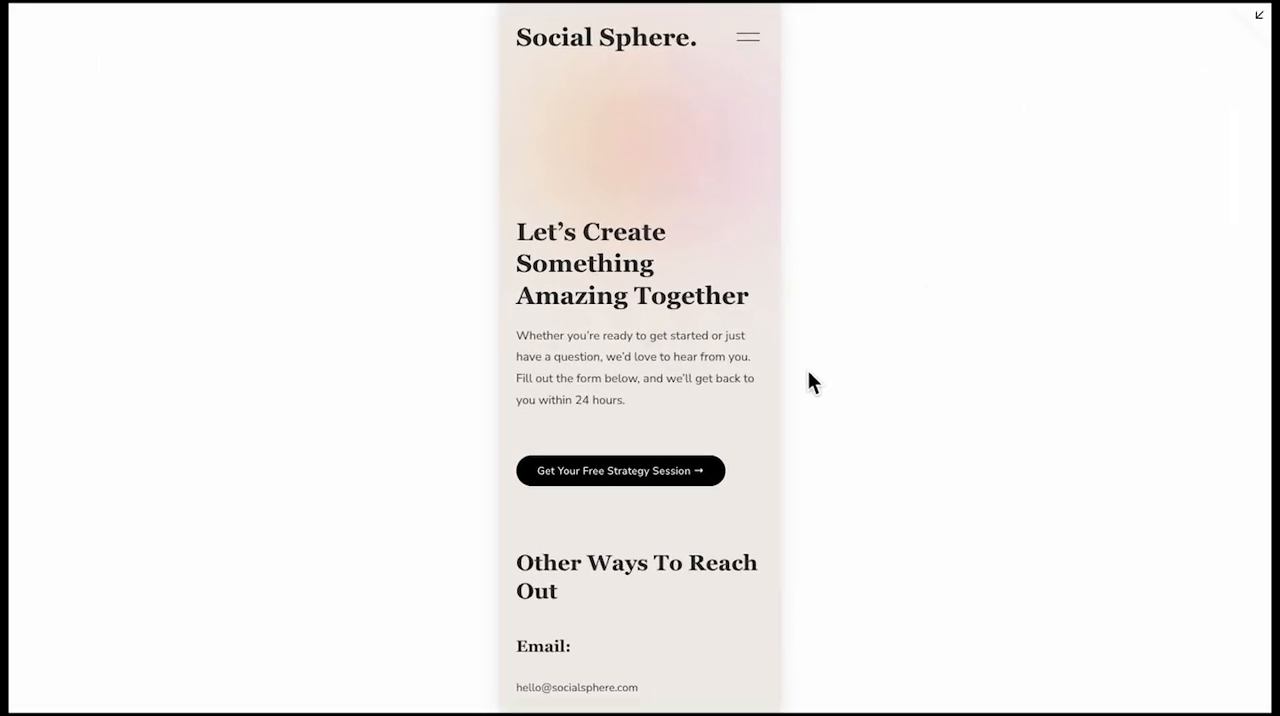
scroll(806, 418, down, 3)
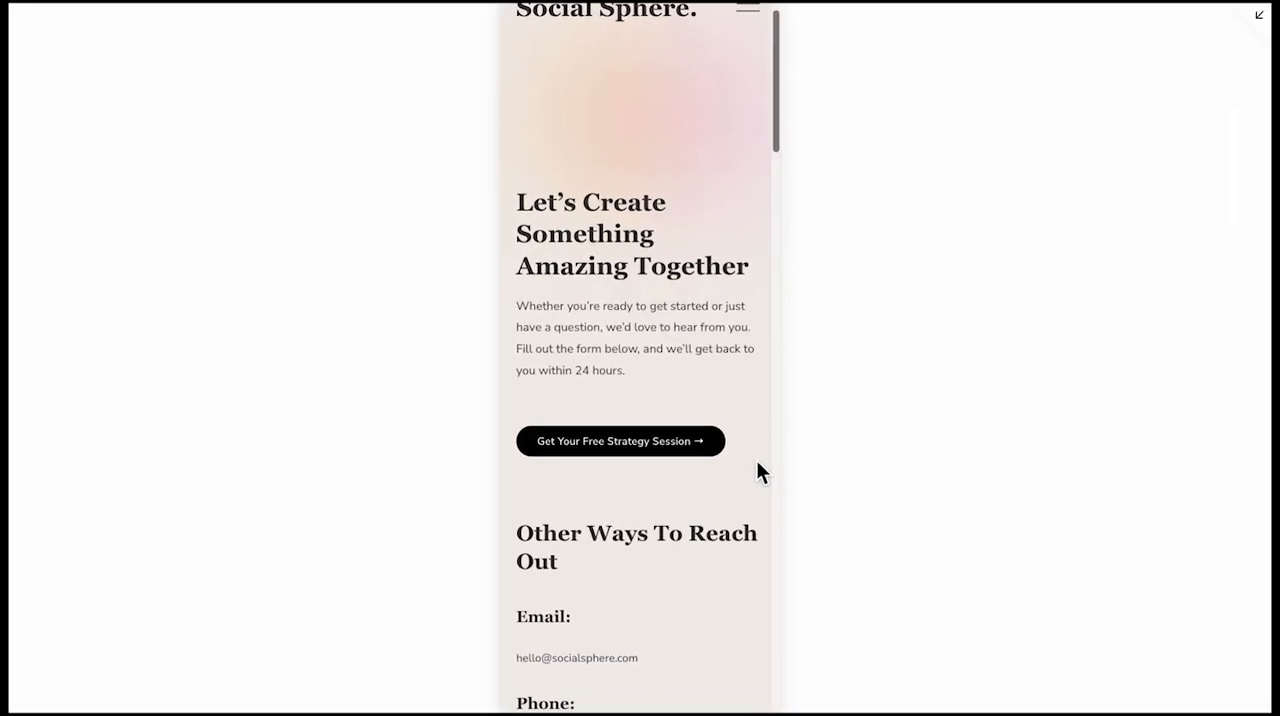
scroll(756, 471, down, 6)
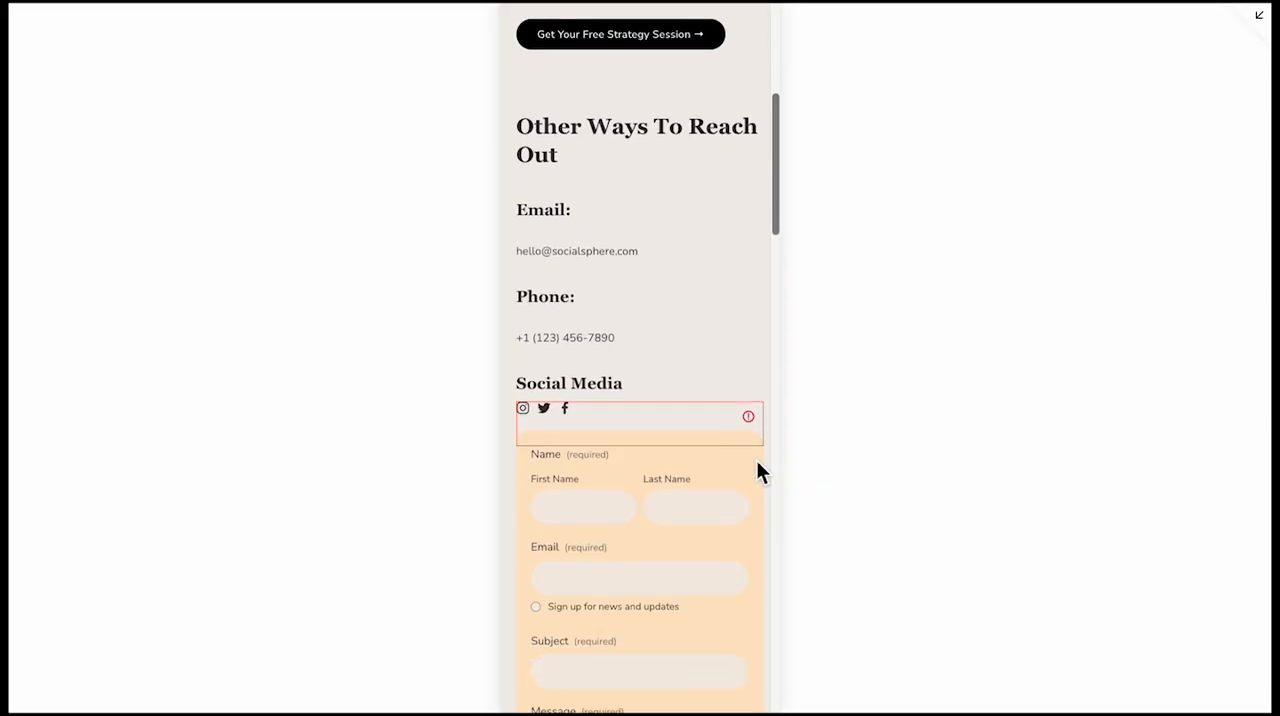
Move the contact form slightly lower in the Contact Us mobile layout to leave space beneath the social links
click(1257, 15)
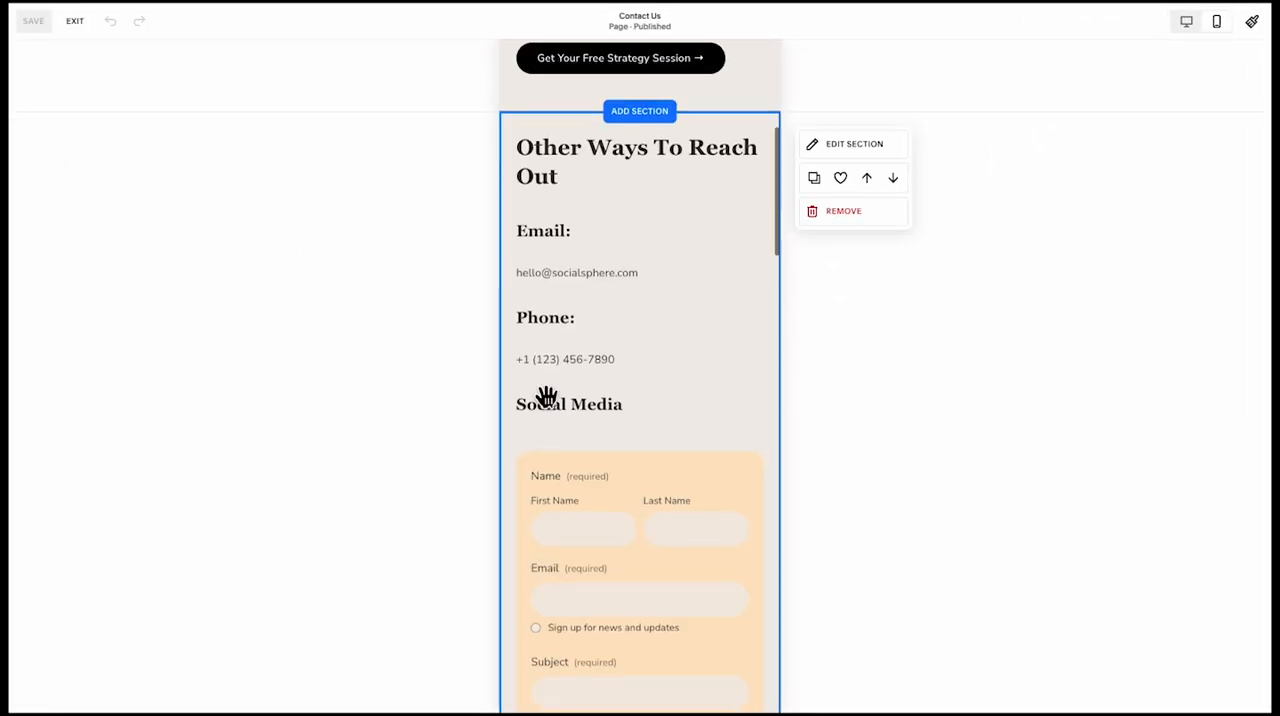
scroll(434, 400, down, 2)
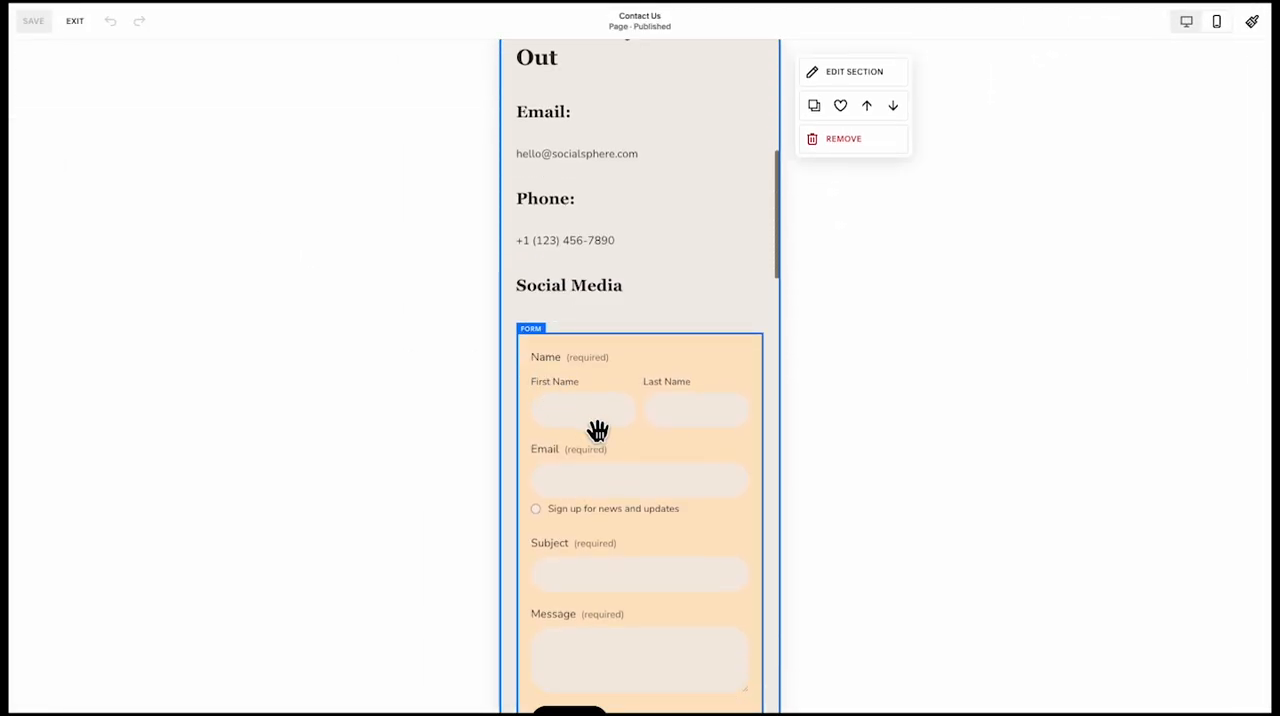
mouse_move(597, 429)
mouse_down()
mouse_move(604, 474)
mouse_move(597, 451)
mouse_up()
scroll(595, 456, down, 5)
scroll(597, 454, up, 10)
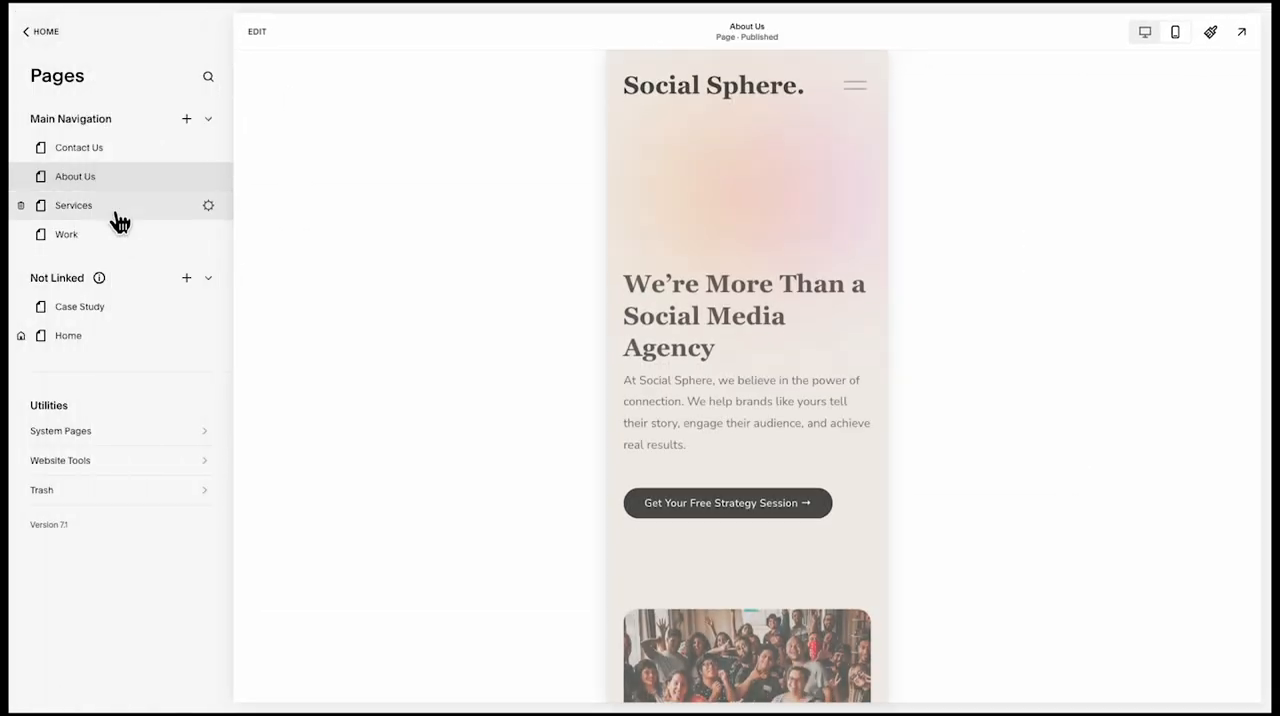
Align the Services hero's "Get Your Free Strategy Session" button to the top of its block on mobile, and save the page
click(117, 210)
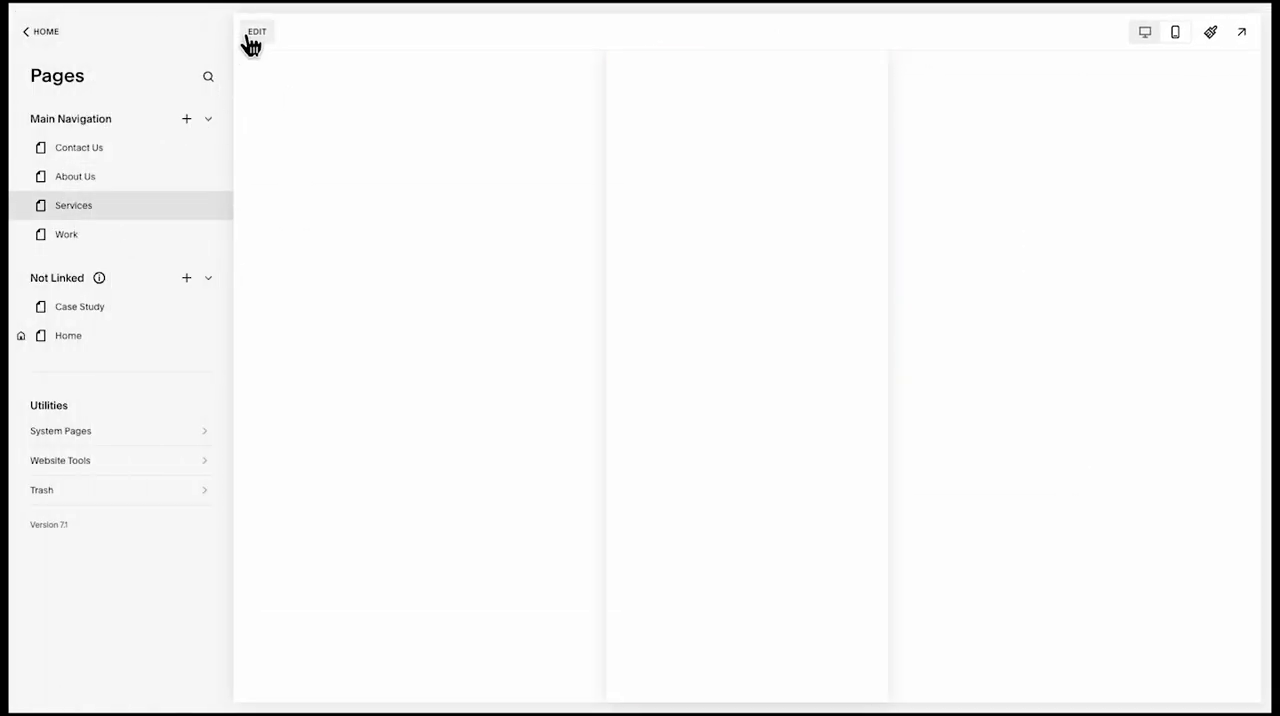
click(256, 34)
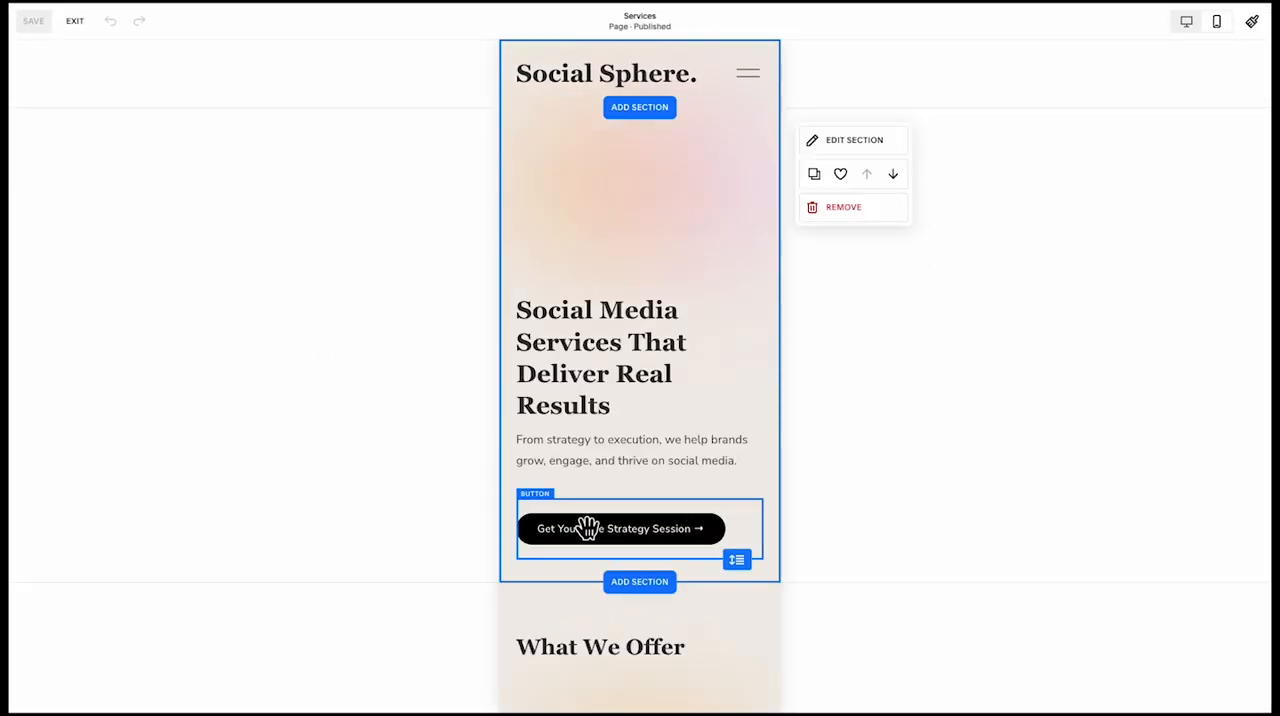
click(625, 526)
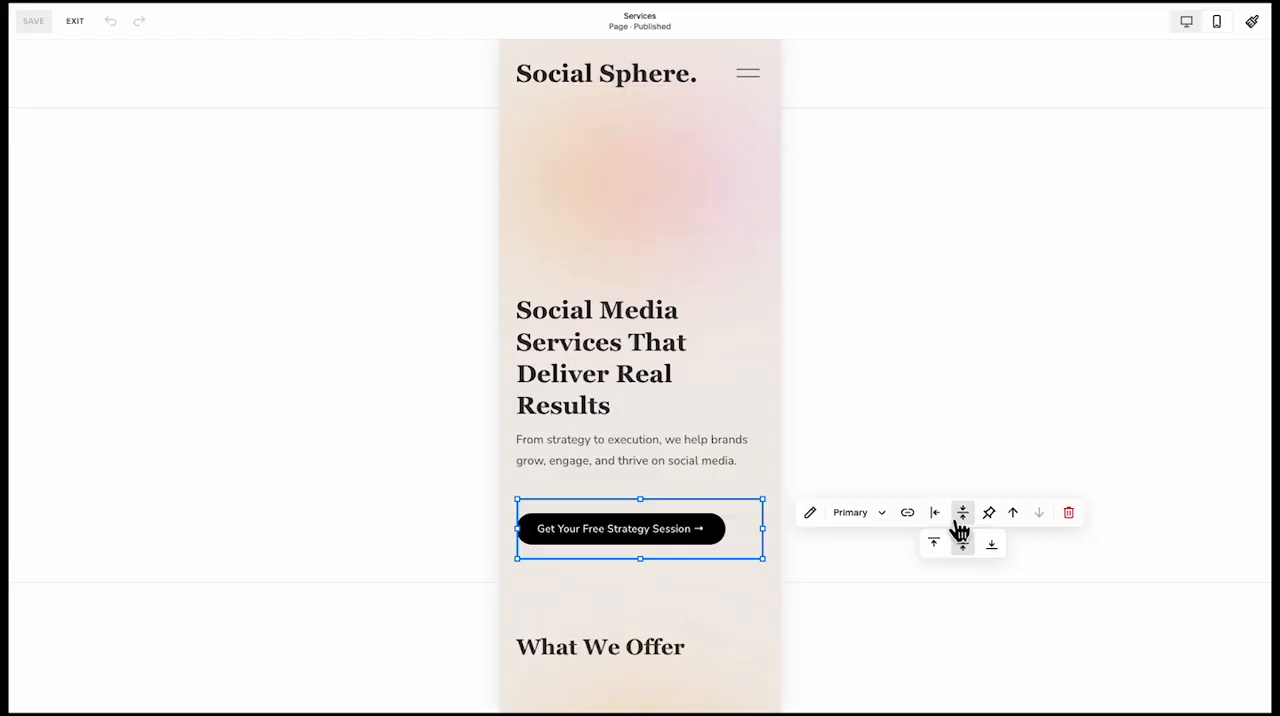
click(935, 542)
click(415, 382)
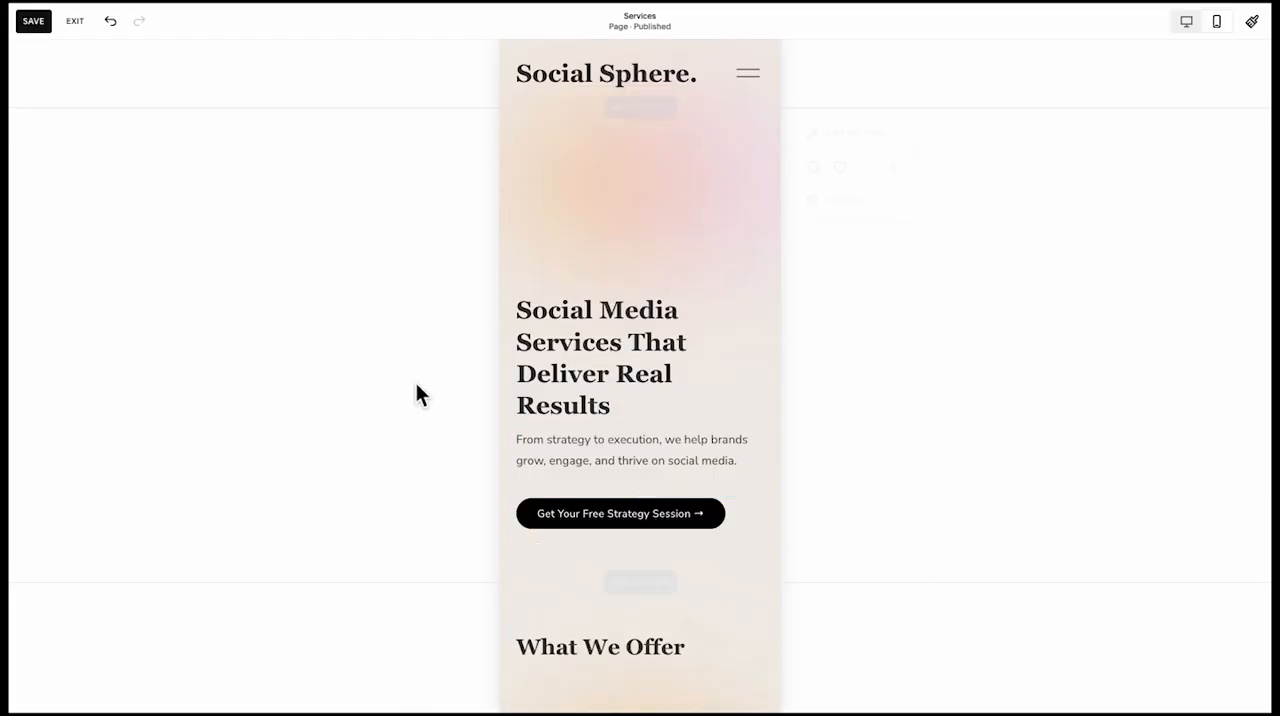
click(88, 30)
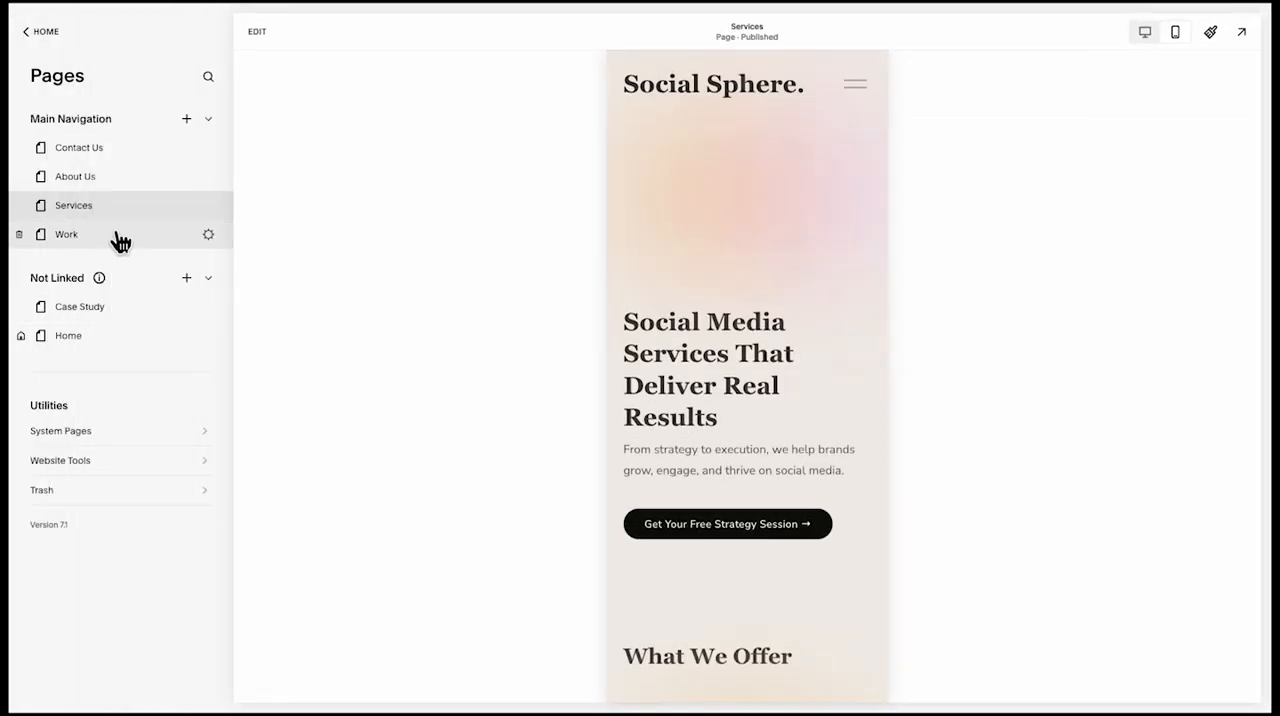
Align the Work hero's "Get Your Free Strategy Session" button to the top of its block on mobile, save, and exit the editor
click(117, 236)
click(257, 33)
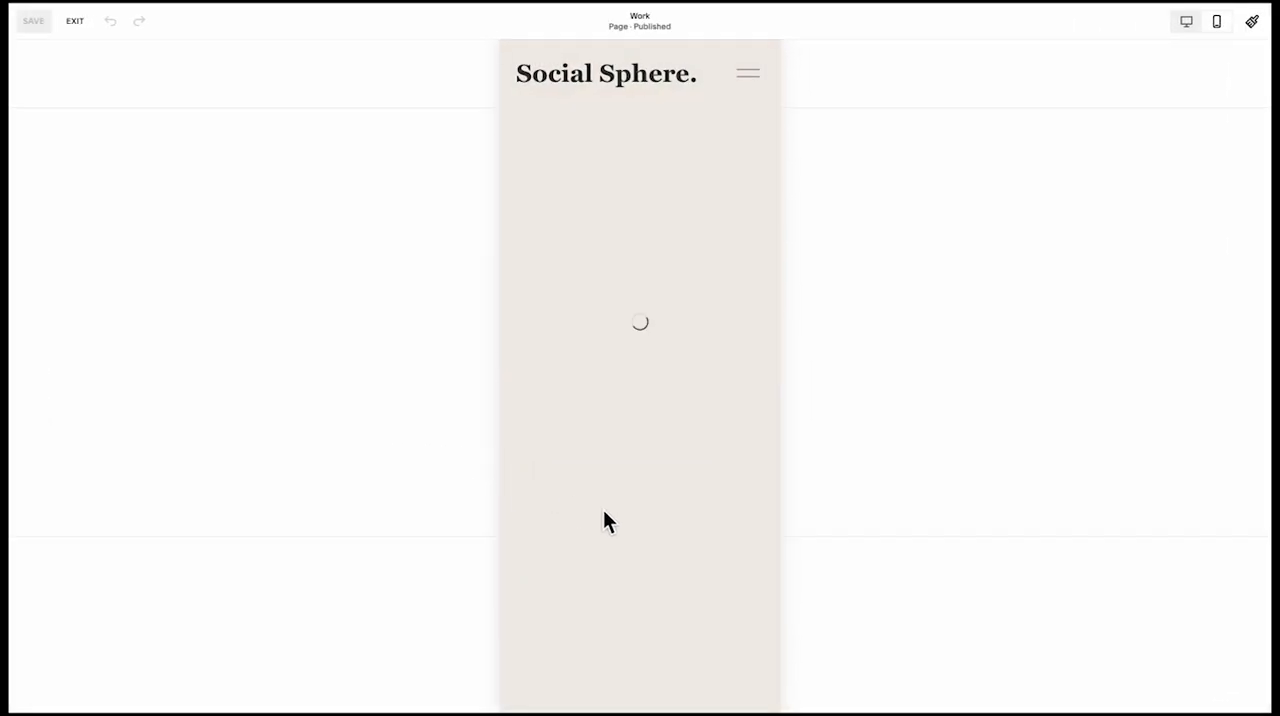
click(623, 483)
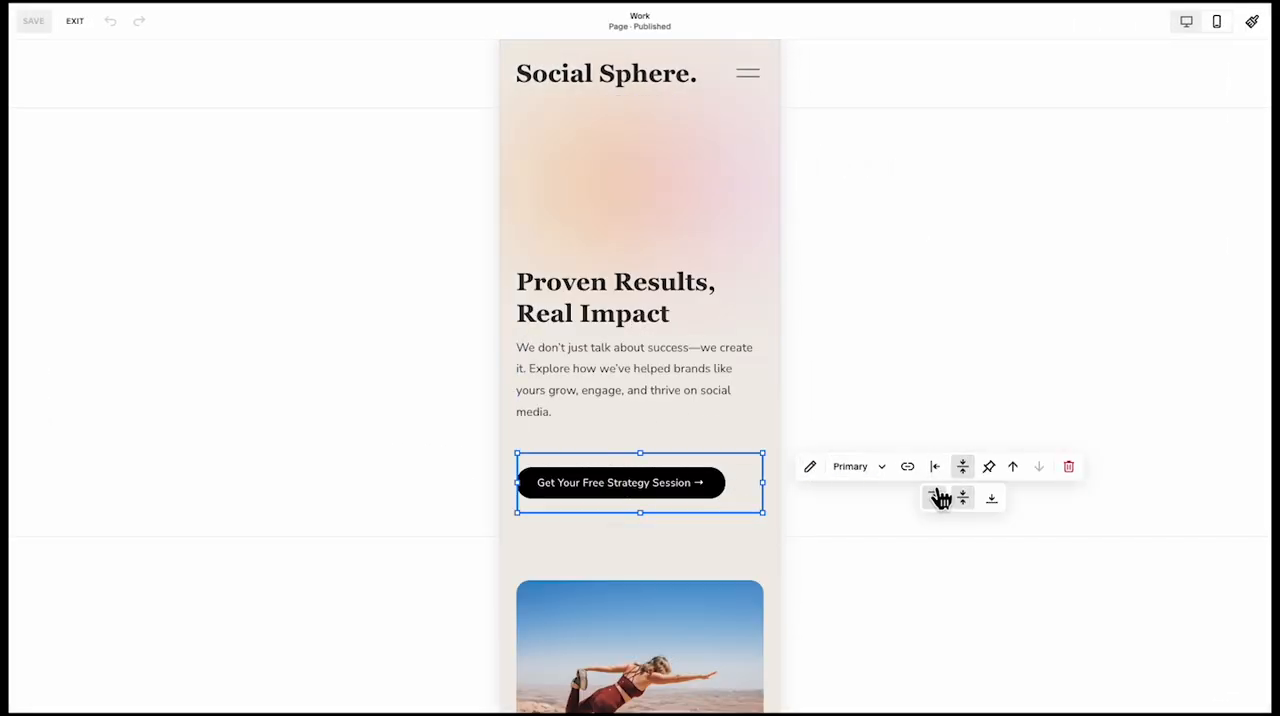
click(937, 497)
click(300, 489)
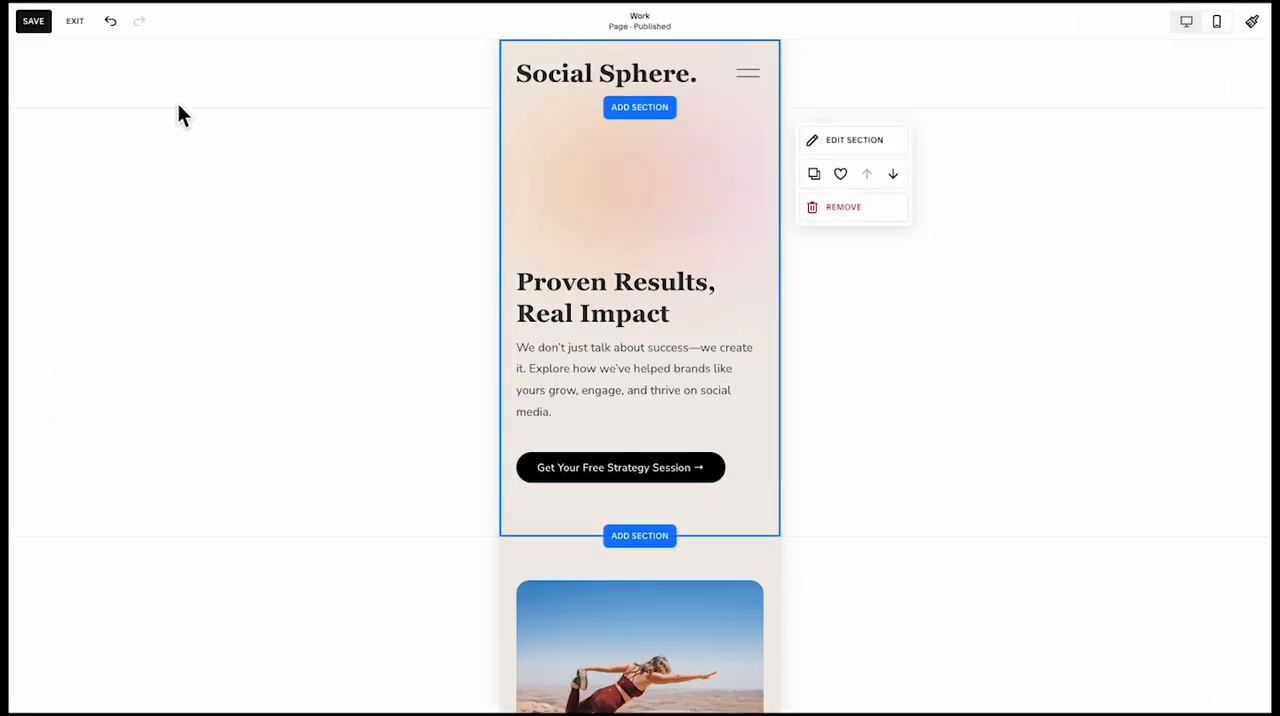
click(75, 24)
click(252, 32)
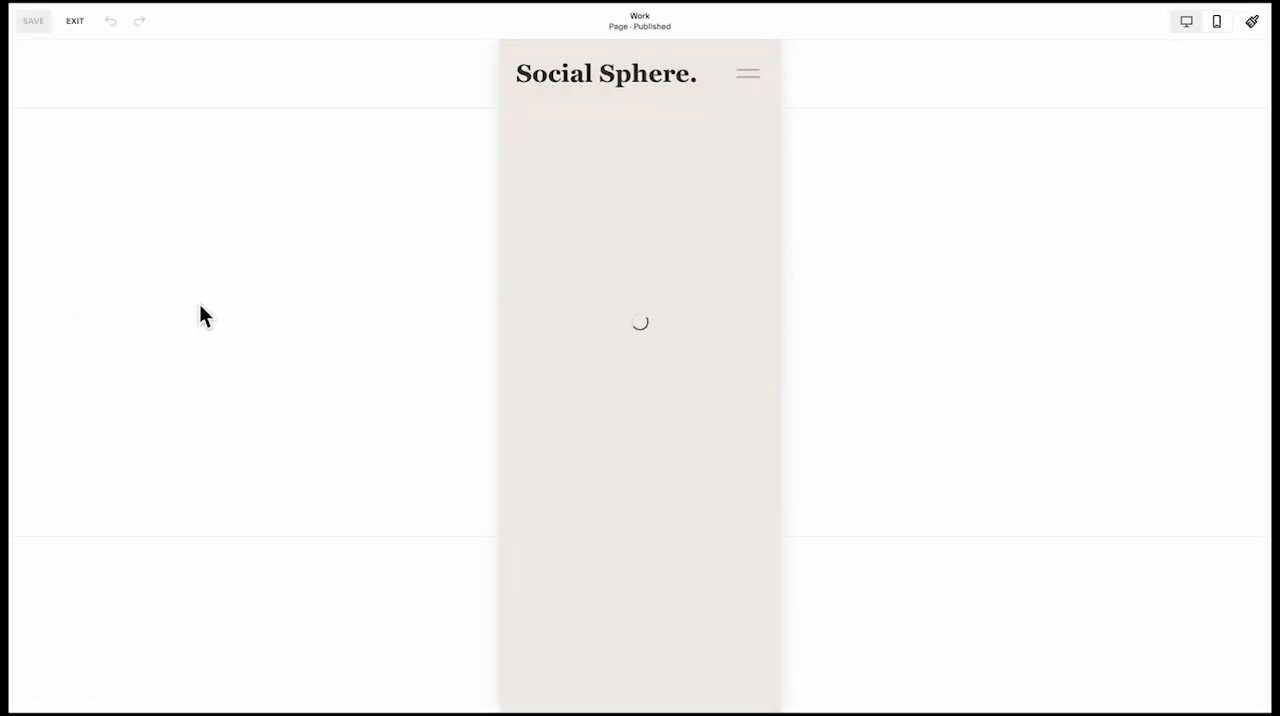
click(73, 25)
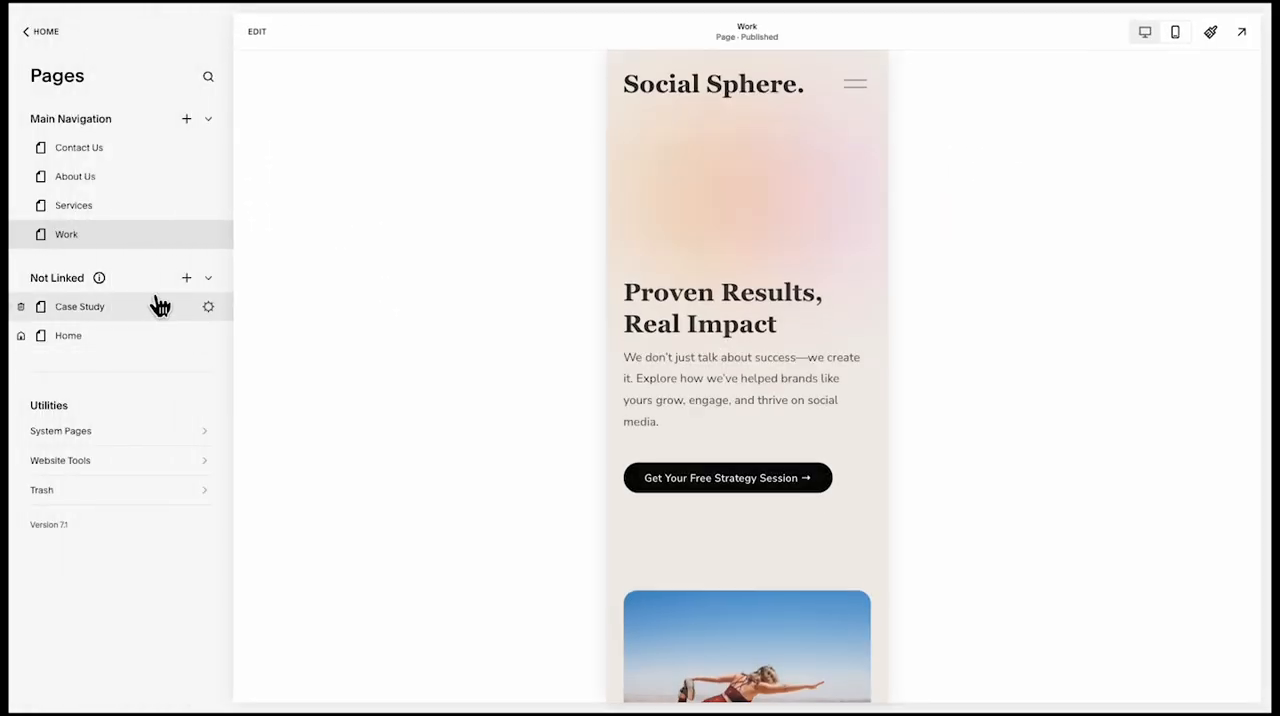
Move the Contact Us page from Main Navigation to Not Linked and switch the preview to desktop view
drag(139, 160, 145, 303)
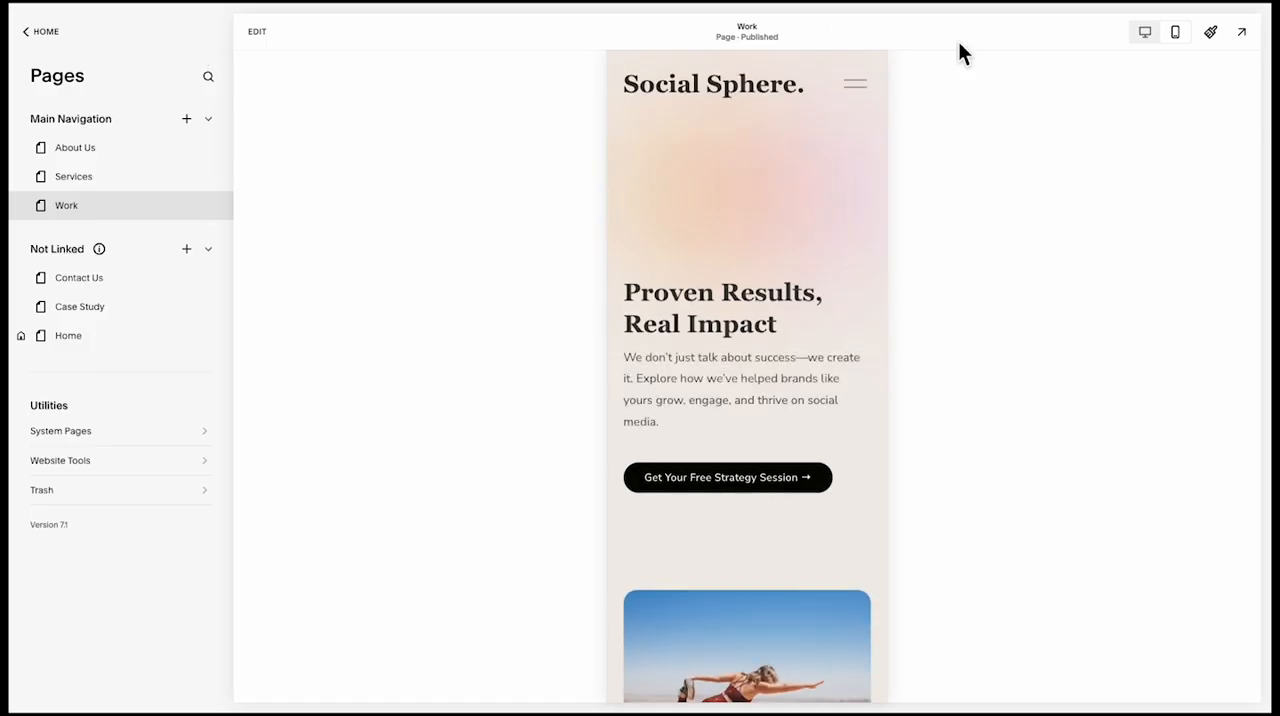
click(1140, 40)
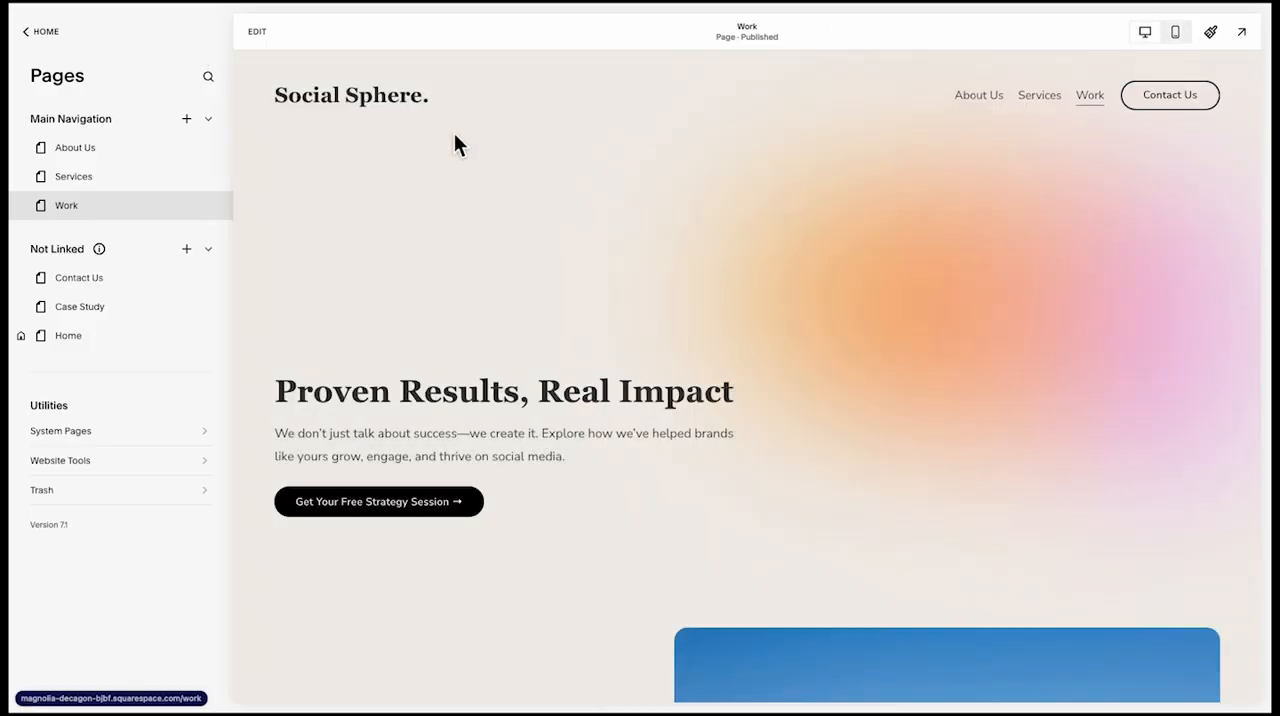
Replace the link on the site header's Contact Us button and leave header editing
click(272, 35)
click(1160, 98)
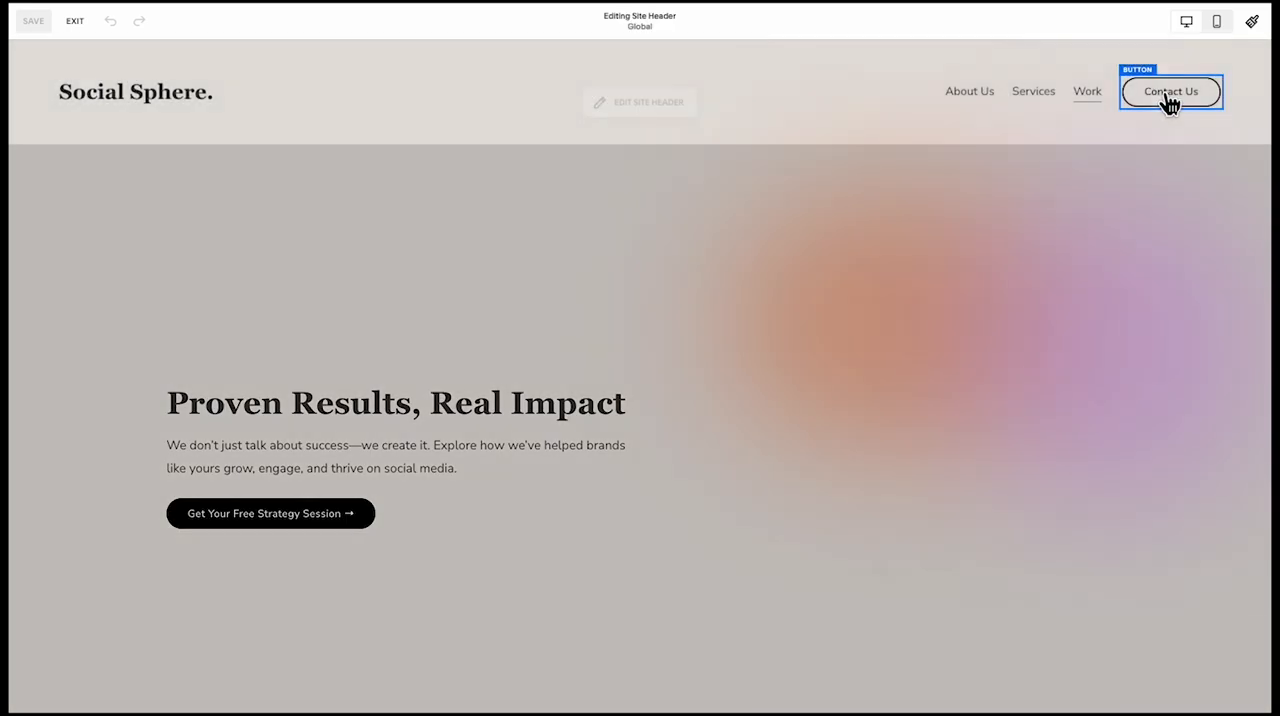
click(1043, 89)
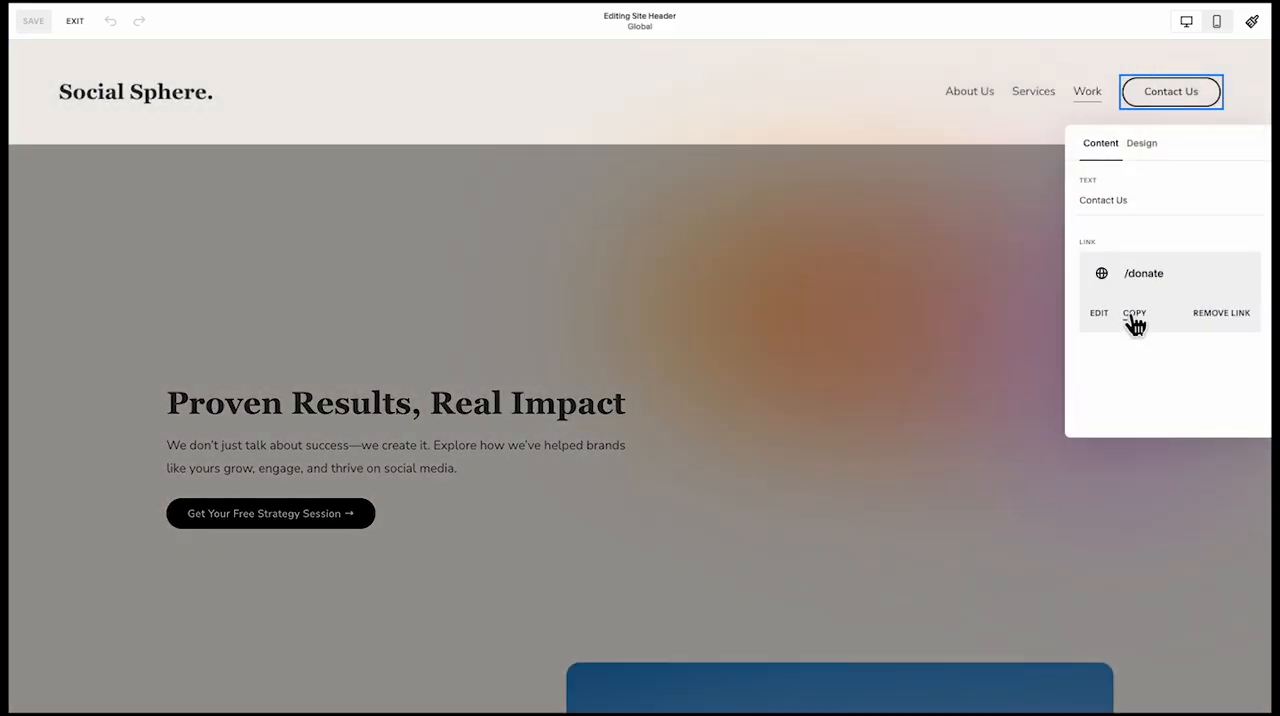
click(1127, 272)
click(948, 270)
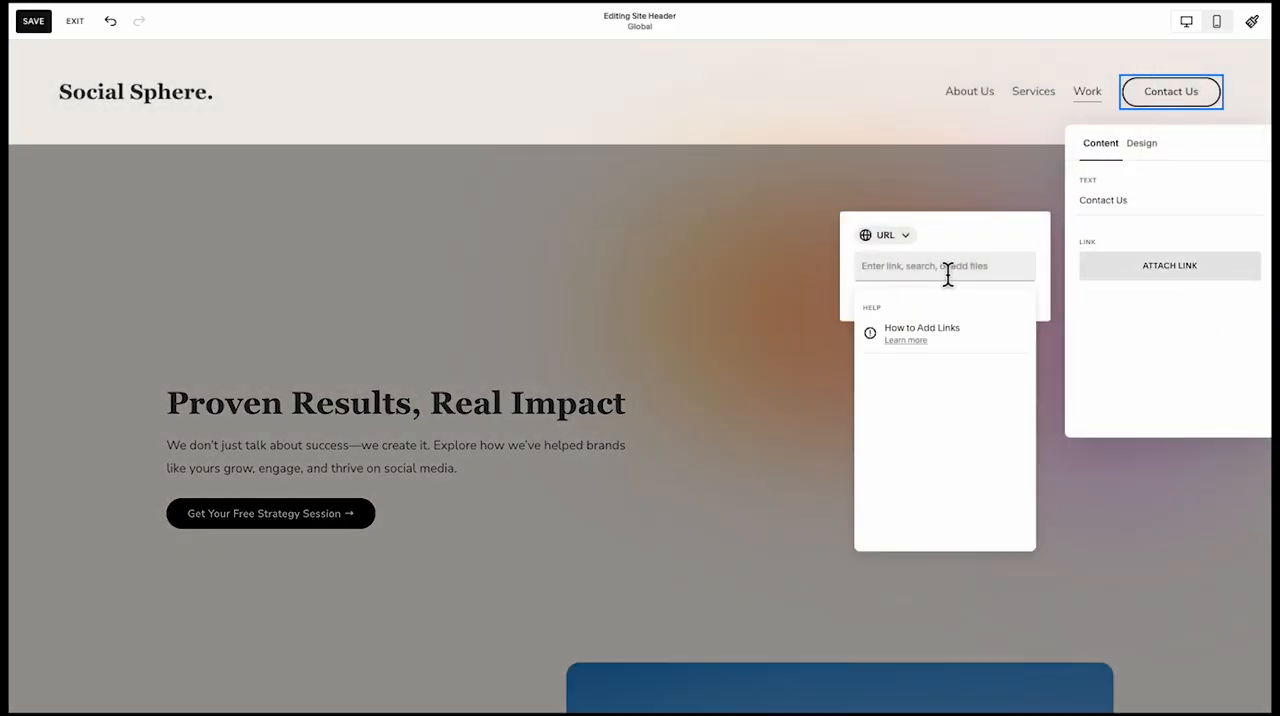
click(910, 492)
click(764, 337)
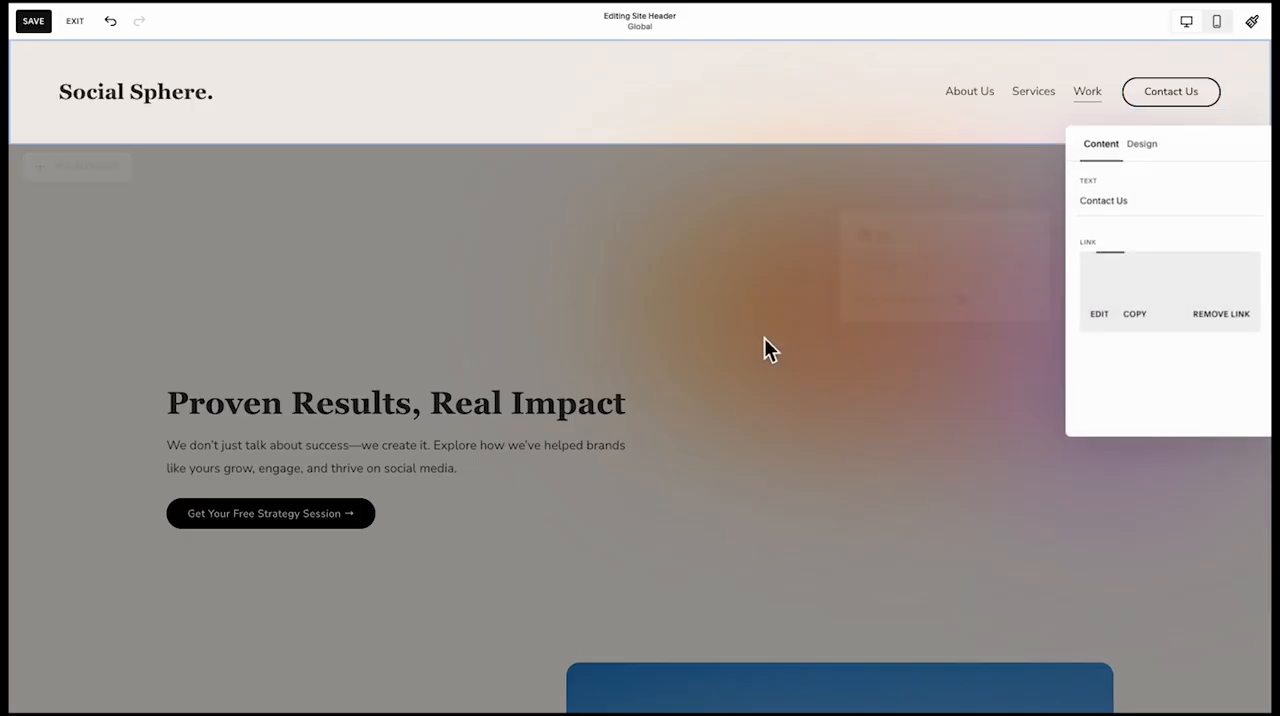
click(764, 339)
click(759, 346)
Attach a link to the "View Project" button of the Fitness Brand Transformation project on the Work page
scroll(549, 482, down, 6)
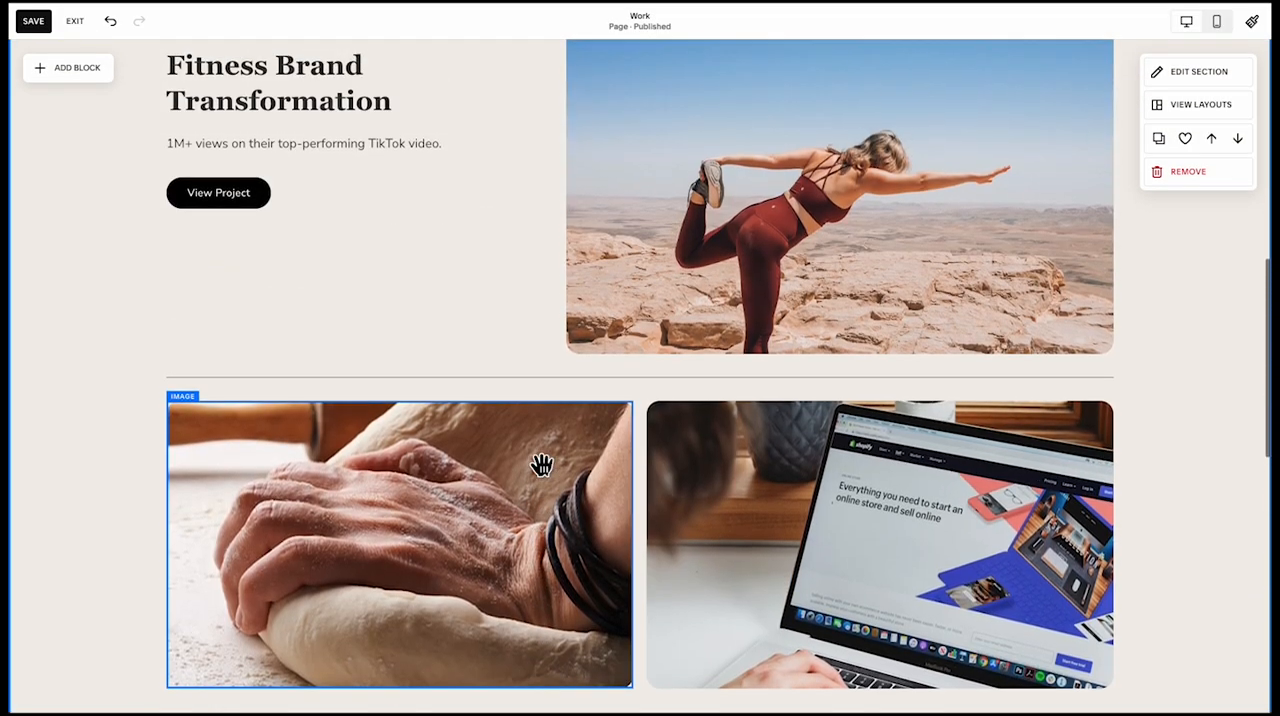
click(188, 188)
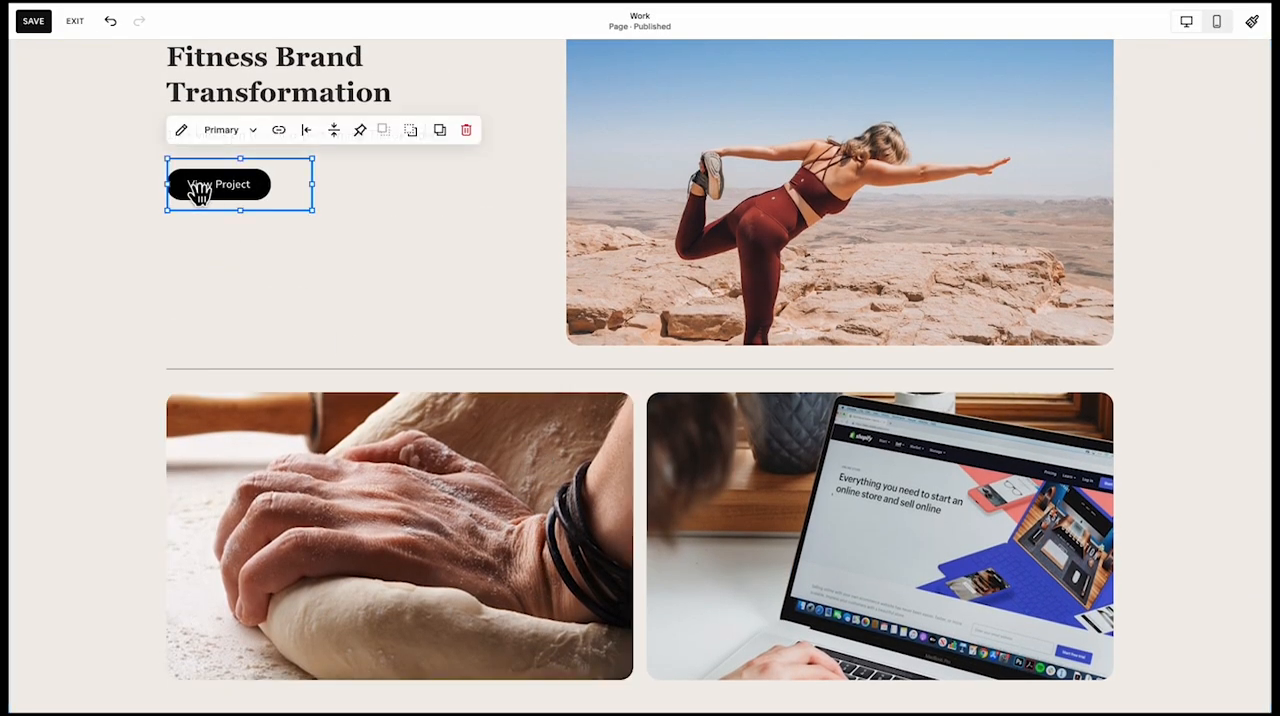
click(278, 132)
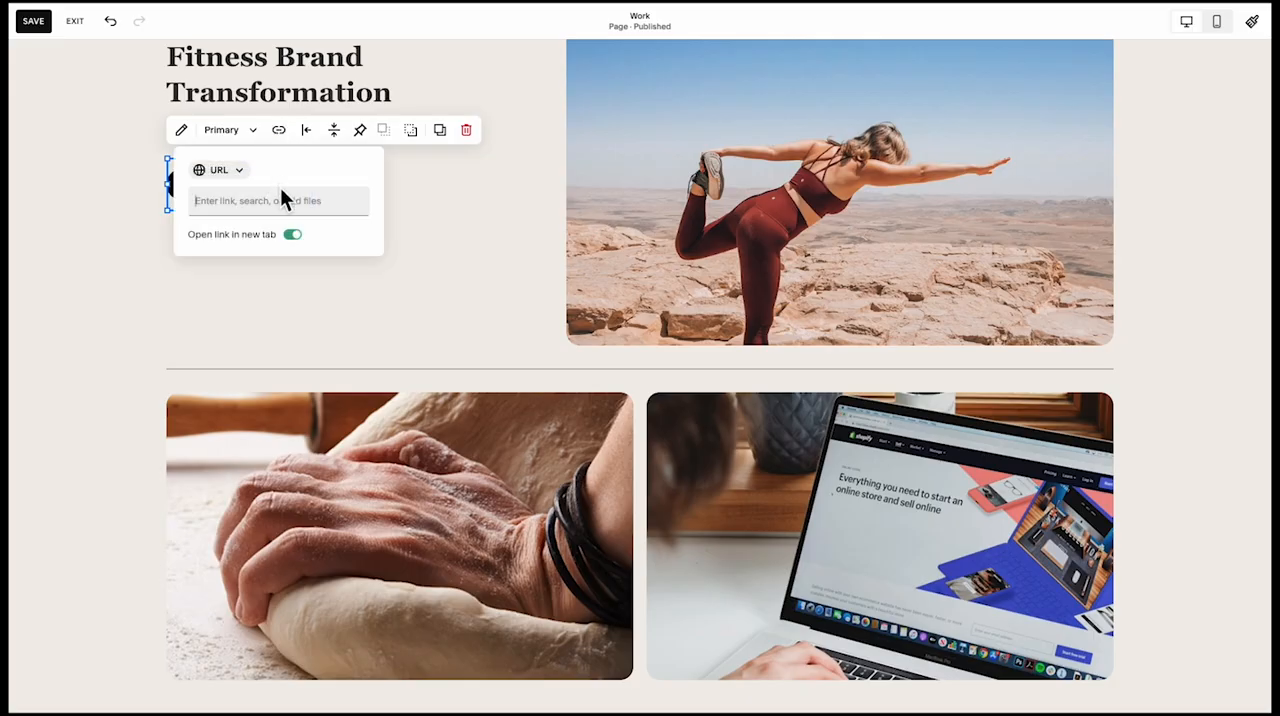
click(280, 200)
click(256, 458)
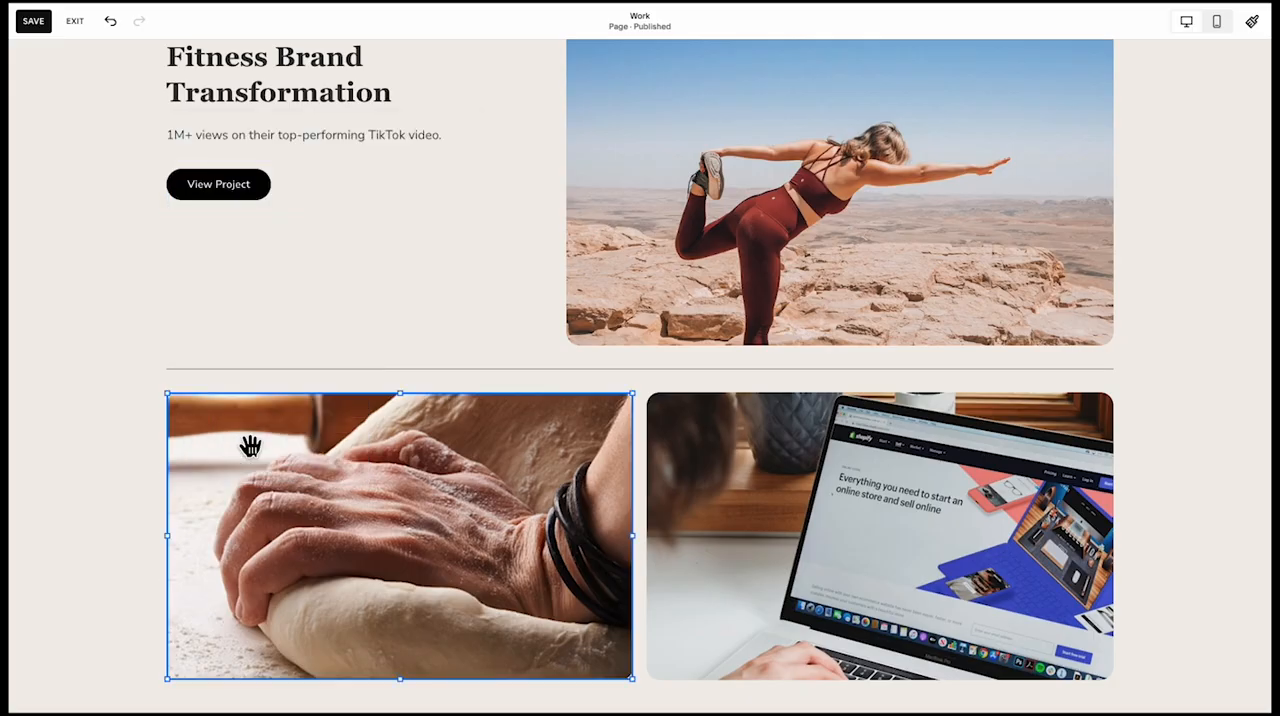
double_click(249, 443)
click(246, 186)
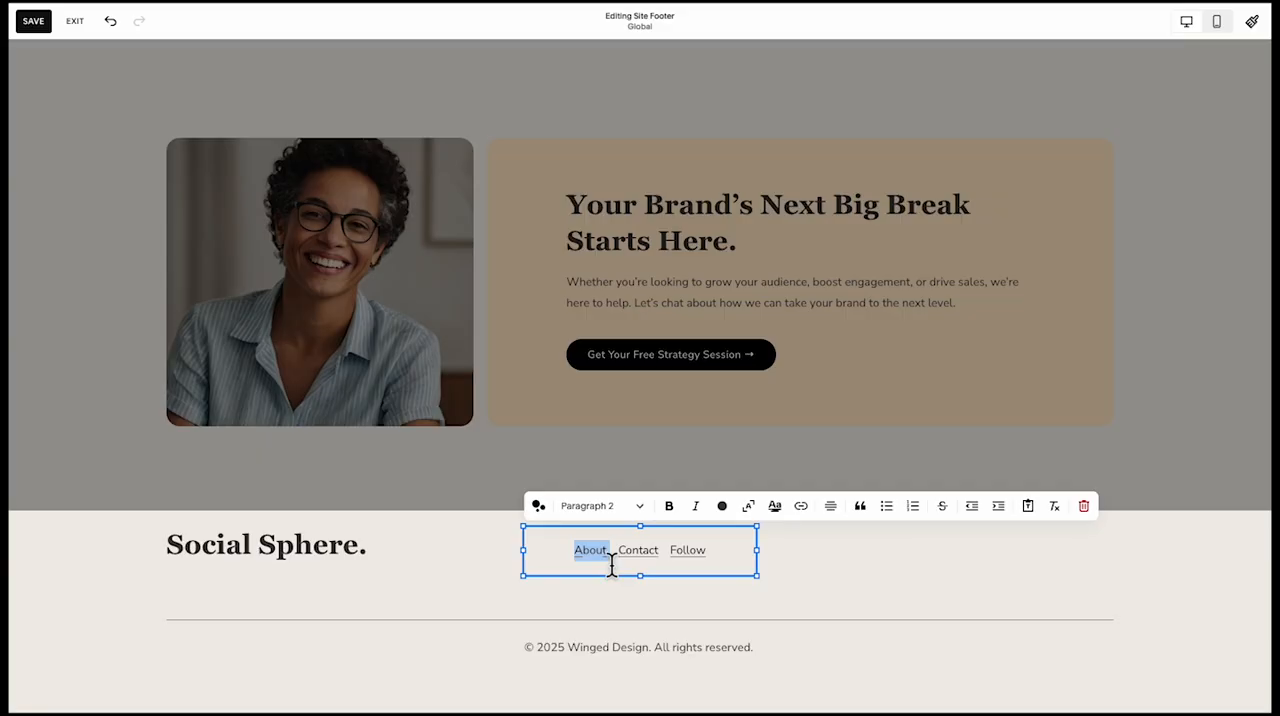
click(801, 508)
click(787, 565)
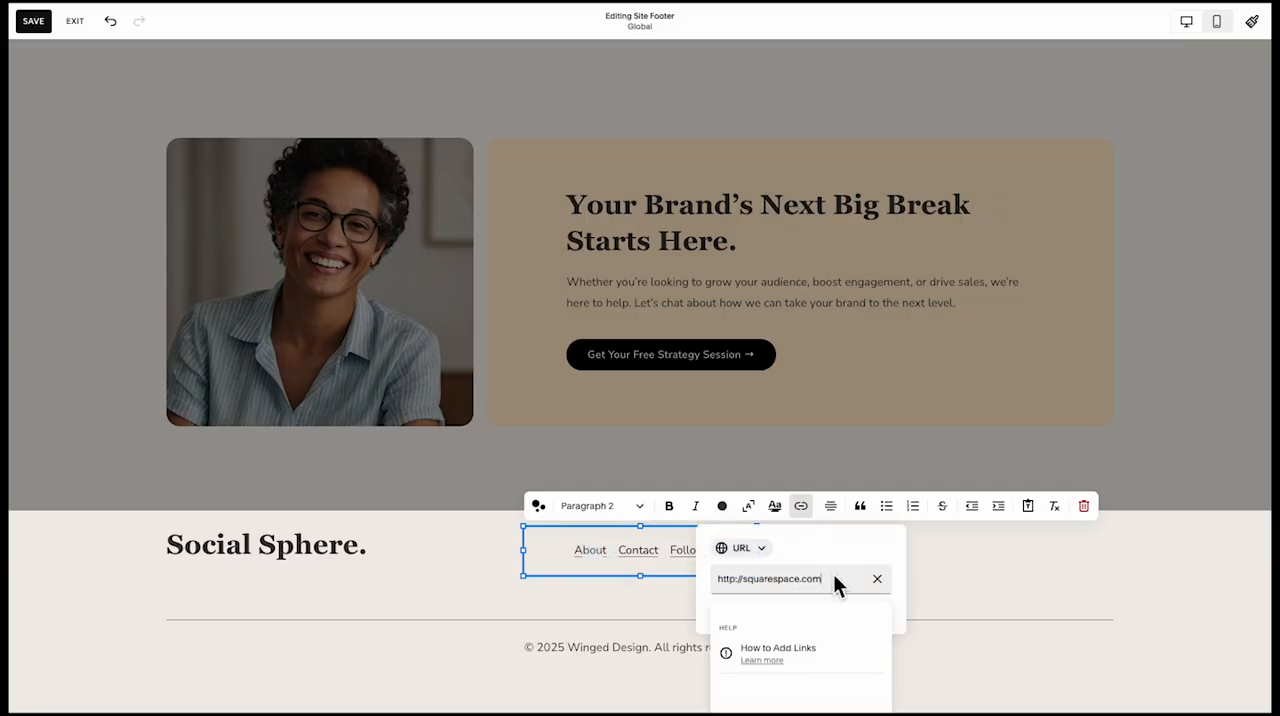
click(653, 579)
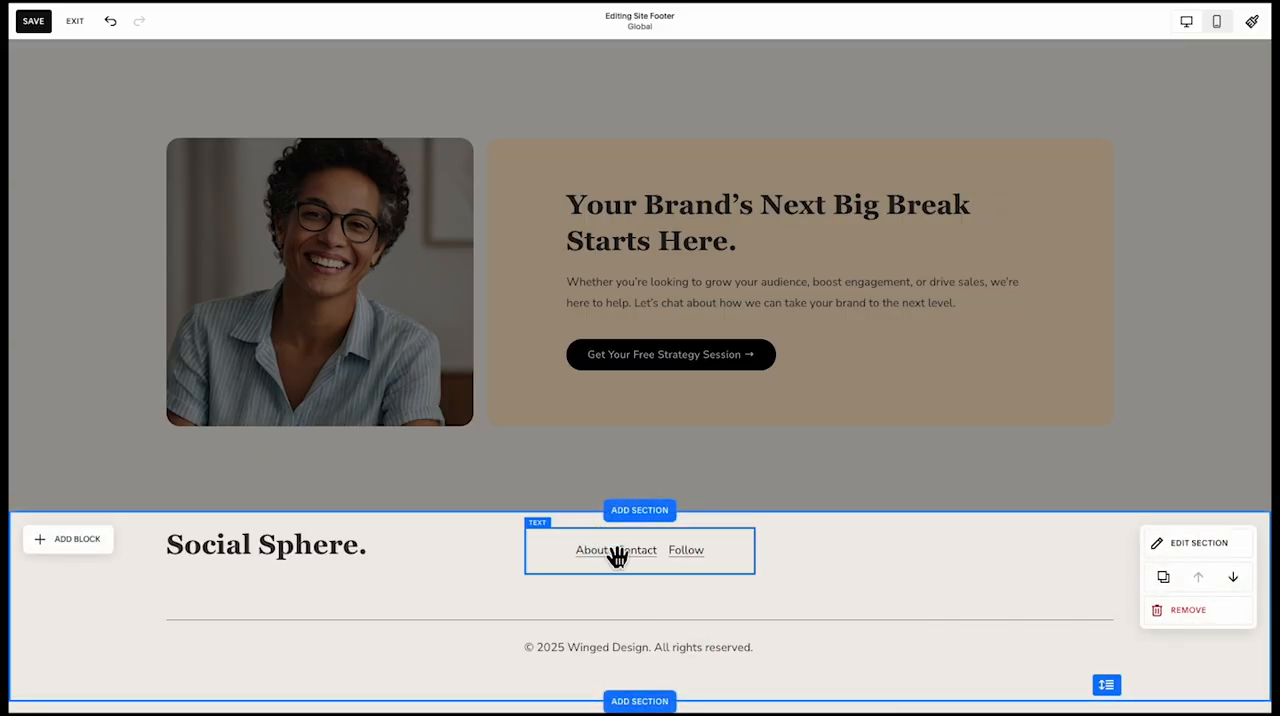
double_click(618, 555)
click(611, 567)
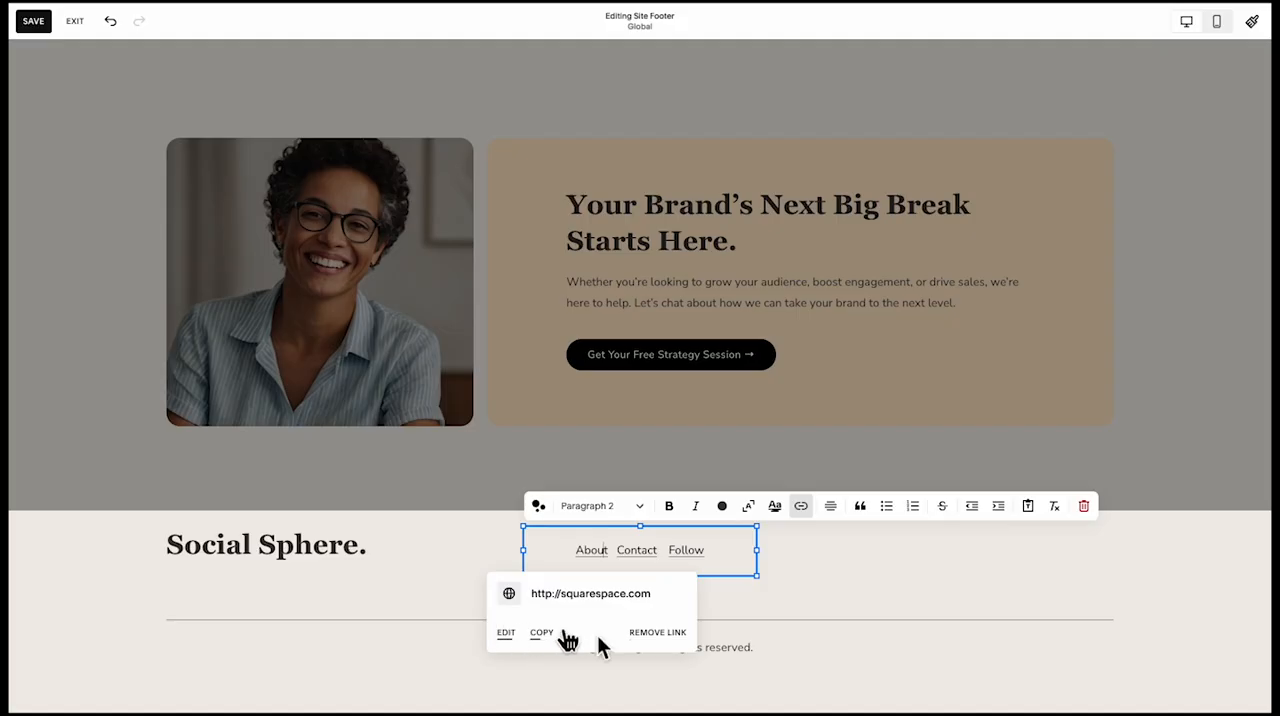
click(677, 635)
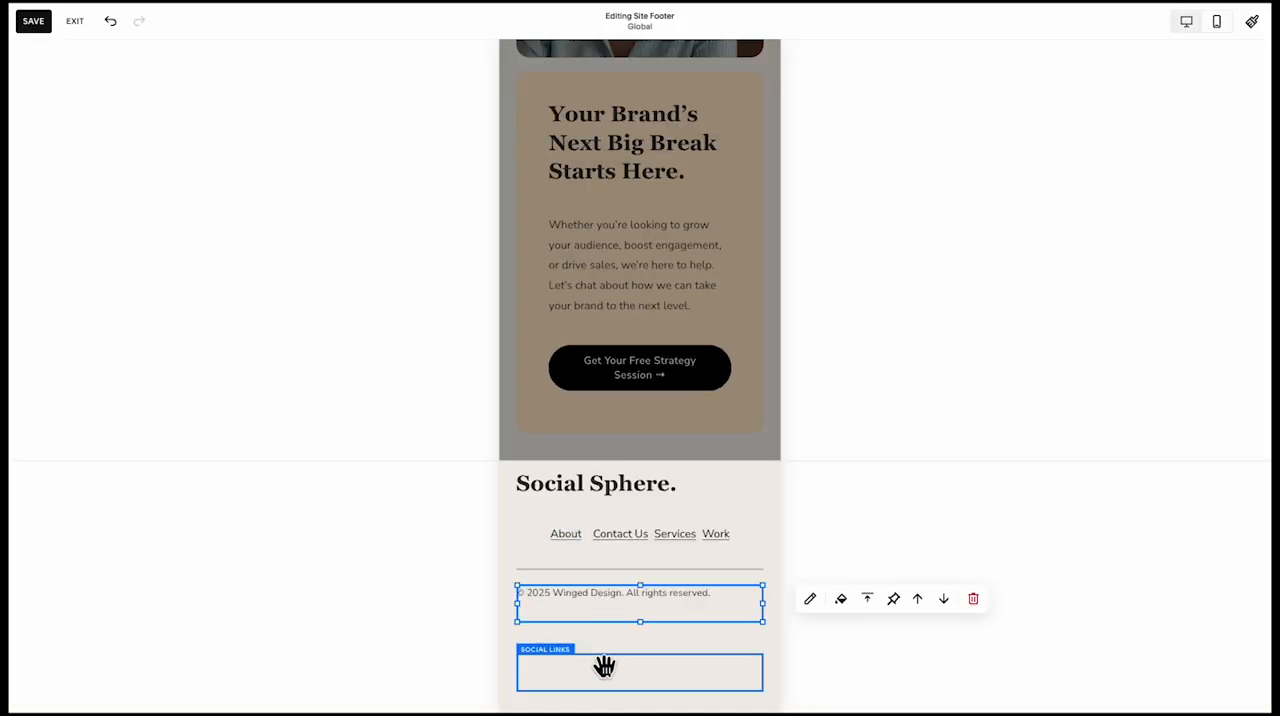
Rearrange the mobile footer so the social links sit beneath the page links, followed by the divider line and the copyright text
mouse_move(604, 667)
mouse_down()
mouse_move(610, 584)
mouse_move(620, 668)
mouse_up()
mouse_move(624, 594)
mouse_down()
mouse_move(629, 631)
mouse_move(625, 584)
mouse_up()
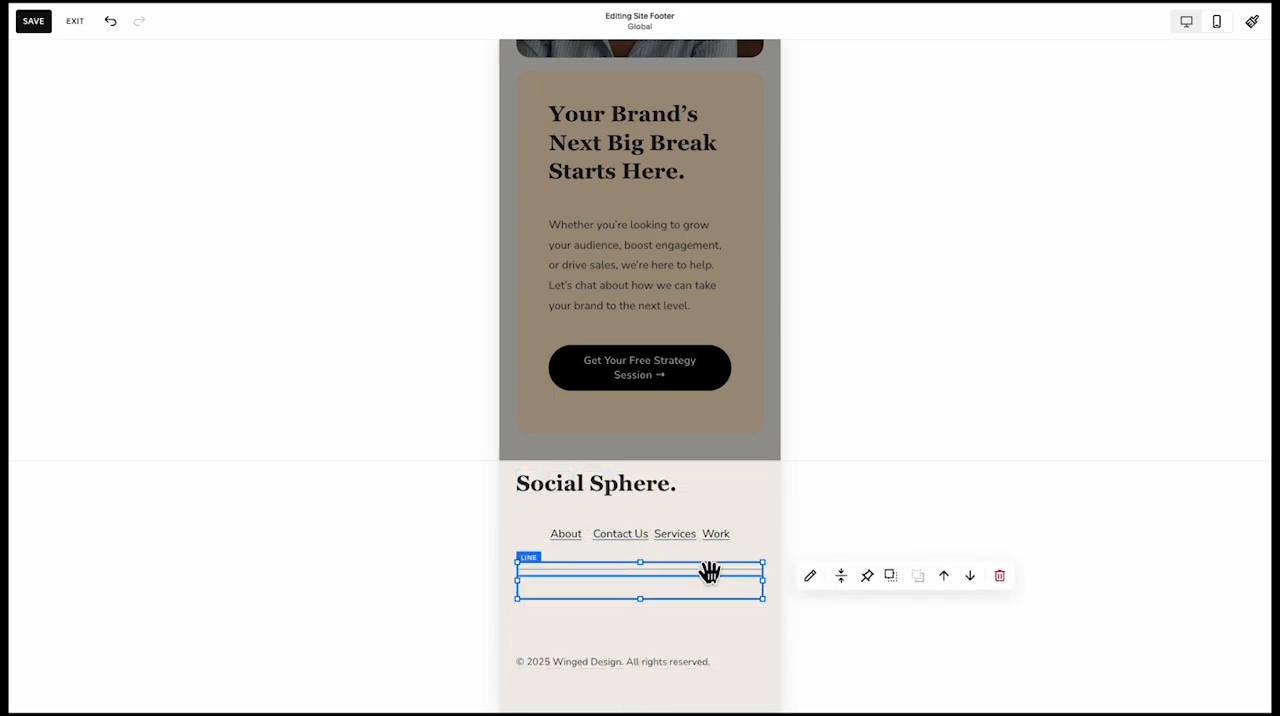
drag(709, 572, 676, 634)
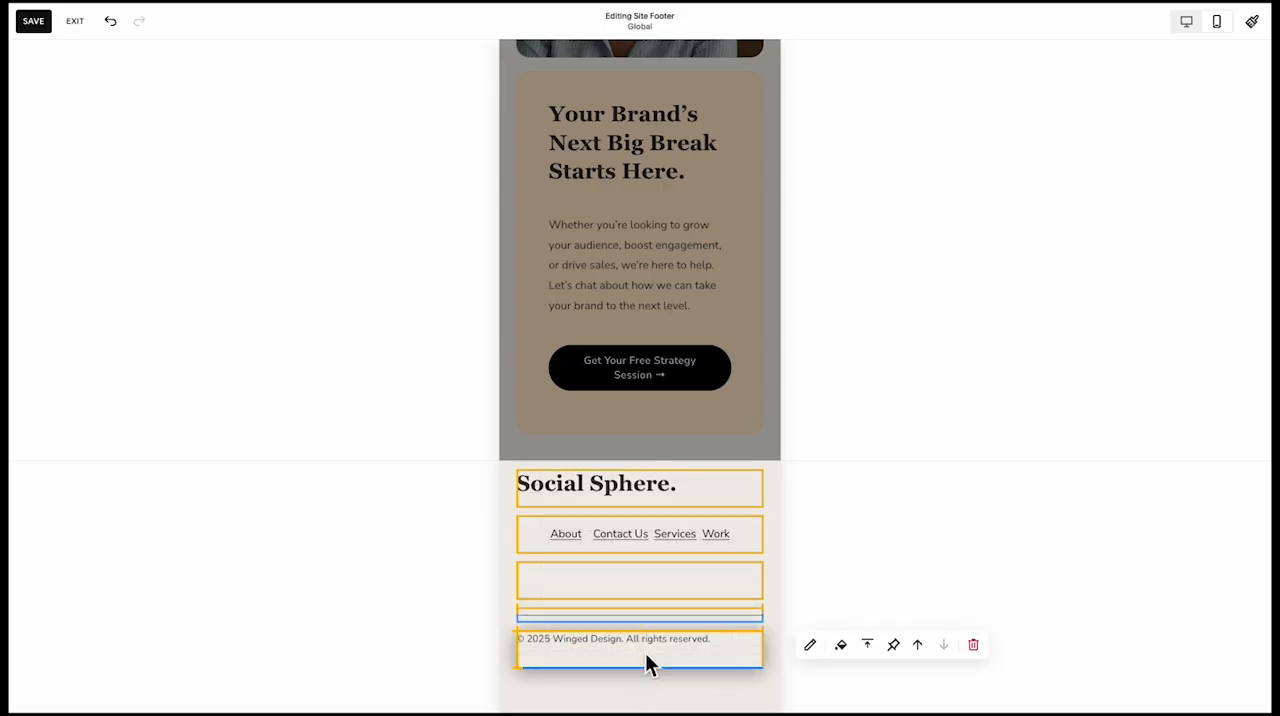
click(700, 697)
drag(744, 683, 742, 662)
click(686, 603)
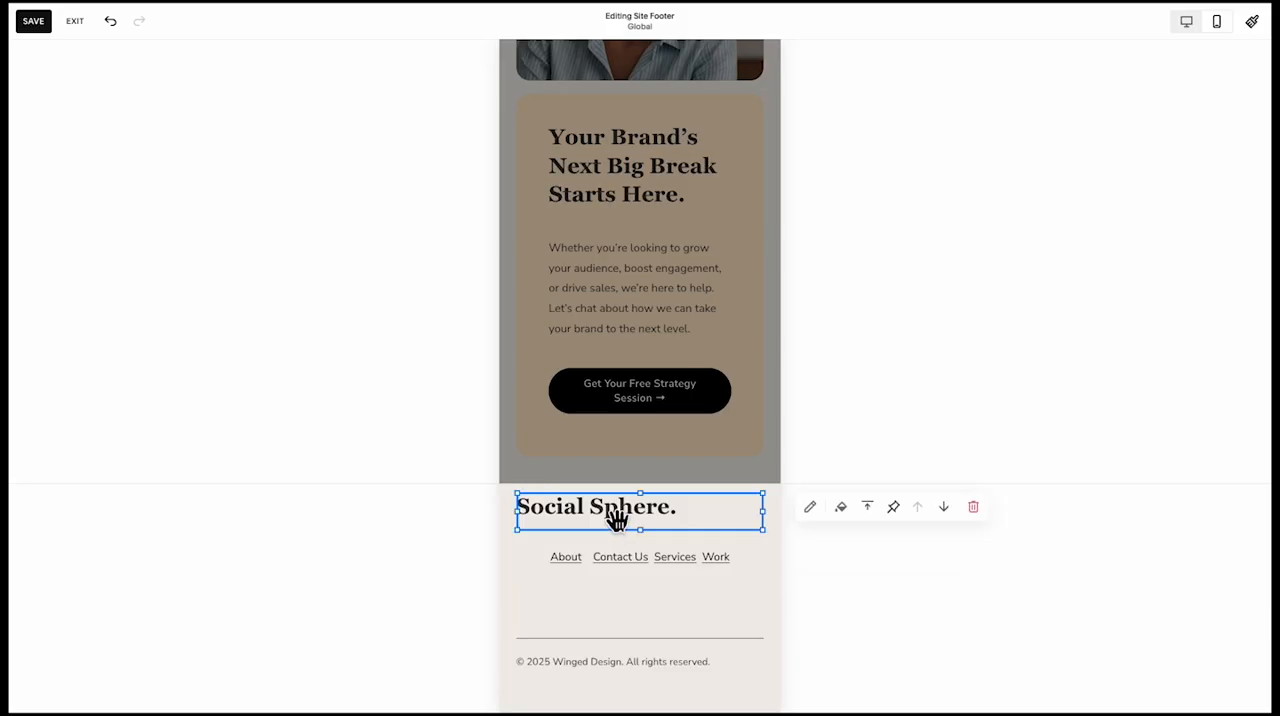
Centre the footer's "Social Sphere." heading, return to the desktop view and save the footer
click(818, 507)
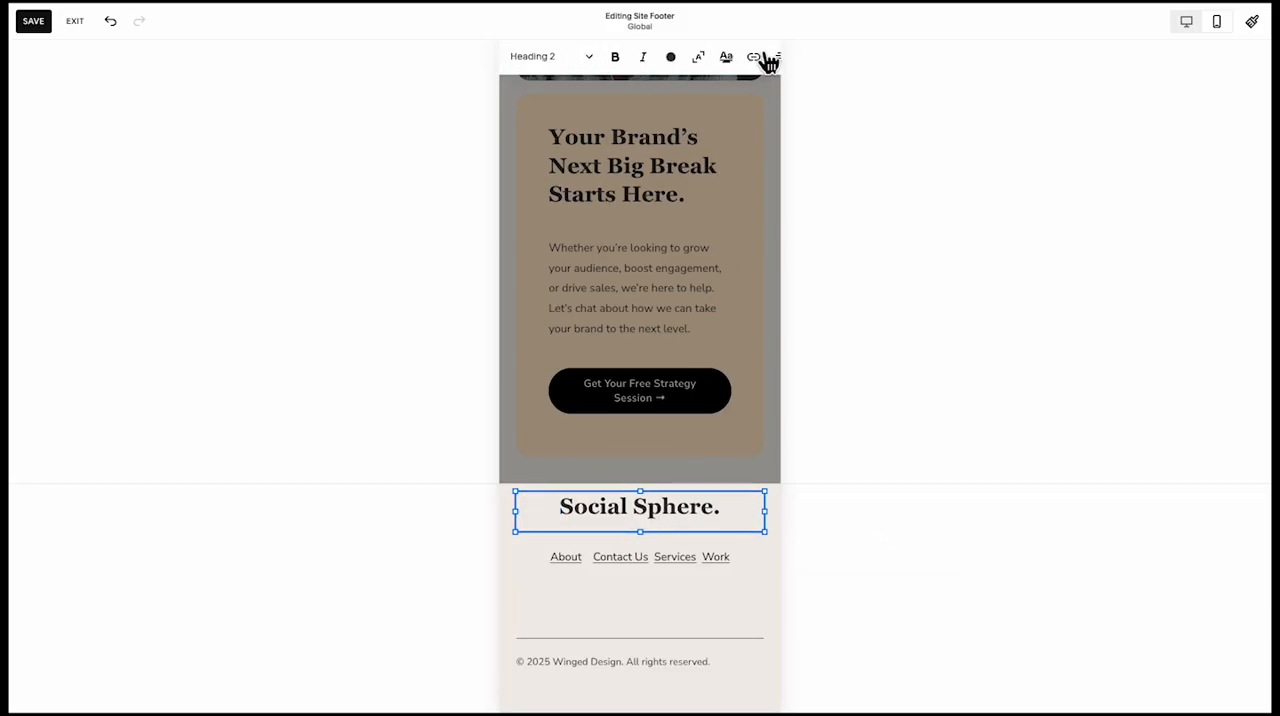
click(1186, 22)
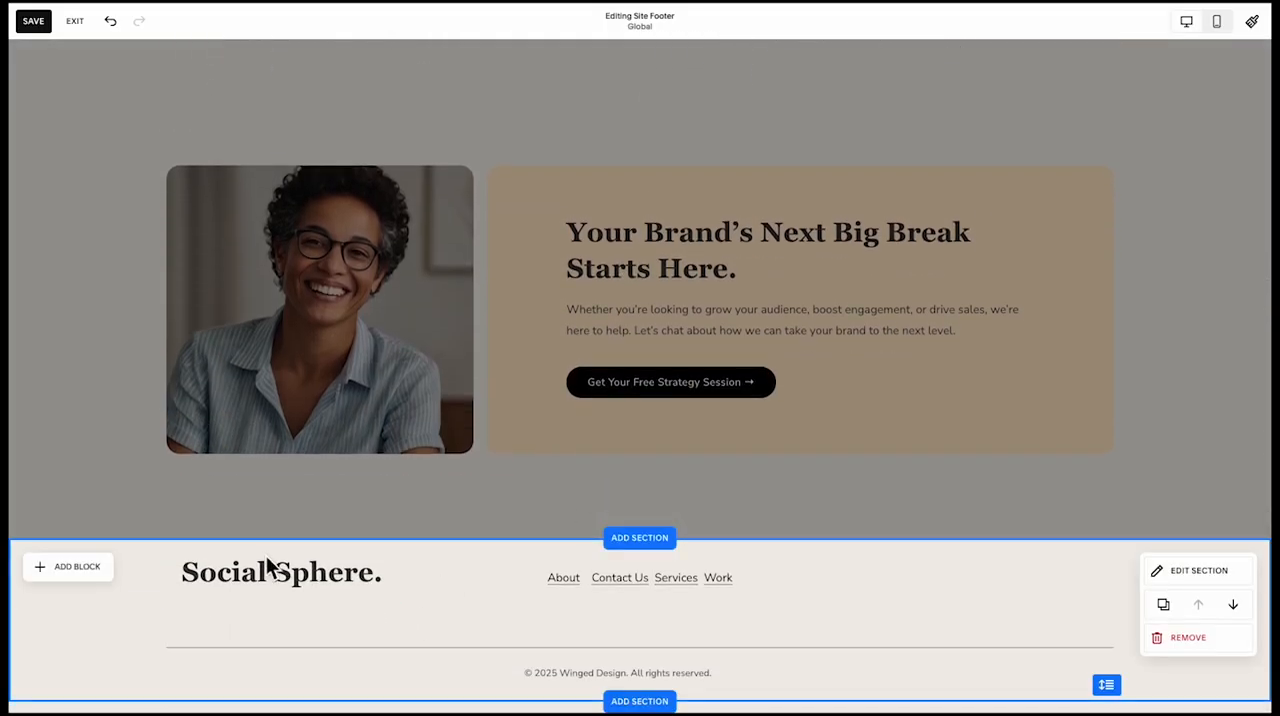
click(300, 650)
click(325, 688)
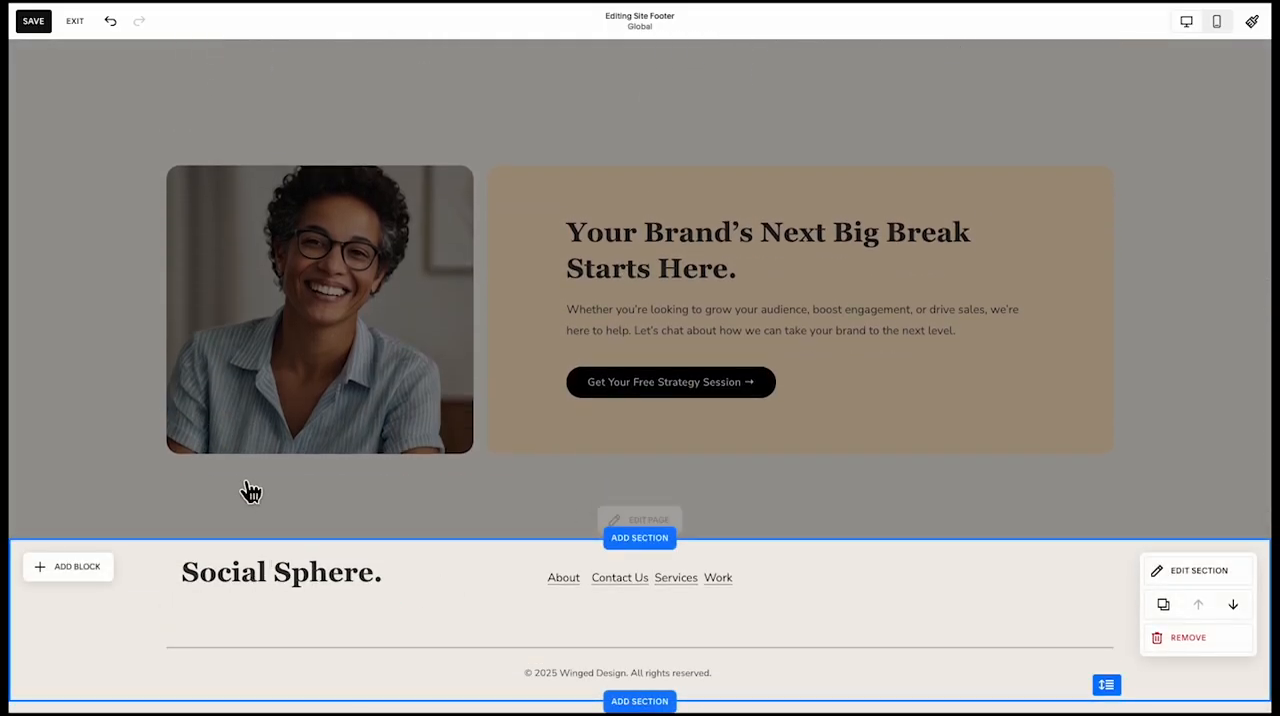
click(33, 20)
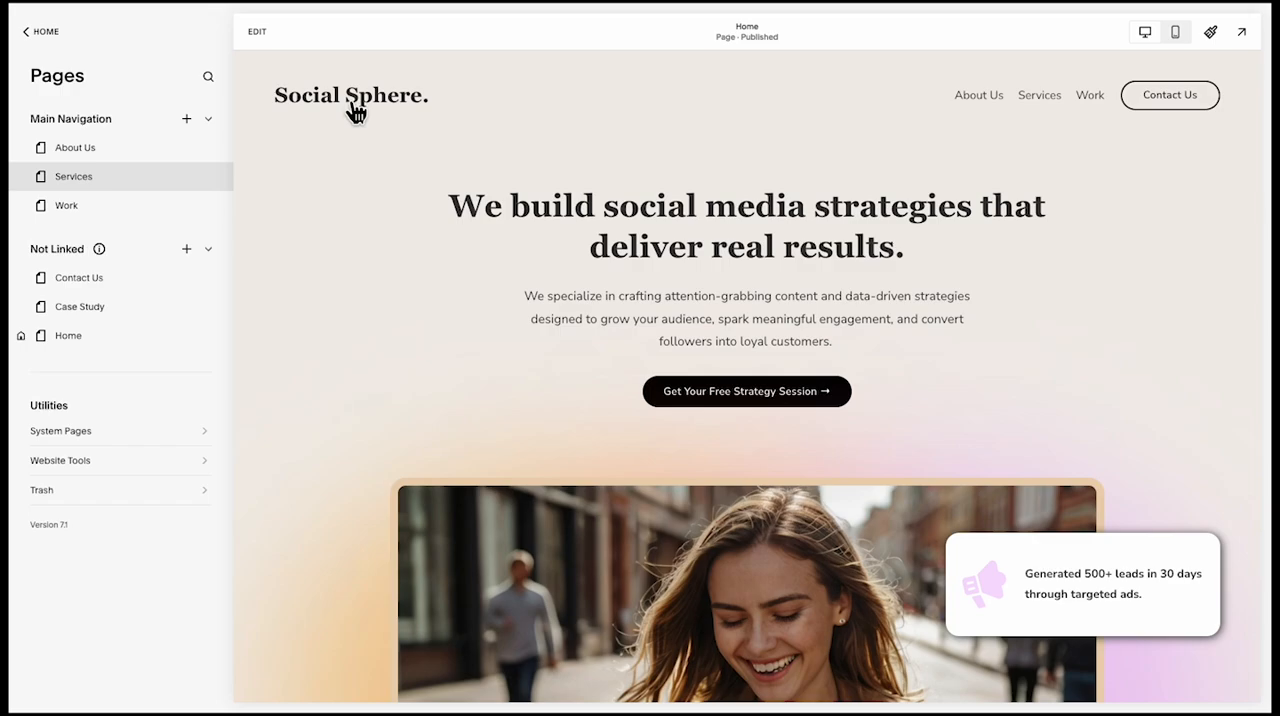
Open the Home page in full-screen preview and review its sections from the hero down to the footer
click(1245, 30)
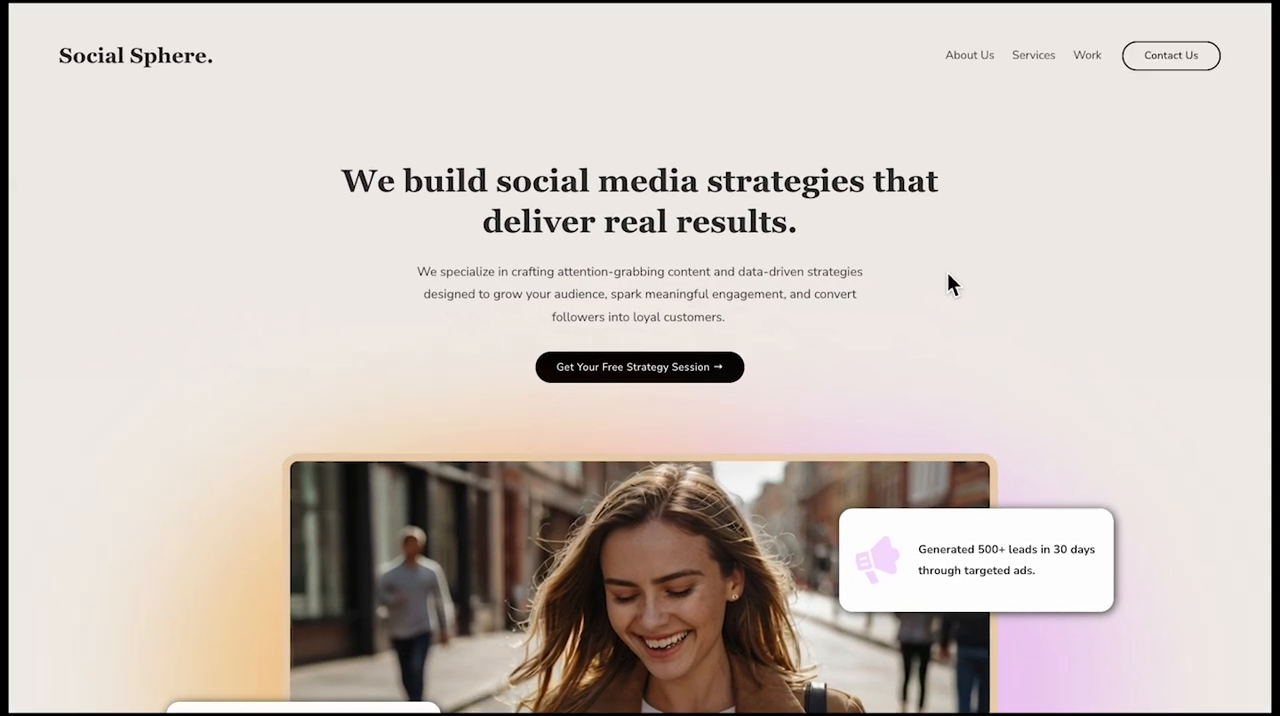
scroll(945, 277, down, 2)
scroll(1011, 331, down, 5)
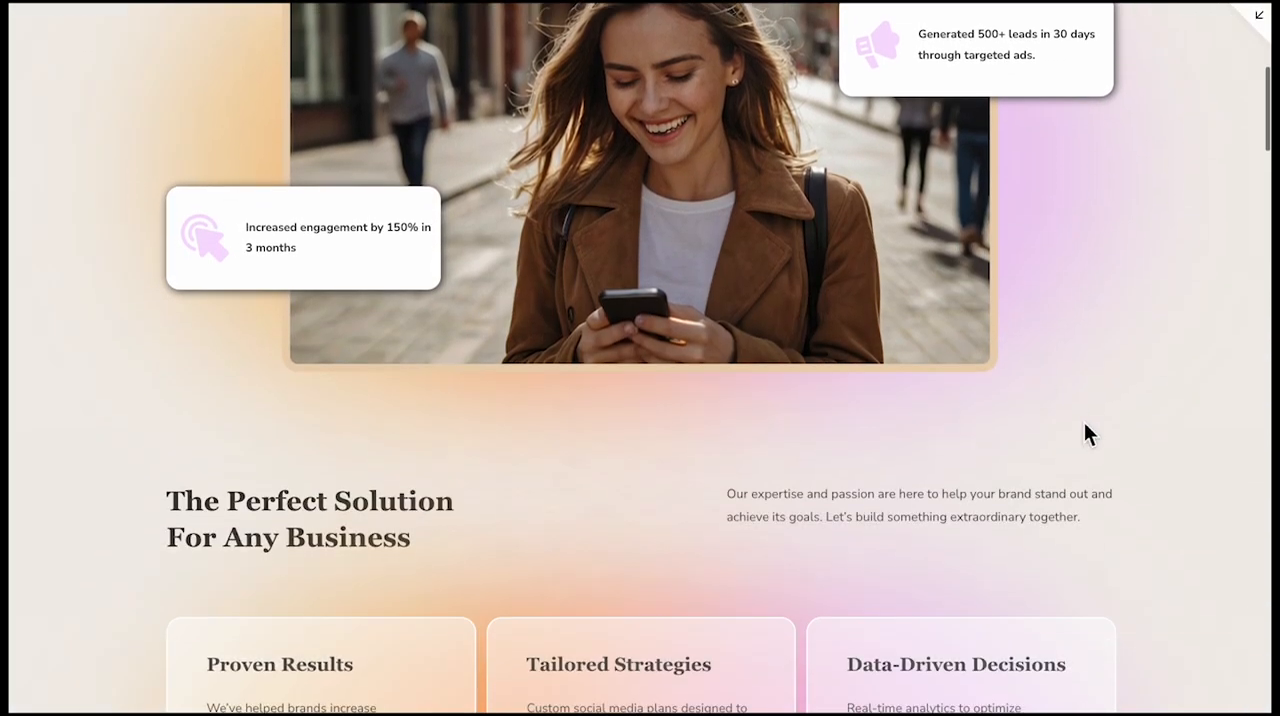
scroll(1159, 444, down, 5)
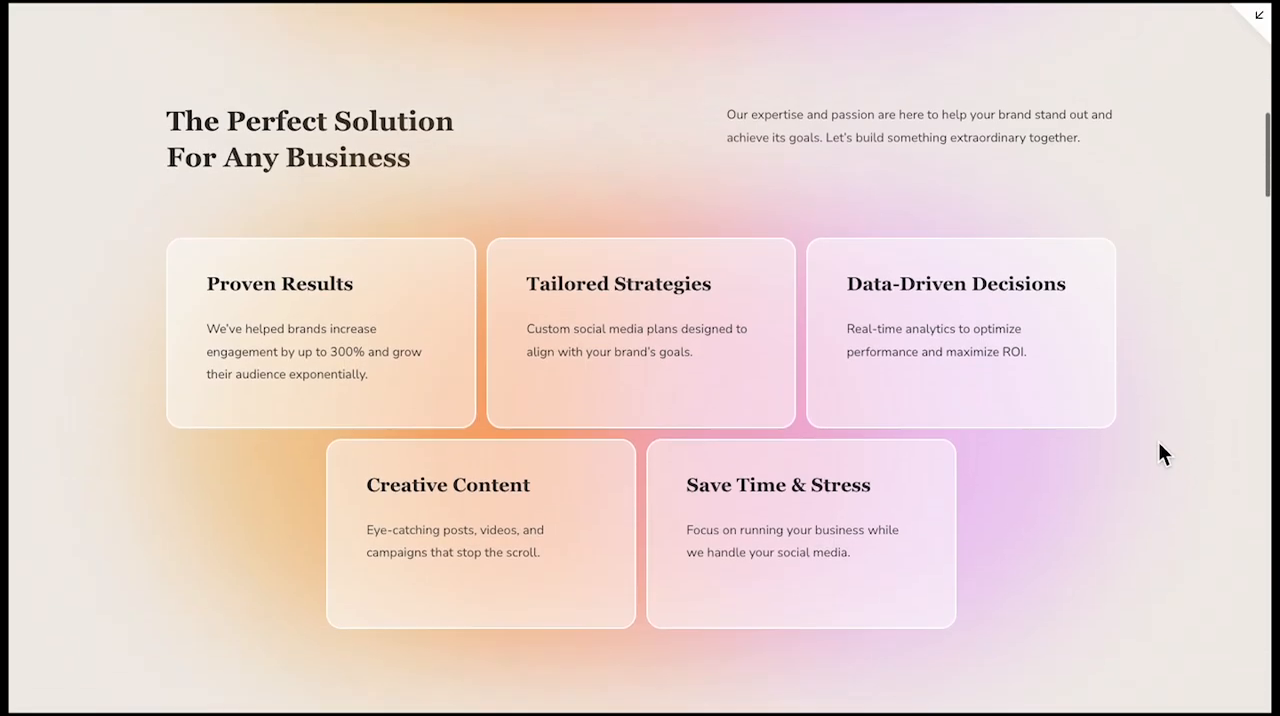
scroll(1158, 443, down, 5)
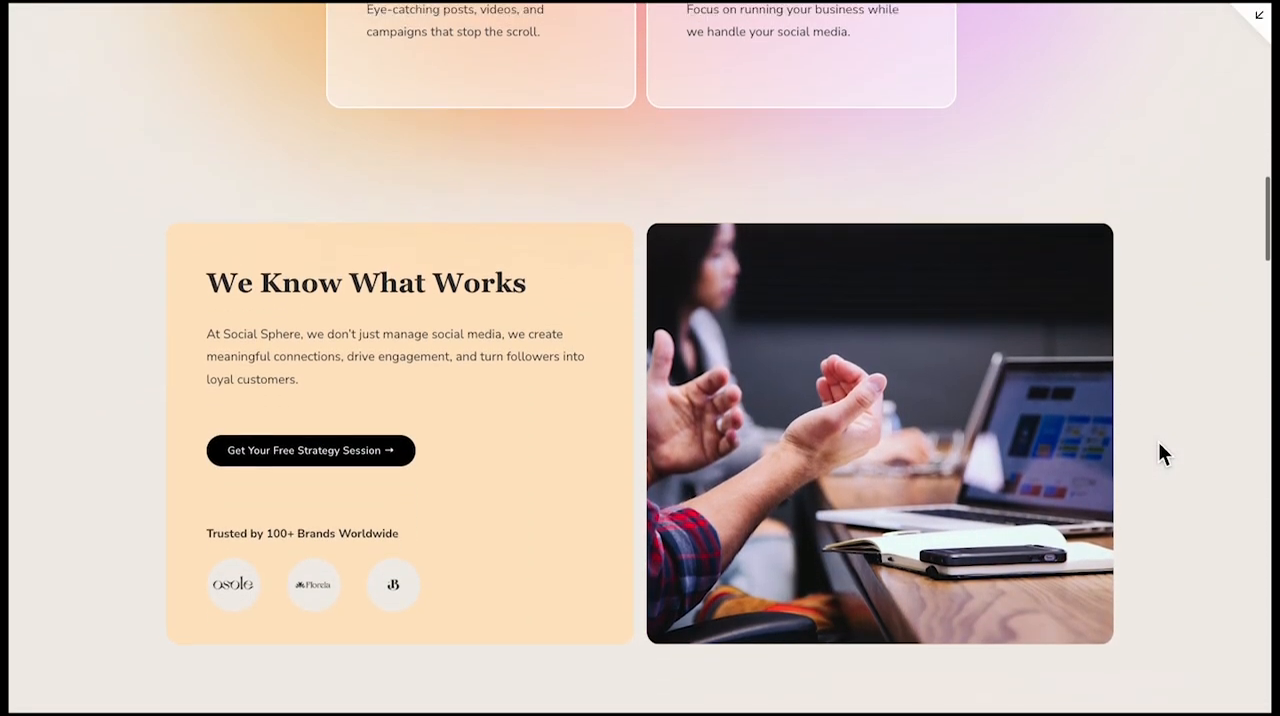
scroll(1159, 444, down, 5)
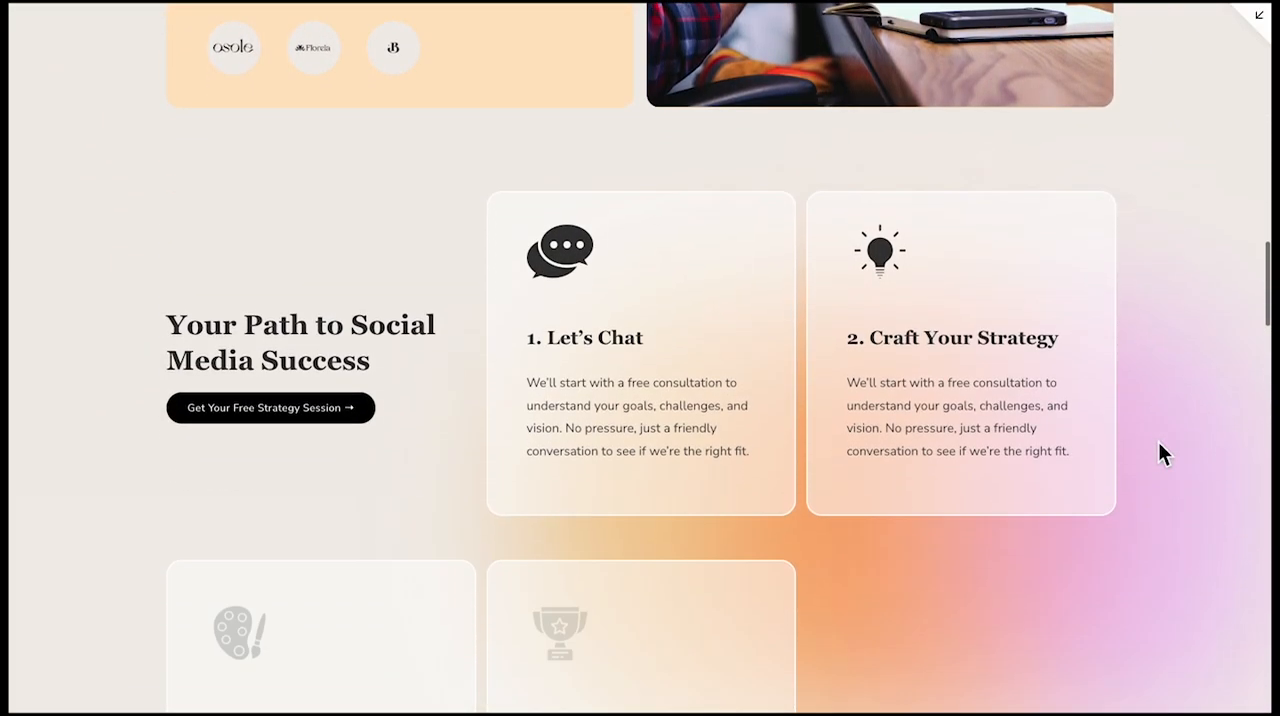
scroll(1159, 444, down, 5)
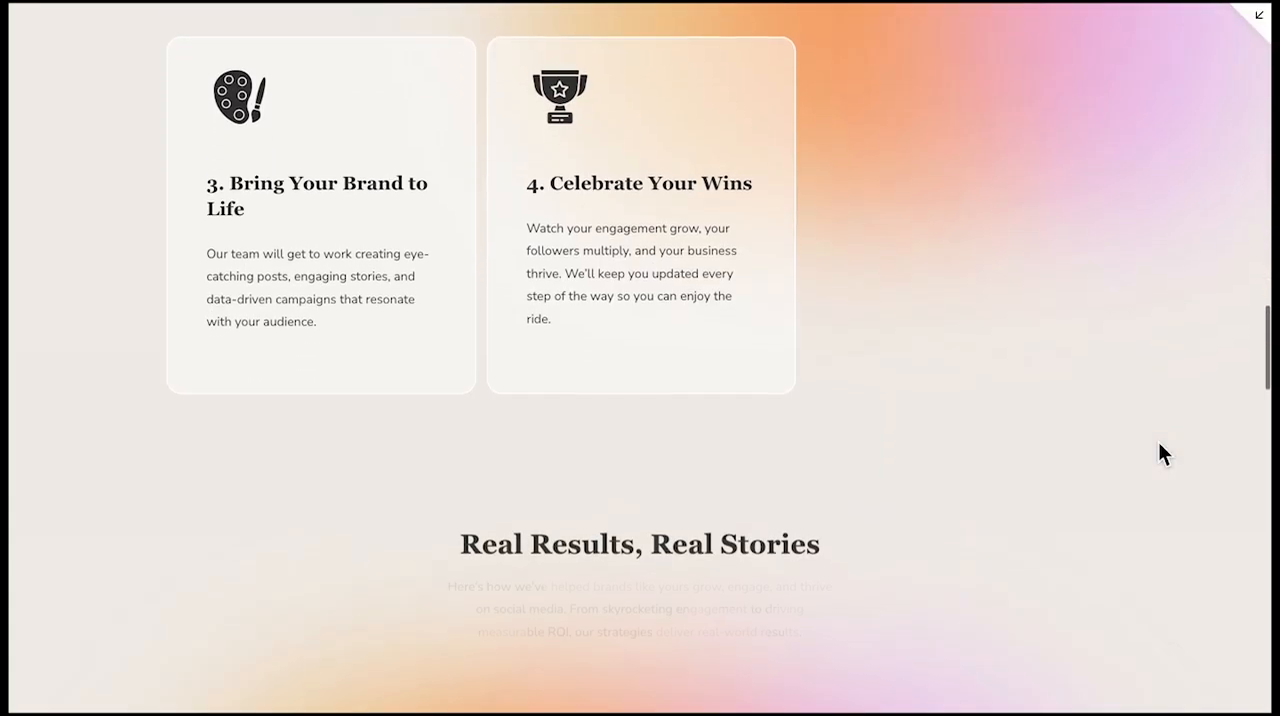
scroll(1158, 452, down, 5)
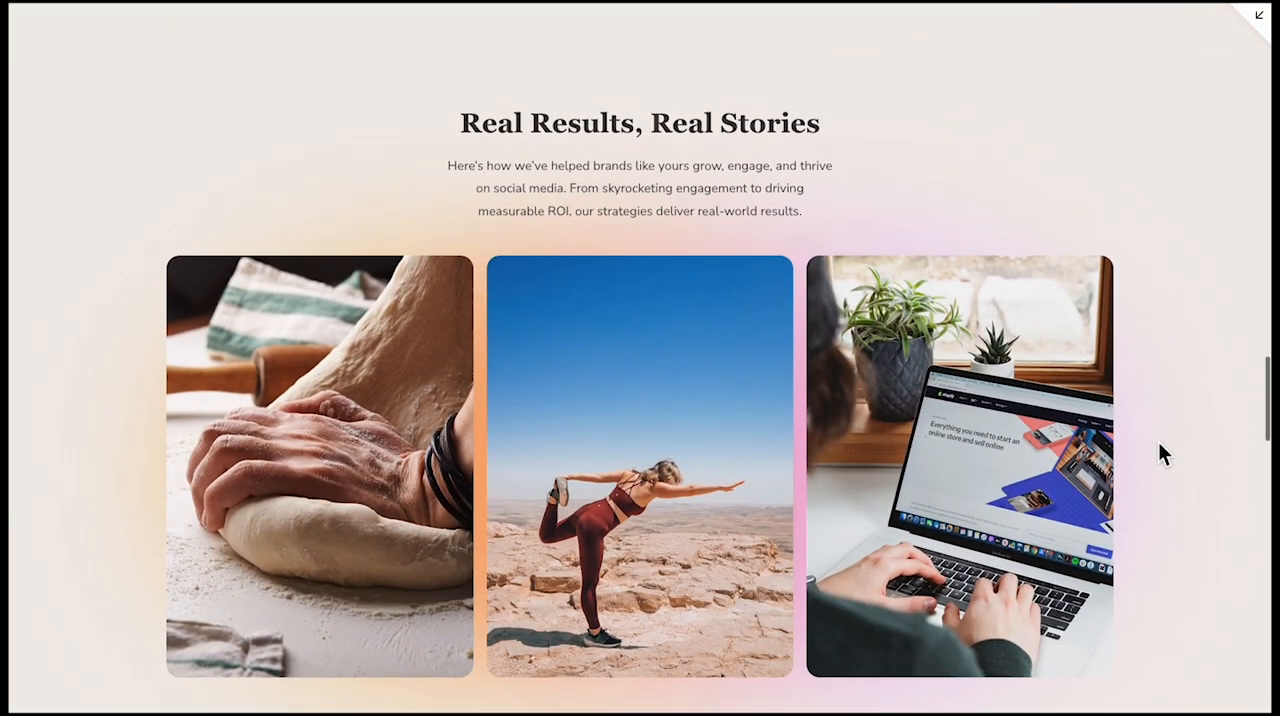
scroll(1158, 452, down, 5)
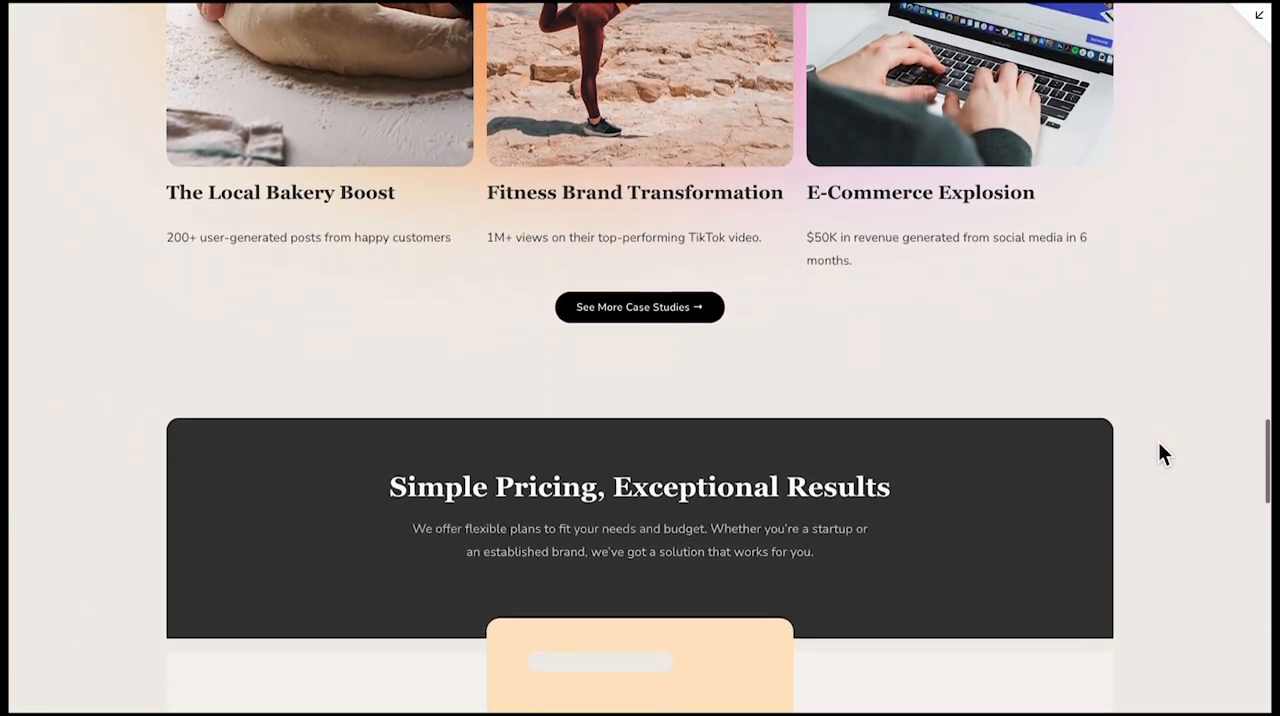
scroll(1158, 452, down, 5)
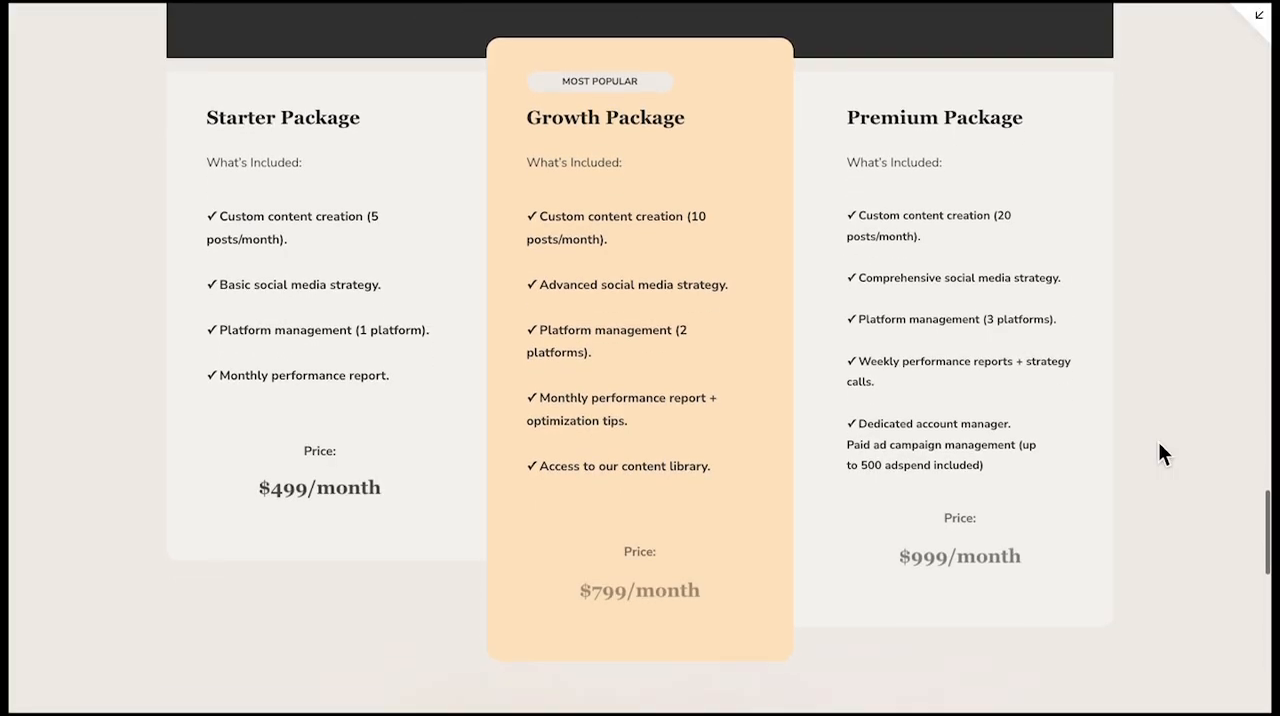
scroll(1160, 453, down, 4)
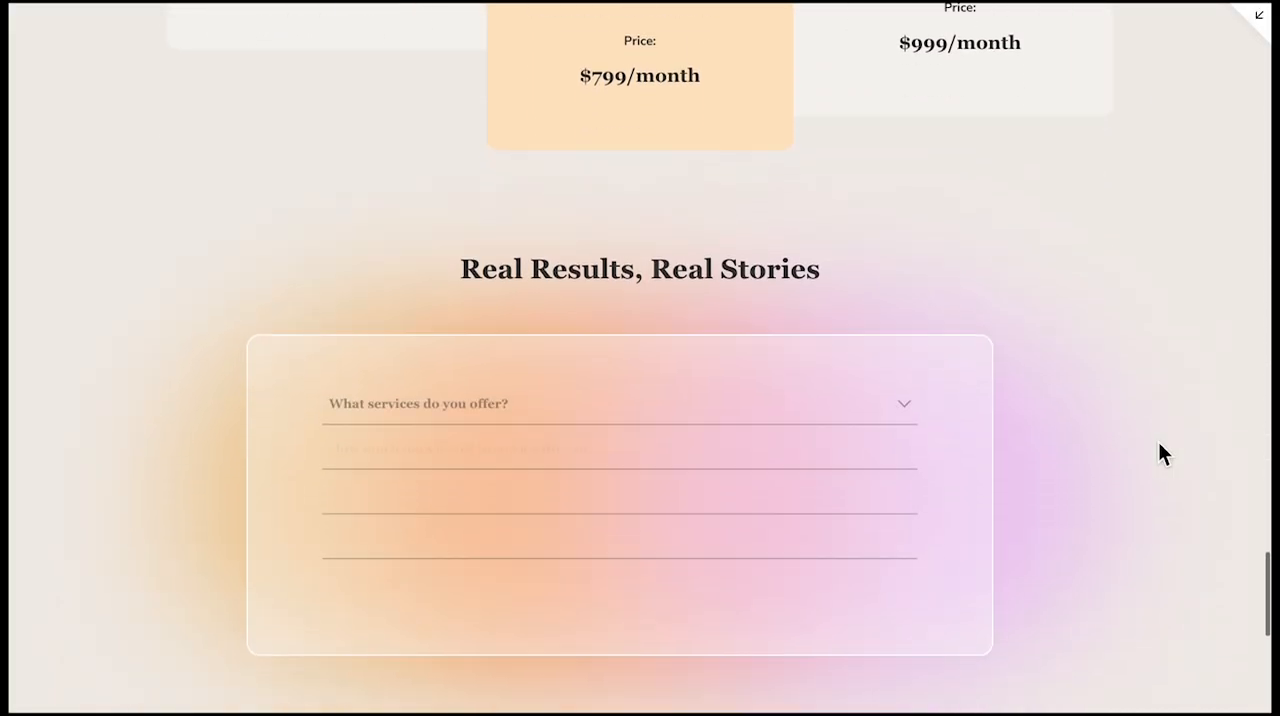
scroll(1160, 453, down, 5)
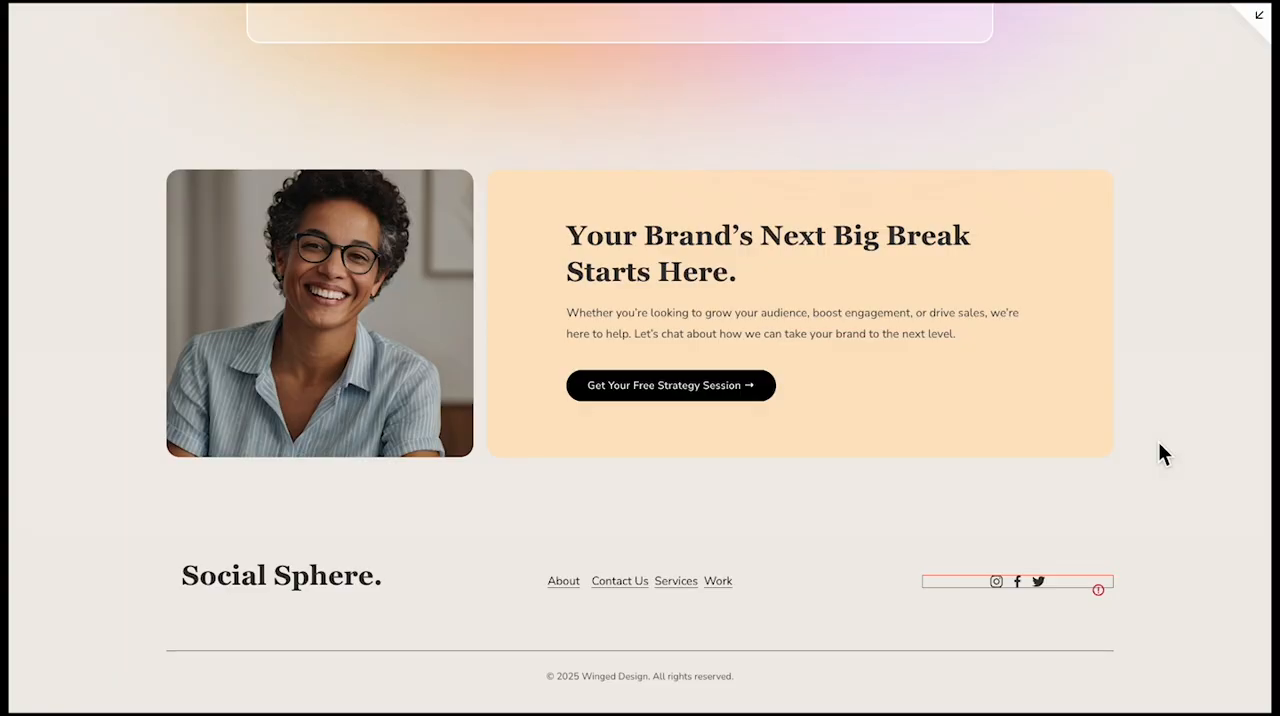
key(Home)
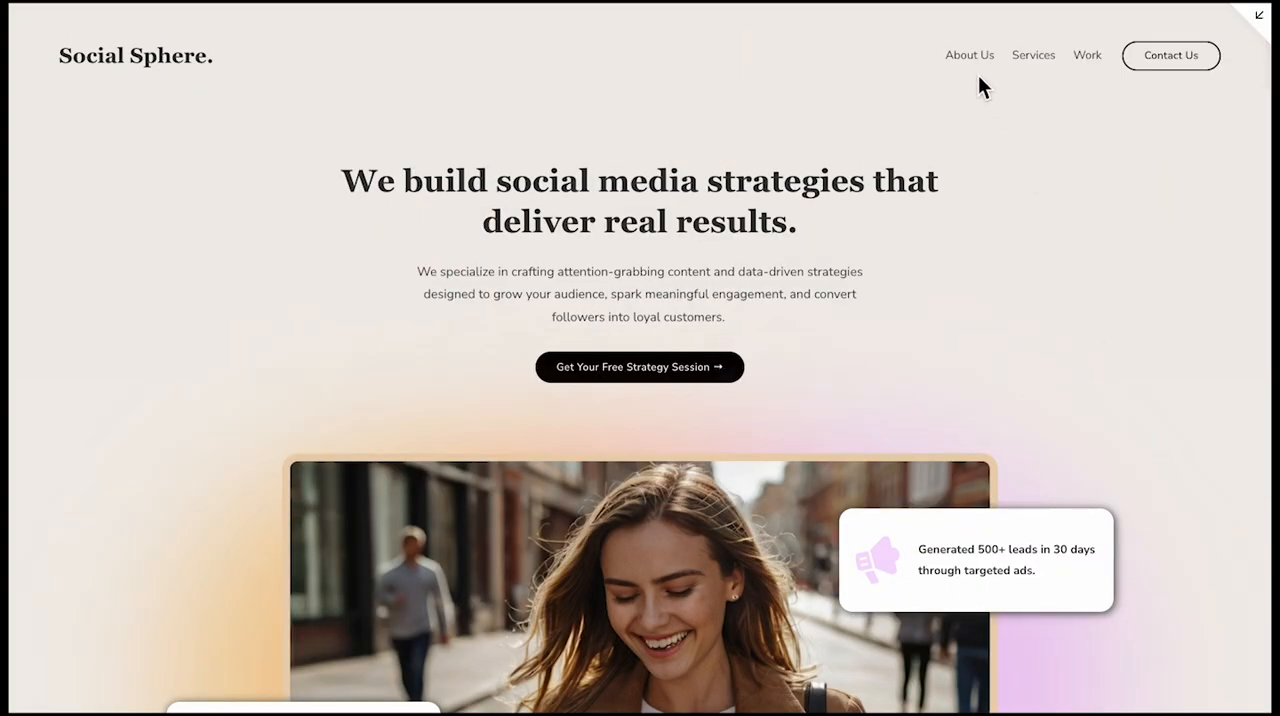
Visit the About Us page in the preview and check its sections down to the footer
click(966, 56)
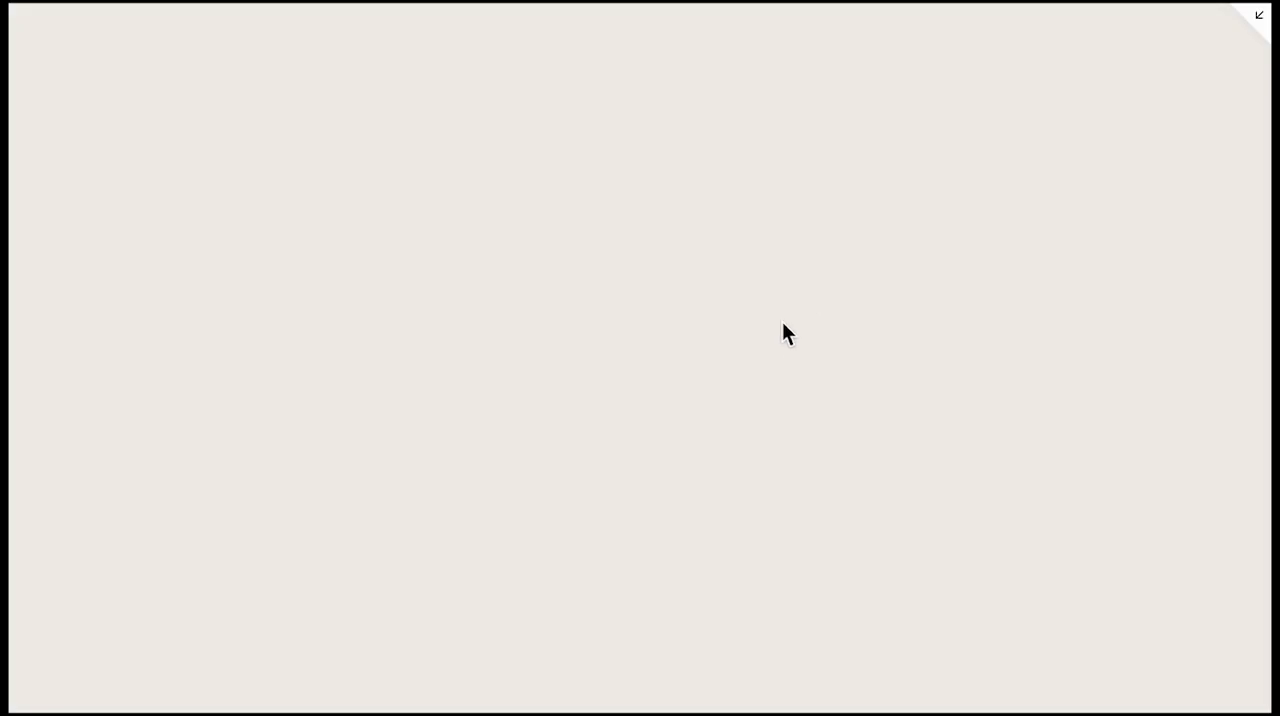
scroll(779, 326, down, 3)
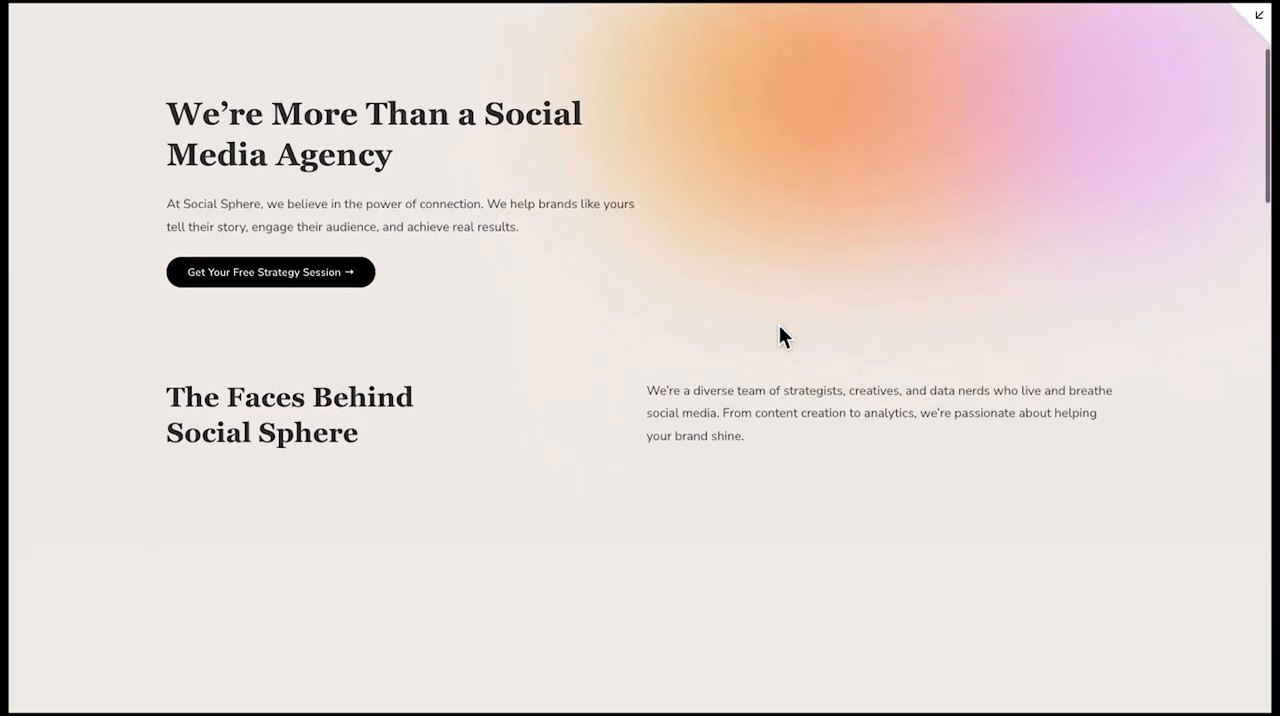
scroll(779, 326, down, 6)
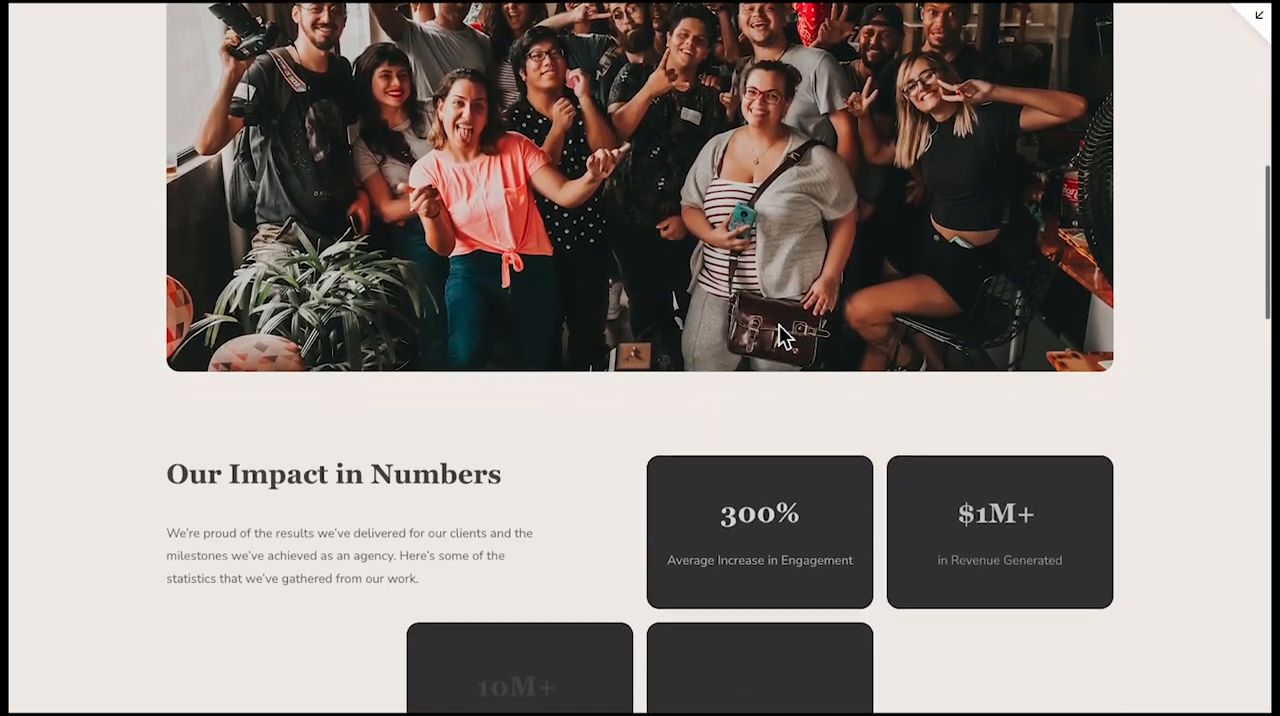
scroll(779, 325, down, 7)
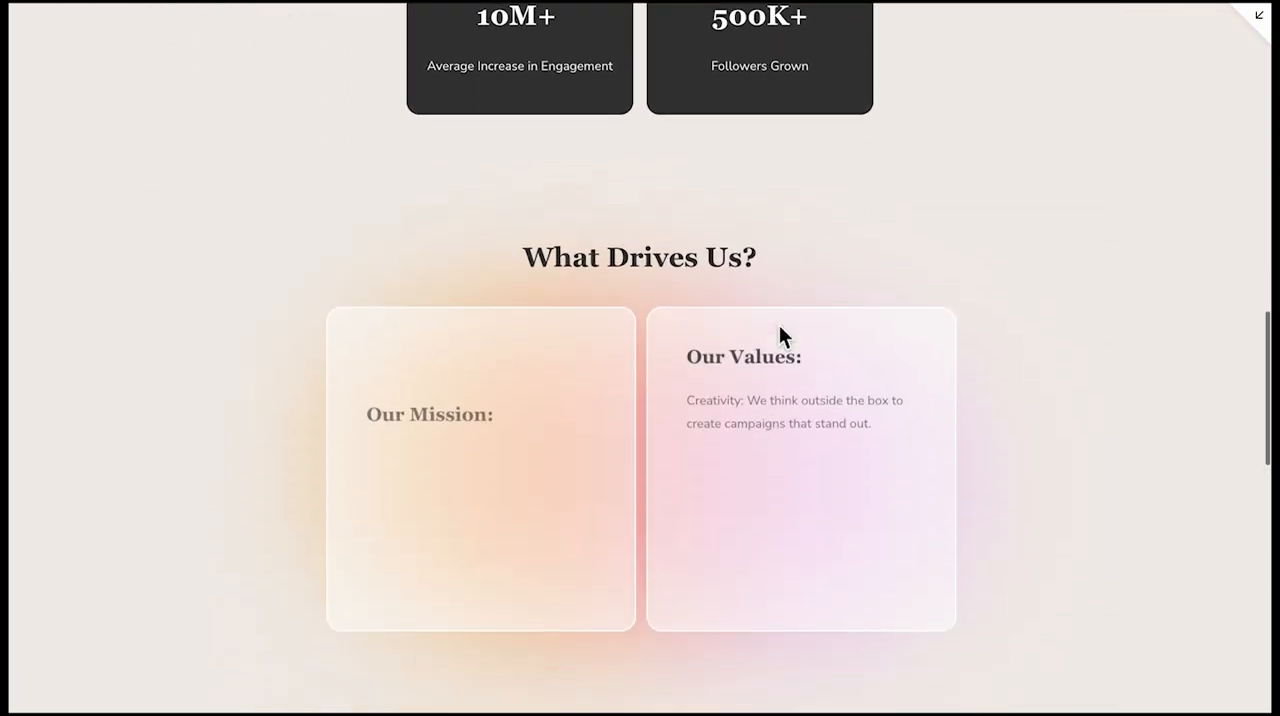
scroll(780, 332, down, 1)
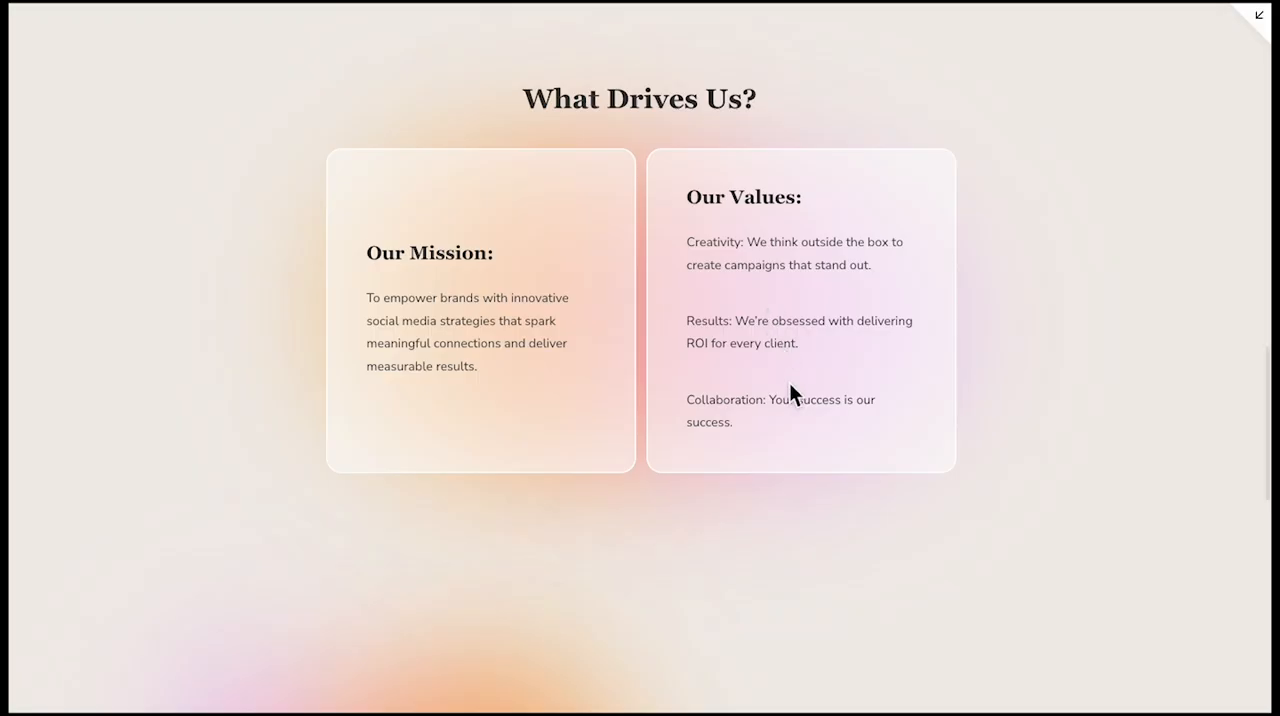
scroll(792, 390, down, 1)
scroll(789, 382, down, 5)
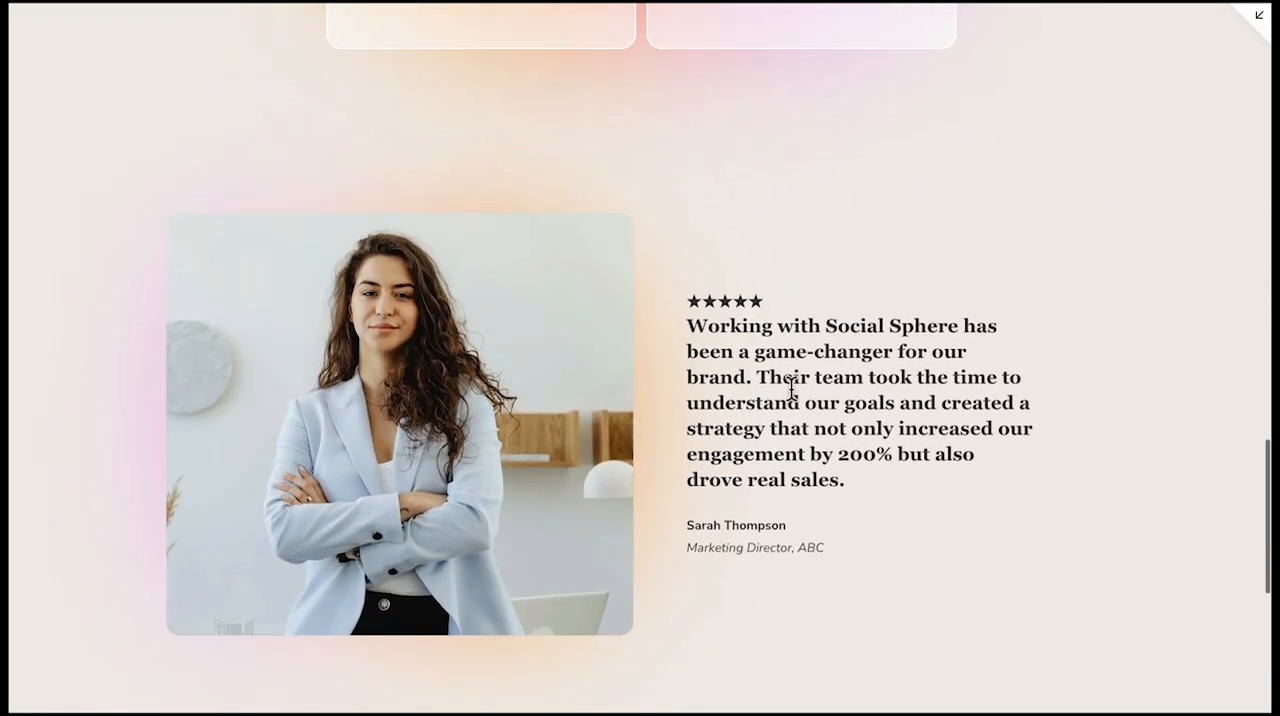
scroll(791, 388, down, 4)
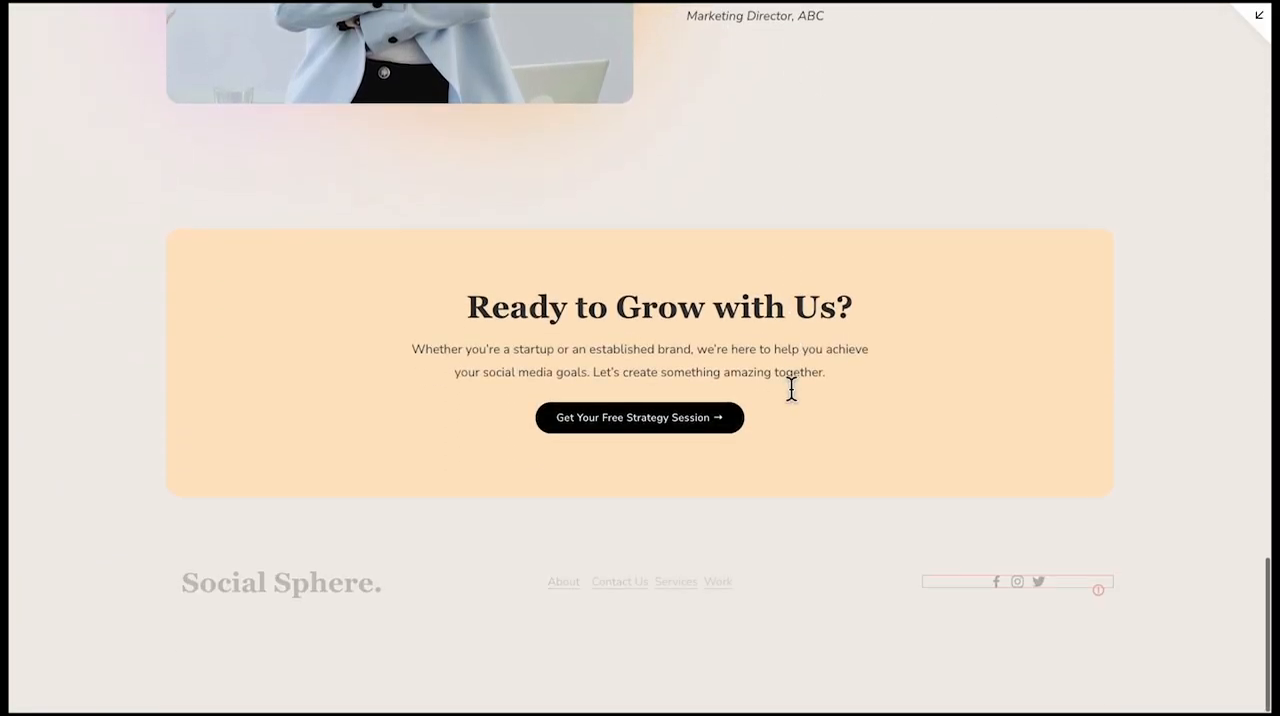
key(Home)
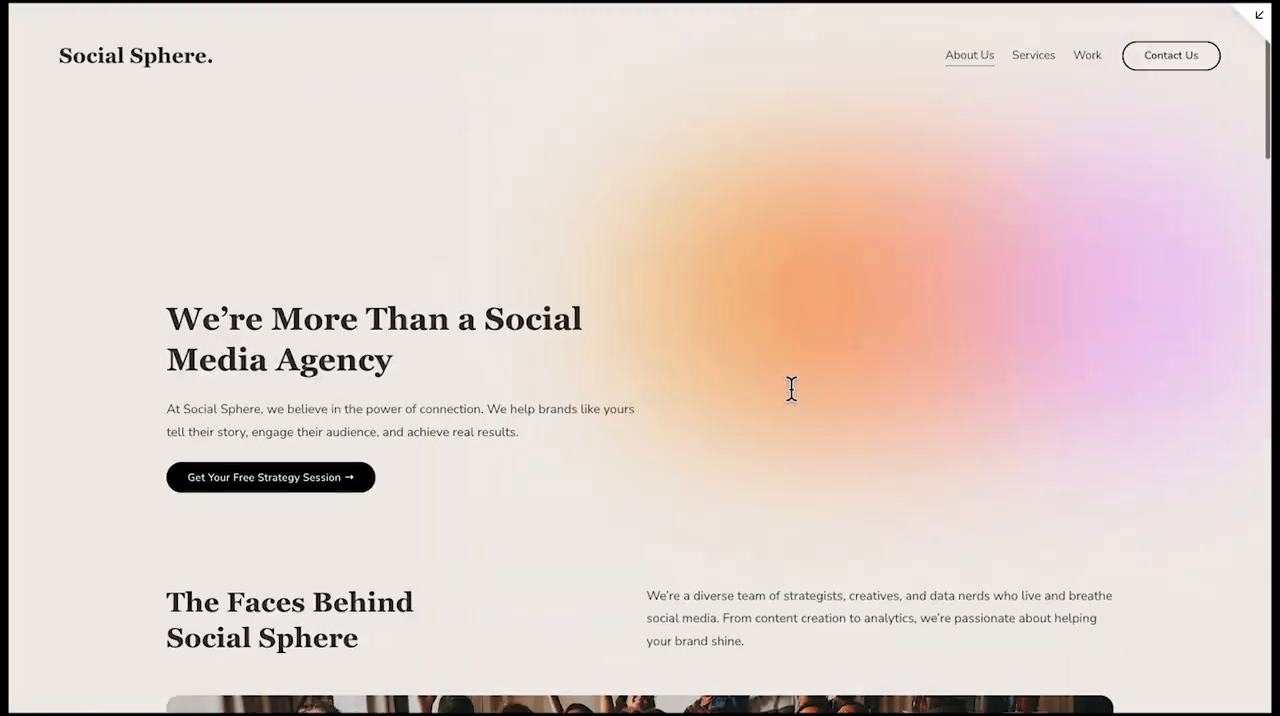
Visit the Services page in the preview and review its offers, strategy session, pricing, FAQ and call-to-action sections
click(1033, 55)
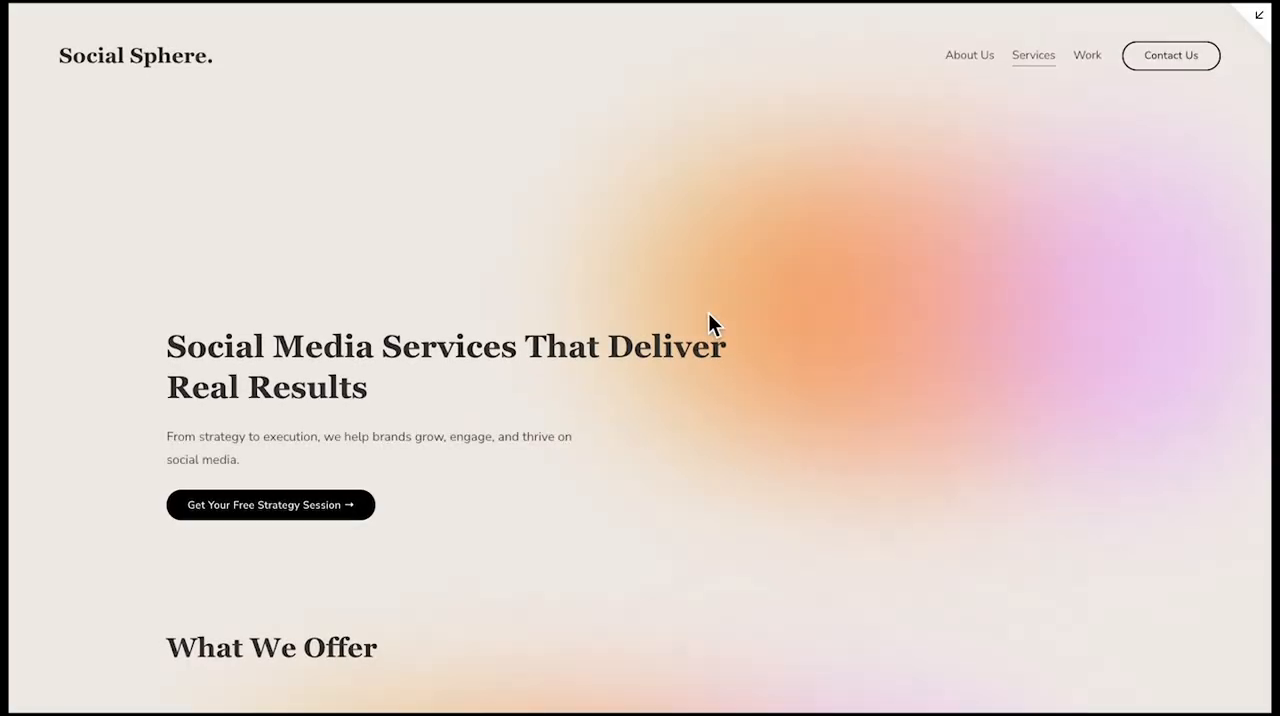
scroll(708, 312, down, 5)
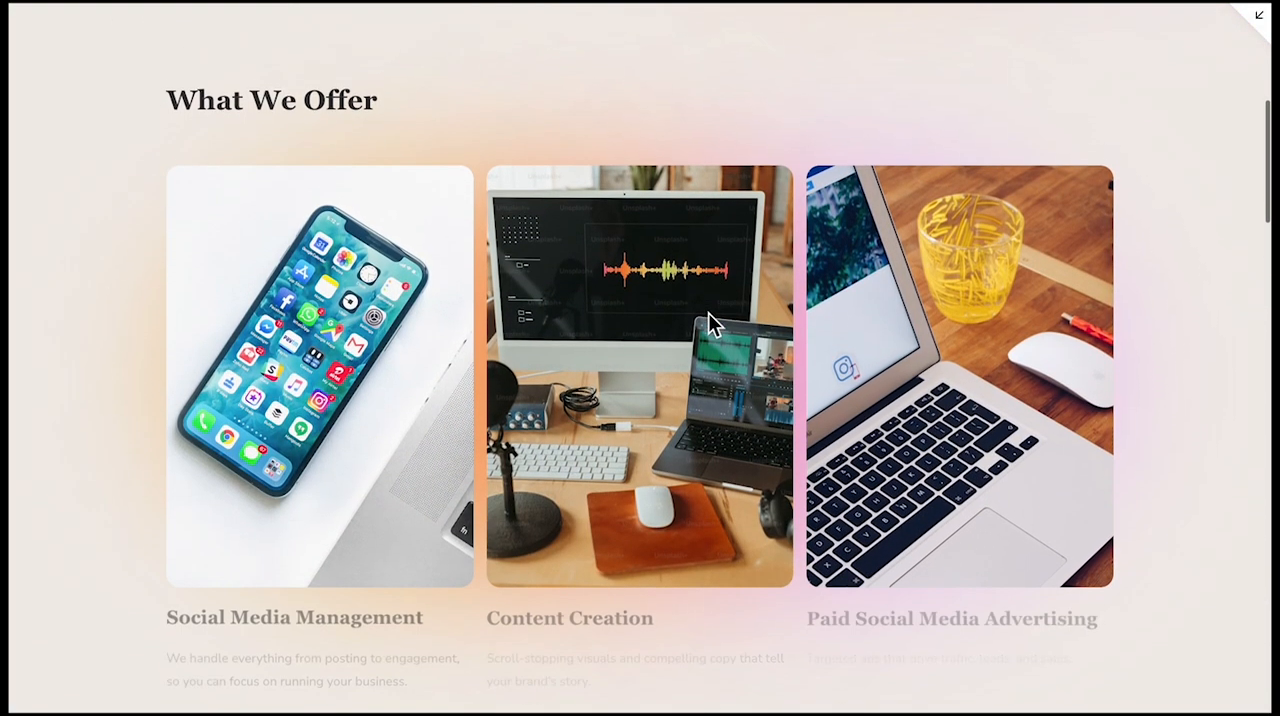
scroll(708, 312, down, 6)
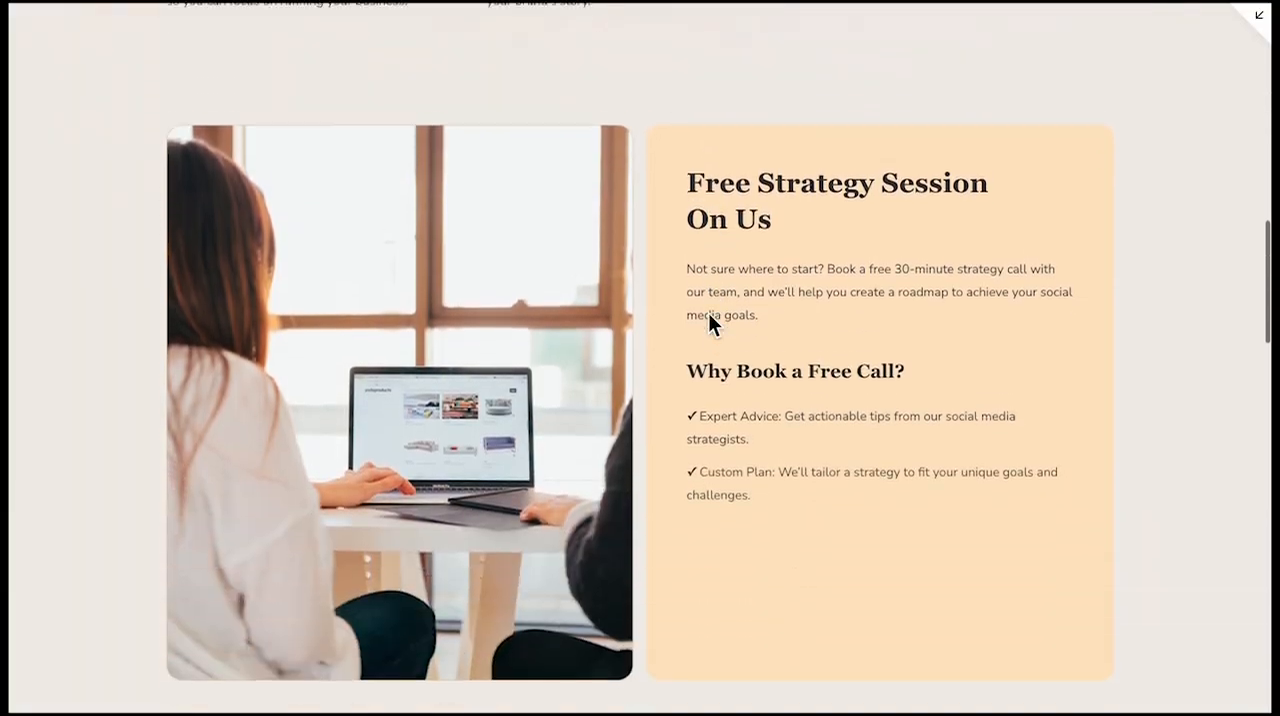
scroll(708, 312, down, 6)
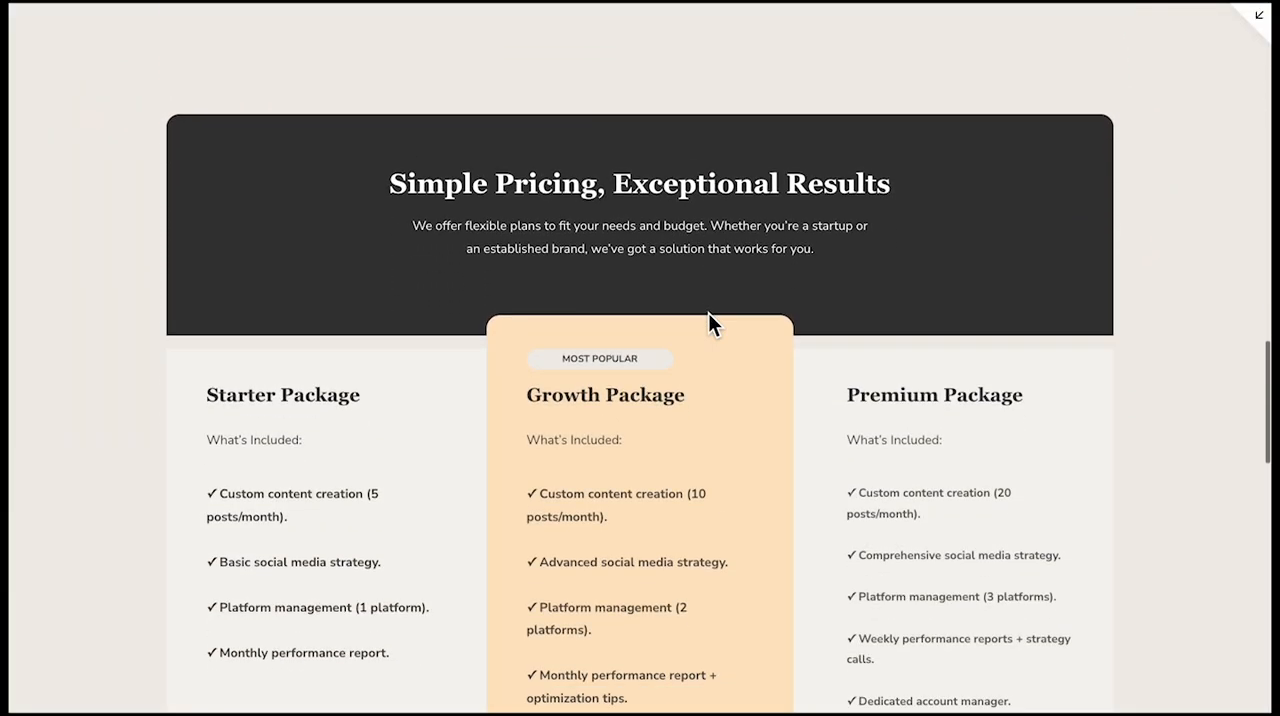
scroll(708, 322, down, 7)
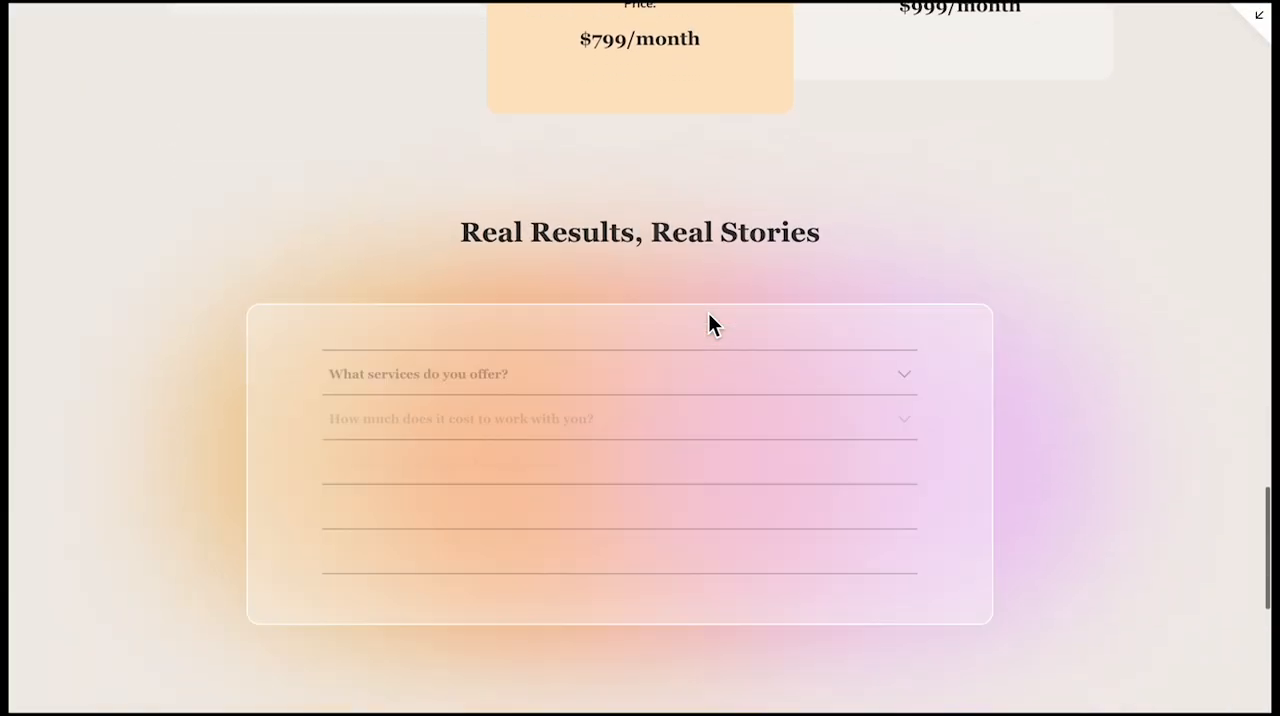
scroll(708, 322, down, 5)
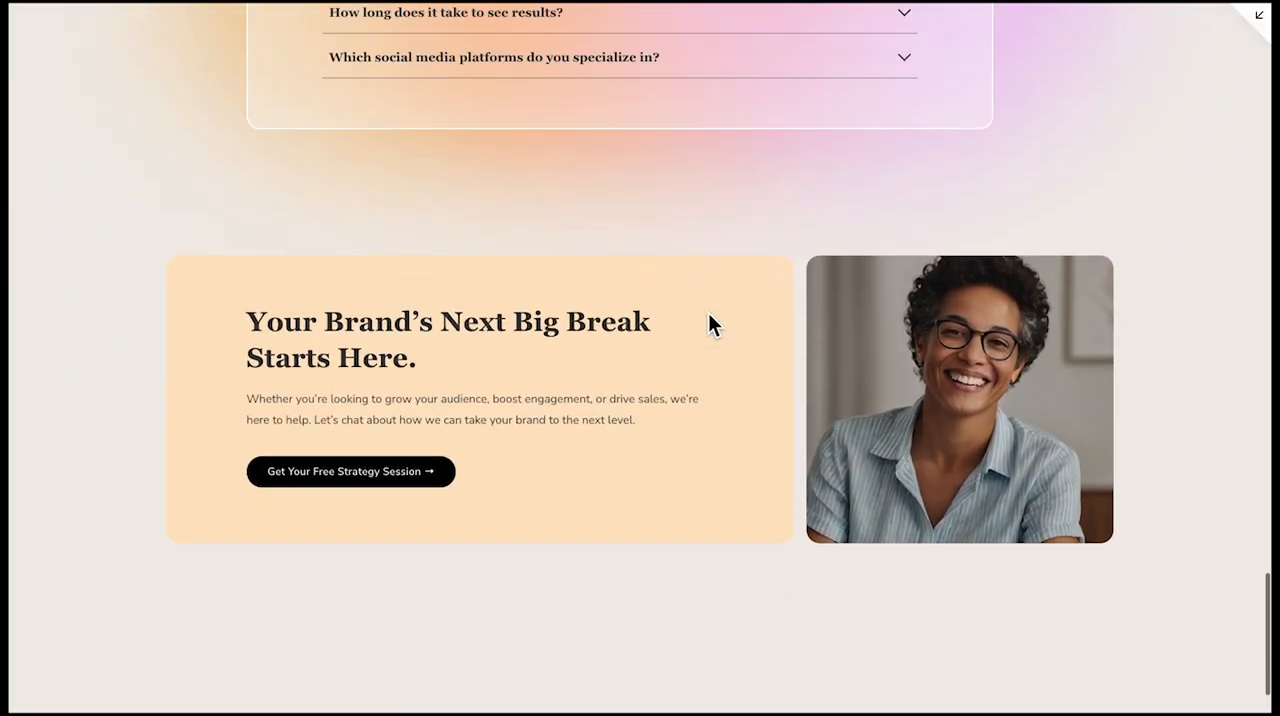
scroll(708, 312, down, 1)
scroll(708, 312, up, 20)
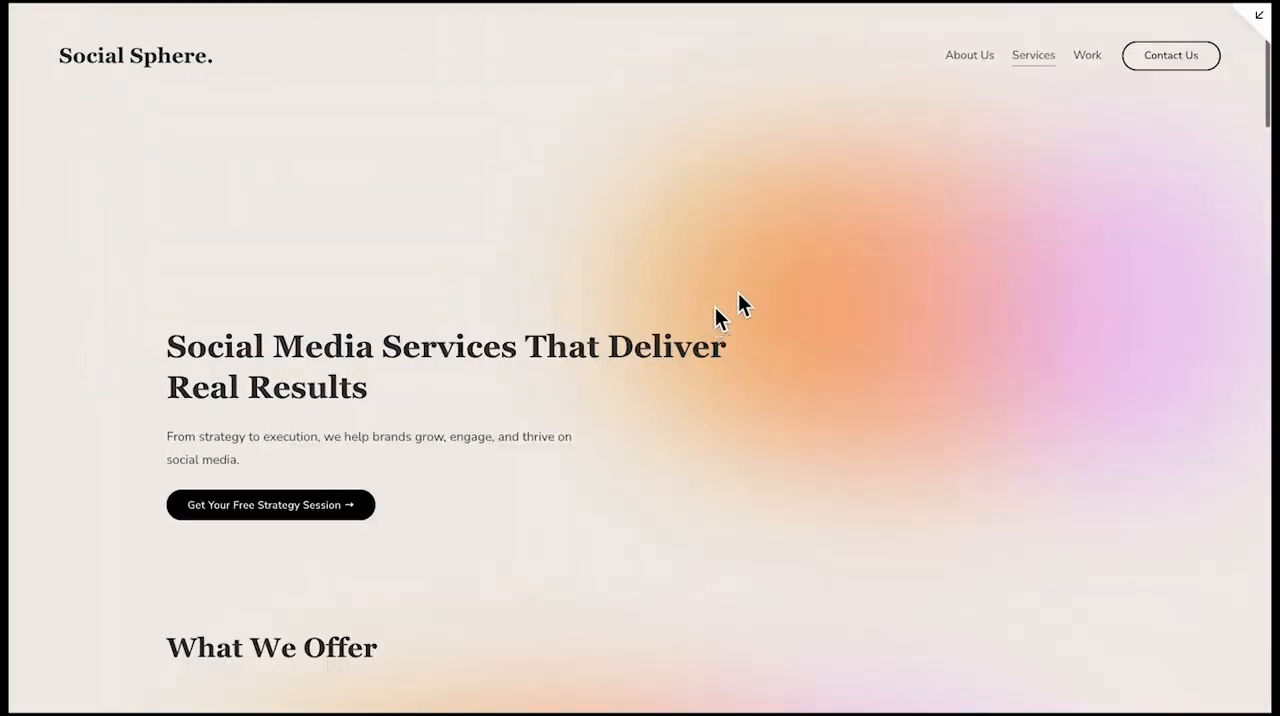
Visit the Work page in the preview and check it from the hero down to the footer
click(1084, 58)
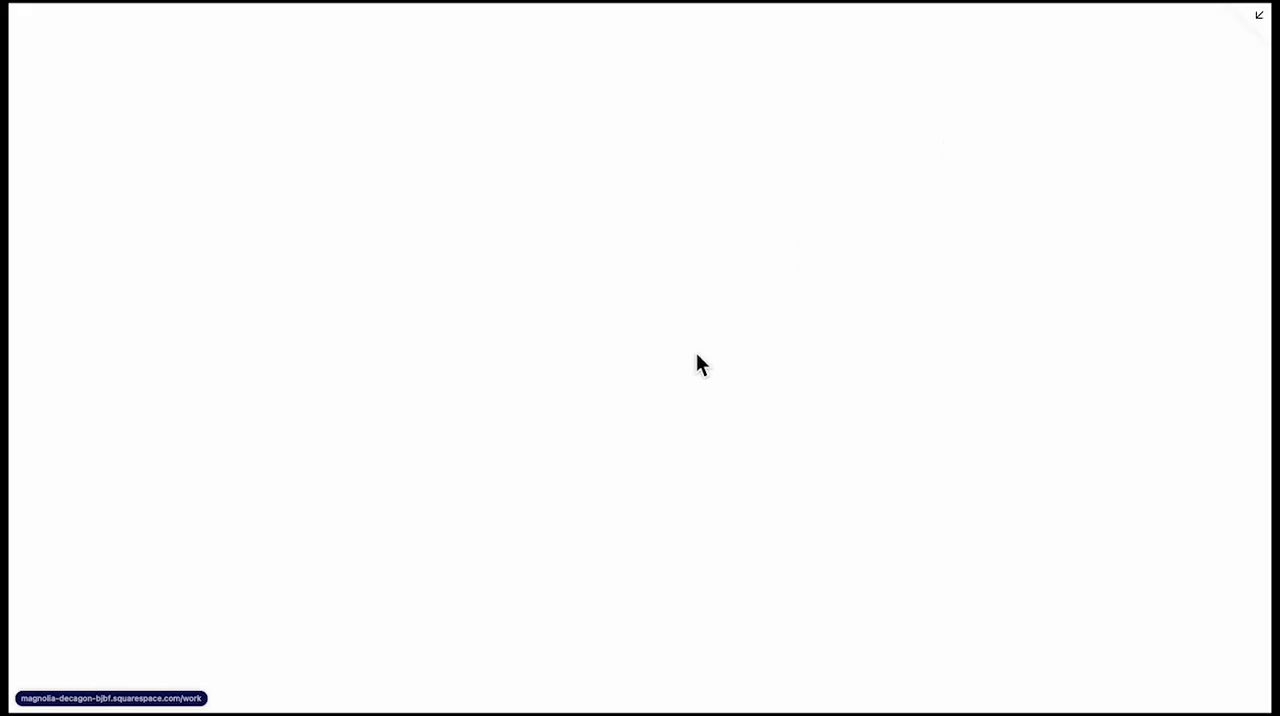
scroll(652, 418, down, 6)
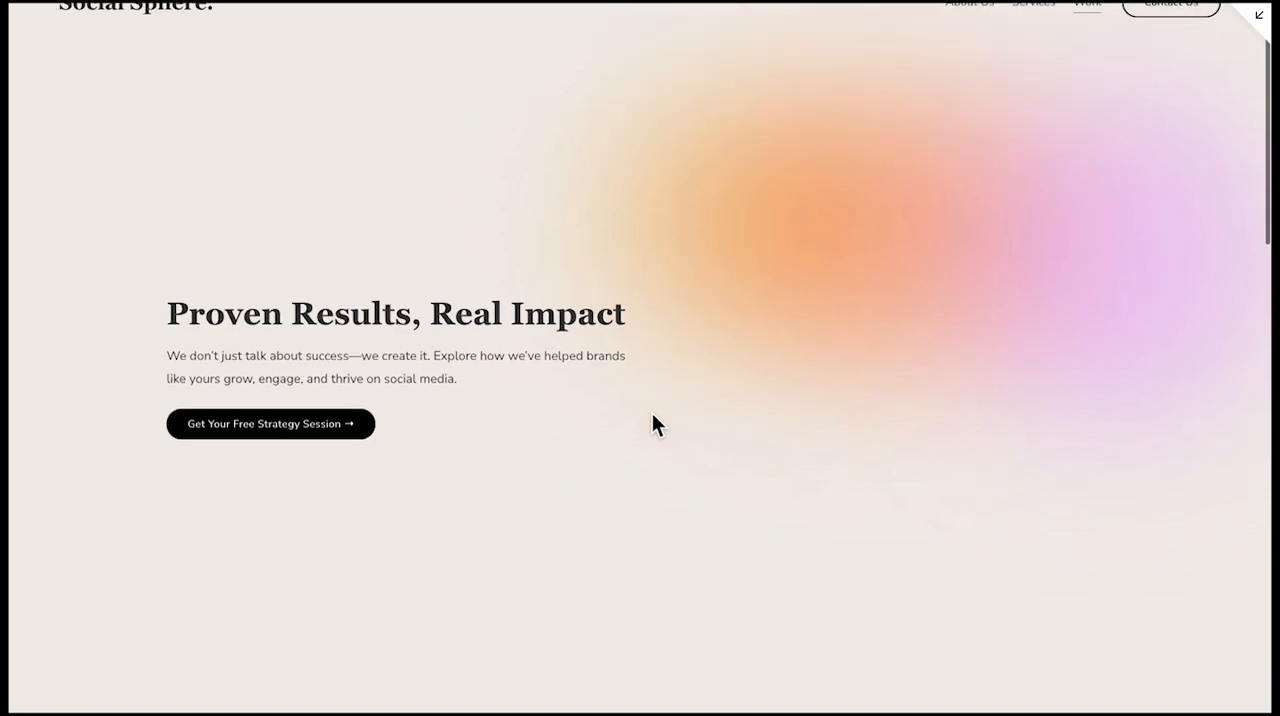
scroll(652, 415, down, 10)
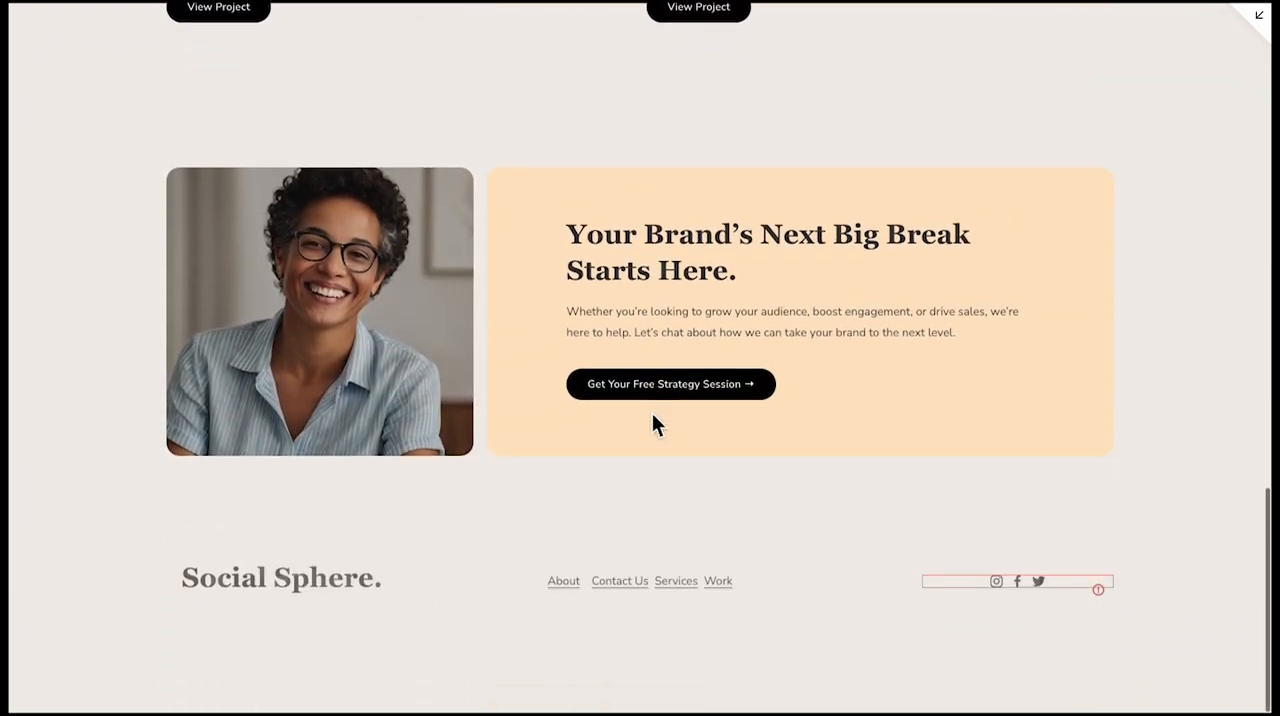
scroll(652, 415, up, 20)
Visit the Contact Us page in the preview and review its contact details, form, benefit cards and testimonial
click(1145, 78)
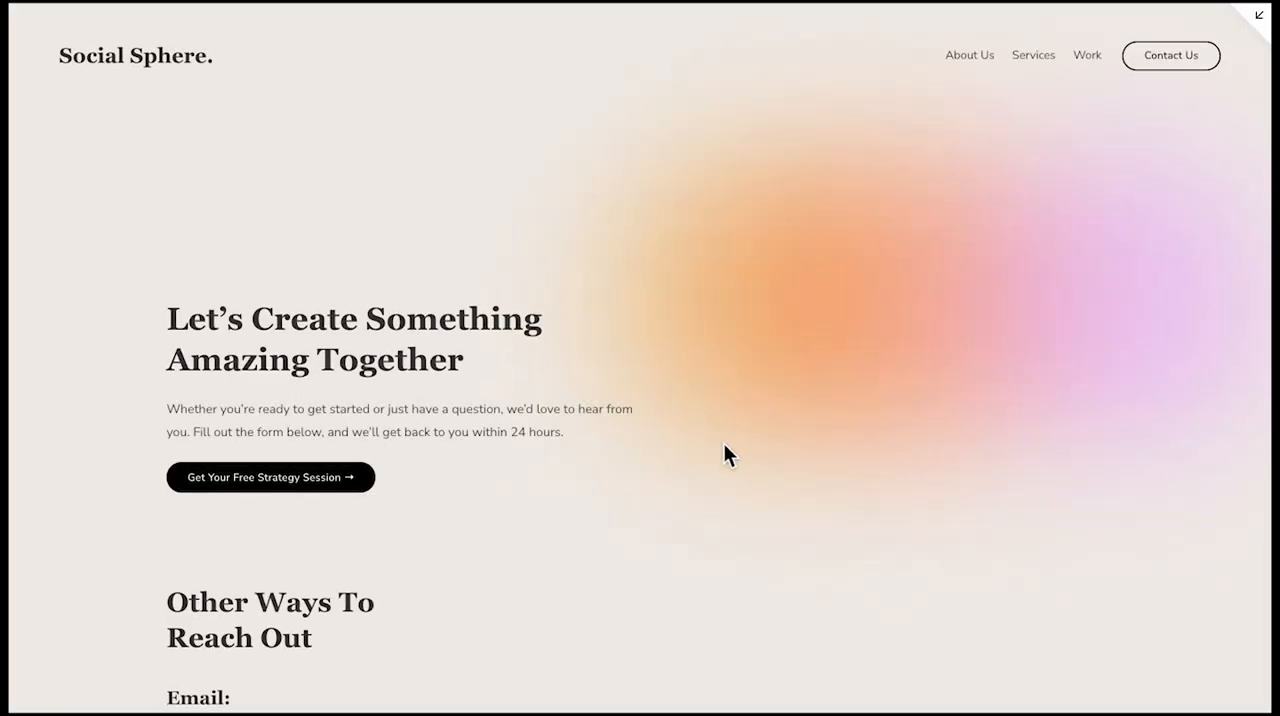
scroll(723, 451, down, 3)
scroll(724, 445, down, 5)
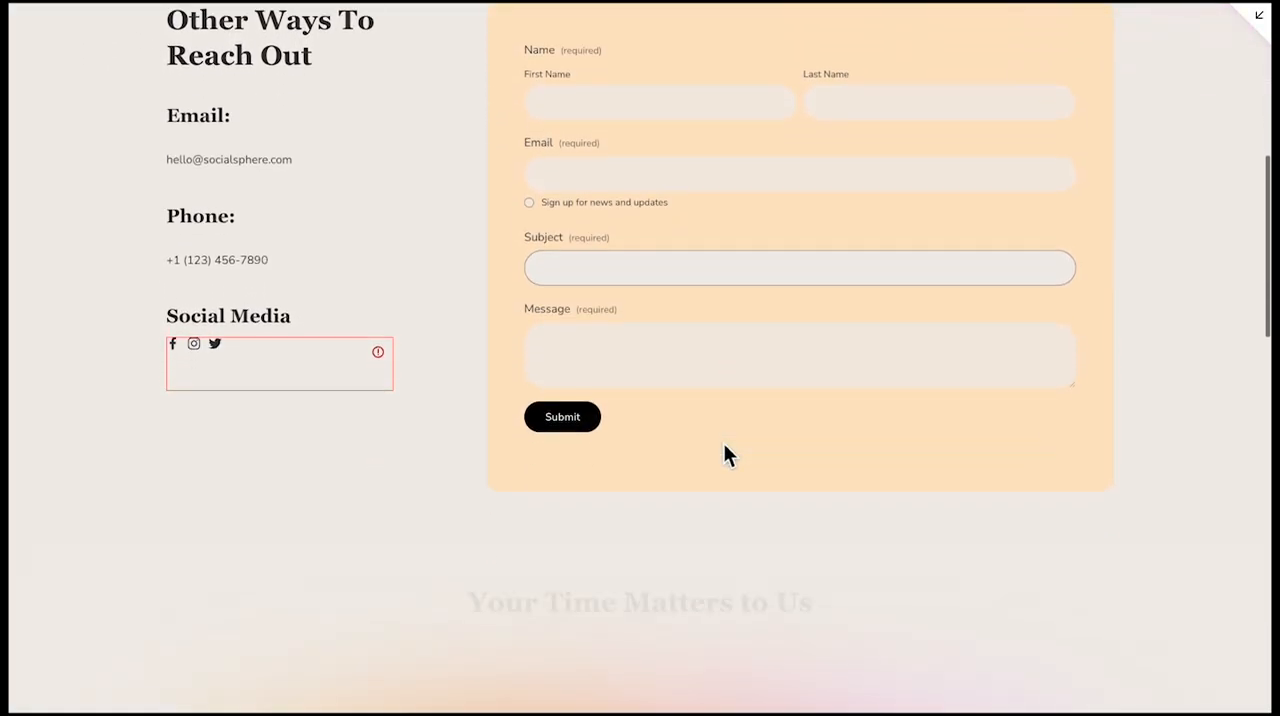
scroll(724, 446, down, 8)
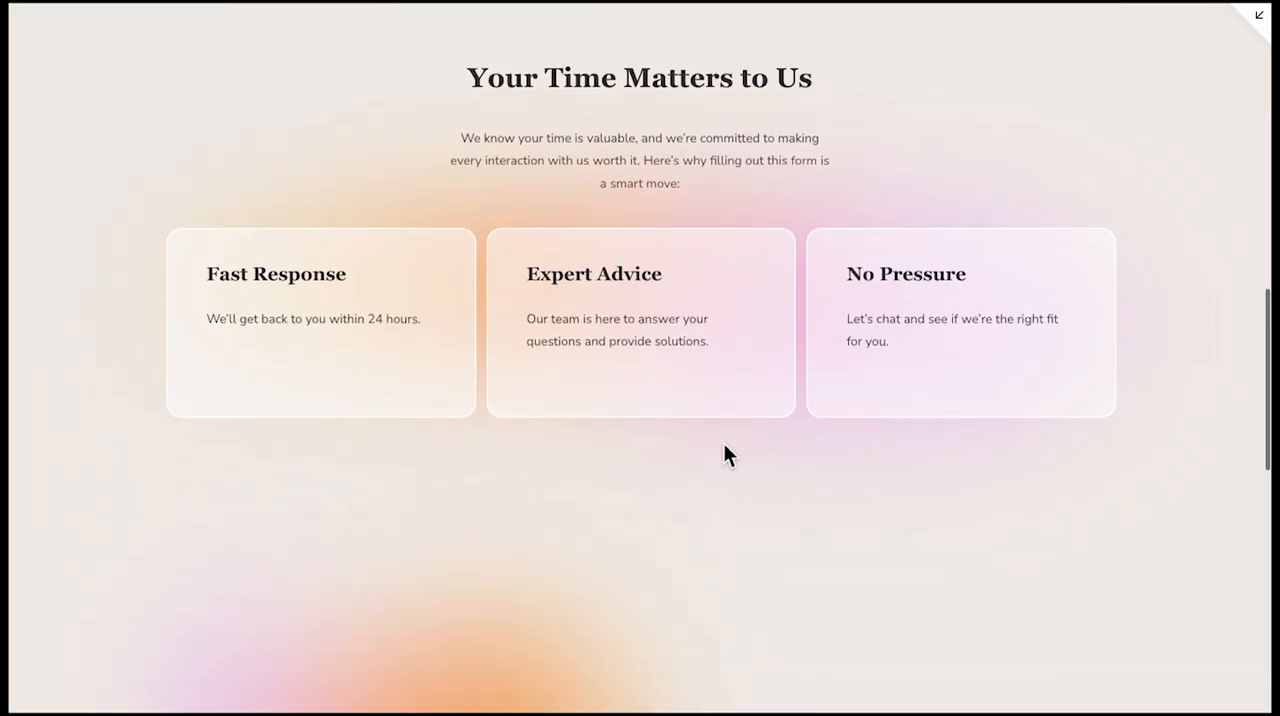
scroll(724, 446, down, 10)
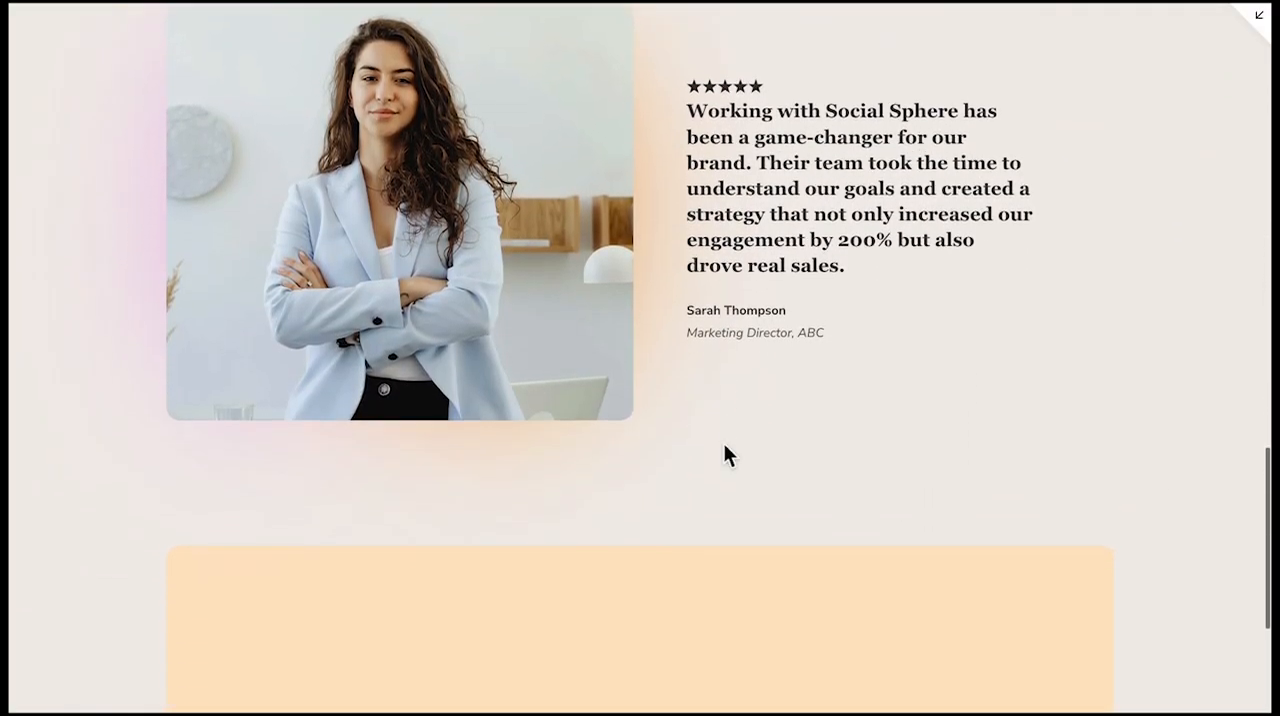
scroll(724, 446, down, 1)
scroll(857, 357, up, 20)
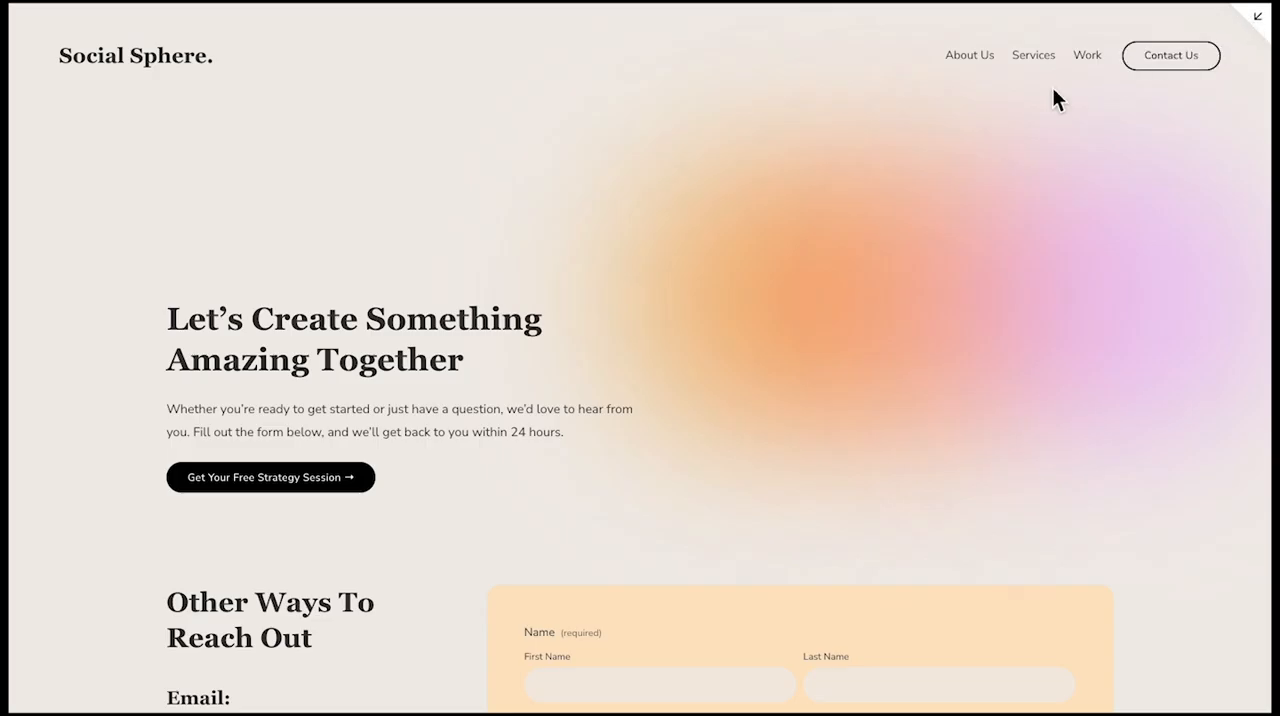
Return to the Work page in the preview and look through to the Case Study page
click(1093, 62)
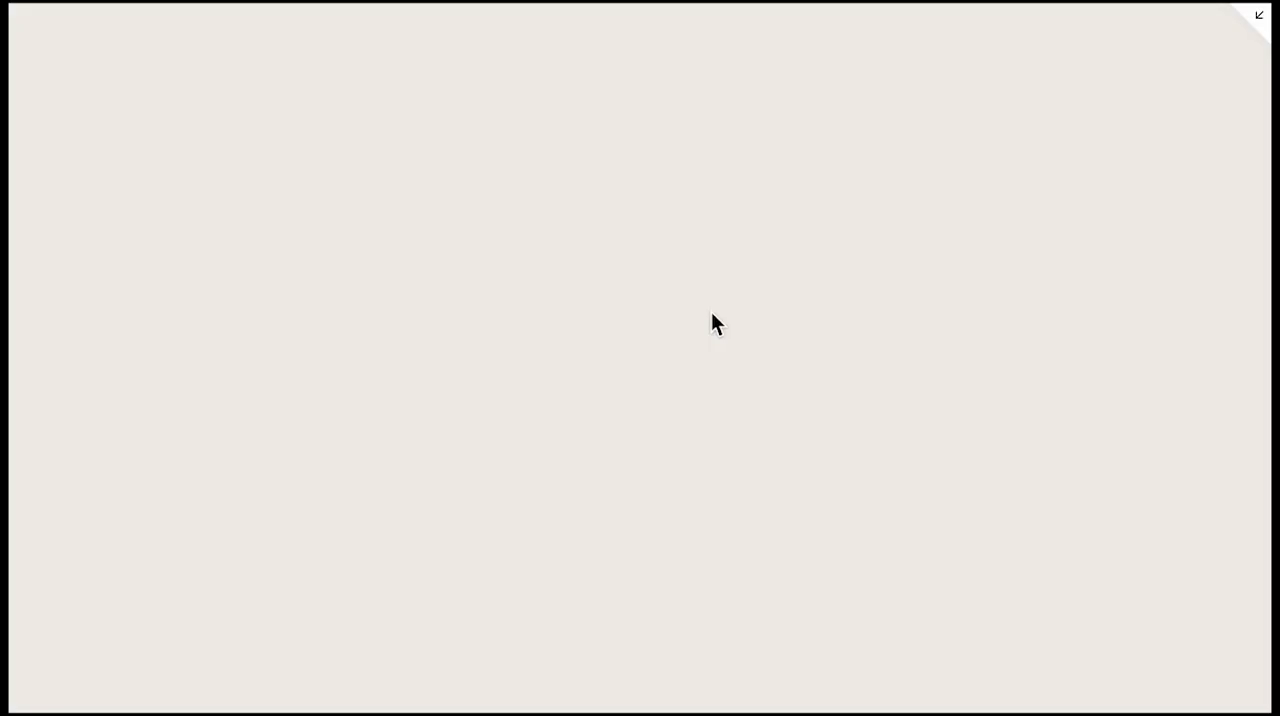
scroll(650, 480, down, 2)
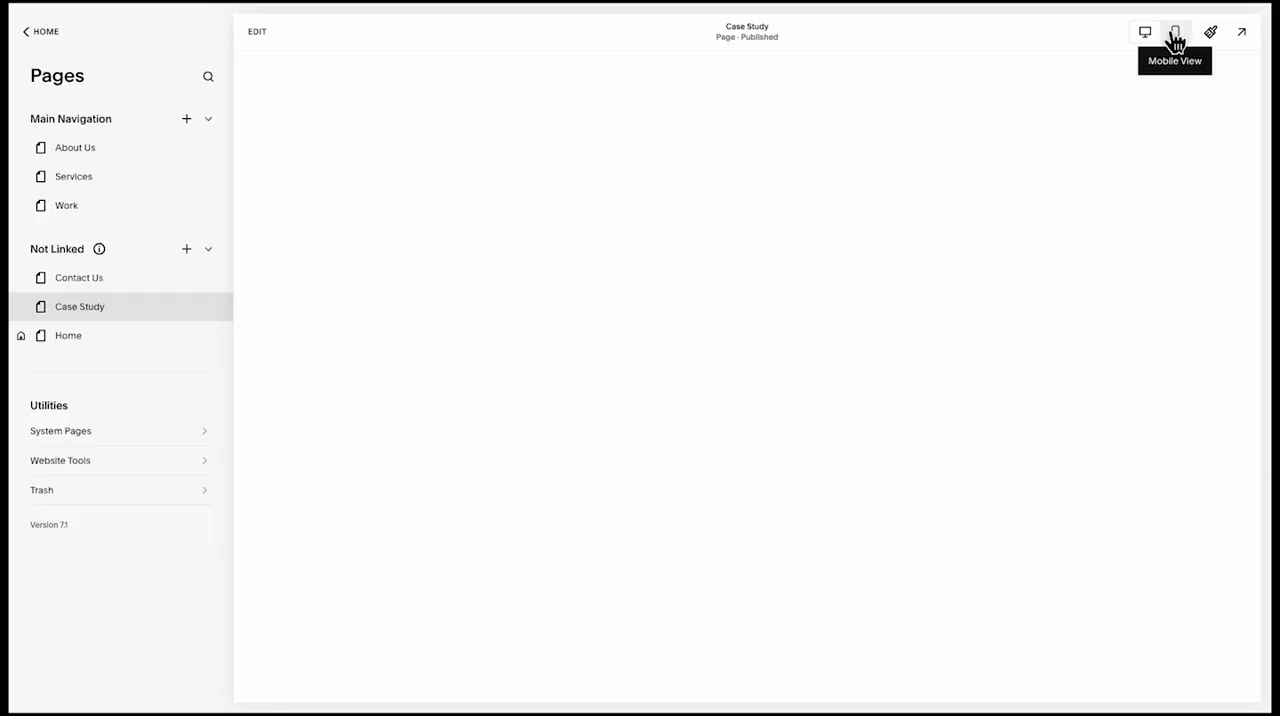
Switch the preview to mobile view, go to the Home page and expand it to full screen
click(1174, 35)
click(740, 86)
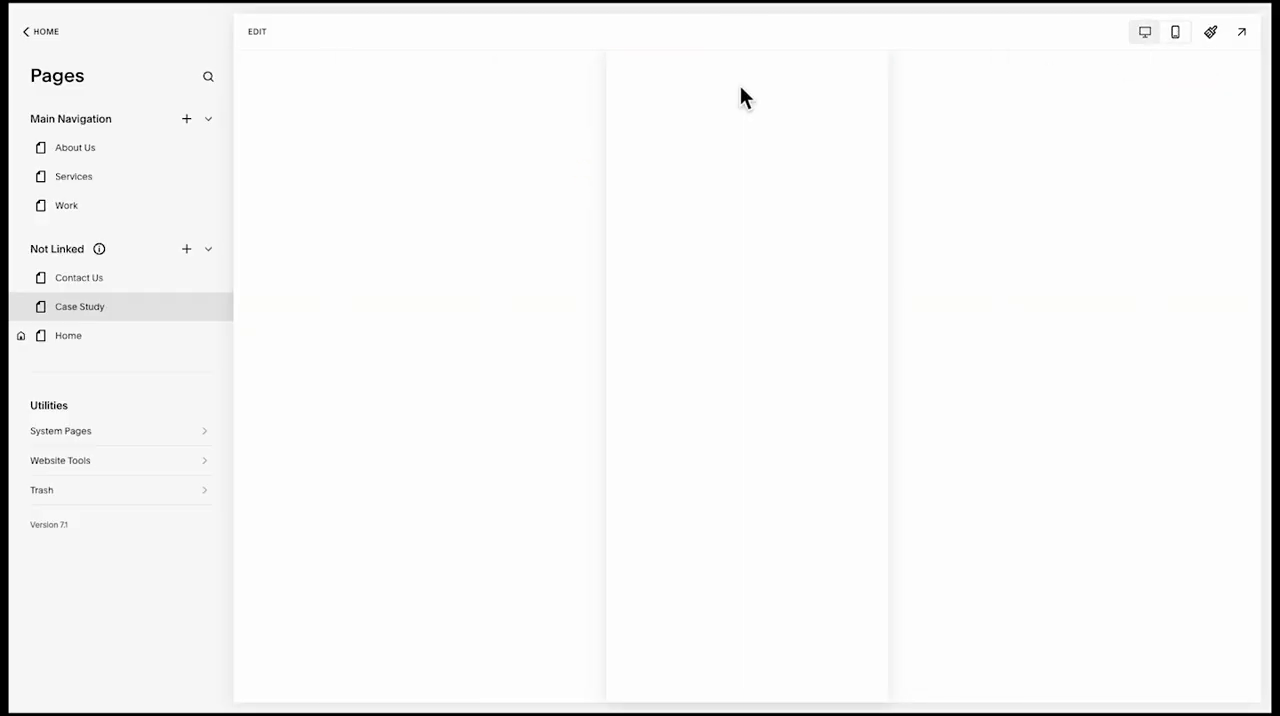
scroll(784, 282, down, 2)
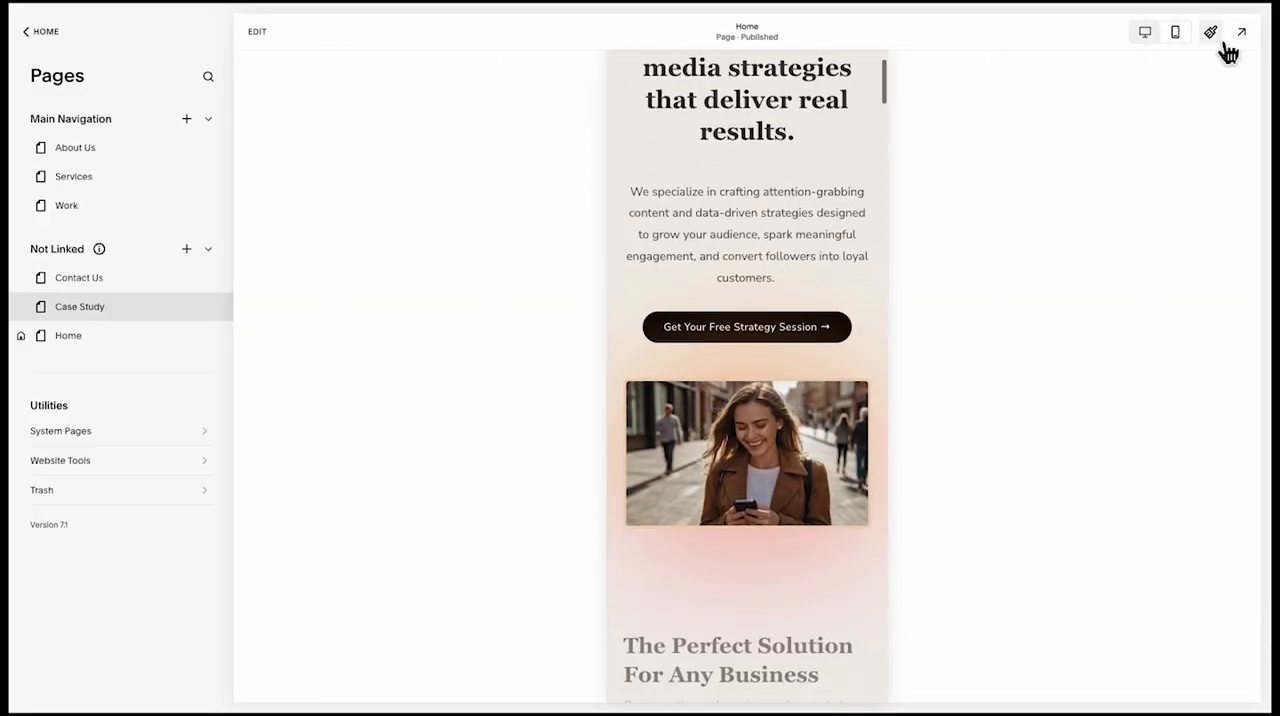
click(1241, 33)
Examine the mobile Home page's layout from the hero through the benefit cards, process steps and case studies
scroll(751, 405, down, 5)
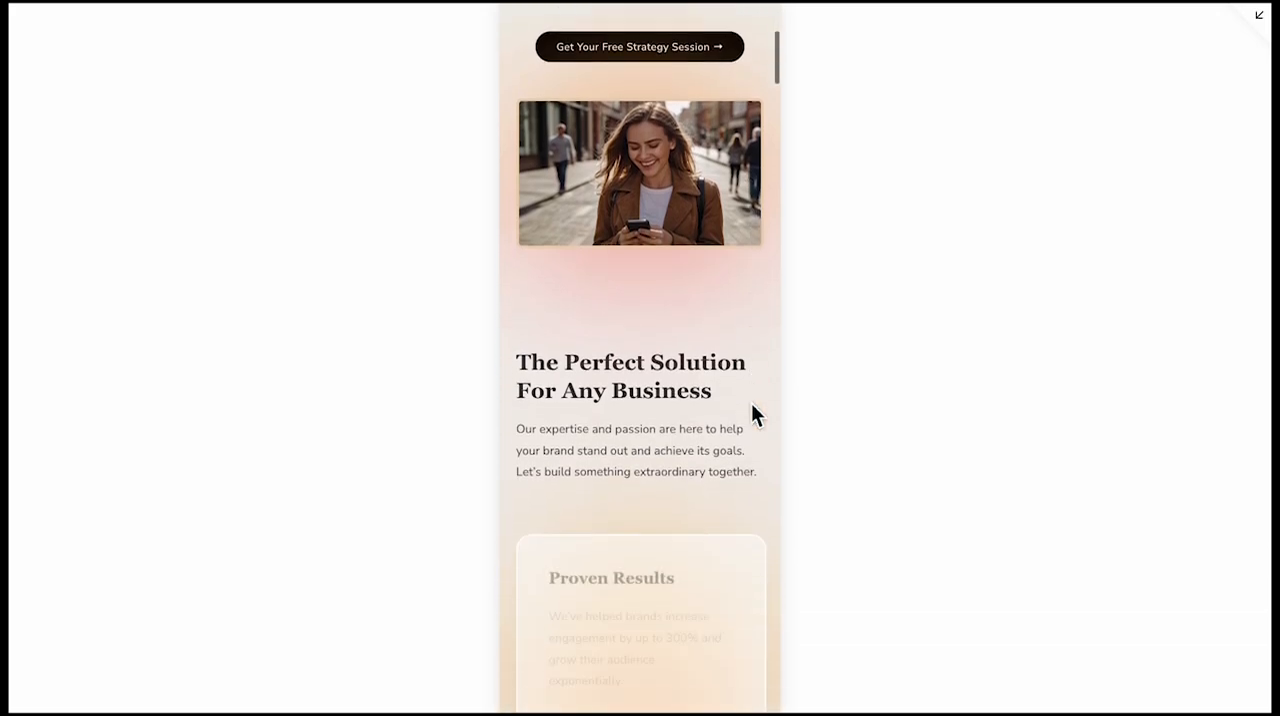
scroll(751, 405, down, 8)
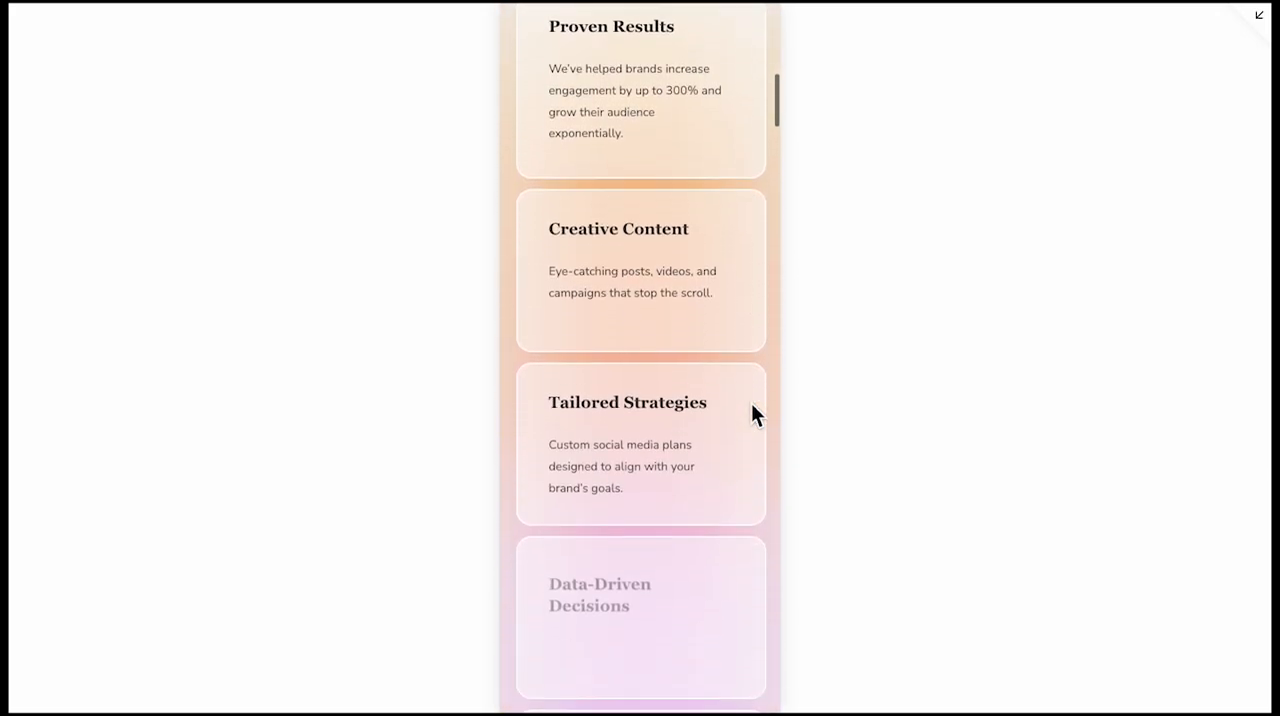
scroll(751, 405, down, 7)
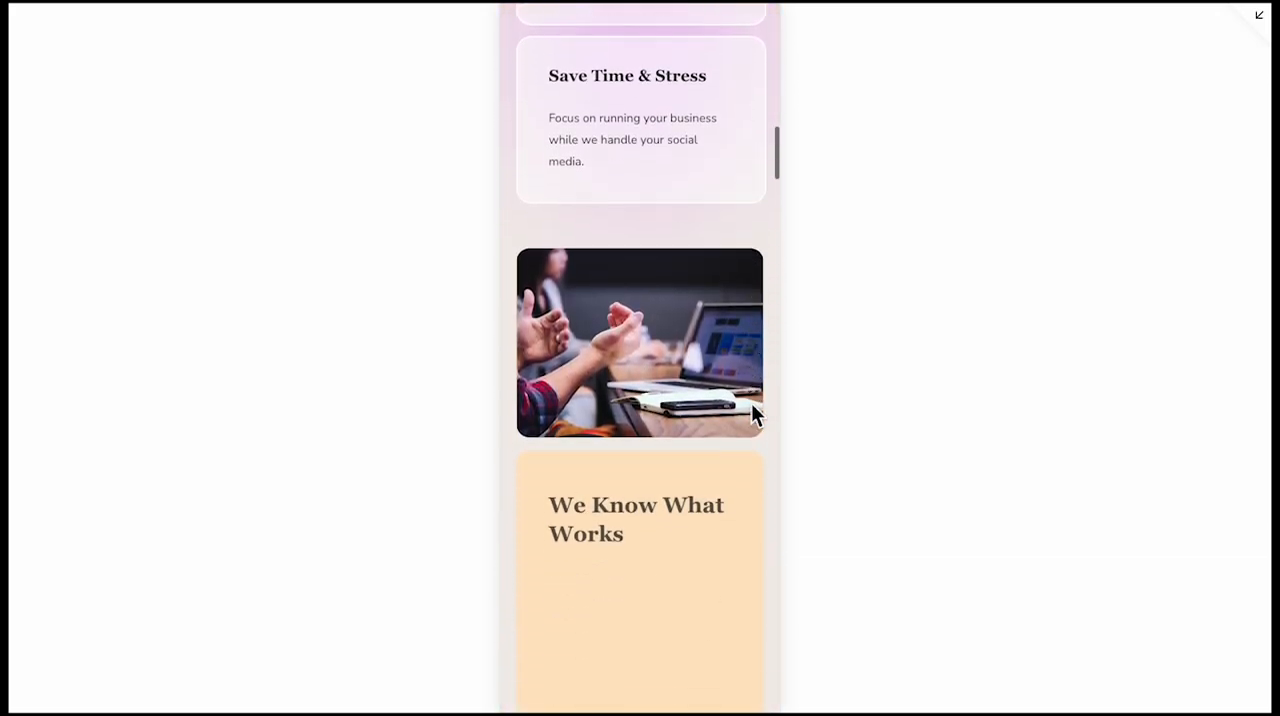
scroll(752, 406, down, 7)
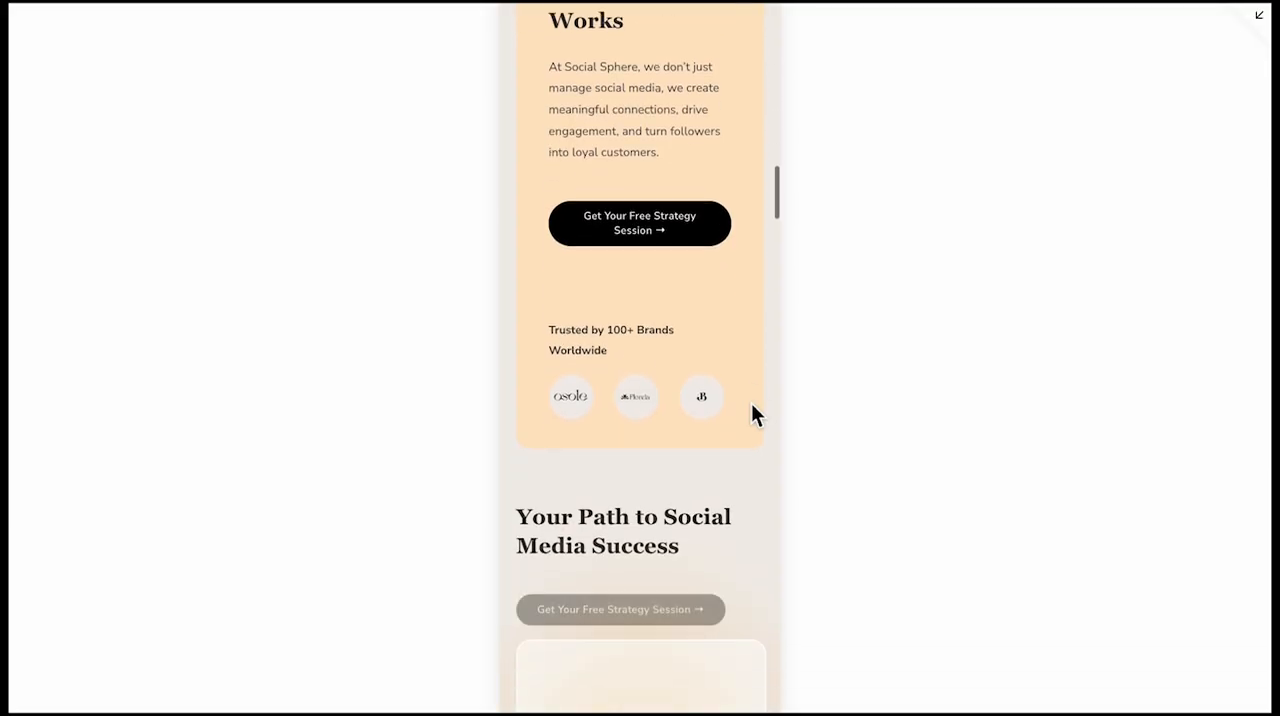
scroll(752, 406, down, 7)
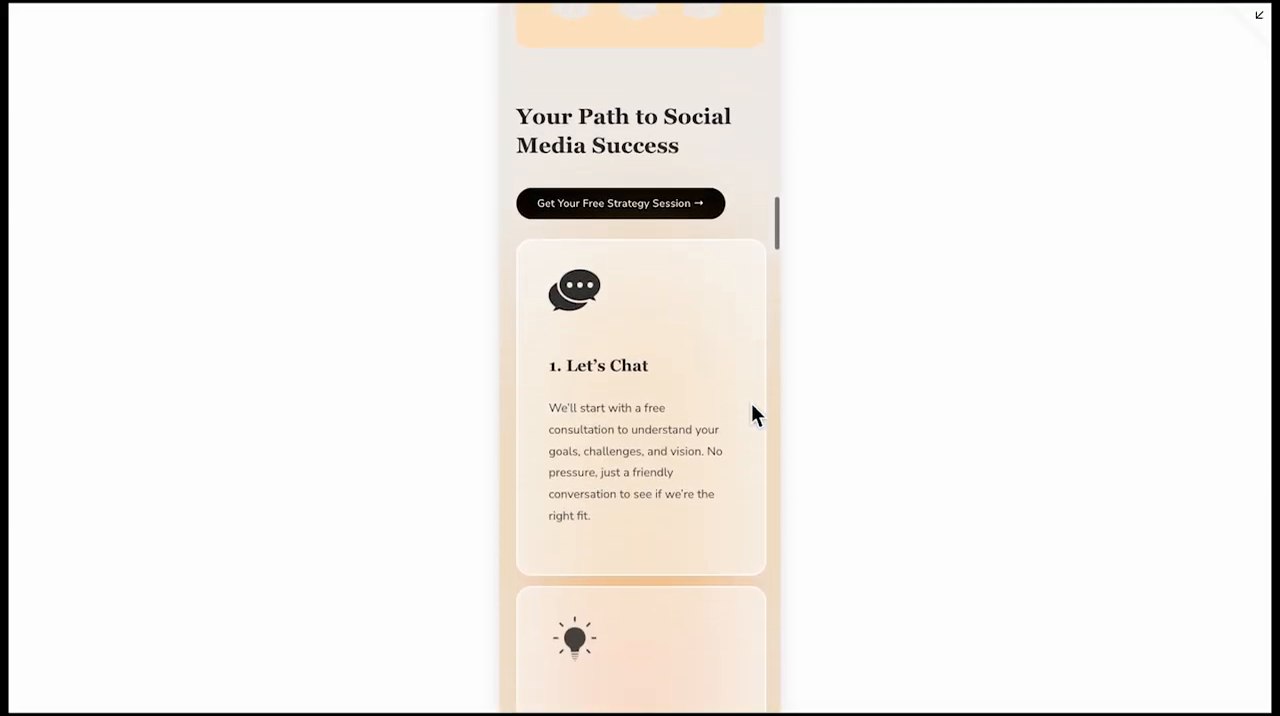
scroll(751, 403, down, 6)
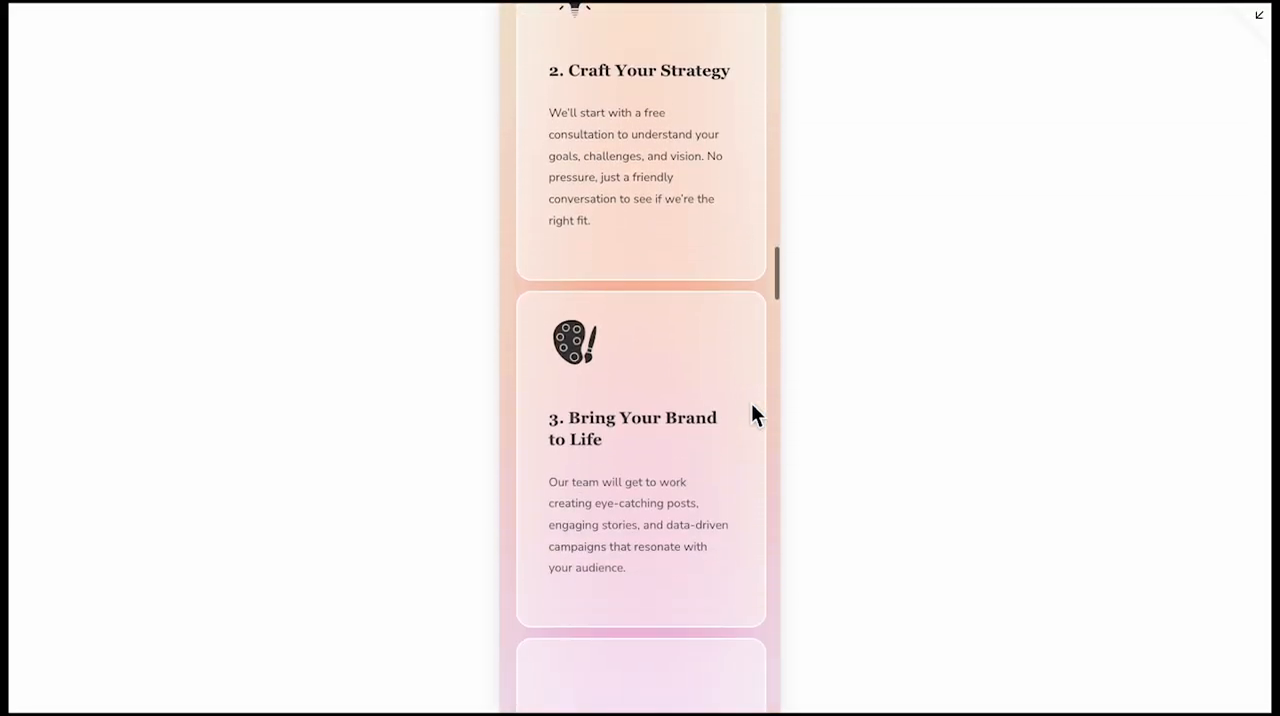
scroll(751, 403, down, 6)
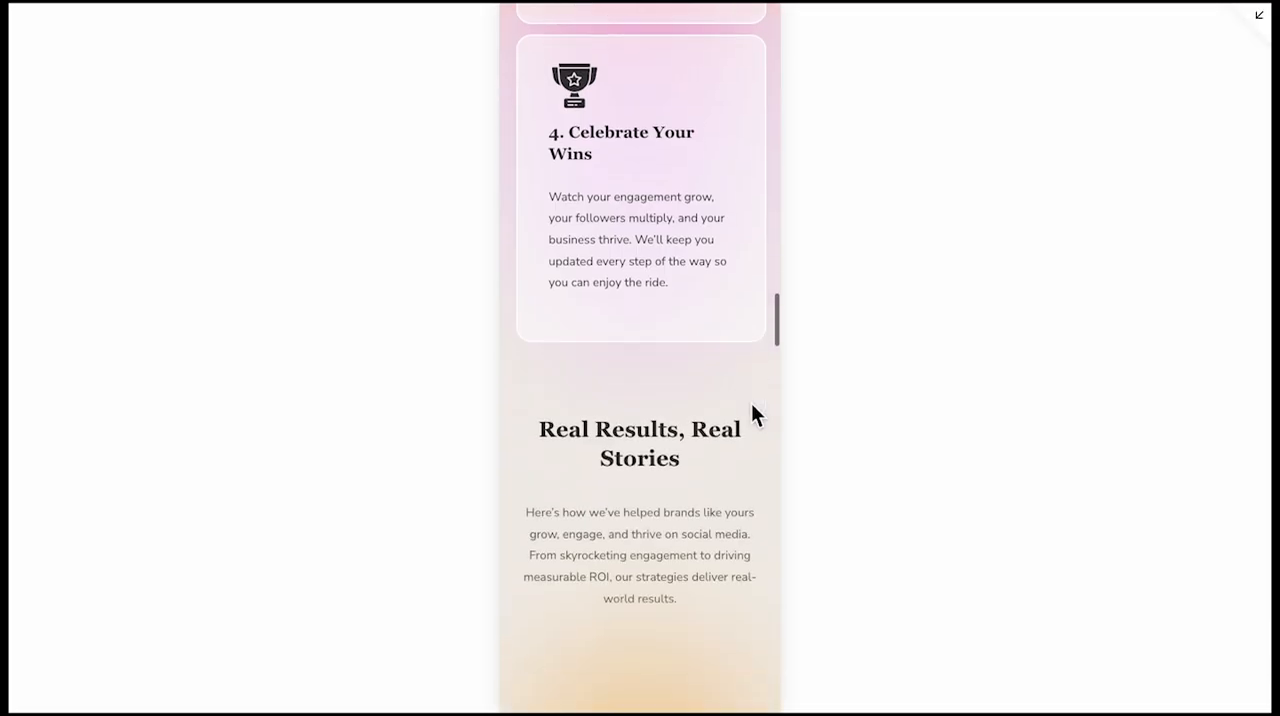
scroll(751, 403, down, 6)
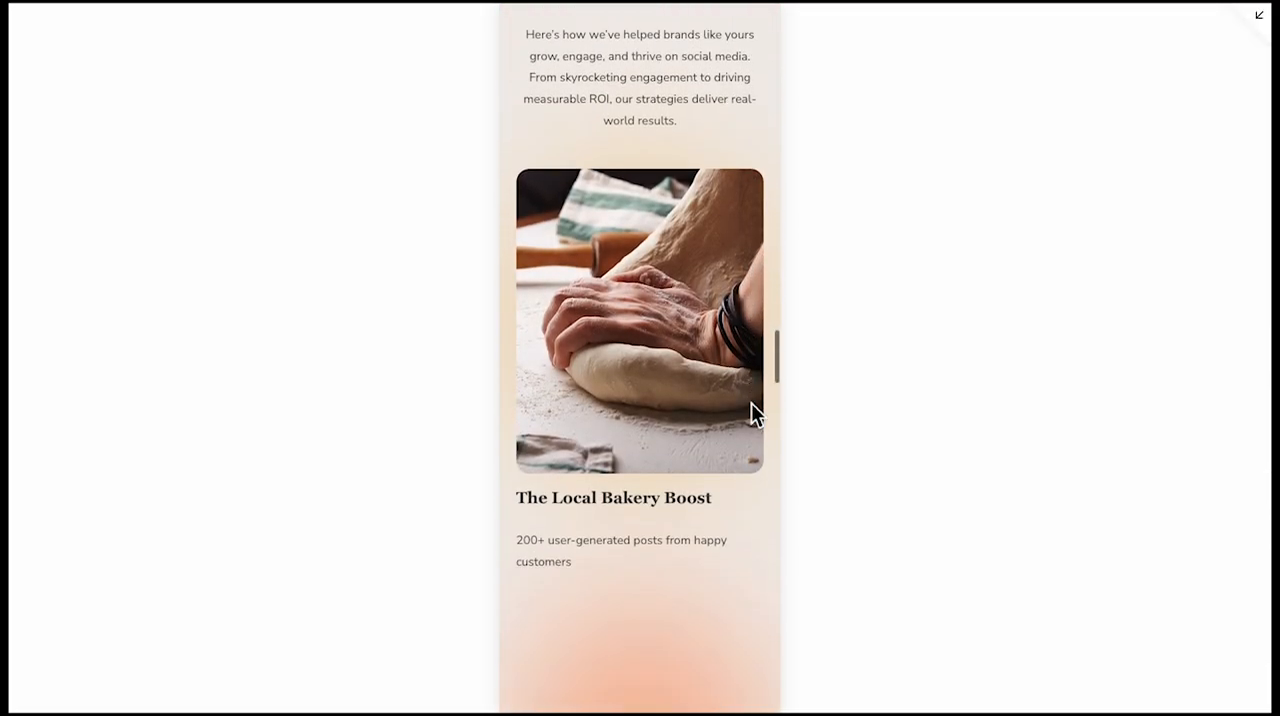
scroll(751, 403, down, 6)
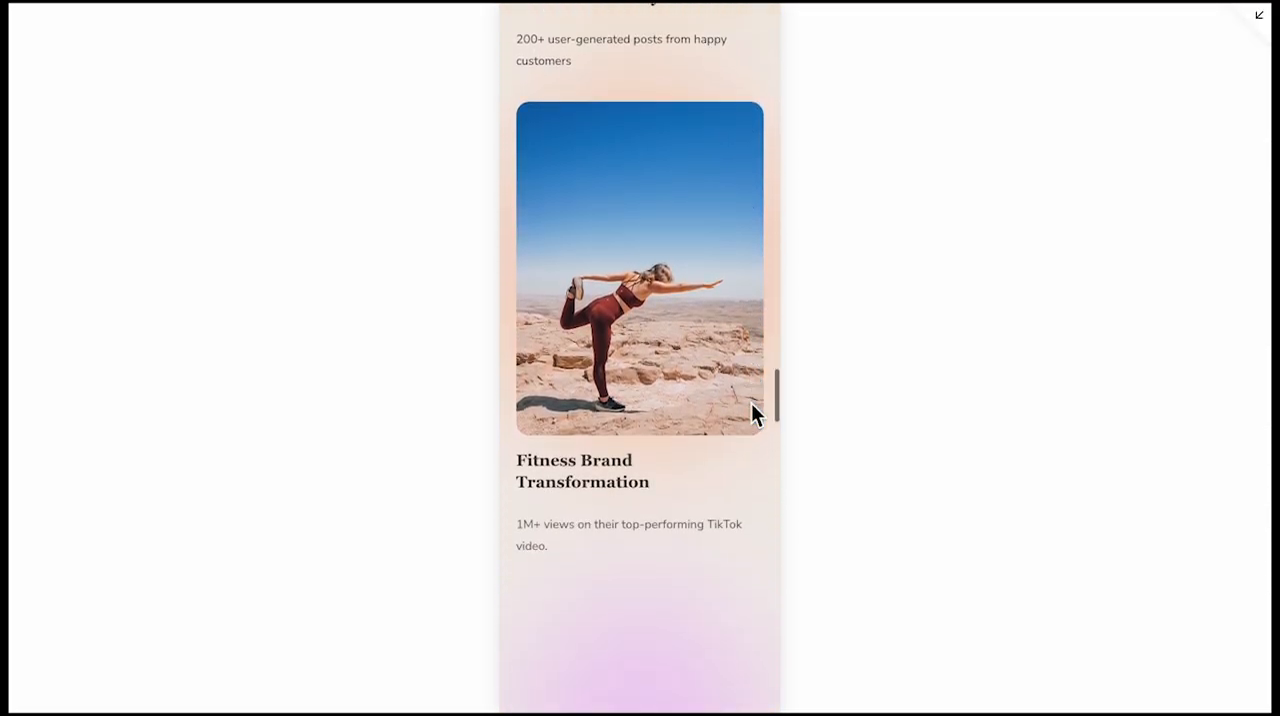
scroll(753, 410, down, 3)
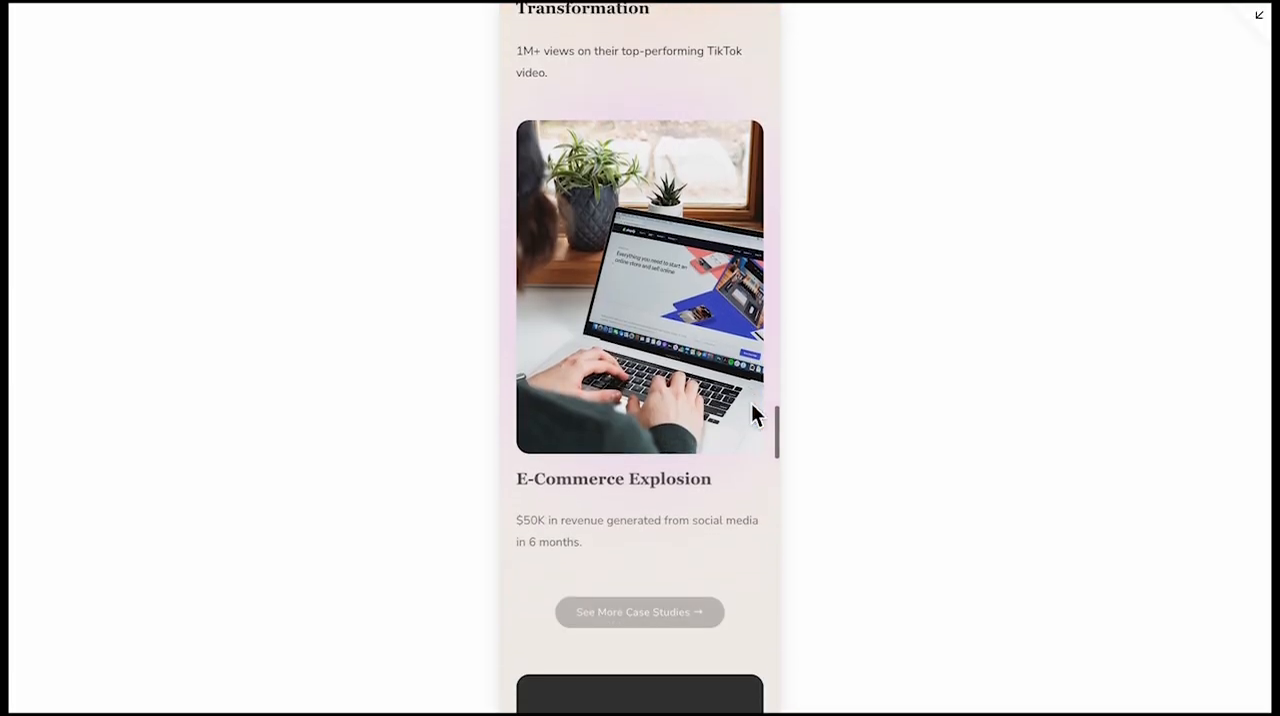
Examine the rest of the mobile Home page, from the case studies through the pricing packages, FAQ and call-to-action to the footer
scroll(751, 410, down, 3)
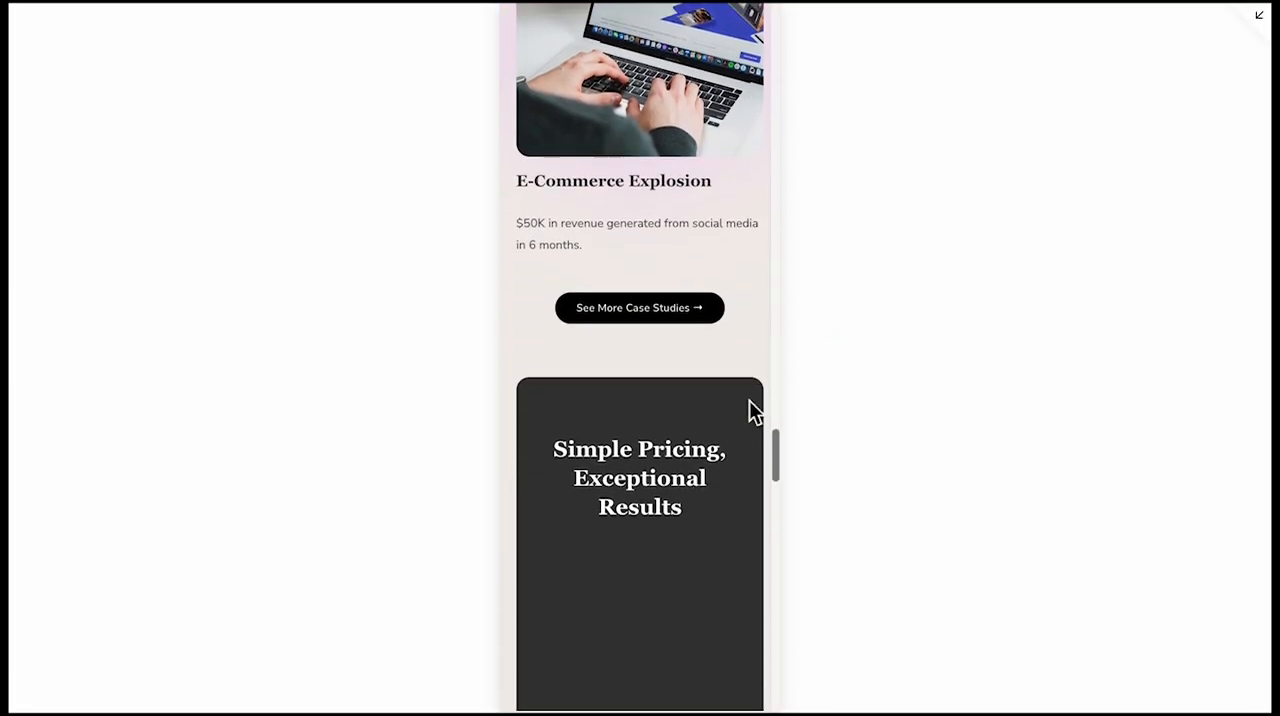
scroll(750, 402, down, 5)
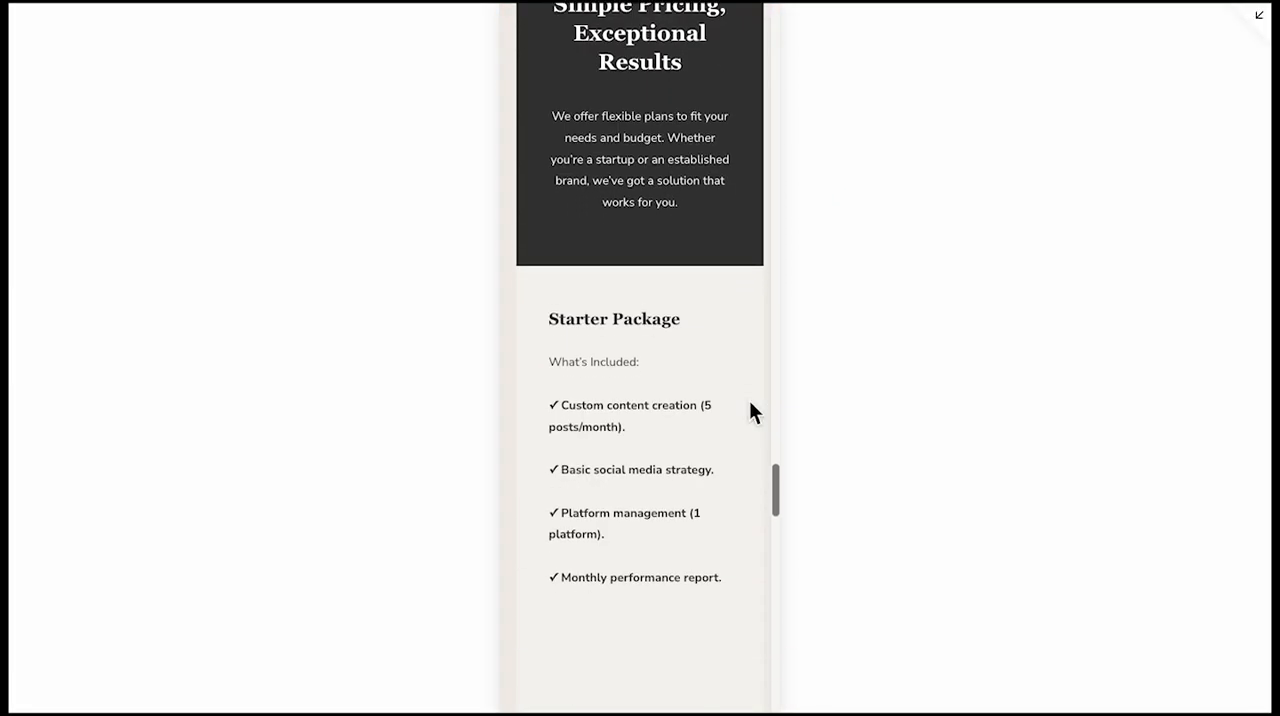
scroll(750, 403, down, 2)
scroll(750, 405, down, 5)
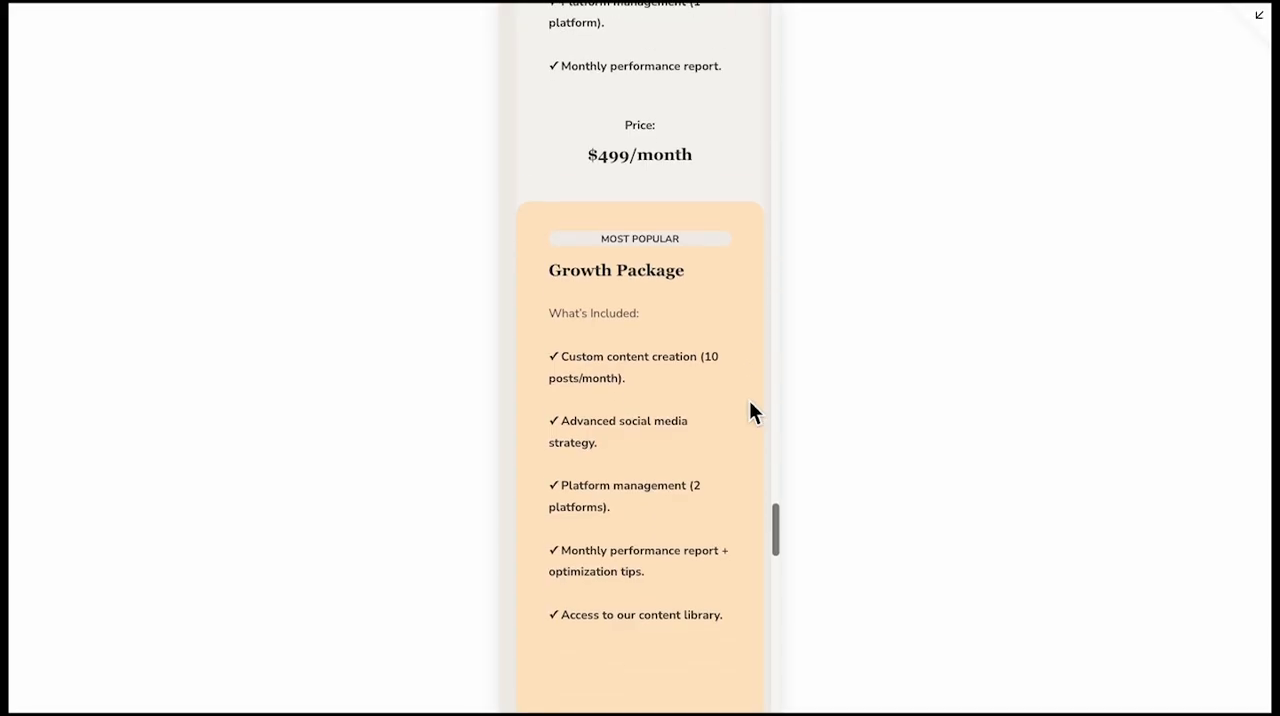
scroll(751, 412, down, 5)
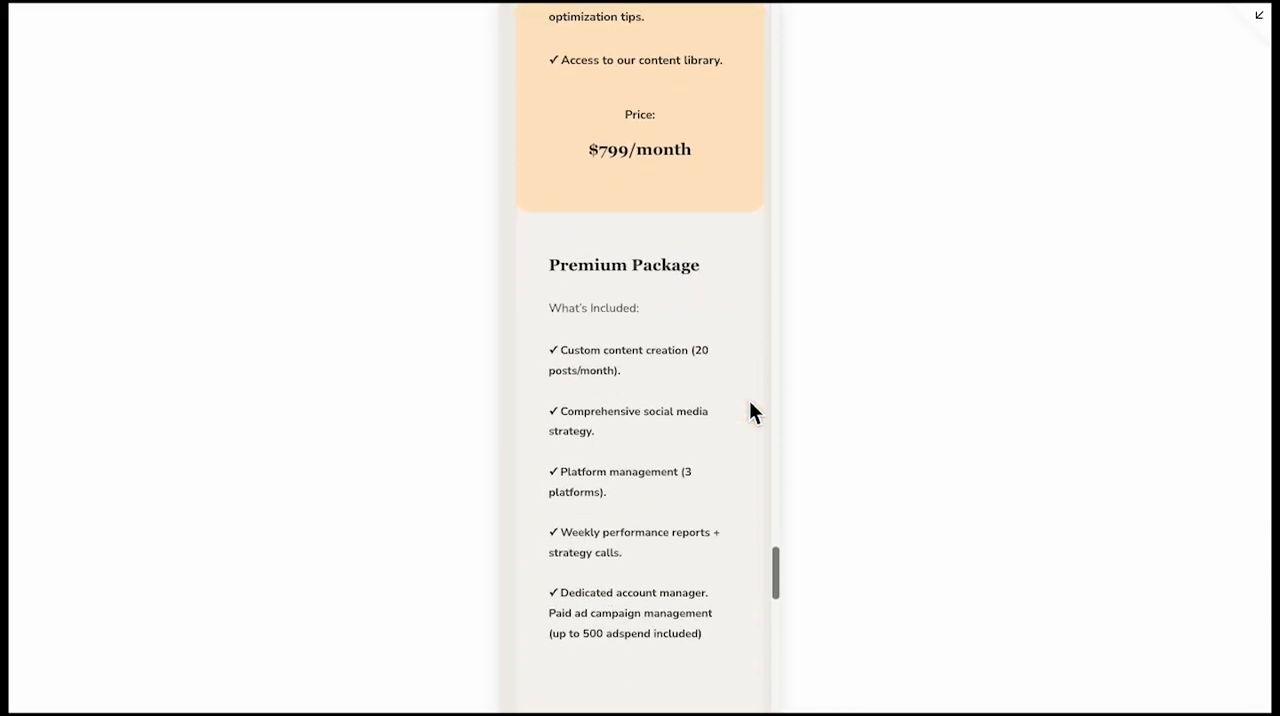
scroll(752, 412, down, 5)
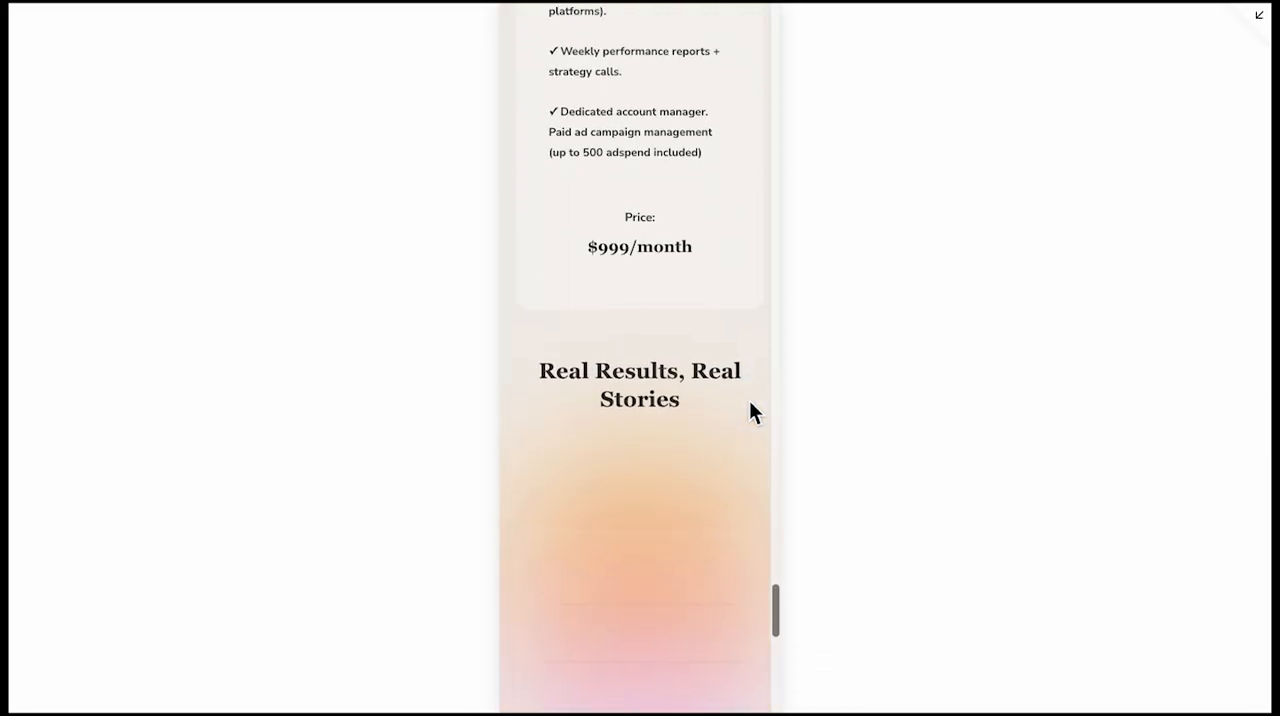
scroll(750, 403, down, 5)
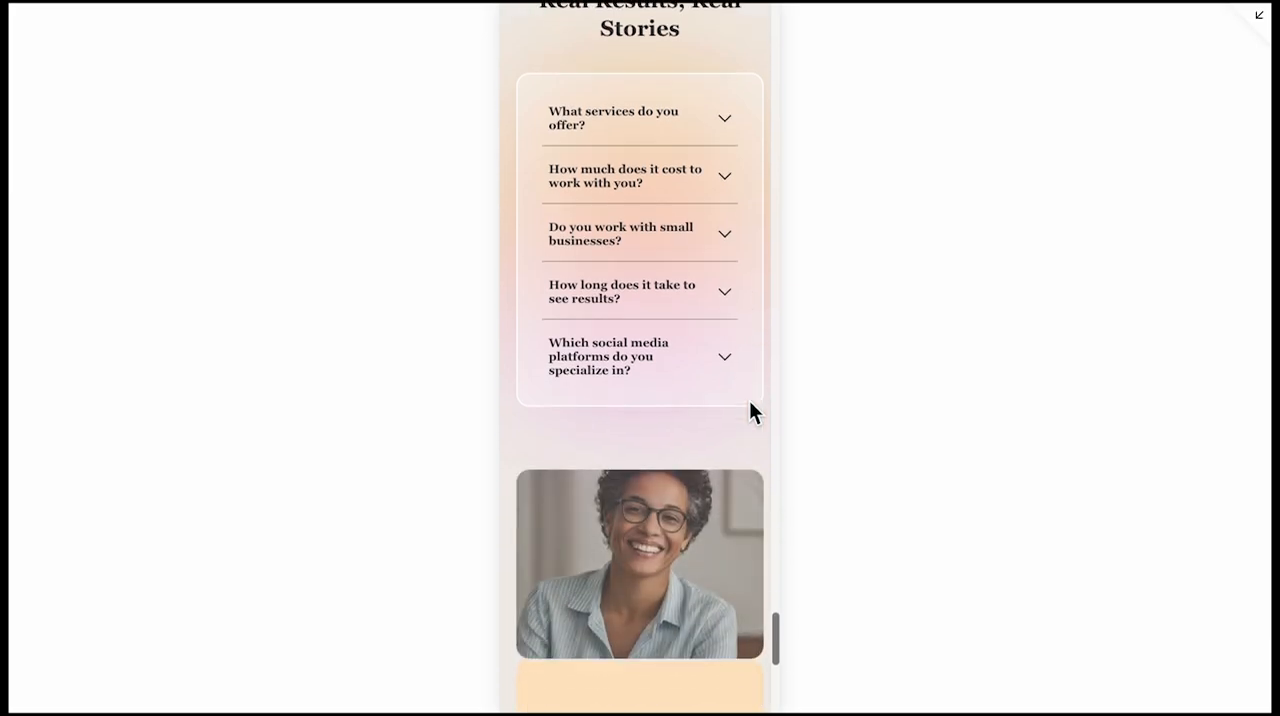
scroll(751, 410, down, 2)
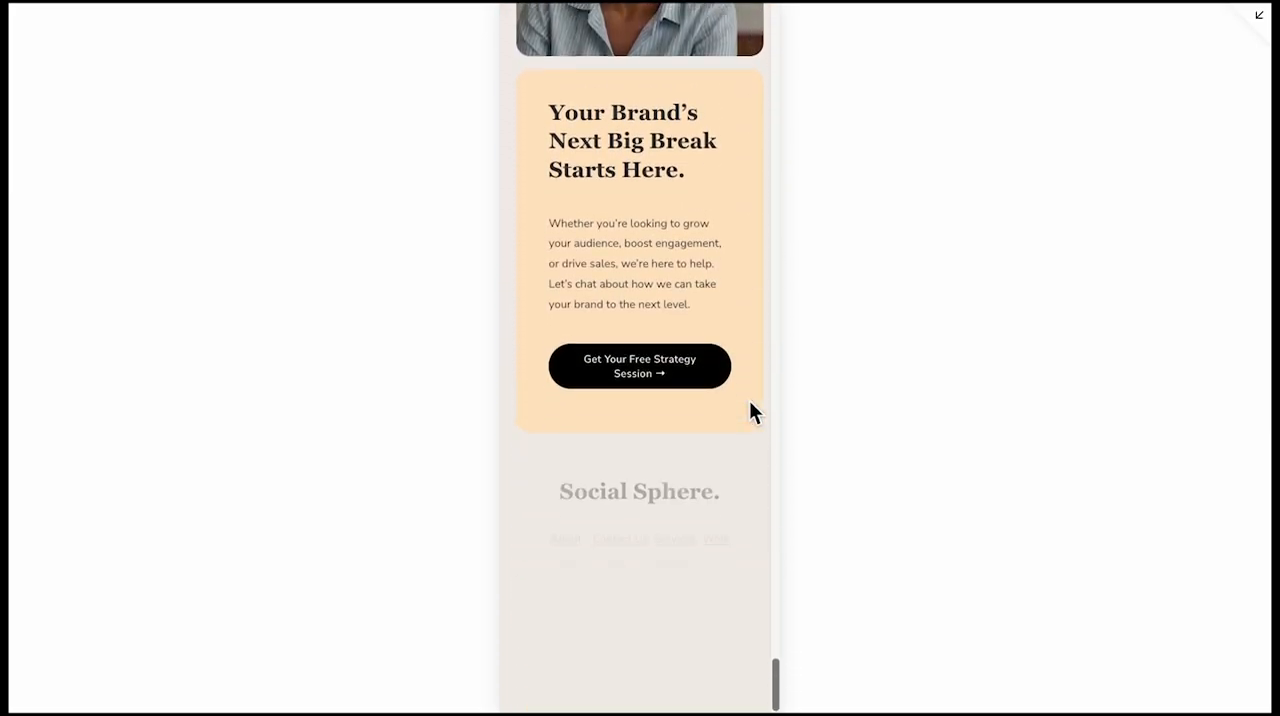
Visit the About Us page in the mobile preview and review its team section, impact numbers, mission cards, testimonial and footer
scroll(751, 410, up, 10)
scroll(752, 412, up, 15)
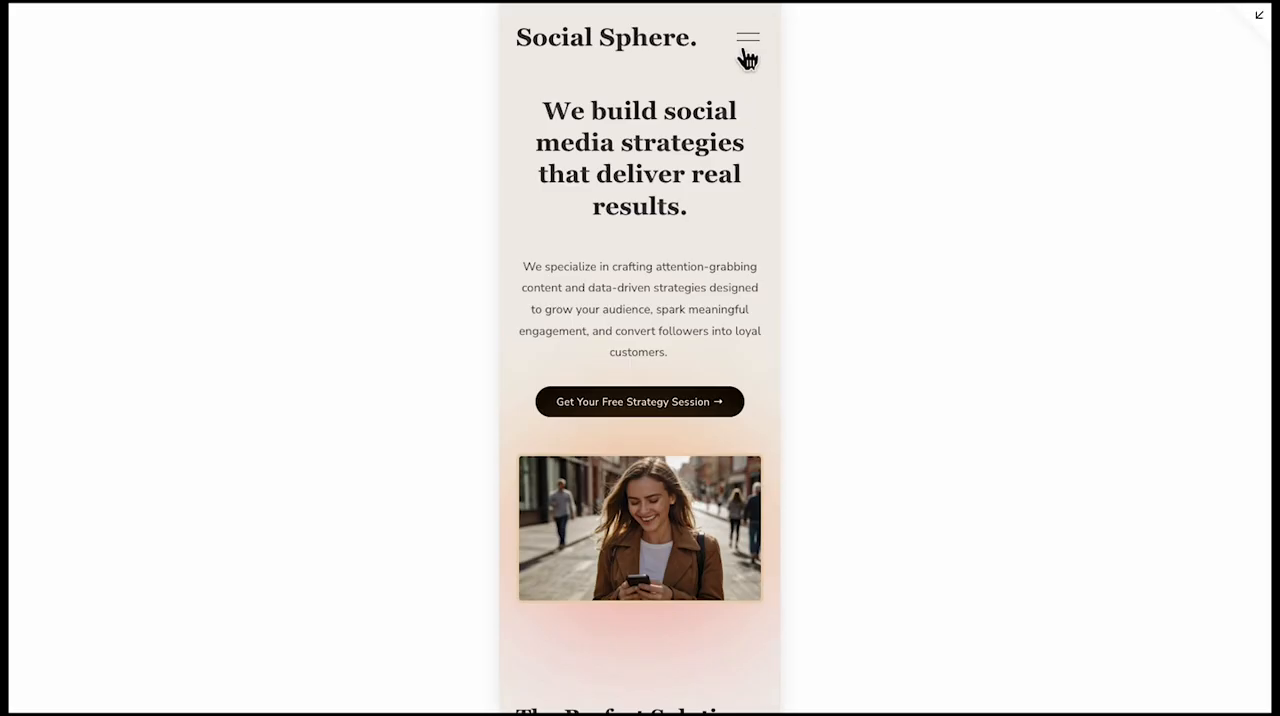
click(748, 40)
click(634, 326)
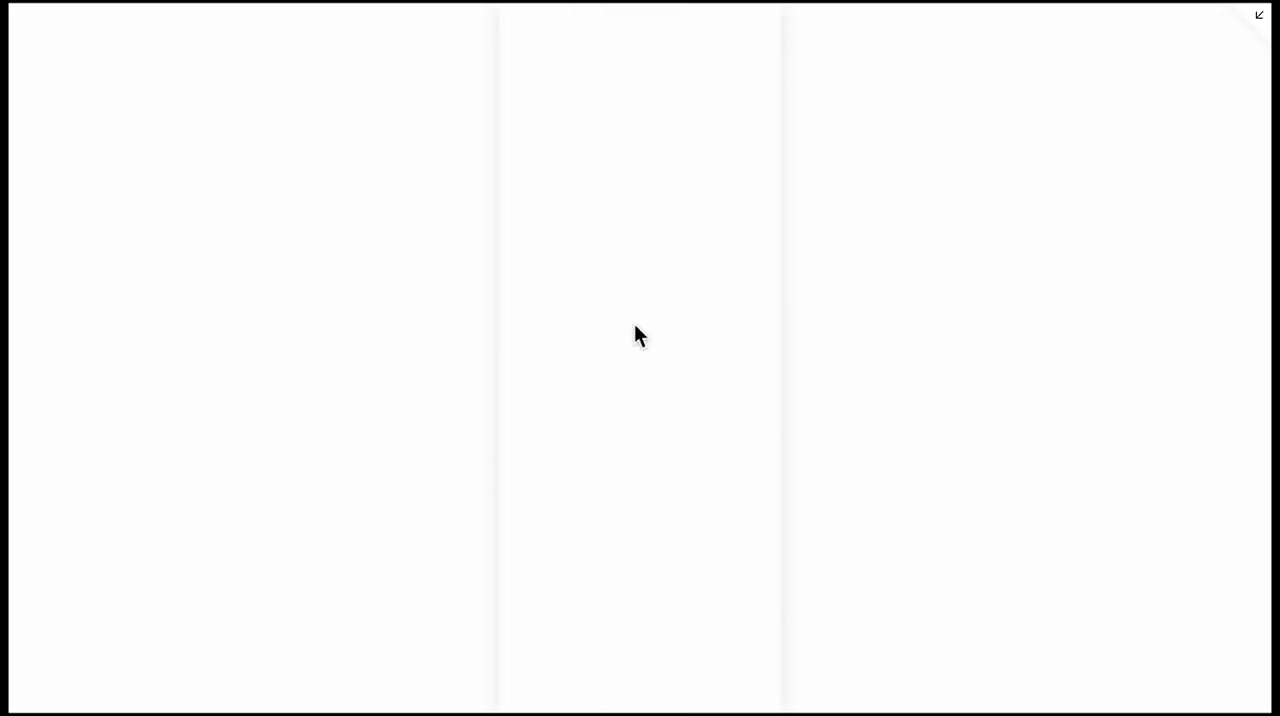
scroll(634, 334, down, 5)
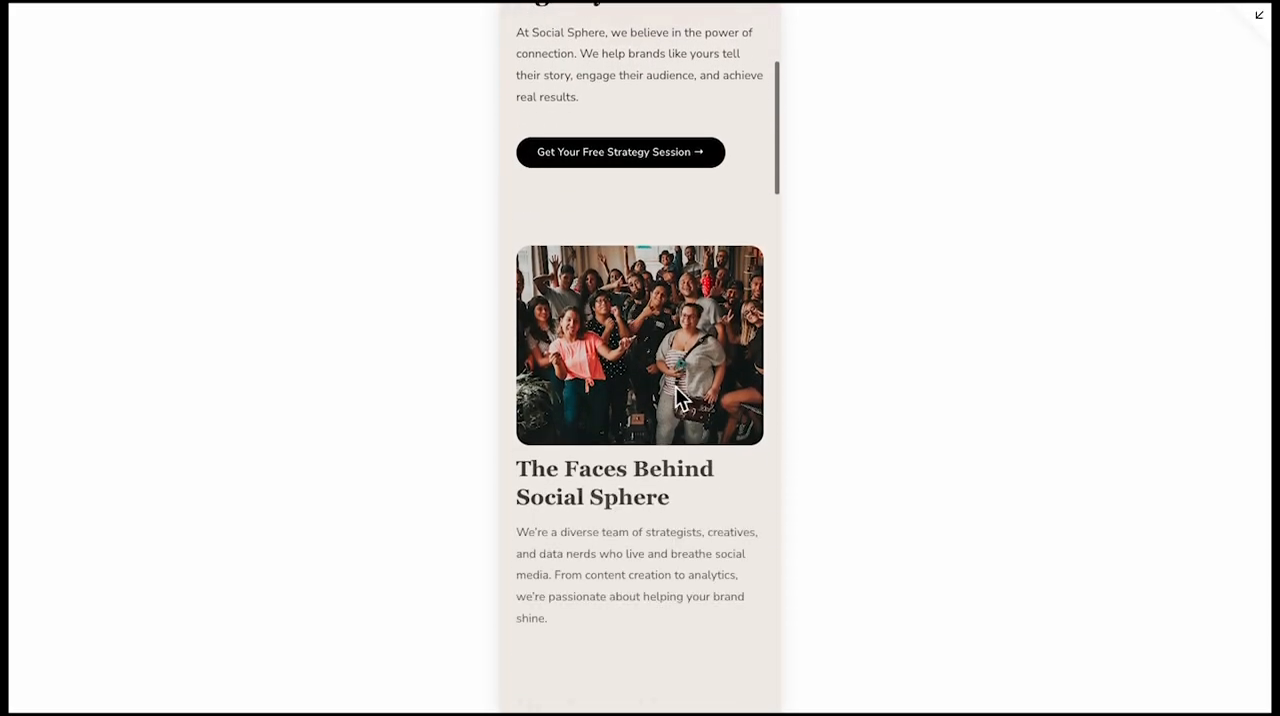
scroll(677, 393, down, 8)
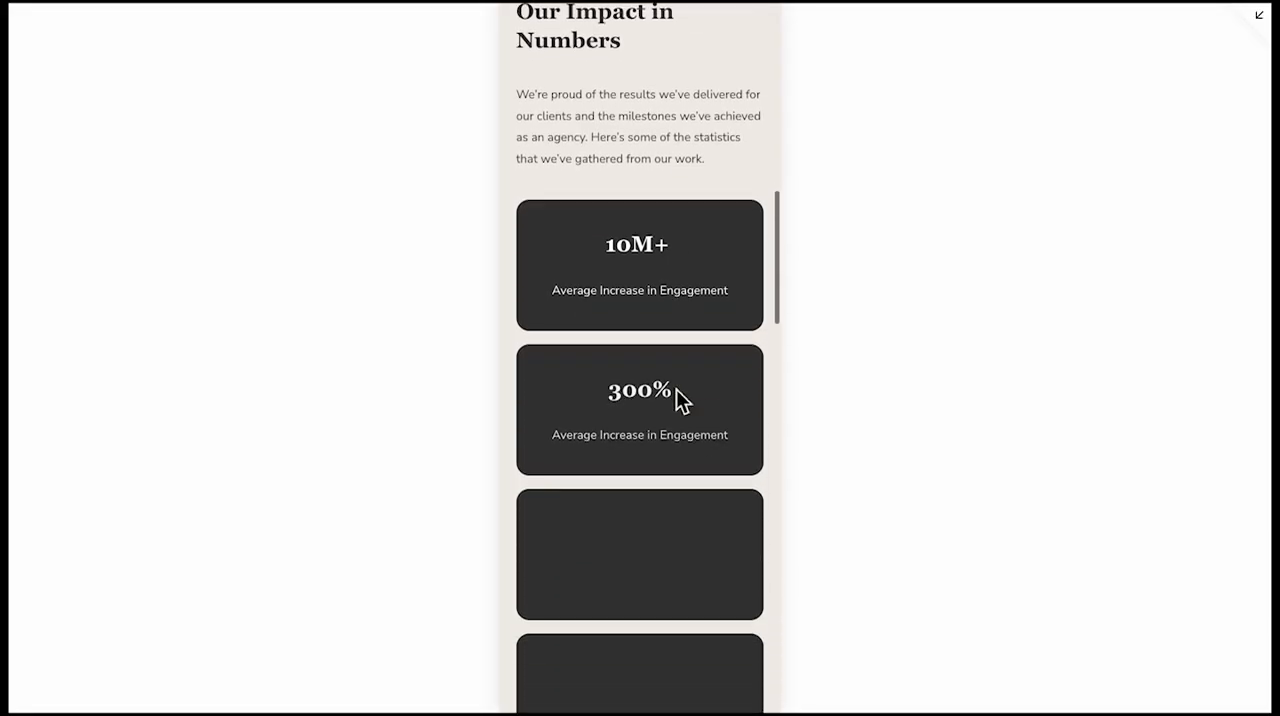
scroll(690, 410, down, 10)
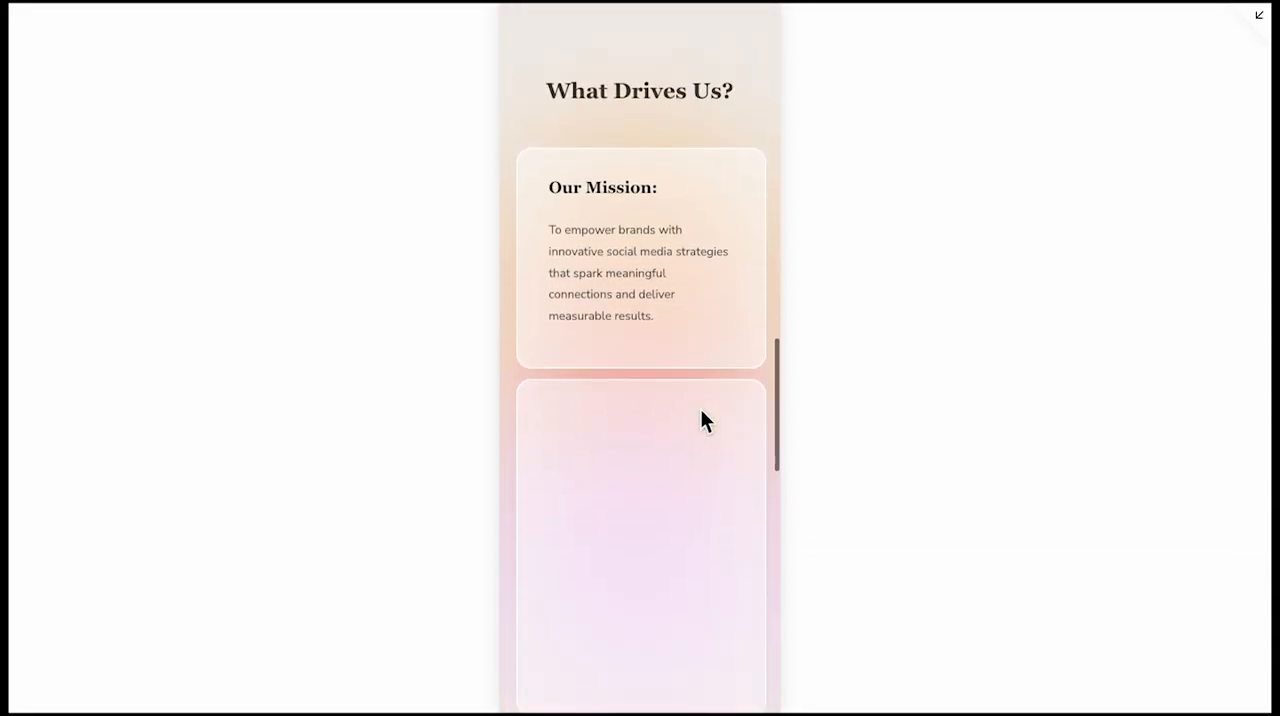
scroll(700, 410, down, 8)
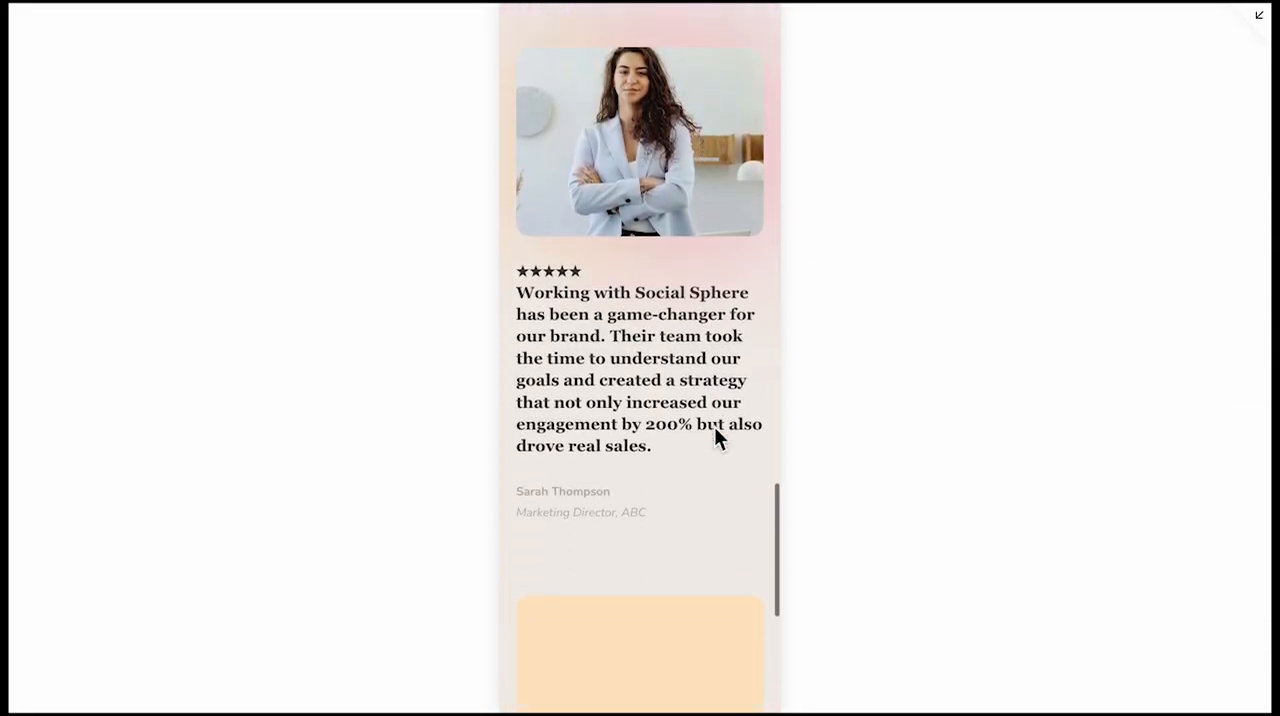
scroll(714, 426, down, 1)
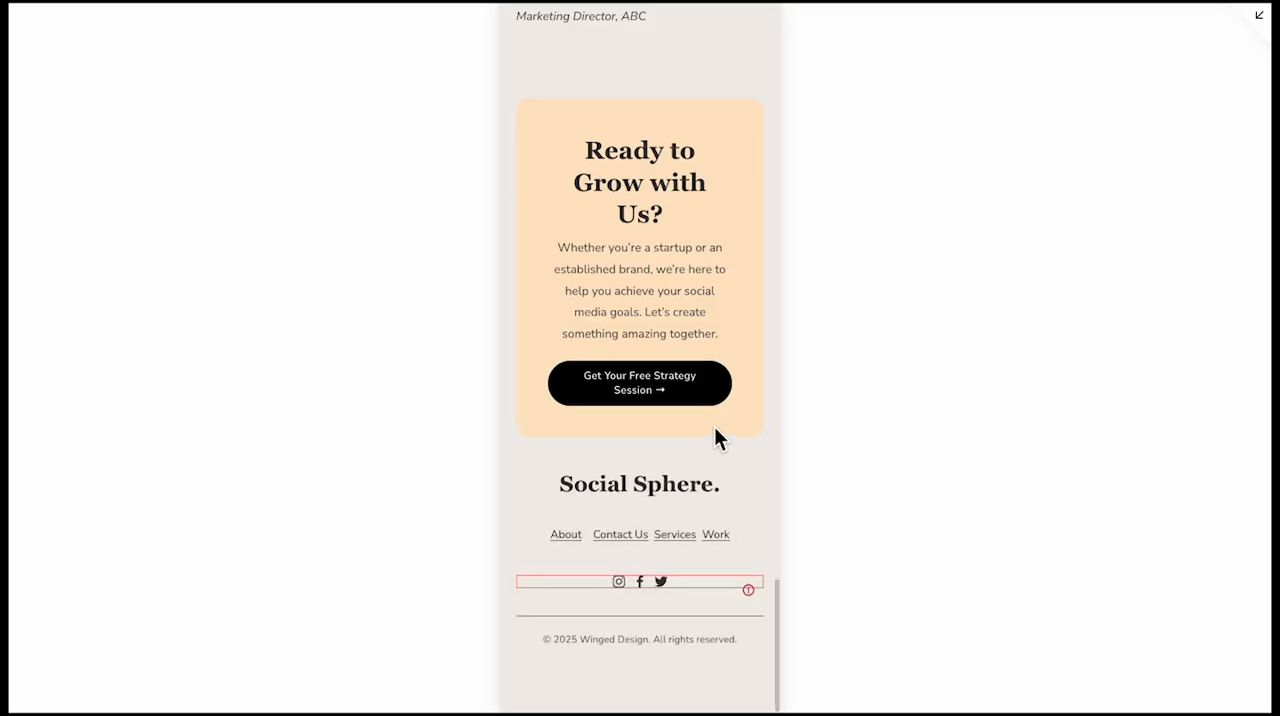
Visit the Services page in the mobile preview and review its service offers, free strategy session card, pricing packages, FAQ and footer
scroll(714, 426, up, 20)
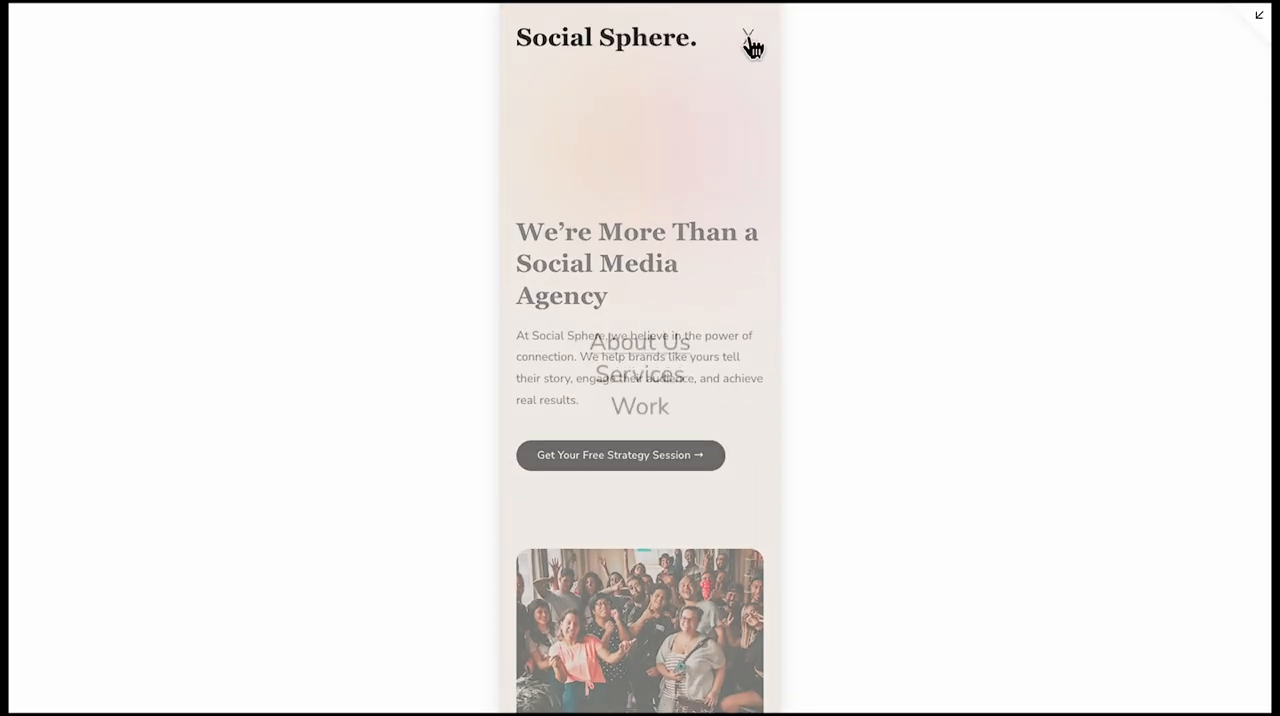
click(648, 366)
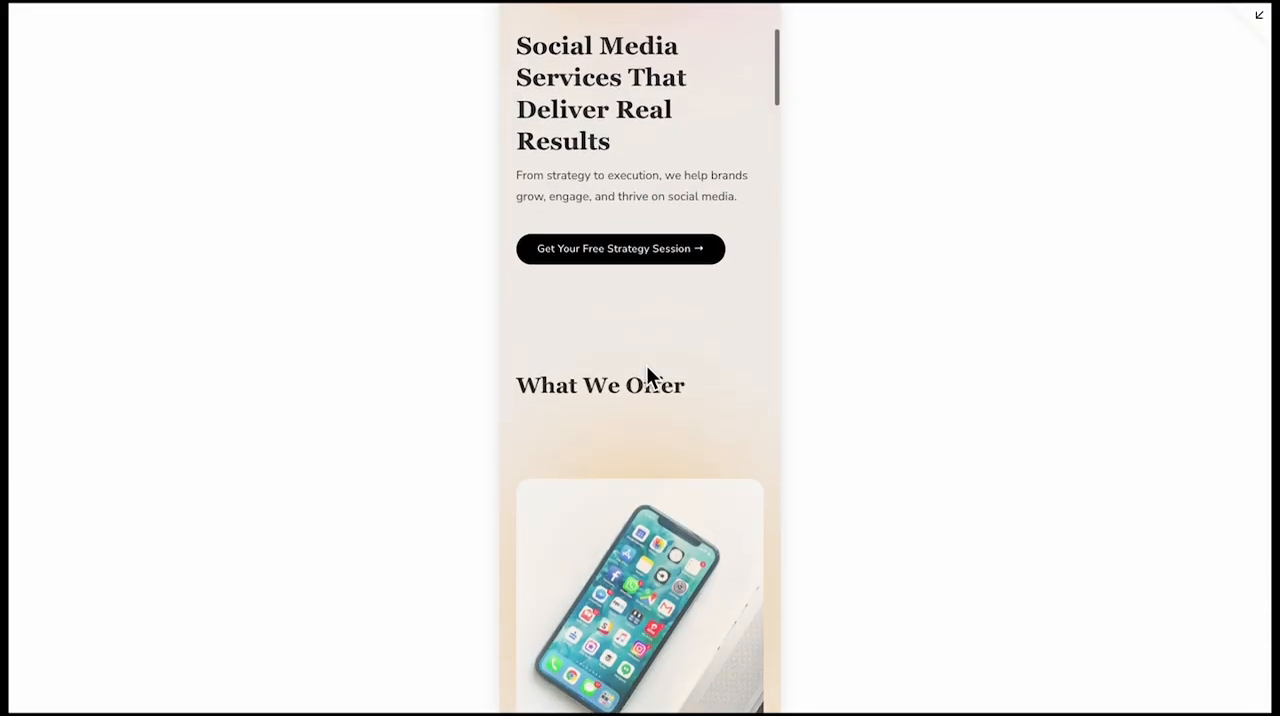
scroll(716, 376, down, 6)
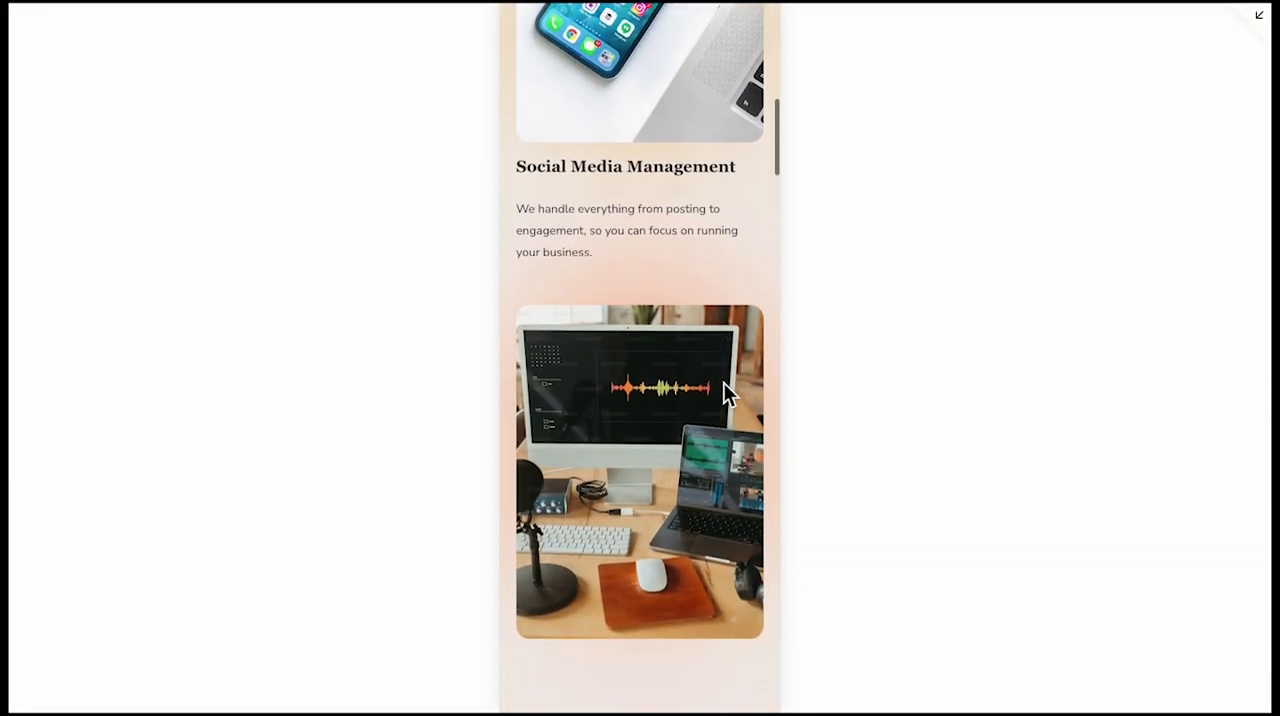
scroll(724, 385, down, 9)
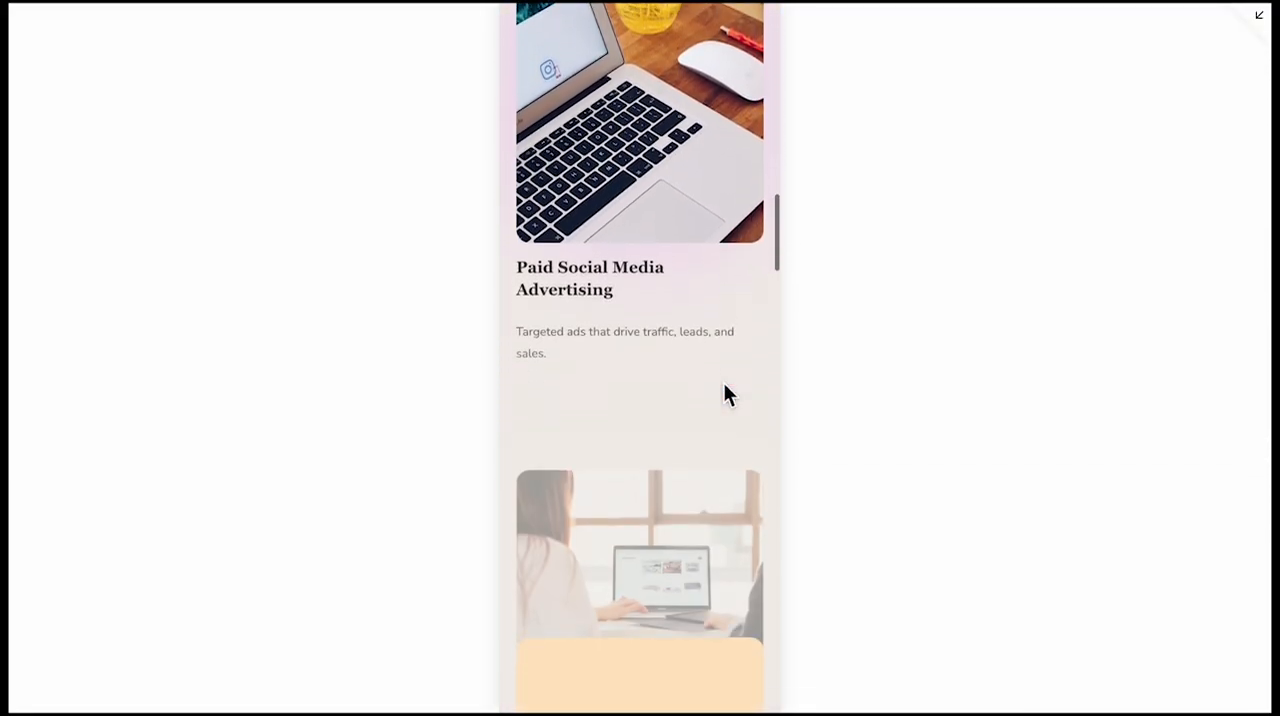
scroll(724, 385, down, 8)
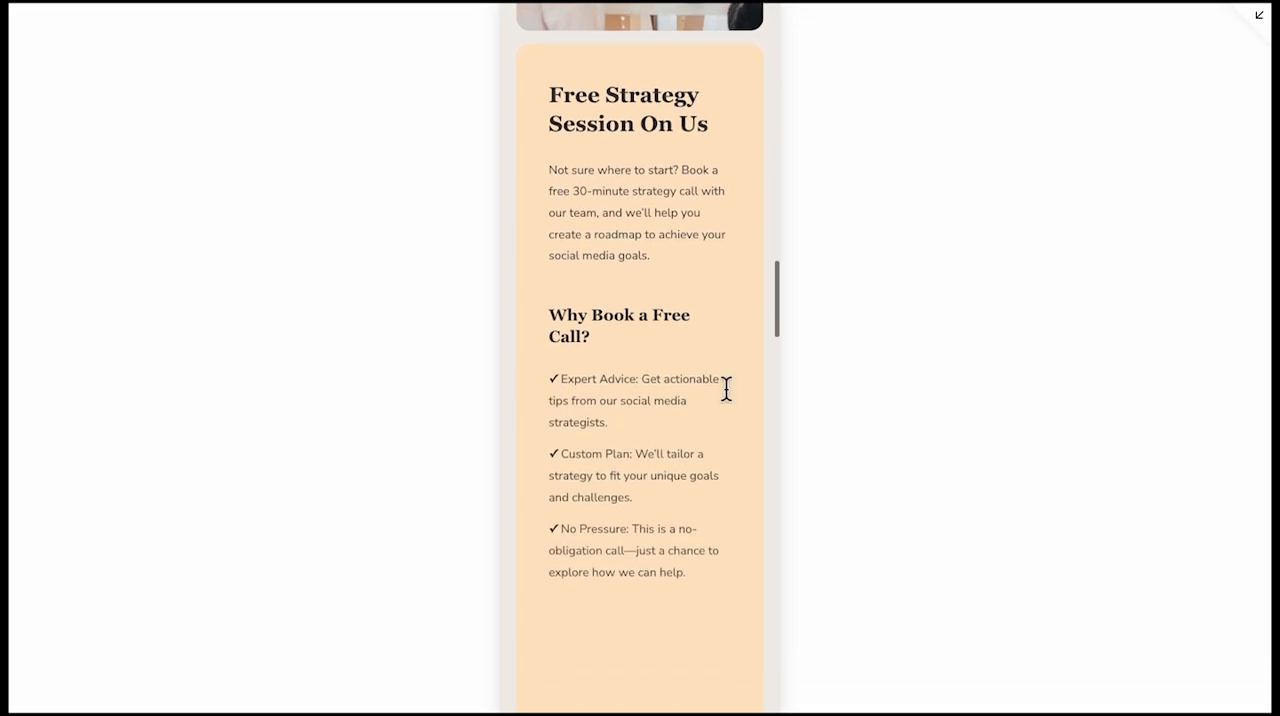
scroll(726, 388, down, 5)
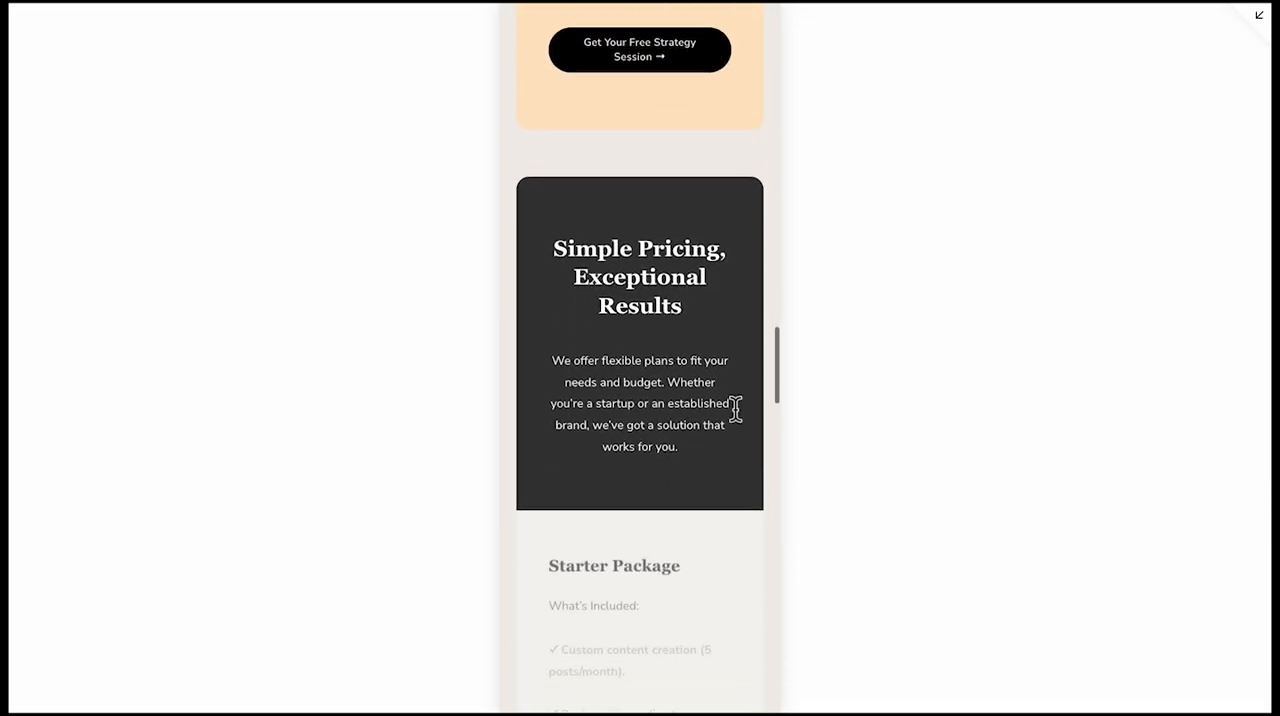
scroll(735, 408, down, 8)
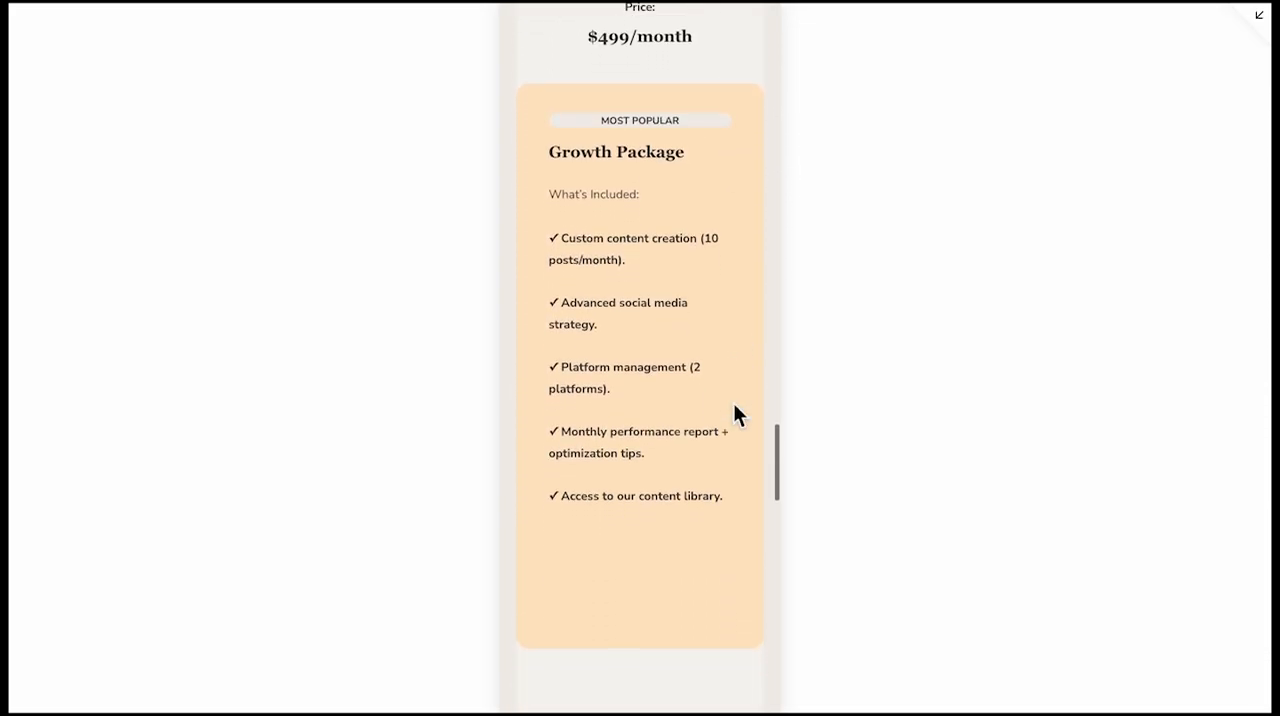
scroll(735, 413, down, 8)
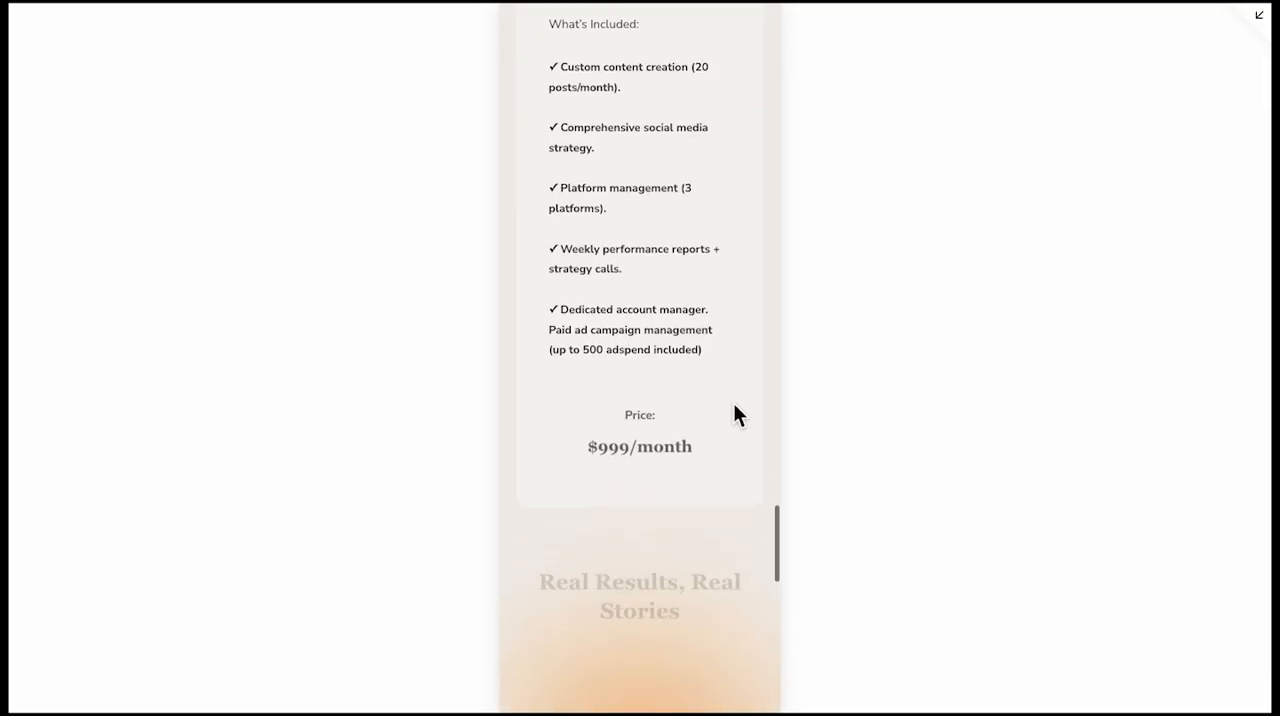
scroll(735, 412, down, 8)
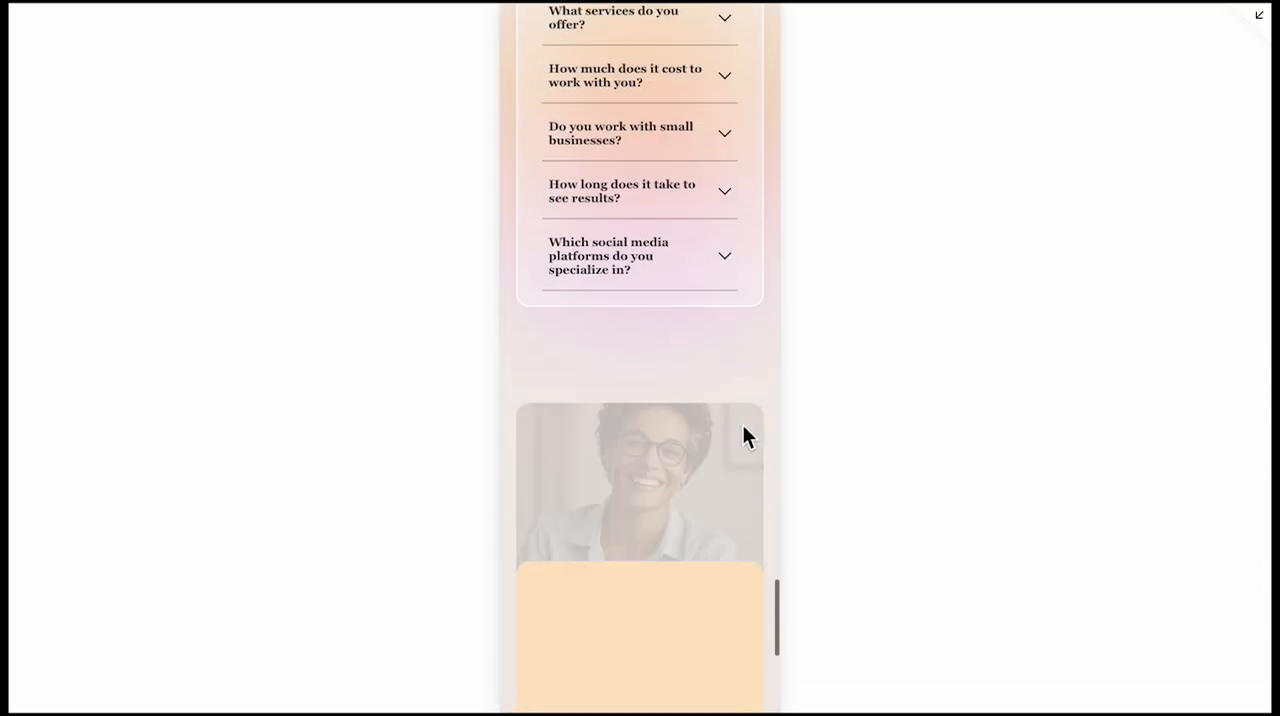
scroll(745, 435, down, 5)
Visit the Work page in the mobile preview and review its hero and project list
scroll(745, 435, up, 1)
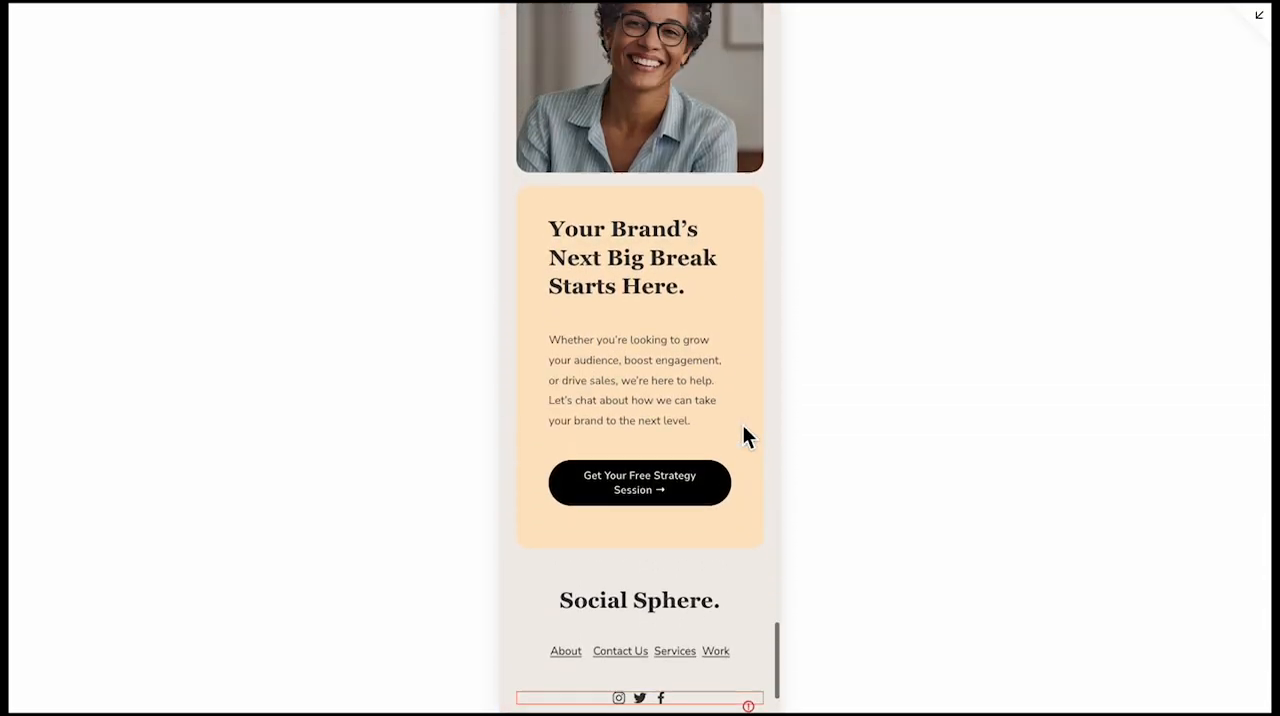
scroll(742, 424, up, 20)
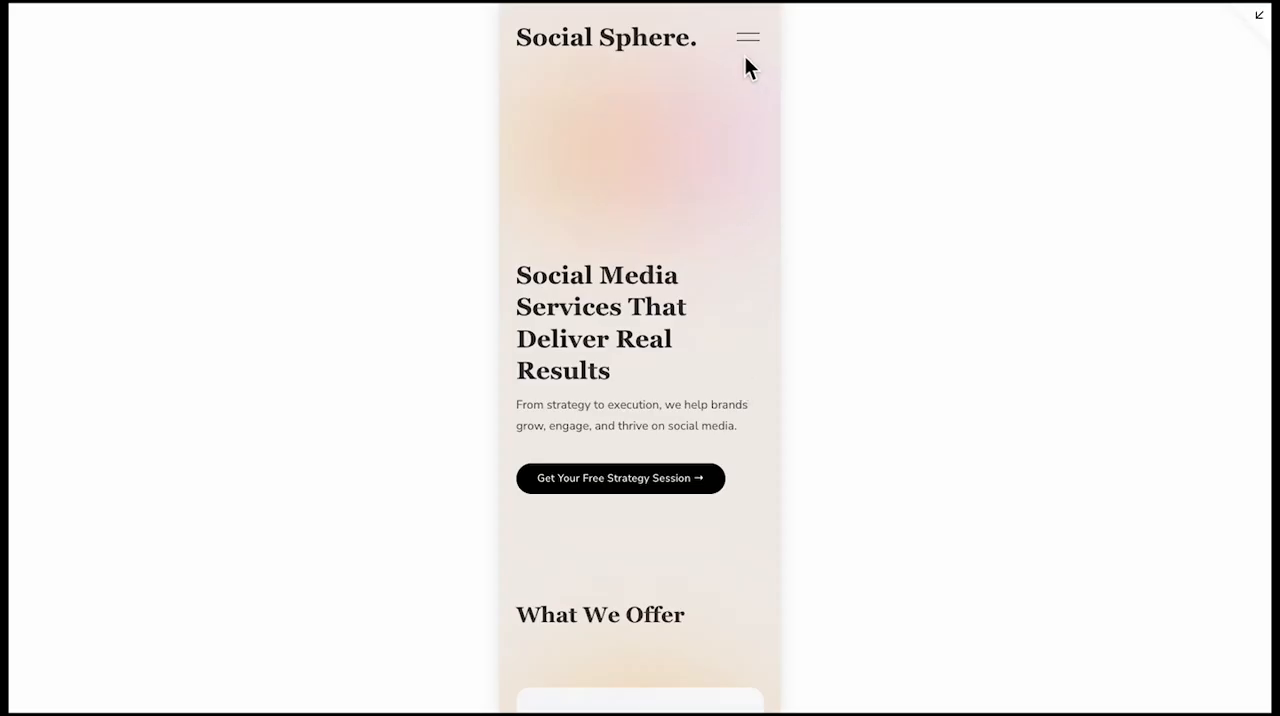
click(742, 40)
click(655, 395)
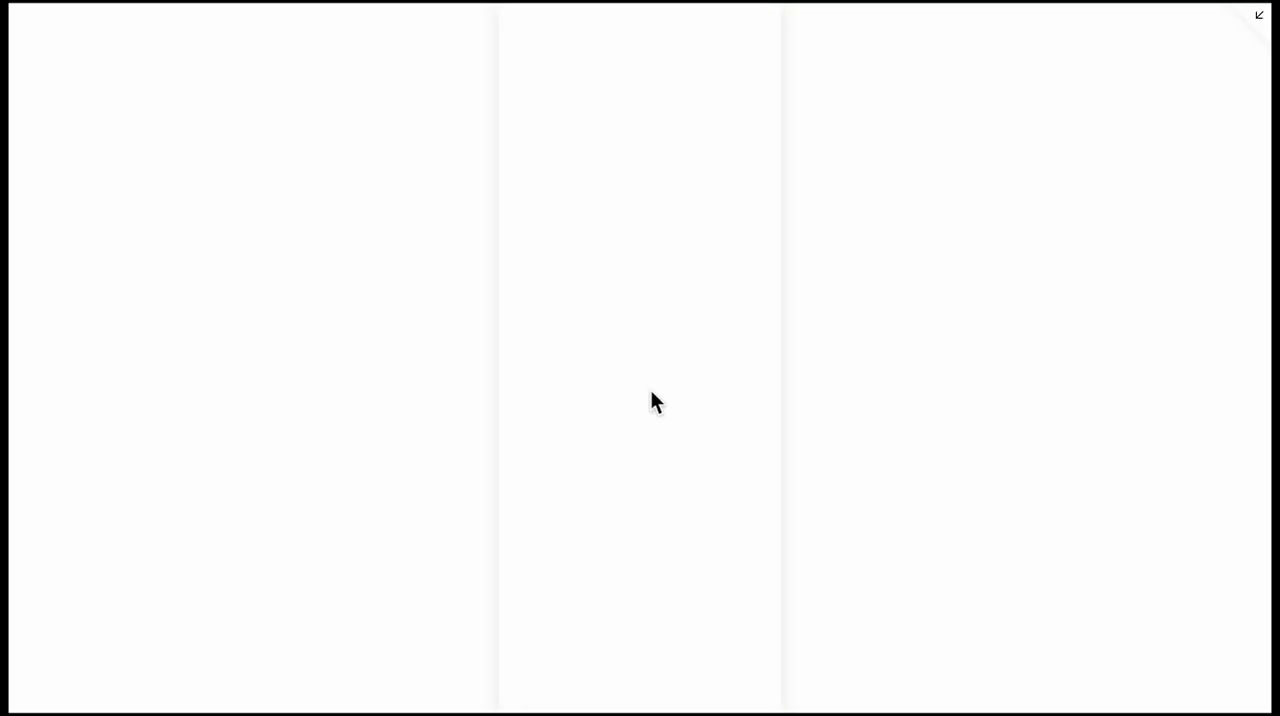
scroll(651, 395, down, 9)
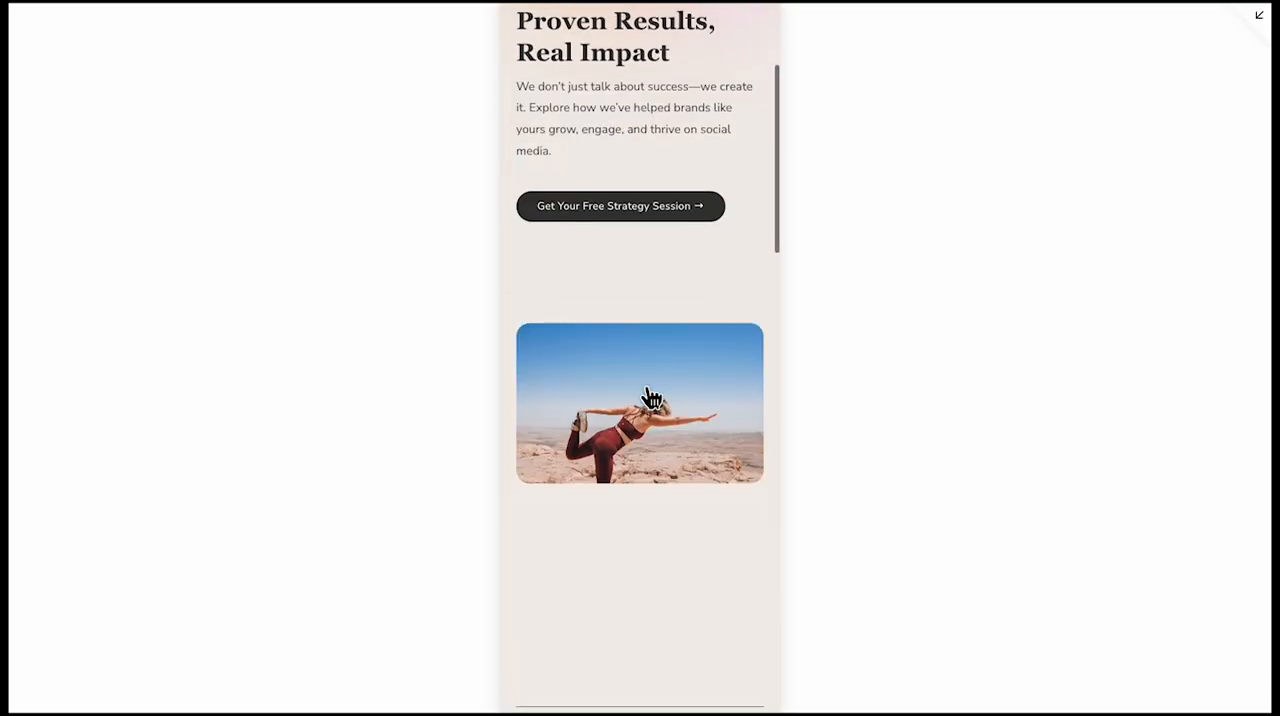
scroll(746, 443, down, 10)
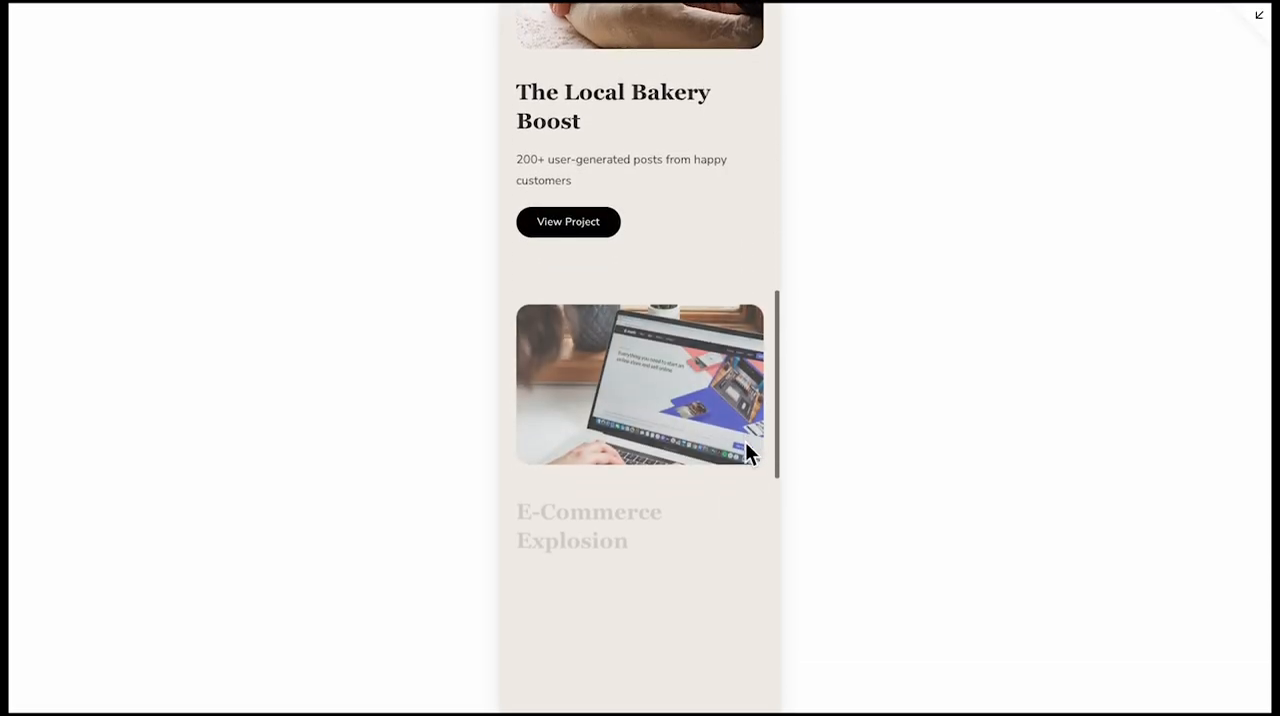
scroll(565, 470, up, 10)
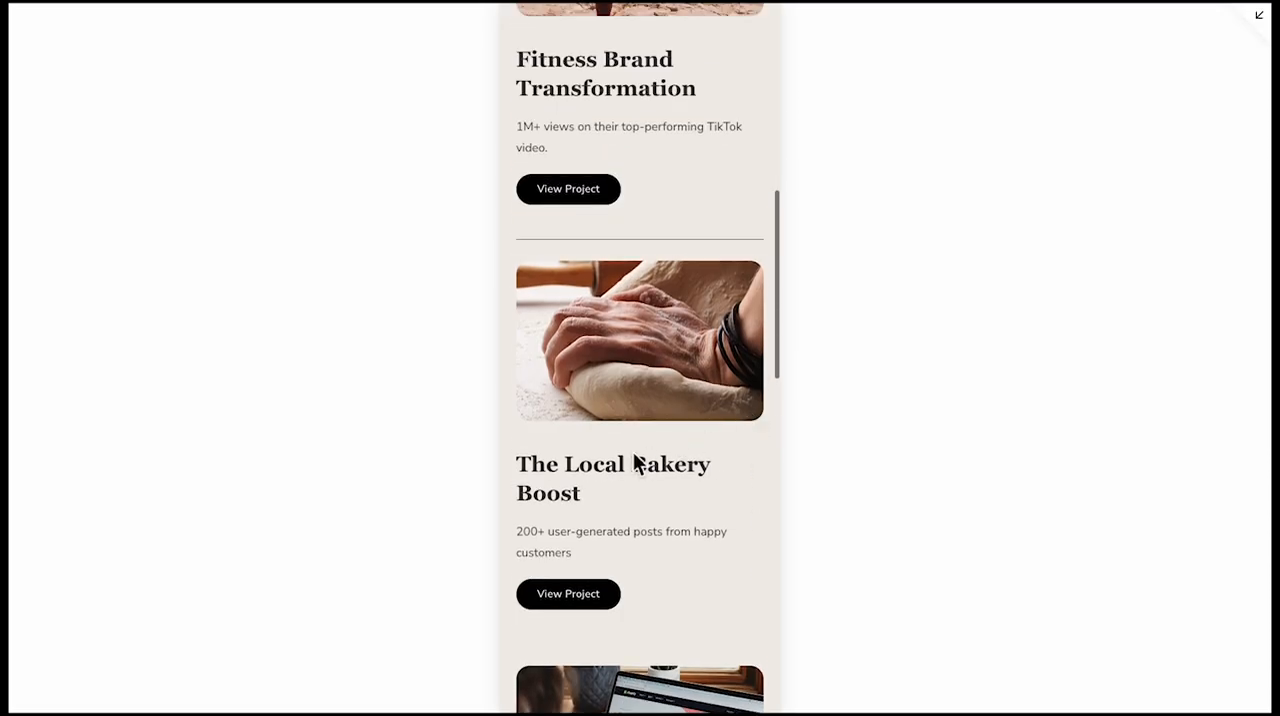
Visit the Fitness Brand Transformation case study from the Work page and review its challenge, TikTok strategy, image gallery and footer
click(600, 398)
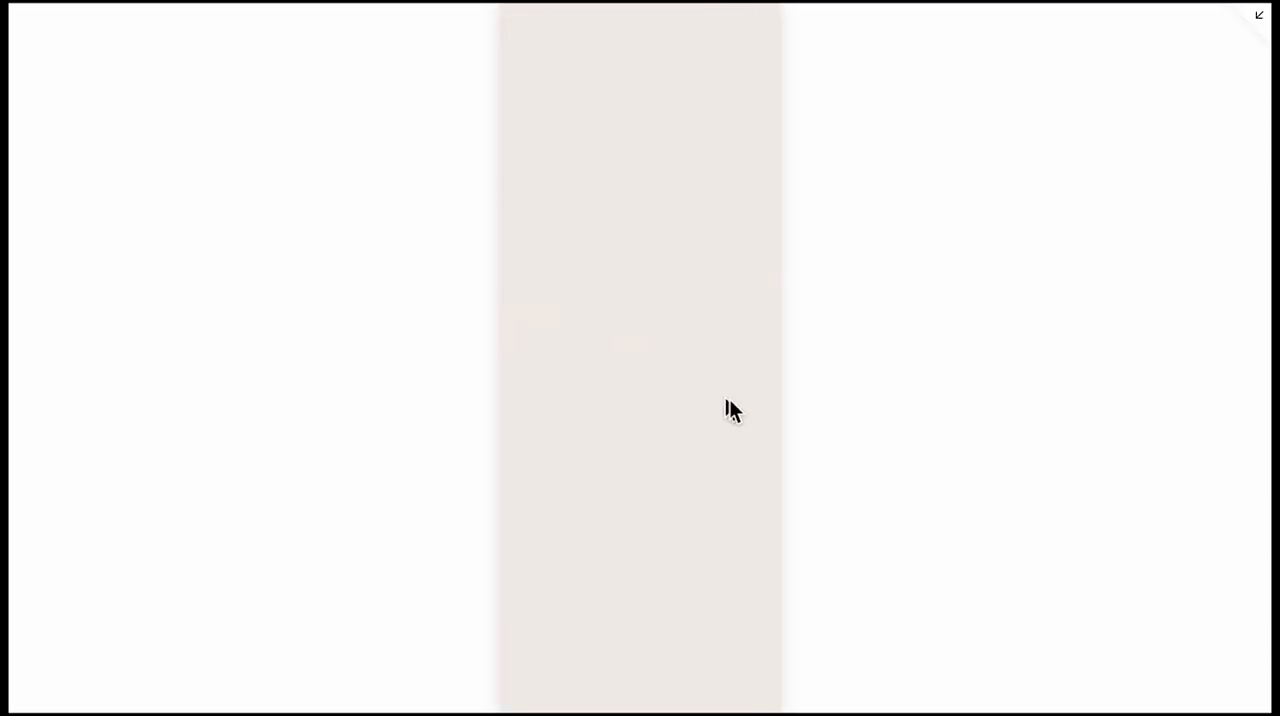
scroll(740, 420, down, 3)
scroll(752, 438, down, 8)
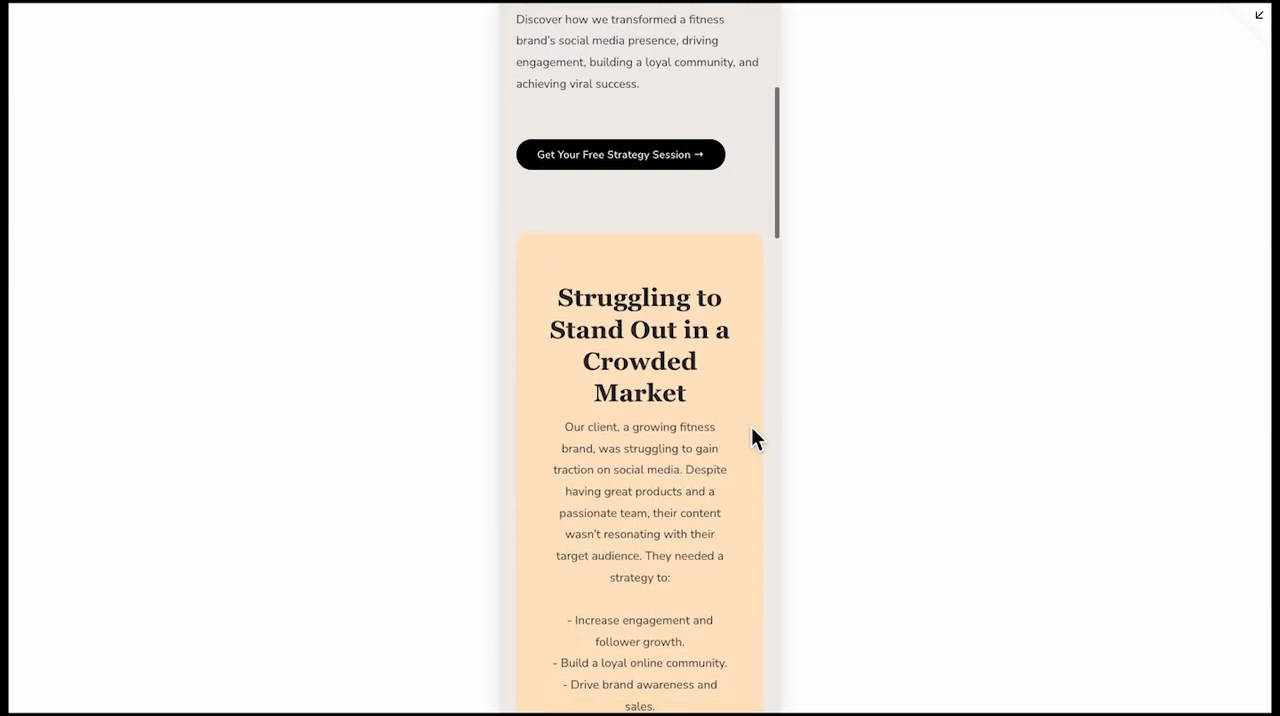
scroll(753, 432, down, 10)
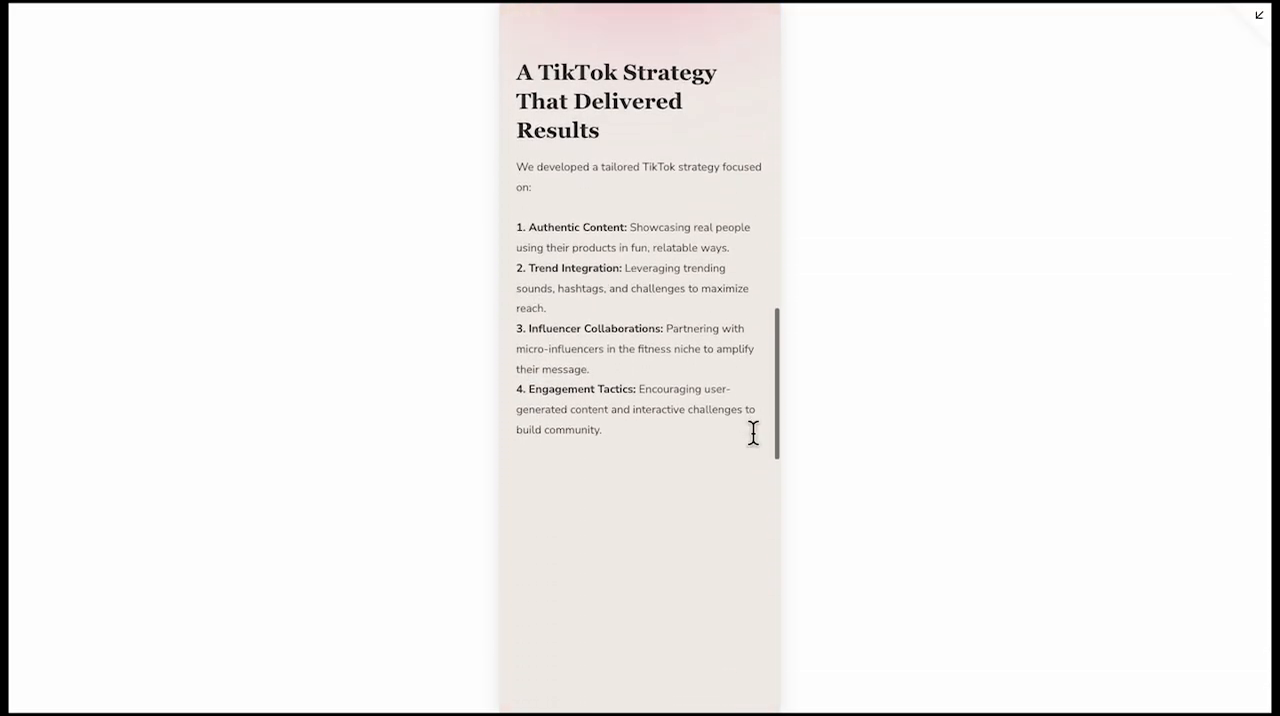
scroll(753, 438, down, 6)
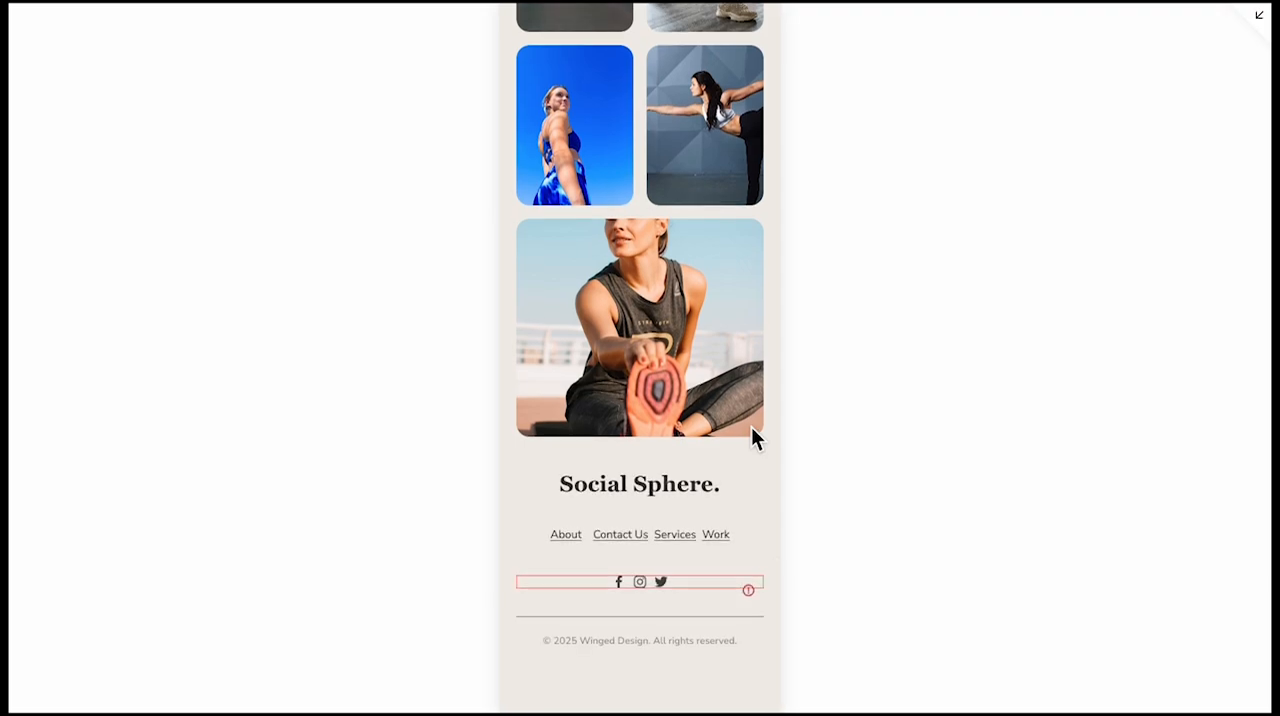
Go from the case study to the Contact Us page in the mobile preview
scroll(751, 426, up, 20)
click(748, 39)
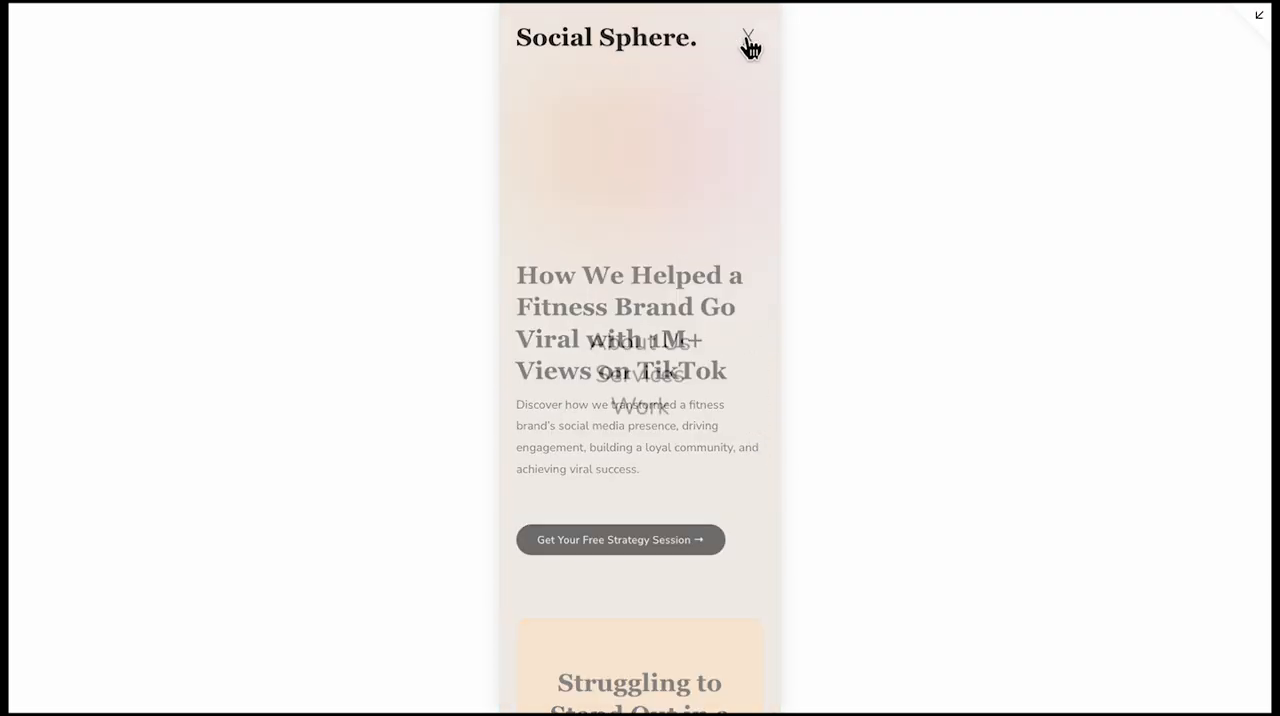
click(634, 682)
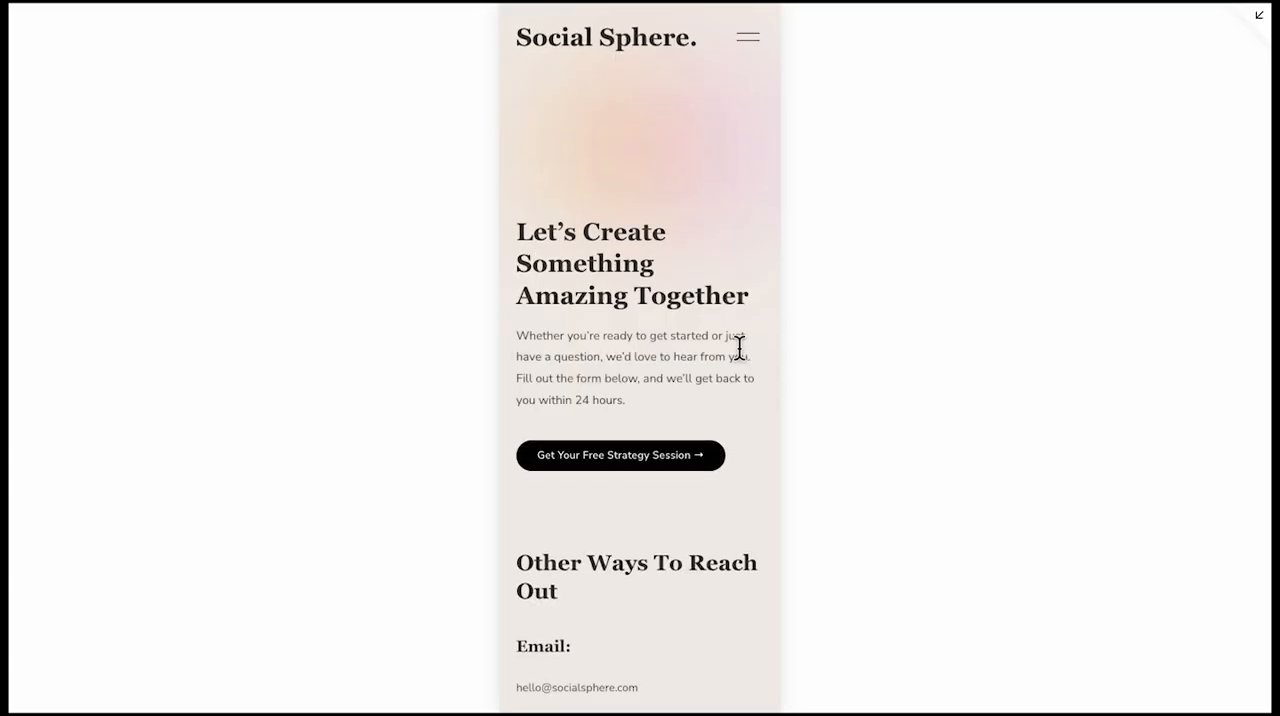
Review the Contact Us page's contact details, form, benefit cards, testimonial and call-to-action card in the mobile preview, and leave full-screen preview
scroll(739, 347, down, 5)
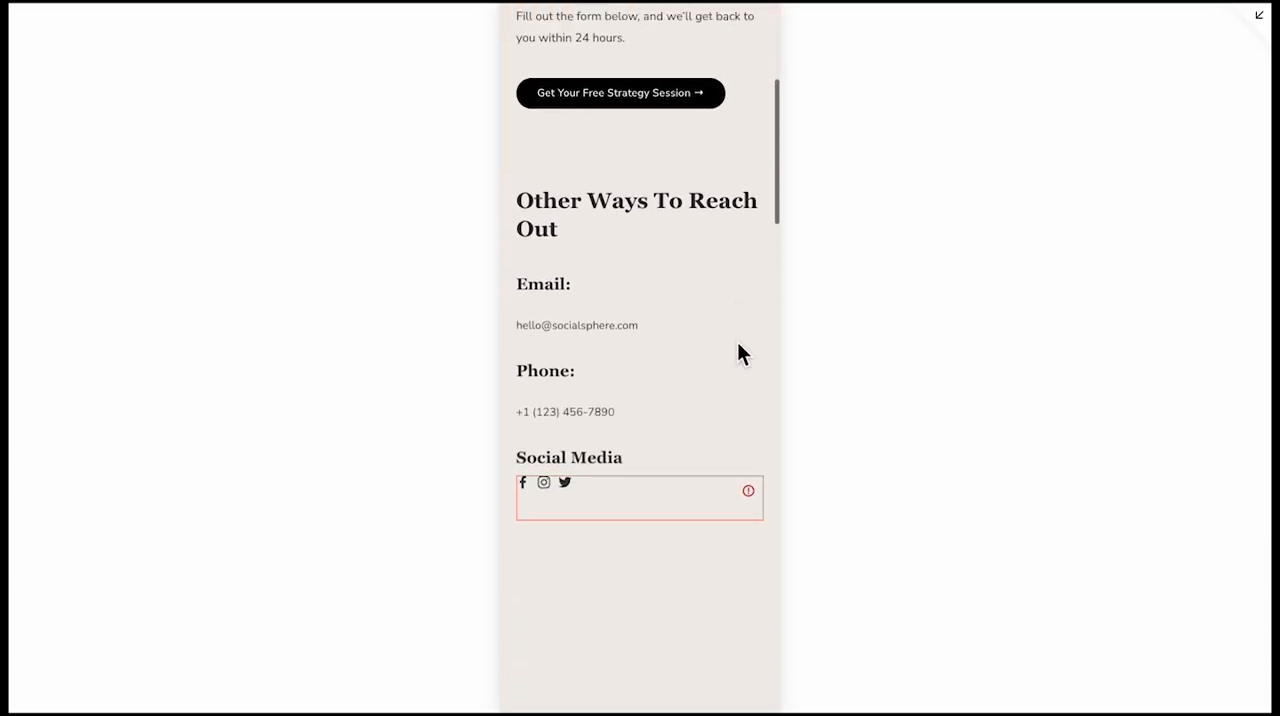
scroll(738, 343, down, 6)
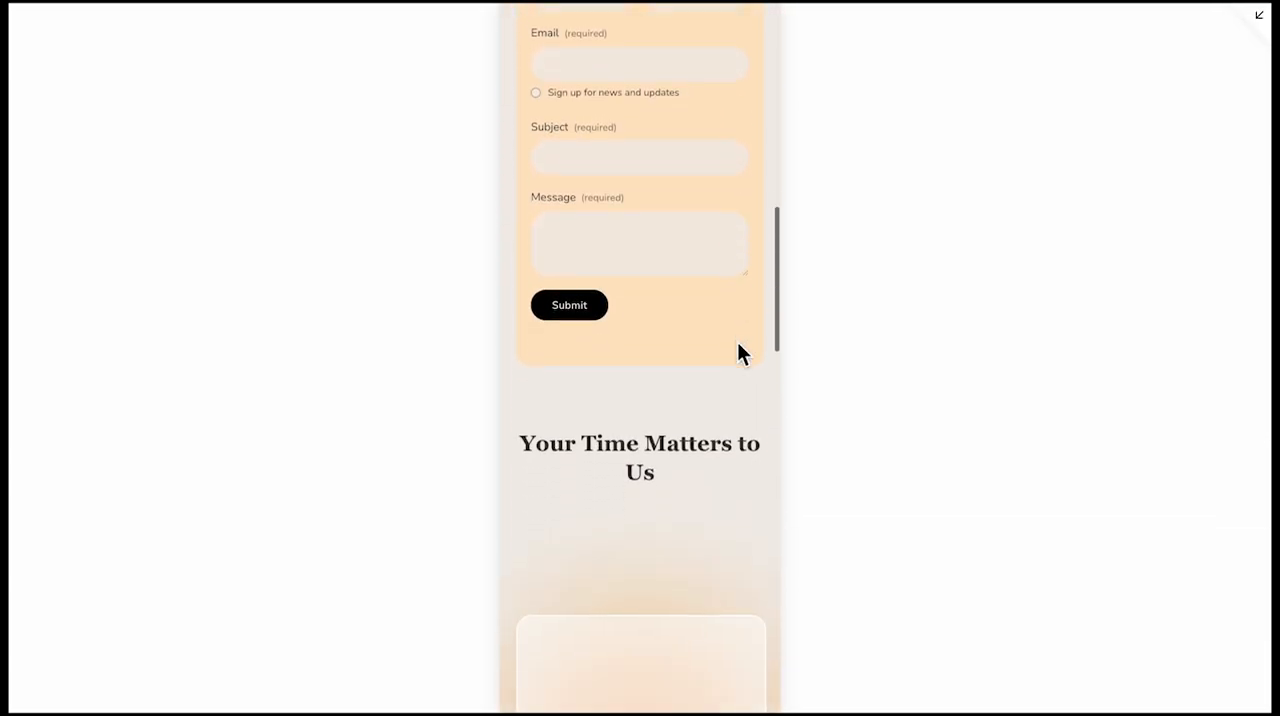
scroll(738, 345, down, 7)
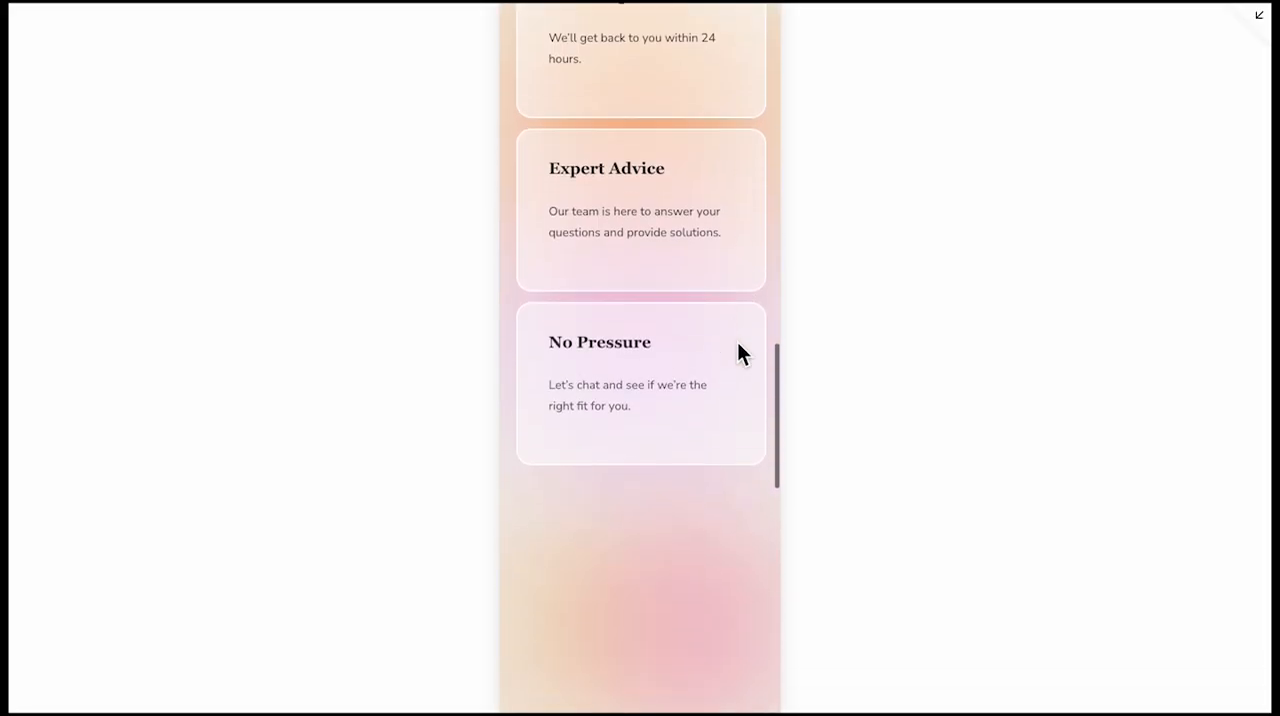
scroll(738, 344, down, 6)
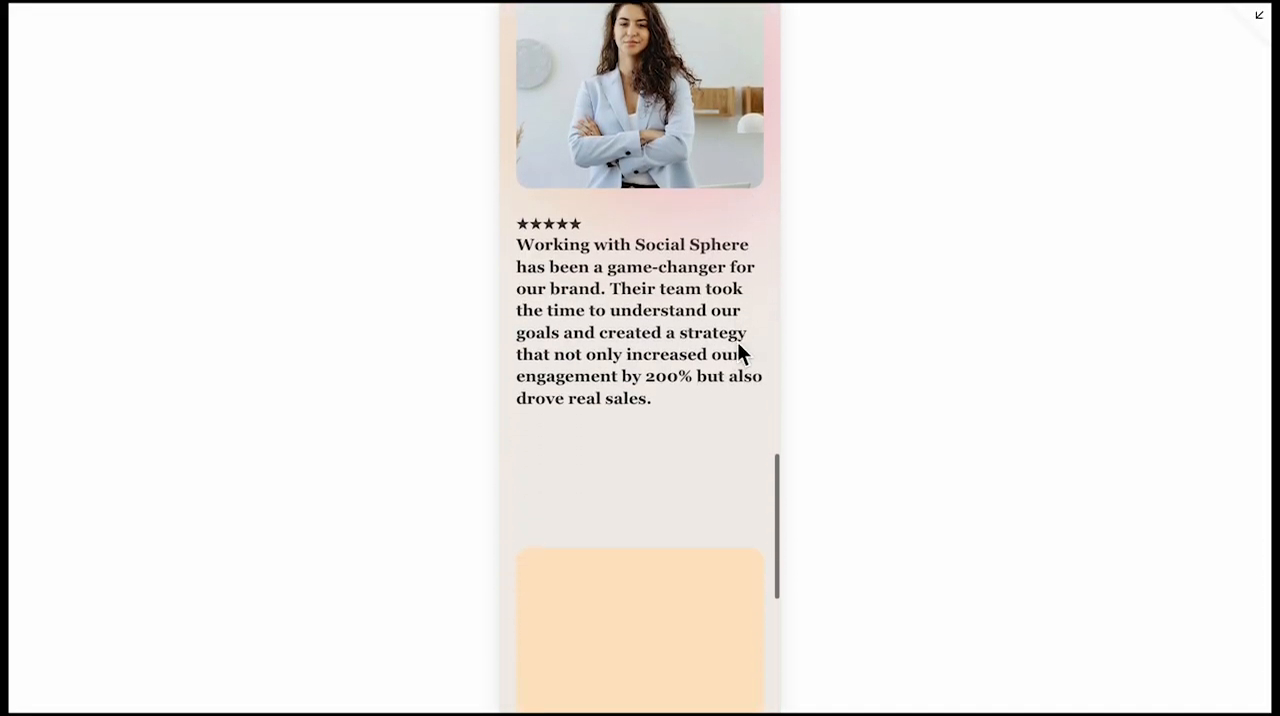
scroll(740, 352, down, 3)
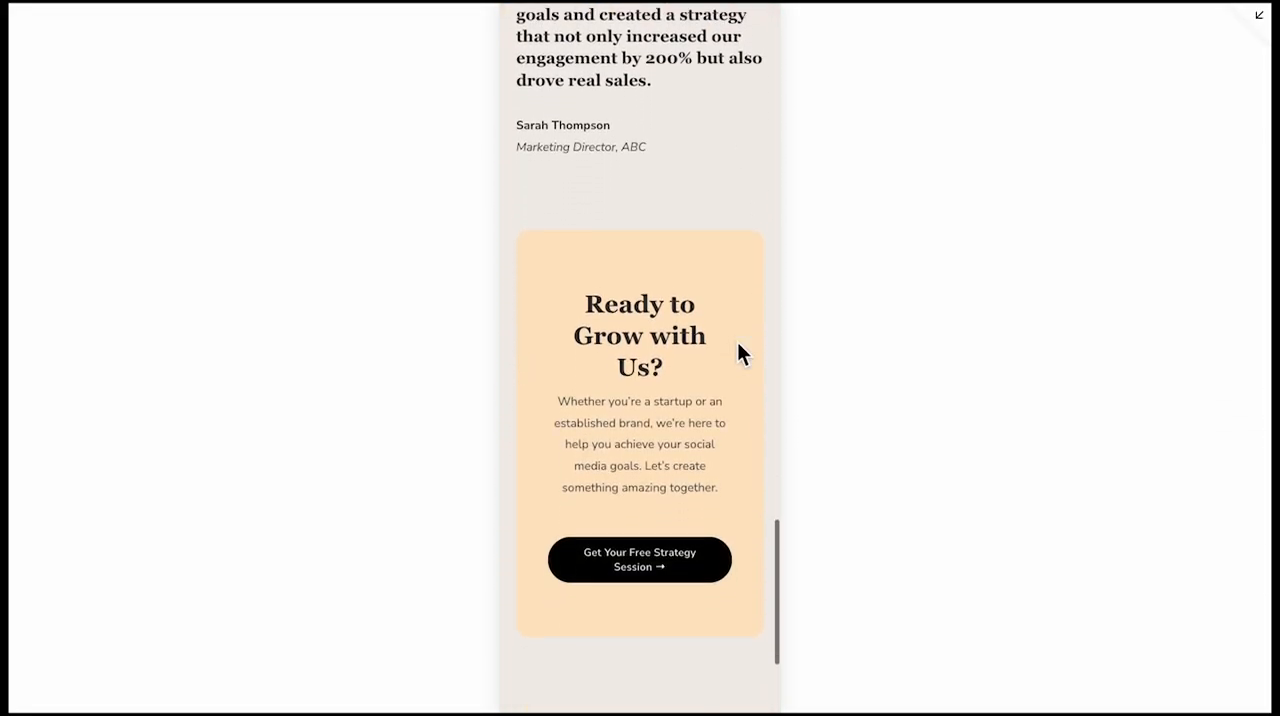
scroll(738, 344, down, 2)
scroll(738, 344, up, 9)
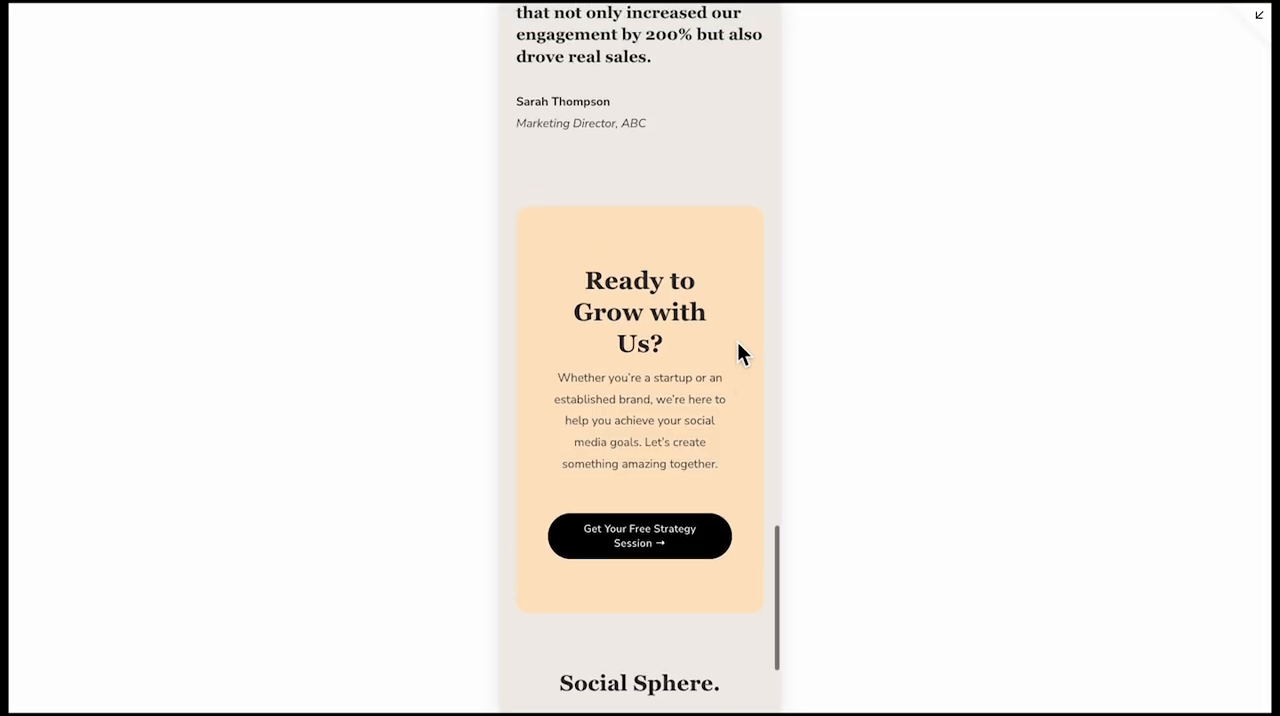
scroll(737, 352, up, 2)
click(1258, 15)
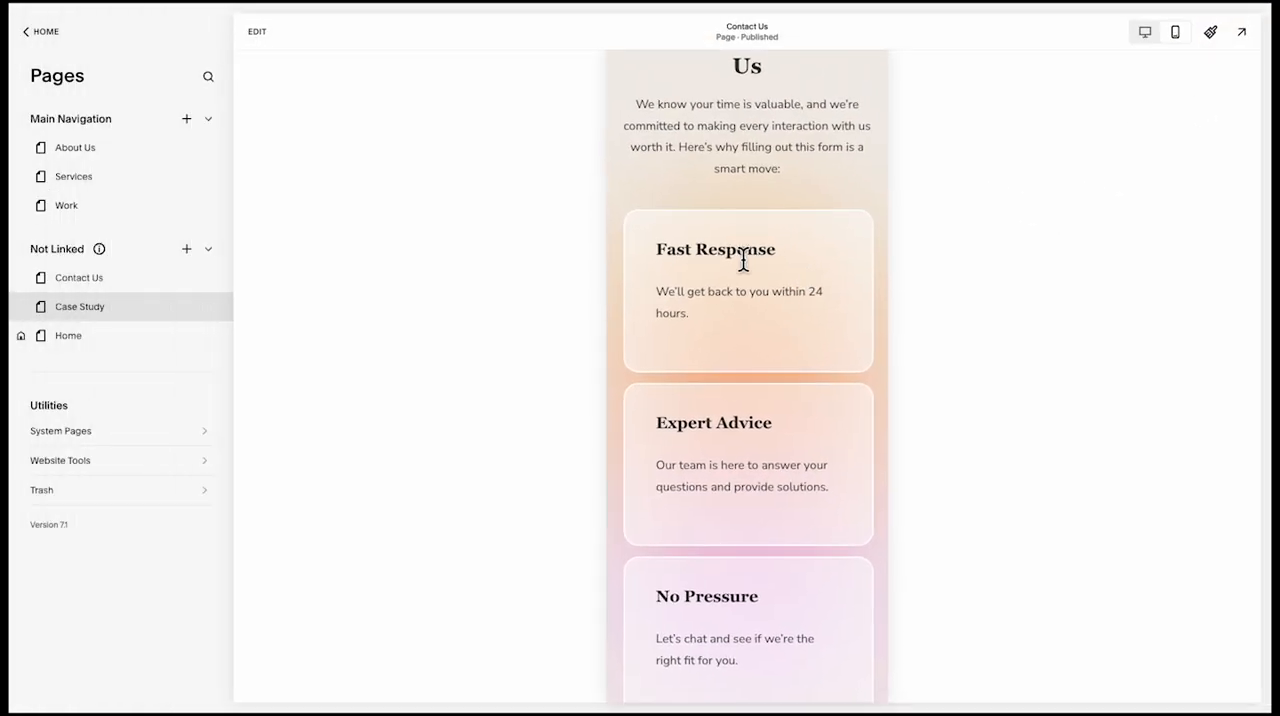
Open the Contact Us page in the mobile editor, inspect the spacing between the No Pressure card and the testimonial section, and exit editing
click(262, 36)
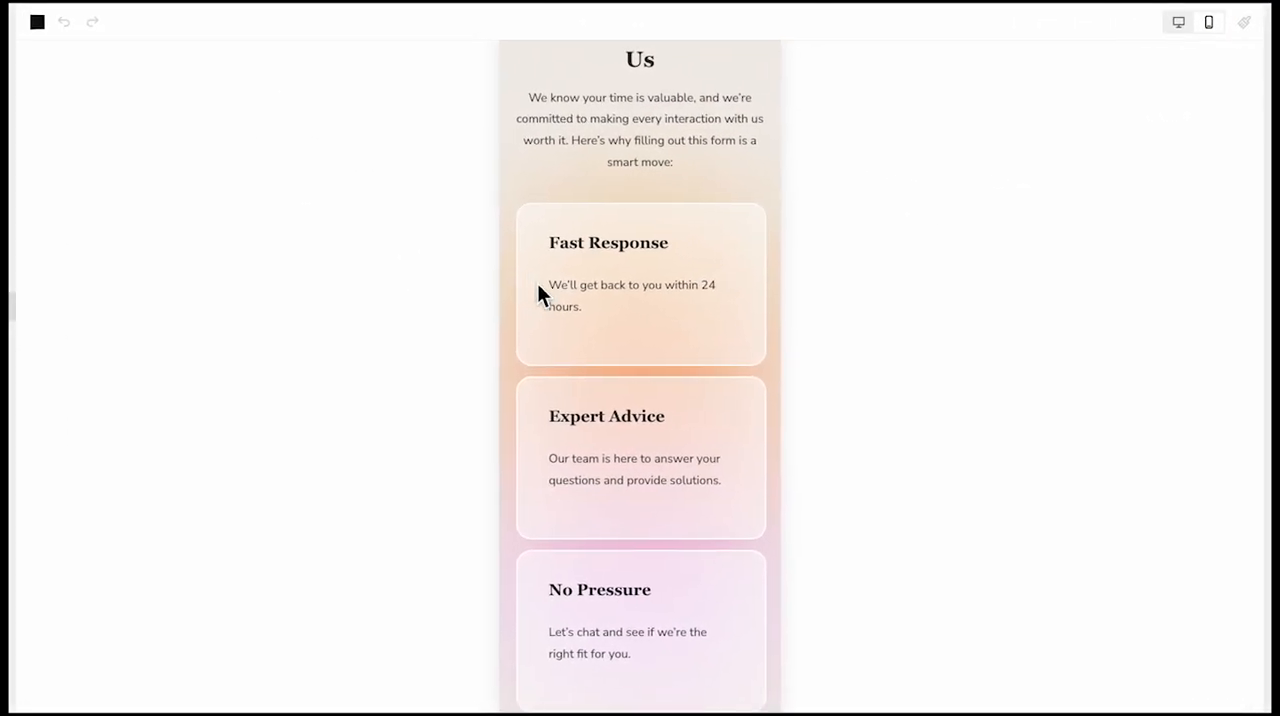
scroll(611, 431, down, 5)
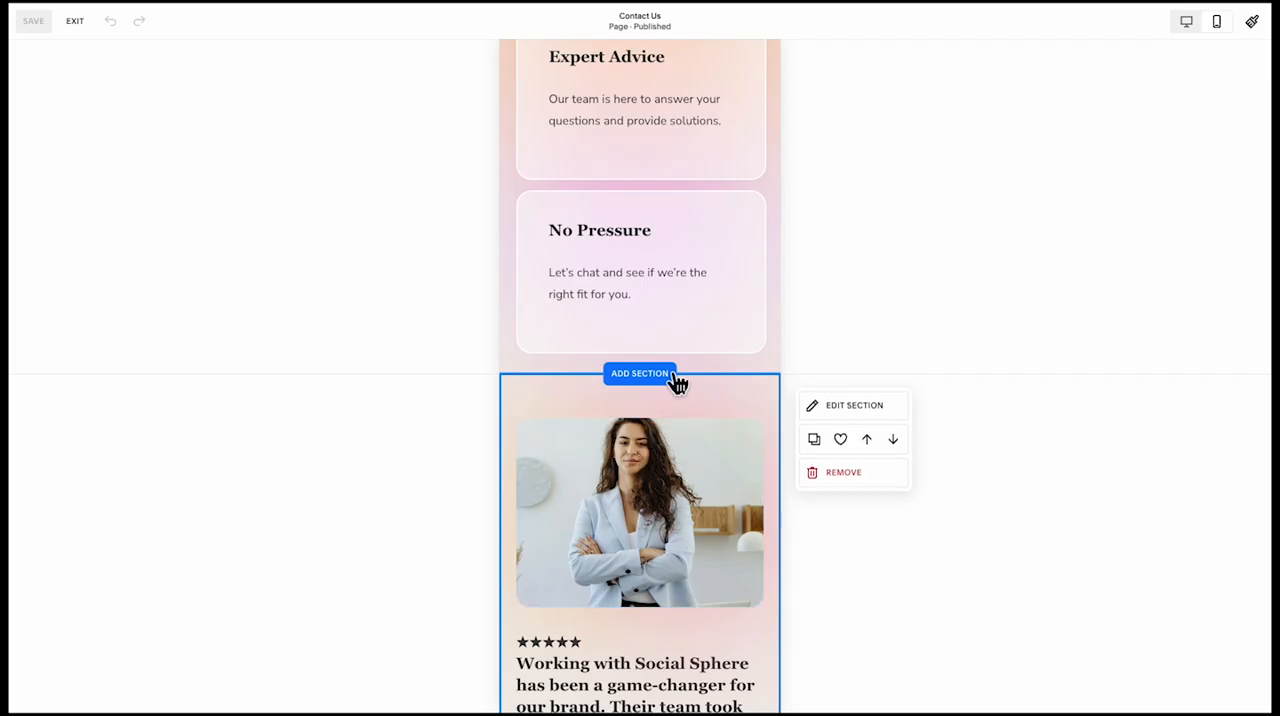
drag(670, 403, 675, 404)
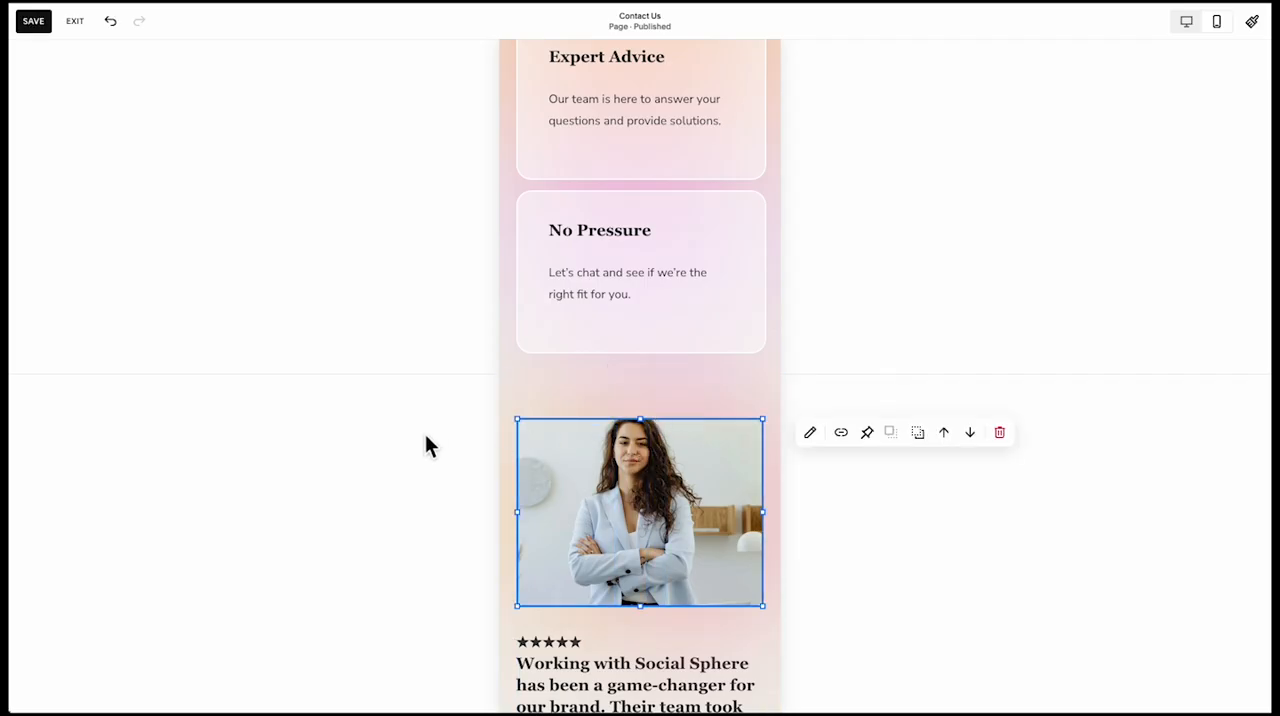
click(75, 22)
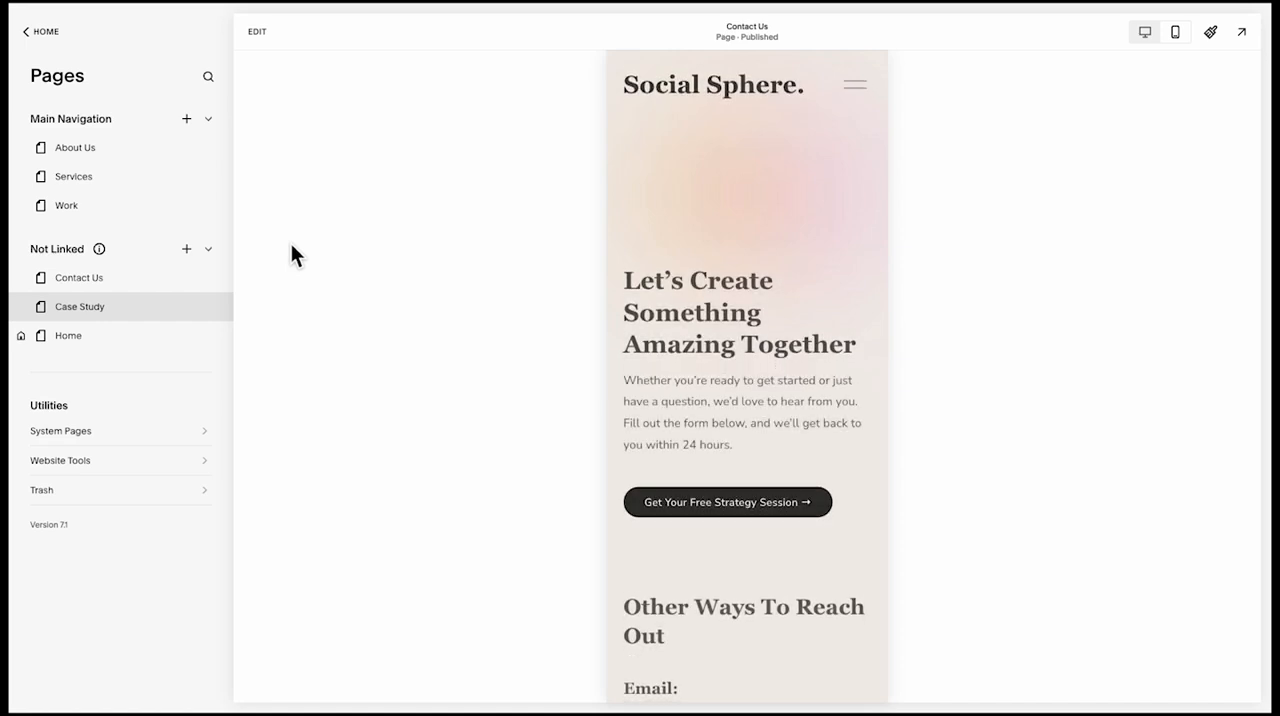